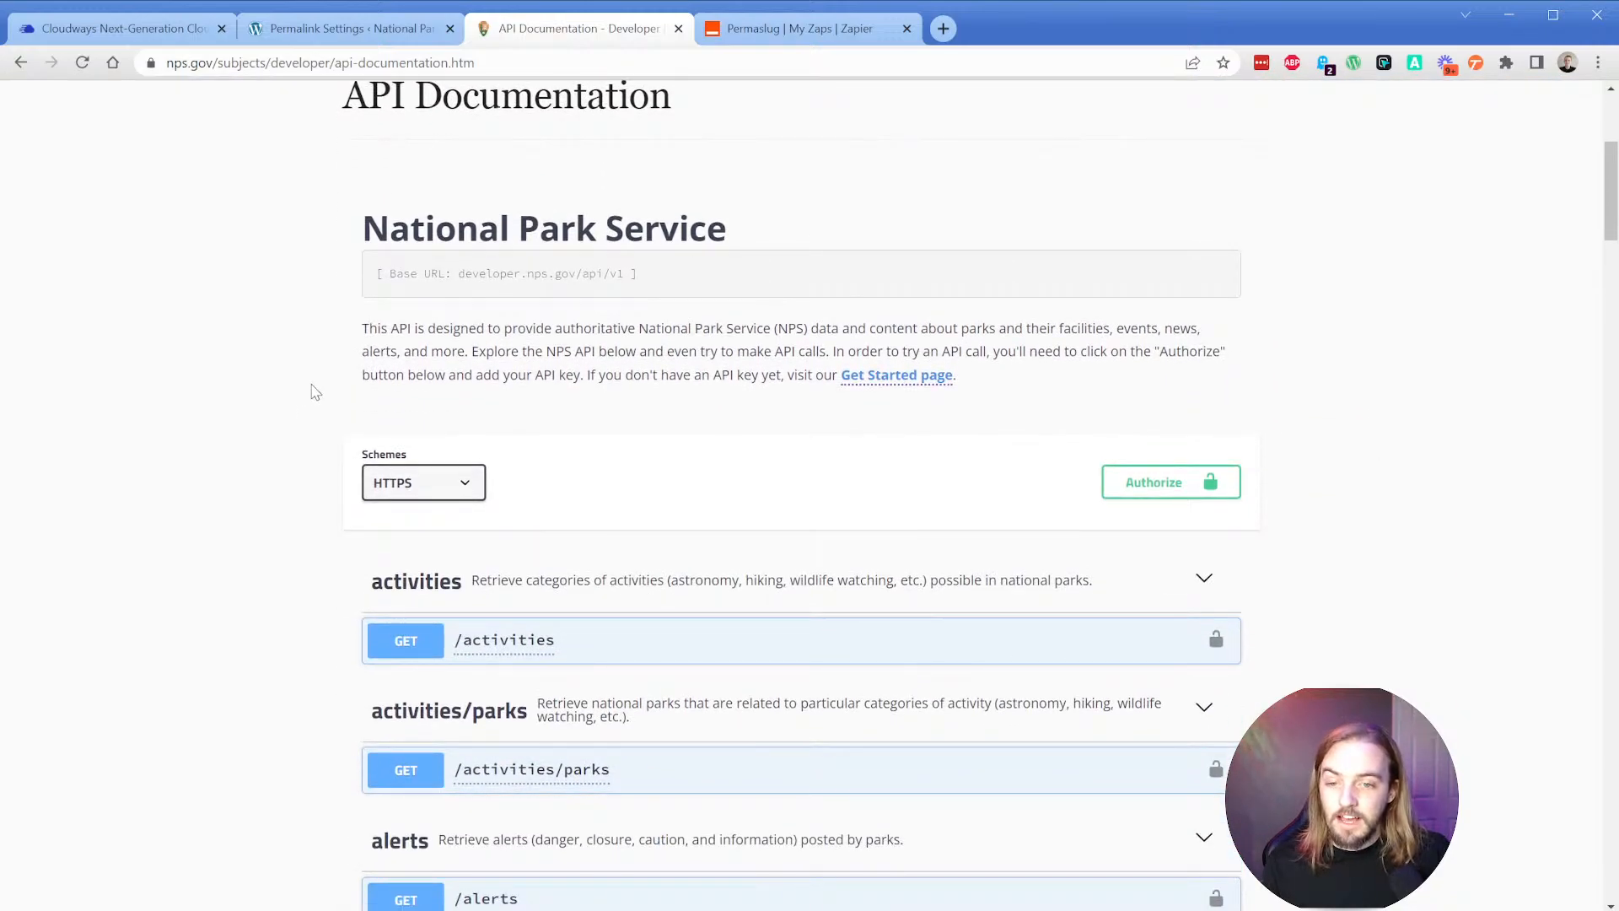
Search the web for "rocky mountain national park" in a new browser tab and open the National Park Service result.
{"action": "left_click_drag", "start_coordinate": [1604, 213], "coordinate": [1611, 224]}
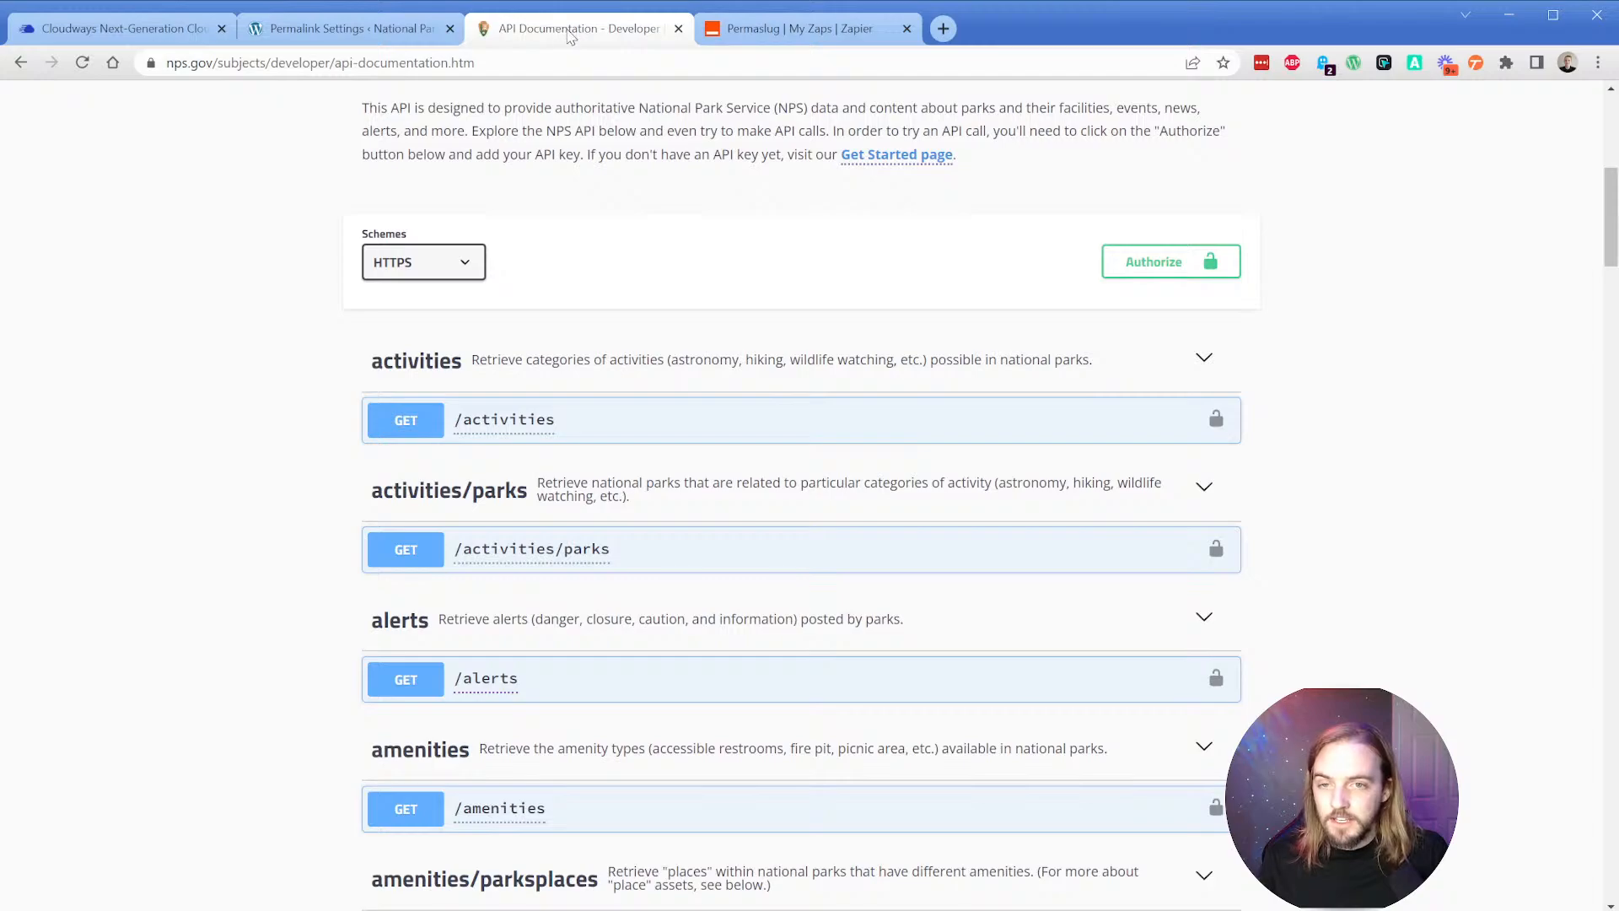
{"action": "key", "text": "ctrl+t"}
{"action": "type", "text": "rocky m"}
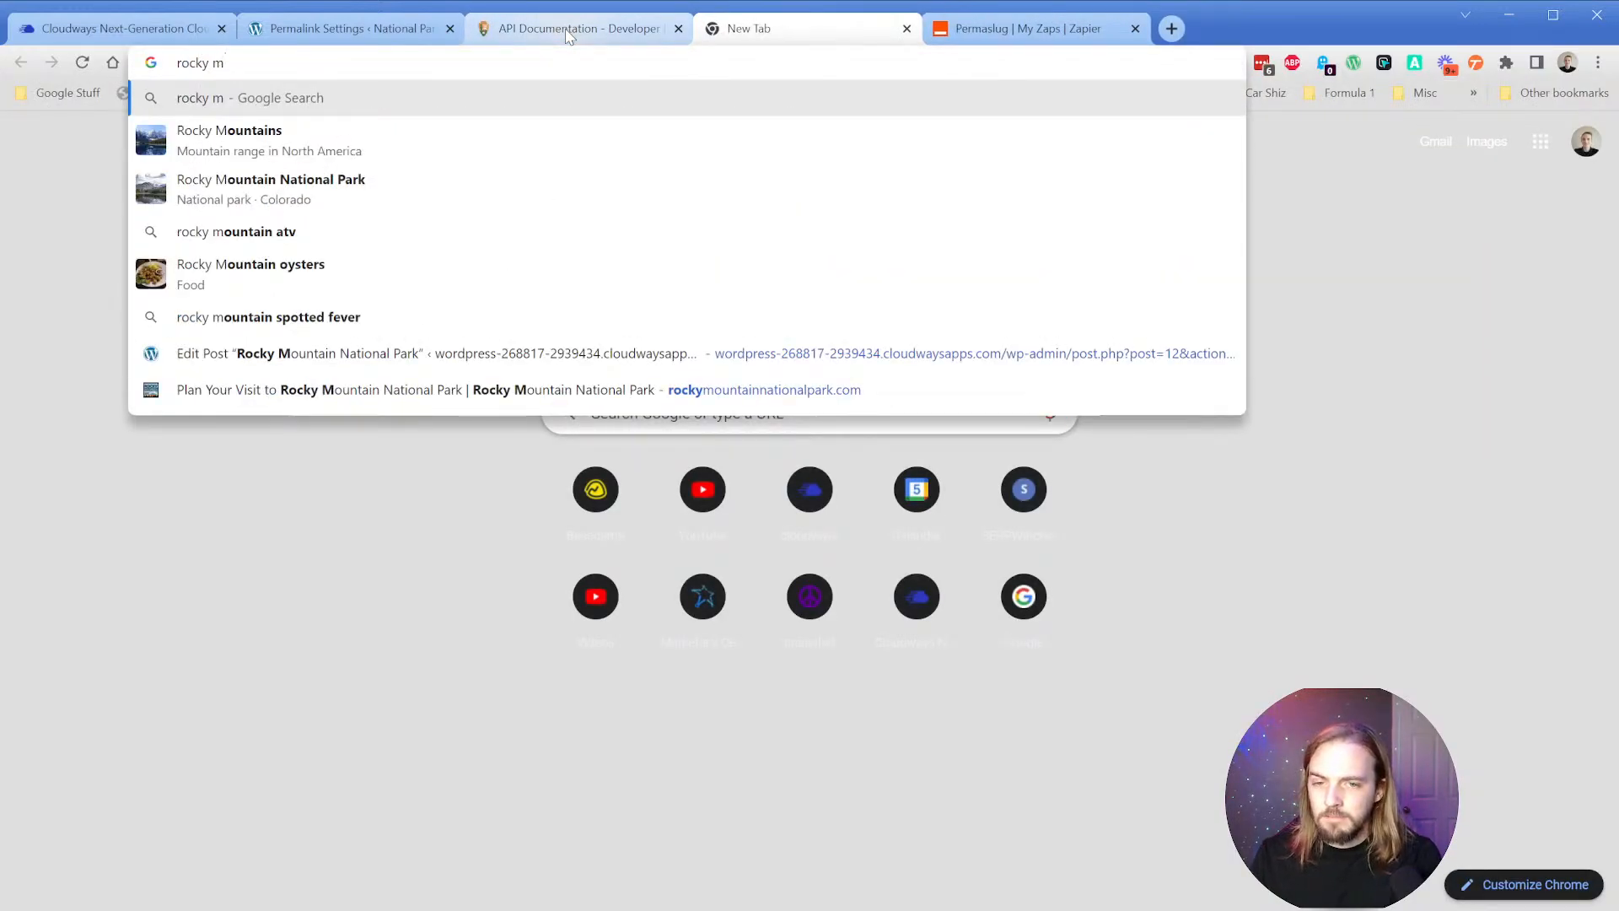
{"action": "key", "text": "Up"}
{"action": "key", "text": "Down"}
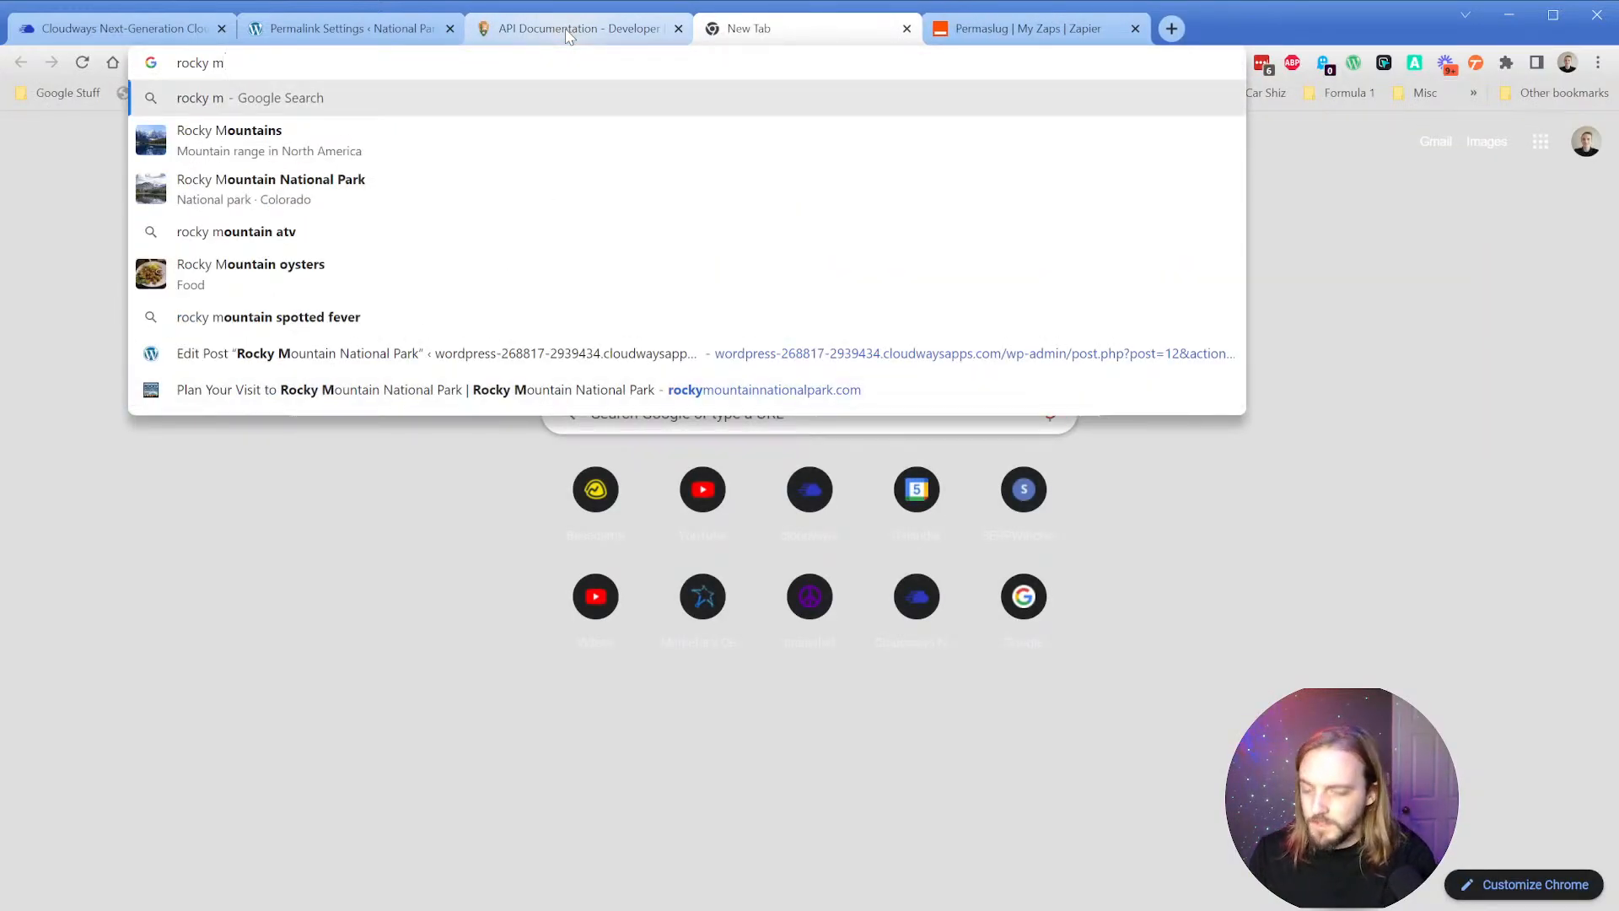
{"action": "type", "text": "ountain national park"}
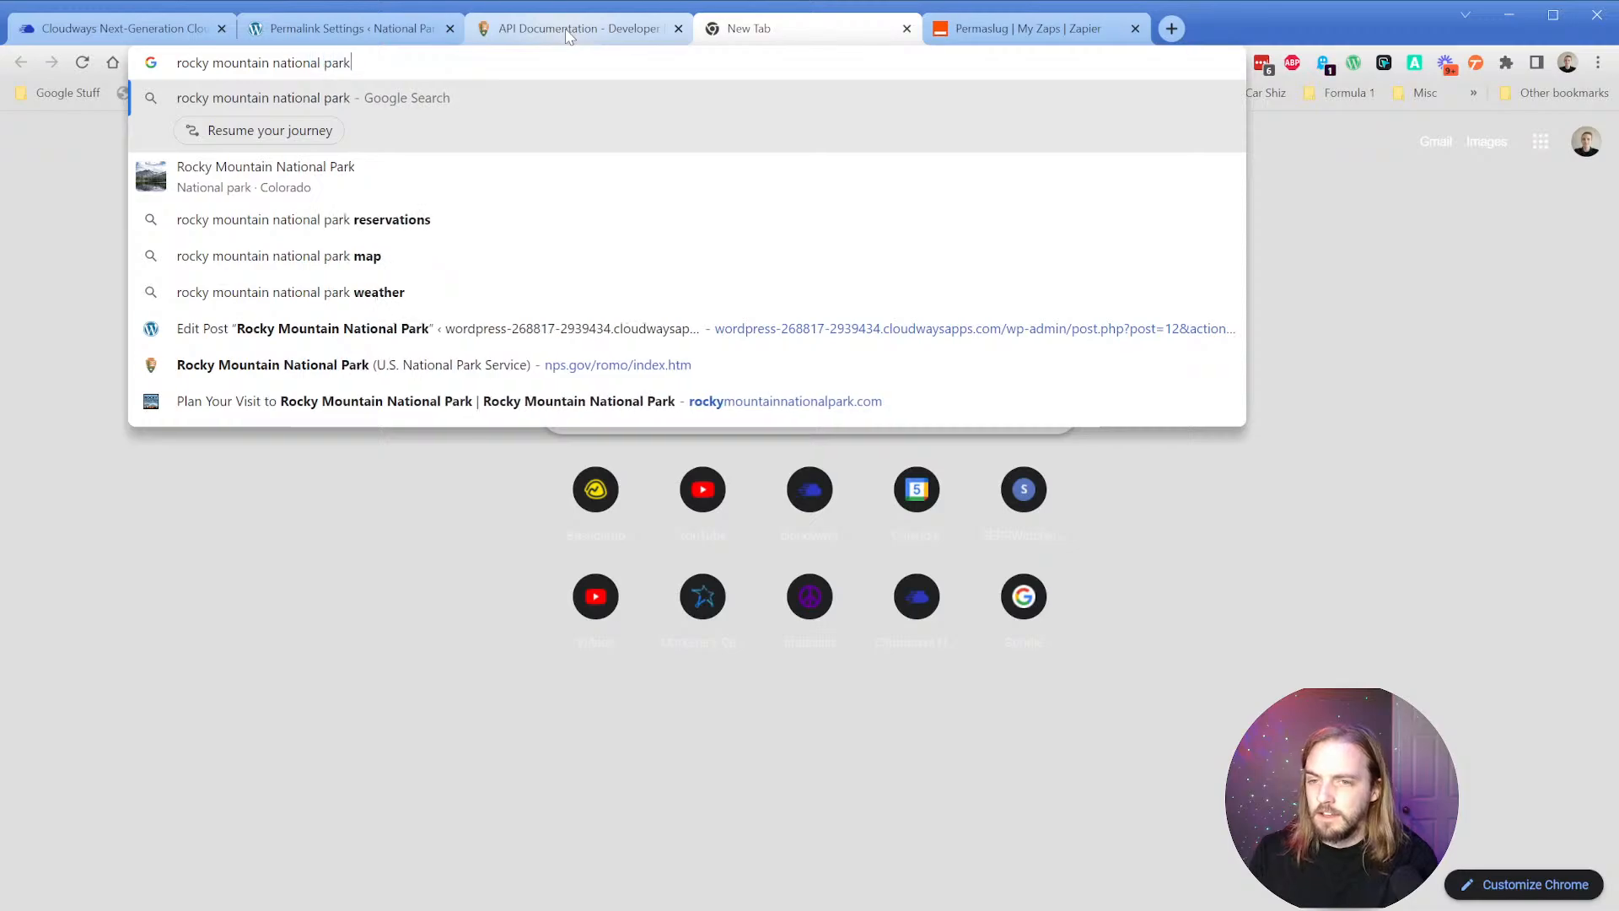
{"action": "key", "text": "Return"}
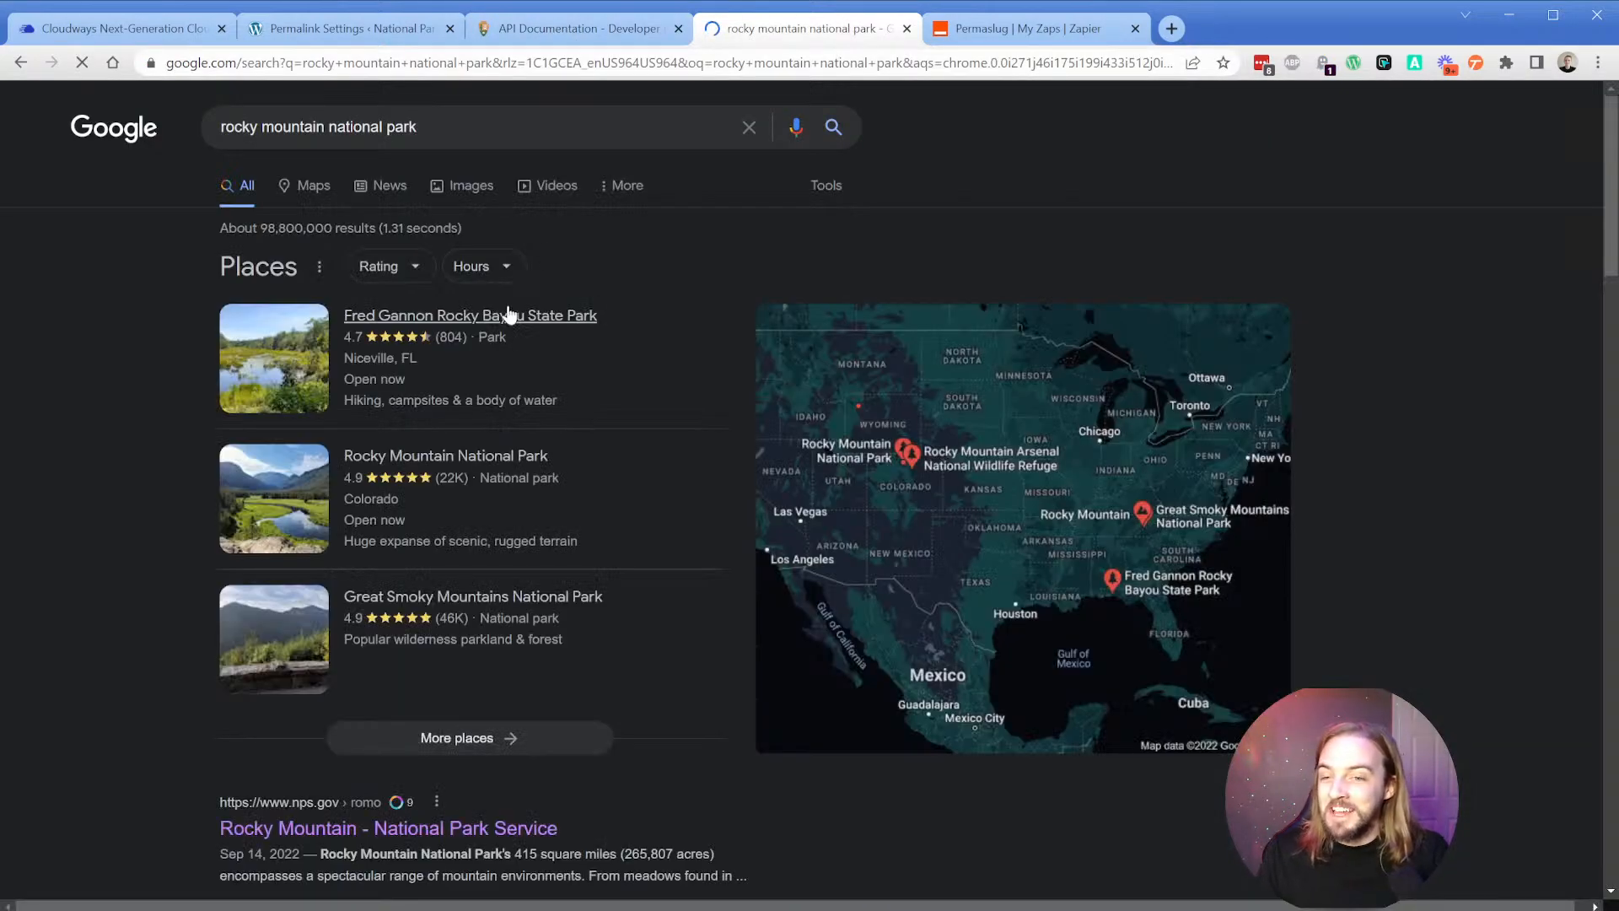
{"action": "scroll", "coordinate": [140, 528], "scroll_direction": "down", "scroll_amount": 3}
{"action": "left_click", "coordinate": [379, 542]}
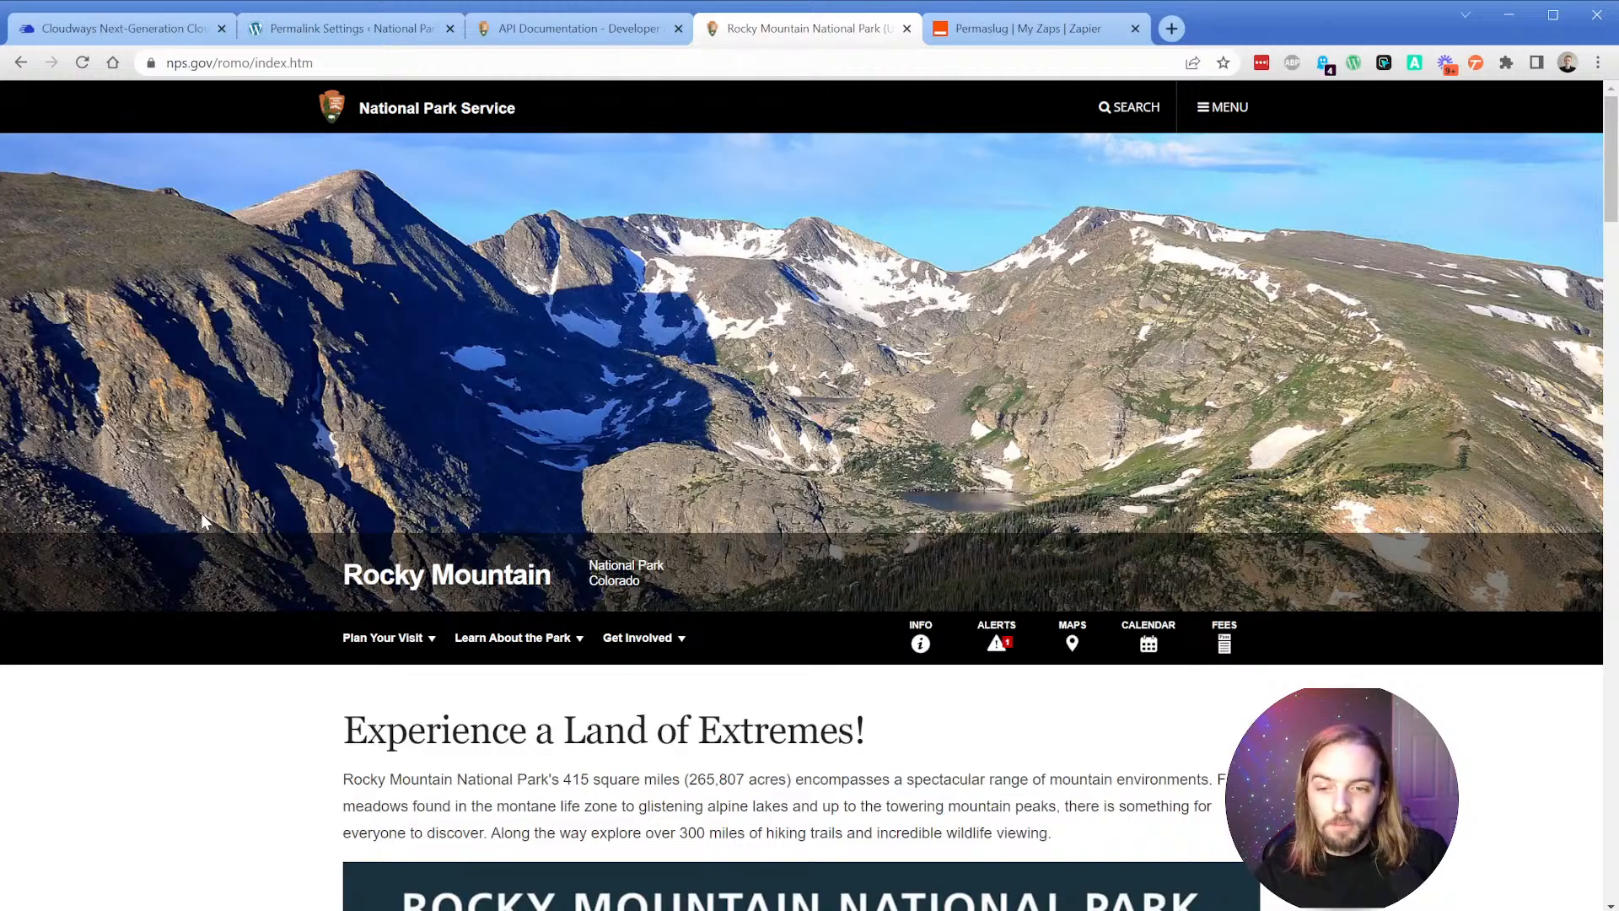
Look through the park site's Plan Your Visit, Learn About the Park and Get Involved navigation entries, including the Places To Go and History & Culture subentries.
{"action": "scroll", "coordinate": [203, 513], "scroll_direction": "down", "scroll_amount": 3}
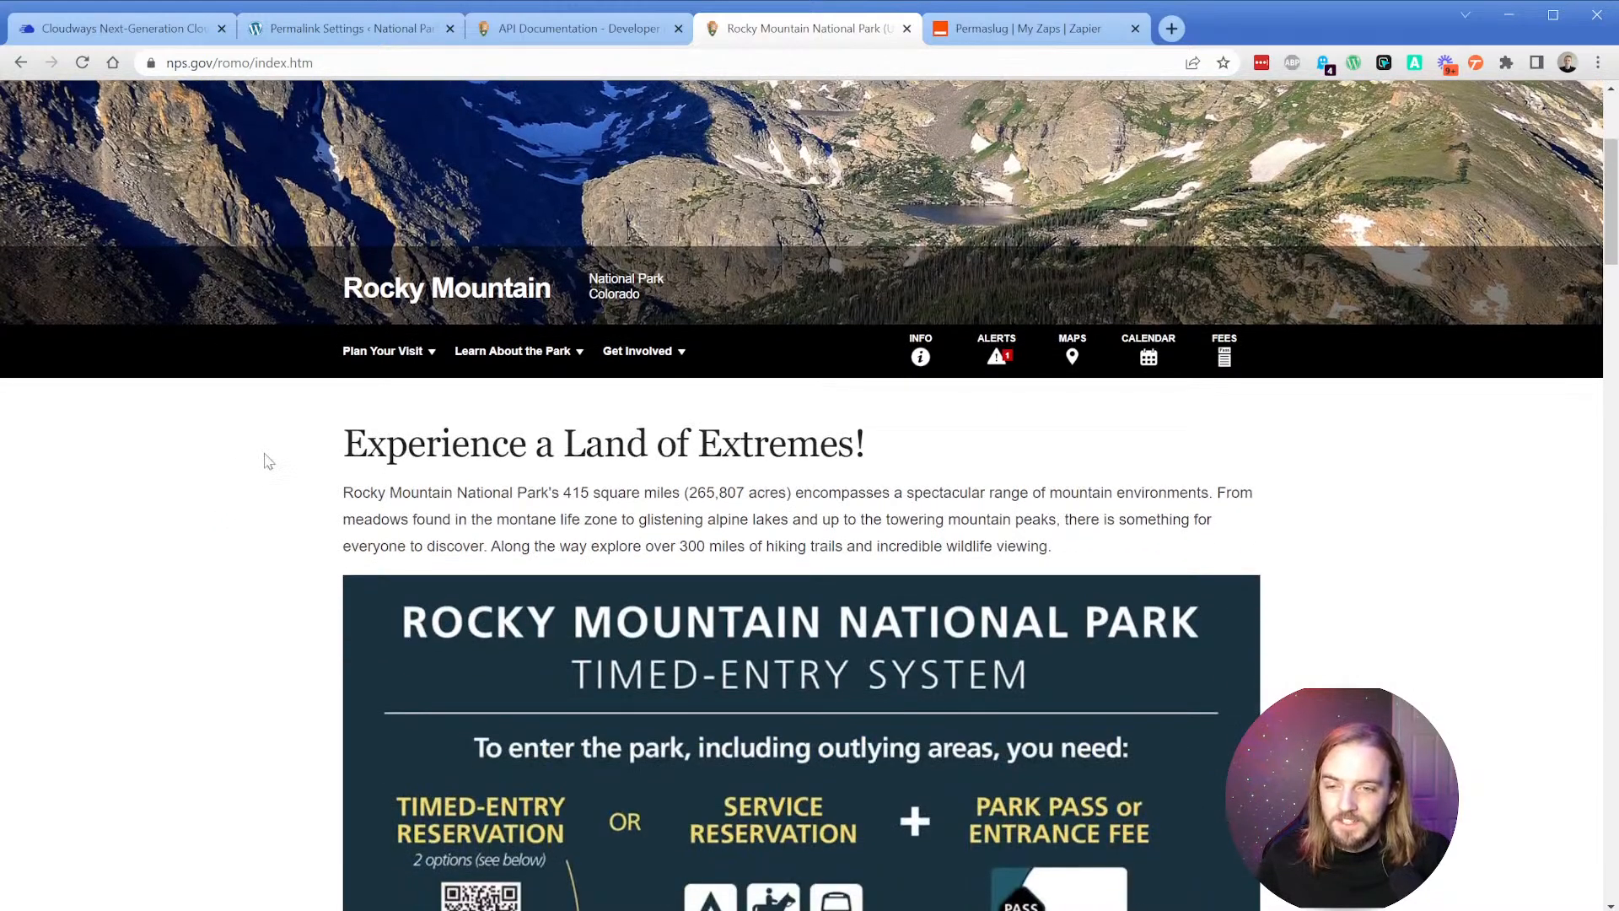
{"action": "left_click", "coordinate": [411, 351]}
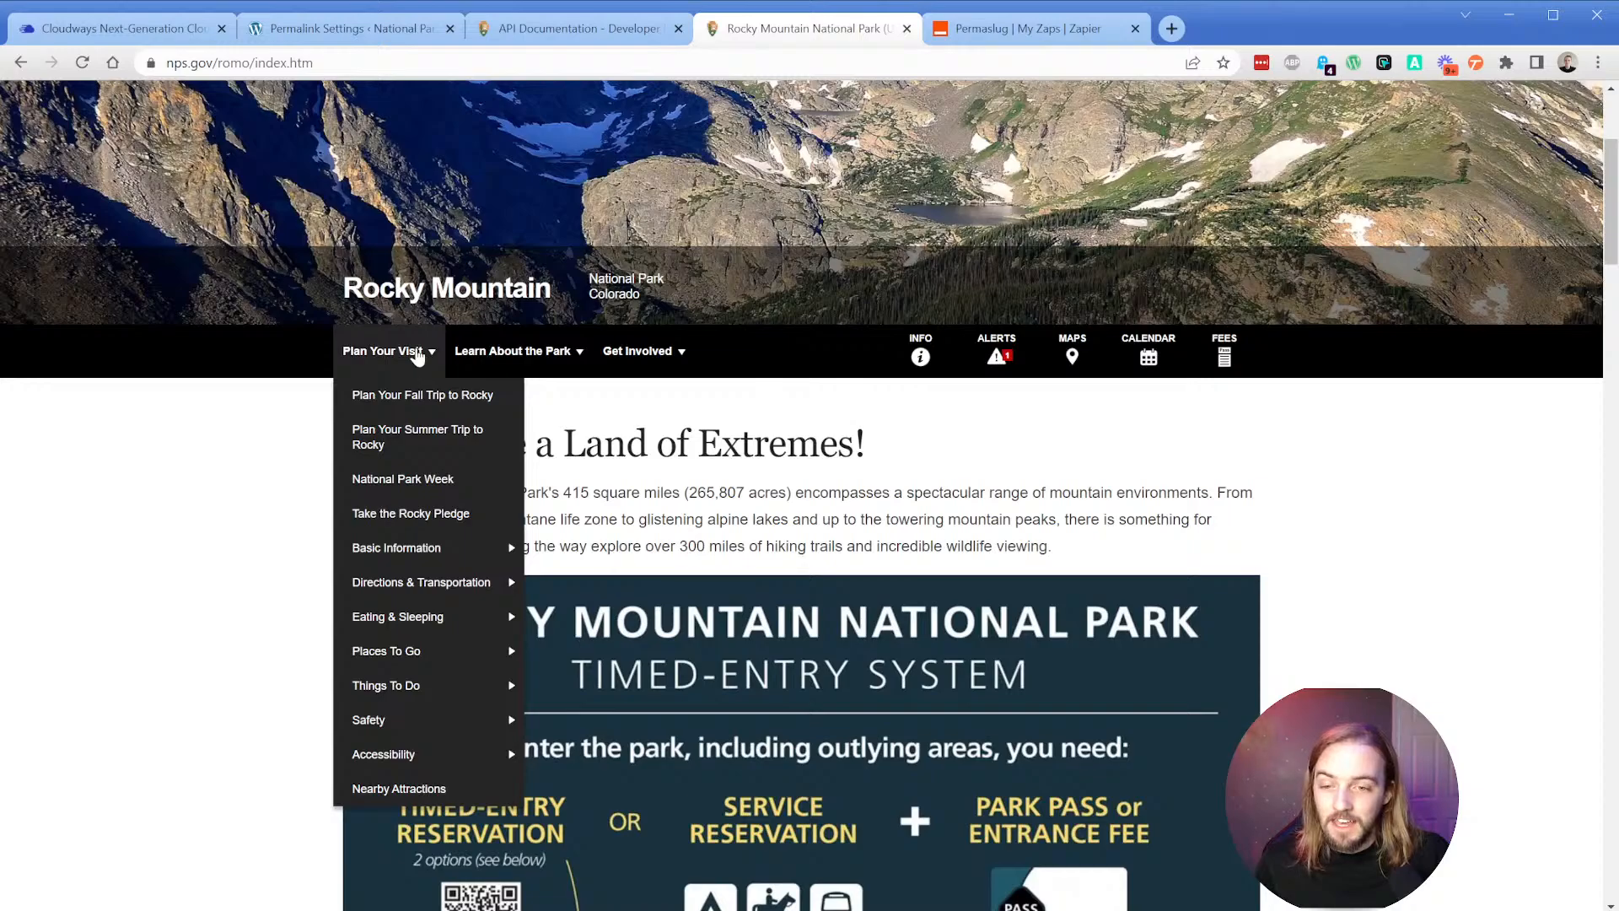
{"action": "mouse_move", "coordinate": [448, 667]}
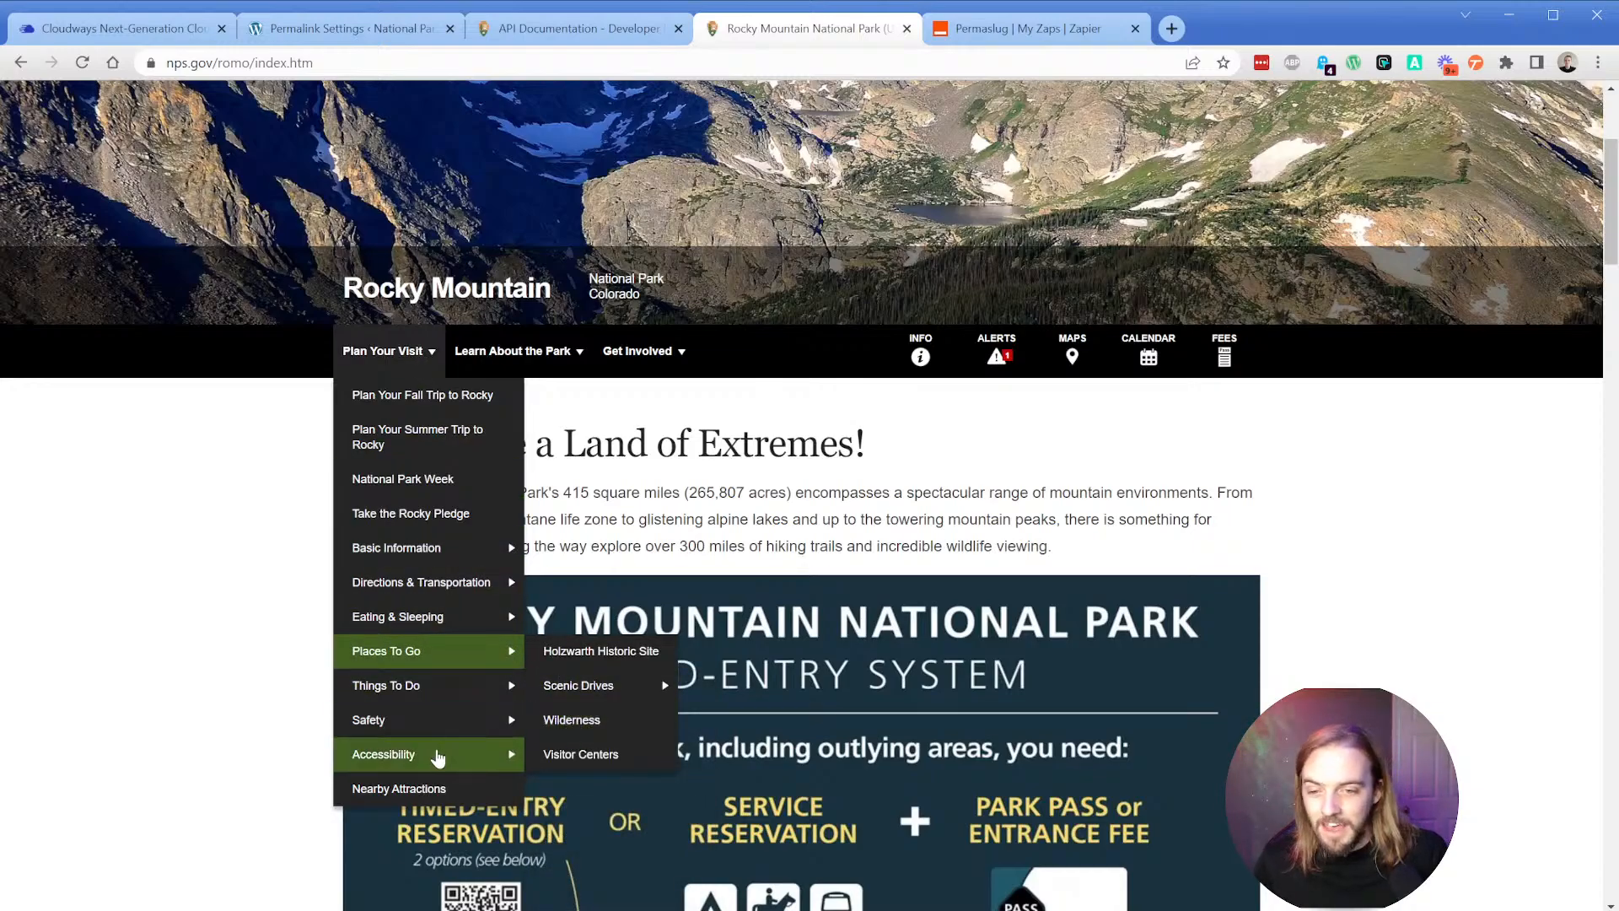
{"action": "mouse_move", "coordinate": [437, 757]}
{"action": "left_click", "coordinate": [515, 352]}
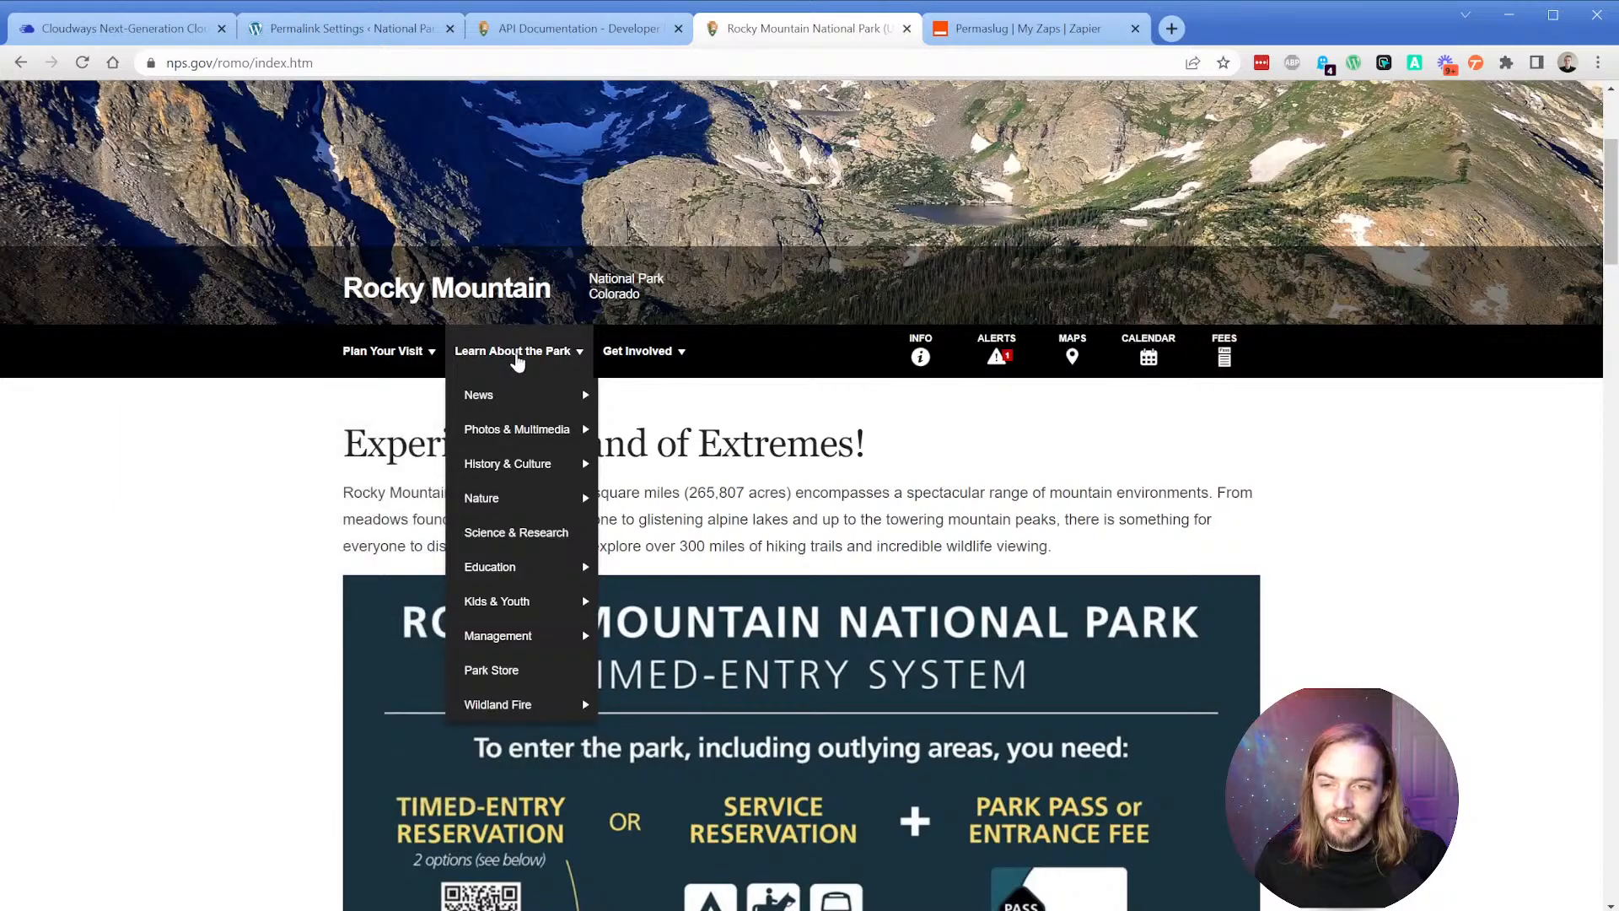
{"action": "mouse_move", "coordinate": [532, 463]}
{"action": "mouse_move", "coordinate": [663, 528]}
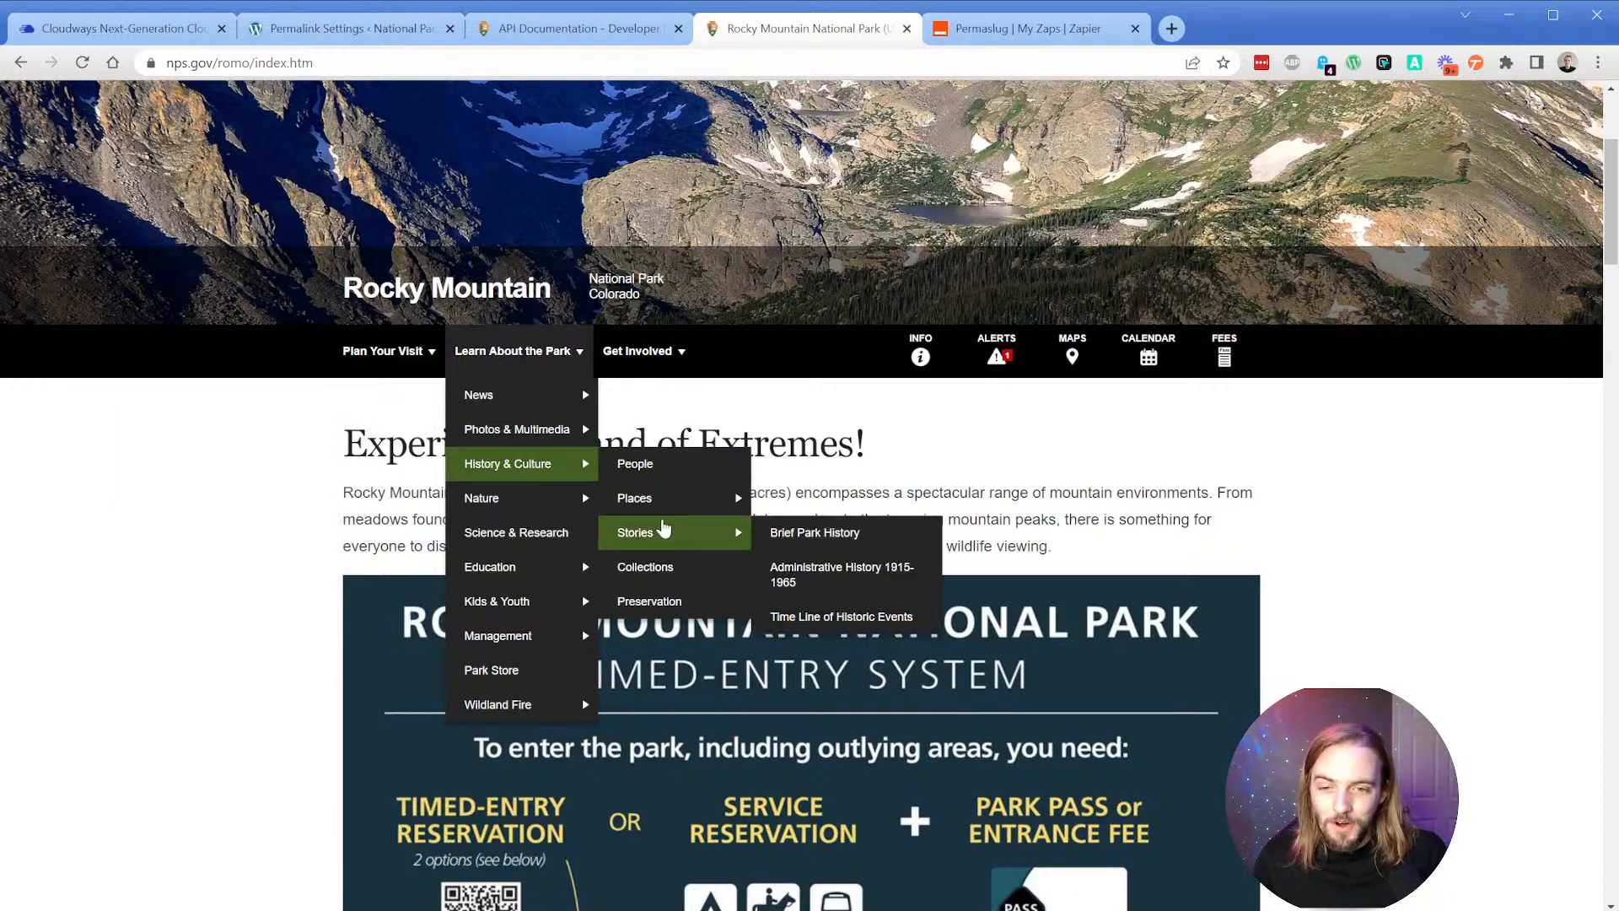
{"action": "left_click", "coordinate": [634, 353]}
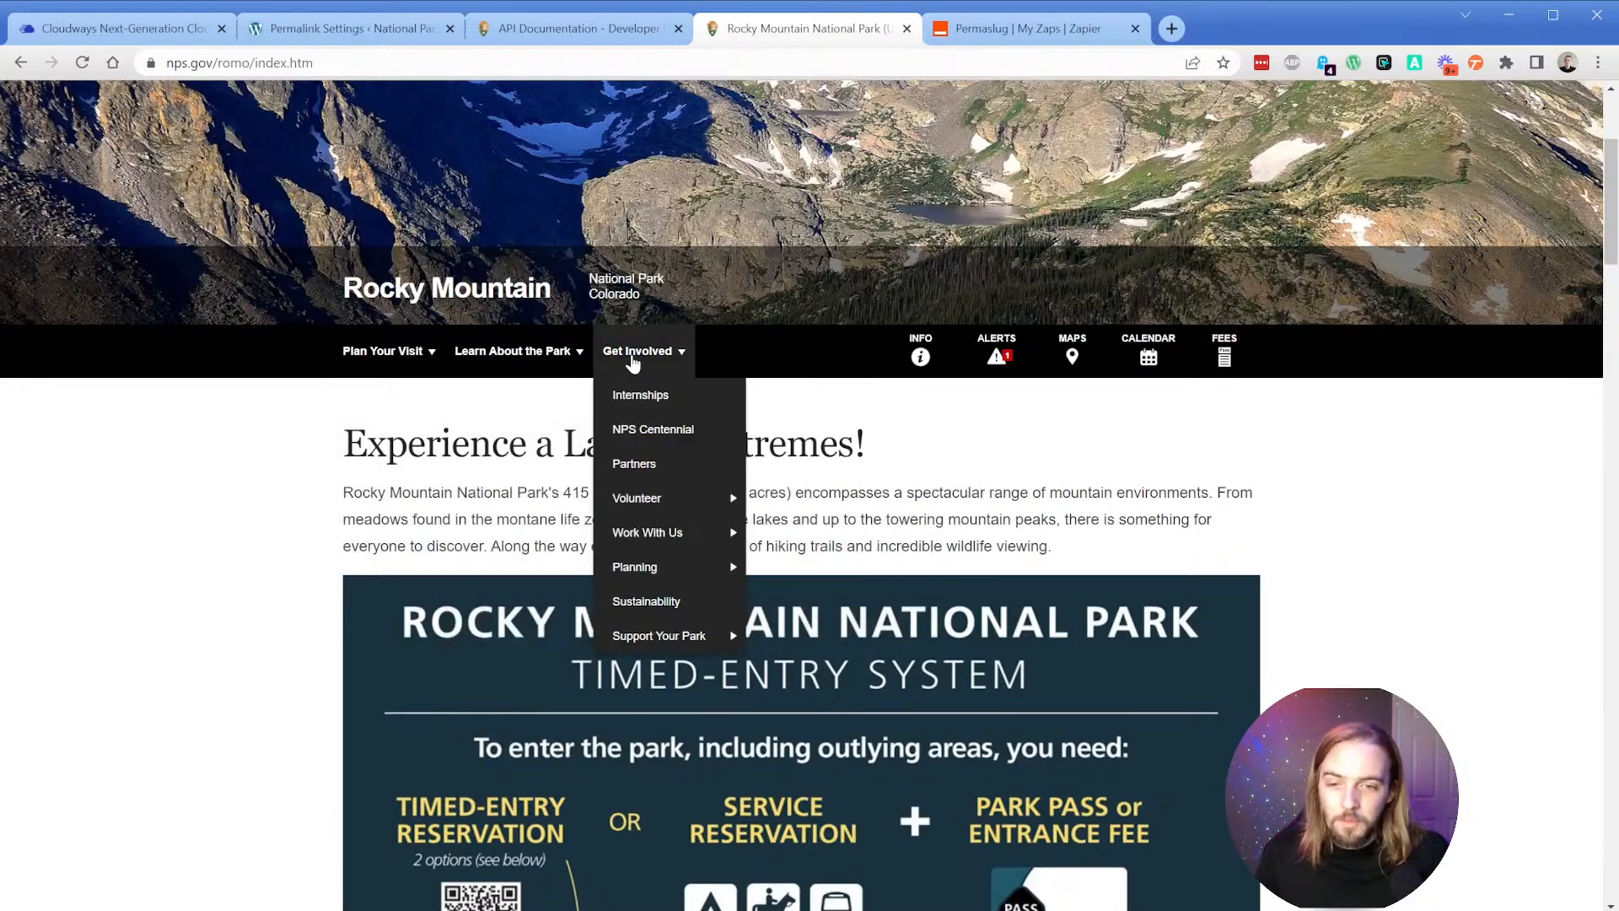
{"action": "left_click", "coordinate": [319, 536]}
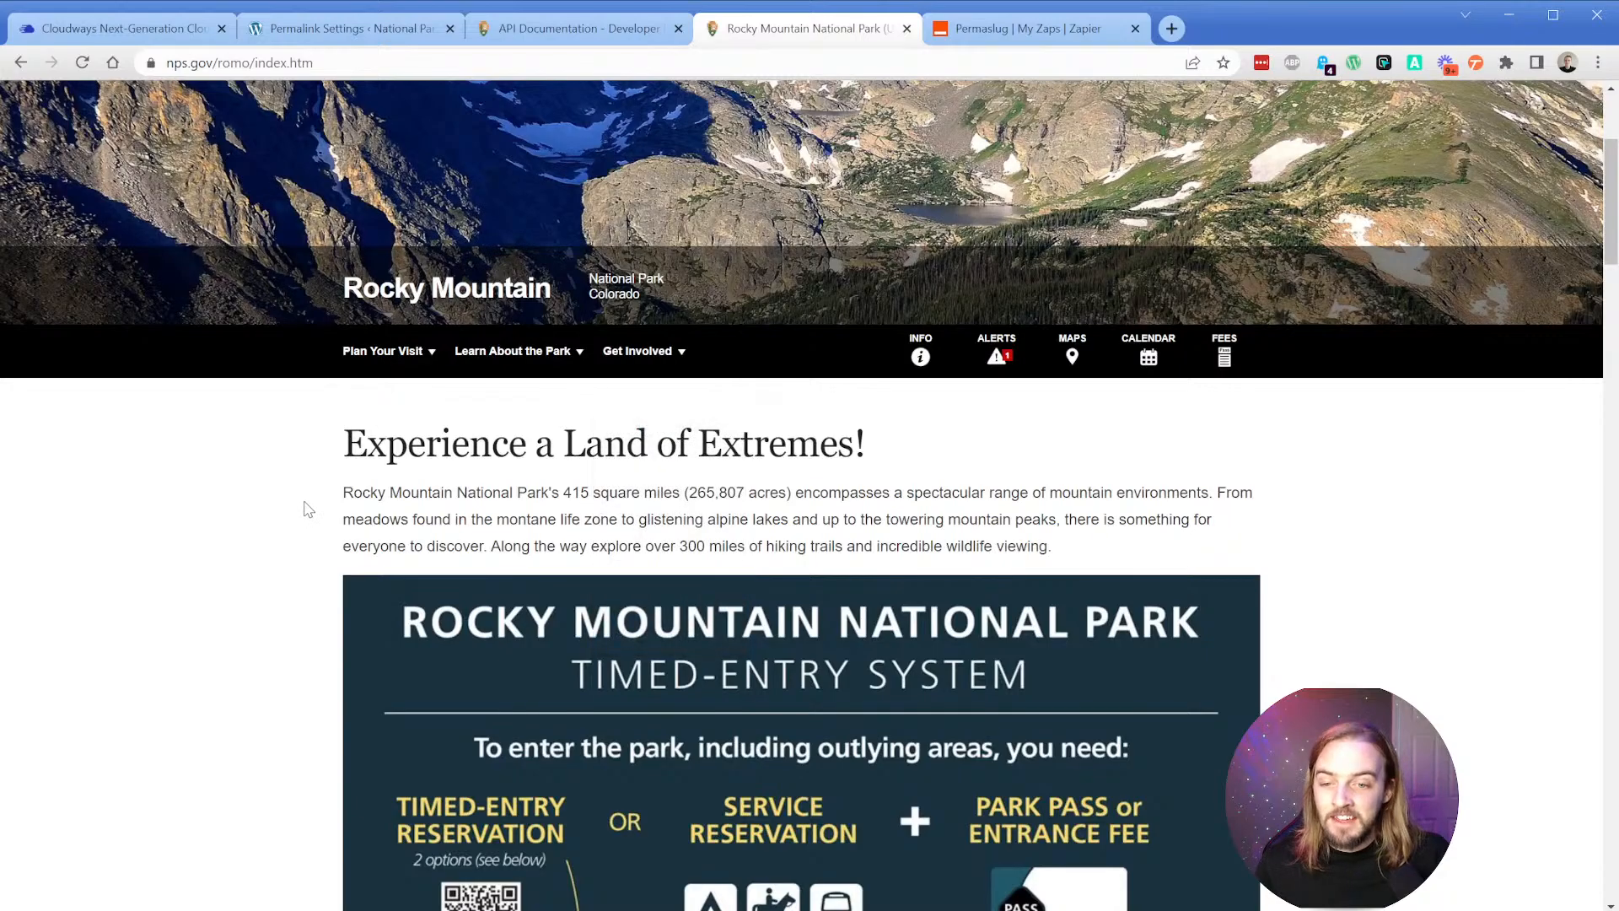
Examine the content sections on the Rocky Mountain park home page, from timed-entry information to camping, then return to its beginning.
{"action": "scroll", "coordinate": [338, 498], "scroll_direction": "down", "scroll_amount": 8}
{"action": "scroll", "coordinate": [337, 472], "scroll_direction": "down", "scroll_amount": 2}
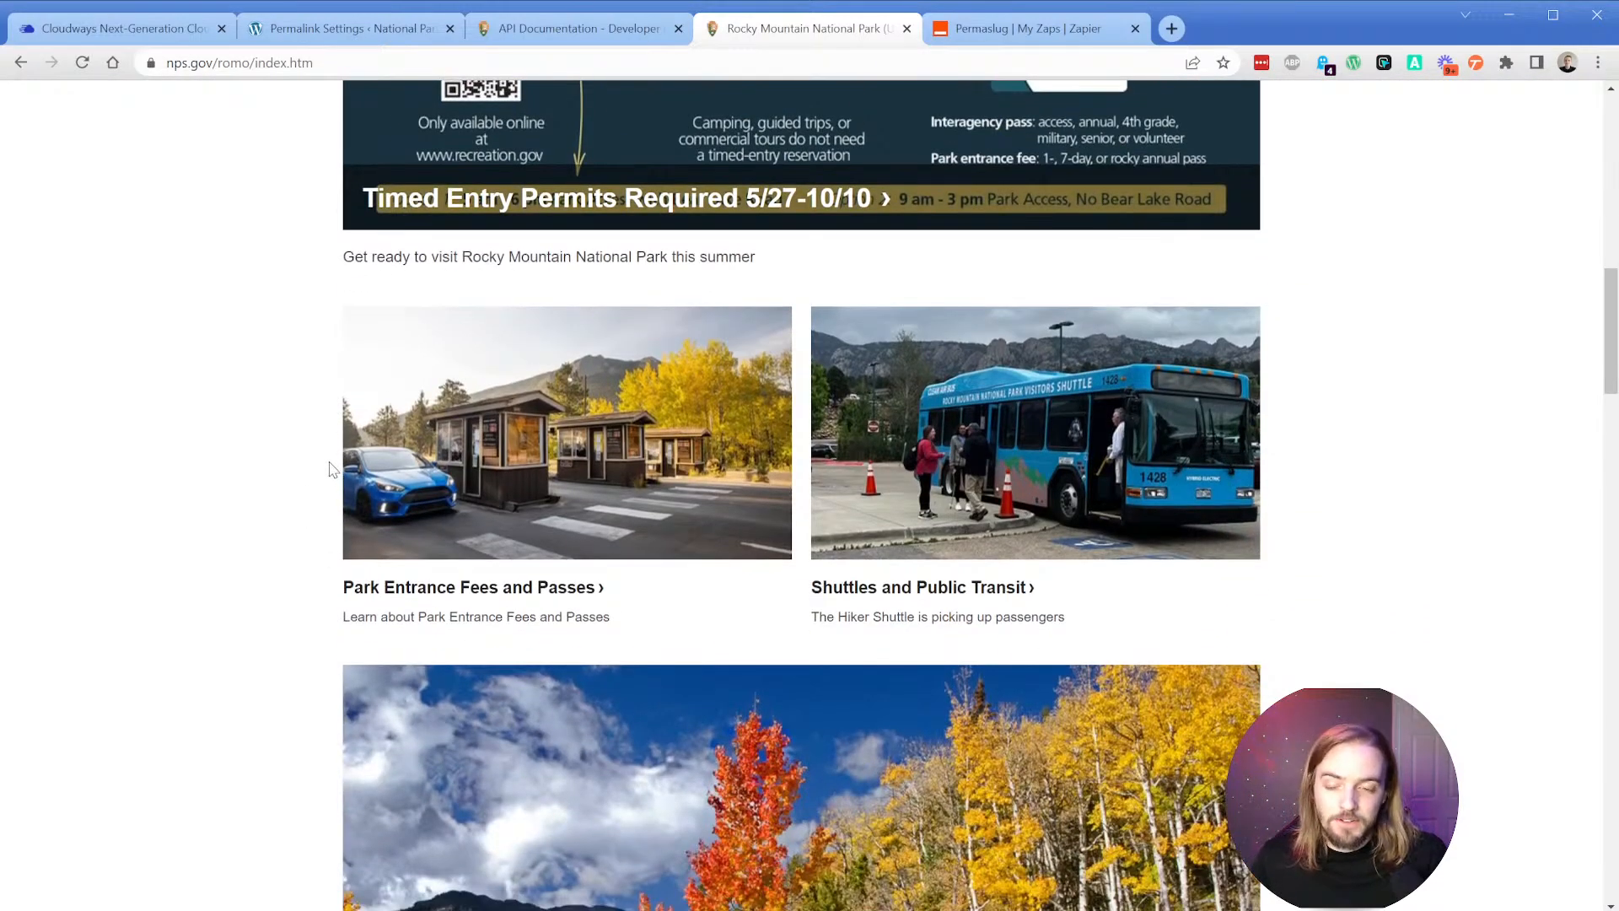
{"action": "scroll", "coordinate": [354, 485], "scroll_direction": "down", "scroll_amount": 1}
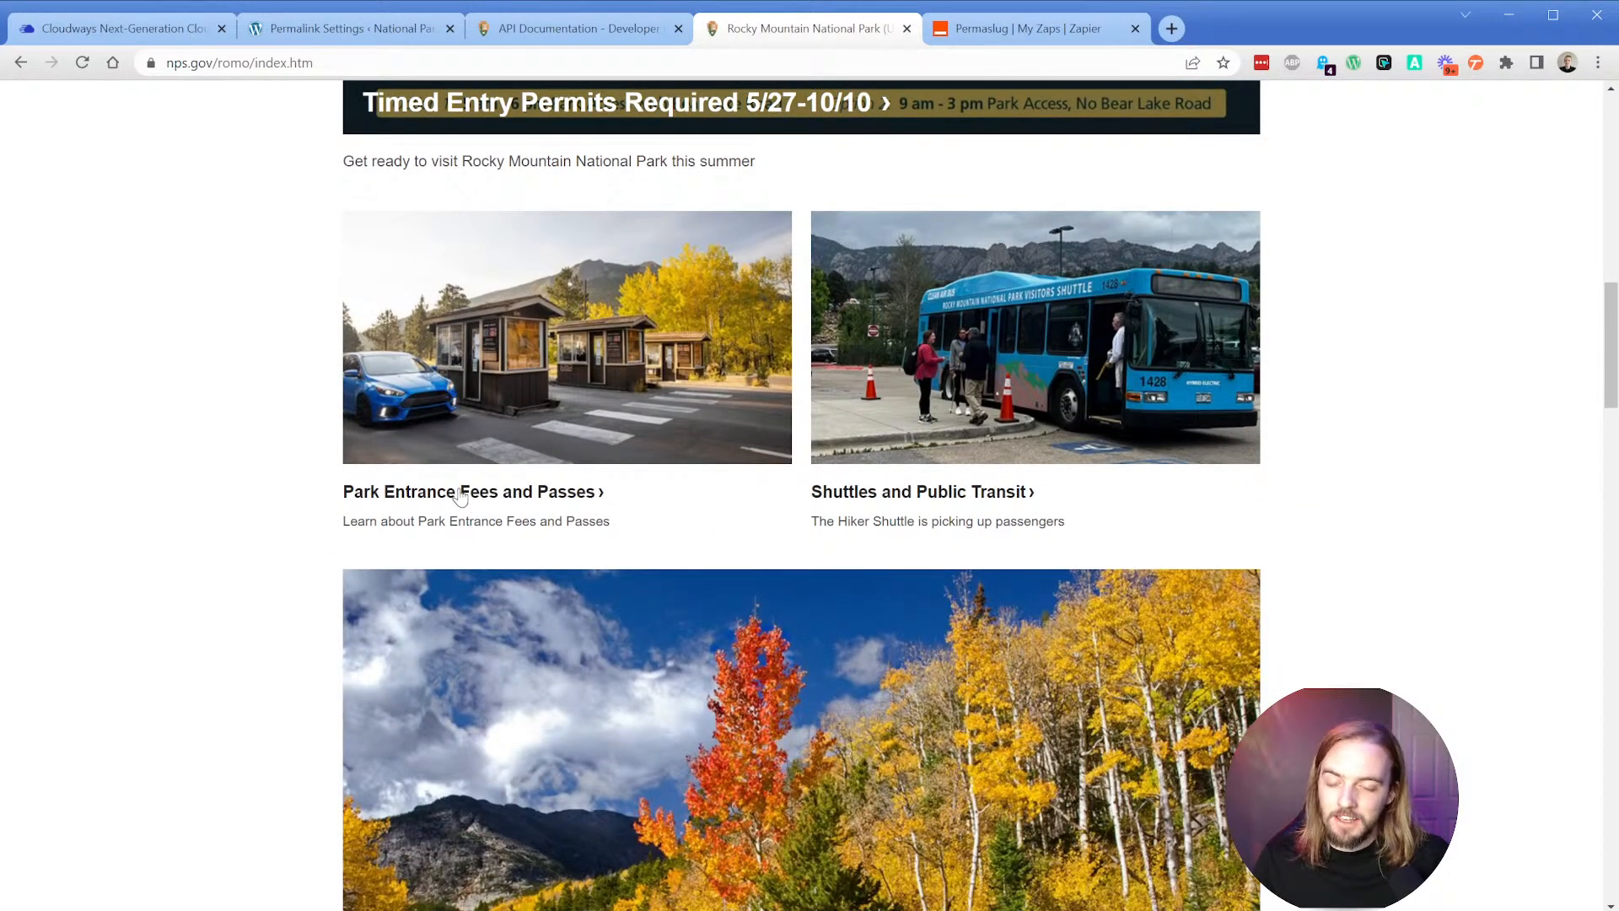
{"action": "scroll", "coordinate": [624, 548], "scroll_direction": "down", "scroll_amount": 4}
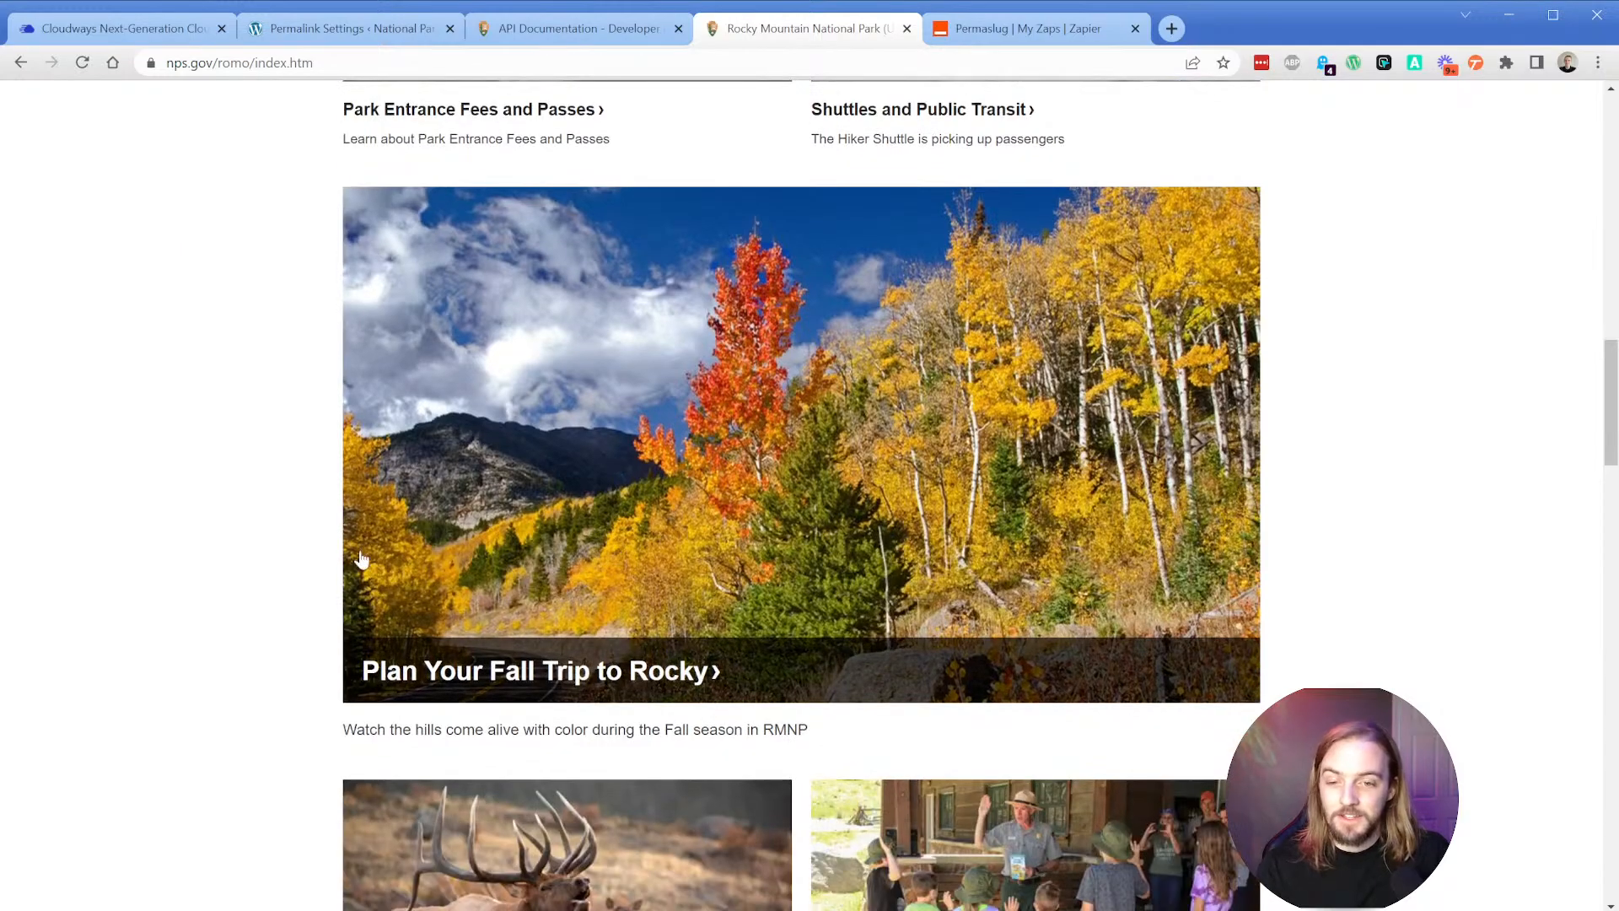
{"action": "scroll", "coordinate": [322, 540], "scroll_direction": "down", "scroll_amount": 7}
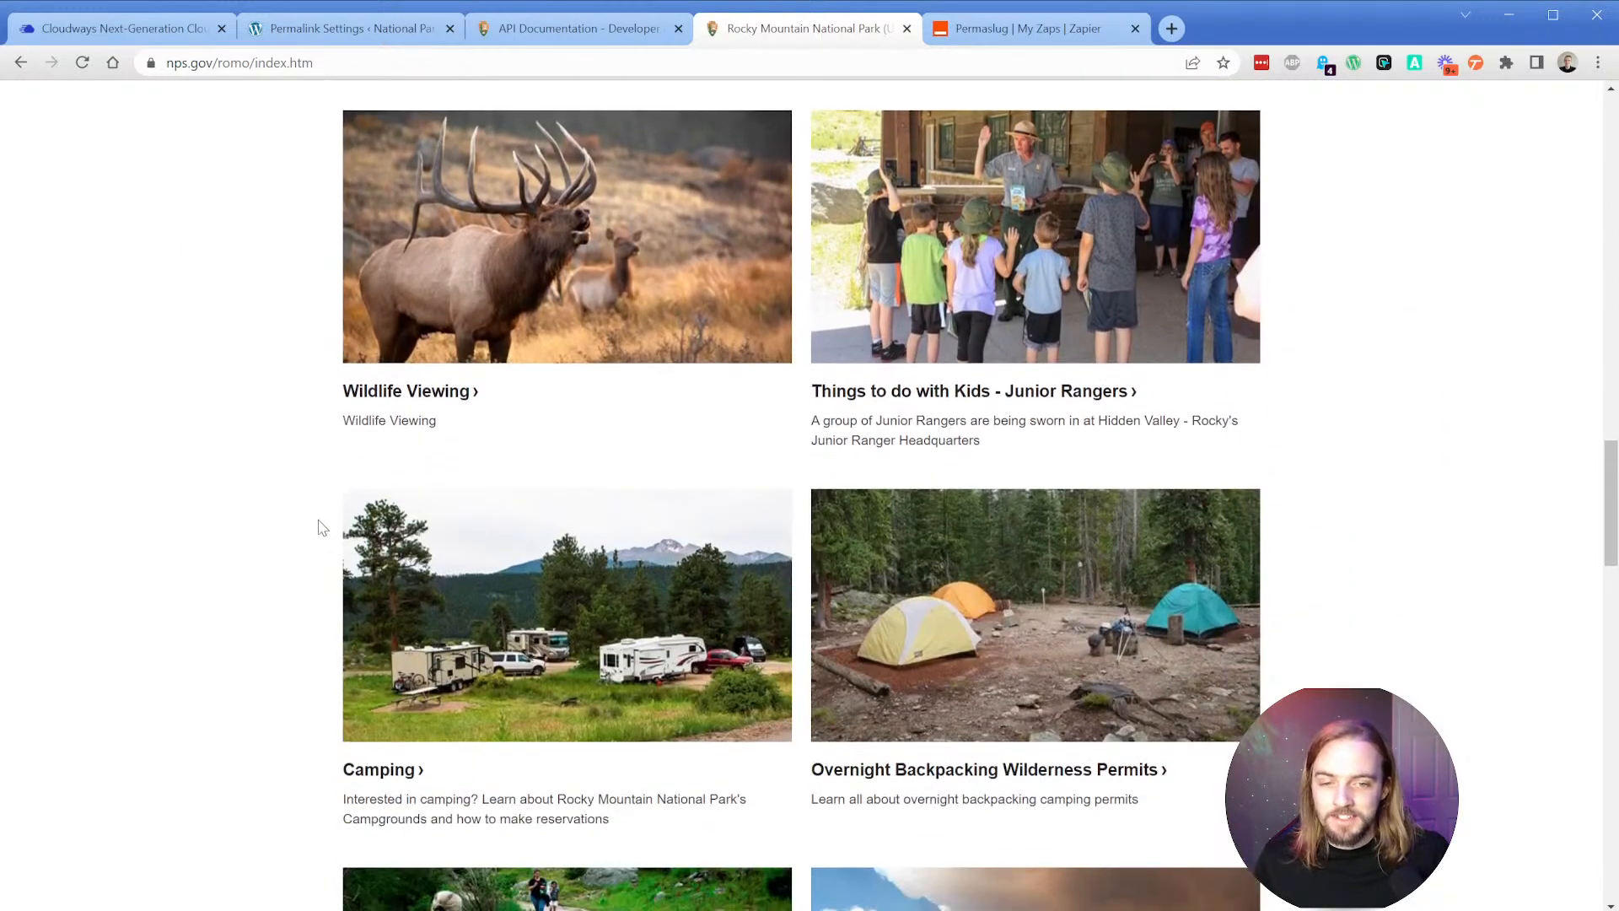
{"action": "middle_click", "coordinate": [285, 646]}
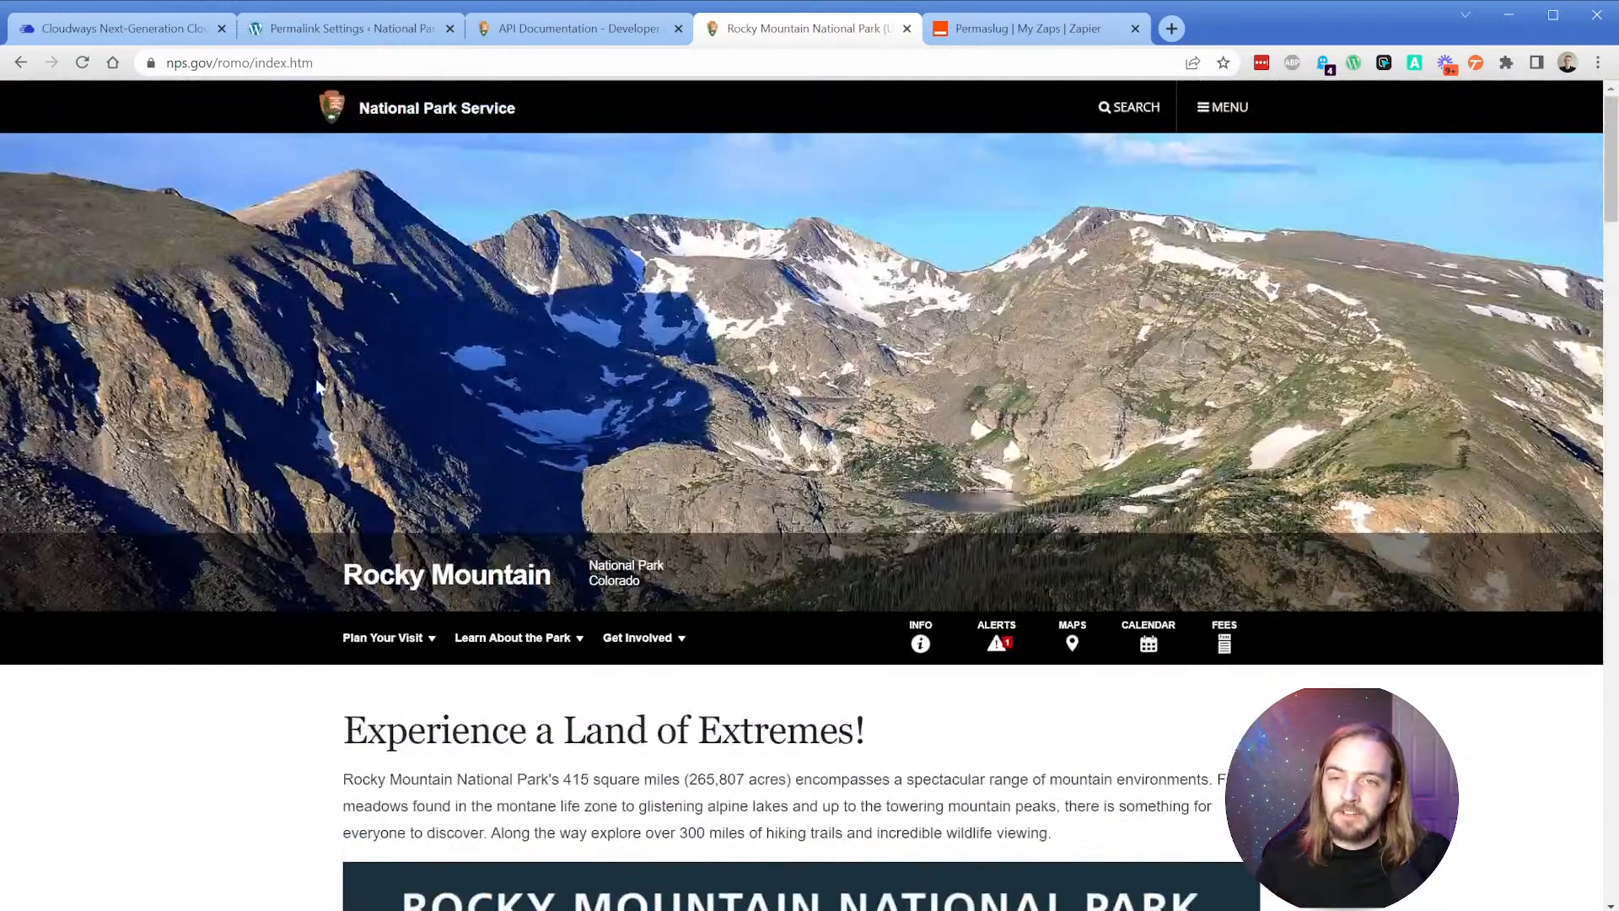
{"action": "left_click", "coordinate": [329, 375]}
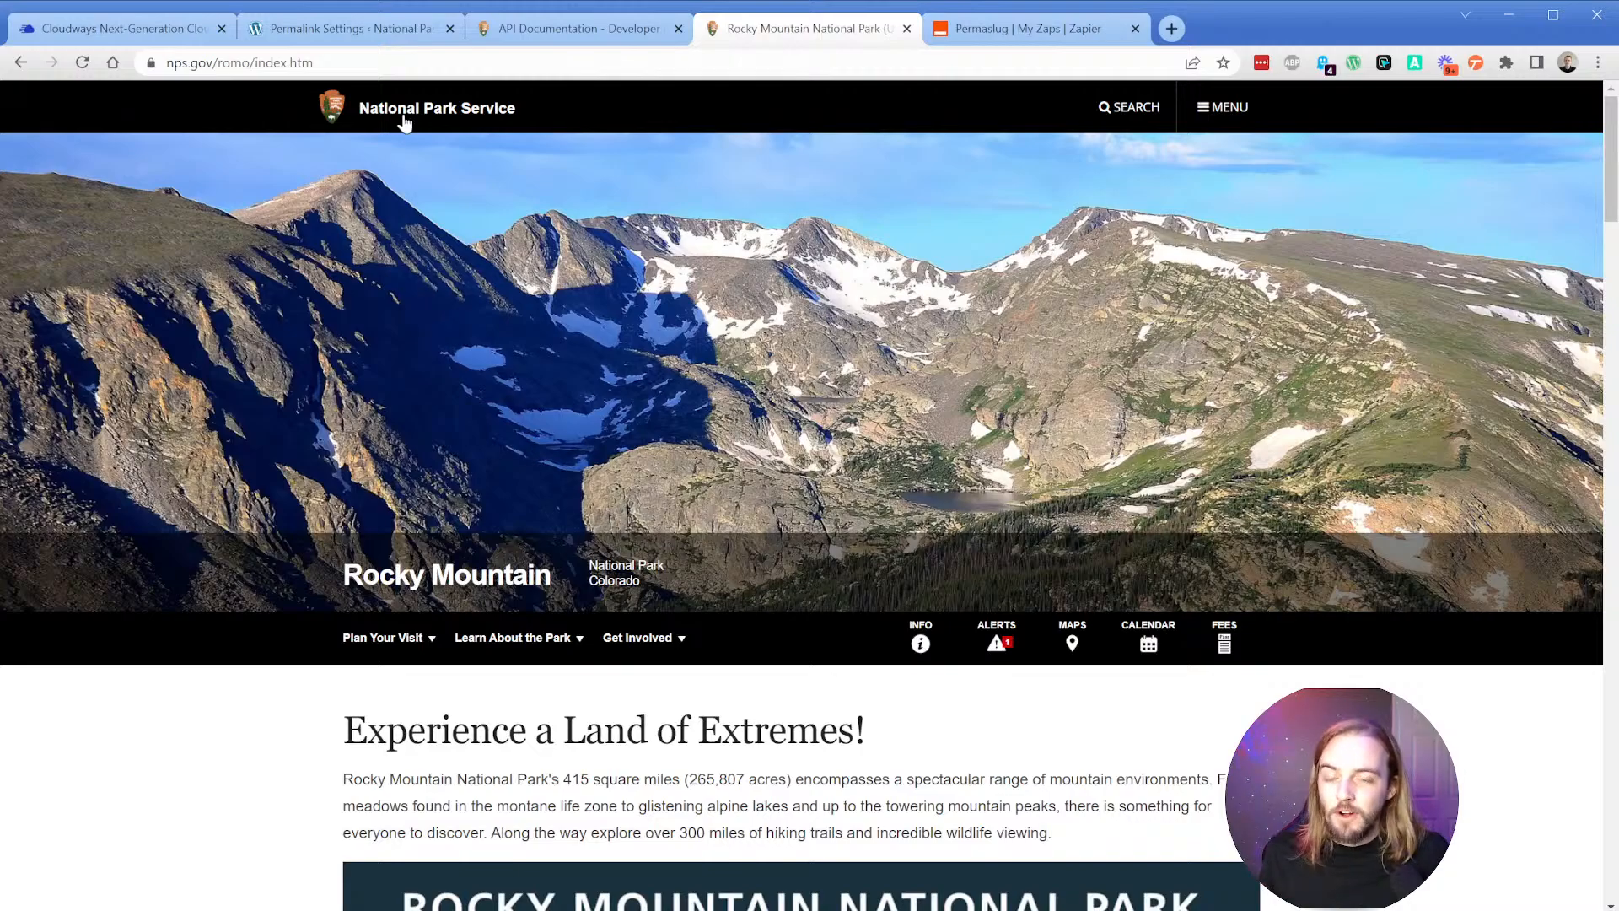
Find the GET /parks endpoint in the National Park Service API documentation, expand it and review its query parameters.
{"action": "left_click", "coordinate": [562, 26]}
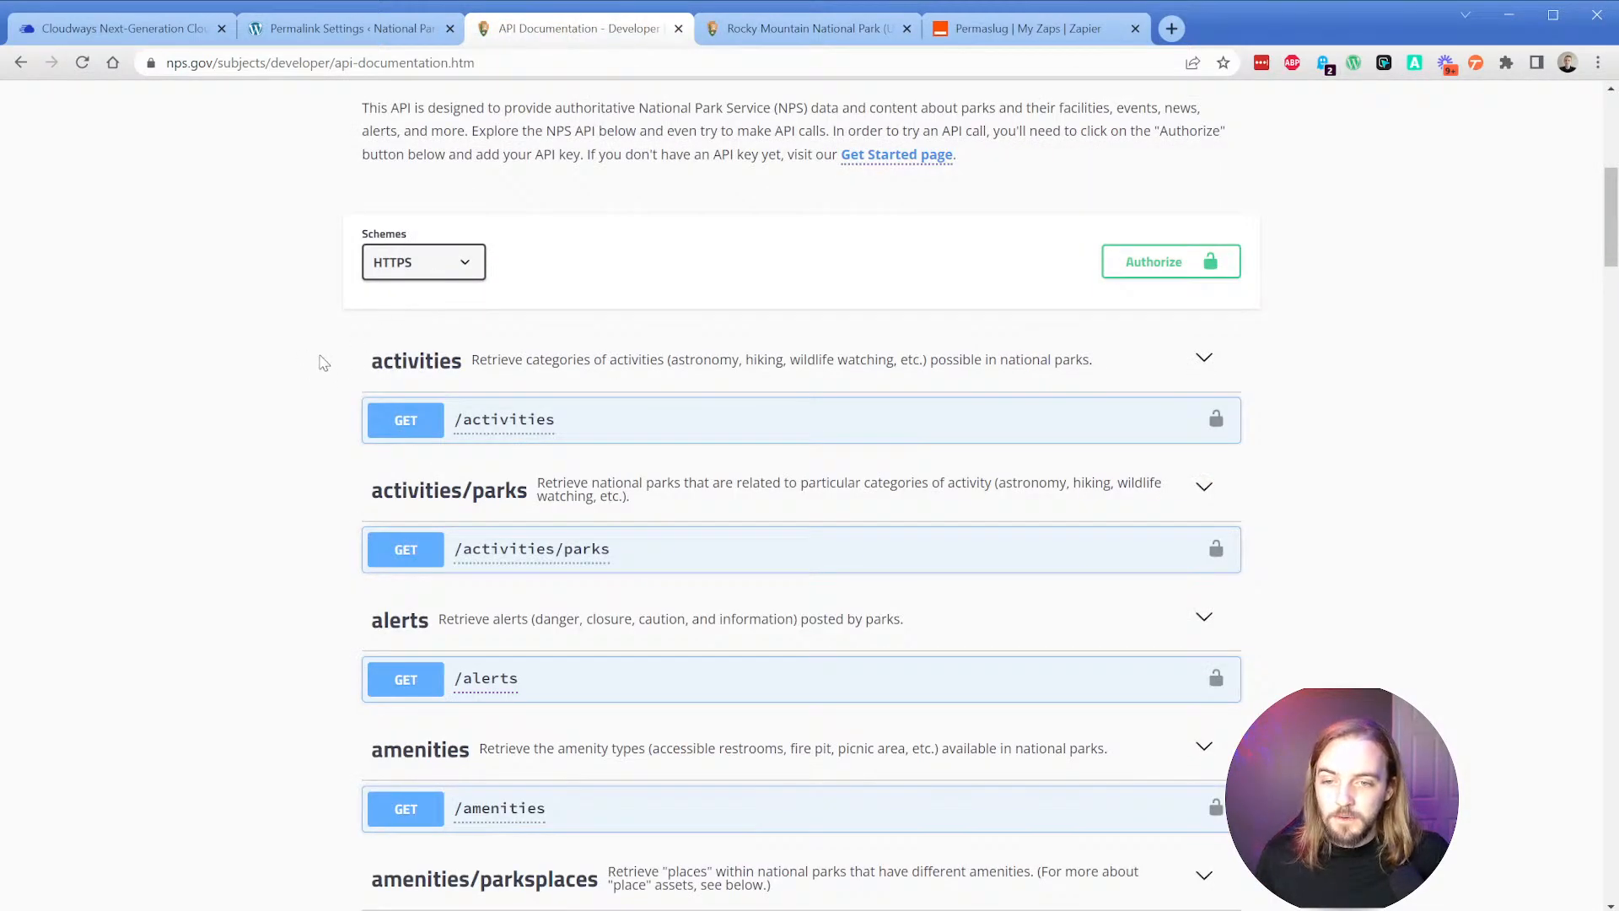
{"action": "scroll", "coordinate": [329, 357], "scroll_direction": "down", "scroll_amount": 1}
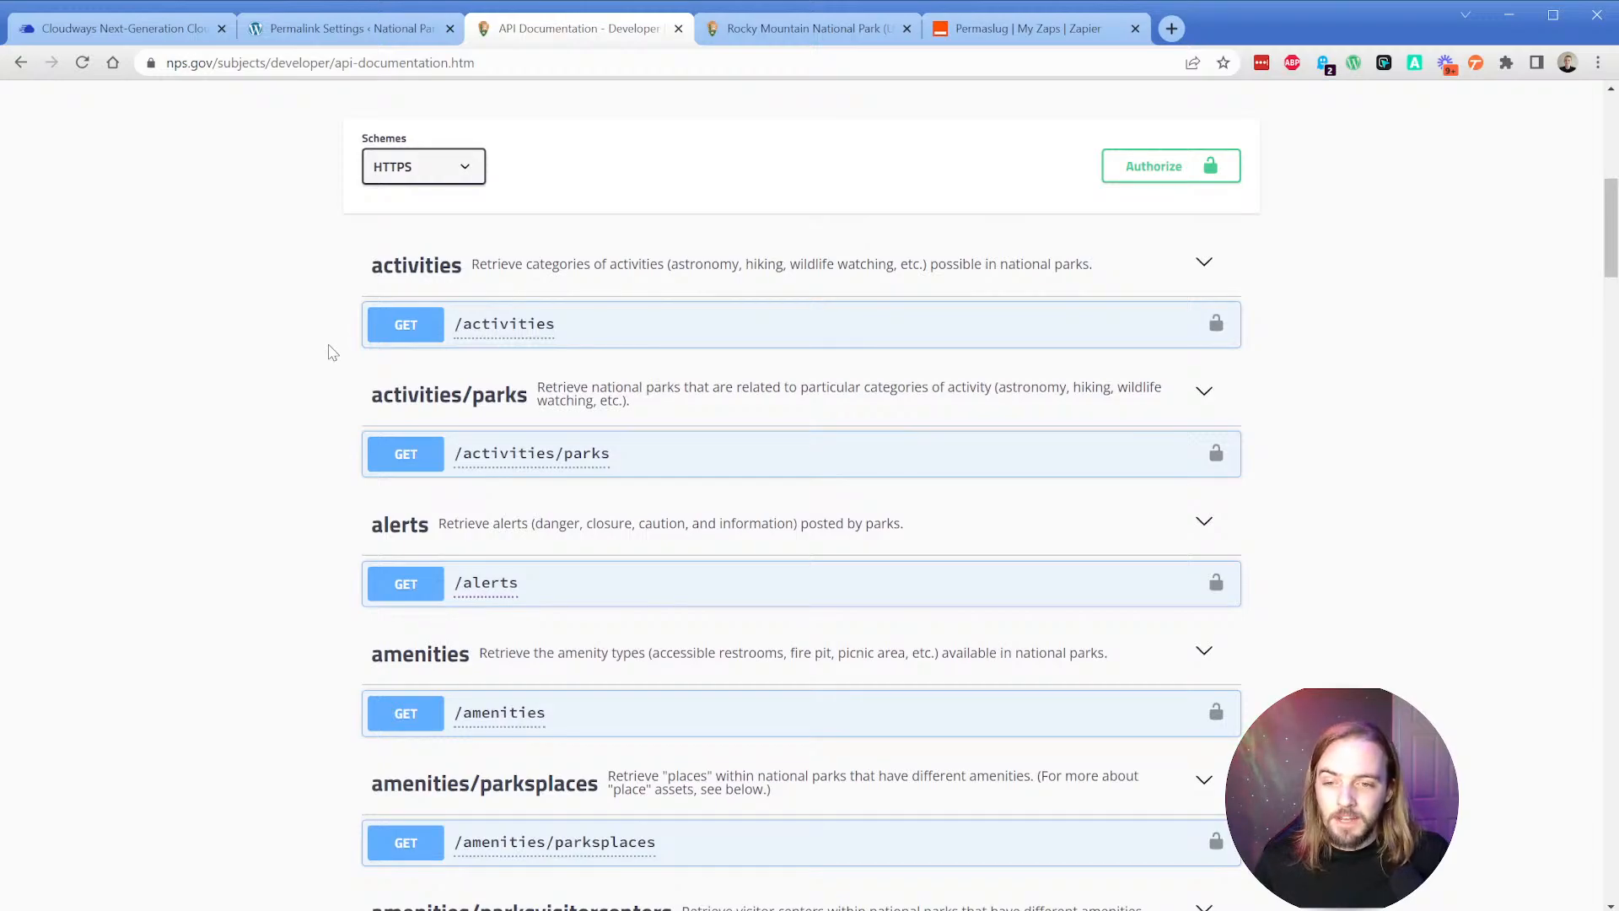
{"action": "scroll", "coordinate": [329, 353], "scroll_direction": "down", "scroll_amount": 2}
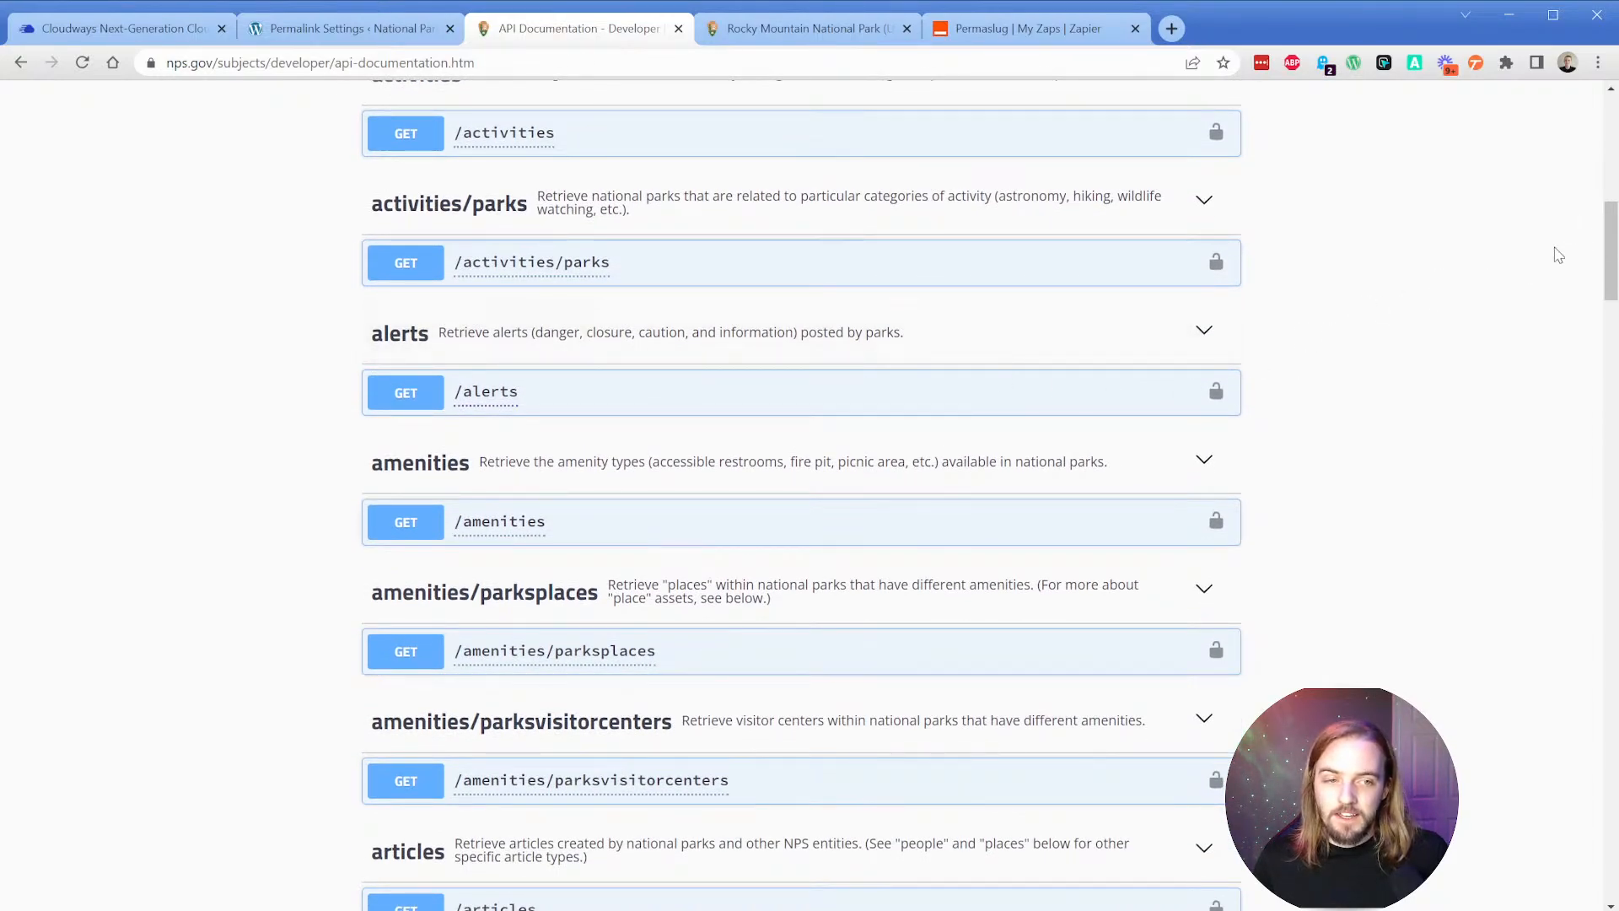
{"action": "left_click_drag", "start_coordinate": [1609, 242], "coordinate": [1609, 318]}
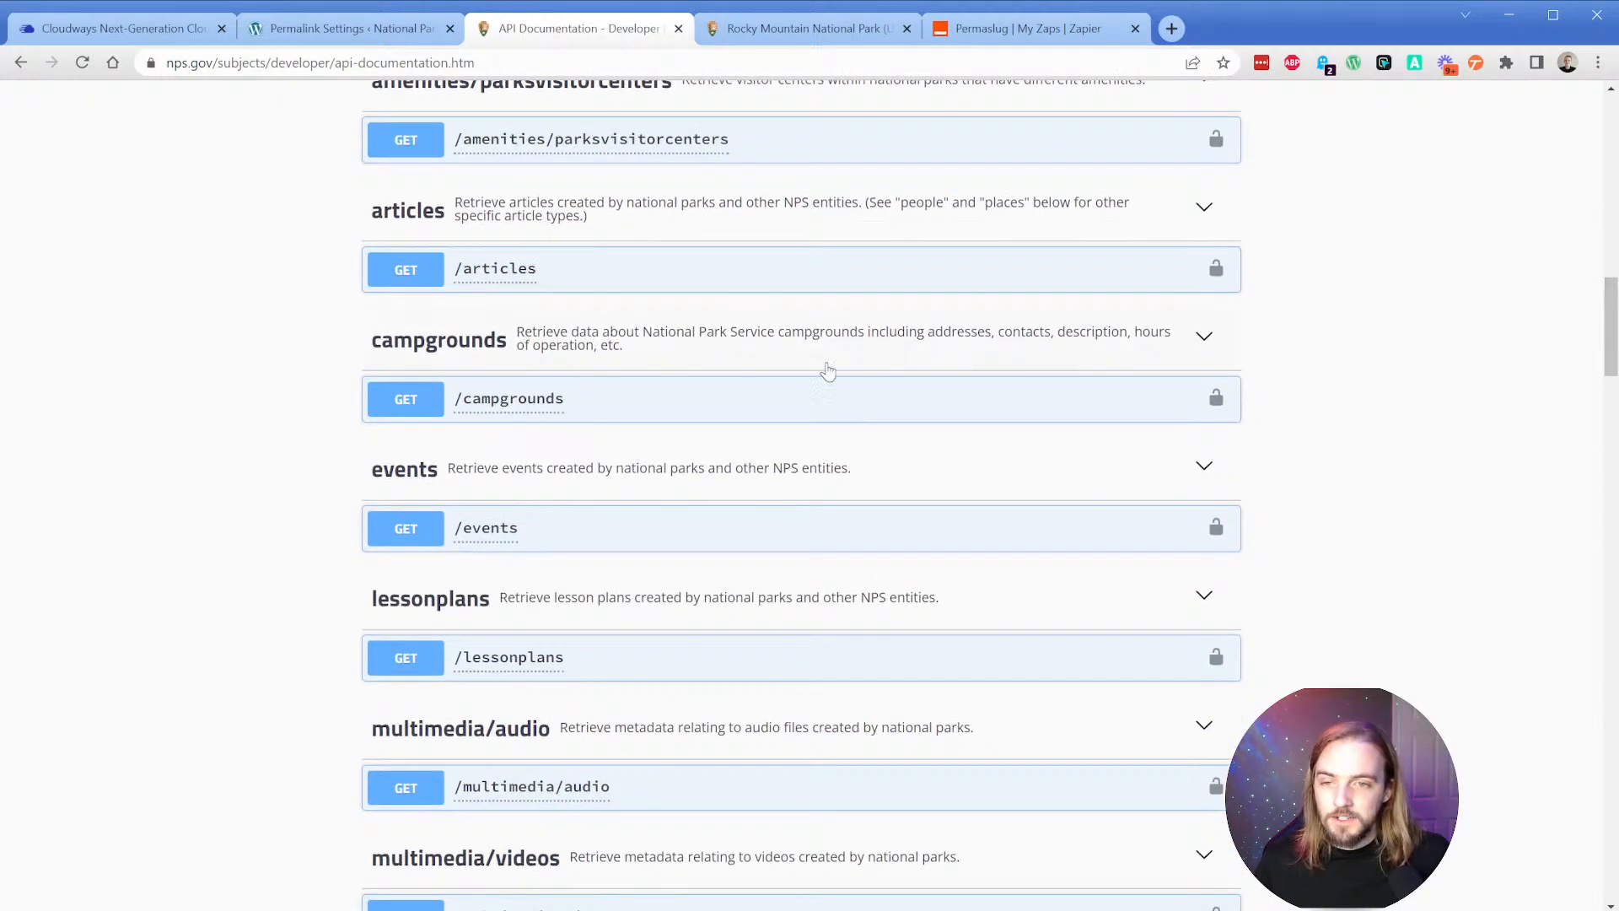
{"action": "scroll", "coordinate": [353, 447], "scroll_direction": "down", "scroll_amount": 3}
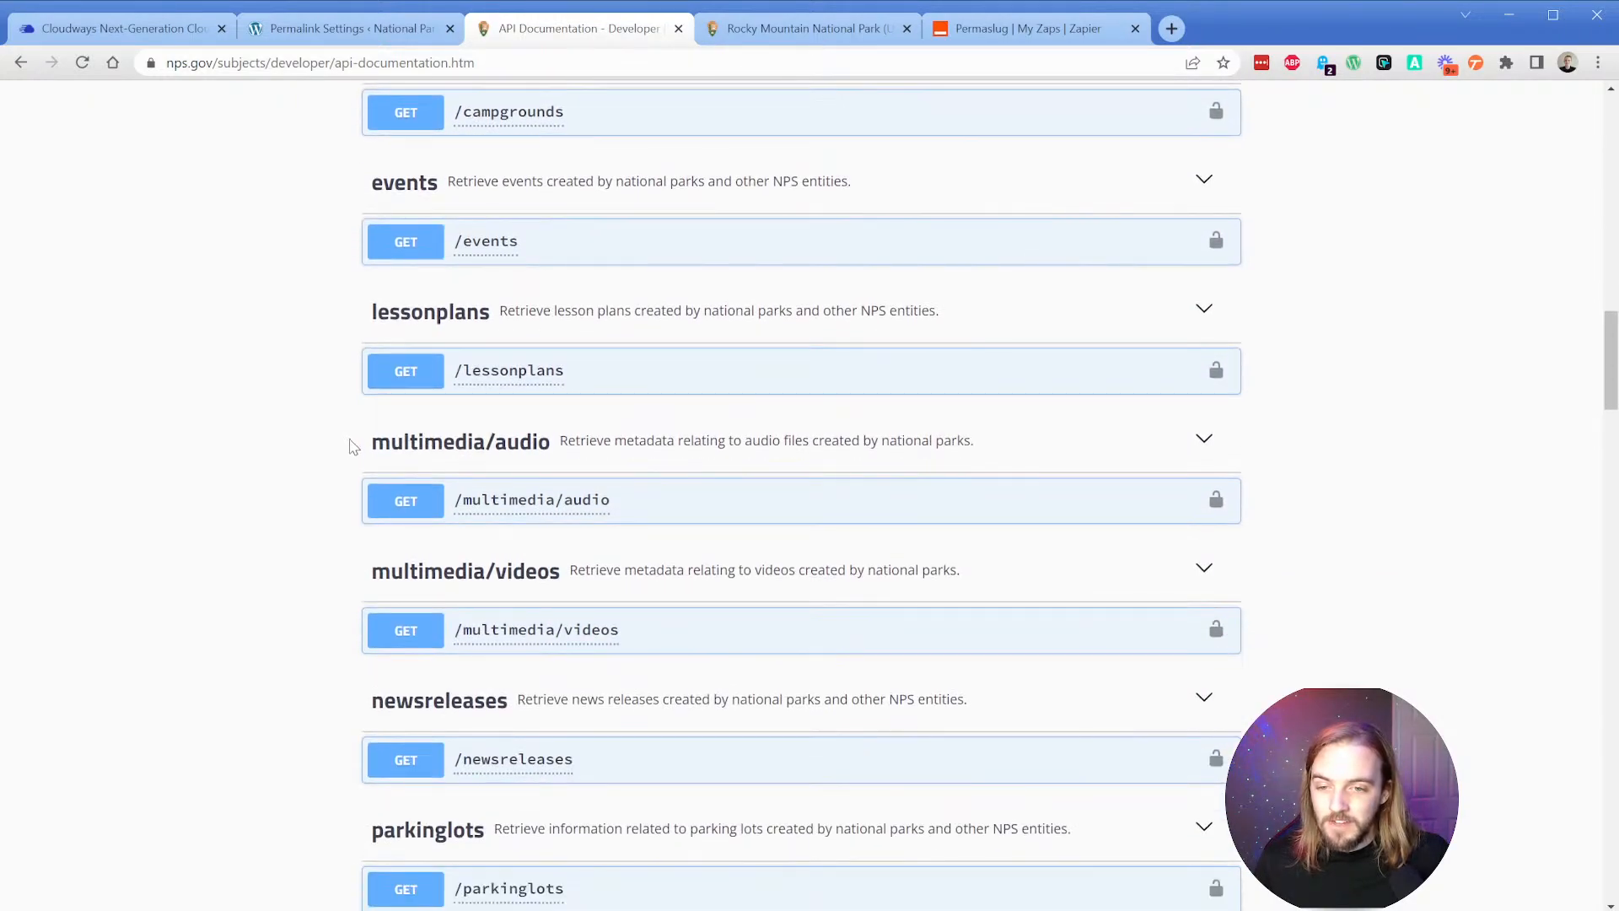
{"action": "scroll", "coordinate": [353, 447], "scroll_direction": "down", "scroll_amount": 7}
{"action": "left_click", "coordinate": [569, 350]}
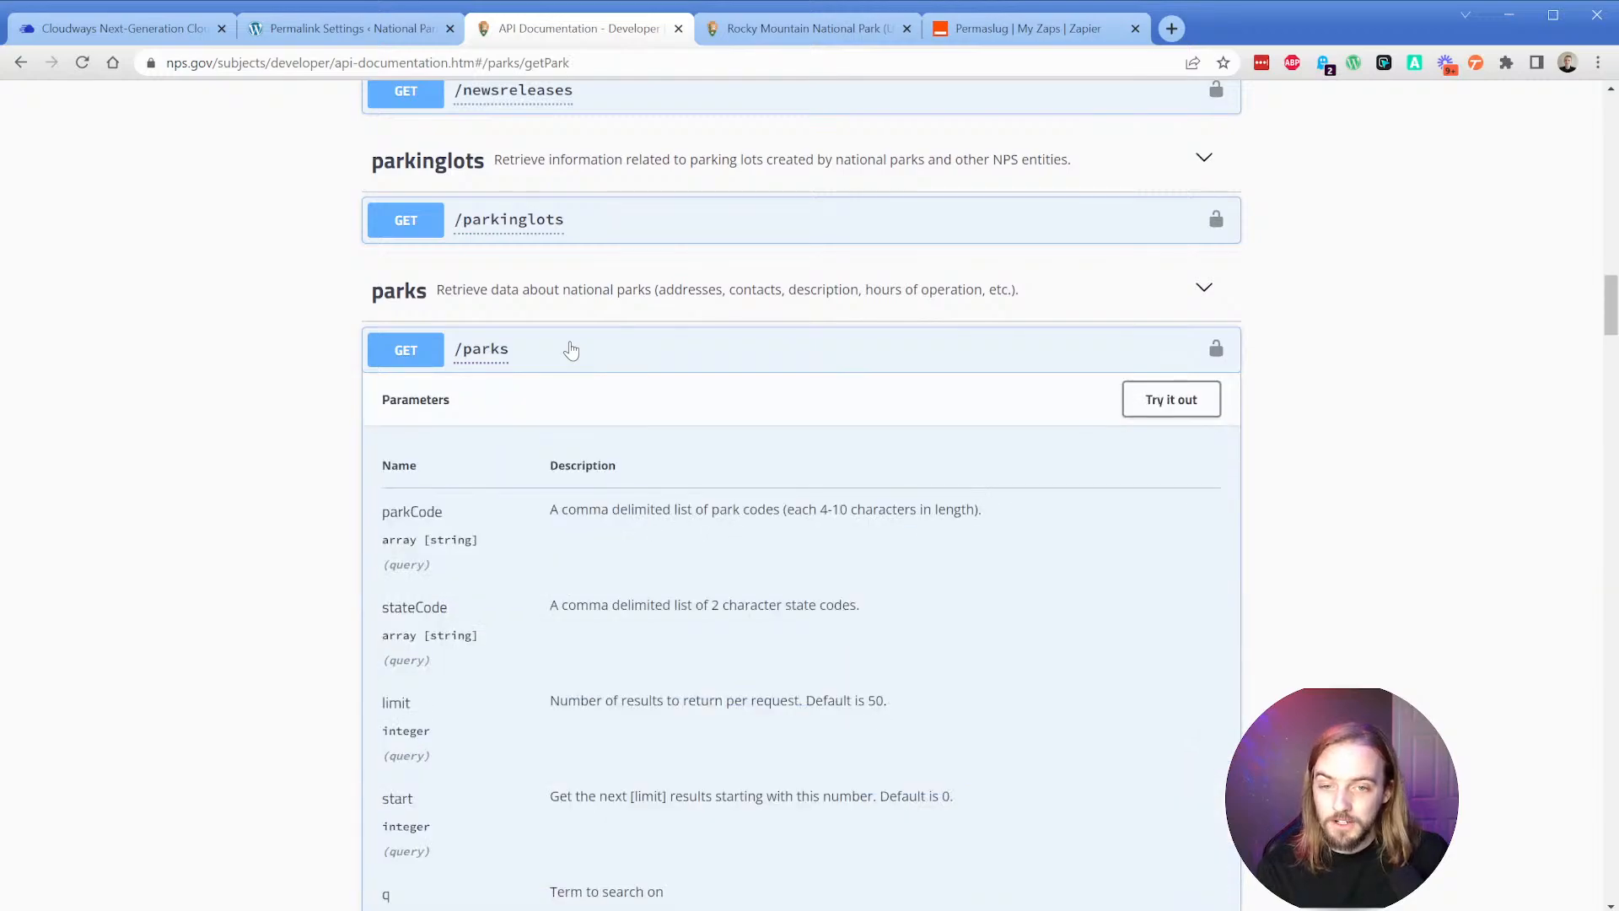
{"action": "scroll", "coordinate": [255, 454], "scroll_direction": "down", "scroll_amount": 1}
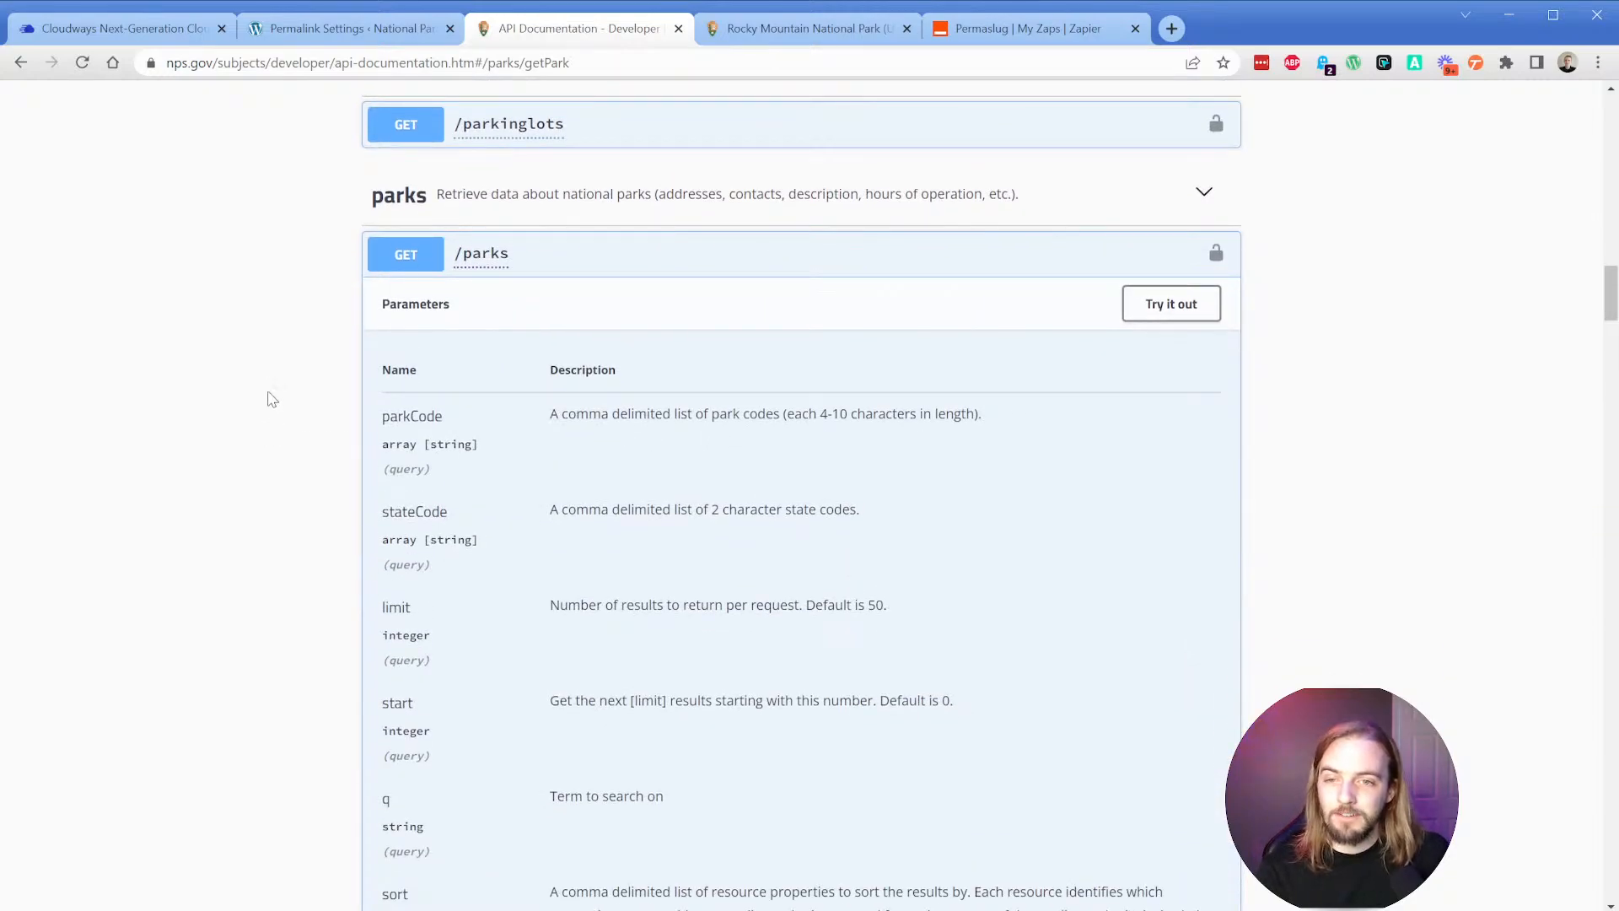
{"action": "scroll", "coordinate": [302, 363], "scroll_direction": "down", "scroll_amount": 3}
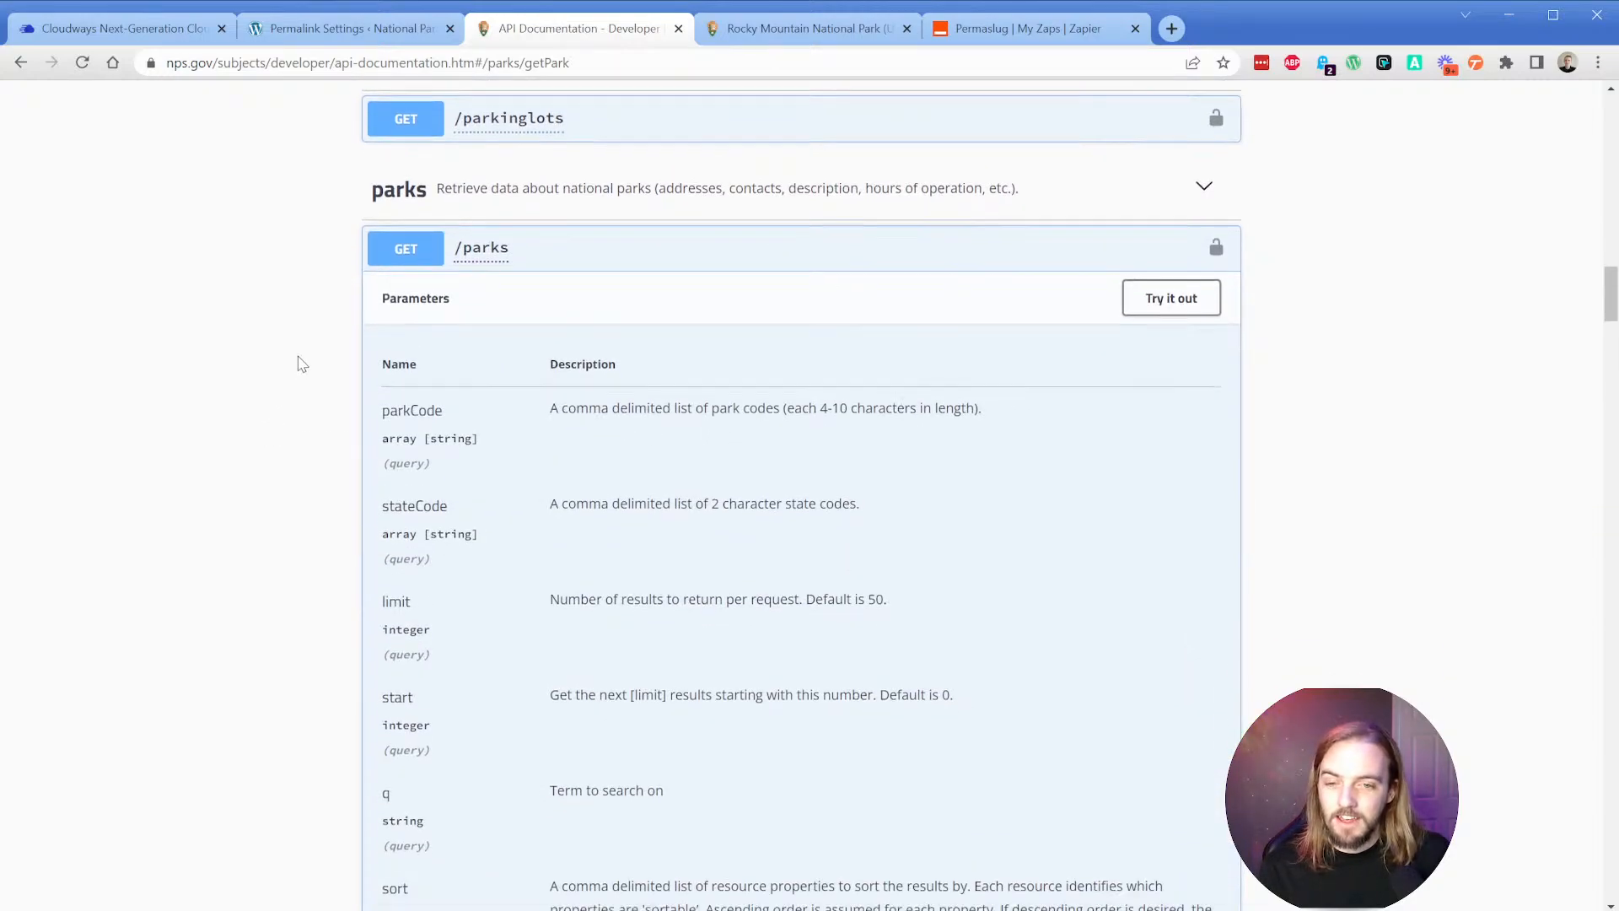
{"action": "scroll", "coordinate": [308, 454], "scroll_direction": "up", "scroll_amount": 3}
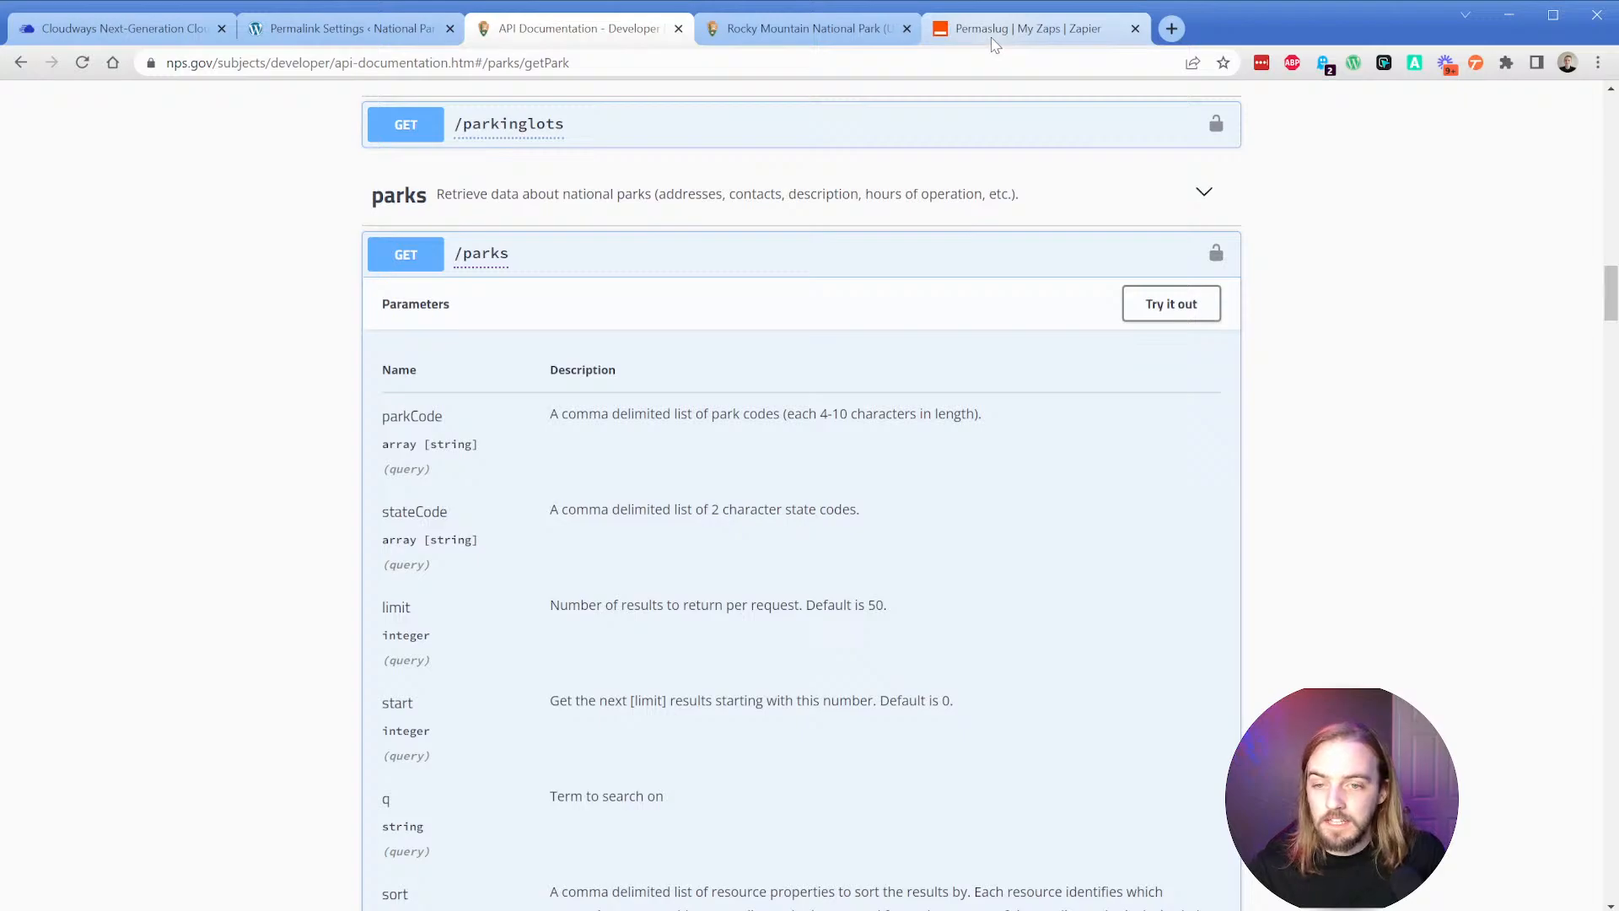
{"action": "left_click_drag", "start_coordinate": [1611, 296], "coordinate": [1613, 190]}
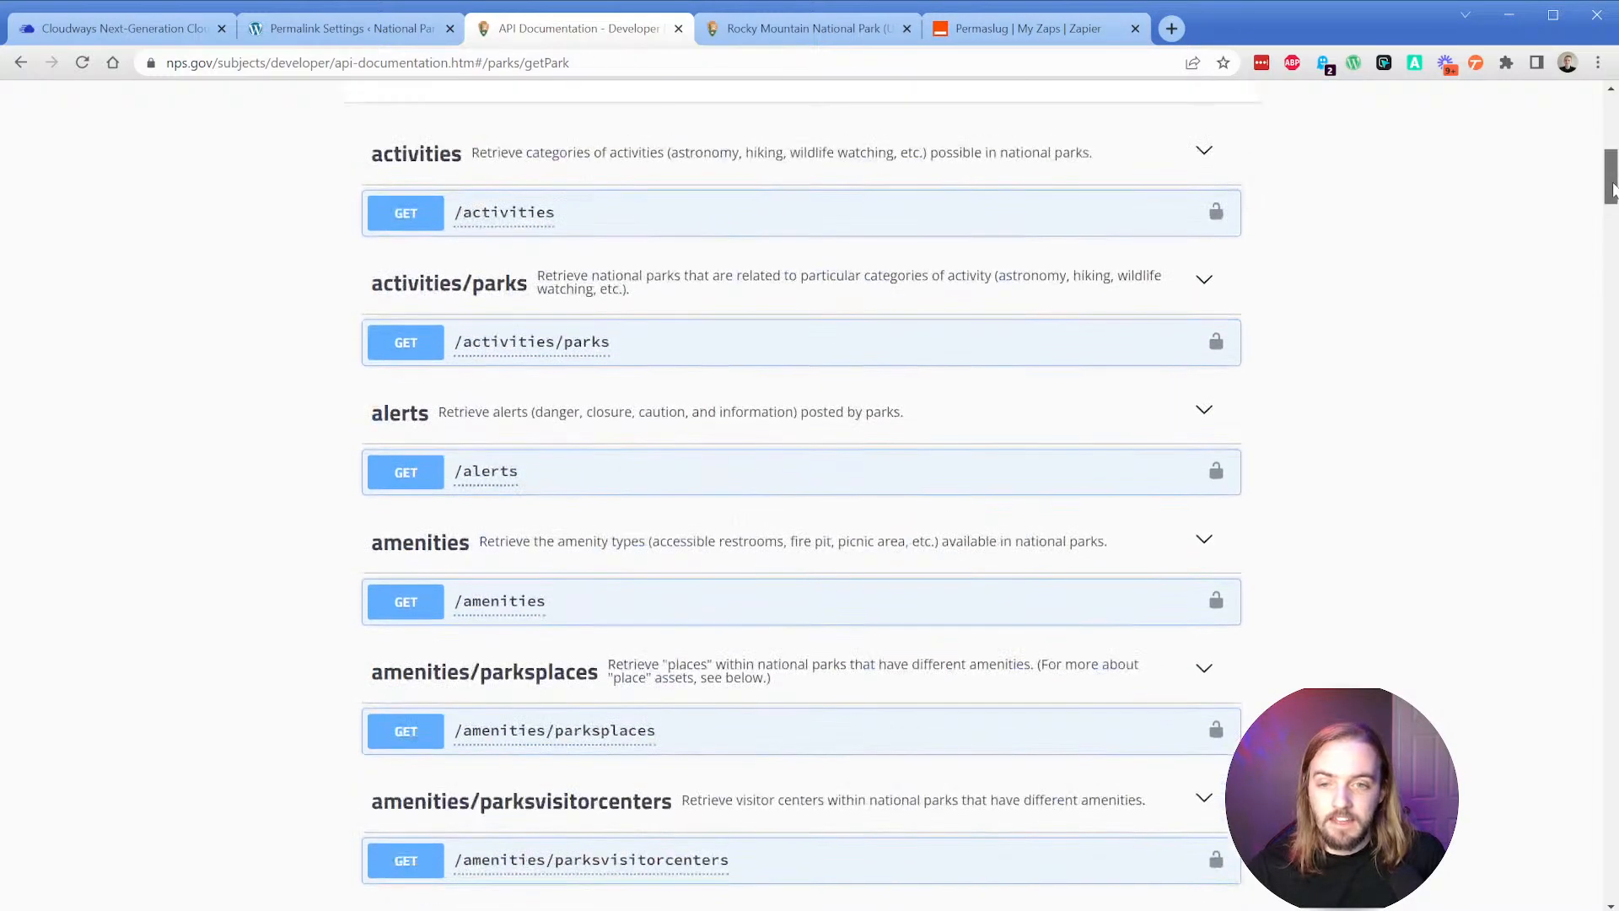
{"action": "scroll", "coordinate": [1532, 193], "scroll_direction": "up", "scroll_amount": 8}
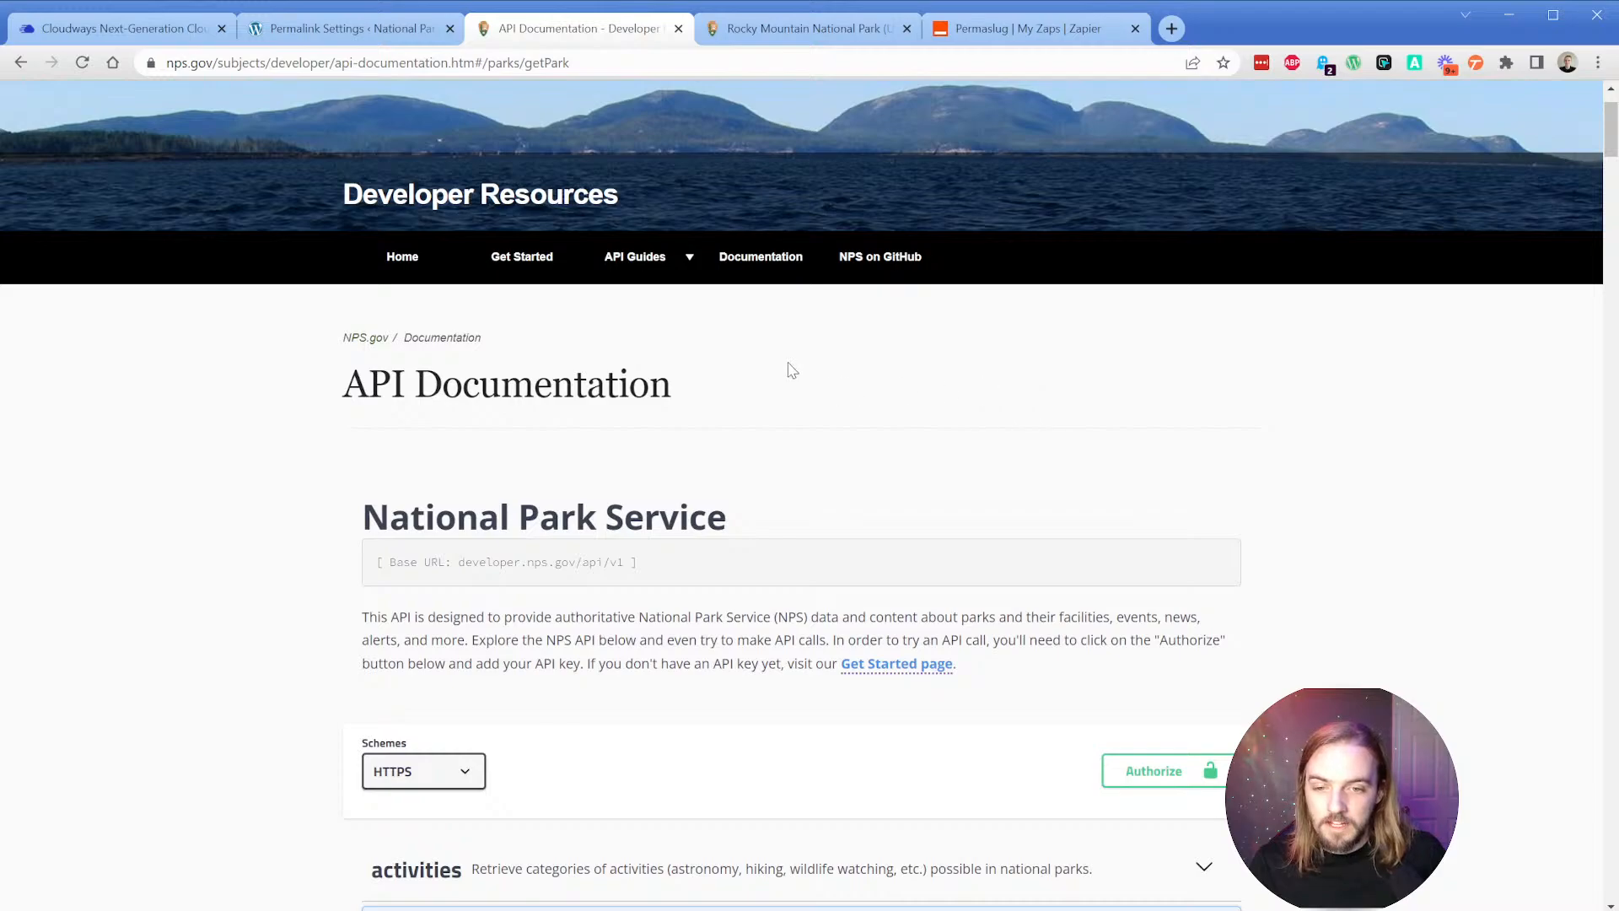
Switch to Zapier and create a Zap in the Permaslug folder with a Gravity Forms trigger on the Form Submission event.
{"action": "left_click", "coordinate": [985, 22]}
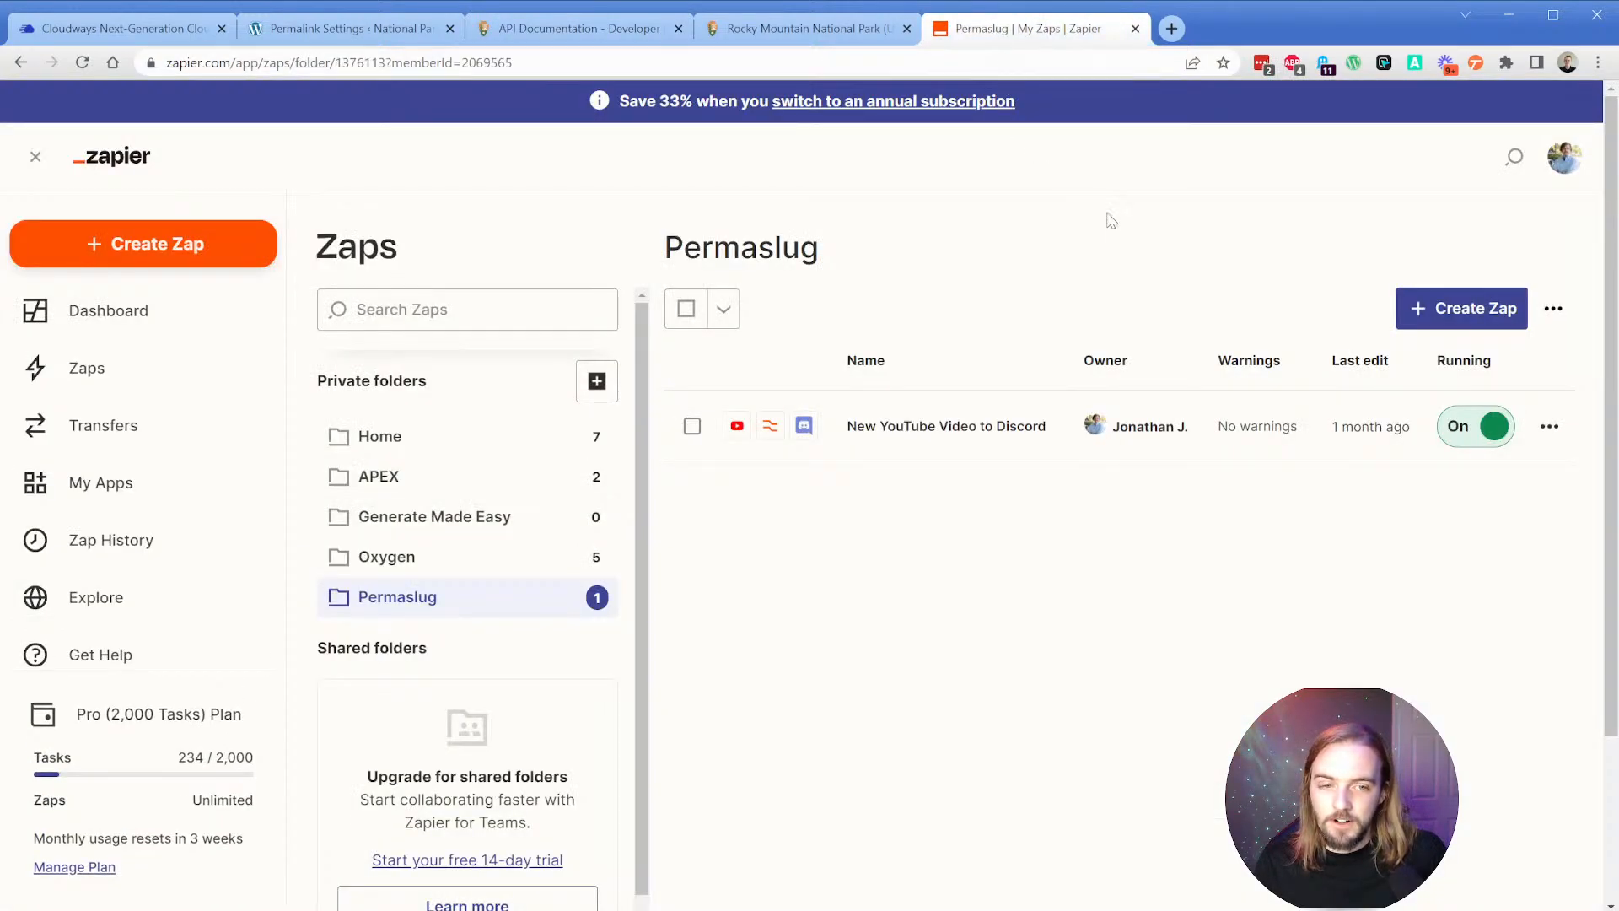
{"action": "left_click", "coordinate": [1431, 311]}
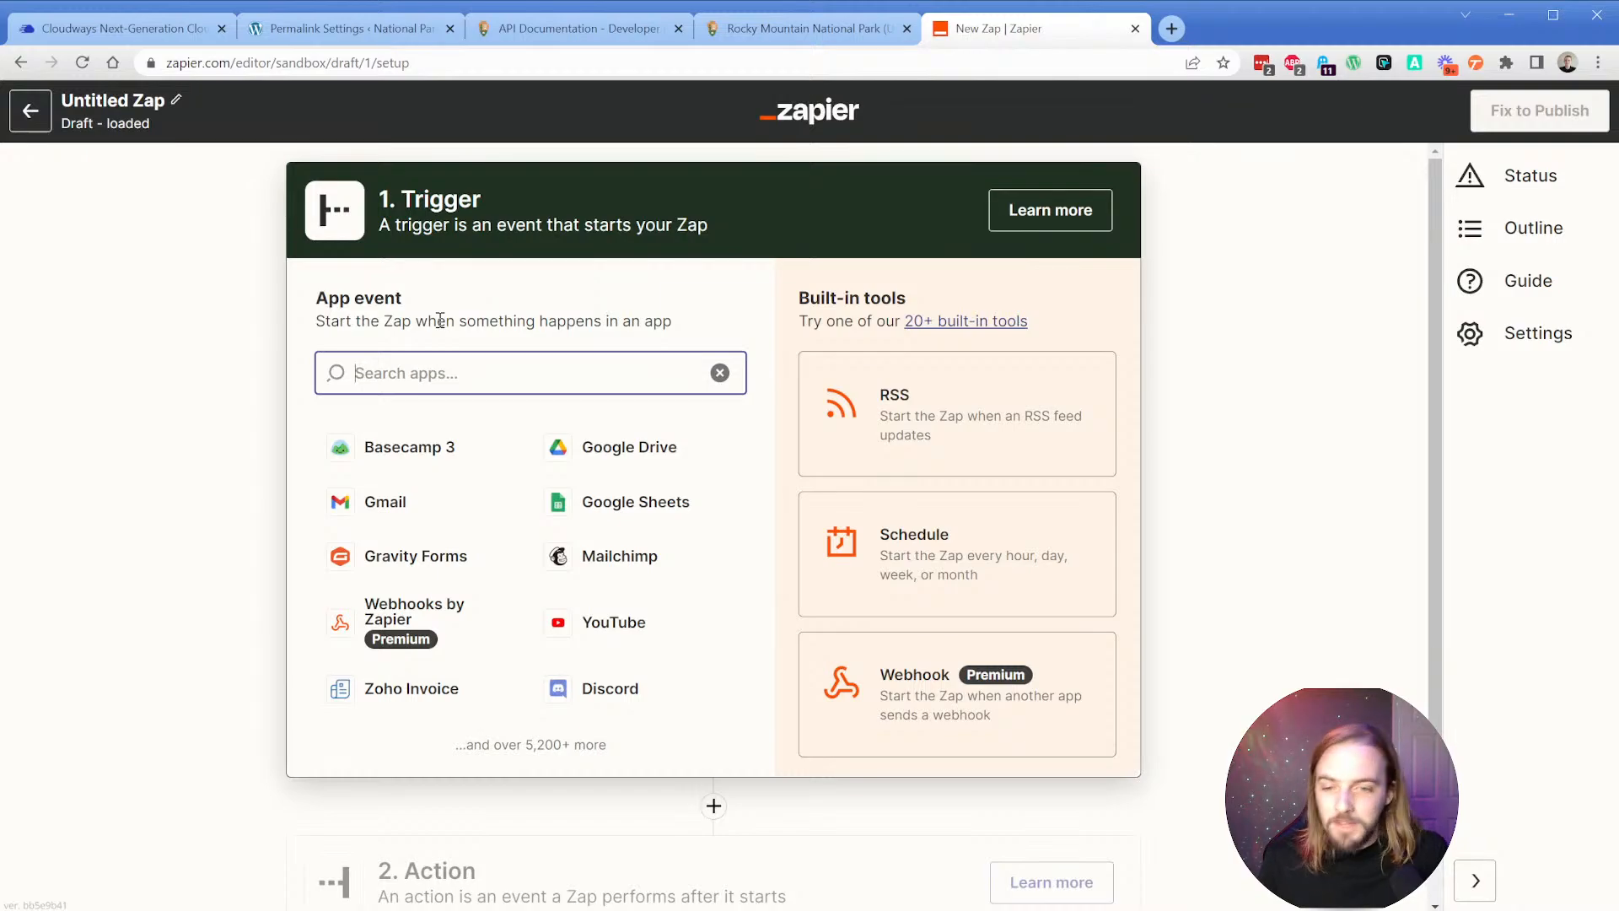
{"action": "left_click", "coordinate": [399, 555]}
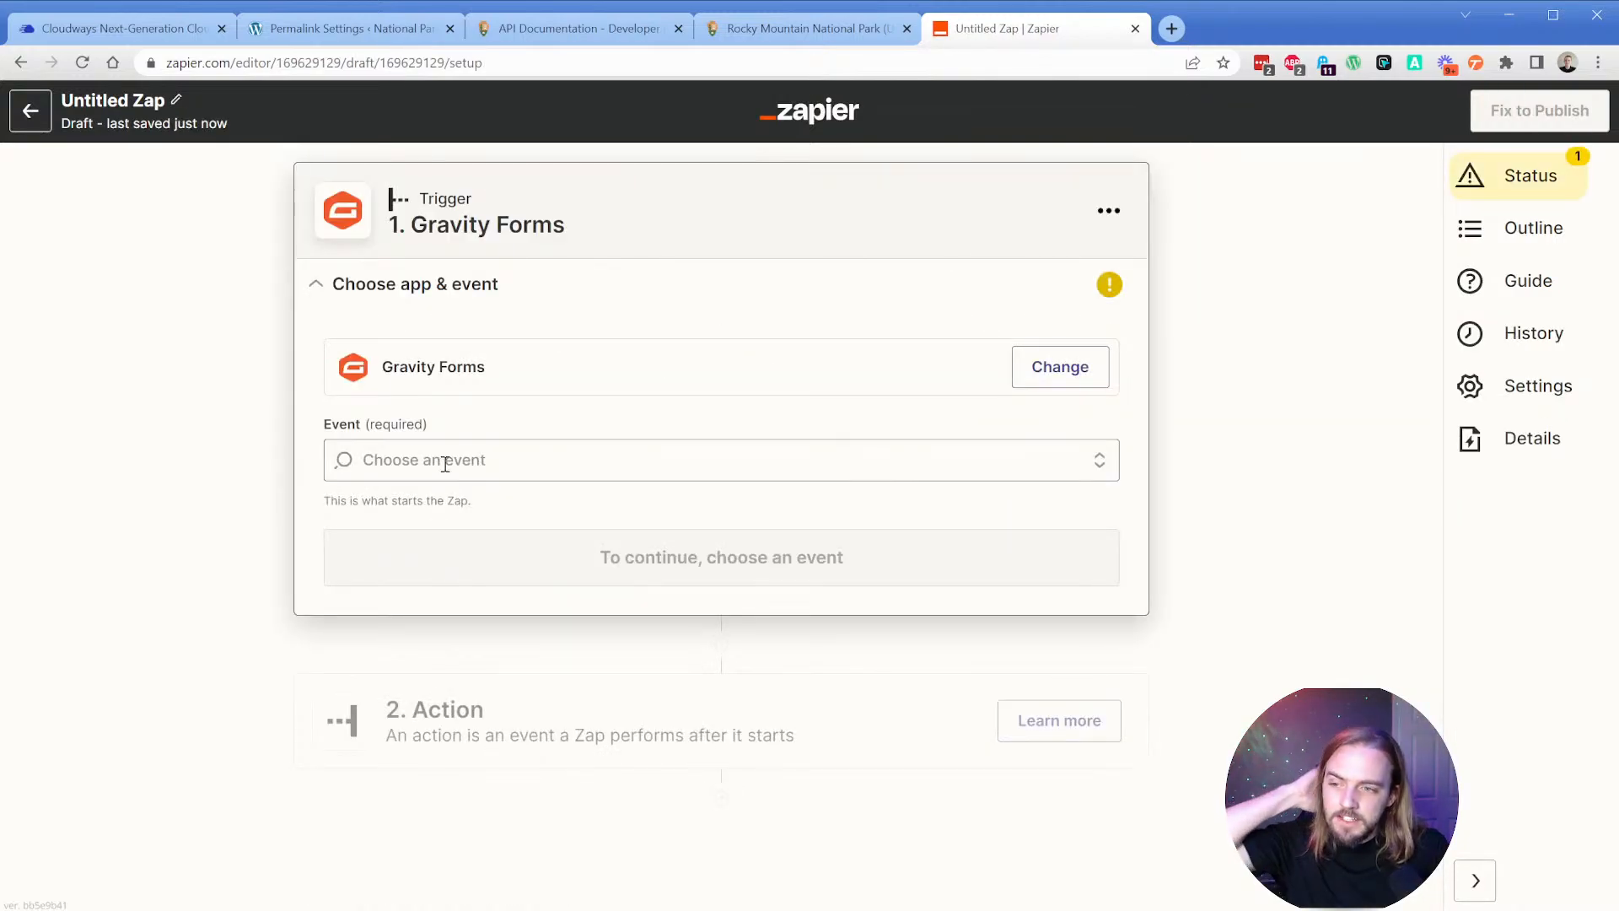
{"action": "left_click", "coordinate": [433, 462]}
{"action": "left_click", "coordinate": [432, 521]}
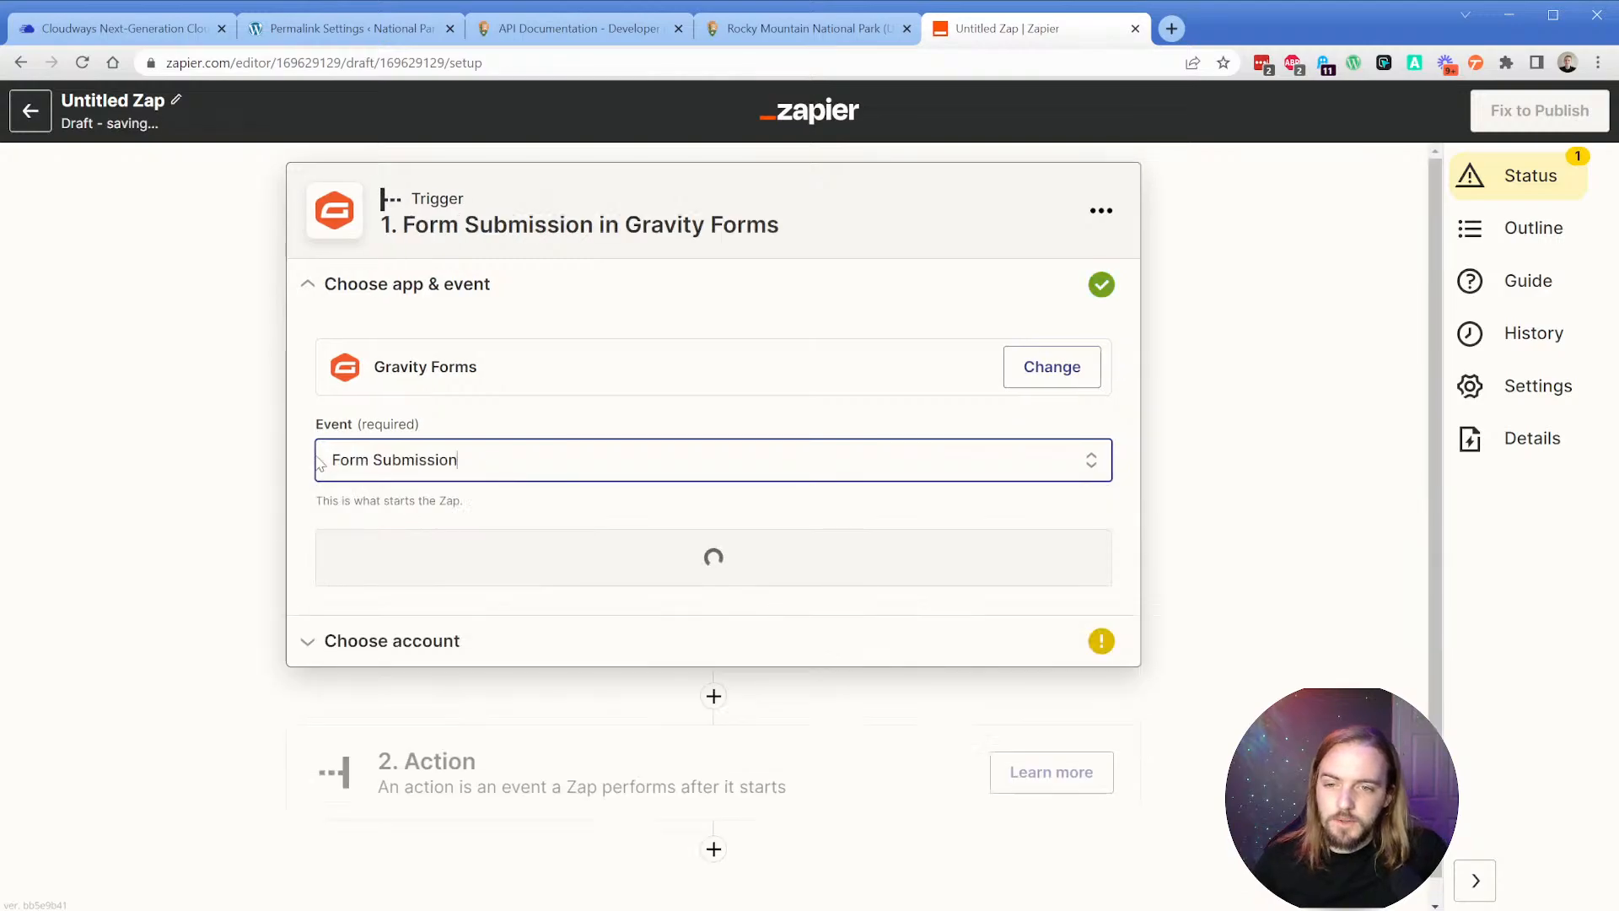
{"action": "left_click", "coordinate": [443, 553]}
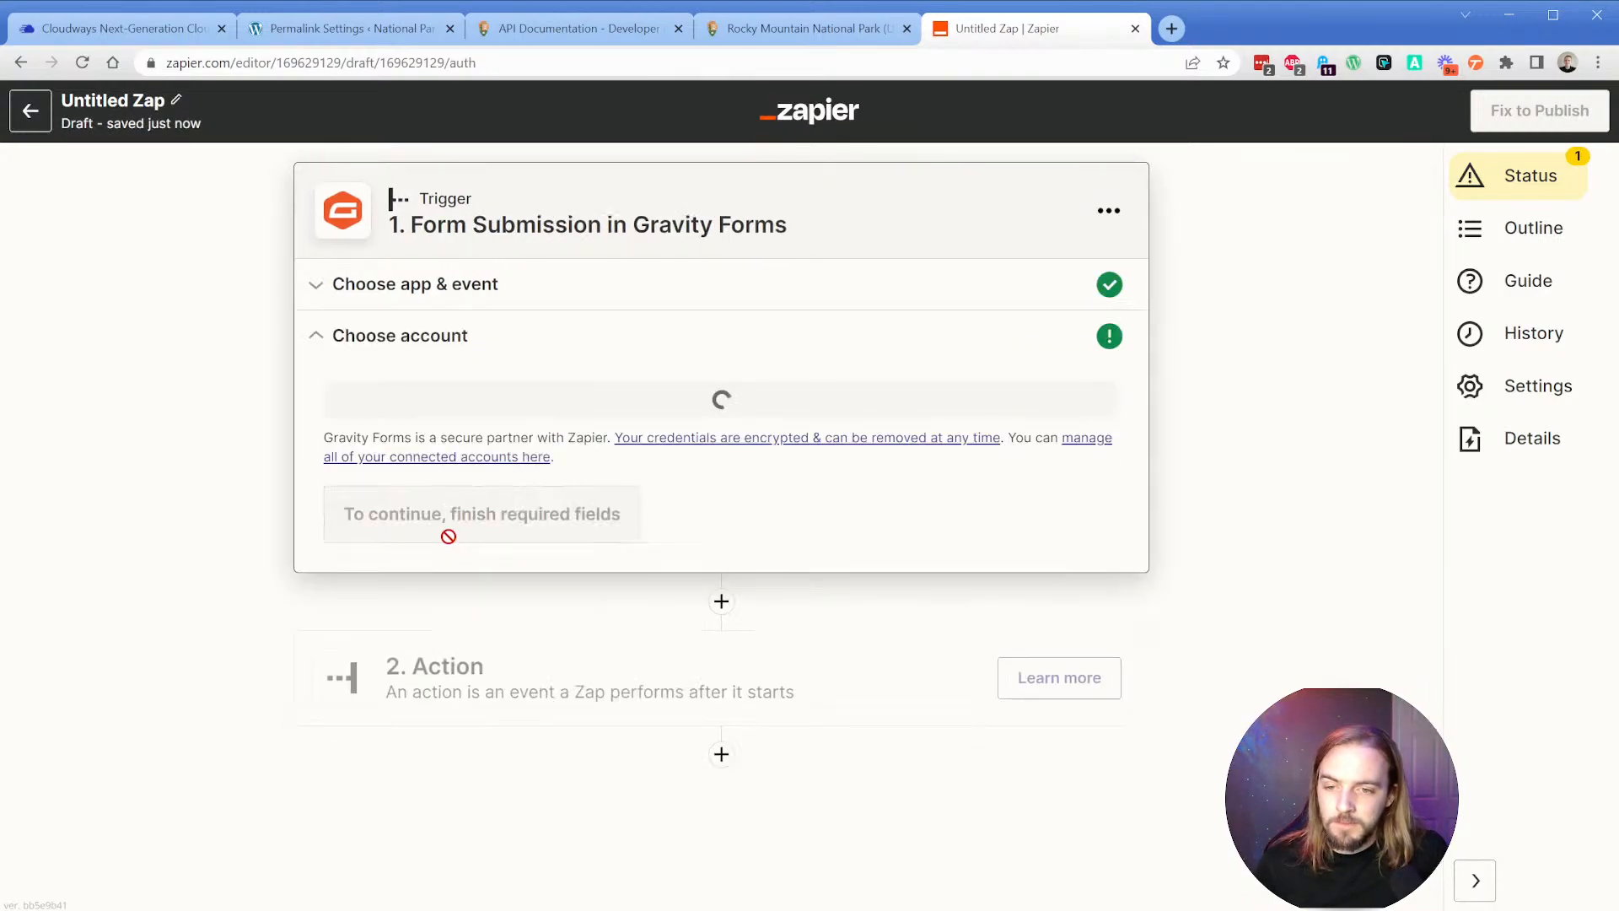
{"action": "left_click", "coordinate": [435, 428]}
{"action": "left_click", "coordinate": [472, 648]}
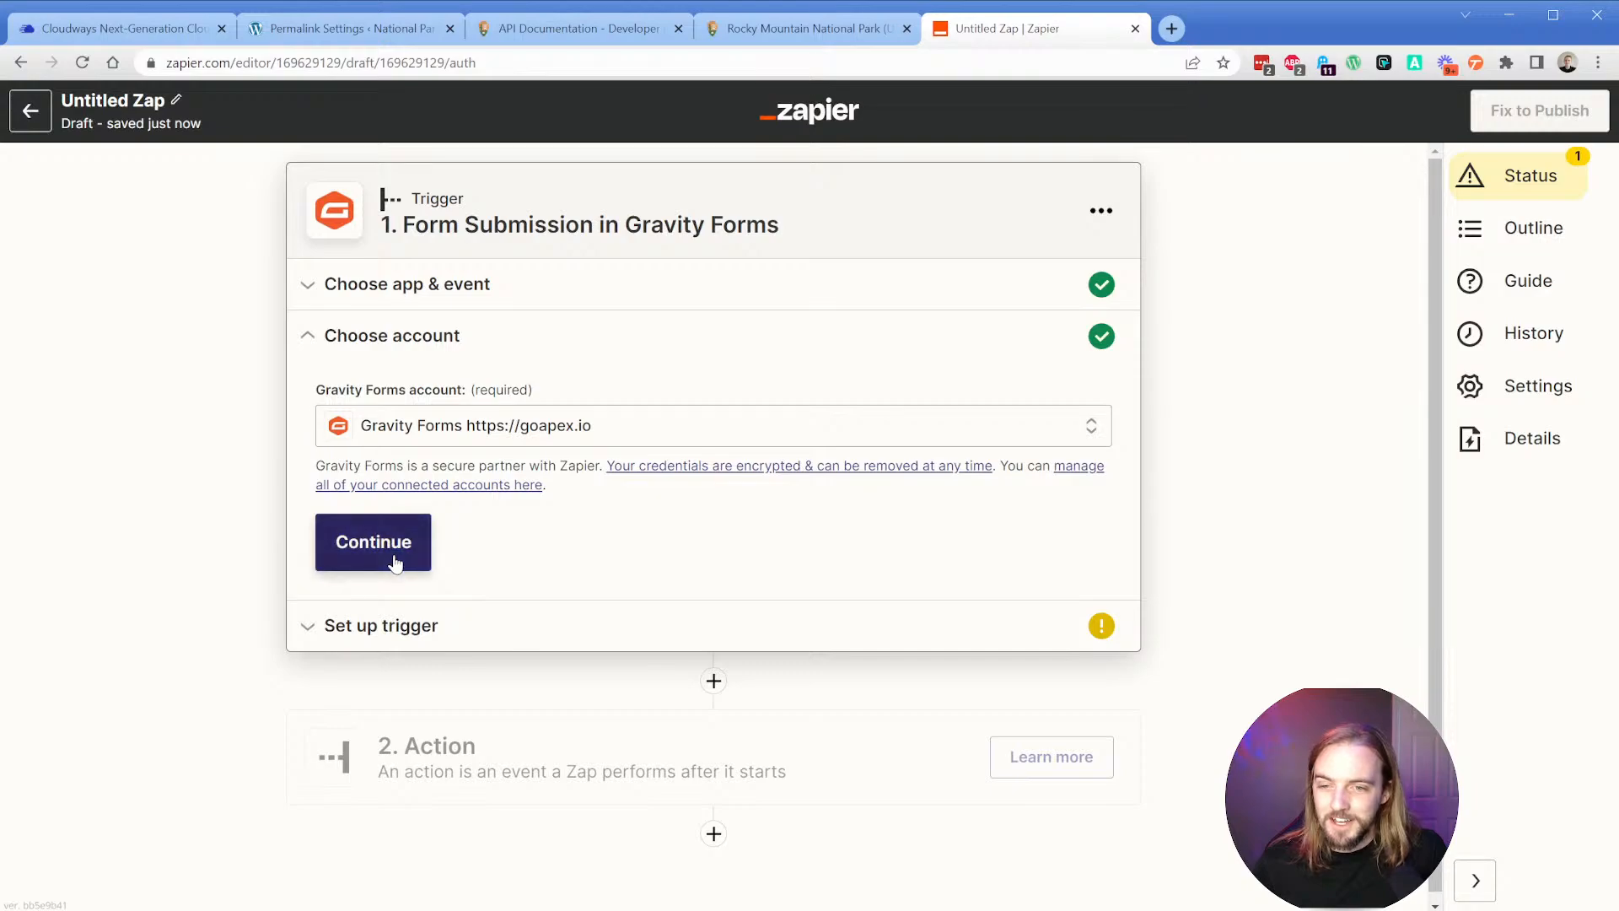
{"action": "left_click", "coordinate": [392, 557]}
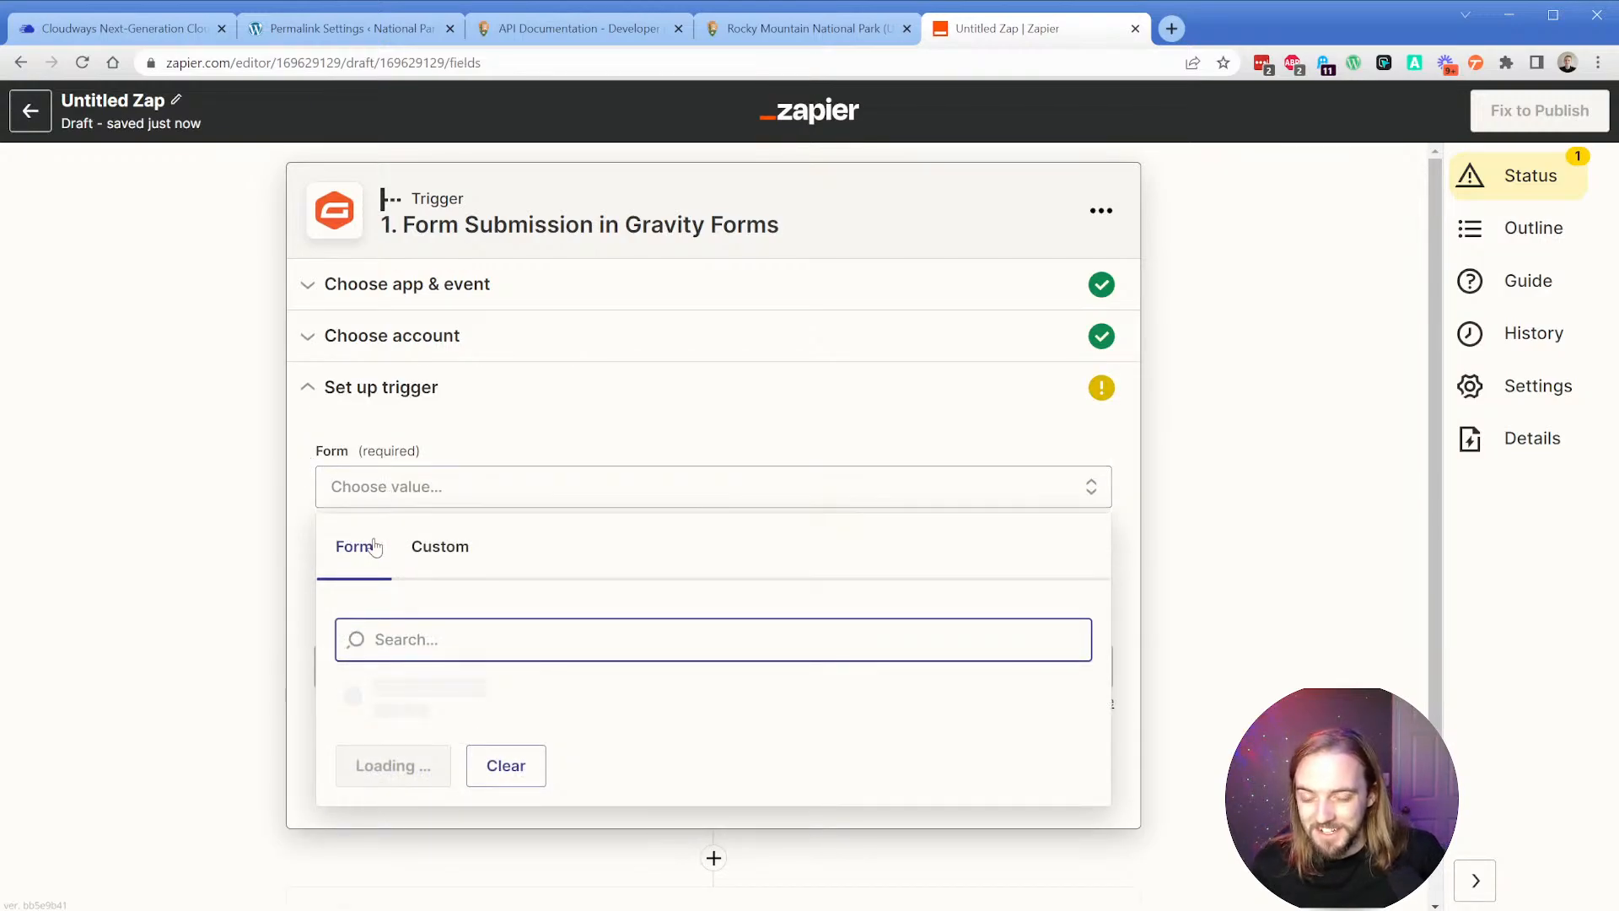
Set the trigger's form to Contact us form (9), give it the unique name Test and continue.
{"action": "left_click", "coordinate": [437, 696]}
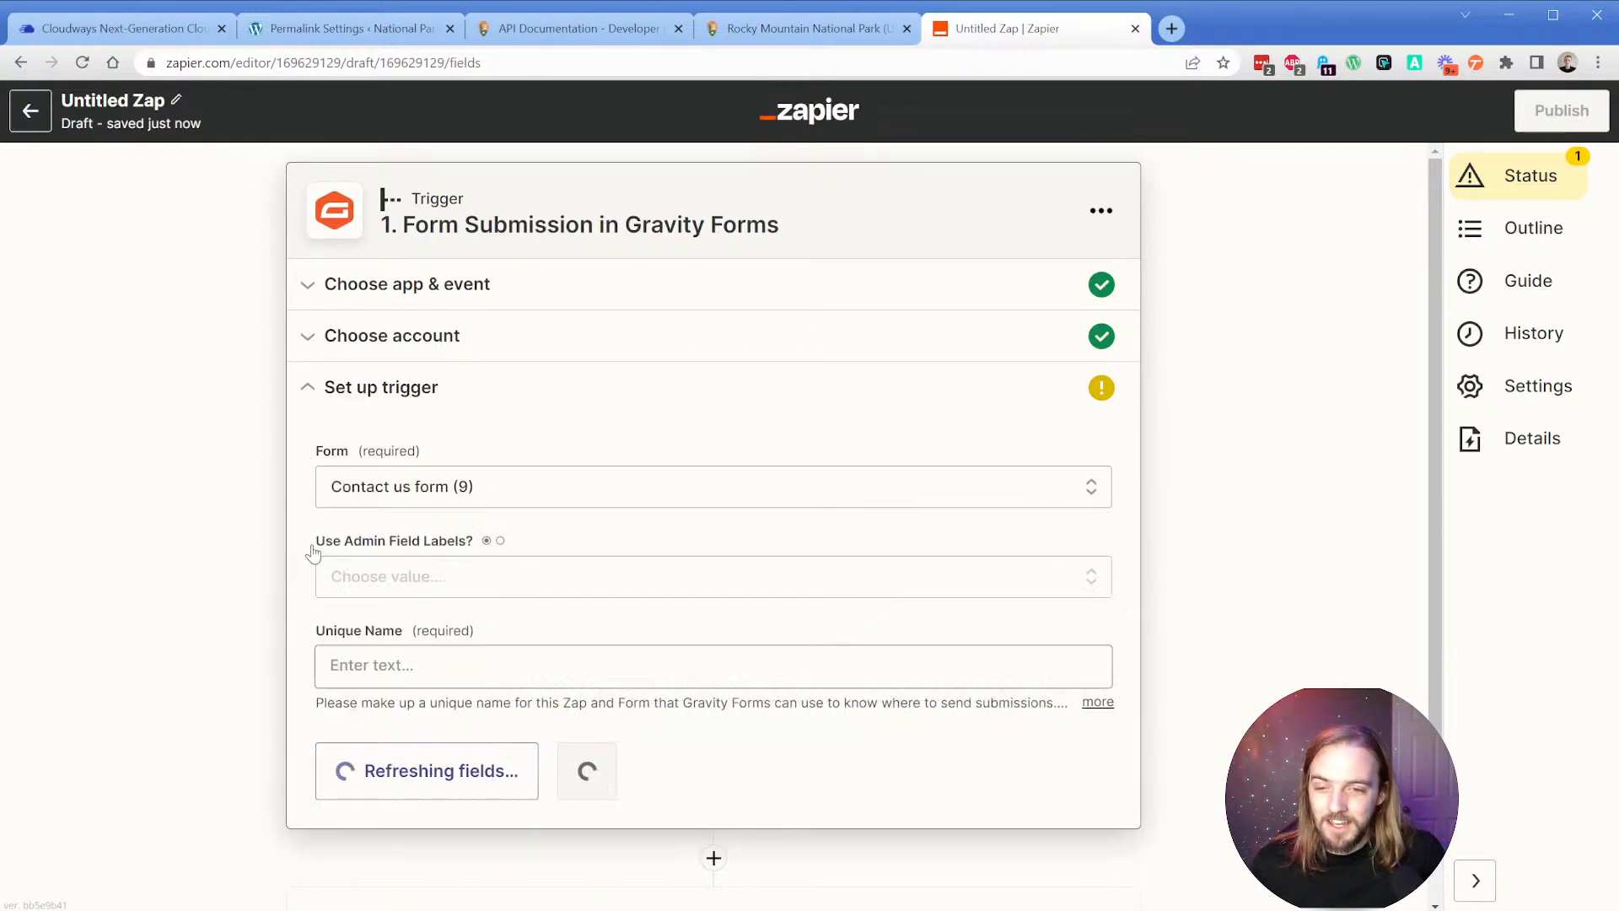
{"action": "left_click", "coordinate": [397, 665]}
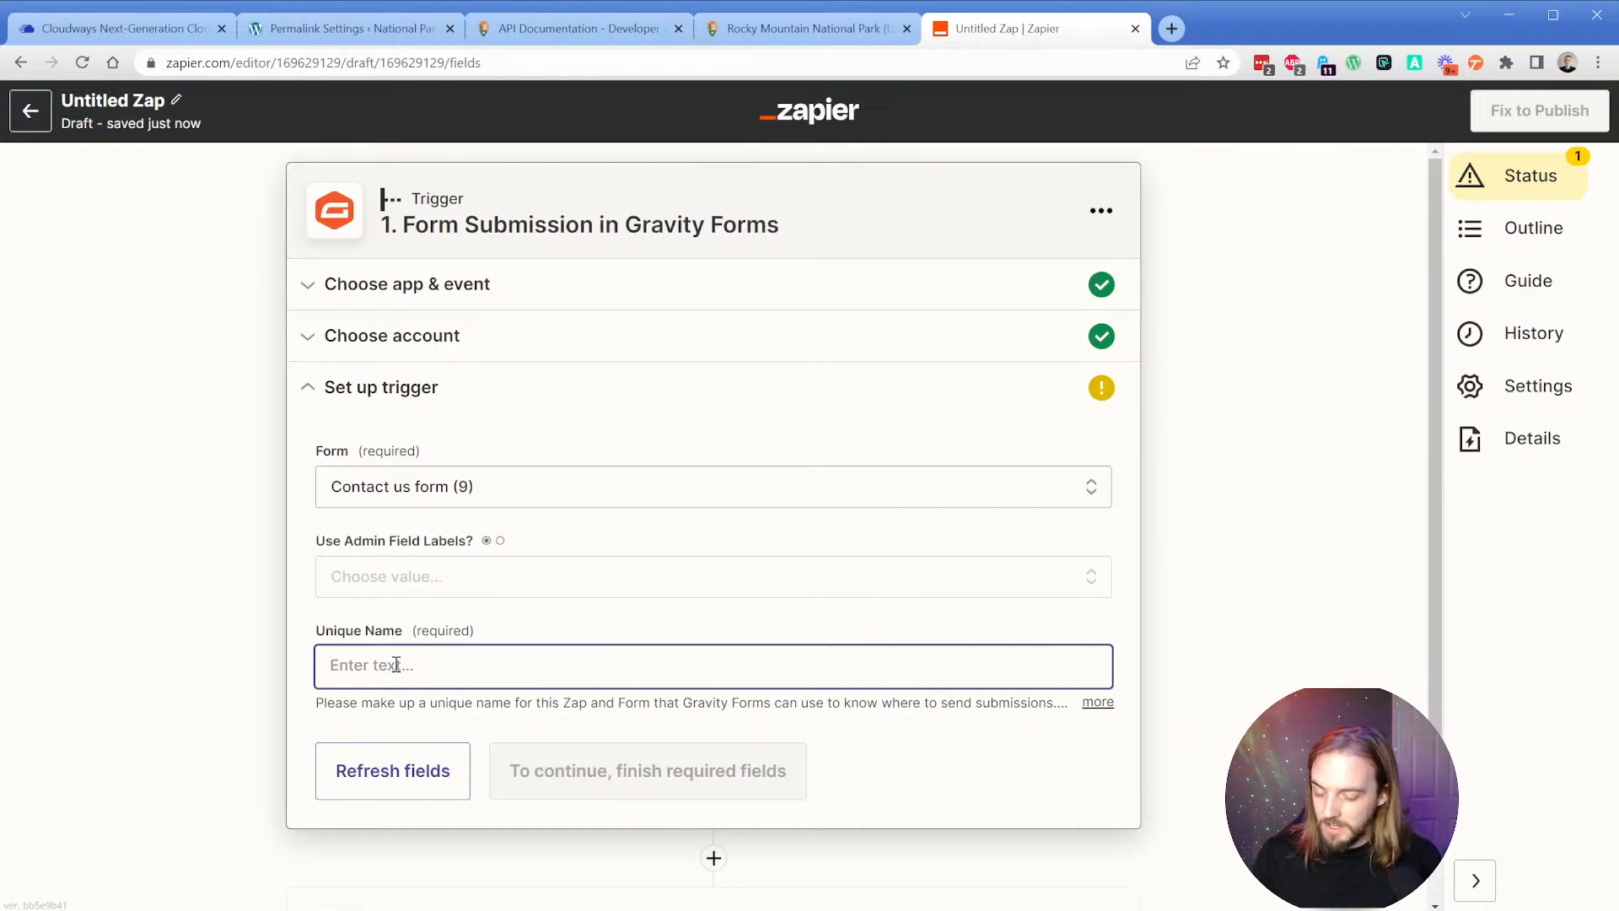
{"action": "type", "text": "Test"}
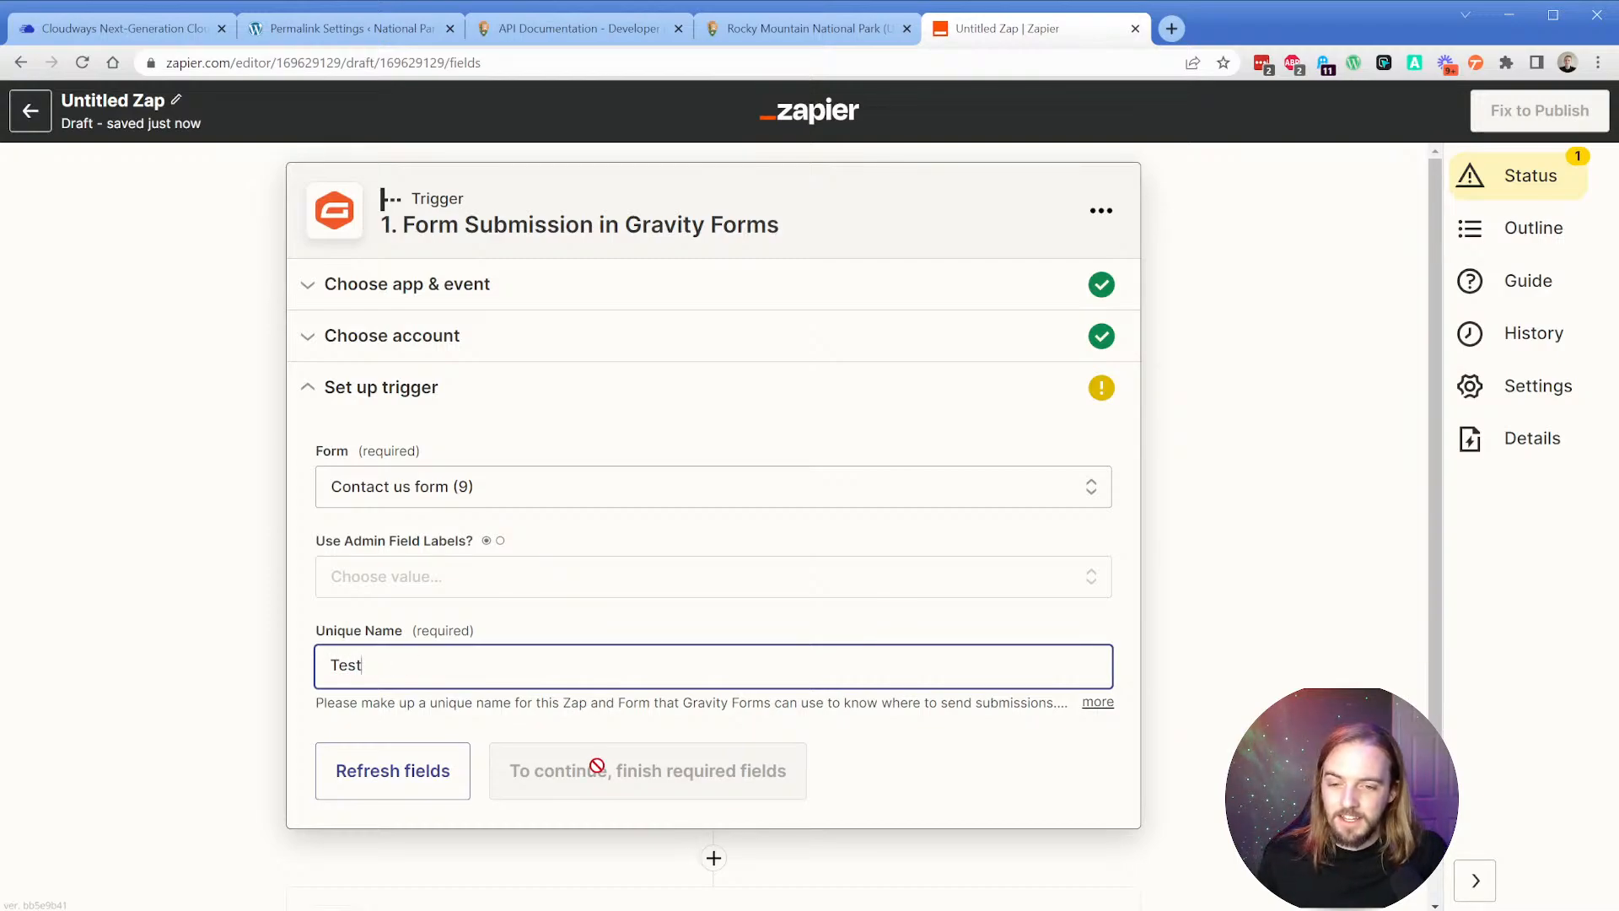
{"action": "left_click", "coordinate": [548, 736]}
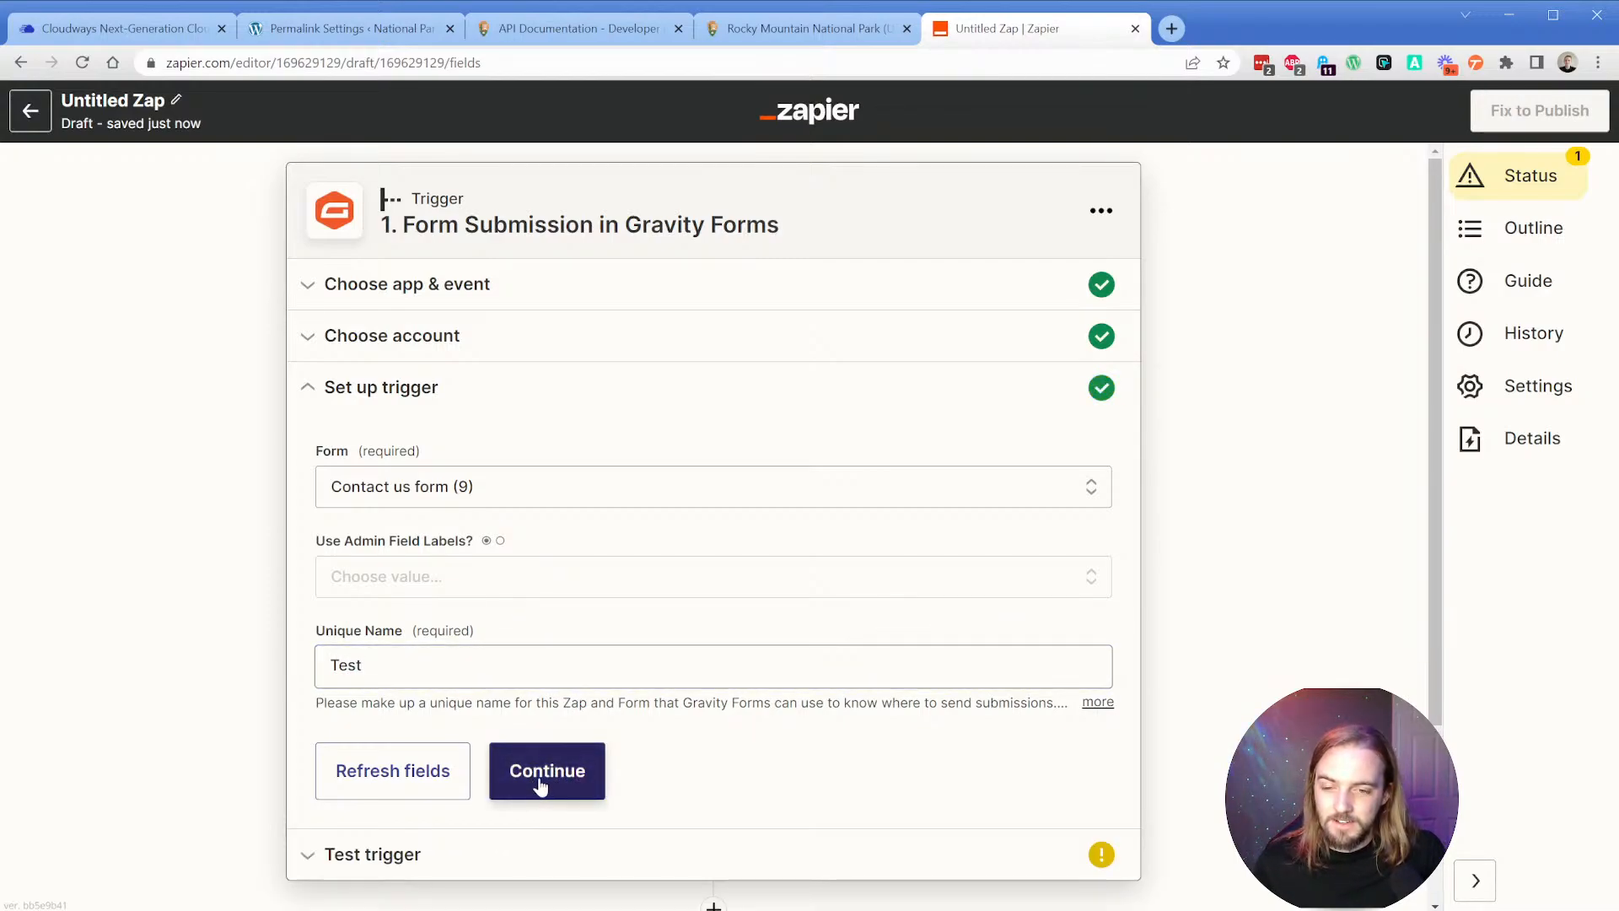
{"action": "left_click", "coordinate": [544, 772]}
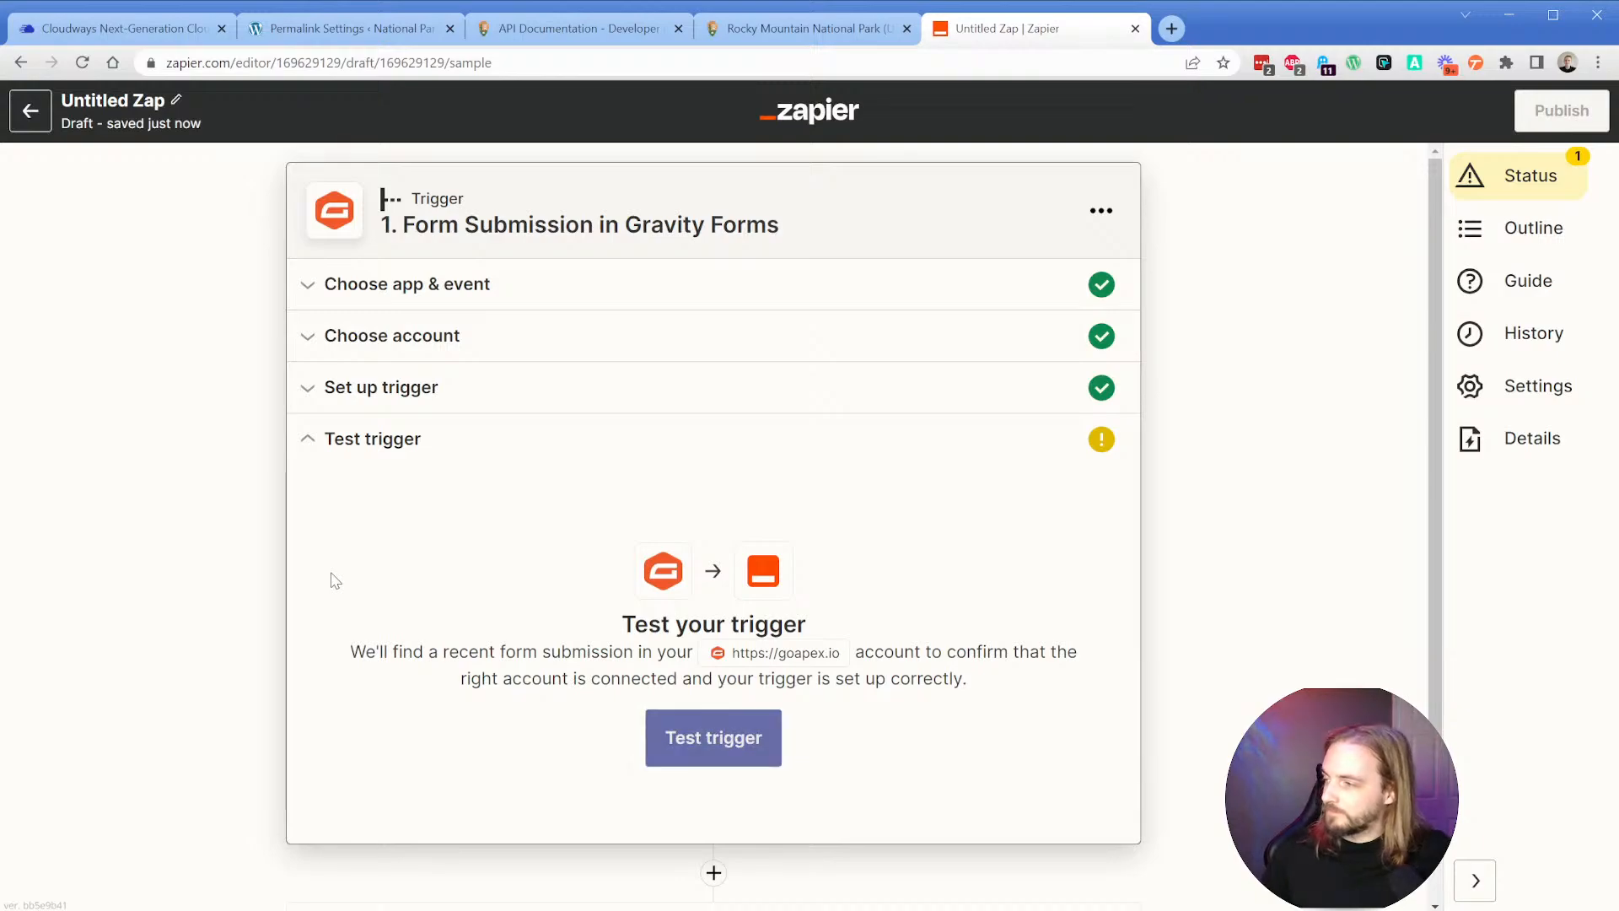
Test the Gravity Forms trigger with a recent form submission and finish the trigger step.
{"action": "left_click", "coordinate": [709, 739]}
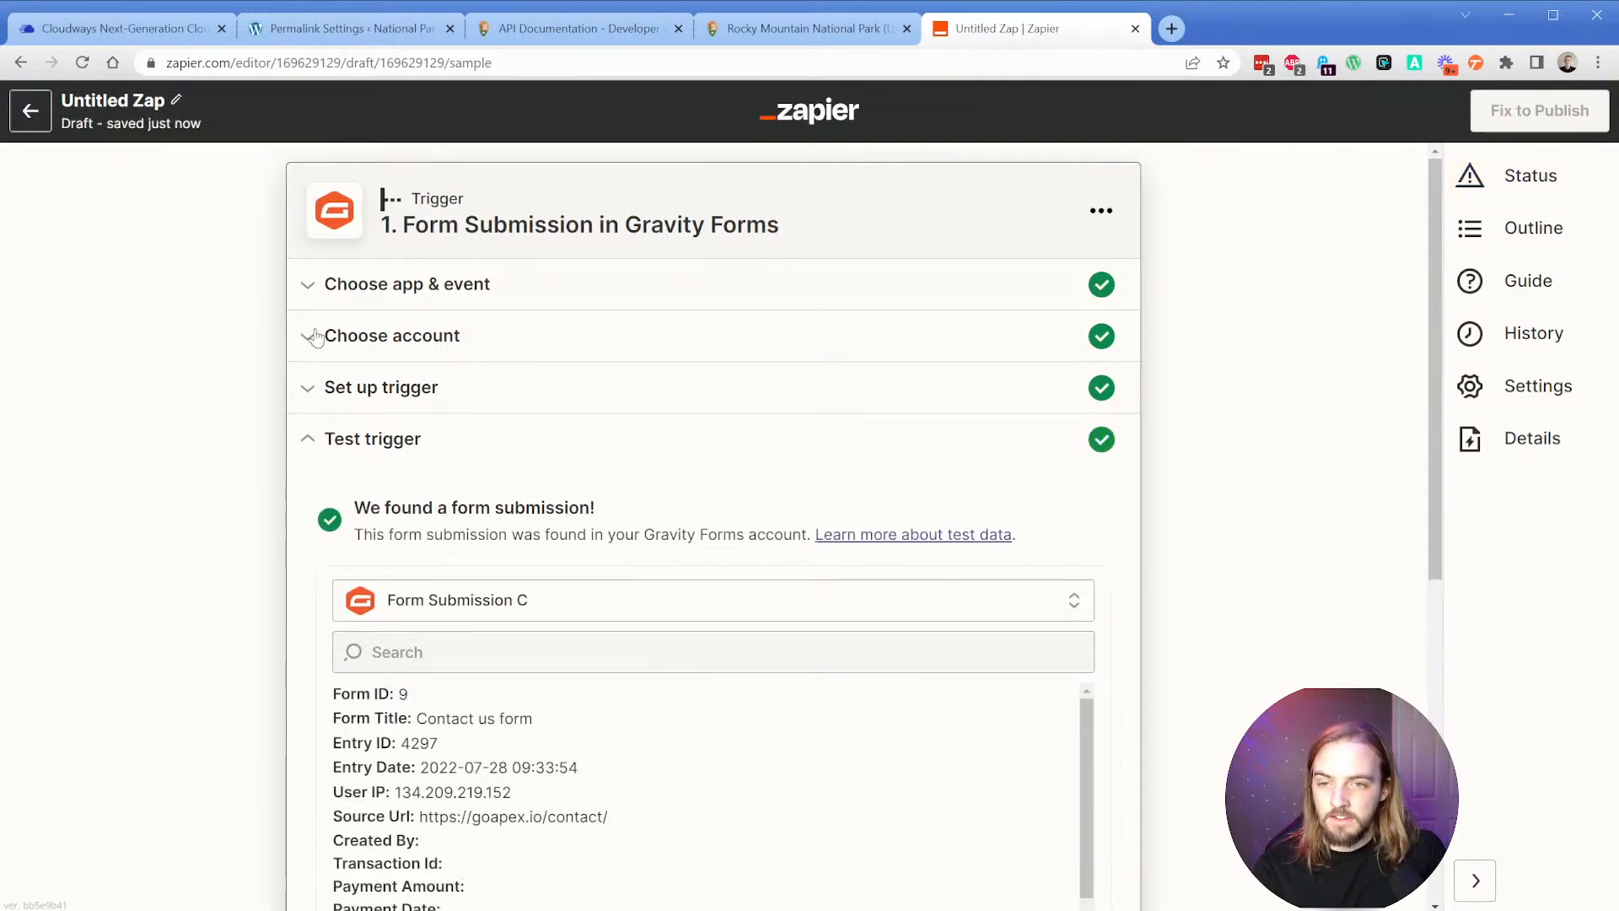
{"action": "scroll", "coordinate": [294, 541], "scroll_direction": "down", "scroll_amount": 5}
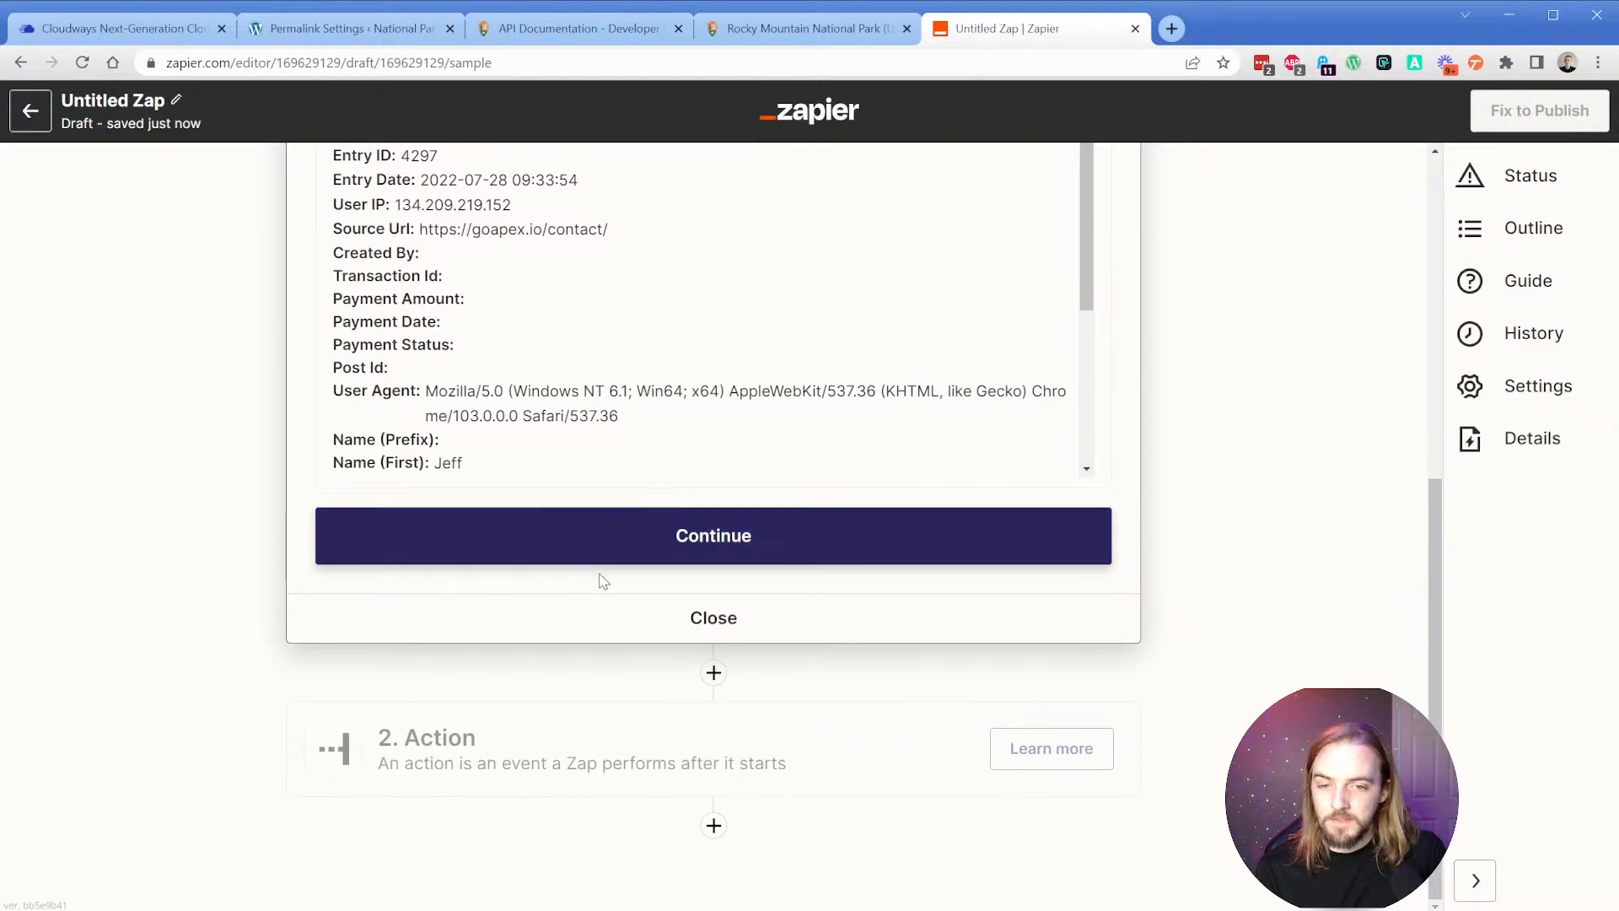
{"action": "left_click", "coordinate": [636, 624]}
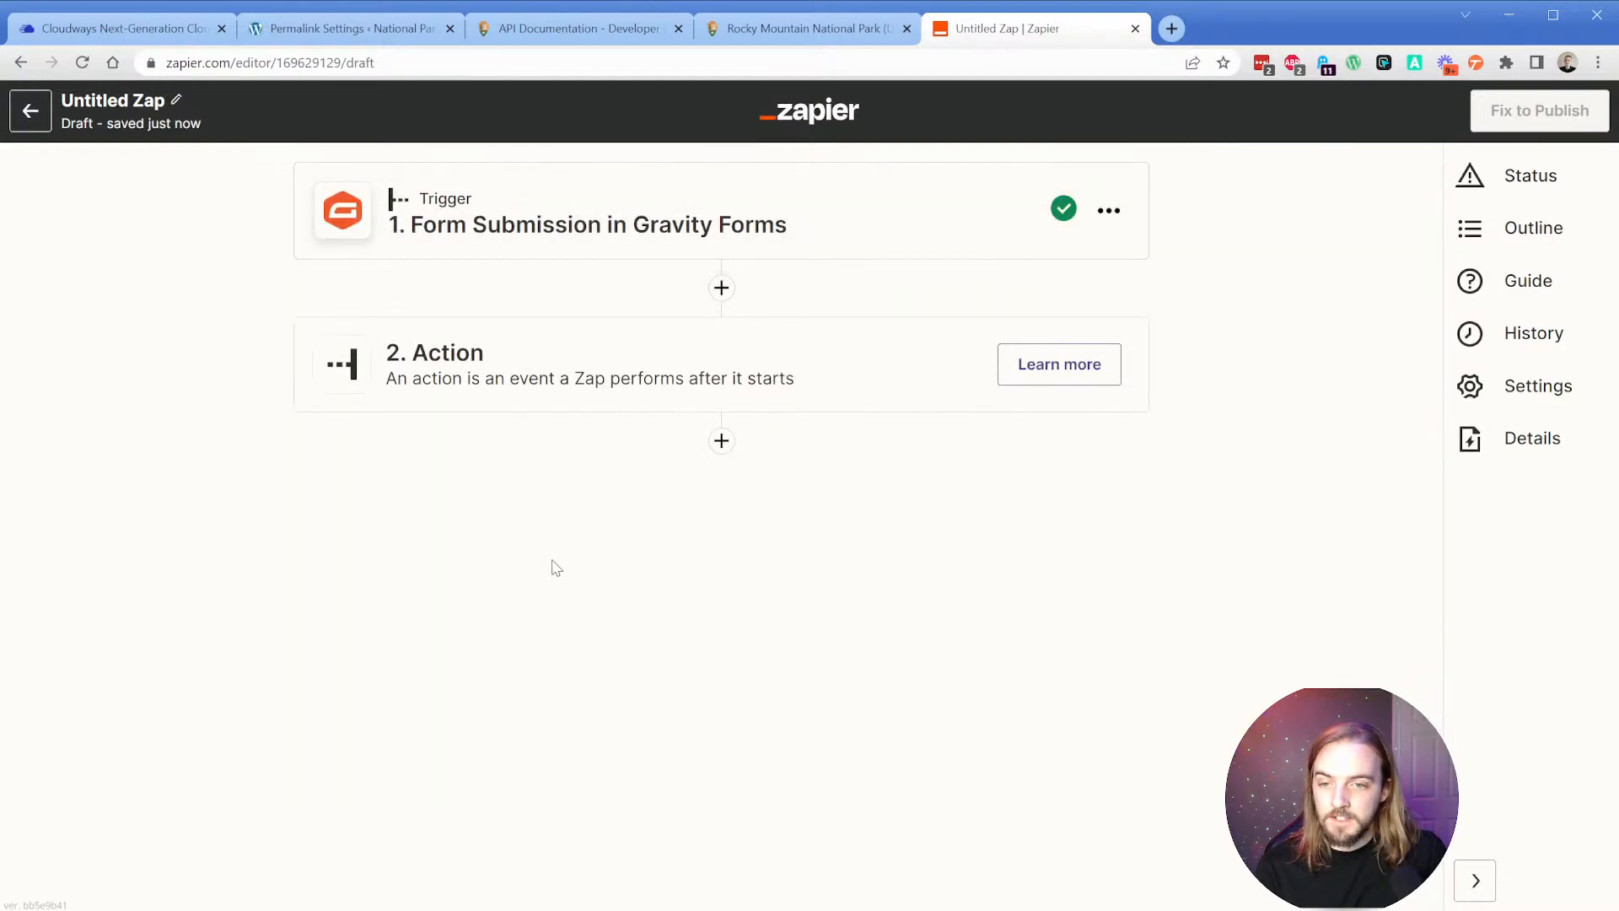
Set the Zap's second step to Webhooks by Zapier and open its list of events.
{"action": "left_click", "coordinate": [563, 385]}
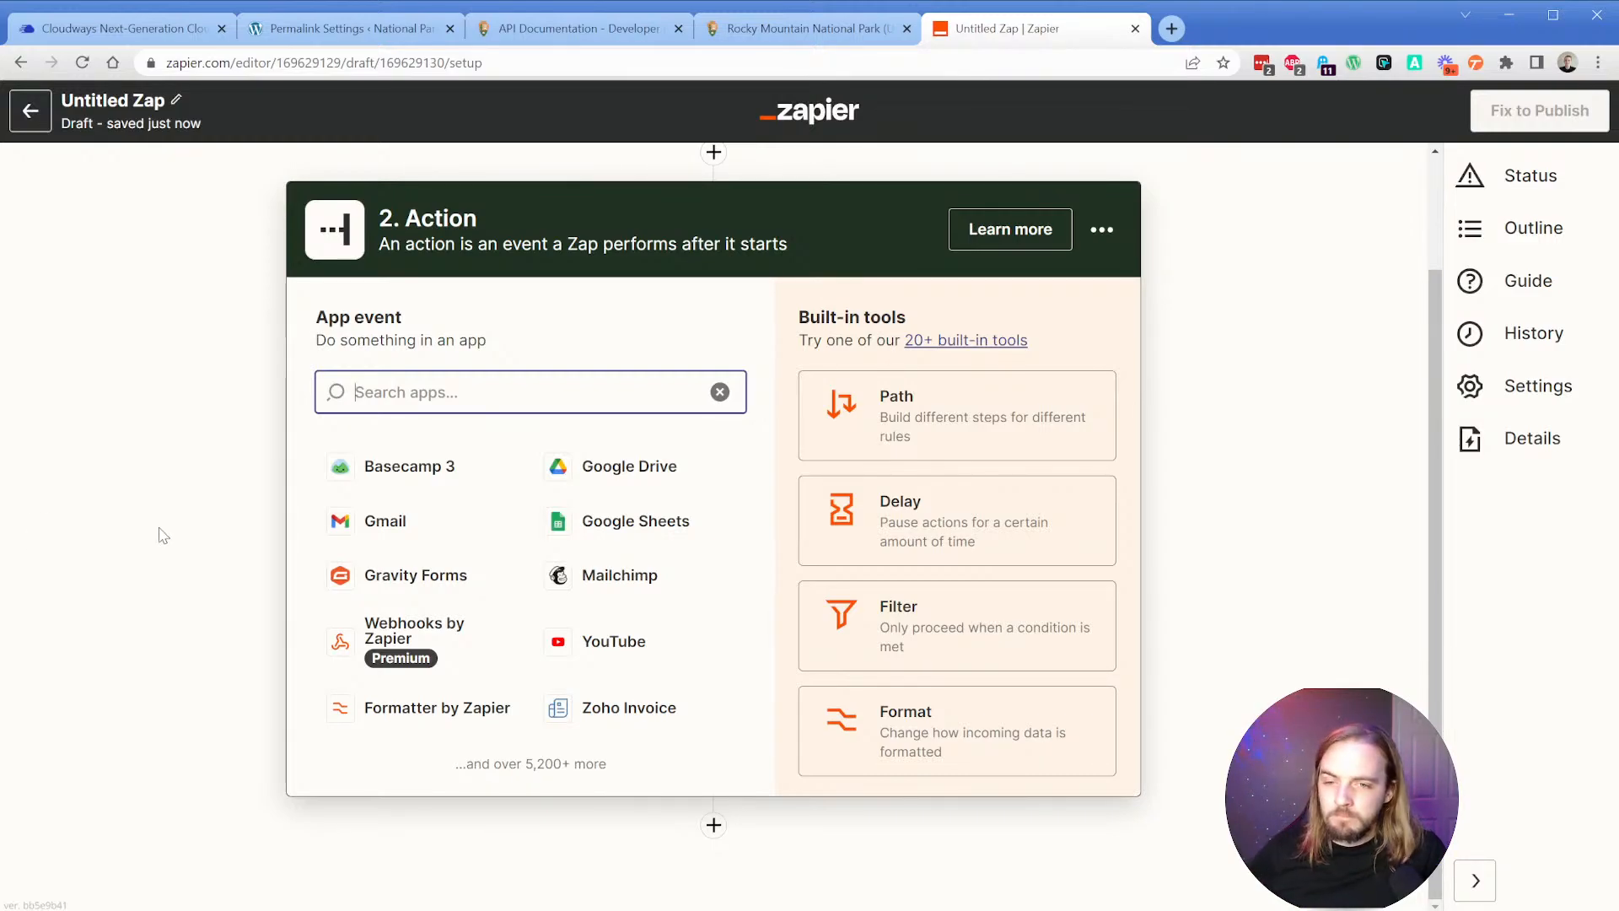
{"action": "left_click", "coordinate": [297, 450]}
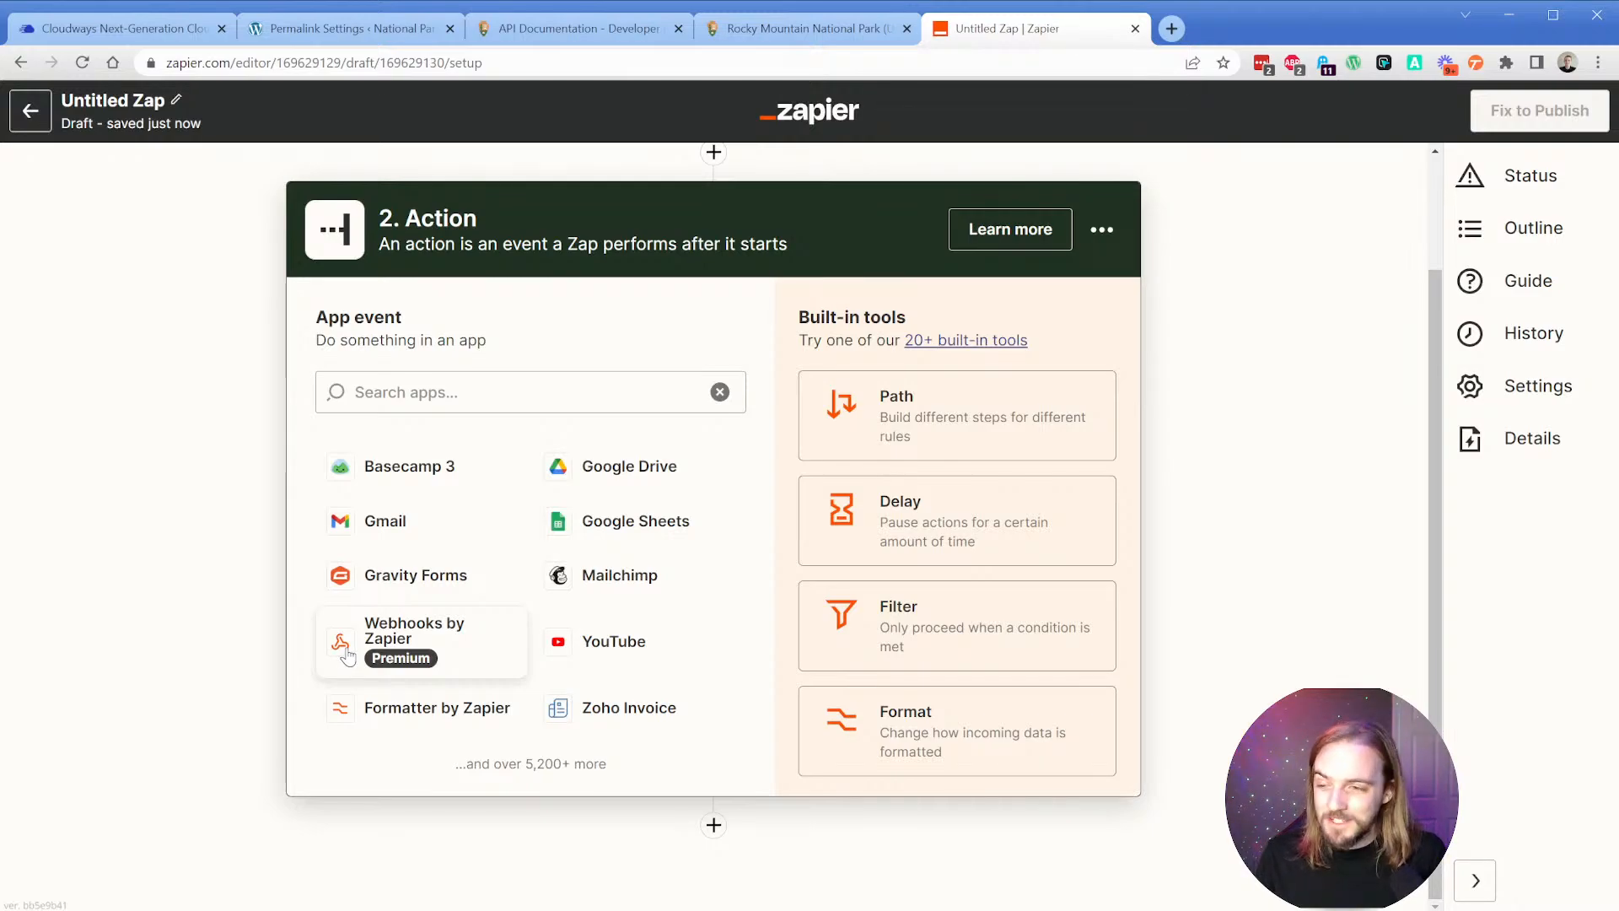
{"action": "left_click", "coordinate": [346, 649]}
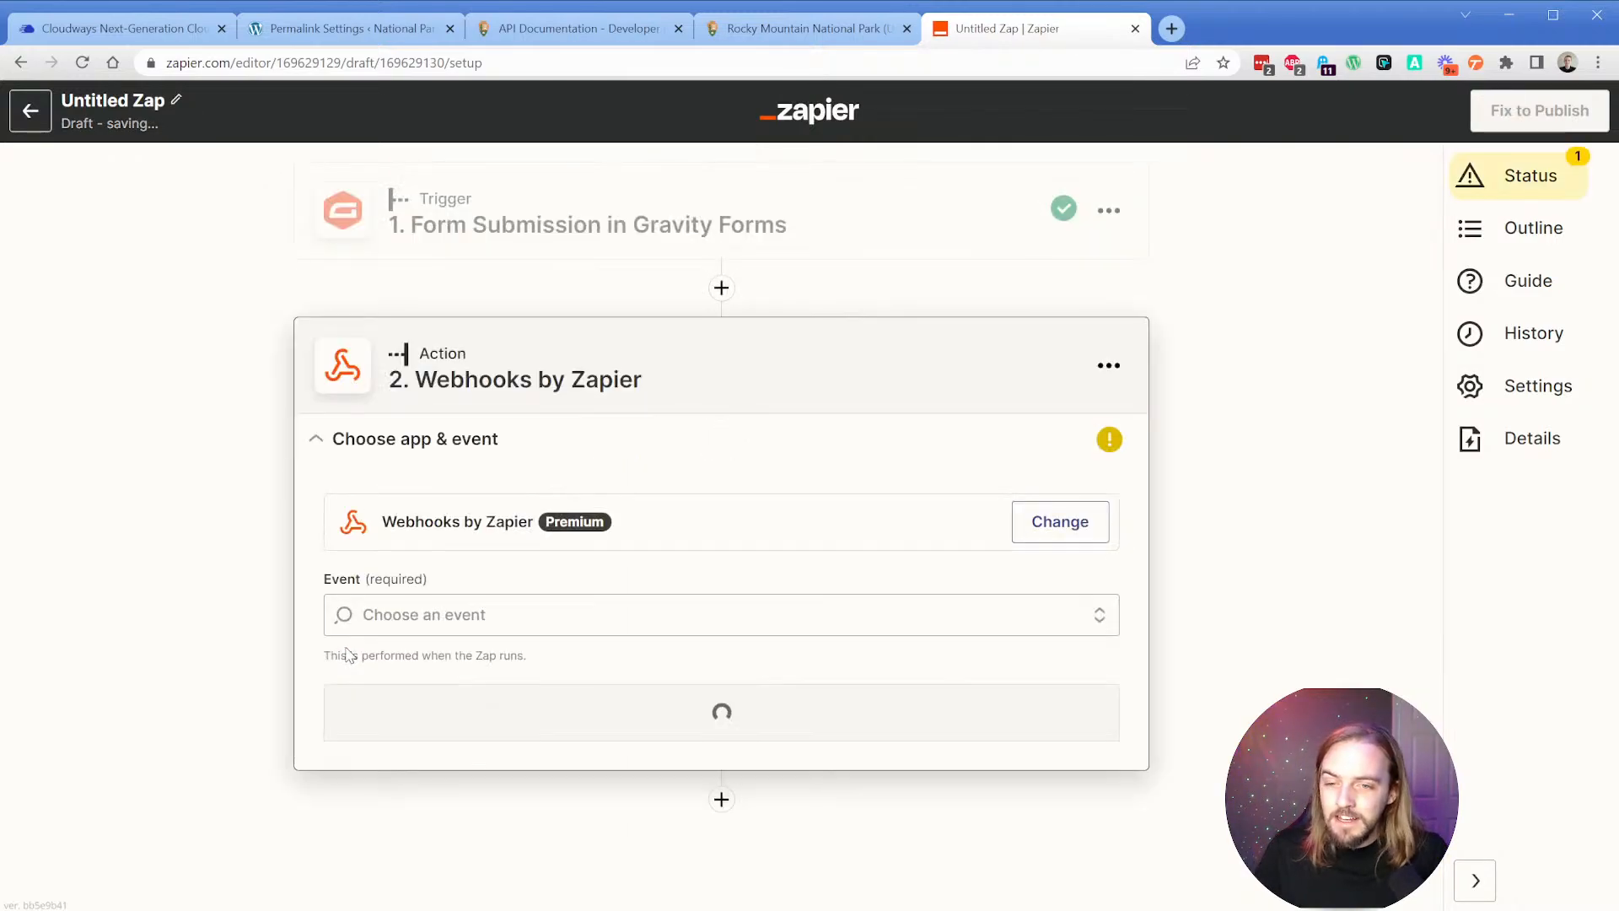
{"action": "left_click", "coordinate": [481, 612]}
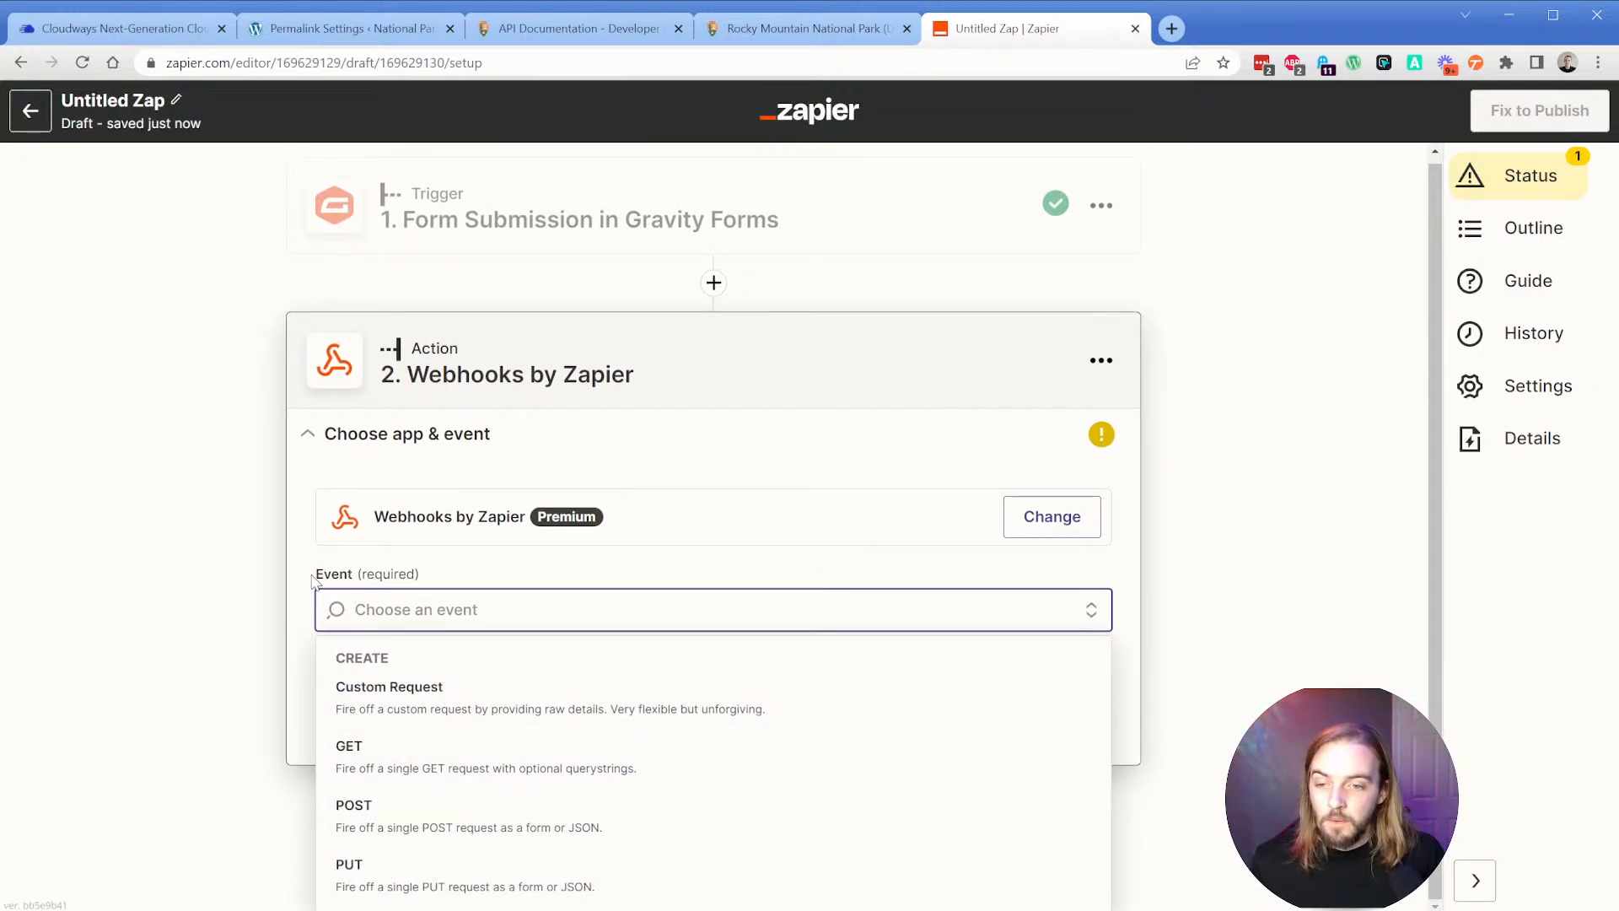
Switch to the National Park Service API documentation and examine the request methods of the endpoints from /activities through /campgrounds.
{"action": "left_click", "coordinate": [576, 30]}
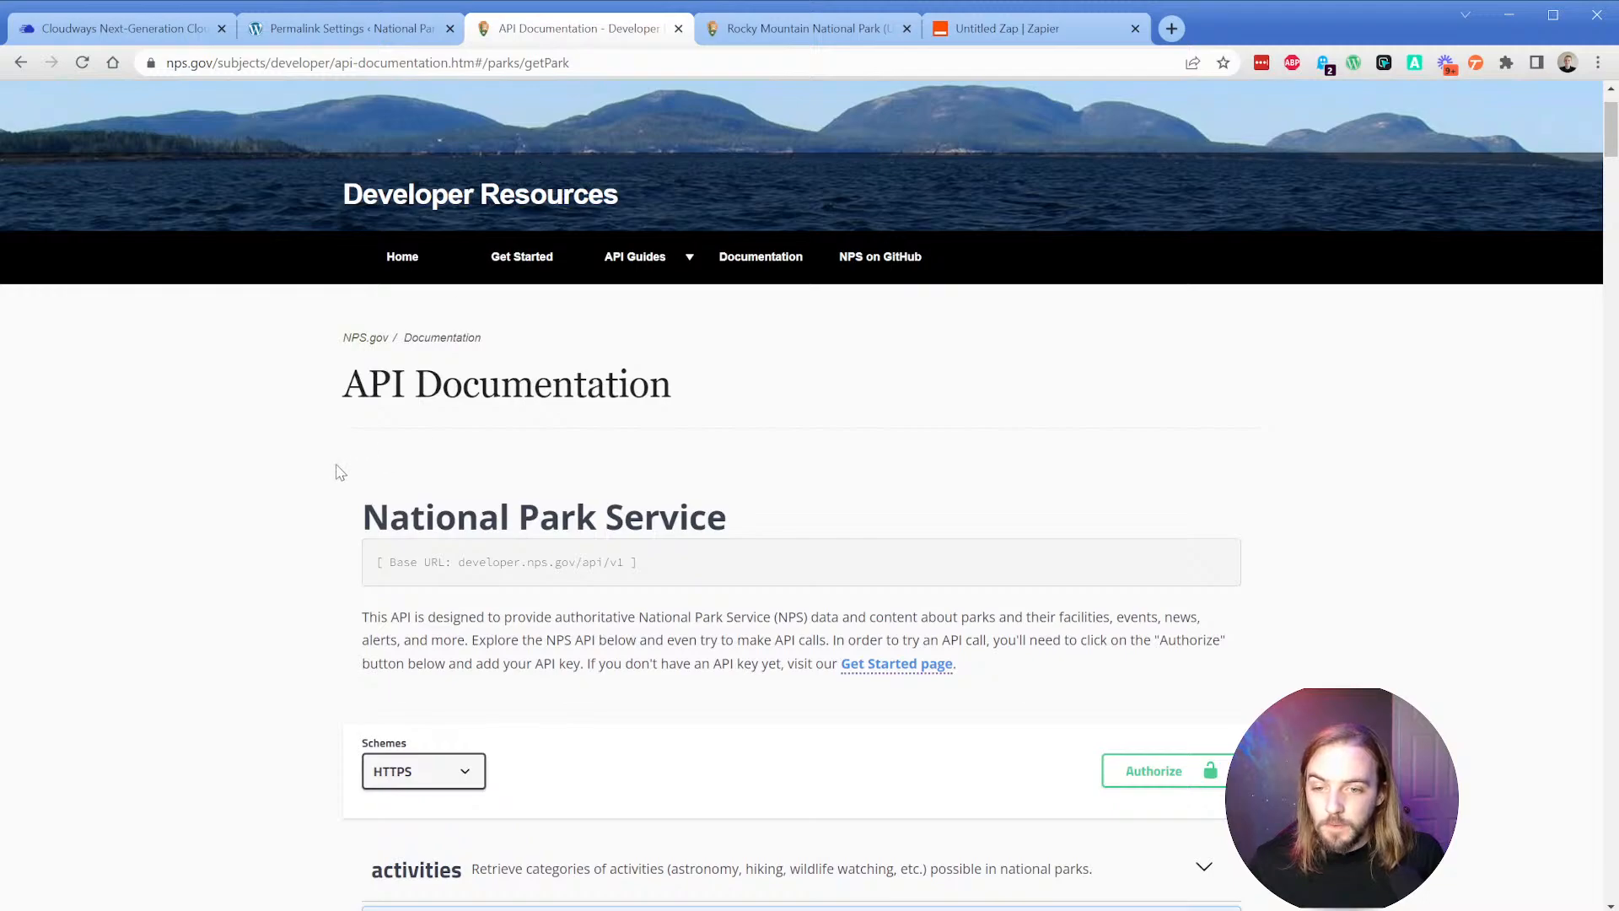
{"action": "scroll", "coordinate": [329, 468], "scroll_direction": "down", "scroll_amount": 3}
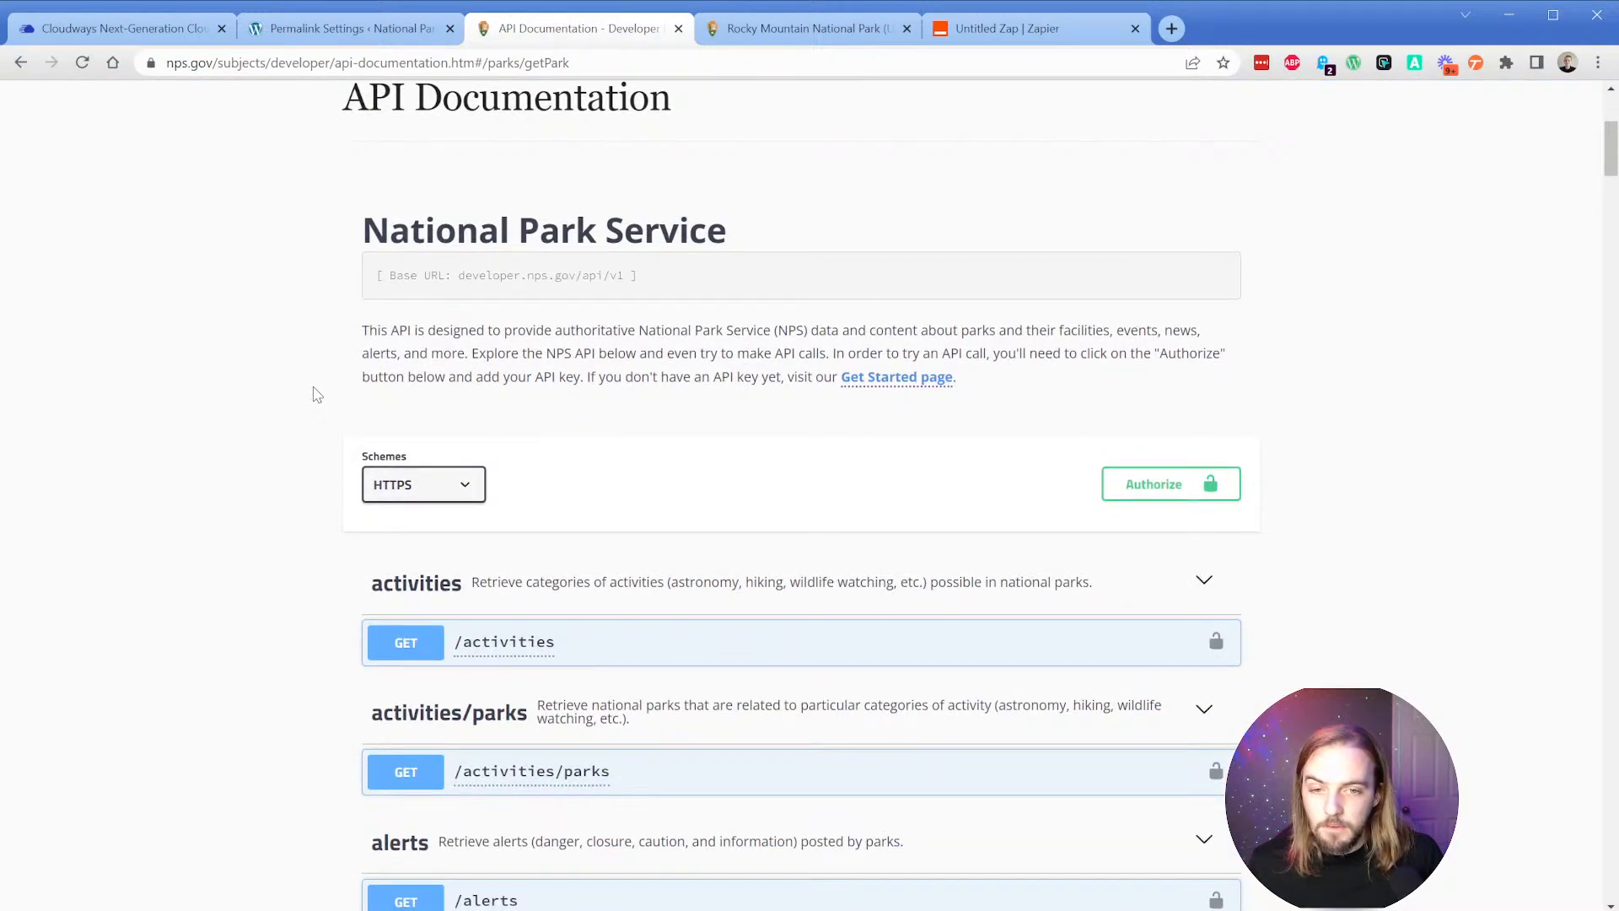
{"action": "scroll", "coordinate": [319, 394], "scroll_direction": "down", "scroll_amount": 2}
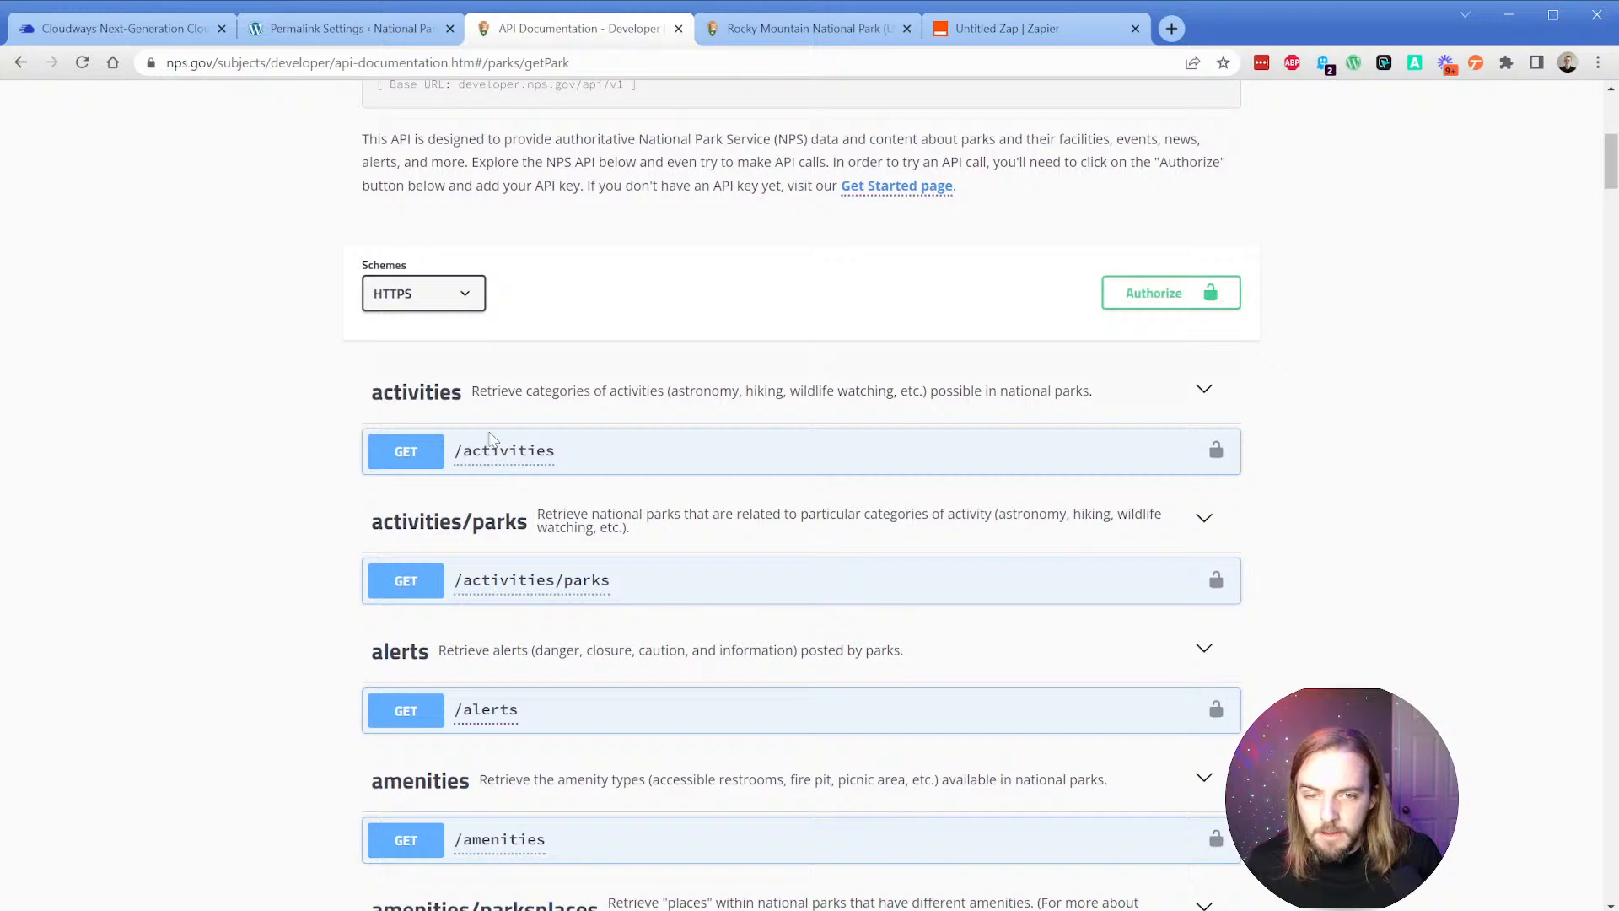
{"action": "left_click", "coordinate": [597, 447]}
{"action": "left_click", "coordinate": [597, 447]}
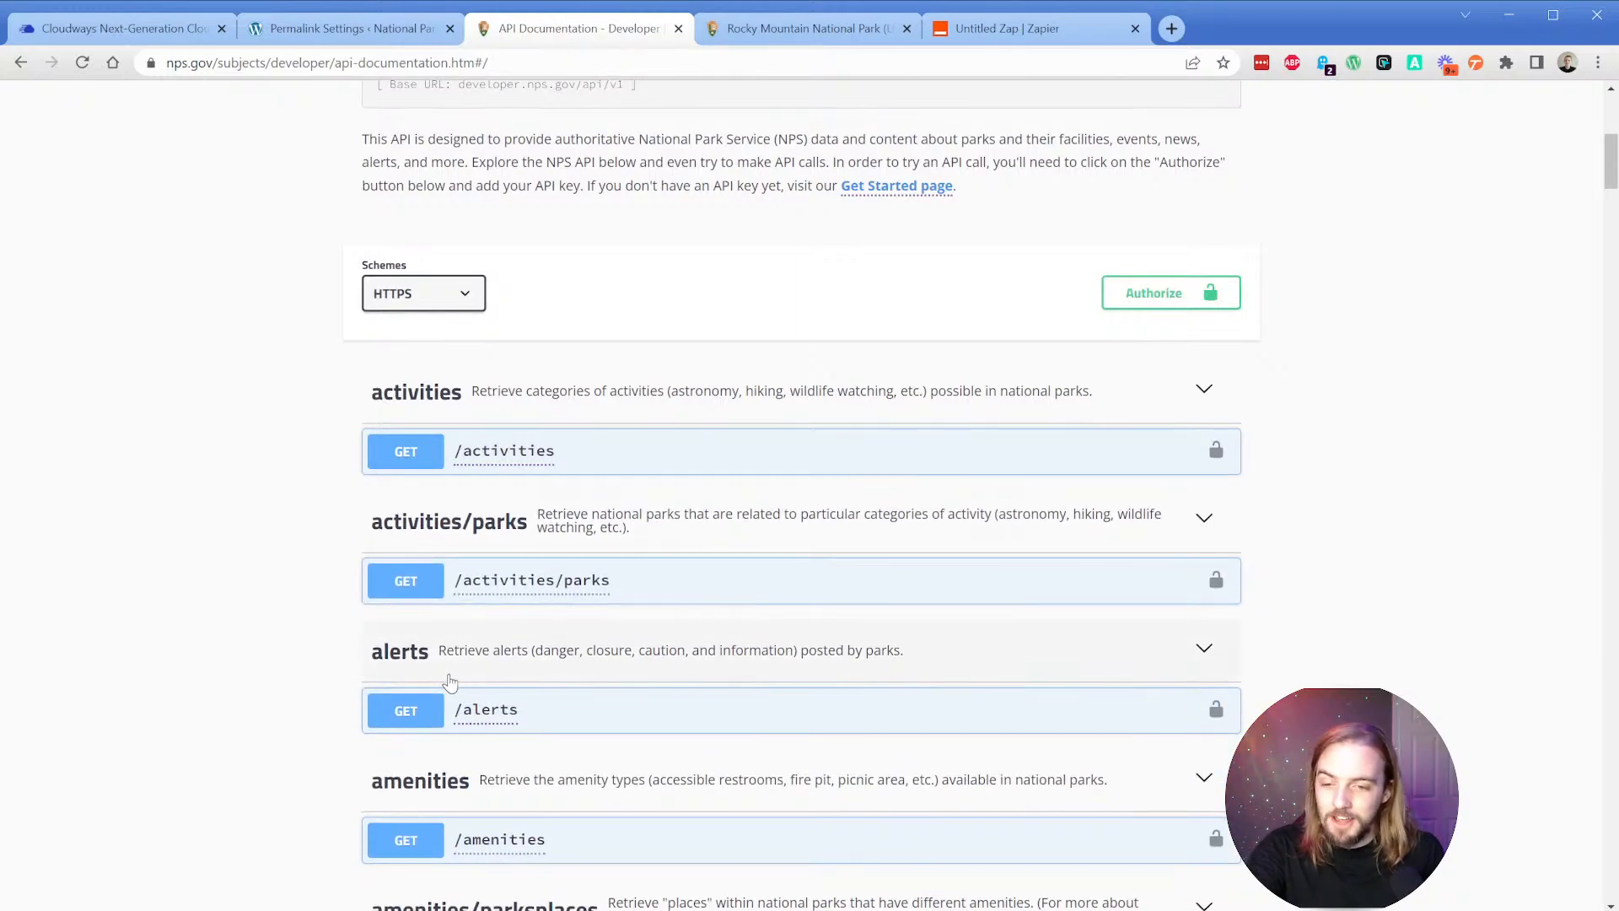
{"action": "scroll", "coordinate": [438, 658], "scroll_direction": "down", "scroll_amount": 3}
{"action": "scroll", "coordinate": [426, 634], "scroll_direction": "down", "scroll_amount": 3}
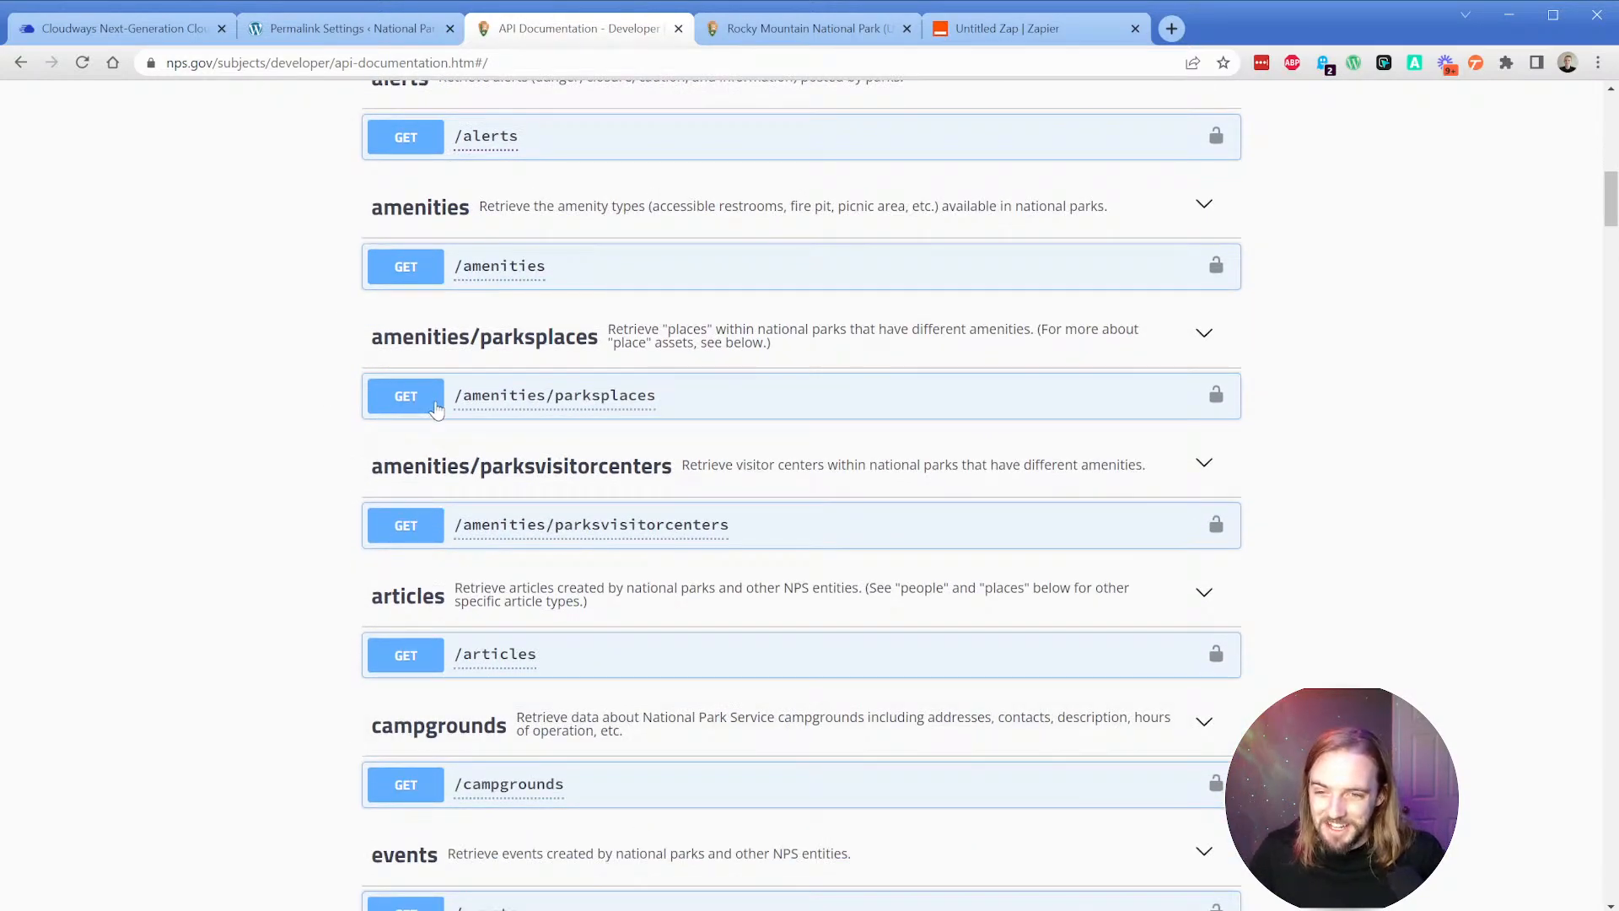
{"action": "scroll", "coordinate": [422, 430], "scroll_direction": "up", "scroll_amount": 5}
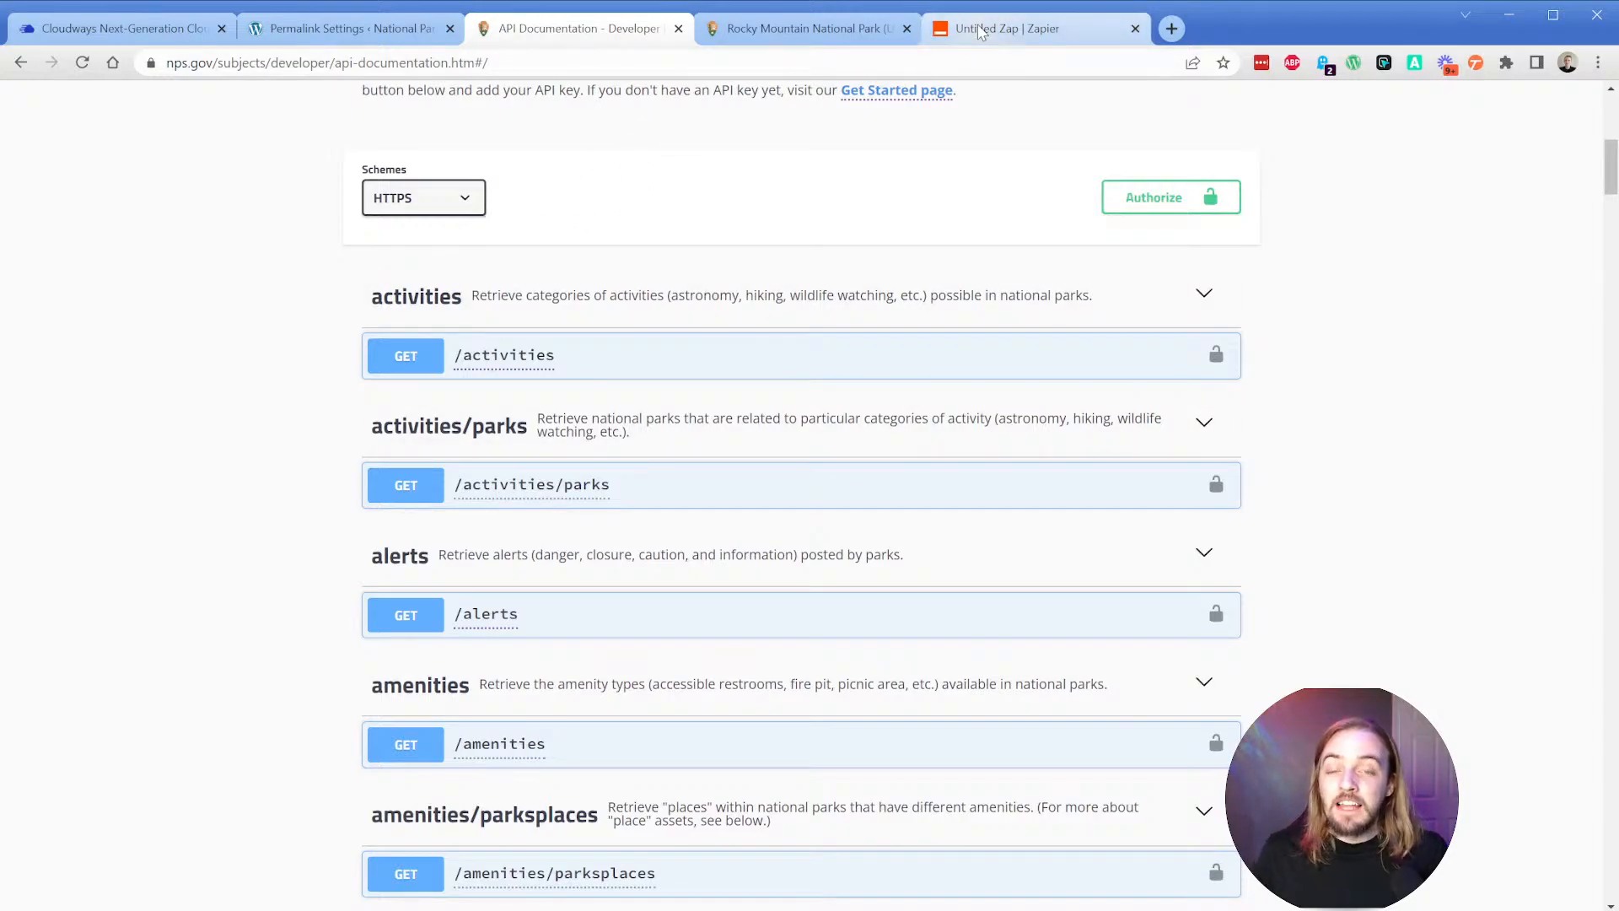
Open the Cloudways API documentation in a new browser tab.
{"action": "left_click", "coordinate": [1172, 30]}
{"action": "type", "text": "c"}
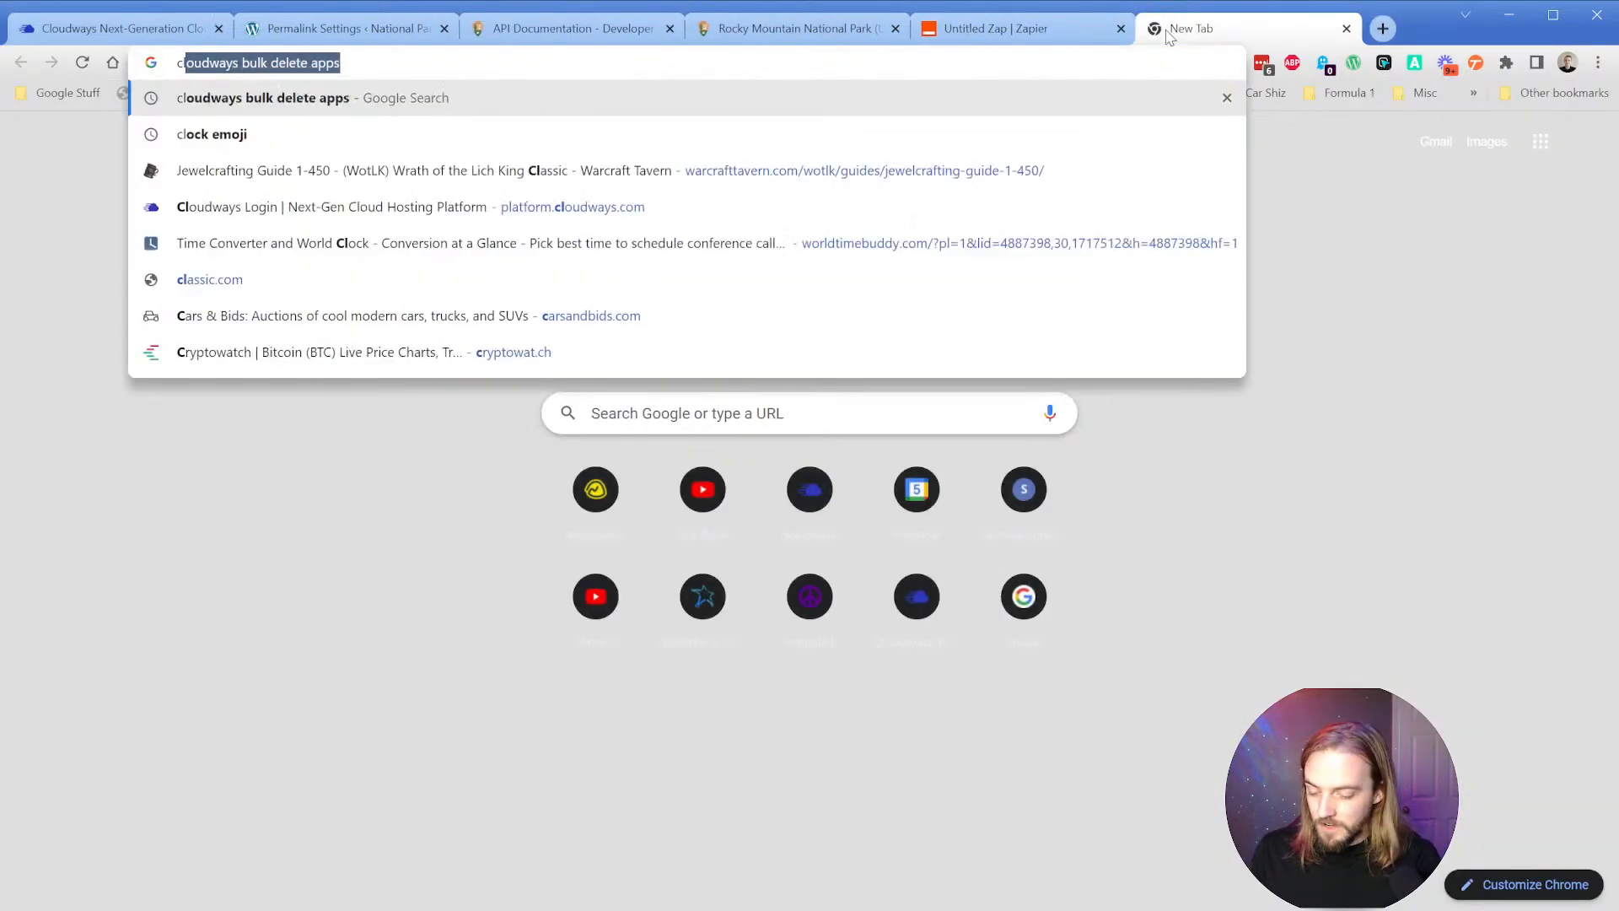
{"action": "type", "text": "loudways api"}
{"action": "key", "text": "Up"}
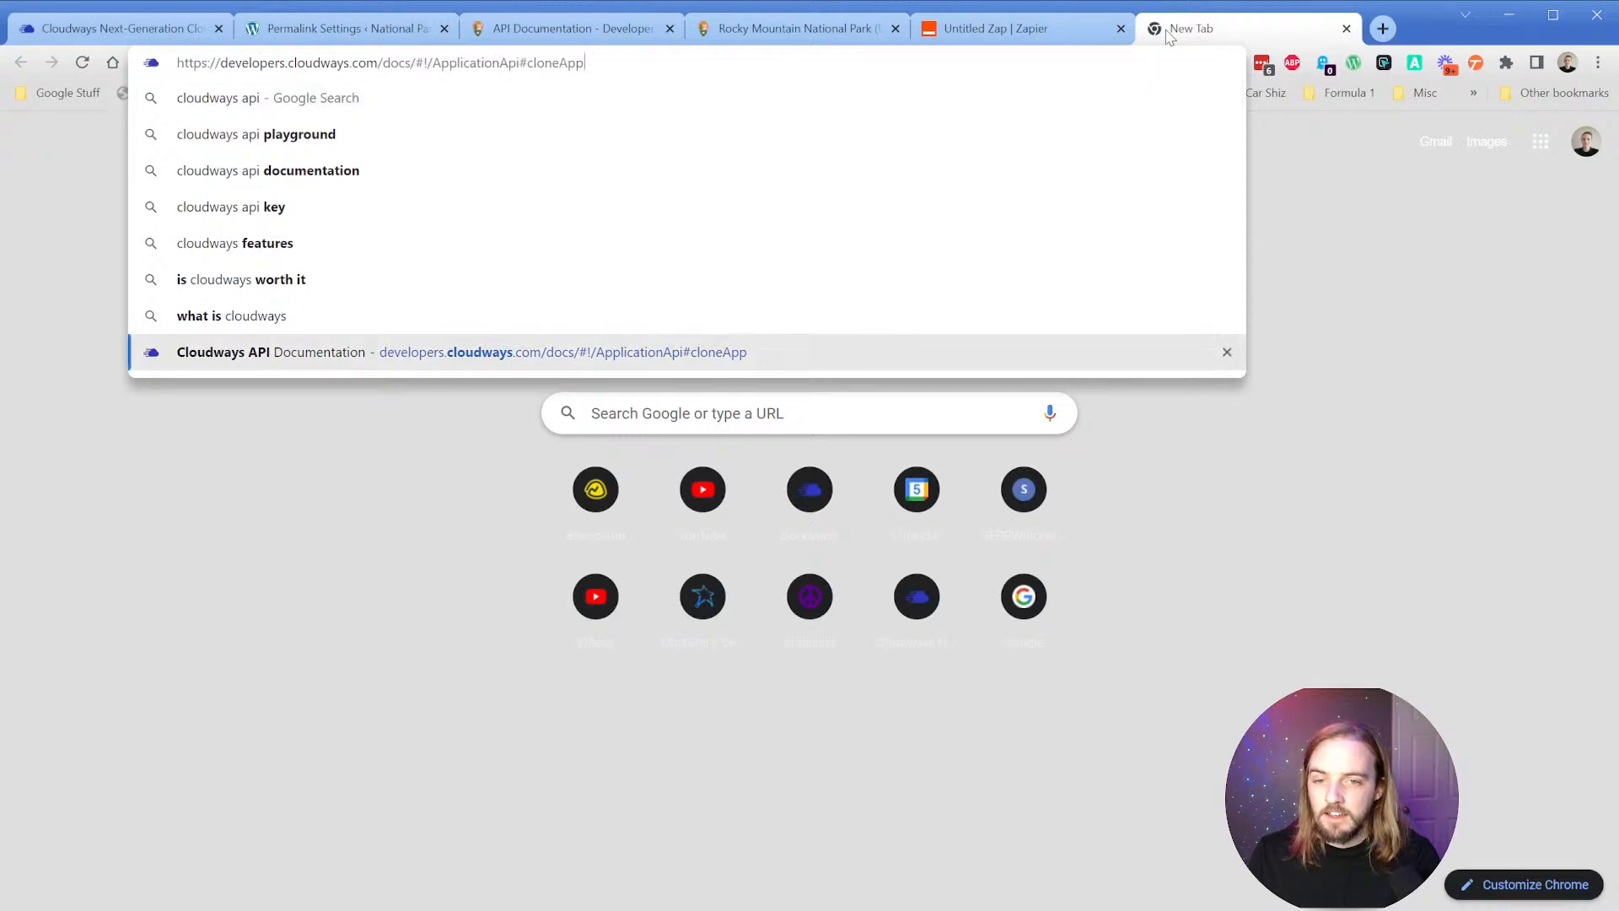
{"action": "key", "text": "Return"}
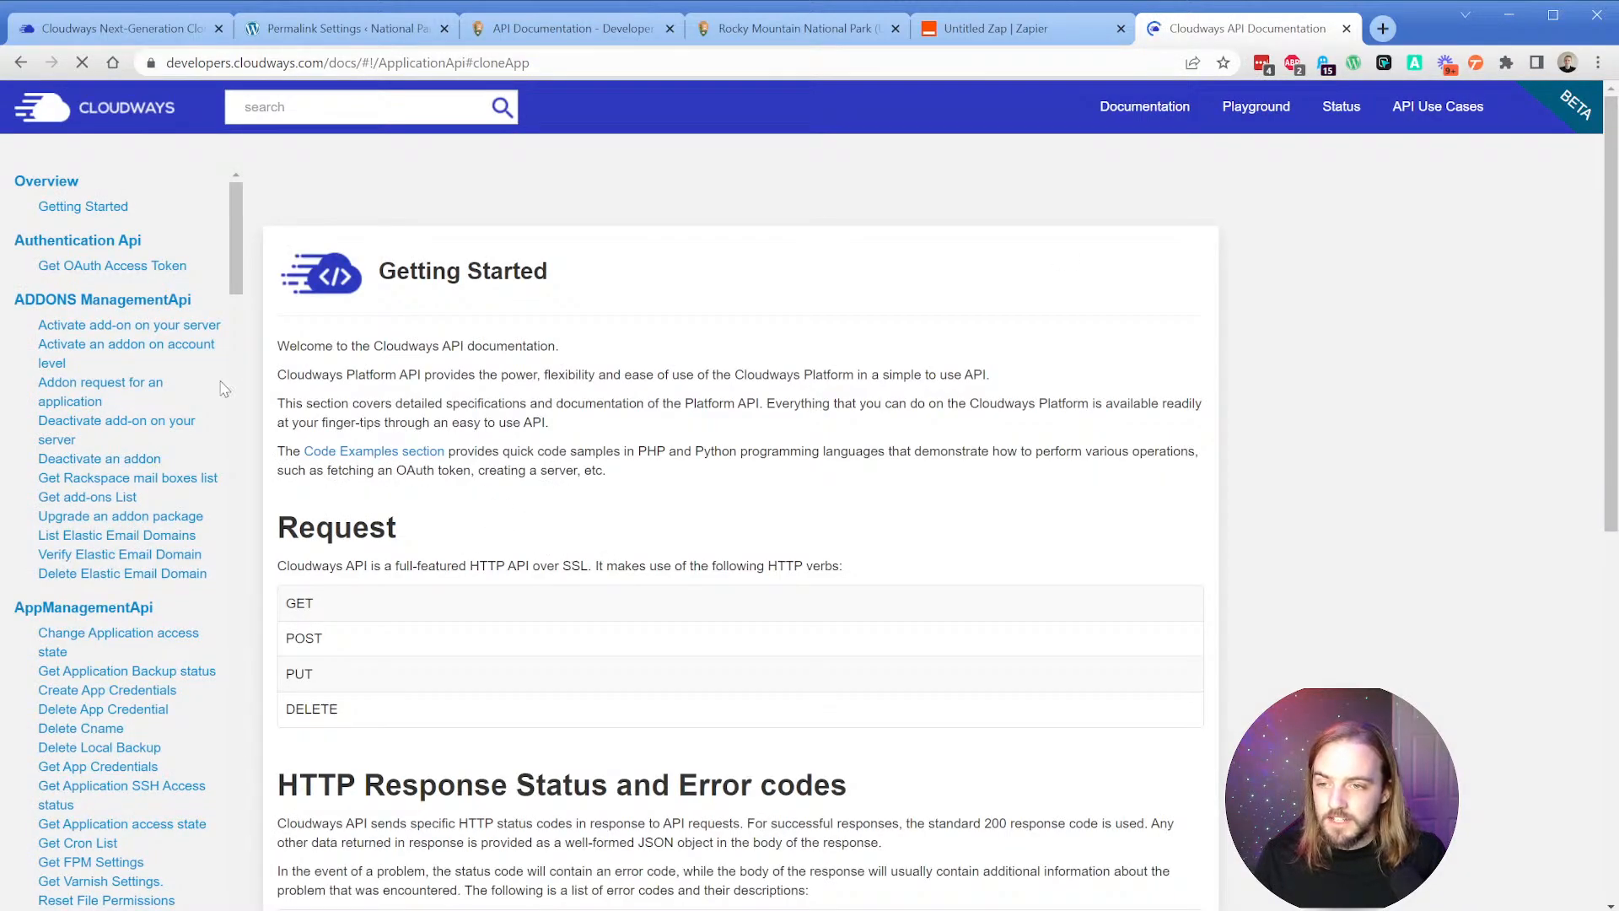
Open the Get OAuth Access Token entry and examine its request method.
{"action": "left_click", "coordinate": [148, 268]}
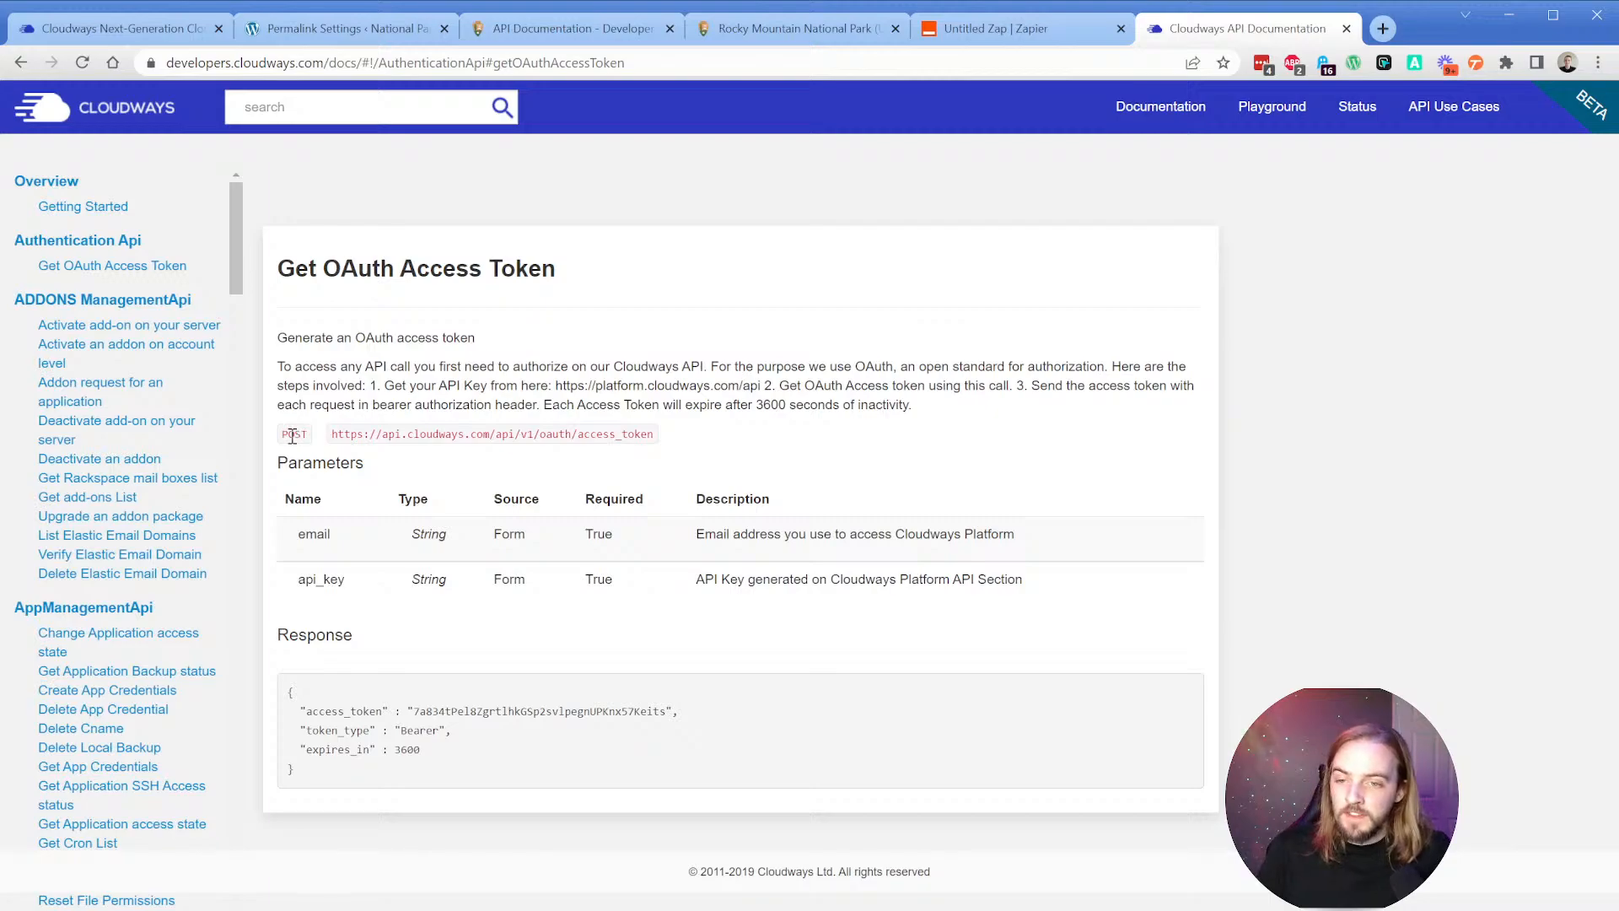
{"action": "double_click", "coordinate": [292, 436]}
{"action": "left_click", "coordinate": [303, 464]}
{"action": "left_click_drag", "start_coordinate": [309, 435], "coordinate": [283, 445]}
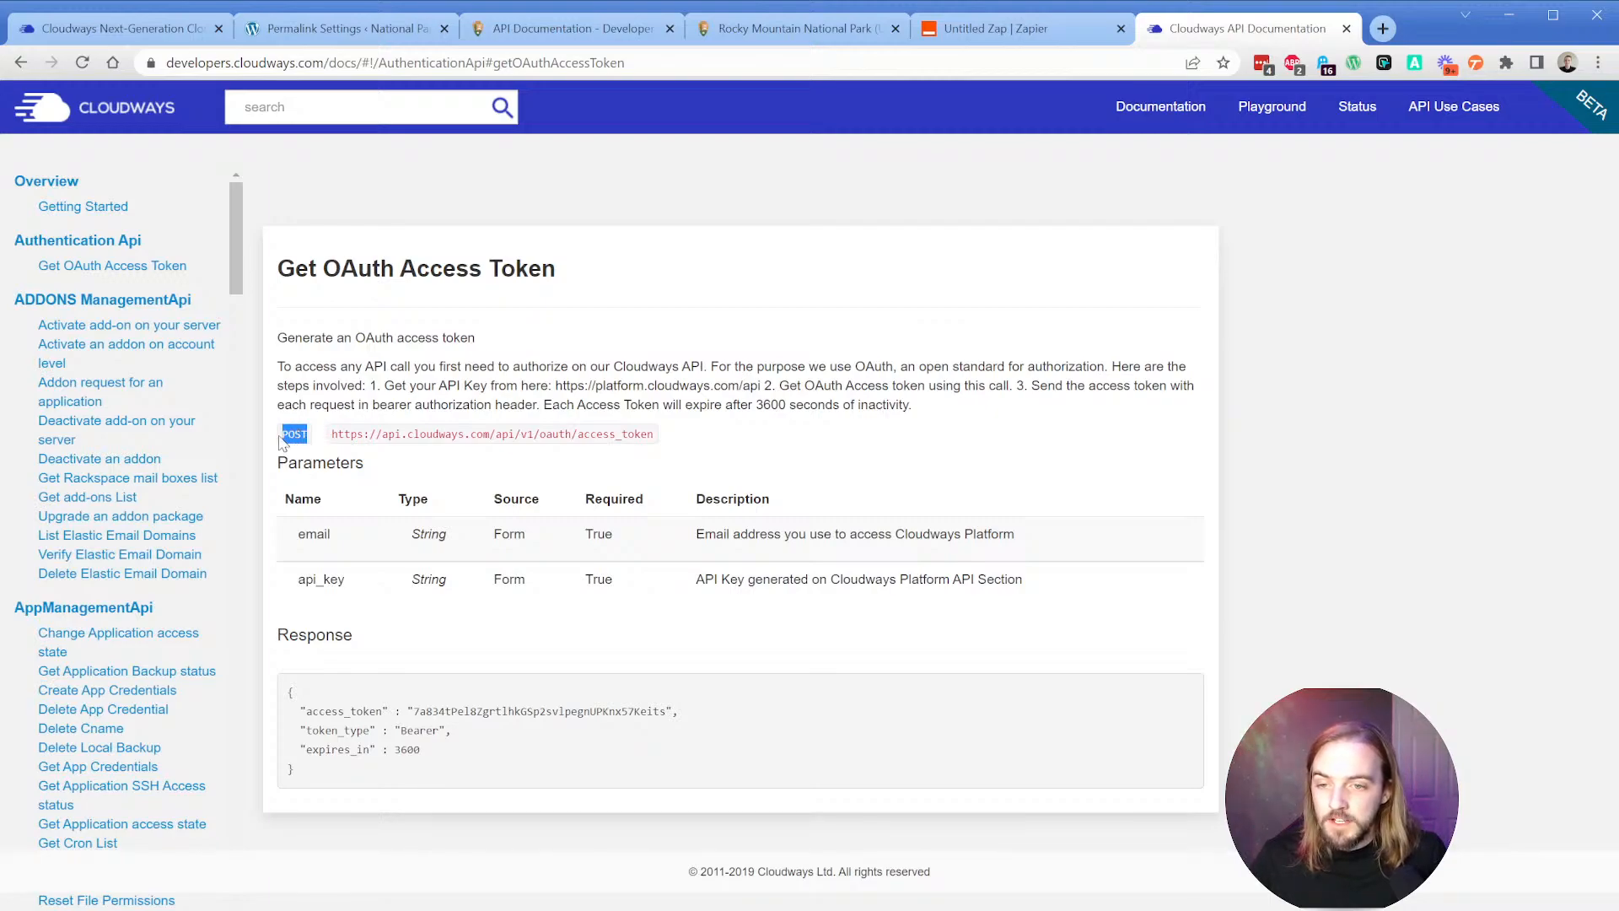
{"action": "left_click", "coordinate": [320, 435]}
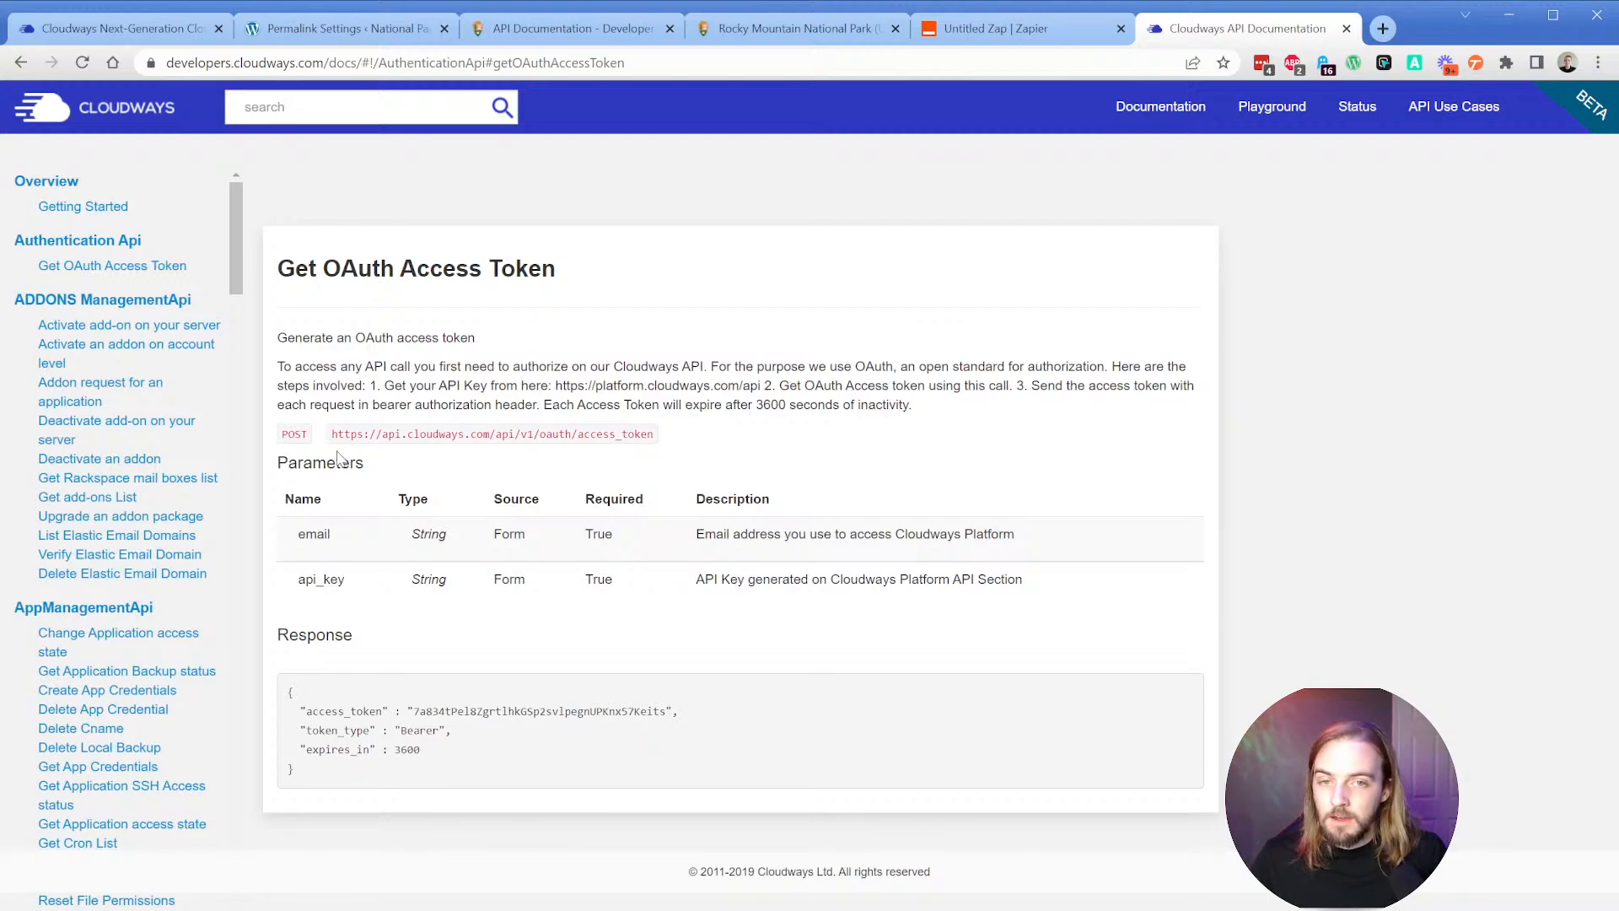
Check the /activities method in the National Park Service documentation, then return to Zapier, set the webhook event to GET and open its URL for editing.
{"action": "left_click", "coordinate": [860, 32]}
{"action": "left_click", "coordinate": [599, 34]}
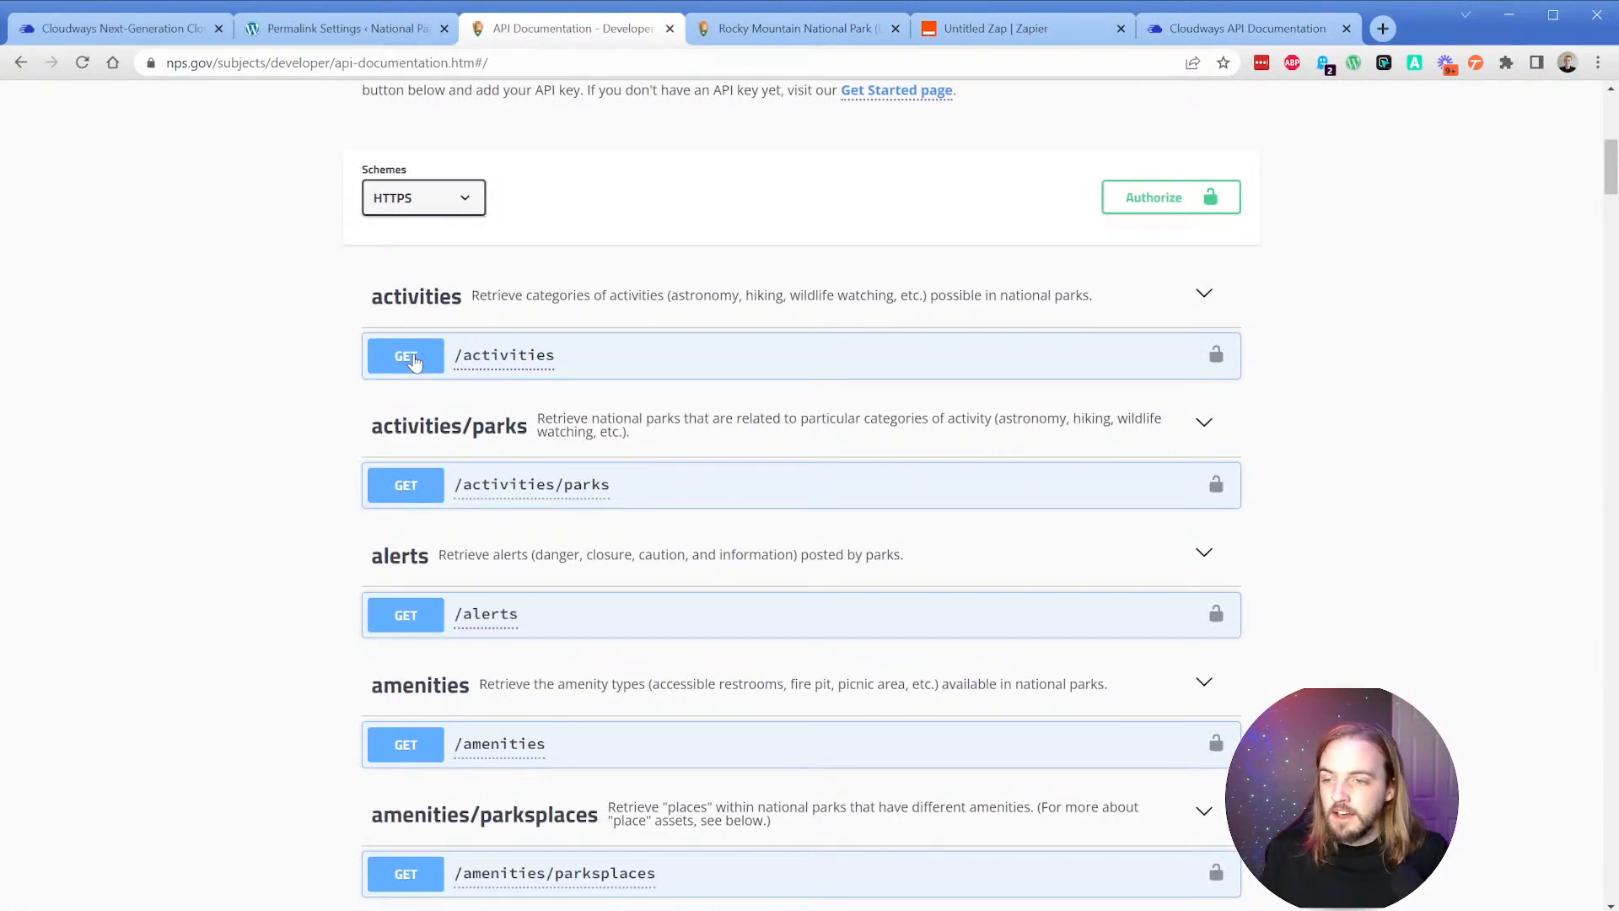
{"action": "left_click", "coordinate": [970, 30]}
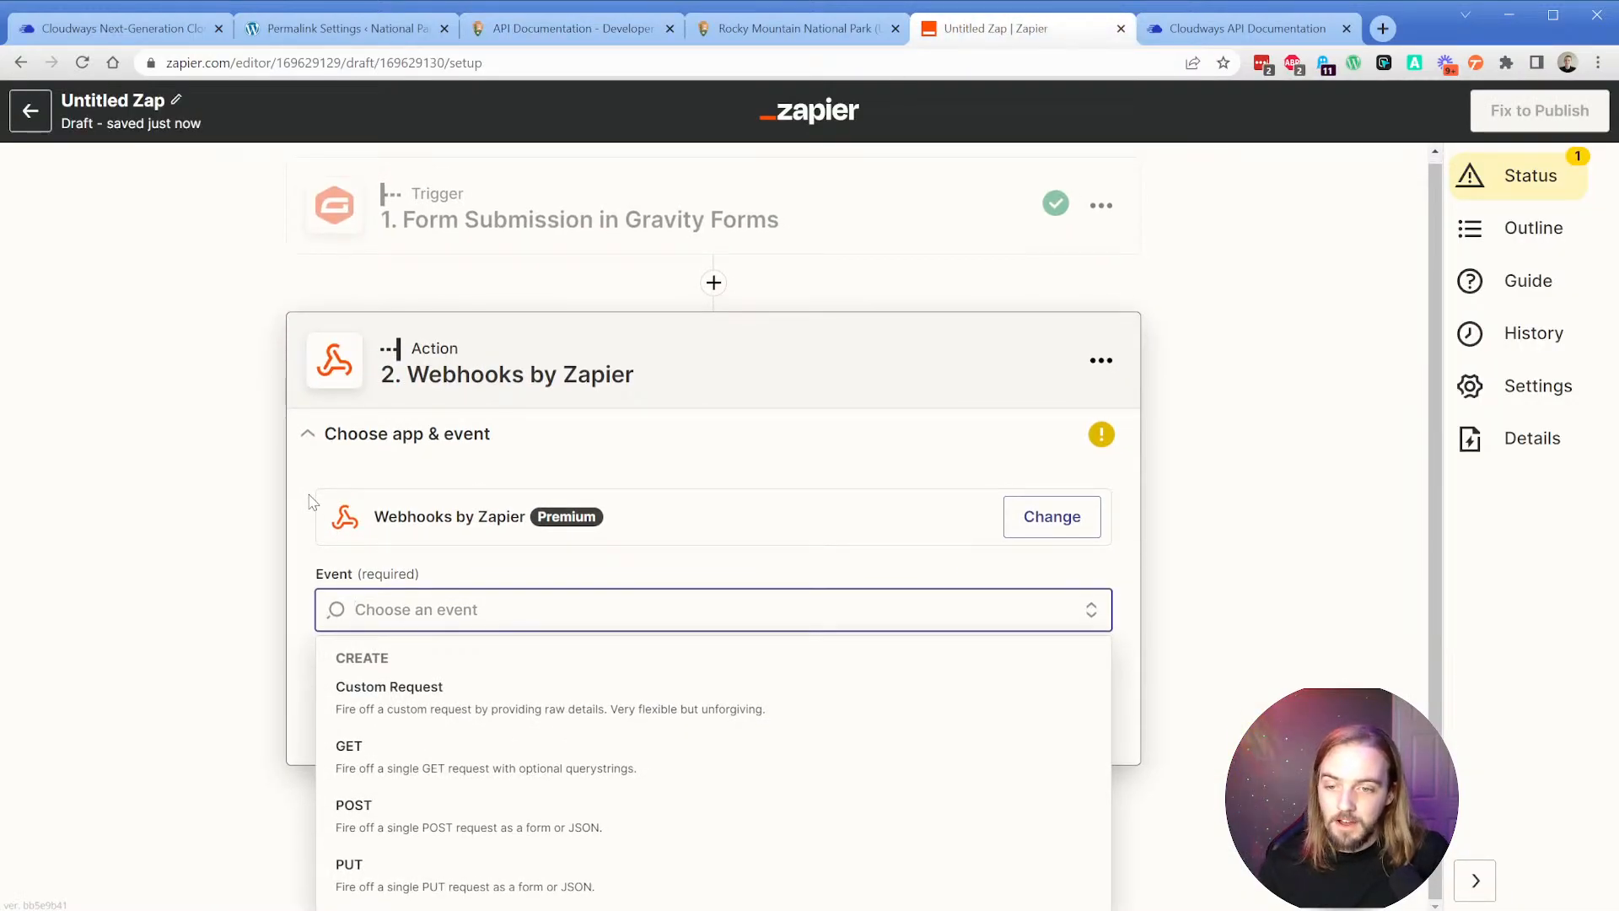
{"action": "left_click", "coordinate": [389, 759]}
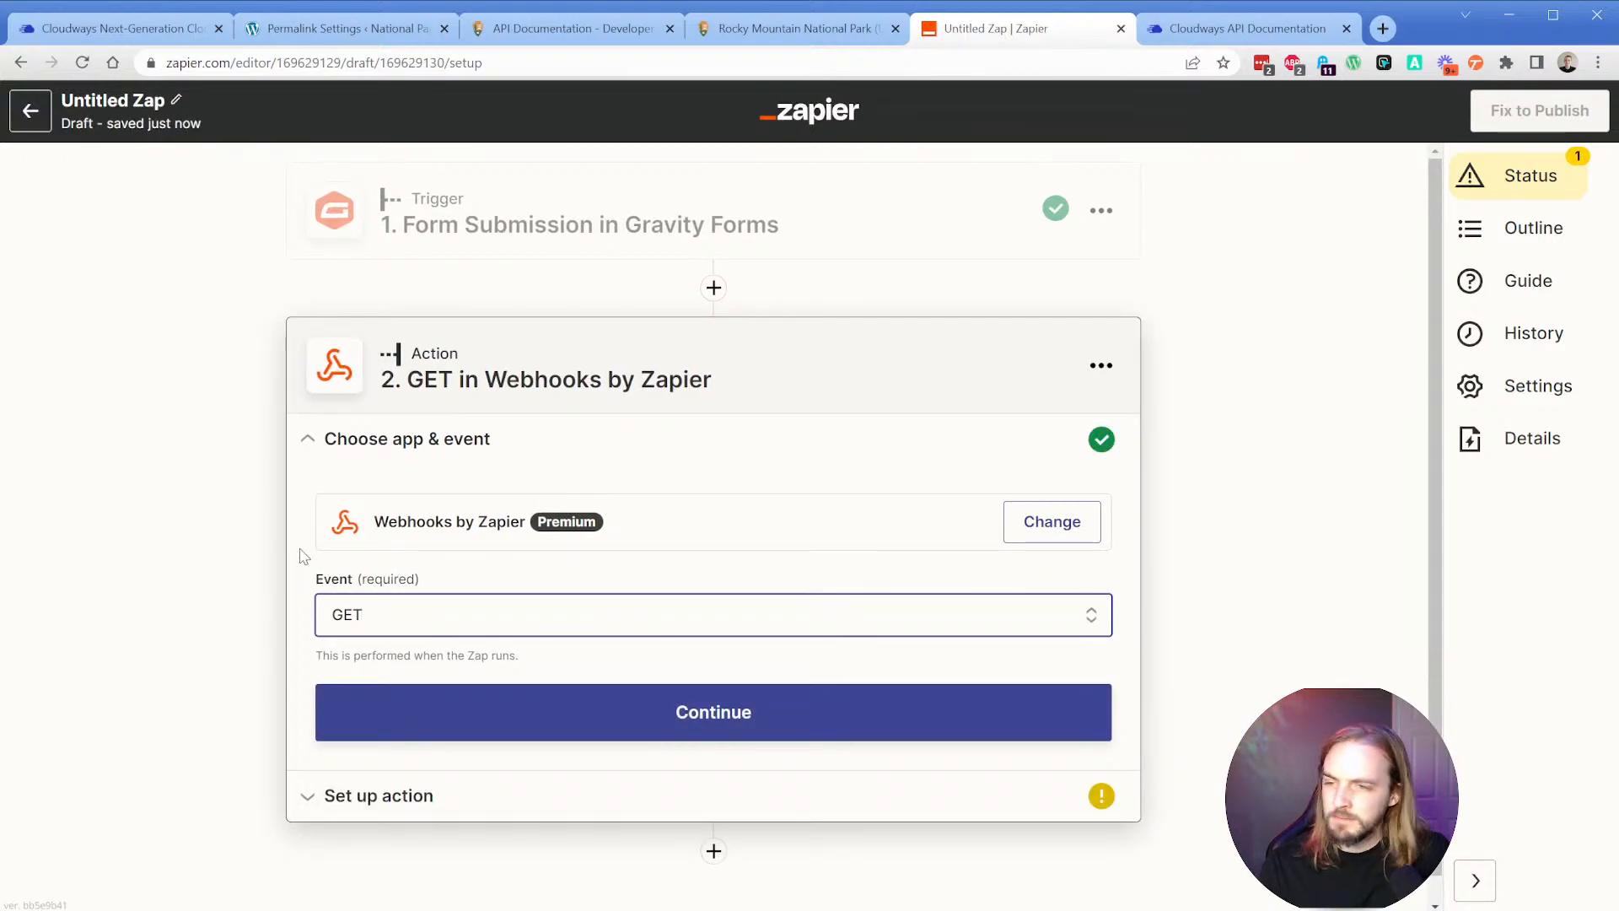
{"action": "left_click", "coordinate": [580, 714]}
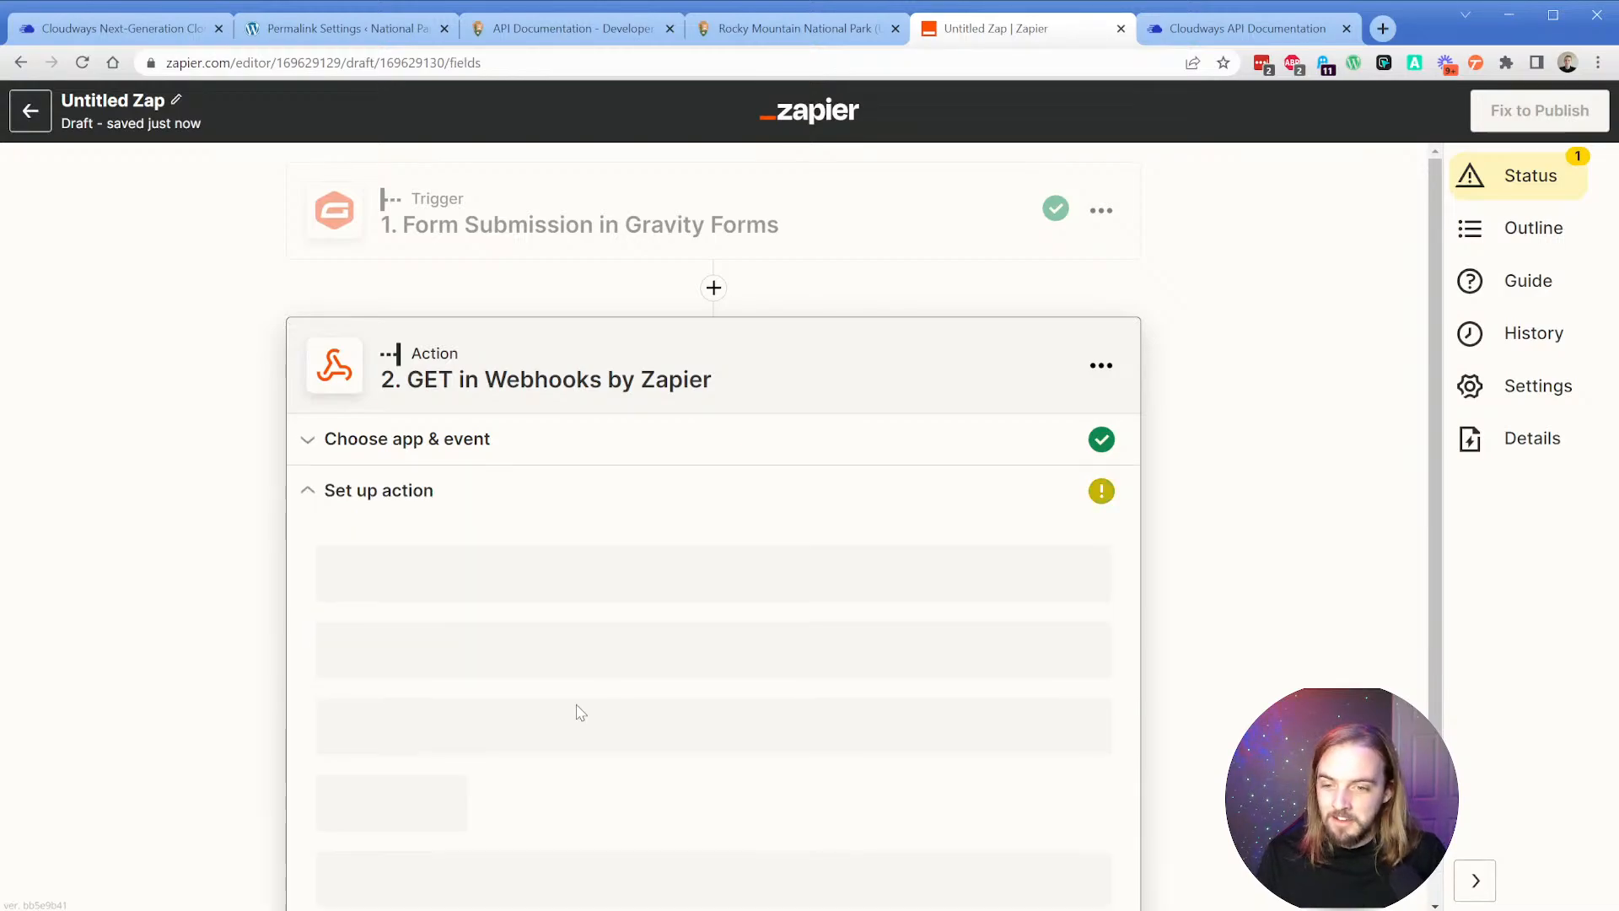
{"action": "scroll", "coordinate": [439, 405], "scroll_direction": "down", "scroll_amount": 2}
{"action": "left_click", "coordinate": [442, 396]}
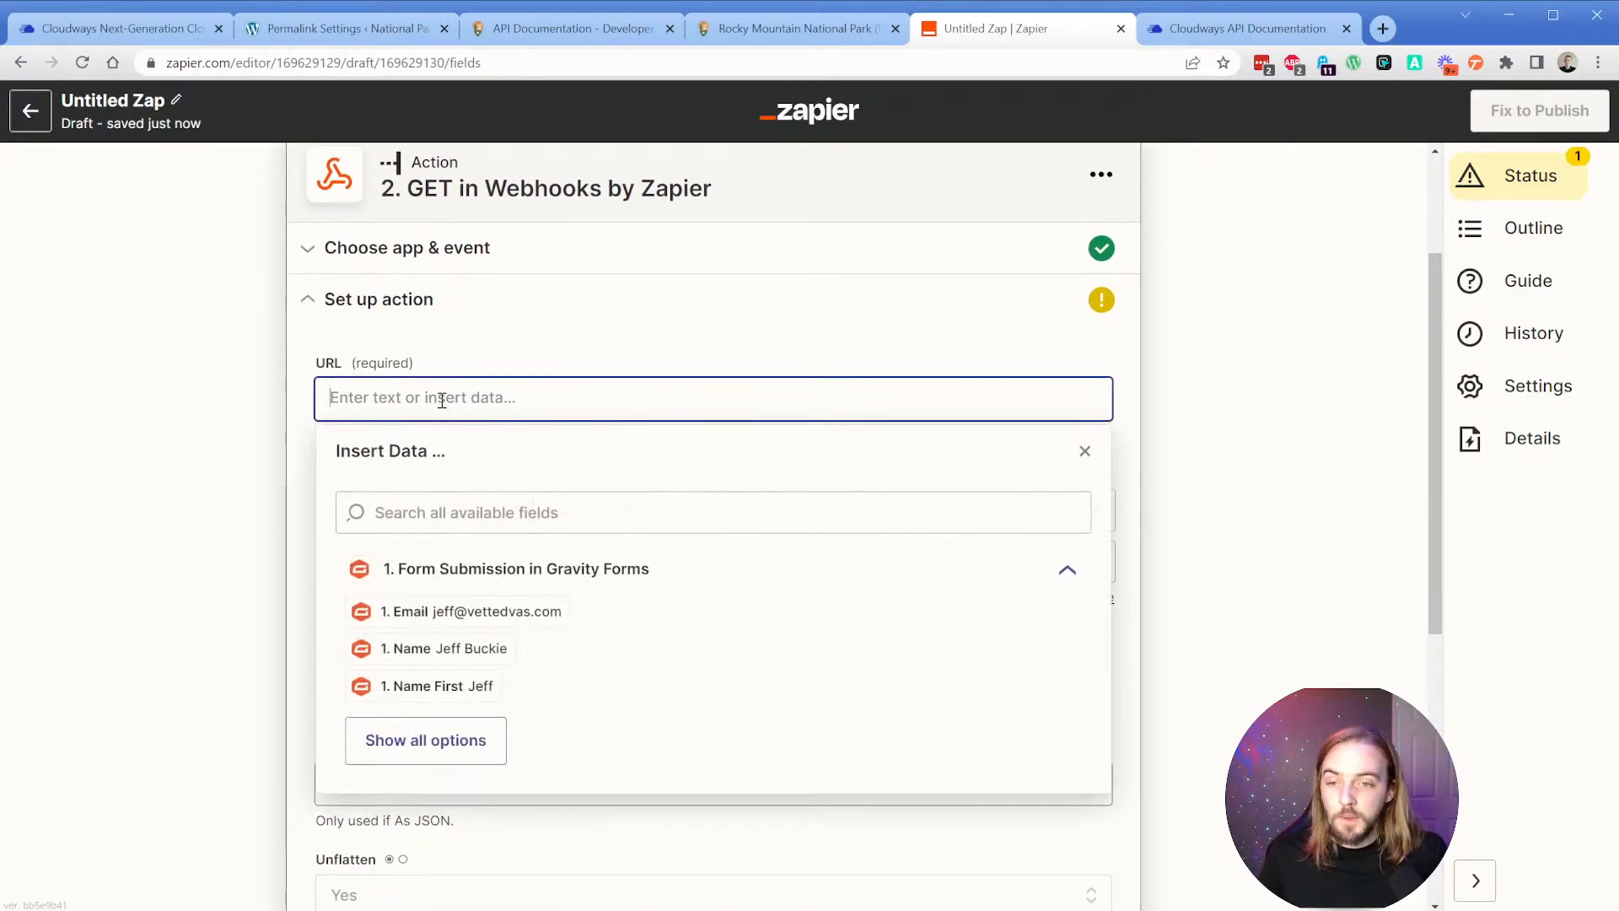
Close the Cloudways documentation, copy the base URL developer.nps.gov/api/v1 from the National Park Service API documentation and return to Zapier.
{"action": "left_click", "coordinate": [590, 27]}
{"action": "left_click", "coordinate": [1347, 27]}
{"action": "scroll", "coordinate": [472, 315], "scroll_direction": "up", "scroll_amount": 3}
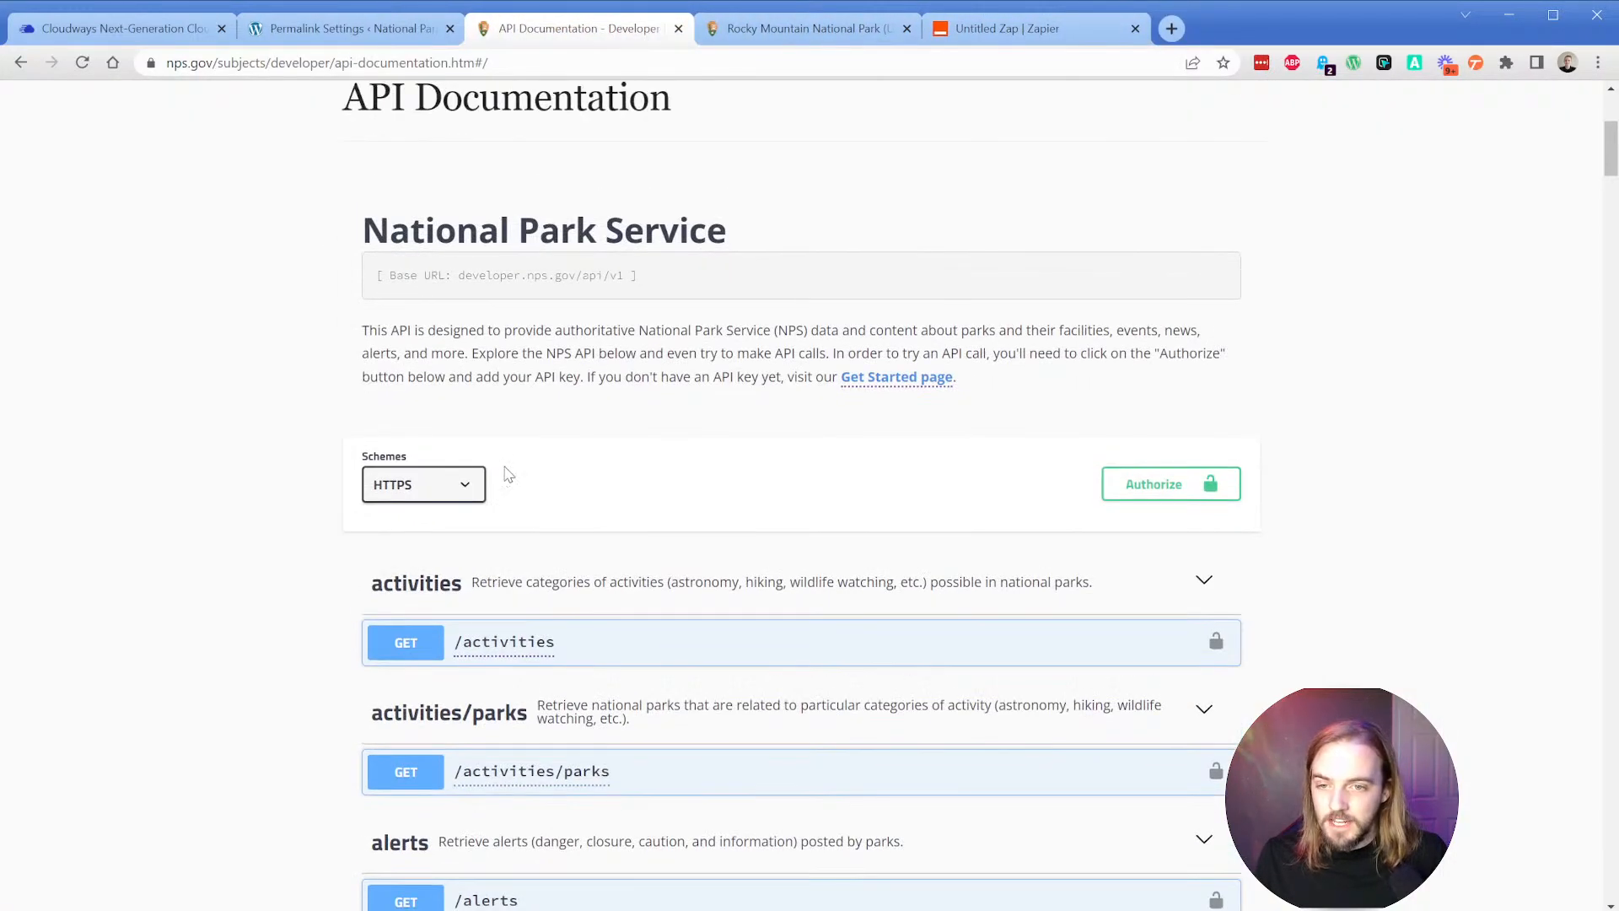
{"action": "left_click_drag", "start_coordinate": [459, 275], "coordinate": [621, 277]}
{"action": "scroll", "coordinate": [643, 335], "scroll_direction": "down", "scroll_amount": 3}
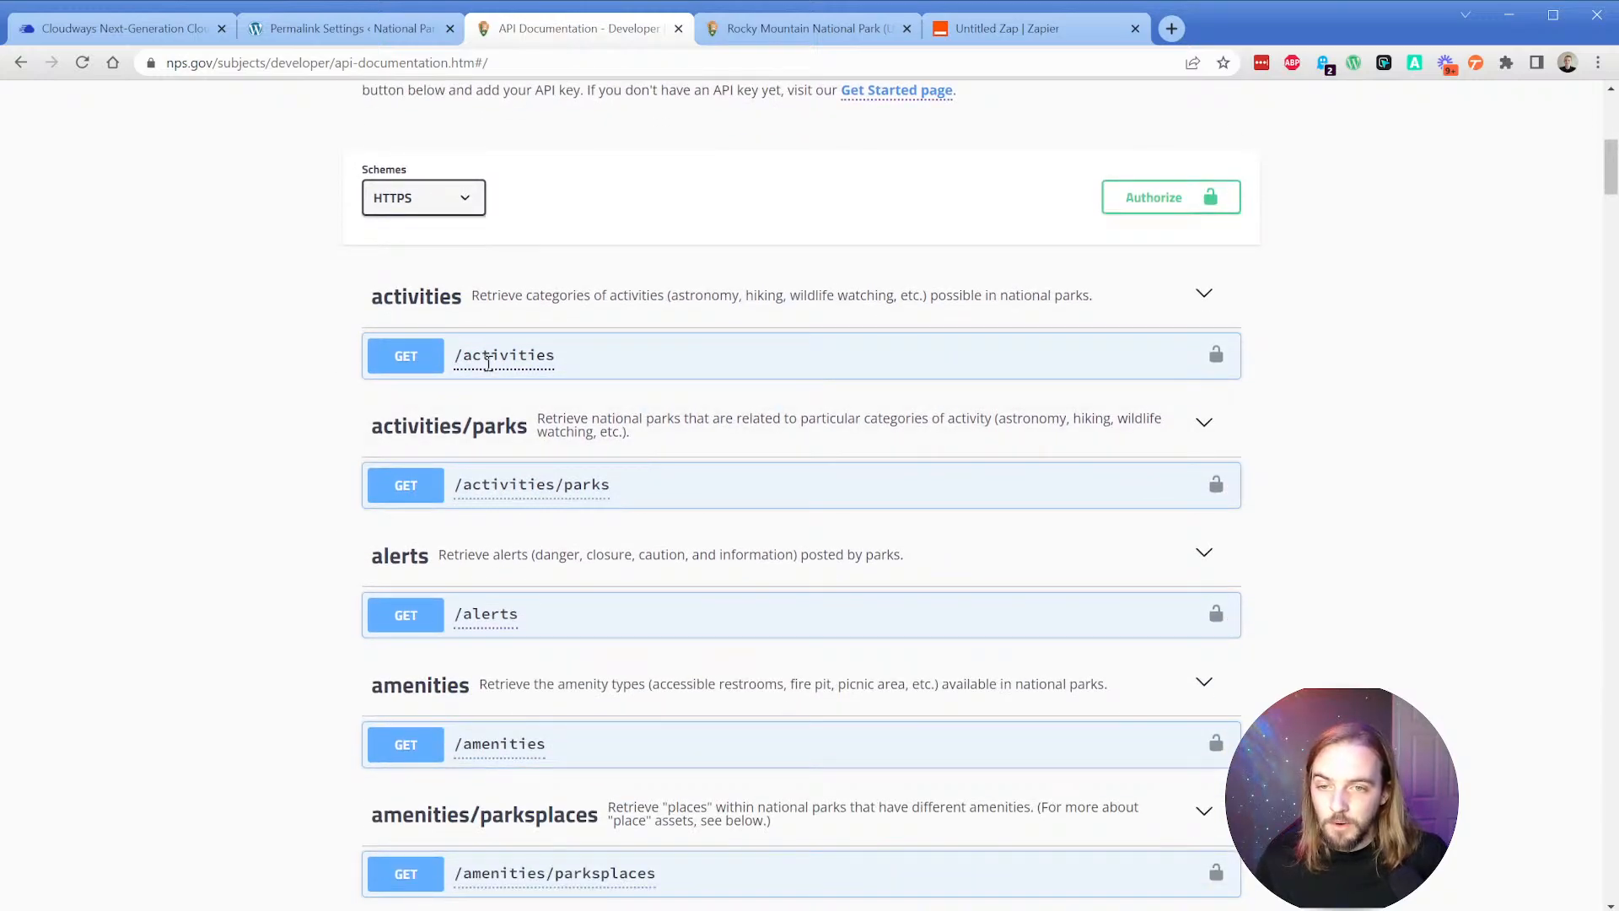
{"action": "scroll", "coordinate": [511, 413], "scroll_direction": "up", "scroll_amount": 2}
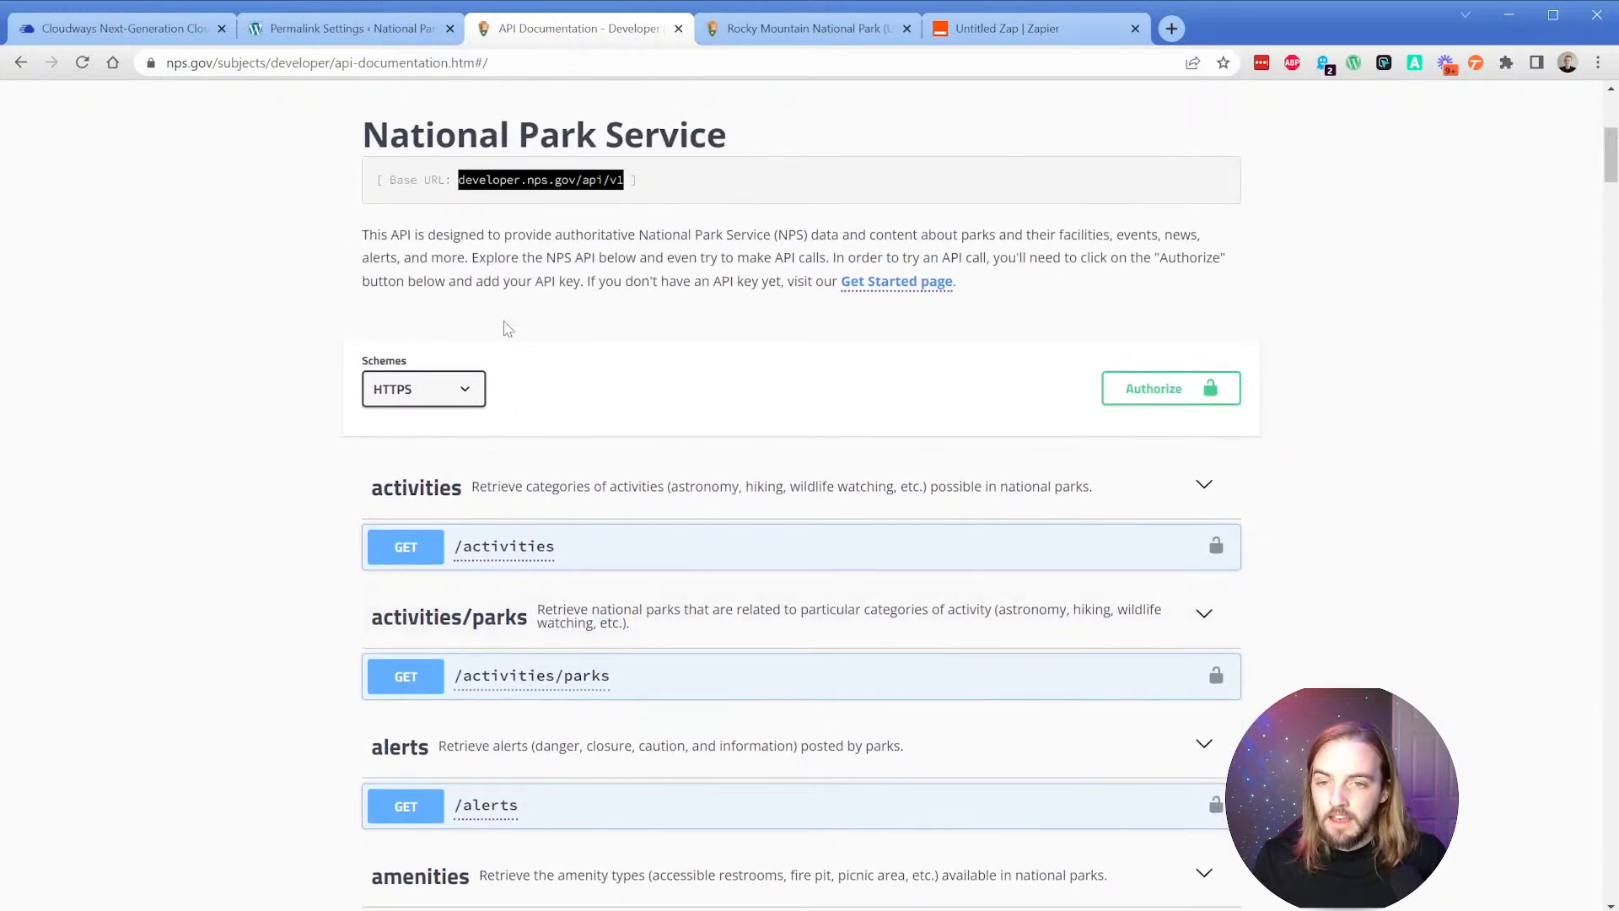
{"action": "left_click", "coordinate": [1003, 27]}
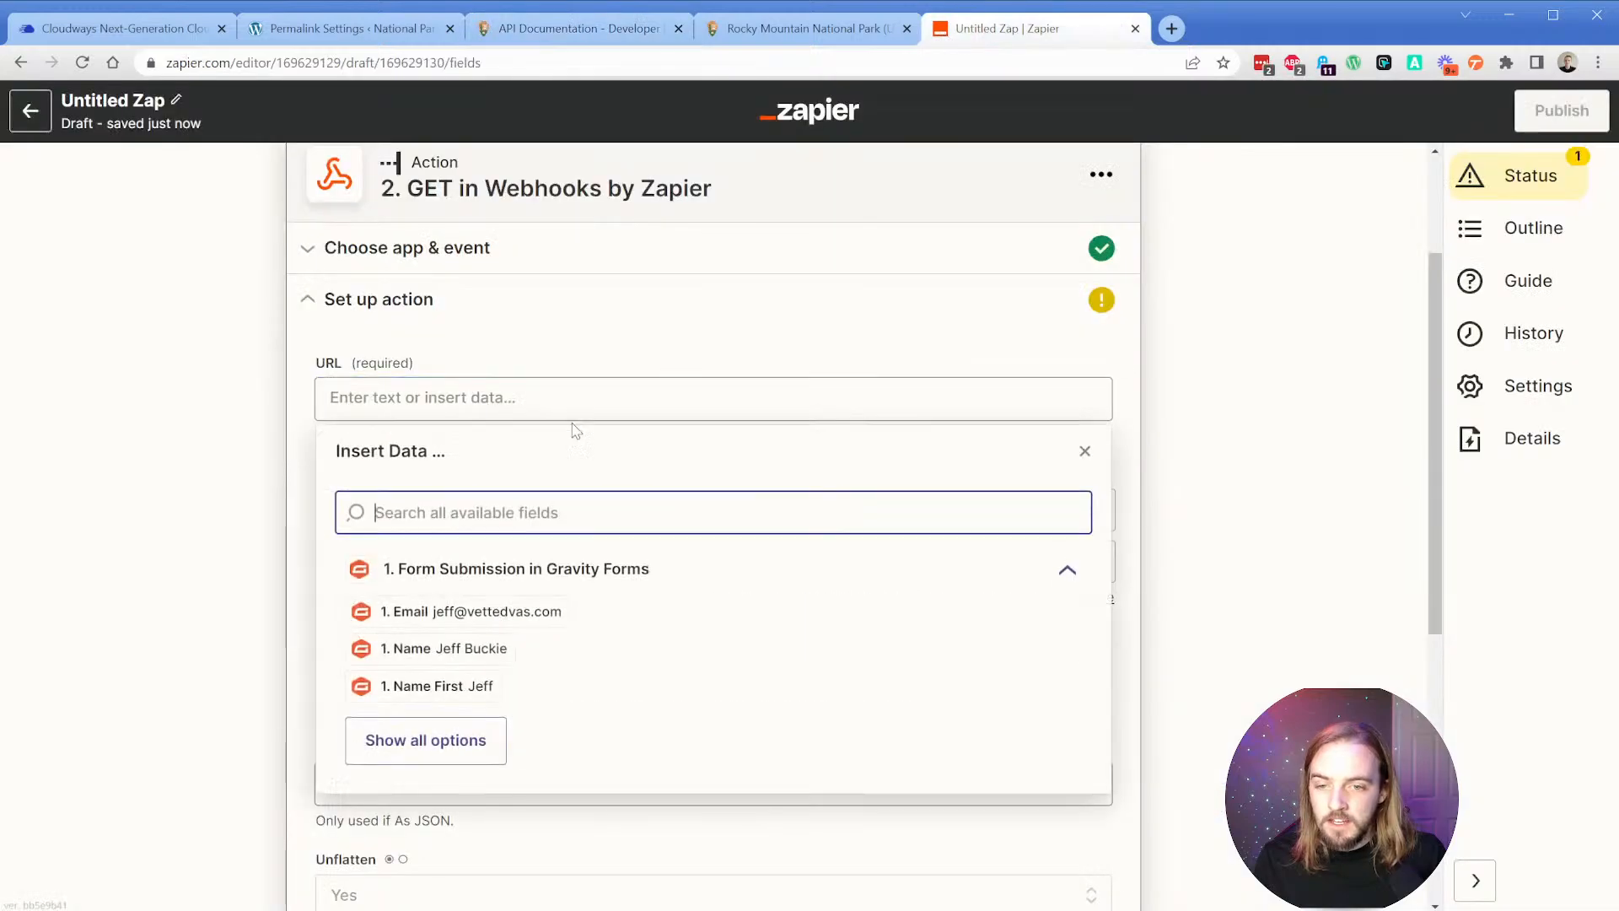
{"action": "left_click", "coordinate": [444, 397]}
{"action": "type", "text": "https://"}
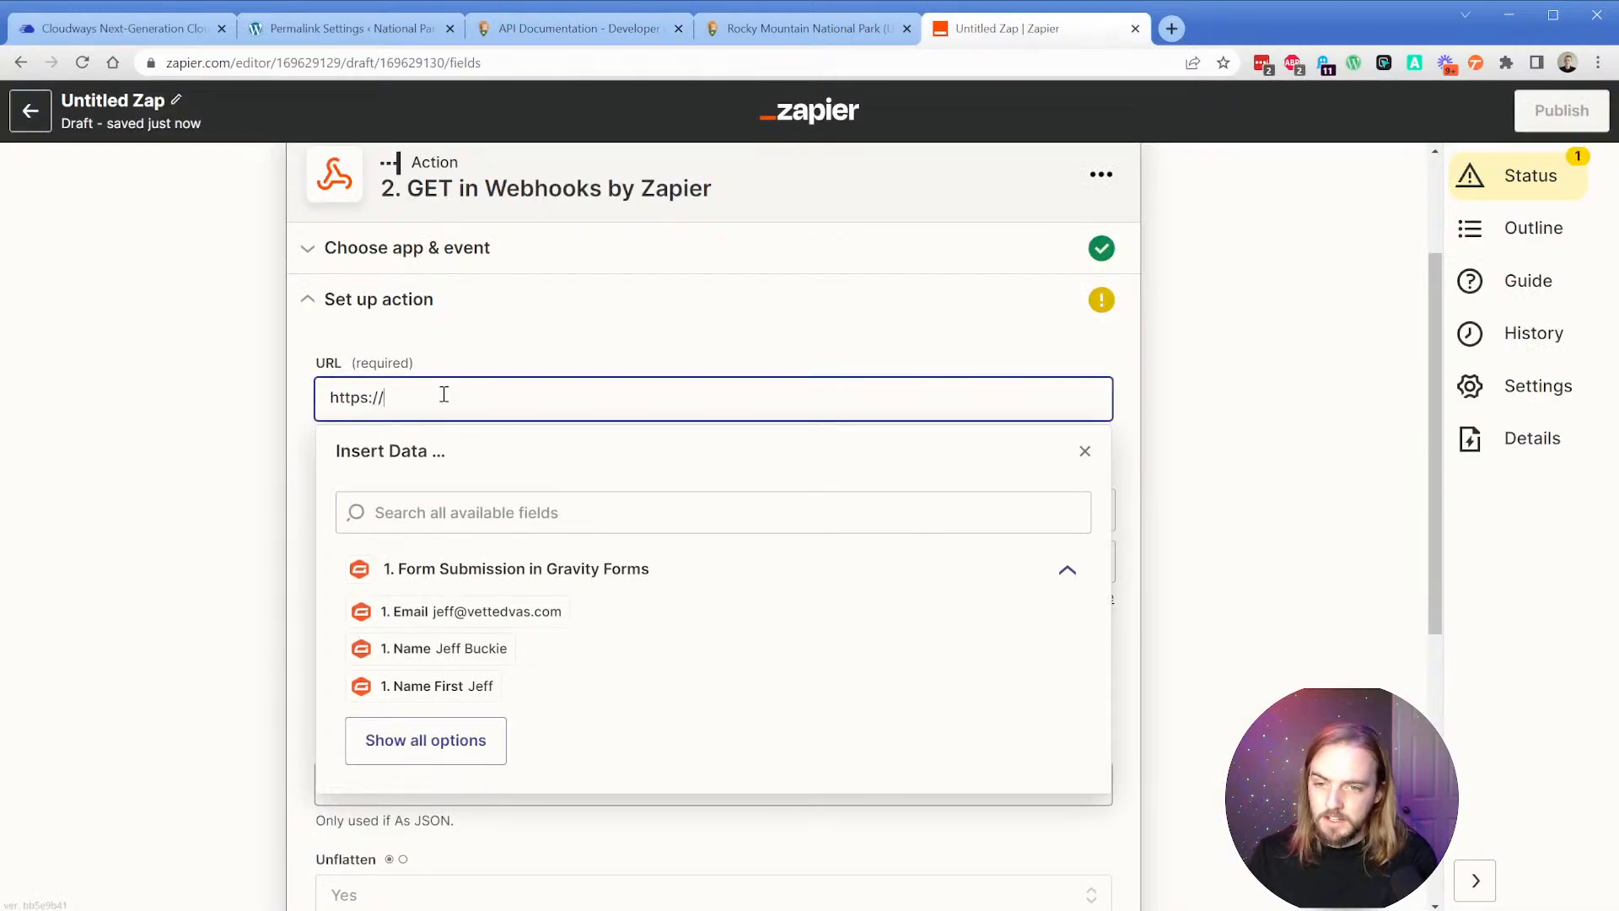
{"action": "type", "text": "developer.nps.gov/api/v1"}
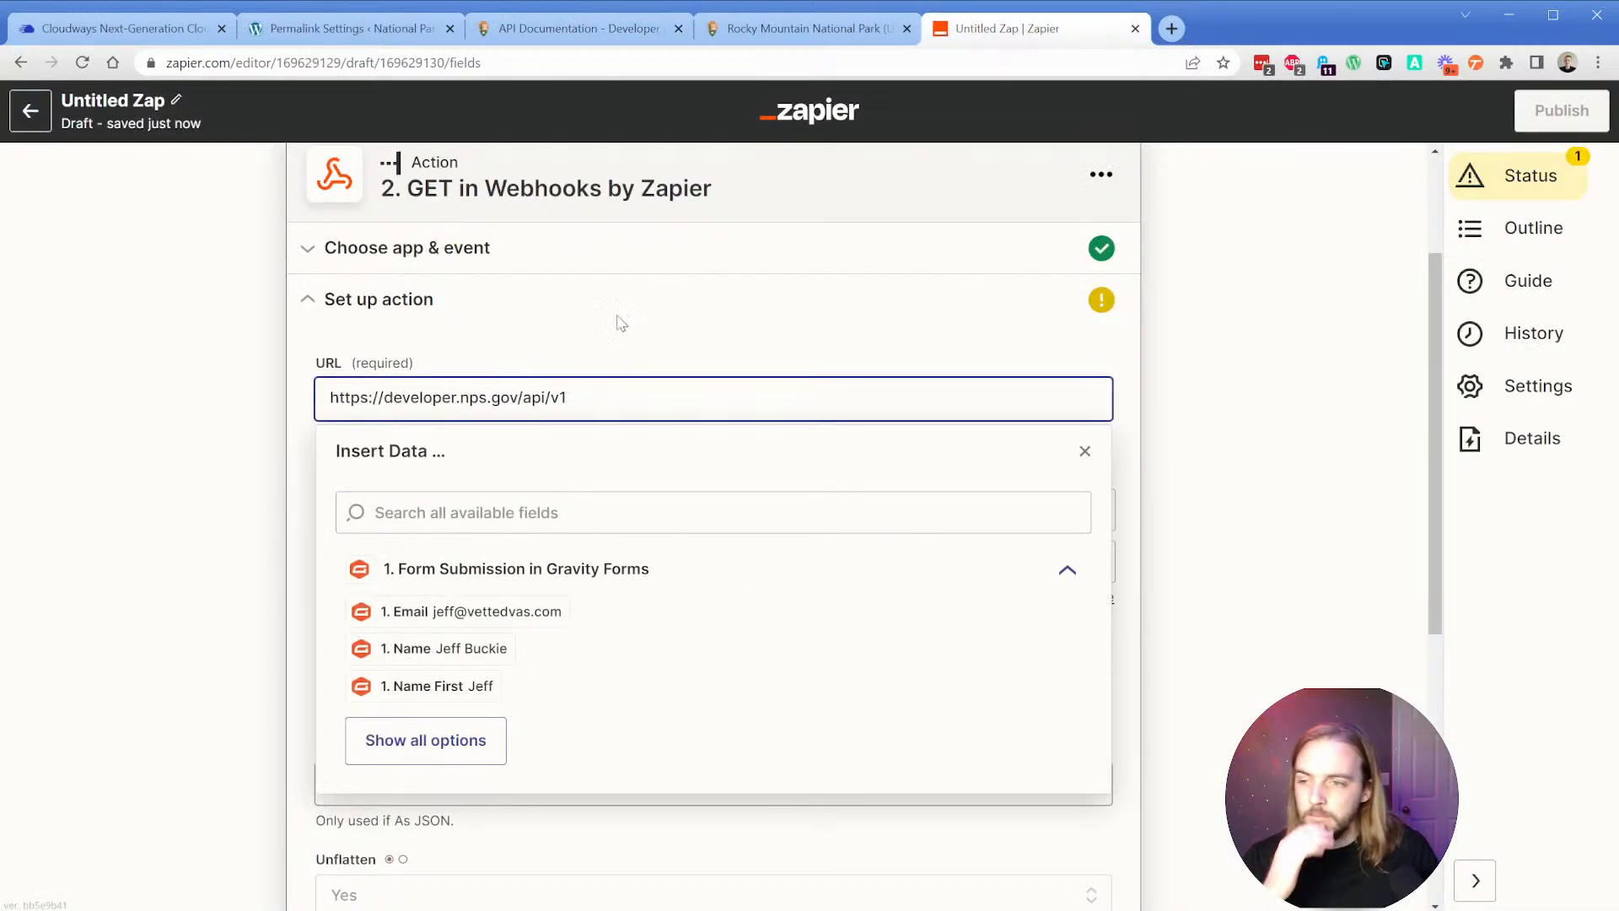
Check the /parks method in the National Park Service documentation and append /parks to the webhook URL in Zapier.
{"action": "left_click", "coordinate": [582, 28]}
{"action": "left_click_drag", "start_coordinate": [1611, 126], "coordinate": [1610, 304]}
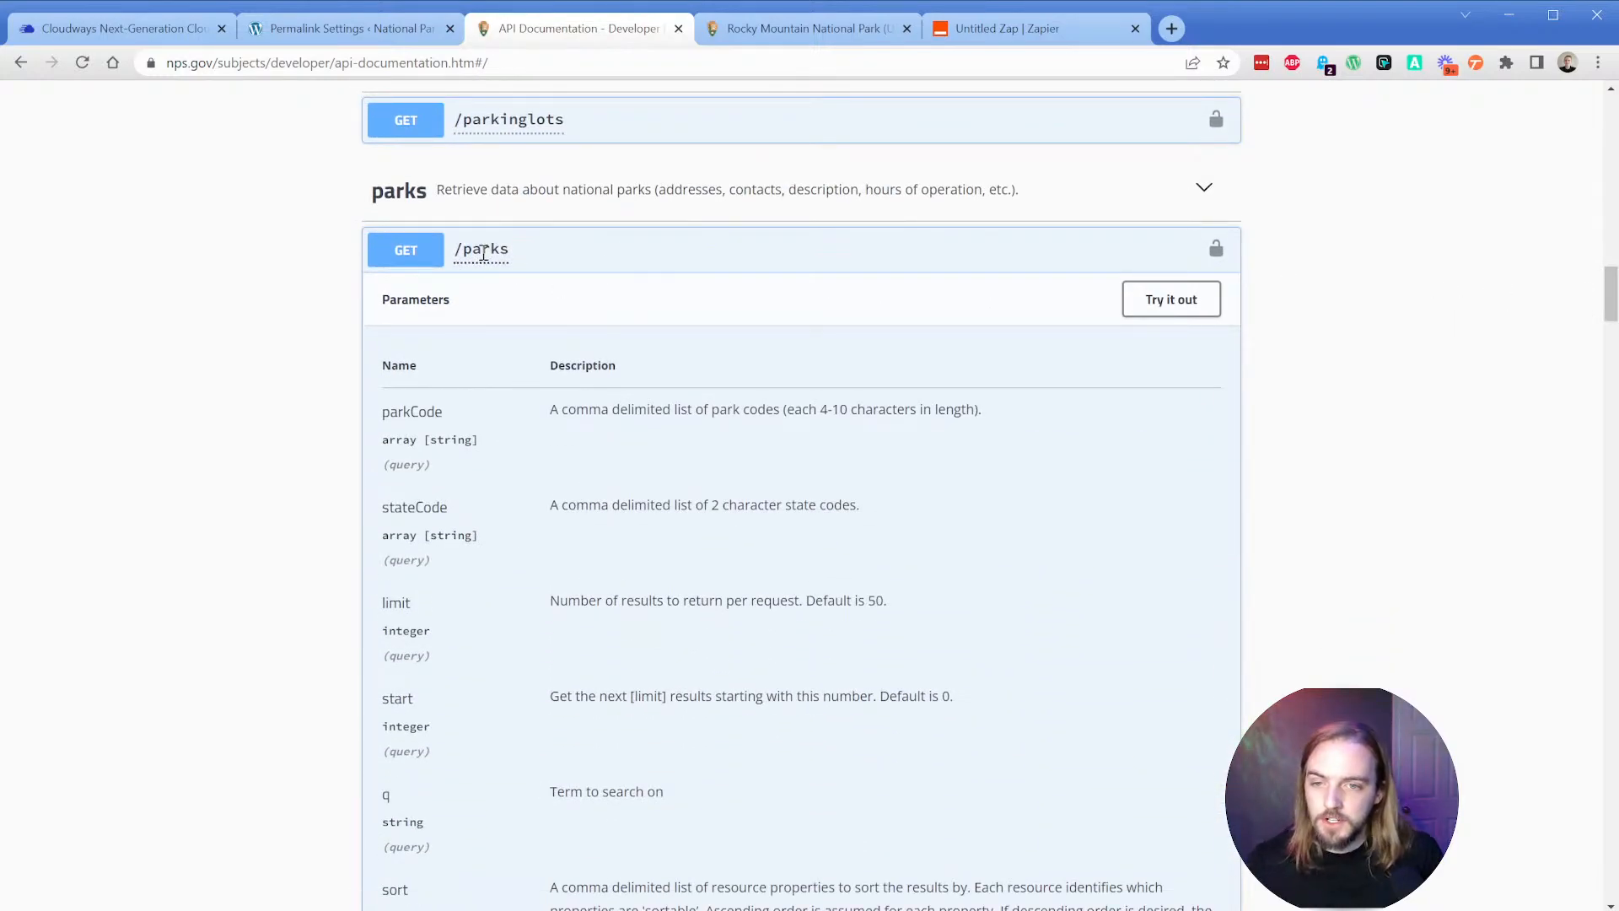
{"action": "left_click", "coordinate": [996, 28]}
{"action": "left_click", "coordinate": [615, 395]}
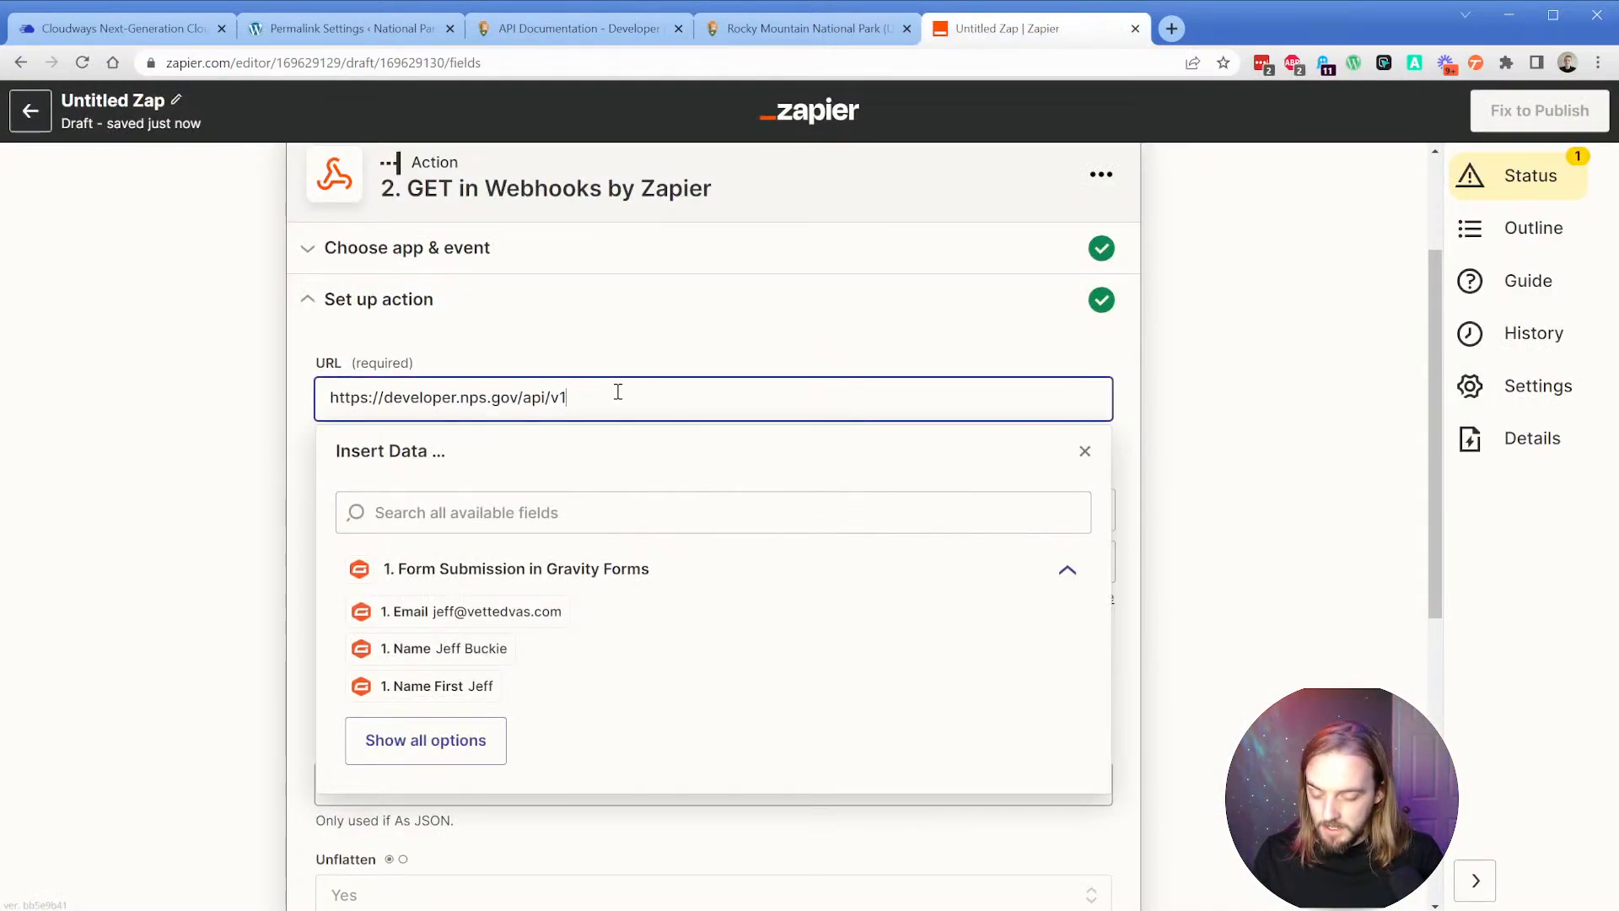
{"action": "type", "text": "/parks"}
{"action": "left_click", "coordinate": [307, 392]}
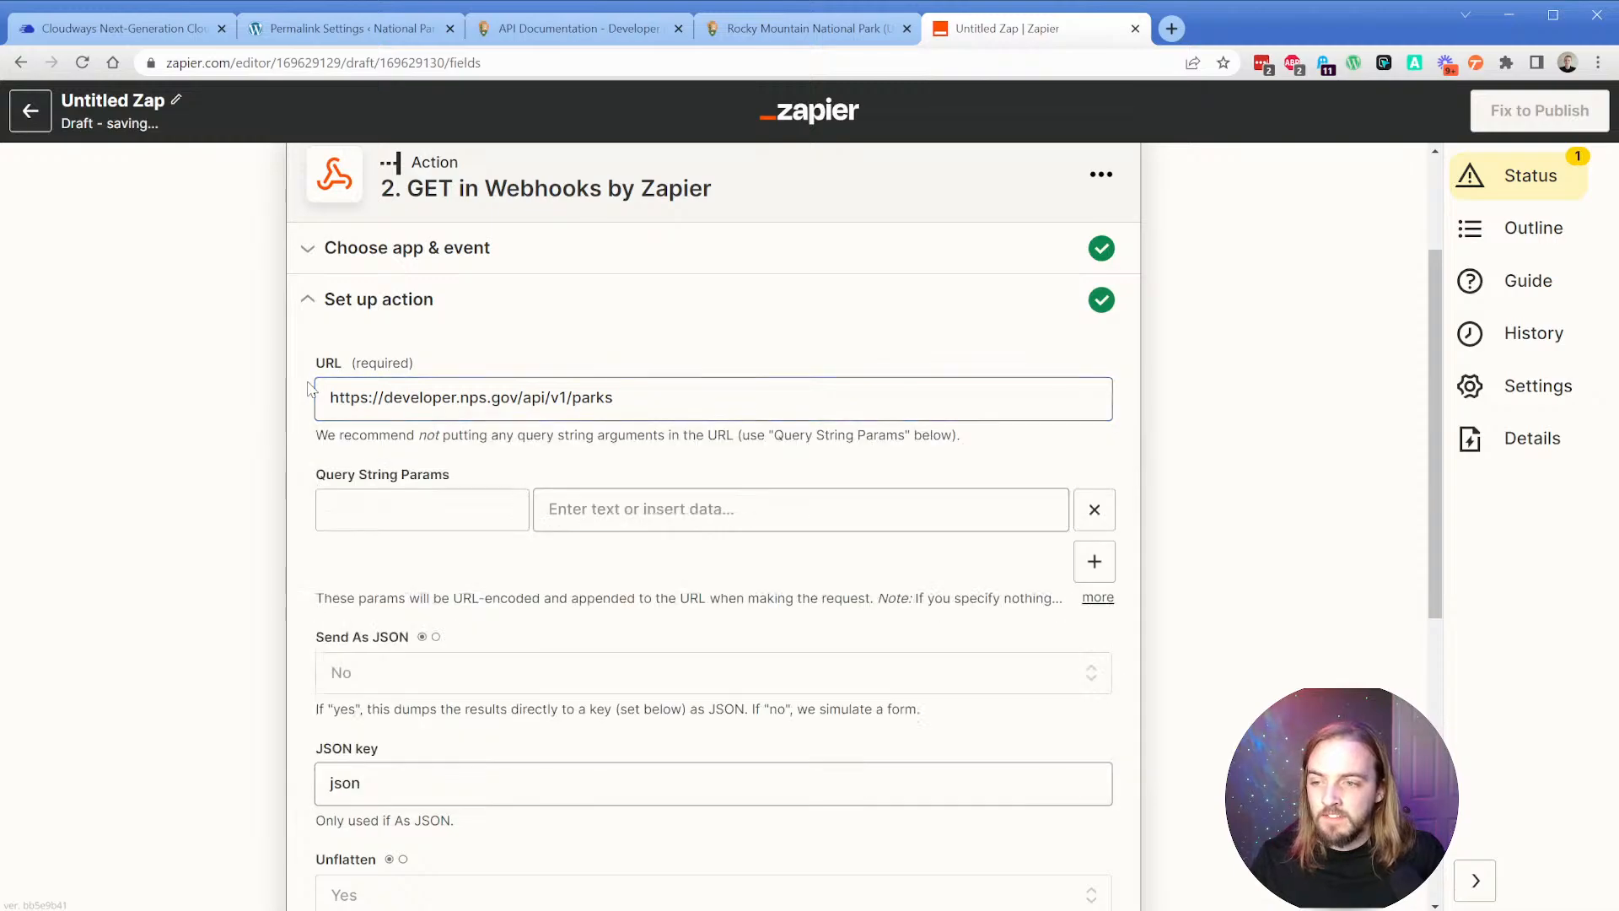
Close the Rocky Mountain page and examine the parkCode parameter of the /parks method in the National Park Service API documentation.
{"action": "scroll", "coordinate": [306, 390], "scroll_direction": "down", "scroll_amount": 2}
{"action": "left_click", "coordinate": [417, 324]}
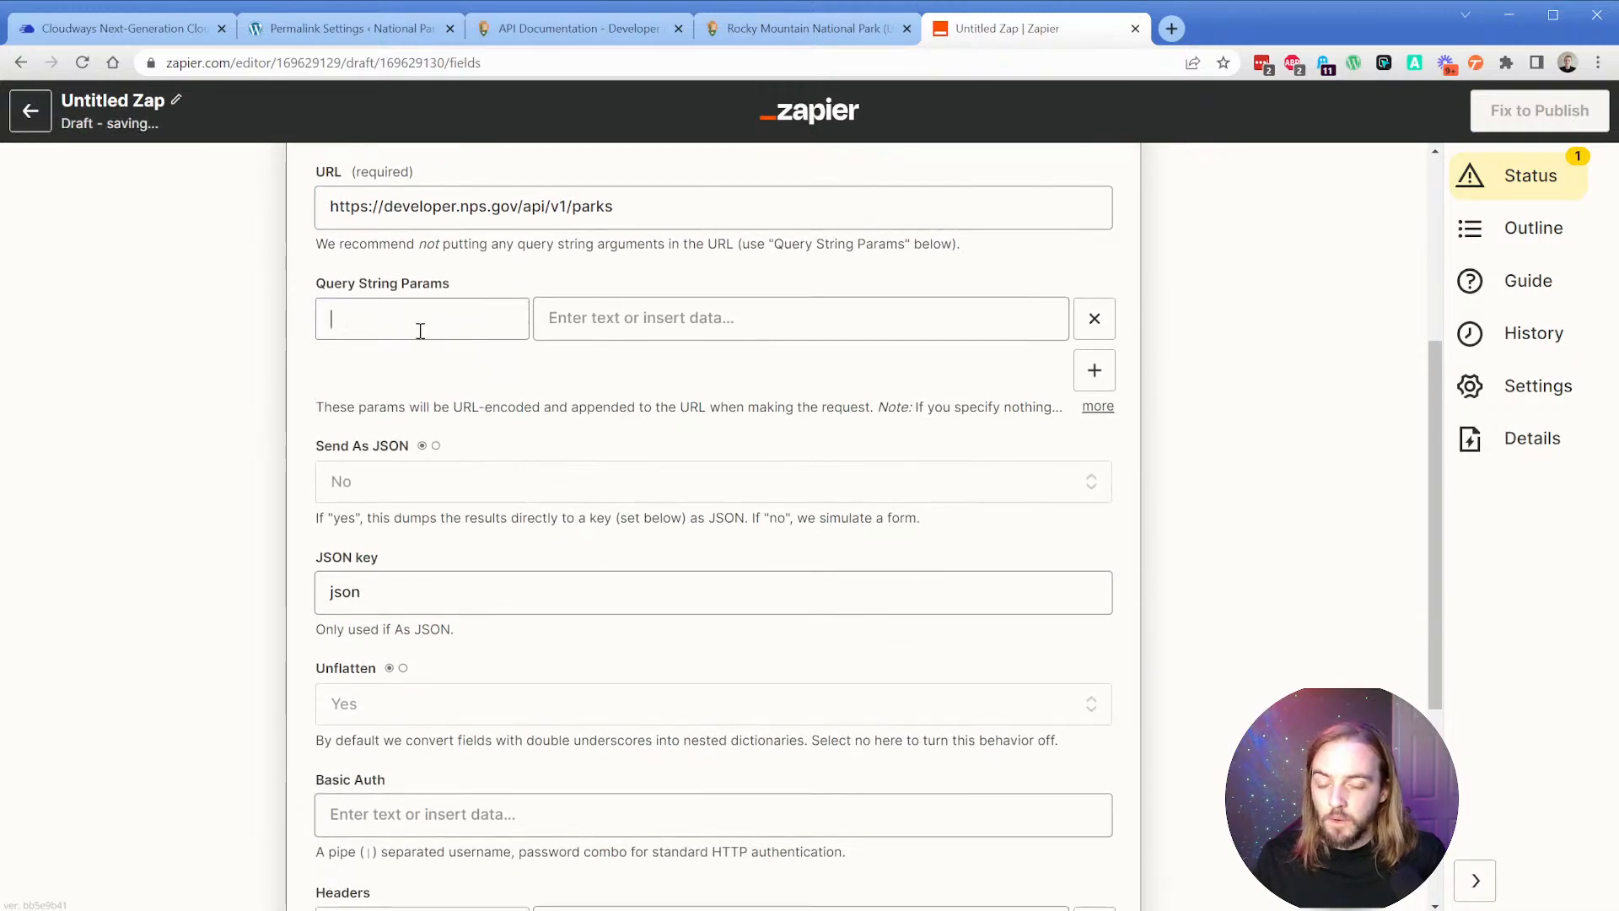
{"action": "left_click", "coordinate": [765, 34]}
{"action": "key", "text": "ctrl+w"}
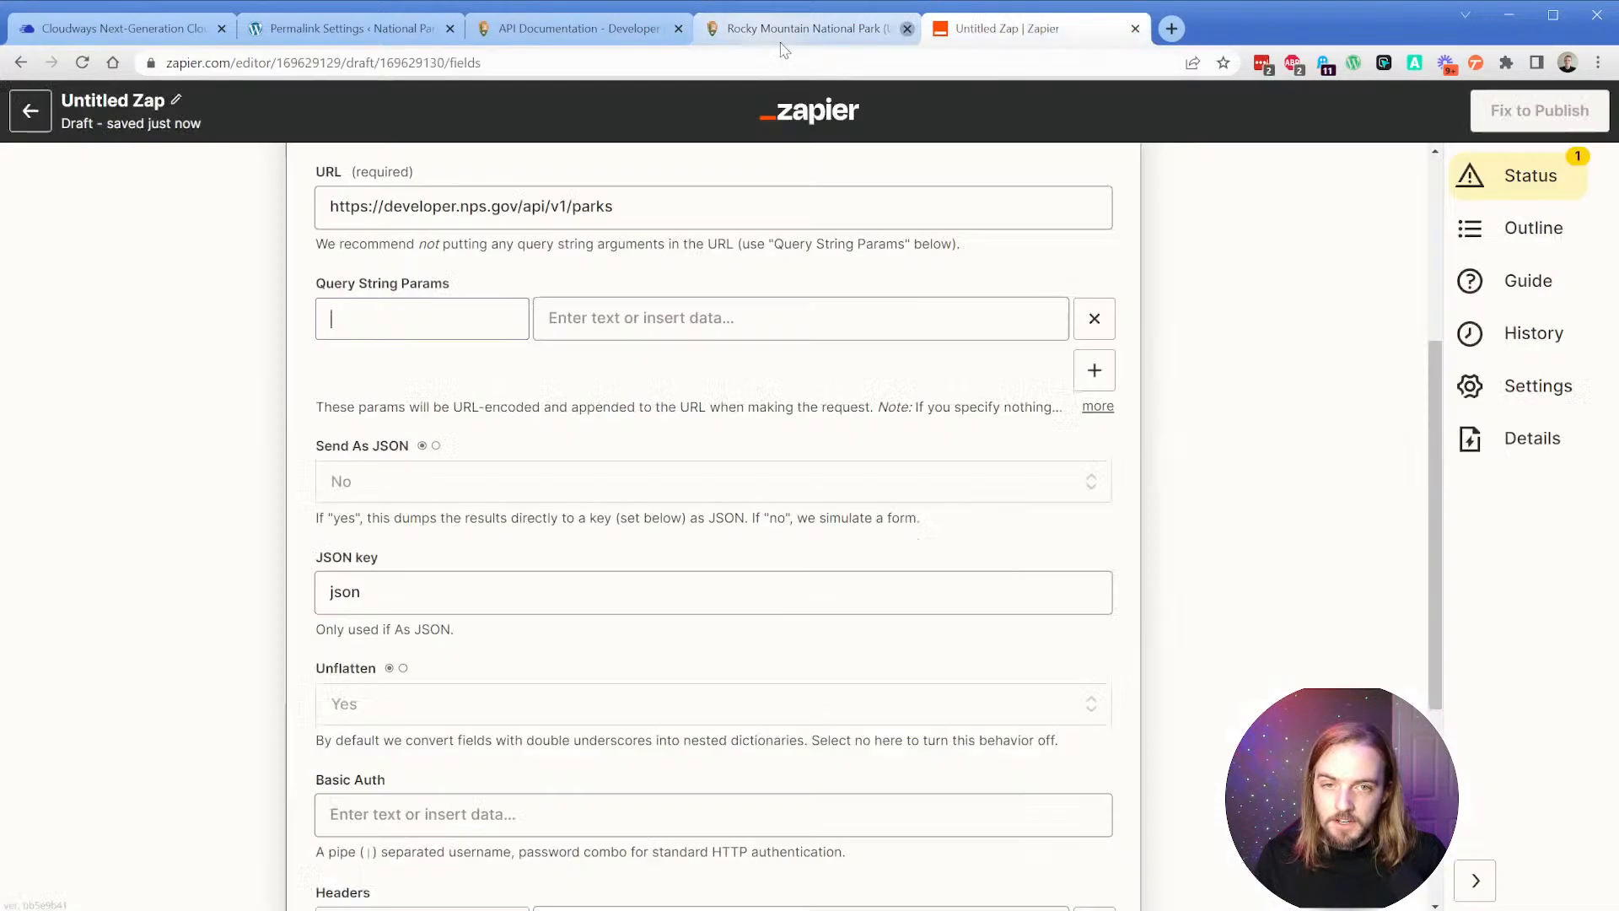
{"action": "left_click", "coordinate": [624, 32]}
{"action": "scroll", "coordinate": [499, 334], "scroll_direction": "down", "scroll_amount": 1}
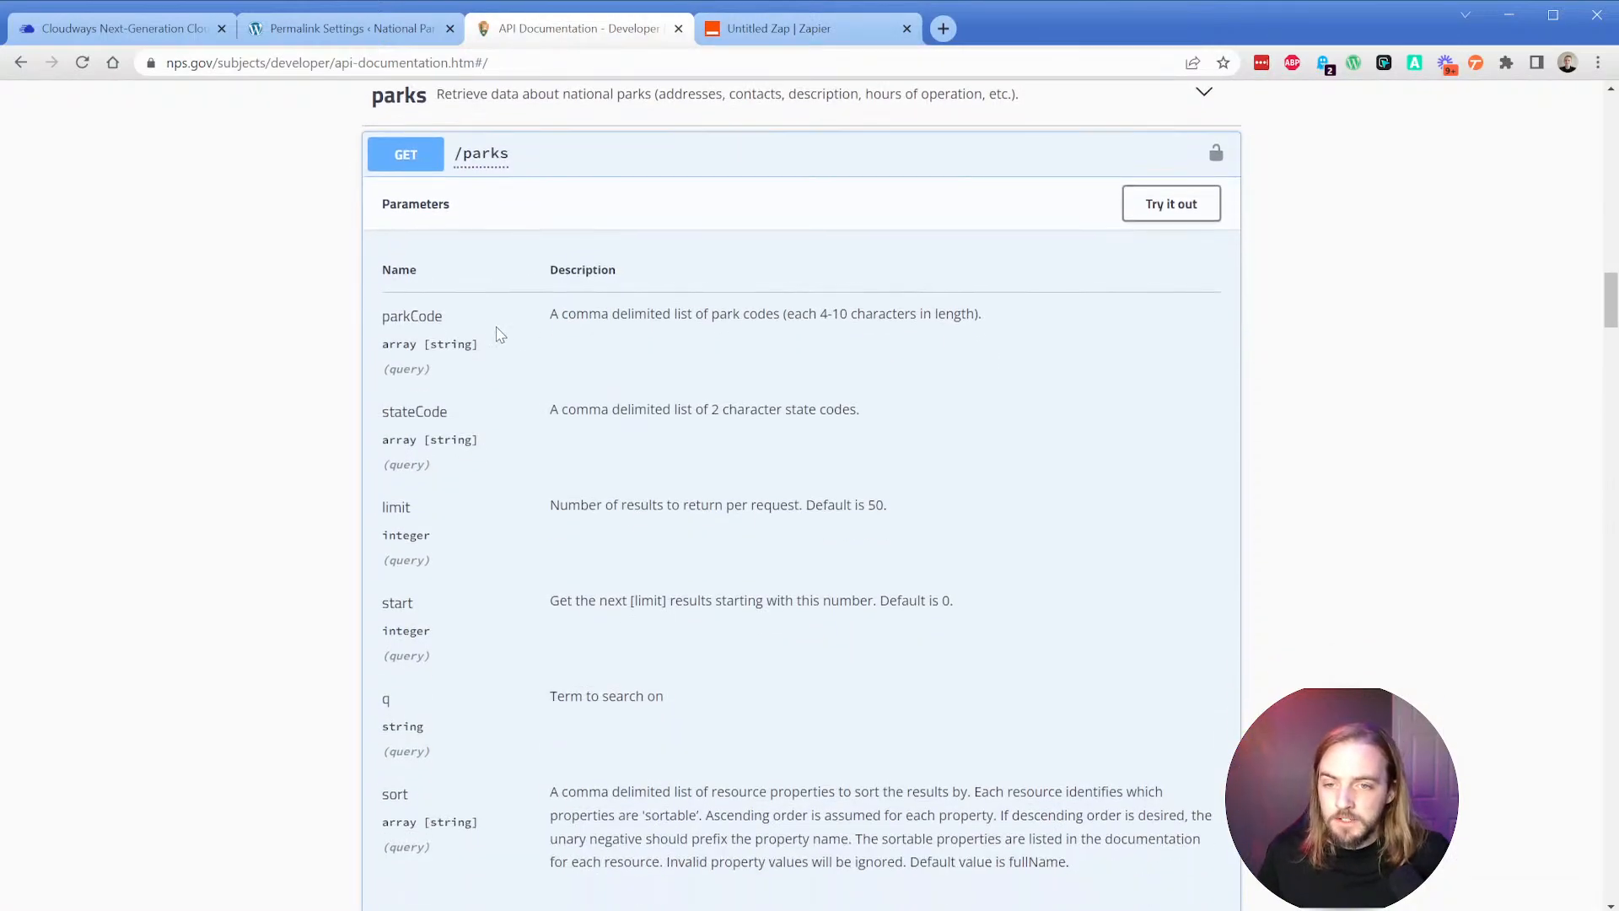
{"action": "scroll", "coordinate": [499, 334], "scroll_direction": "down", "scroll_amount": 1}
{"action": "left_click_drag", "start_coordinate": [385, 222], "coordinate": [449, 228]}
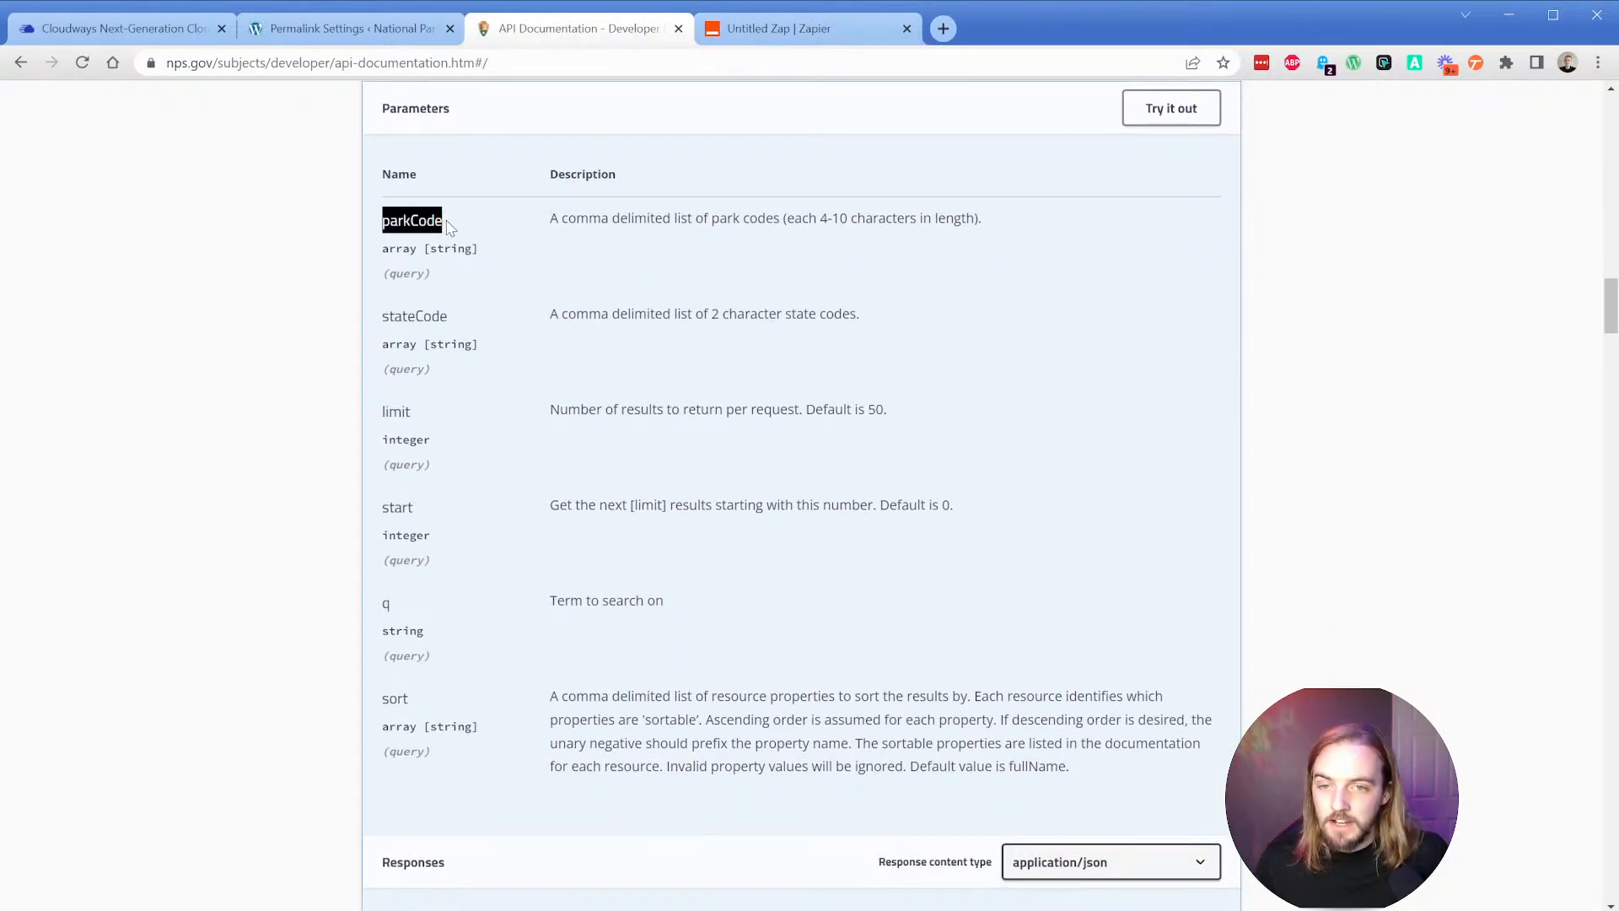
{"action": "left_click", "coordinate": [449, 227]}
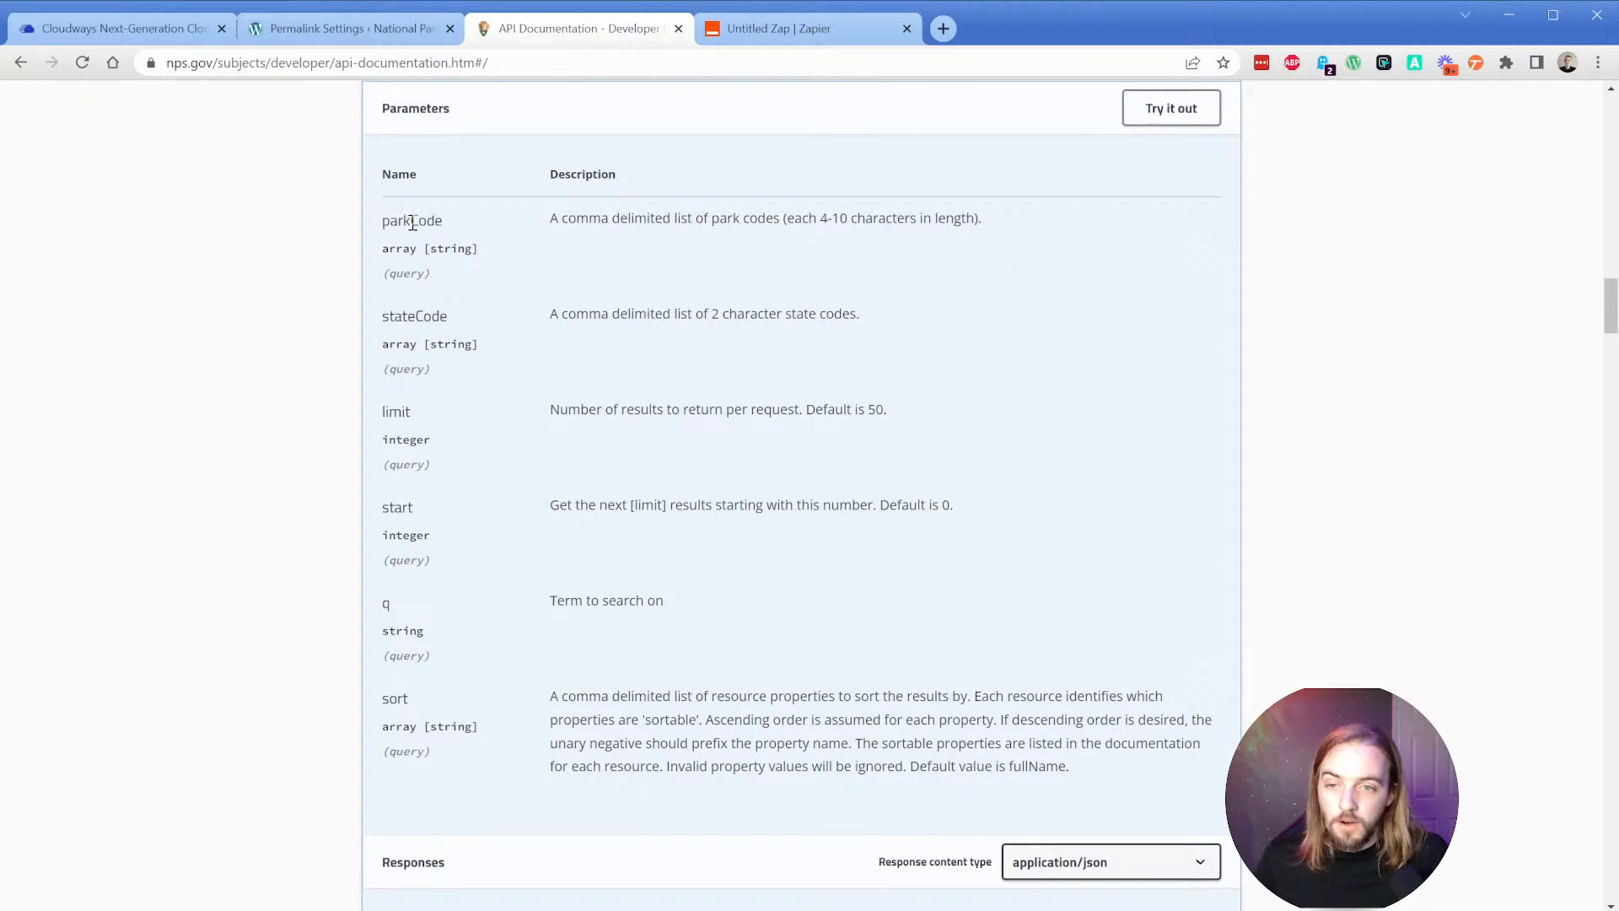
{"action": "double_click", "coordinate": [415, 221]}
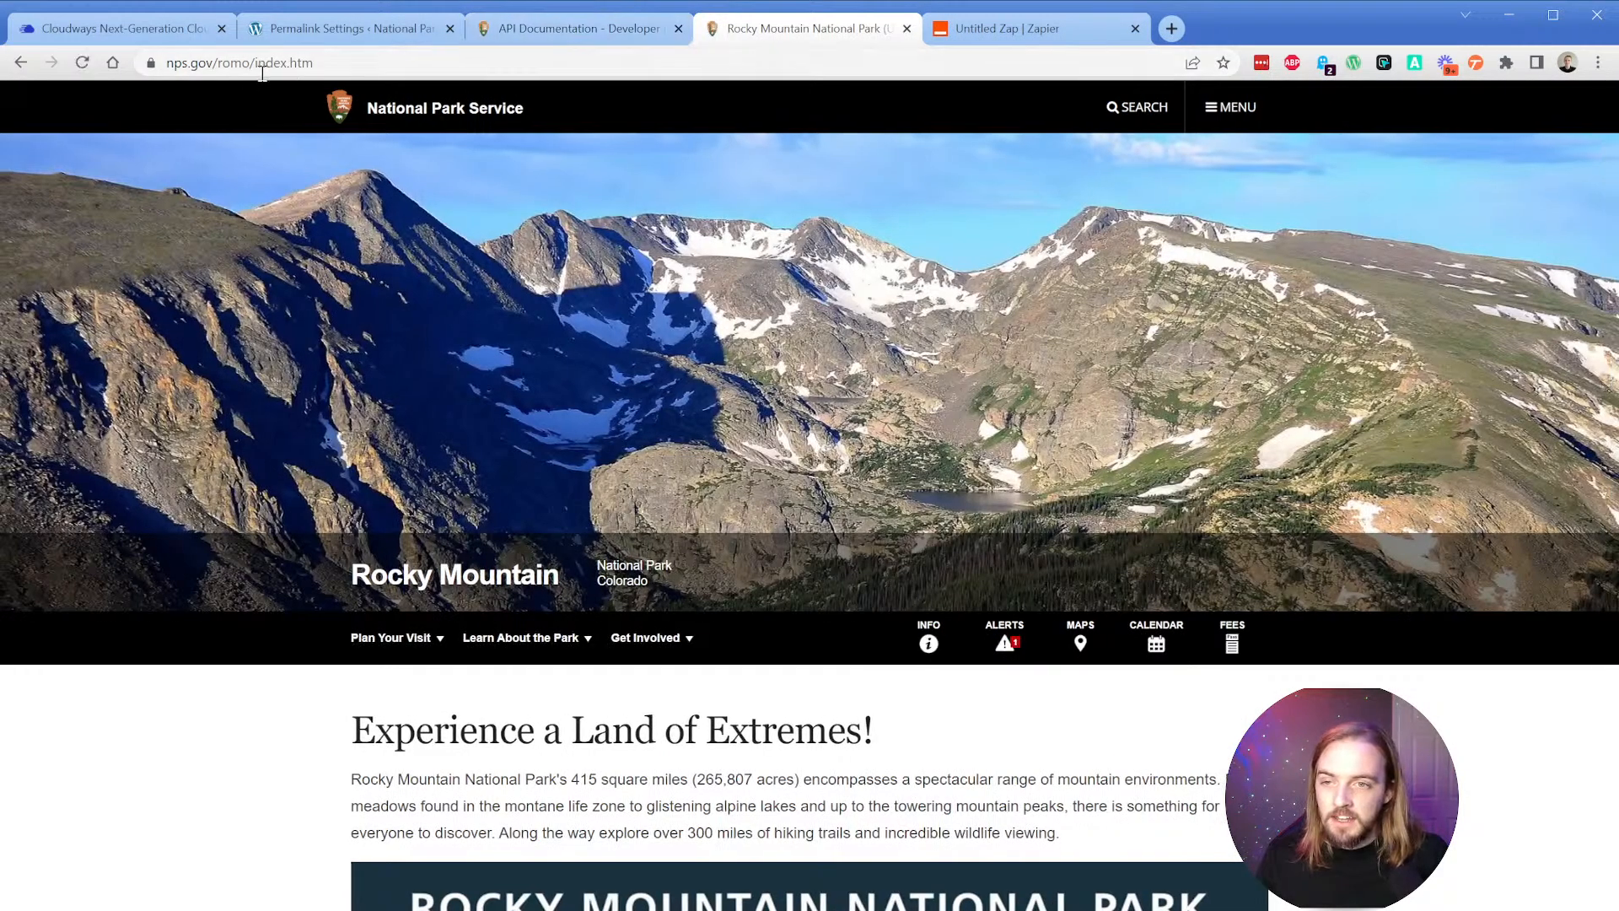
Highlight the park code in the web address of the Rocky Mountain National Park page.
{"action": "left_click", "coordinate": [262, 74]}
{"action": "double_click", "coordinate": [309, 68]}
{"action": "left_click", "coordinate": [308, 72]}
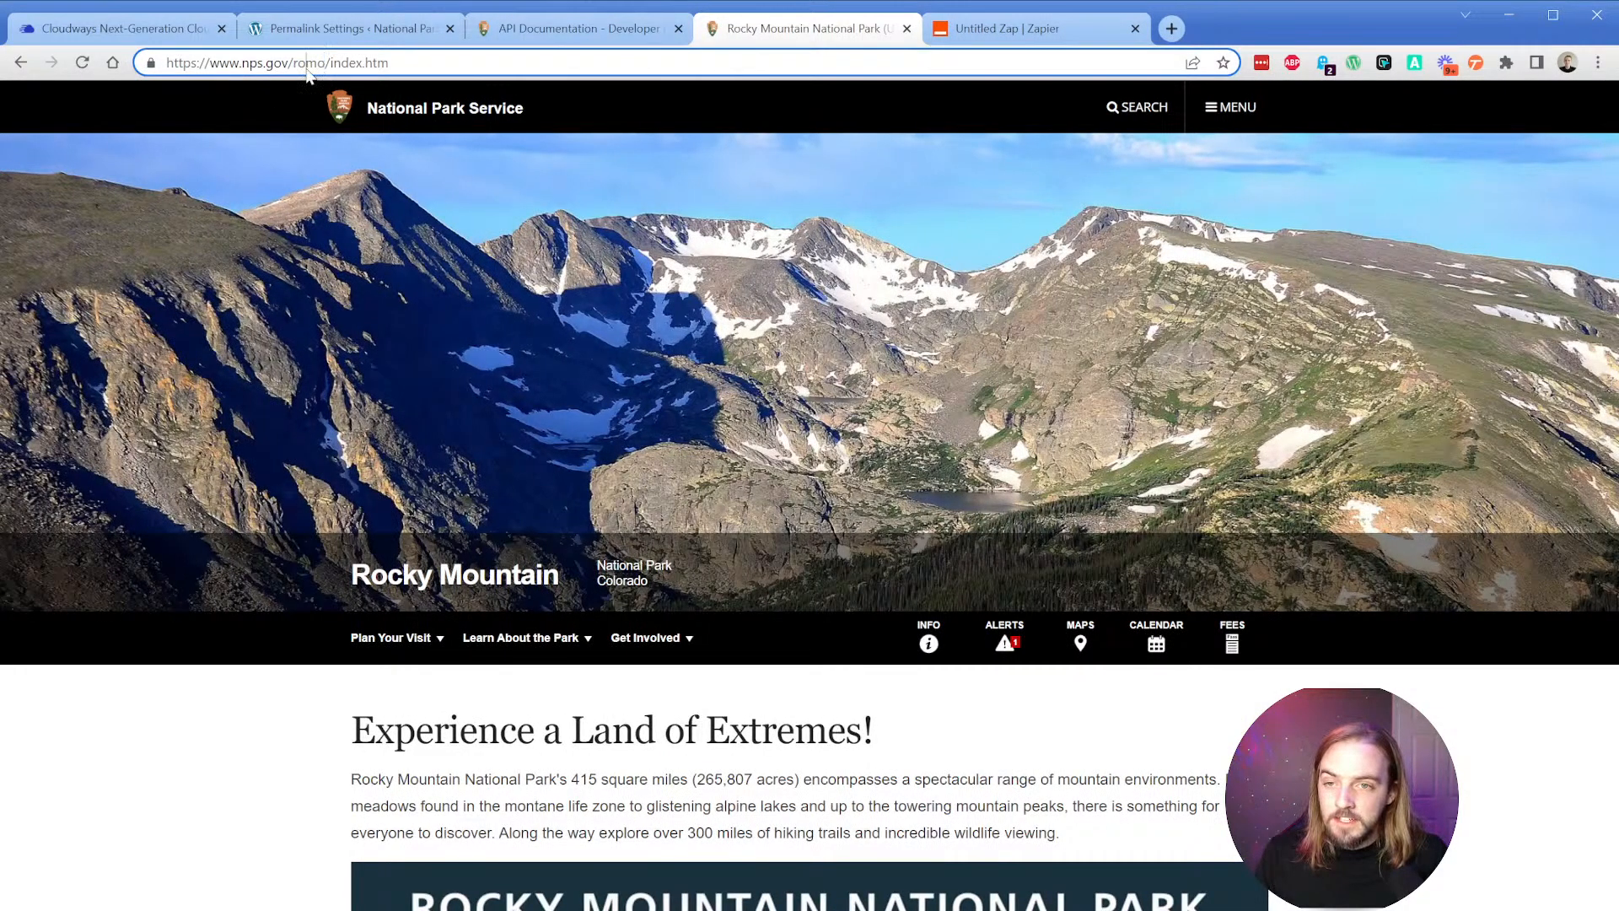
{"action": "double_click", "coordinate": [308, 72]}
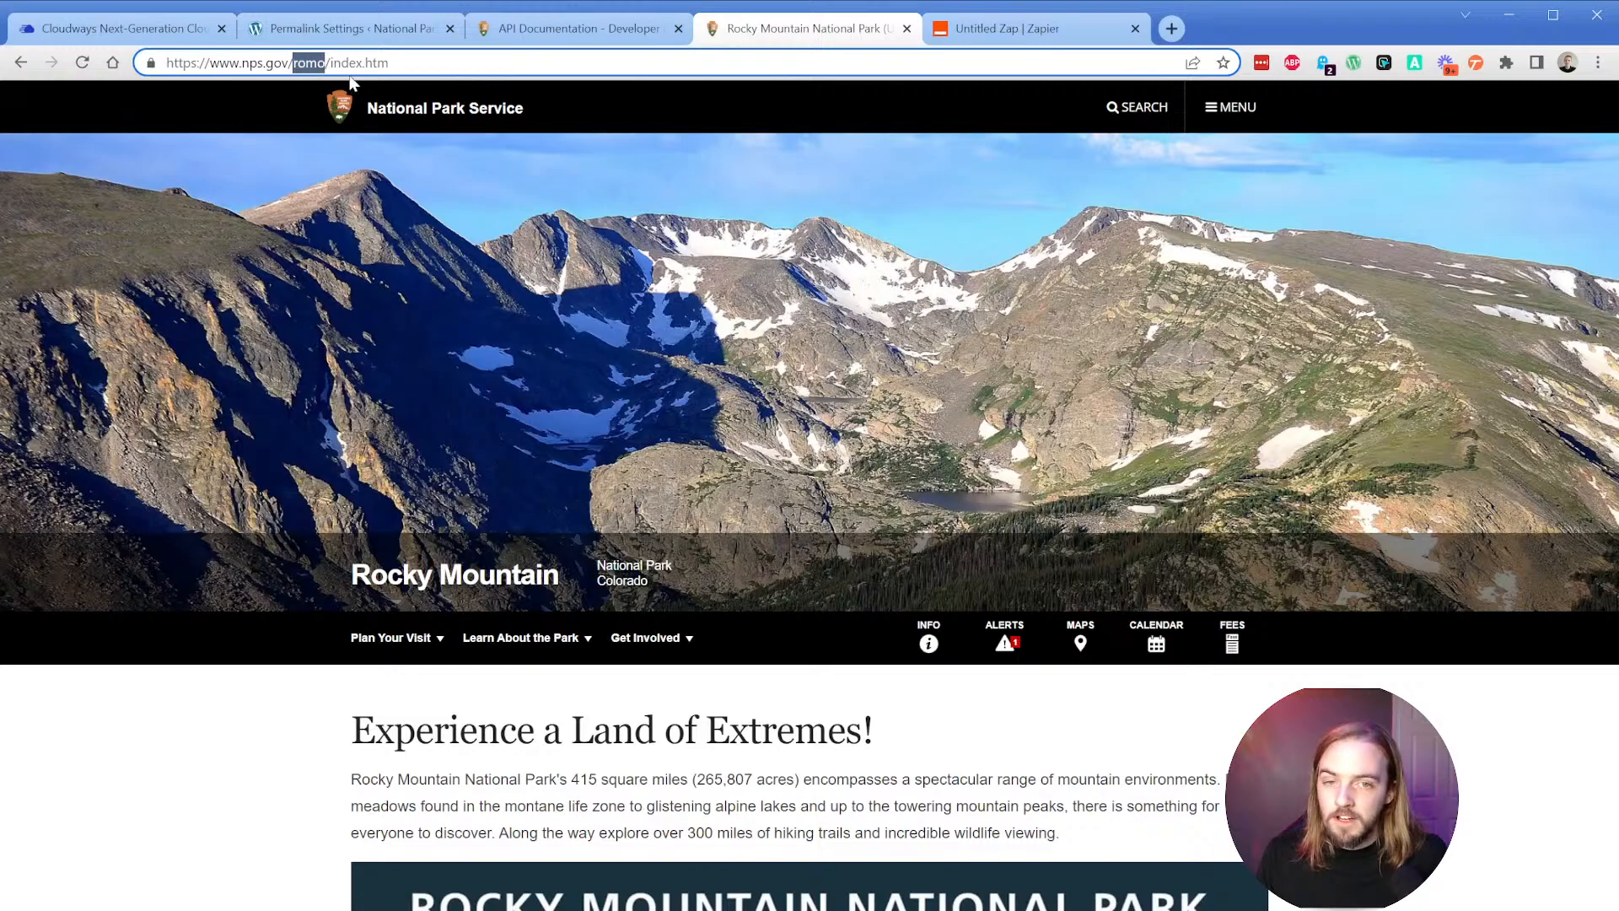
Search the National Park Service site for great sand dunes and open that park's page.
{"action": "left_click", "coordinate": [1130, 107]}
{"action": "type", "text": "w"}
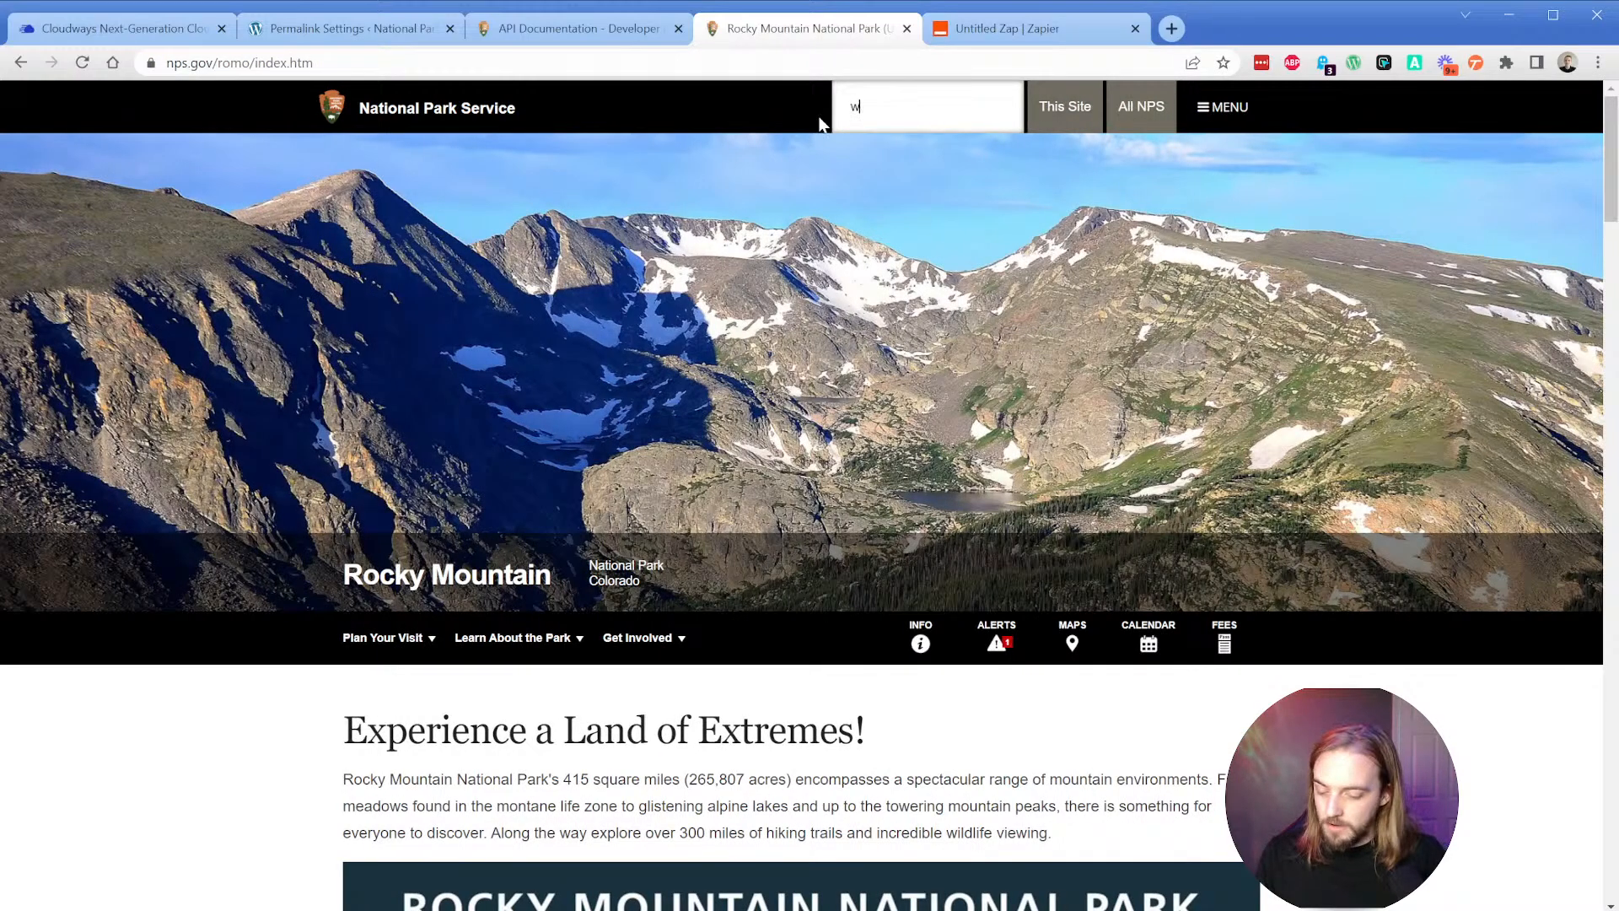
{"action": "type", "text": "hite sands"}
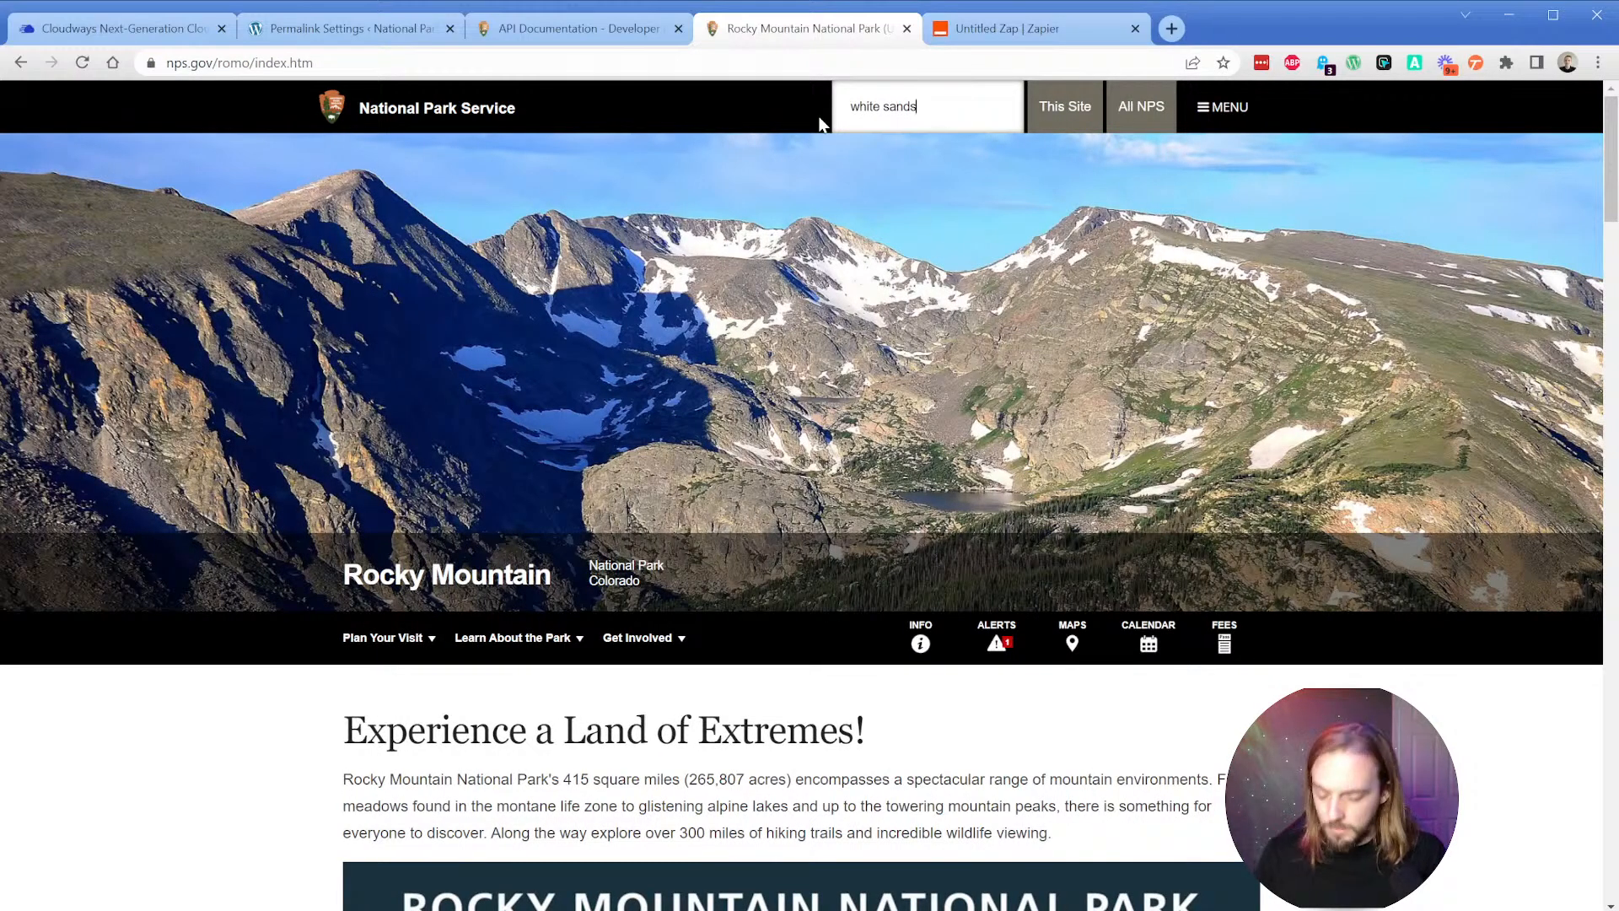
{"action": "key", "text": "ctrl+a"}
{"action": "type", "text": "national"}
{"action": "key", "text": "ctrl+a"}
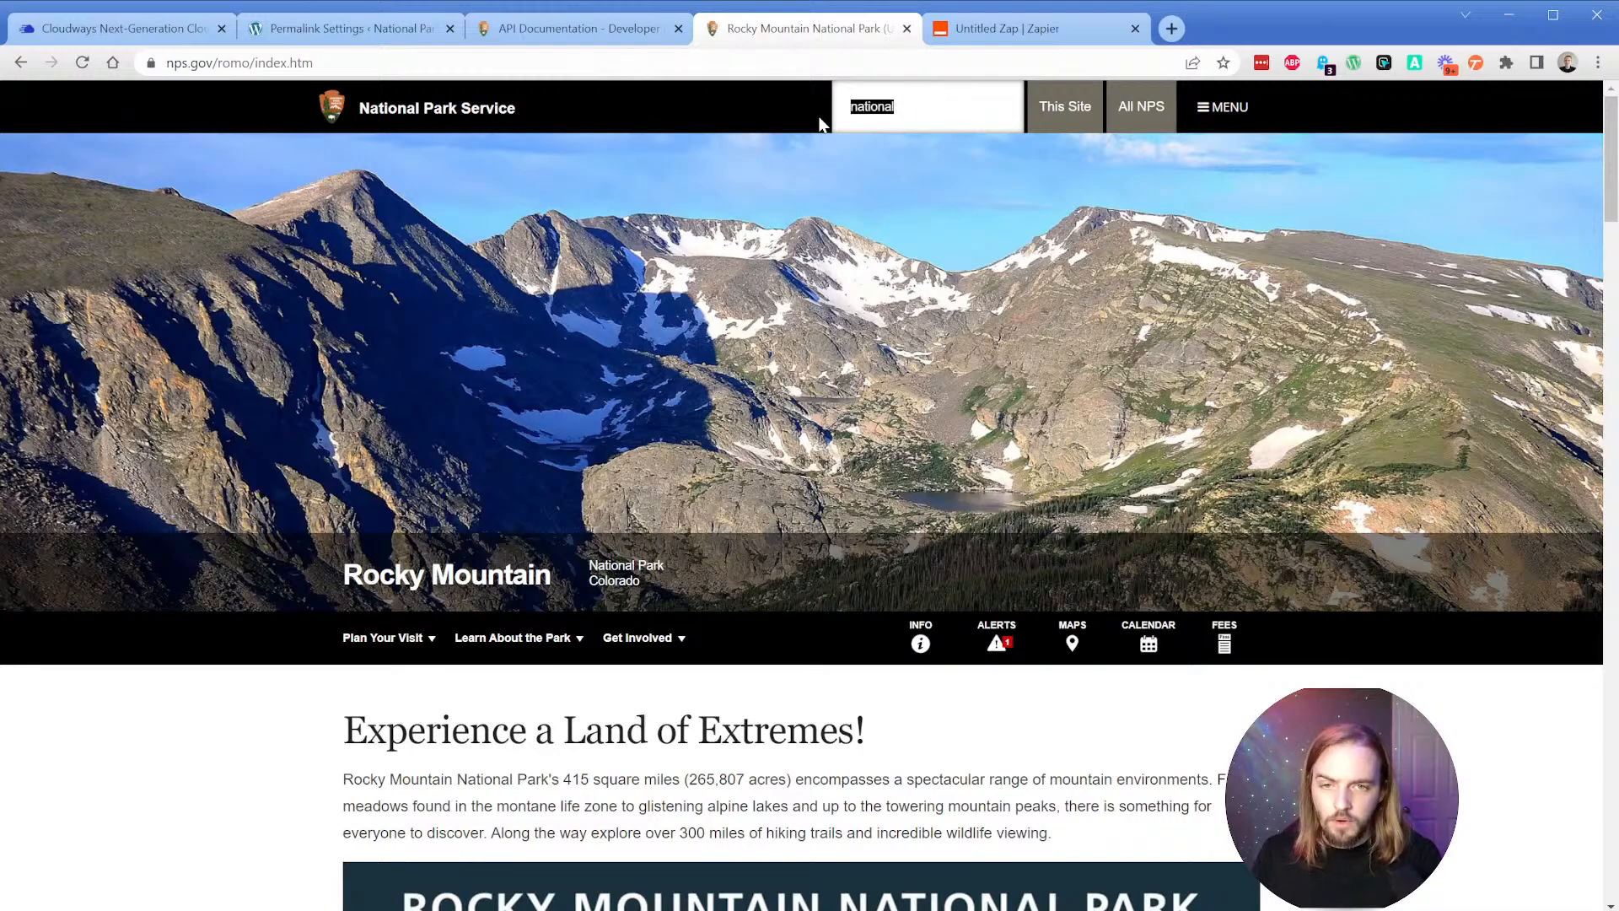
{"action": "type", "text": "great sand dunes"}
{"action": "key", "text": "Return"}
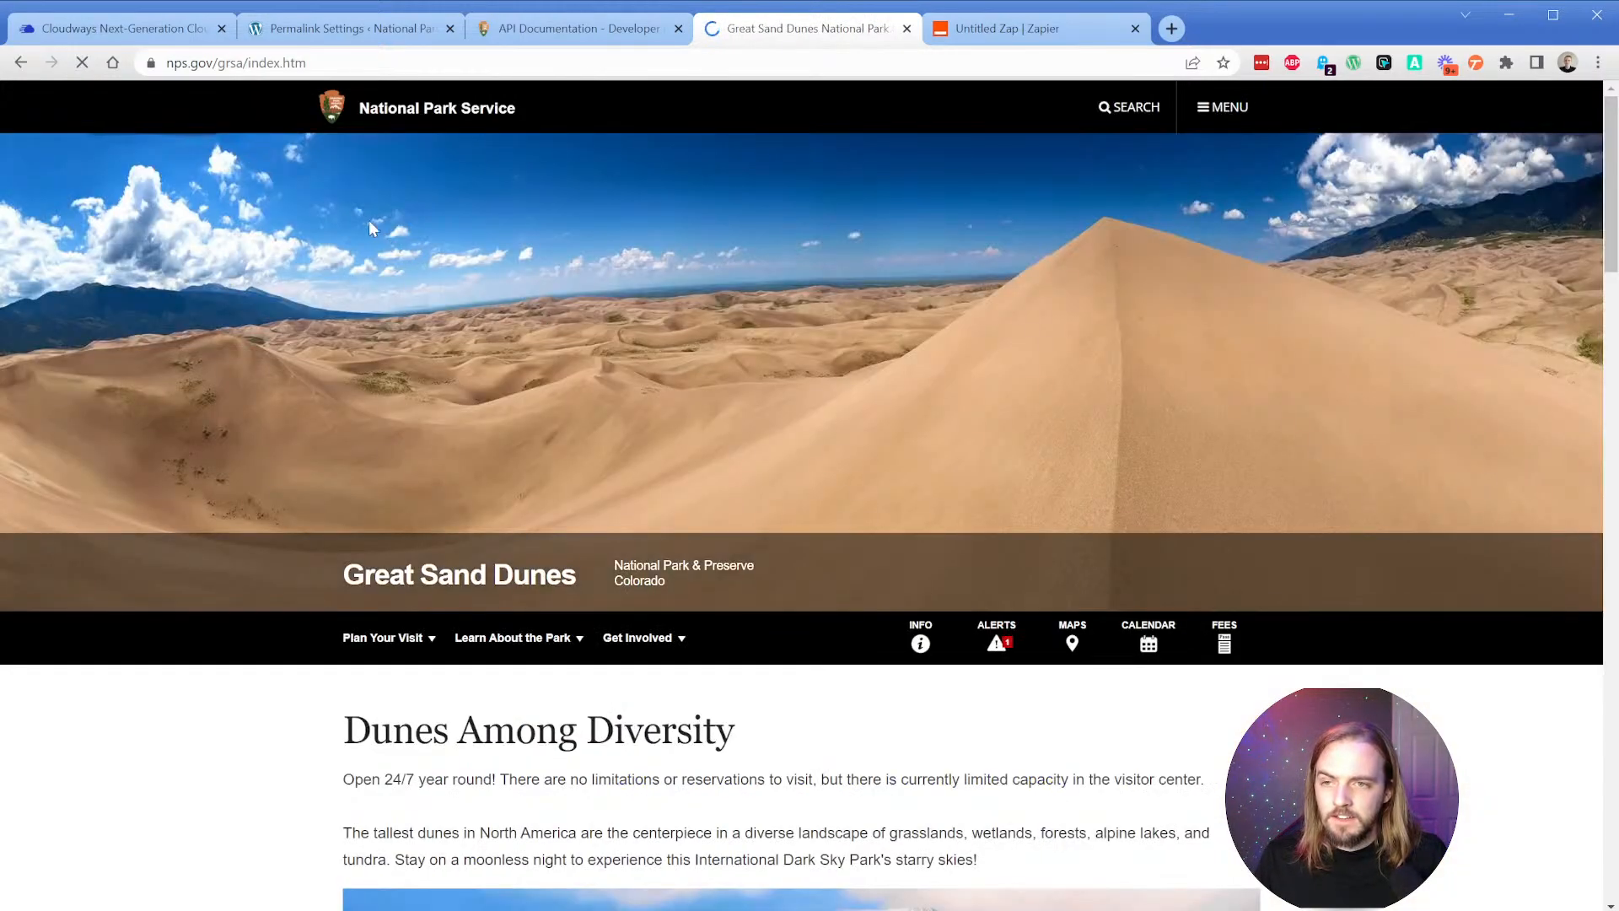
Examine the park code in the Great Sand Dunes web address and the opening information on the park's page.
{"action": "double_click", "coordinate": [231, 65]}
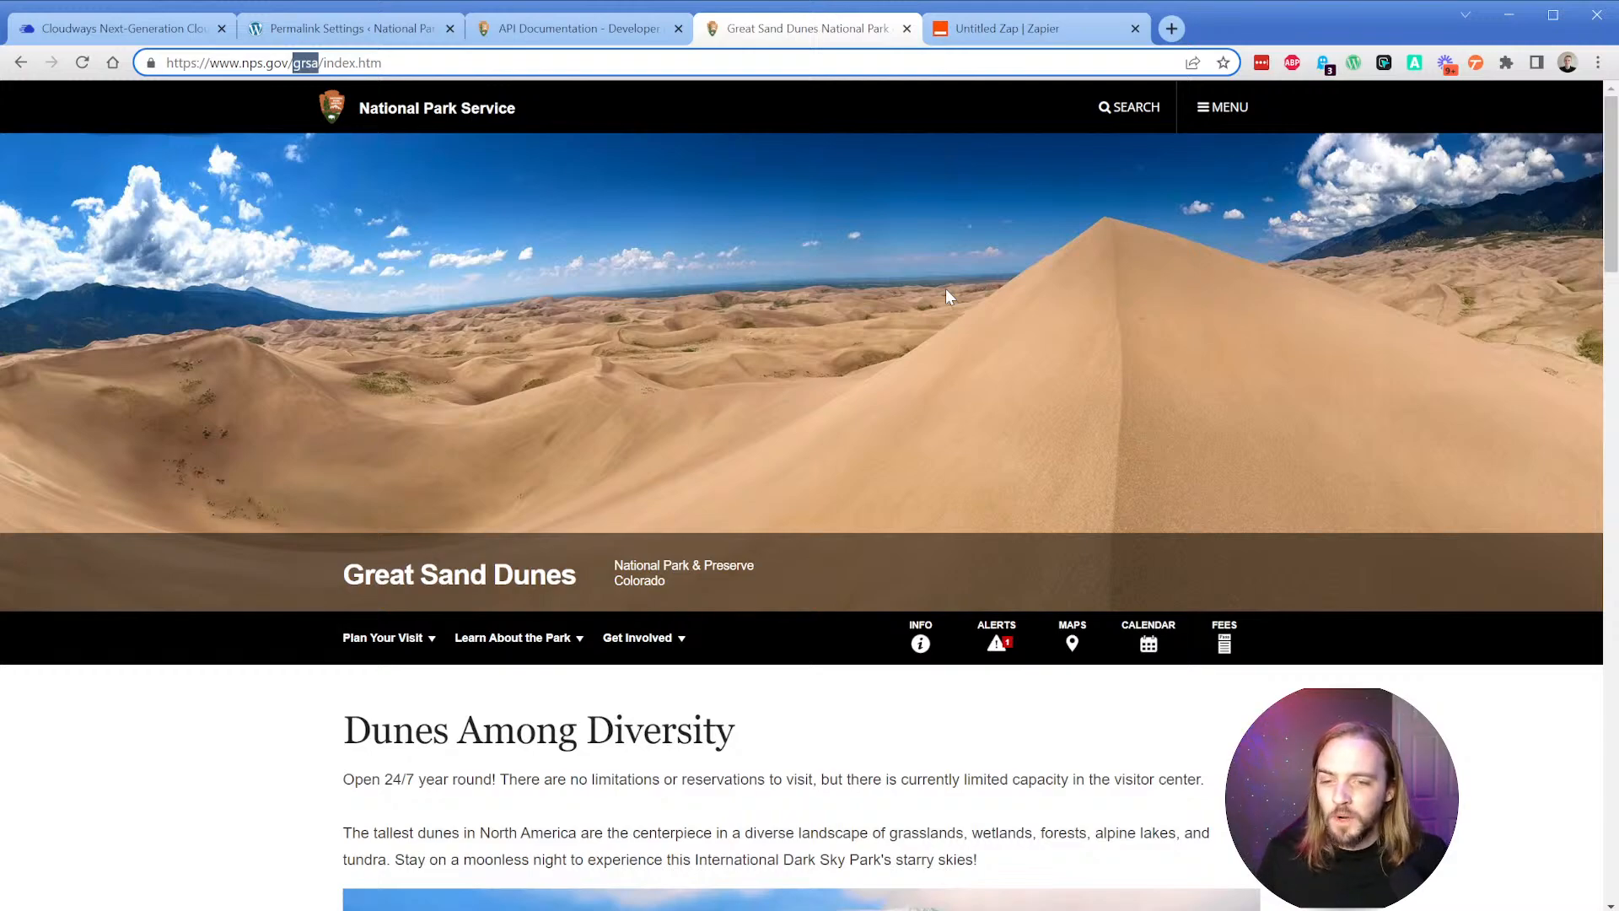
{"action": "scroll", "coordinate": [944, 288], "scroll_direction": "down", "scroll_amount": 2}
{"action": "left_click_drag", "start_coordinate": [343, 588], "coordinate": [468, 588]}
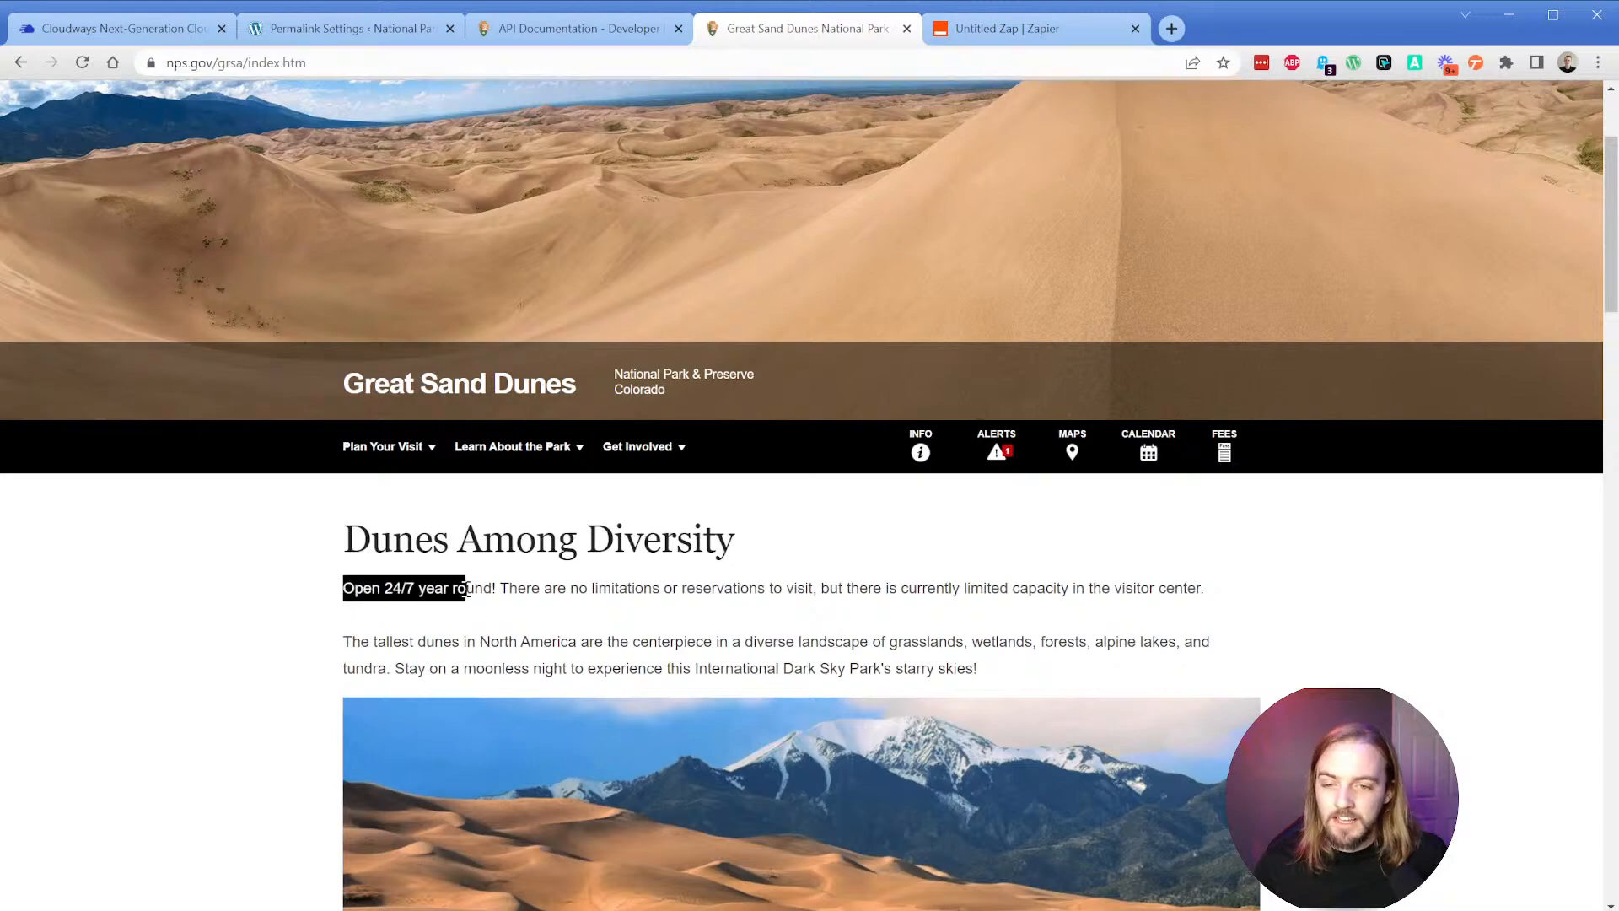
{"action": "left_click", "coordinate": [468, 588]}
{"action": "scroll", "coordinate": [321, 707], "scroll_direction": "up", "scroll_amount": 2}
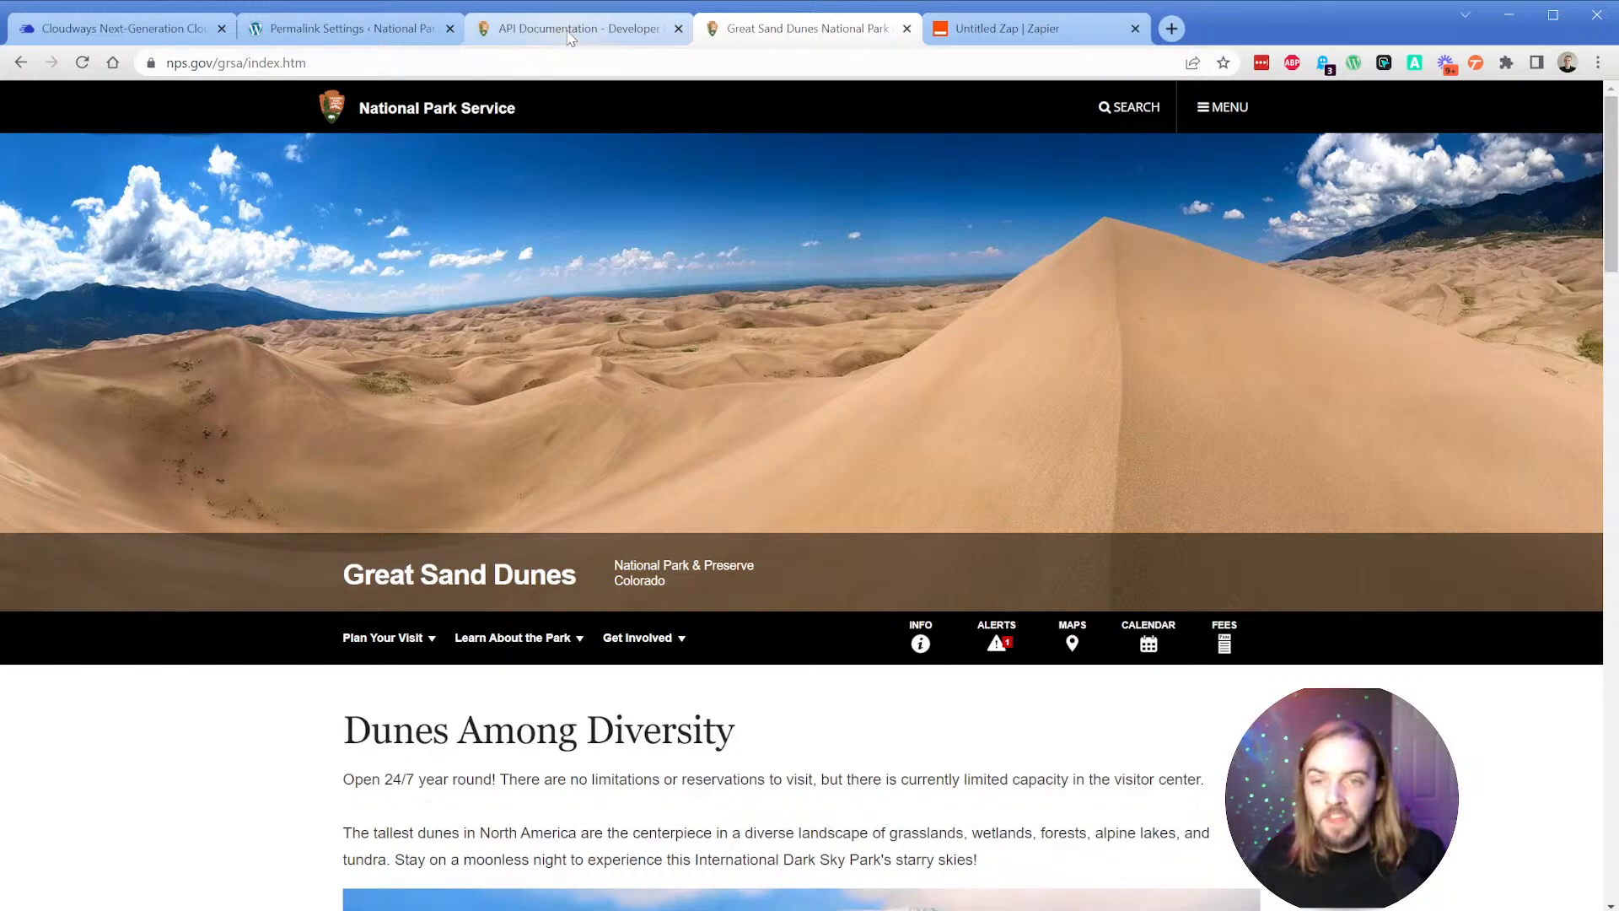
Return to Zapier and define the webhook's first query string parameter as parkCode with the value grsa.
{"action": "left_click", "coordinate": [1002, 32]}
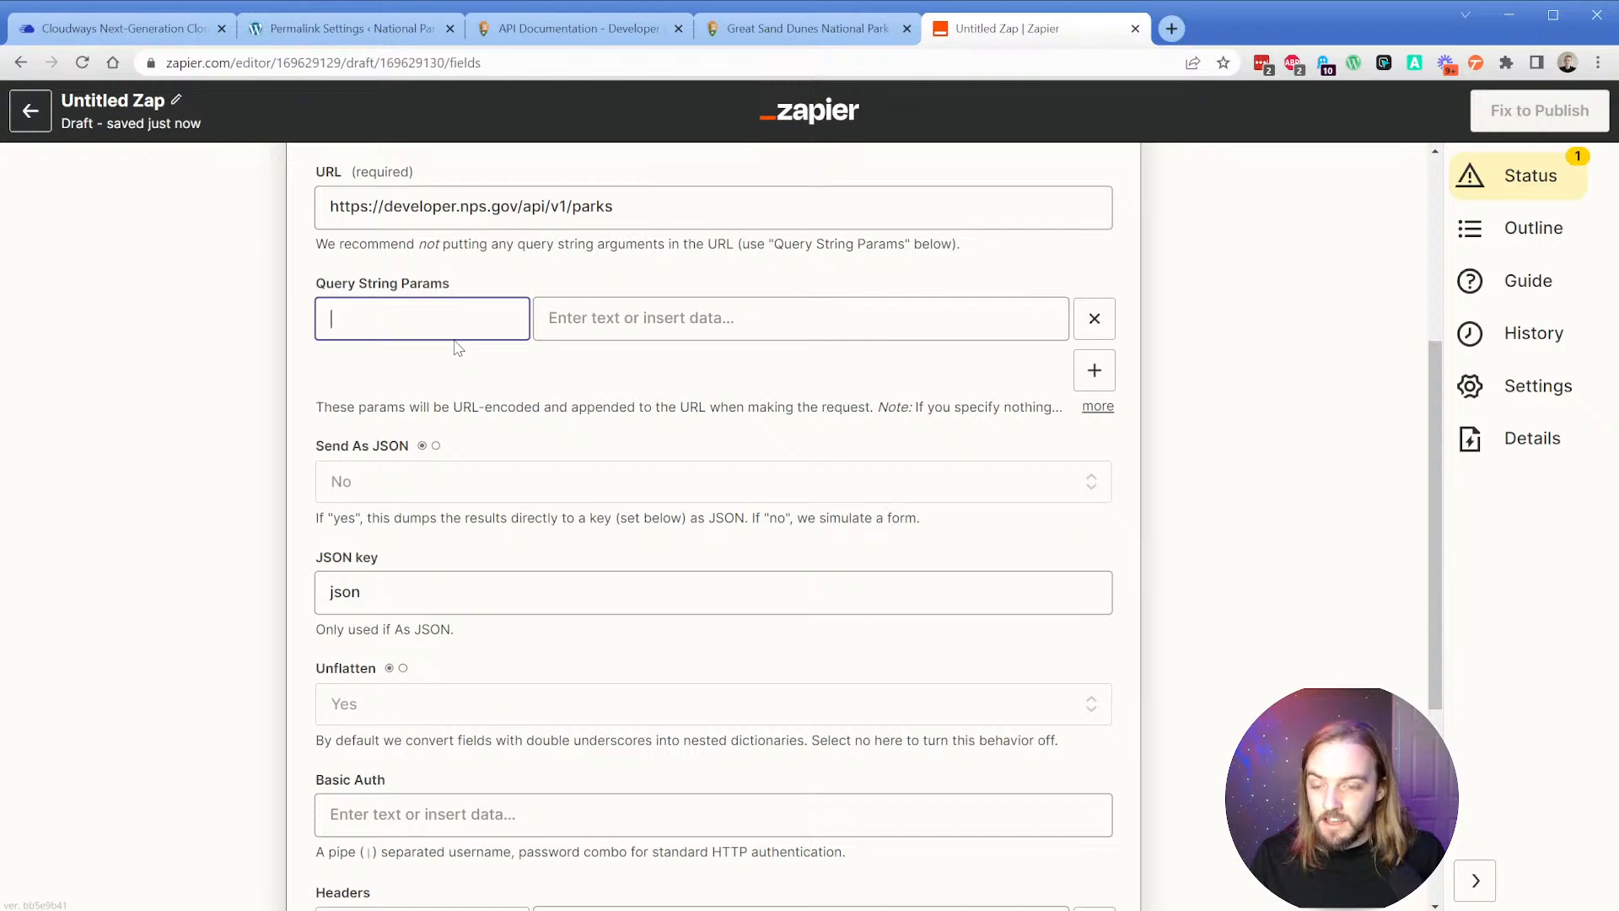
{"action": "type", "text": "parkCode"}
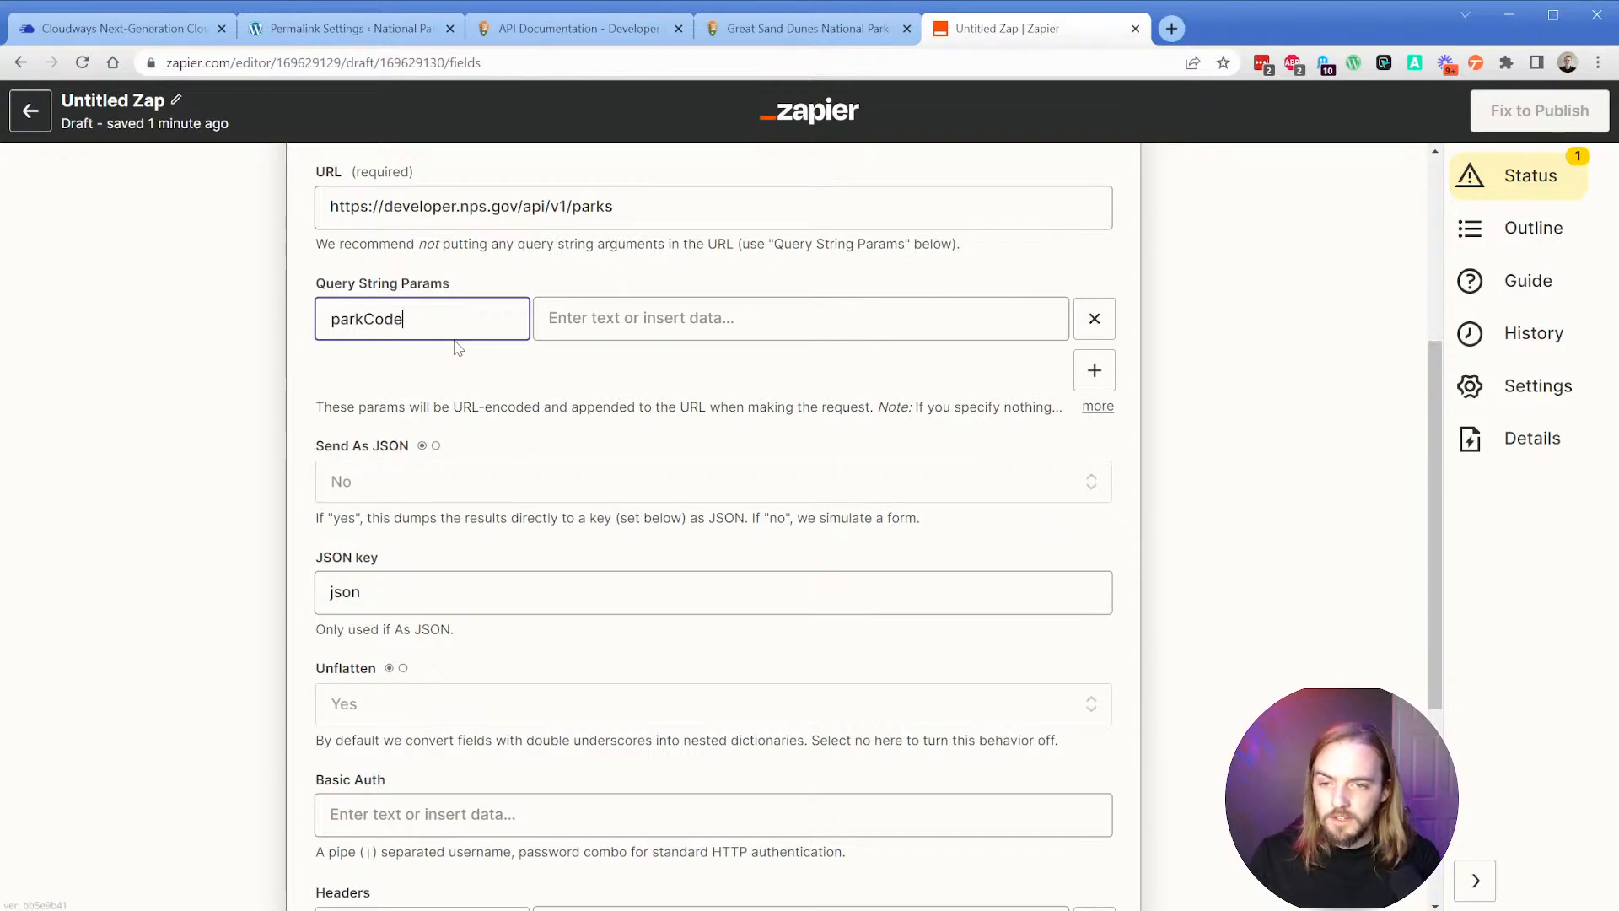
{"action": "key", "text": "Tab"}
{"action": "left_click", "coordinate": [536, 329]}
{"action": "type", "text": "g"}
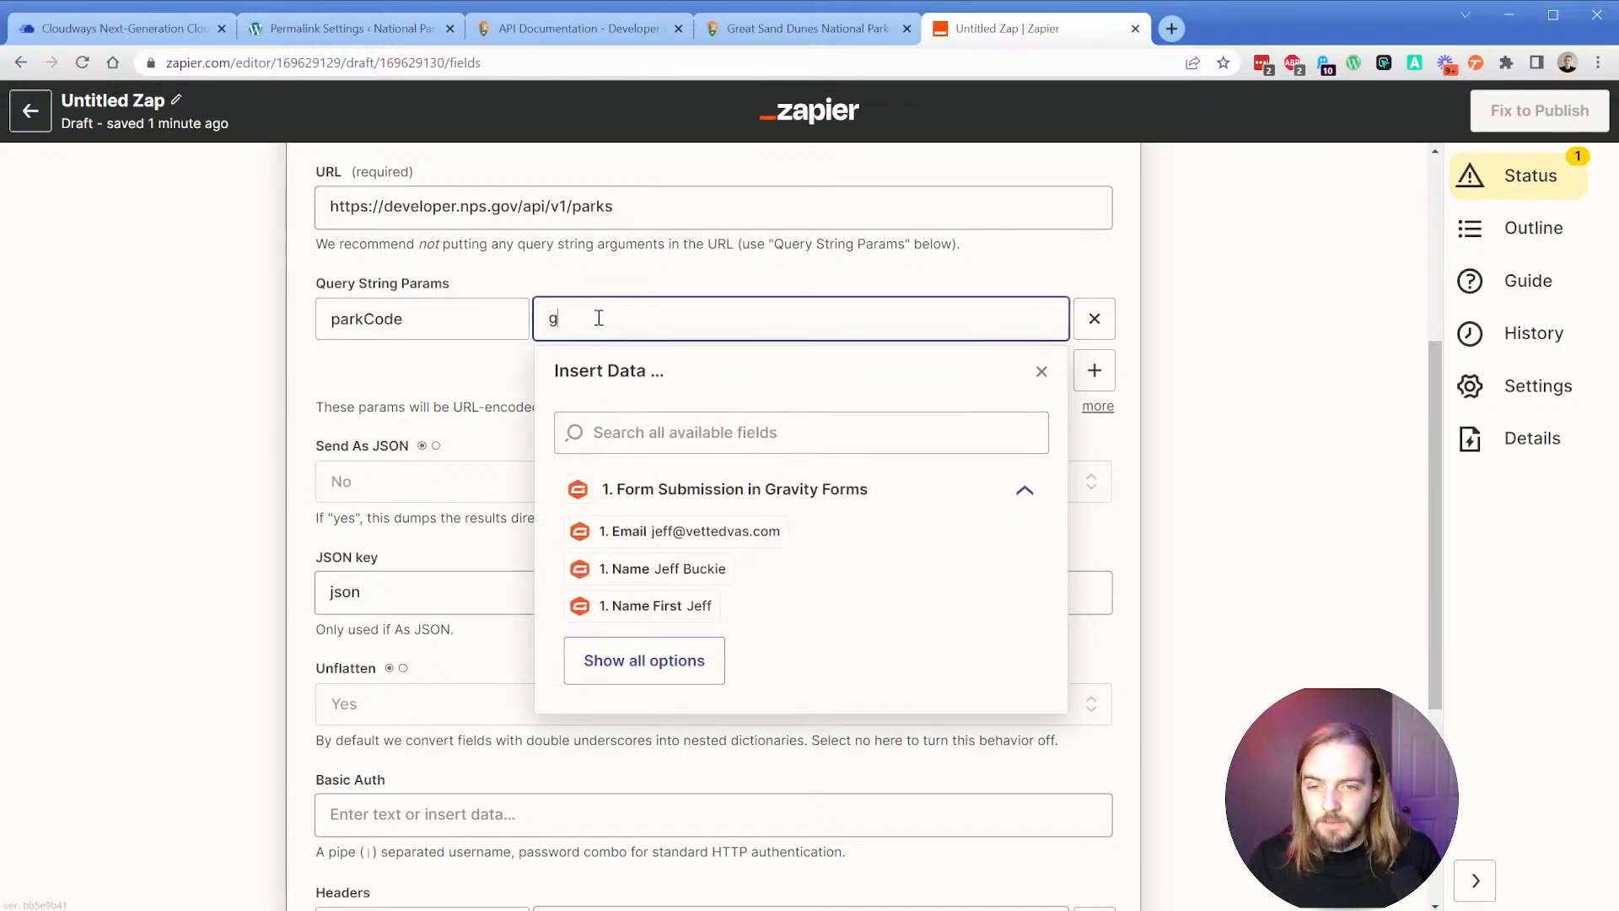
{"action": "type", "text": "rsa"}
{"action": "left_click", "coordinate": [308, 371]}
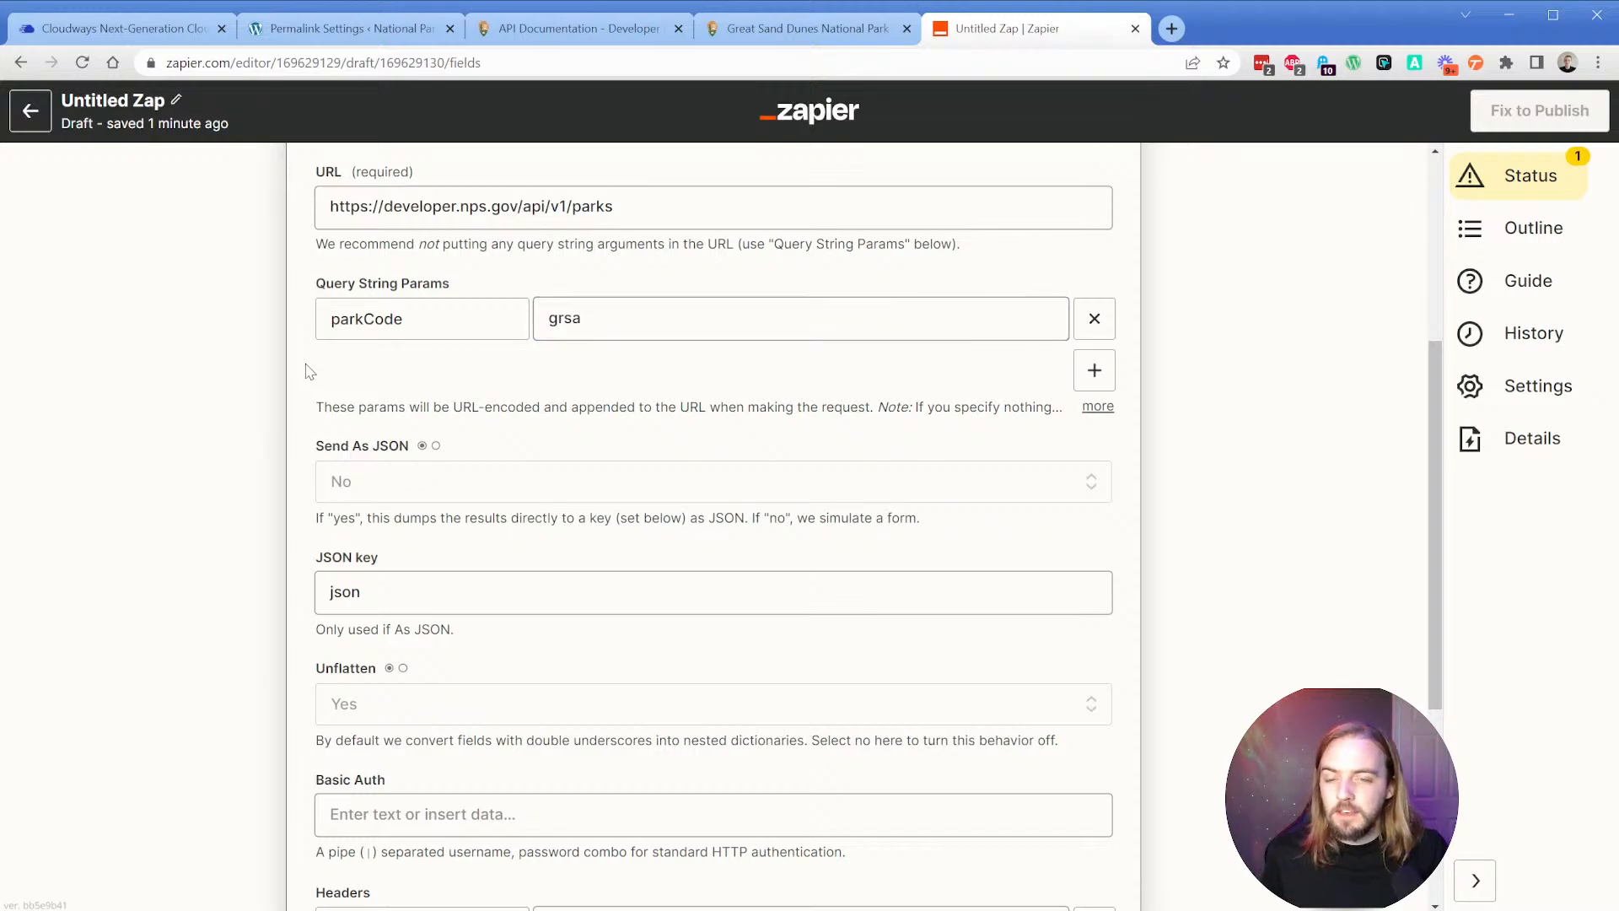
{"action": "left_click", "coordinate": [627, 313]}
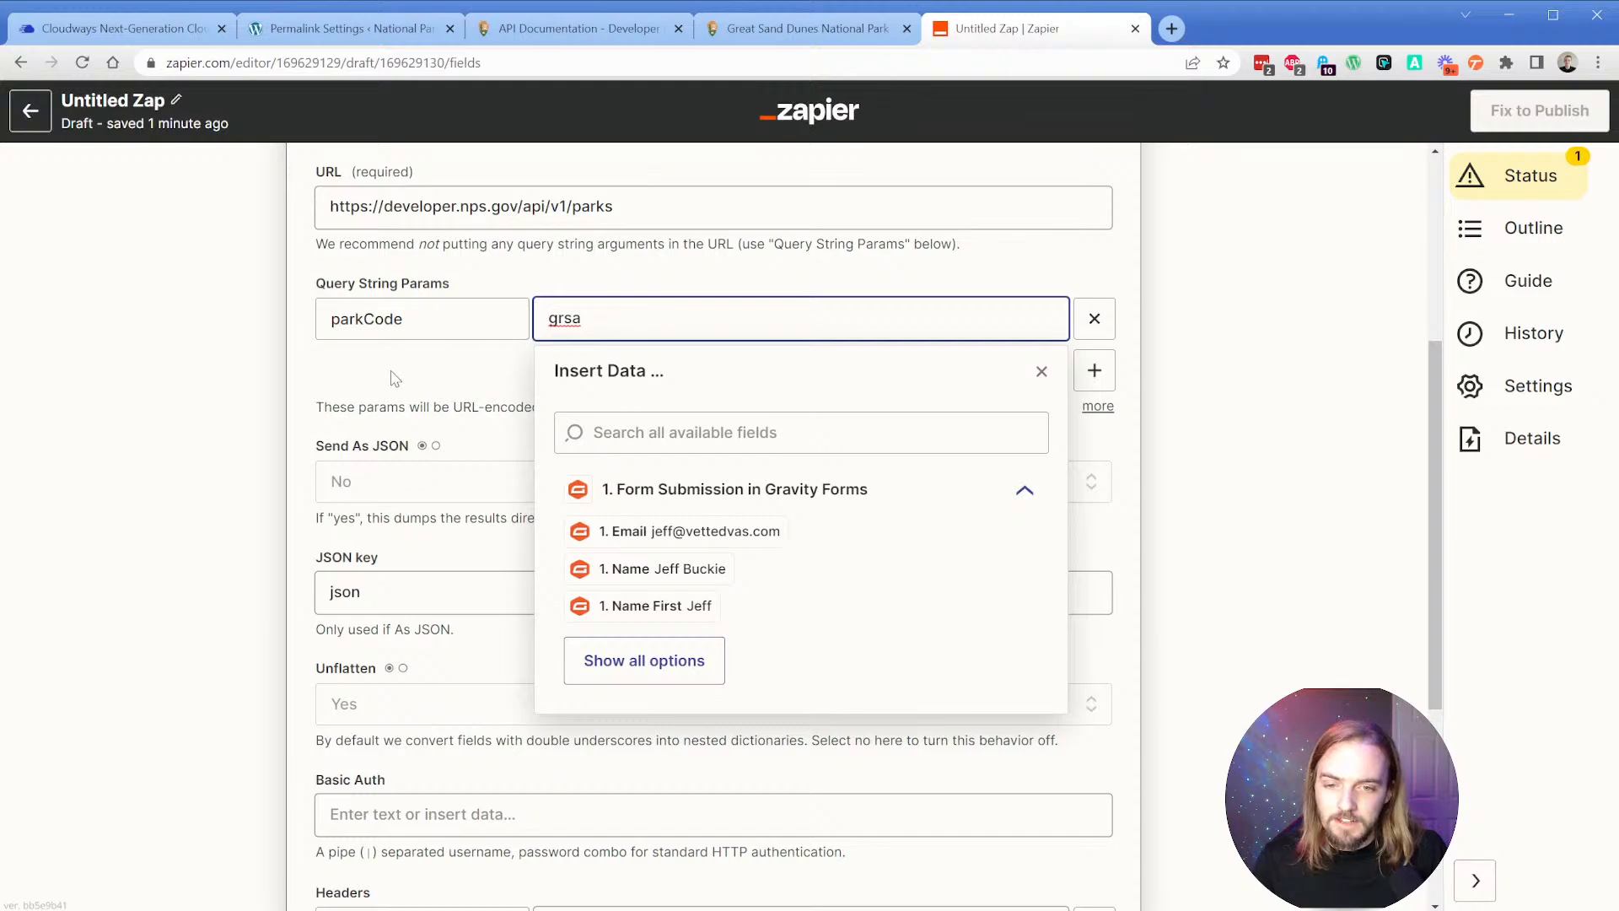
{"action": "left_click", "coordinate": [314, 368]}
Set the webhook's Send As JSON option to Yes.
{"action": "scroll", "coordinate": [313, 364], "scroll_direction": "down", "scroll_amount": 1}
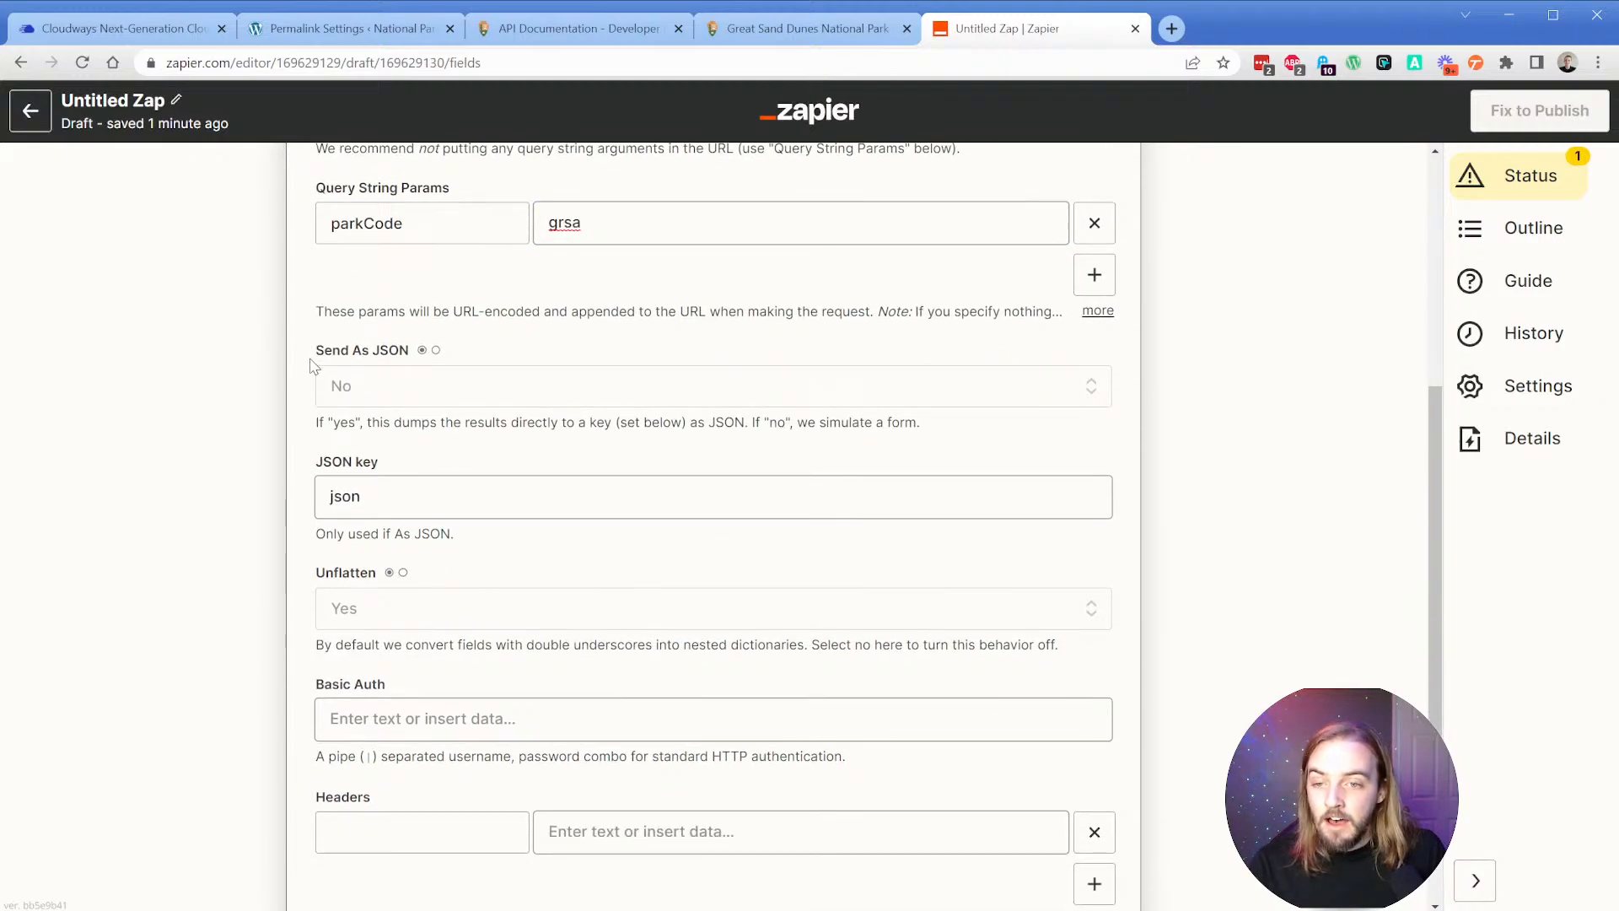
{"action": "left_click", "coordinate": [401, 388]}
{"action": "left_click", "coordinate": [363, 595]}
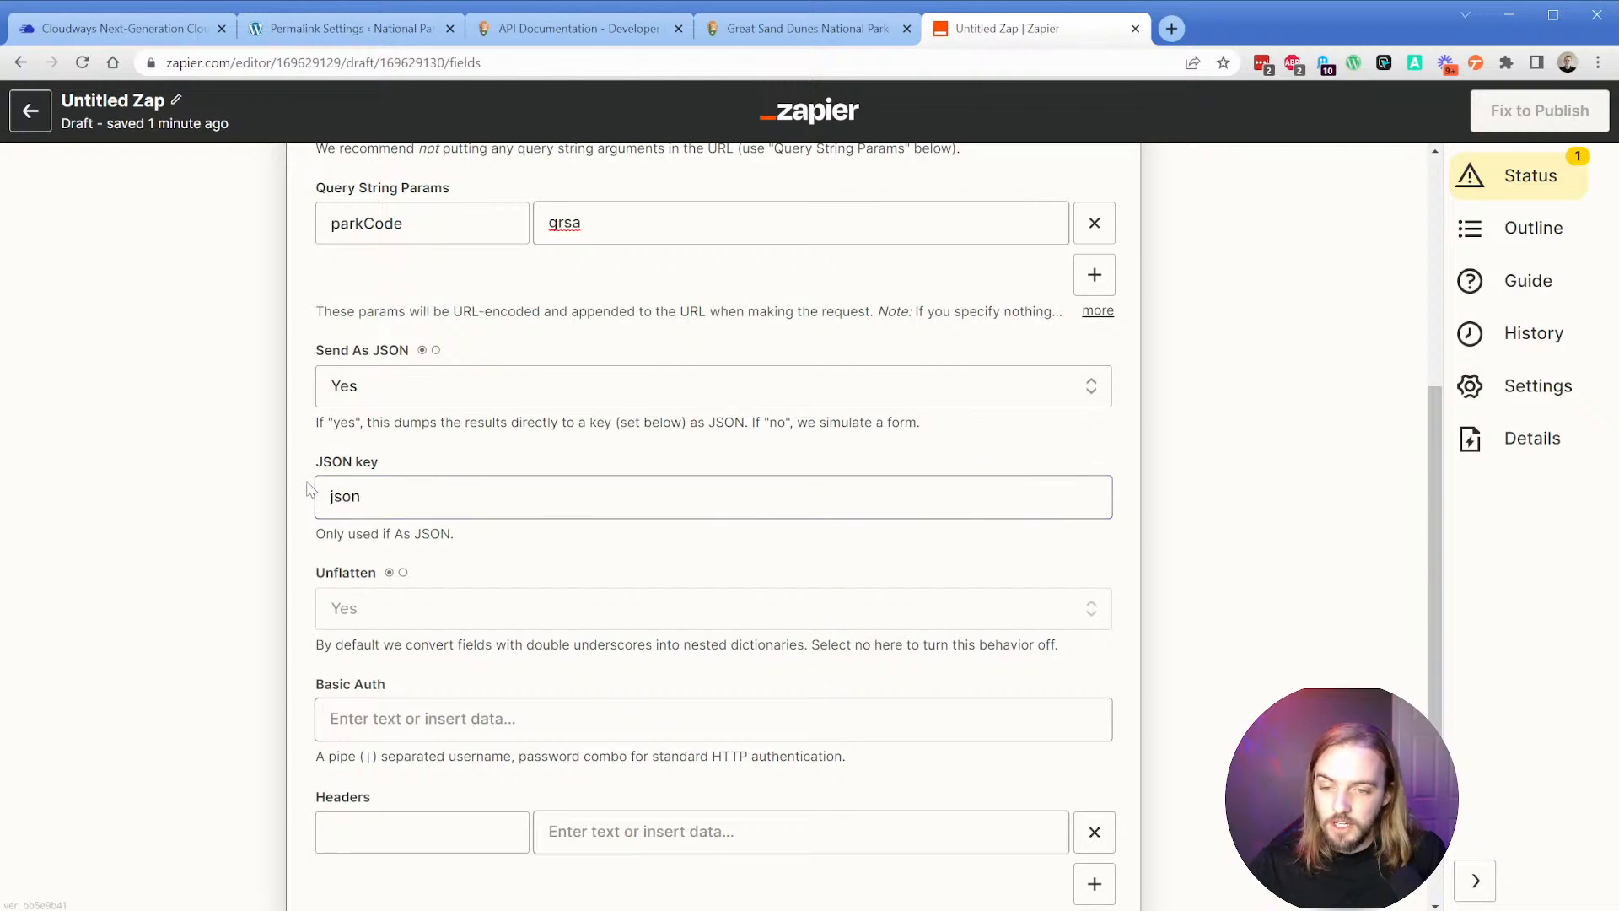
Add a second query string parameter named api_key and paste the National Park Service API key as its value.
{"action": "scroll", "coordinate": [310, 489], "scroll_direction": "down", "scroll_amount": 2}
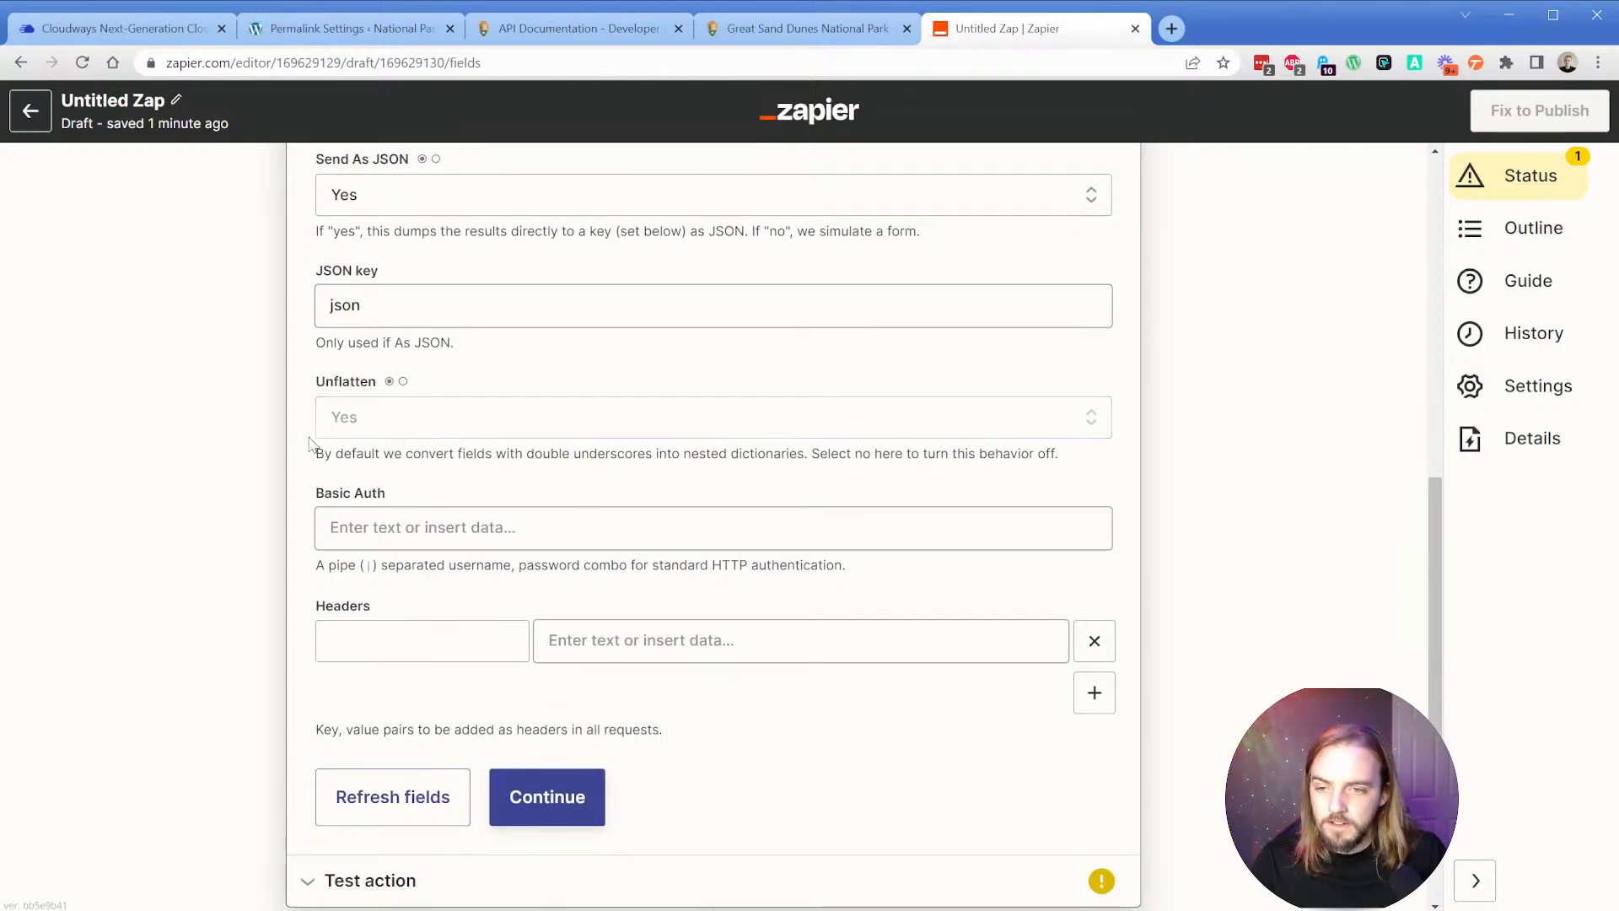
{"action": "scroll", "coordinate": [314, 443], "scroll_direction": "up", "scroll_amount": 3}
{"action": "left_click", "coordinate": [1094, 372]}
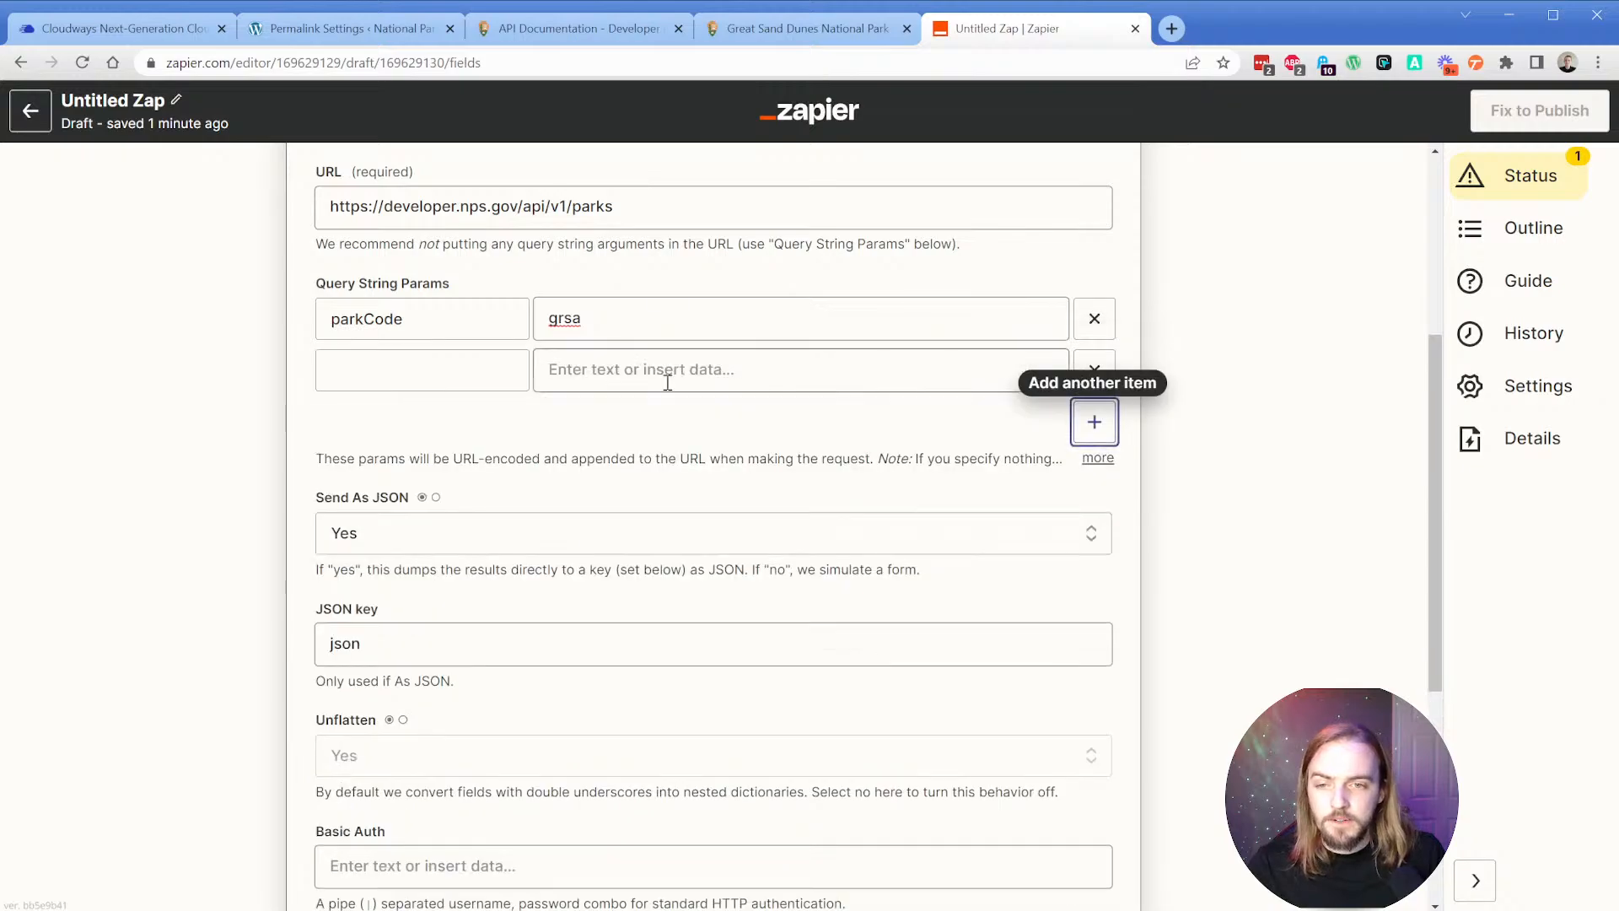
{"action": "left_click", "coordinate": [447, 371]}
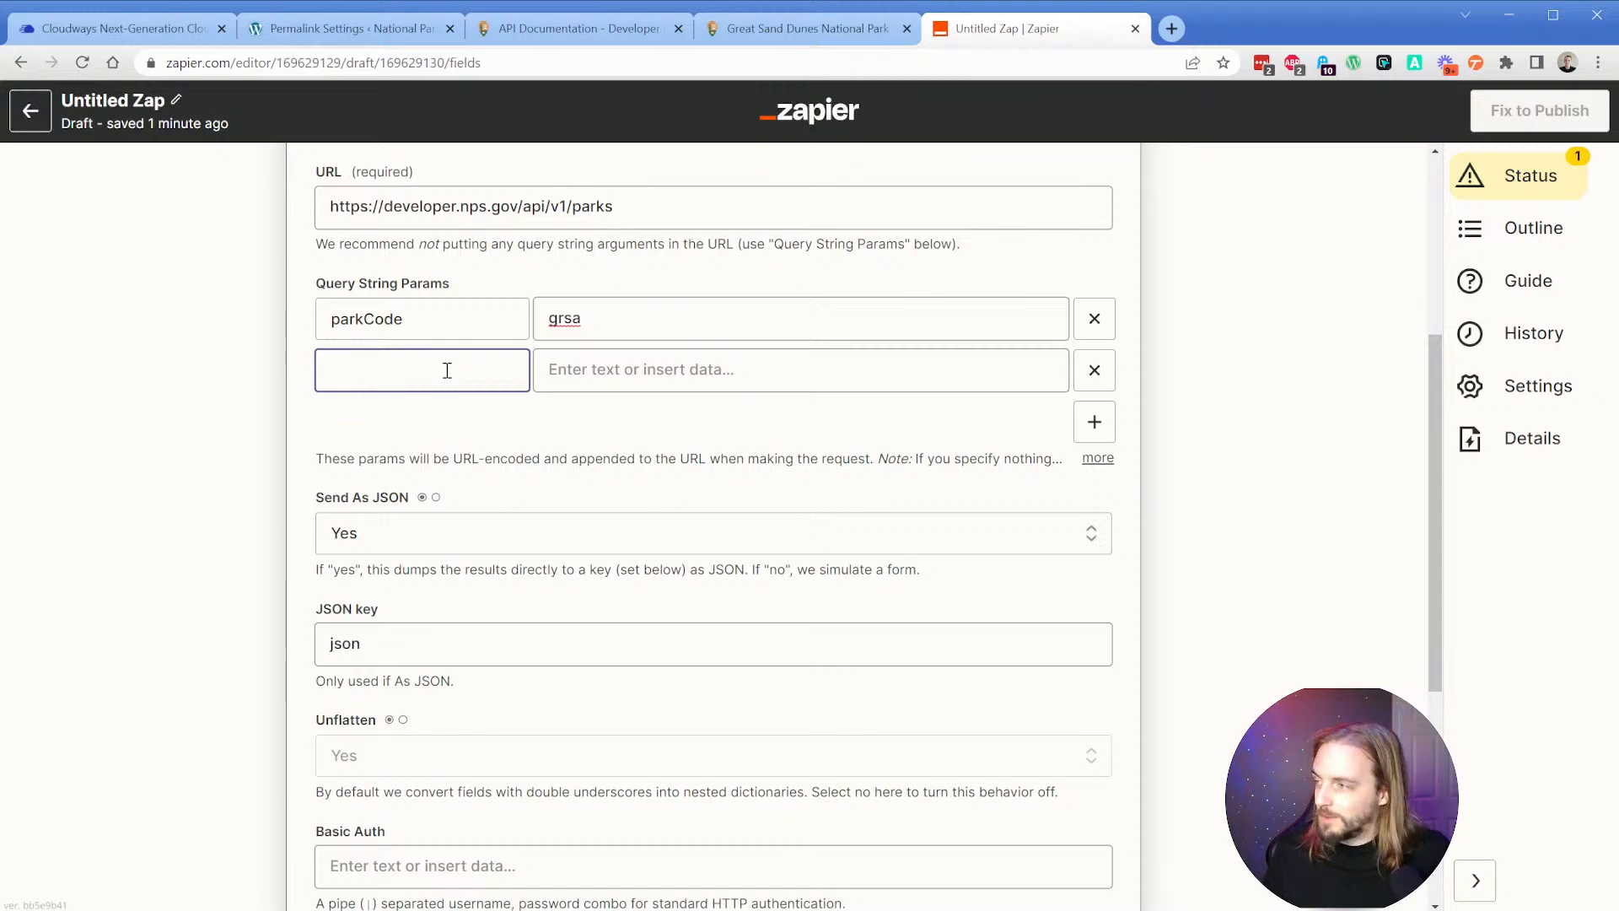
{"action": "type", "text": "api_key"}
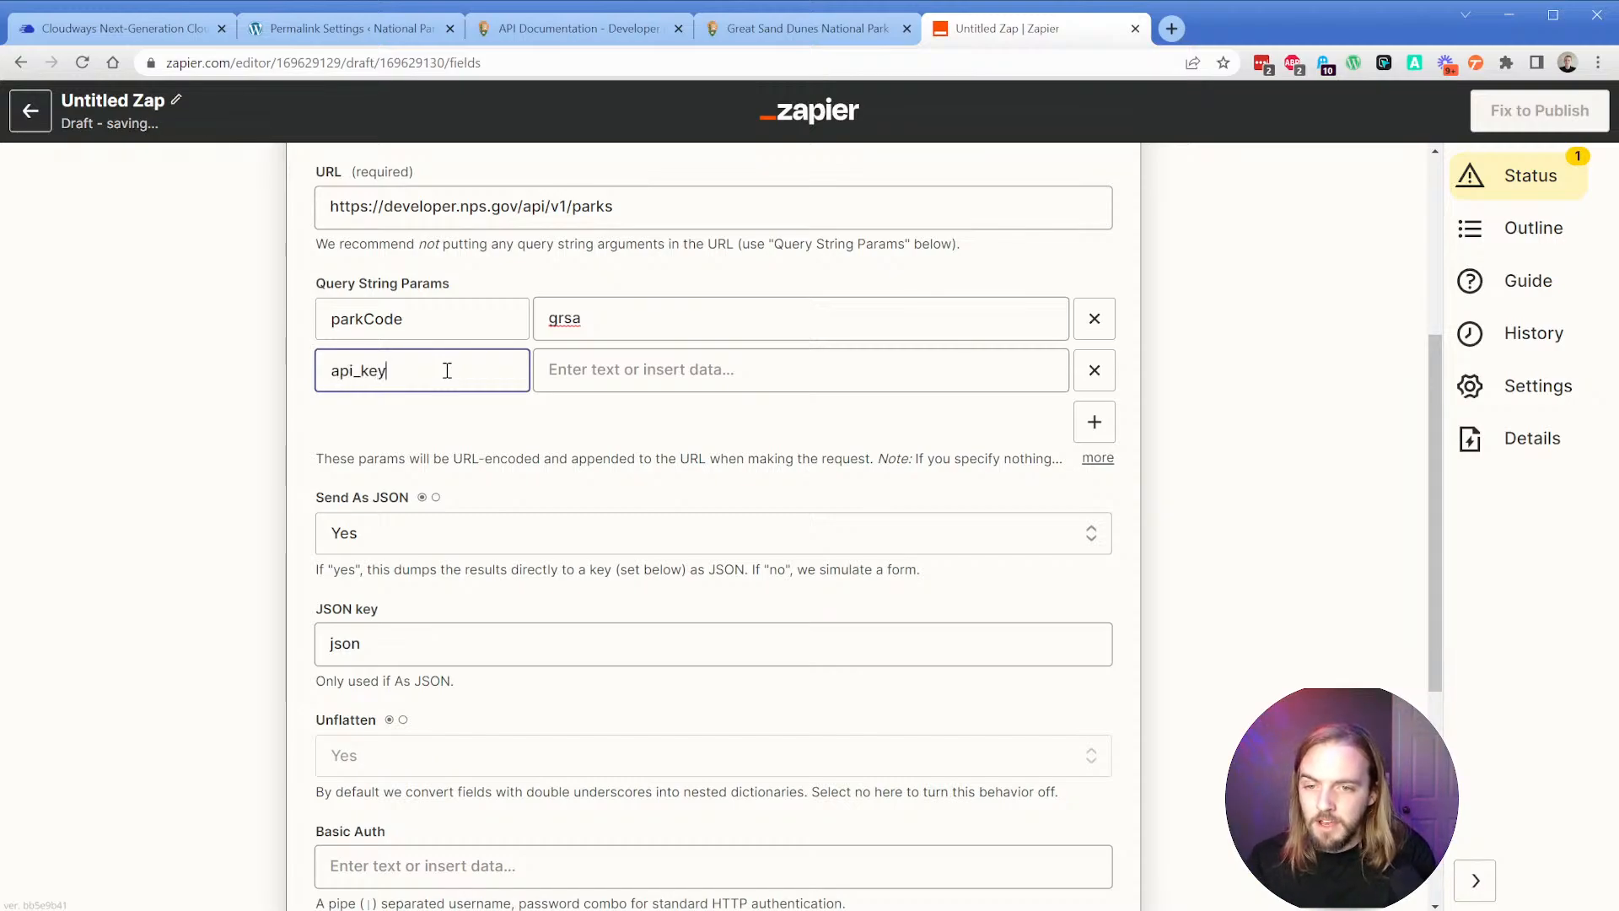
{"action": "key", "text": "Tab"}
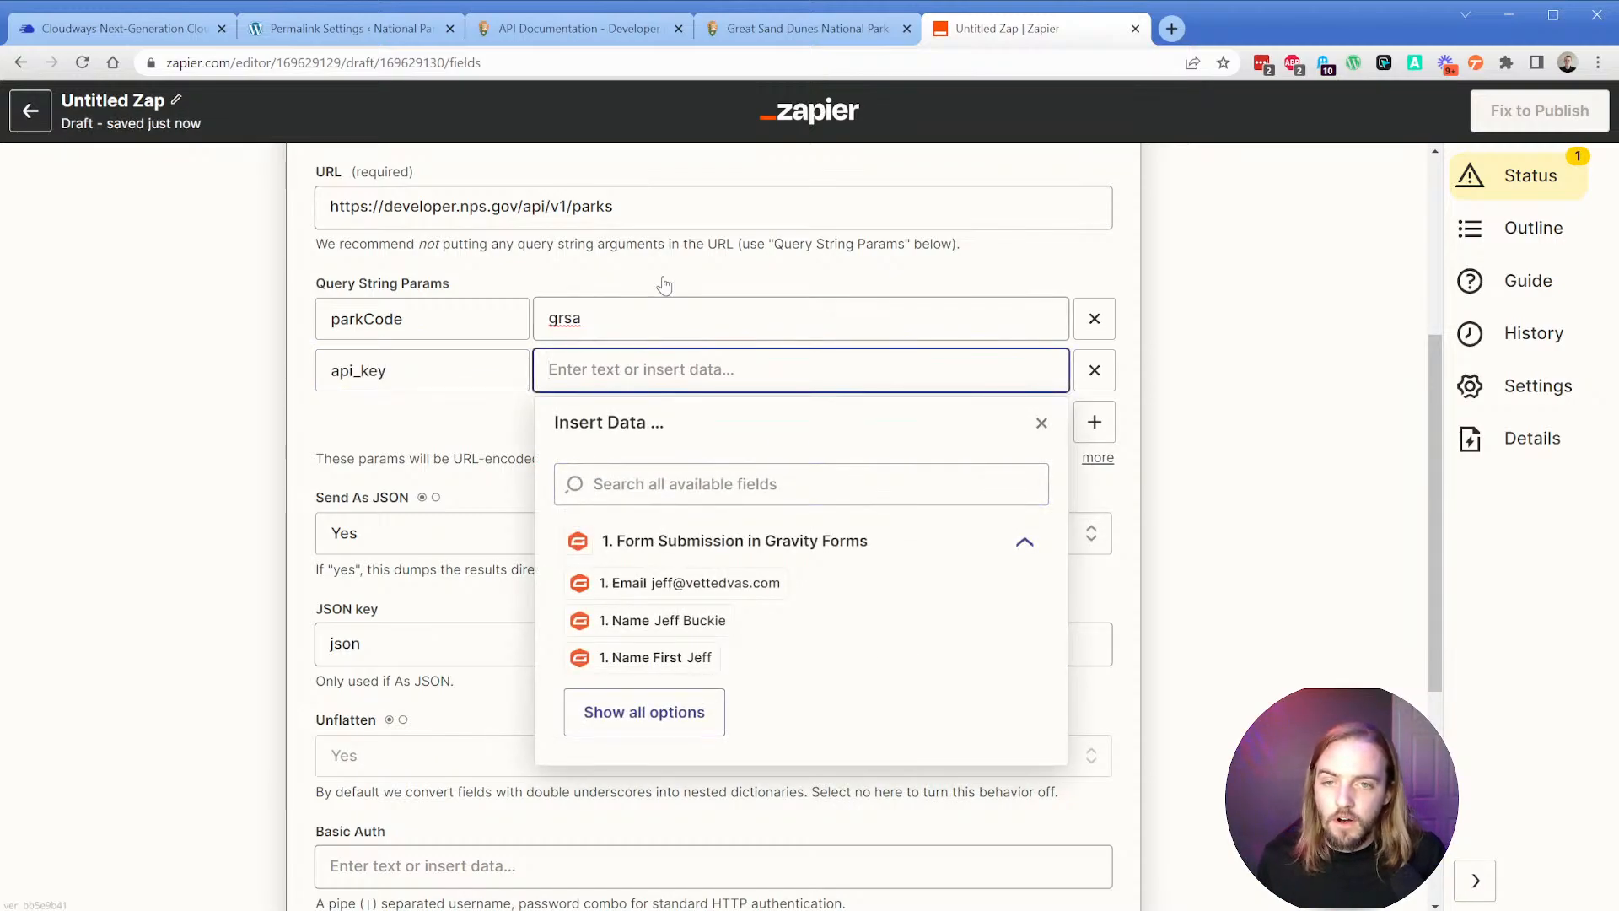
{"action": "key", "text": "alt+Tab"}
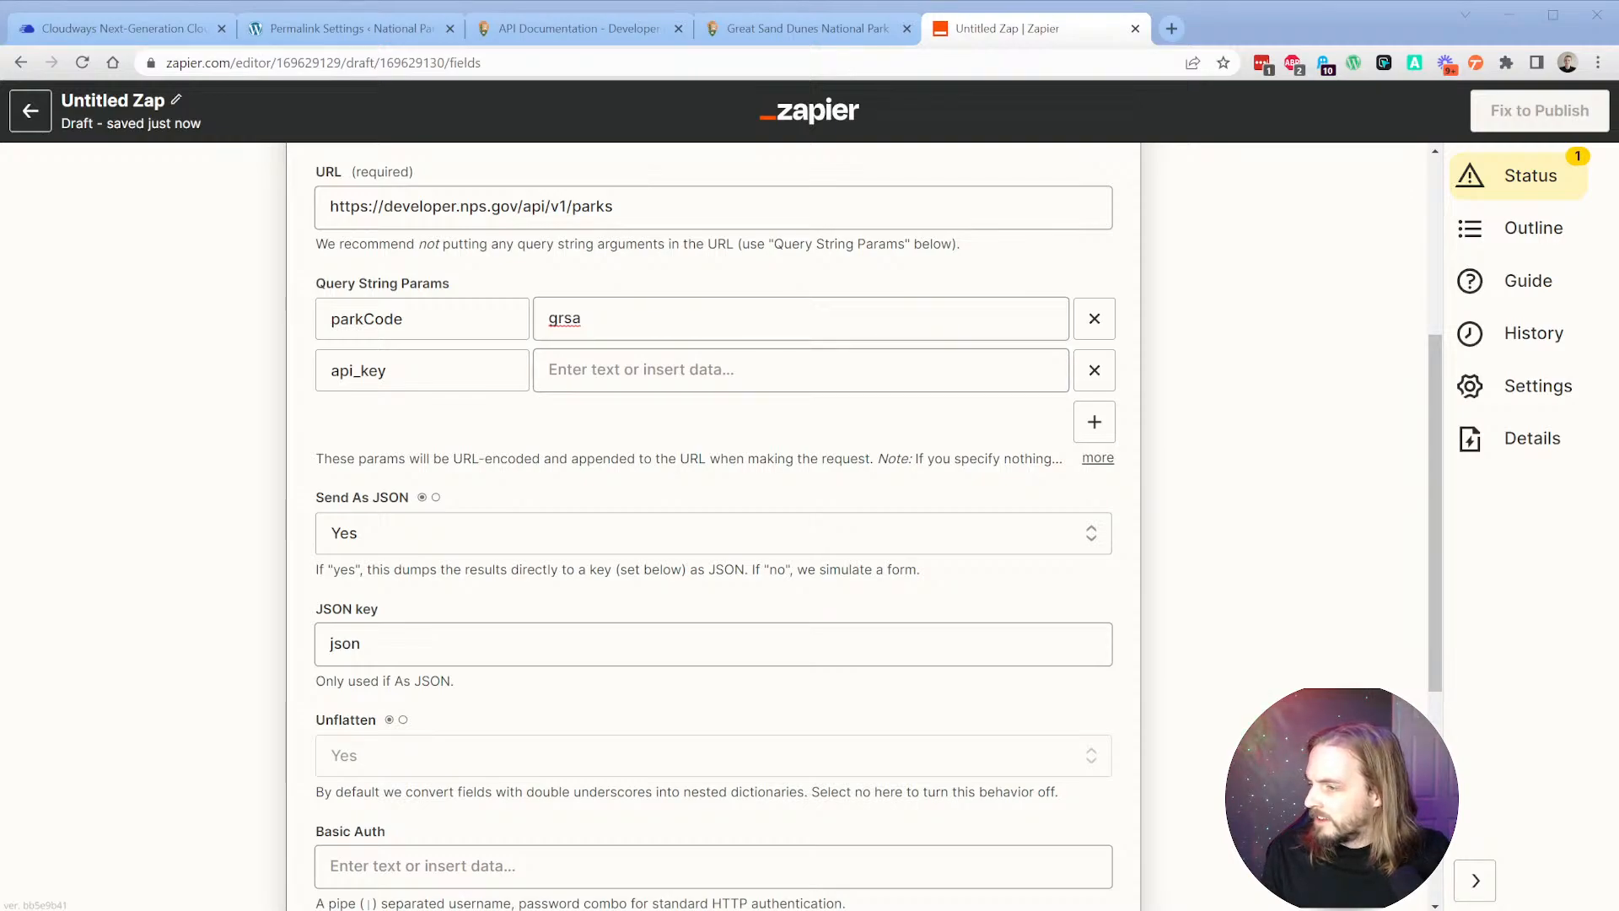
{"action": "left_click", "coordinate": [689, 355]}
{"action": "key", "text": "ctrl+v"}
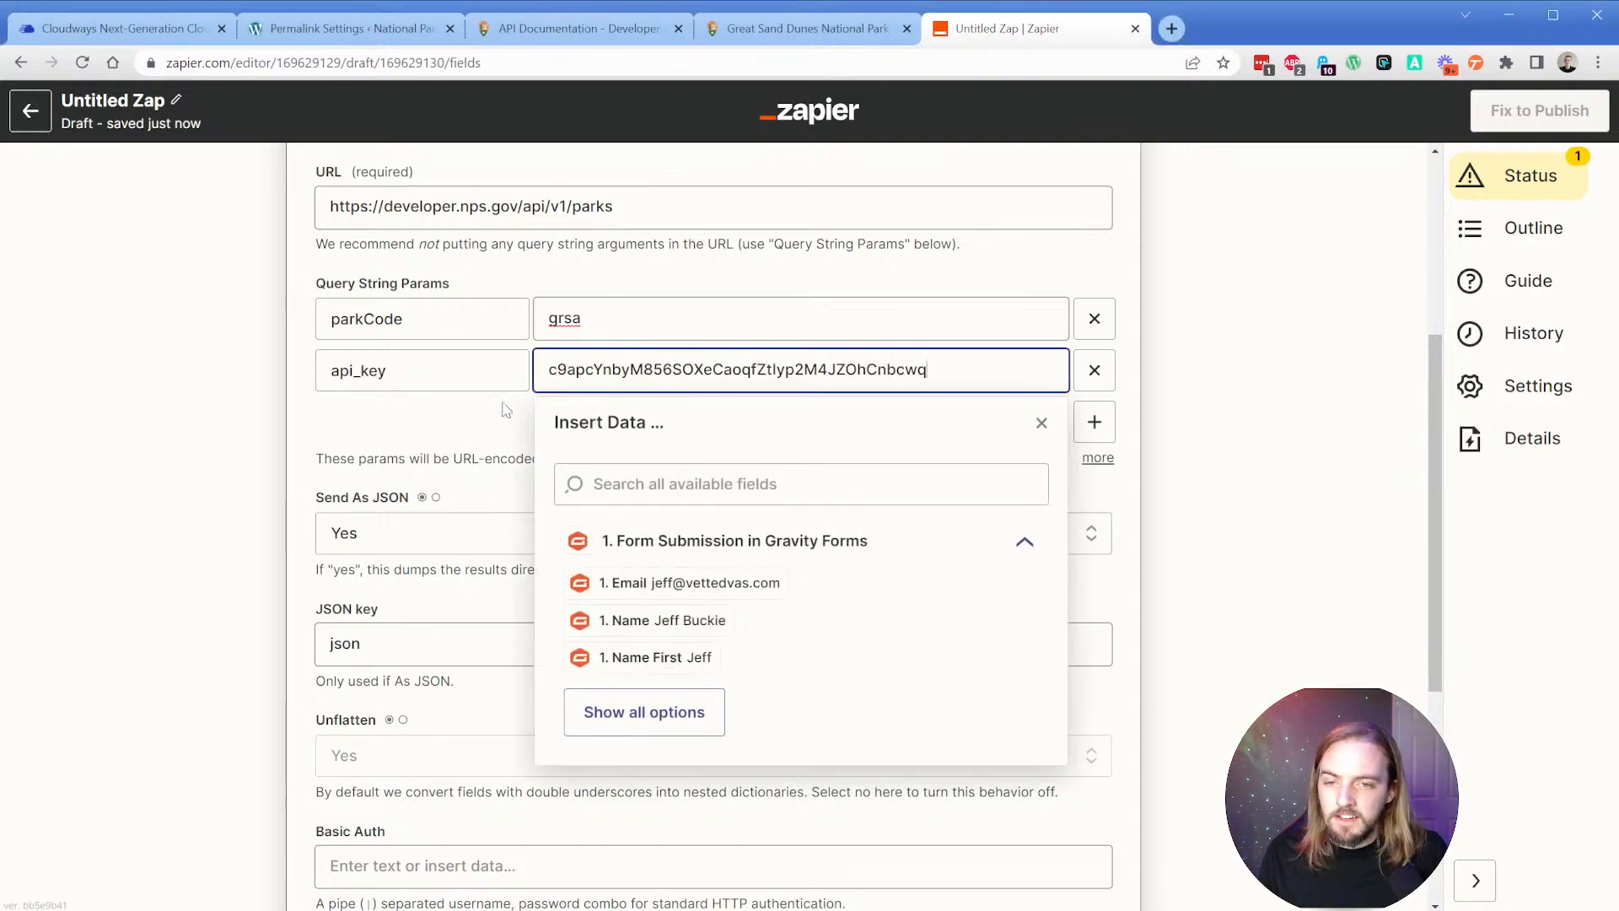
{"action": "left_click", "coordinate": [312, 440]}
{"action": "scroll", "coordinate": [311, 455], "scroll_direction": "down", "scroll_amount": 5}
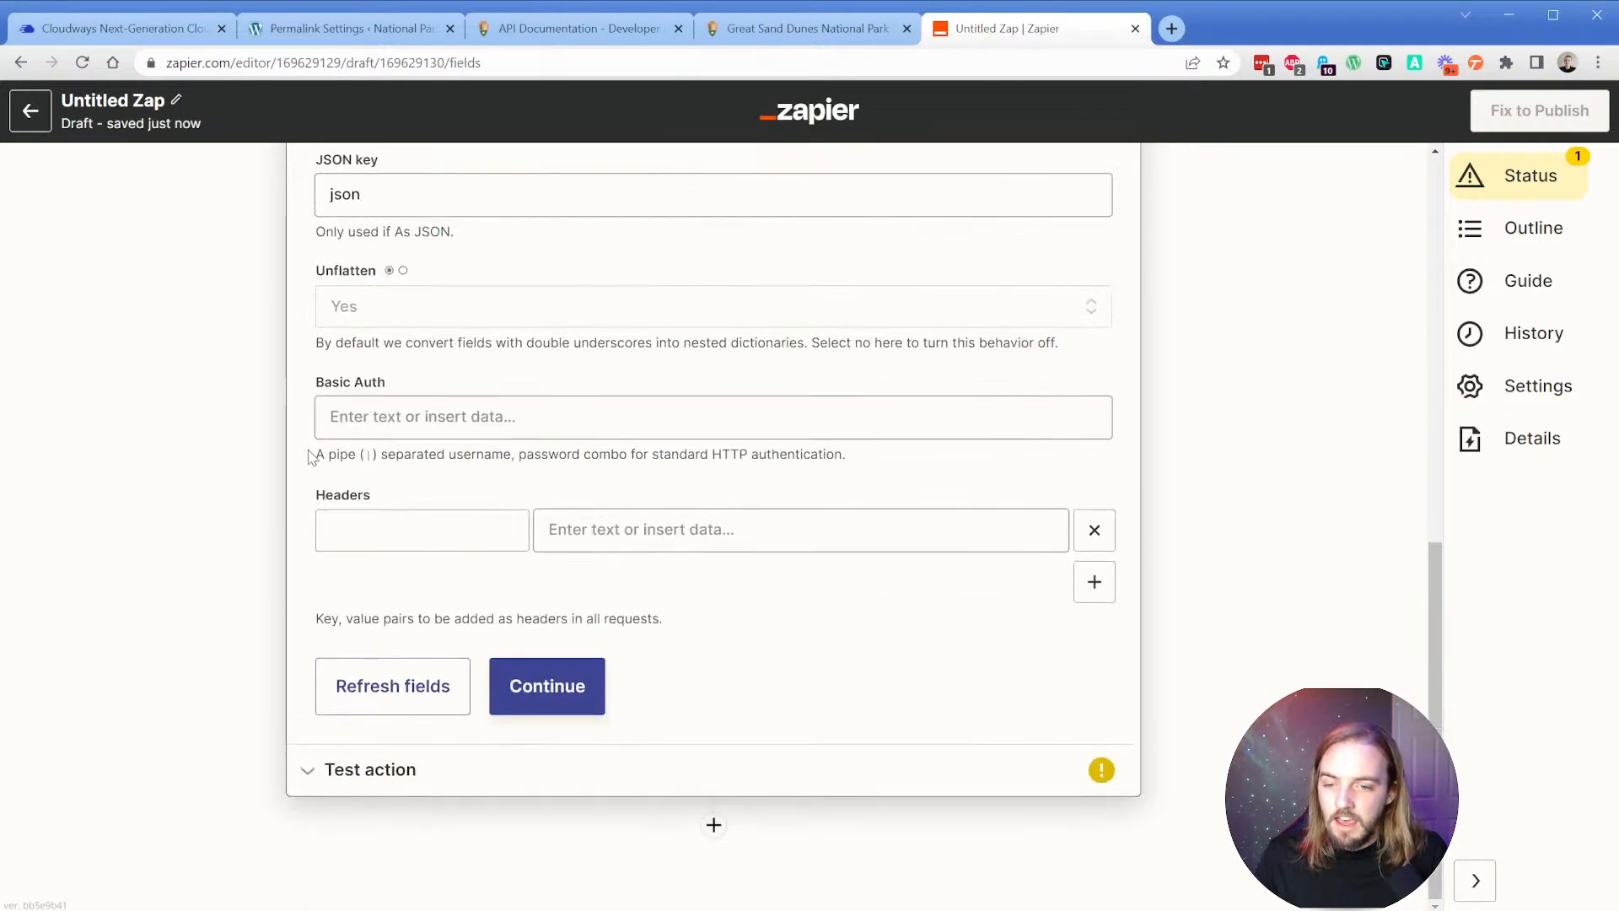
Proceed from the webhook's setup to its test and send the GET request for review.
{"action": "left_click", "coordinate": [549, 670]}
{"action": "key", "text": "alt+Tab"}
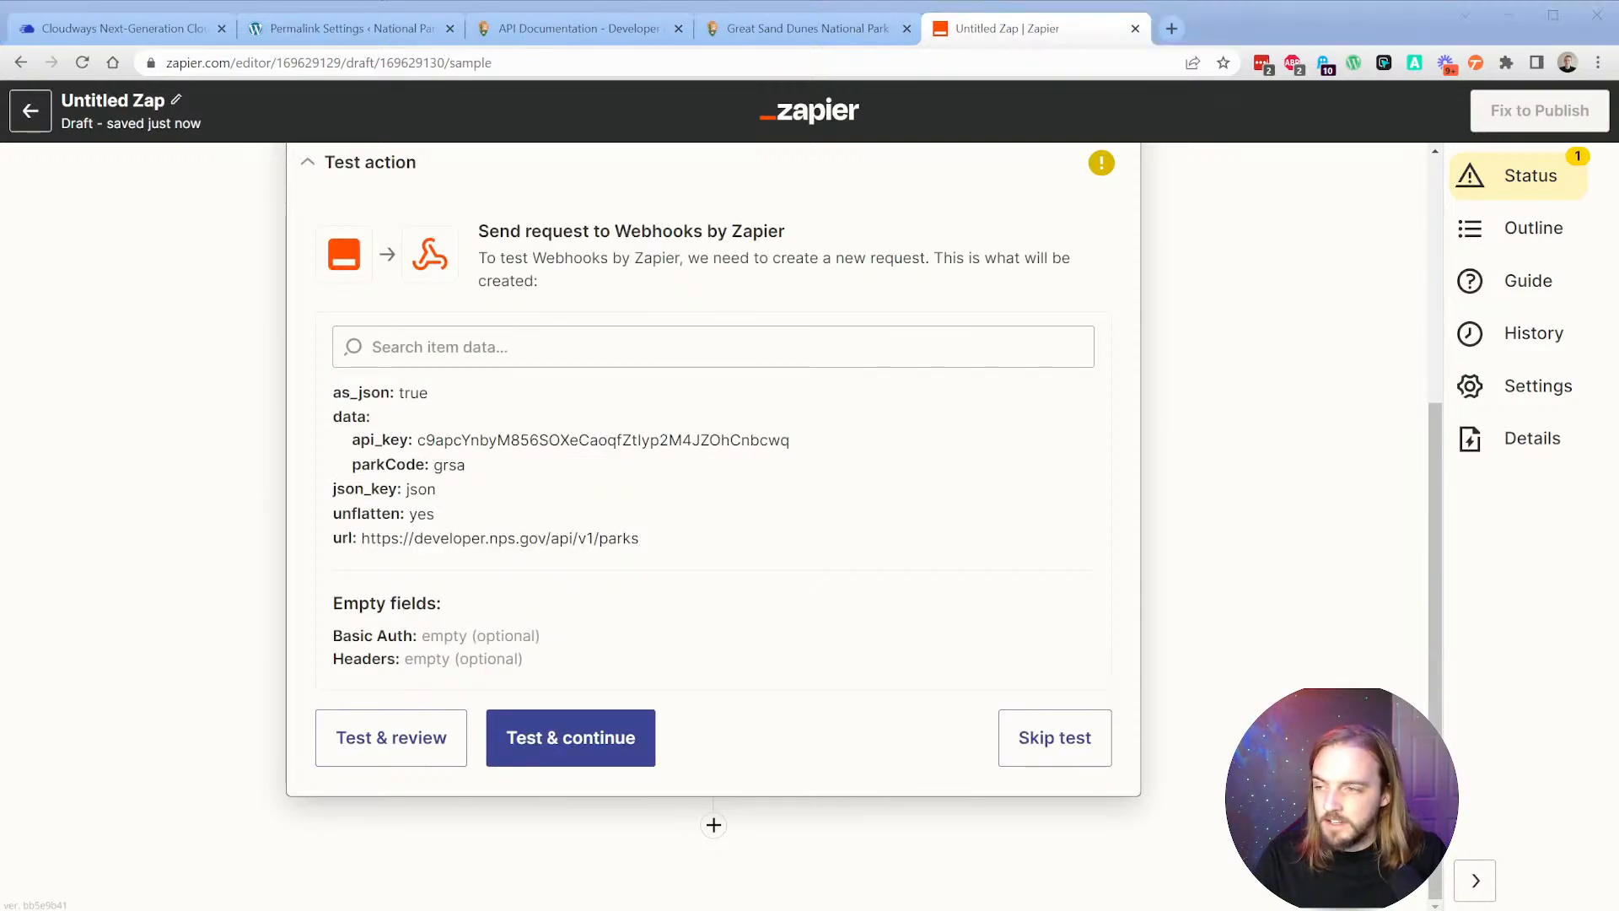
{"action": "left_click", "coordinate": [391, 737]}
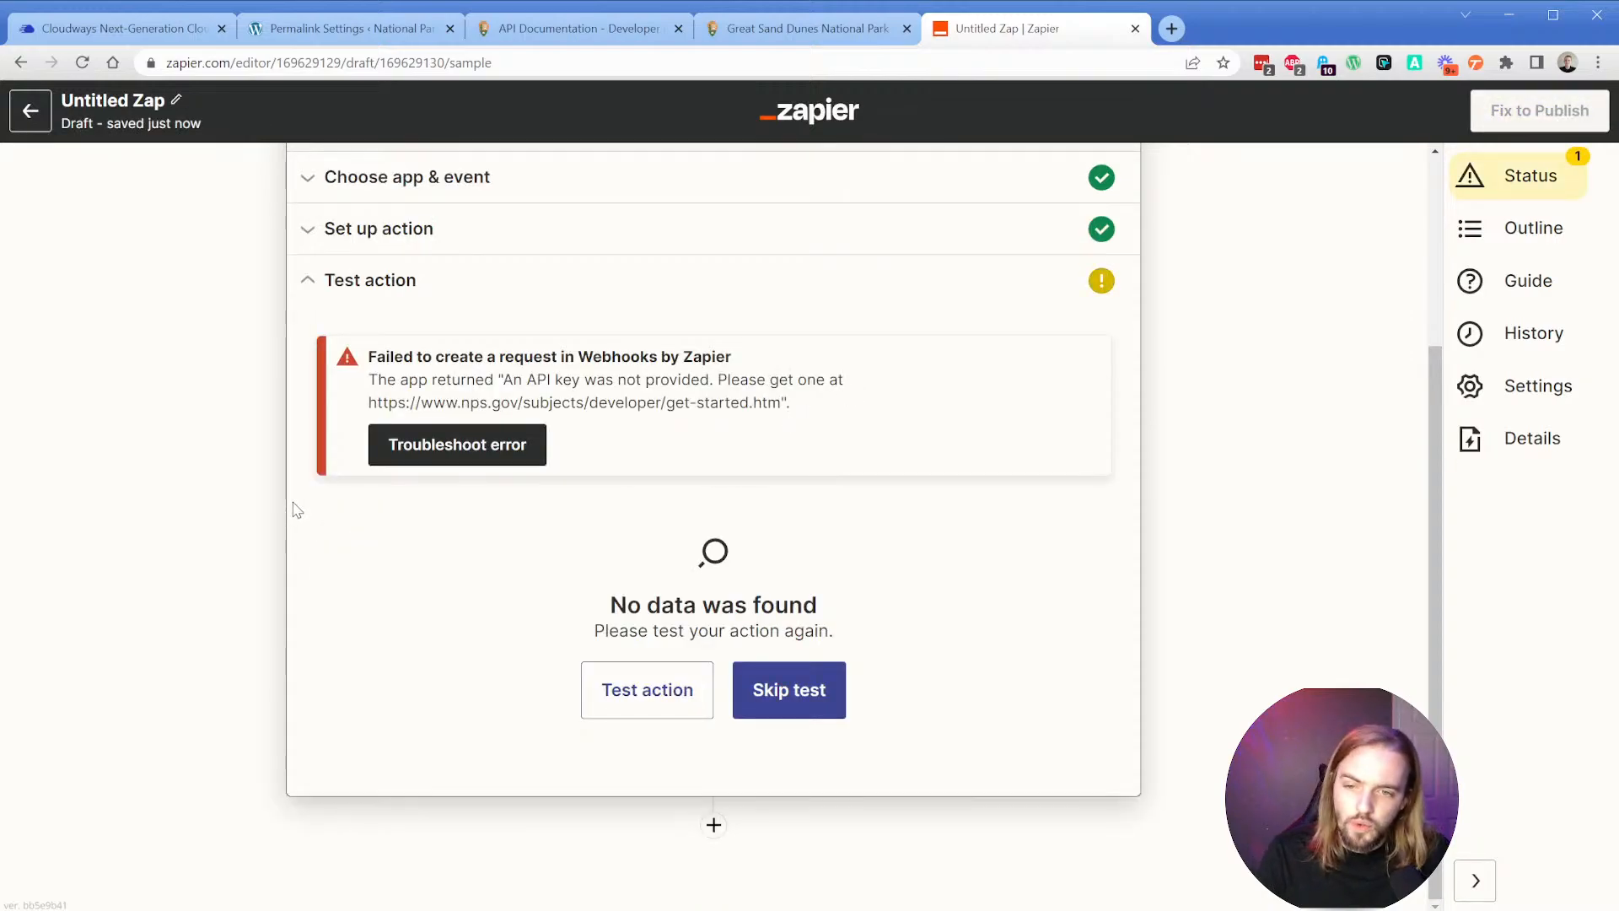
{"action": "scroll", "coordinate": [506, 517], "scroll_direction": "up", "scroll_amount": 1}
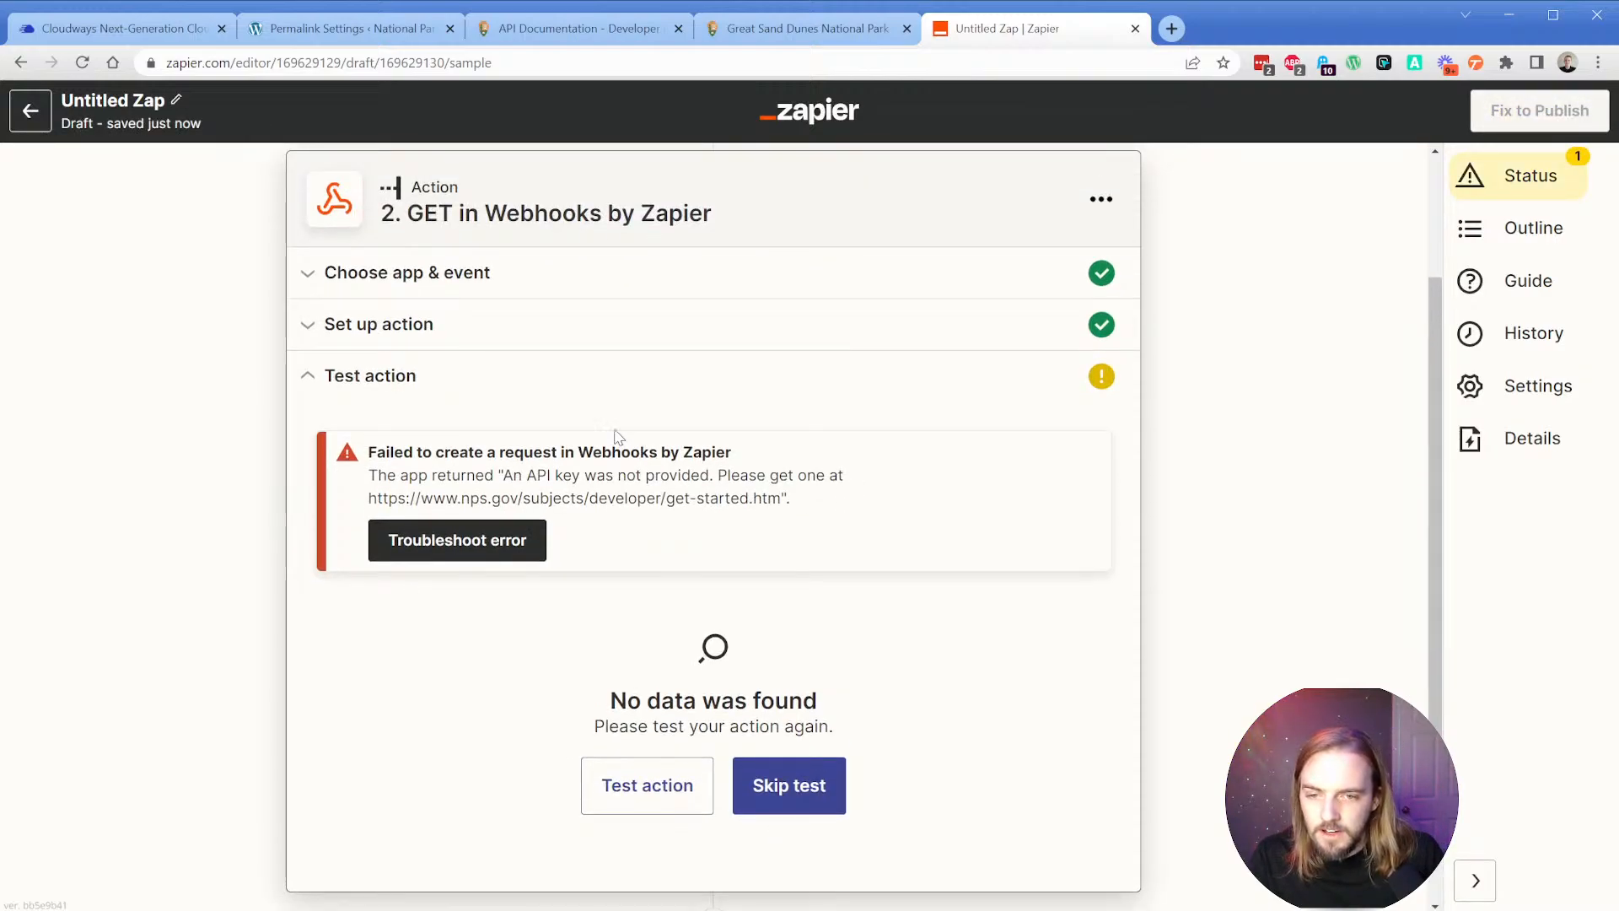
Recheck the api_key parameter in the webhook's setup and run the action test again.
{"action": "left_click", "coordinate": [381, 329]}
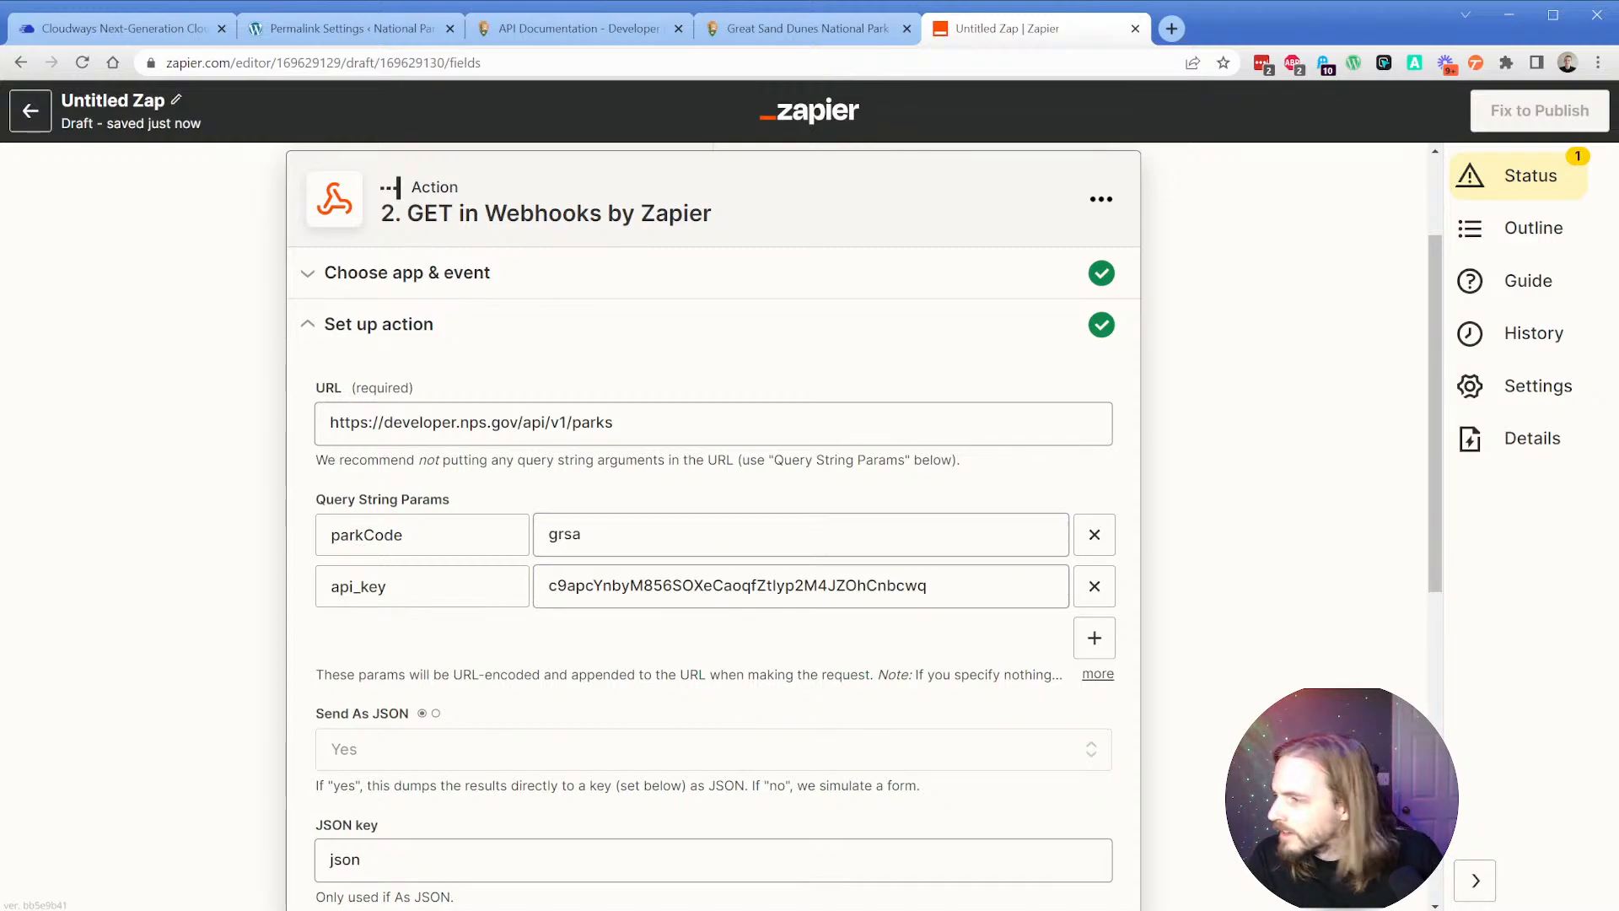
{"action": "left_click", "coordinate": [346, 599]}
{"action": "key", "text": "Tab"}
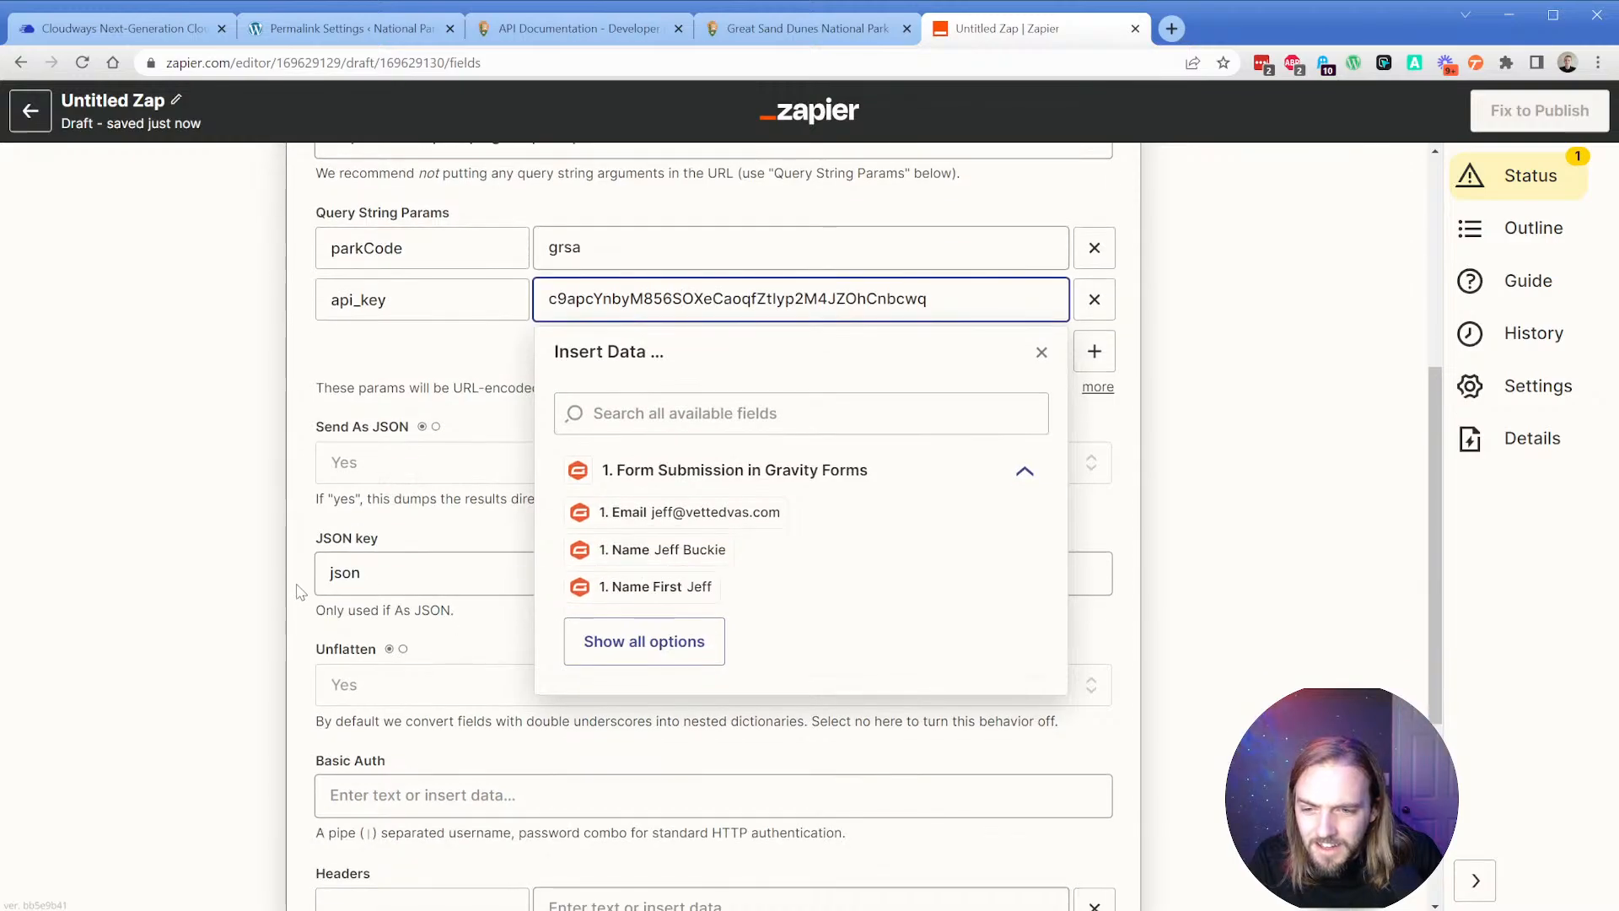
{"action": "left_click", "coordinate": [296, 591]}
{"action": "scroll", "coordinate": [299, 595], "scroll_direction": "down", "scroll_amount": 5}
{"action": "left_click", "coordinate": [549, 683]}
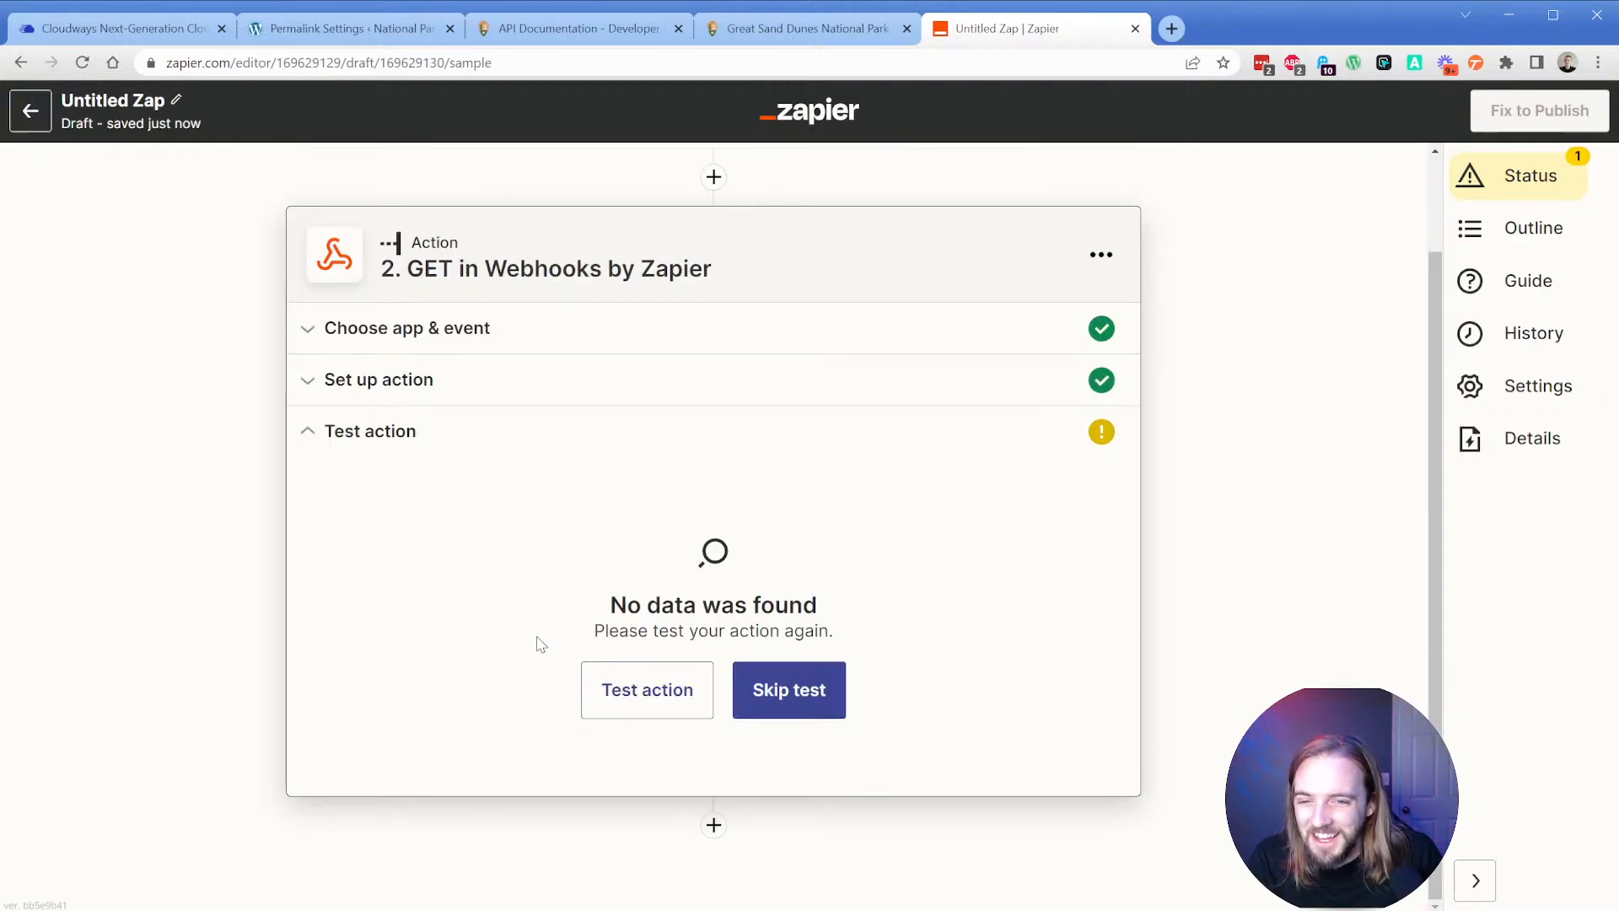
{"action": "left_click", "coordinate": [611, 674]}
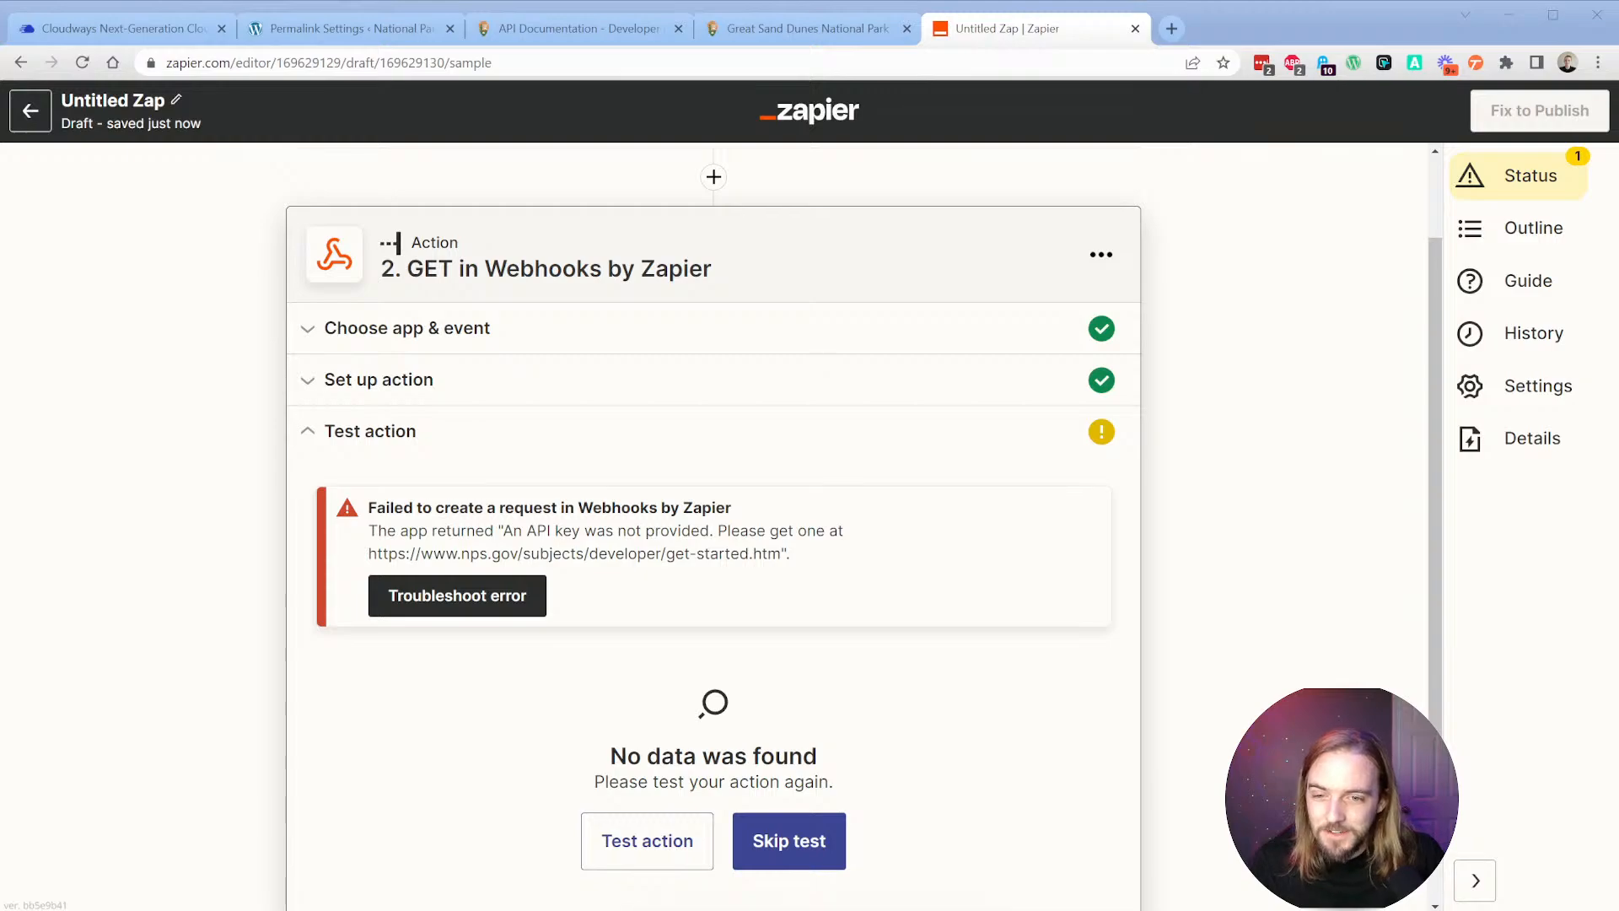
Copy the API key from the webhook's api_key parameter and authorize the National Park Service API documentation page with it.
{"action": "left_click", "coordinate": [421, 382]}
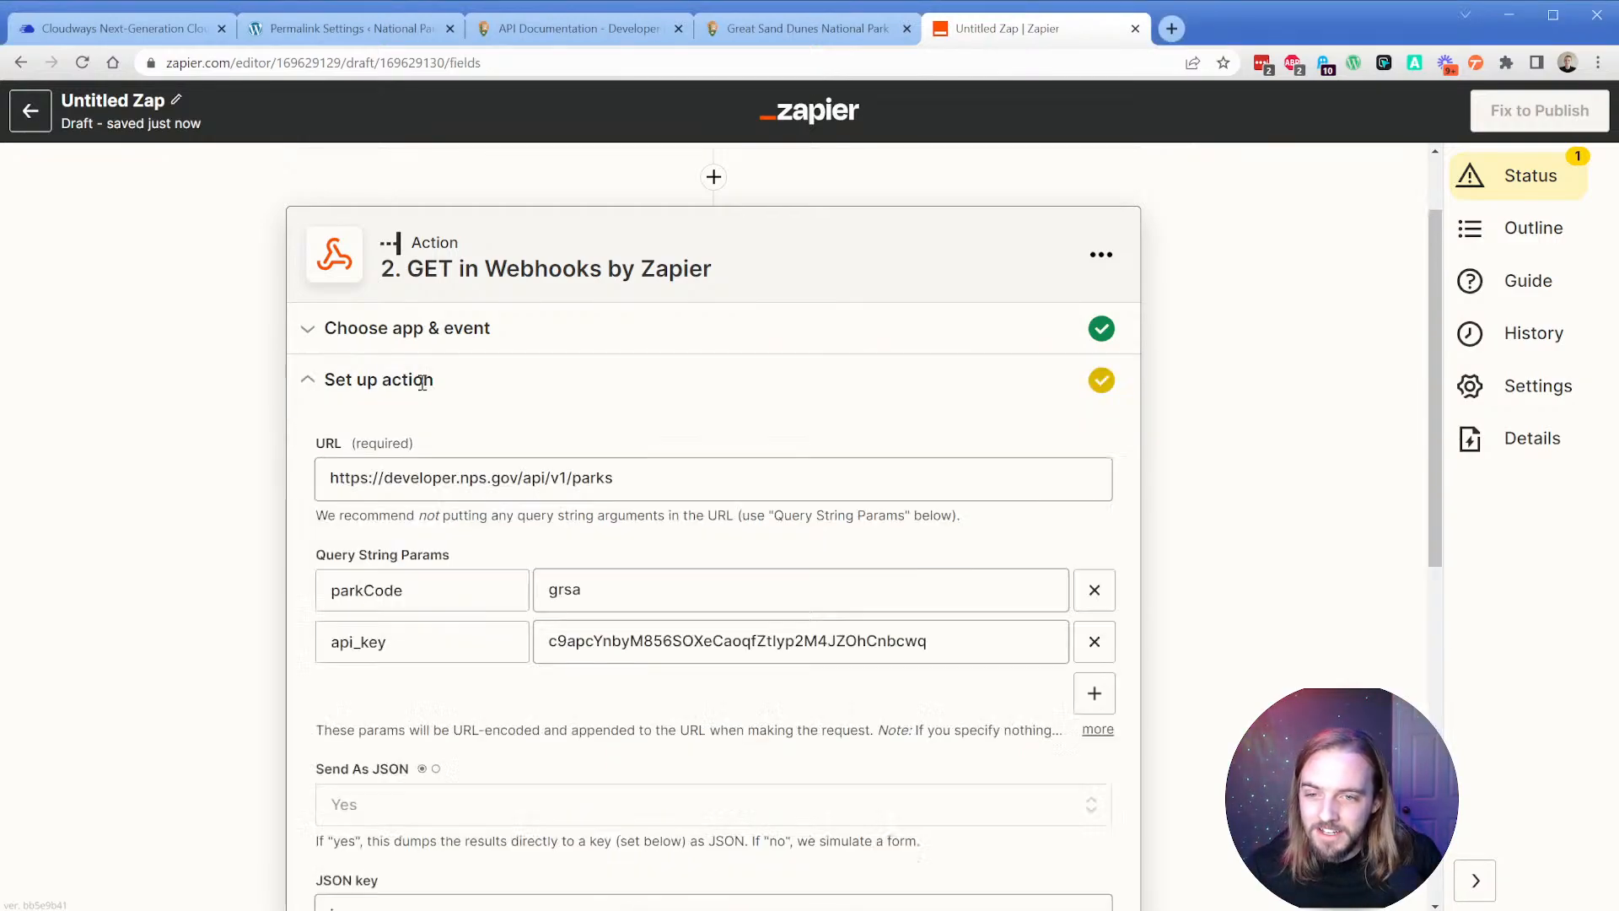
{"action": "double_click", "coordinate": [659, 641]}
{"action": "key", "text": "ctrl+c"}
{"action": "left_click", "coordinate": [582, 28]}
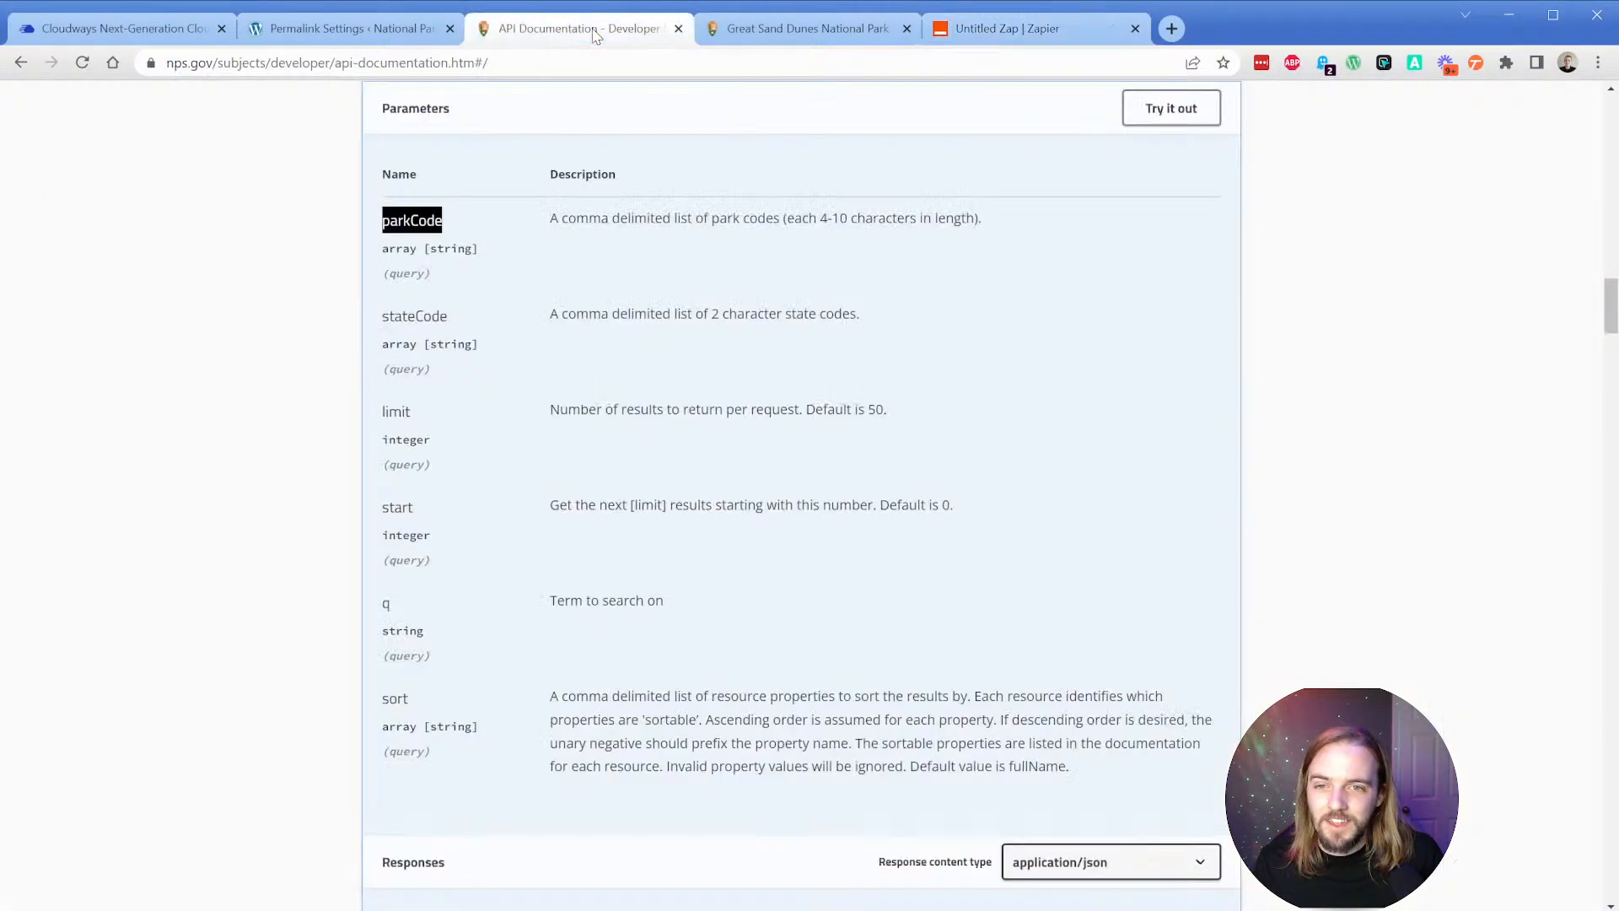
{"action": "scroll", "coordinate": [1350, 548], "scroll_direction": "up", "scroll_amount": 15}
{"action": "scroll", "coordinate": [1306, 589], "scroll_direction": "up", "scroll_amount": 9}
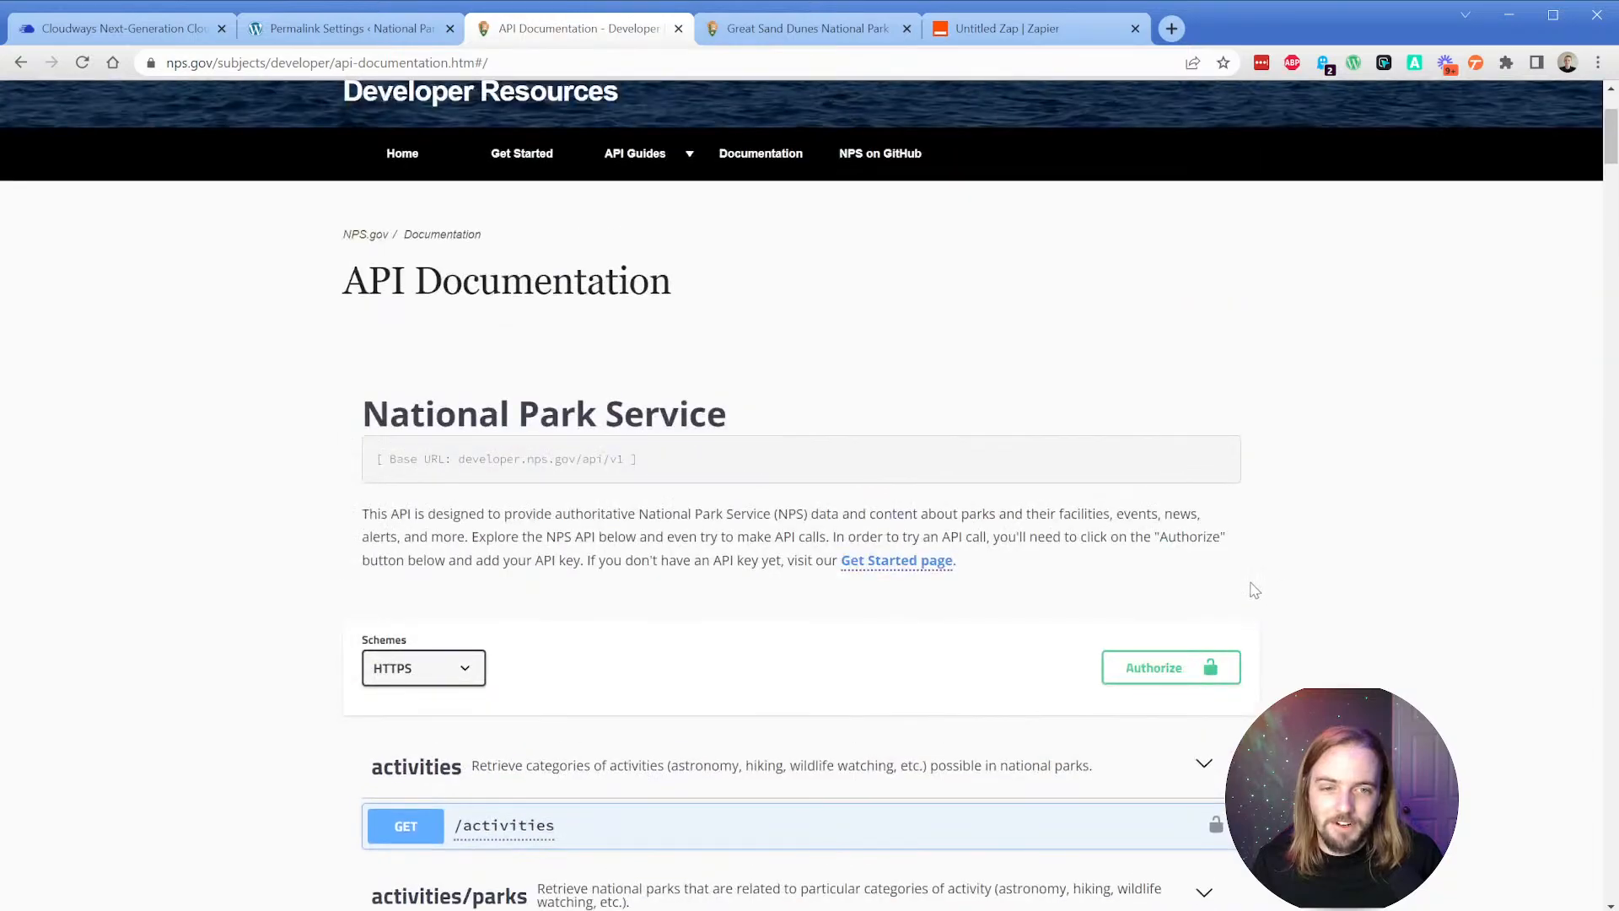
{"action": "left_click", "coordinate": [1168, 667]}
{"action": "left_click", "coordinate": [715, 550]}
{"action": "key", "text": "ctrl+v"}
{"action": "left_click", "coordinate": [785, 610]}
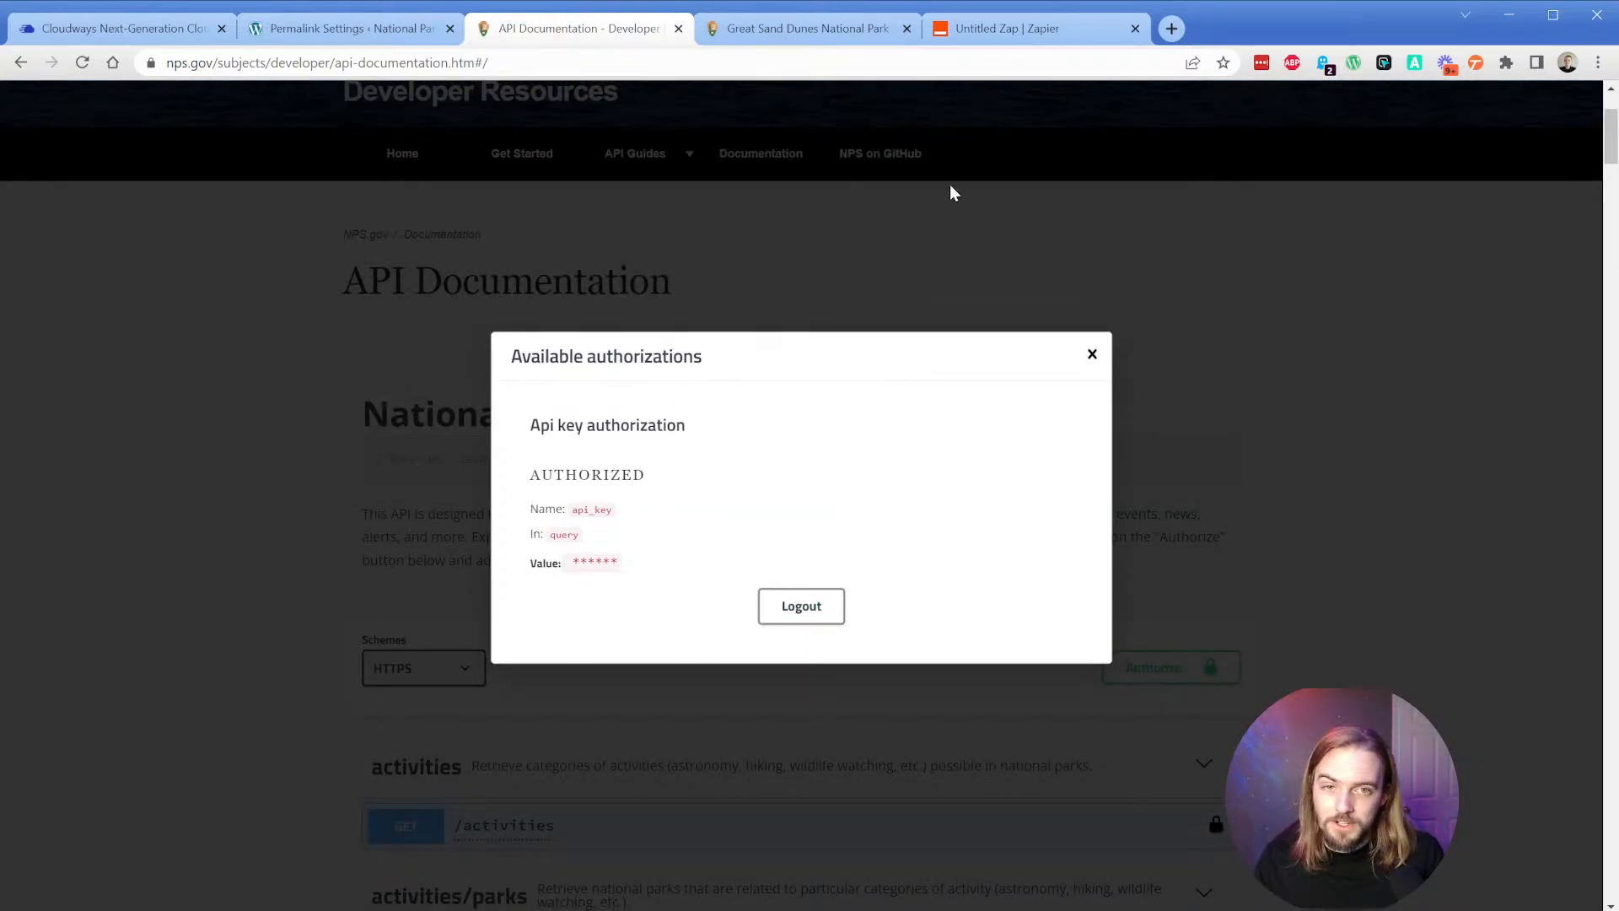
Return to the Zap, paste the API key into the api_key parameter again, and retest the webhook.
{"action": "left_click", "coordinate": [983, 34]}
{"action": "key", "text": "ctrl+v"}
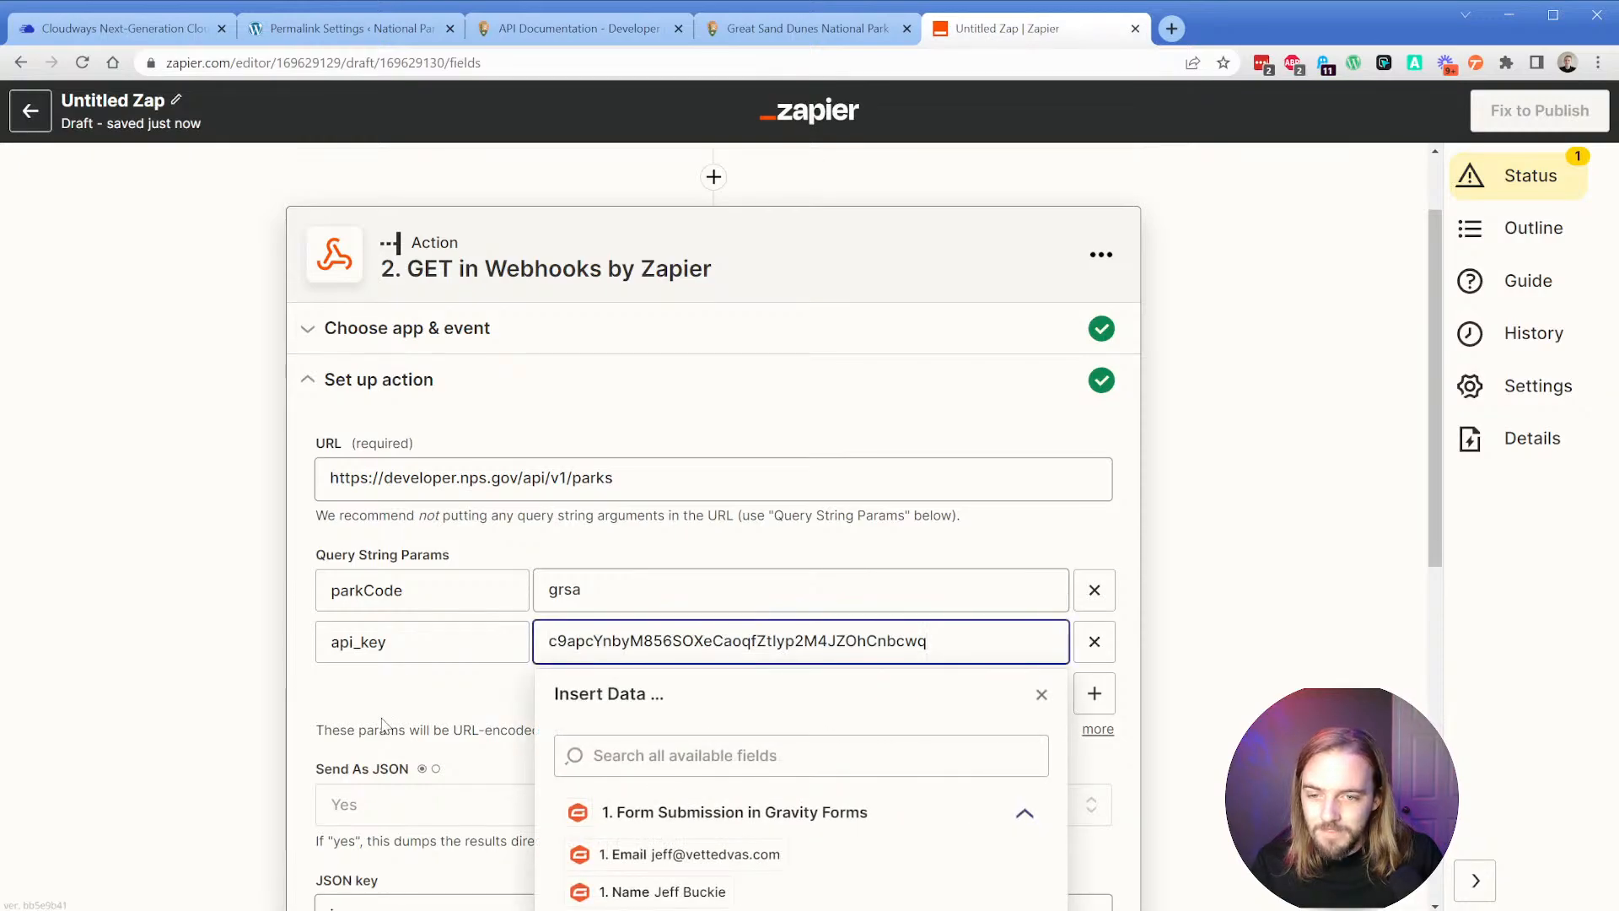
{"action": "left_click", "coordinate": [308, 674]}
{"action": "scroll", "coordinate": [715, 877], "scroll_direction": "down", "scroll_amount": 6}
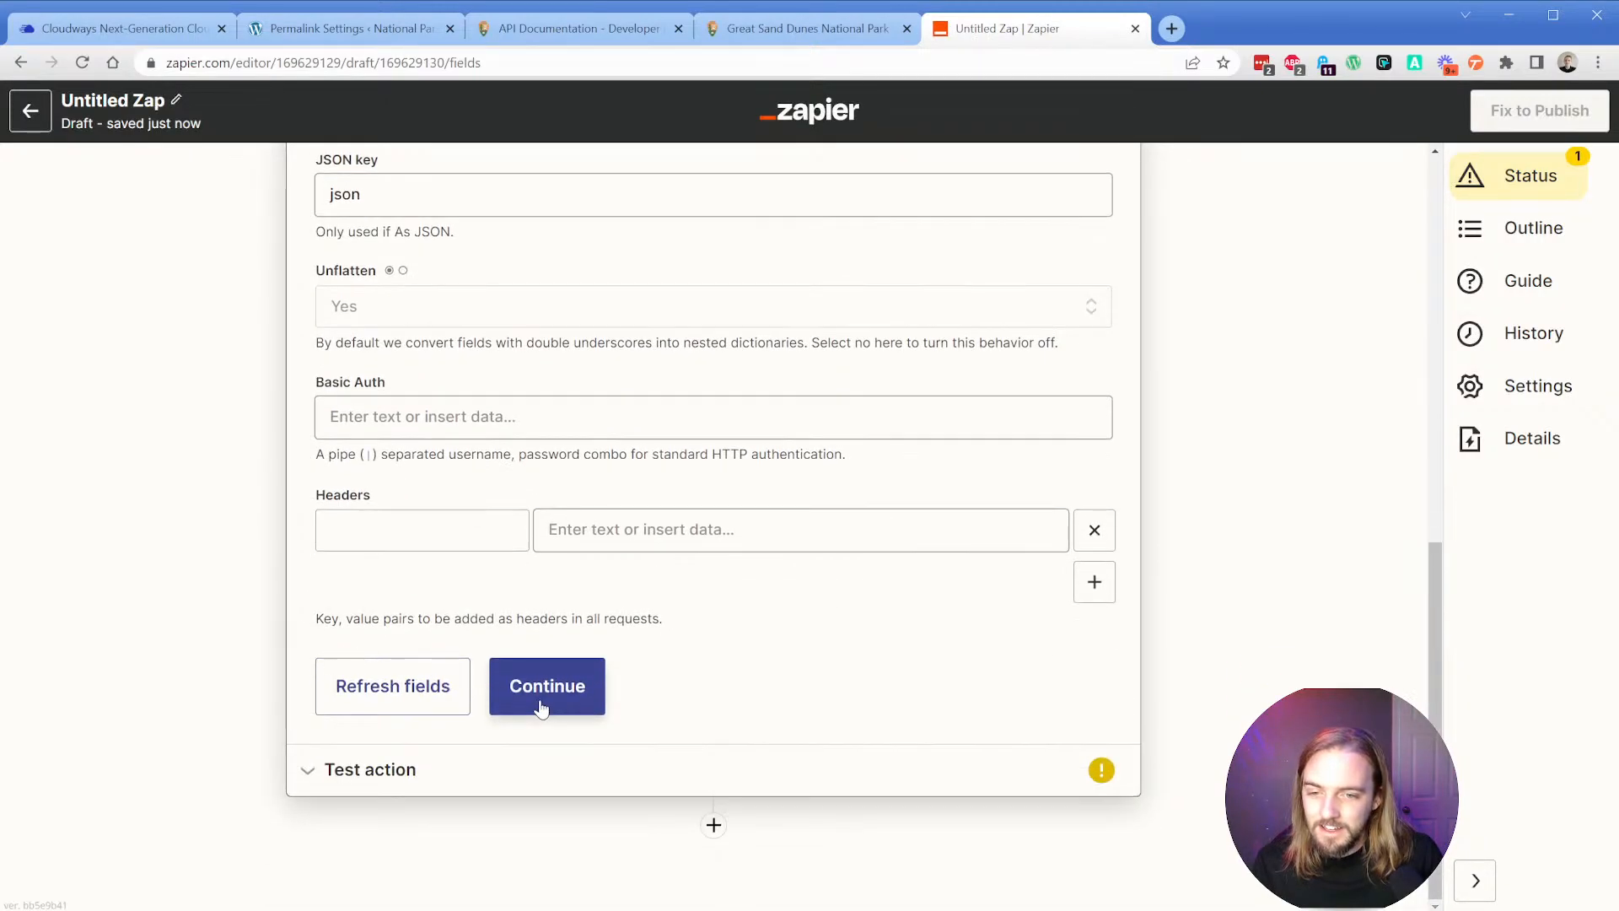
{"action": "left_click", "coordinate": [543, 707]}
{"action": "left_click", "coordinate": [628, 679]}
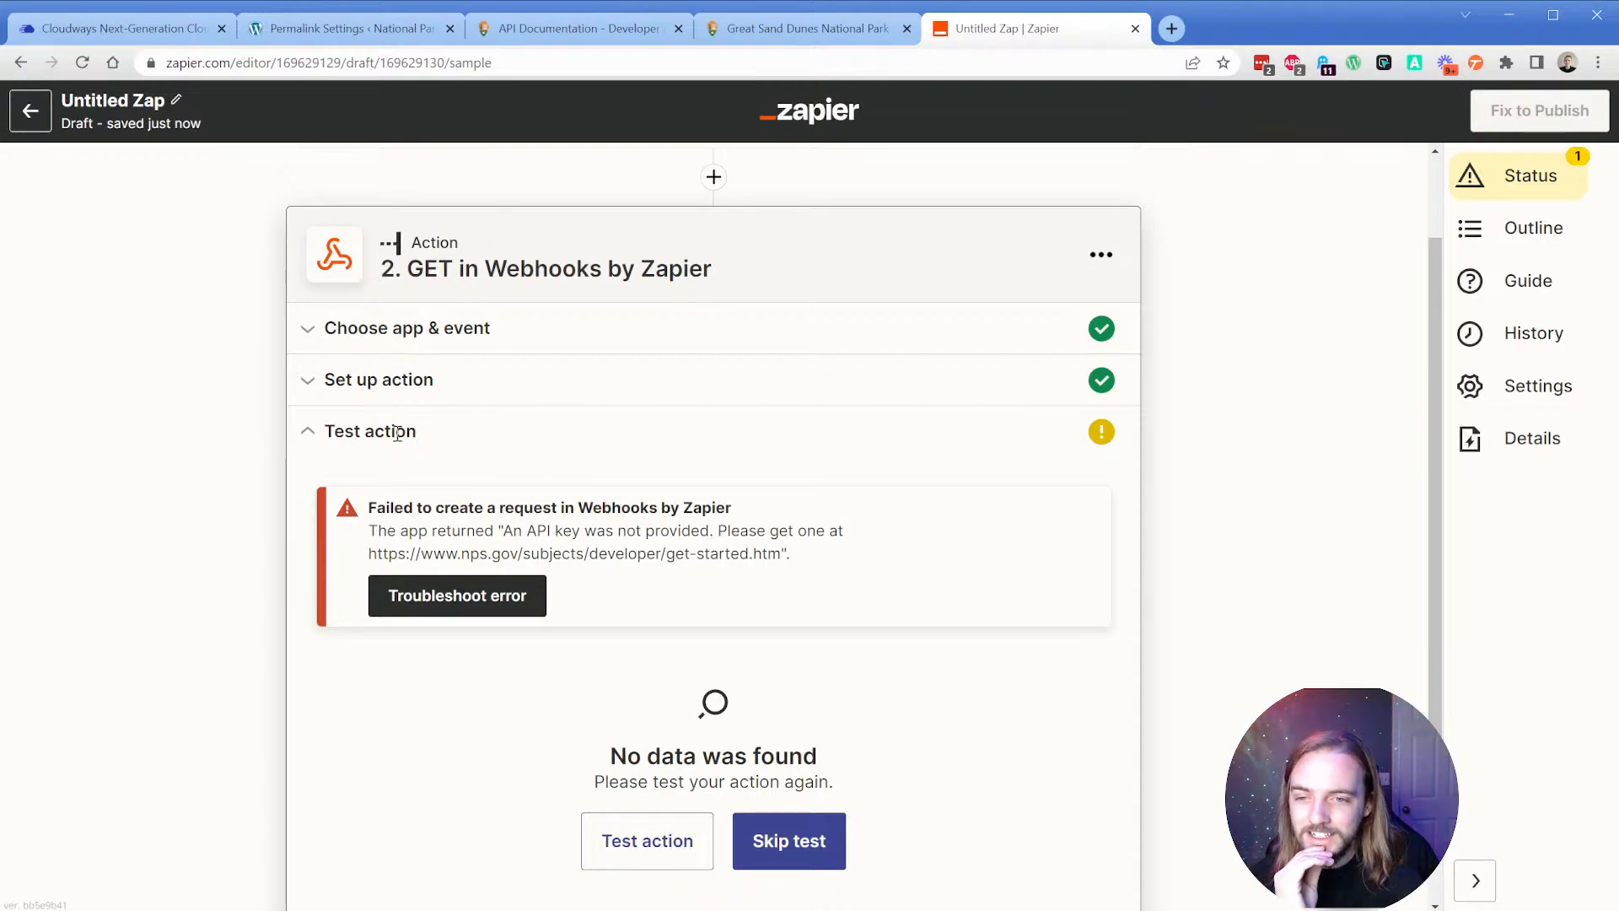
Reopen the webhook's setup and examine its URL, parkCode and api_key entries for mistakes.
{"action": "left_click", "coordinate": [392, 381]}
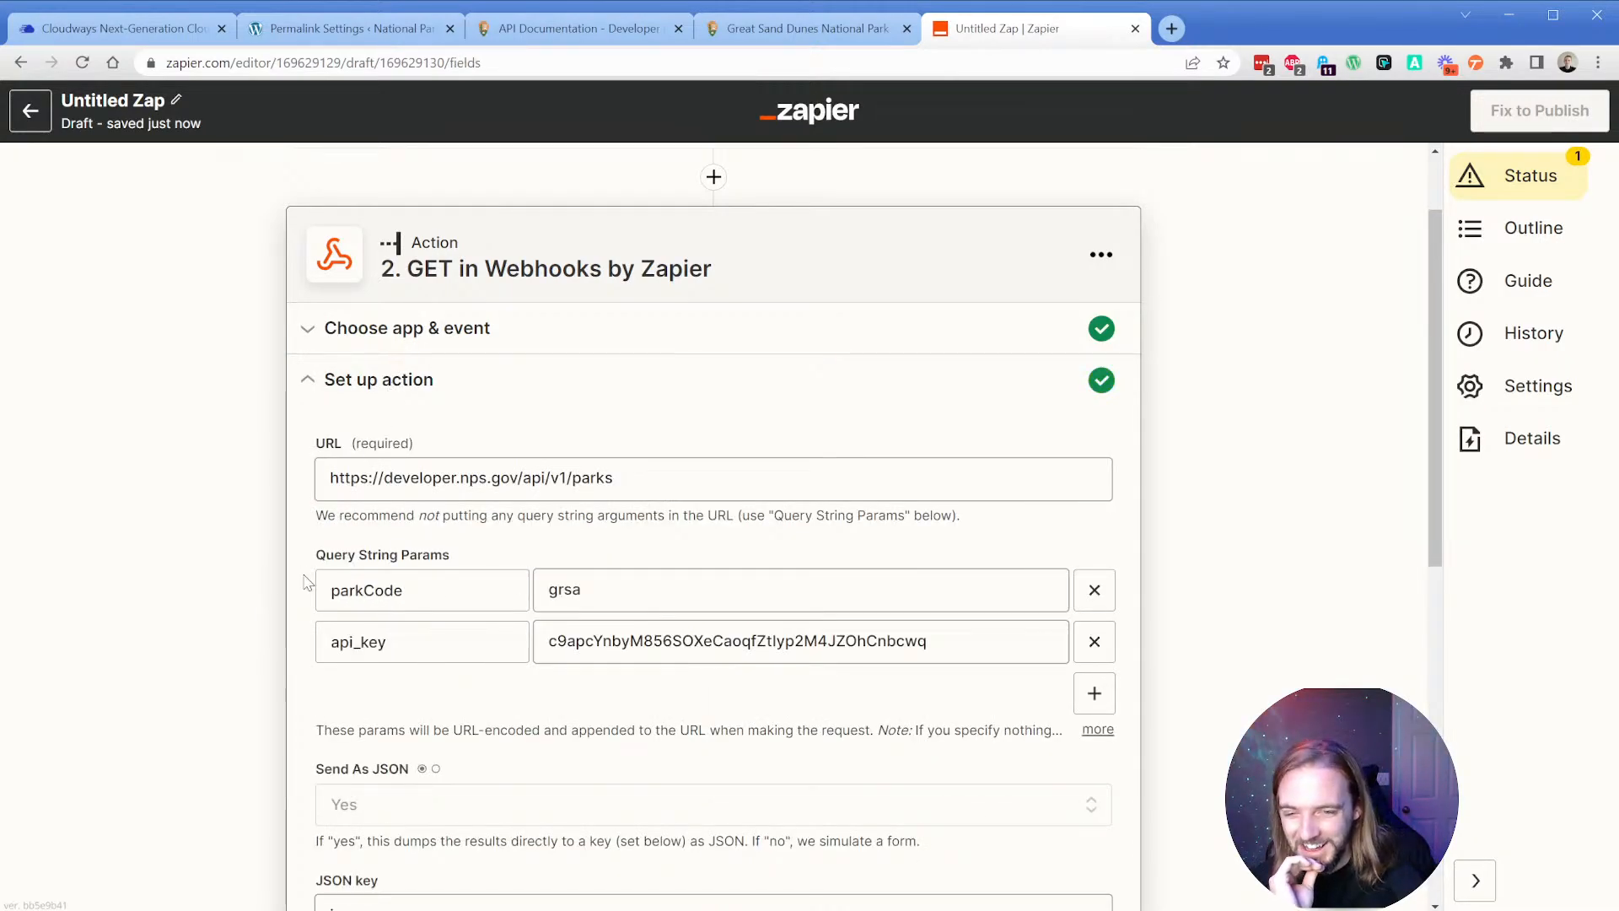
{"action": "left_click", "coordinate": [621, 641]}
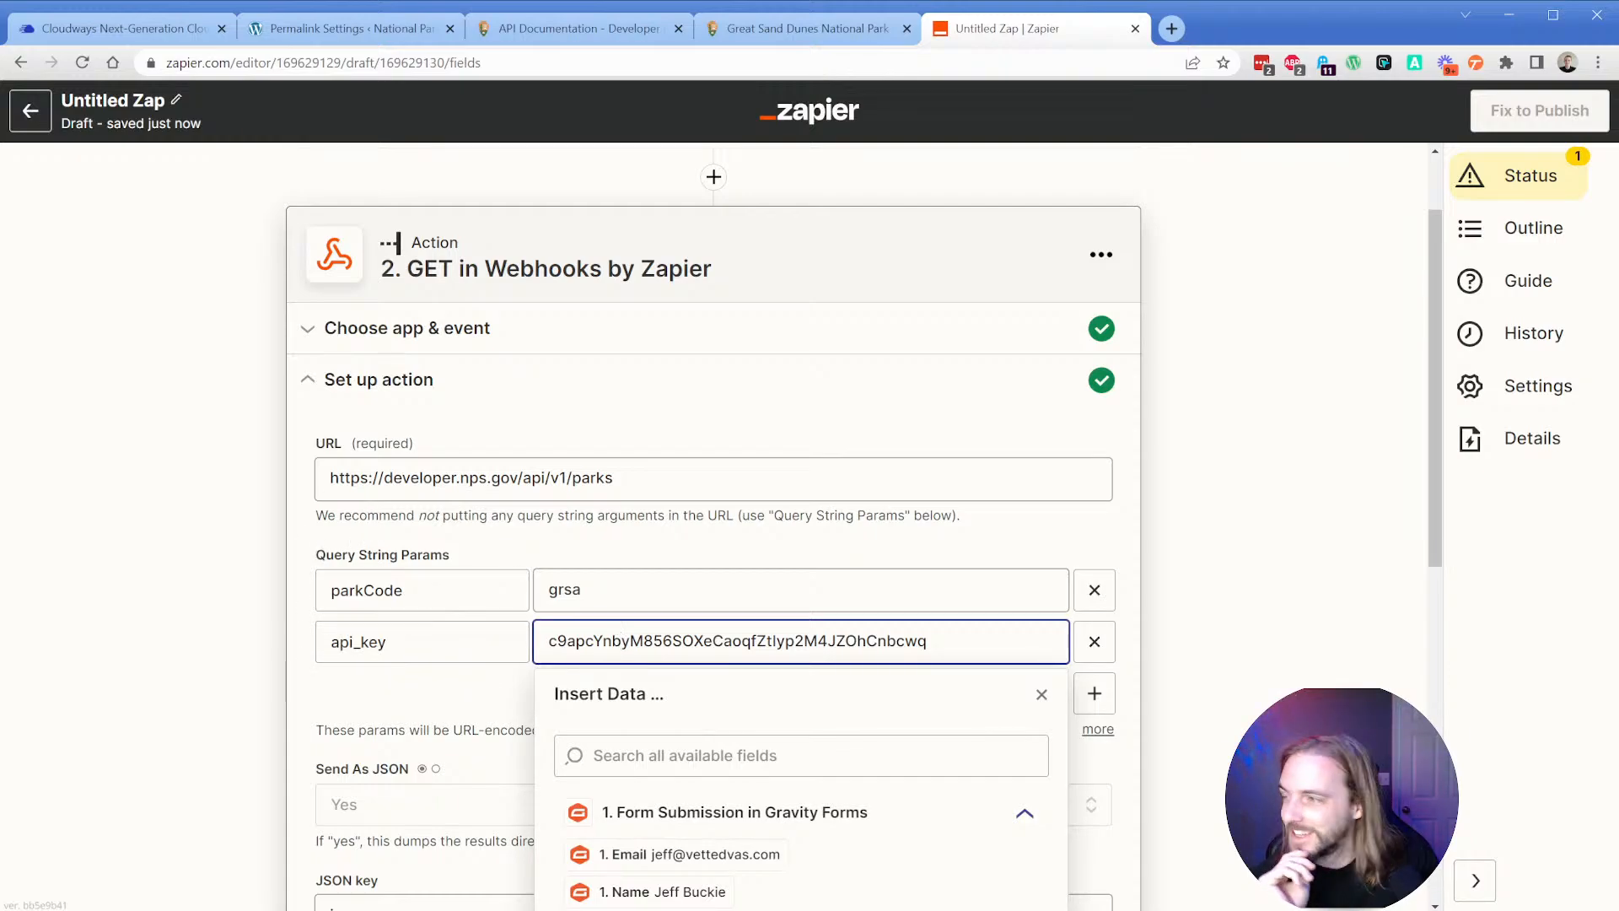
{"action": "key", "text": "alt+Tab"}
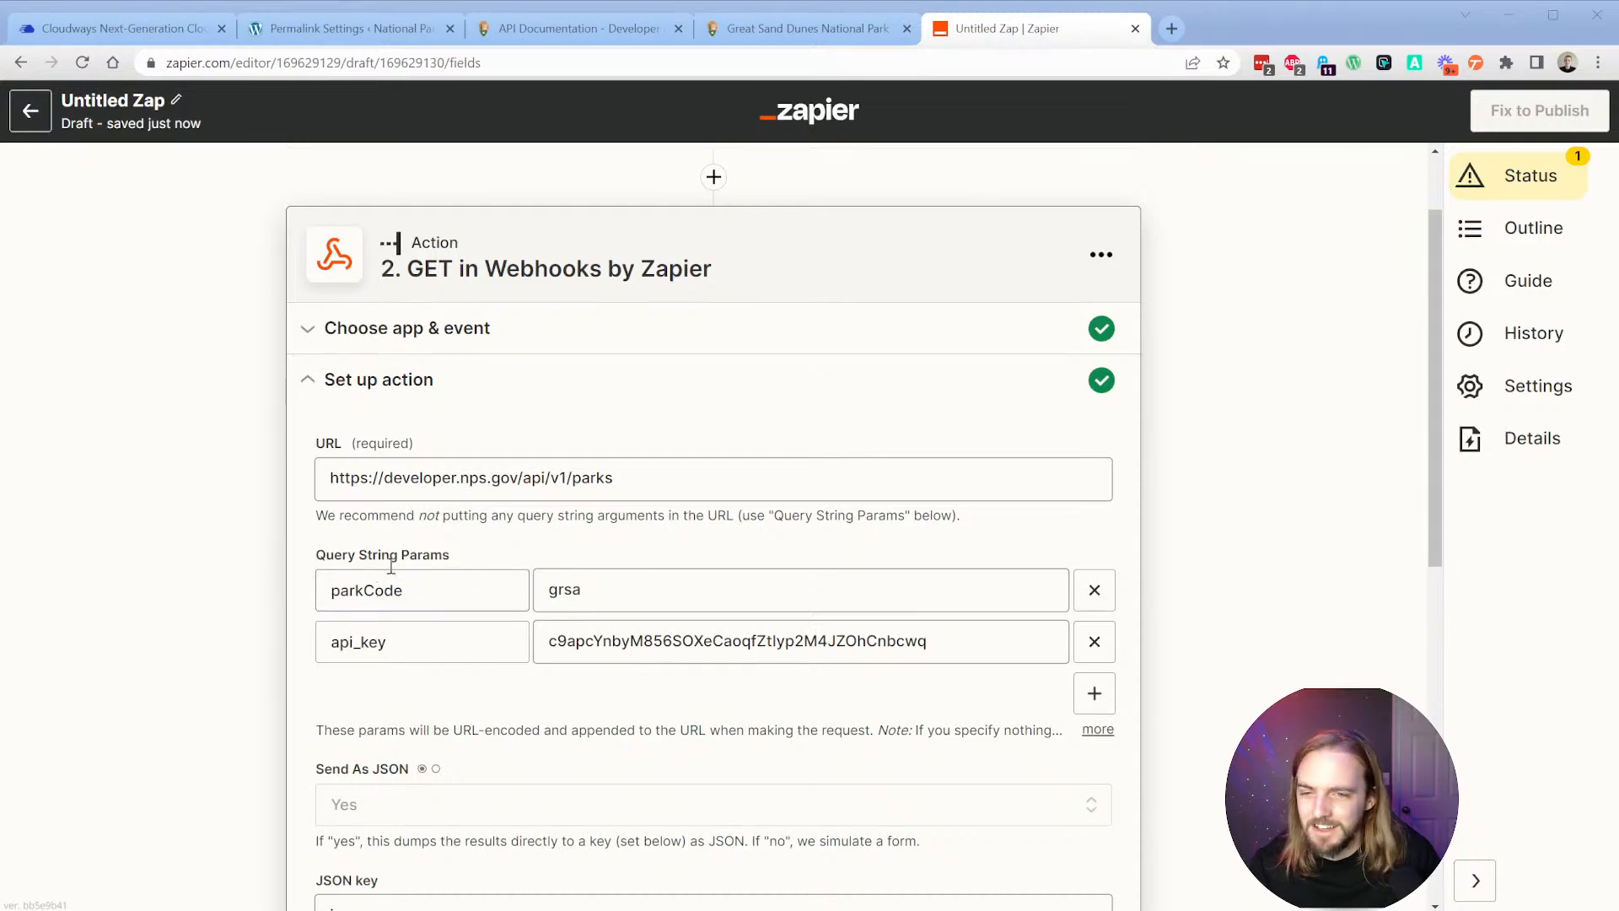
{"action": "left_click", "coordinate": [459, 481]}
{"action": "left_click", "coordinate": [299, 479]}
{"action": "left_click", "coordinate": [300, 479]}
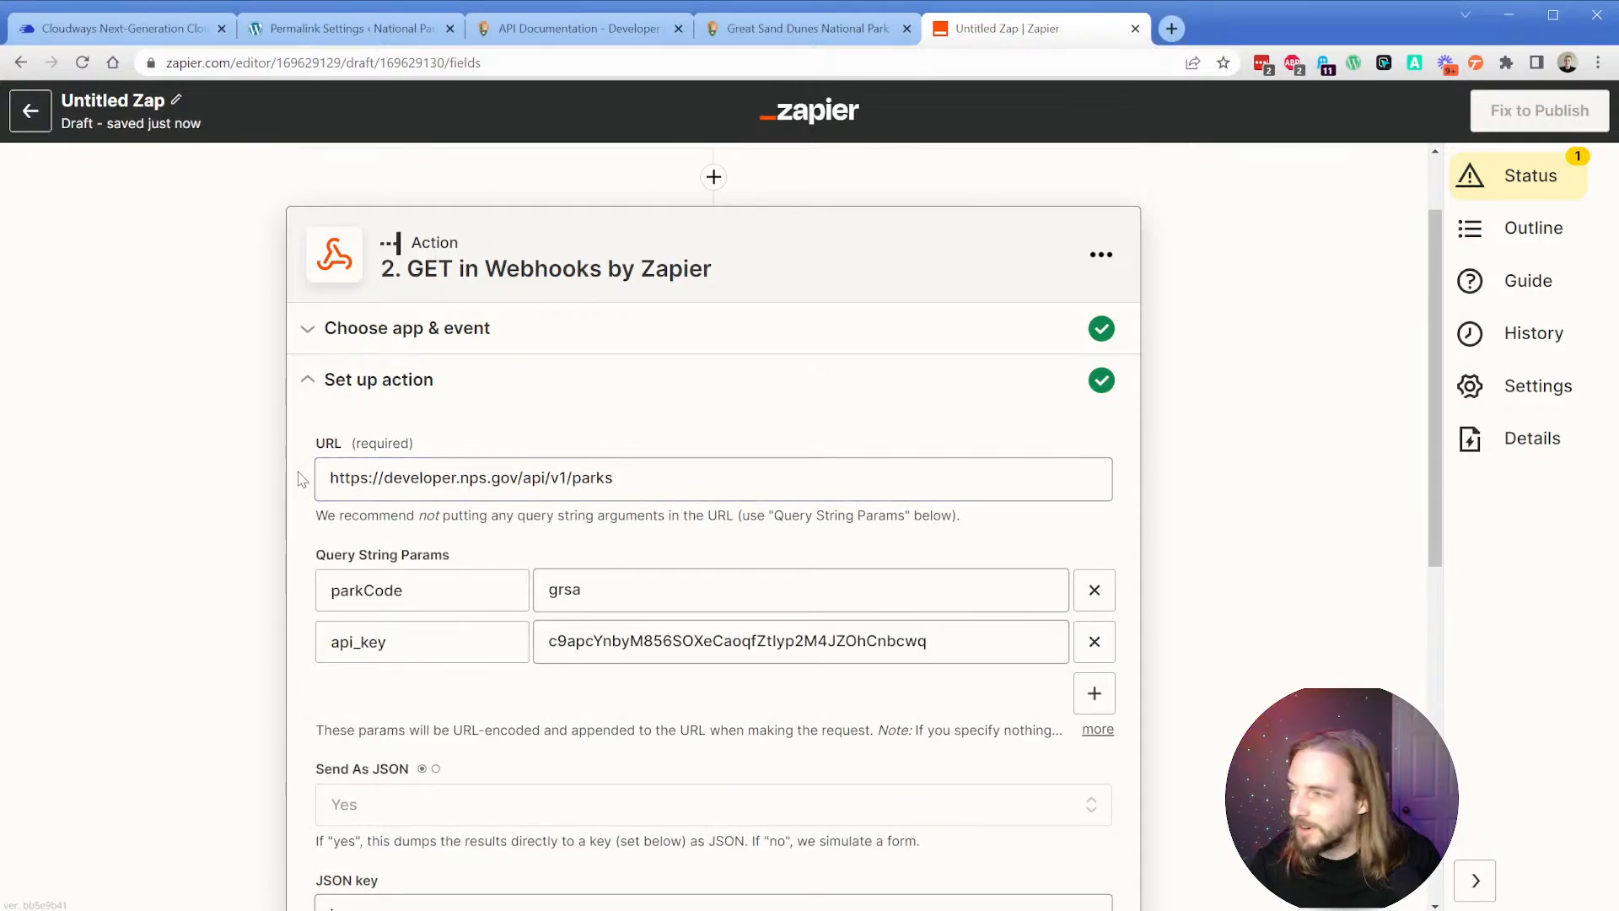
{"action": "left_click", "coordinate": [422, 586]}
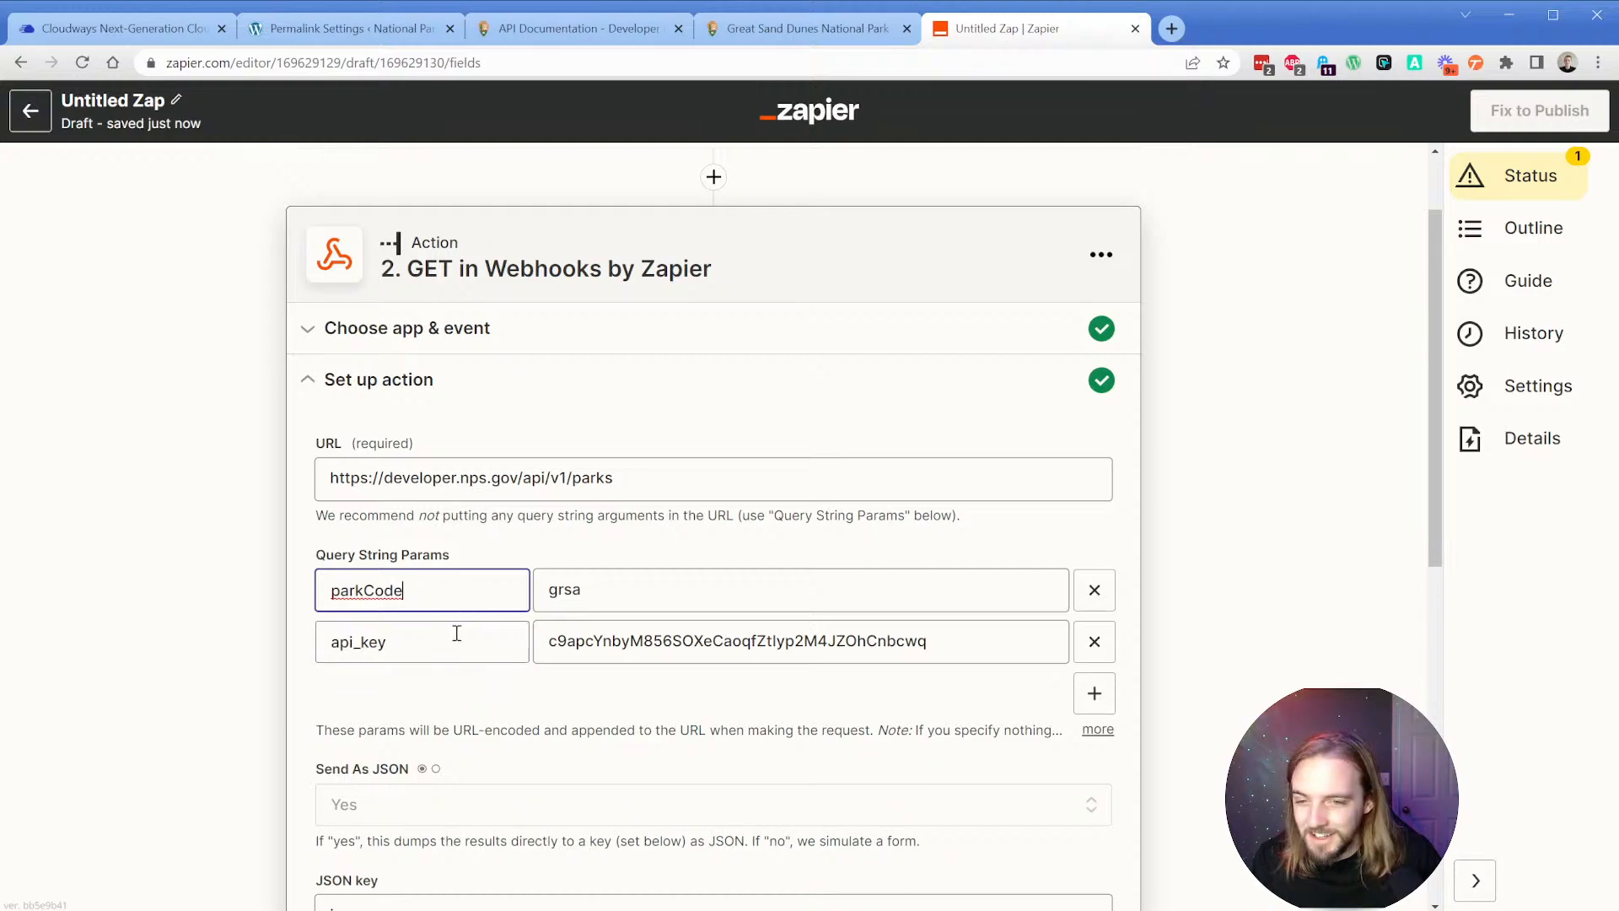
{"action": "left_click", "coordinate": [457, 634]}
{"action": "left_click", "coordinate": [697, 646]}
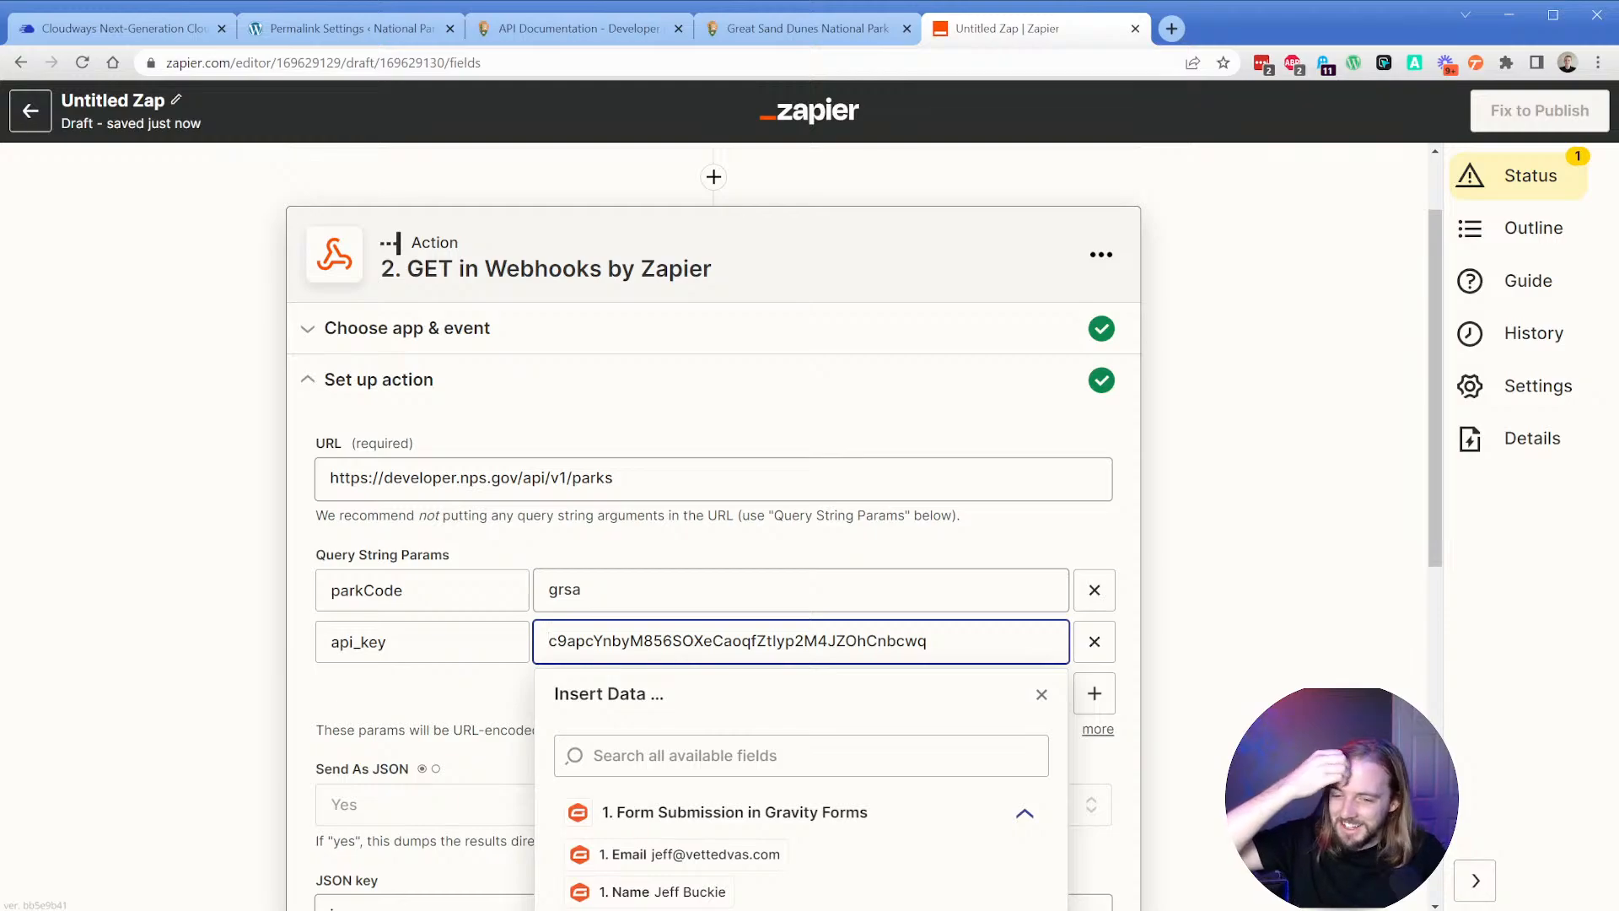
{"action": "key", "text": "alt+Tab"}
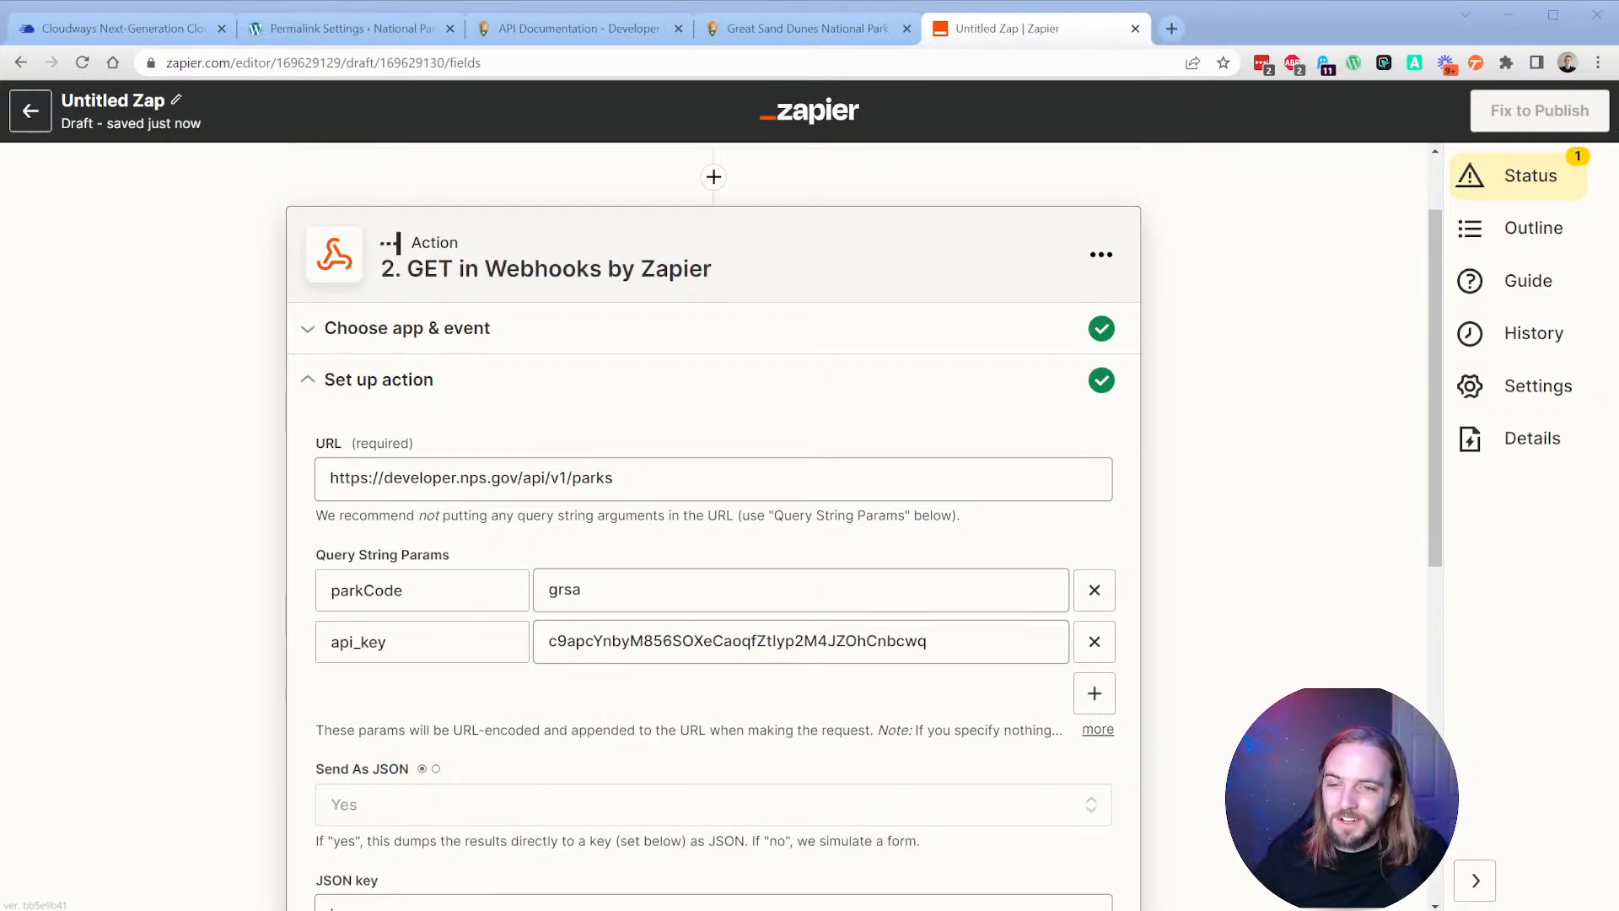
Switch to the API documentation, close the authorization dialog, and check the base URL and endpoint list.
{"action": "left_click", "coordinate": [622, 34]}
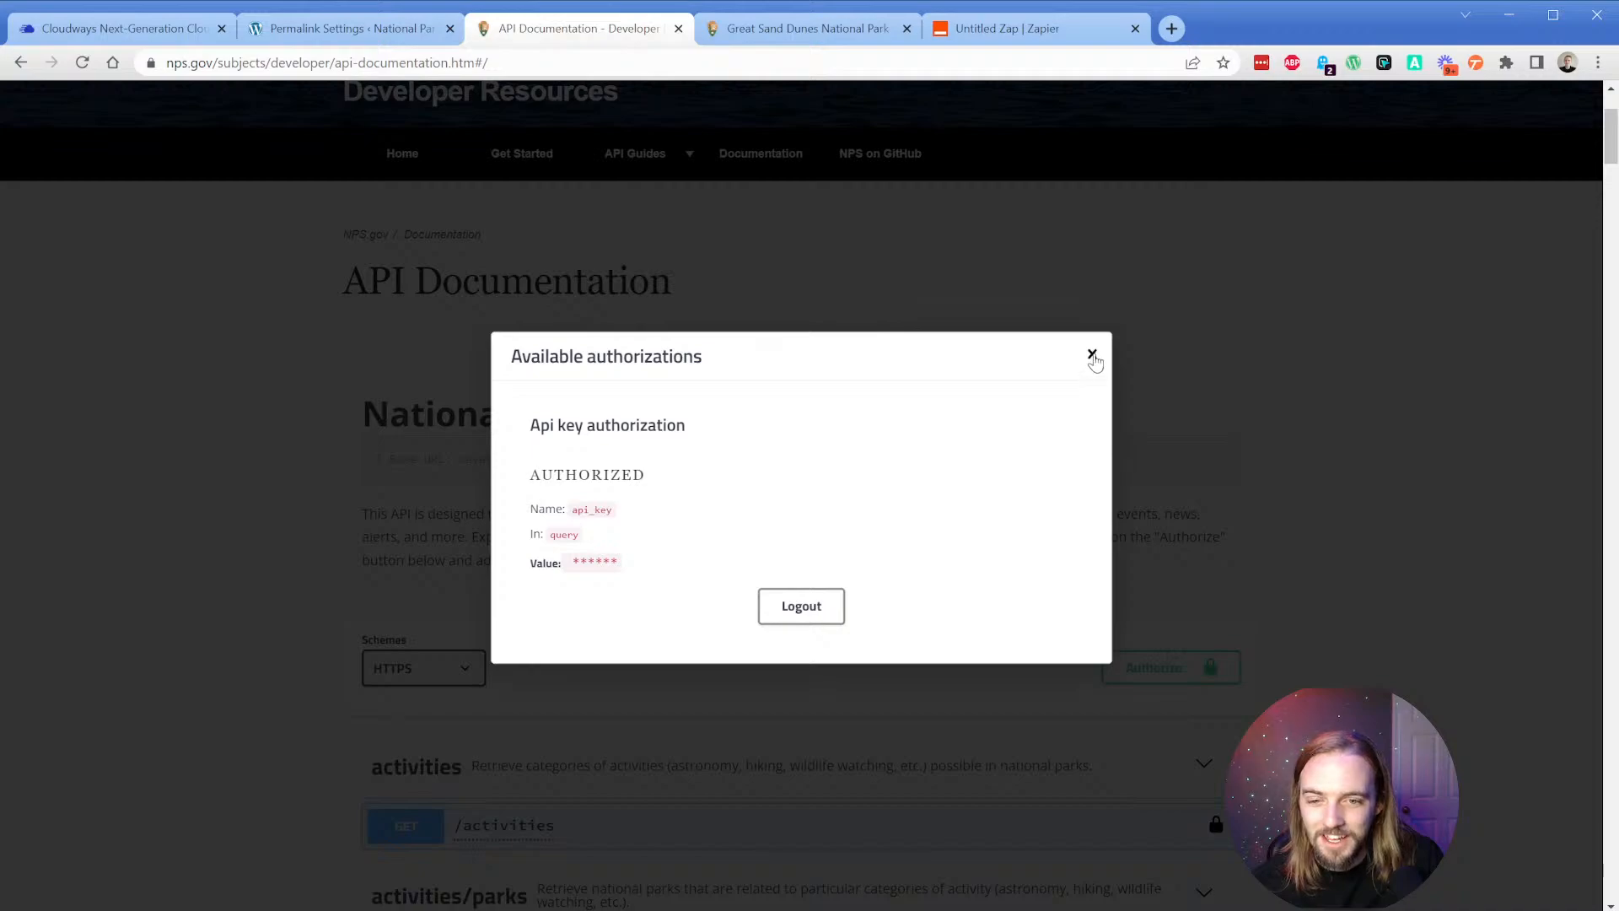
{"action": "left_click", "coordinate": [1092, 354]}
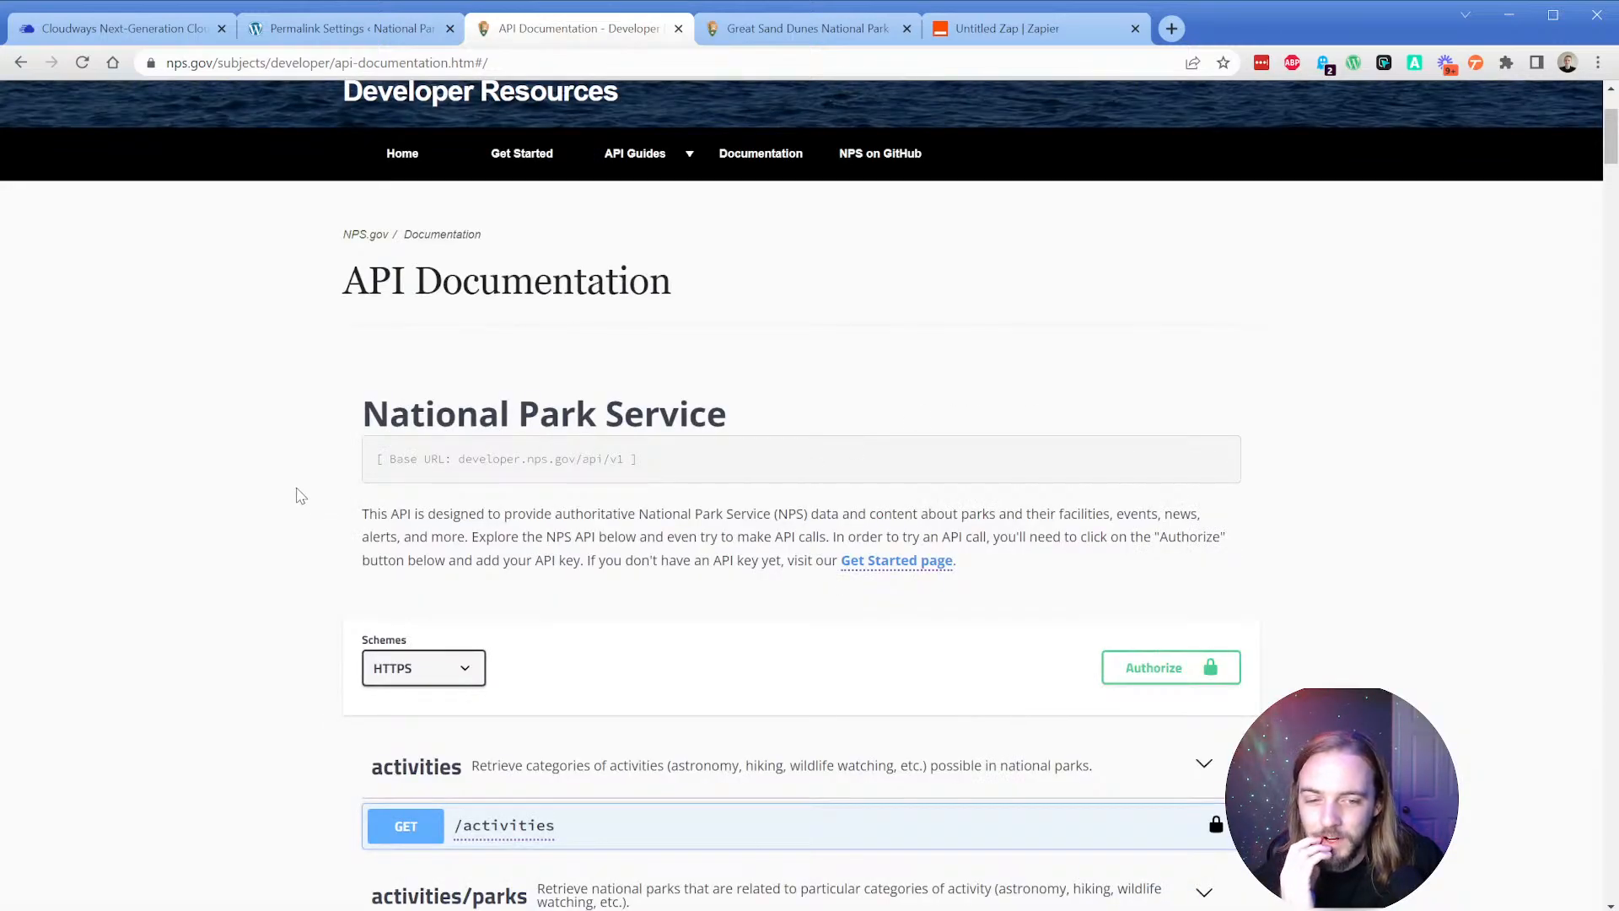
{"action": "scroll", "coordinate": [300, 495], "scroll_direction": "down", "scroll_amount": 5}
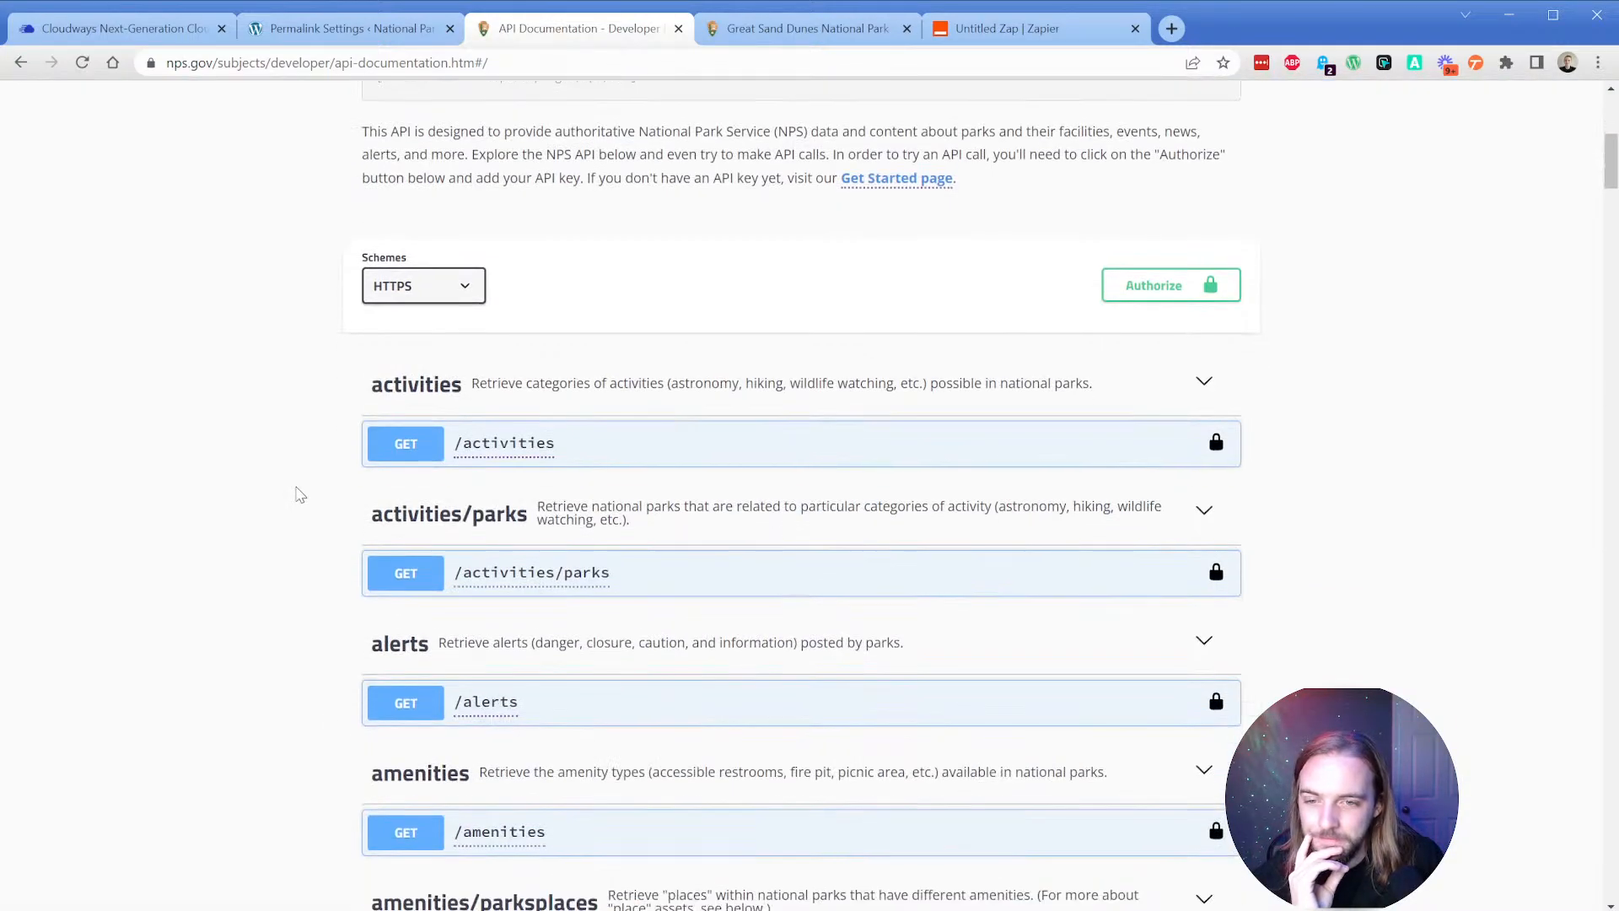
{"action": "scroll", "coordinate": [318, 489], "scroll_direction": "up", "scroll_amount": 1}
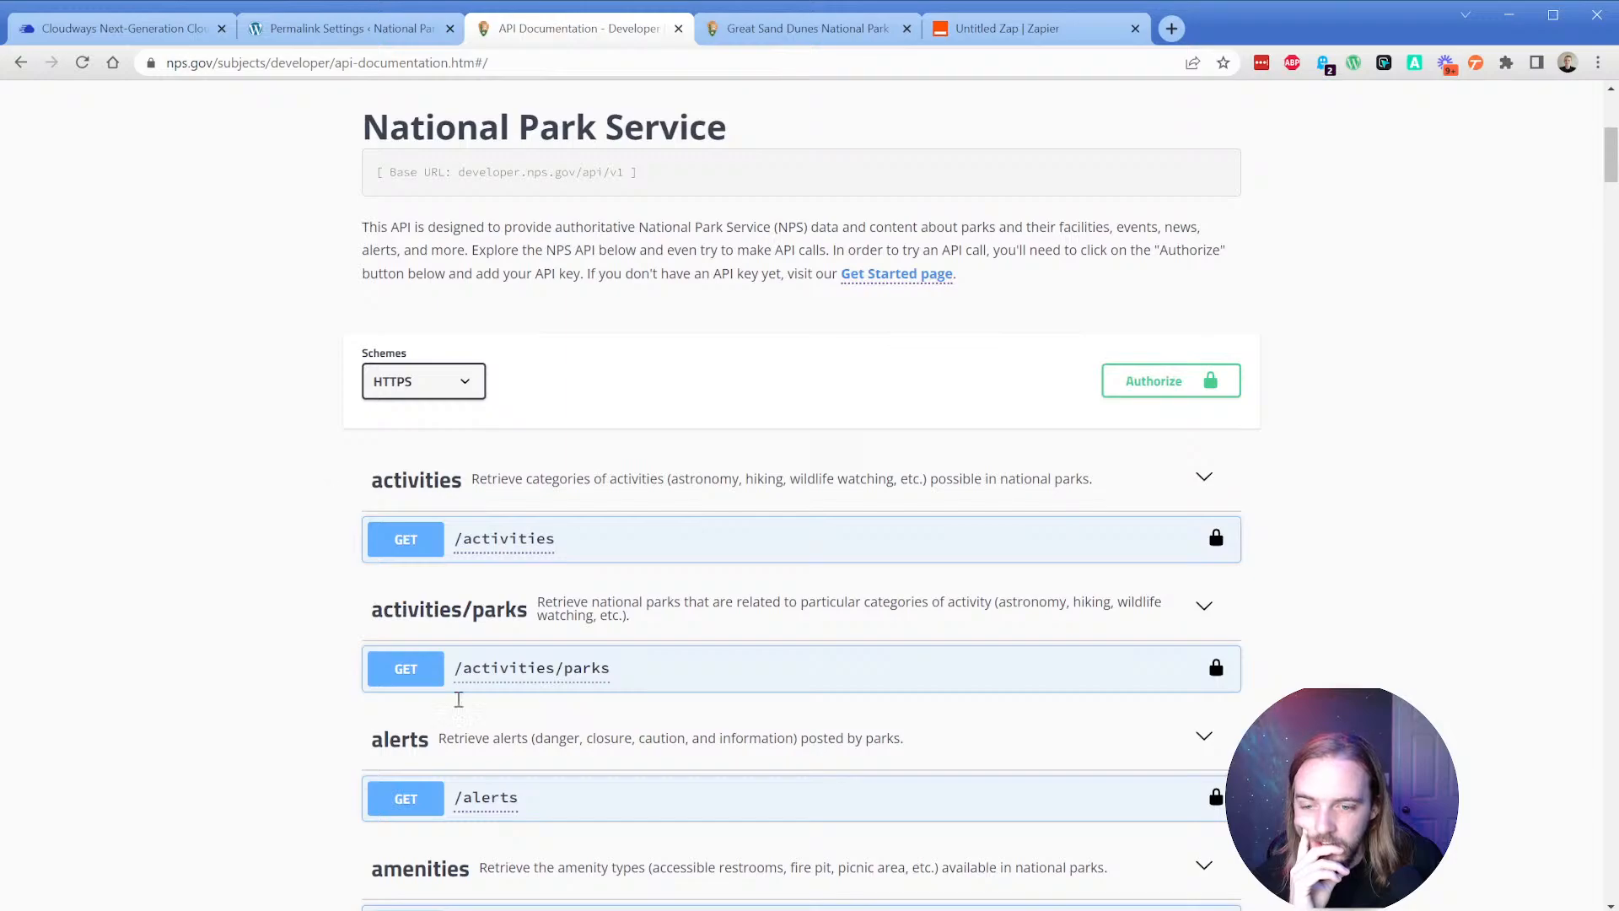
Return to the Zap and set the webhook's Send As JSON option to No.
{"action": "left_click", "coordinate": [987, 30]}
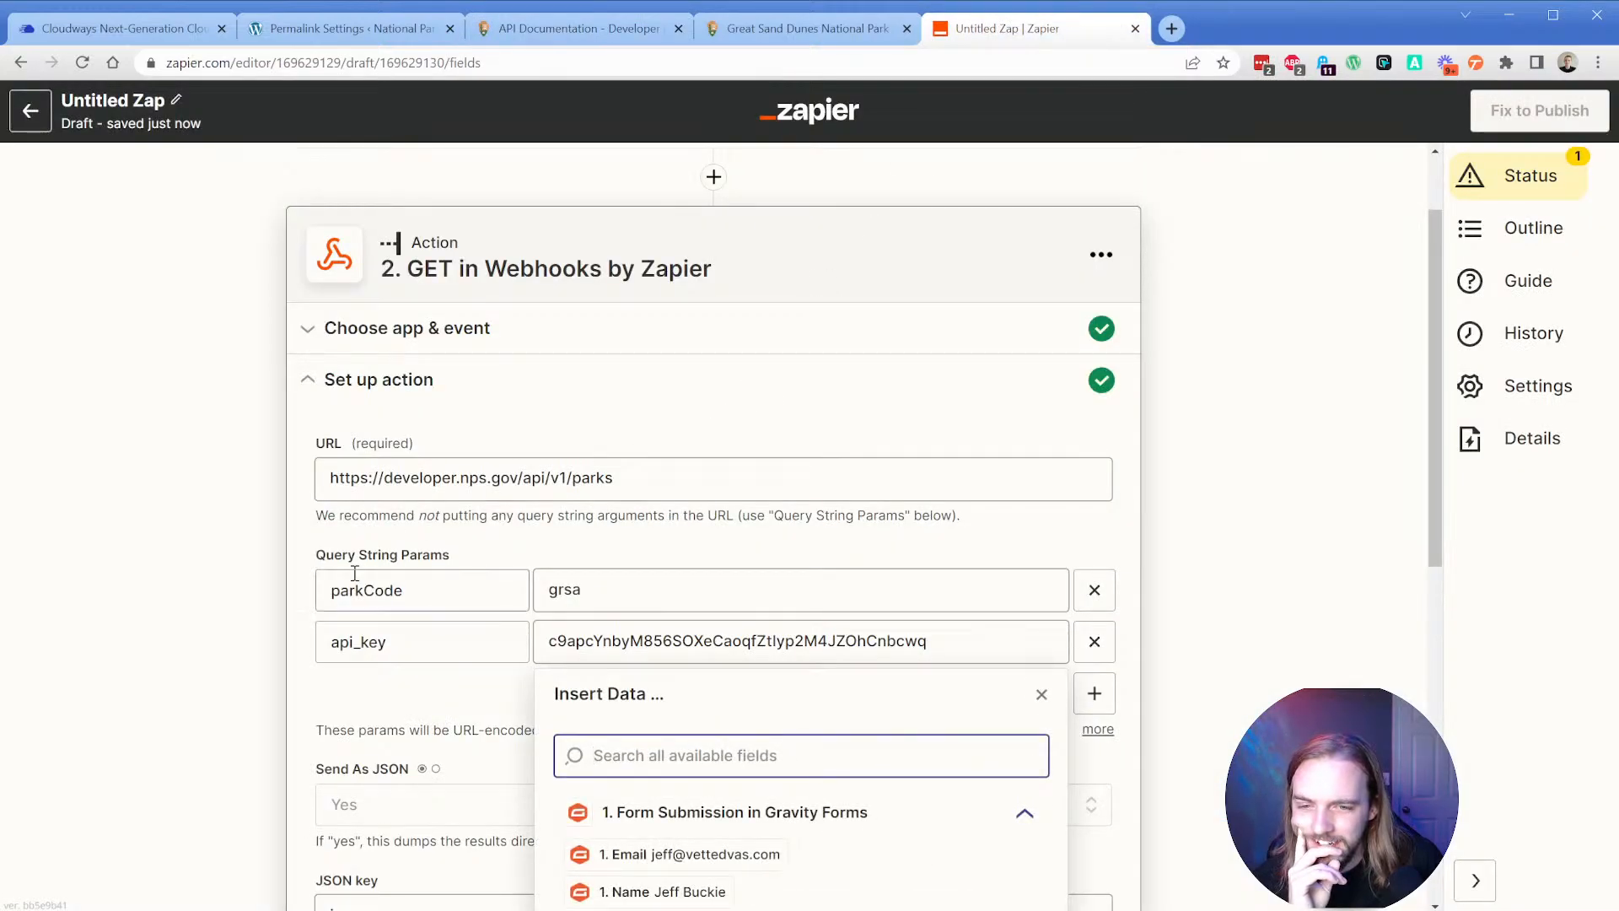
{"action": "scroll", "coordinate": [304, 591], "scroll_direction": "down", "scroll_amount": 7}
{"action": "scroll", "coordinate": [301, 590], "scroll_direction": "up", "scroll_amount": 1}
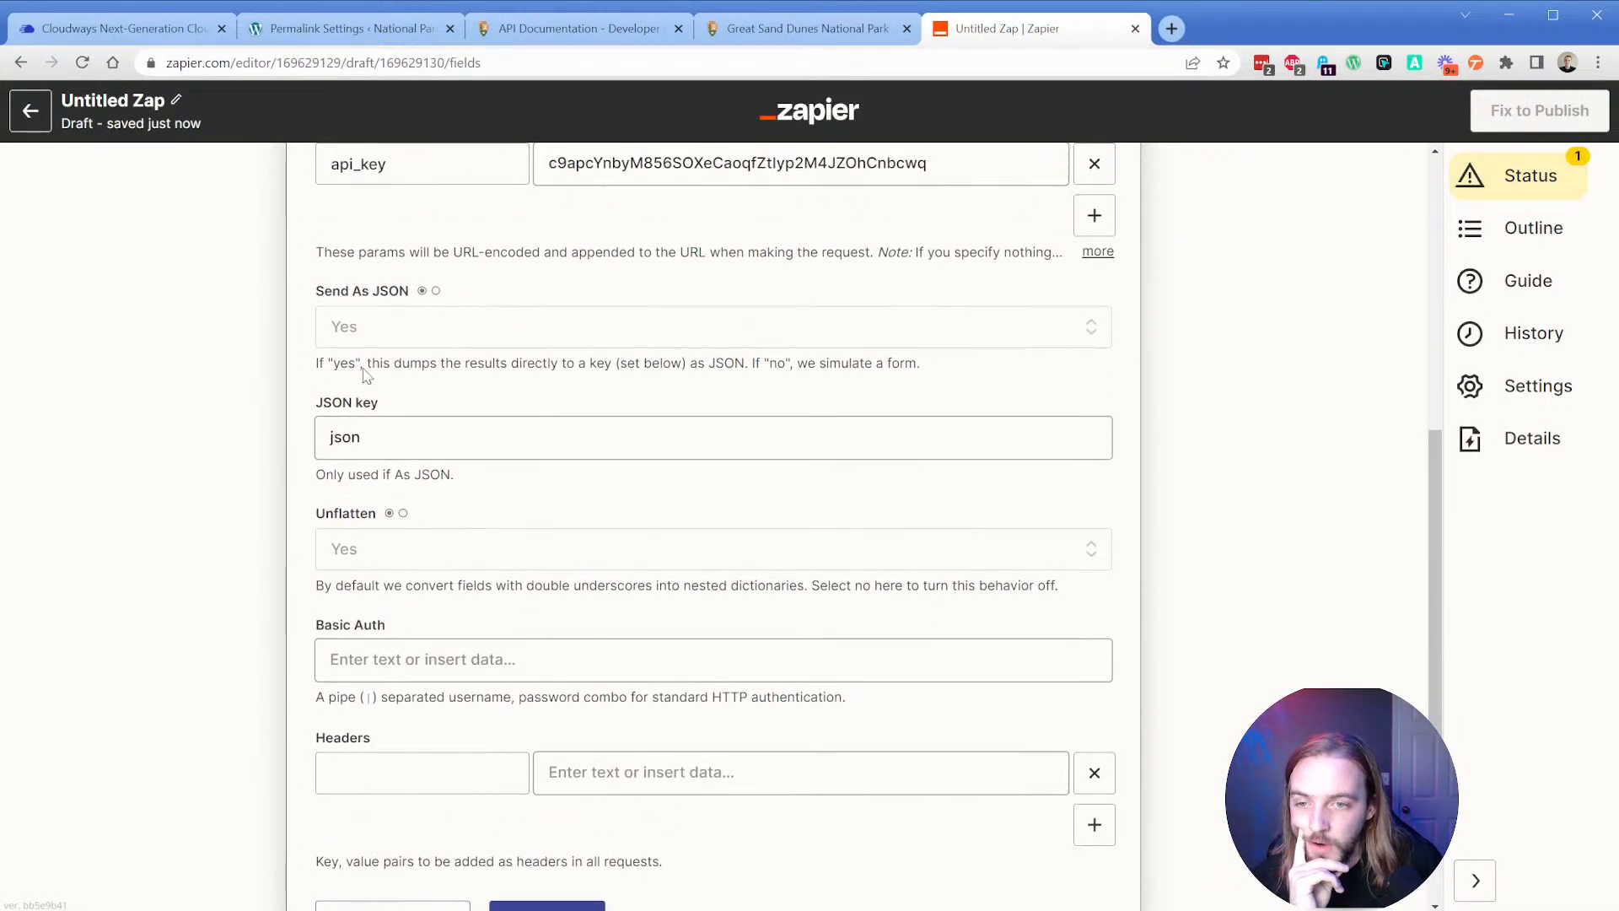
{"action": "left_click", "coordinate": [365, 327]}
{"action": "left_click", "coordinate": [376, 594]}
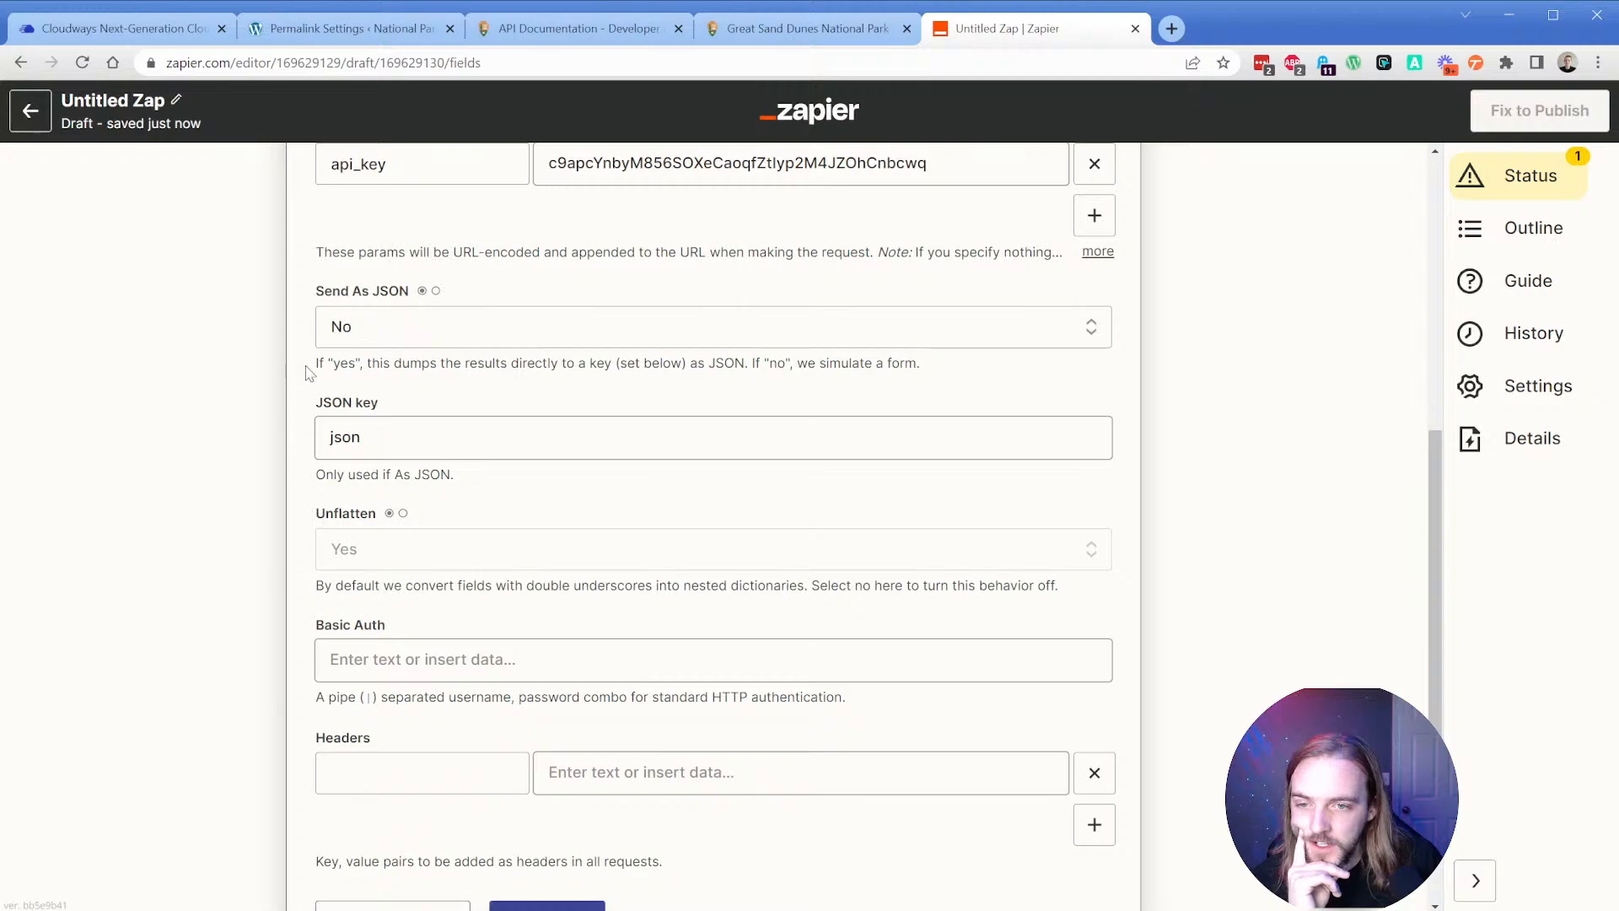
Continue to the webhook's test and send the GET request with the revised settings.
{"action": "scroll", "coordinate": [318, 365], "scroll_direction": "down", "scroll_amount": 3}
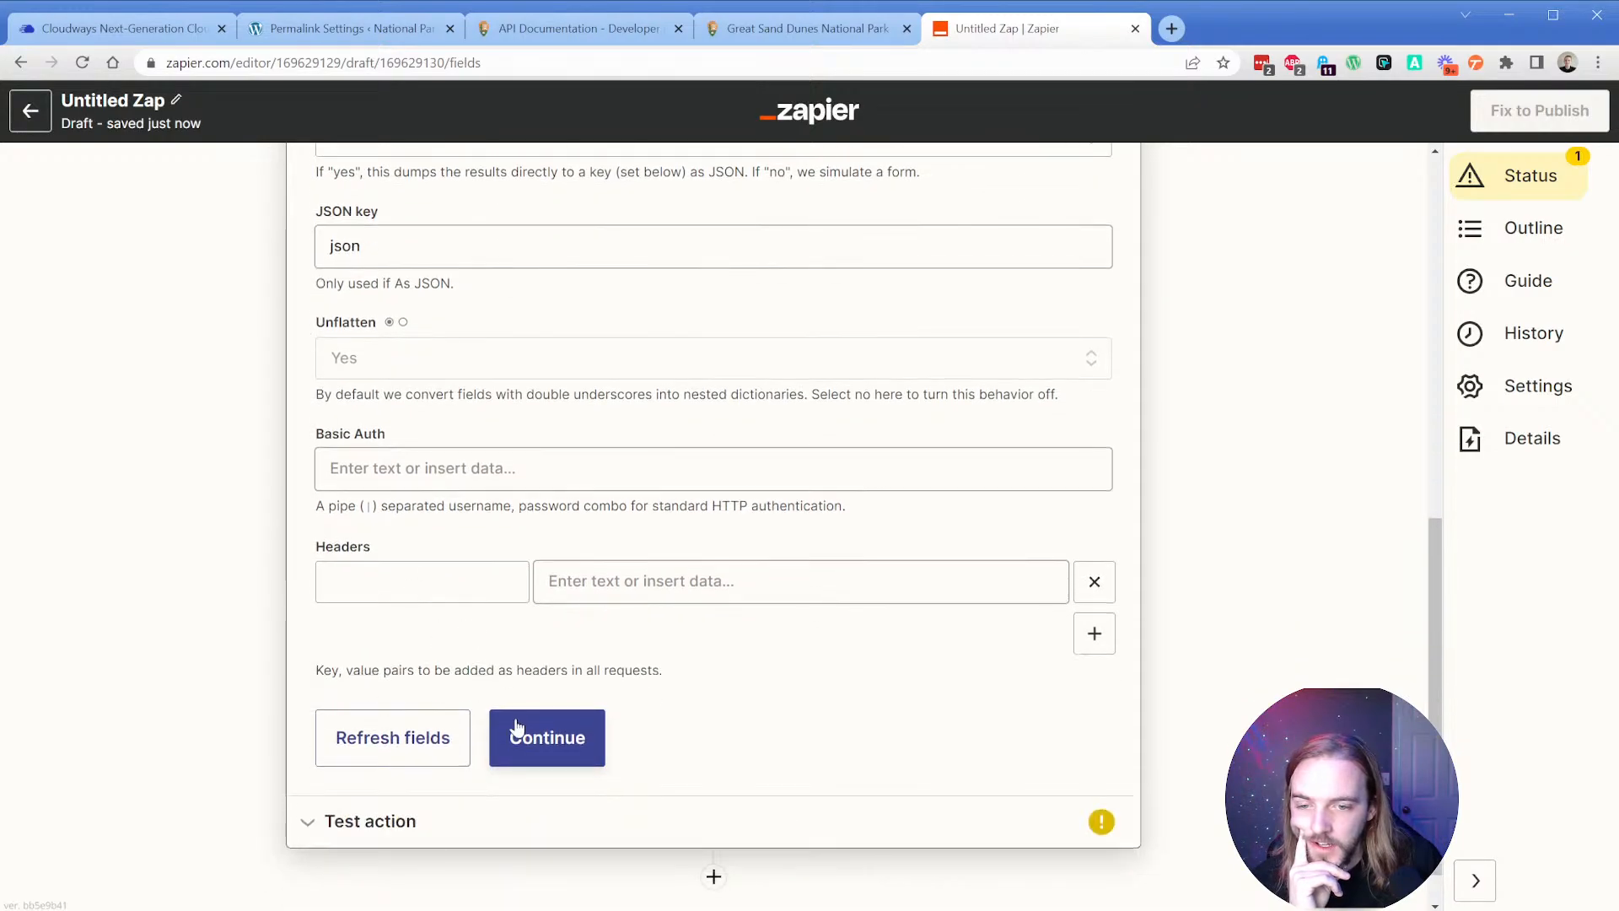
{"action": "left_click", "coordinate": [523, 638]}
{"action": "left_click", "coordinate": [648, 682]}
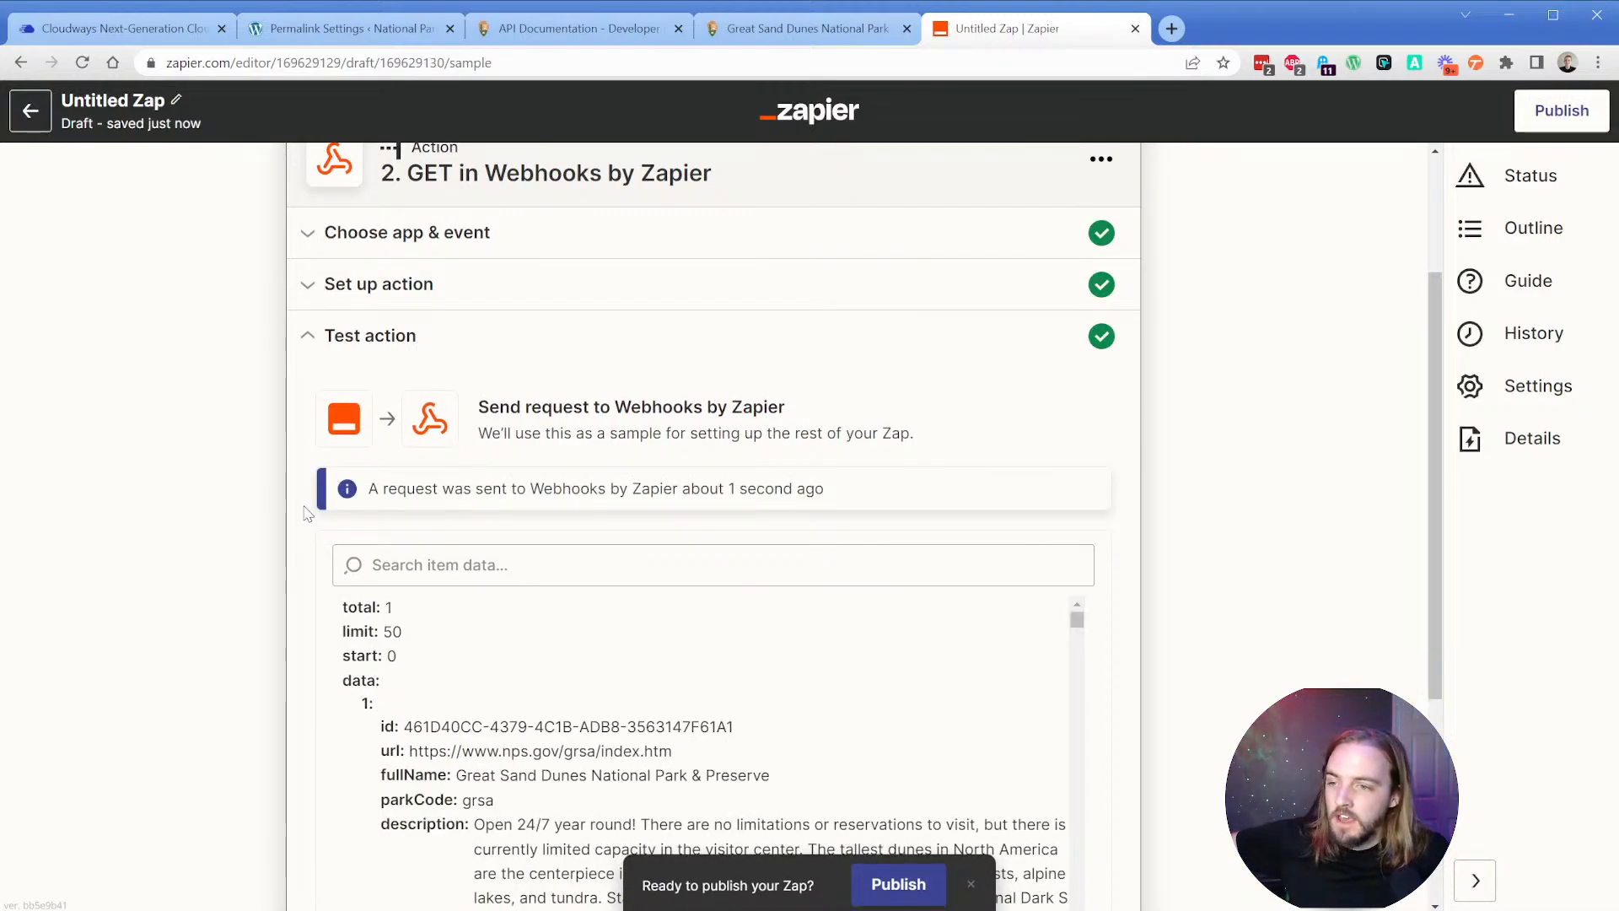
Examine the full name, park code and description in the park data returned by the webhook test.
{"action": "scroll", "coordinate": [308, 514], "scroll_direction": "down", "scroll_amount": 2}
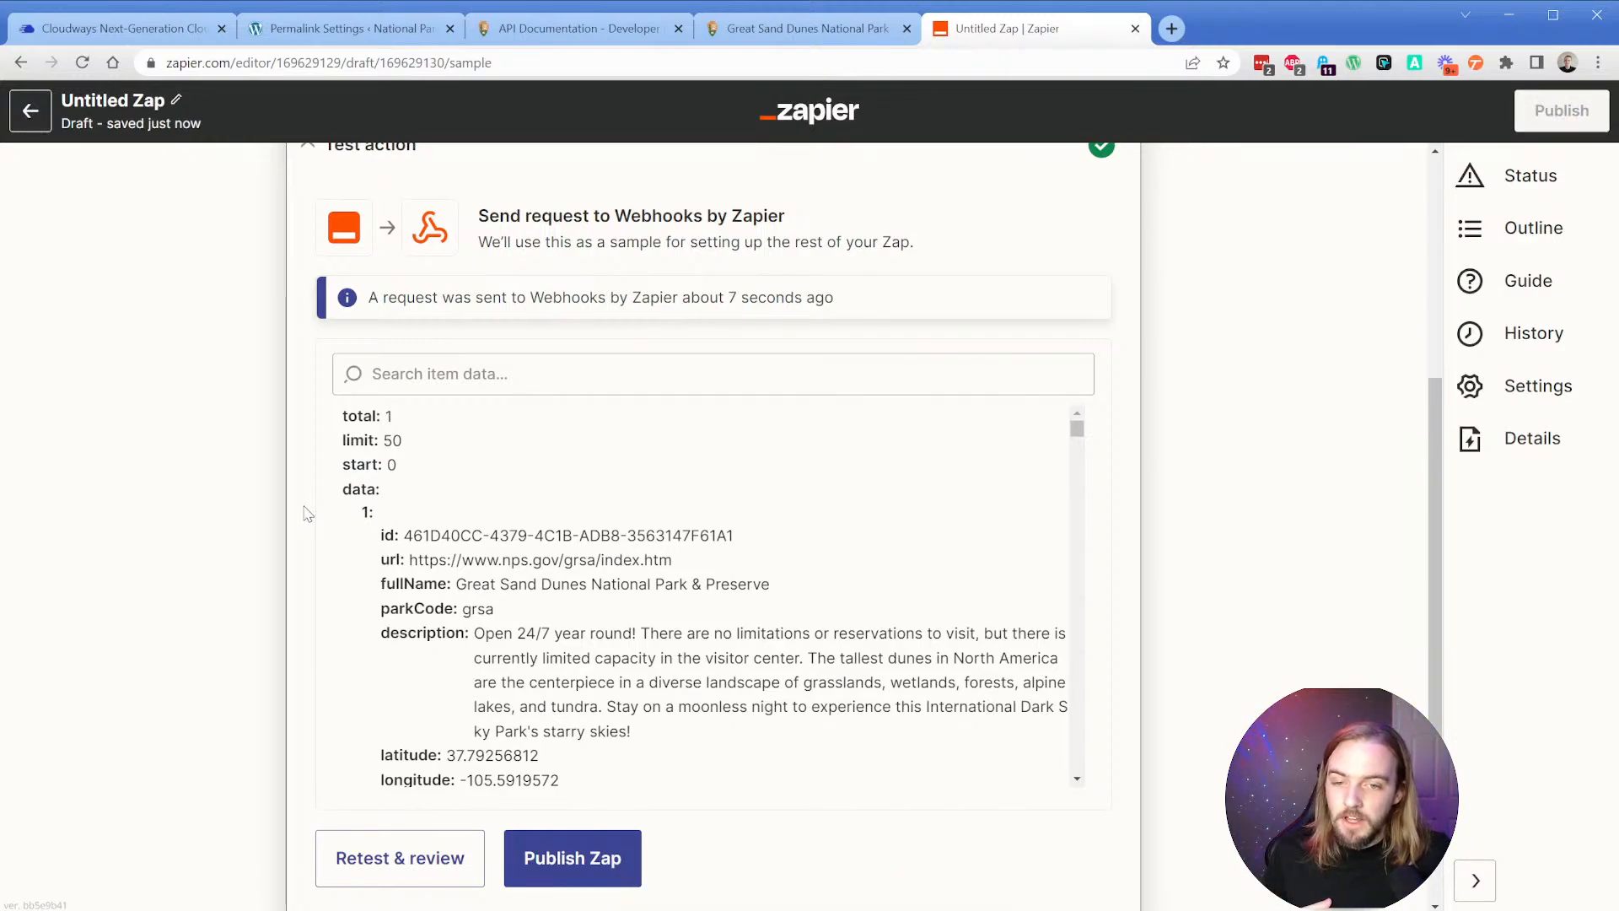
{"action": "scroll", "coordinate": [307, 513], "scroll_direction": "down", "scroll_amount": 1}
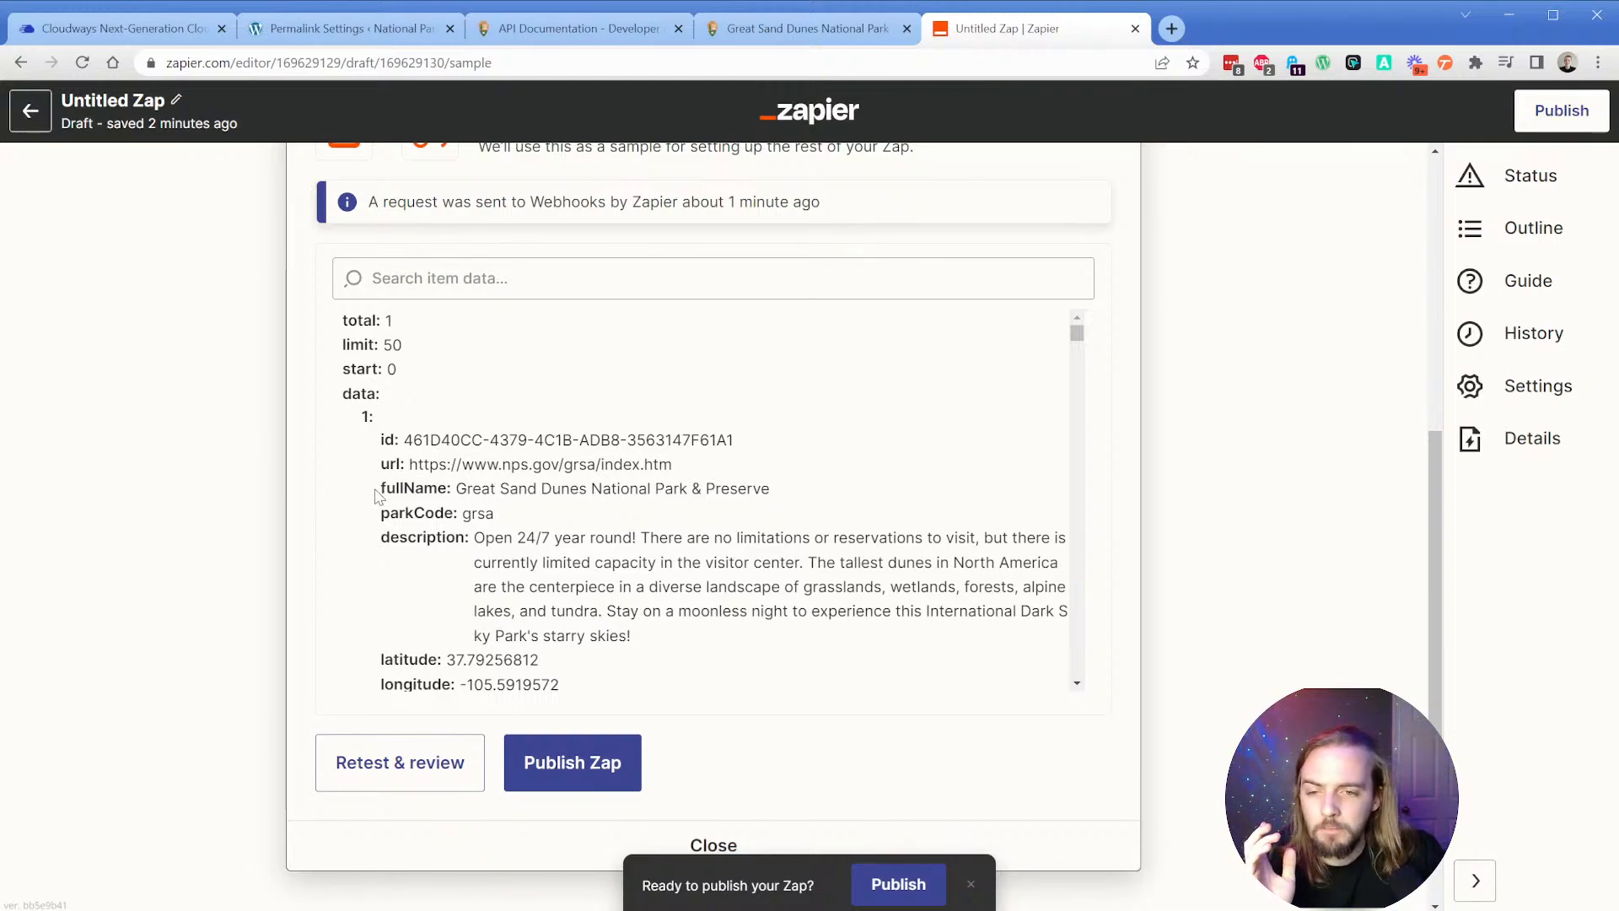
{"action": "left_click_drag", "start_coordinate": [456, 489], "coordinate": [776, 491]}
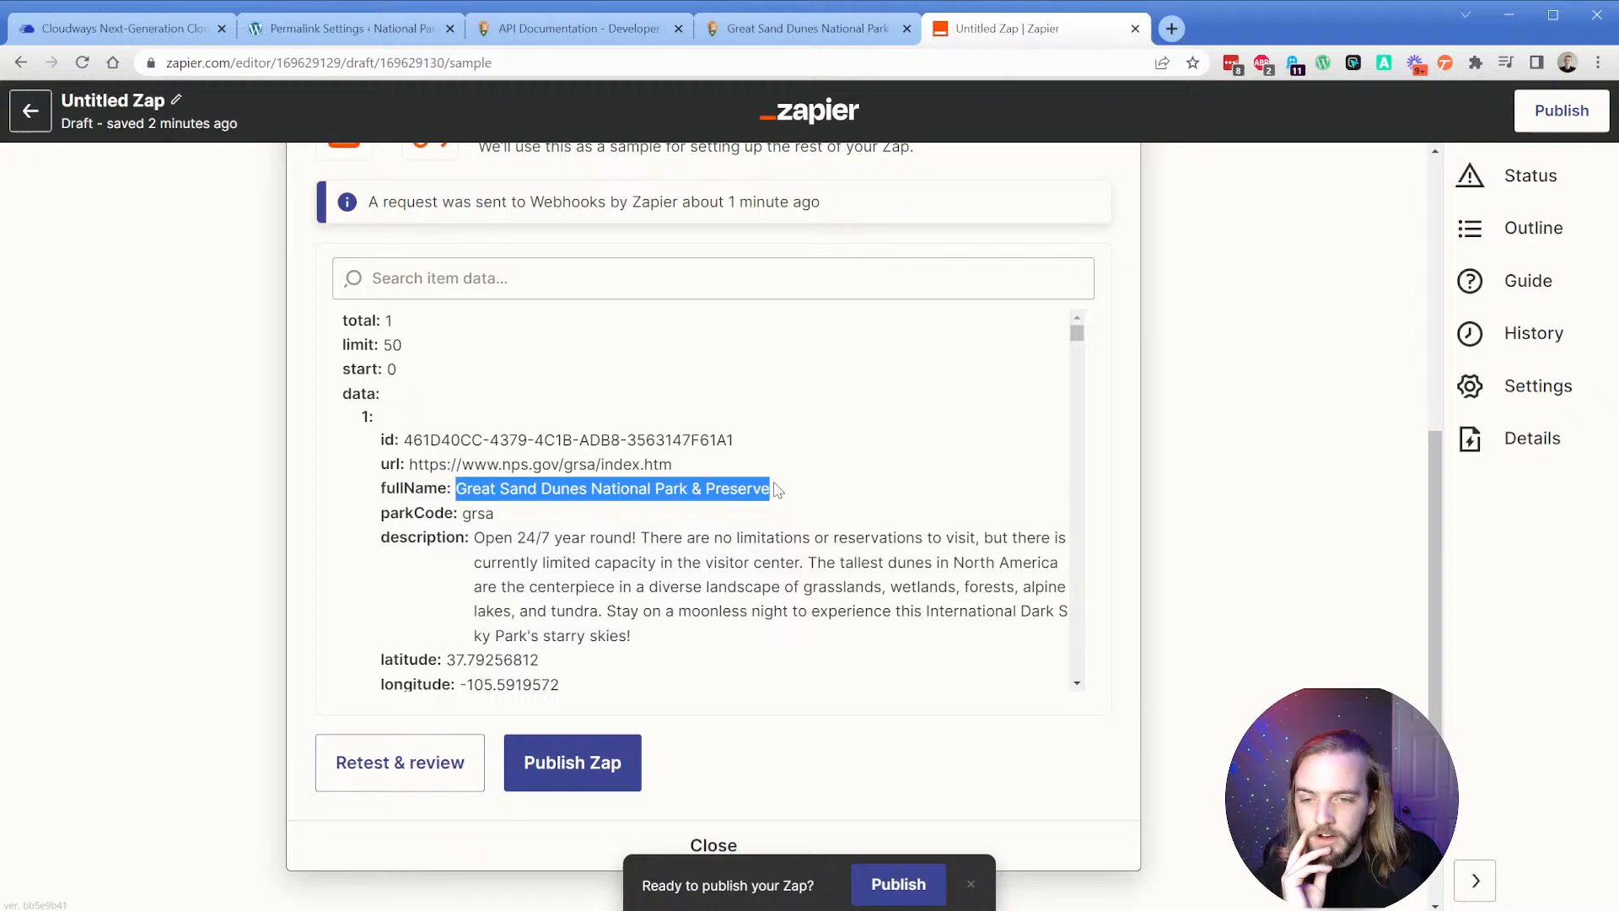
{"action": "double_click", "coordinate": [483, 514]}
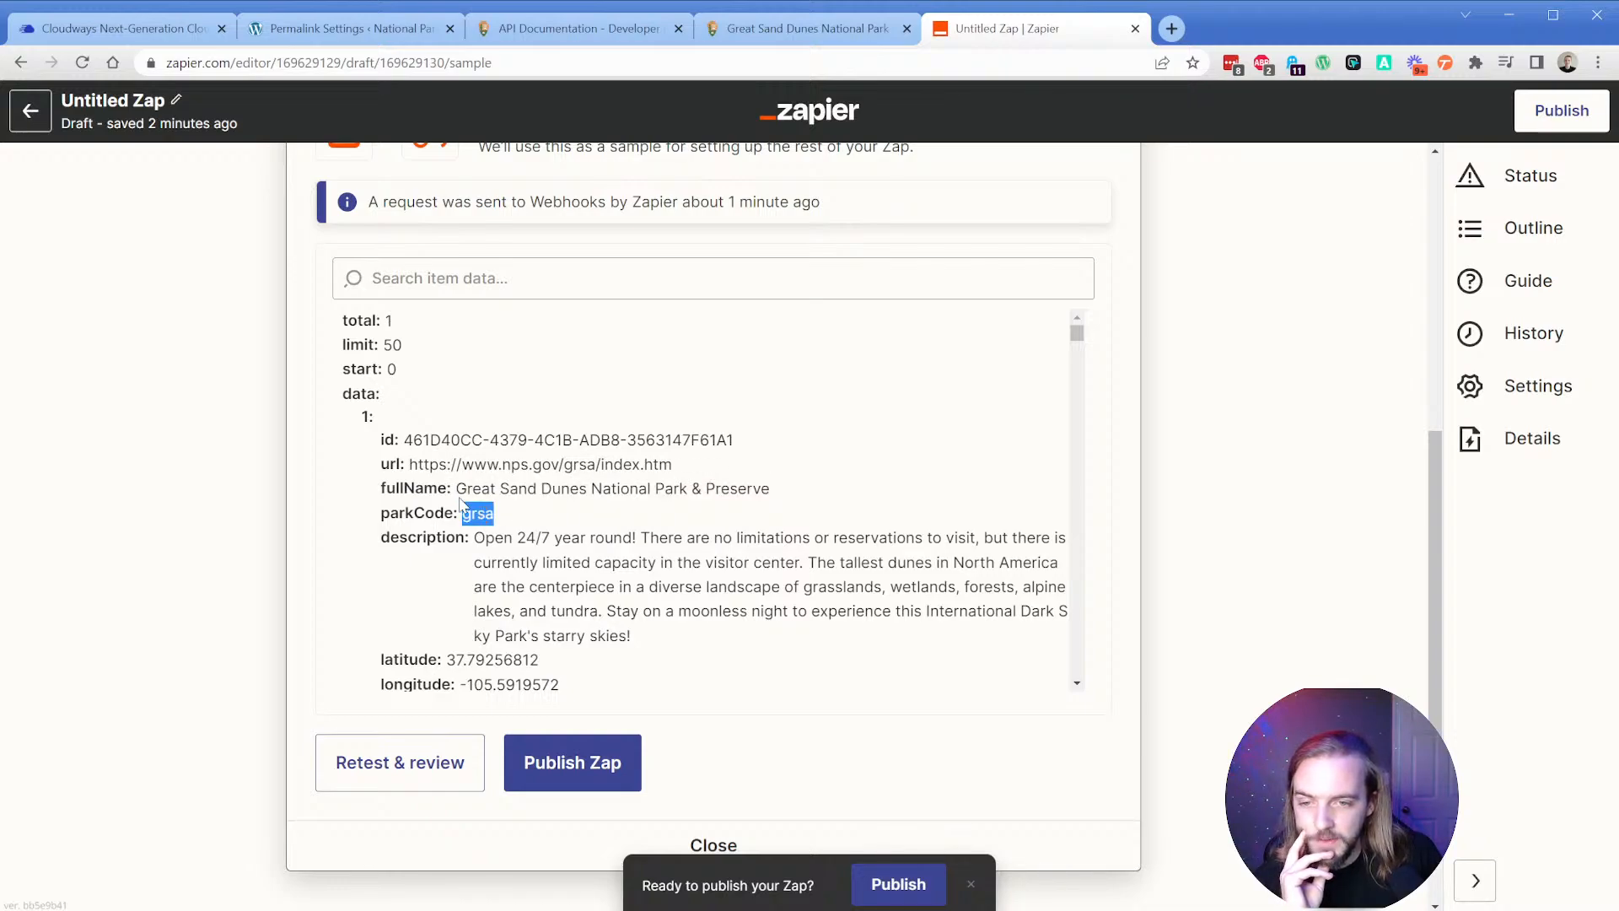
{"action": "left_click_drag", "start_coordinate": [455, 490], "coordinate": [776, 504]}
{"action": "scroll", "coordinate": [775, 504], "scroll_direction": "down", "scroll_amount": 1}
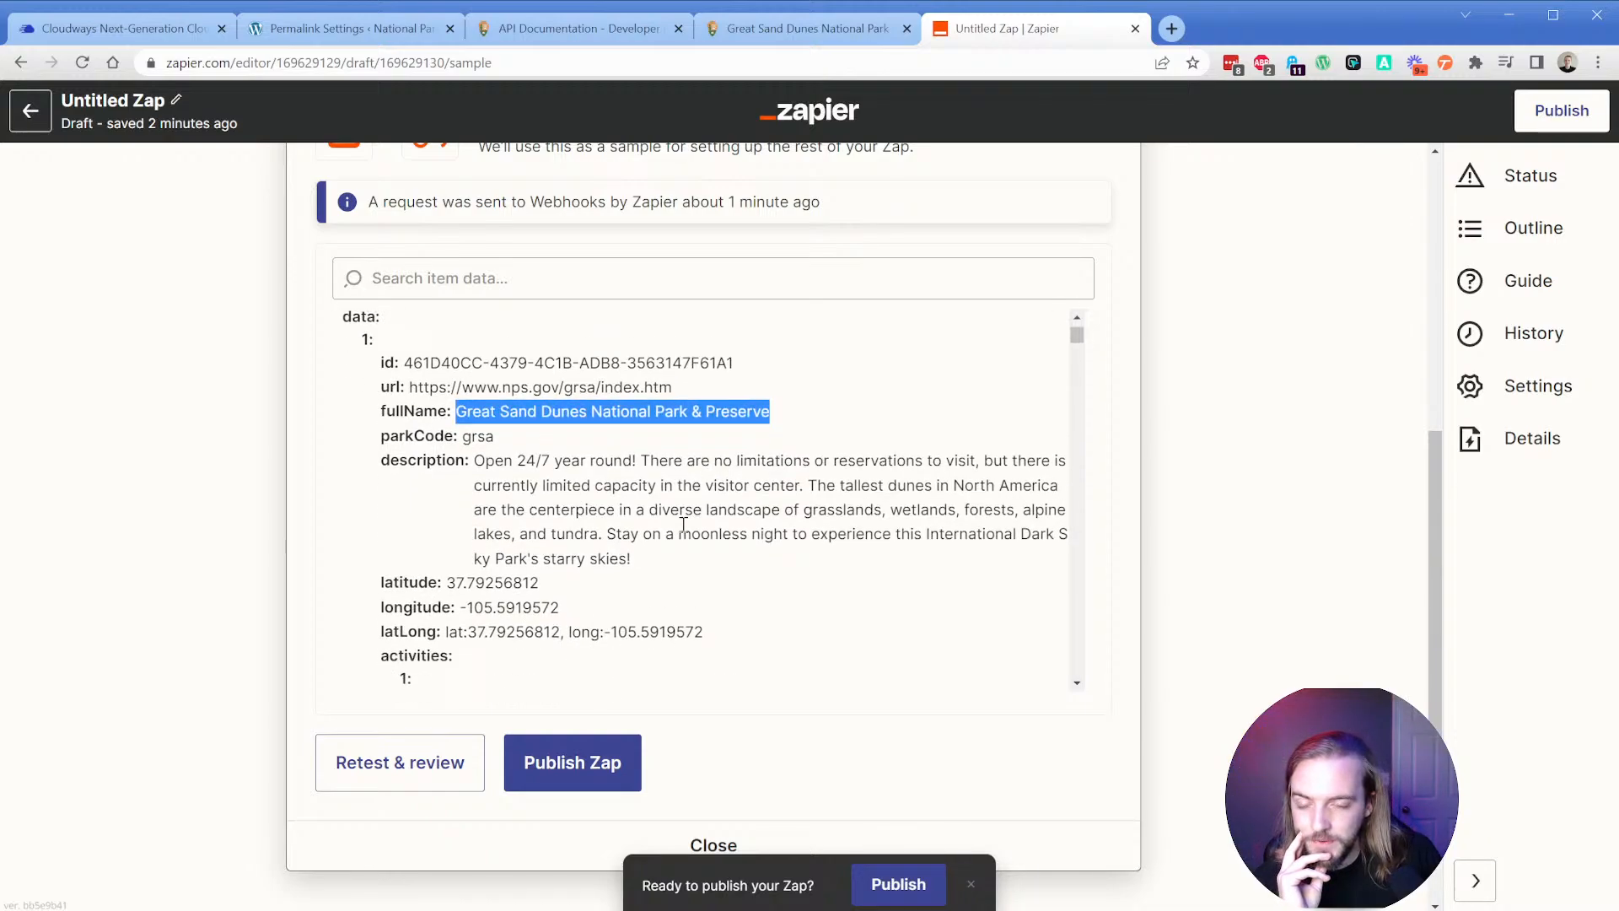
Examine the park's description, latitude and longitude in the webhook's returned data.
{"action": "triple_click", "coordinate": [656, 477]}
{"action": "scroll", "coordinate": [656, 477], "scroll_direction": "down", "scroll_amount": 1}
{"action": "scroll", "coordinate": [634, 481], "scroll_direction": "down", "scroll_amount": 1}
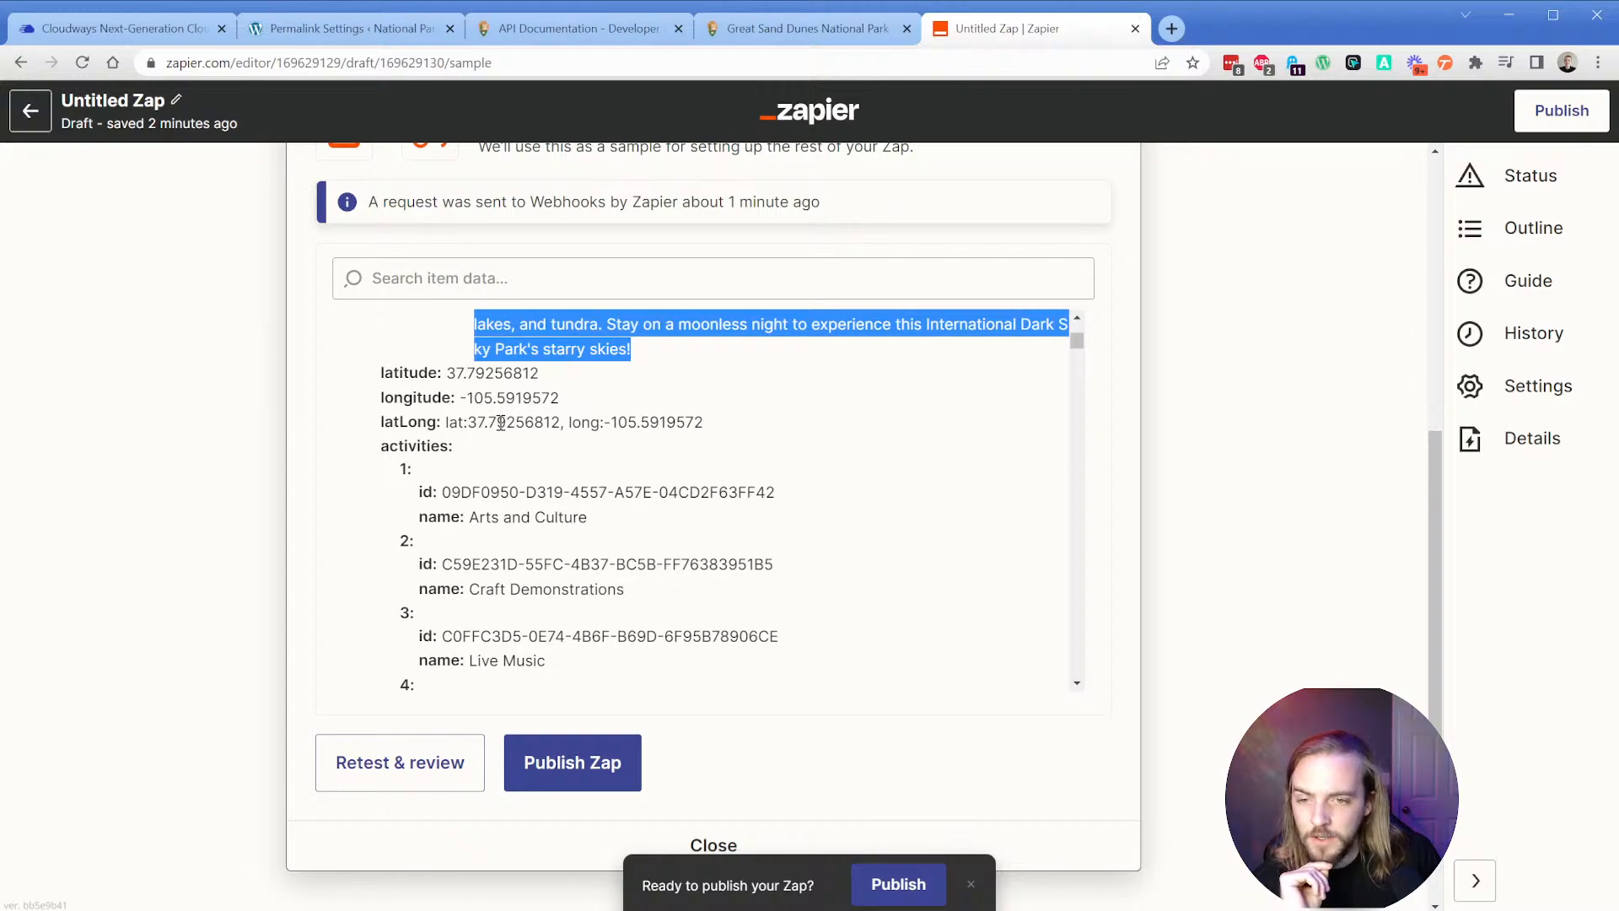
{"action": "left_click_drag", "start_coordinate": [447, 422], "coordinate": [700, 422]}
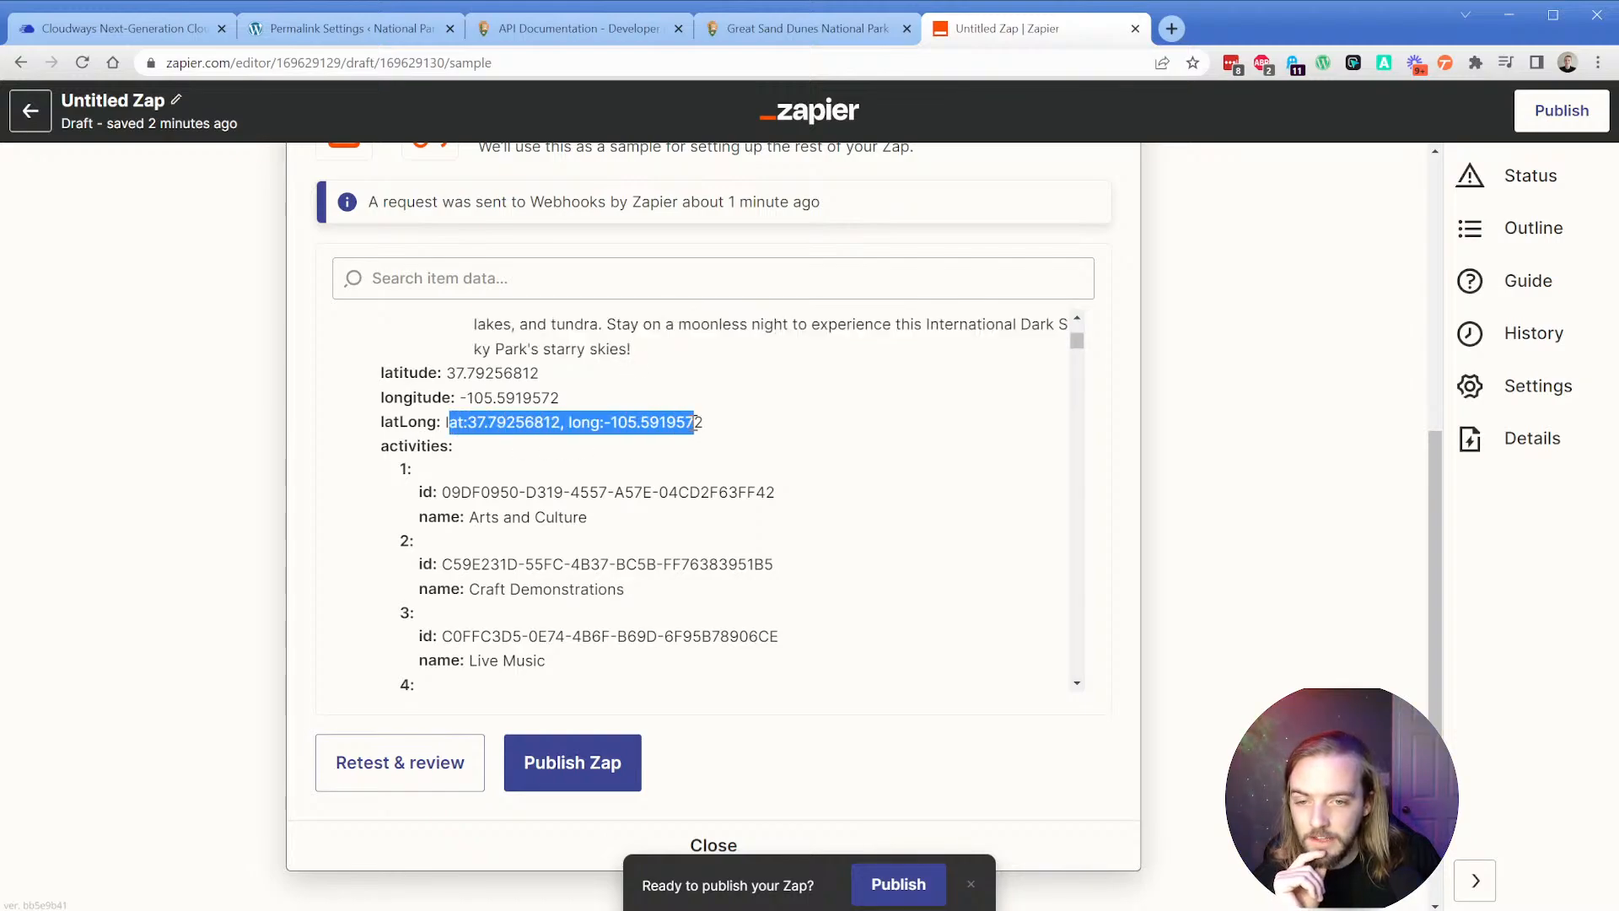
{"action": "left_click", "coordinate": [688, 422]}
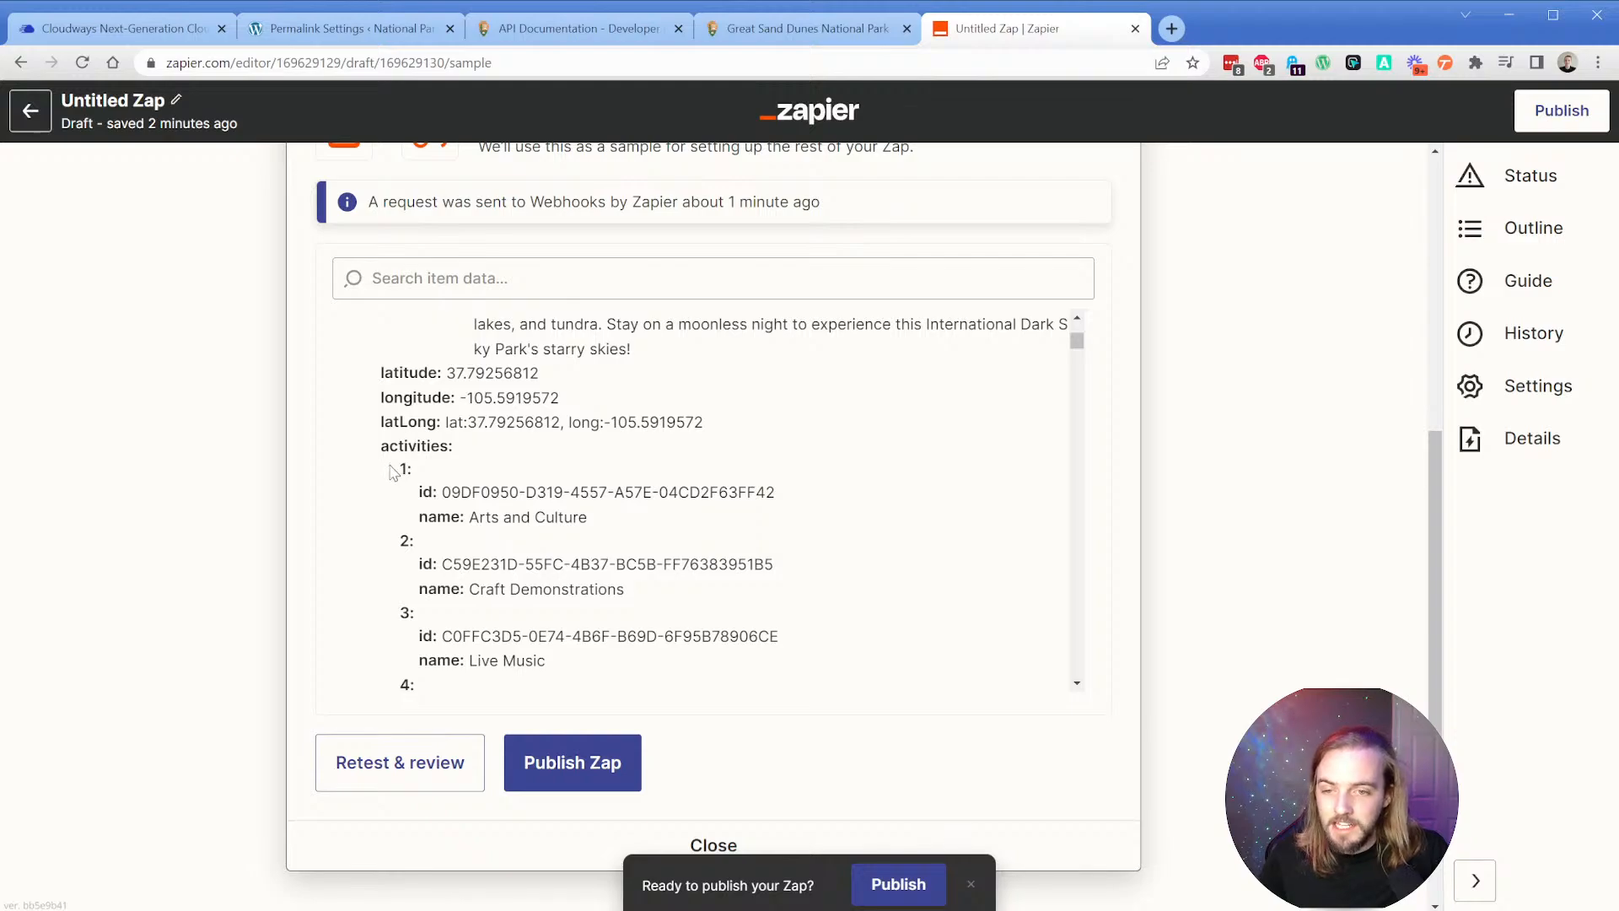
Review the activities and topics lists in the returned park data, down to the states and contacts fields.
{"action": "scroll", "coordinate": [470, 512], "scroll_direction": "down", "scroll_amount": 15}
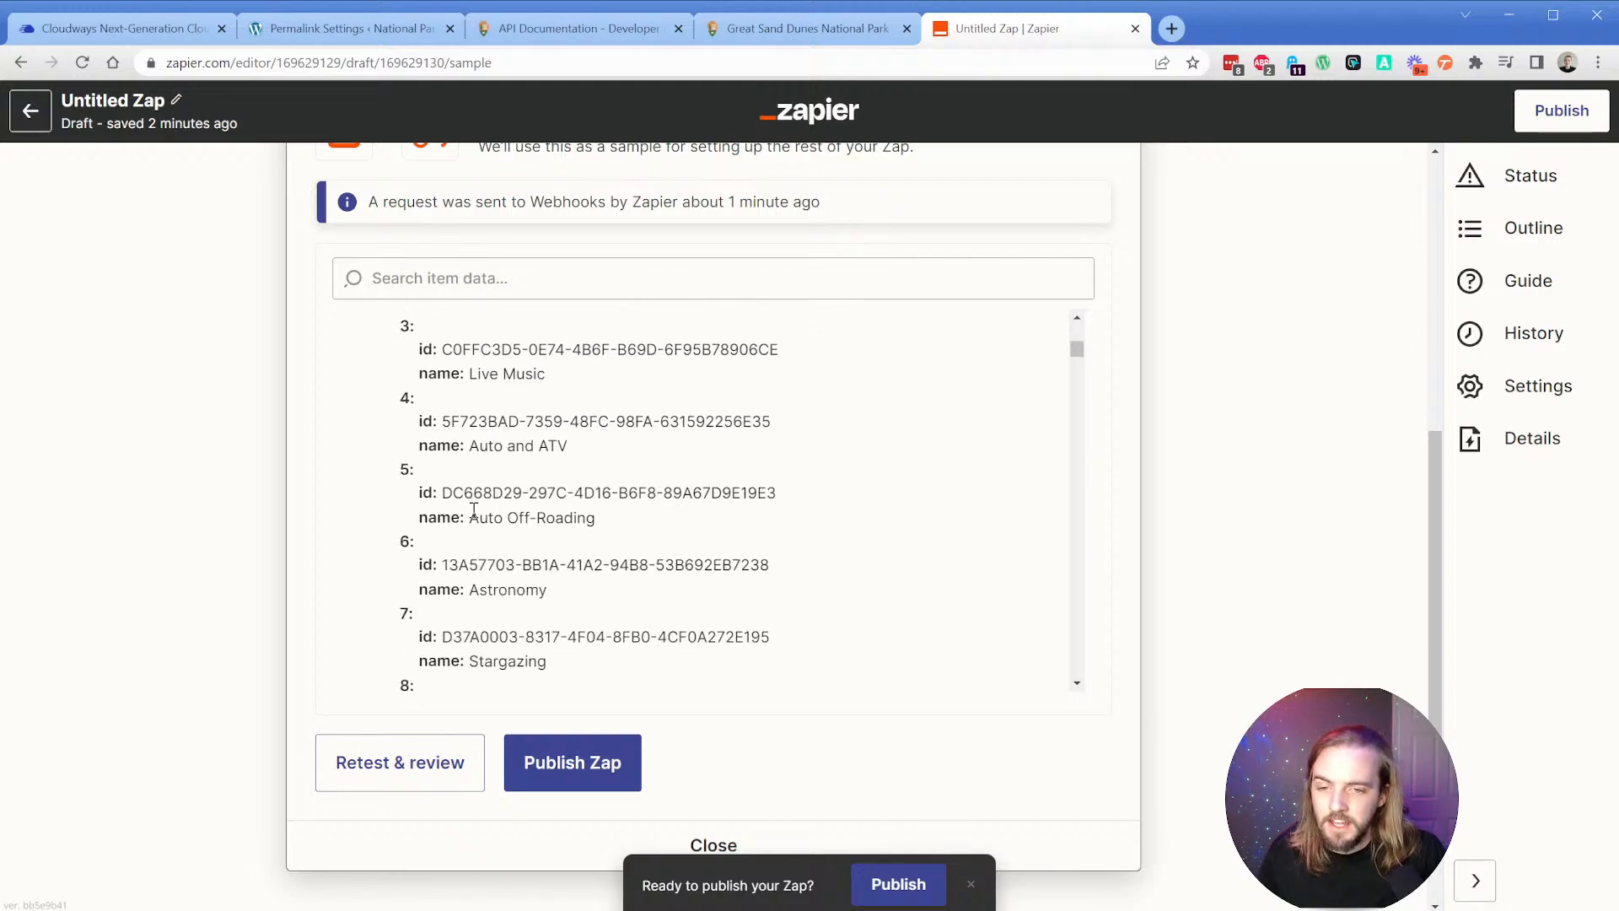
{"action": "scroll", "coordinate": [470, 500], "scroll_direction": "down", "scroll_amount": 12}
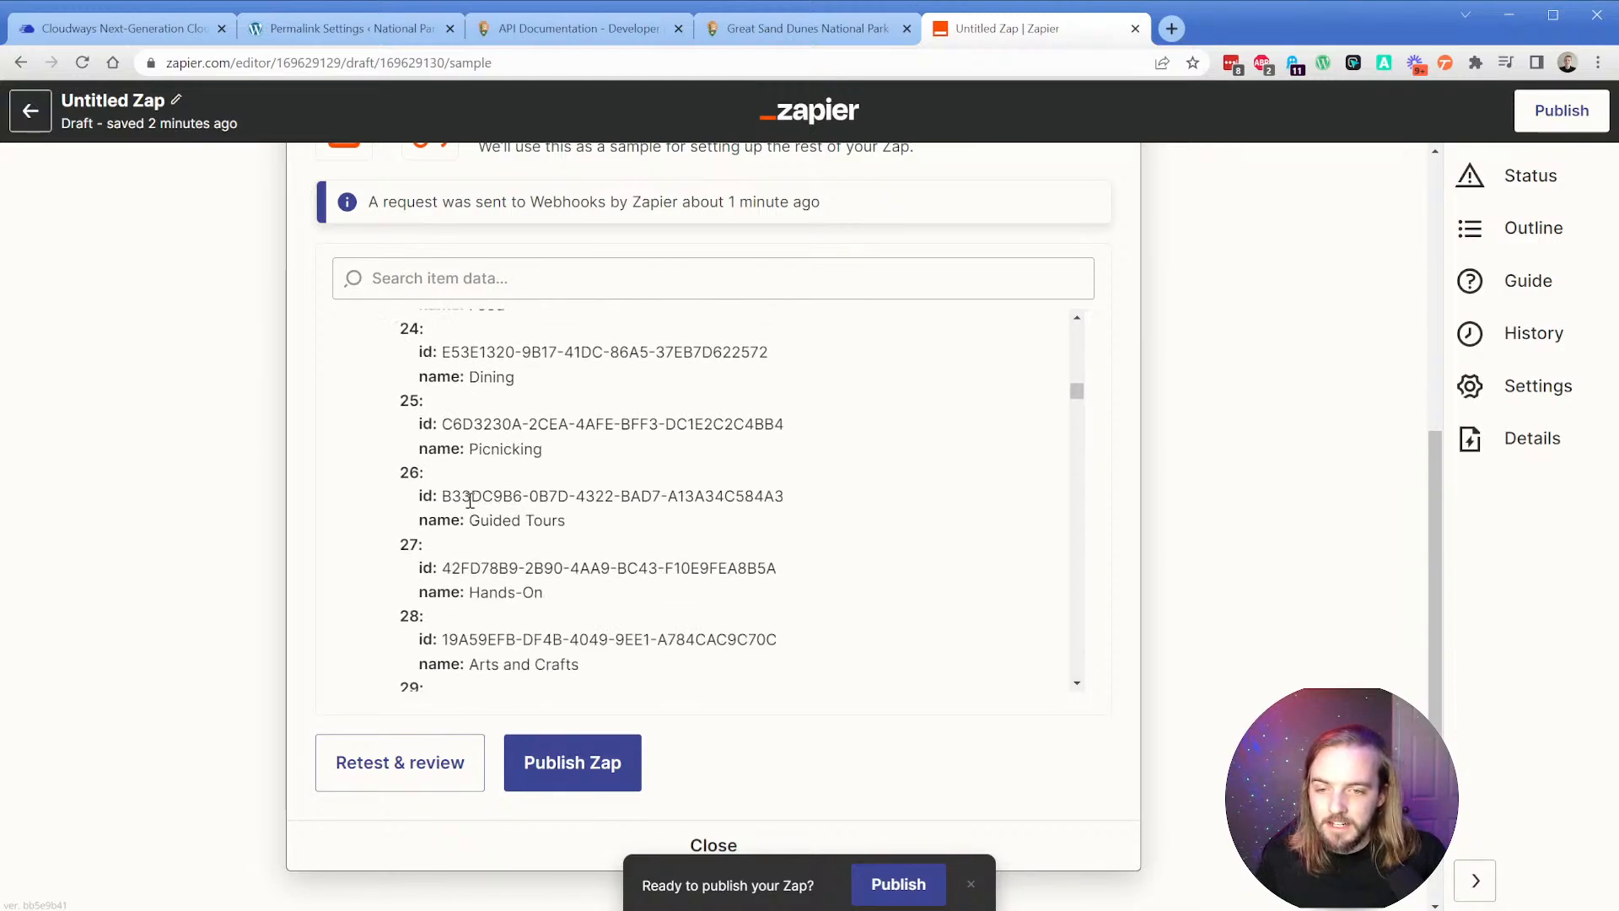
{"action": "scroll", "coordinate": [468, 498], "scroll_direction": "down", "scroll_amount": 12}
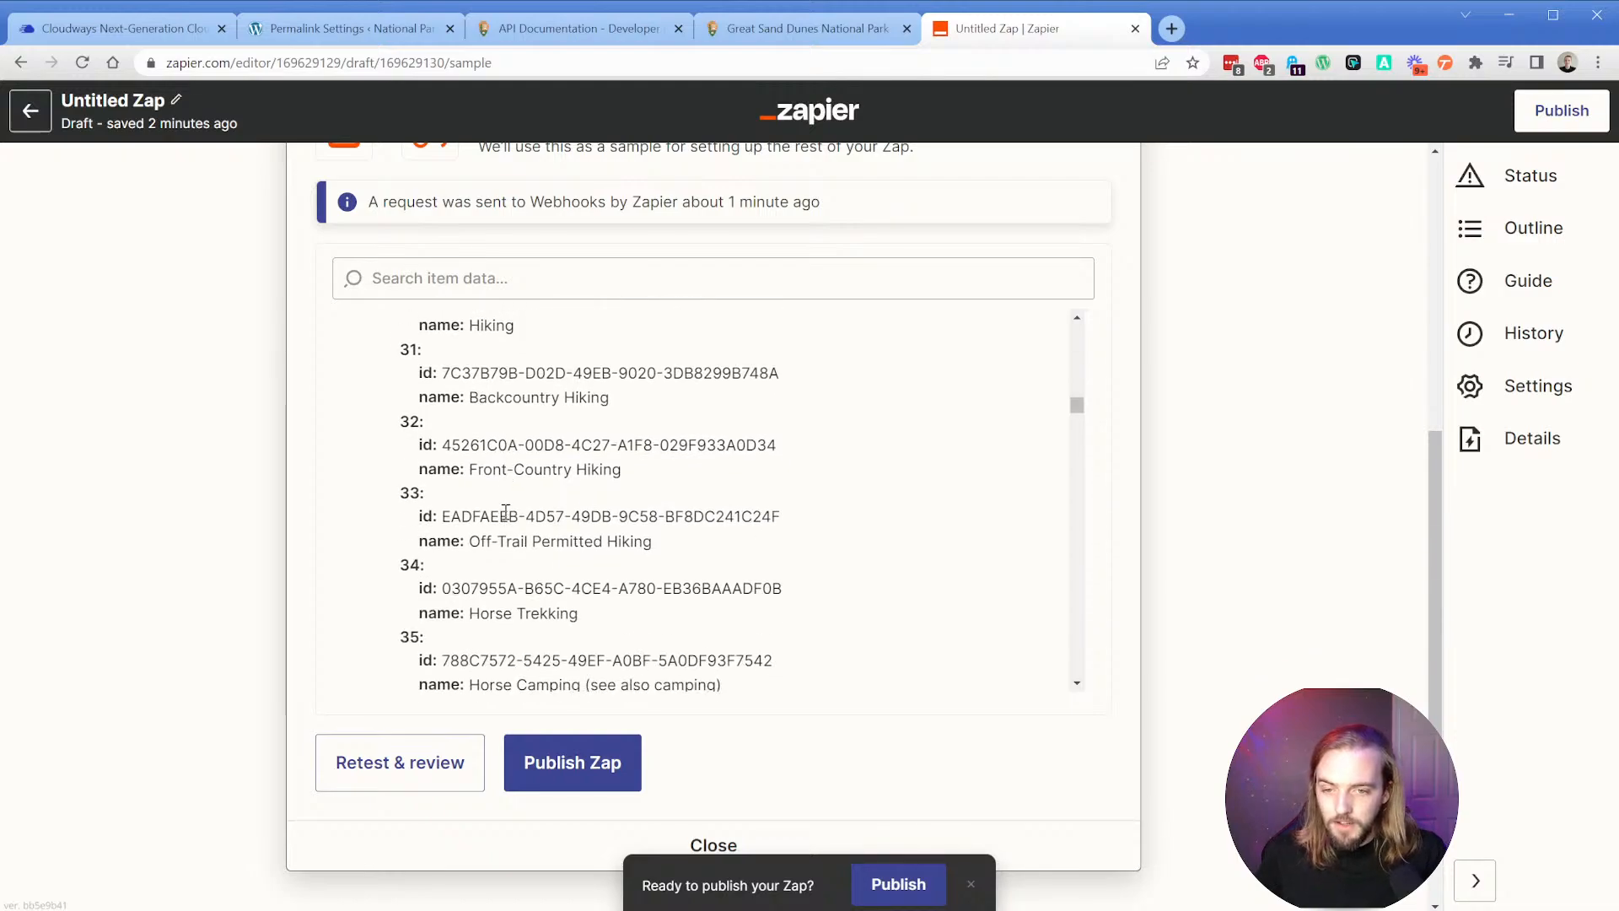
{"action": "scroll", "coordinate": [504, 510], "scroll_direction": "down", "scroll_amount": 18}
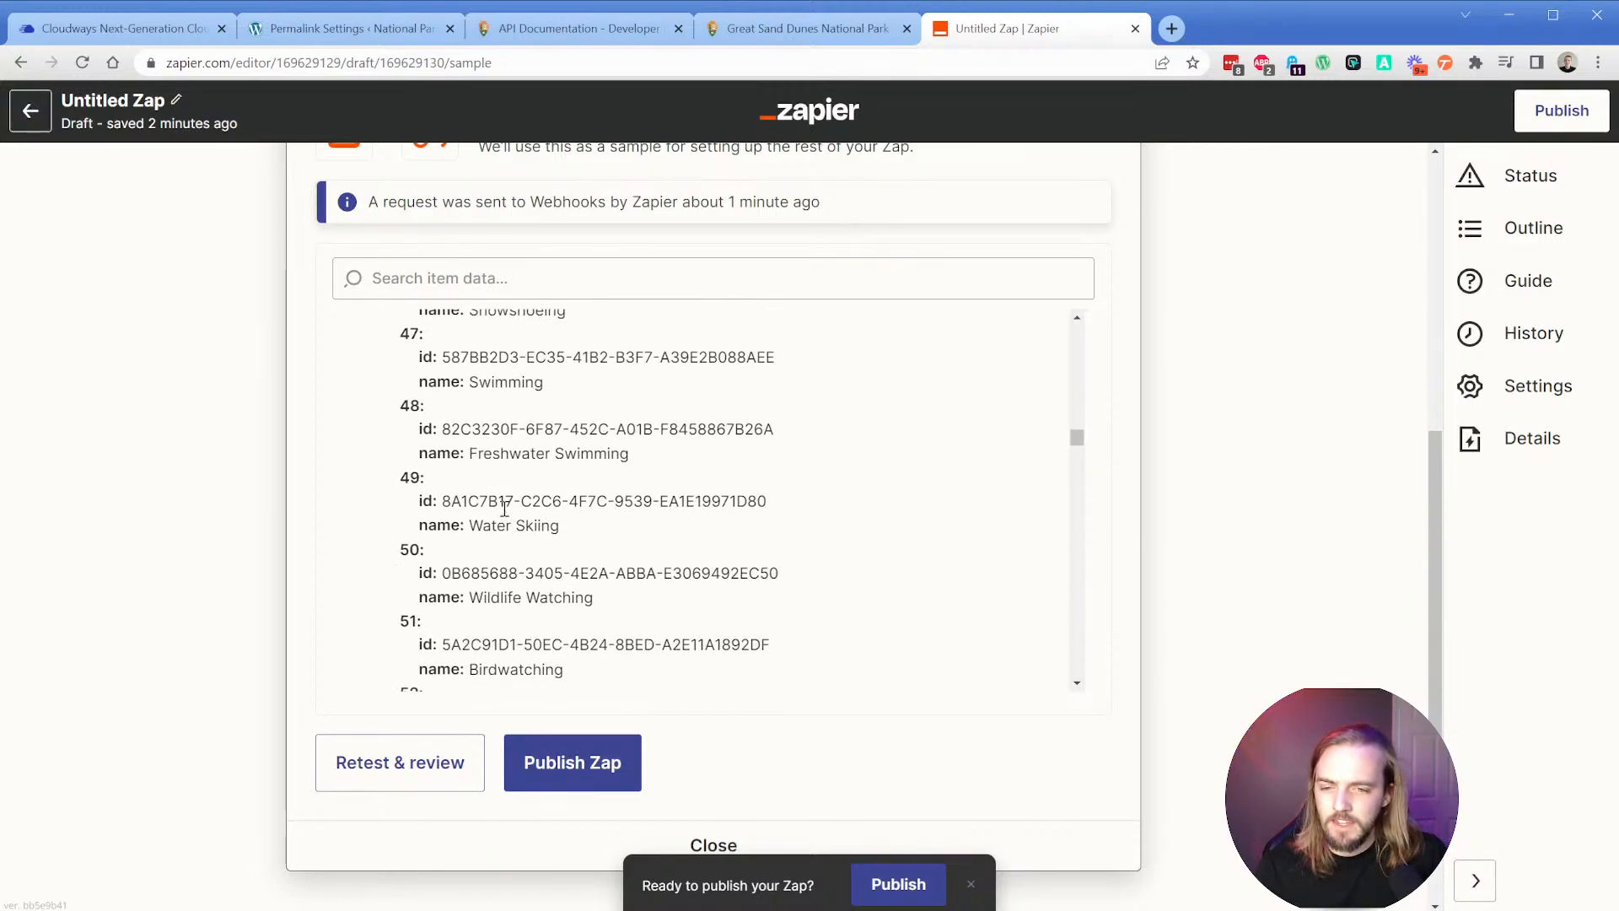
{"action": "scroll", "coordinate": [477, 505], "scroll_direction": "up", "scroll_amount": 1}
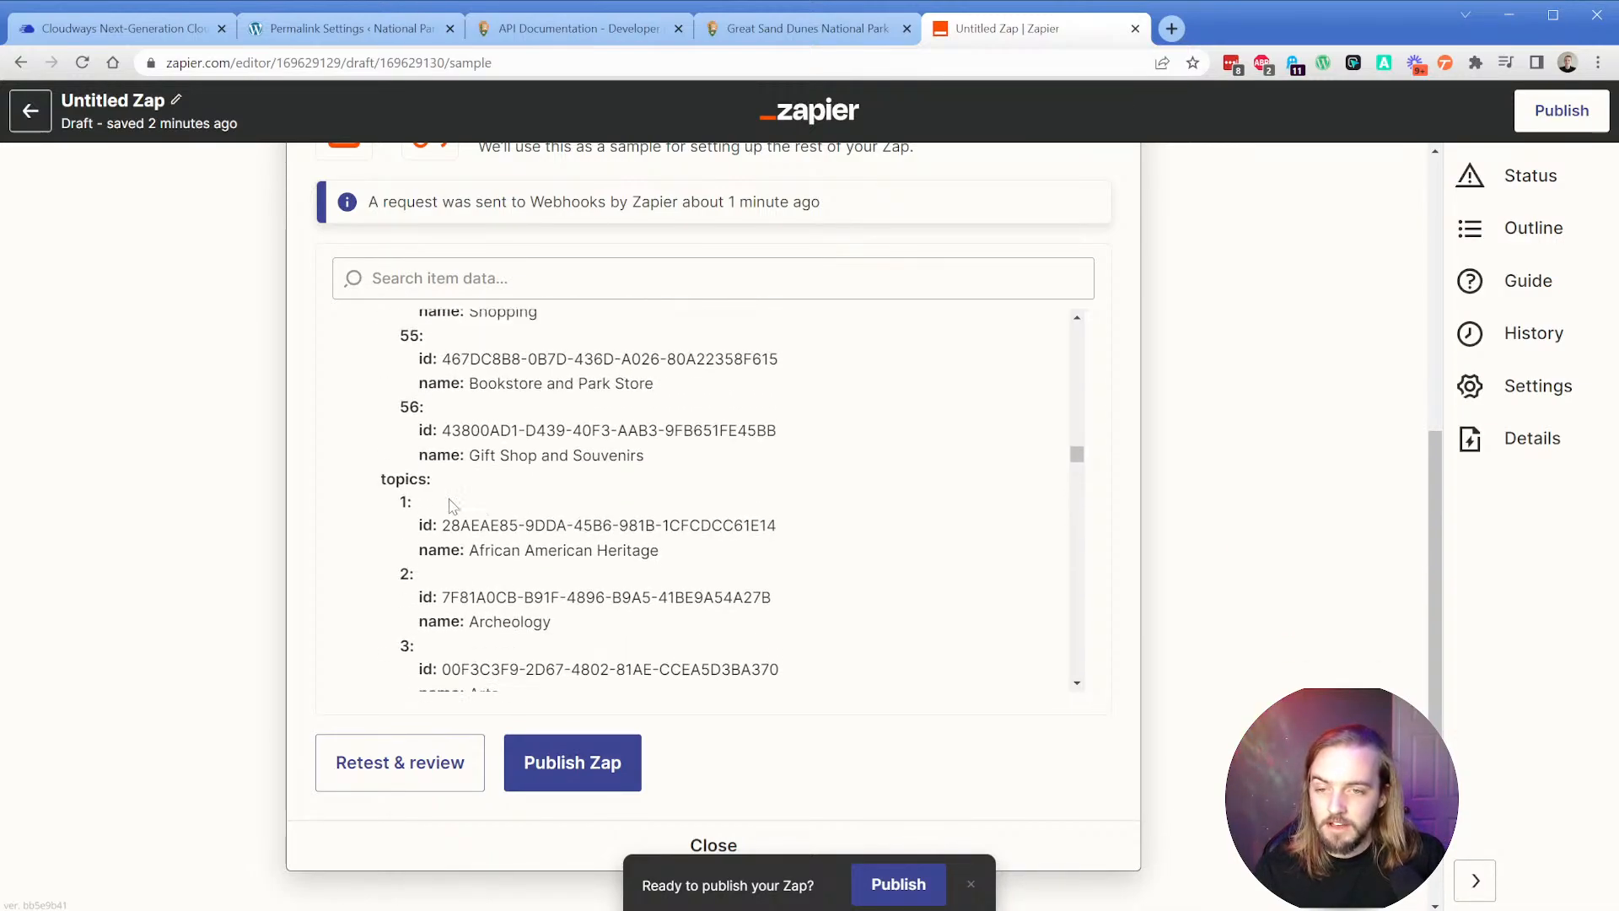
{"action": "scroll", "coordinate": [487, 534], "scroll_direction": "down", "scroll_amount": 1}
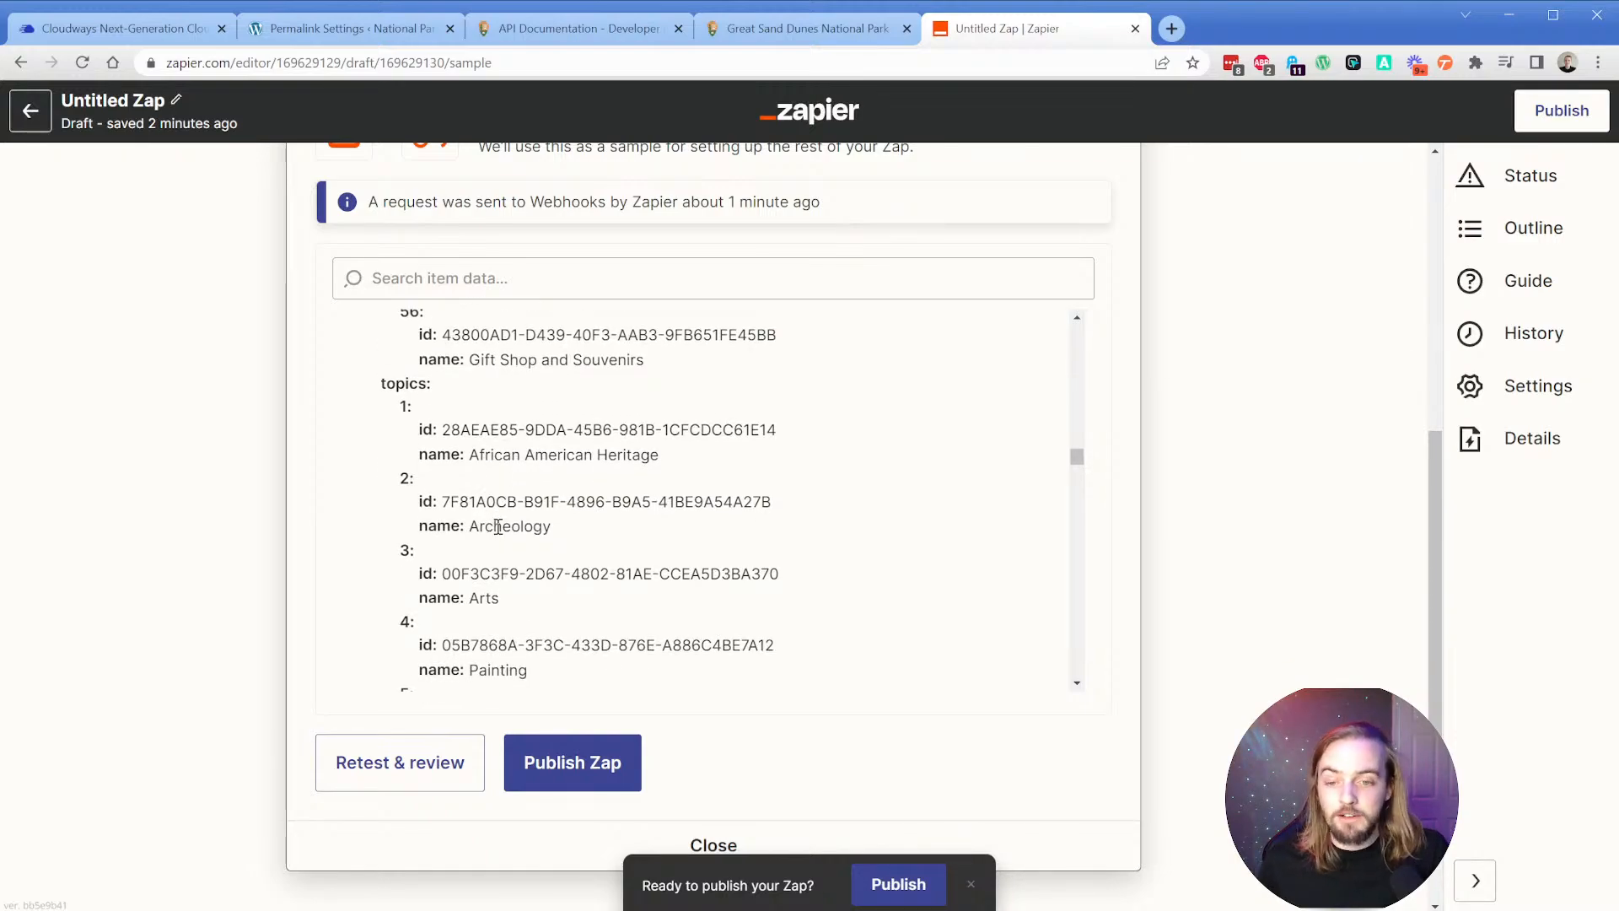
{"action": "scroll", "coordinate": [493, 530], "scroll_direction": "down", "scroll_amount": 6}
{"action": "scroll", "coordinate": [483, 533], "scroll_direction": "down", "scroll_amount": 15}
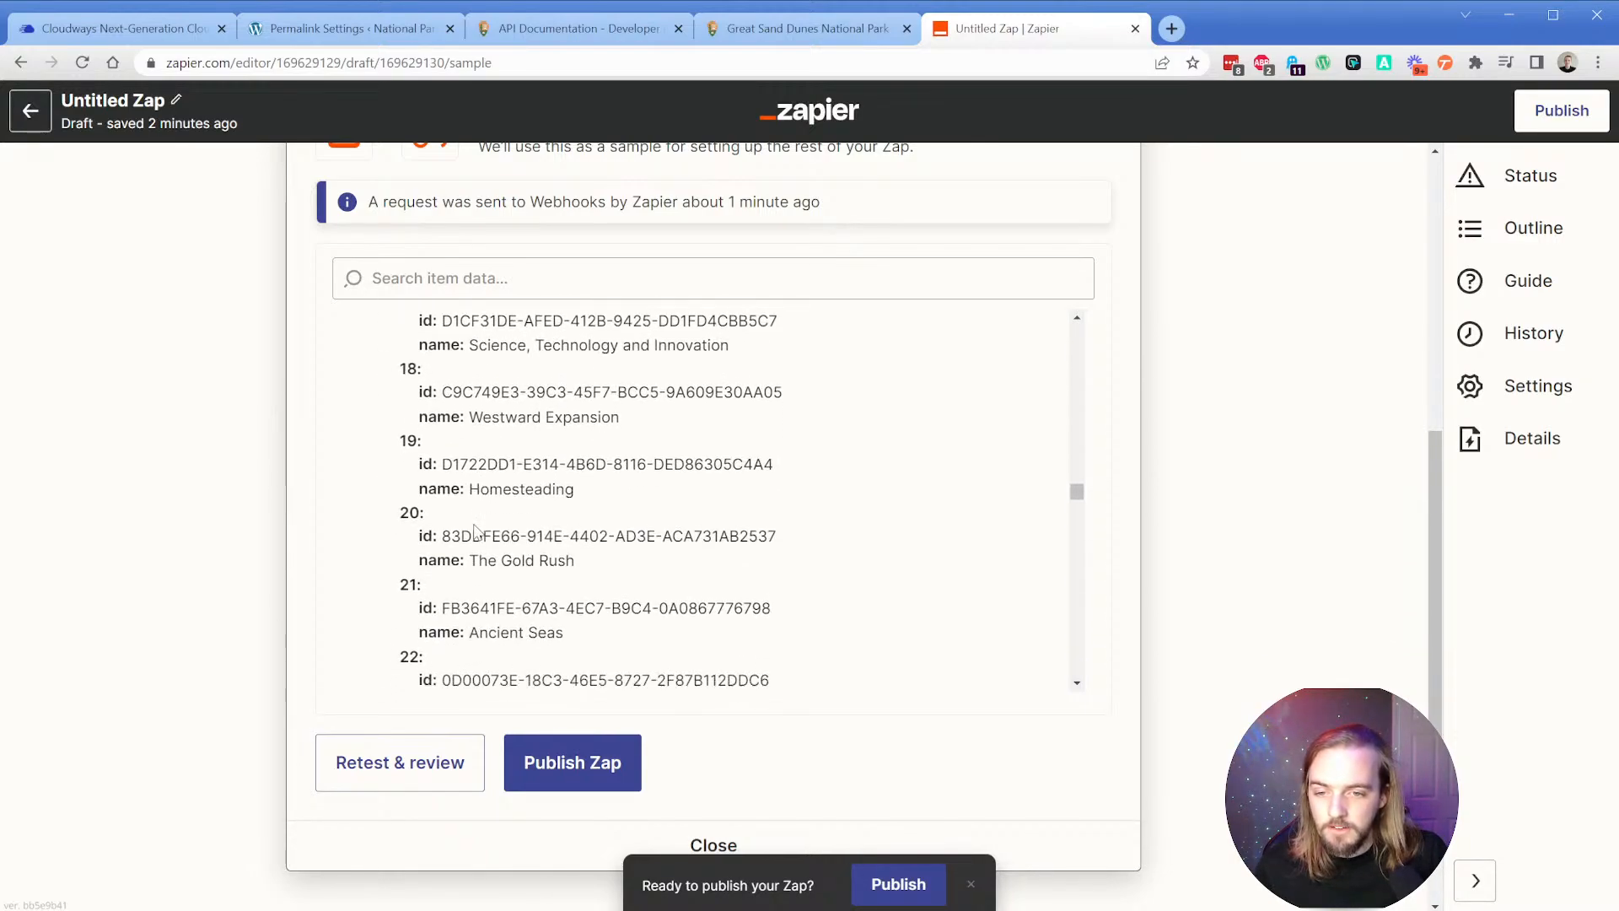
{"action": "scroll", "coordinate": [469, 522], "scroll_direction": "down", "scroll_amount": 15}
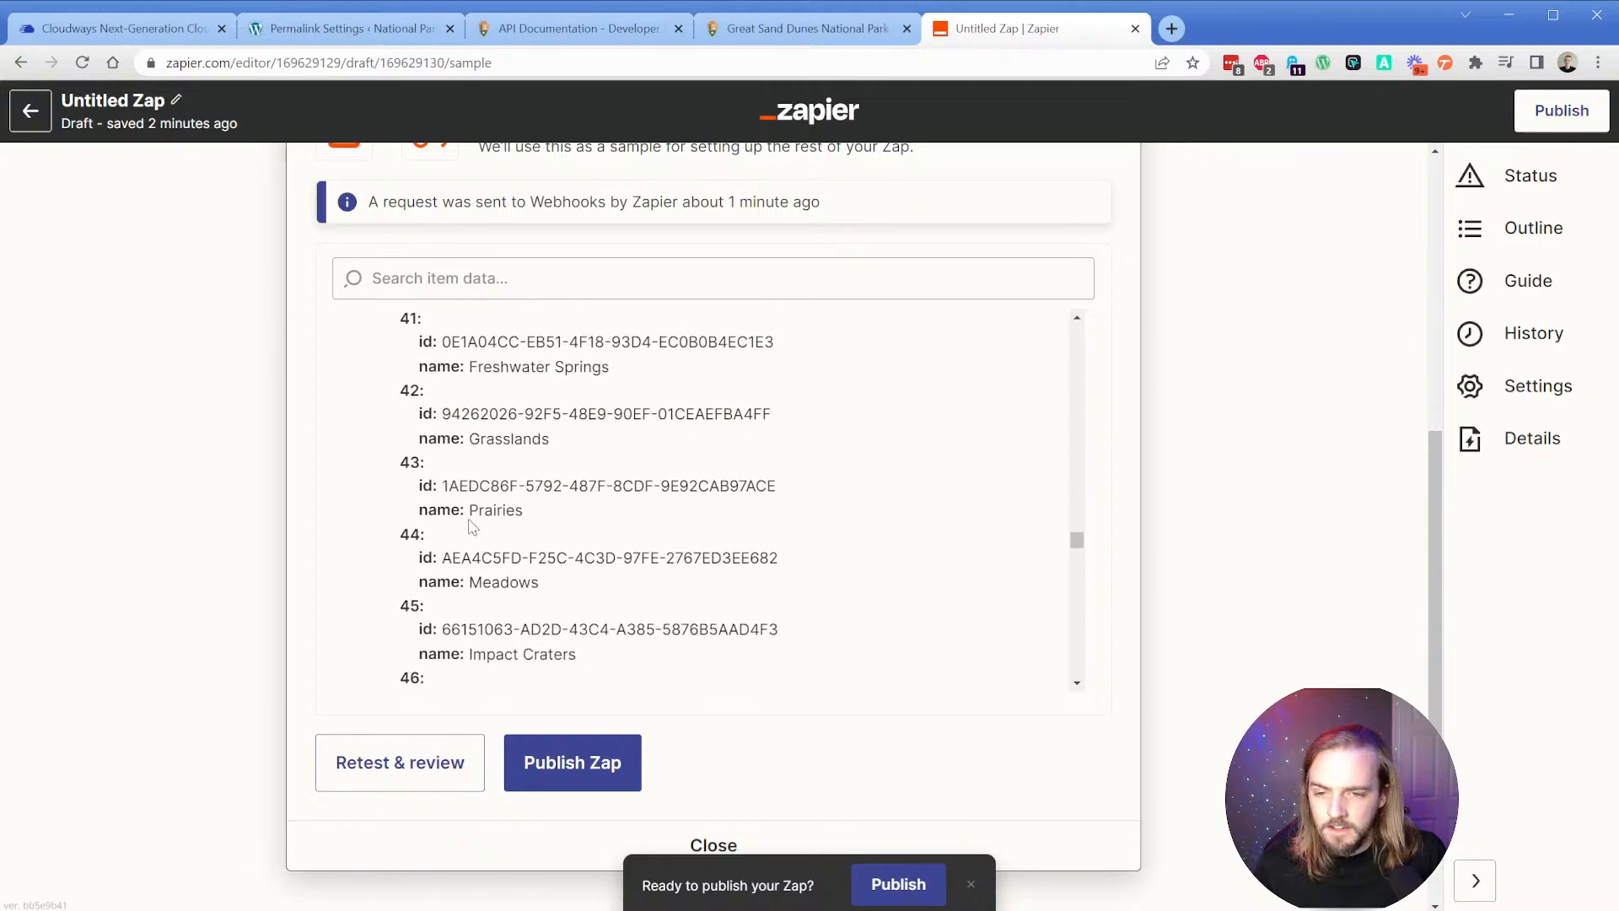
{"action": "scroll", "coordinate": [470, 522], "scroll_direction": "down", "scroll_amount": 3}
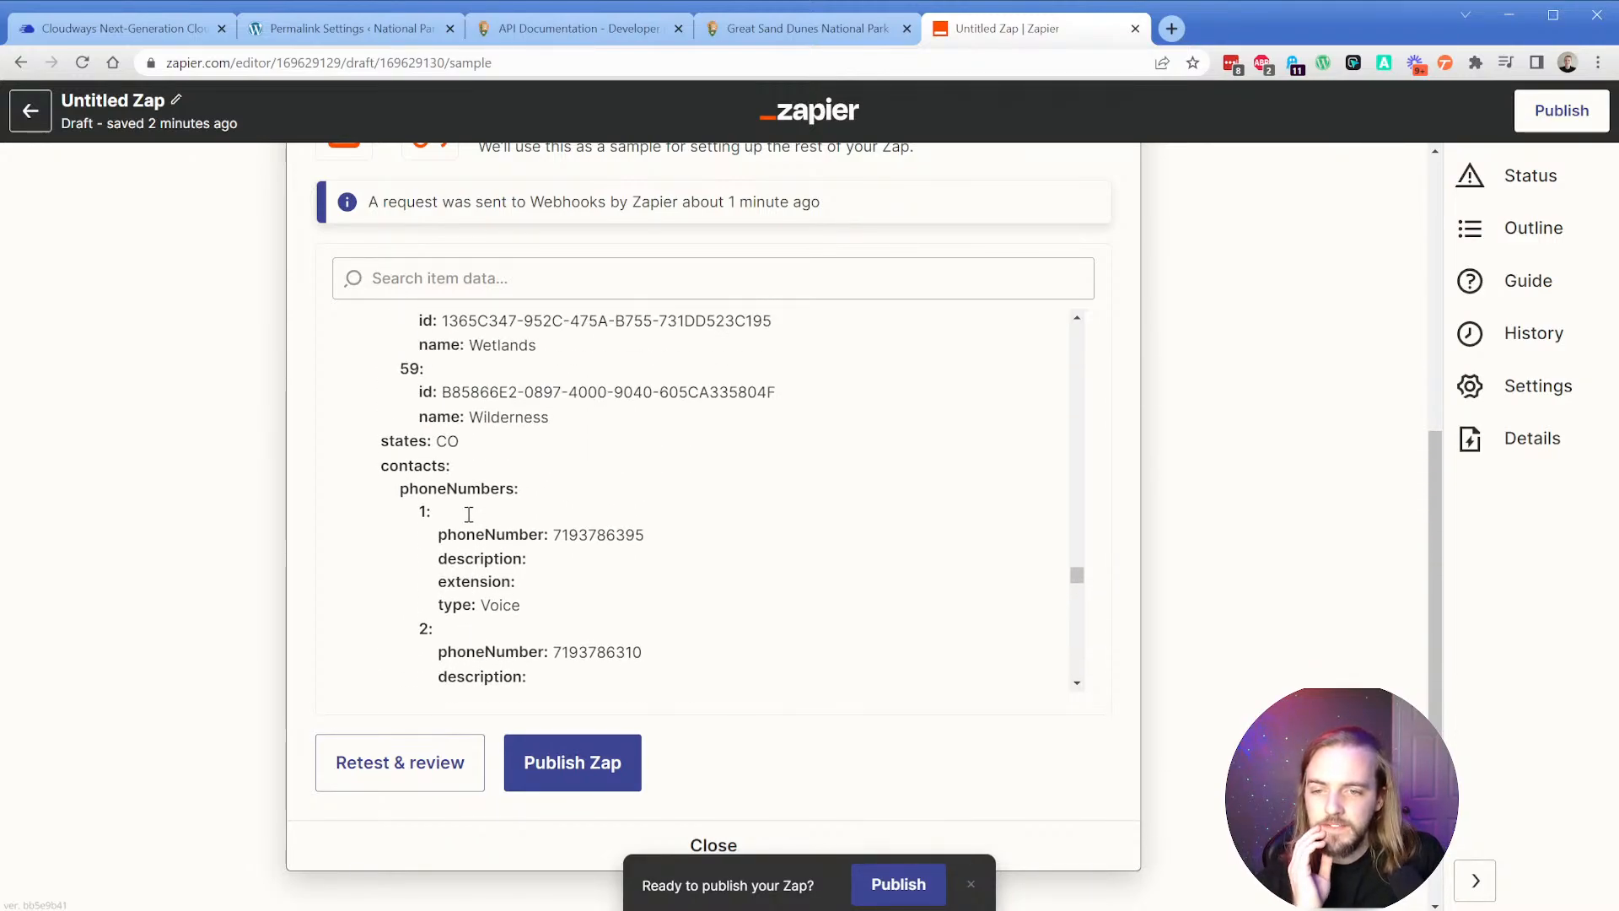
Inspect the park's state, contact details and entrance fee entries in the returned data.
{"action": "left_click_drag", "start_coordinate": [438, 445], "coordinate": [488, 459]}
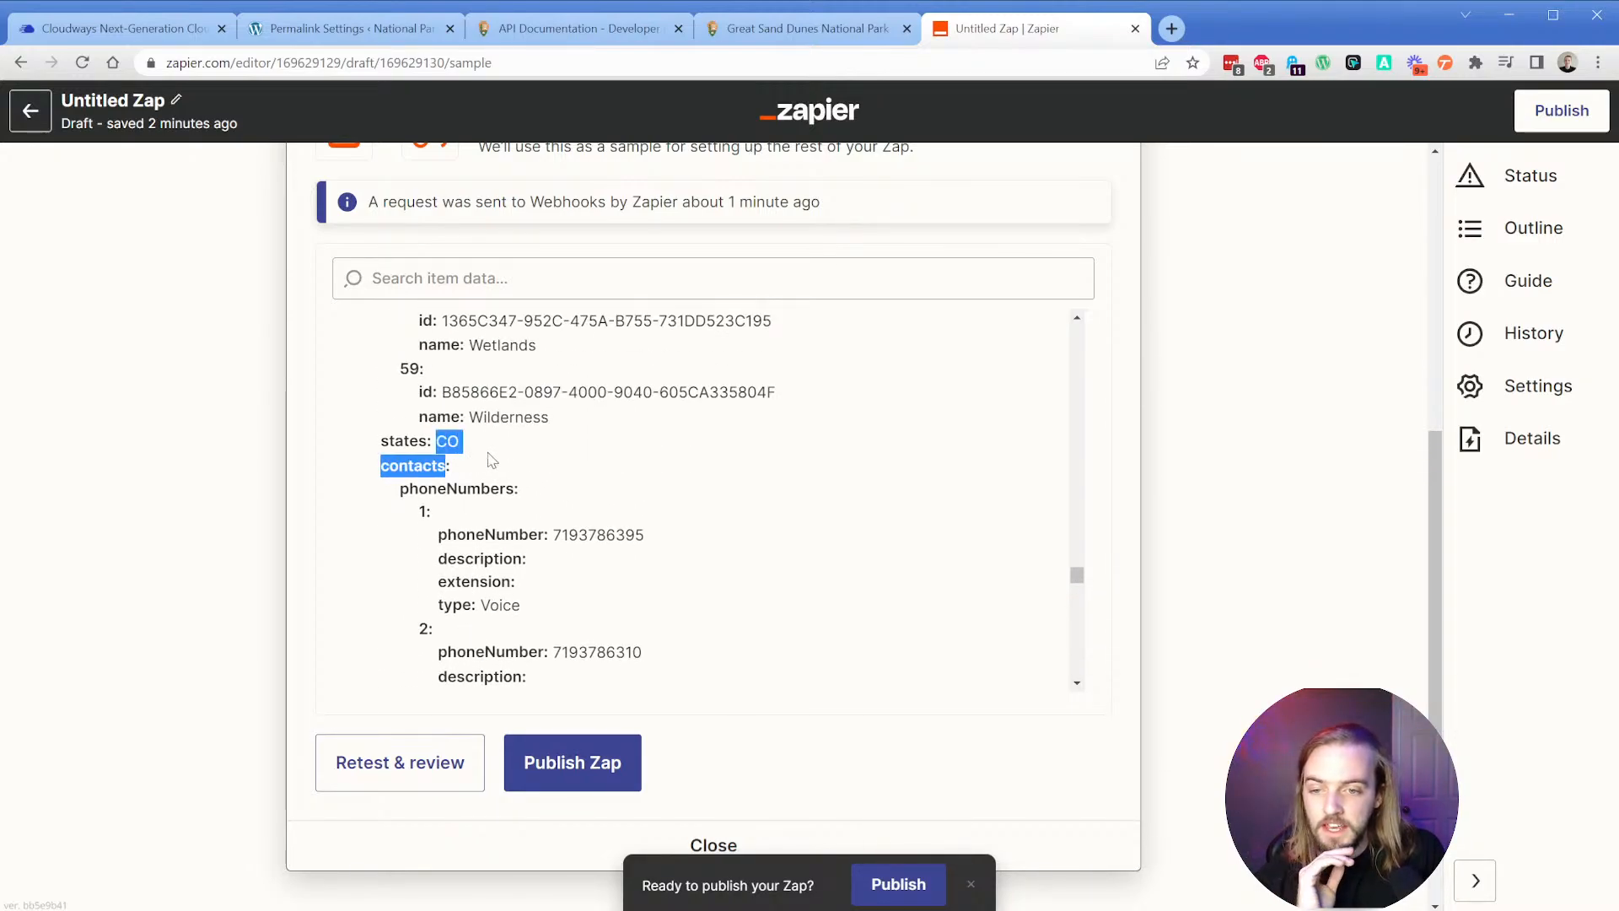
{"action": "left_click", "coordinate": [496, 462]}
{"action": "scroll", "coordinate": [523, 476], "scroll_direction": "down", "scroll_amount": 4}
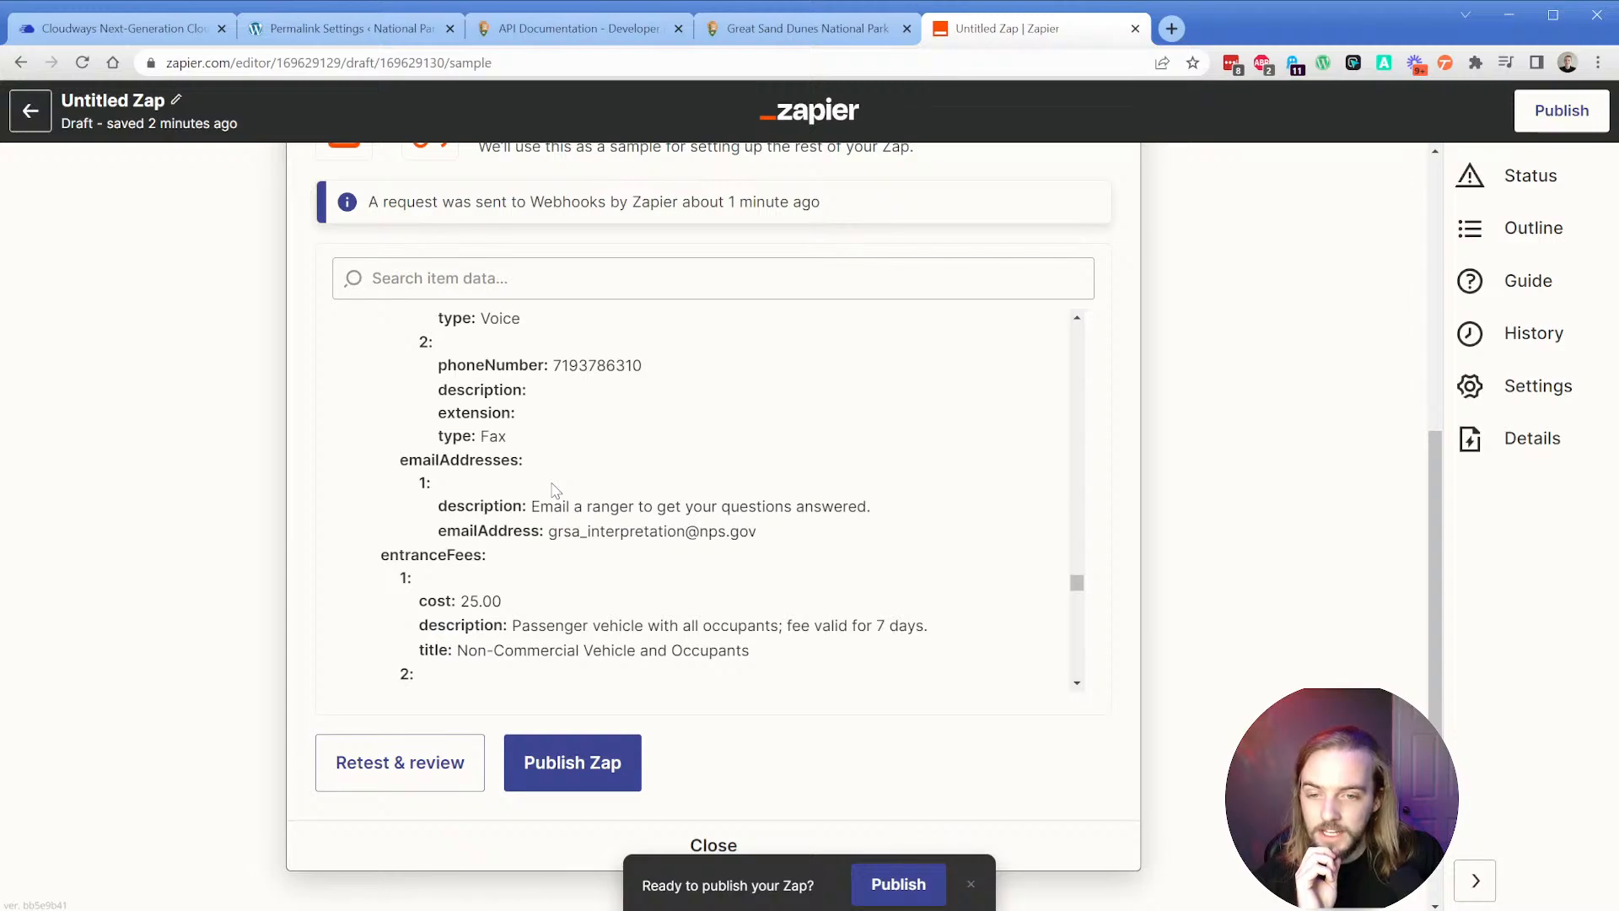
{"action": "scroll", "coordinate": [554, 489], "scroll_direction": "down", "scroll_amount": 2}
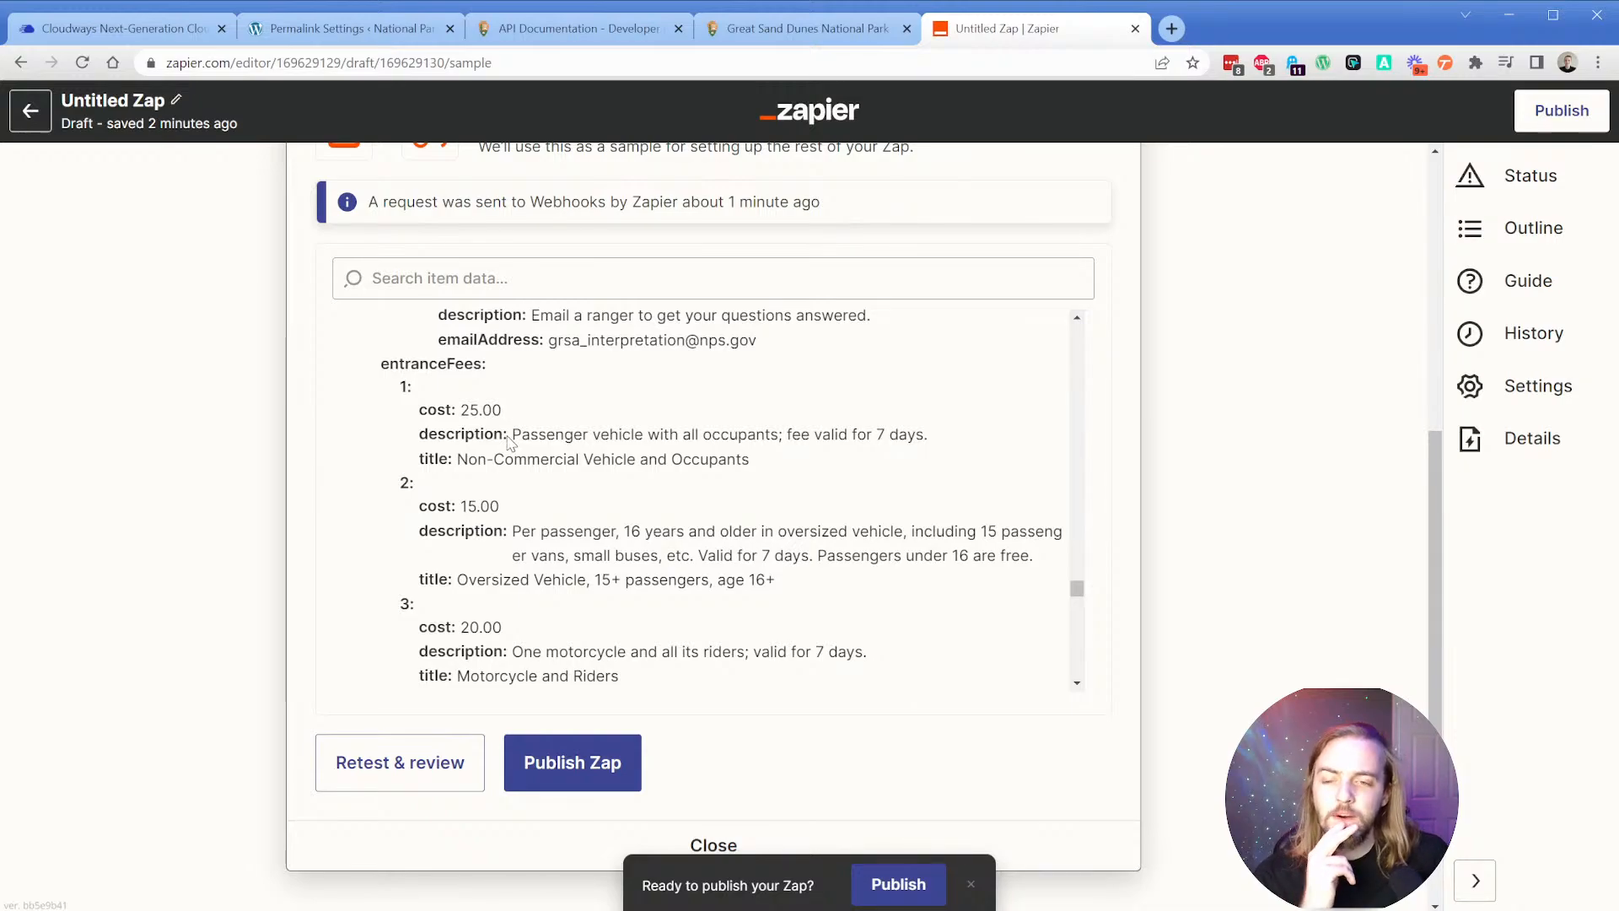
{"action": "left_click_drag", "start_coordinate": [462, 411], "coordinate": [518, 418]}
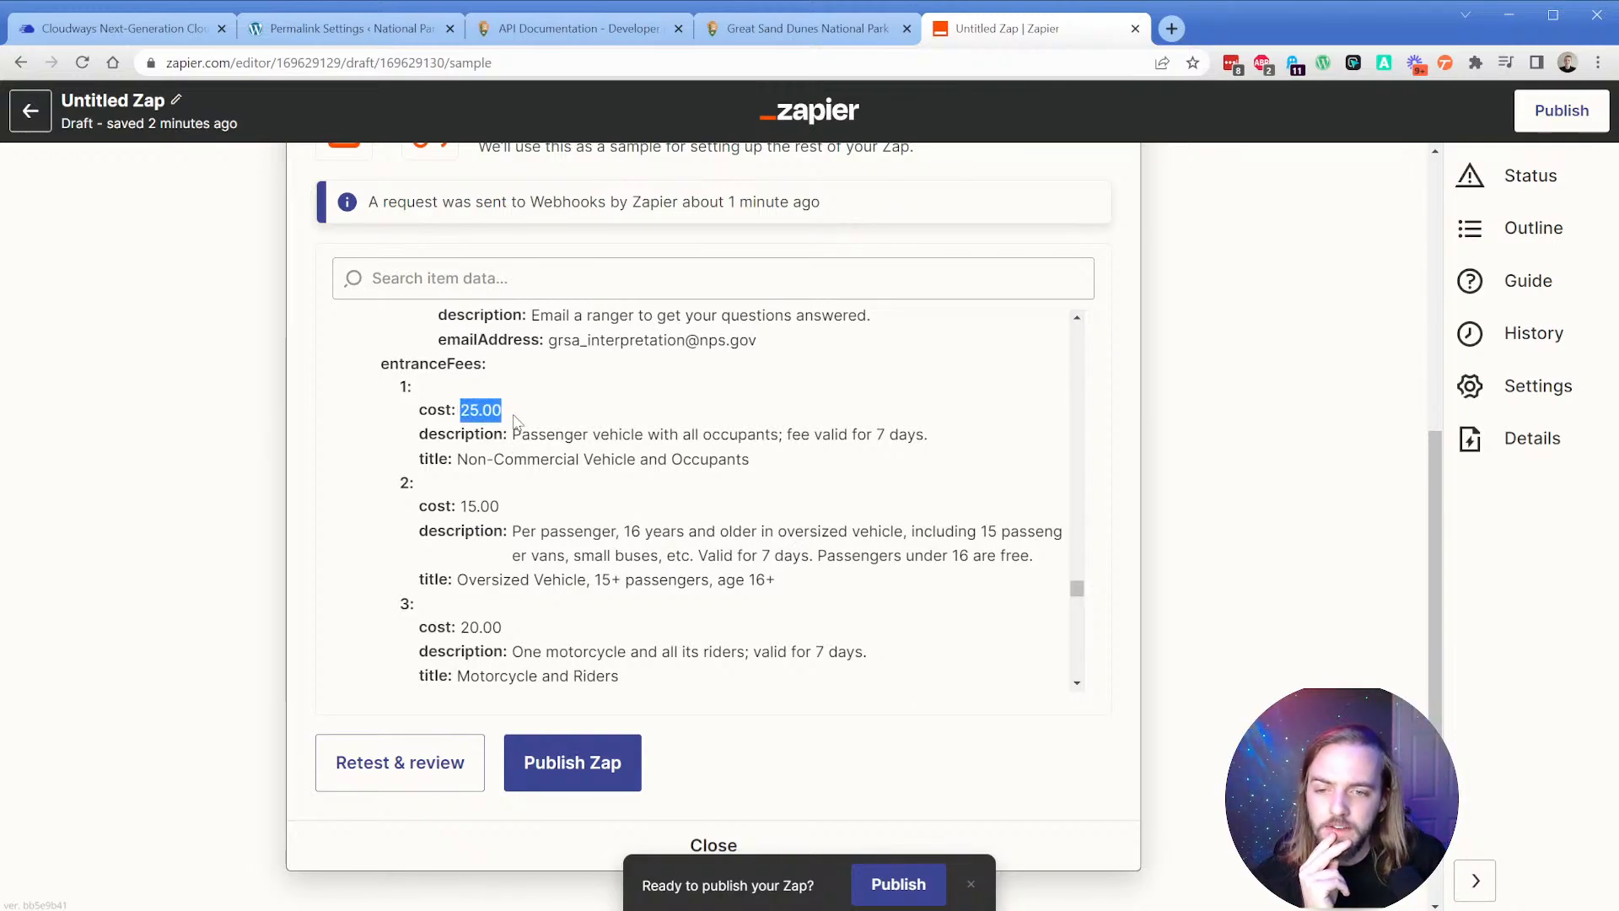
{"action": "left_click", "coordinate": [518, 413]}
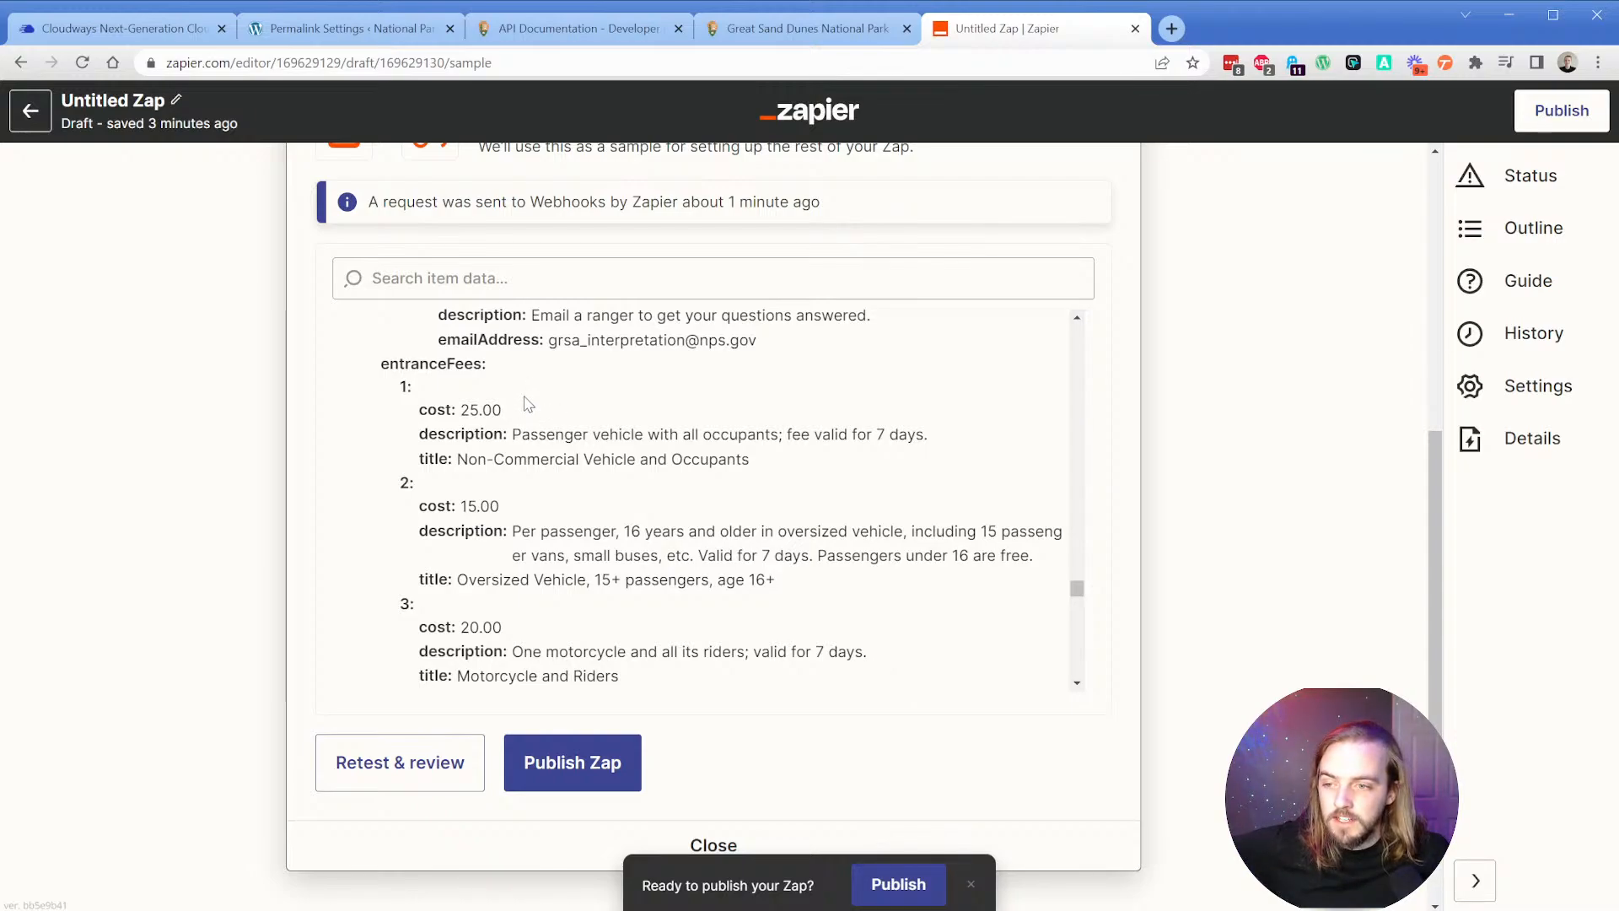
Find the directionsUrl value in the returned park data and open that address in a new browser tab.
{"action": "scroll", "coordinate": [515, 401], "scroll_direction": "down", "scroll_amount": 5}
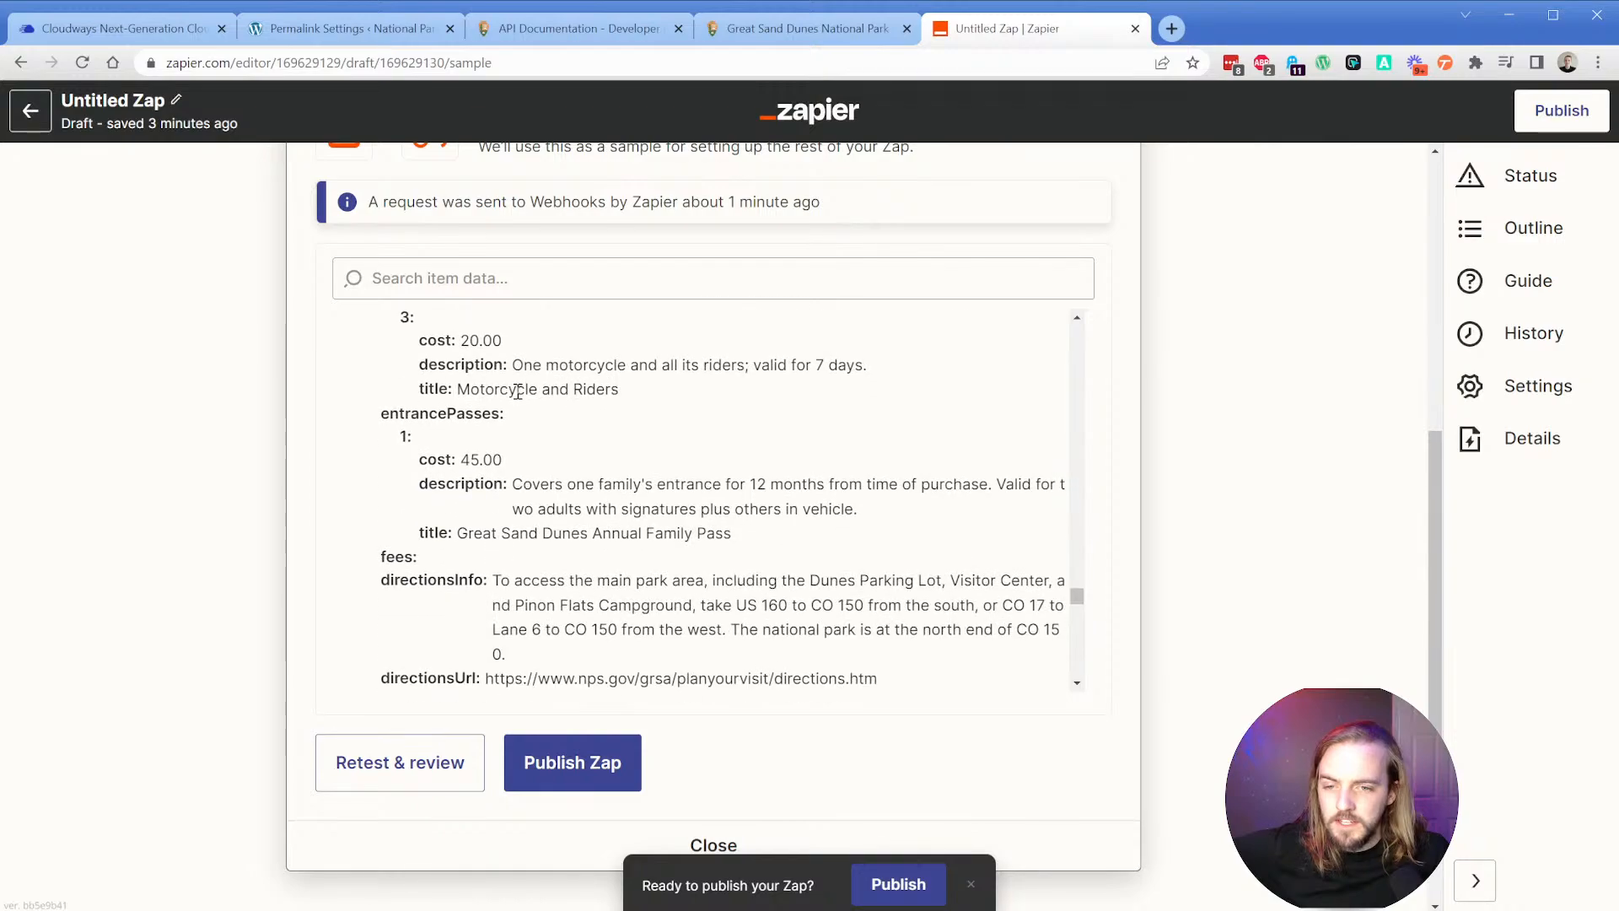
{"action": "scroll", "coordinate": [529, 394], "scroll_direction": "down", "scroll_amount": 3}
{"action": "scroll", "coordinate": [530, 391], "scroll_direction": "down", "scroll_amount": 1}
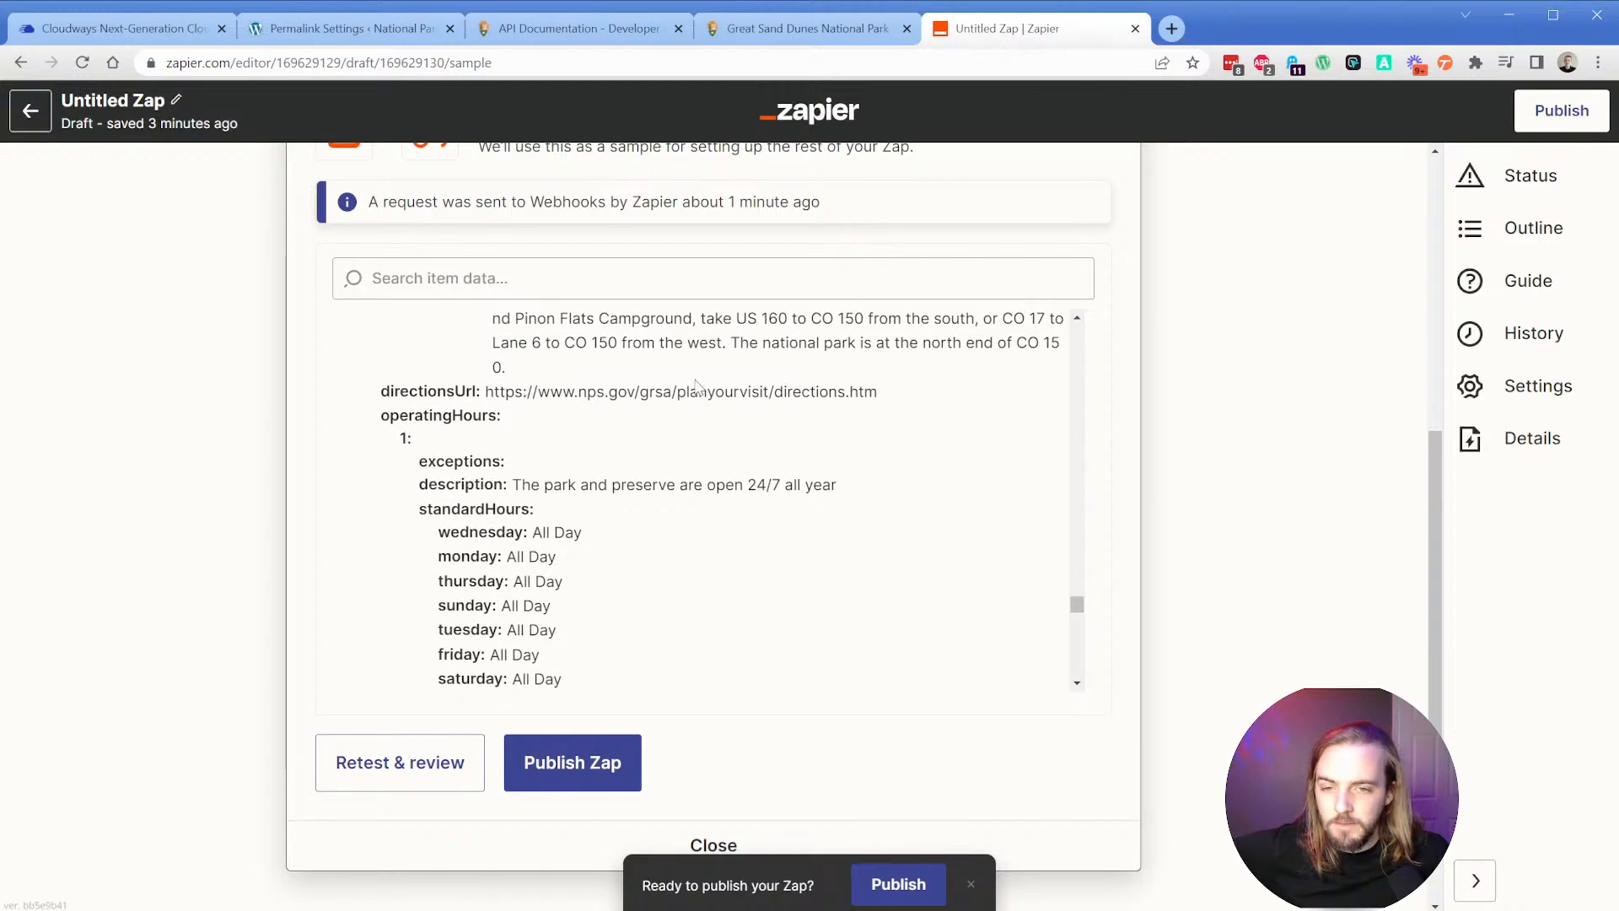
{"action": "double_click", "coordinate": [439, 415]}
{"action": "left_click_drag", "start_coordinate": [877, 393], "coordinate": [485, 393]}
{"action": "right_click", "coordinate": [523, 395]}
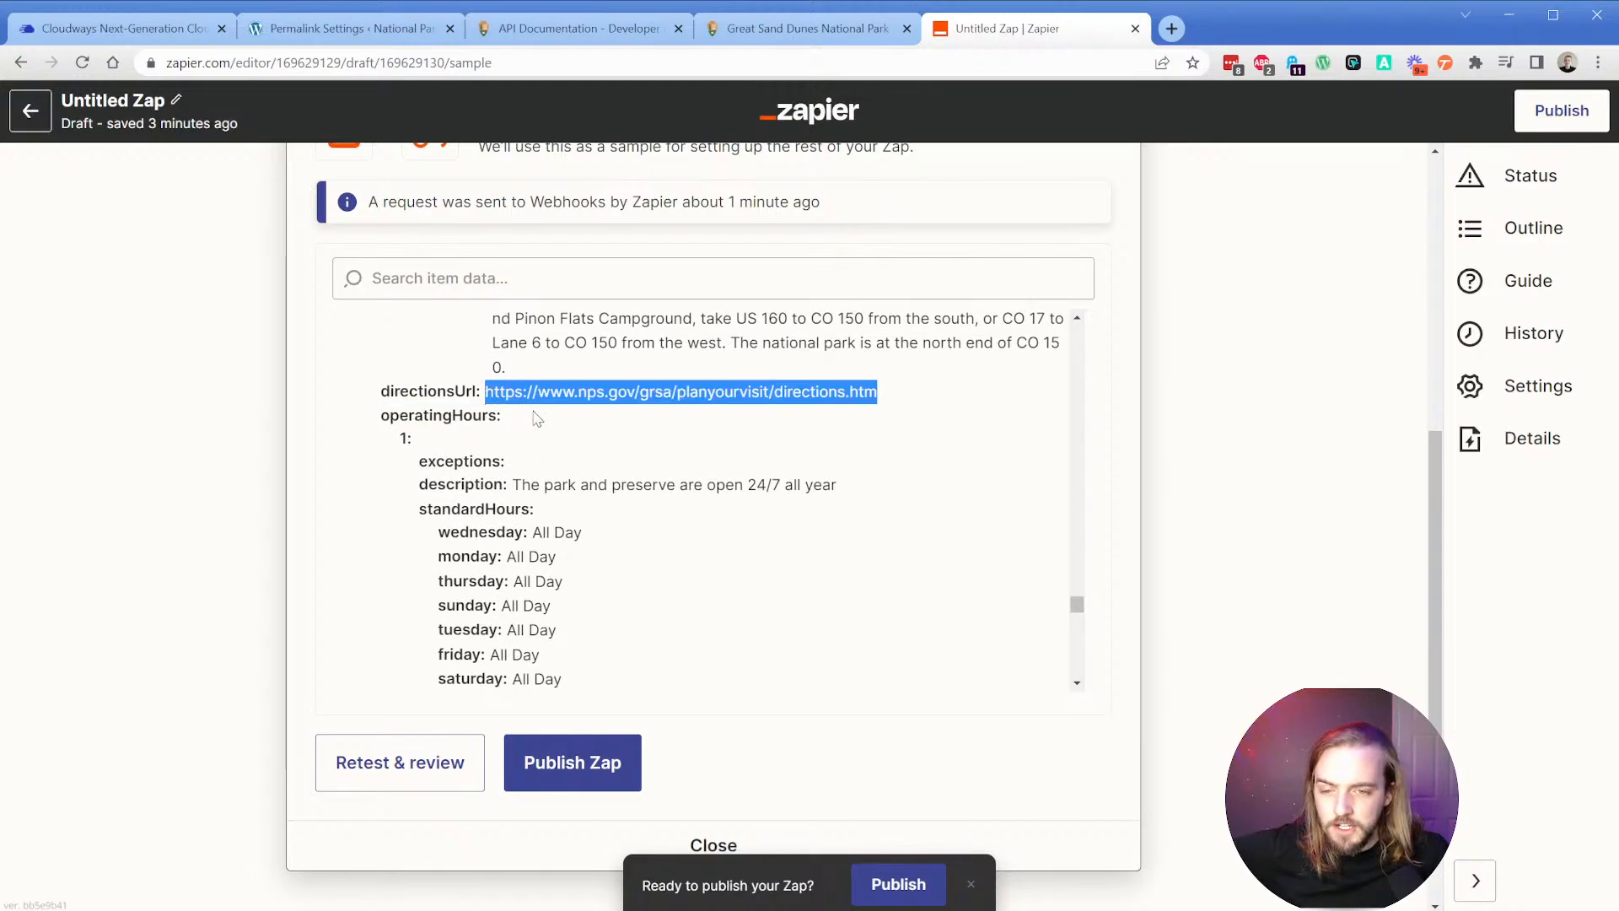
{"action": "left_click", "coordinate": [657, 457]}
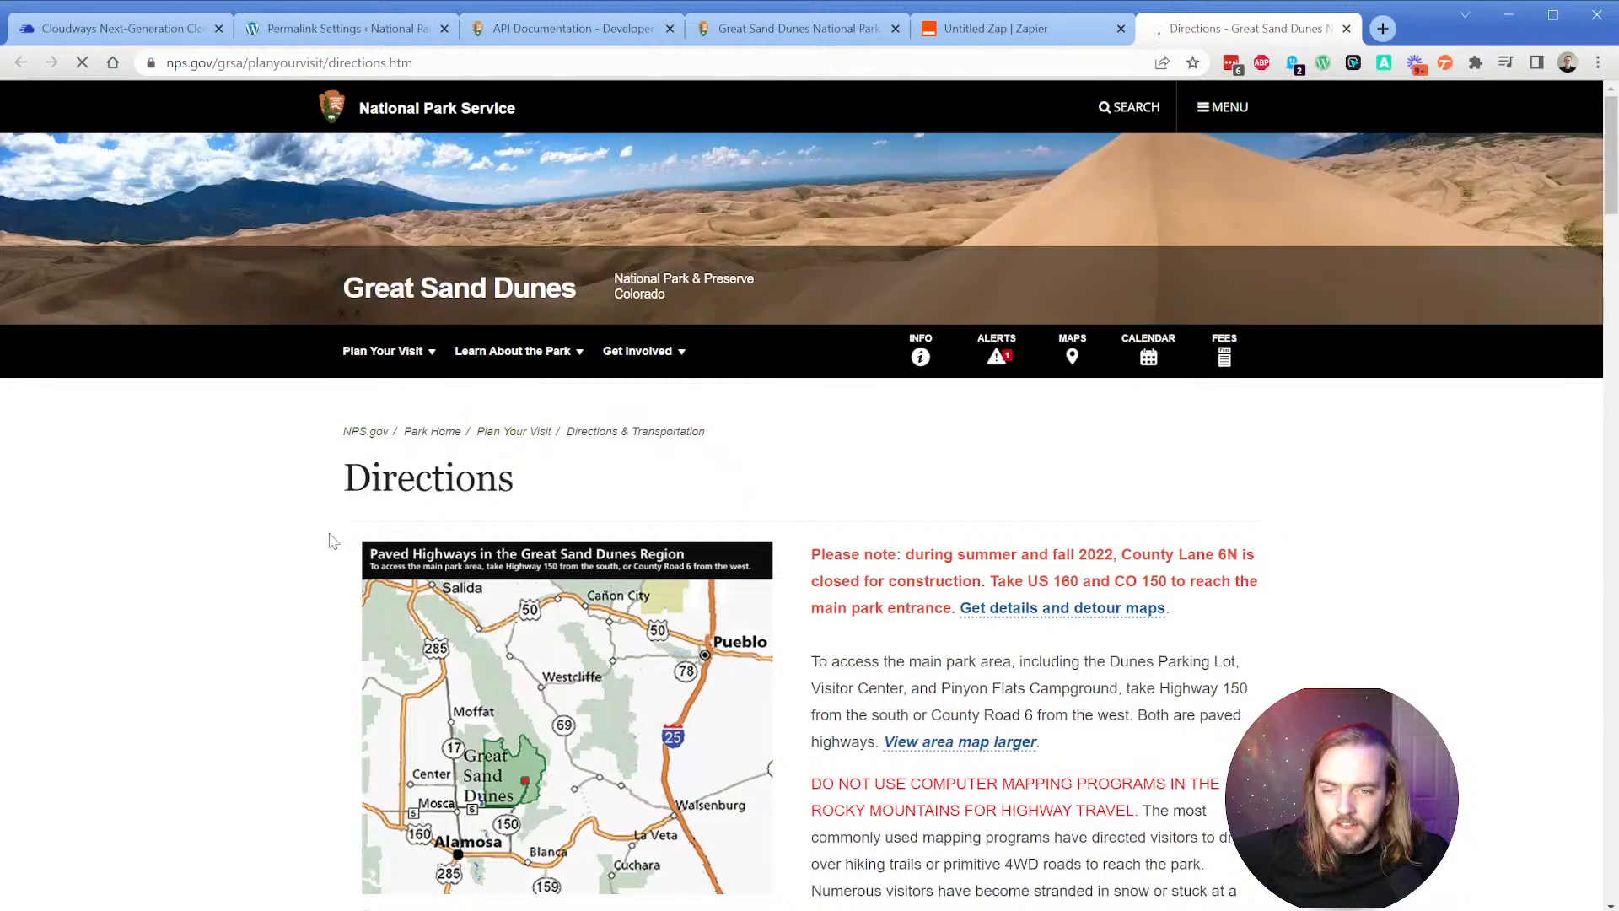
Read the map and driving directions on the Great Sand Dunes Directions page and close its tab.
{"action": "scroll", "coordinate": [323, 481], "scroll_direction": "down", "scroll_amount": 2}
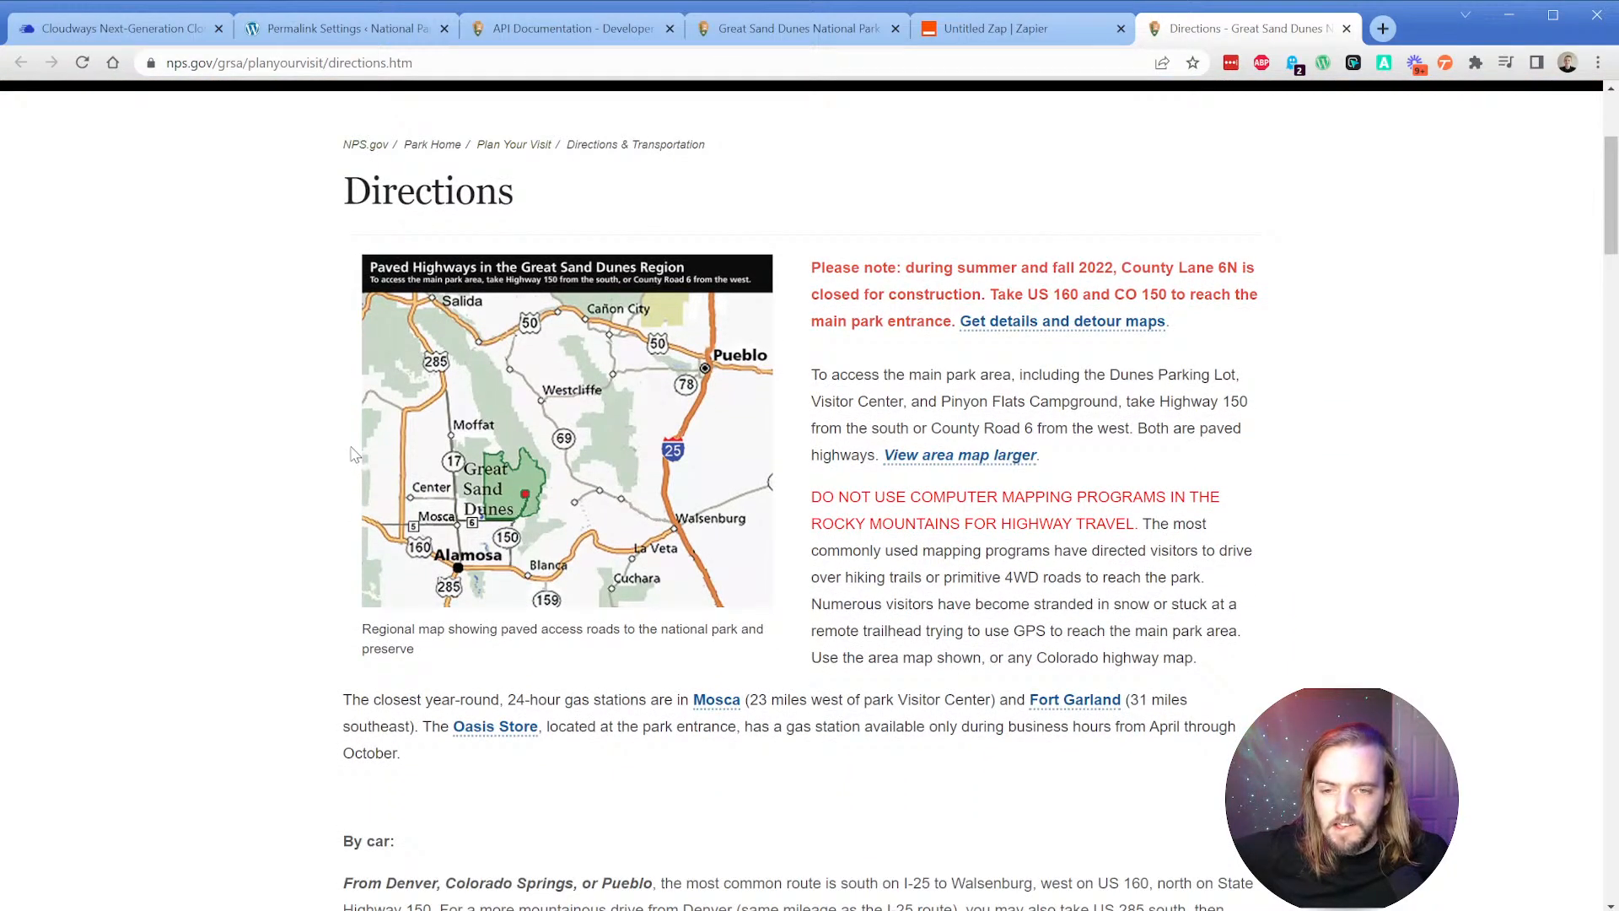
{"action": "scroll", "coordinate": [349, 451], "scroll_direction": "down", "scroll_amount": 2}
{"action": "scroll", "coordinate": [349, 447], "scroll_direction": "up", "scroll_amount": 1}
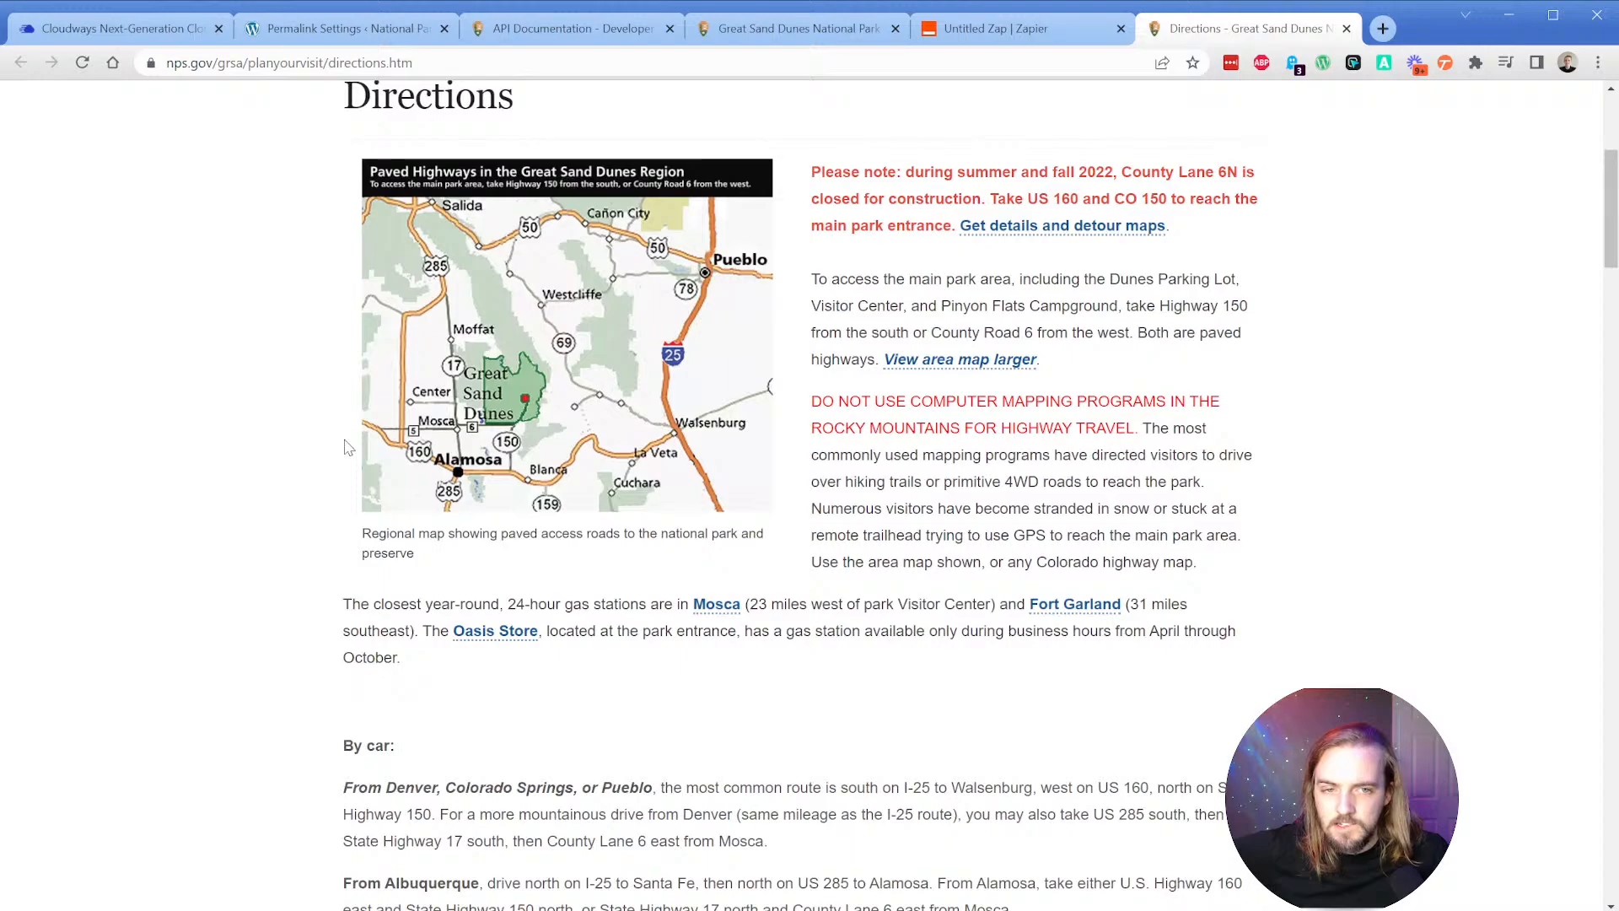
{"action": "scroll", "coordinate": [349, 448], "scroll_direction": "down", "scroll_amount": 3}
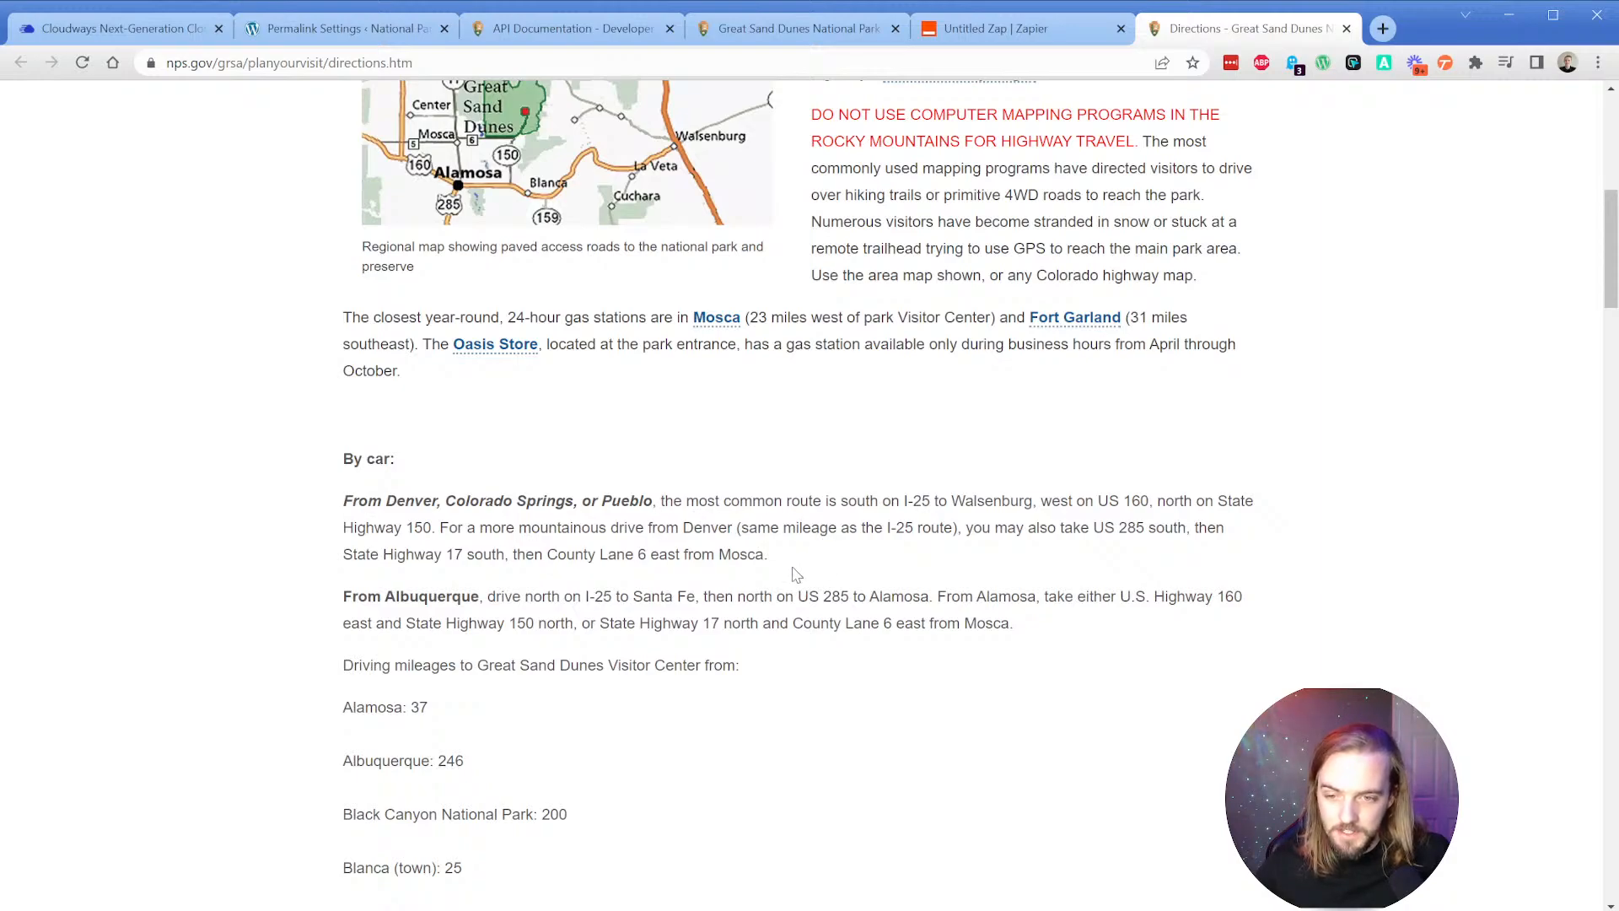
{"action": "scroll", "coordinate": [756, 563], "scroll_direction": "down", "scroll_amount": 2}
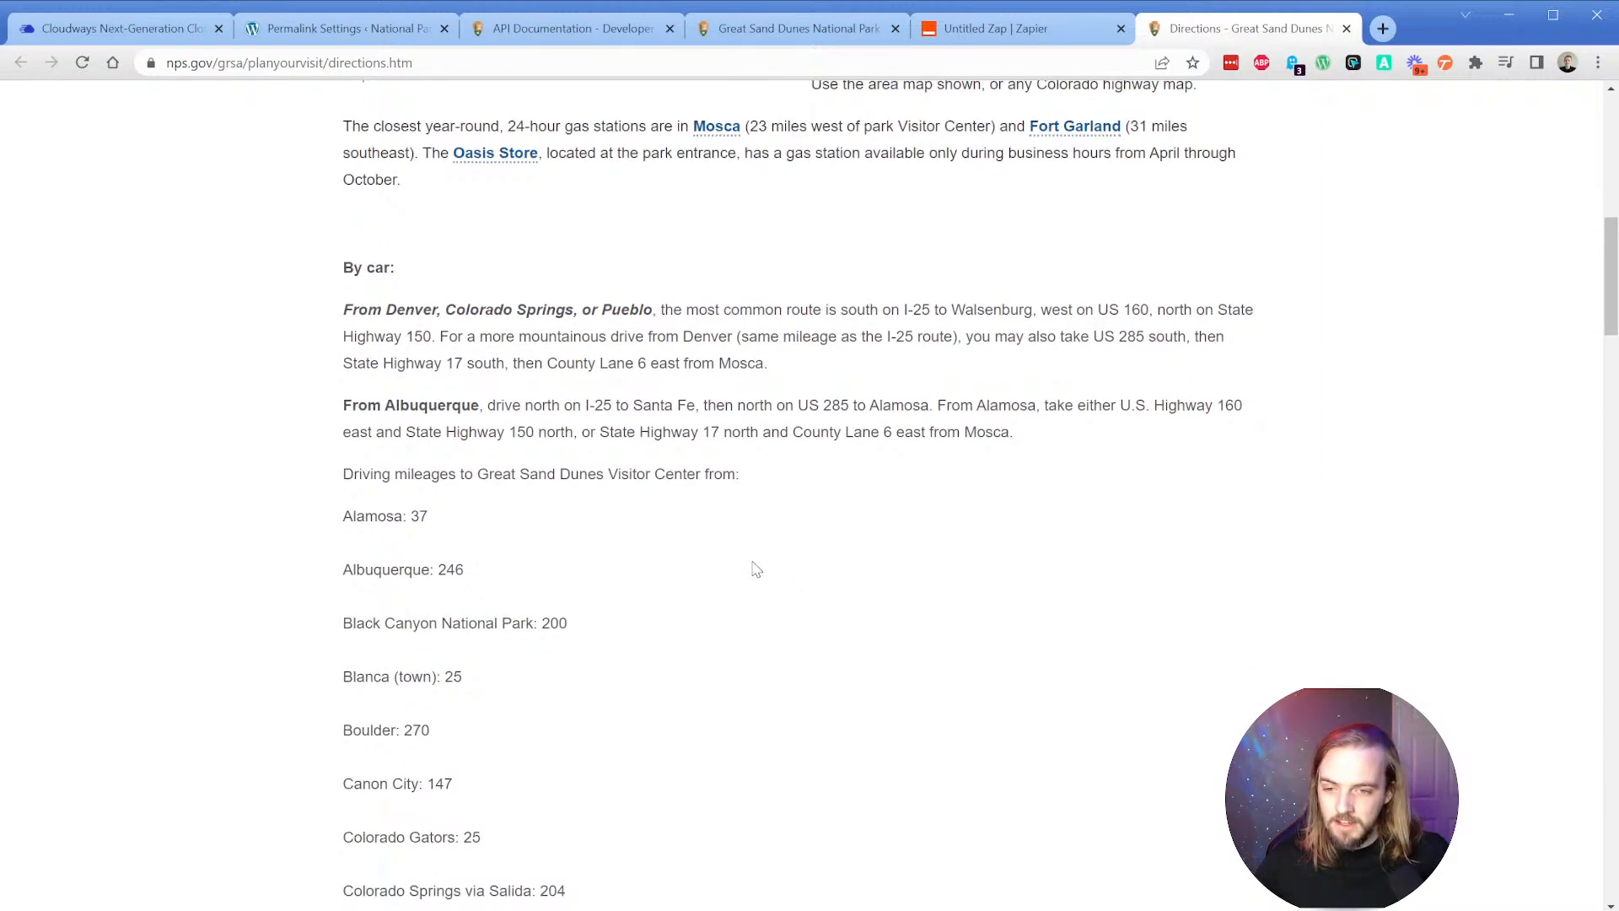
{"action": "left_click", "coordinate": [1347, 28]}
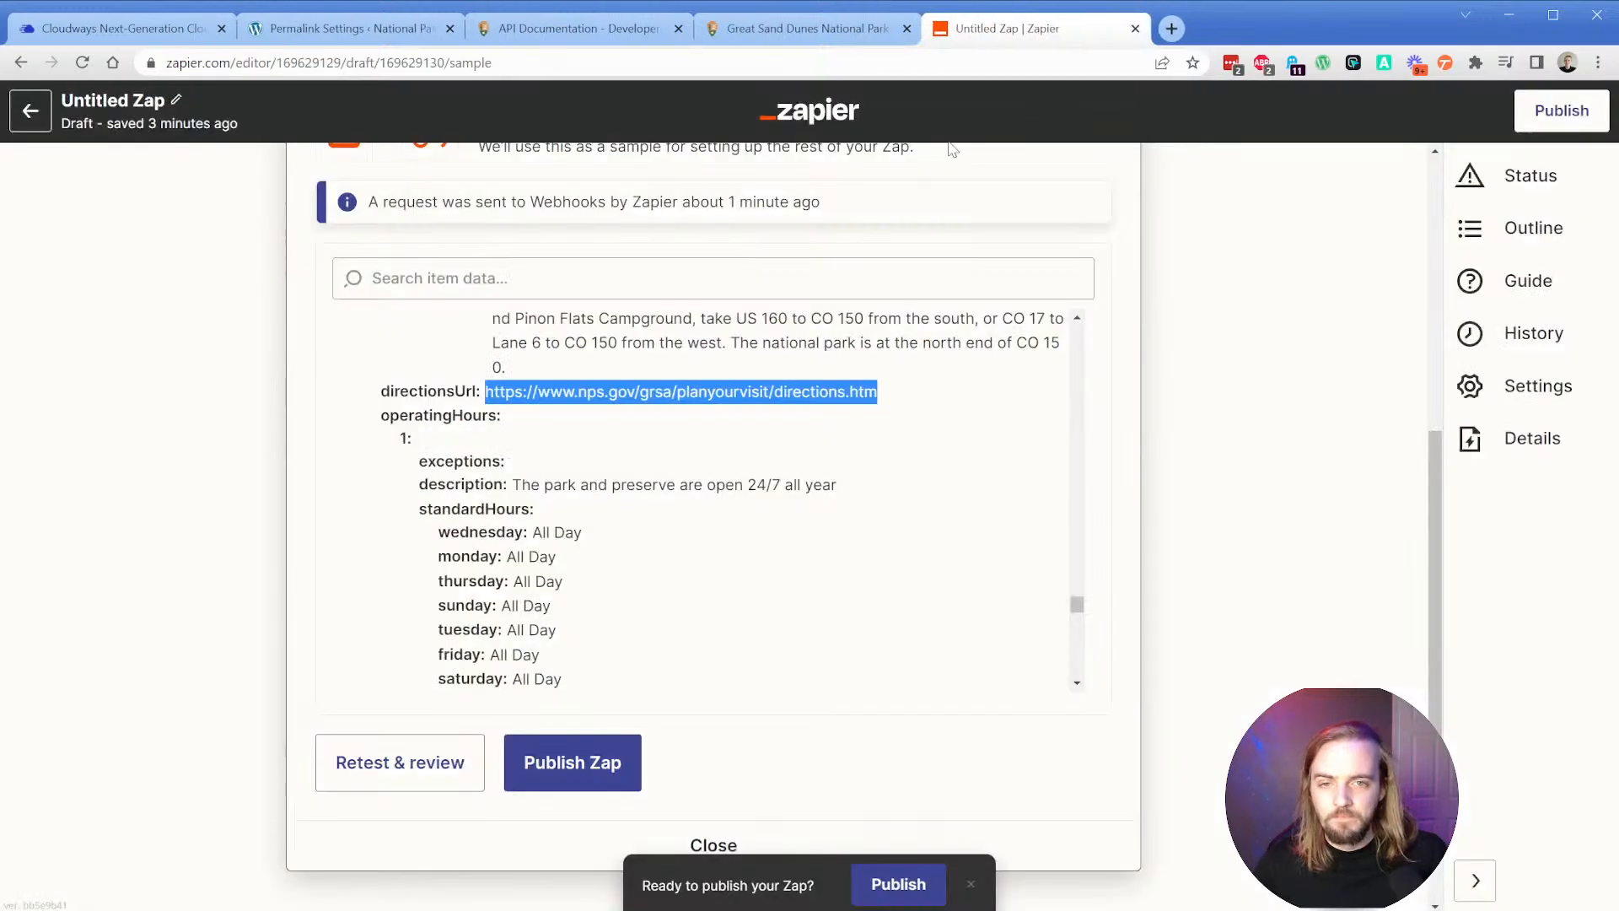
Review the operating hours, addresses and images sections of the returned park data.
{"action": "left_click", "coordinate": [577, 533]}
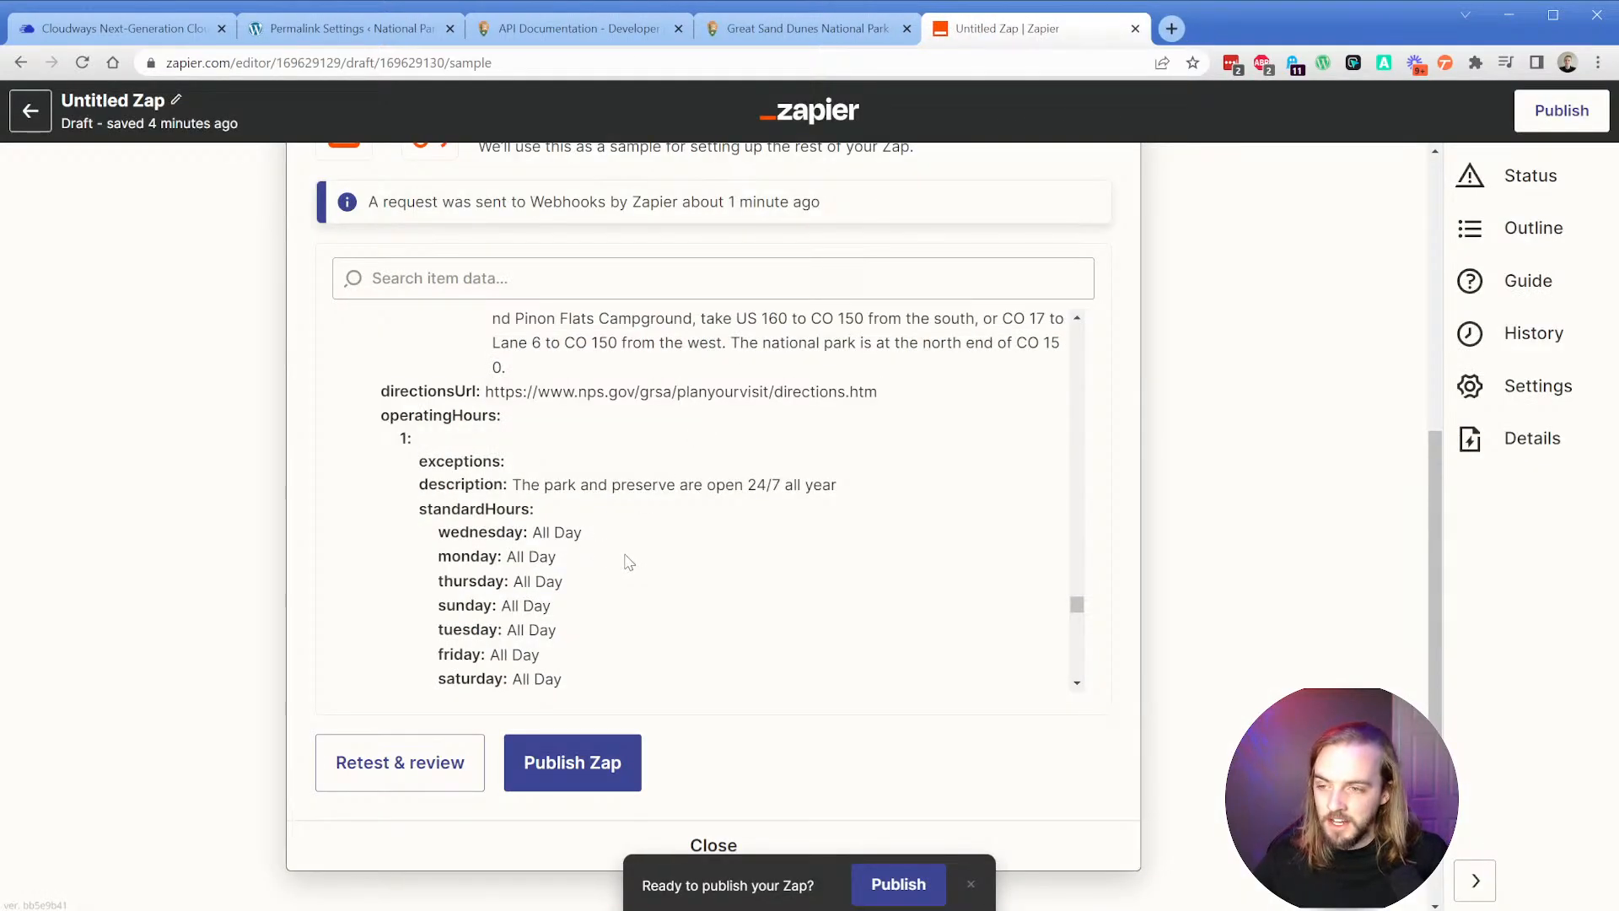
{"action": "scroll", "coordinate": [615, 553], "scroll_direction": "down", "scroll_amount": 1}
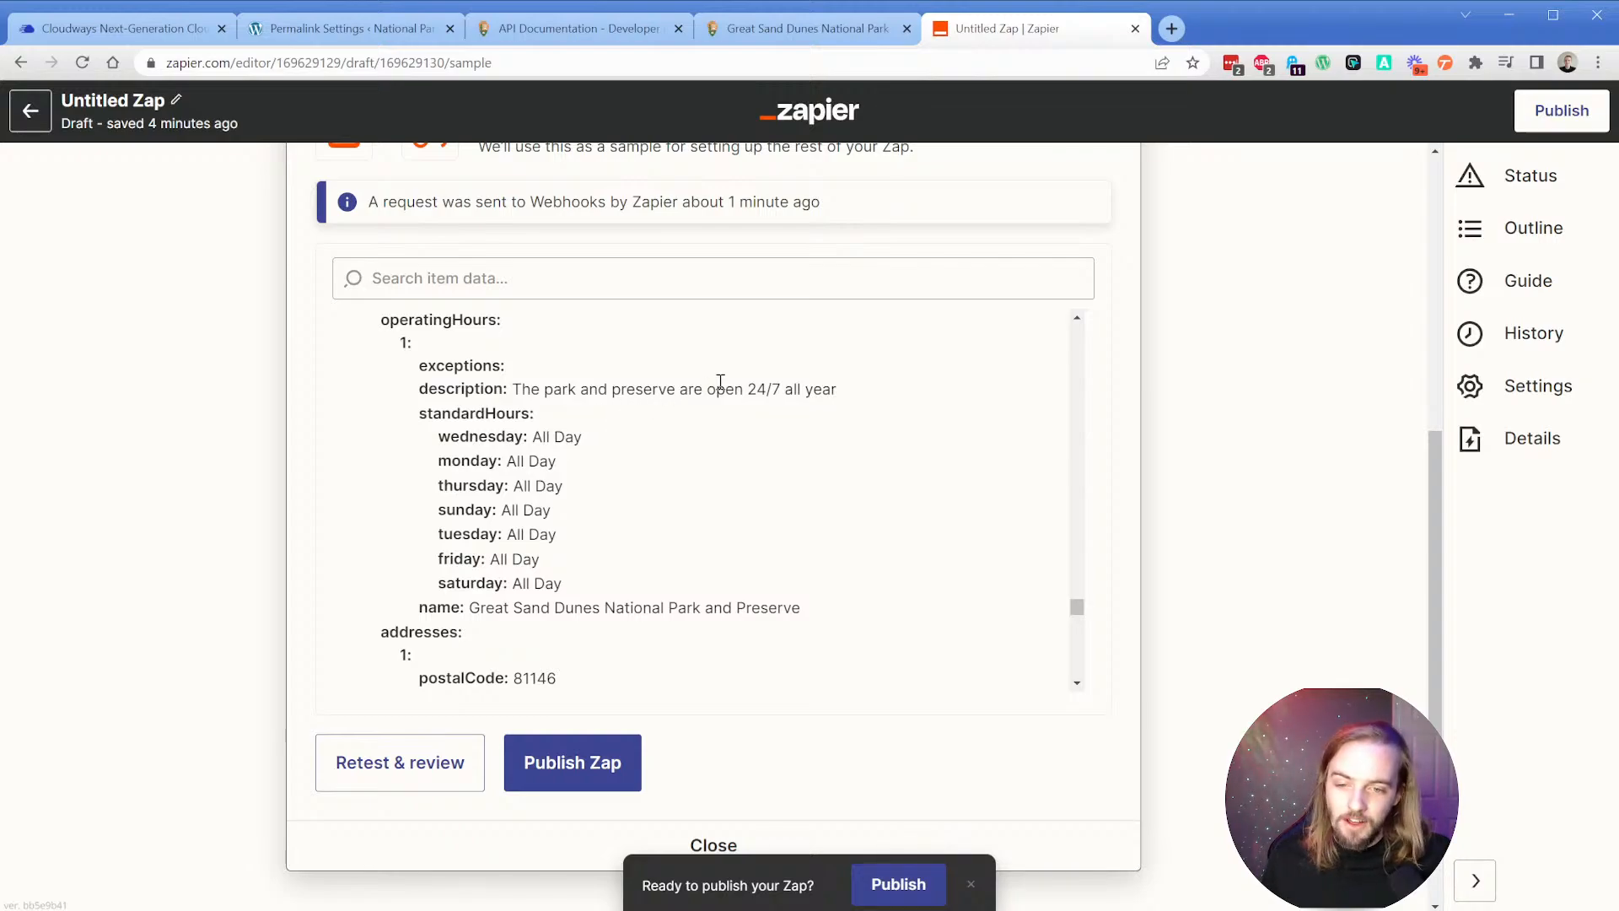
{"action": "scroll", "coordinate": [621, 509], "scroll_direction": "down", "scroll_amount": 3}
{"action": "scroll", "coordinate": [621, 506], "scroll_direction": "down", "scroll_amount": 8}
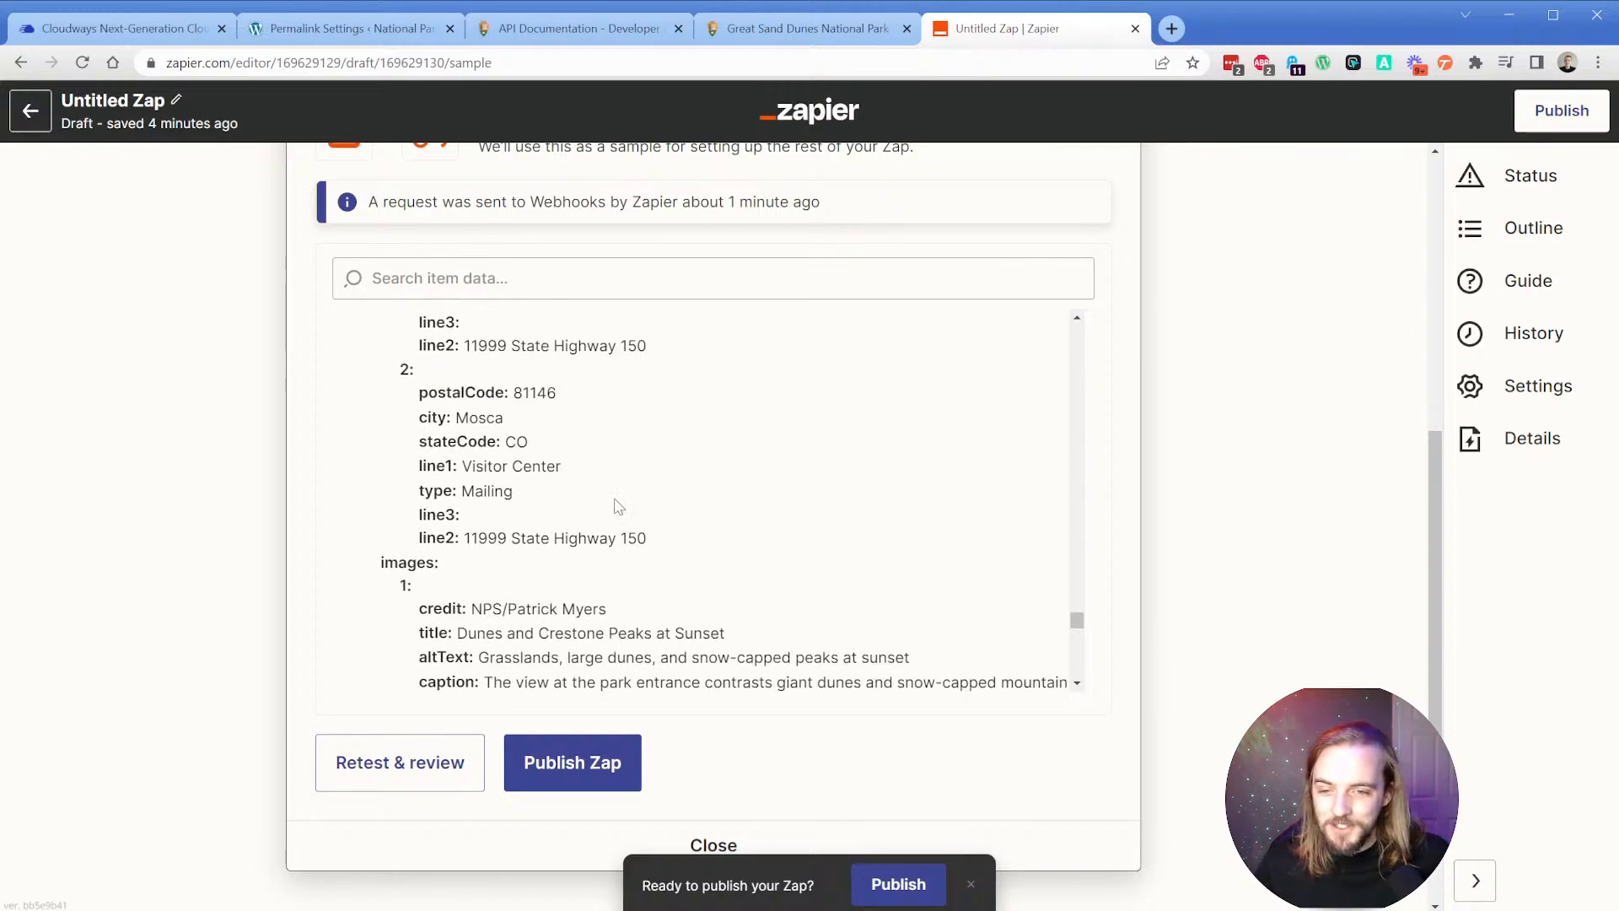
{"action": "scroll", "coordinate": [616, 504], "scroll_direction": "down", "scroll_amount": 2}
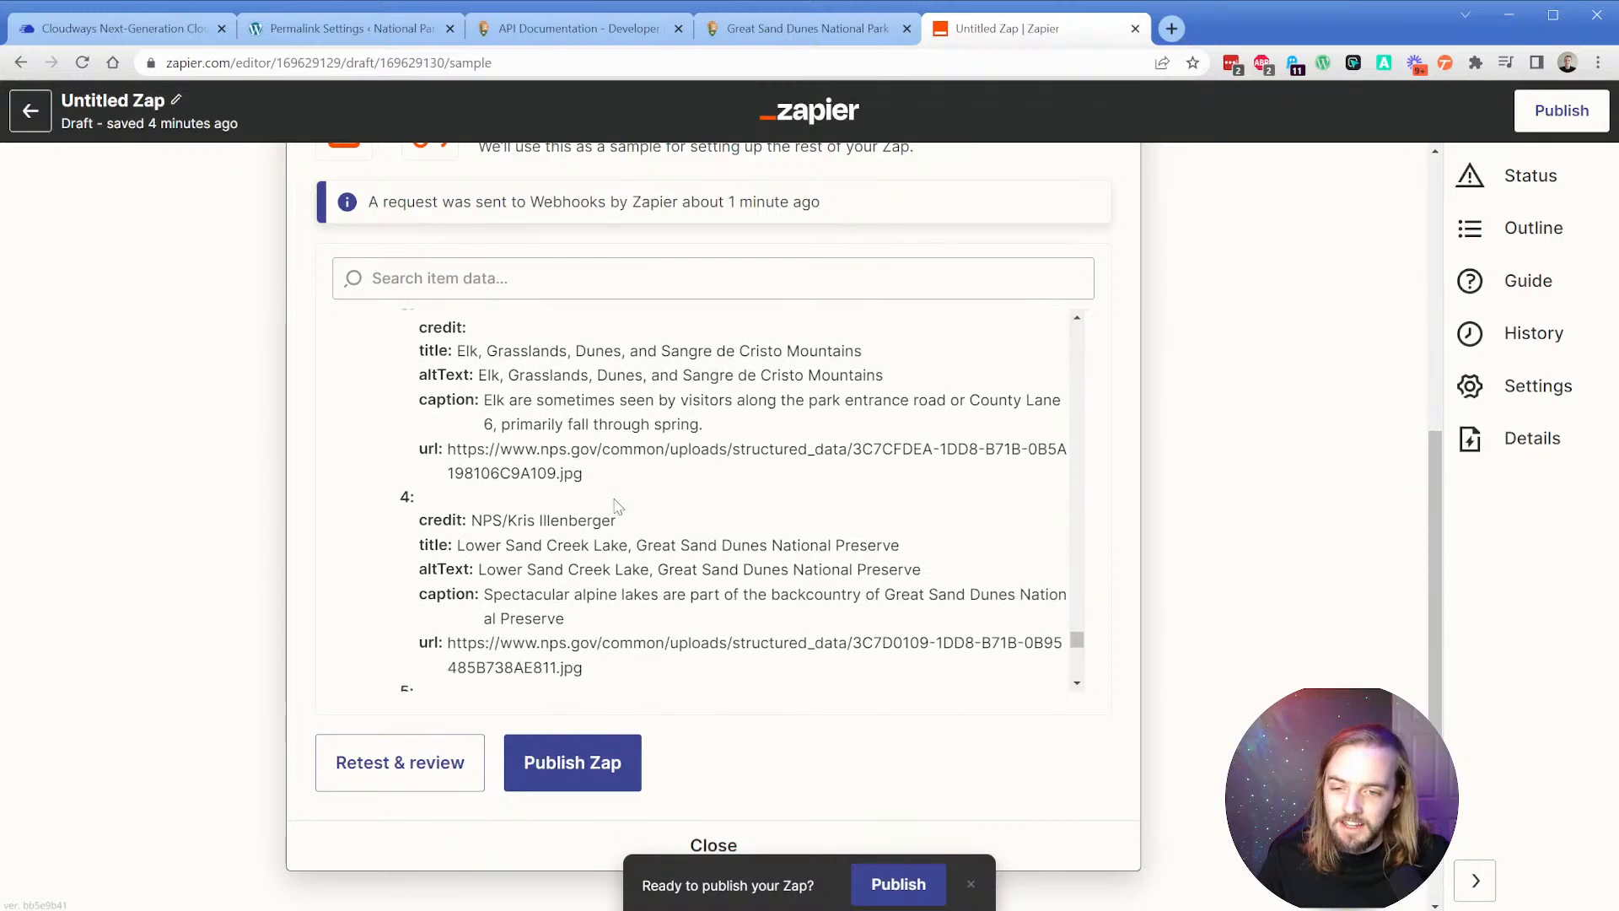
{"action": "scroll", "coordinate": [616, 506], "scroll_direction": "down", "scroll_amount": 3}
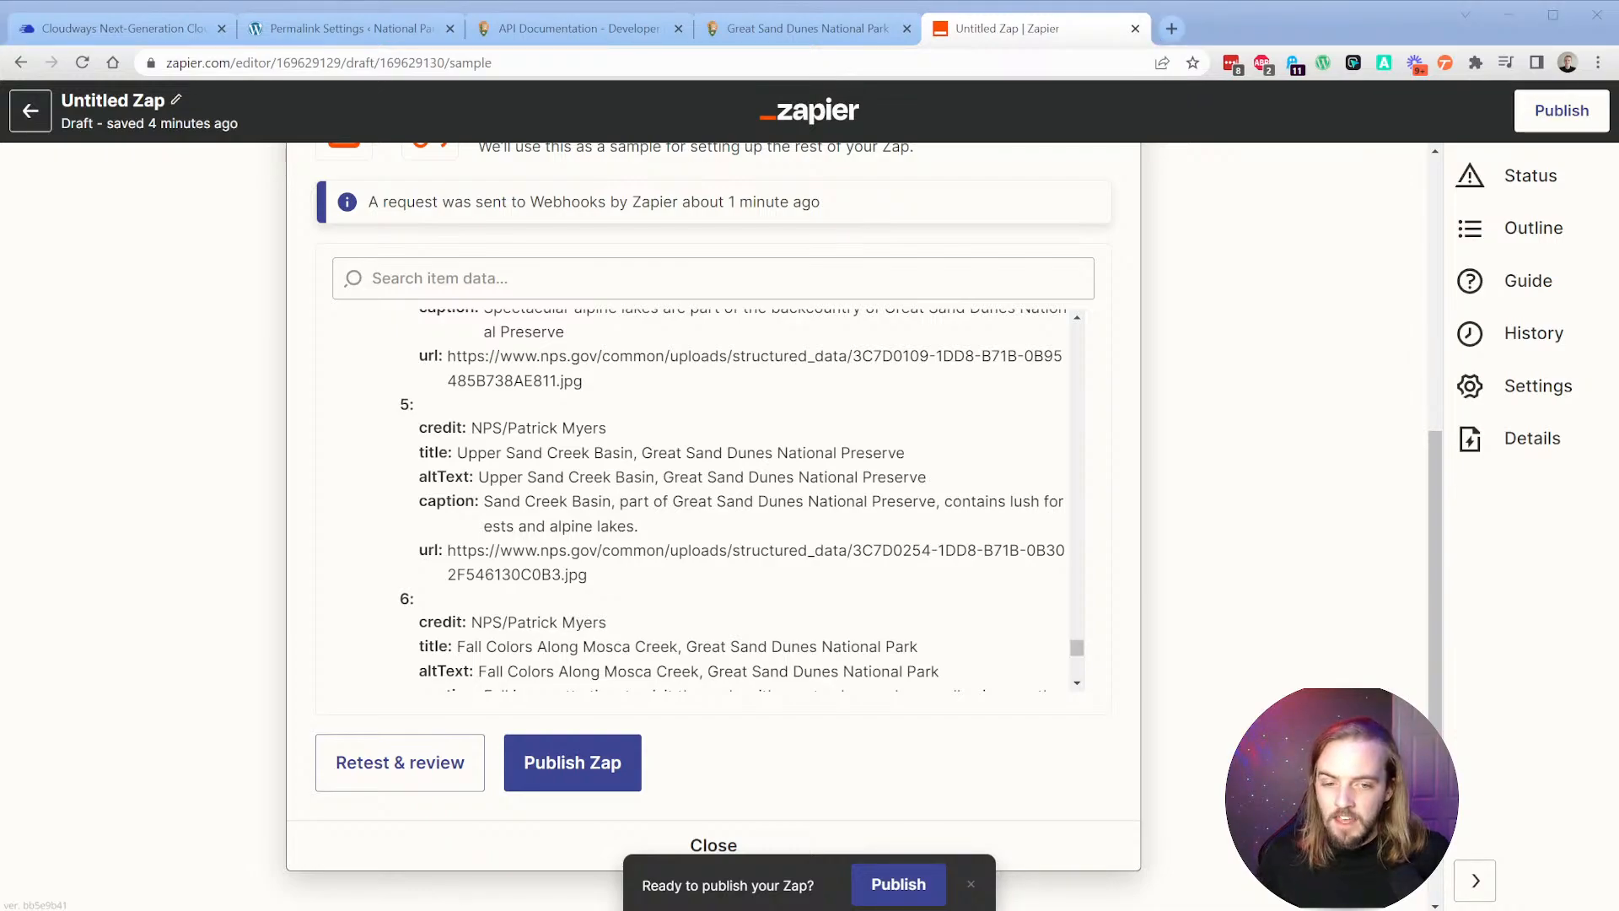
{"action": "scroll", "coordinate": [347, 472], "scroll_direction": "up", "scroll_amount": 5}
Reopen the GET action's setup, remove the parkCode query string parameter and add an empty parameter row.
{"action": "left_click", "coordinate": [347, 475]}
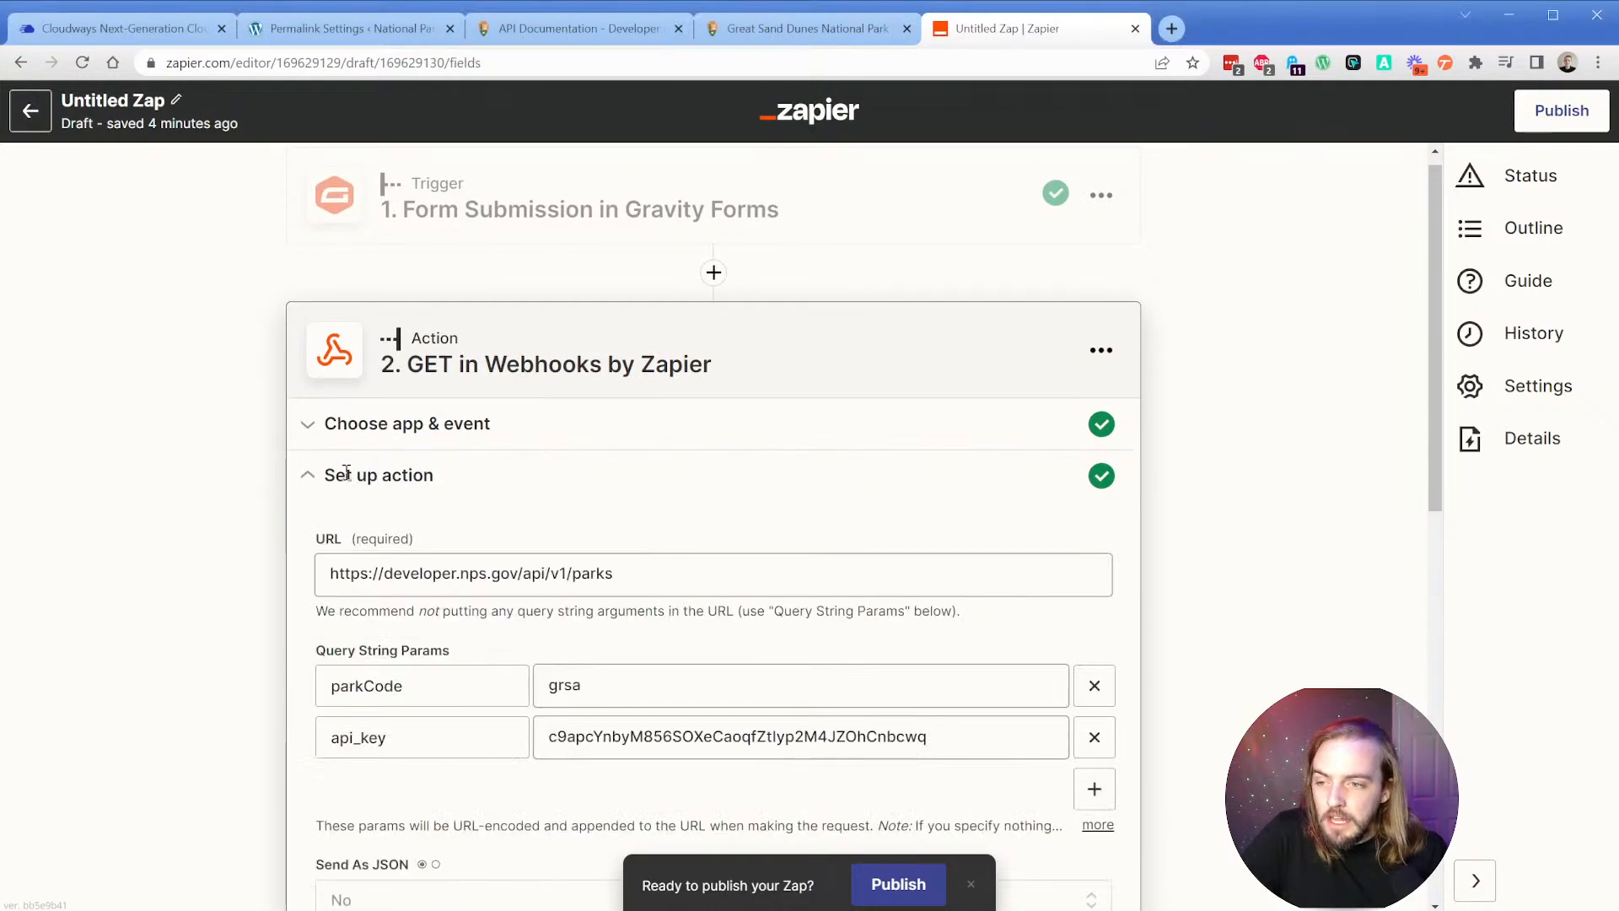
{"action": "scroll", "coordinate": [306, 519], "scroll_direction": "down", "scroll_amount": 5}
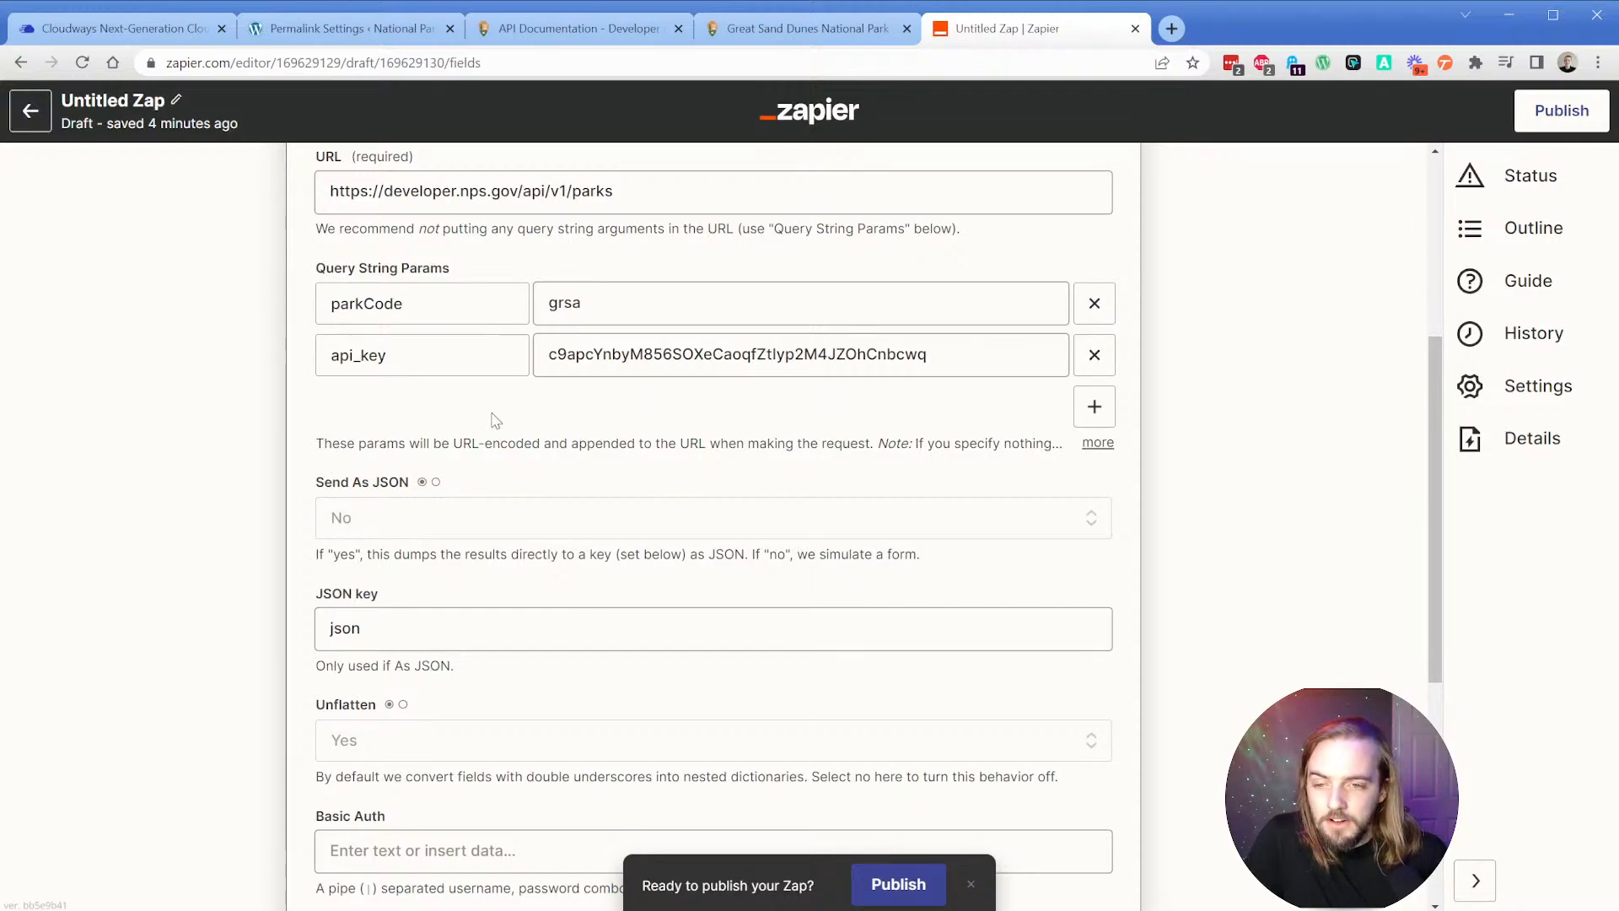
{"action": "key", "text": "ctrl+3"}
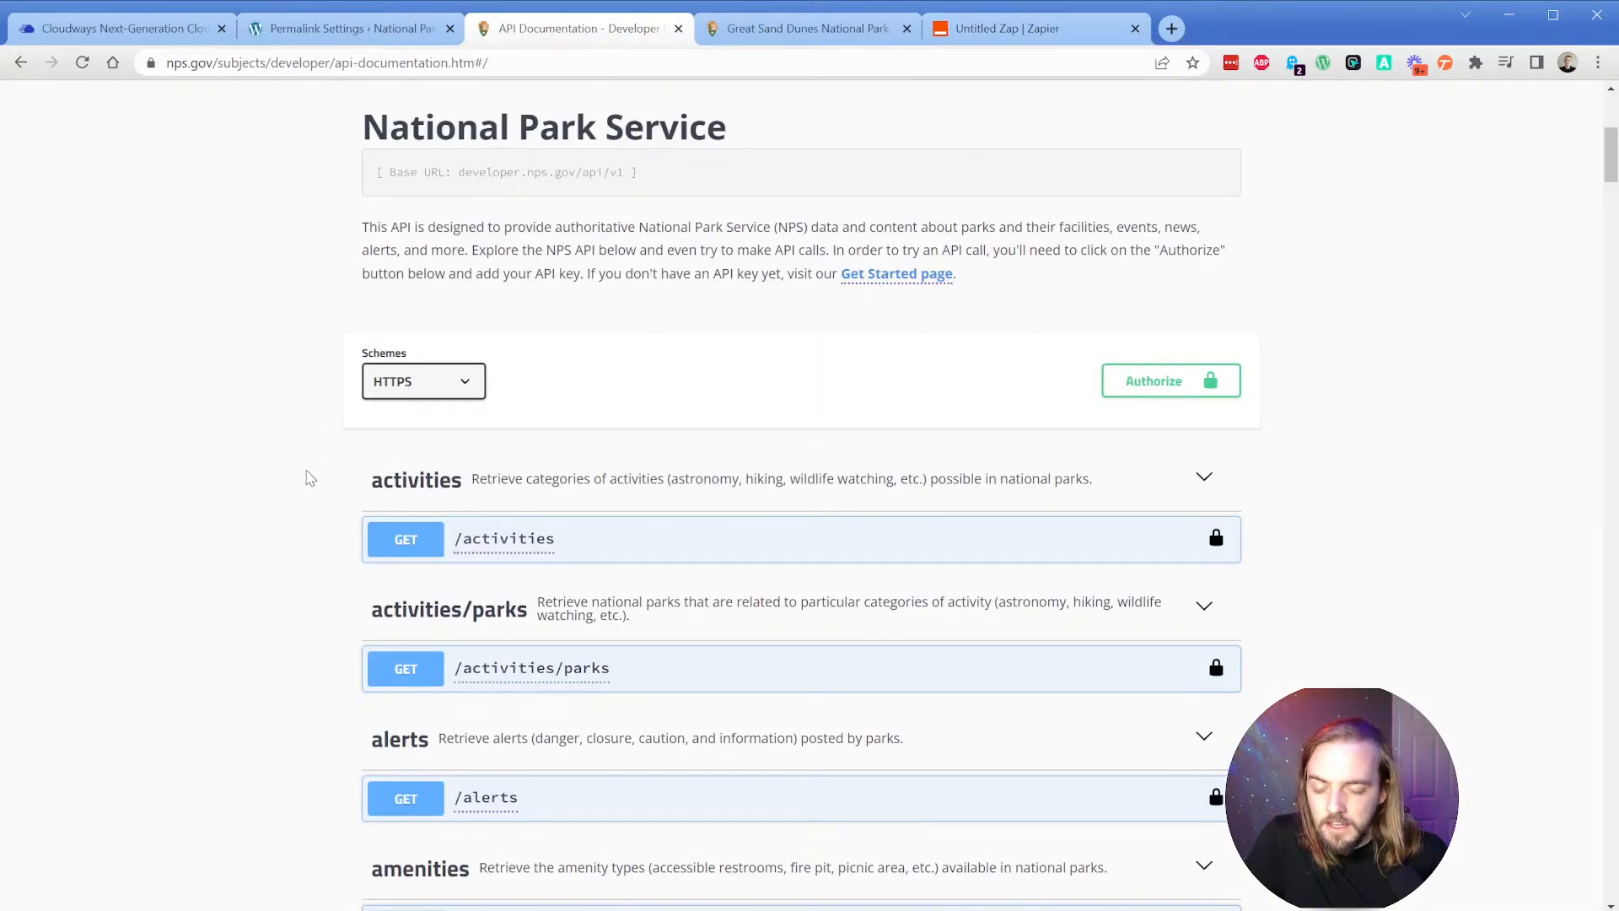
{"action": "scroll", "coordinate": [308, 479], "scroll_direction": "down", "scroll_amount": 10}
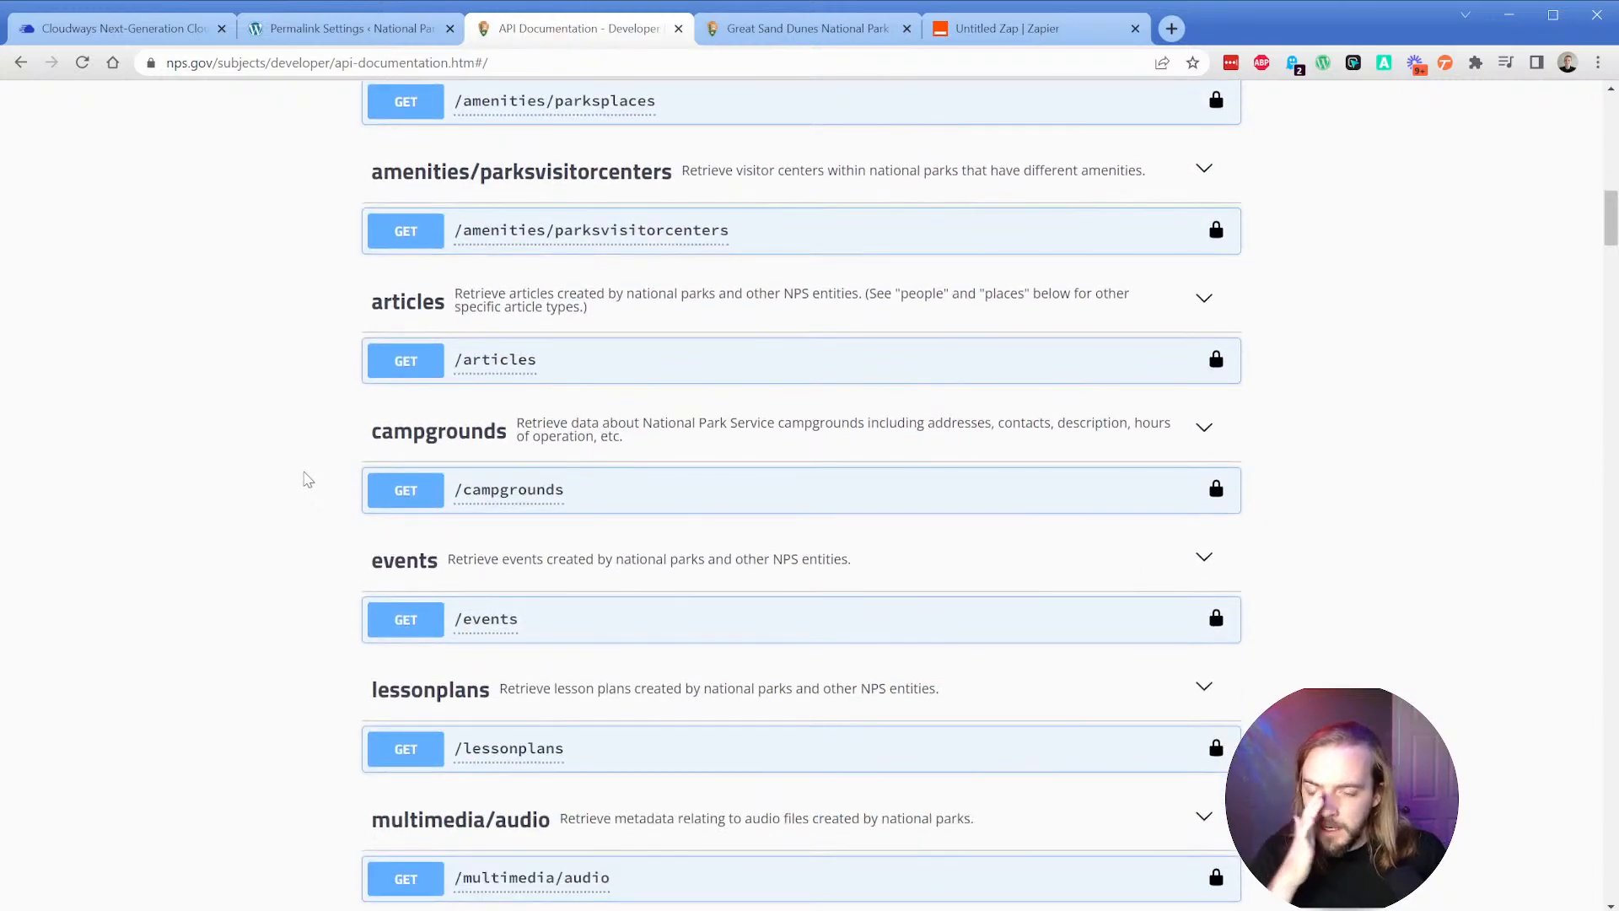
{"action": "scroll", "coordinate": [309, 478], "scroll_direction": "down", "scroll_amount": 2}
{"action": "key", "text": "ctrl+5"}
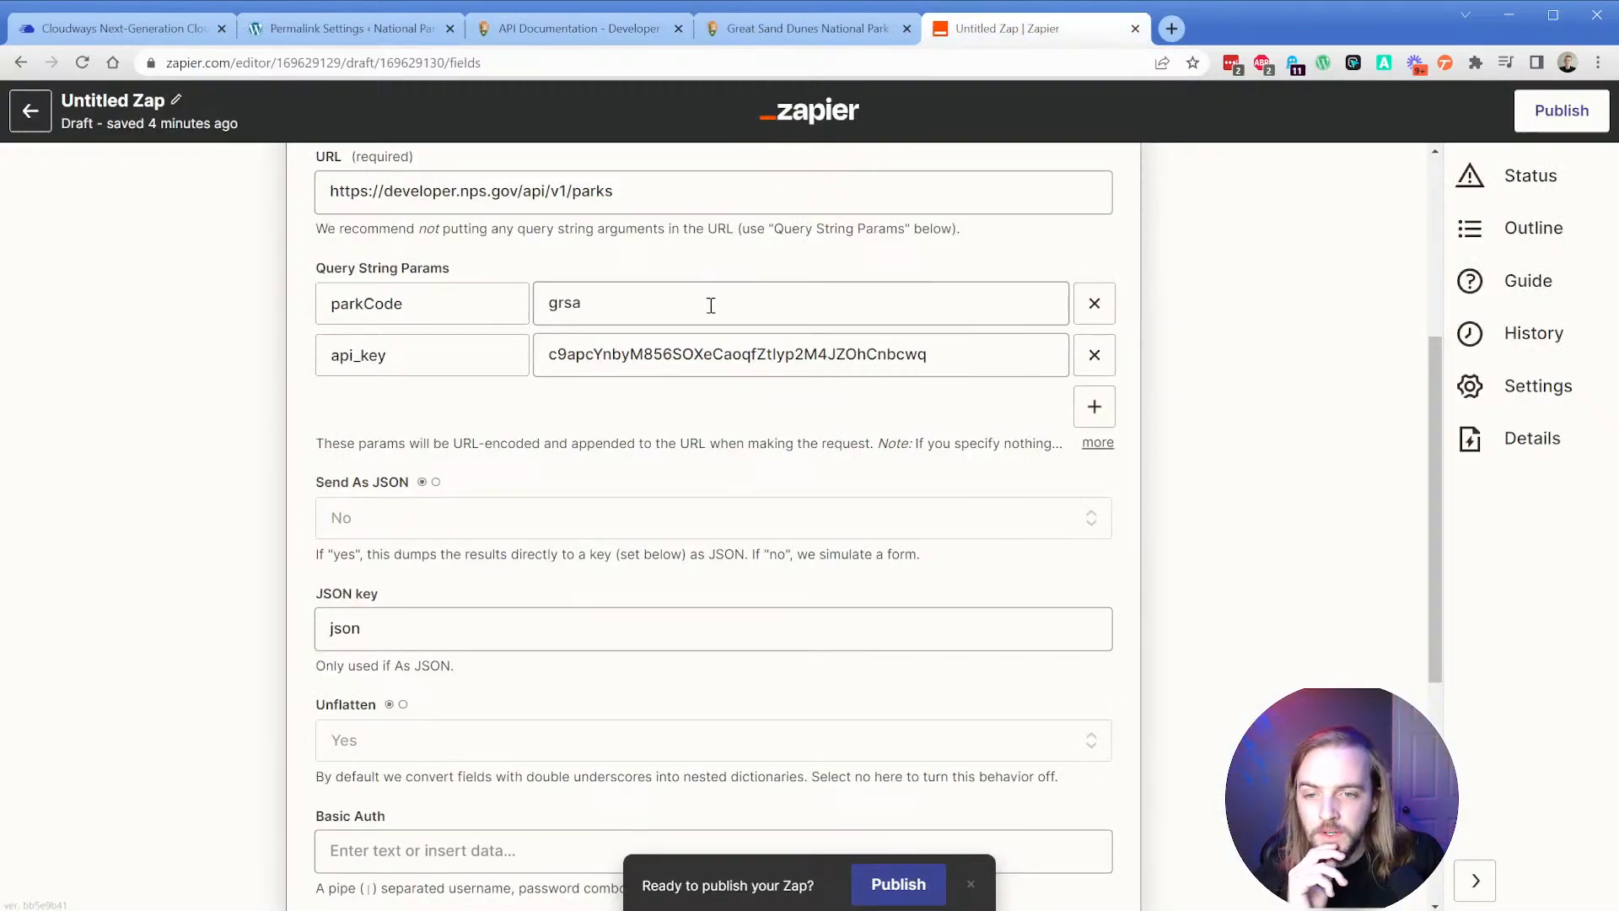
{"action": "left_click", "coordinate": [1095, 304]}
{"action": "left_click", "coordinate": [1090, 355]}
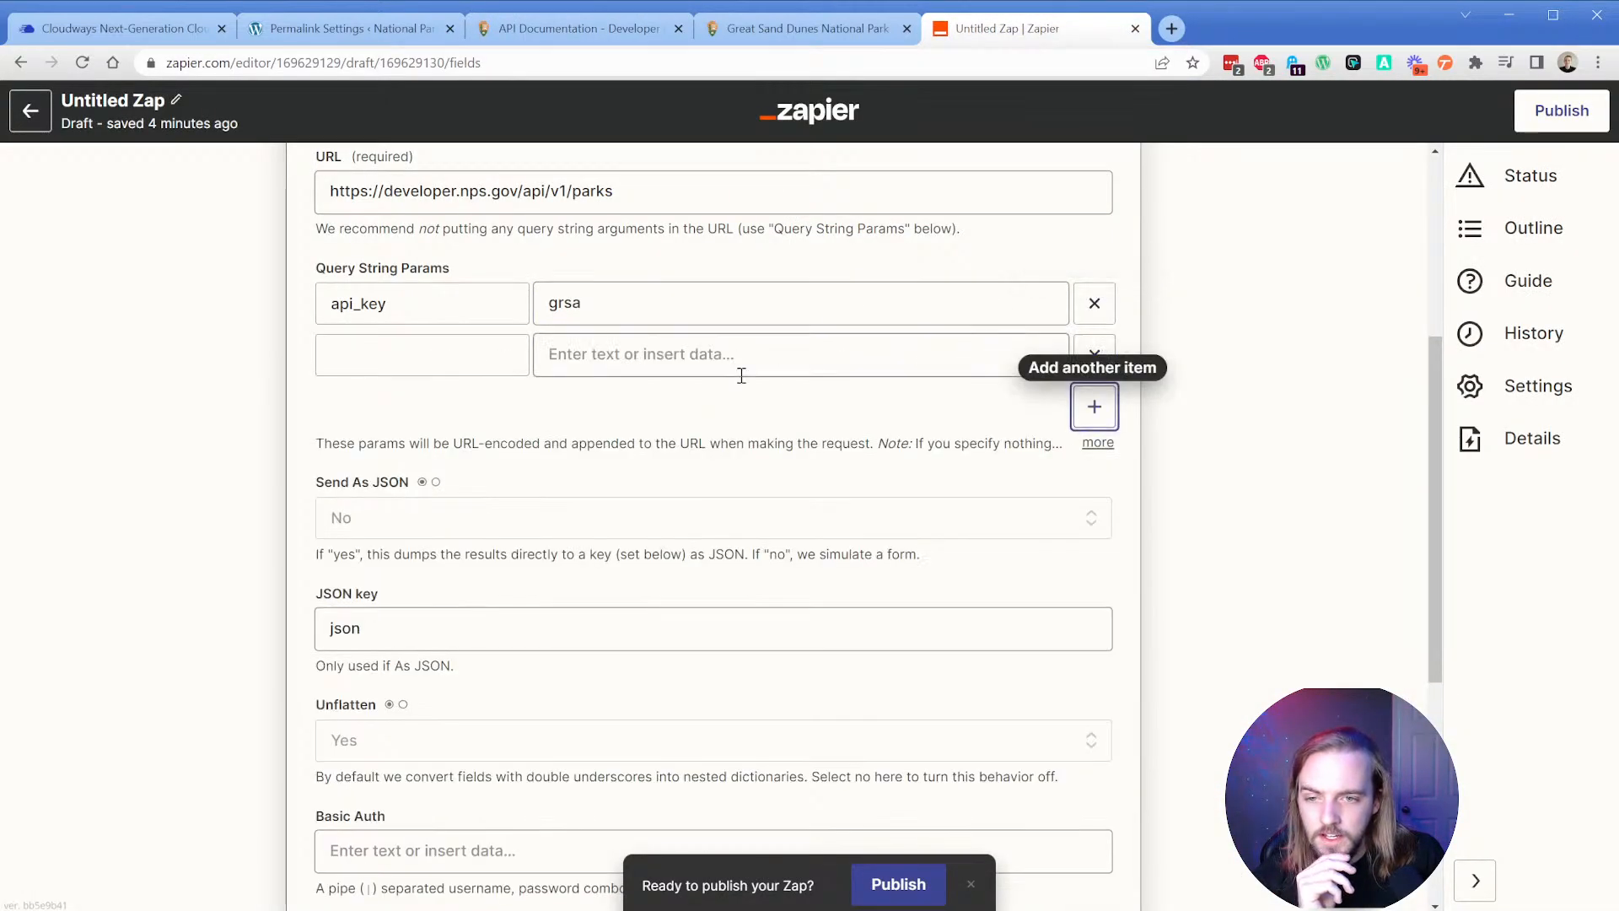
{"action": "left_click", "coordinate": [442, 357]}
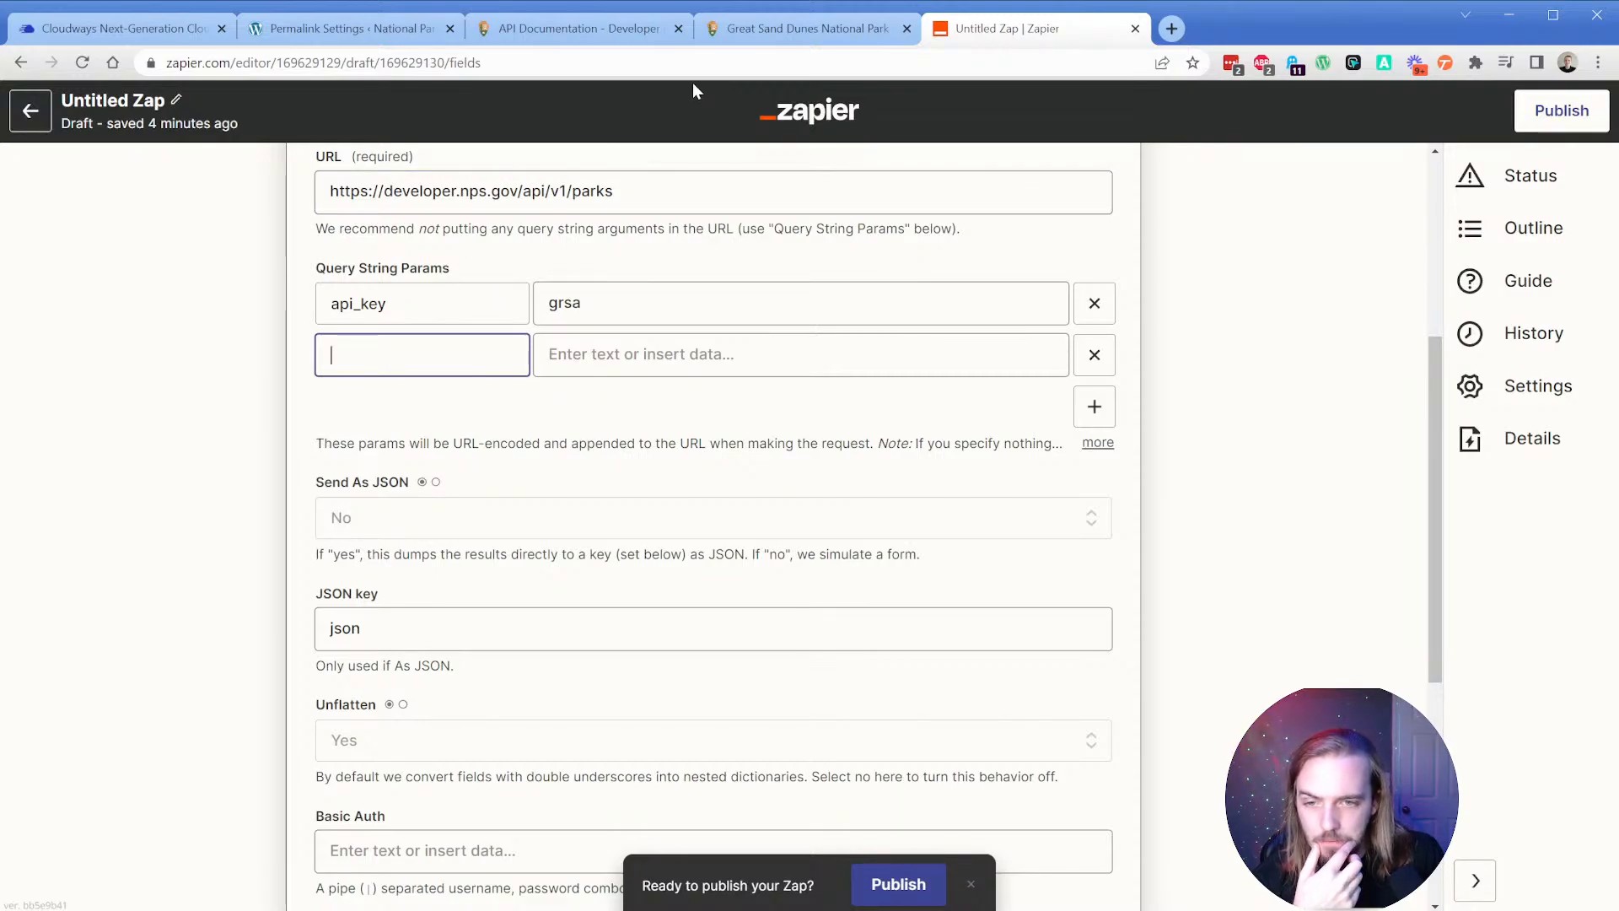
Look through the endpoints and the /parks details in the National Park Service API documentation for a state parameter.
{"action": "left_click", "coordinate": [757, 49]}
{"action": "left_click", "coordinate": [600, 42]}
{"action": "scroll", "coordinate": [724, 512], "scroll_direction": "up", "scroll_amount": 1}
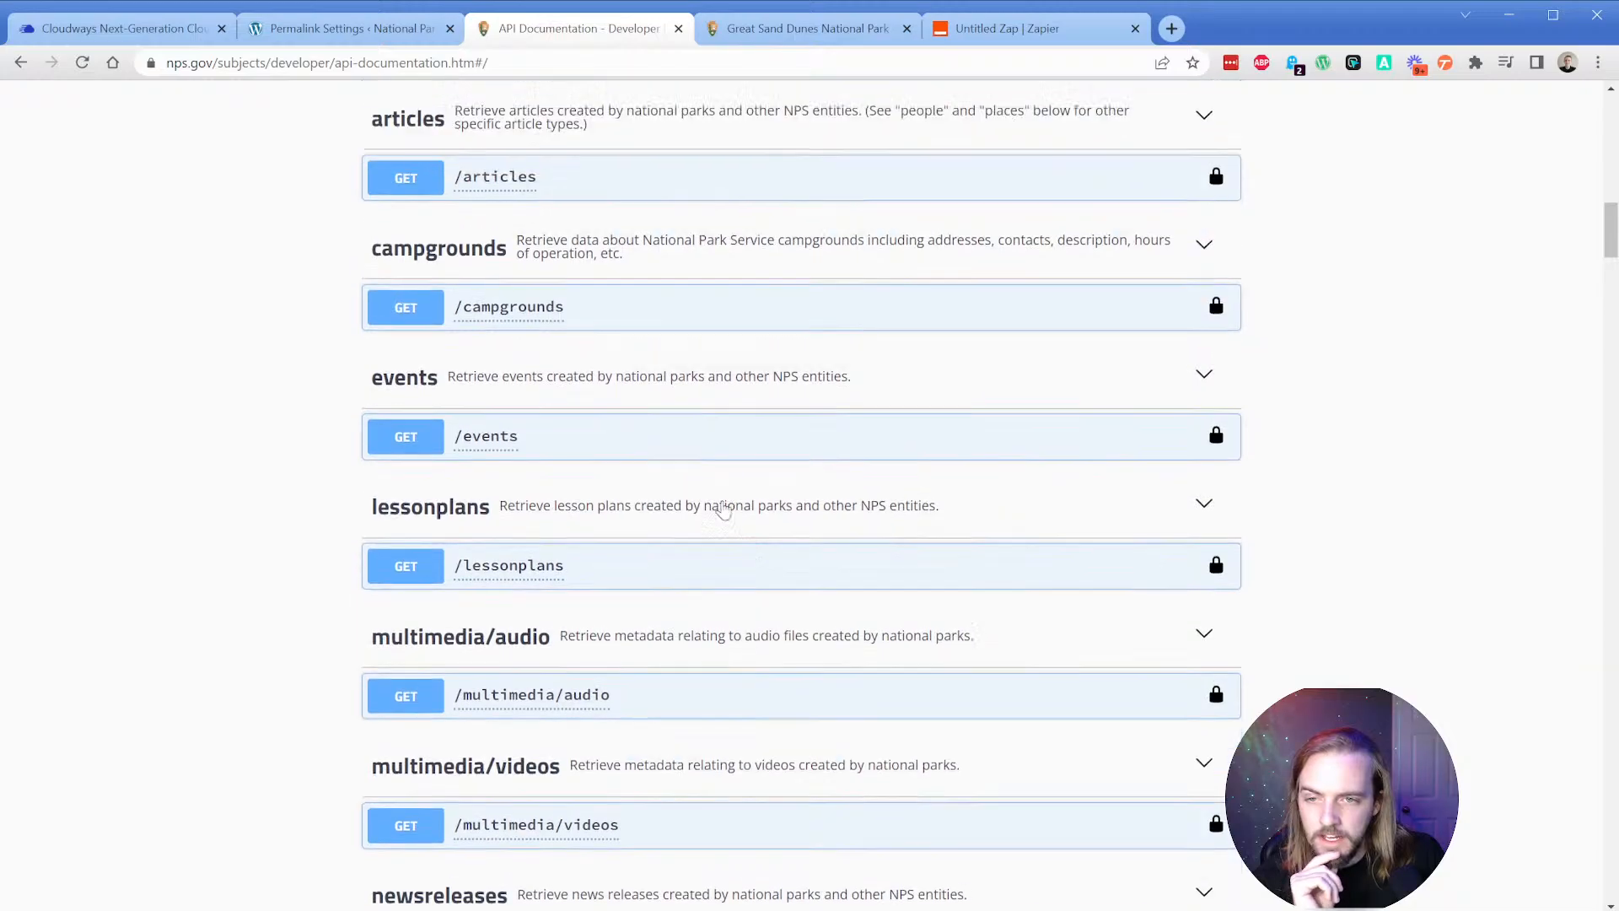
{"action": "scroll", "coordinate": [723, 512], "scroll_direction": "up", "scroll_amount": 3}
{"action": "scroll", "coordinate": [672, 524], "scroll_direction": "down", "scroll_amount": 15}
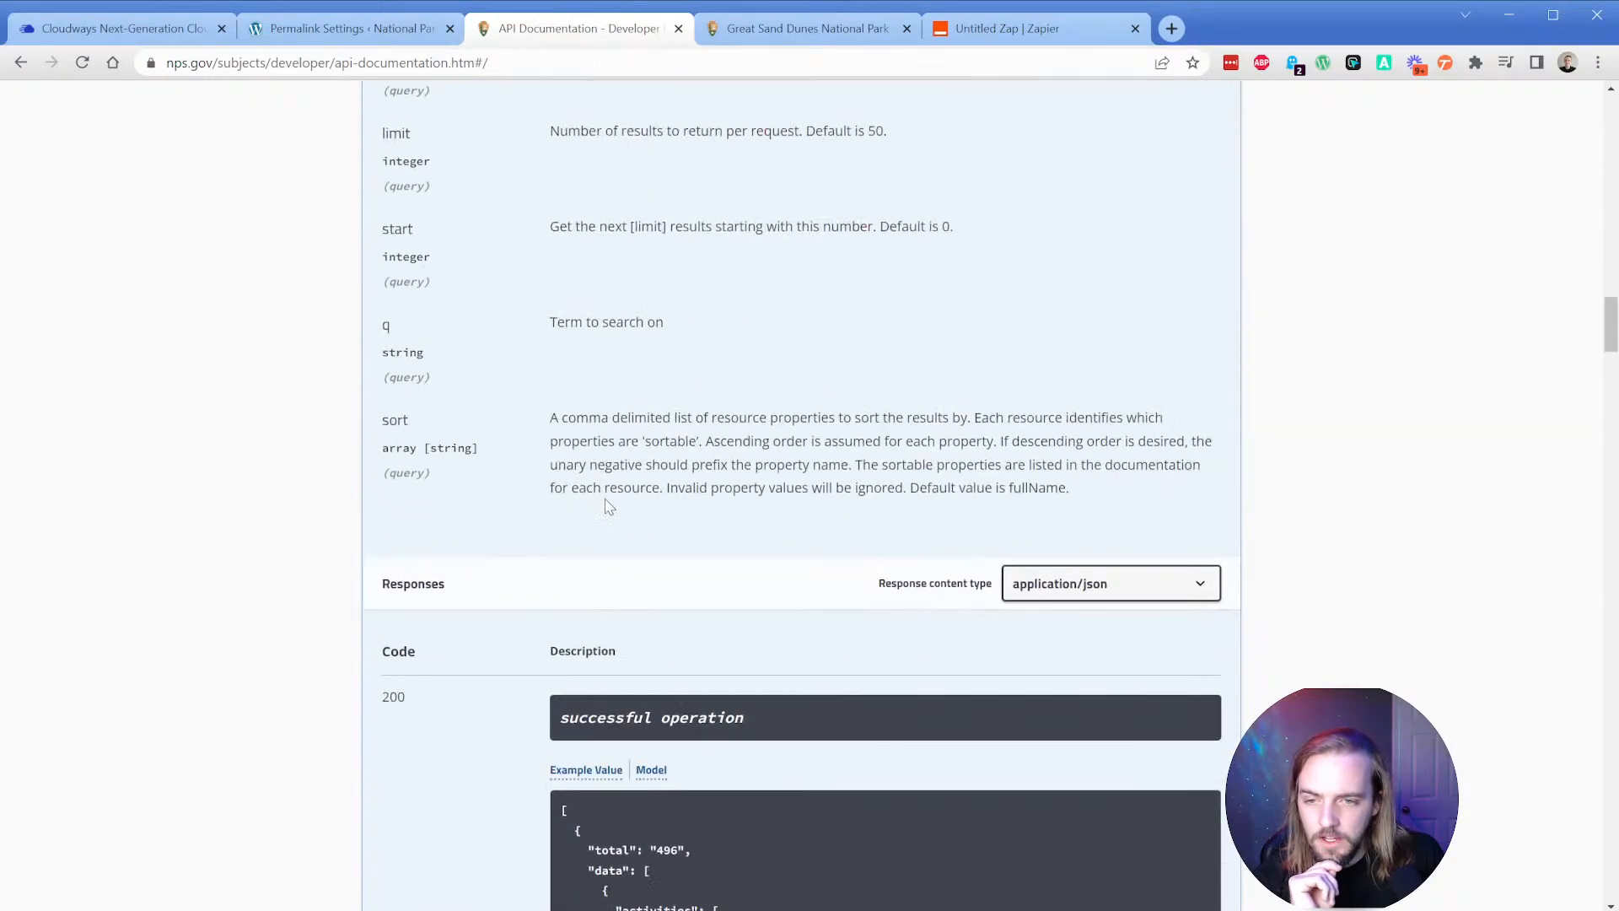
{"action": "scroll", "coordinate": [608, 507], "scroll_direction": "down", "scroll_amount": 20}
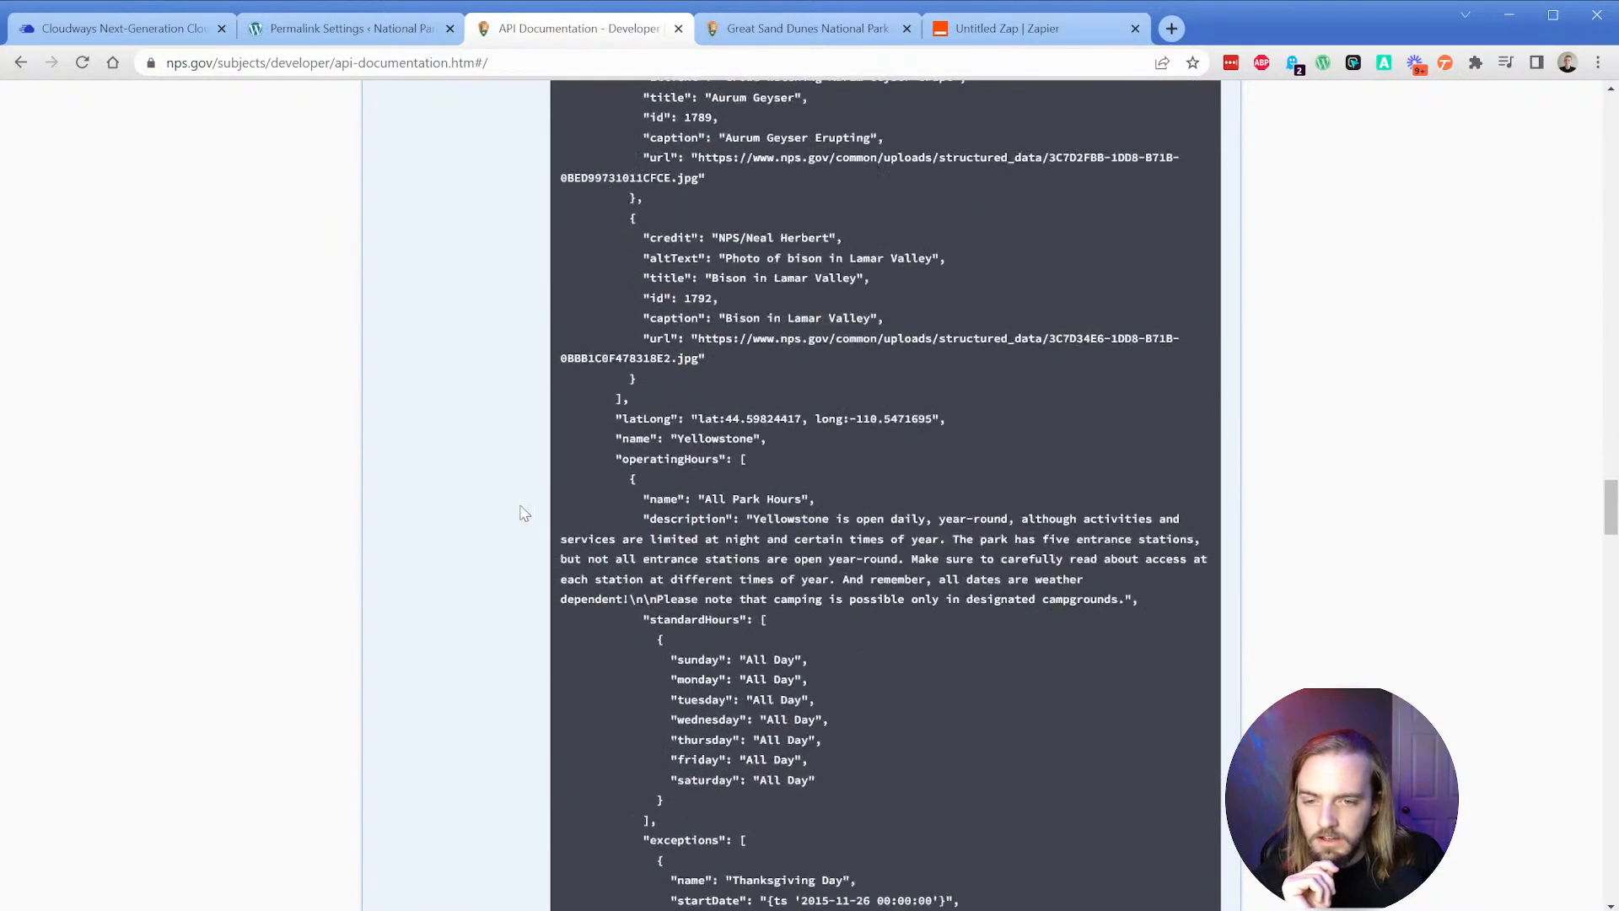
{"action": "left_click_drag", "start_coordinate": [1611, 506], "coordinate": [1611, 641]}
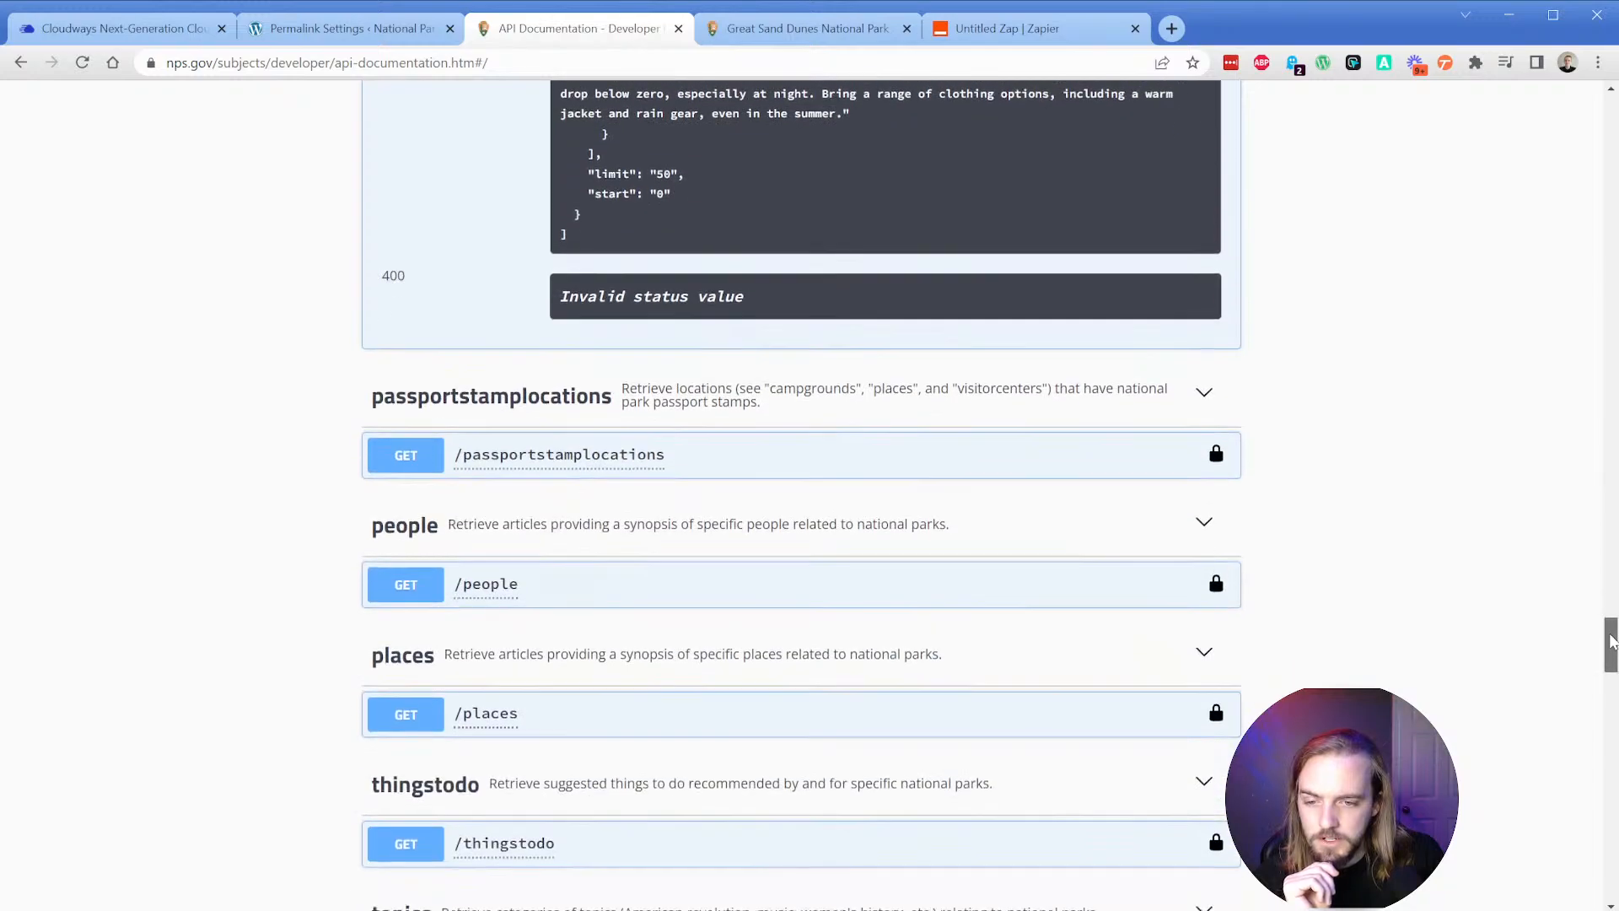
{"action": "scroll", "coordinate": [1611, 641], "scroll_direction": "down", "scroll_amount": 10}
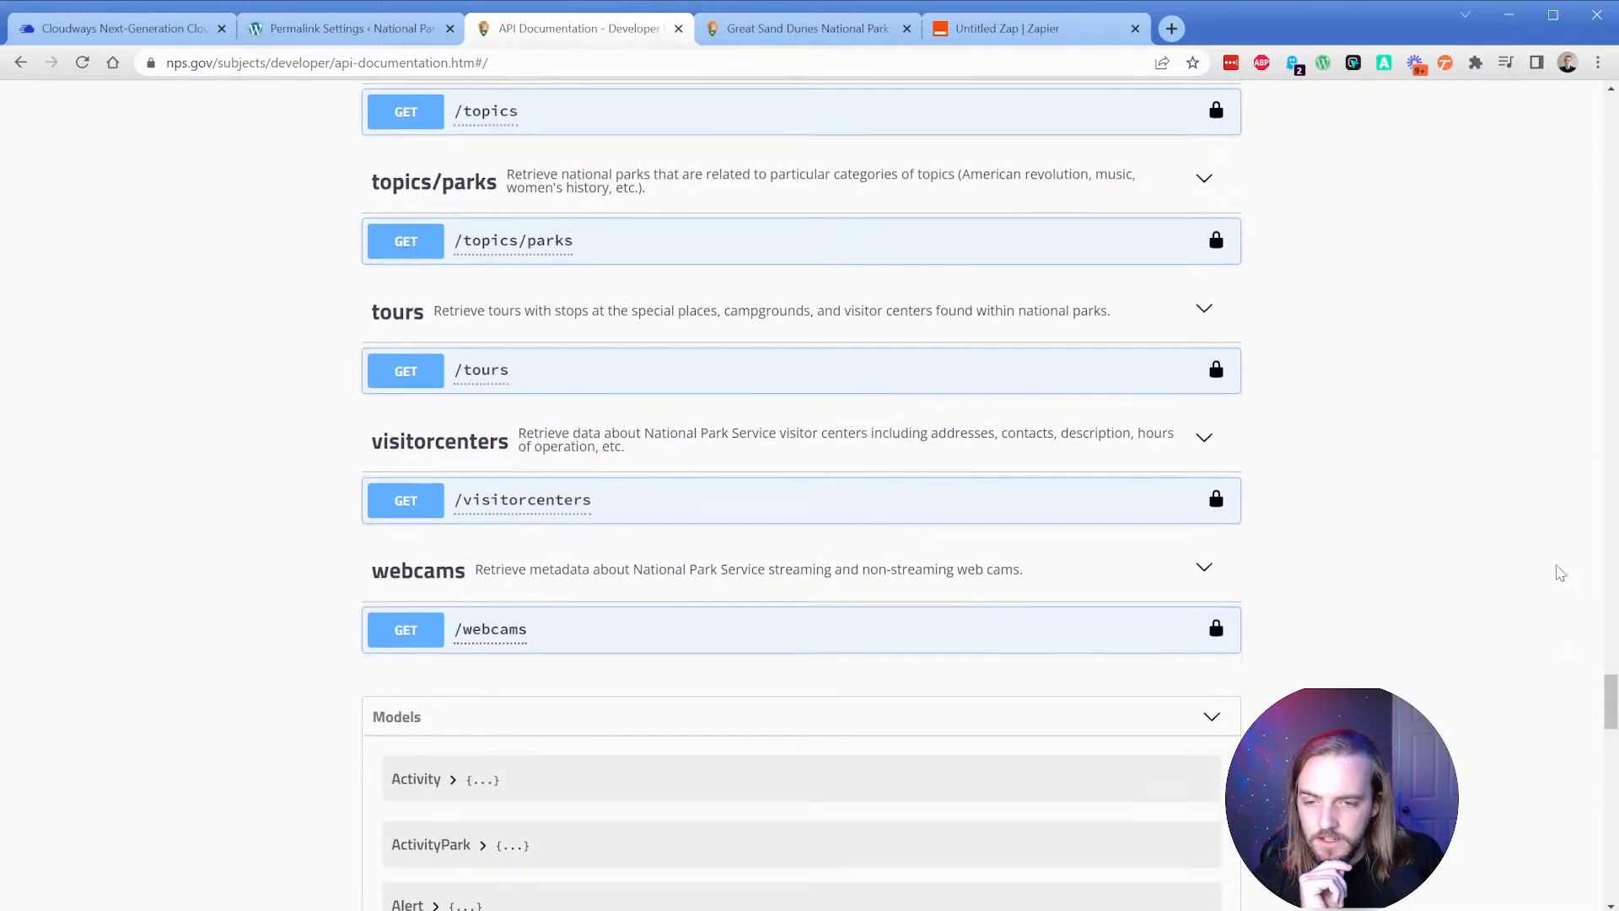
Search the API documentation page for "state" and locate the stateCode parameter of the /parks endpoint.
{"action": "key", "text": "ctrl+f"}
{"action": "type", "text": "state"}
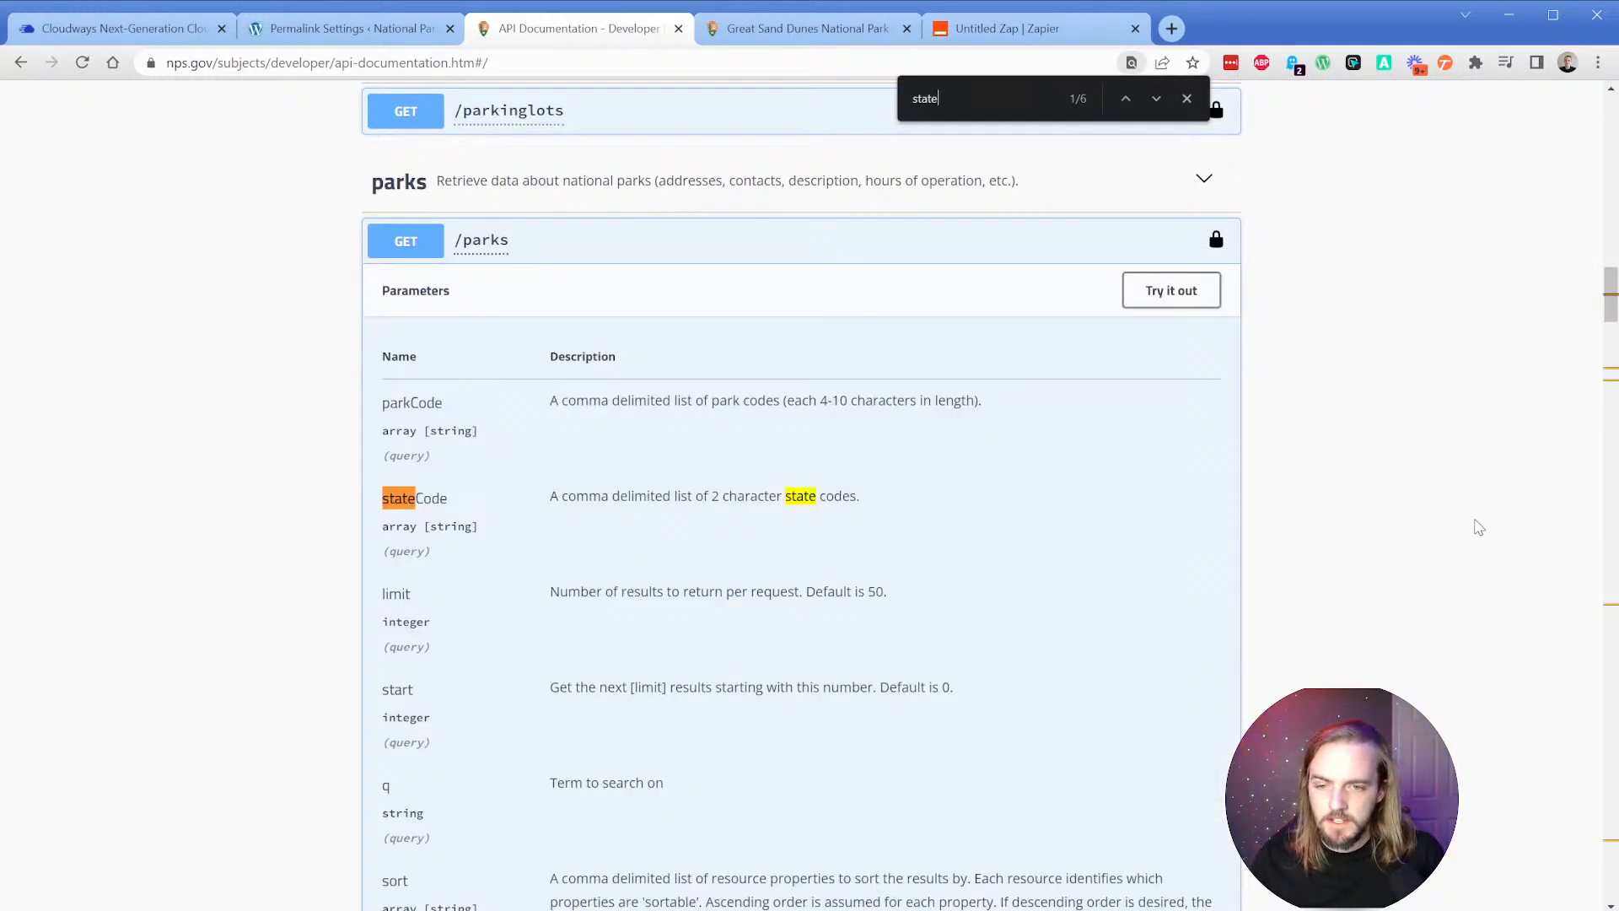
{"action": "left_click", "coordinate": [1154, 99]}
{"action": "left_click", "coordinate": [1155, 100]}
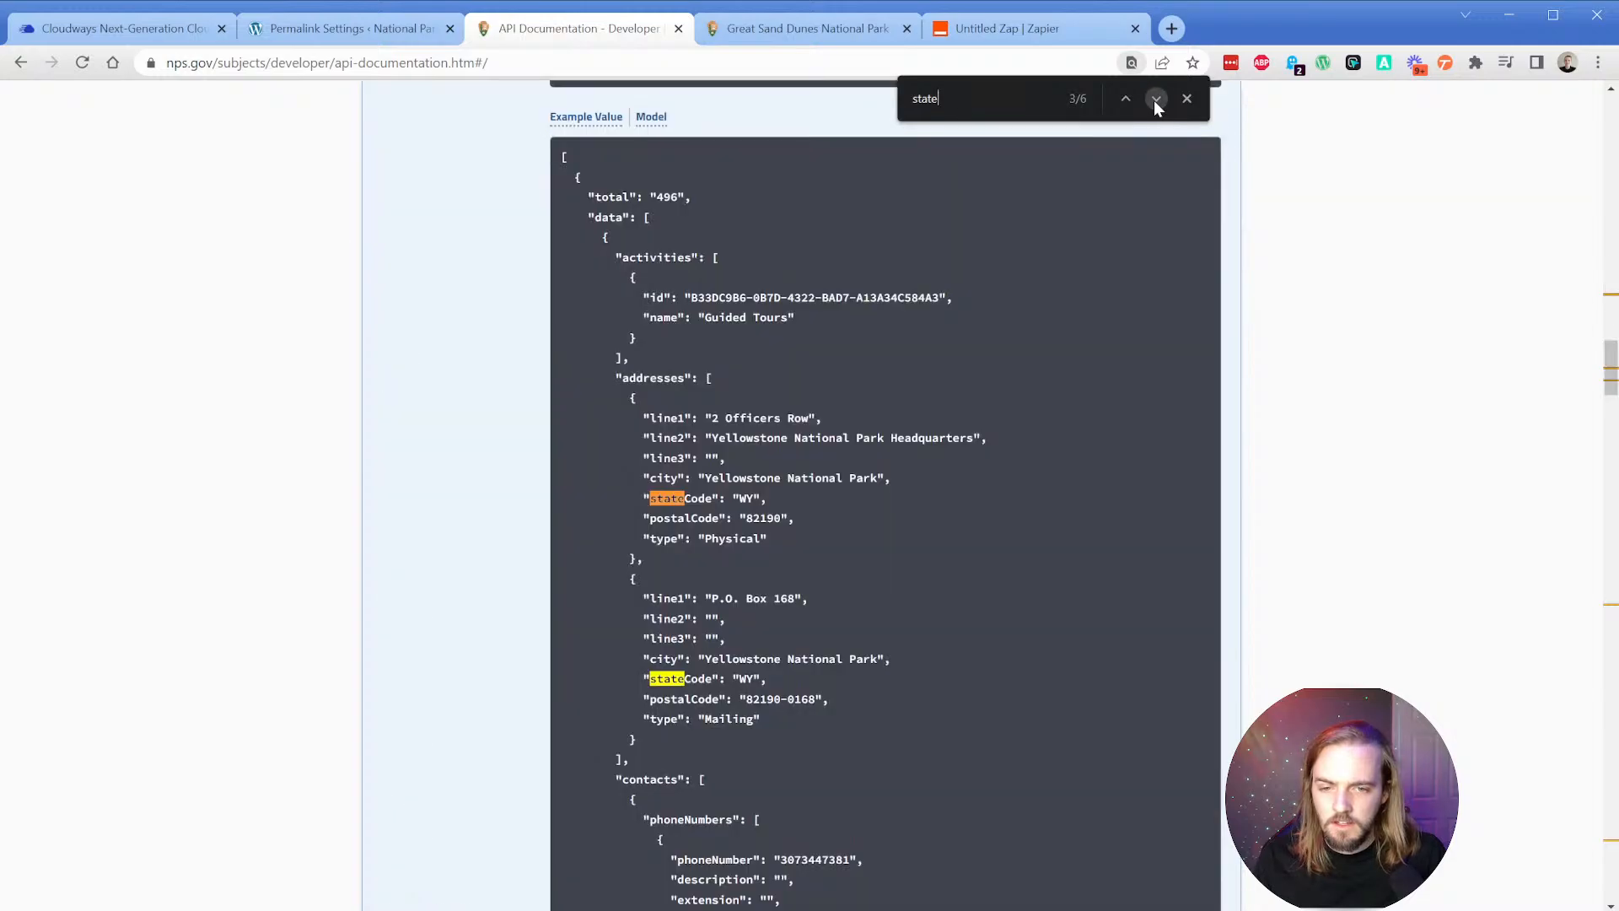
{"action": "left_click", "coordinate": [1123, 100]}
{"action": "left_click", "coordinate": [1124, 99]}
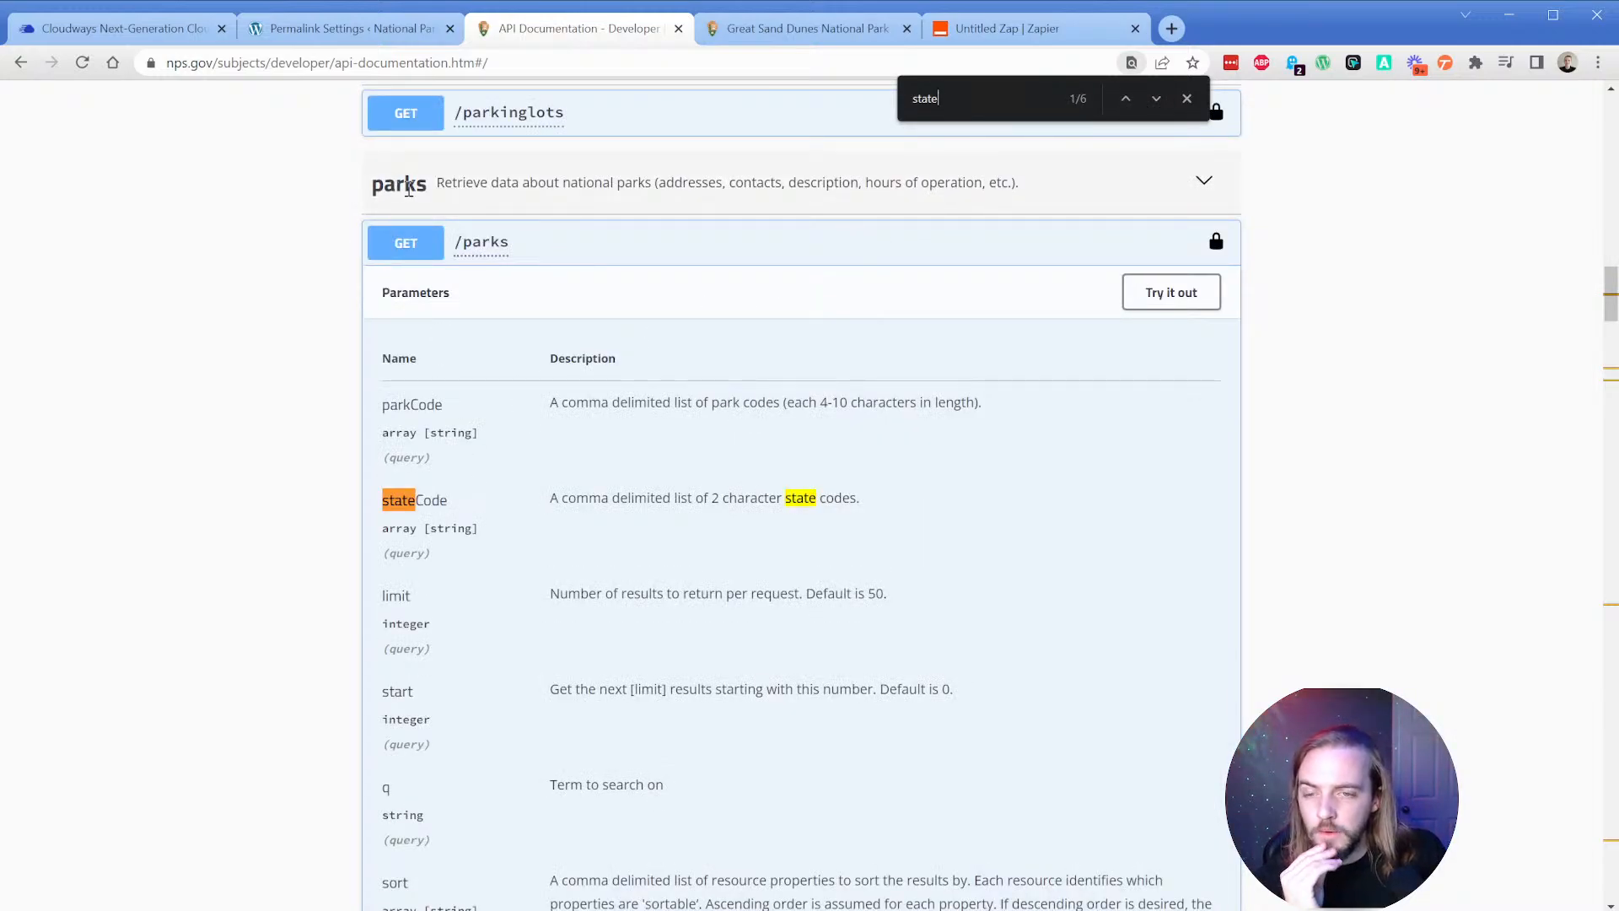
Fill the empty query string parameter row in the Zap's GET action with stateCode and the value ak.
{"action": "left_click", "coordinate": [999, 30]}
{"action": "left_click", "coordinate": [447, 350]}
{"action": "type", "text": "stateC"}
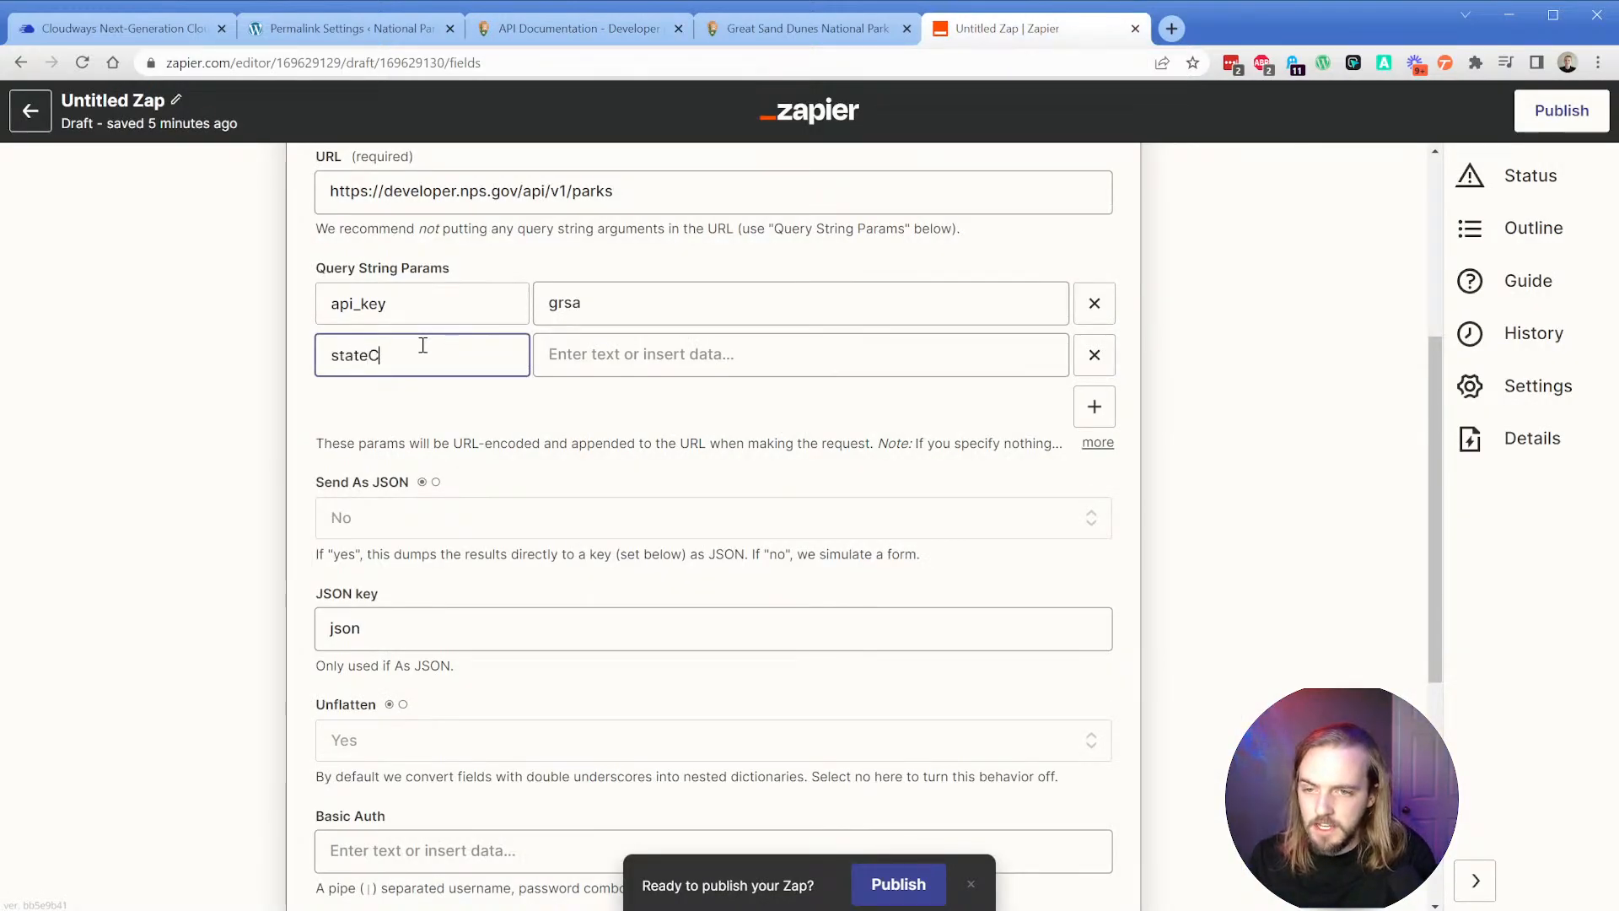
{"action": "type", "text": "ode"}
{"action": "key", "text": "Tab"}
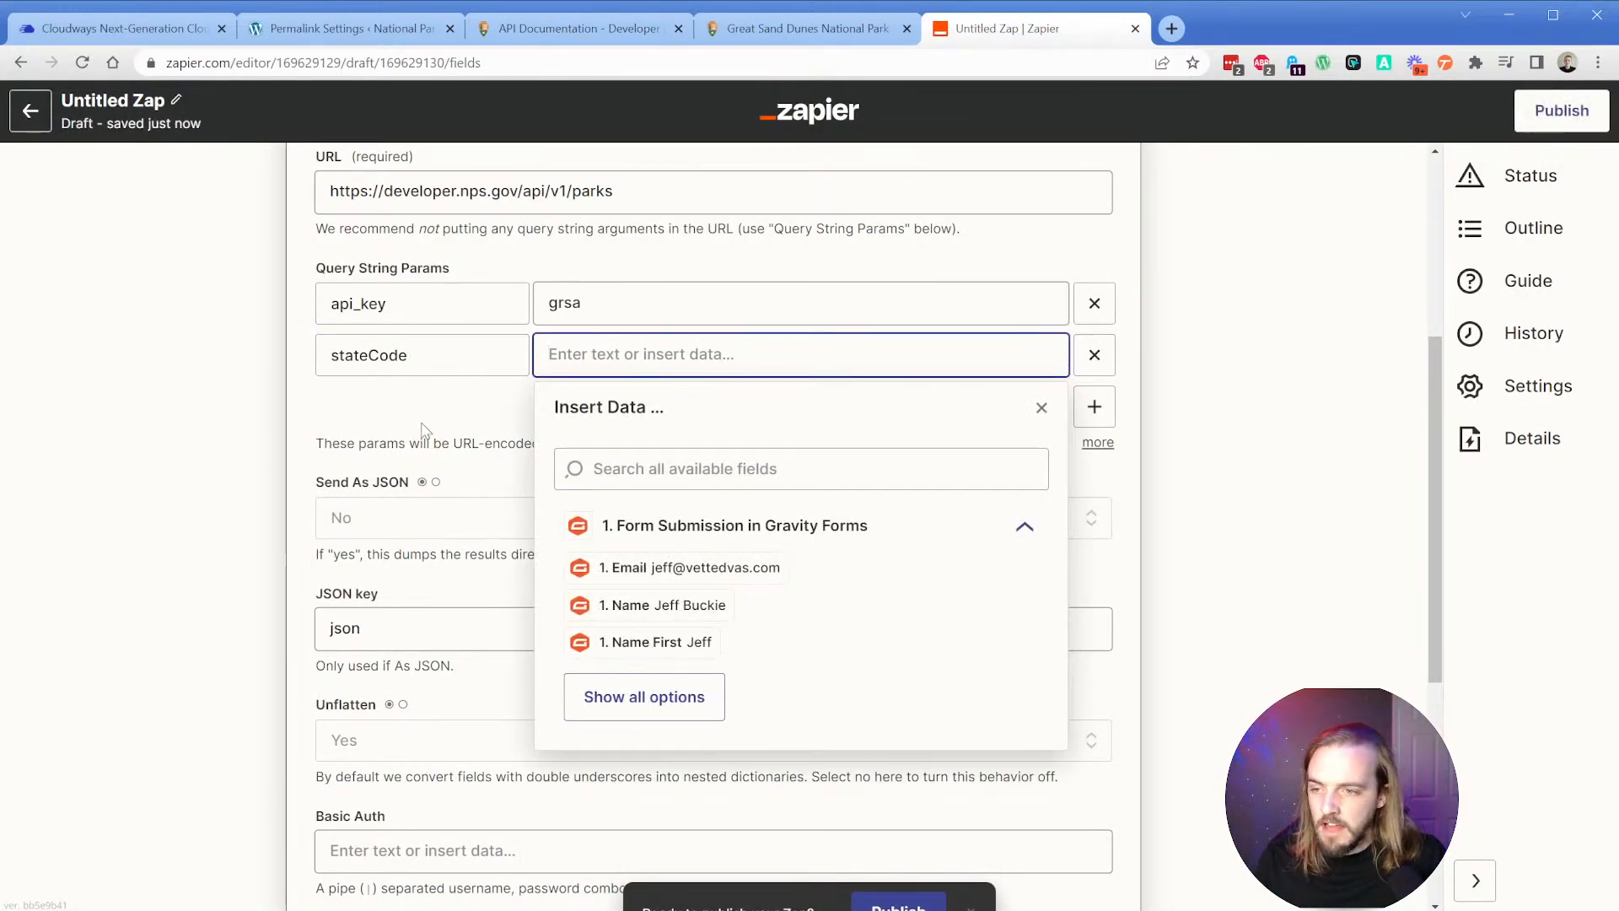
{"action": "type", "text": "aj"}
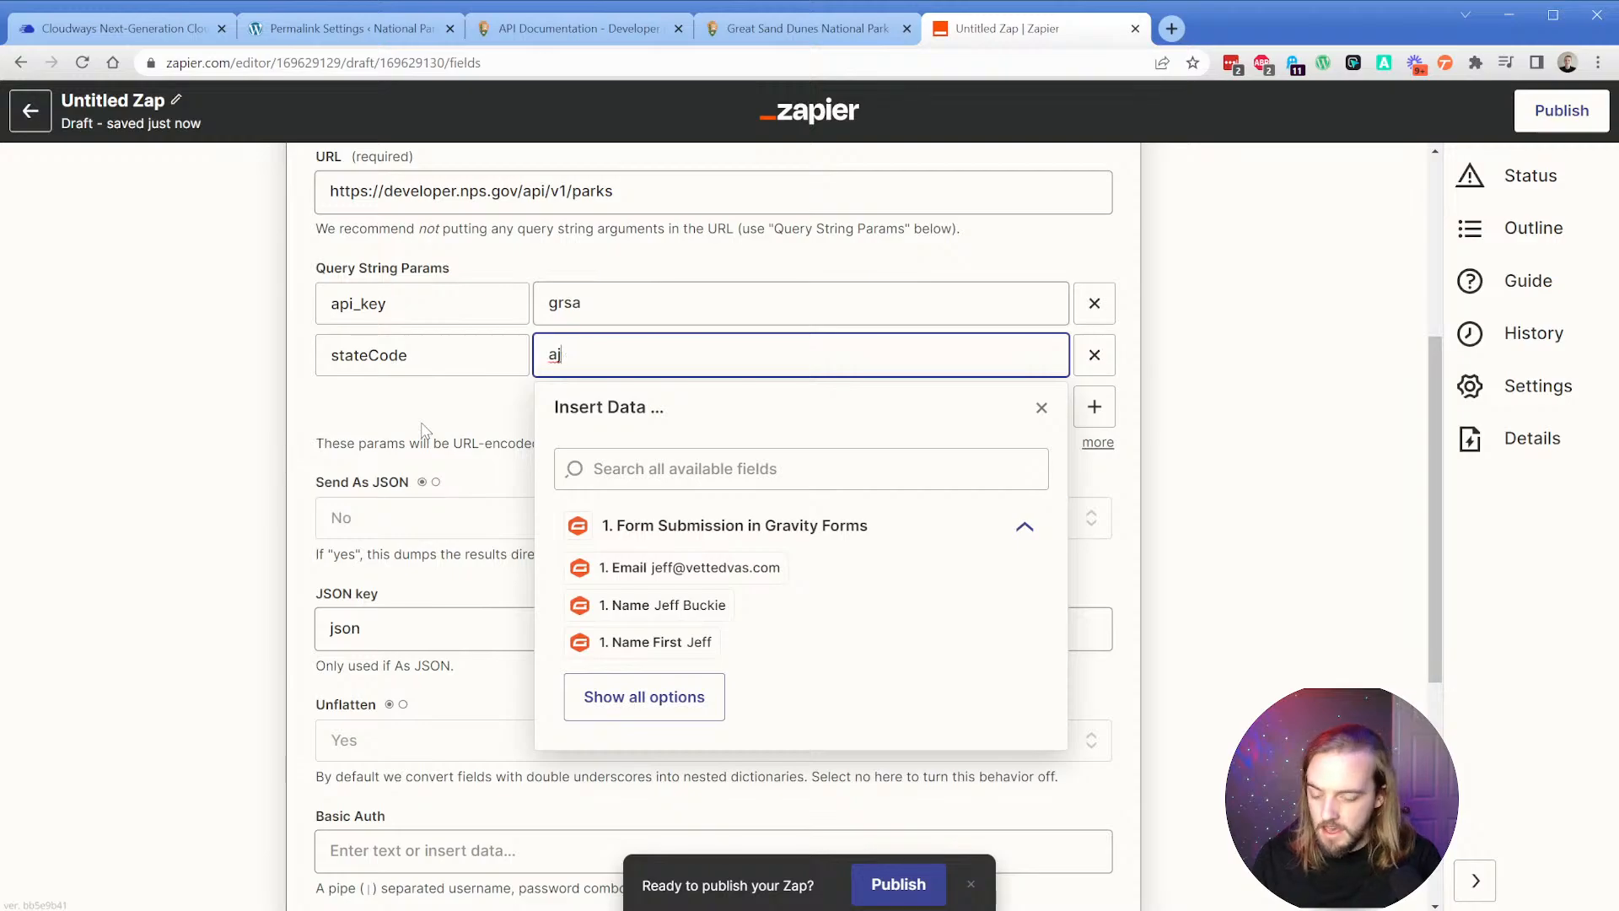
{"action": "left_click", "coordinate": [309, 422]}
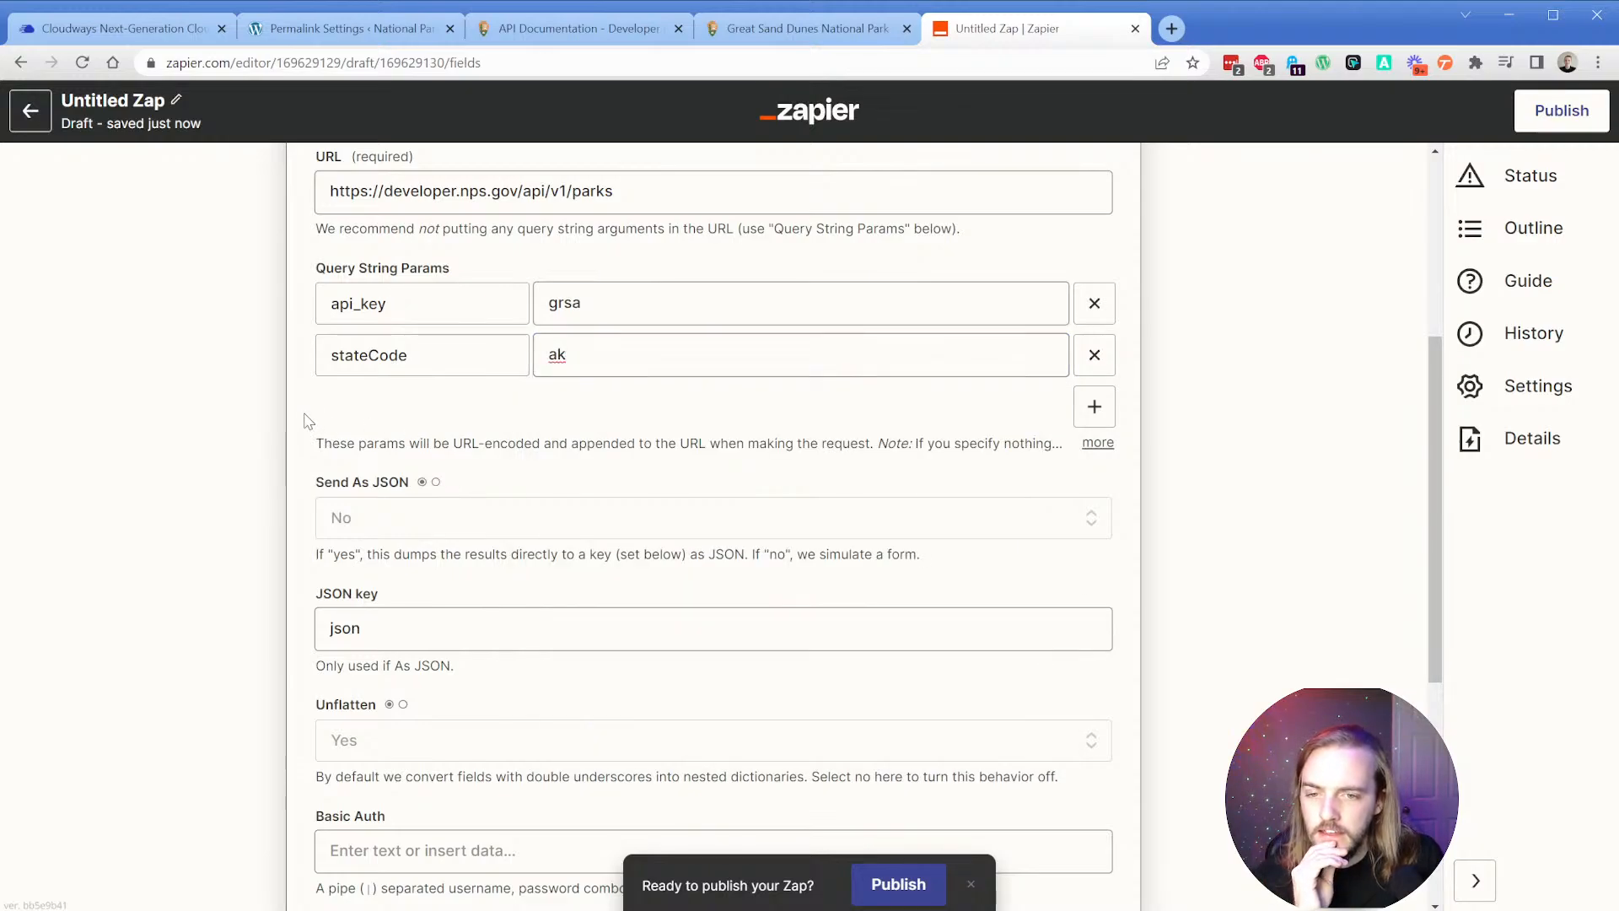
Continue to the GET action's test section and retest the request with the state filter.
{"action": "scroll", "coordinate": [422, 506], "scroll_direction": "down", "scroll_amount": 6}
{"action": "left_click", "coordinate": [549, 640]}
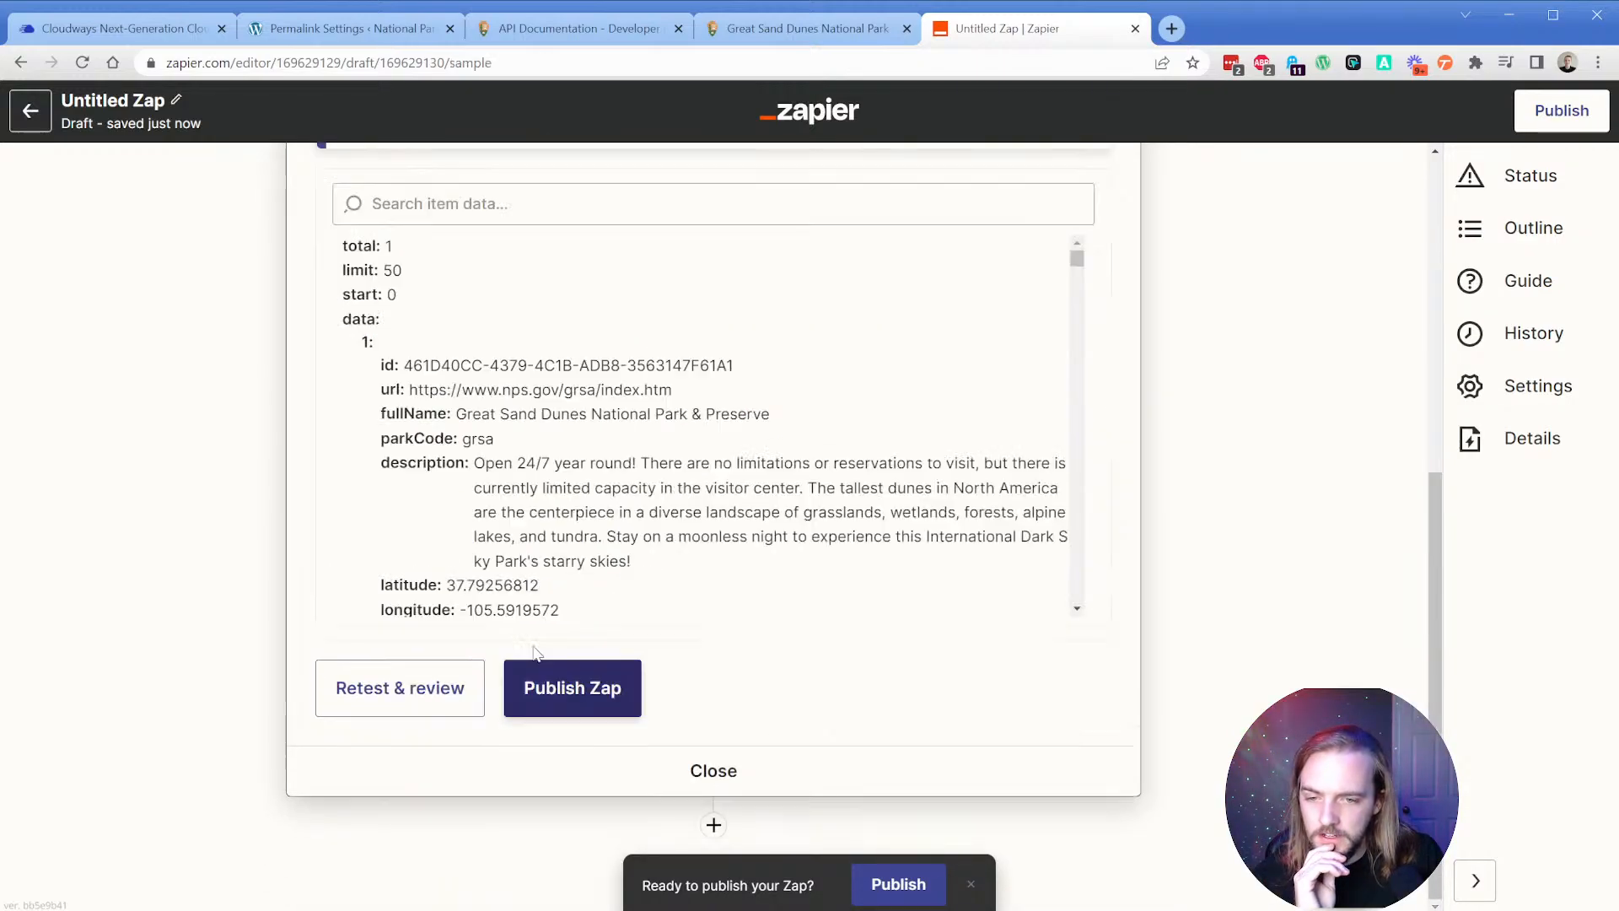
{"action": "left_click", "coordinate": [419, 700]}
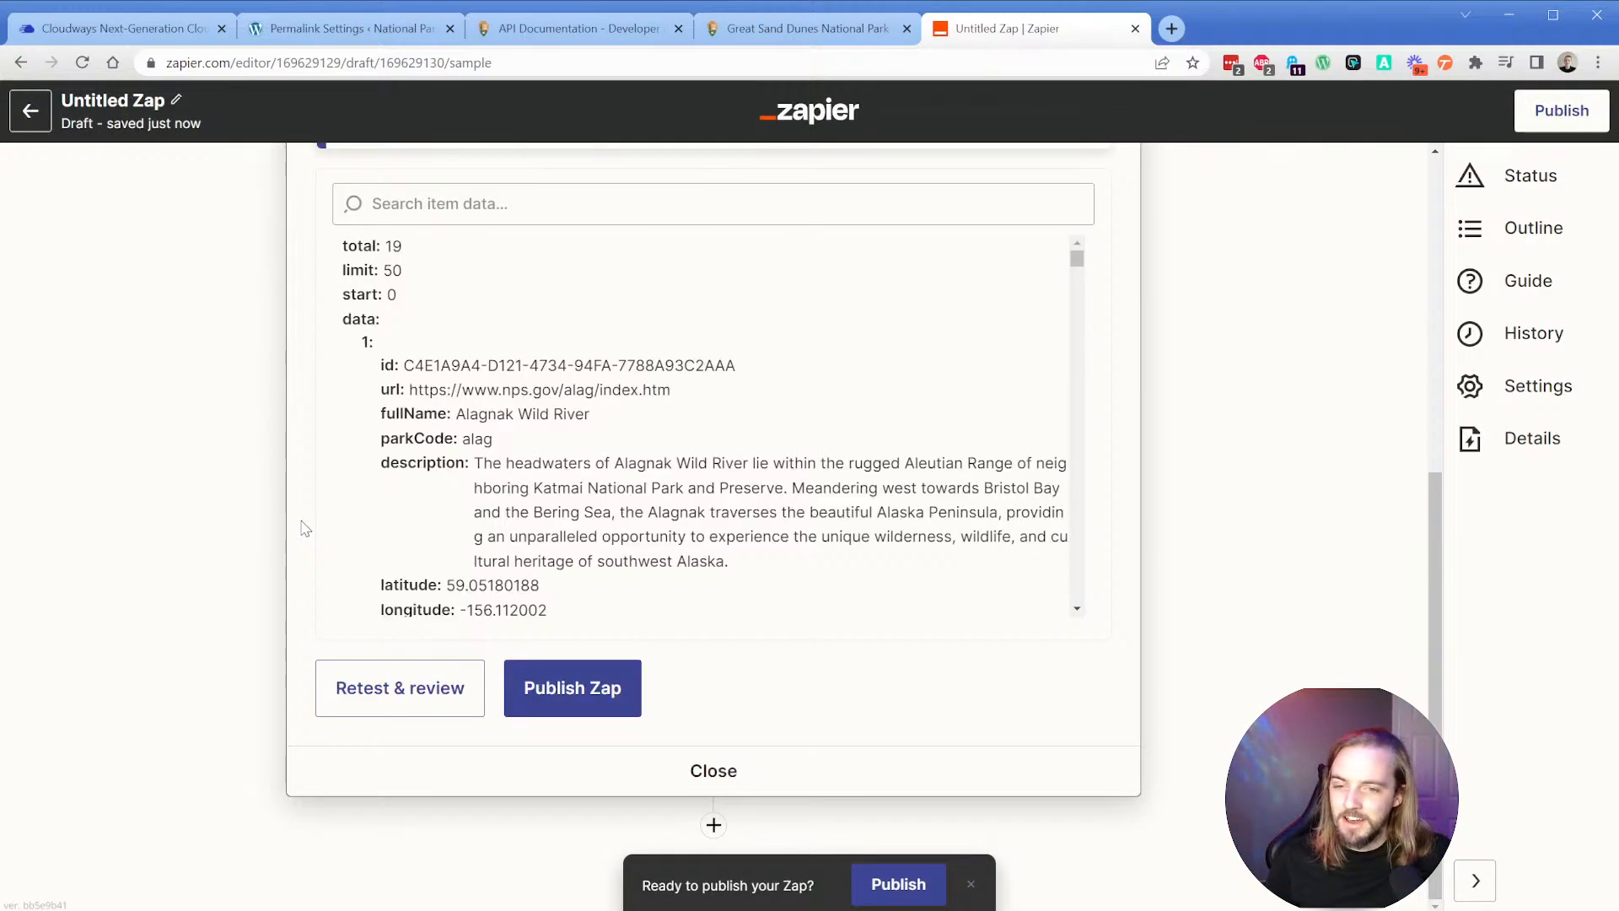
Review the first returned park's name, activities, contacts and entrance fees in the test data.
{"action": "left_click_drag", "start_coordinate": [458, 413], "coordinate": [641, 420]}
{"action": "left_click", "coordinate": [644, 421]}
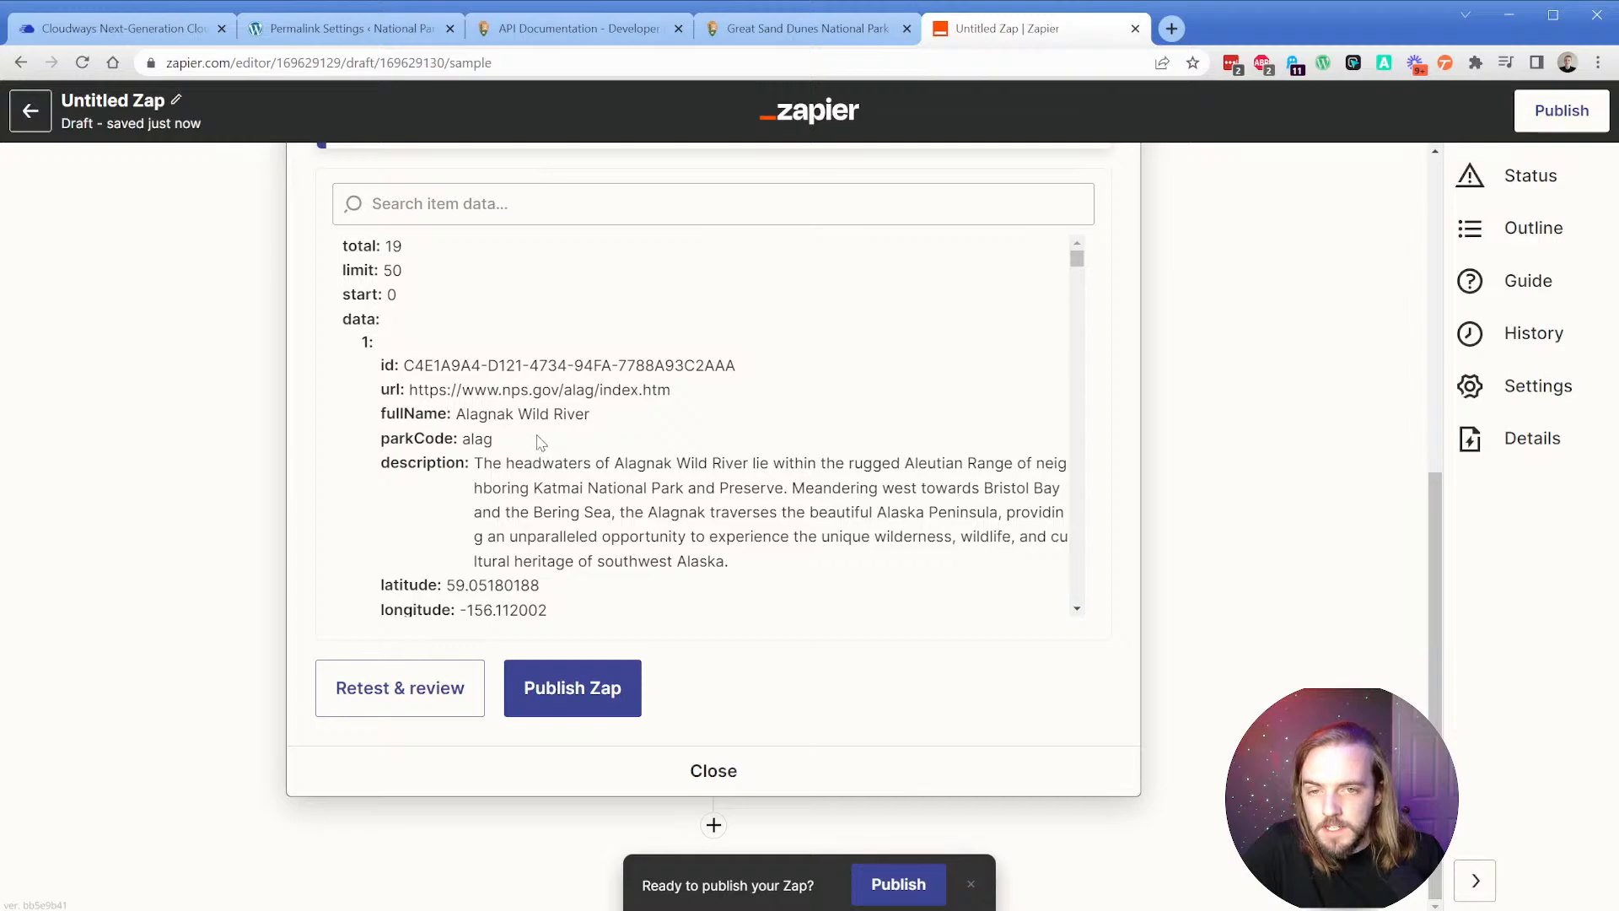
{"action": "scroll", "coordinate": [540, 442], "scroll_direction": "down", "scroll_amount": 3}
{"action": "scroll", "coordinate": [540, 442], "scroll_direction": "down", "scroll_amount": 12}
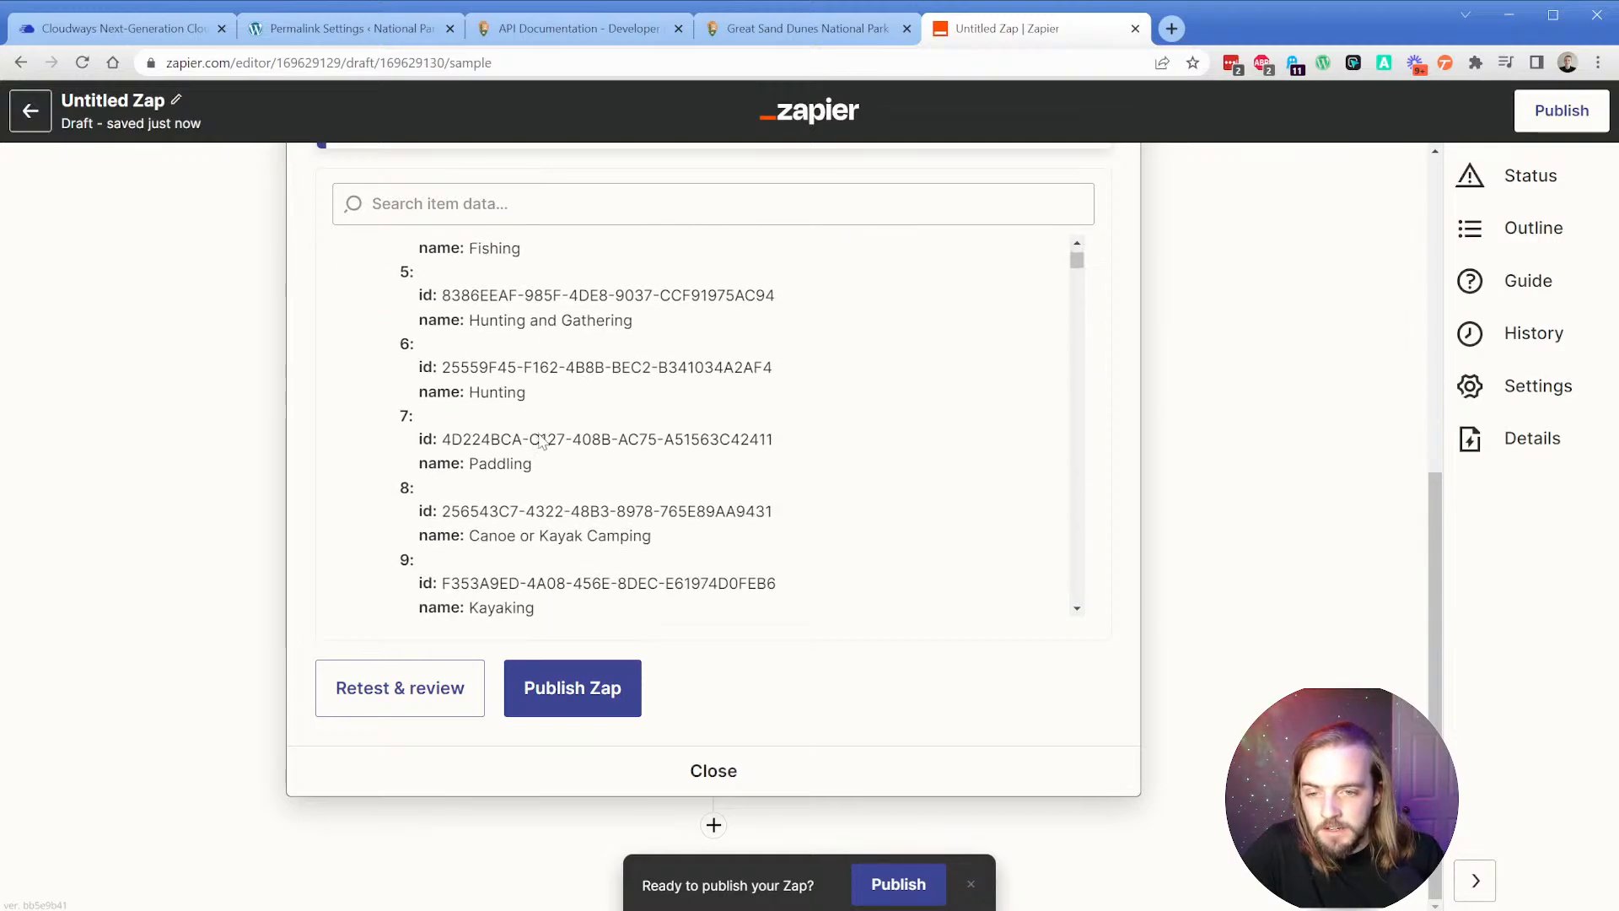
{"action": "scroll", "coordinate": [541, 442], "scroll_direction": "down", "scroll_amount": 6}
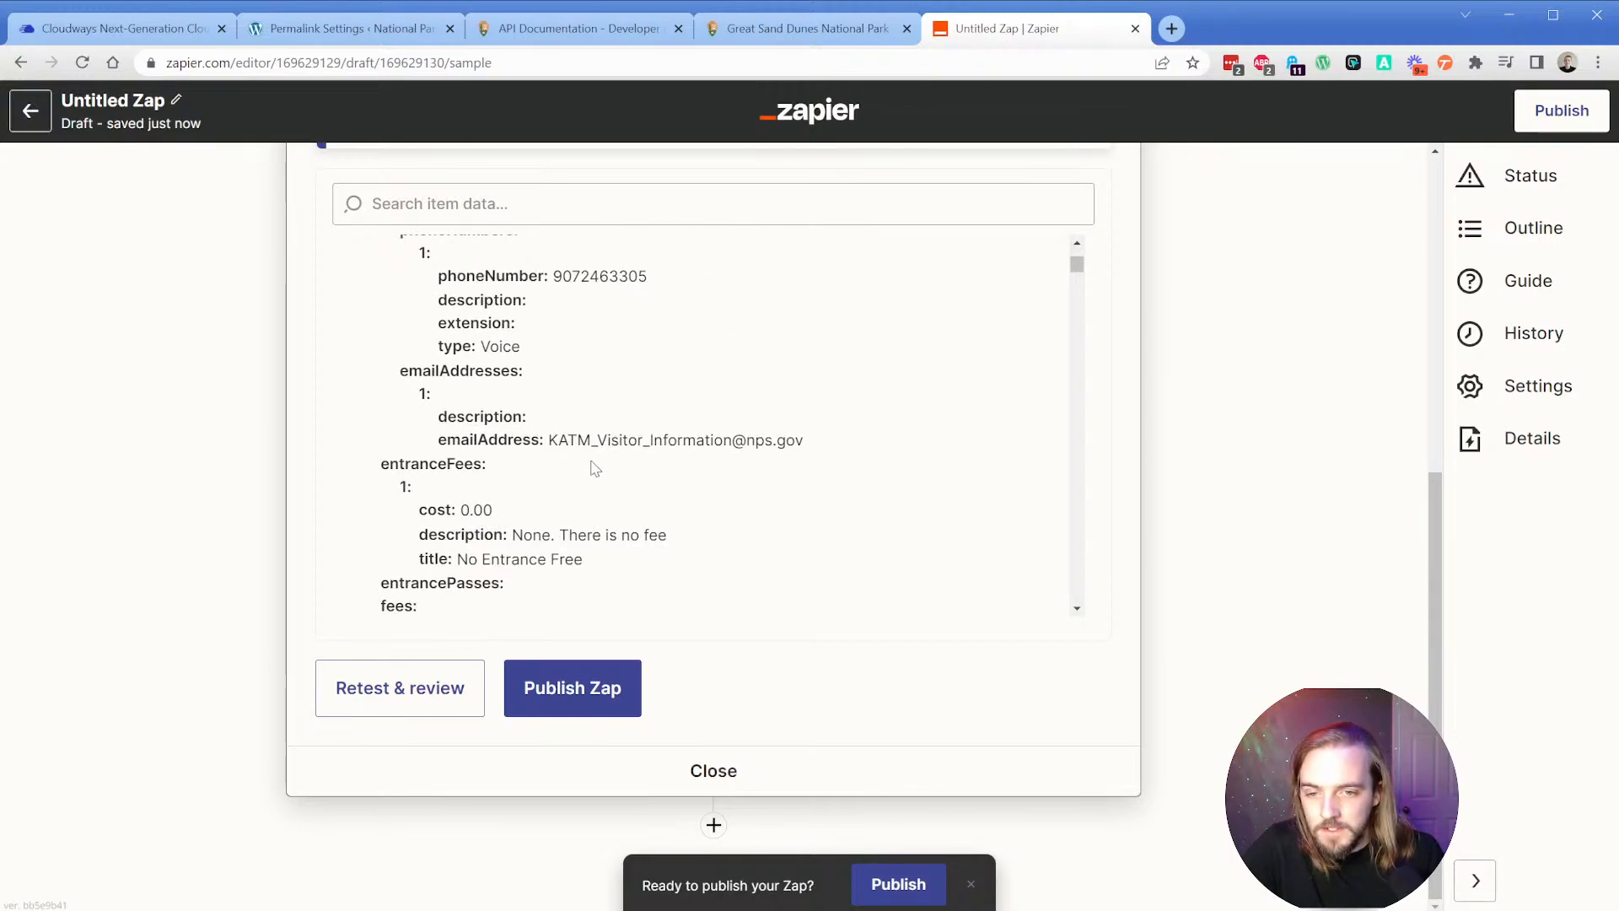
Read the descriptions of the /parks query parameters in the API documentation and close the page search.
{"action": "left_click", "coordinate": [582, 29]}
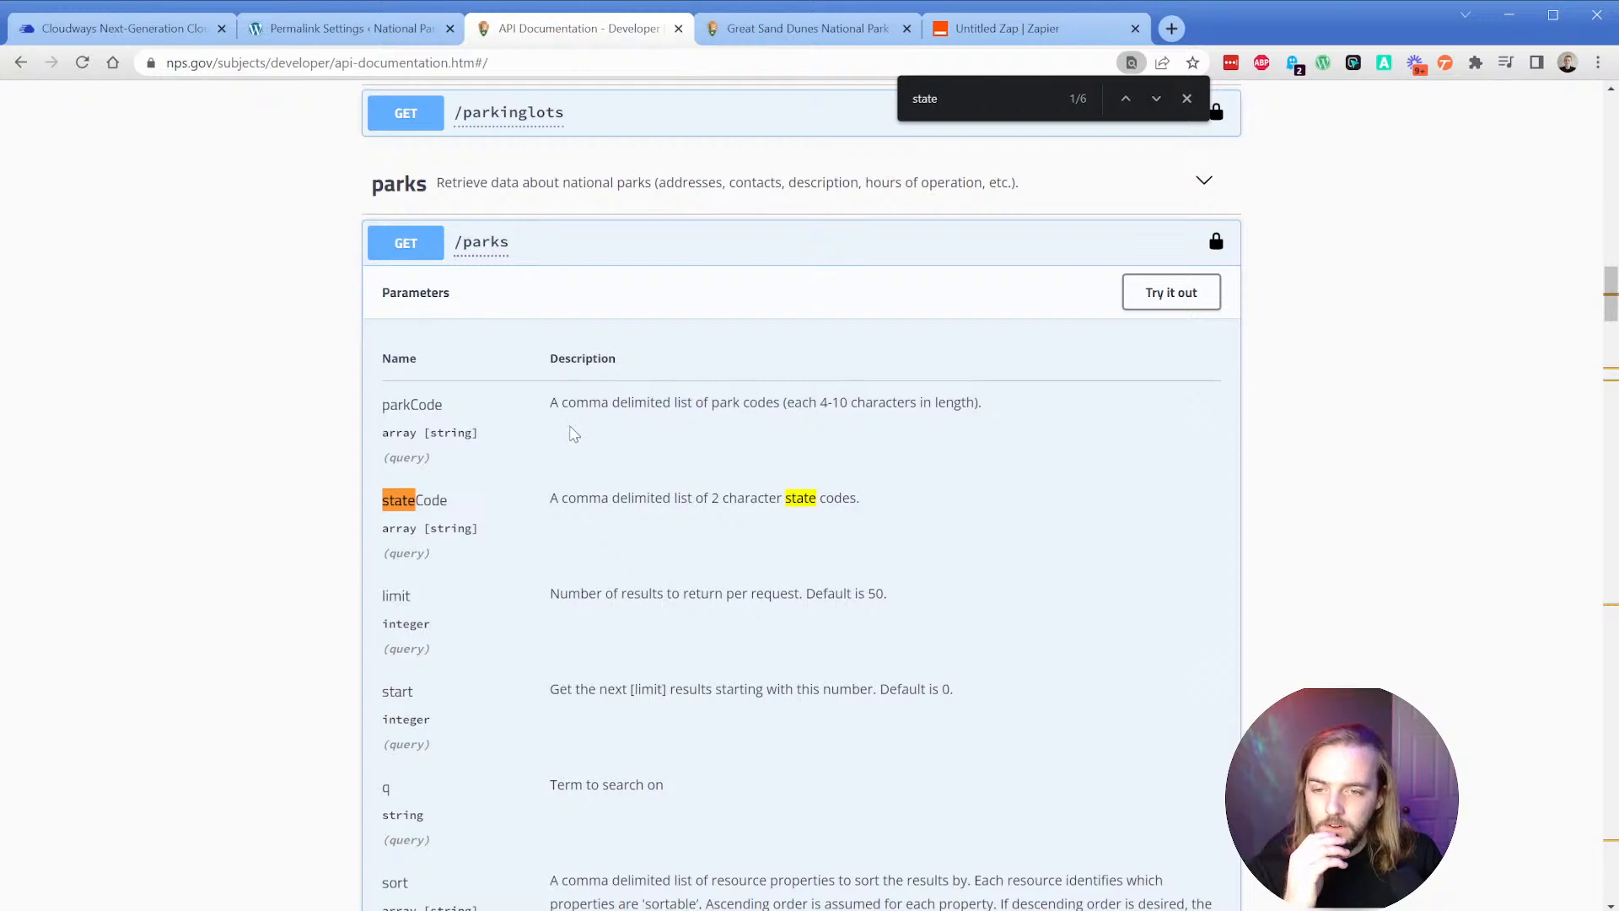
{"action": "scroll", "coordinate": [536, 469], "scroll_direction": "down", "scroll_amount": 2}
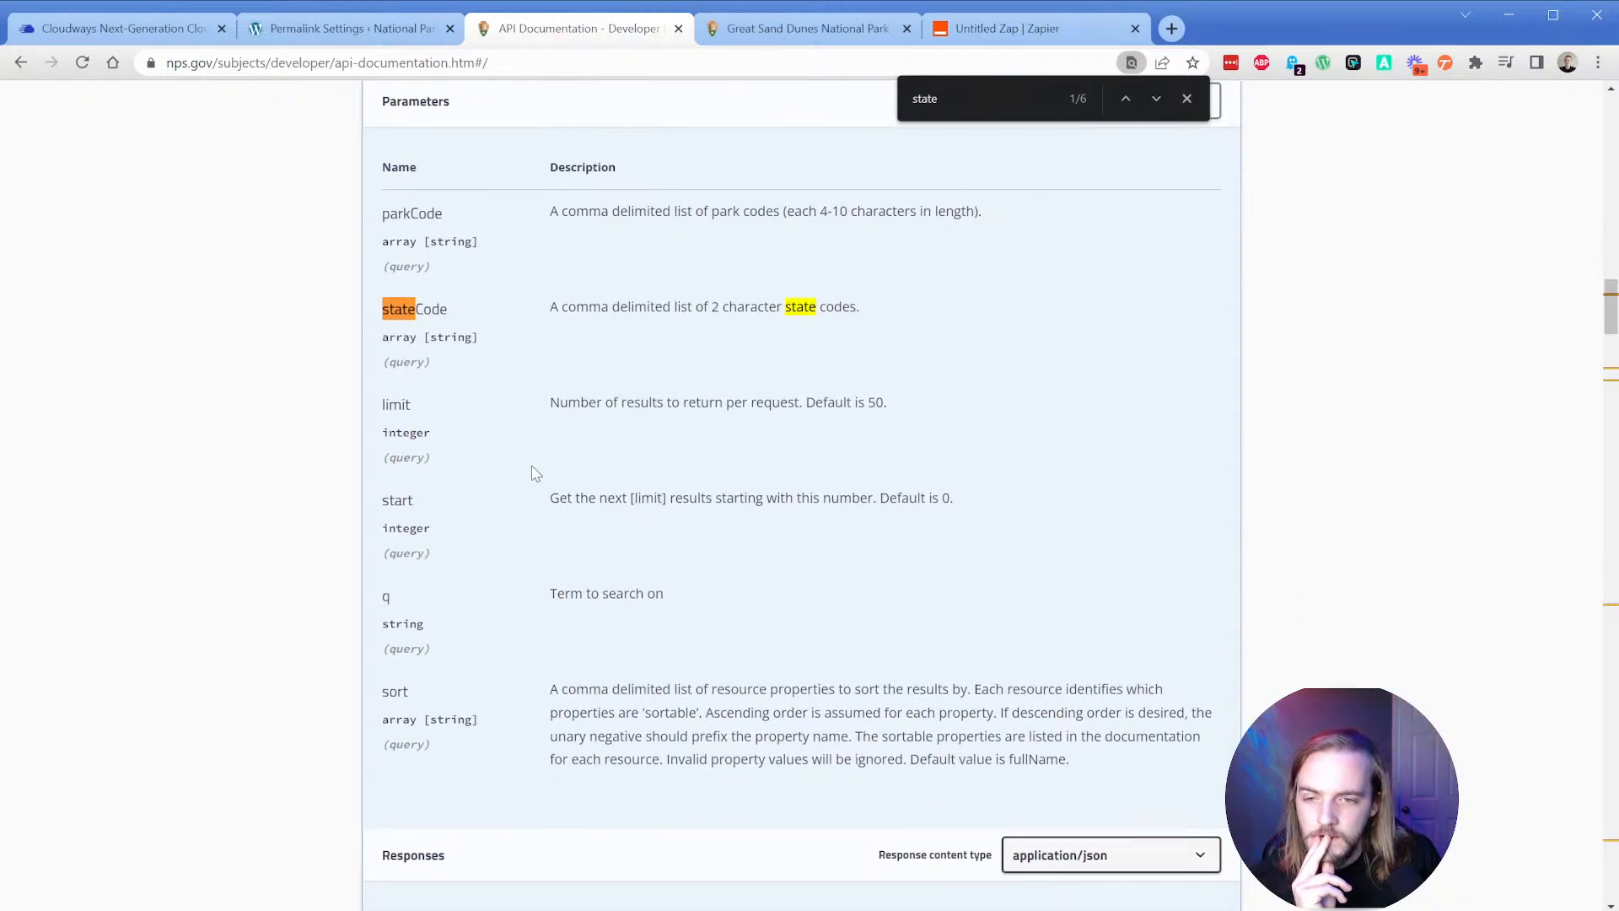
{"action": "scroll", "coordinate": [535, 473], "scroll_direction": "down", "scroll_amount": 1}
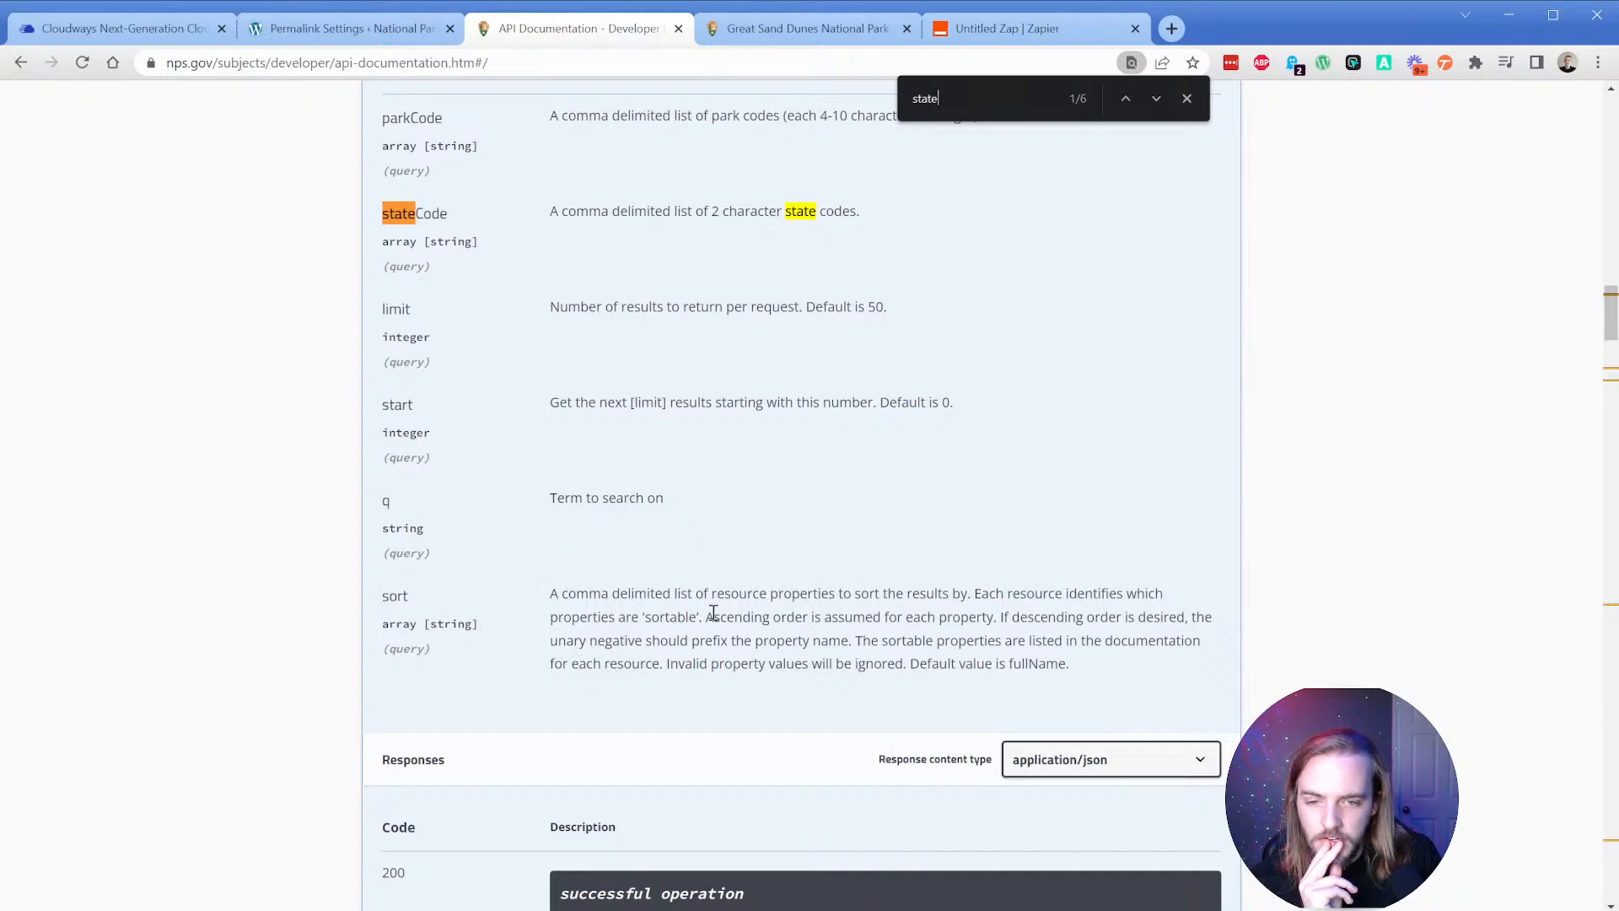
{"action": "scroll", "coordinate": [1073, 619], "scroll_direction": "down", "scroll_amount": 3}
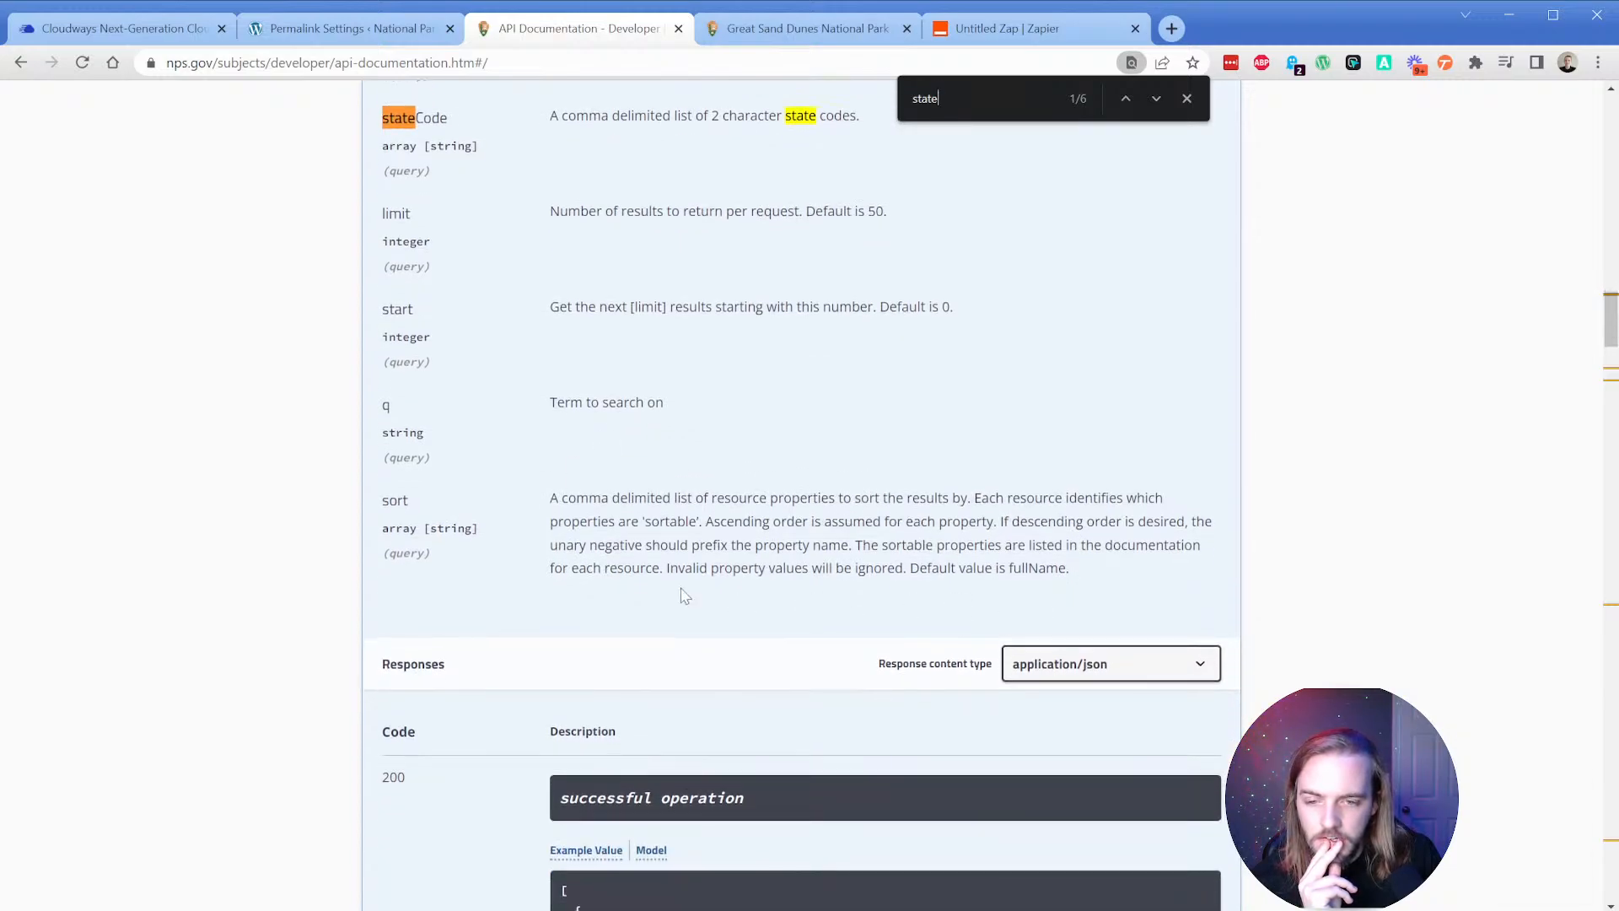
{"action": "scroll", "coordinate": [519, 560], "scroll_direction": "down", "scroll_amount": 3}
{"action": "scroll", "coordinate": [518, 556], "scroll_direction": "up", "scroll_amount": 4}
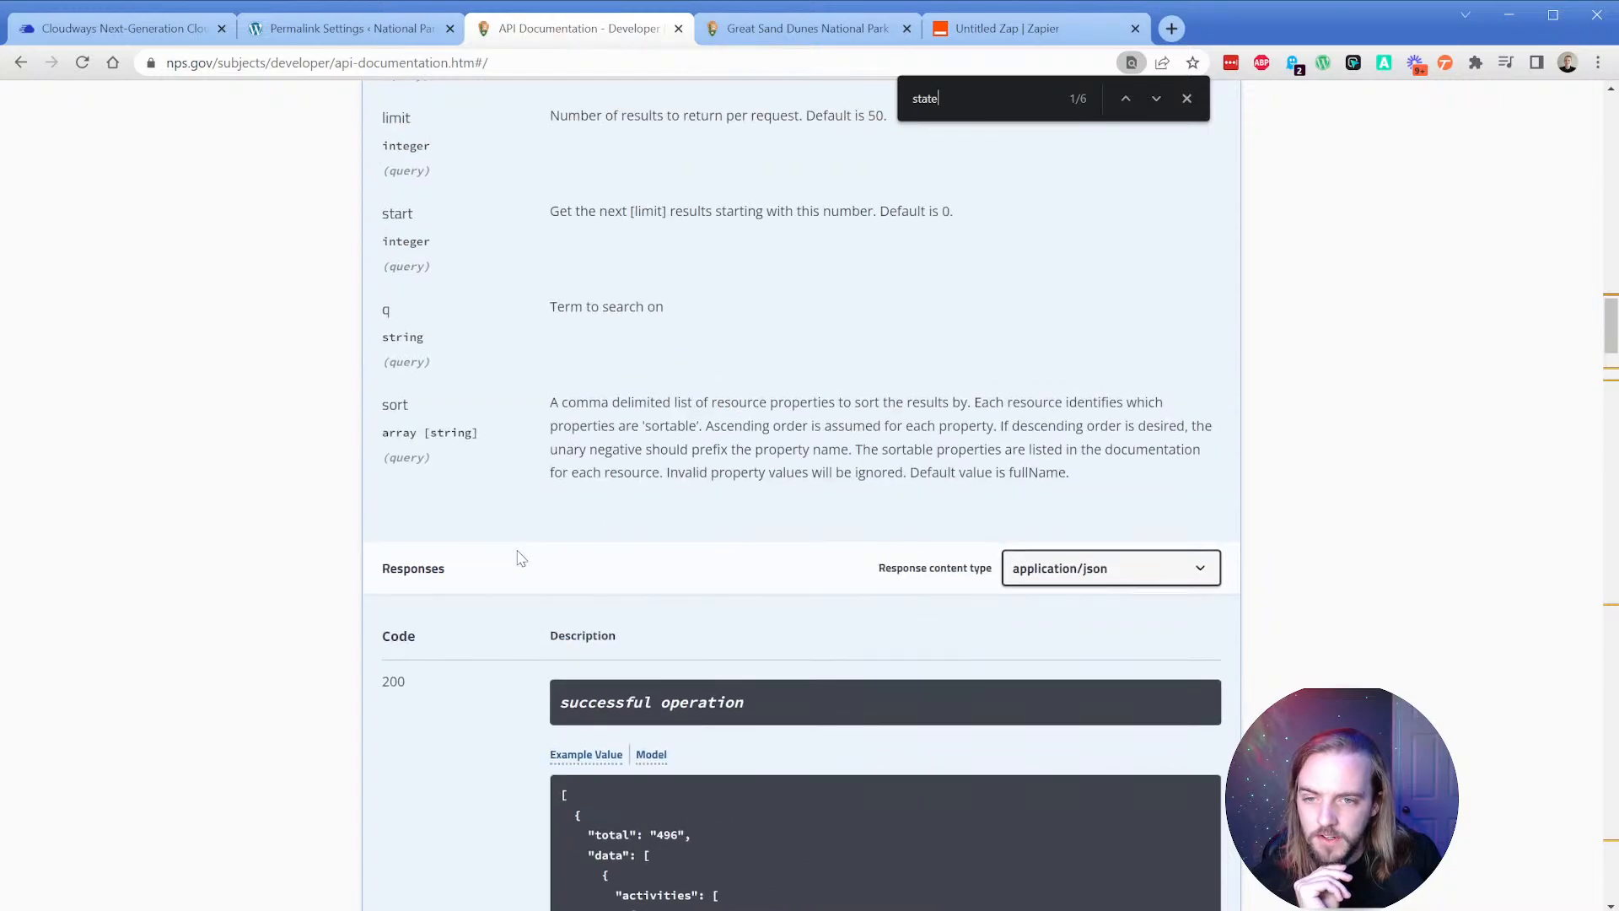
{"action": "scroll", "coordinate": [565, 554], "scroll_direction": "up", "scroll_amount": 4}
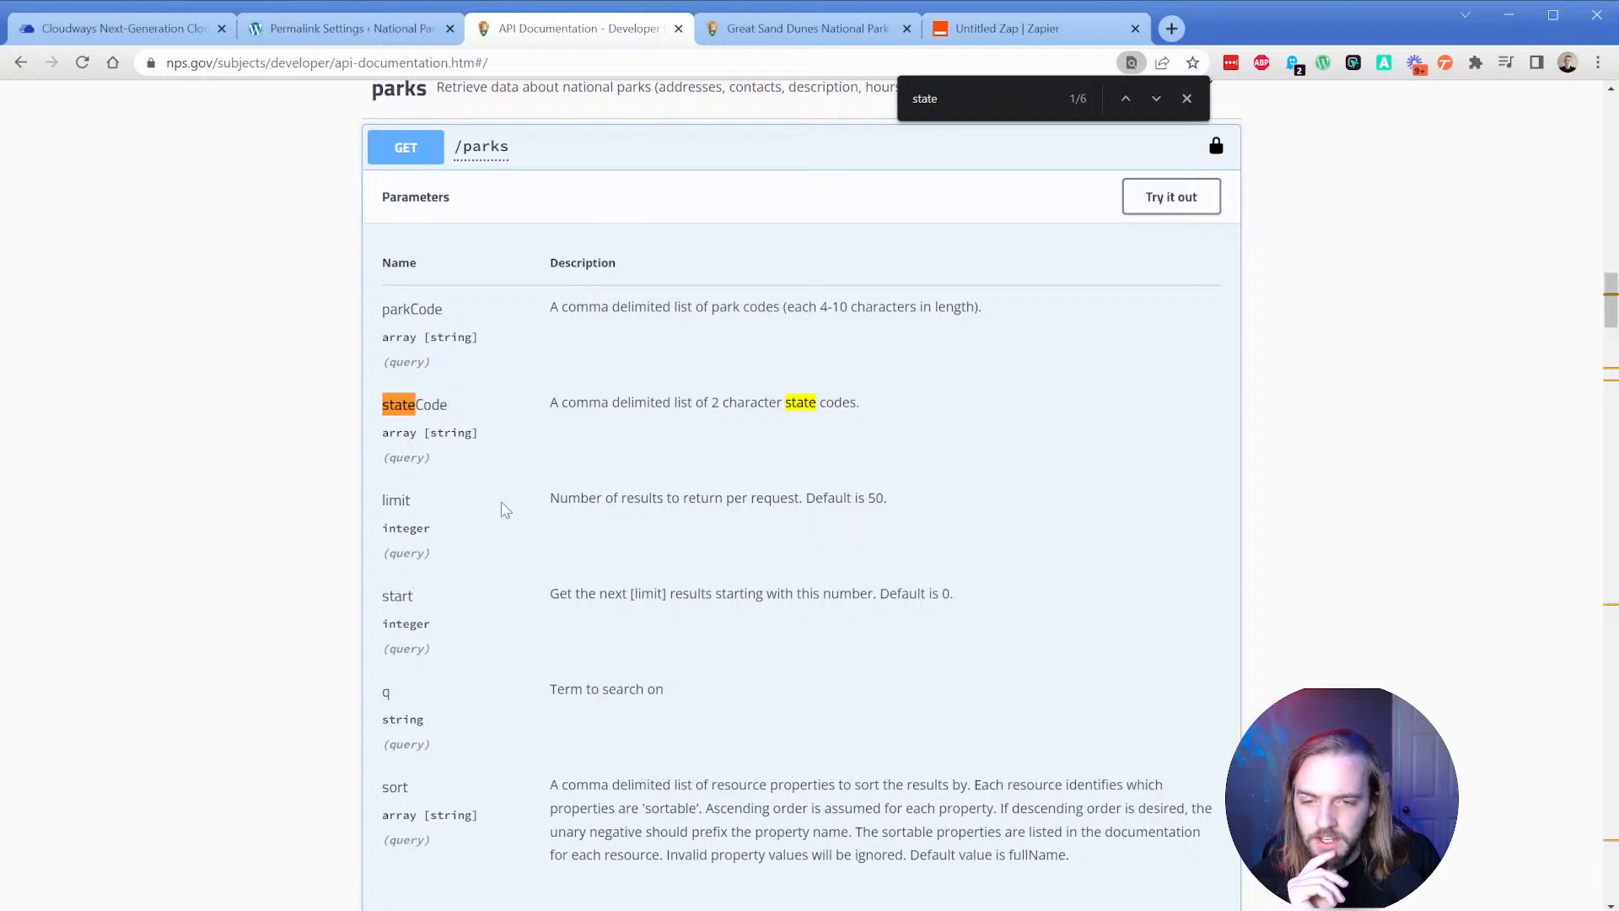
{"action": "scroll", "coordinate": [506, 509], "scroll_direction": "down", "scroll_amount": 1}
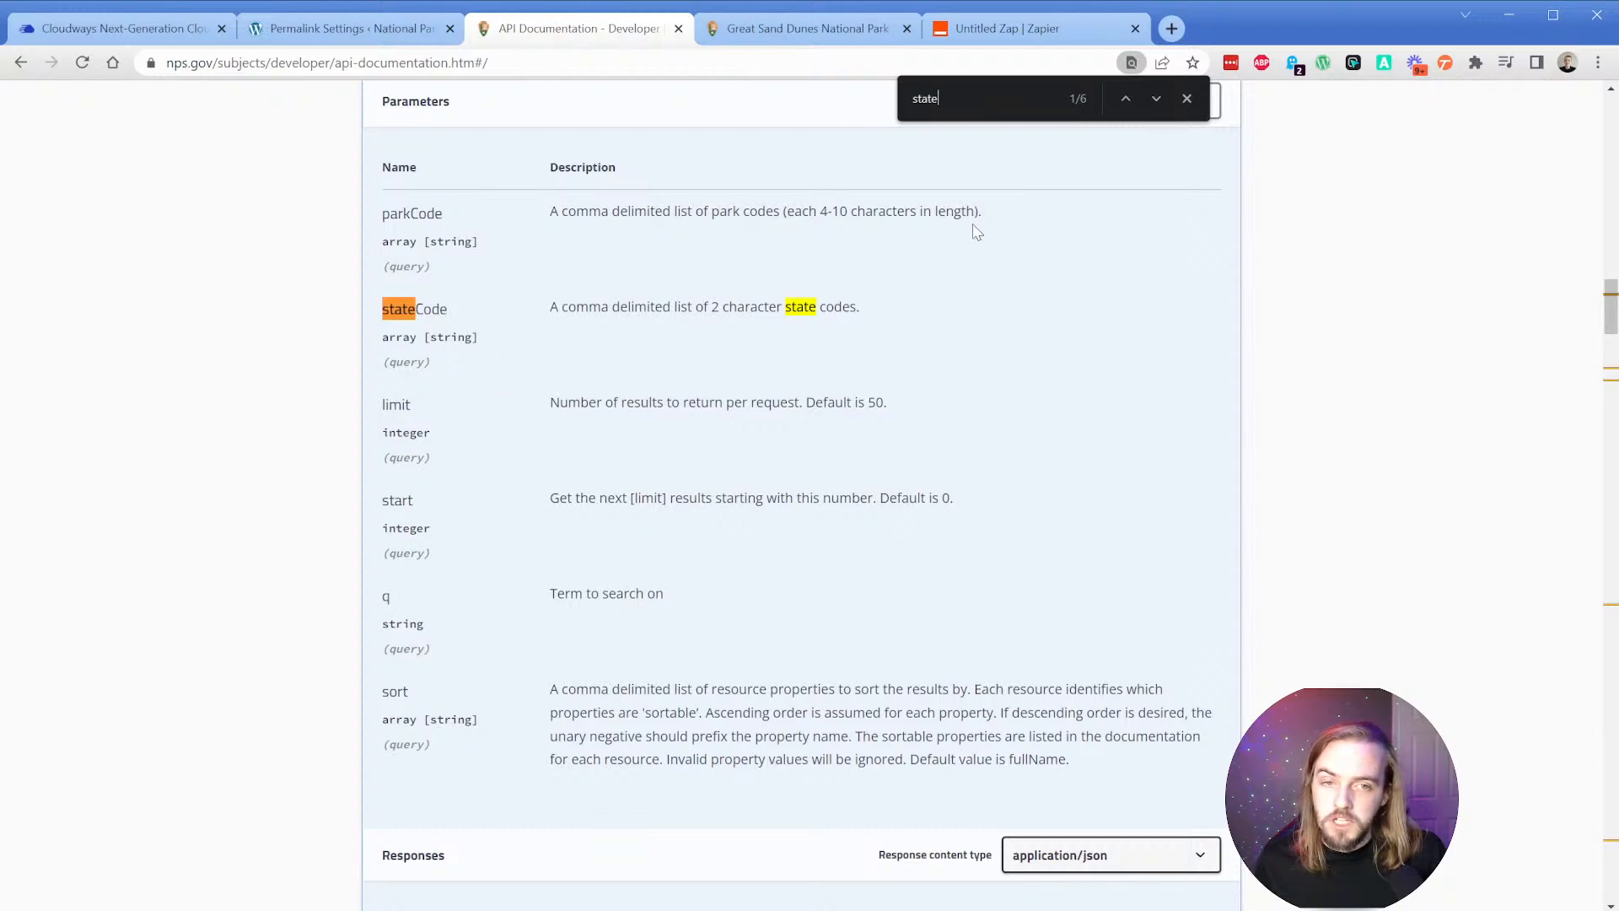
{"action": "left_click", "coordinate": [1187, 98]}
{"action": "left_click", "coordinate": [511, 347]}
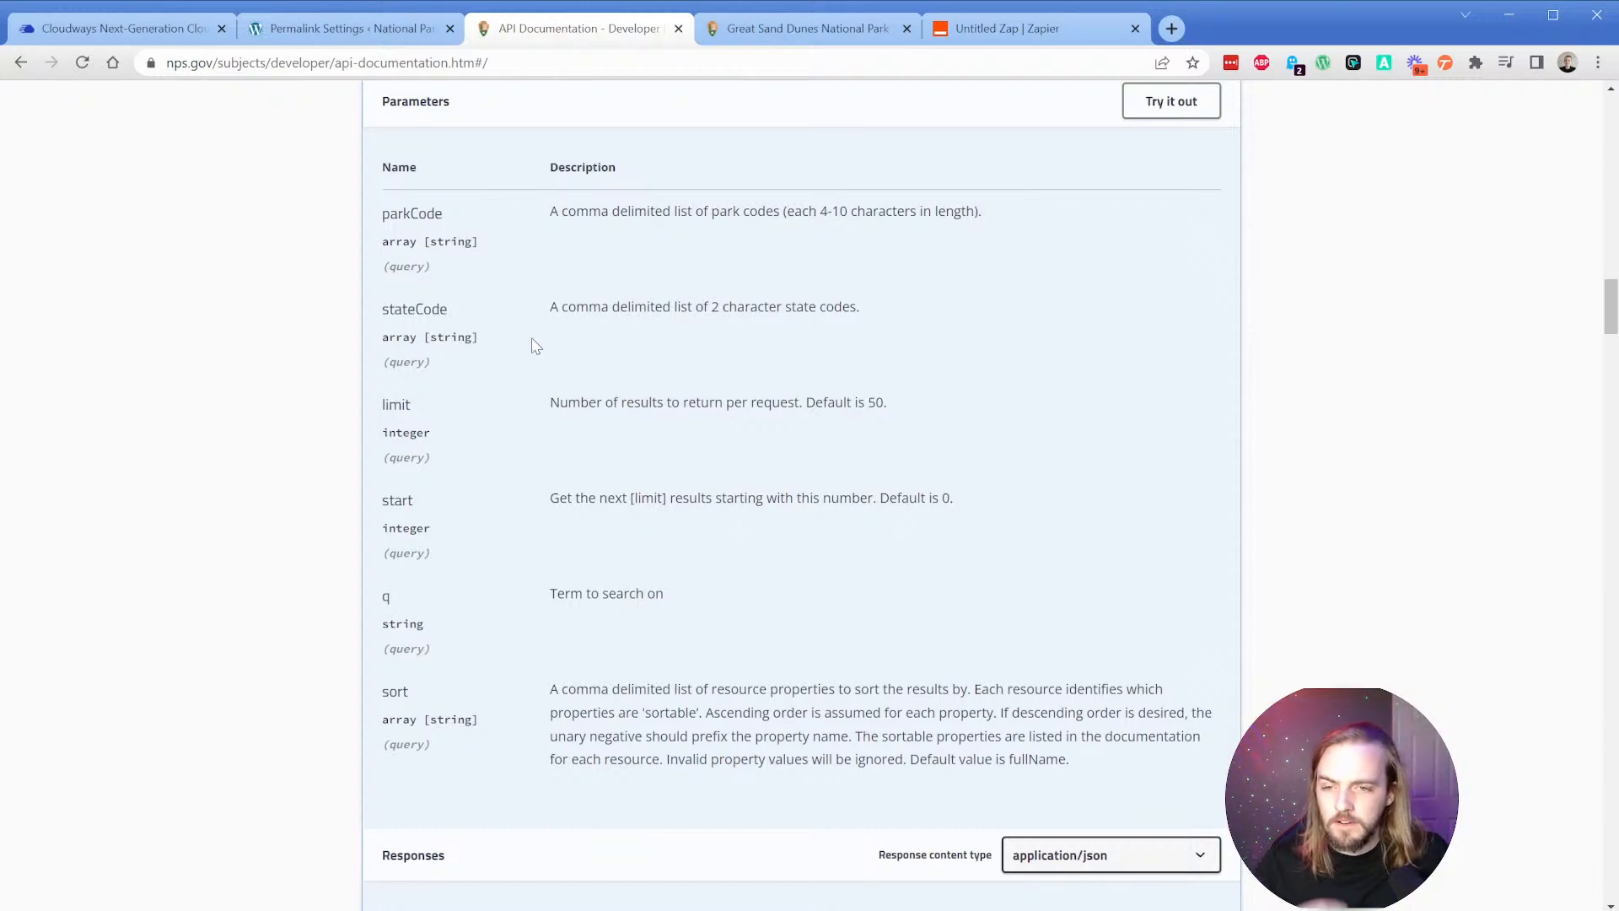
{"action": "scroll", "coordinate": [537, 361], "scroll_direction": "up", "scroll_amount": 2}
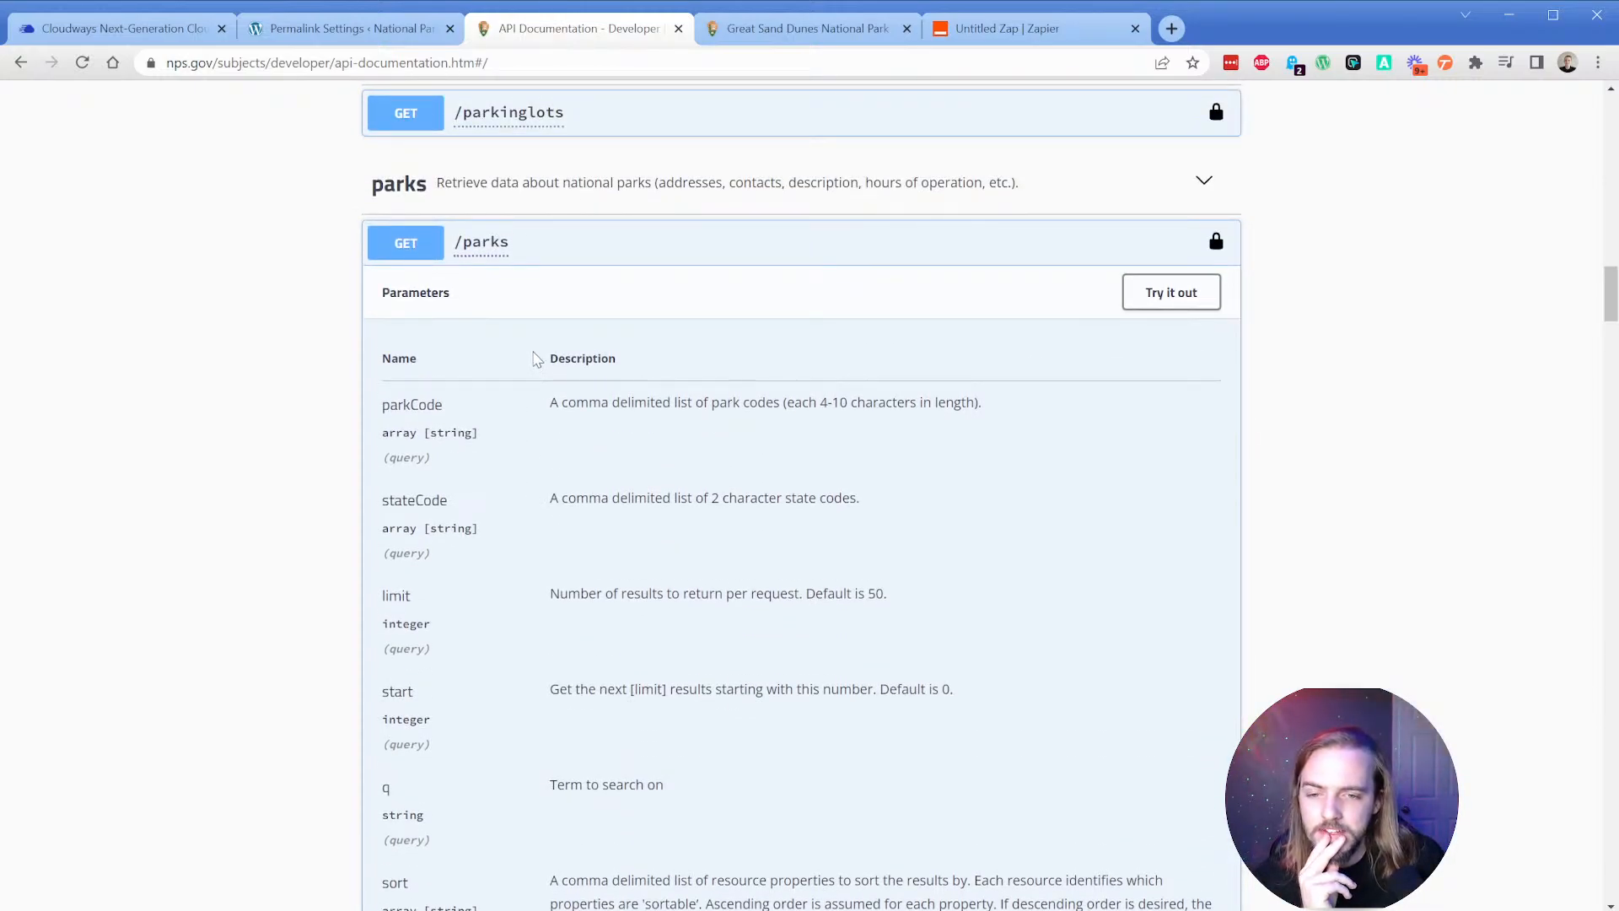
Return to the Zap and reopen the GET action's setup with its query string parameters.
{"action": "left_click", "coordinate": [1012, 30]}
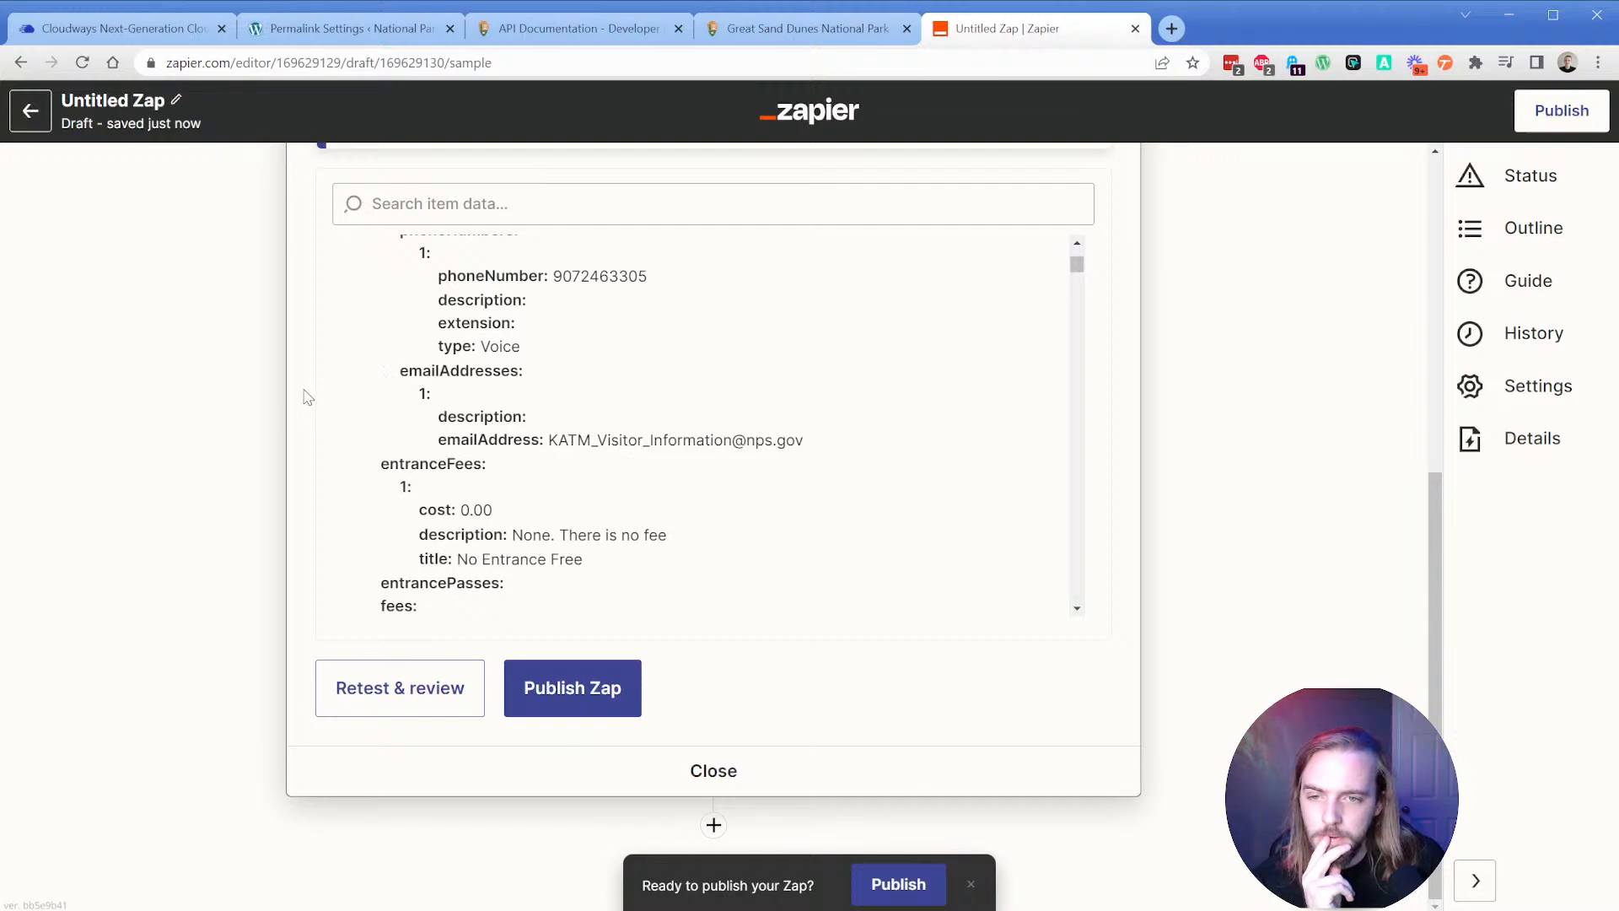
{"action": "scroll", "coordinate": [308, 397], "scroll_direction": "up", "scroll_amount": 5}
{"action": "left_click", "coordinate": [417, 306]}
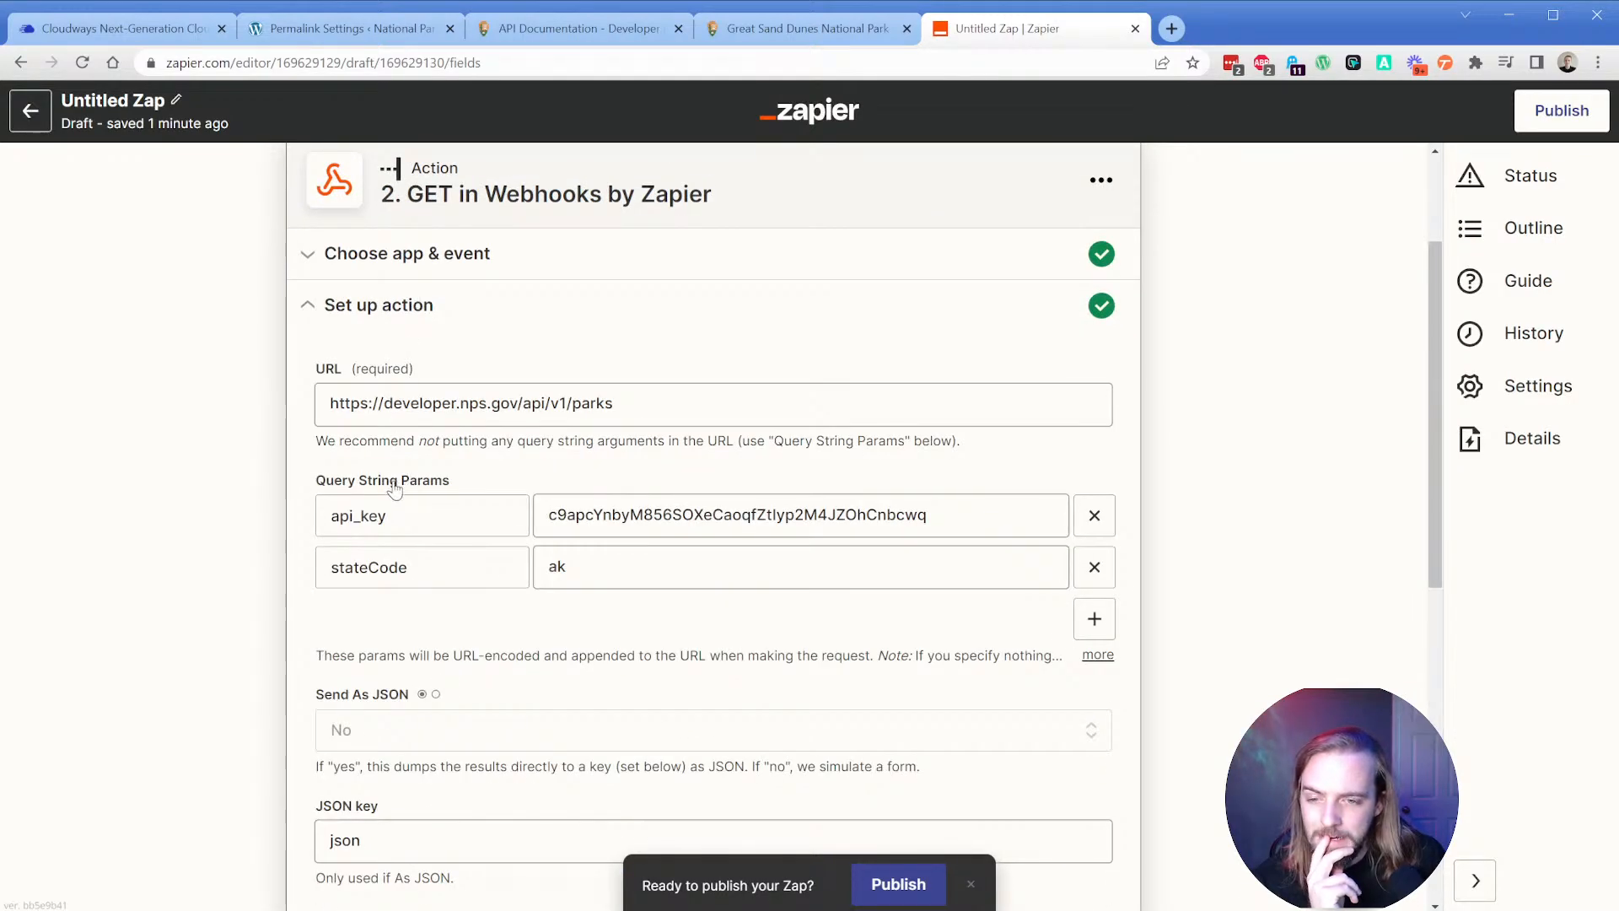
Add an empty query string parameter row to the GET action and check the /parks endpoint's parameters in the API documentation.
{"action": "scroll", "coordinate": [393, 489], "scroll_direction": "down", "scroll_amount": 2}
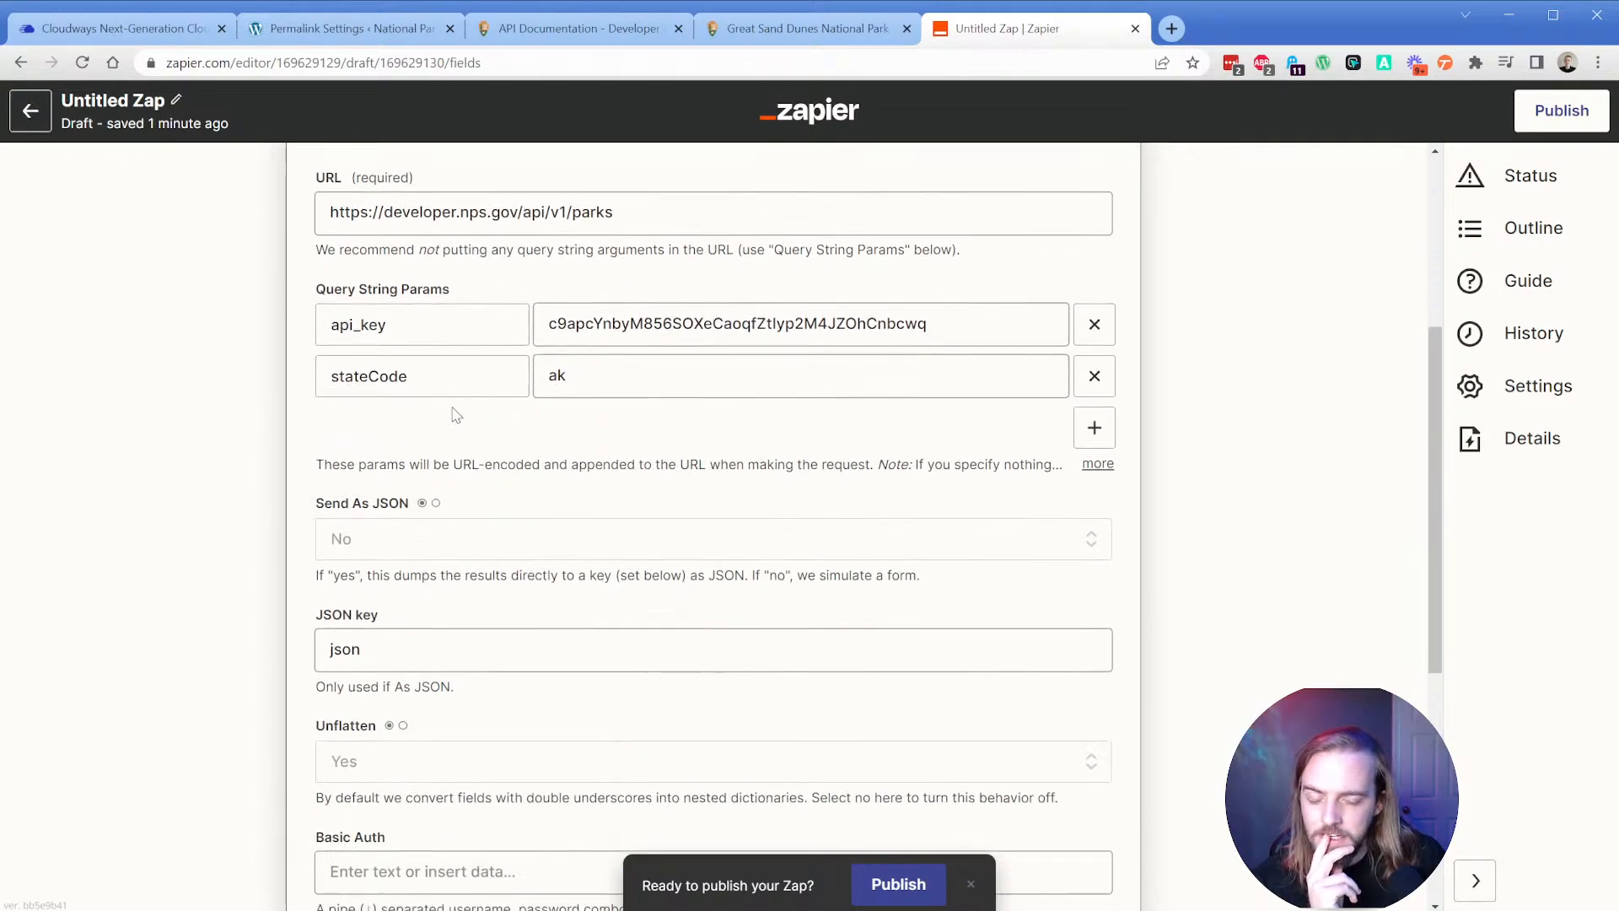
{"action": "left_click", "coordinate": [1094, 426]}
{"action": "left_click", "coordinate": [579, 28]}
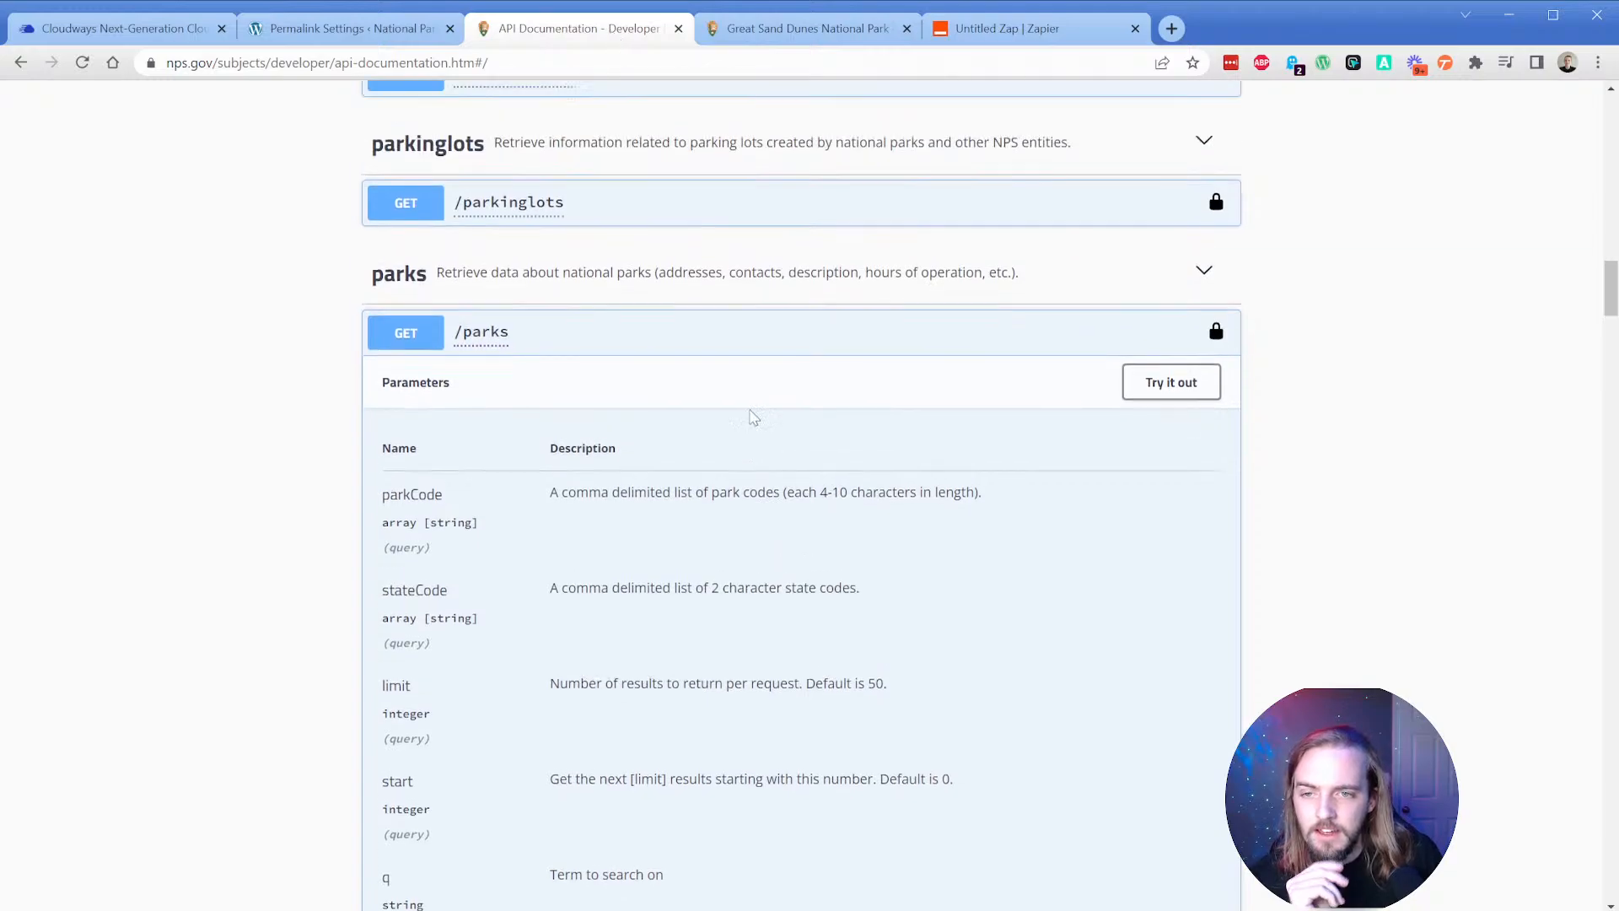
{"action": "scroll", "coordinate": [753, 417], "scroll_direction": "up", "scroll_amount": 2}
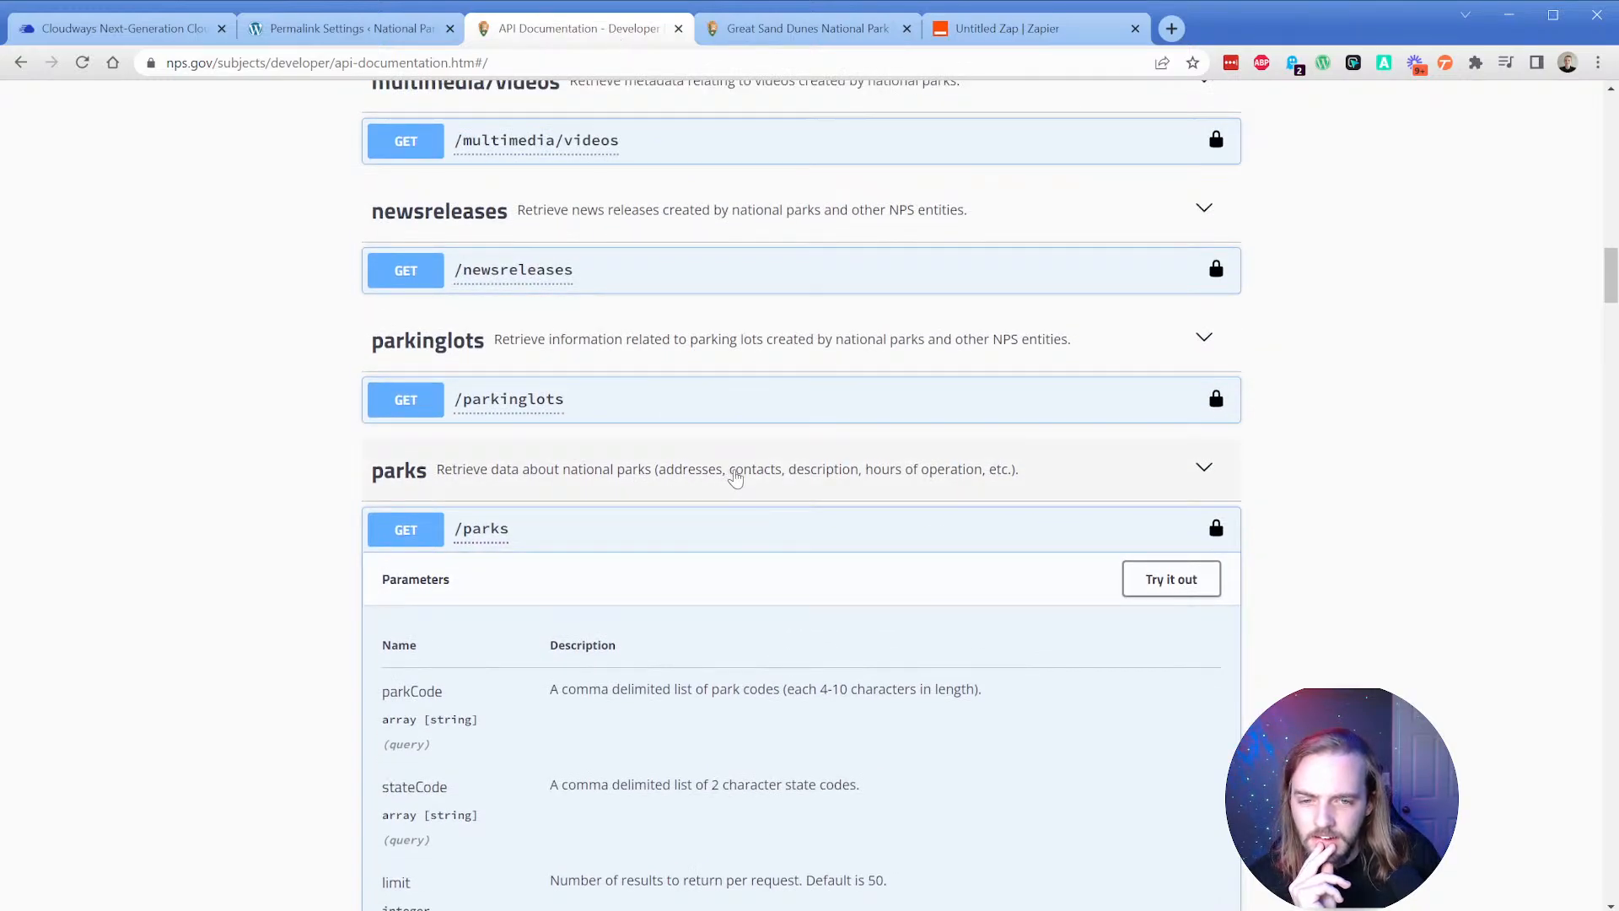
{"action": "scroll", "coordinate": [735, 477], "scroll_direction": "down", "scroll_amount": 1}
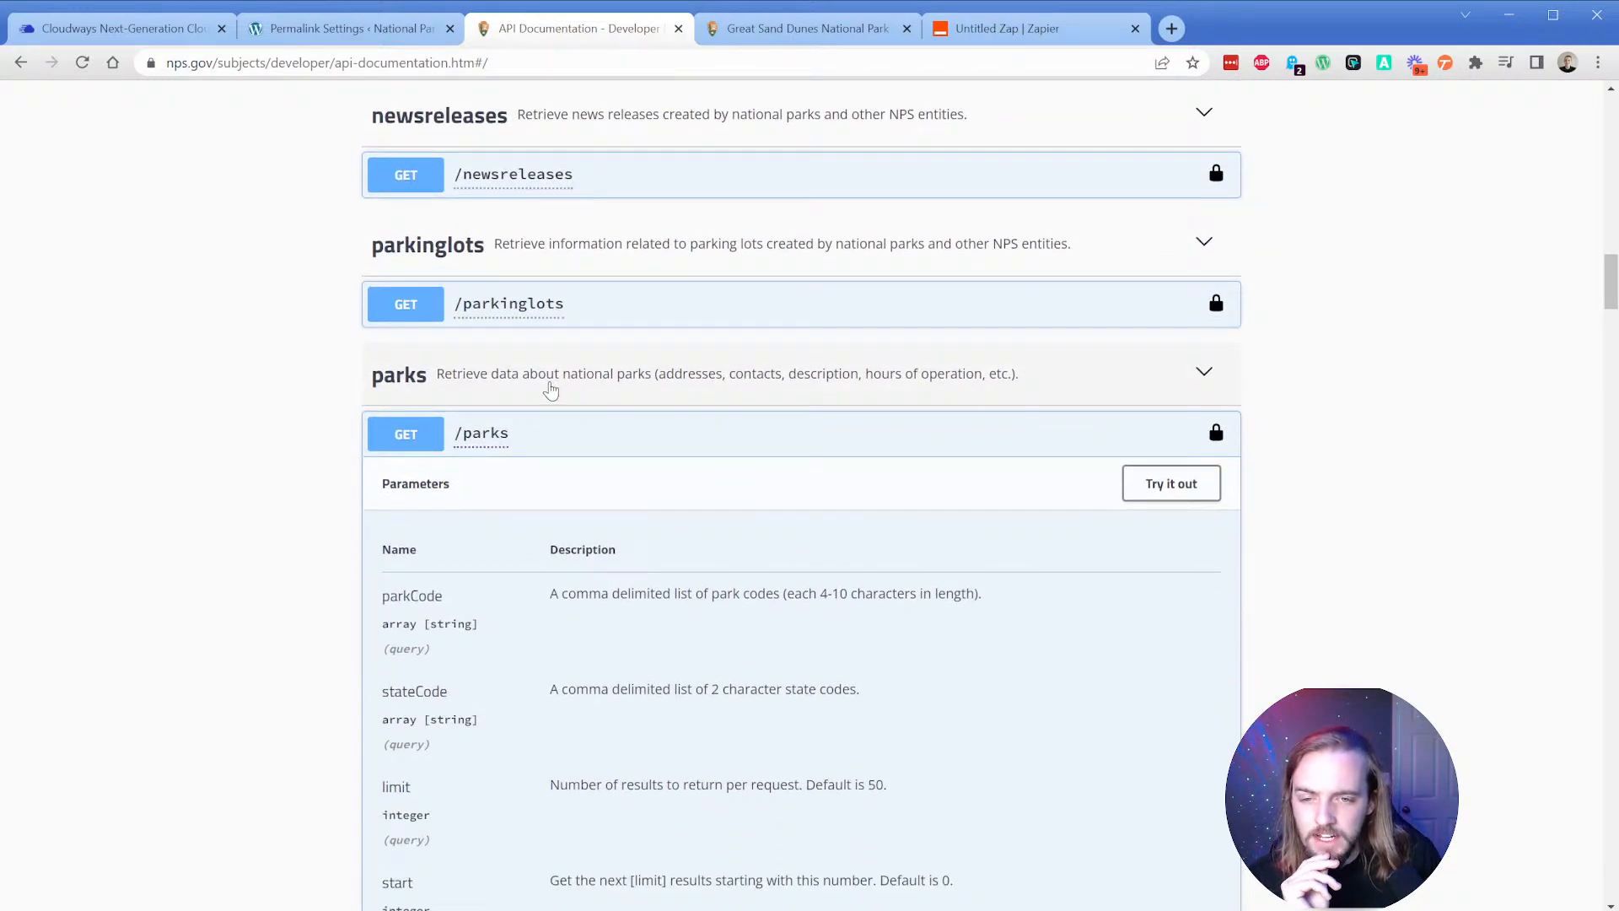
Return to the Zap's test results, copy the first park's full name, Alagnak Wild River, and search the web for it.
{"action": "left_click", "coordinate": [941, 38]}
{"action": "scroll", "coordinate": [506, 514], "scroll_direction": "down", "scroll_amount": 5}
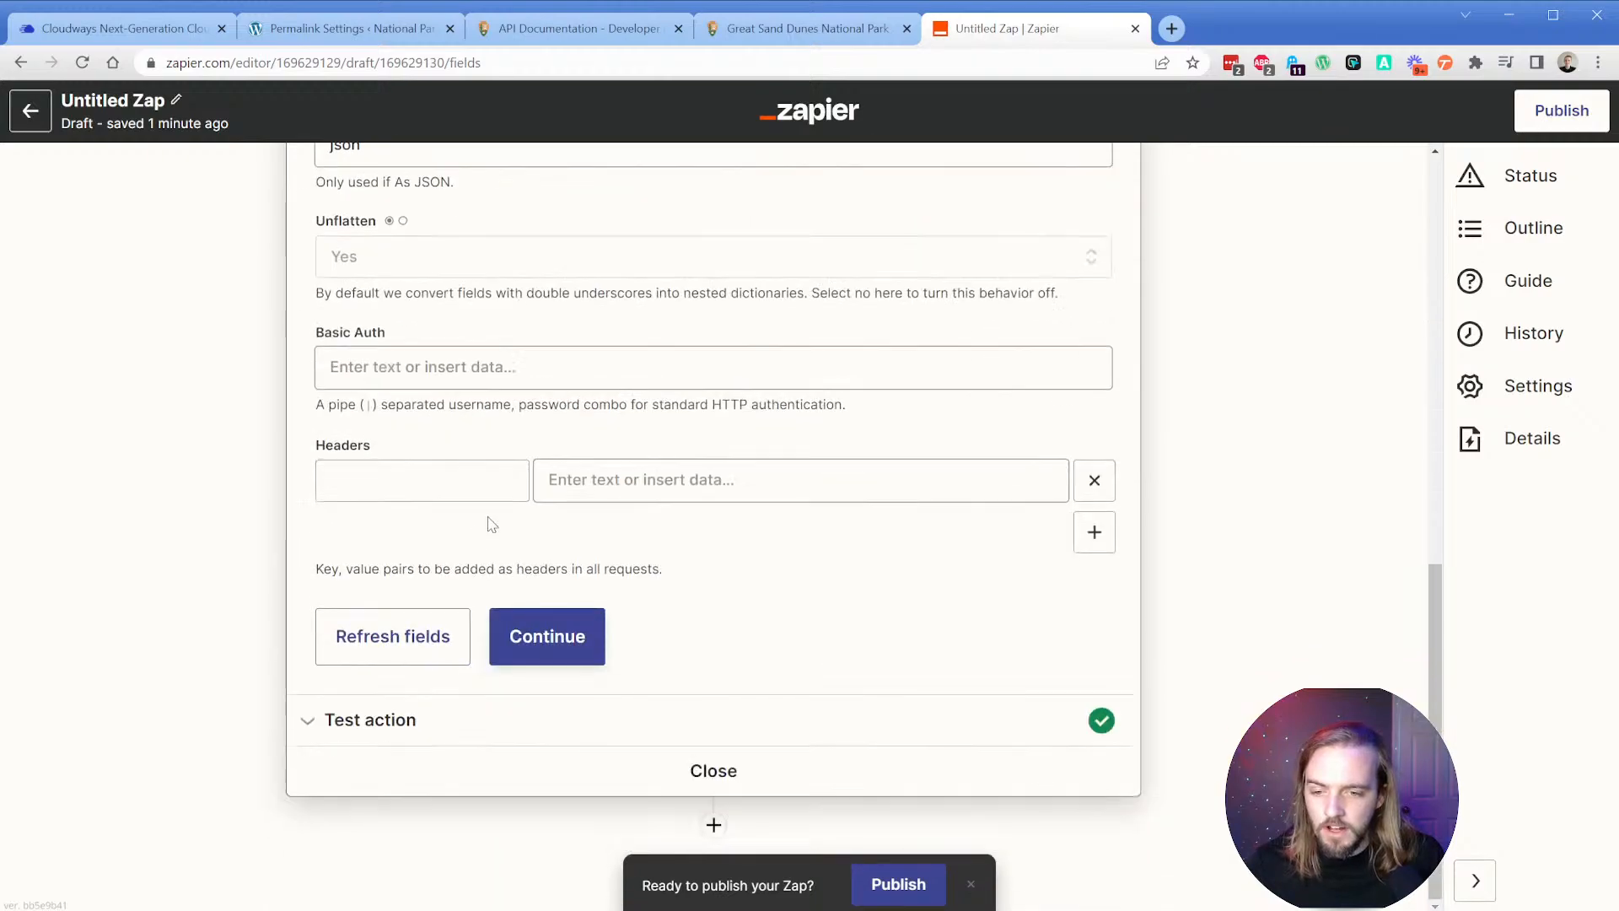
{"action": "left_click", "coordinate": [326, 722]}
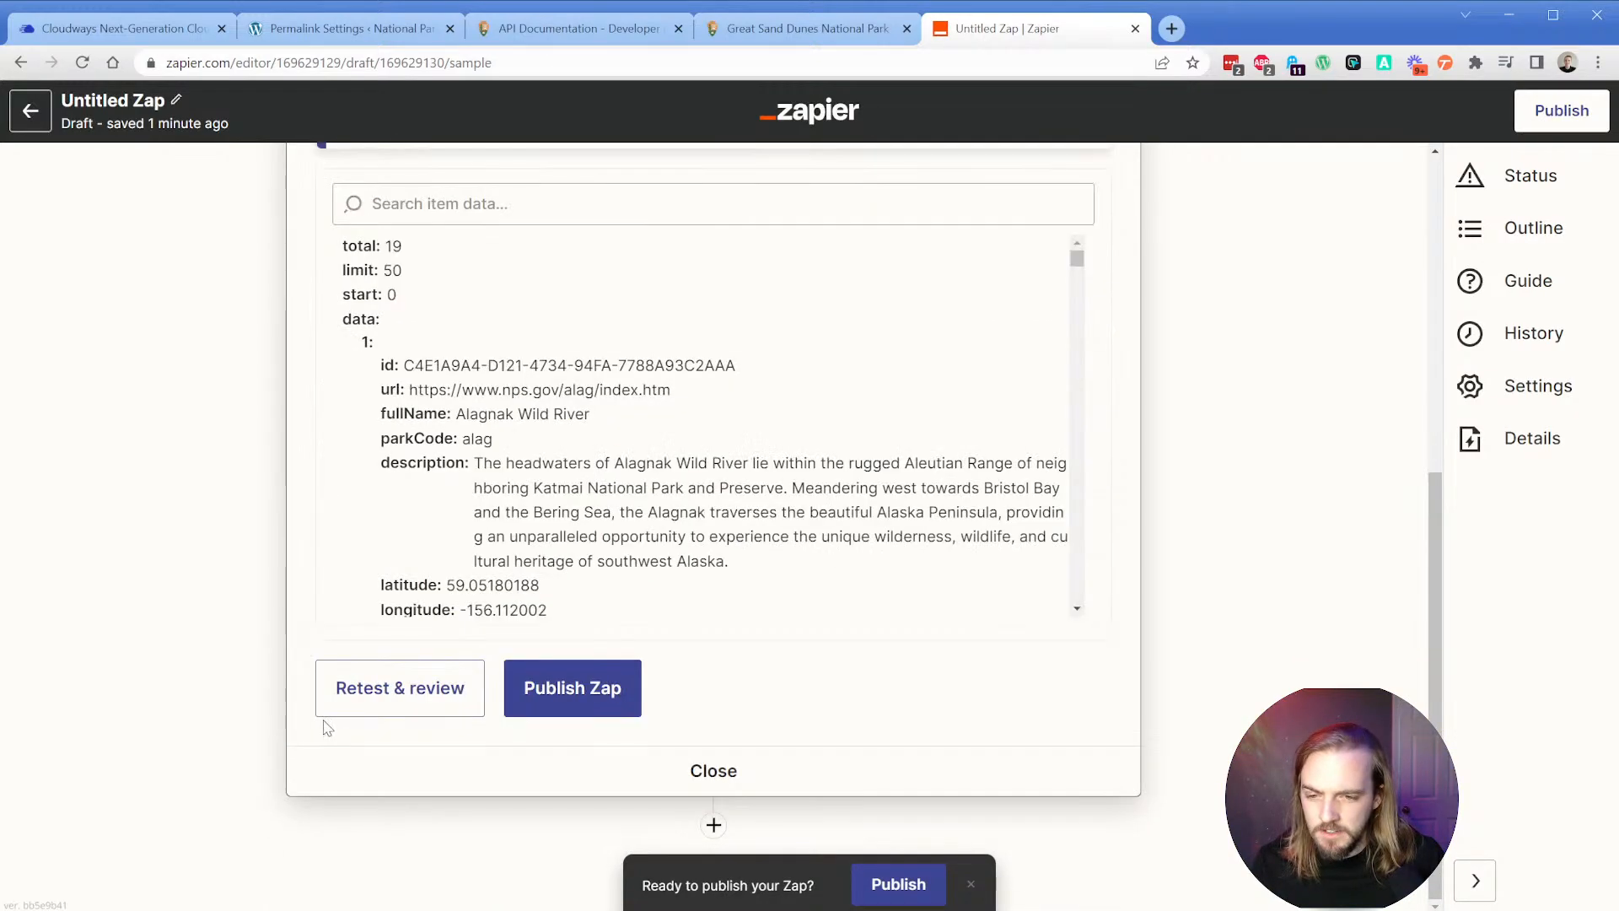
{"action": "left_click_drag", "start_coordinate": [457, 413], "coordinate": [593, 415]}
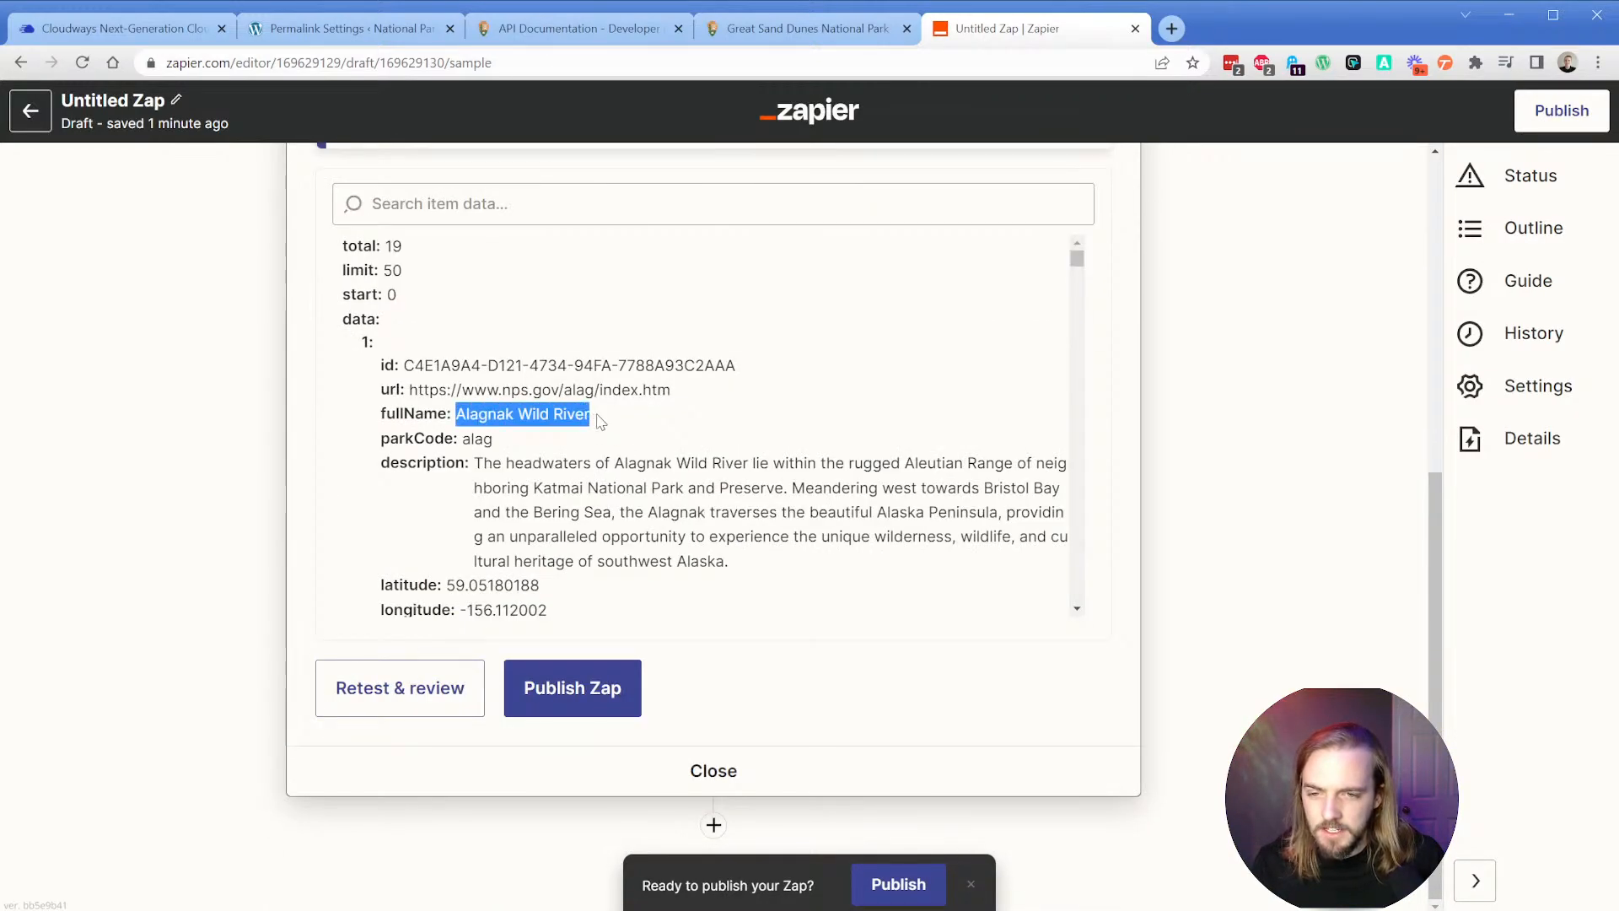
{"action": "key", "text": "ctrl+c"}
{"action": "key", "text": "ctrl+t"}
{"action": "key", "text": "ctrl+v"}
{"action": "key", "text": "Return"}
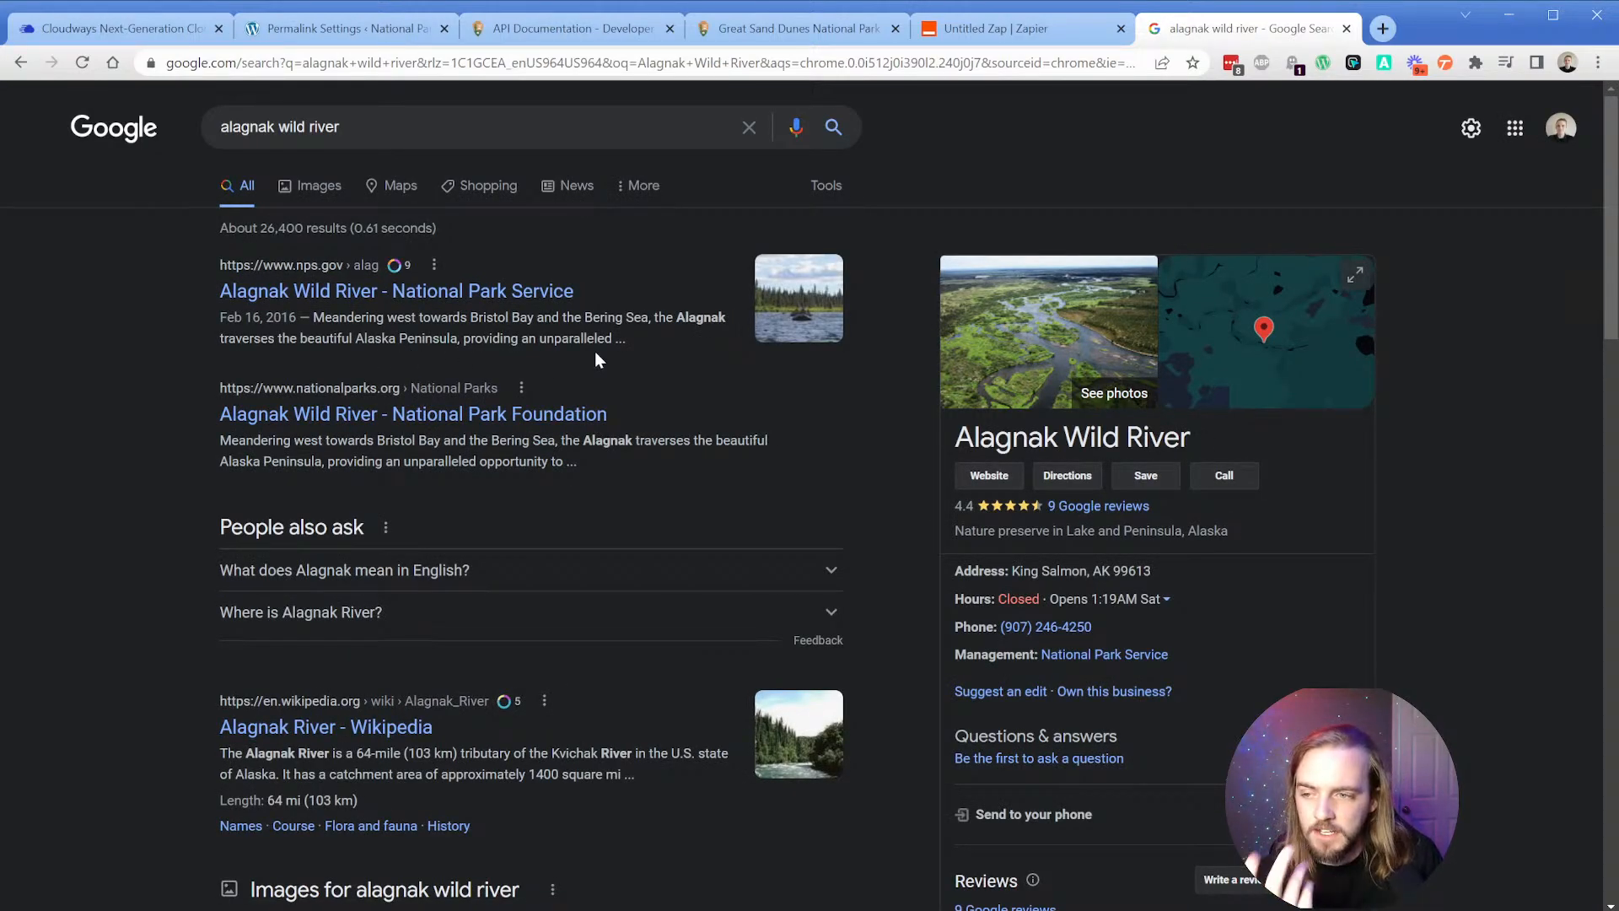
Review the /parks parameters in the API documentation and browse the other endpoints for a suitable data source.
{"action": "left_click", "coordinate": [570, 38]}
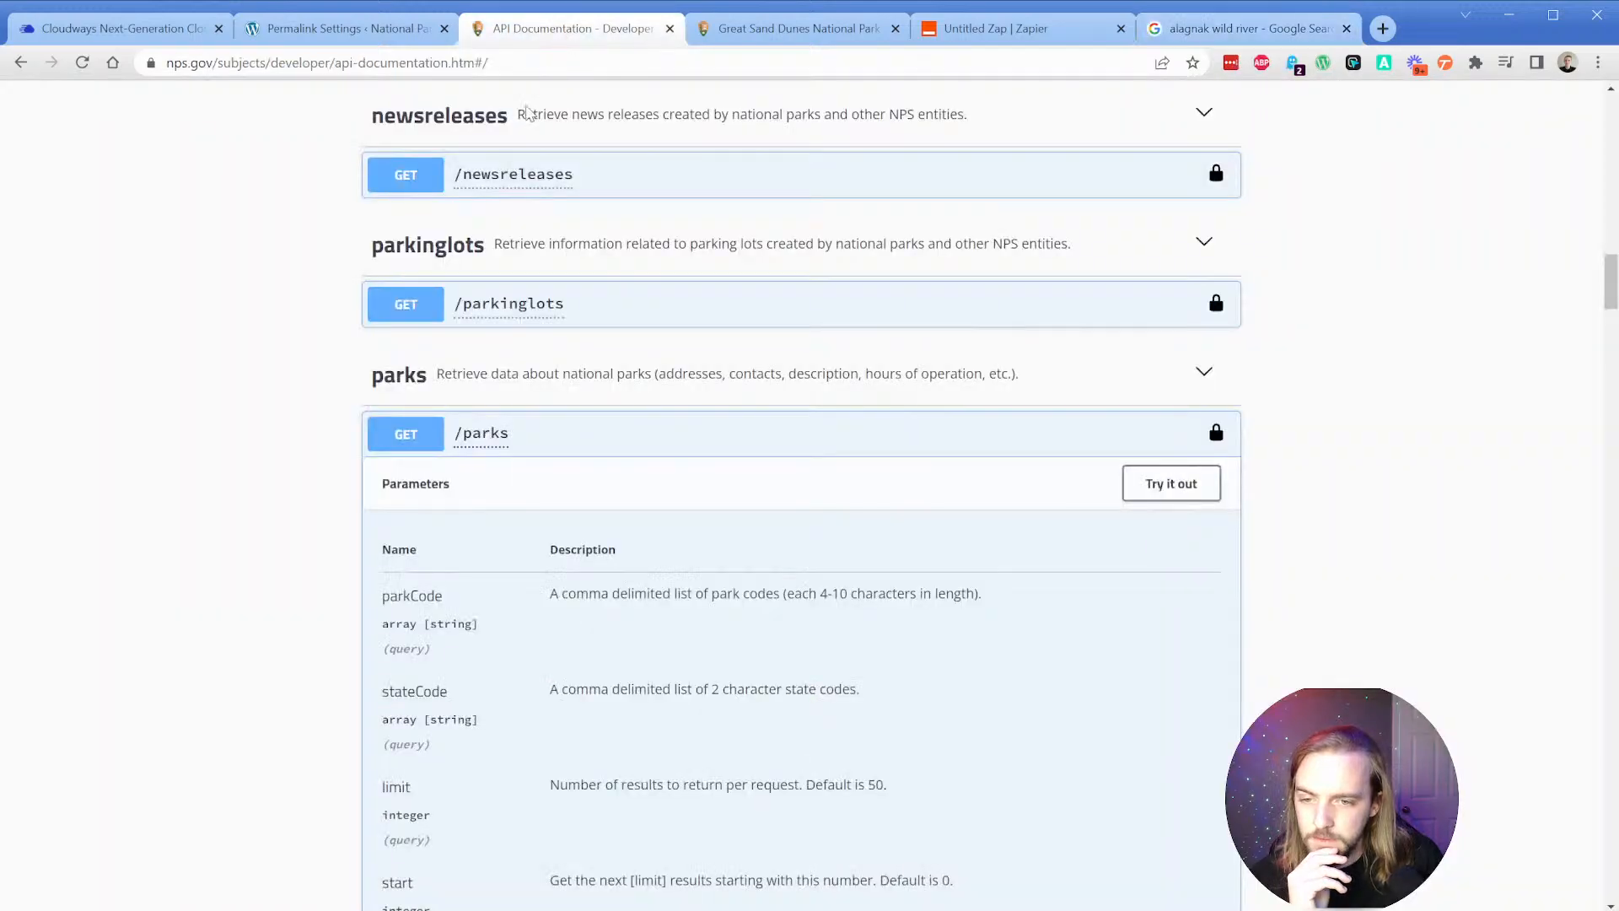
{"action": "scroll", "coordinate": [308, 553], "scroll_direction": "down", "scroll_amount": 2}
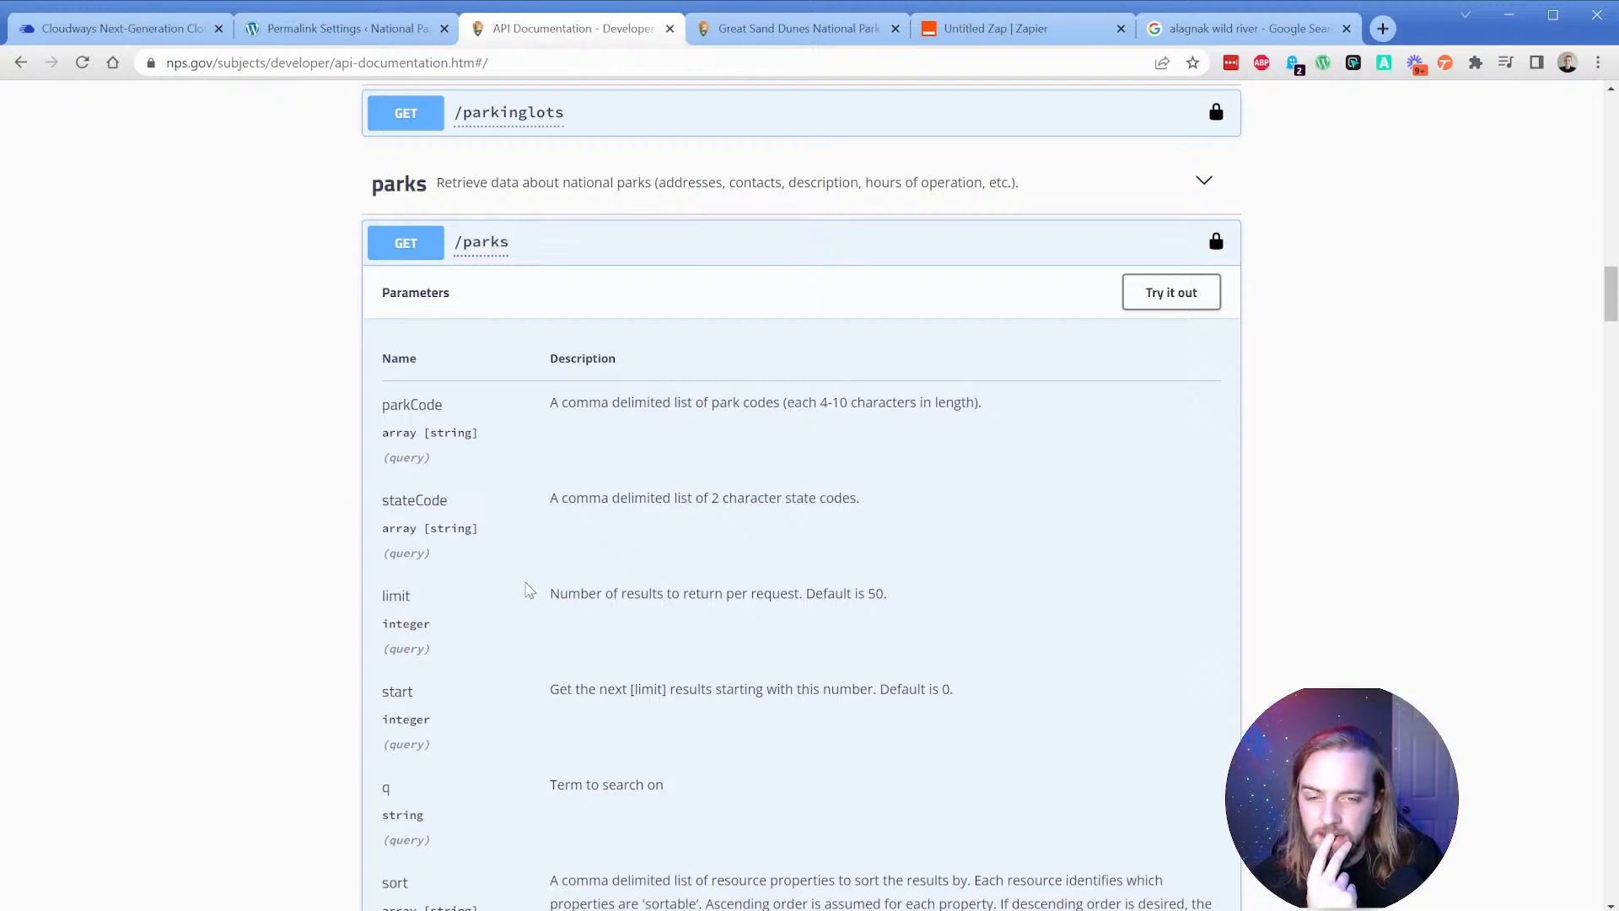
{"action": "scroll", "coordinate": [521, 587], "scroll_direction": "down", "scroll_amount": 2}
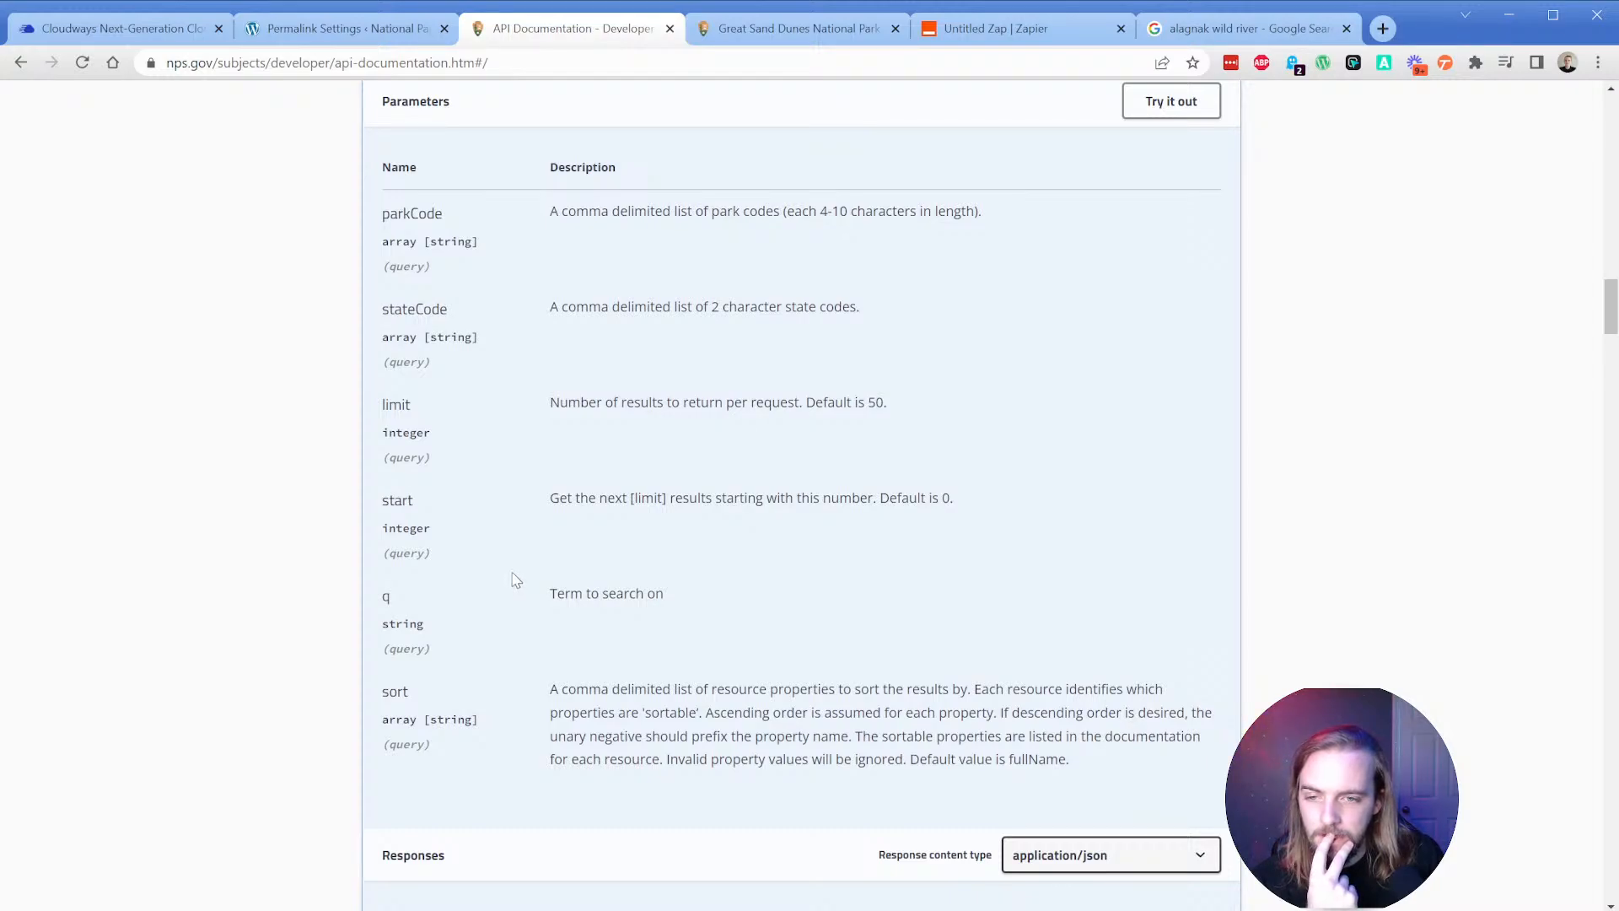
{"action": "scroll", "coordinate": [517, 580], "scroll_direction": "down", "scroll_amount": 3}
{"action": "scroll", "coordinate": [515, 574], "scroll_direction": "up", "scroll_amount": 11}
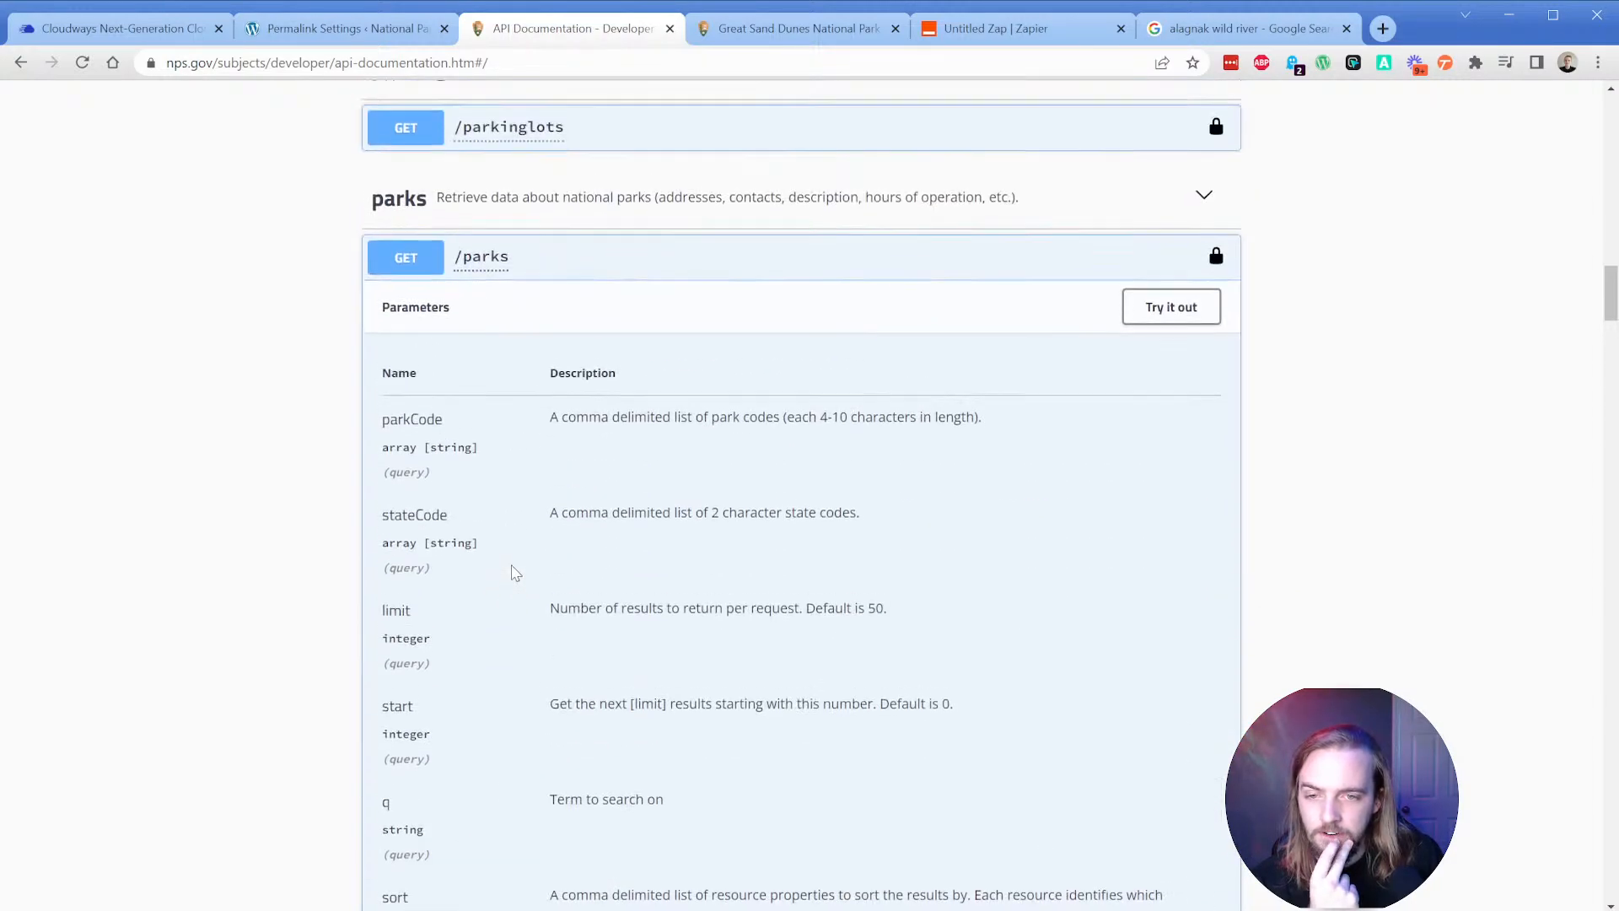
{"action": "scroll", "coordinate": [534, 518], "scroll_direction": "up", "scroll_amount": 7}
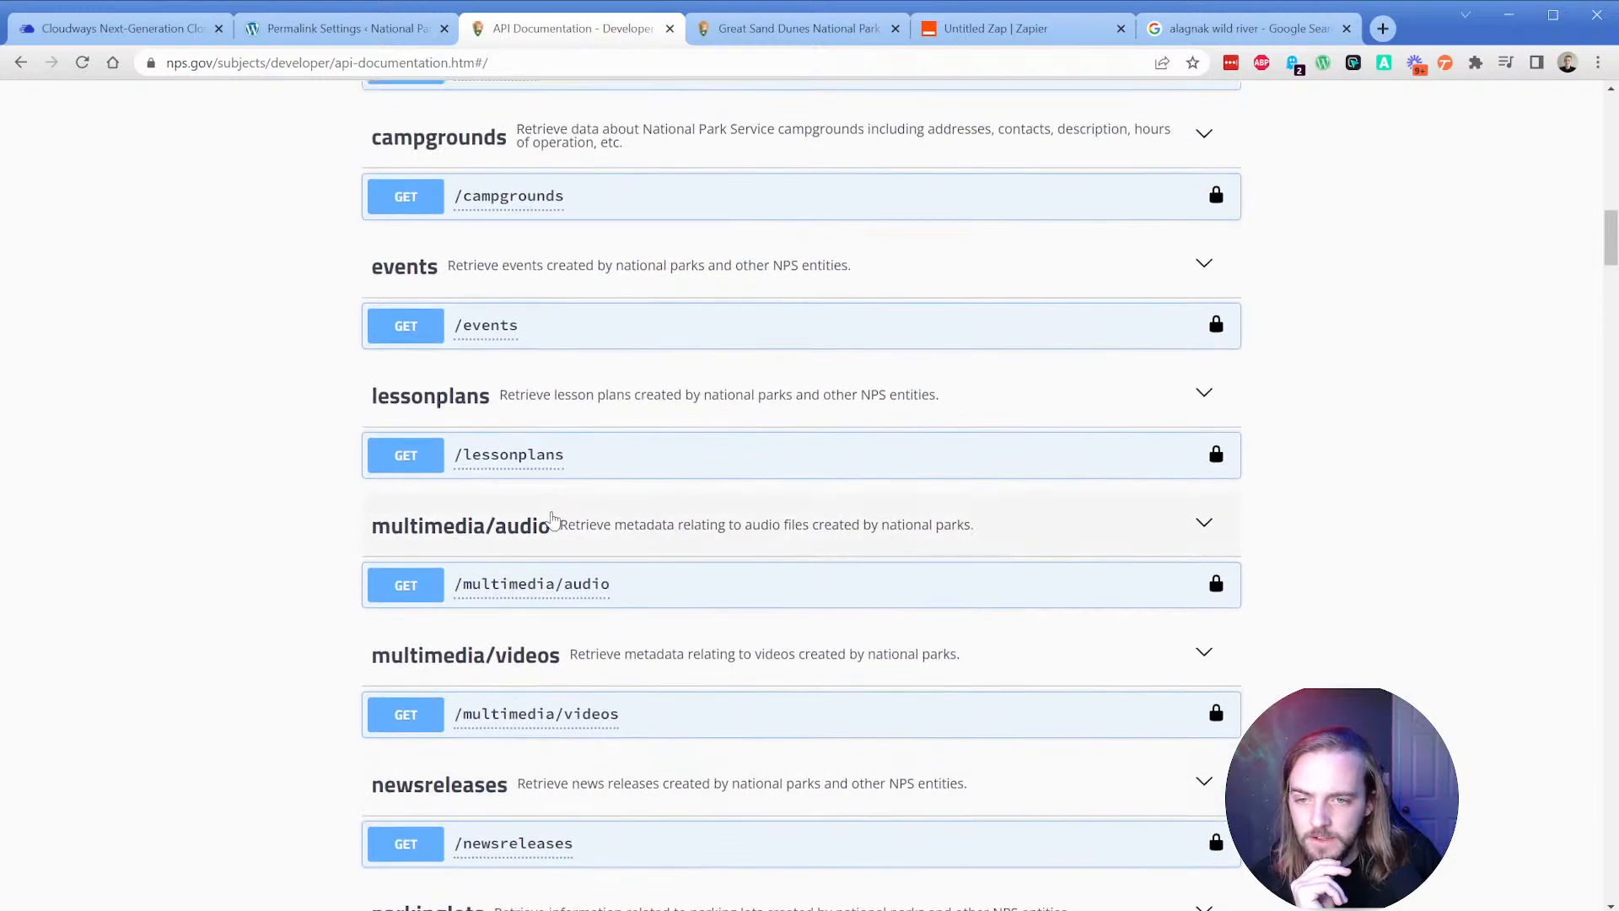
{"action": "scroll", "coordinate": [548, 519], "scroll_direction": "up", "scroll_amount": 6}
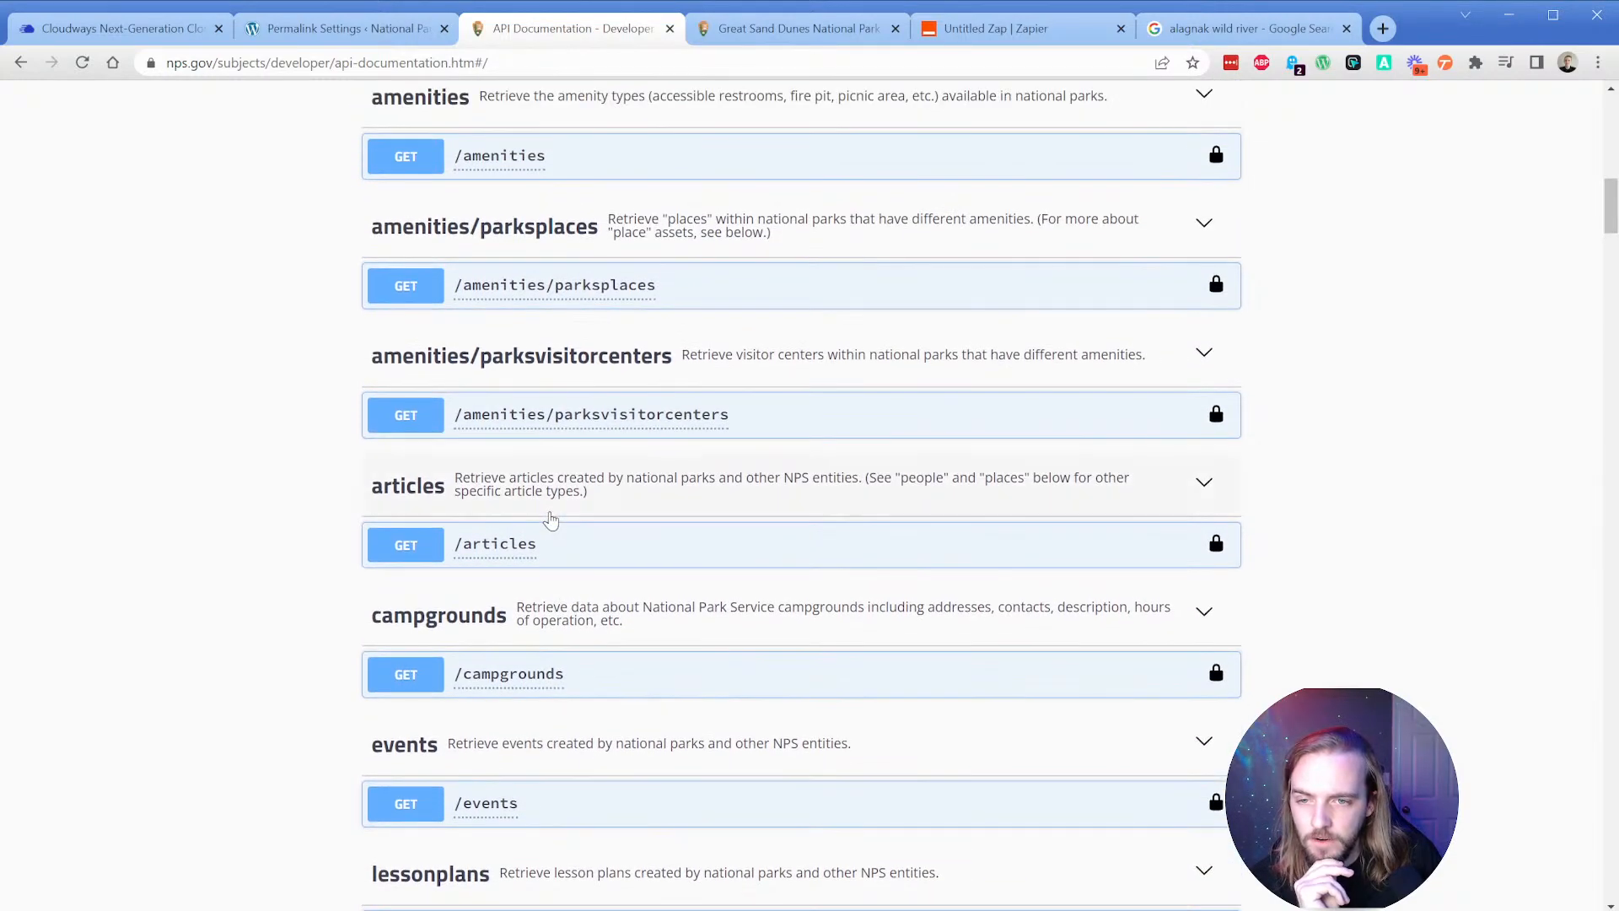
{"action": "scroll", "coordinate": [543, 519], "scroll_direction": "up", "scroll_amount": 1}
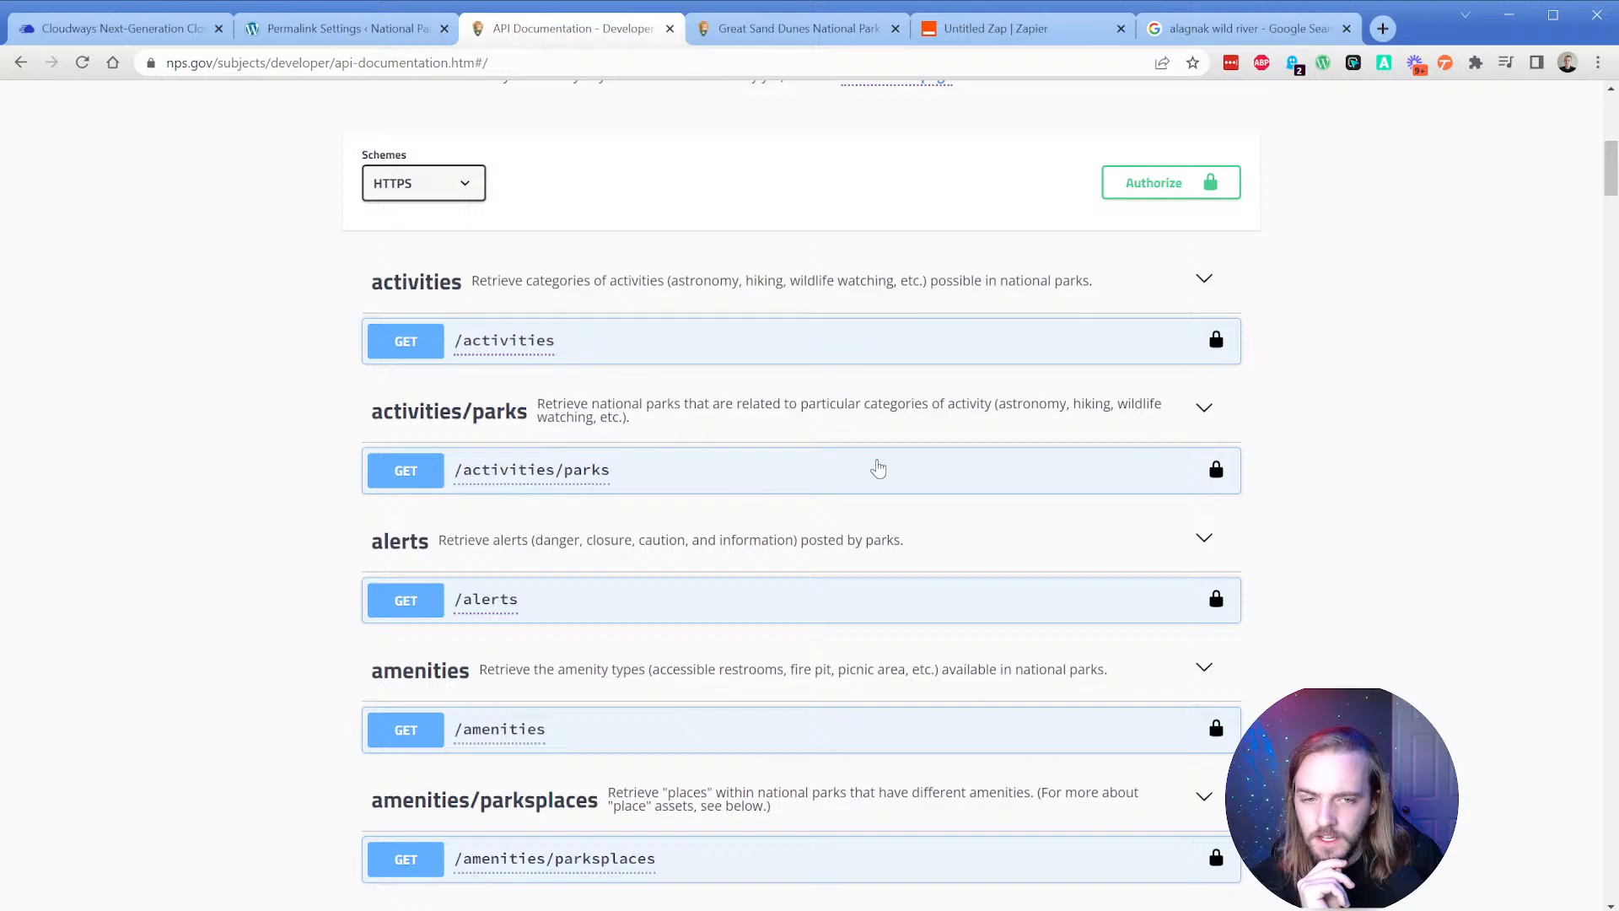
{"action": "left_click_drag", "start_coordinate": [1609, 169], "coordinate": [1606, 648]}
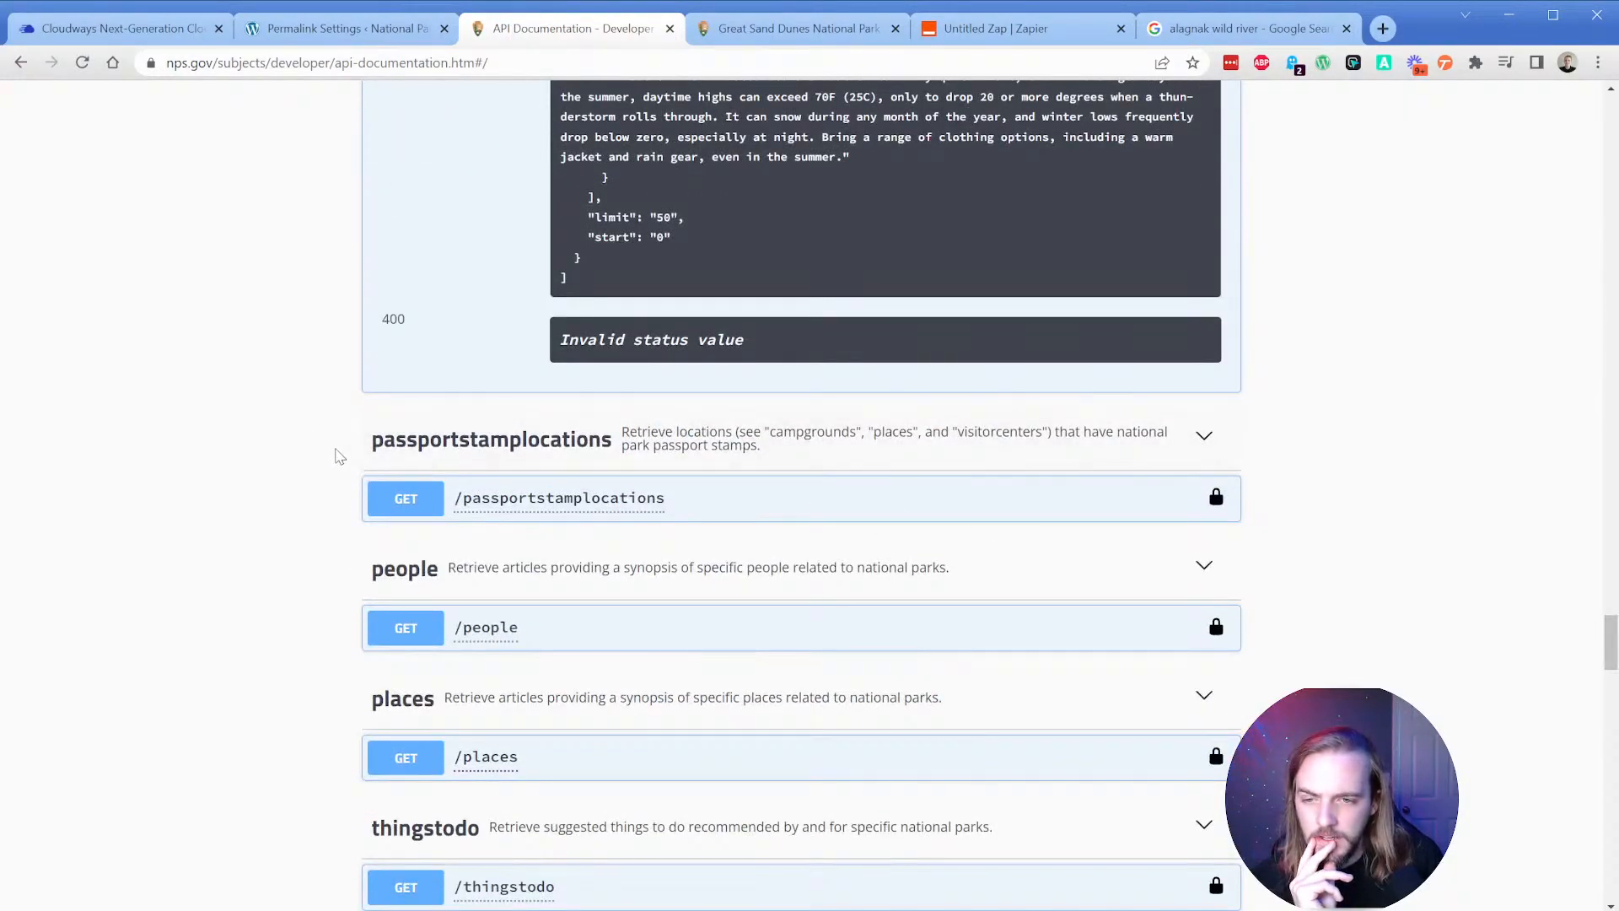
{"action": "scroll", "coordinate": [325, 427], "scroll_direction": "down", "scroll_amount": 2}
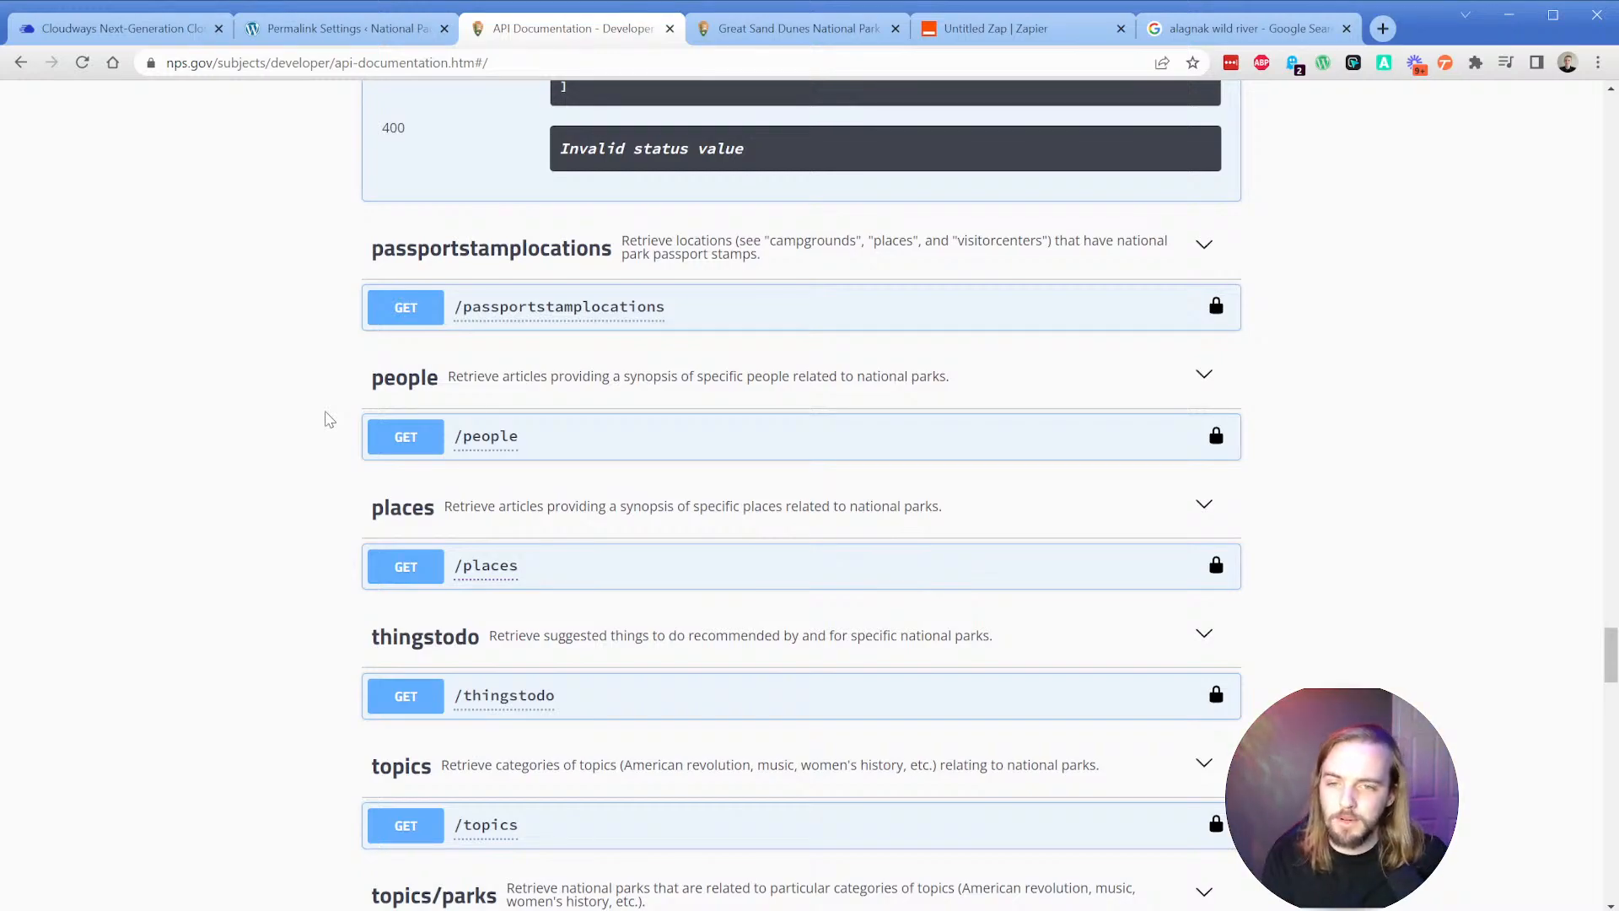
{"action": "scroll", "coordinate": [327, 419], "scroll_direction": "down", "scroll_amount": 2}
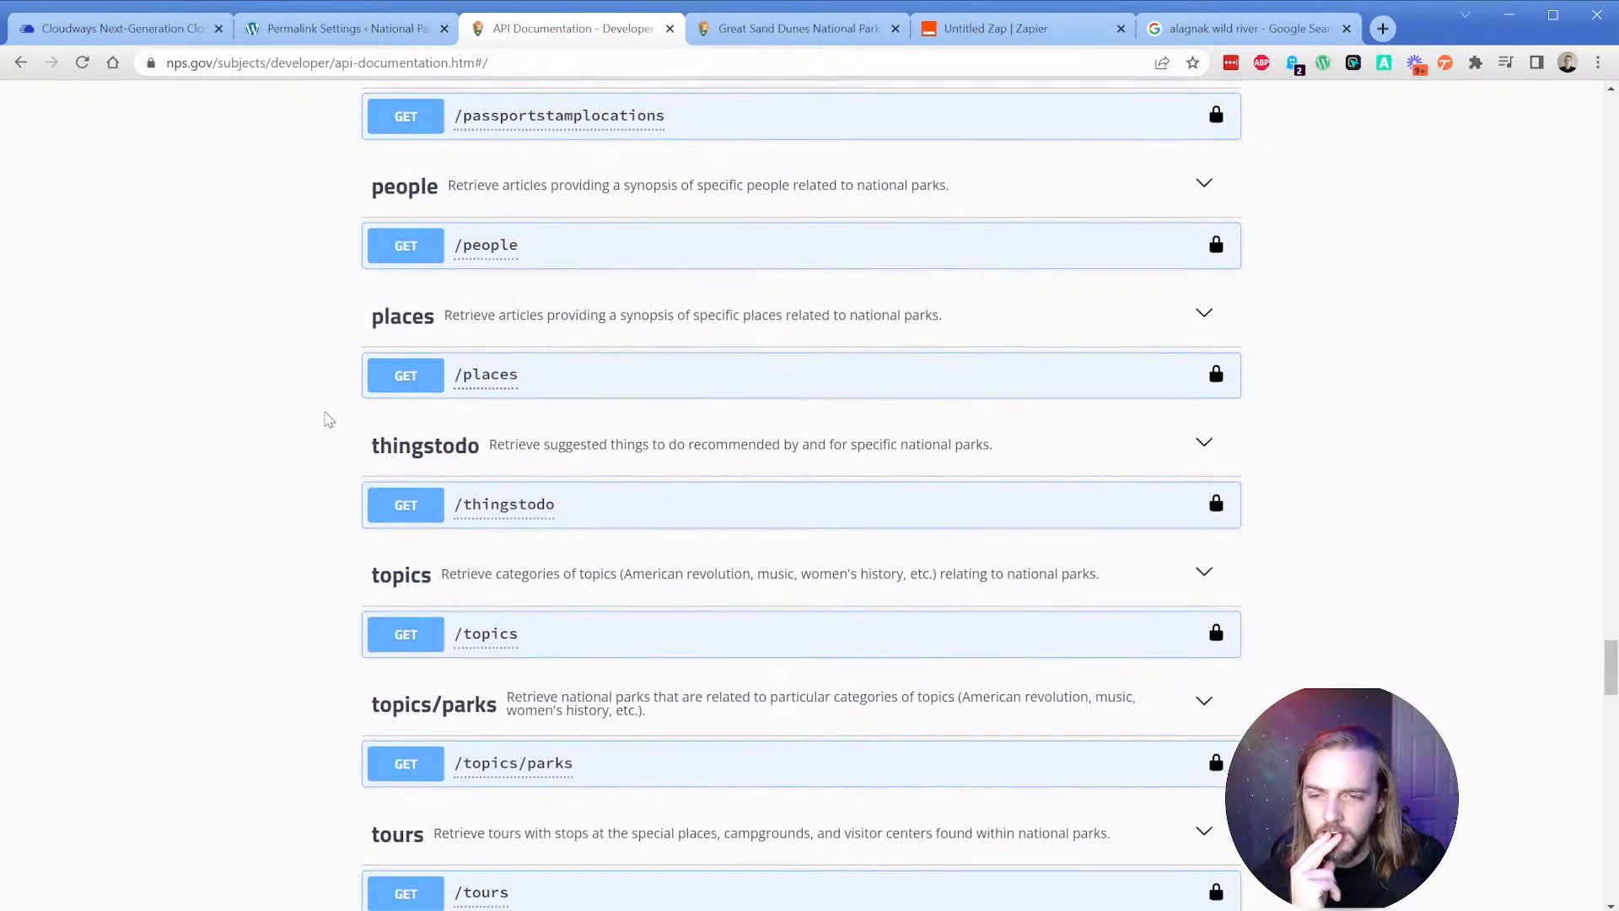
Expand the GET /places endpoint in the API documentation and read its query parameters.
{"action": "left_click", "coordinate": [713, 384]}
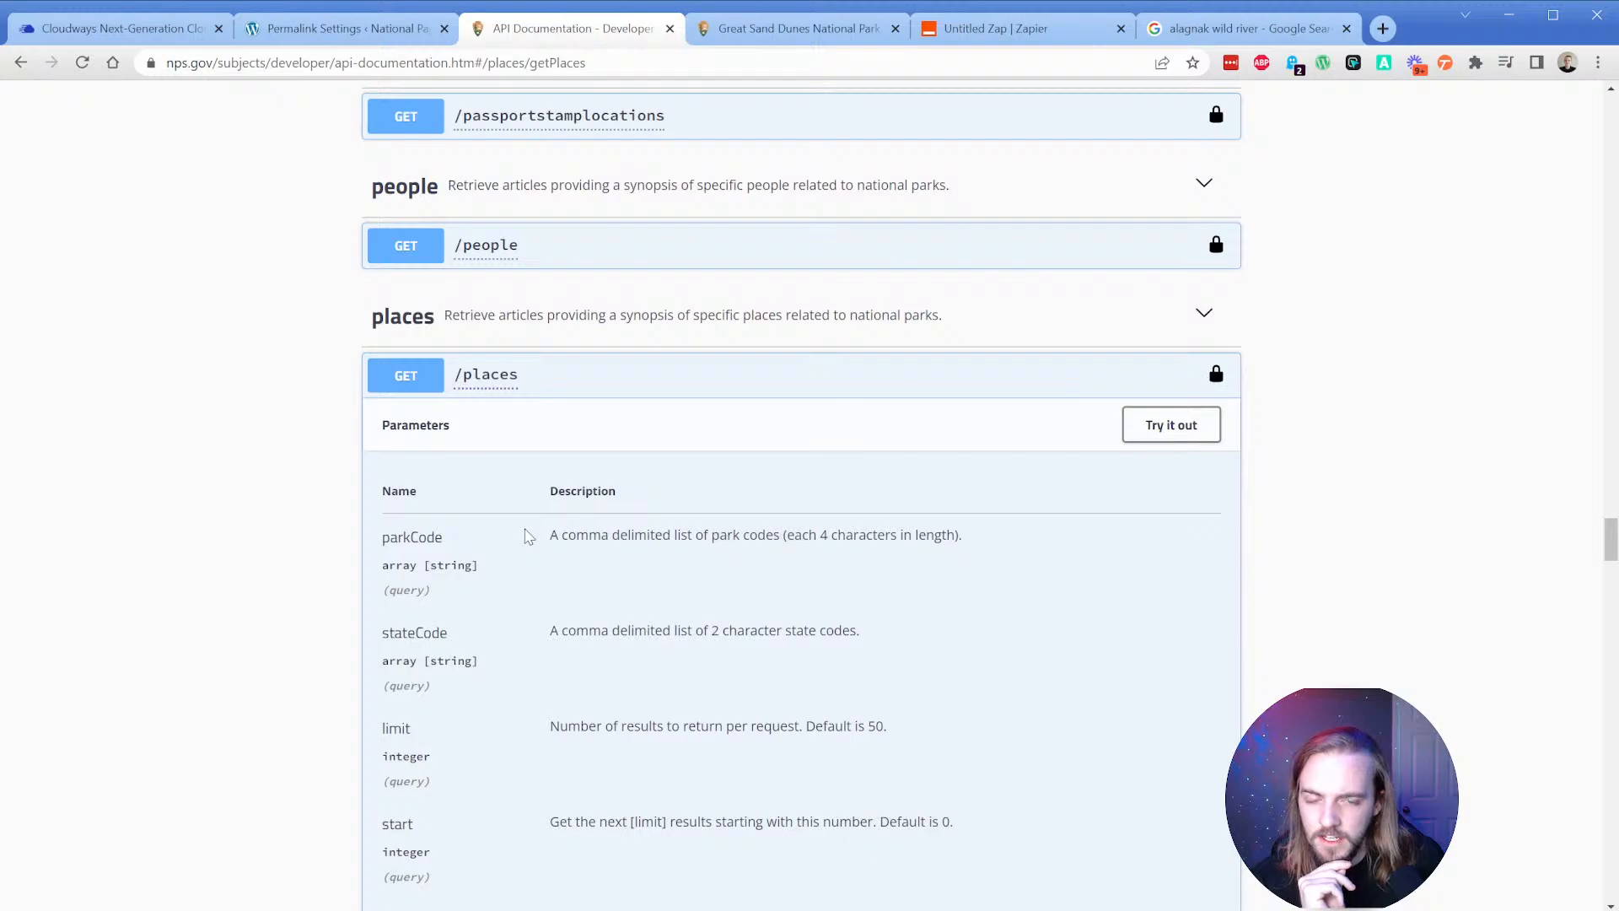
{"action": "scroll", "coordinate": [528, 536], "scroll_direction": "down", "scroll_amount": 4}
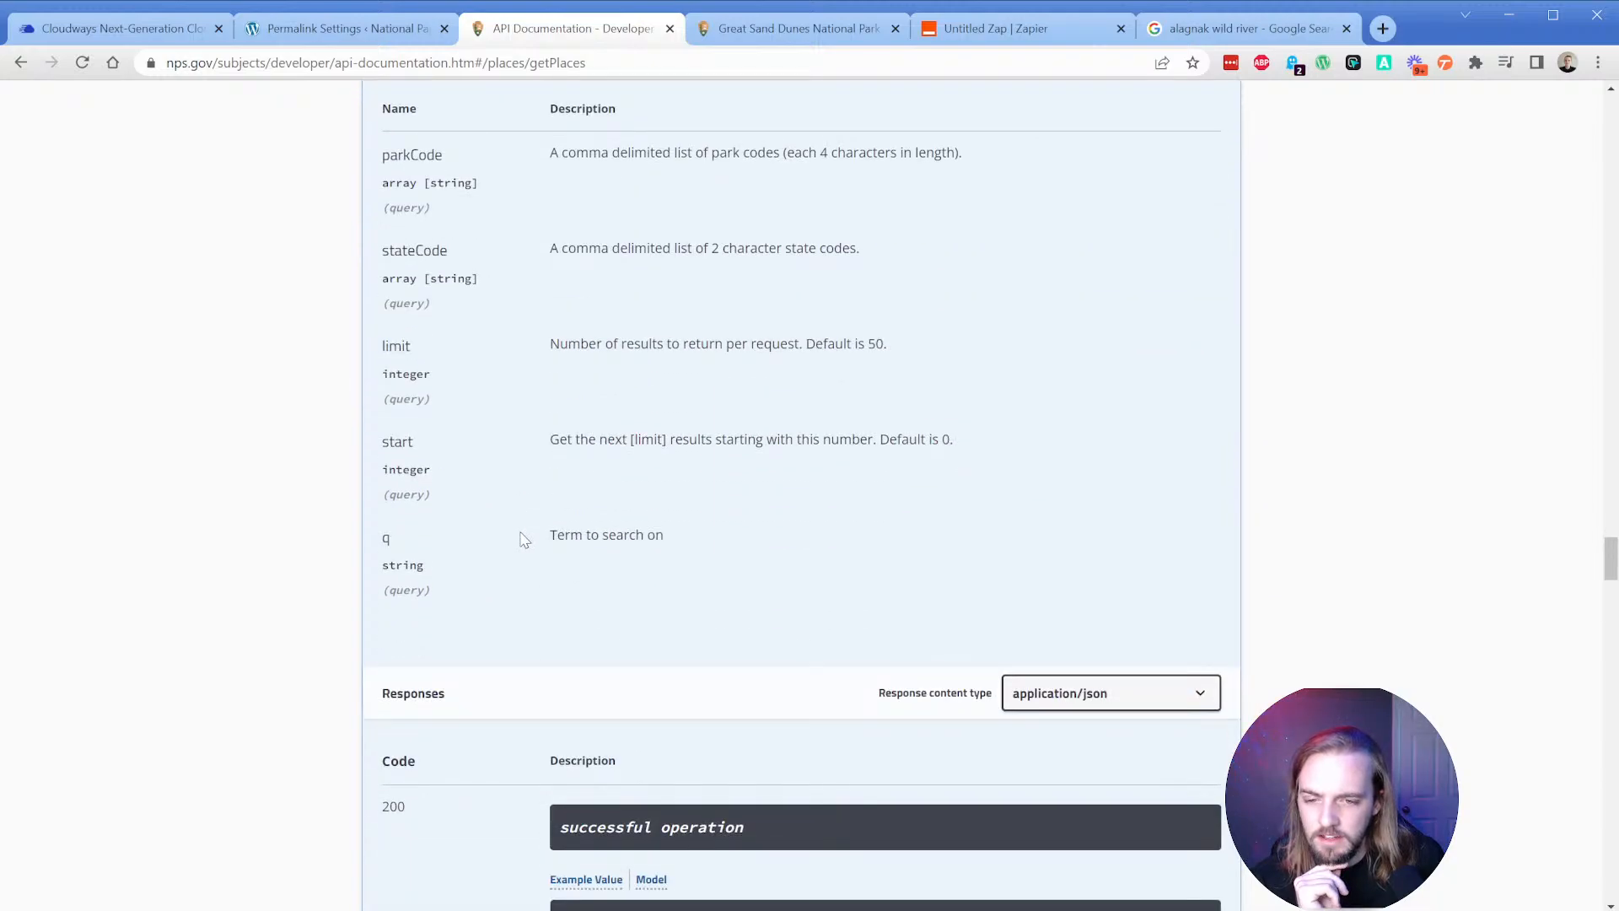
{"action": "scroll", "coordinate": [523, 539], "scroll_direction": "down", "scroll_amount": 5}
{"action": "scroll", "coordinate": [524, 536], "scroll_direction": "up", "scroll_amount": 8}
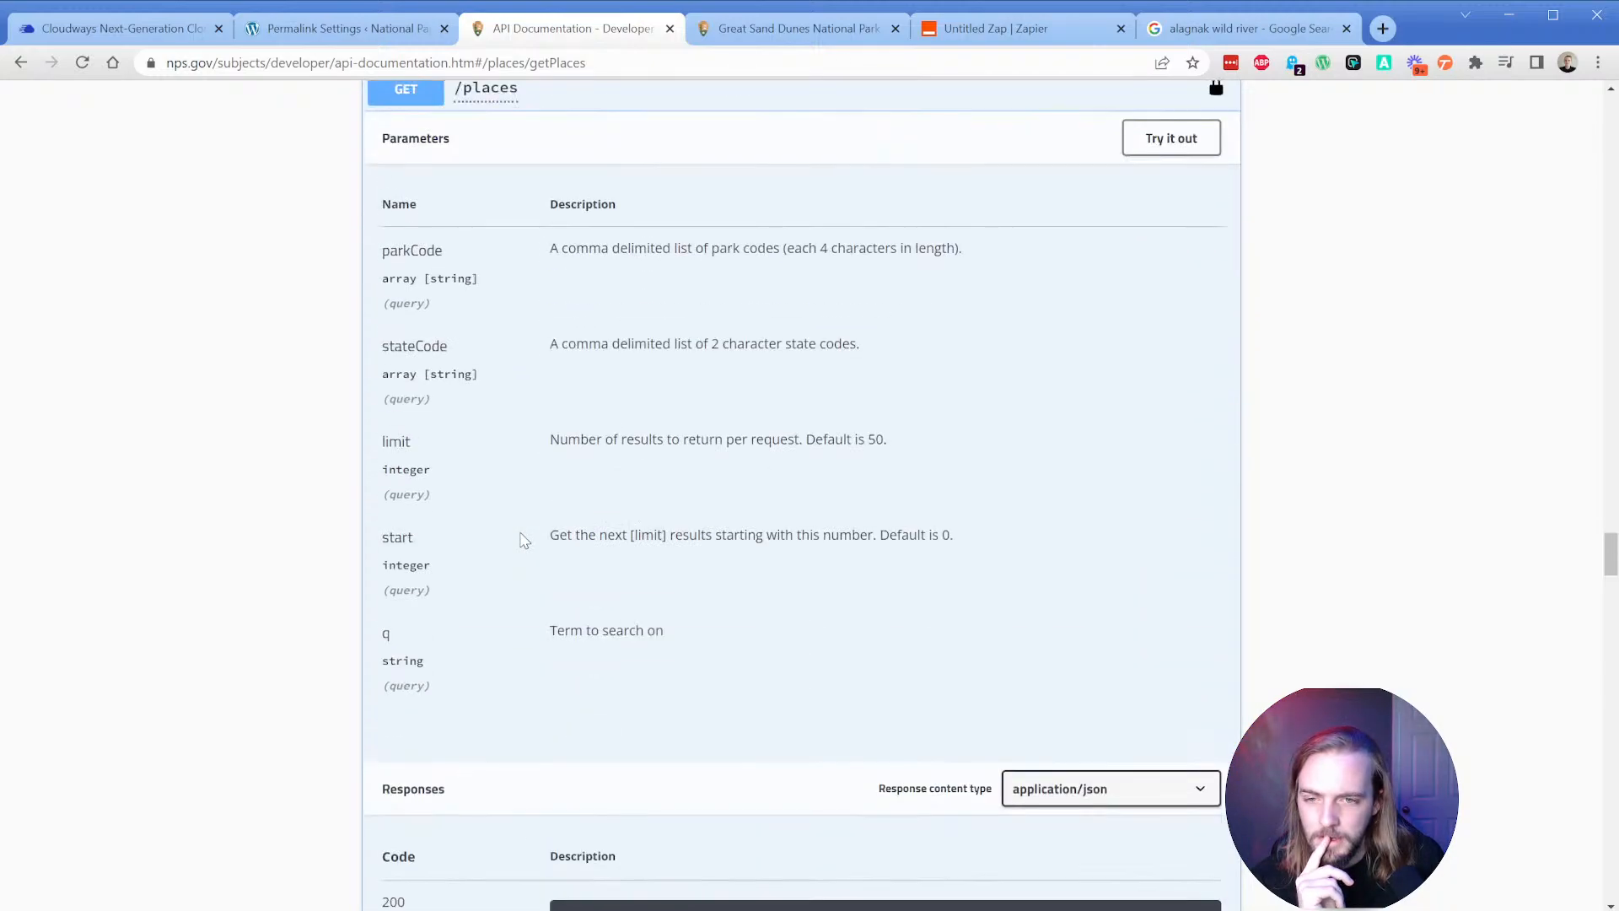
{"action": "left_click", "coordinate": [989, 28]}
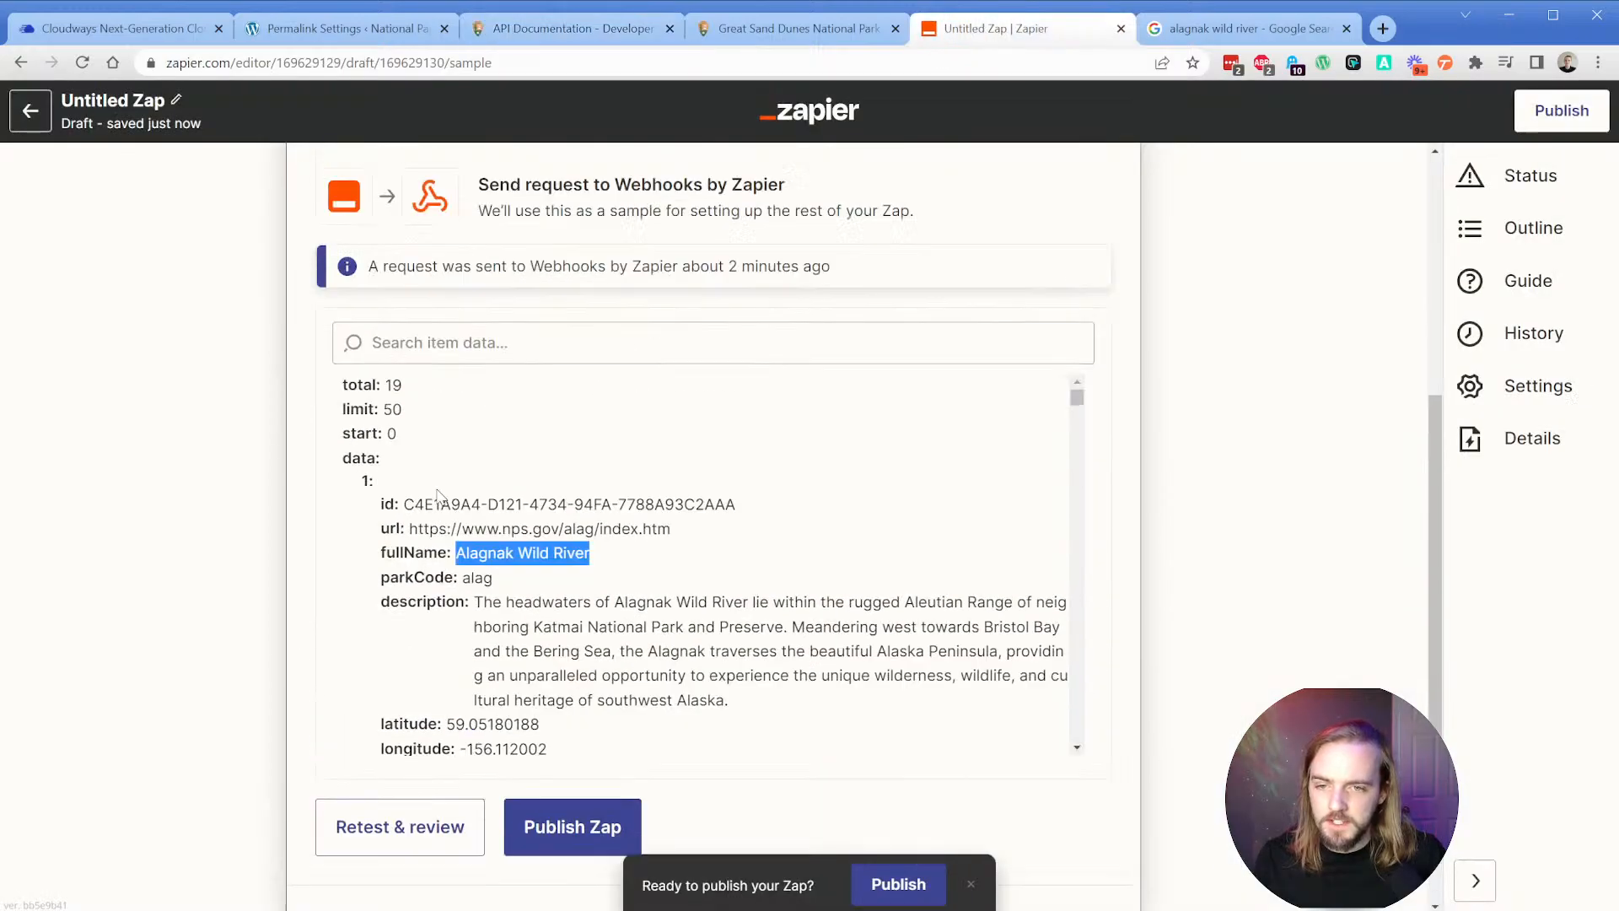
{"action": "scroll", "coordinate": [716, 422], "scroll_direction": "up", "scroll_amount": 2}
{"action": "left_click", "coordinate": [715, 209]}
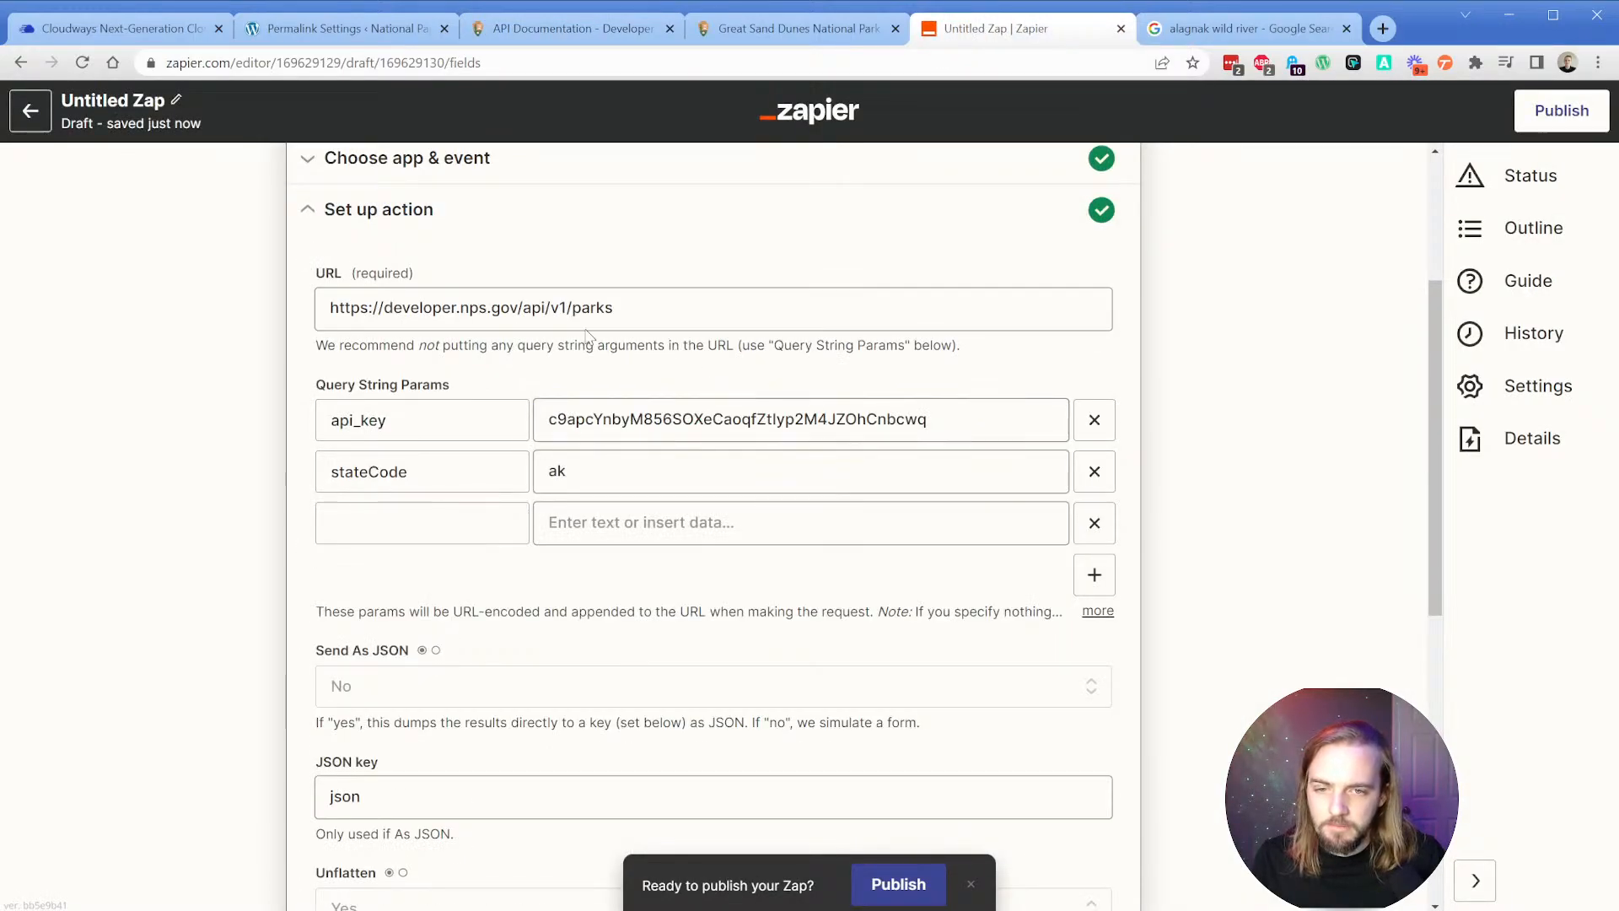
{"action": "double_click", "coordinate": [665, 311]}
{"action": "type", "text": "place"}
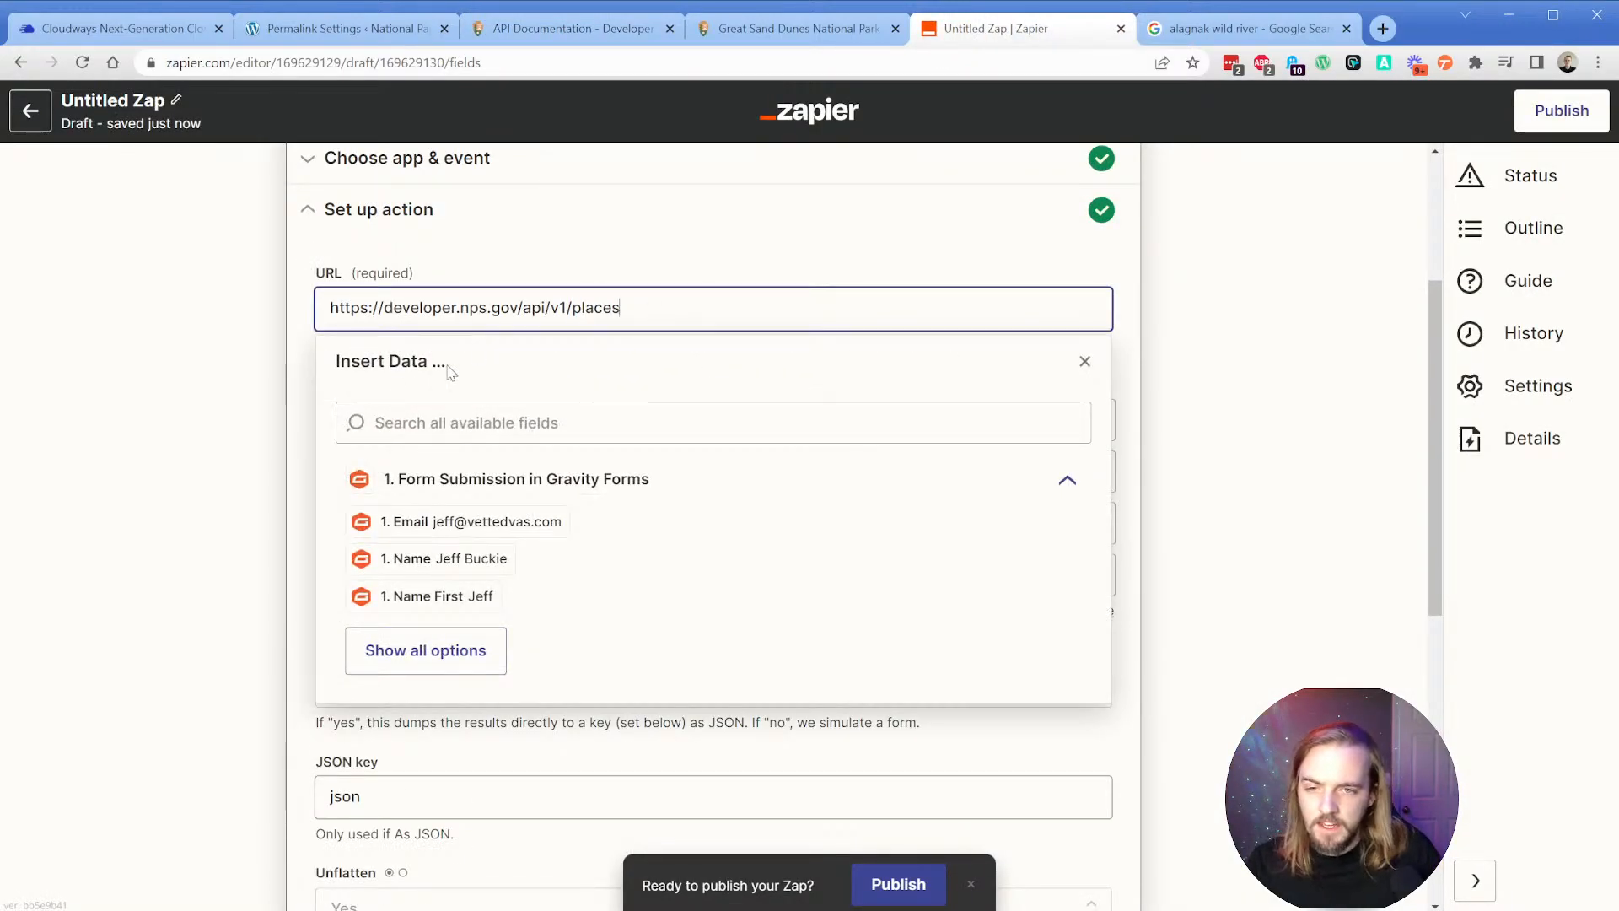
{"action": "left_click", "coordinate": [302, 306]}
Continue to the GET action's test section and retest the request against the places endpoint.
{"action": "scroll", "coordinate": [518, 717], "scroll_direction": "down", "scroll_amount": 7}
{"action": "left_click", "coordinate": [518, 716]}
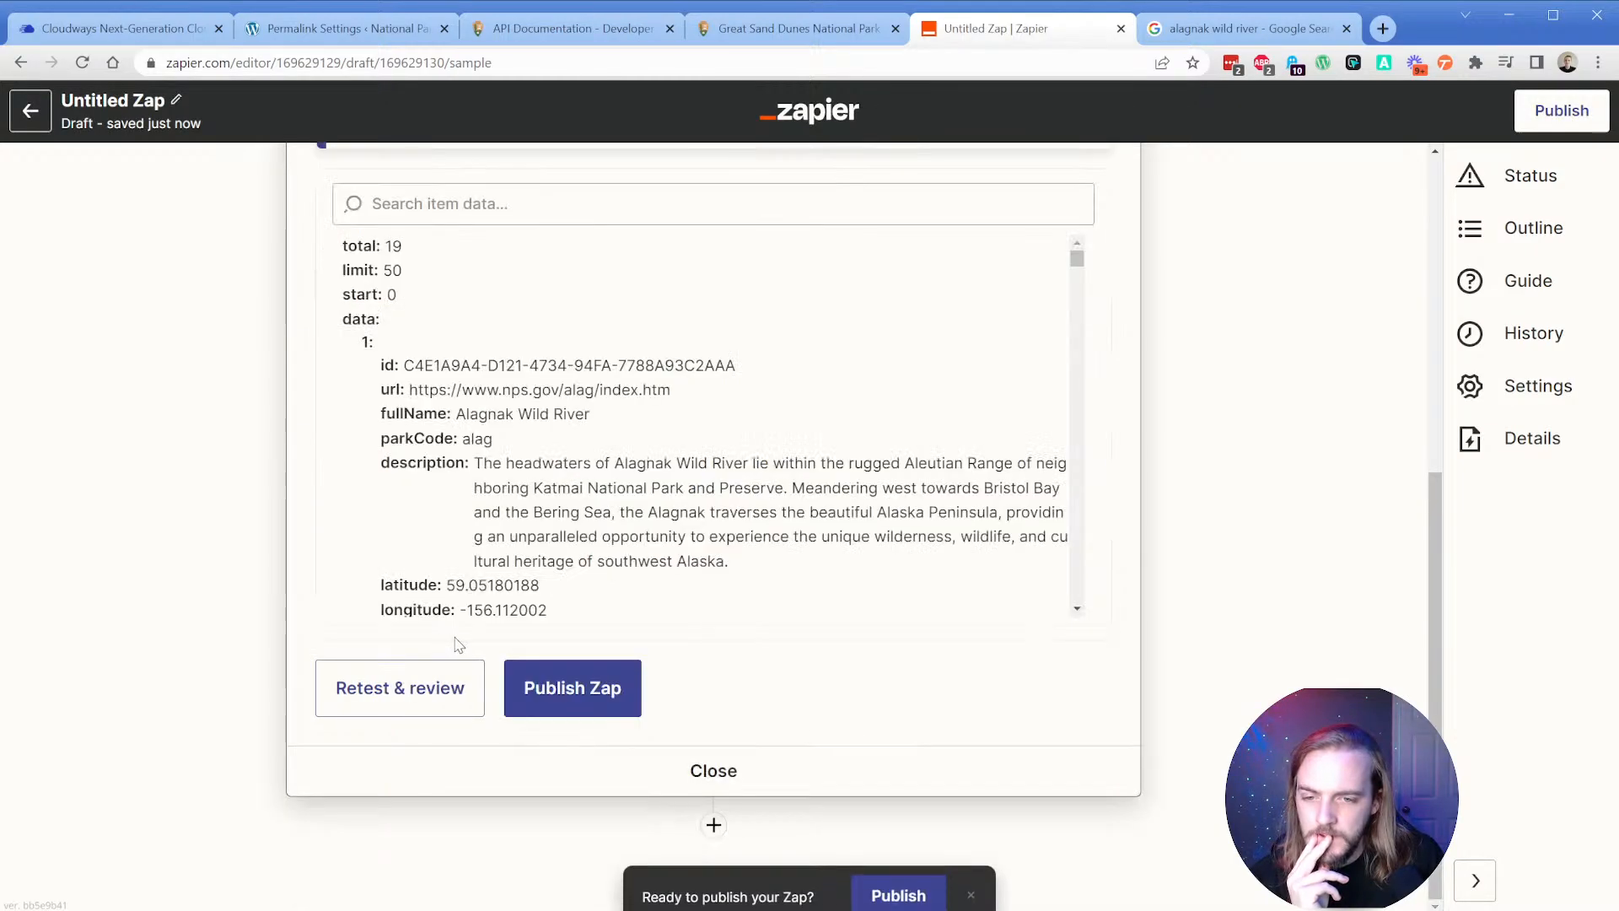
{"action": "left_click", "coordinate": [413, 688]}
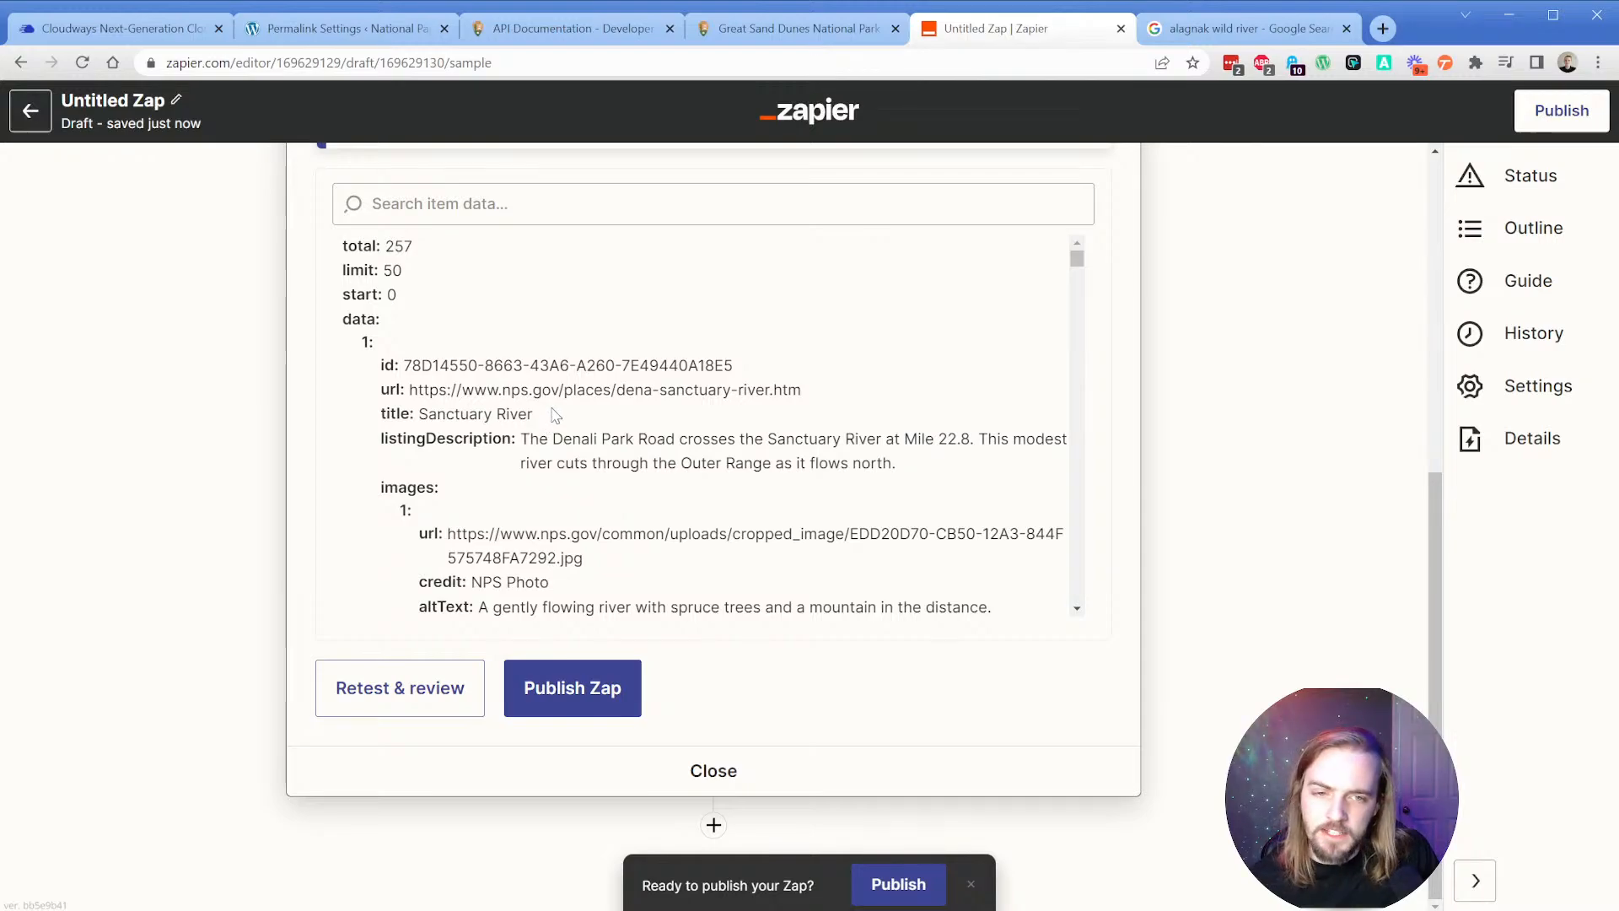
Search the web for the first place's title, Sanctuary River, close the earlier Alagnak search tab, and return to the Zap.
{"action": "left_click_drag", "start_coordinate": [547, 412], "coordinate": [419, 413]}
{"action": "right_click", "coordinate": [548, 482]}
{"action": "key", "text": "s"}
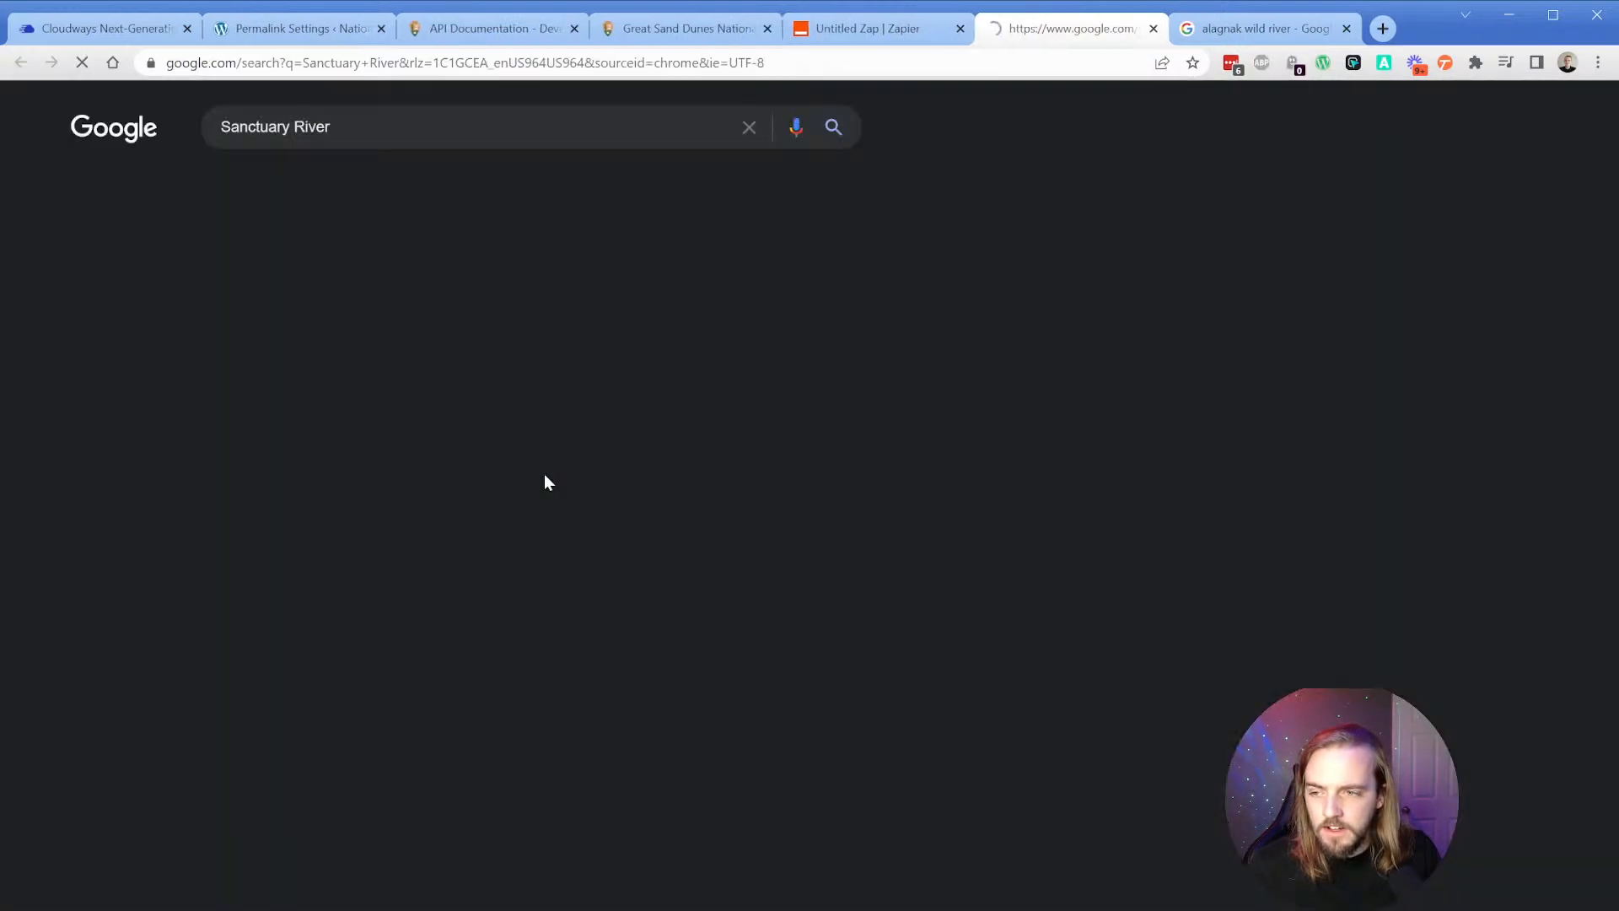
{"action": "left_click", "coordinate": [1347, 31]}
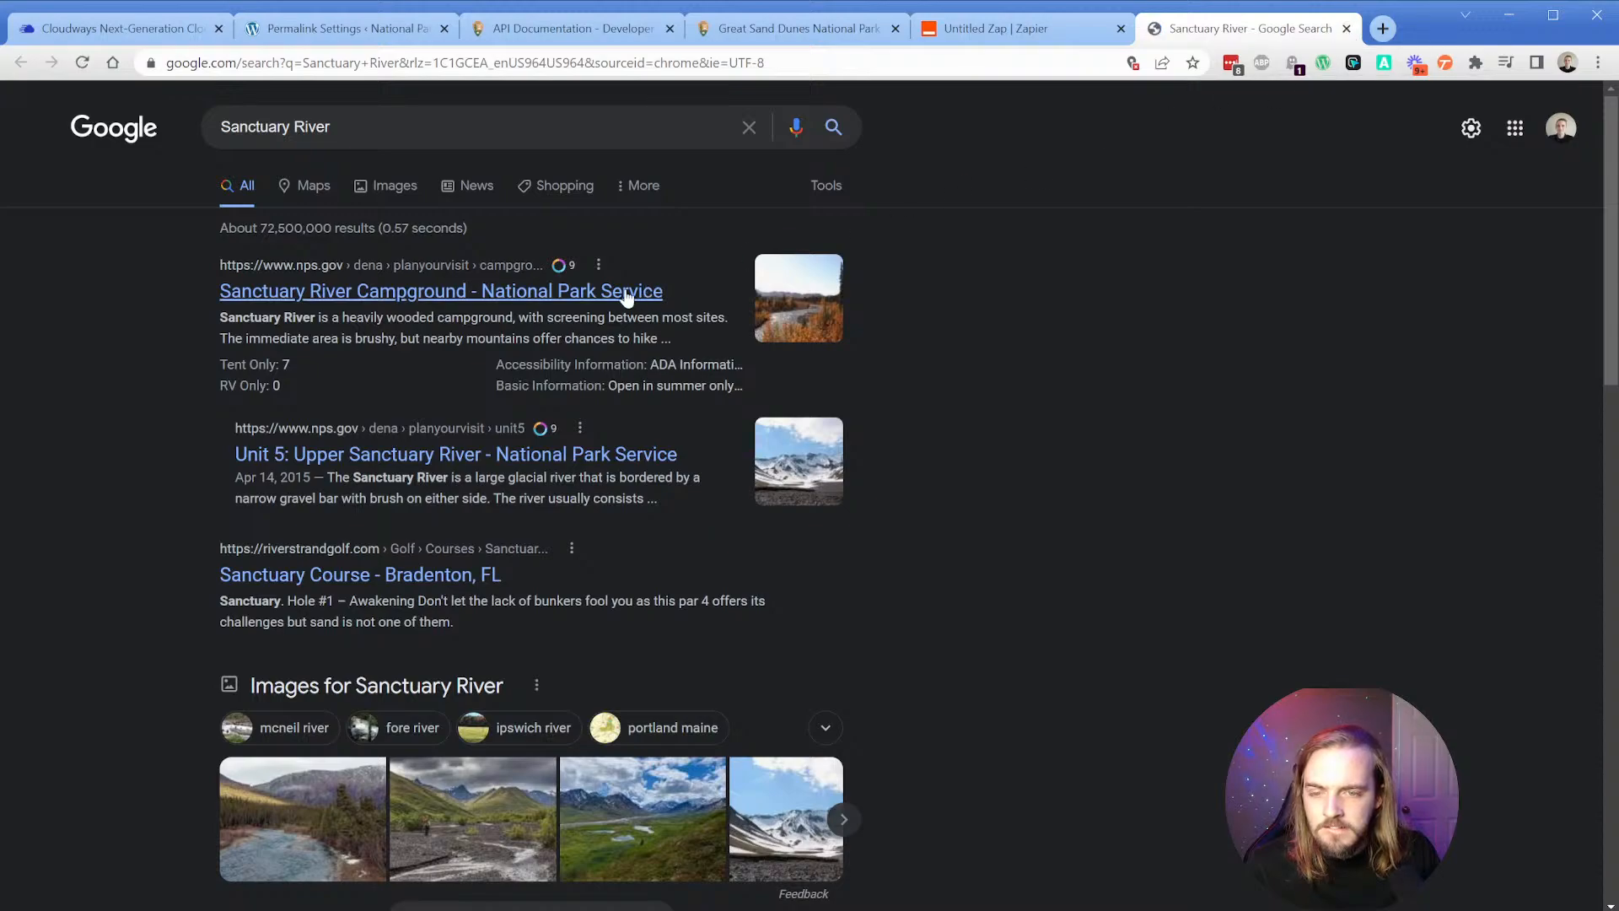
{"action": "left_click", "coordinate": [974, 41]}
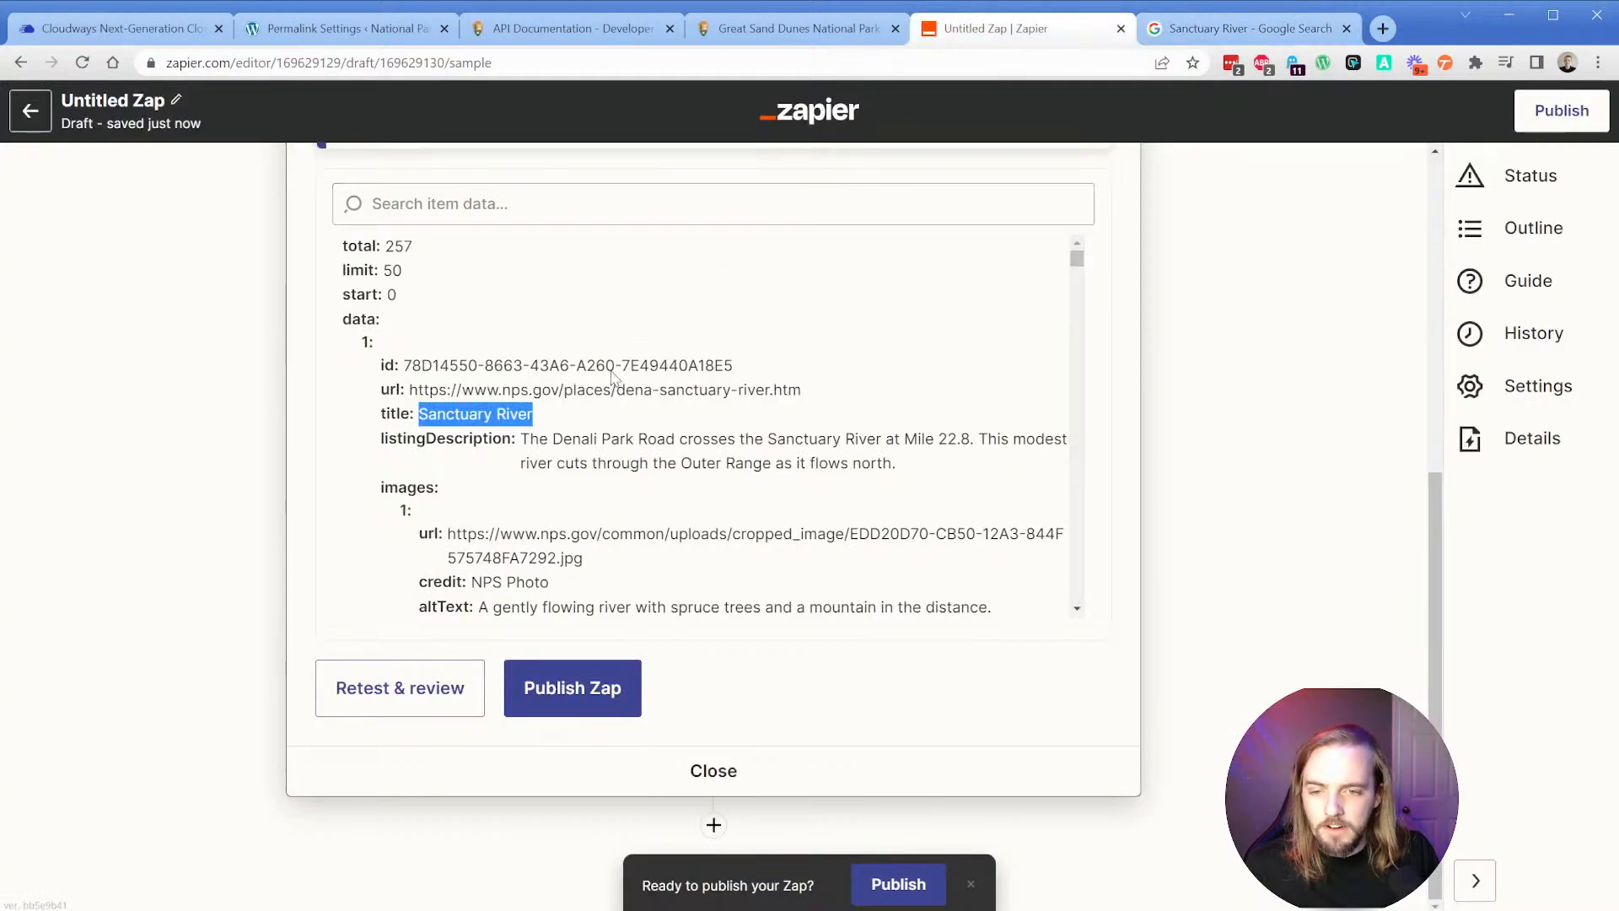
Review the first returned place's description, images, related parks, tags and coordinates in the test data.
{"action": "left_click", "coordinate": [572, 470]}
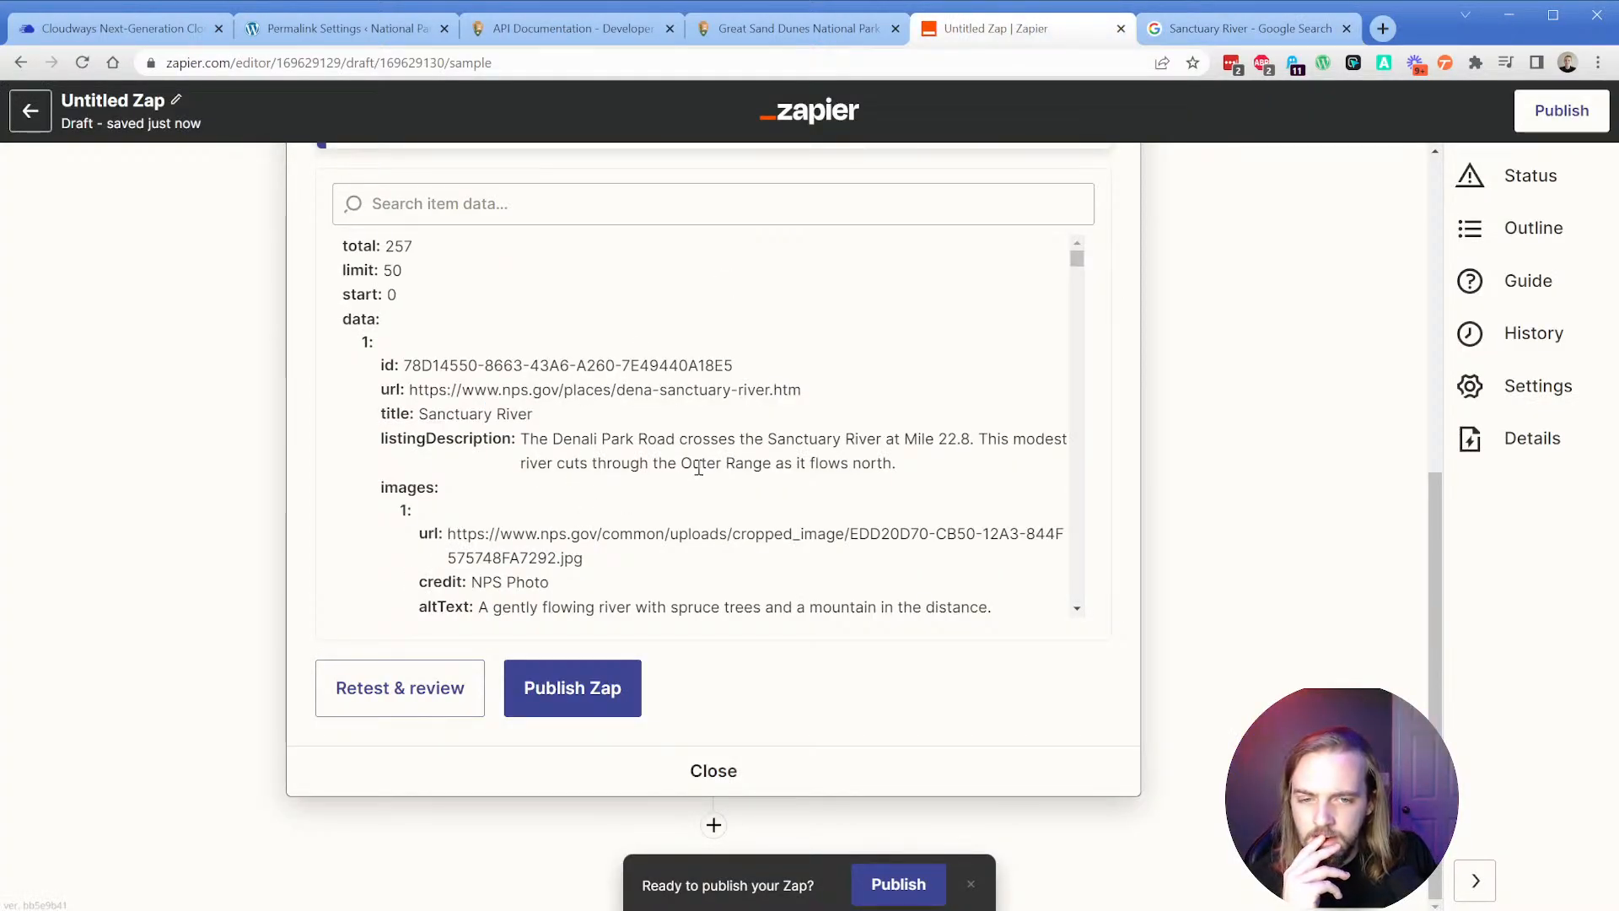
{"action": "scroll", "coordinate": [666, 485], "scroll_direction": "down", "scroll_amount": 2}
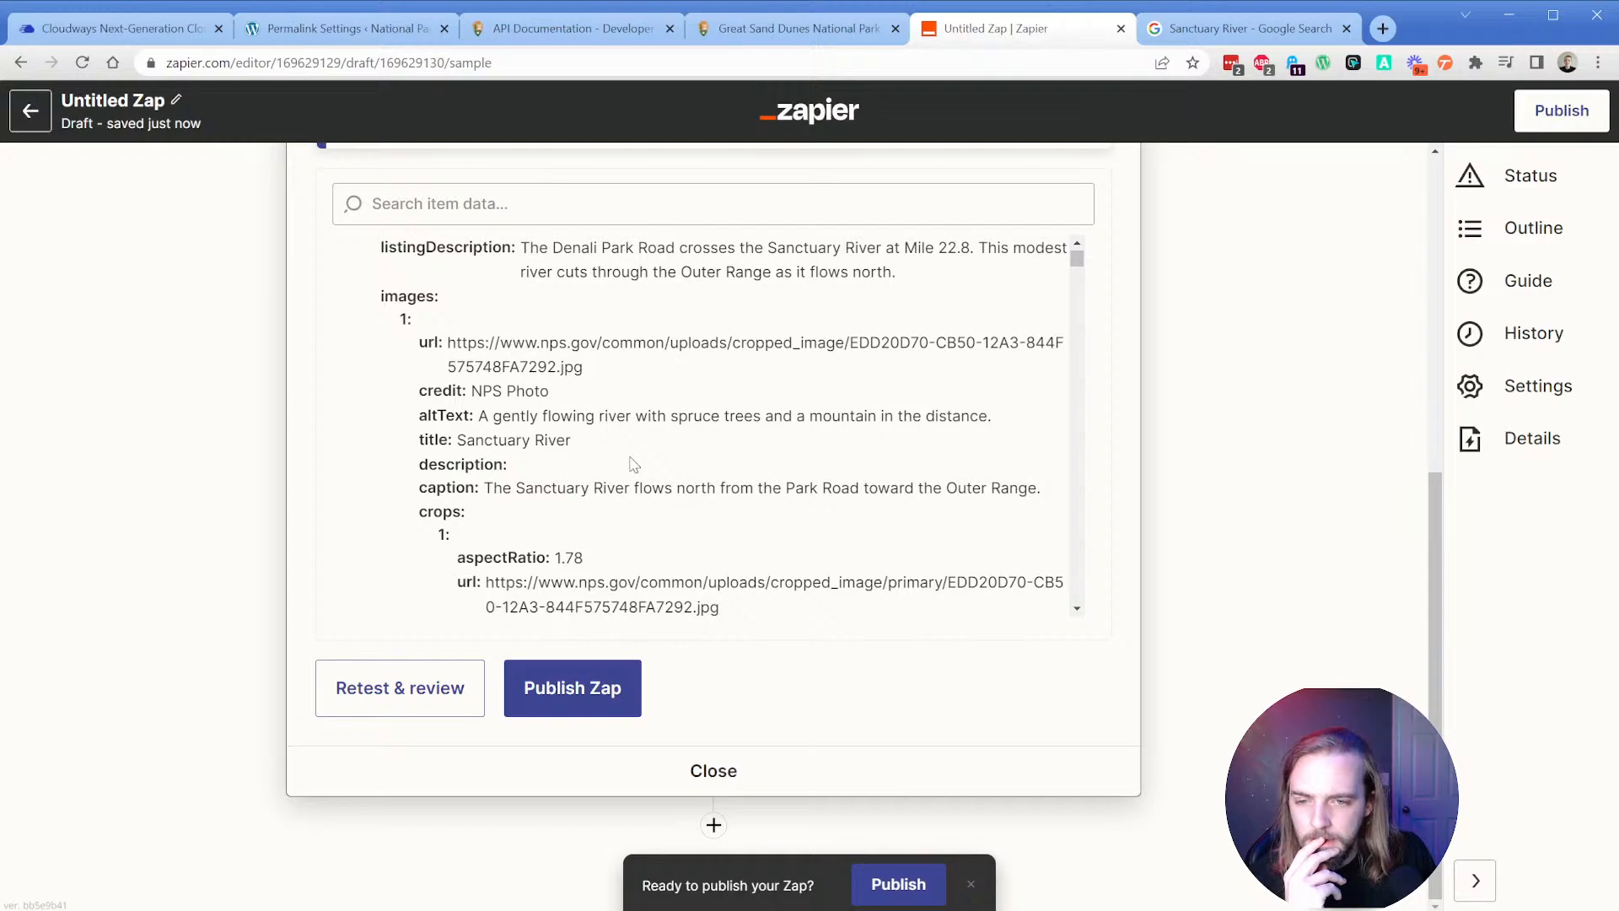
{"action": "scroll", "coordinate": [633, 464], "scroll_direction": "down", "scroll_amount": 3}
{"action": "scroll", "coordinate": [557, 447], "scroll_direction": "down", "scroll_amount": 1}
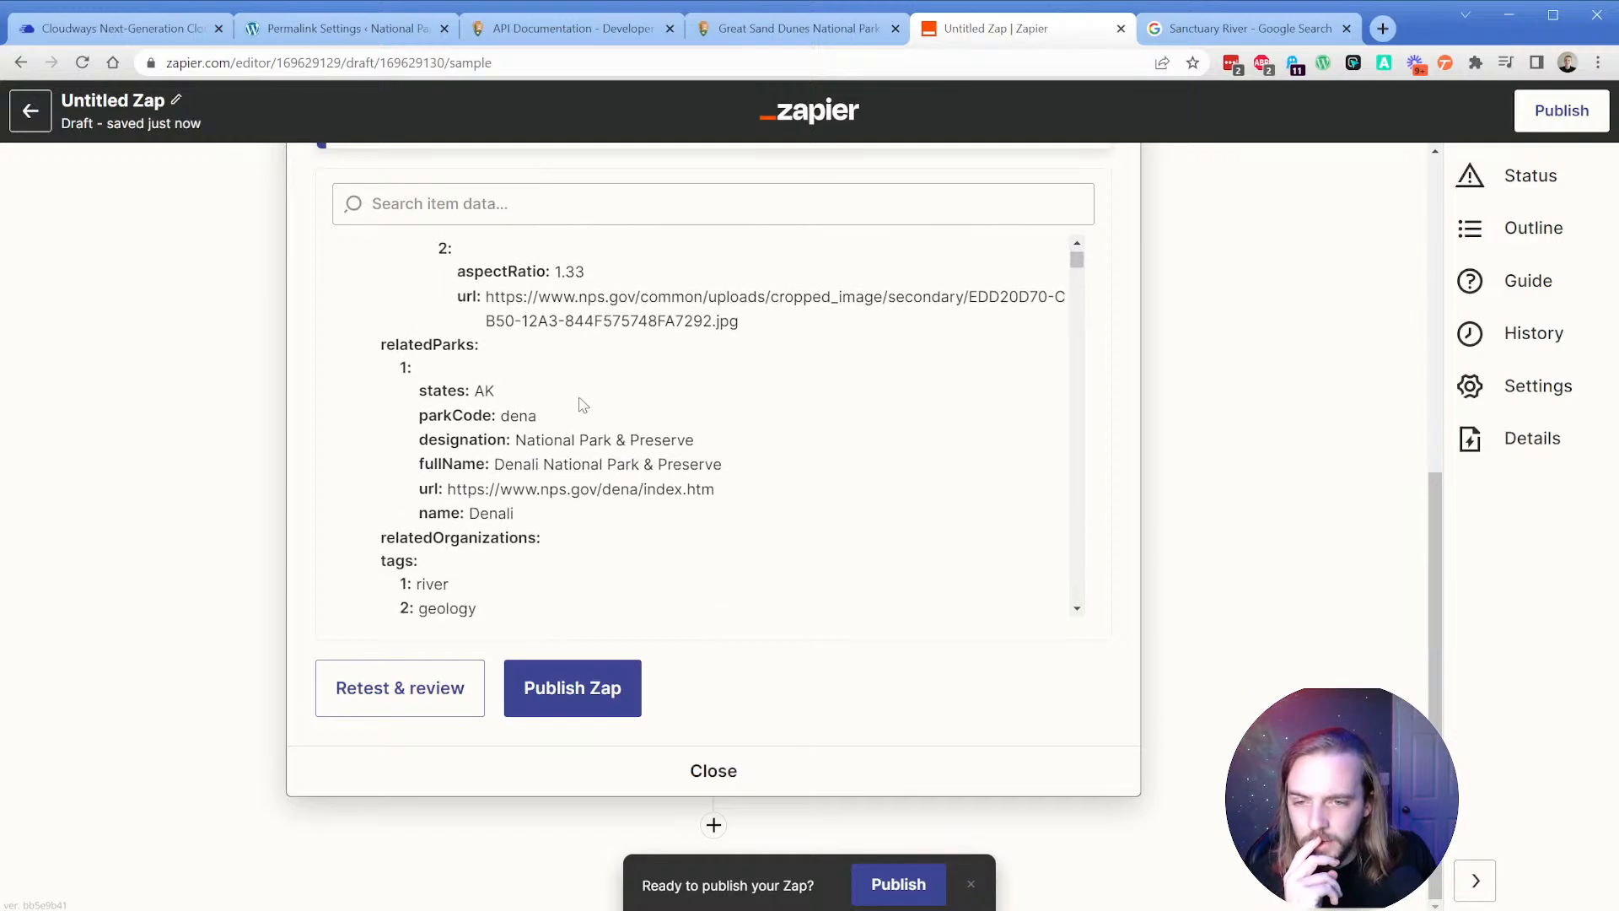
{"action": "scroll", "coordinate": [603, 380], "scroll_direction": "down", "scroll_amount": 3}
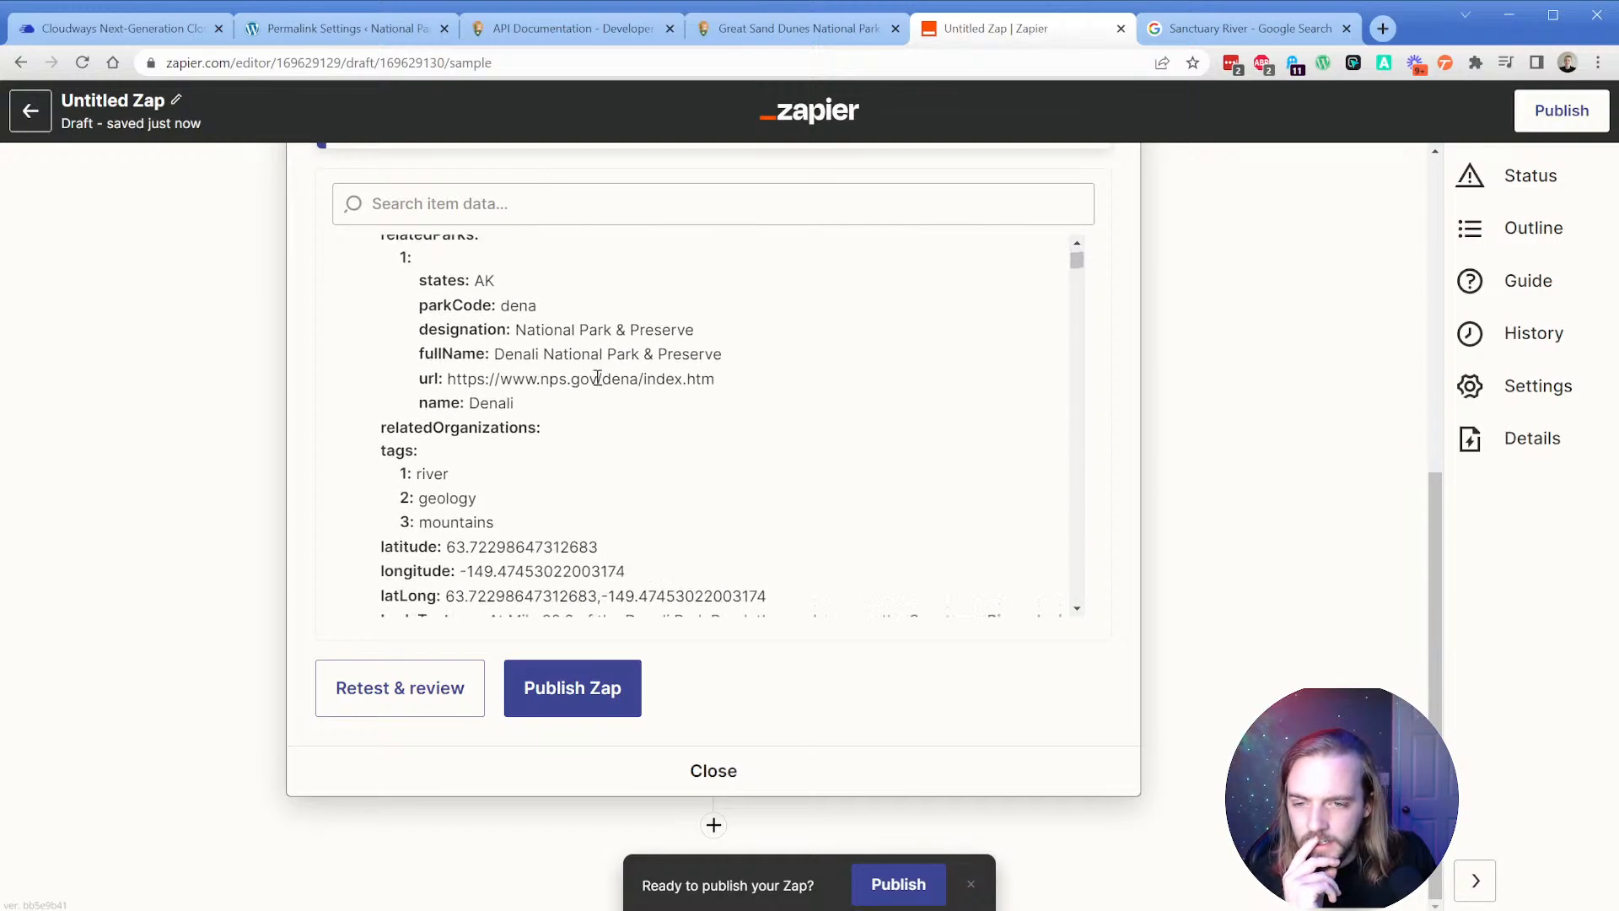
{"action": "scroll", "coordinate": [598, 377], "scroll_direction": "down", "scroll_amount": 4}
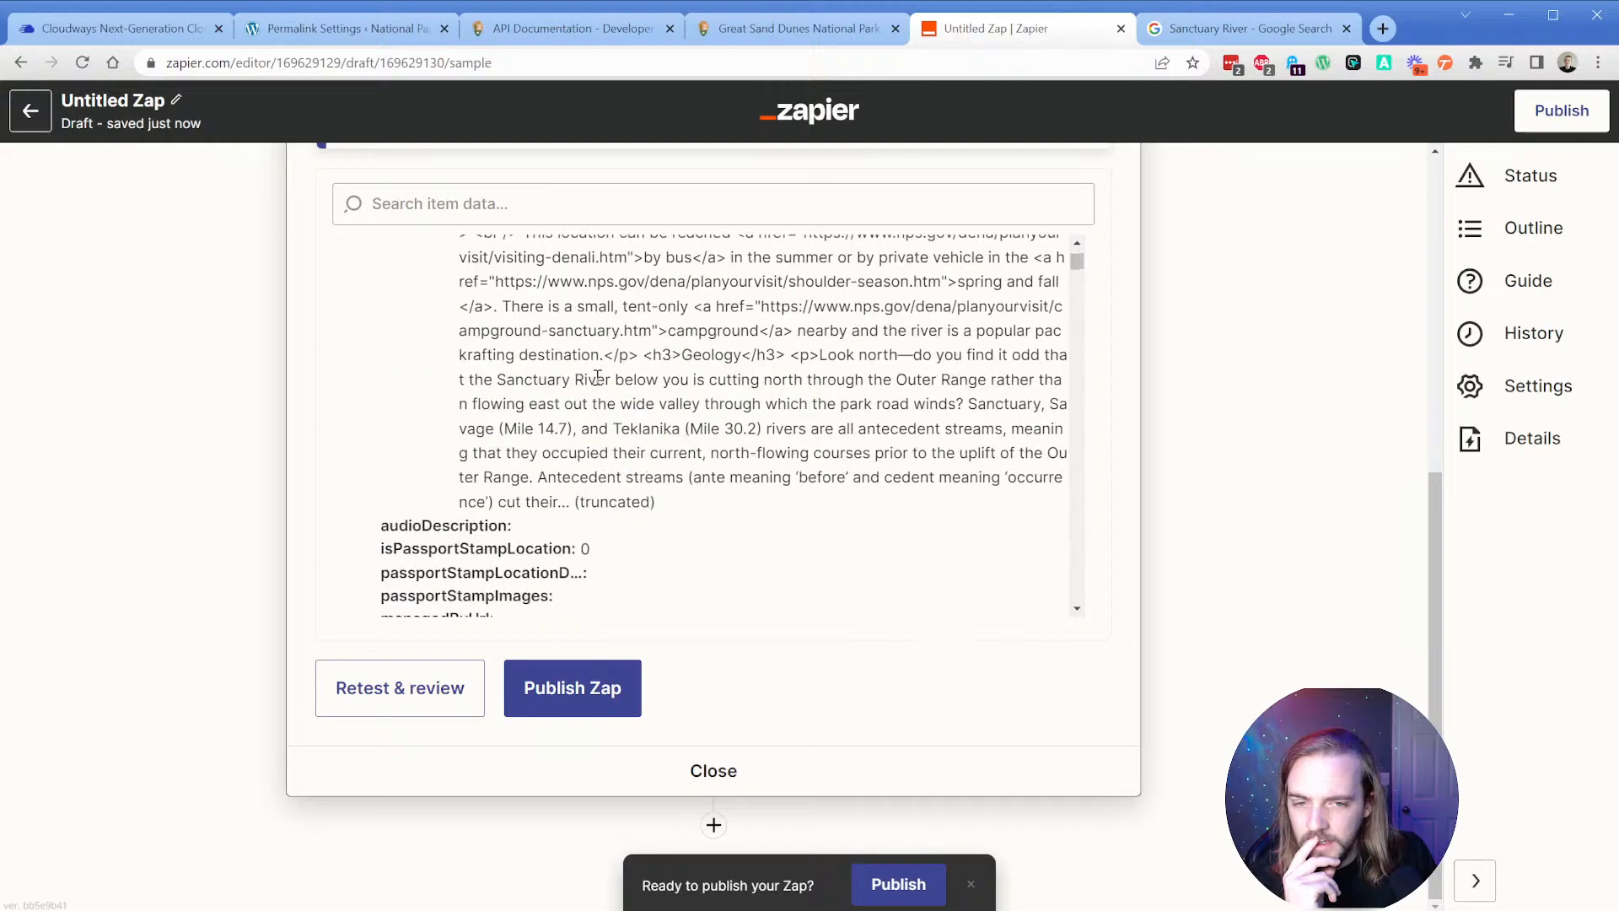
{"action": "scroll", "coordinate": [598, 389], "scroll_direction": "up", "scroll_amount": 10}
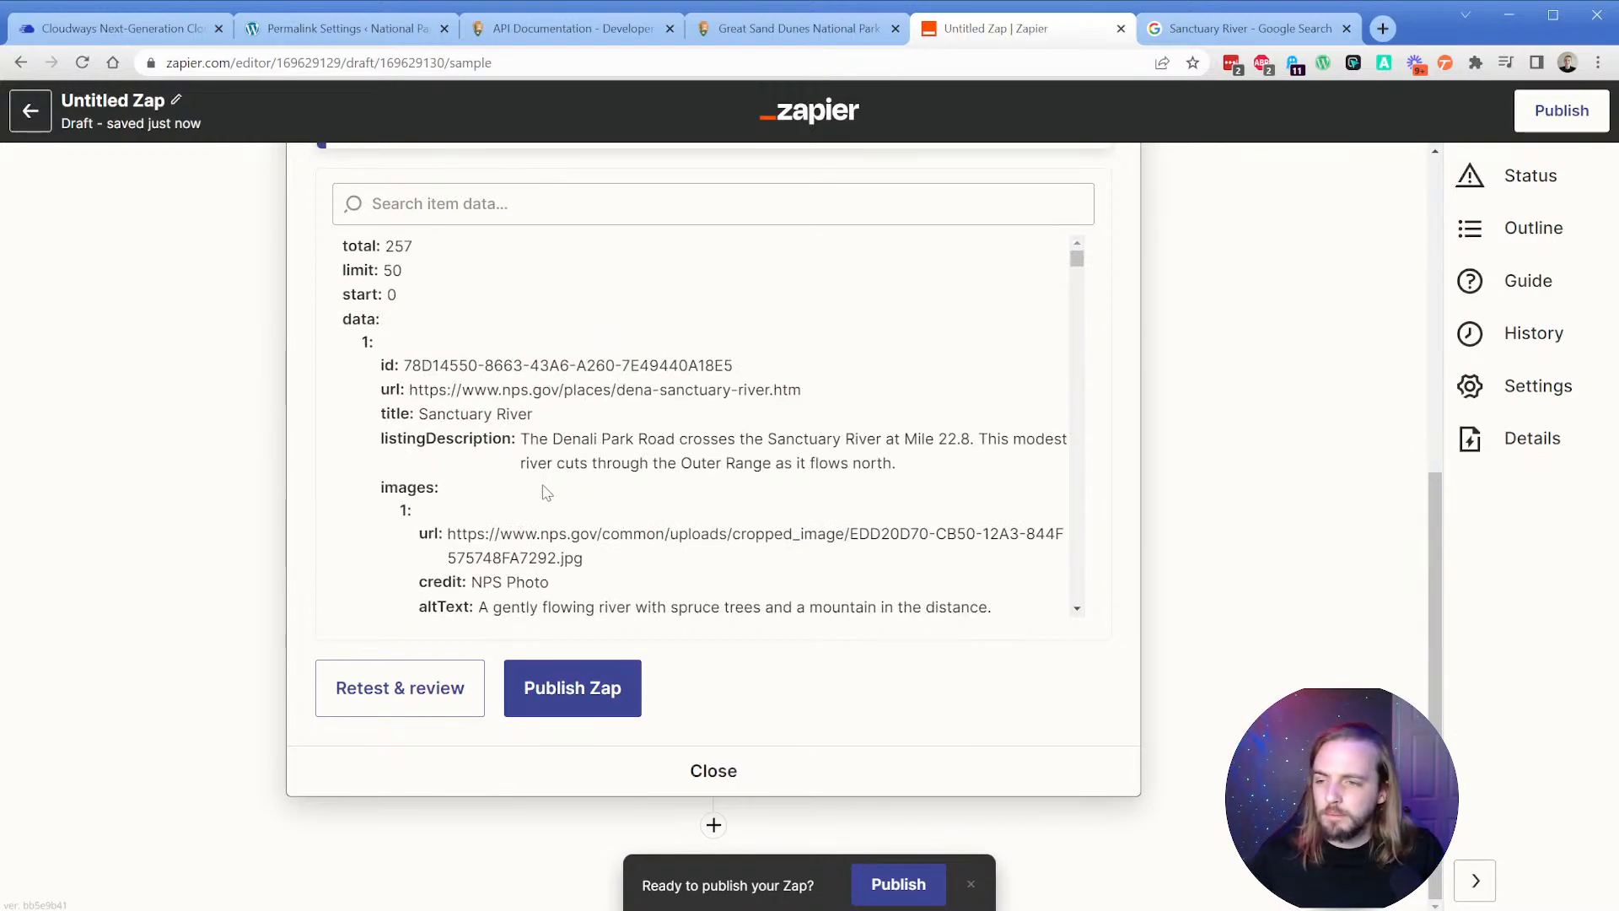
{"action": "scroll", "coordinate": [303, 482], "scroll_direction": "up", "scroll_amount": 2}
{"action": "scroll", "coordinate": [304, 482], "scroll_direction": "up", "scroll_amount": 3}
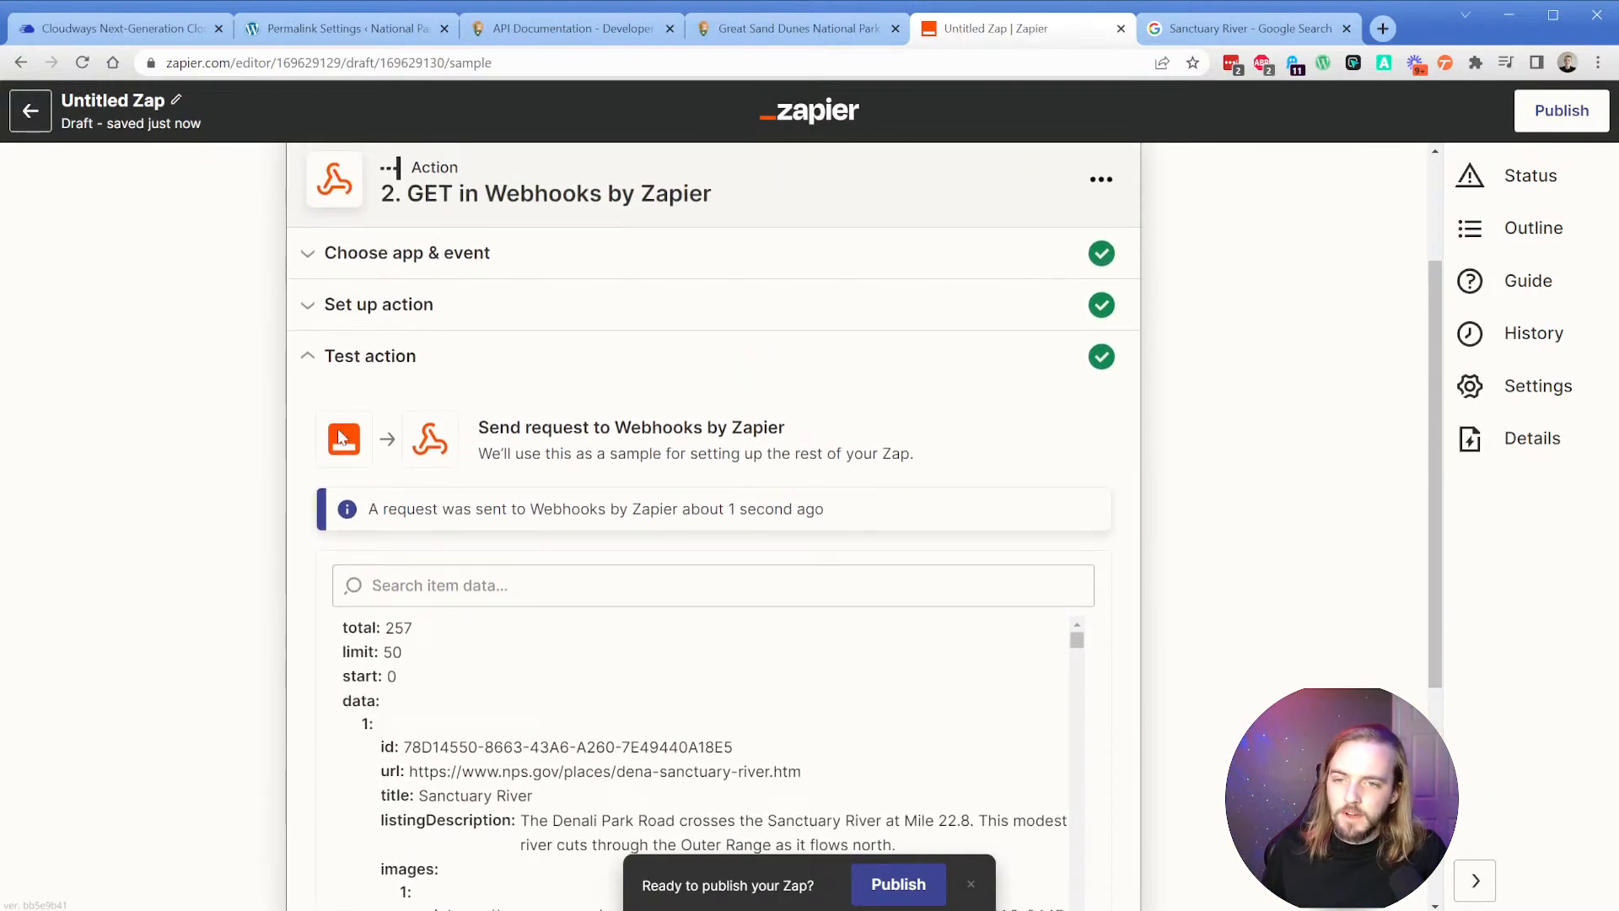
{"action": "left_click", "coordinate": [388, 305]}
{"action": "left_click_drag", "start_coordinate": [575, 403], "coordinate": [660, 393]}
{"action": "type", "text": "p"}
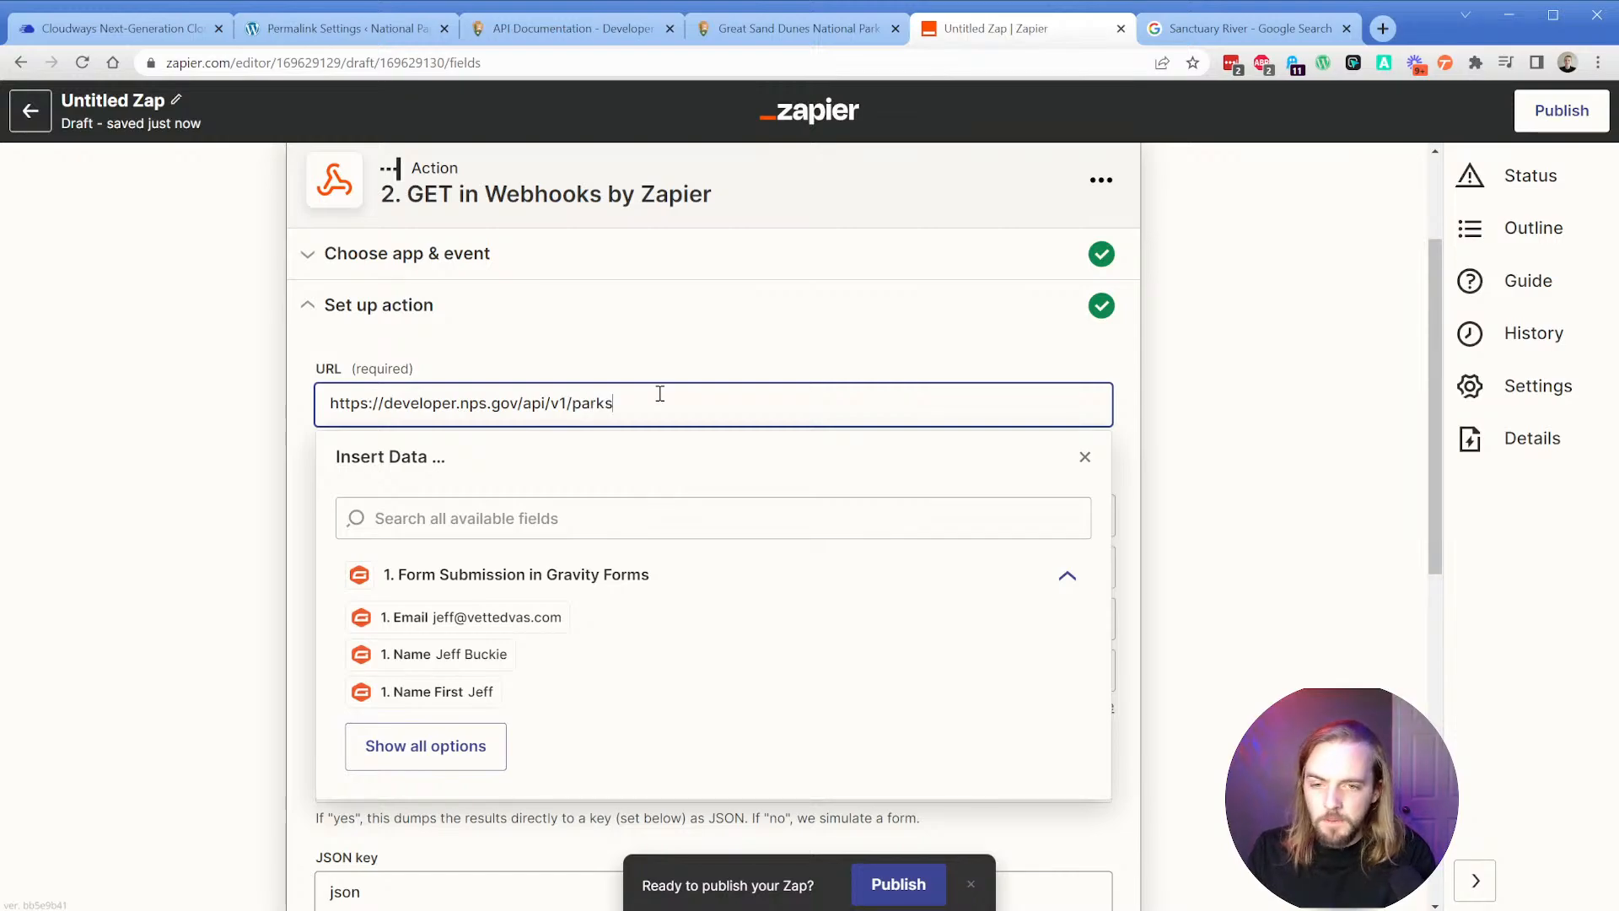
Switch to the NPS API documentation, collapse the /places endpoint, and look through the remaining endpoints and the list of models.
{"action": "left_click", "coordinate": [590, 29]}
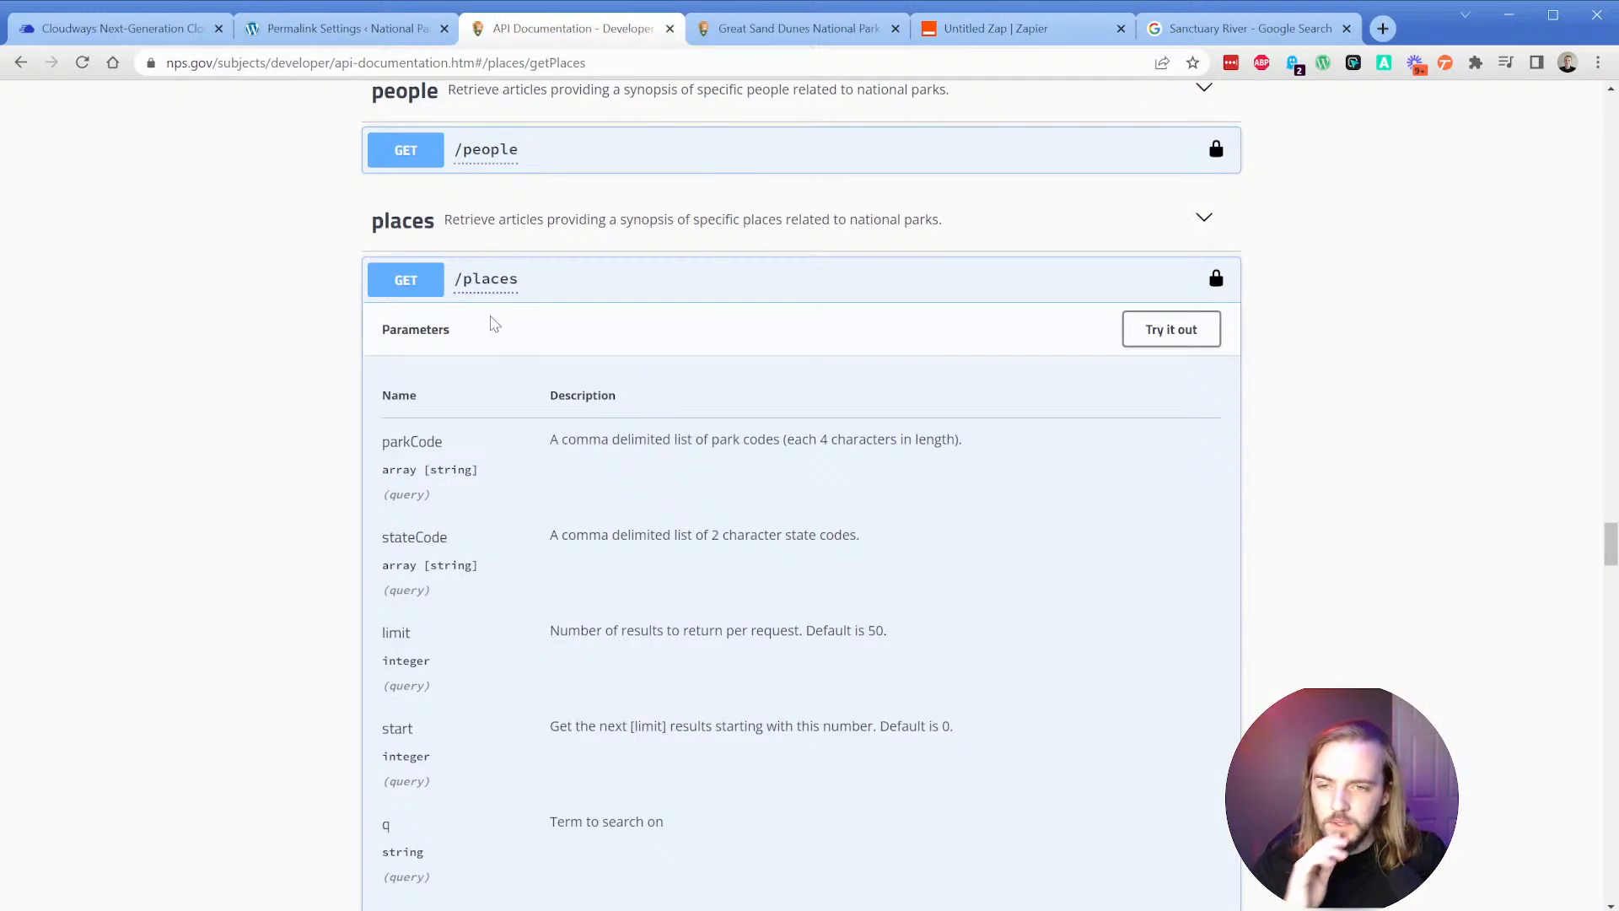
{"action": "scroll", "coordinate": [506, 354], "scroll_direction": "up", "scroll_amount": 2}
{"action": "left_click", "coordinate": [617, 462]}
{"action": "scroll", "coordinate": [325, 422], "scroll_direction": "down", "scroll_amount": 2}
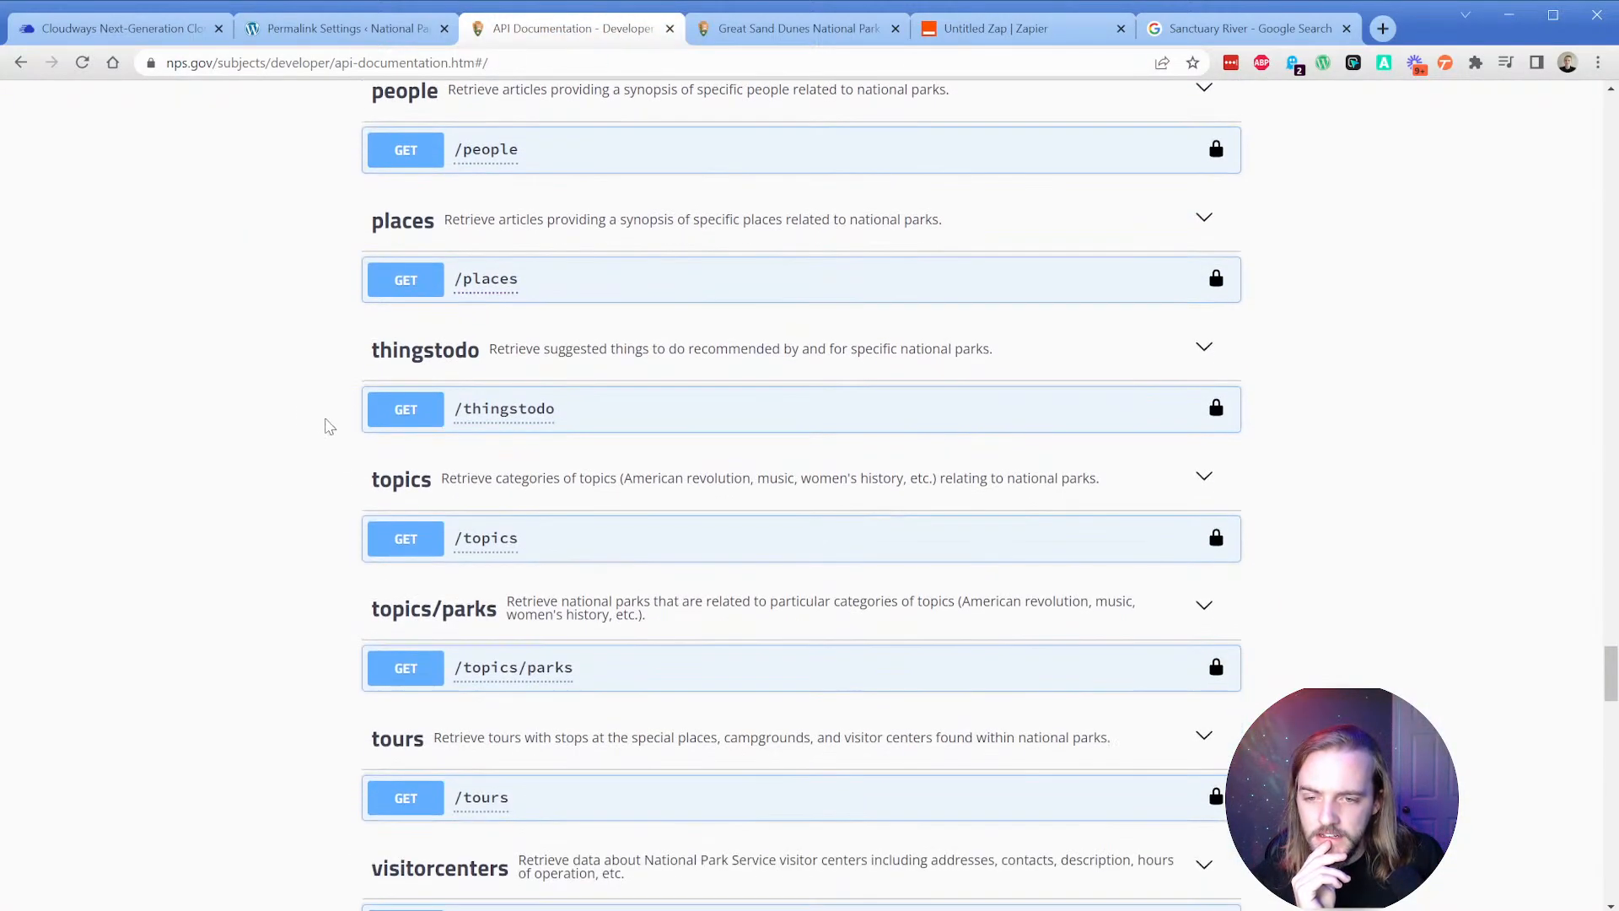
{"action": "scroll", "coordinate": [325, 413], "scroll_direction": "down", "scroll_amount": 2}
{"action": "scroll", "coordinate": [325, 413], "scroll_direction": "down", "scroll_amount": 2}
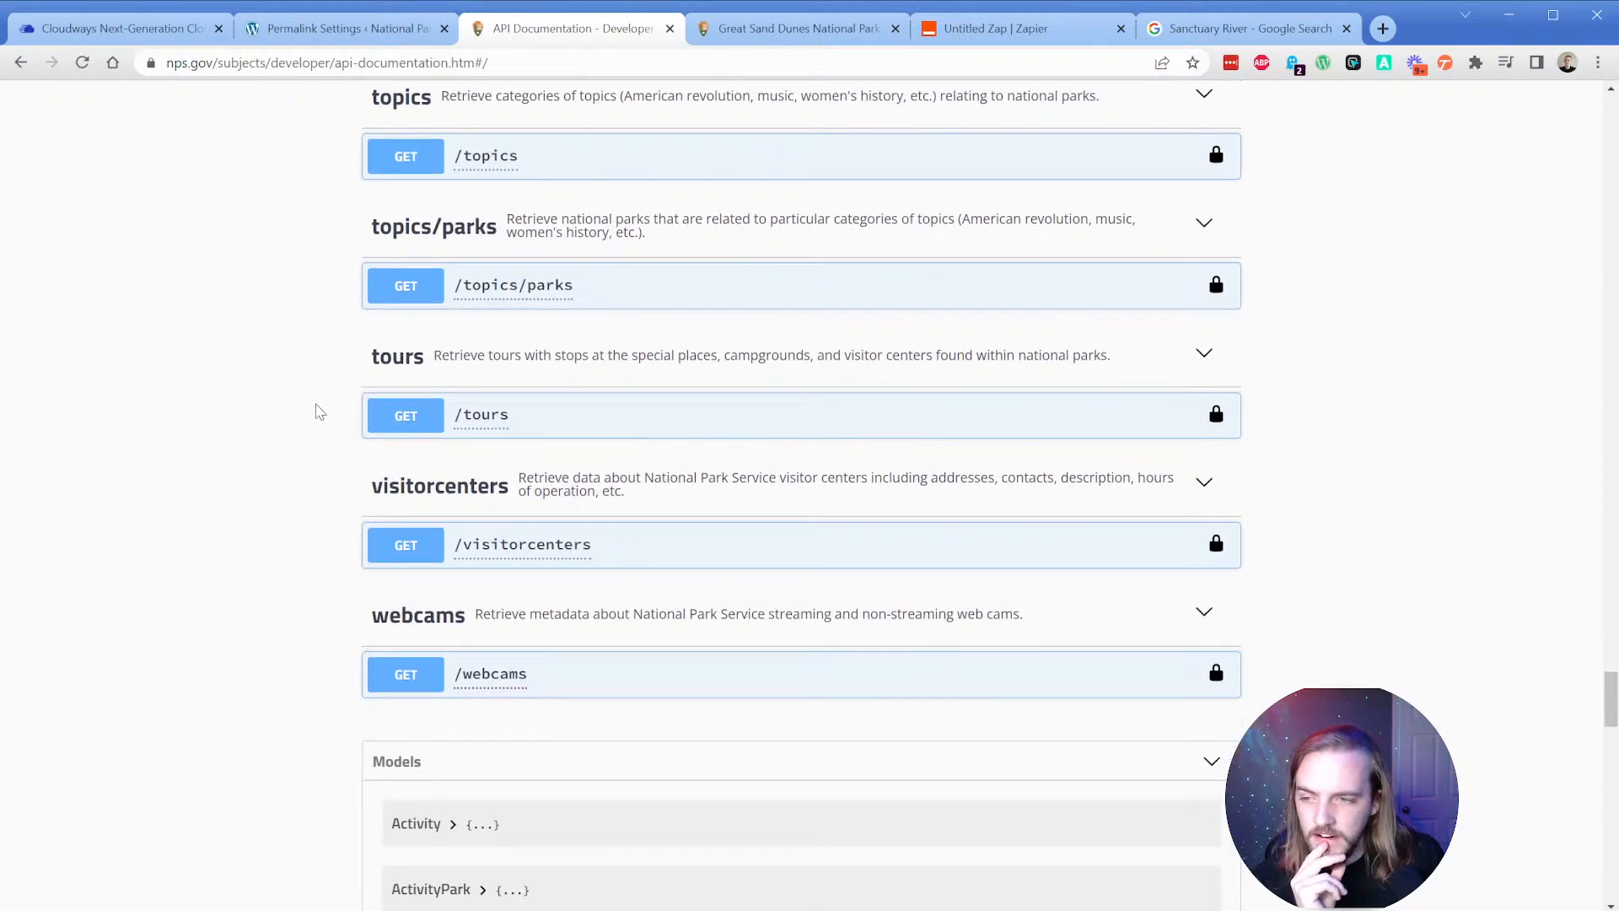
{"action": "scroll", "coordinate": [319, 412], "scroll_direction": "down", "scroll_amount": 3}
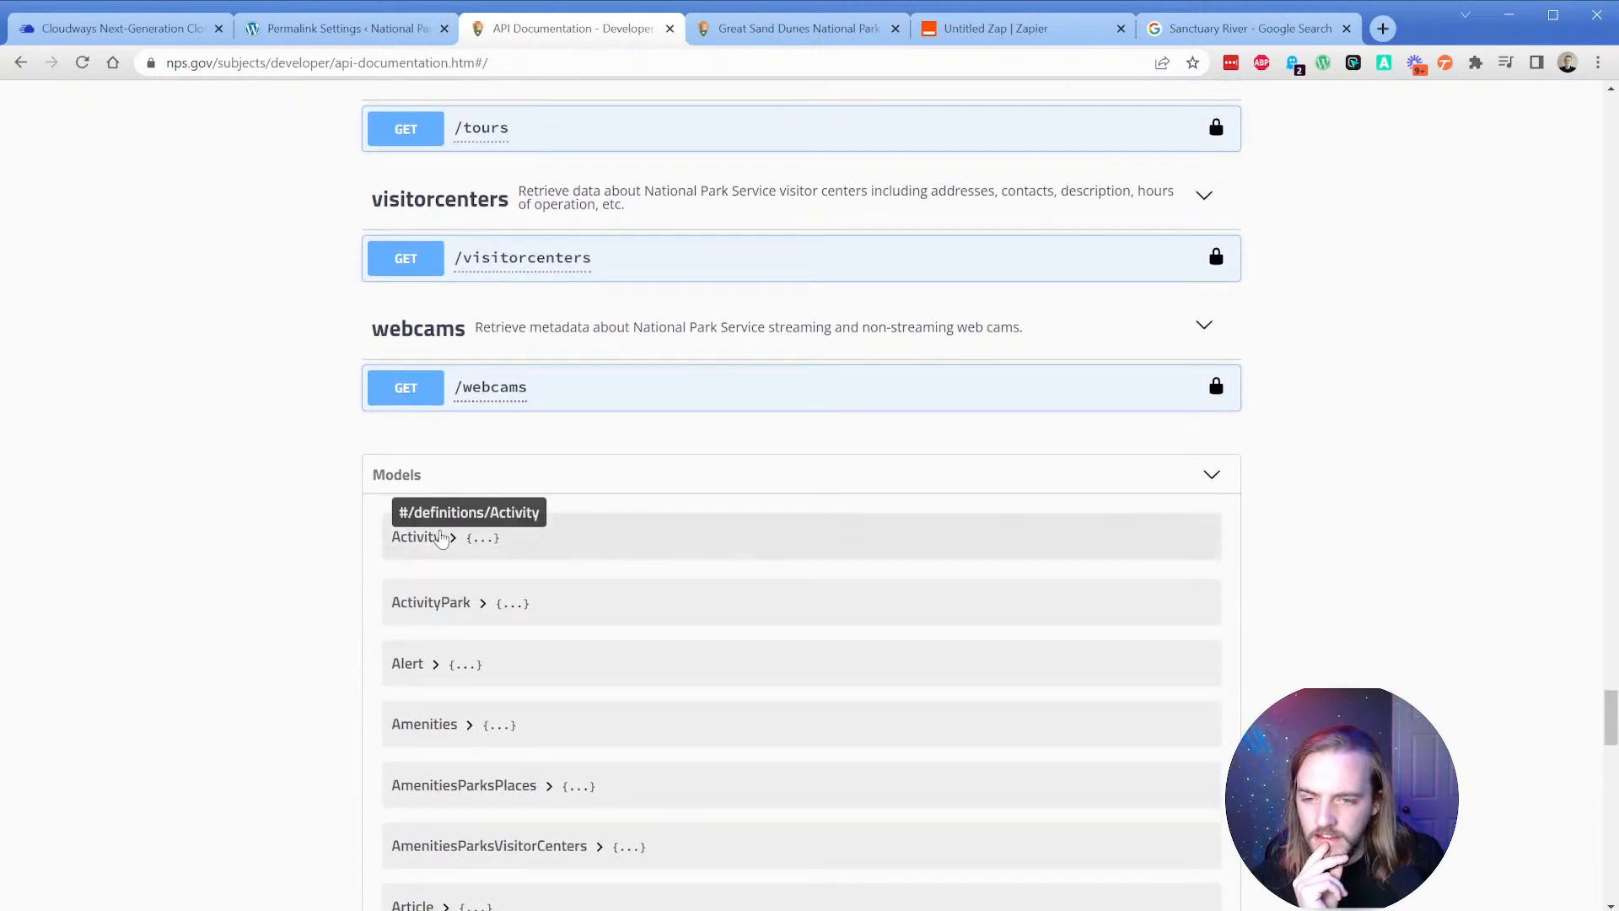
{"action": "scroll", "coordinate": [299, 490], "scroll_direction": "down", "scroll_amount": 2}
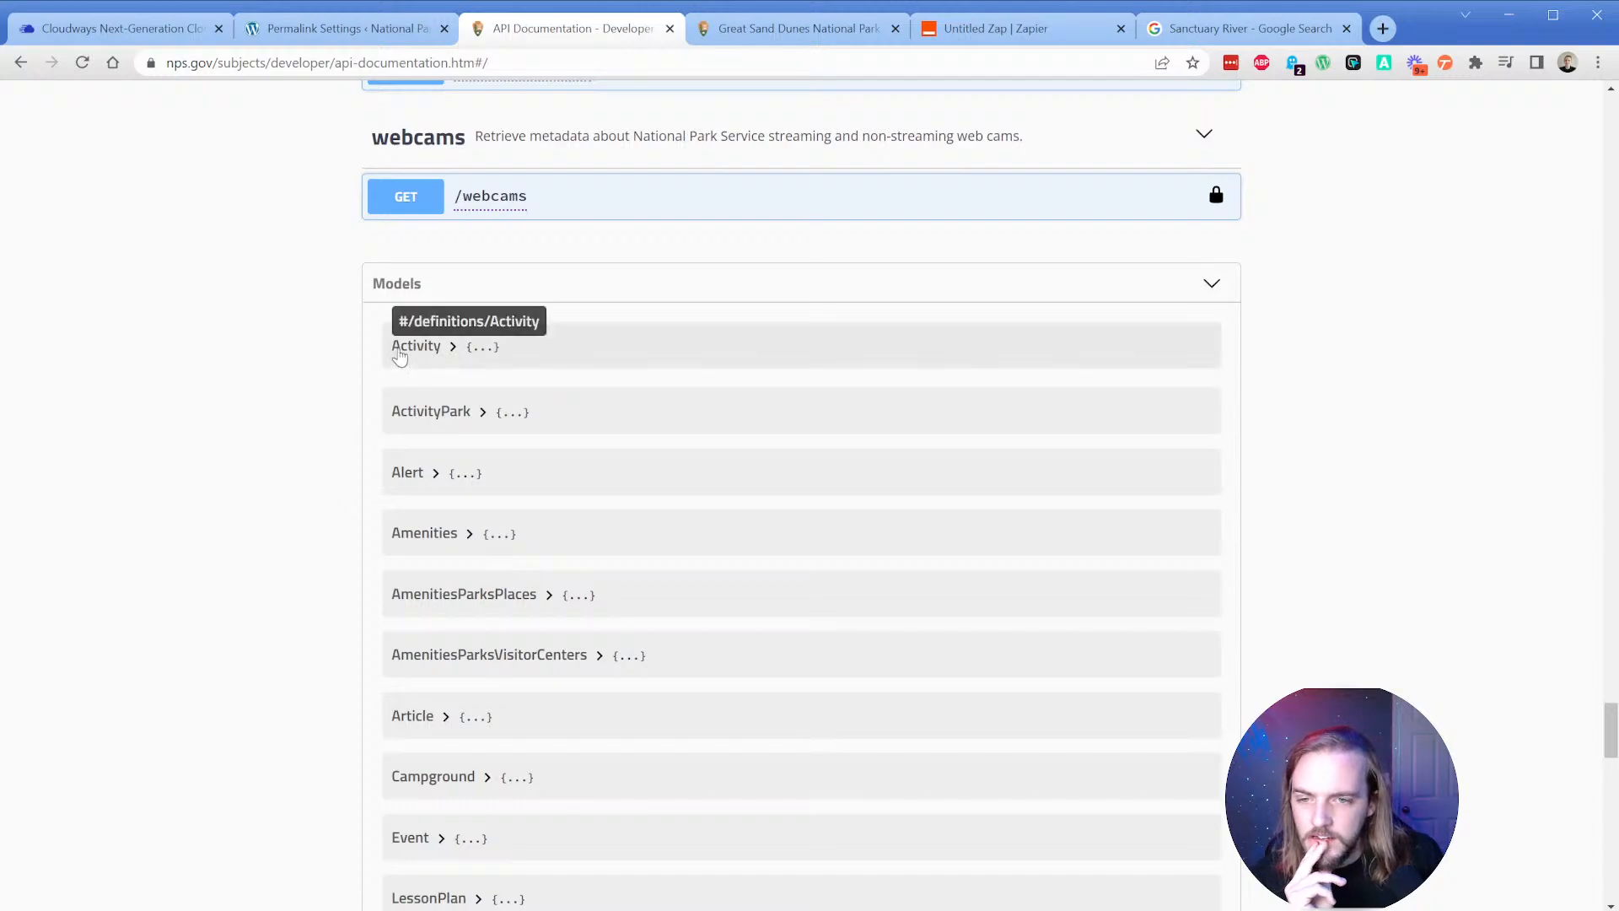
{"action": "scroll", "coordinate": [400, 357], "scroll_direction": "down", "scroll_amount": 3}
{"action": "scroll", "coordinate": [406, 422], "scroll_direction": "down", "scroll_amount": 3}
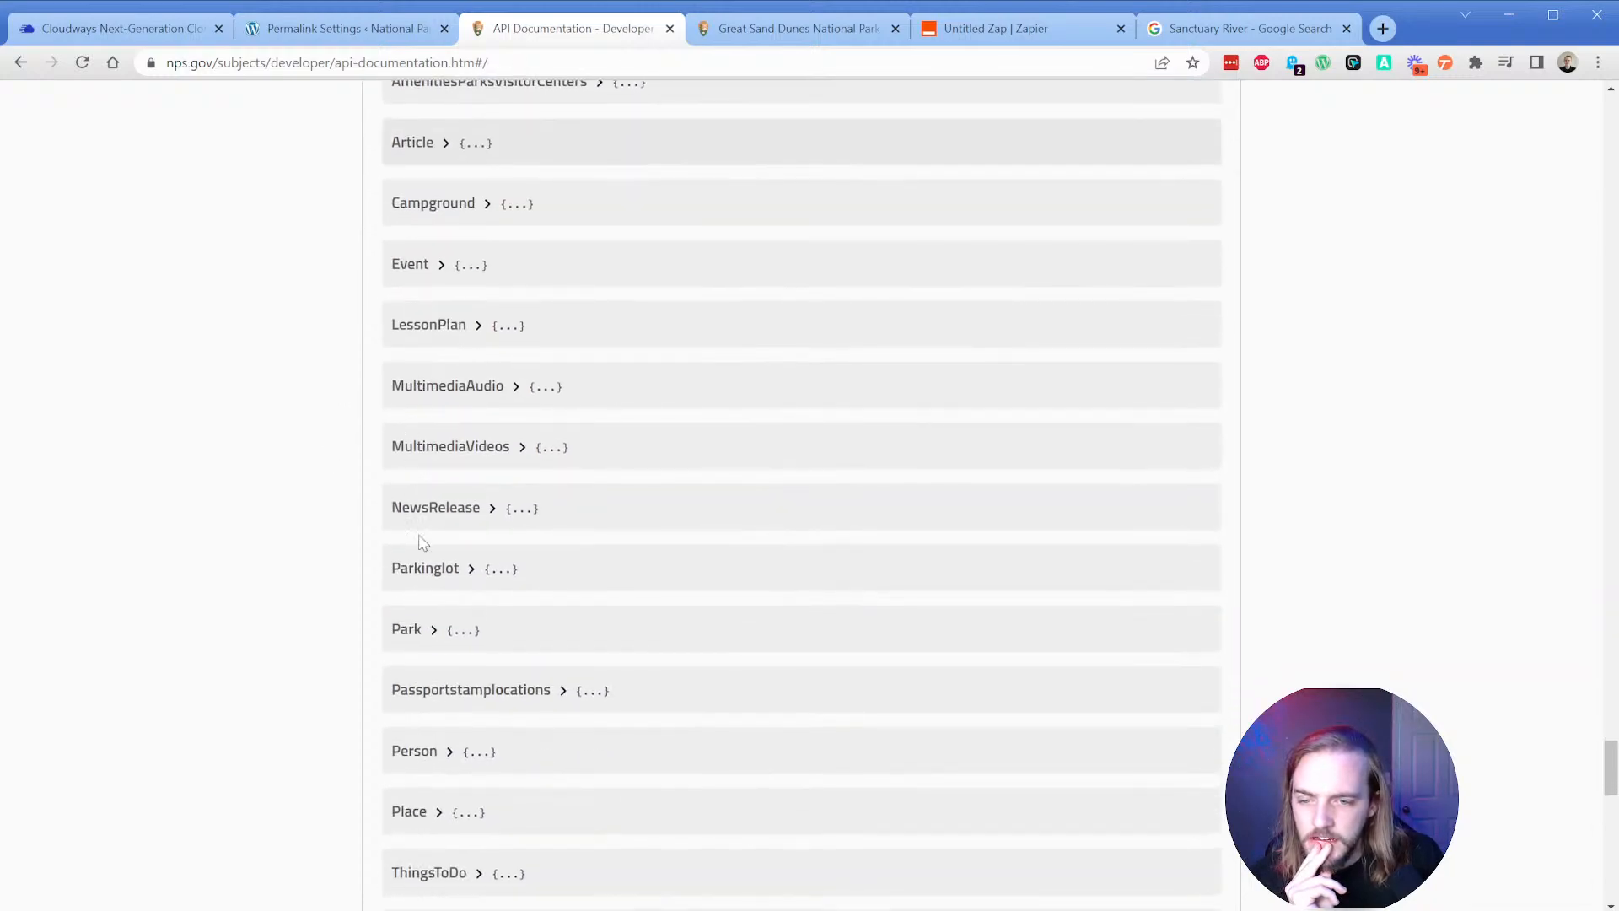
Expand the Park model and its data array, examine the fields each park returns, and collapse the array again.
{"action": "left_click", "coordinate": [415, 632]}
{"action": "scroll", "coordinate": [358, 590], "scroll_direction": "down", "scroll_amount": 2}
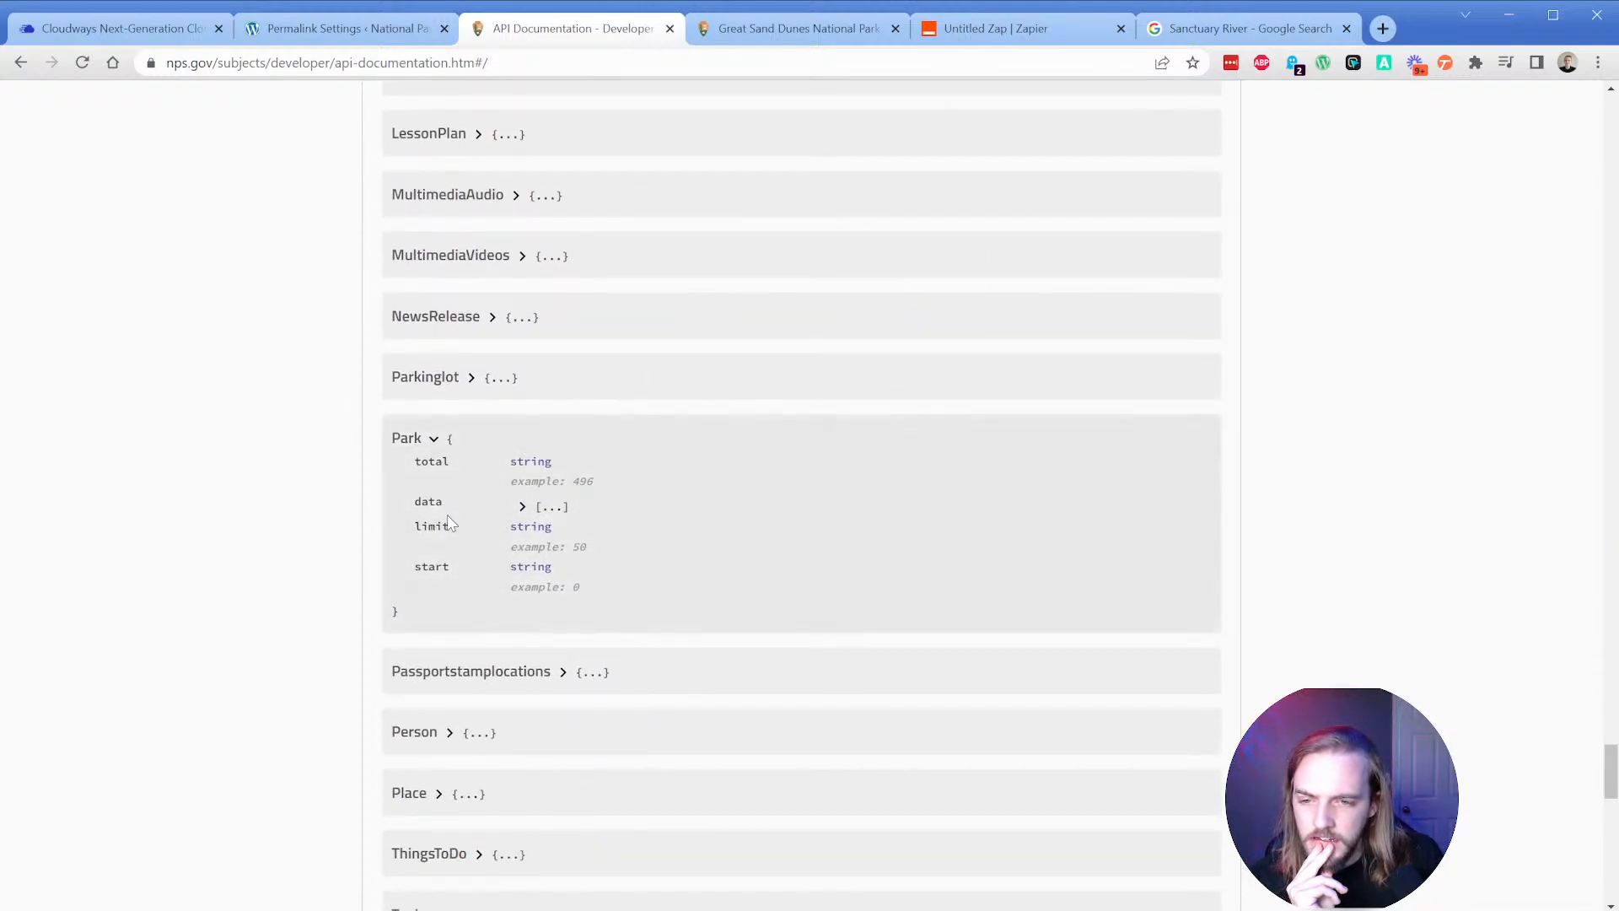
{"action": "left_click", "coordinate": [563, 507]}
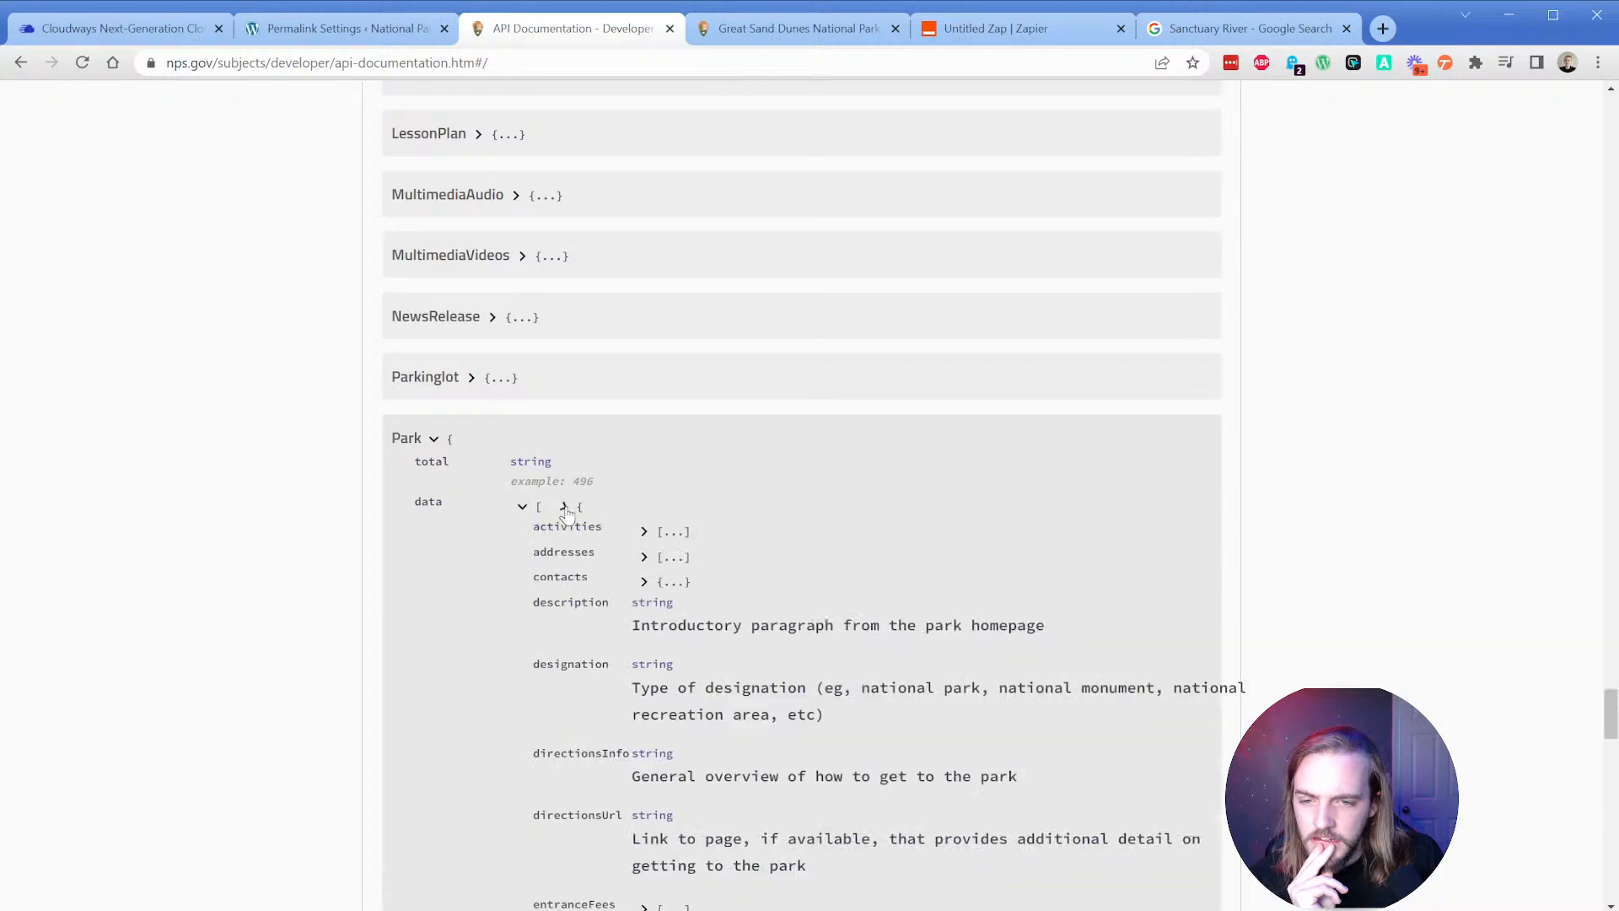
{"action": "scroll", "coordinate": [613, 455], "scroll_direction": "down", "scroll_amount": 2}
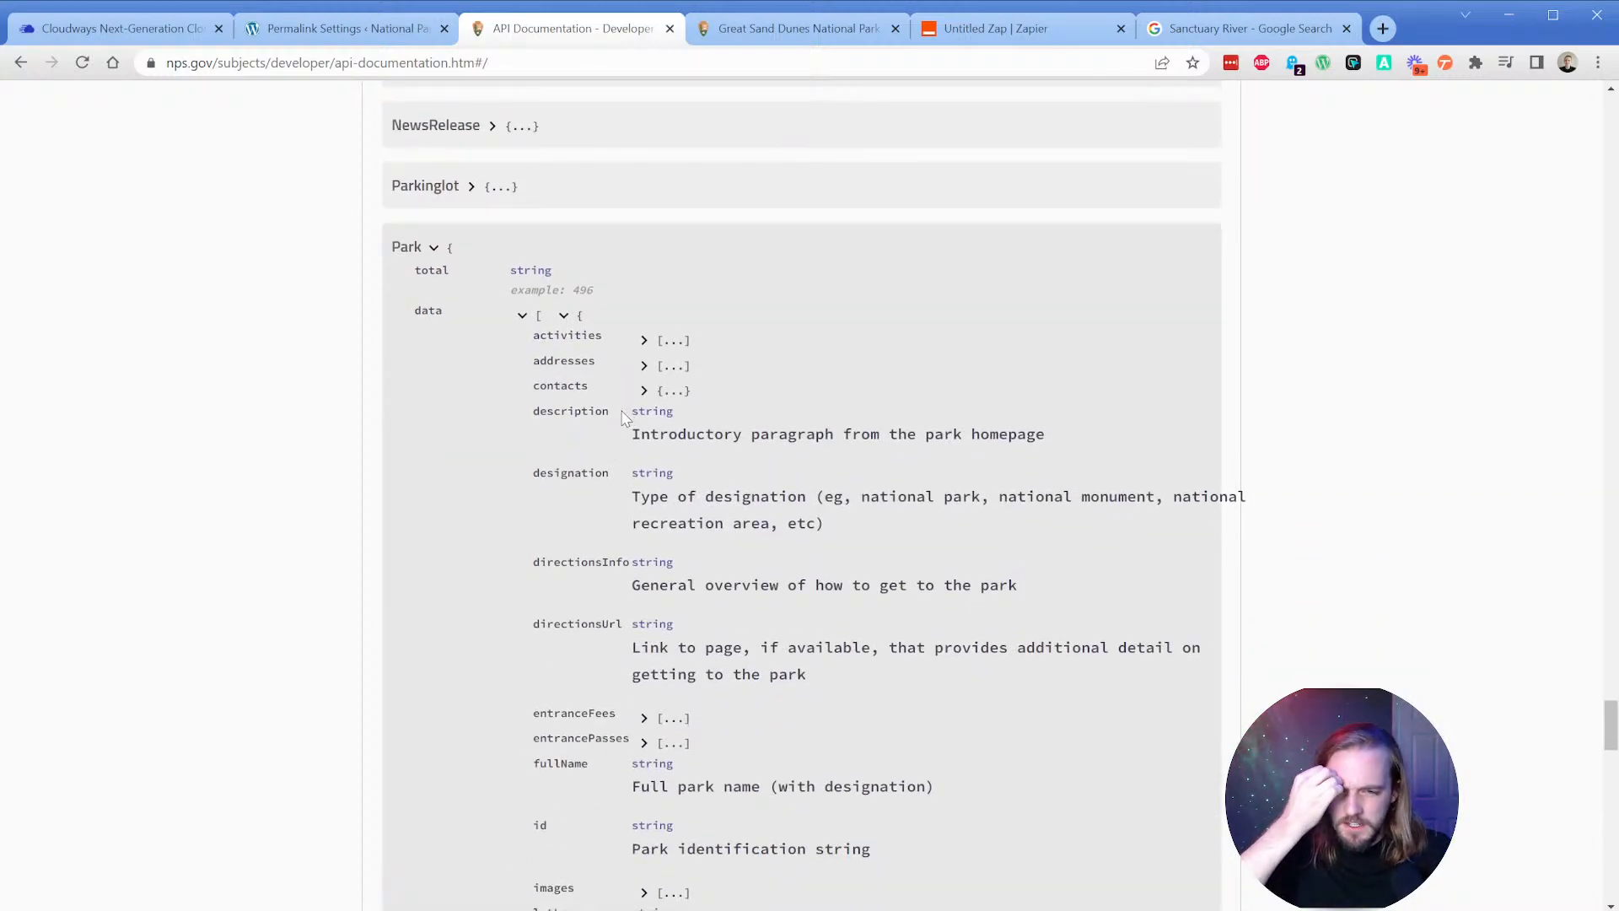
{"action": "scroll", "coordinate": [624, 417], "scroll_direction": "down", "scroll_amount": 4}
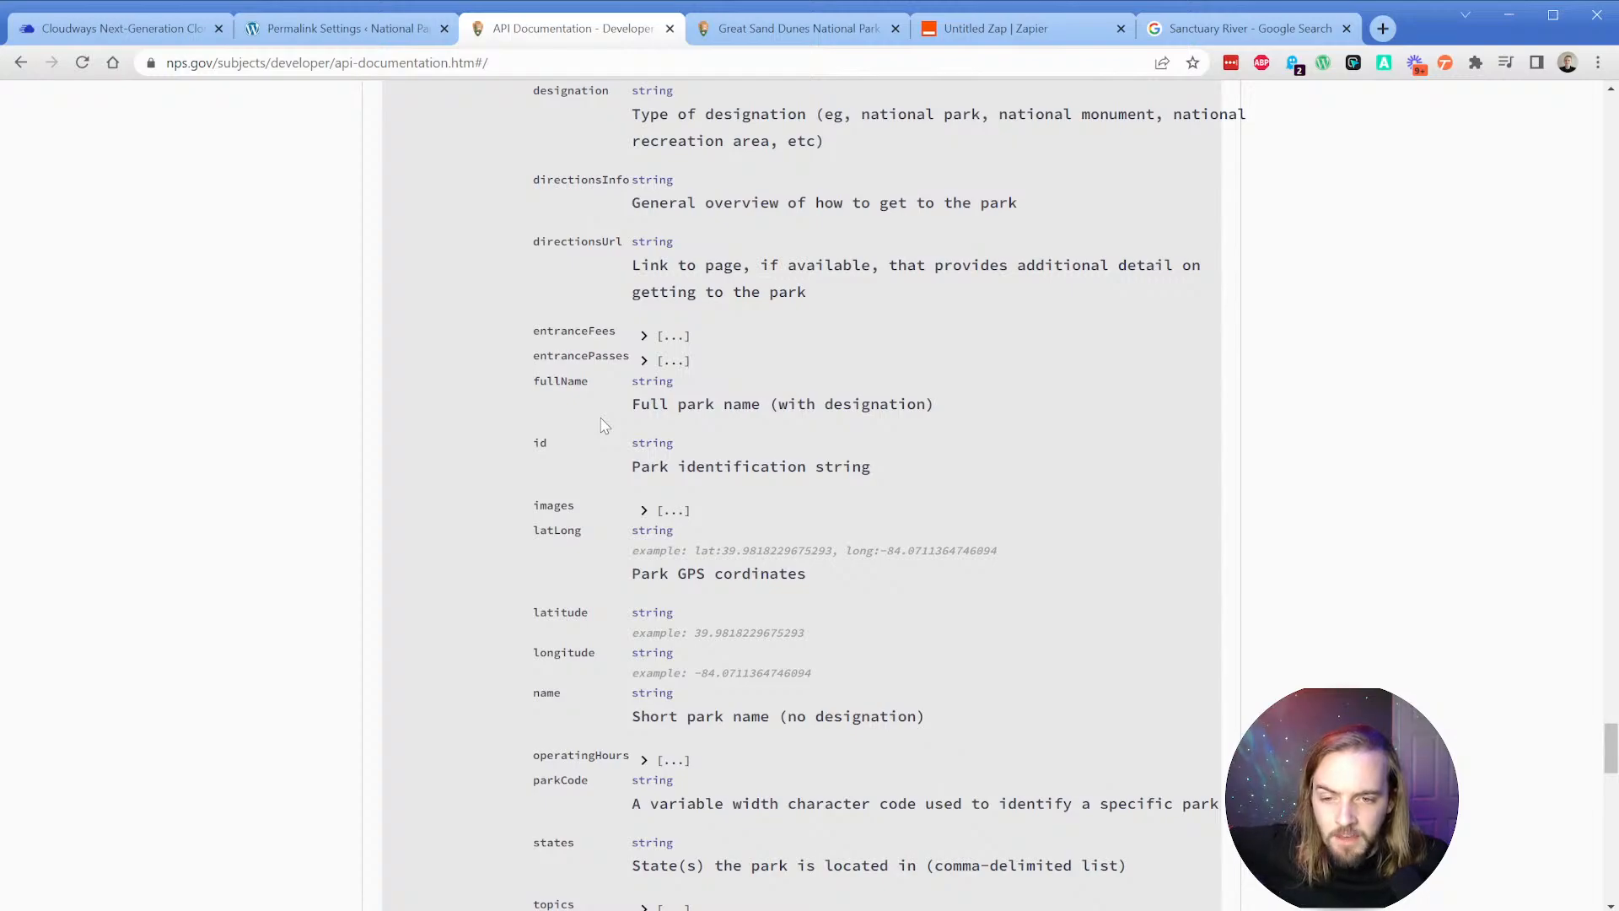
{"action": "scroll", "coordinate": [604, 426], "scroll_direction": "down", "scroll_amount": 4}
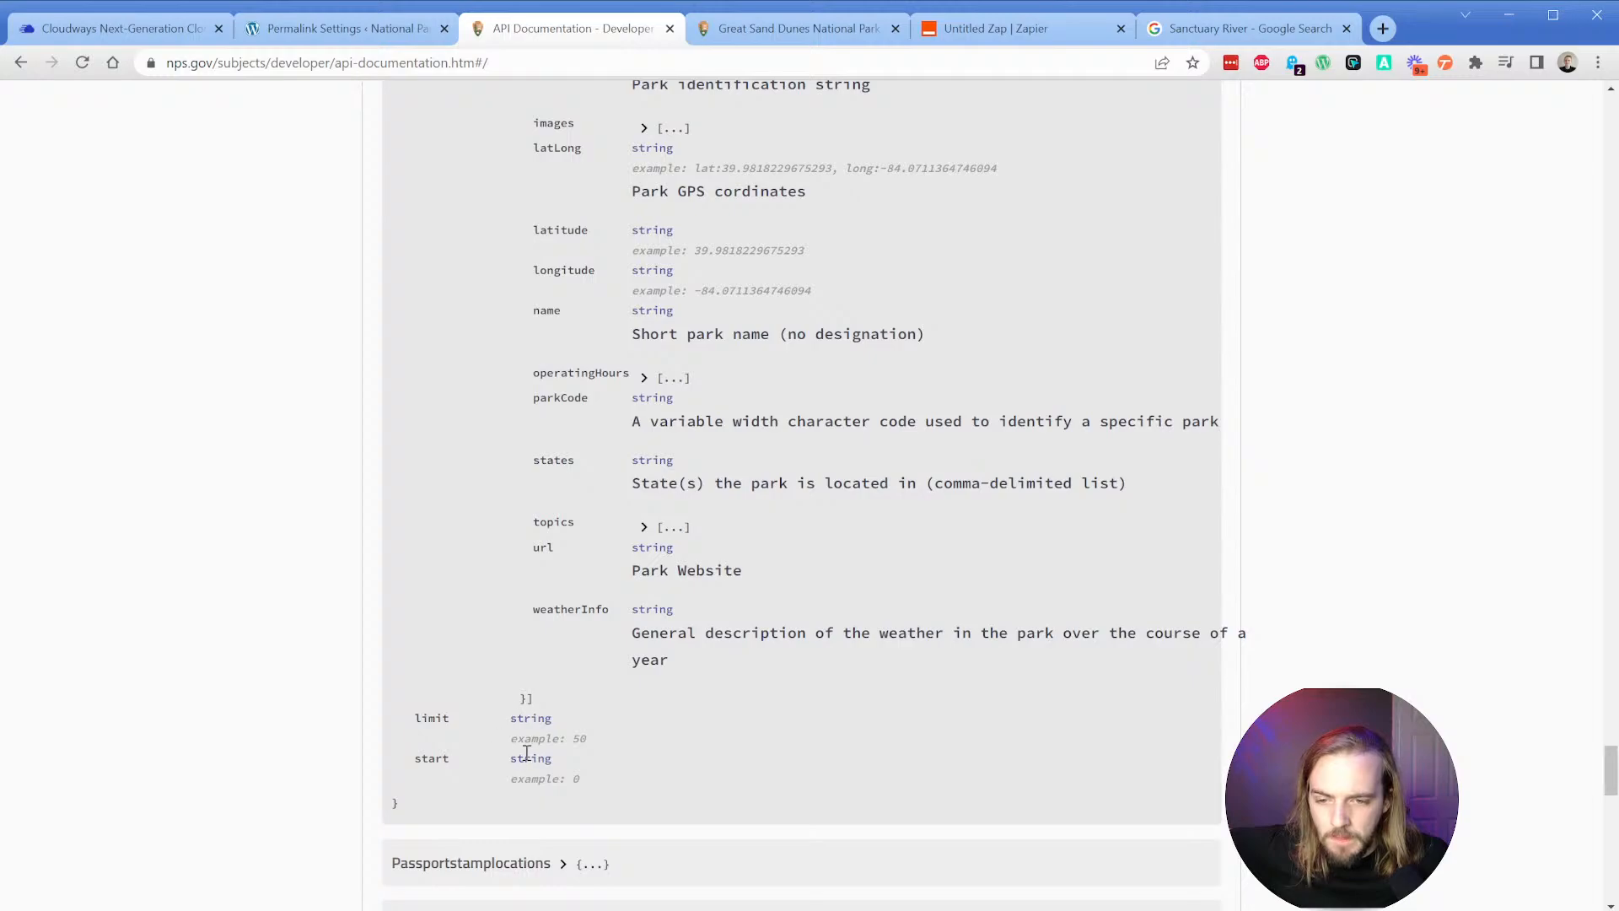
{"action": "scroll", "coordinate": [535, 734], "scroll_direction": "up", "scroll_amount": 15}
{"action": "scroll", "coordinate": [549, 624], "scroll_direction": "down", "scroll_amount": 1}
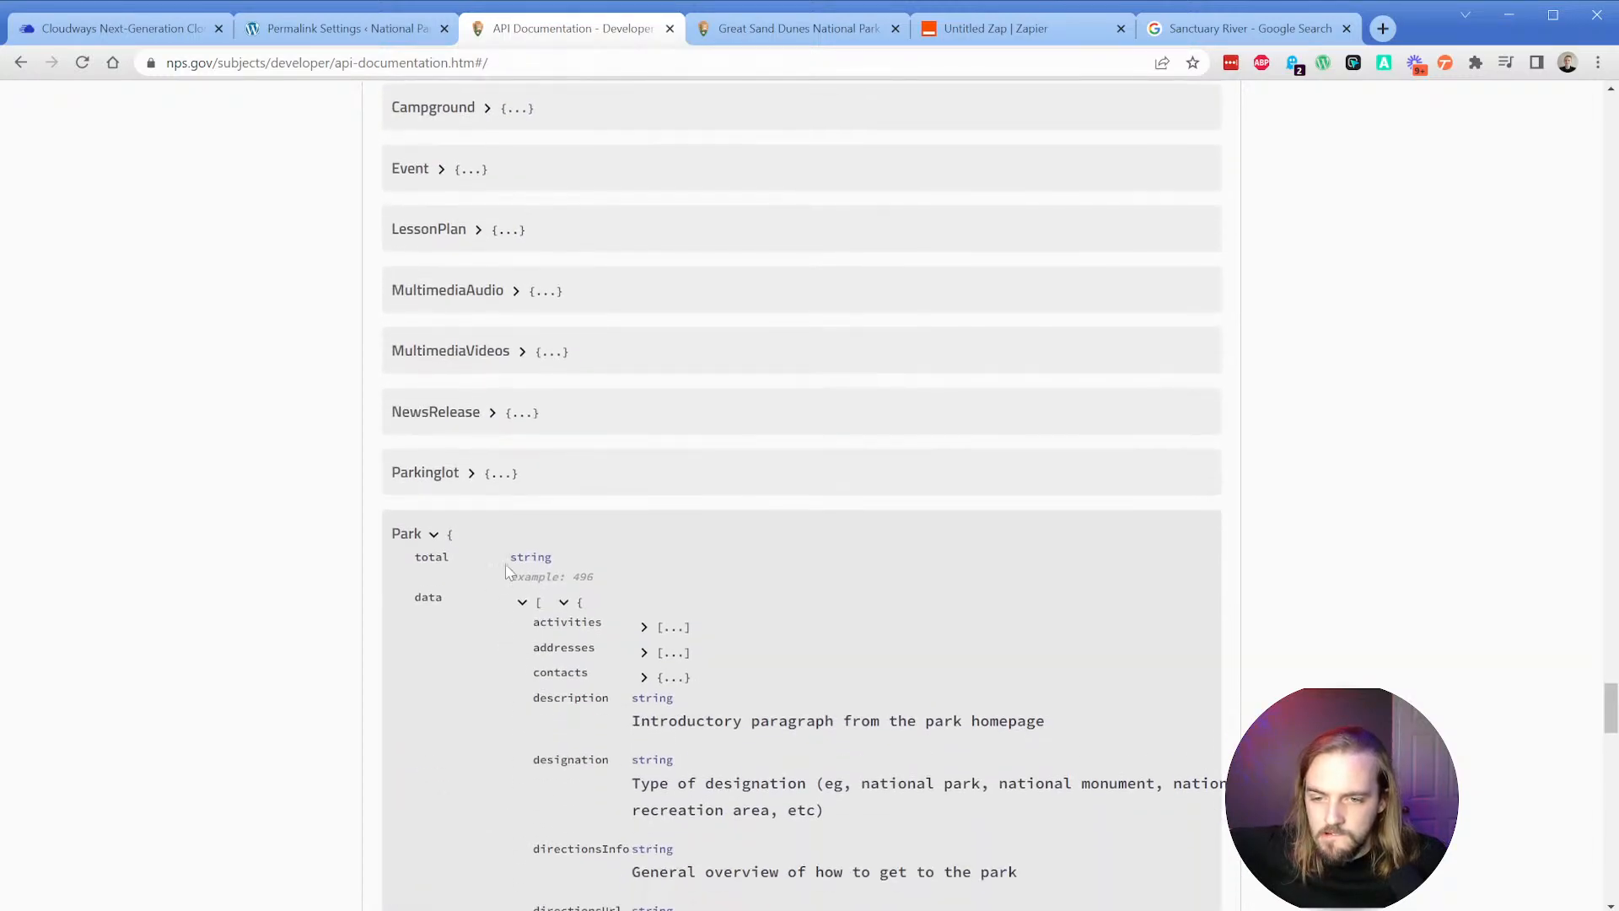
{"action": "left_click", "coordinate": [523, 604]}
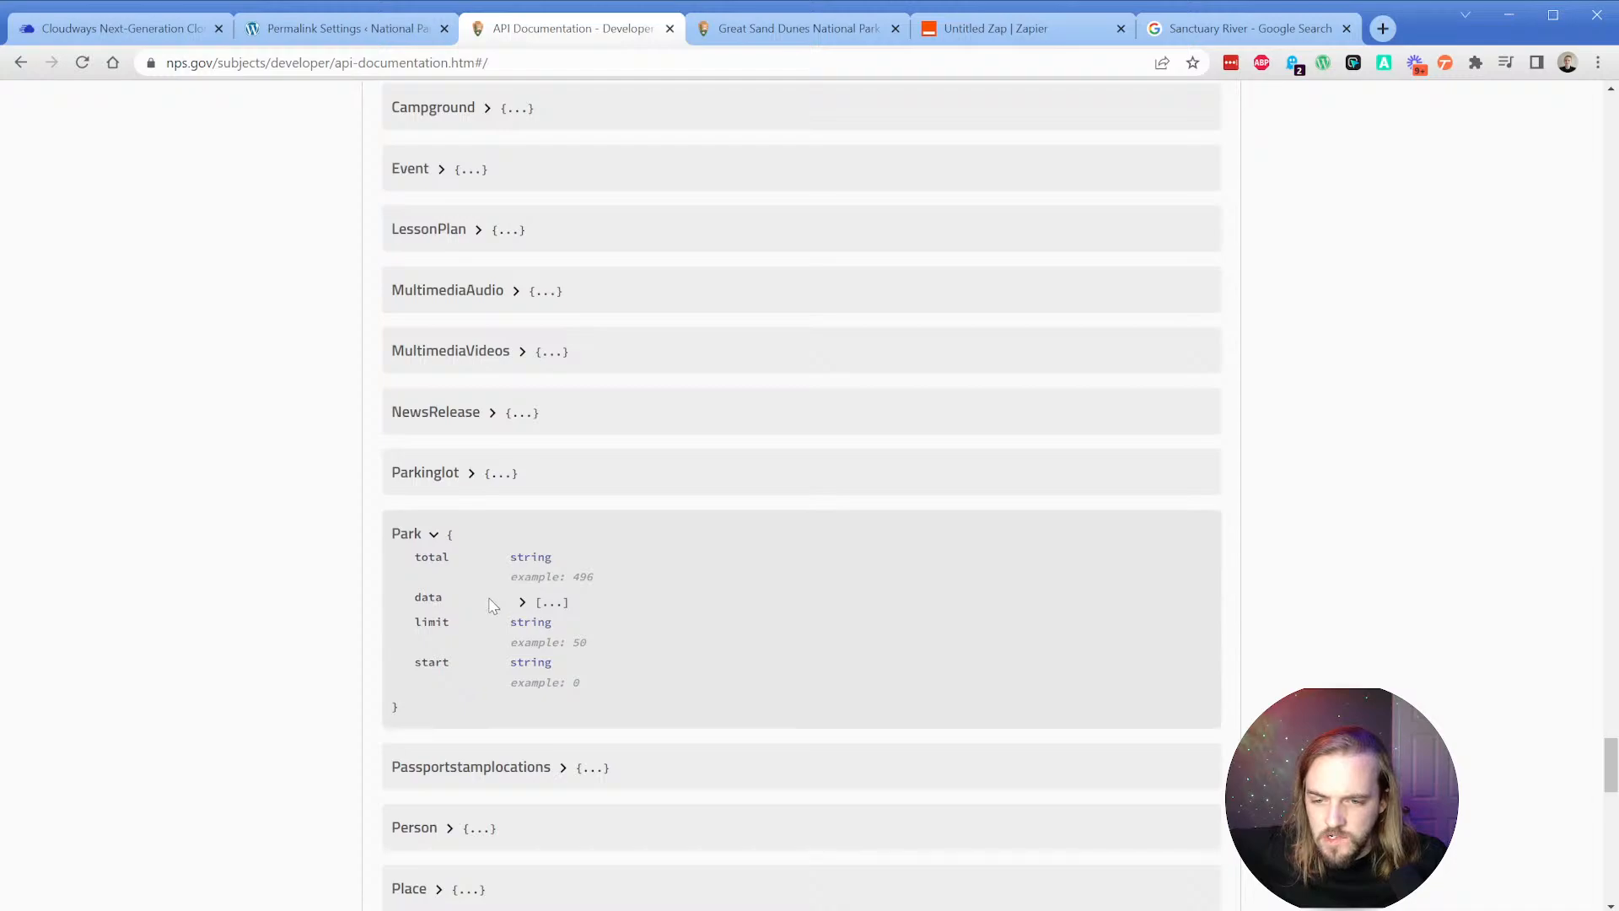
{"action": "scroll", "coordinate": [488, 597], "scroll_direction": "up", "scroll_amount": 2}
Return to the Zap, continue to the GET action's test section, and retest the request against the parks endpoint.
{"action": "left_click", "coordinate": [804, 33]}
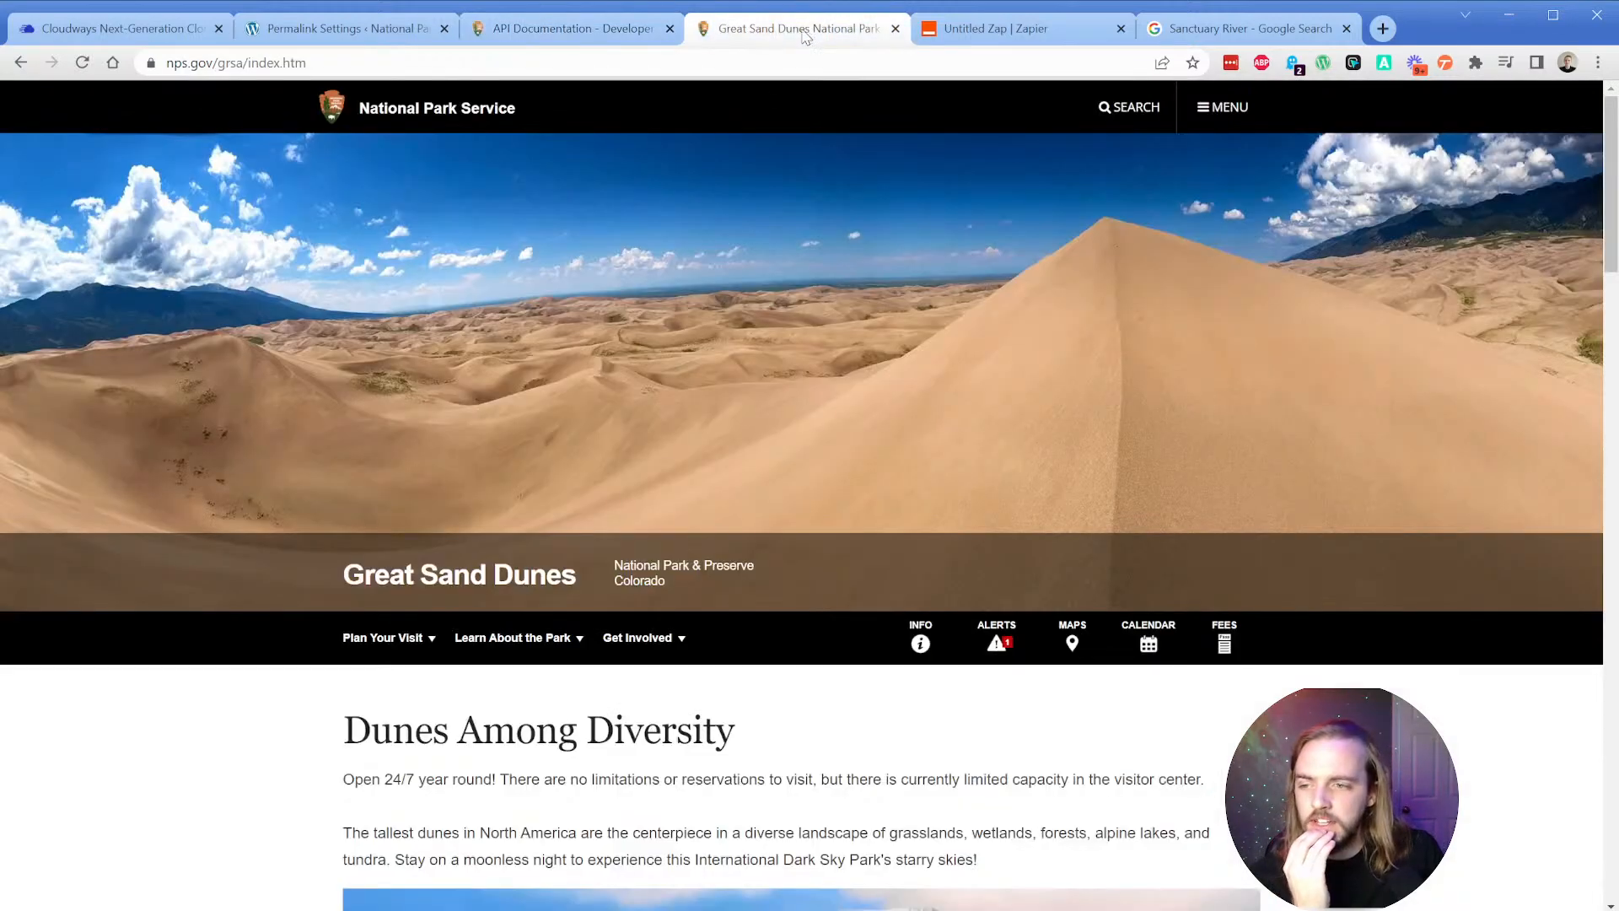
{"action": "left_click", "coordinate": [995, 28]}
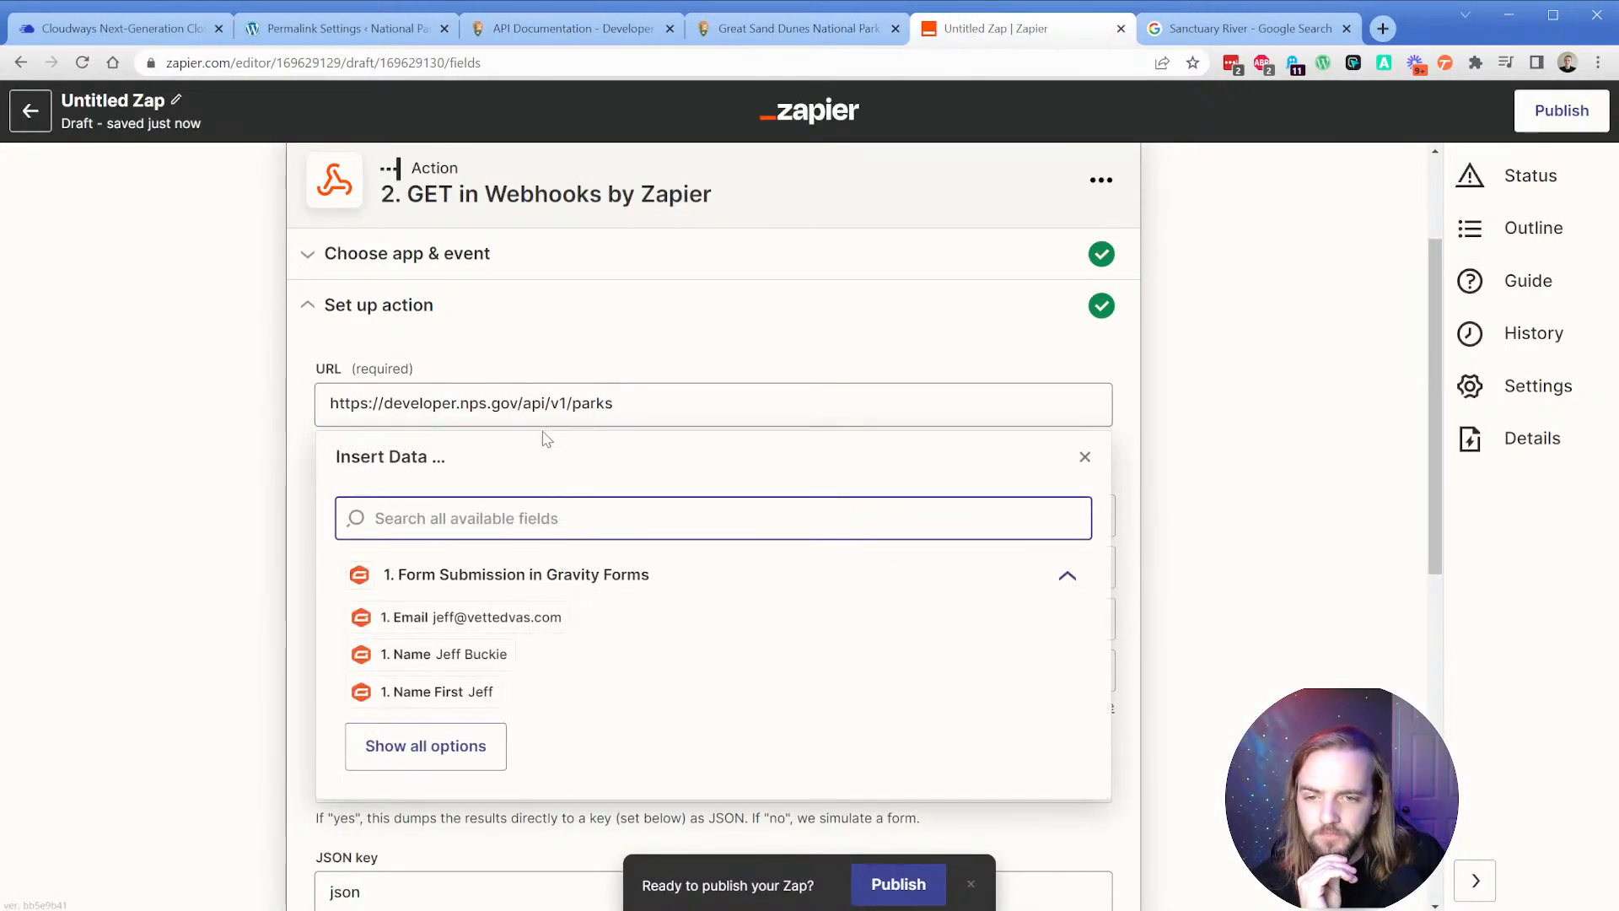
{"action": "left_click", "coordinate": [1094, 618]}
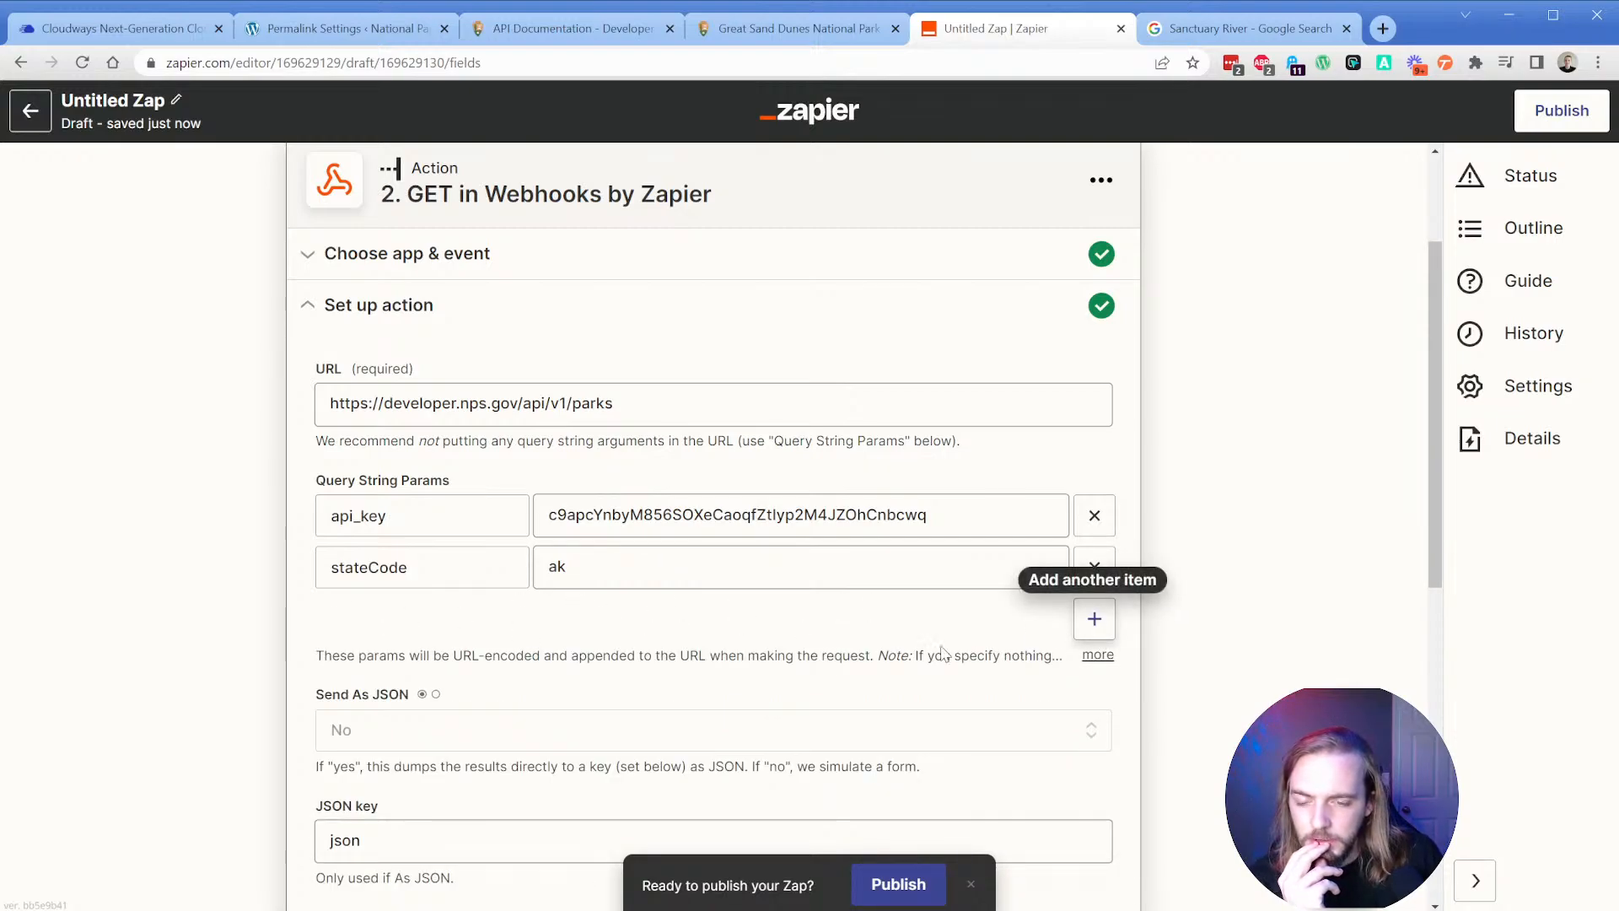
{"action": "scroll", "coordinate": [328, 576], "scroll_direction": "down", "scroll_amount": 5}
{"action": "scroll", "coordinate": [328, 576], "scroll_direction": "down", "scroll_amount": 2}
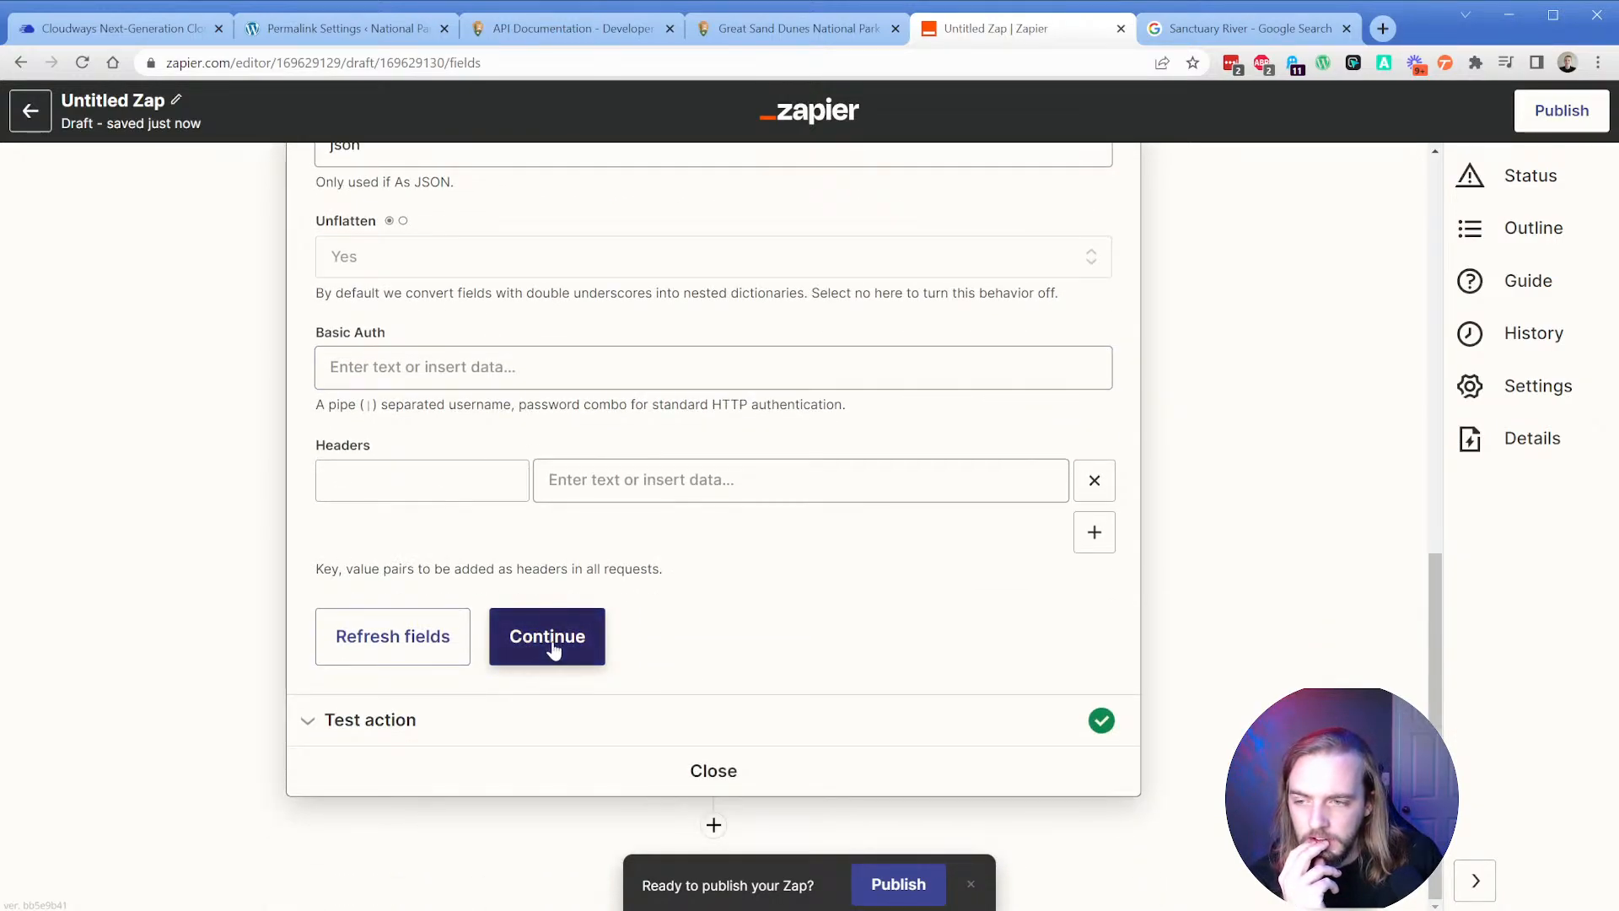
{"action": "left_click", "coordinate": [544, 636]}
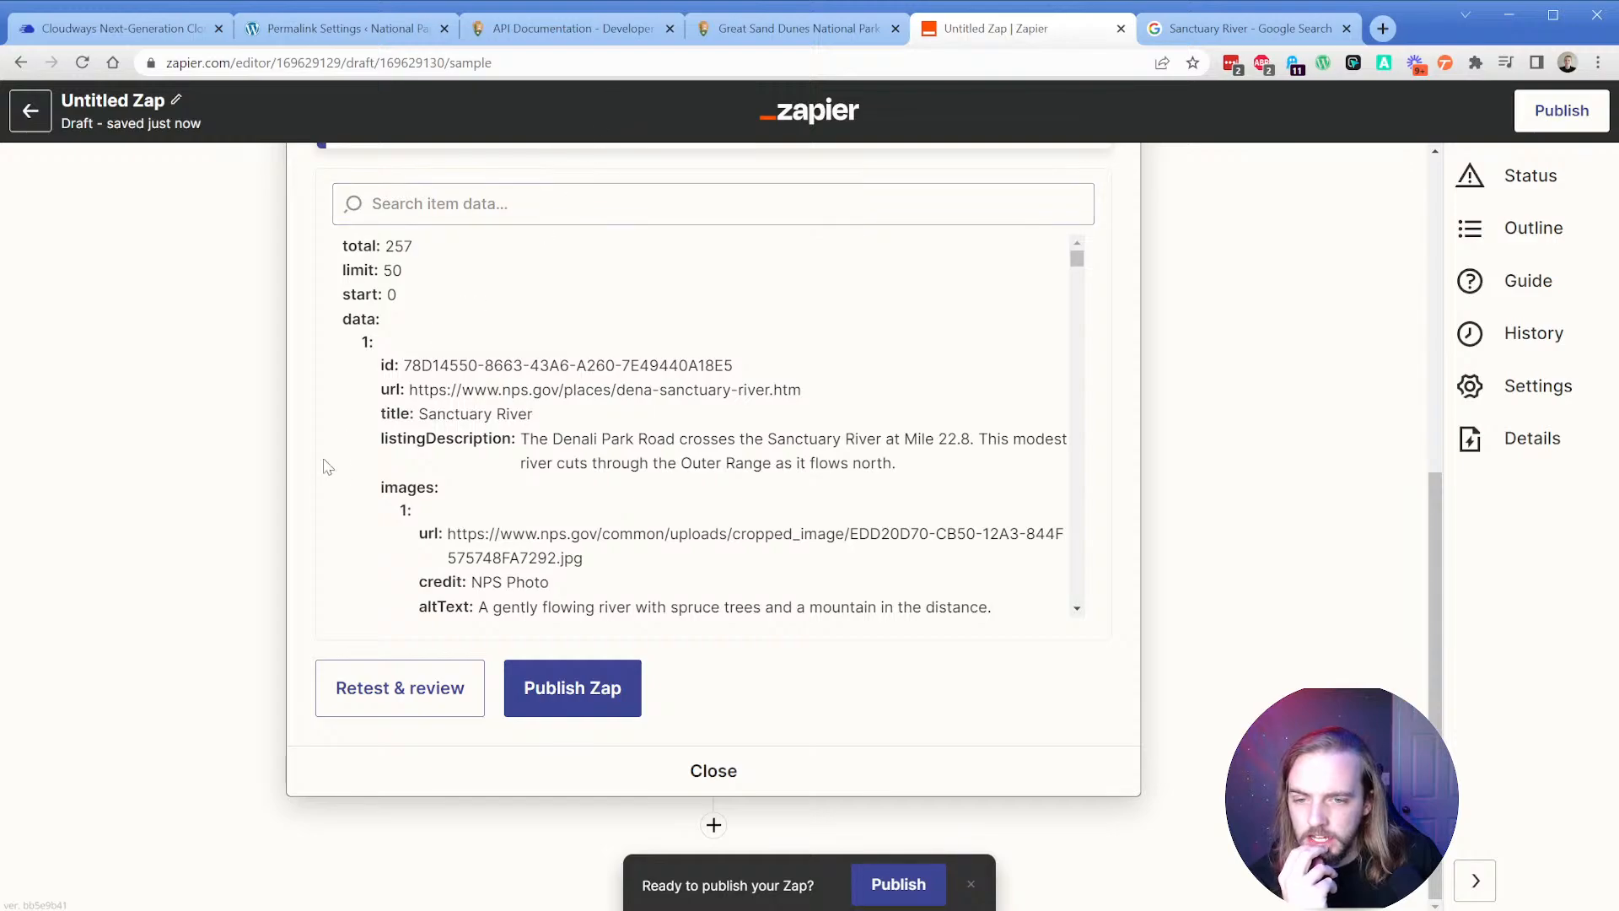
{"action": "left_click", "coordinate": [432, 675]}
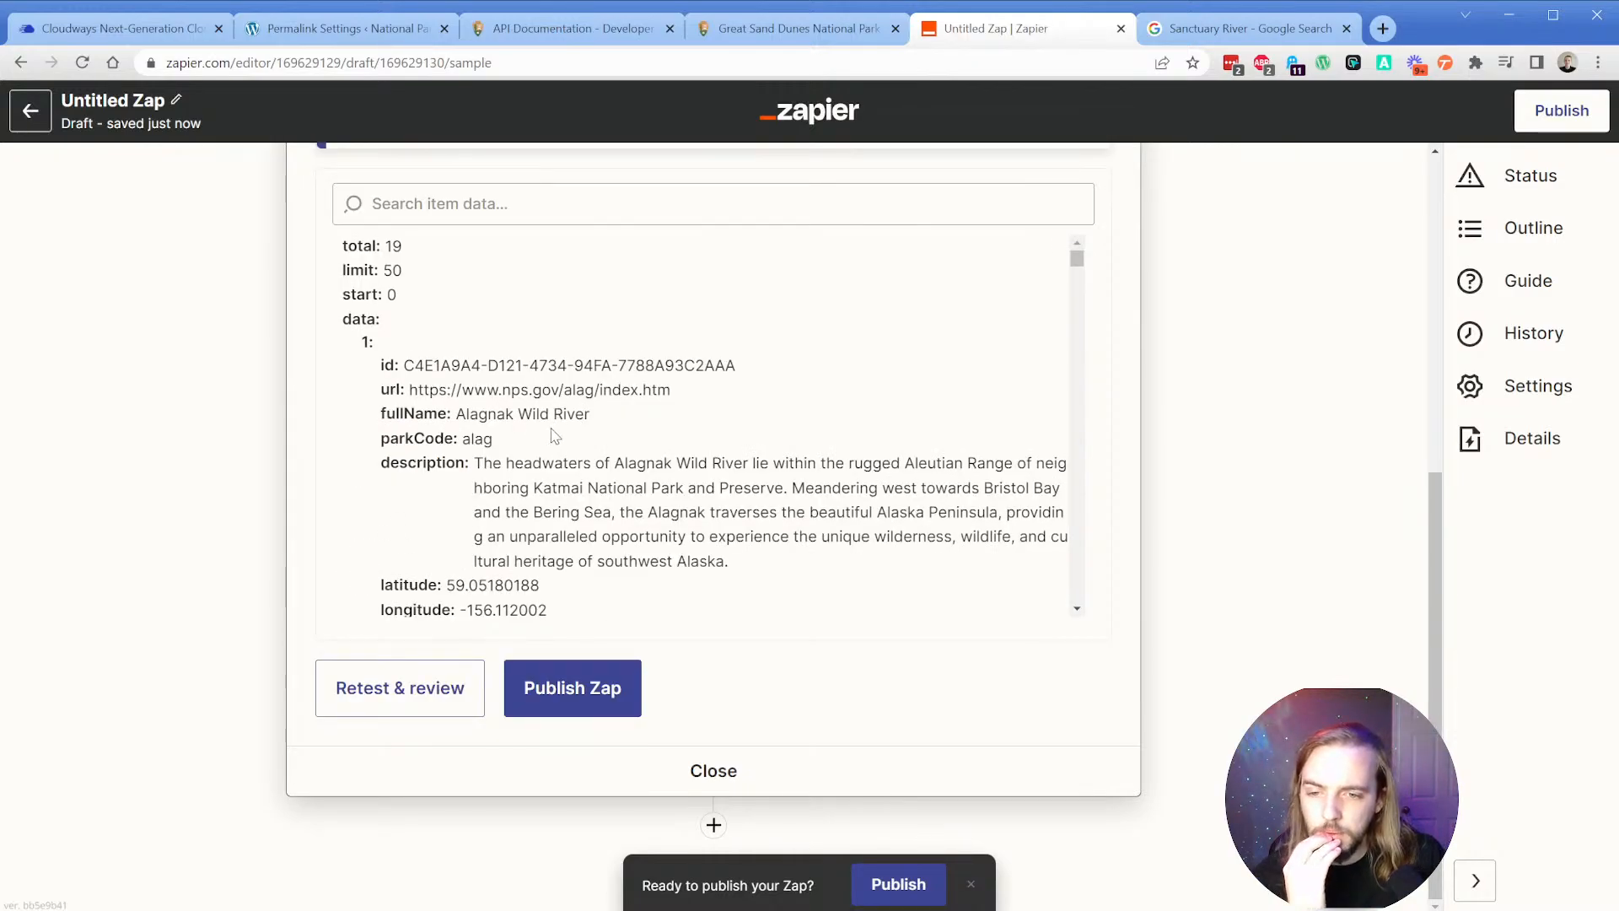
Review the first returned park's activities, topics, contacts, fees, operating hours, addresses, images and weather information, up to the second park's entry.
{"action": "scroll", "coordinate": [554, 435], "scroll_direction": "down", "scroll_amount": 8}
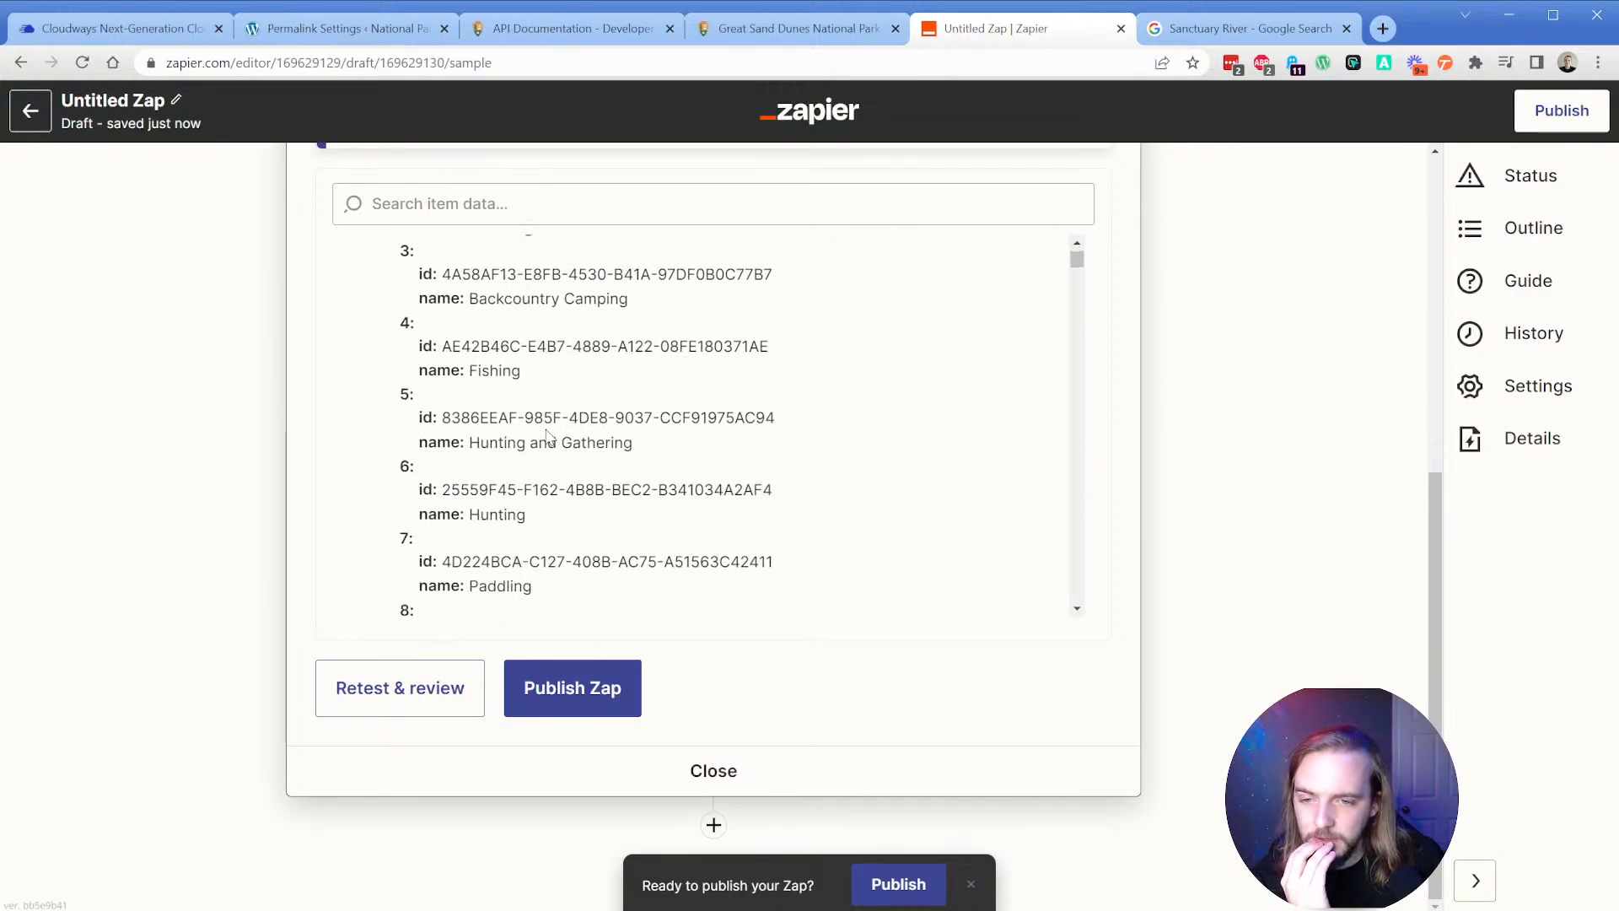
{"action": "scroll", "coordinate": [547, 435], "scroll_direction": "down", "scroll_amount": 12}
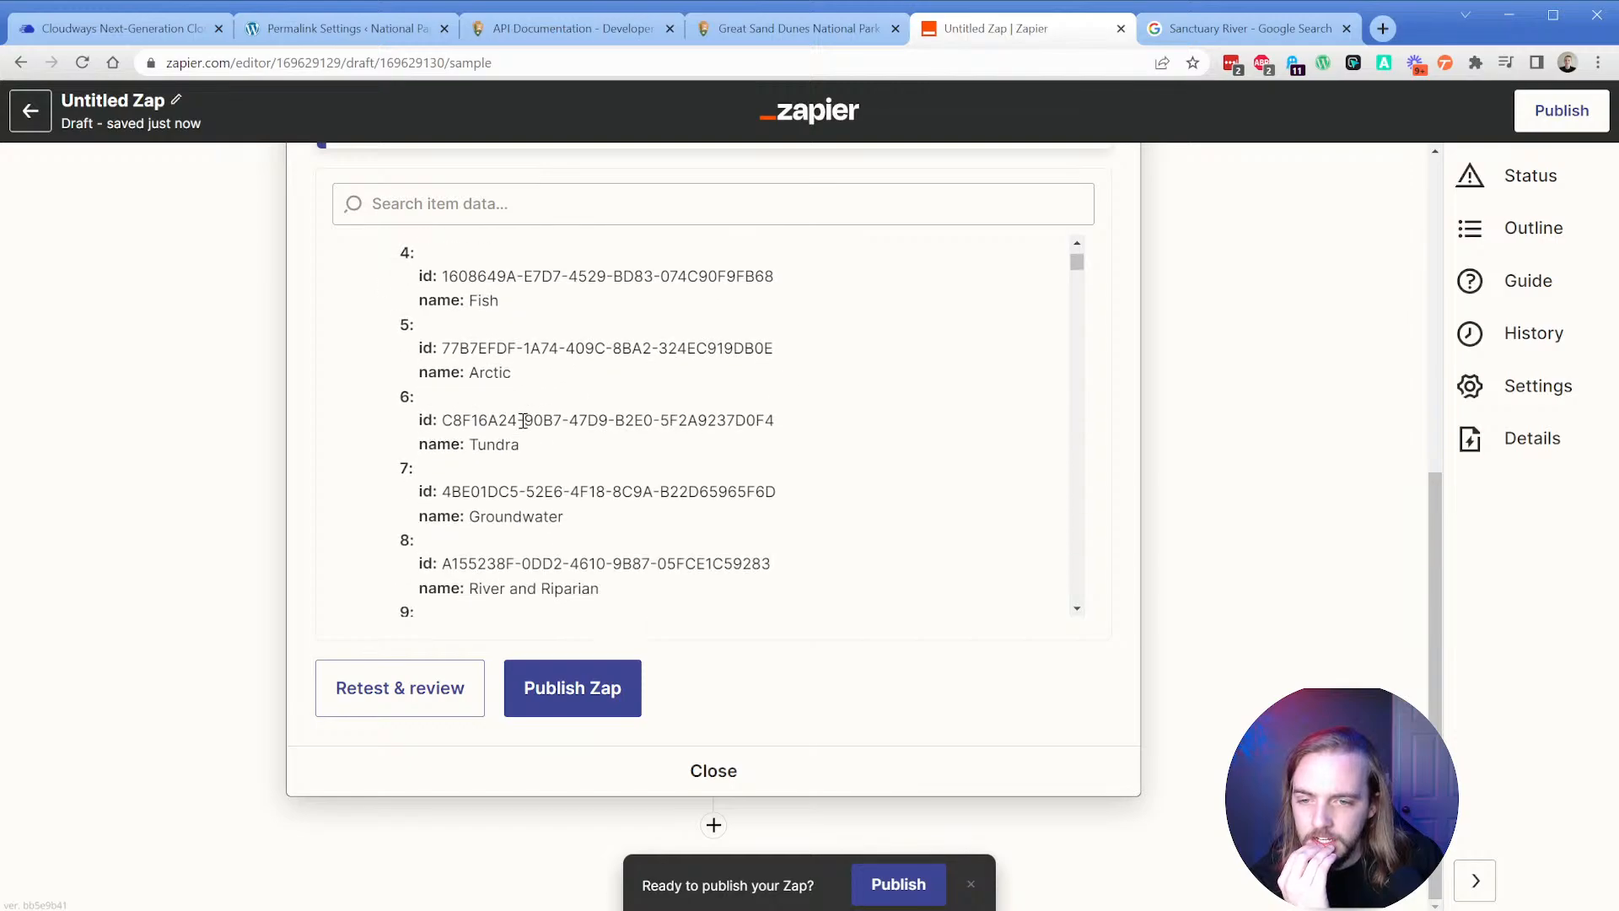
{"action": "scroll", "coordinate": [522, 420], "scroll_direction": "down", "scroll_amount": 10}
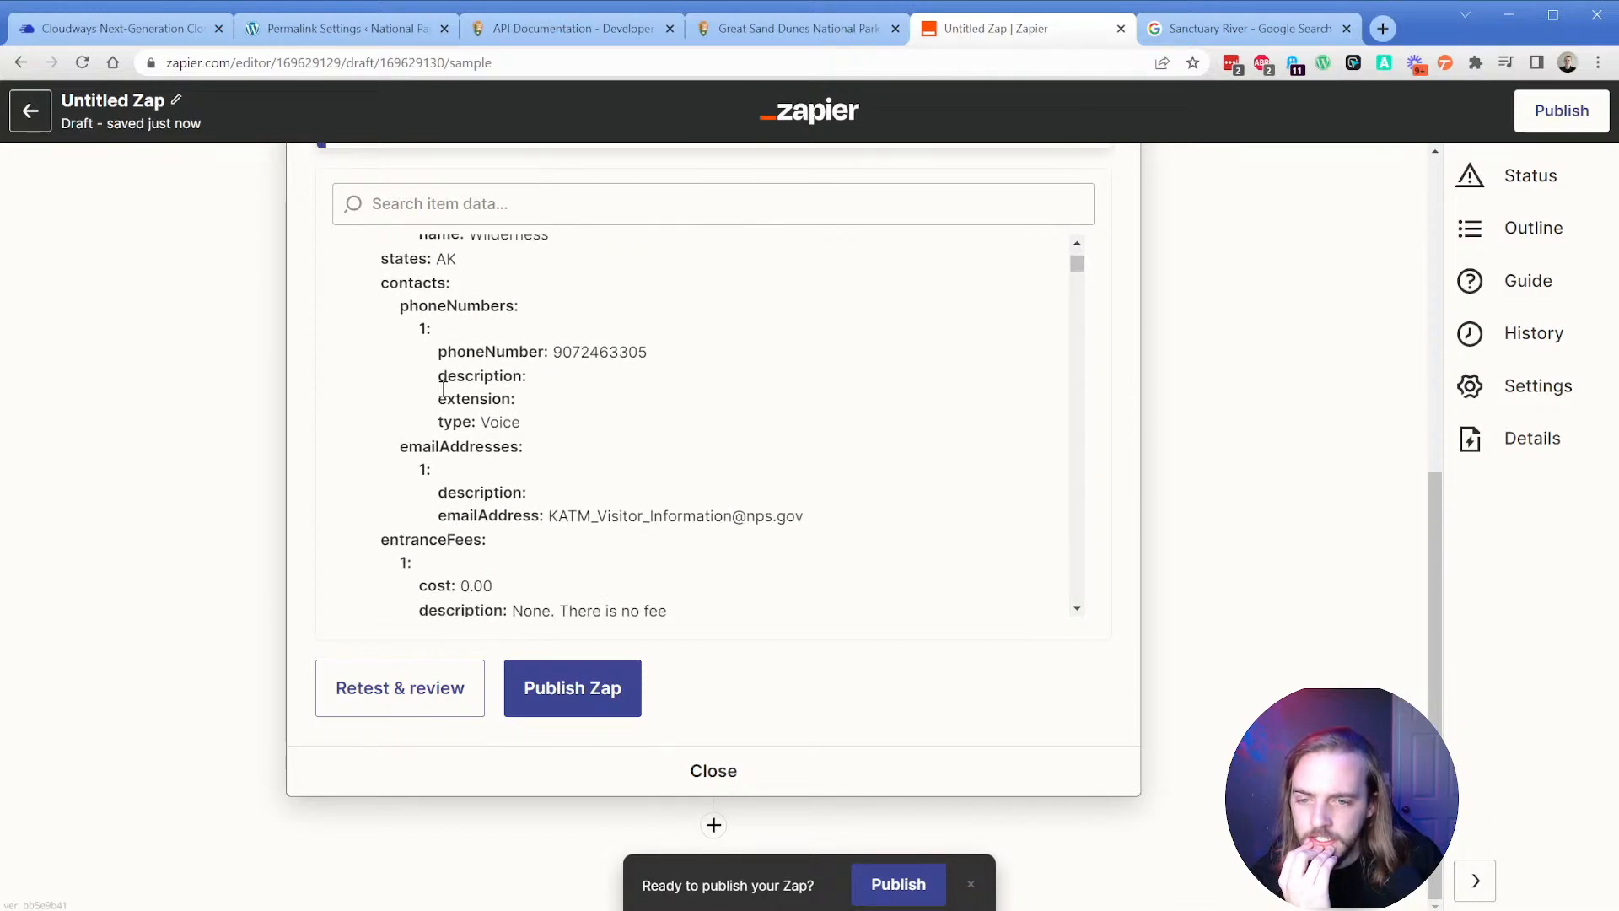
{"action": "scroll", "coordinate": [430, 382], "scroll_direction": "down", "scroll_amount": 5}
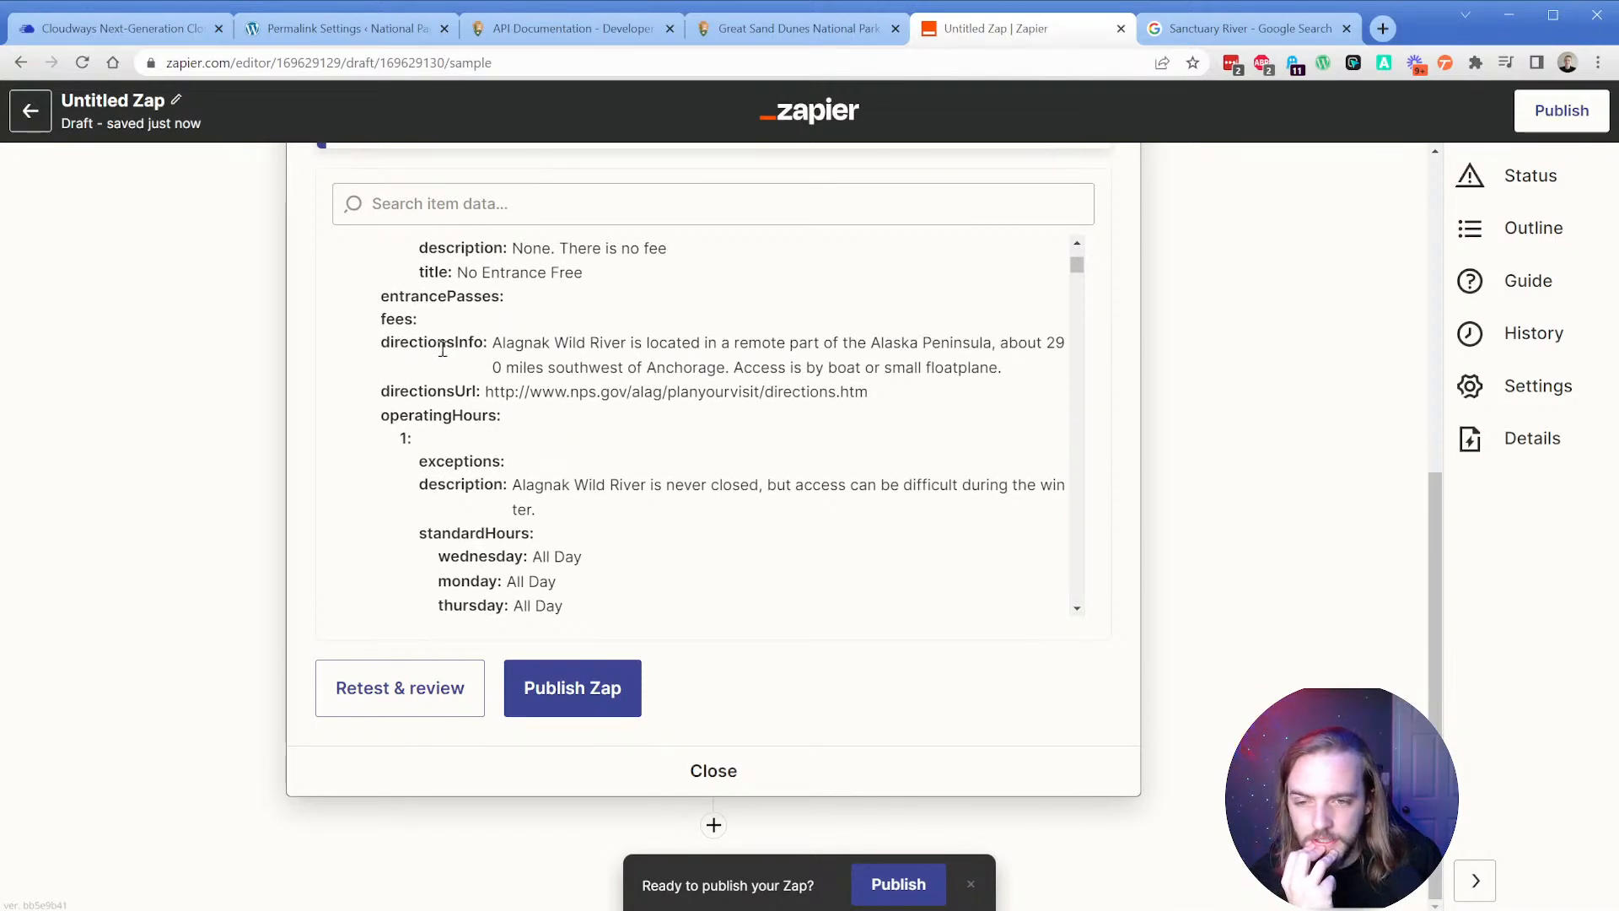
{"action": "scroll", "coordinate": [442, 348], "scroll_direction": "down", "scroll_amount": 10}
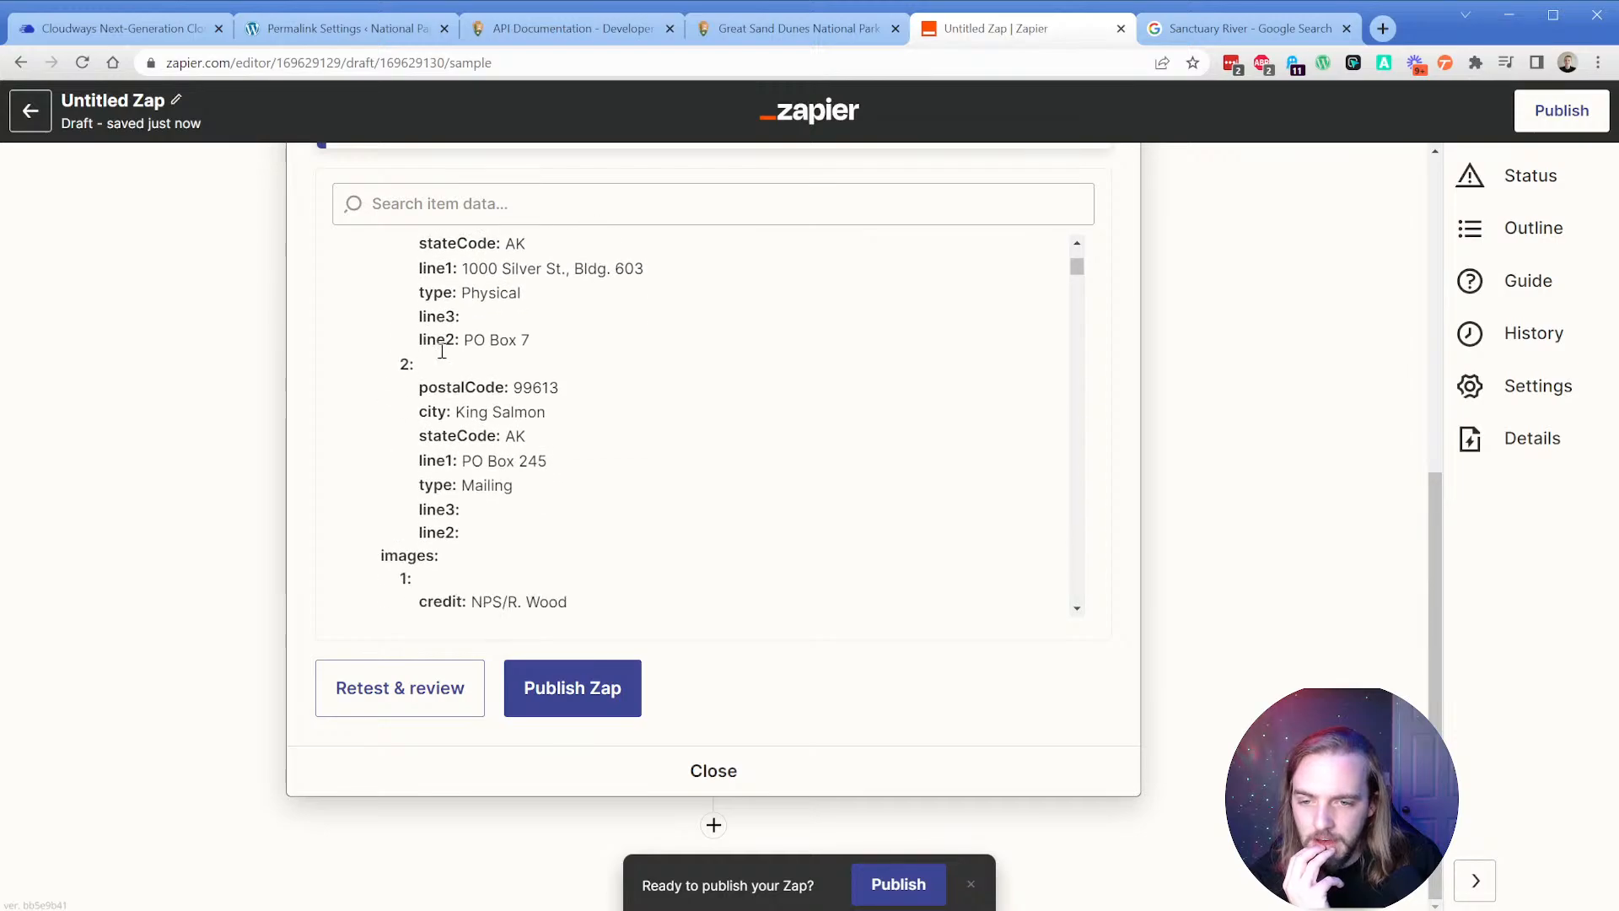
{"action": "scroll", "coordinate": [442, 351], "scroll_direction": "down", "scroll_amount": 3}
{"action": "scroll", "coordinate": [442, 351], "scroll_direction": "down", "scroll_amount": 6}
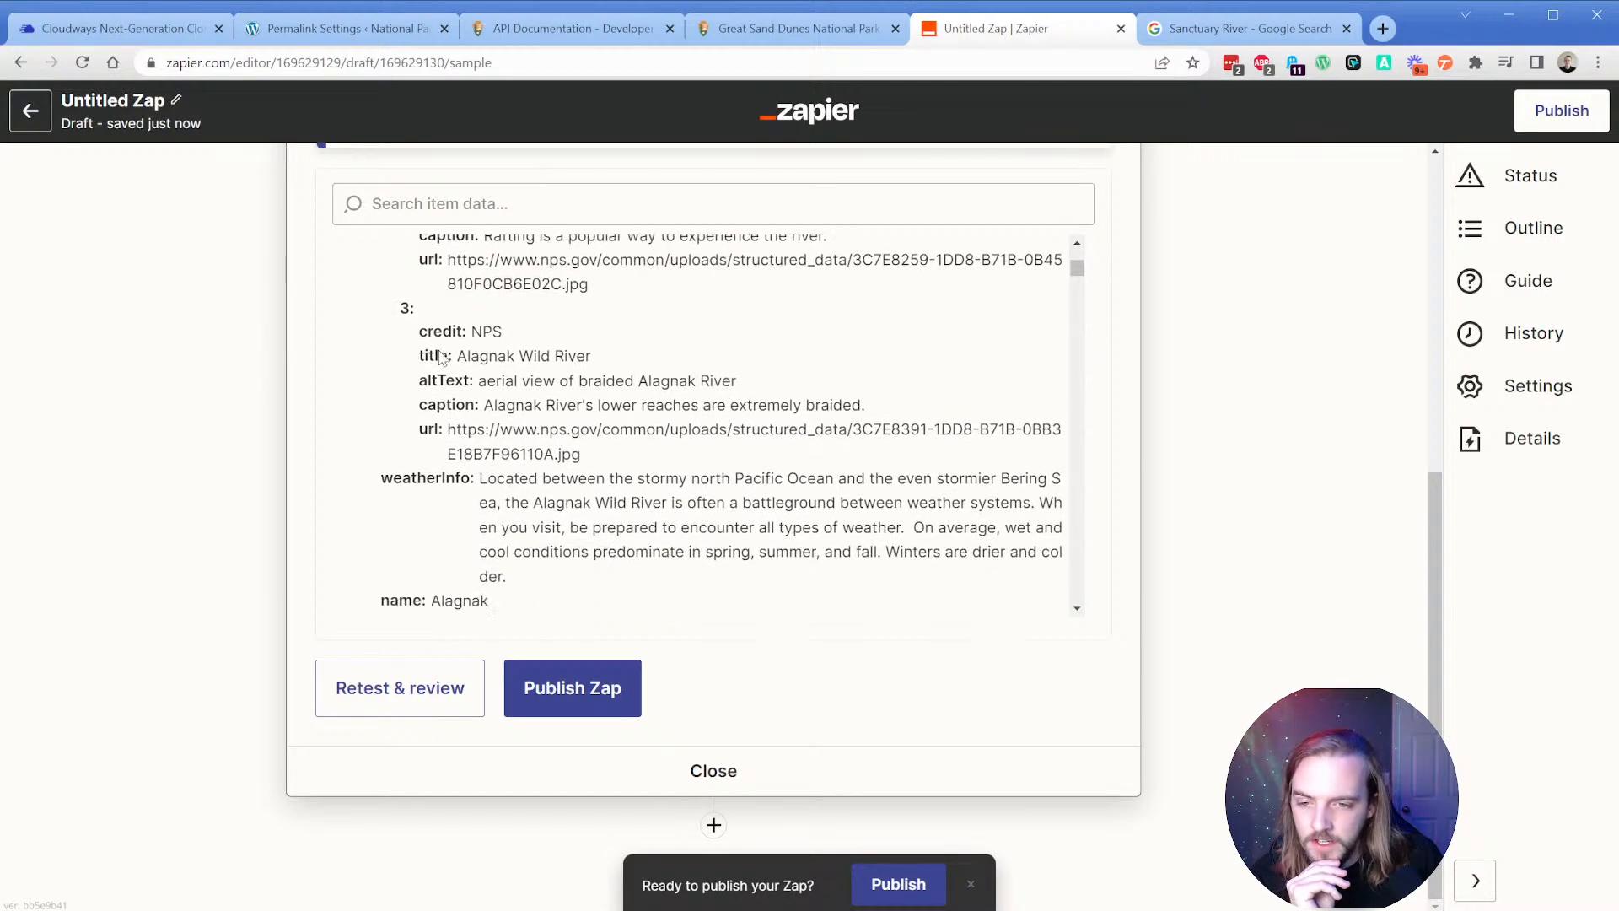
{"action": "scroll", "coordinate": [440, 357], "scroll_direction": "down", "scroll_amount": 2}
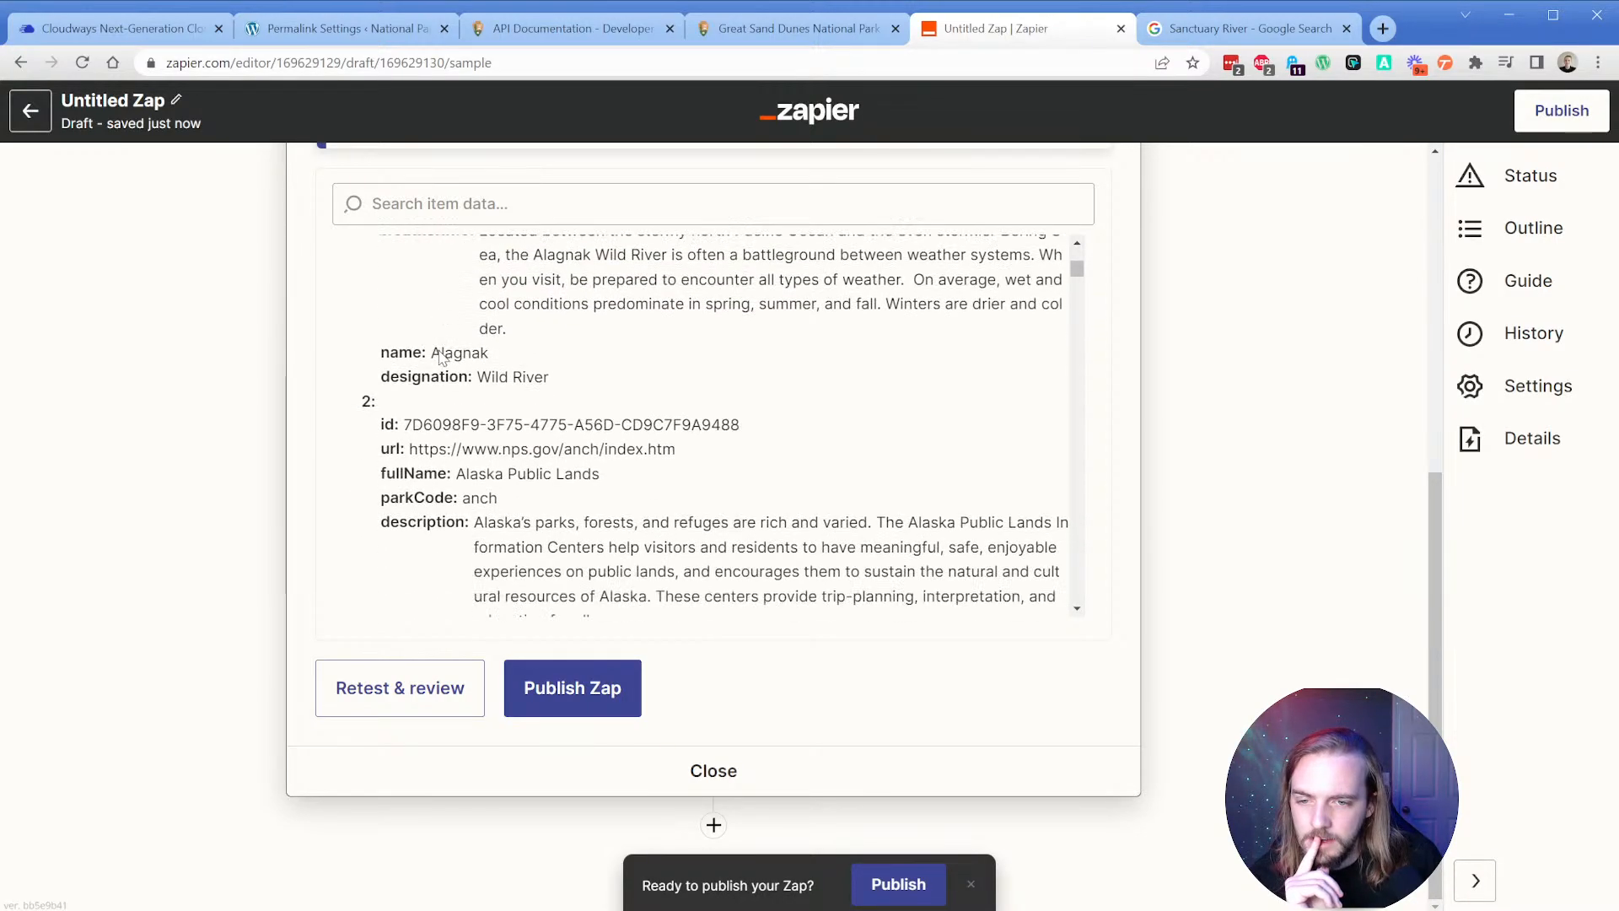
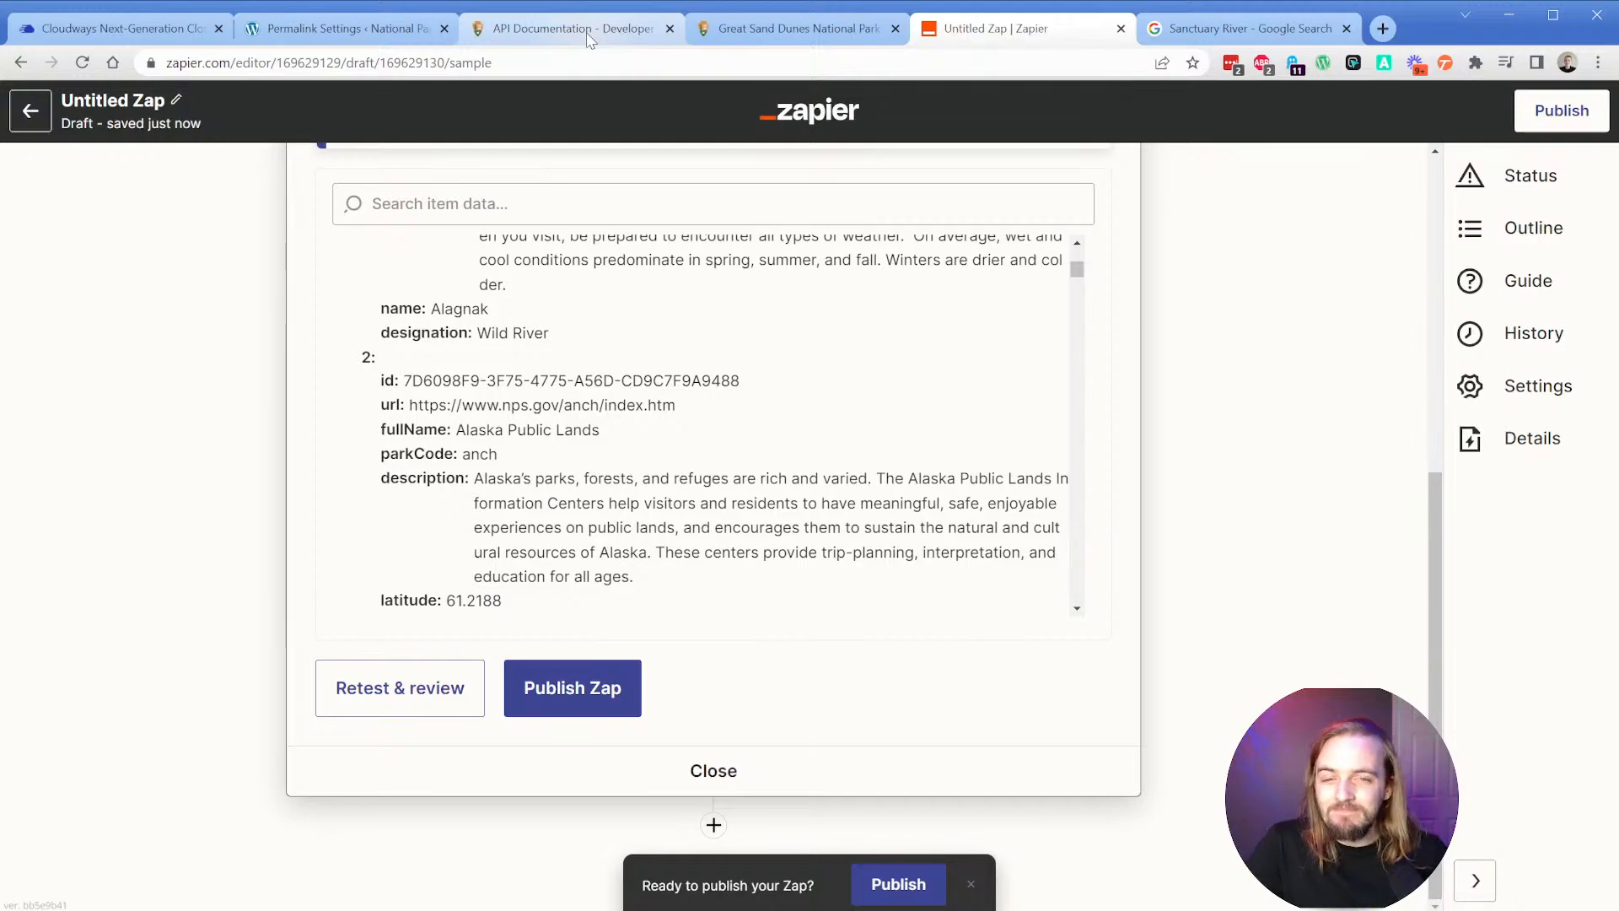
Go back to the NPS API documentation and find the query parameters and example response of the expanded parks endpoint.
{"action": "left_click", "coordinate": [589, 38]}
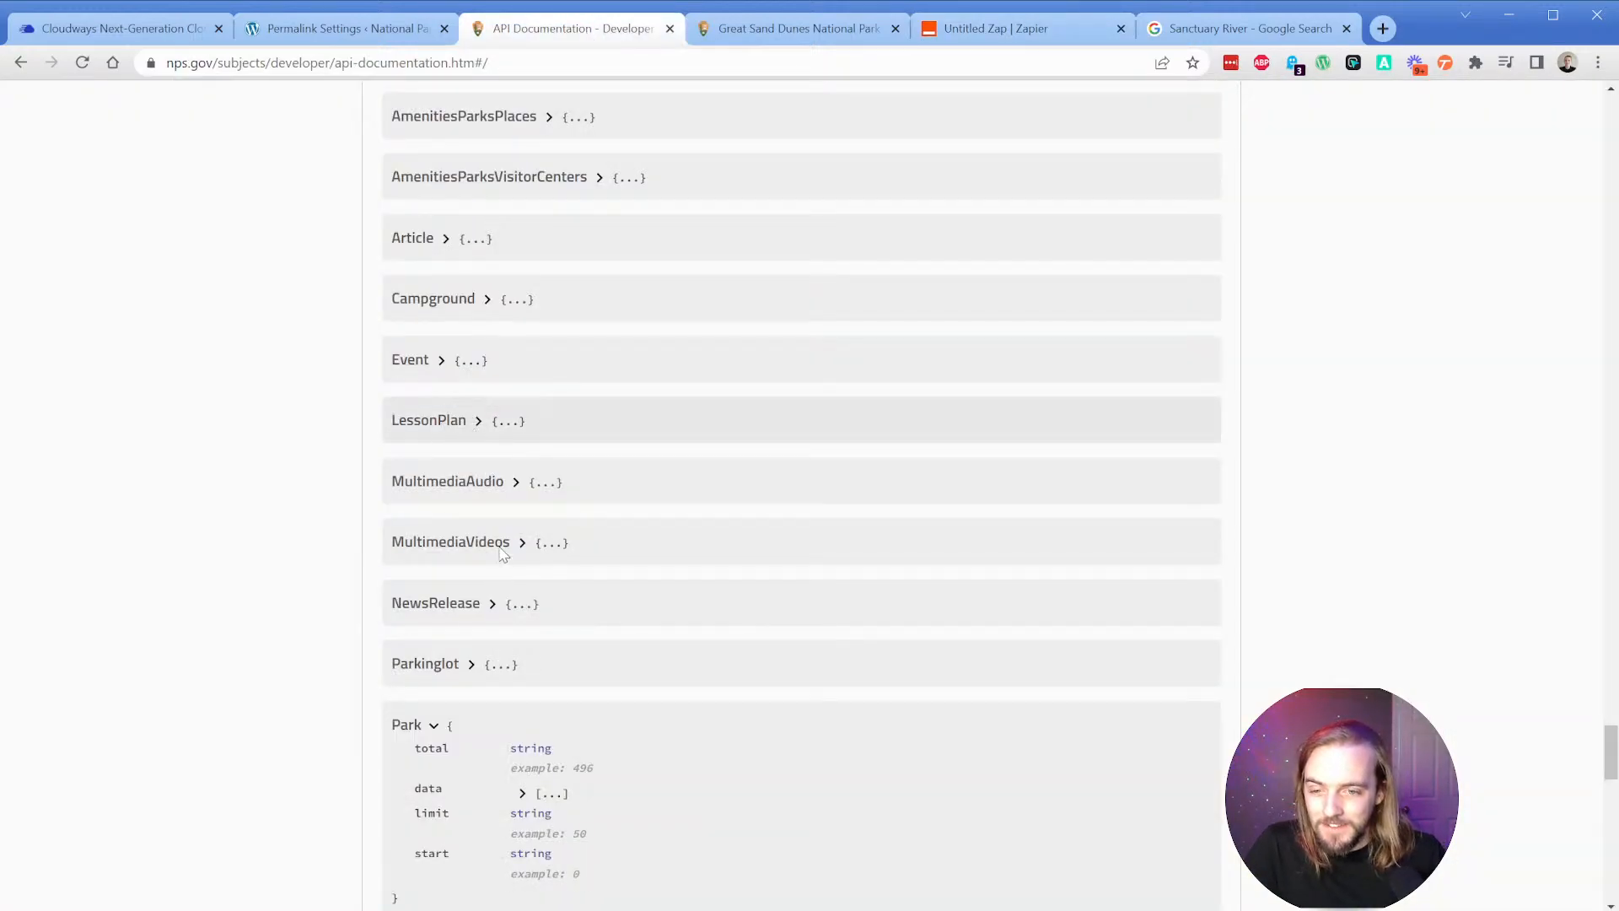
{"action": "scroll", "coordinate": [504, 568], "scroll_direction": "down", "scroll_amount": 3}
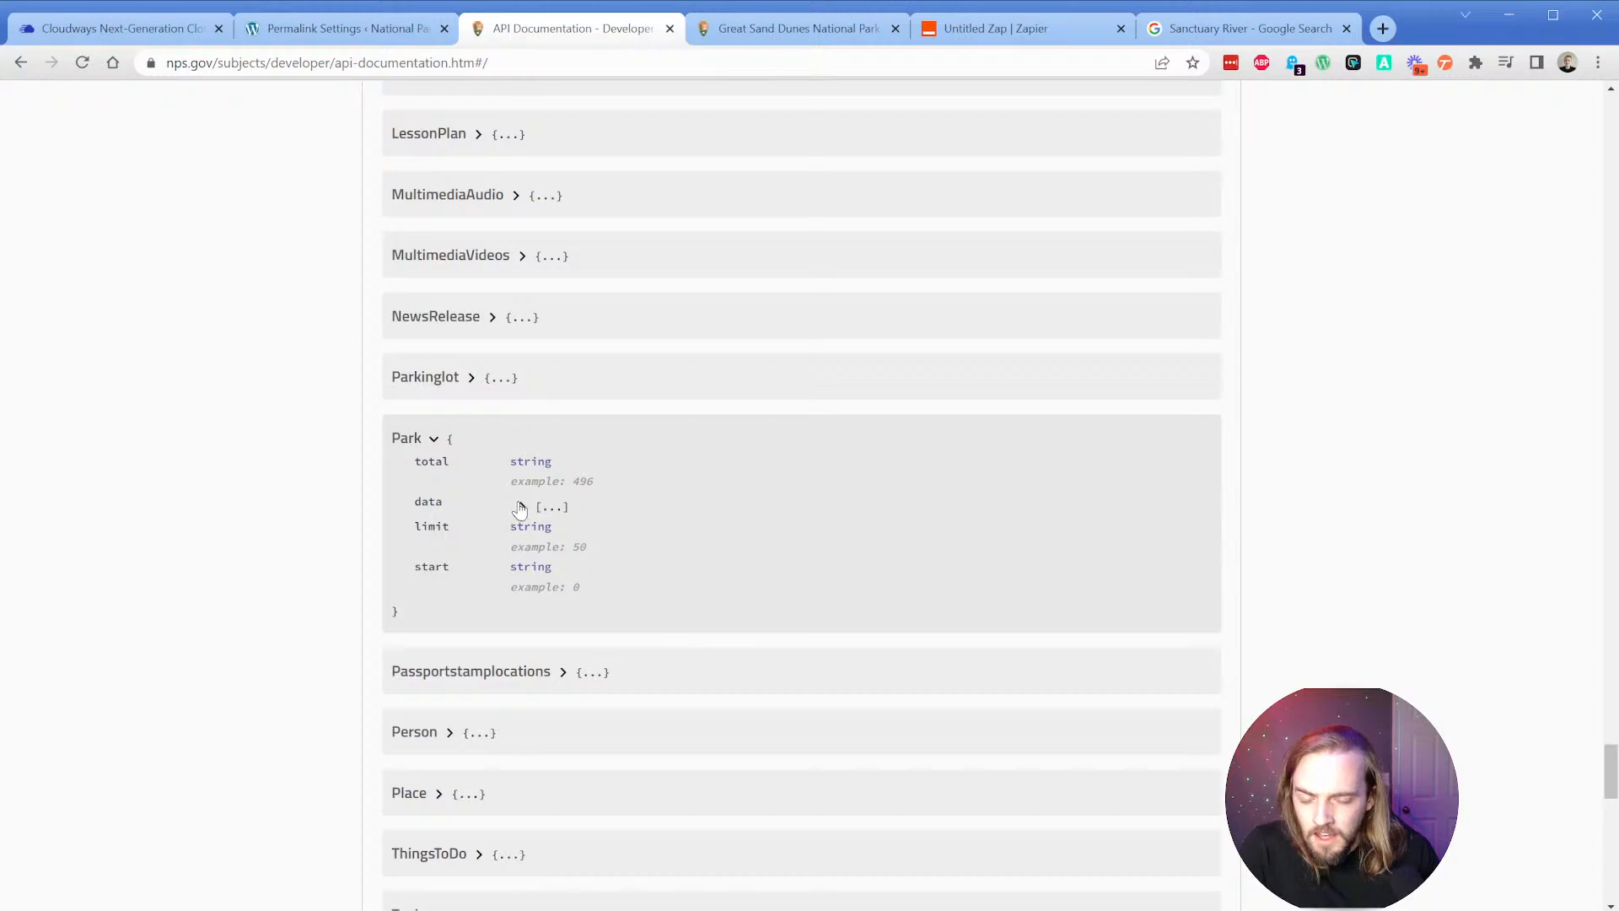
{"action": "scroll", "coordinate": [520, 511], "scroll_direction": "up", "scroll_amount": 10}
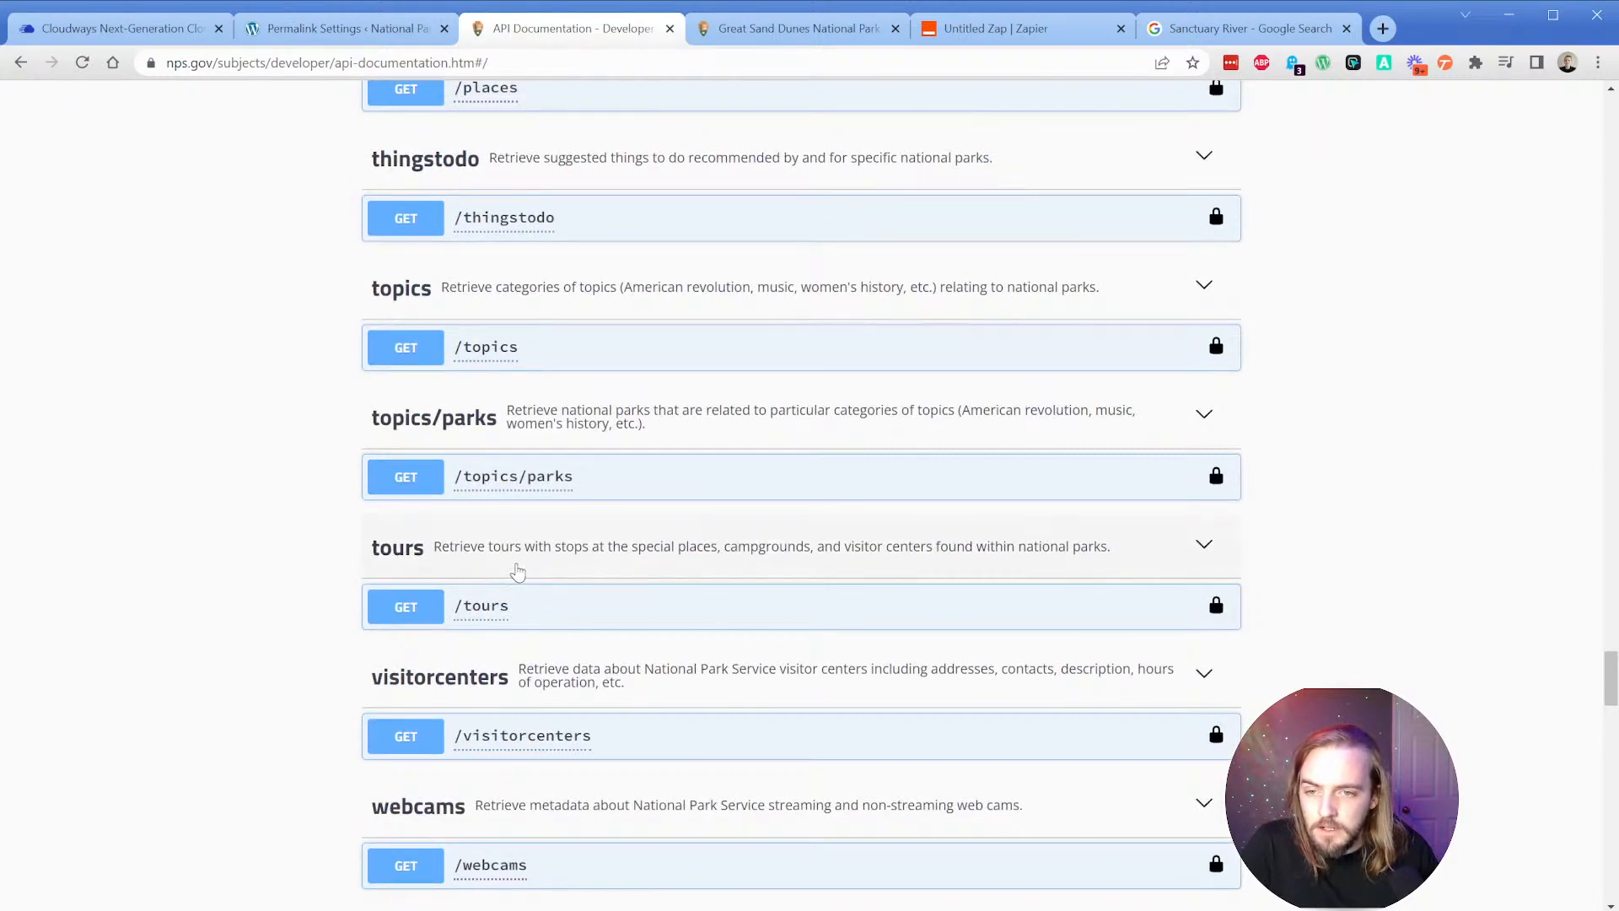
{"action": "scroll", "coordinate": [519, 569], "scroll_direction": "up", "scroll_amount": 10}
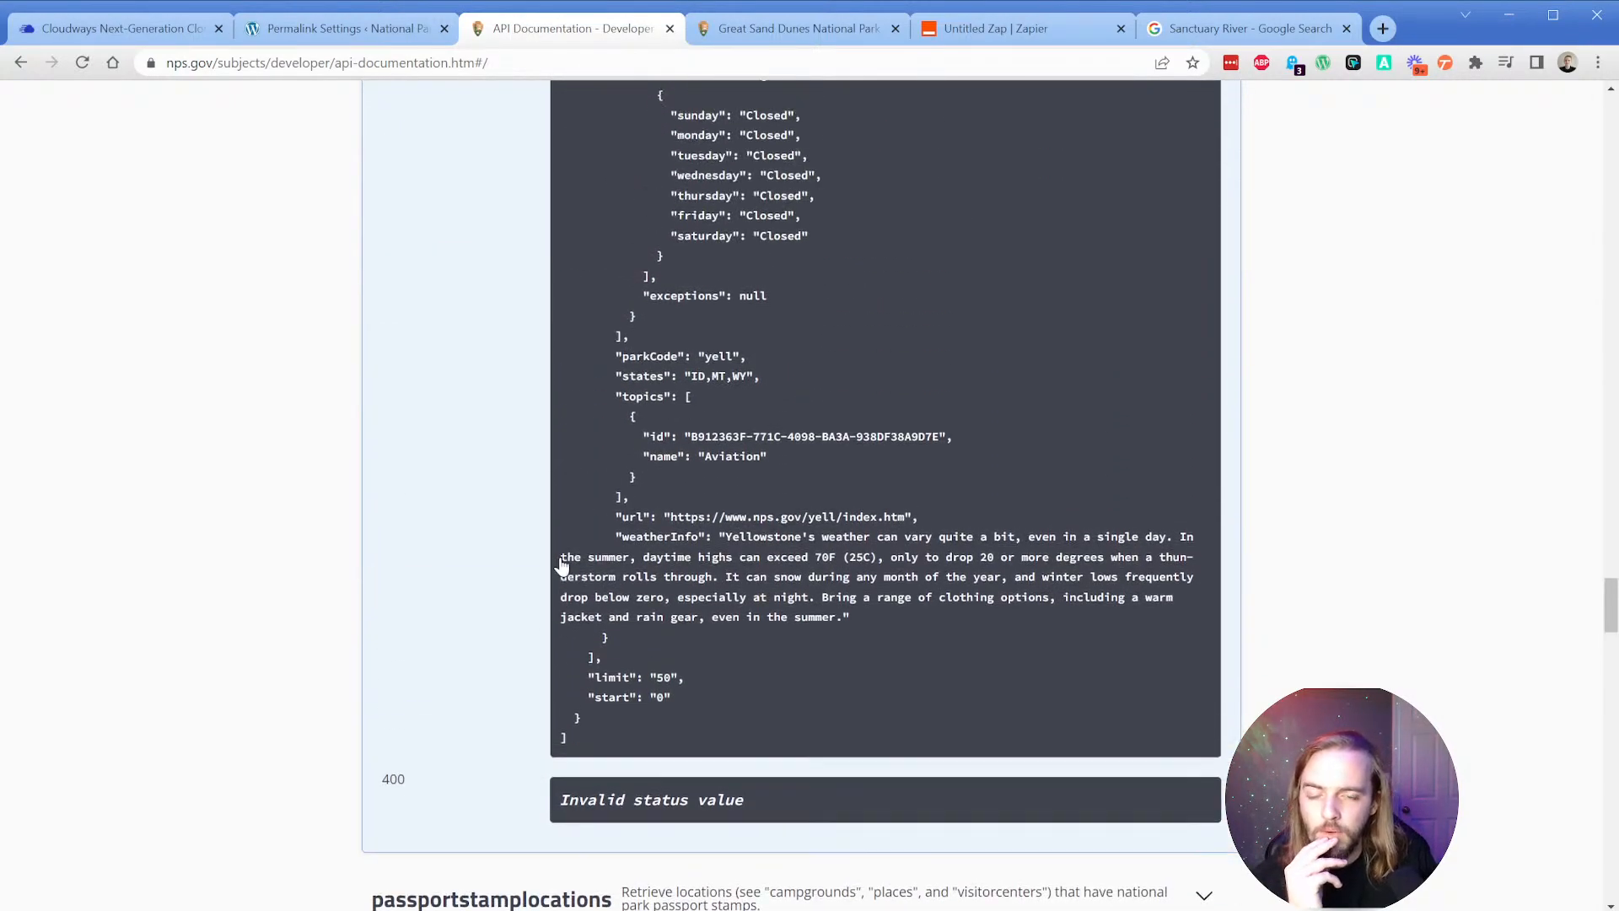
{"action": "scroll", "coordinate": [521, 563], "scroll_direction": "up", "scroll_amount": 3}
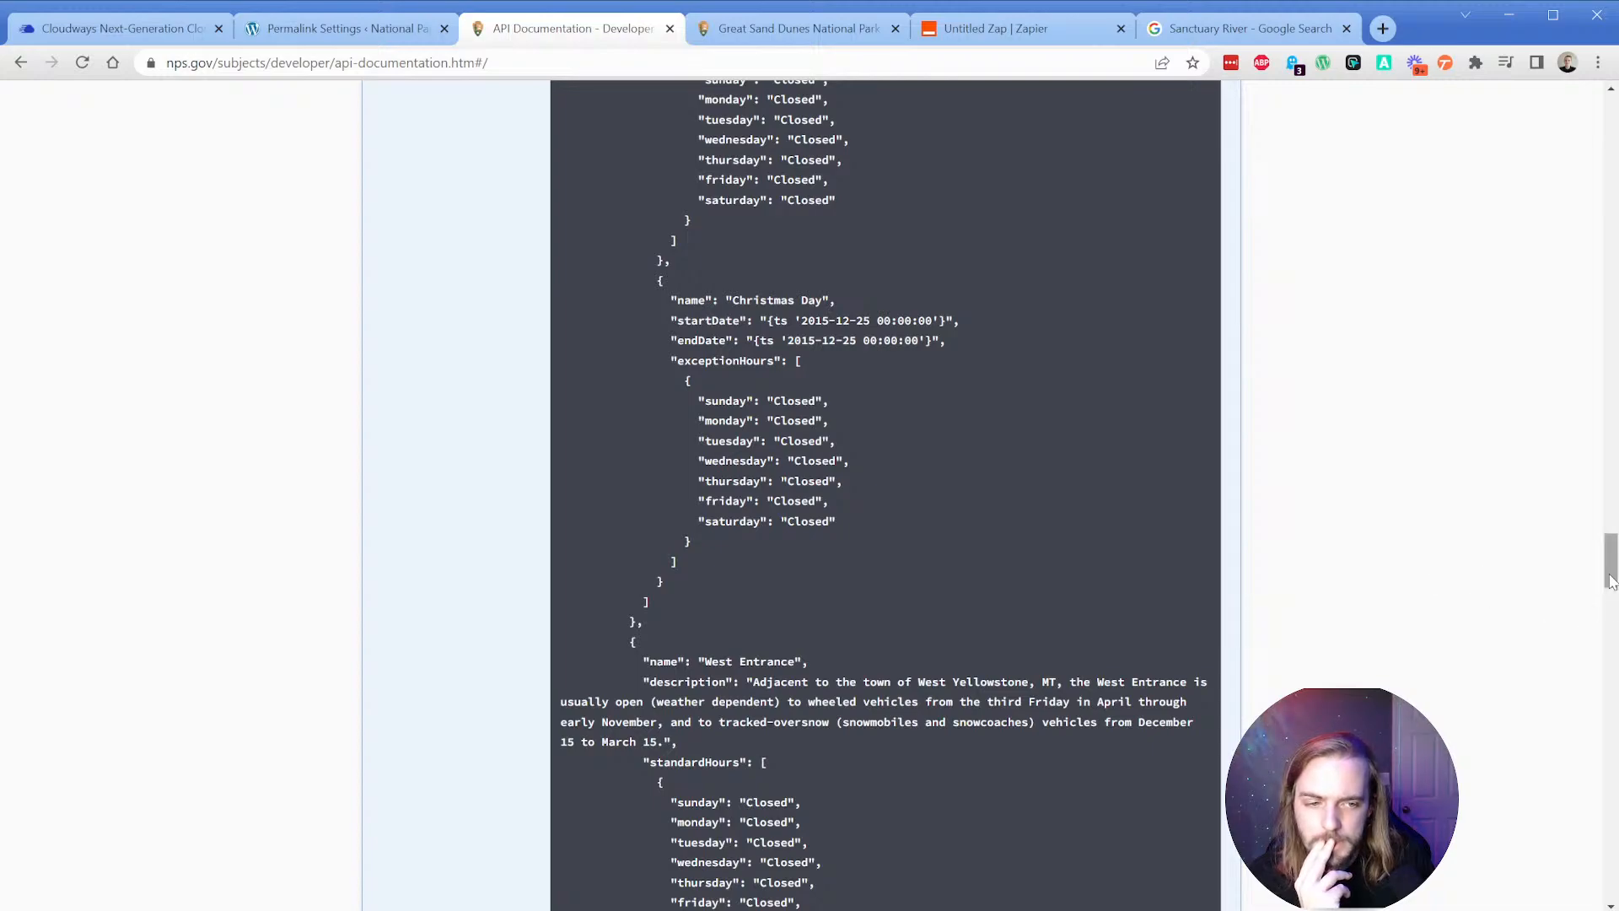
{"action": "left_click_drag", "start_coordinate": [1608, 570], "coordinate": [1595, 329]}
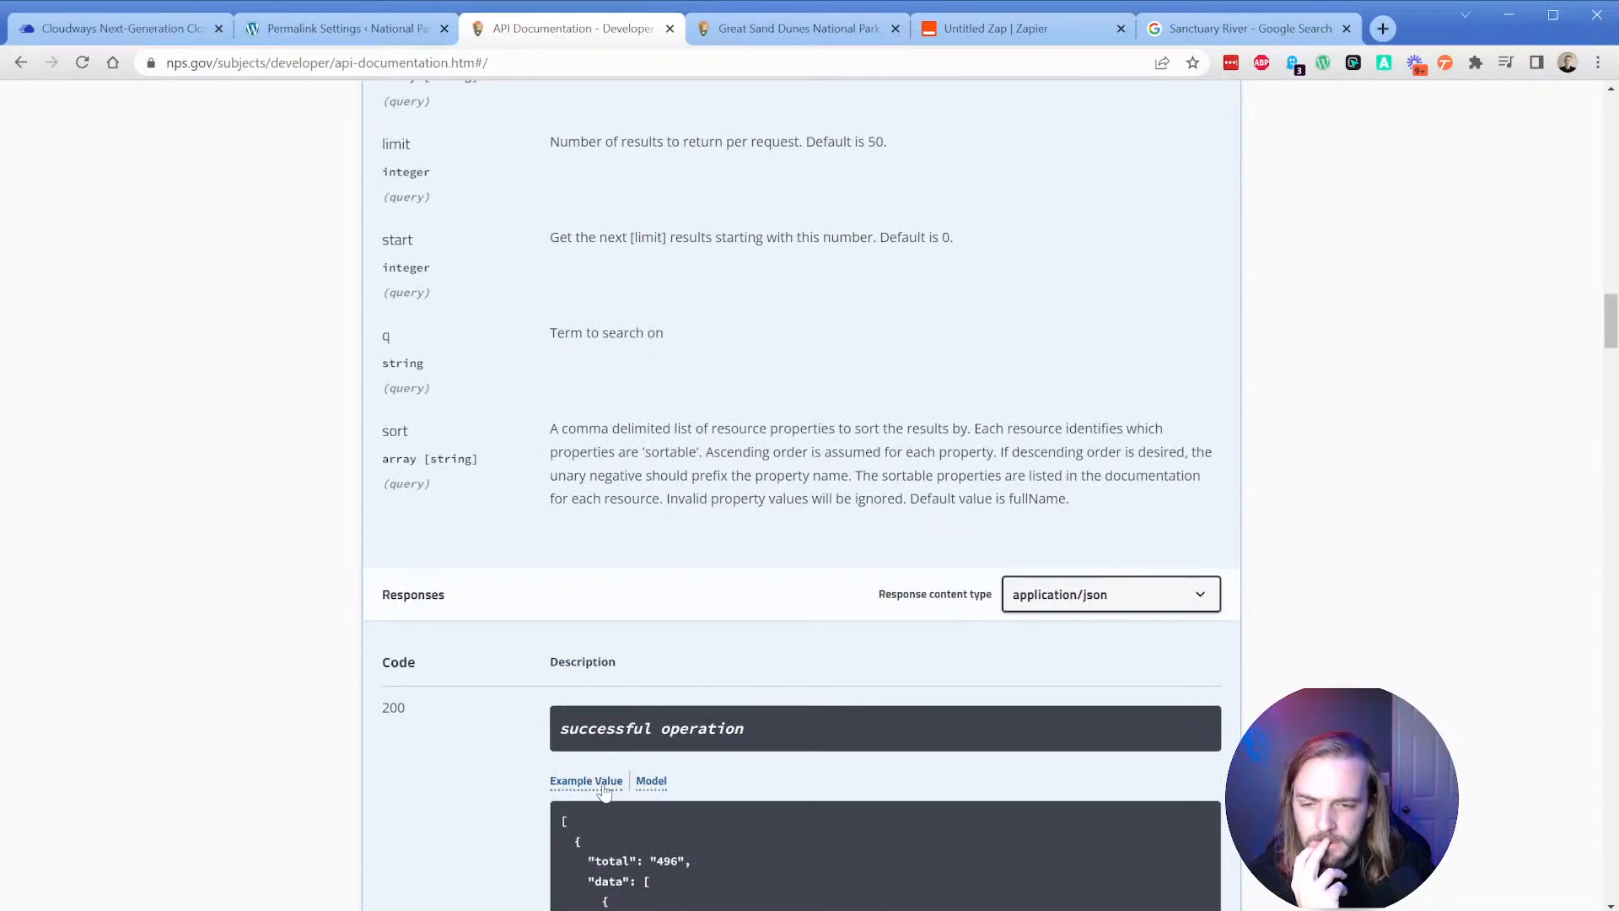
Show the Park response model of the parks endpoint and check the query parameters above it, including parkCode.
{"action": "scroll", "coordinate": [600, 754], "scroll_direction": "down", "scroll_amount": 1}
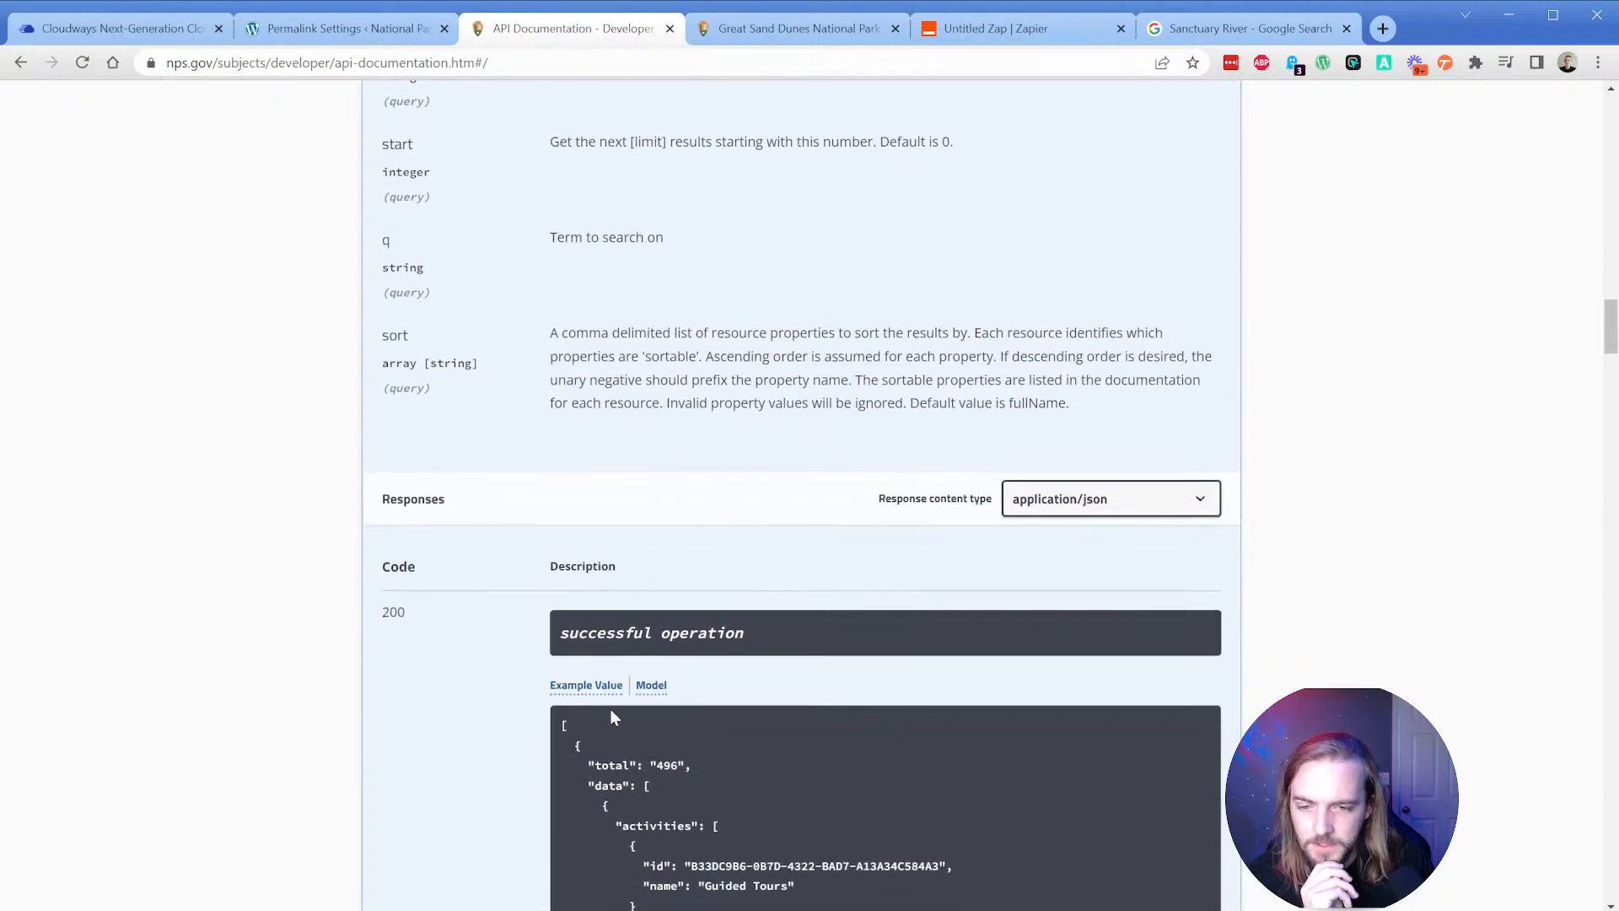
{"action": "left_click", "coordinate": [650, 685]}
{"action": "scroll", "coordinate": [489, 708], "scroll_direction": "down", "scroll_amount": 3}
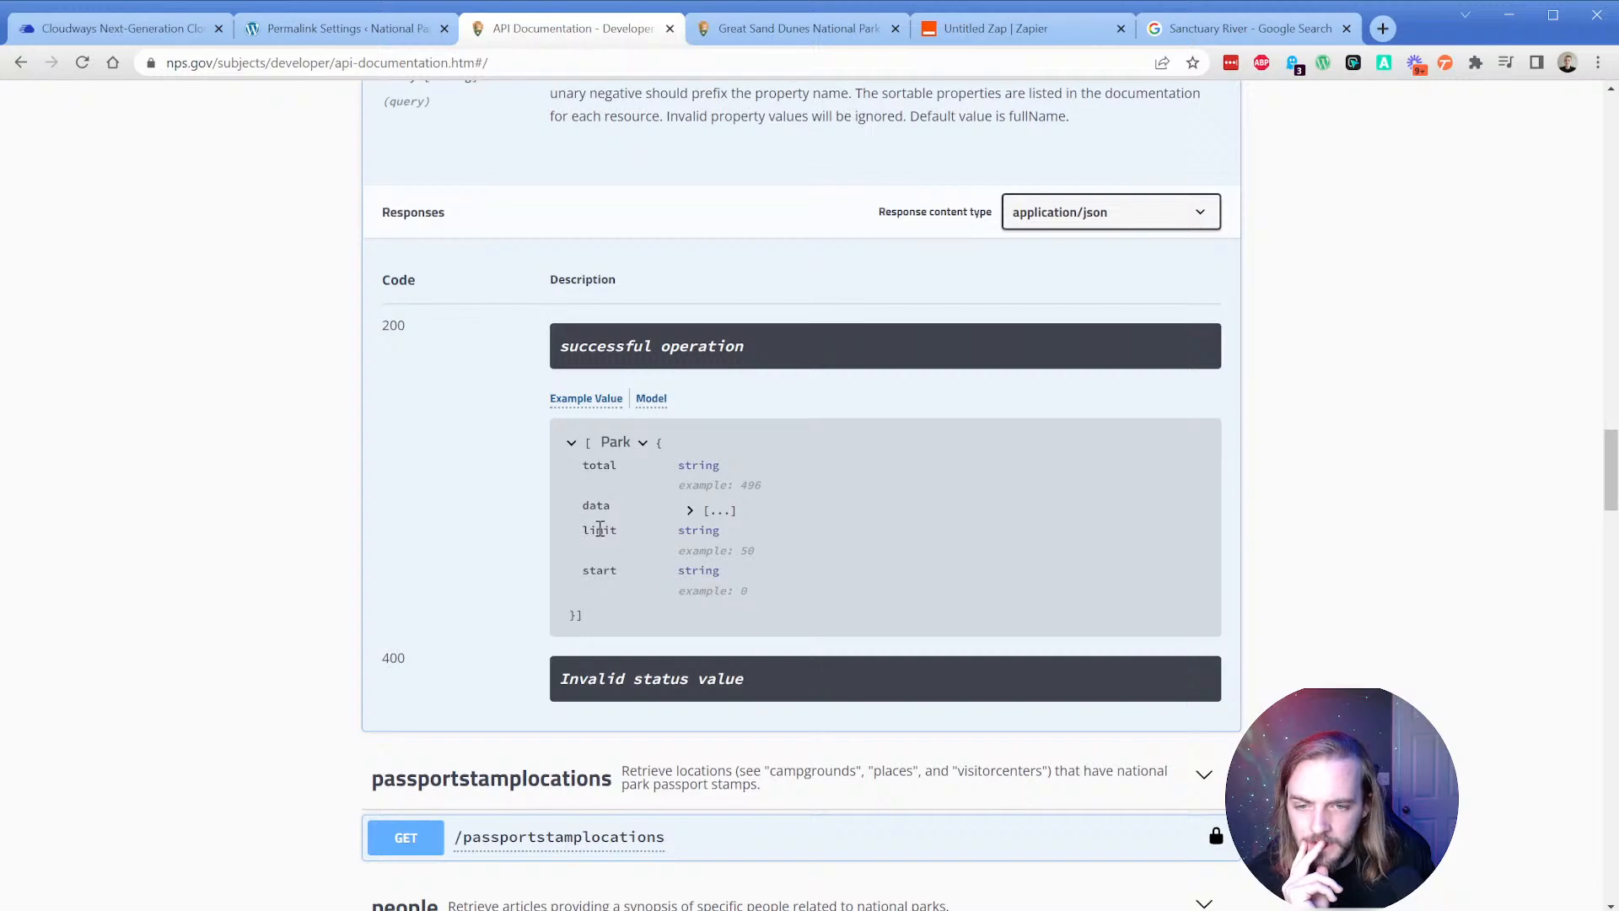
{"action": "scroll", "coordinate": [542, 604], "scroll_direction": "up", "scroll_amount": 6}
{"action": "scroll", "coordinate": [540, 611], "scroll_direction": "up", "scroll_amount": 1}
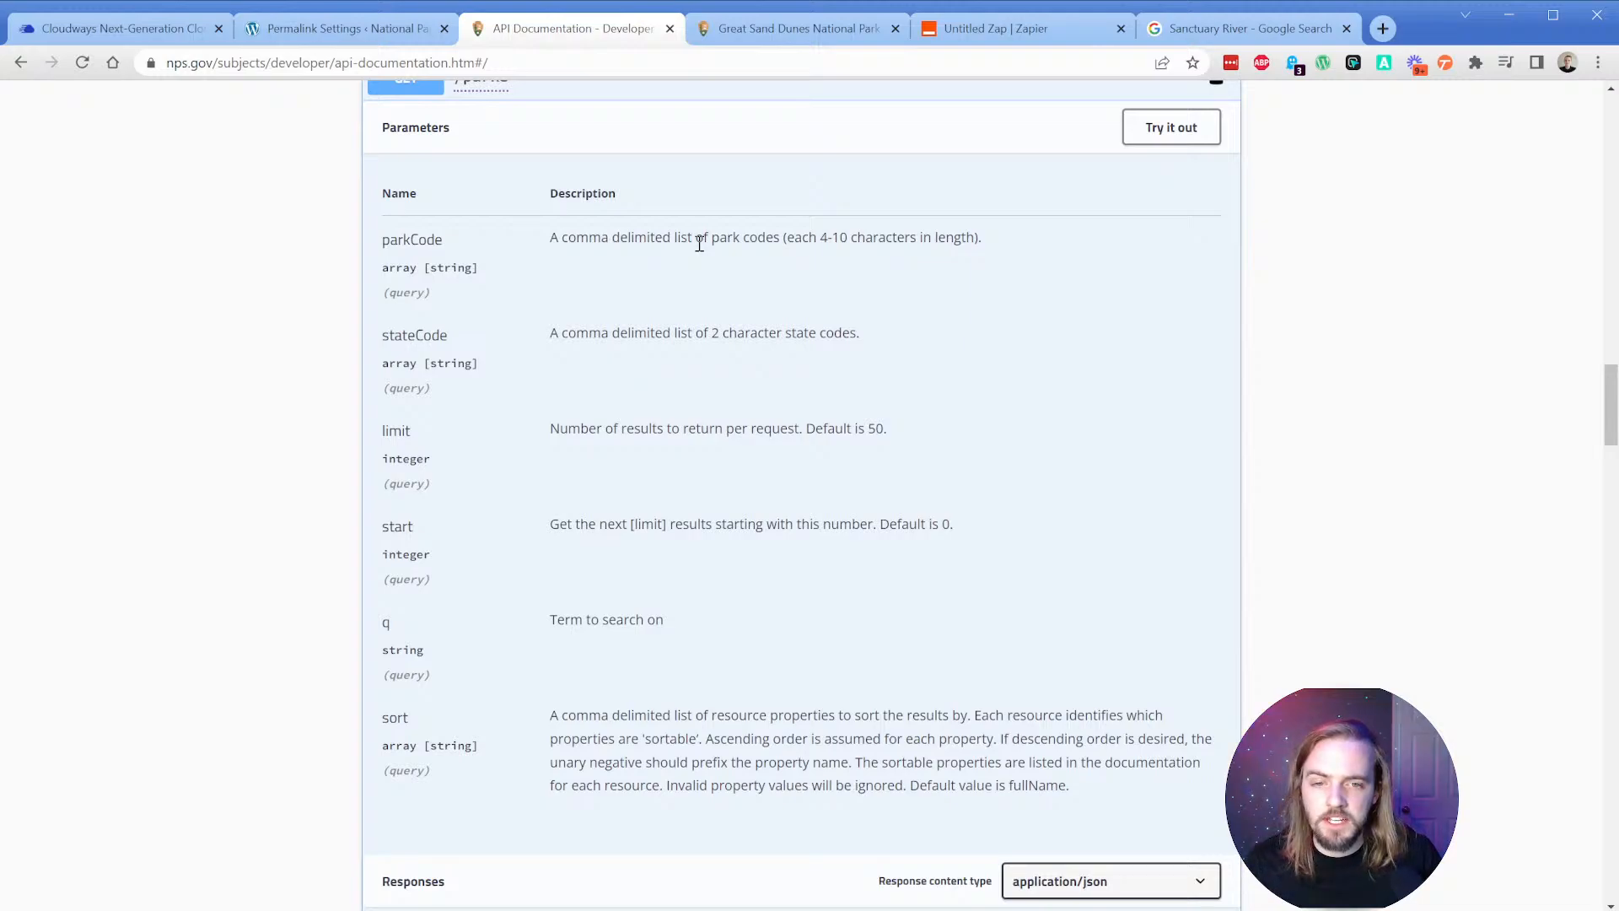
Return to the Zap's GET action setup and rename the stateCode query string parameter to parkCode.
{"action": "left_click", "coordinate": [1008, 28]}
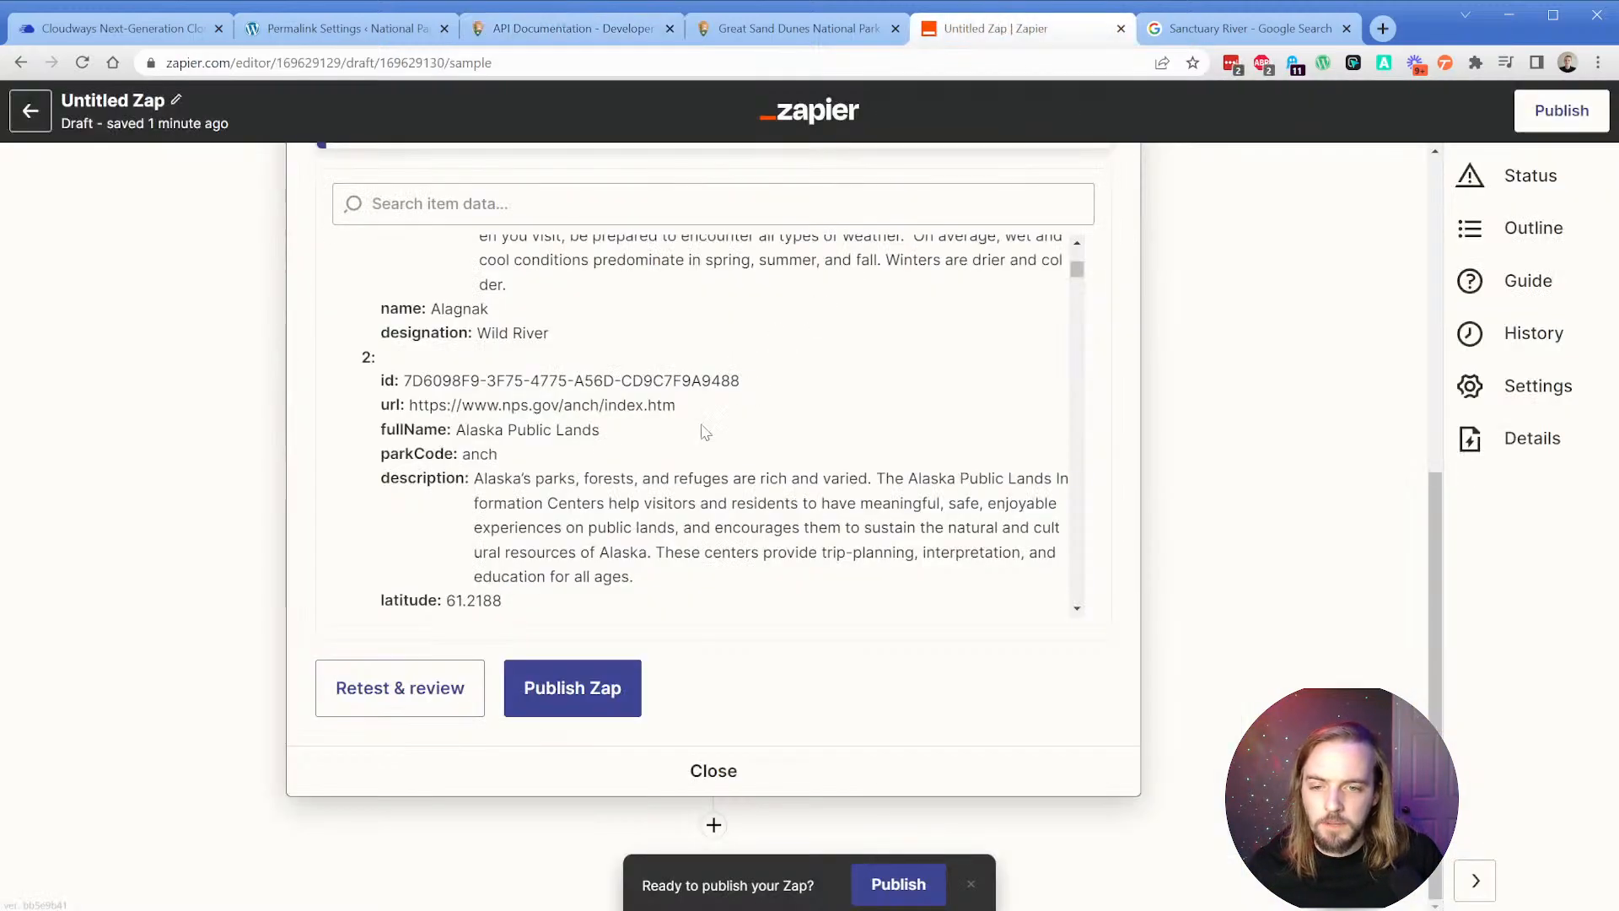
{"action": "scroll", "coordinate": [313, 414], "scroll_direction": "up", "scroll_amount": 5}
{"action": "left_click", "coordinate": [404, 325]}
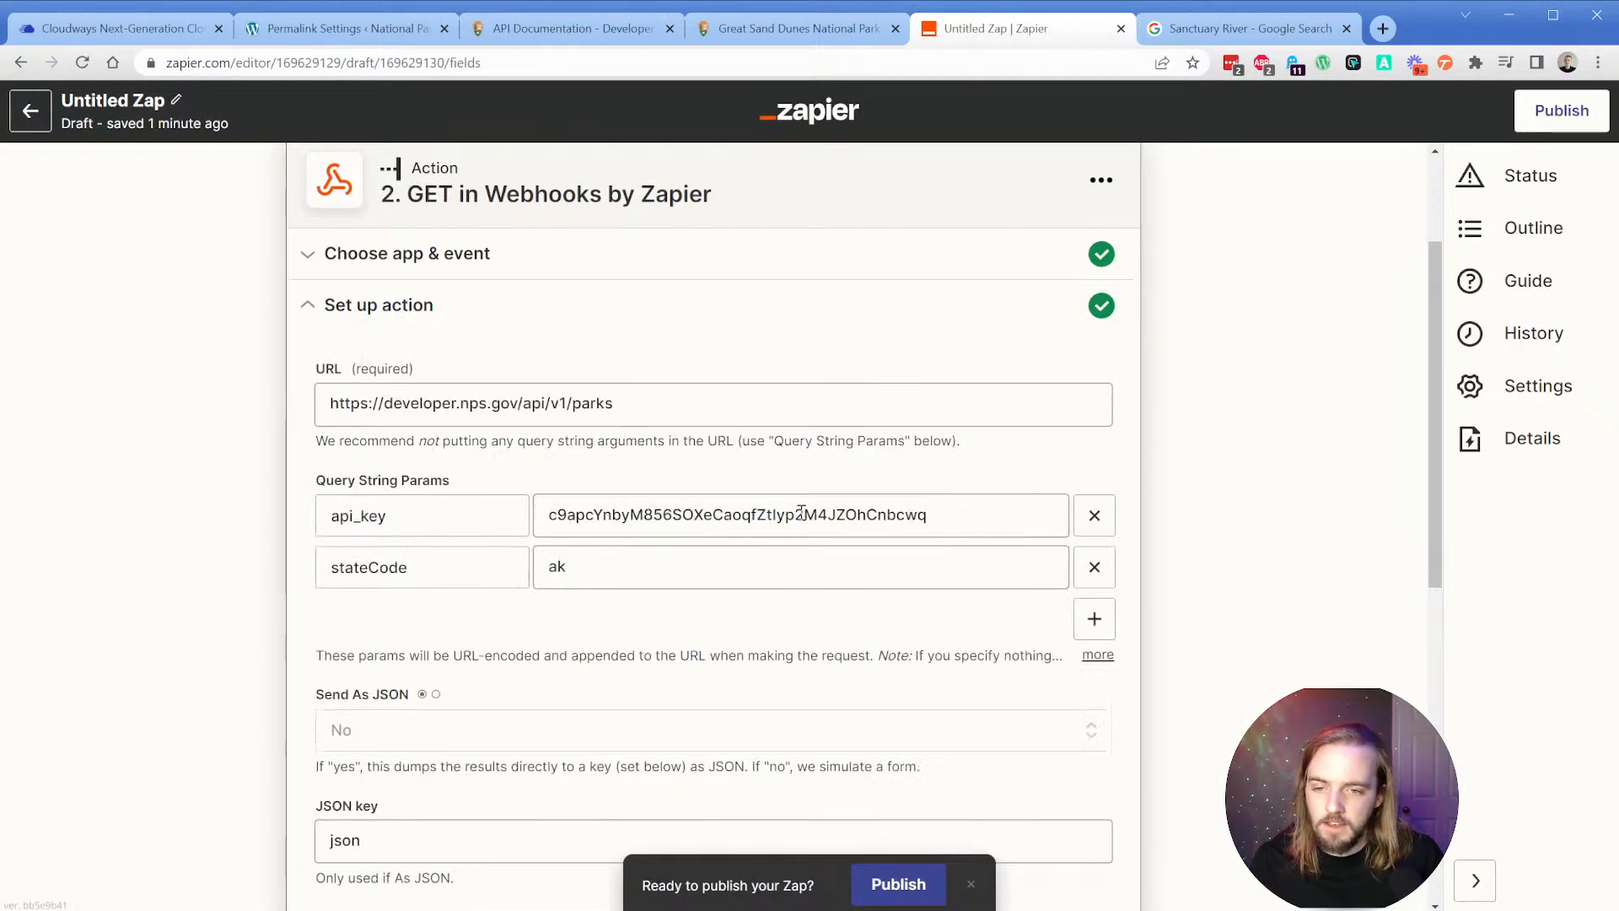
{"action": "left_click", "coordinate": [480, 567]}
{"action": "double_click", "coordinate": [480, 568]}
{"action": "type", "text": "parkCode"}
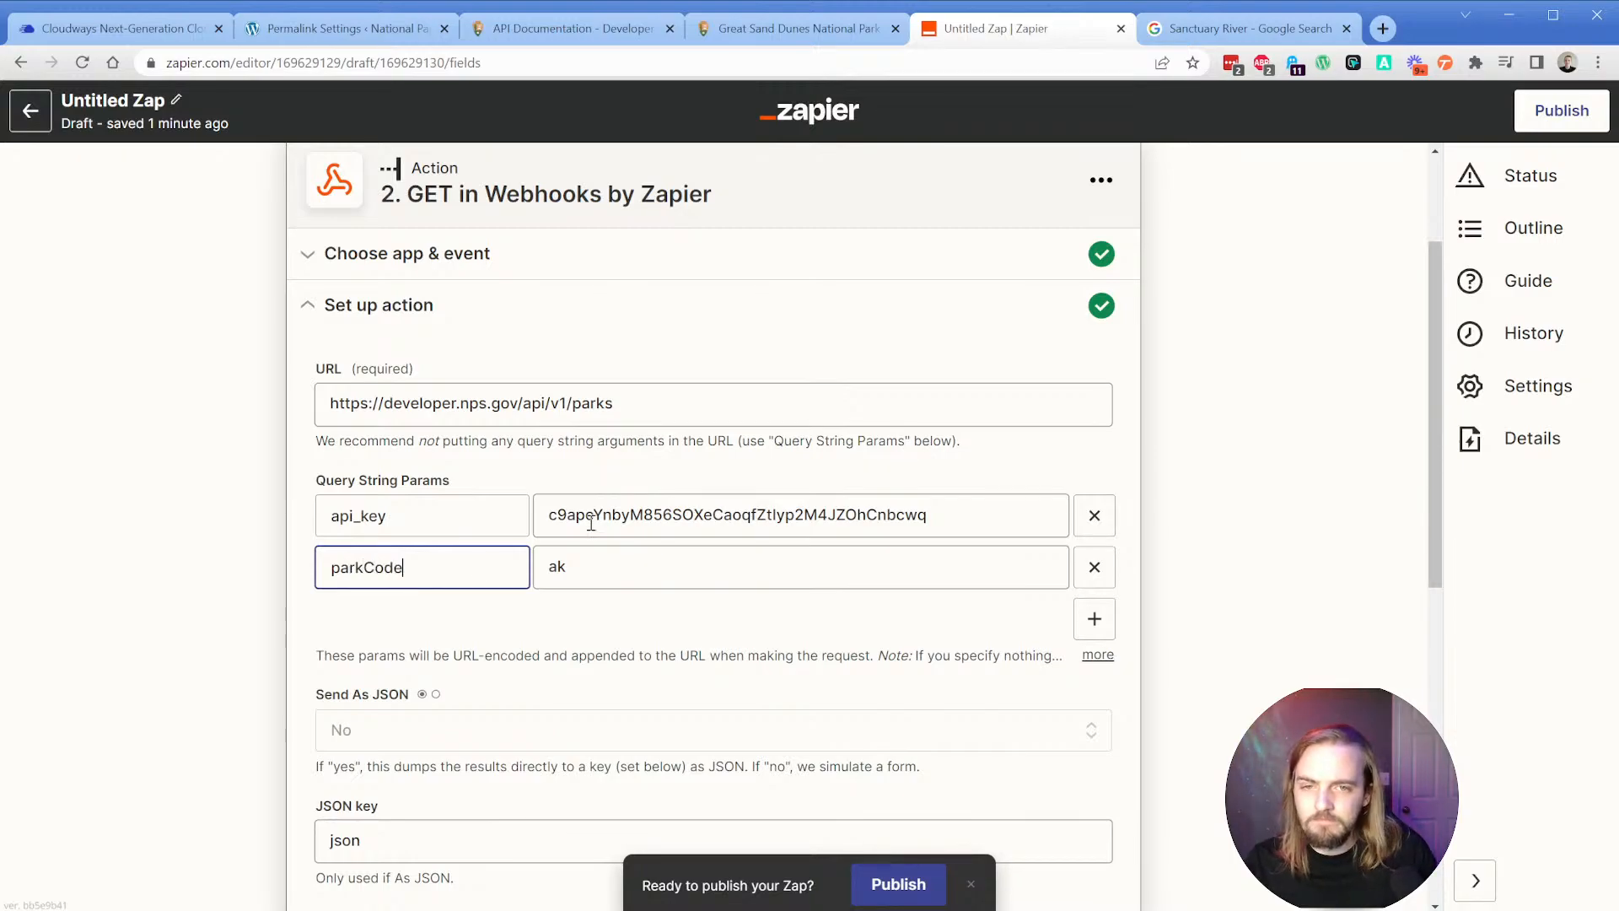
Examine the parks endpoint's query parameters in the NPS API documentation and the fields inside the Park model's expanded data array.
{"action": "left_click", "coordinate": [783, 25]}
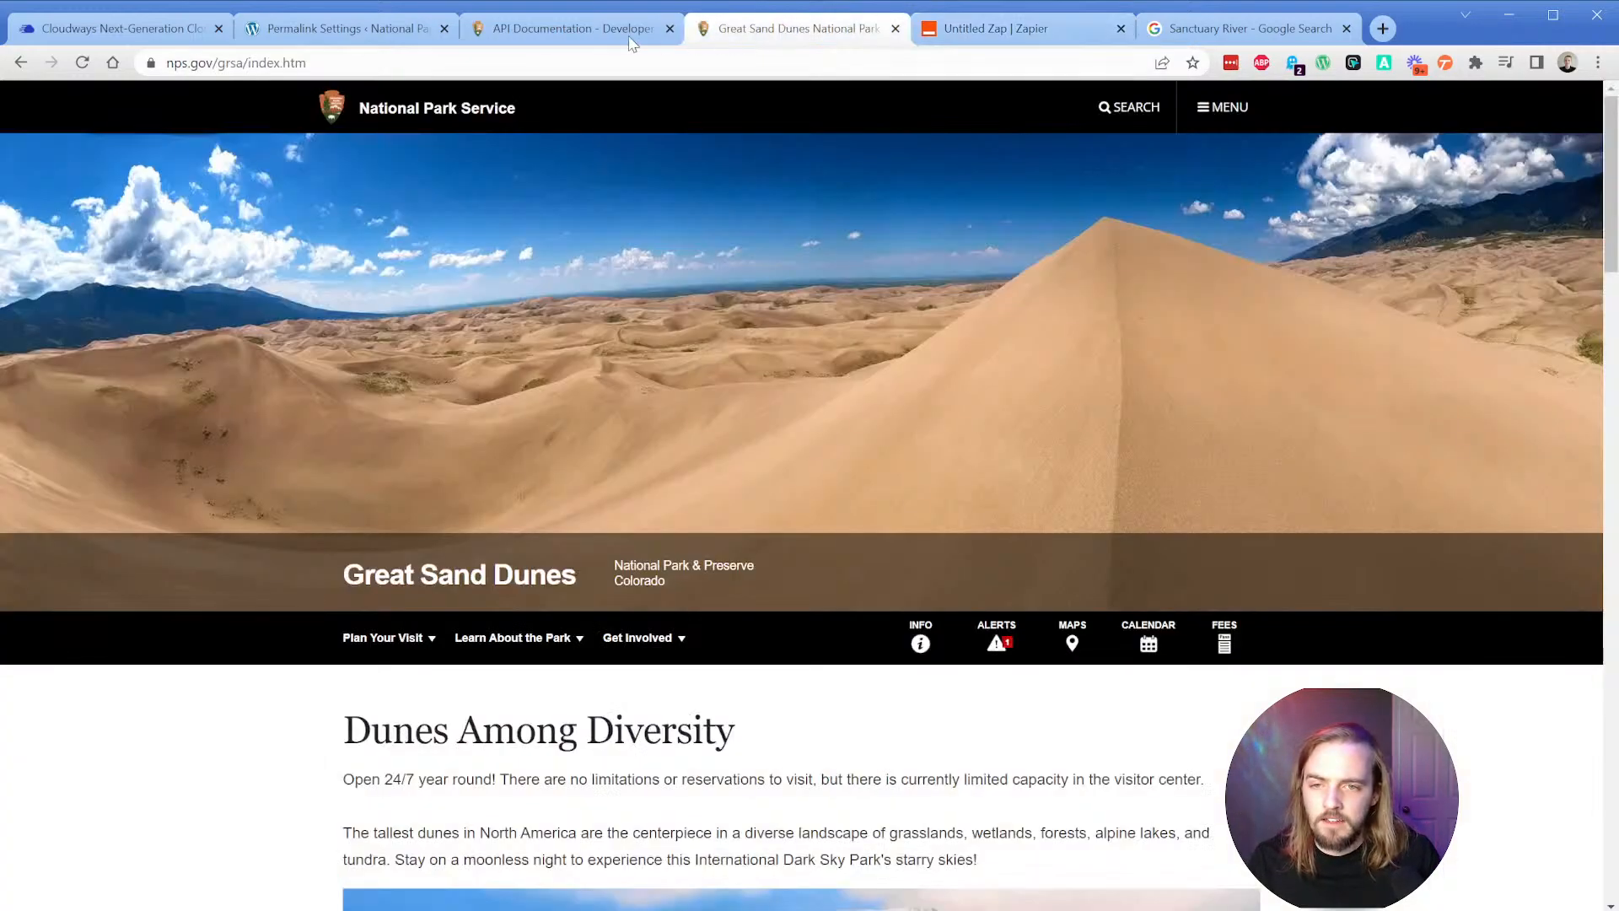
{"action": "left_click", "coordinate": [556, 32]}
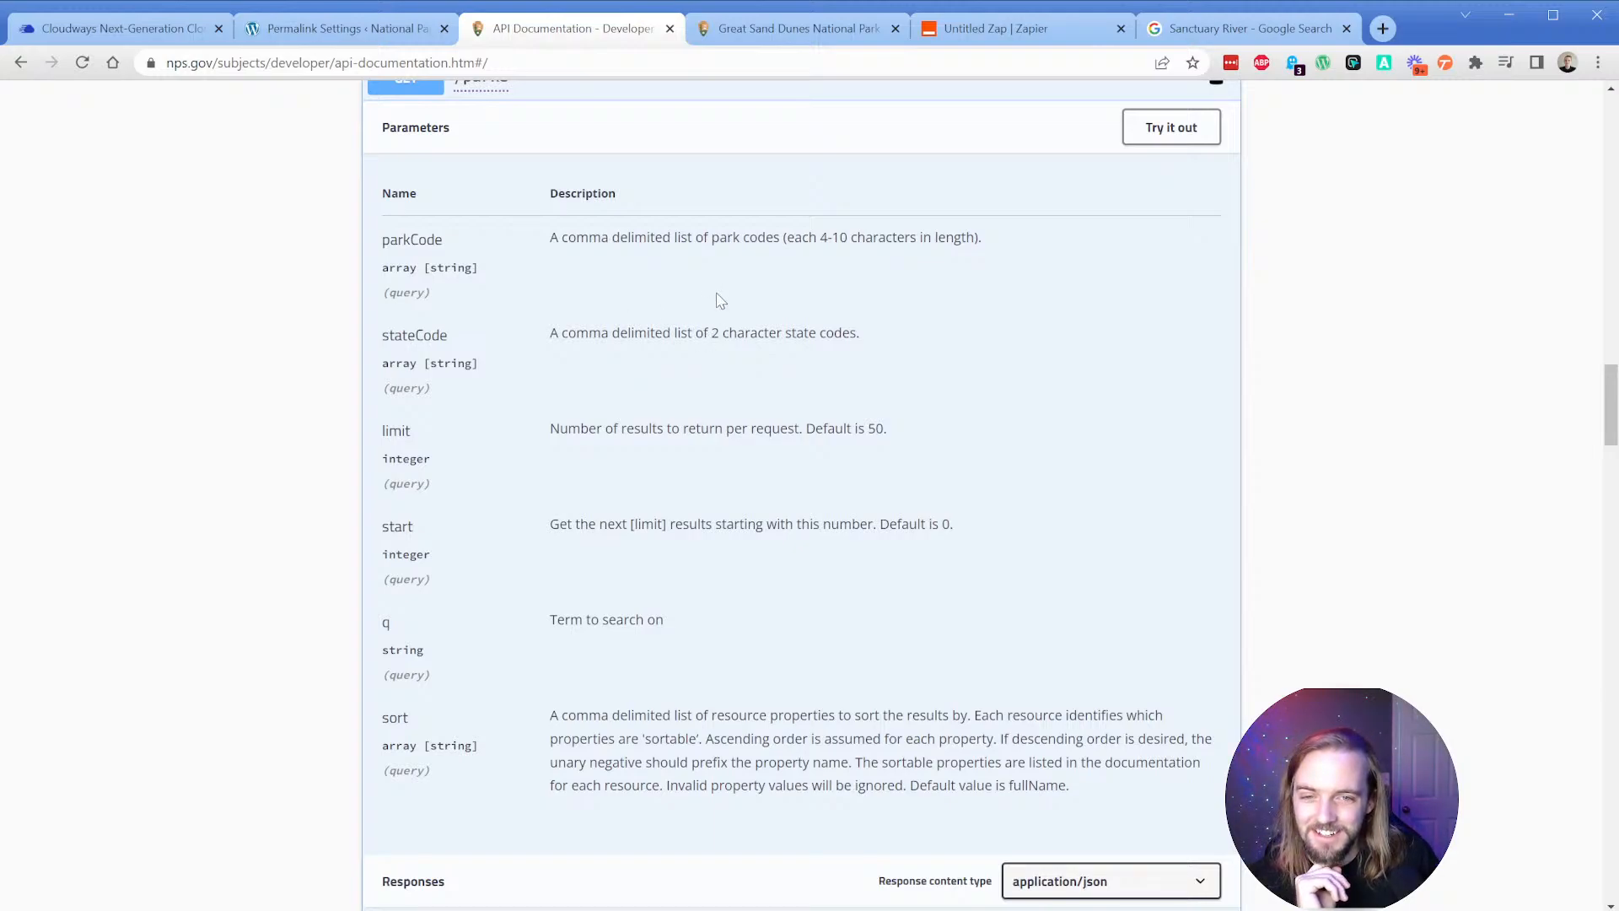
{"action": "scroll", "coordinate": [719, 301], "scroll_direction": "up", "scroll_amount": 2}
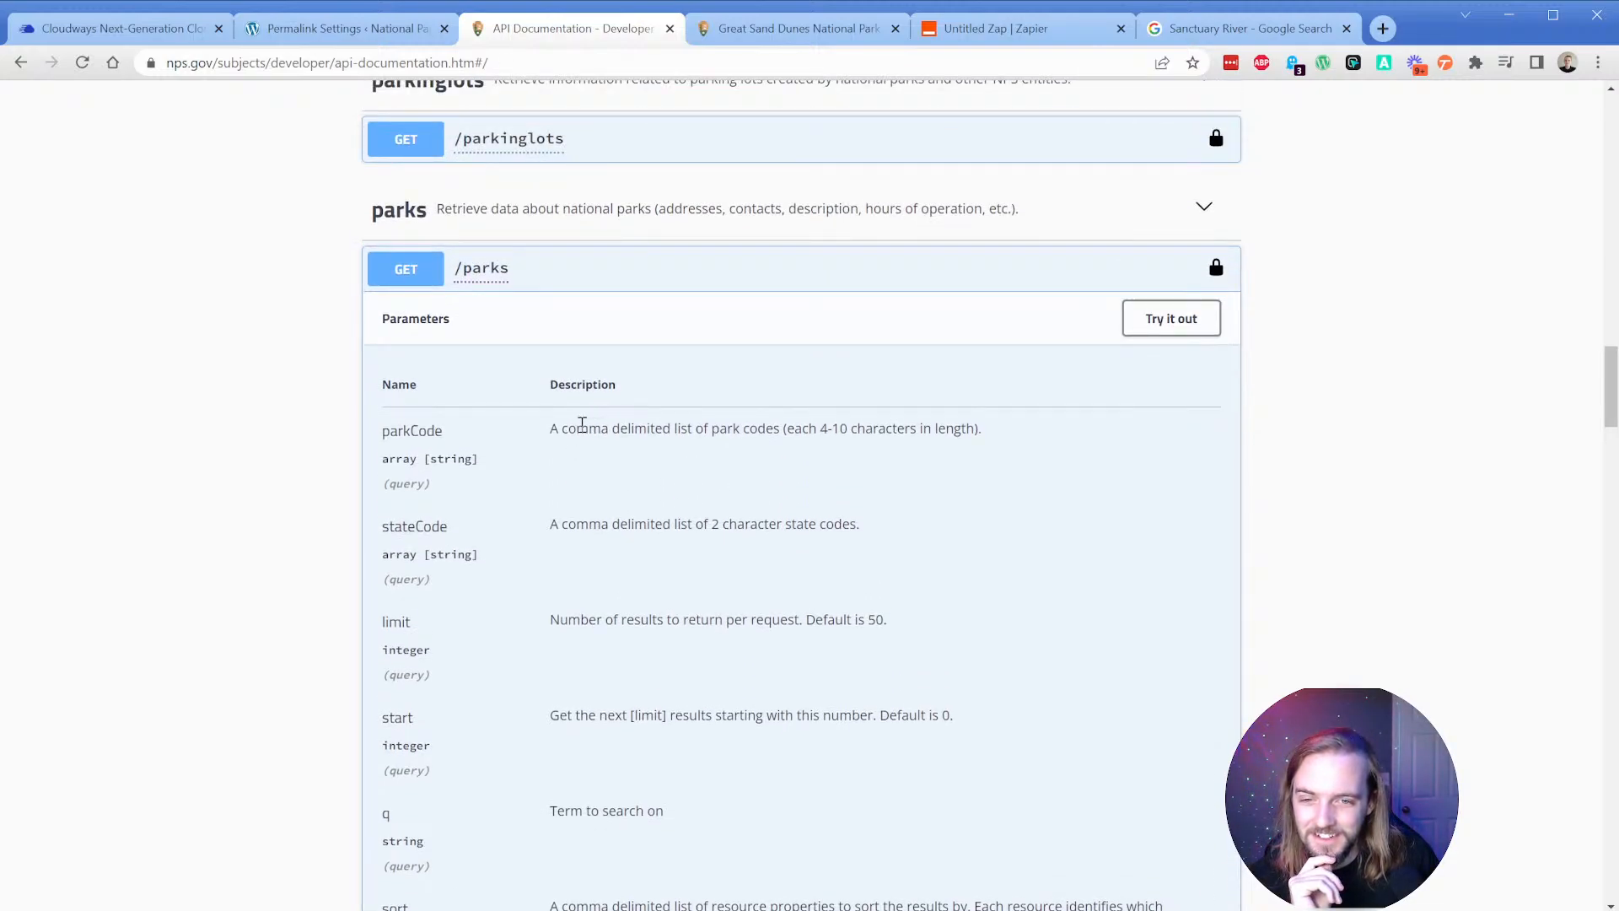
{"action": "scroll", "coordinate": [472, 454], "scroll_direction": "up", "scroll_amount": 2}
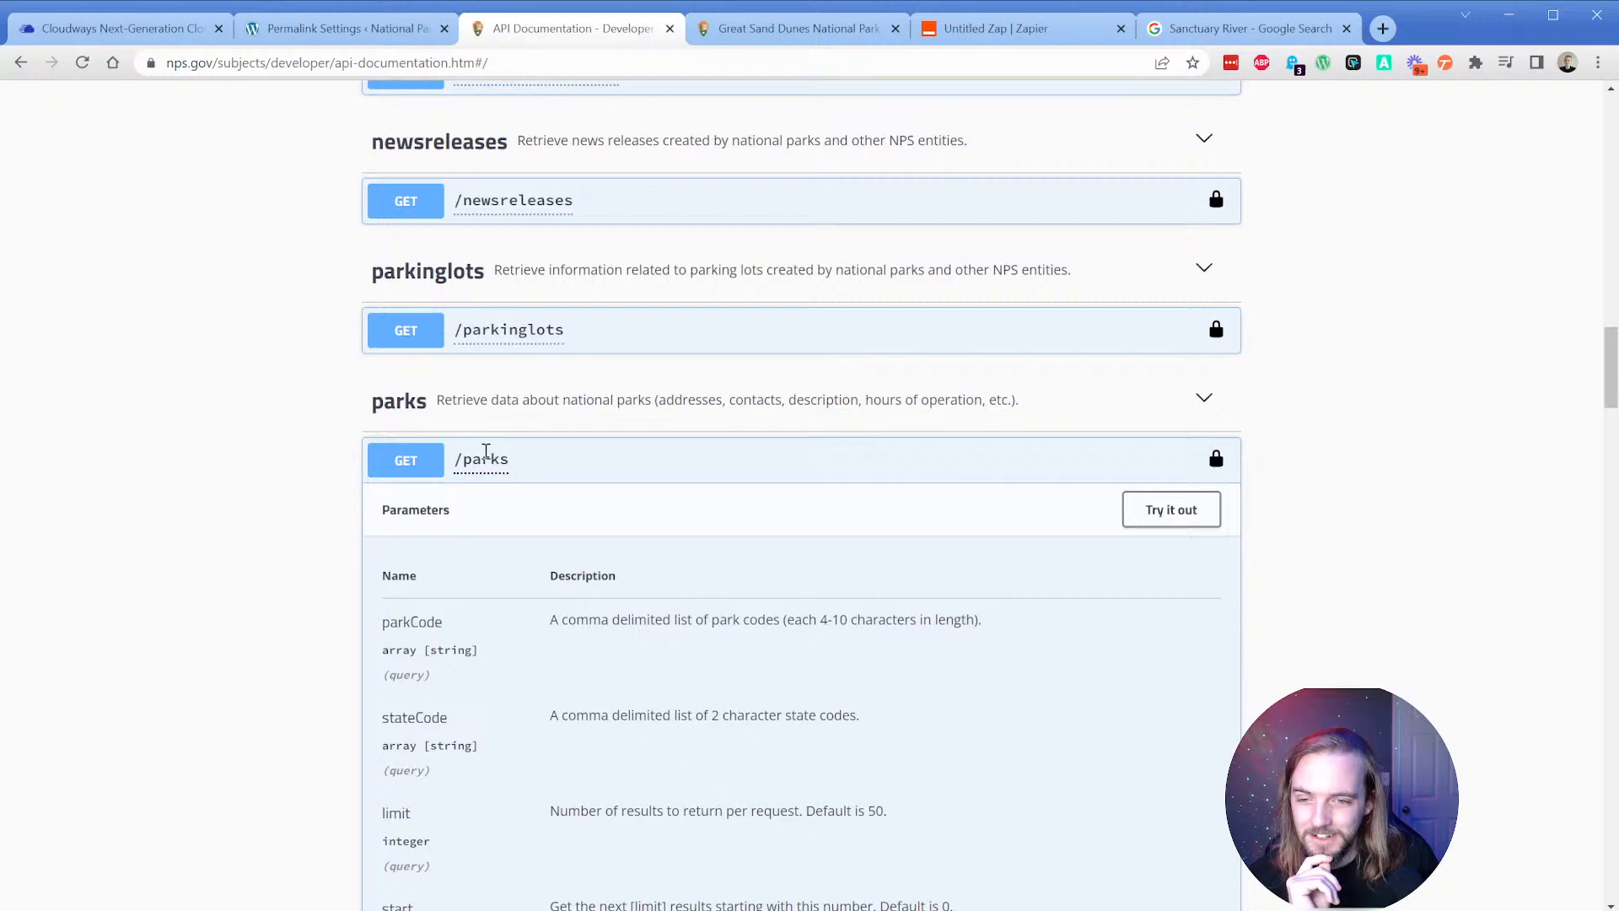
{"action": "scroll", "coordinate": [485, 452], "scroll_direction": "down", "scroll_amount": 2}
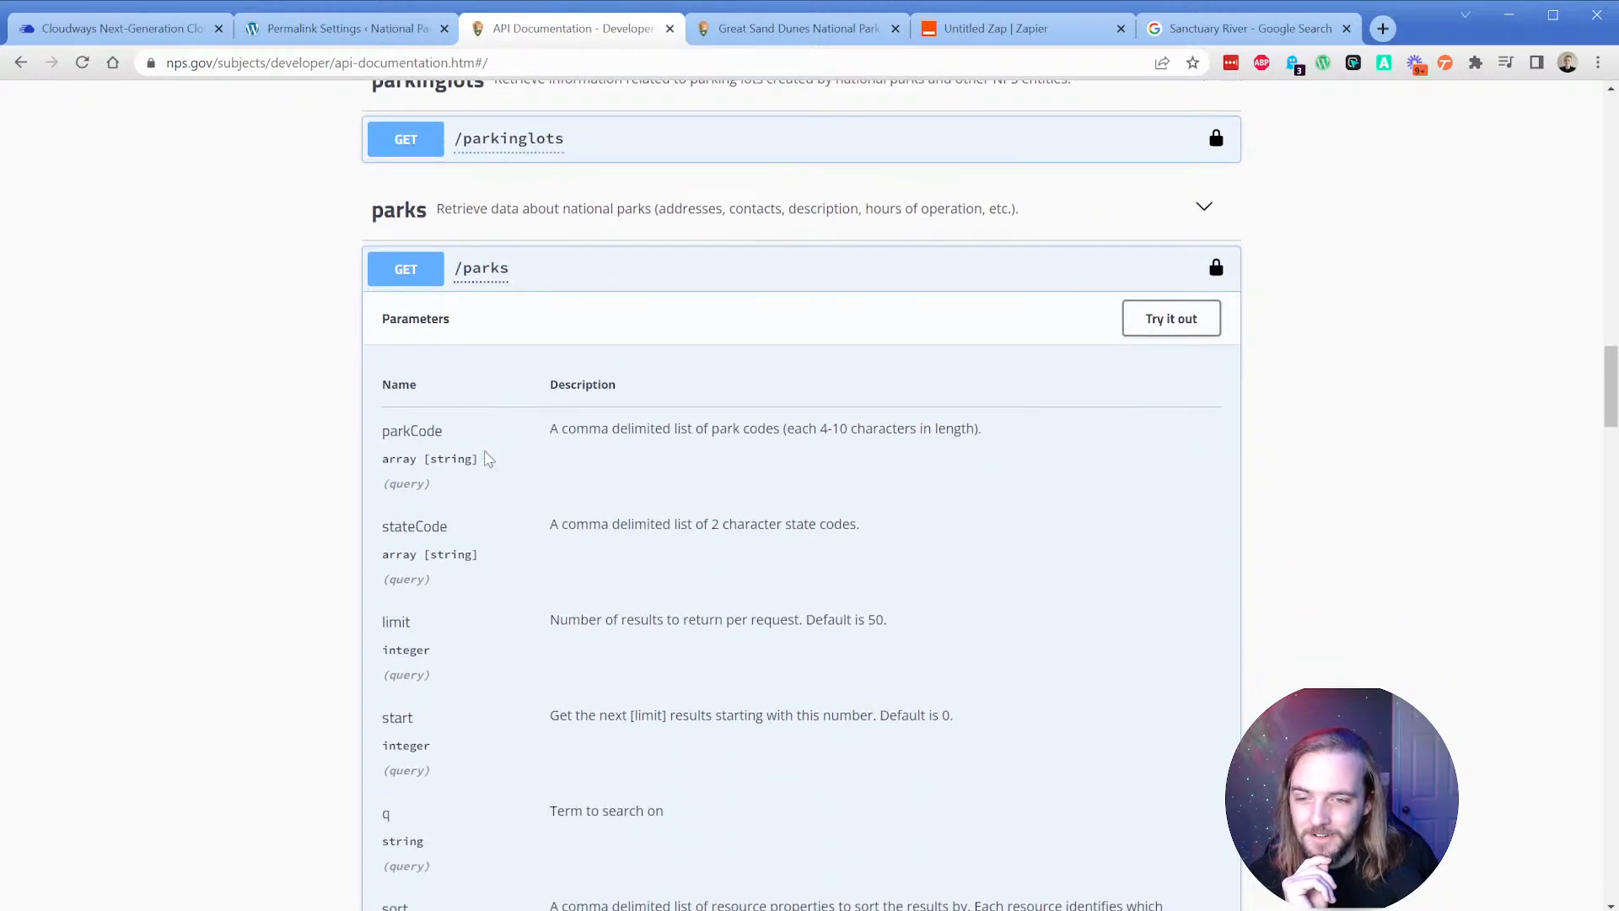
{"action": "scroll", "coordinate": [486, 459], "scroll_direction": "down", "scroll_amount": 2}
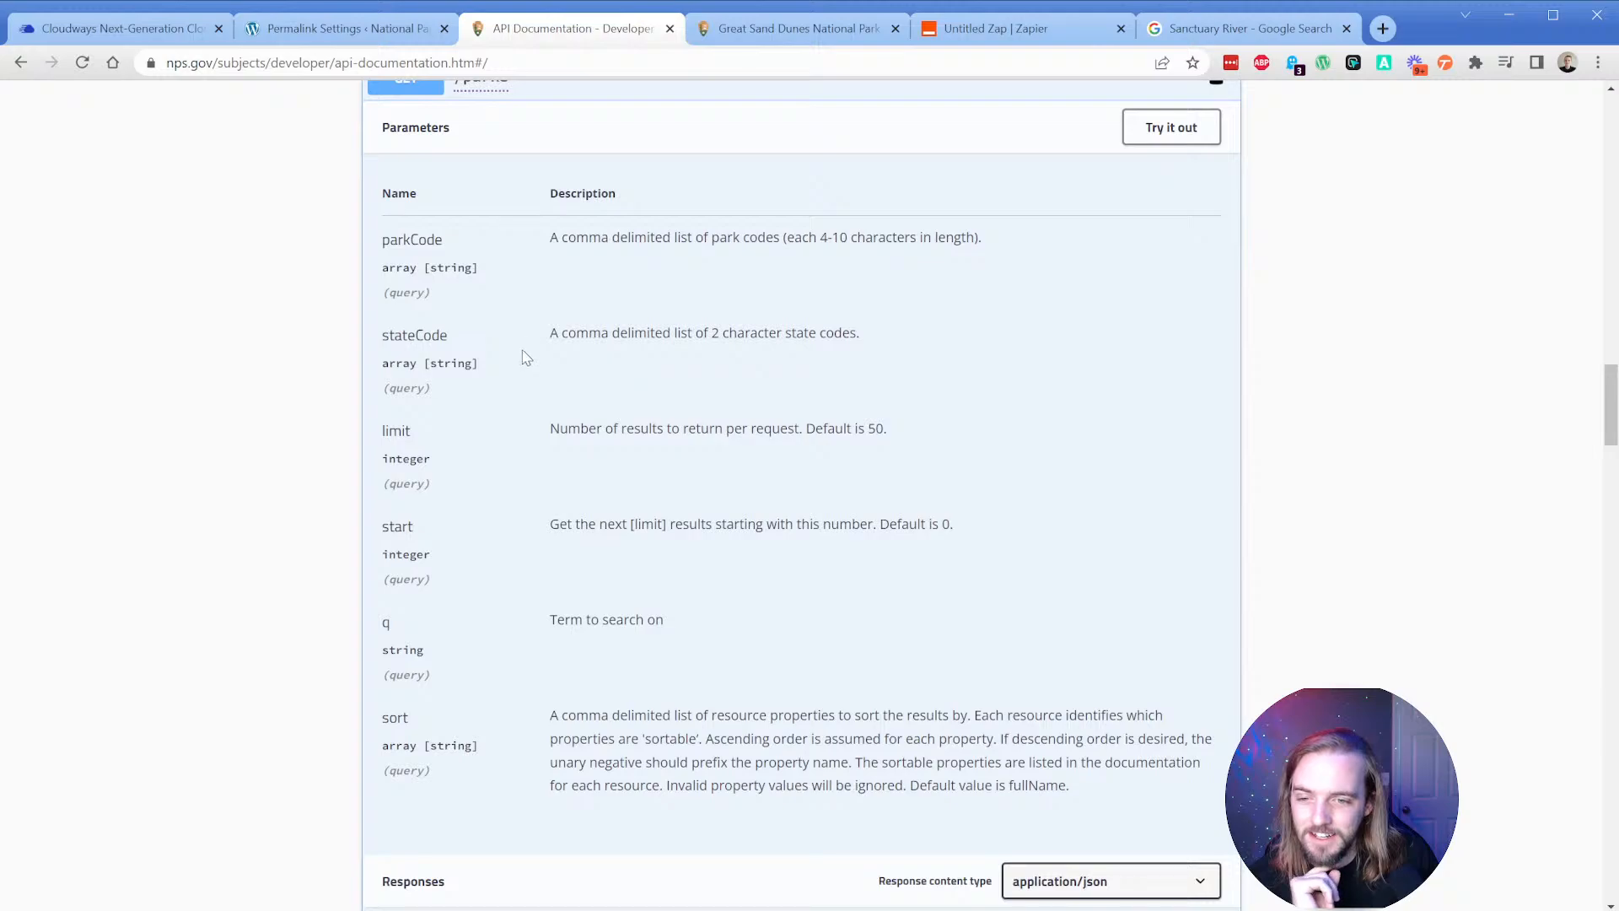
{"action": "scroll", "coordinate": [497, 586], "scroll_direction": "down", "scroll_amount": 2}
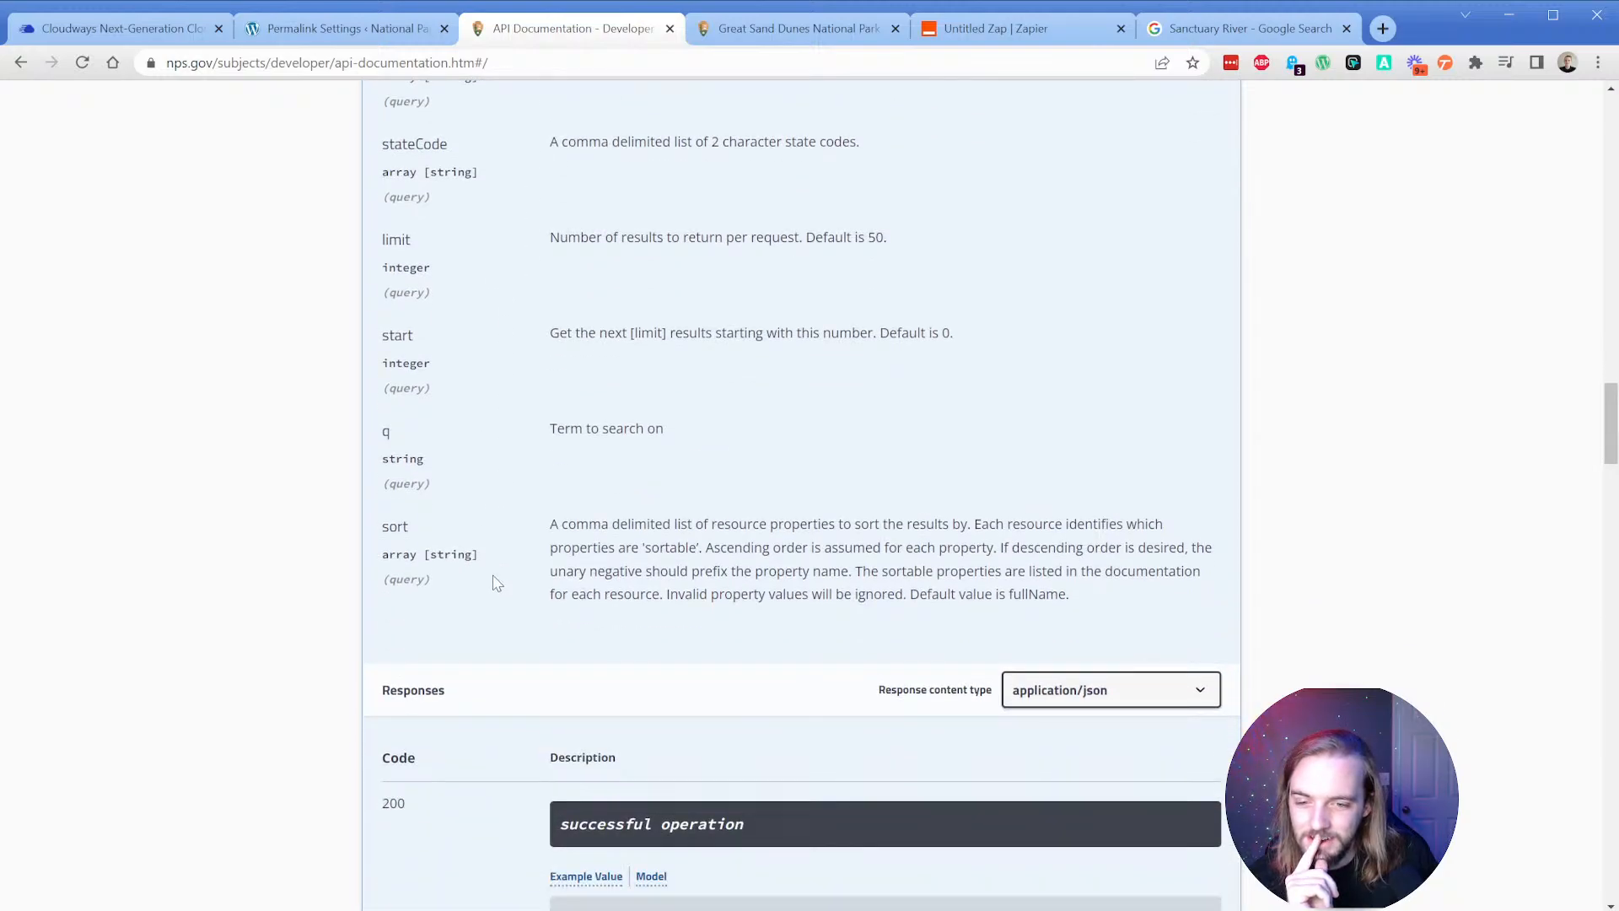
{"action": "scroll", "coordinate": [497, 583], "scroll_direction": "down", "scroll_amount": 4}
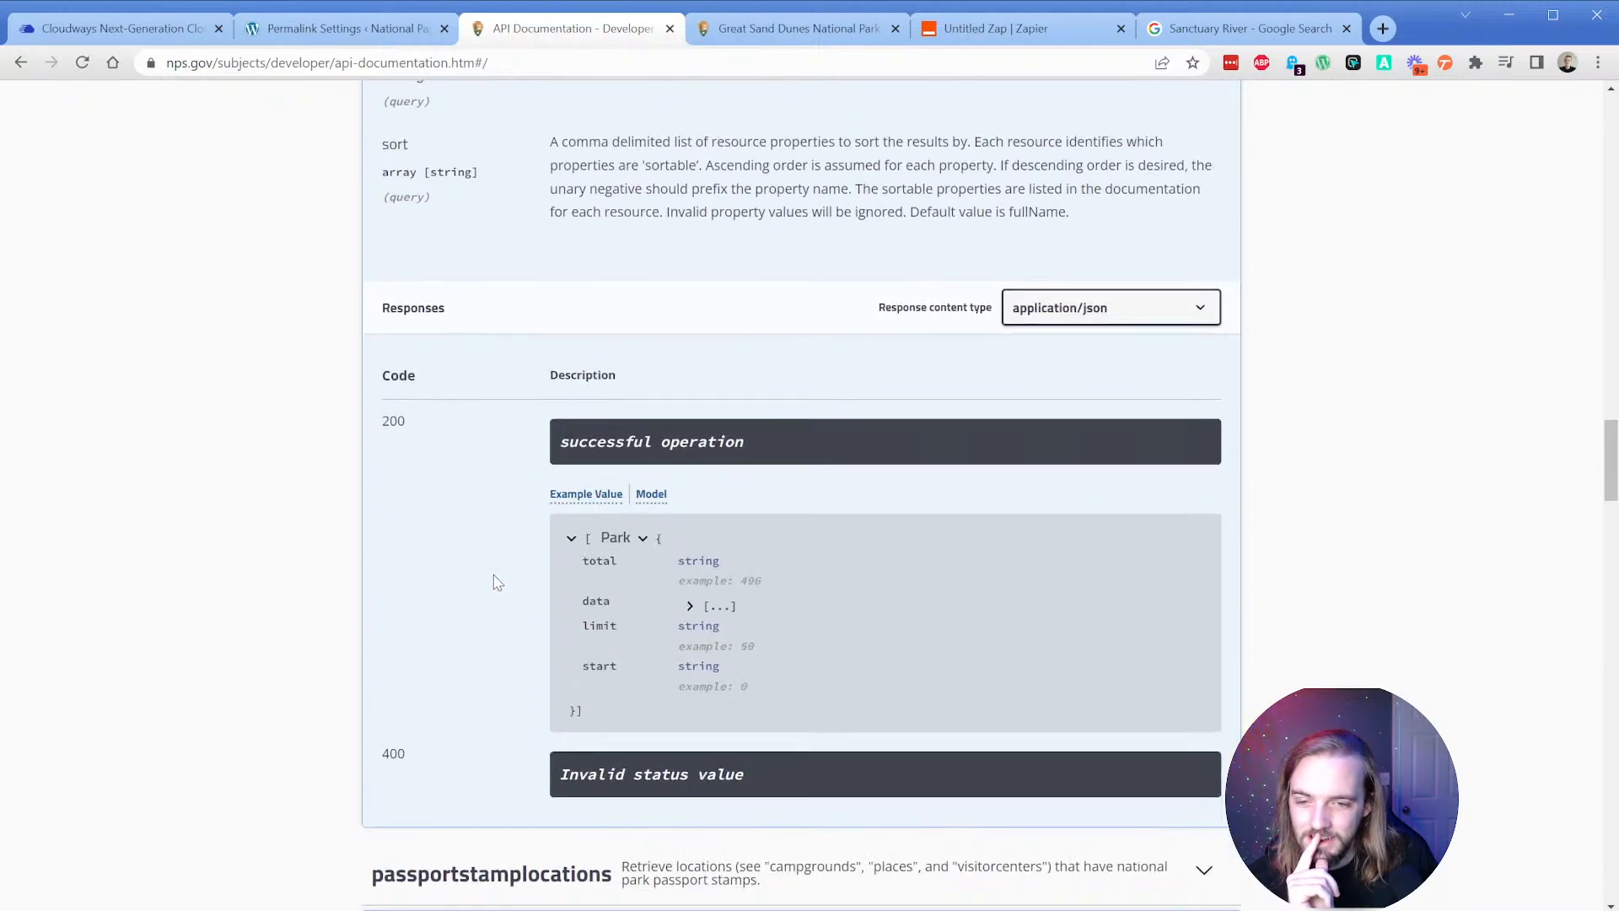
{"action": "left_click", "coordinate": [690, 607]}
{"action": "left_click", "coordinate": [731, 608]}
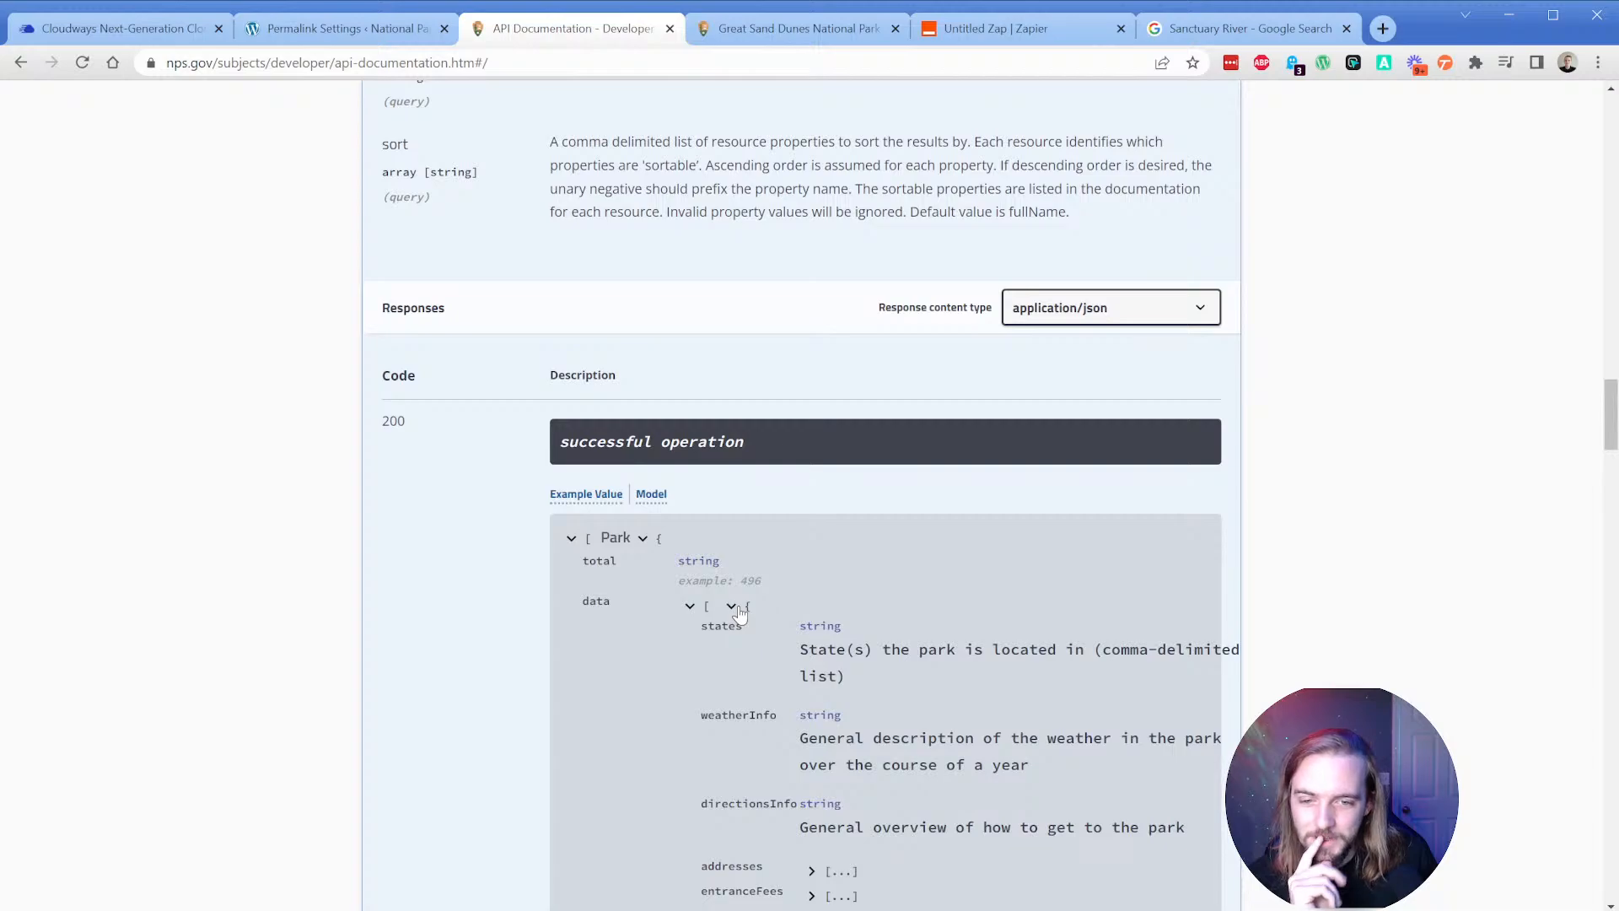
{"action": "scroll", "coordinate": [742, 603], "scroll_direction": "down", "scroll_amount": 1}
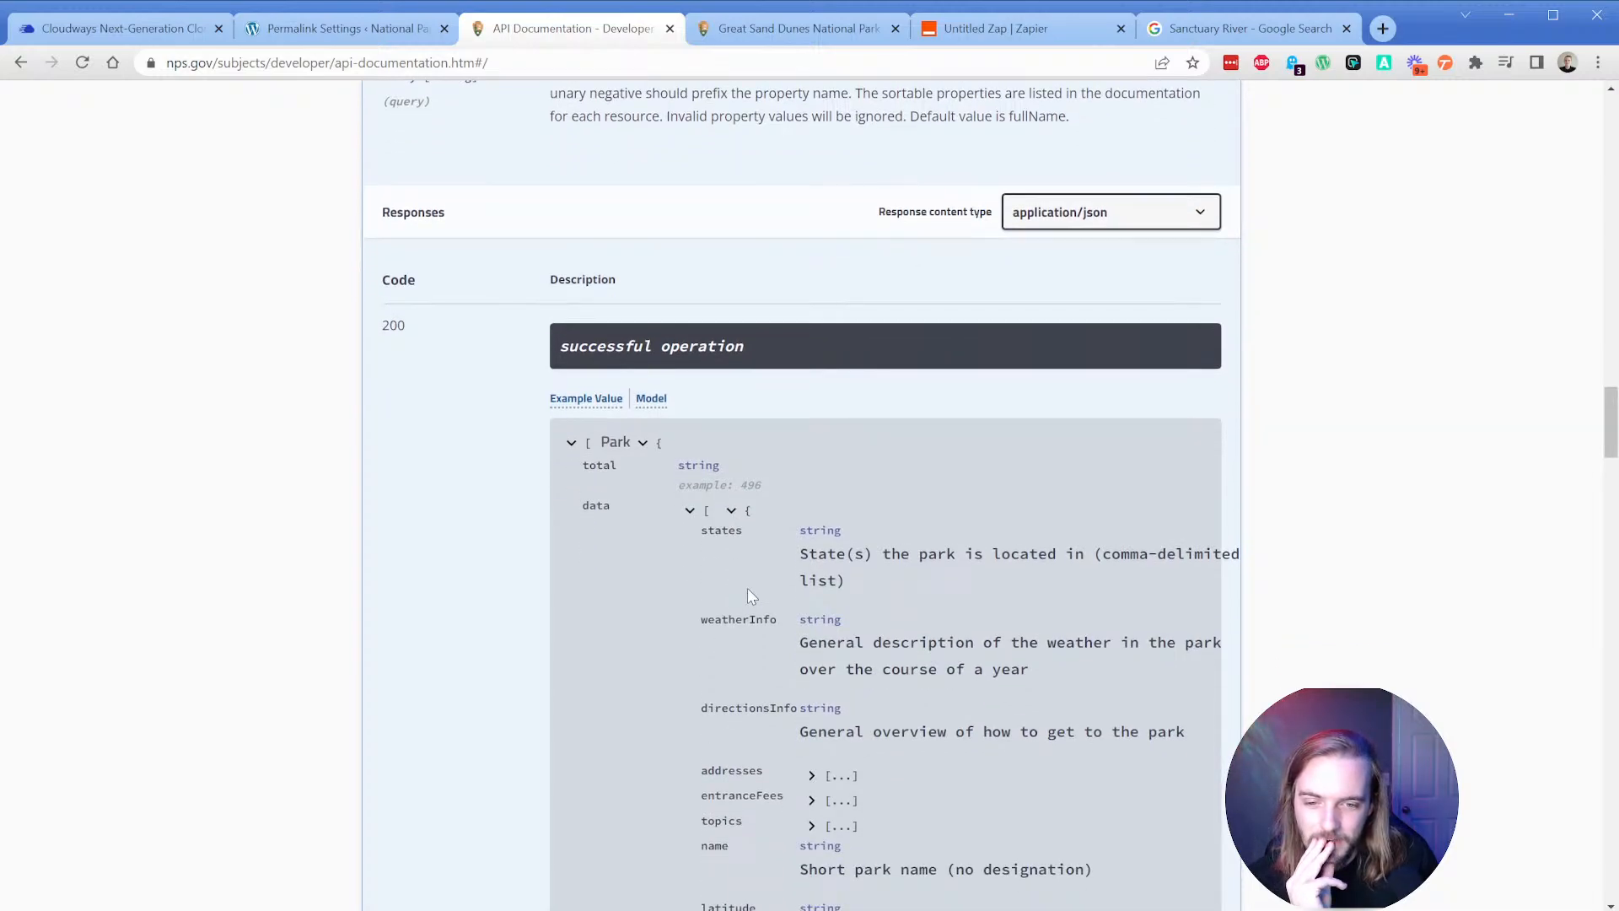
{"action": "scroll", "coordinate": [669, 578], "scroll_direction": "up", "scroll_amount": 10}
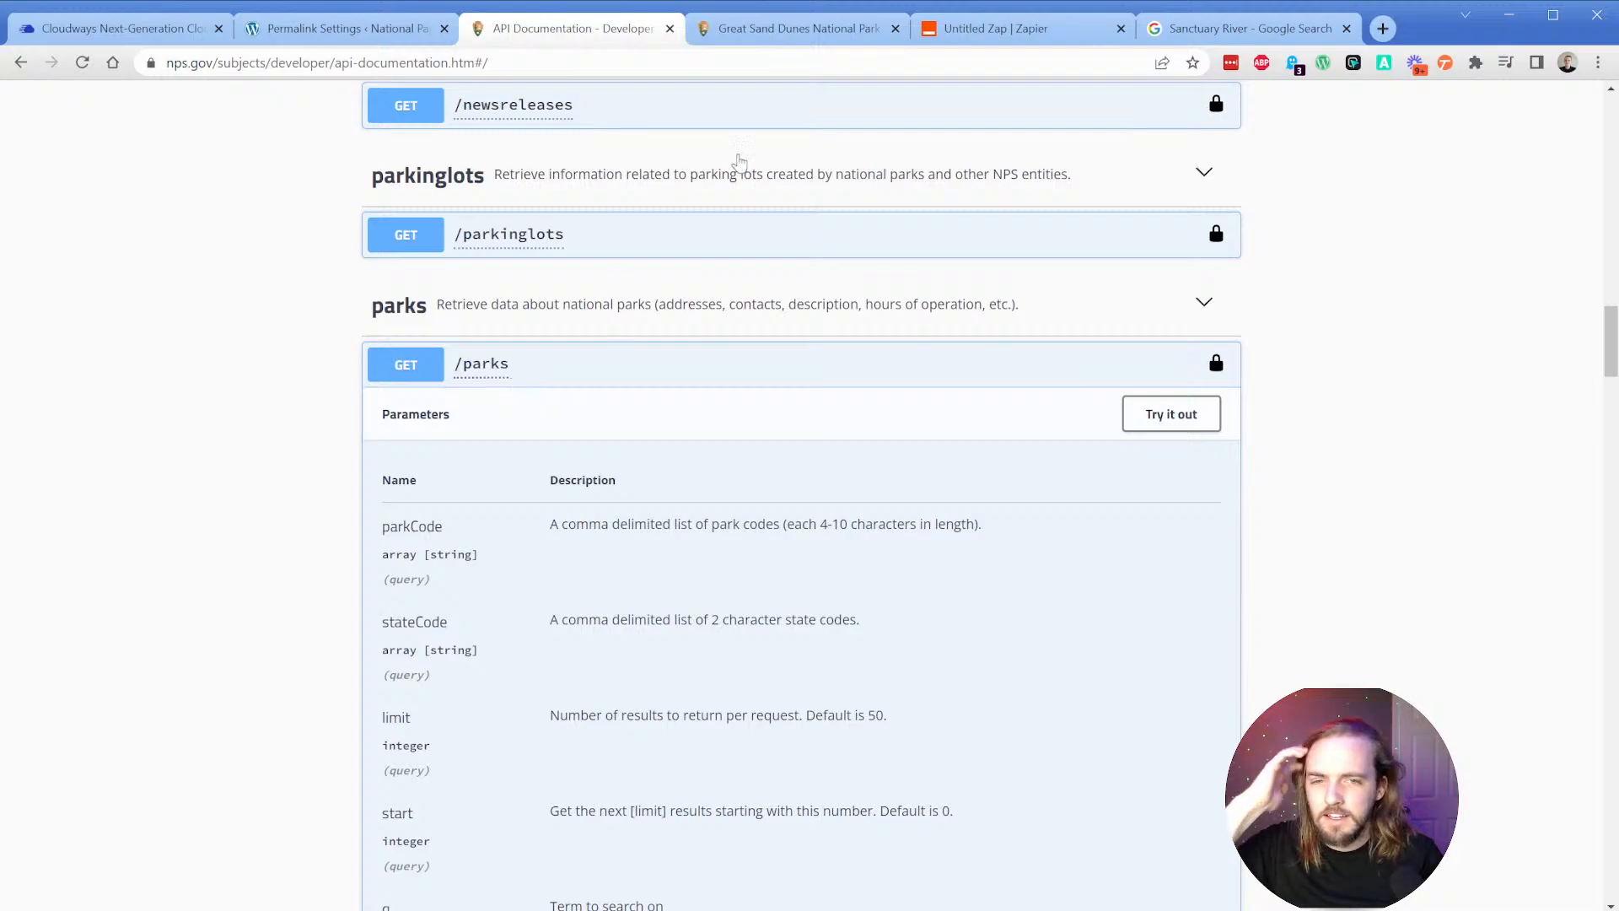
Back in the Zap, replace the parkCode parameter's value with the park code romo followed by a comma.
{"action": "left_click", "coordinate": [995, 28]}
{"action": "left_click", "coordinate": [613, 570]}
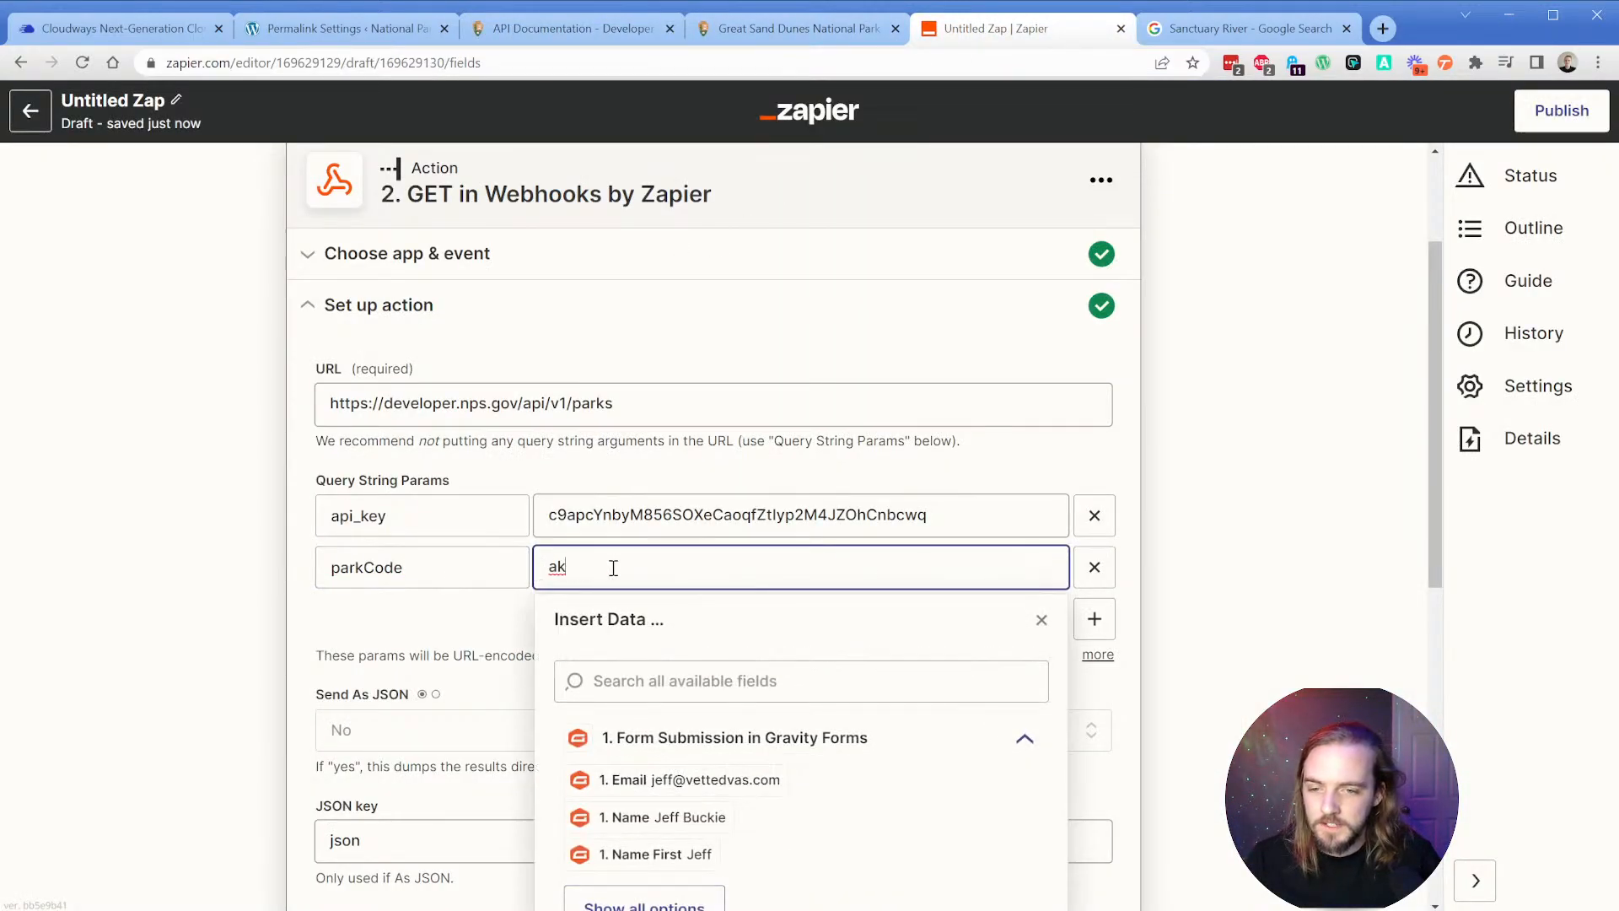
{"action": "key", "text": "BackSpace"}
{"action": "key", "text": "BackSpace"}
{"action": "left_click", "coordinate": [569, 34]}
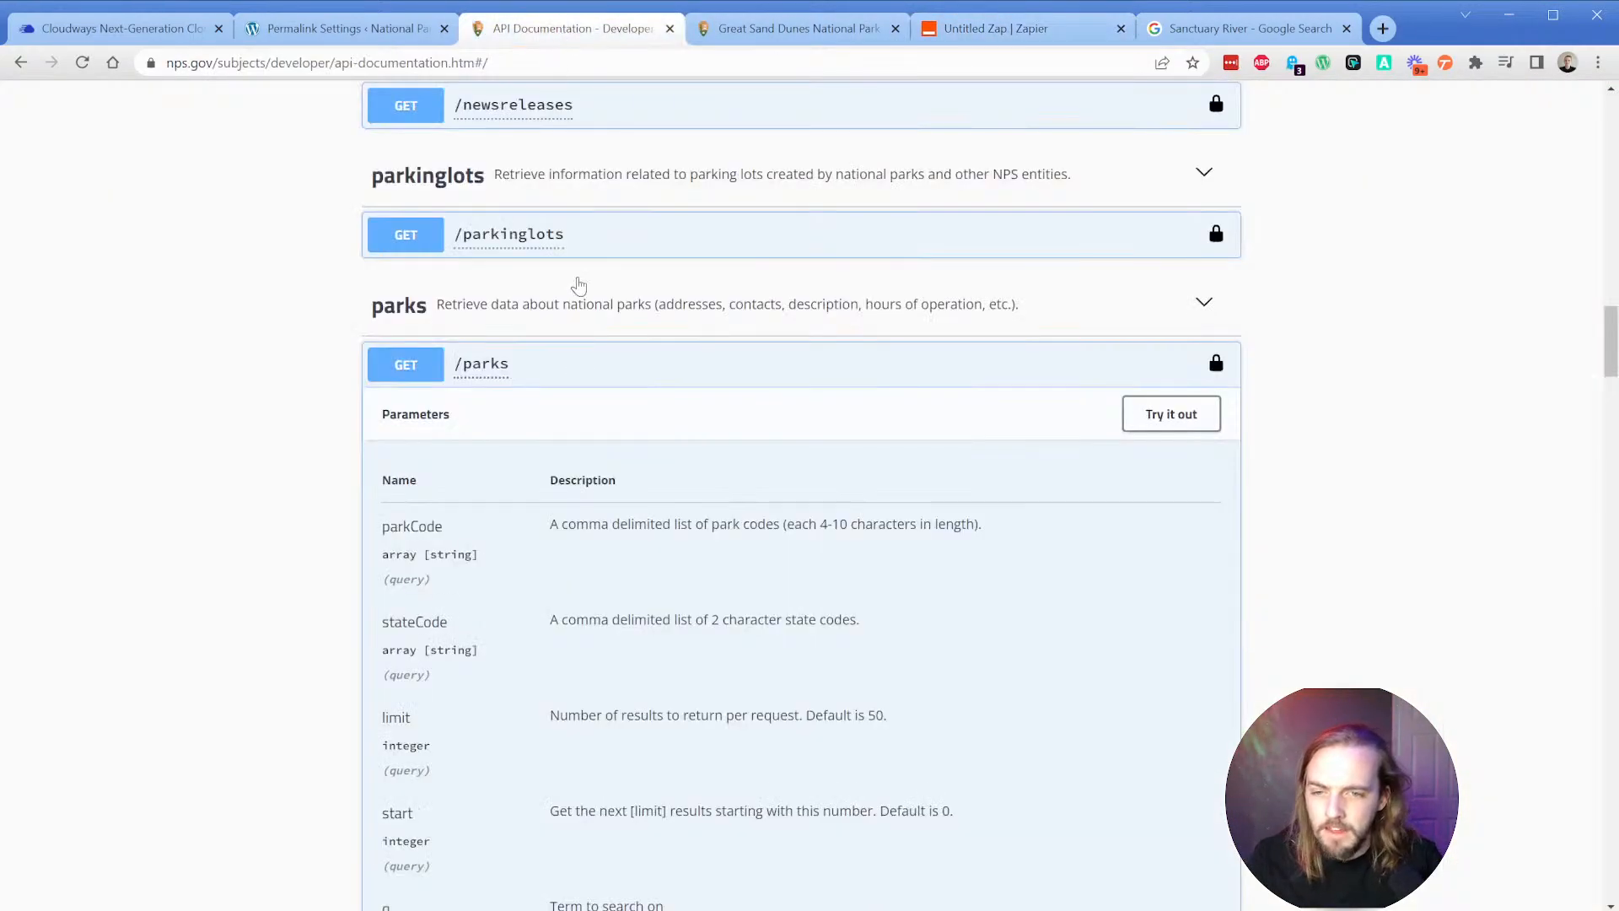
{"action": "left_click", "coordinate": [970, 30]}
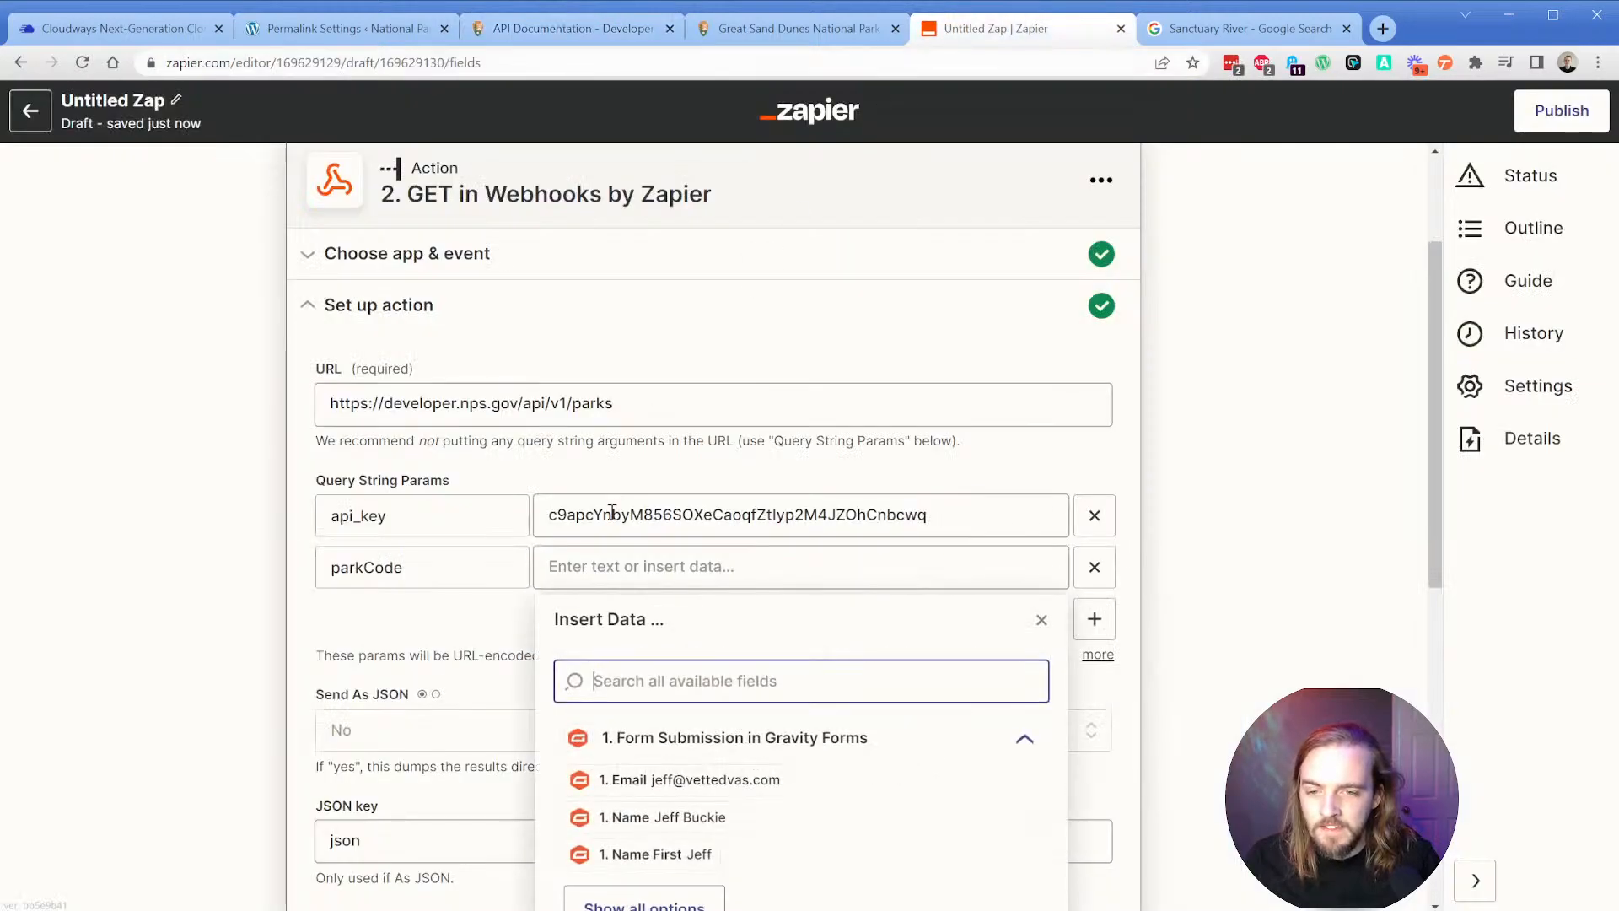
{"action": "type", "text": "romo,"}
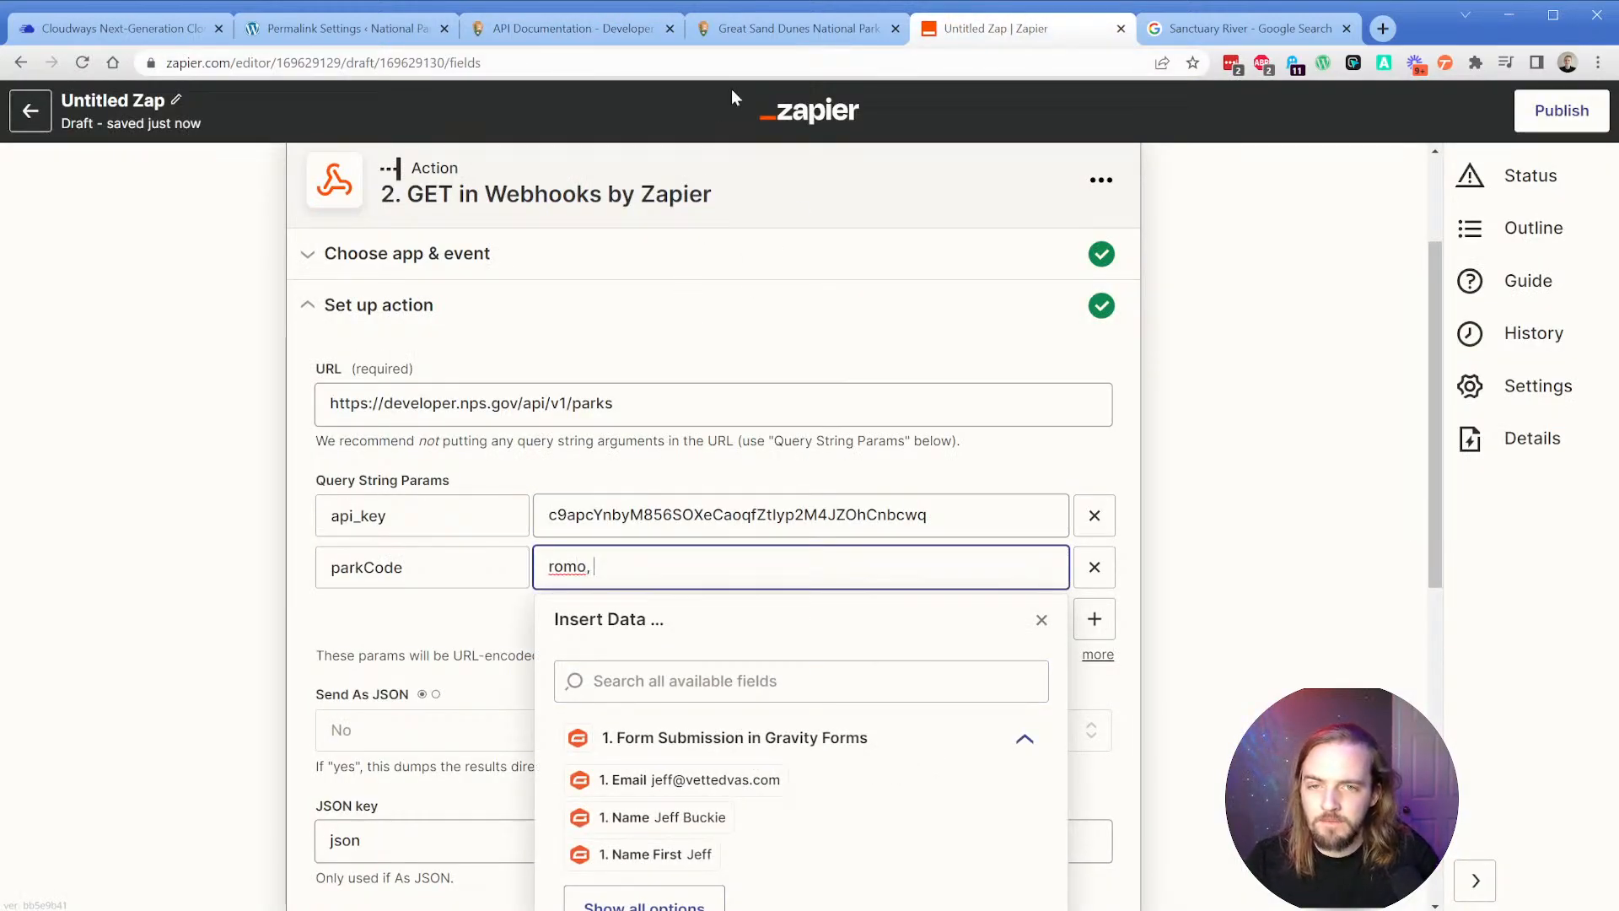
Look up the park code in the Great Sand Dunes page address and extend the parkCode value to "romo, grsa".
{"action": "left_click", "coordinate": [756, 33]}
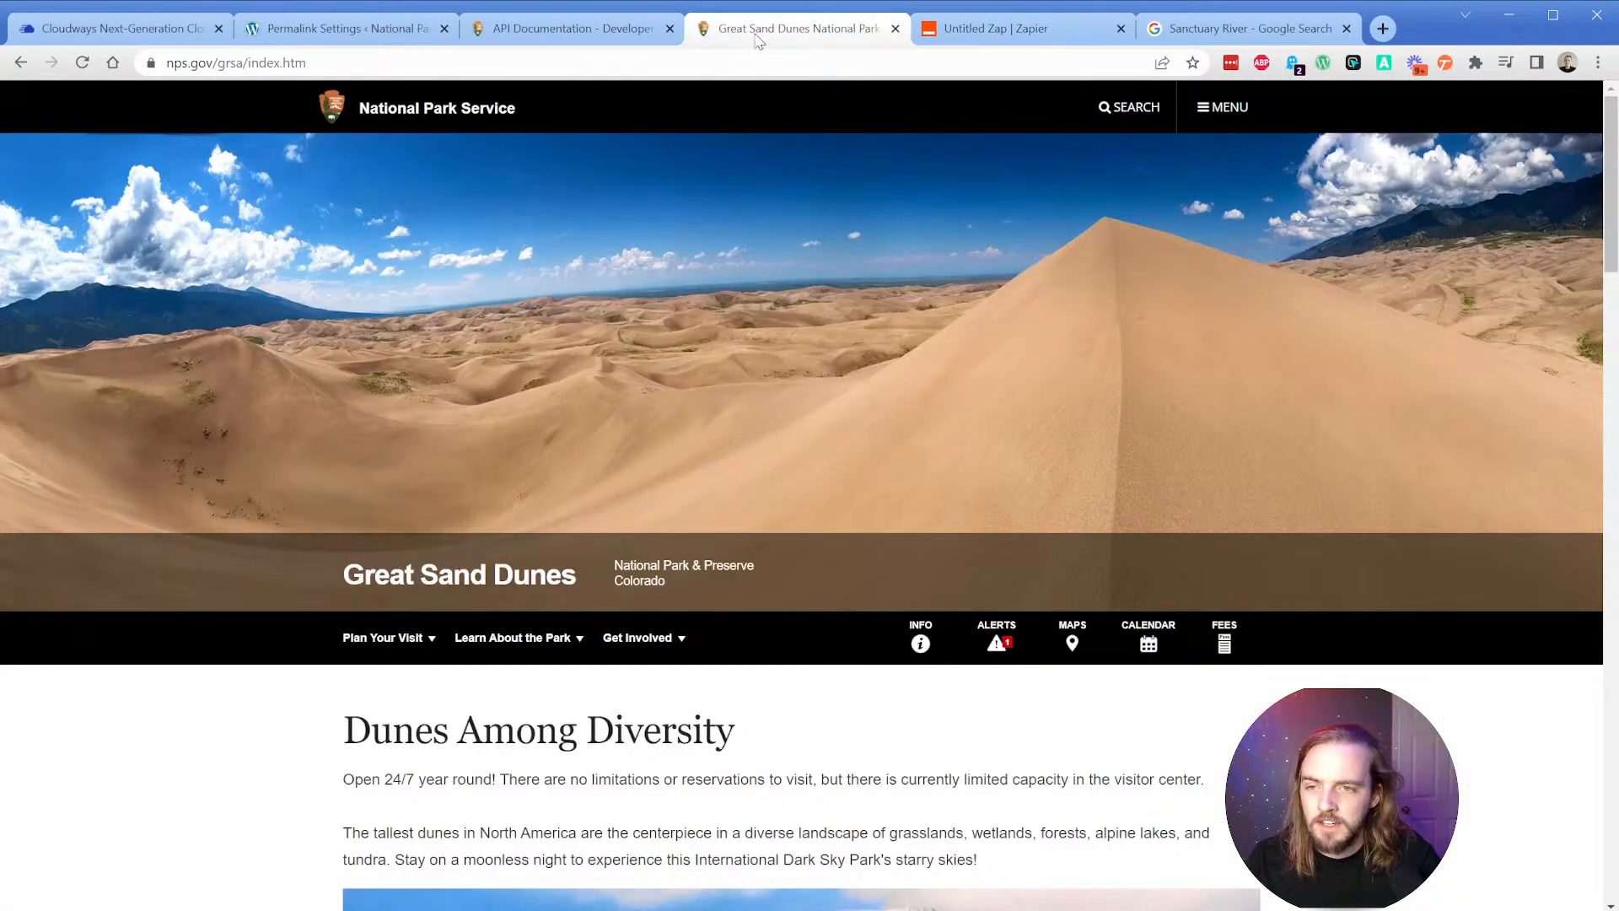
{"action": "left_click", "coordinate": [995, 29]}
{"action": "left_click", "coordinate": [658, 561]}
{"action": "type", "text": ", grsa"}
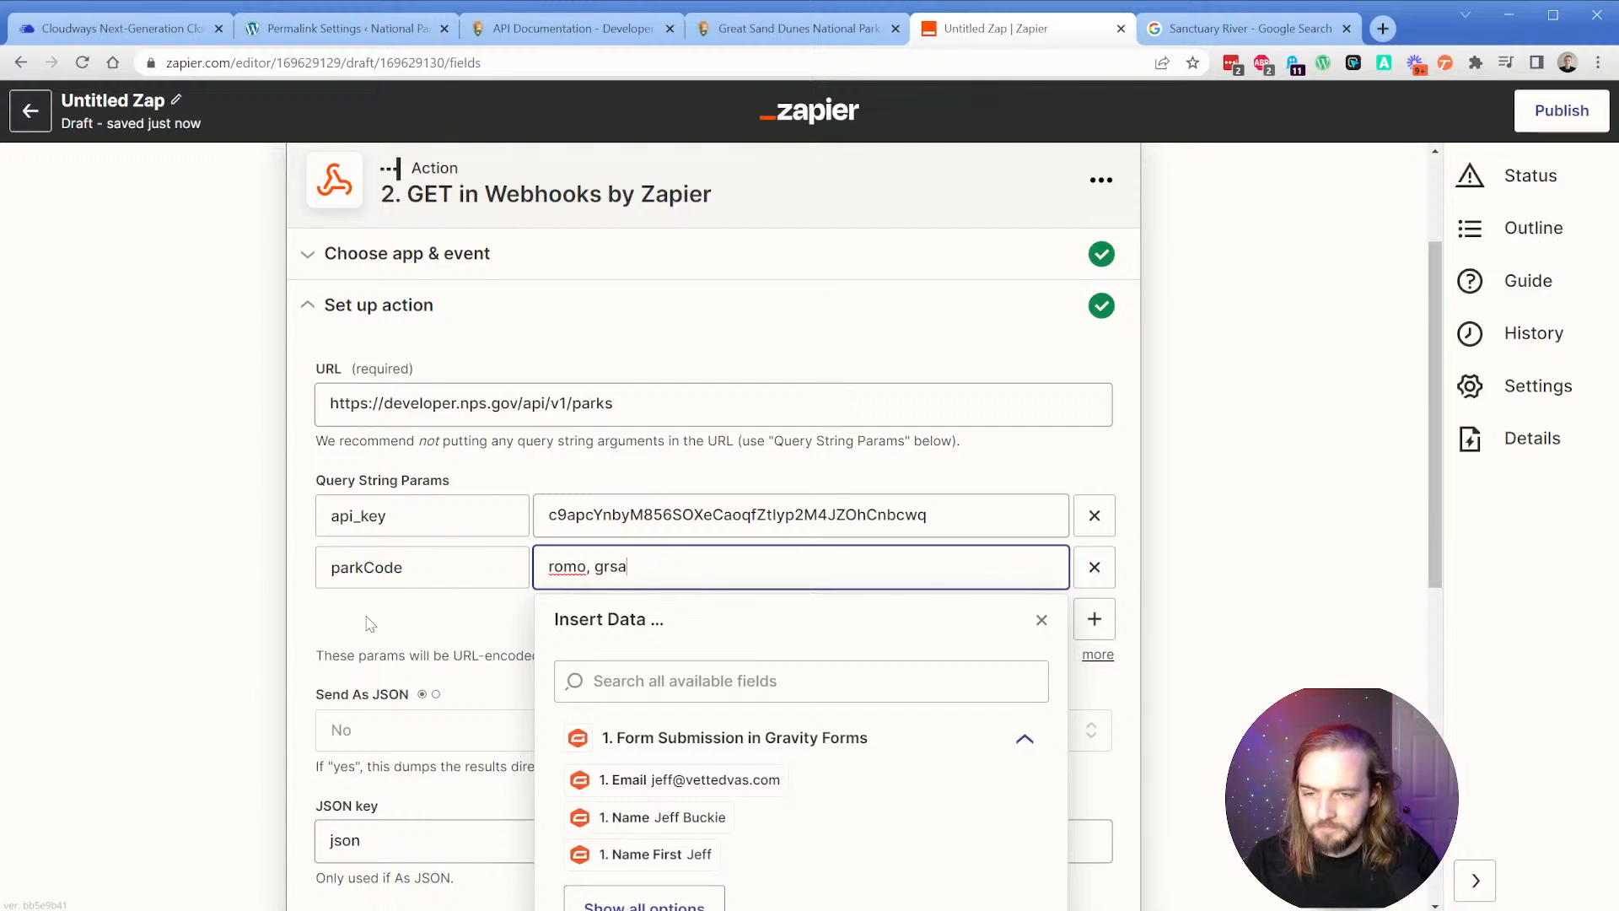
{"action": "left_click", "coordinate": [306, 602]}
Continue to the GET action's test section and retest the request with the park codes.
{"action": "scroll", "coordinate": [311, 600], "scroll_direction": "down", "scroll_amount": 8}
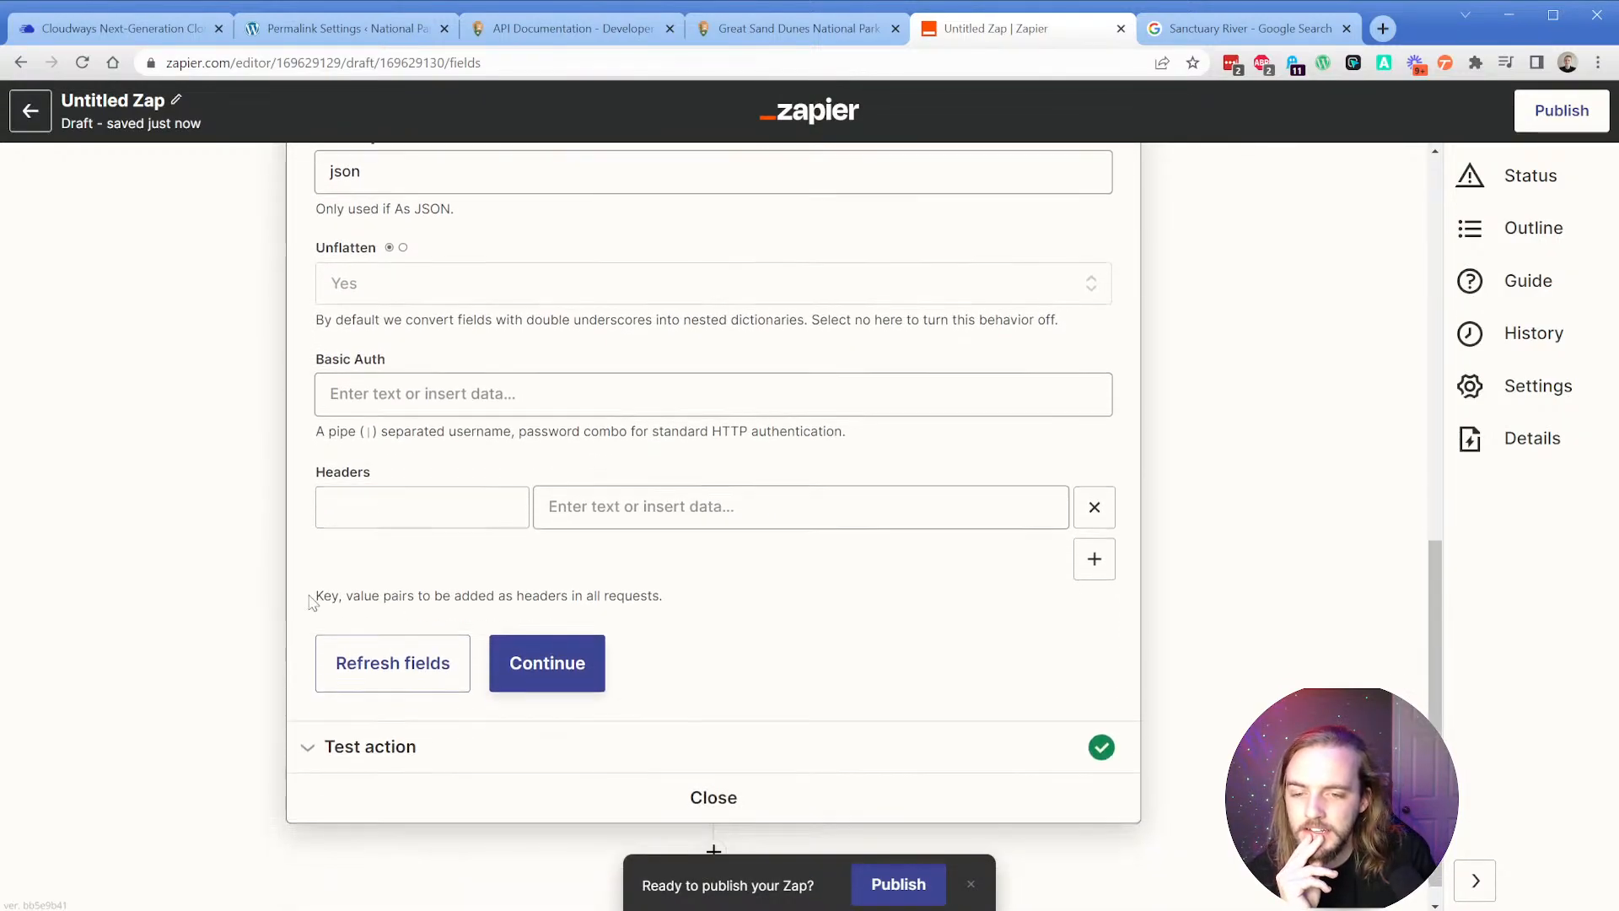
{"action": "left_click", "coordinate": [564, 662]}
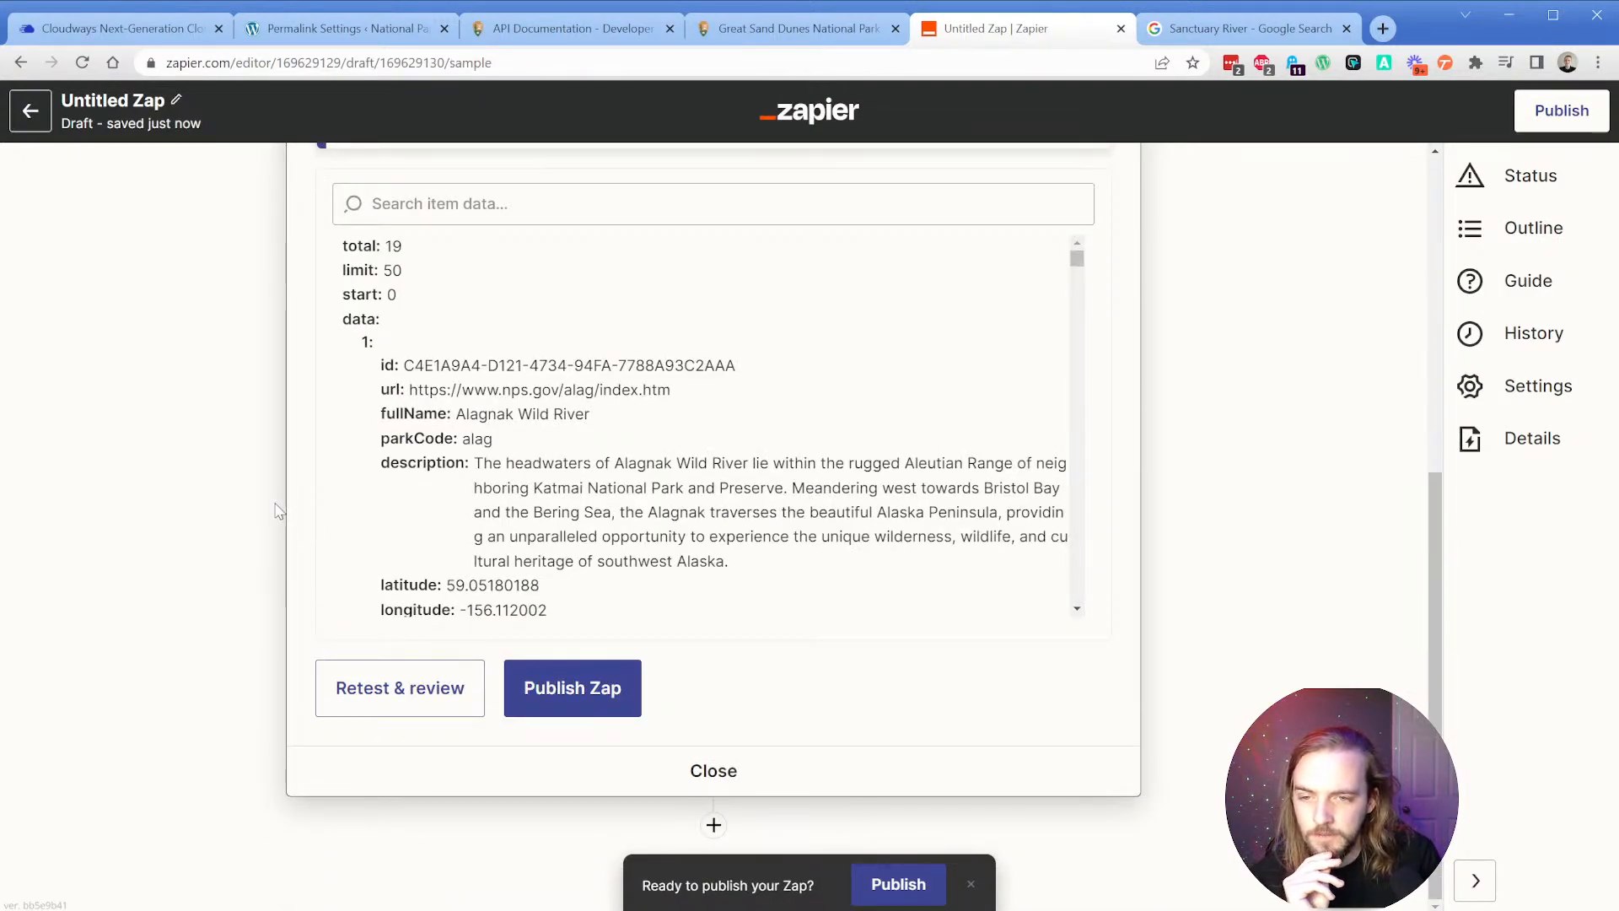
{"action": "left_click", "coordinate": [347, 695]}
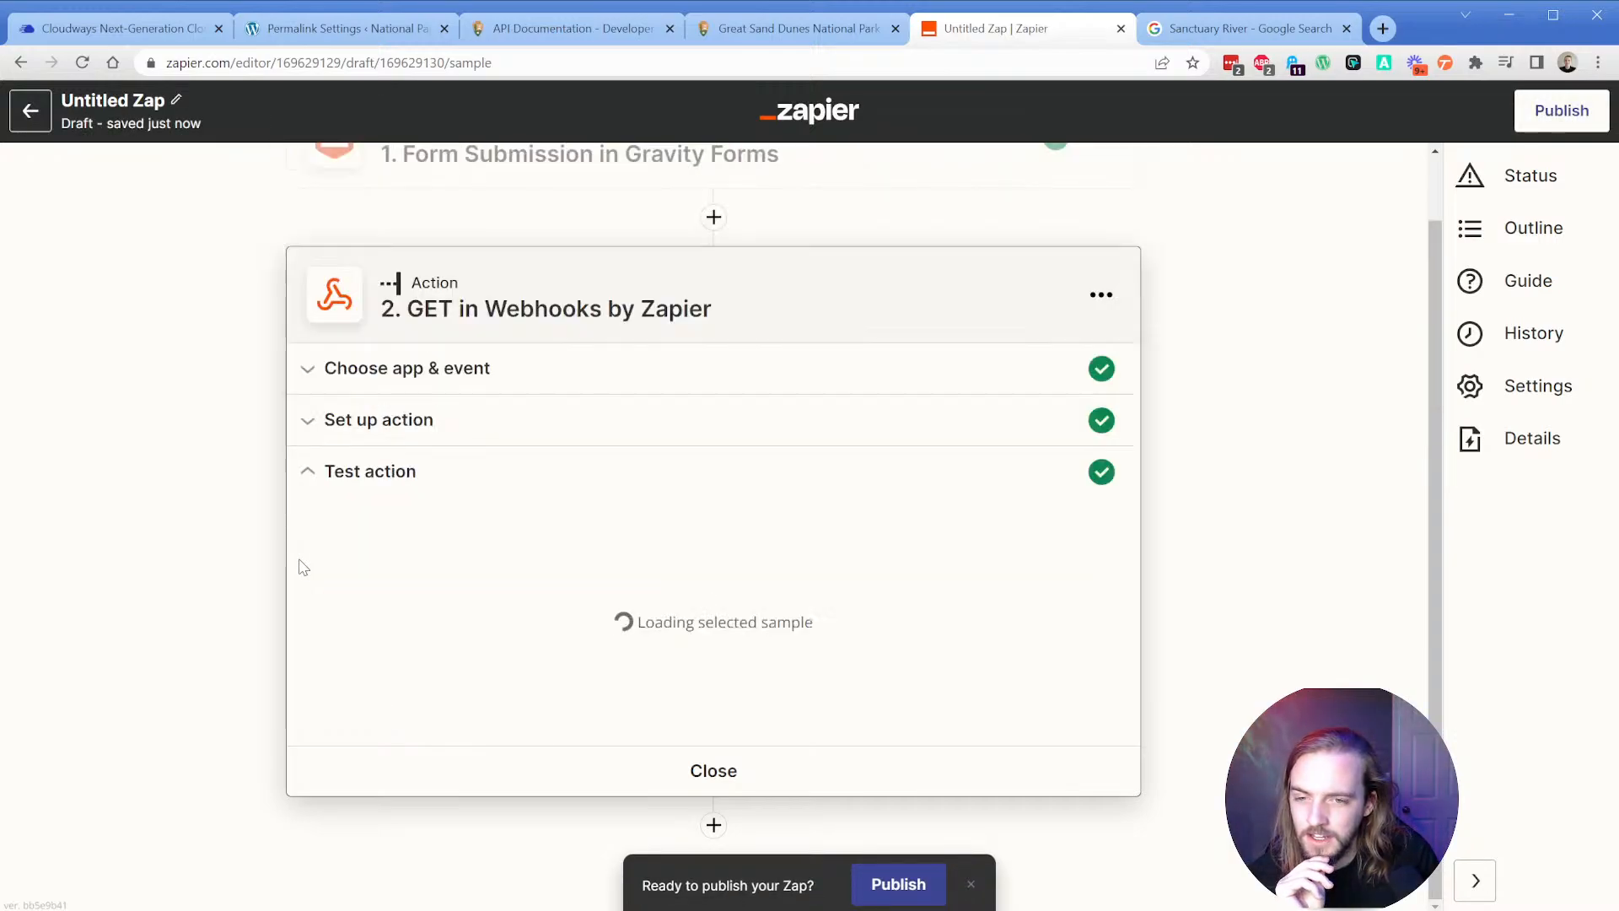
Review the returned park data from its description and activities through contacts, entrance fees, addresses, images and weather information, and return to the action's sections.
{"action": "scroll", "coordinate": [591, 451], "scroll_direction": "down", "scroll_amount": 2}
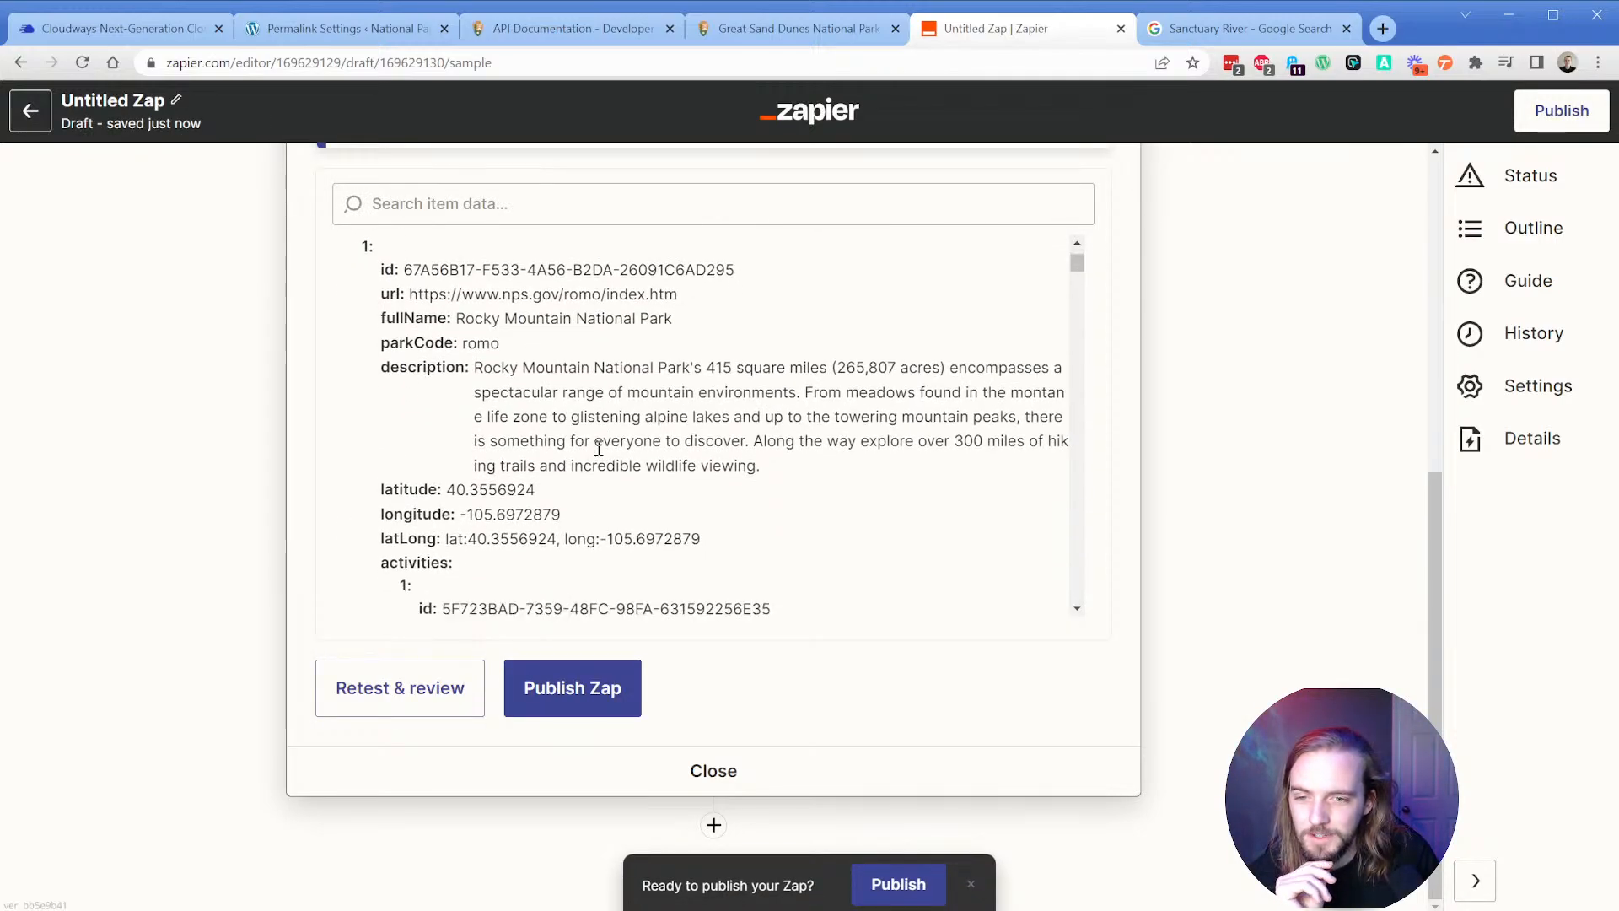
{"action": "scroll", "coordinate": [599, 449], "scroll_direction": "up", "scroll_amount": 1}
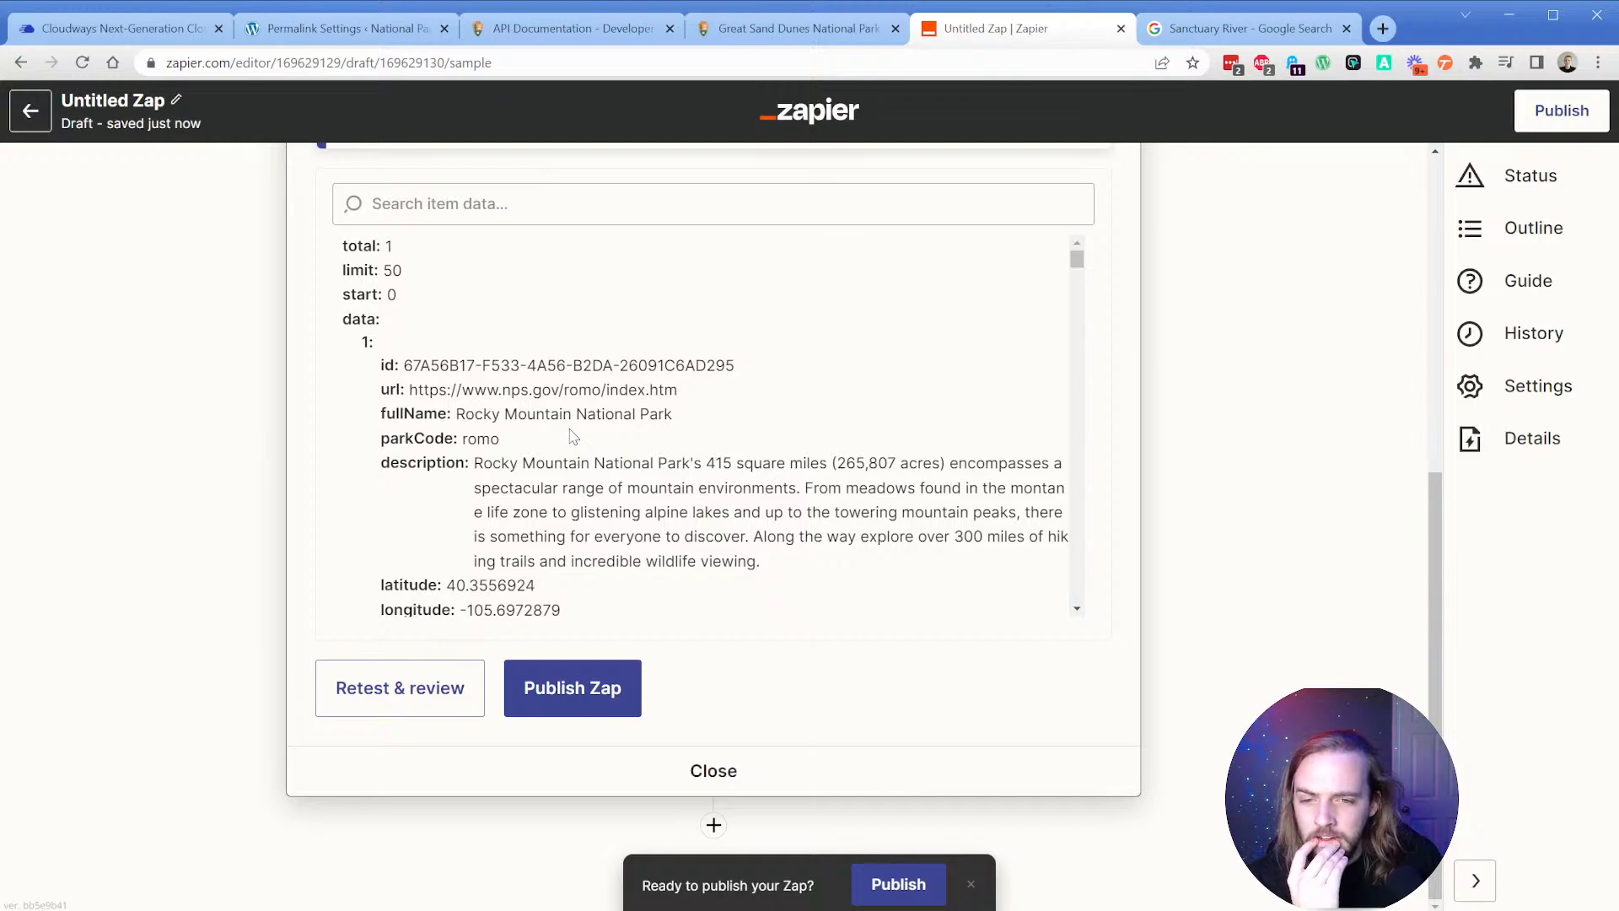
{"action": "scroll", "coordinate": [574, 436], "scroll_direction": "down", "scroll_amount": 12}
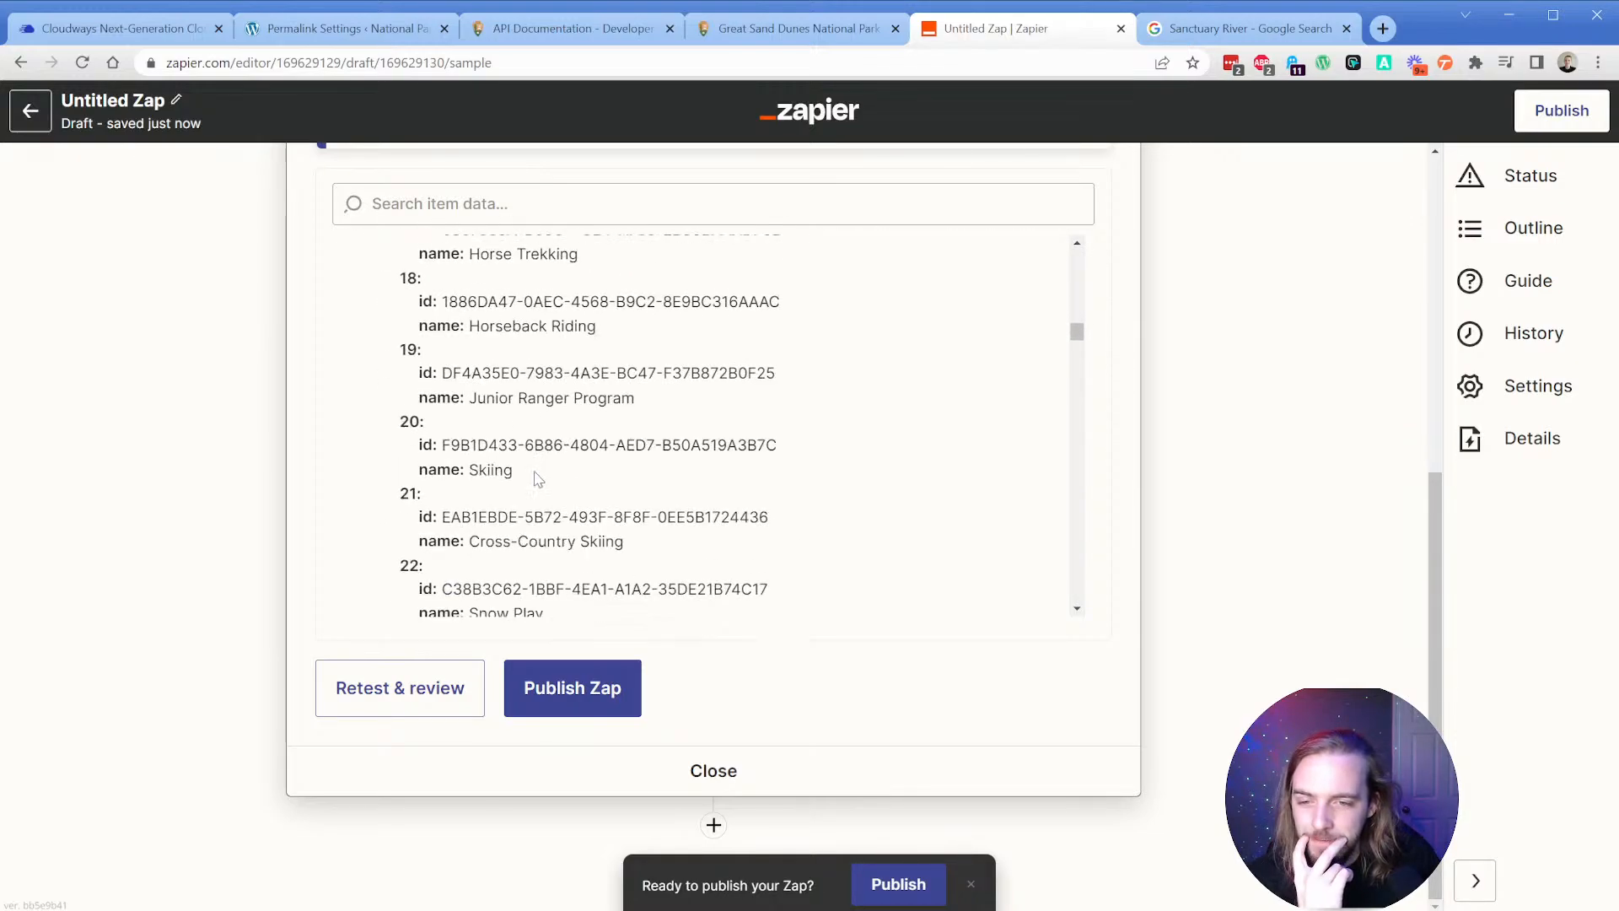
{"action": "scroll", "coordinate": [538, 479], "scroll_direction": "down", "scroll_amount": 15}
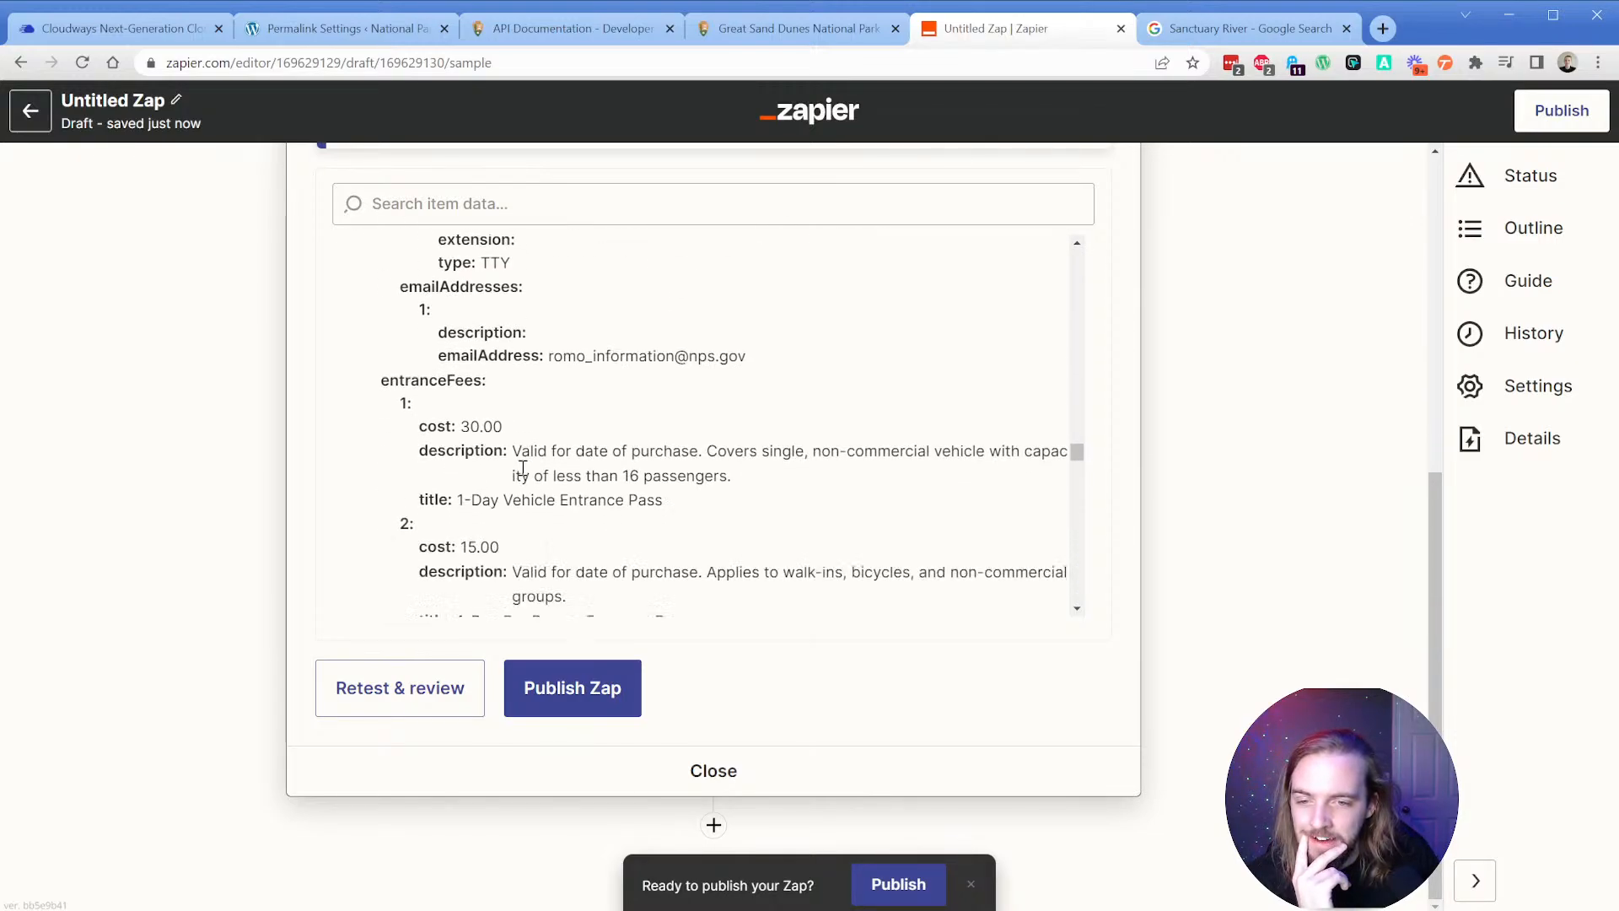
{"action": "scroll", "coordinate": [522, 470], "scroll_direction": "down", "scroll_amount": 15}
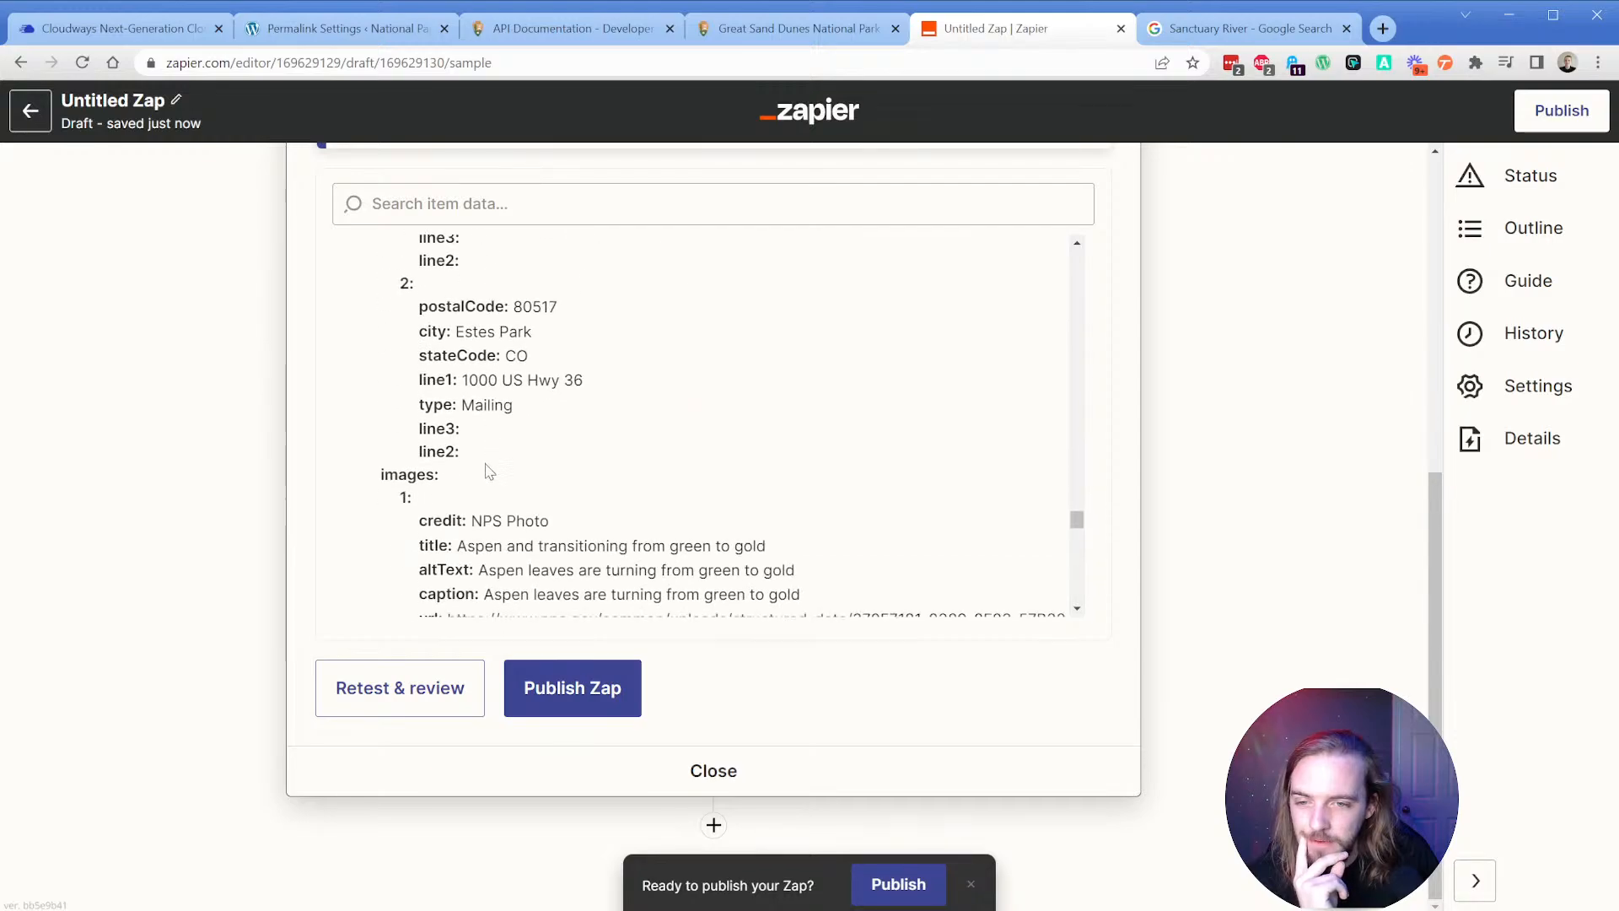
{"action": "scroll", "coordinate": [490, 470], "scroll_direction": "down", "scroll_amount": 5}
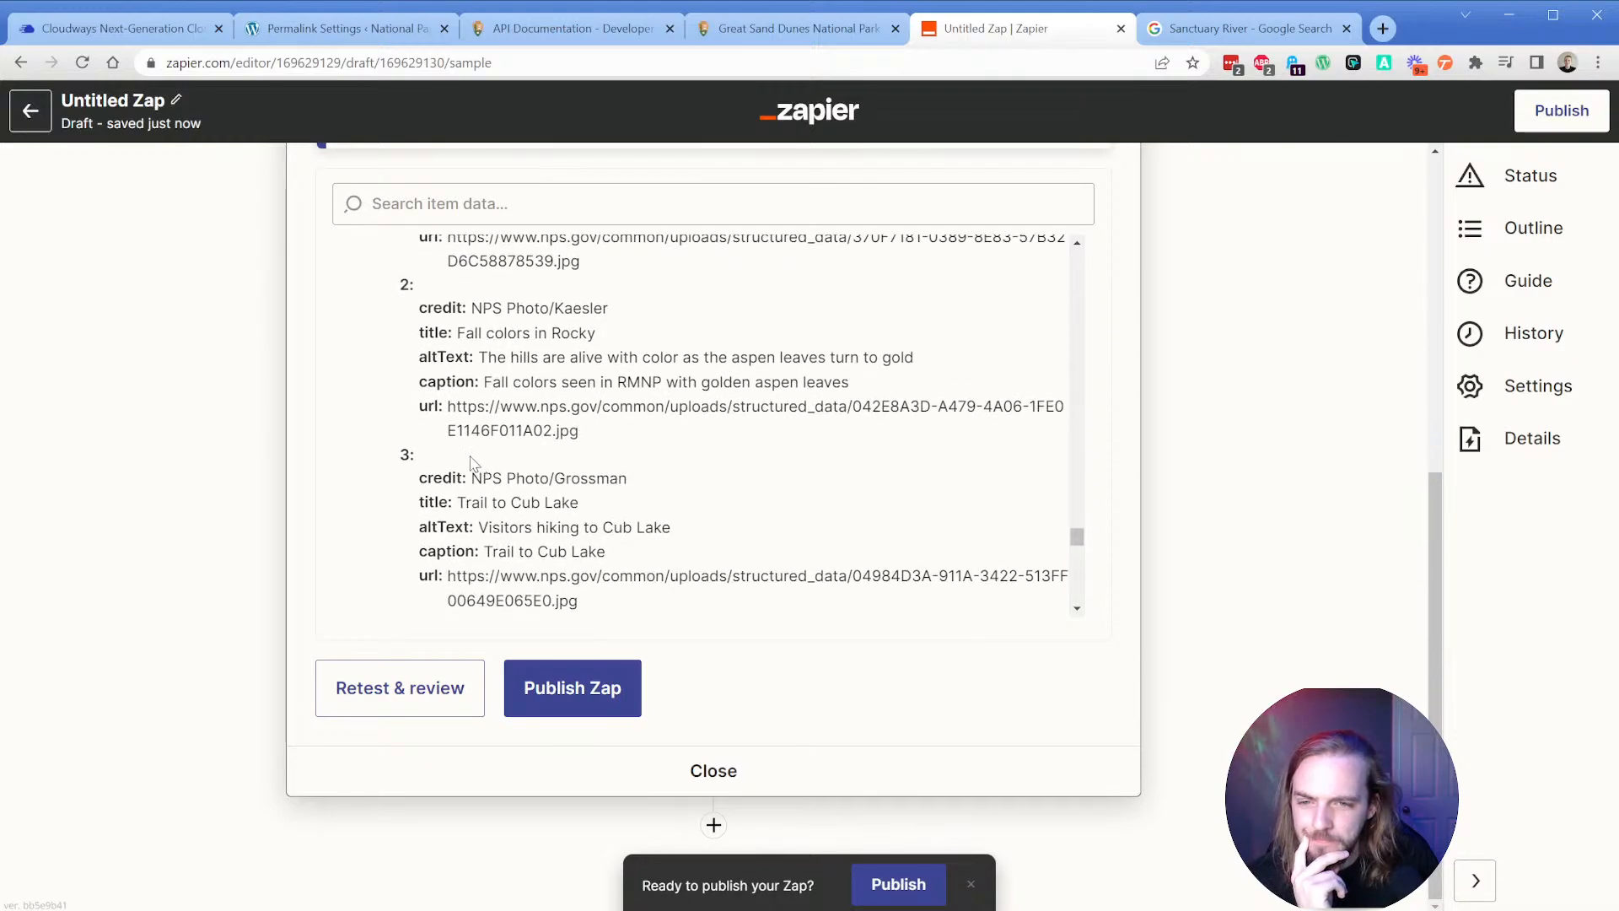
{"action": "scroll", "coordinate": [470, 463], "scroll_direction": "down", "scroll_amount": 15}
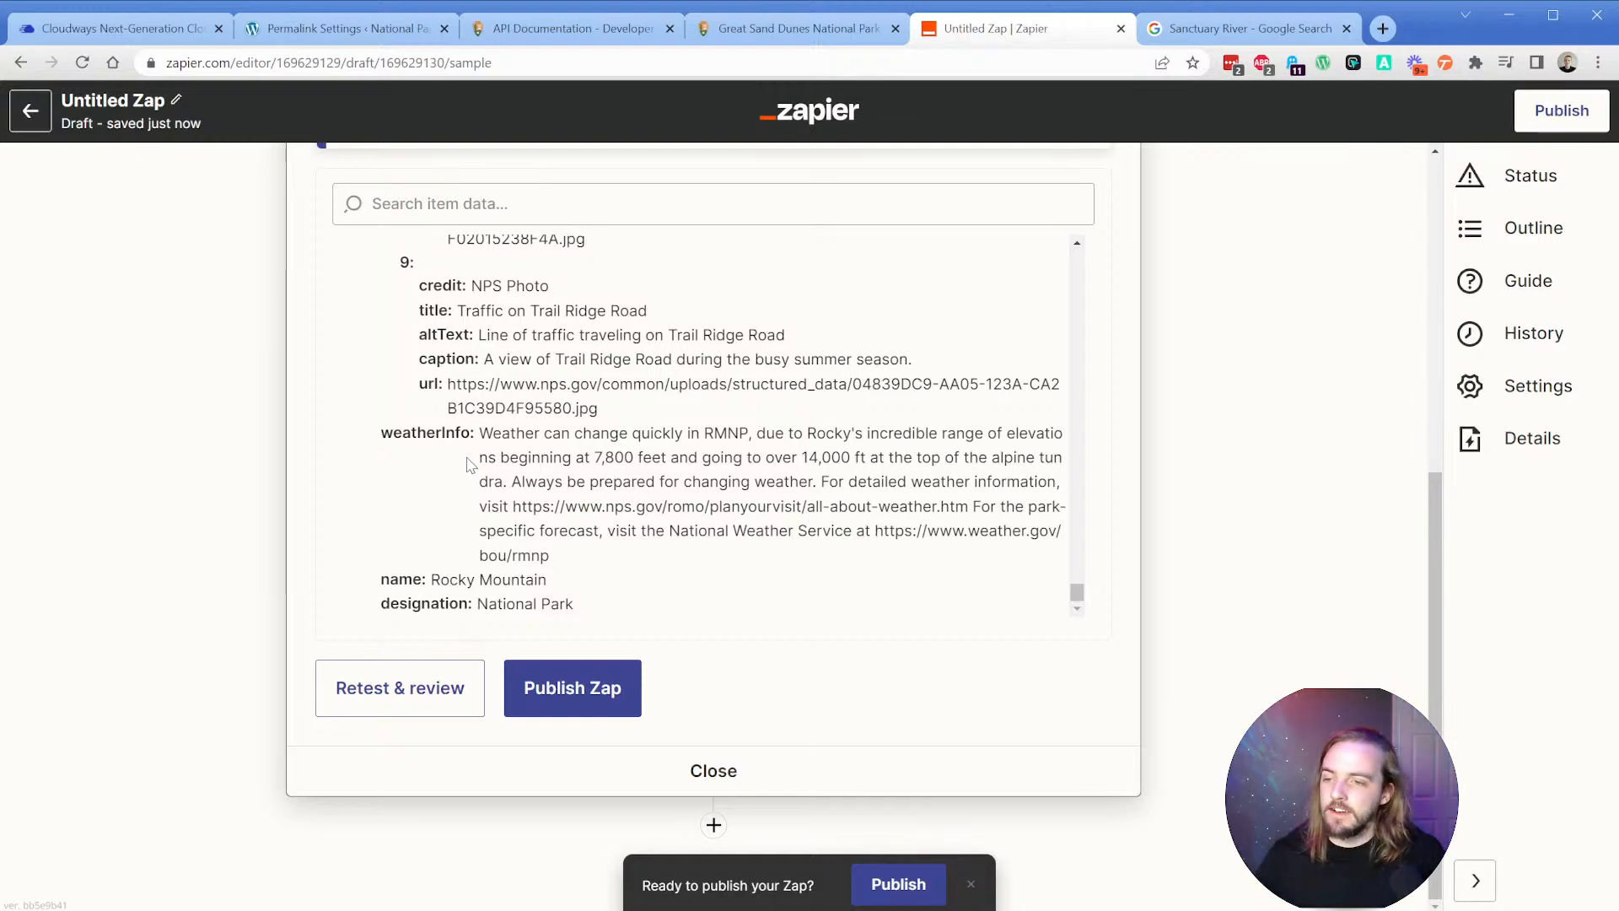
{"action": "left_click_drag", "start_coordinate": [1077, 593], "coordinate": [1061, 244]}
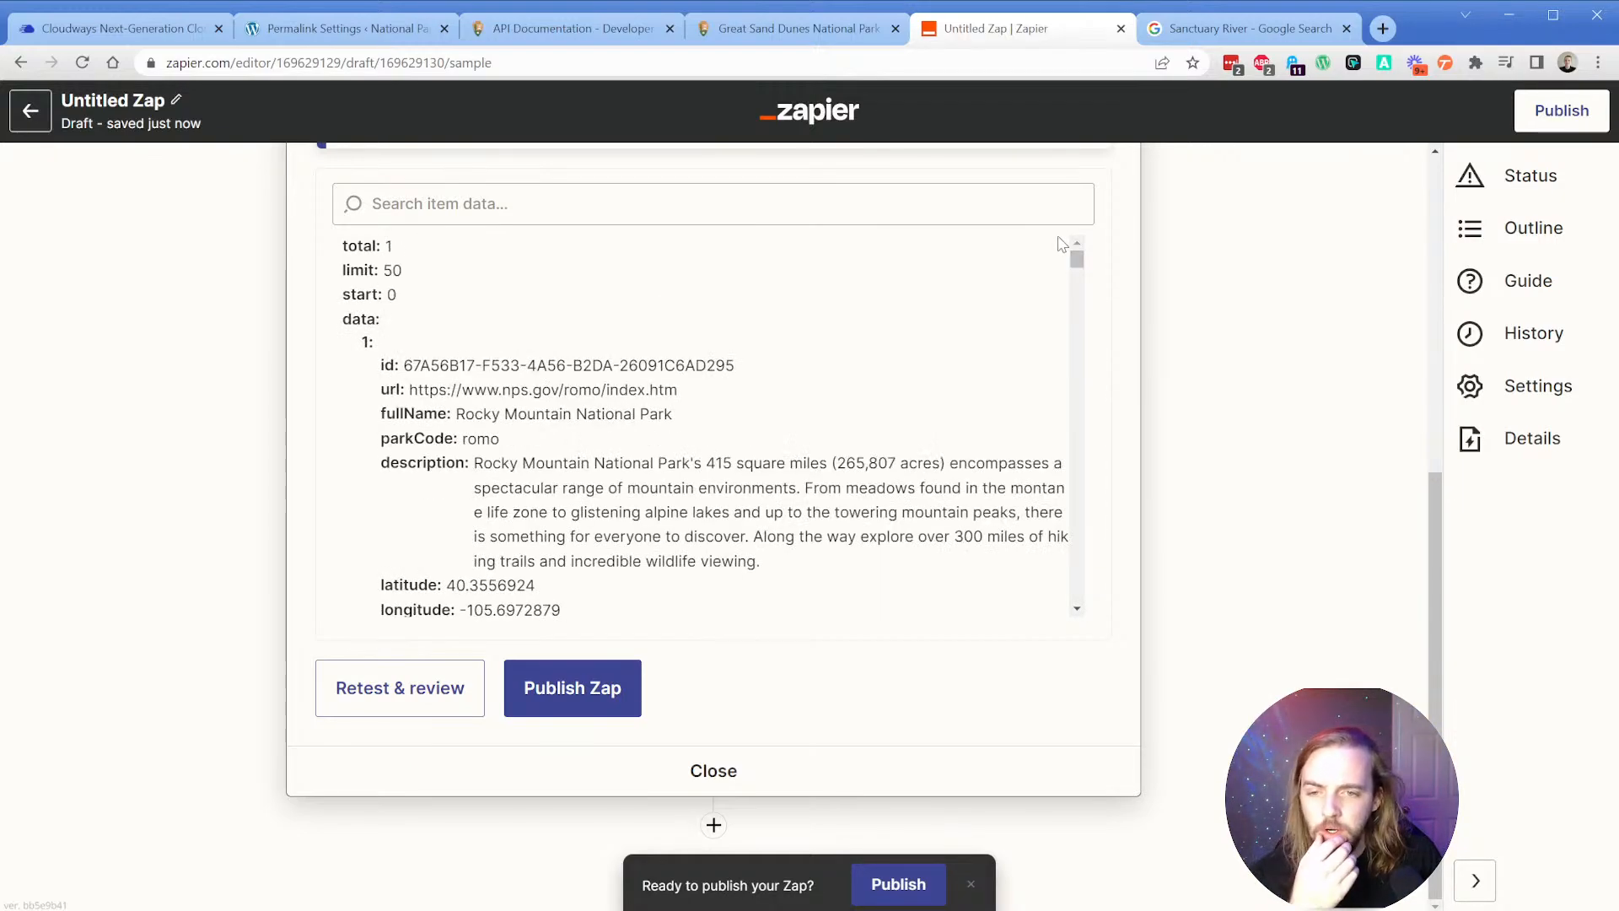
{"action": "scroll", "coordinate": [413, 400], "scroll_direction": "up", "scroll_amount": 6}
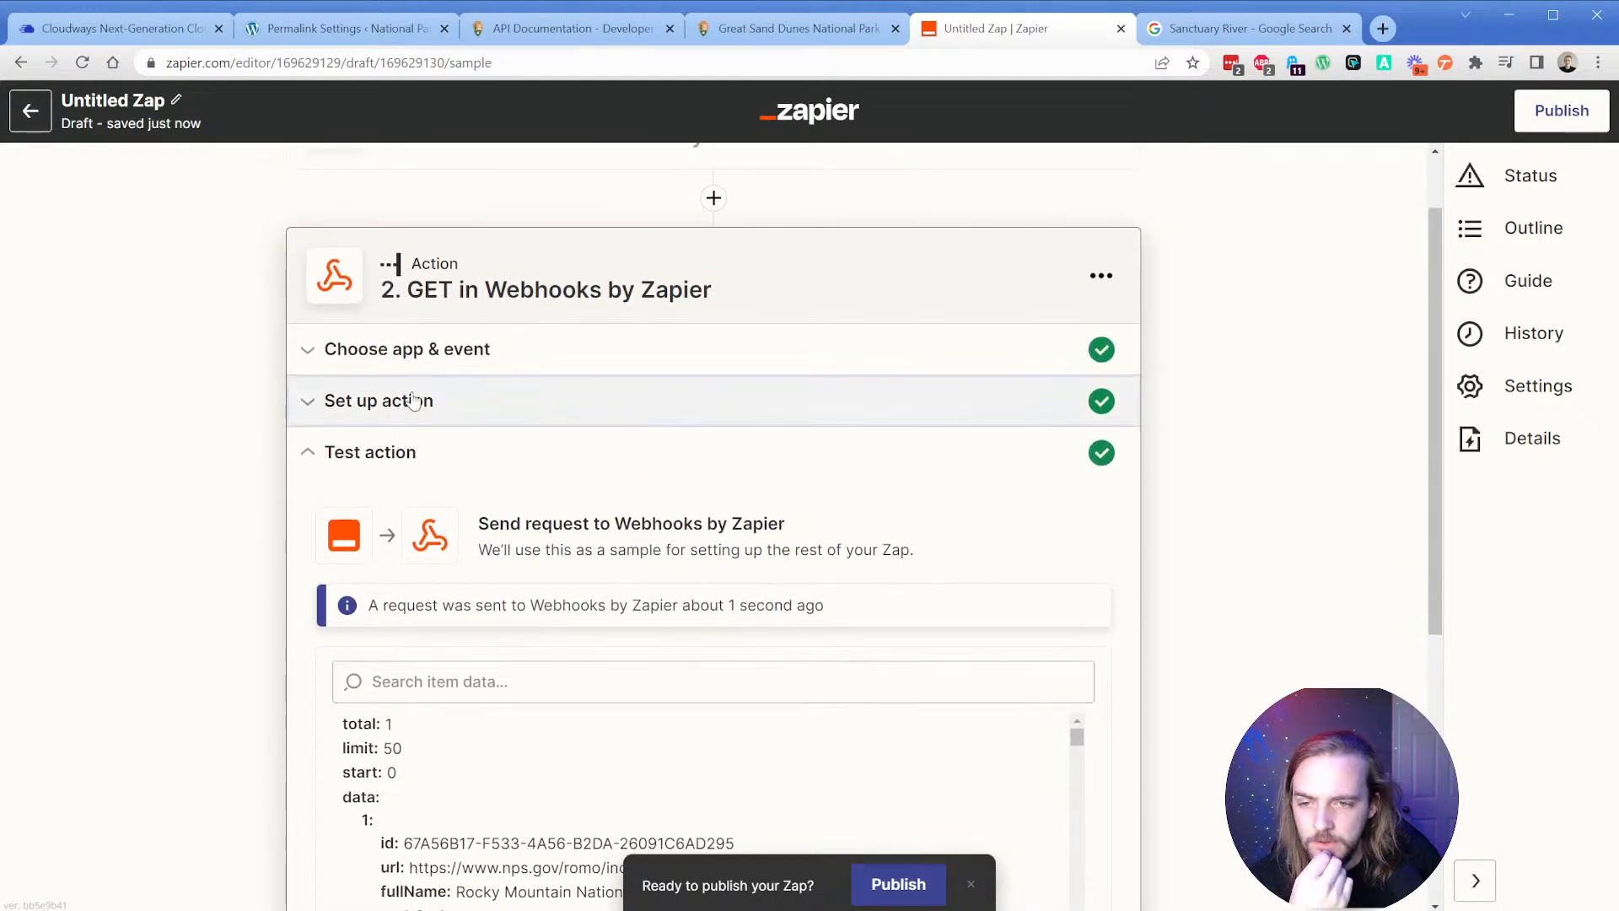
Reopen the GET action's setup section and clear the parkCode parameter's value.
{"action": "left_click", "coordinate": [414, 400]}
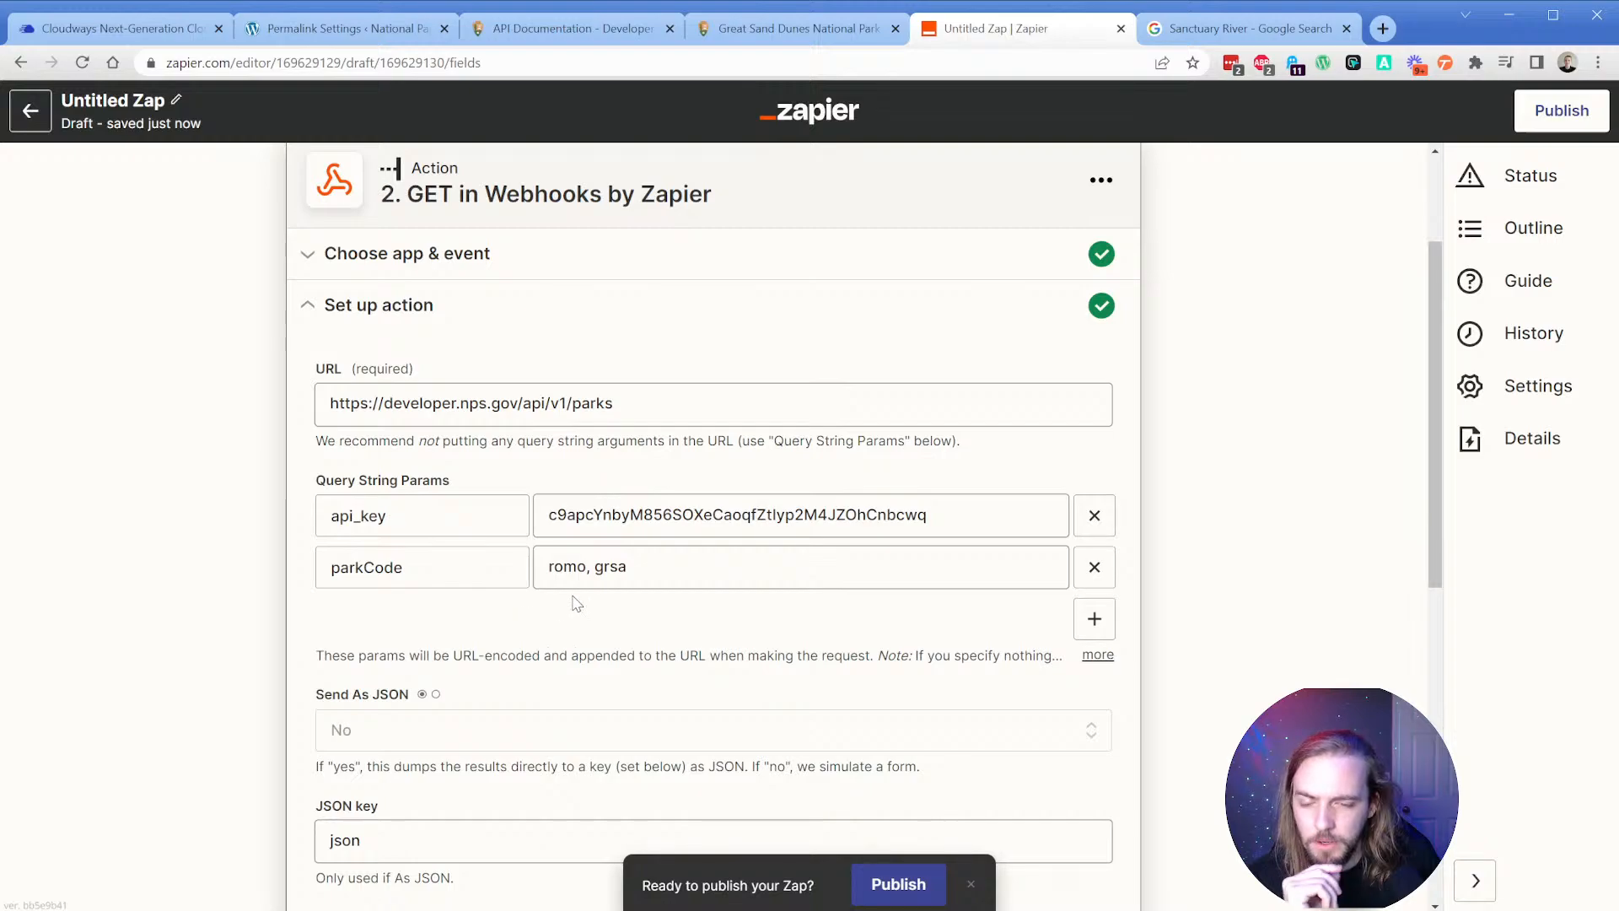
{"action": "triple_click", "coordinate": [677, 566]}
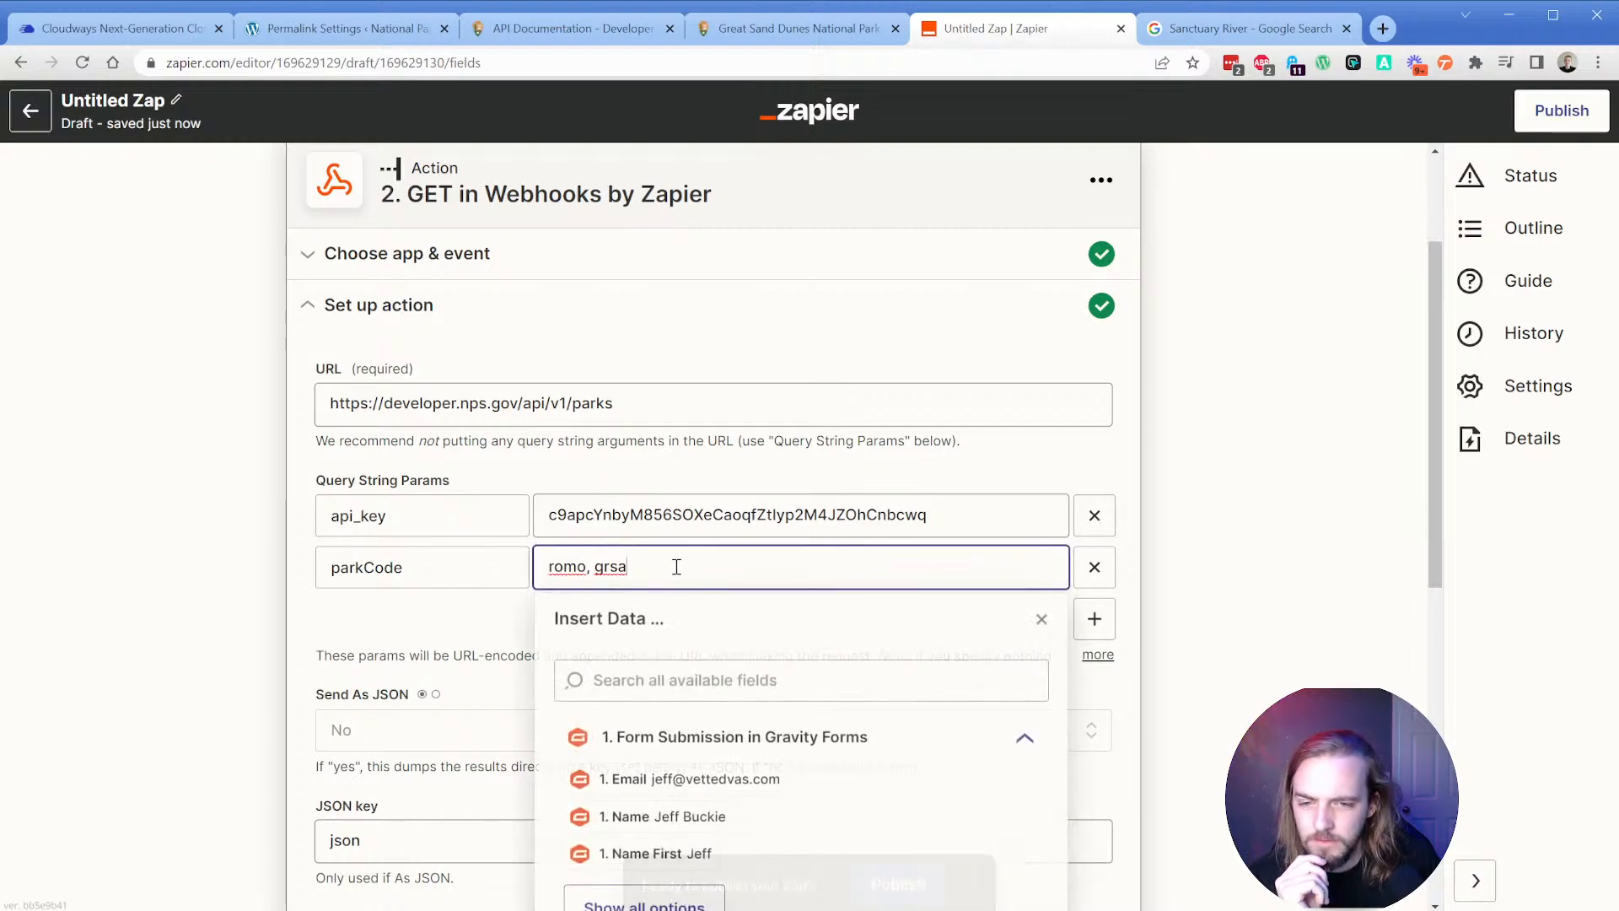
{"action": "key", "text": "BackSpace"}
{"action": "left_click", "coordinate": [327, 620]}
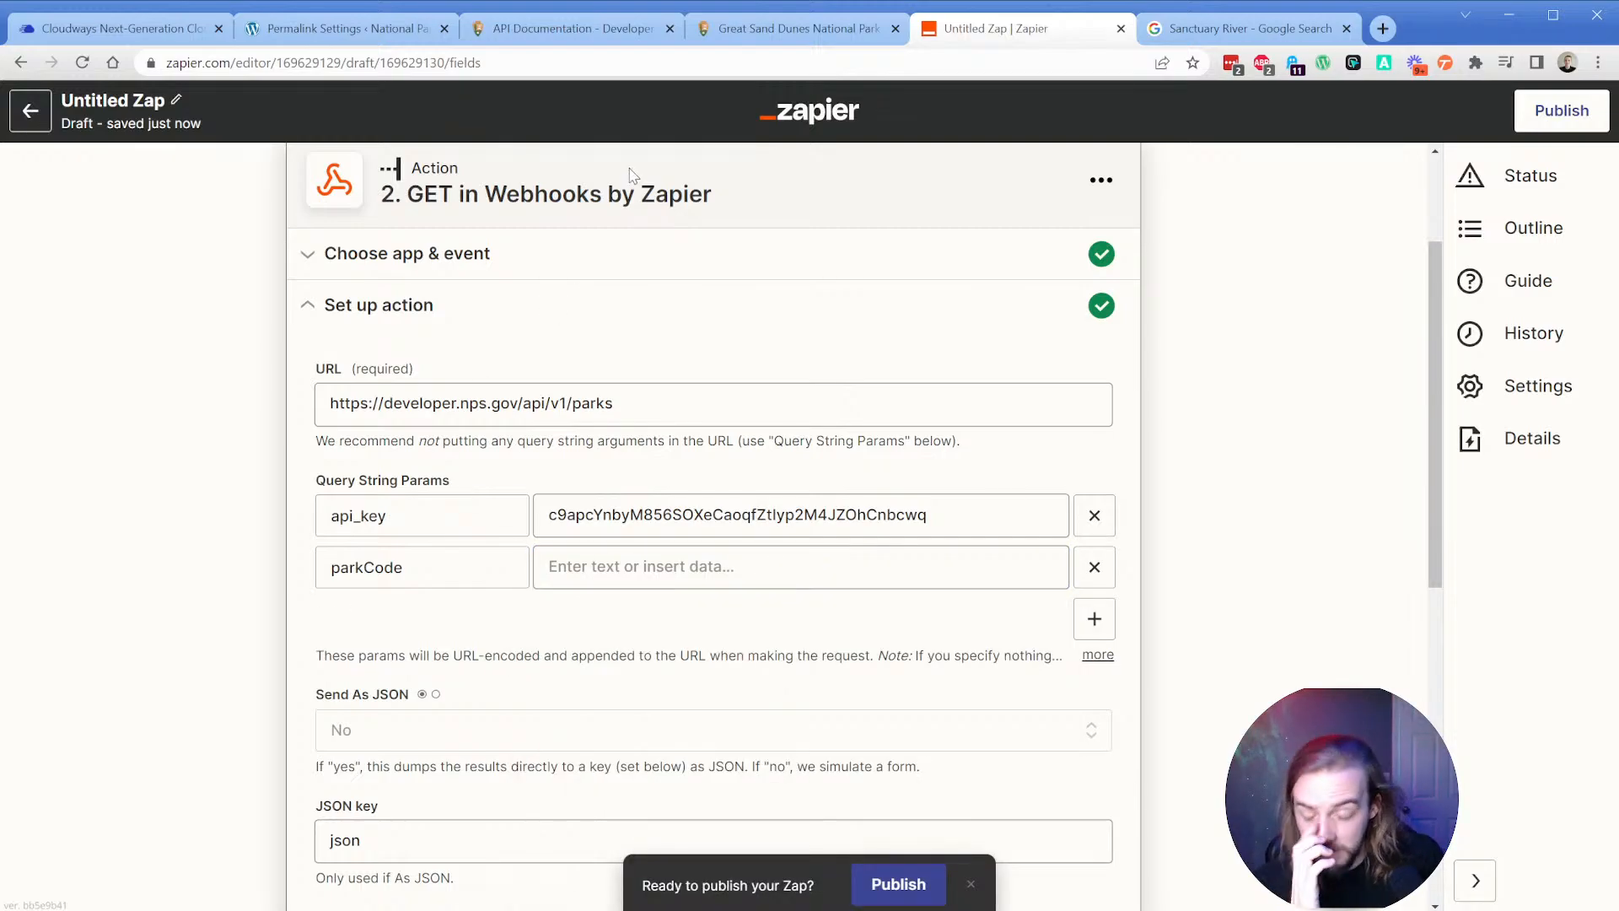
Collapse the /parks endpoint in the NPS API documentation, check the top of that page and return to the Zap.
{"action": "left_click", "coordinate": [752, 36]}
{"action": "left_click", "coordinate": [666, 40]}
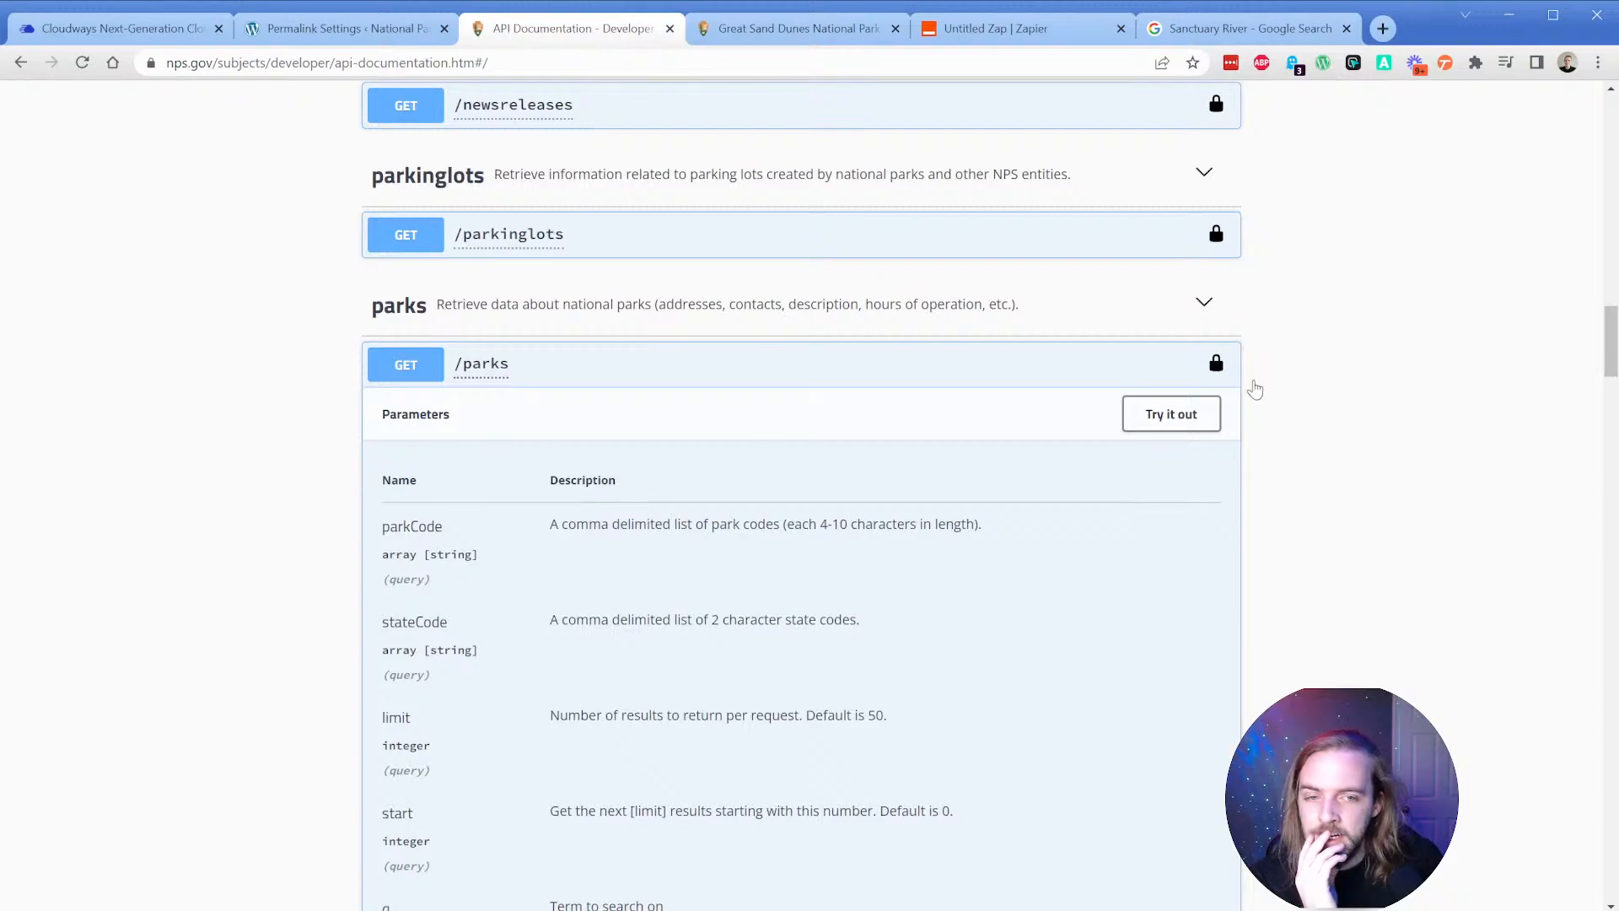
{"action": "left_click", "coordinate": [1015, 365]}
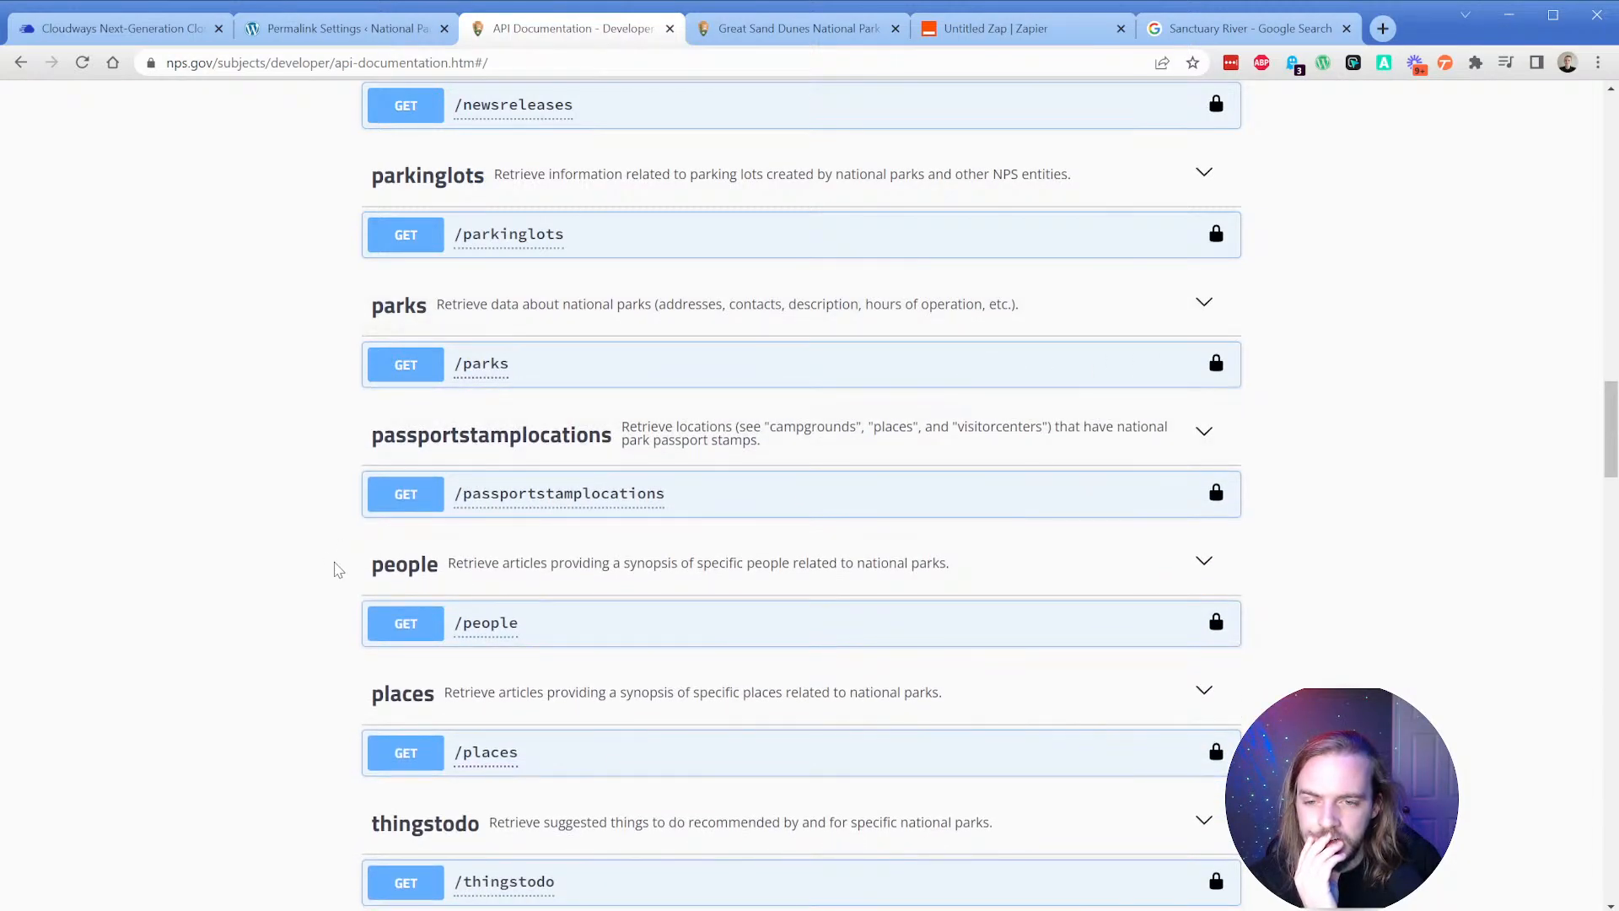
{"action": "scroll", "coordinate": [341, 567], "scroll_direction": "up", "scroll_amount": 20}
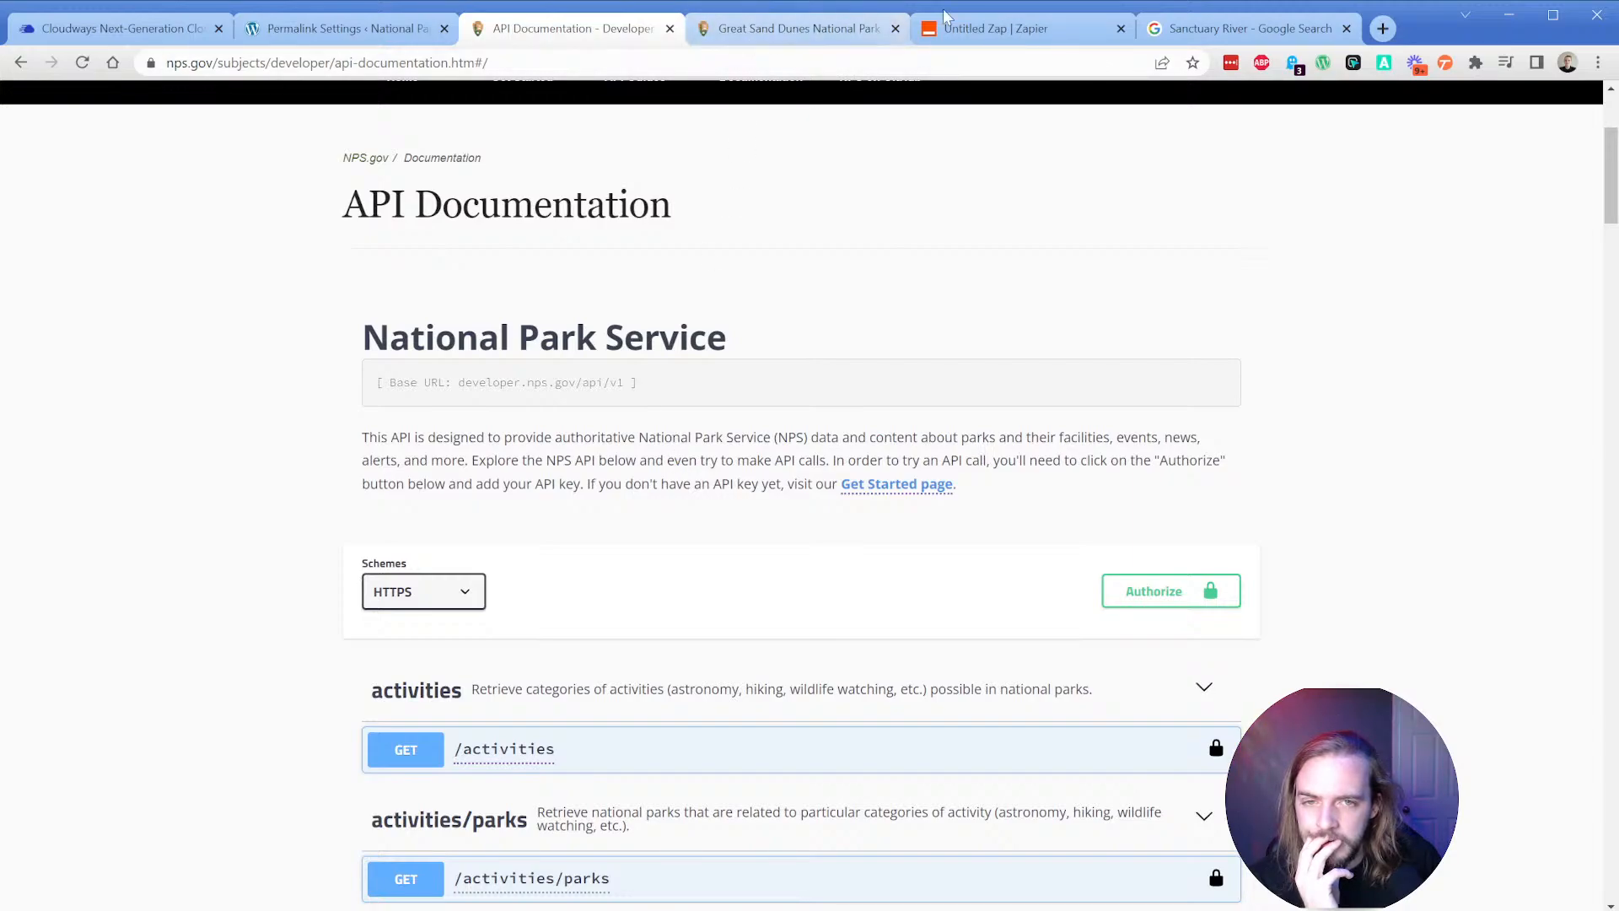
{"action": "left_click", "coordinate": [957, 25]}
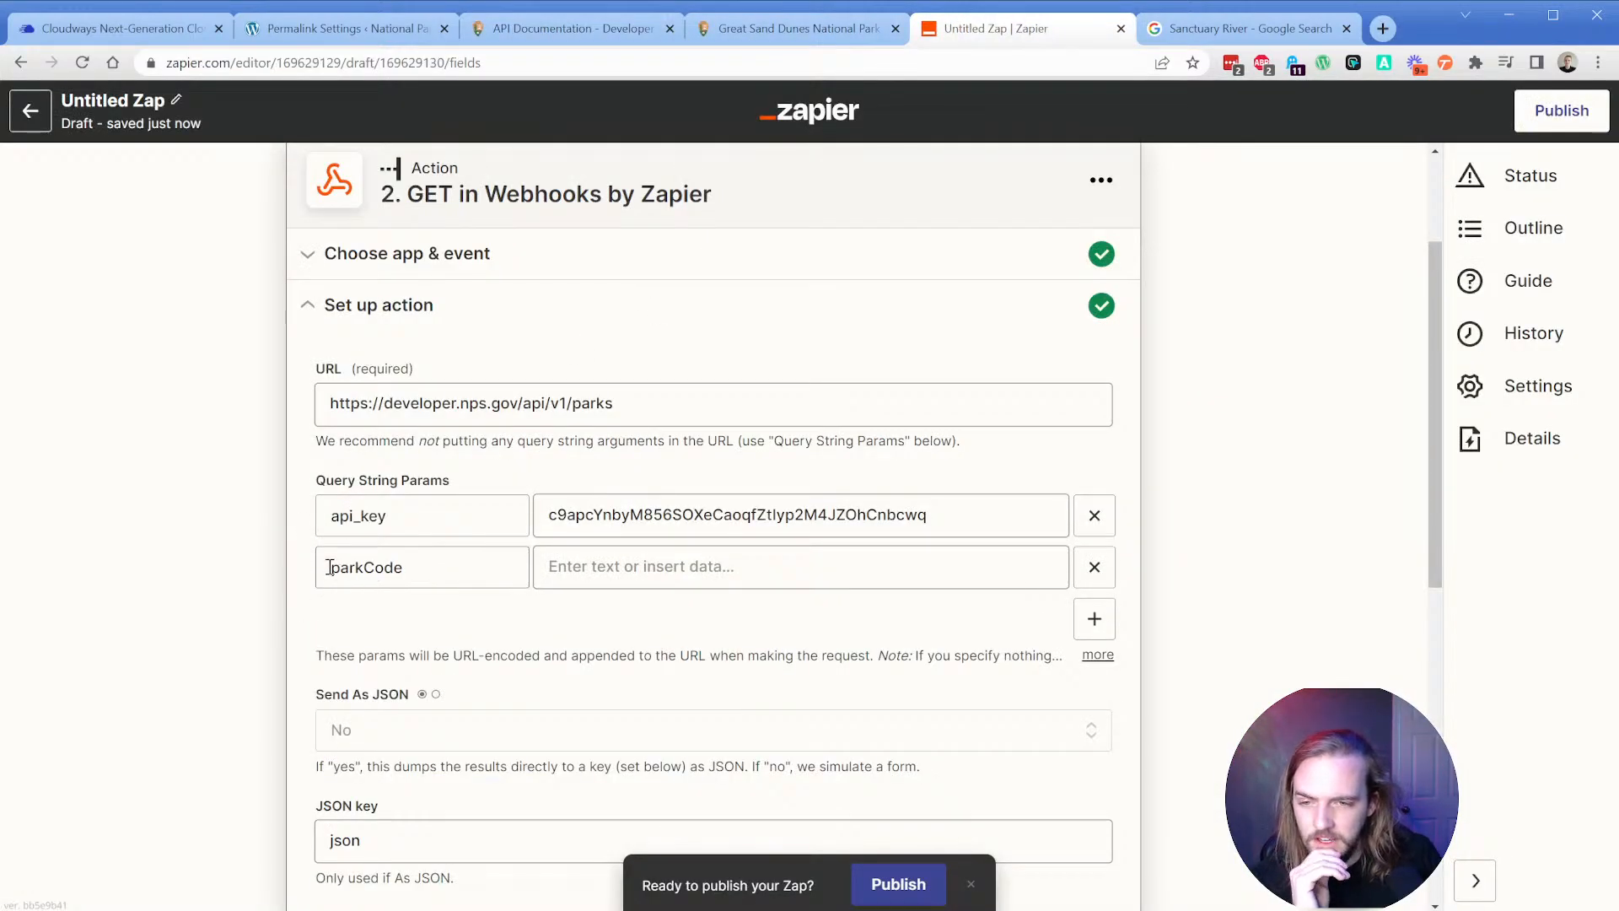
Remove the parkCode query string parameter and retest the request without it.
{"action": "left_click", "coordinate": [1094, 567]}
{"action": "scroll", "coordinate": [308, 562], "scroll_direction": "down", "scroll_amount": 7}
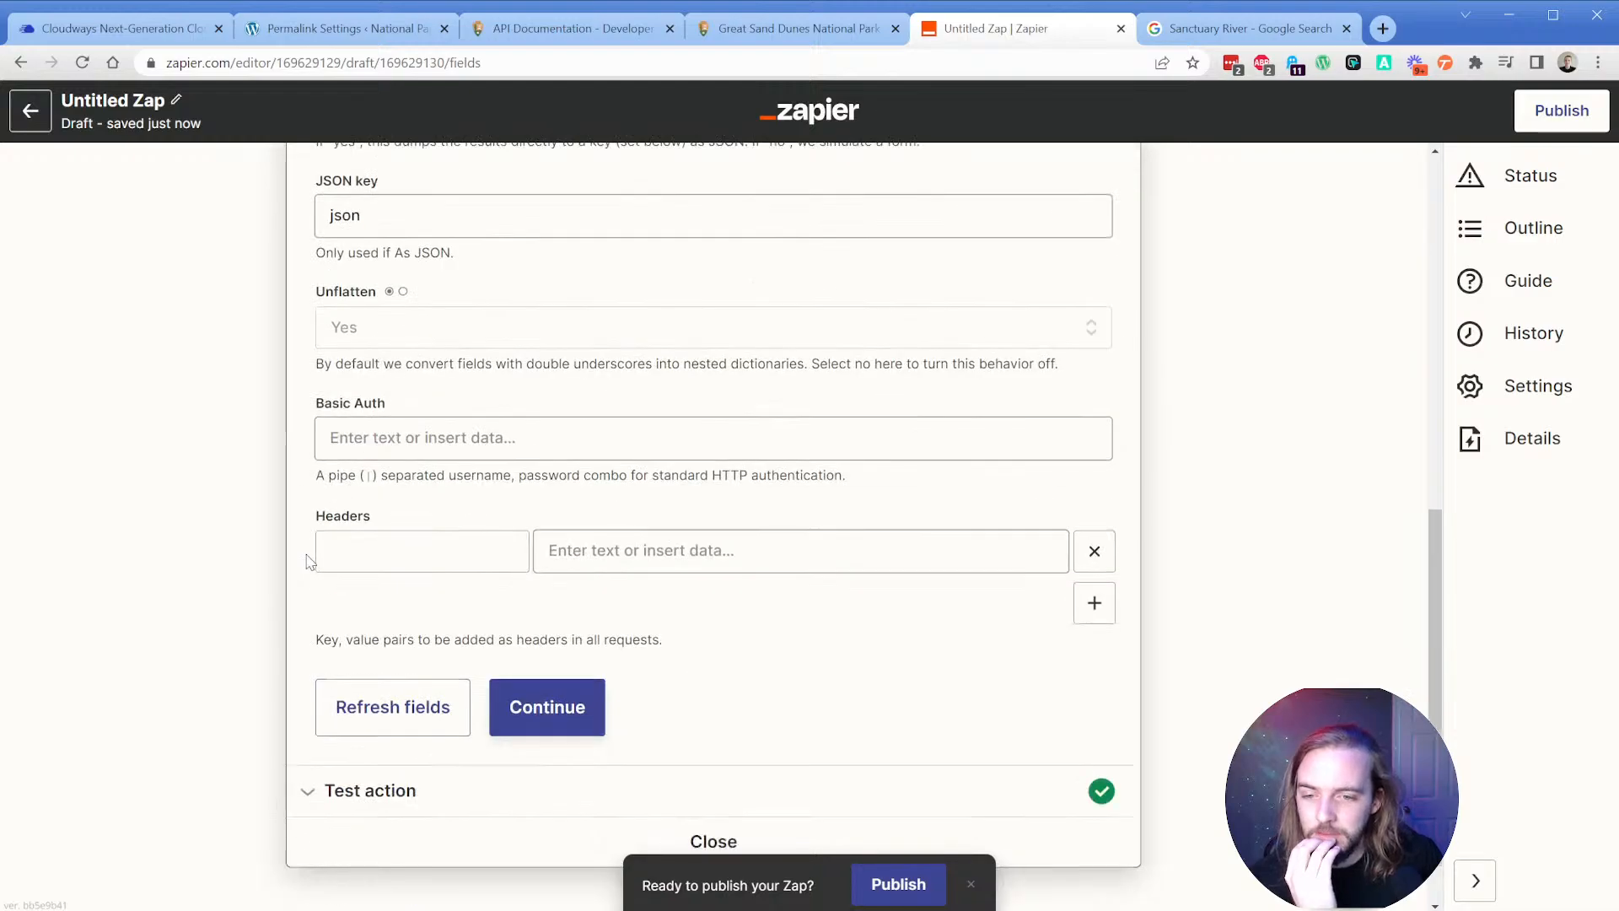
{"action": "left_click", "coordinate": [528, 705]}
{"action": "left_click", "coordinate": [386, 704]}
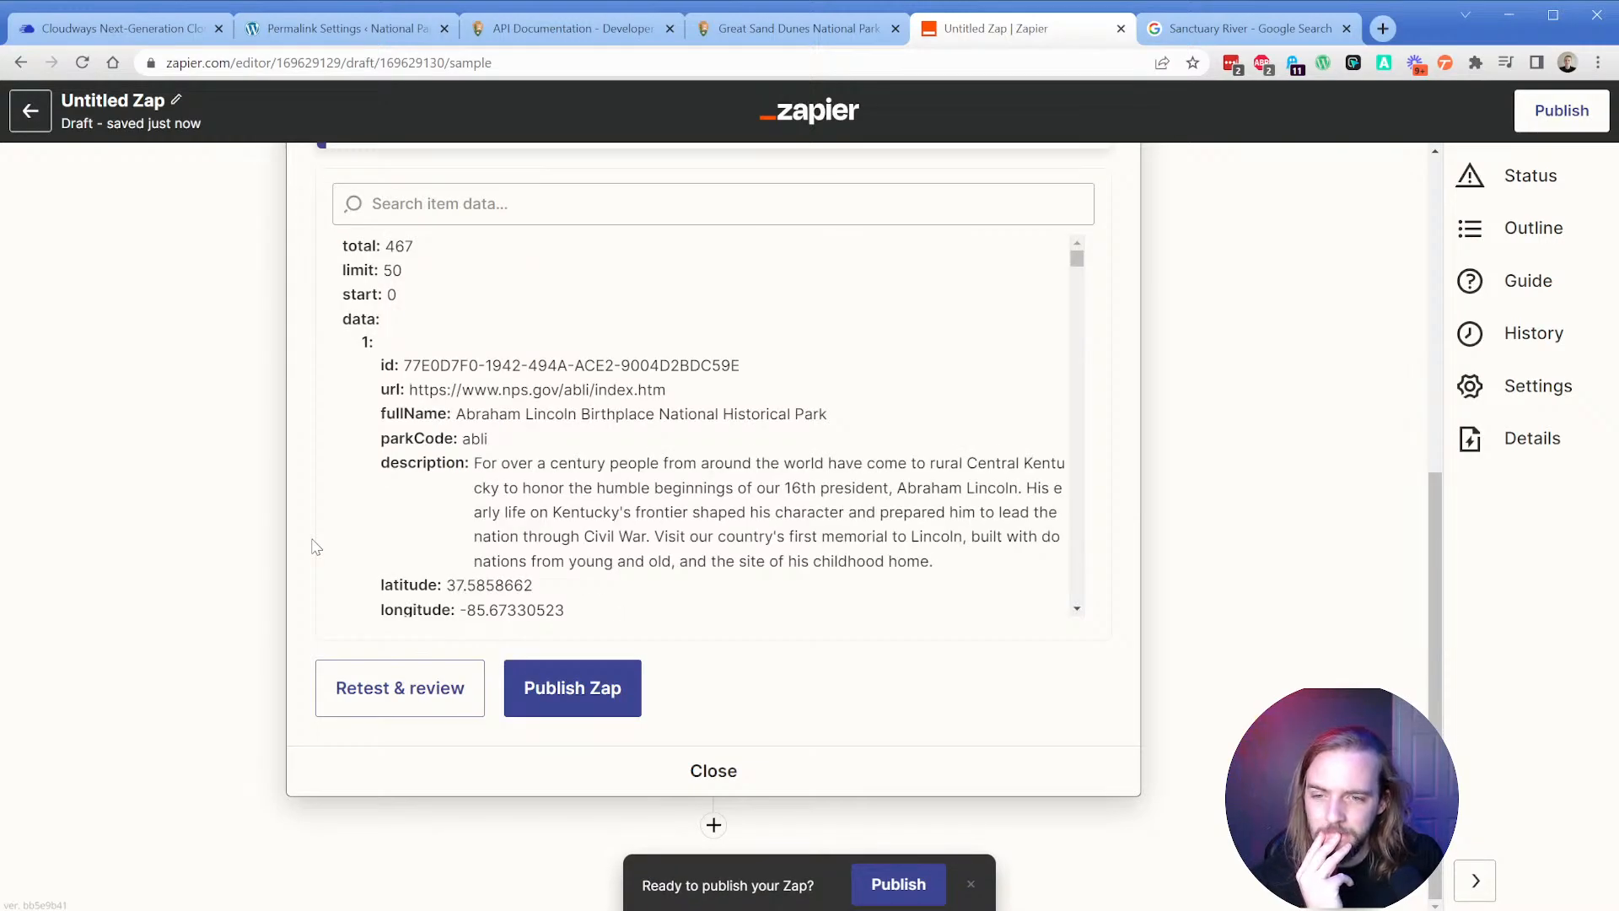
Review the total, full name and park code at the start of the returned park data.
{"action": "left_click_drag", "start_coordinate": [1077, 255], "coordinate": [928, 220]}
{"action": "scroll", "coordinate": [474, 531], "scroll_direction": "up", "scroll_amount": 1}
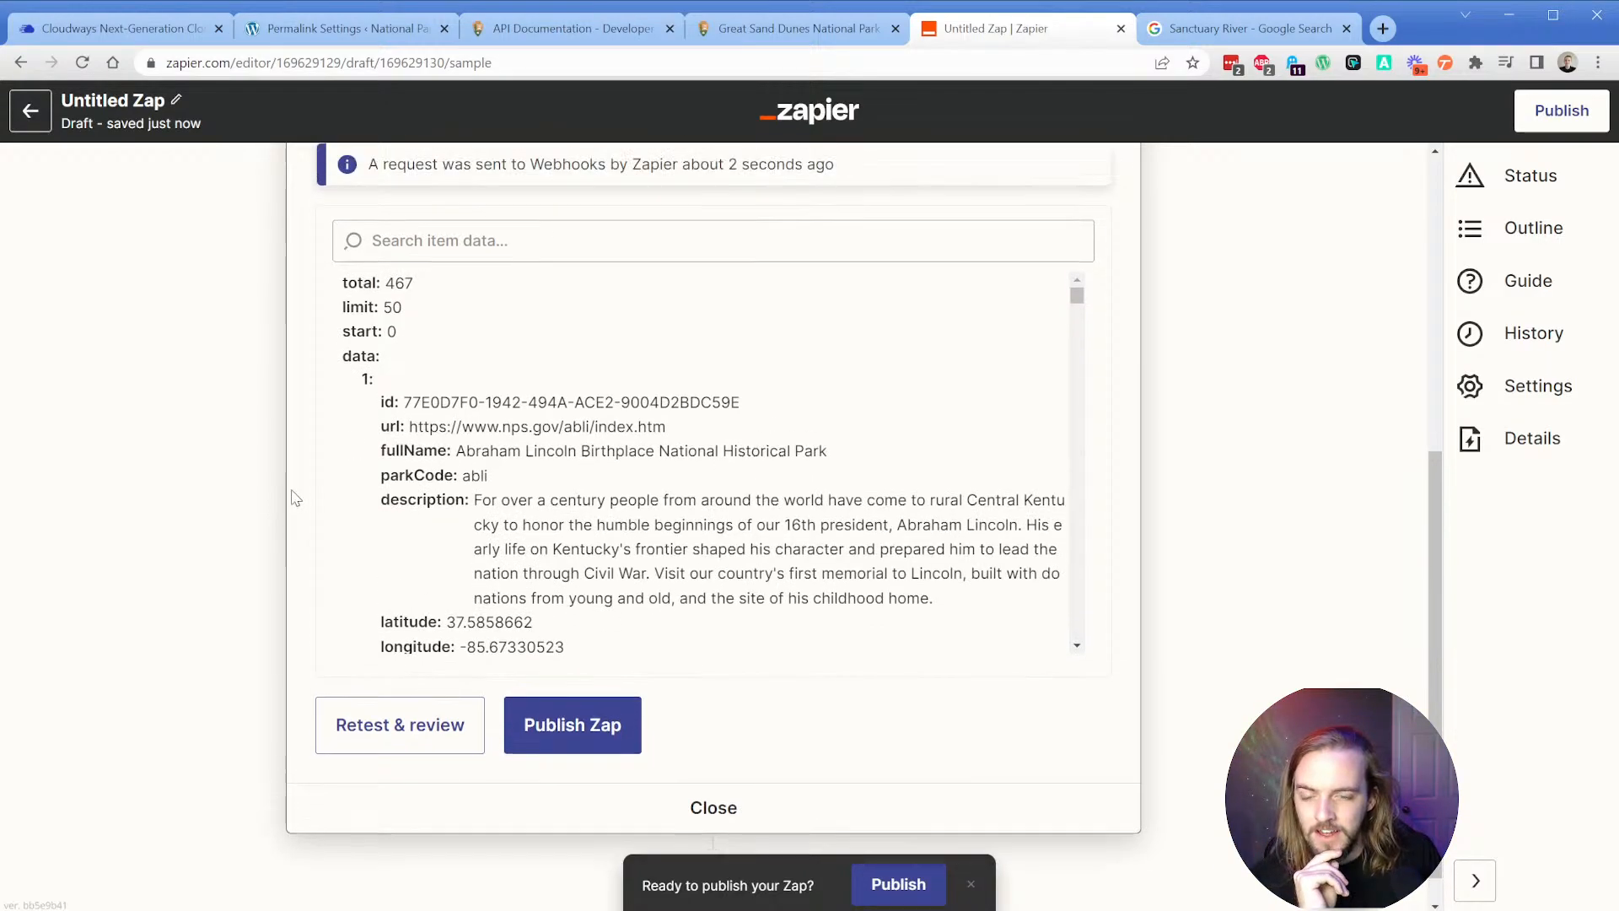
{"action": "left_click_drag", "start_coordinate": [456, 510], "coordinate": [509, 520]}
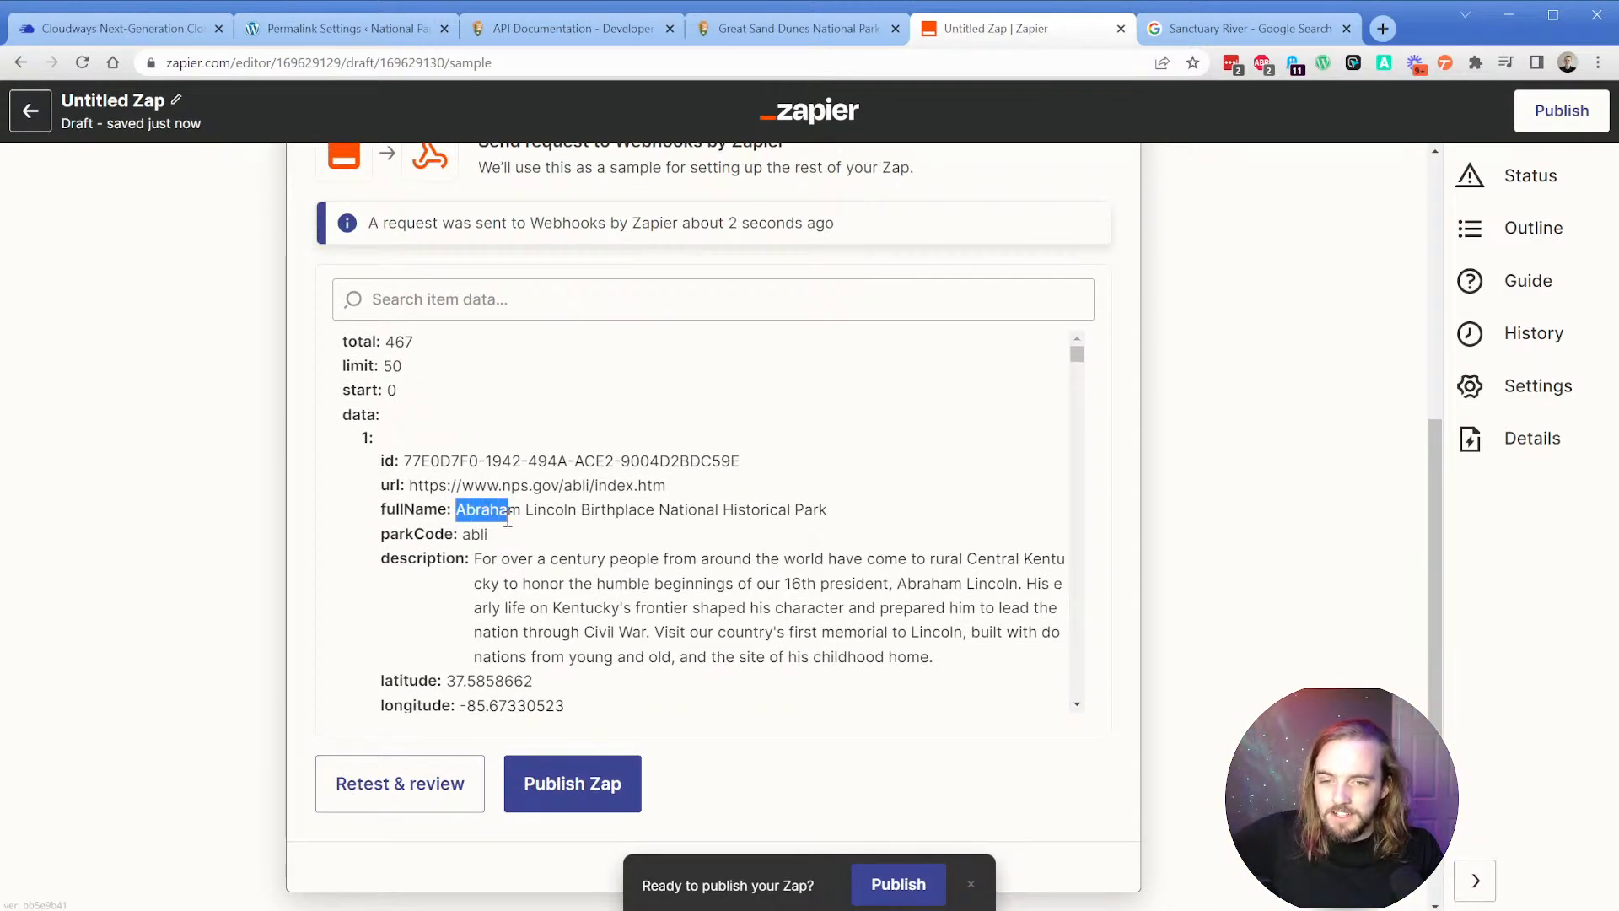
{"action": "left_click", "coordinate": [583, 533]}
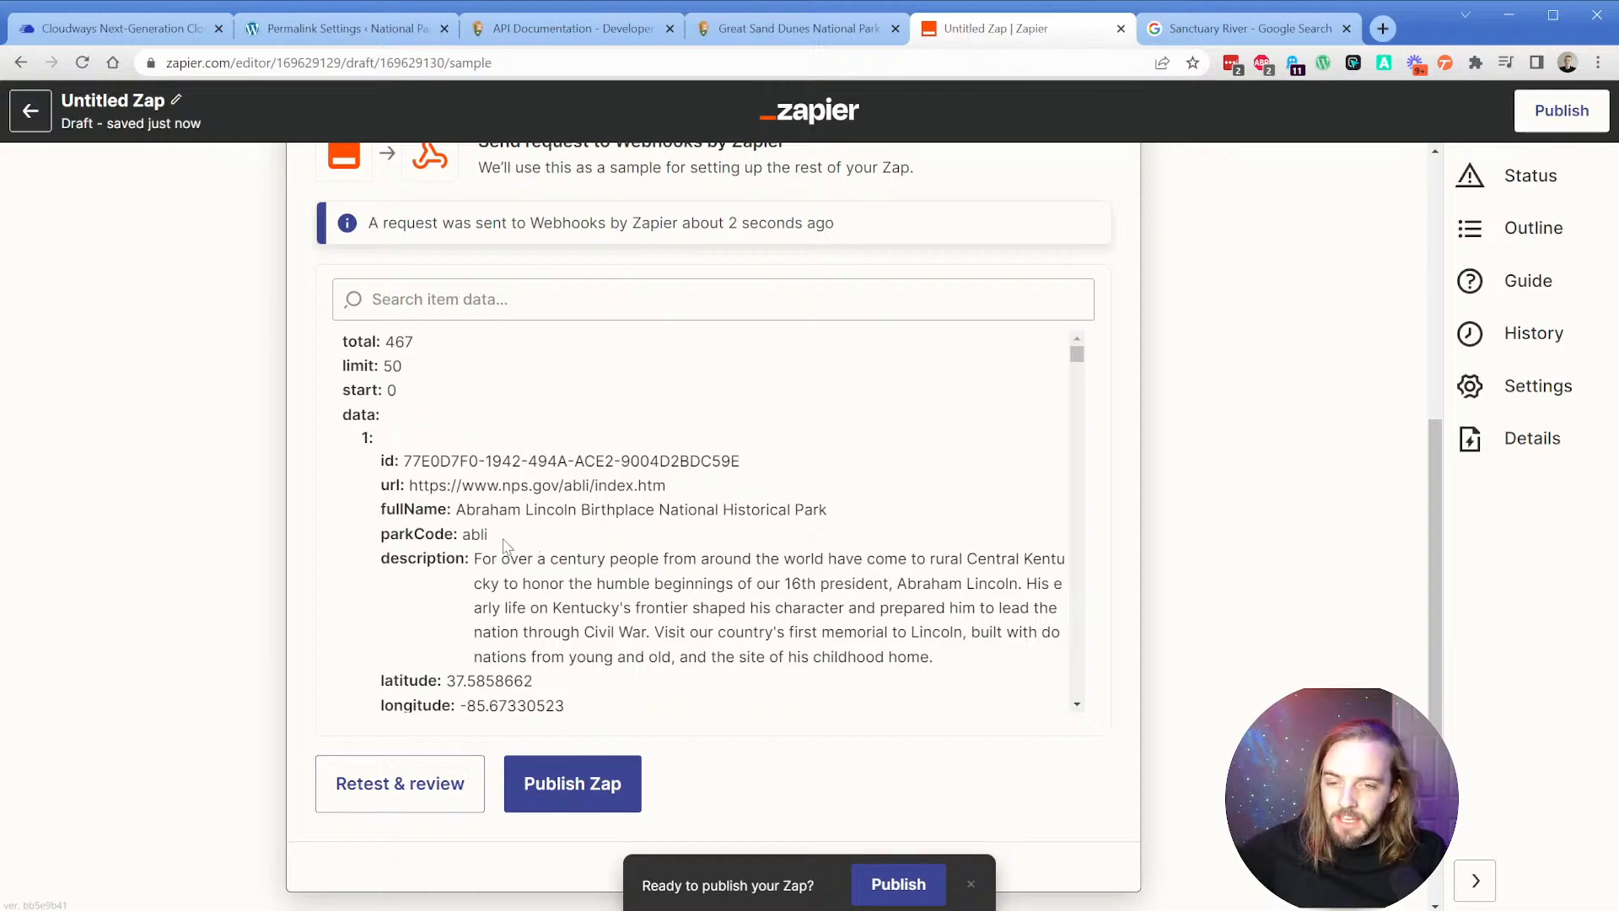
Return to the GET action's setup and add a second query string parameter named parkCode.
{"action": "scroll", "coordinate": [409, 487], "scroll_direction": "up", "scroll_amount": 5}
{"action": "left_click", "coordinate": [408, 489]}
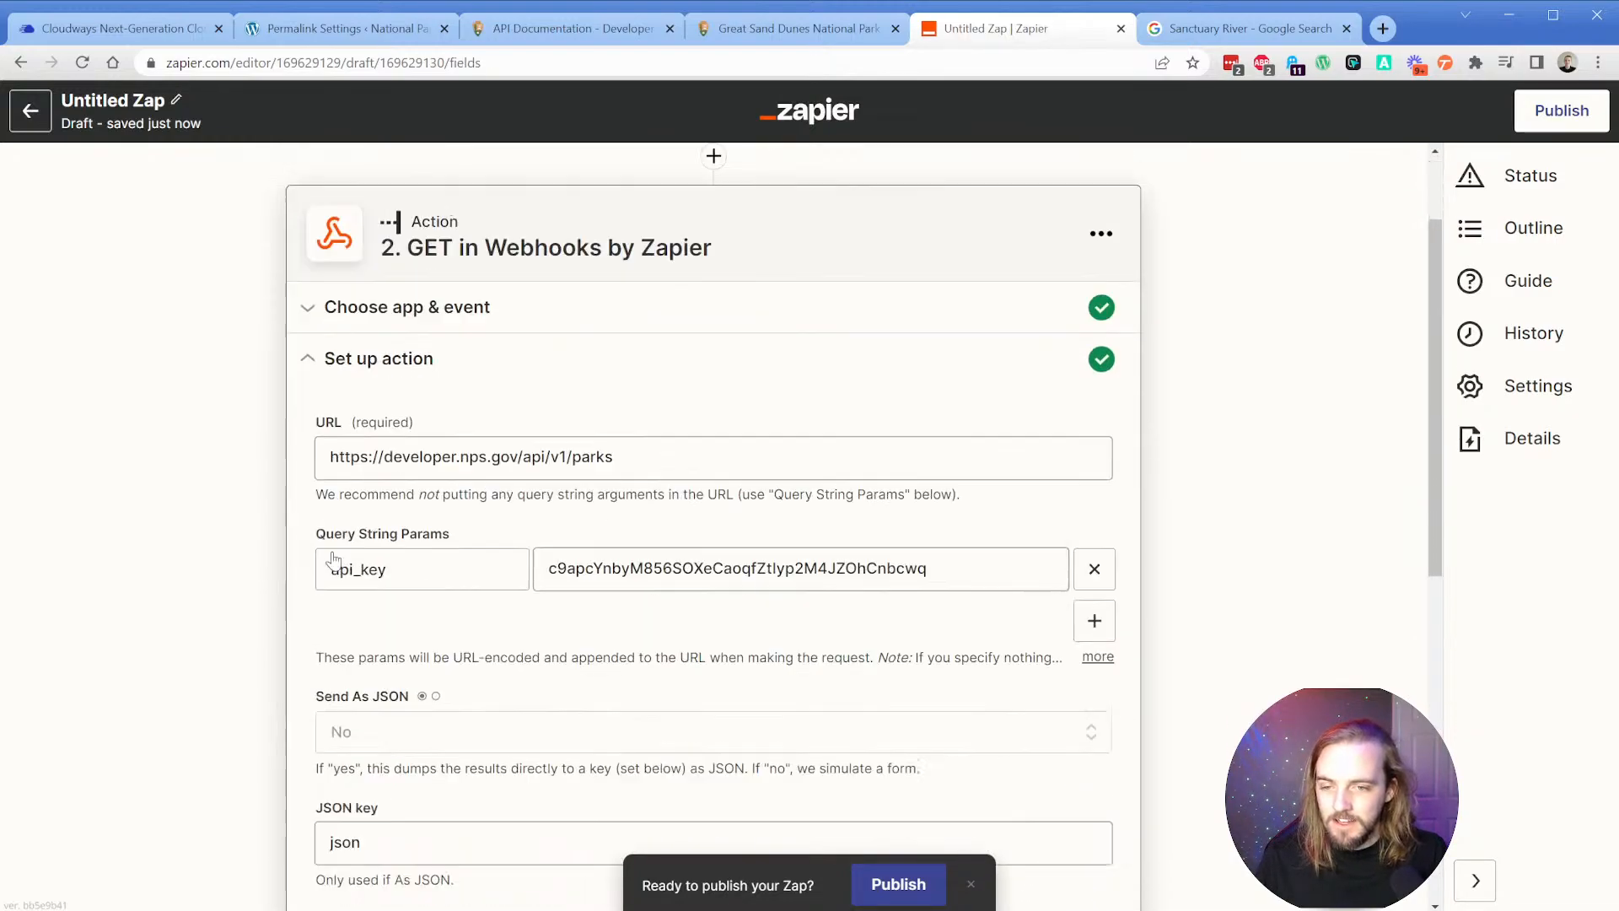
{"action": "left_click", "coordinate": [1093, 368]}
{"action": "left_click", "coordinate": [455, 384]}
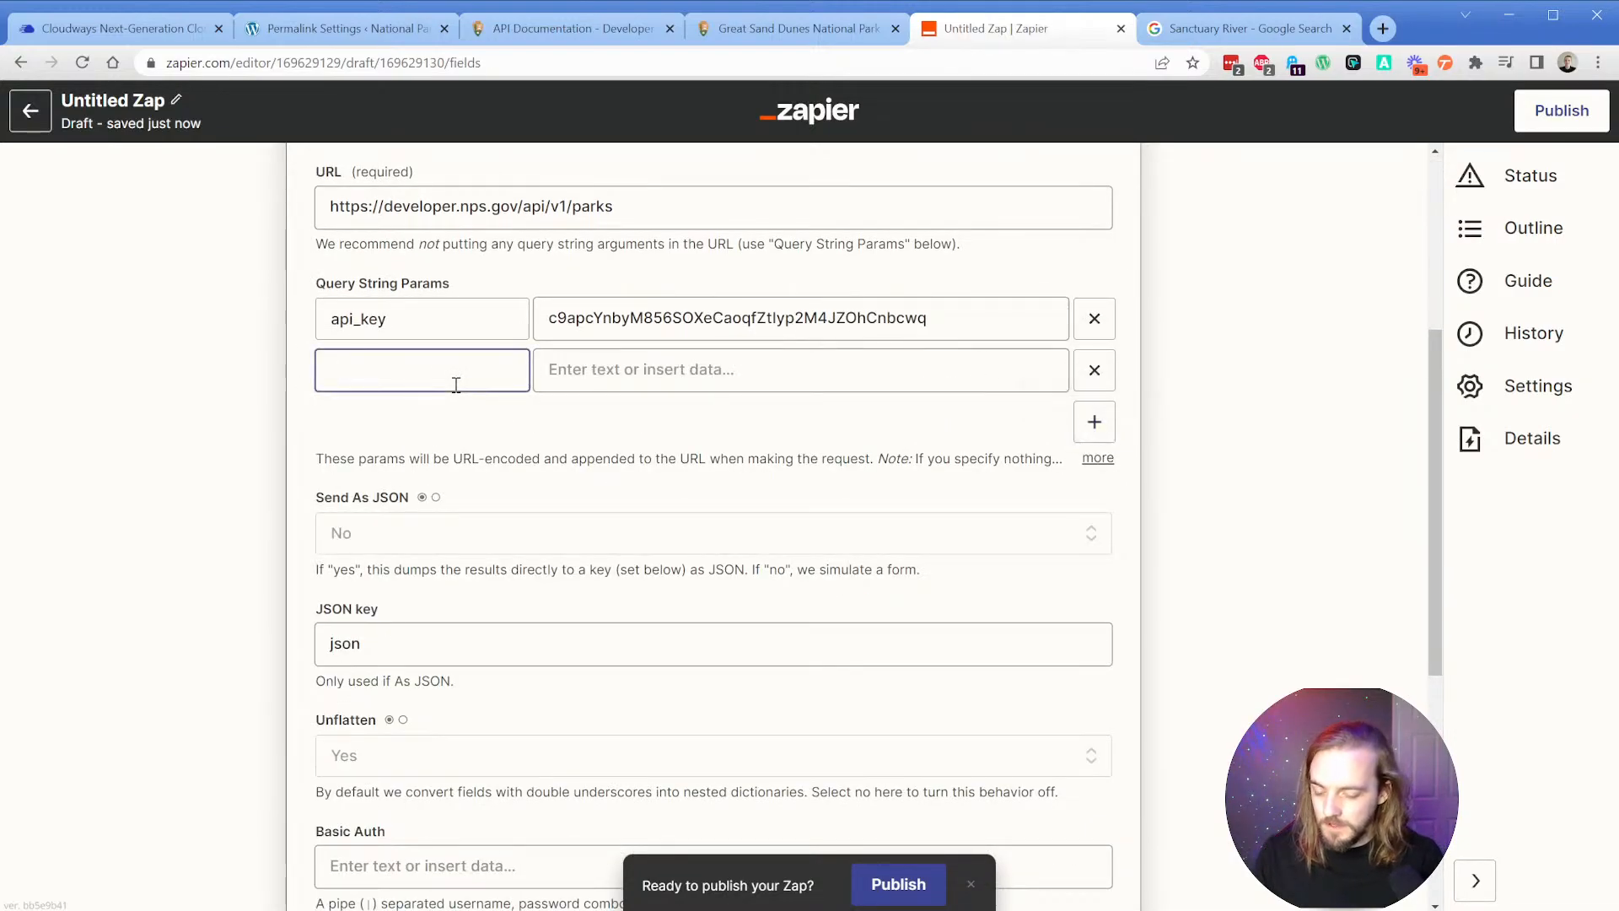
{"action": "type", "text": "ParkC"}
{"action": "key", "text": "BackSpace"}
{"action": "key", "text": "BackSpace"}
{"action": "key", "text": "BackSpace"}
{"action": "key", "text": "BackSpace"}
{"action": "key", "text": "BackSpace"}
{"action": "type", "text": "parkCode"}
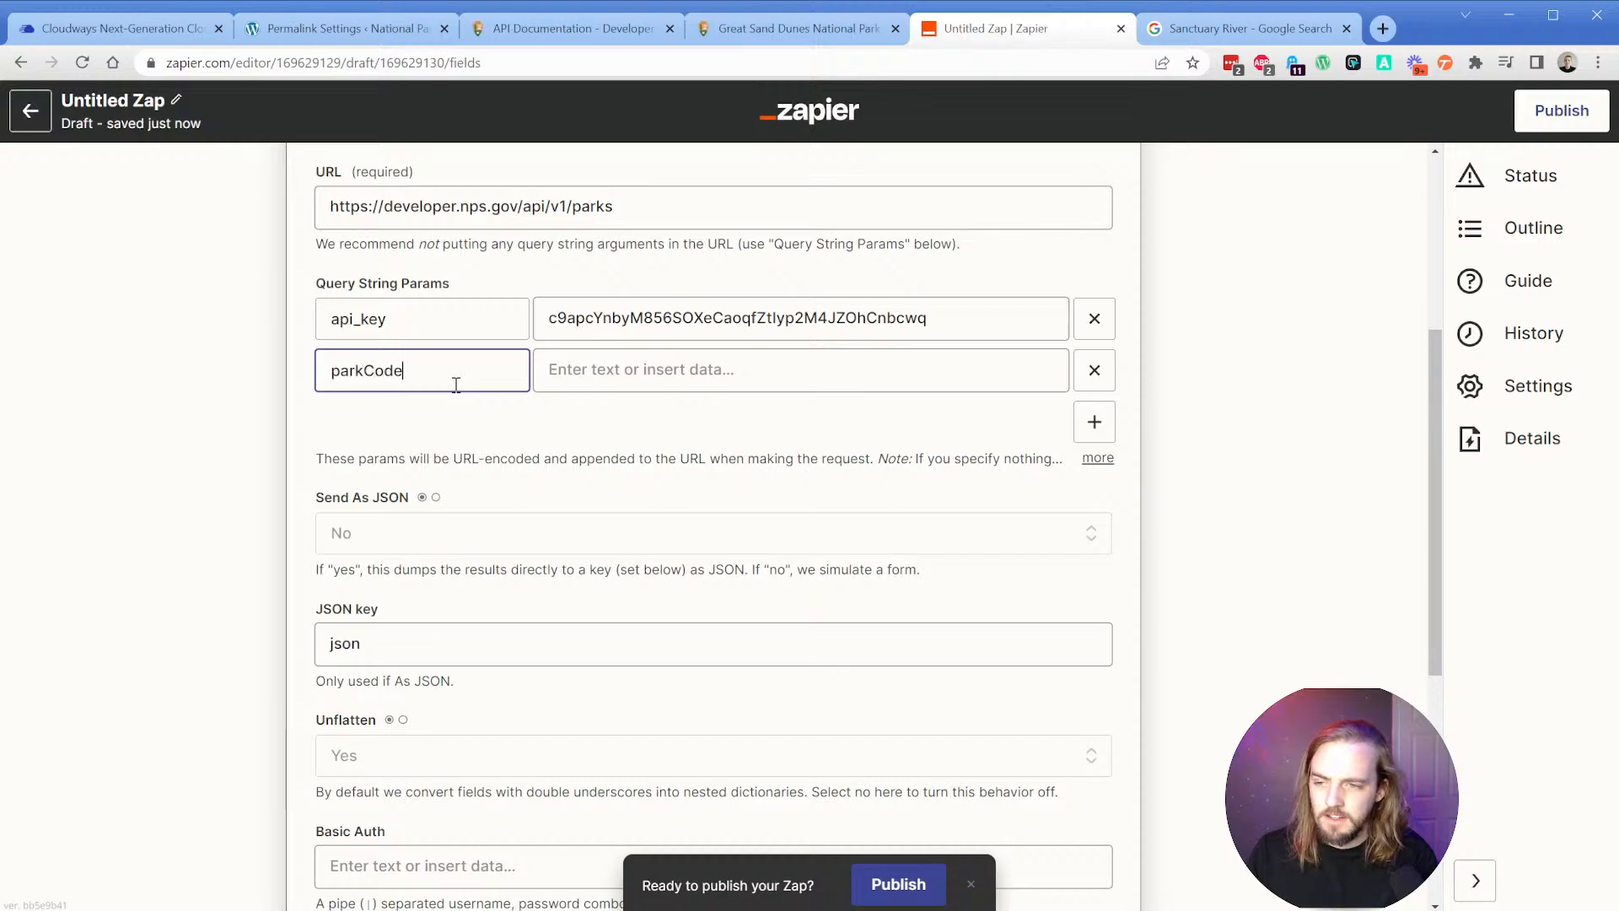
{"action": "key", "text": "Tab"}
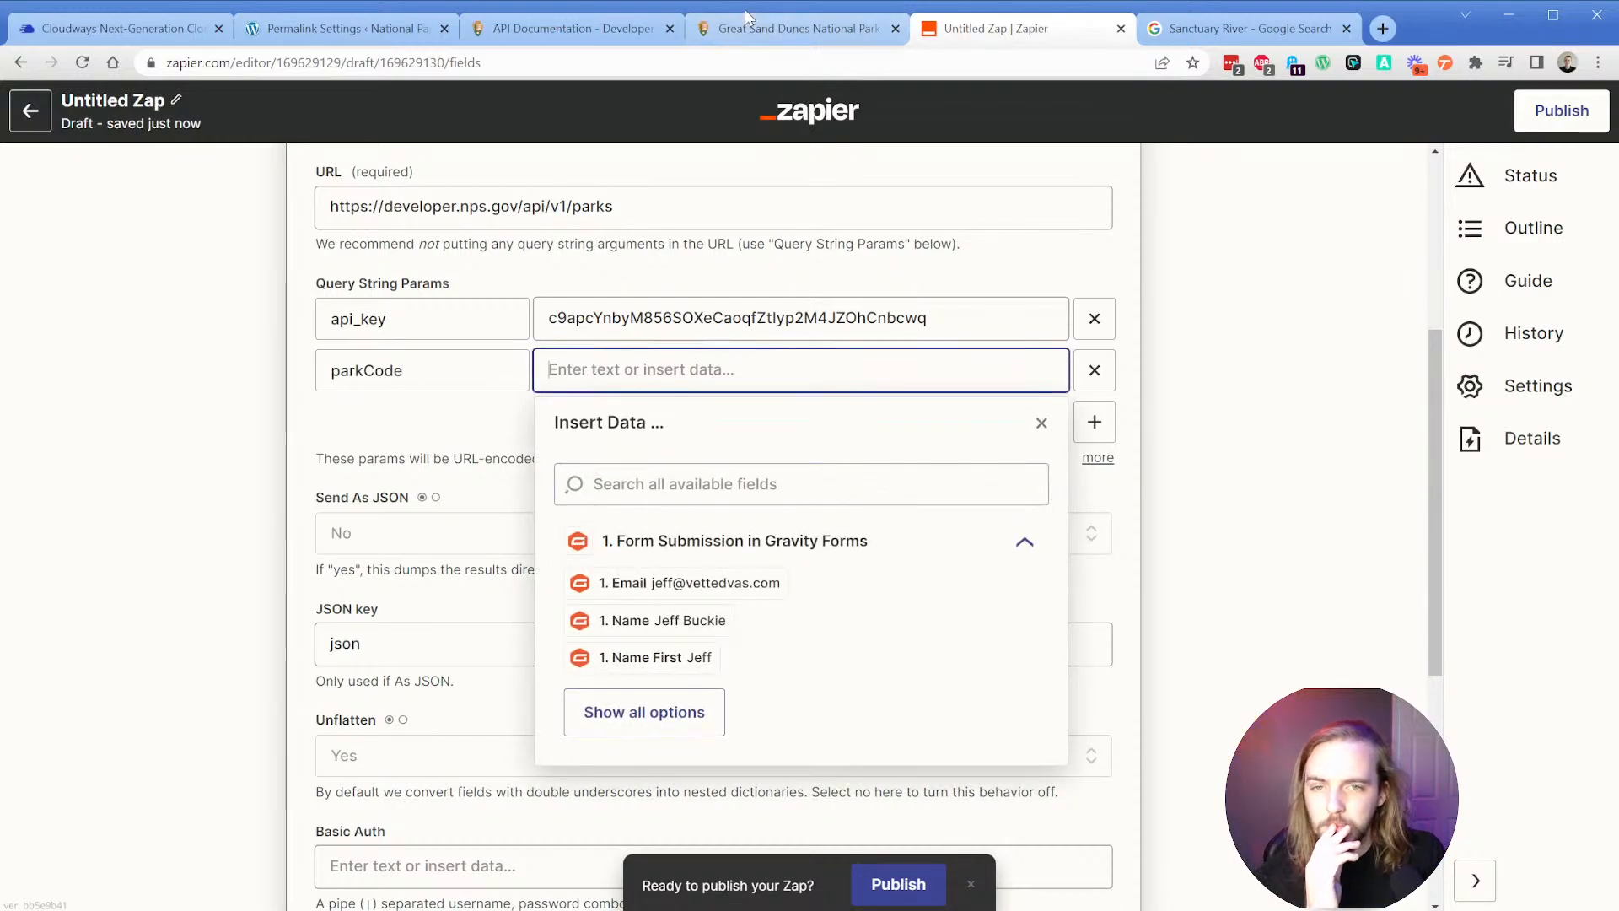
Look through the API documentation's endpoints and the Great Sand Dunes page, and return to the Zap.
{"action": "left_click", "coordinate": [573, 28]}
{"action": "scroll", "coordinate": [295, 474], "scroll_direction": "down", "scroll_amount": 1}
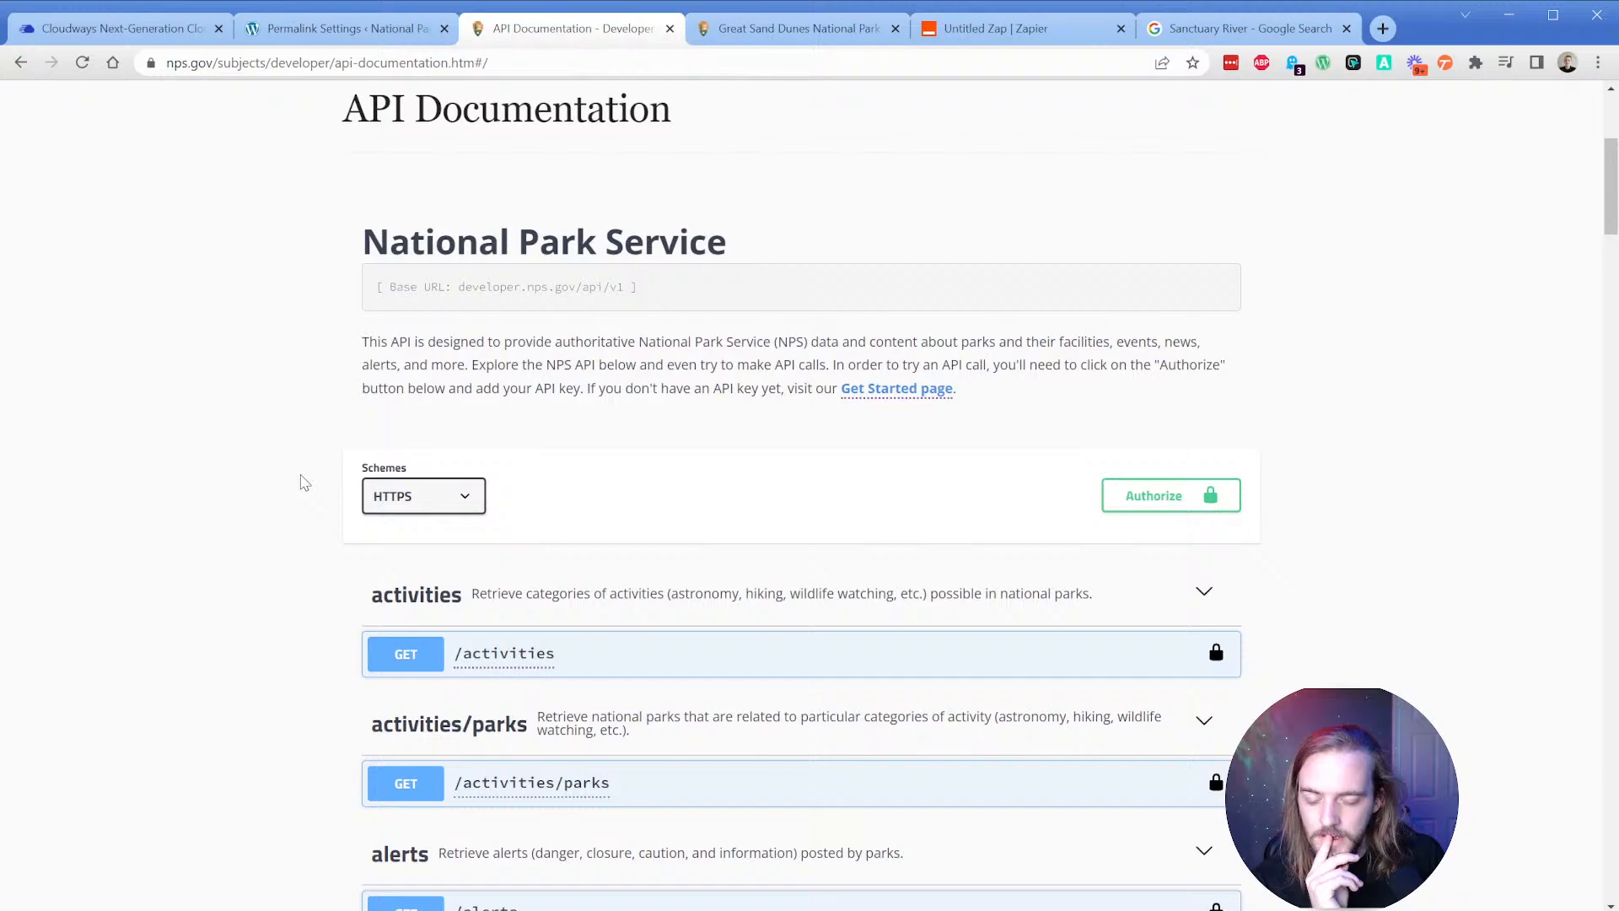
{"action": "scroll", "coordinate": [304, 482], "scroll_direction": "down", "scroll_amount": 4}
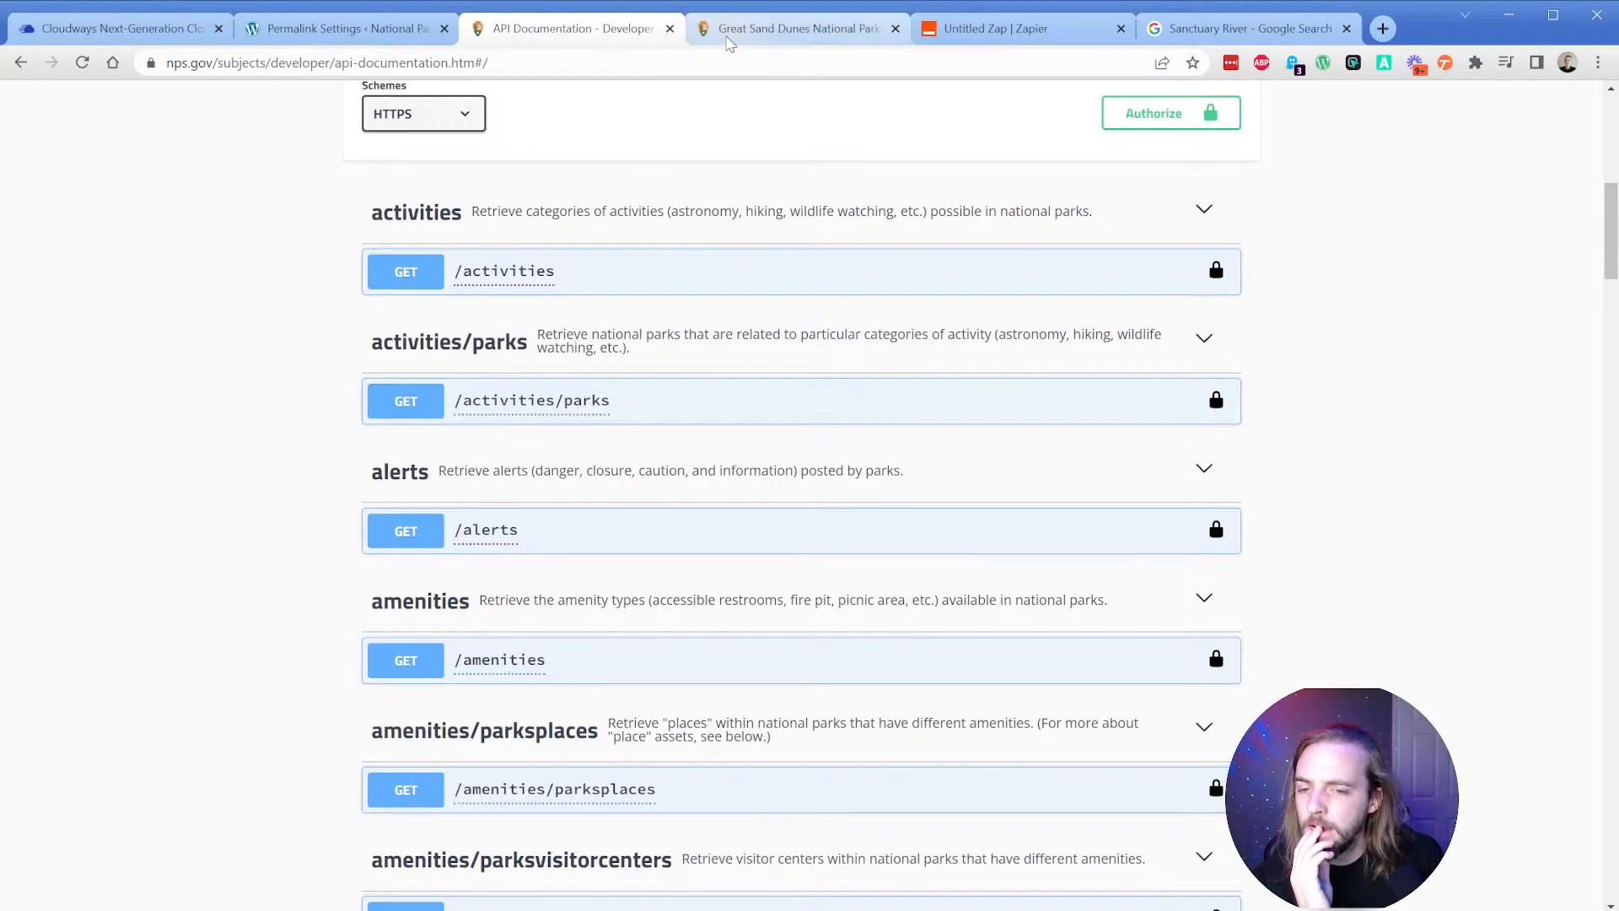
{"action": "left_click", "coordinate": [730, 42]}
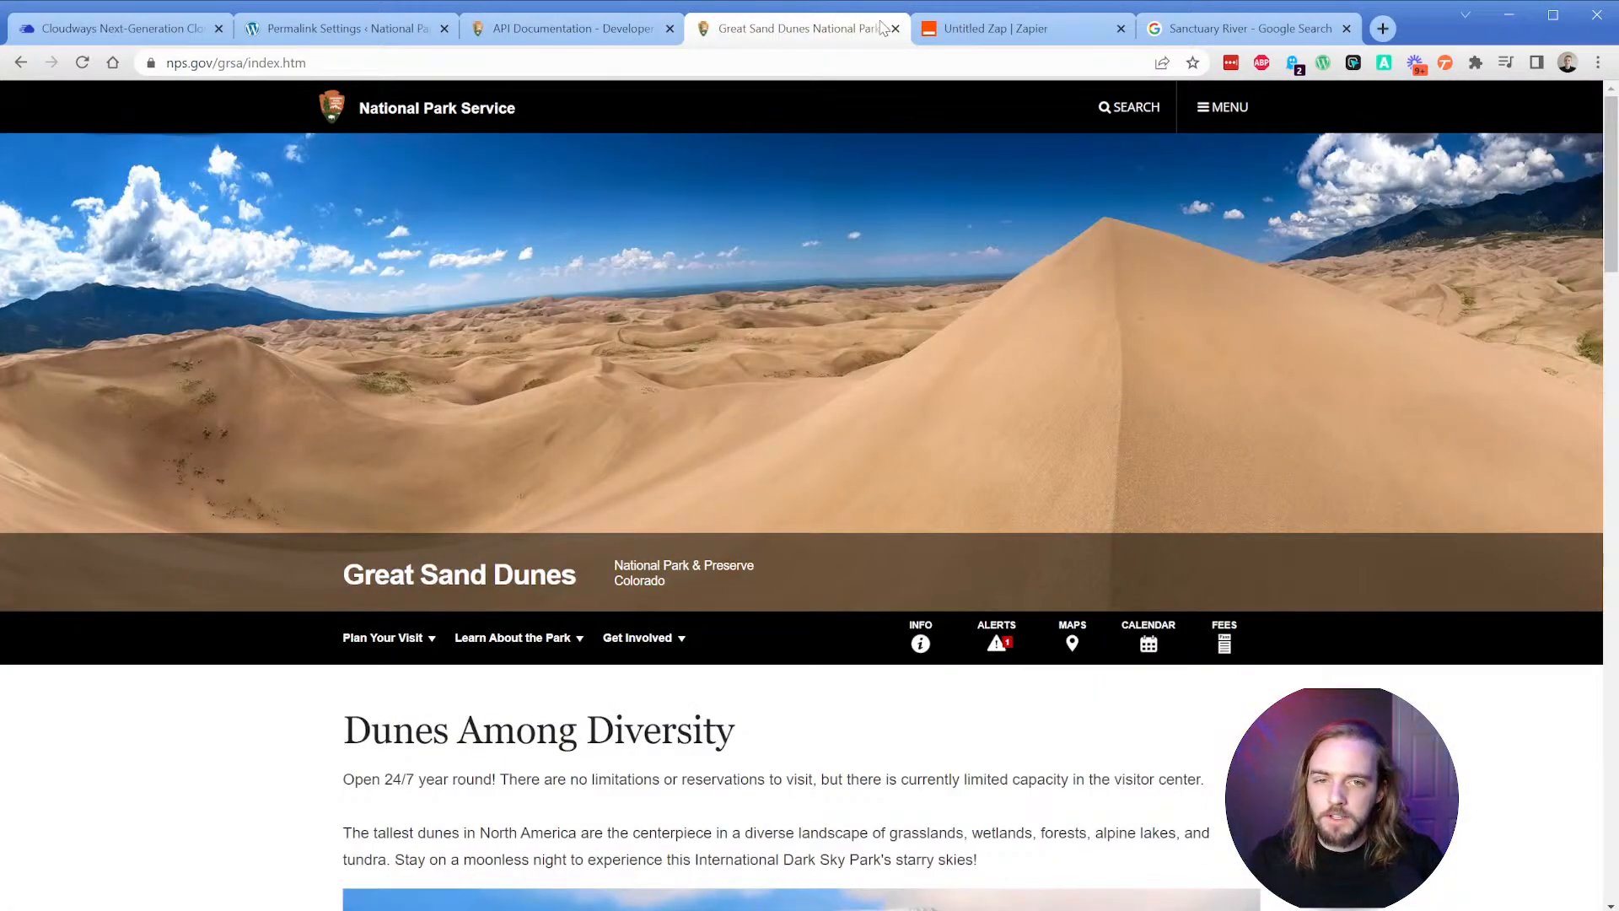
{"action": "key", "text": "ctrl+Tab"}
Replace the second parameter's name with stateCode, copied from the /parks endpoint's parameters in the API documentation.
{"action": "left_click", "coordinate": [458, 390]}
{"action": "double_click", "coordinate": [458, 390]}
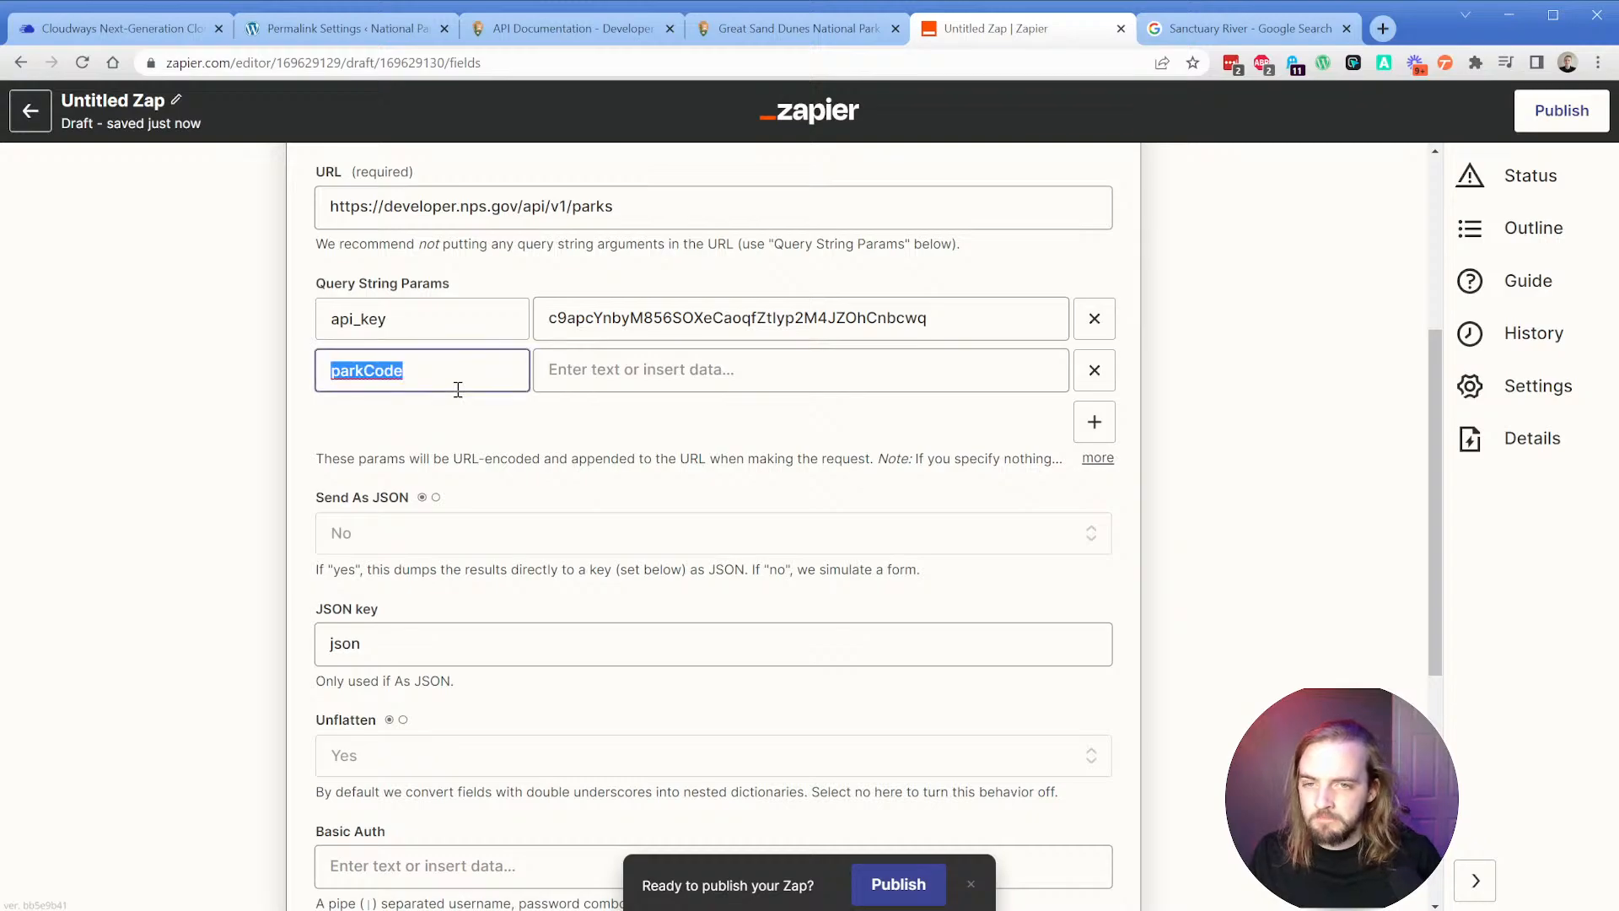
{"action": "left_click", "coordinate": [573, 28]}
{"action": "scroll", "coordinate": [373, 597], "scroll_direction": "down", "scroll_amount": 20}
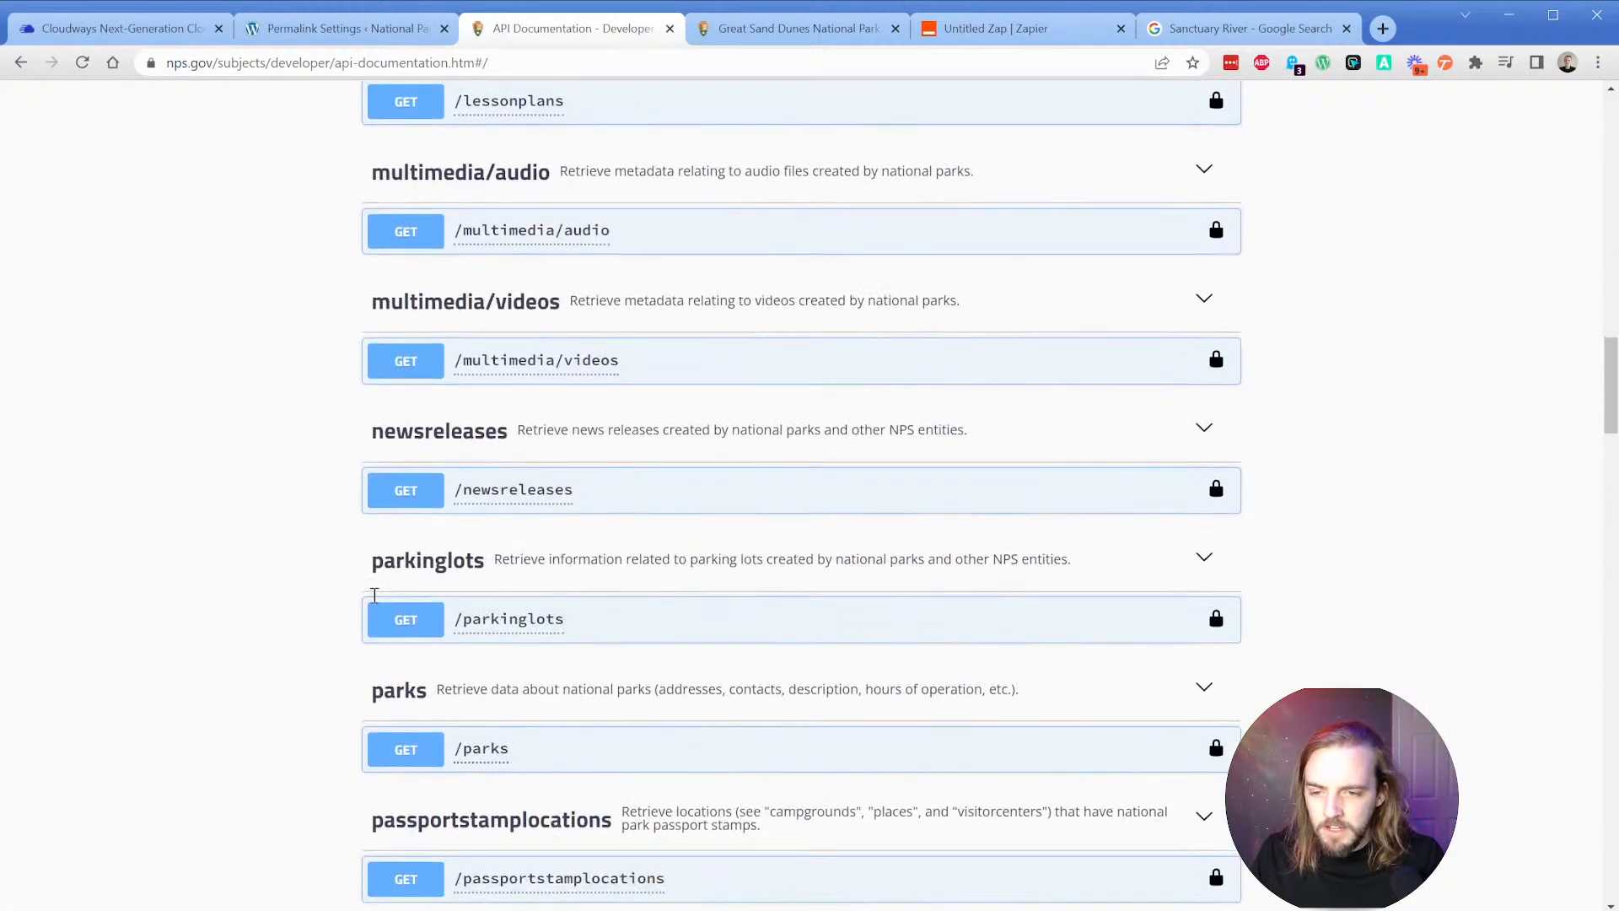
{"action": "left_click", "coordinate": [537, 285]}
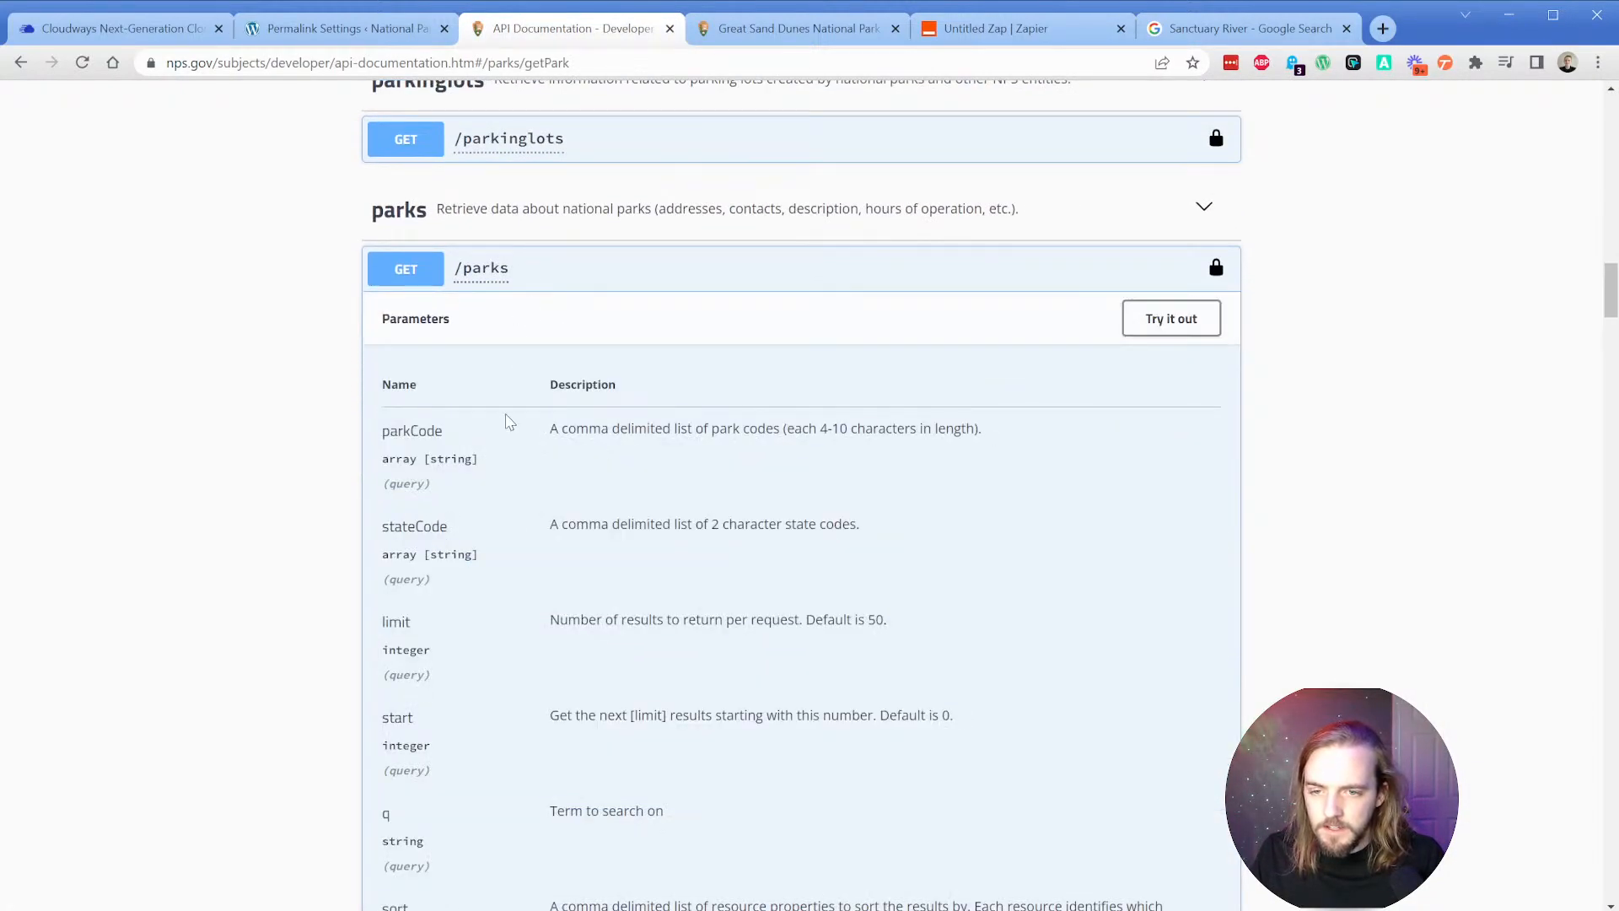
{"action": "double_click", "coordinate": [427, 533]}
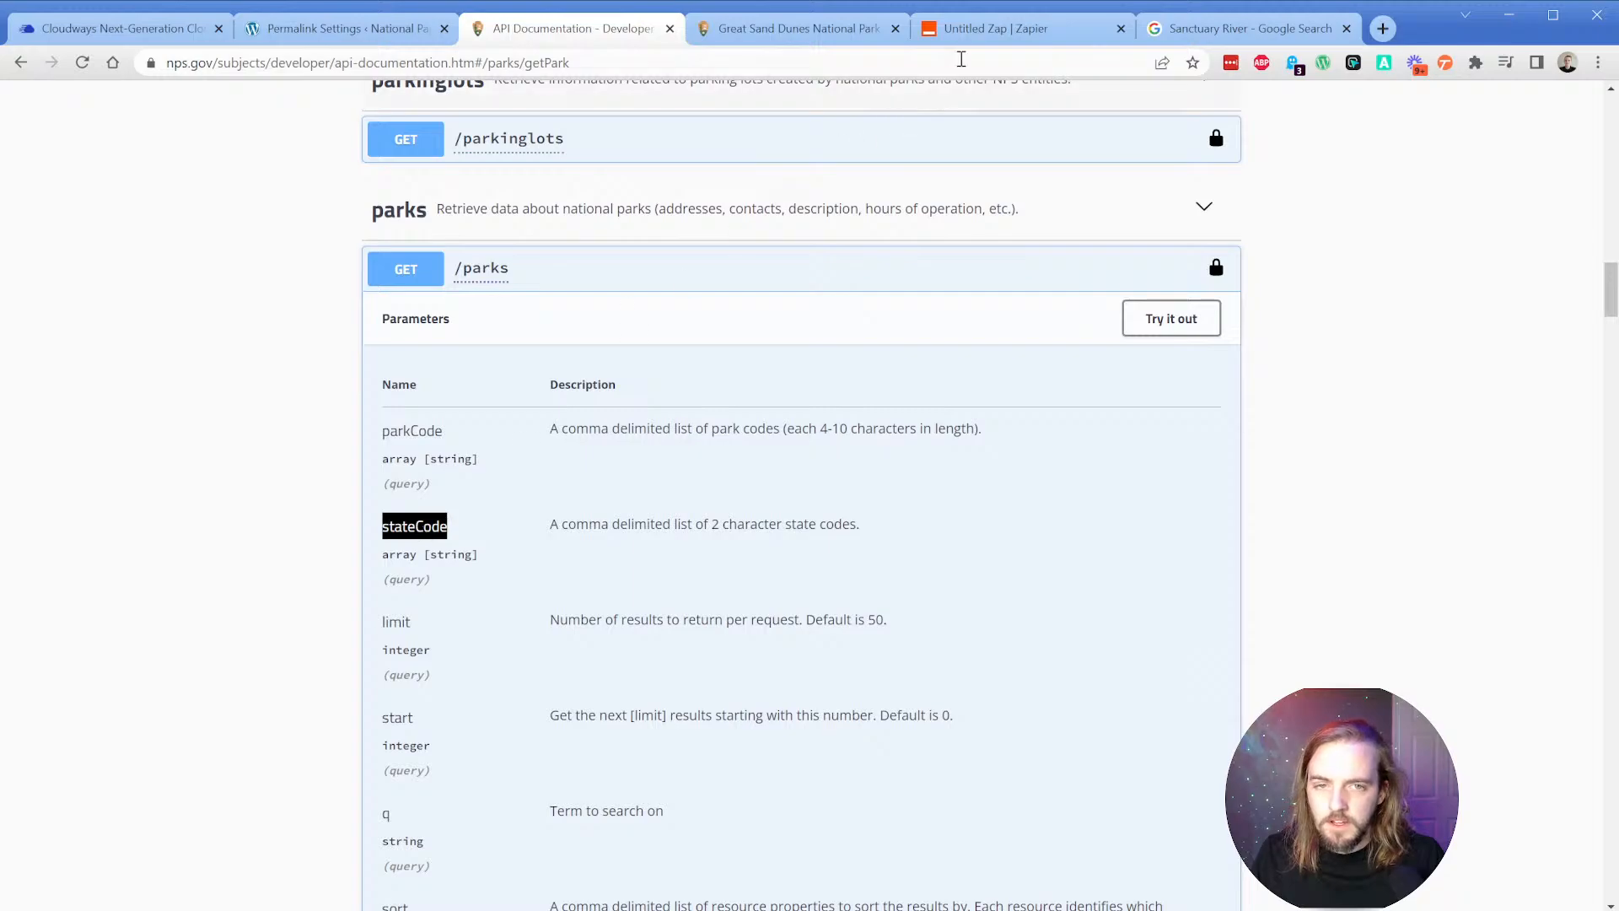
{"action": "left_click", "coordinate": [970, 32]}
Set the stateCode parameter's value to ak in lowercase.
{"action": "left_click", "coordinate": [600, 379]}
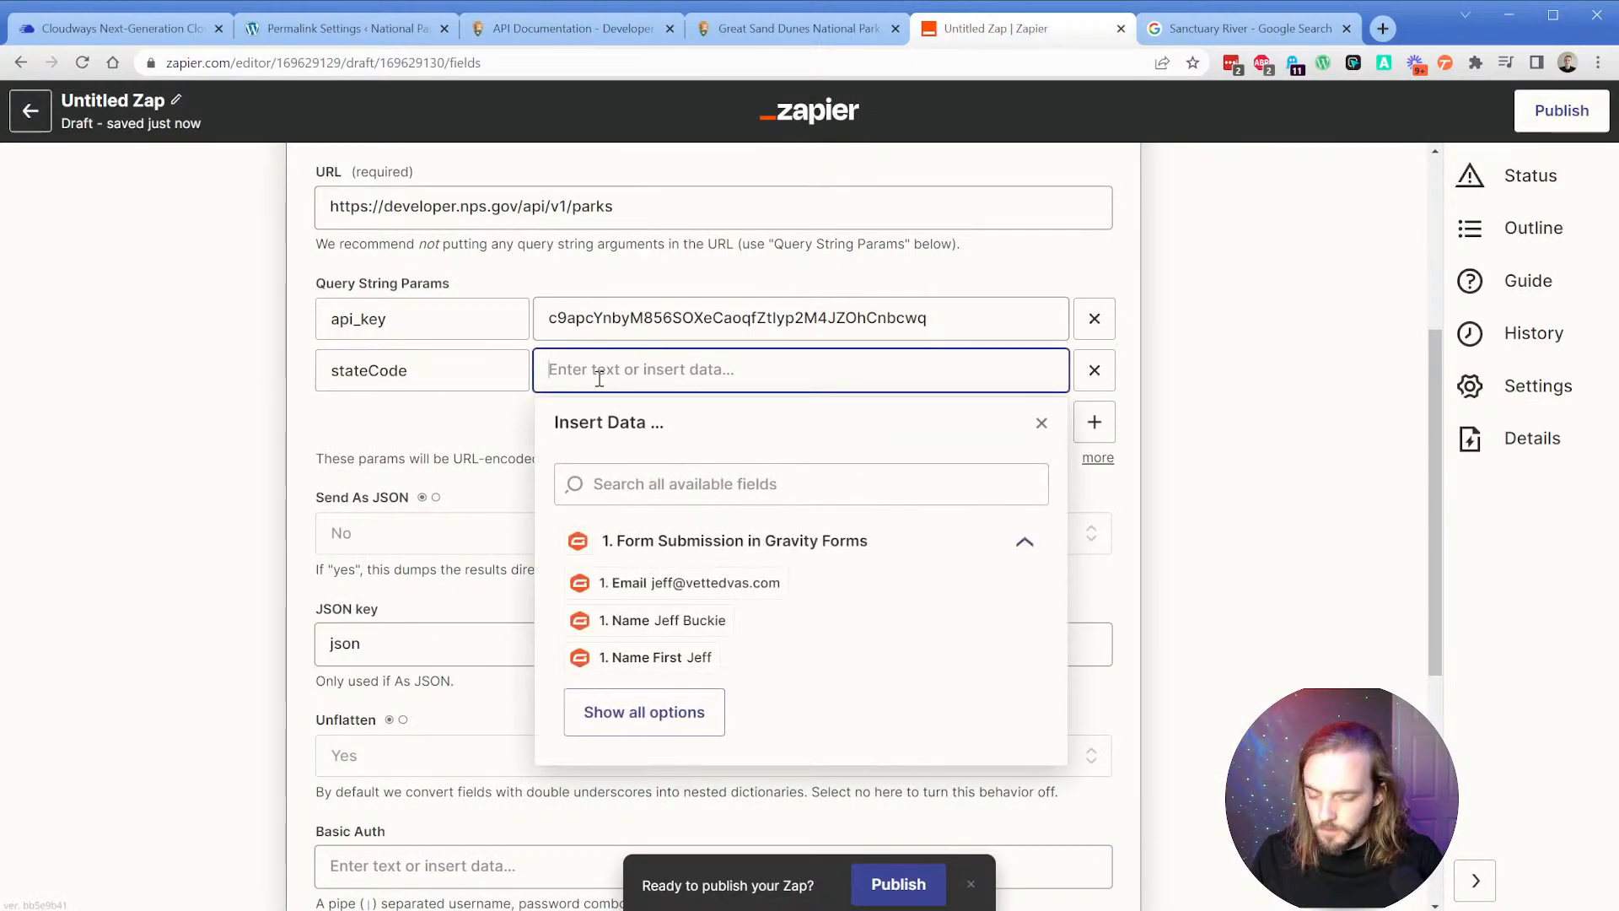
{"action": "type", "text": "AK"}
{"action": "key", "text": "BackSpace"}
{"action": "key", "text": "BackSpace"}
{"action": "type", "text": "ak"}
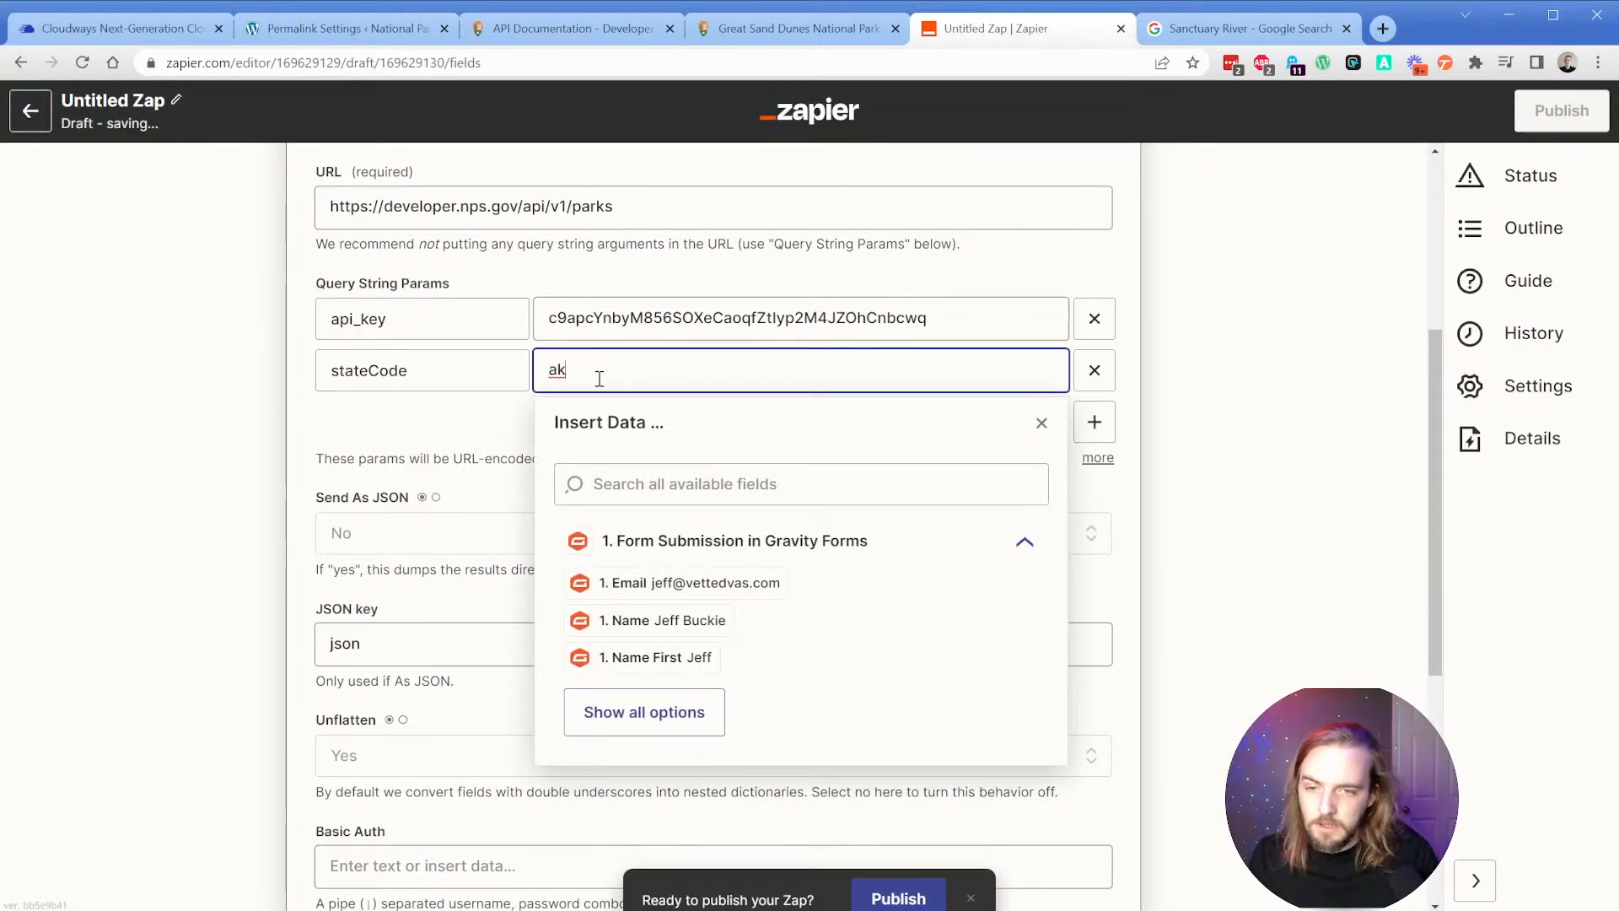
{"action": "left_click", "coordinate": [305, 417]}
Continue to the GET action's test section and retest the request with the state code filter.
{"action": "scroll", "coordinate": [309, 451], "scroll_direction": "down", "scroll_amount": 6}
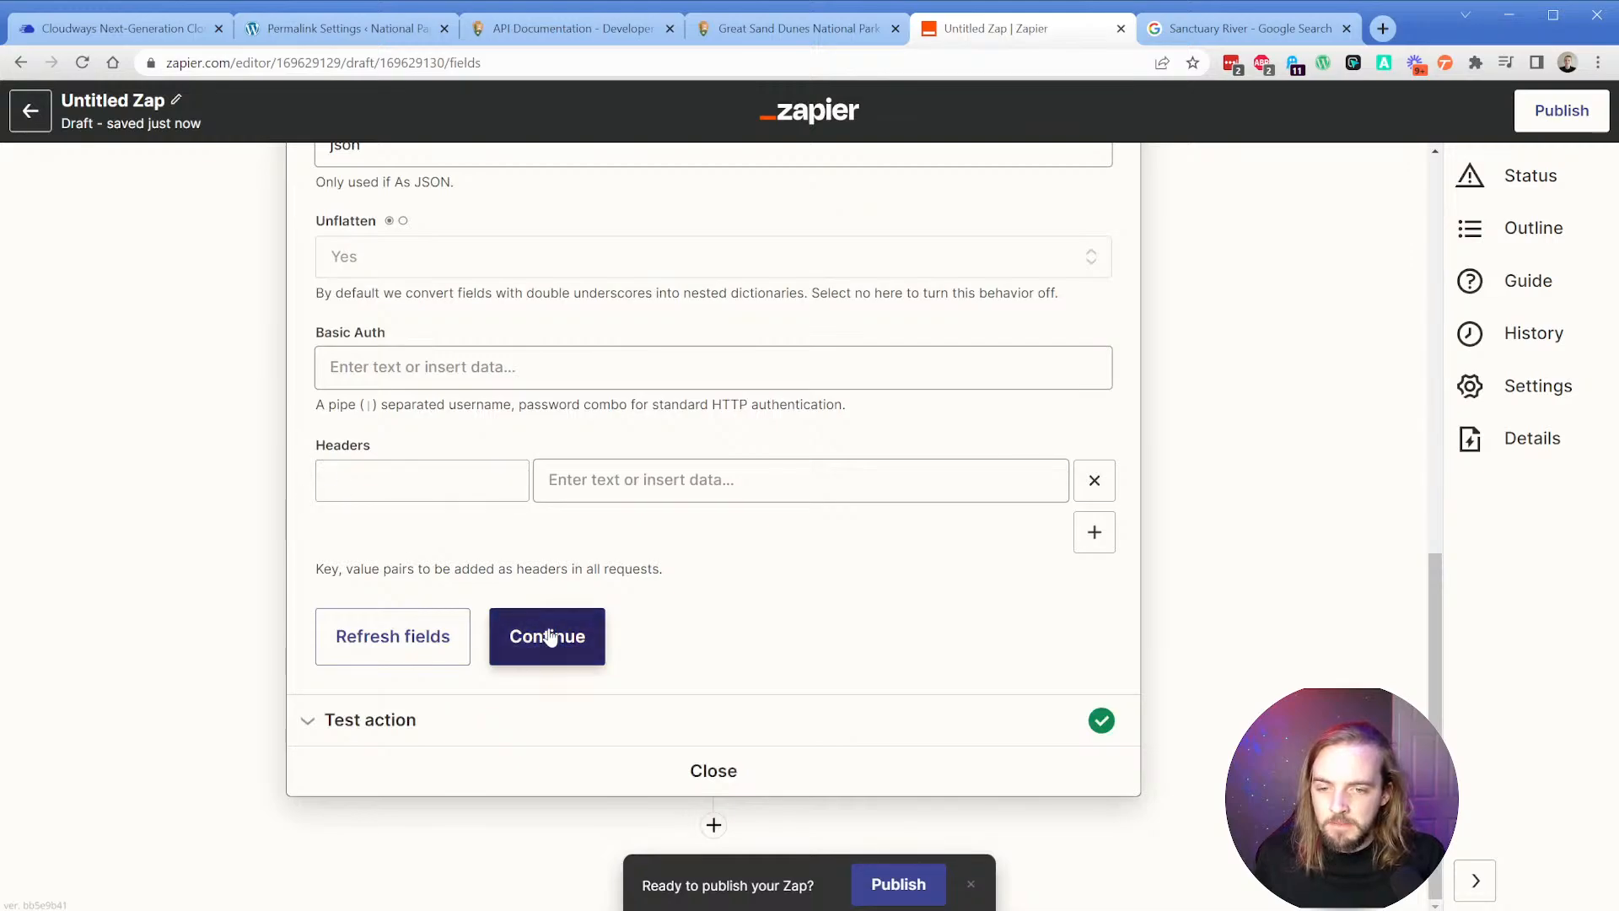
{"action": "left_click", "coordinate": [524, 634]}
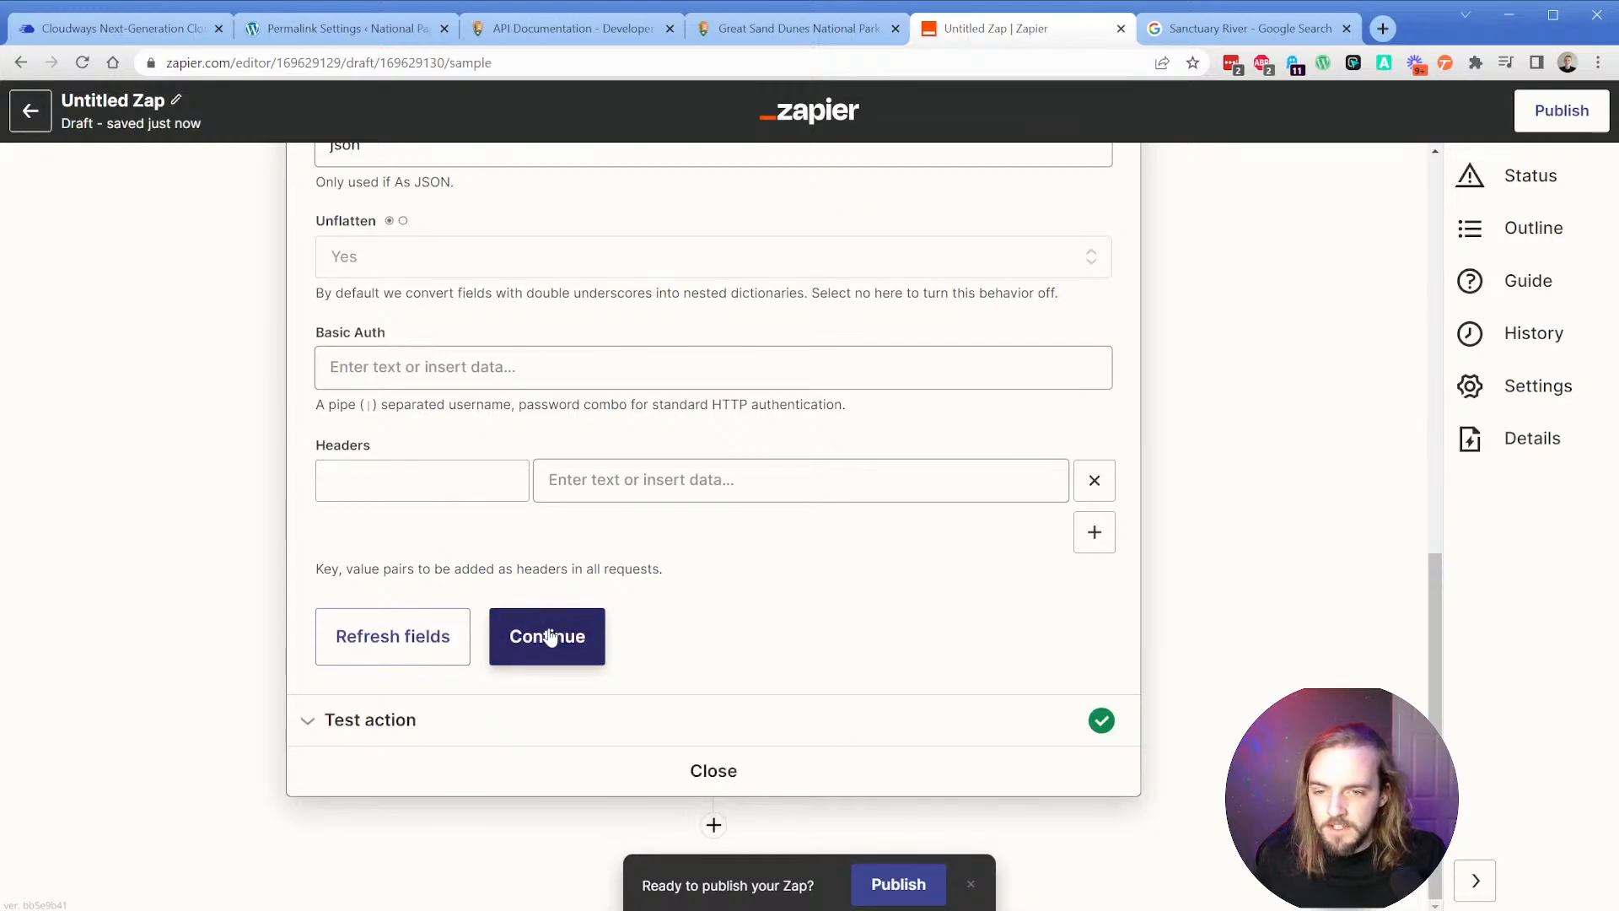
{"action": "left_click", "coordinate": [365, 684]}
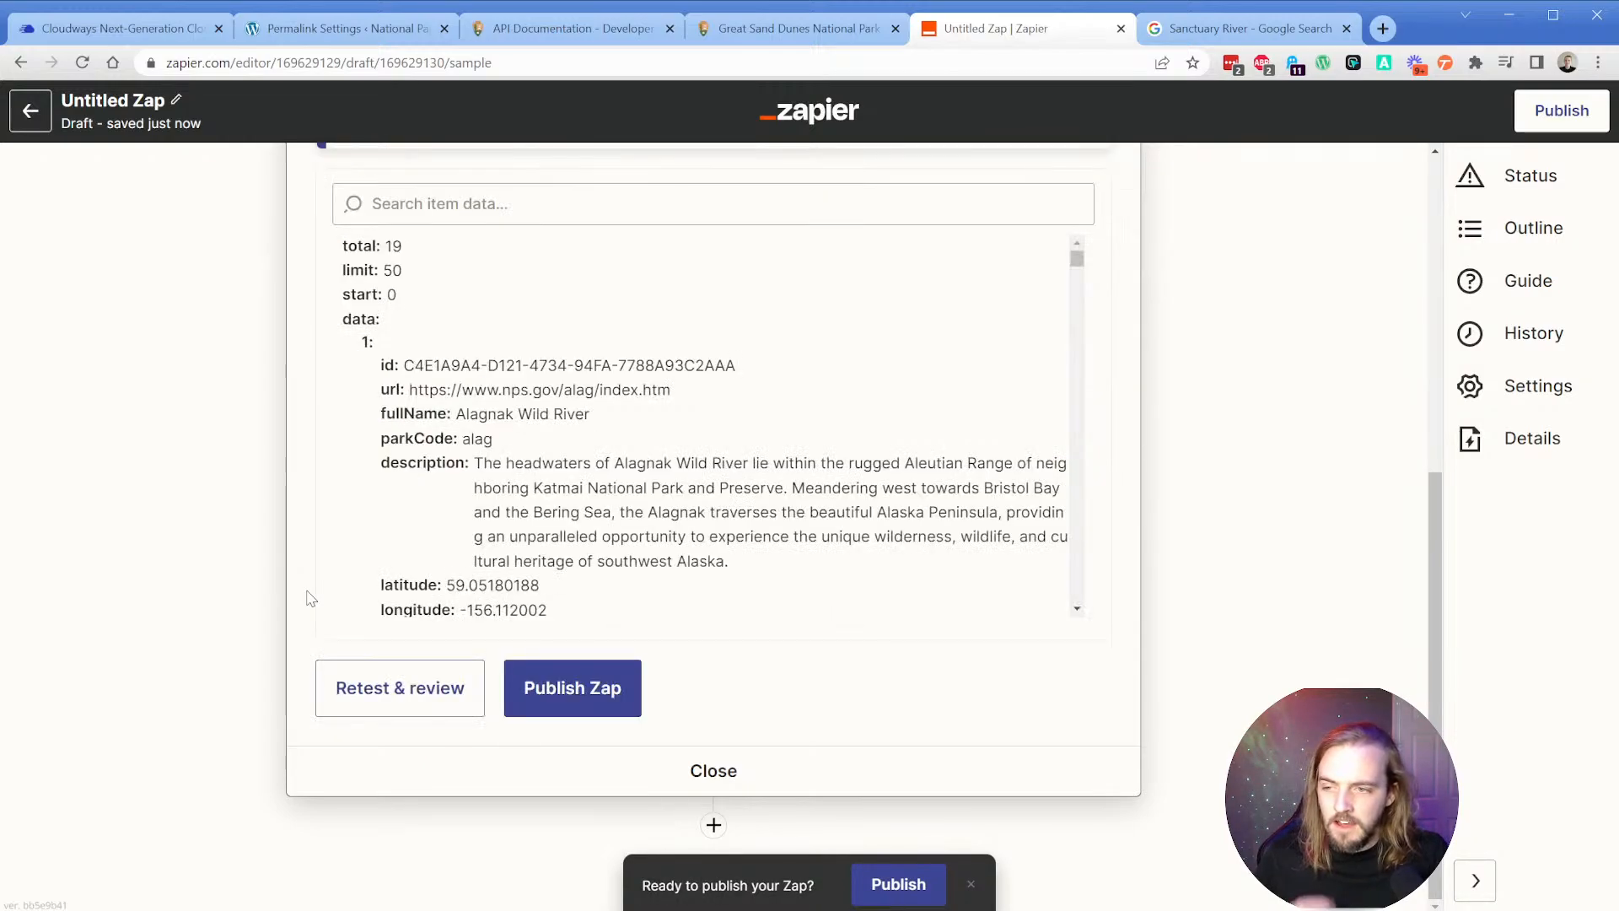
Close the GET action and add a Google Sheets action as the Zap's third step.
{"action": "left_click", "coordinate": [725, 770]}
{"action": "left_click", "coordinate": [721, 443]}
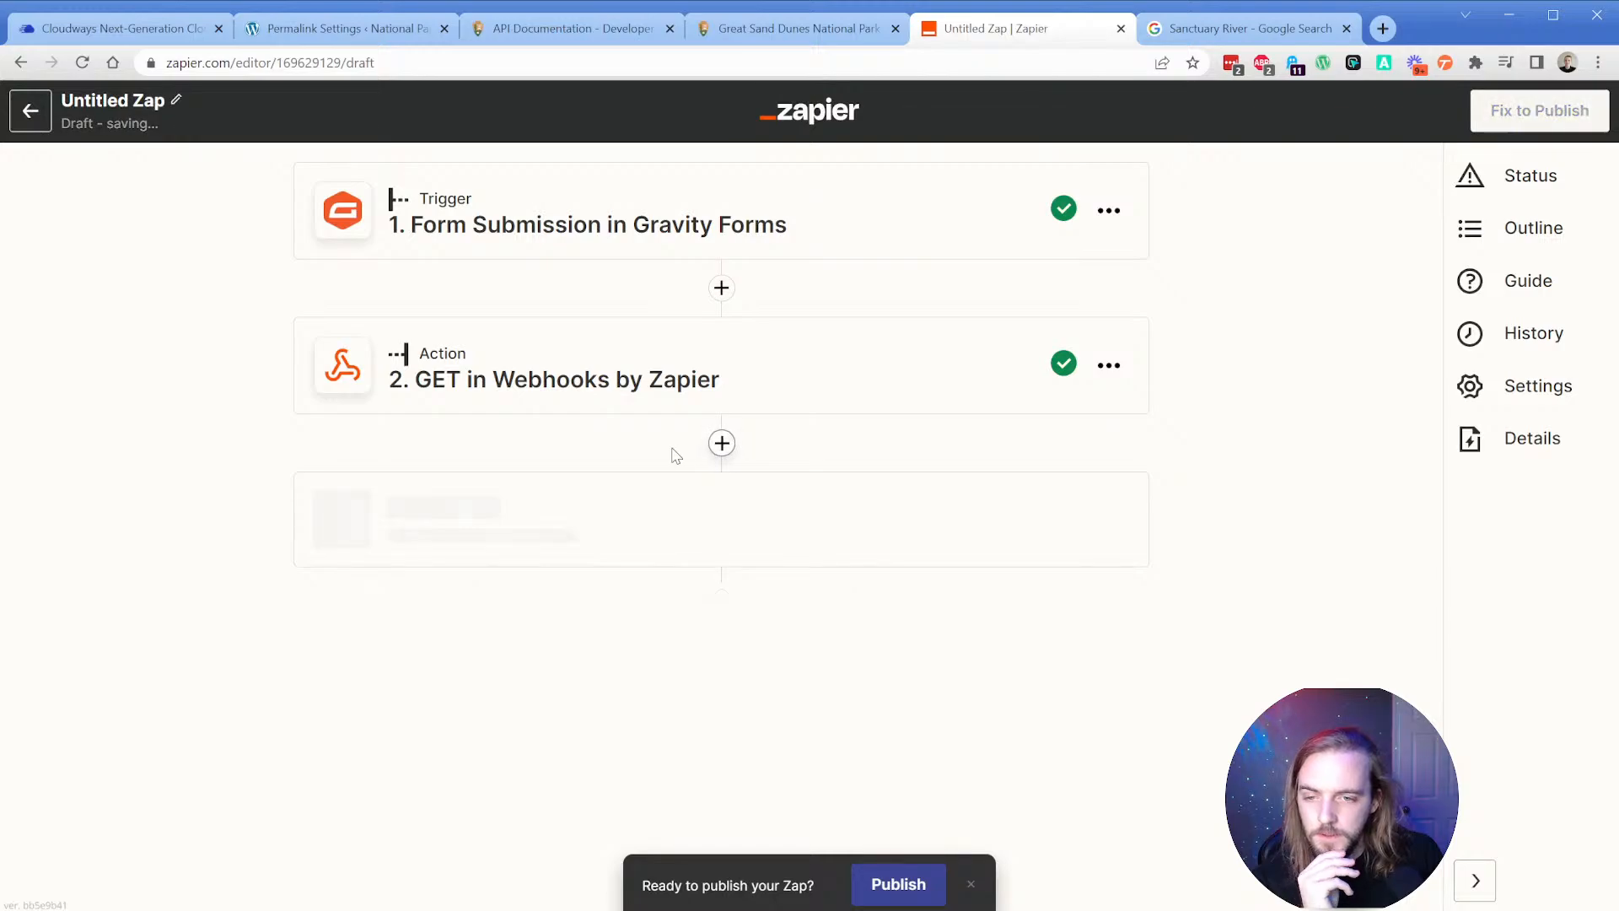
{"action": "scroll", "coordinate": [483, 542], "scroll_direction": "down", "scroll_amount": 3}
{"action": "left_click", "coordinate": [582, 524]}
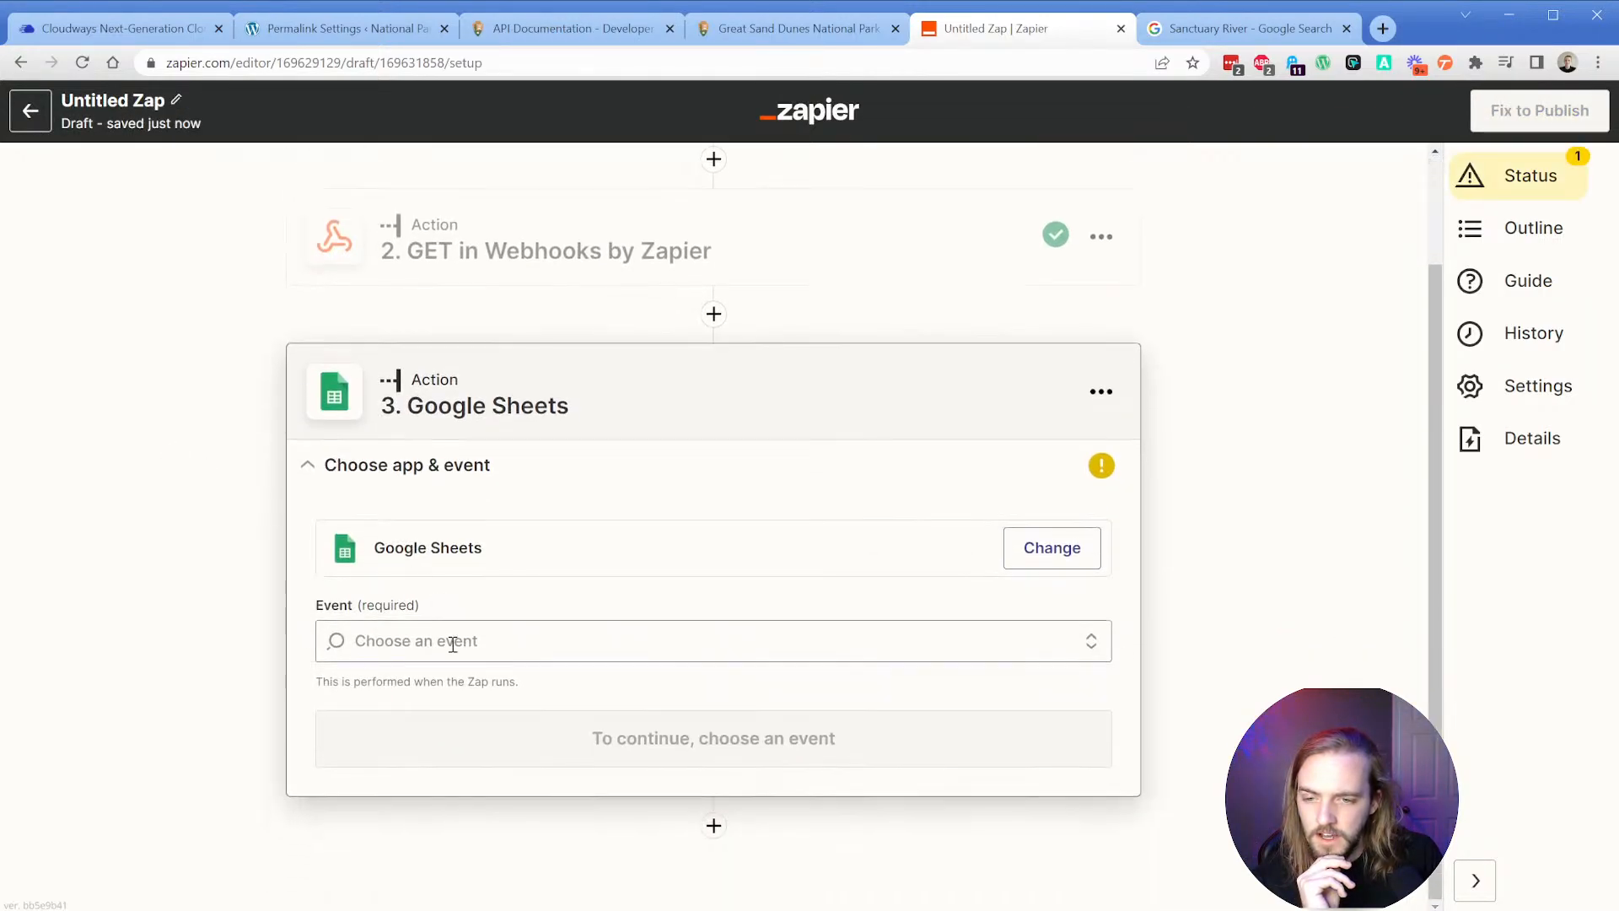
Set the Google Sheets action's event to Create Spreadsheet Row(s) and continue to the account choice.
{"action": "left_click", "coordinate": [448, 640]}
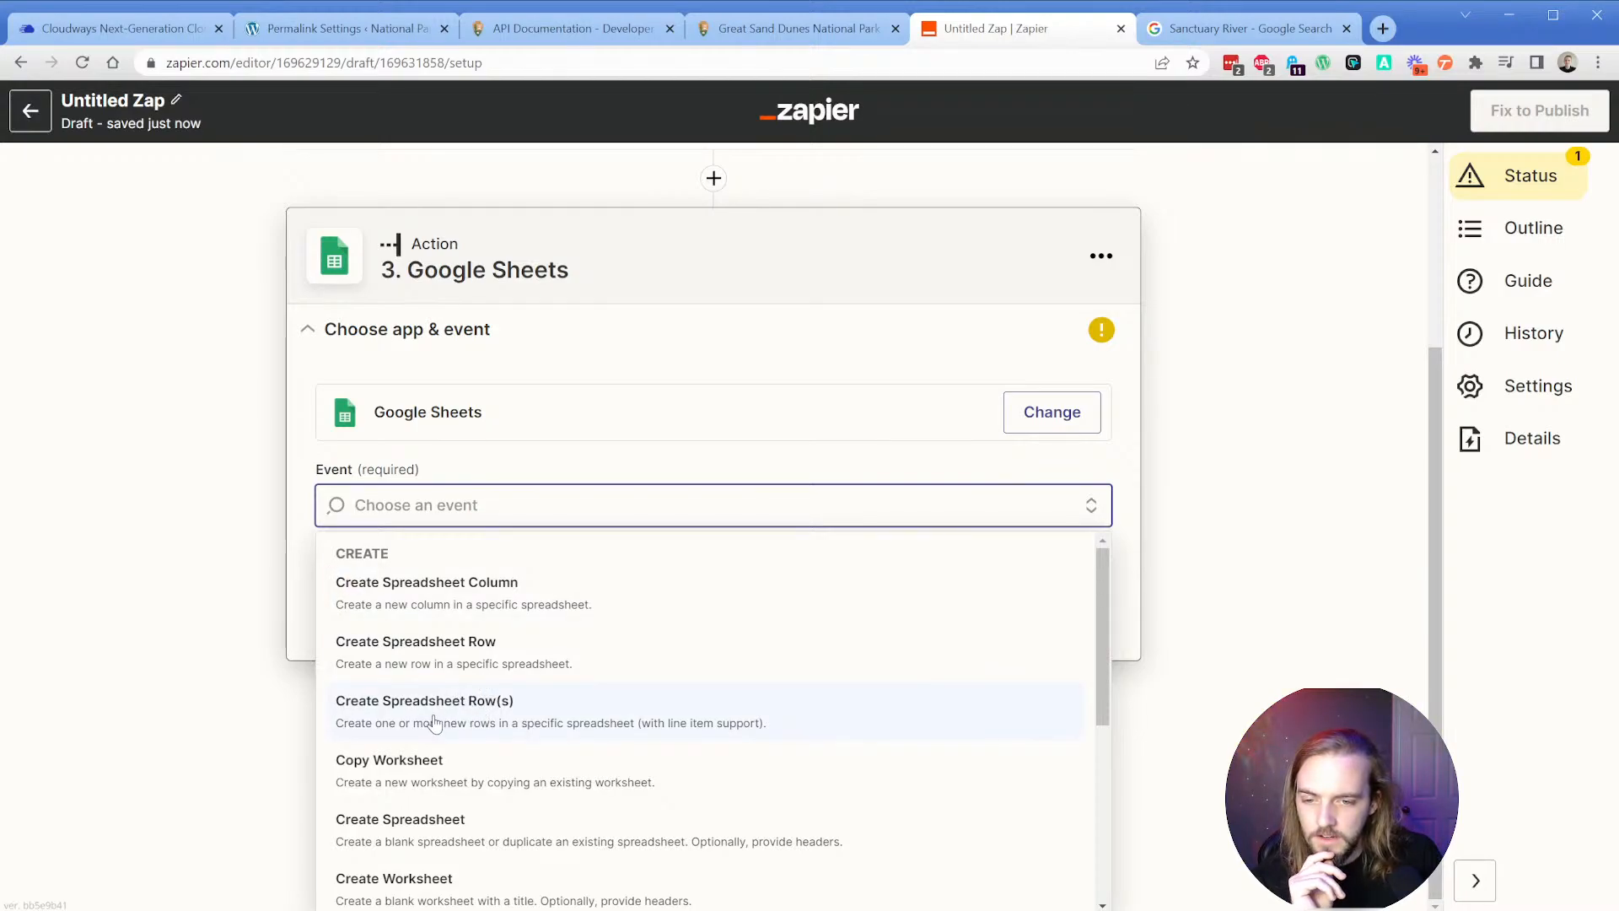
{"action": "left_click", "coordinate": [434, 723]}
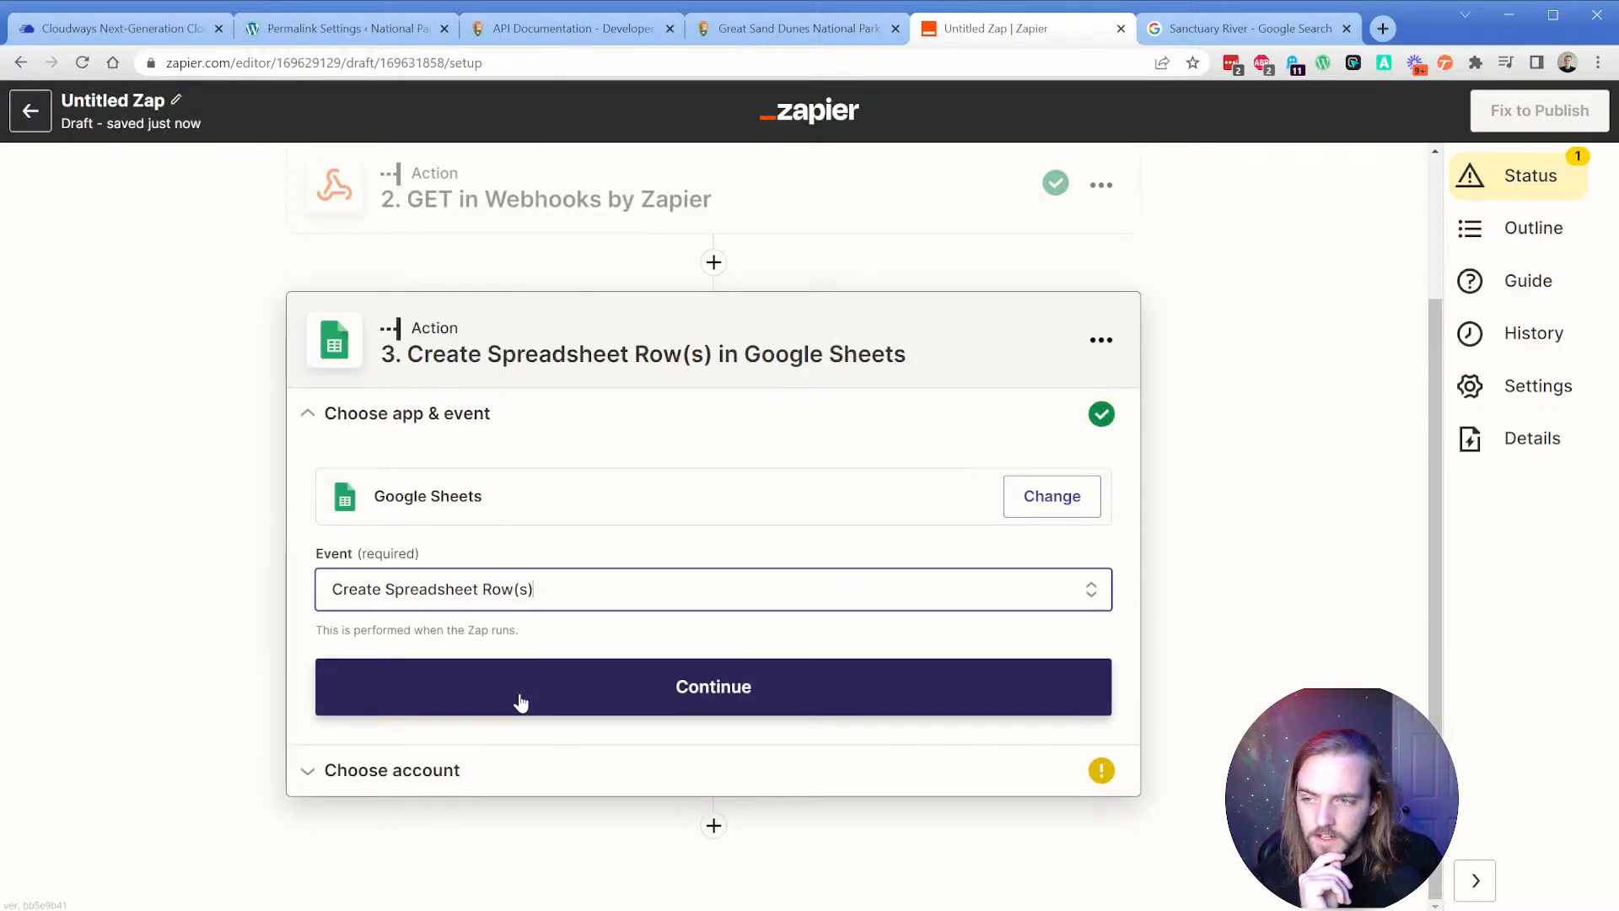
{"action": "left_click", "coordinate": [517, 698]}
Choose the connected Google Sheets account for the action and continue to its setup.
{"action": "left_click", "coordinate": [422, 622]}
{"action": "left_click", "coordinate": [452, 788]}
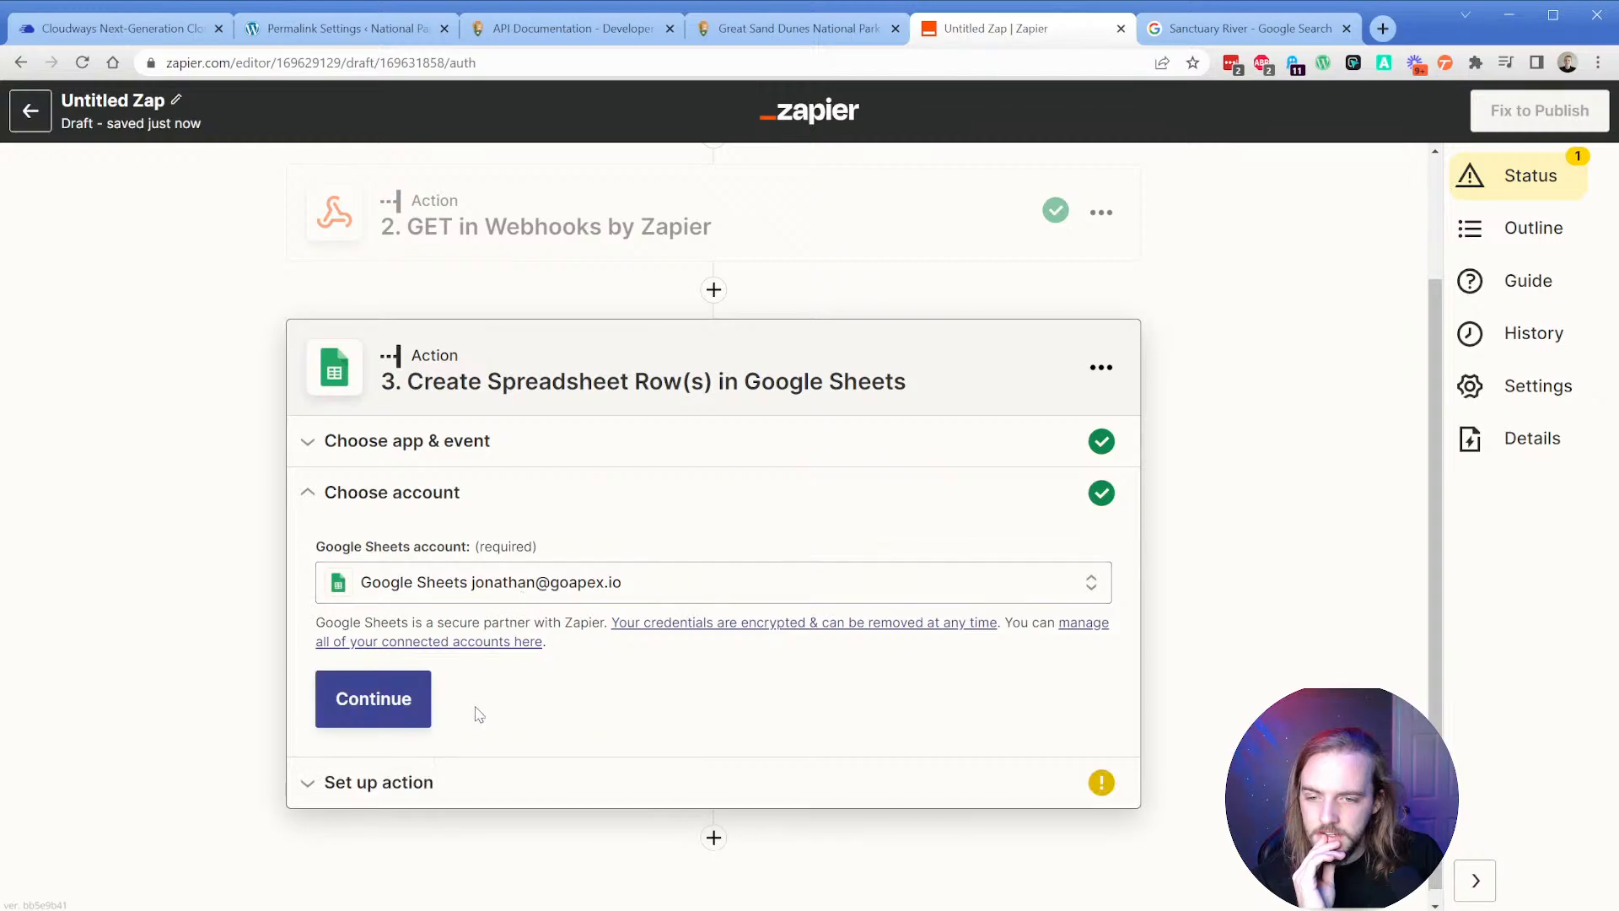
{"action": "left_click", "coordinate": [415, 711]}
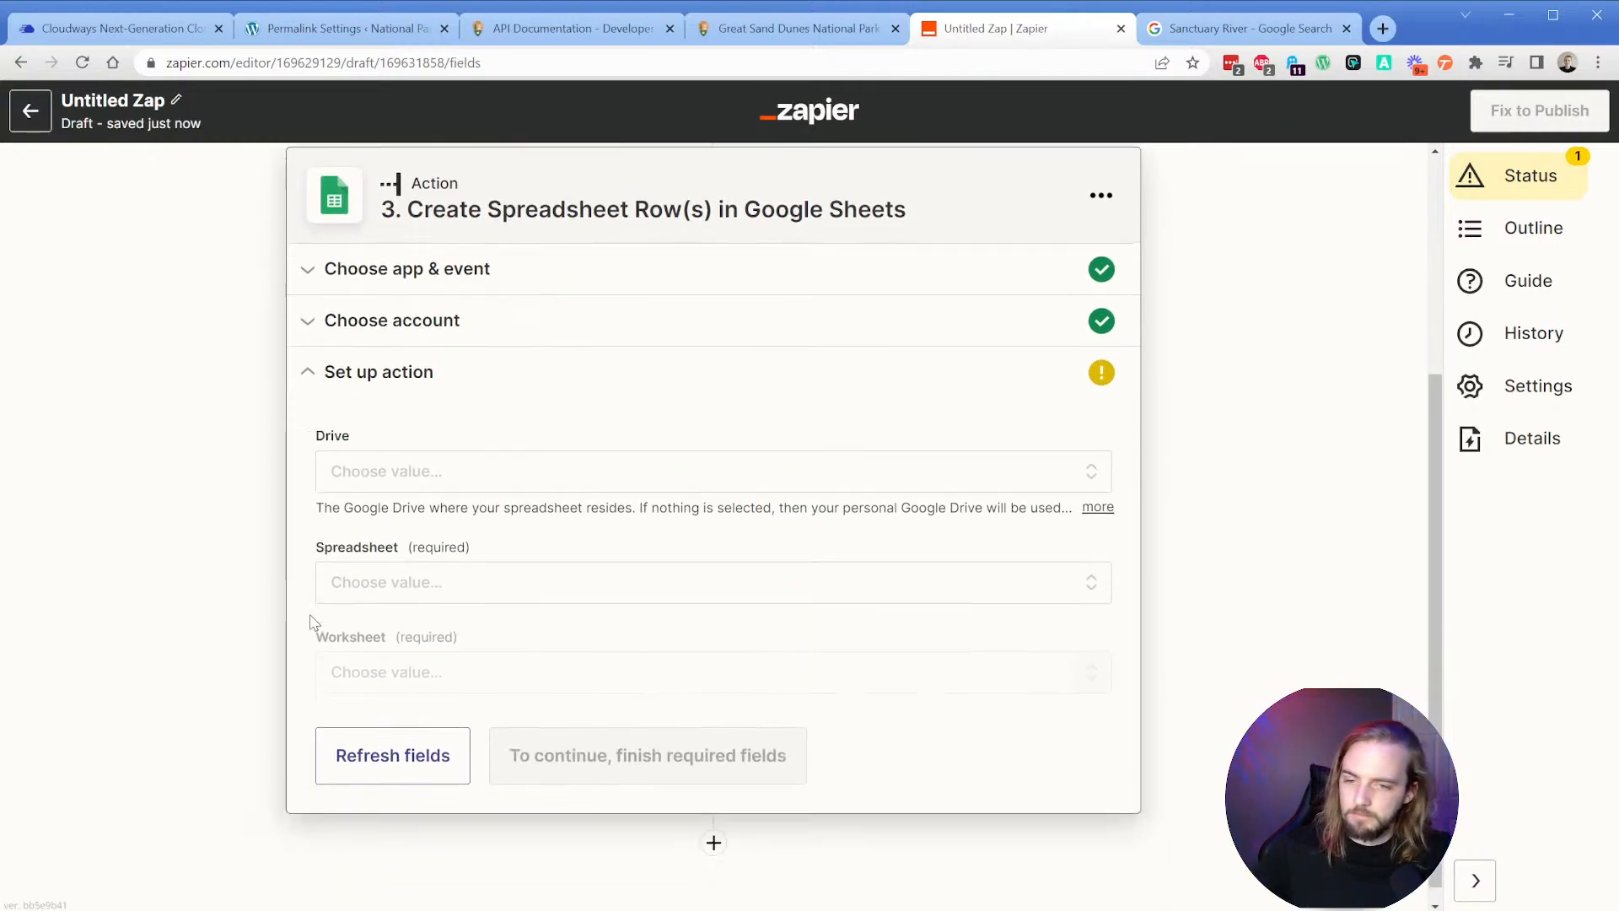
Set the drive to My Google Drive, the spreadsheet to National Parks Data and the worksheet to Sheet1, and review the row fields.
{"action": "left_click", "coordinate": [388, 465]}
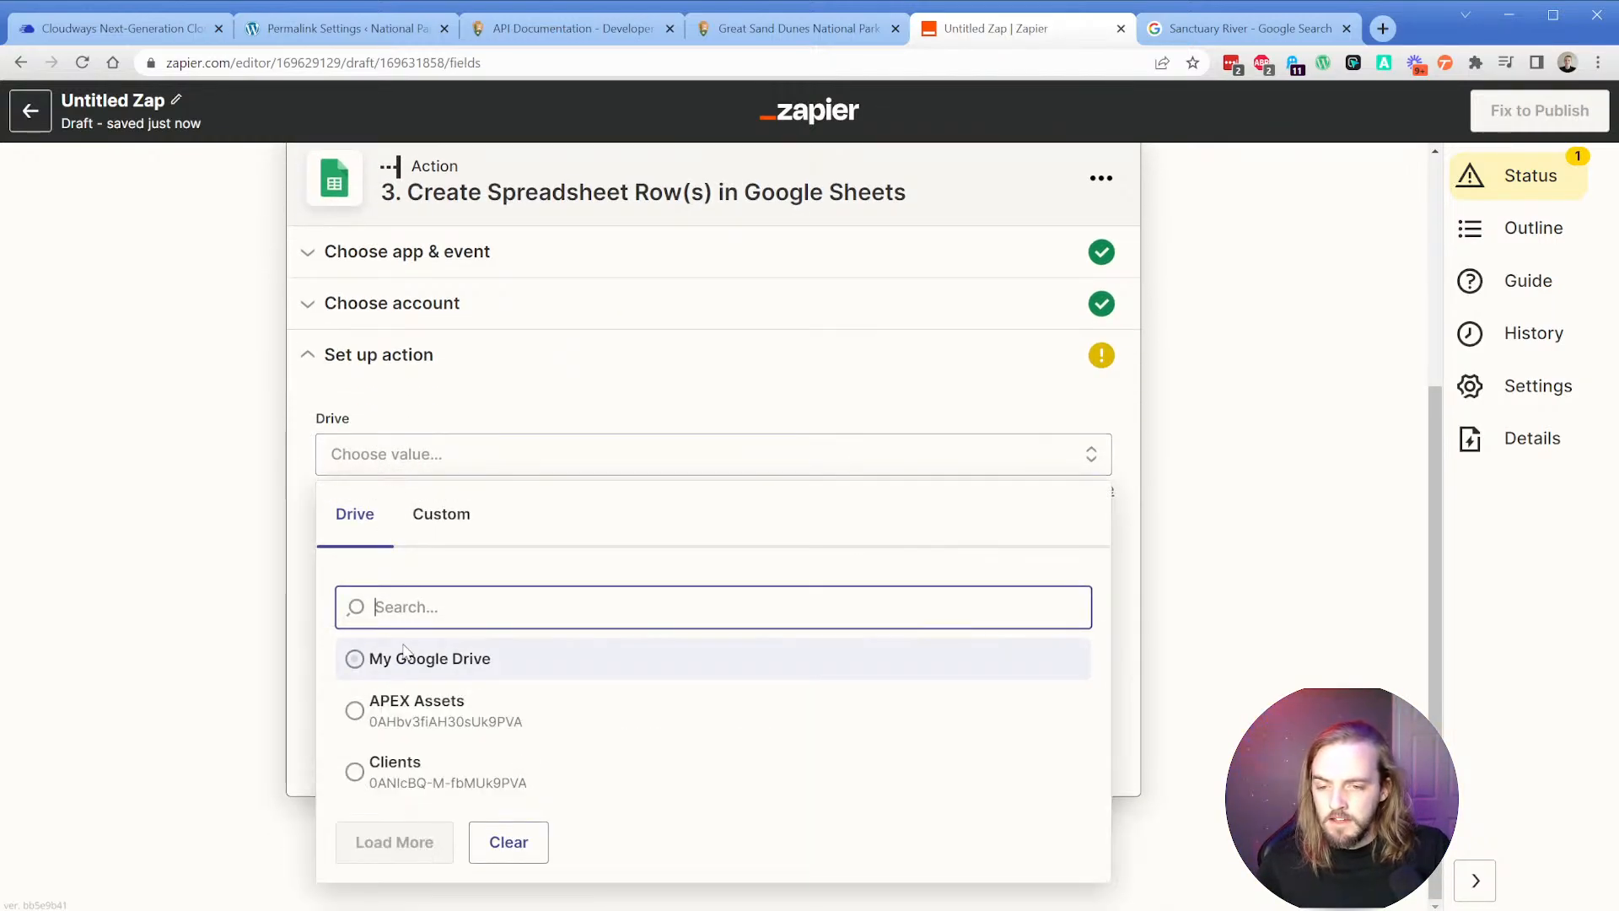
{"action": "left_click", "coordinate": [390, 660]}
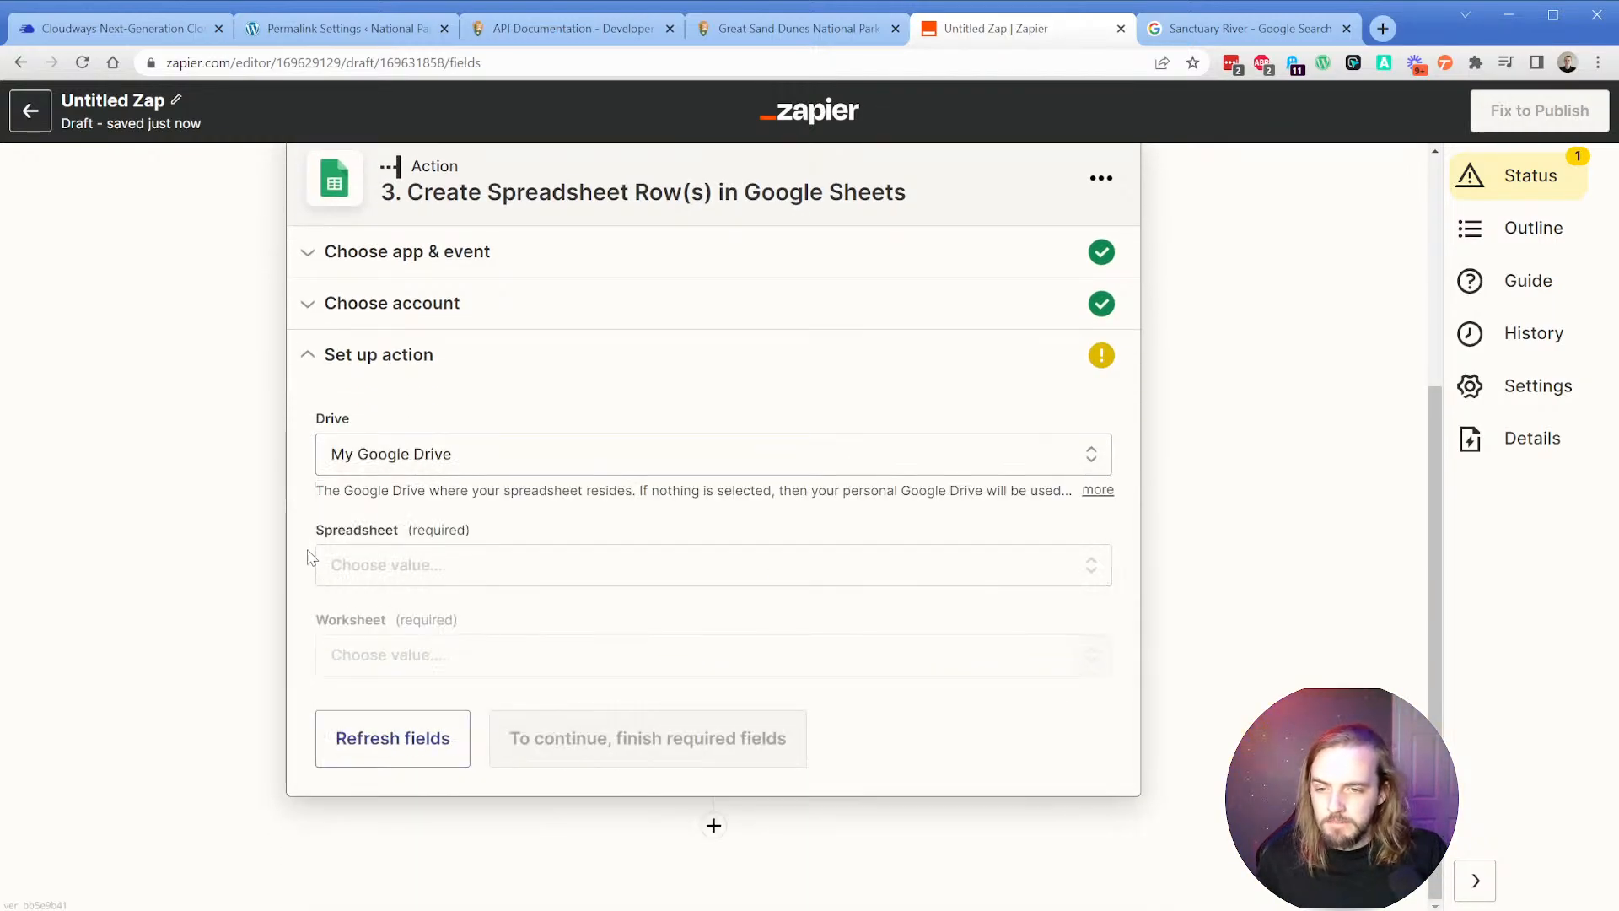
{"action": "left_click", "coordinate": [377, 563]}
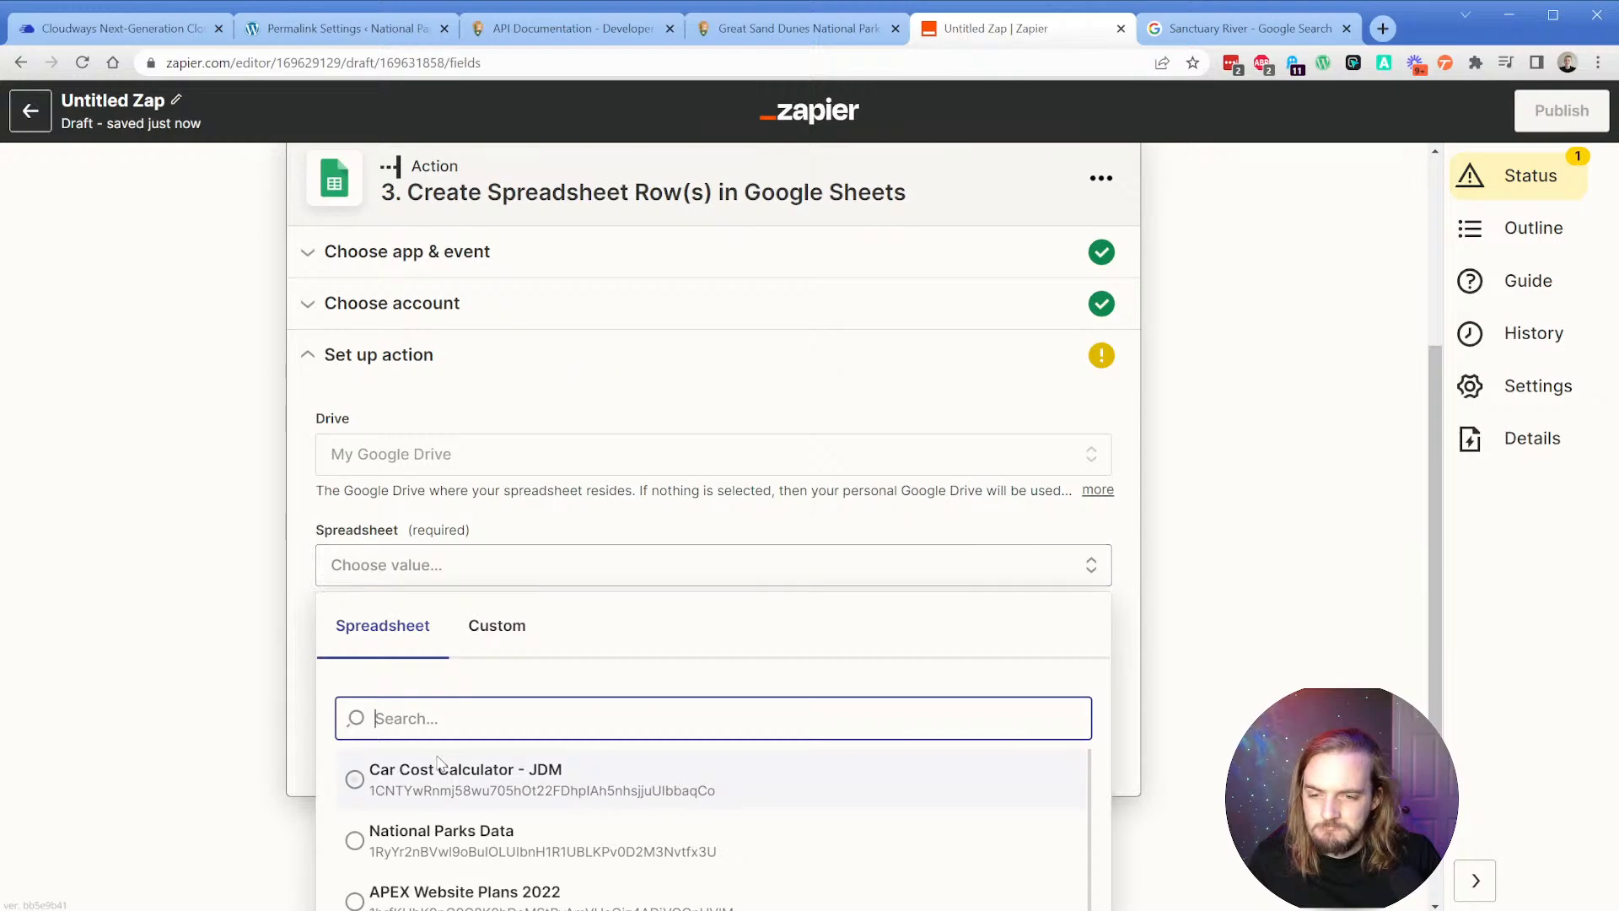
{"action": "left_click", "coordinate": [431, 838]}
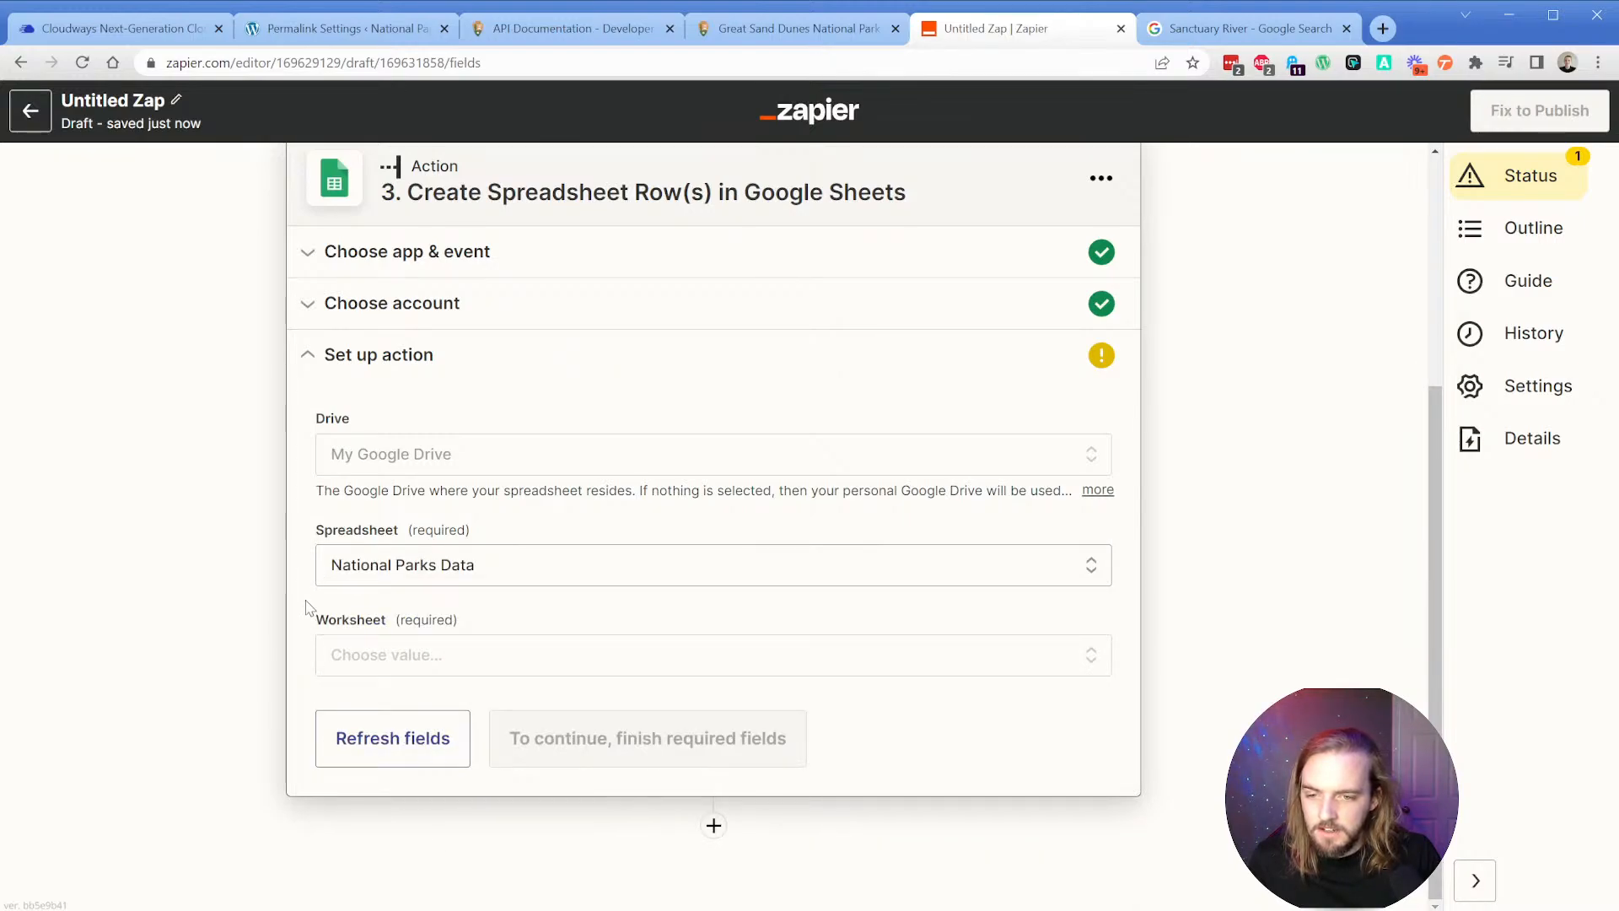
{"action": "left_click", "coordinate": [430, 654]}
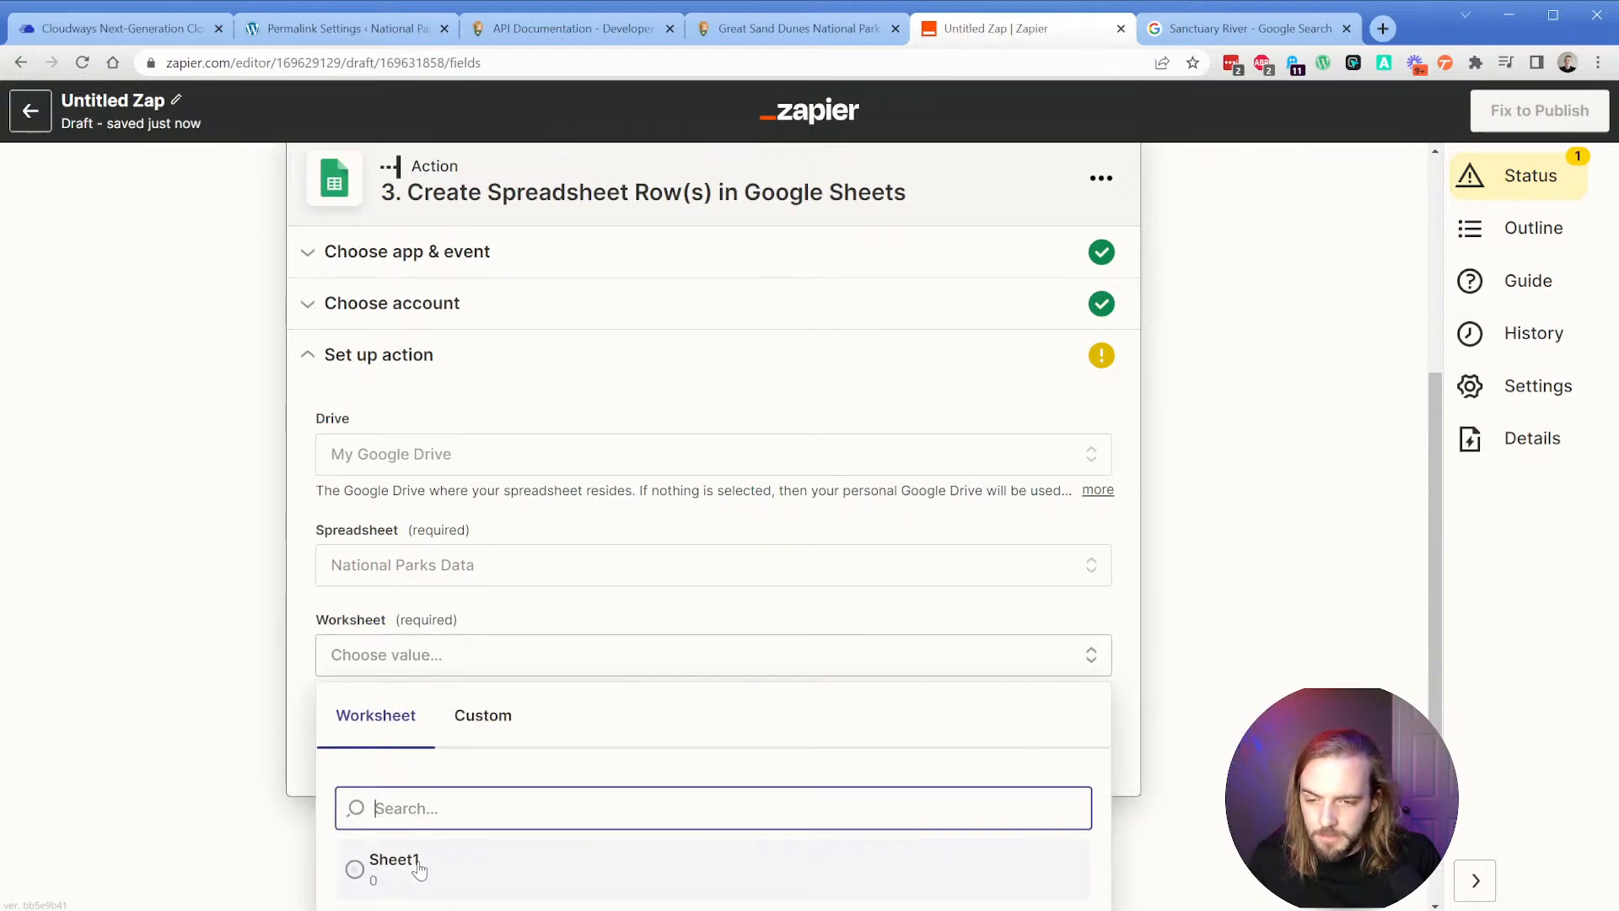
{"action": "left_click", "coordinate": [419, 869]}
{"action": "scroll", "coordinate": [318, 657], "scroll_direction": "down", "scroll_amount": 5}
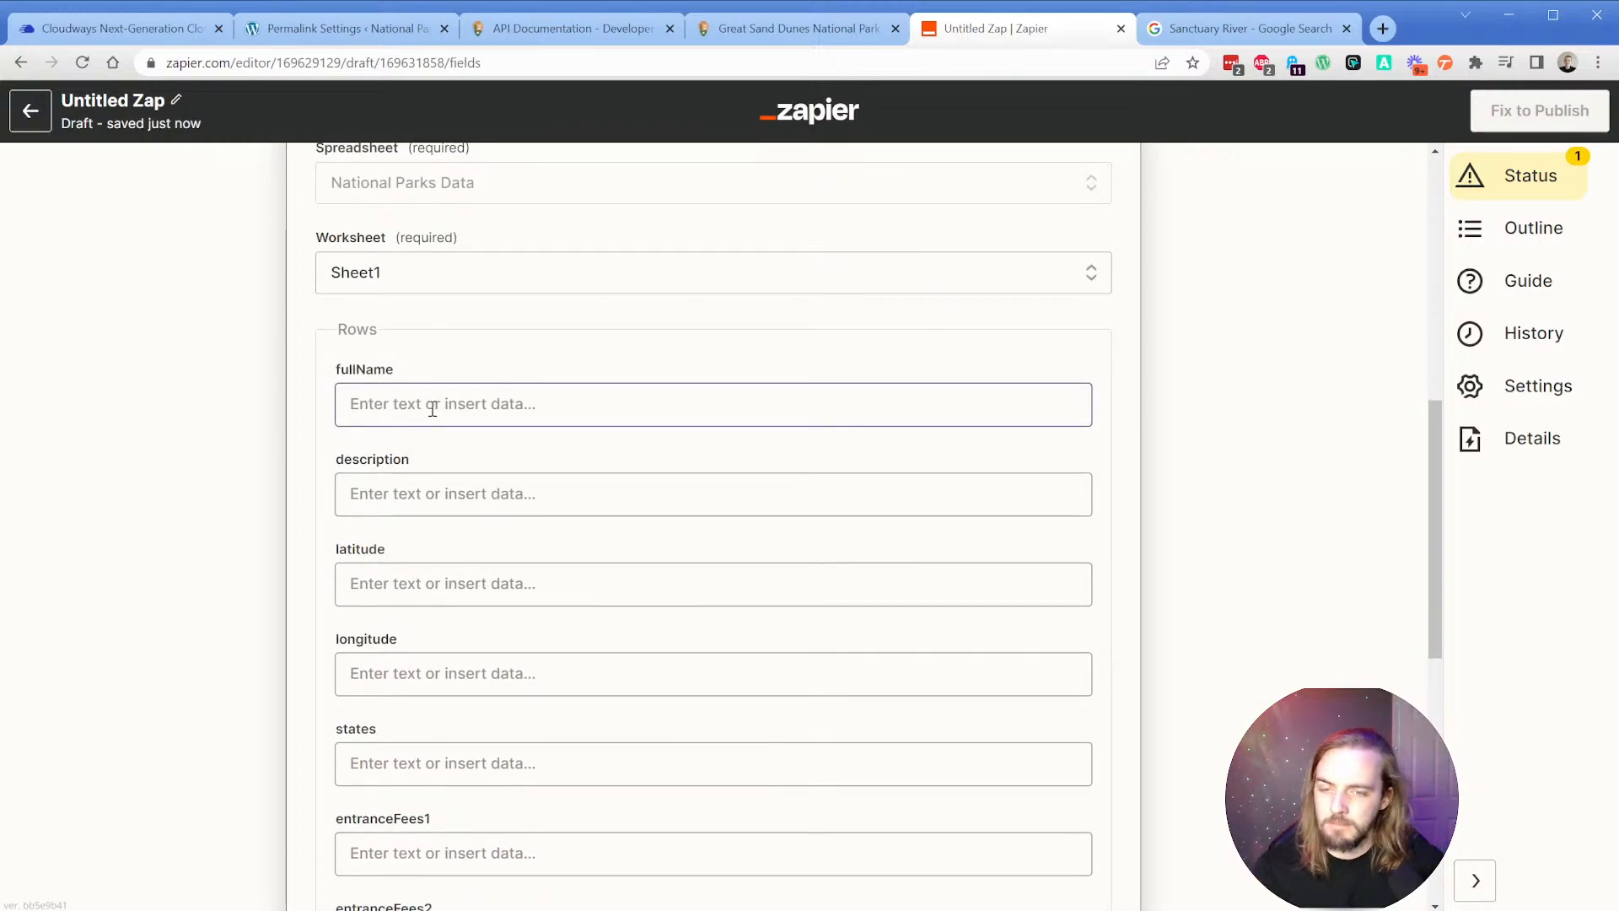
{"action": "scroll", "coordinate": [287, 540], "scroll_direction": "down", "scroll_amount": 8}
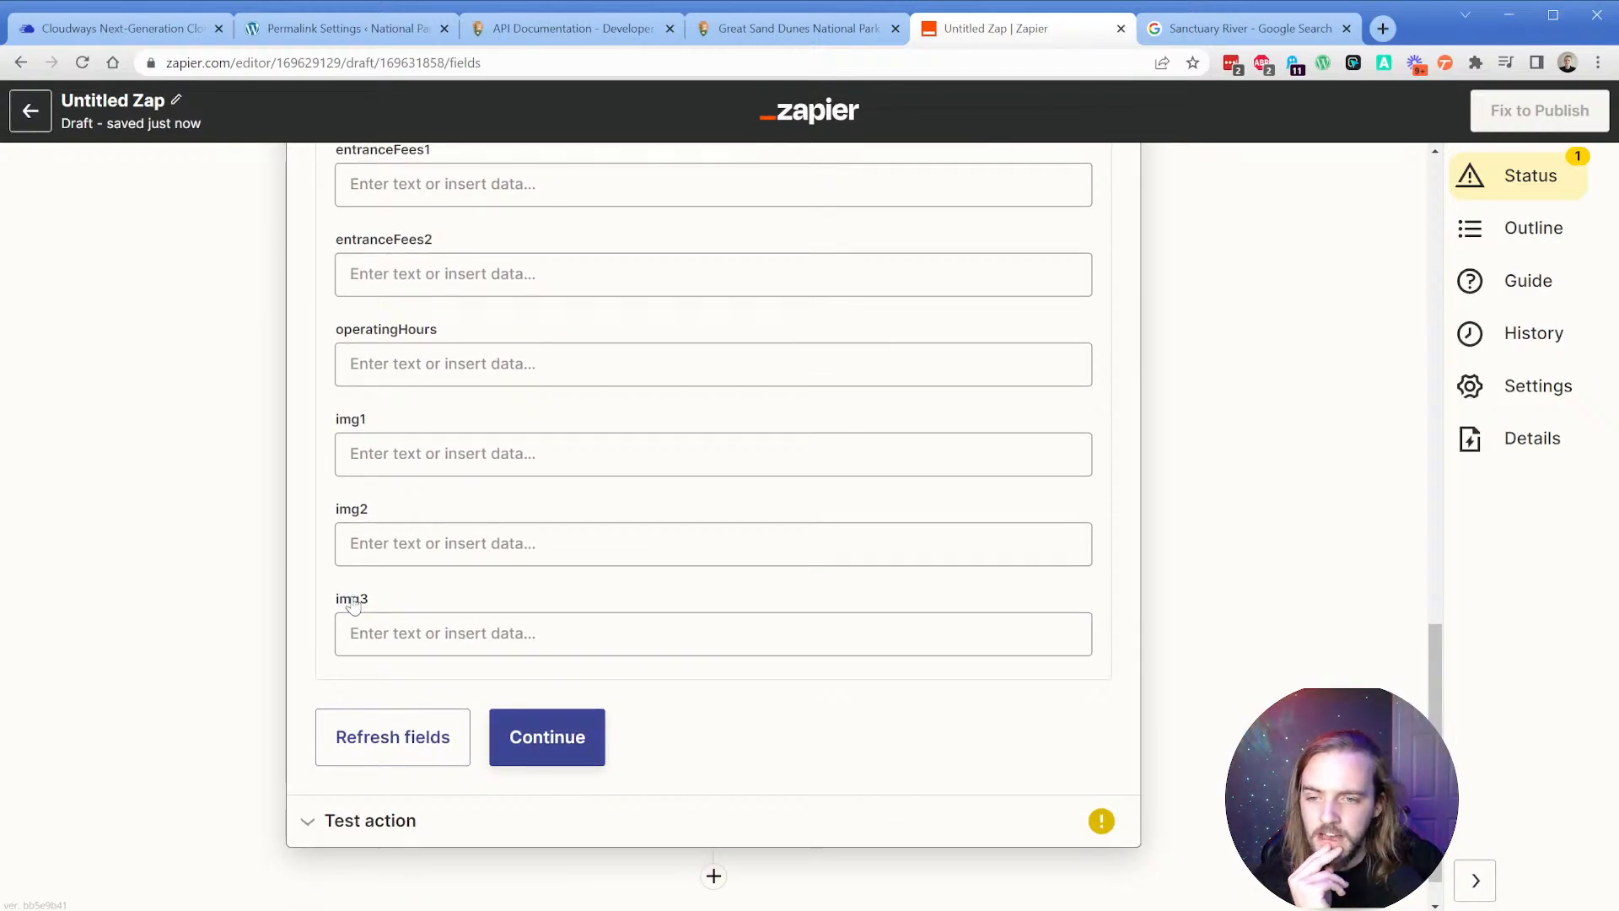
{"action": "scroll", "coordinate": [353, 604], "scroll_direction": "up", "scroll_amount": 9}
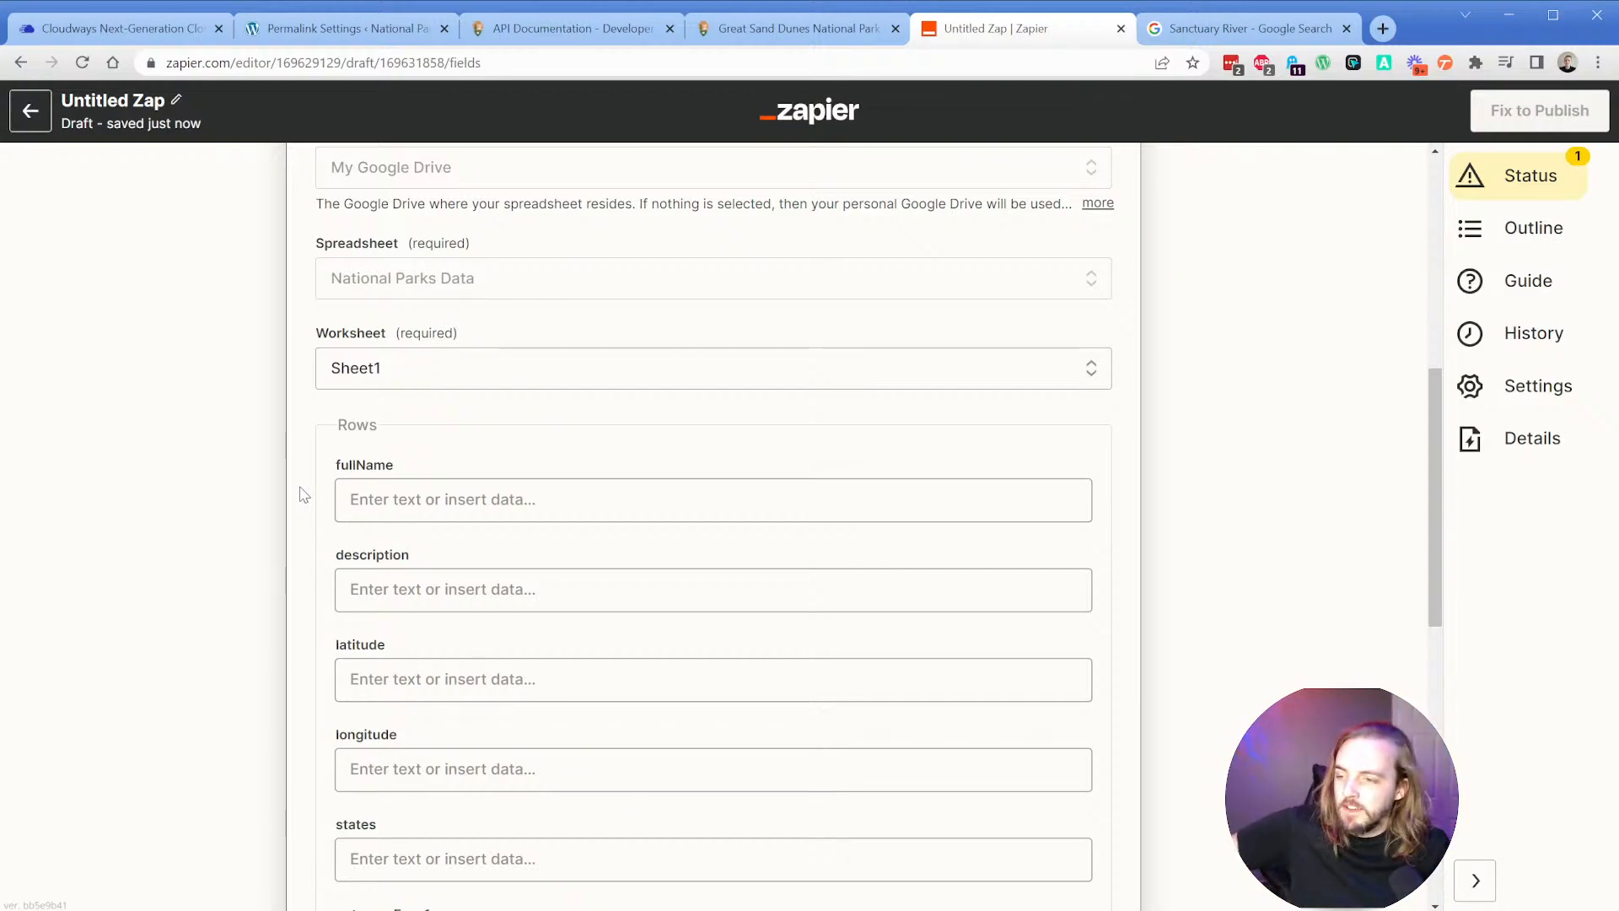
{"action": "scroll", "coordinate": [289, 485], "scroll_direction": "up", "scroll_amount": 6}
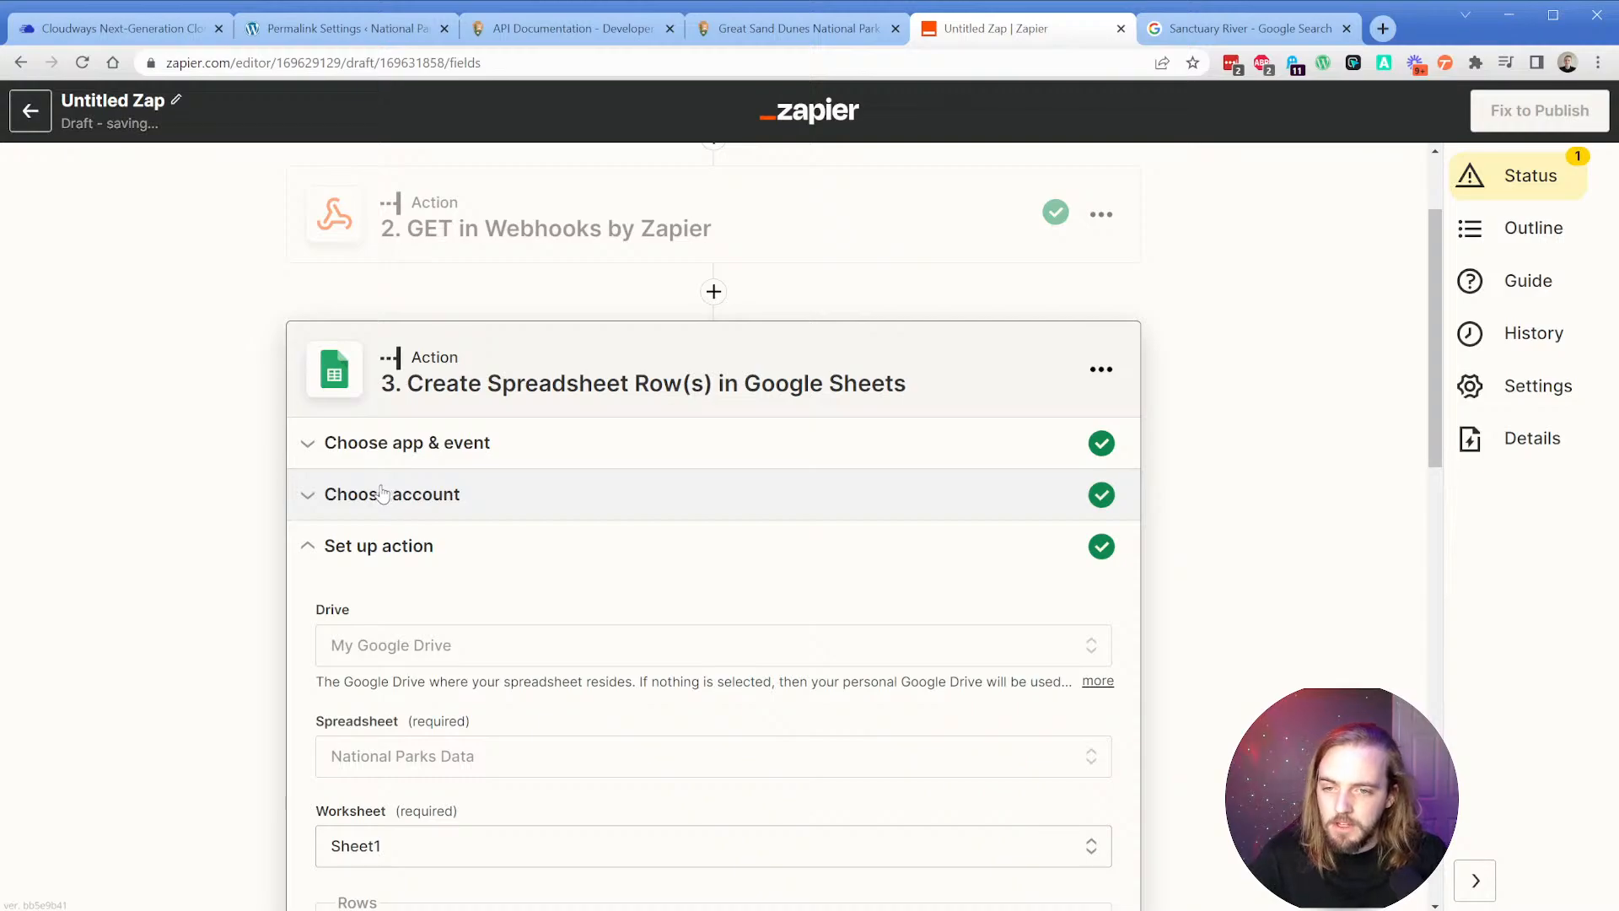
Change the Google Sheets action's event to Create Spreadsheet and continue through the account choice to its setup.
{"action": "left_click", "coordinate": [343, 460]}
{"action": "left_click", "coordinate": [531, 485]}
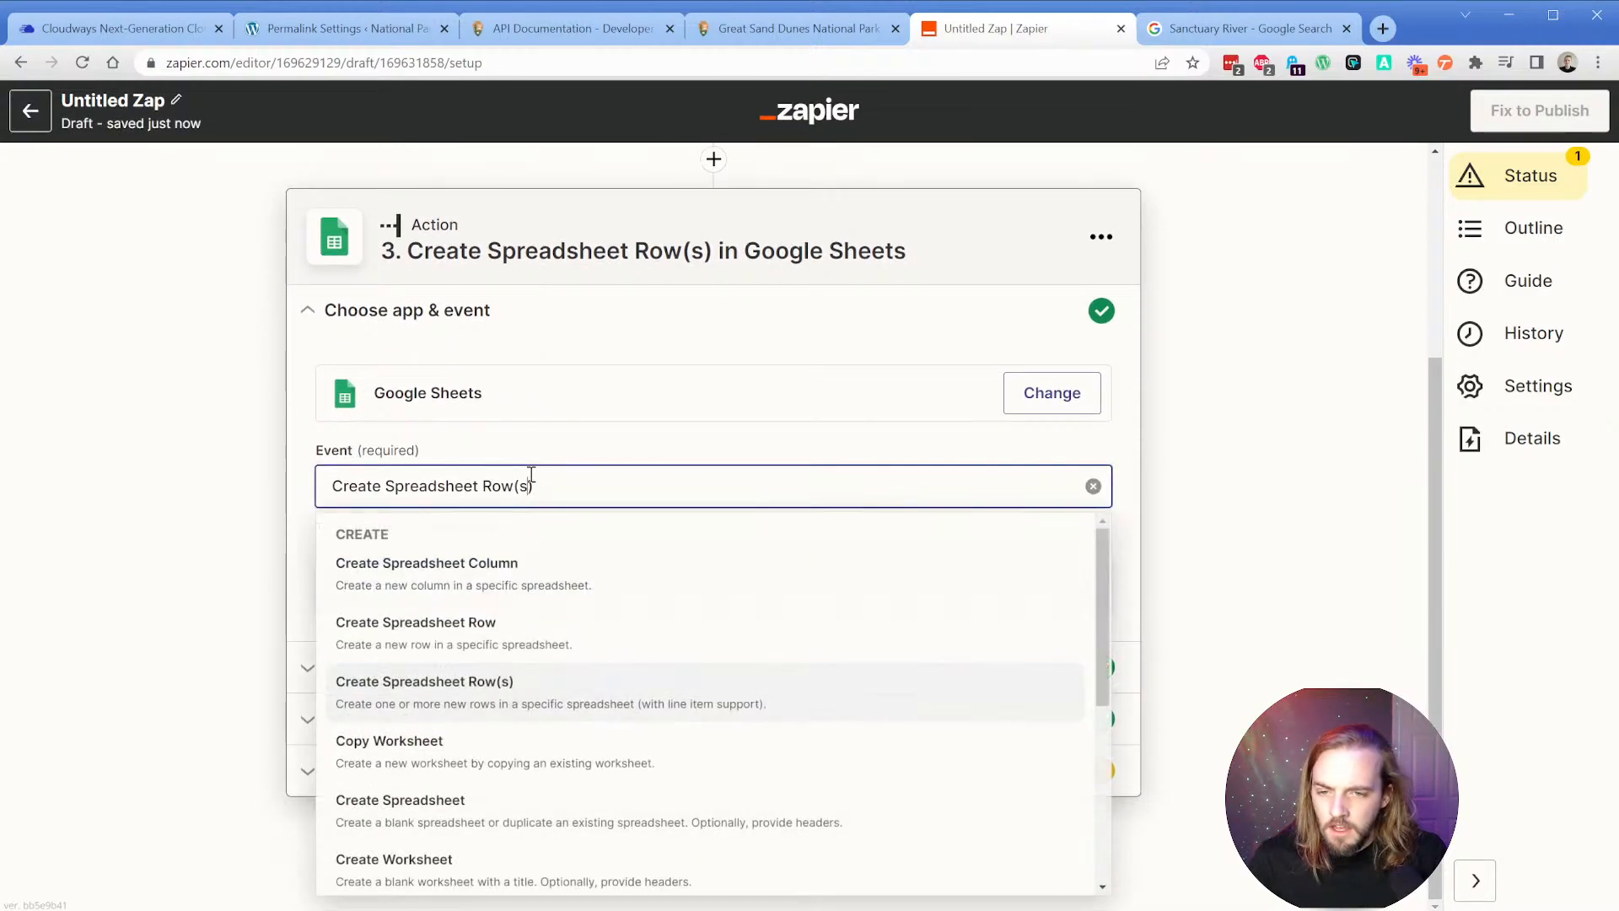
{"action": "scroll", "coordinate": [460, 679], "scroll_direction": "down", "scroll_amount": 1}
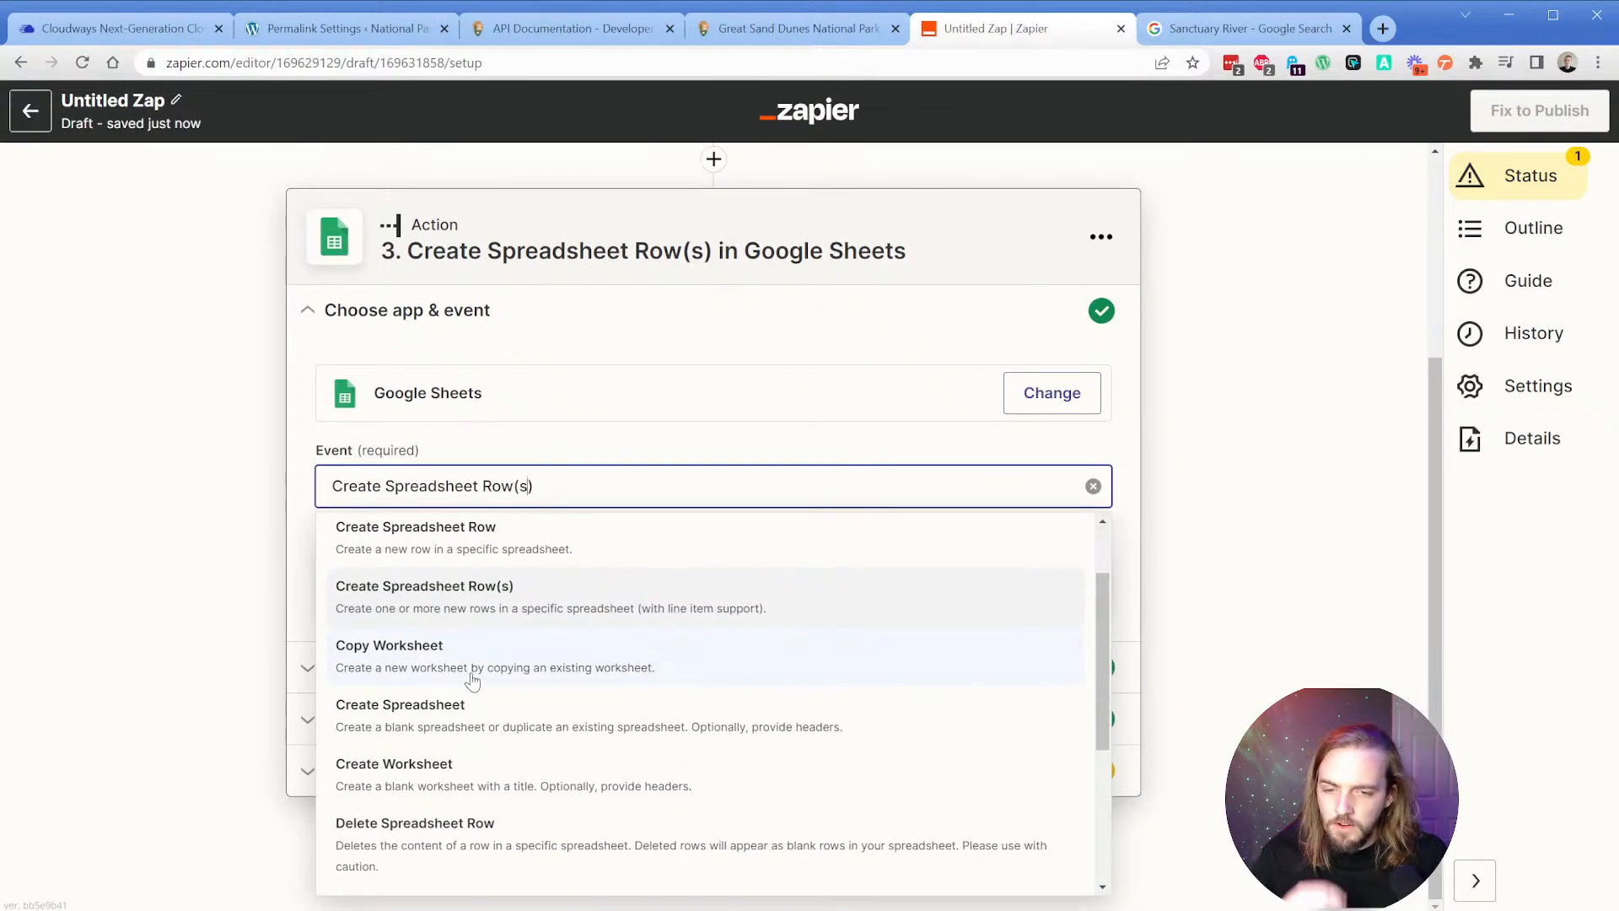
{"action": "left_click", "coordinate": [432, 721]}
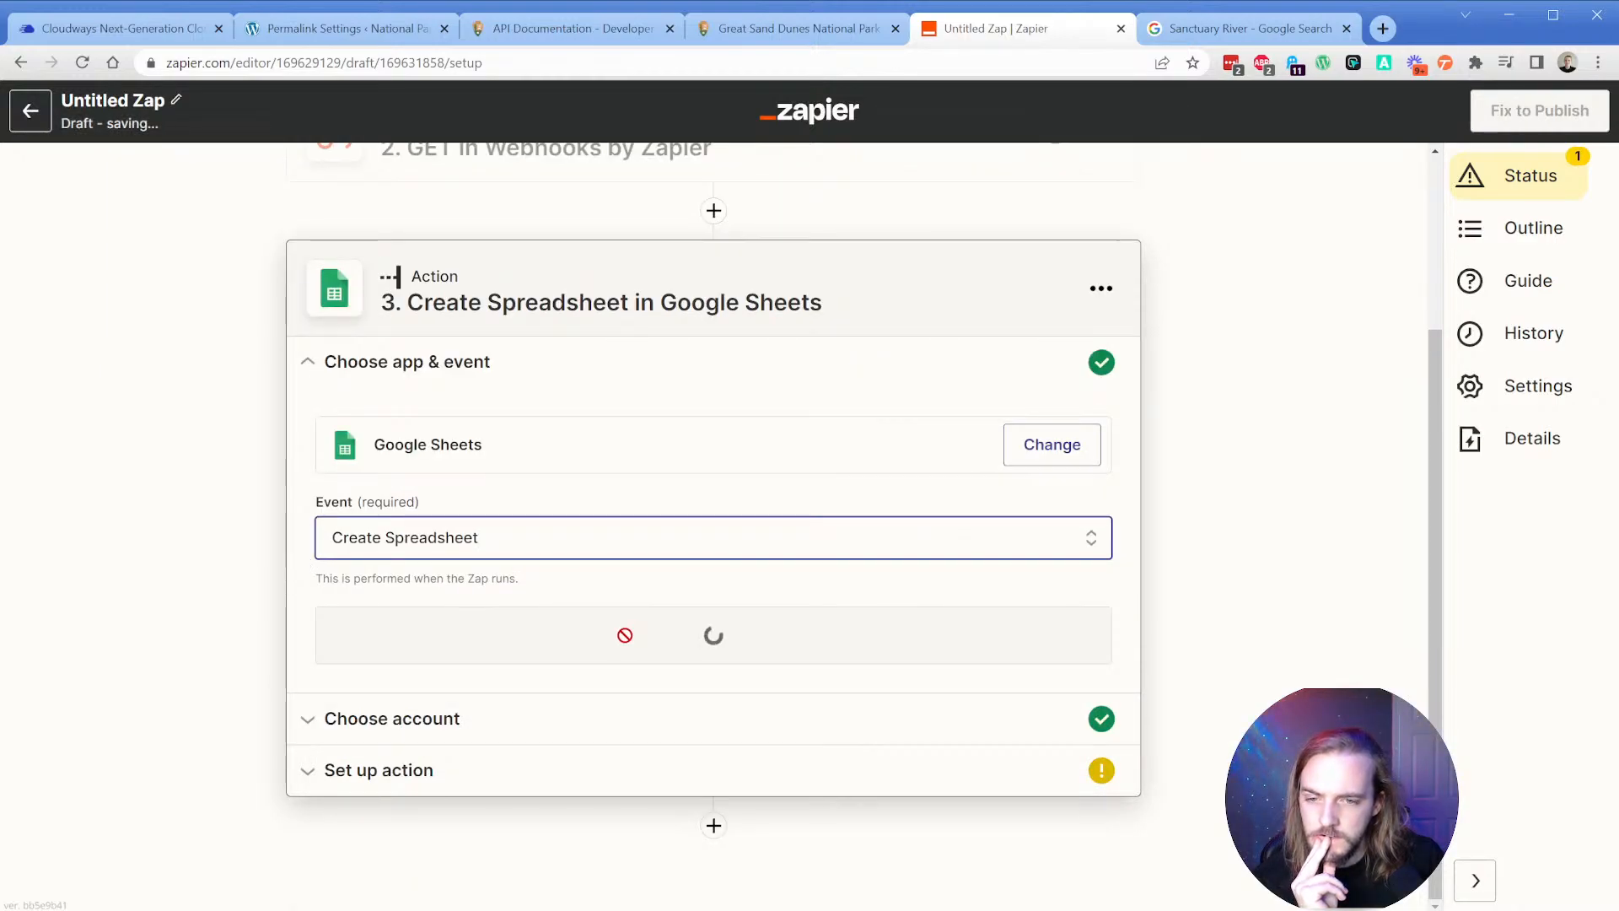
{"action": "left_click", "coordinate": [669, 644]}
{"action": "left_click", "coordinate": [371, 681]}
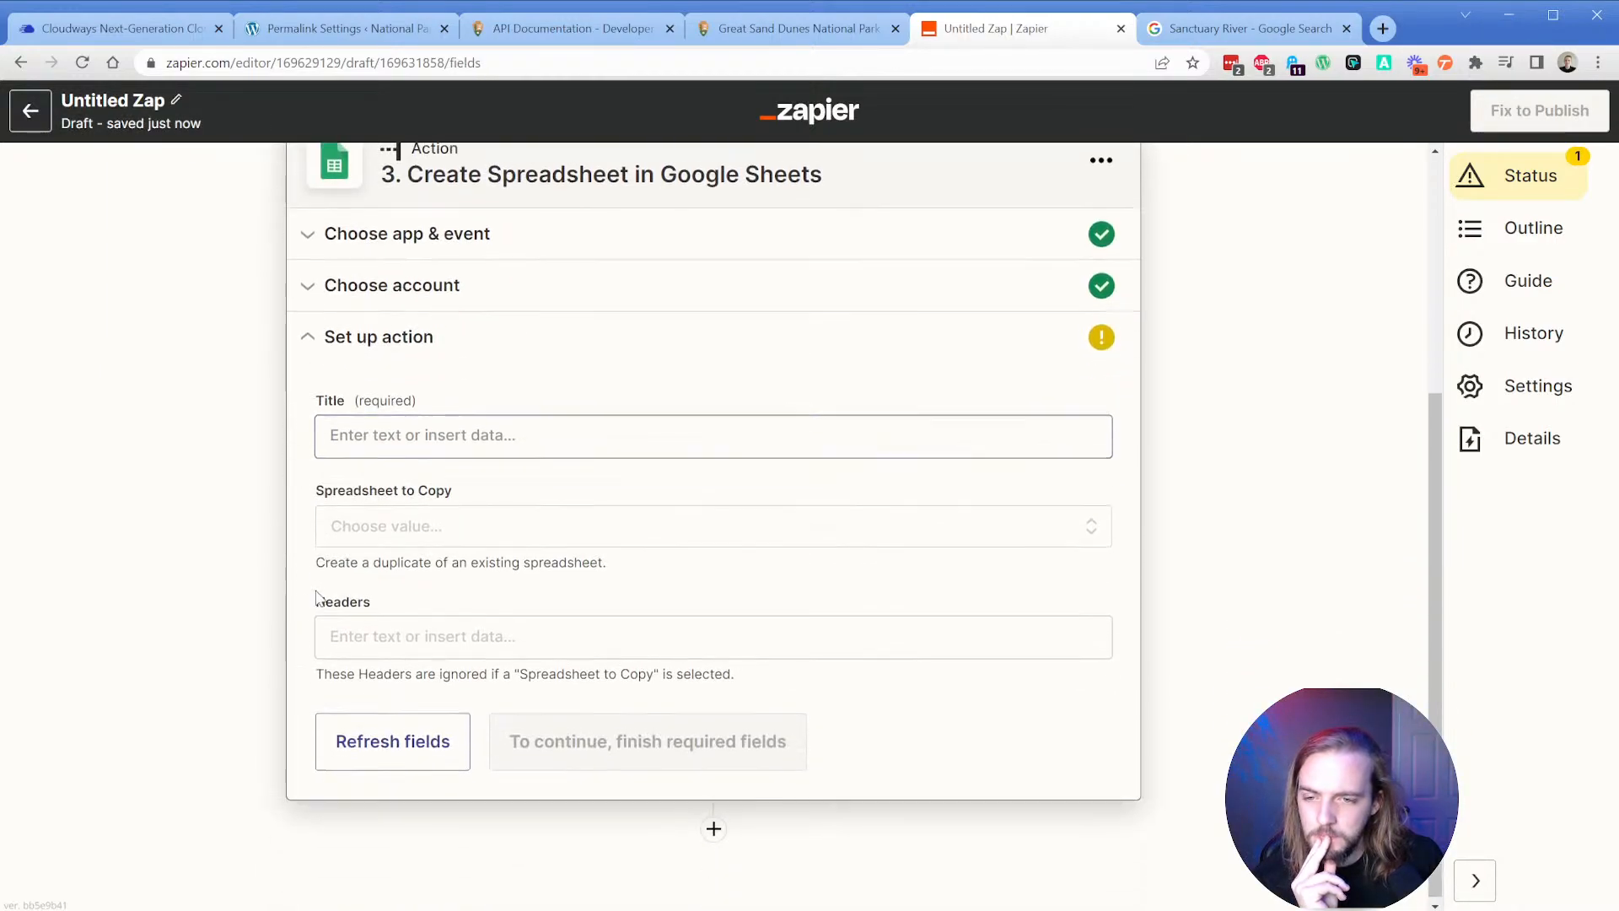
Enter "National Parks List Test" as the new spreadsheet's title.
{"action": "left_click", "coordinate": [385, 435]}
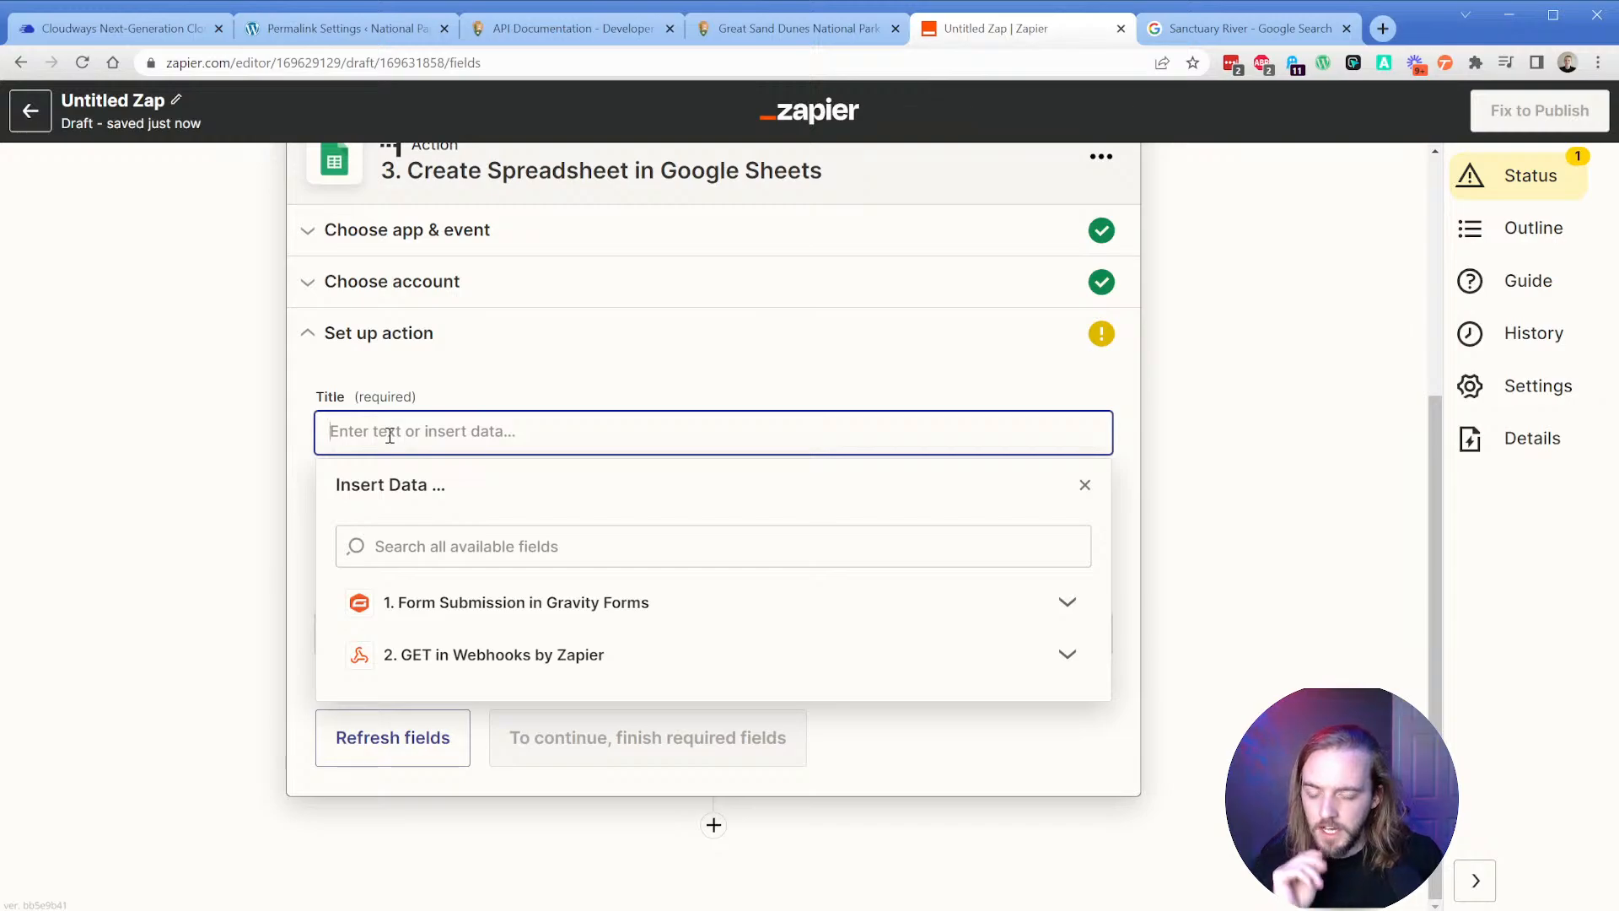
{"action": "type", "text": "Nati"}
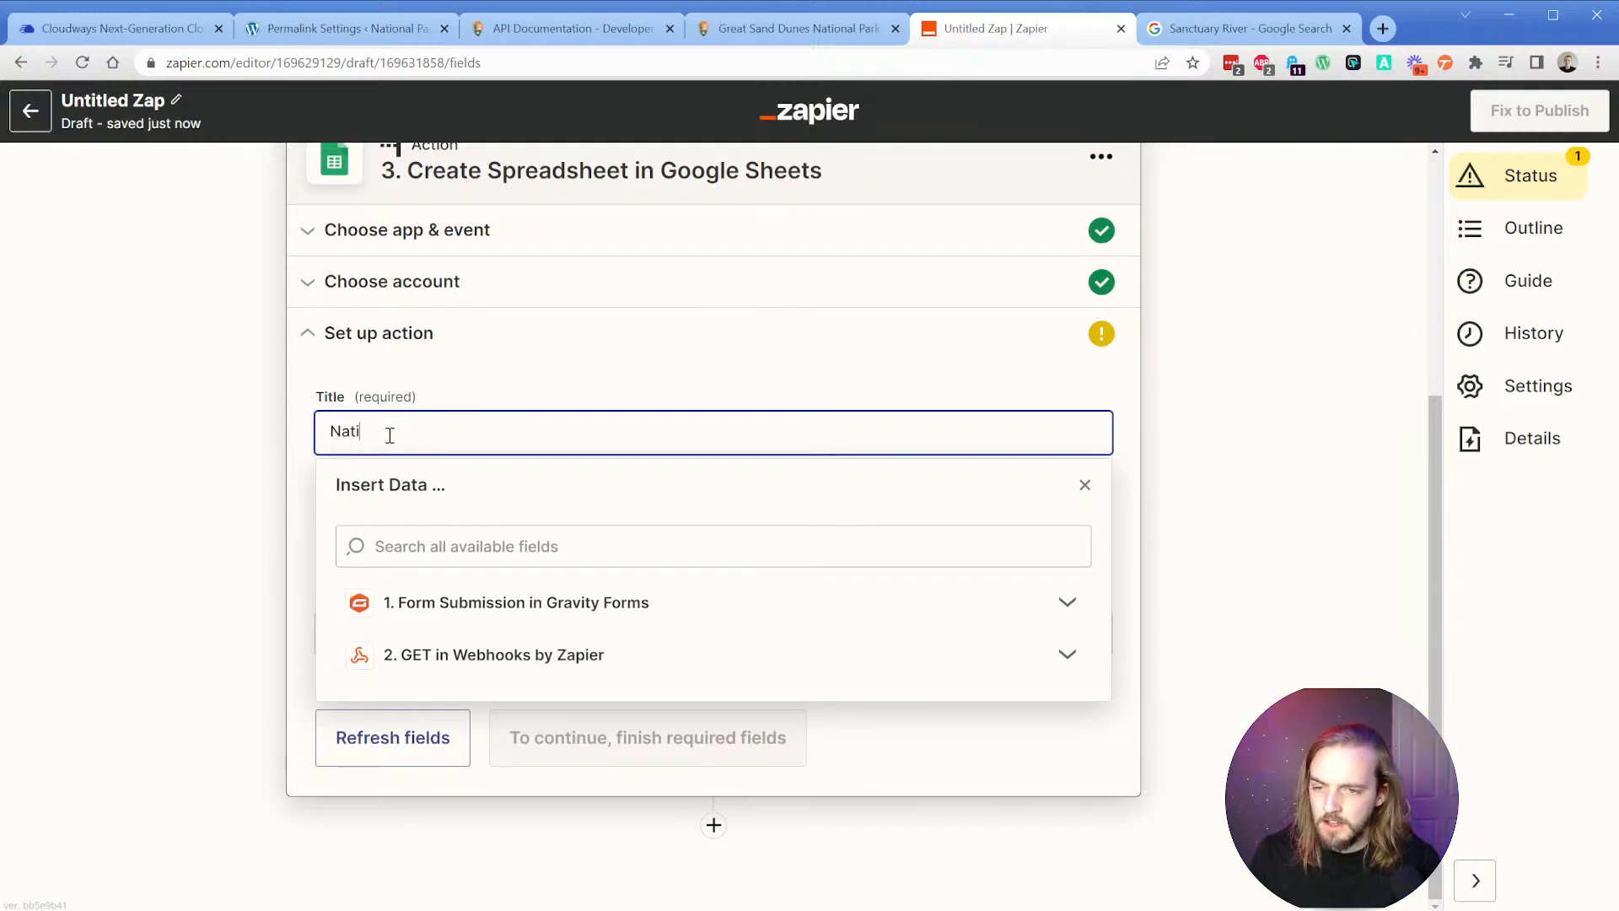
{"action": "type", "text": "onal APrks List Test"}
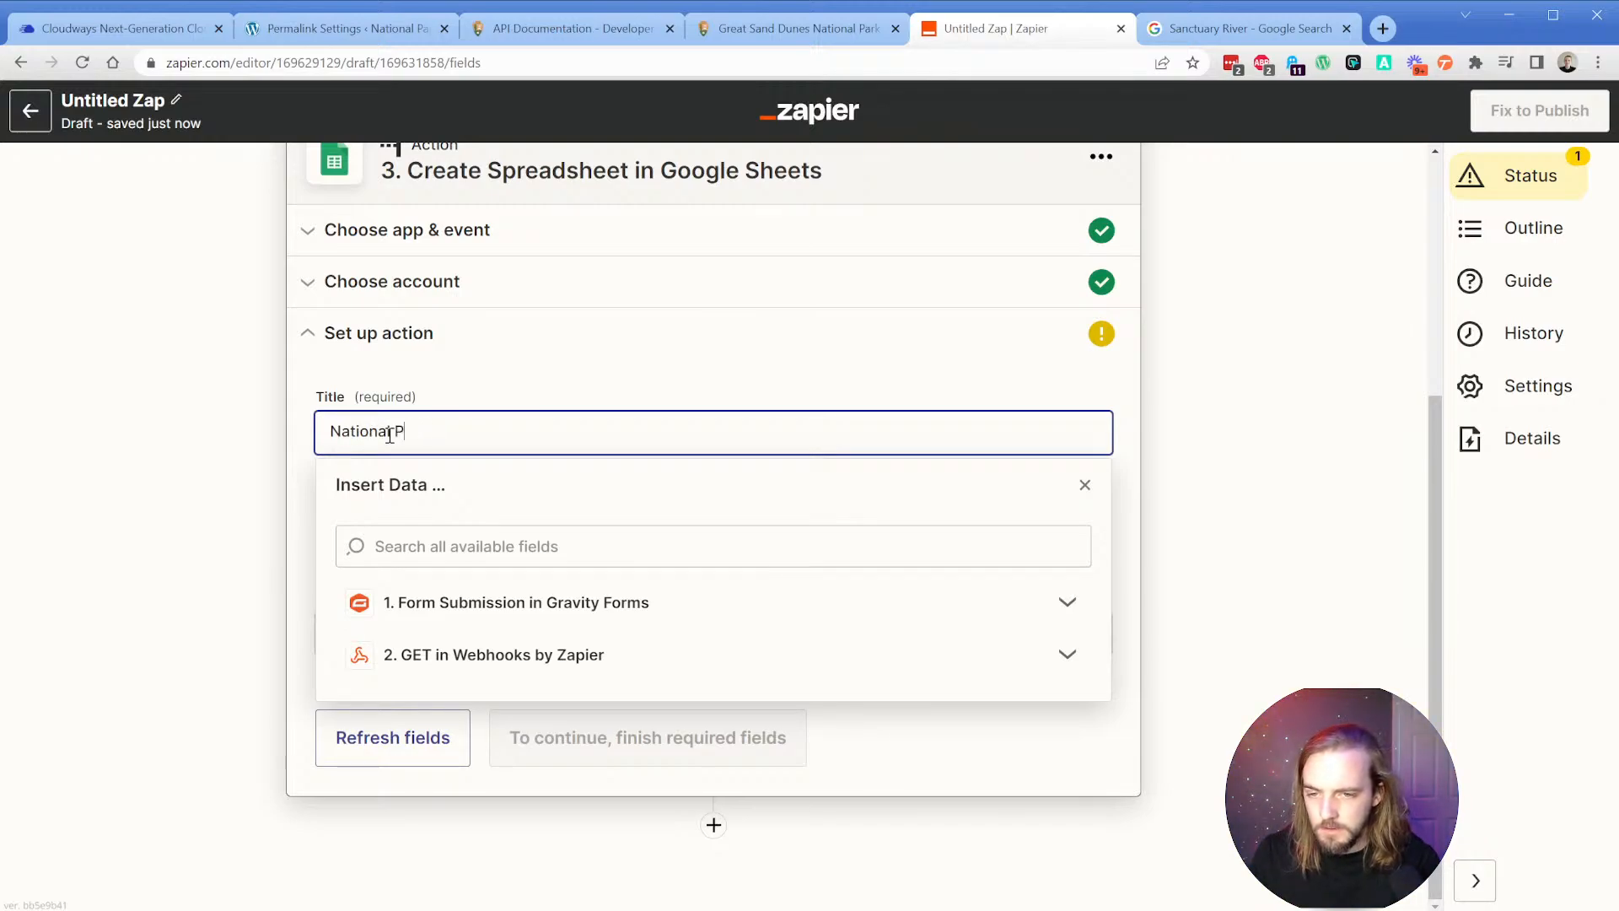
{"action": "left_click", "coordinate": [306, 419]}
{"action": "left_click", "coordinate": [436, 490]}
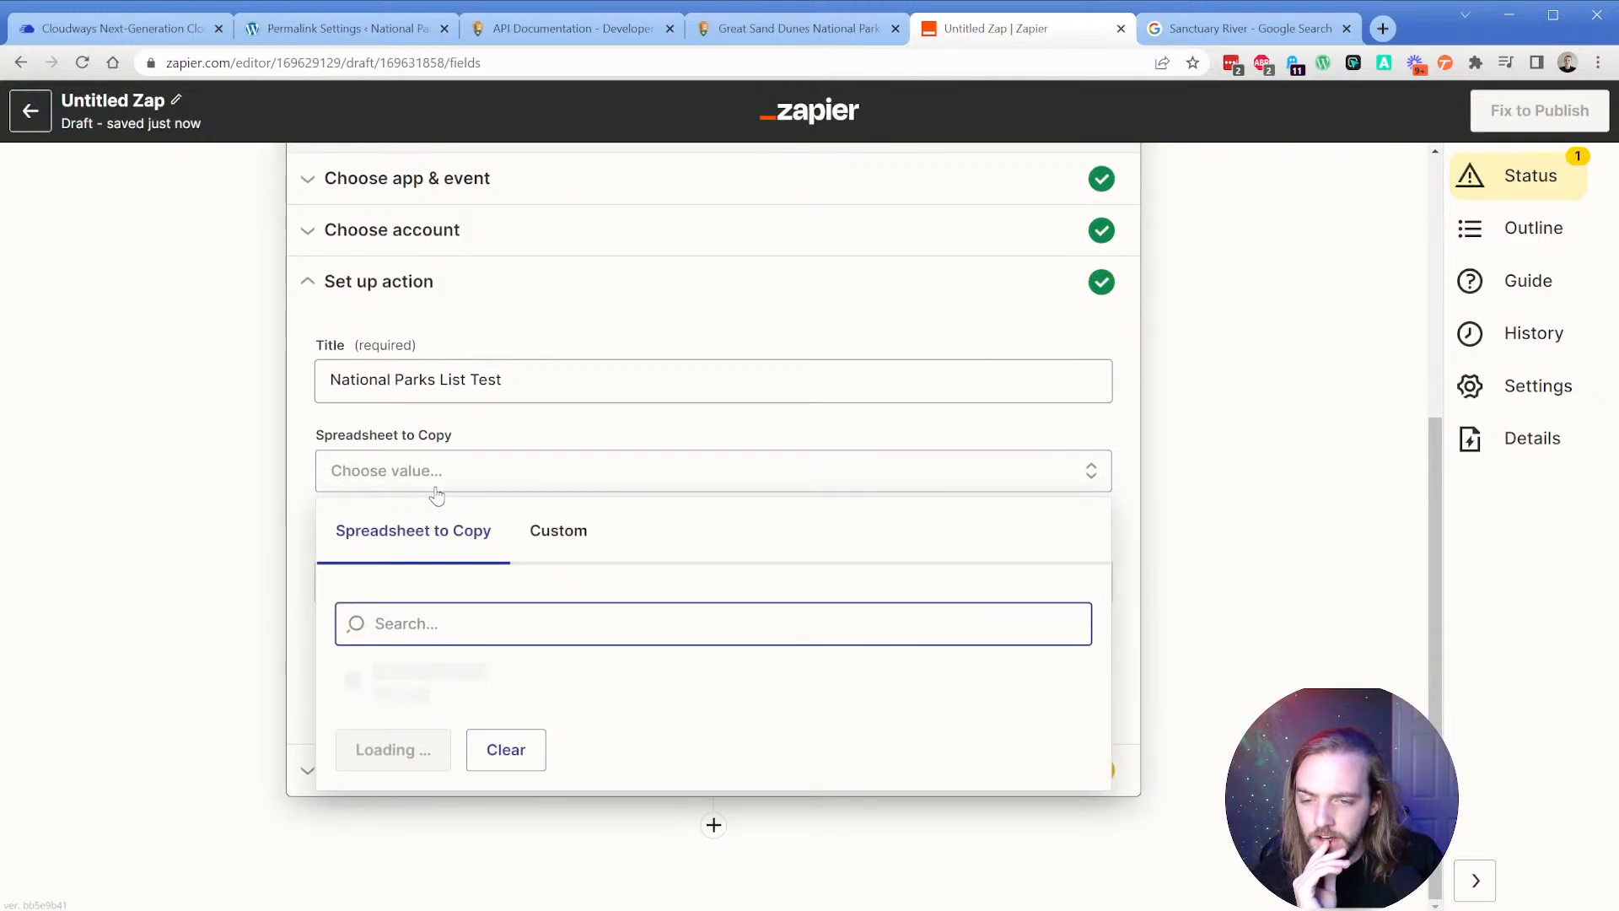
{"action": "left_click", "coordinate": [306, 445]}
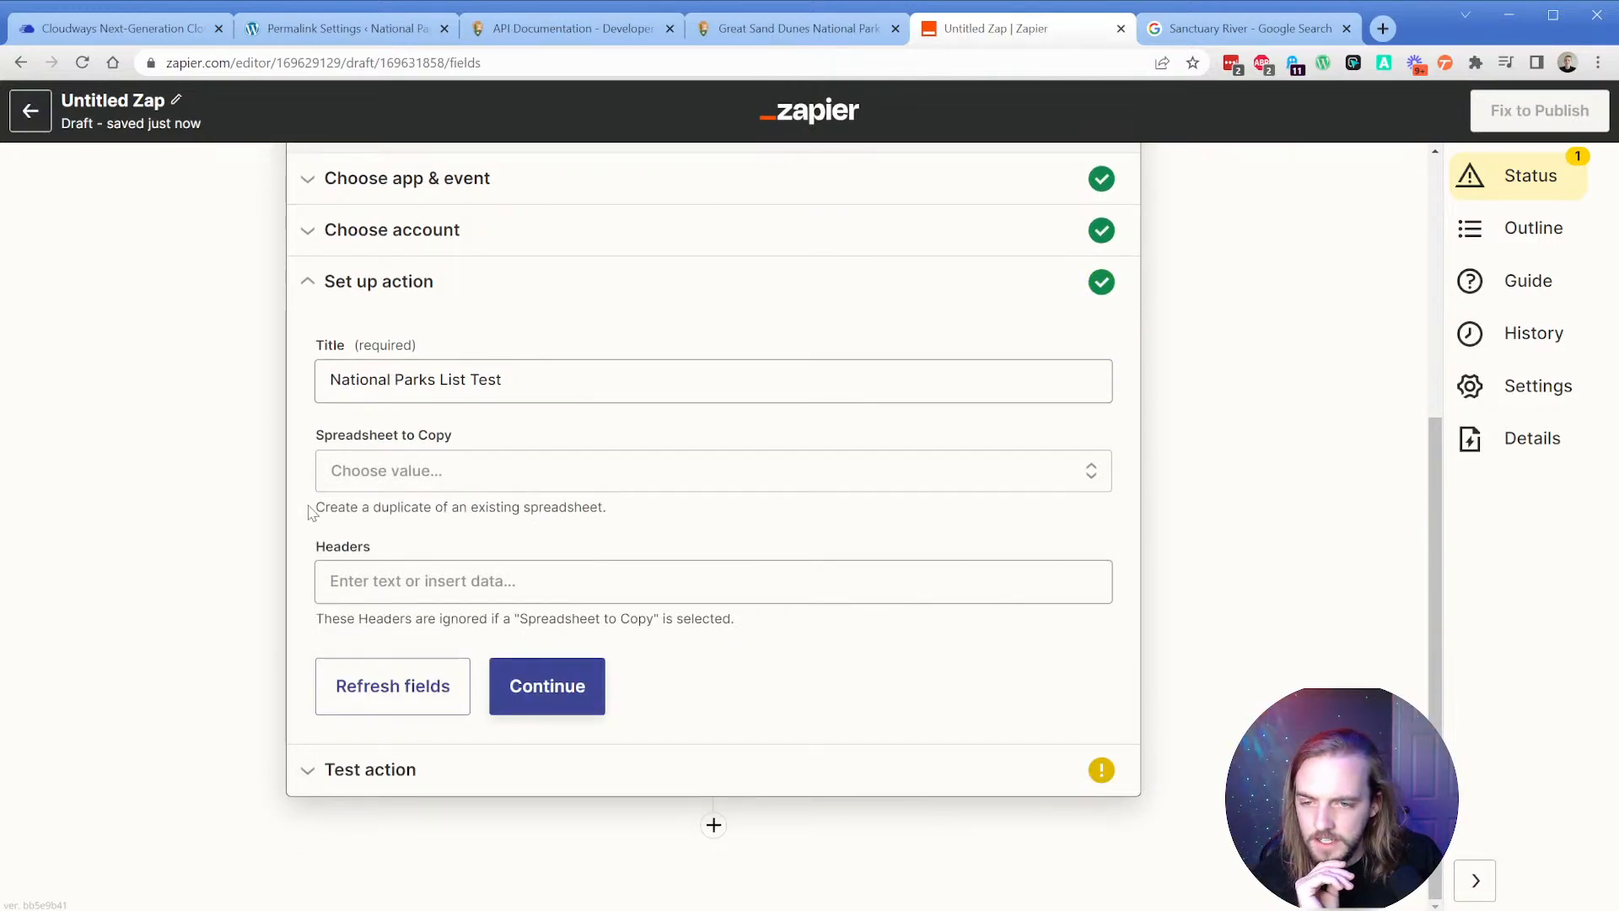
{"action": "left_click", "coordinate": [387, 581]}
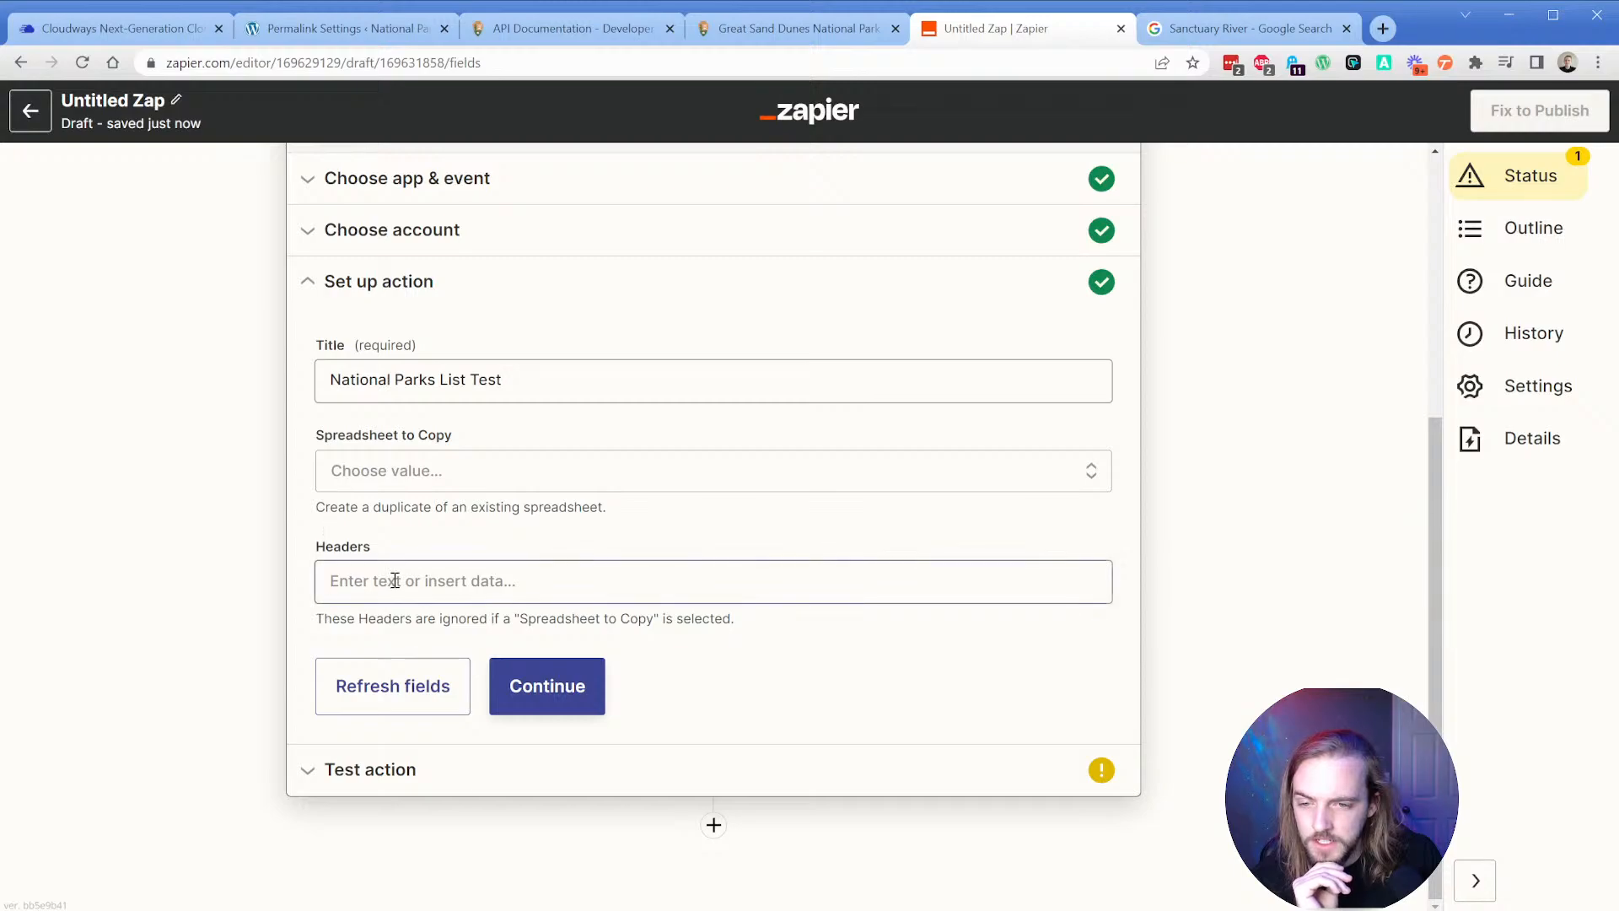
{"action": "left_click", "coordinate": [544, 801]}
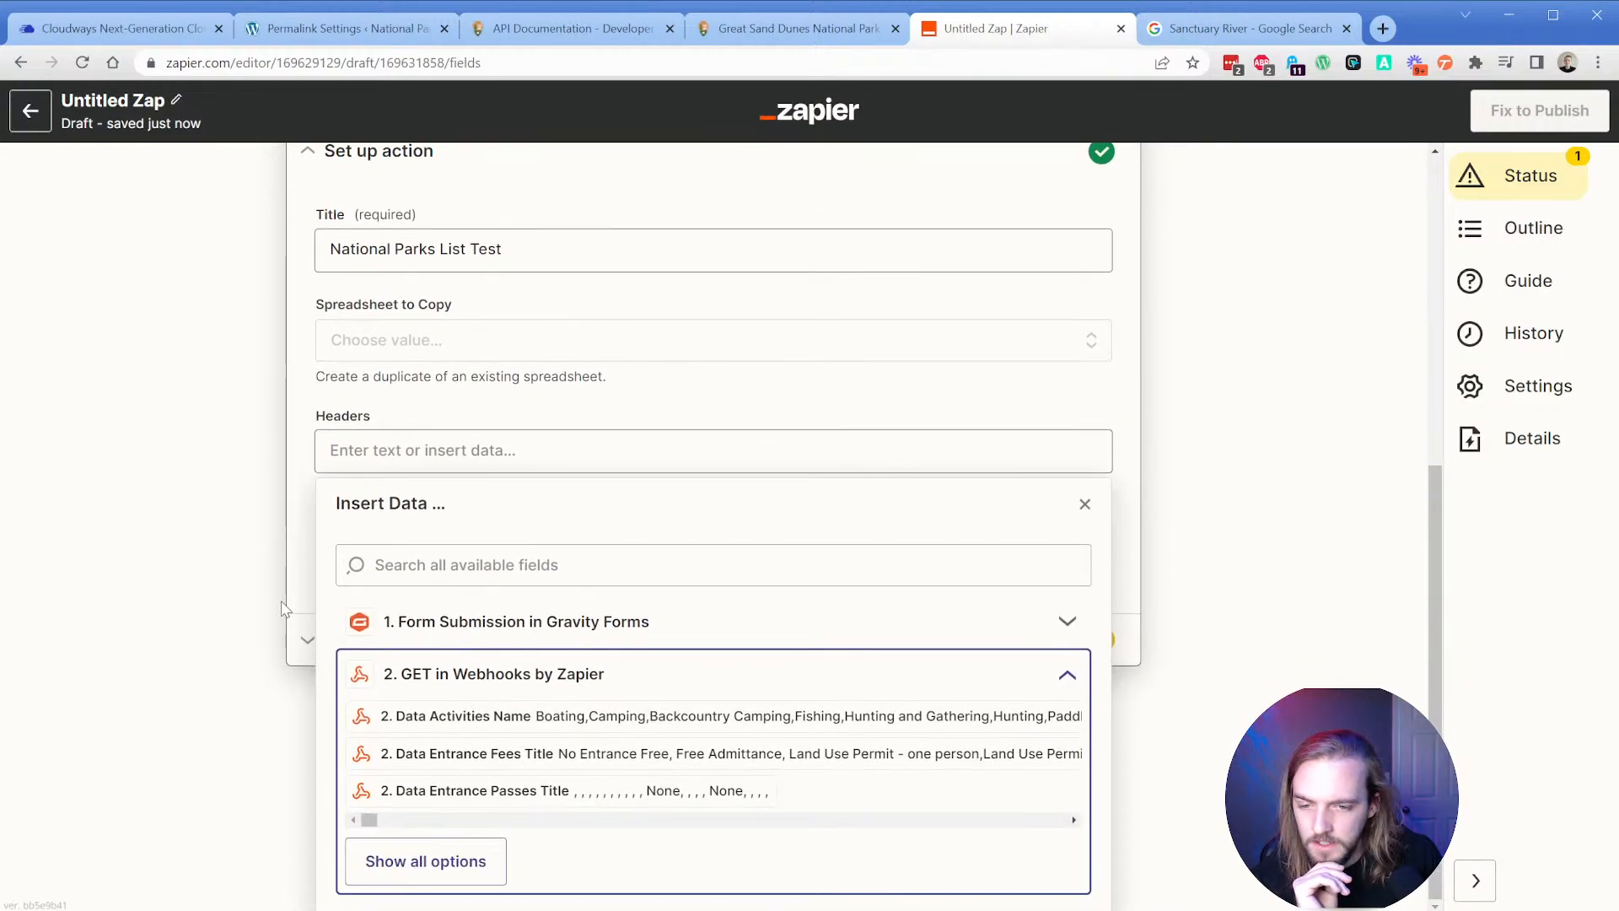
{"action": "left_click", "coordinate": [304, 494]}
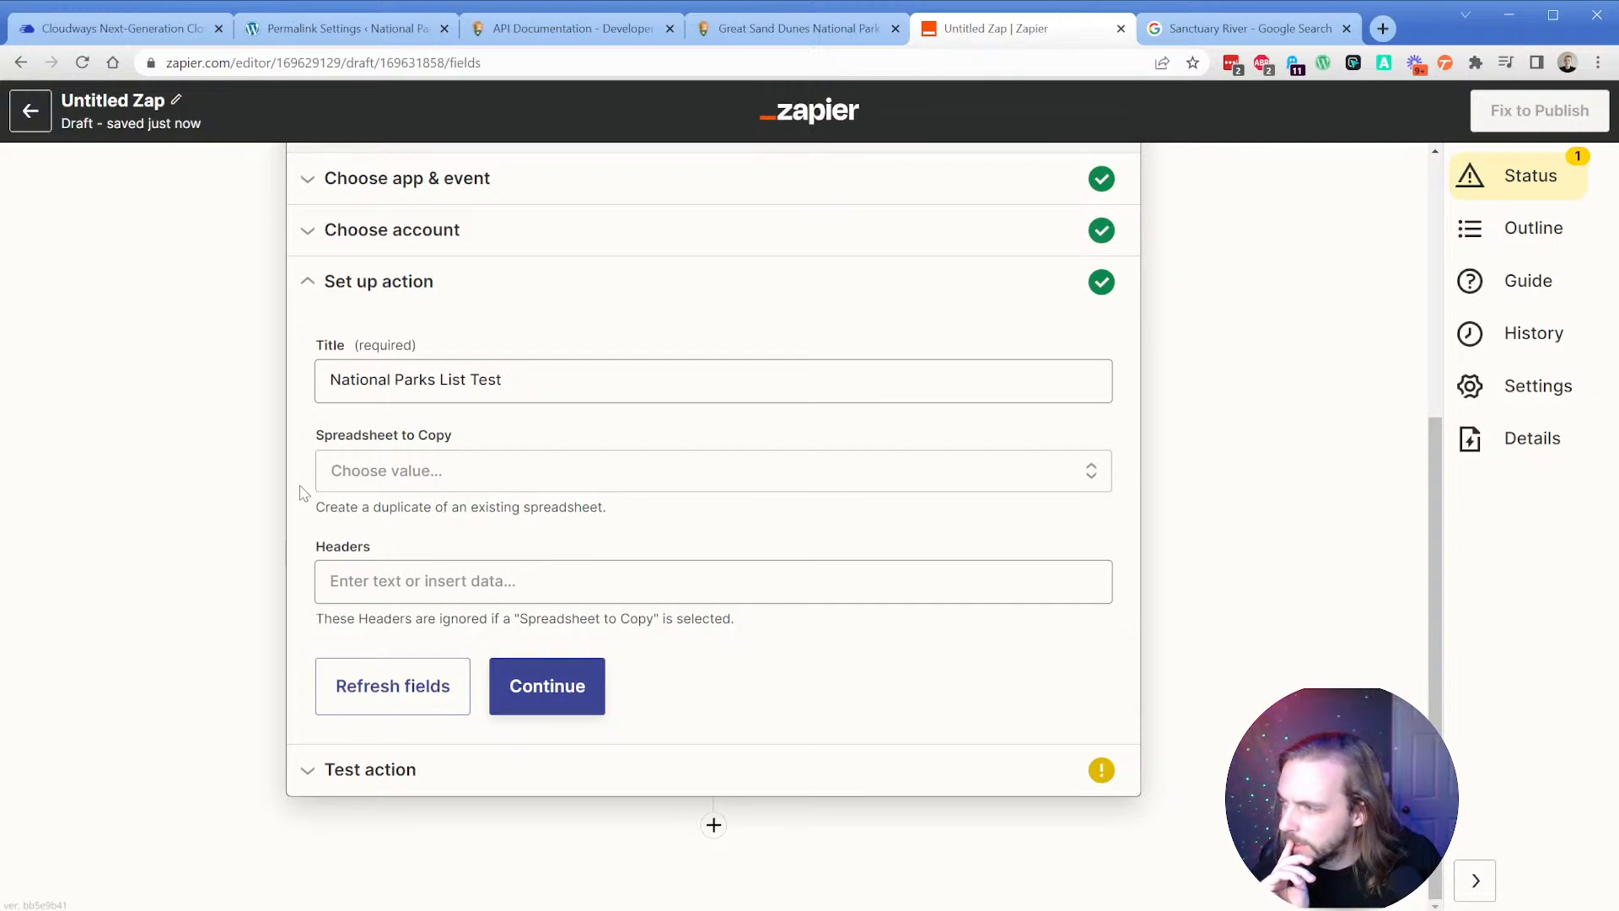
Test the Create Spreadsheet action and open the resulting spreadsheet's URL in a new browser tab.
{"action": "left_click", "coordinate": [519, 679]}
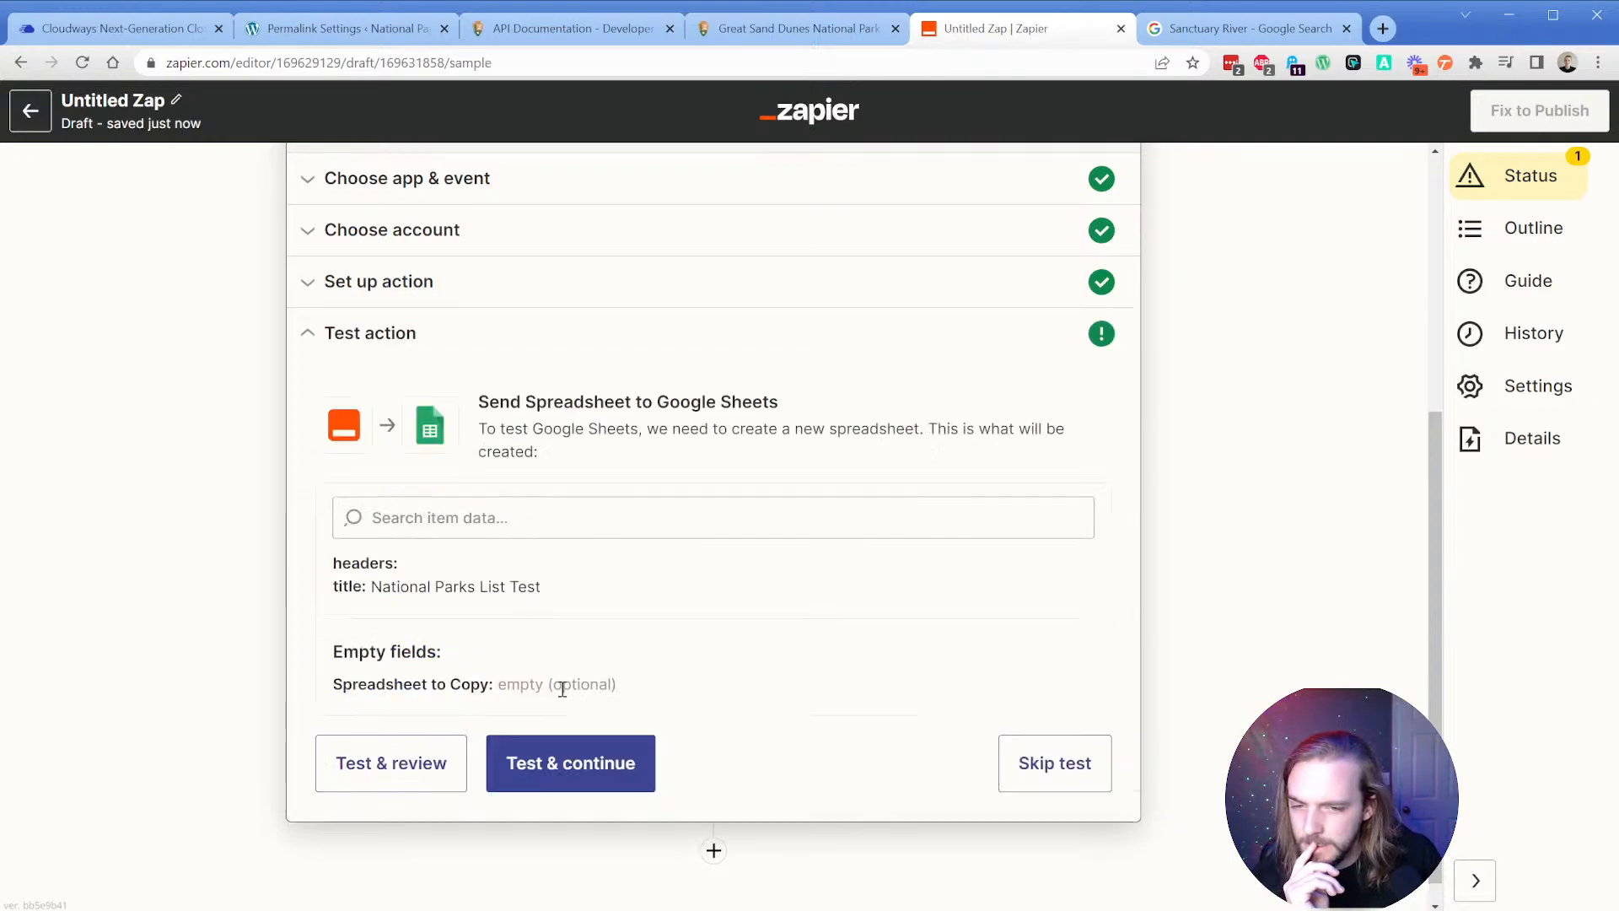
{"action": "left_click", "coordinate": [357, 747]}
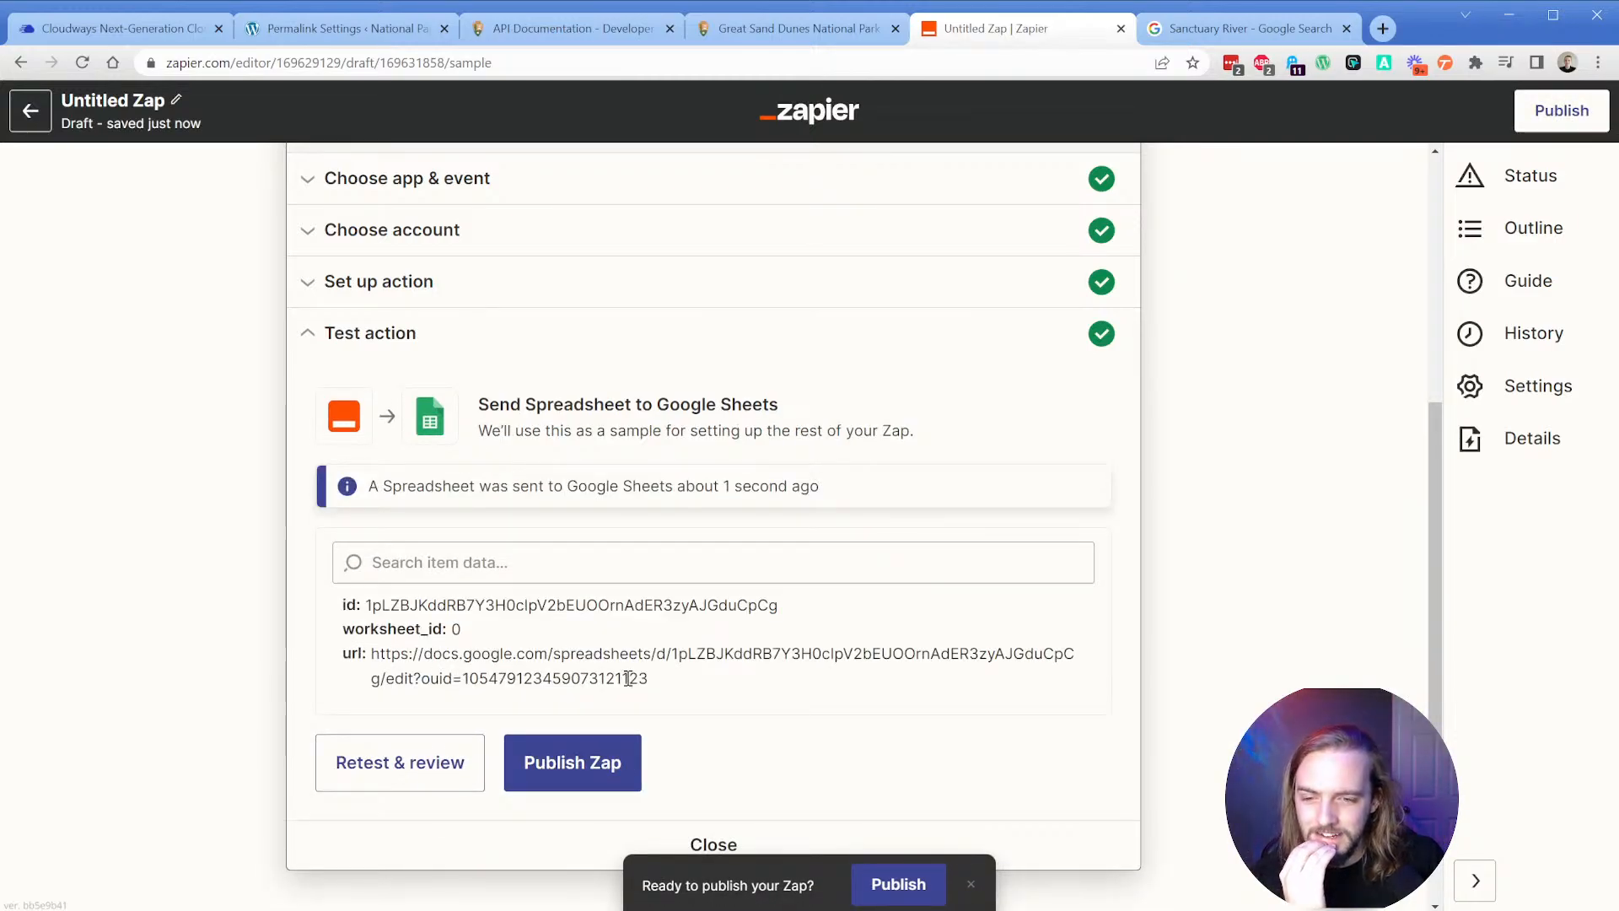
{"action": "left_click_drag", "start_coordinate": [628, 679], "coordinate": [374, 660]}
{"action": "left_click", "coordinate": [506, 675]}
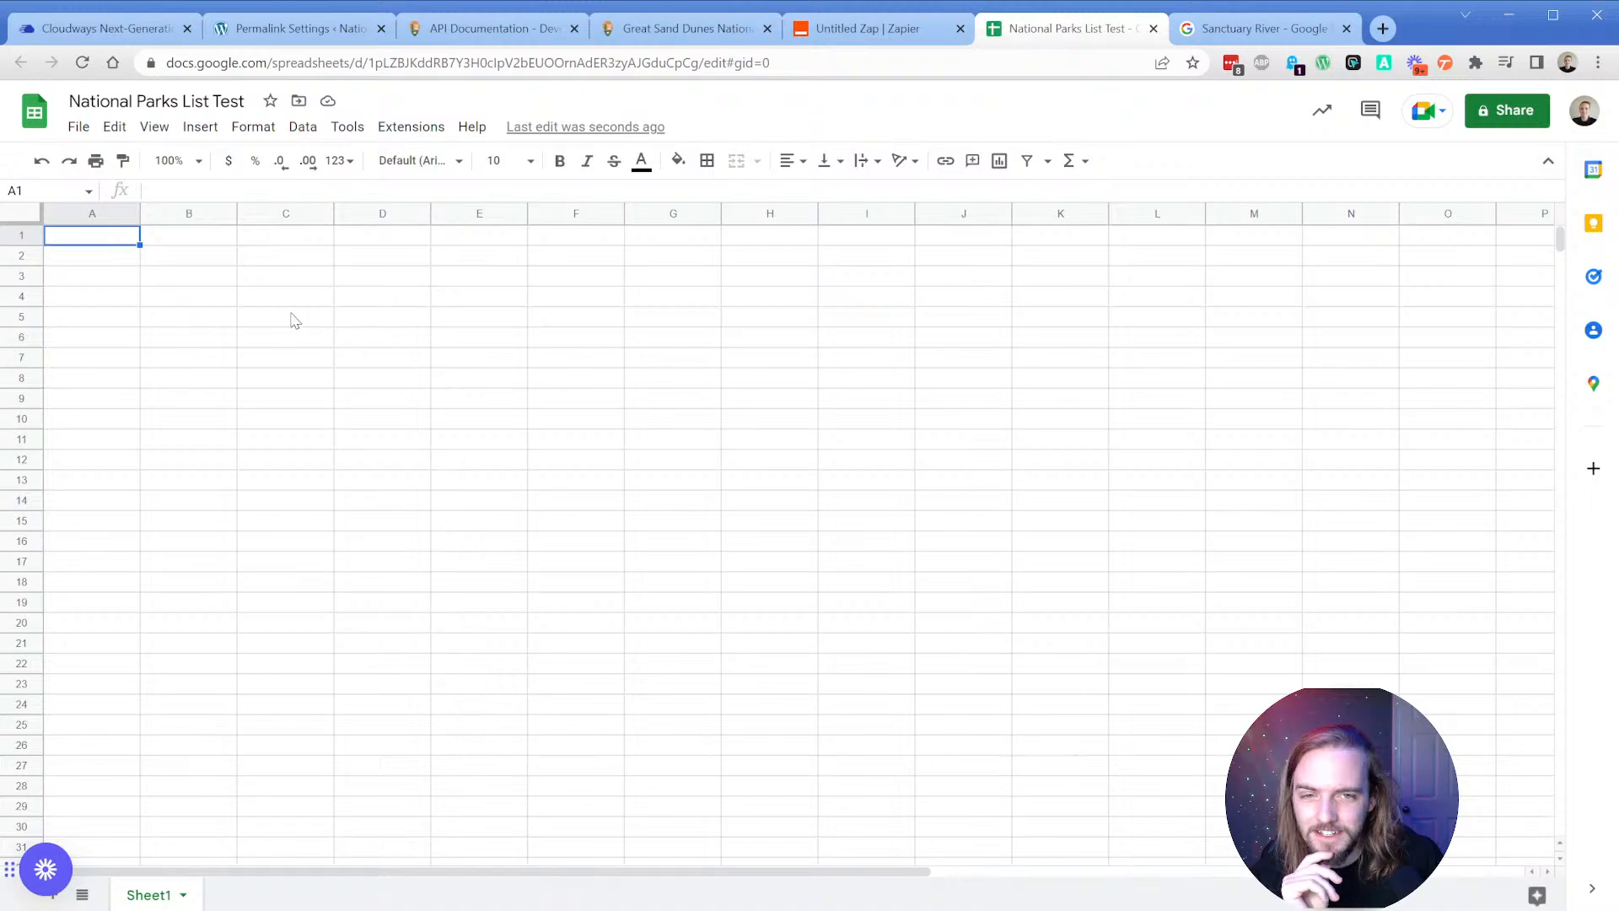
Return to Zapier and review the Create Spreadsheet action's event and setup fields.
{"action": "key", "text": "ctrl+shift+Tab"}
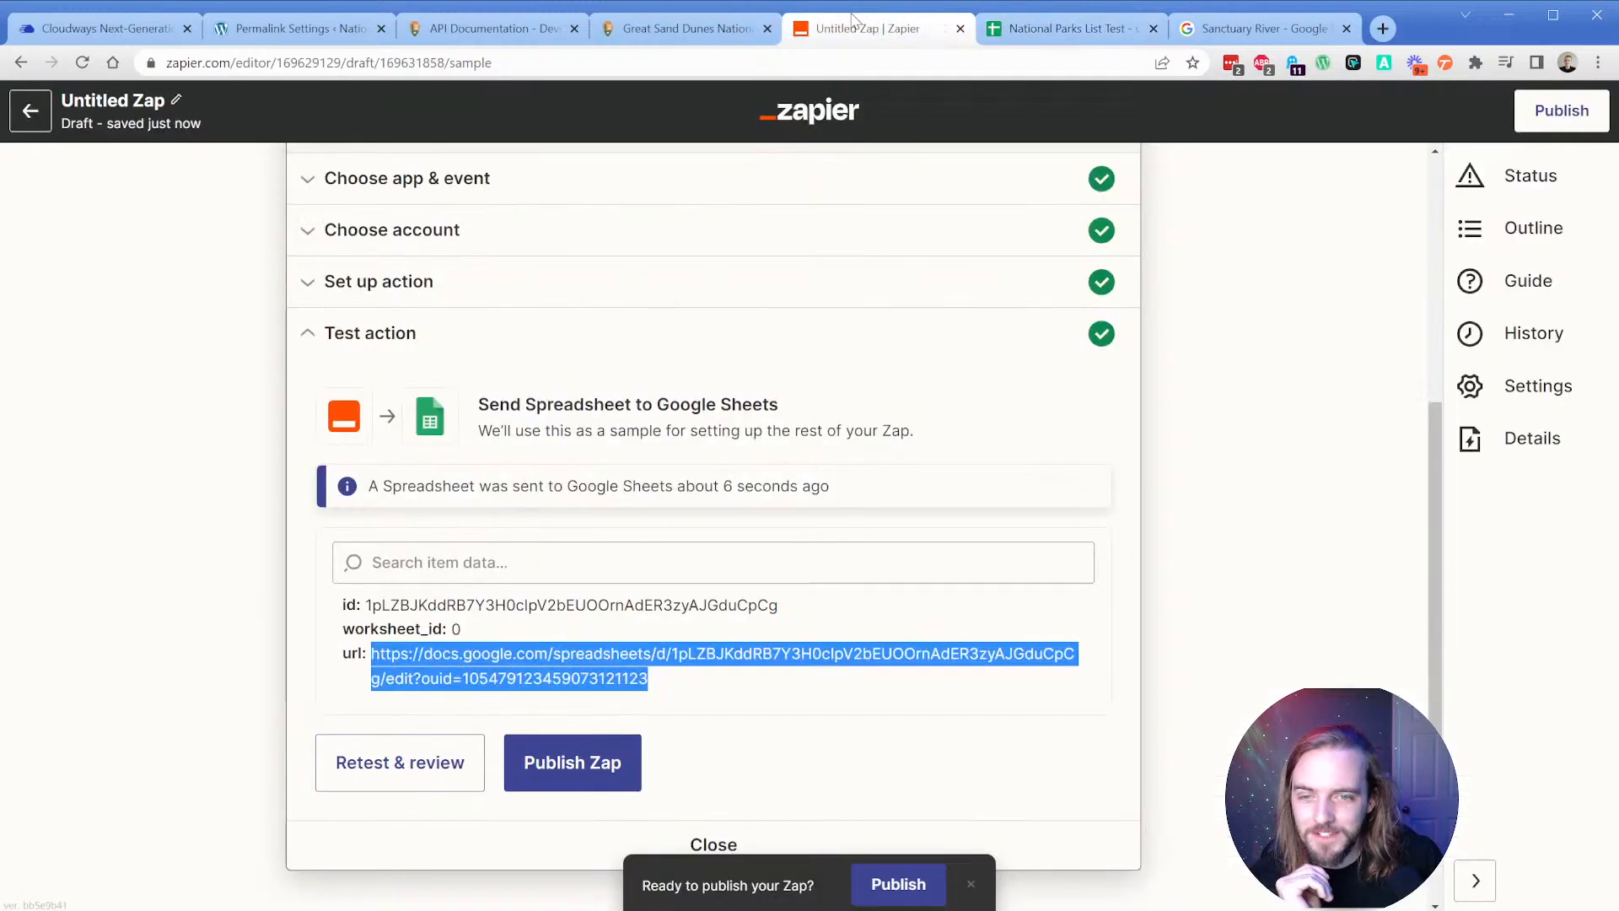
{"action": "left_click", "coordinate": [417, 286]}
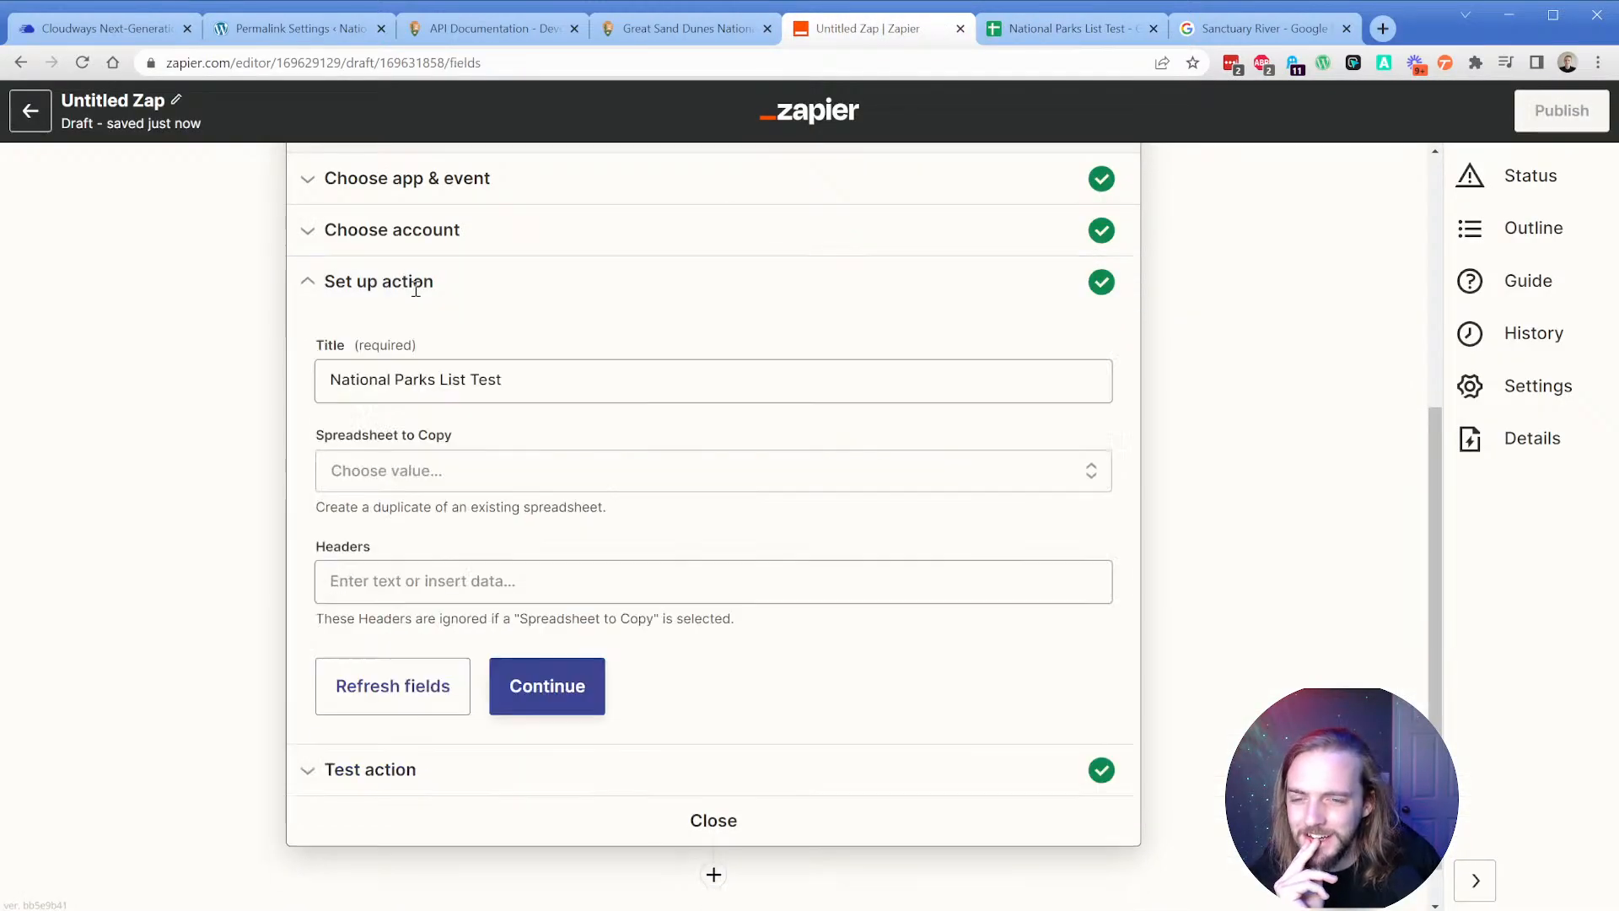
{"action": "left_click", "coordinate": [417, 244]}
{"action": "left_click", "coordinate": [433, 327]}
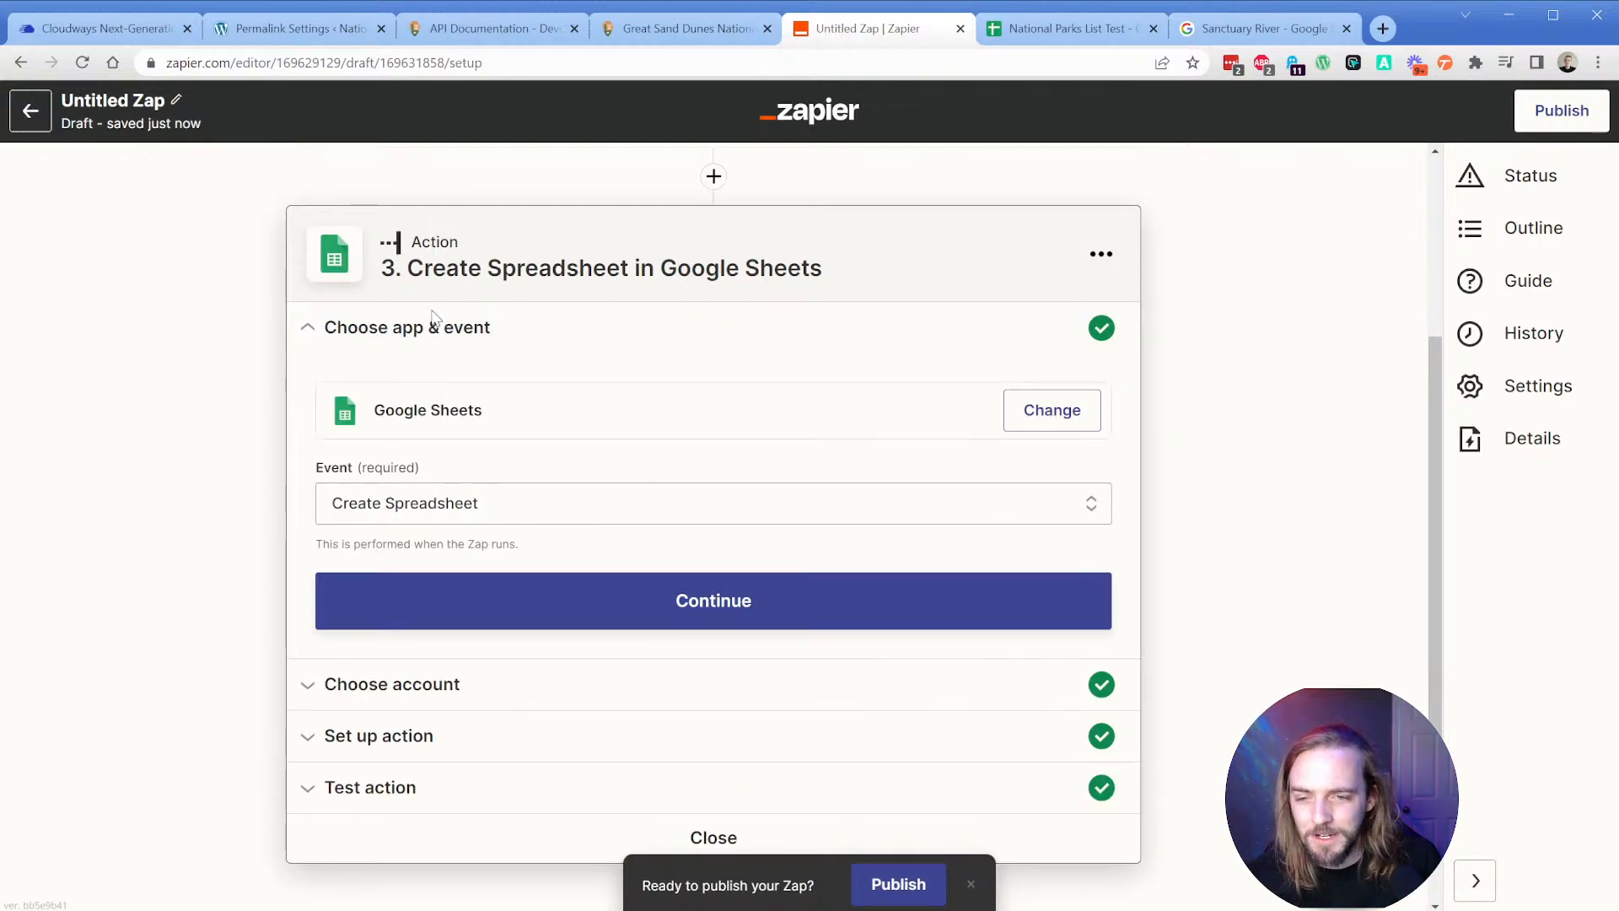
{"action": "left_click", "coordinate": [382, 735]}
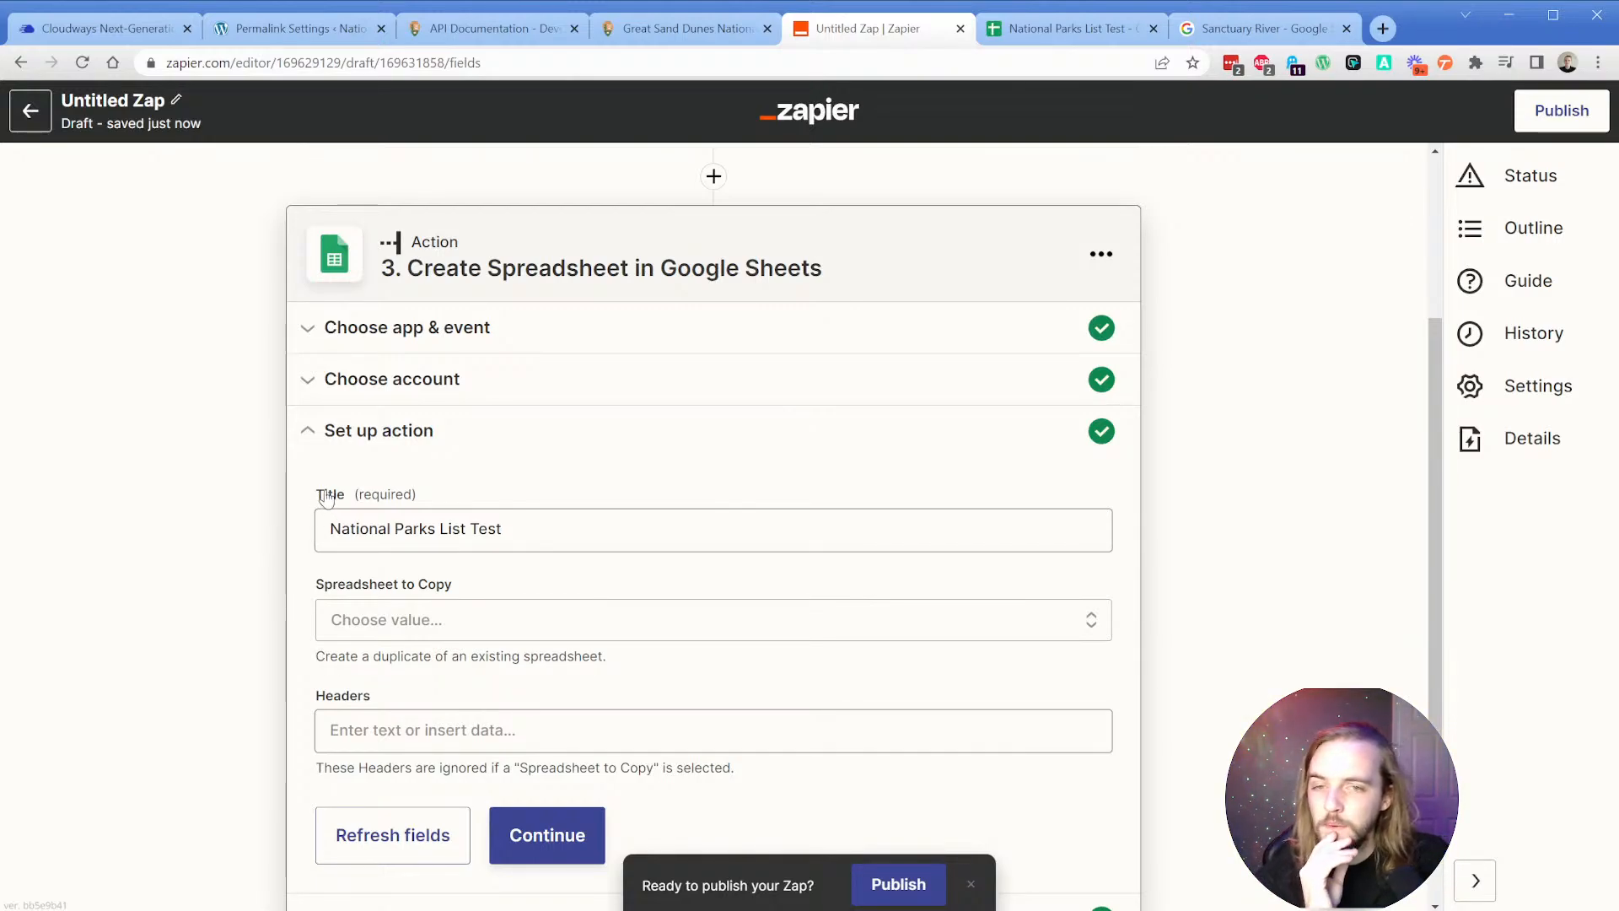
Switch to Google Sheets, open the National Parks Data spreadsheet and examine the park entries in its existing rows.
{"action": "left_click", "coordinate": [1037, 29]}
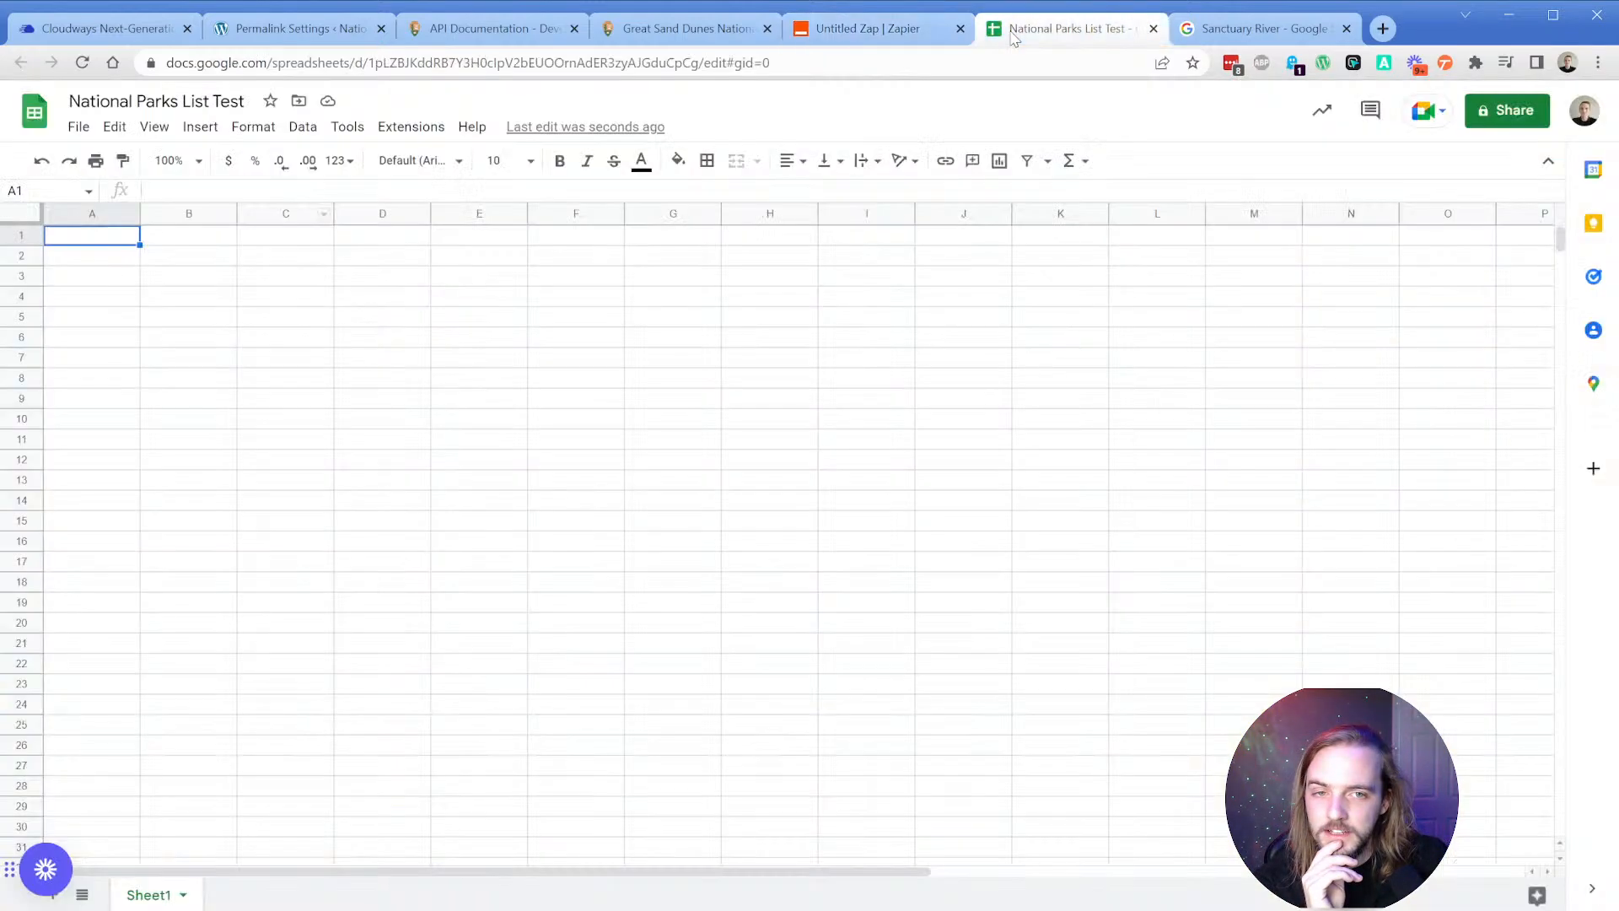
{"action": "middle_click", "coordinate": [34, 121]}
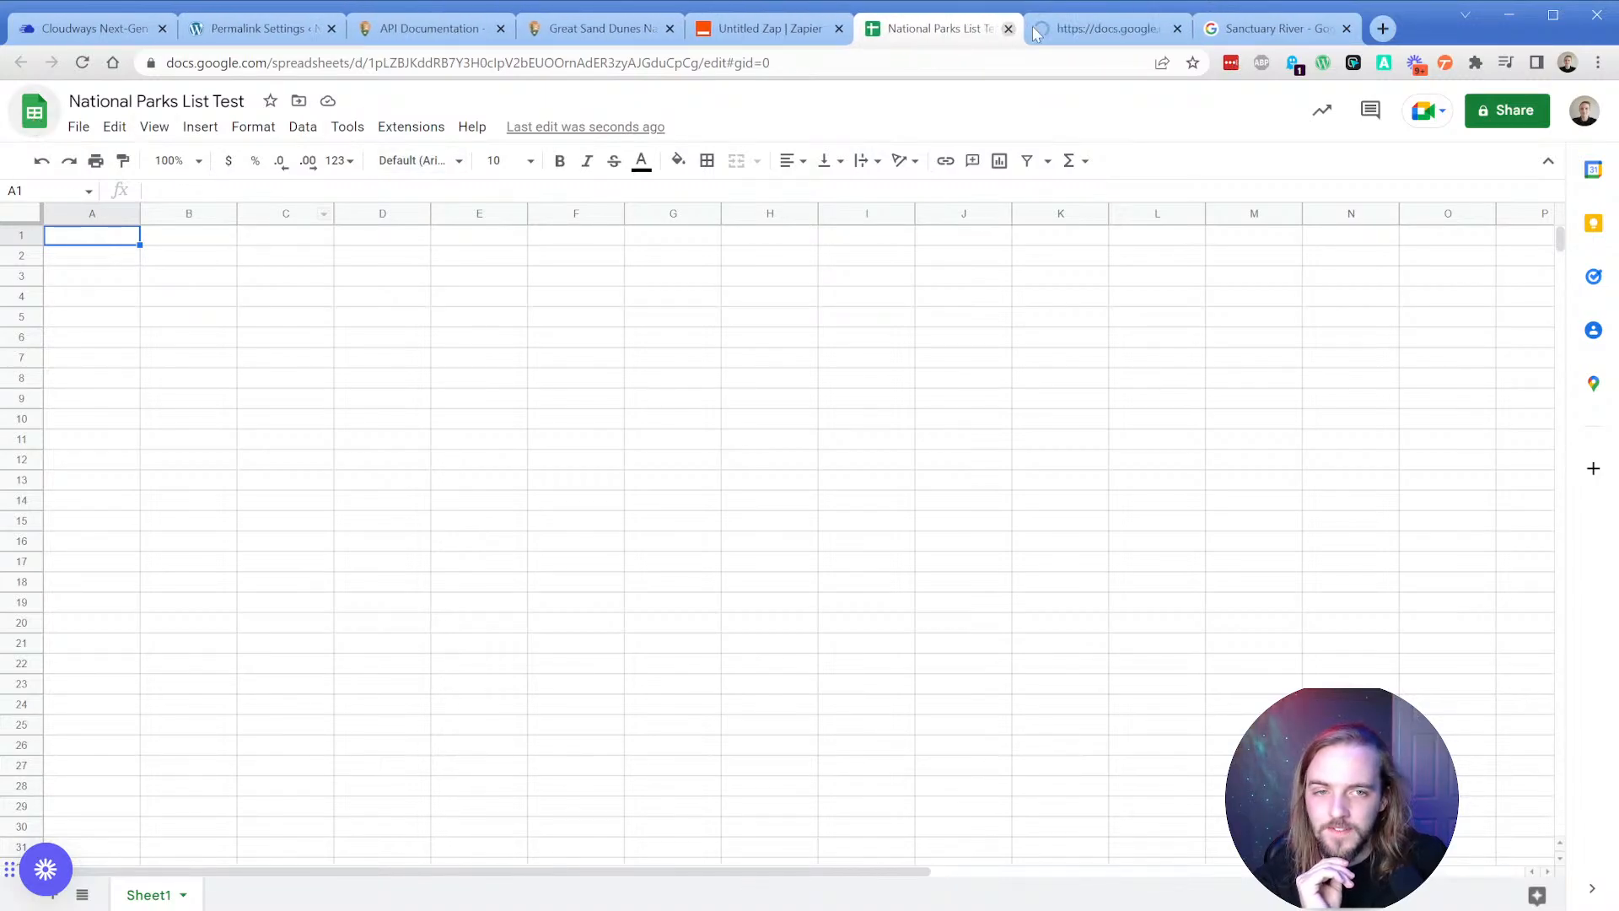
{"action": "middle_click", "coordinate": [1083, 23]}
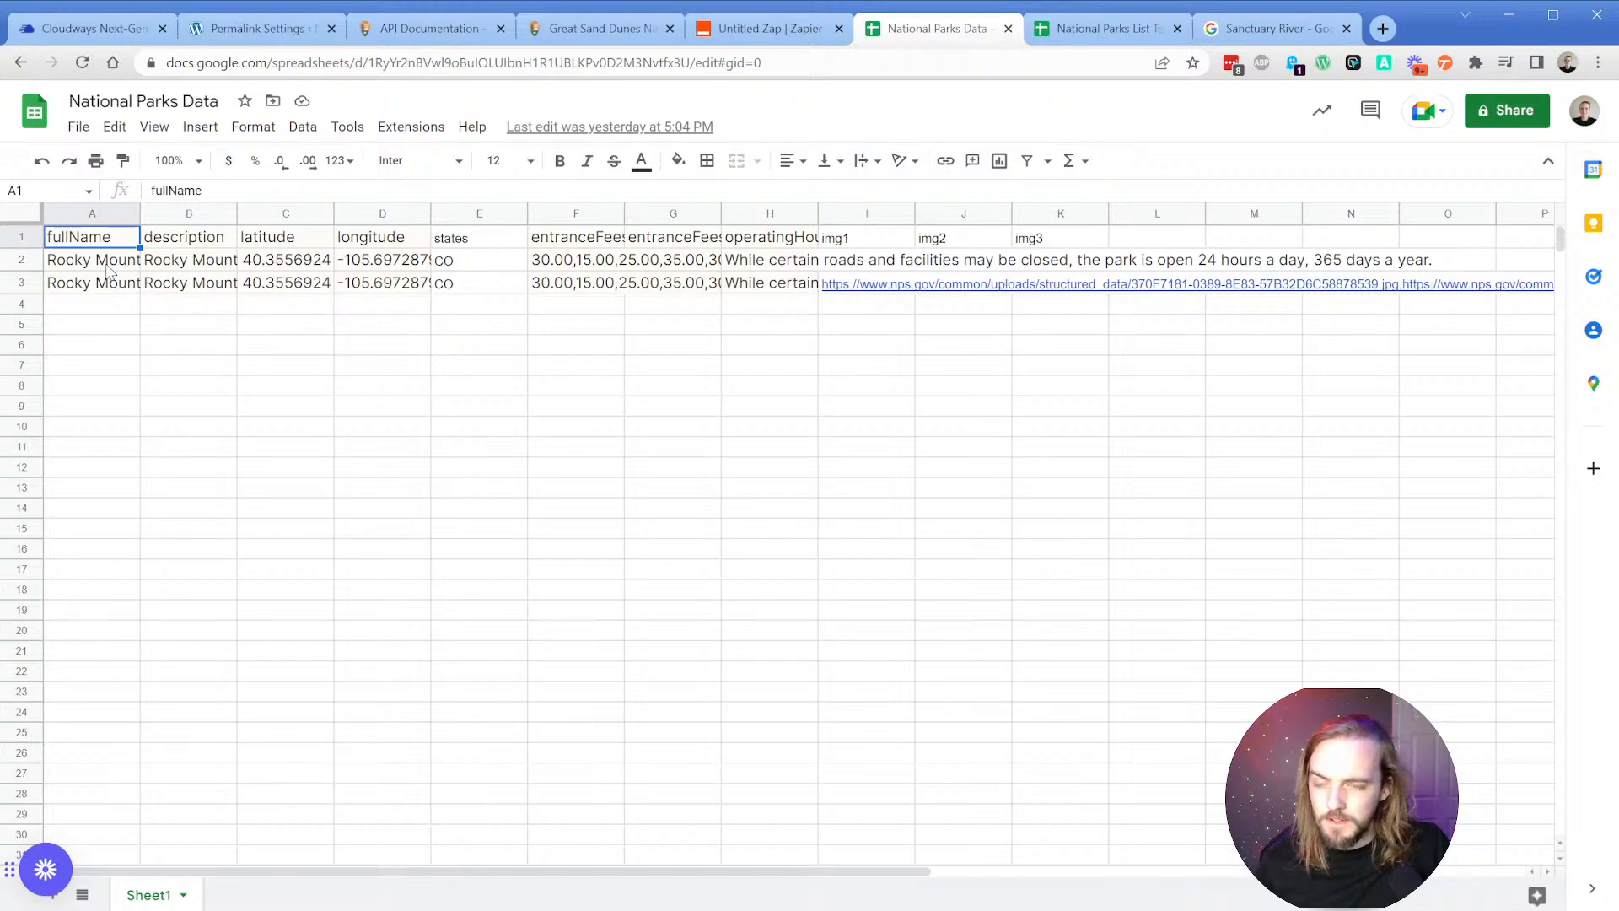
{"action": "left_click", "coordinate": [108, 265]}
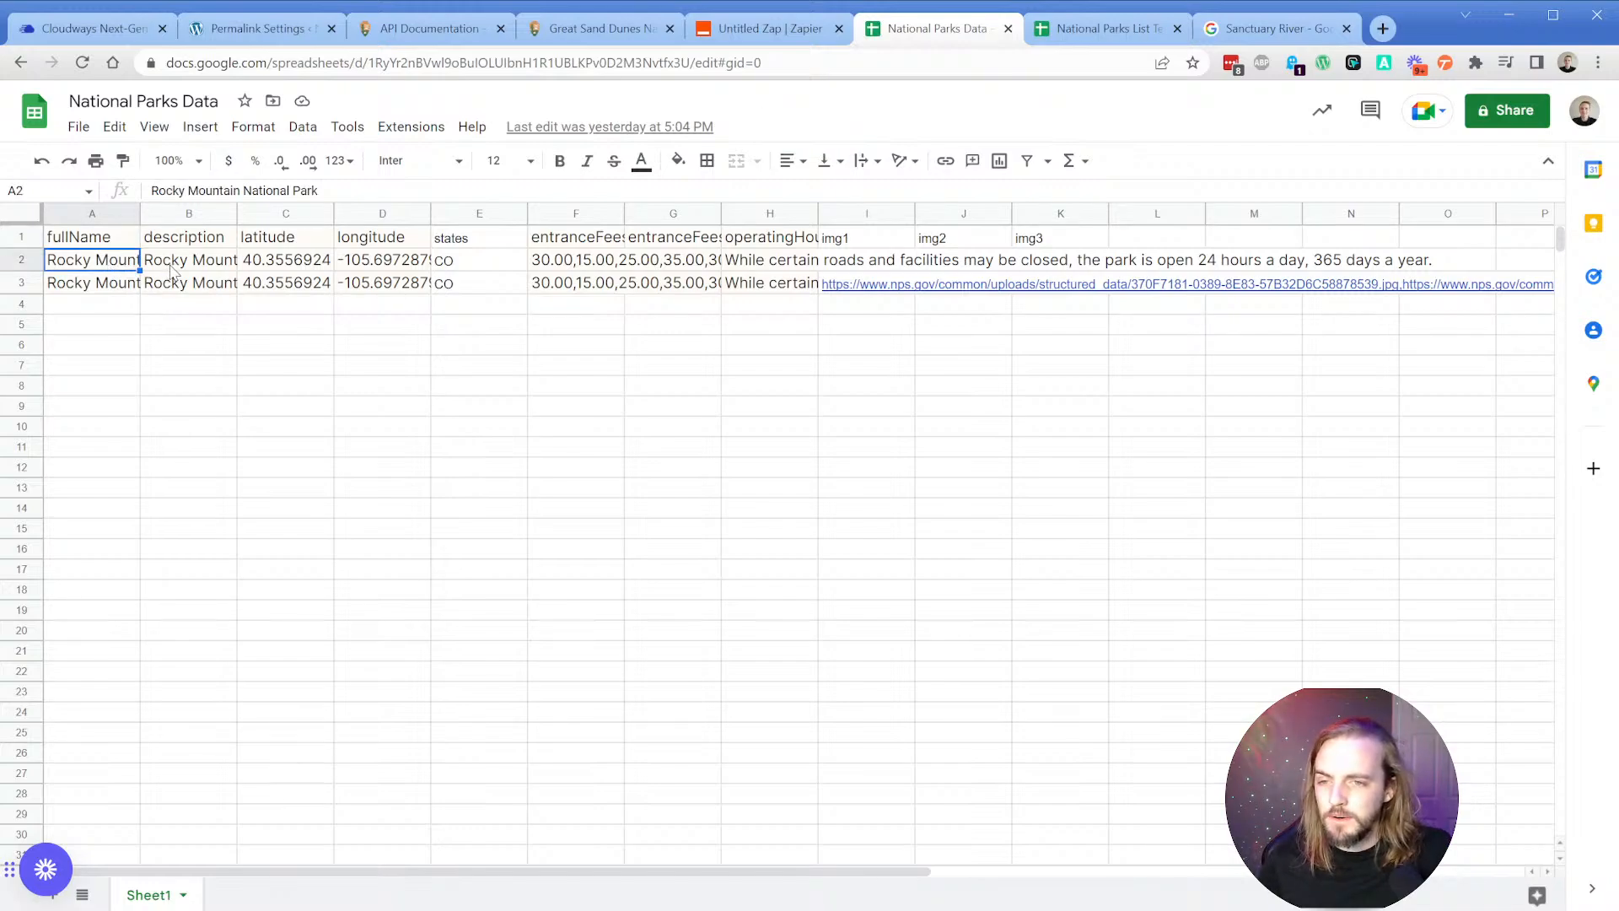
{"action": "left_click", "coordinate": [190, 285]}
{"action": "left_click", "coordinate": [494, 256]}
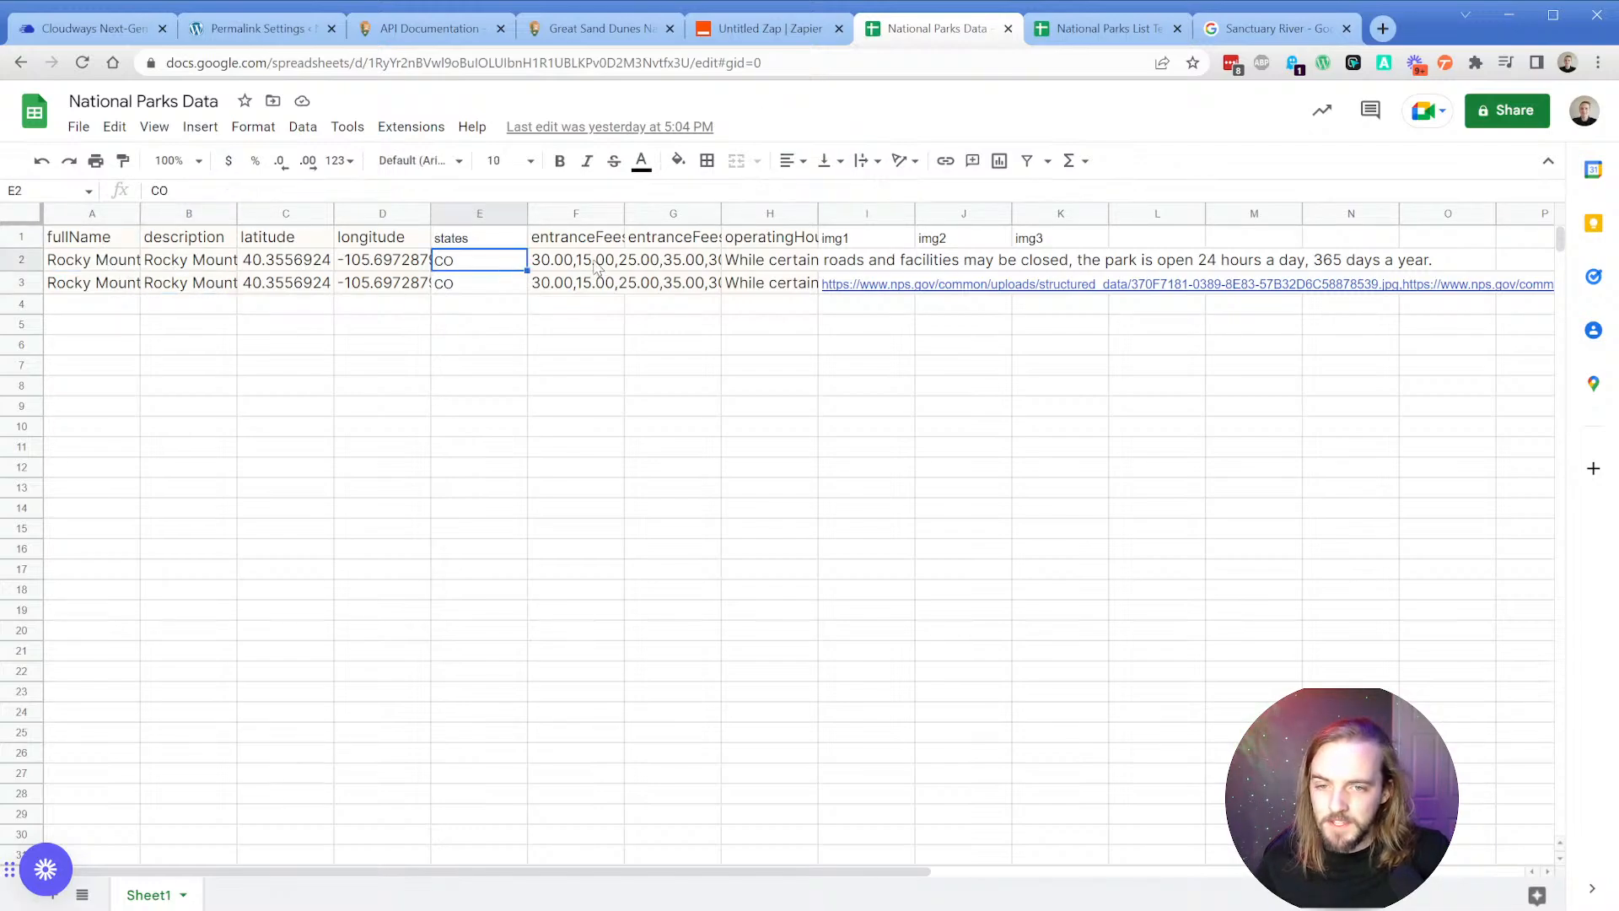
Examine the first park entry's entrance fee, operating hours and image cells in the National Parks Data spreadsheet.
{"action": "left_click", "coordinate": [576, 262]}
{"action": "left_click", "coordinate": [673, 263]}
{"action": "left_click", "coordinate": [770, 264]}
{"action": "left_click", "coordinate": [868, 268]}
{"action": "left_click", "coordinate": [980, 271]}
{"action": "left_click", "coordinate": [1064, 271]}
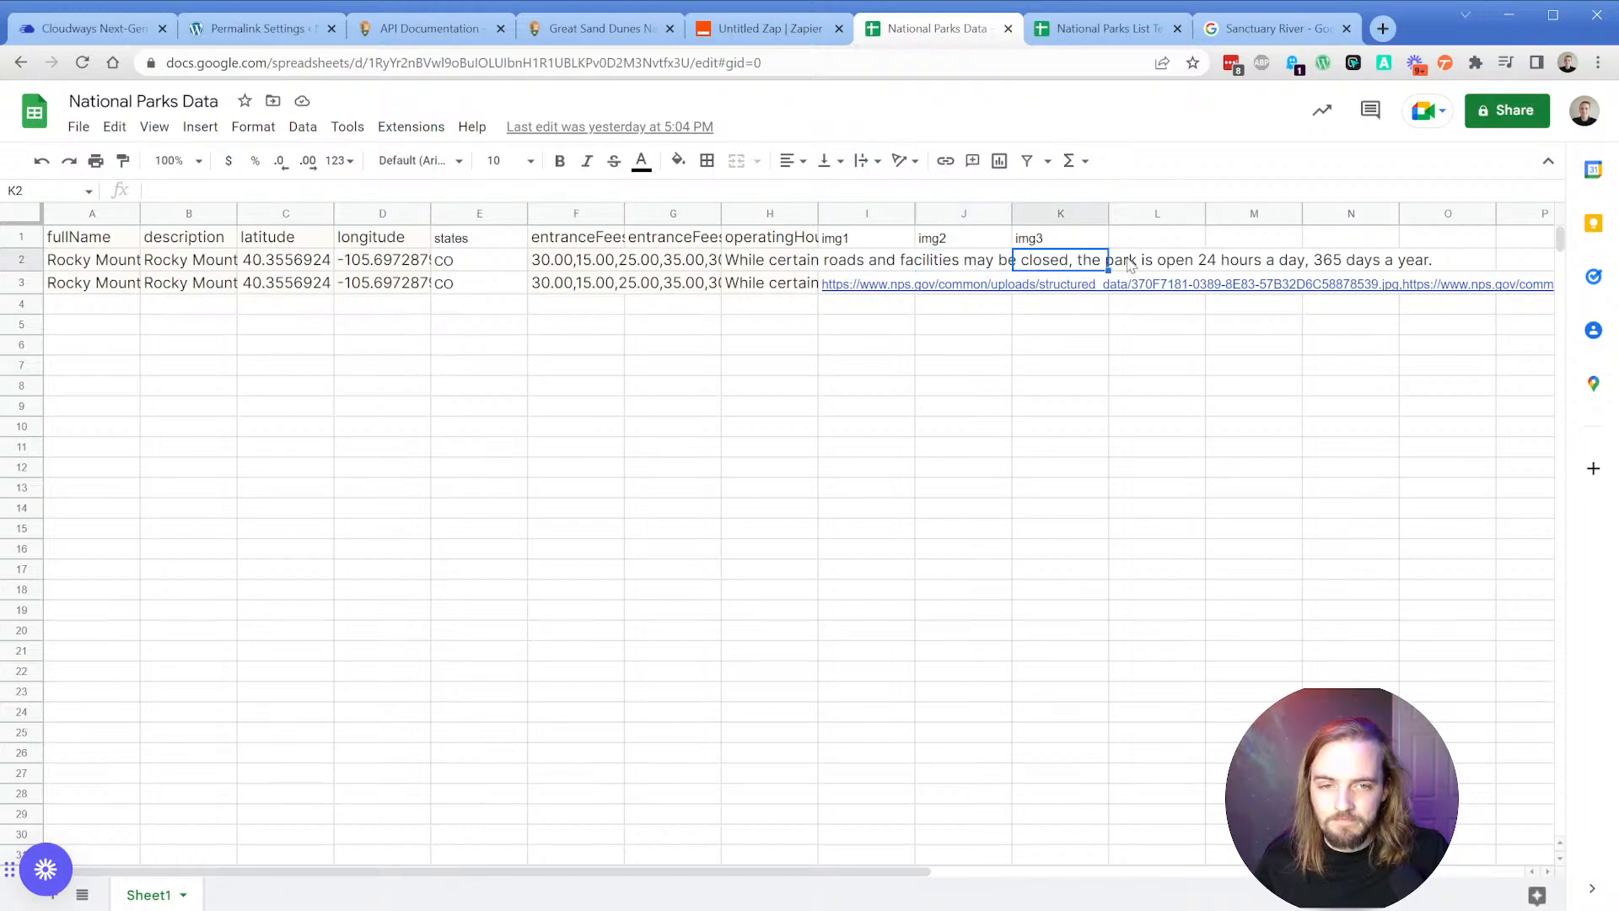
{"action": "left_click", "coordinate": [1143, 266]}
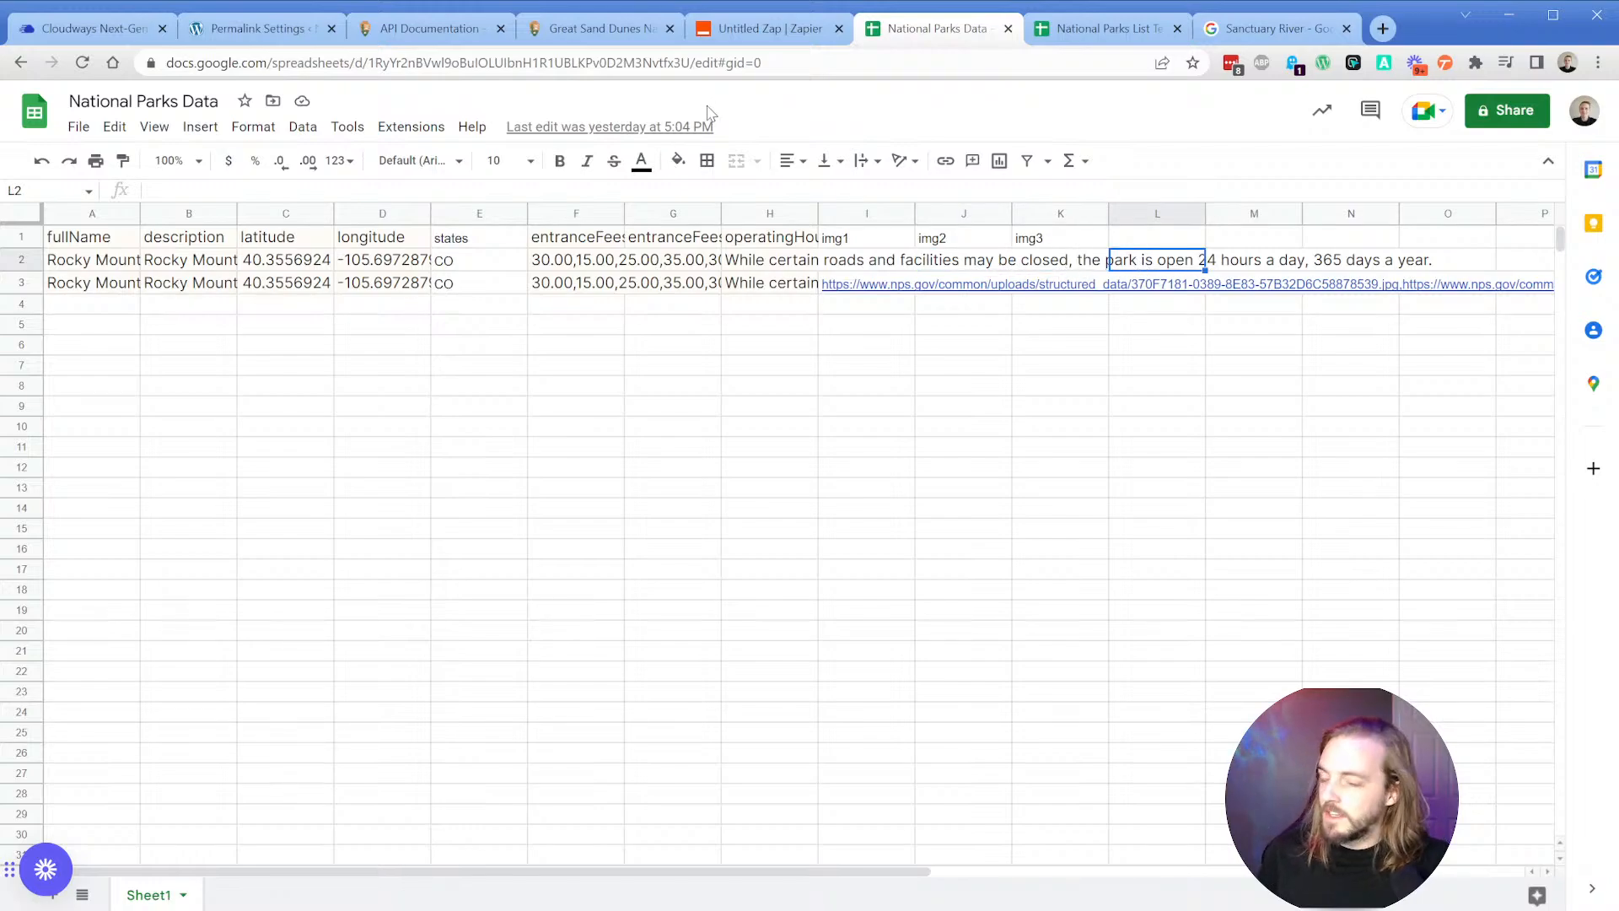
Switch to the WordPress admin site and activate the Zapier for WordPress plugin.
{"action": "left_click", "coordinate": [245, 30]}
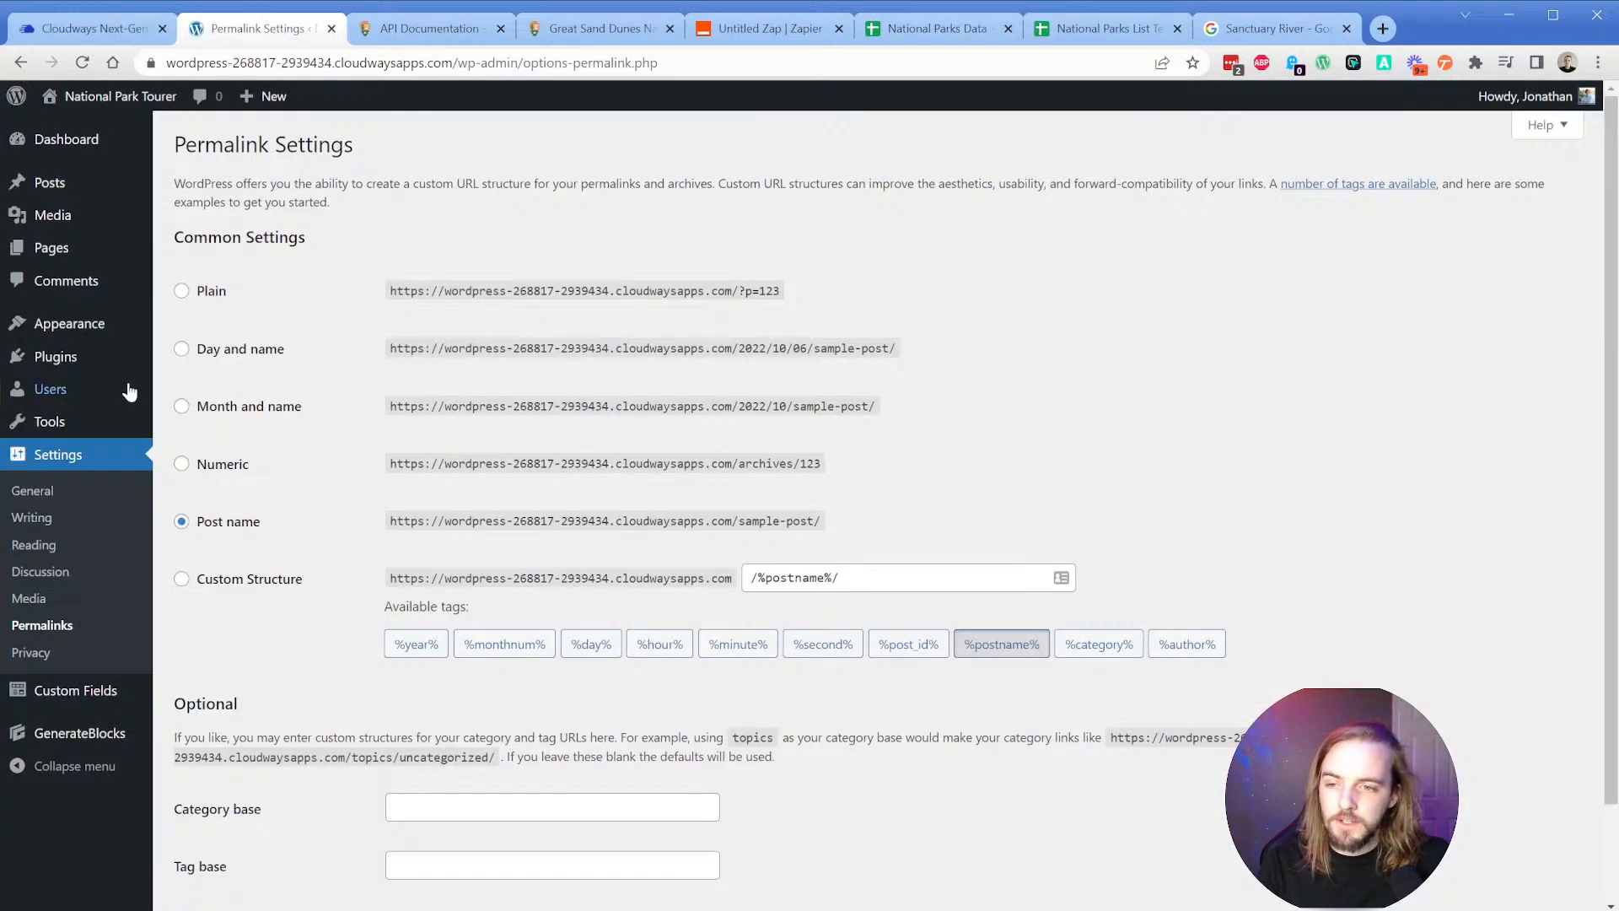
{"action": "left_click", "coordinate": [70, 369]}
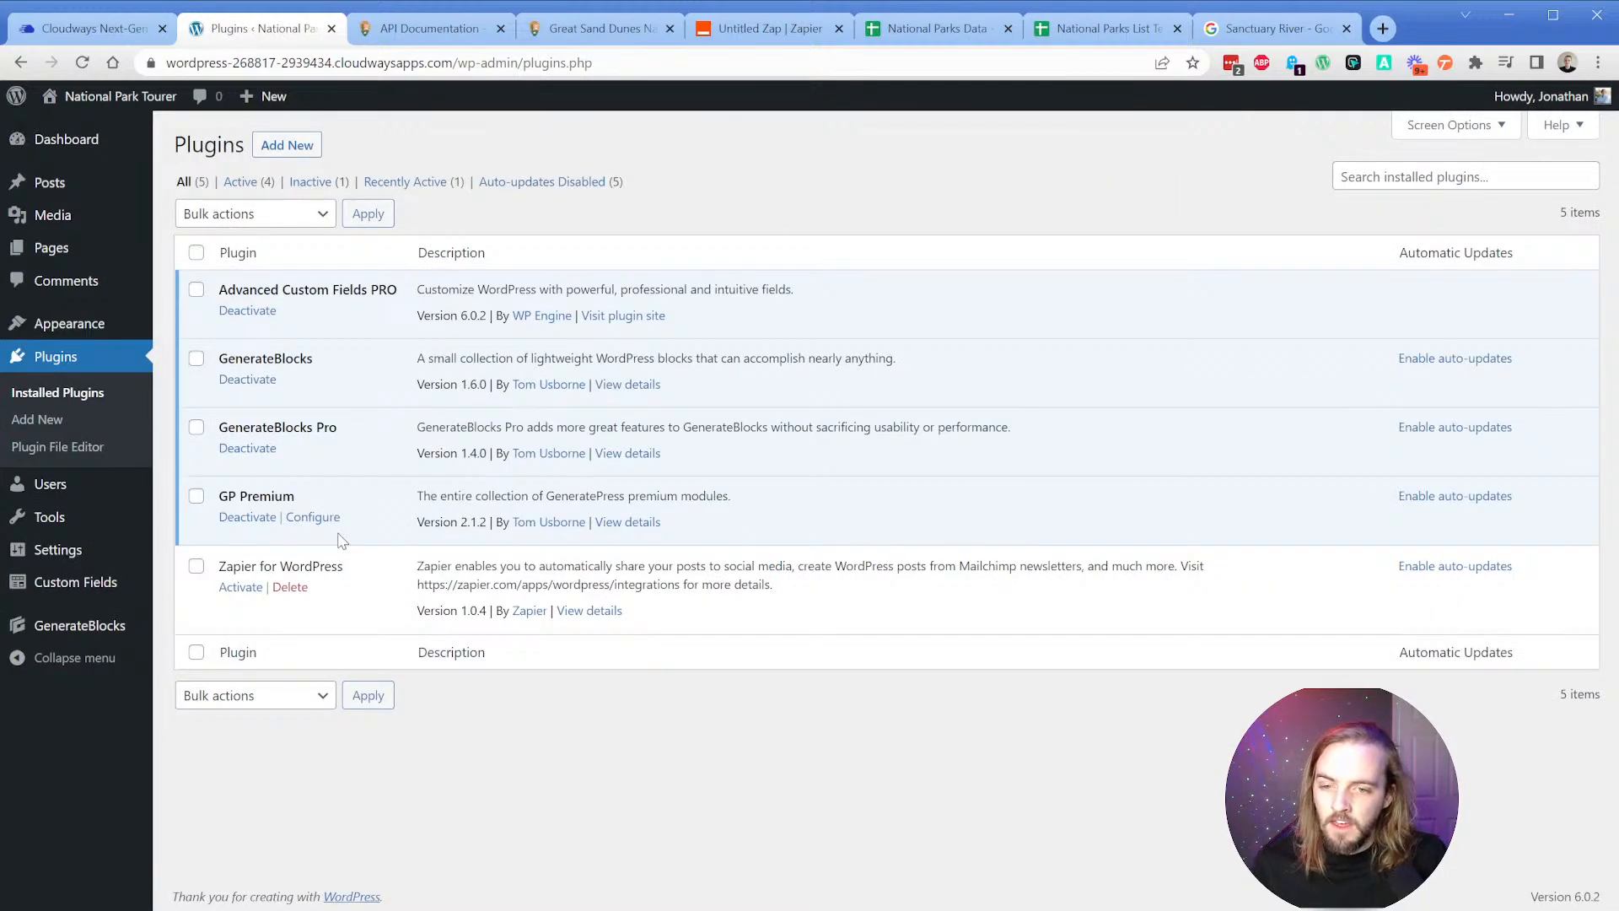
{"action": "left_click", "coordinate": [239, 588]}
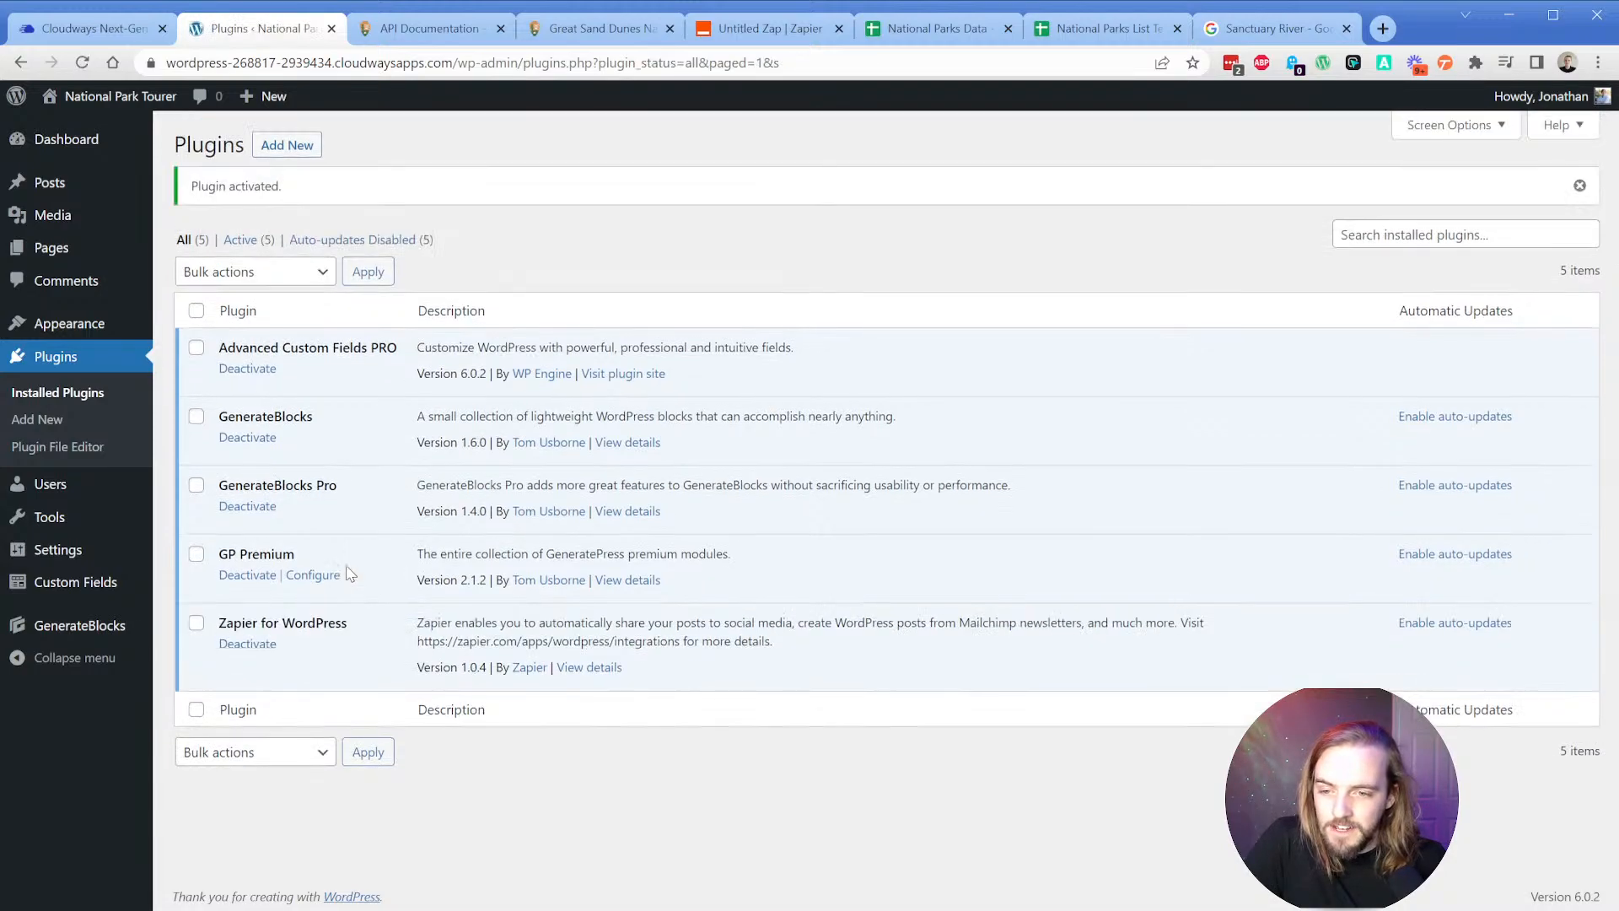
View the Zapier for WordPress plugin's details, check its ratings and user reviews, and close the details.
{"action": "left_click", "coordinate": [613, 668]}
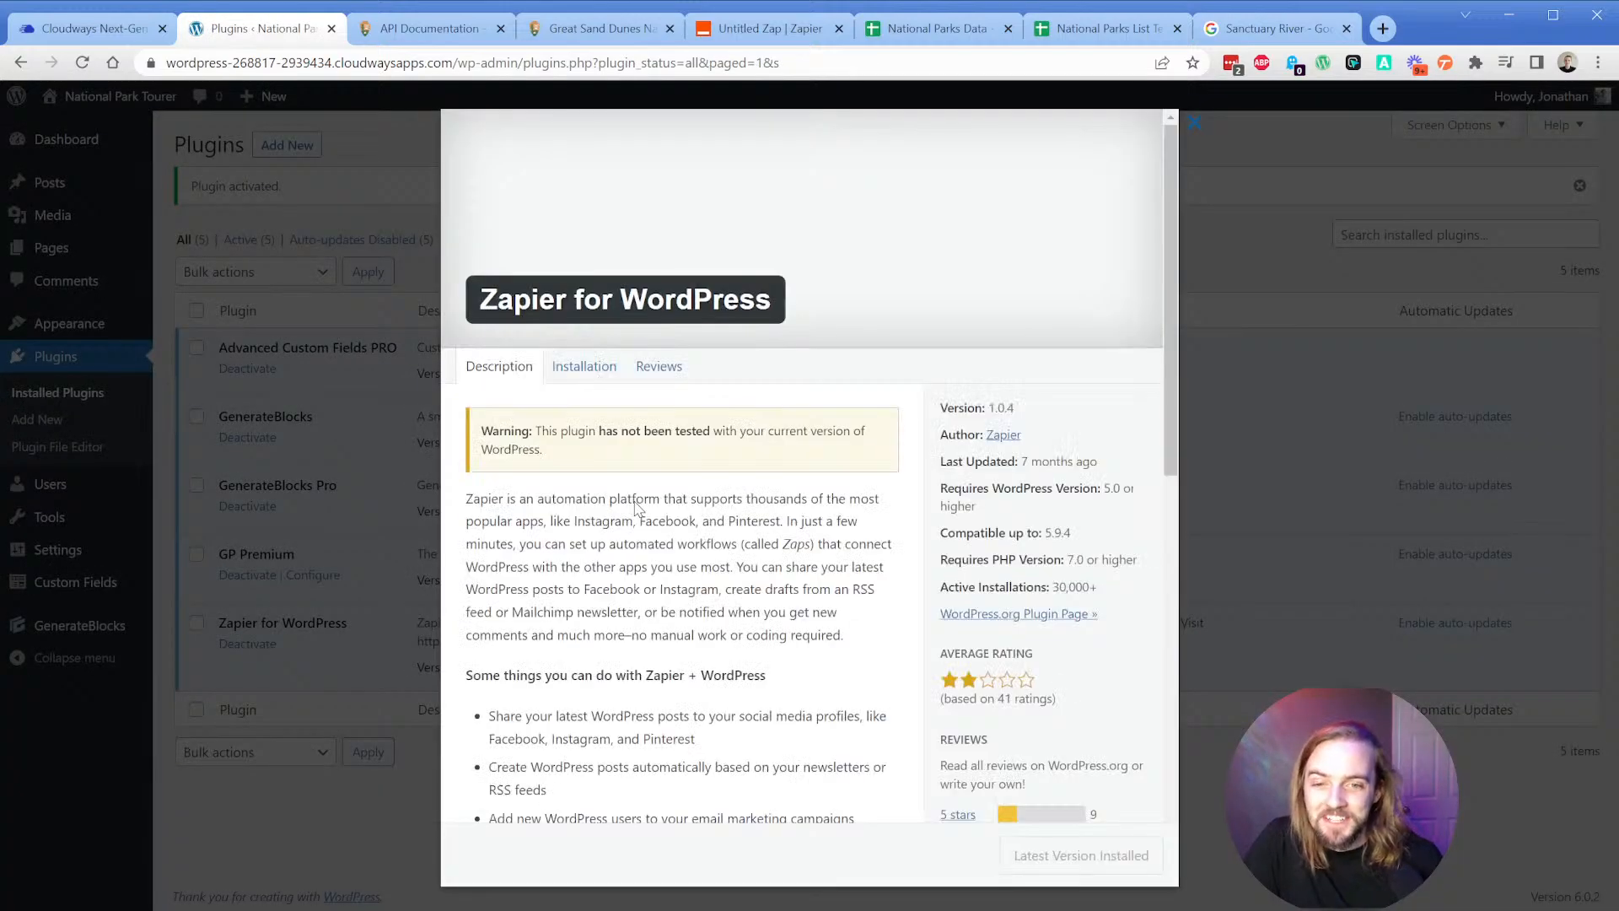
{"action": "scroll", "coordinate": [636, 510], "scroll_direction": "down", "scroll_amount": 4}
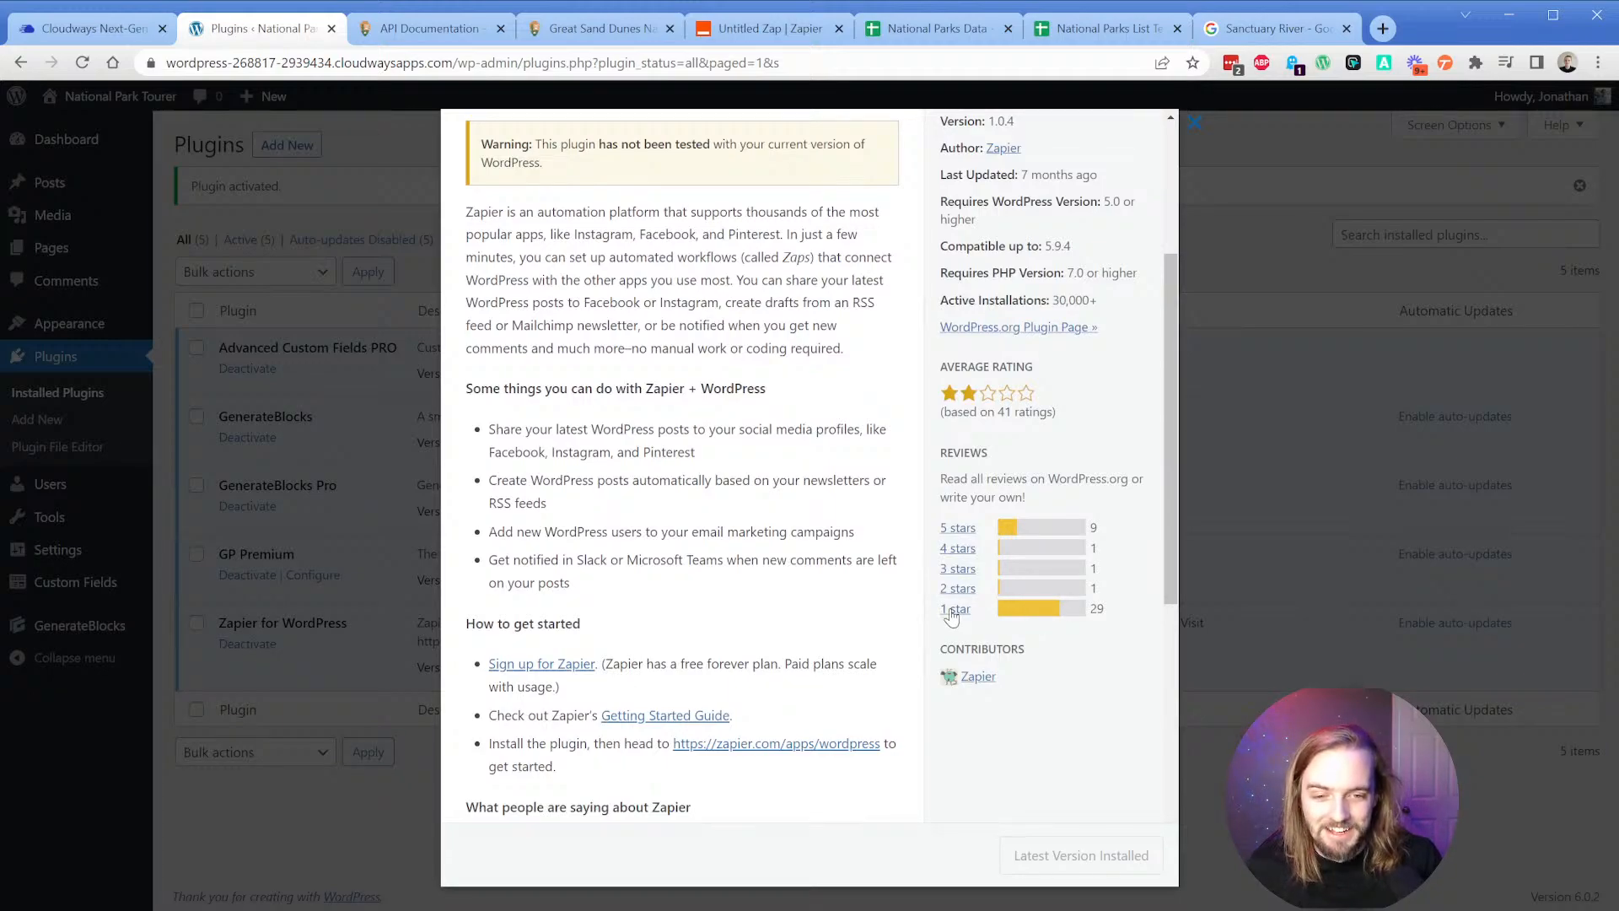
{"action": "scroll", "coordinate": [763, 546], "scroll_direction": "up", "scroll_amount": 4}
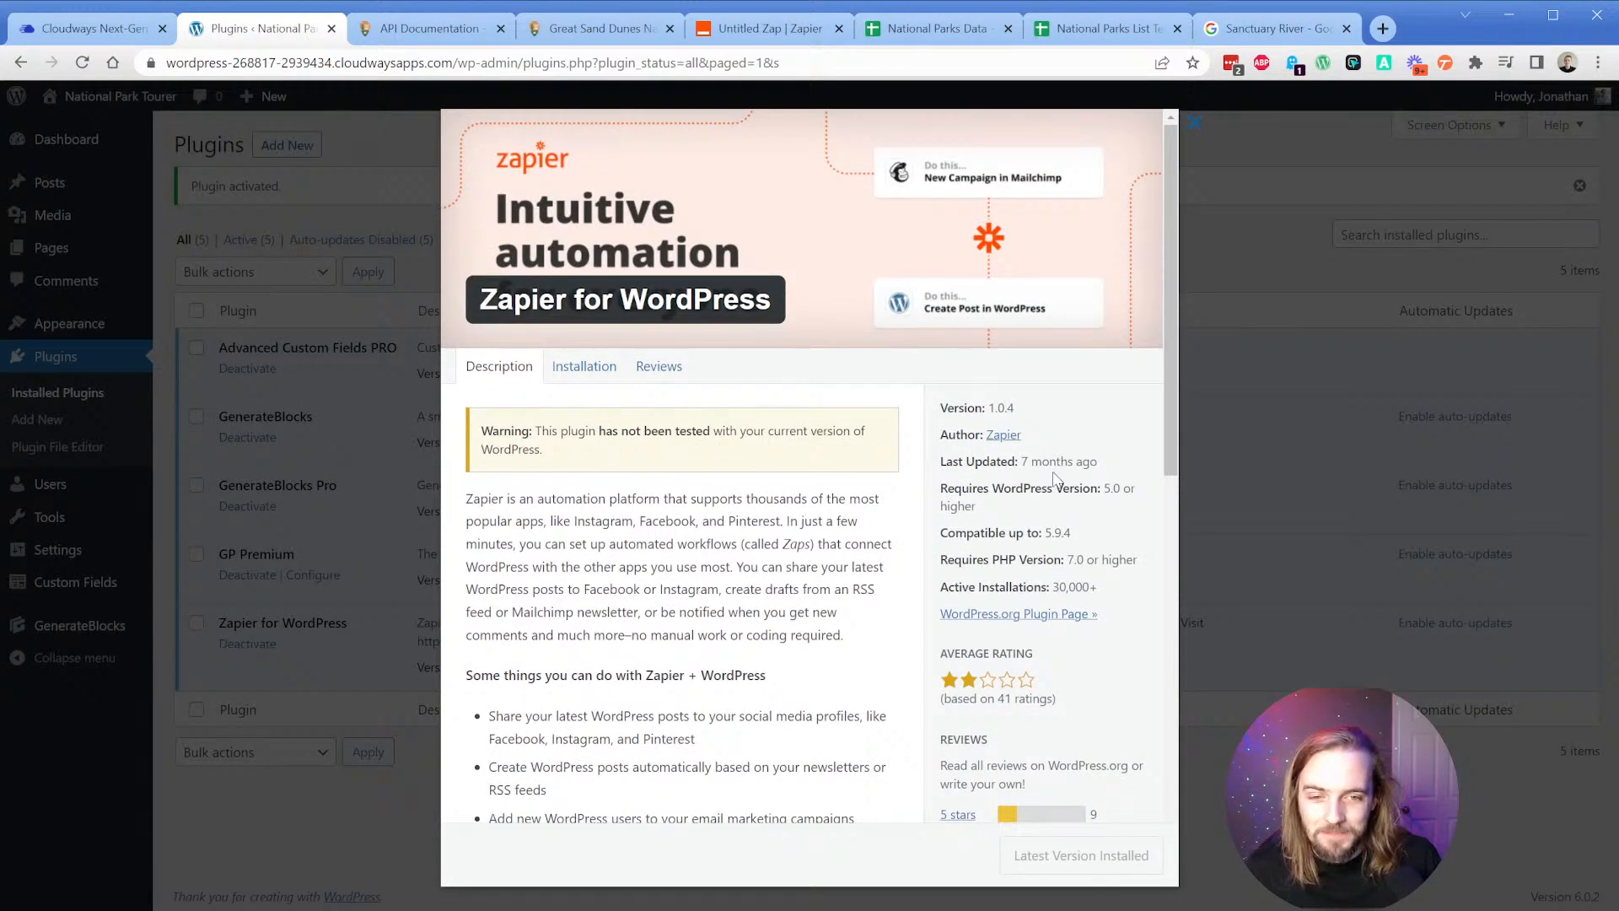
{"action": "left_click", "coordinate": [659, 369]}
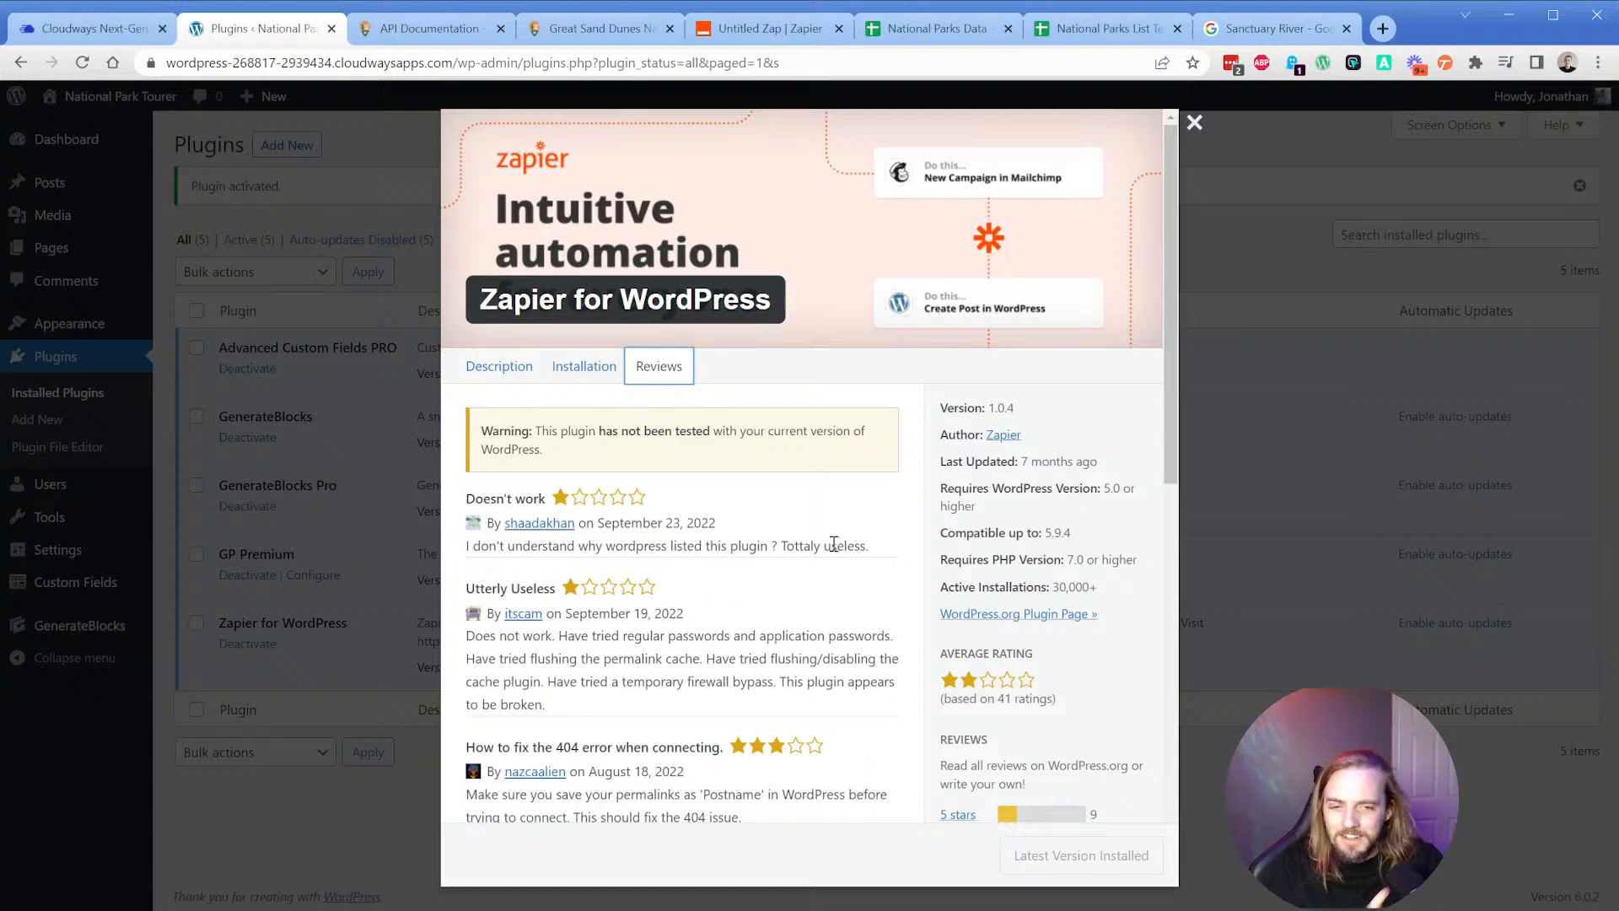
{"action": "left_click", "coordinate": [785, 506]}
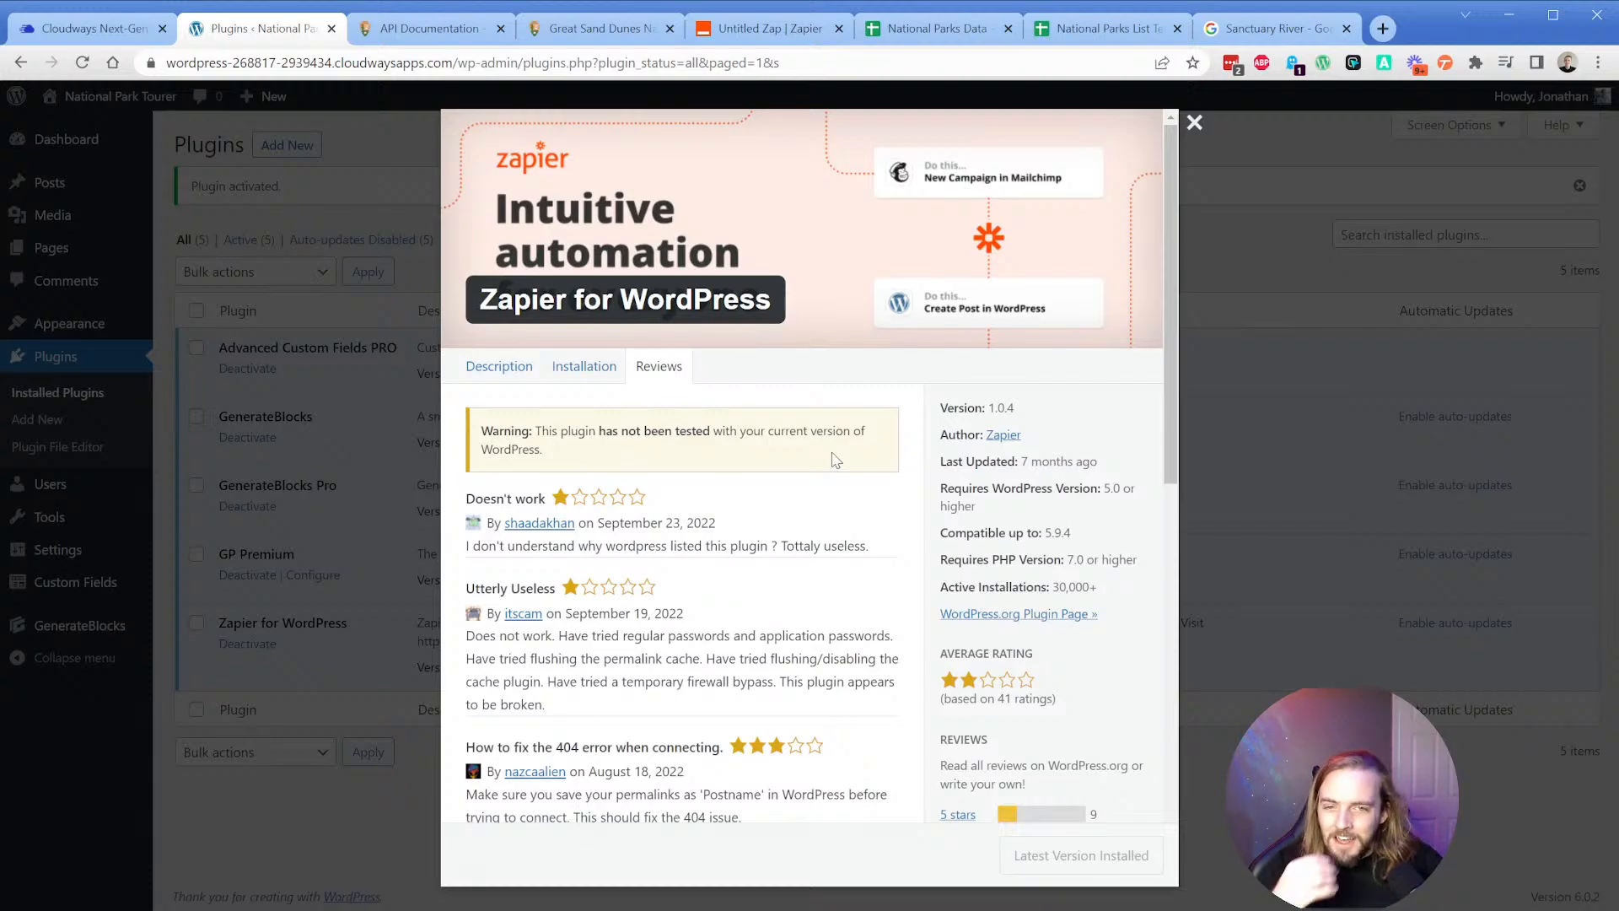
{"action": "left_click", "coordinate": [1195, 122]}
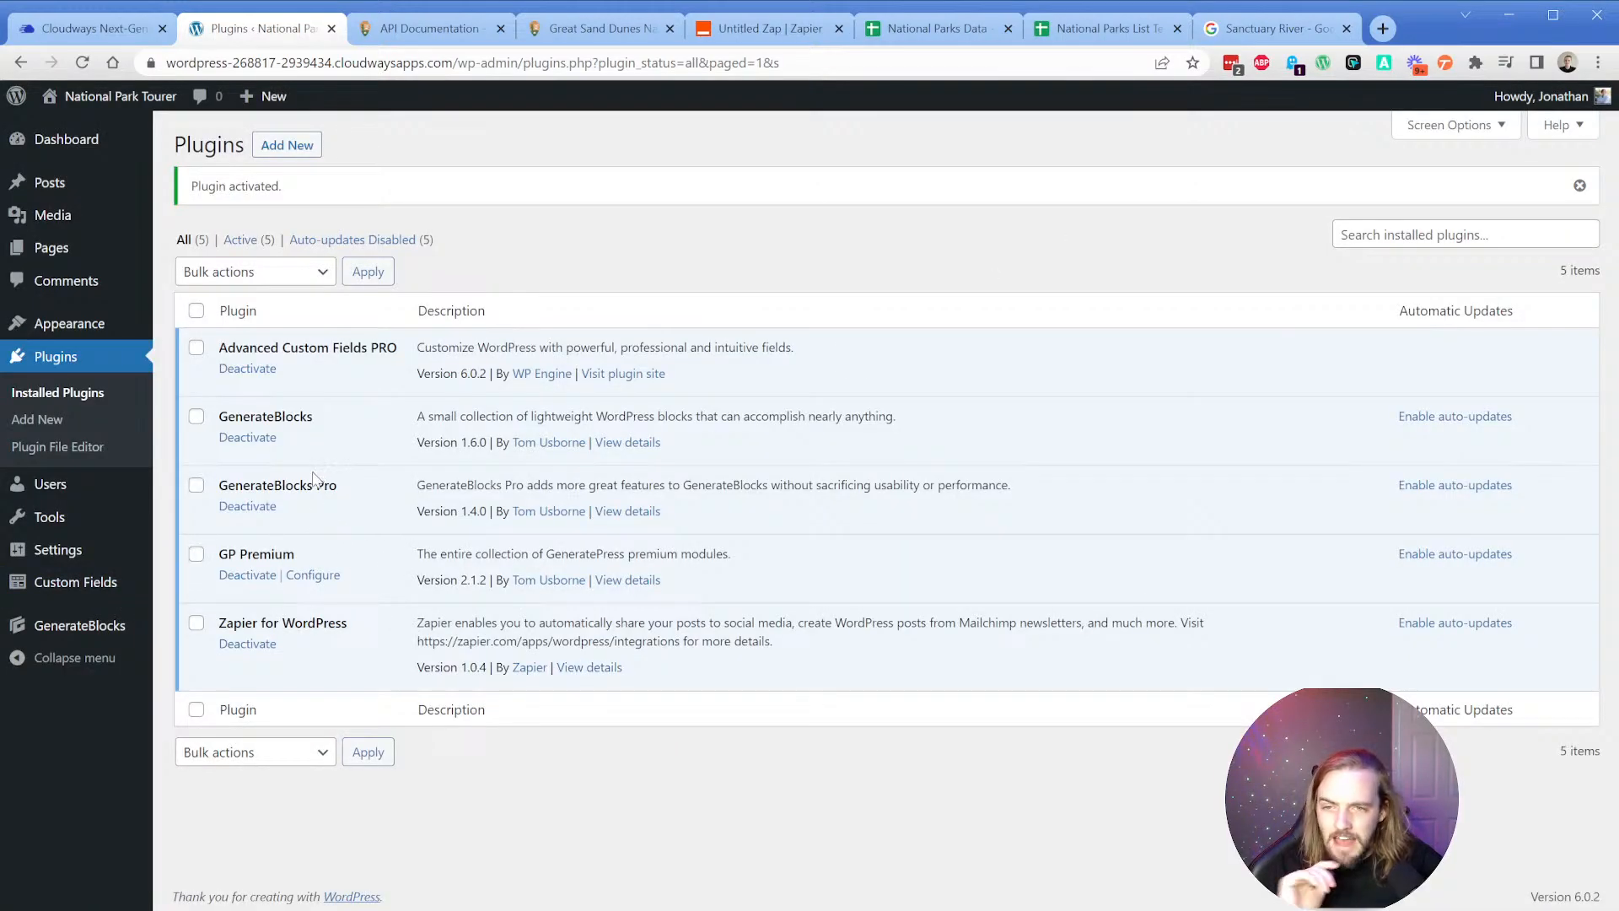
Return to the Zap in Zapier and open the app and event settings of the Create Spreadsheet action.
{"action": "left_click", "coordinate": [742, 28]}
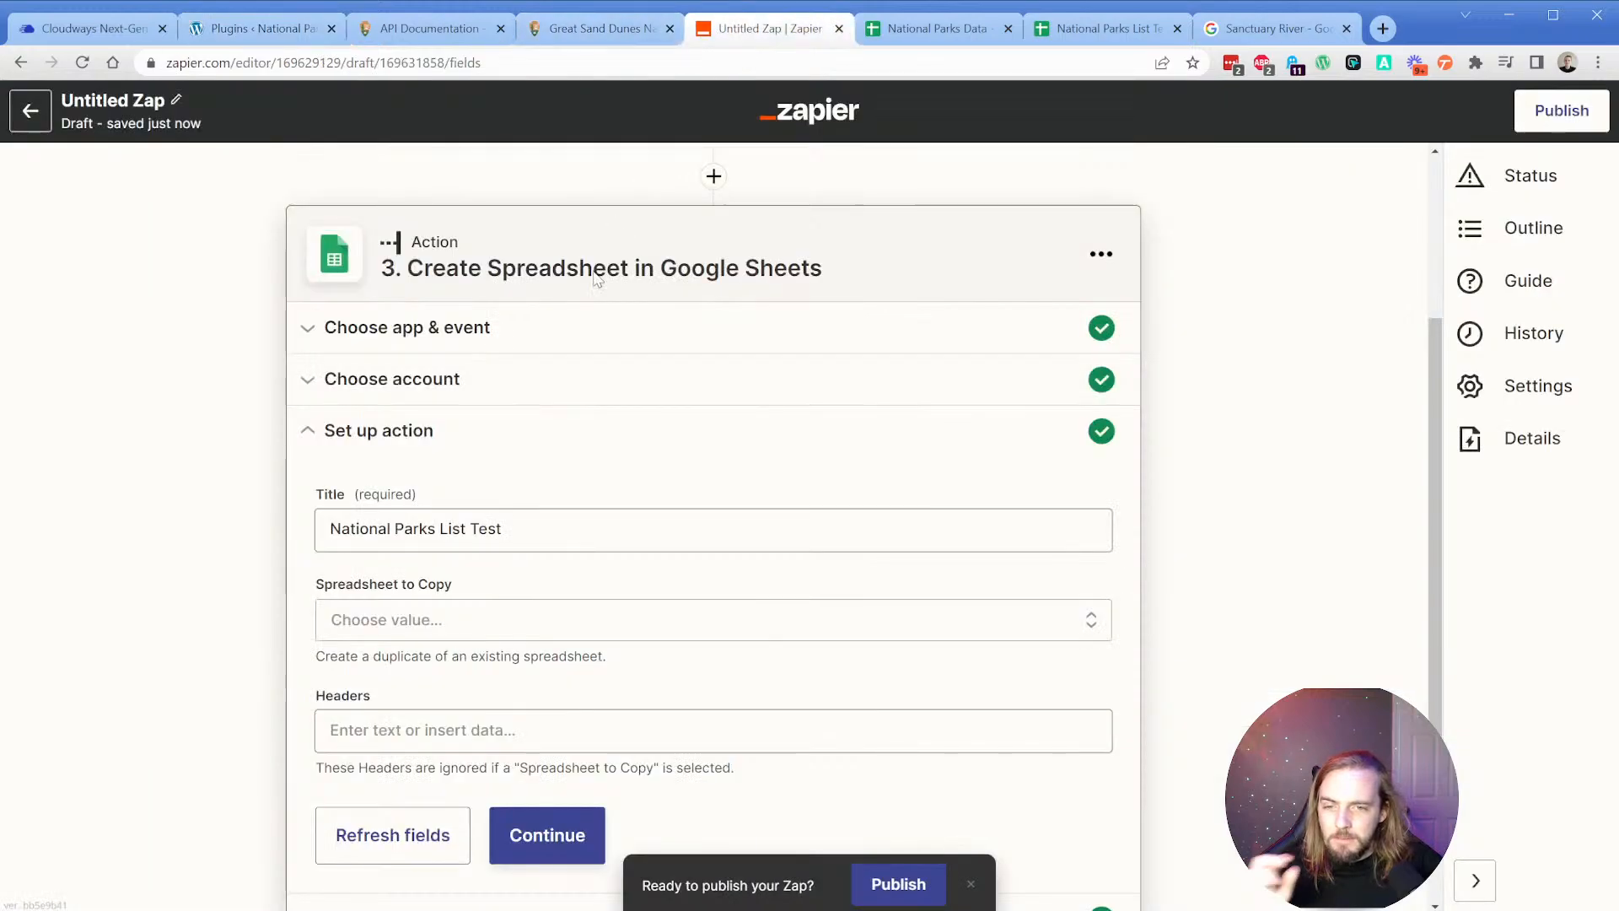
{"action": "left_click", "coordinate": [905, 325]}
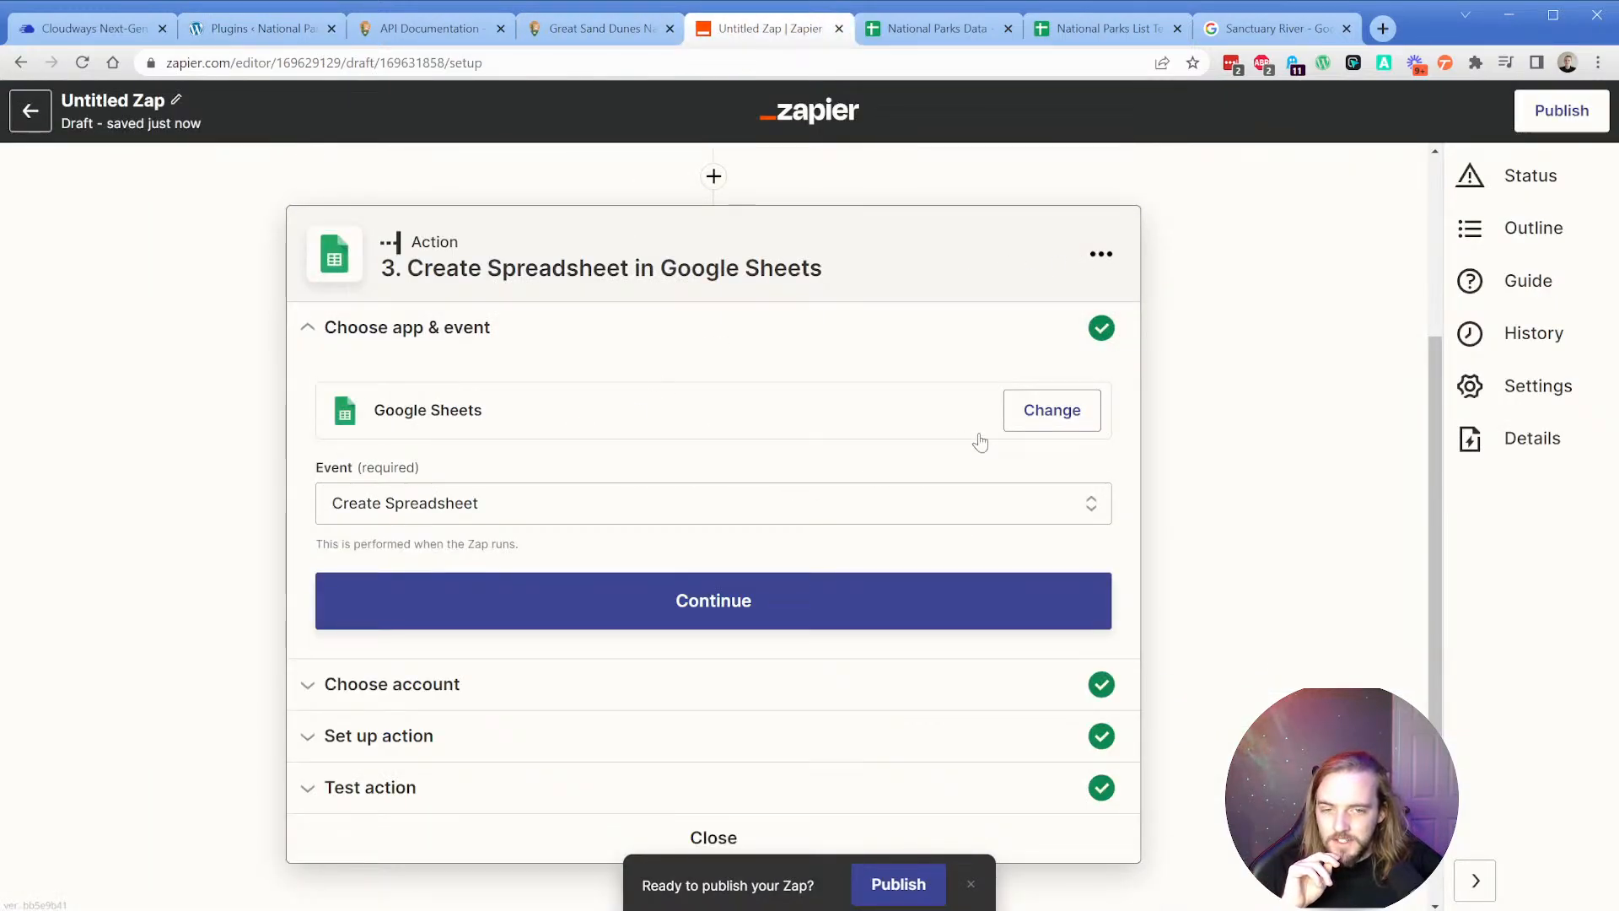
Change the third action from Google Sheets to WordPress and set its event to Create Post.
{"action": "left_click", "coordinate": [1045, 408]}
{"action": "type", "text": "word"}
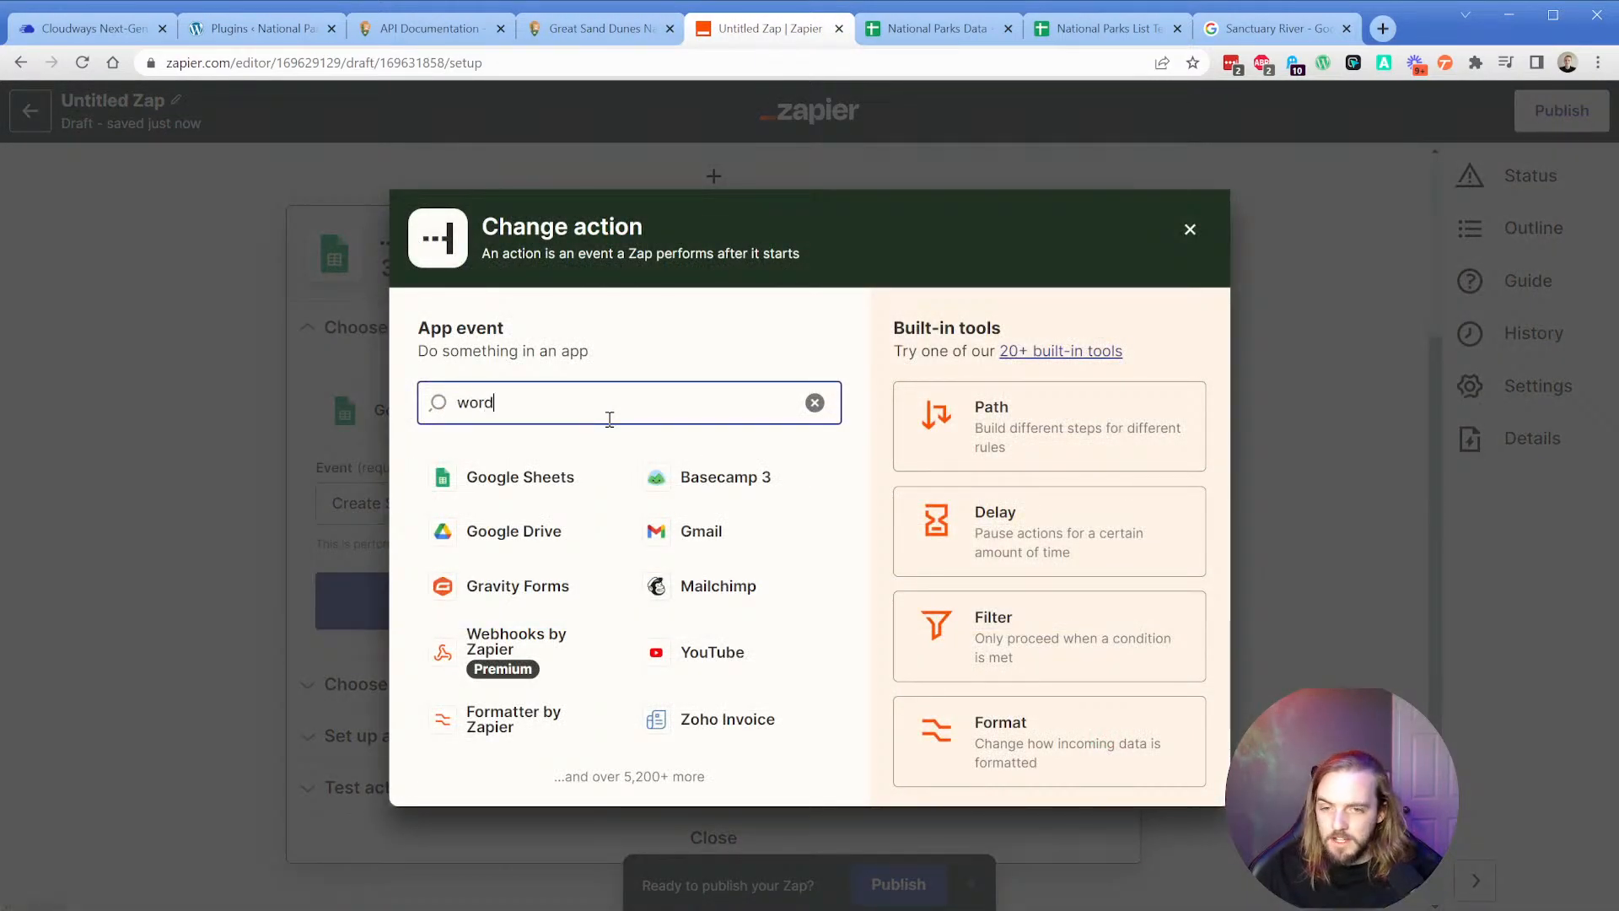
{"action": "type", "text": "press"}
{"action": "left_click", "coordinate": [535, 485]}
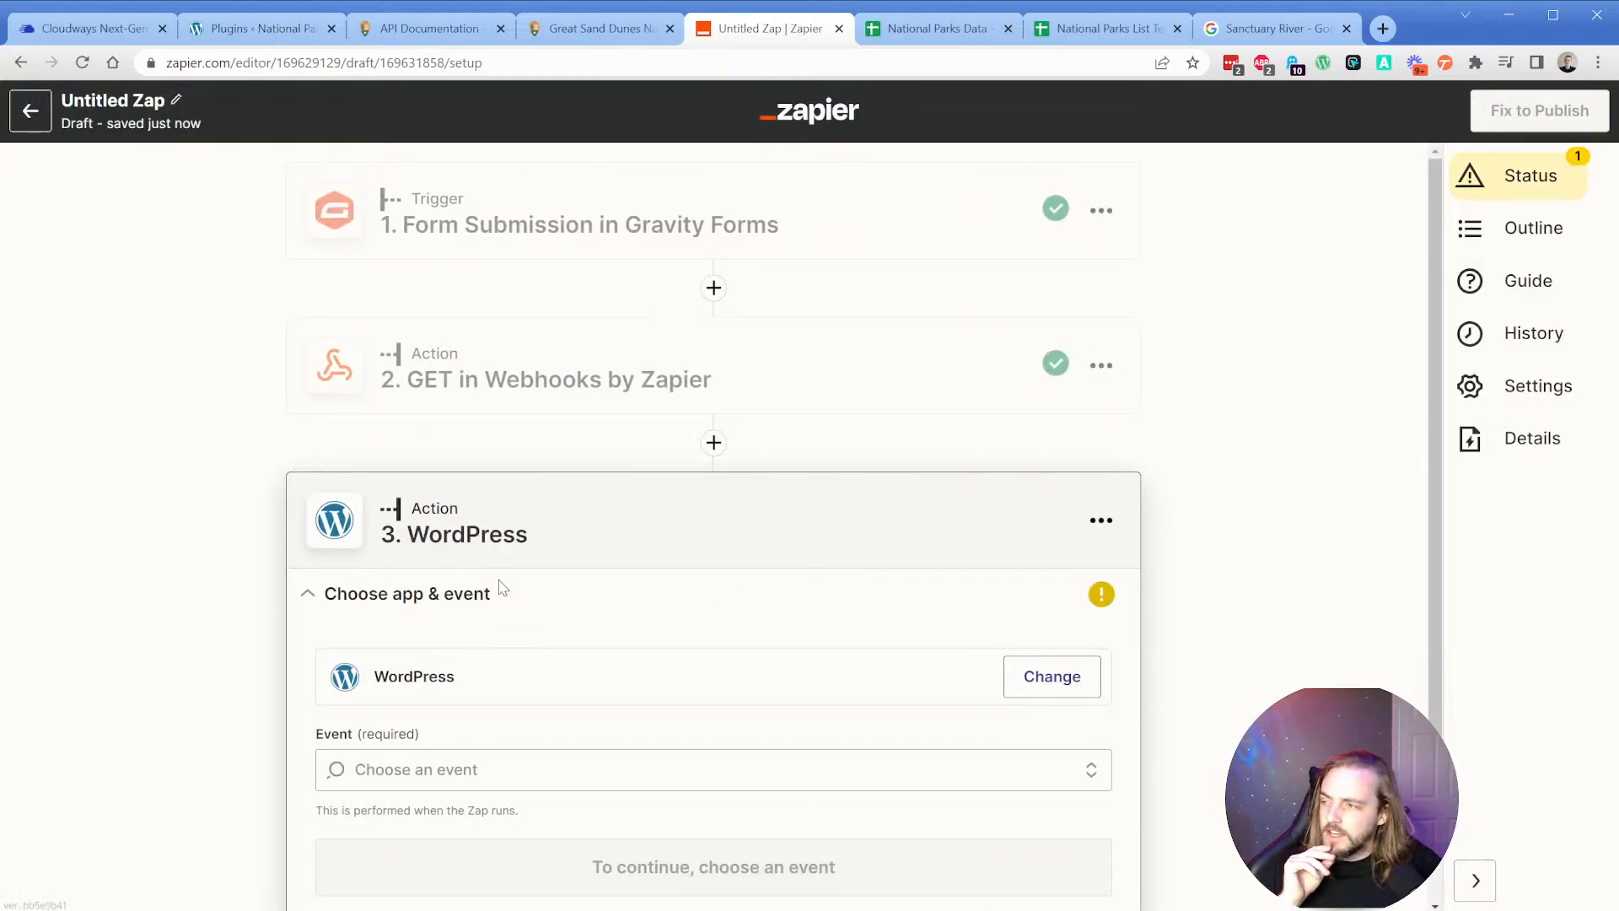
{"action": "scroll", "coordinate": [502, 588], "scroll_direction": "down", "scroll_amount": 2}
{"action": "left_click", "coordinate": [405, 641]}
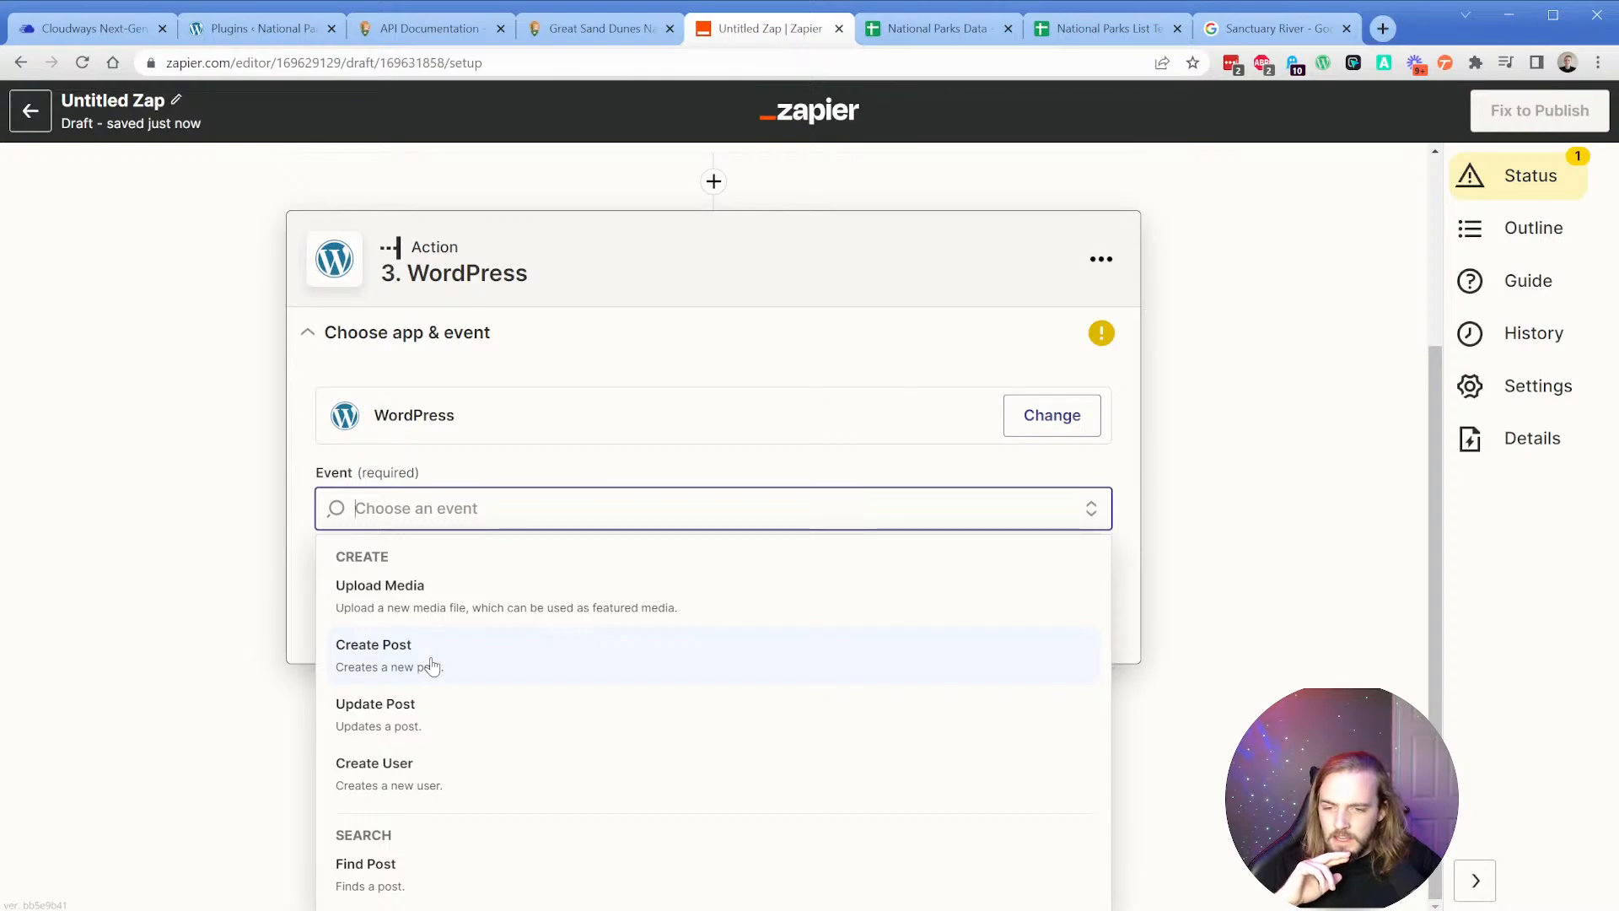
{"action": "left_click", "coordinate": [432, 665]}
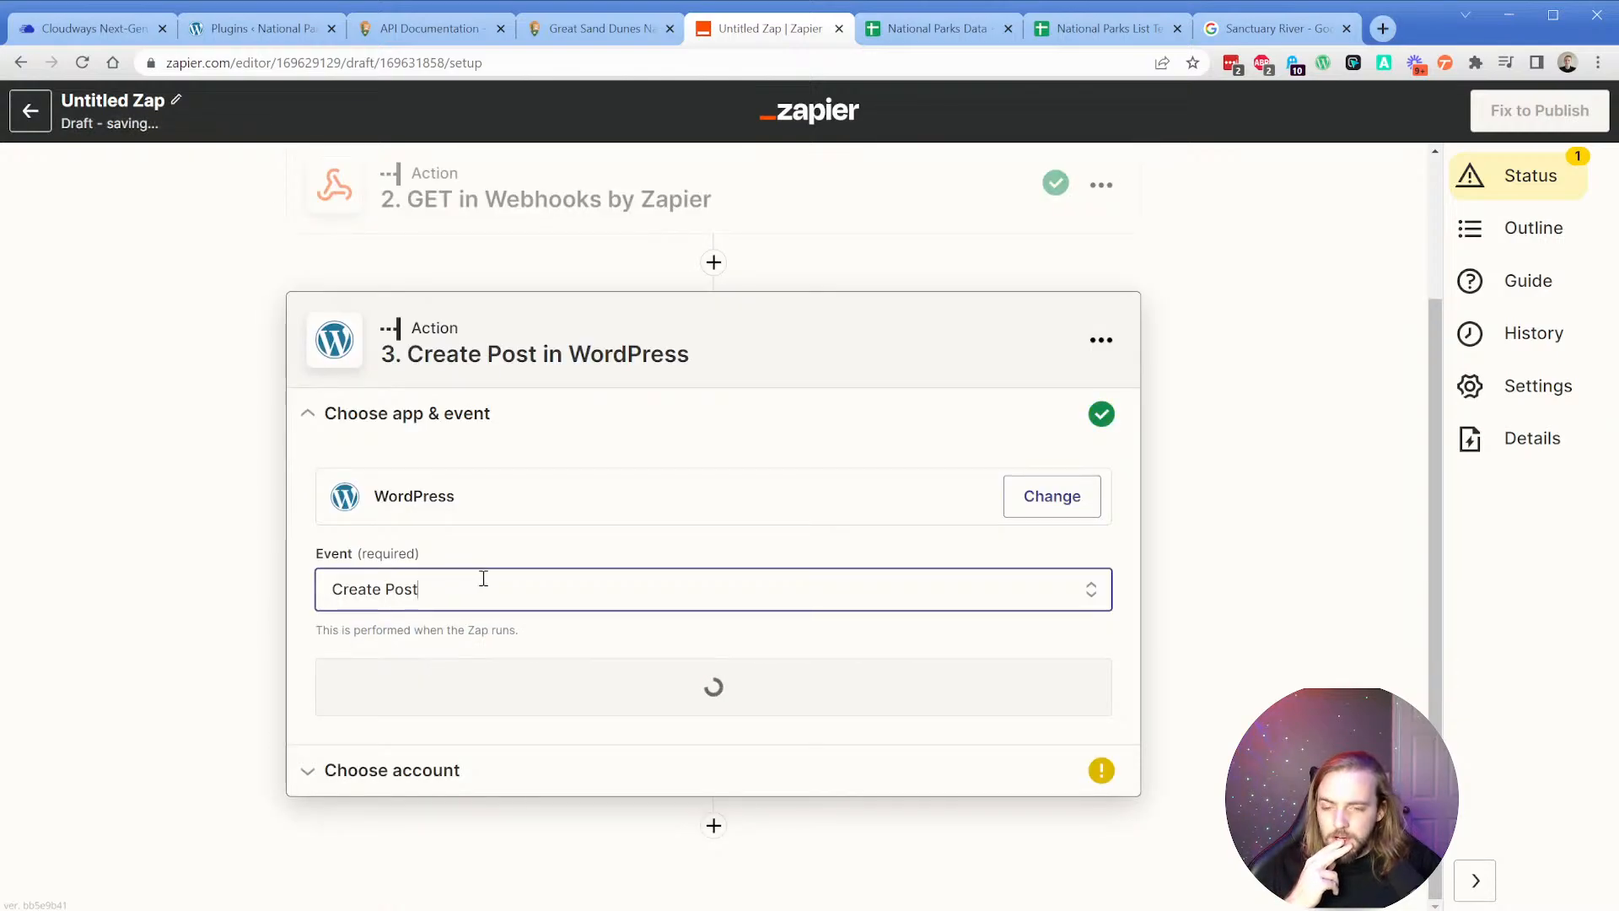
{"action": "left_click", "coordinate": [498, 685]}
Select the existing personal WordPress account for the Create Post action and continue to its setup.
{"action": "left_click", "coordinate": [467, 626]}
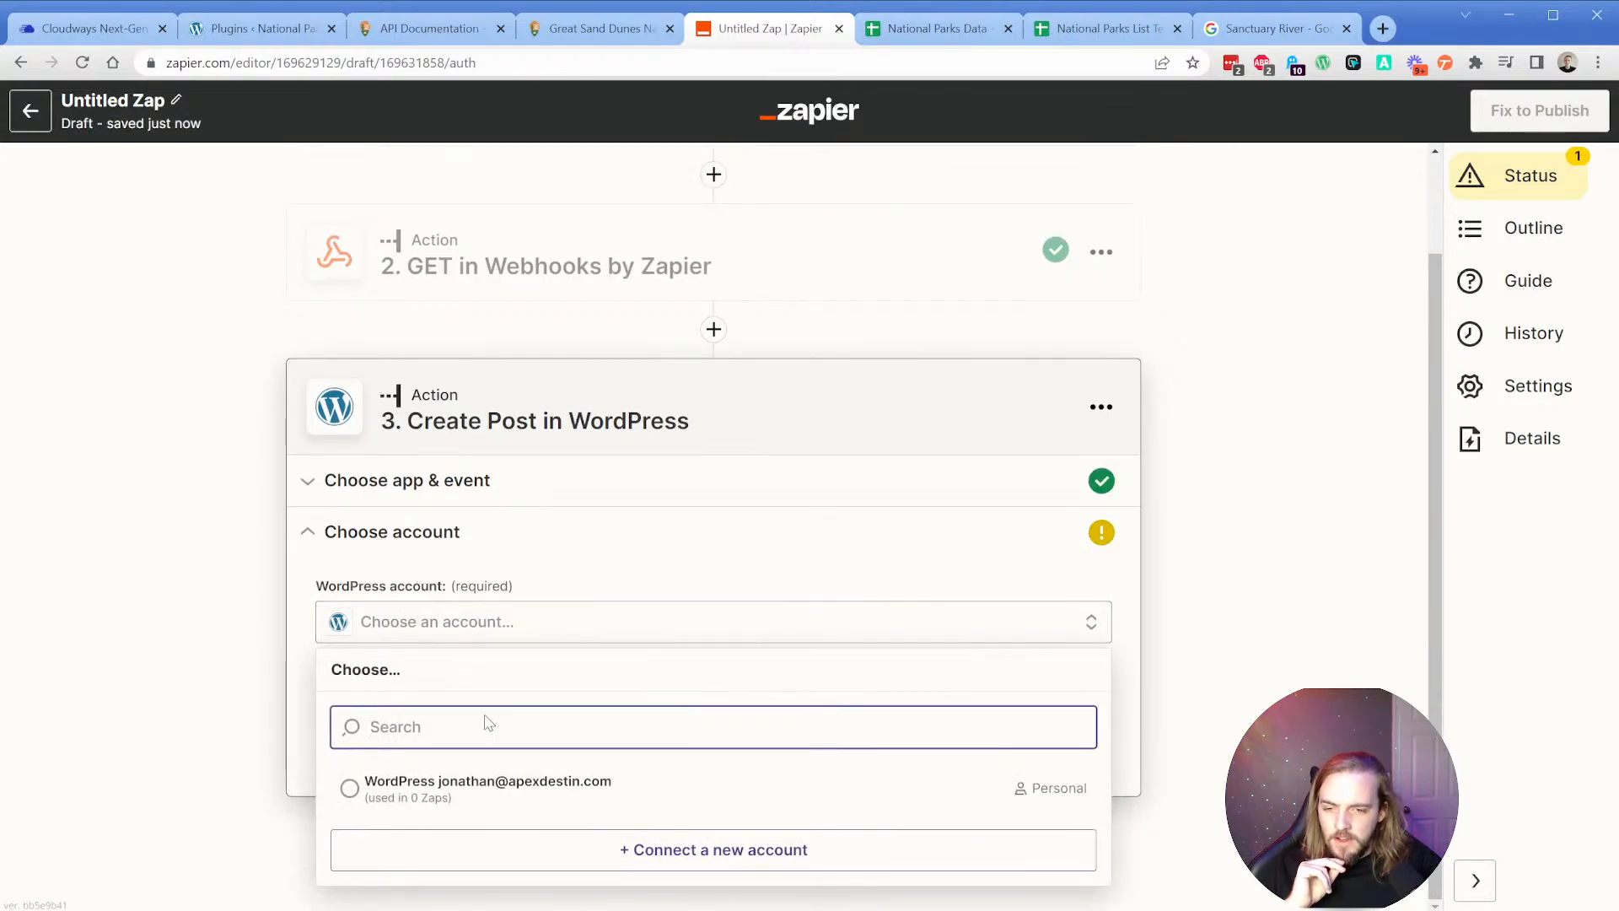
{"action": "left_click", "coordinate": [478, 787]}
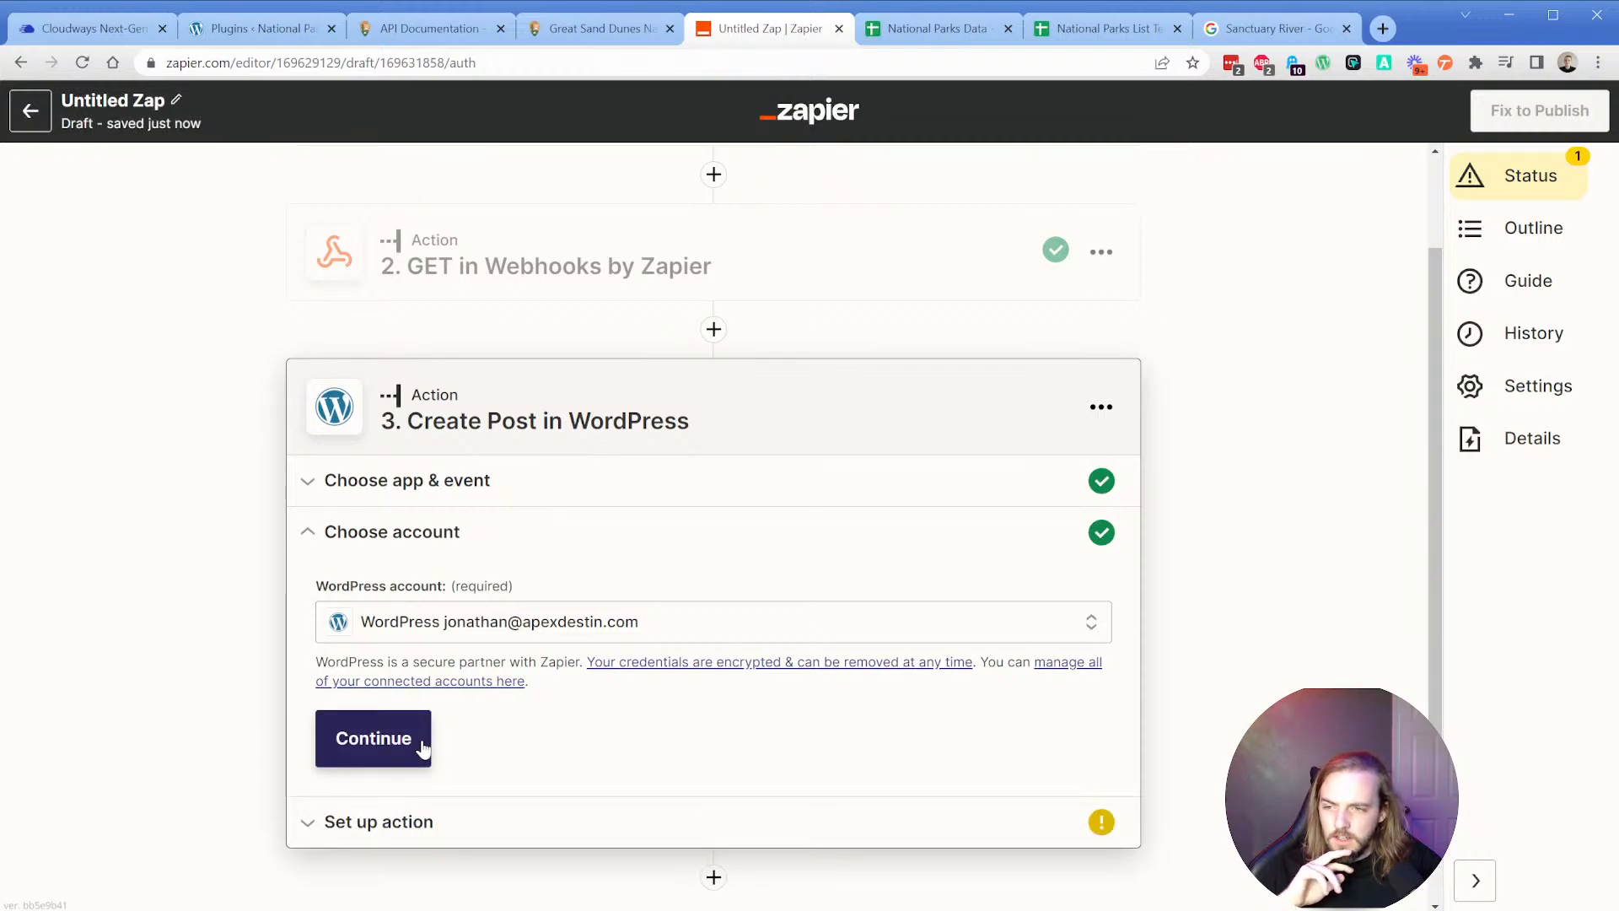
{"action": "left_click", "coordinate": [396, 742]}
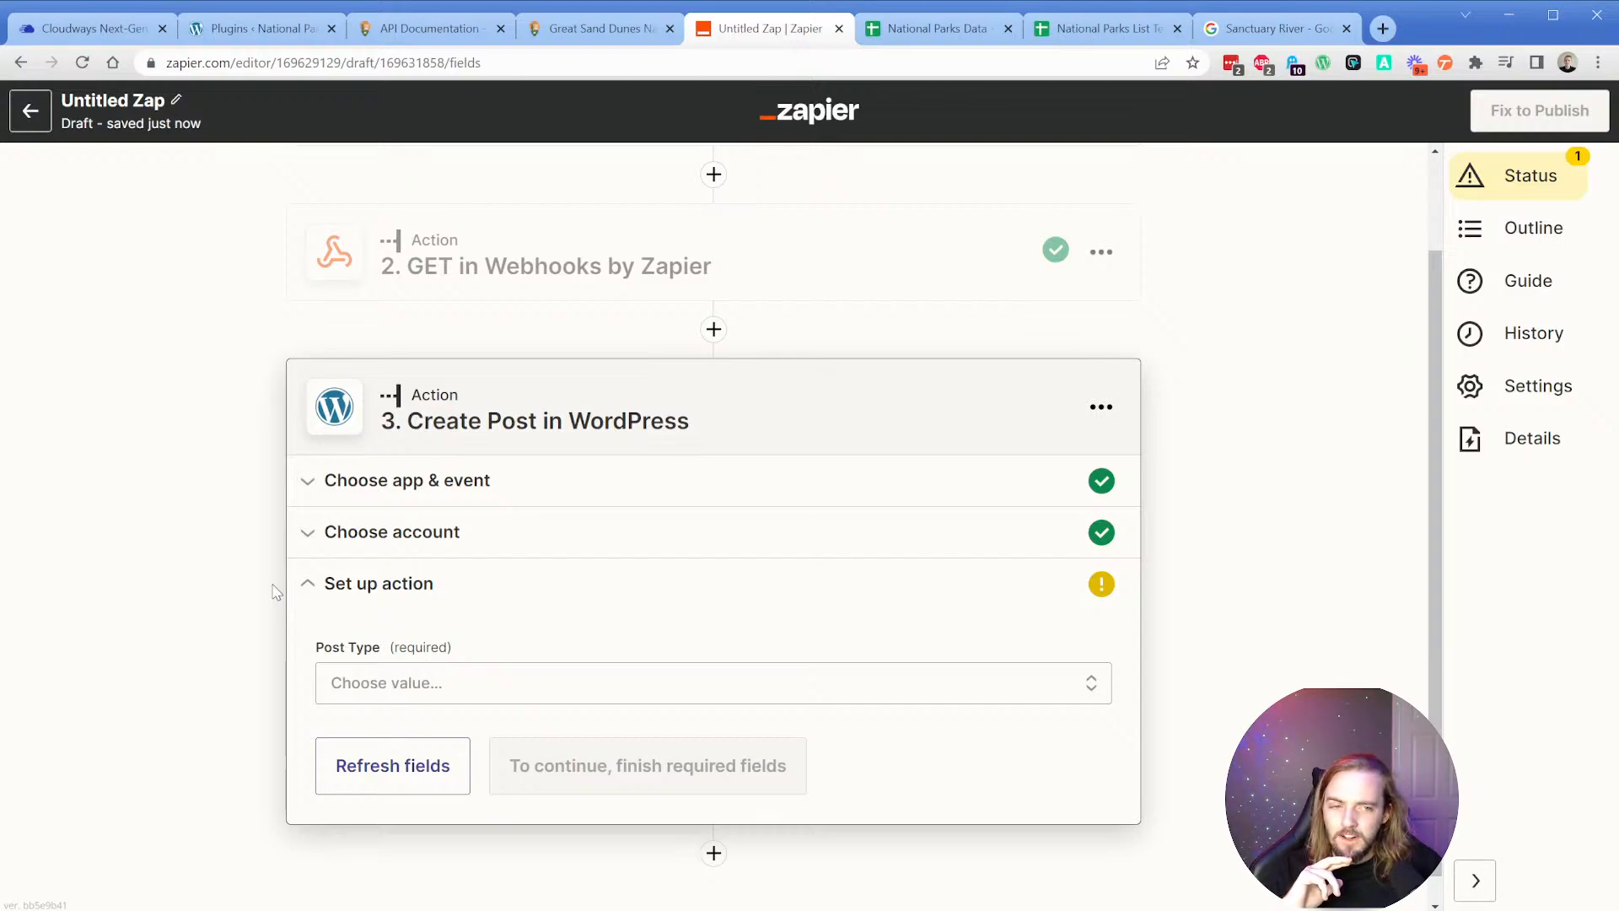
Set the post type of the WordPress action to Posts and look over the available post fields.
{"action": "left_click", "coordinate": [422, 683]}
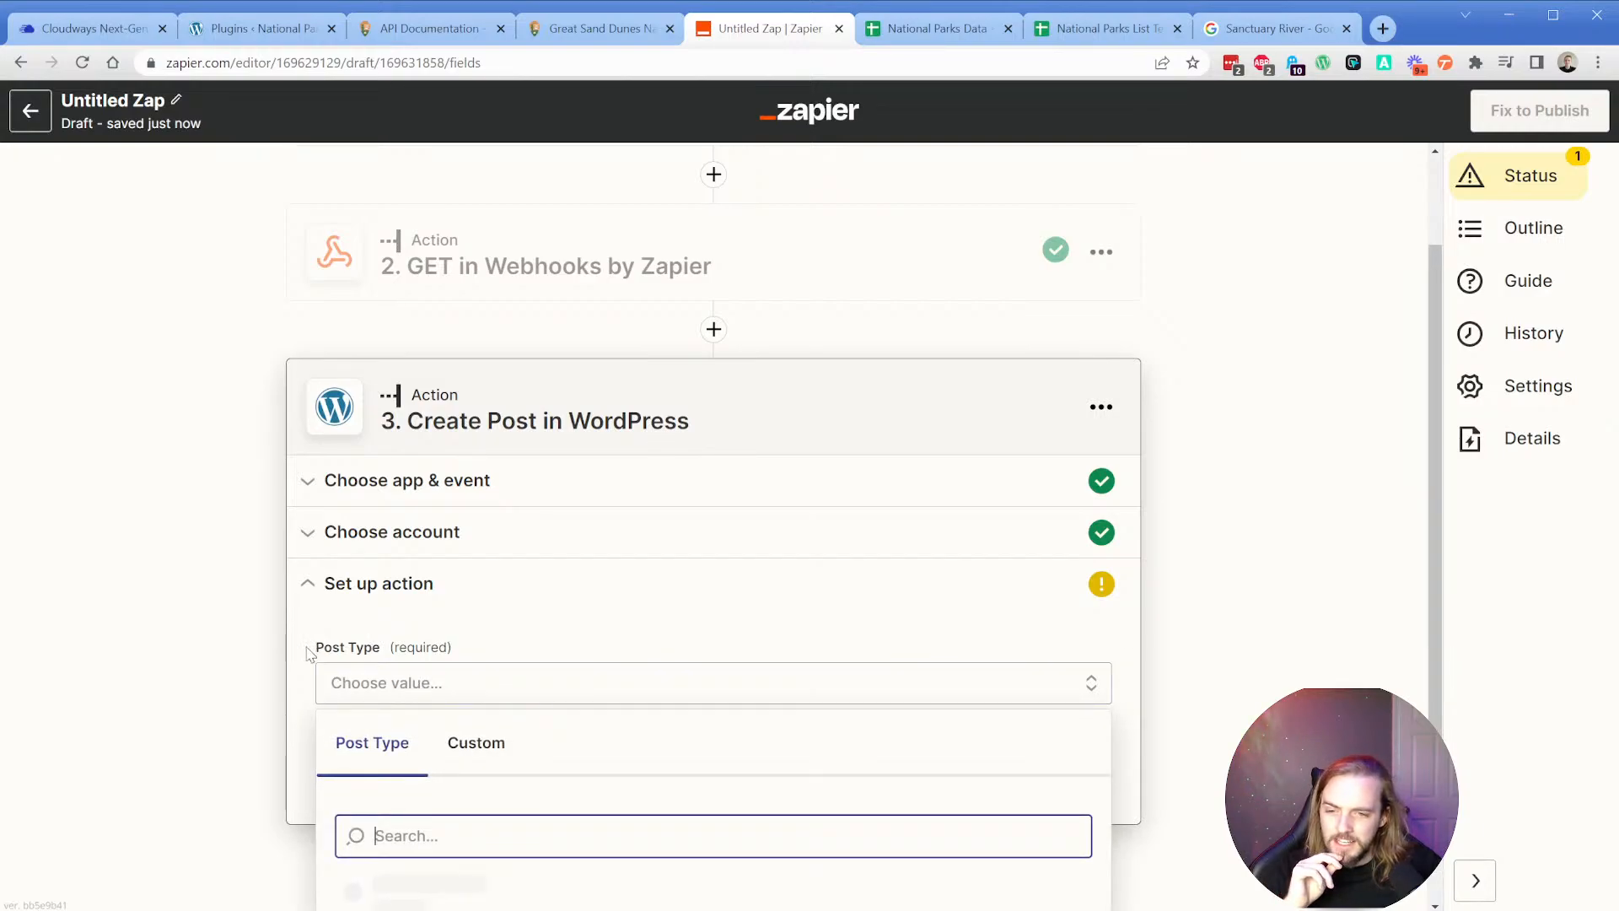
{"action": "left_click", "coordinate": [387, 596]}
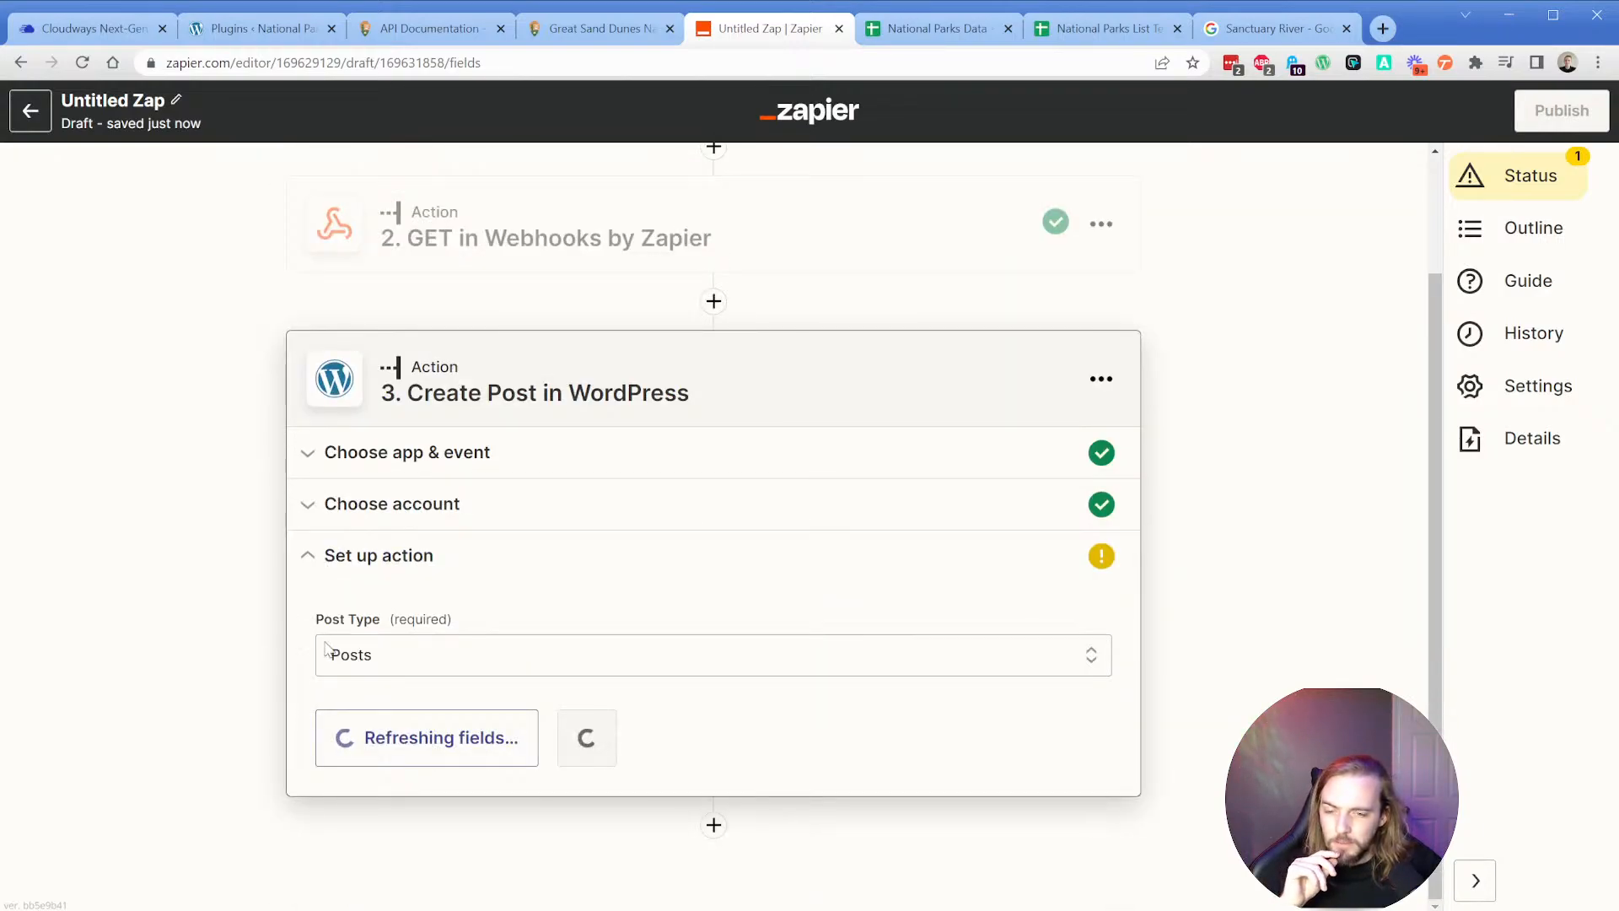
{"action": "scroll", "coordinate": [337, 666], "scroll_direction": "down", "scroll_amount": 3}
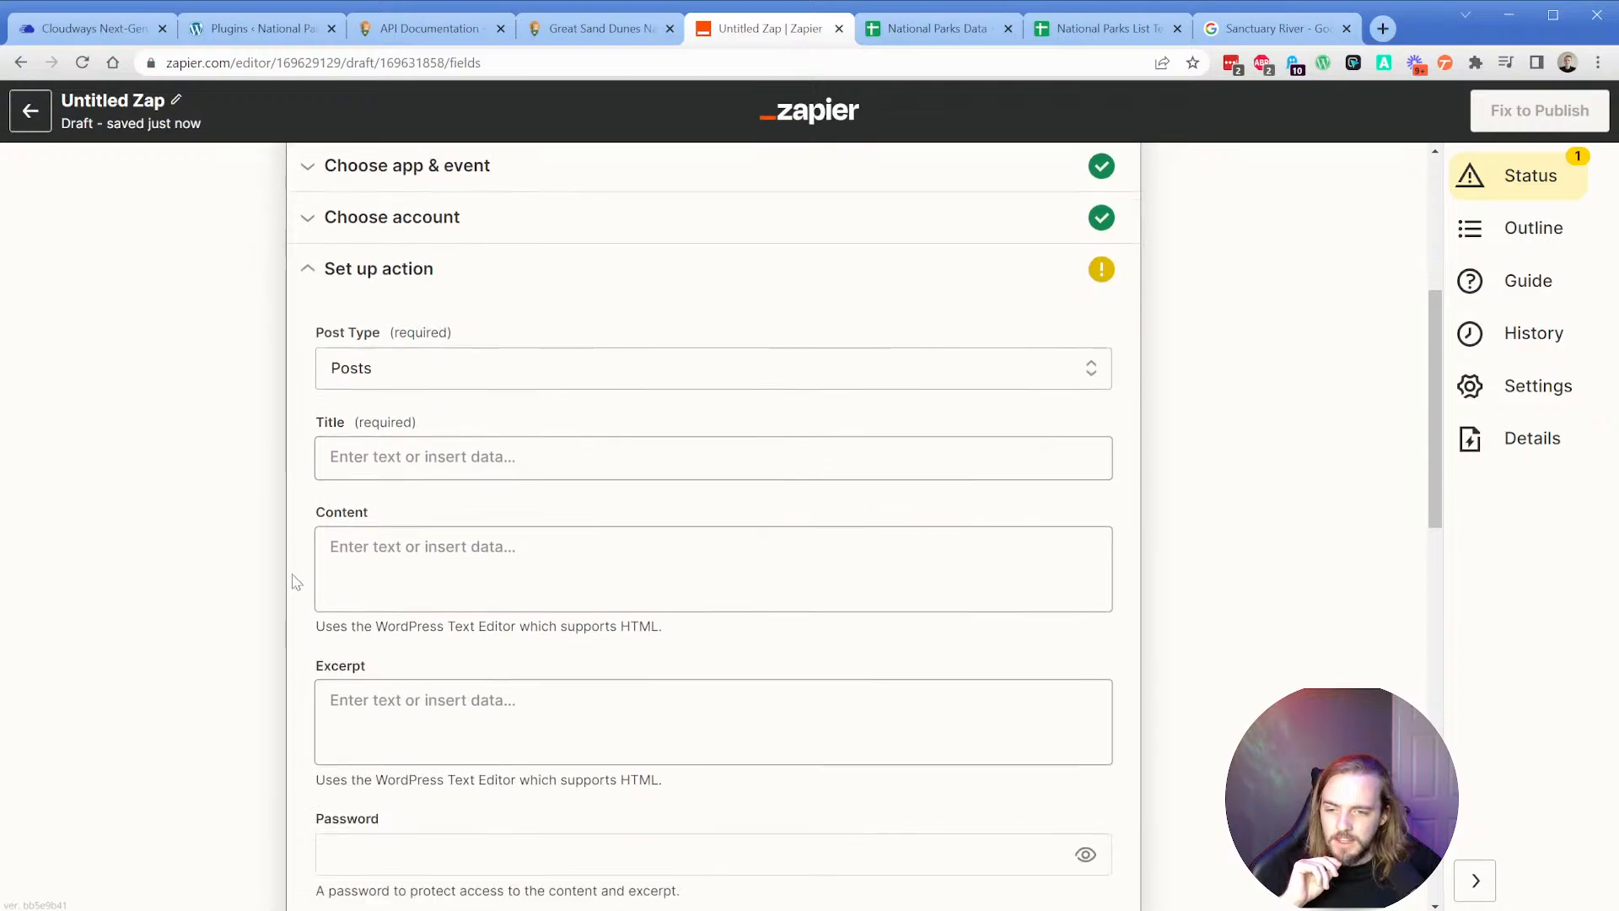
{"action": "scroll", "coordinate": [295, 582], "scroll_direction": "down", "scroll_amount": 14}
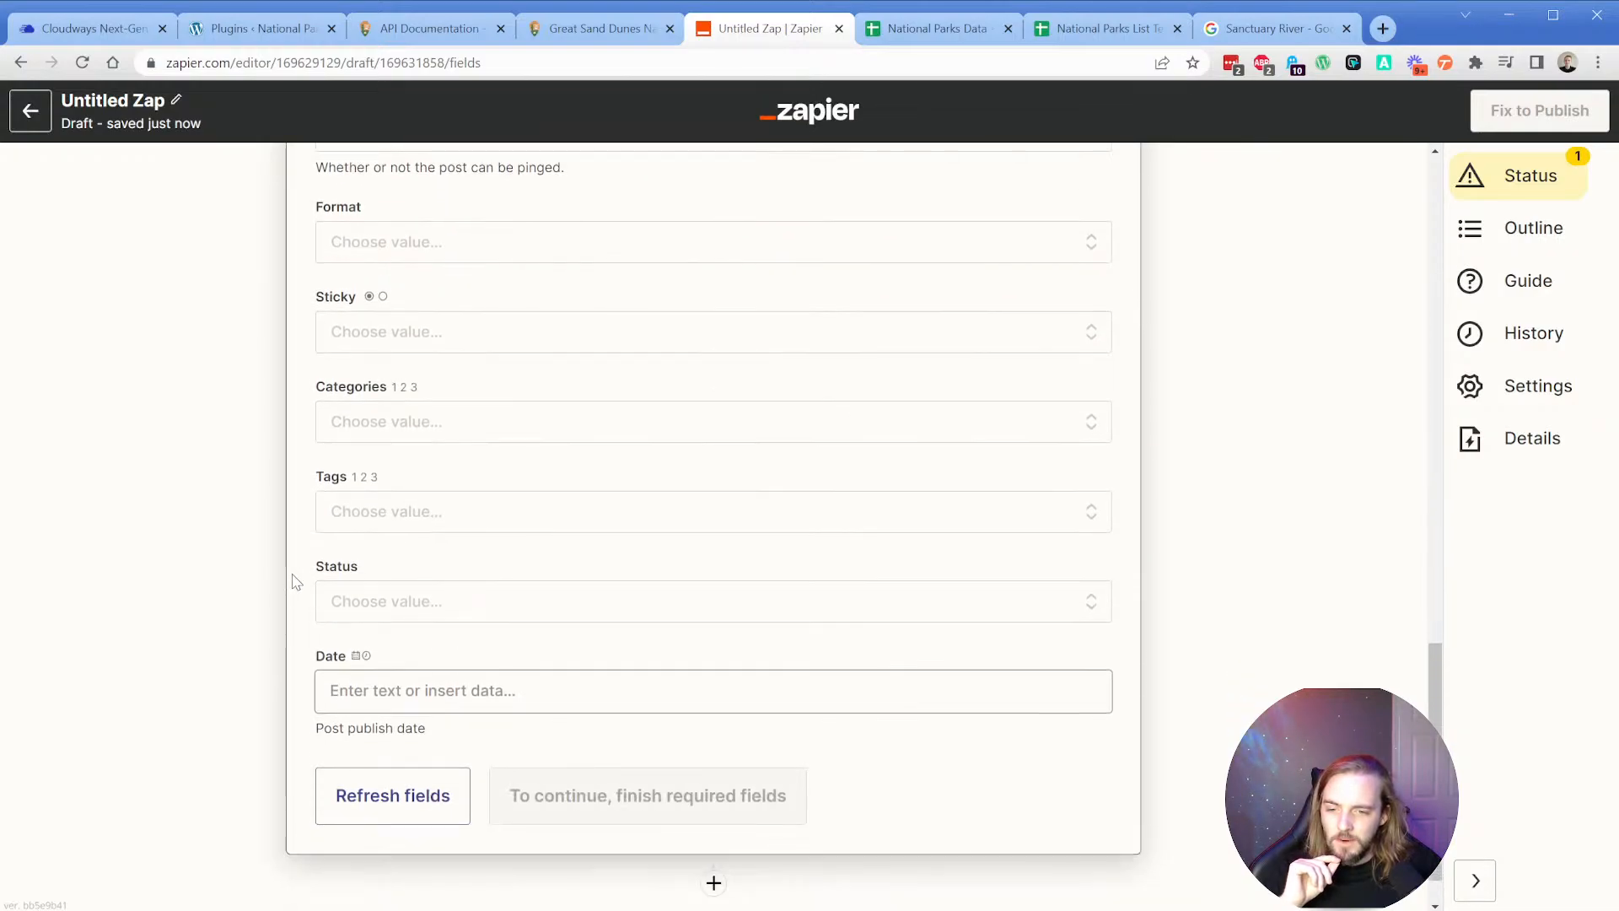
{"action": "scroll", "coordinate": [295, 582], "scroll_direction": "up", "scroll_amount": 12}
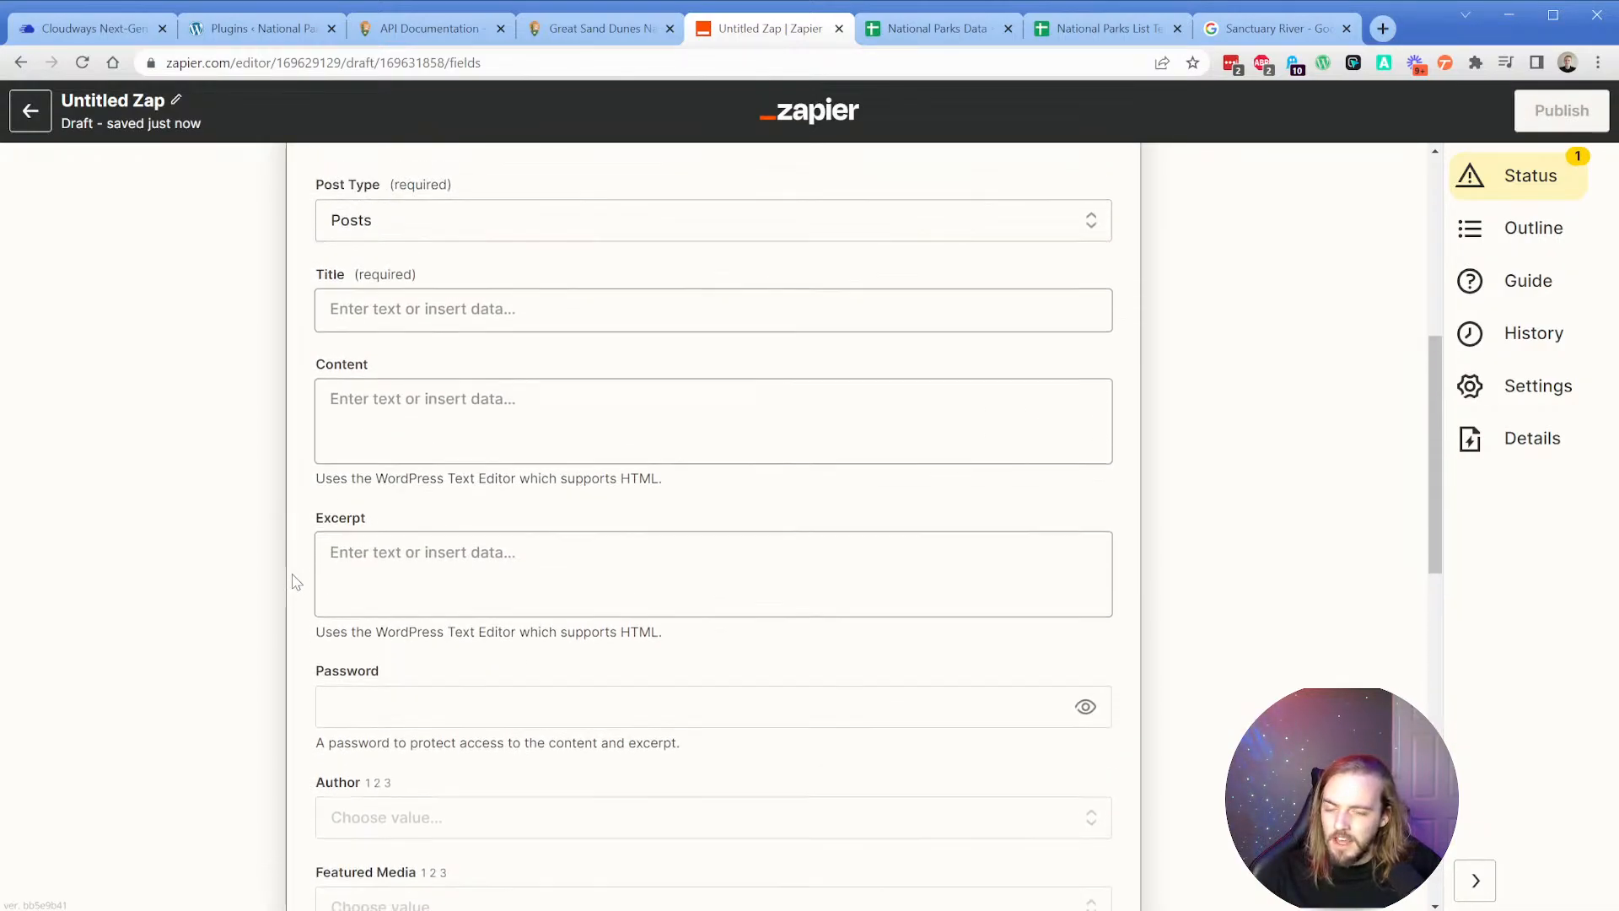
{"action": "scroll", "coordinate": [296, 582], "scroll_direction": "up", "scroll_amount": 2}
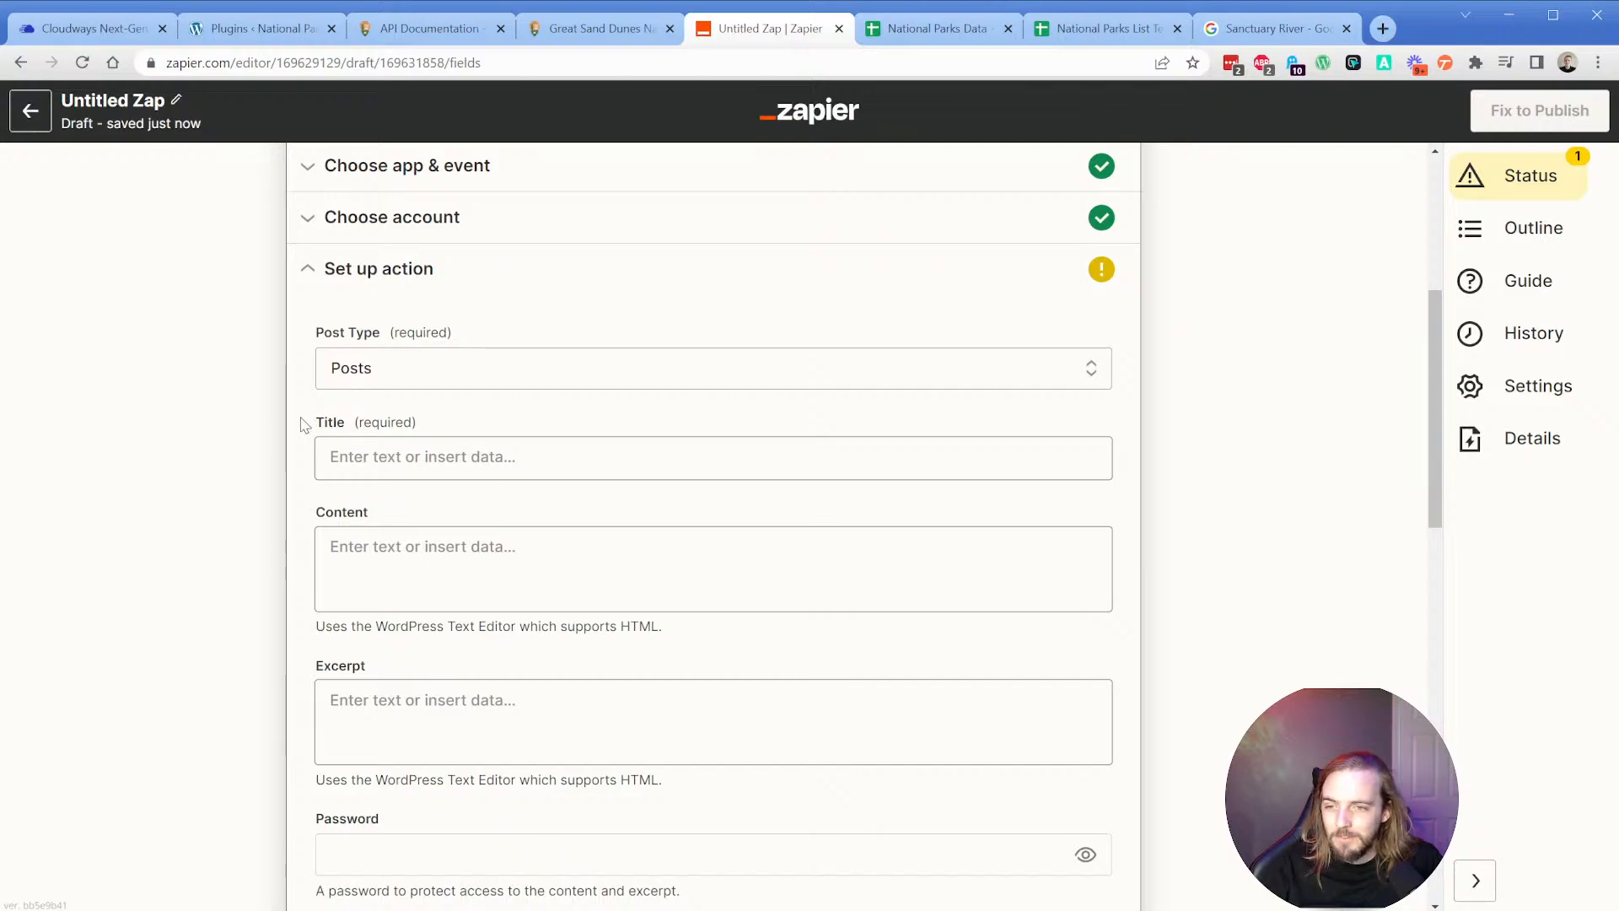
Examine all data fields from the GET webhook step for one suitable as the post title.
{"action": "left_click", "coordinate": [397, 459]}
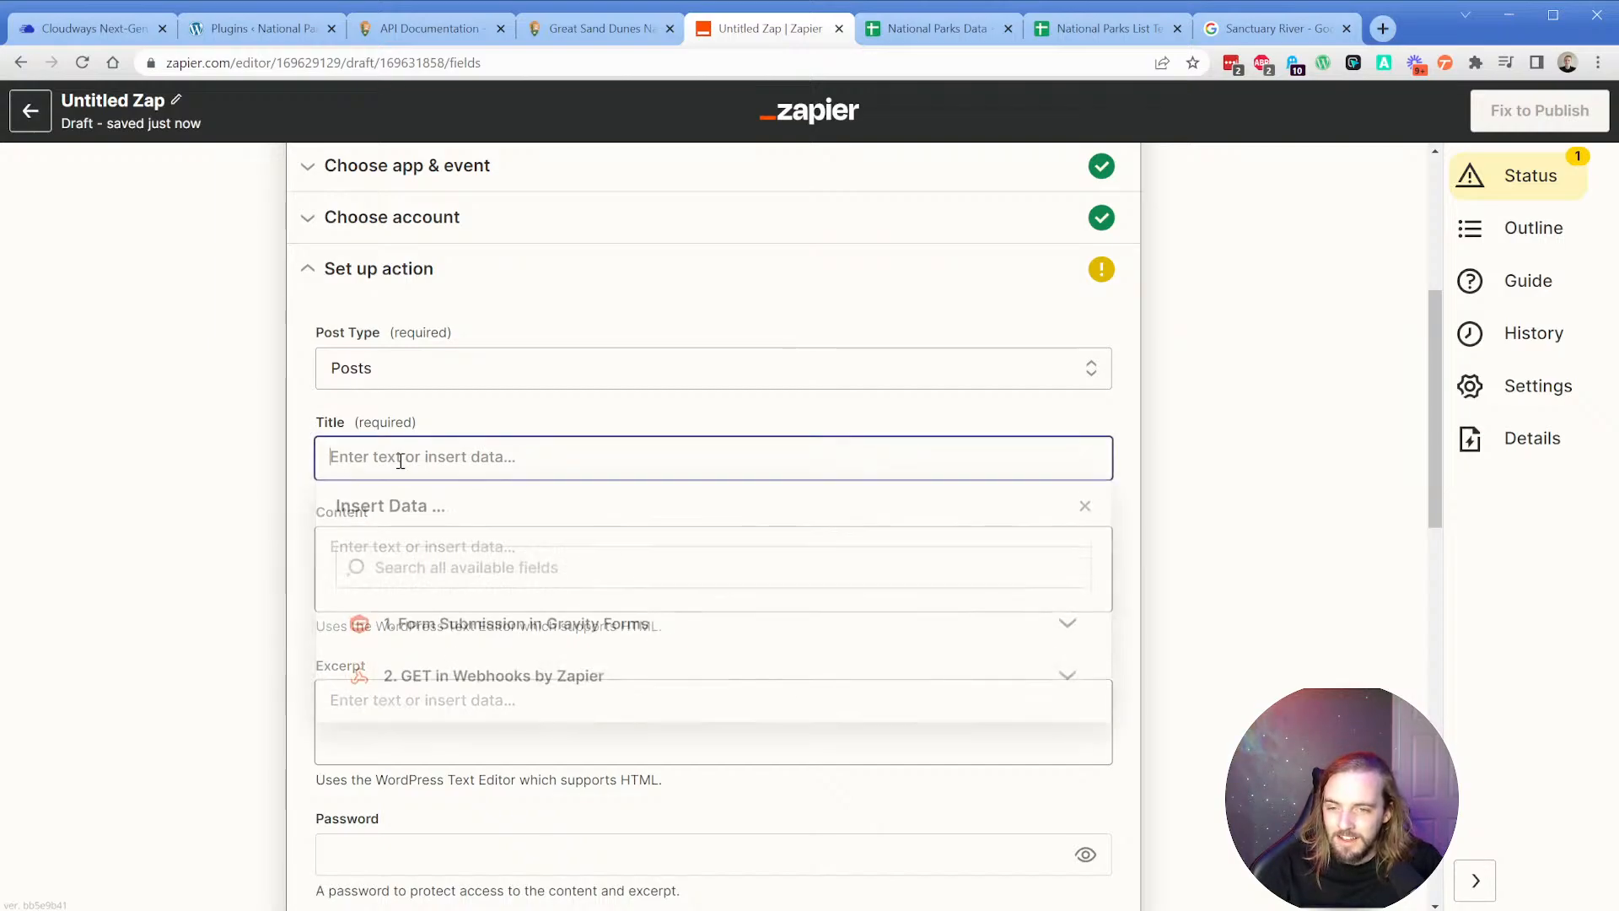
{"action": "left_click", "coordinate": [515, 680]}
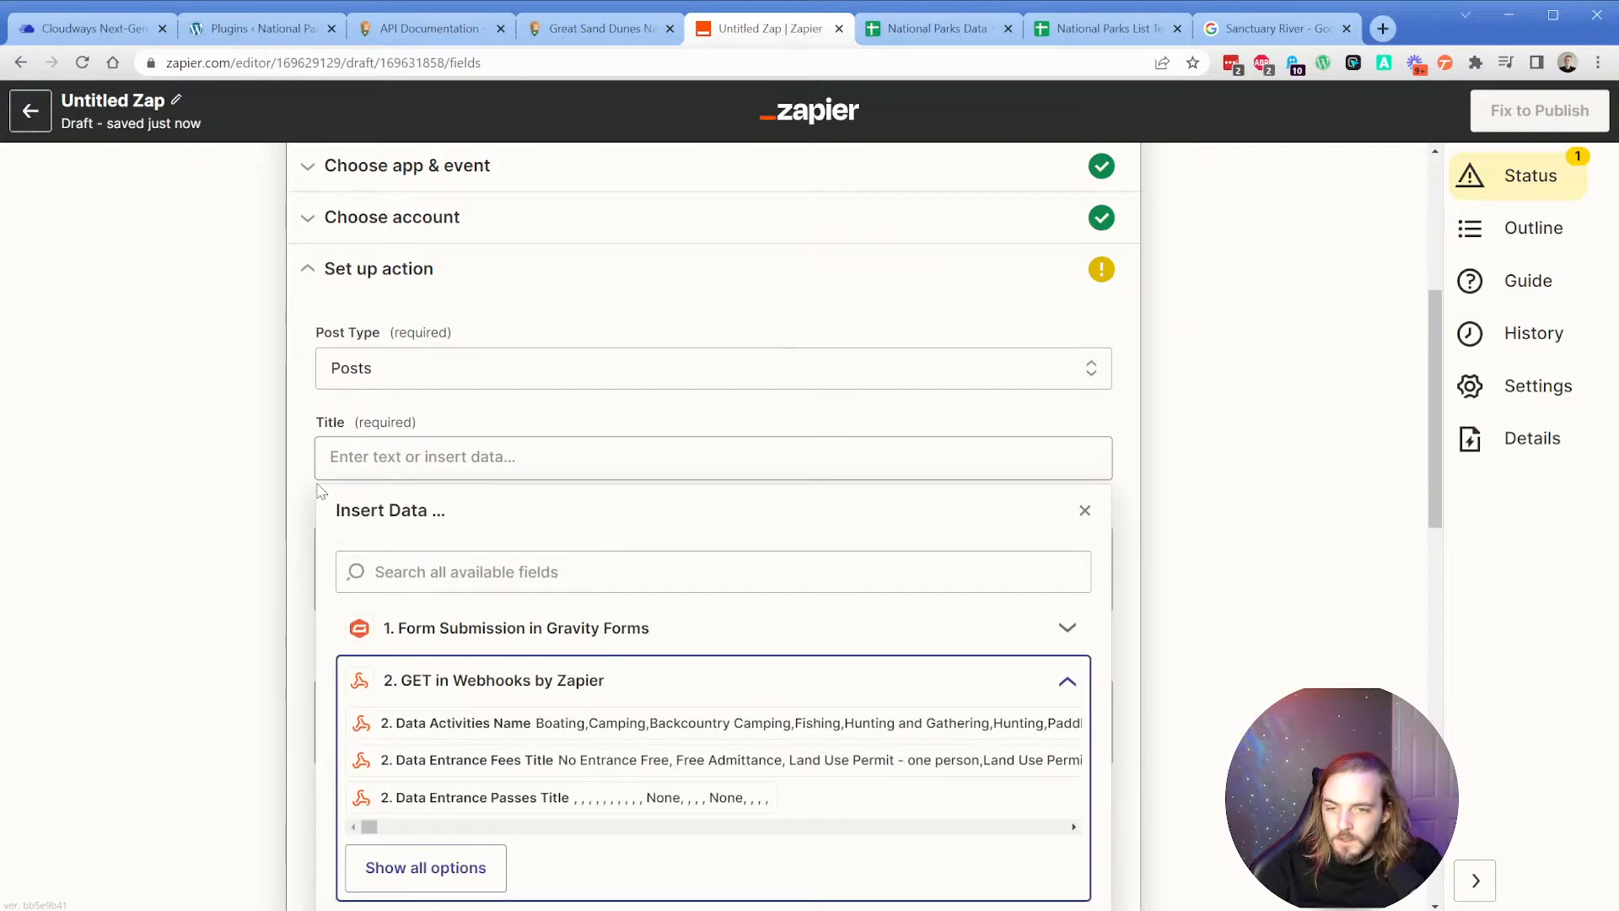
{"action": "scroll", "coordinate": [308, 503], "scroll_direction": "down", "scroll_amount": 1}
{"action": "left_click", "coordinate": [480, 769]}
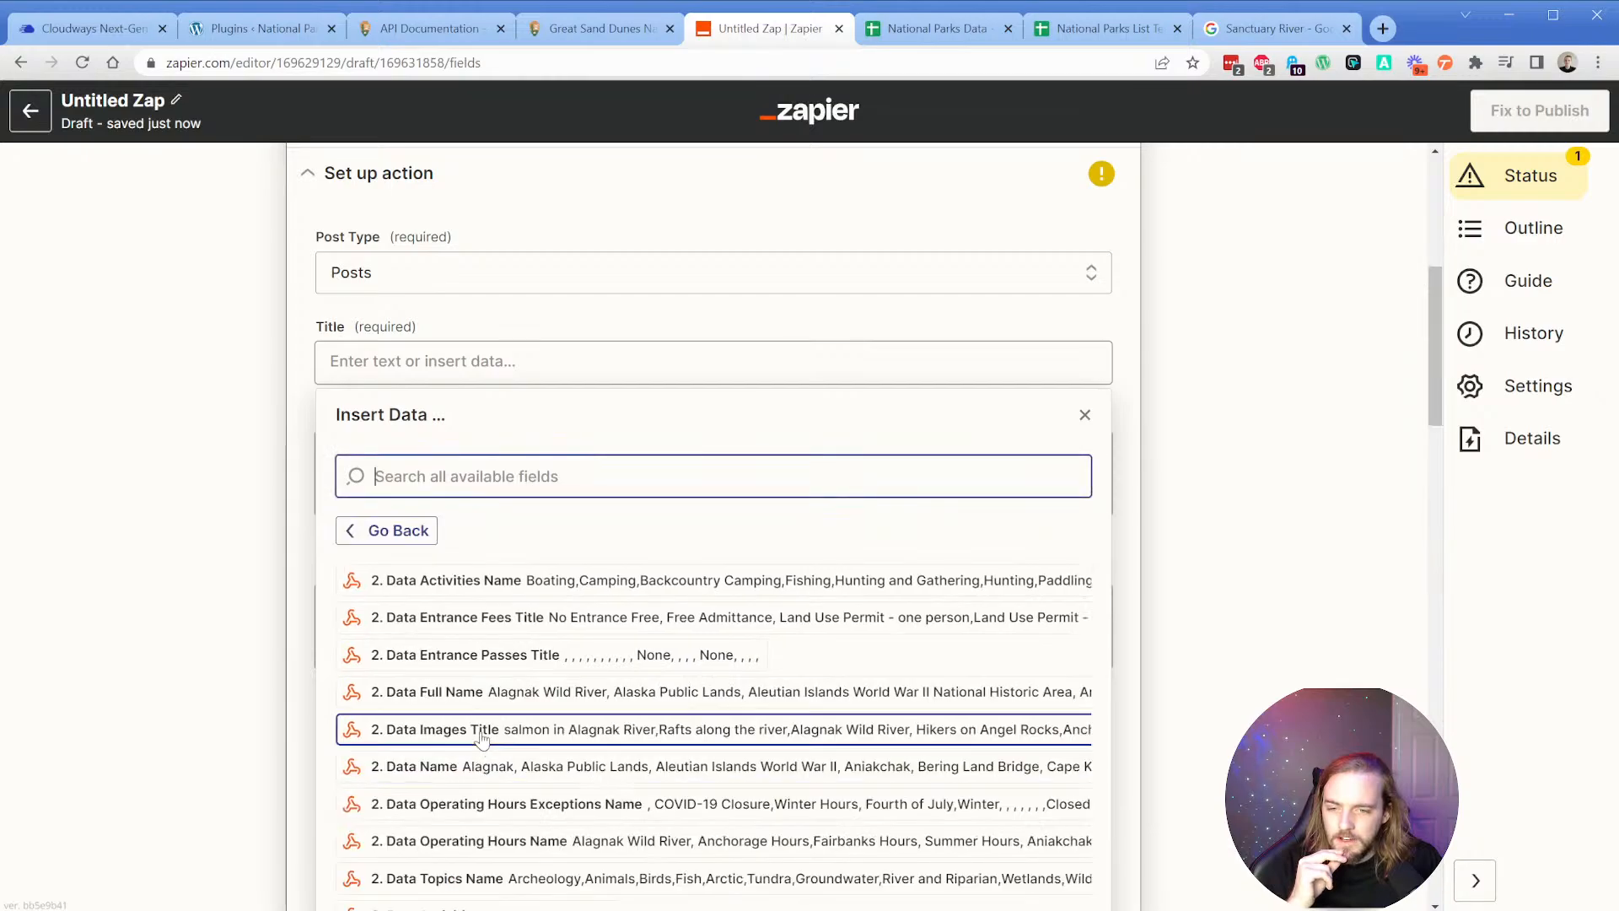
{"action": "scroll", "coordinate": [473, 704], "scroll_direction": "down", "scroll_amount": 1}
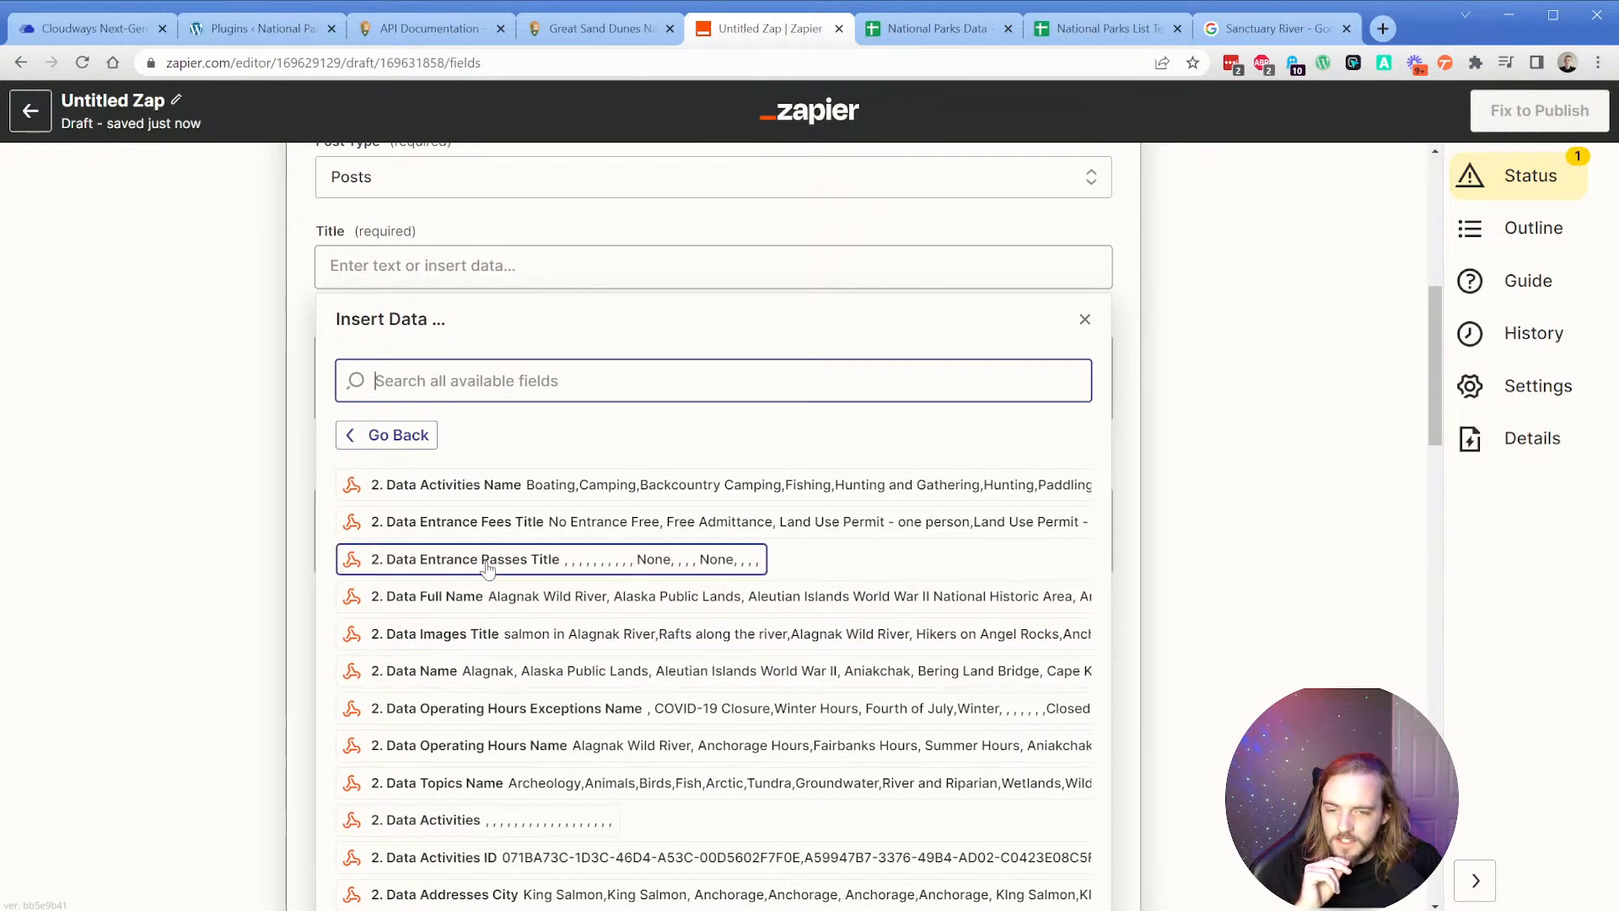
{"action": "scroll", "coordinate": [486, 561], "scroll_direction": "down", "scroll_amount": 2}
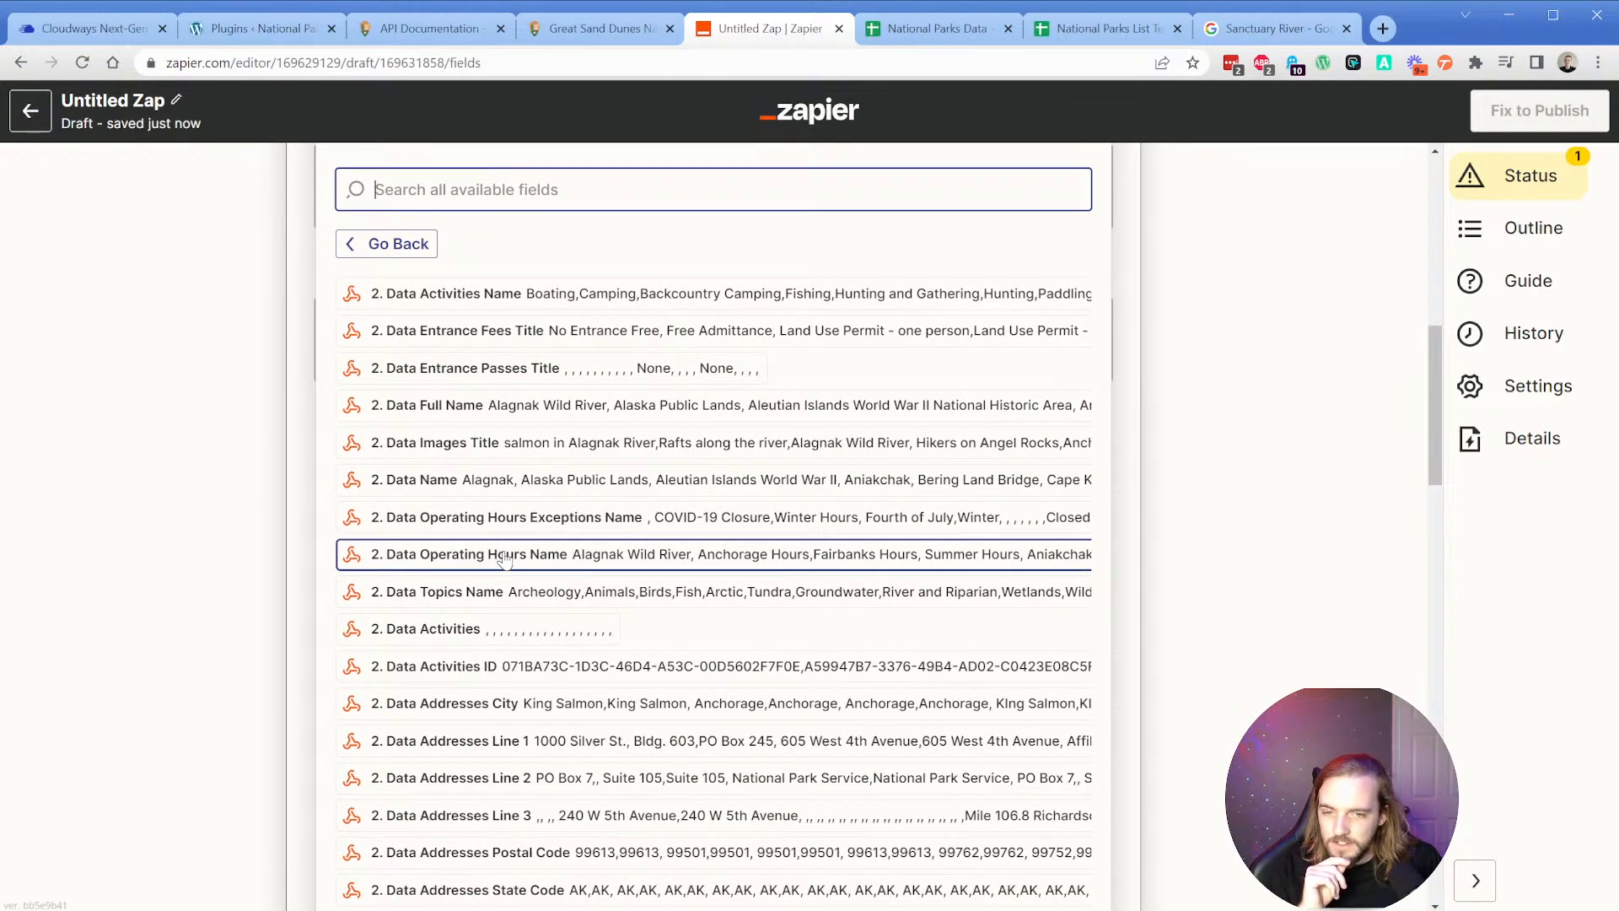
{"action": "scroll", "coordinate": [495, 552], "scroll_direction": "down", "scroll_amount": 5}
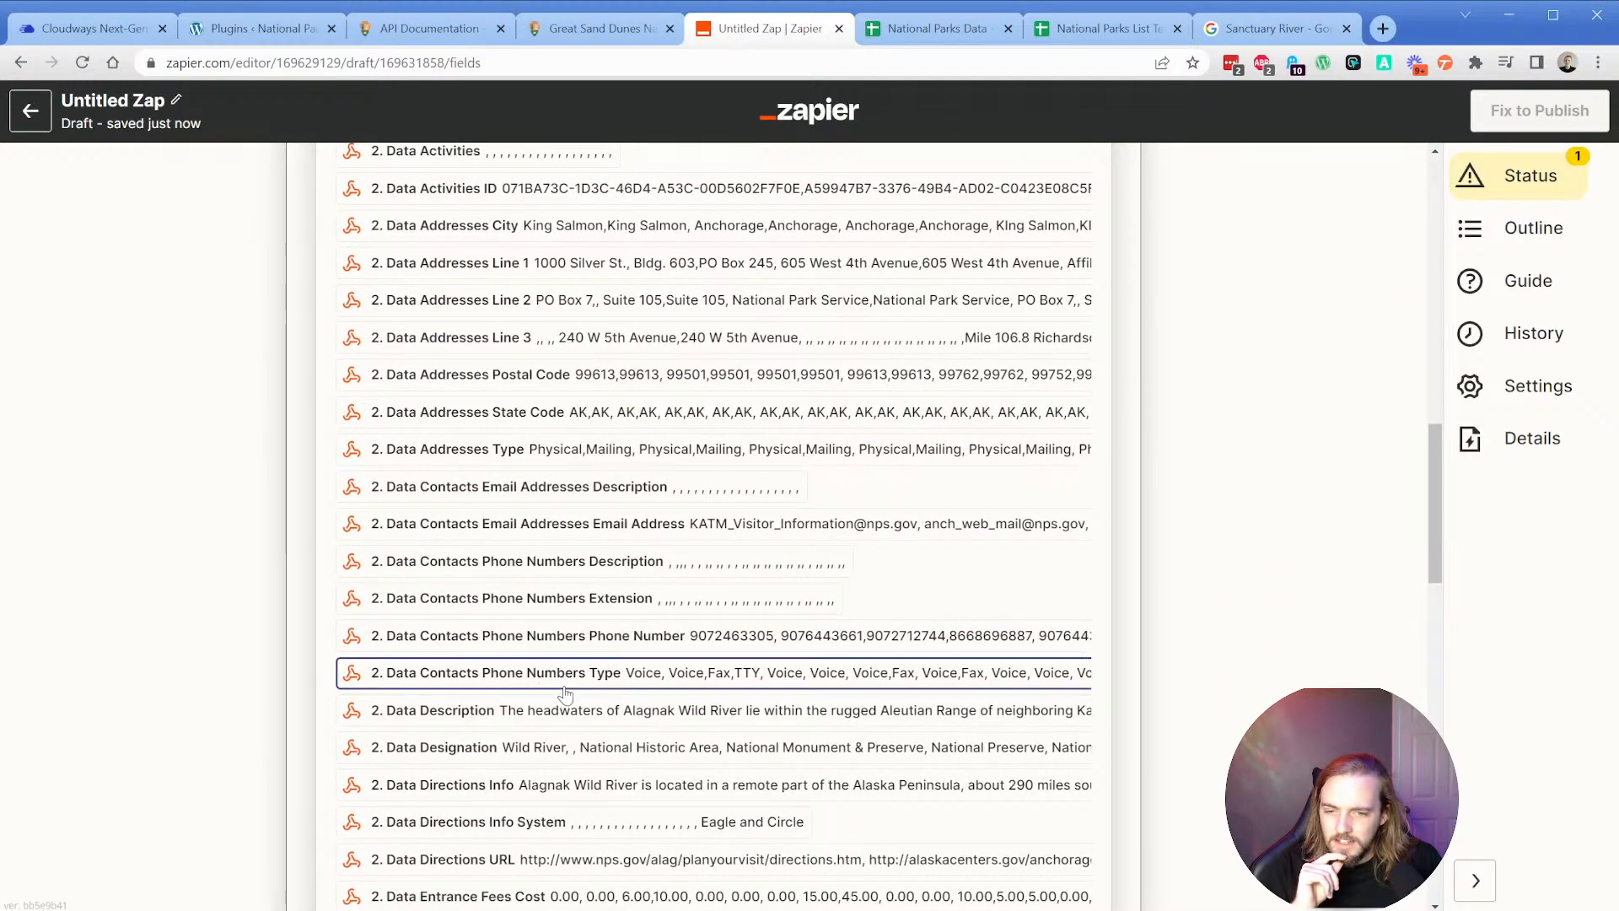
{"action": "scroll", "coordinate": [506, 673], "scroll_direction": "down", "scroll_amount": 2}
{"action": "scroll", "coordinate": [512, 702], "scroll_direction": "up", "scroll_amount": 10}
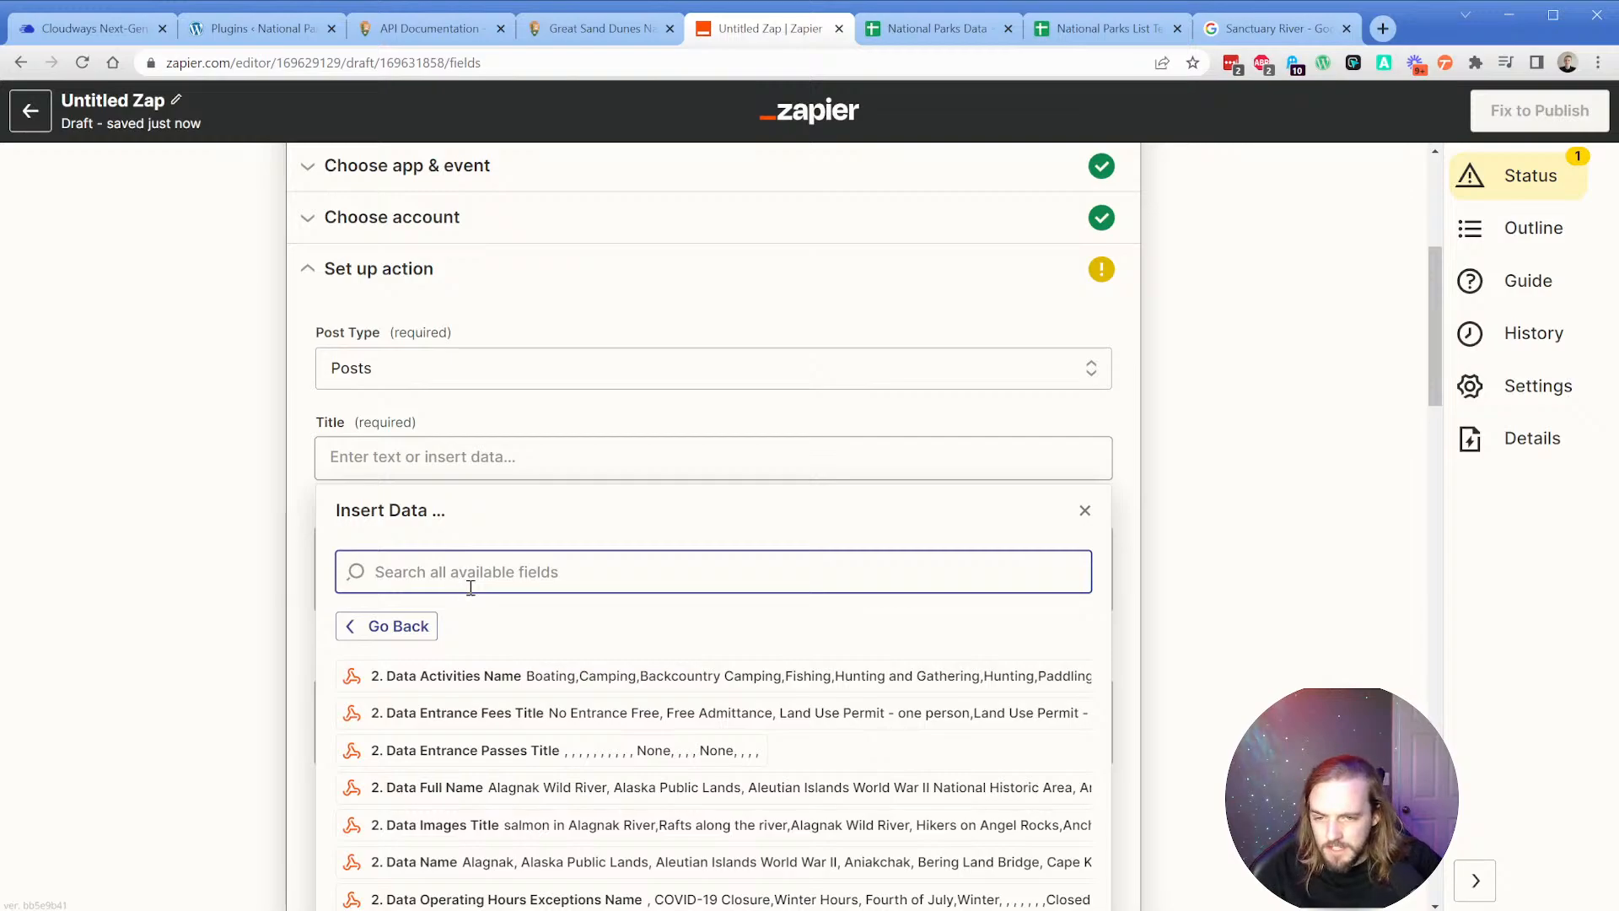
Search the available fields for "title" and insert the webhook's Data Name as the post title.
{"action": "type", "text": "title"}
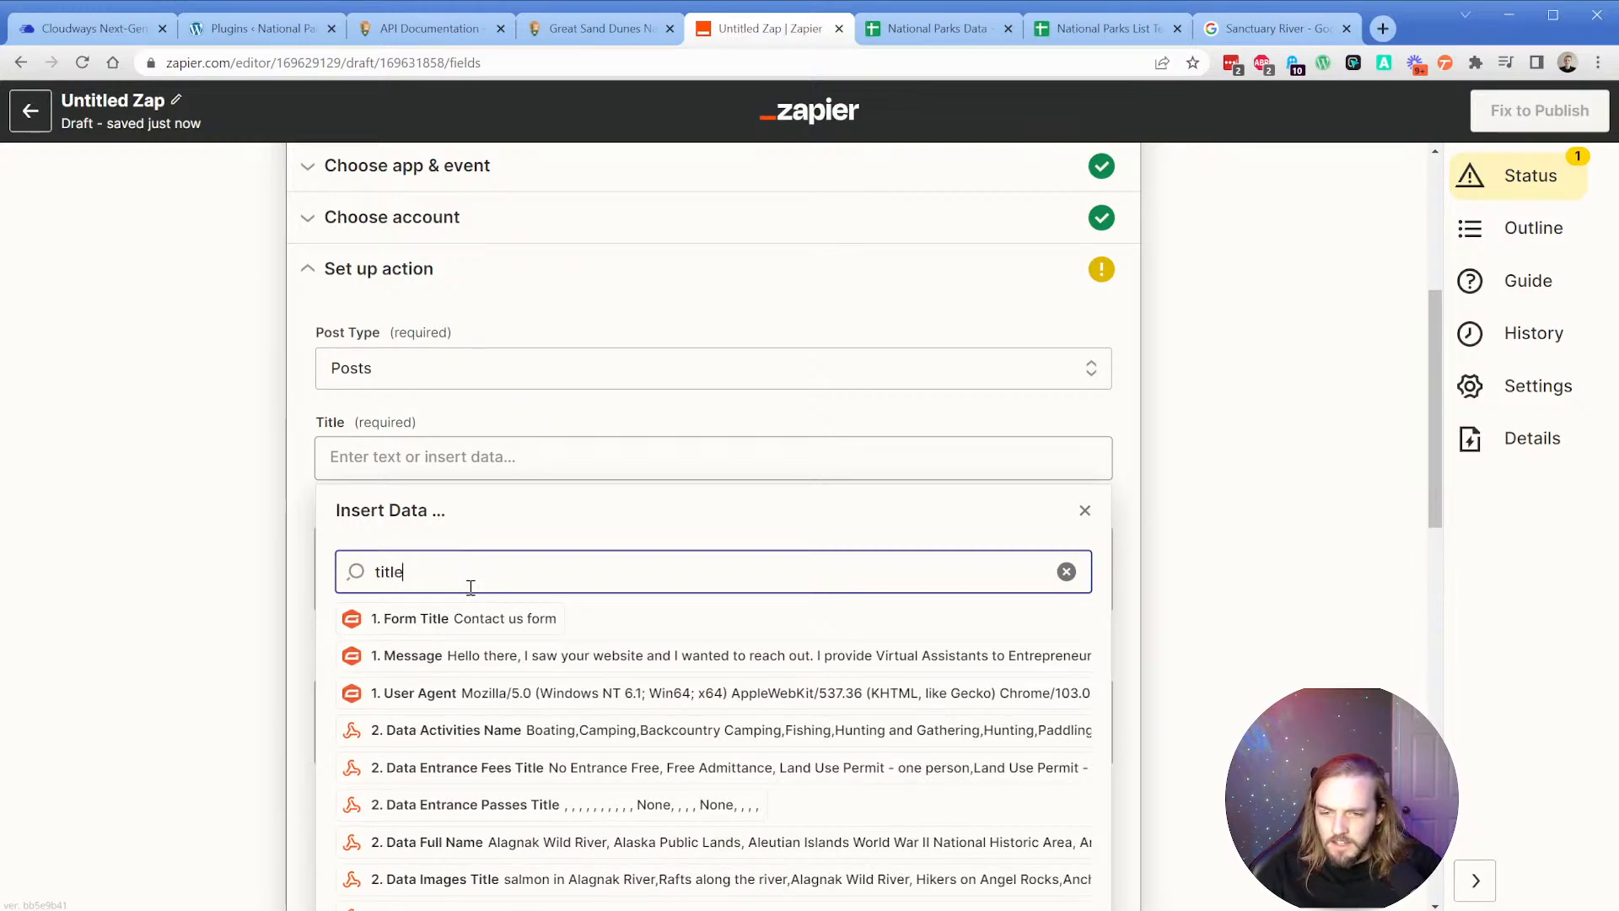
{"action": "scroll", "coordinate": [474, 688], "scroll_direction": "down", "scroll_amount": 1}
{"action": "scroll", "coordinate": [481, 715], "scroll_direction": "down", "scroll_amount": 1}
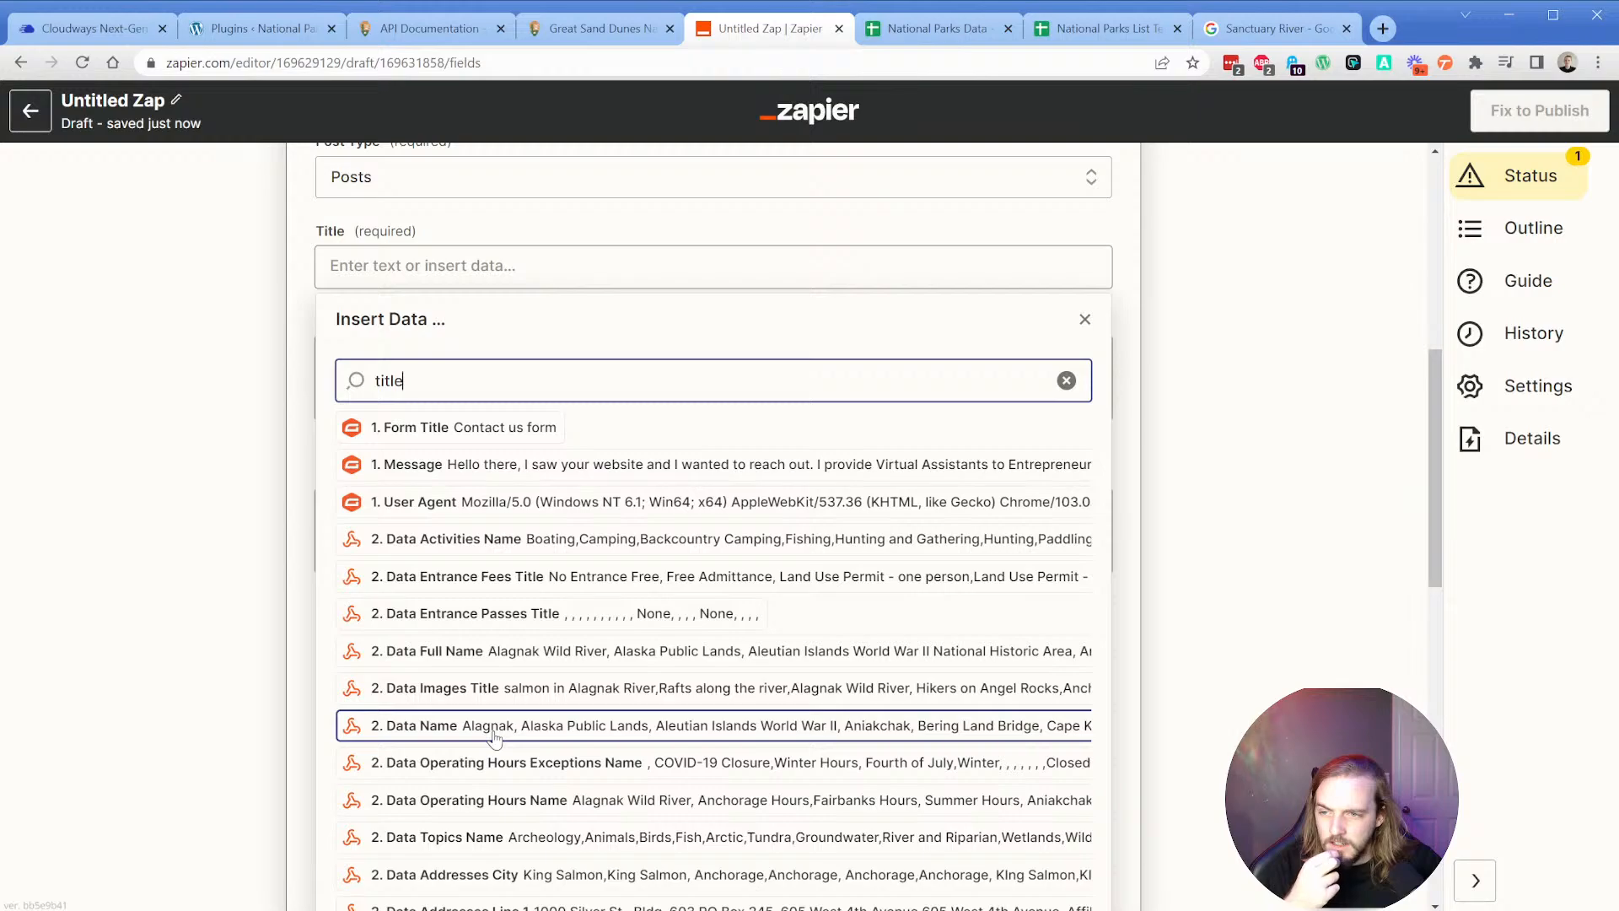
{"action": "left_click", "coordinate": [496, 731]}
{"action": "left_click", "coordinate": [284, 364]}
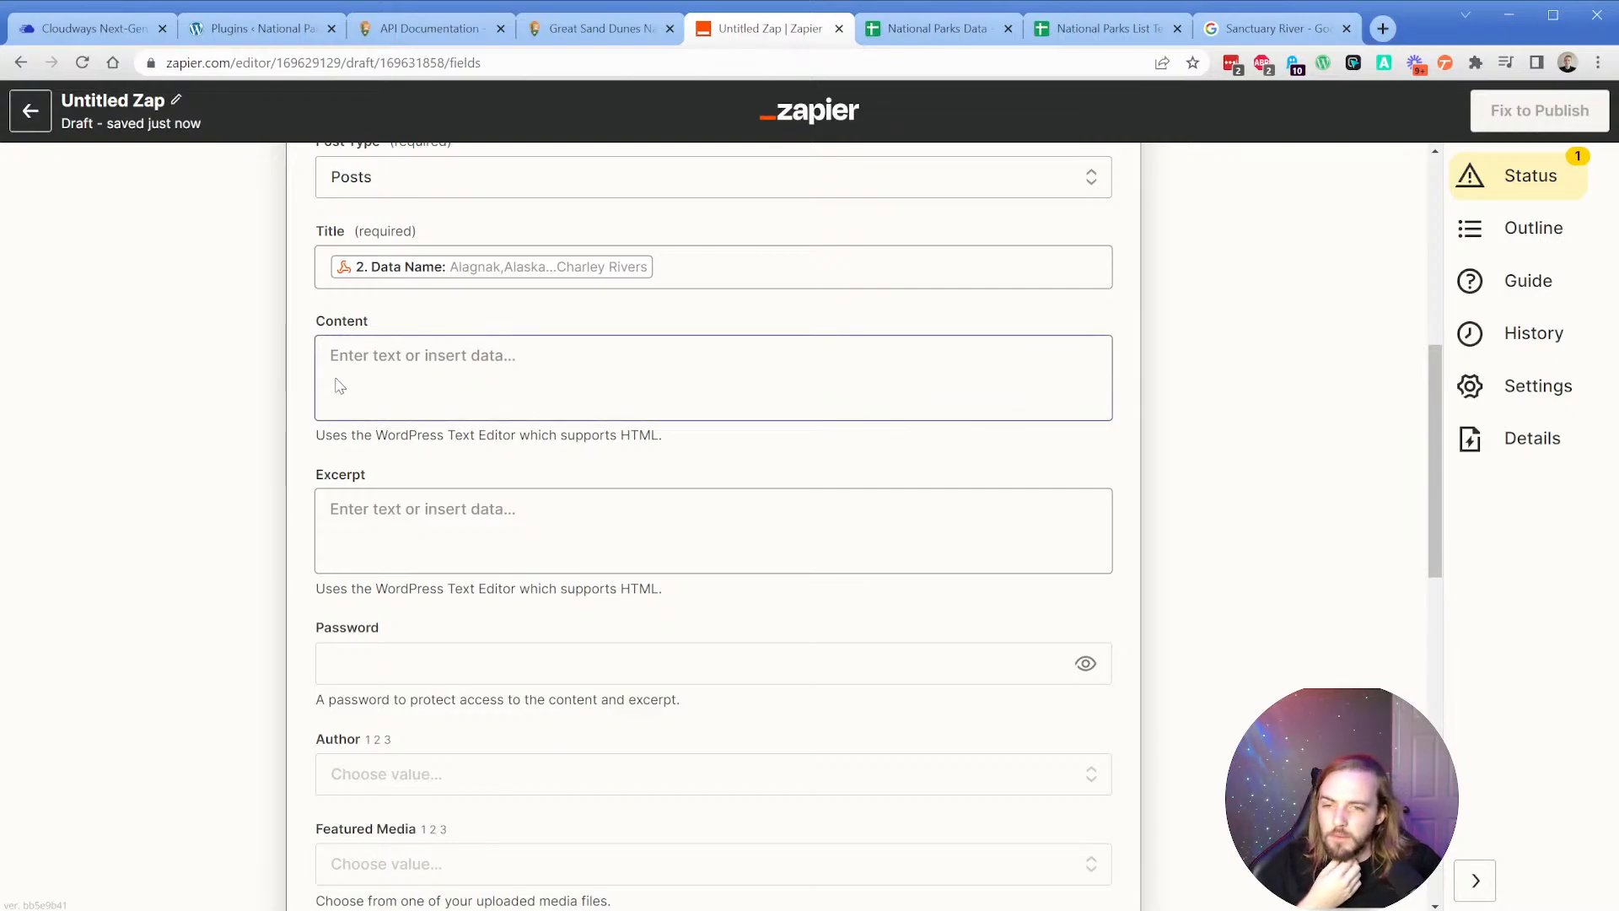
Insert a Looping by Zapier action between the GET webhook and the WordPress Create Post action.
{"action": "scroll", "coordinate": [342, 396], "scroll_direction": "up", "scroll_amount": 5}
{"action": "scroll", "coordinate": [559, 445], "scroll_direction": "up", "scroll_amount": 1}
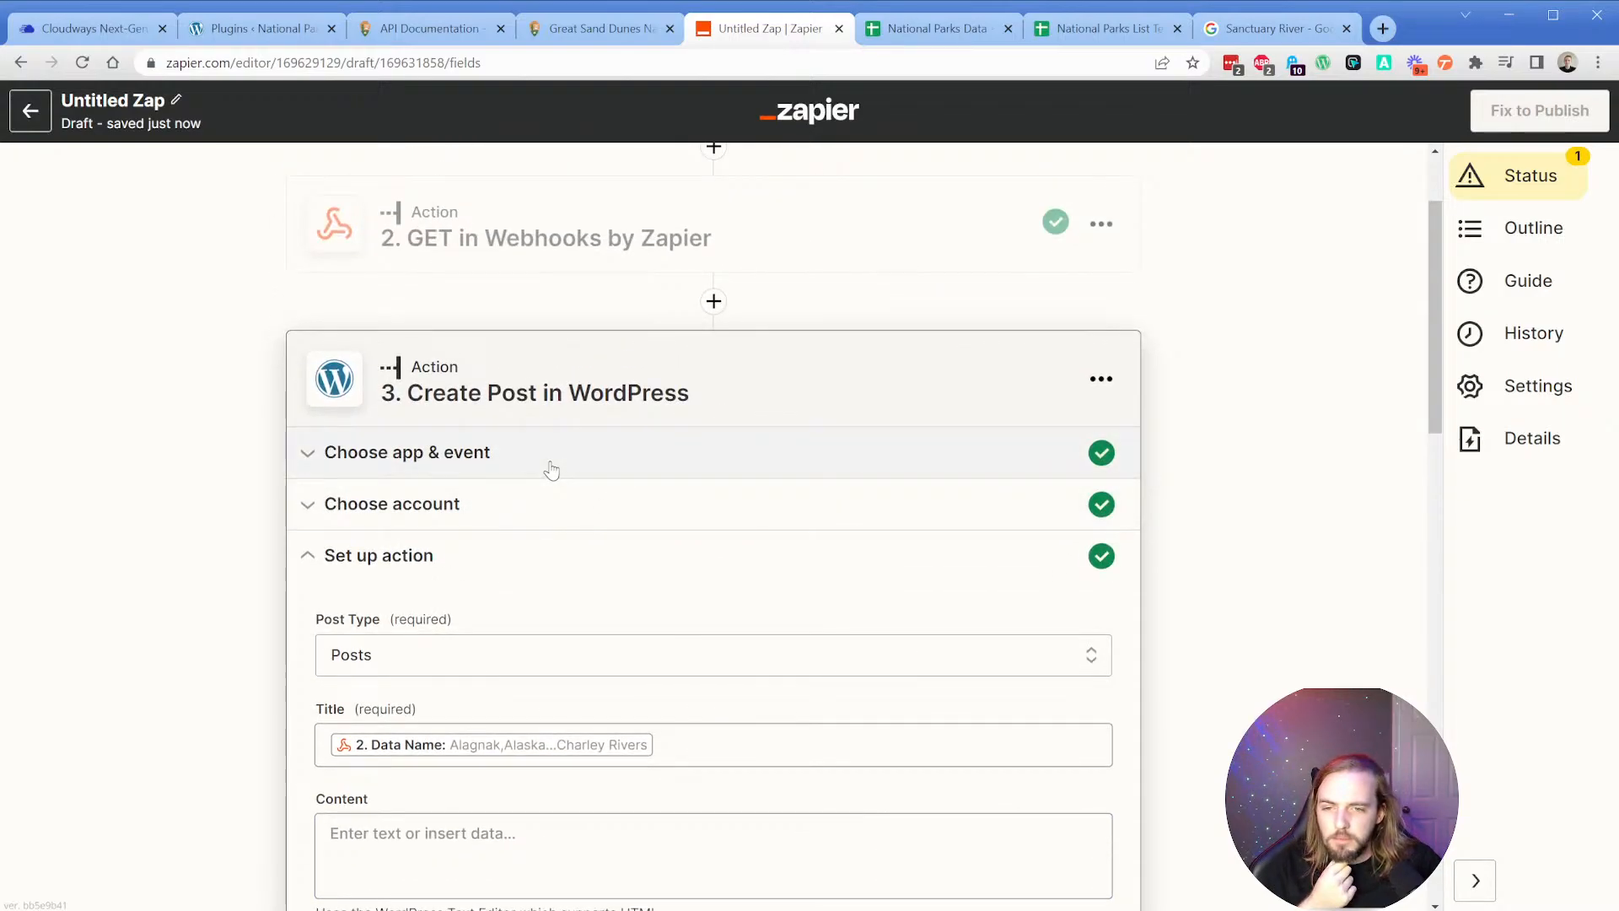
{"action": "left_click", "coordinate": [714, 302]}
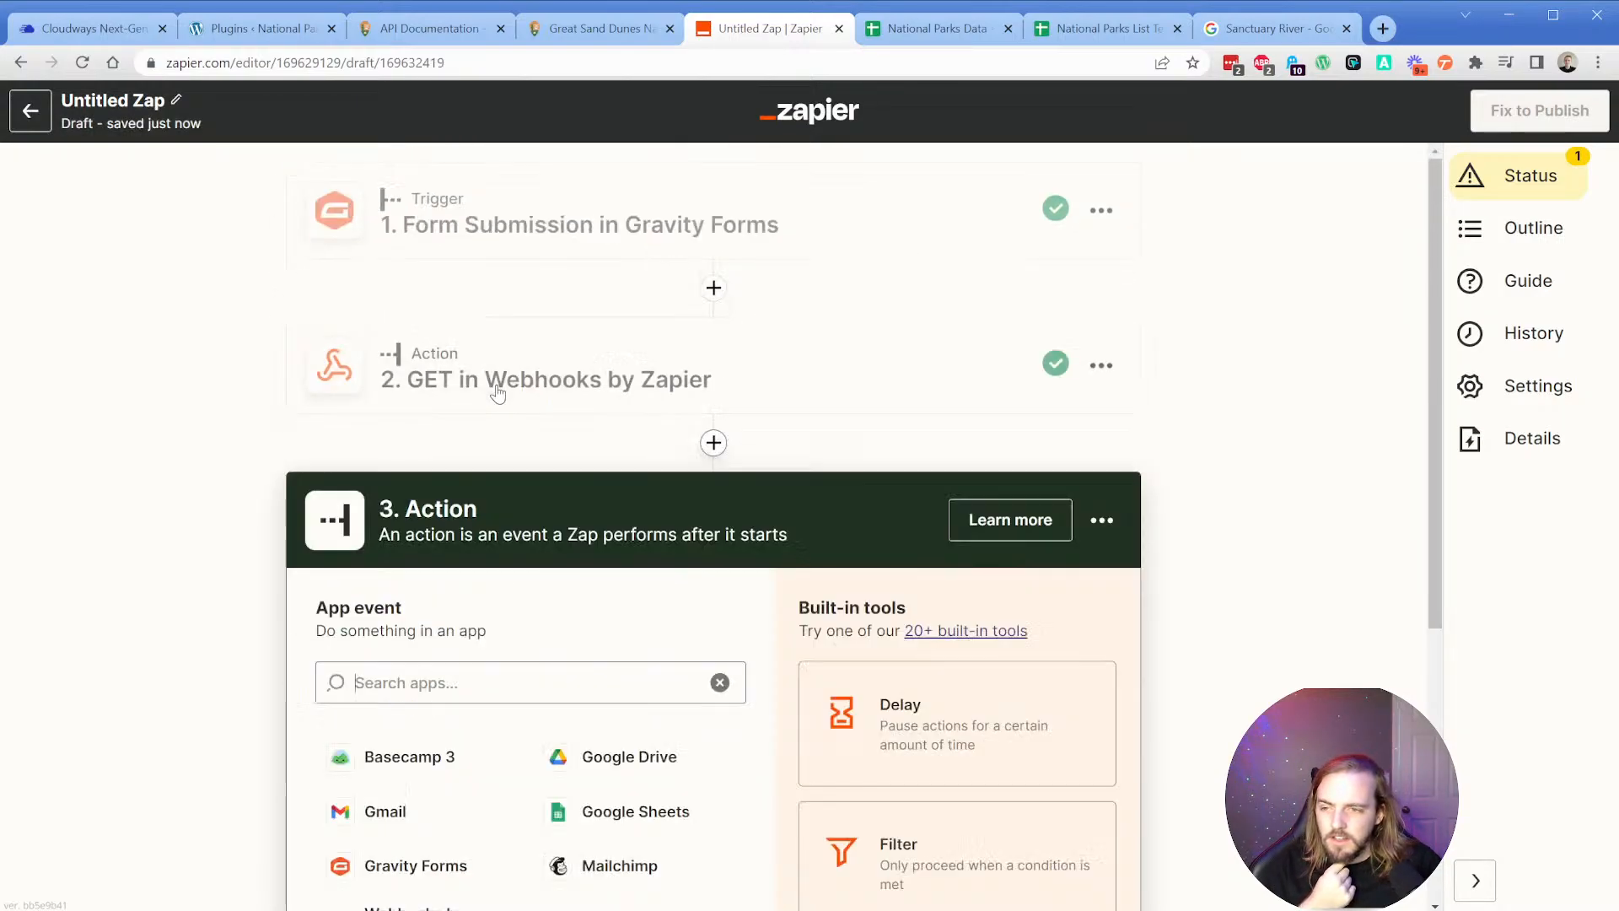
{"action": "left_click", "coordinate": [515, 378]}
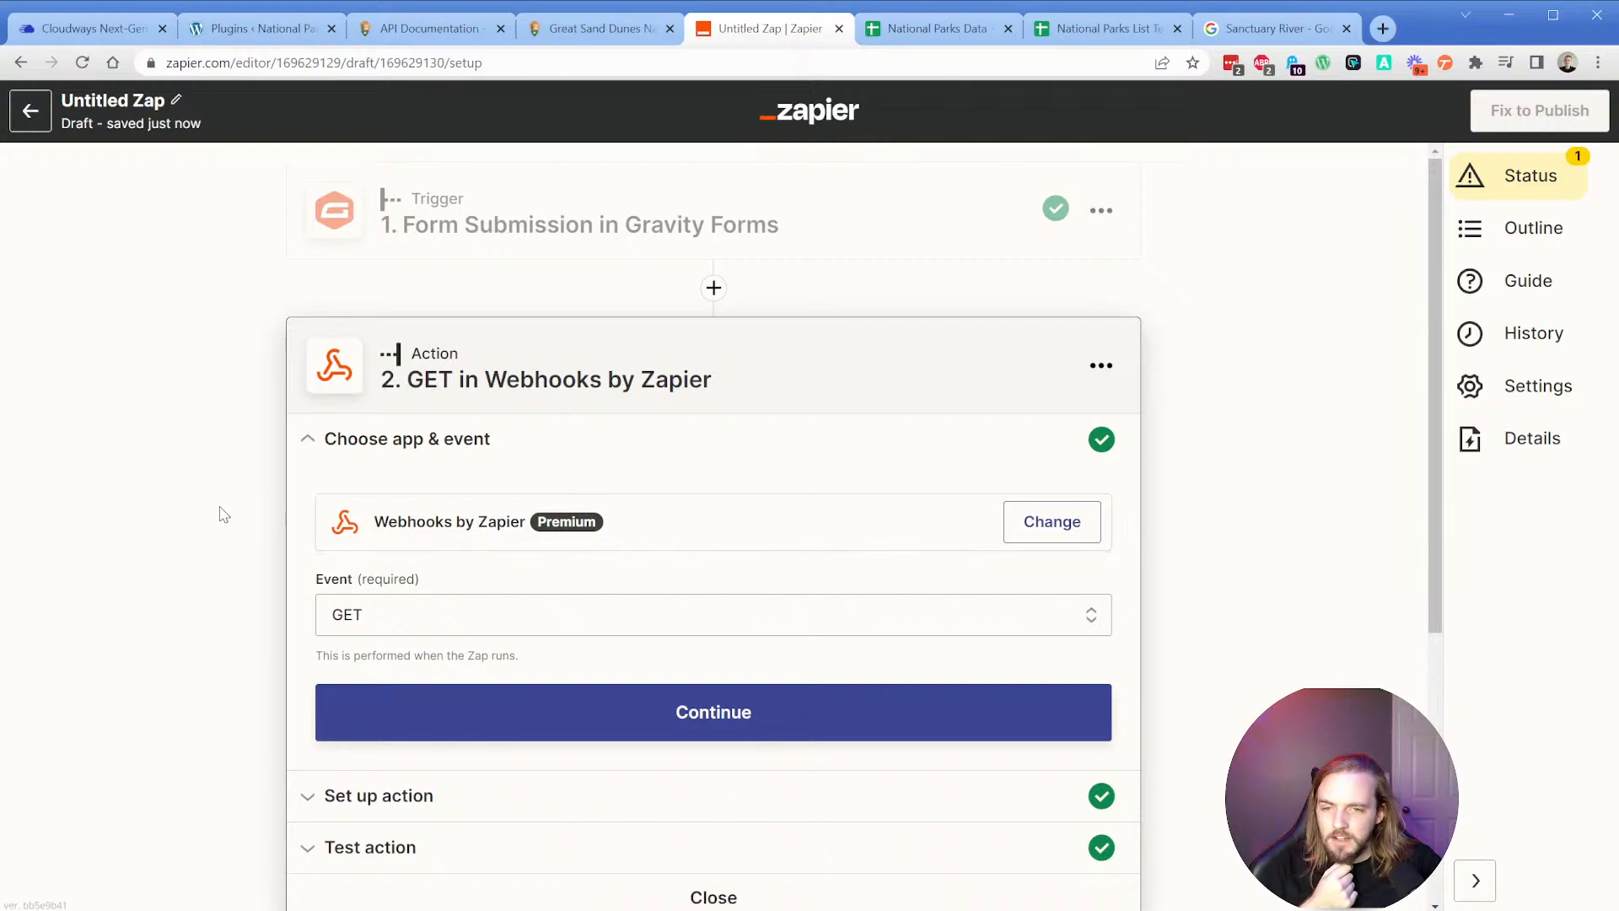
{"action": "scroll", "coordinate": [224, 514], "scroll_direction": "down", "scroll_amount": 5}
{"action": "left_click", "coordinate": [530, 608]}
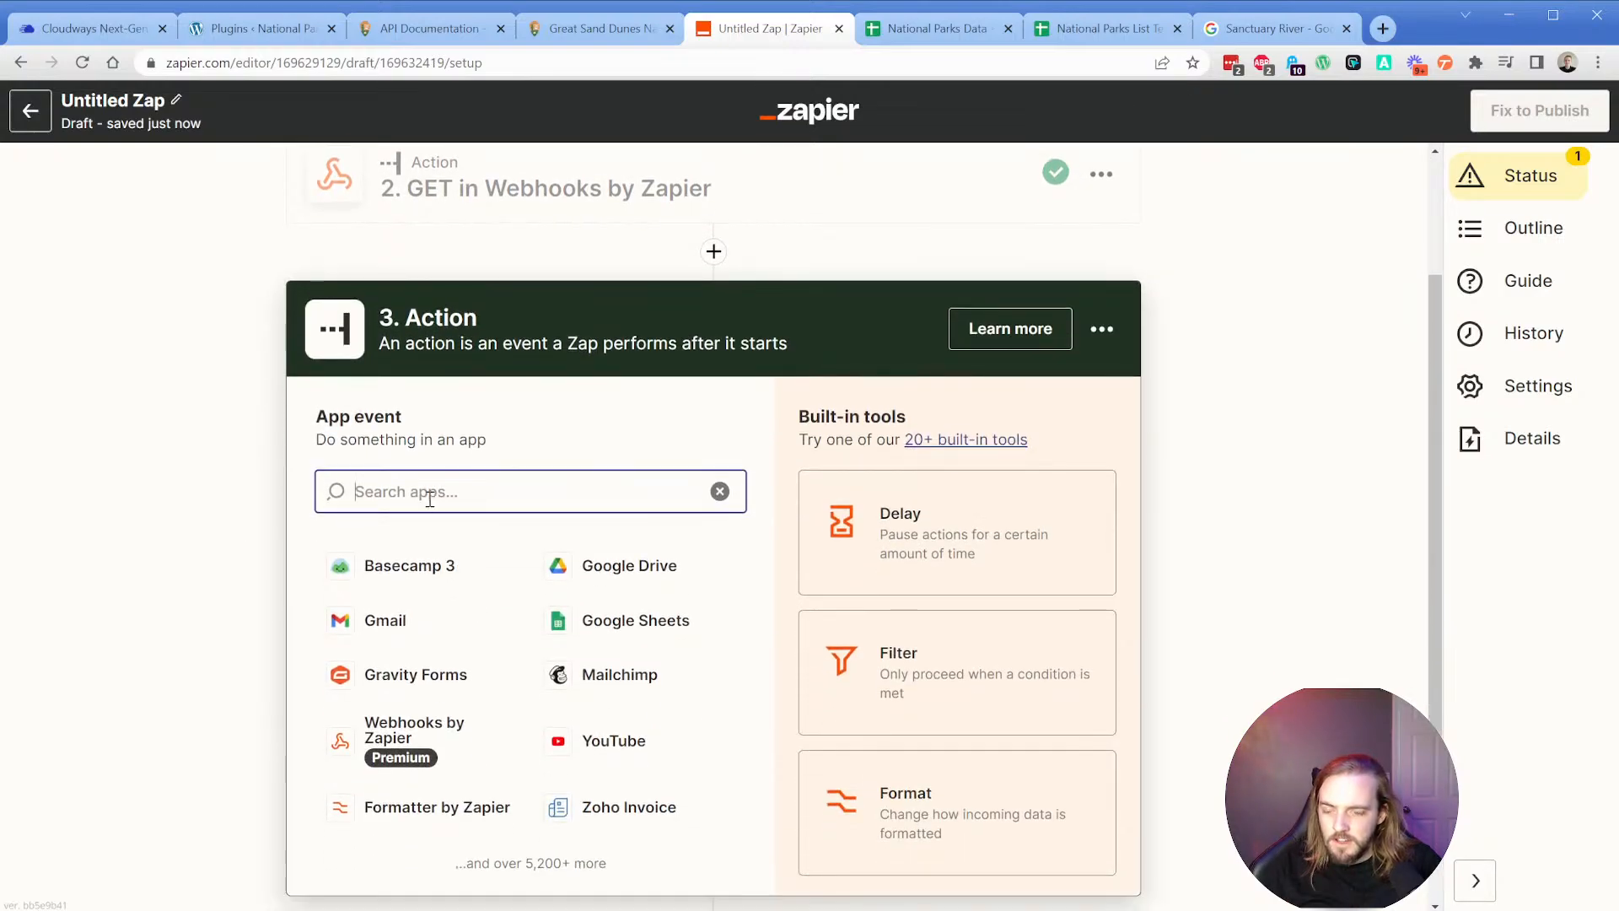
{"action": "left_click", "coordinate": [430, 500]}
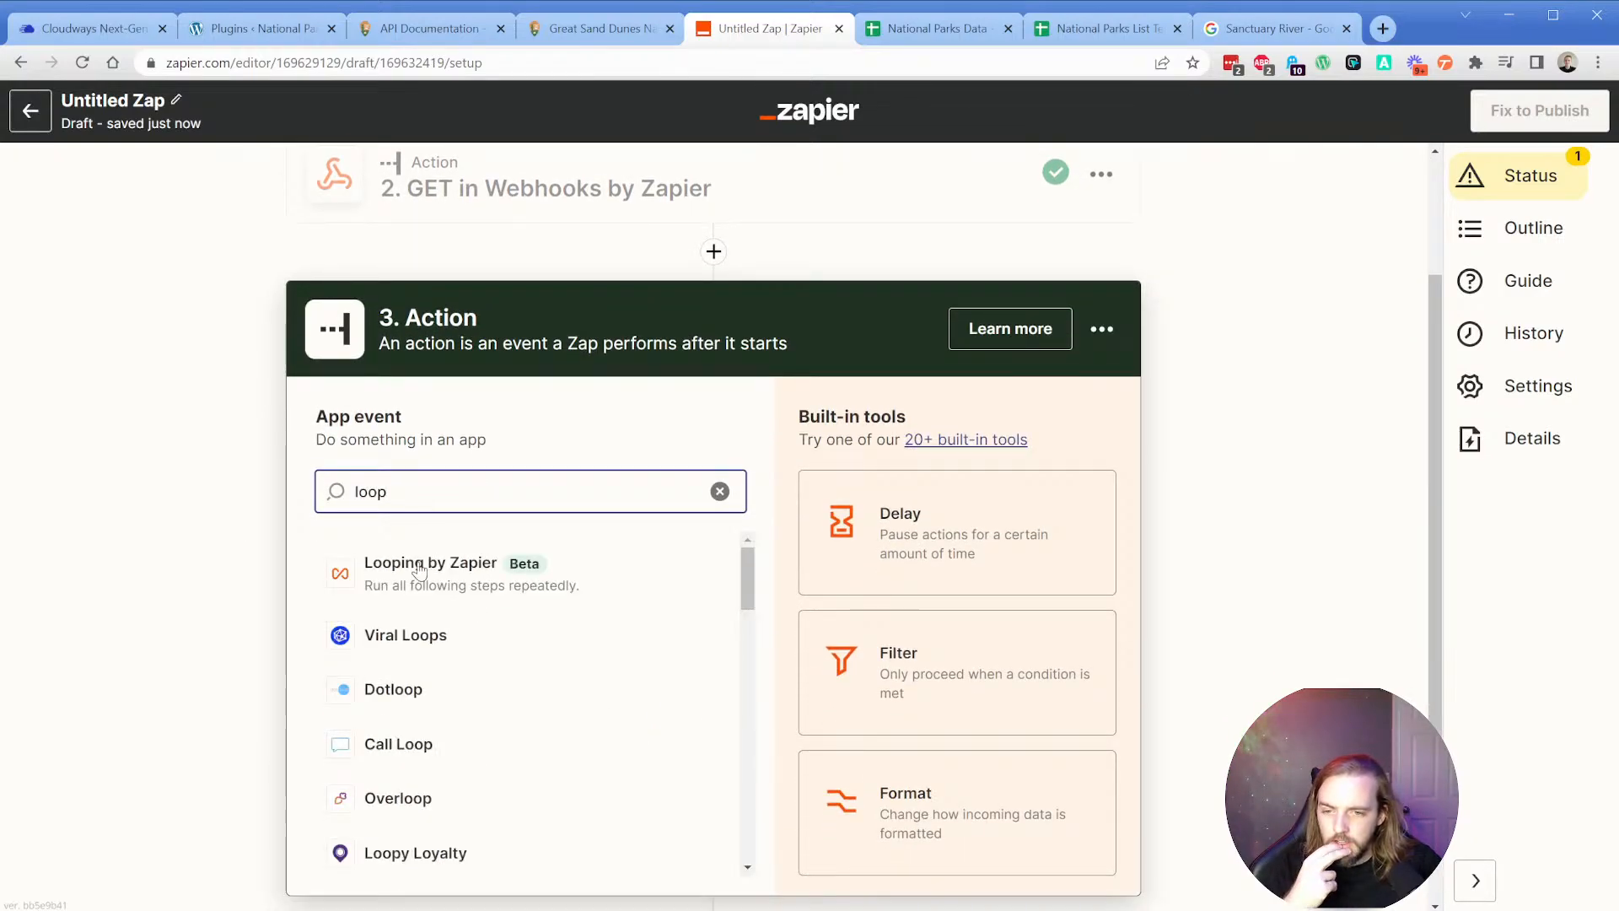
{"action": "left_click", "coordinate": [424, 570]}
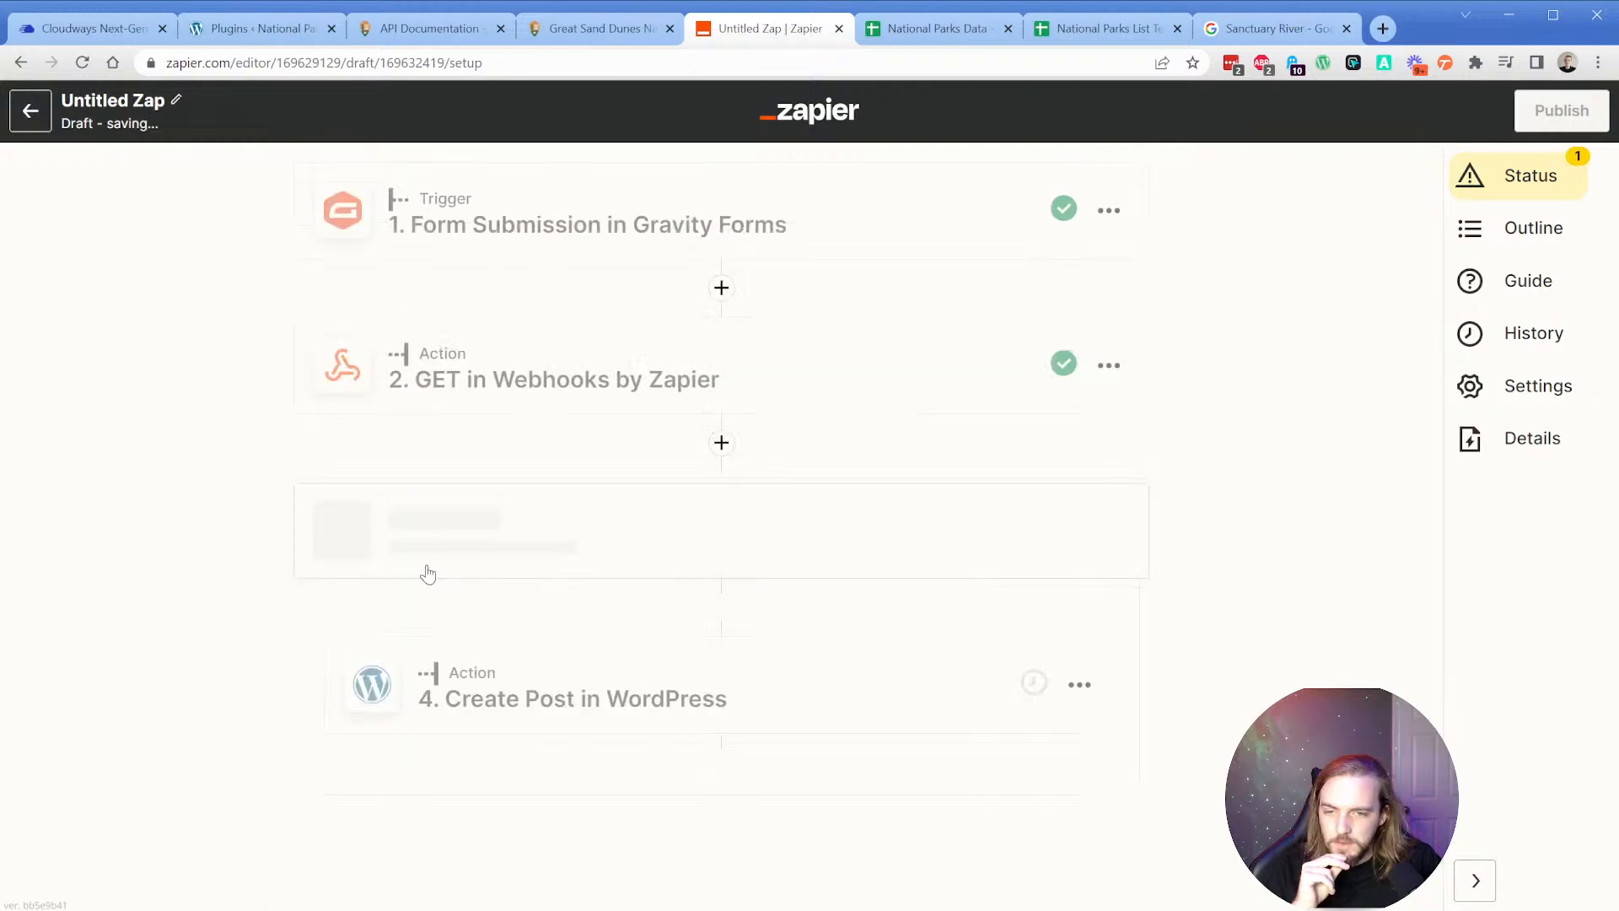
Set the looping action's event to Create Loop From Text and continue to its setup.
{"action": "scroll", "coordinate": [369, 568], "scroll_direction": "down", "scroll_amount": 1}
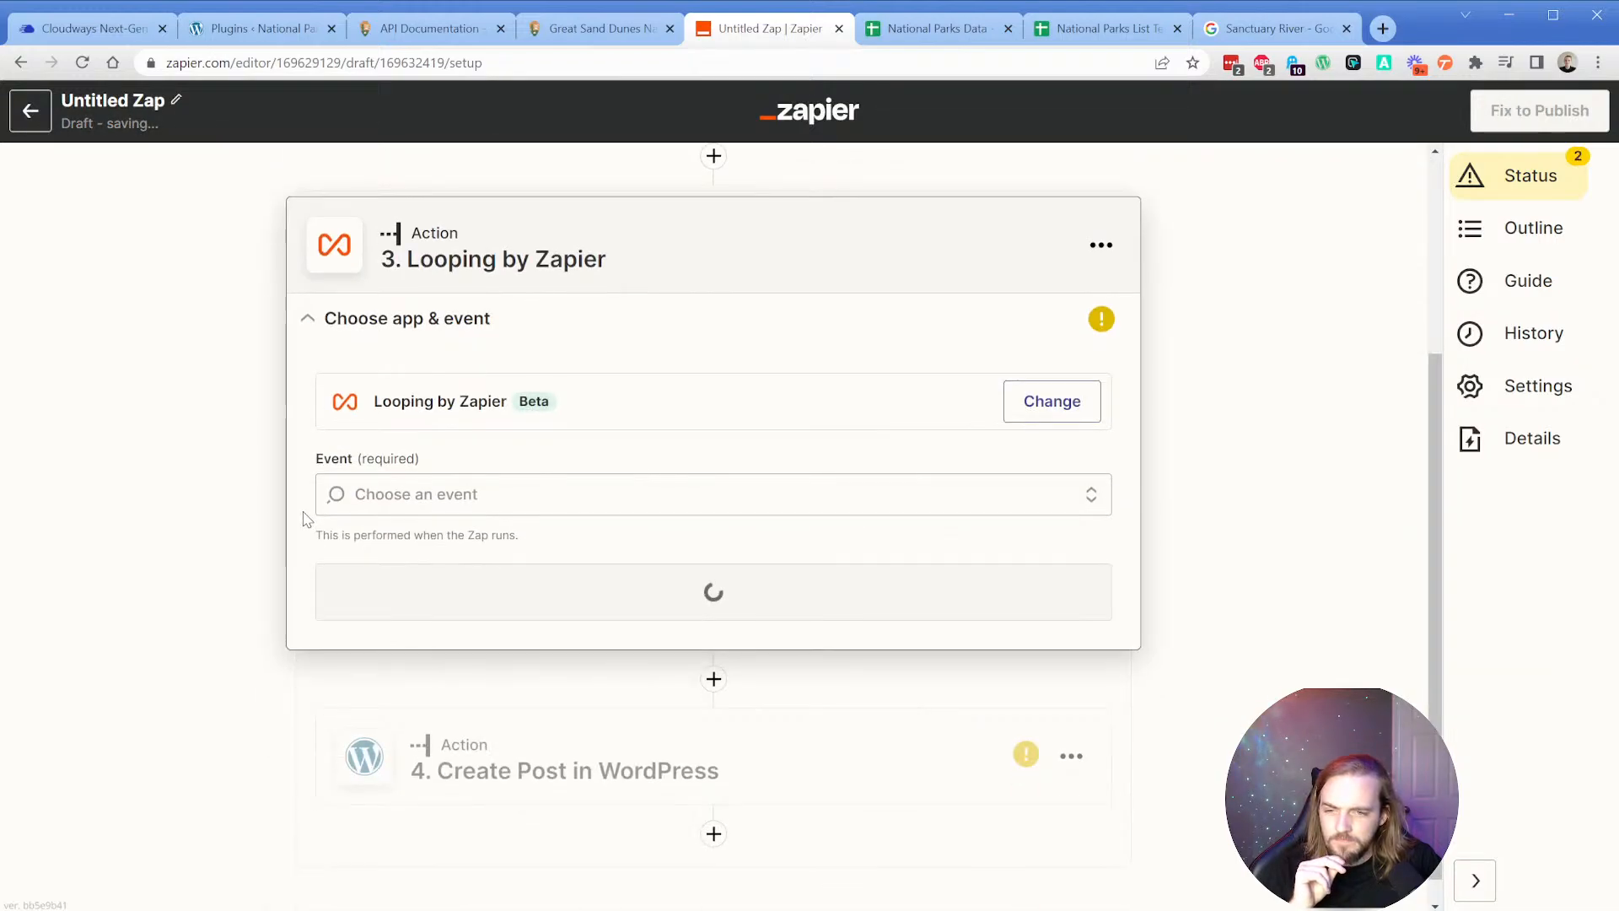
{"action": "left_click", "coordinate": [439, 493]}
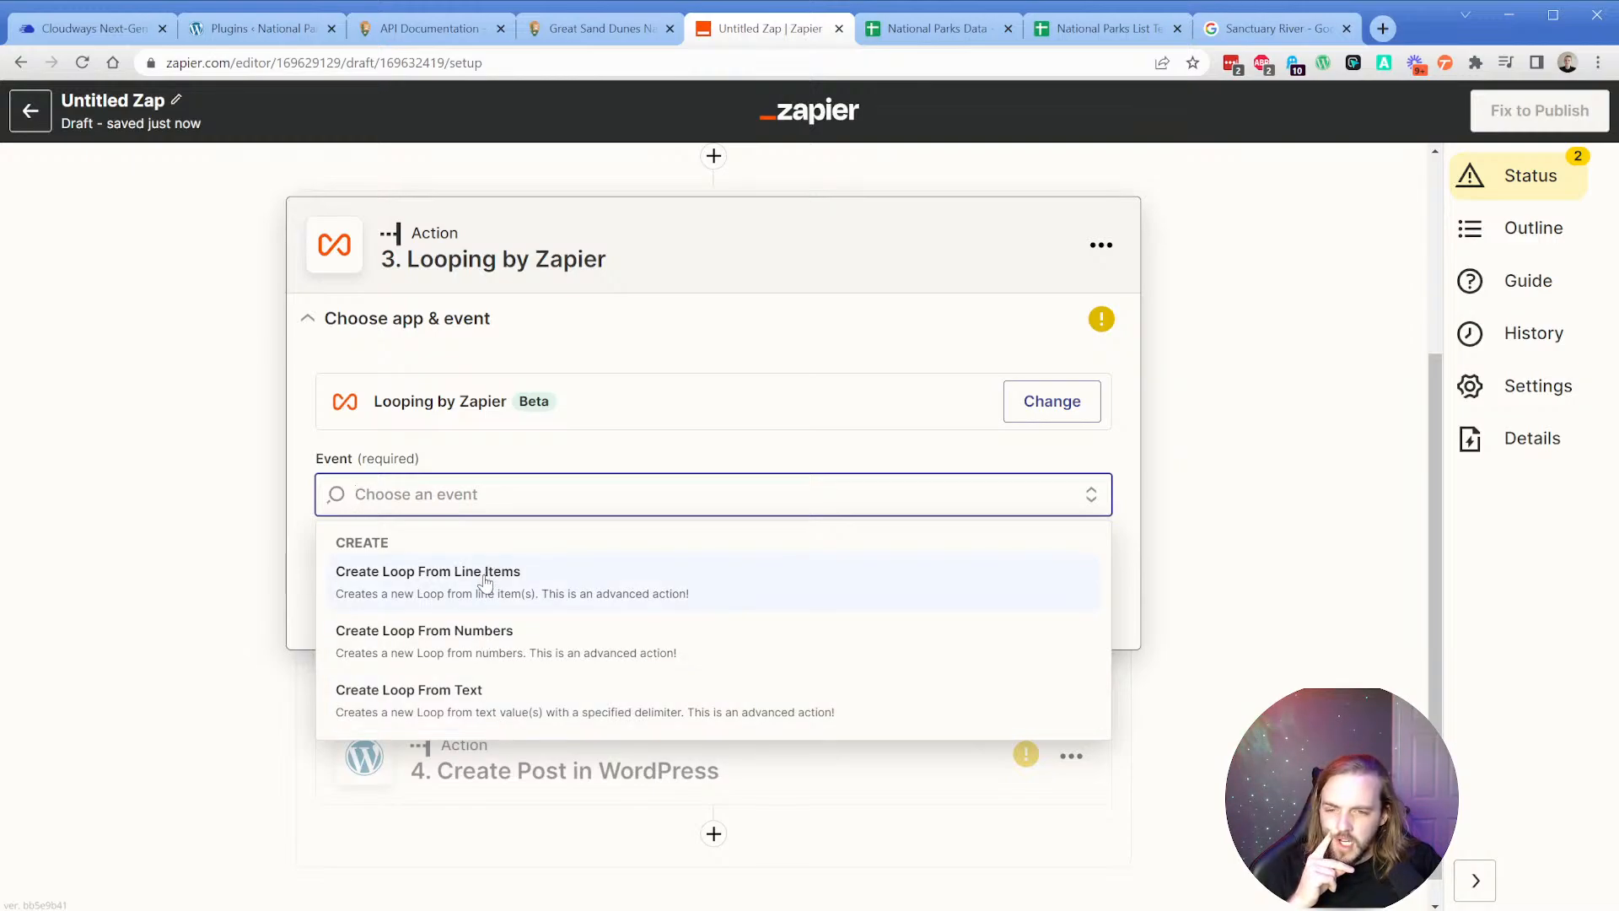
{"action": "left_click", "coordinate": [462, 716]}
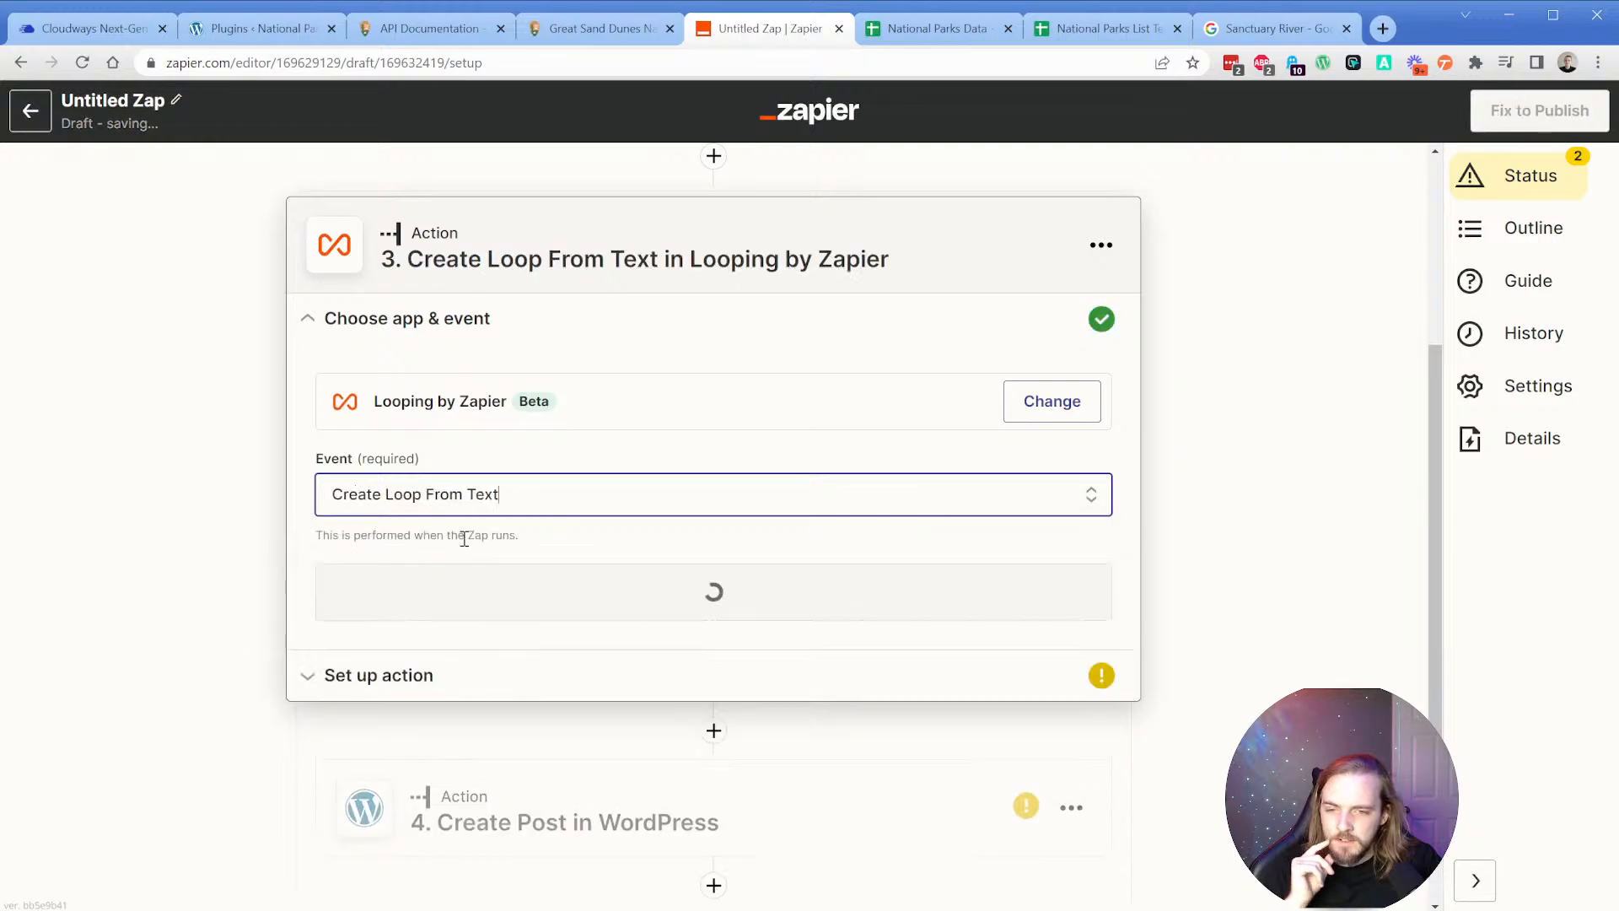
{"action": "left_click", "coordinate": [506, 600]}
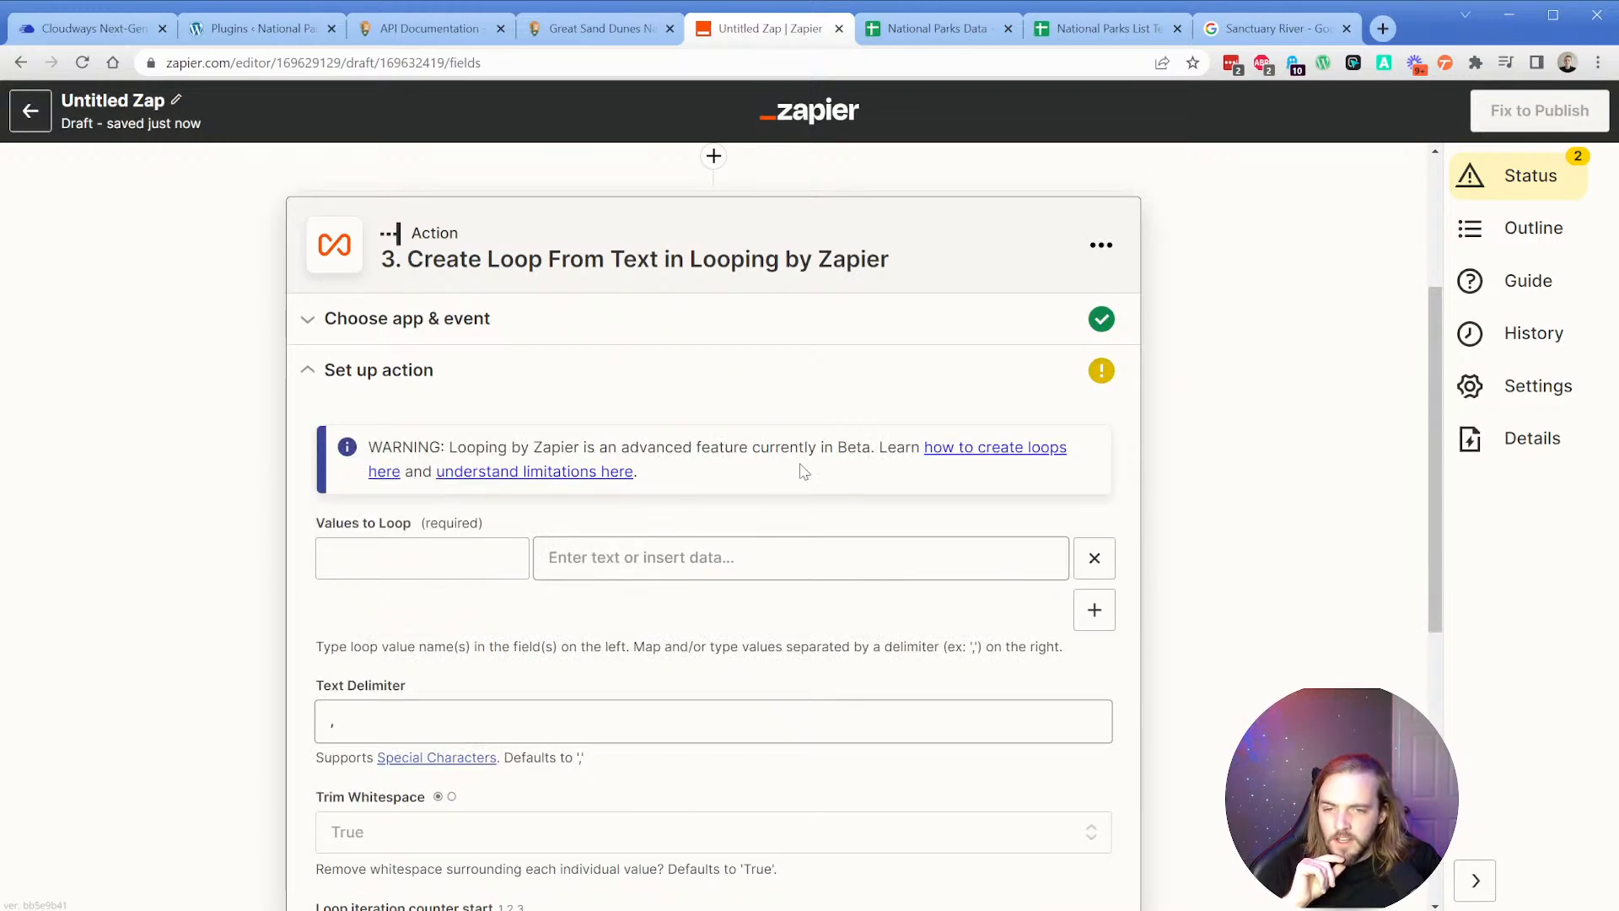
Examine the looping action's setup fields and the GET webhook's settings to determine what to enter for the loop values.
{"action": "left_click", "coordinate": [631, 572]}
{"action": "left_click", "coordinate": [405, 558]}
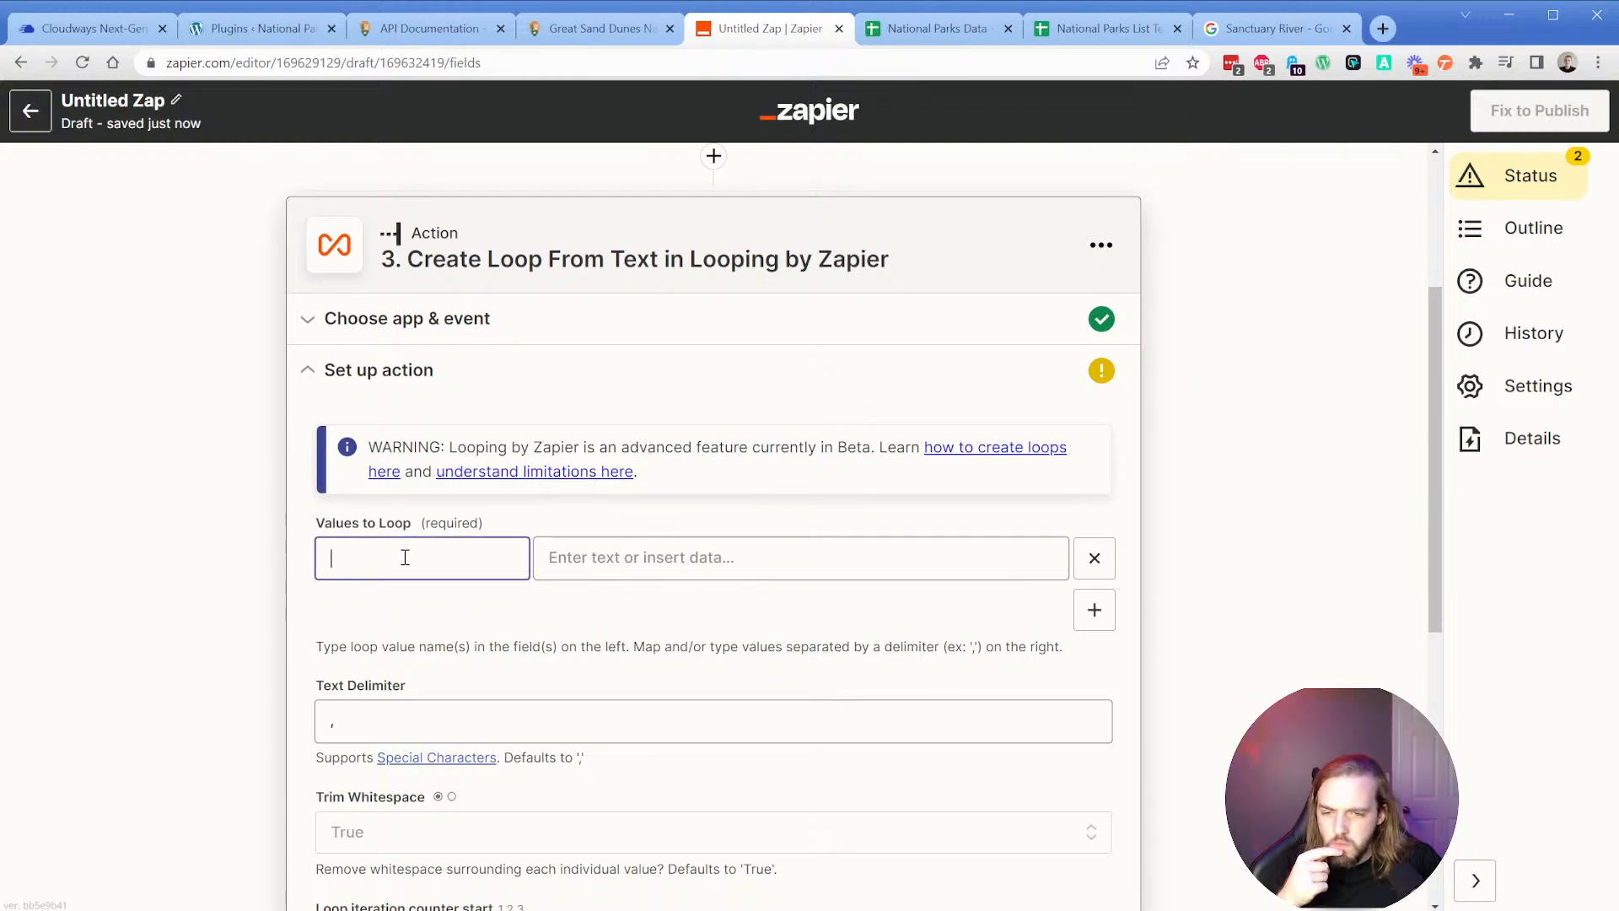
{"action": "left_click", "coordinate": [652, 560]}
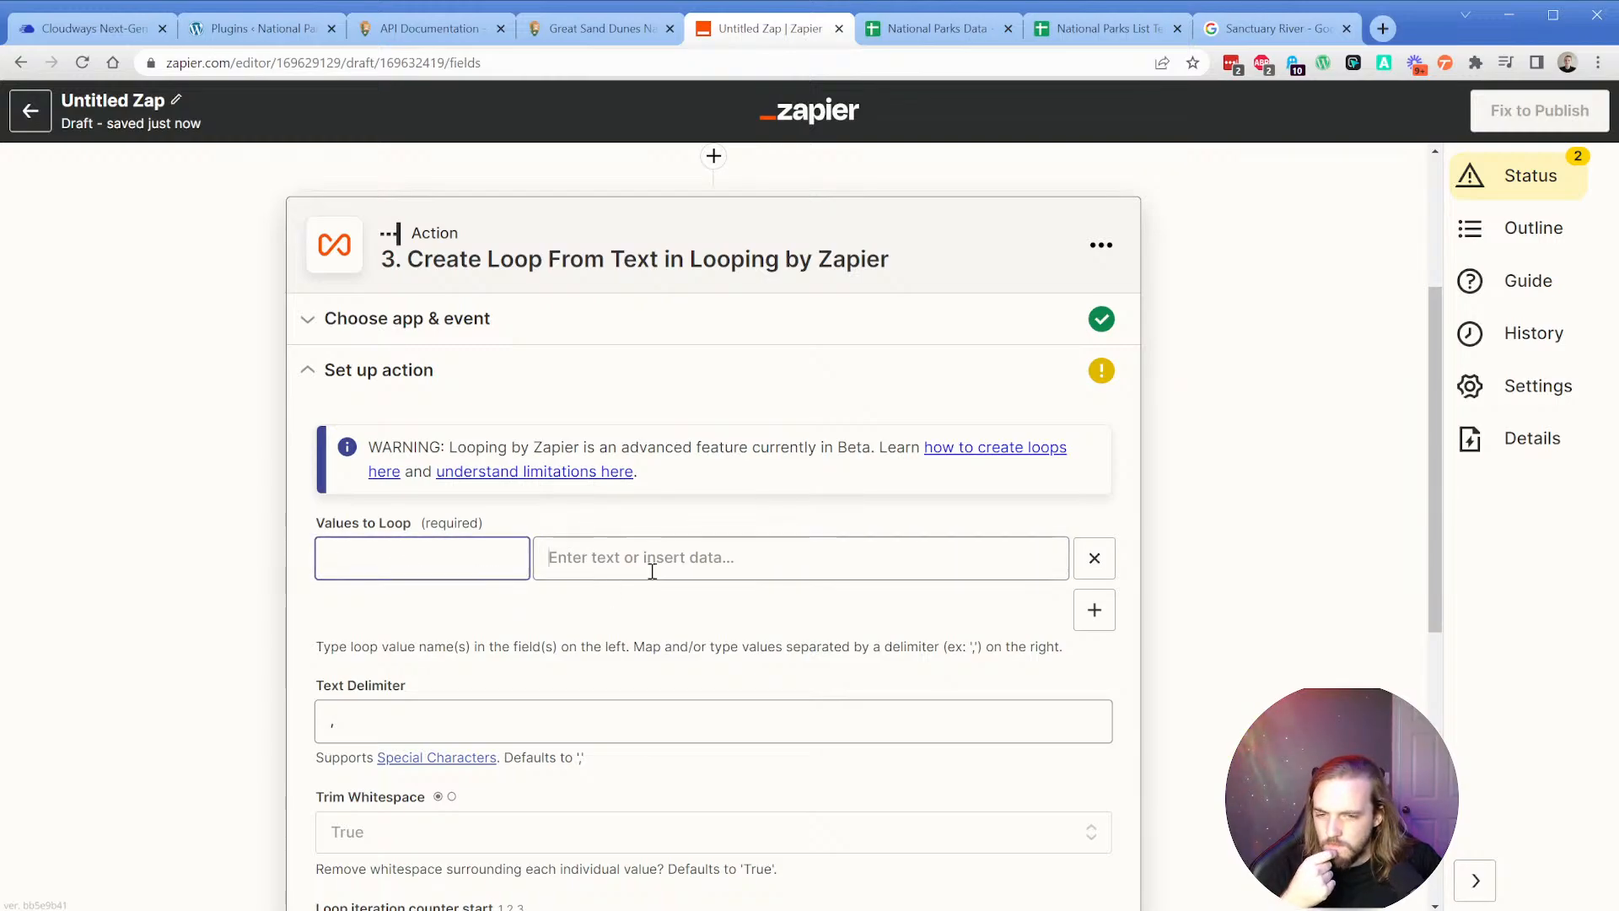
{"action": "left_click", "coordinate": [417, 560]}
{"action": "scroll", "coordinate": [261, 633], "scroll_direction": "down", "scroll_amount": 7}
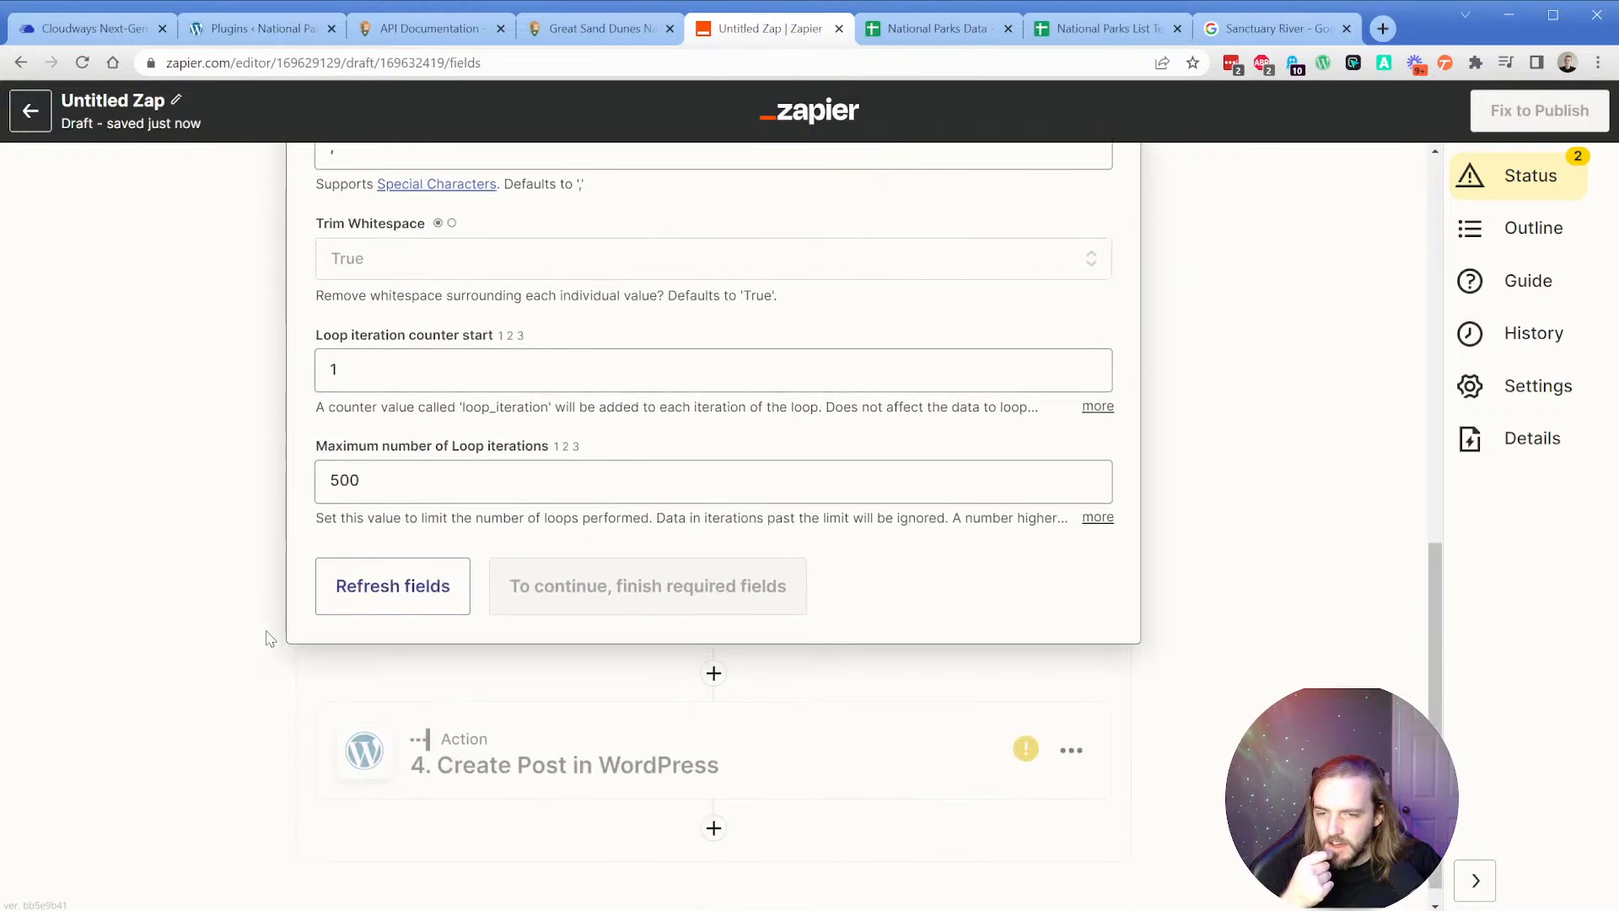
{"action": "scroll", "coordinate": [519, 769], "scroll_direction": "up", "scroll_amount": 8}
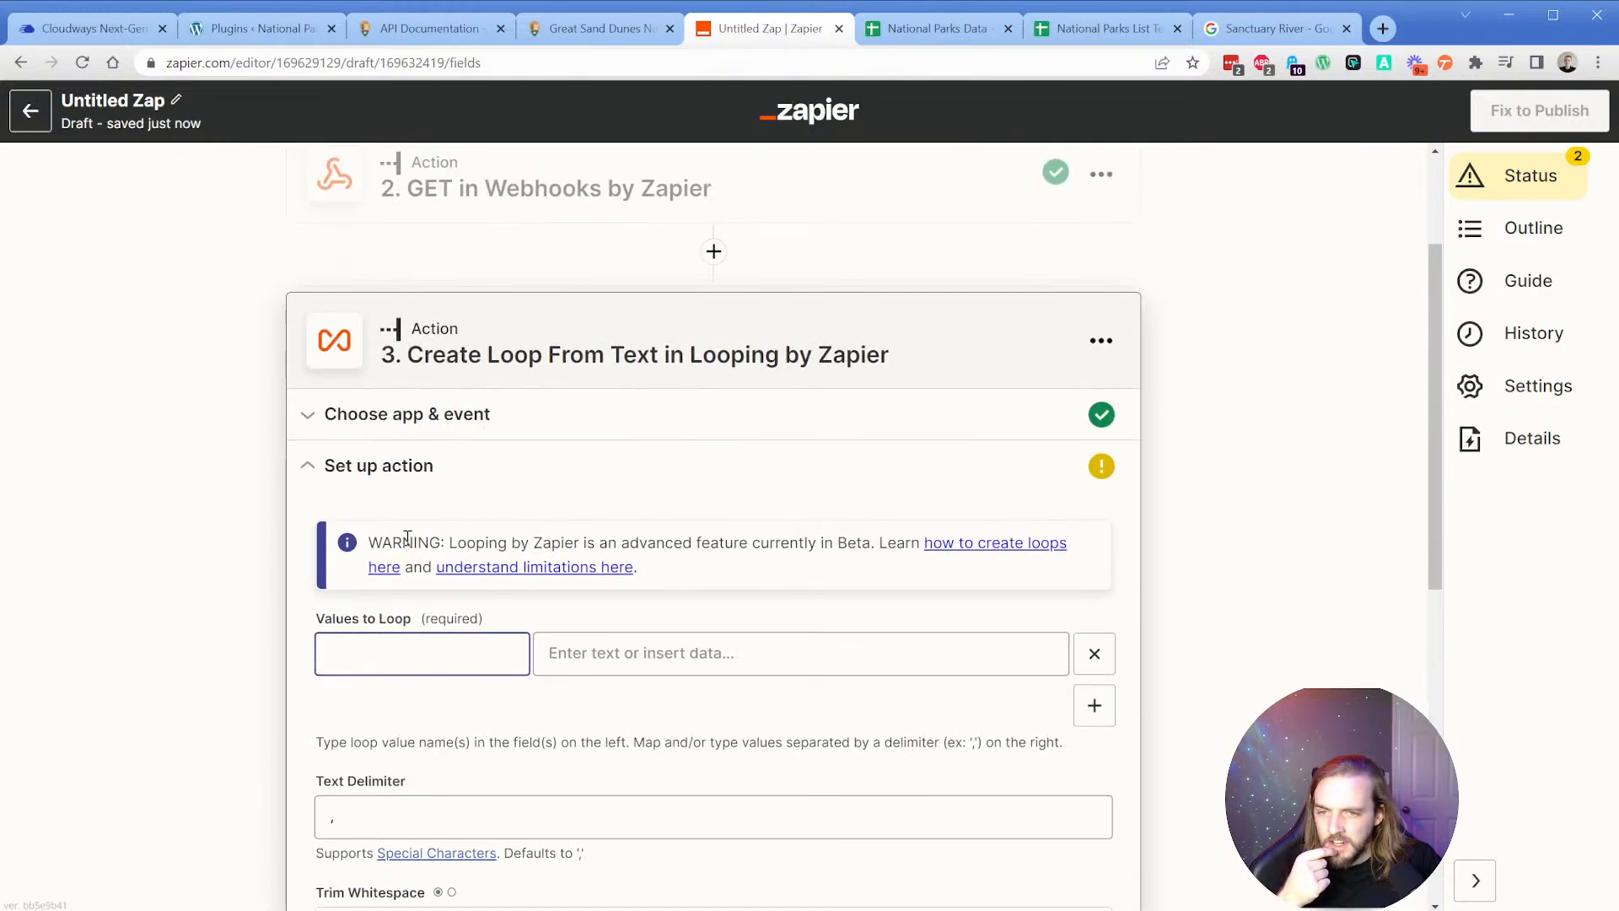
{"action": "left_click", "coordinate": [591, 188]}
{"action": "left_click", "coordinate": [388, 606]}
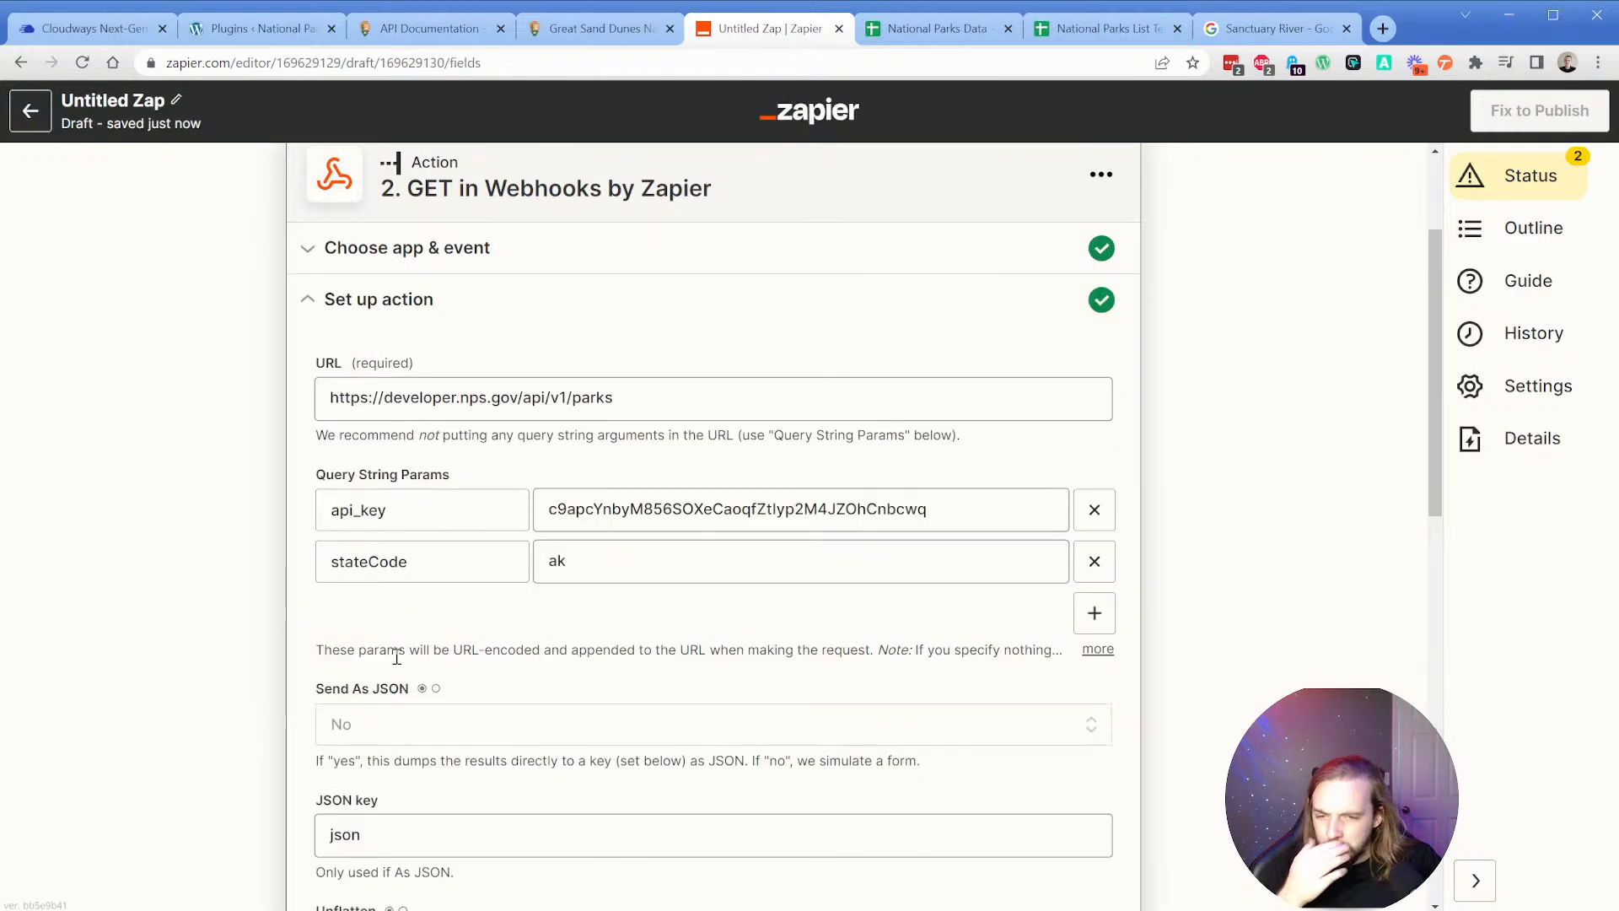
{"action": "scroll", "coordinate": [345, 641], "scroll_direction": "down", "scroll_amount": 10}
{"action": "left_click", "coordinate": [411, 558]}
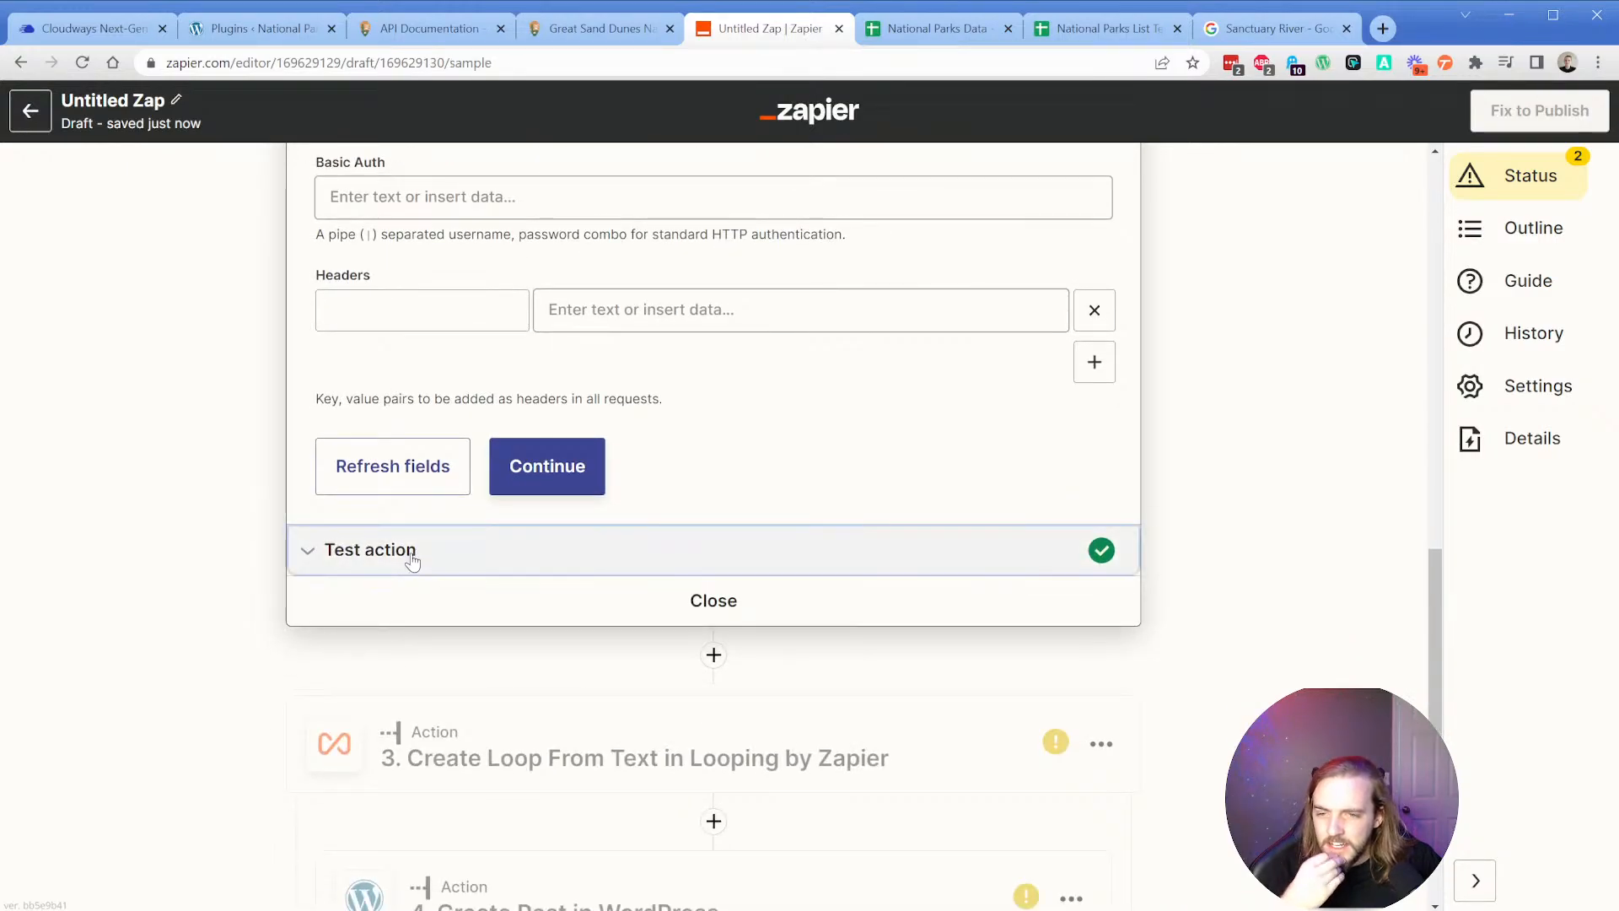
{"action": "scroll", "coordinate": [309, 565], "scroll_direction": "down", "scroll_amount": 5}
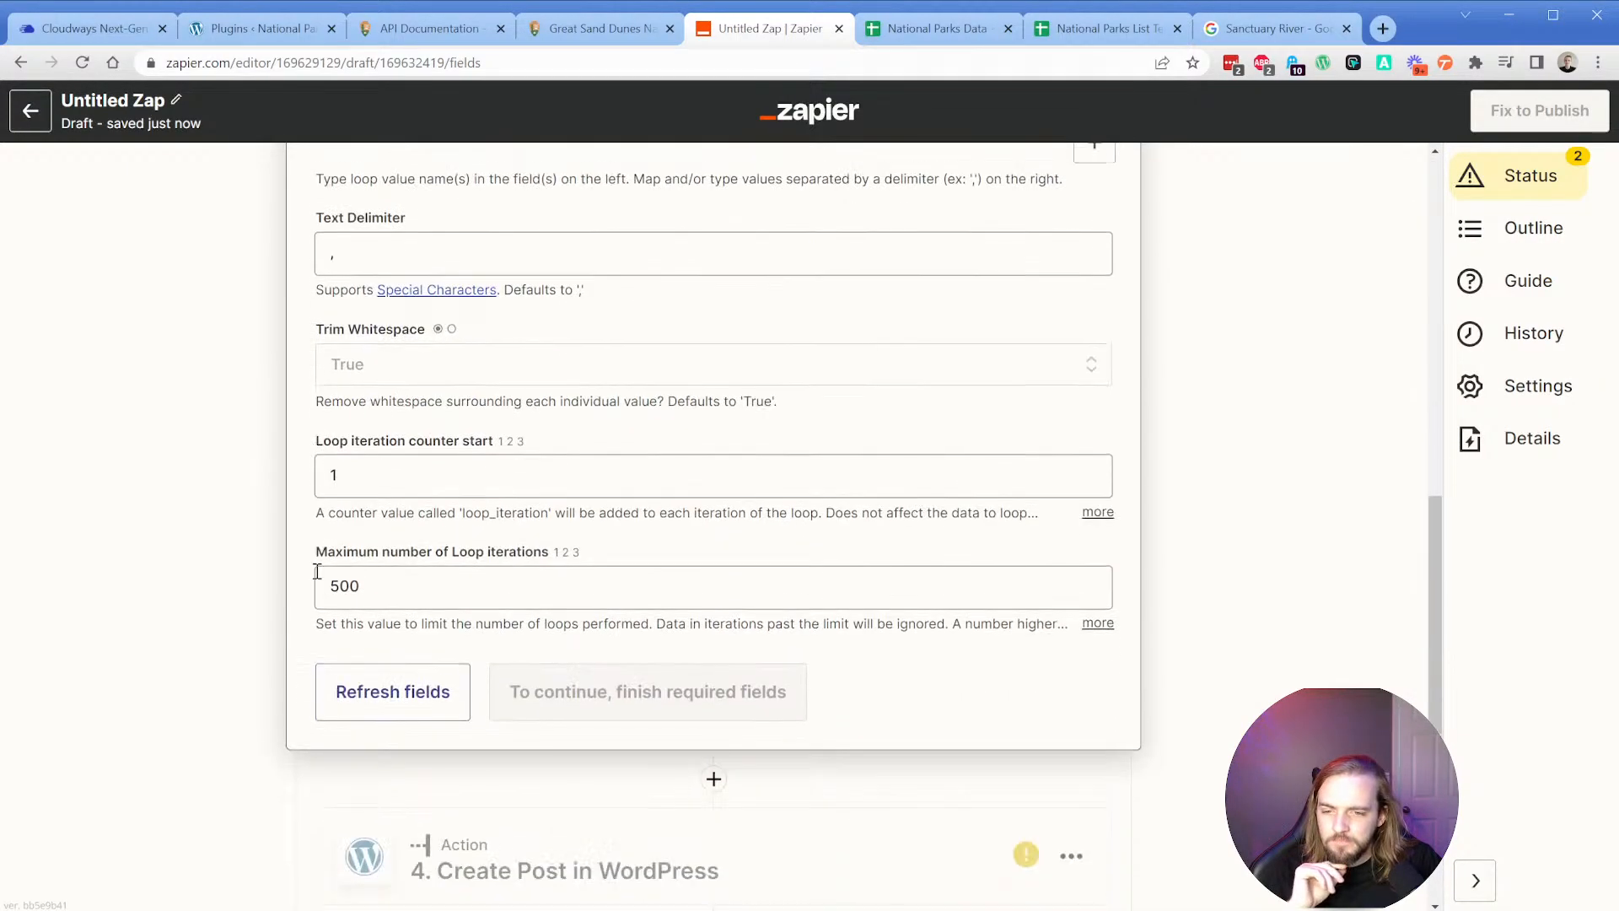
{"action": "scroll", "coordinate": [310, 566], "scroll_direction": "up", "scroll_amount": 10}
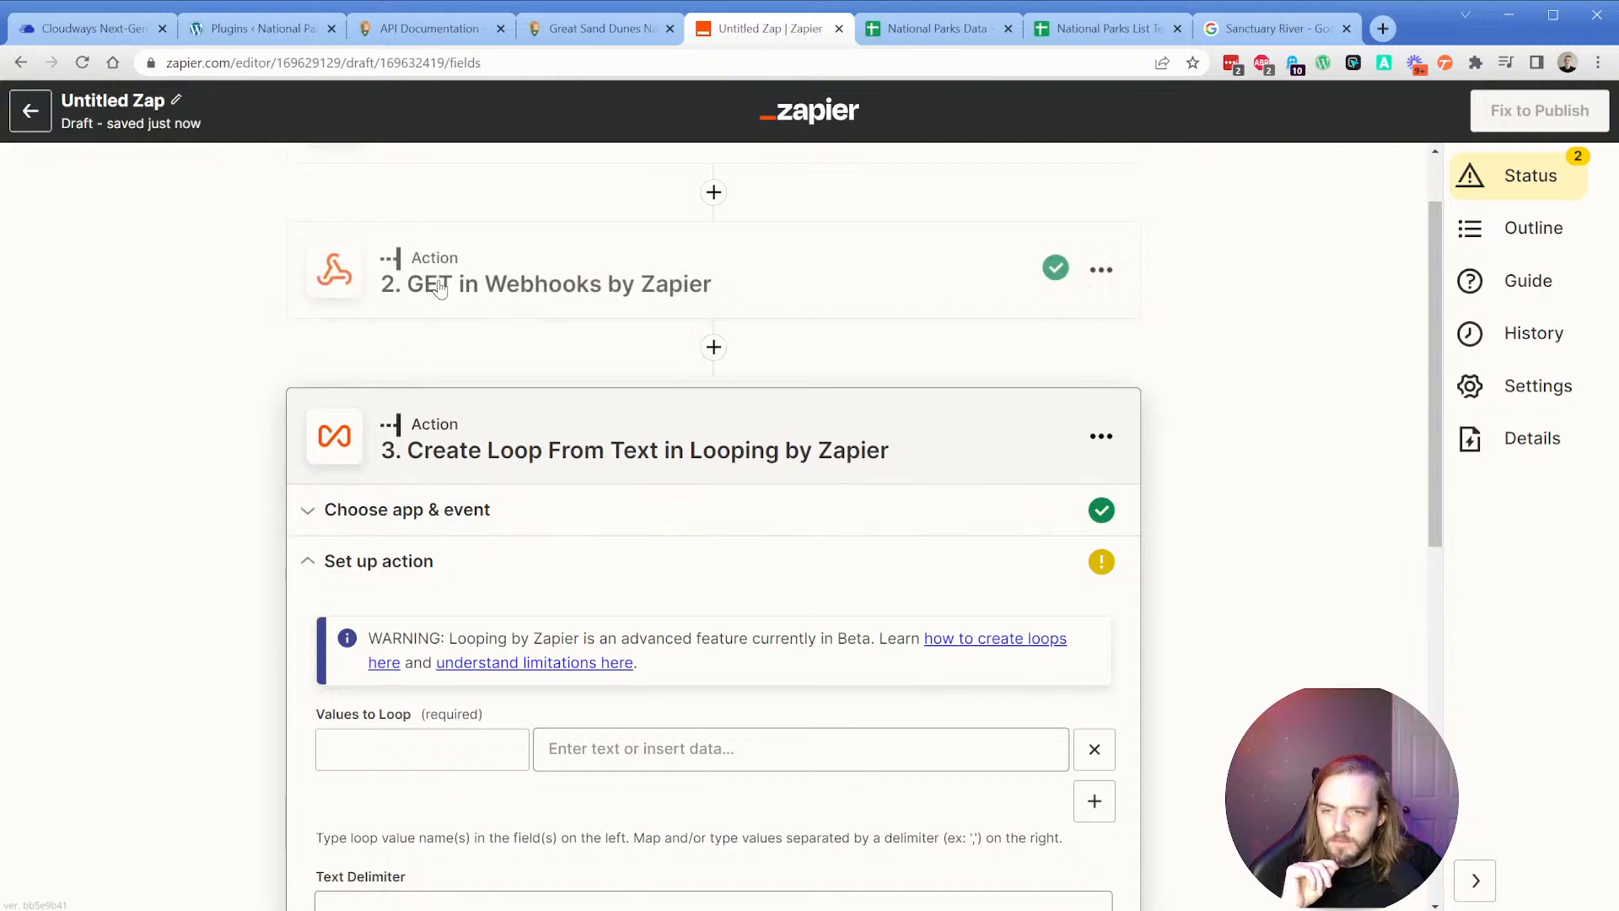
Open the GET webhook's test results and copy the fullName field name from the first park's record.
{"action": "left_click", "coordinate": [441, 276]}
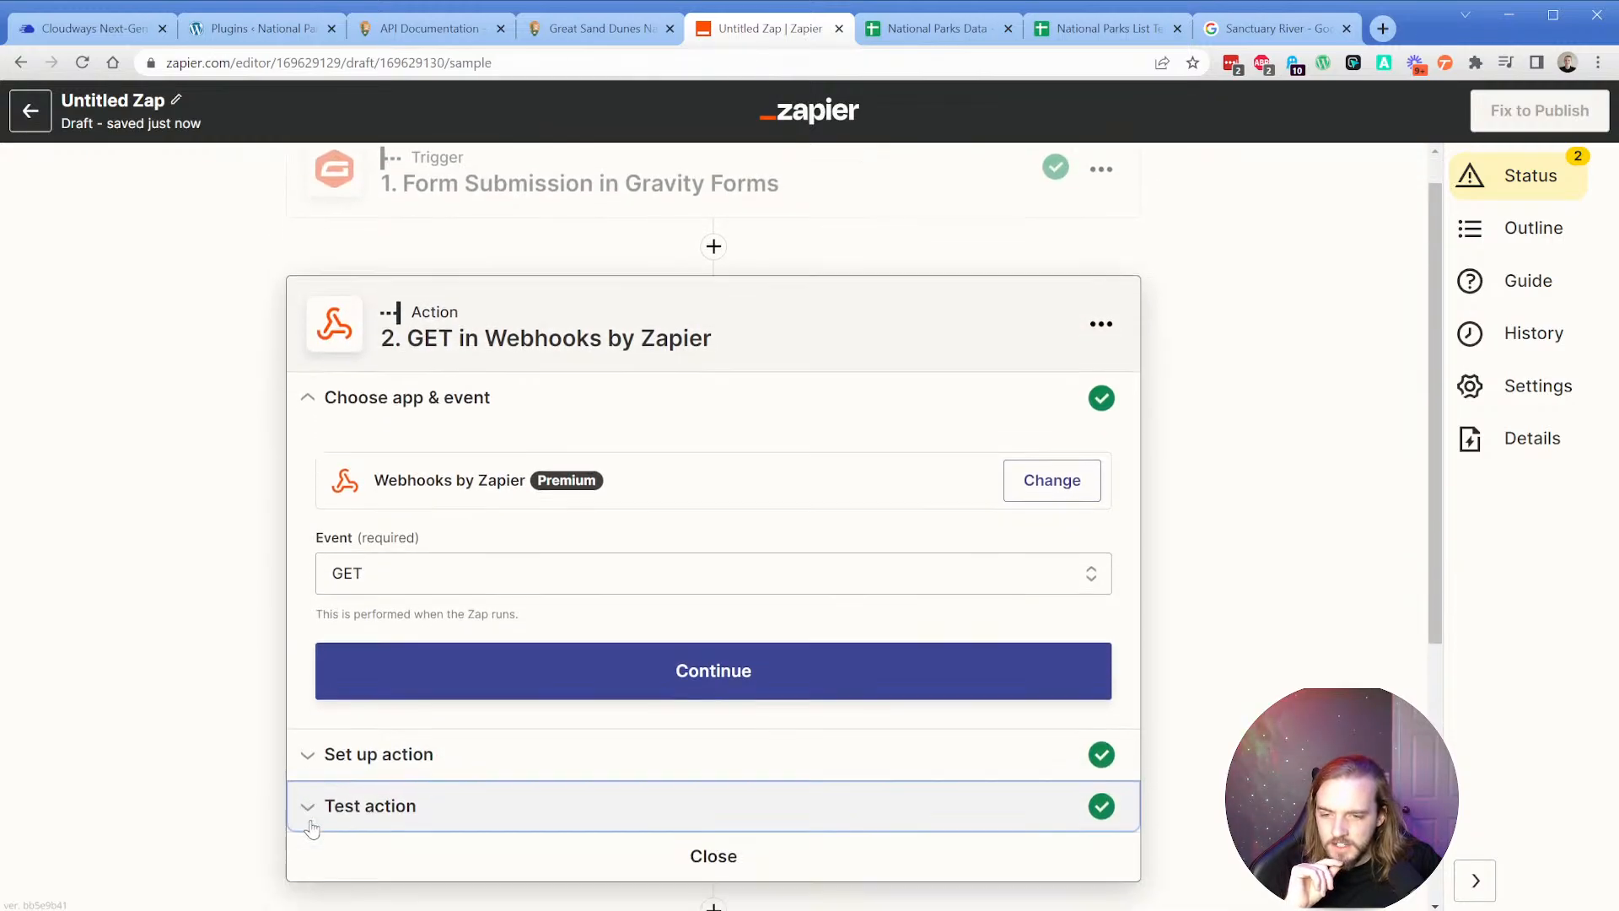
{"action": "left_click", "coordinate": [313, 805]}
{"action": "scroll", "coordinate": [307, 658], "scroll_direction": "down", "scroll_amount": 2}
{"action": "scroll", "coordinate": [362, 641], "scroll_direction": "down", "scroll_amount": 2}
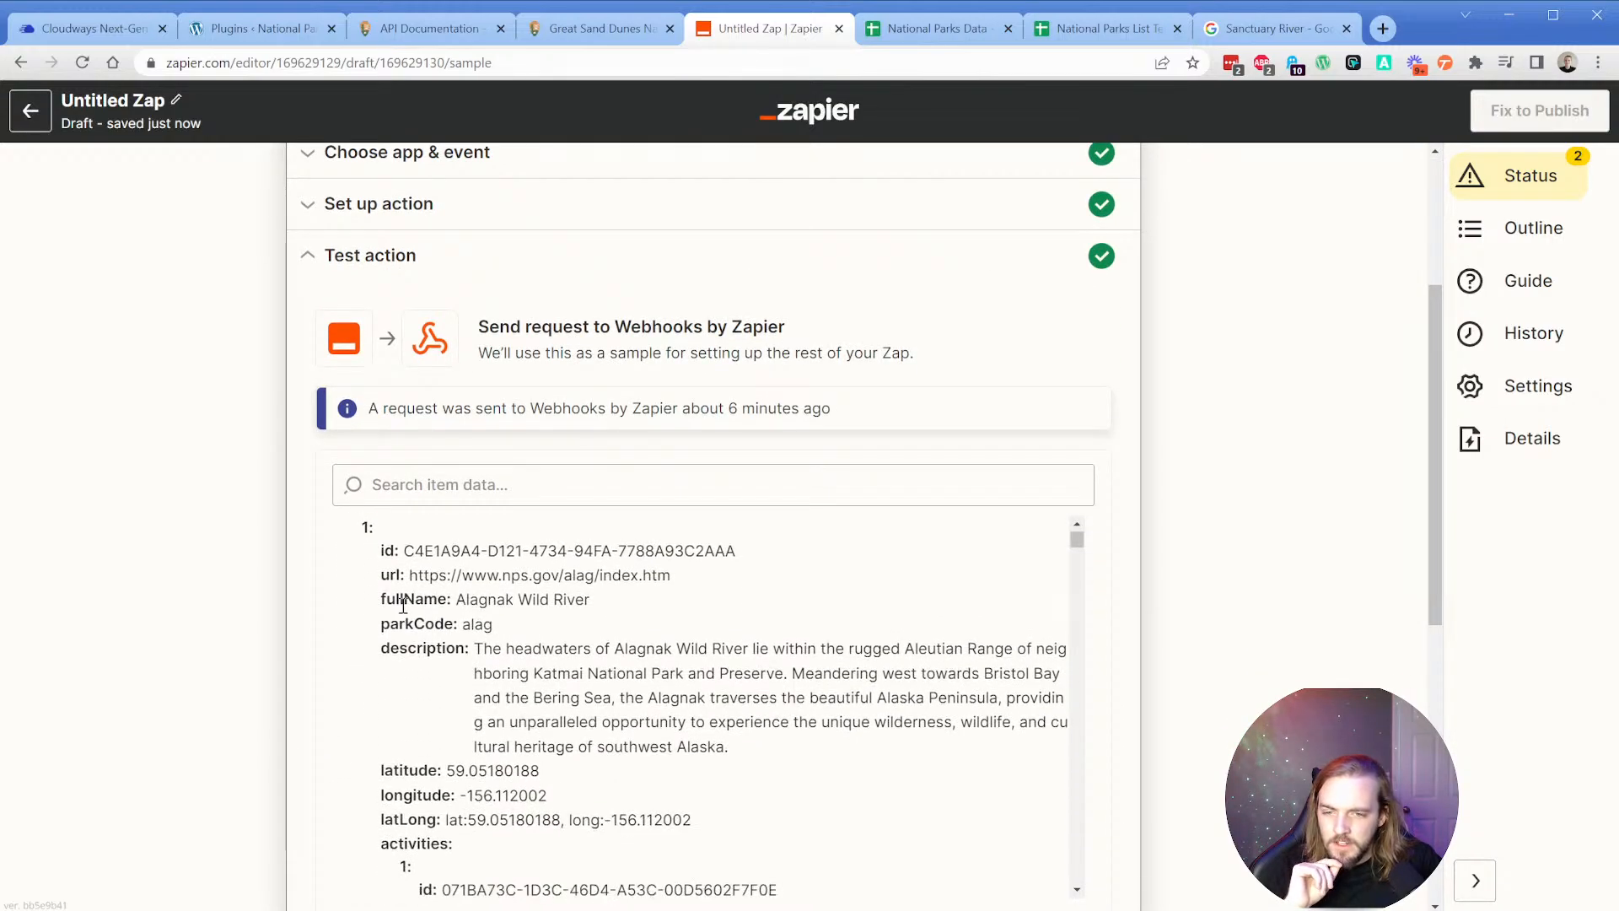
{"action": "double_click", "coordinate": [409, 601]}
{"action": "key", "text": "ctrl+c"}
Paste fullName as the value name under Values to Loop in the looping action.
{"action": "scroll", "coordinate": [316, 602], "scroll_direction": "down", "scroll_amount": 7}
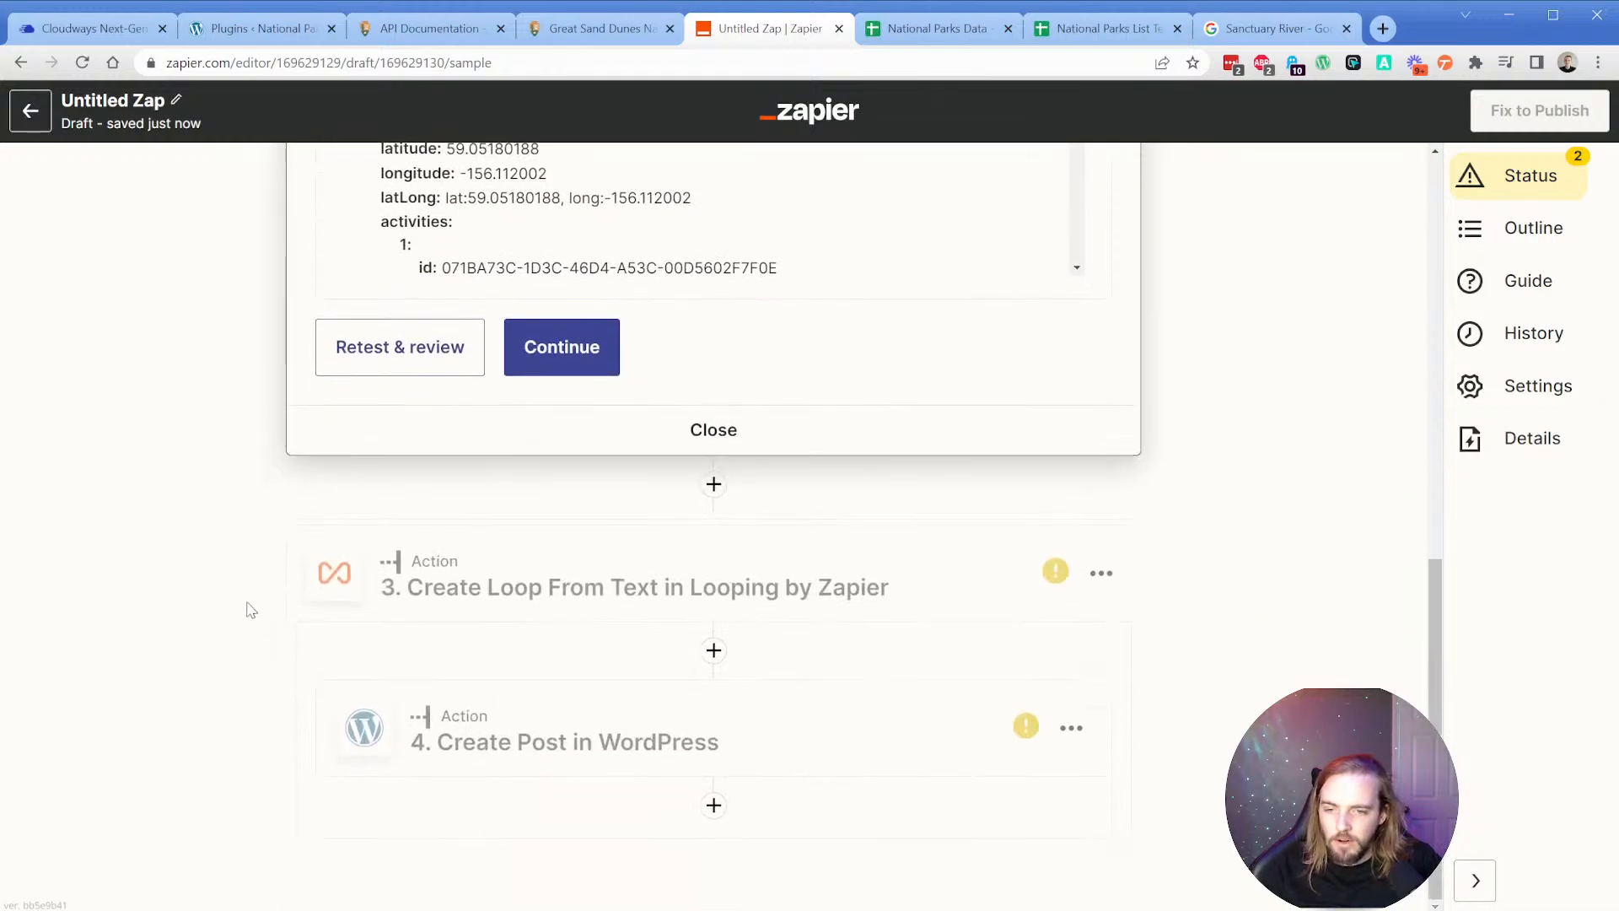
{"action": "left_click", "coordinate": [376, 579]}
{"action": "left_click", "coordinate": [376, 554]}
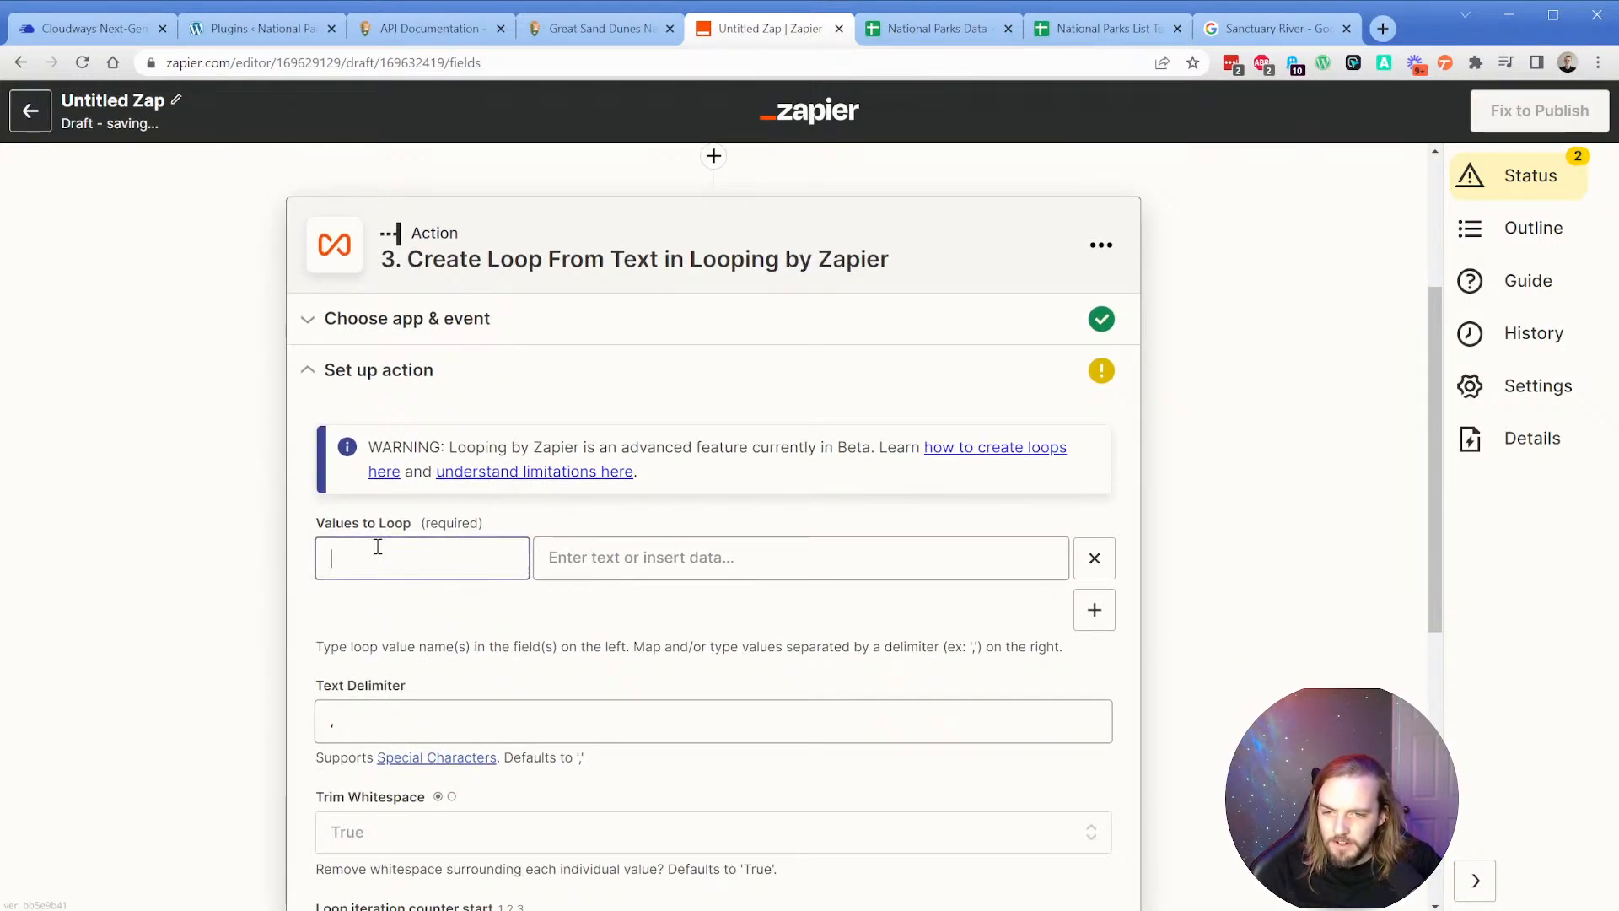
{"action": "key", "text": "ctrl+v"}
Search the available data for fullName and map the webhook's Data Full Name to the fullName loop value.
{"action": "left_click", "coordinate": [656, 557]}
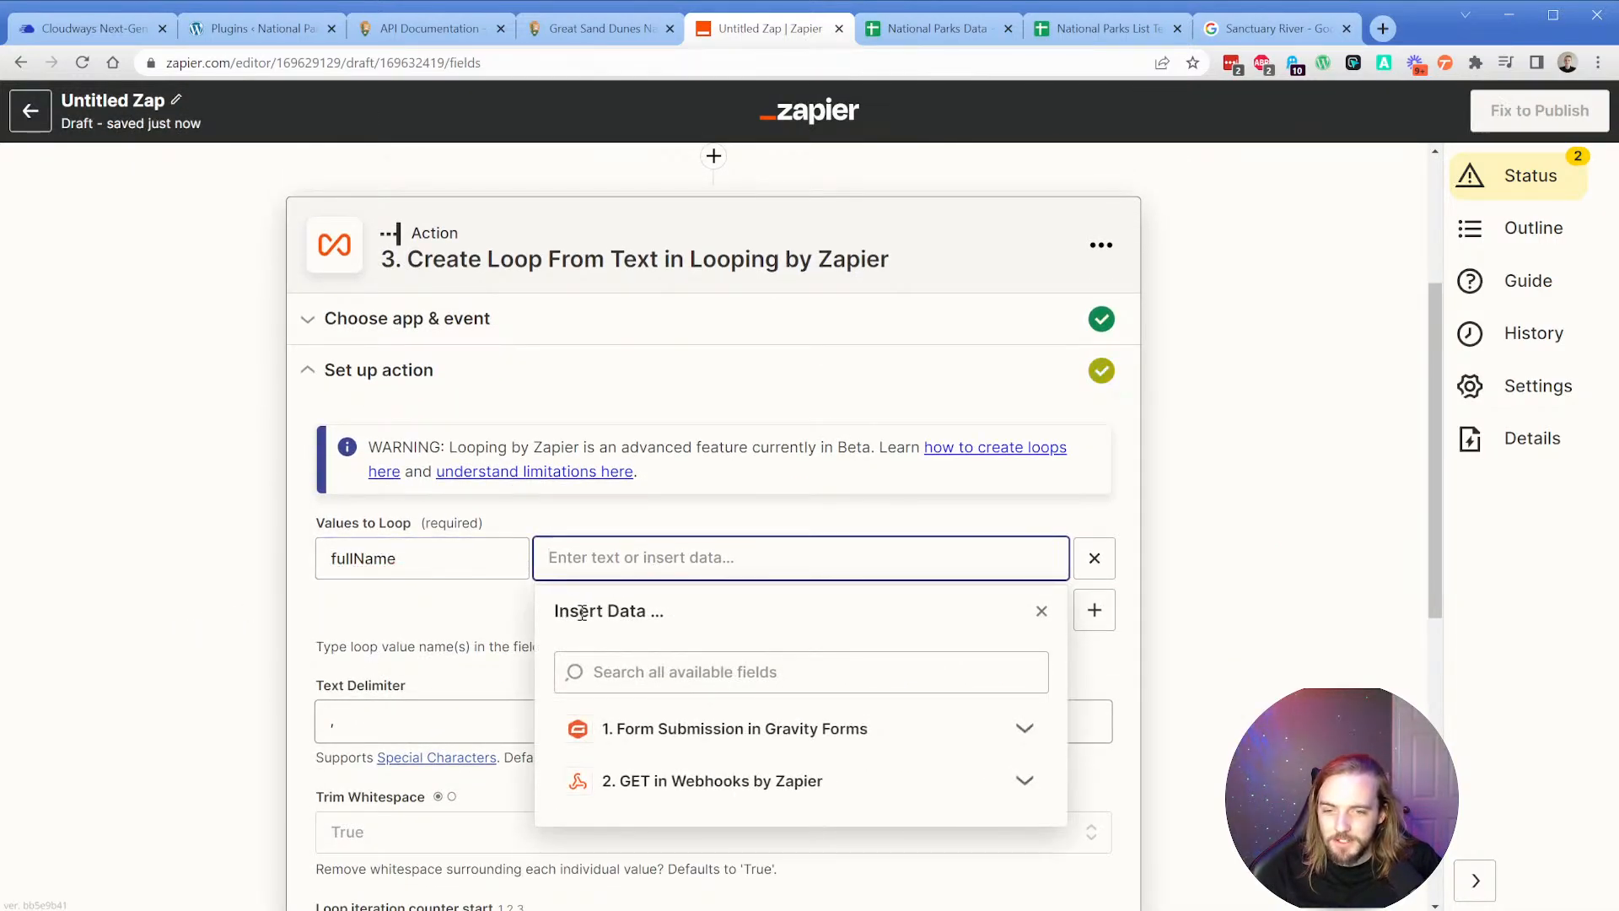
{"action": "left_click", "coordinate": [739, 786]}
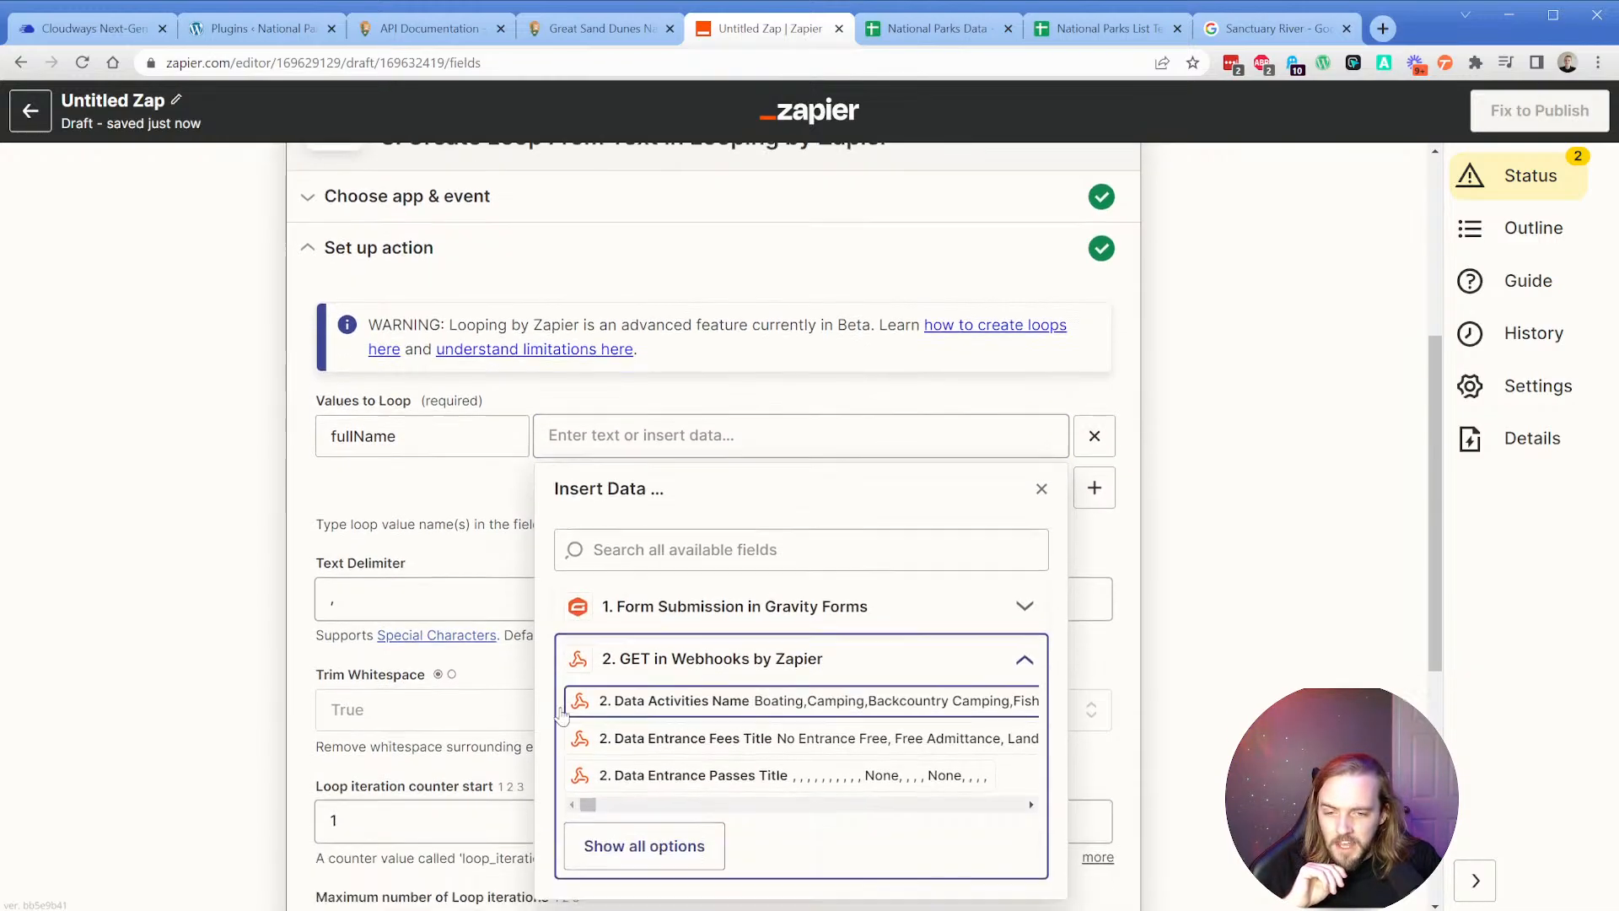
{"action": "left_click", "coordinate": [657, 799]}
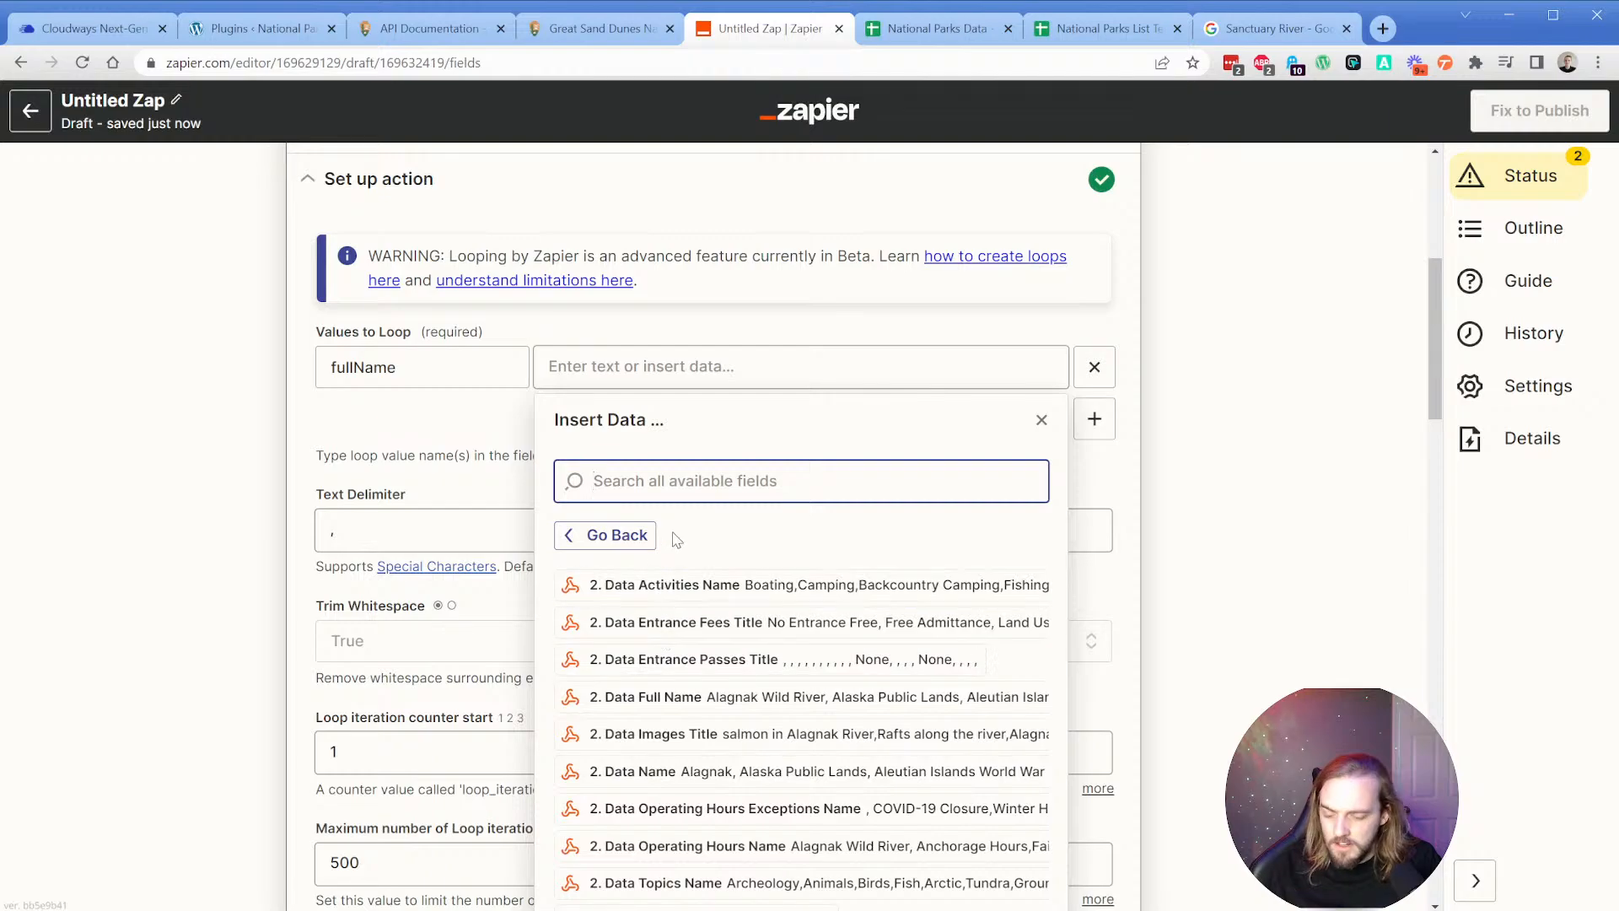
{"action": "key", "text": "ctrl+v"}
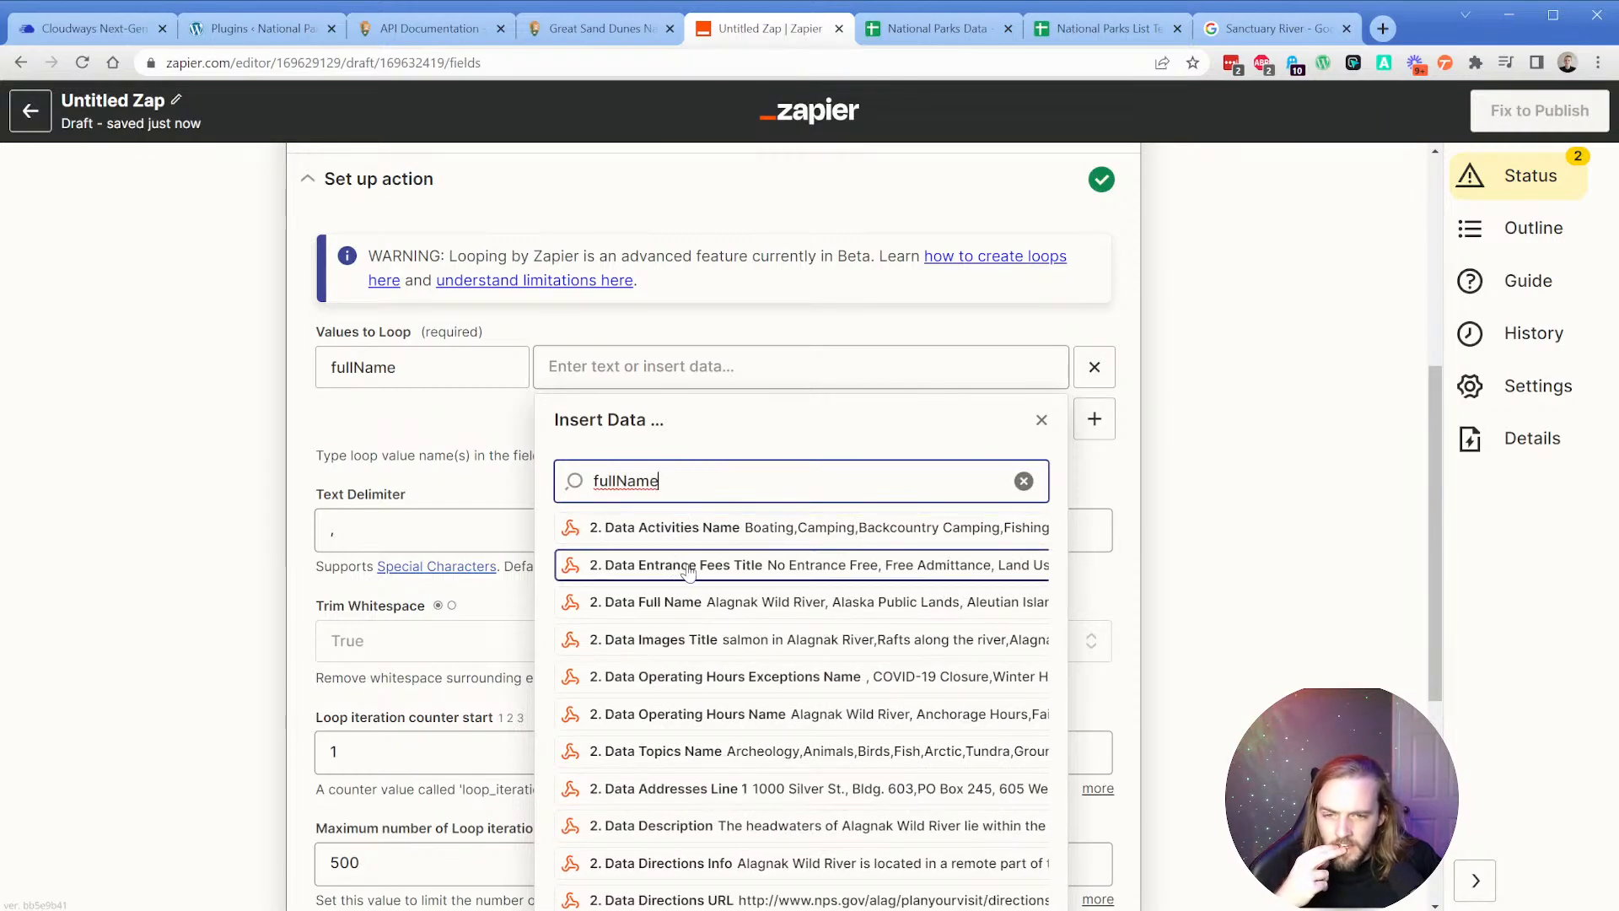
{"action": "left_click", "coordinate": [685, 605]}
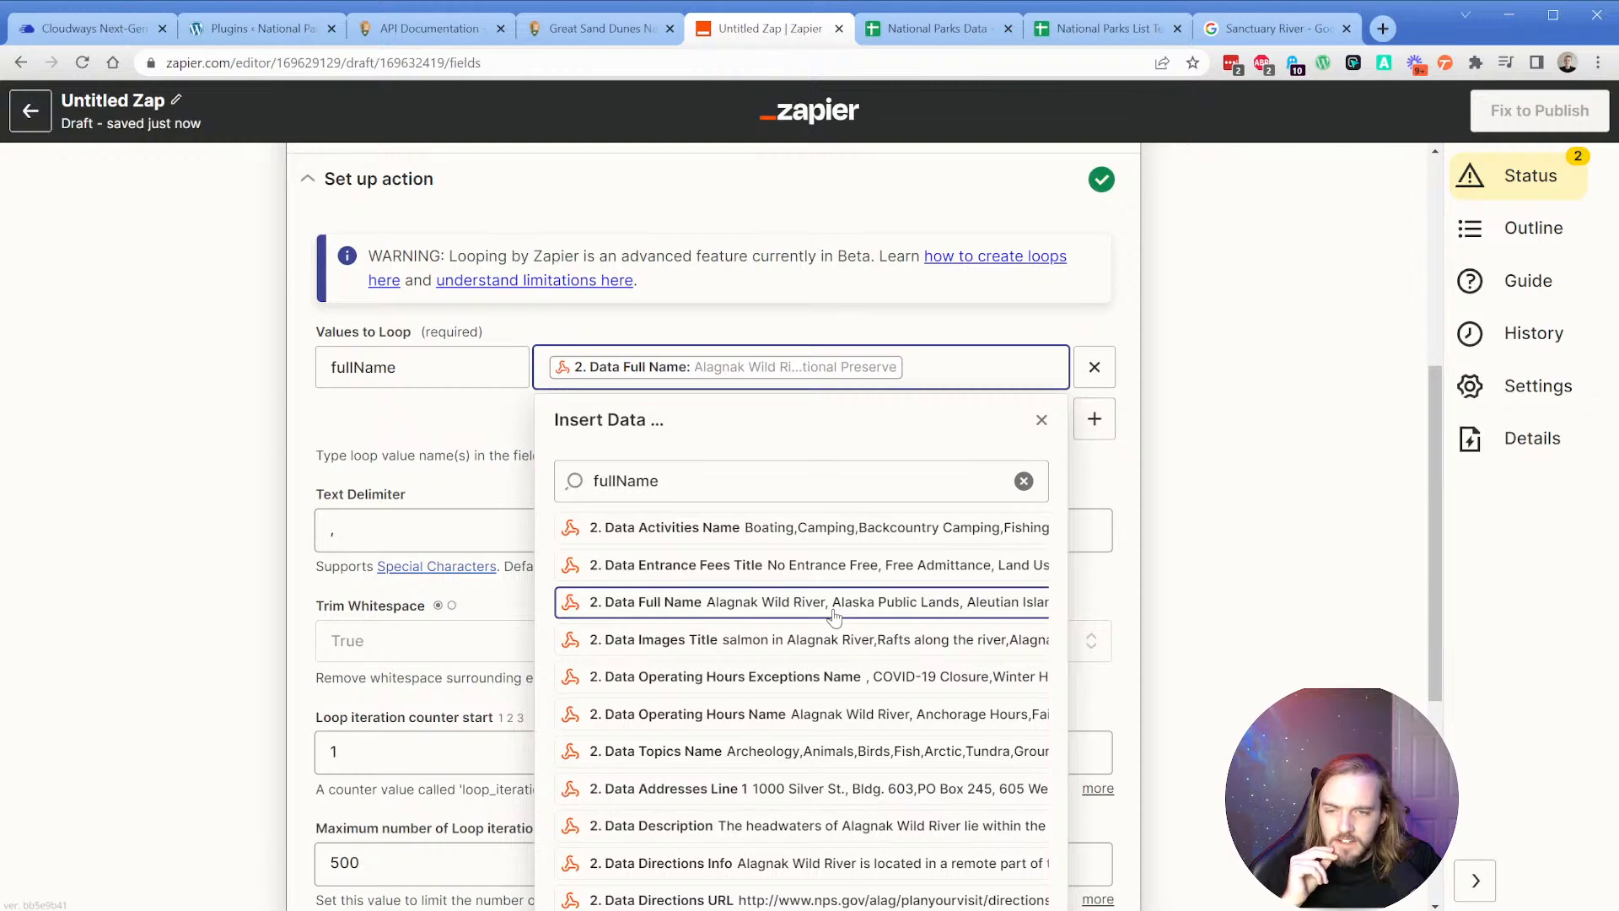
{"action": "left_click", "coordinate": [304, 567]}
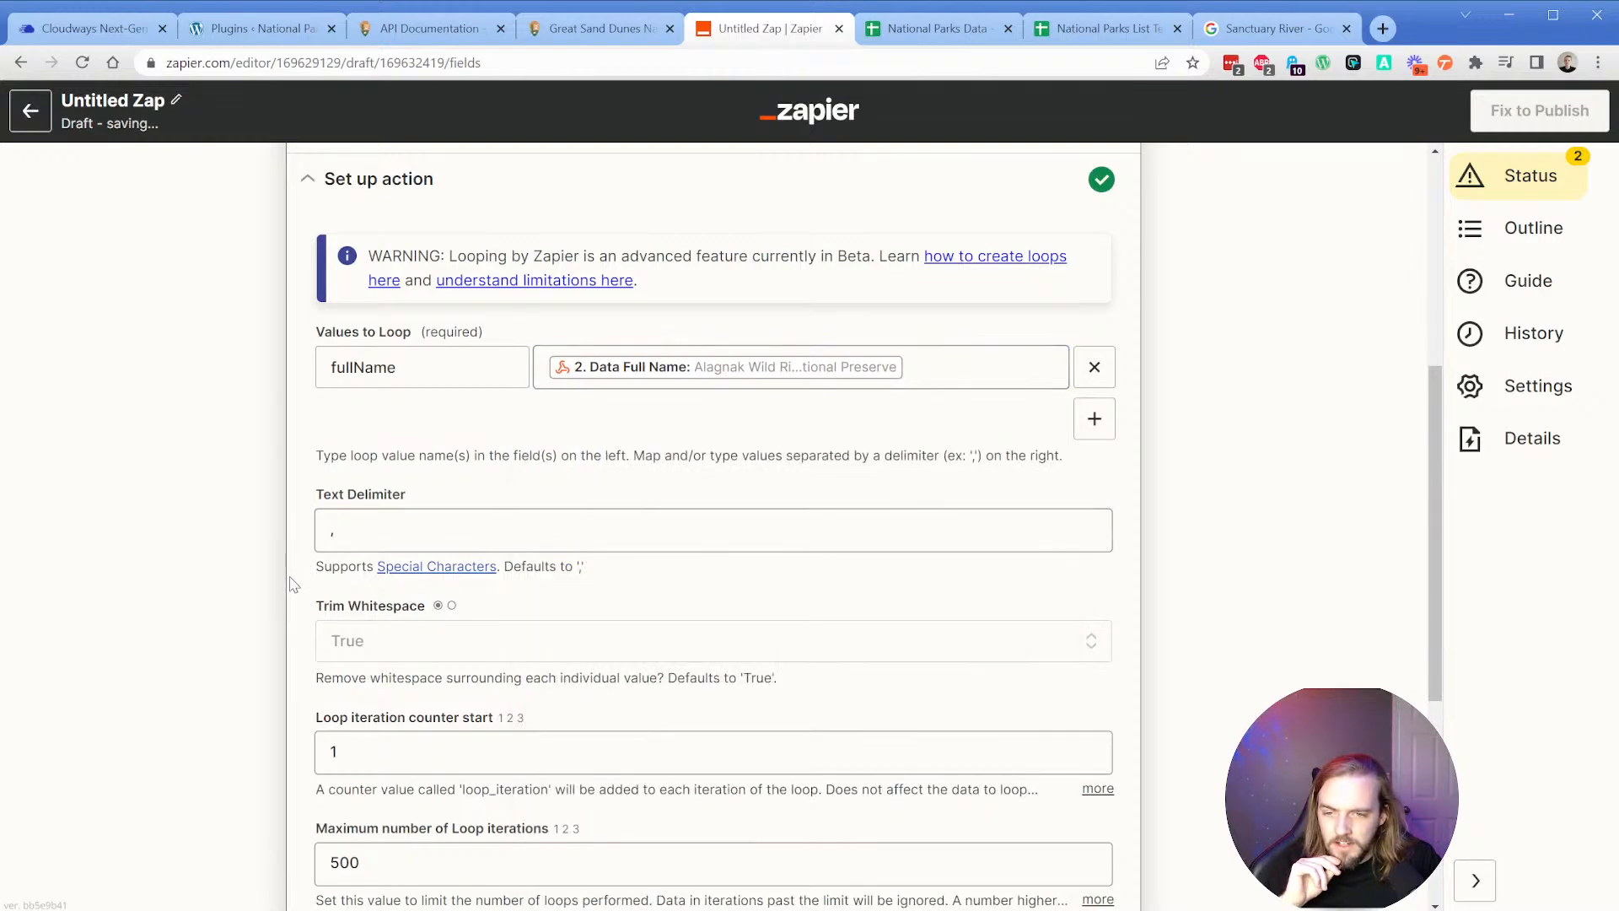
Set the maximum number of loop iterations to 5 and continue to the looping action's test.
{"action": "scroll", "coordinate": [305, 561], "scroll_direction": "down", "scroll_amount": 3}
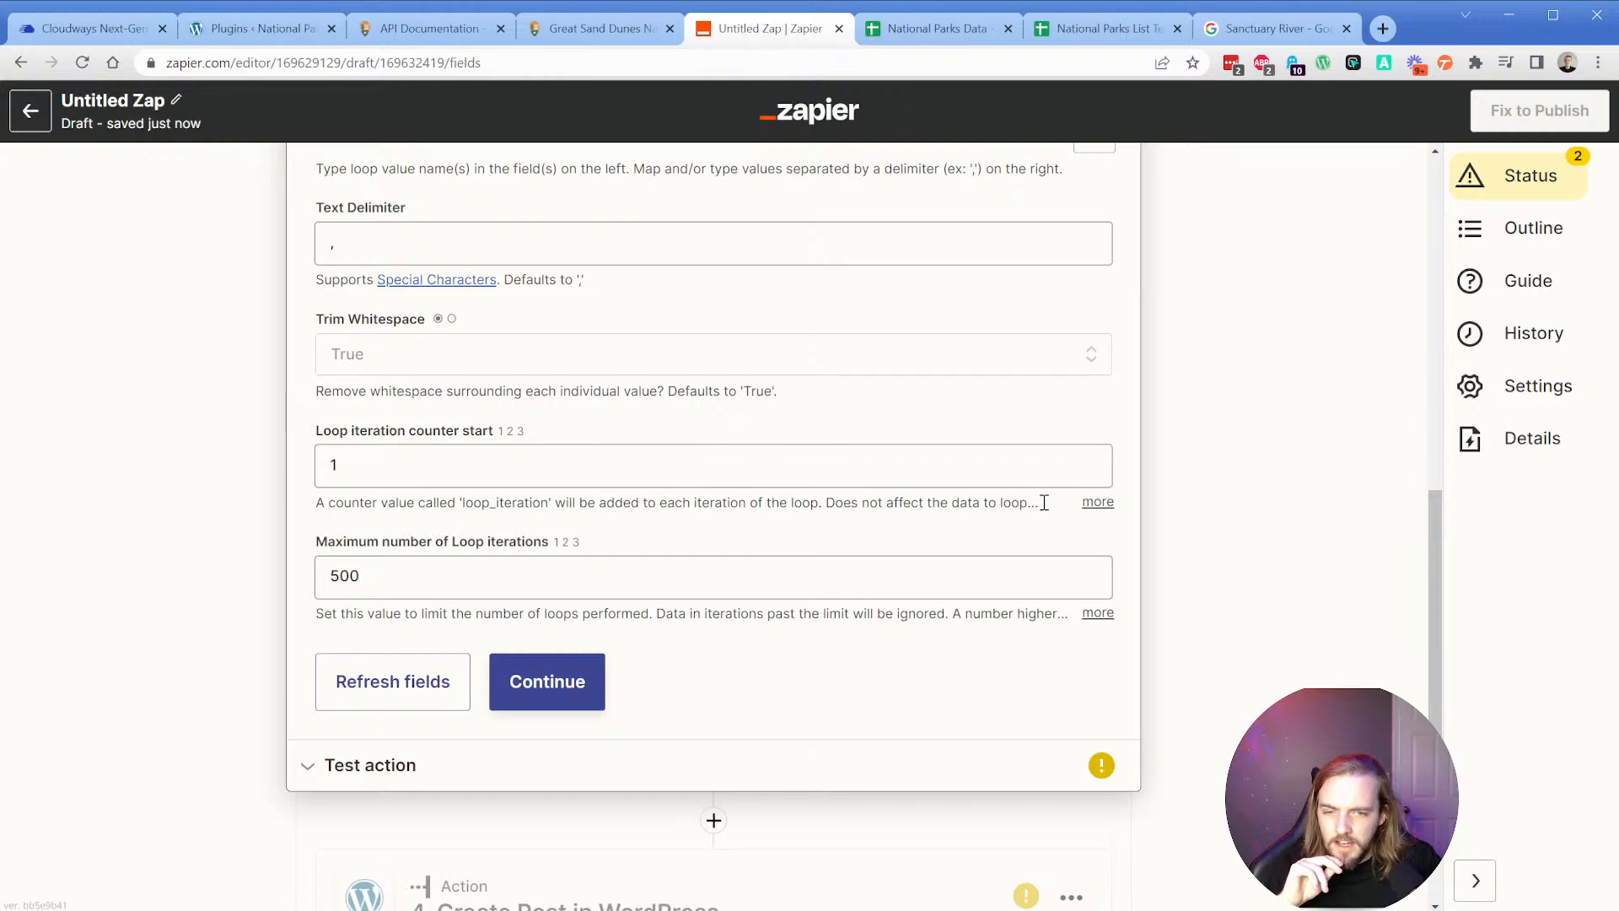
{"action": "double_click", "coordinate": [391, 573]}
{"action": "type", "text": "5"}
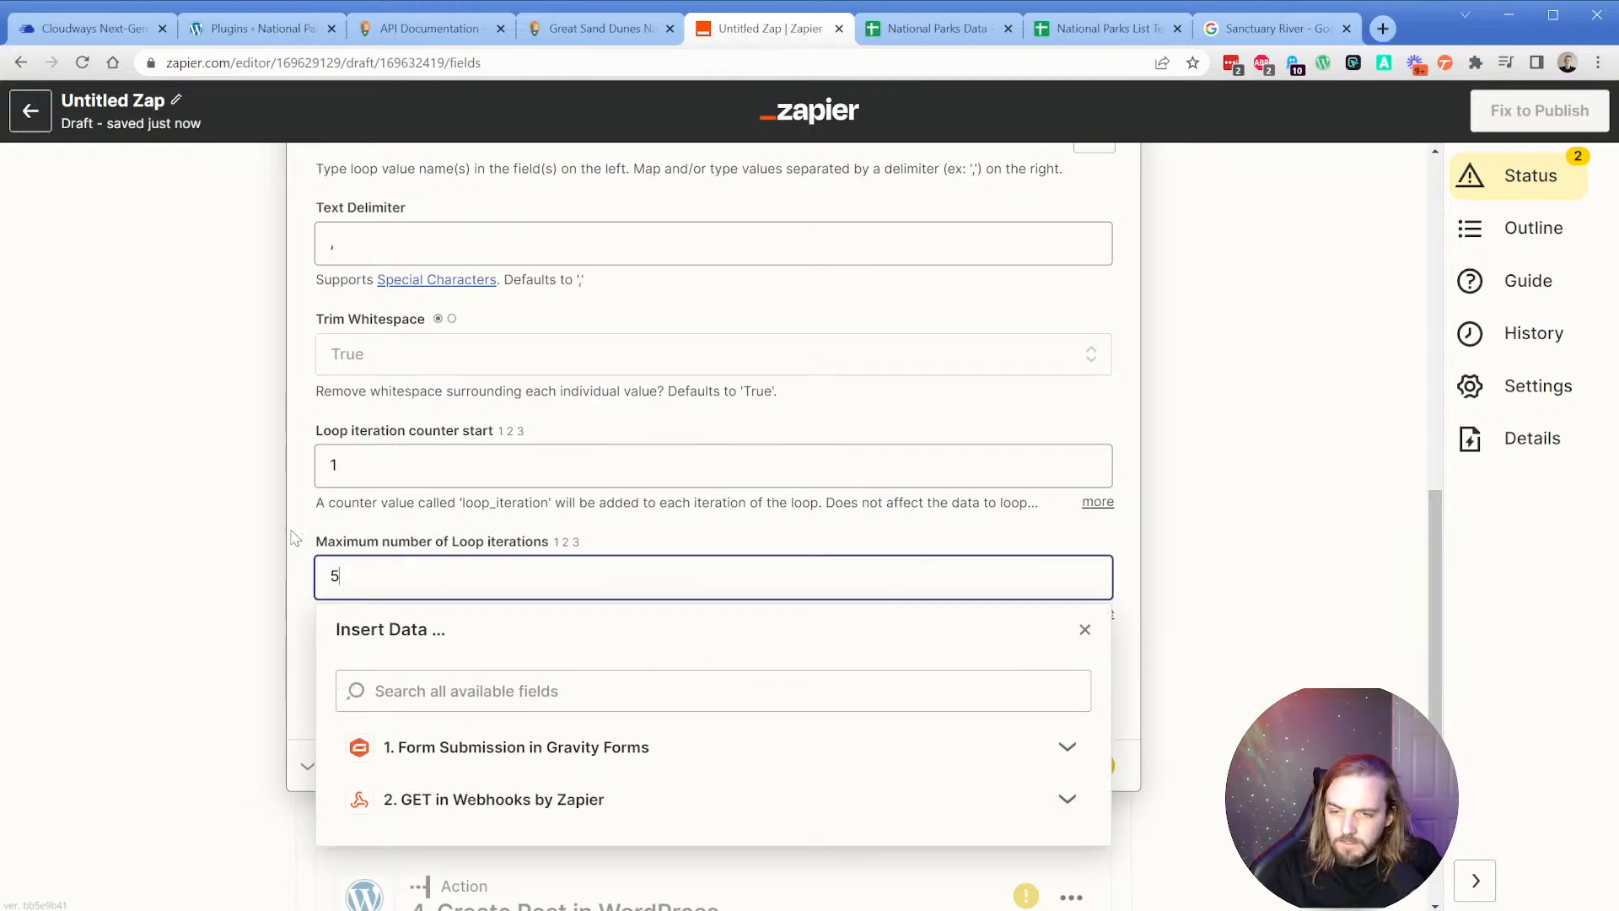
{"action": "left_click", "coordinate": [302, 528]}
{"action": "left_click", "coordinate": [549, 656]}
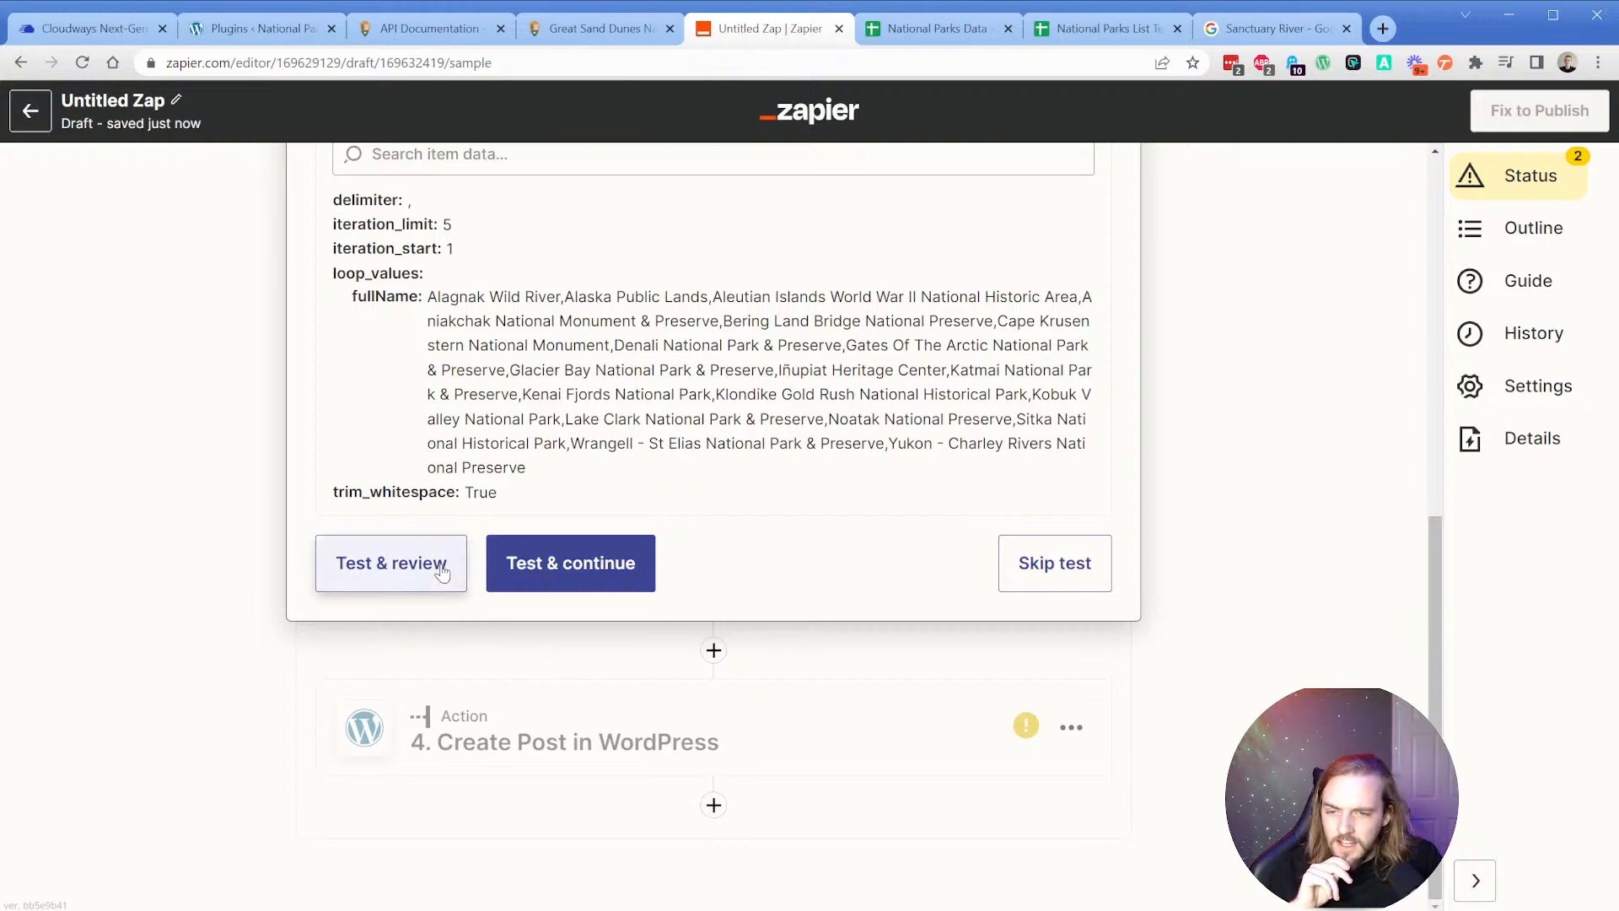
Test the looping action and review the fullName value returned for each iteration.
{"action": "left_click", "coordinate": [380, 588]}
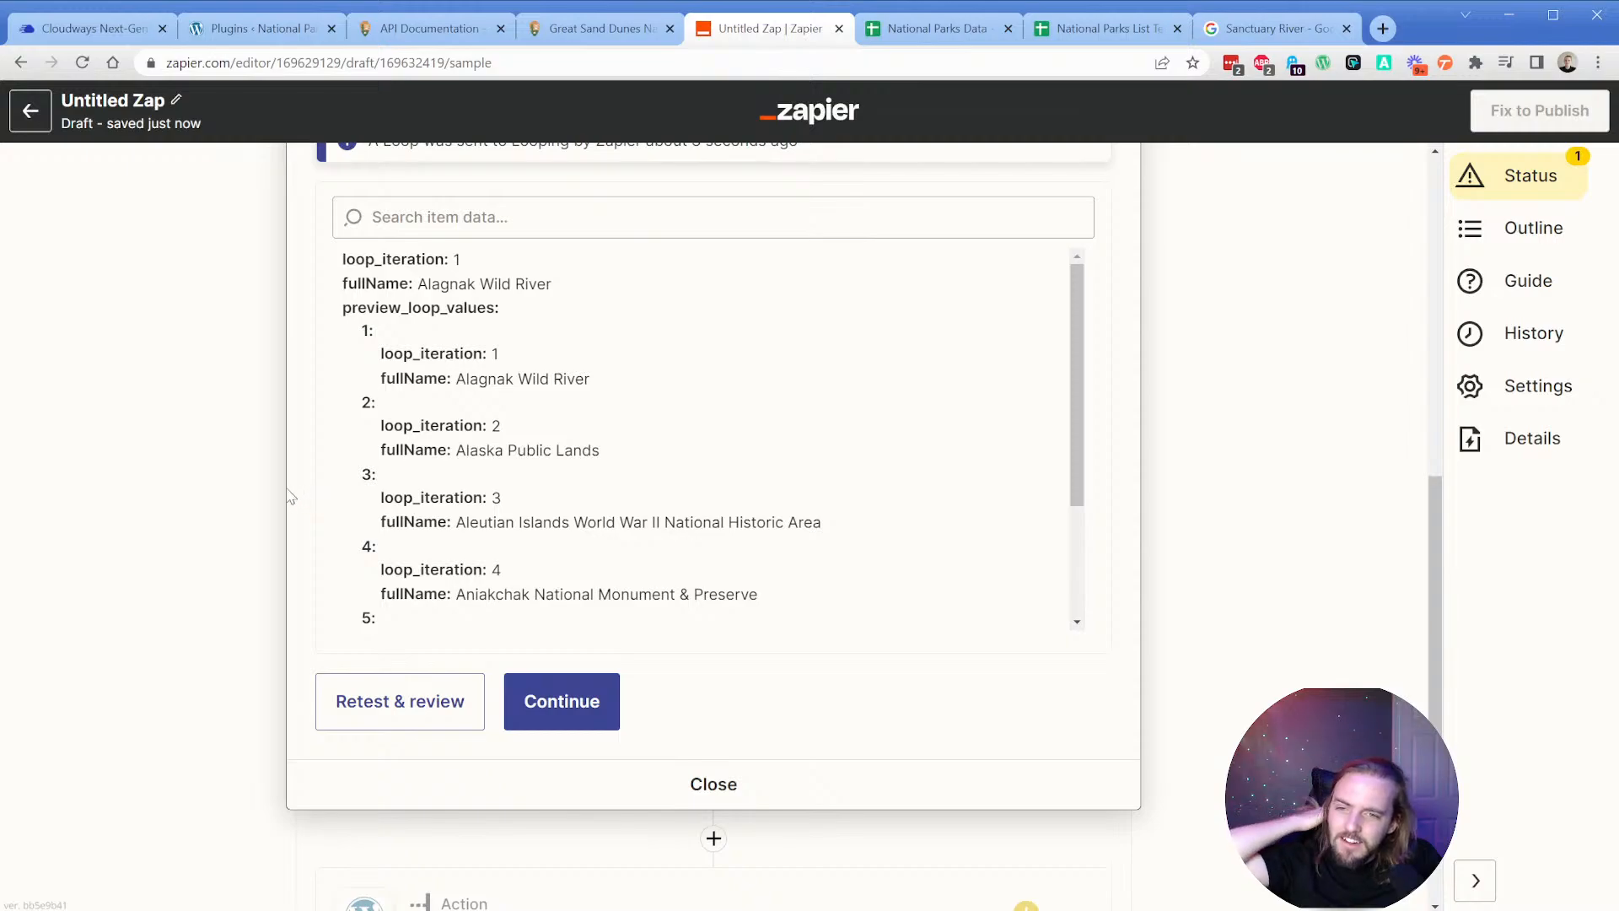
{"action": "scroll", "coordinate": [549, 456], "scroll_direction": "down", "scroll_amount": 3}
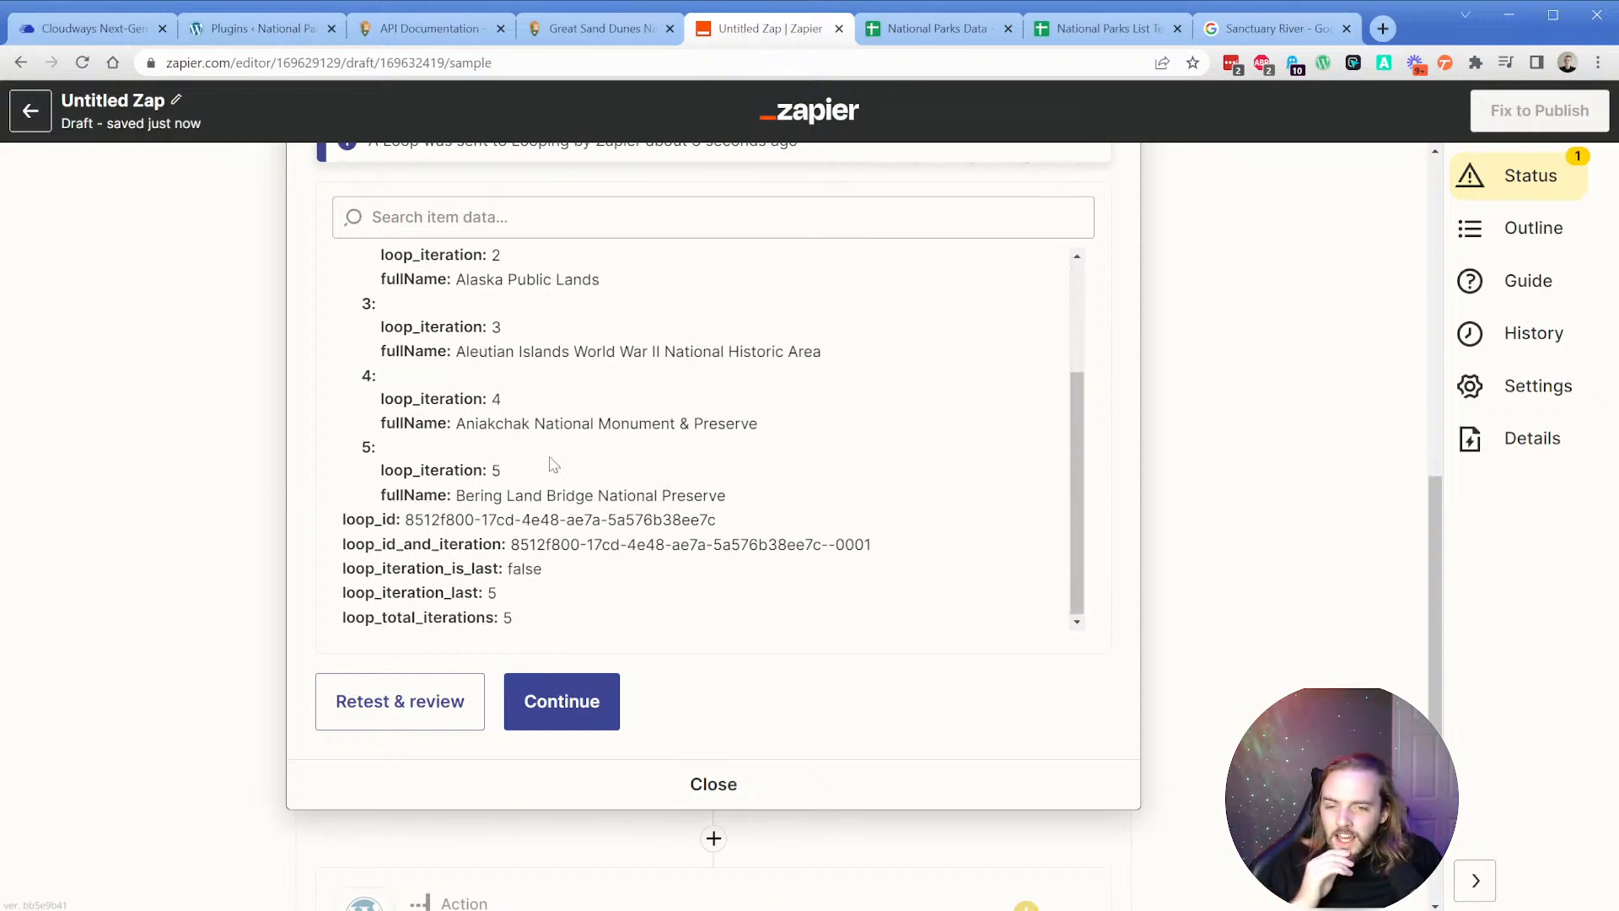
{"action": "scroll", "coordinate": [472, 466], "scroll_direction": "up", "scroll_amount": 1}
{"action": "scroll", "coordinate": [343, 462], "scroll_direction": "up", "scroll_amount": 2}
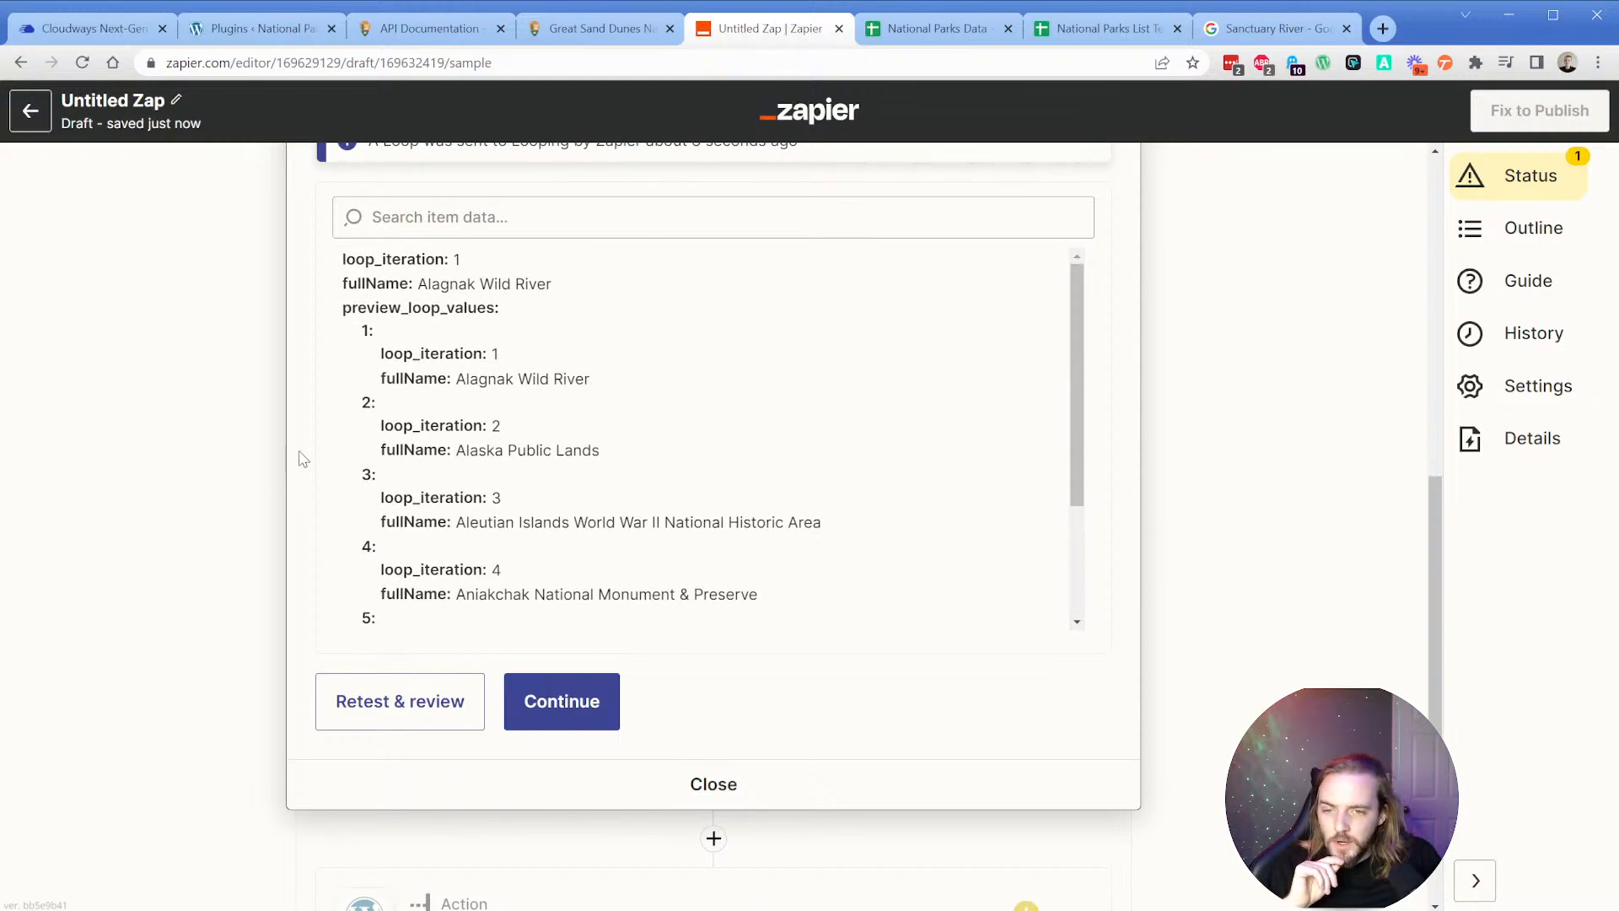
{"action": "scroll", "coordinate": [300, 455], "scroll_direction": "up", "scroll_amount": 1}
{"action": "scroll", "coordinate": [498, 475], "scroll_direction": "down", "scroll_amount": 3}
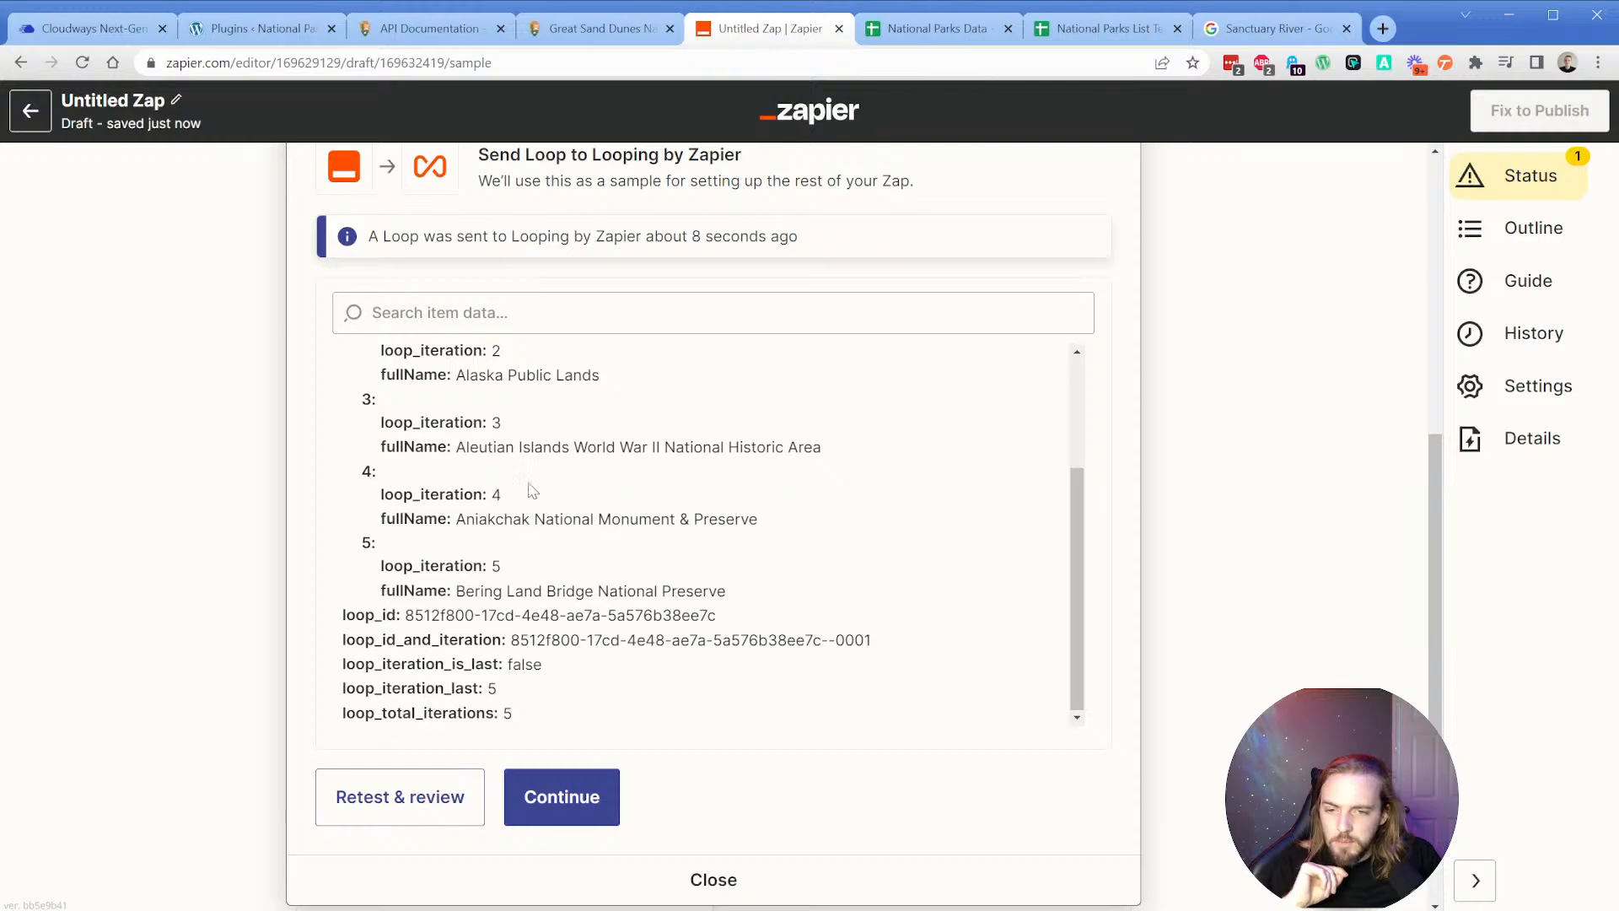
{"action": "scroll", "coordinate": [301, 498], "scroll_direction": "up", "scroll_amount": 2}
{"action": "scroll", "coordinate": [300, 498], "scroll_direction": "up", "scroll_amount": 2}
{"action": "left_click", "coordinate": [406, 318]}
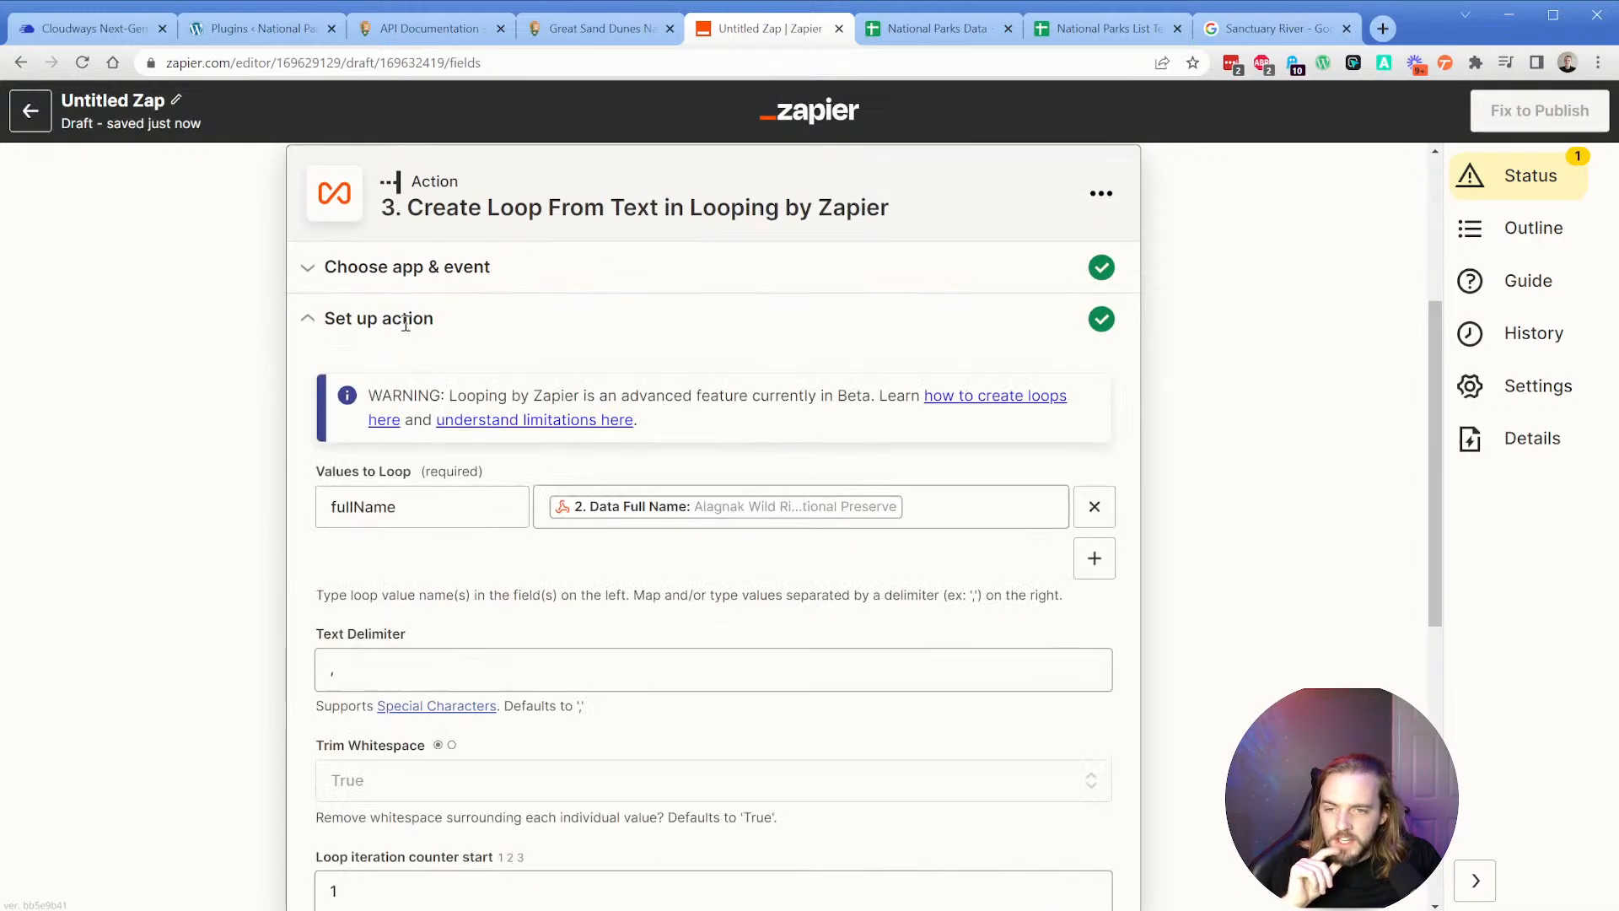
{"action": "left_click", "coordinate": [1094, 561]}
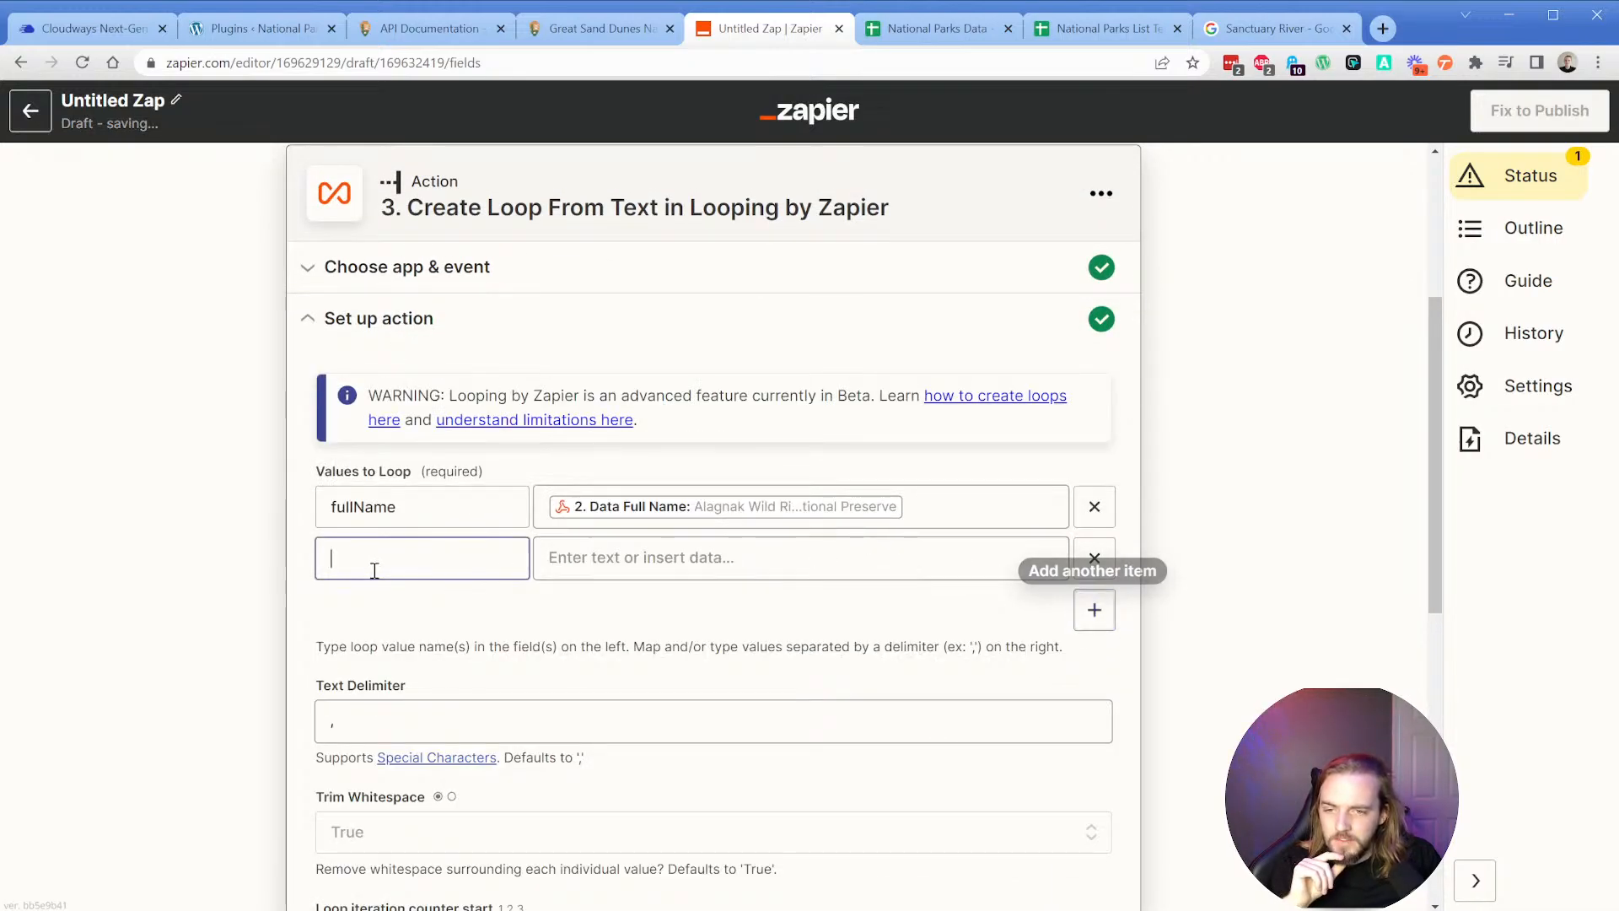
{"action": "left_click", "coordinate": [1089, 558]}
{"action": "scroll", "coordinate": [289, 624], "scroll_direction": "down", "scroll_amount": 5}
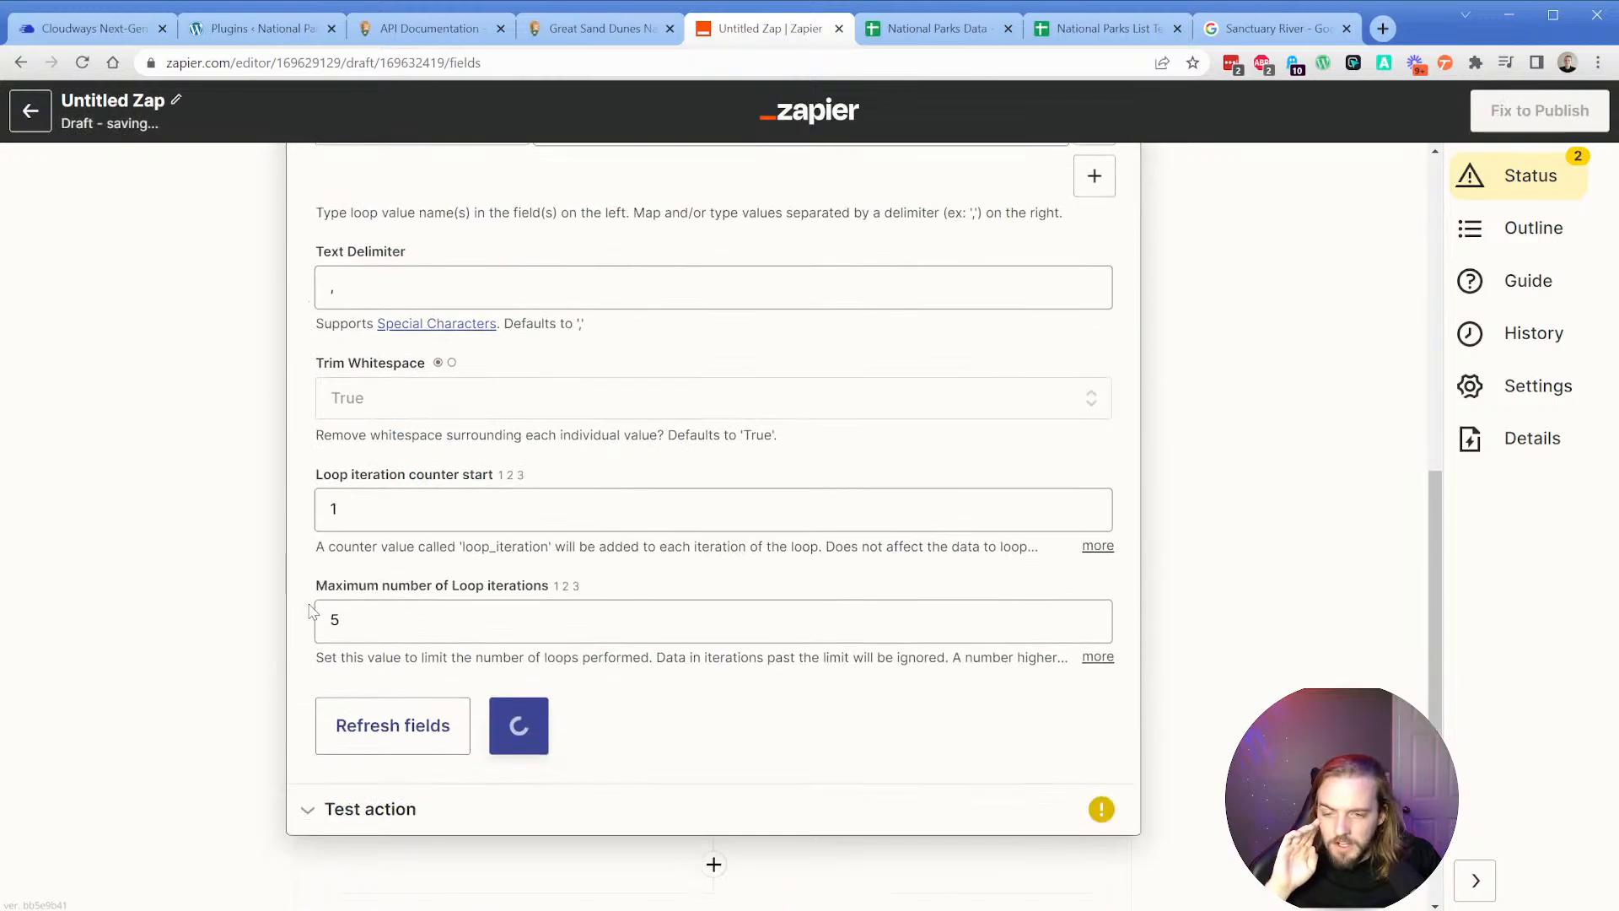
{"action": "left_click", "coordinate": [516, 636]}
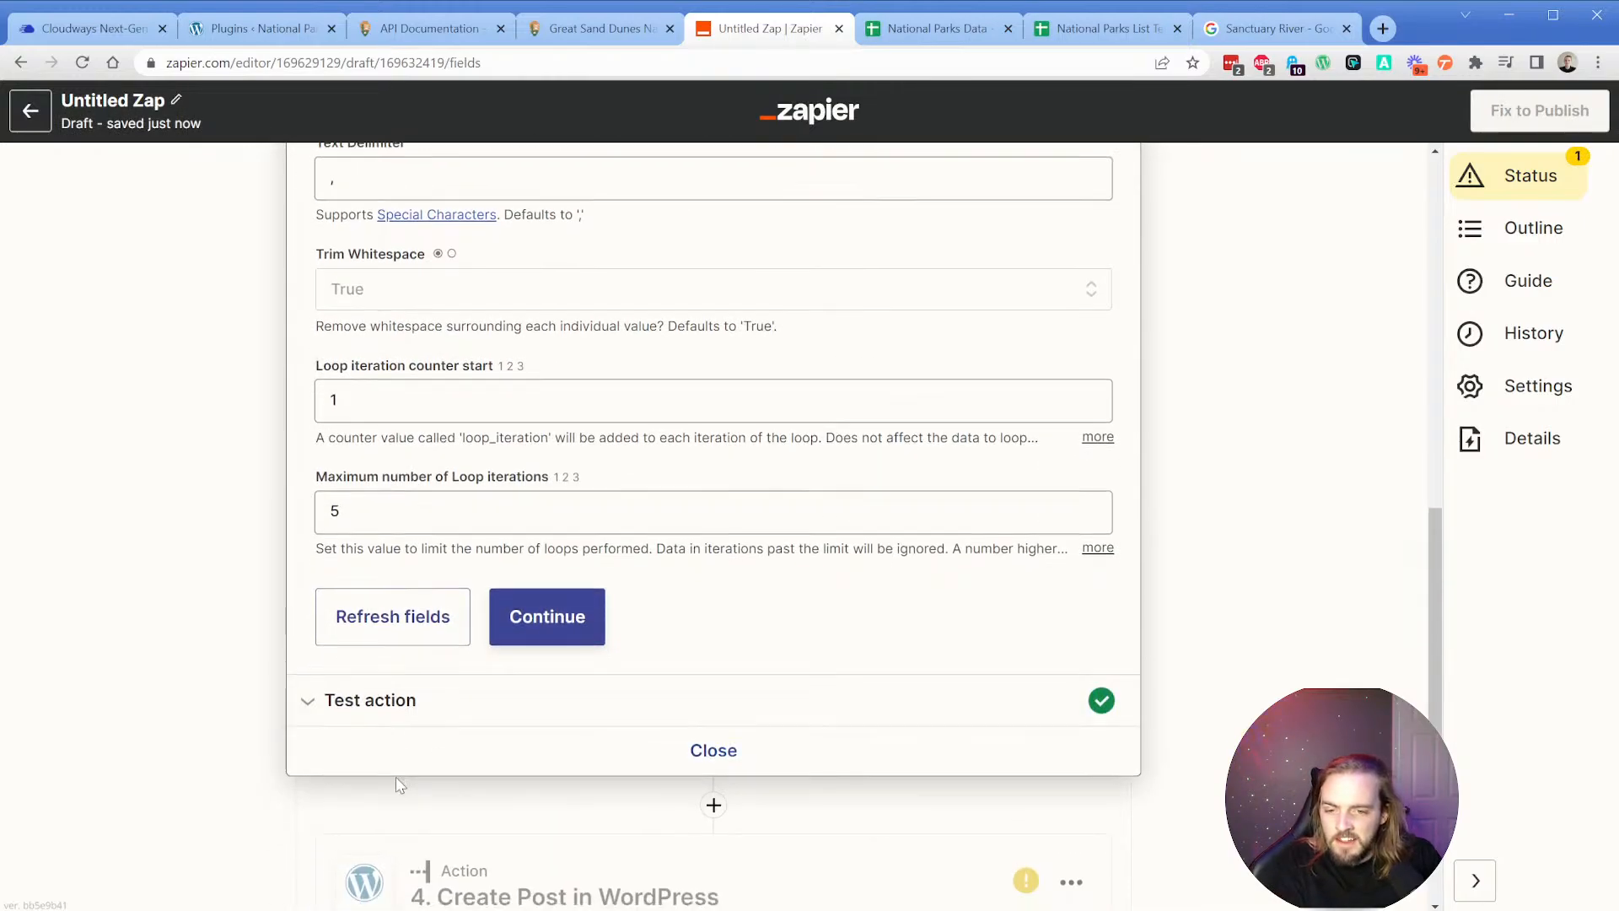
Replace the WordPress post title's Data Name with the Full Name value from the looping action.
{"action": "scroll", "coordinate": [473, 712], "scroll_direction": "up", "scroll_amount": 4}
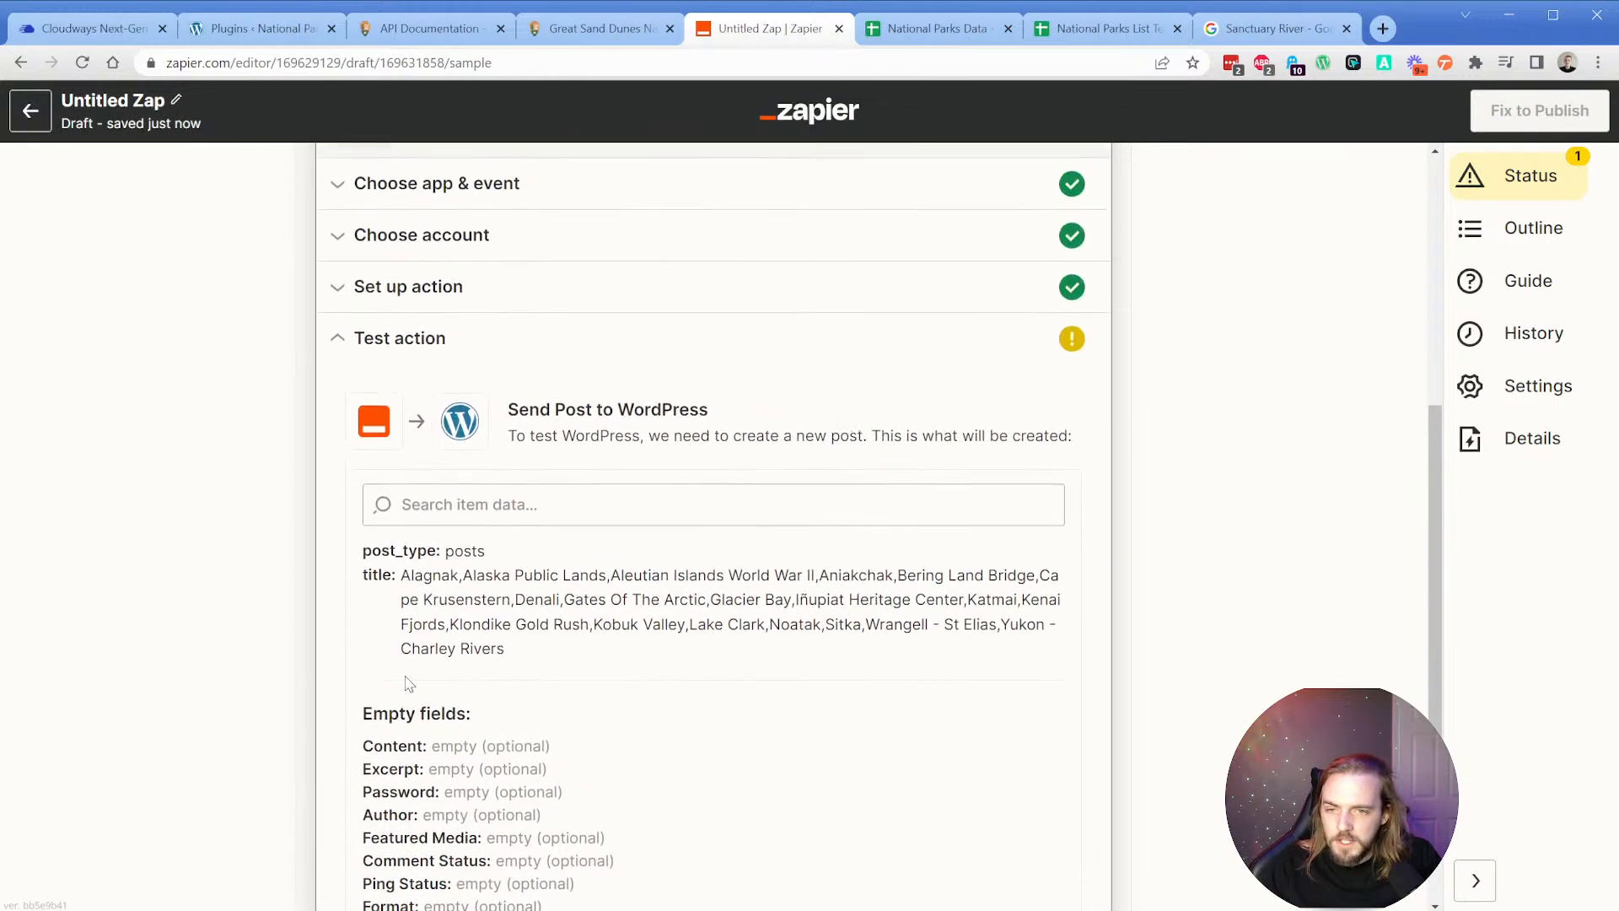
{"action": "left_click", "coordinate": [451, 291]}
{"action": "left_click", "coordinate": [406, 492]}
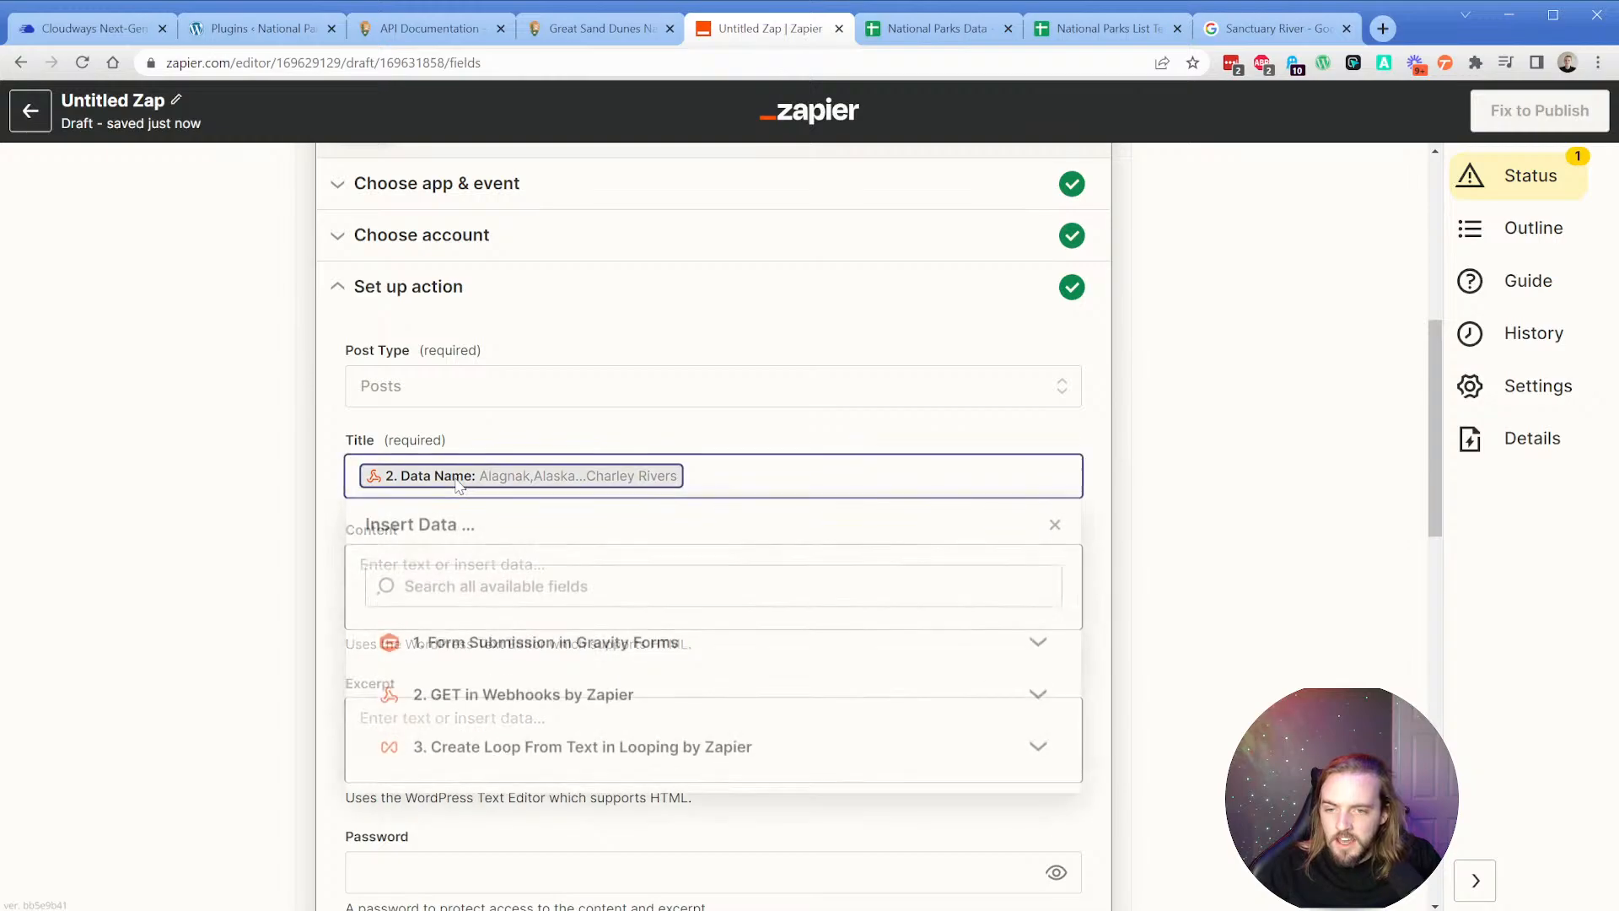
{"action": "key", "text": "BackSpace"}
{"action": "left_click", "coordinate": [542, 750]}
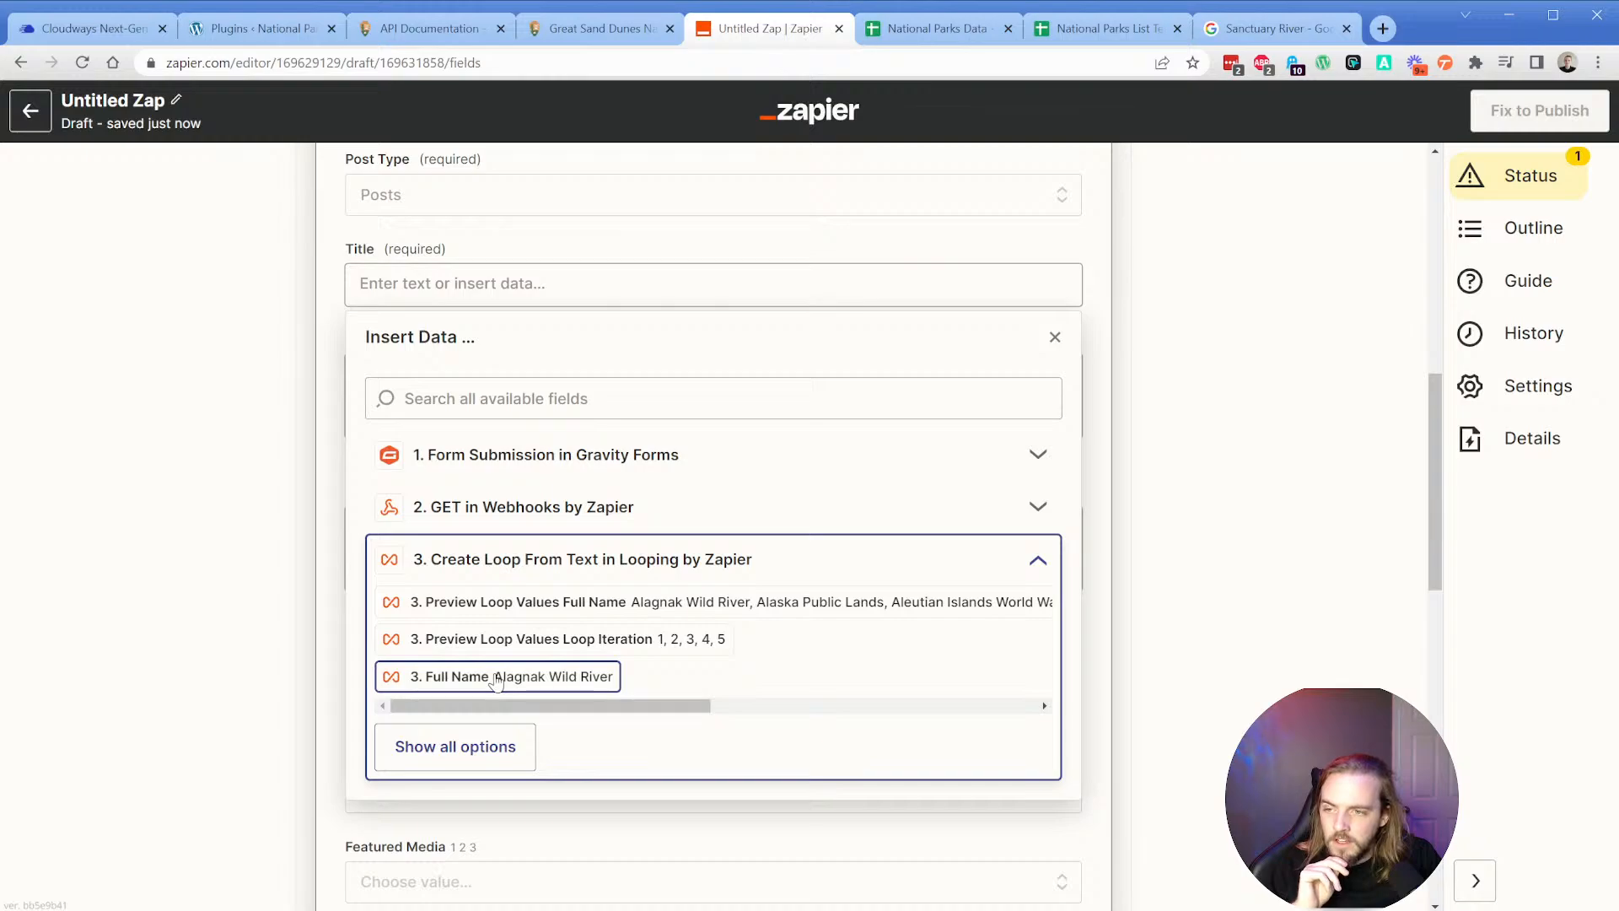
{"action": "left_click", "coordinate": [496, 677]}
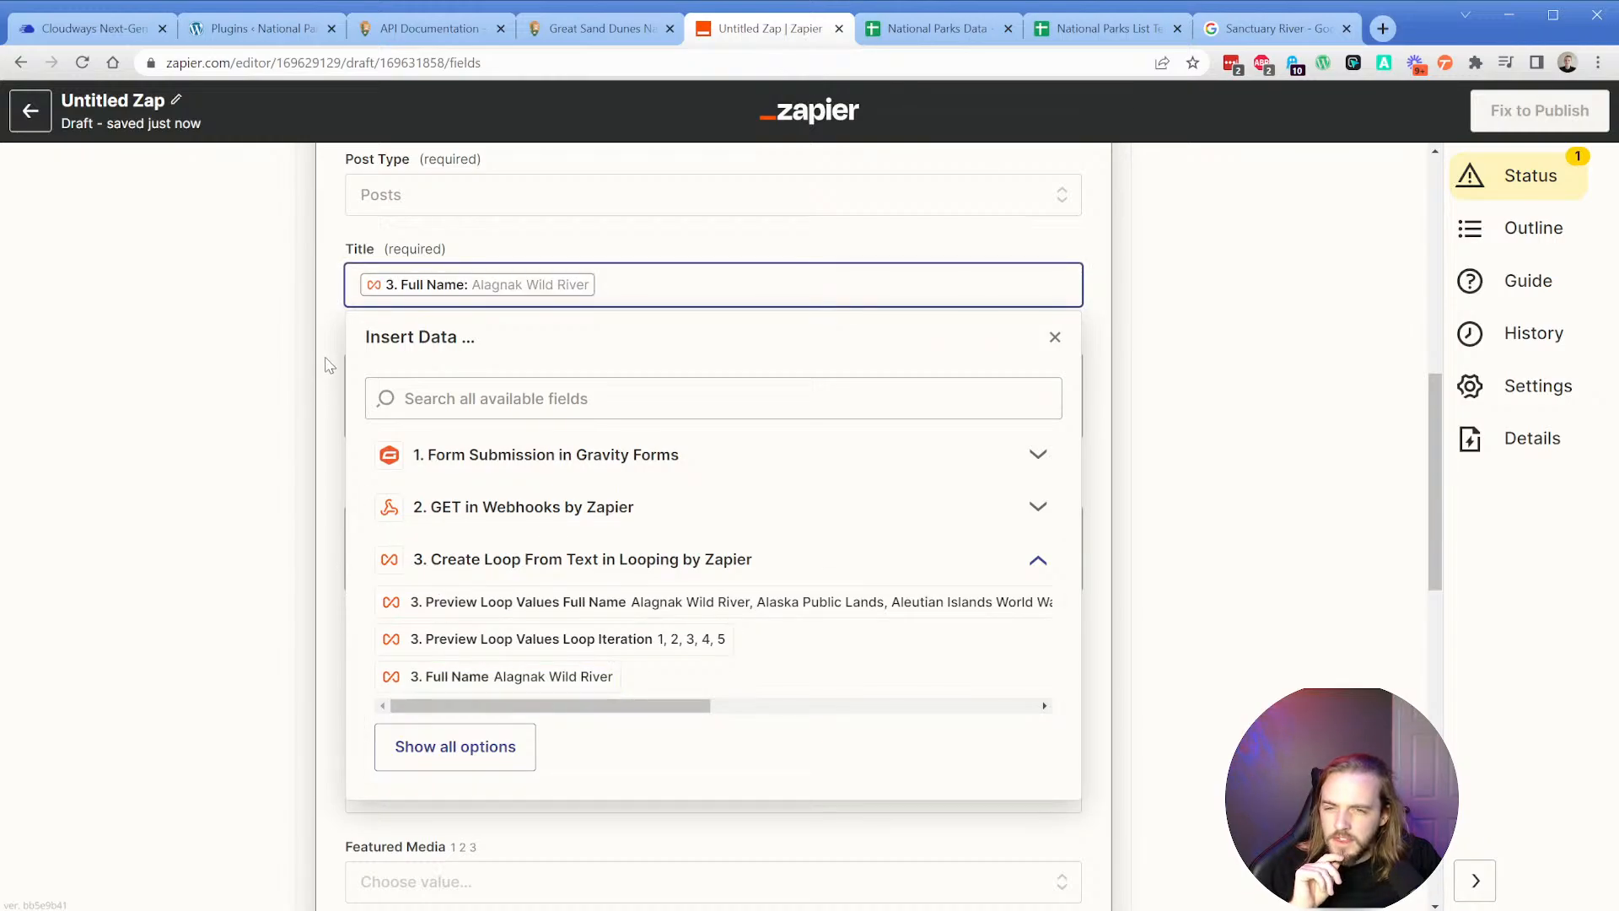
{"action": "left_click", "coordinate": [328, 365]}
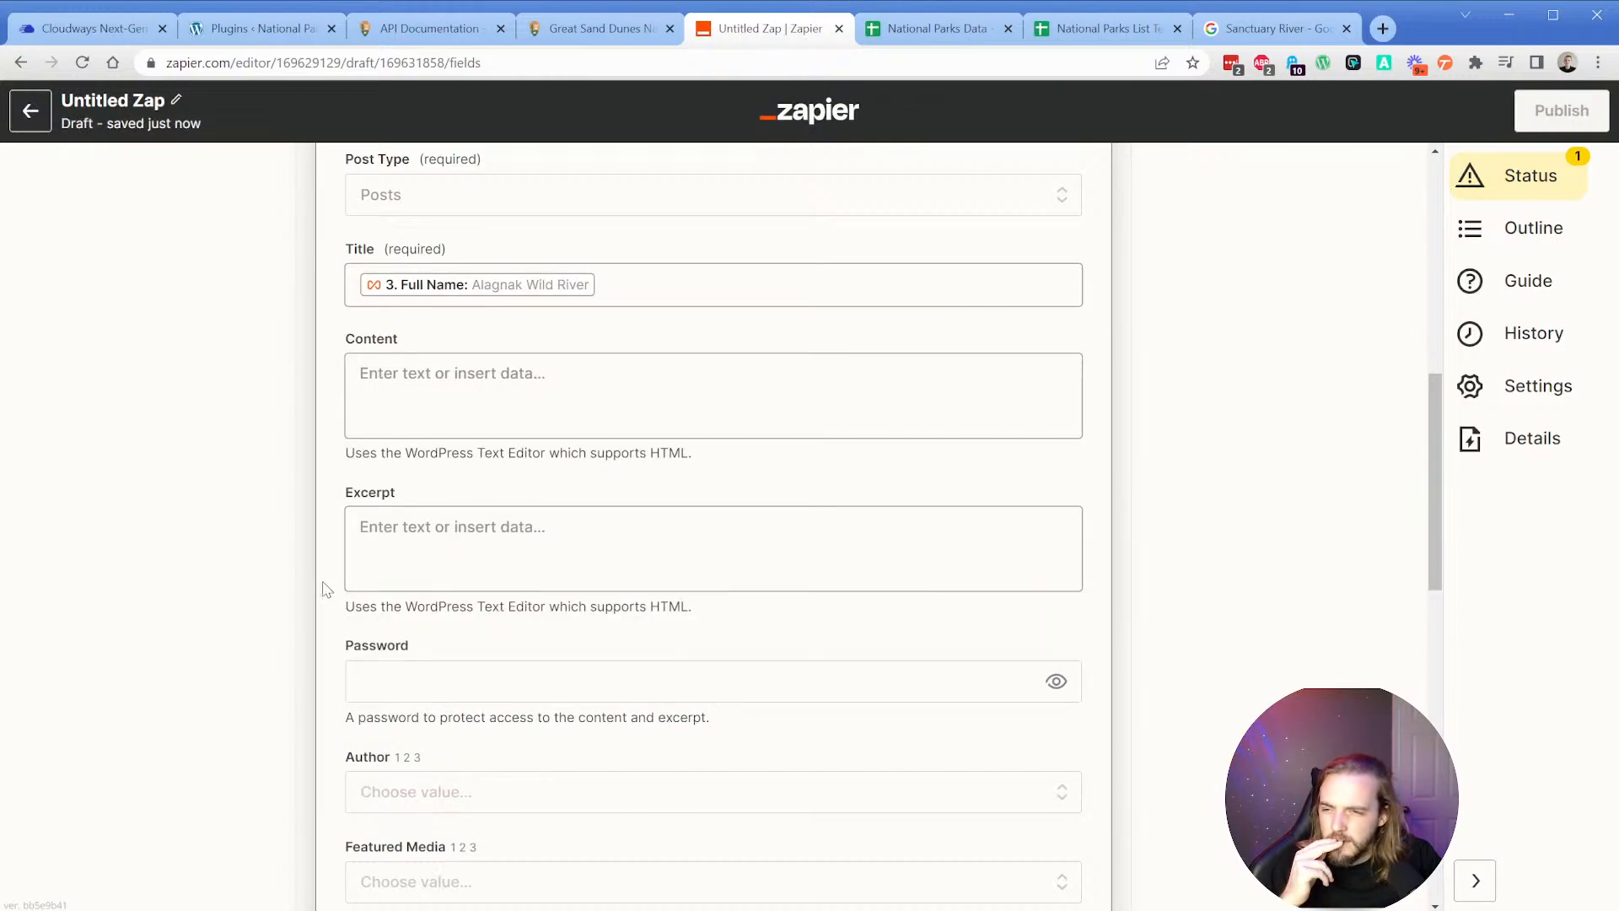
{"action": "scroll", "coordinate": [392, 582], "scroll_direction": "down", "scroll_amount": 3}
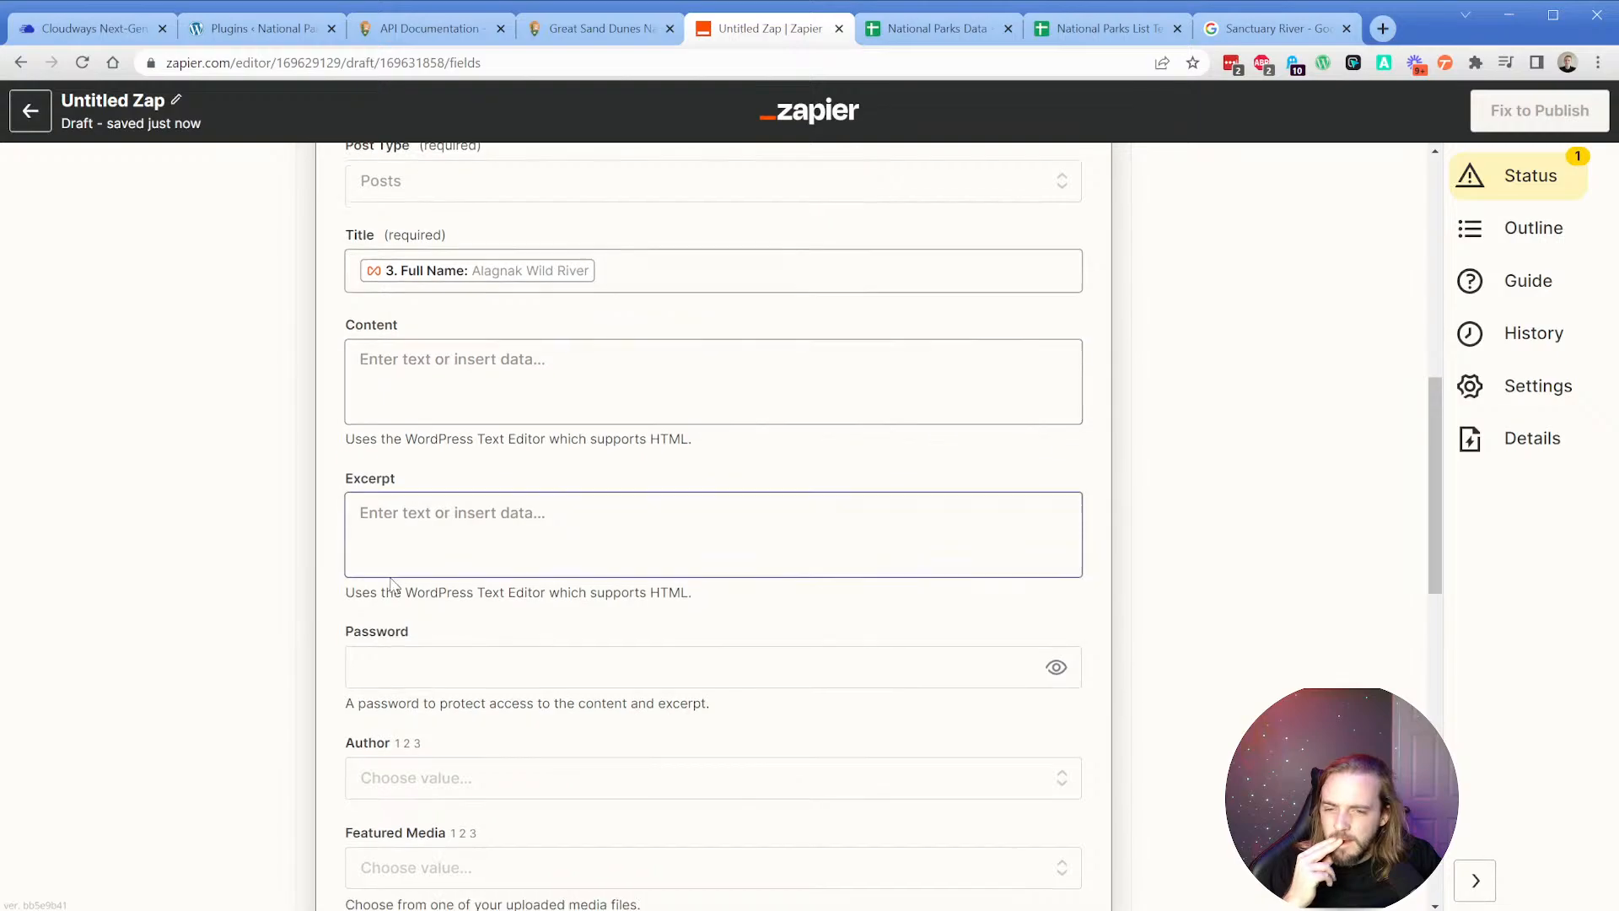
Leave the remaining WordPress post fields empty, continue to the action's test and send the test post for review.
{"action": "scroll", "coordinate": [420, 542], "scroll_direction": "down", "scroll_amount": 2}
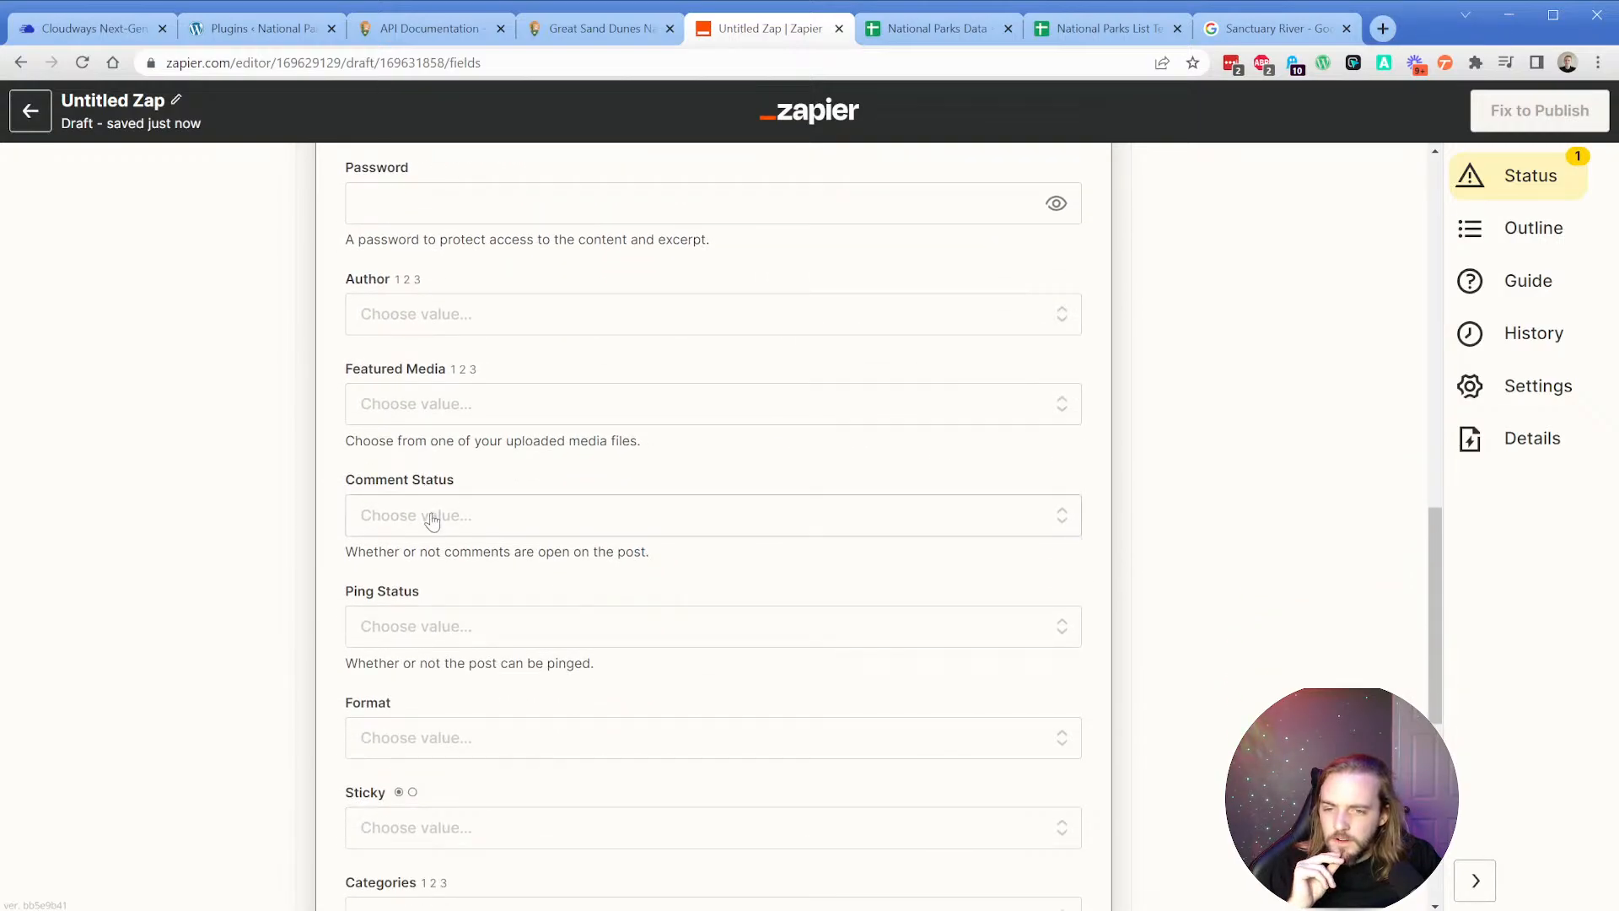
{"action": "scroll", "coordinate": [444, 527], "scroll_direction": "down", "scroll_amount": 6}
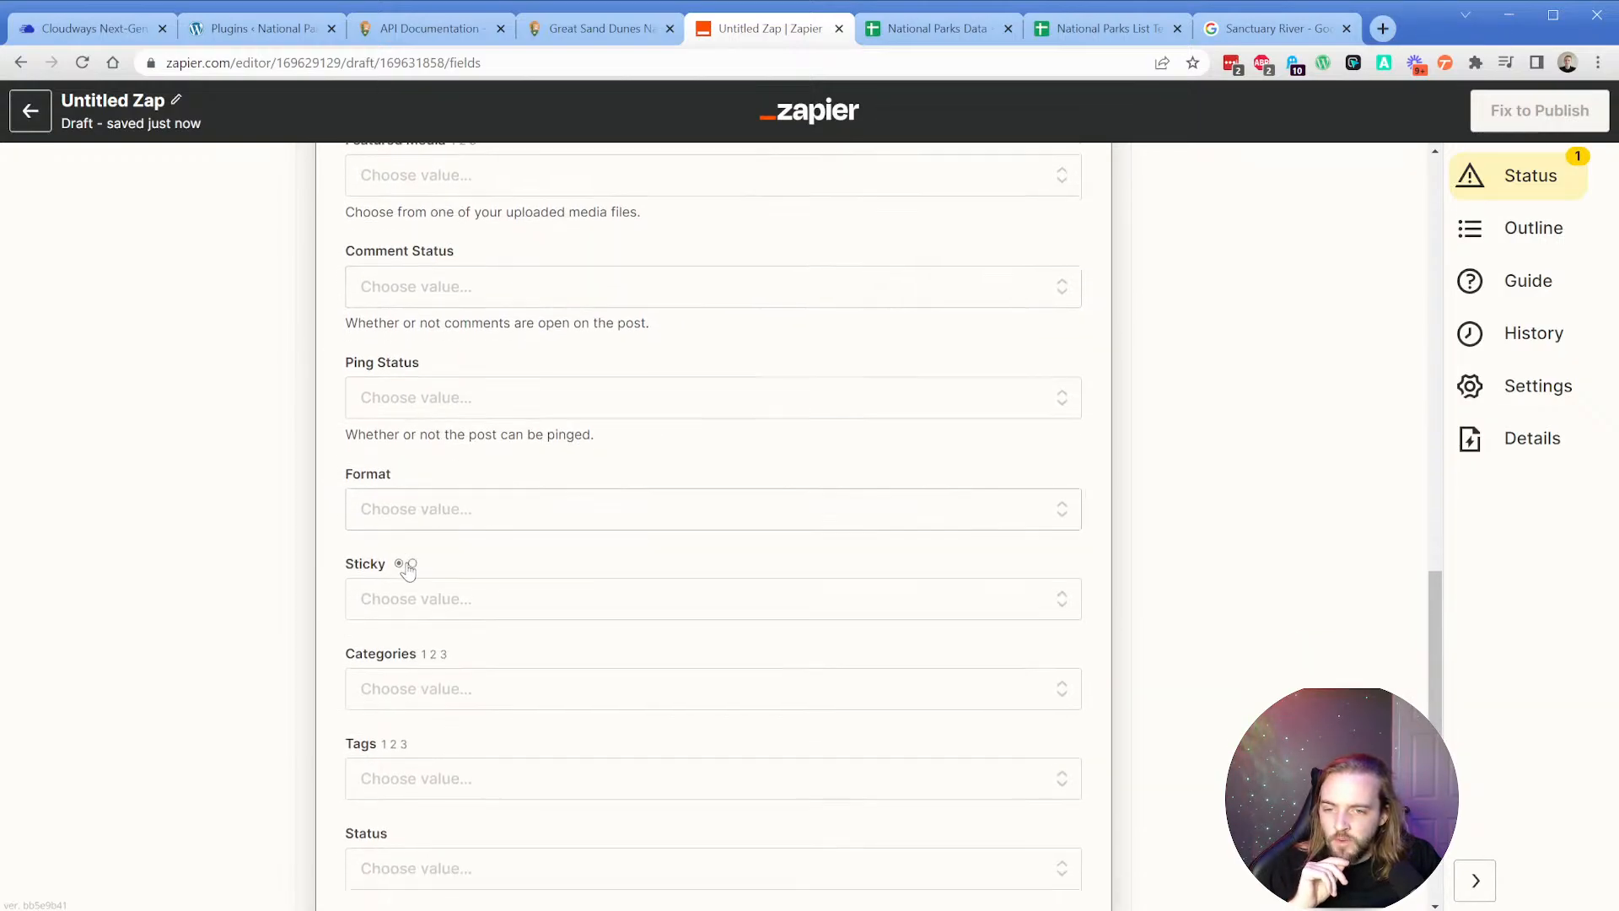
{"action": "left_click", "coordinate": [548, 725]}
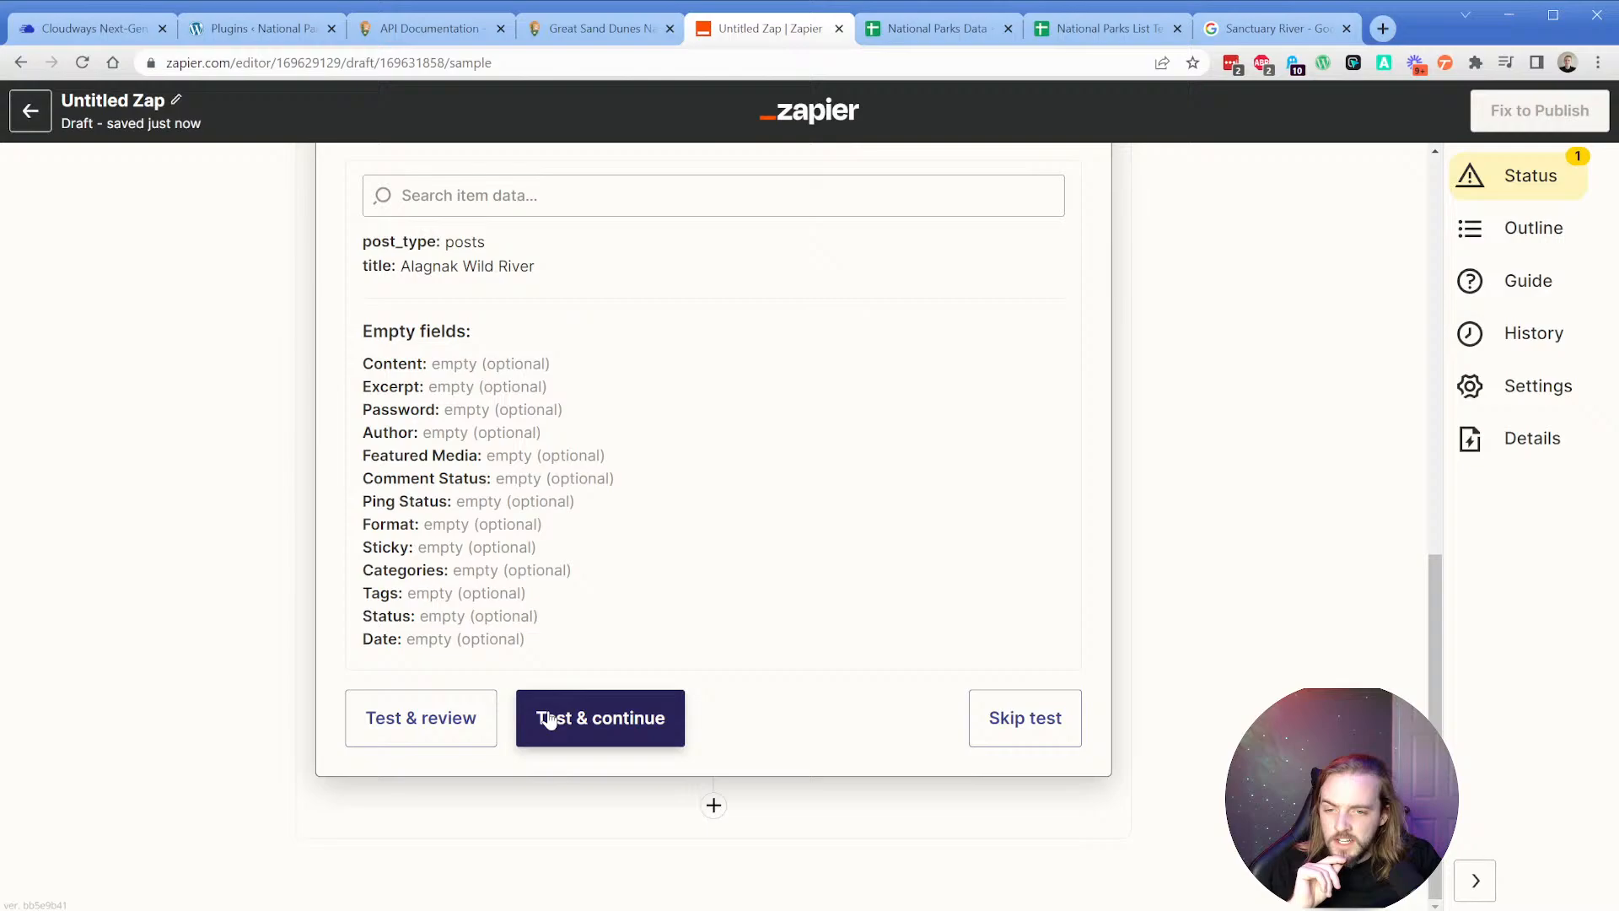
{"action": "left_click", "coordinate": [374, 734]}
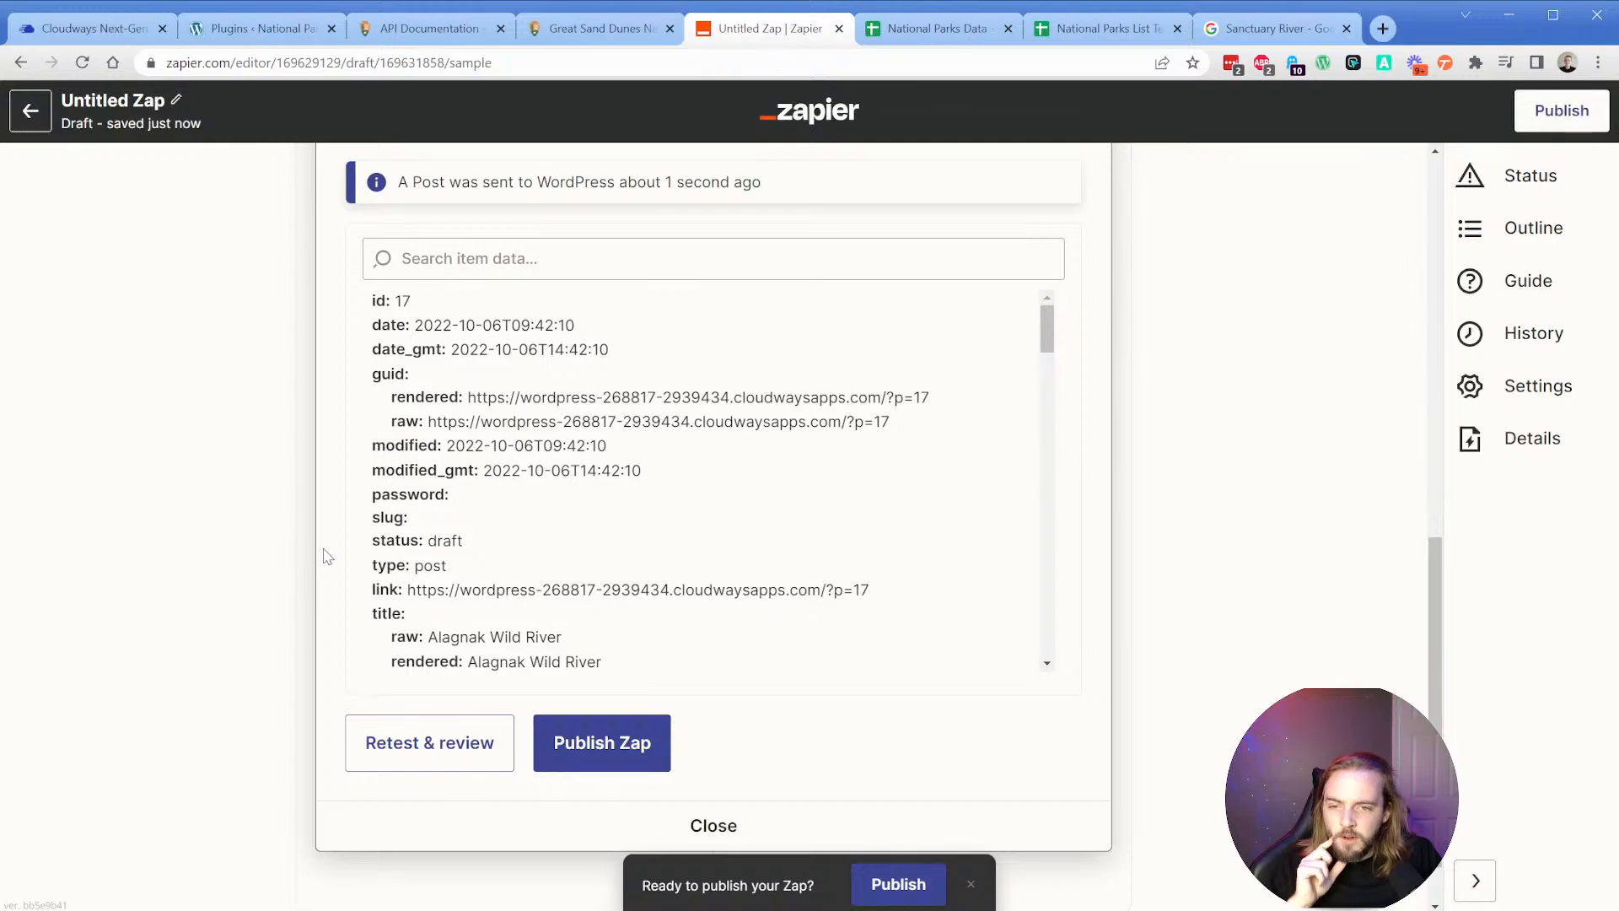
Switch to the WordPress admin and check the posts list for the test post.
{"action": "left_click", "coordinate": [257, 28]}
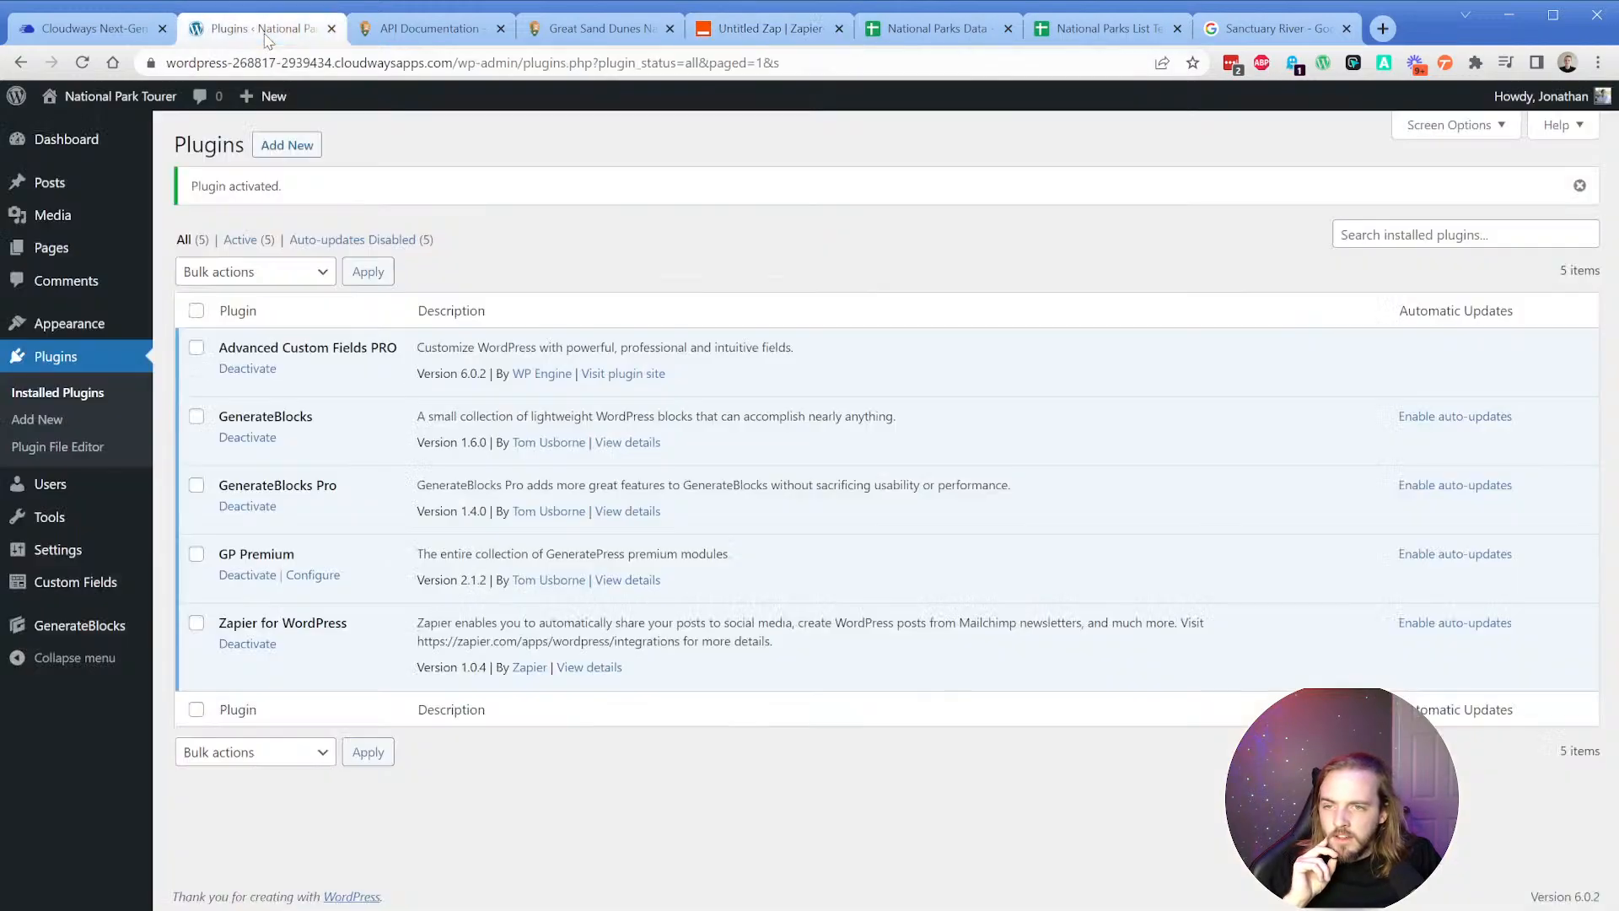
{"action": "left_click", "coordinate": [61, 187]}
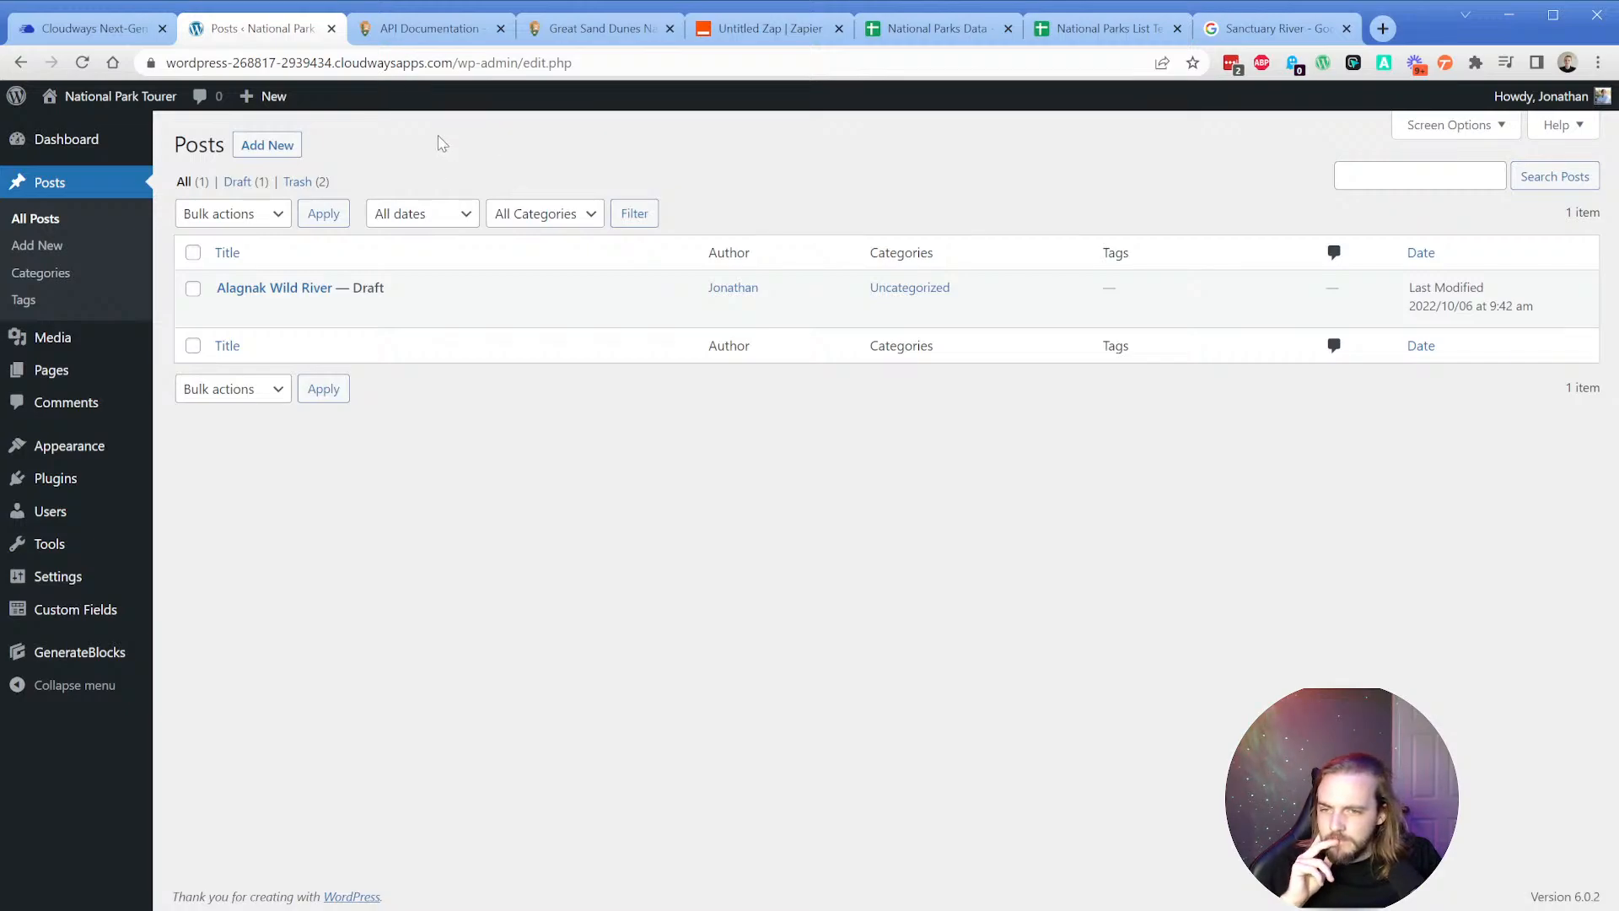
{"action": "mouse_move", "coordinate": [289, 313]}
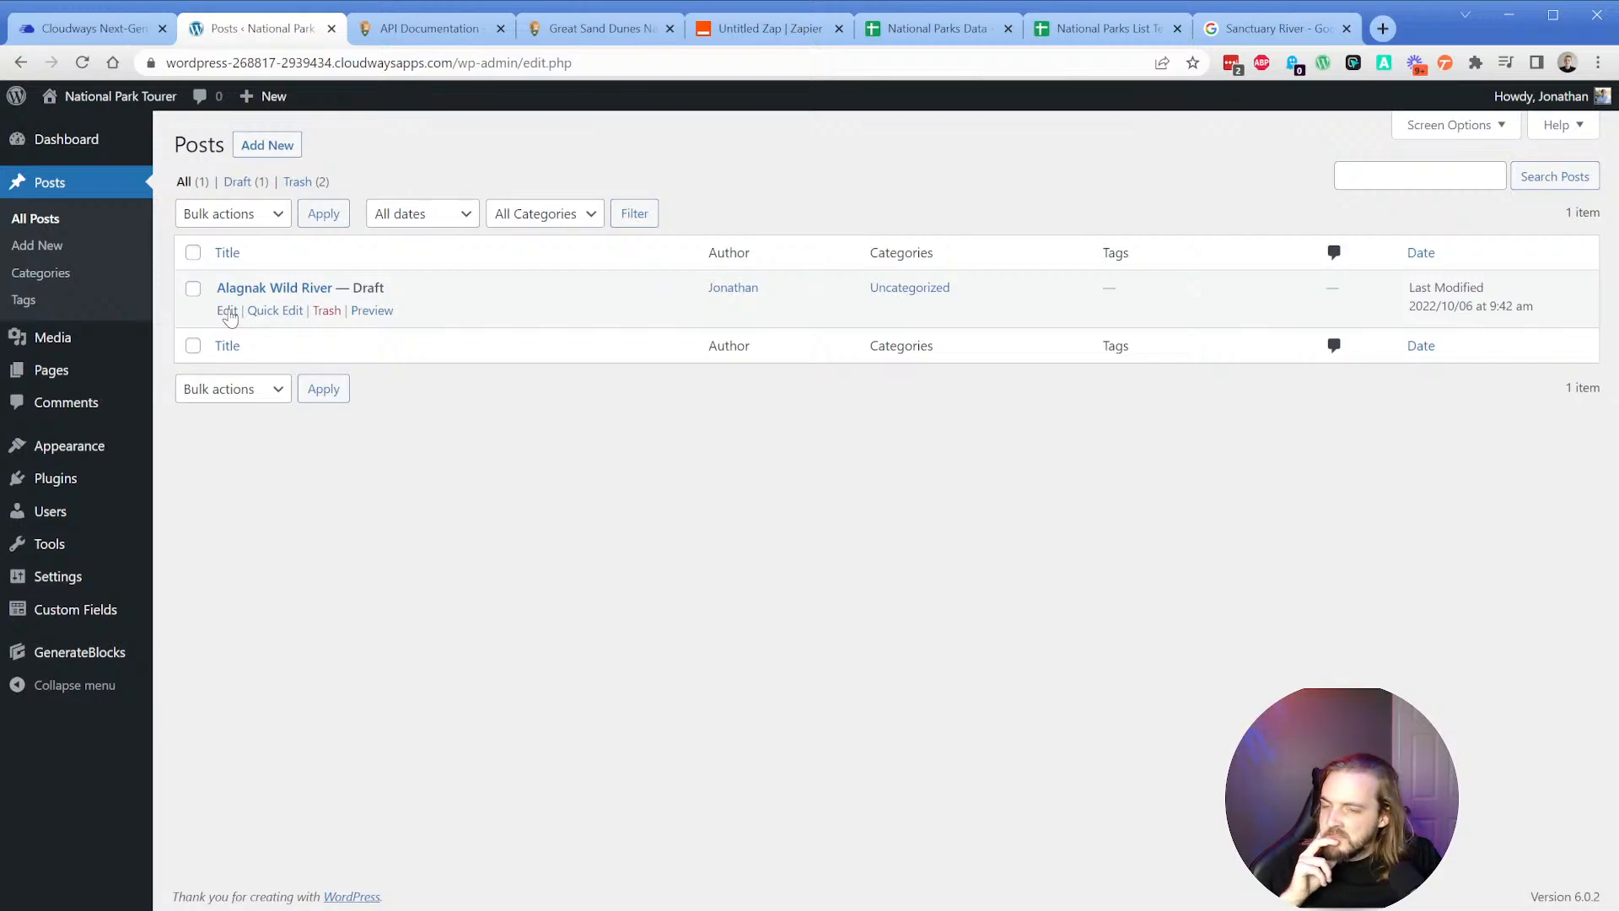
Return to the Zap and review the looping action's setup, including its loop values, delimiter and iteration limit.
{"action": "left_click", "coordinate": [757, 26]}
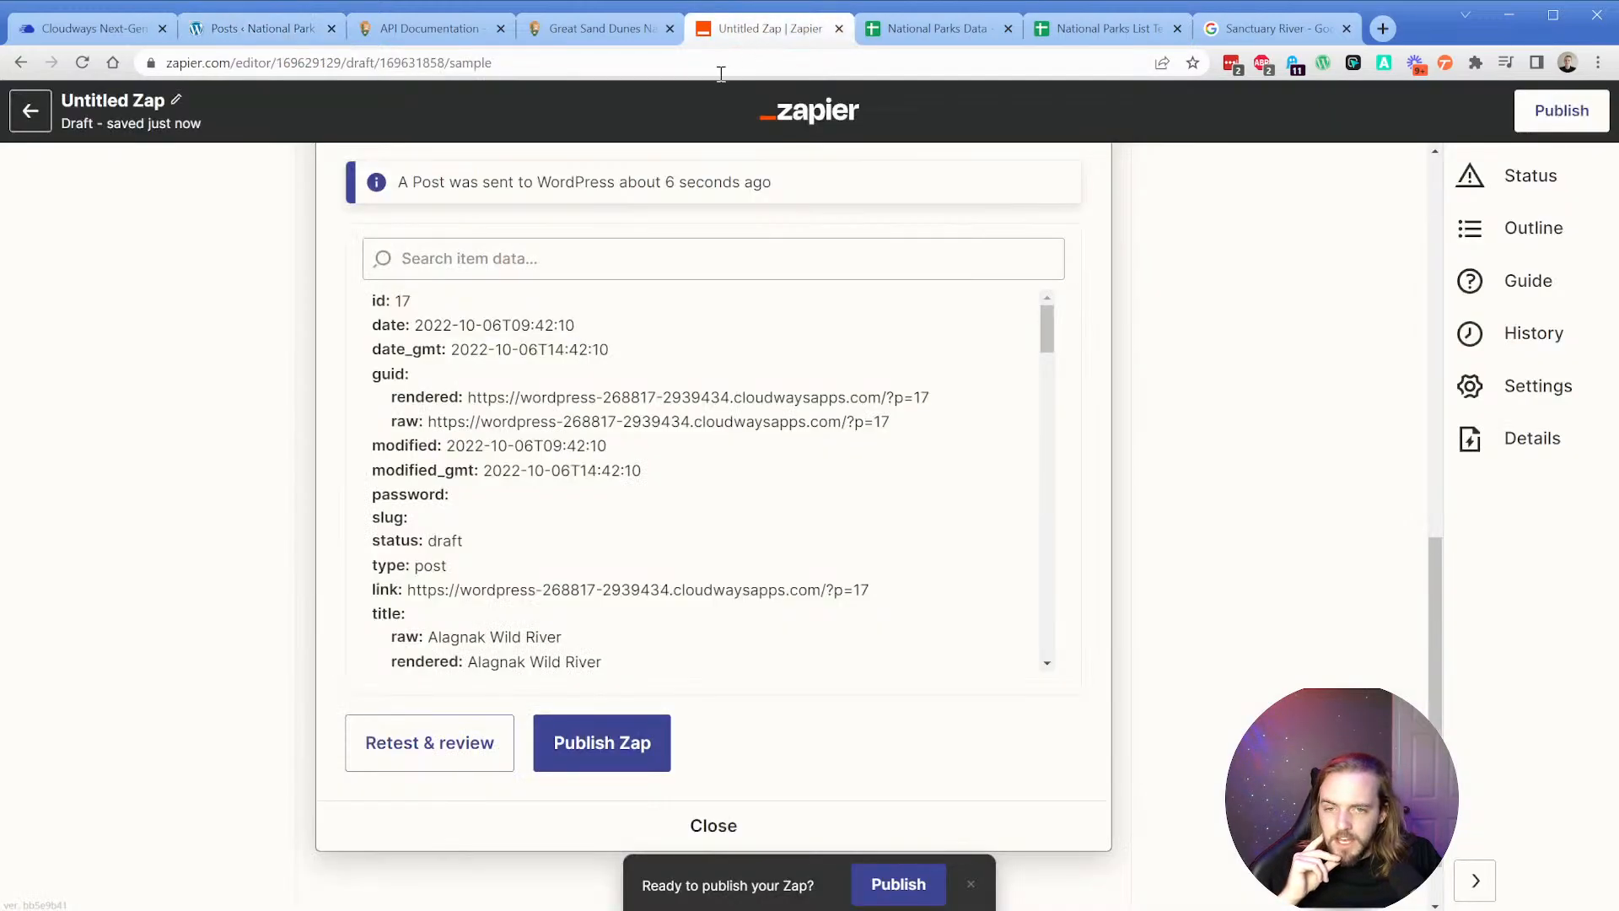
{"action": "scroll", "coordinate": [324, 466], "scroll_direction": "up", "scroll_amount": 4}
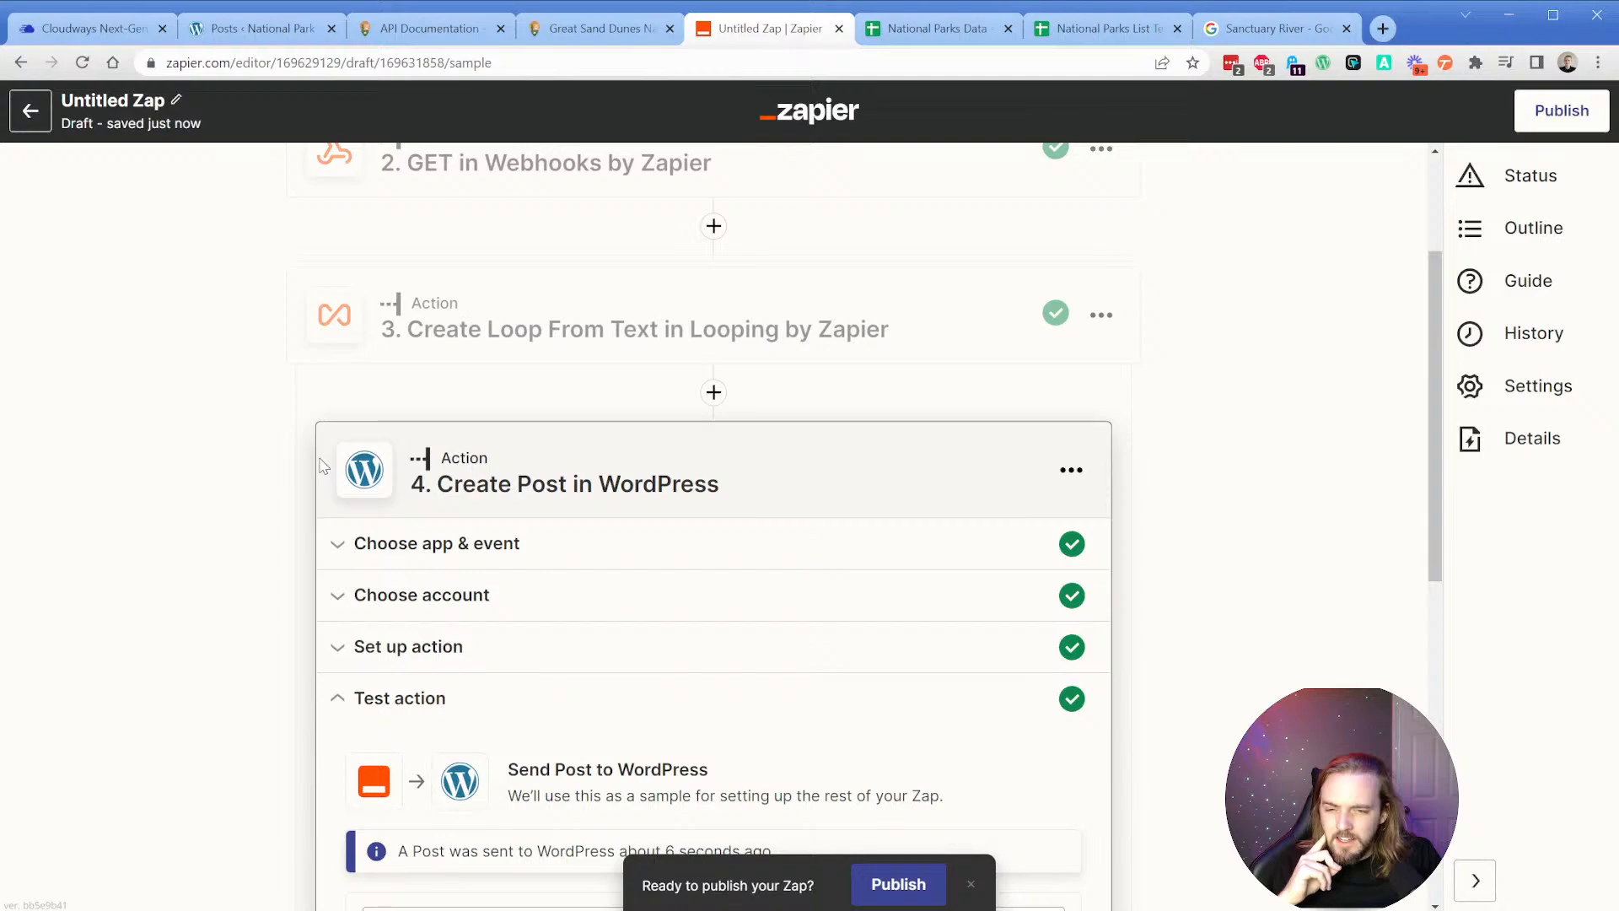
{"action": "left_click", "coordinate": [506, 329]}
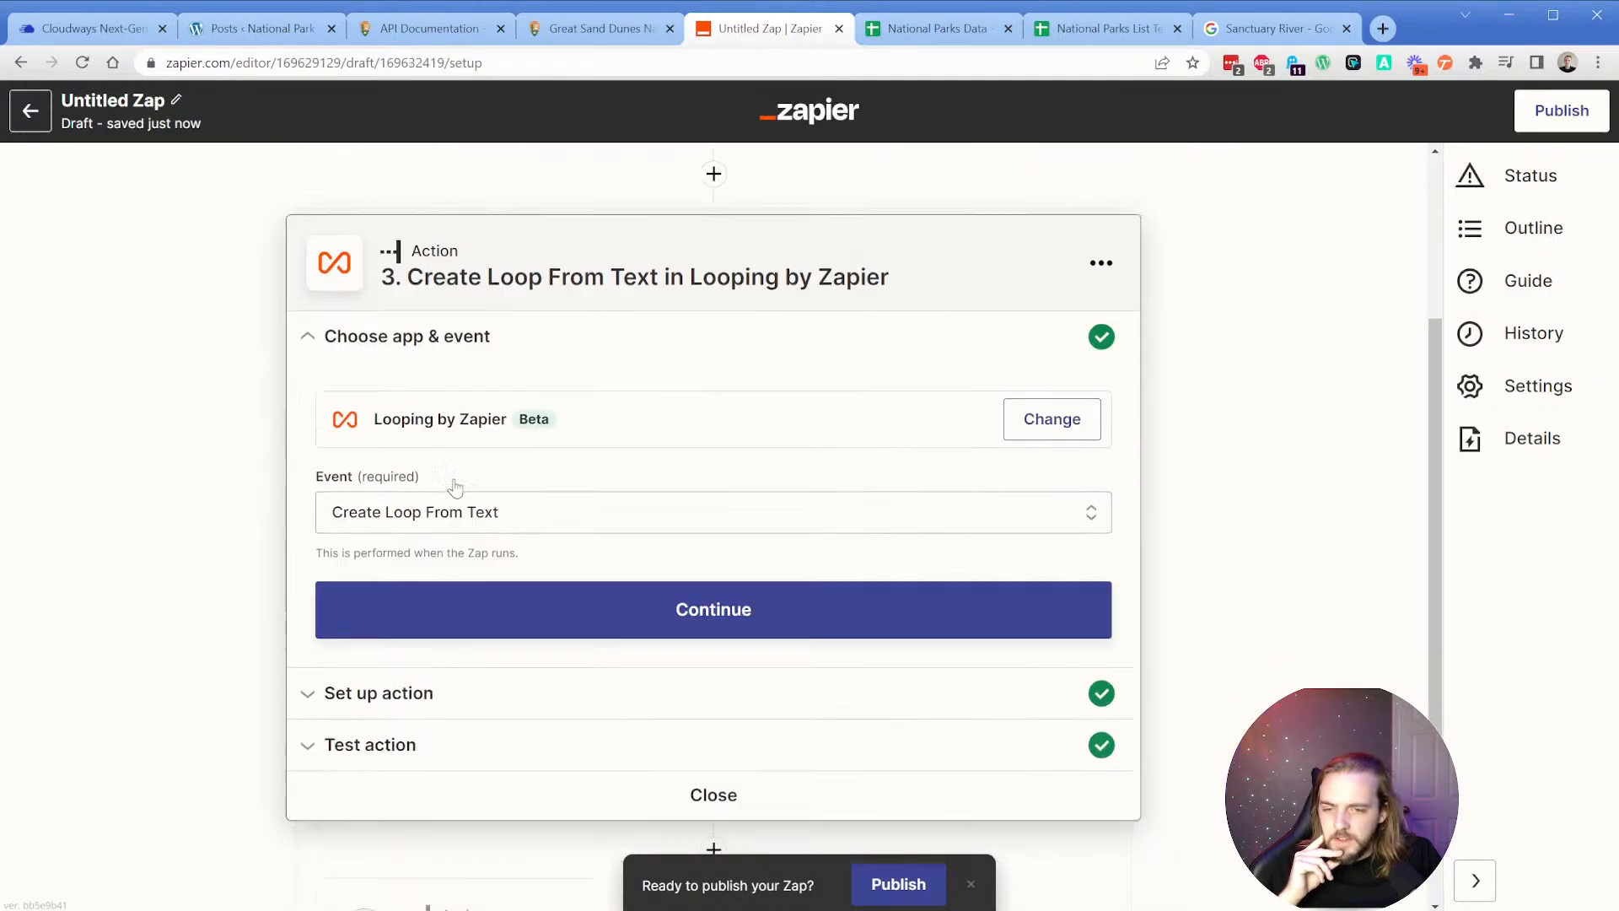
{"action": "left_click", "coordinate": [517, 589]}
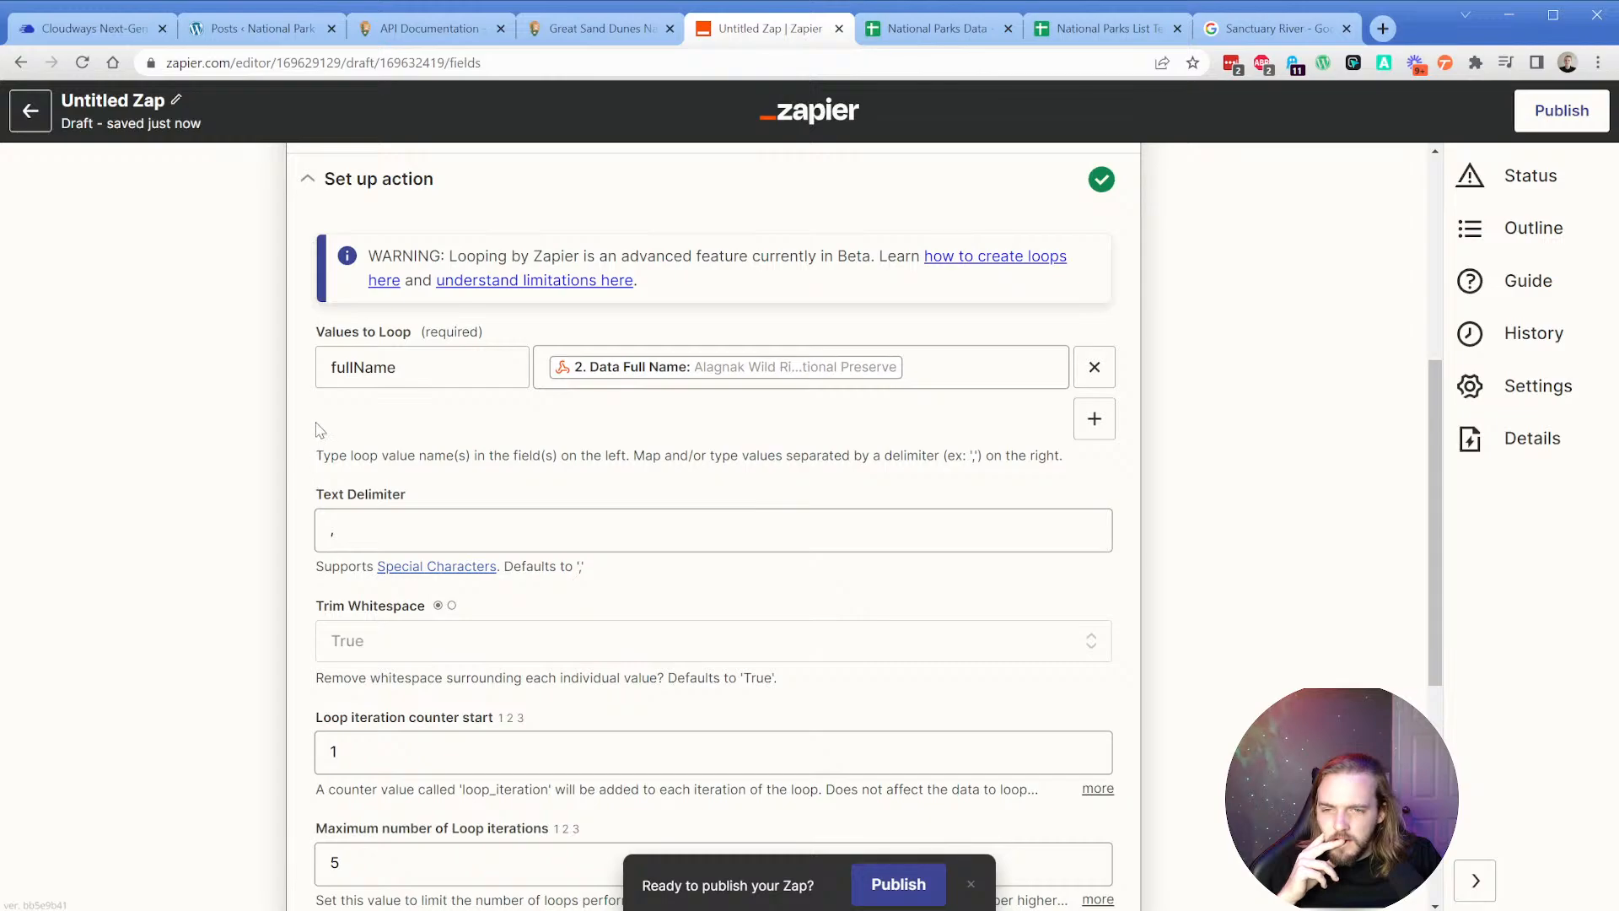
{"action": "scroll", "coordinate": [312, 472], "scroll_direction": "down", "scroll_amount": 3}
{"action": "scroll", "coordinate": [310, 485], "scroll_direction": "up", "scroll_amount": 3}
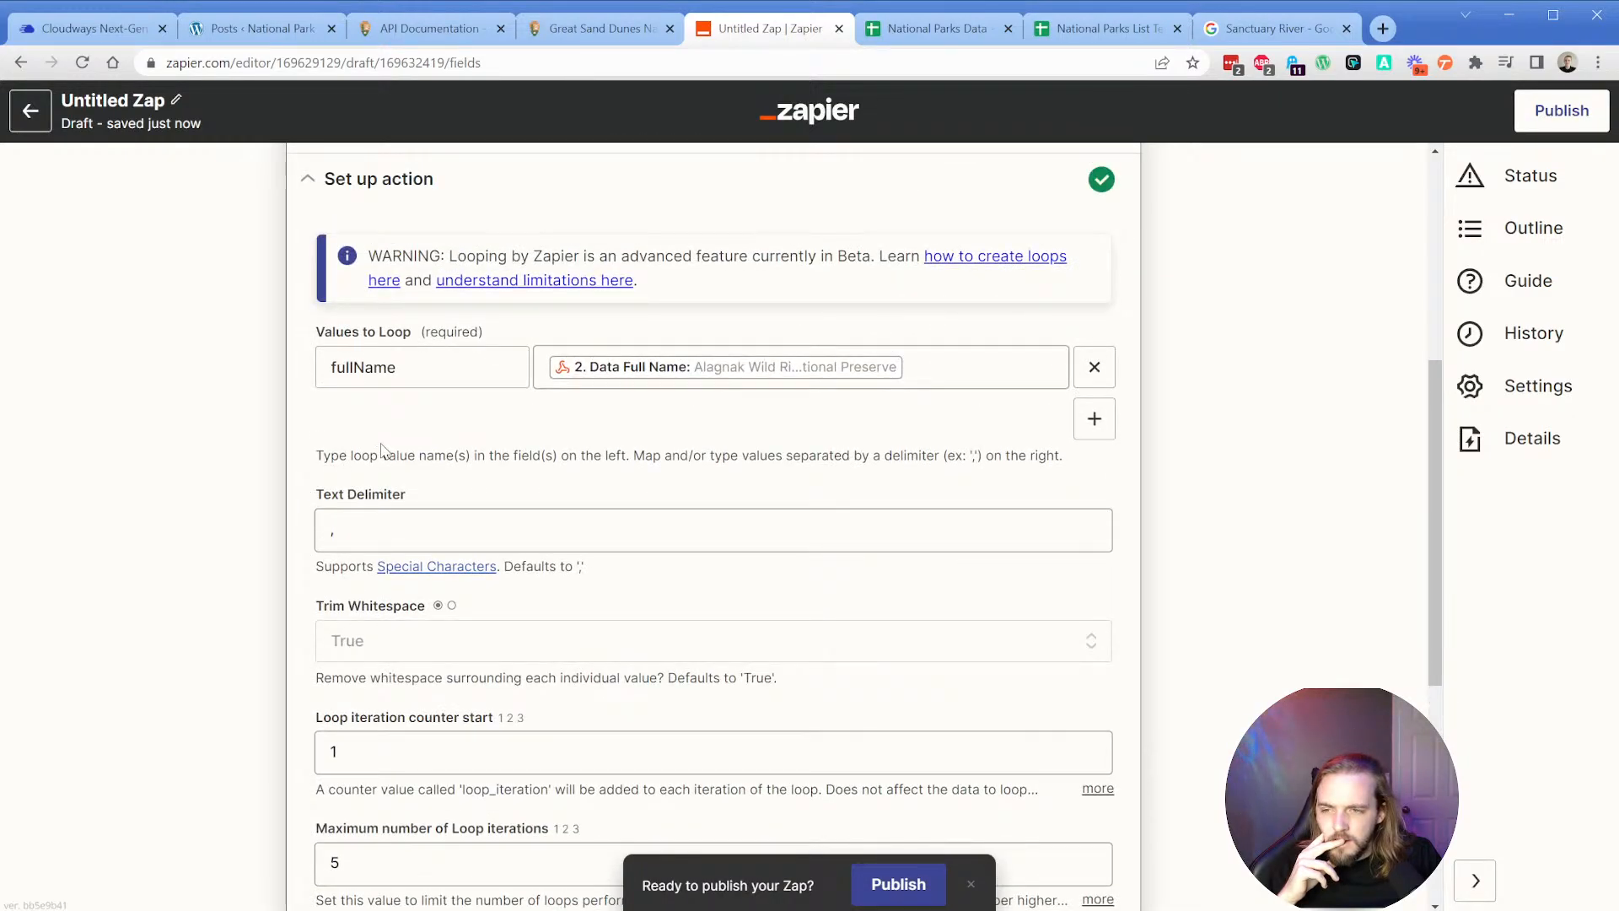
{"action": "scroll", "coordinate": [382, 449], "scroll_direction": "up", "scroll_amount": 1}
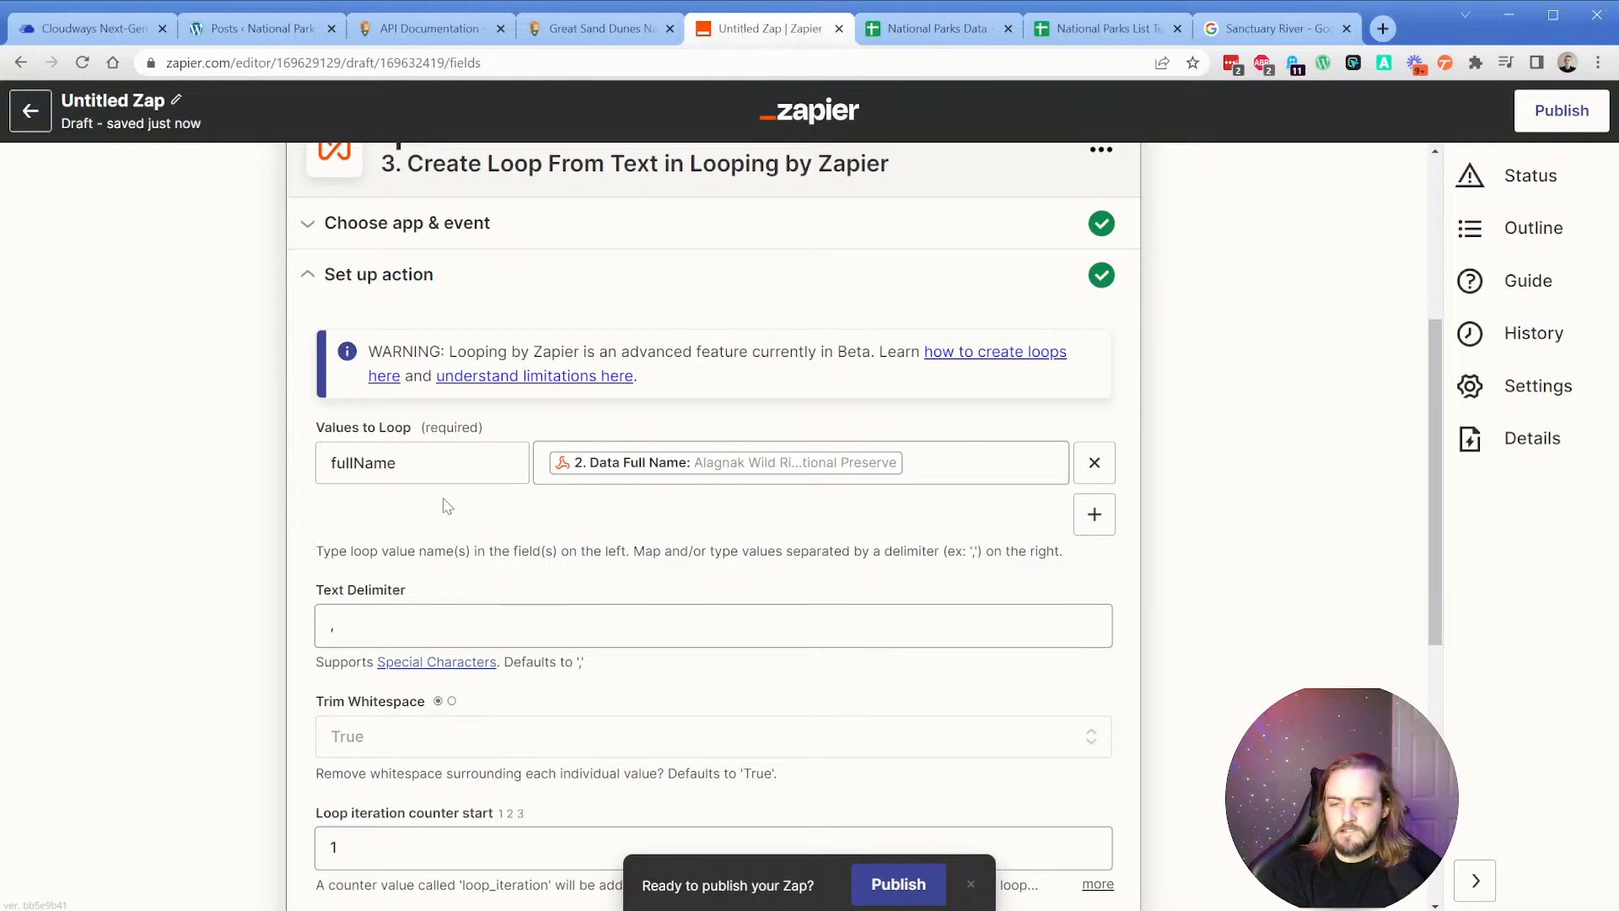
Open Zapier's help article on how to create loops and read the section on creating a loop from text.
{"action": "left_click", "coordinate": [371, 376], "text": "ctrl"}
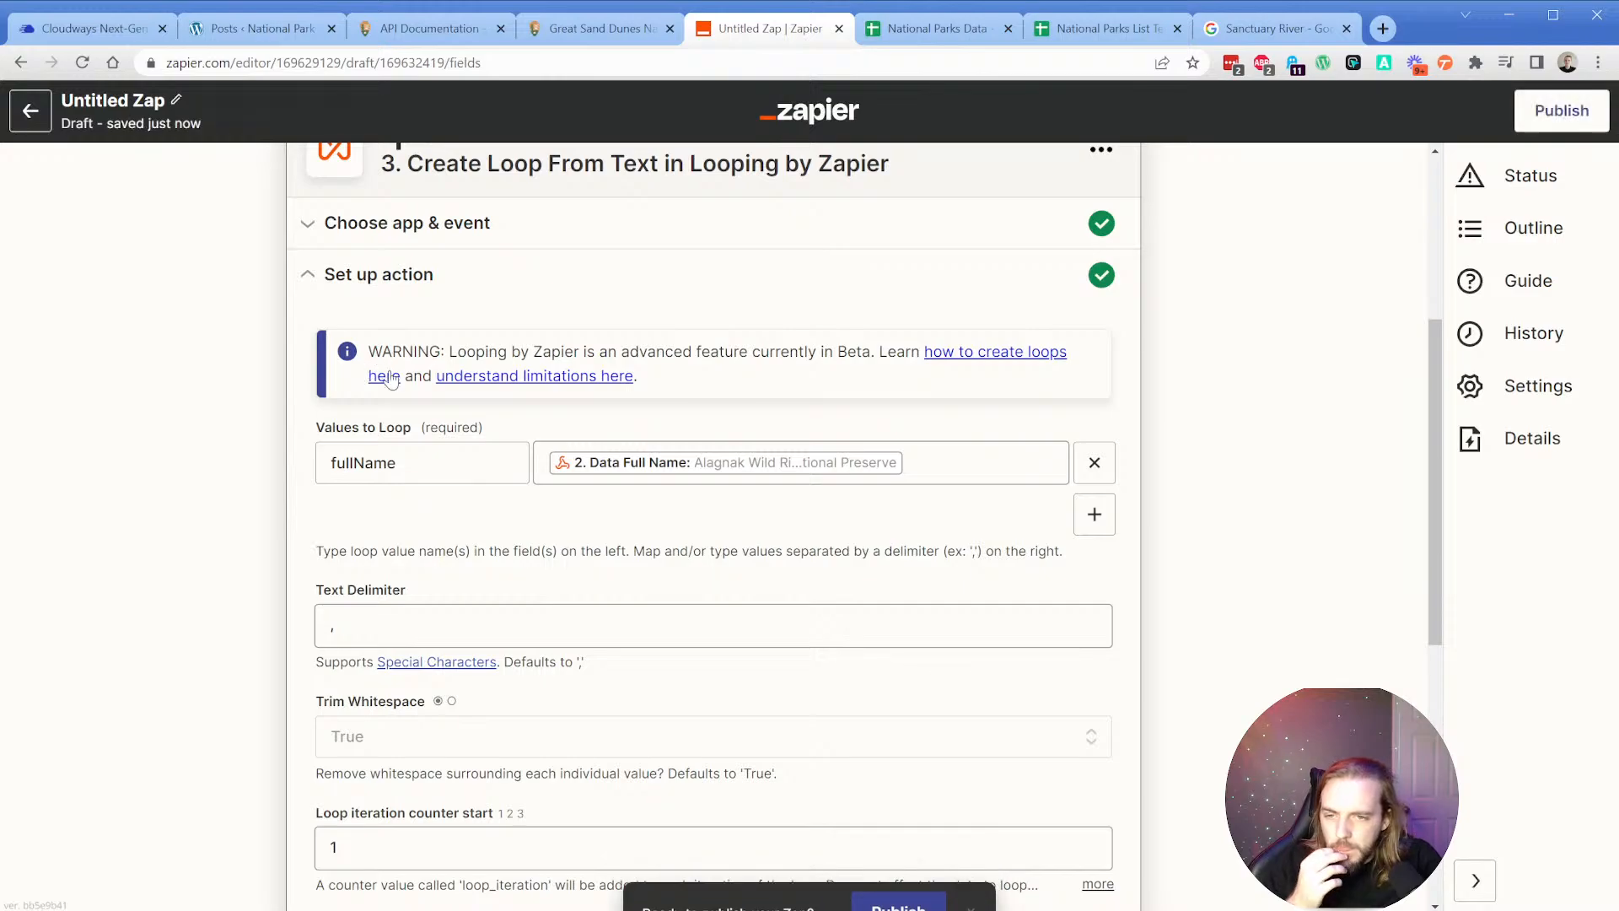
{"action": "left_click", "coordinate": [843, 34]}
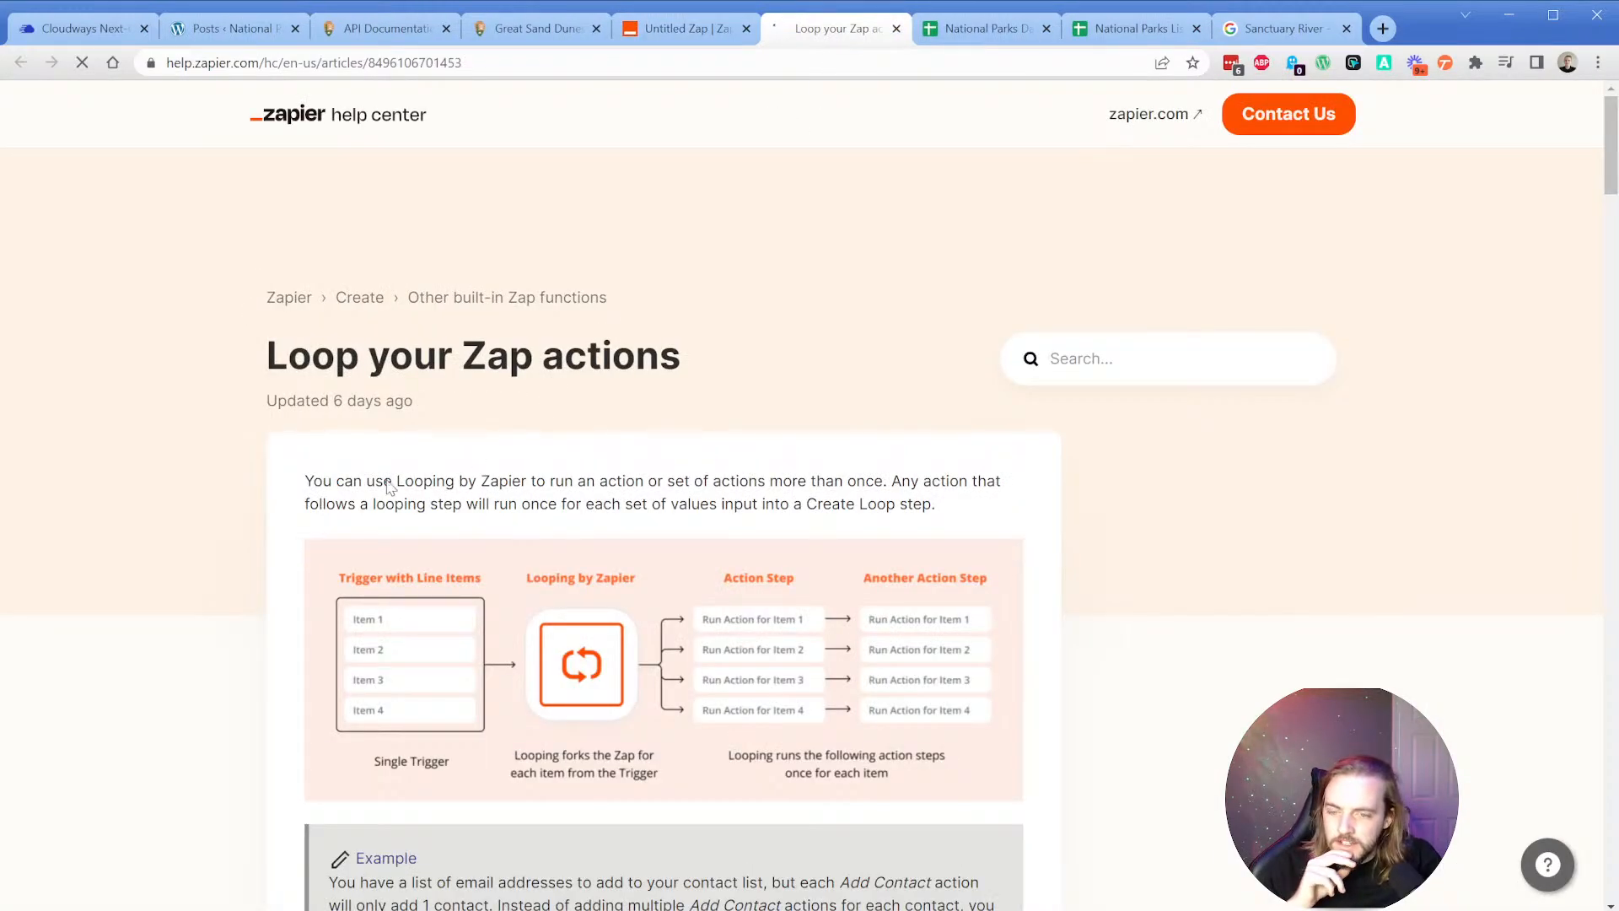
{"action": "scroll", "coordinate": [544, 489], "scroll_direction": "down", "scroll_amount": 2}
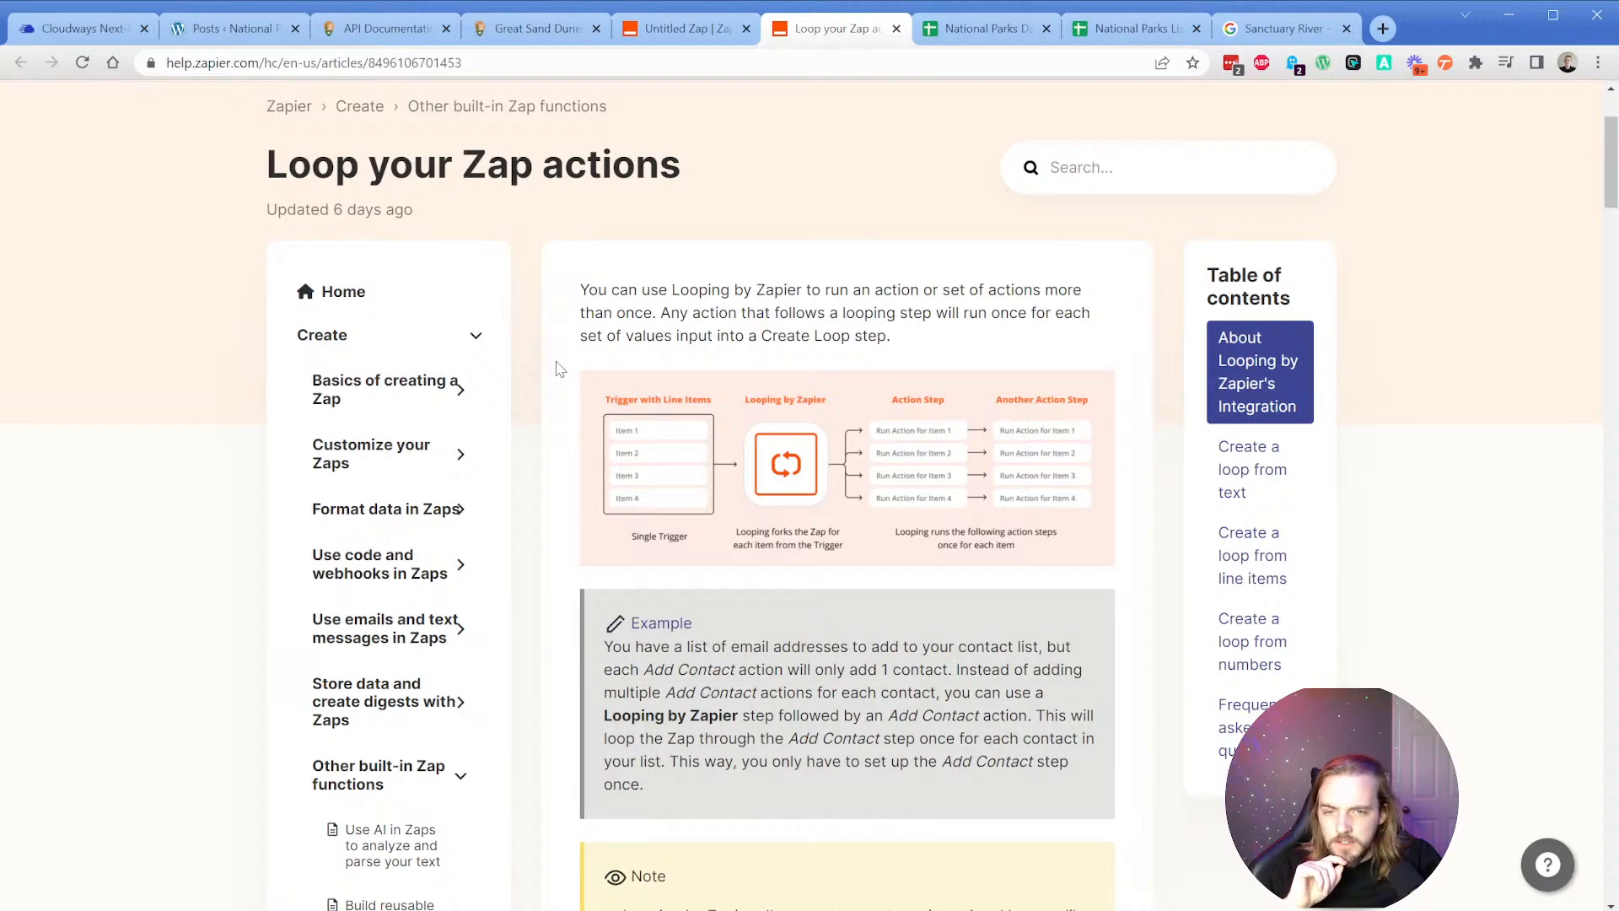
{"action": "scroll", "coordinate": [561, 368], "scroll_direction": "down", "scroll_amount": 3}
{"action": "scroll", "coordinate": [557, 369], "scroll_direction": "down", "scroll_amount": 5}
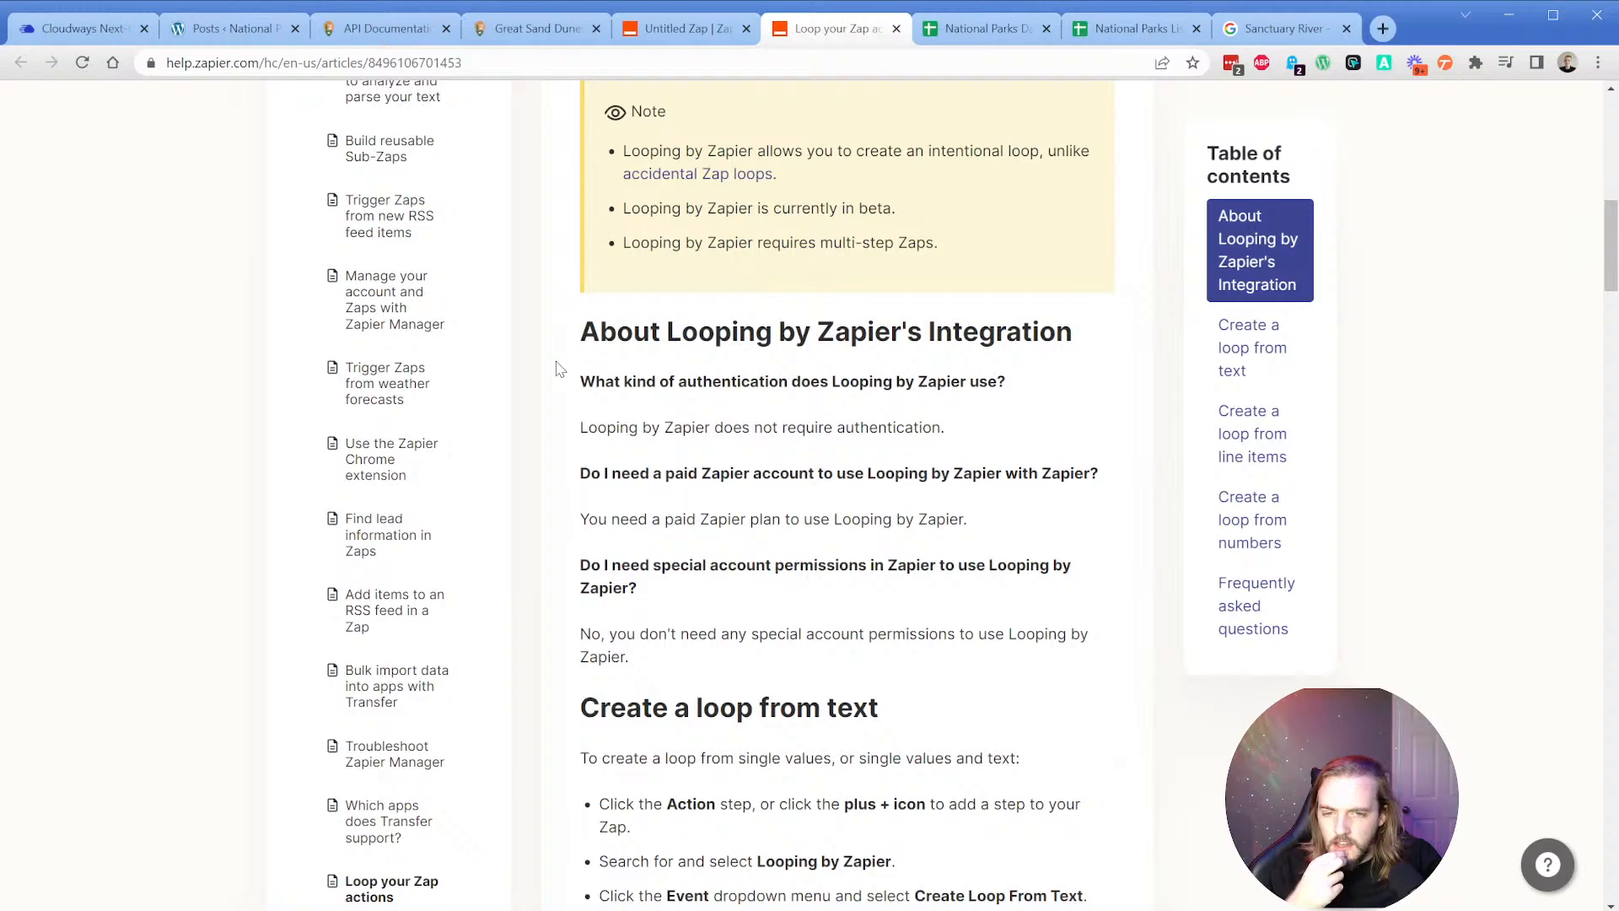
{"action": "scroll", "coordinate": [557, 368], "scroll_direction": "down", "scroll_amount": 5}
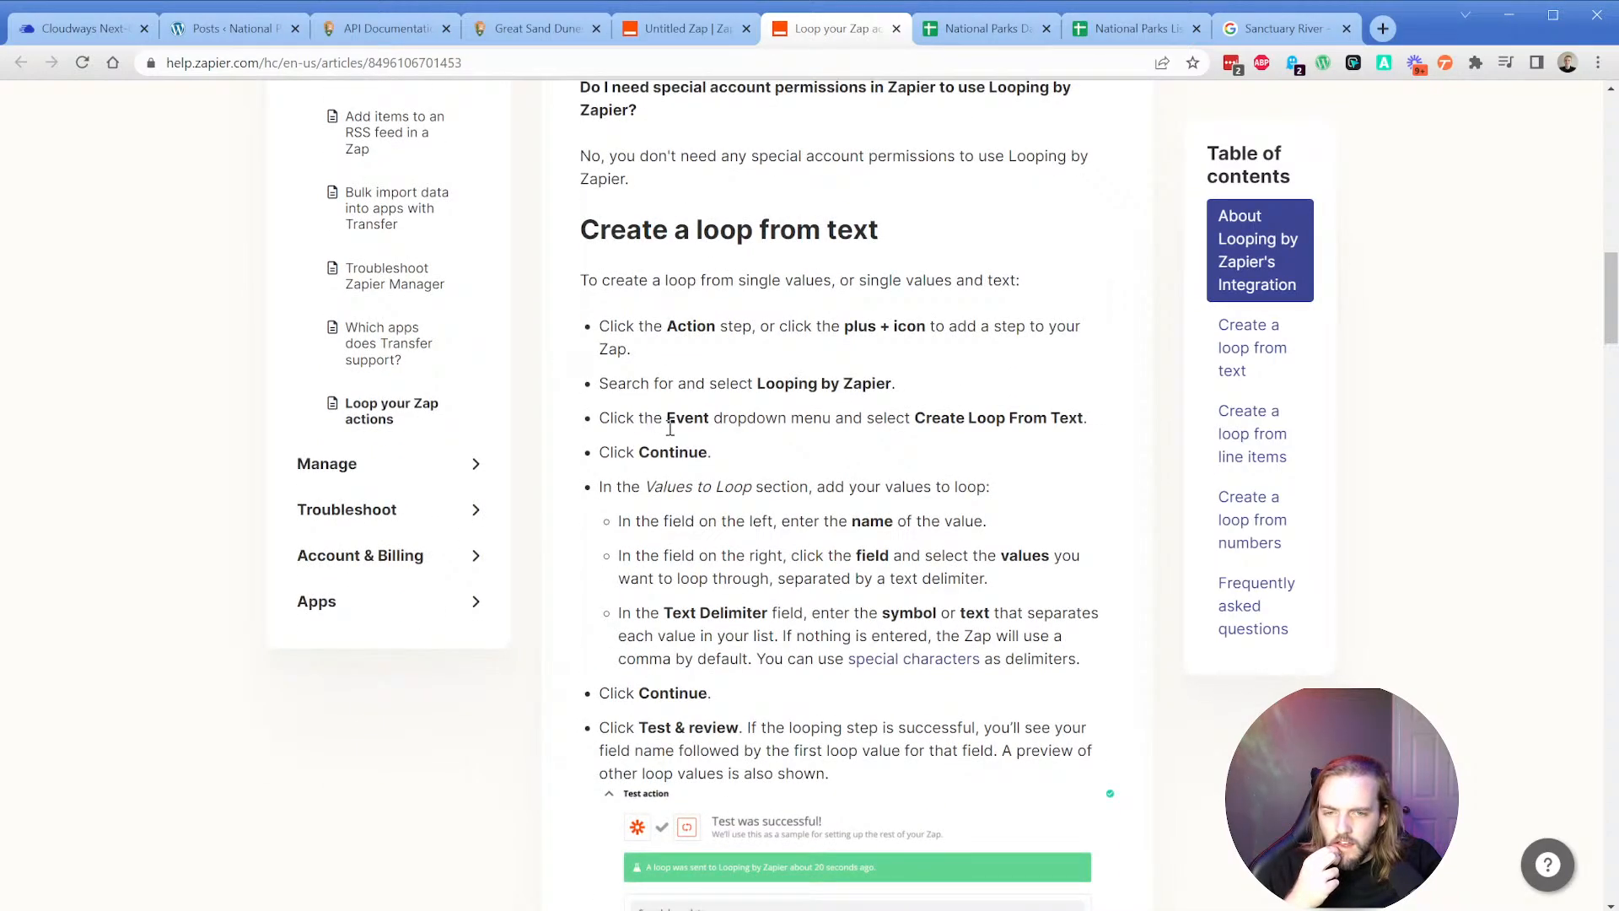
{"action": "scroll", "coordinate": [594, 386], "scroll_direction": "down", "scroll_amount": 2}
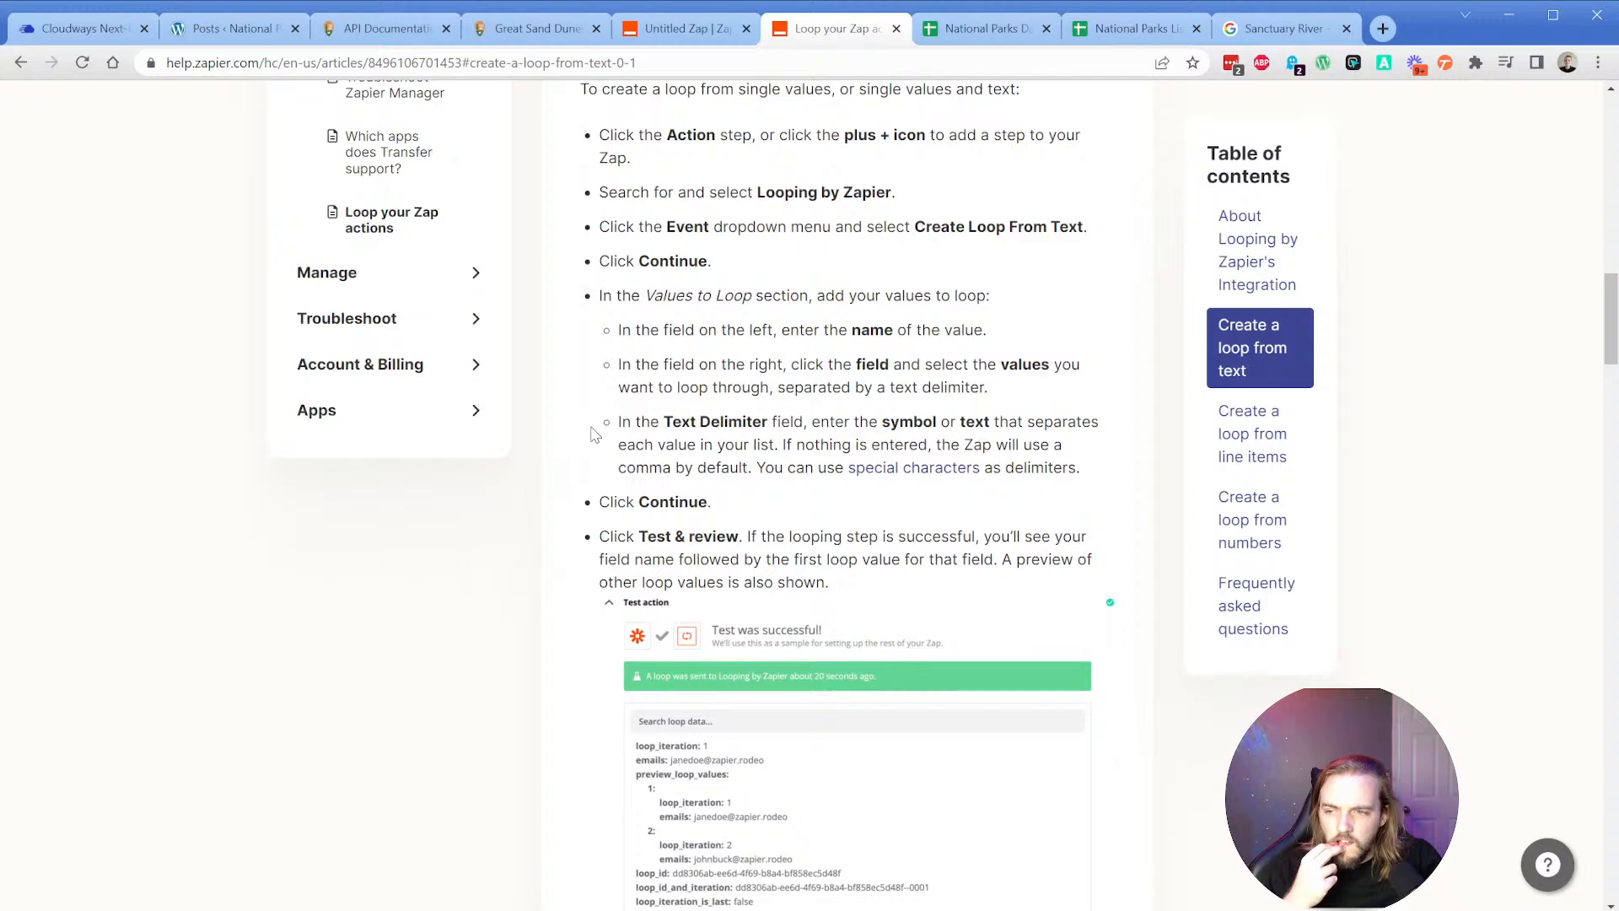
{"action": "scroll", "coordinate": [593, 433], "scroll_direction": "down", "scroll_amount": 4}
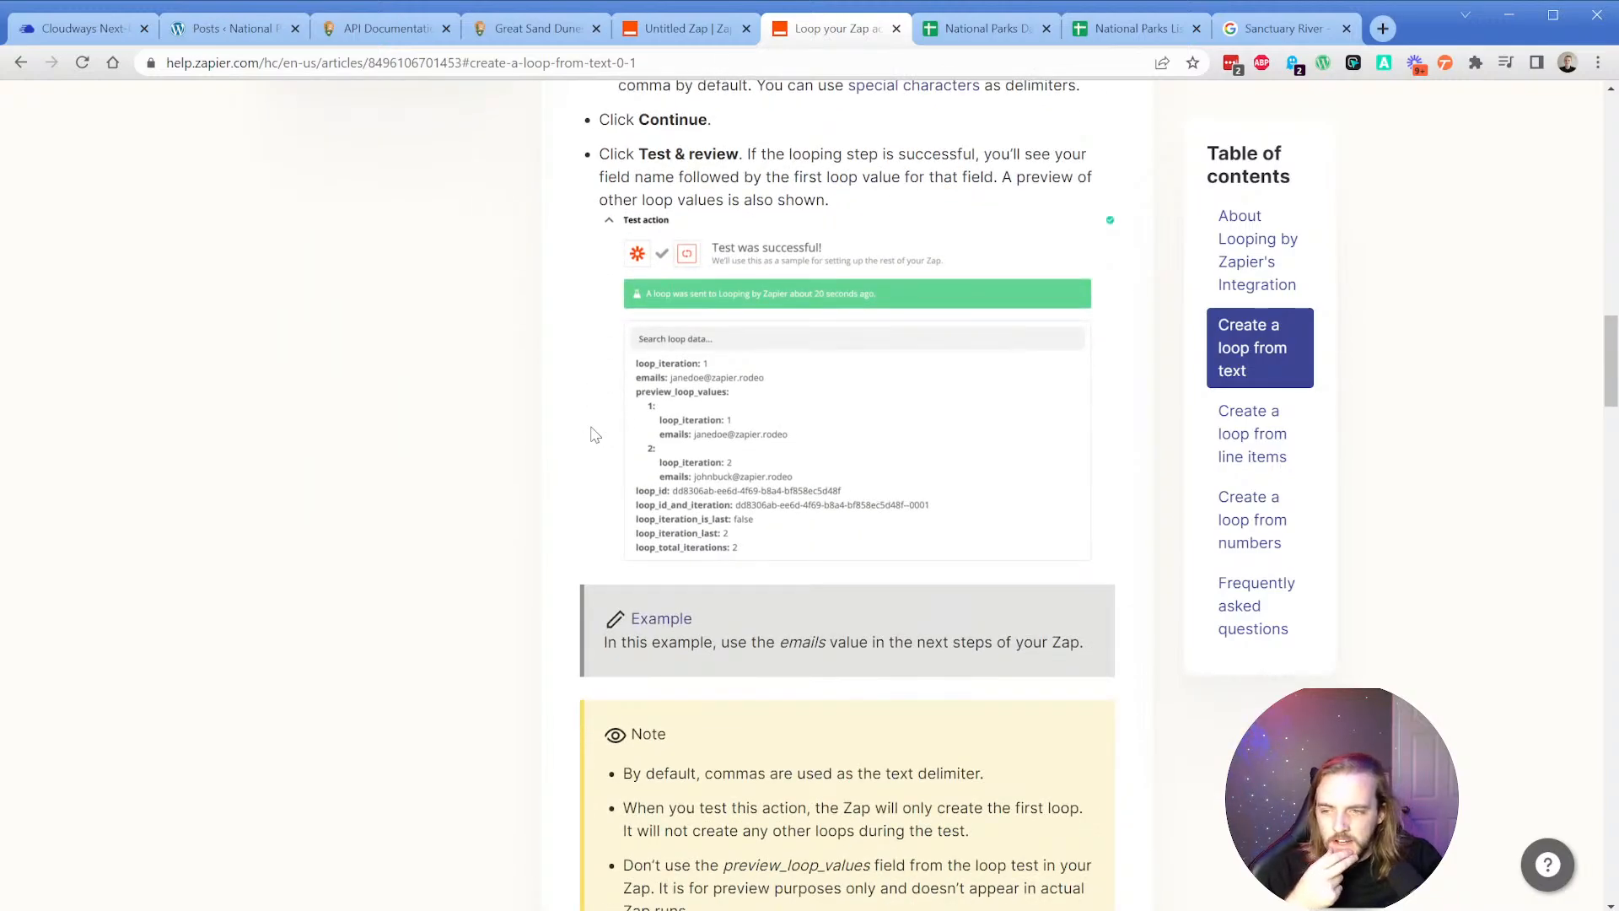
Return to the Zap, continue to the looping action's test and review the fullName values for all iterations.
{"action": "left_click", "coordinate": [659, 27]}
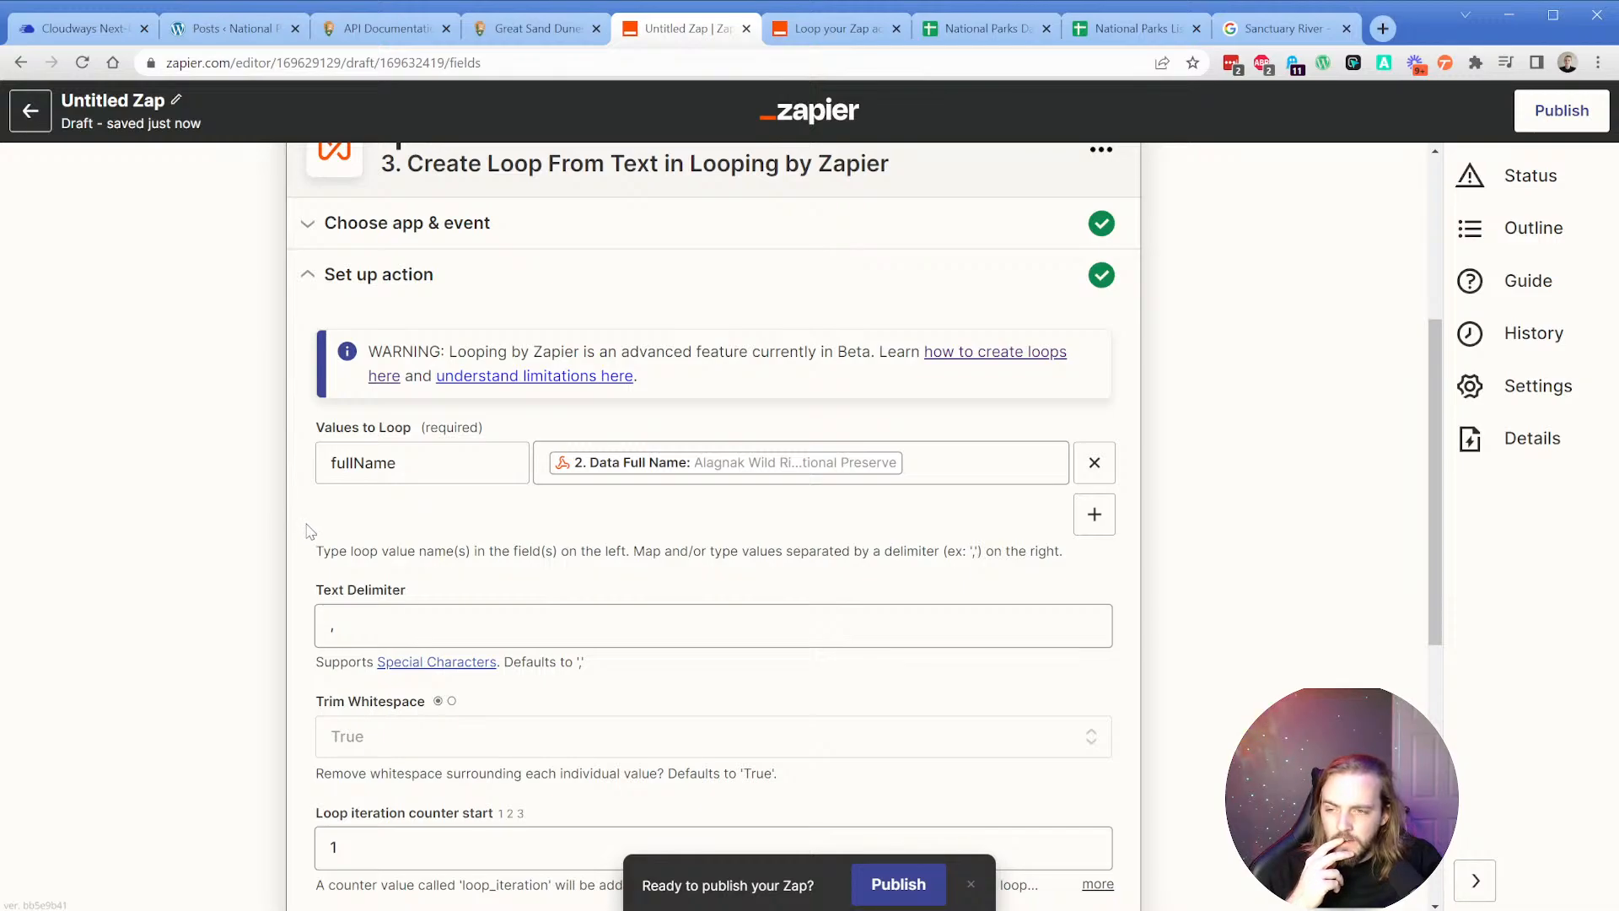
{"action": "scroll", "coordinate": [306, 530], "scroll_direction": "down", "scroll_amount": 4}
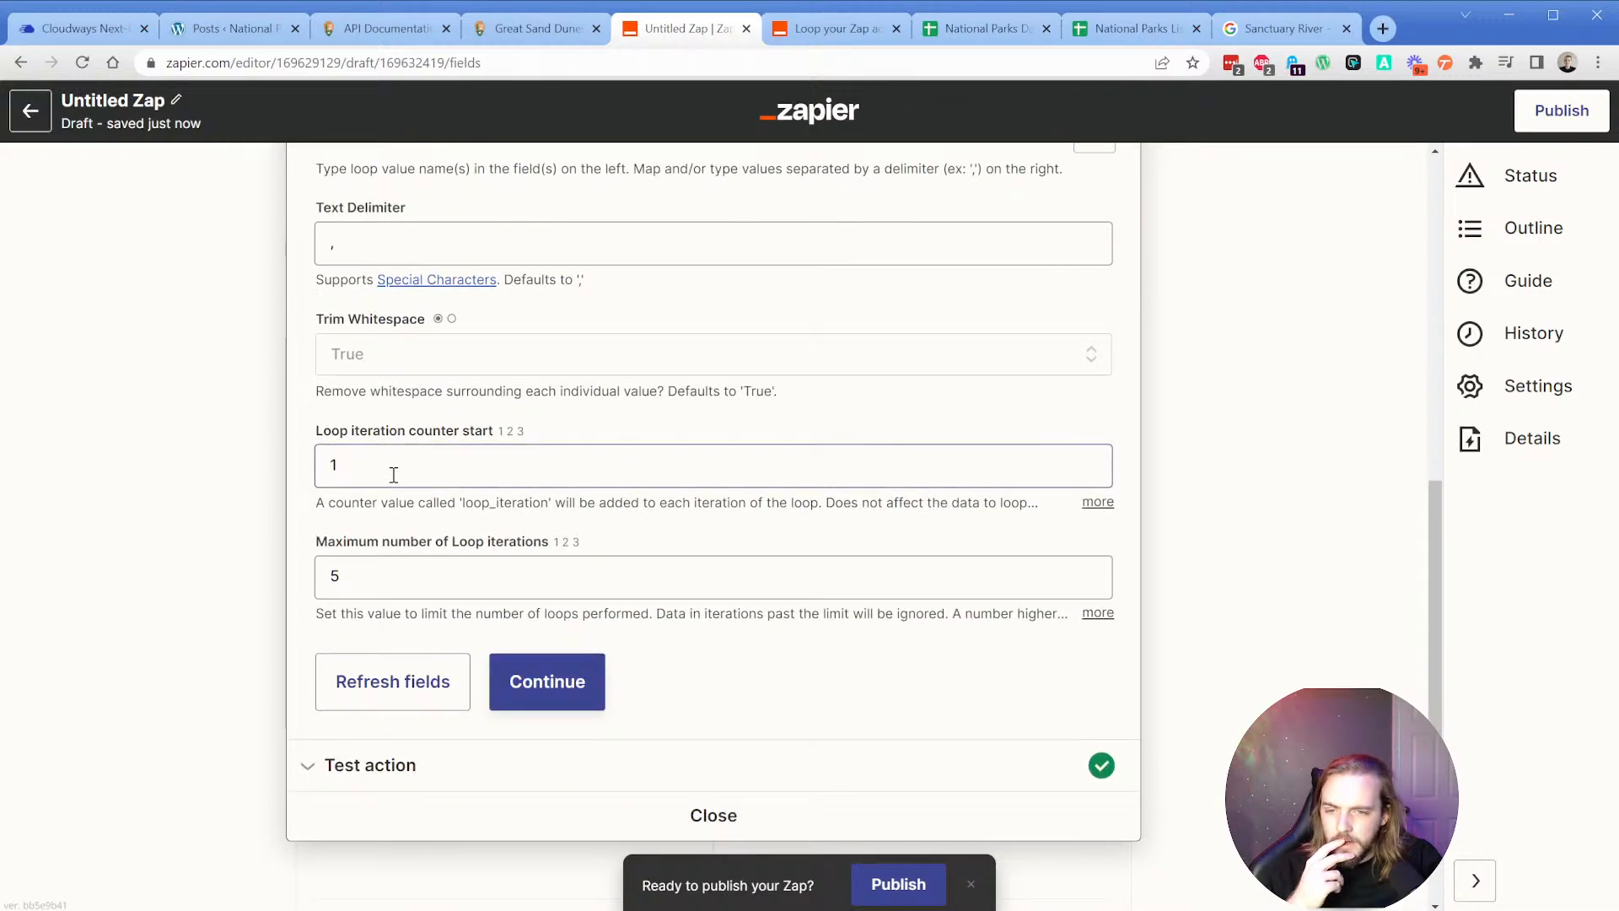
{"action": "left_click", "coordinate": [537, 685]}
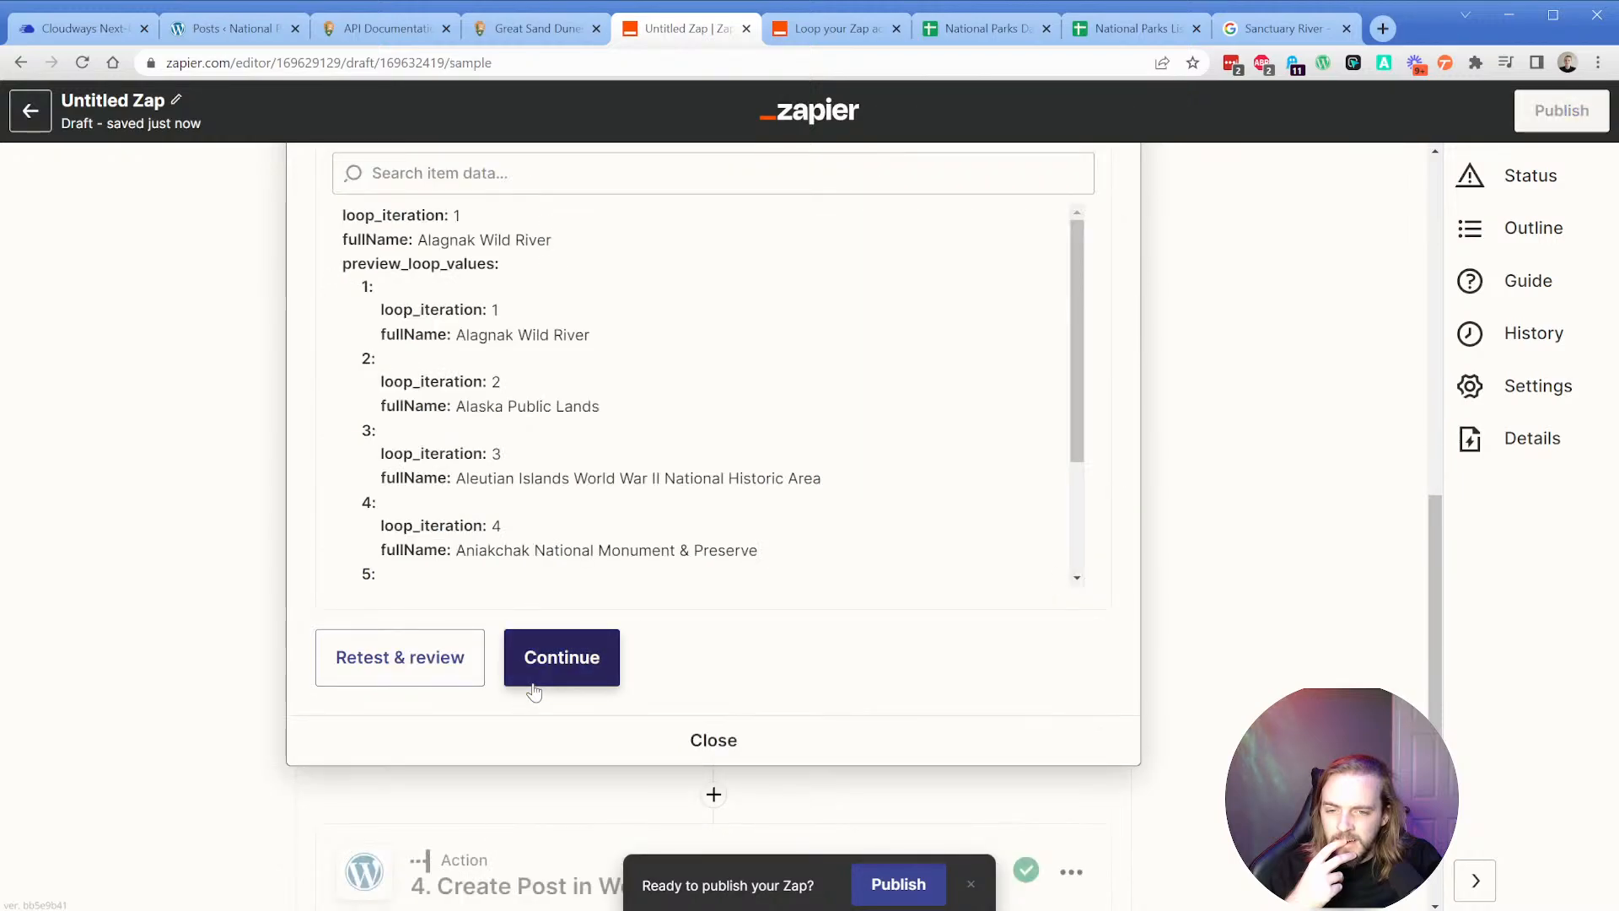
{"action": "scroll", "coordinate": [419, 519], "scroll_direction": "down", "scroll_amount": 3}
{"action": "scroll", "coordinate": [419, 519], "scroll_direction": "down", "scroll_amount": 1}
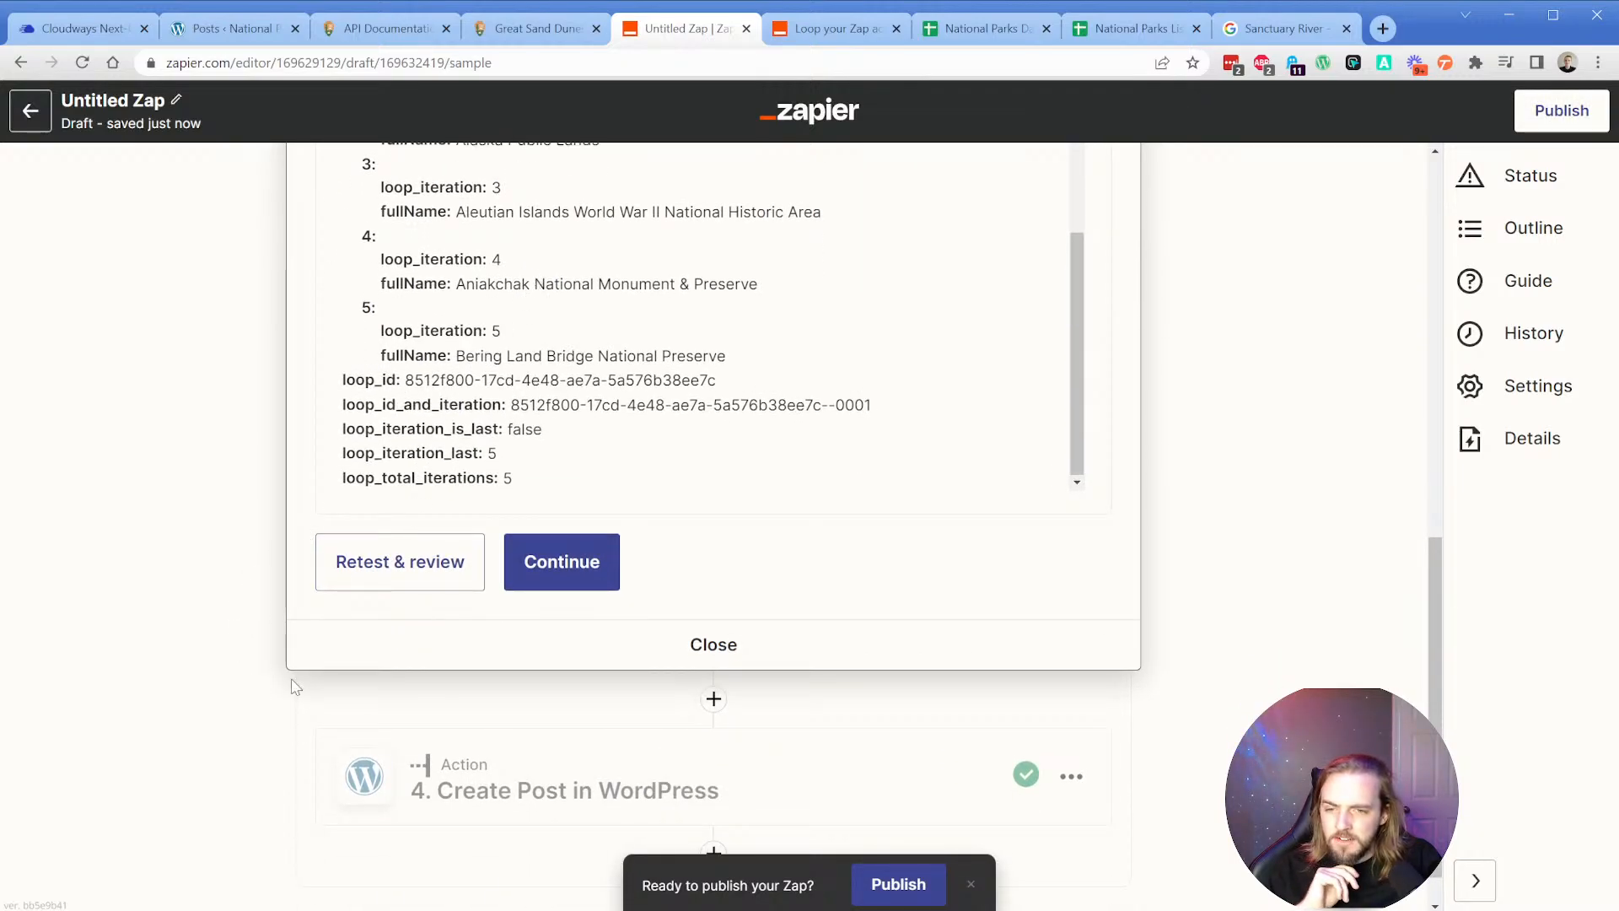
Clear the WordPress post title and insert Full Name again from the looping action's complete list of fields.
{"action": "left_click", "coordinate": [423, 780]}
{"action": "left_click", "coordinate": [425, 553]}
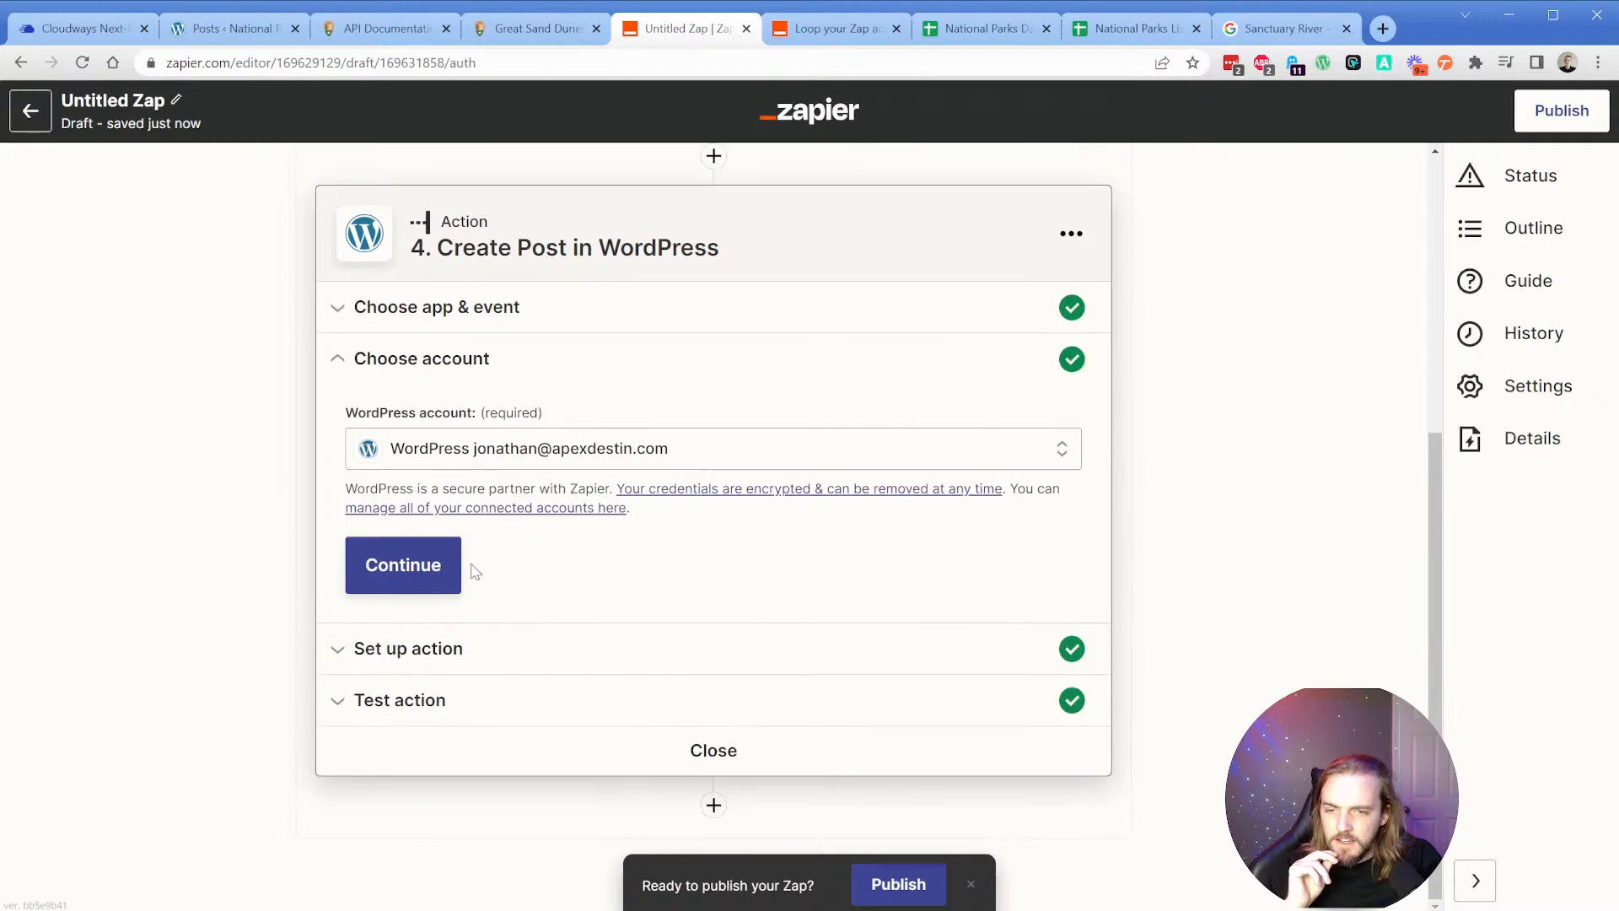
{"action": "left_click", "coordinate": [423, 567]}
{"action": "scroll", "coordinate": [439, 557], "scroll_direction": "down", "scroll_amount": 2}
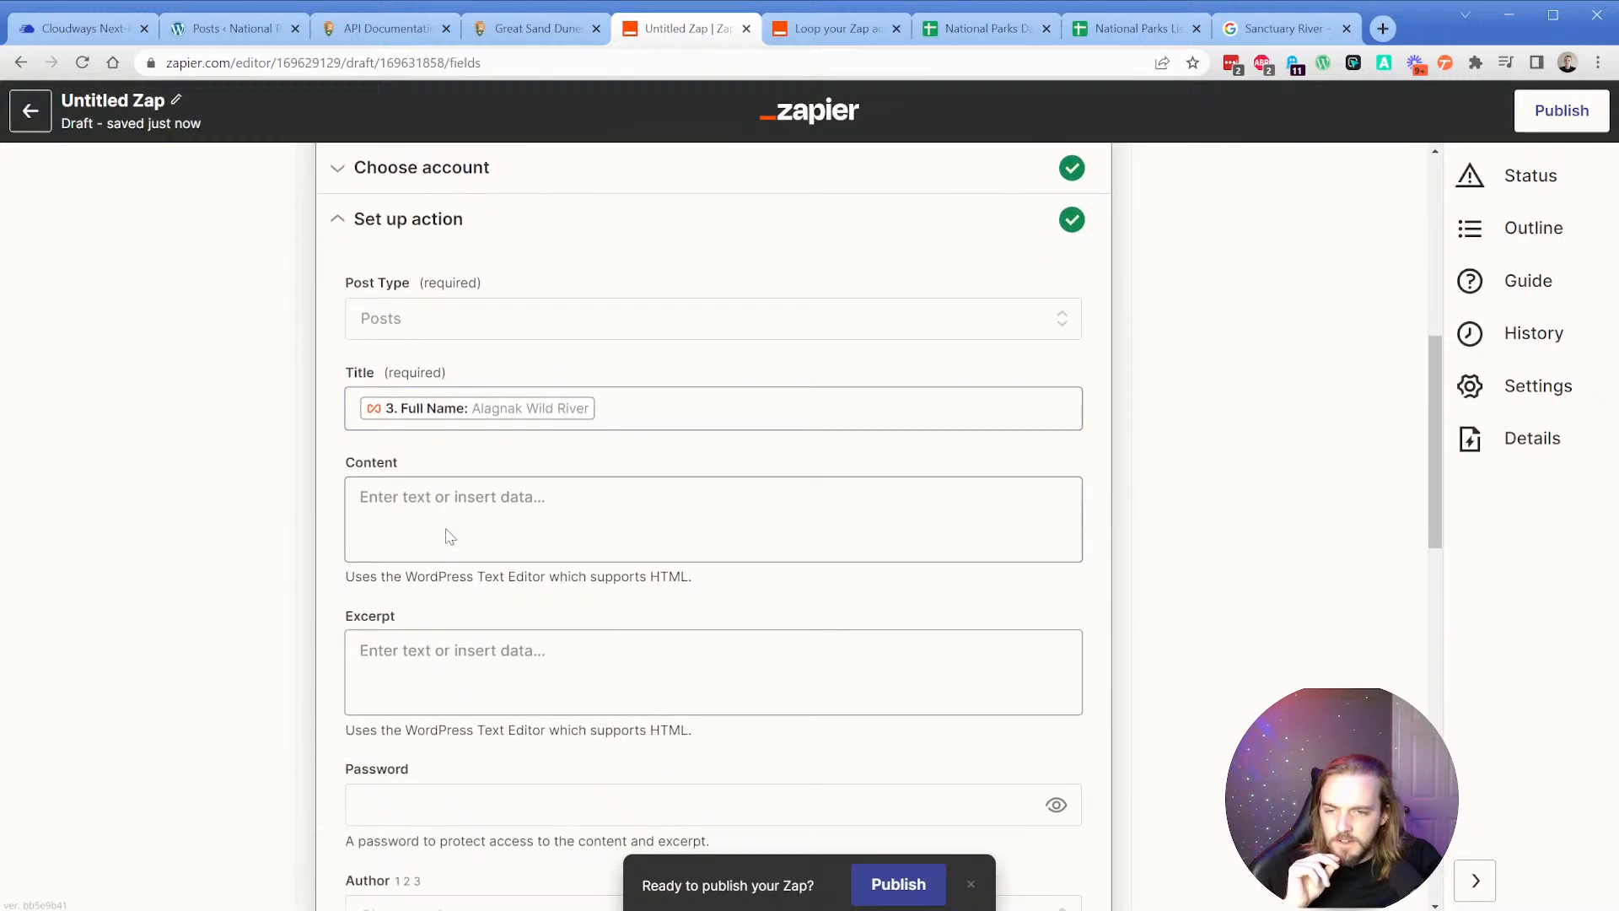
{"action": "left_click", "coordinate": [615, 401]}
{"action": "key", "text": "BackSpace"}
{"action": "left_click", "coordinate": [527, 679]}
{"action": "scroll", "coordinate": [506, 666], "scroll_direction": "down", "scroll_amount": 1}
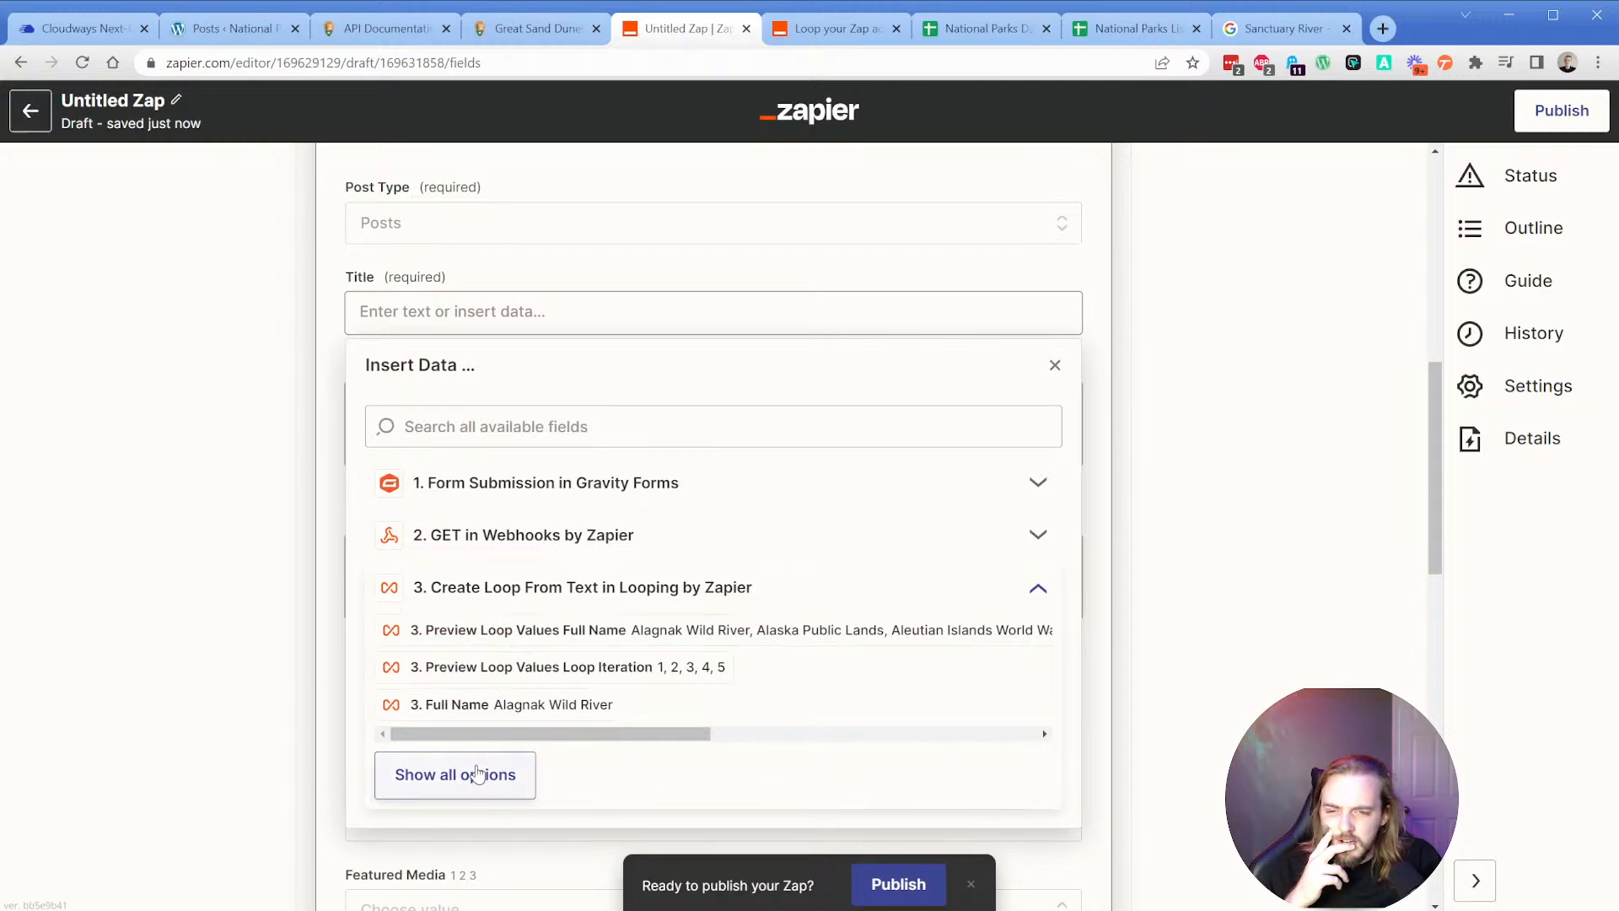
{"action": "left_click", "coordinate": [468, 775]}
{"action": "scroll", "coordinate": [438, 624], "scroll_direction": "down", "scroll_amount": 1}
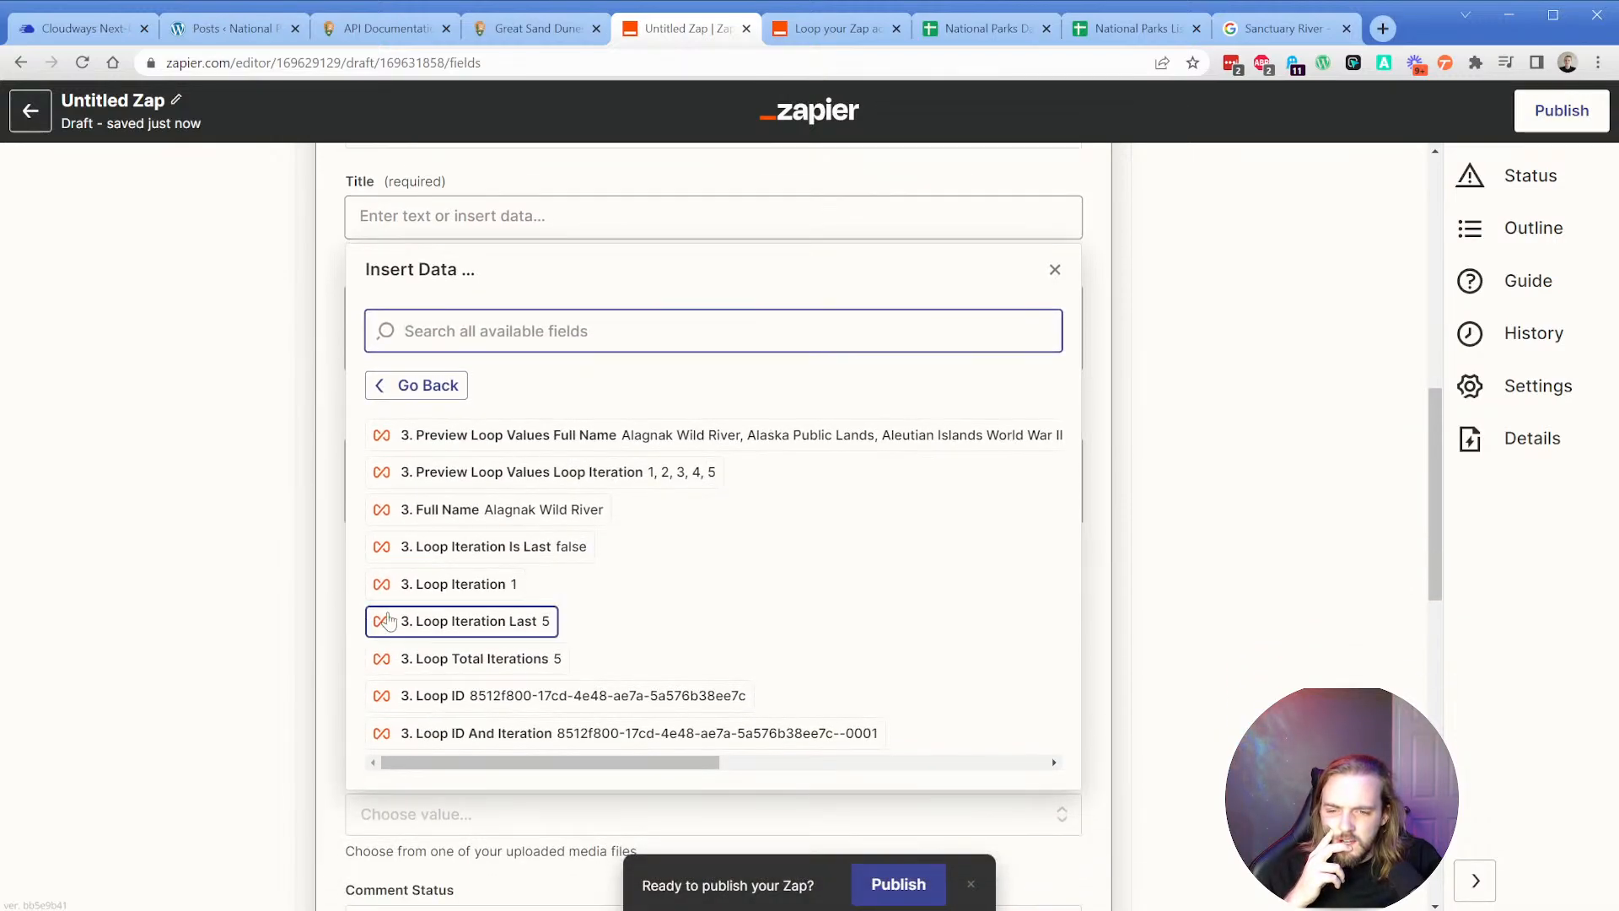
{"action": "left_click", "coordinate": [548, 512]}
{"action": "left_click", "coordinate": [333, 305]}
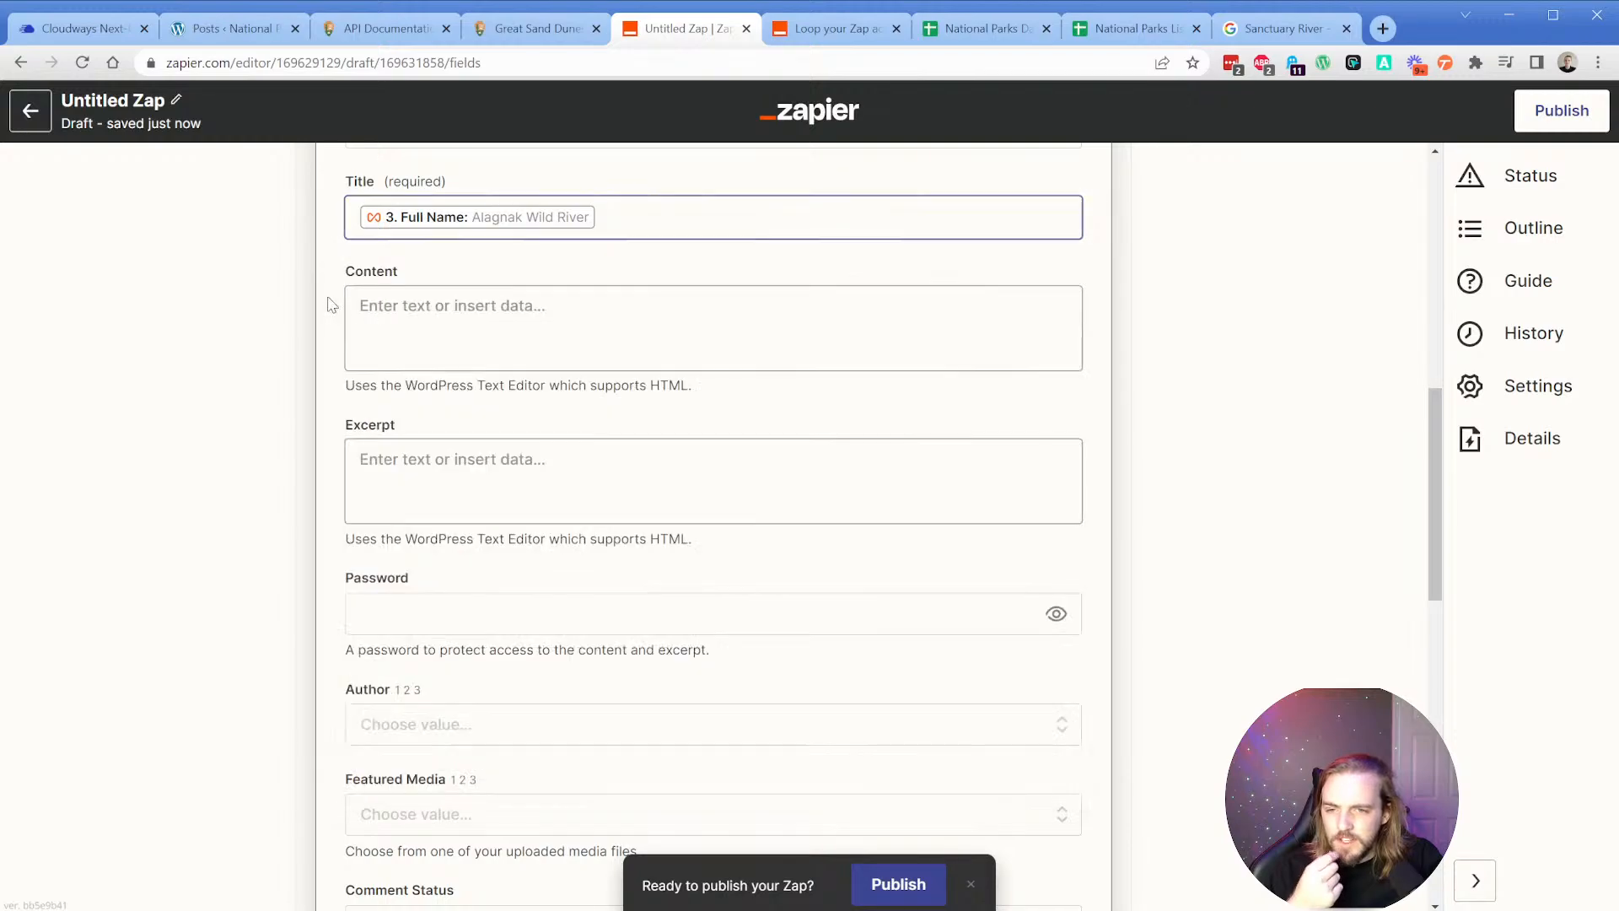
Continue to the WordPress action's test section and review the data of the post already sent.
{"action": "scroll", "coordinate": [329, 539], "scroll_direction": "down", "scroll_amount": 10}
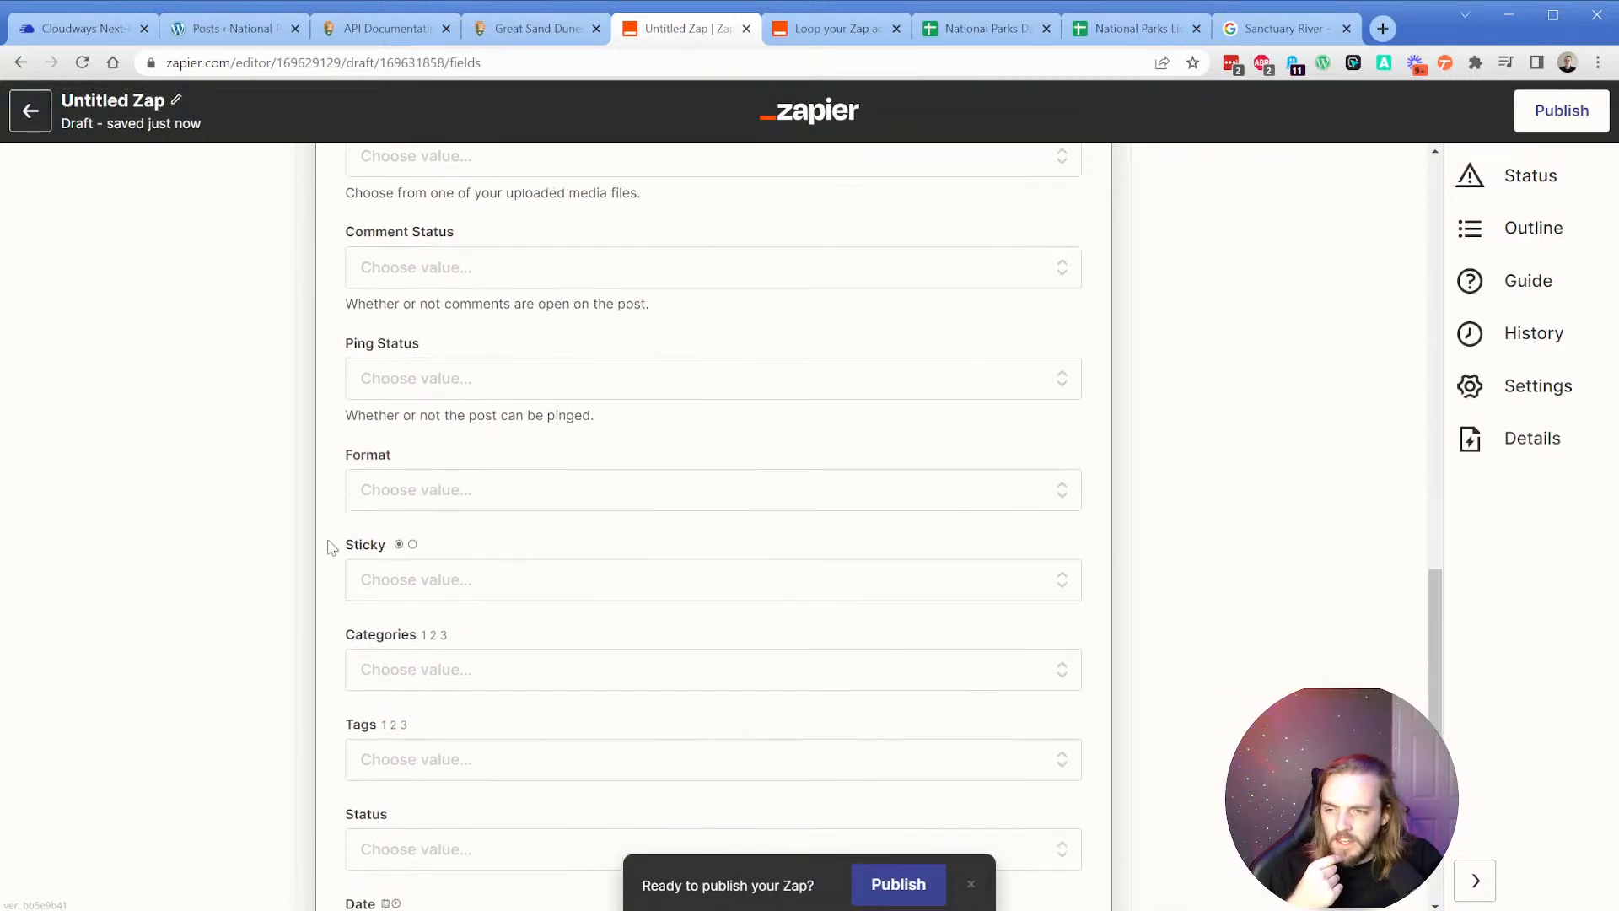
{"action": "scroll", "coordinate": [328, 538], "scroll_direction": "down", "scroll_amount": 1}
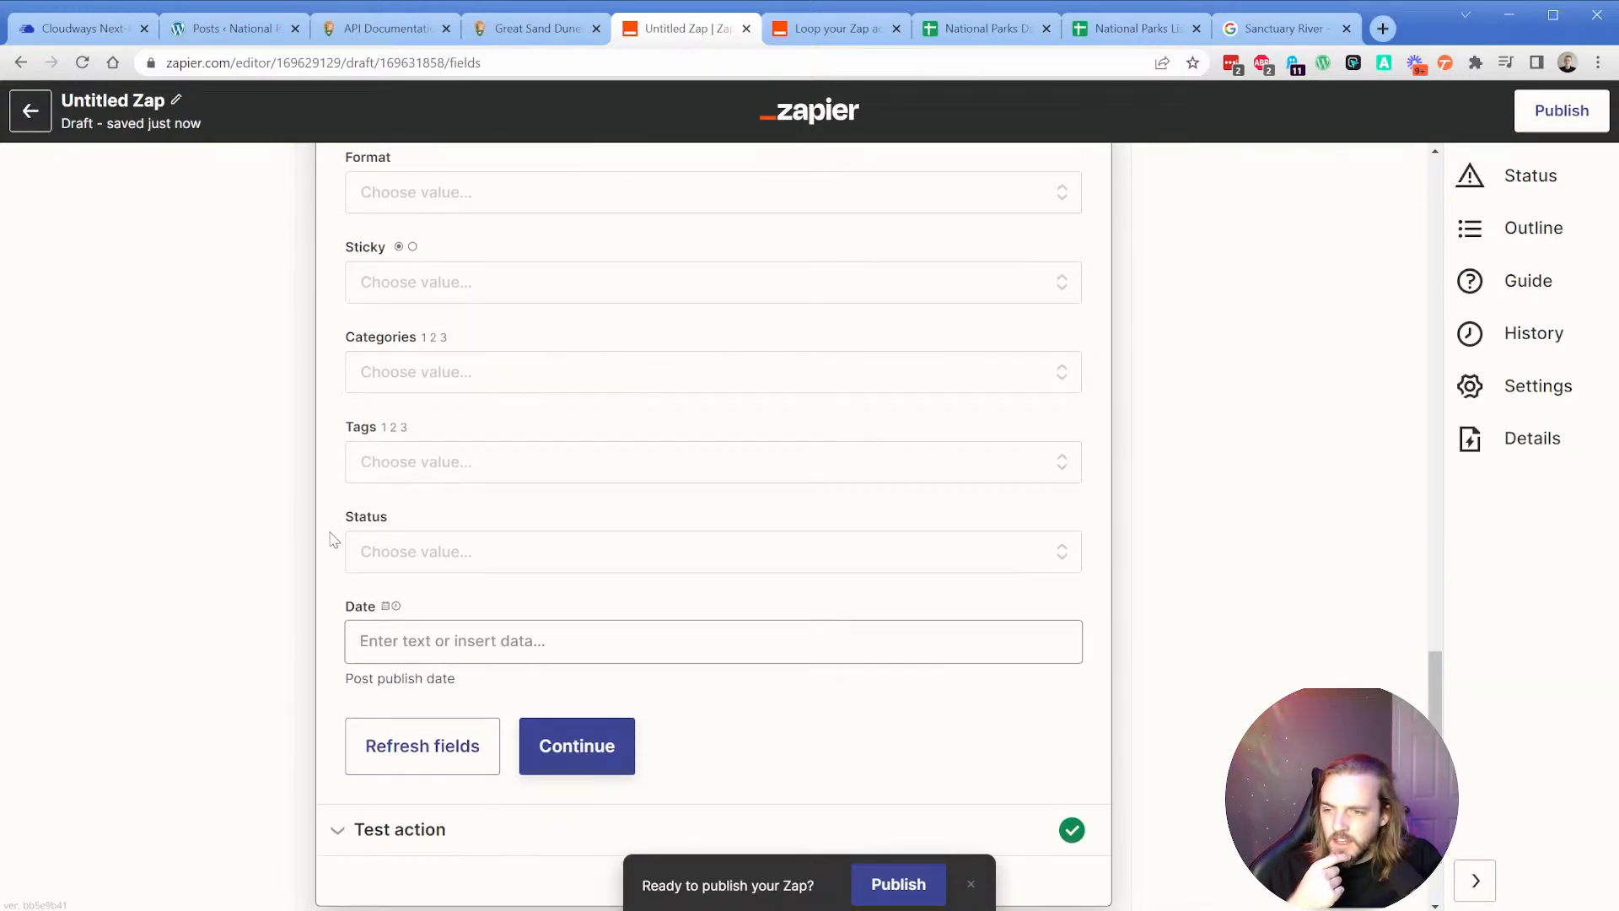
{"action": "left_click", "coordinate": [568, 763]}
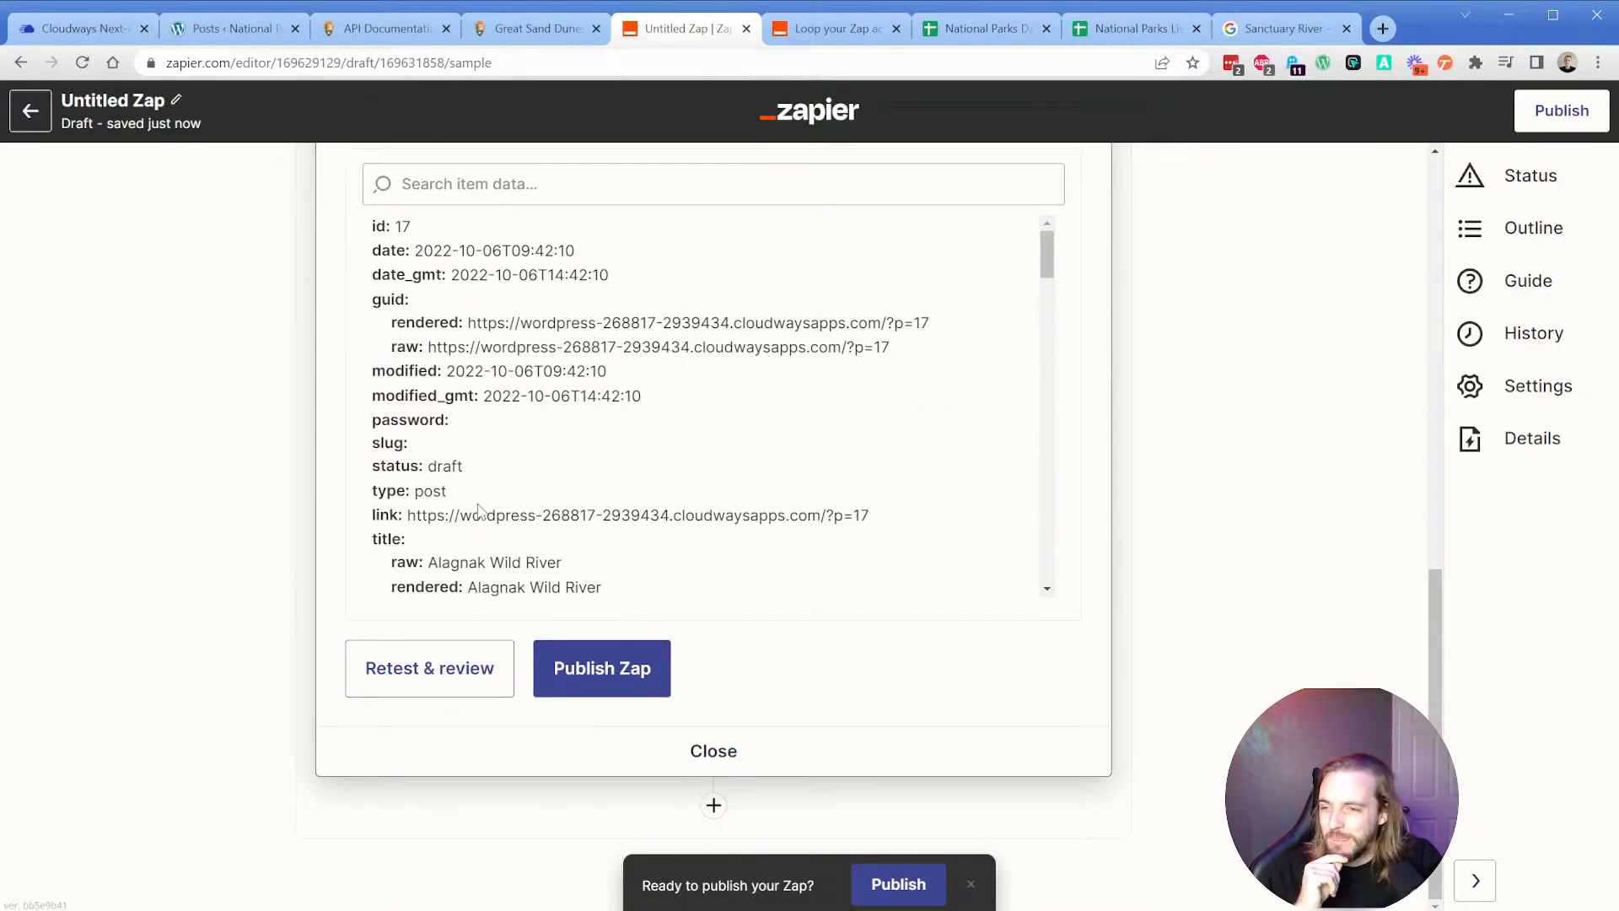
{"action": "scroll", "coordinate": [478, 507], "scroll_direction": "up", "scroll_amount": 6}
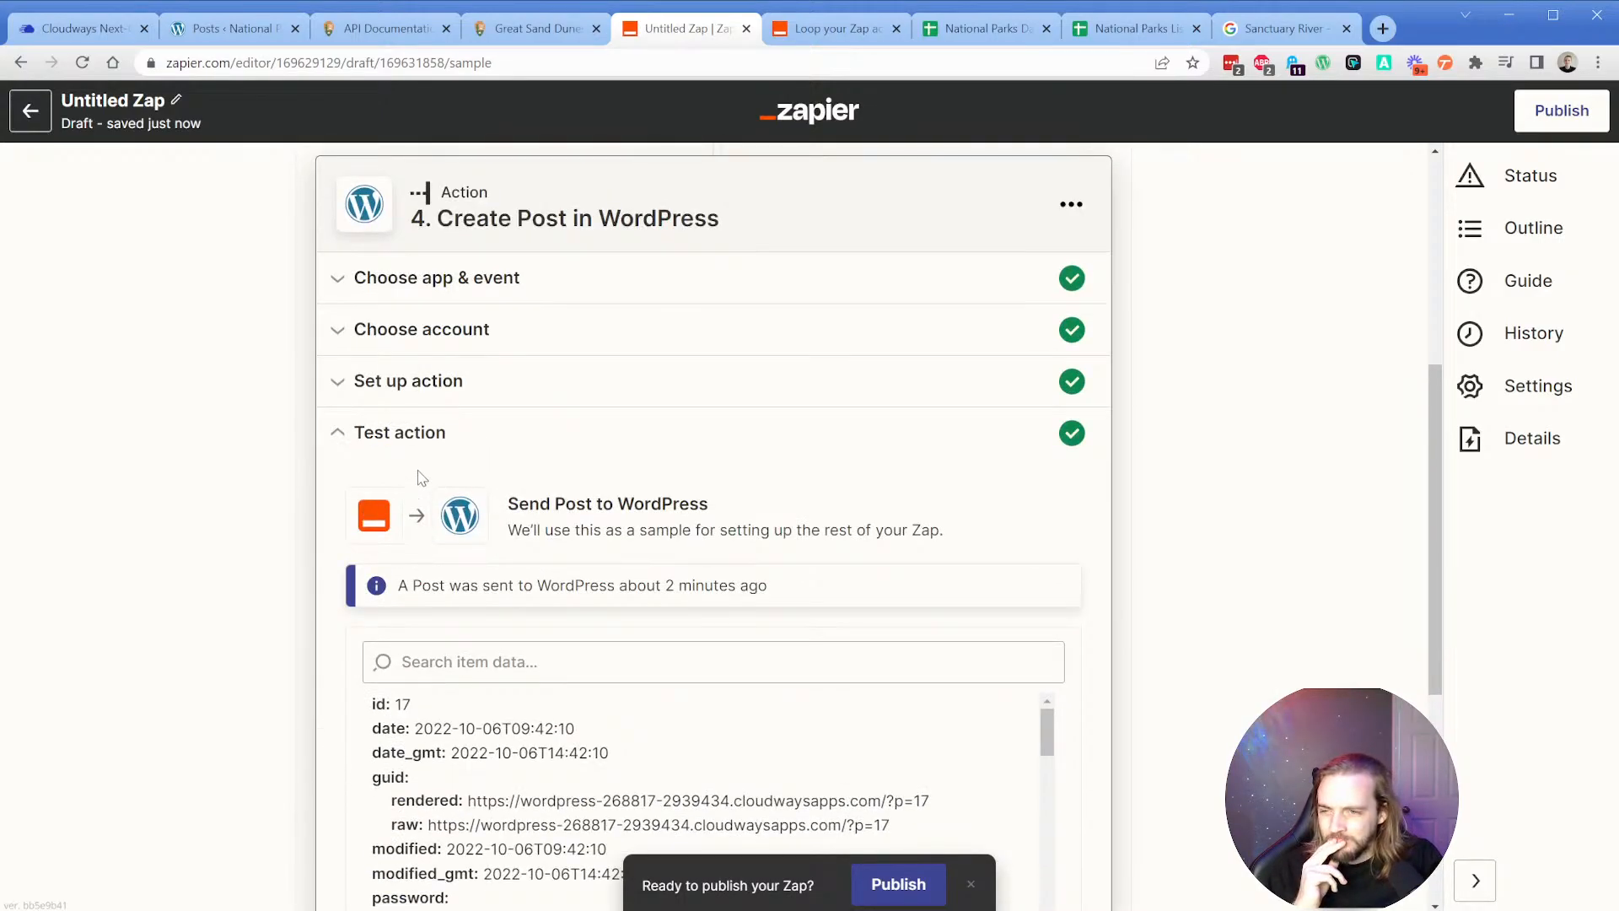
{"action": "scroll", "coordinate": [428, 481], "scroll_direction": "up", "scroll_amount": 1}
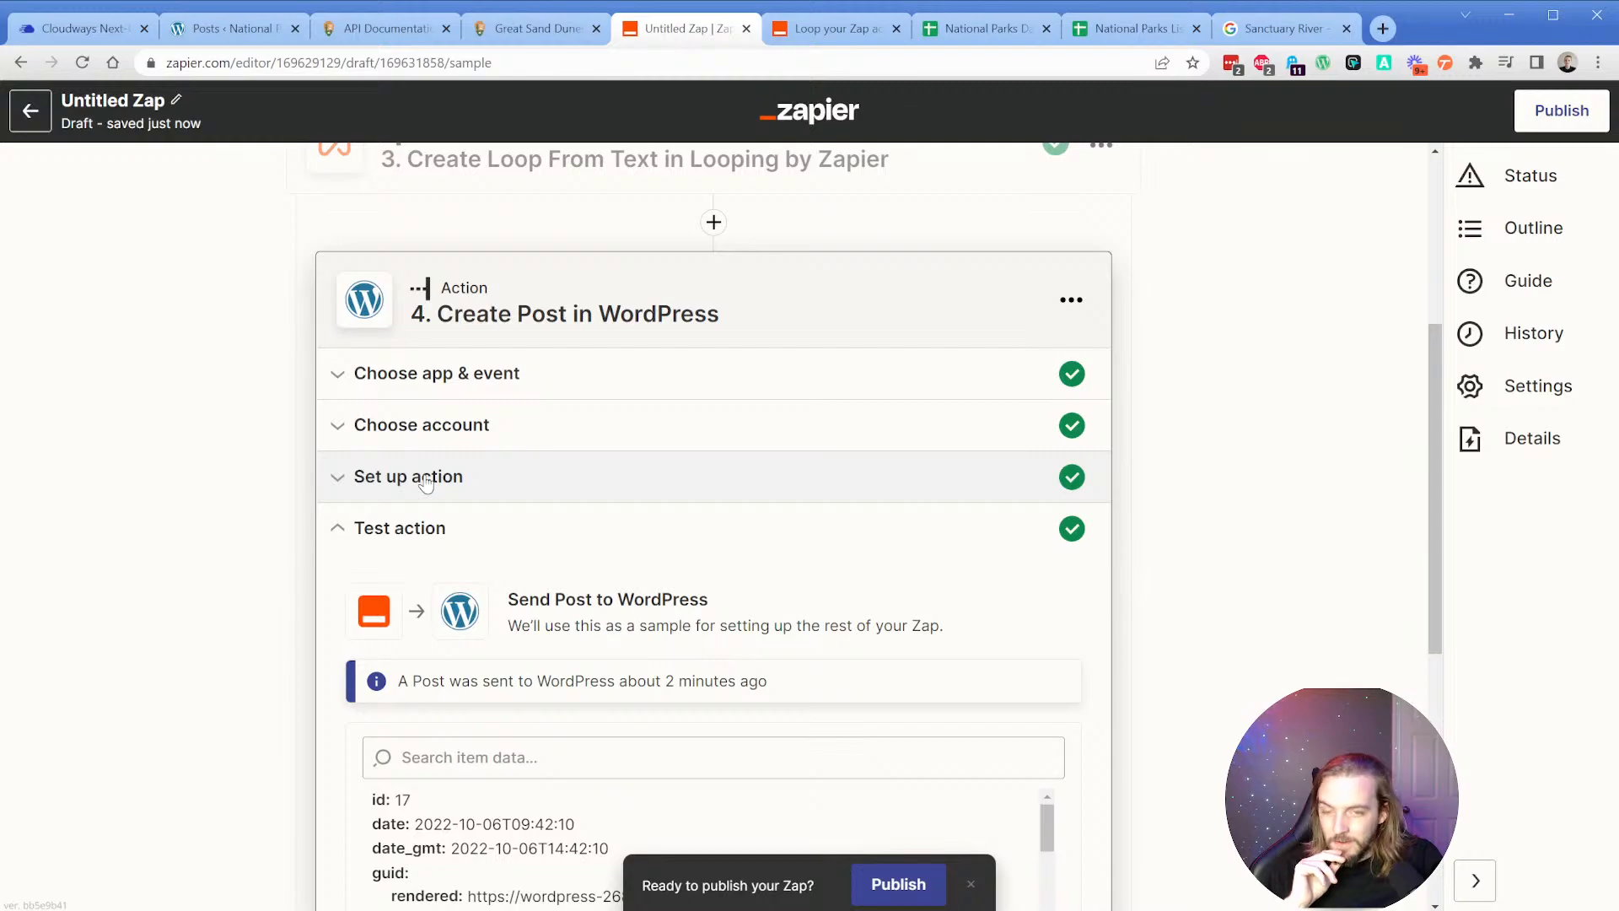
Reopen the looping action's setup section and review its values to loop and text delimiter.
{"action": "scroll", "coordinate": [473, 337], "scroll_direction": "up", "scroll_amount": 1}
{"action": "left_click", "coordinate": [517, 211]}
{"action": "left_click", "coordinate": [591, 679]}
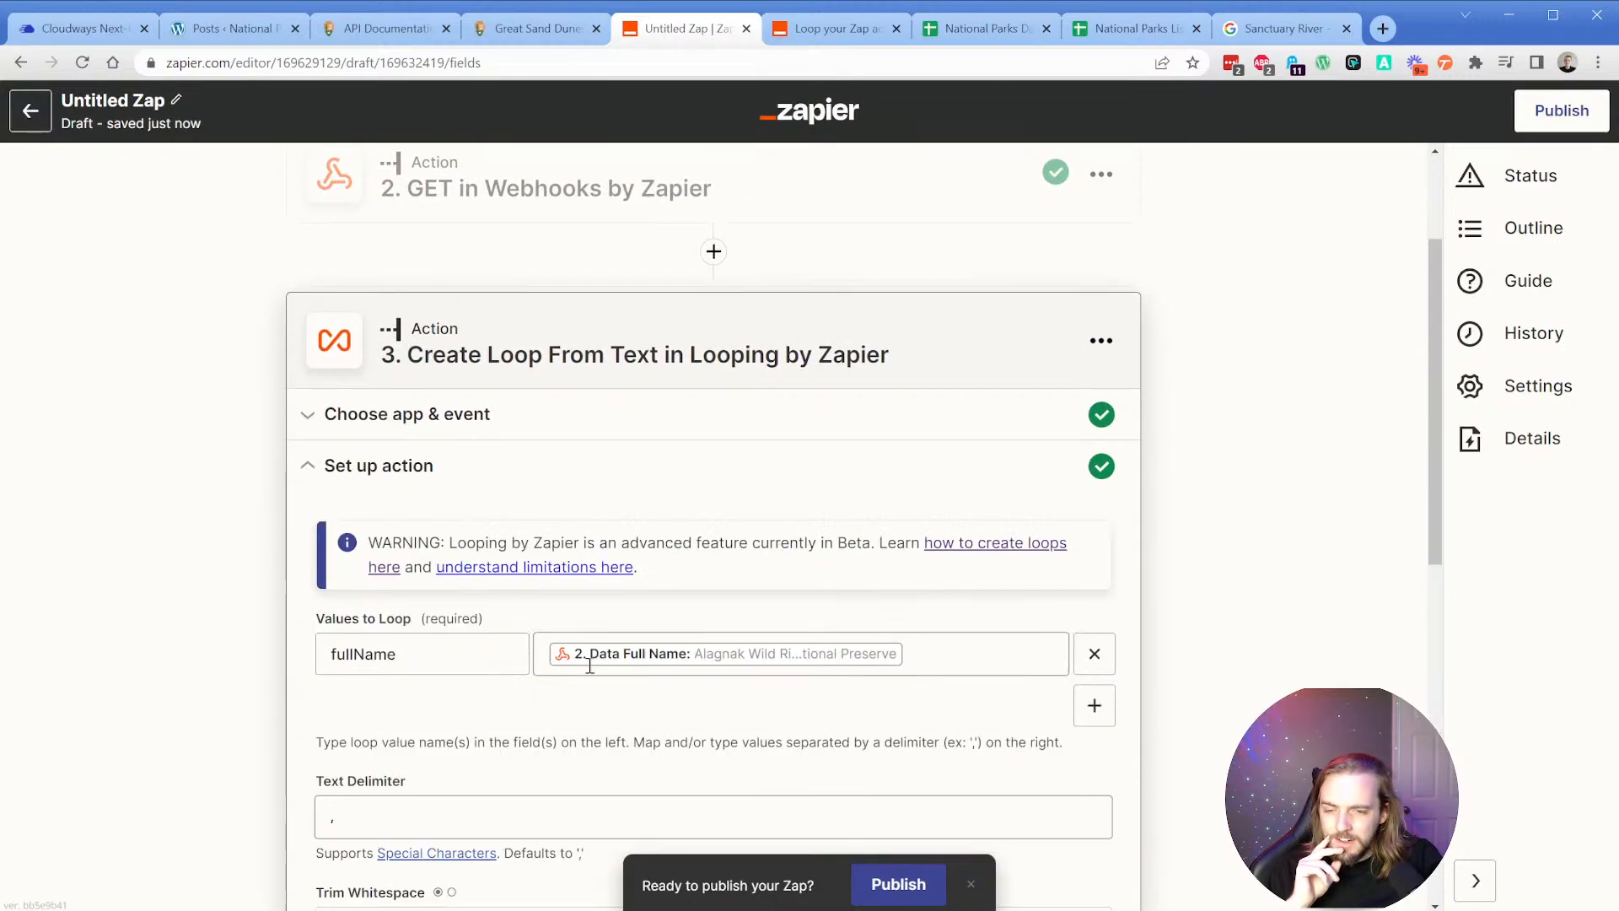
{"action": "scroll", "coordinate": [378, 589], "scroll_direction": "down", "scroll_amount": 1}
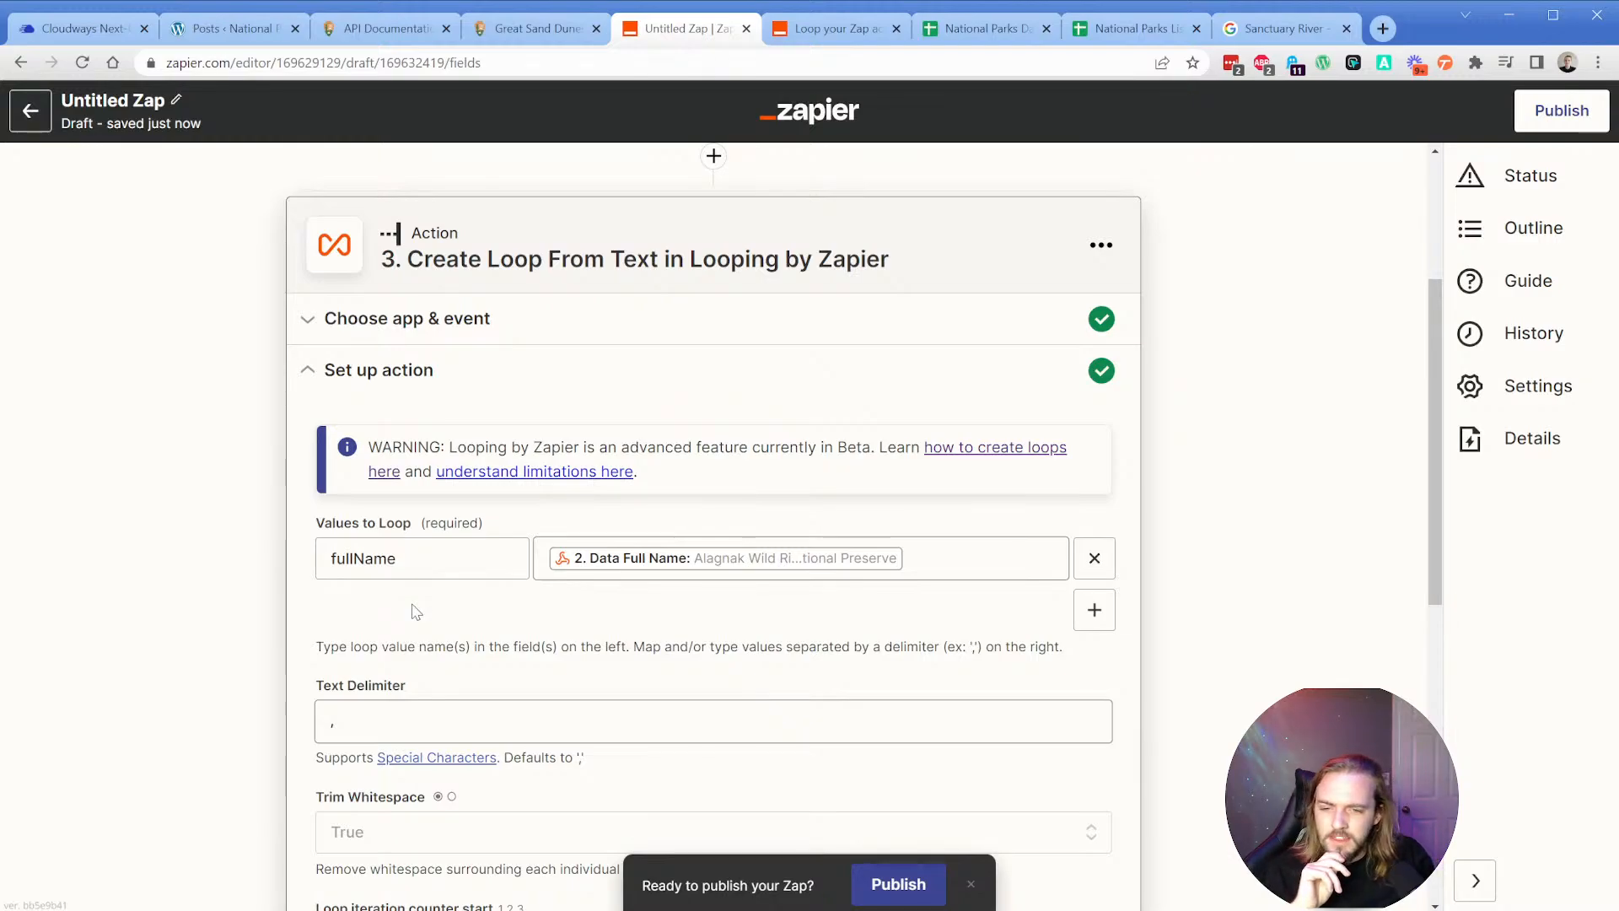
Switch to Zapier's looping help article and read from the loop-from-text steps back up to the introduction and example.
{"action": "left_click", "coordinate": [803, 34]}
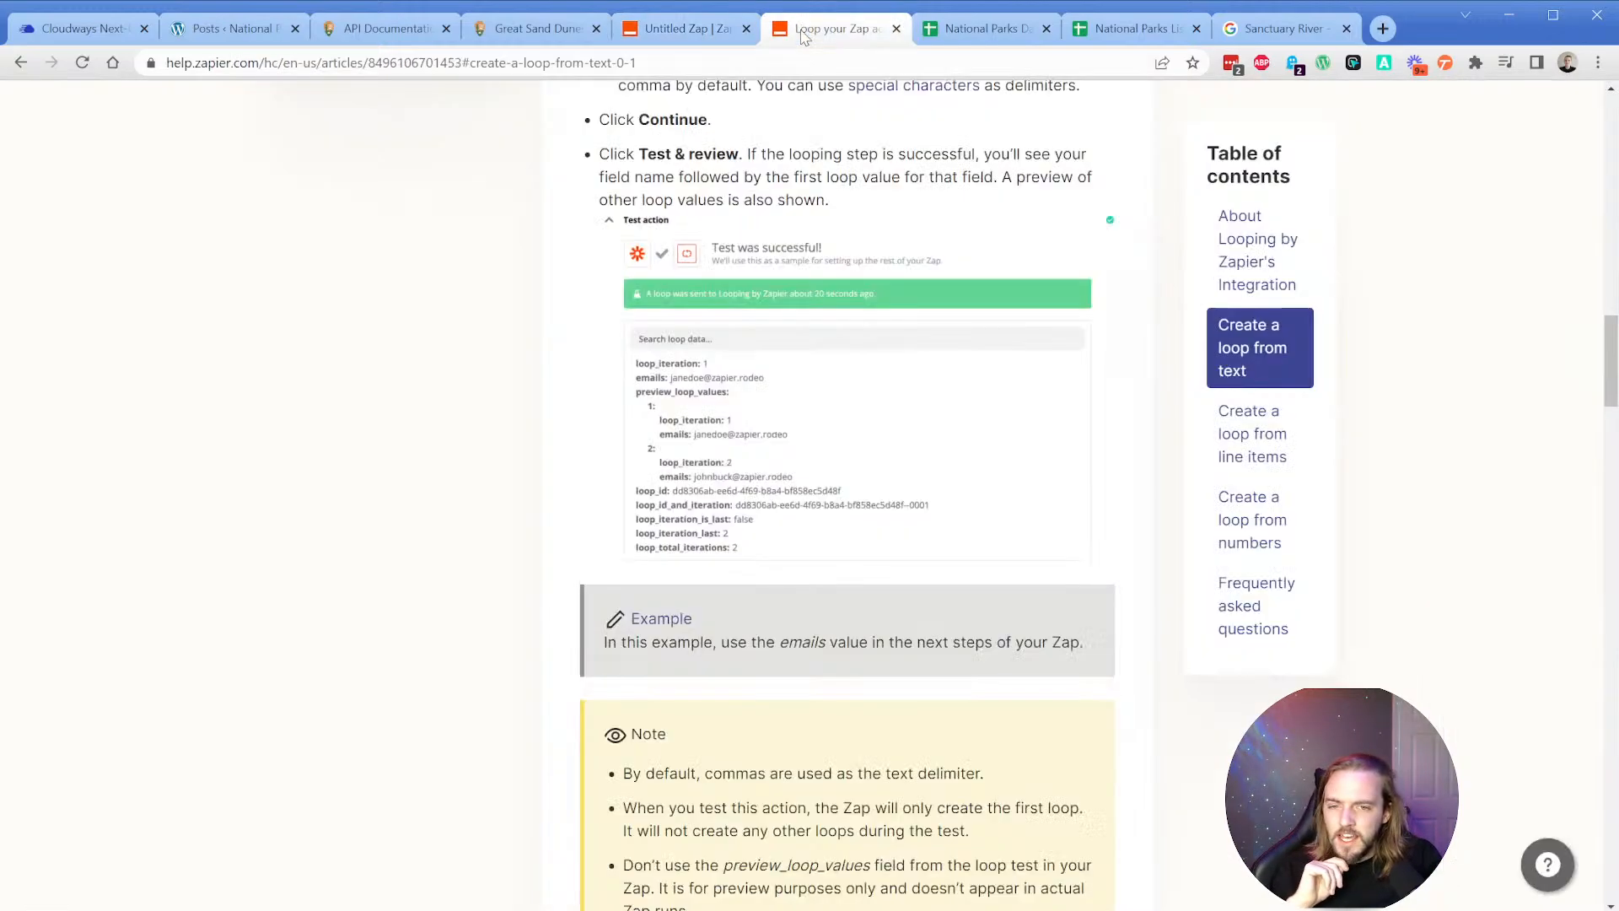
{"action": "scroll", "coordinate": [586, 447], "scroll_direction": "up", "scroll_amount": 5}
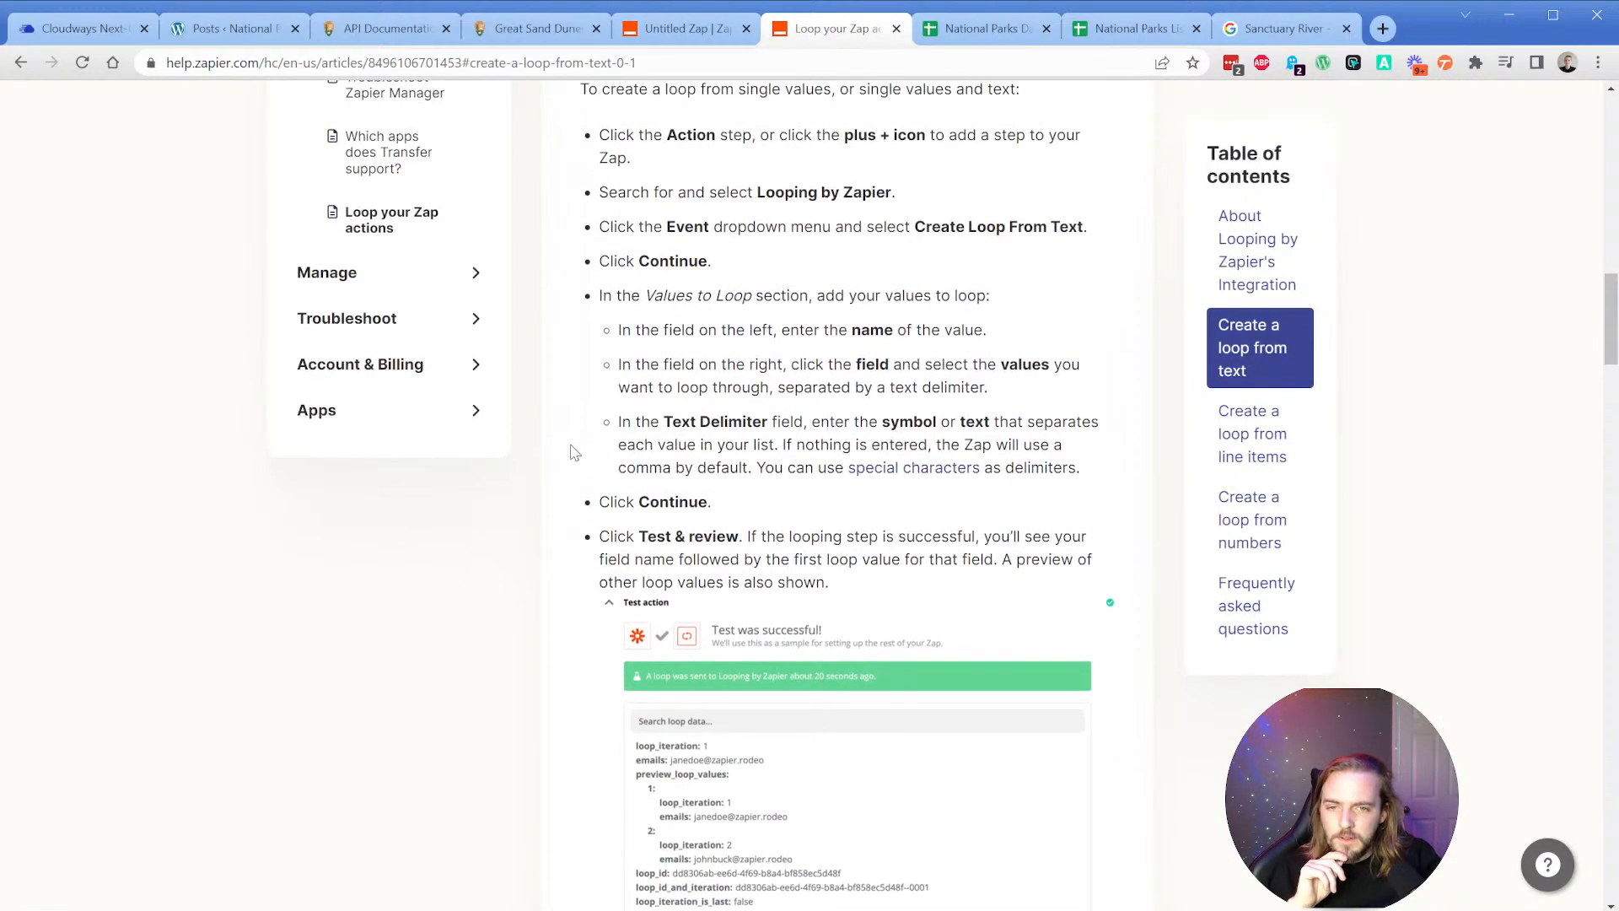
{"action": "scroll", "coordinate": [657, 337], "scroll_direction": "up", "scroll_amount": 1}
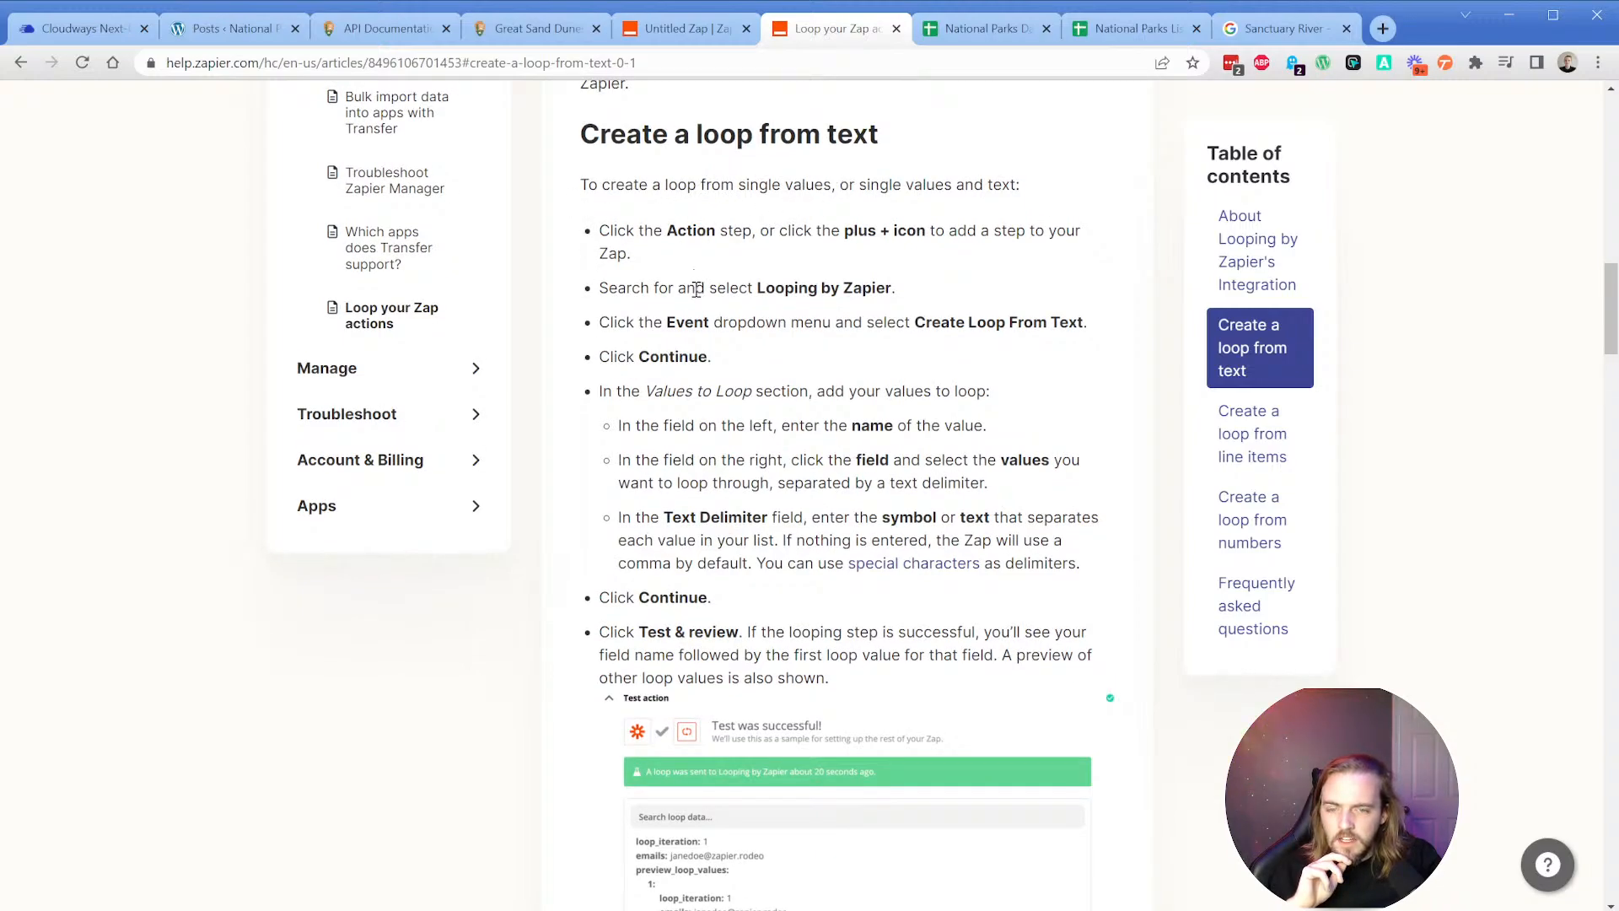
{"action": "scroll", "coordinate": [738, 409], "scroll_direction": "up", "scroll_amount": 8}
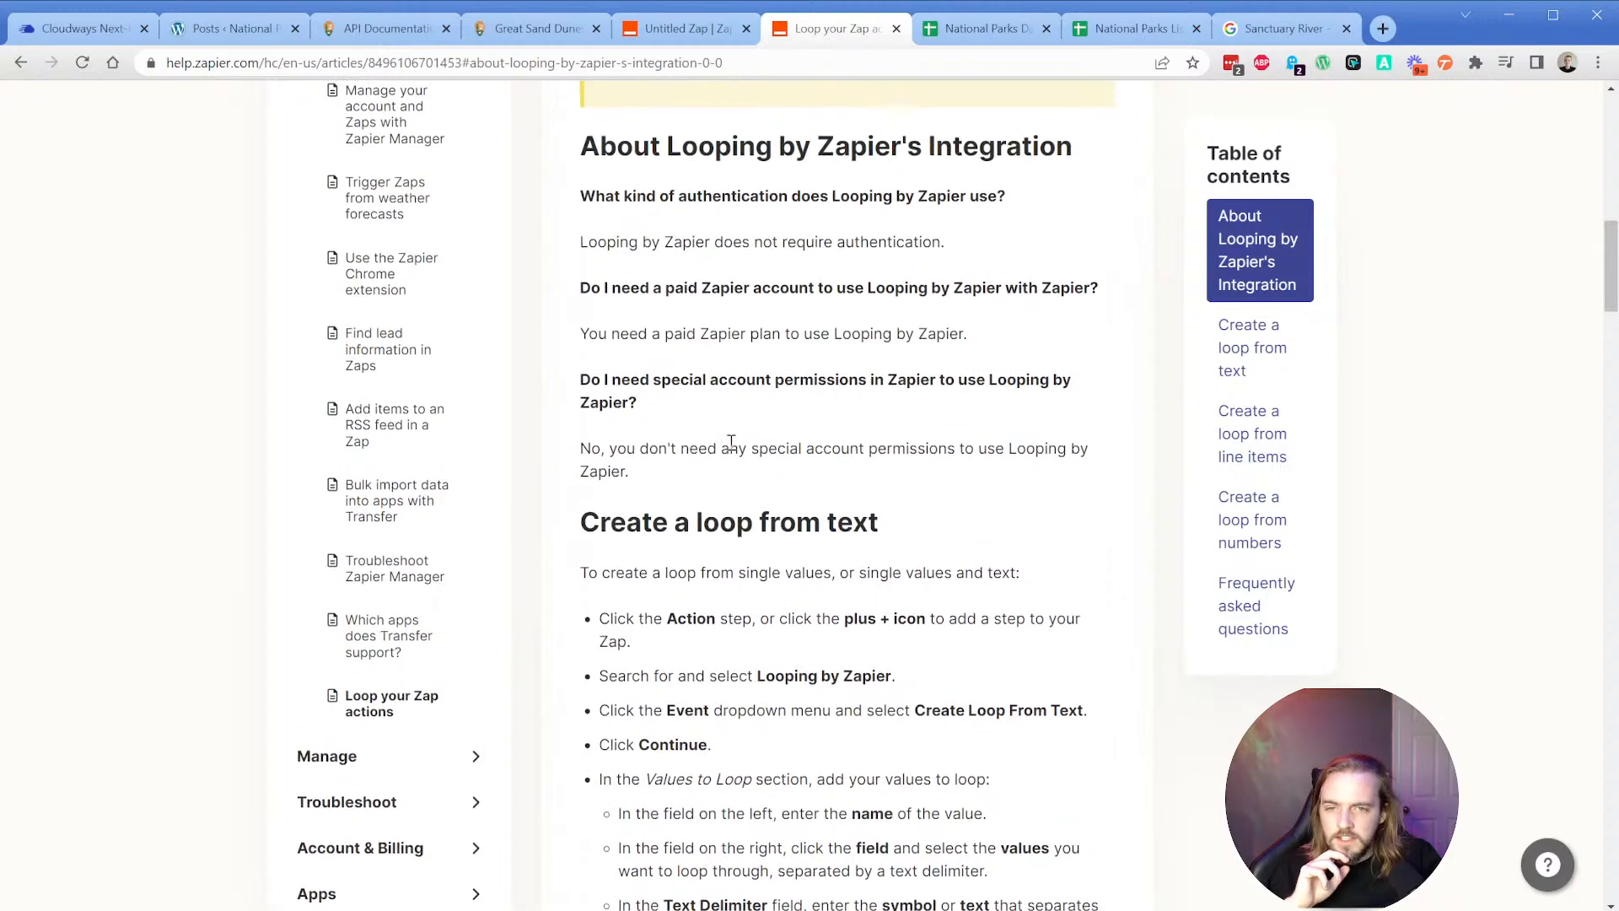
{"action": "scroll", "coordinate": [691, 453], "scroll_direction": "up", "scroll_amount": 5}
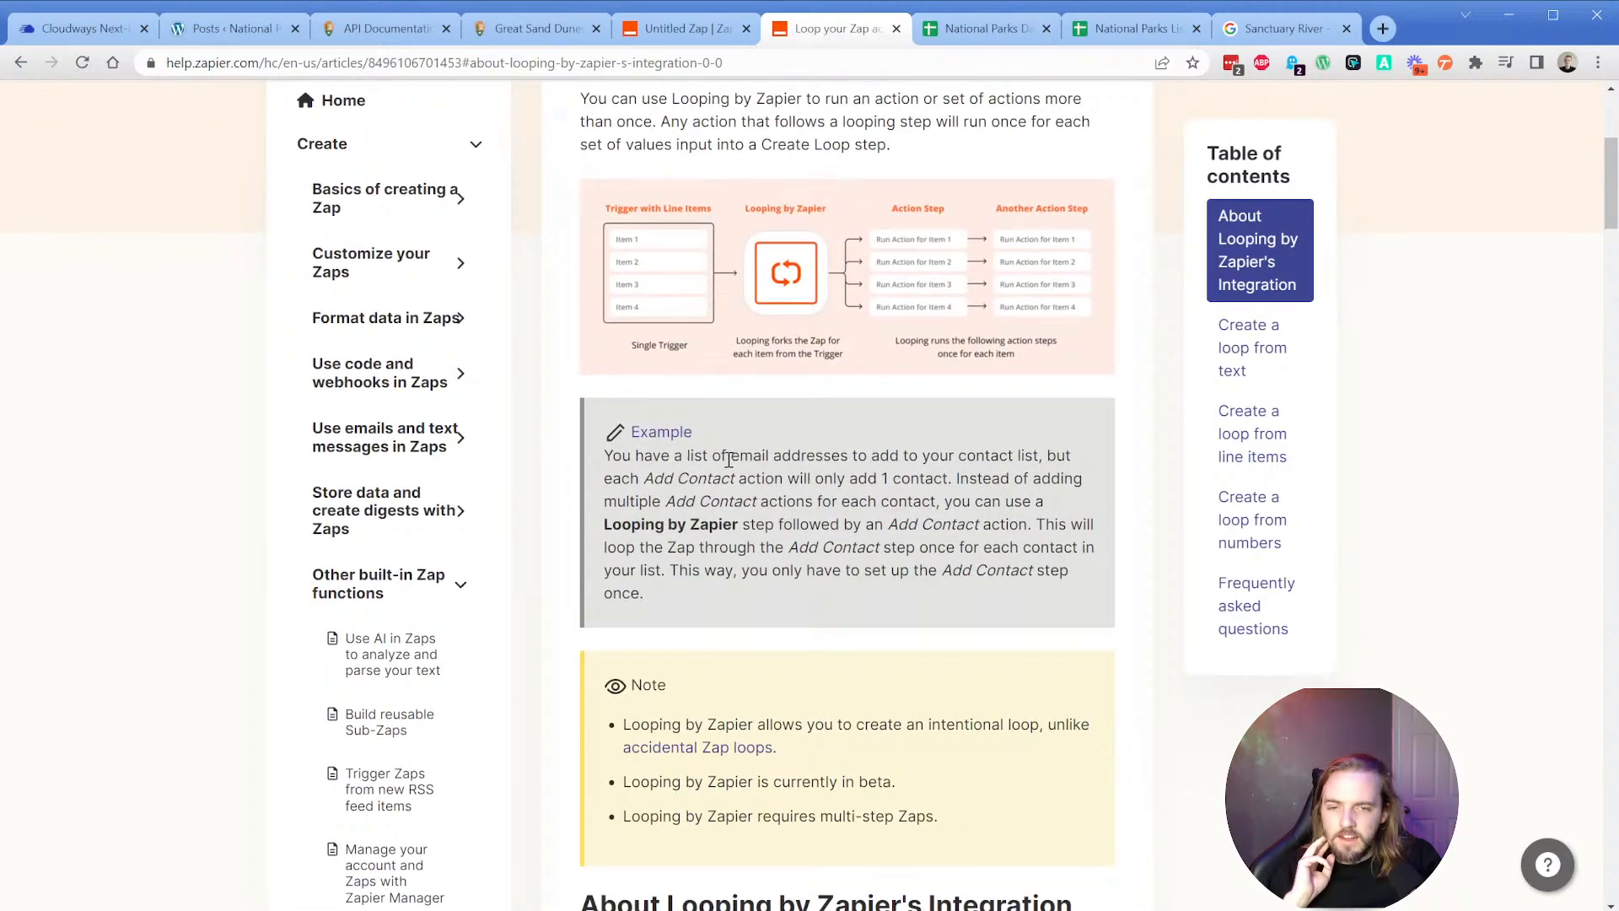
{"action": "scroll", "coordinate": [727, 464], "scroll_direction": "up", "scroll_amount": 1}
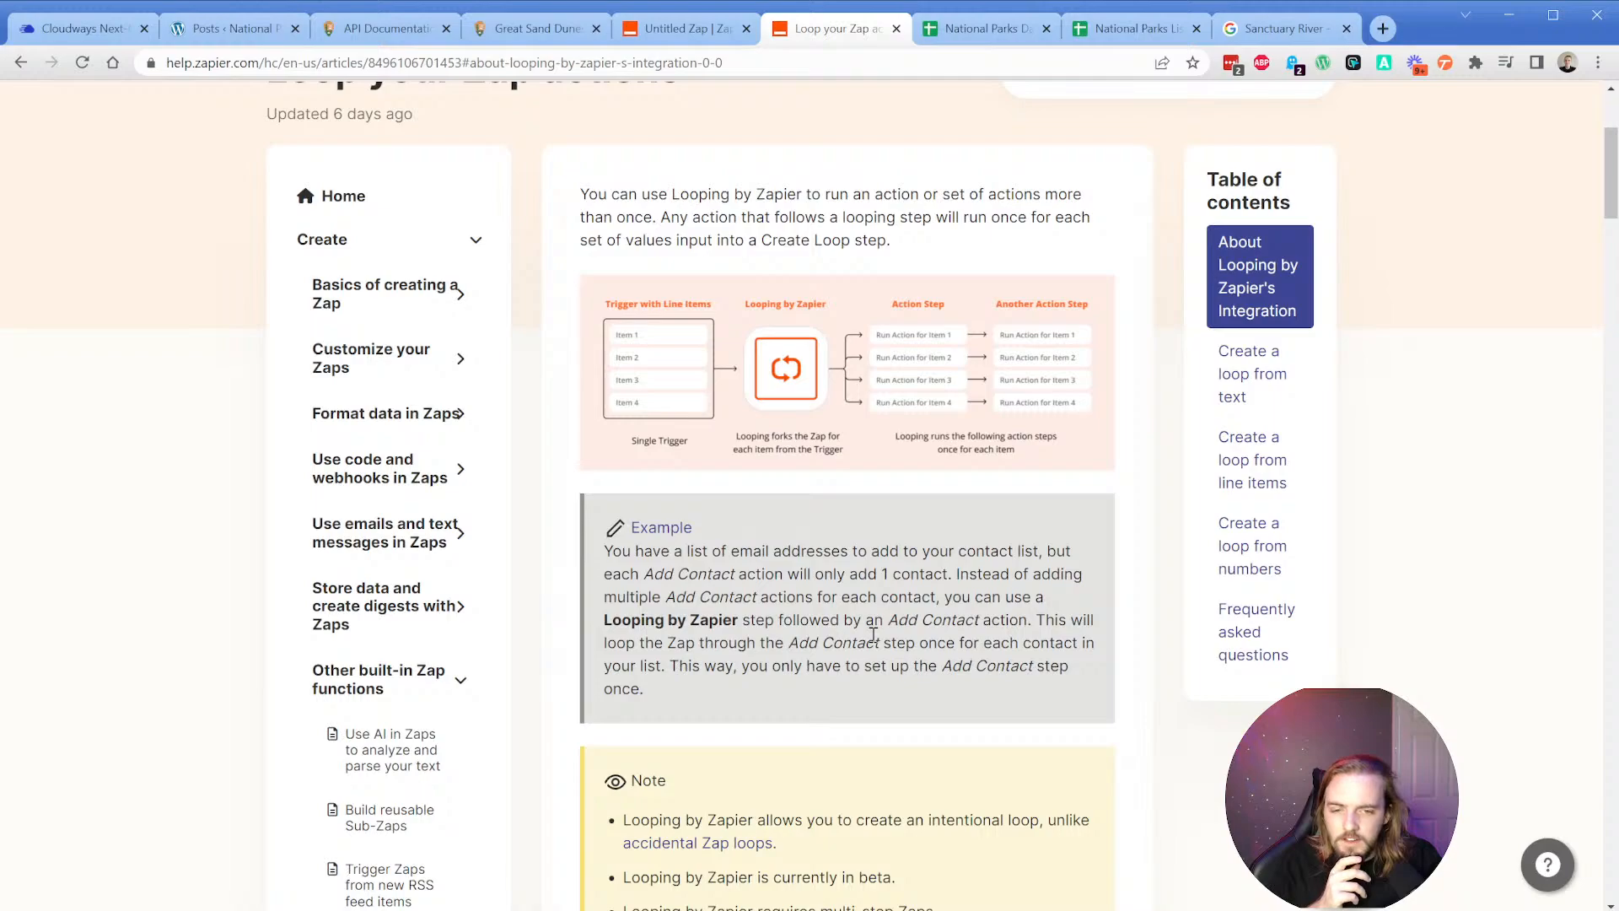
{"action": "scroll", "coordinate": [793, 613], "scroll_direction": "up", "scroll_amount": 1}
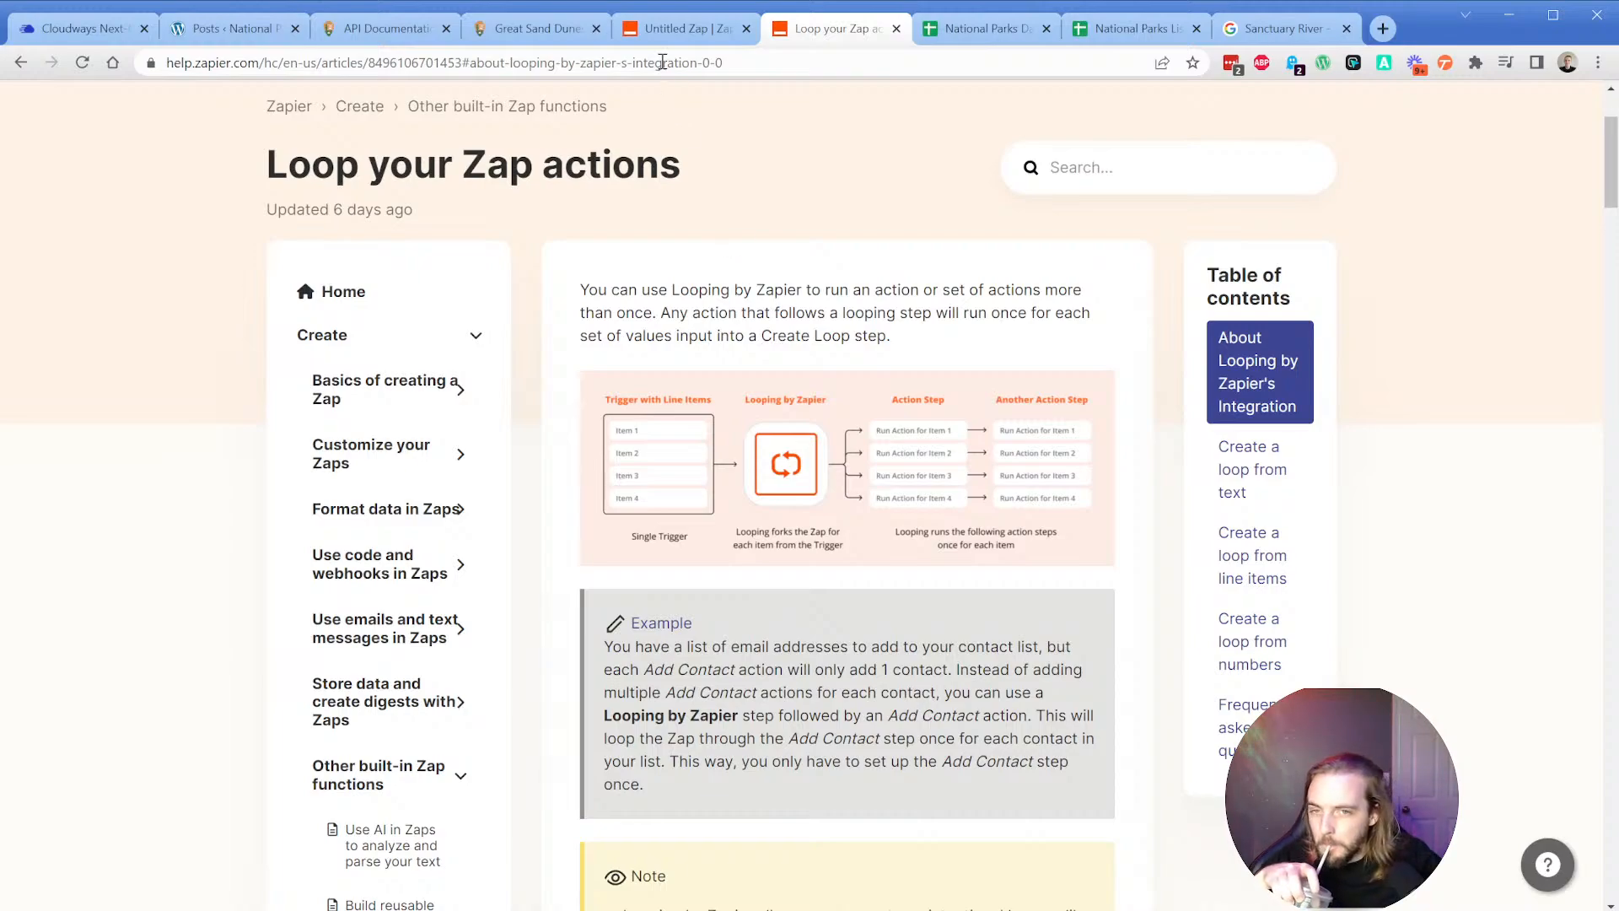
Return to the Zap and add a second, empty row to the looping action's Values to Loop.
{"action": "left_click", "coordinate": [663, 28]}
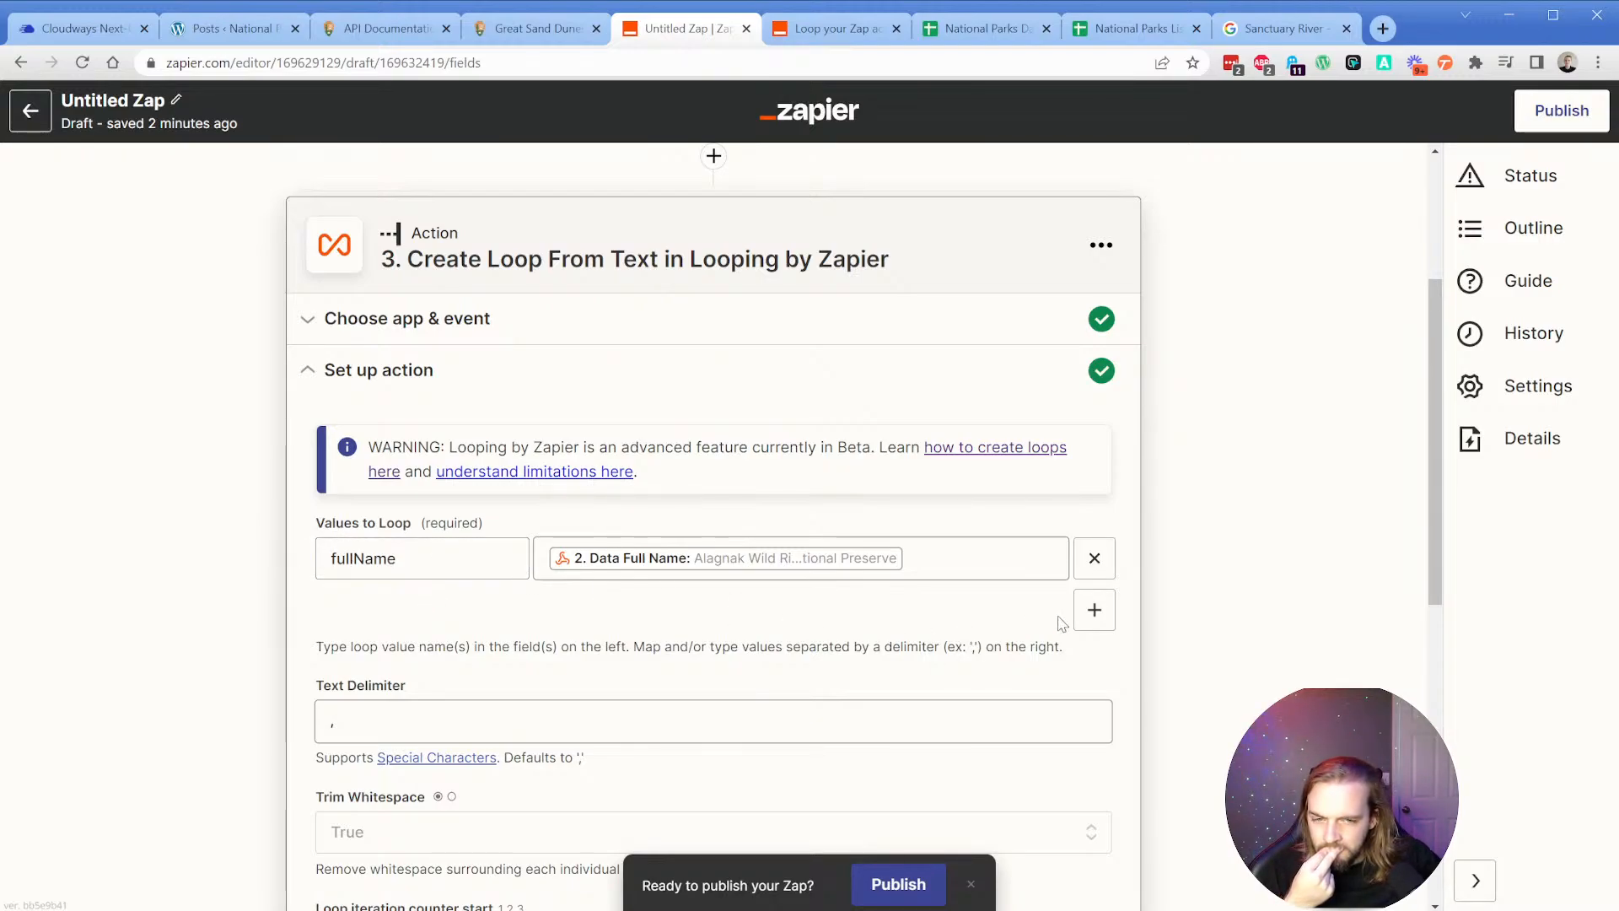
{"action": "left_click", "coordinate": [1095, 610]}
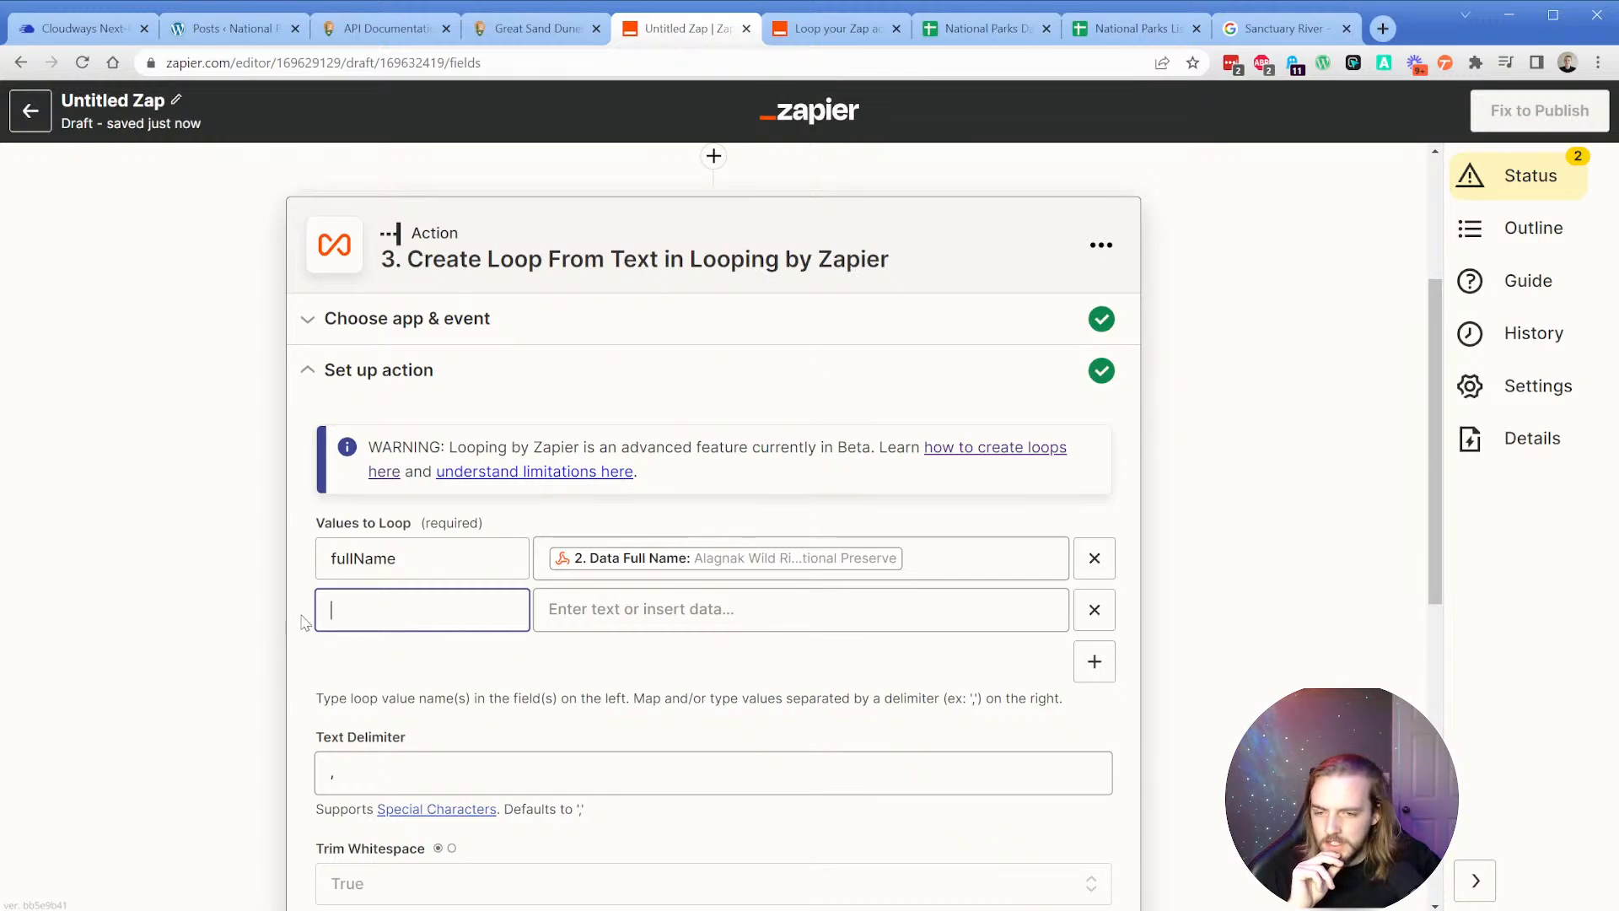
{"action": "scroll", "coordinate": [314, 615], "scroll_direction": "down", "scroll_amount": 2}
{"action": "scroll", "coordinate": [315, 615], "scroll_direction": "down", "scroll_amount": 6}
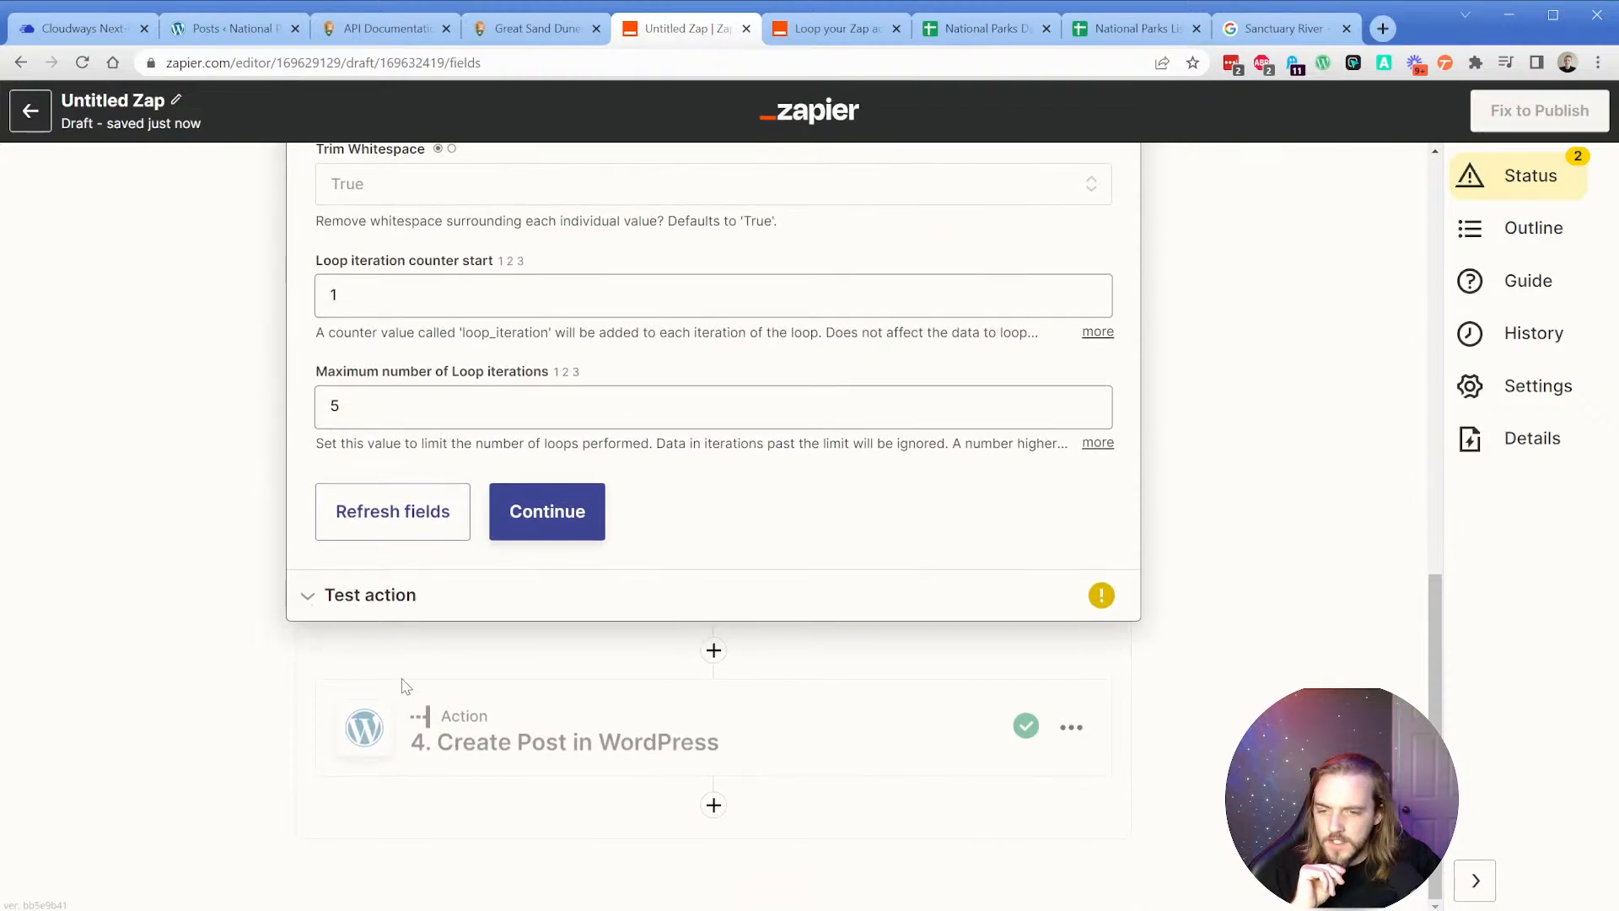
Open the WordPress action's setup, clear the post title and try to insert data from the looping action.
{"action": "left_click", "coordinate": [502, 739]}
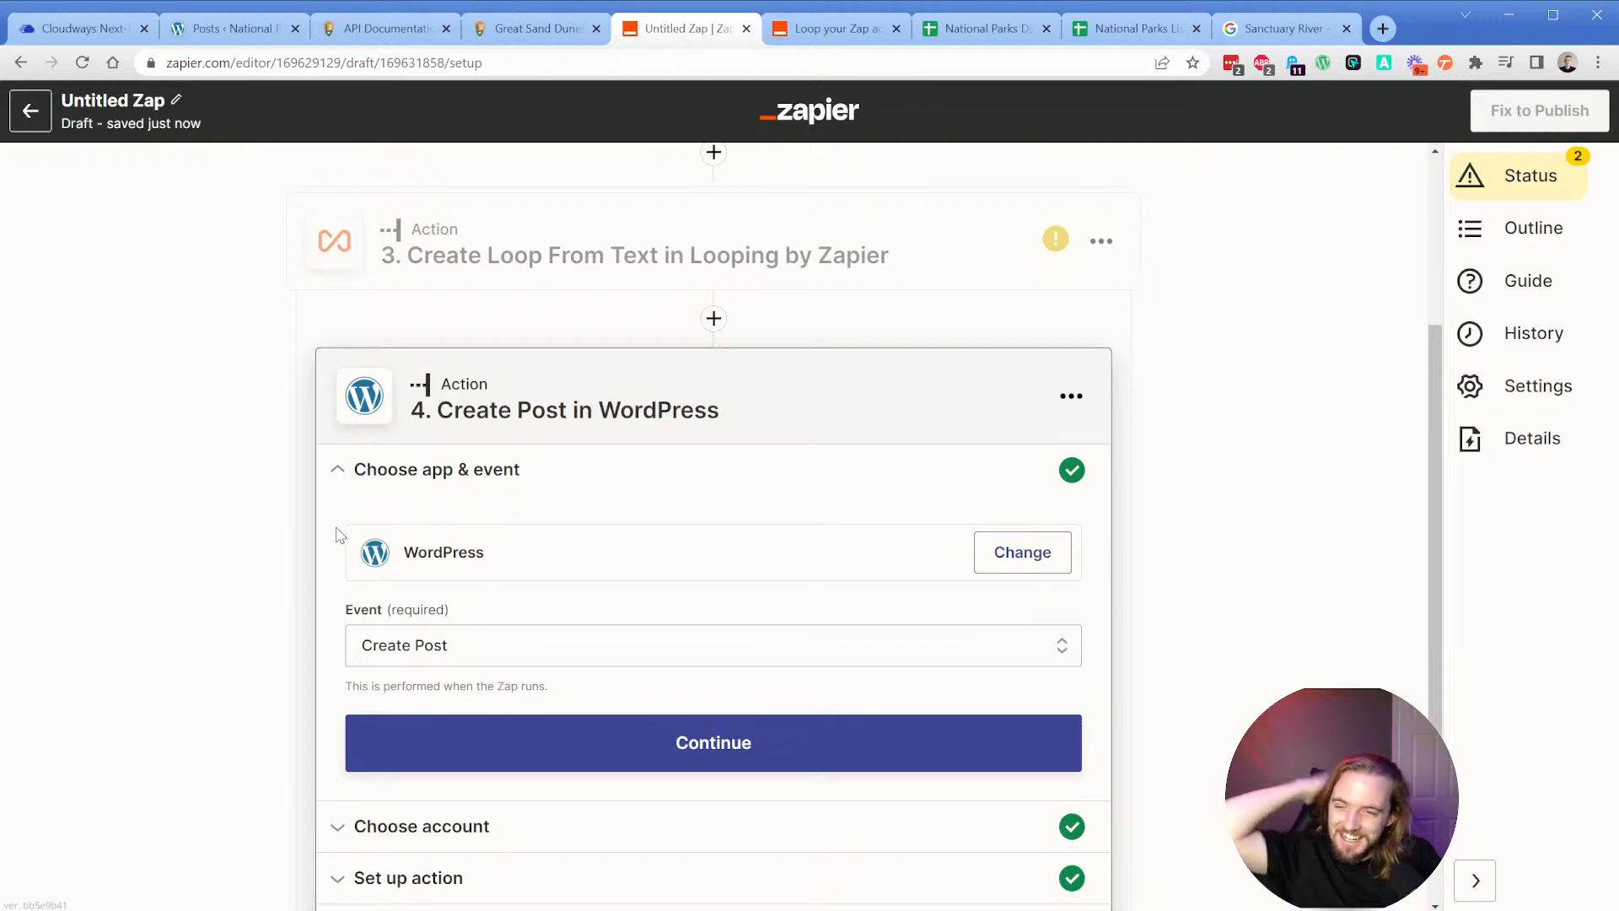
{"action": "left_click", "coordinate": [509, 743]}
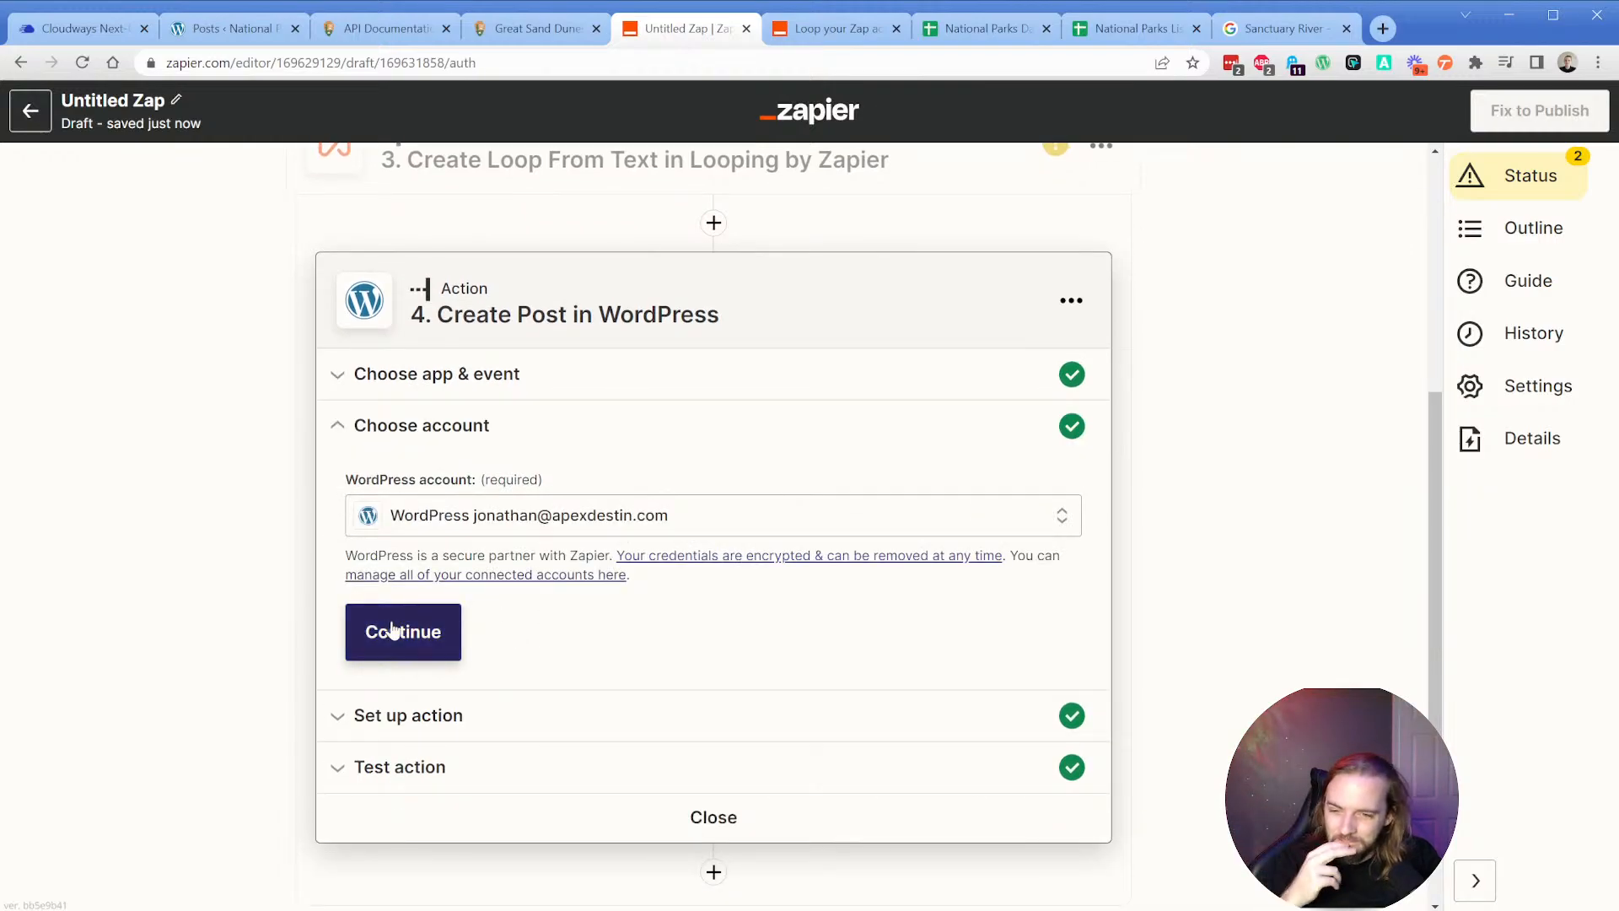
{"action": "left_click", "coordinate": [393, 630]}
{"action": "left_click", "coordinate": [548, 666]}
{"action": "key", "text": "BackSpace"}
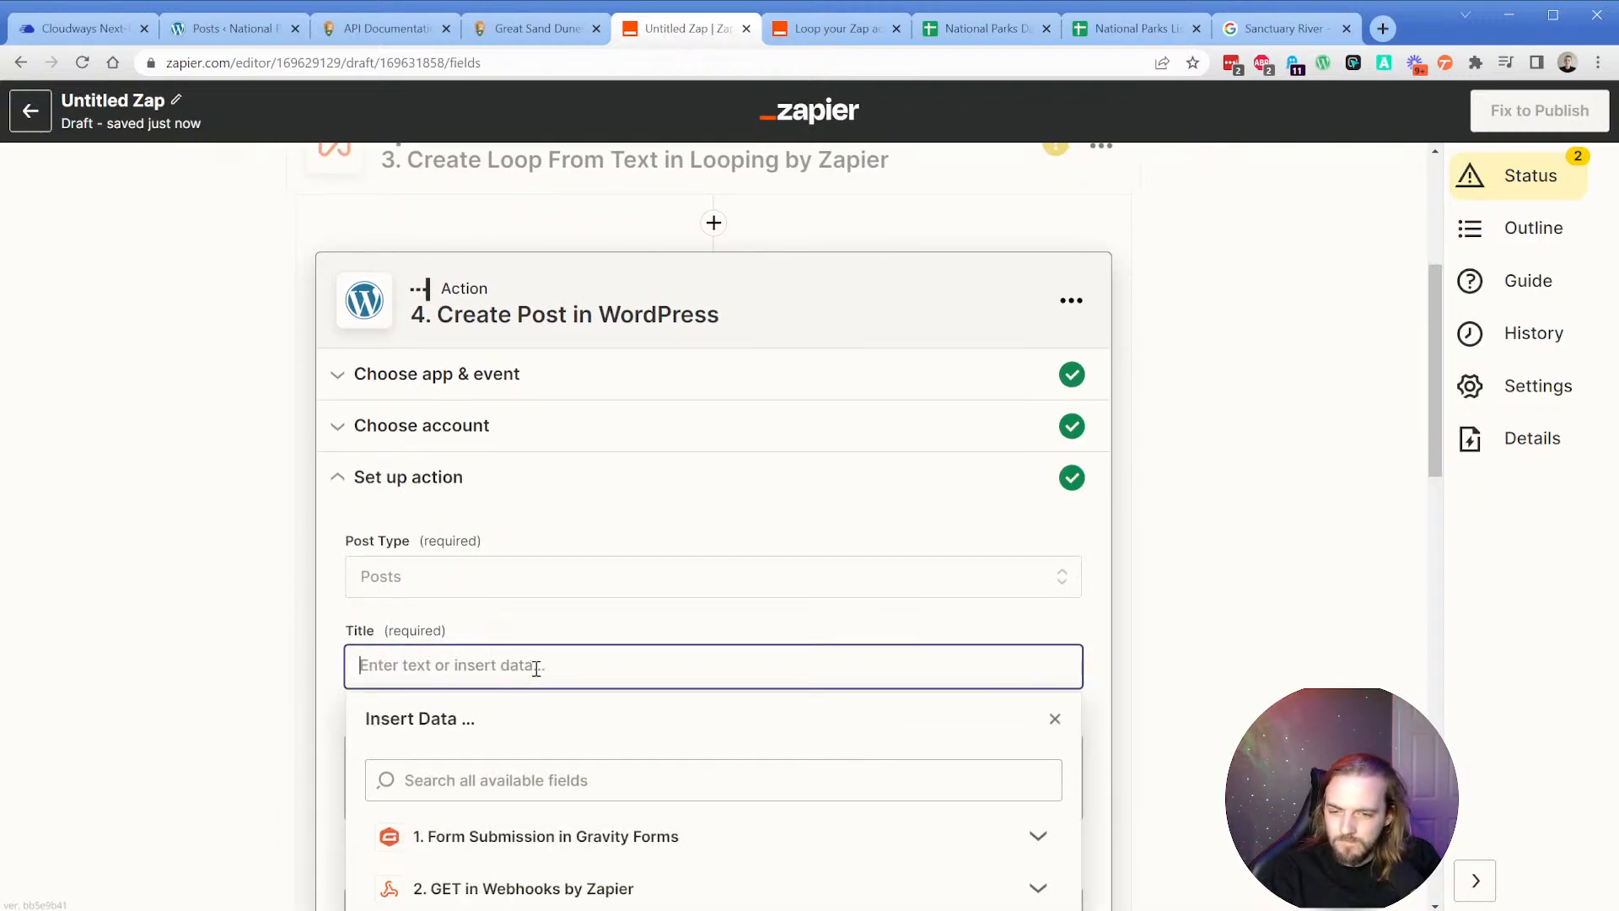
{"action": "scroll", "coordinate": [548, 666], "scroll_direction": "down", "scroll_amount": 3}
{"action": "left_click", "coordinate": [477, 666]}
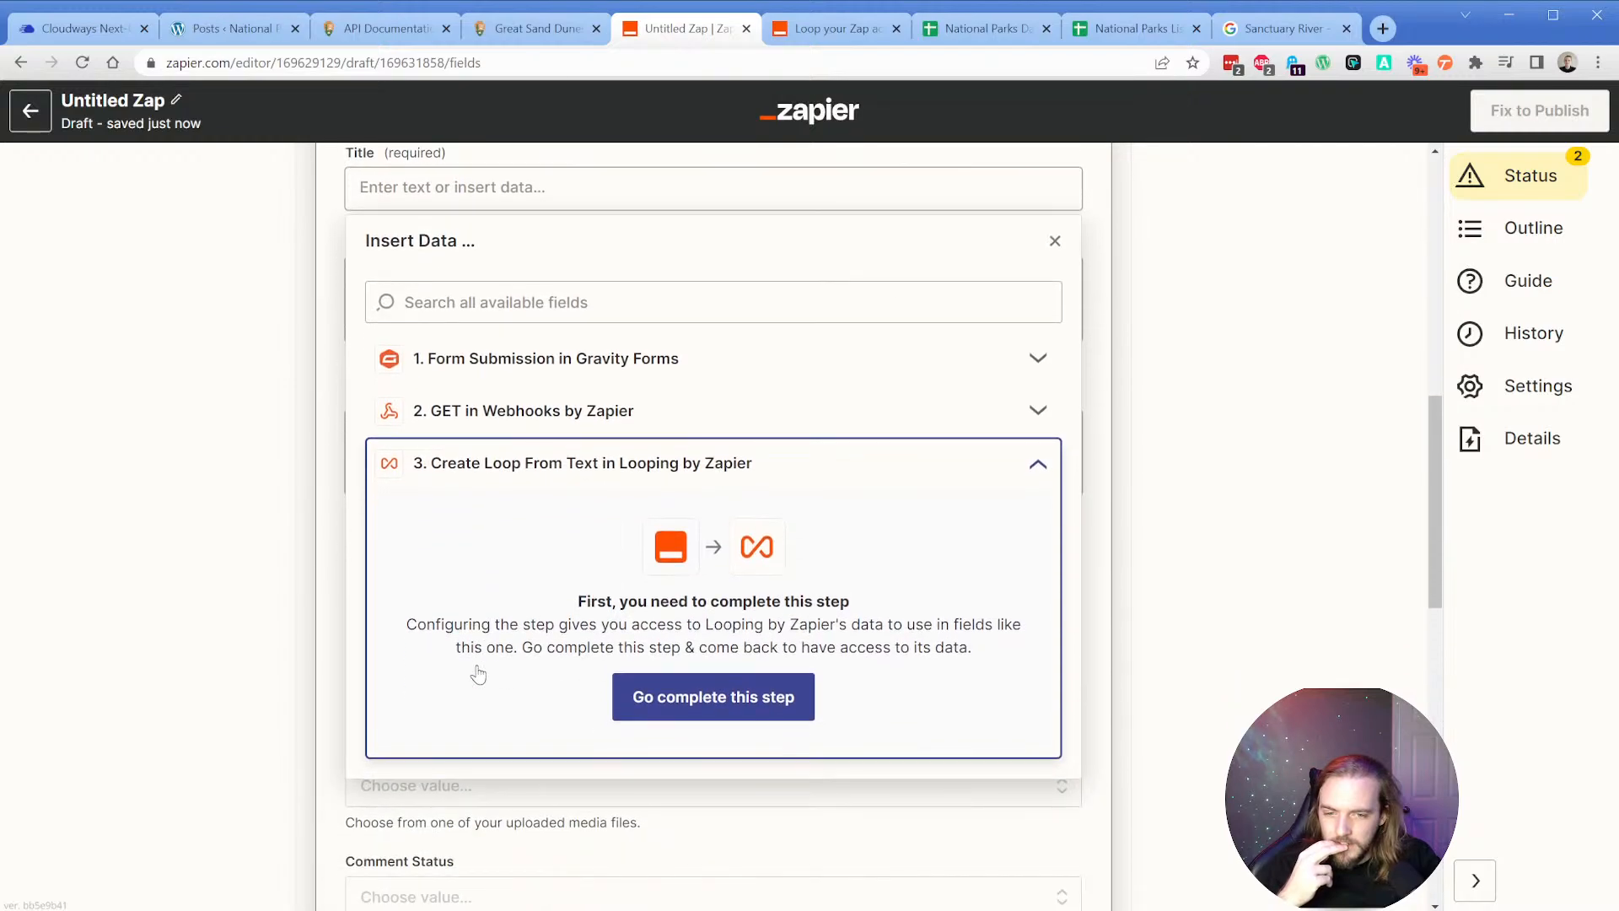
Go back to complete the looping action, run its test and review the fullName values of the iterations.
{"action": "left_click", "coordinate": [636, 698]}
{"action": "scroll", "coordinate": [337, 655], "scroll_direction": "down", "scroll_amount": 5}
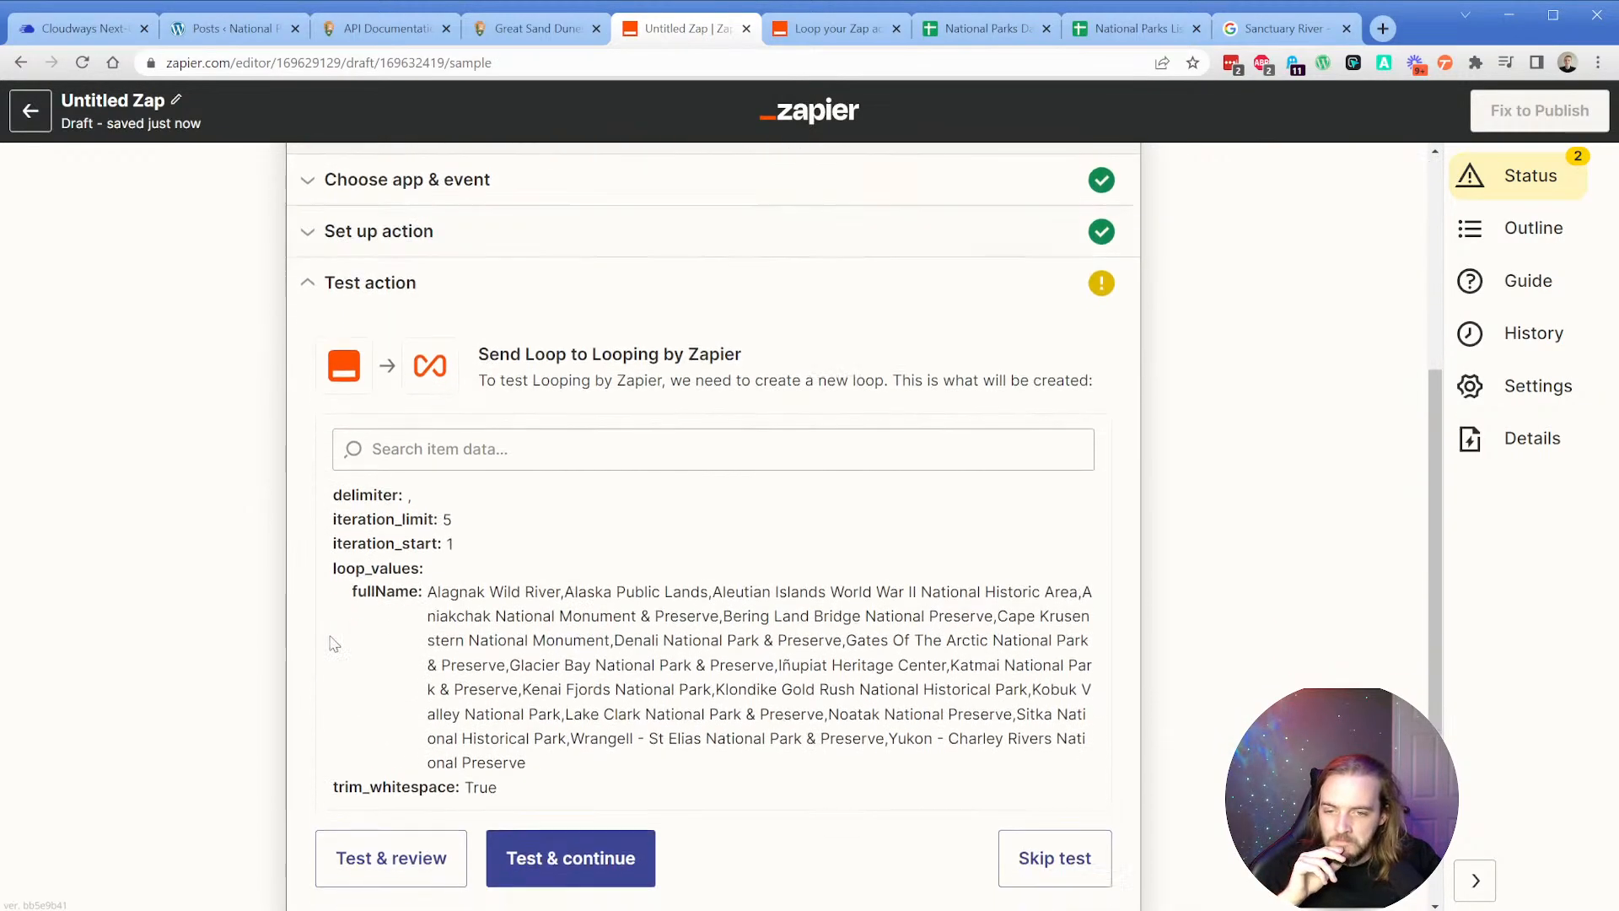
{"action": "left_click", "coordinate": [370, 800]}
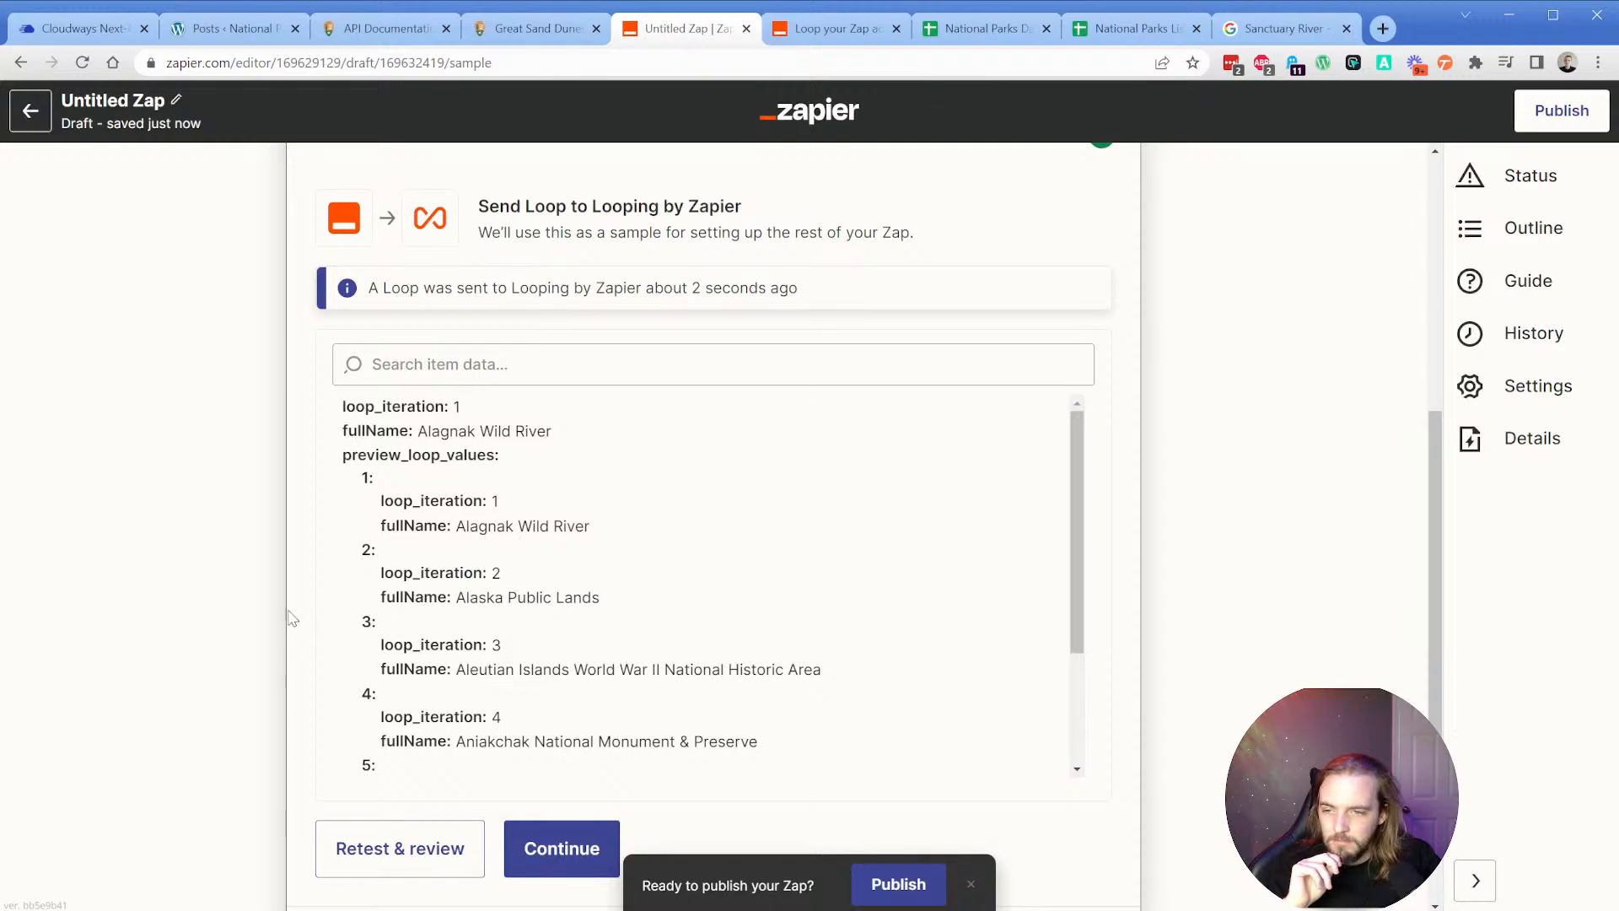
{"action": "scroll", "coordinate": [291, 619], "scroll_direction": "down", "scroll_amount": 4}
Continue through the WordPress action to its setup section and check the field mapped to the post title.
{"action": "left_click", "coordinate": [562, 517]}
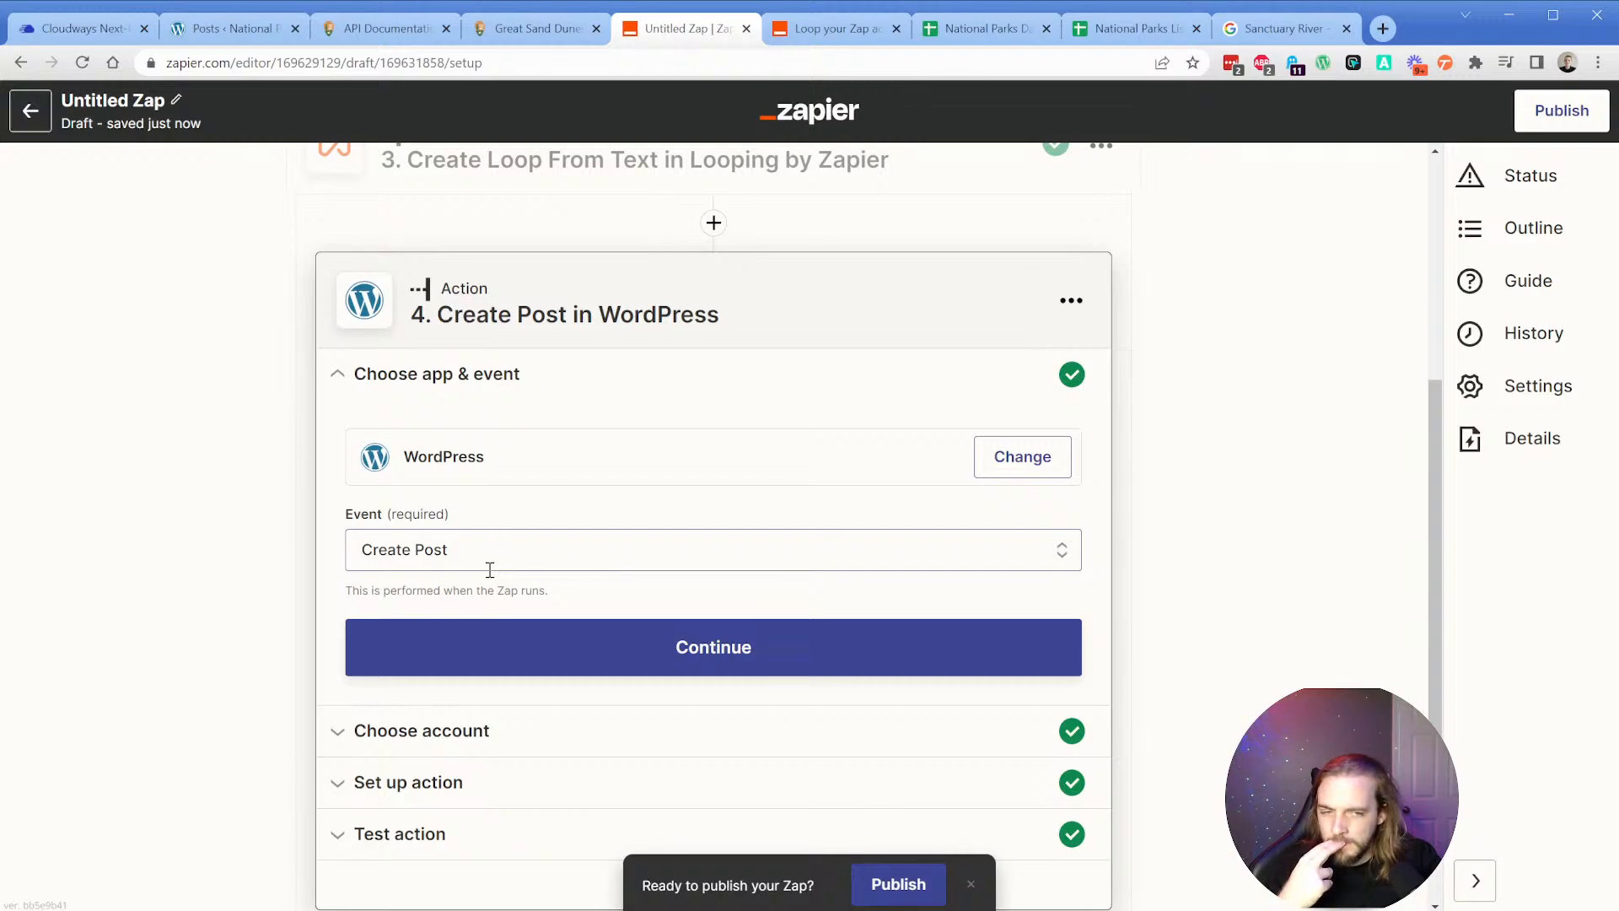
{"action": "scroll", "coordinate": [489, 570], "scroll_direction": "up", "scroll_amount": 1}
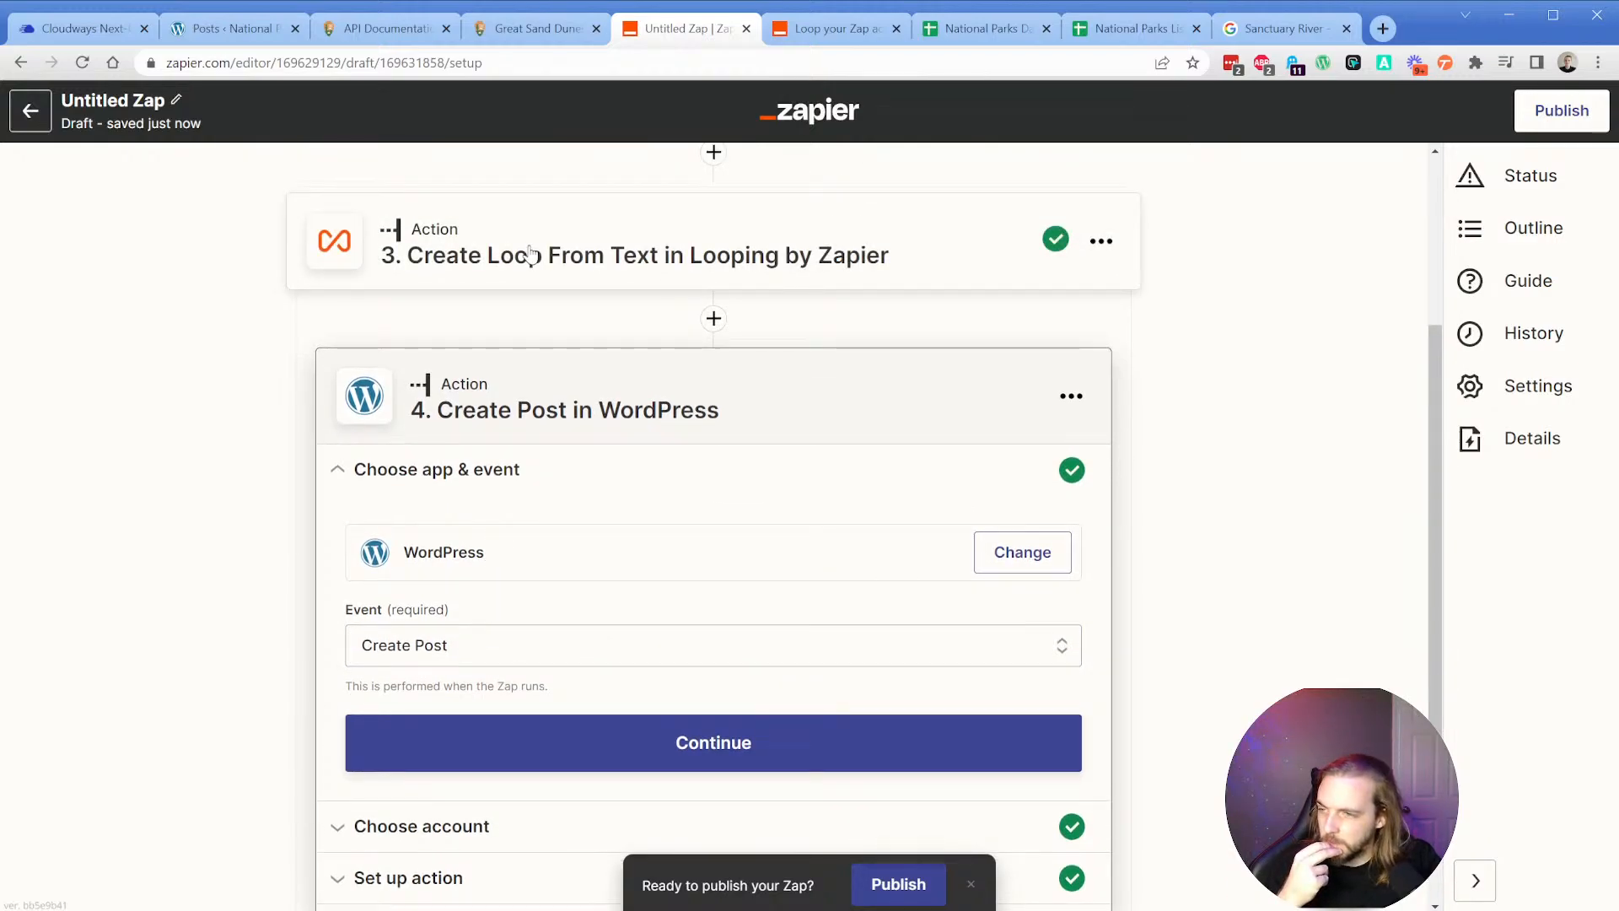
{"action": "scroll", "coordinate": [524, 506], "scroll_direction": "down", "scroll_amount": 2}
{"action": "left_click", "coordinate": [524, 509]}
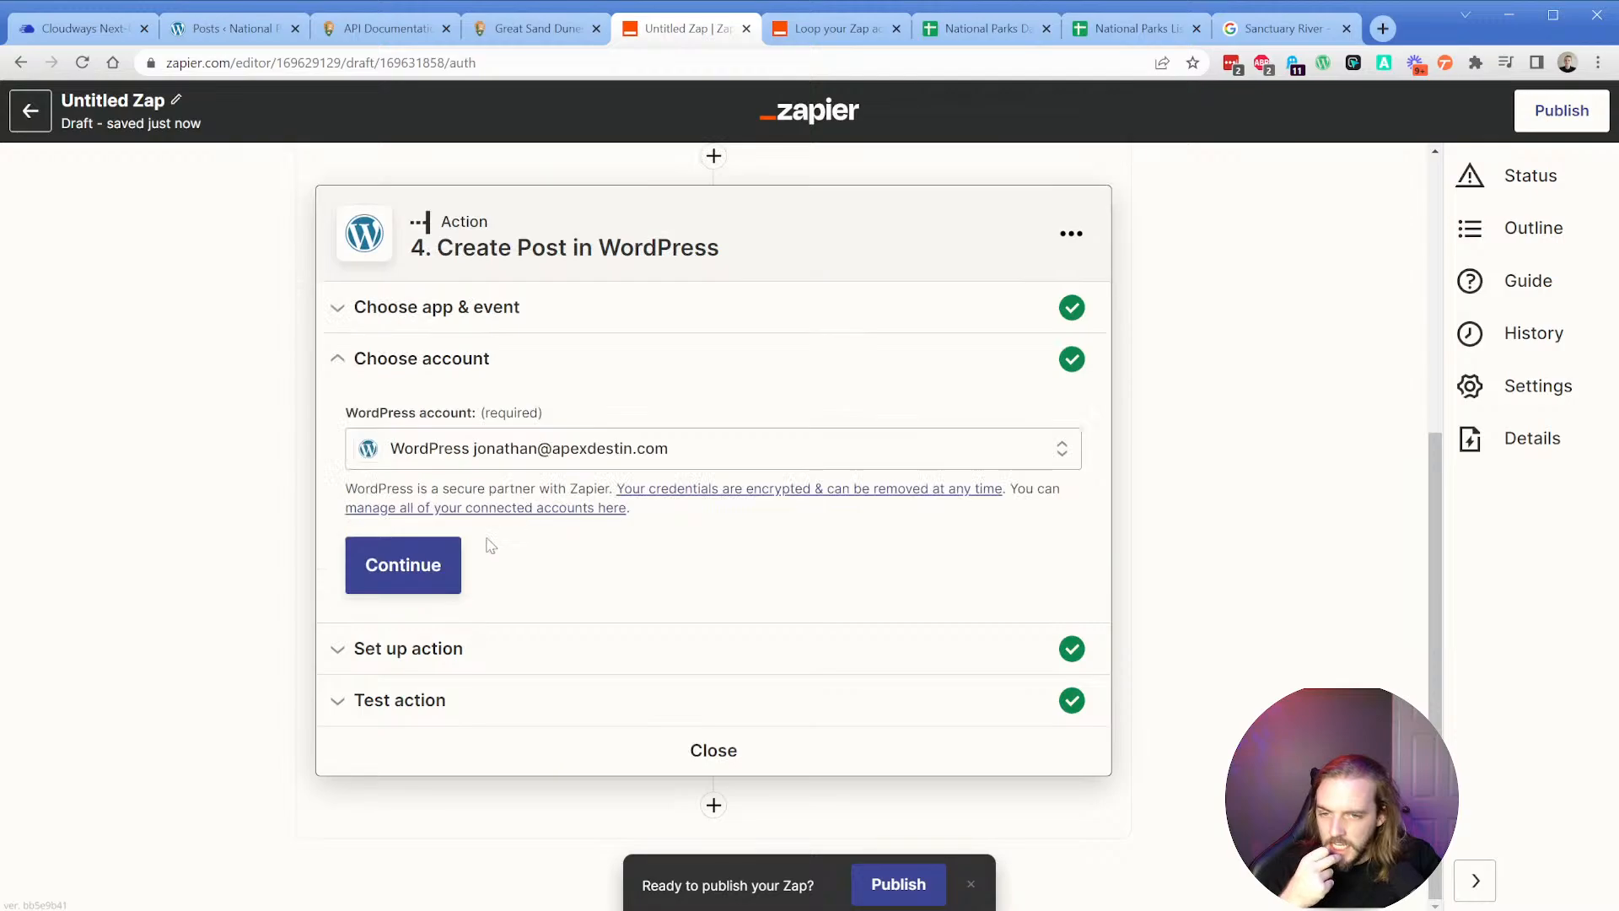
{"action": "left_click", "coordinate": [447, 564]}
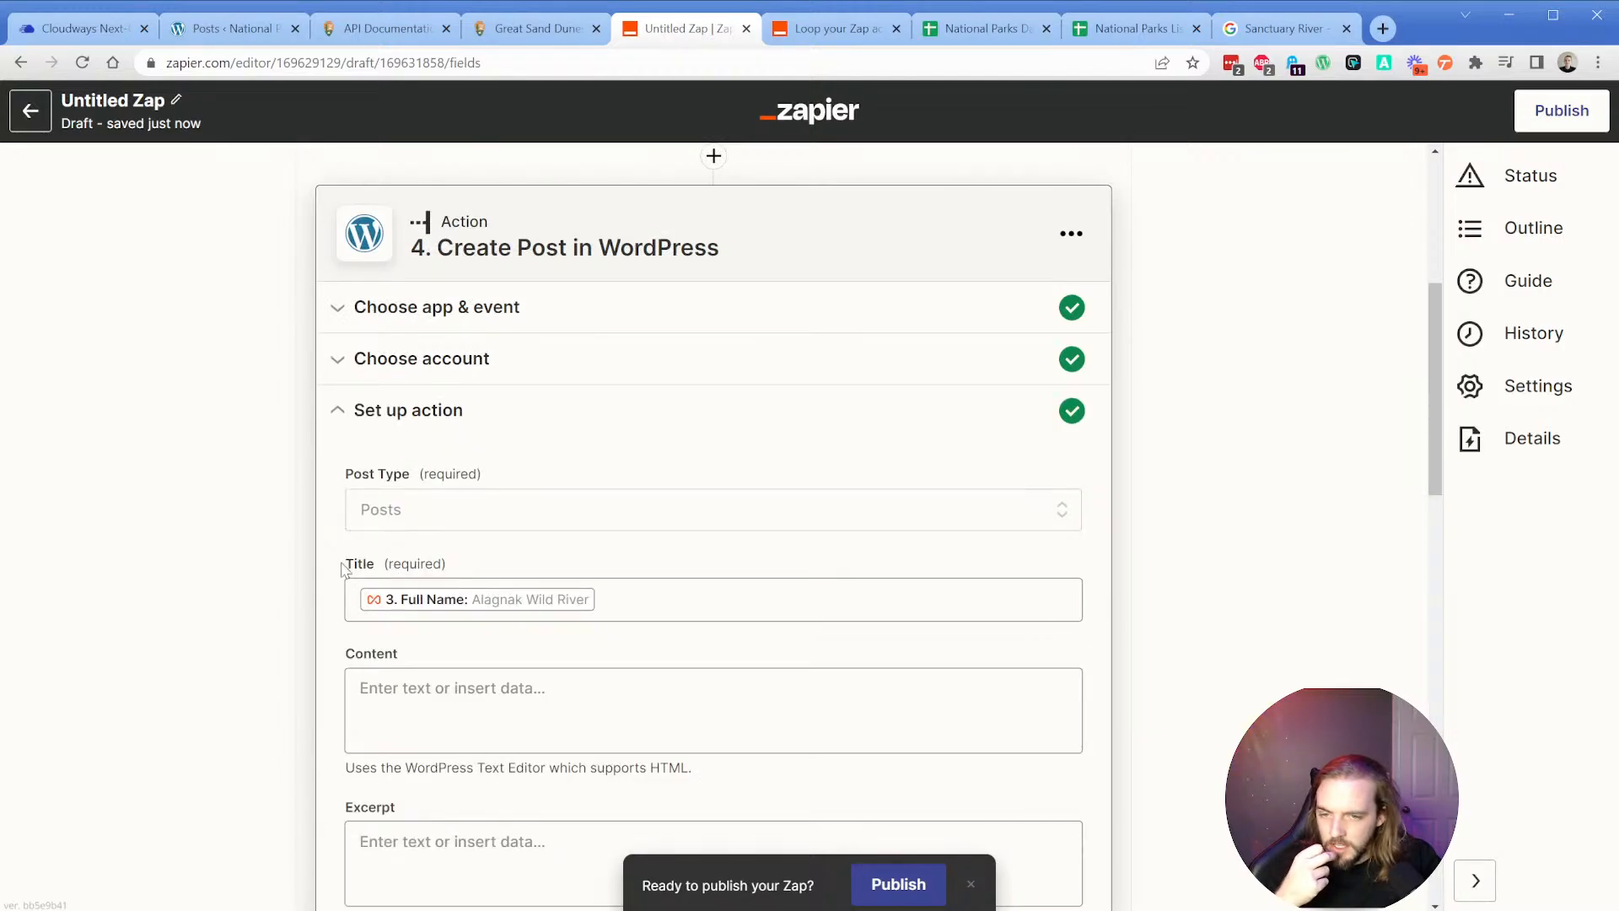
{"action": "scroll", "coordinate": [344, 570], "scroll_direction": "down", "scroll_amount": 2}
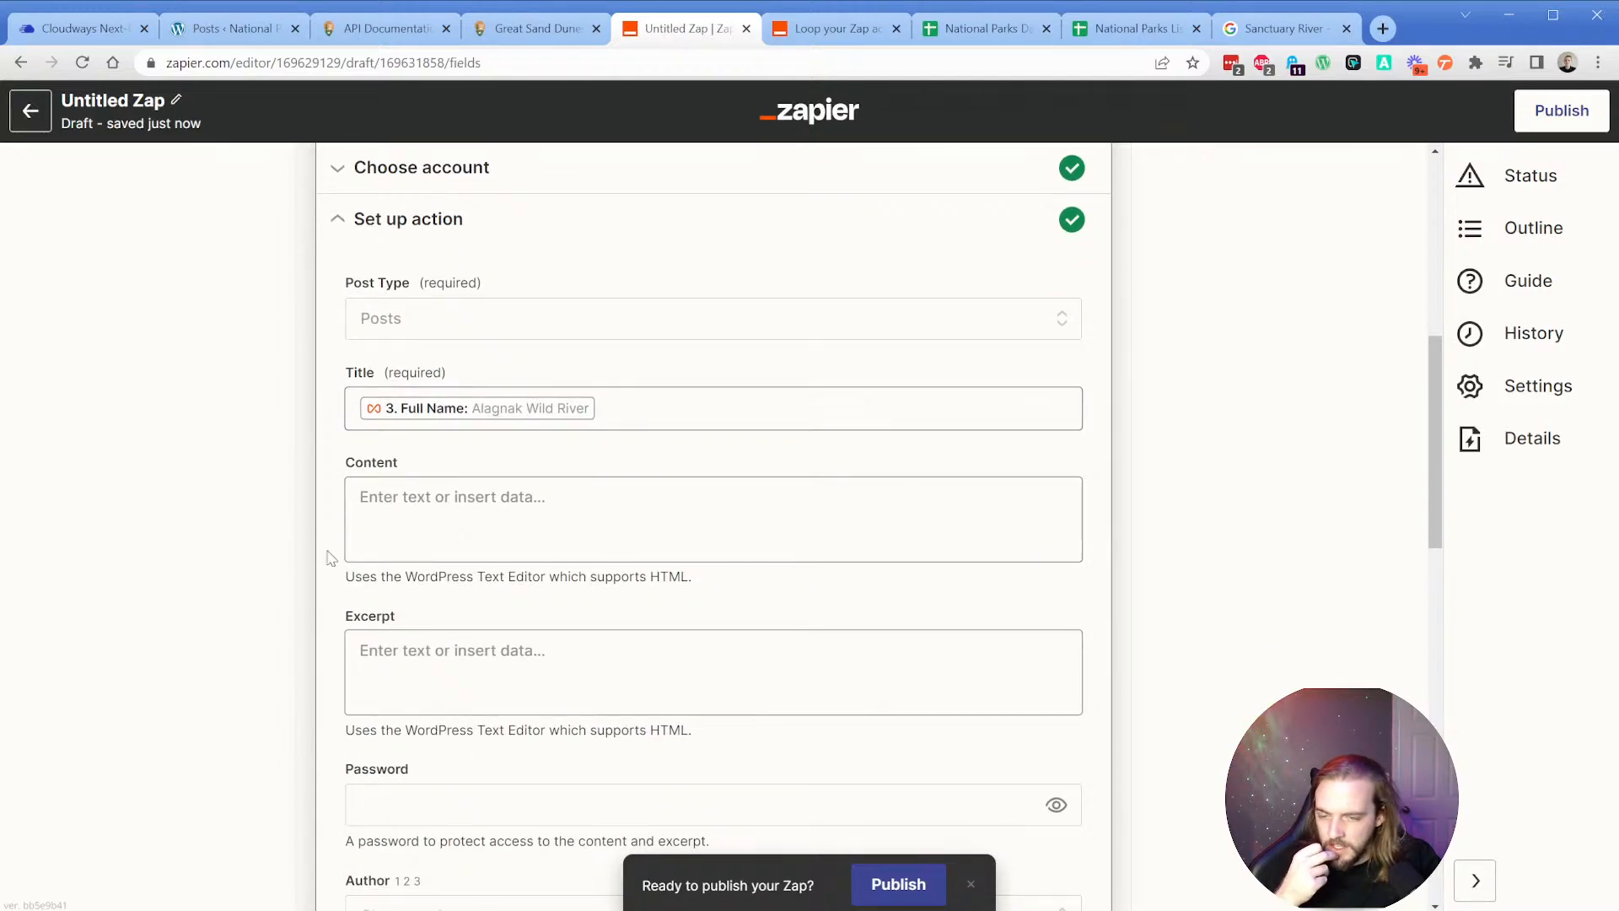
Reopen the looping action's test section and retest the loop.
{"action": "scroll", "coordinate": [331, 558], "scroll_direction": "up", "scroll_amount": 5}
{"action": "left_click", "coordinate": [304, 426]}
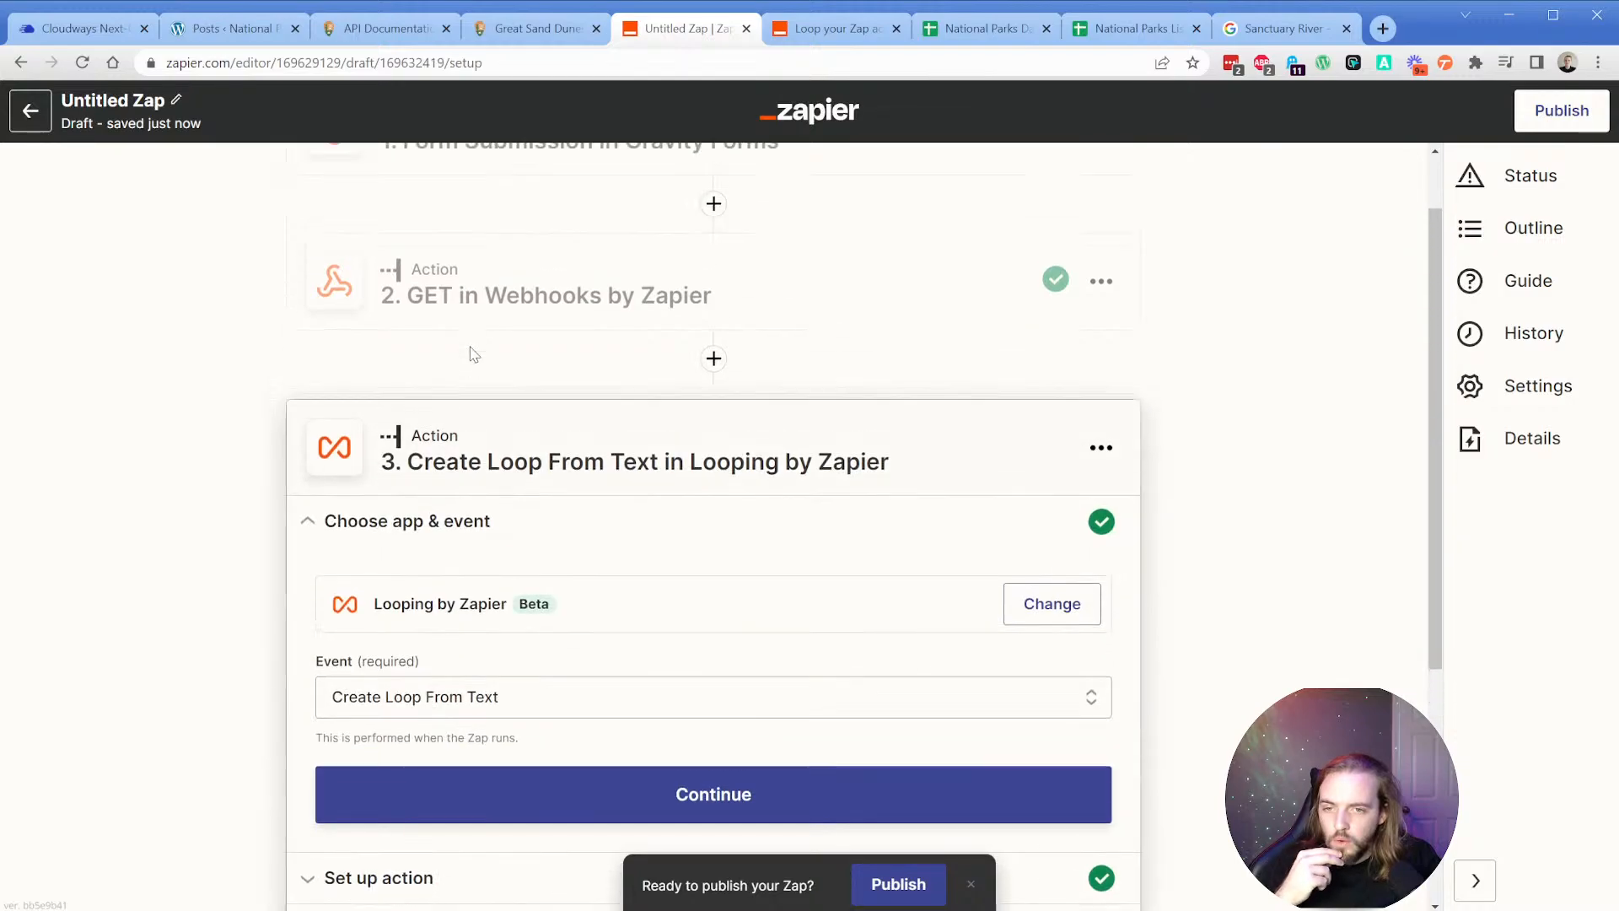
{"action": "left_click", "coordinate": [371, 546]}
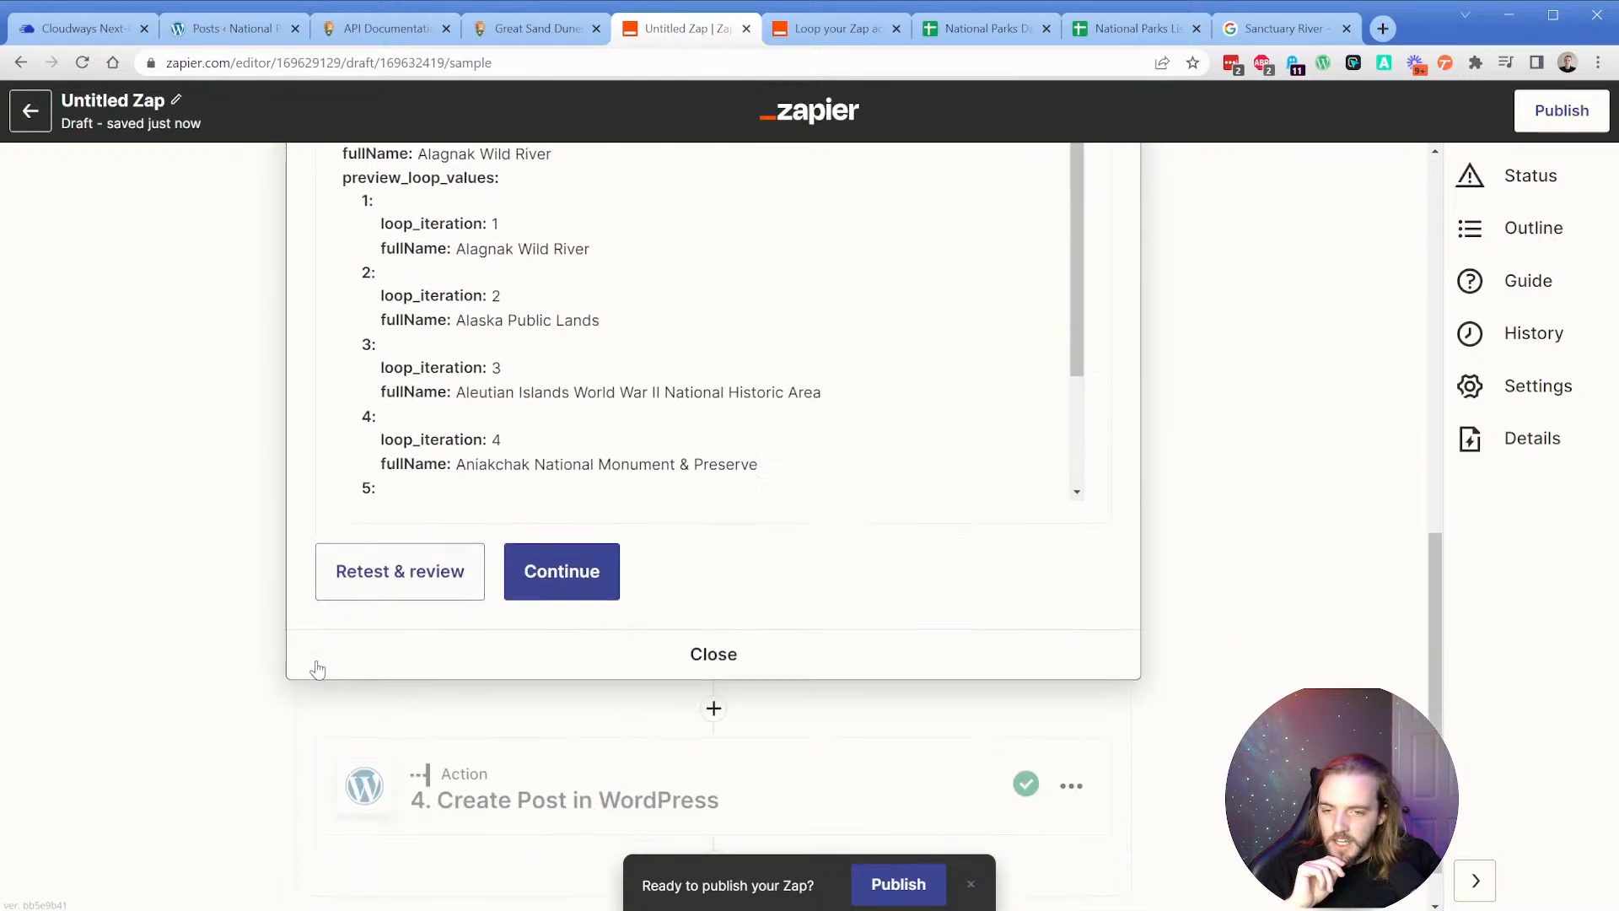
{"action": "left_click", "coordinate": [364, 590]}
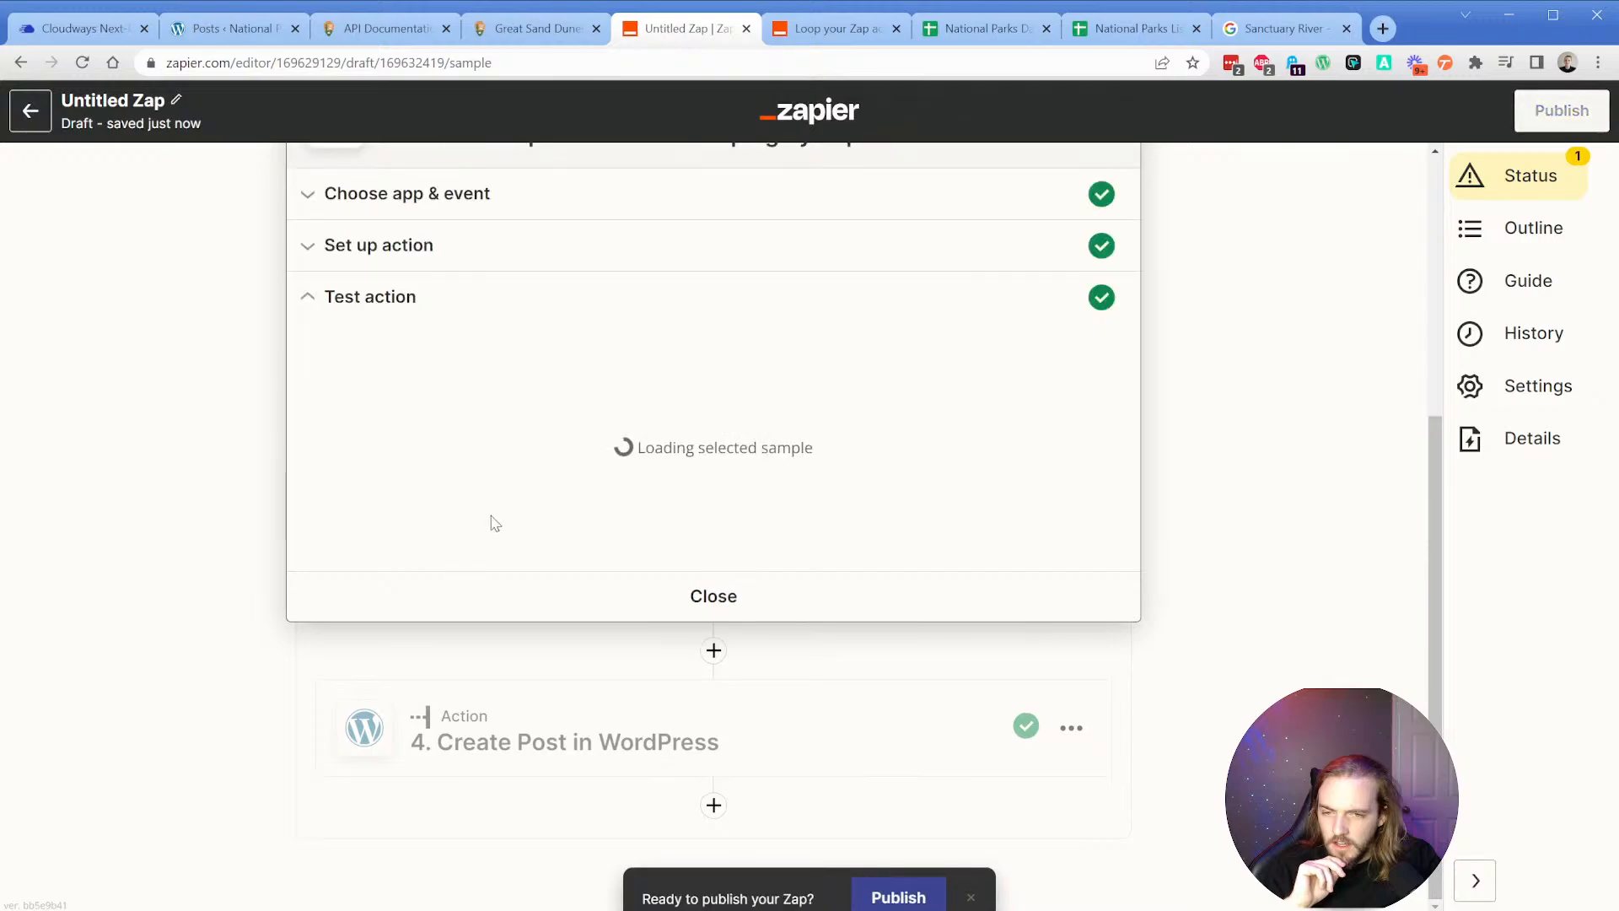
Continue to the WordPress action's test section, retest it to send another post and review the returned post data.
{"action": "left_click", "coordinate": [506, 576]}
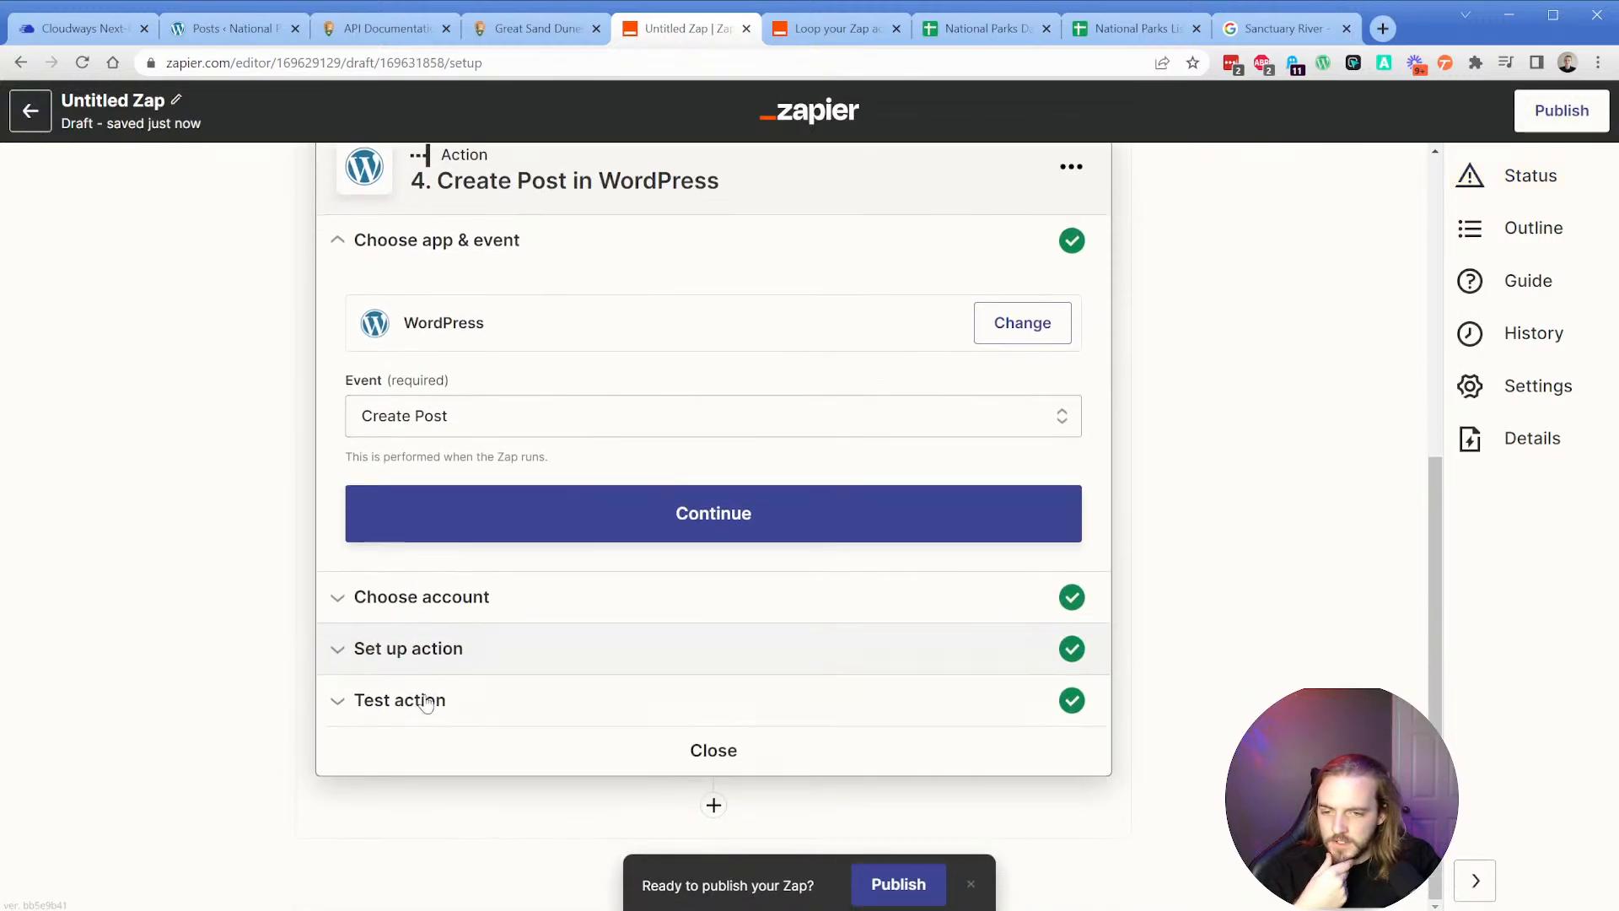
{"action": "left_click", "coordinate": [421, 697]}
{"action": "scroll", "coordinate": [365, 692], "scroll_direction": "down", "scroll_amount": 5}
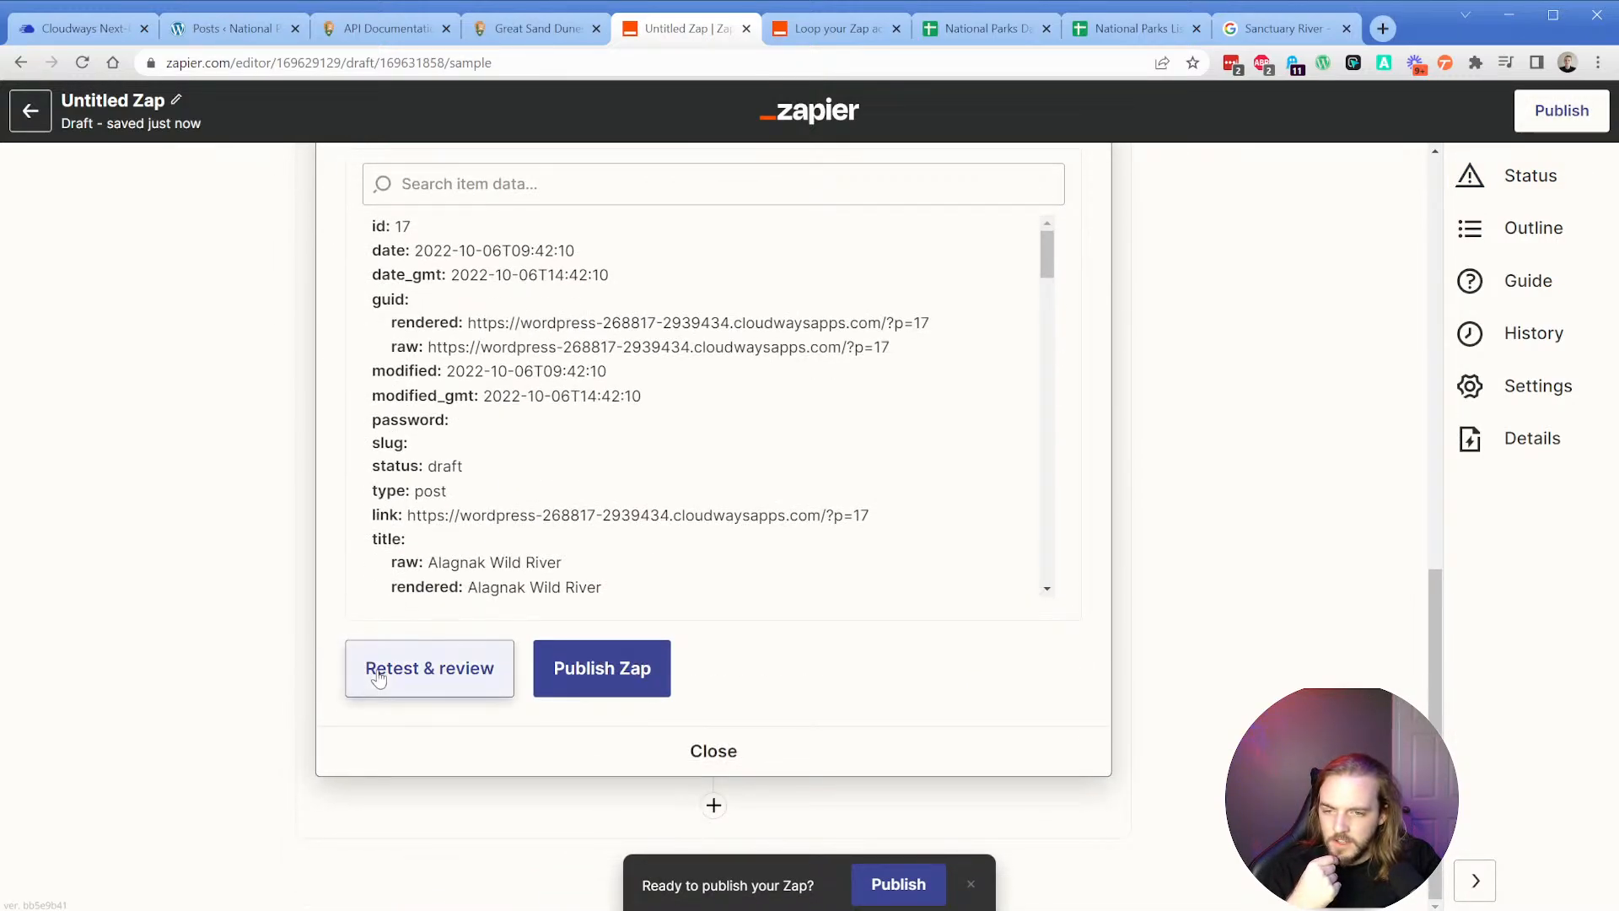
{"action": "left_click", "coordinate": [408, 681]}
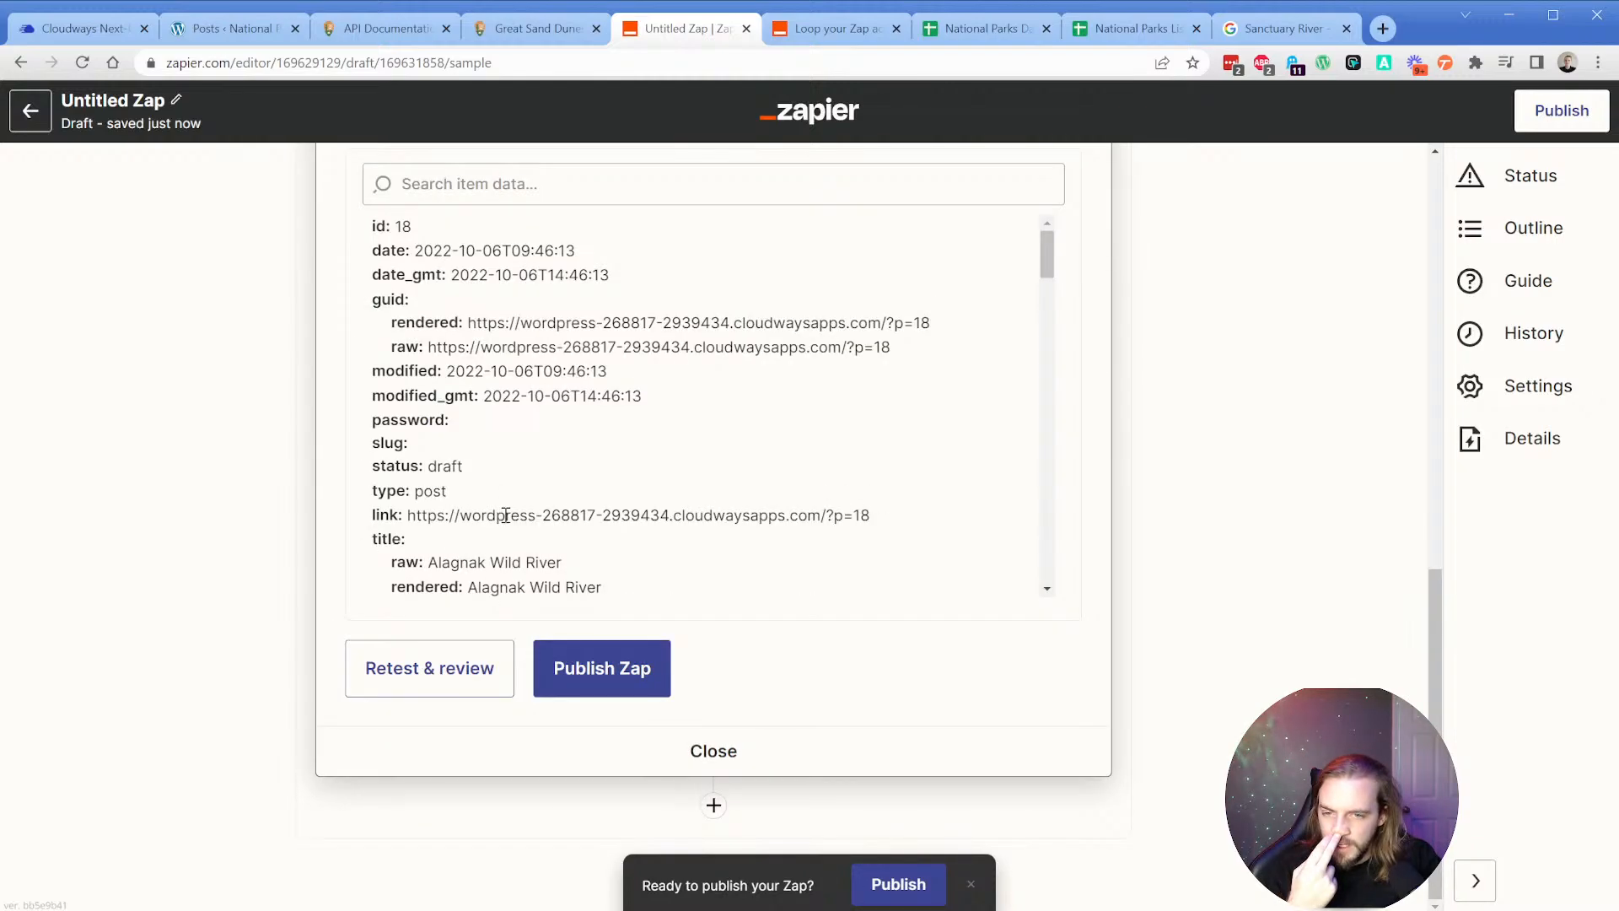
{"action": "scroll", "coordinate": [547, 497], "scroll_direction": "down", "scroll_amount": 2}
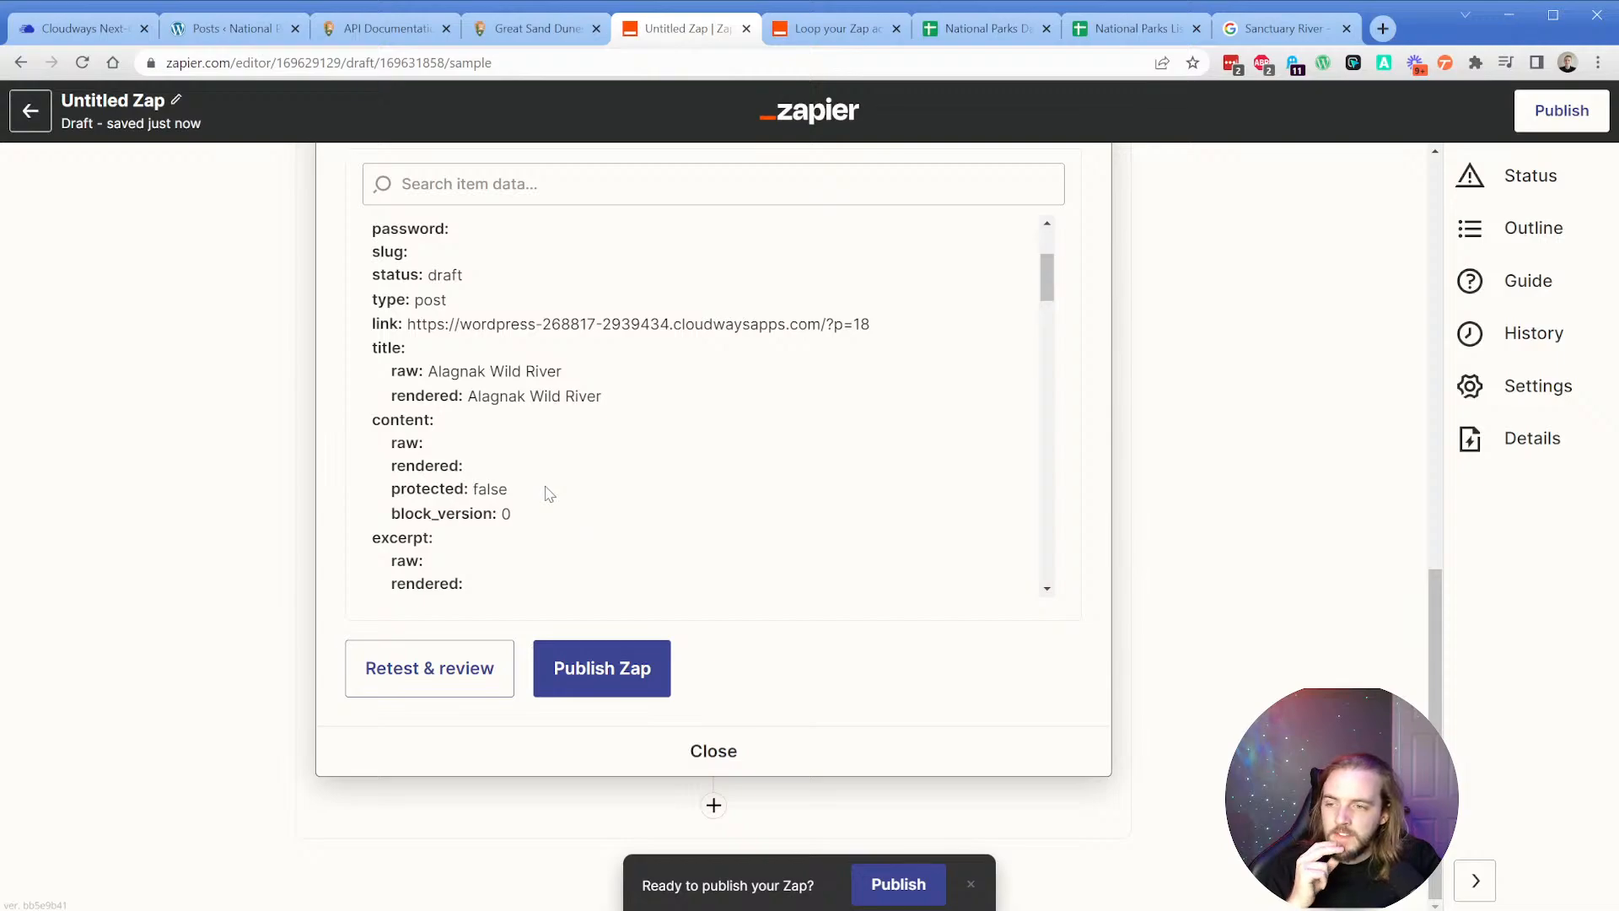
{"action": "scroll", "coordinate": [548, 494], "scroll_direction": "up", "scroll_amount": 2}
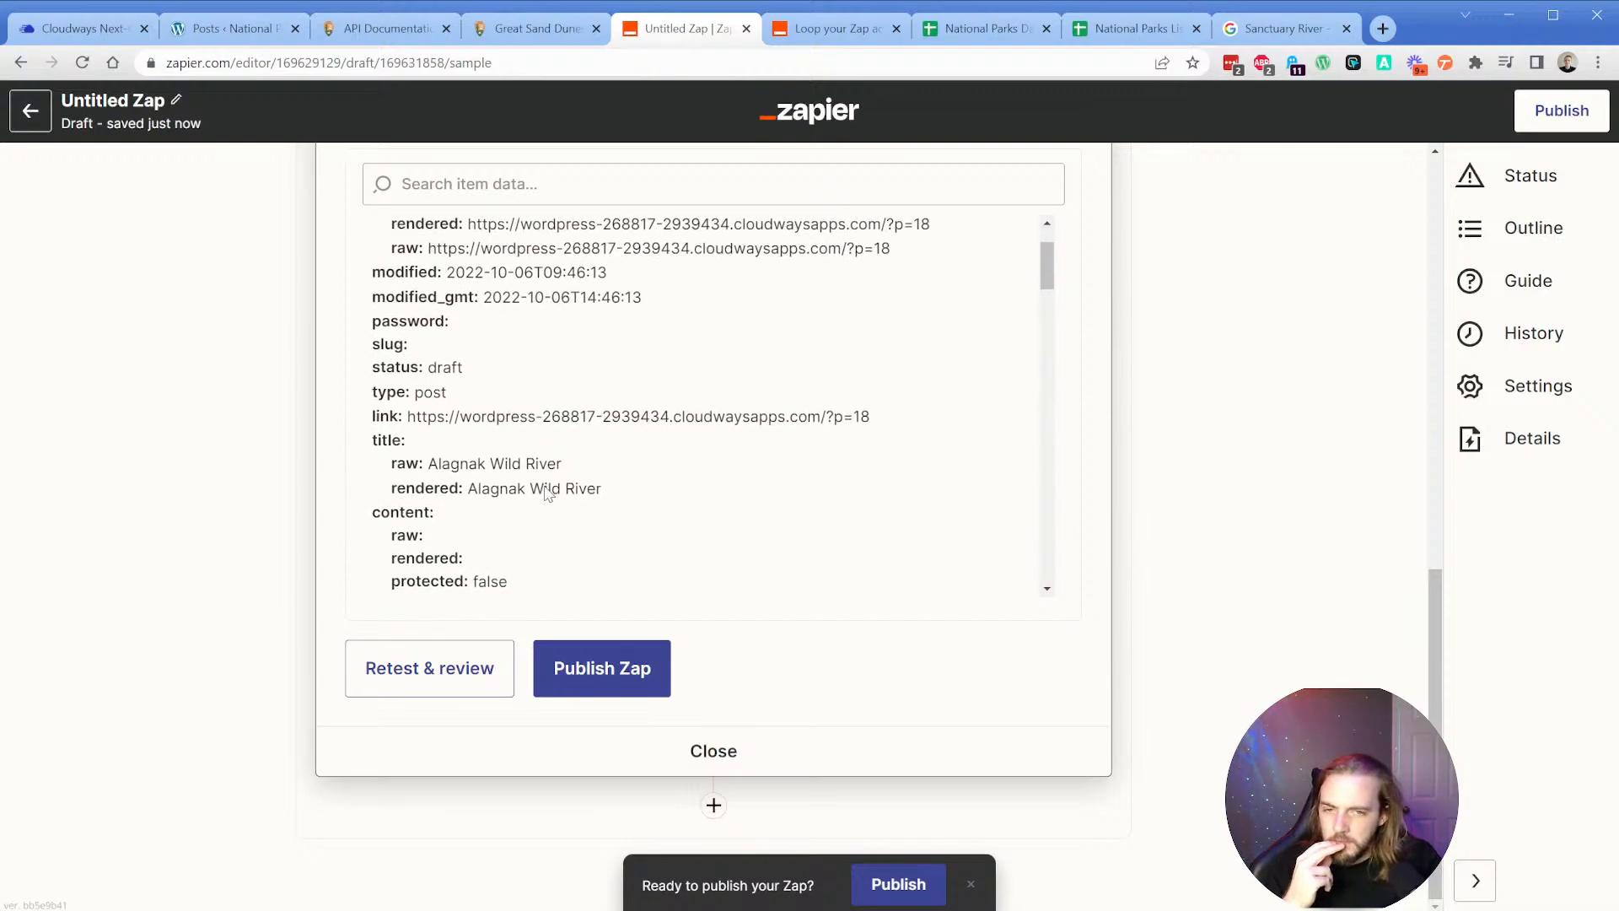
{"action": "scroll", "coordinate": [549, 493], "scroll_direction": "down", "scroll_amount": 10}
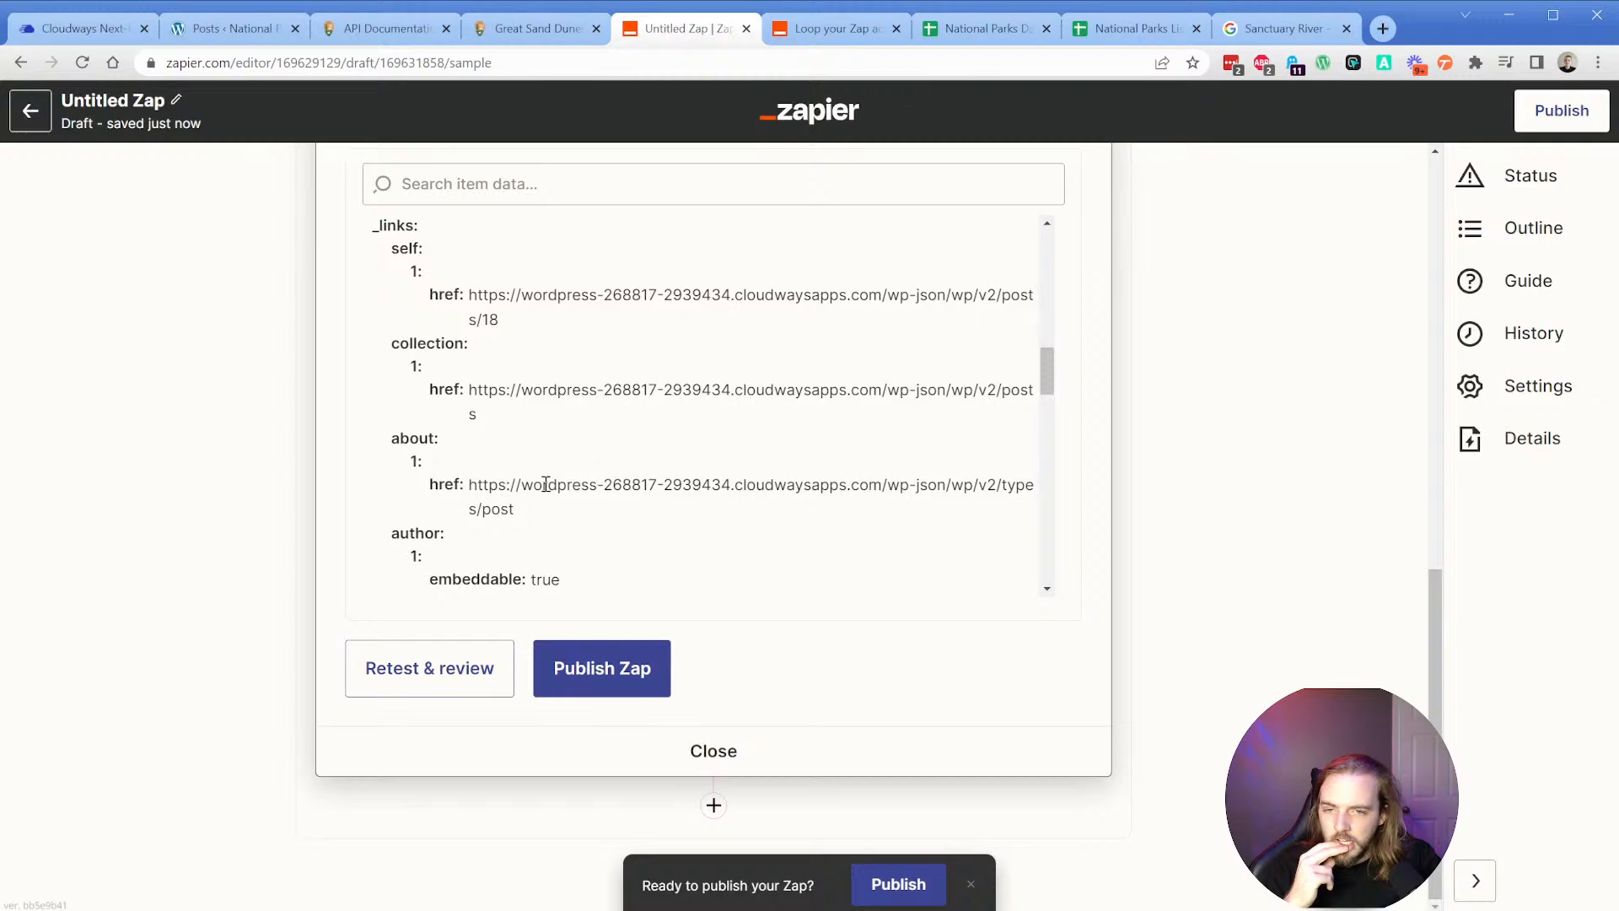
{"action": "scroll", "coordinate": [546, 483], "scroll_direction": "down", "scroll_amount": 10}
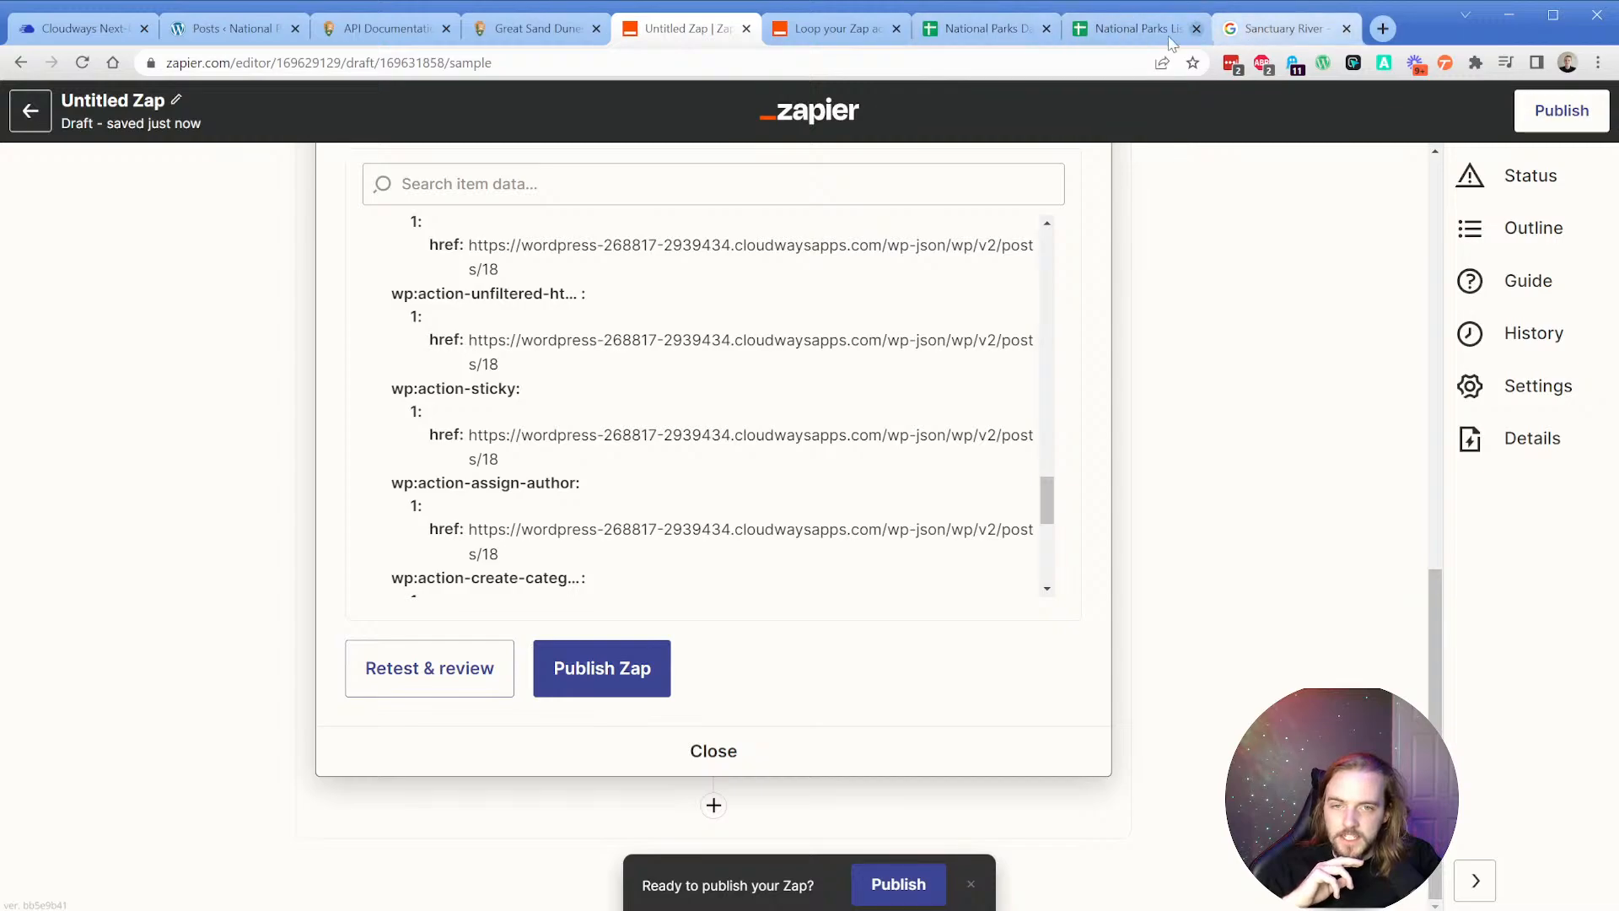
Switch to the WordPress posts list and move both Alagnak Wild River drafts to the trash.
{"action": "left_click", "coordinate": [265, 34]}
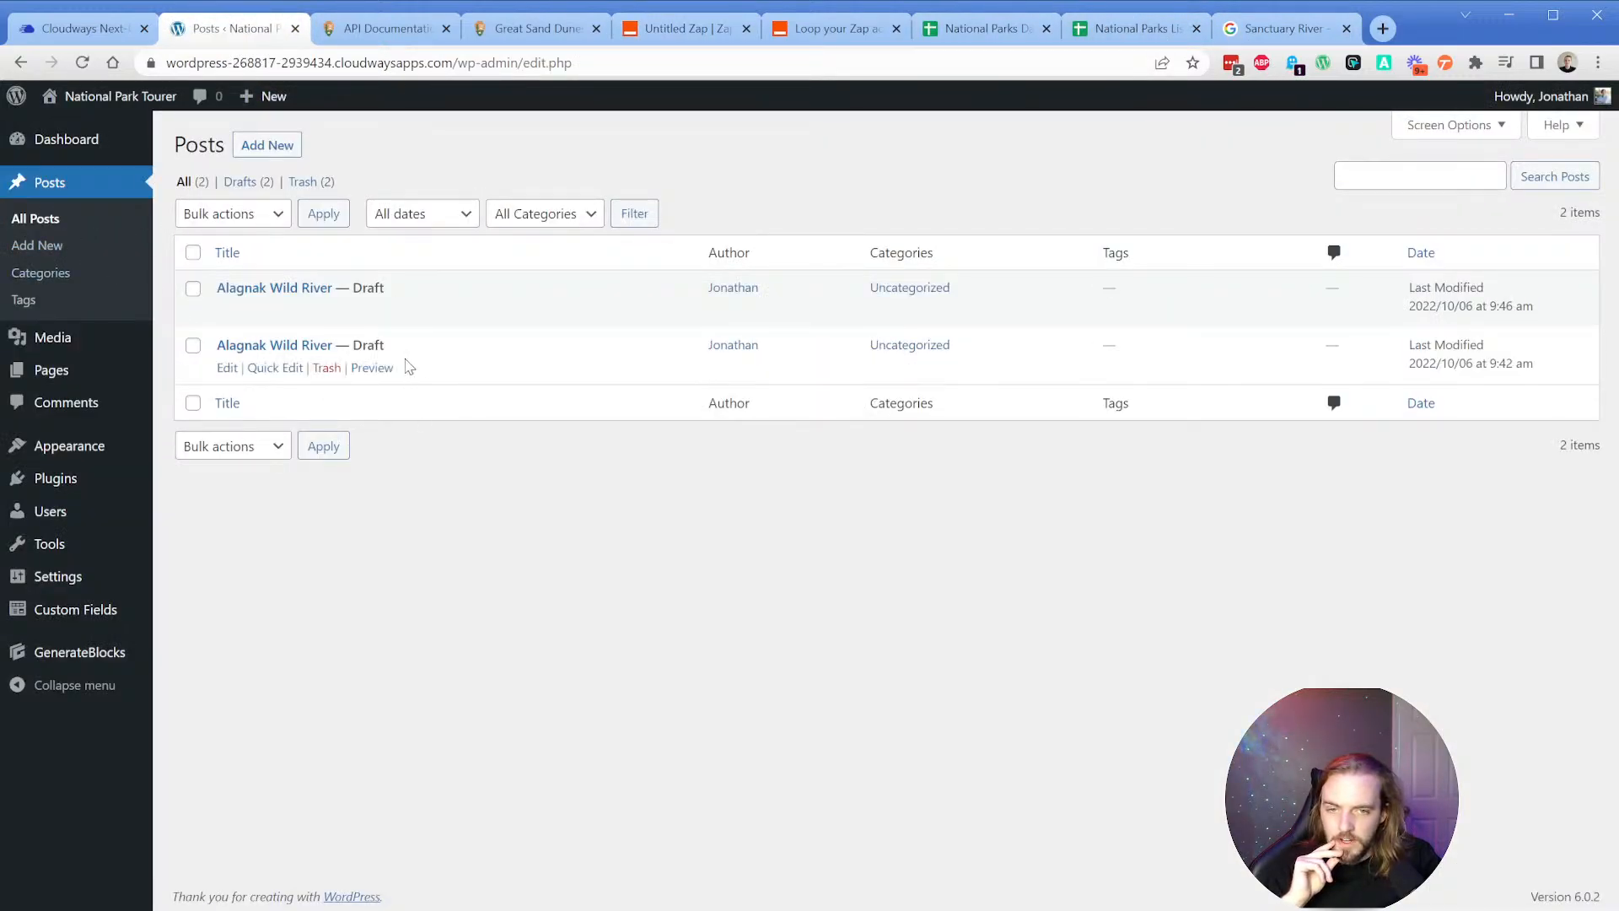
{"action": "left_click", "coordinate": [193, 252]}
{"action": "left_click", "coordinate": [217, 220]}
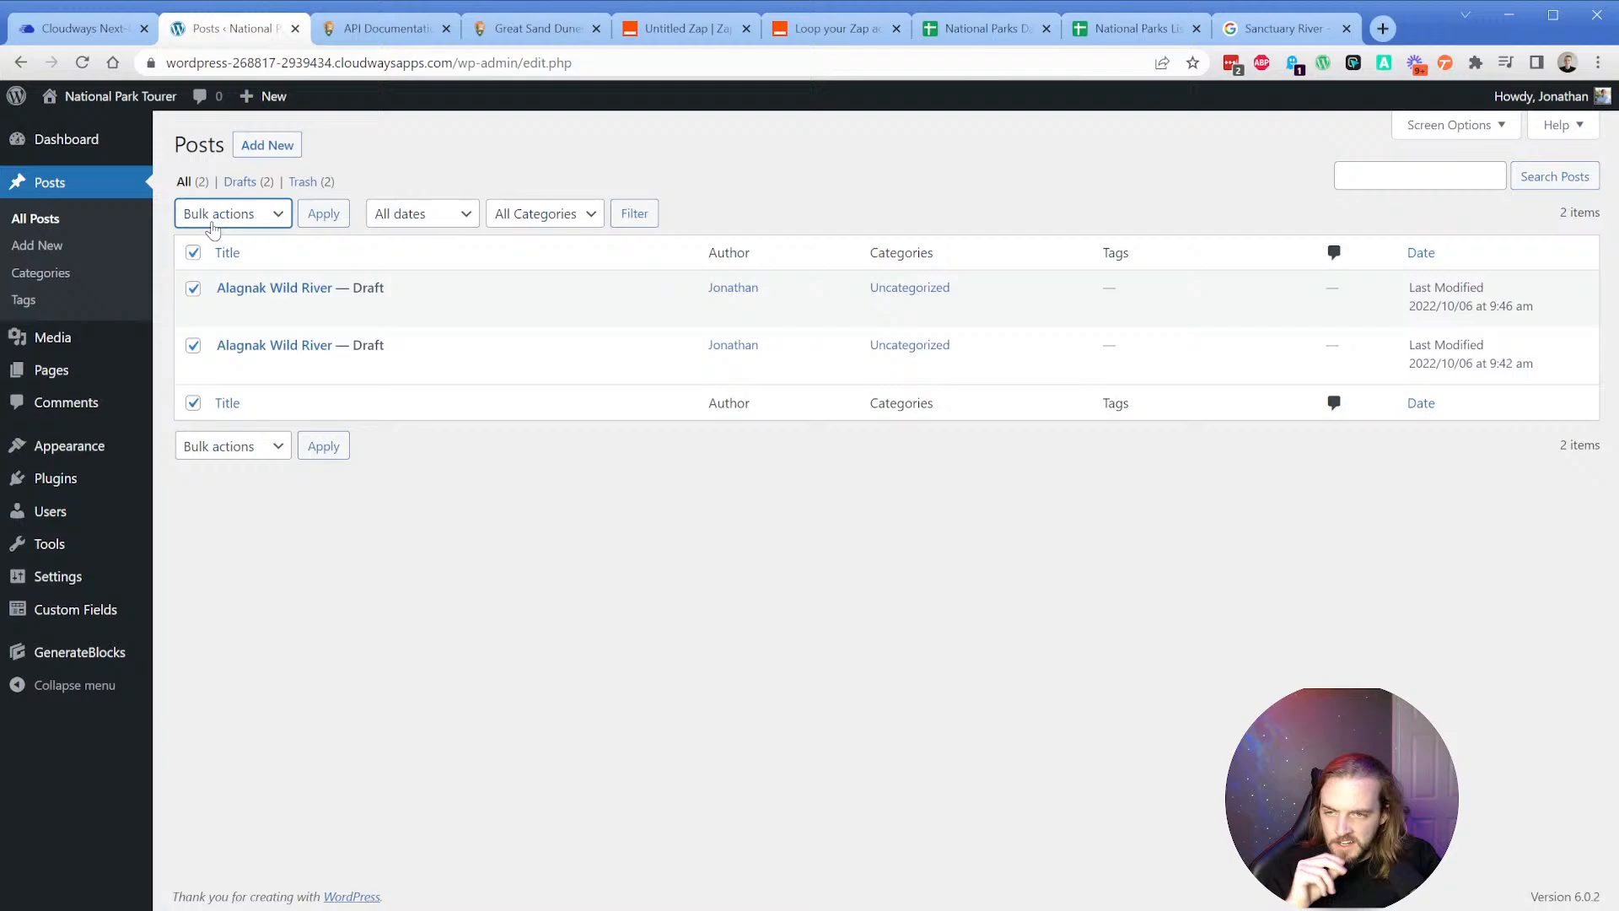
{"action": "left_click", "coordinate": [226, 272]}
{"action": "left_click", "coordinate": [314, 216]}
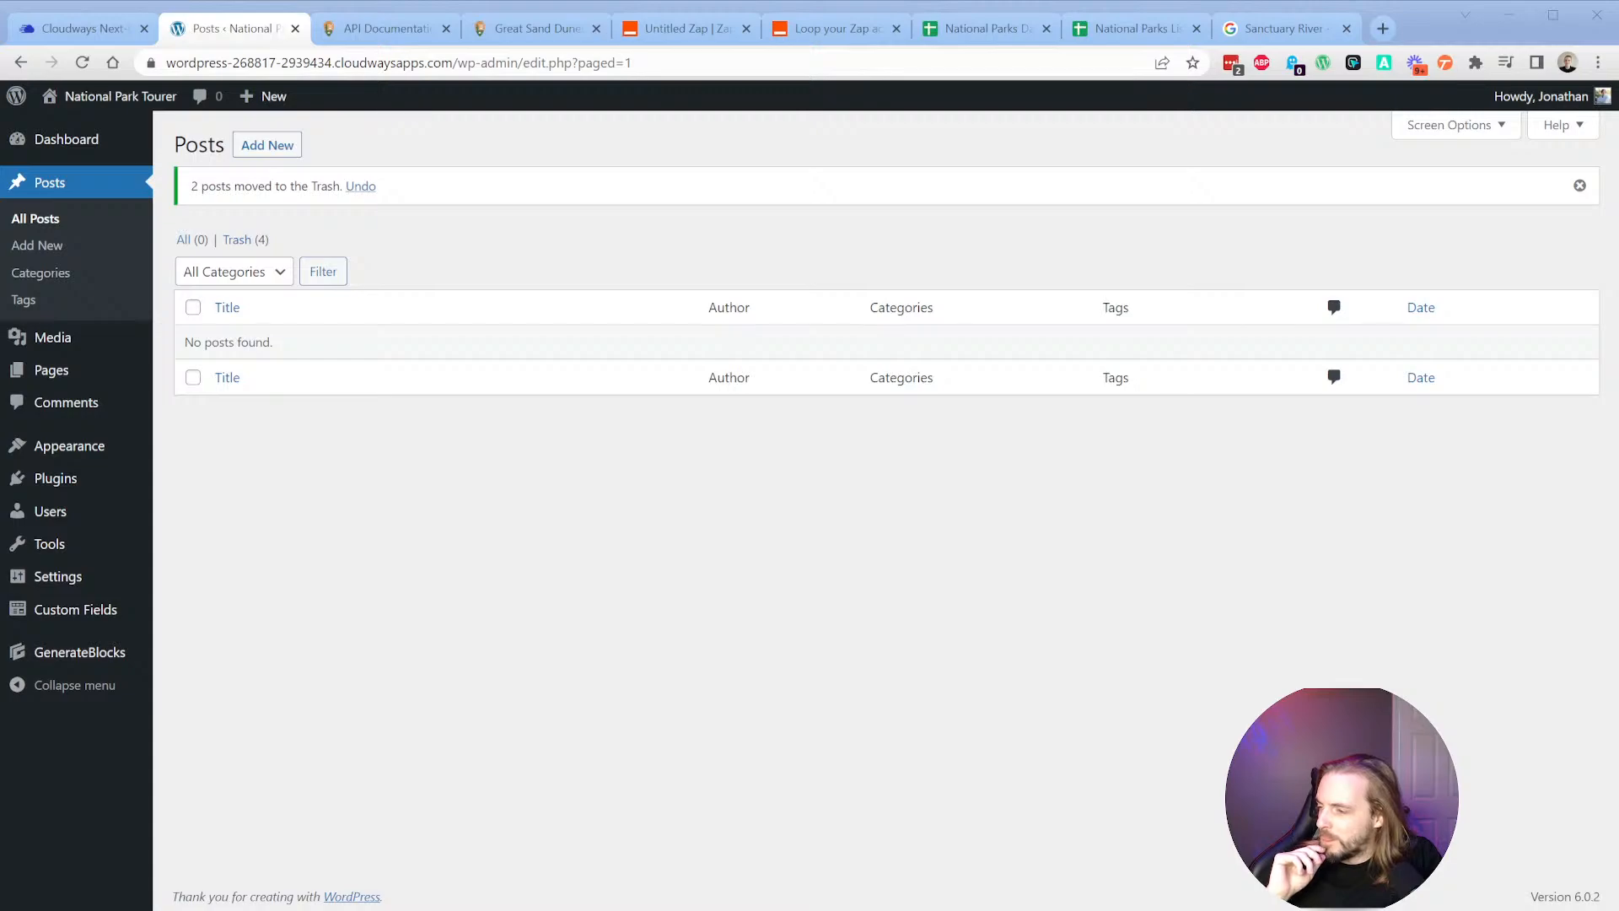
{"action": "left_click", "coordinate": [638, 550]}
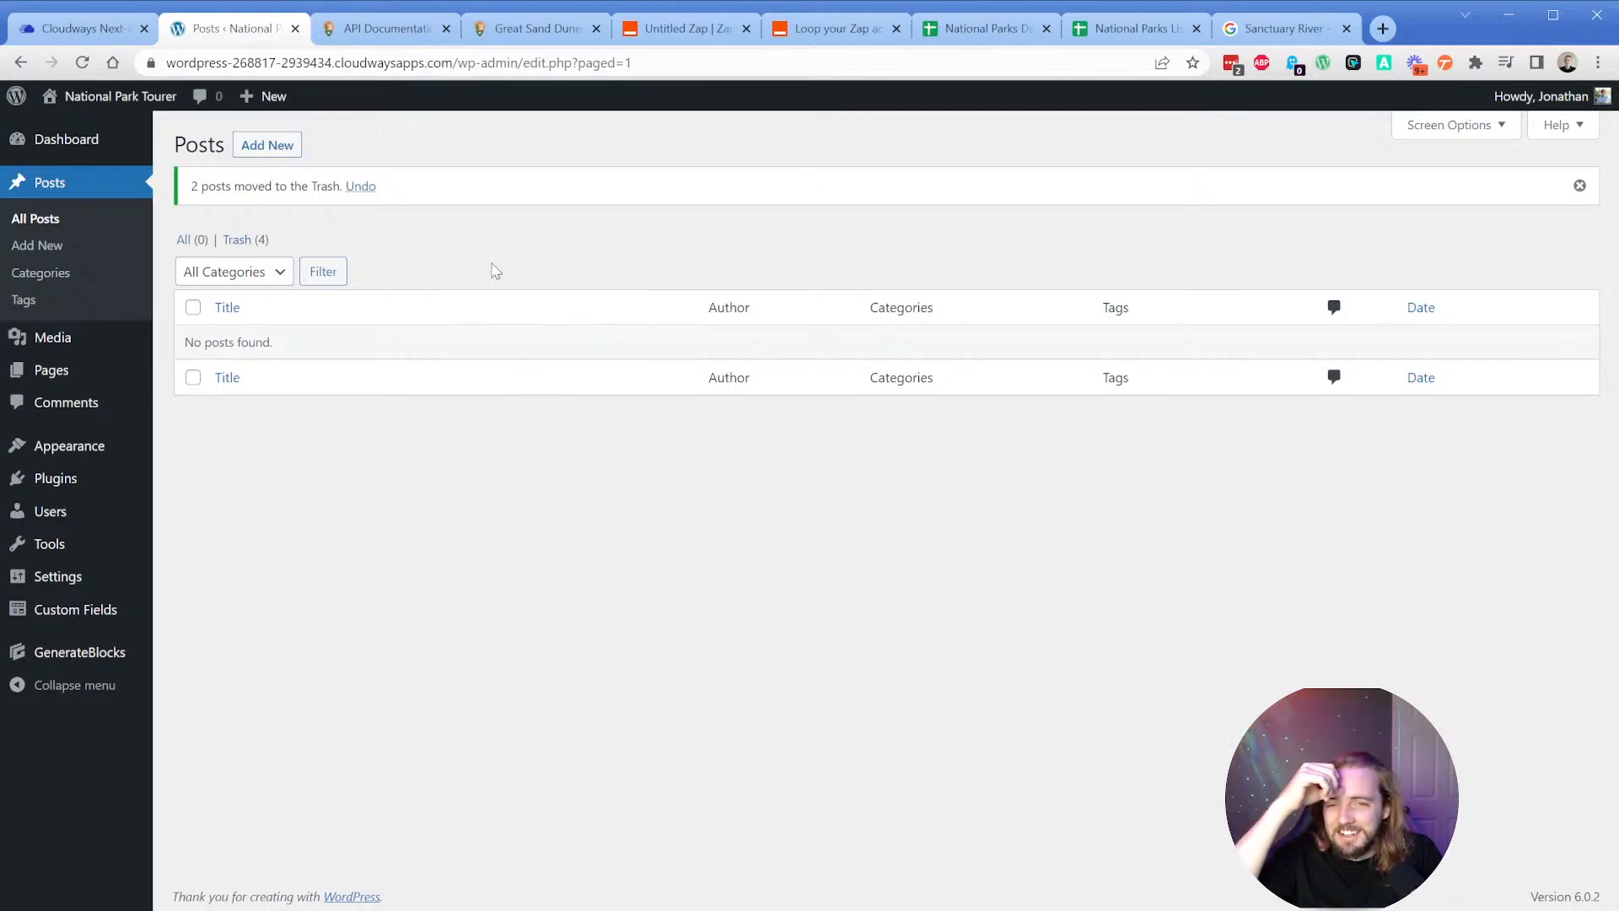
Return to the Zap in Zapier, close the WordPress action and check the Gravity Forms trigger's setup fields.
{"action": "left_click", "coordinate": [689, 25]}
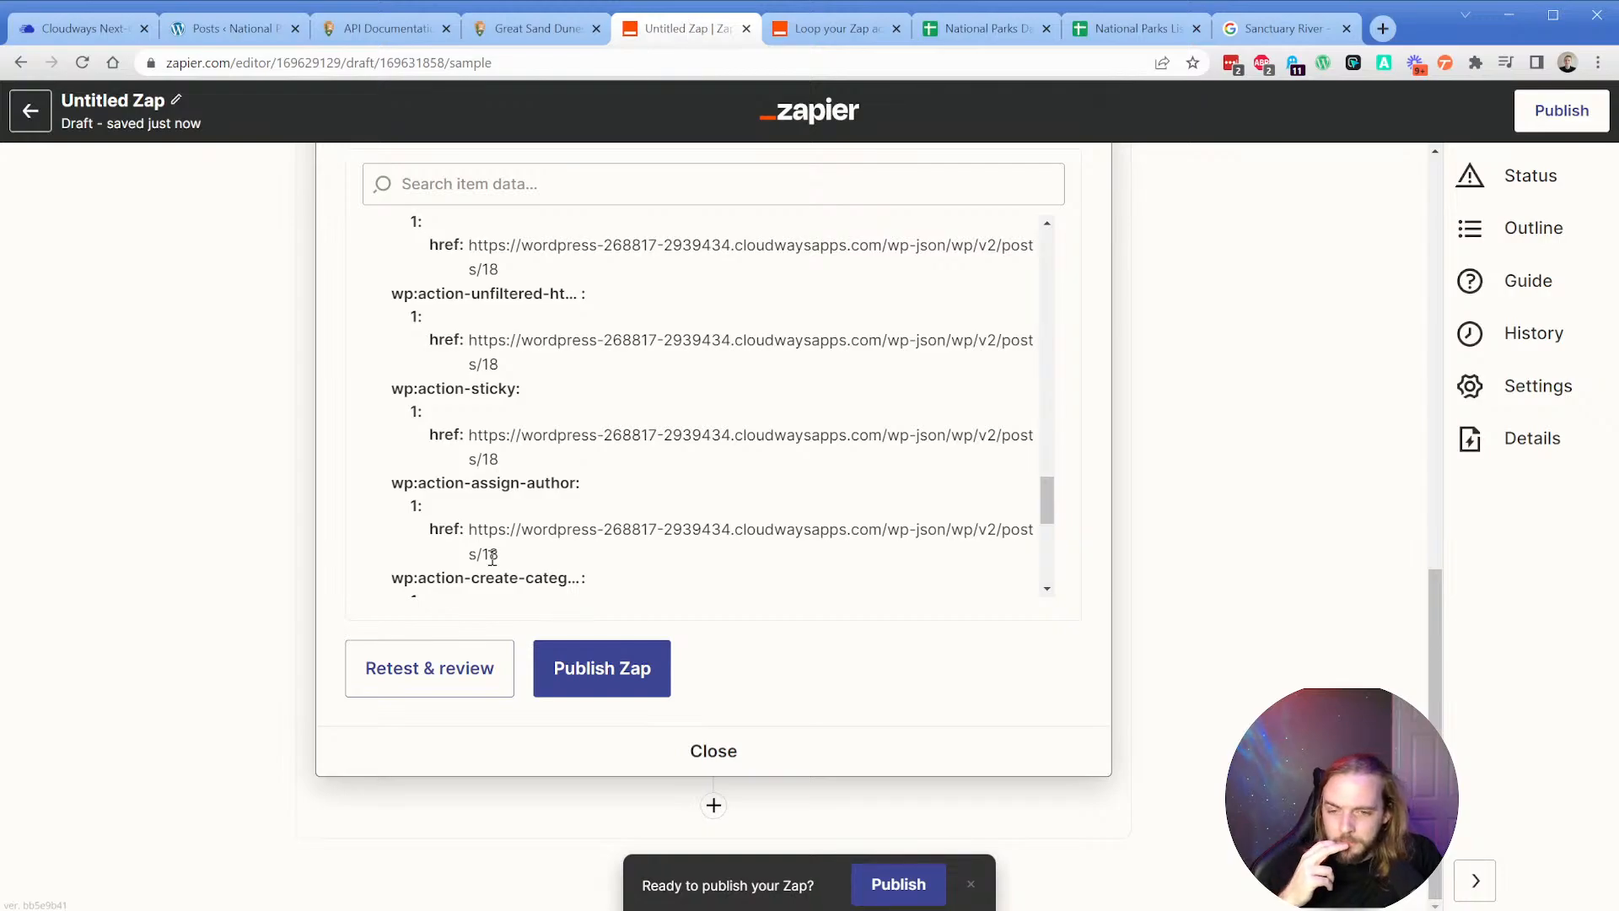
{"action": "left_click", "coordinate": [713, 751]}
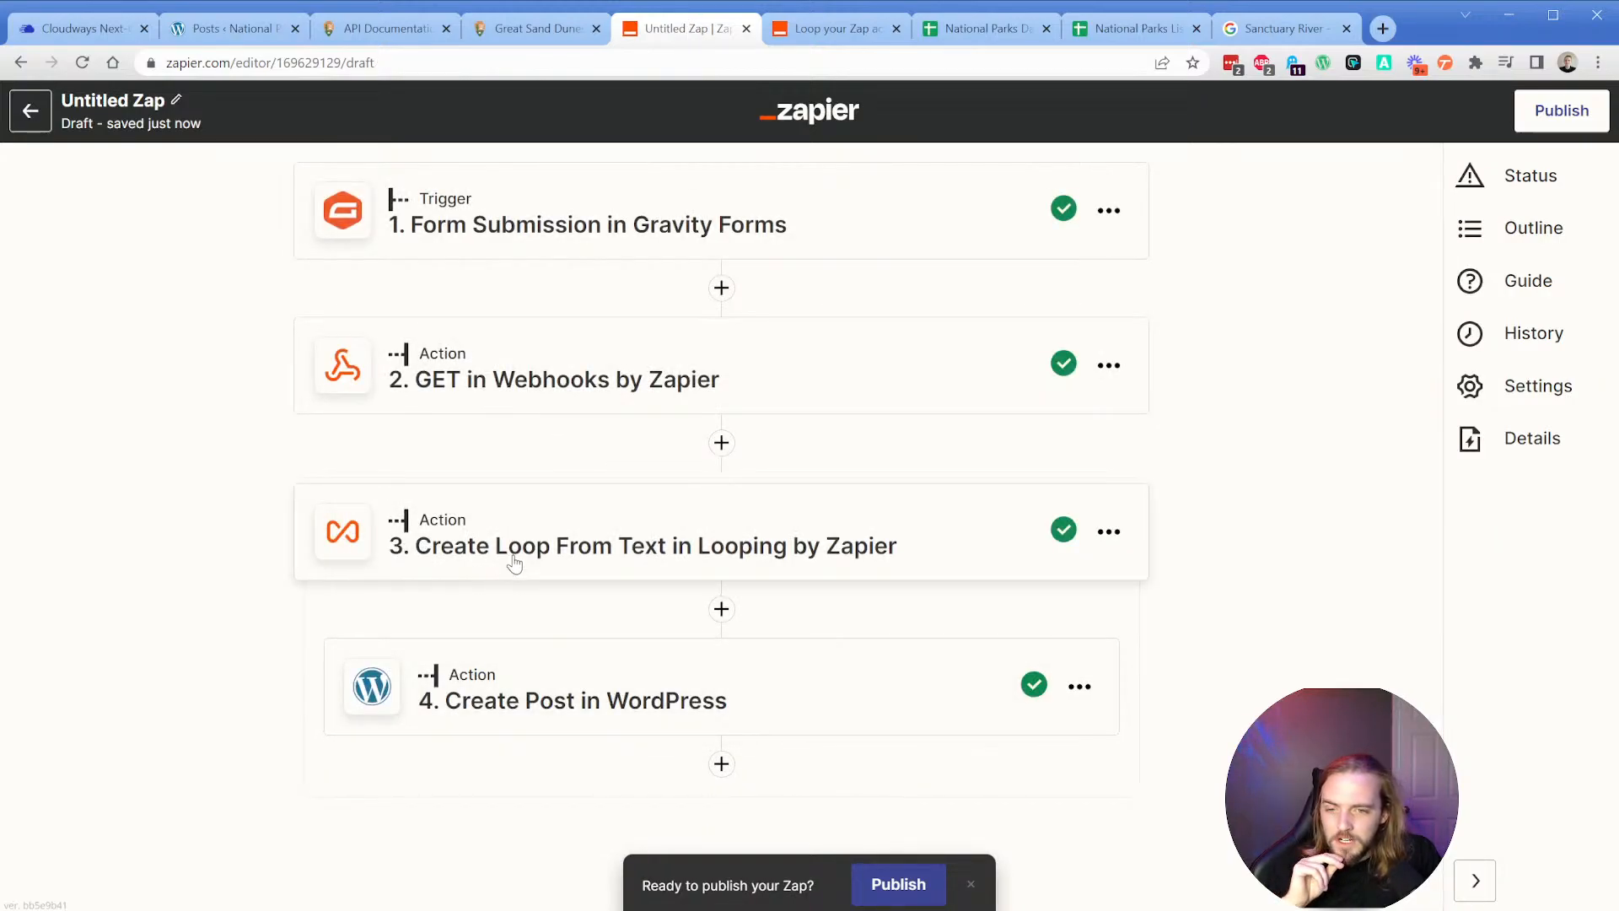
{"action": "left_click", "coordinate": [648, 216]}
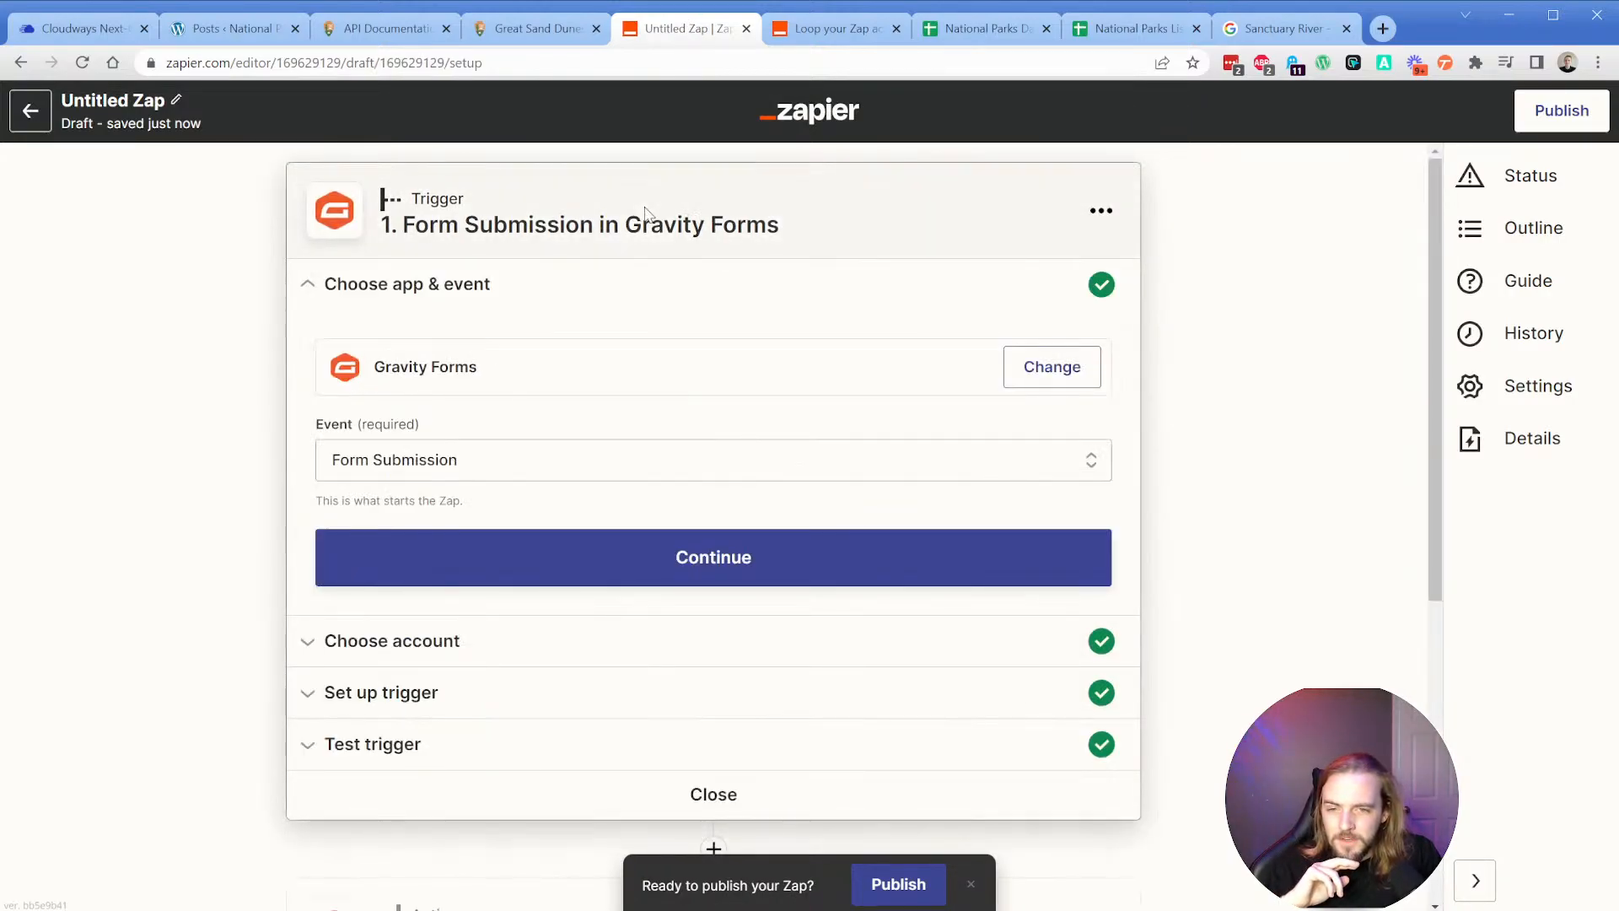
{"action": "left_click", "coordinate": [325, 694]}
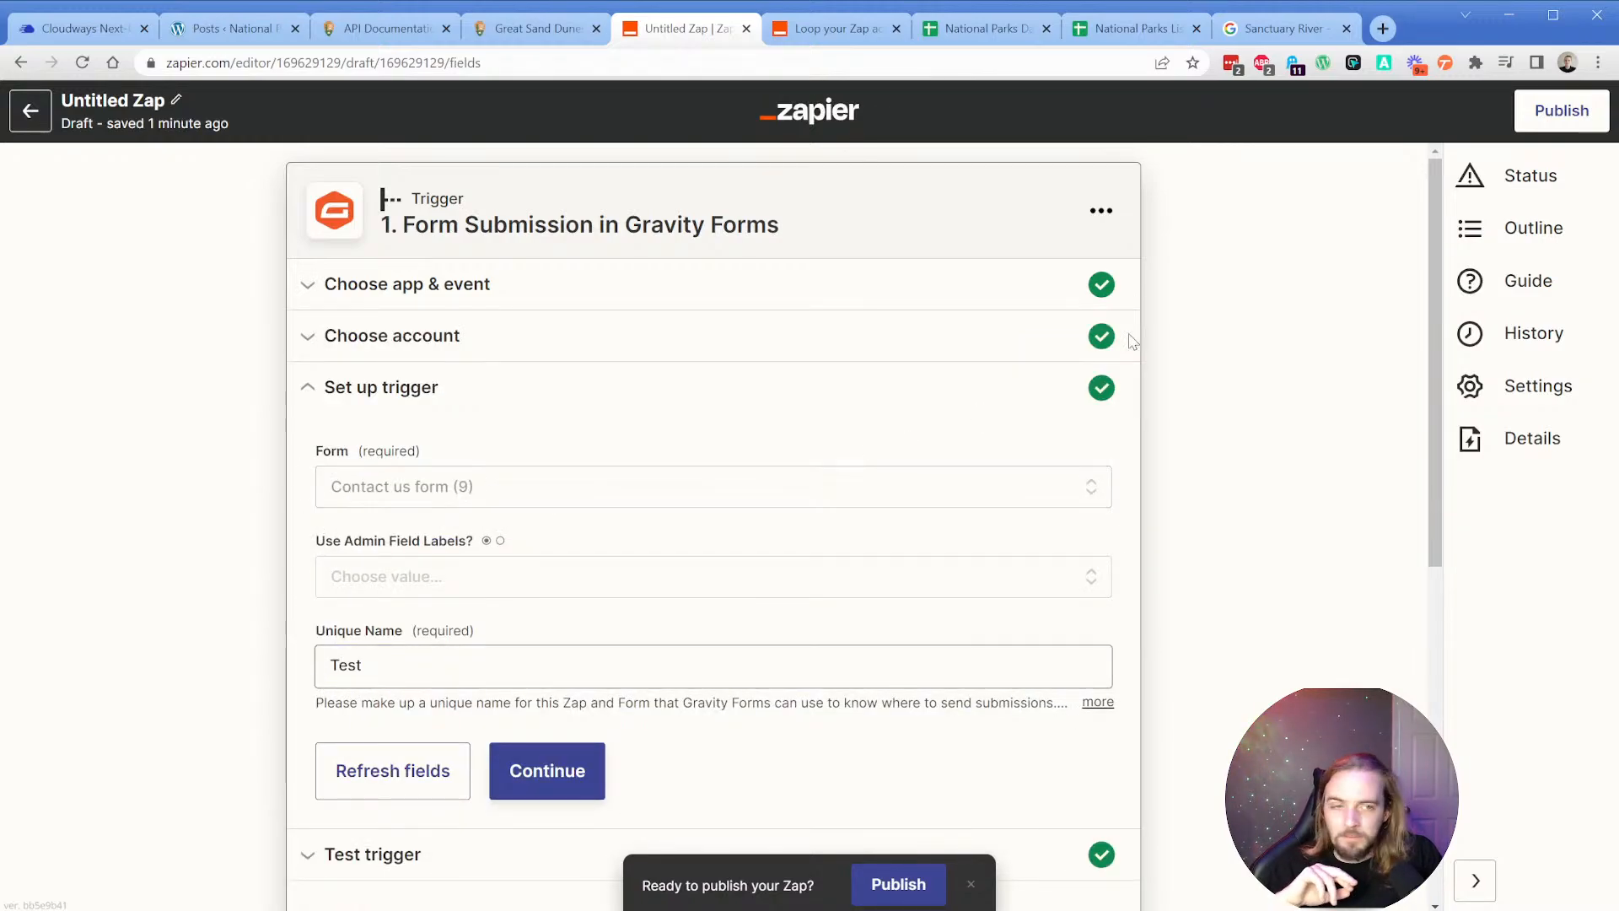
Publish the Zap and go to the overview of all Zaps.
{"action": "left_click", "coordinate": [1528, 113]}
{"action": "left_click", "coordinate": [907, 528]}
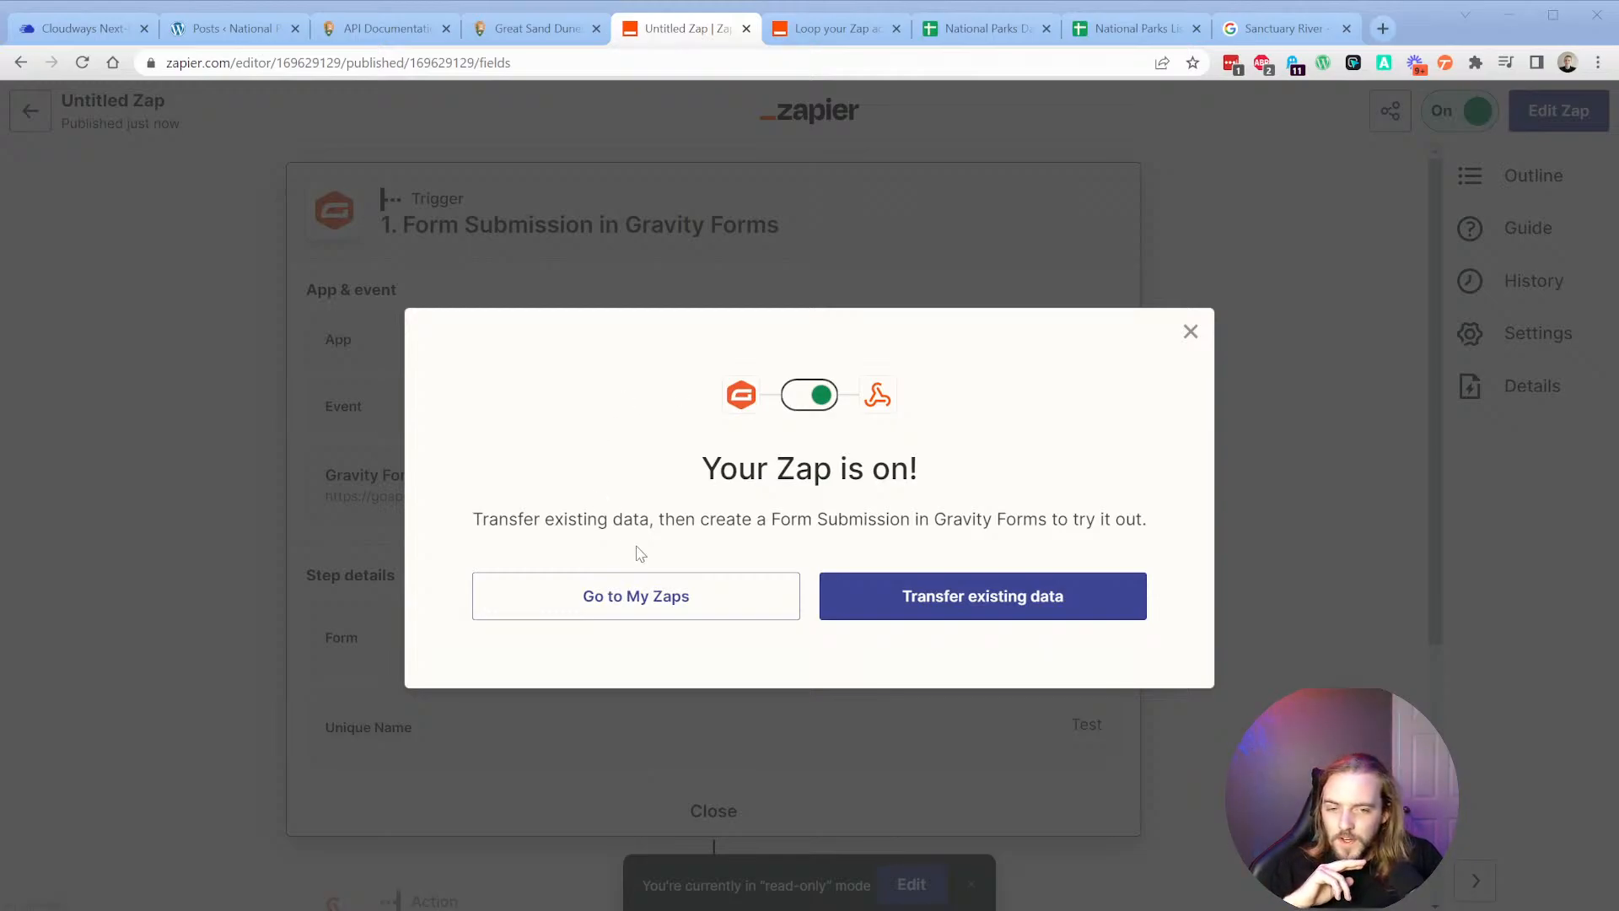
{"action": "left_click", "coordinate": [663, 609]}
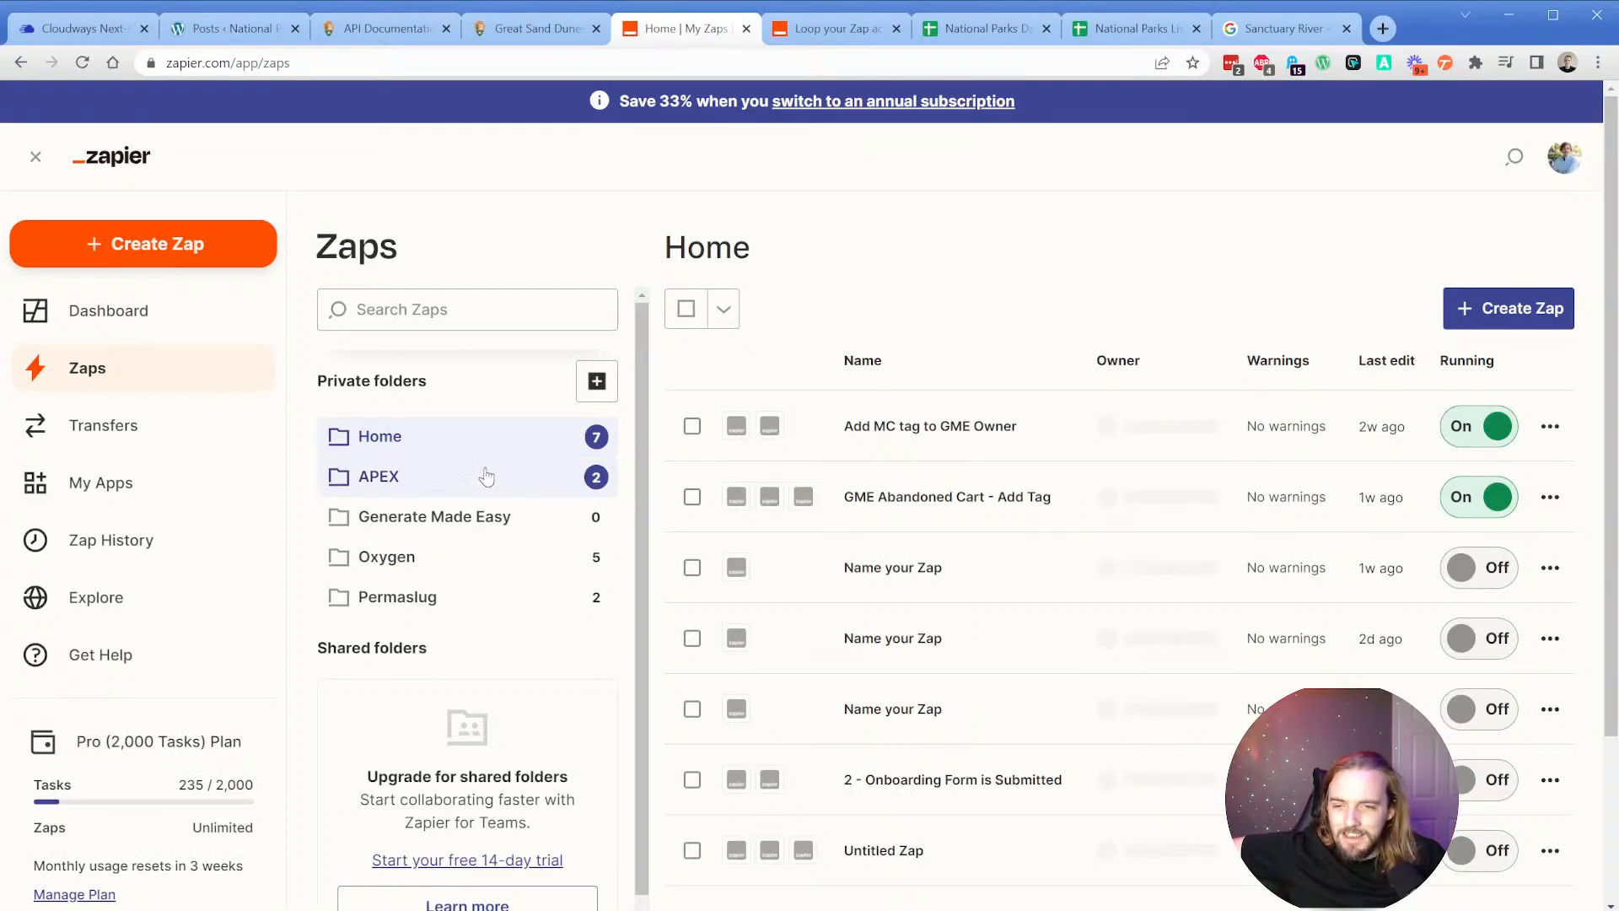
Look through the private folders for the Untitled Zap and try to turn it on in the Permaslug folder.
{"action": "scroll", "coordinate": [911, 624], "scroll_direction": "down", "scroll_amount": 2}
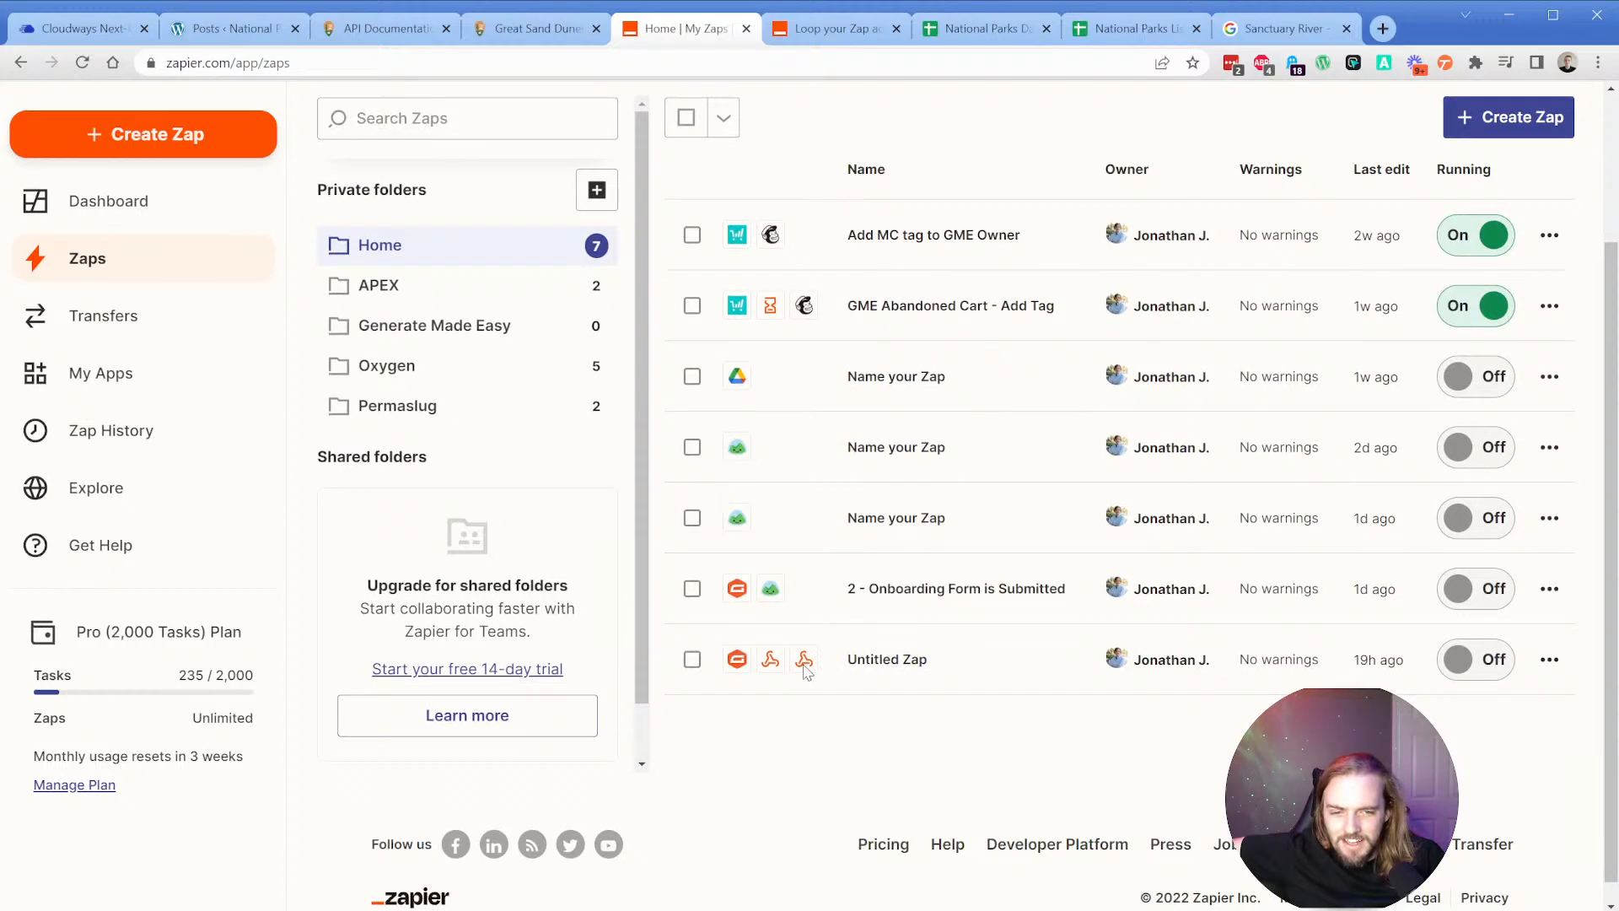
{"action": "scroll", "coordinate": [804, 667], "scroll_direction": "up", "scroll_amount": 2}
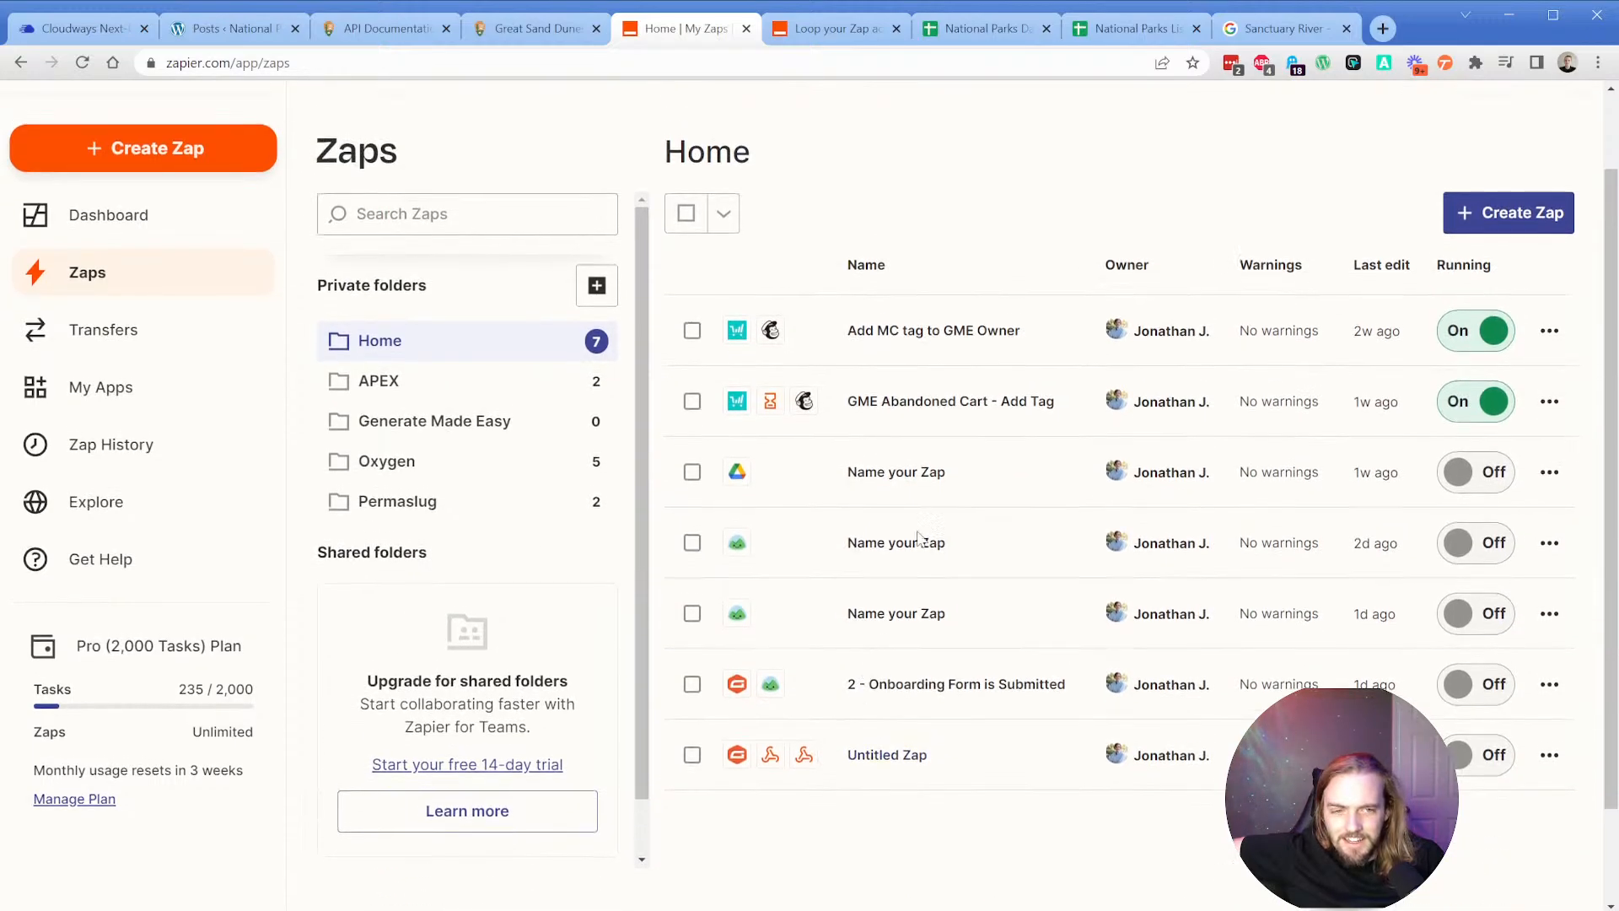
{"action": "left_click", "coordinate": [470, 378]}
{"action": "left_click", "coordinate": [448, 517]}
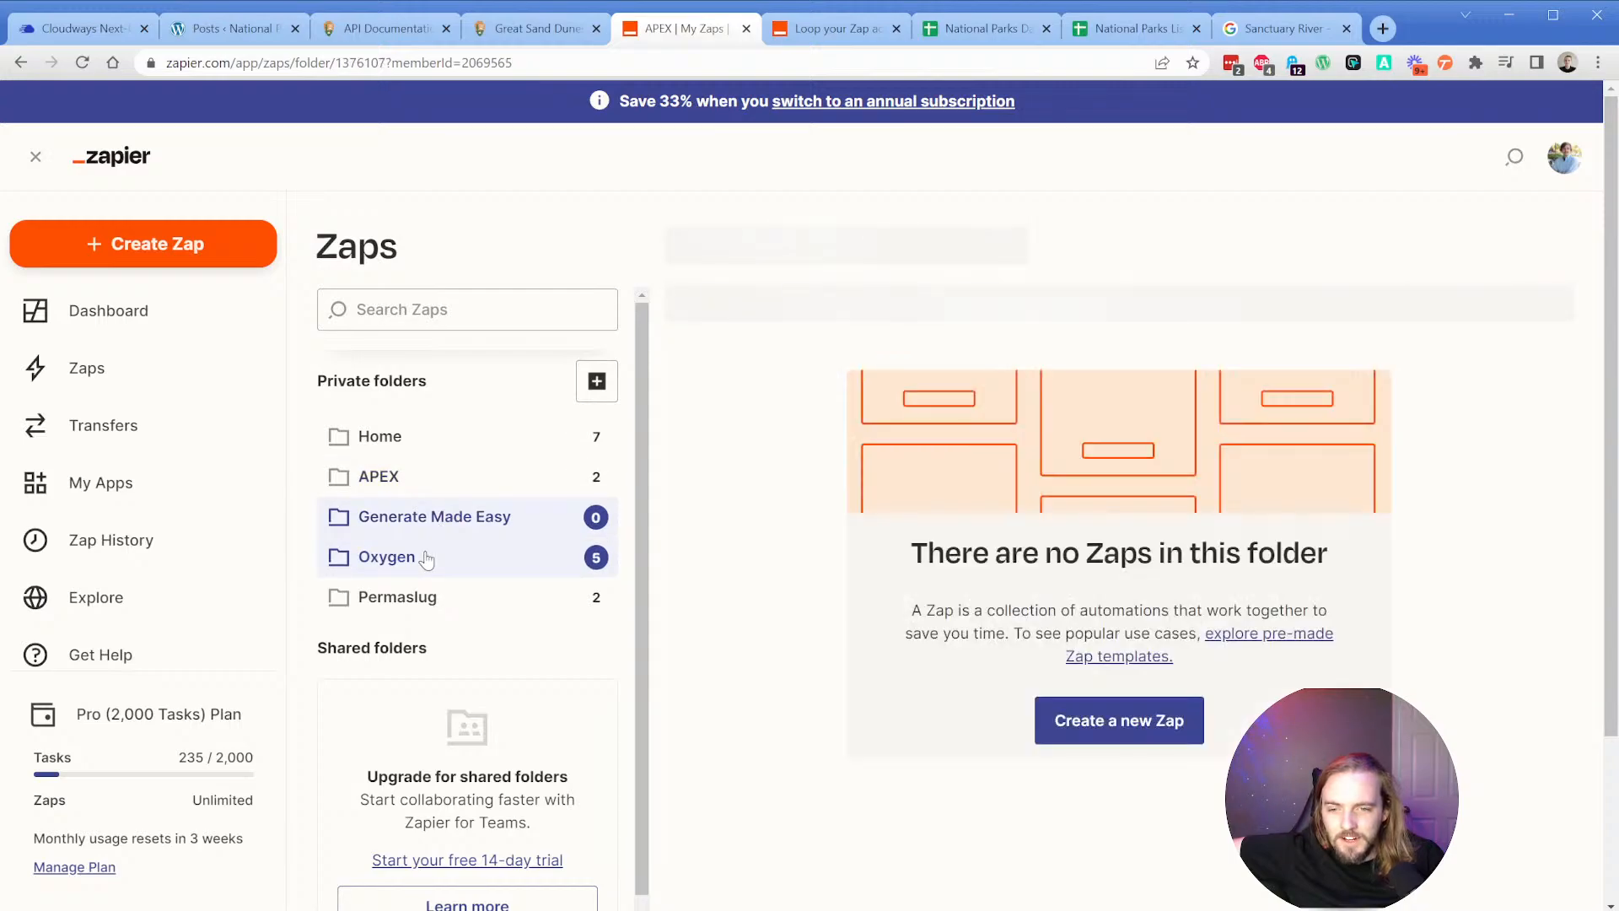
{"action": "left_click", "coordinate": [427, 560]}
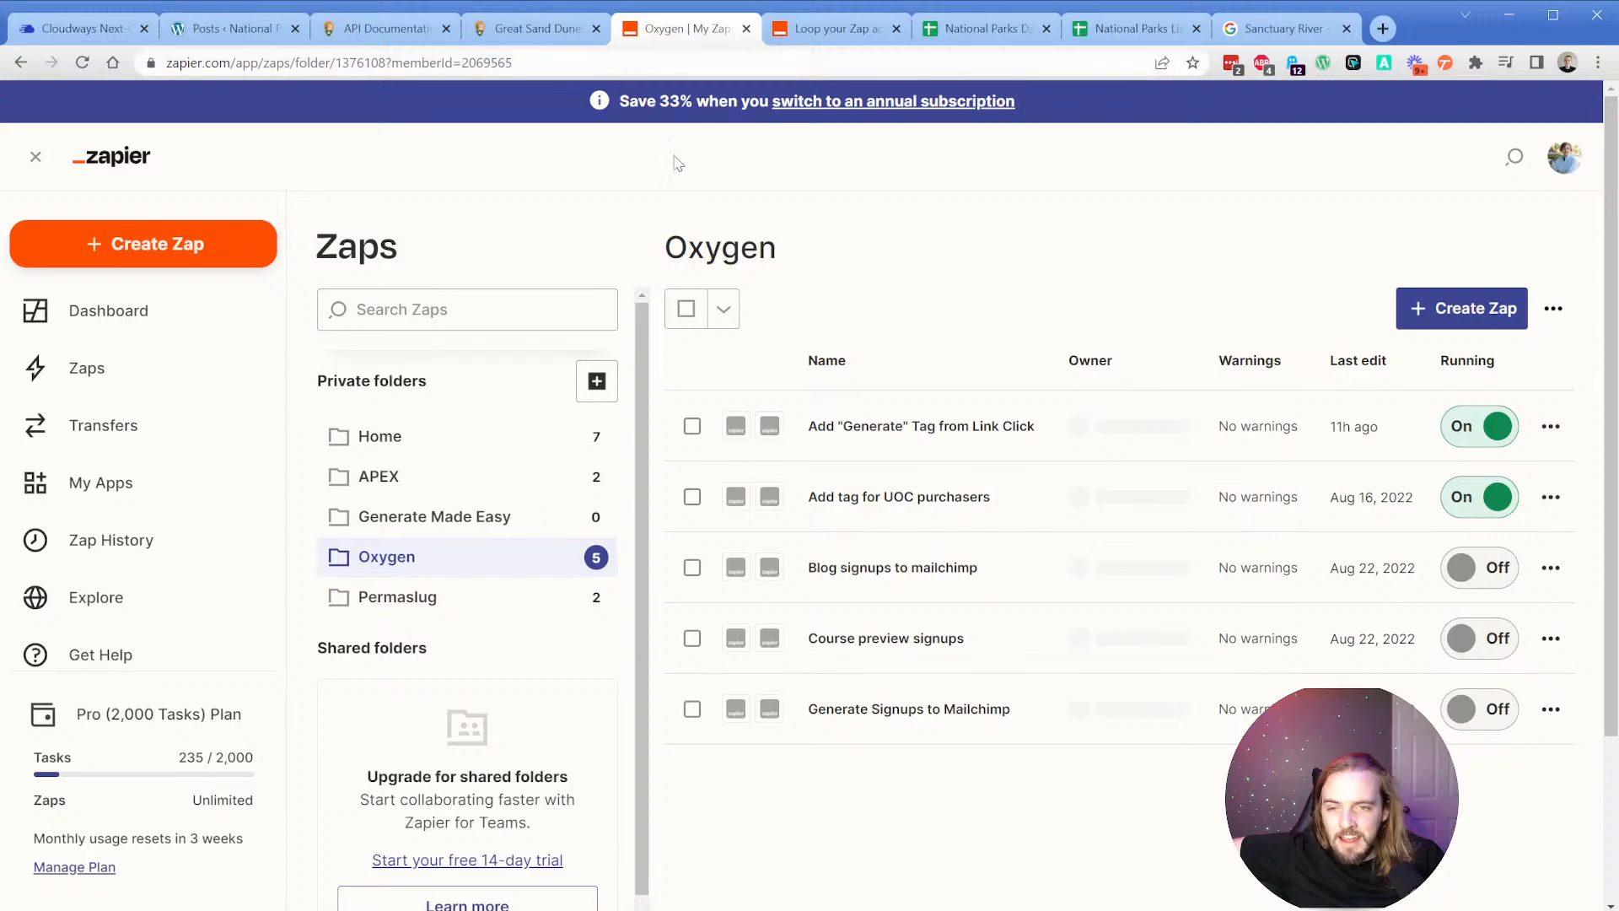
{"action": "left_click", "coordinate": [439, 597]}
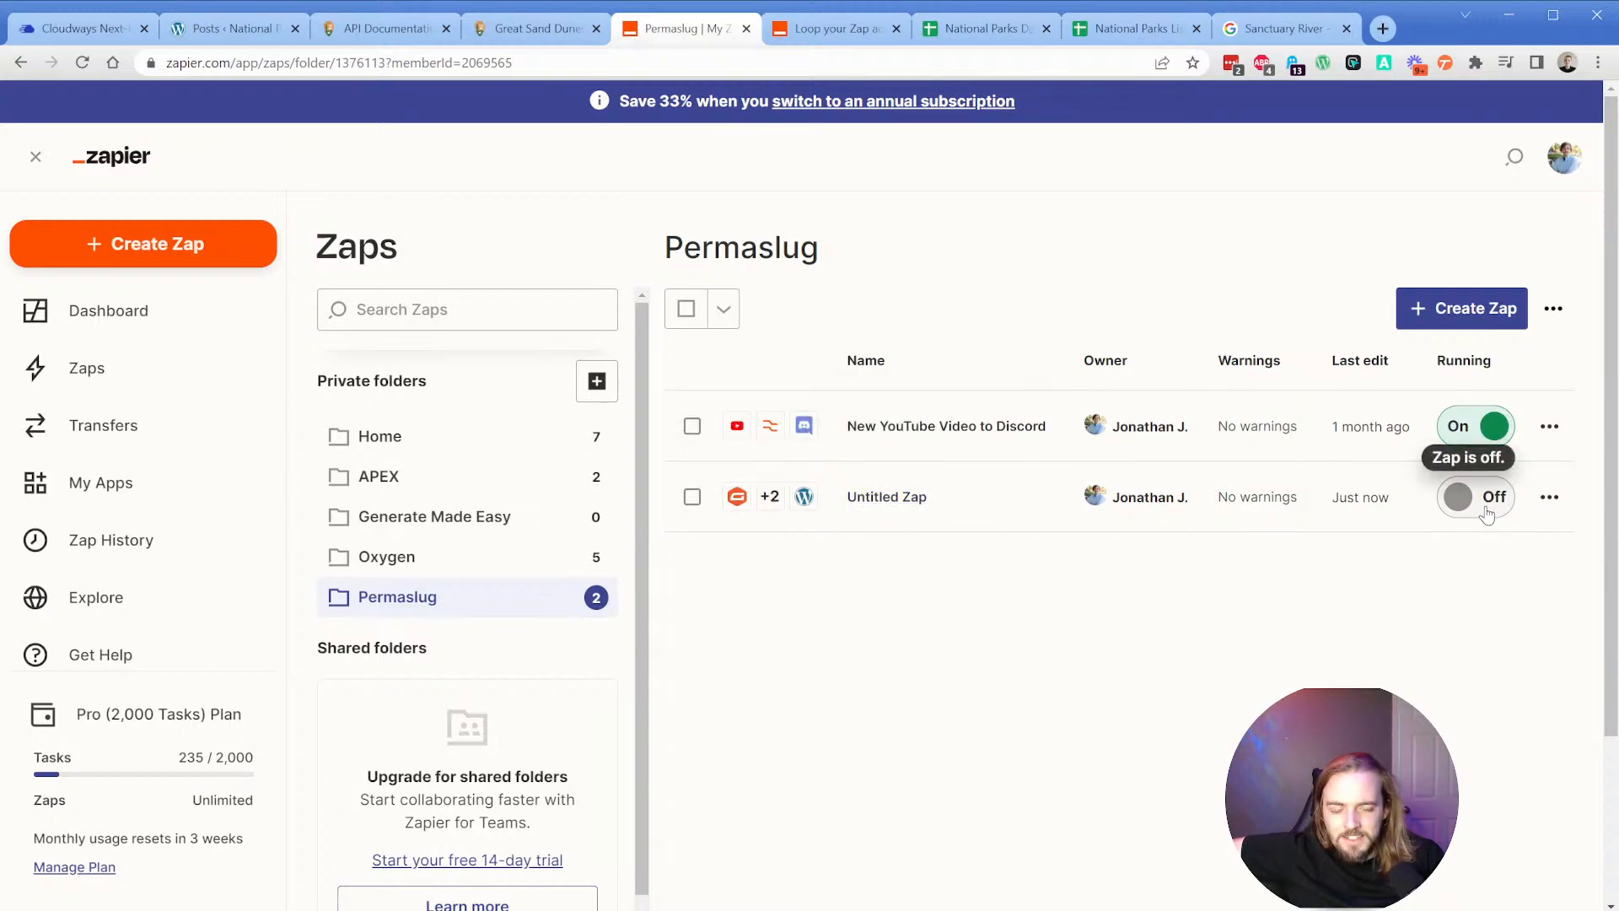
{"action": "left_click", "coordinate": [1514, 499]}
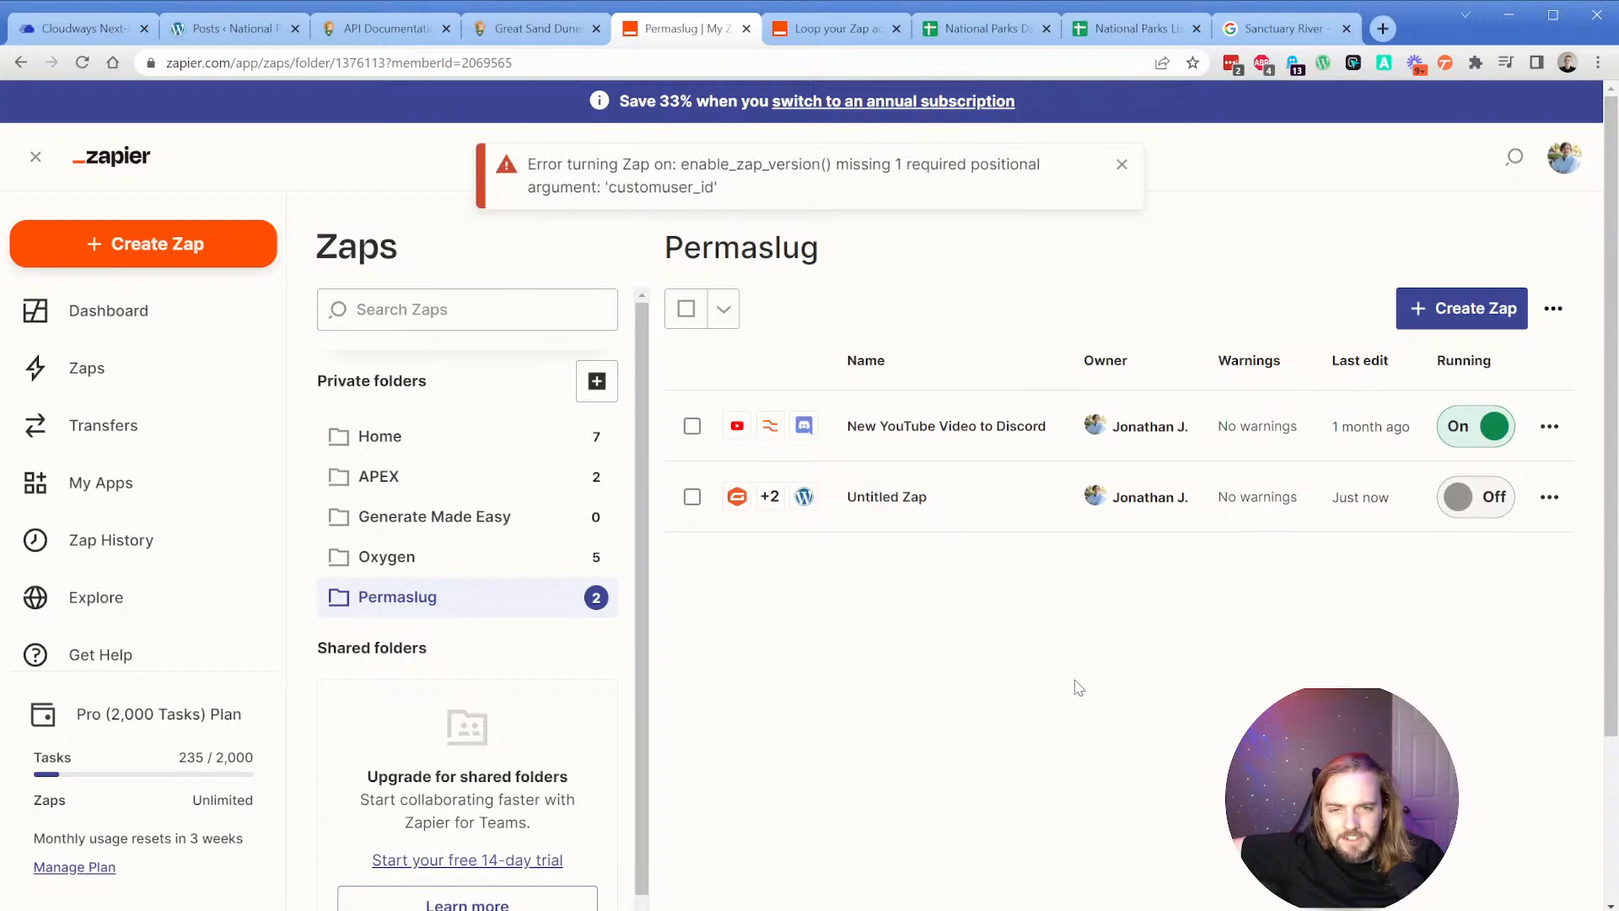
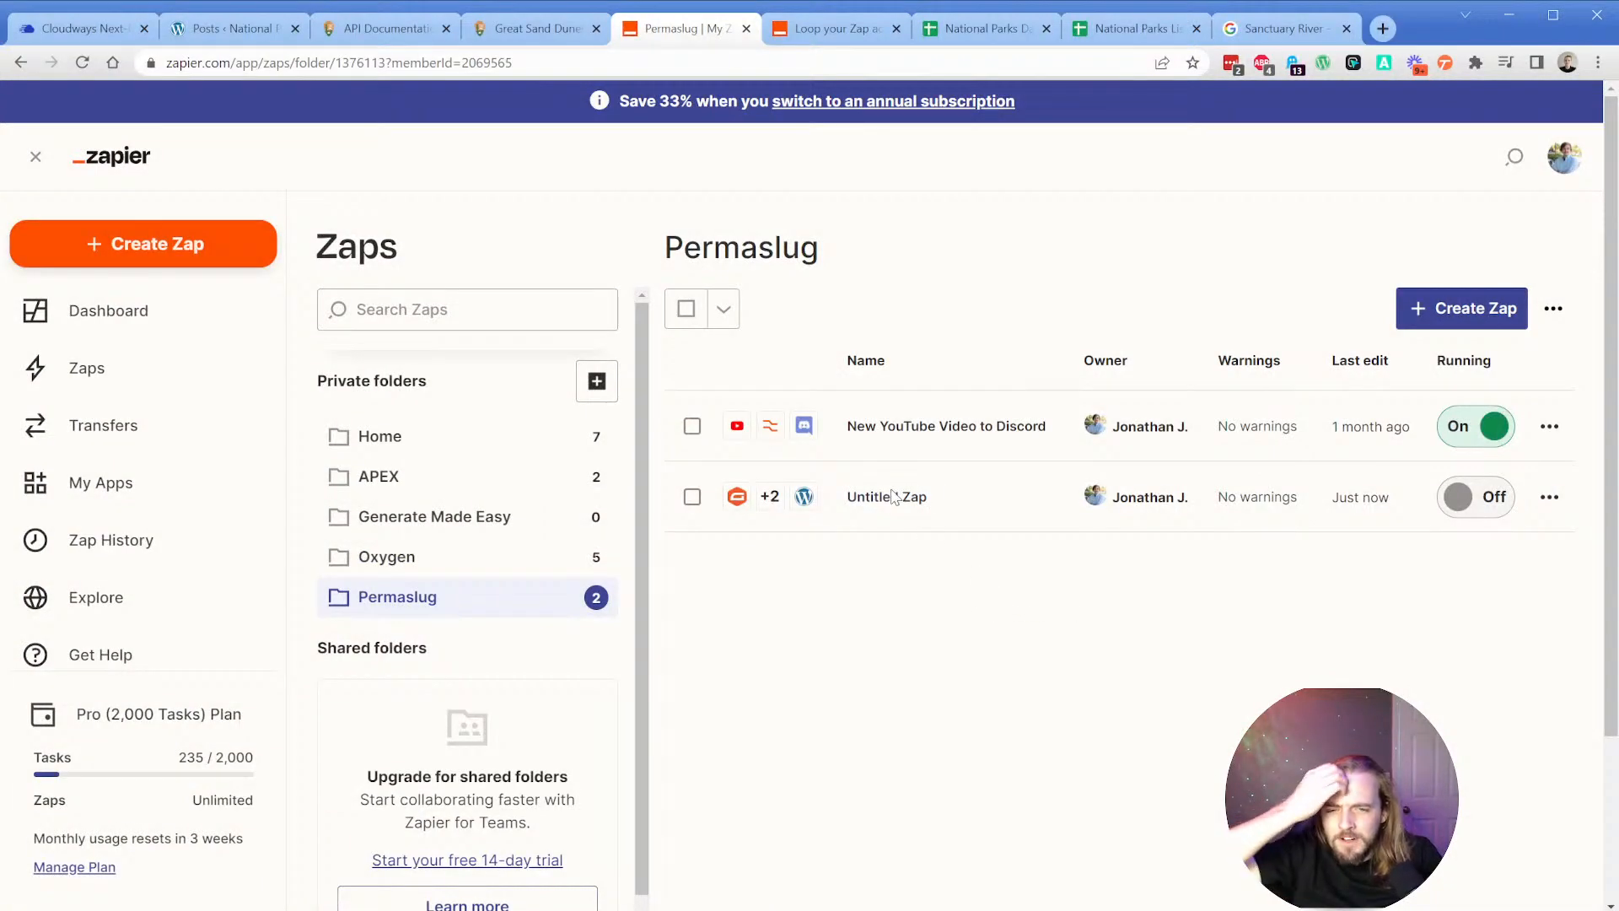
Open the Untitled Zap, try to enable its published version and reload the page to check its status.
{"action": "left_click", "coordinate": [891, 506]}
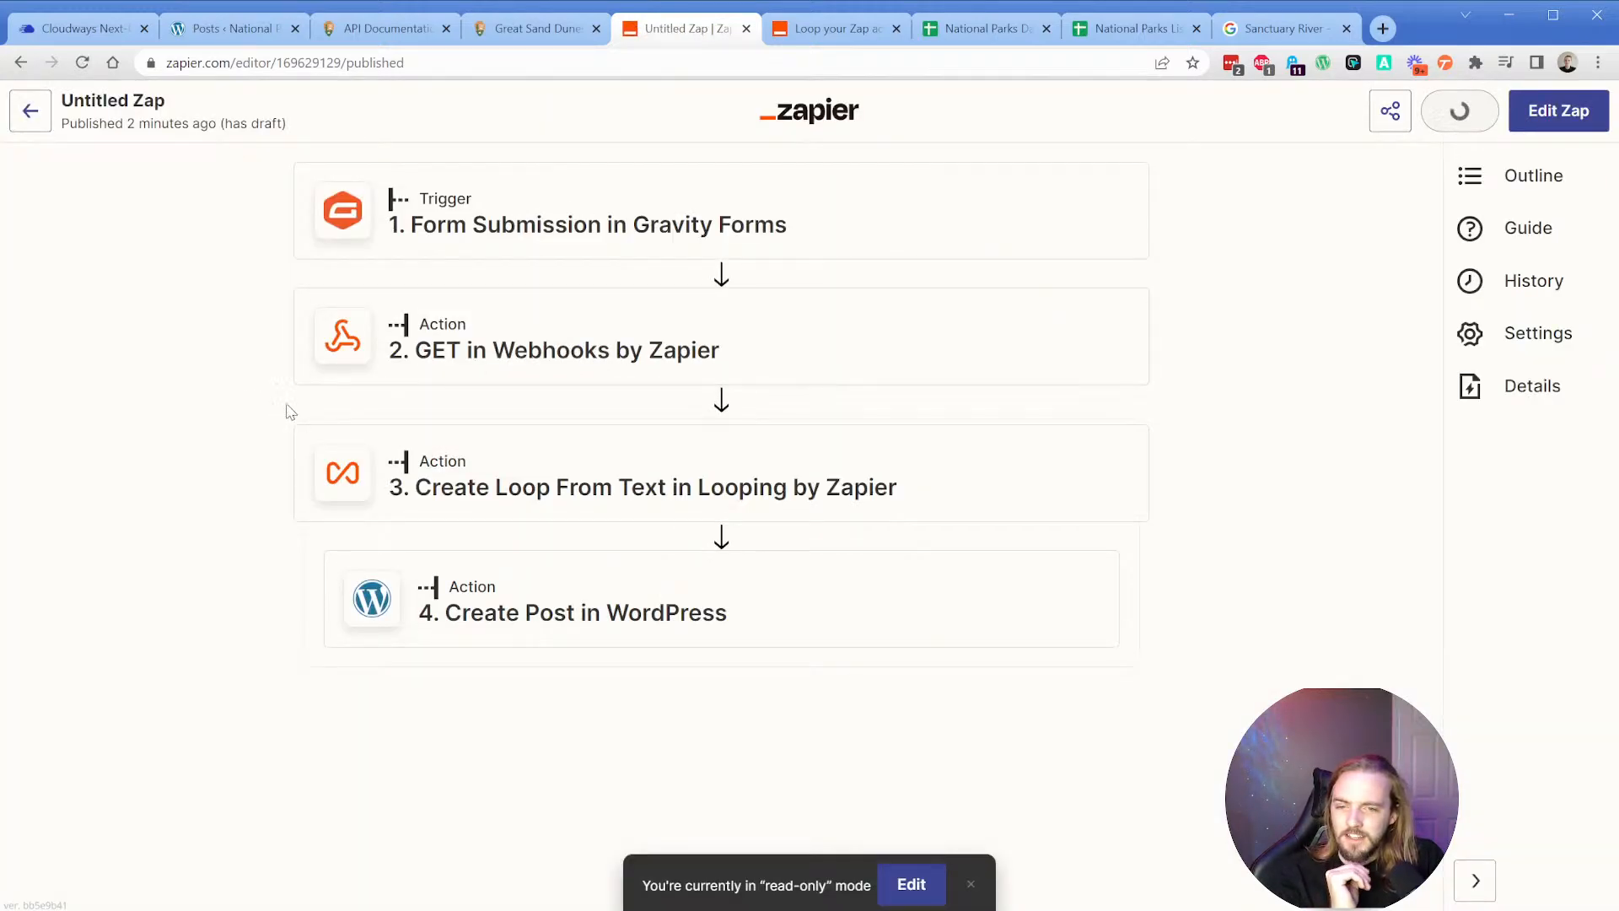
{"action": "left_click", "coordinate": [1448, 119]}
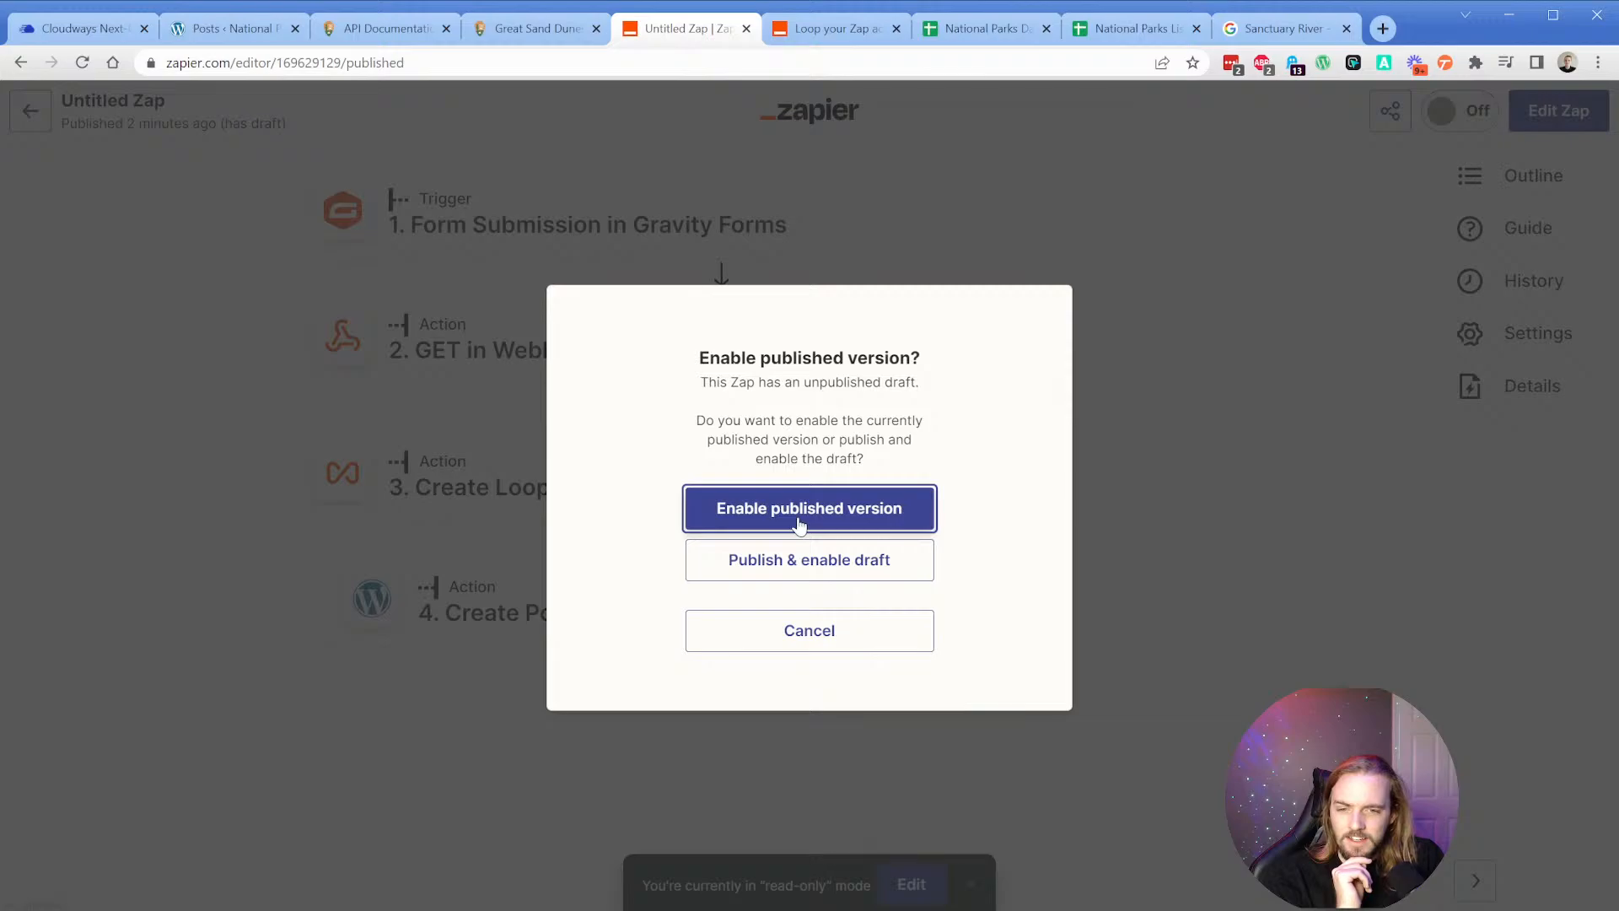
{"action": "left_click", "coordinate": [799, 524]}
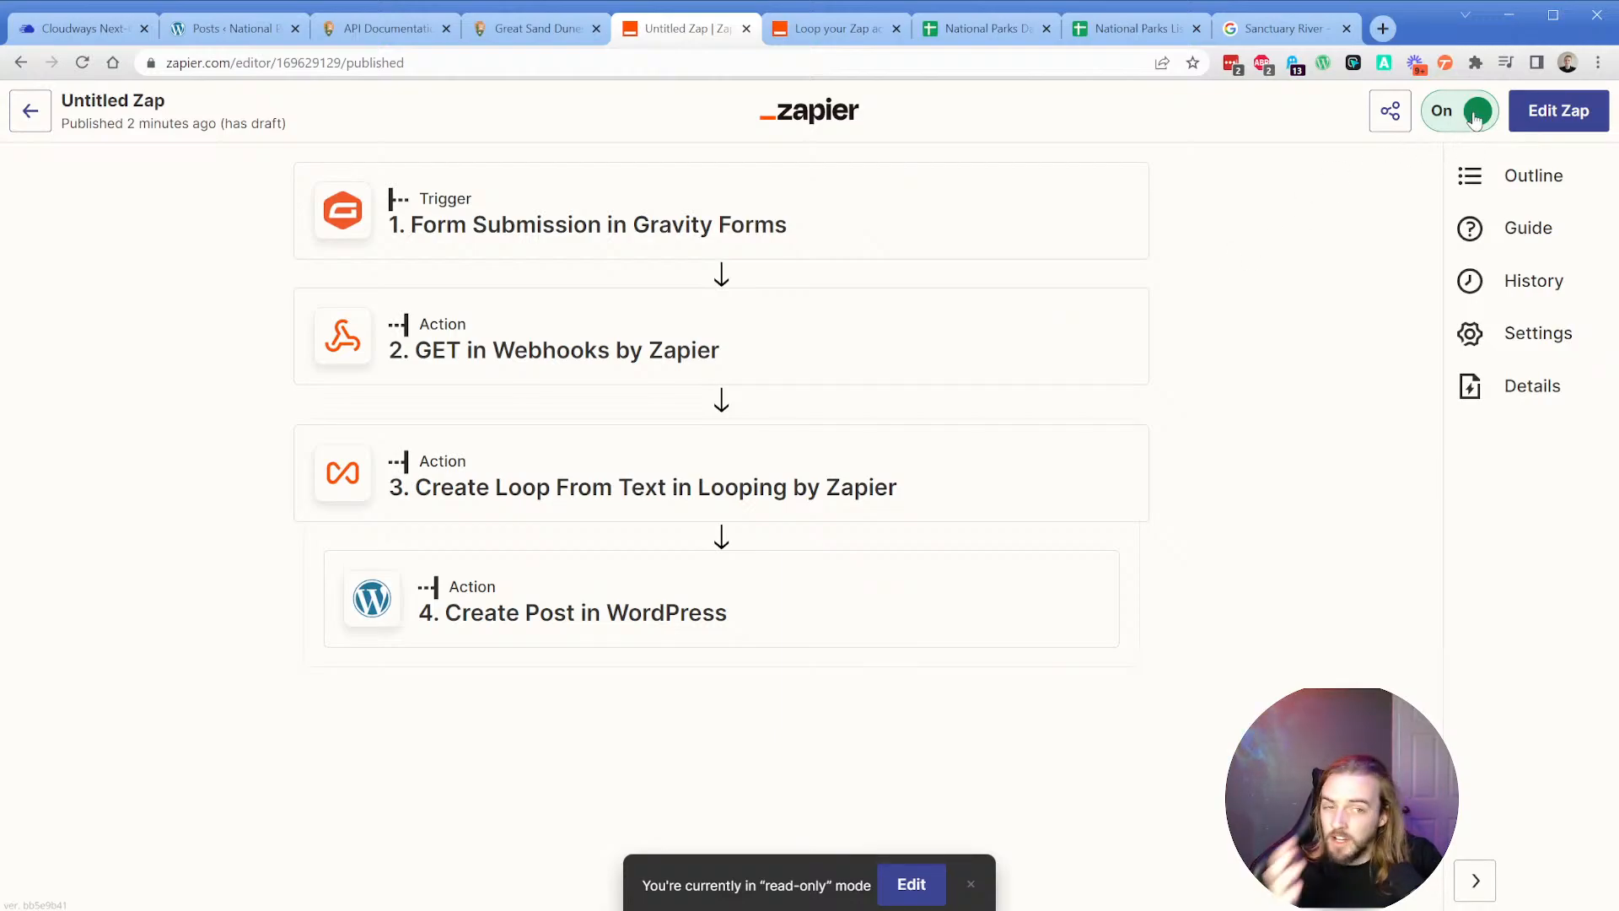
{"action": "key", "text": "F5"}
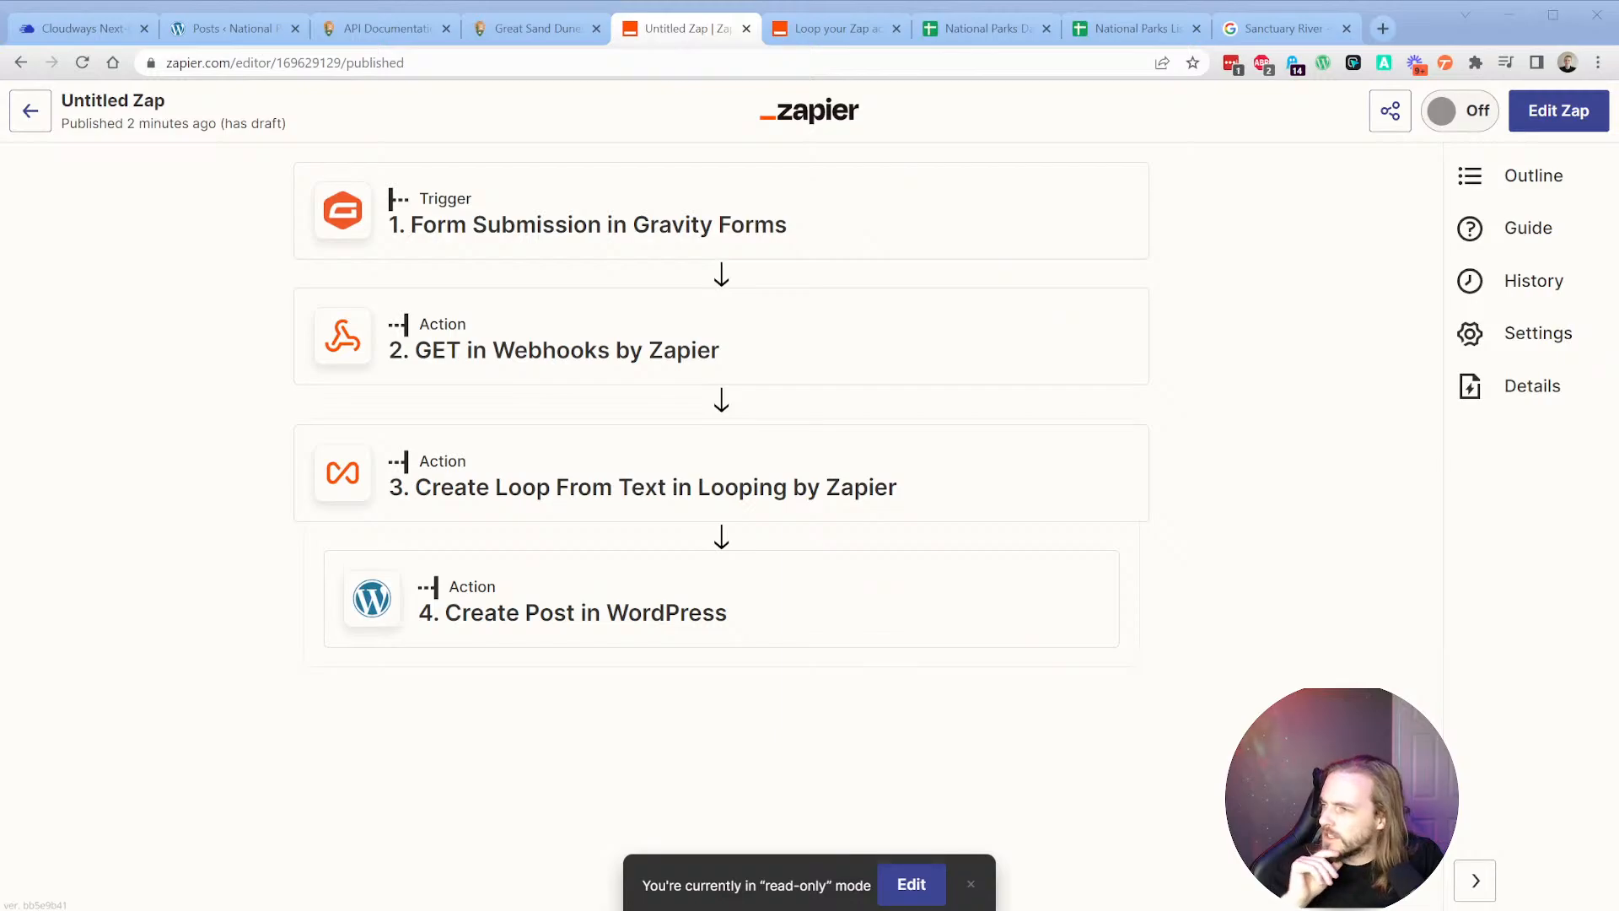
Start editing the published Zap and check the event options of its Gravity Forms trigger.
{"action": "left_click", "coordinate": [589, 221]}
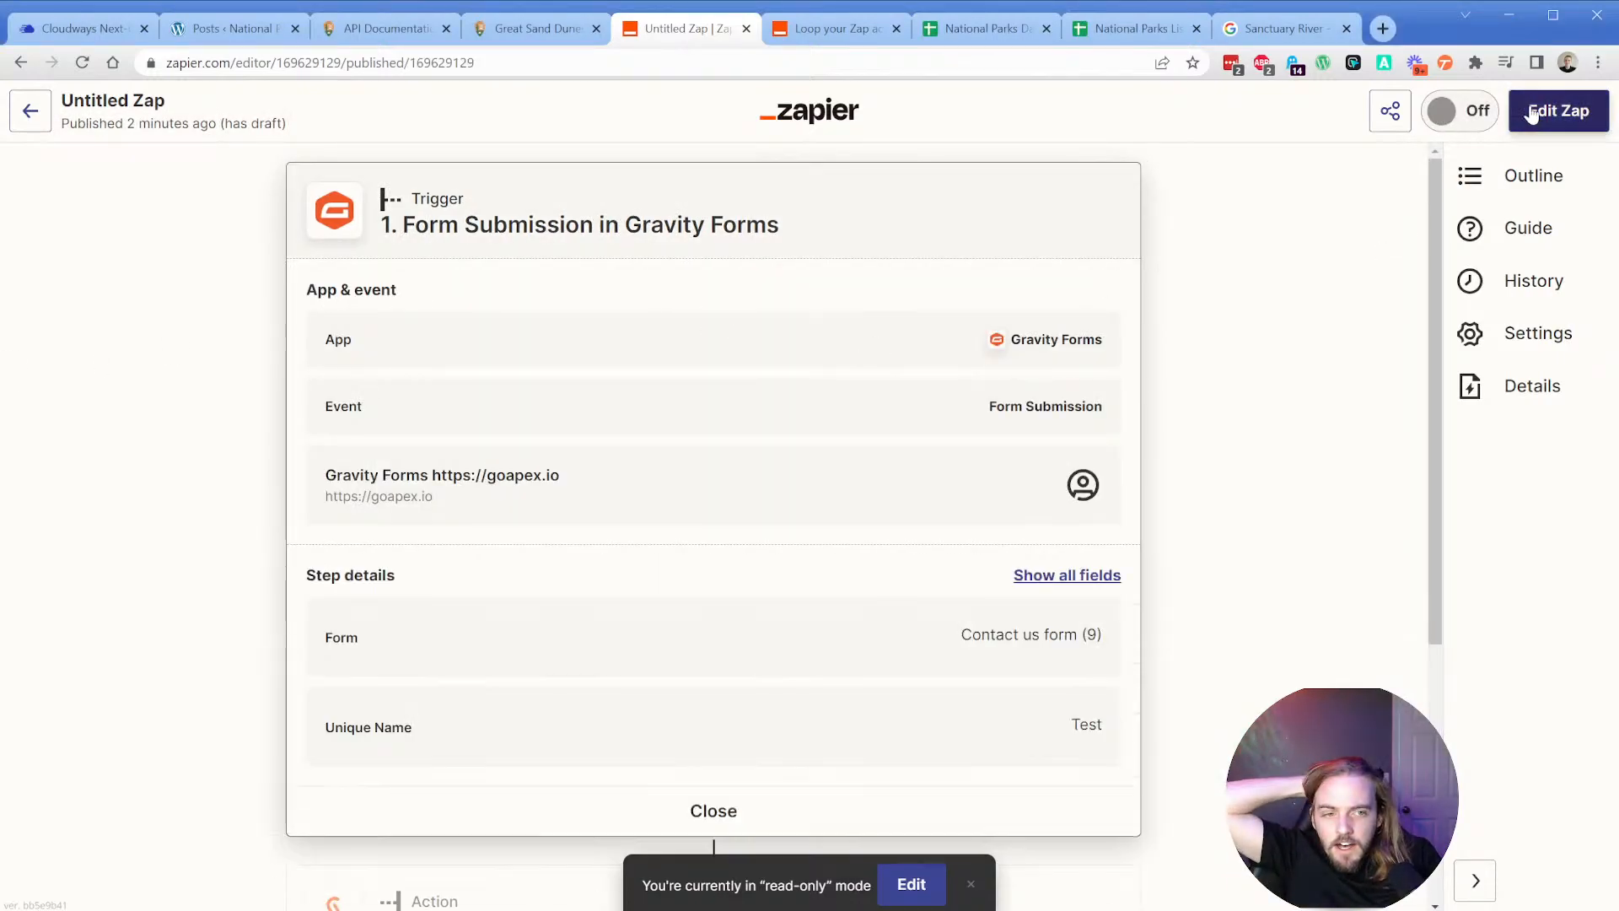
{"action": "left_click", "coordinate": [1558, 111]}
{"action": "left_click", "coordinate": [877, 540]}
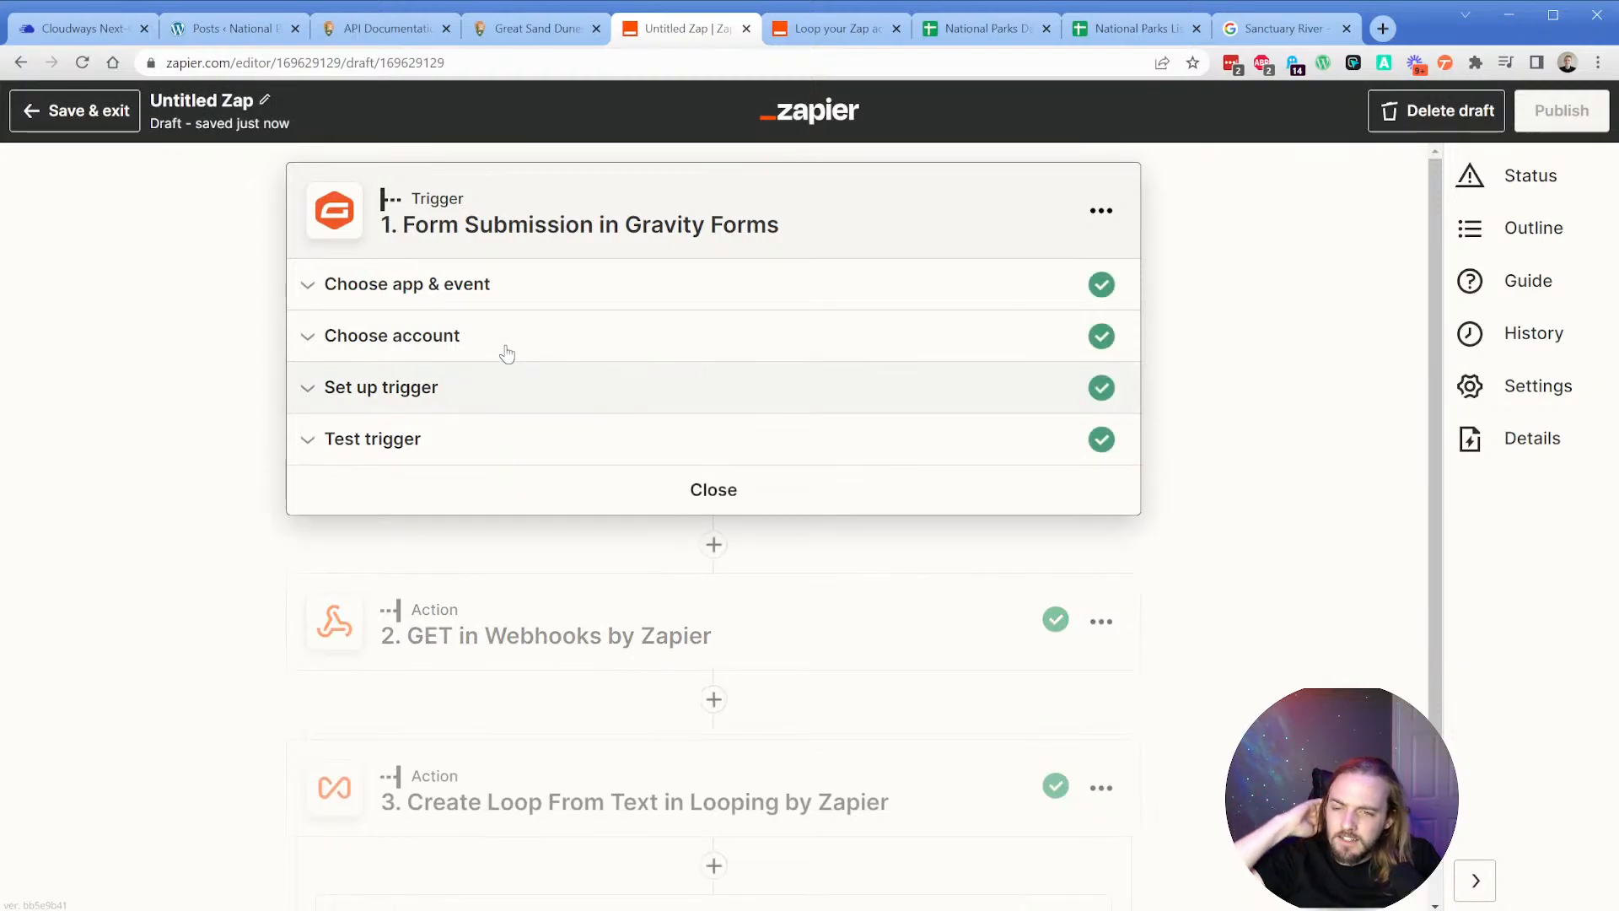
{"action": "left_click", "coordinate": [506, 291]}
{"action": "left_click", "coordinate": [480, 455]}
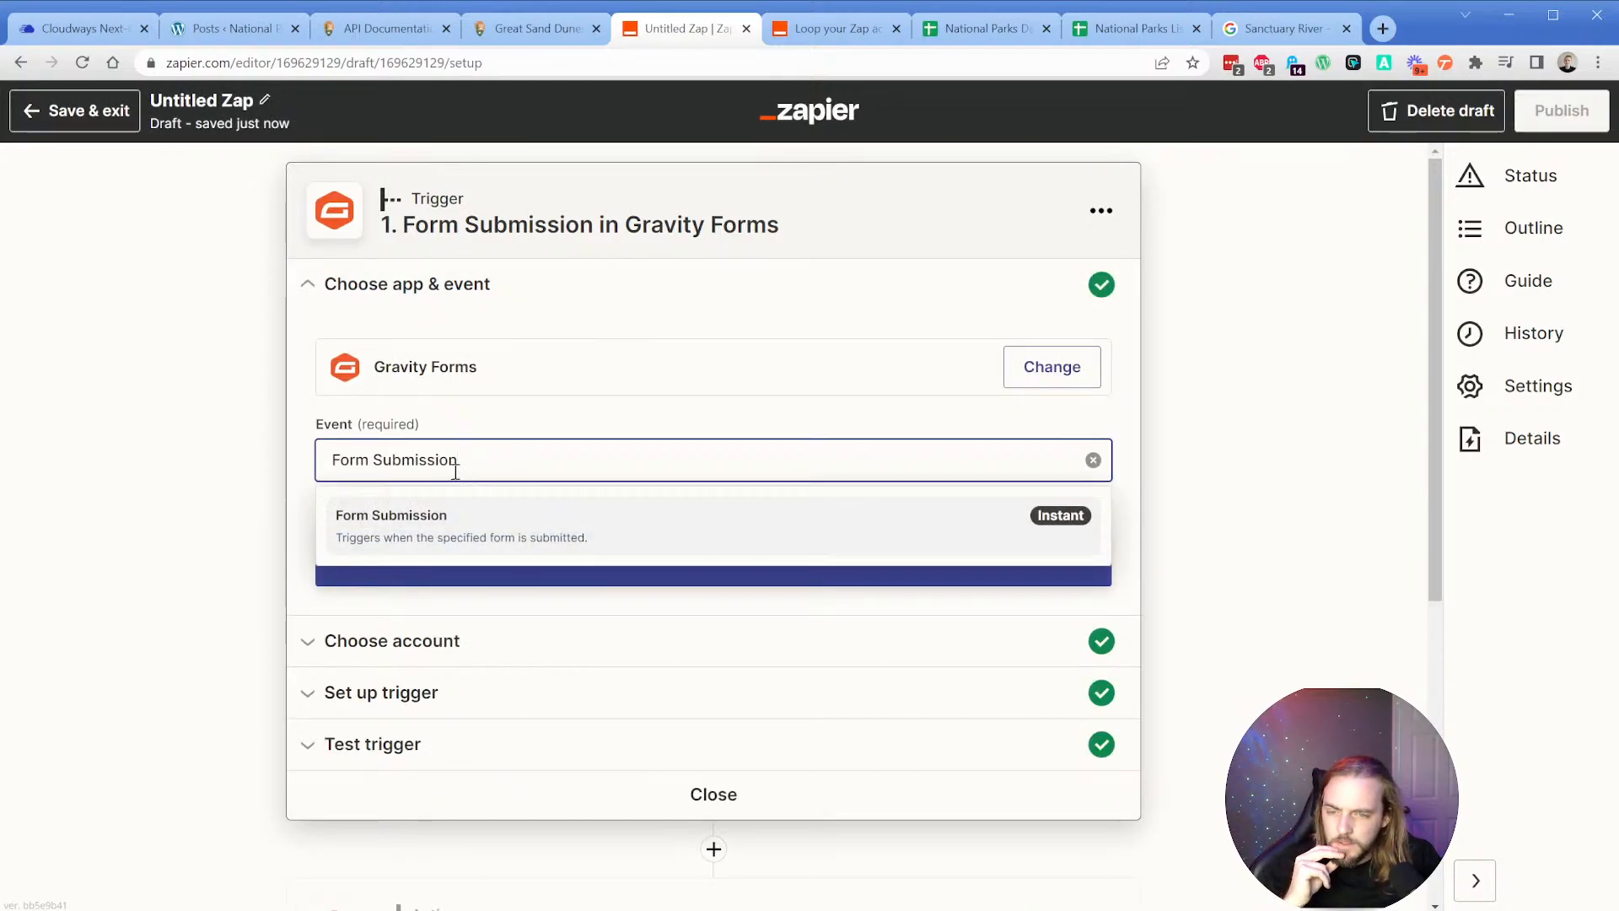
{"action": "left_click", "coordinate": [297, 432]}
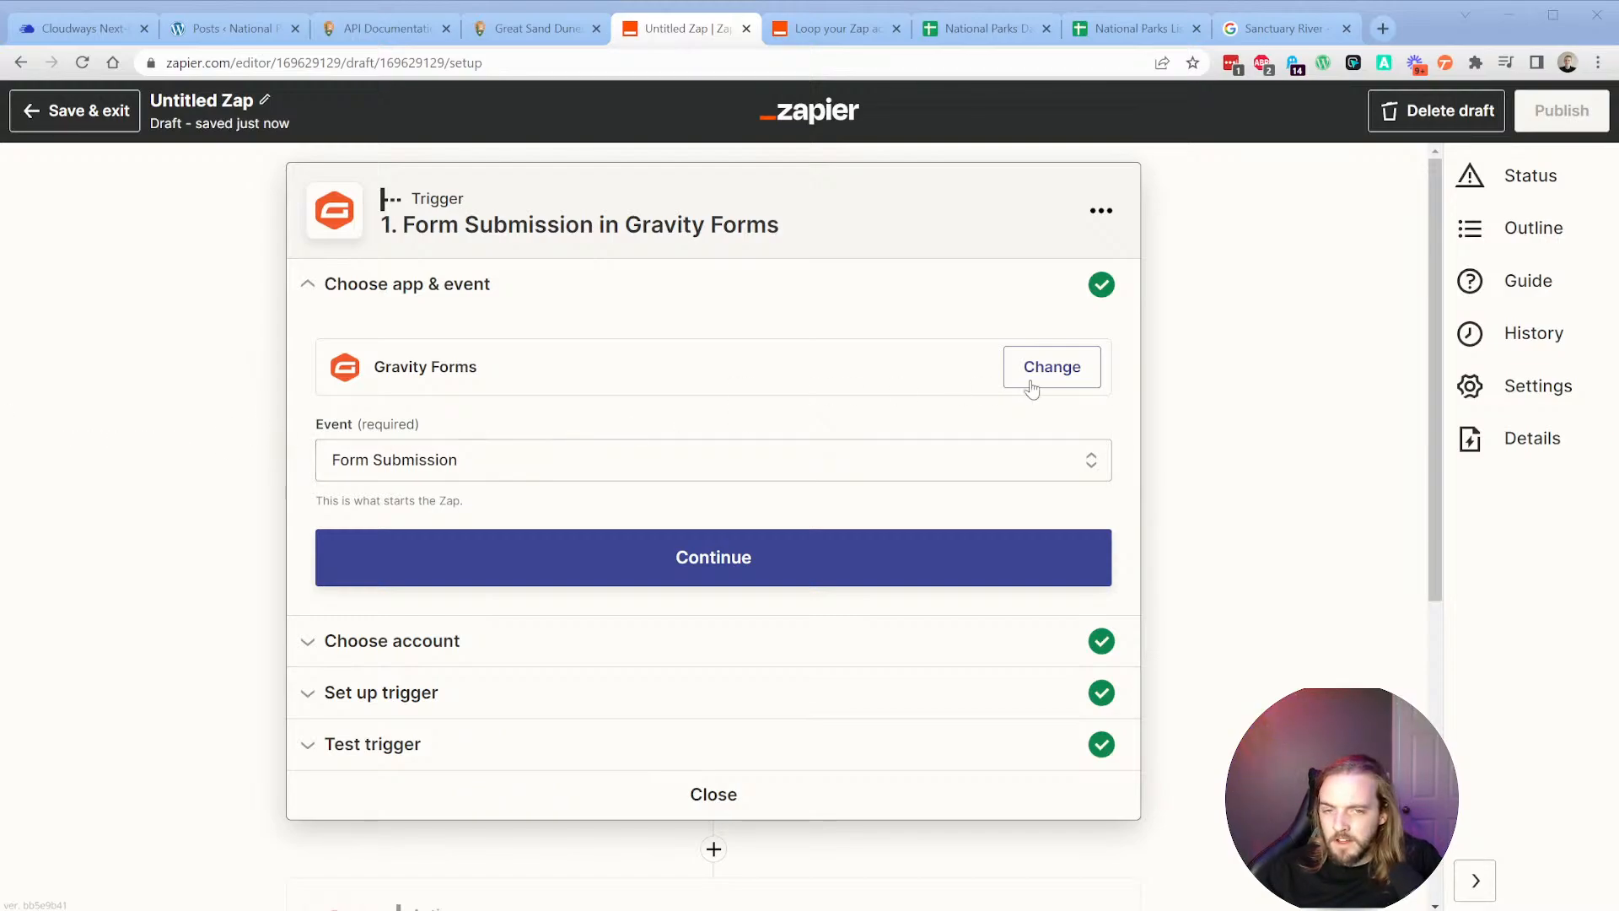
Keep the trigger's Form Submission event and existing account, and set its form to Test Form (20).
{"action": "left_click", "coordinate": [686, 544]}
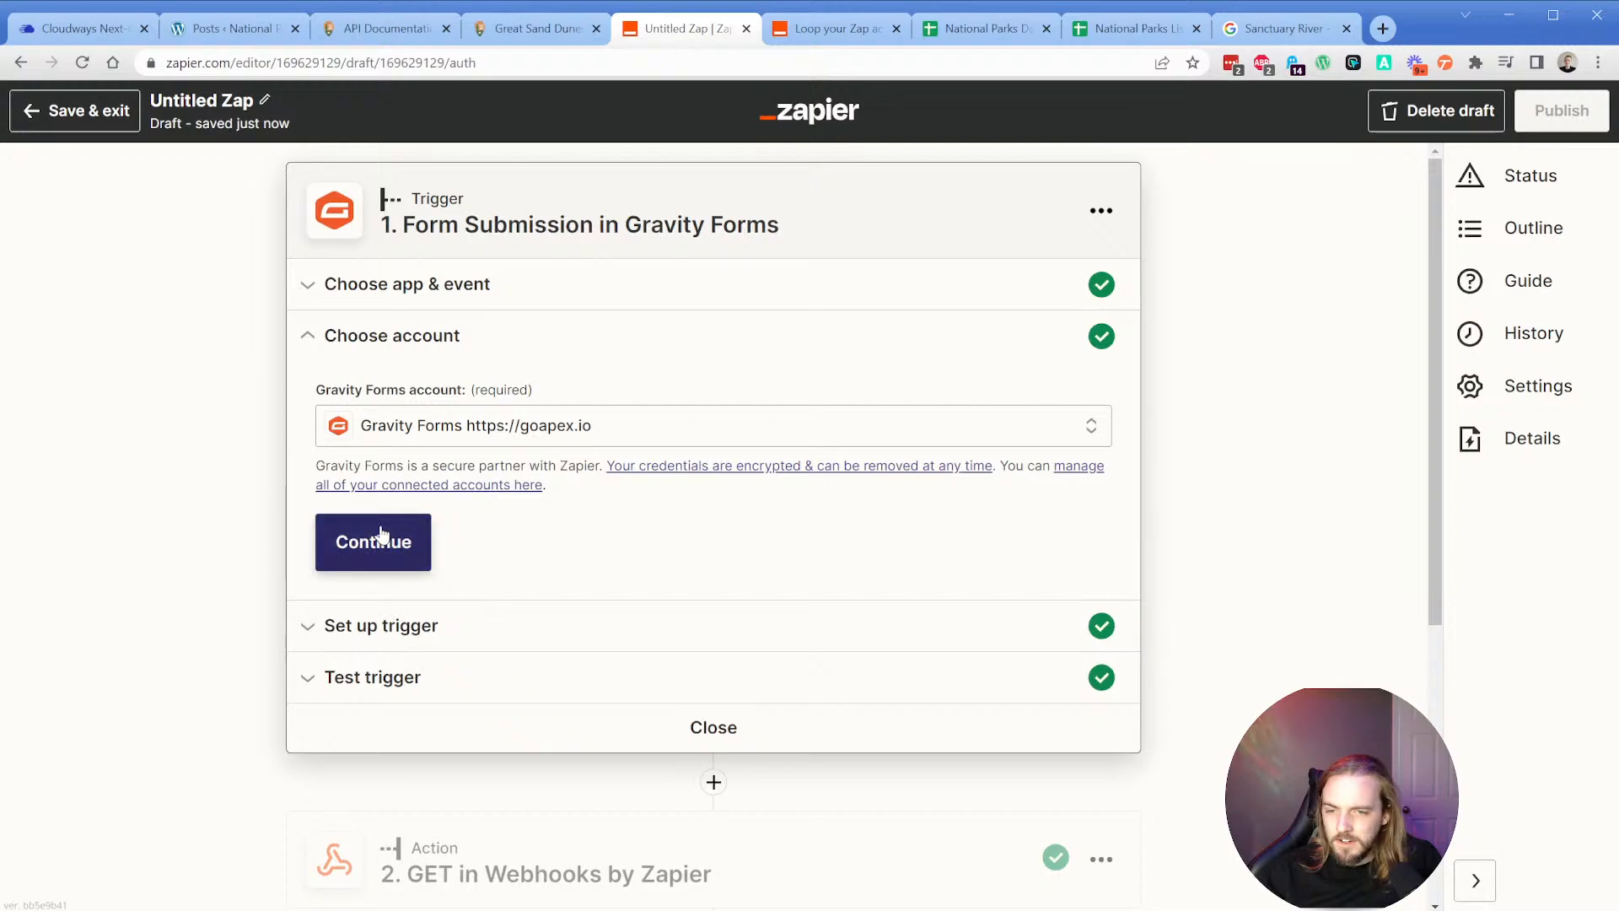
{"action": "left_click", "coordinate": [378, 537]}
{"action": "left_click", "coordinate": [460, 487]}
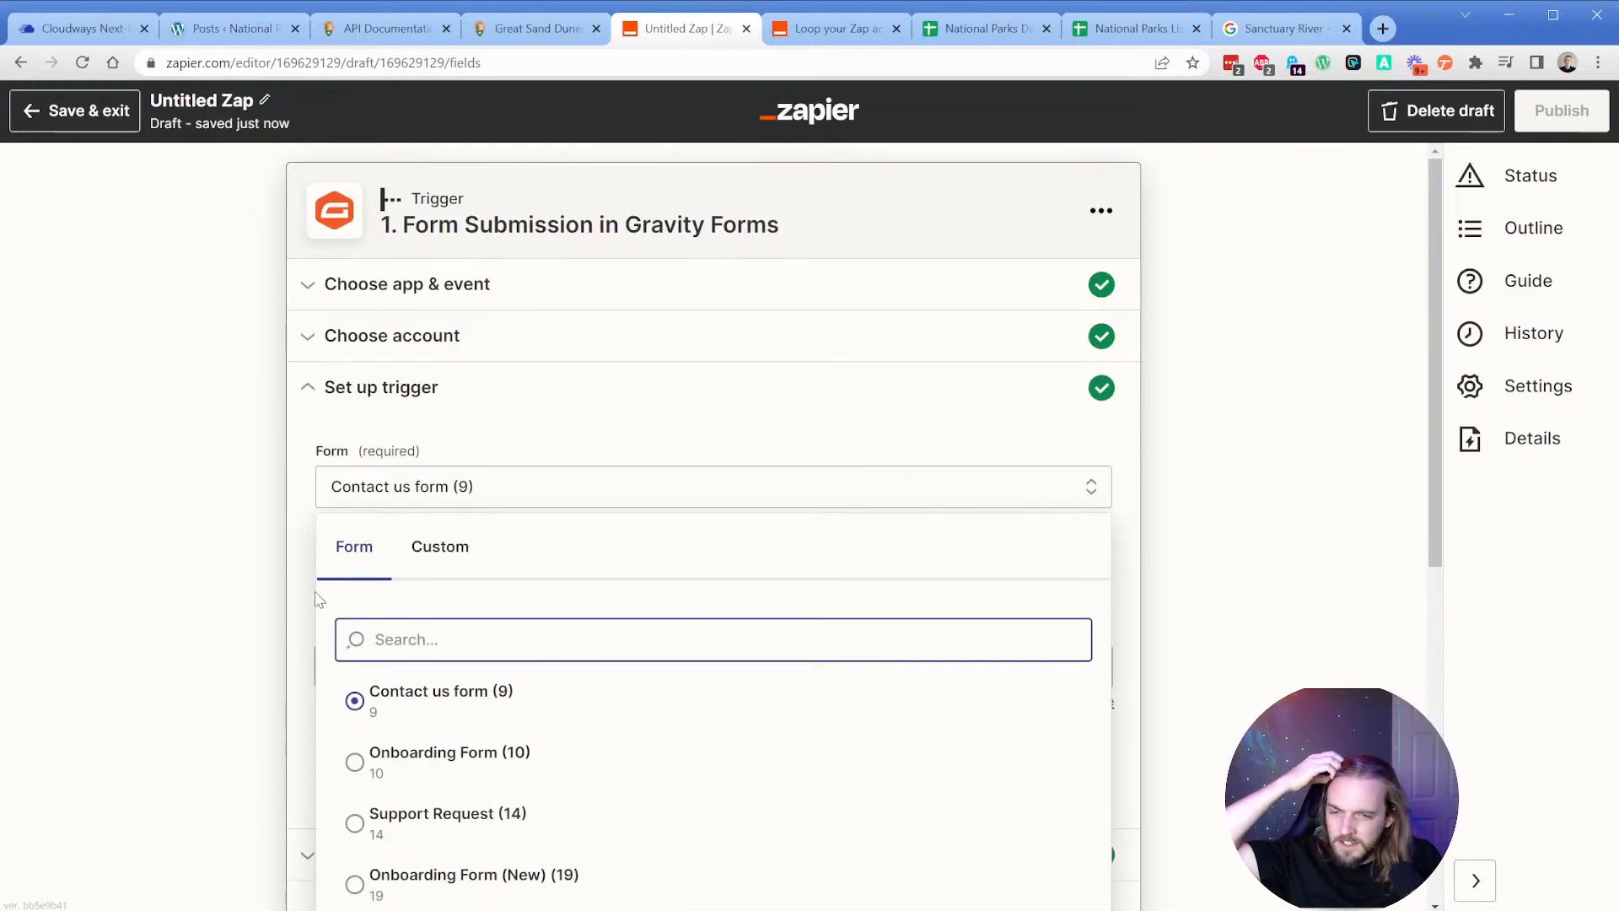
{"action": "scroll", "coordinate": [313, 565], "scroll_direction": "down", "scroll_amount": 2}
{"action": "left_click", "coordinate": [405, 742]}
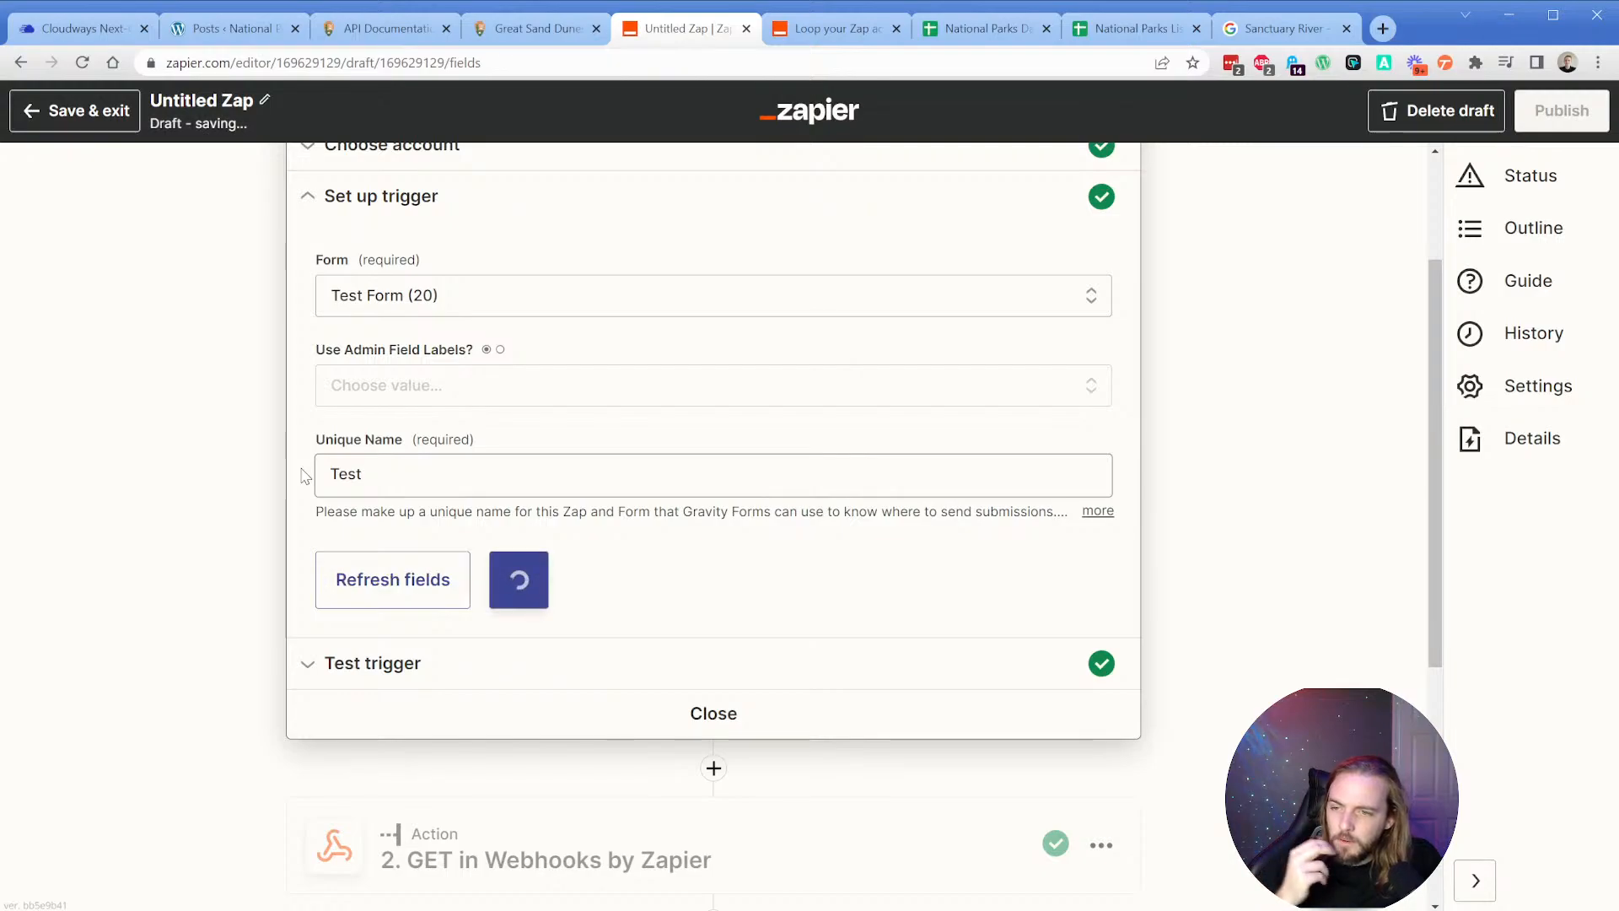
Set the trigger's unique name to Test 2 and run the trigger test.
{"action": "left_click", "coordinate": [438, 488]}
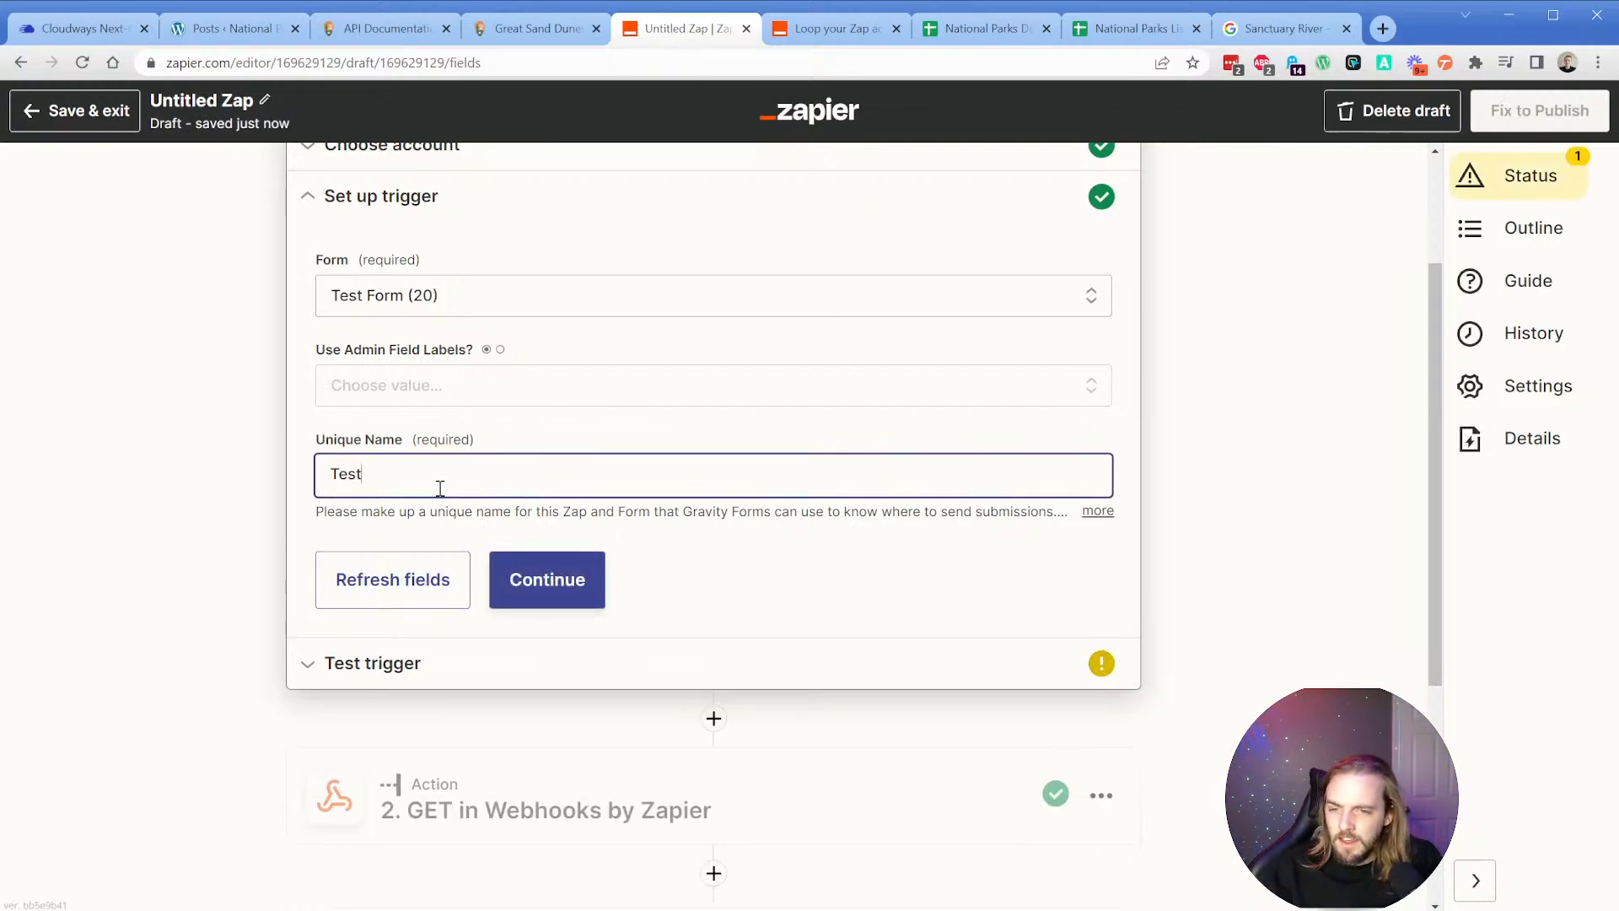
{"action": "type", "text": "2"}
{"action": "left_click", "coordinate": [535, 578]}
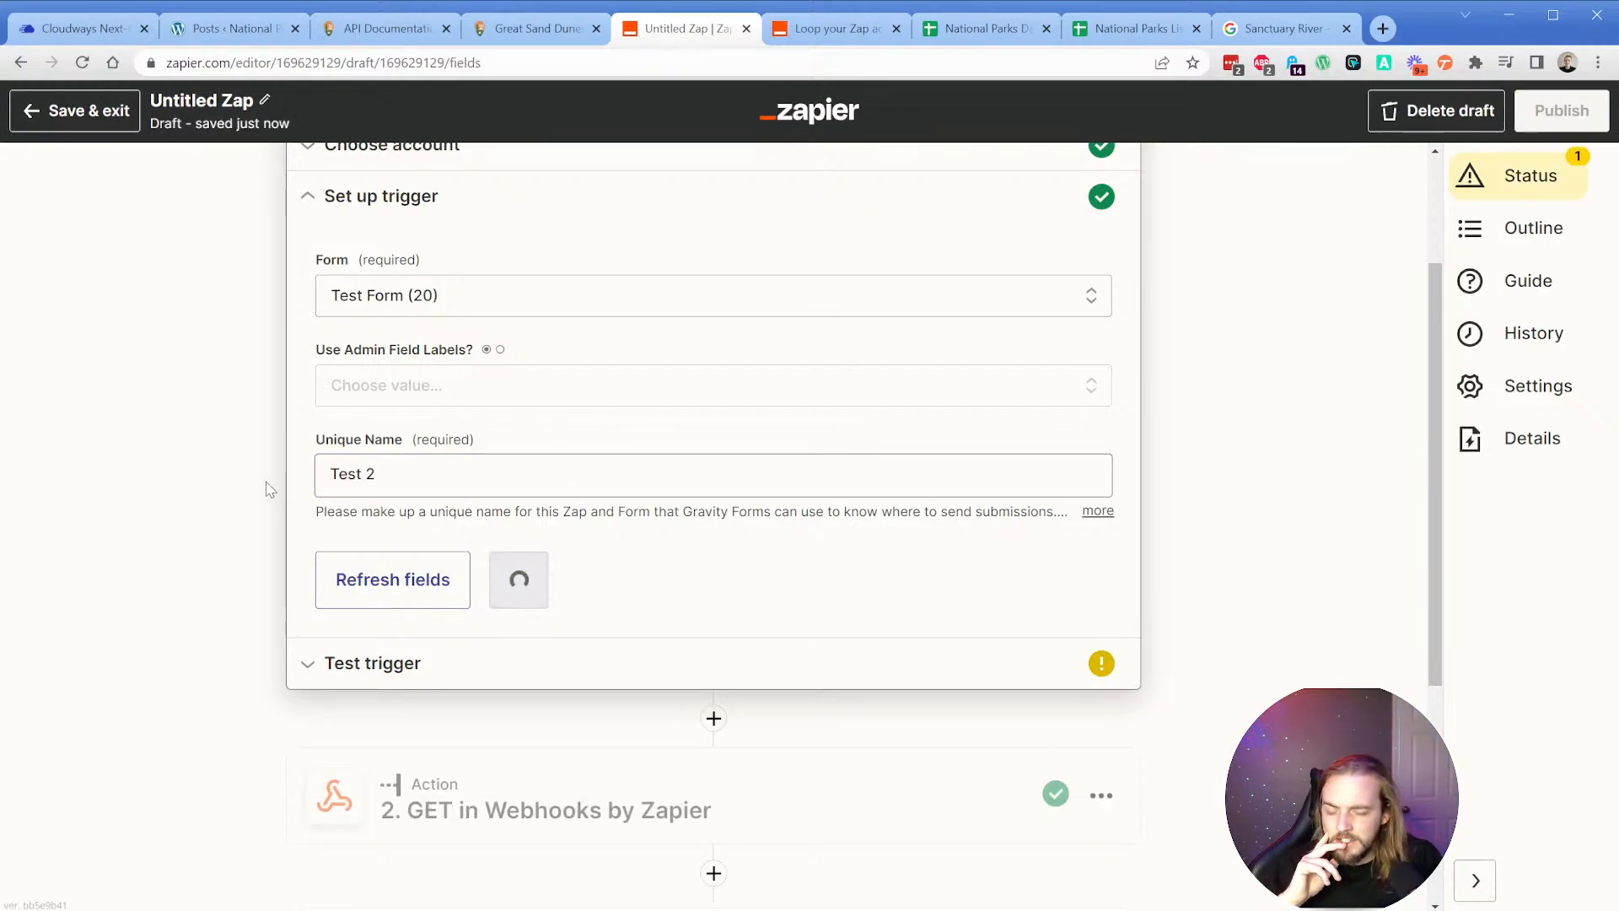
{"action": "left_click", "coordinate": [556, 582]}
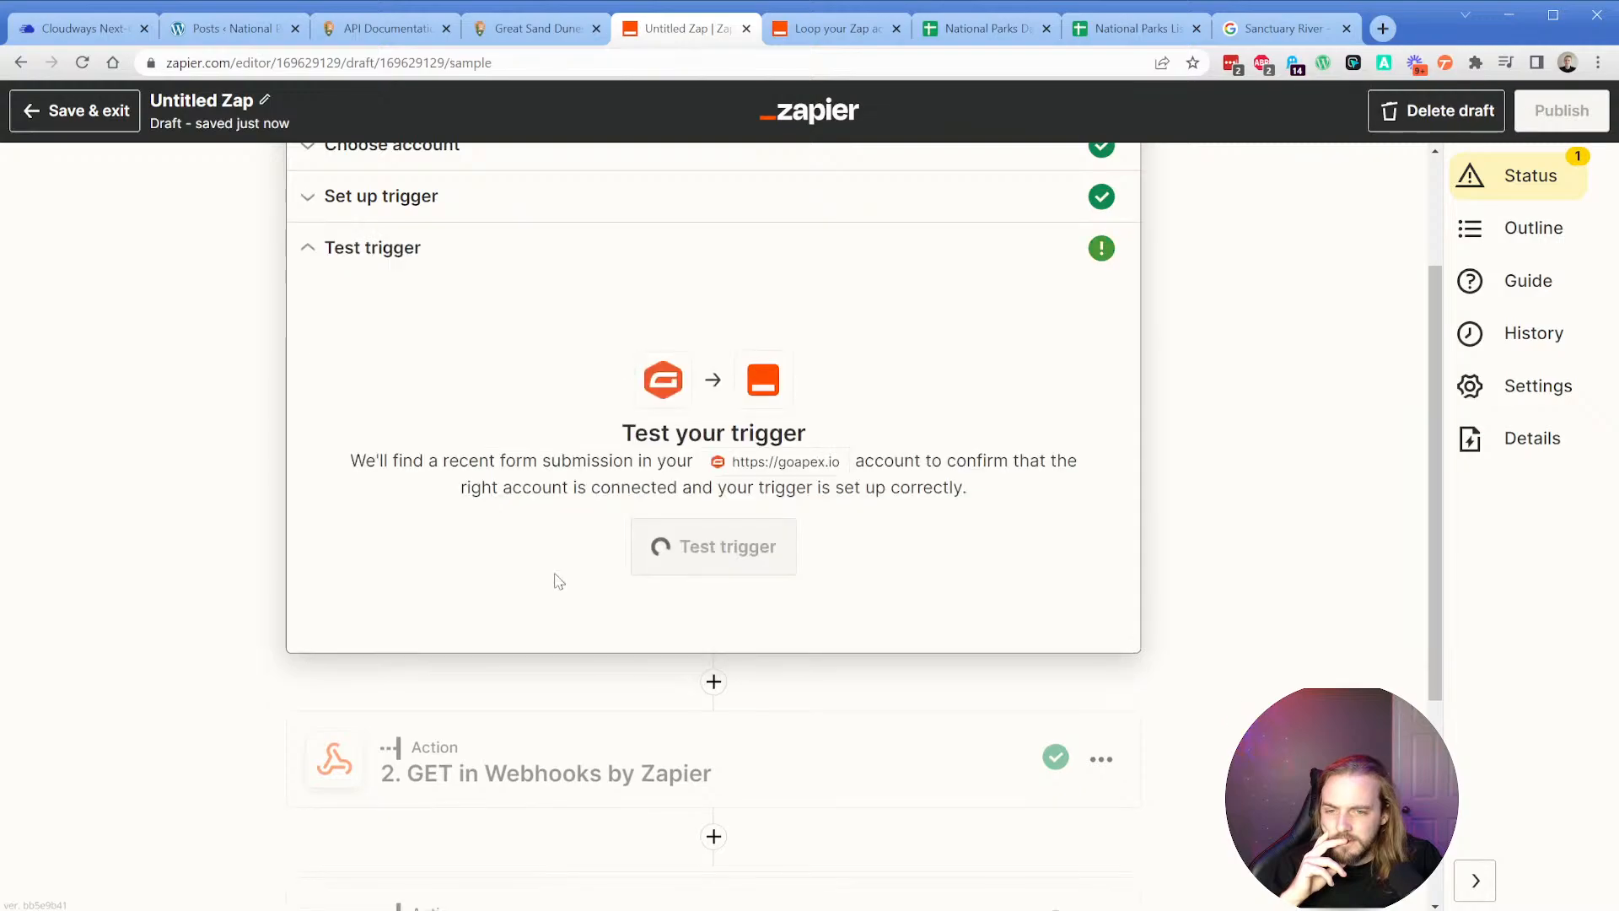
{"action": "left_click", "coordinate": [682, 544]}
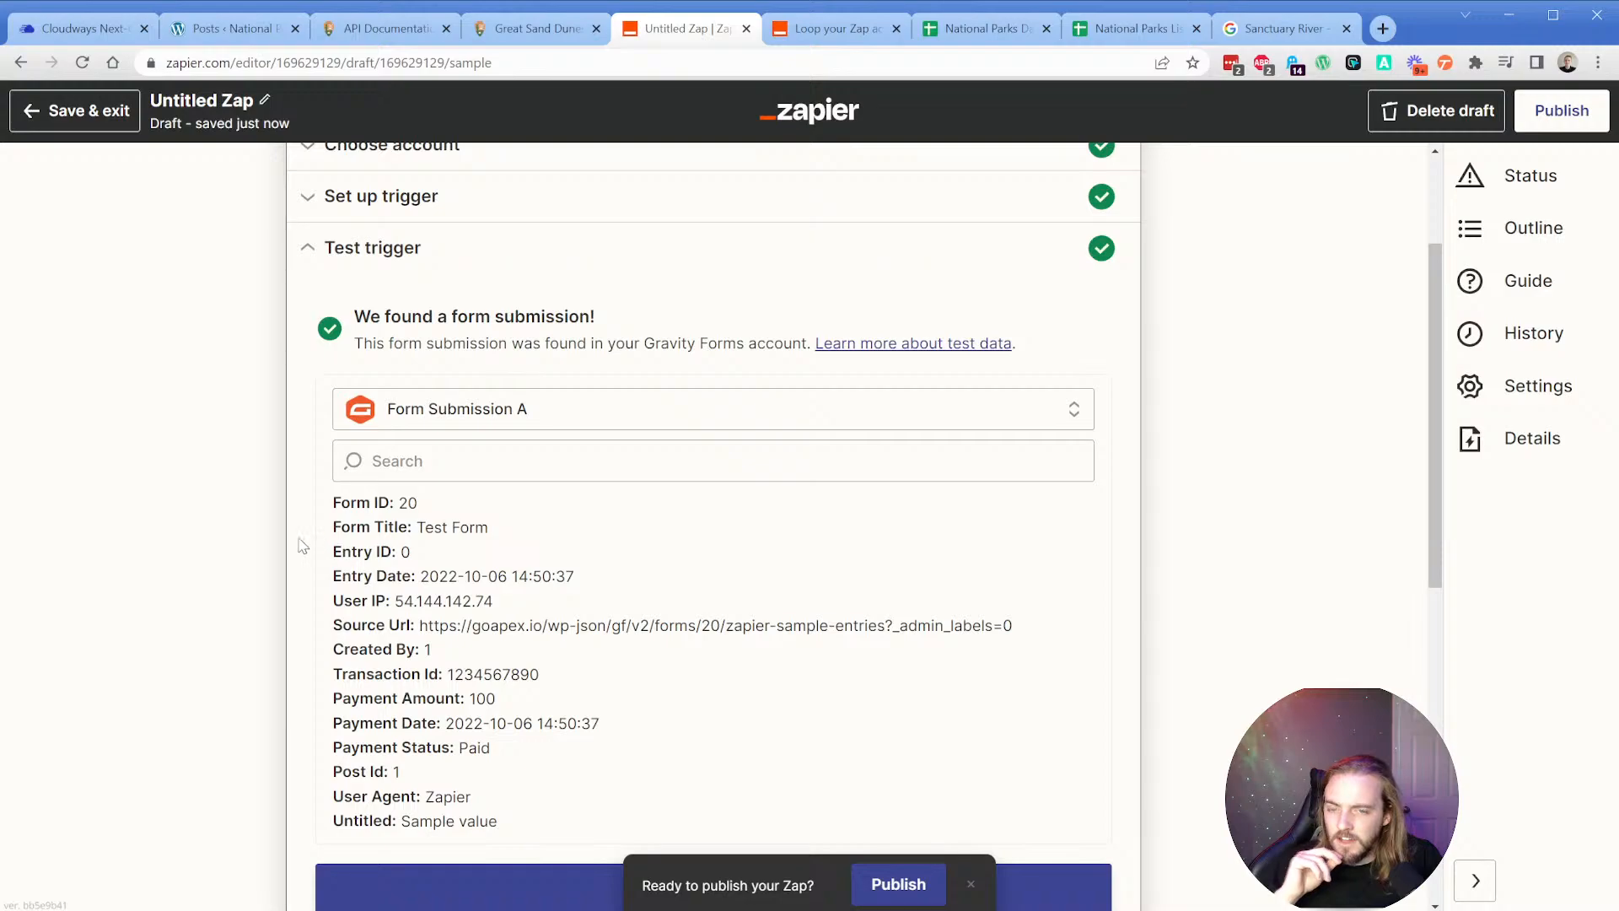
Continue past the trigger test, look over the remaining actions and publish the updated Zap.
{"action": "scroll", "coordinate": [302, 546], "scroll_direction": "down", "scroll_amount": 3}
{"action": "left_click", "coordinate": [625, 705]}
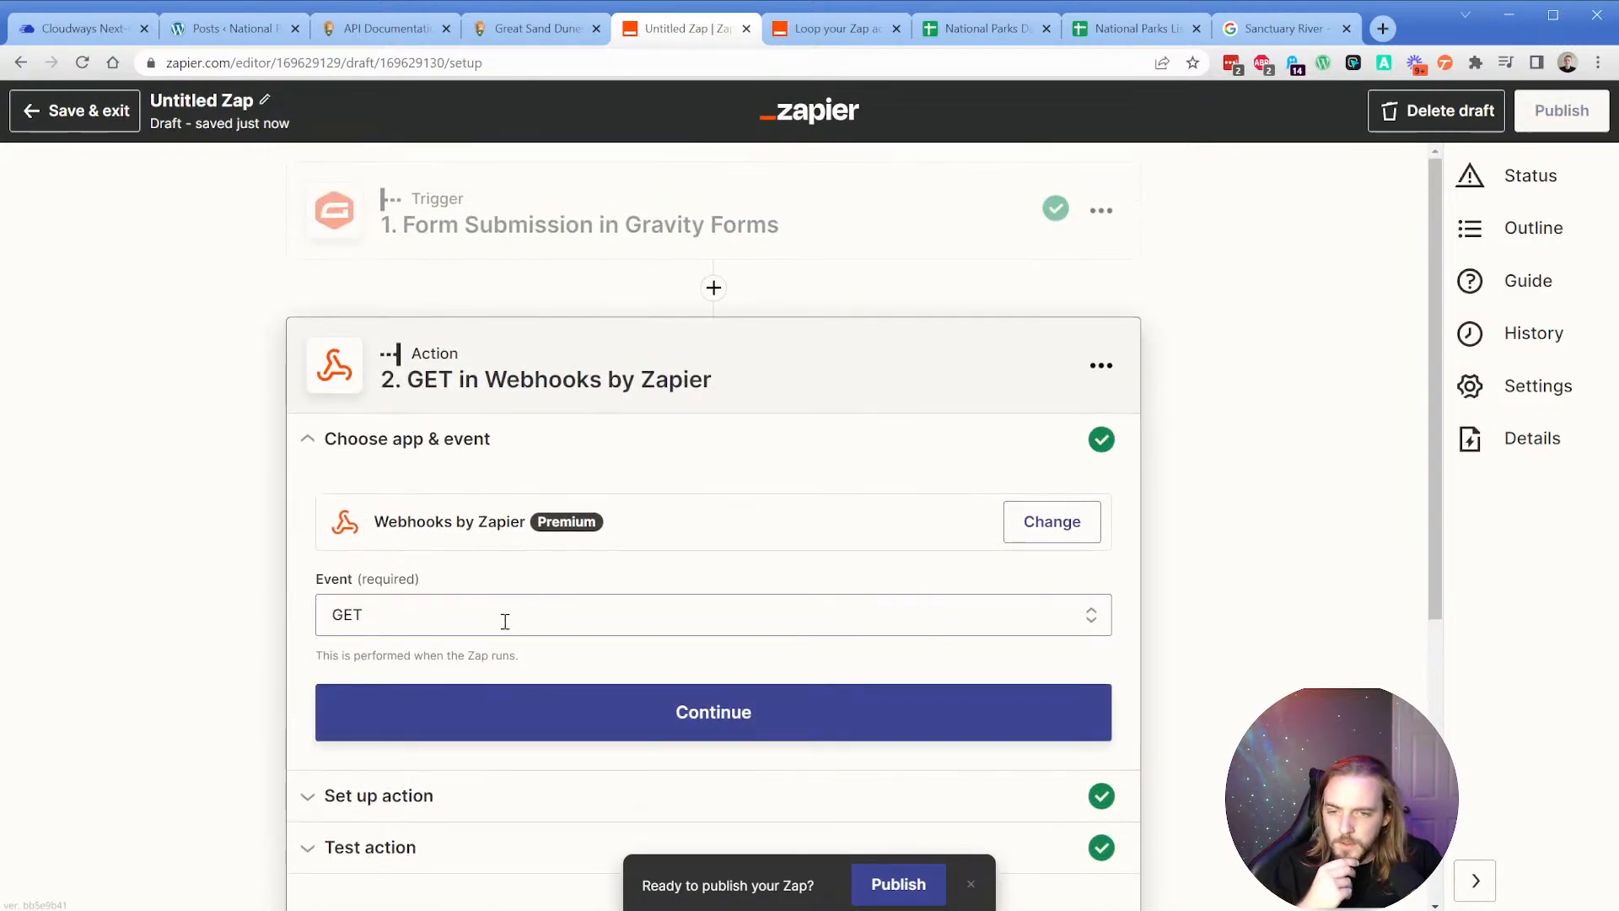
{"action": "scroll", "coordinate": [514, 620], "scroll_direction": "down", "scroll_amount": 5}
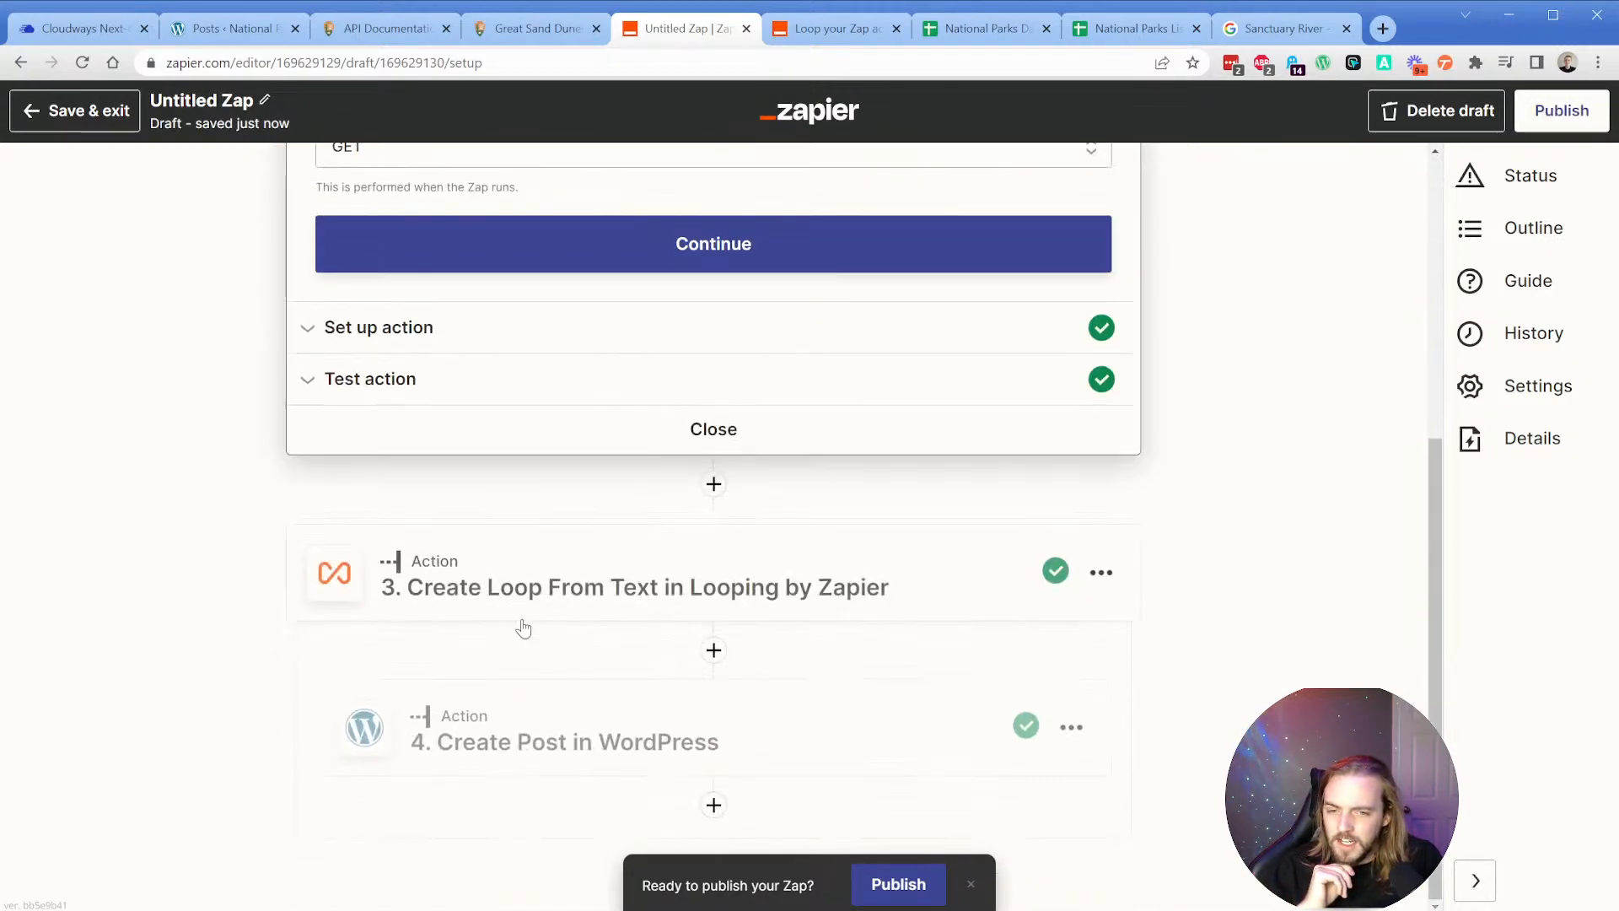
{"action": "left_click", "coordinate": [915, 884]}
{"action": "left_click", "coordinate": [821, 530]}
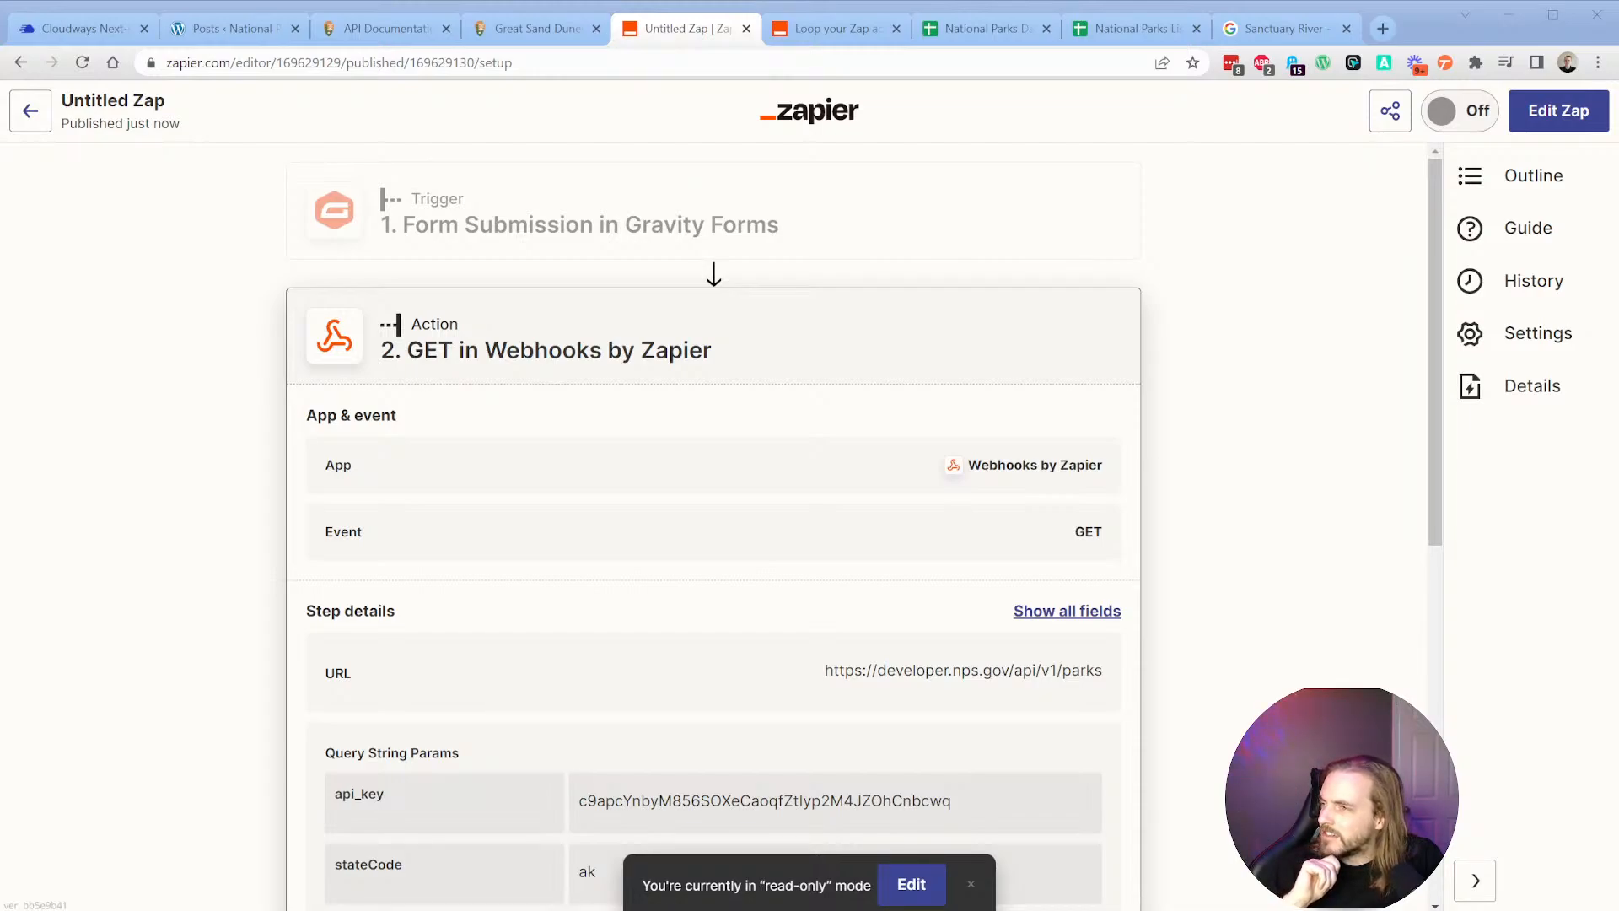
Start editing the published Zap and change its trigger app from Gravity Forms to Google Sheets.
{"action": "left_click", "coordinate": [540, 226]}
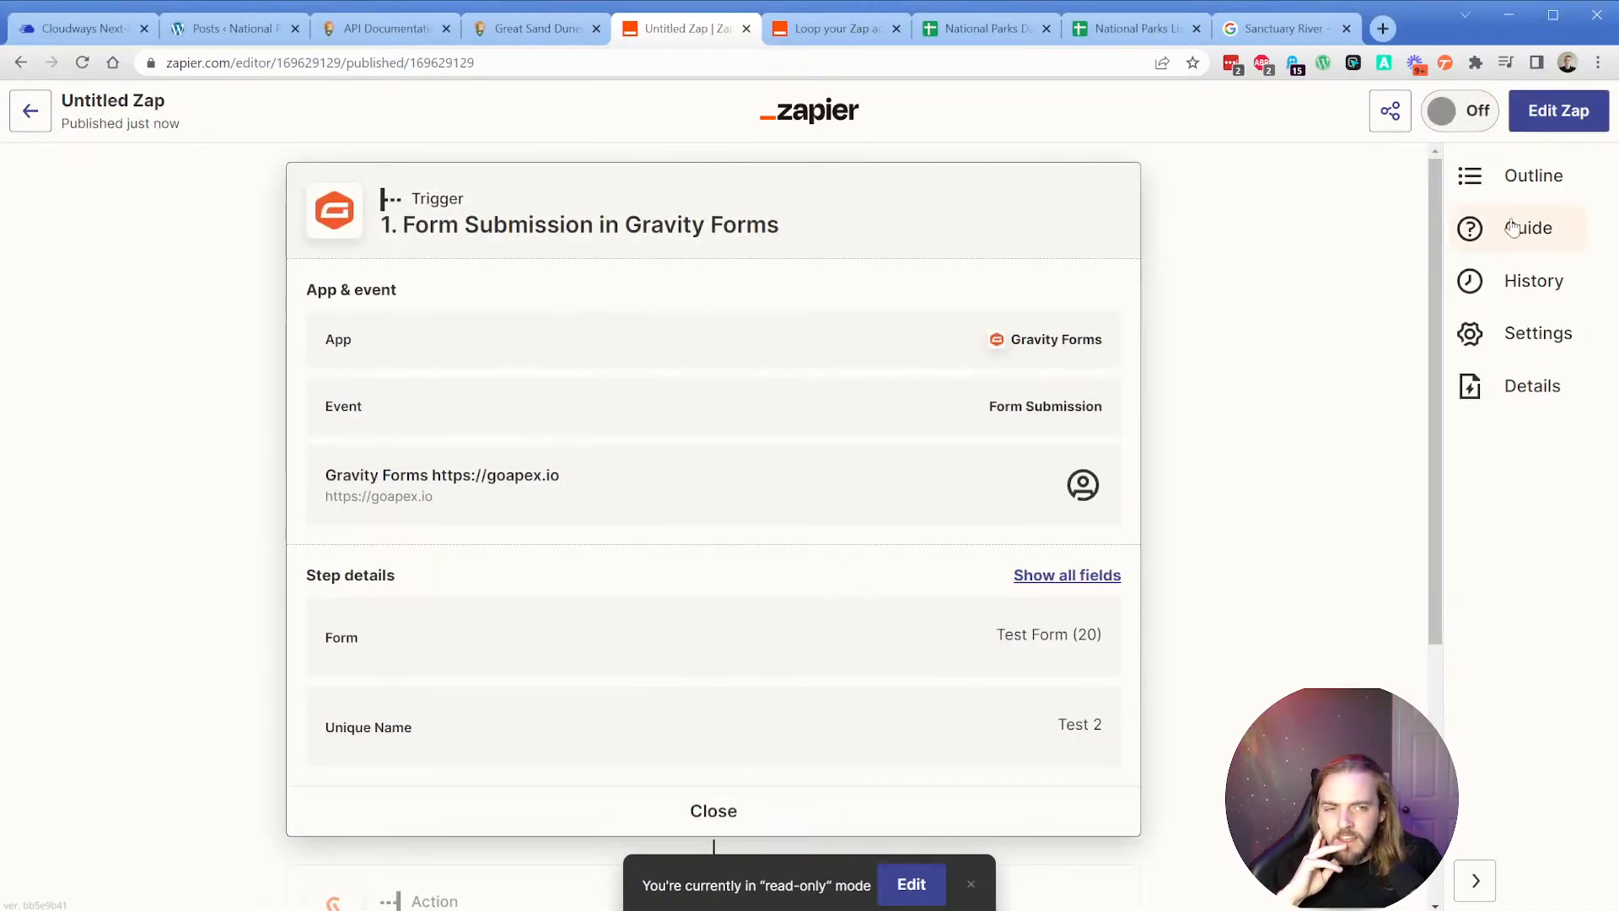
{"action": "left_click", "coordinate": [1558, 111]}
{"action": "left_click", "coordinate": [564, 302]}
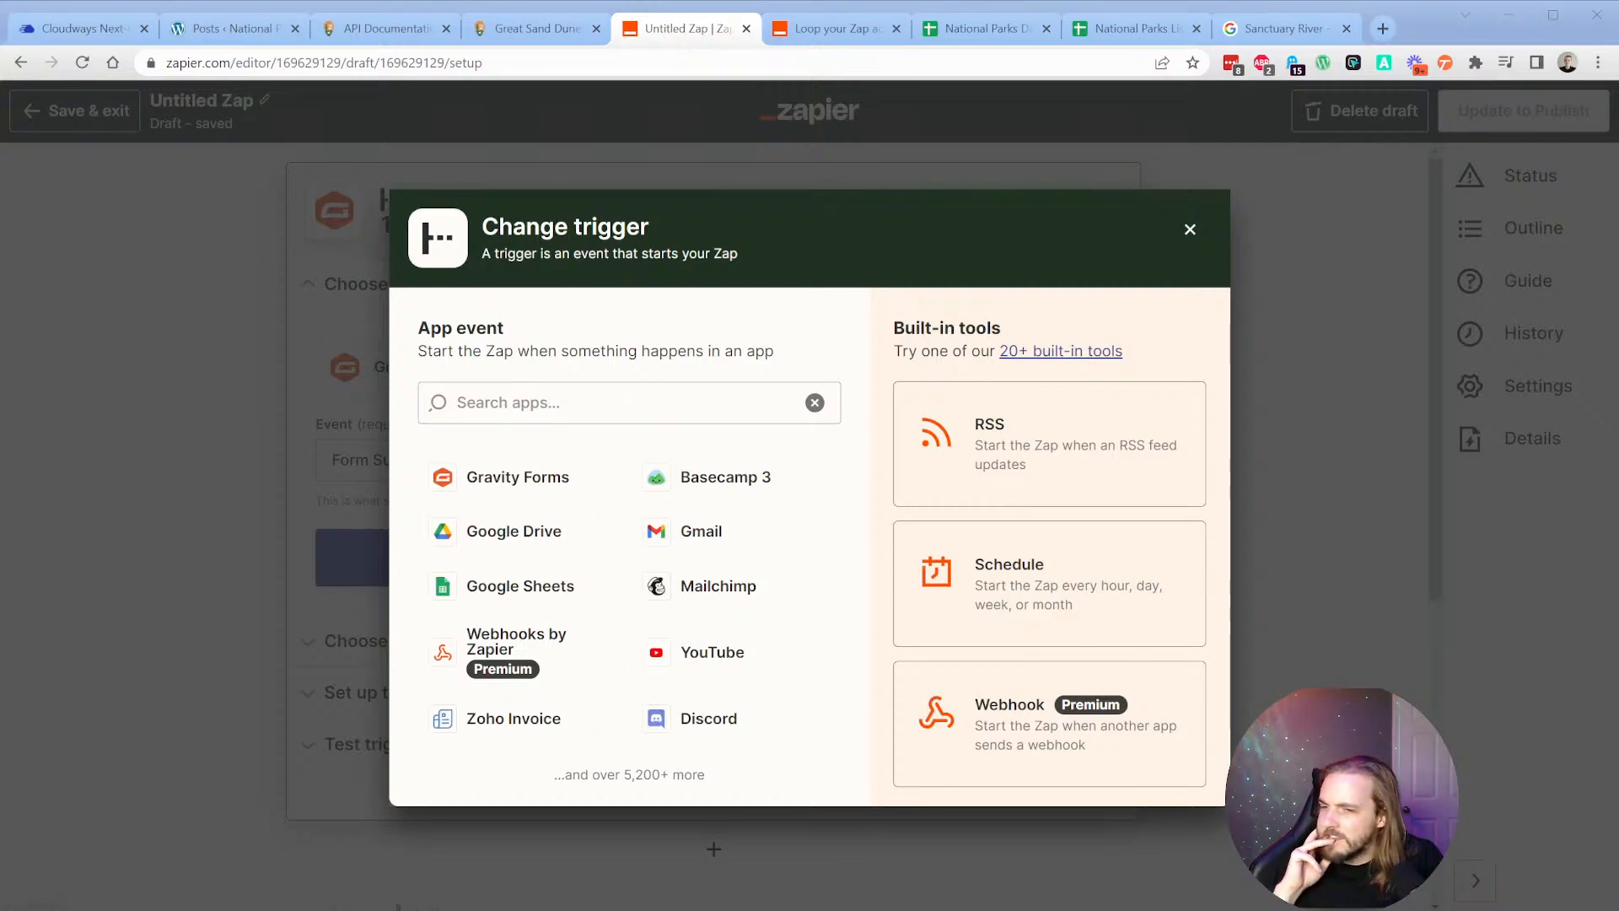
{"action": "left_click", "coordinate": [731, 221]}
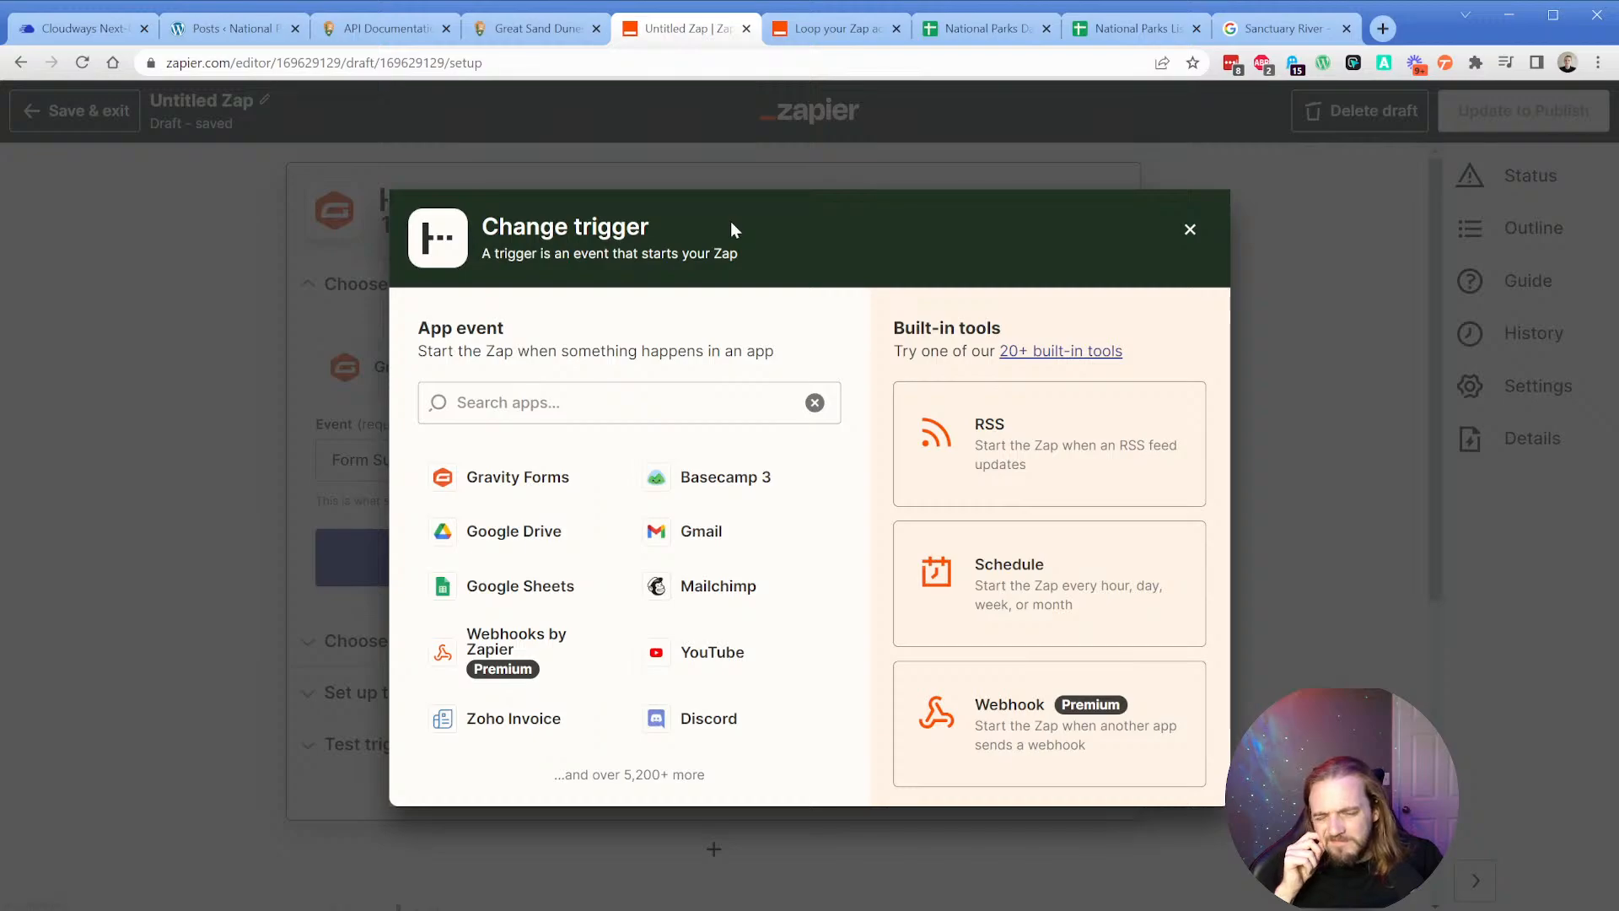
{"action": "left_click", "coordinate": [514, 591]}
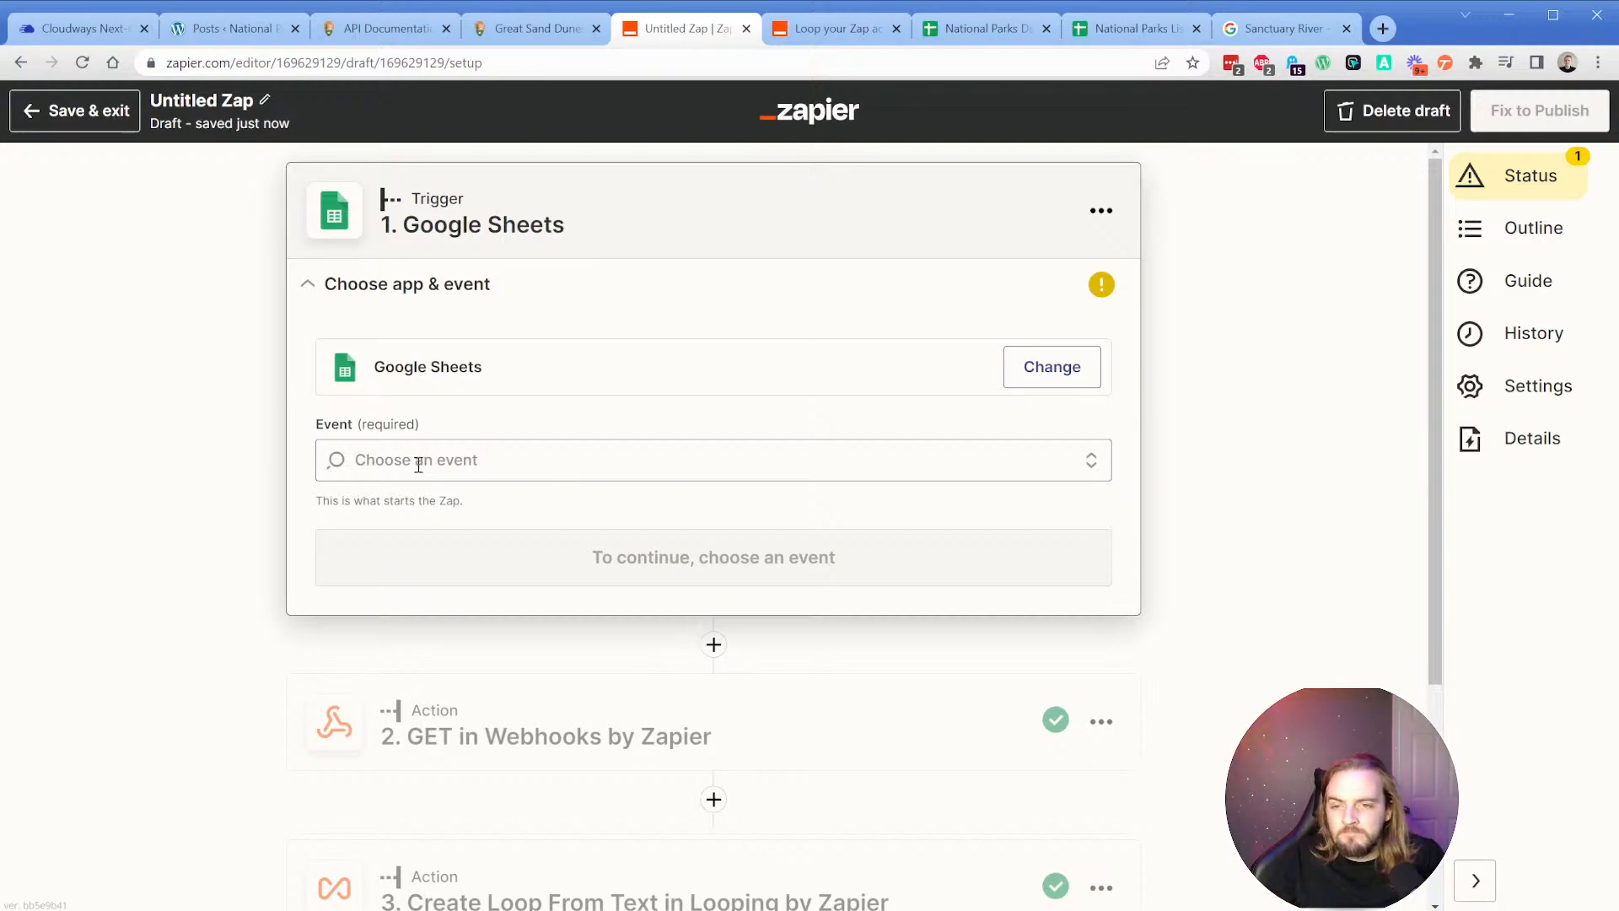
Try Gravity Forms as the trigger app again, check its available events and switch back to Google Sheets.
{"action": "left_click", "coordinate": [1054, 381]}
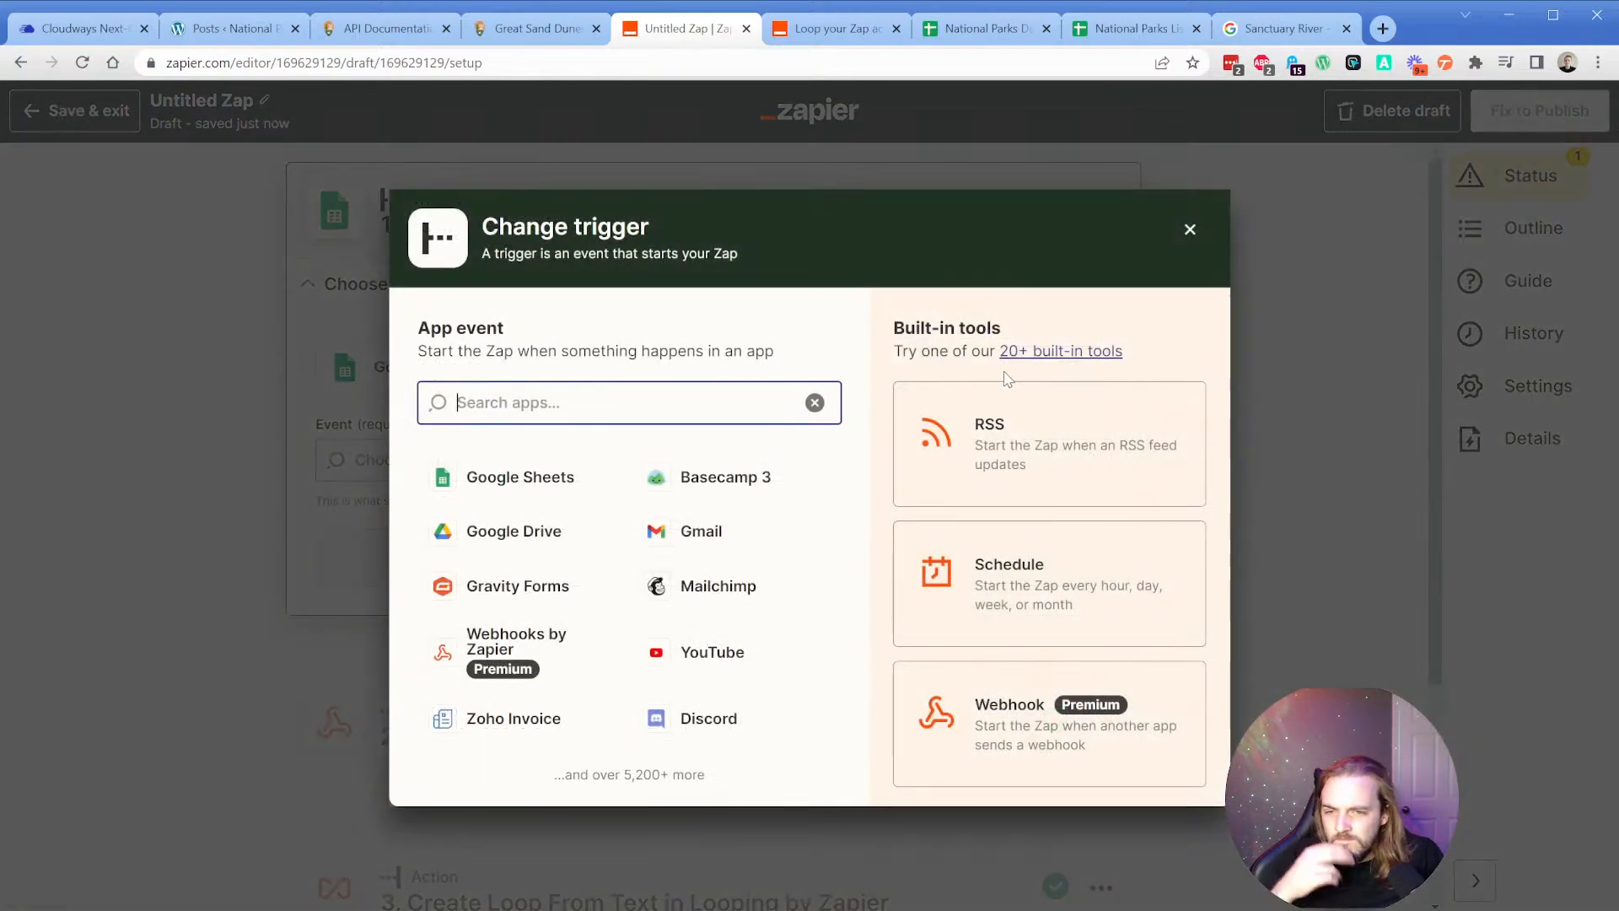
{"action": "left_click", "coordinate": [531, 596]}
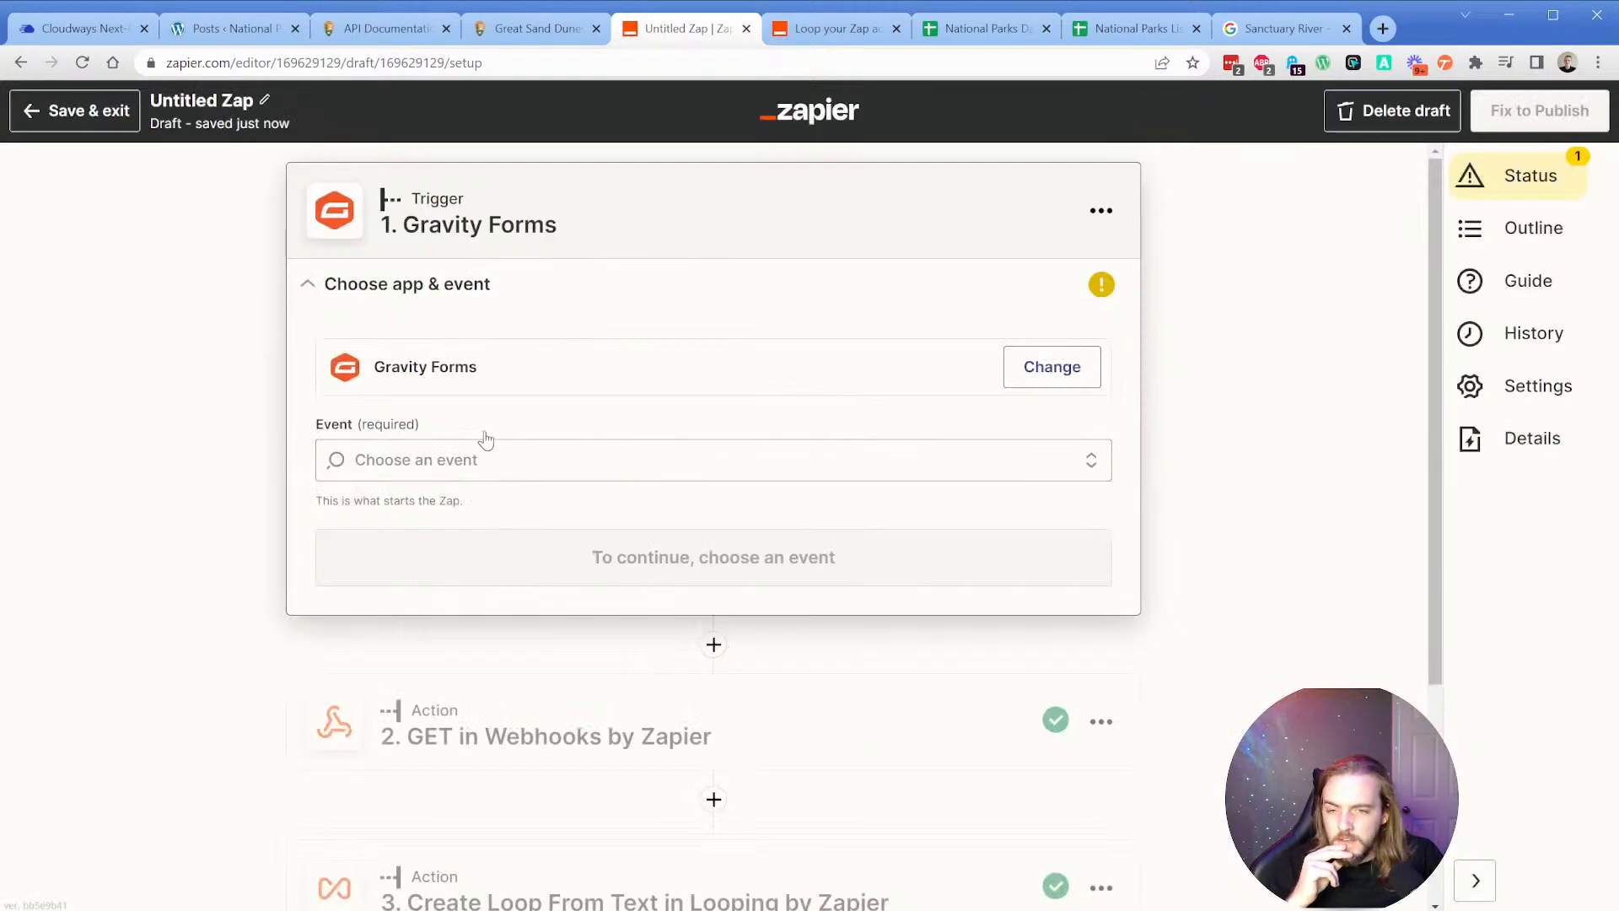
{"action": "left_click", "coordinate": [472, 460]}
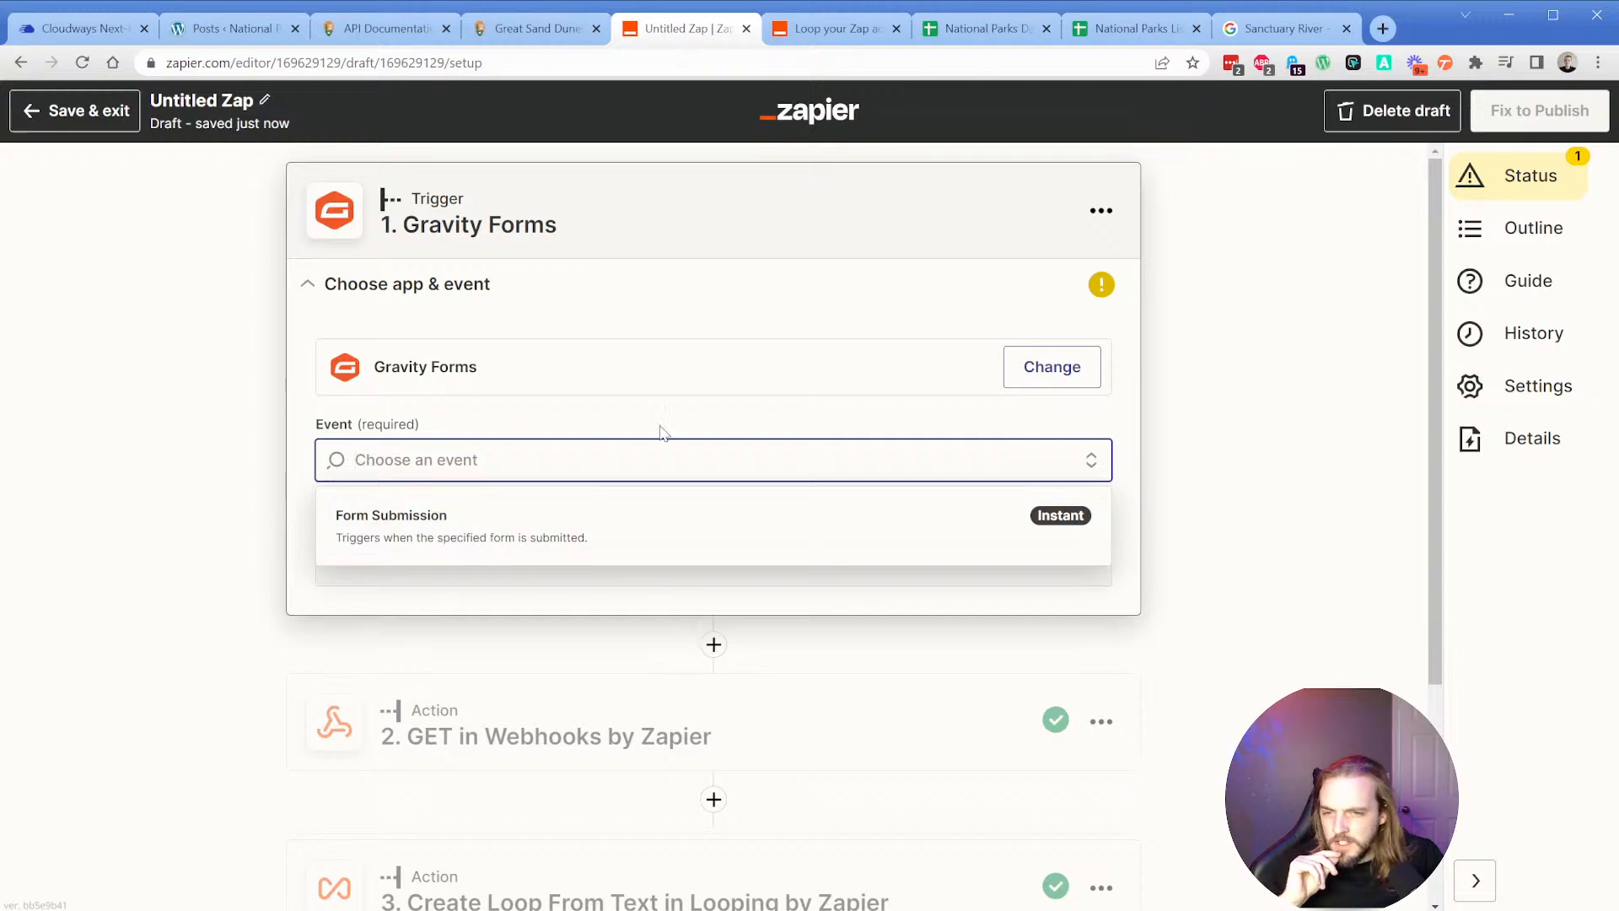
{"action": "left_click", "coordinate": [1052, 368]}
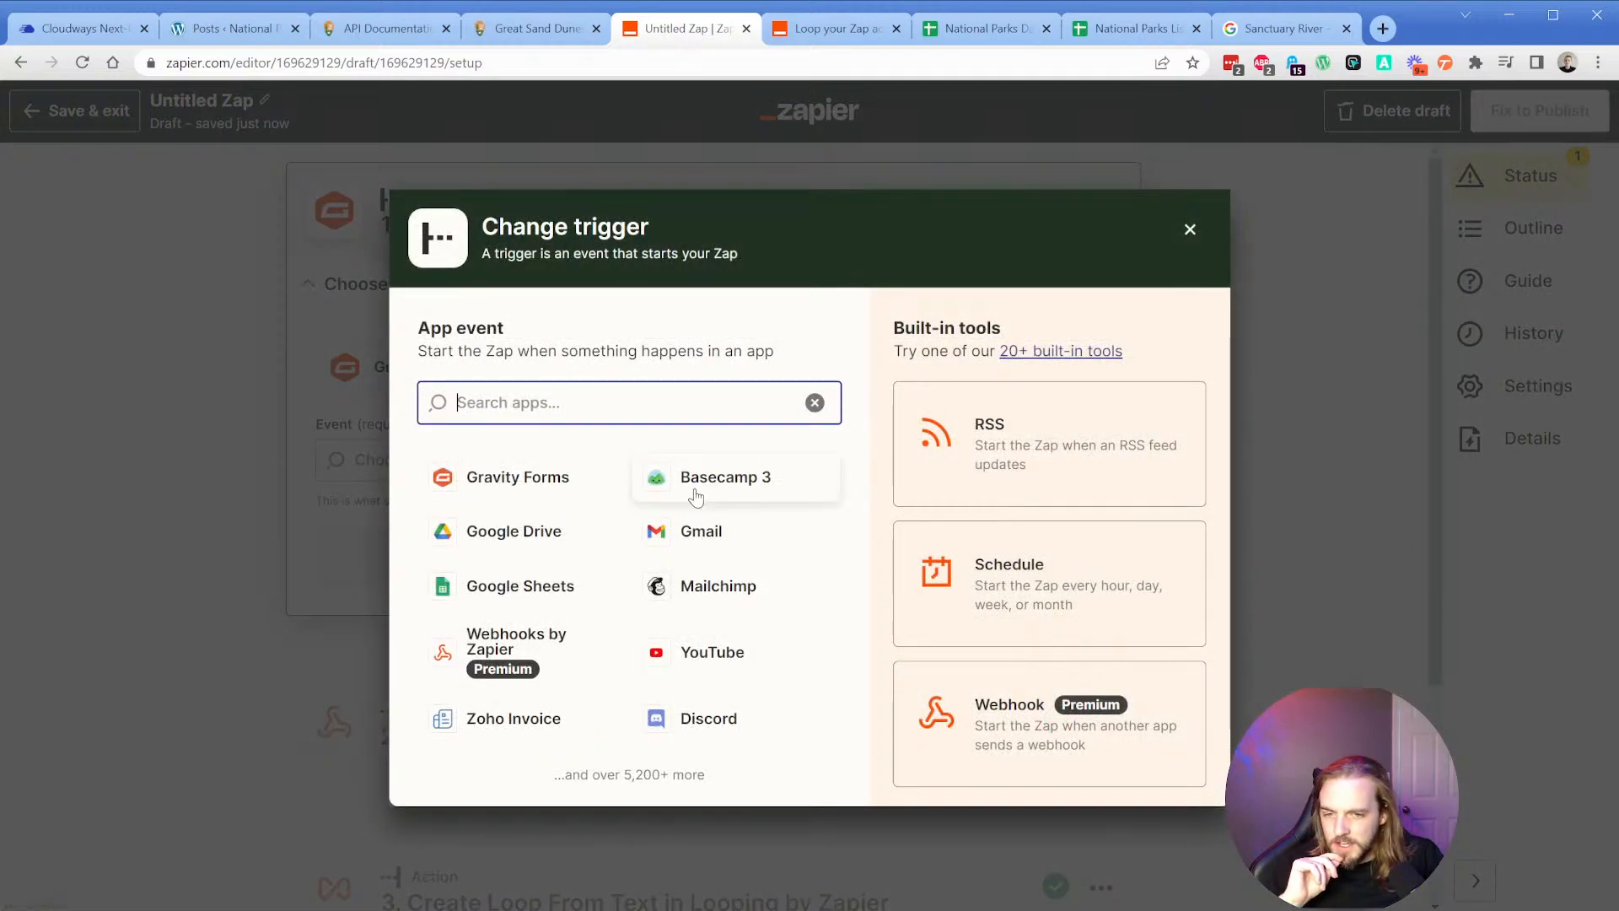
{"action": "left_click", "coordinate": [523, 586]}
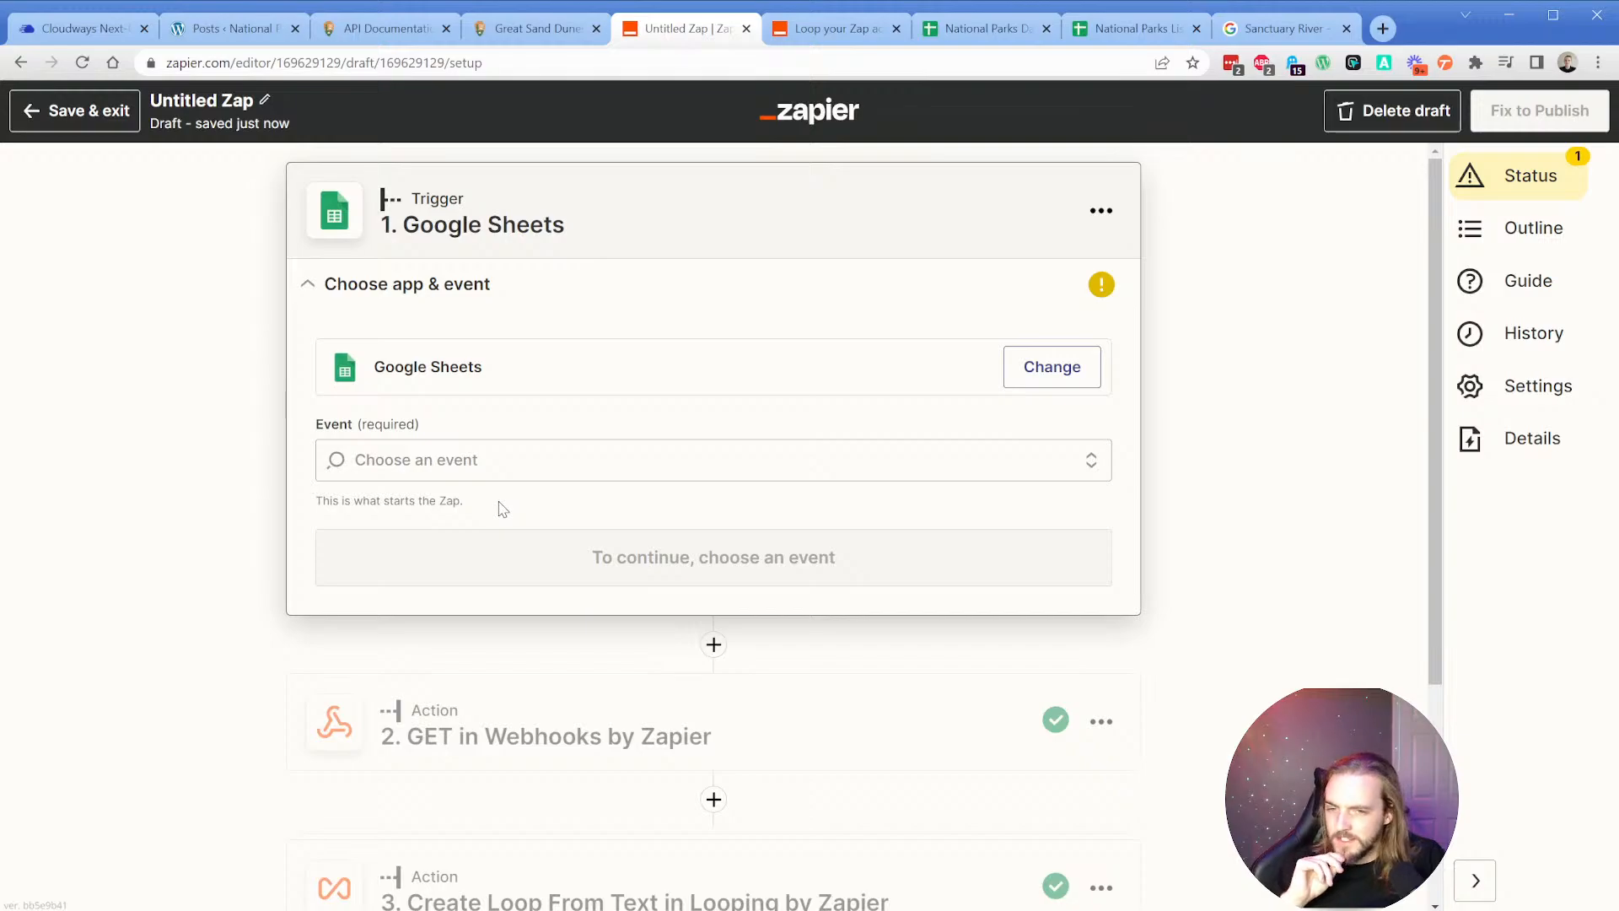
Set the Google Sheets trigger event to New or Updated Spreadsheet Row and select the existing connected account.
{"action": "left_click", "coordinate": [477, 464]}
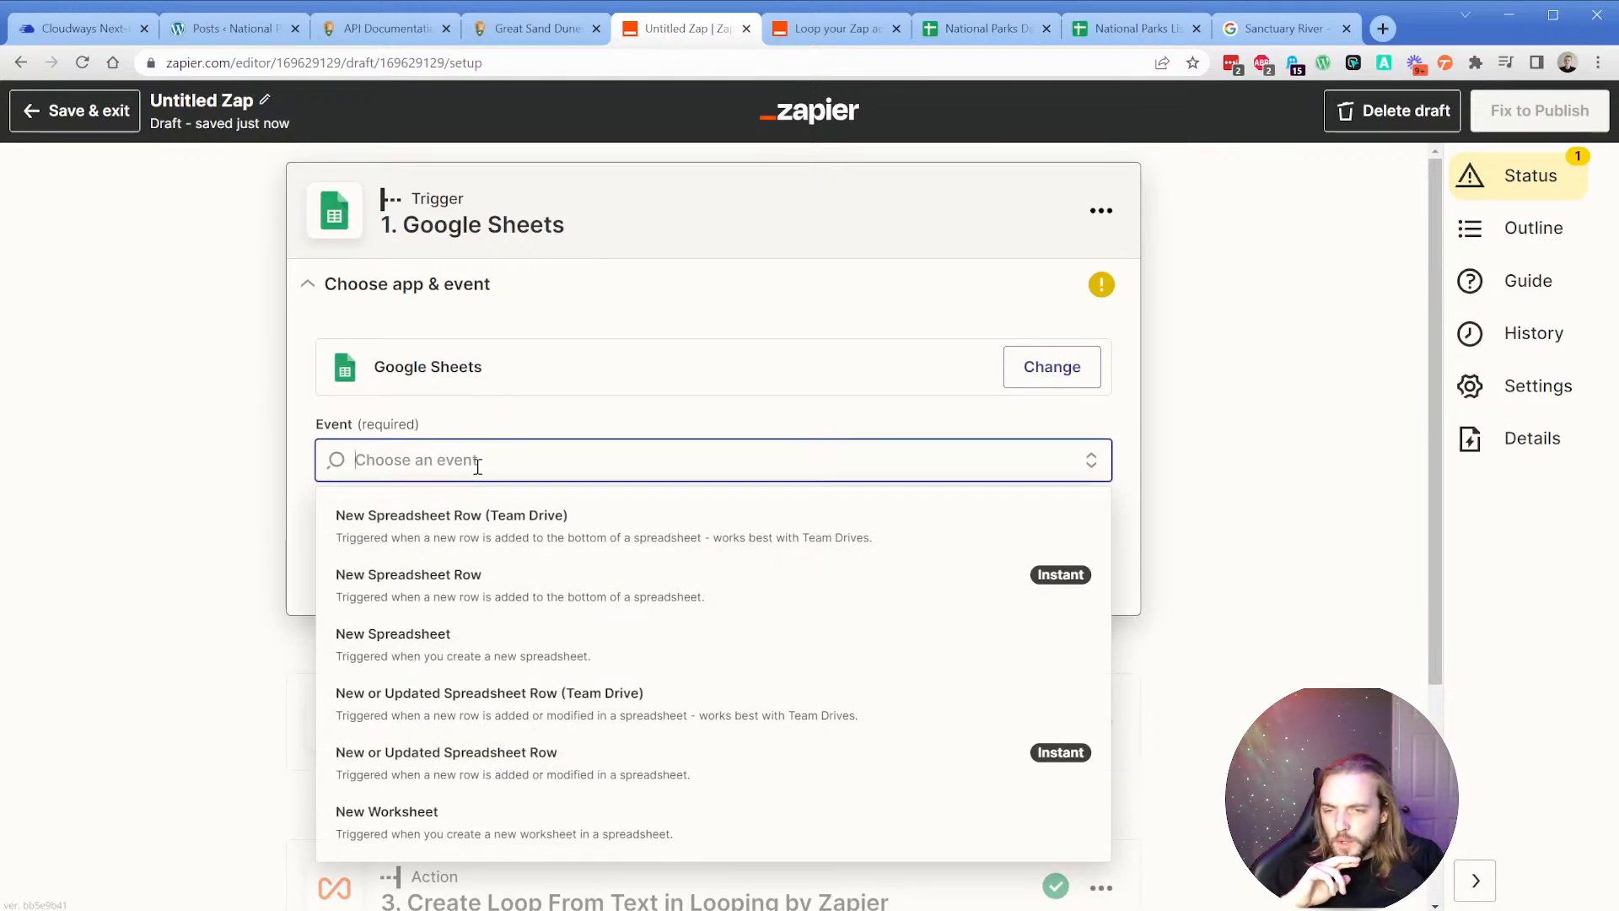
{"action": "left_click", "coordinate": [493, 585]}
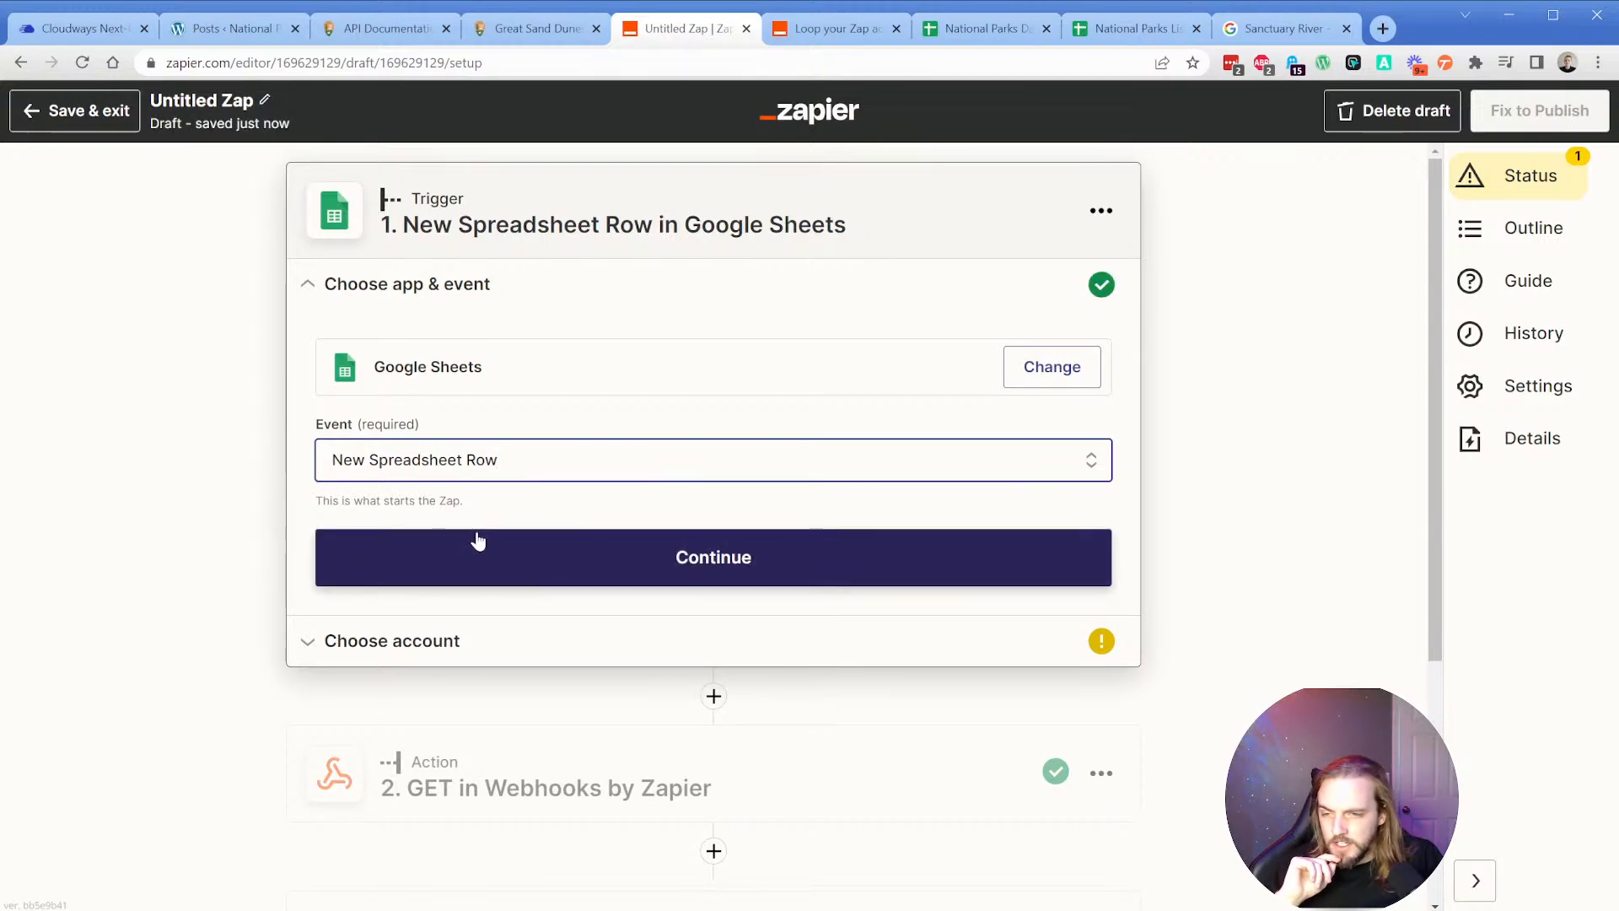
{"action": "left_click", "coordinate": [506, 462]}
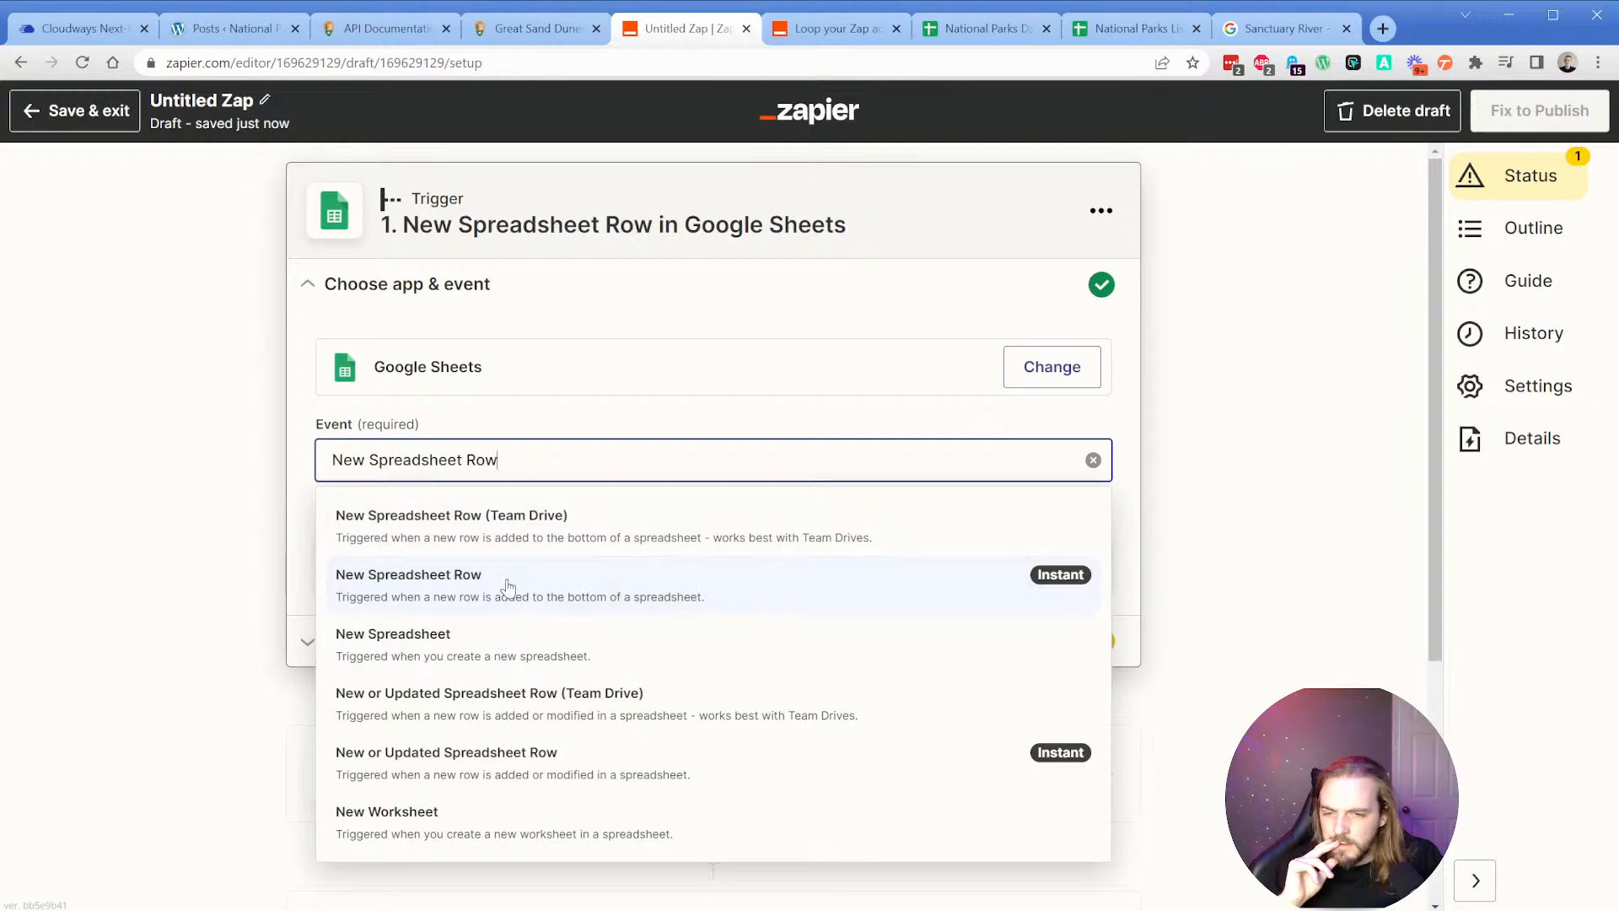
{"action": "left_click", "coordinate": [509, 771]}
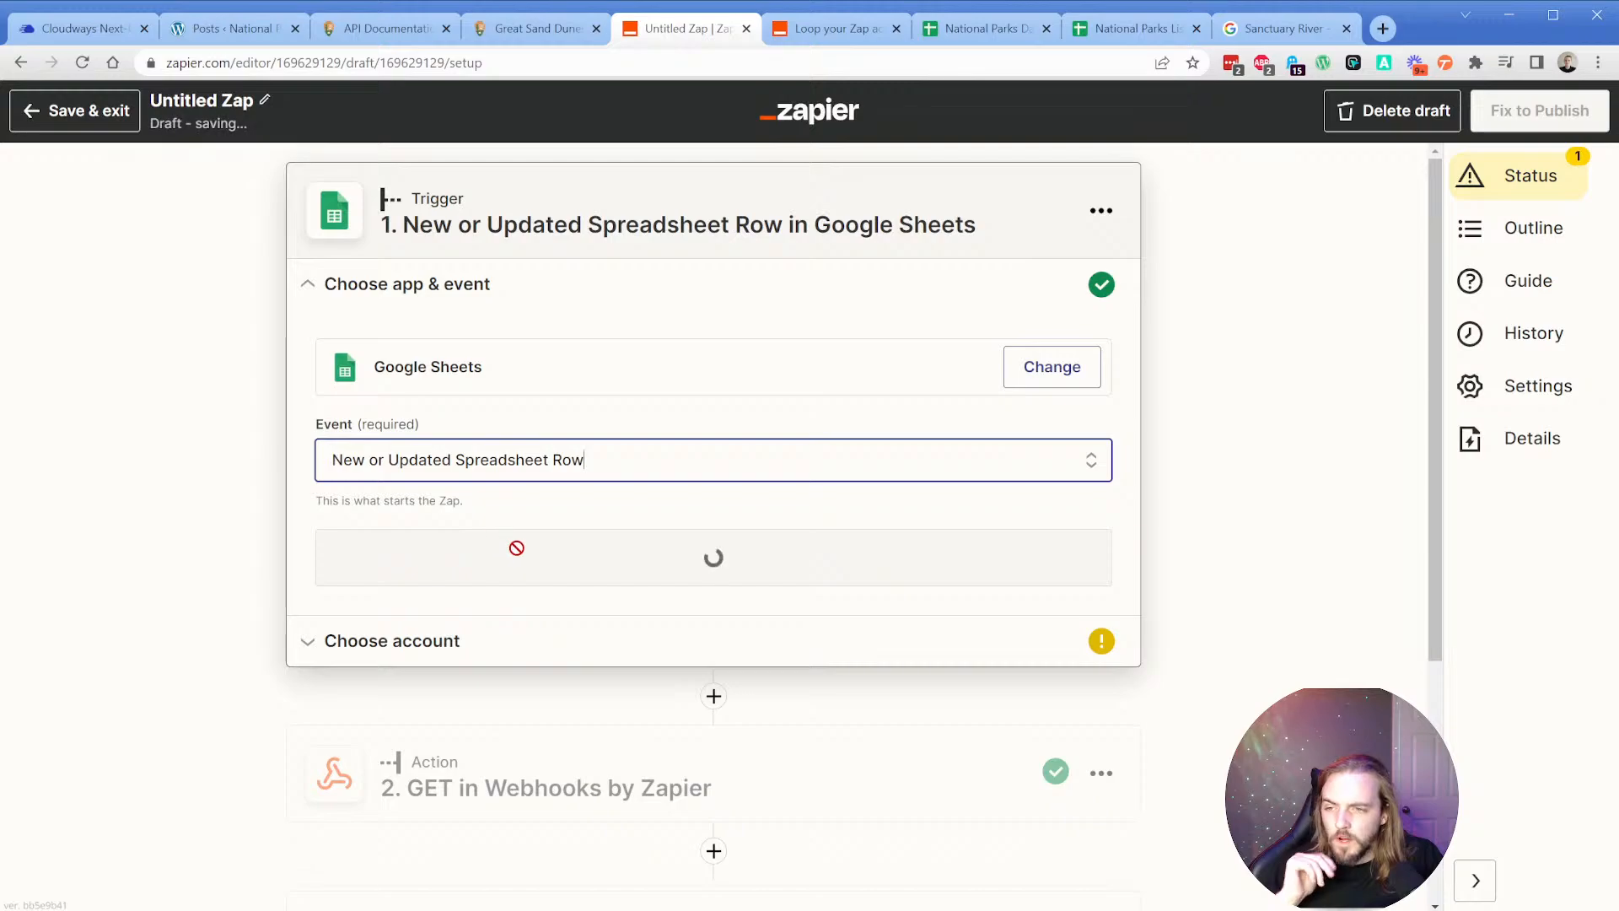
{"action": "left_click", "coordinate": [580, 553]}
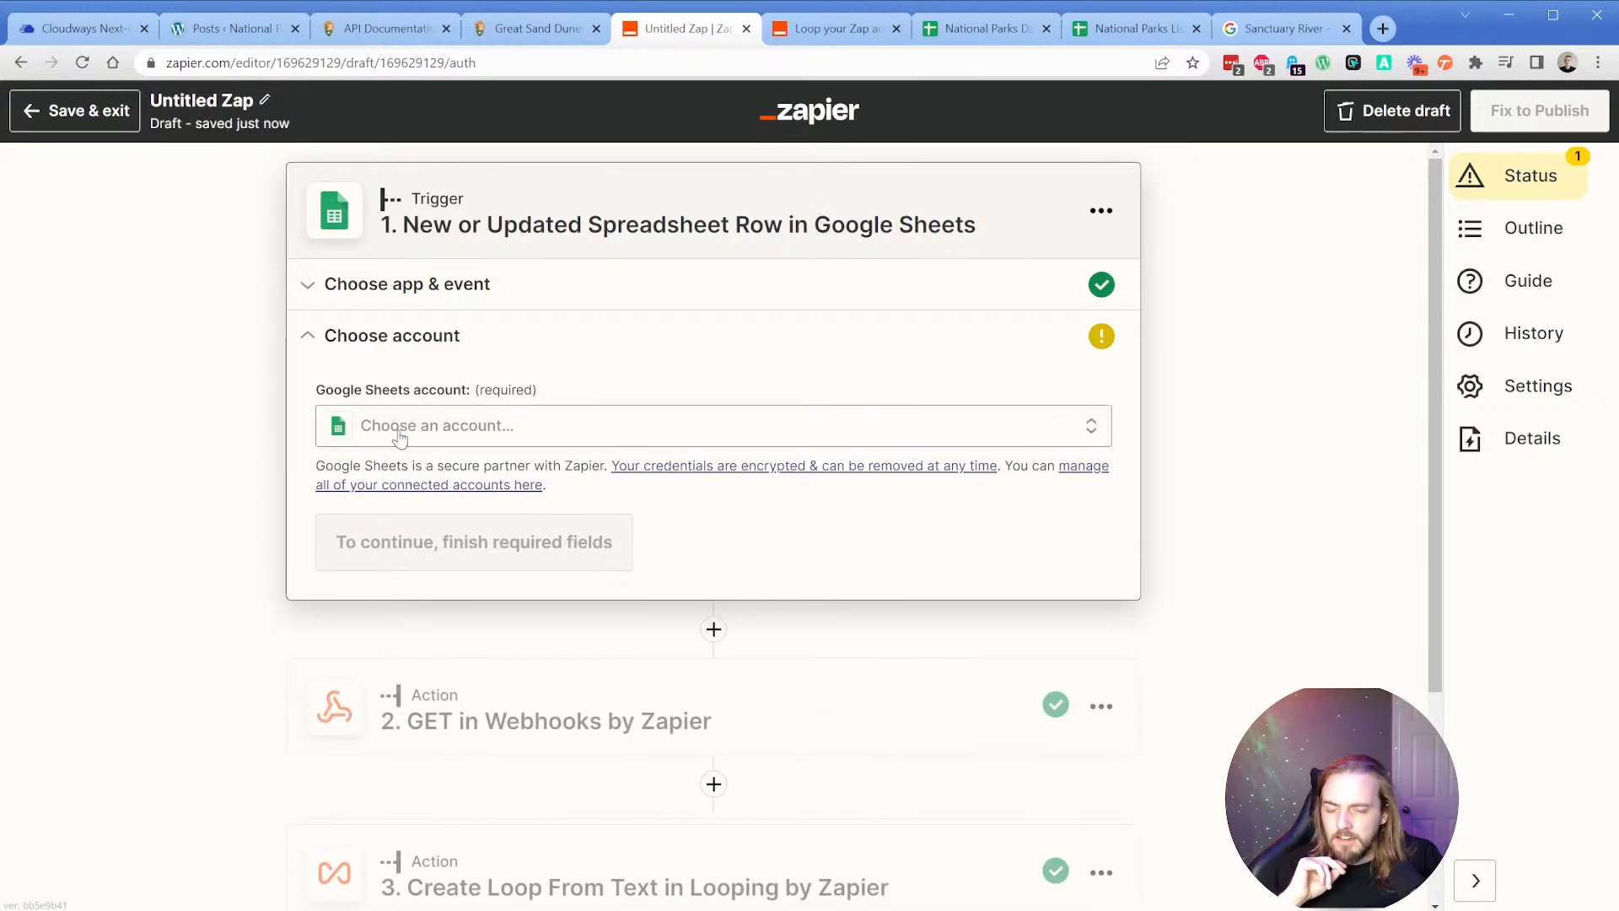
{"action": "left_click", "coordinate": [426, 431]}
{"action": "left_click", "coordinate": [439, 594]}
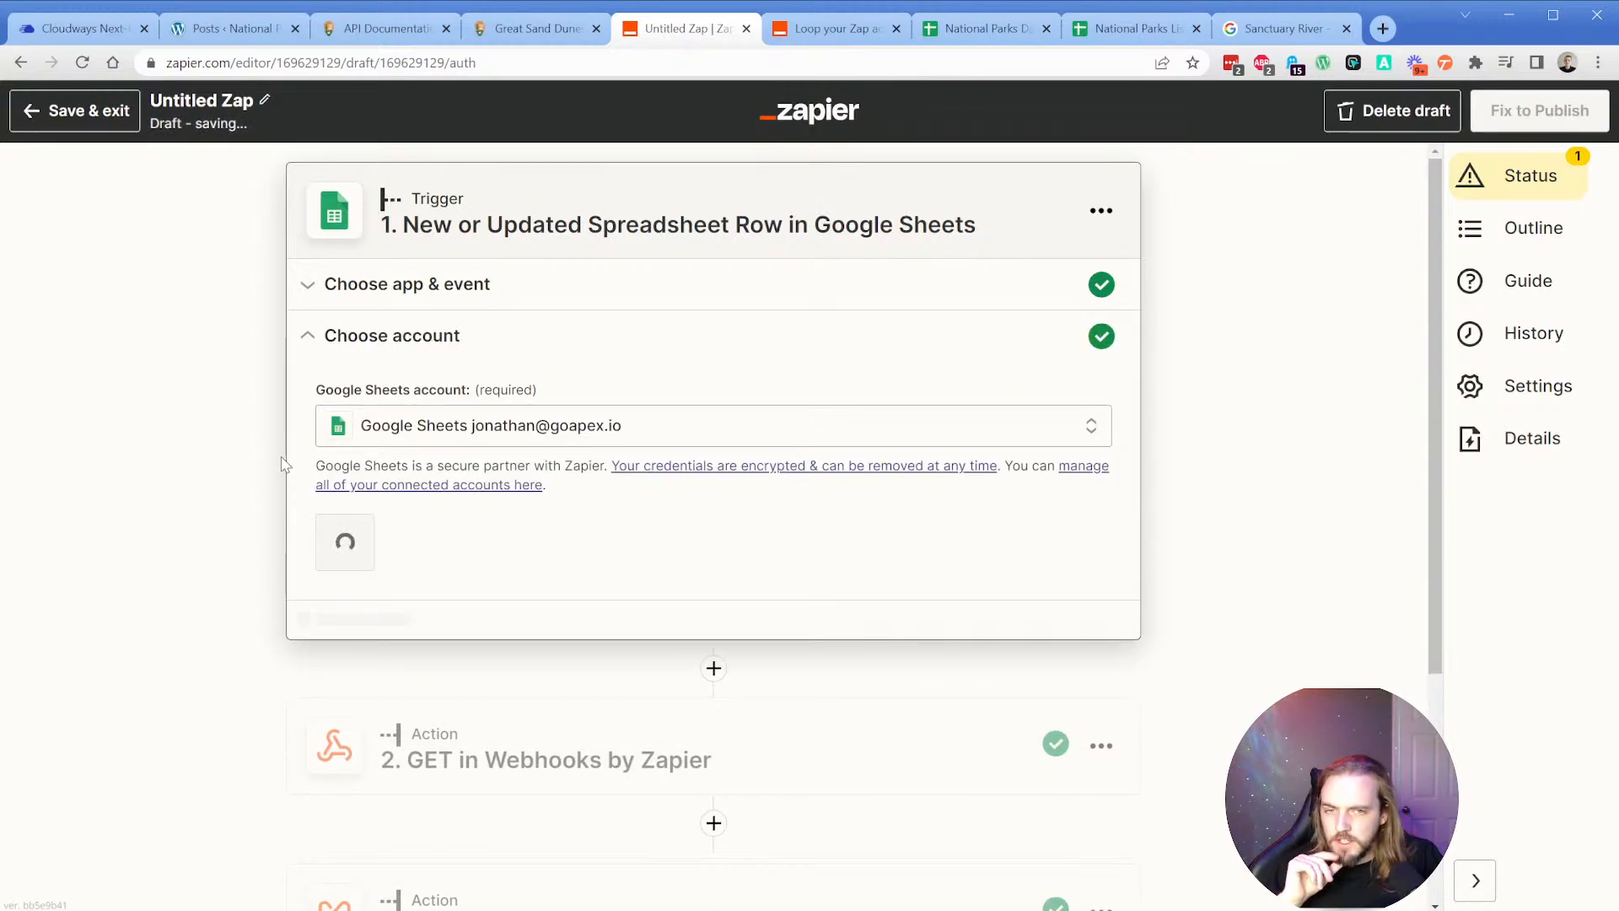
{"action": "left_click", "coordinate": [365, 542]}
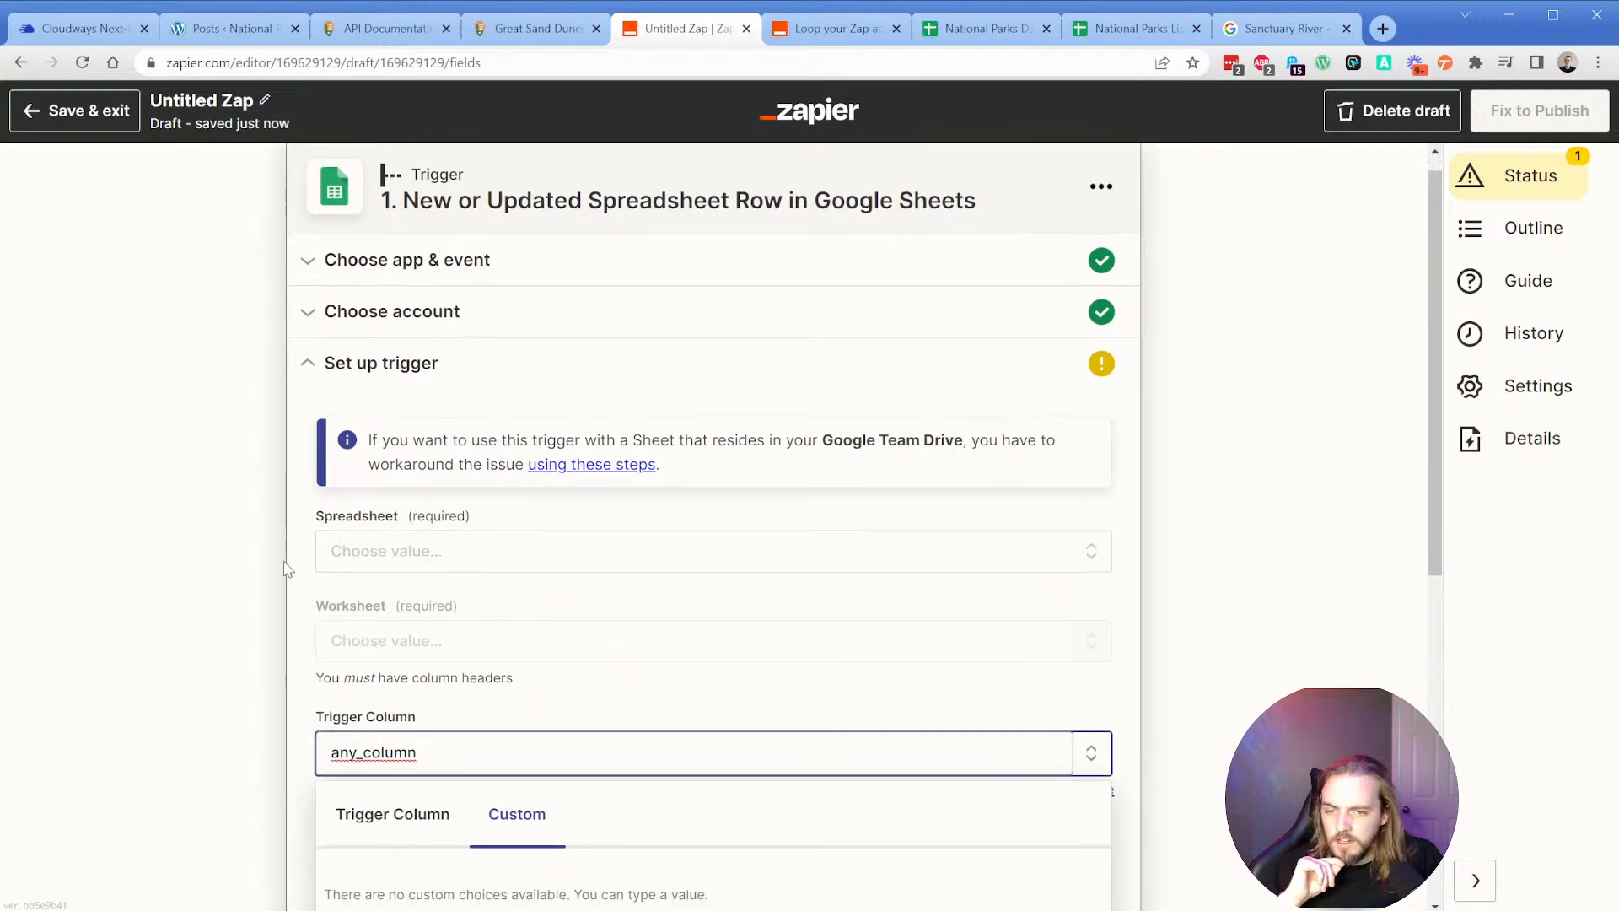
Set the trigger's spreadsheet to National Parks List Test and its worksheet to Sheet1, and run the trigger test.
{"action": "left_click", "coordinate": [408, 390]}
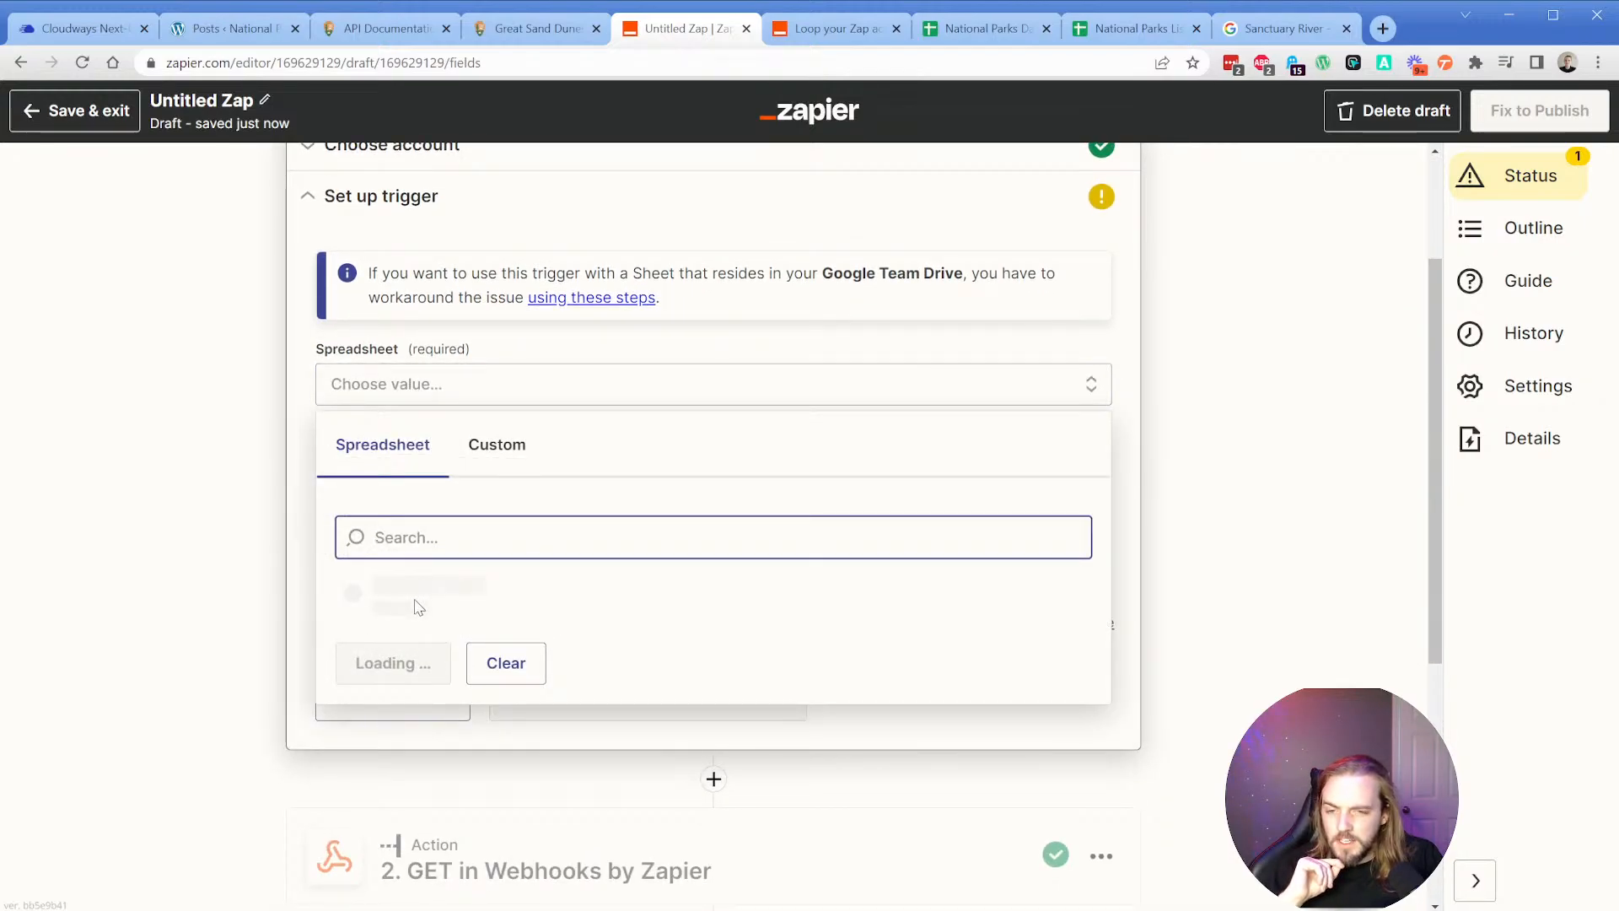
{"action": "left_click", "coordinate": [417, 595]}
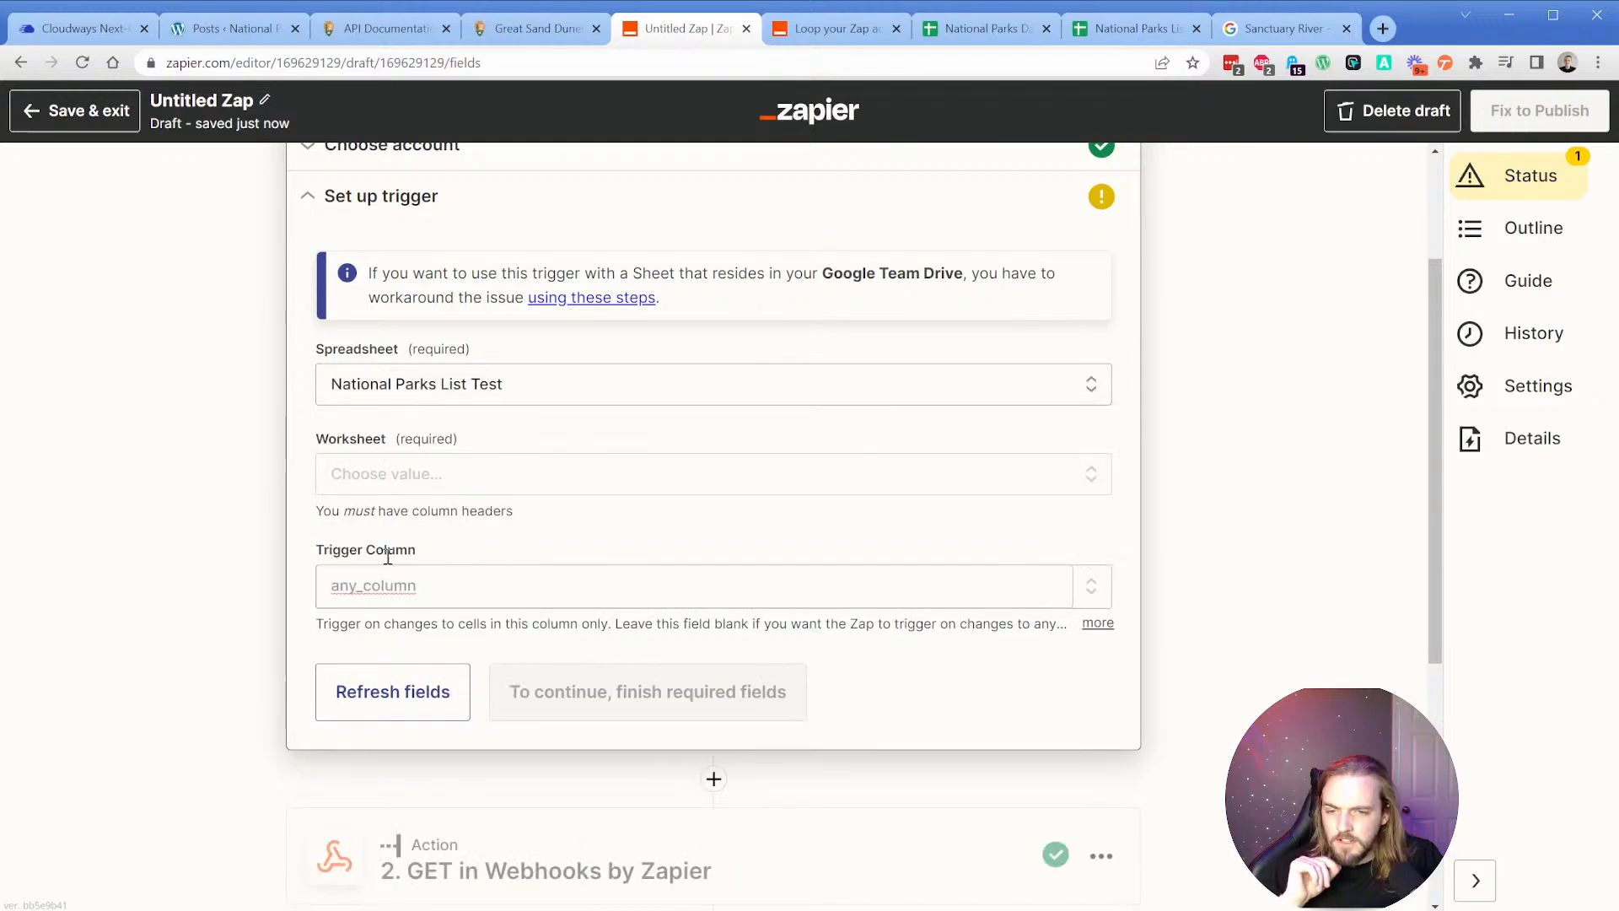
{"action": "left_click", "coordinate": [335, 477]}
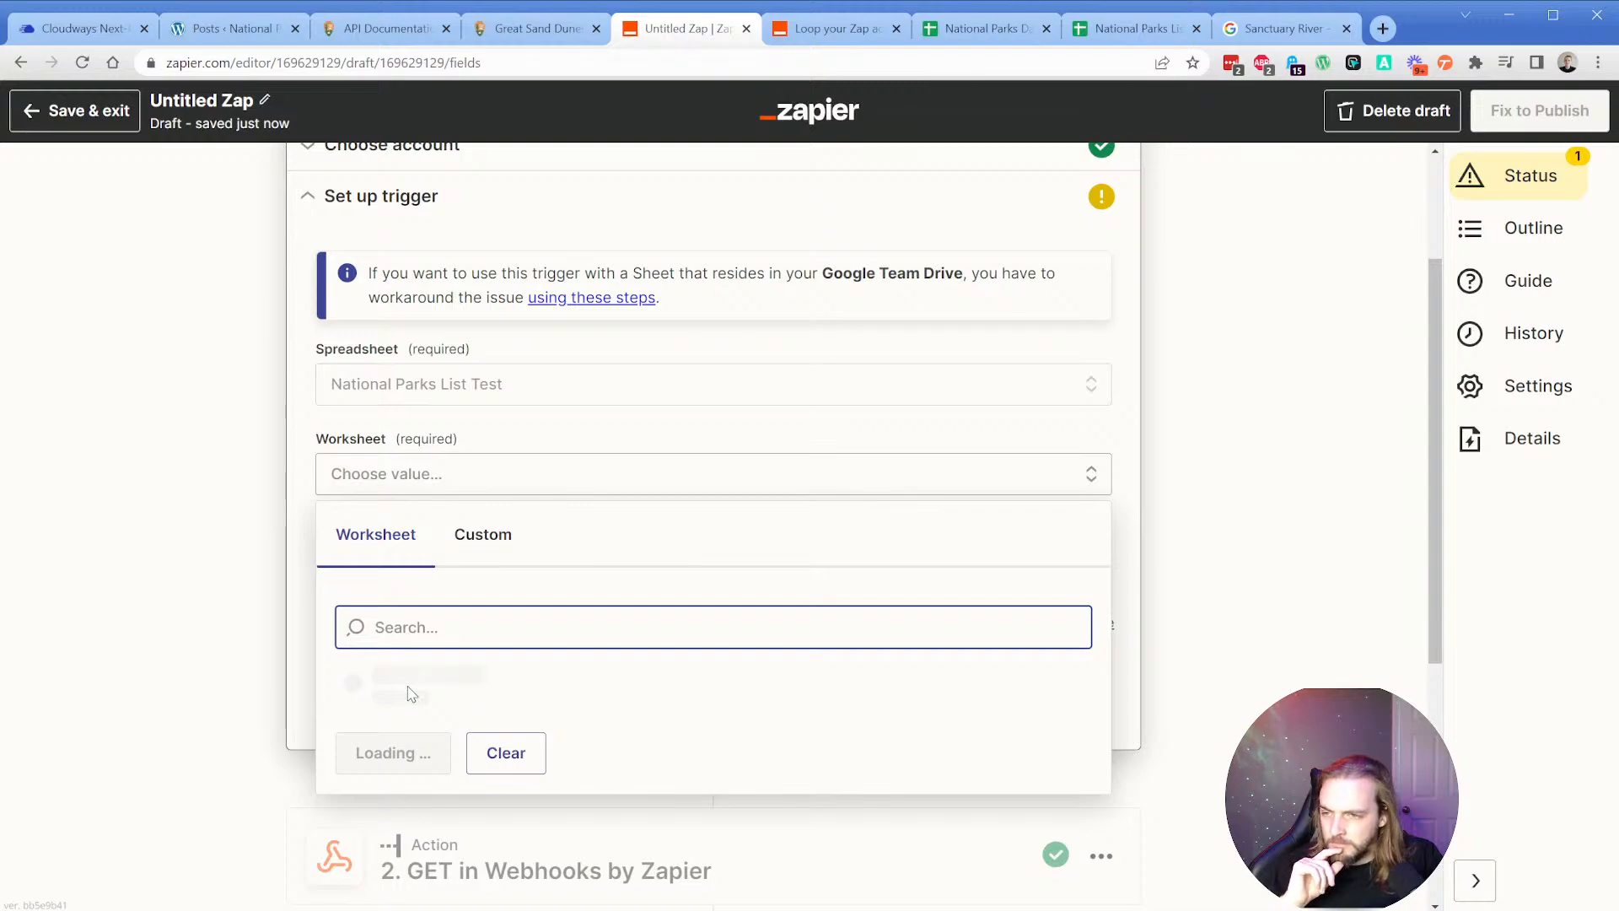
{"action": "left_click", "coordinate": [410, 690]}
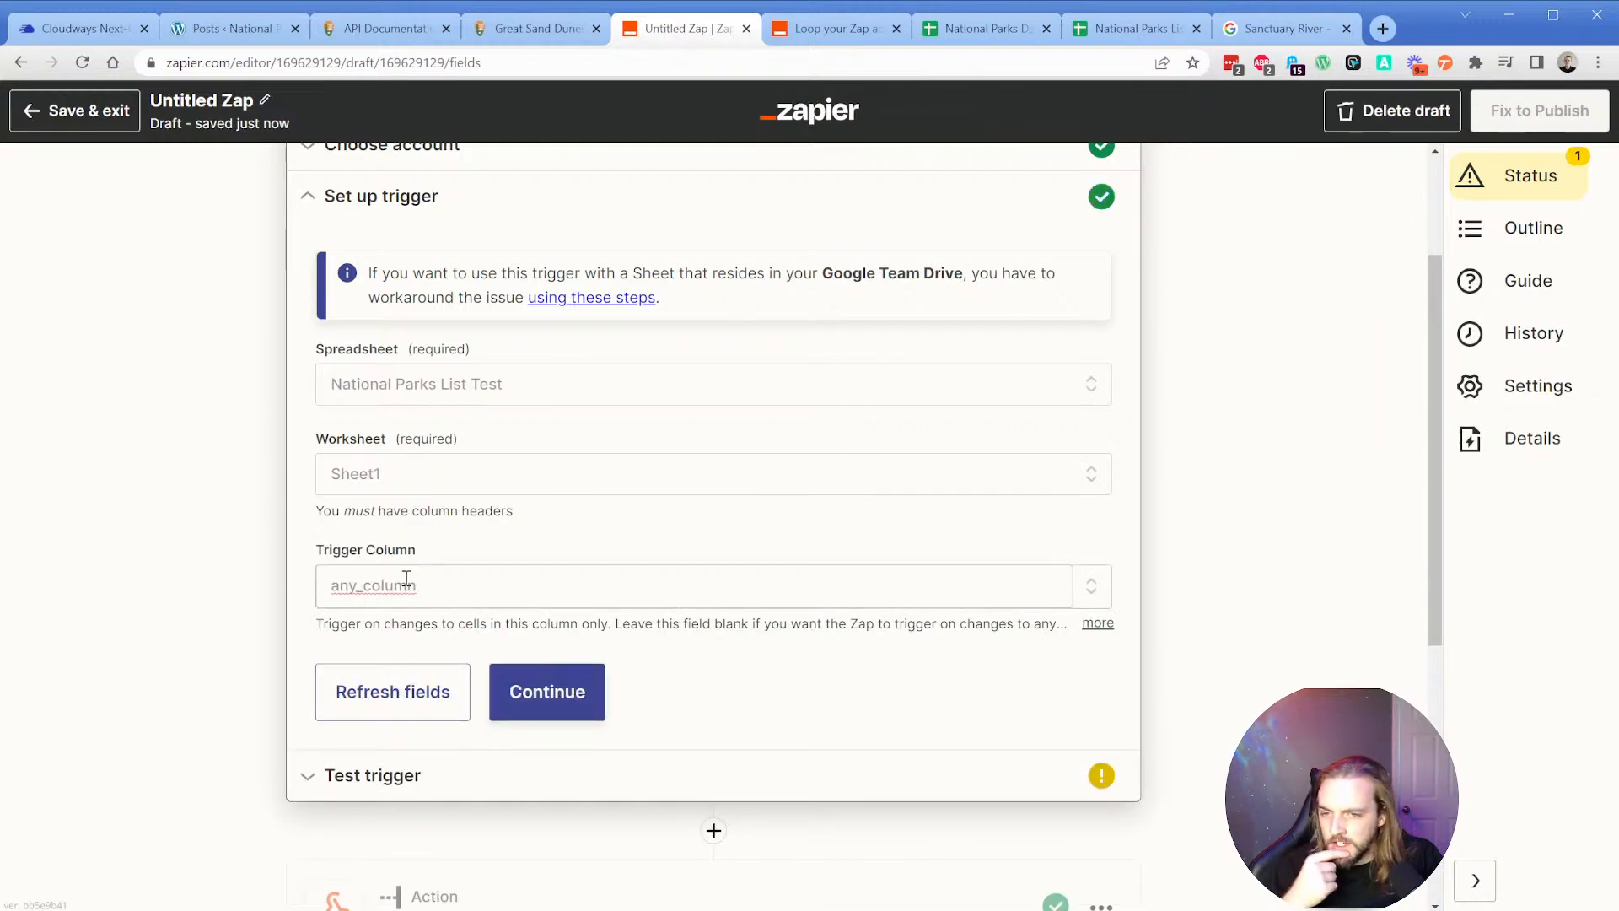
{"action": "left_click", "coordinate": [533, 691]}
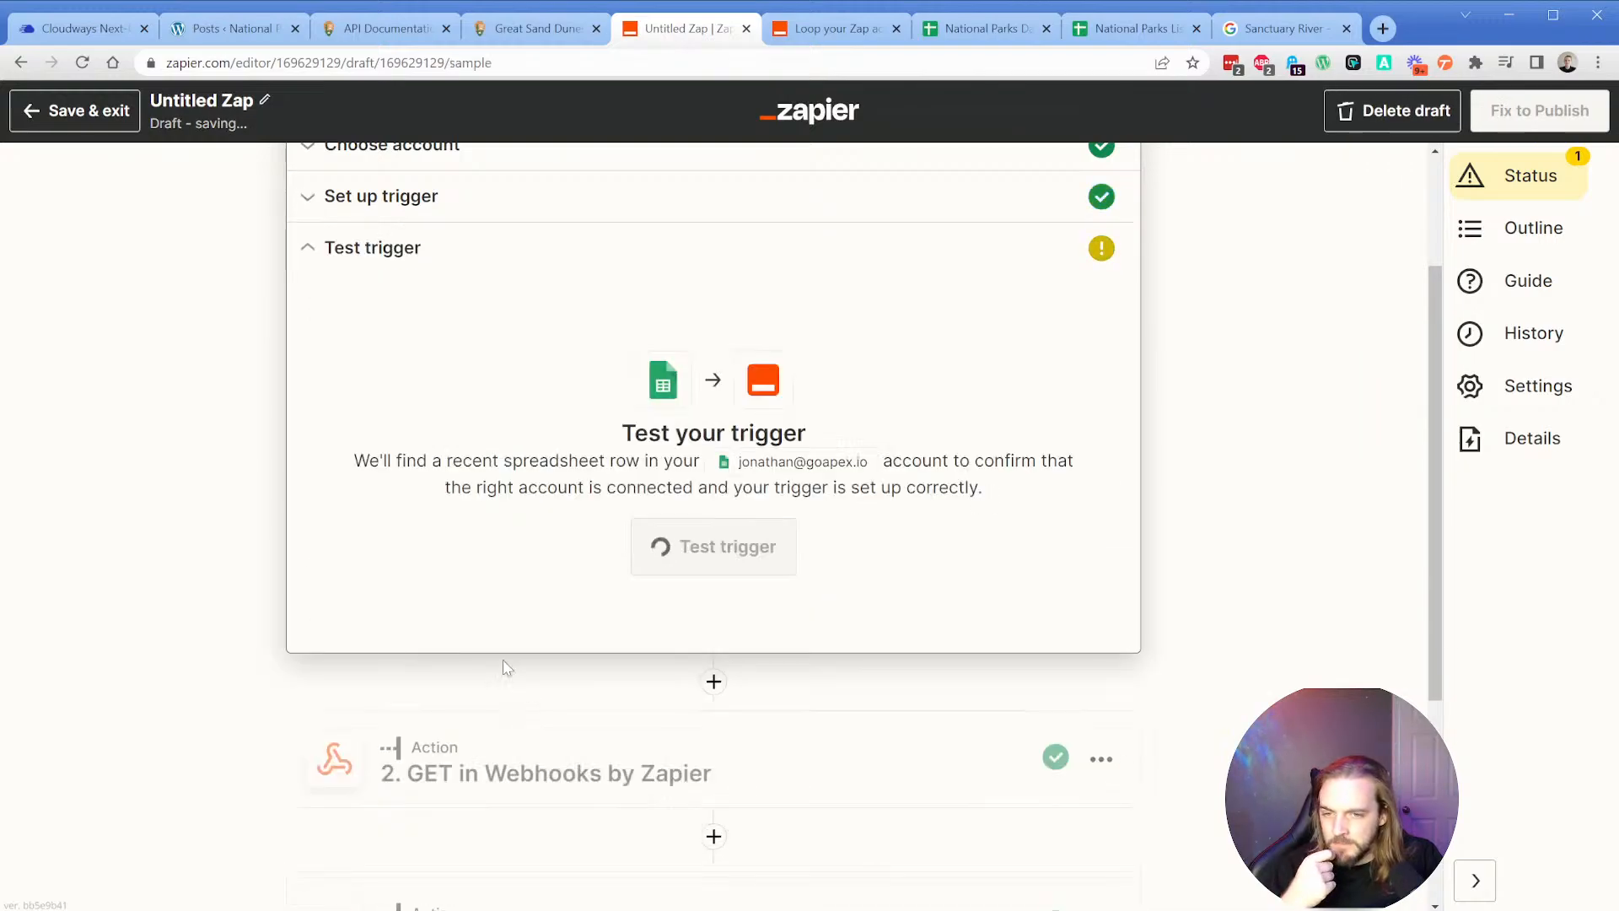
{"action": "left_click", "coordinate": [680, 550]}
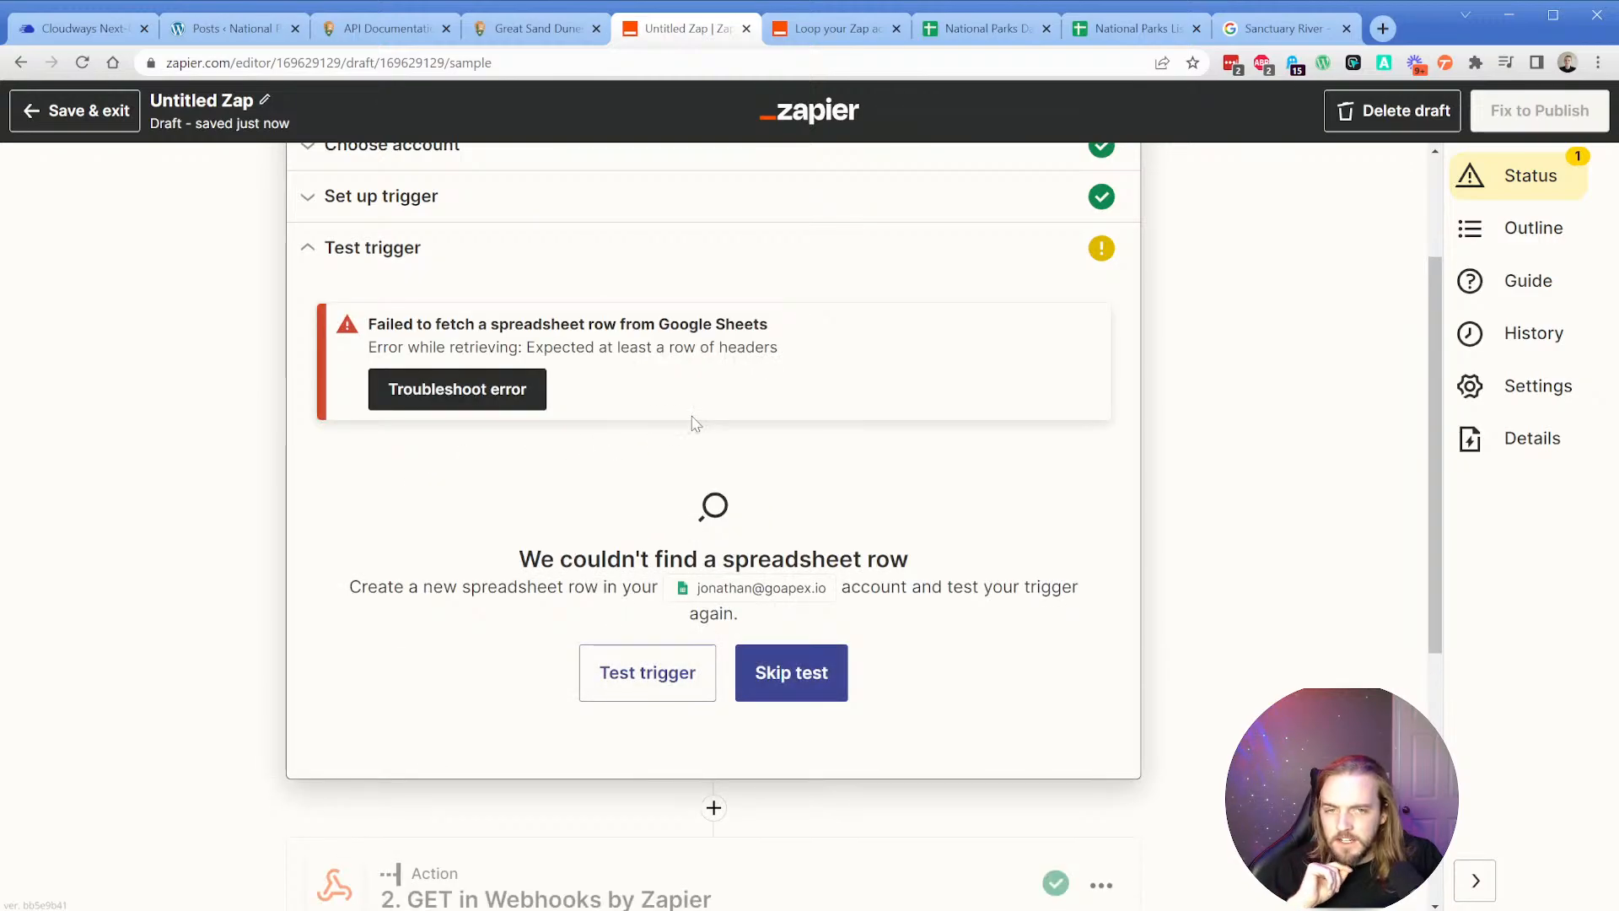
In the National Parks List Test sheet, enter the column headers Header 1 in A1 and Header 2 in B1.
{"action": "left_click", "coordinate": [978, 28]}
{"action": "left_click", "coordinate": [1131, 28]}
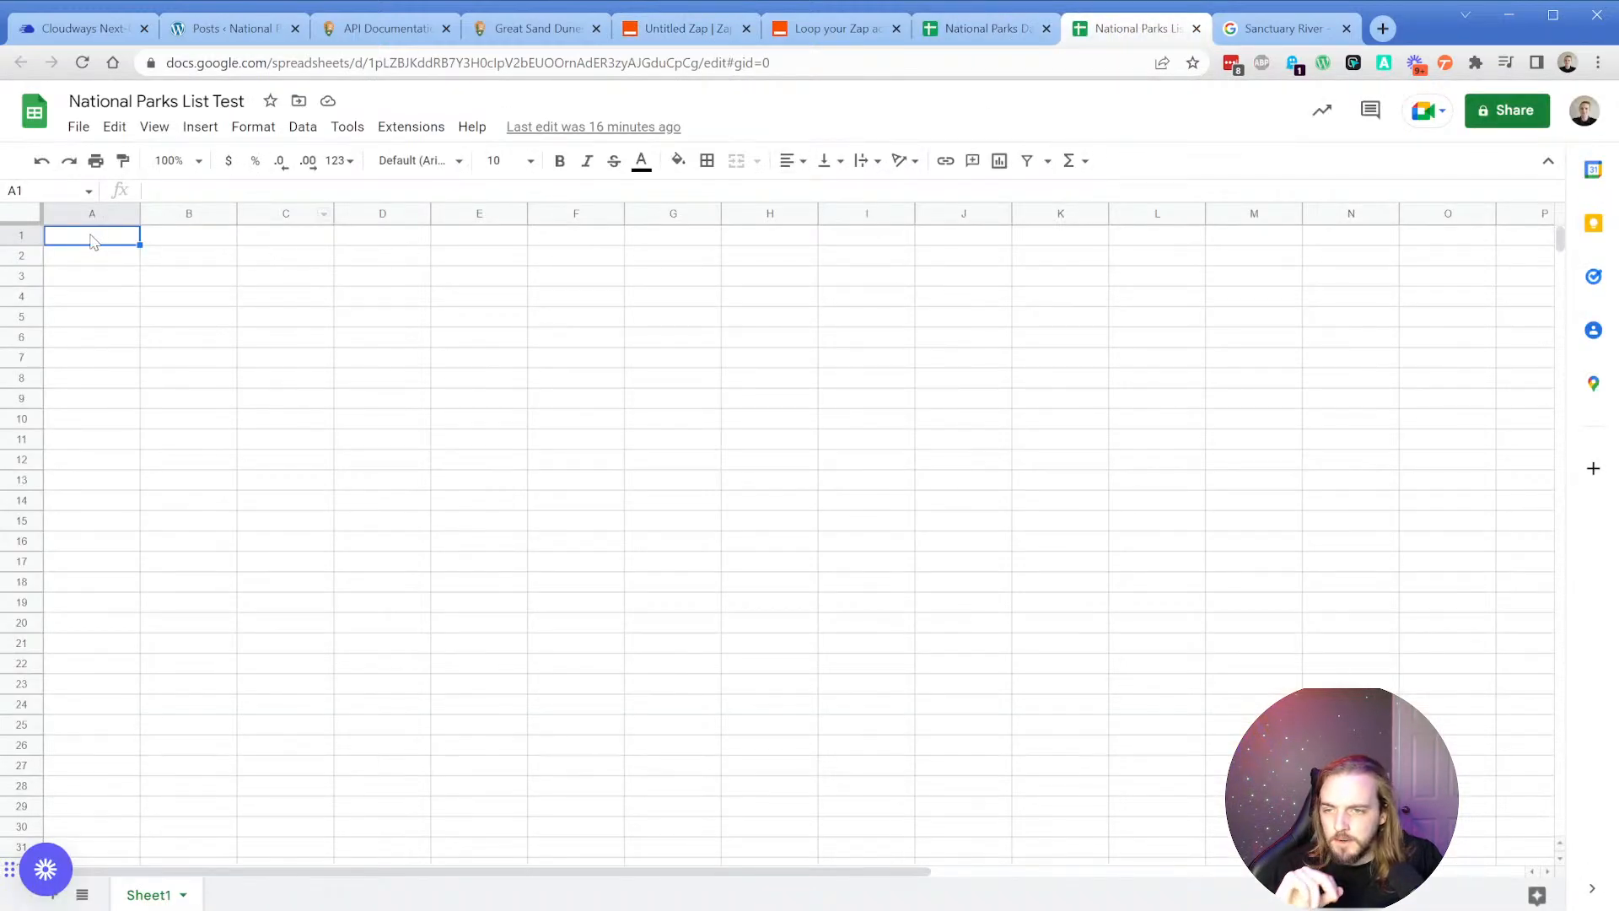
{"action": "type", "text": "Test"}
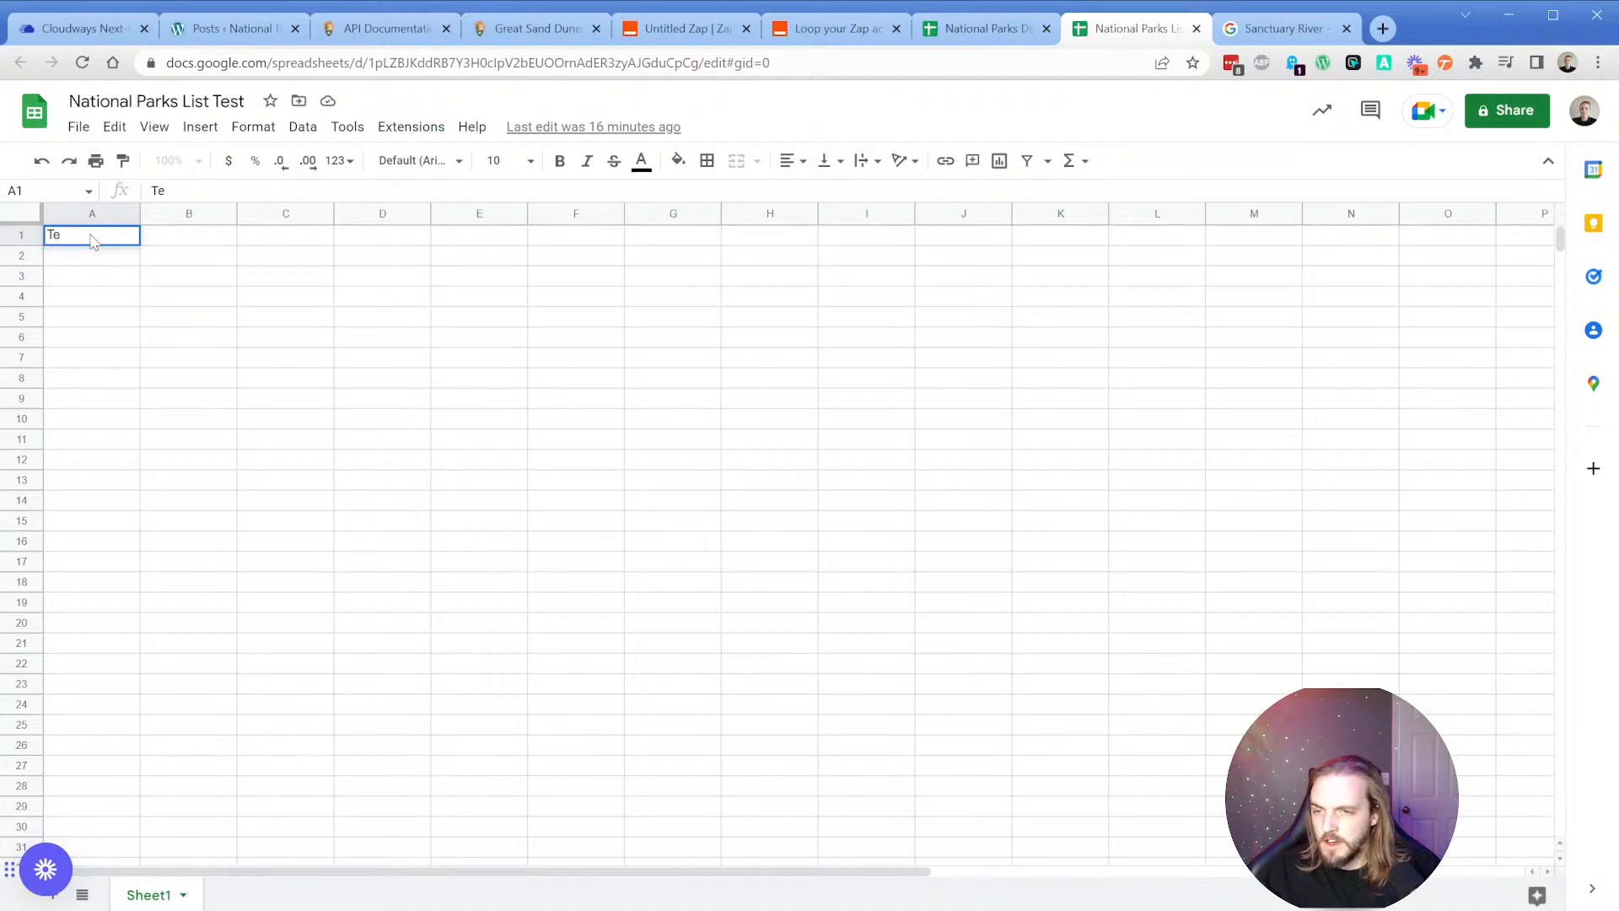
{"action": "key", "text": "BackSpace"}
{"action": "key", "text": "BackSpace"}
{"action": "type", "text": "Header 1"}
{"action": "key", "text": "Tab"}
{"action": "type", "text": "Header"}
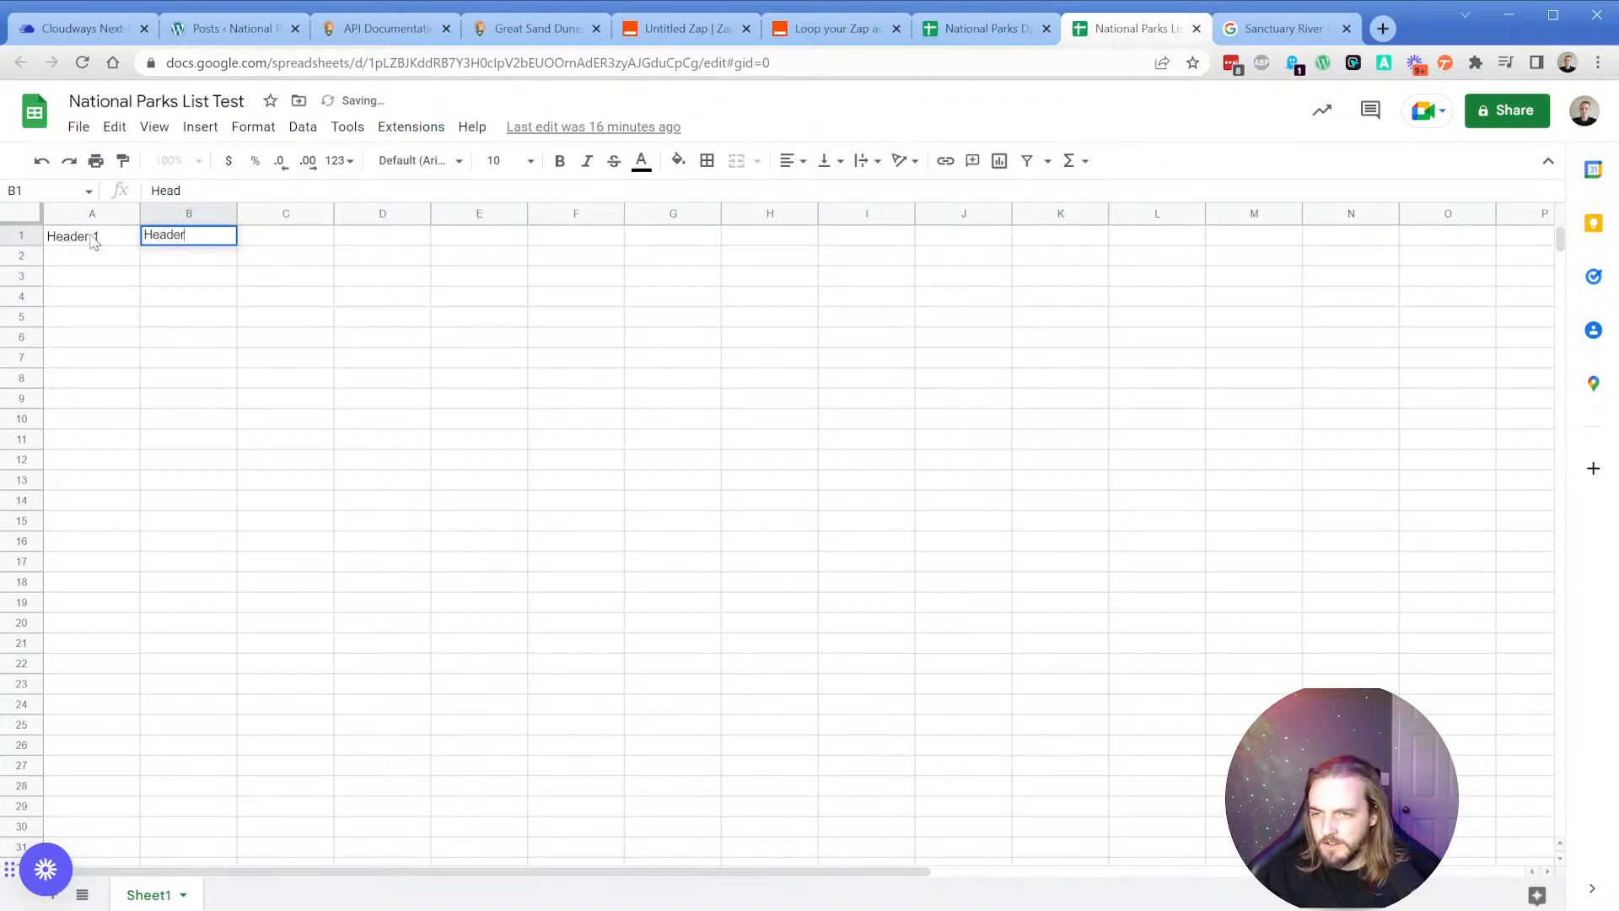
{"action": "type", "text": " 2"}
{"action": "left_click", "coordinate": [220, 287]}
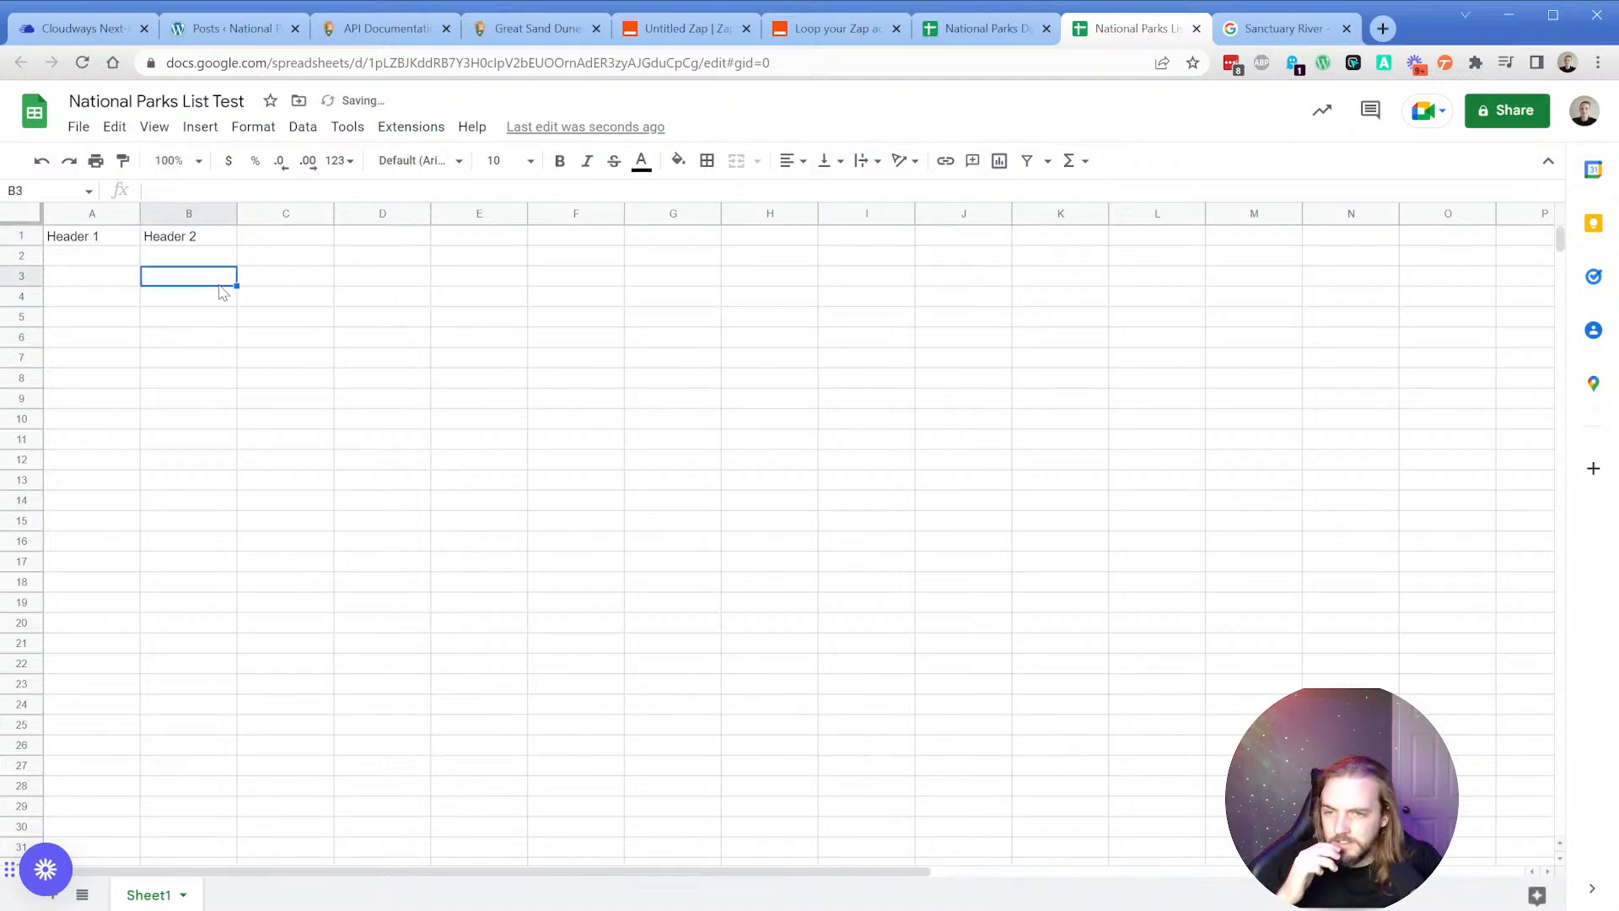
Return to the Zap in Zapier and rerun the trigger test with the headers in place.
{"action": "left_click", "coordinate": [978, 28]}
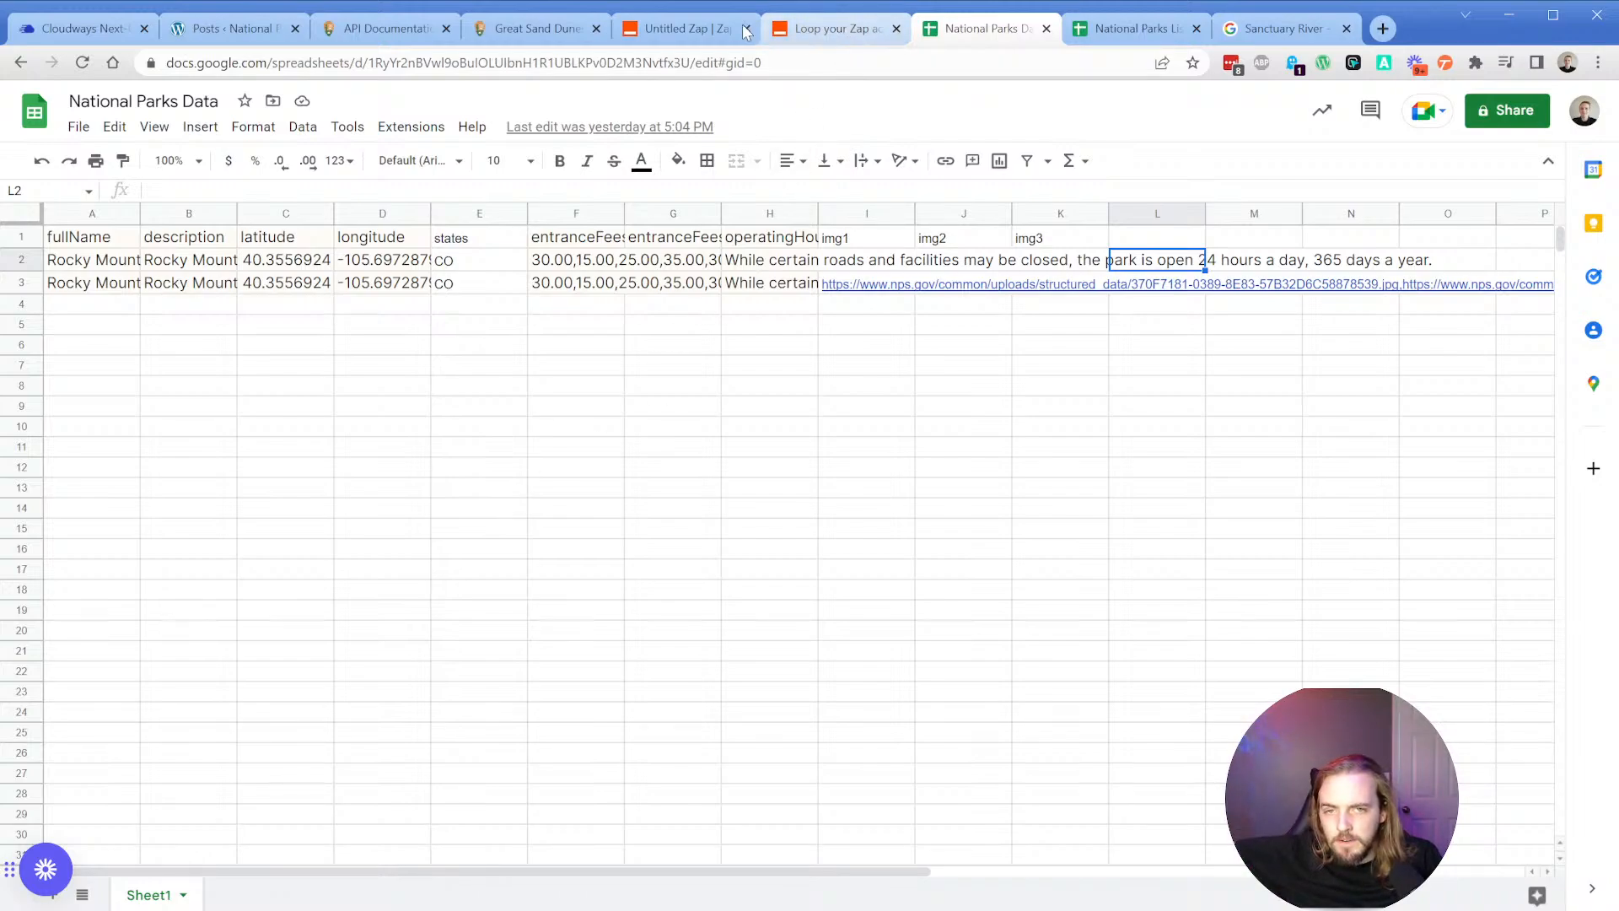
{"action": "left_click", "coordinate": [687, 28]}
{"action": "left_click", "coordinate": [595, 666]}
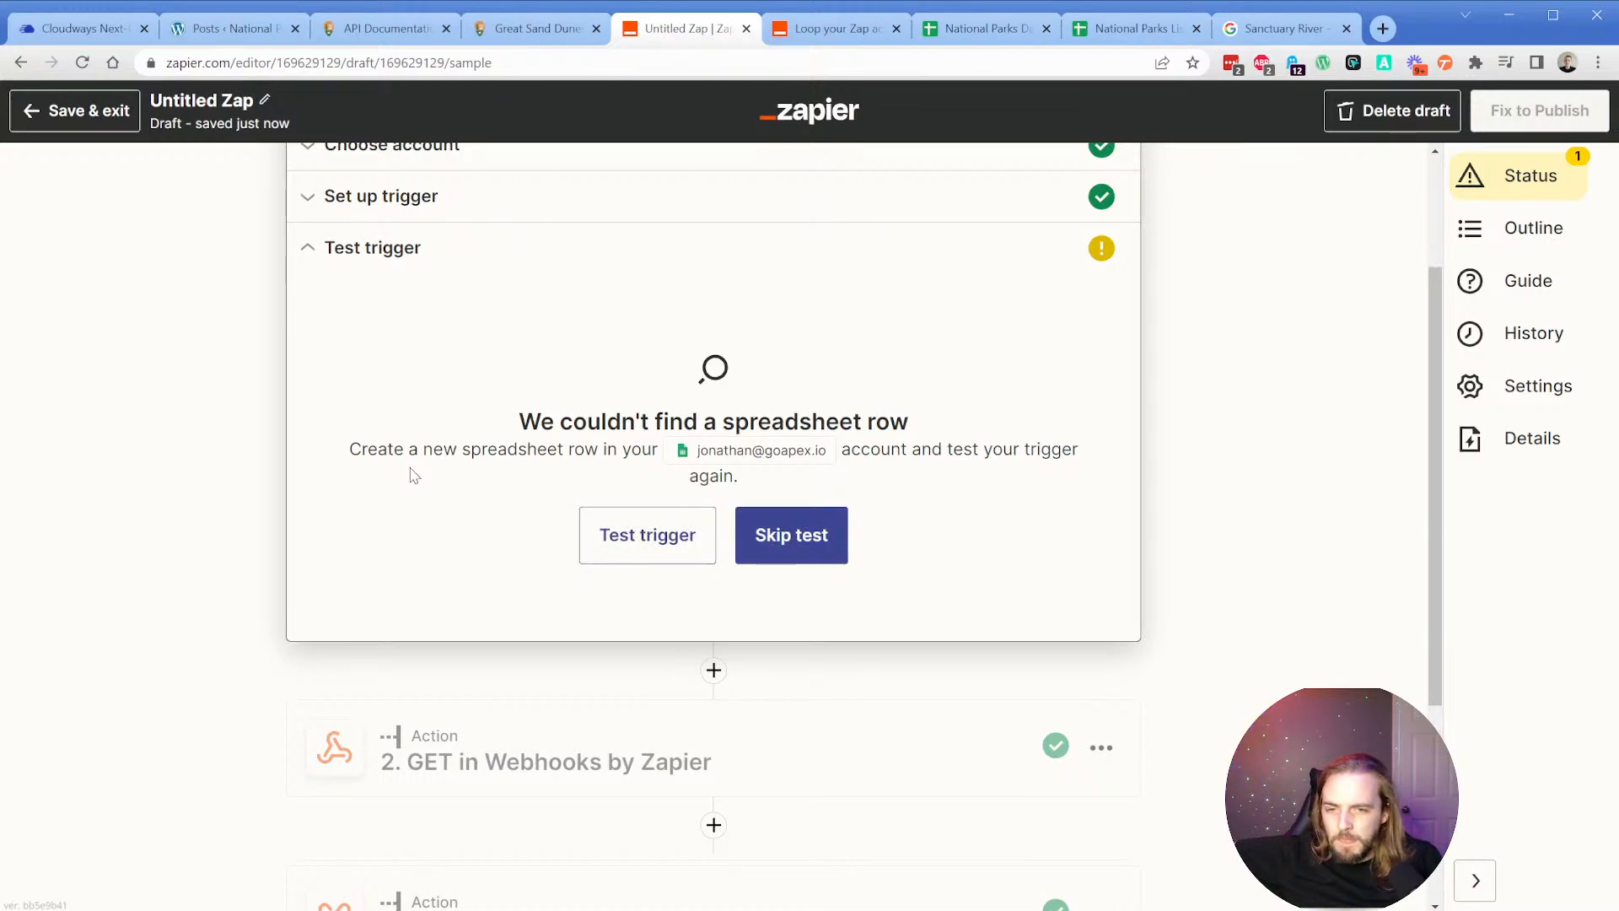
Enter asd in cell A2 of the National Parks List Test sheet and retest the Zap's trigger.
{"action": "left_click", "coordinate": [1135, 27]}
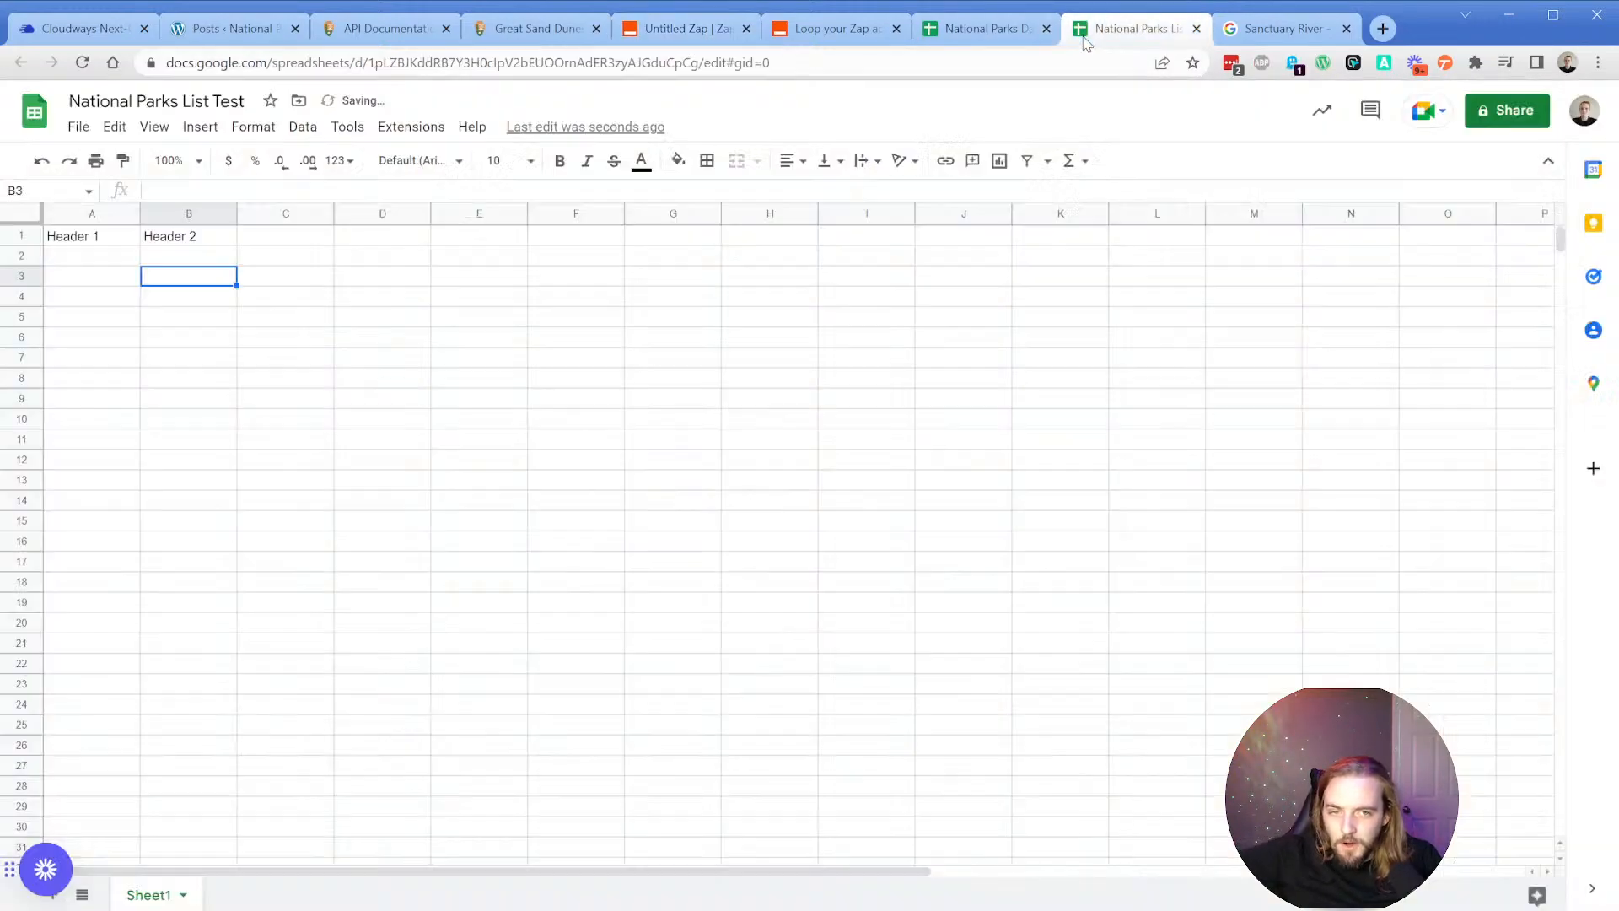
{"action": "left_click", "coordinate": [118, 255]}
{"action": "type", "text": "asd"}
{"action": "key", "text": "Return"}
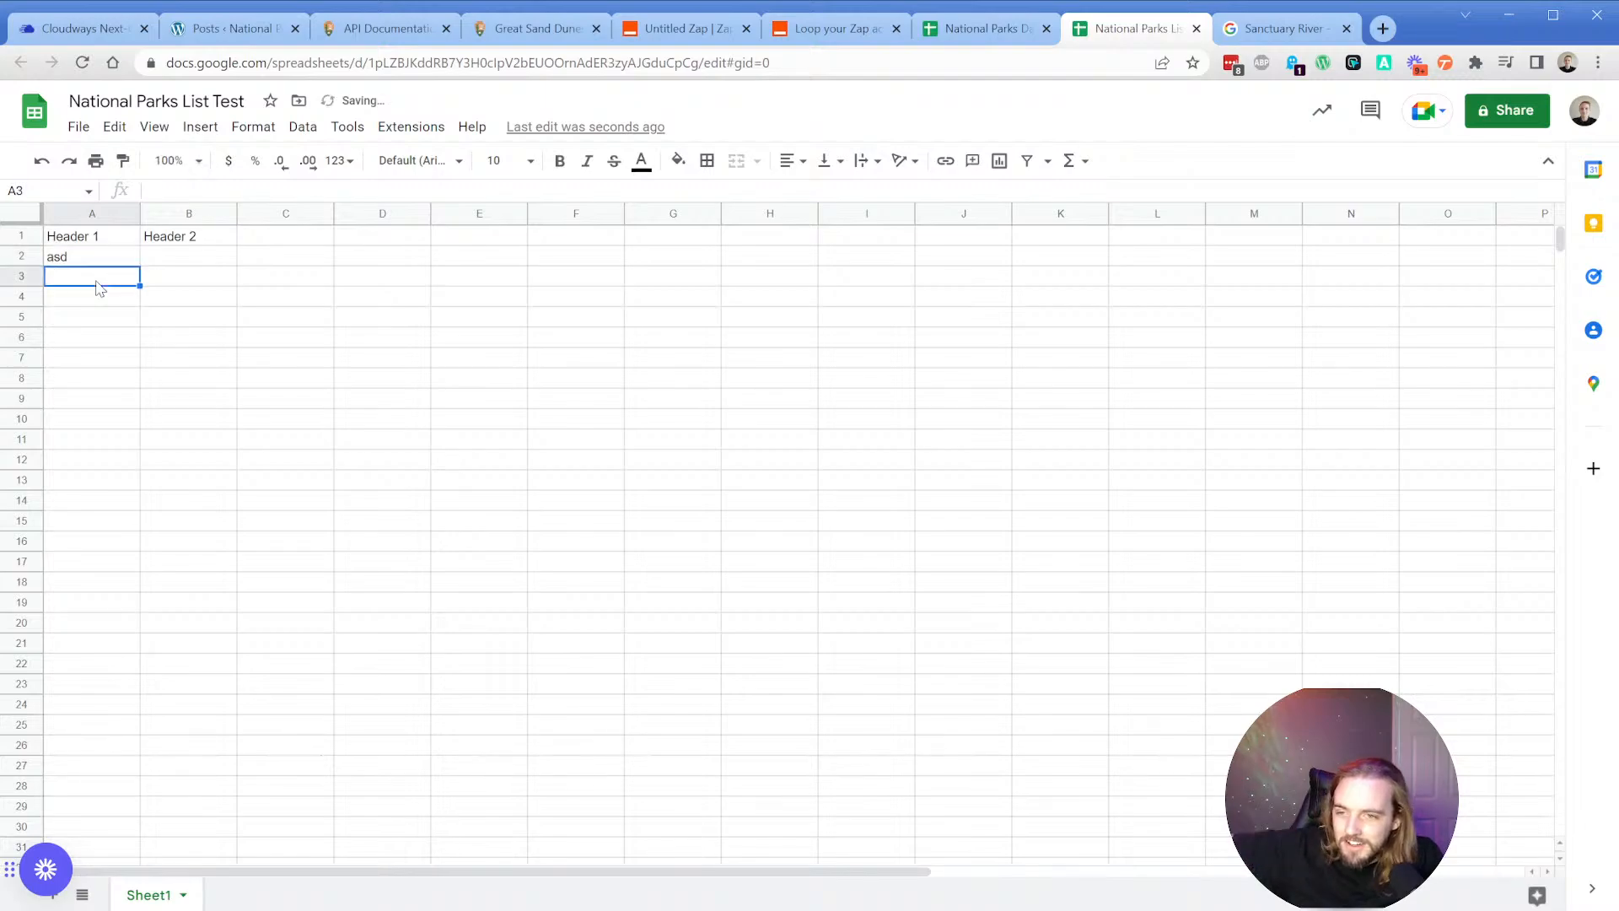
{"action": "left_click", "coordinate": [707, 41]}
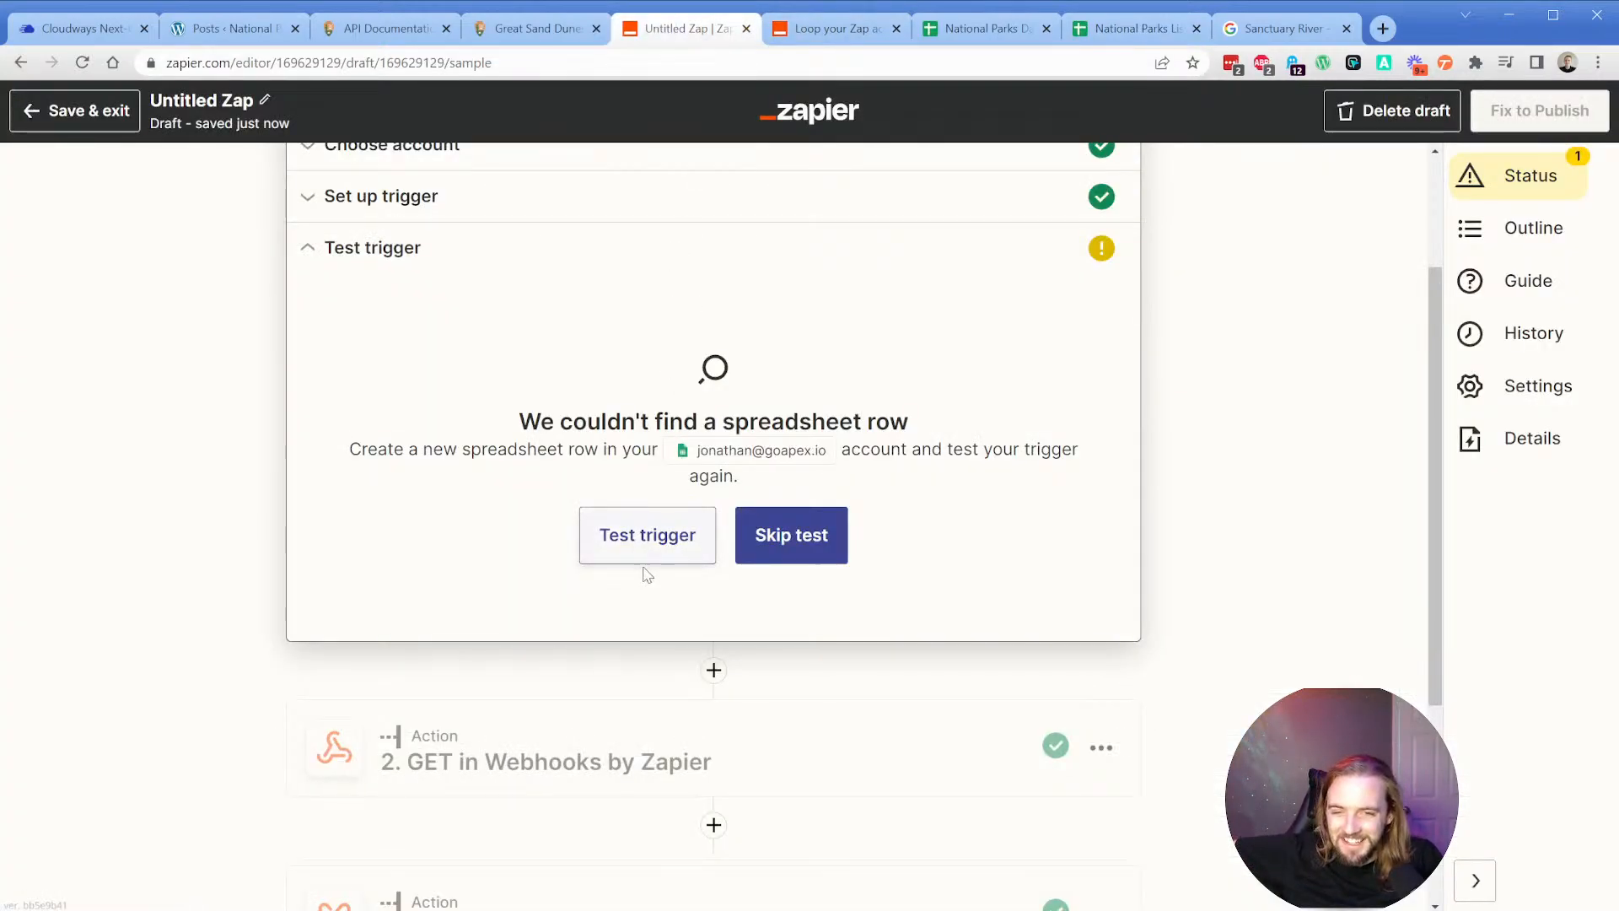
{"action": "left_click", "coordinate": [623, 549]}
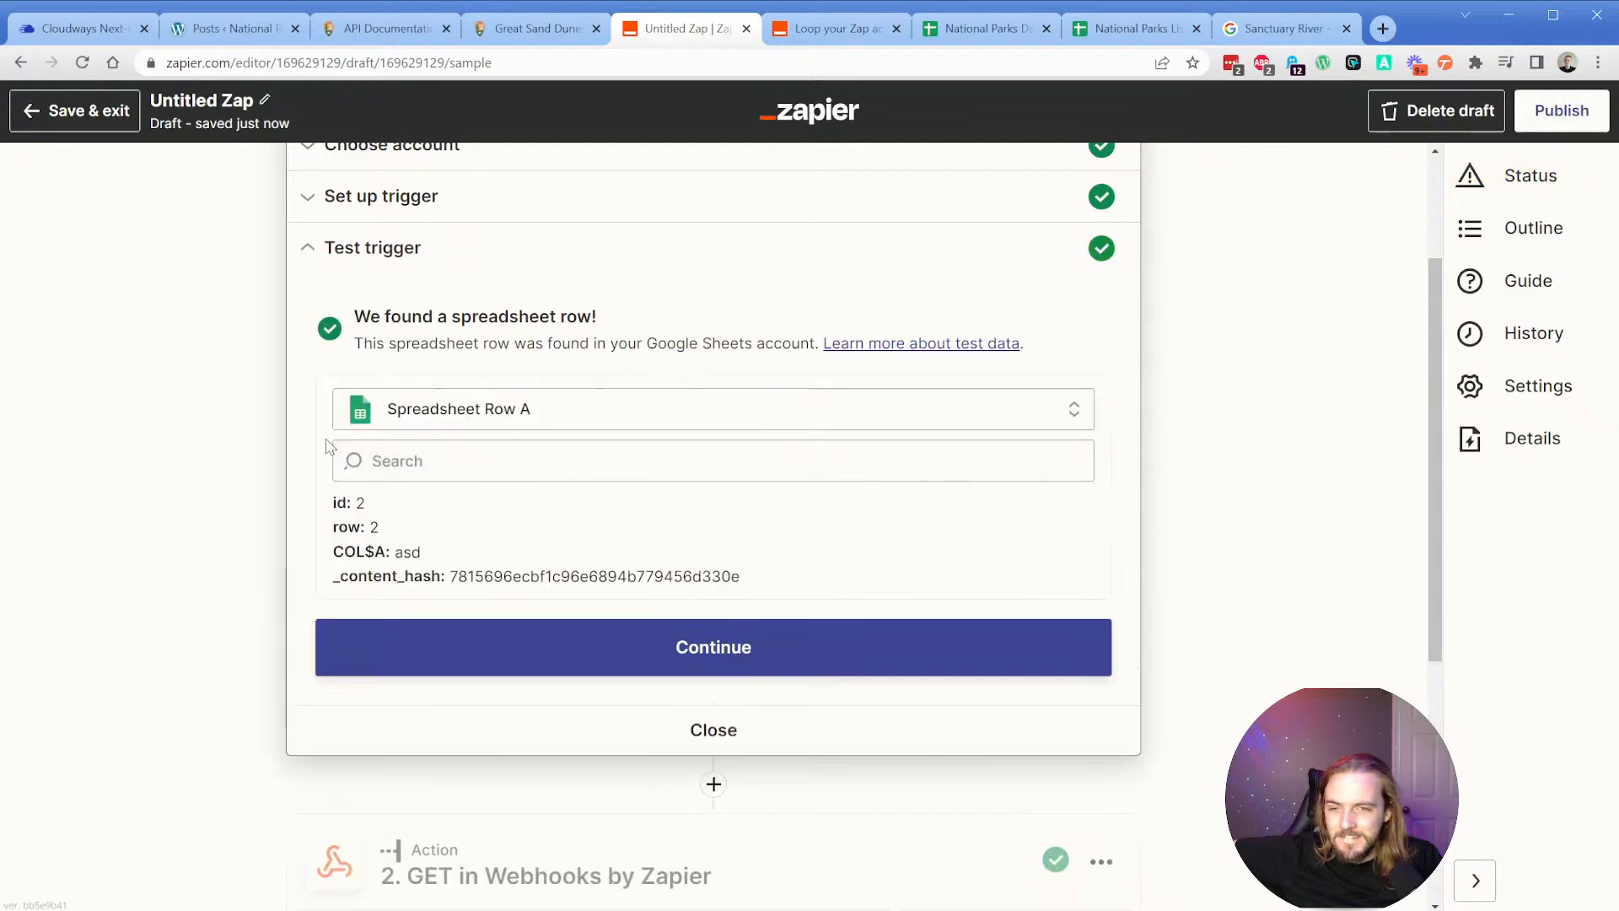
Publish the Zap and turn it on, and close the details of its GET webhook step.
{"action": "left_click", "coordinate": [615, 650]}
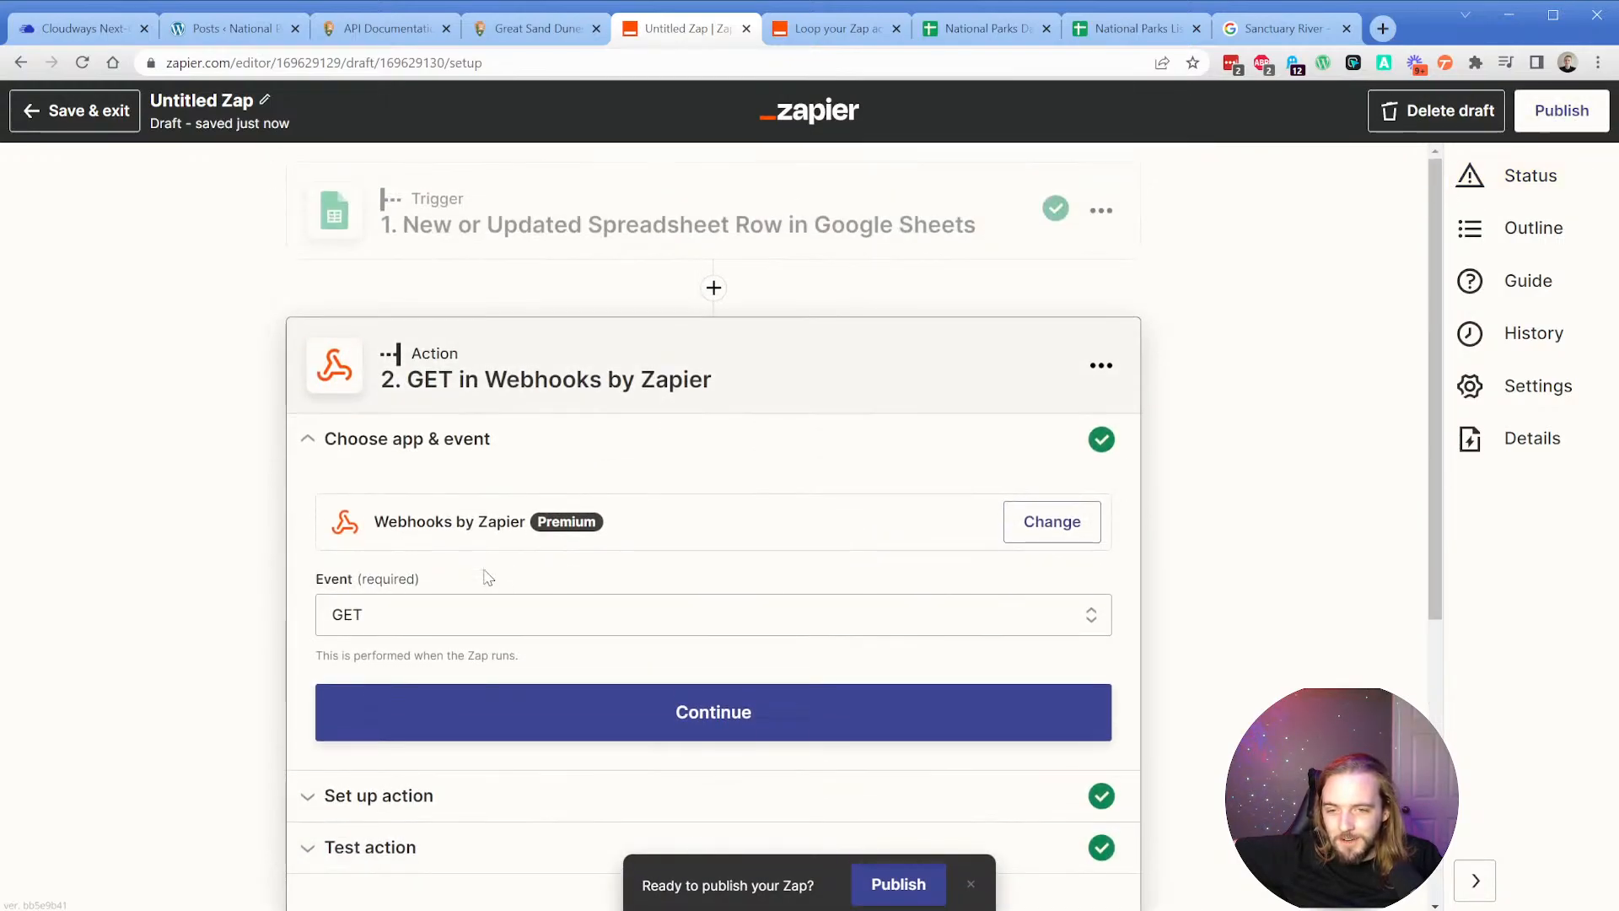
{"action": "scroll", "coordinate": [481, 622], "scroll_direction": "down", "scroll_amount": 5}
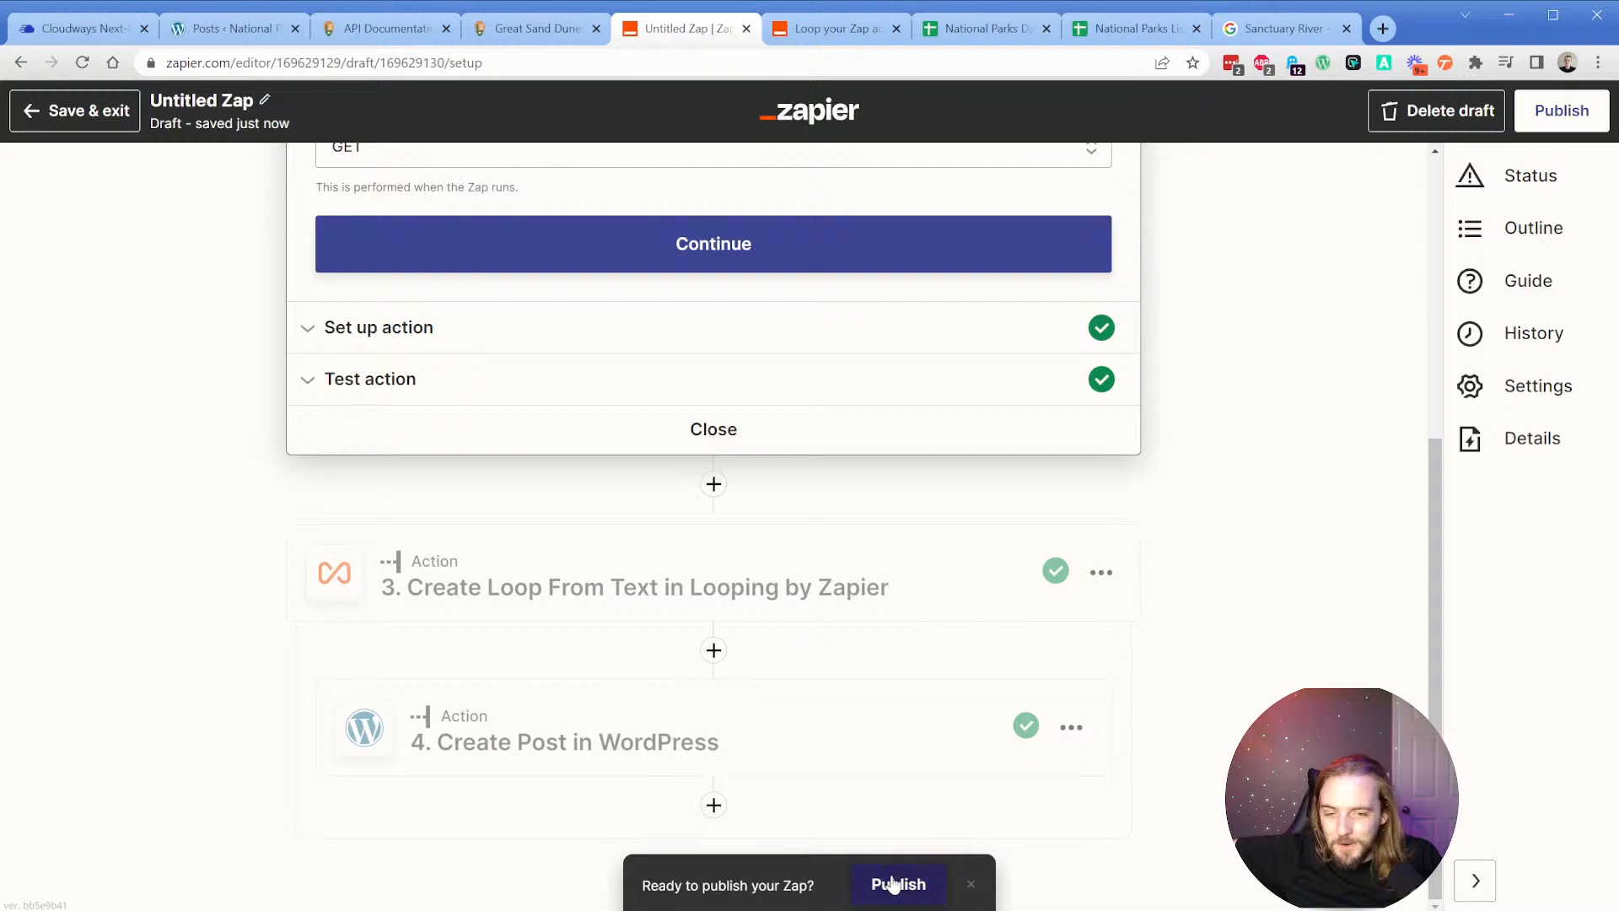
{"action": "left_click", "coordinate": [890, 885]}
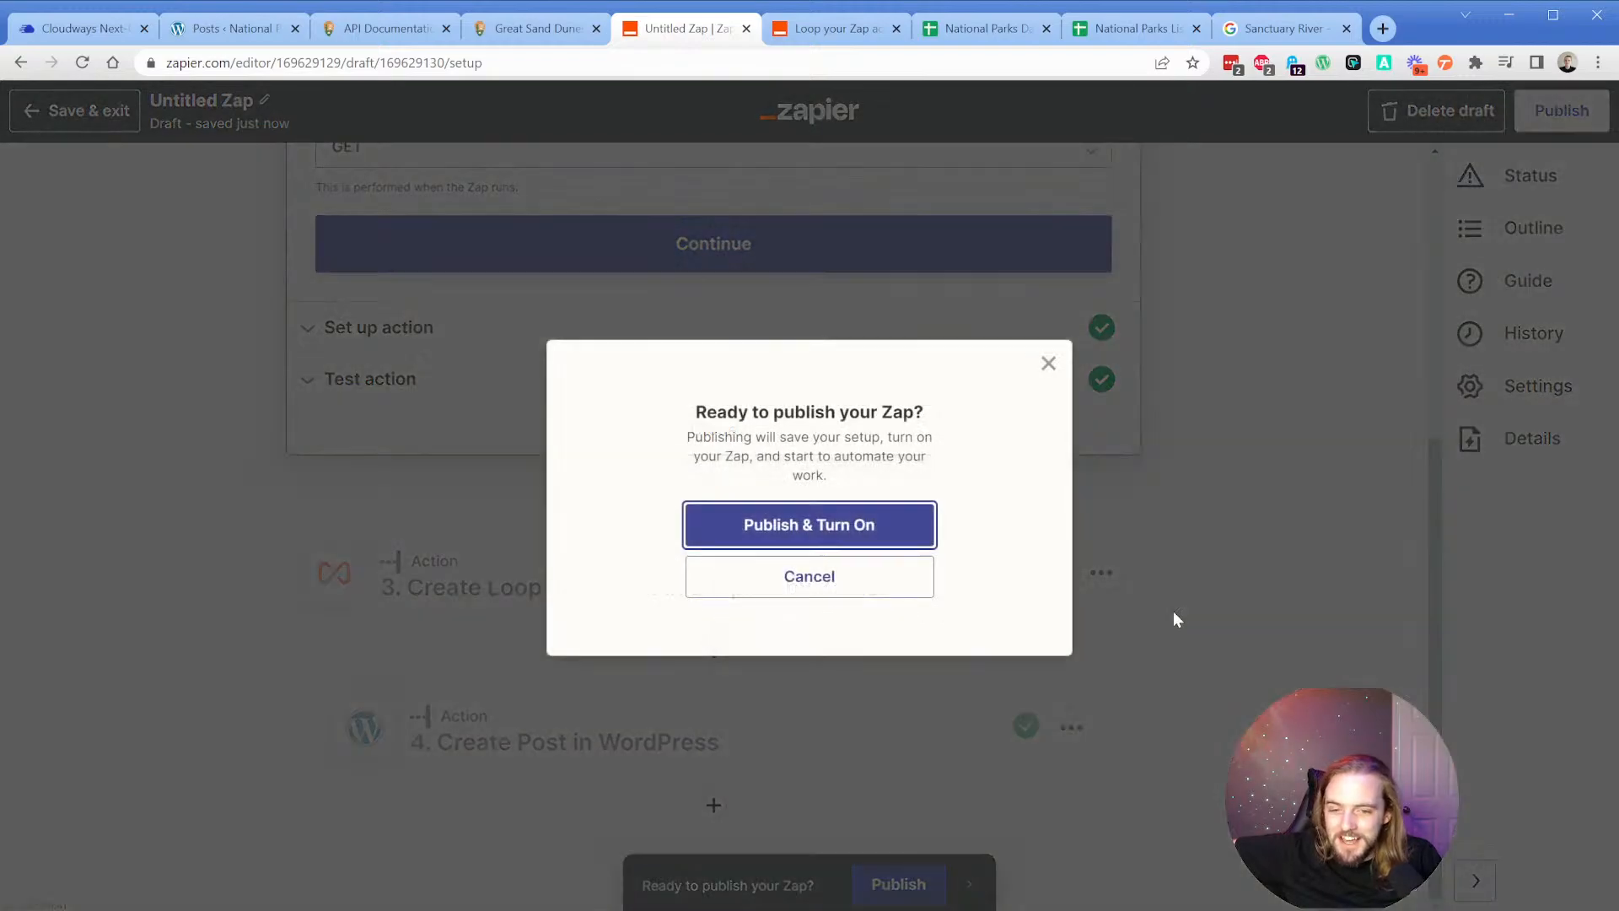
{"action": "left_click", "coordinate": [875, 527]}
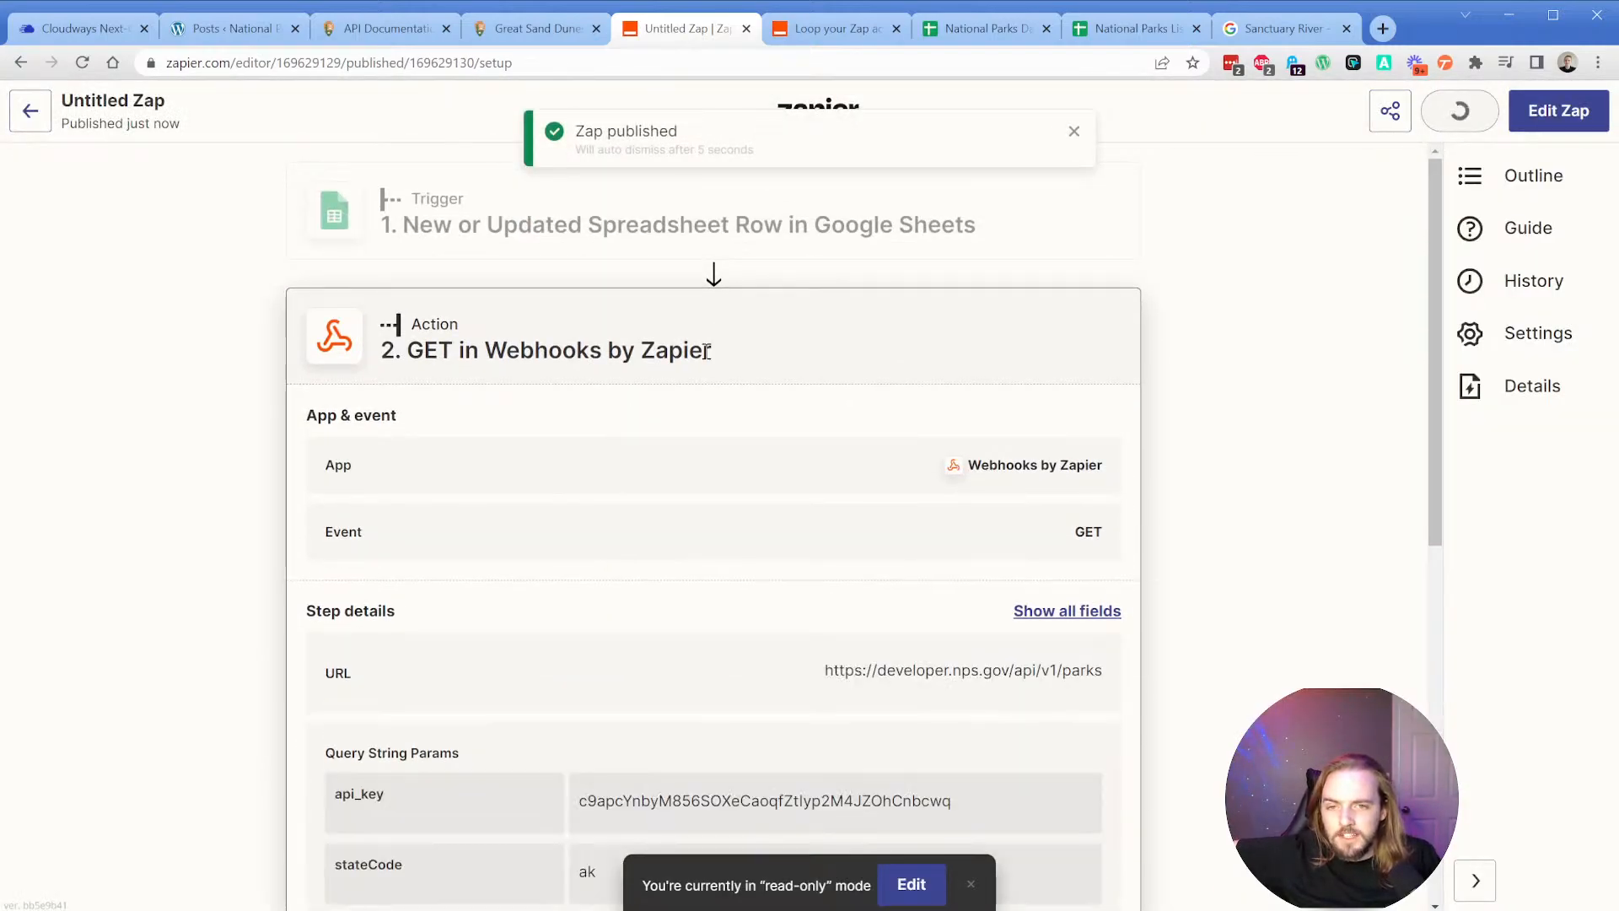
{"action": "left_click", "coordinate": [1074, 131]}
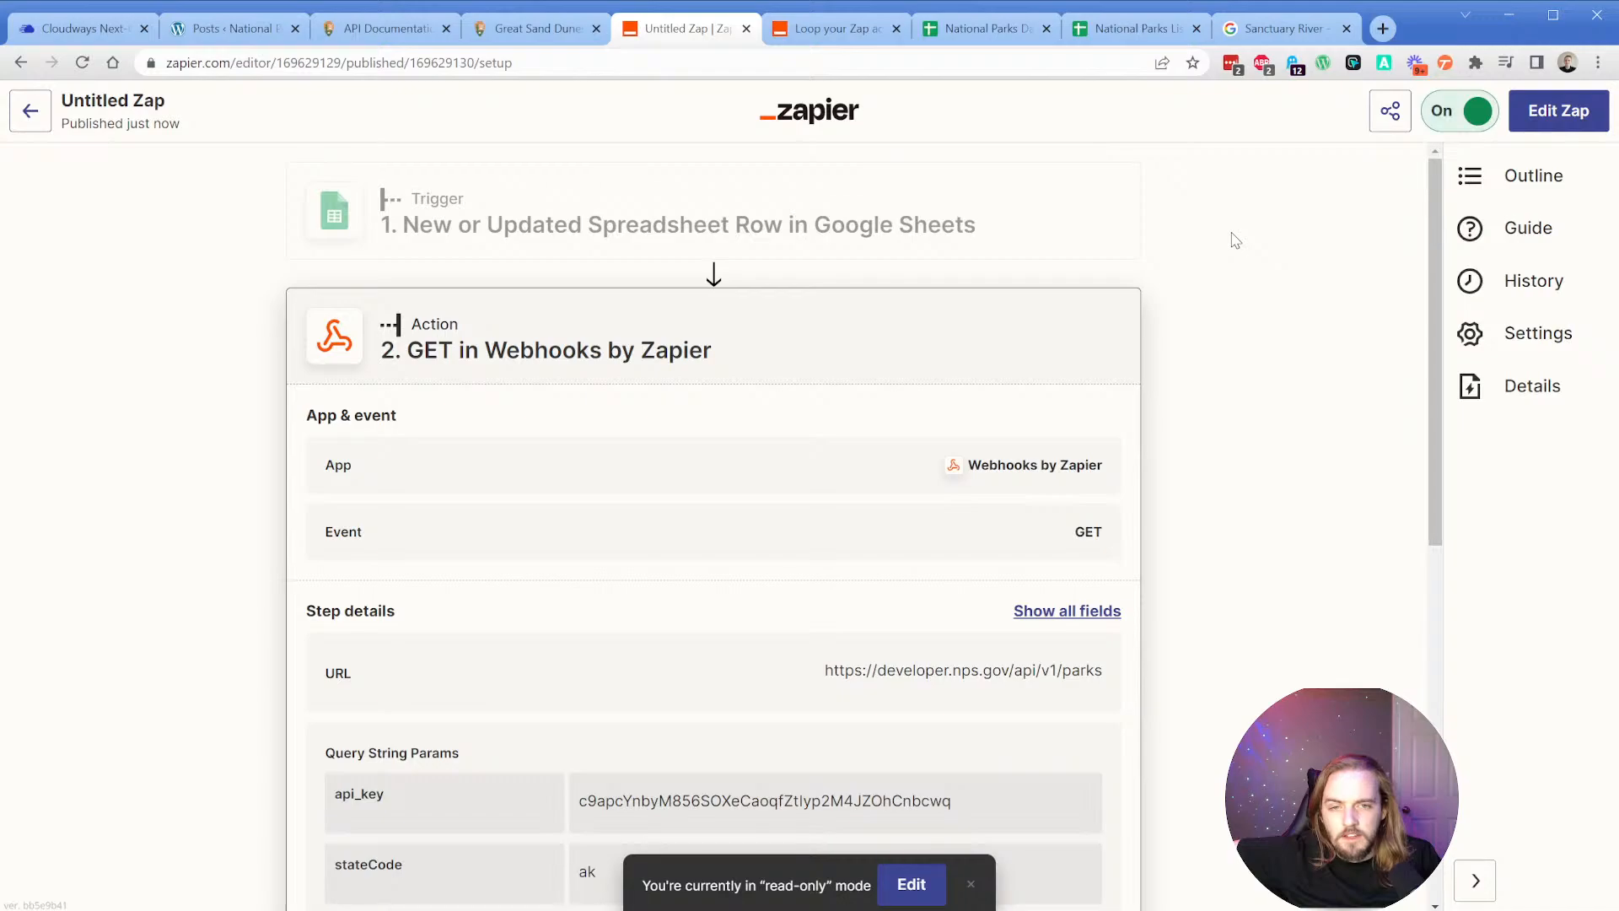
{"action": "left_click", "coordinate": [82, 62]}
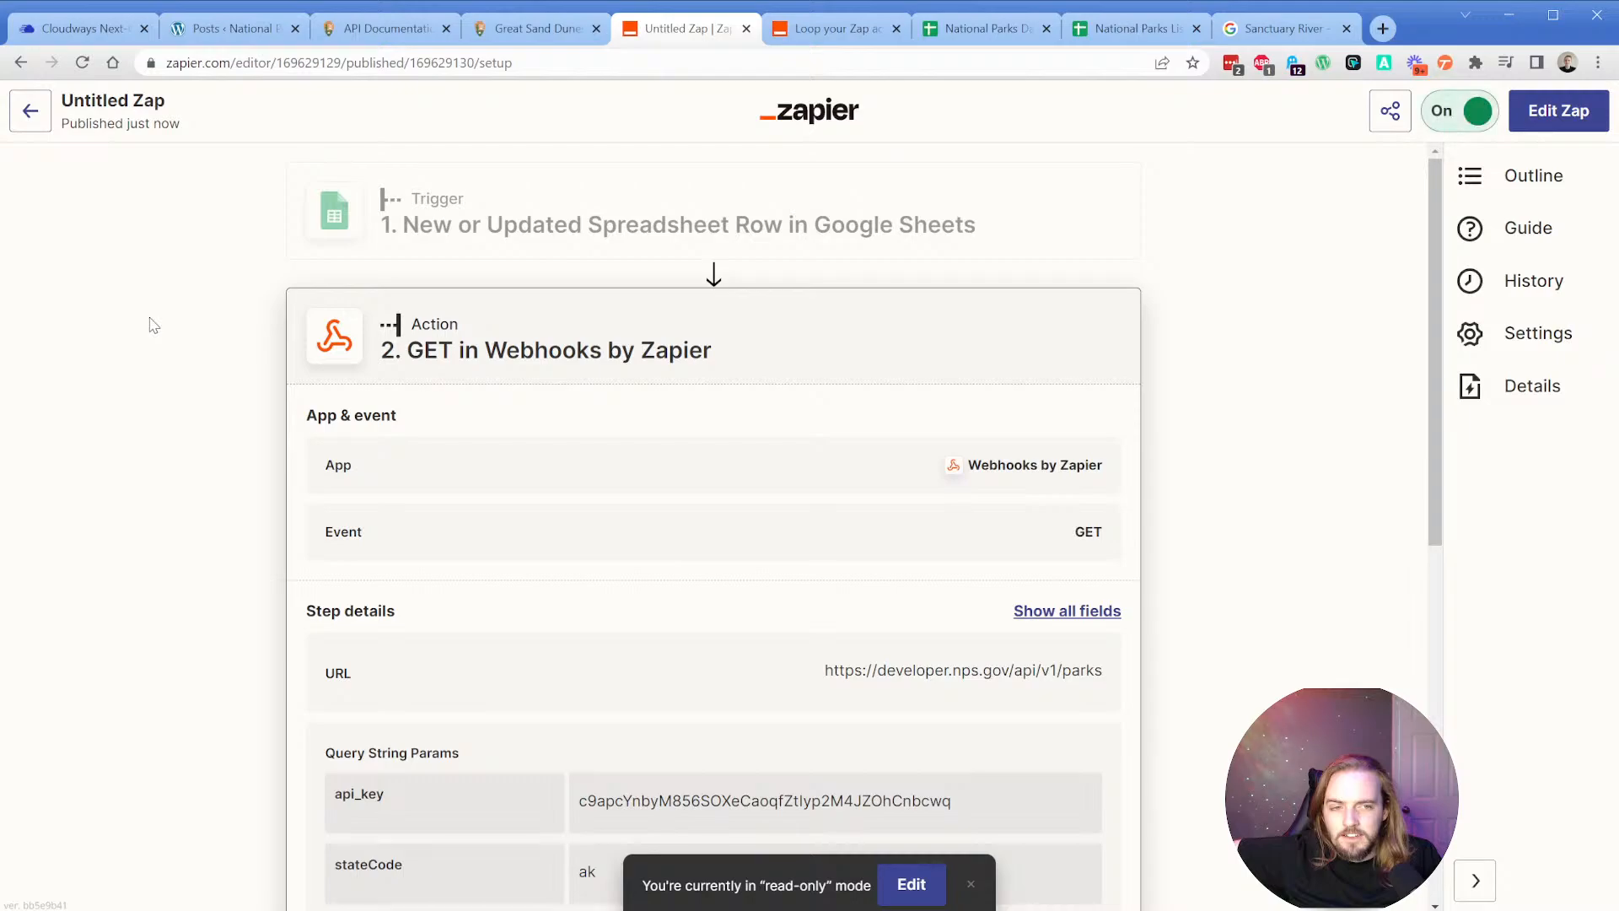
{"action": "scroll", "coordinate": [670, 559], "scroll_direction": "down", "scroll_amount": 7}
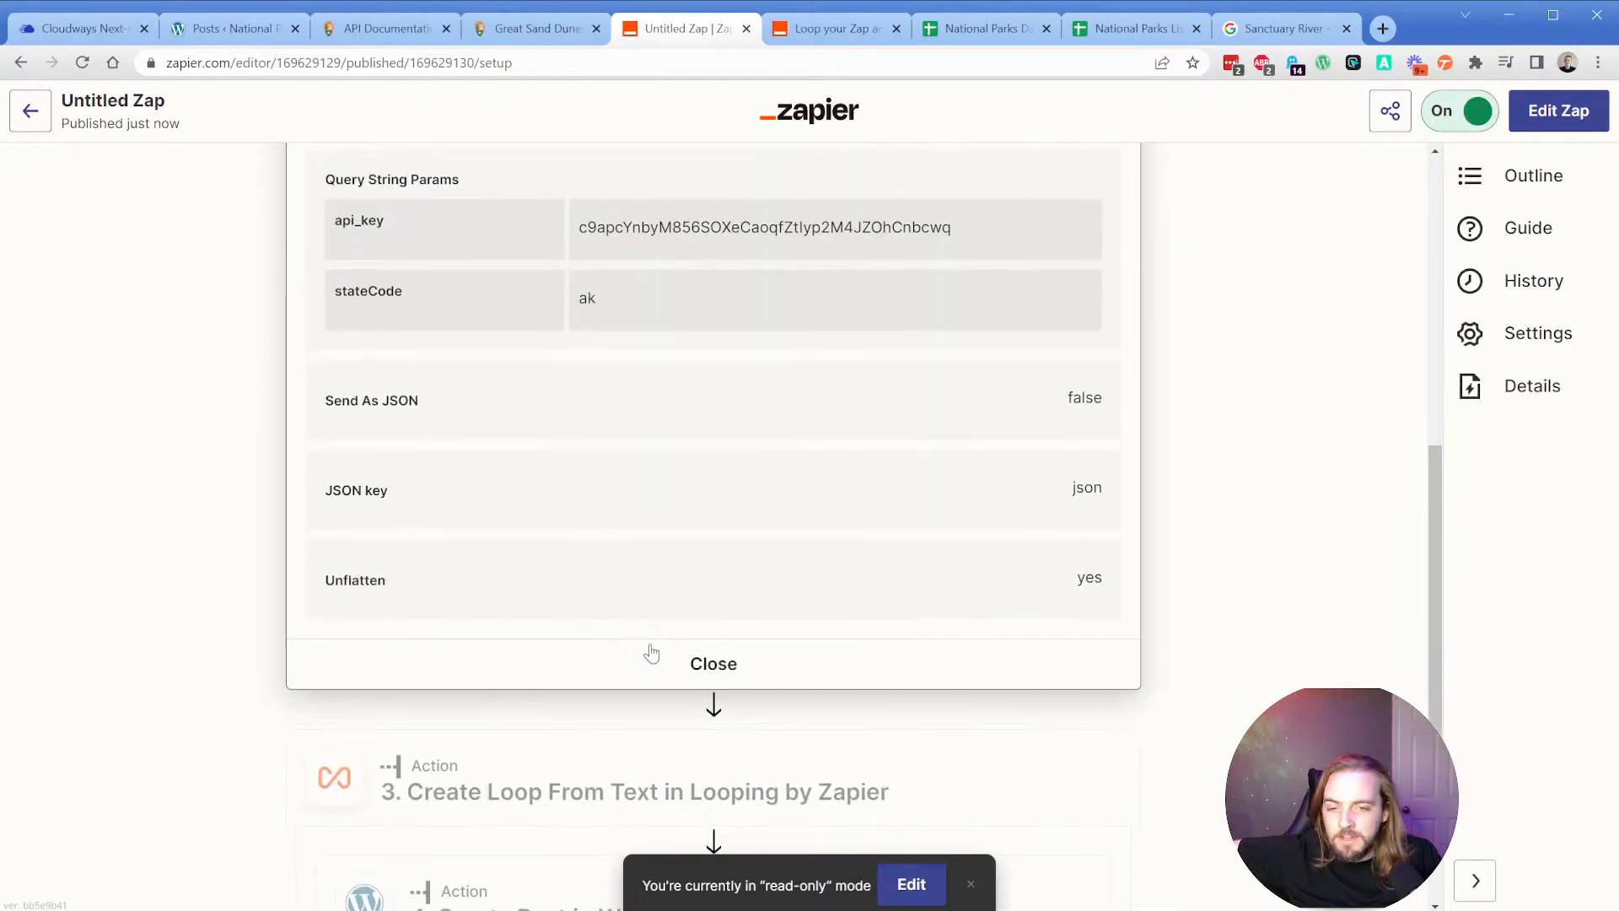
{"action": "left_click", "coordinate": [651, 657]}
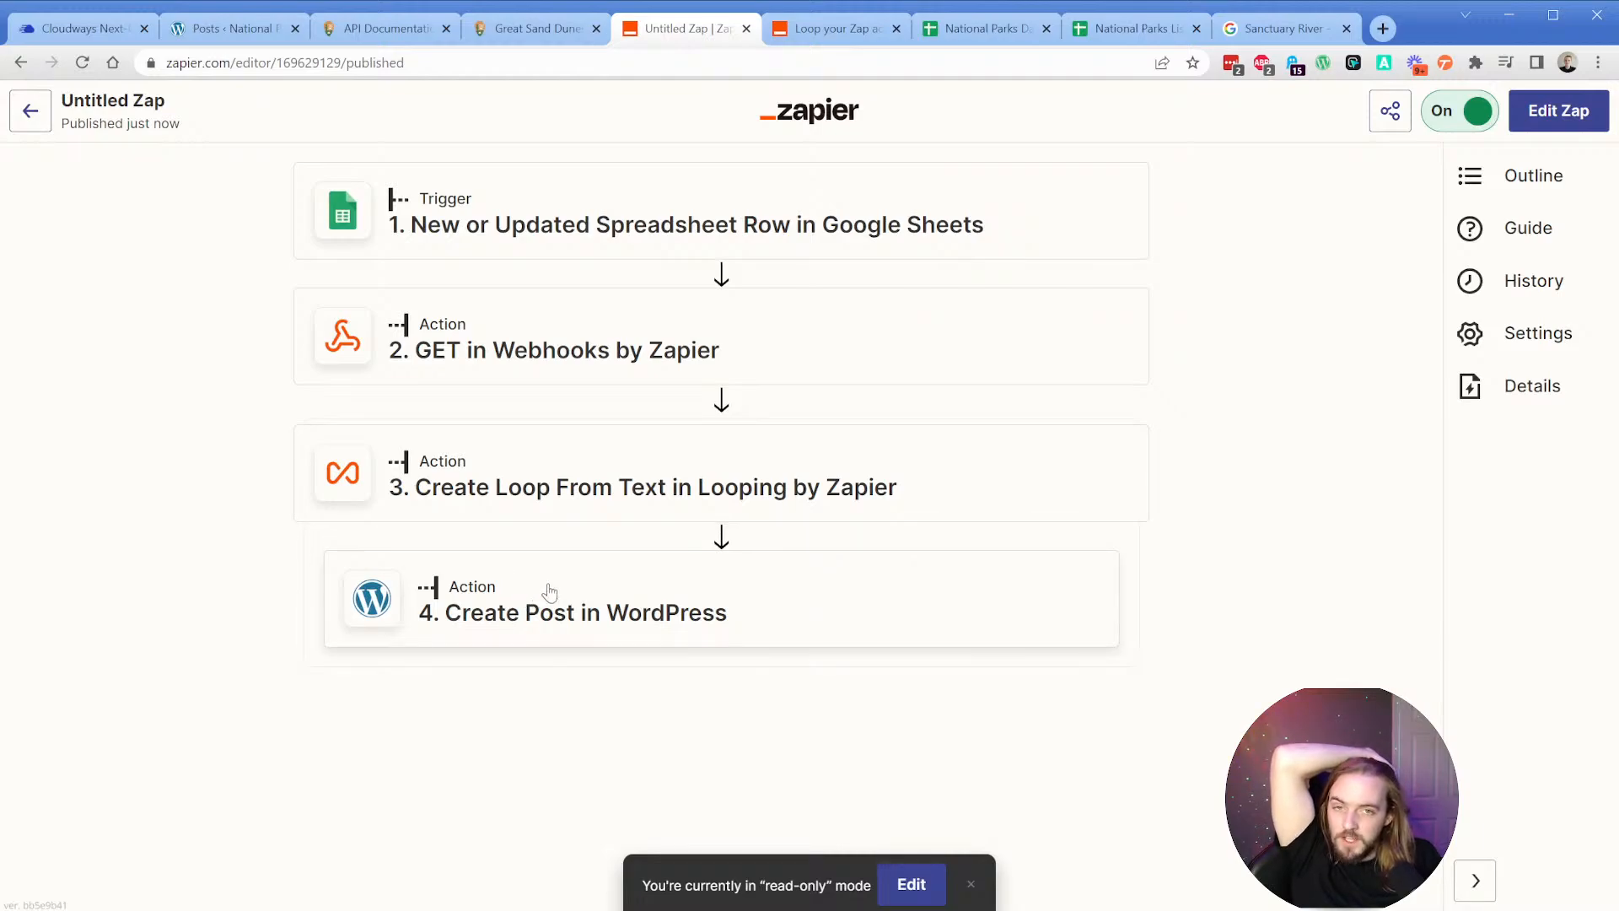
Close the National Parks Data spreadsheet and enter test 2 in cell A3 of the National Parks List Test sheet.
{"action": "left_click", "coordinate": [984, 34]}
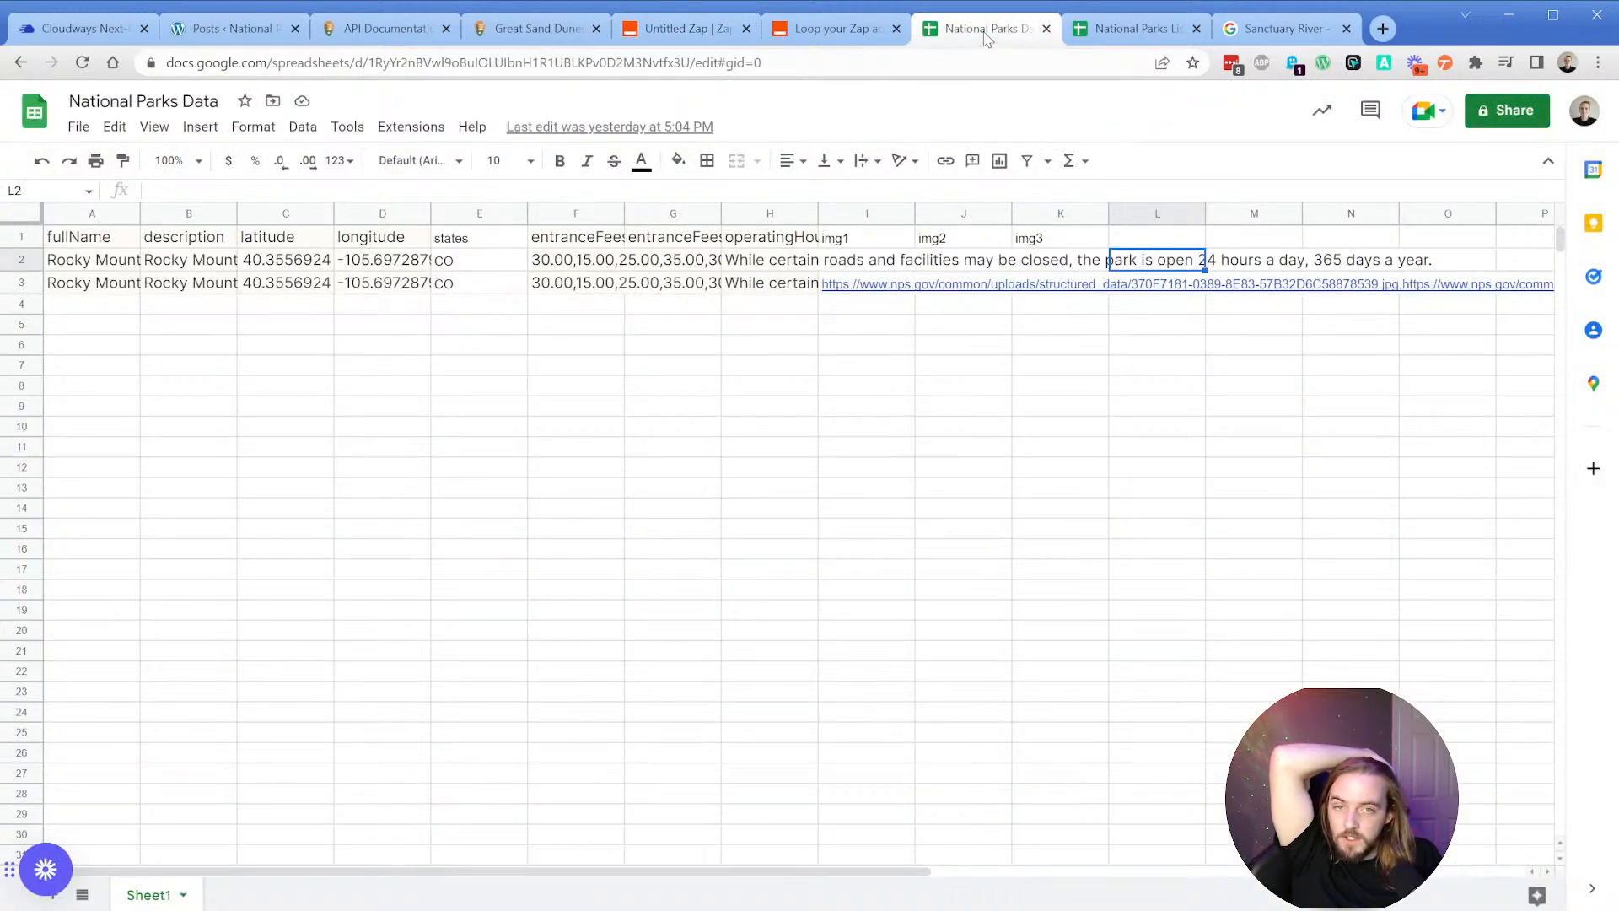
{"action": "left_click", "coordinate": [1047, 28]}
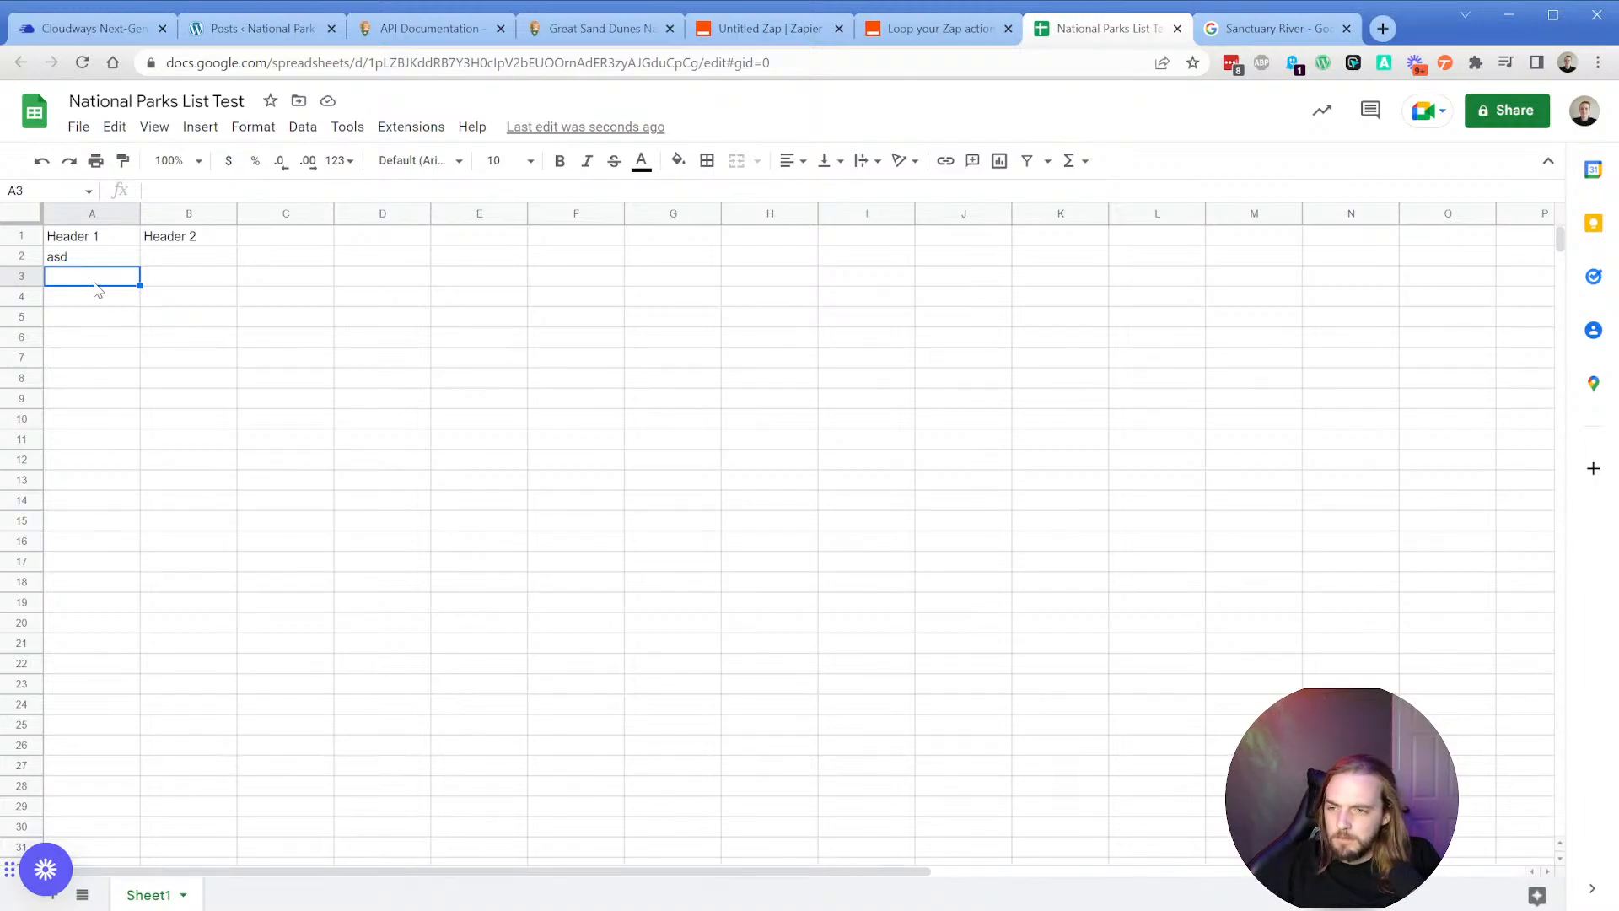
{"action": "type", "text": "test 2"}
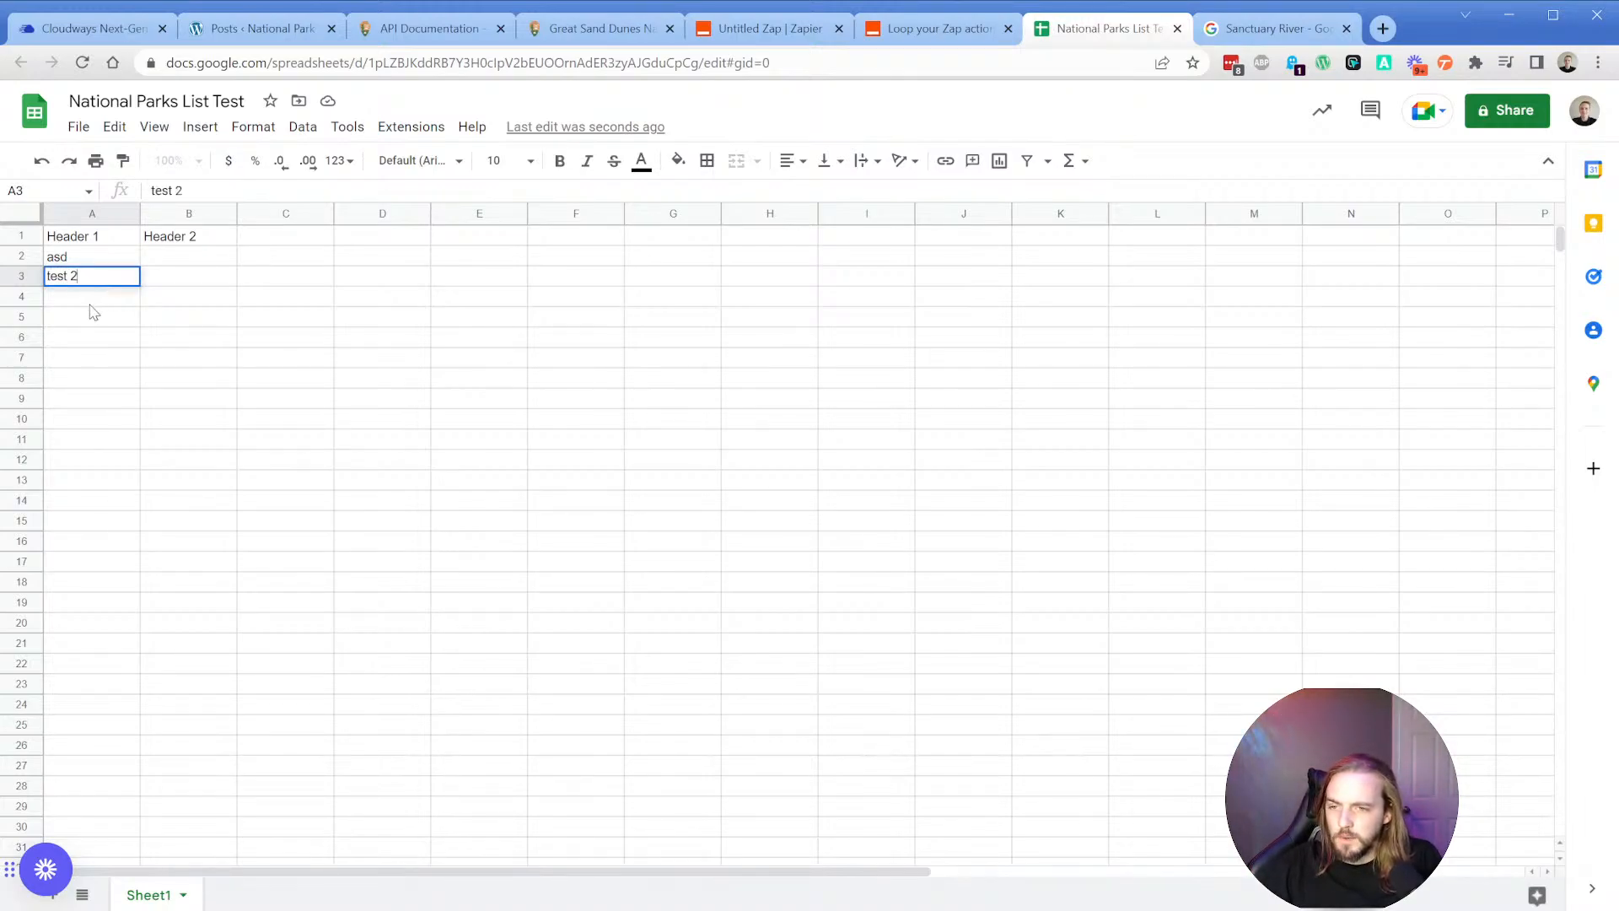
{"action": "key", "text": "Return"}
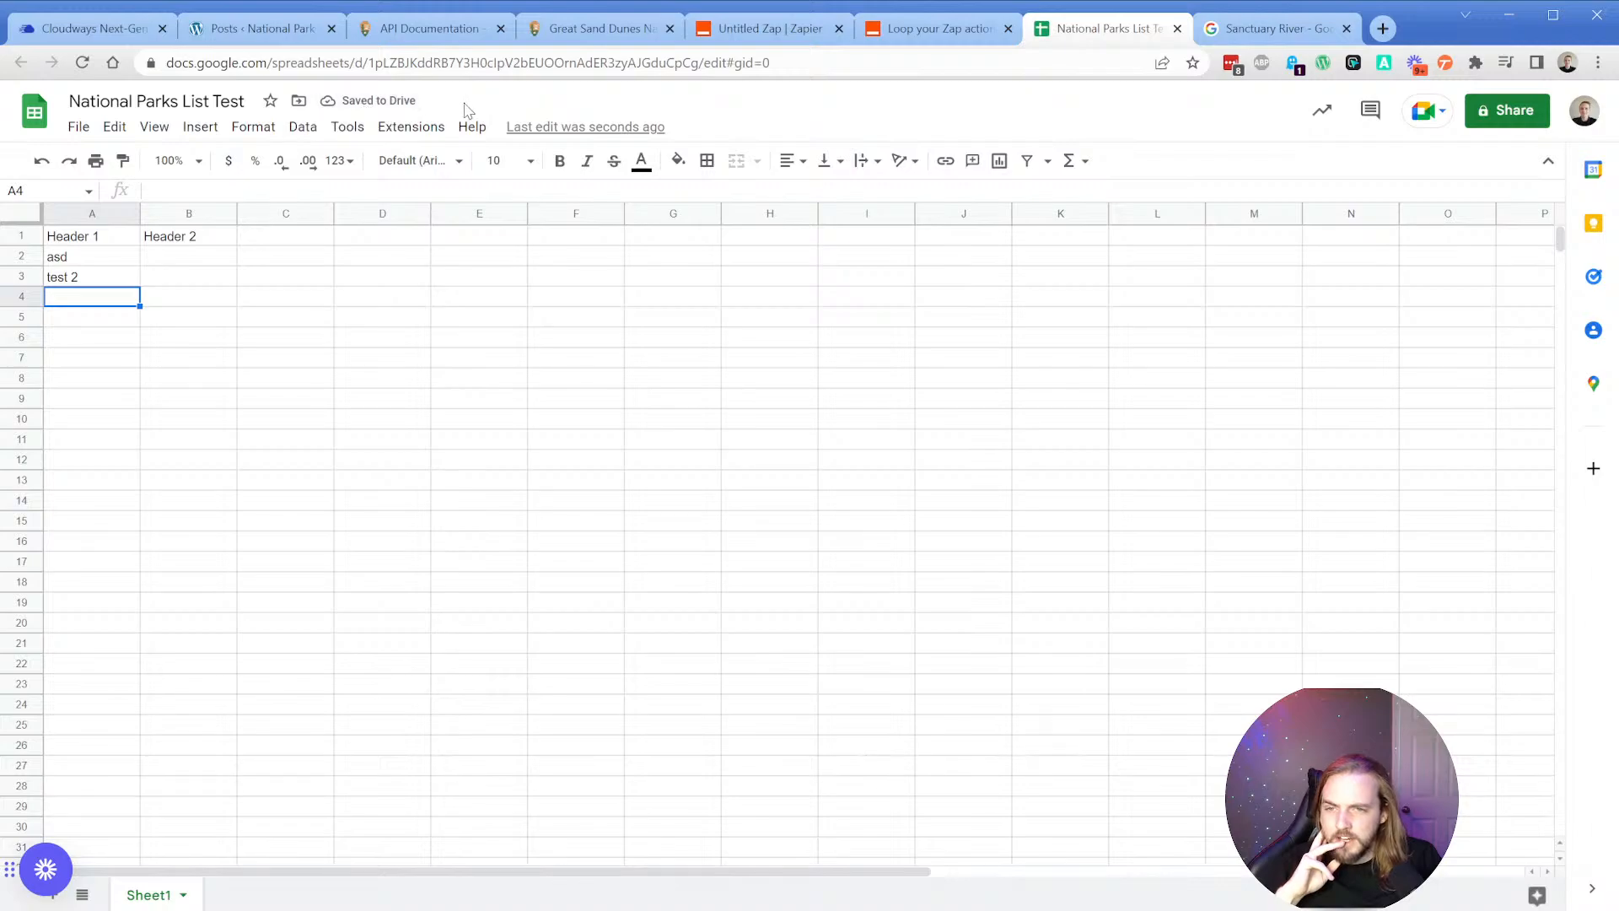
Open the published Zap's history in Zapier and reload it to check for runs triggered by the new row.
{"action": "left_click", "coordinate": [764, 34]}
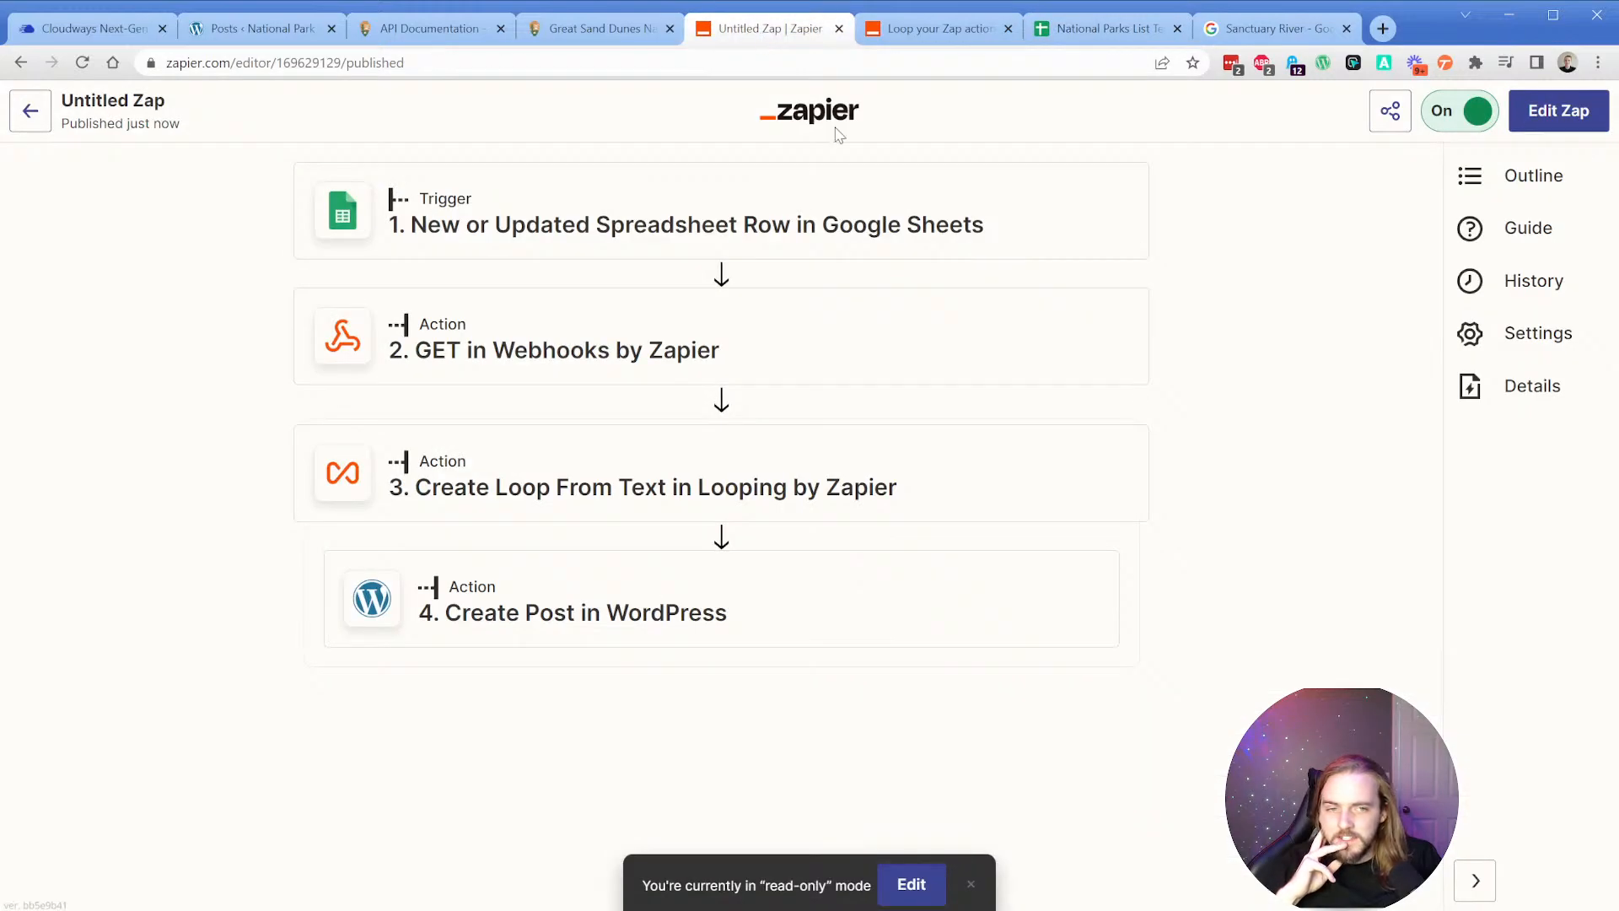
{"action": "left_click", "coordinate": [1519, 285]}
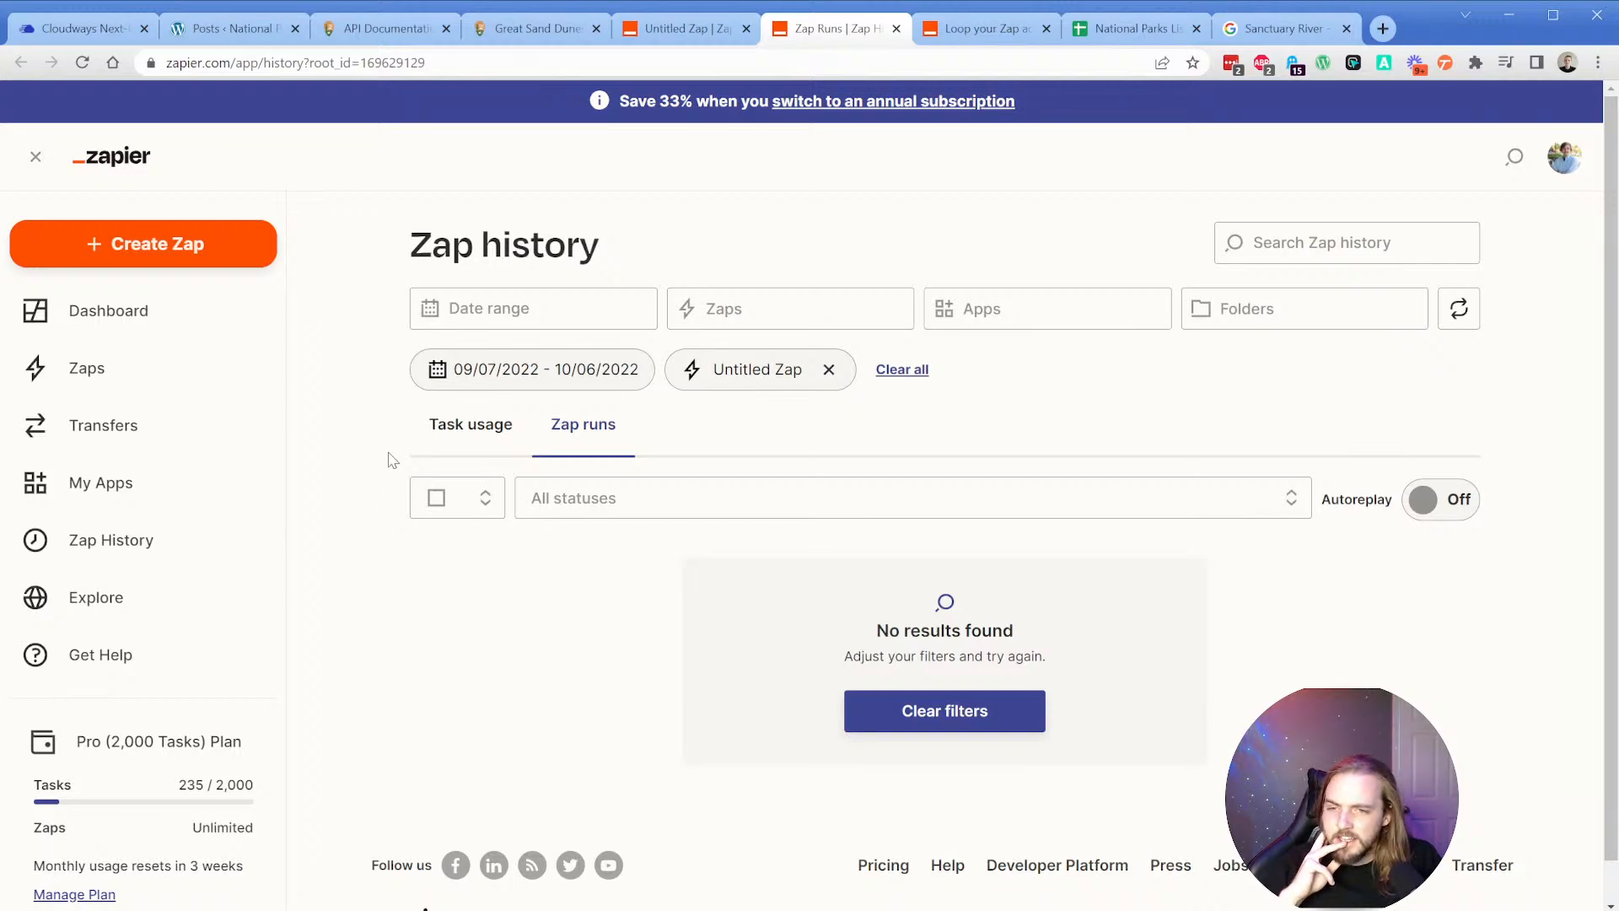
{"action": "left_click", "coordinate": [82, 63]}
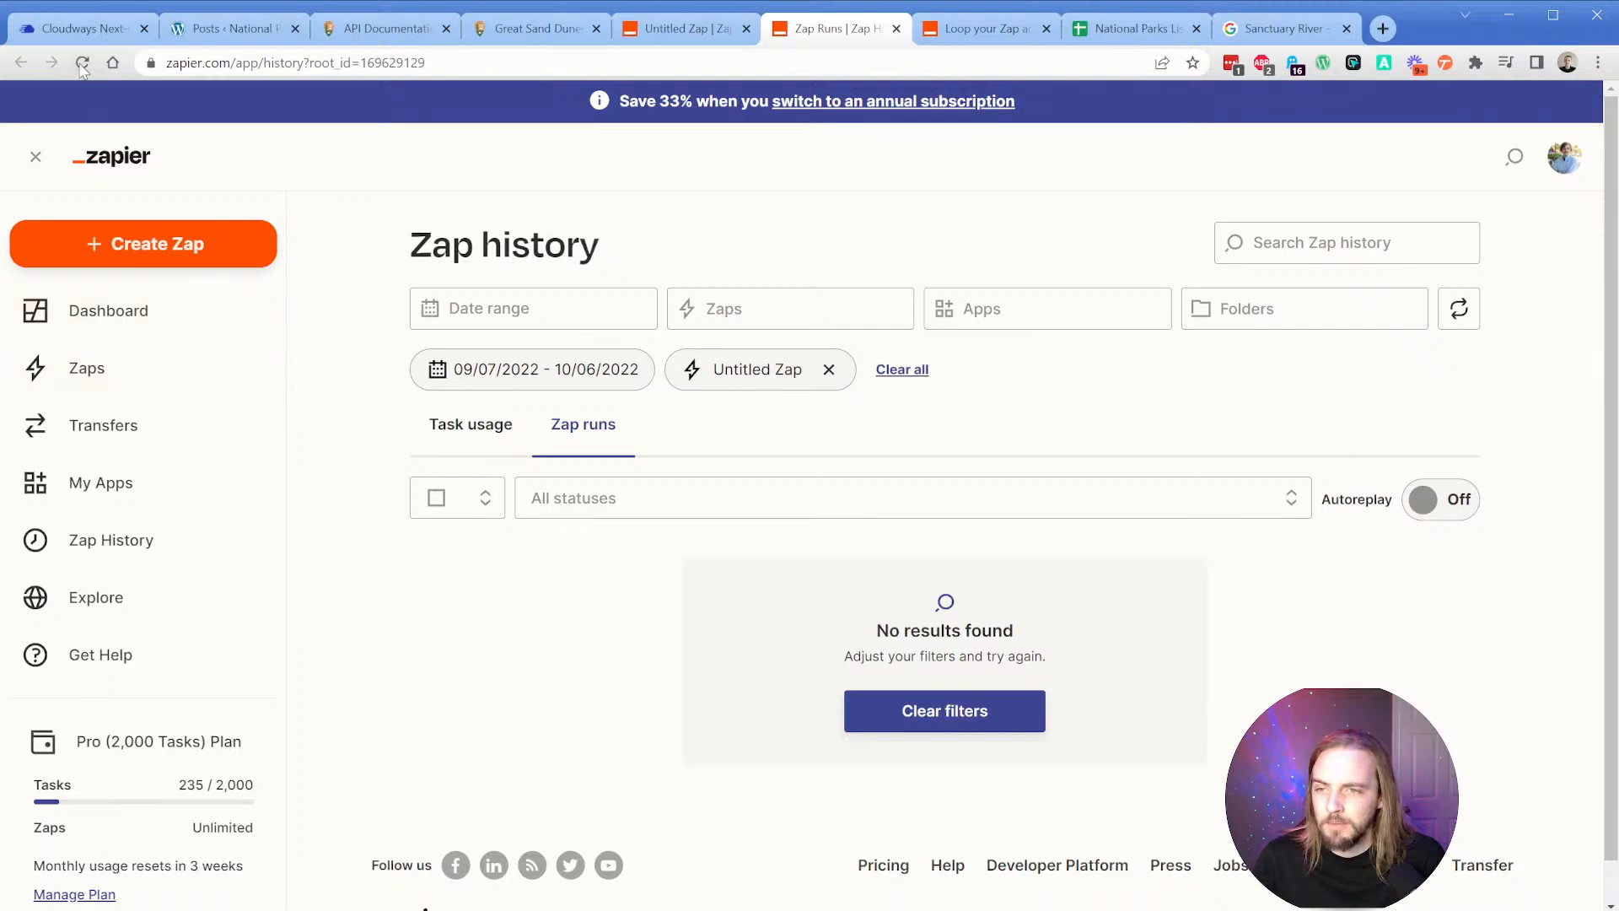
{"action": "key", "text": "F5"}
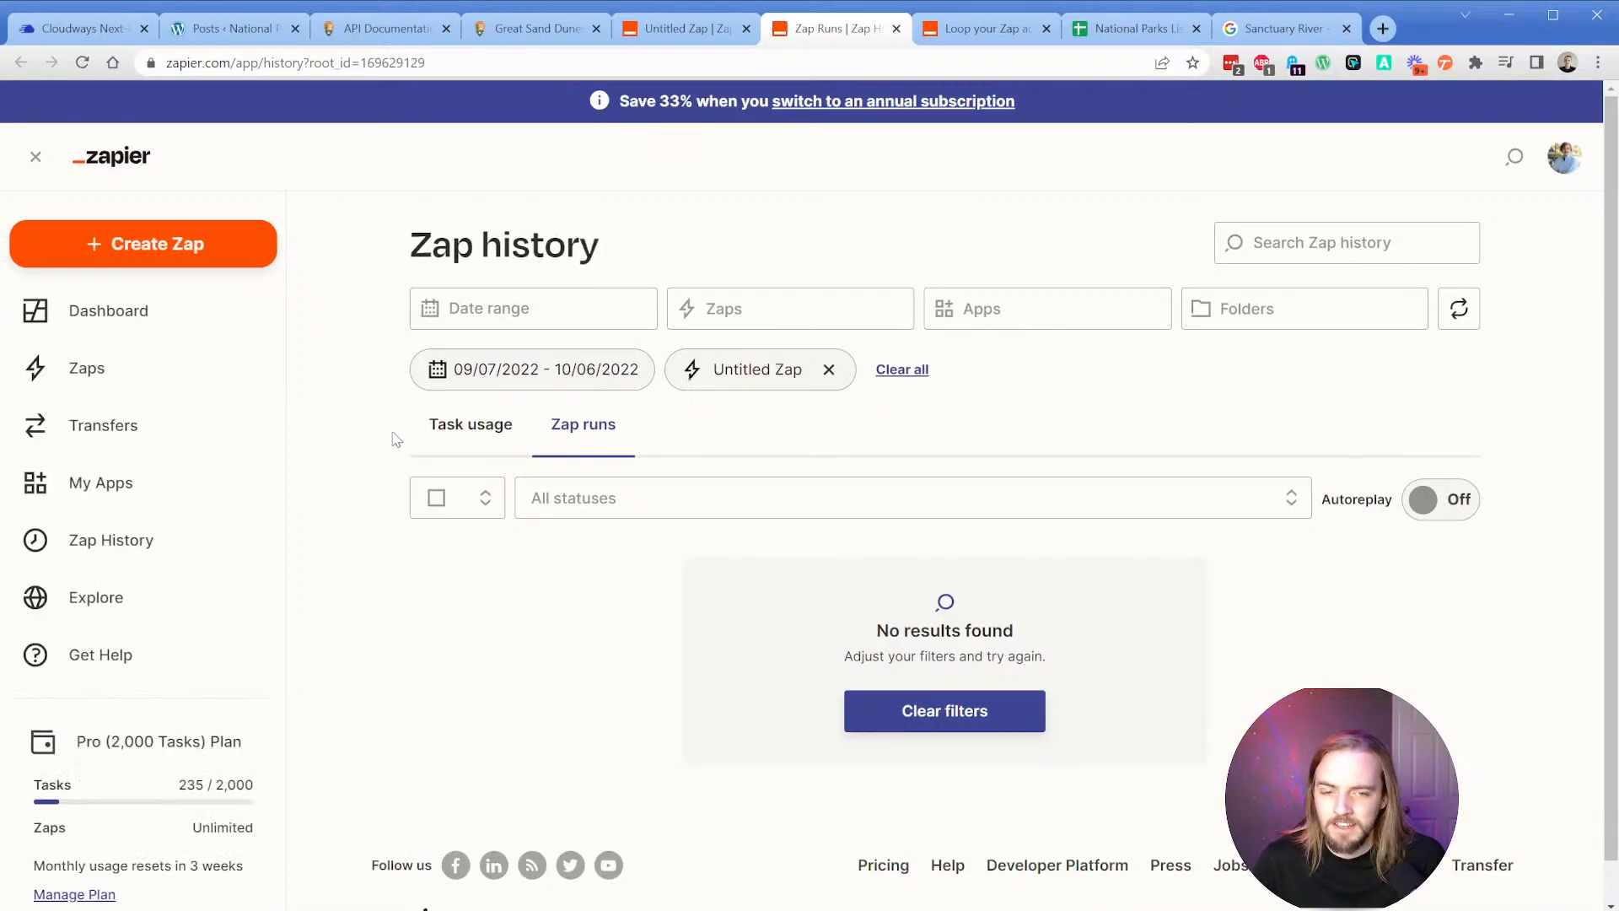
{"action": "left_click", "coordinate": [1107, 26]}
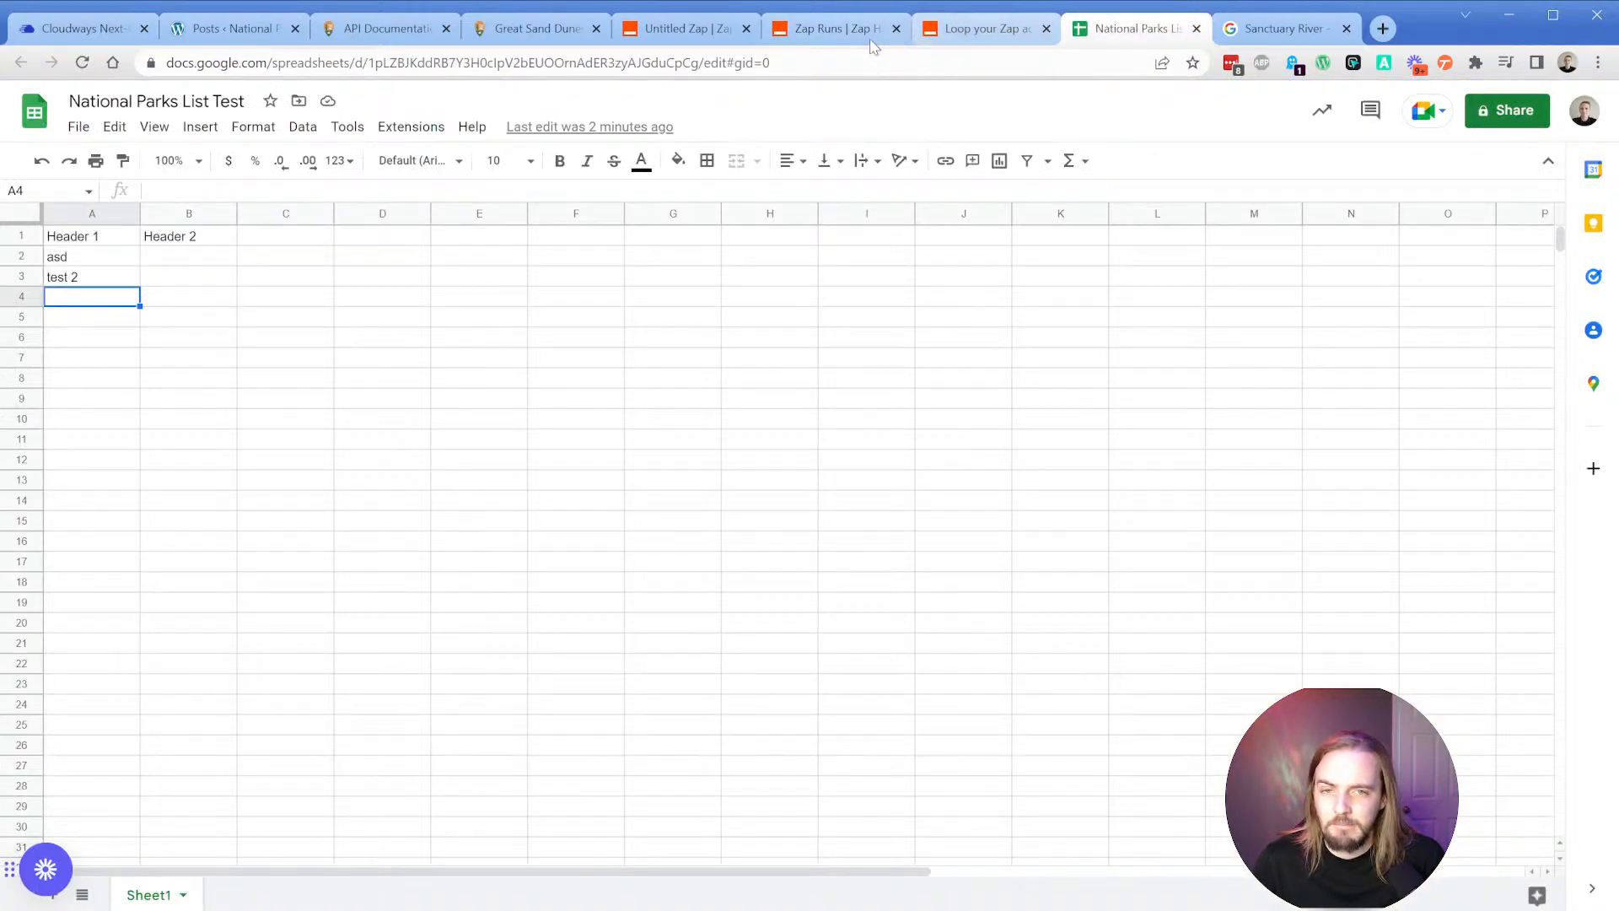
{"action": "left_click", "coordinate": [843, 29]}
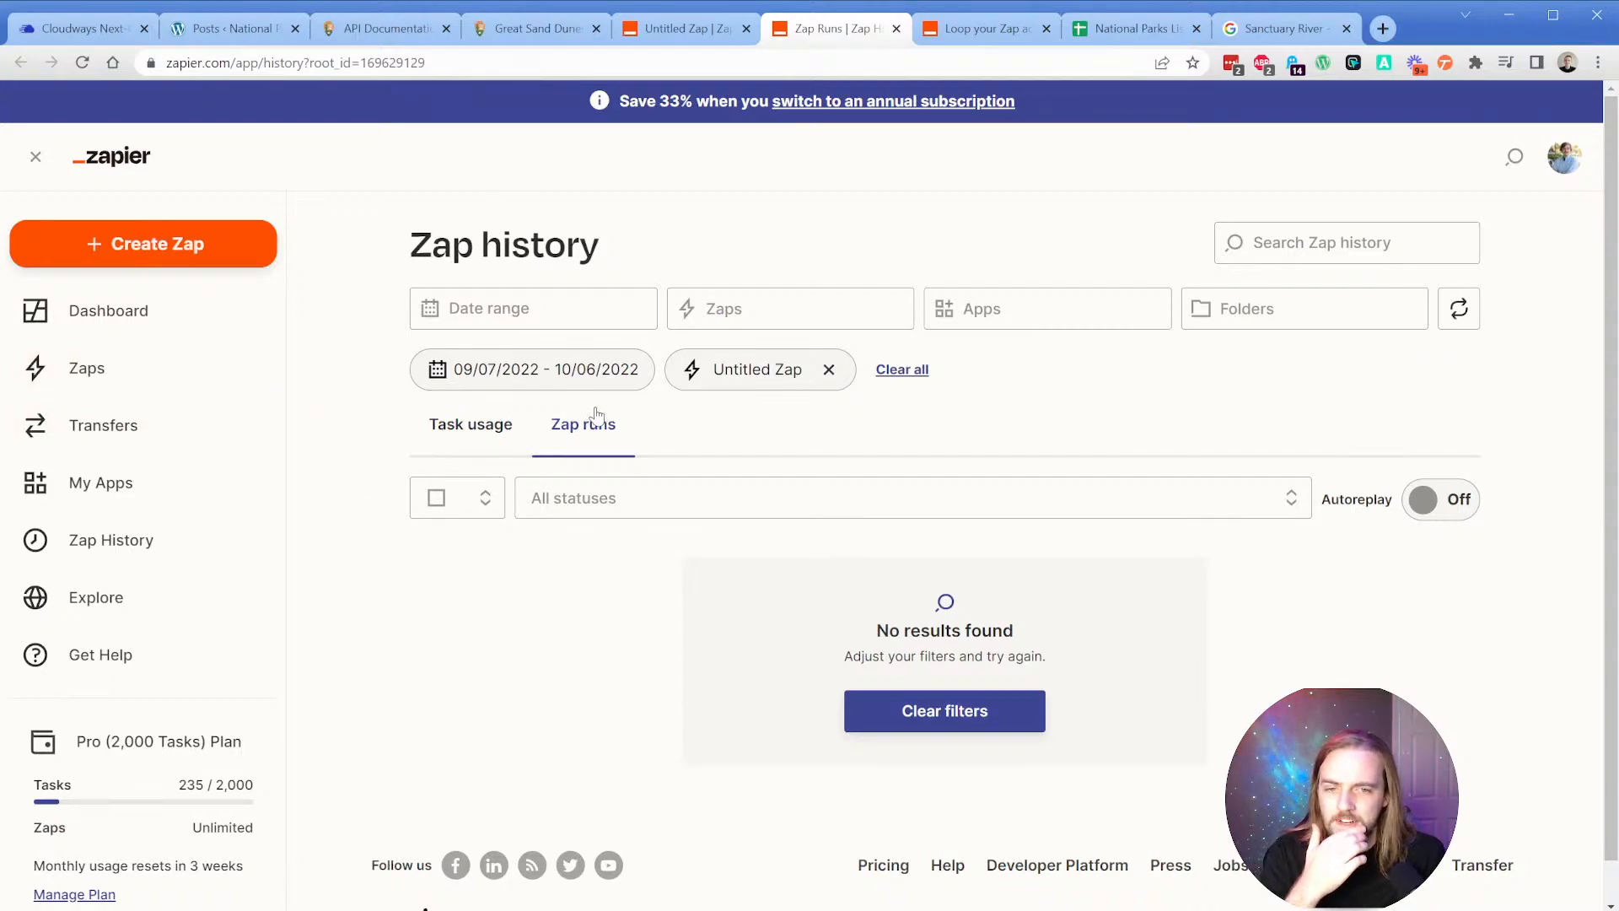
Check the Zap's task usage with a page reload and return to its list of Zap runs.
{"action": "left_click", "coordinate": [462, 428]}
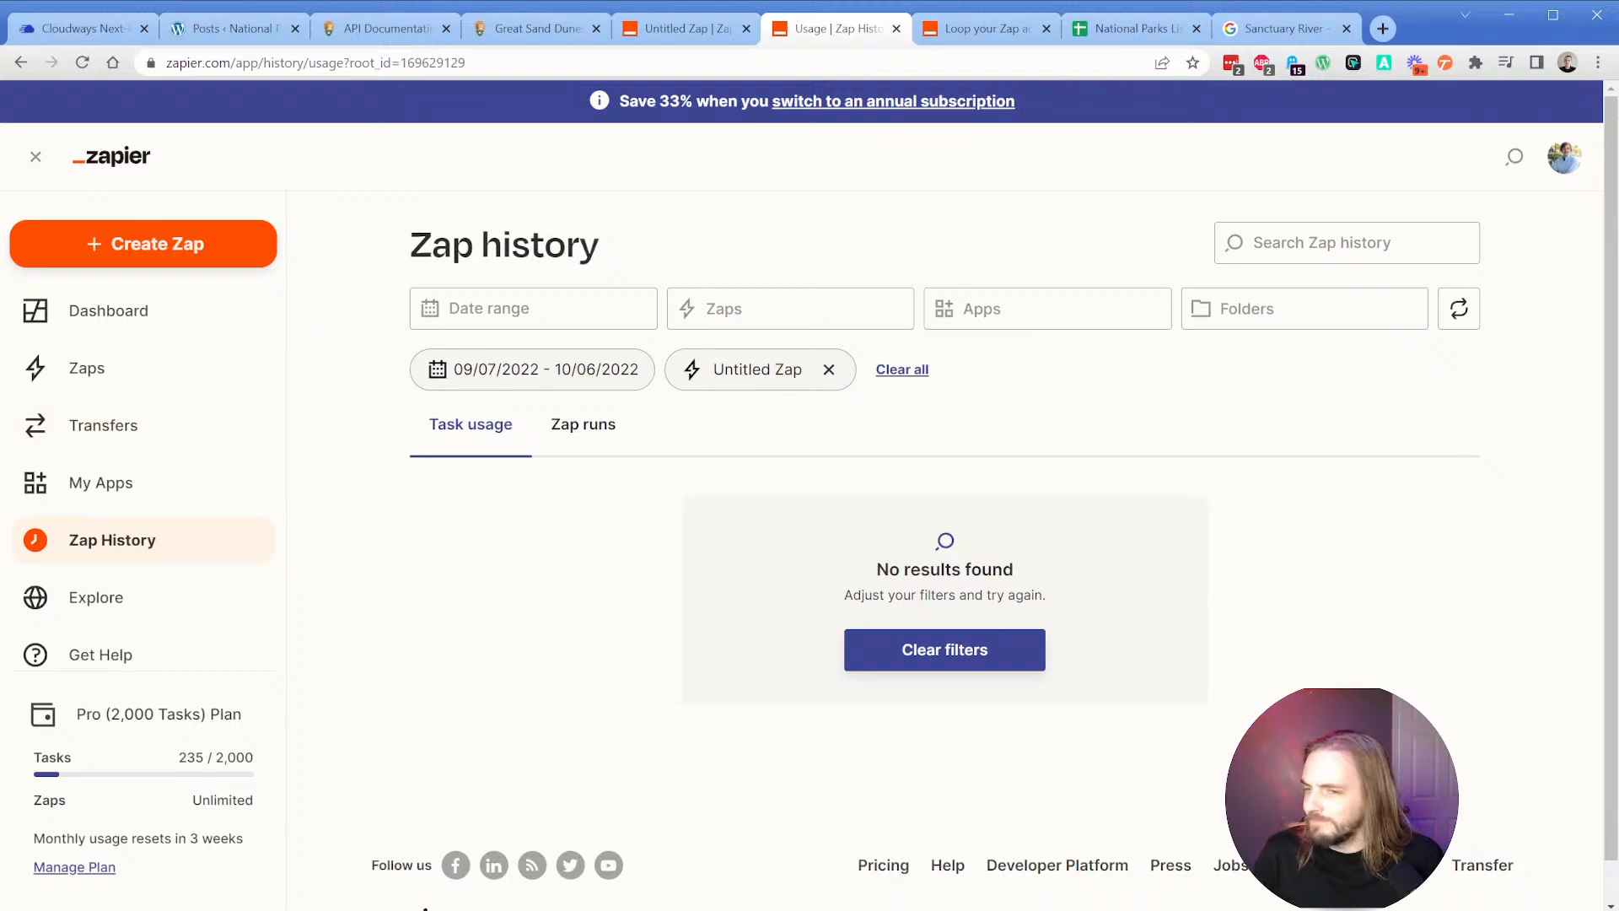
{"action": "left_click", "coordinate": [82, 63]}
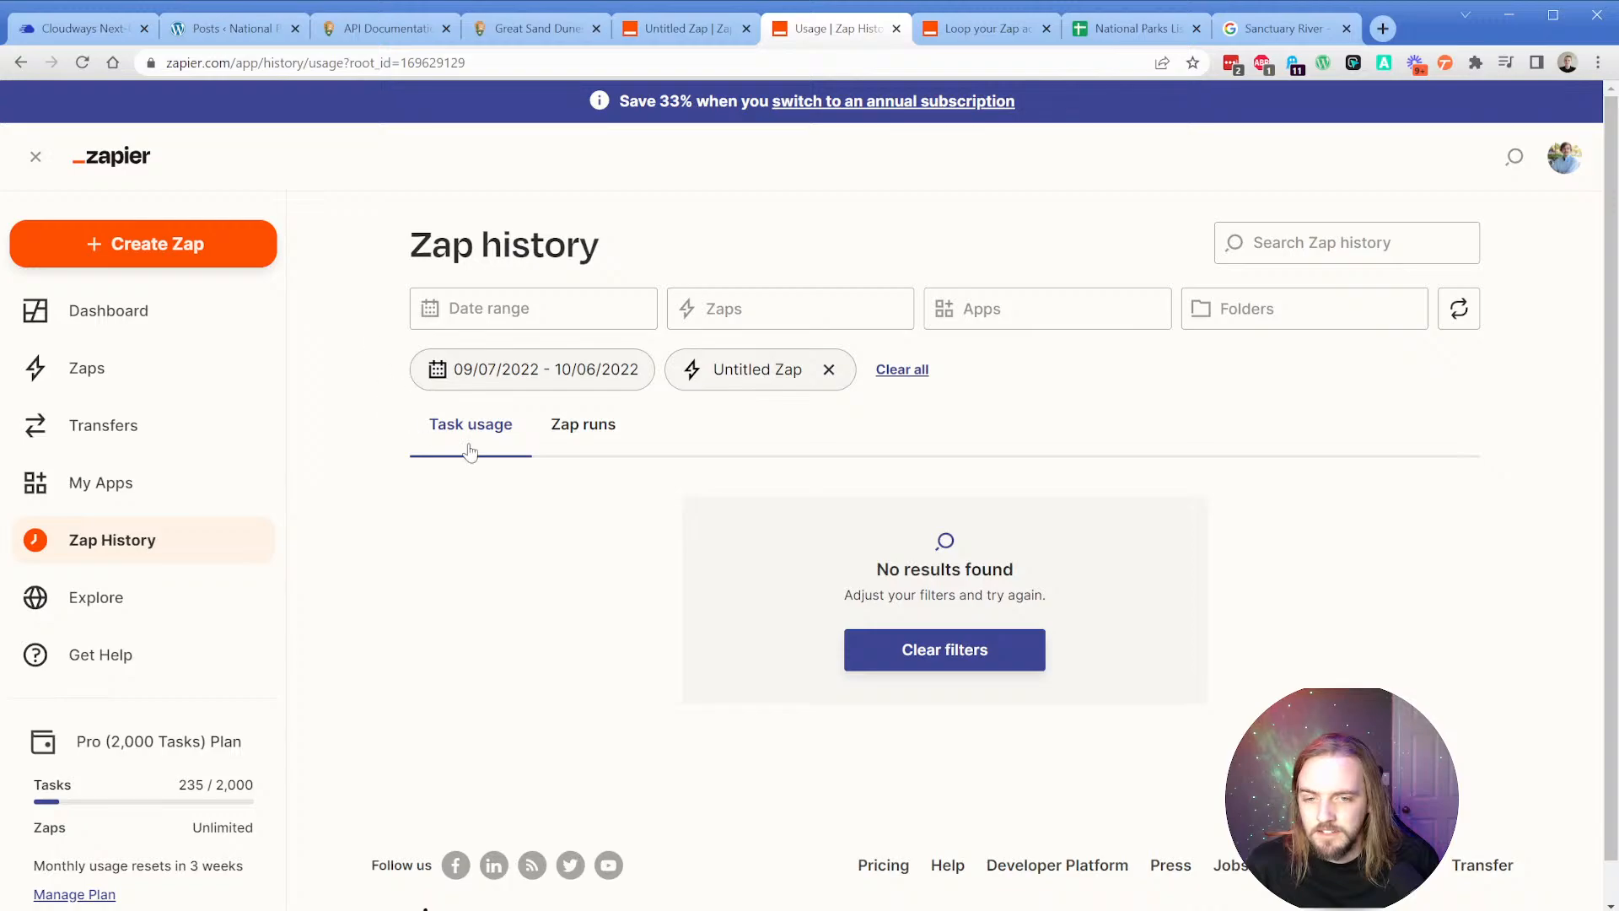
{"action": "left_click", "coordinate": [561, 427]}
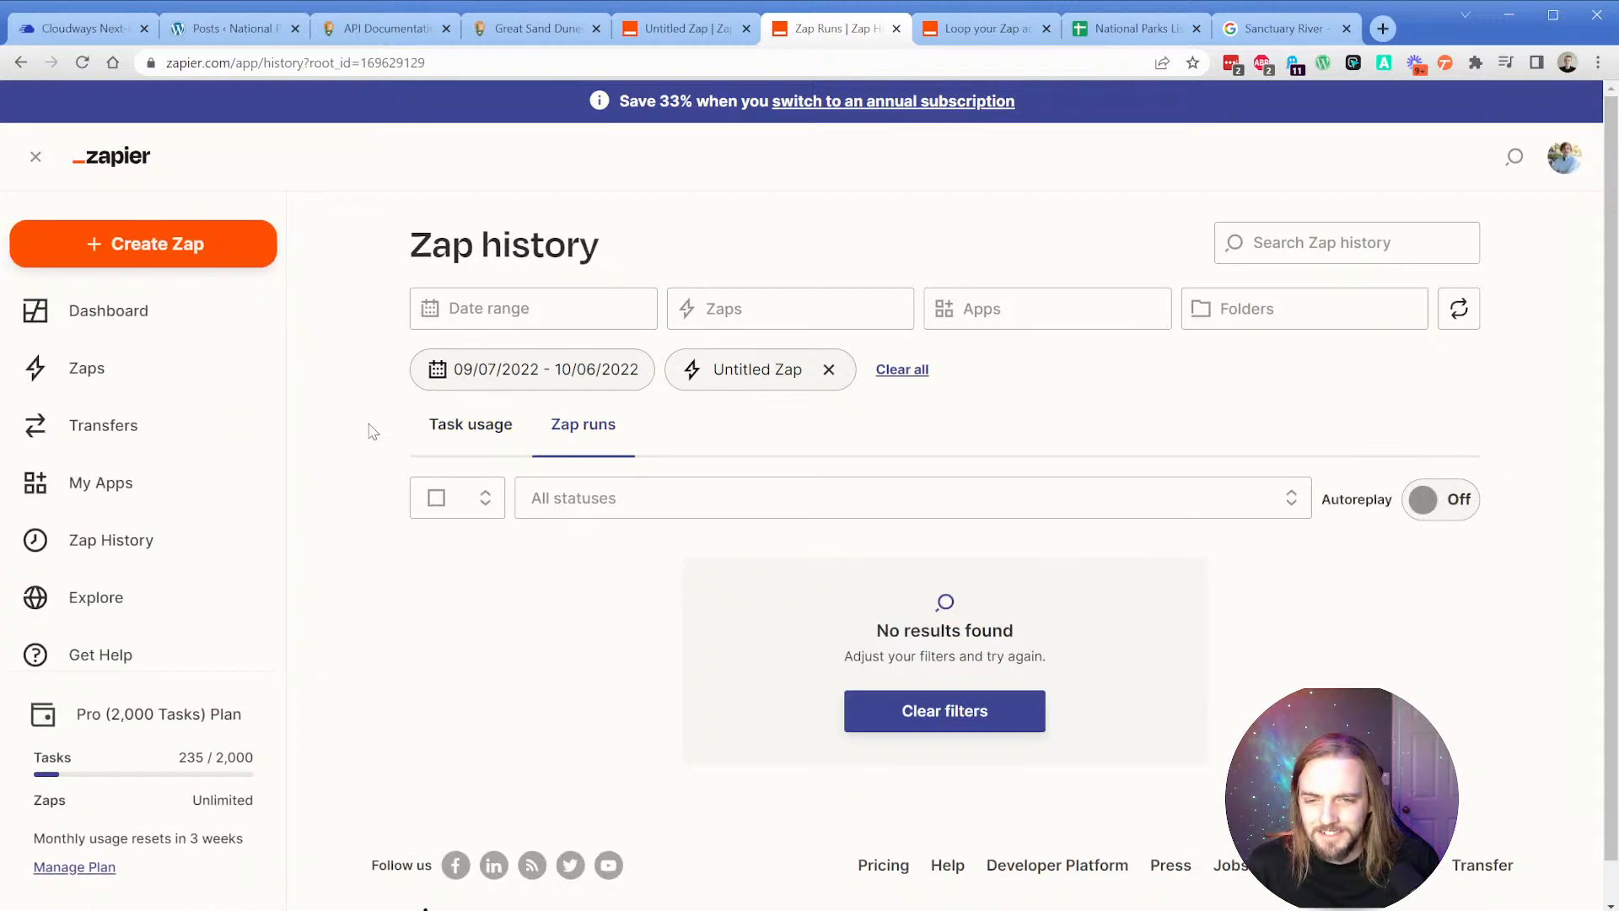
Remove the Untitled Zap filter from the history and open the Permaslug folder in the Zaps list.
{"action": "left_click", "coordinate": [829, 368]}
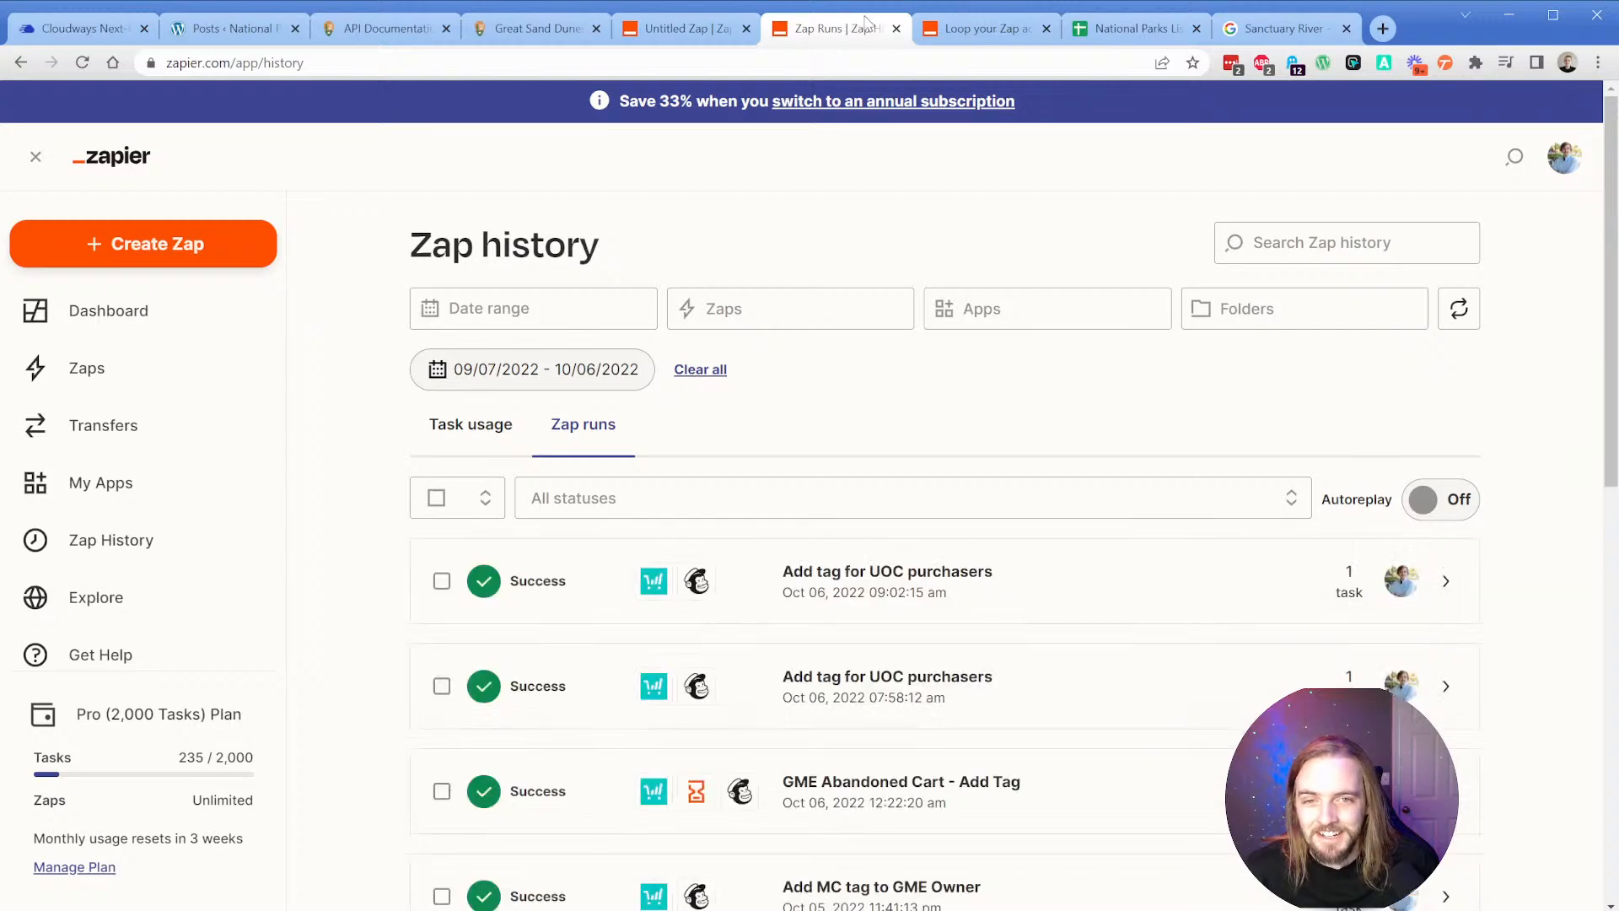
{"action": "left_click", "coordinate": [130, 379]}
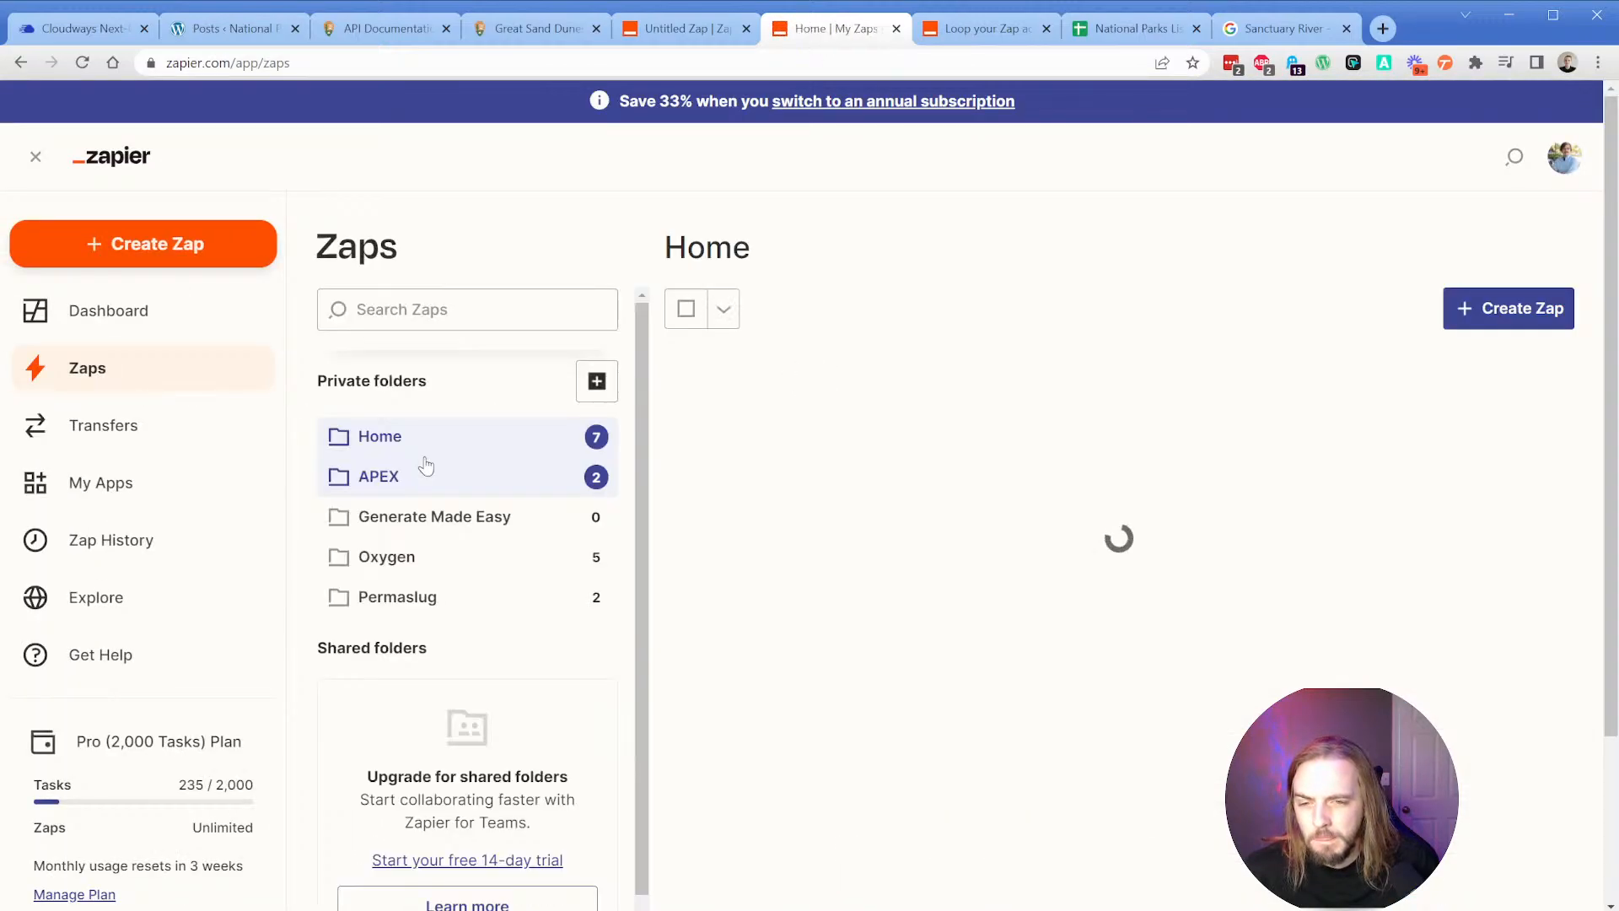
{"action": "left_click", "coordinate": [478, 599]}
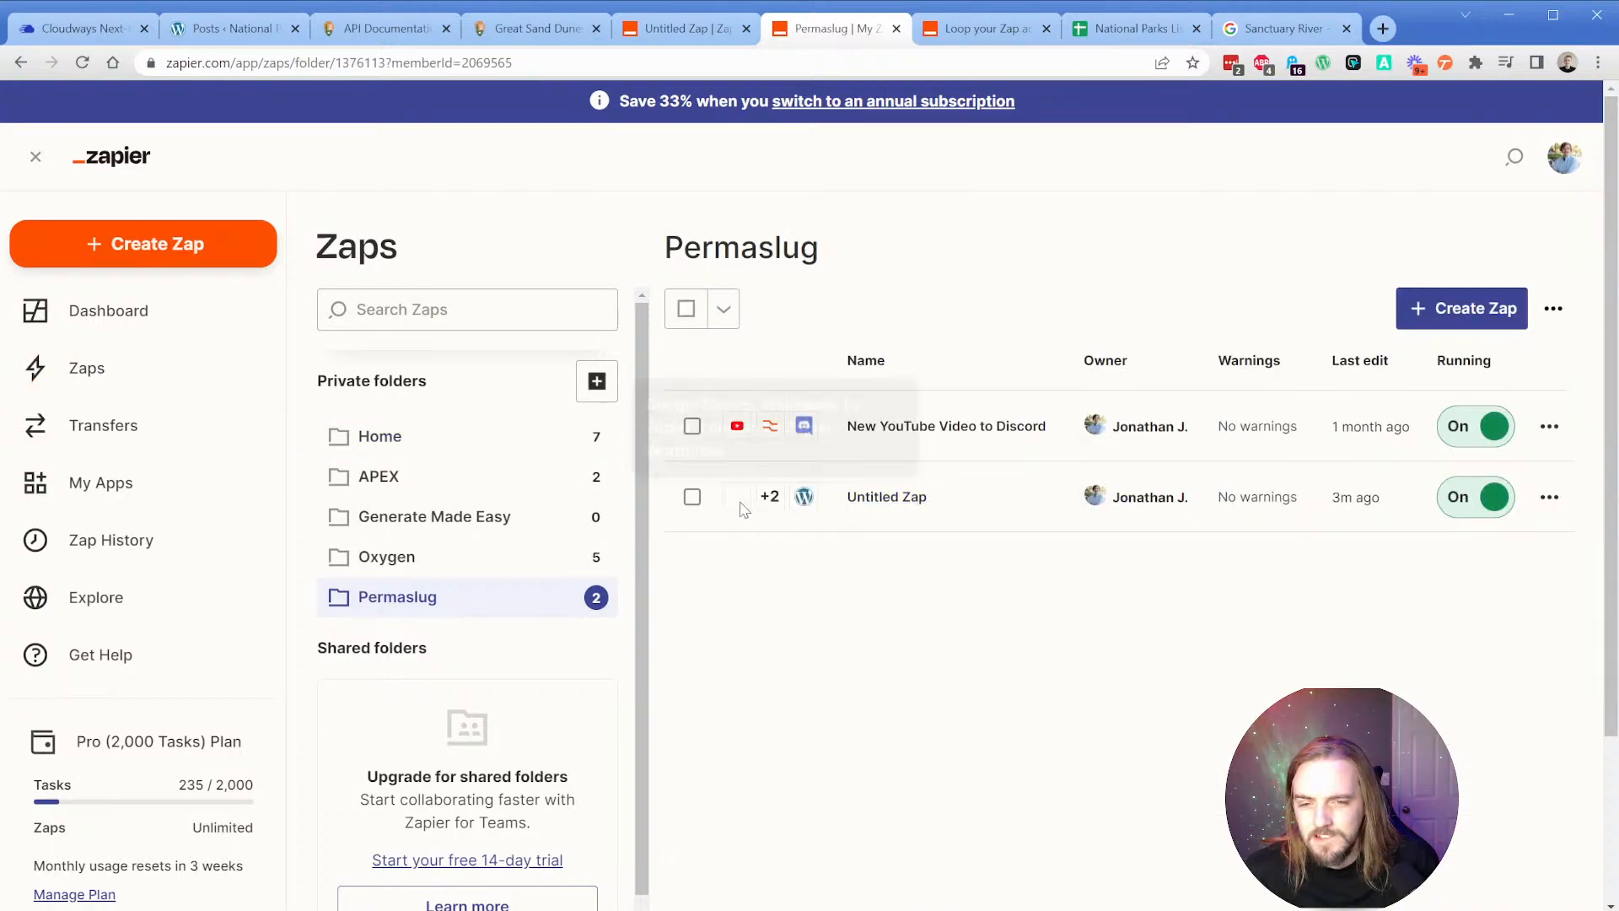
Enter sdf in cells B3 and A4 of the National Parks List Test sheet.
{"action": "left_click", "coordinate": [1134, 28]}
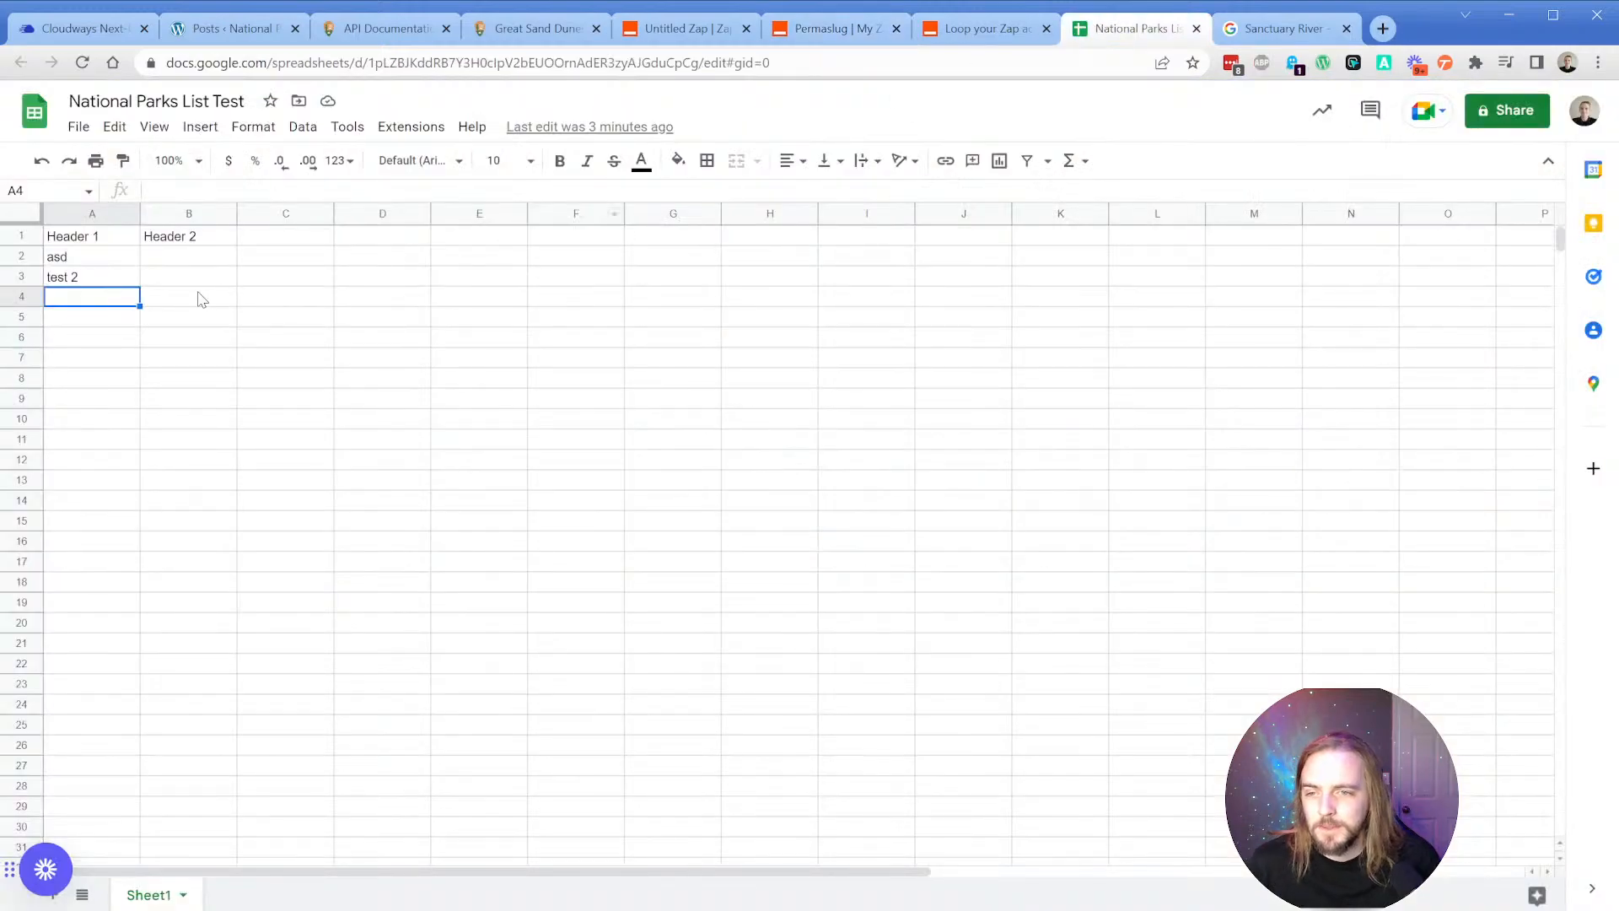
{"action": "left_click", "coordinate": [196, 278]}
{"action": "type", "text": "sdf"}
{"action": "key", "text": "Return"}
{"action": "type", "text": "sdf"}
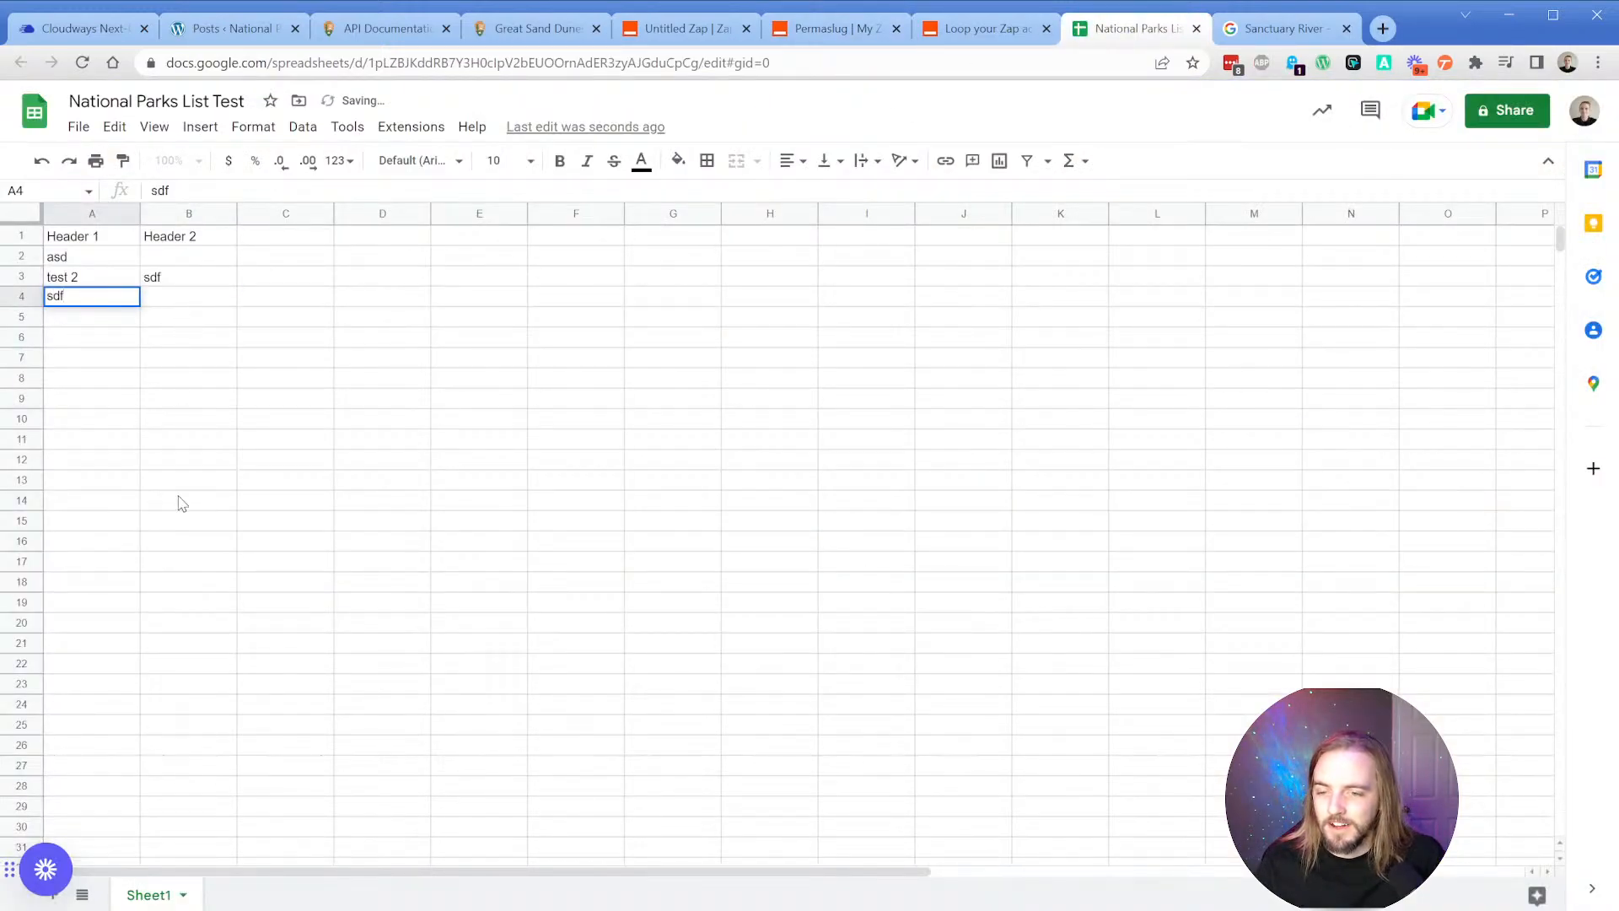
{"action": "left_click", "coordinate": [189, 499]}
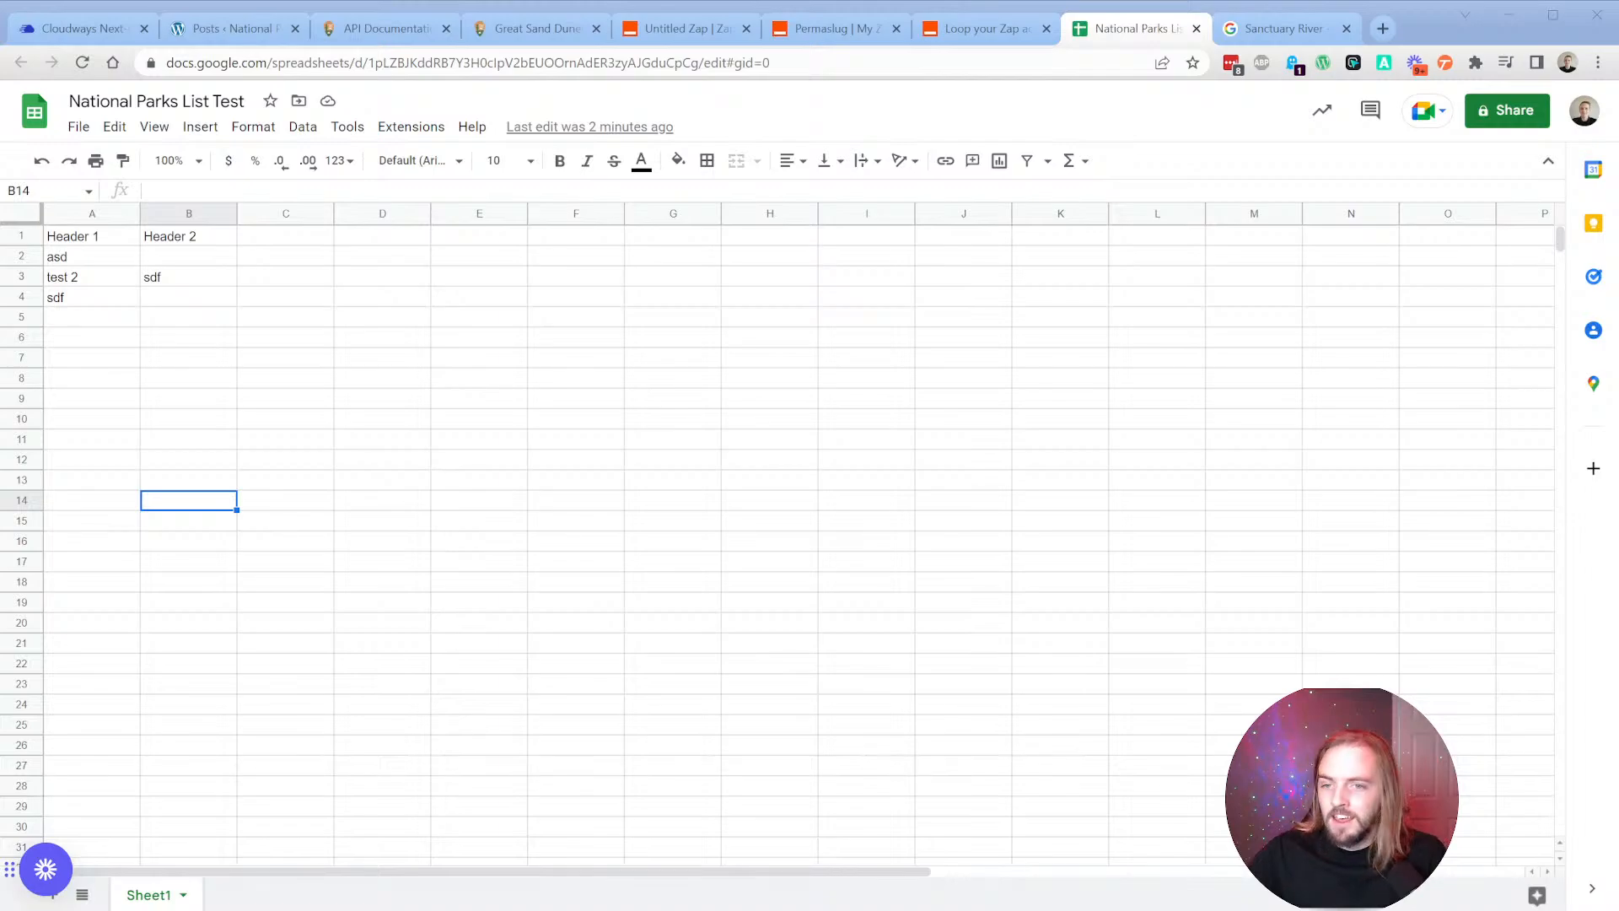
Reopen the Untitled Zap's history from its published view and examine the full list of Zap runs.
{"action": "left_click", "coordinate": [830, 29]}
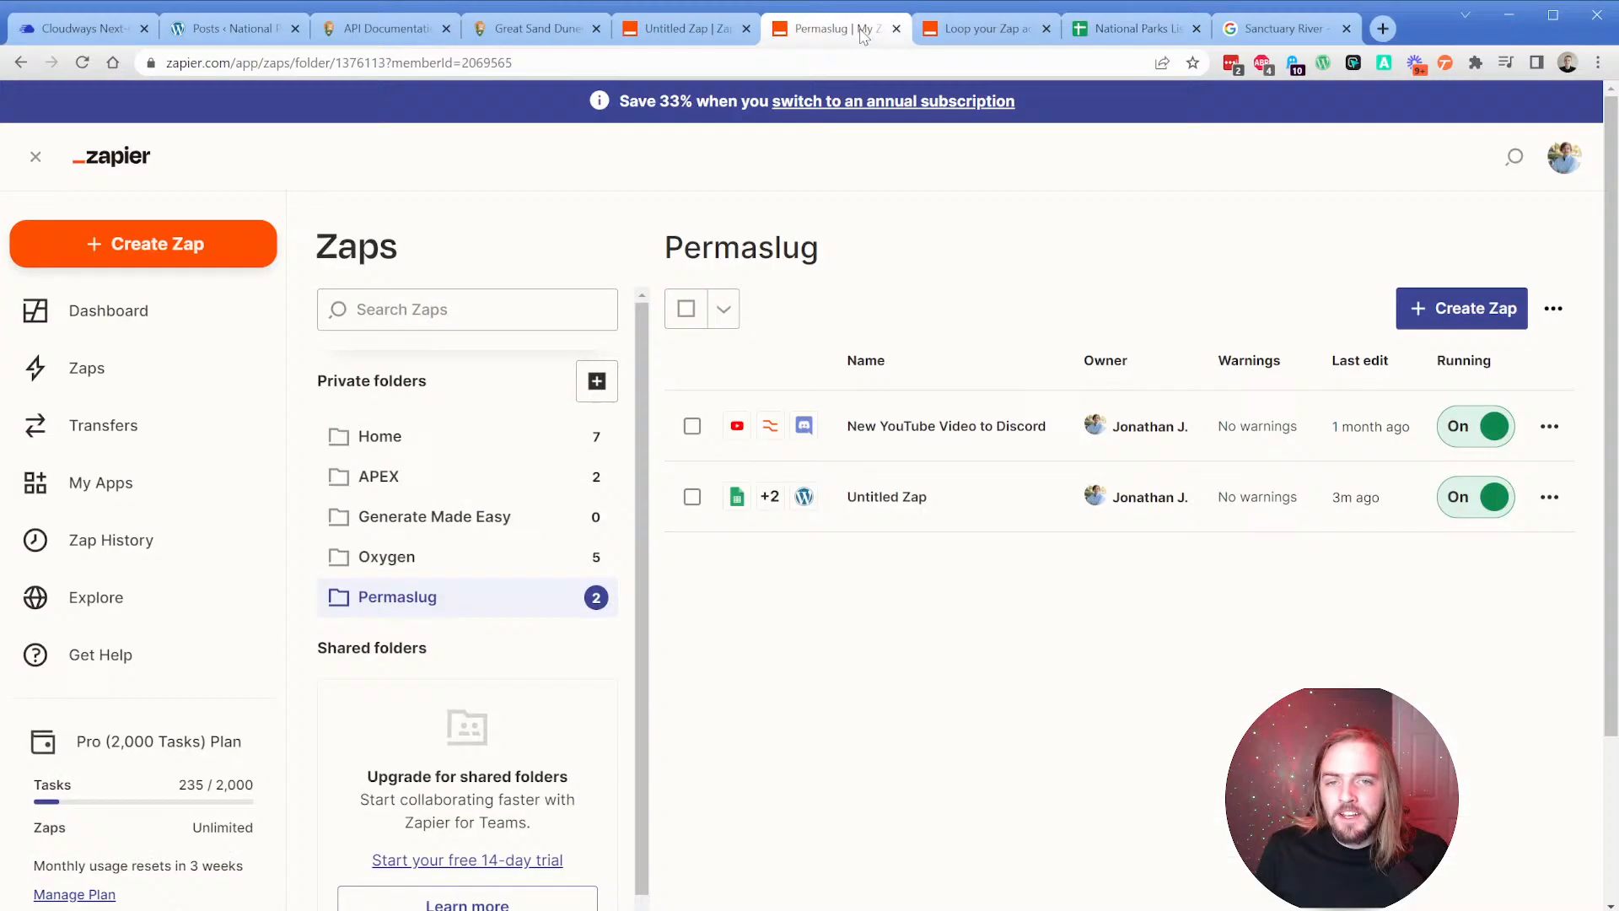
{"action": "left_click", "coordinate": [927, 32]}
{"action": "left_click", "coordinate": [679, 29]}
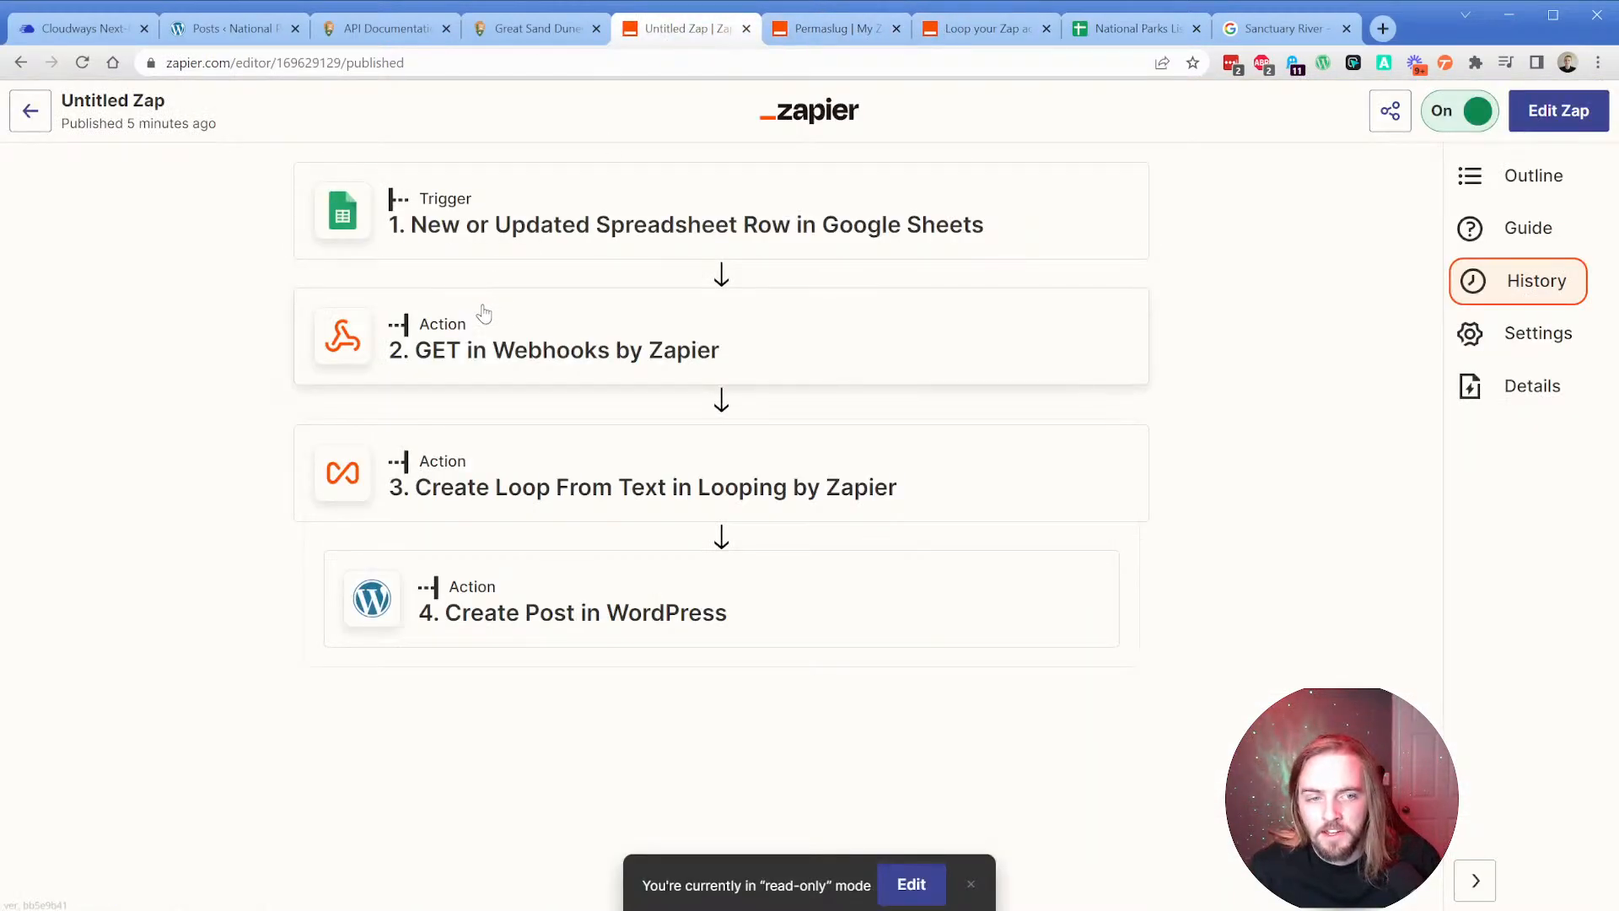
{"action": "left_click", "coordinate": [1493, 289]}
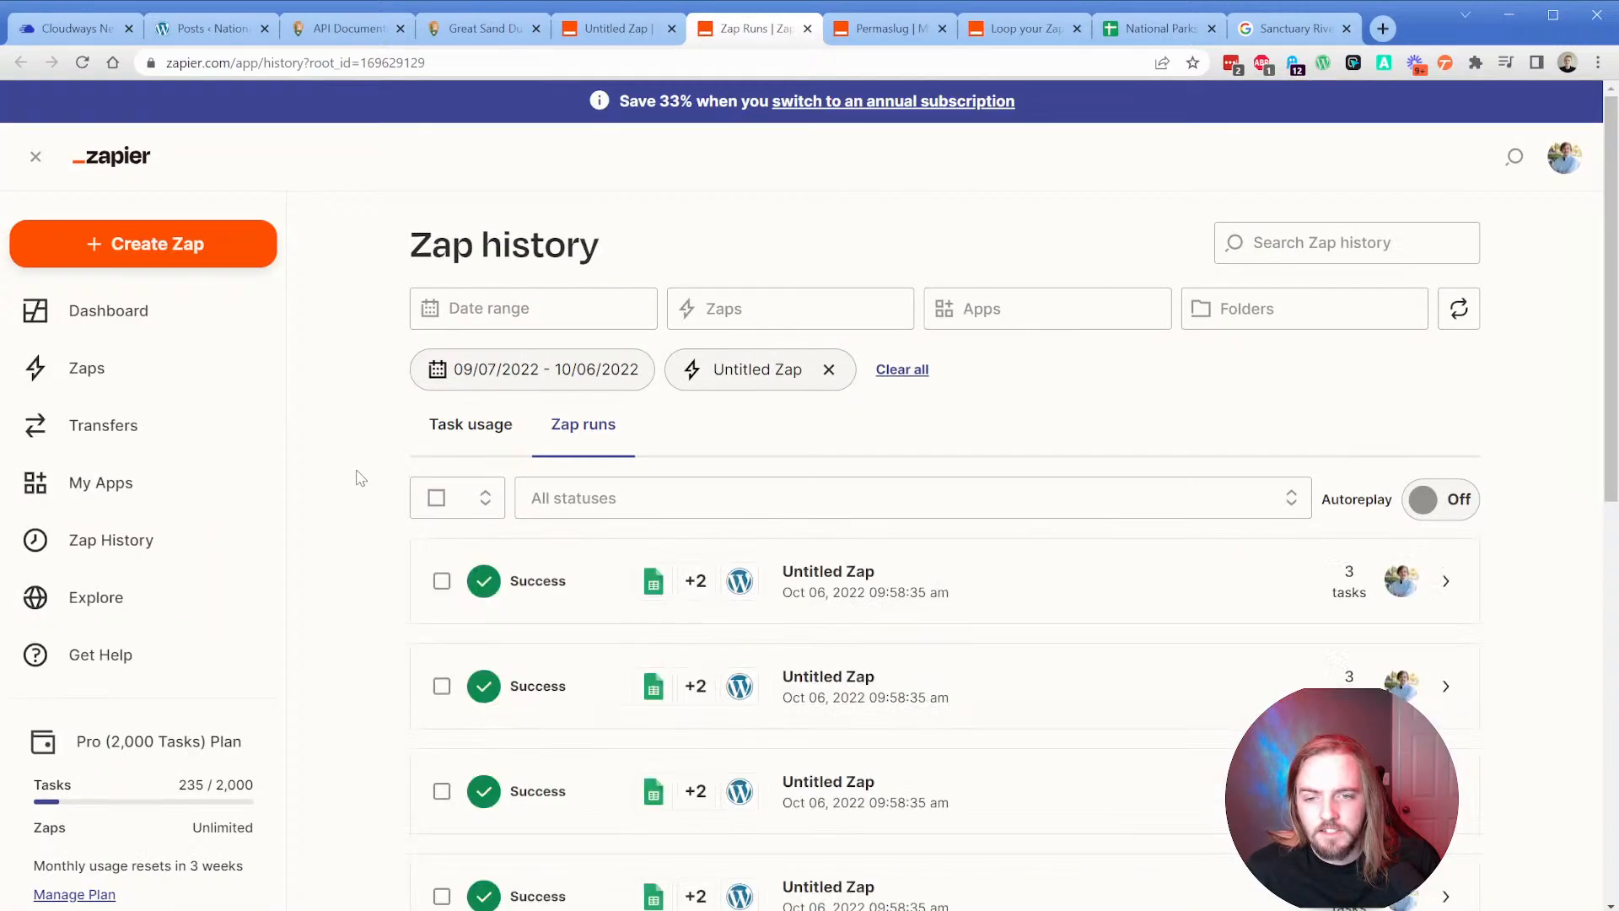
{"action": "scroll", "coordinate": [360, 477], "scroll_direction": "down", "scroll_amount": 3}
{"action": "scroll", "coordinate": [360, 478], "scroll_direction": "down", "scroll_amount": 5}
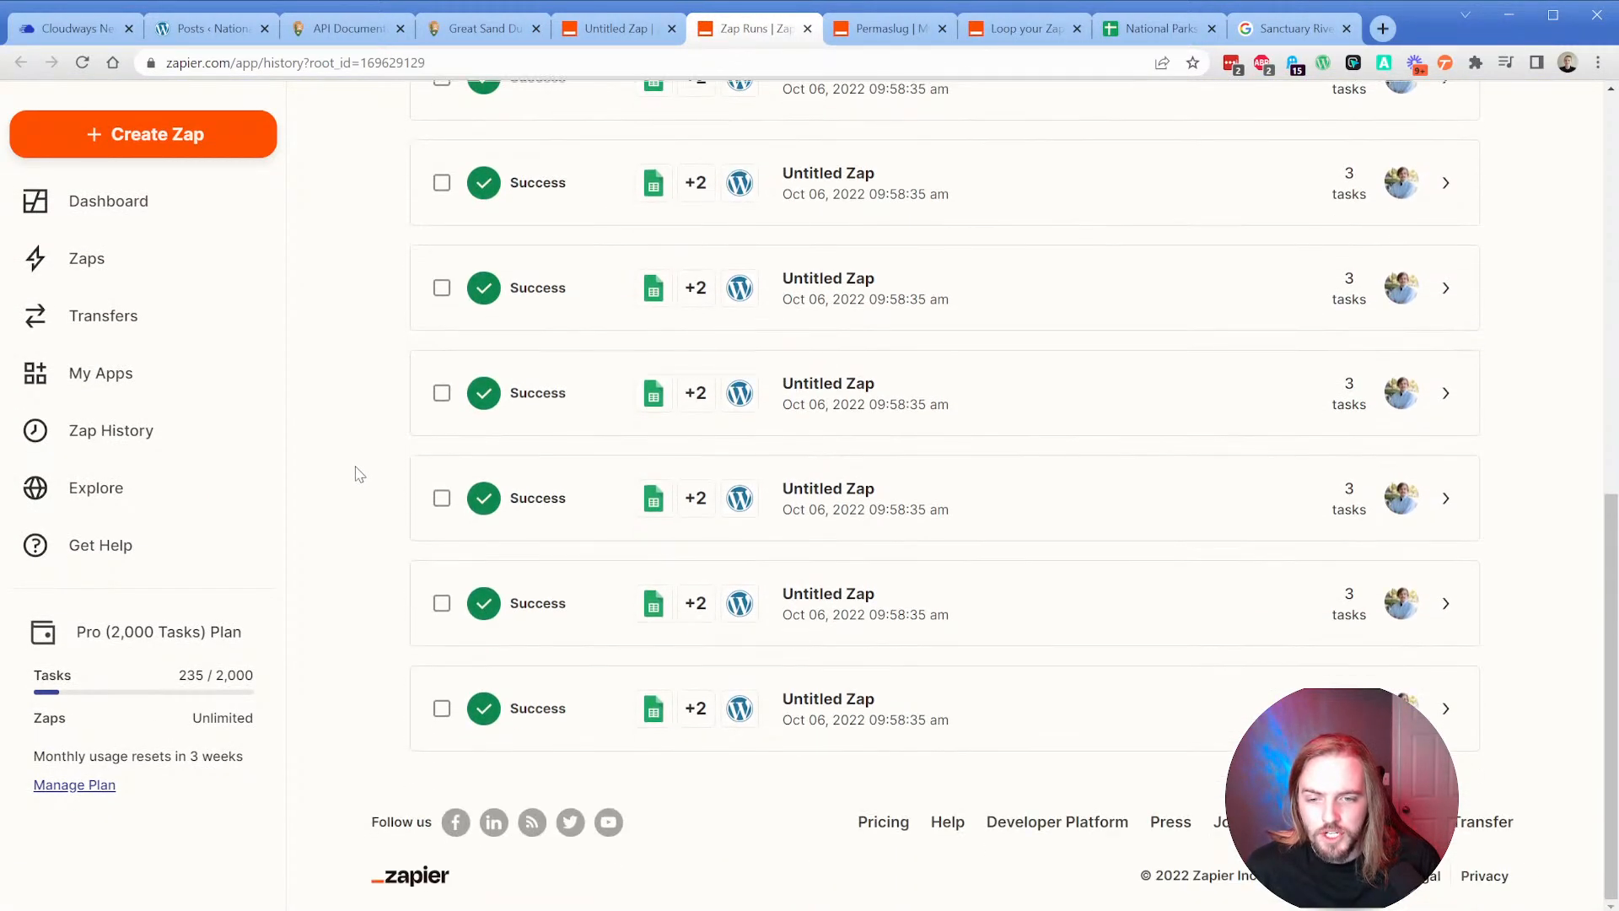
{"action": "scroll", "coordinate": [368, 481], "scroll_direction": "up", "scroll_amount": 8}
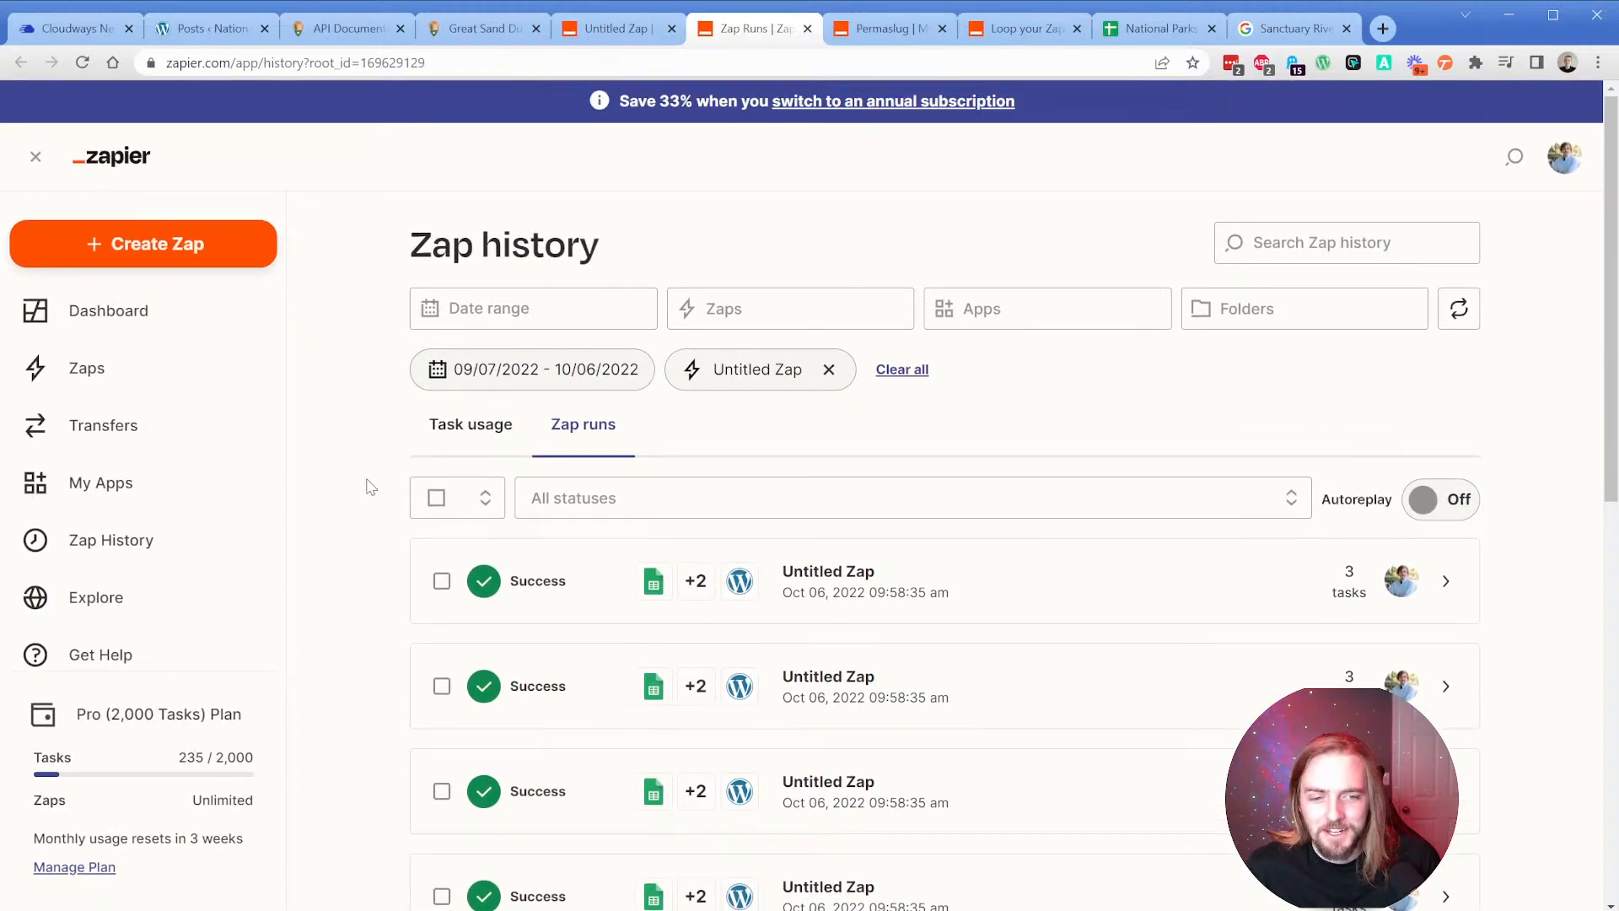
{"action": "scroll", "coordinate": [369, 485], "scroll_direction": "down", "scroll_amount": 8}
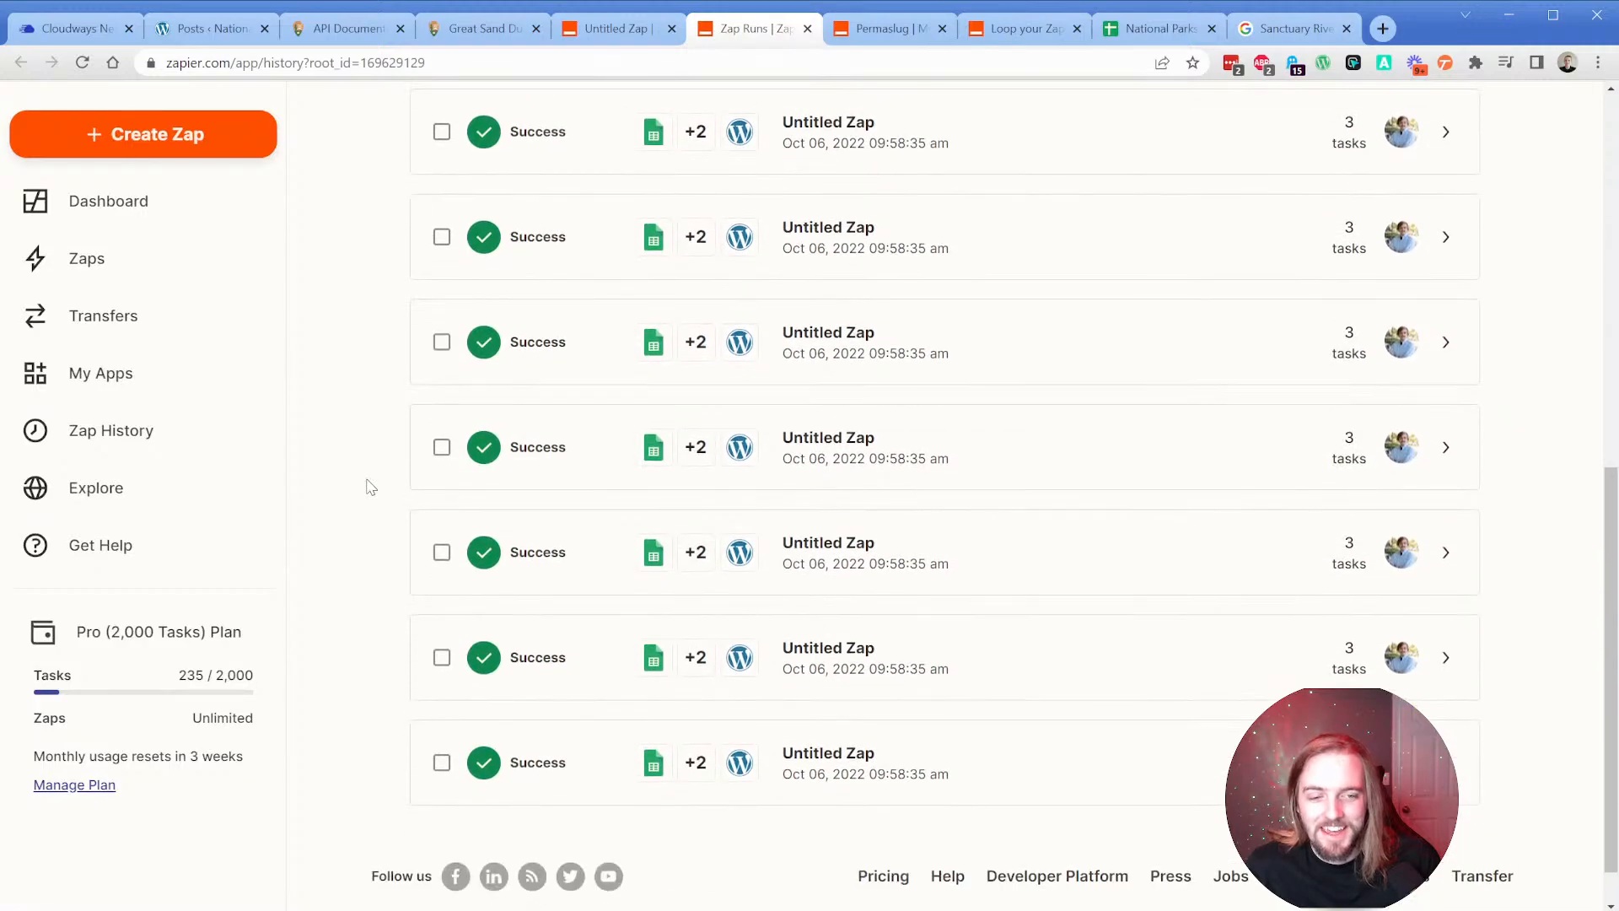
{"action": "scroll", "coordinate": [372, 484], "scroll_direction": "up", "scroll_amount": 8}
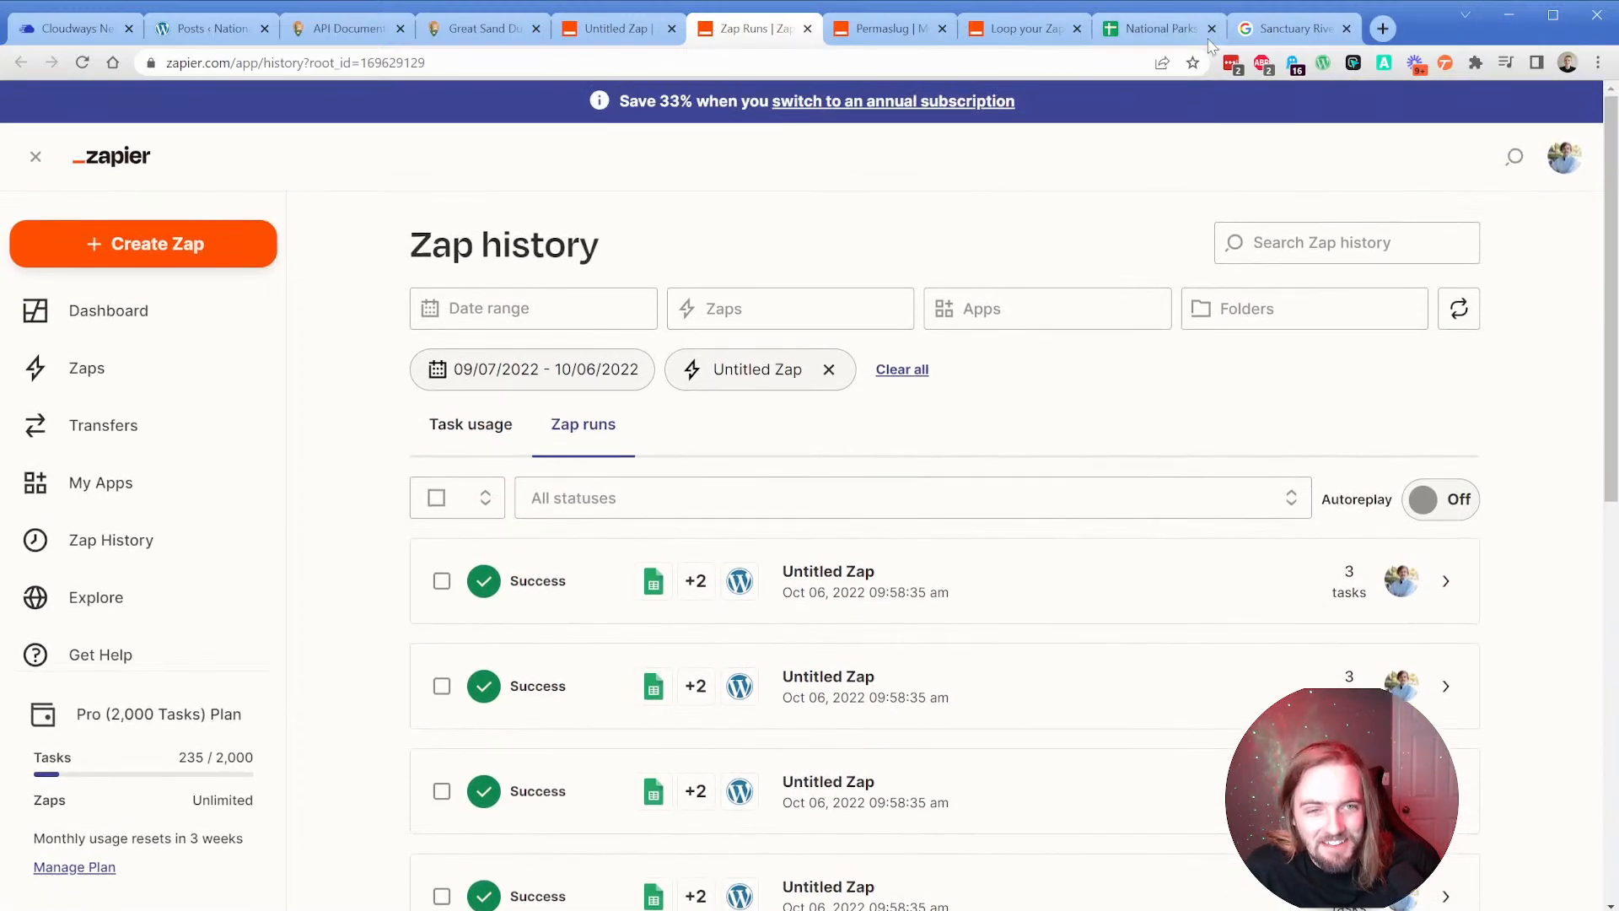
Switch to the WordPress admin and reload the list of all posts to check the created park drafts.
{"action": "left_click", "coordinate": [211, 29]}
{"action": "left_click", "coordinate": [67, 219]}
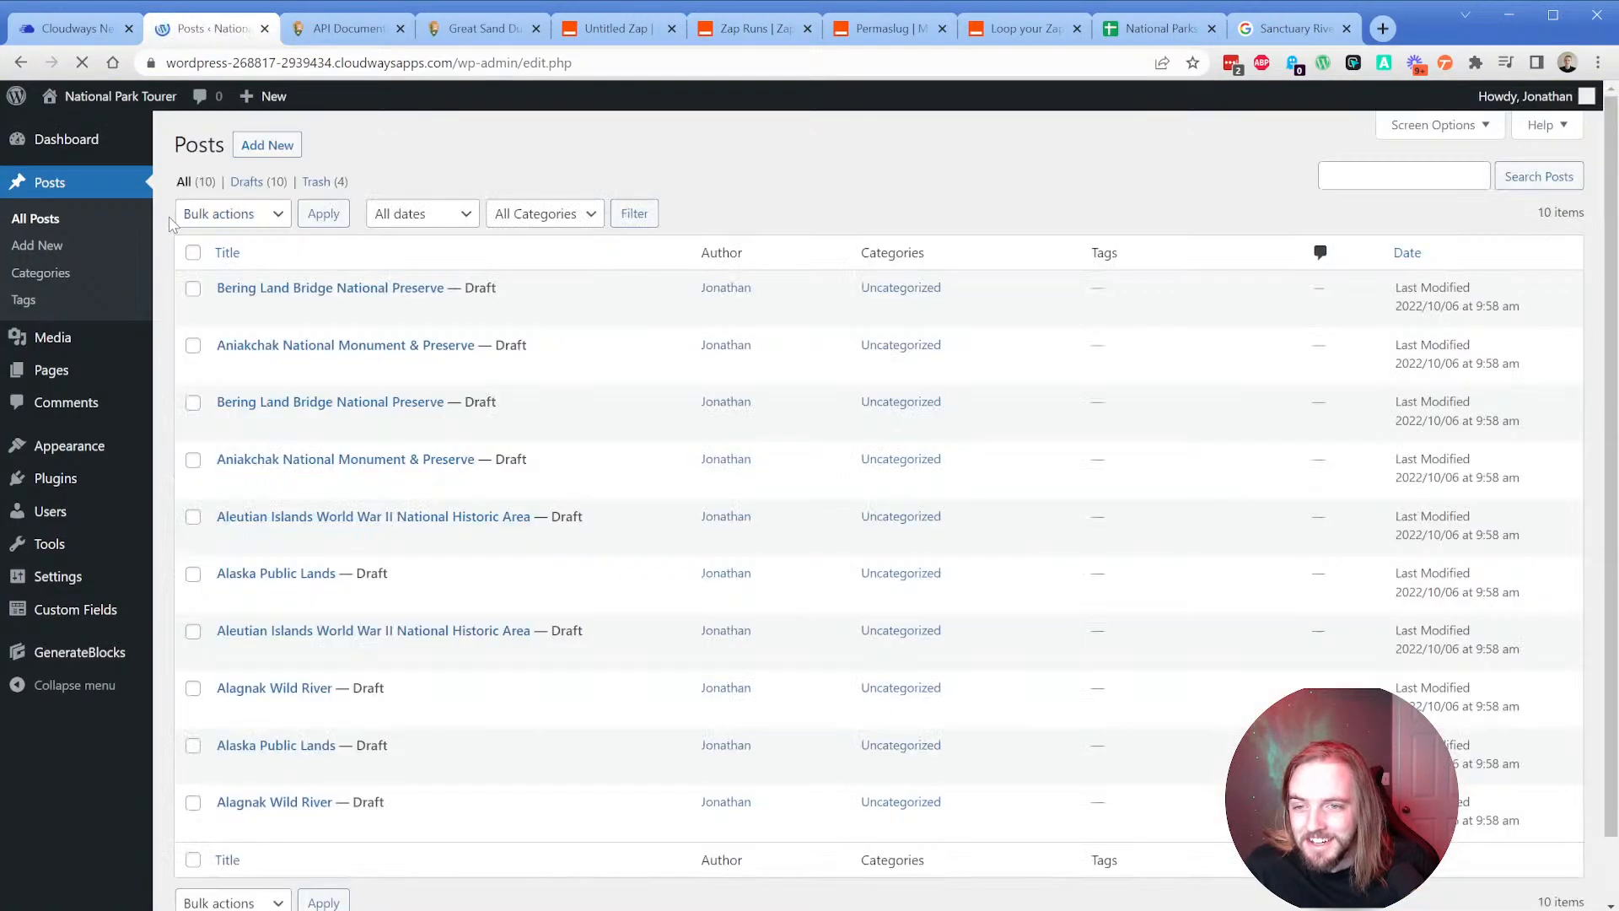
Review the park drafts, the National Parks List Test sheet and the published Zap, and reload the Untitled Zap's run history.
{"action": "scroll", "coordinate": [506, 472], "scroll_direction": "down", "scroll_amount": 1}
{"action": "scroll", "coordinate": [565, 556], "scroll_direction": "up", "scroll_amount": 1}
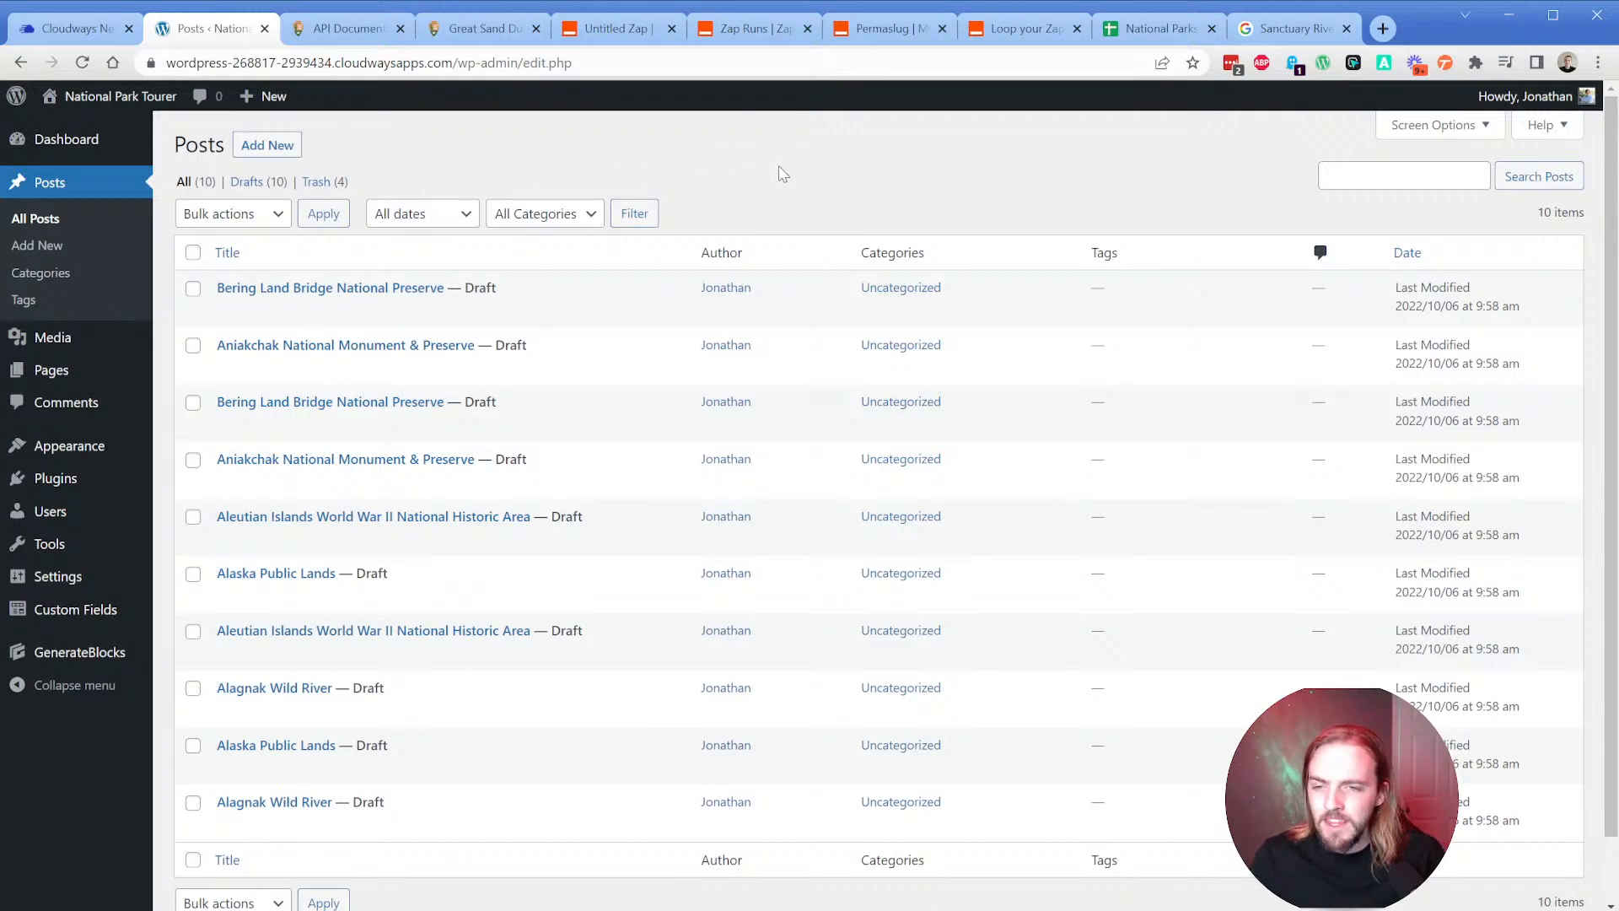
{"action": "left_click", "coordinate": [1160, 28]}
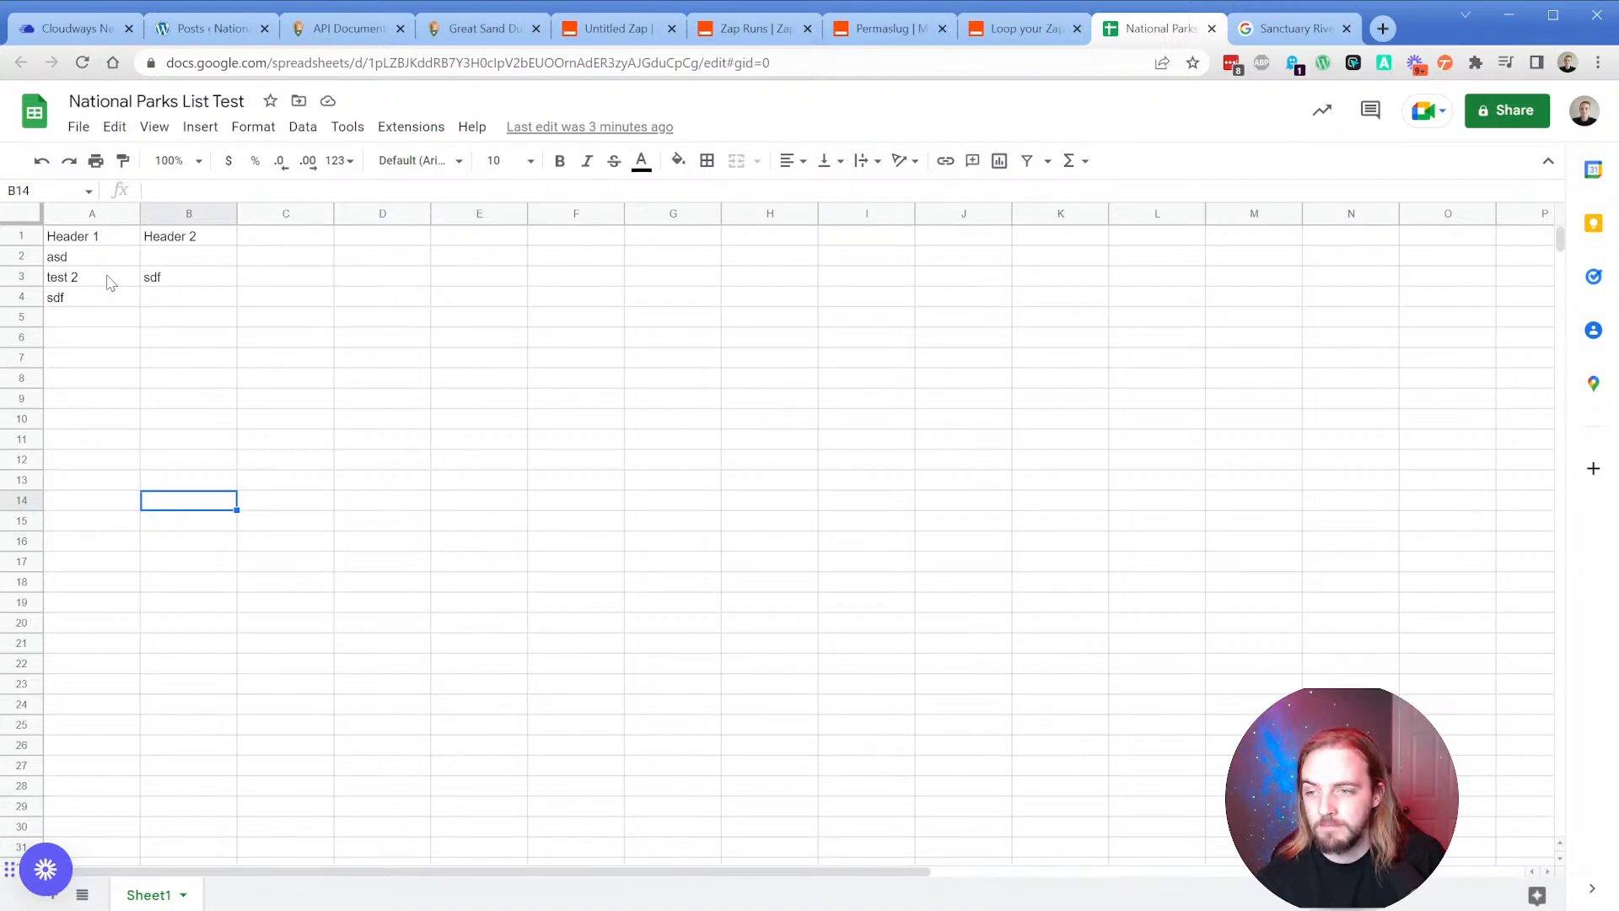
{"action": "left_click", "coordinate": [597, 32]}
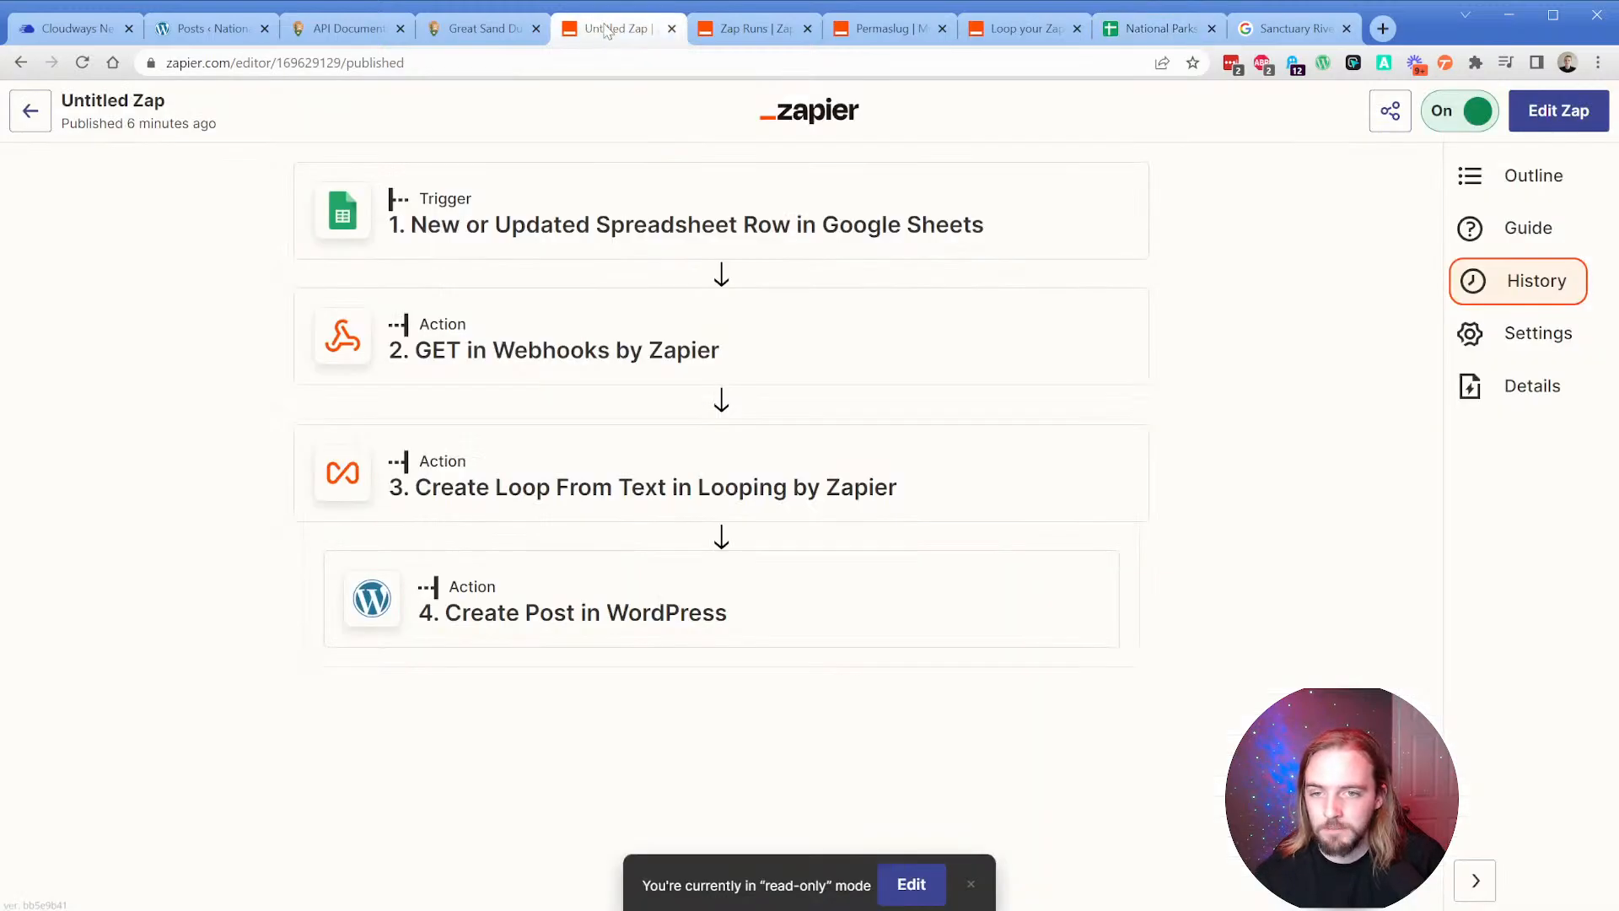
{"action": "left_click", "coordinate": [751, 32]}
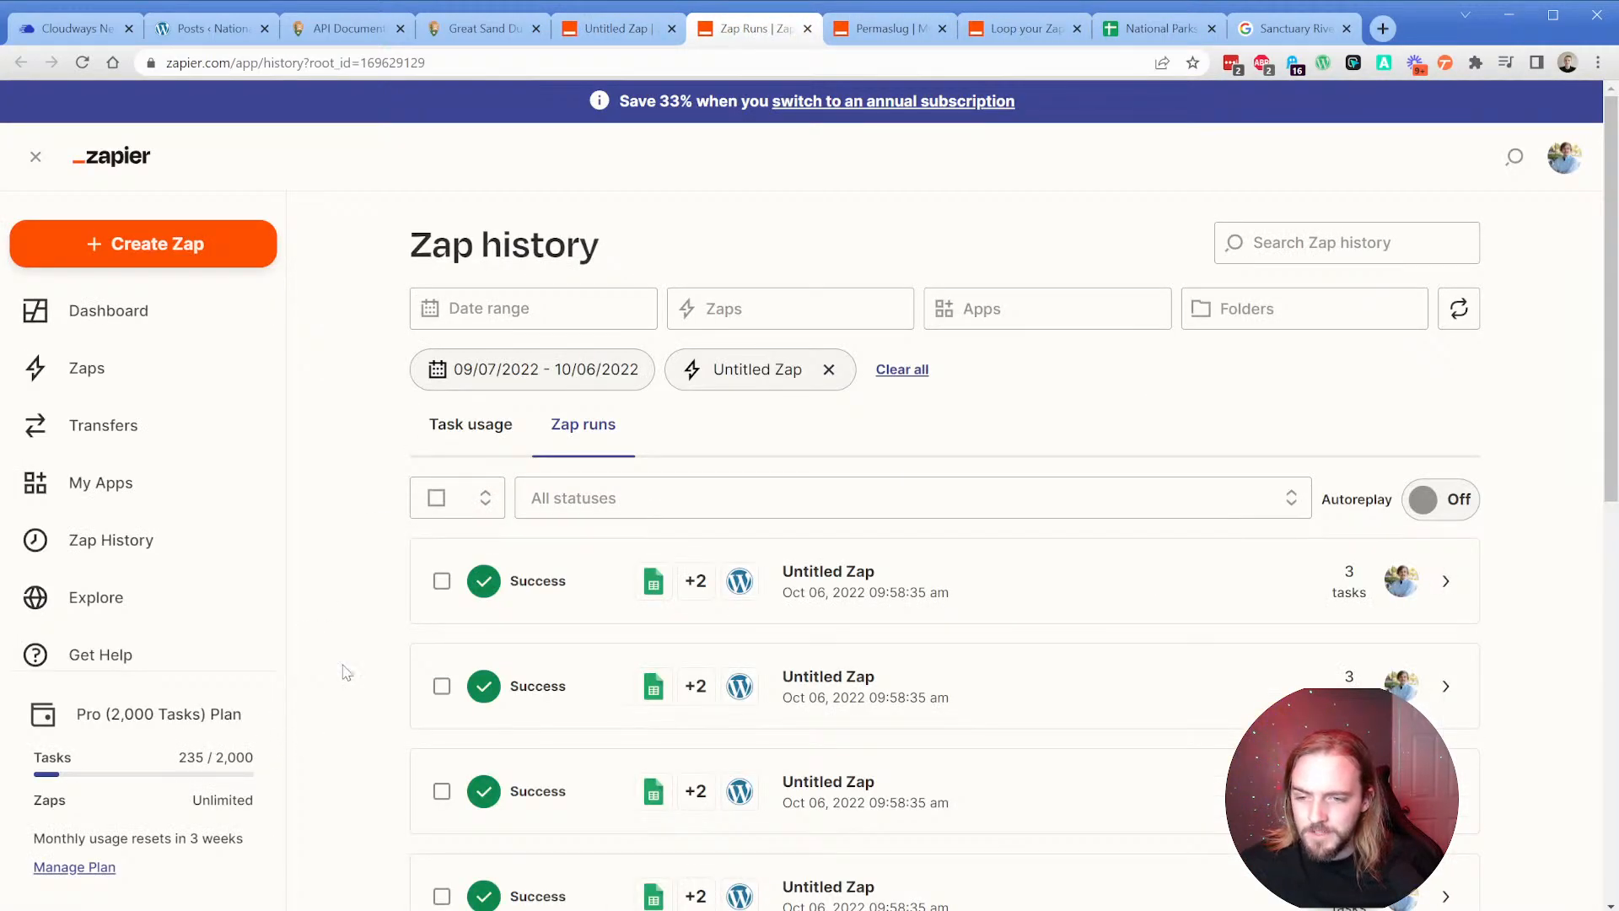
{"action": "left_click", "coordinate": [82, 63]}
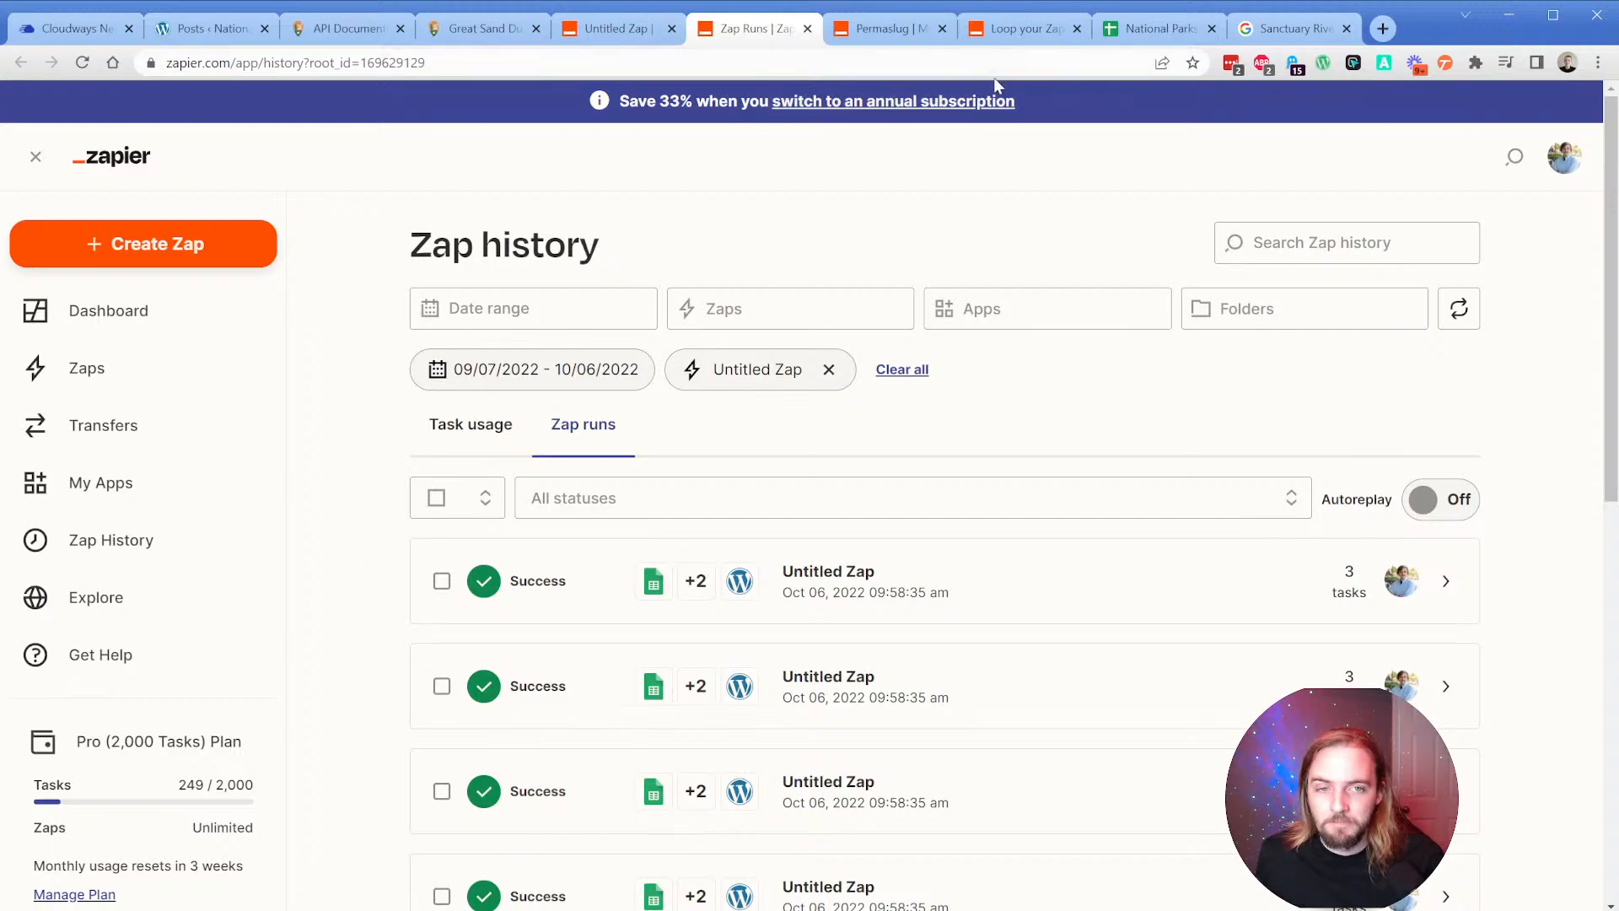
Return to the published Untitled Zap, open its GET in Webhooks step and start editing the Zap as a draft.
{"action": "left_click", "coordinate": [616, 30]}
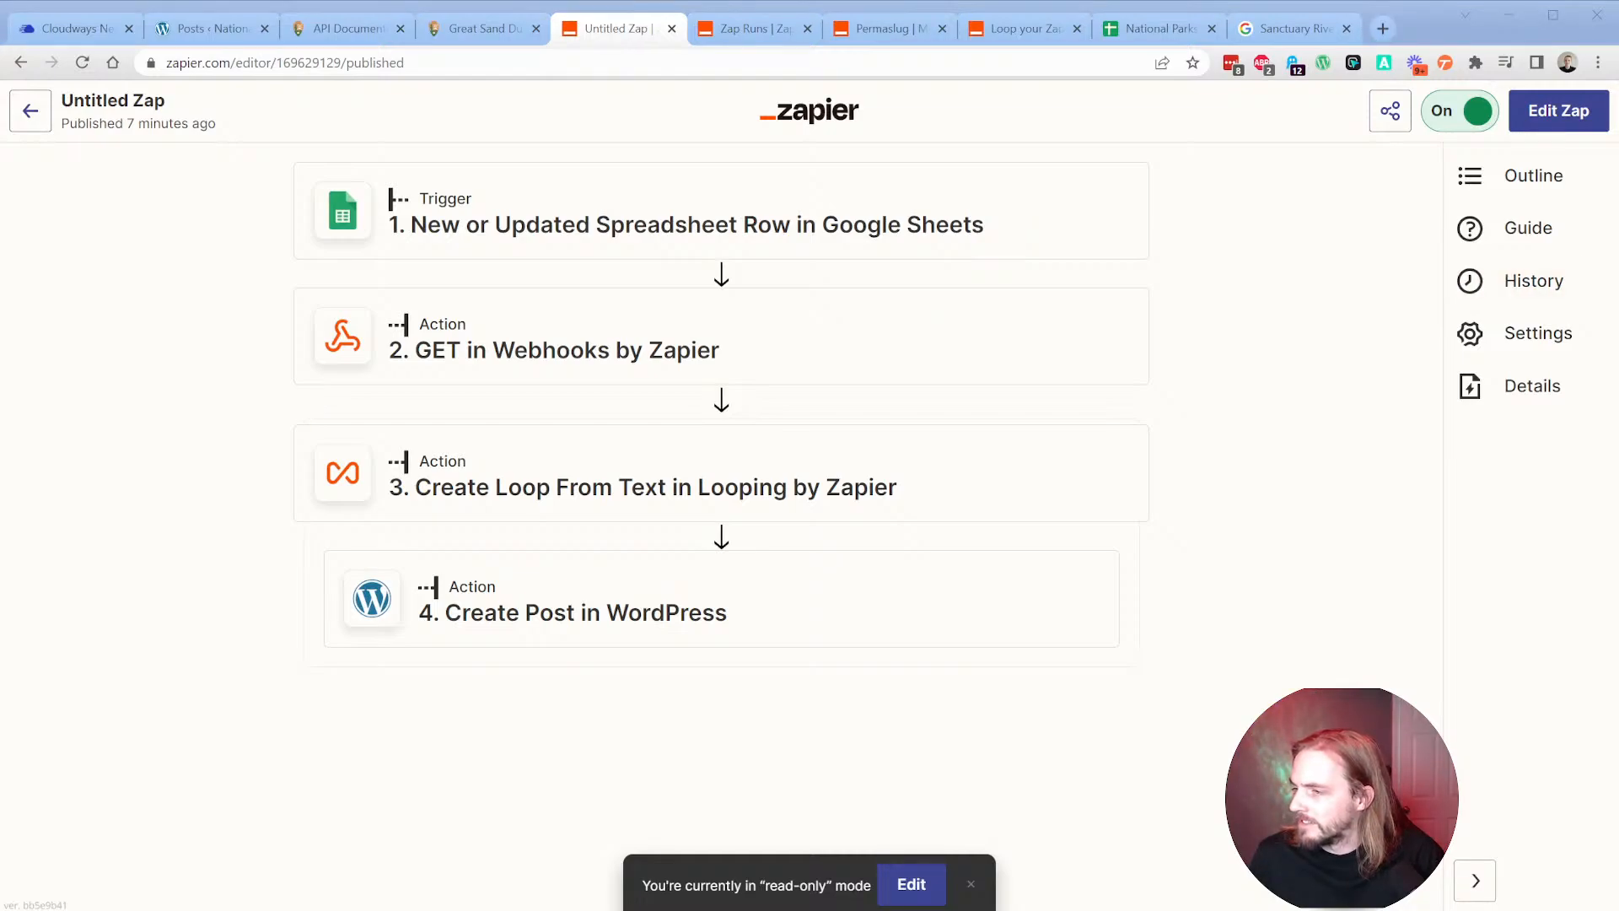
{"action": "left_click", "coordinate": [134, 508]}
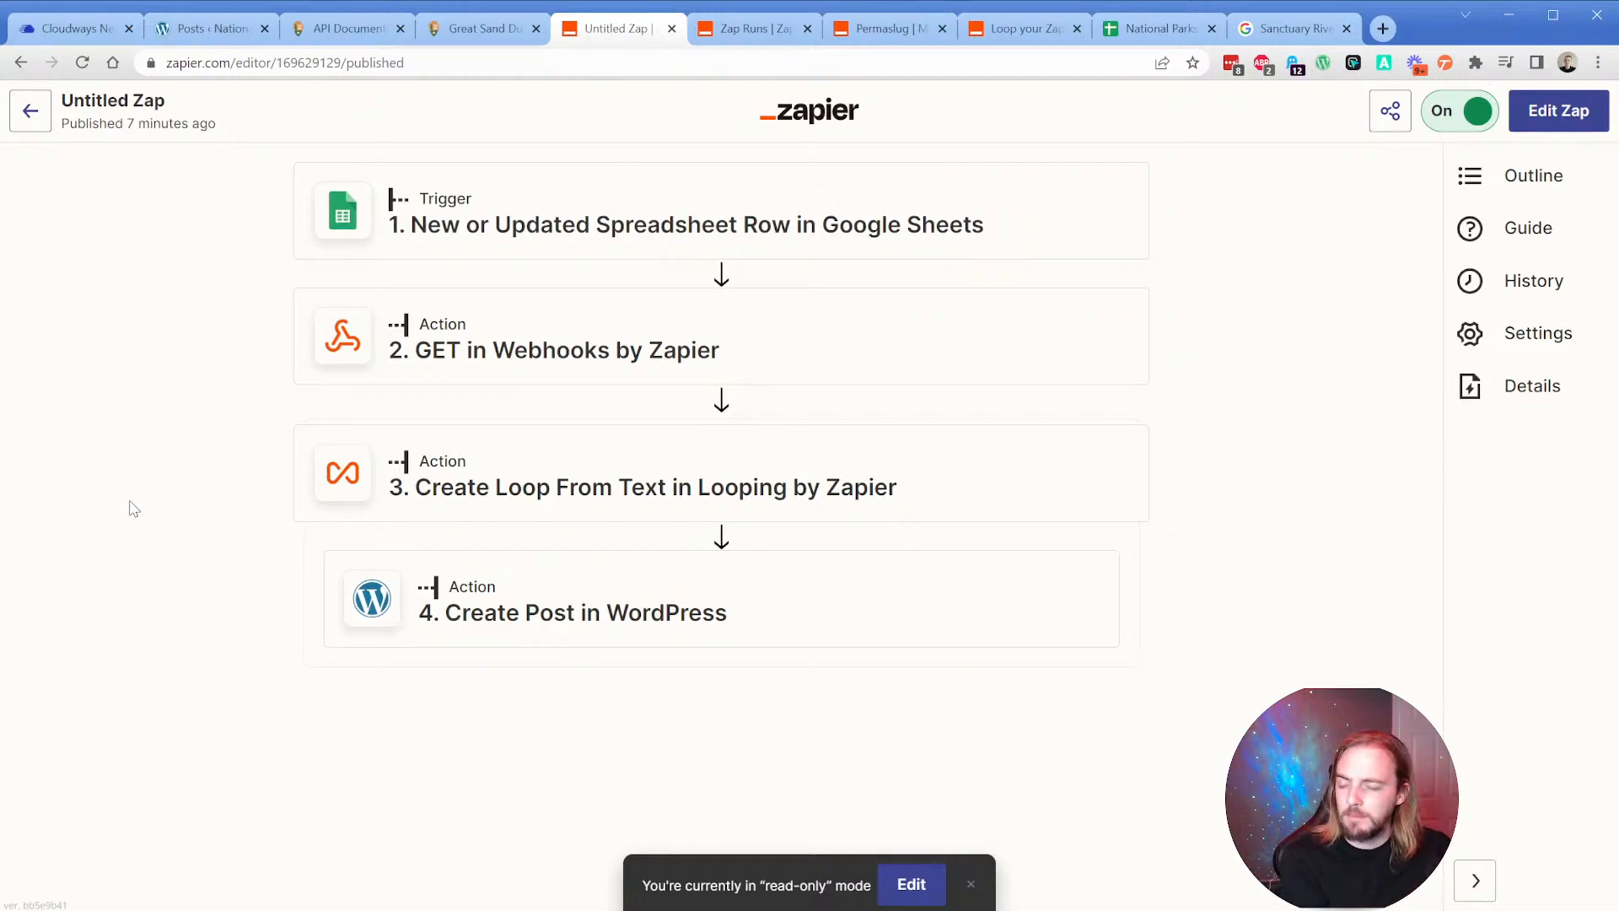
{"action": "left_click", "coordinate": [516, 345]}
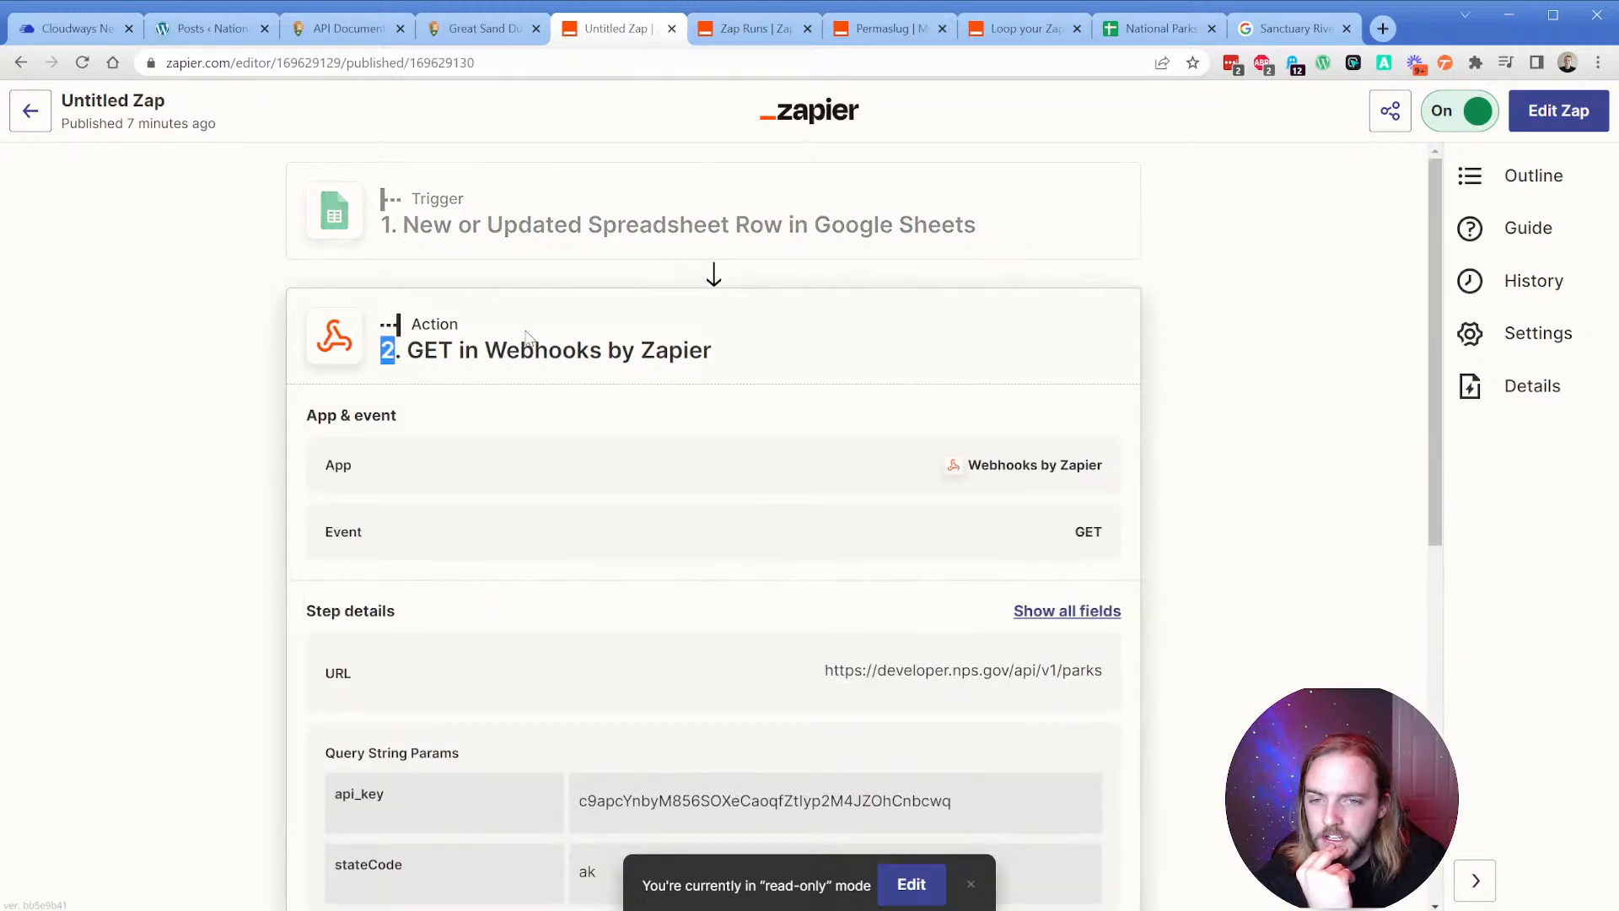
{"action": "left_click", "coordinate": [1558, 111]}
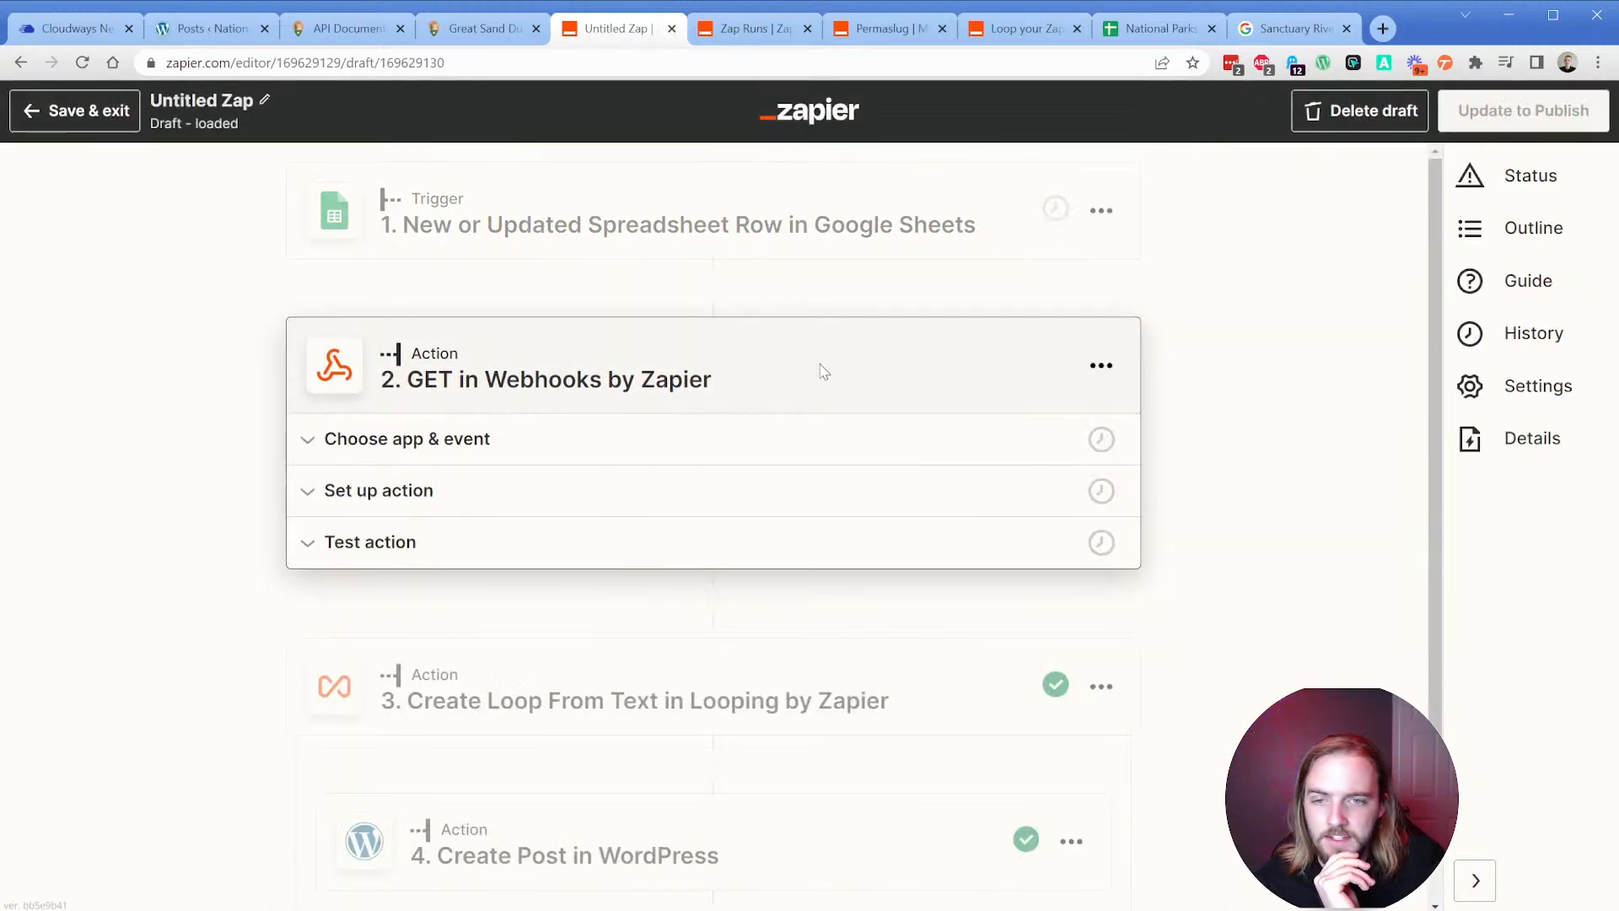
Rename the Untitled Zap as NP List Test.
{"action": "left_click", "coordinate": [263, 101]}
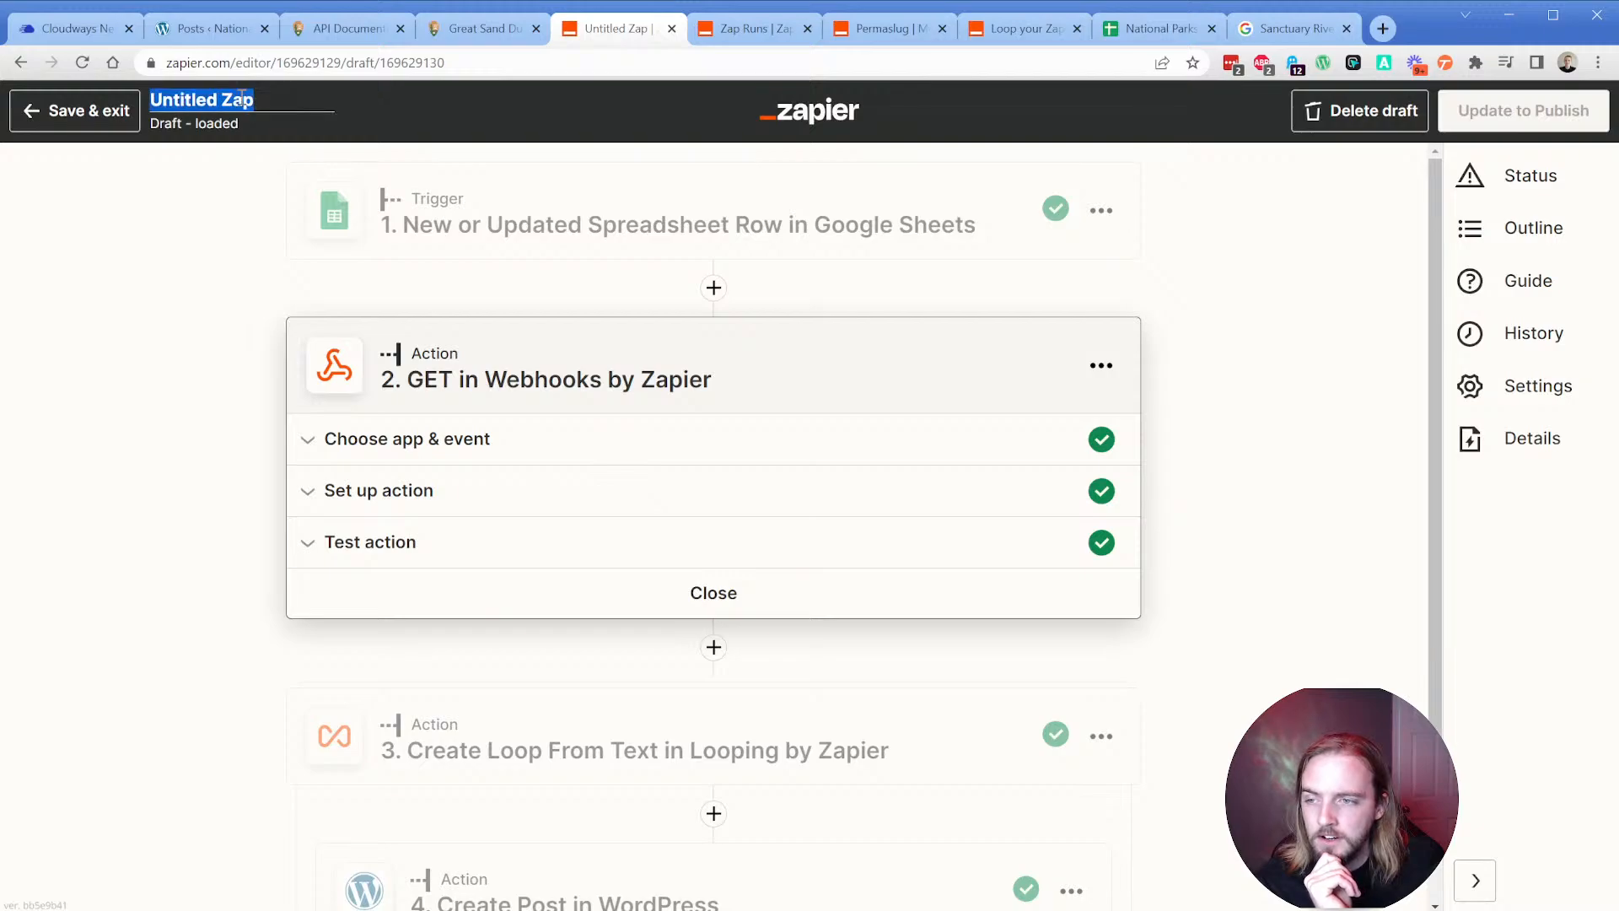
{"action": "type", "text": "nP TUT"}
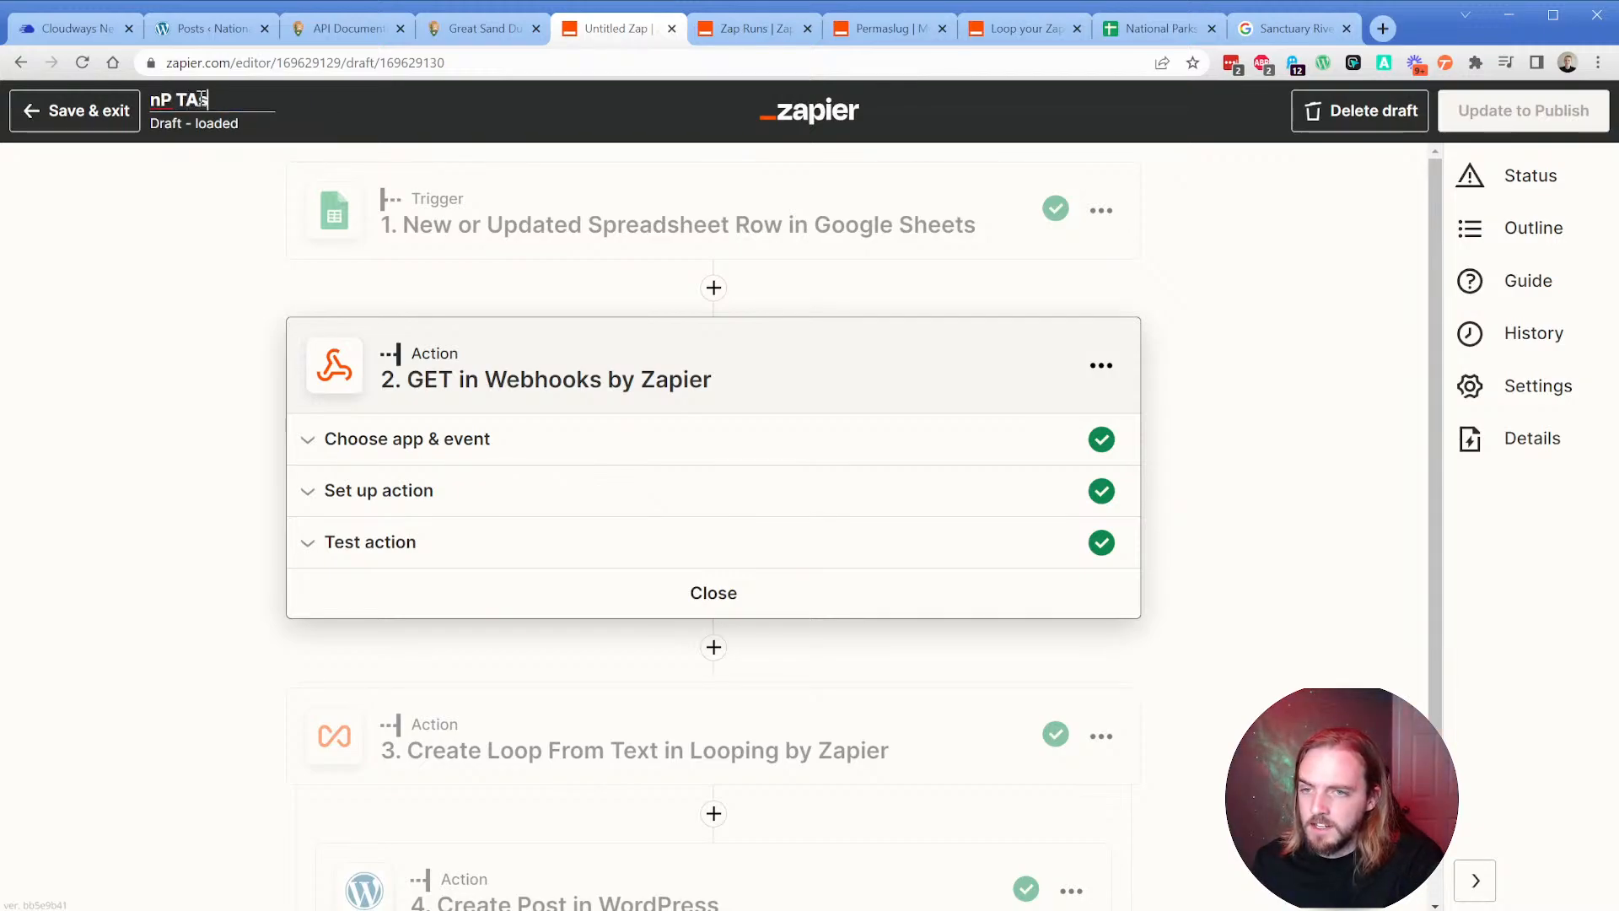
{"action": "key", "text": "BackSpace"}
{"action": "key", "text": "BackSpace"}
{"action": "key", "text": "BackSpace"}
{"action": "key", "text": "BackSpace"}
{"action": "key", "text": "BackSpace"}
{"action": "key", "text": "BackSpace"}
{"action": "type", "text": "NP Tut"}
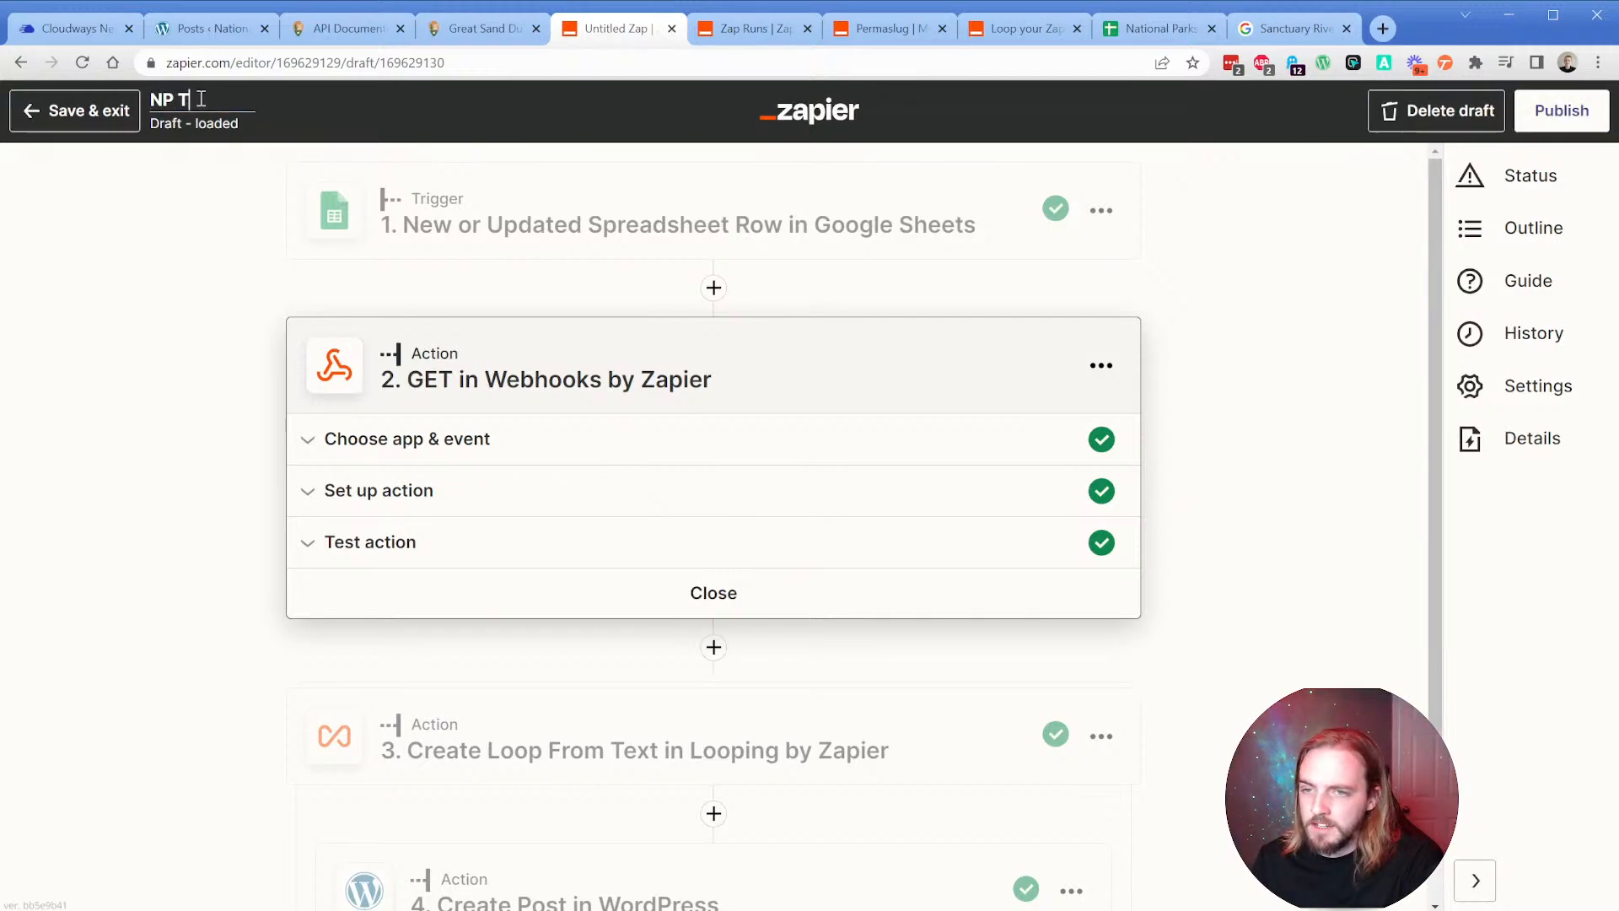
{"action": "key", "text": "BackSpace"}
{"action": "key", "text": "BackSpace"}
{"action": "key", "text": "BackSpace"}
{"action": "key", "text": "BackSpace"}
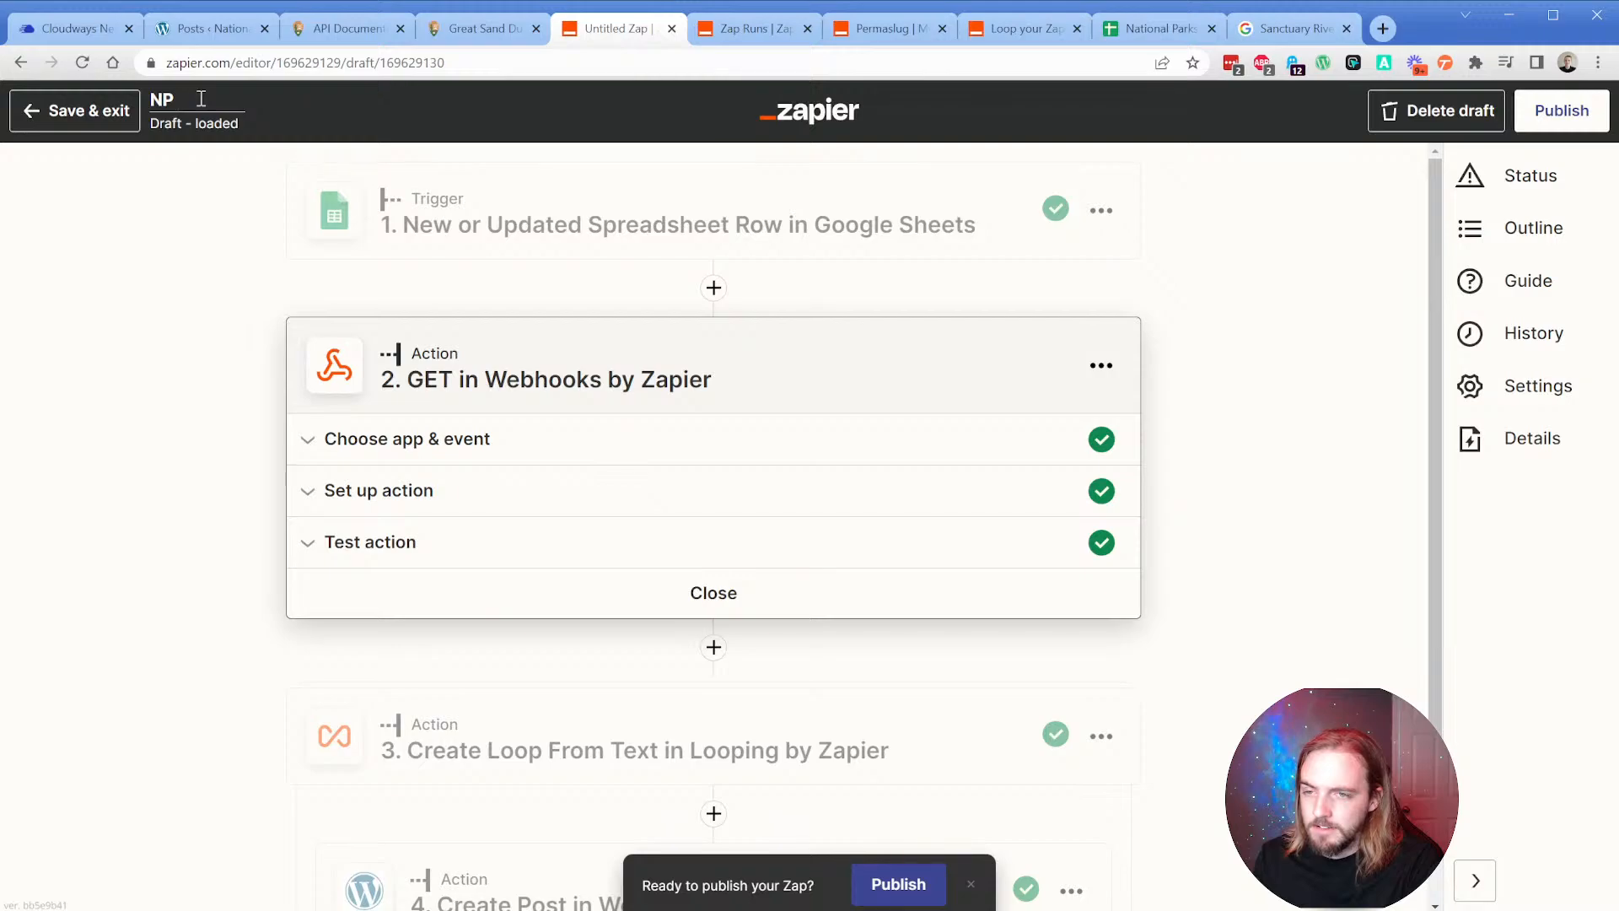
{"action": "type", "text": "List Test"}
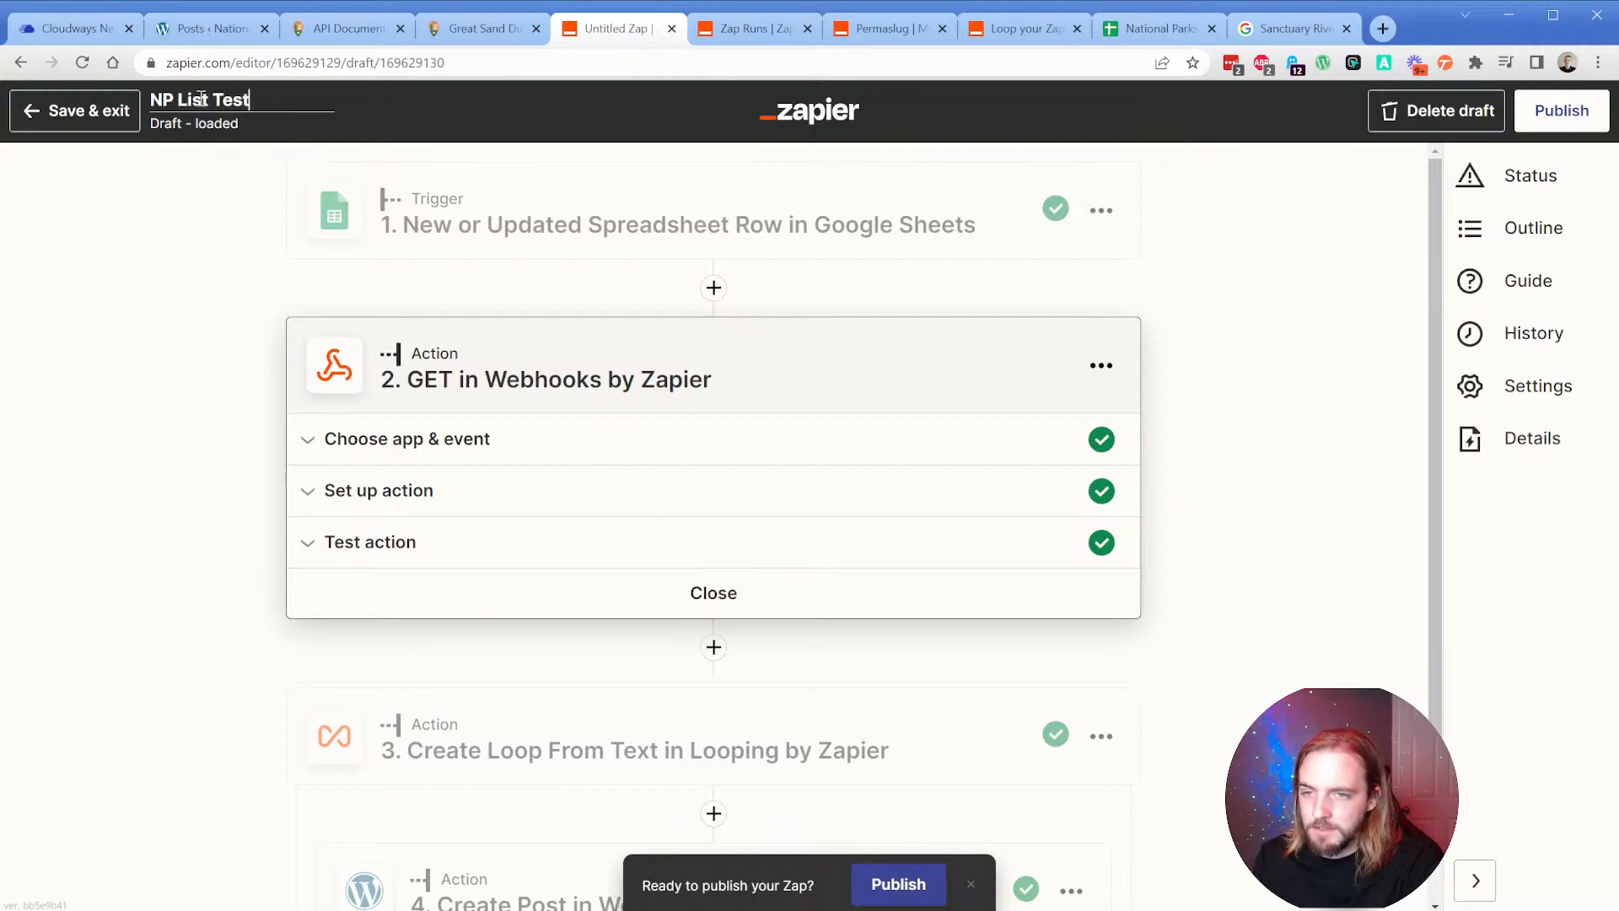
{"action": "left_click", "coordinate": [301, 137]}
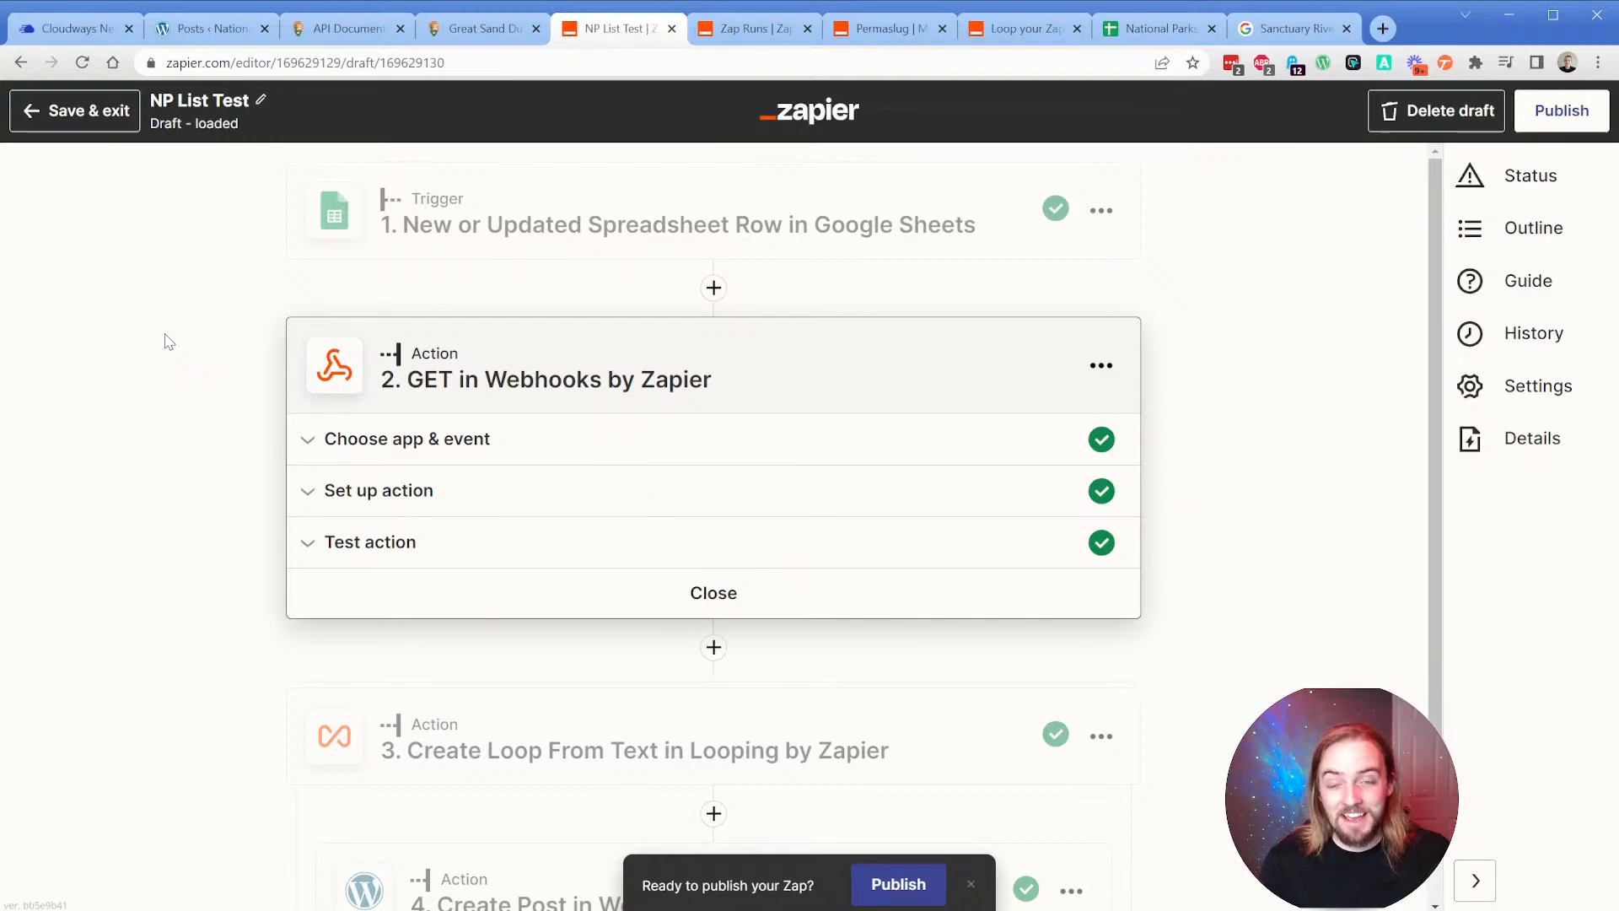
Add a blank query string parameter row to the GET webhook action's setup and continue to its test data.
{"action": "left_click", "coordinate": [434, 492]}
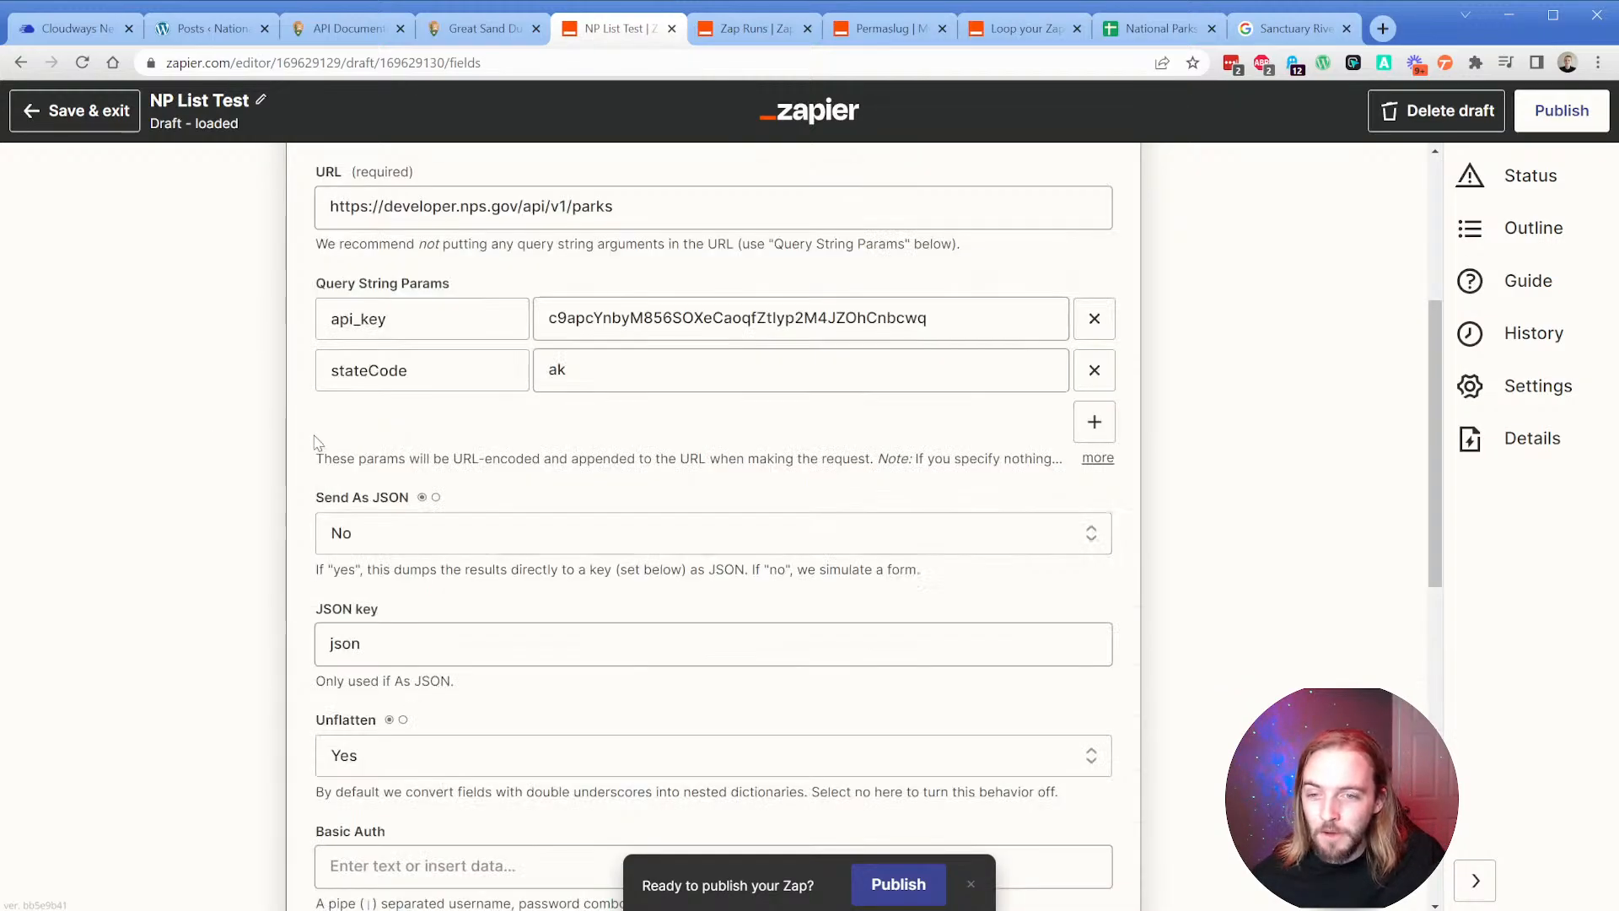
{"action": "left_click", "coordinate": [1094, 421]}
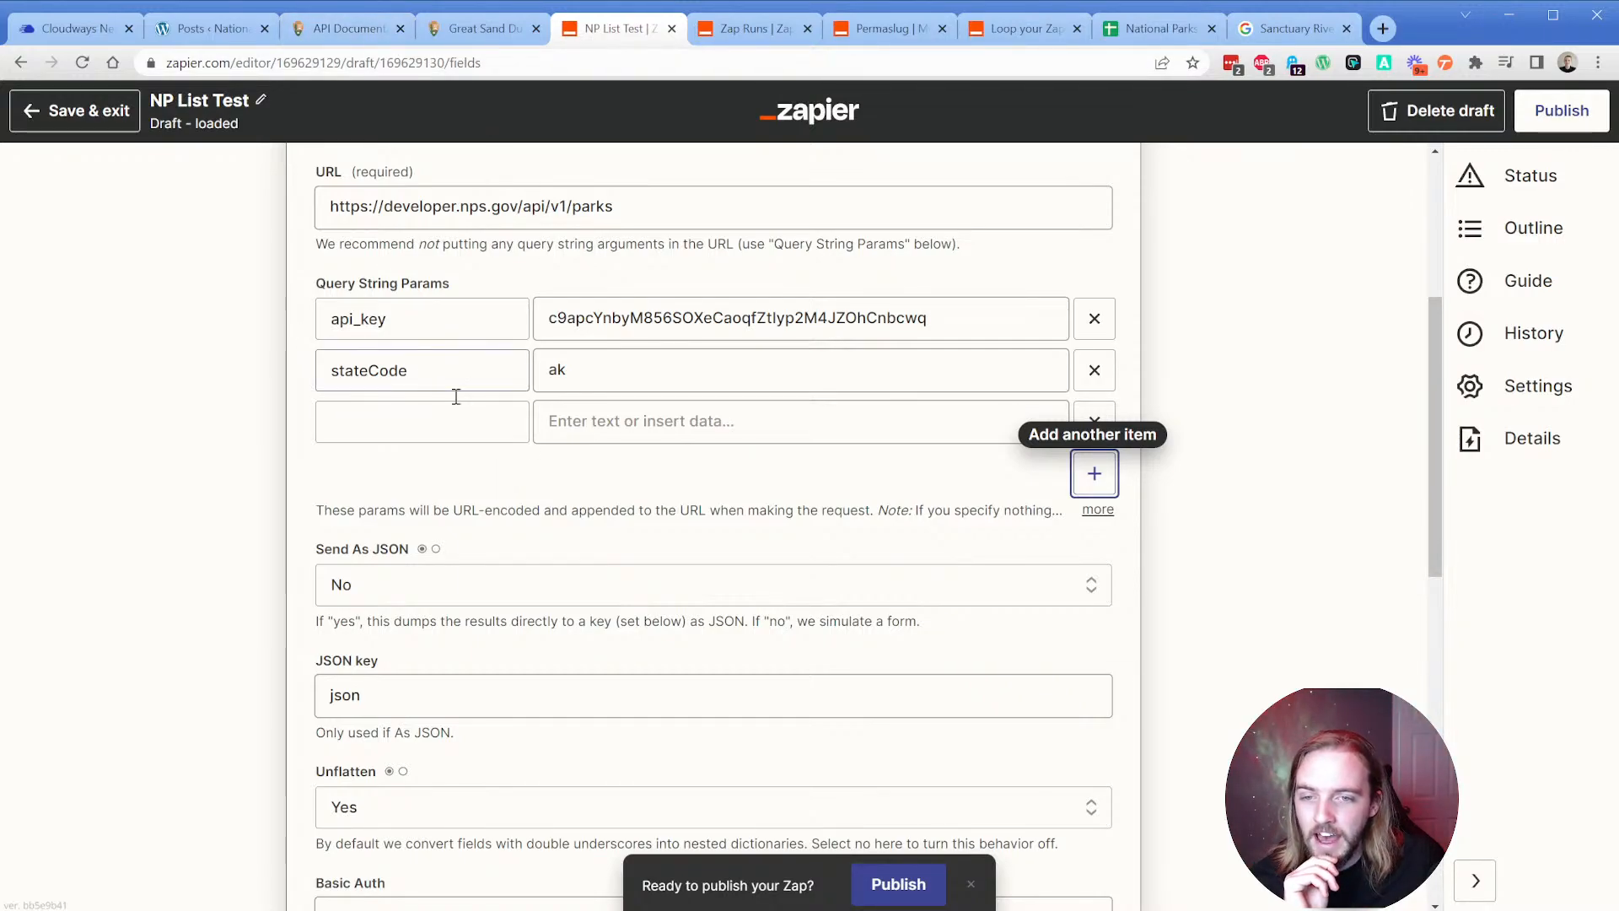
{"action": "scroll", "coordinate": [450, 404], "scroll_direction": "down", "scroll_amount": 7}
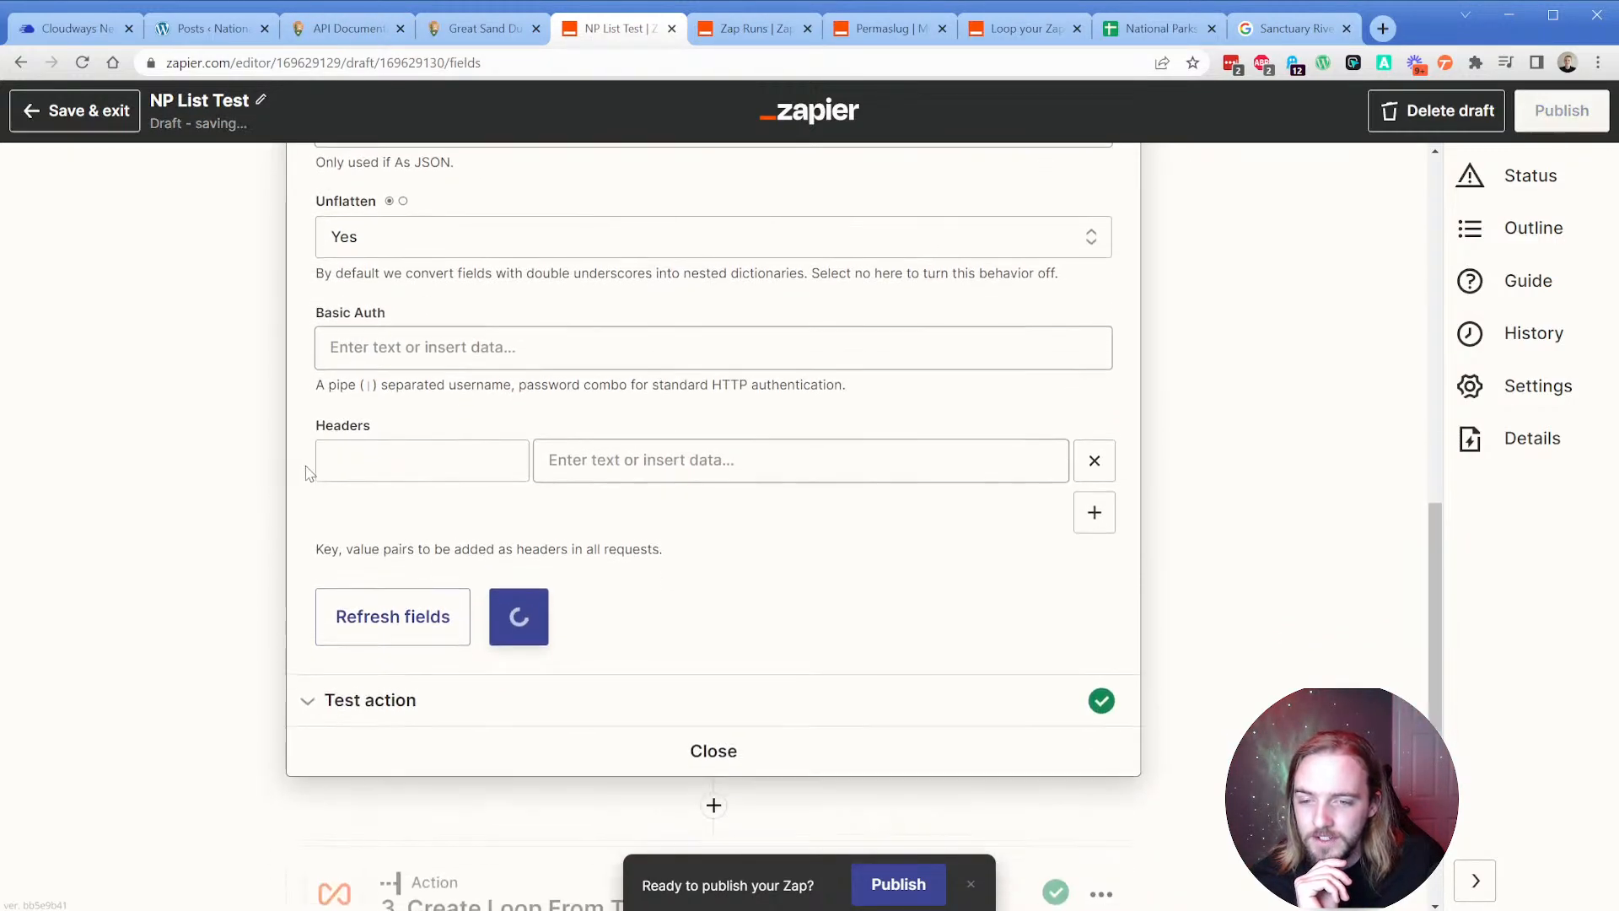
{"action": "left_click", "coordinate": [499, 630]}
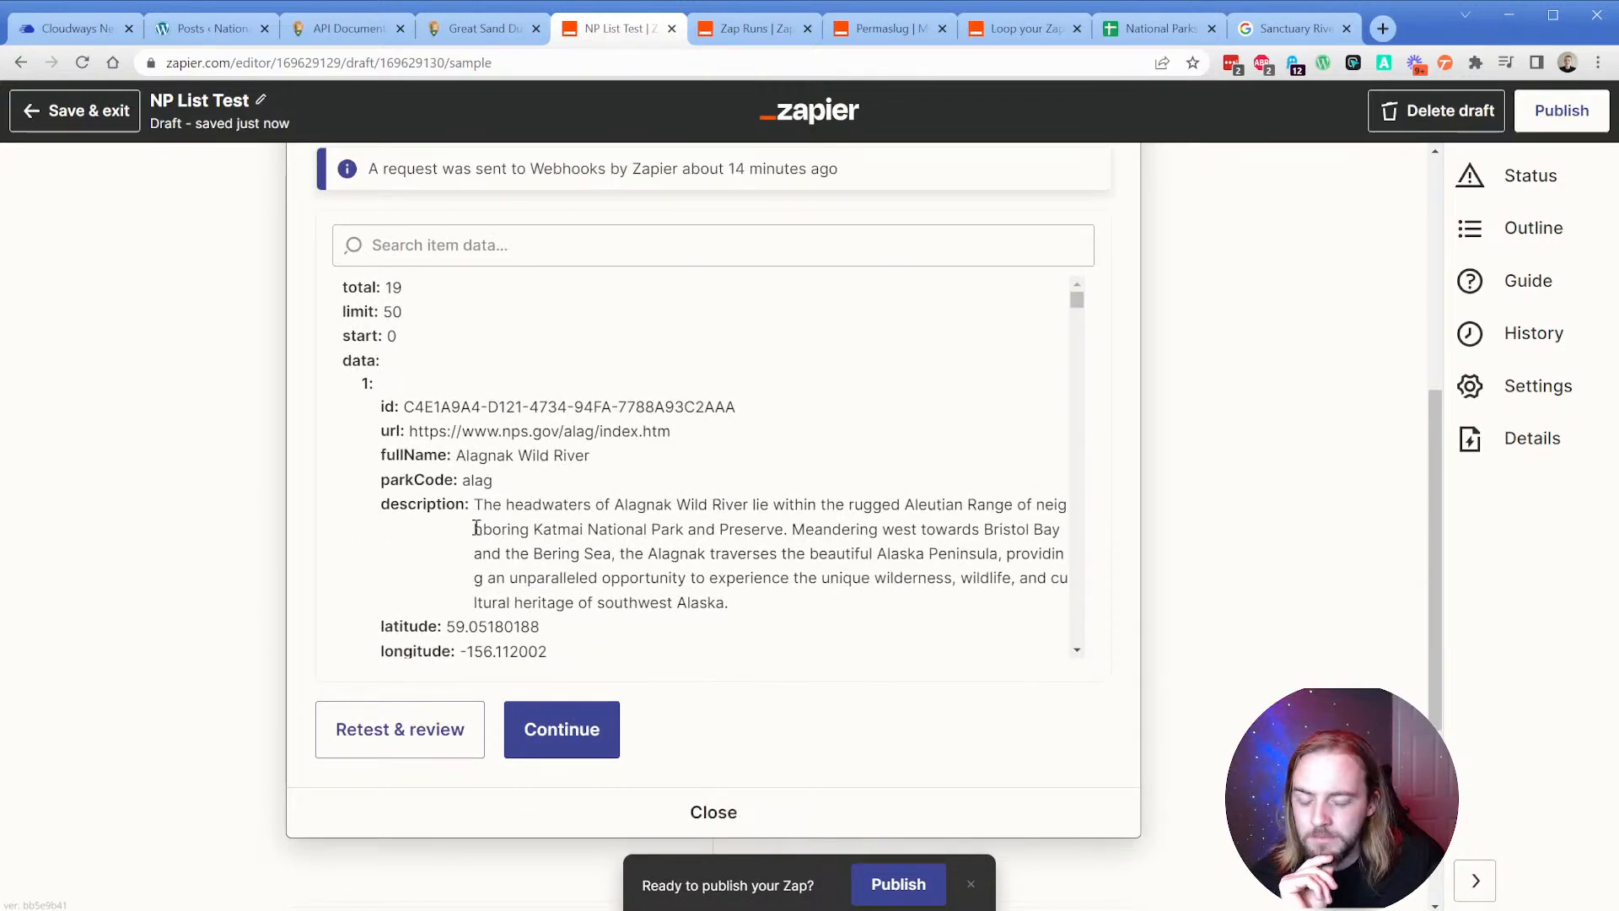
Examine the fullName, description and coordinate fields of the first park in the webhook's test response.
{"action": "left_click_drag", "start_coordinate": [379, 456], "coordinate": [456, 464]}
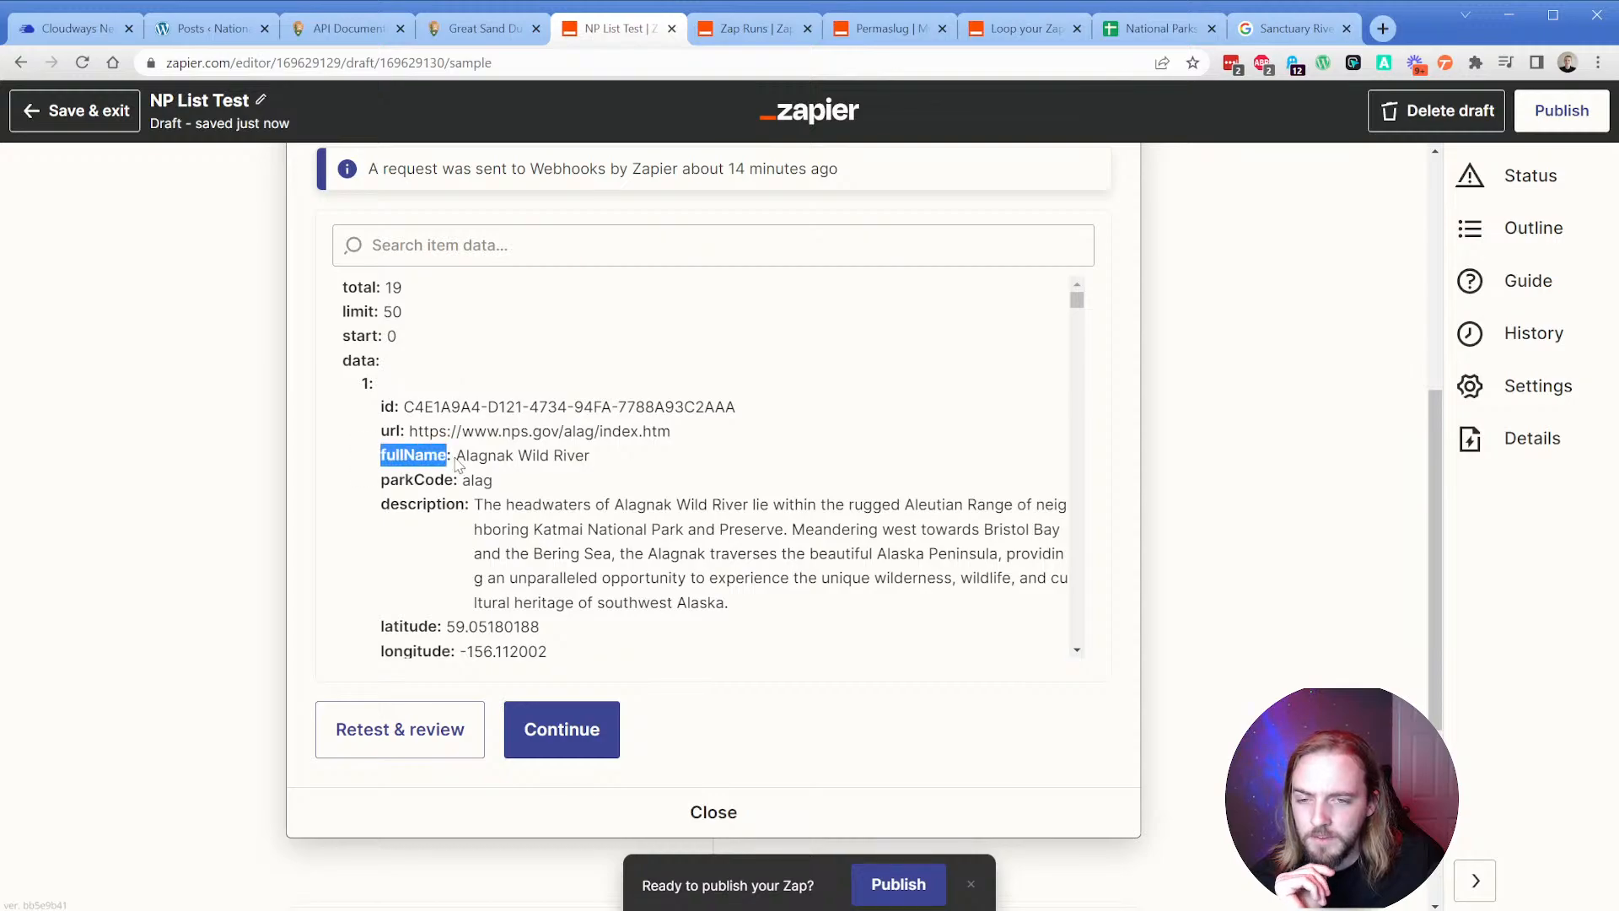
{"action": "double_click", "coordinate": [410, 506]}
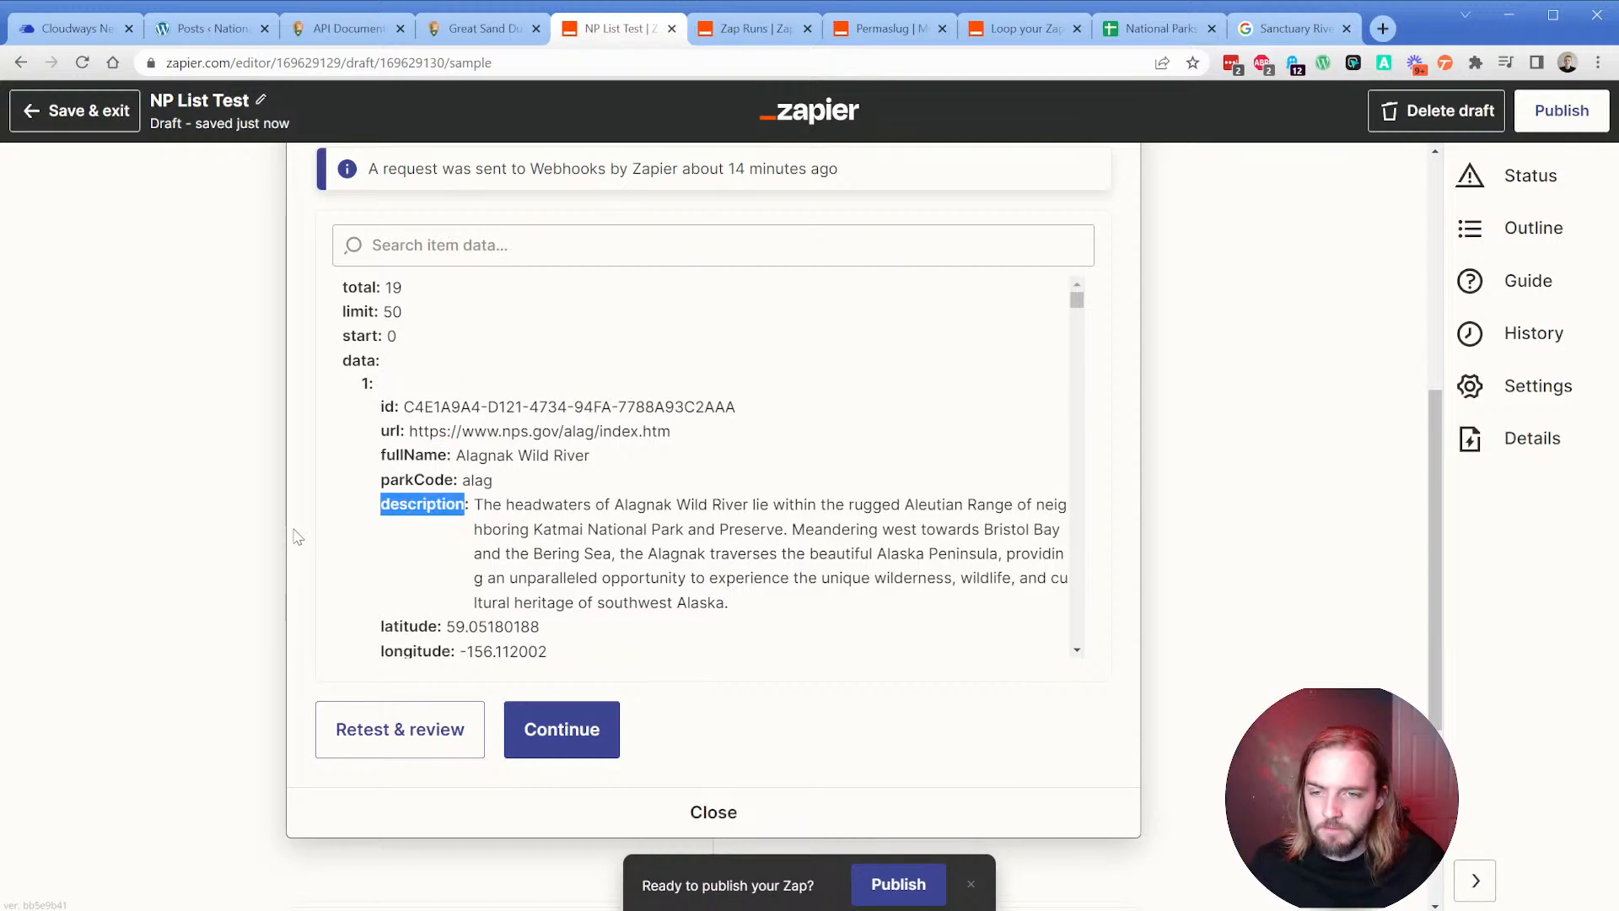
{"action": "scroll", "coordinate": [297, 536], "scroll_direction": "down", "scroll_amount": 5}
{"action": "scroll", "coordinate": [297, 537], "scroll_direction": "up", "scroll_amount": 2}
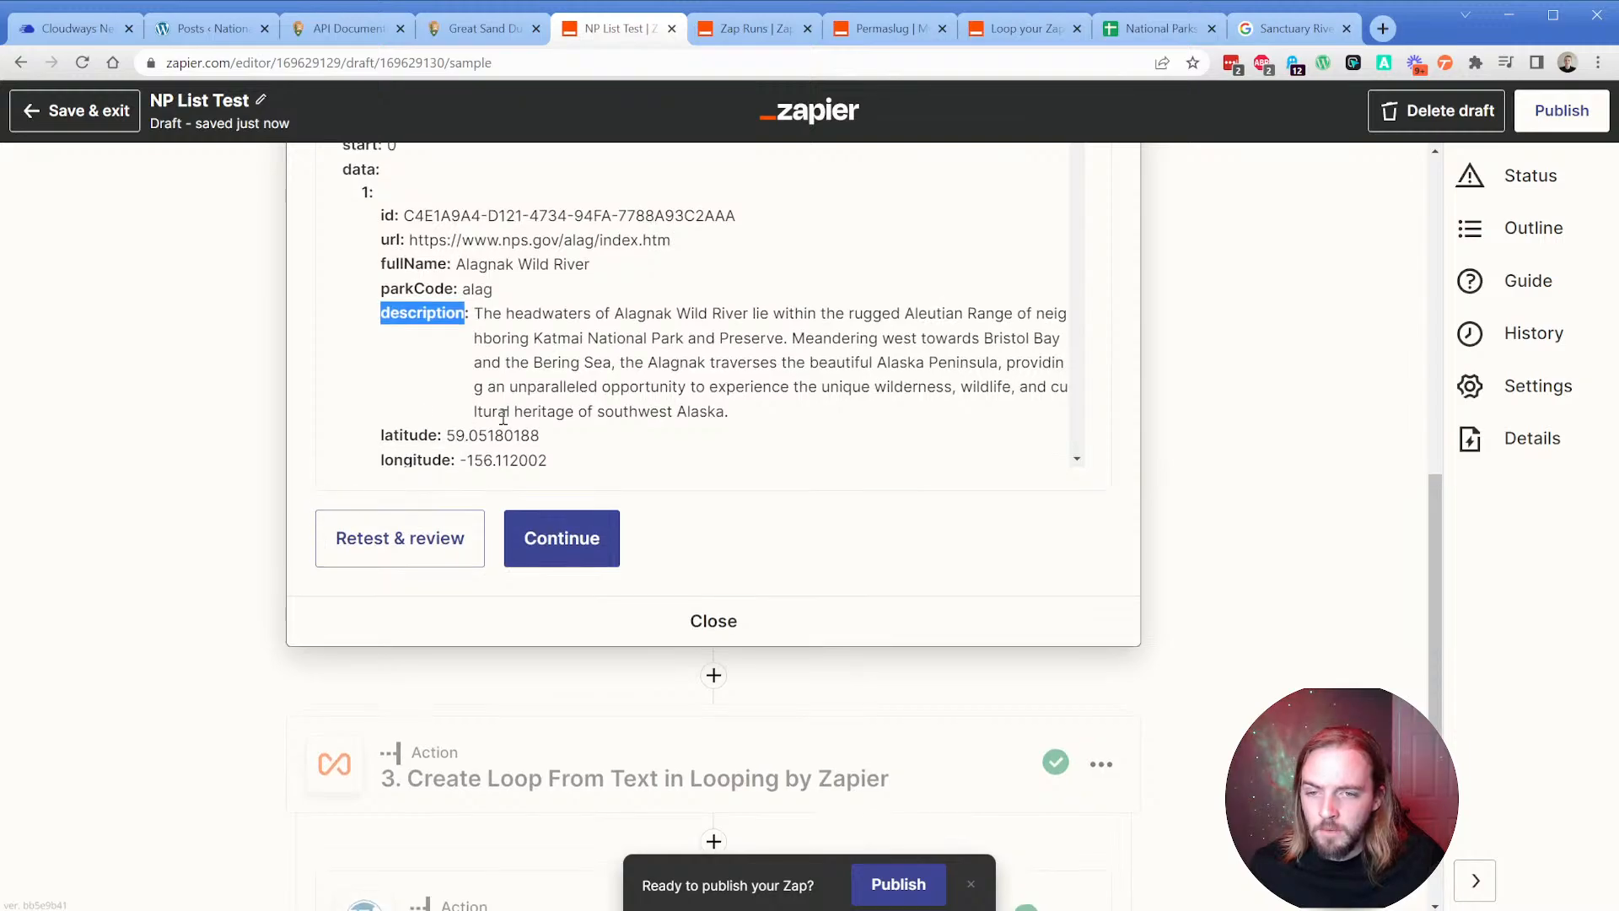
{"action": "scroll", "coordinate": [504, 419], "scroll_direction": "down", "scroll_amount": 1}
Add a loop value named description to the Create Loop From Text action and map it to the webhook's Data Description field.
{"action": "left_click", "coordinate": [467, 756]}
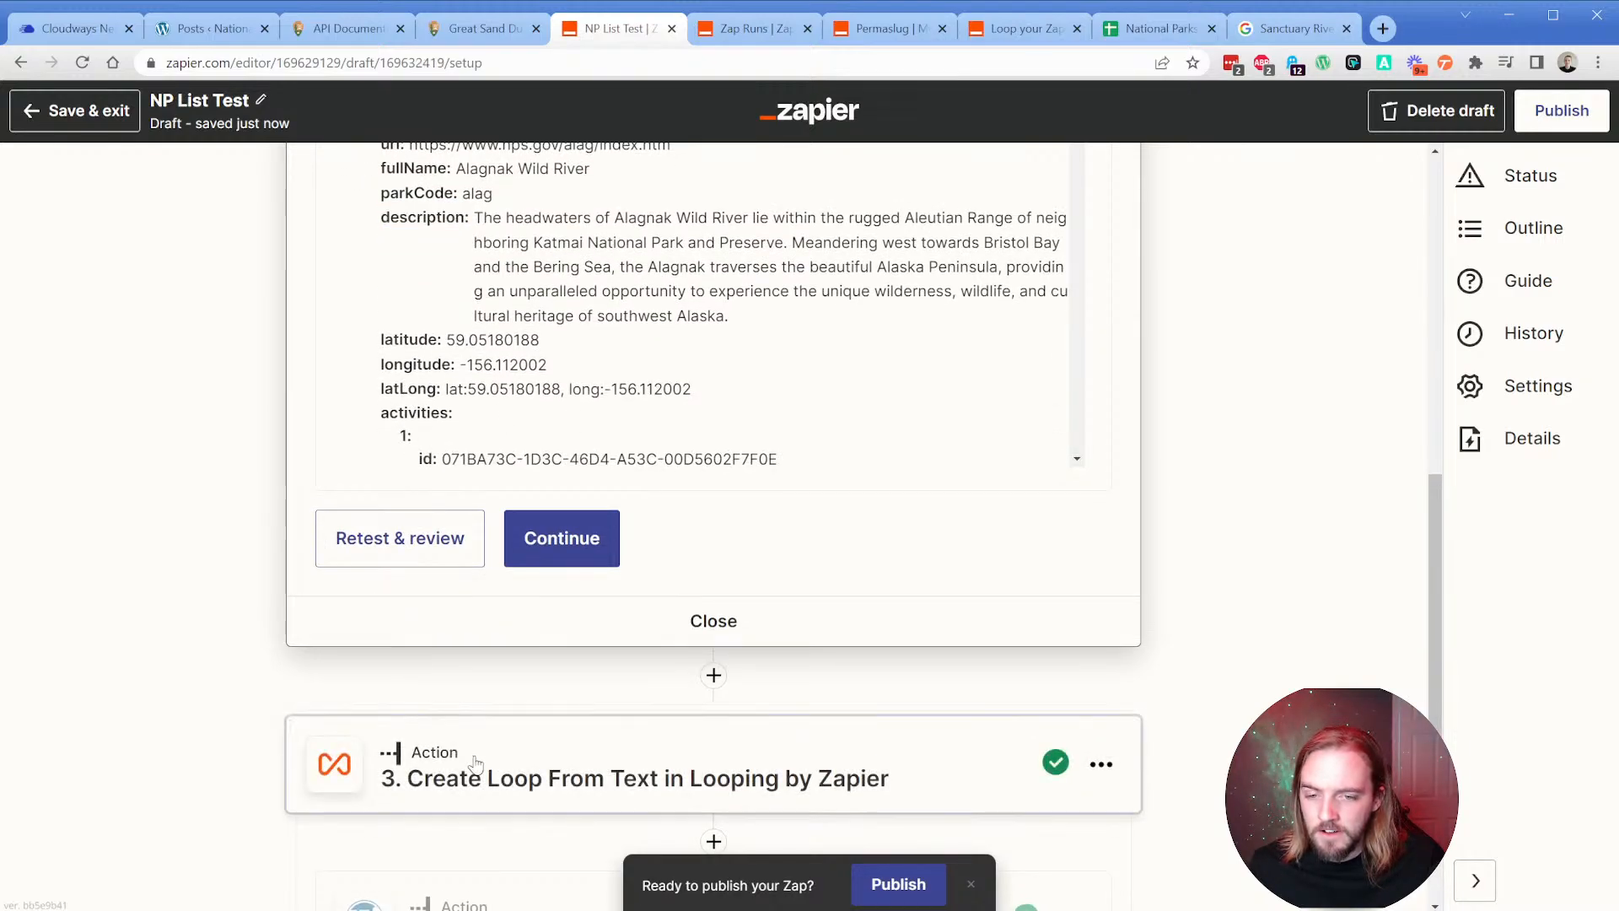
{"action": "scroll", "coordinate": [464, 668], "scroll_direction": "down", "scroll_amount": 4}
{"action": "left_click", "coordinate": [522, 584]}
{"action": "left_click", "coordinate": [426, 514]}
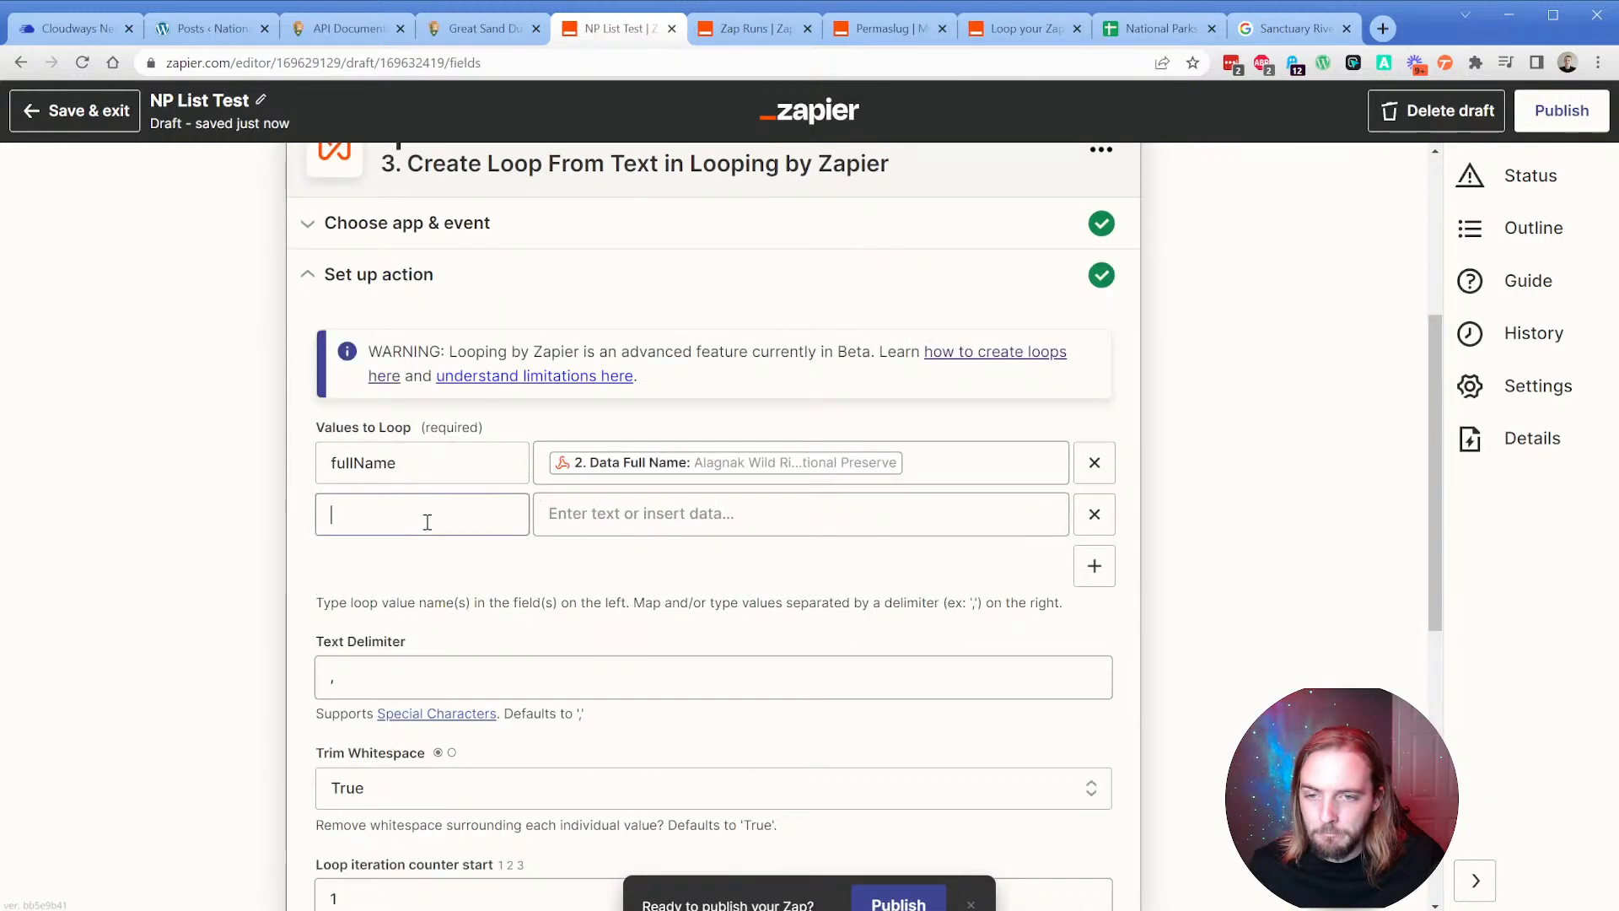
{"action": "type", "text": "description"}
{"action": "left_click", "coordinate": [611, 515]}
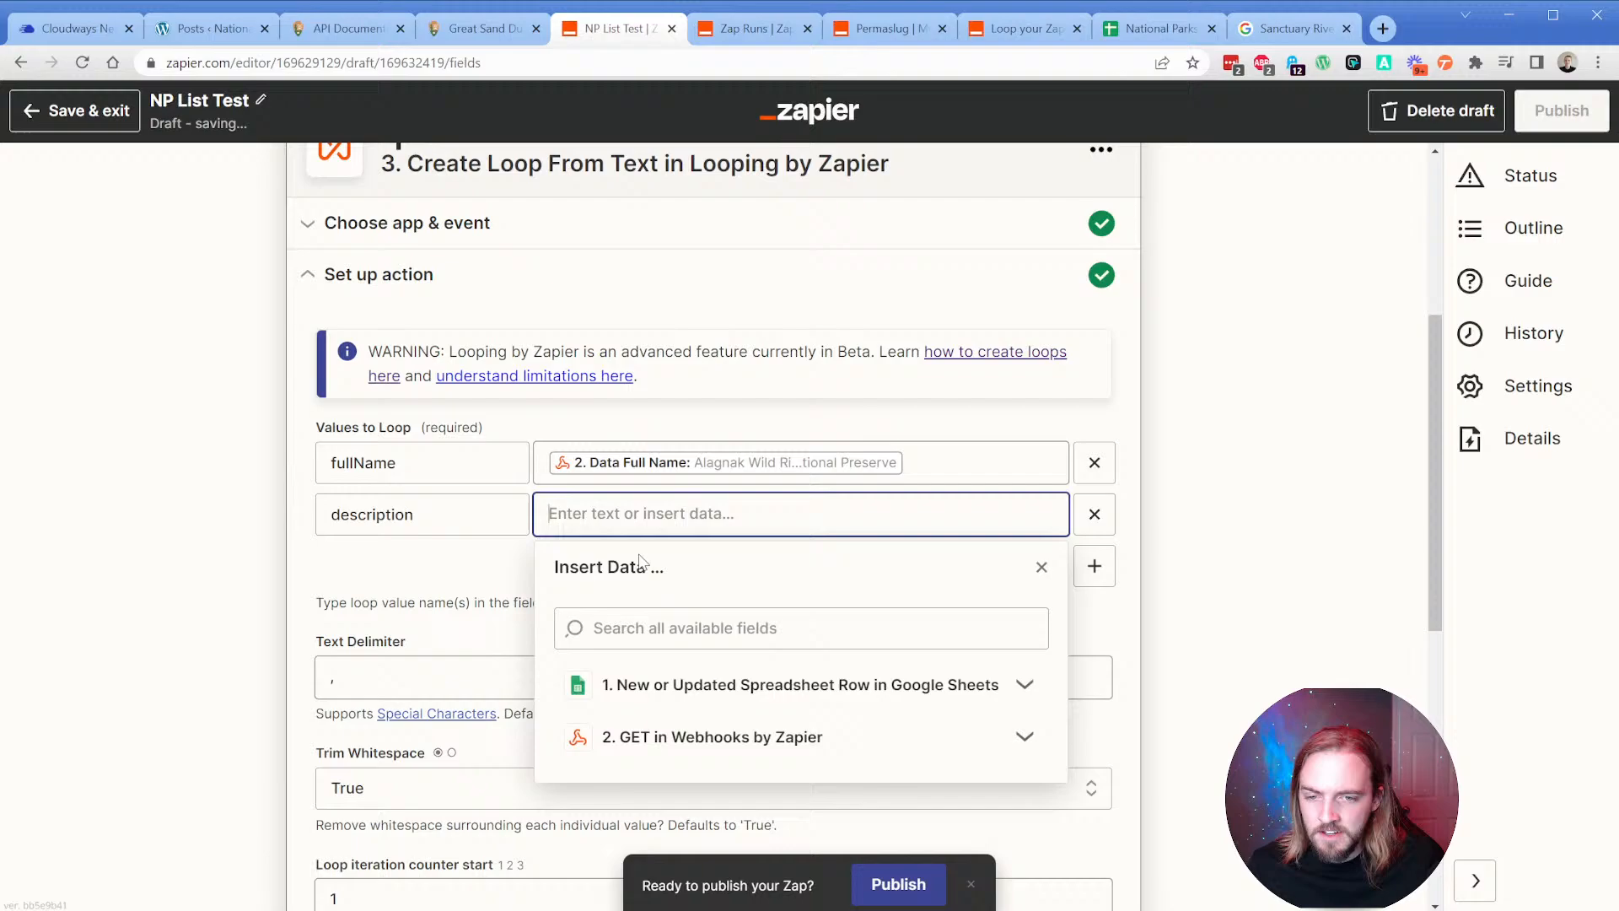
{"action": "left_click", "coordinate": [687, 743]}
{"action": "left_click", "coordinate": [632, 639]}
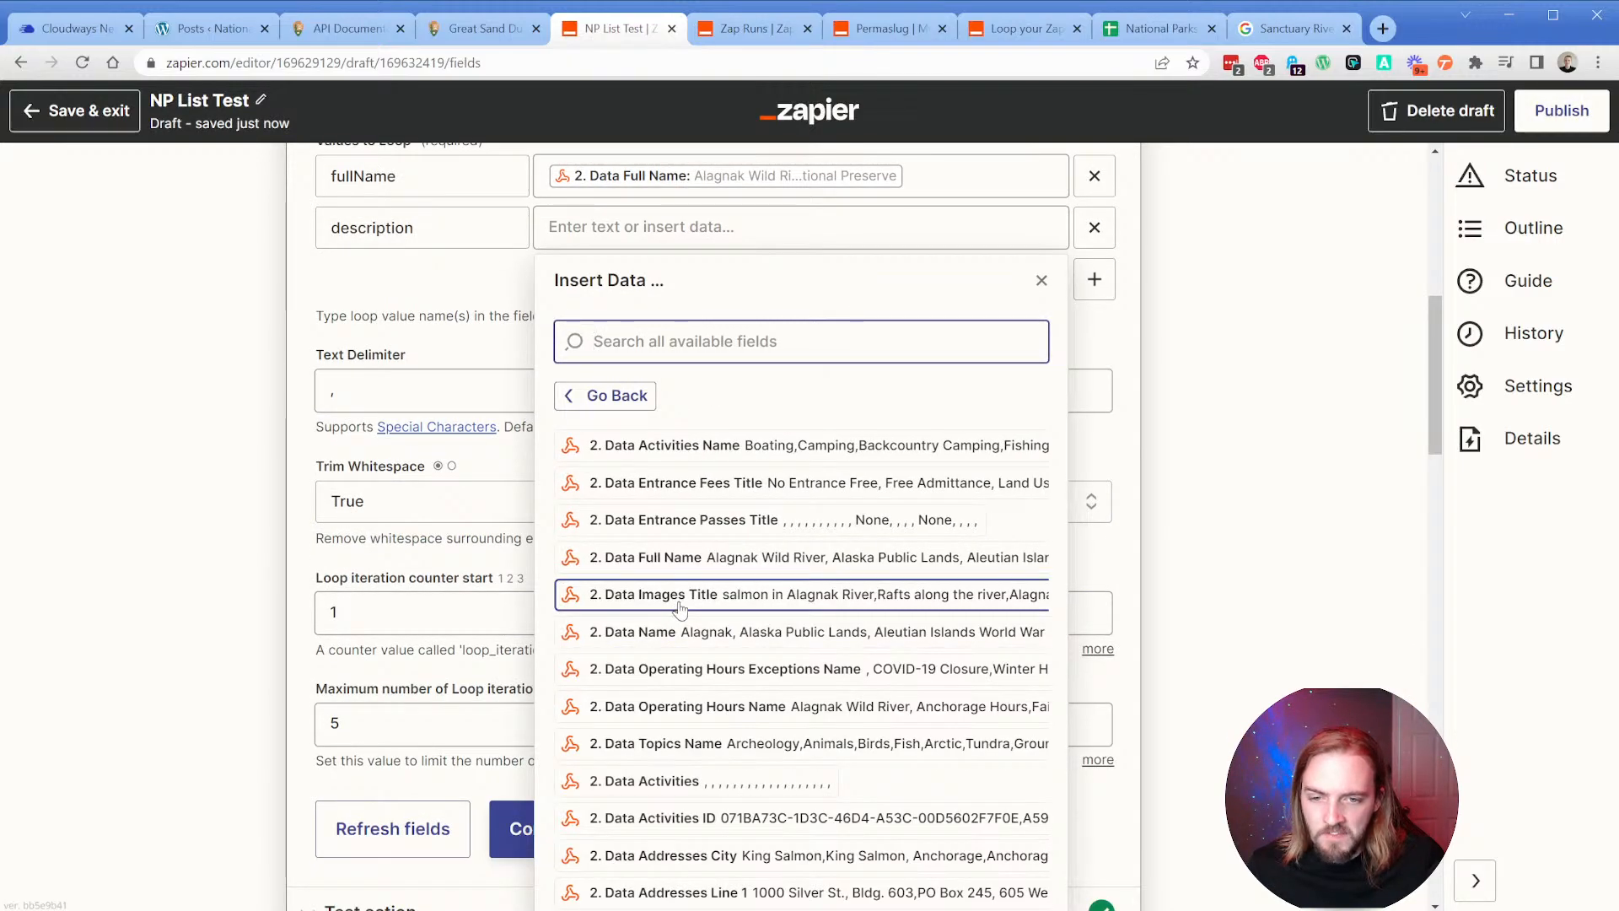
{"action": "type", "text": "descr"}
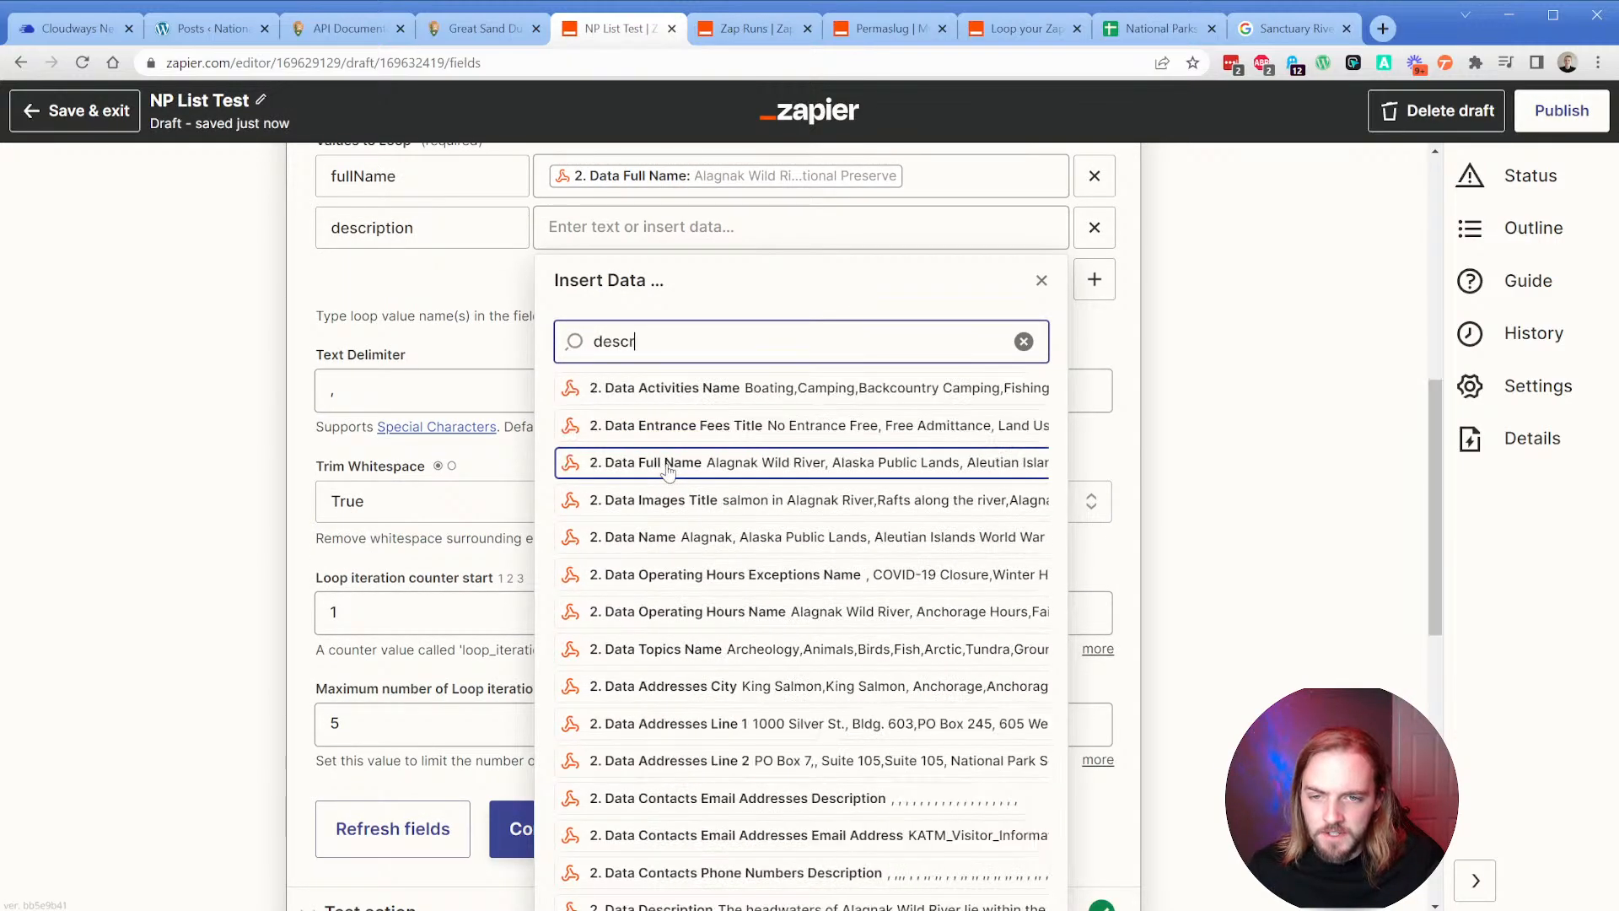
{"action": "type", "text": "iption"}
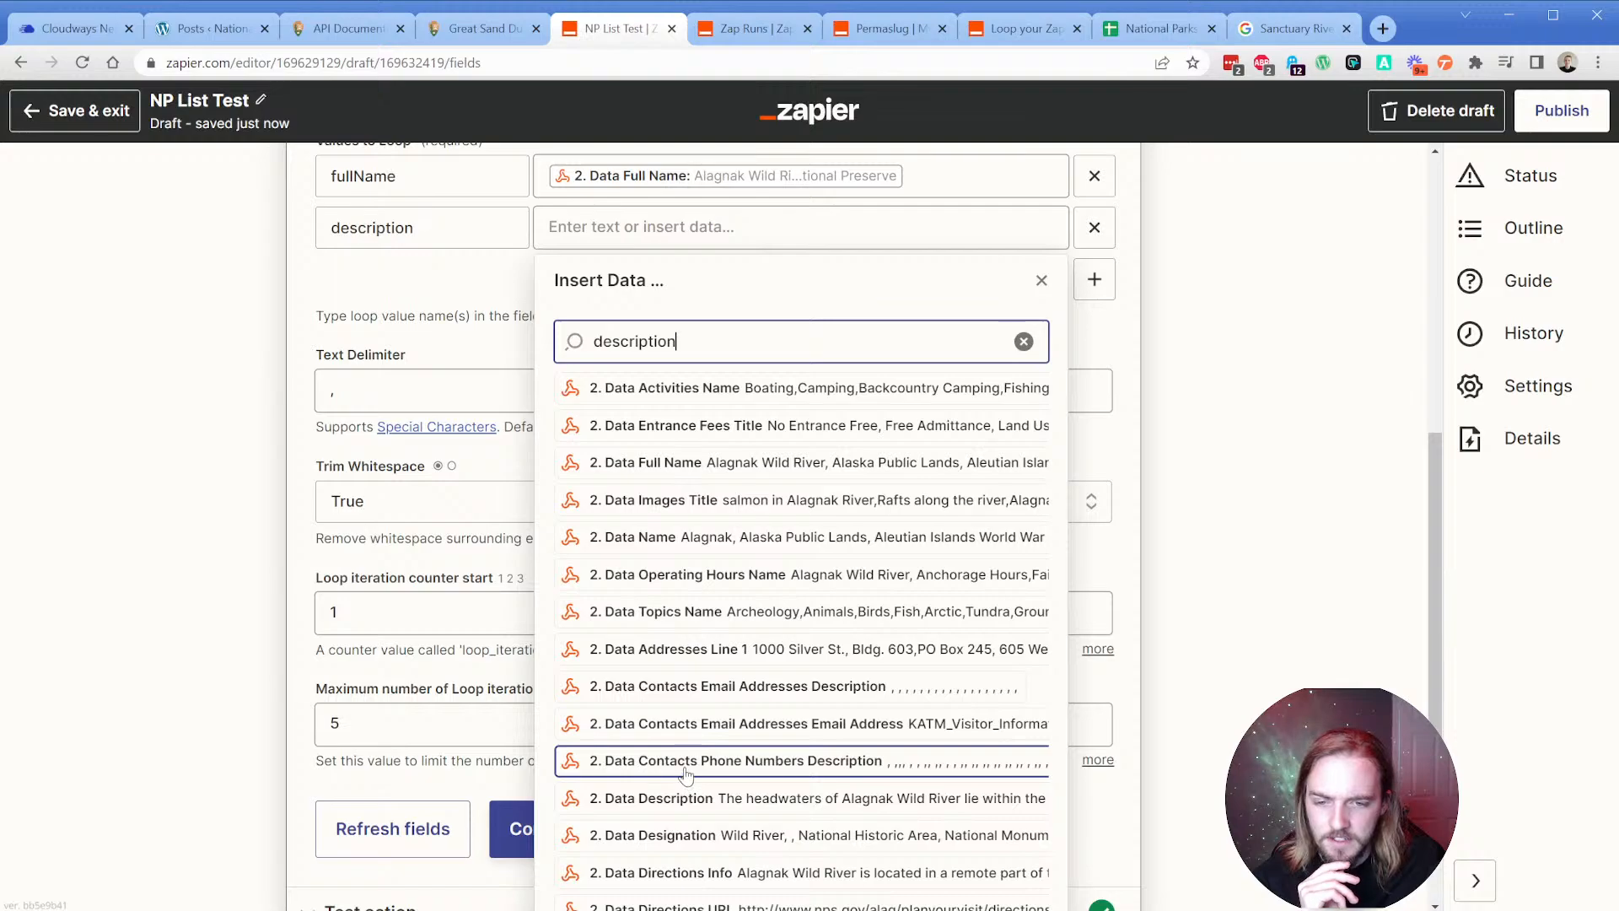
{"action": "left_click", "coordinate": [685, 798]}
{"action": "scroll", "coordinate": [705, 595], "scroll_direction": "up", "scroll_amount": 4}
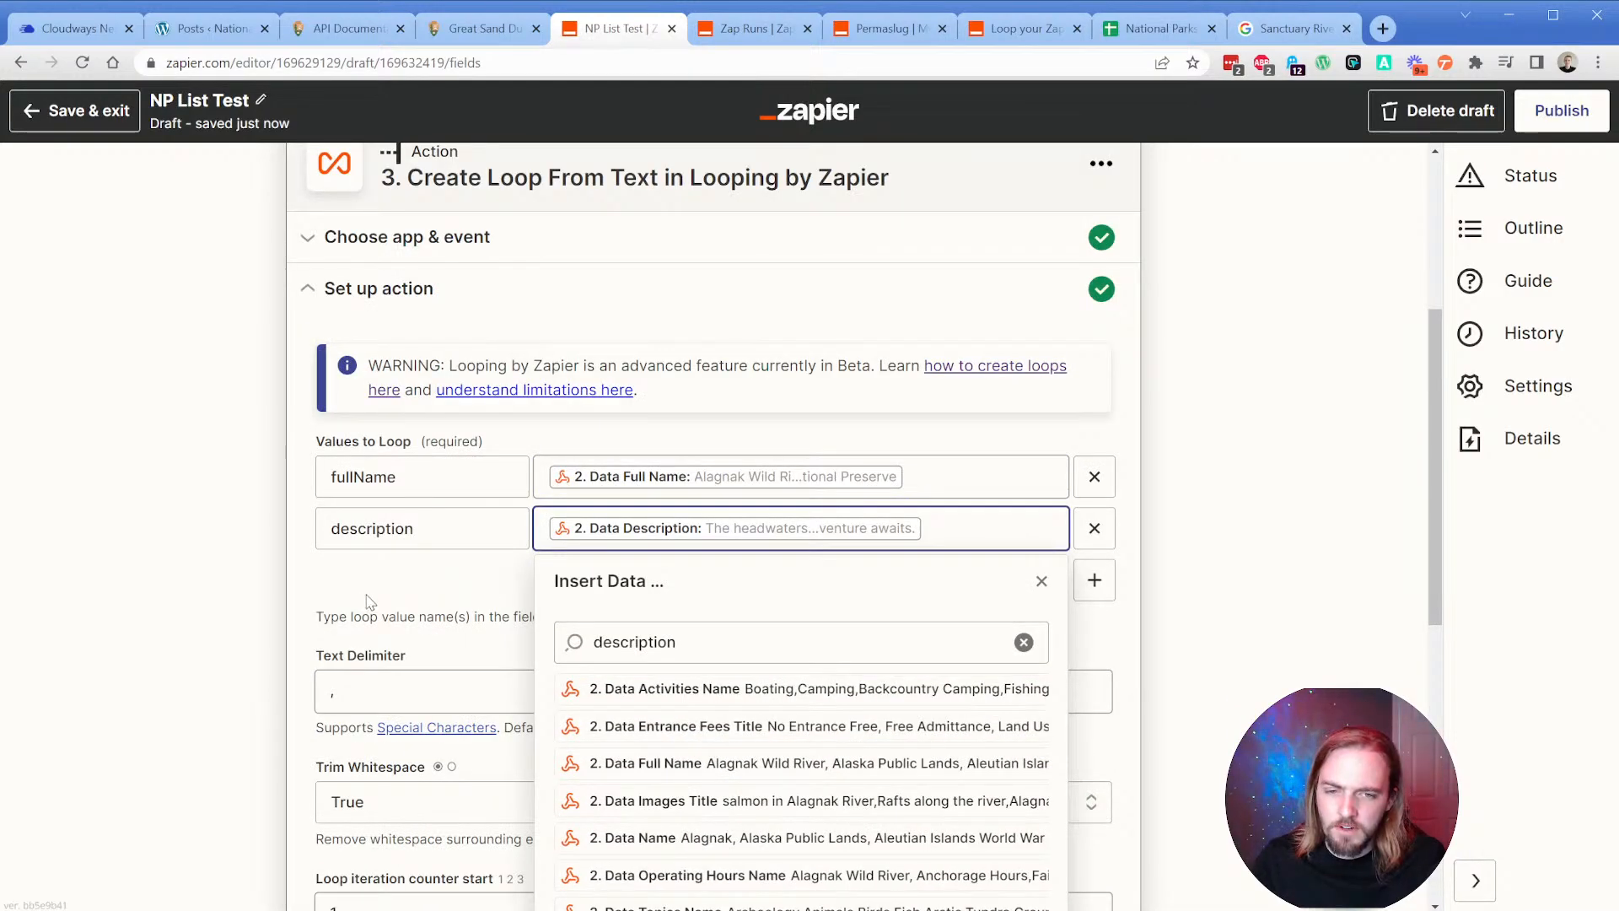
{"action": "scroll", "coordinate": [582, 597], "scroll_direction": "down", "scroll_amount": 3}
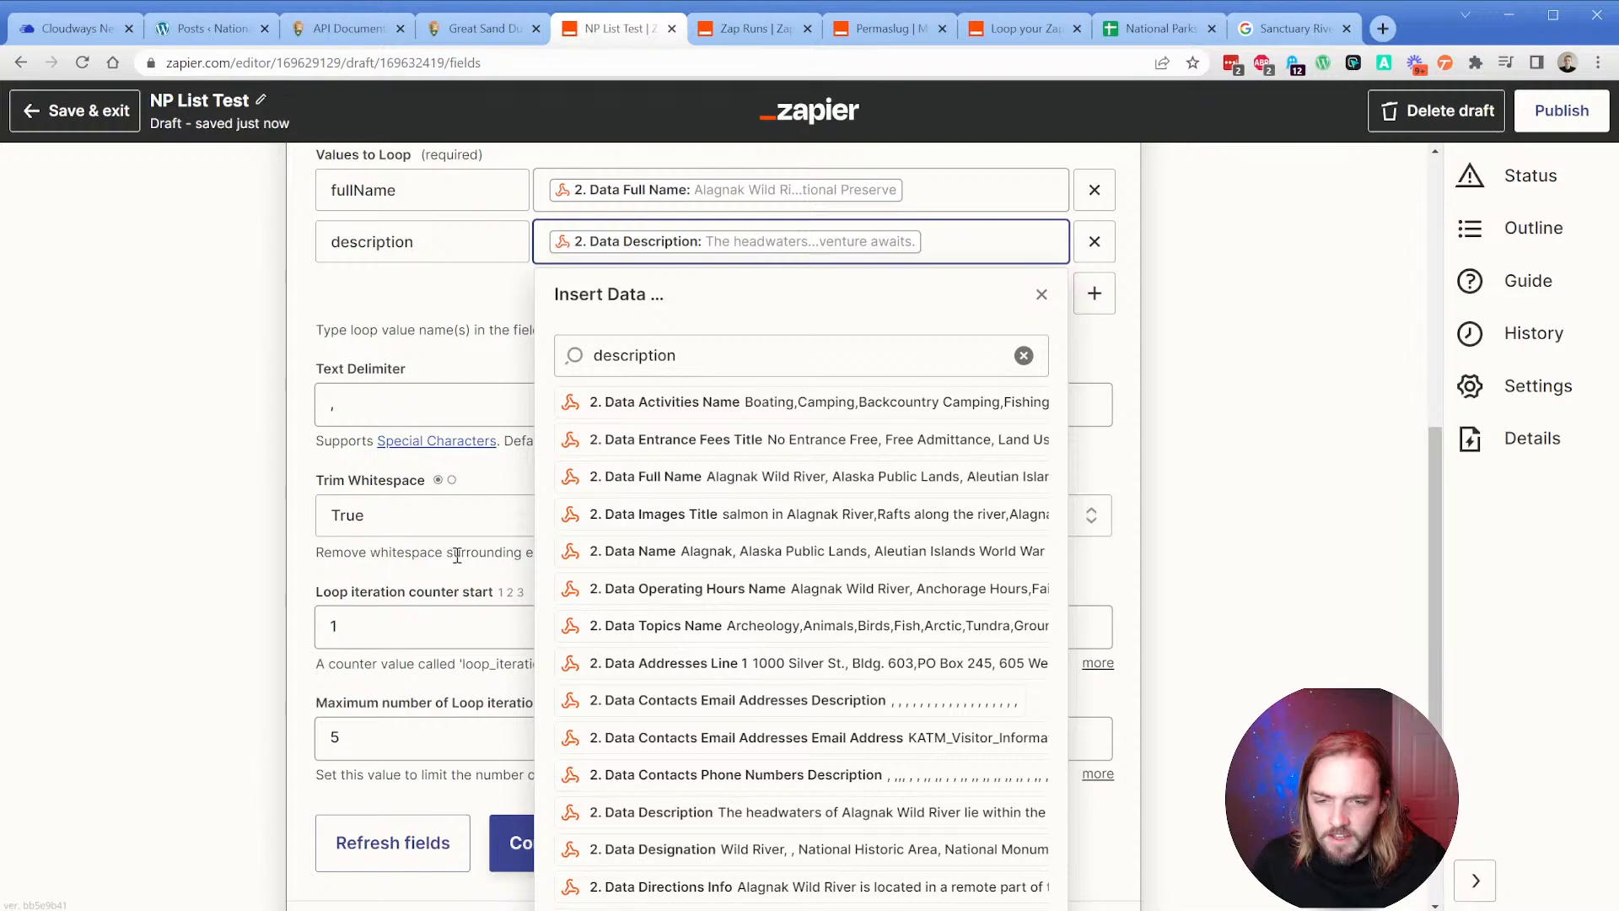
{"action": "left_click", "coordinate": [291, 342]}
Add a third loop value named latLong to the Create Loop From Text action.
{"action": "left_click", "coordinate": [1095, 292]}
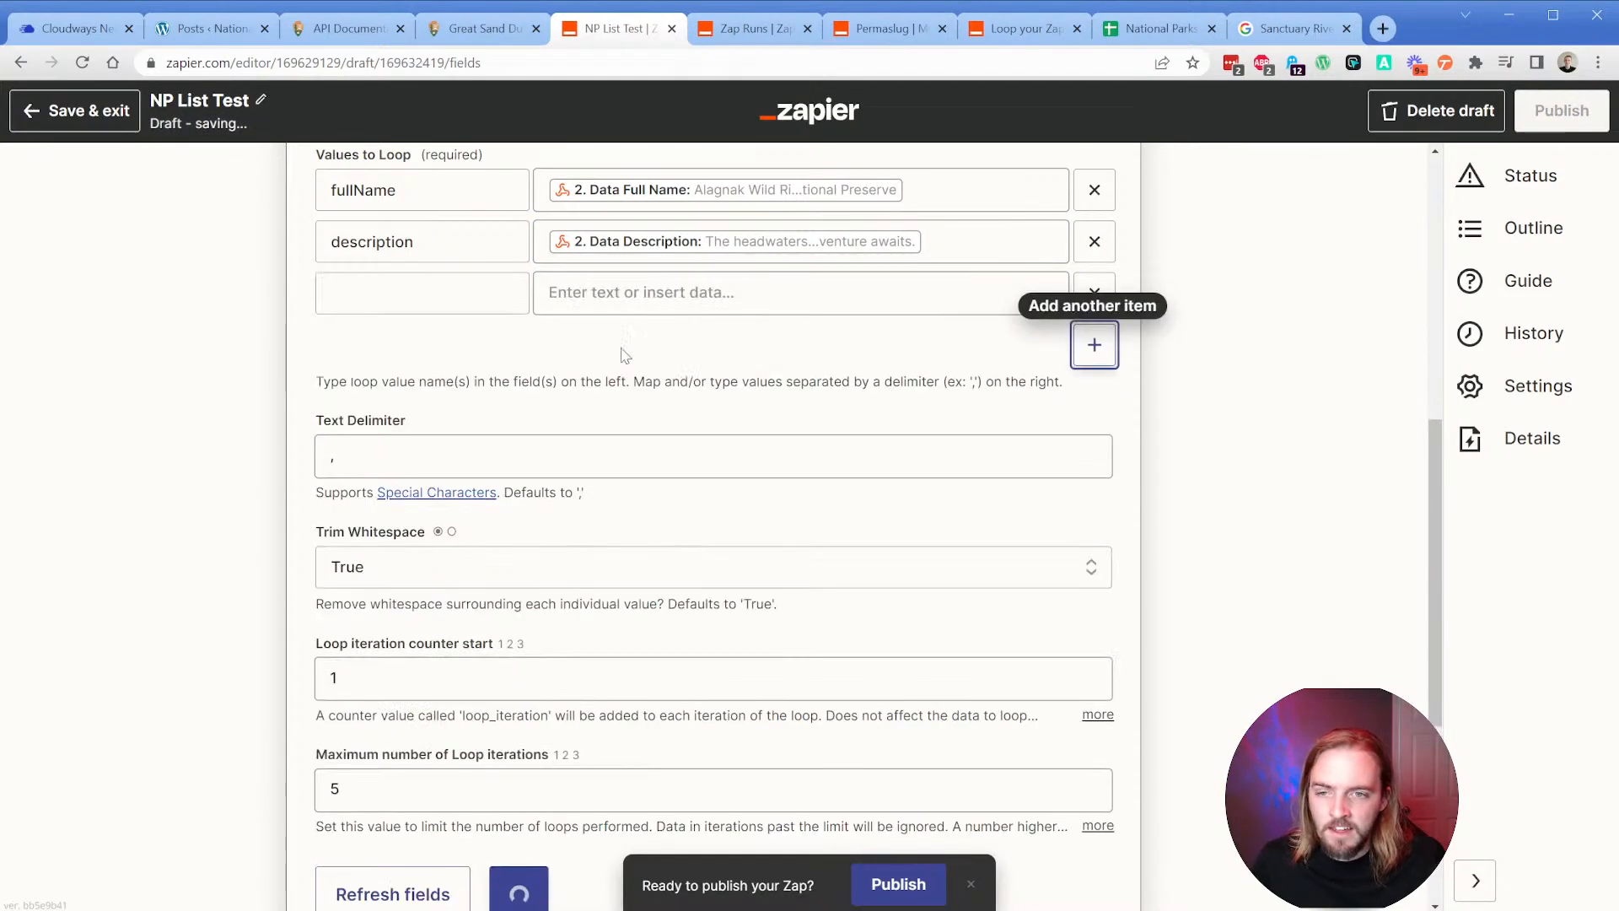
{"action": "left_click", "coordinate": [445, 305]}
{"action": "type", "text": "latLong"}
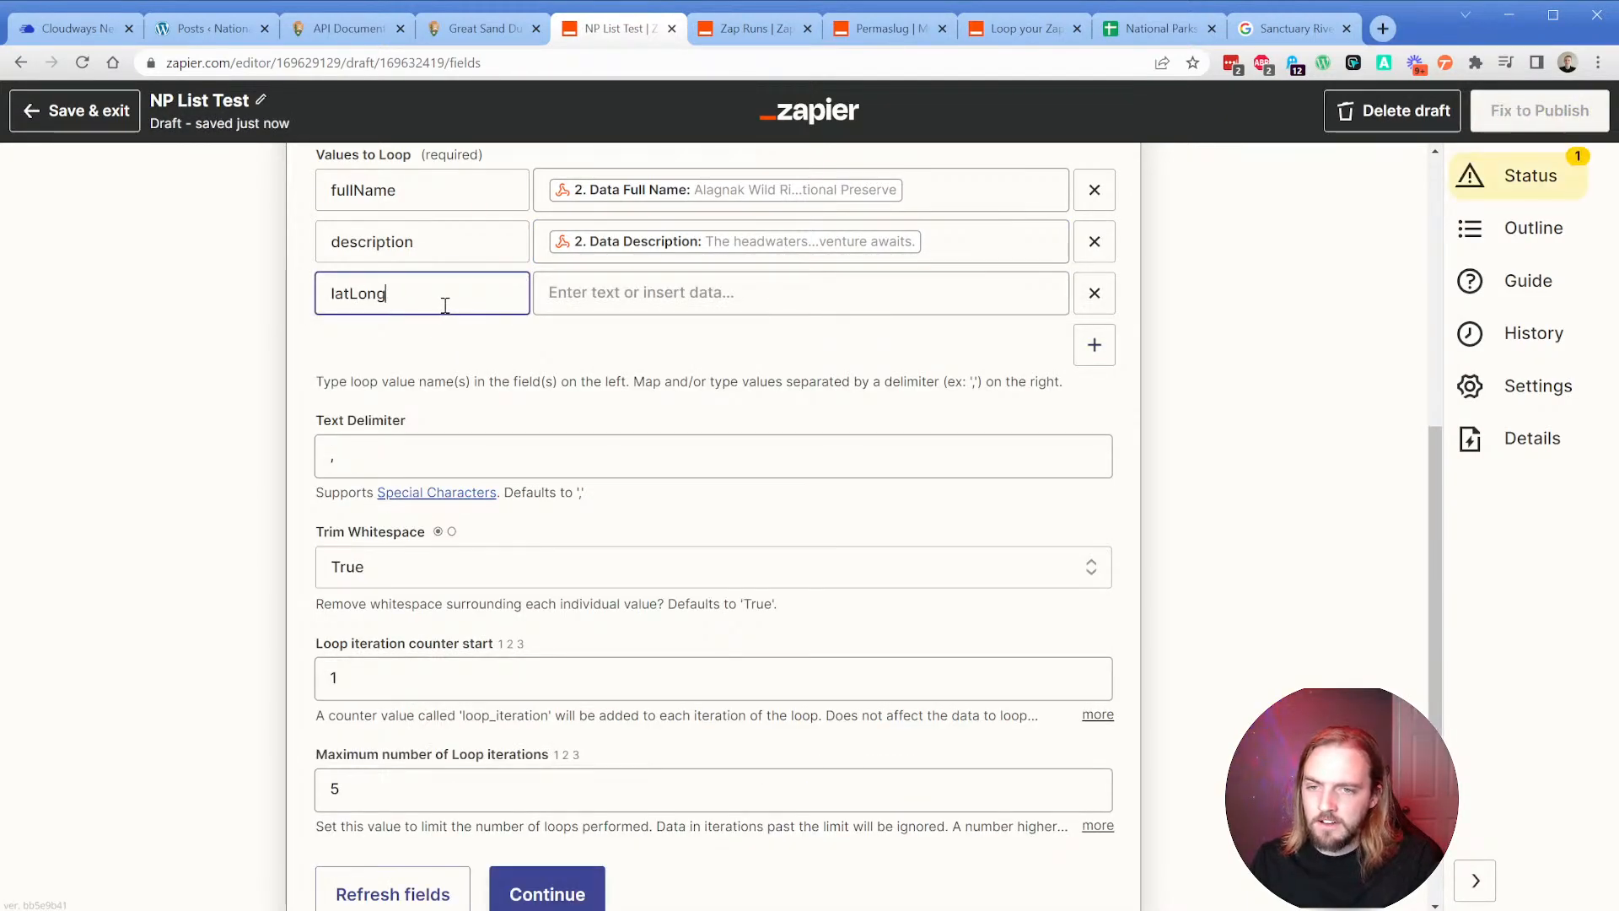
Search the webhook's available fields for latlong and inspect the values of the Data Lat Long field.
{"action": "key", "text": "Tab"}
{"action": "left_click", "coordinate": [650, 513]}
{"action": "left_click", "coordinate": [661, 697]}
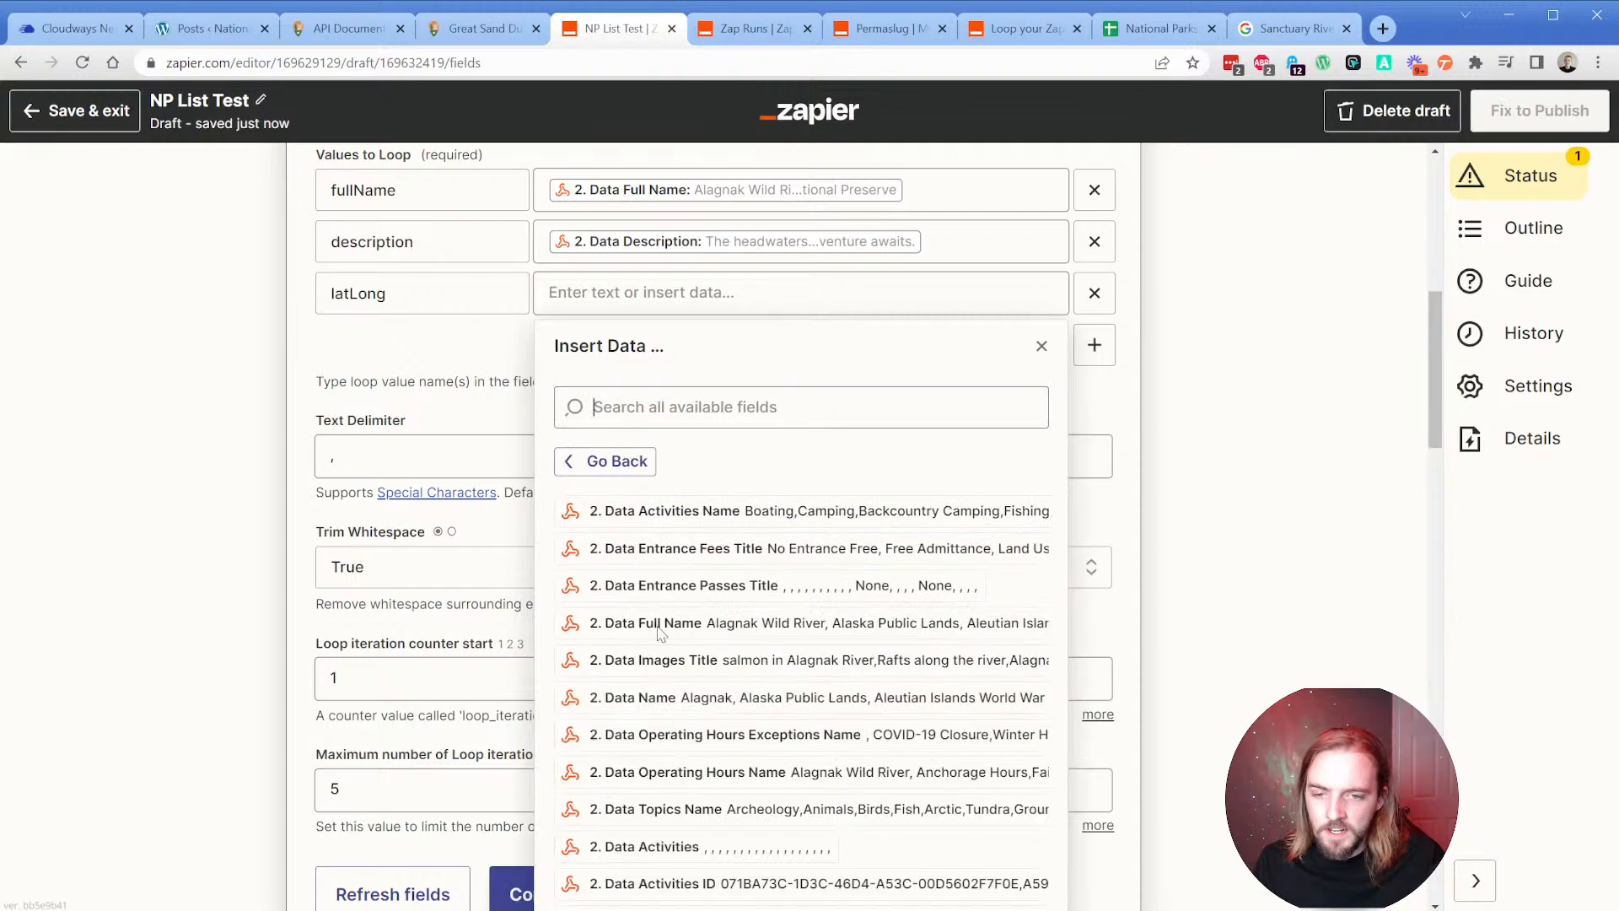
{"action": "type", "text": "latlong"}
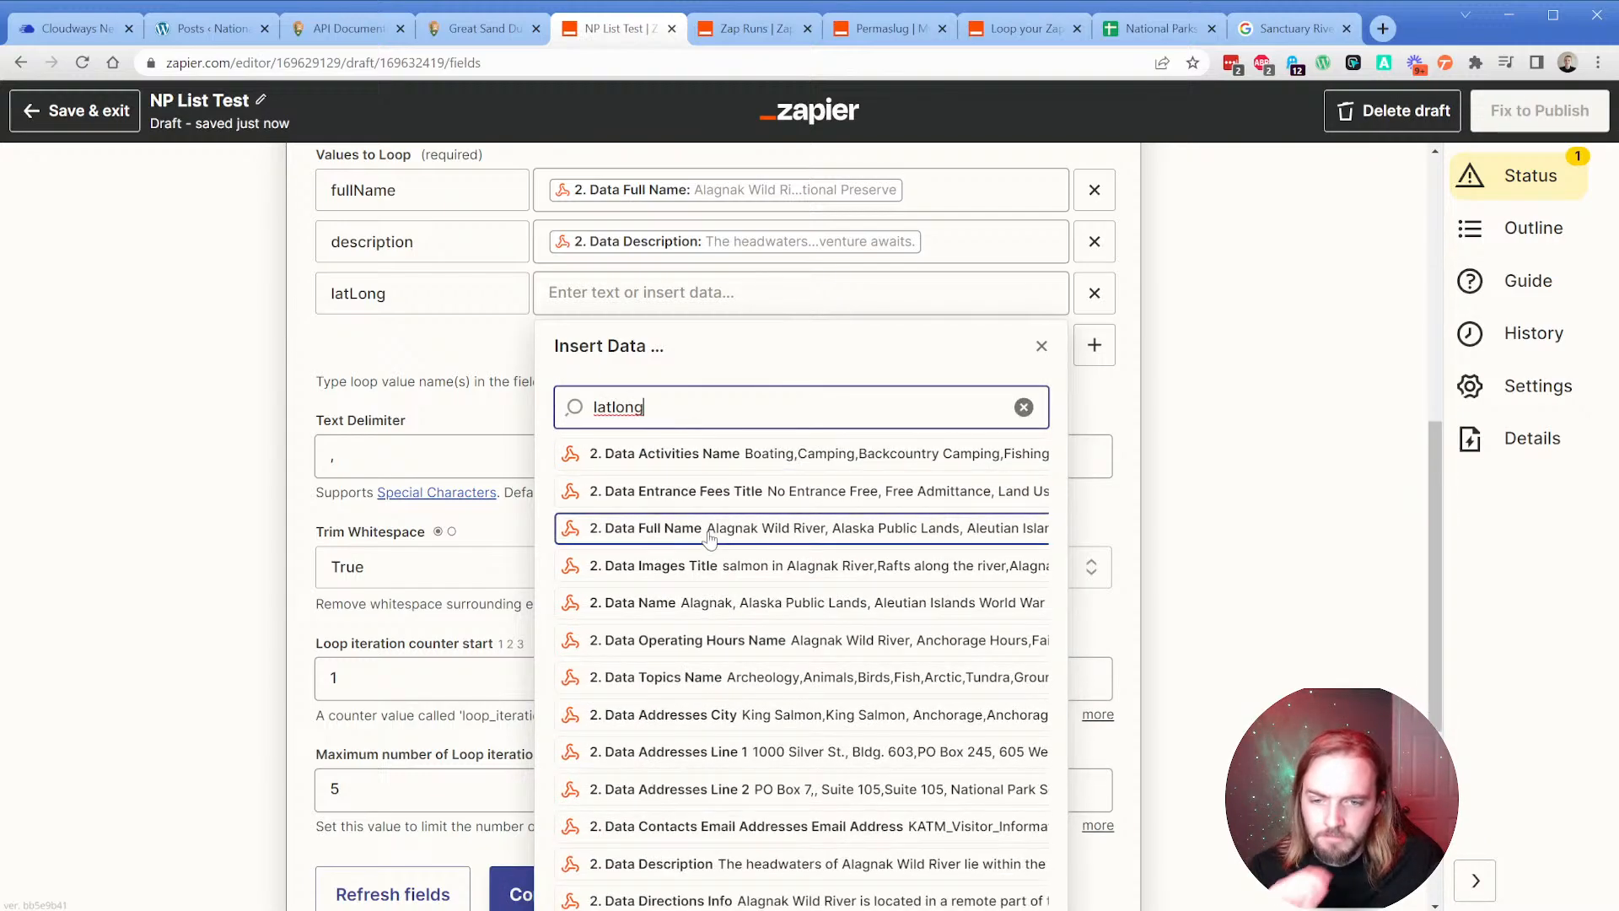
{"action": "scroll", "coordinate": [693, 514], "scroll_direction": "down", "scroll_amount": 1}
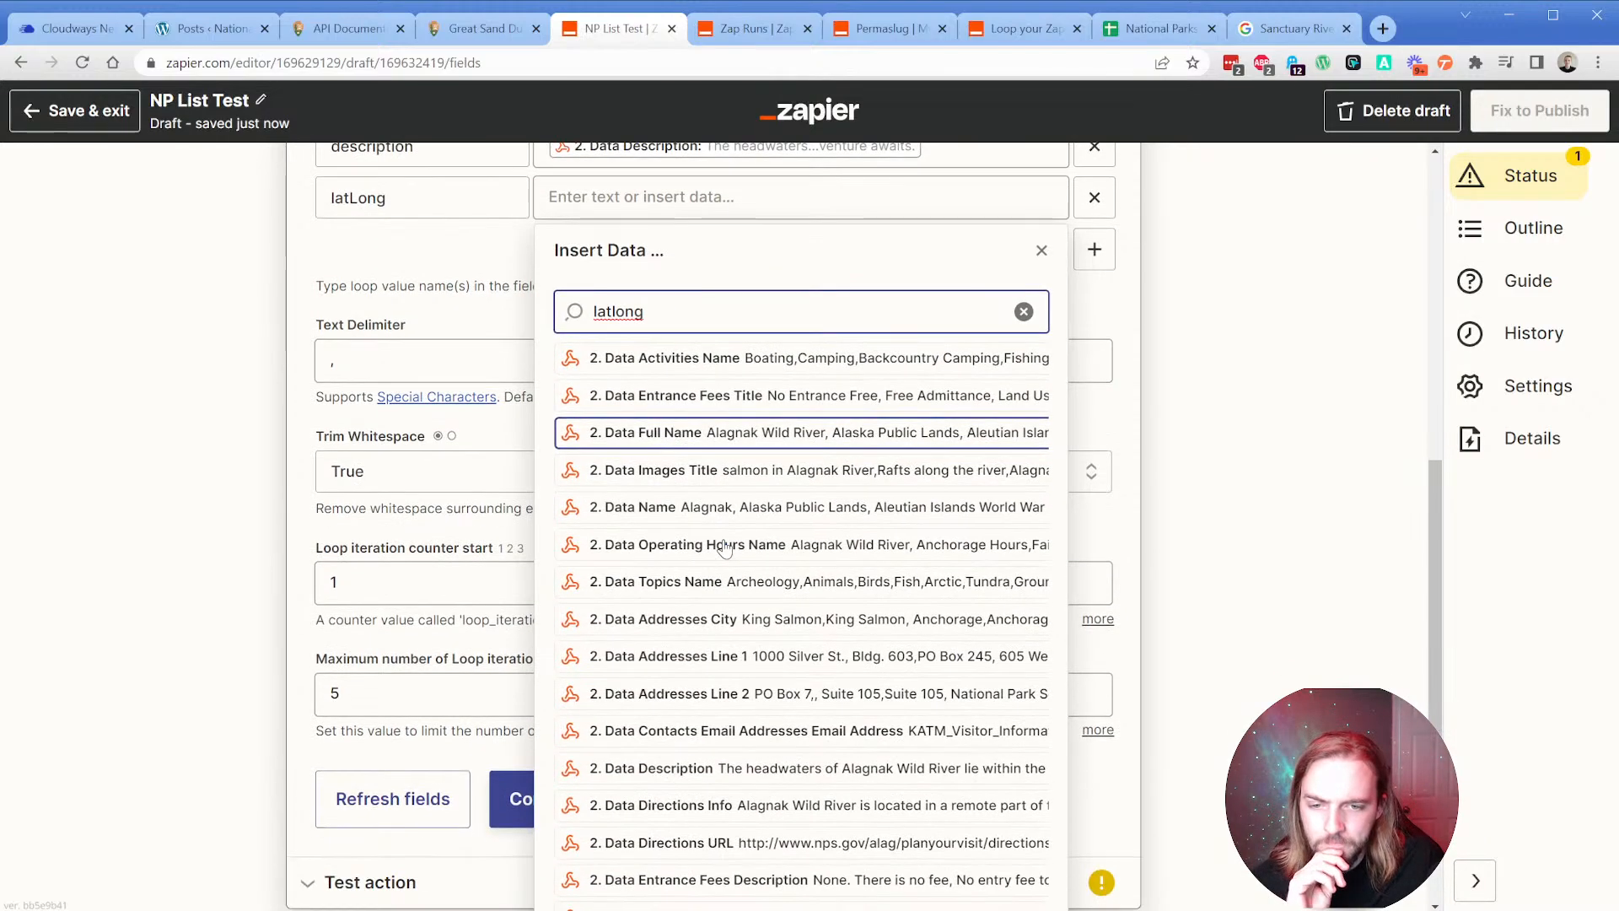
{"action": "scroll", "coordinate": [695, 662], "scroll_direction": "down", "scroll_amount": 1}
{"action": "scroll", "coordinate": [697, 674], "scroll_direction": "down", "scroll_amount": 2}
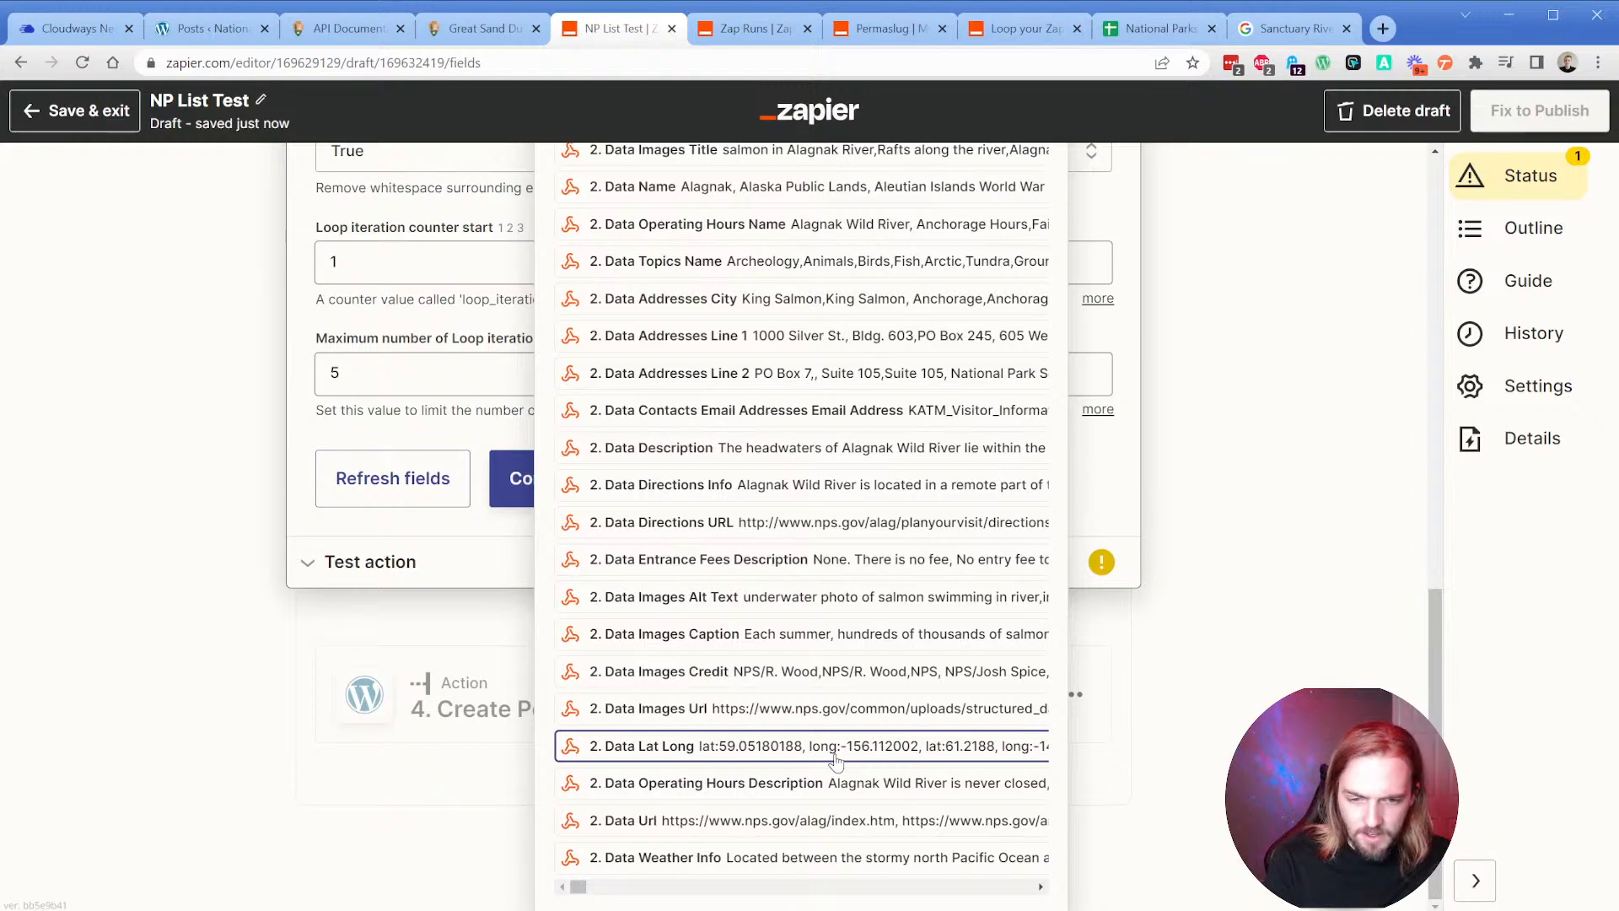
{"action": "left_click_drag", "start_coordinate": [581, 888], "coordinate": [587, 887]}
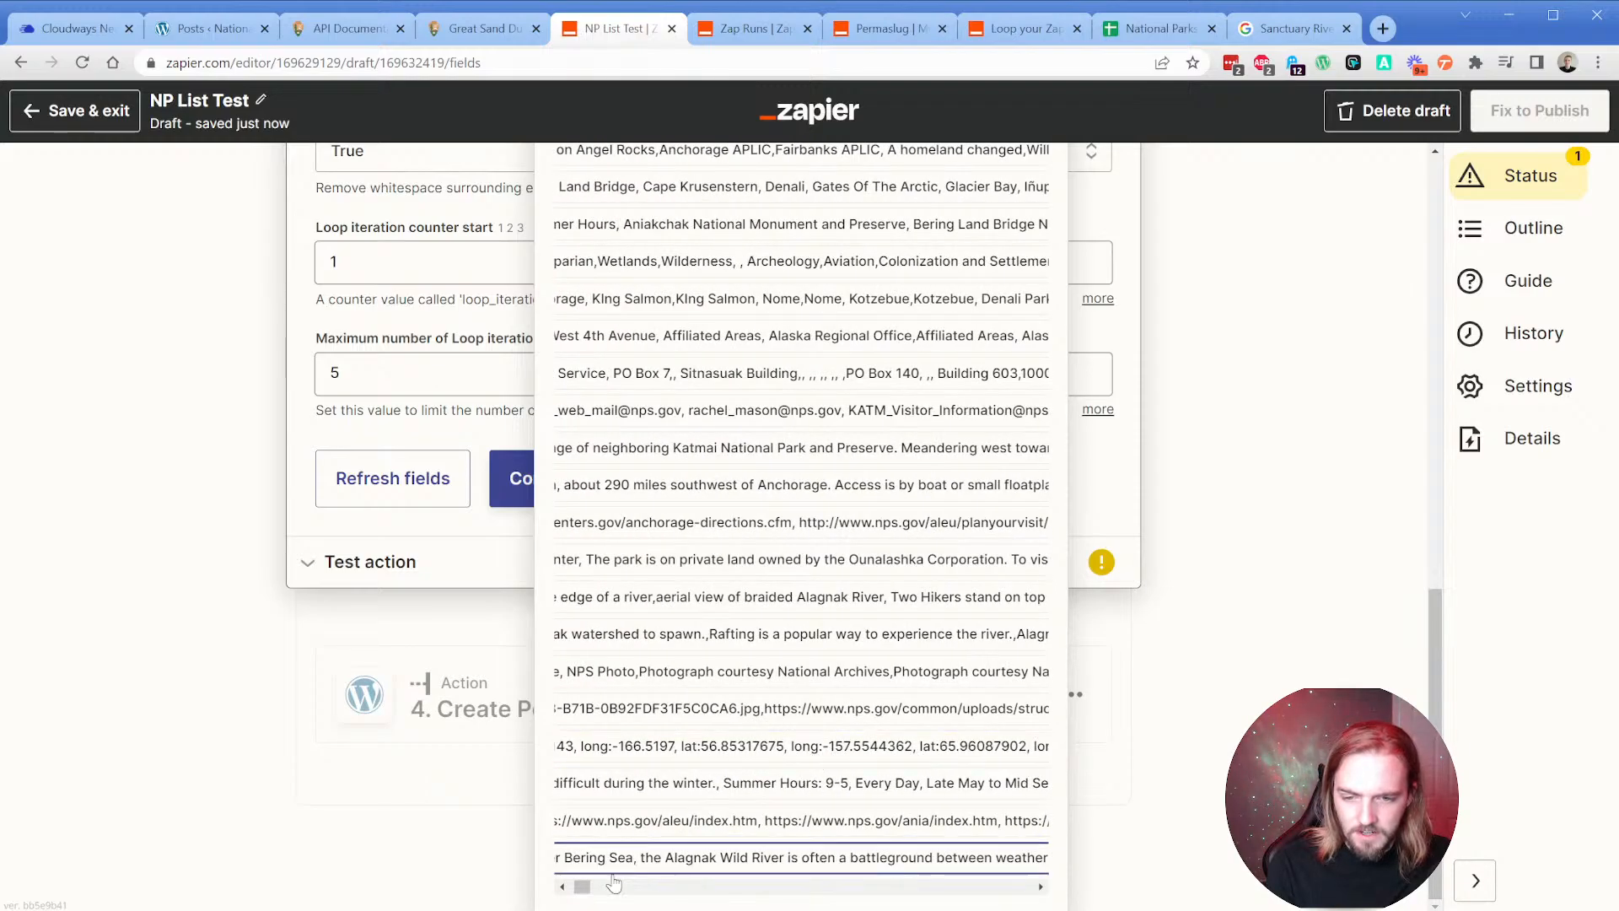
{"action": "left_click_drag", "start_coordinate": [584, 887], "coordinate": [577, 887]}
{"action": "scroll", "coordinate": [645, 780], "scroll_direction": "up", "scroll_amount": 5}
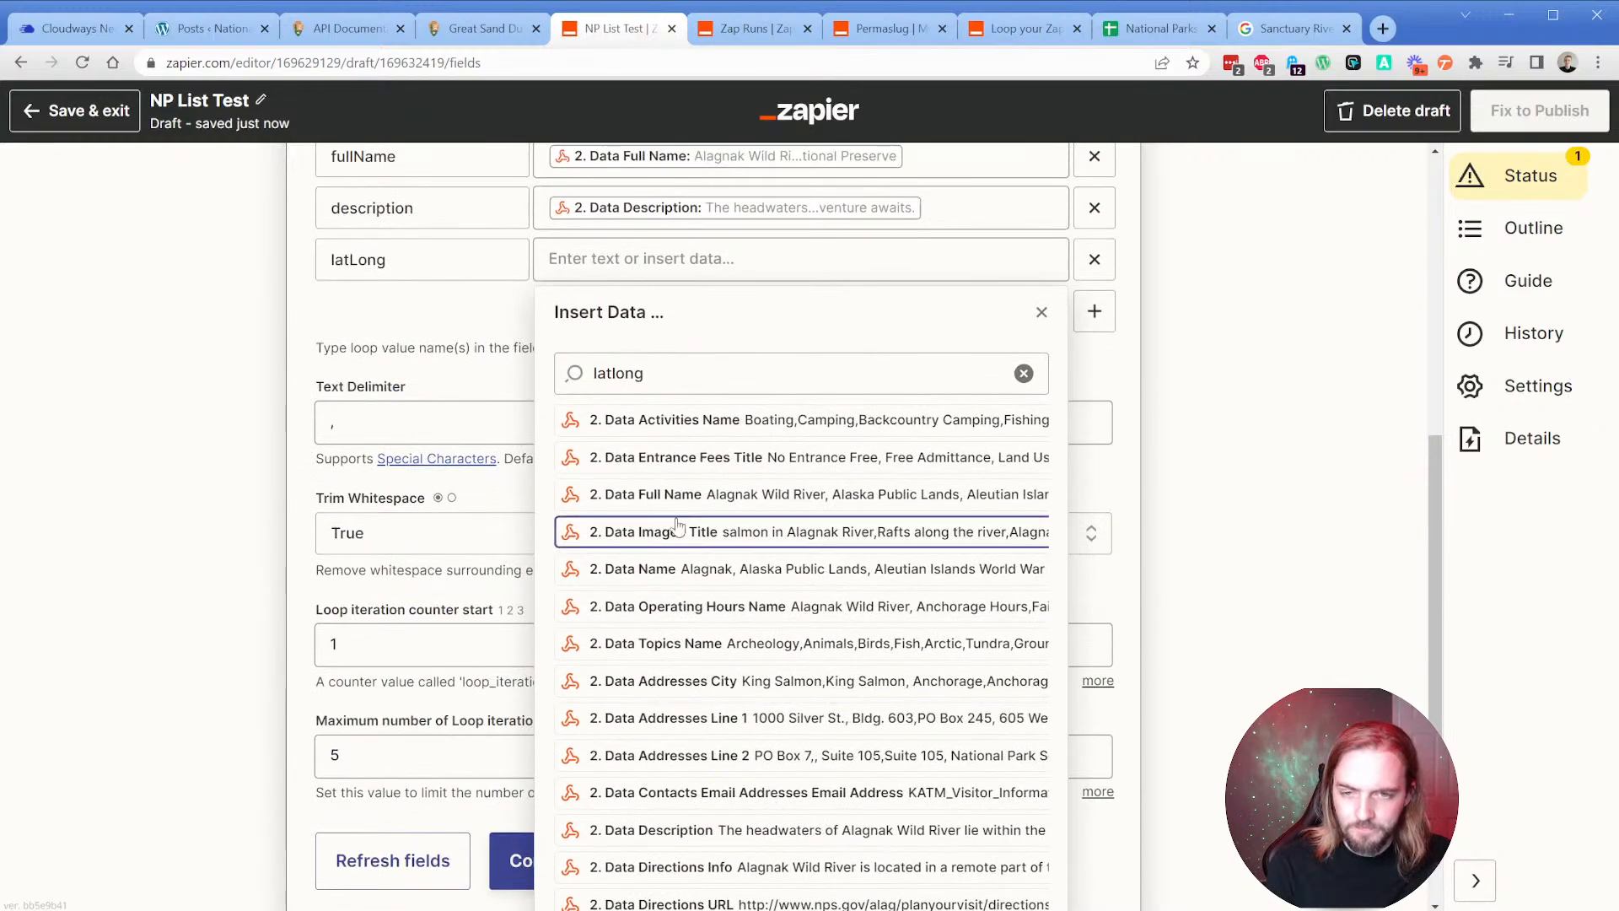
Search the webhook's available fields for latitude, inspect the Data Latitude field and close the field picker.
{"action": "double_click", "coordinate": [726, 377]}
{"action": "type", "text": "lat"}
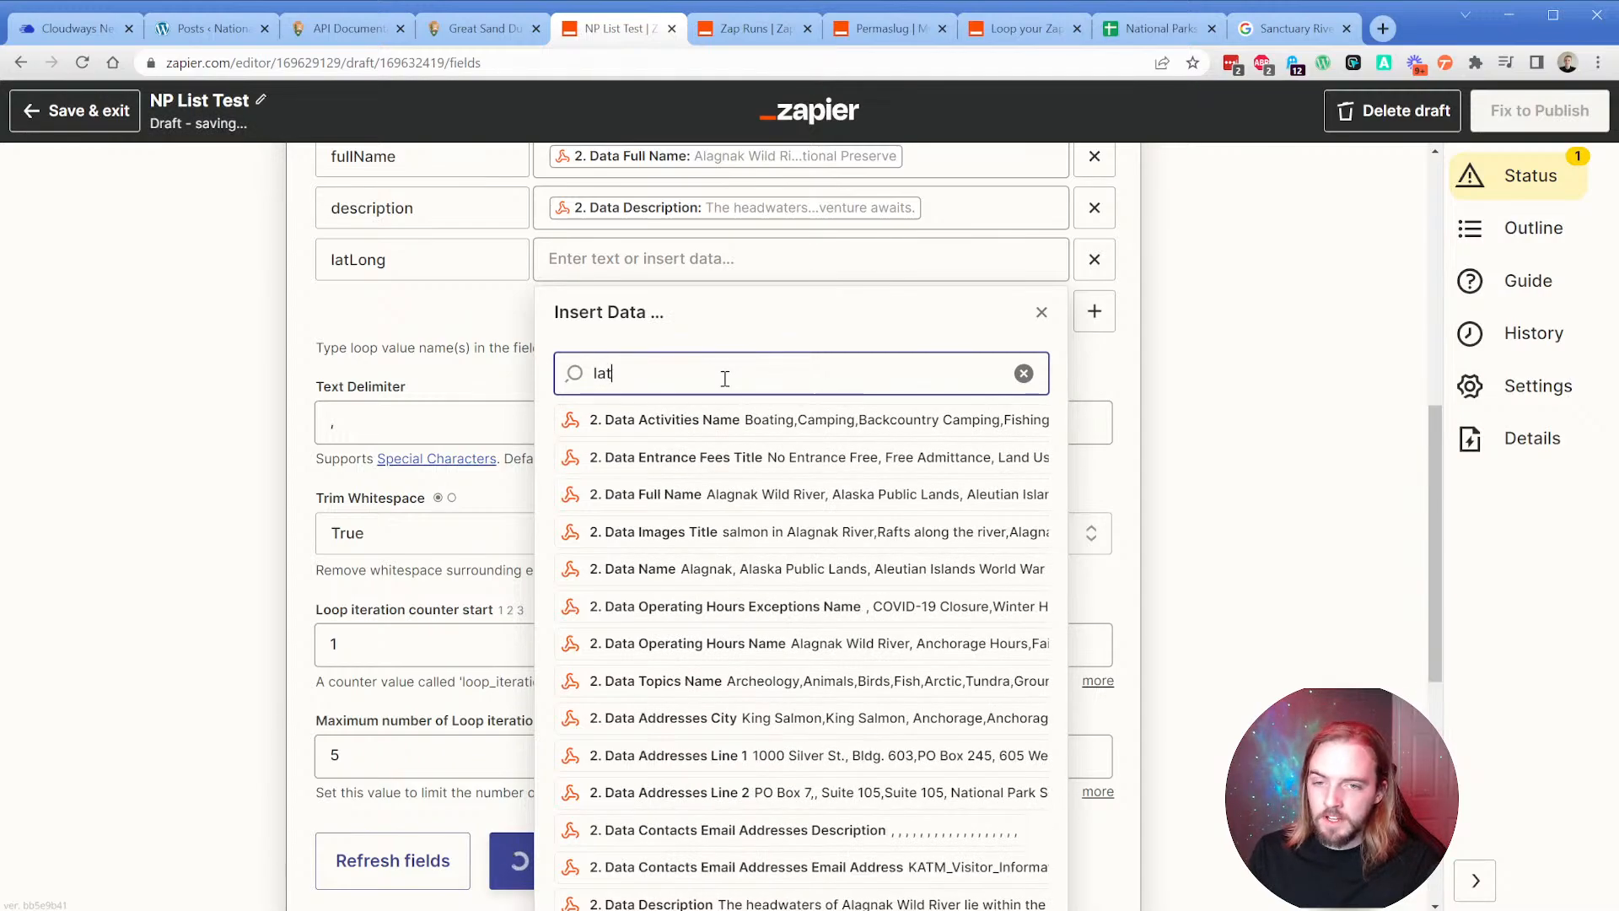
{"action": "type", "text": "itude"}
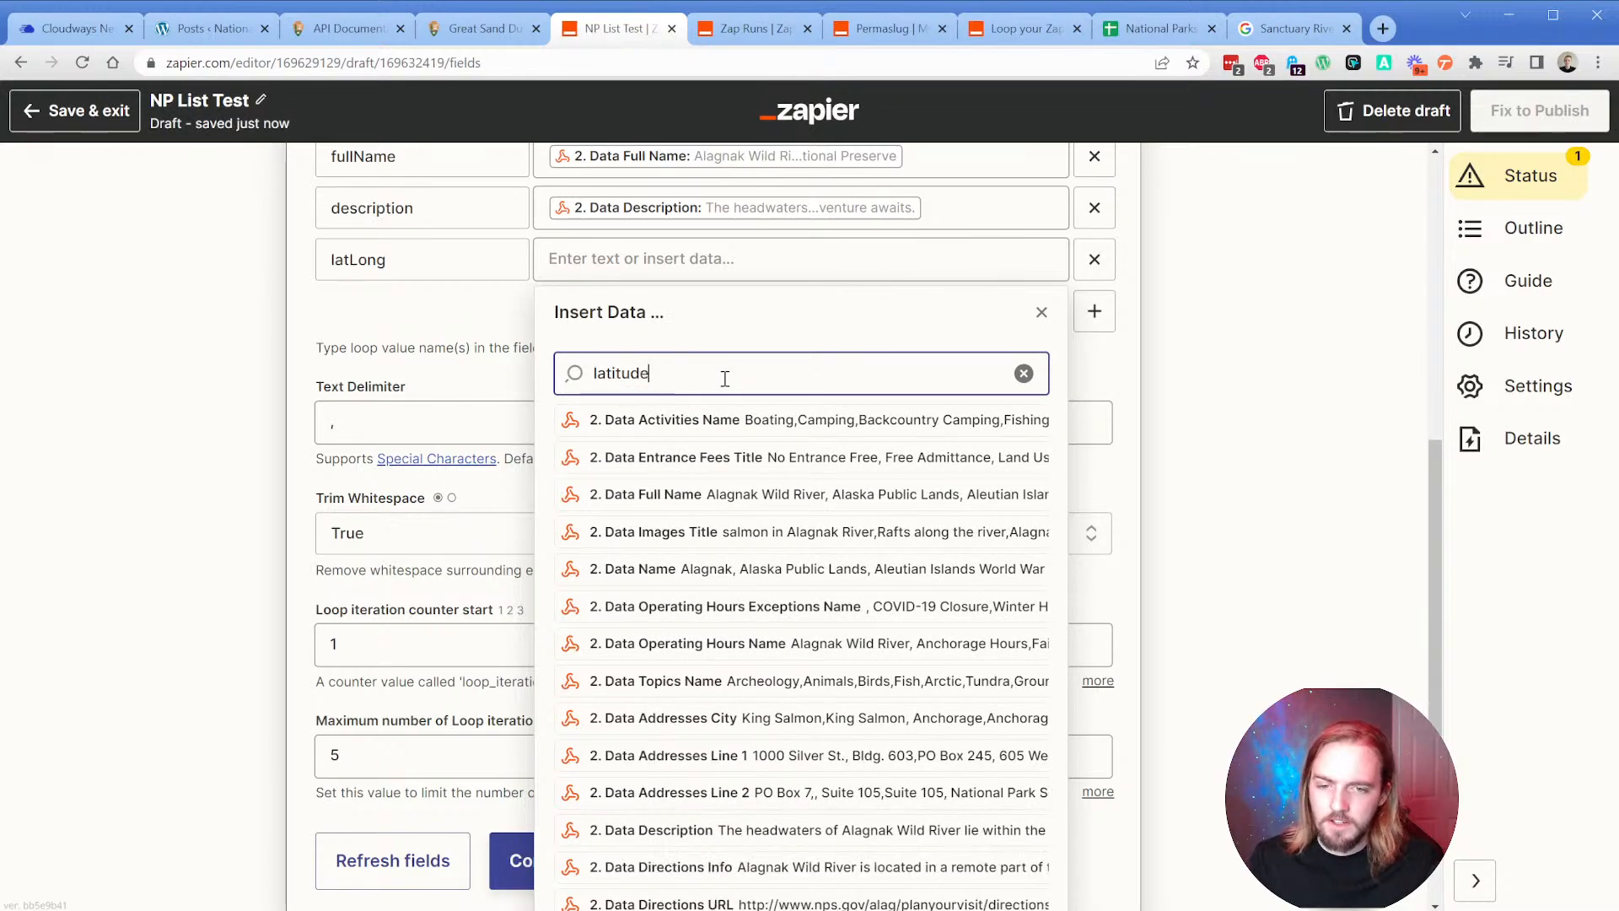
{"action": "scroll", "coordinate": [726, 379], "scroll_direction": "down", "scroll_amount": 5}
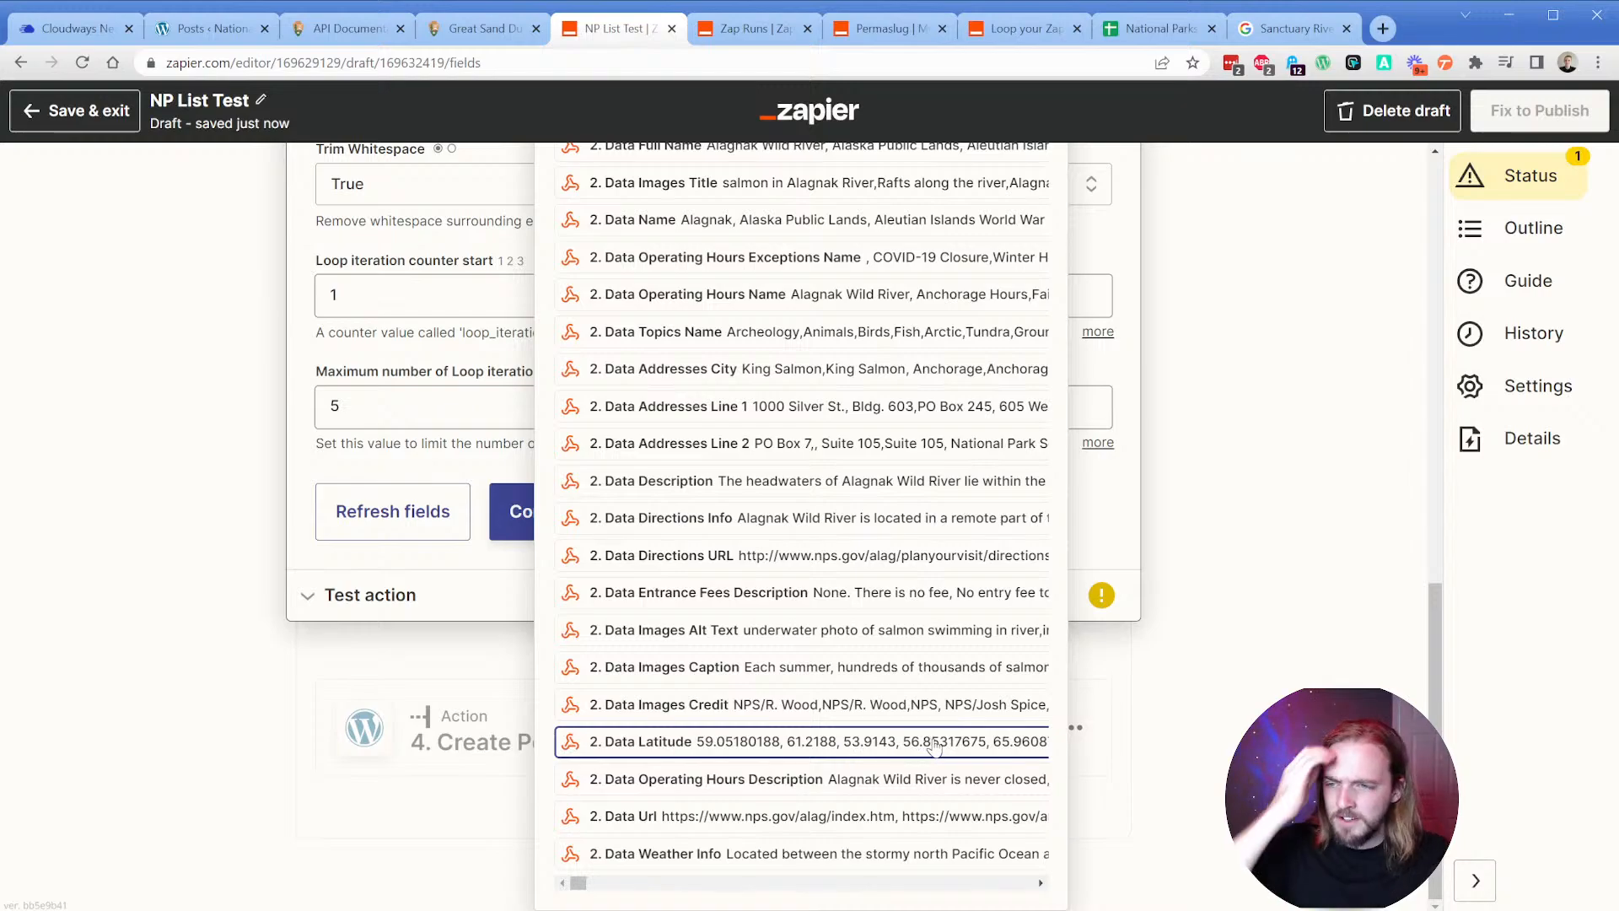
{"action": "scroll", "coordinate": [439, 479], "scroll_direction": "up", "scroll_amount": 4}
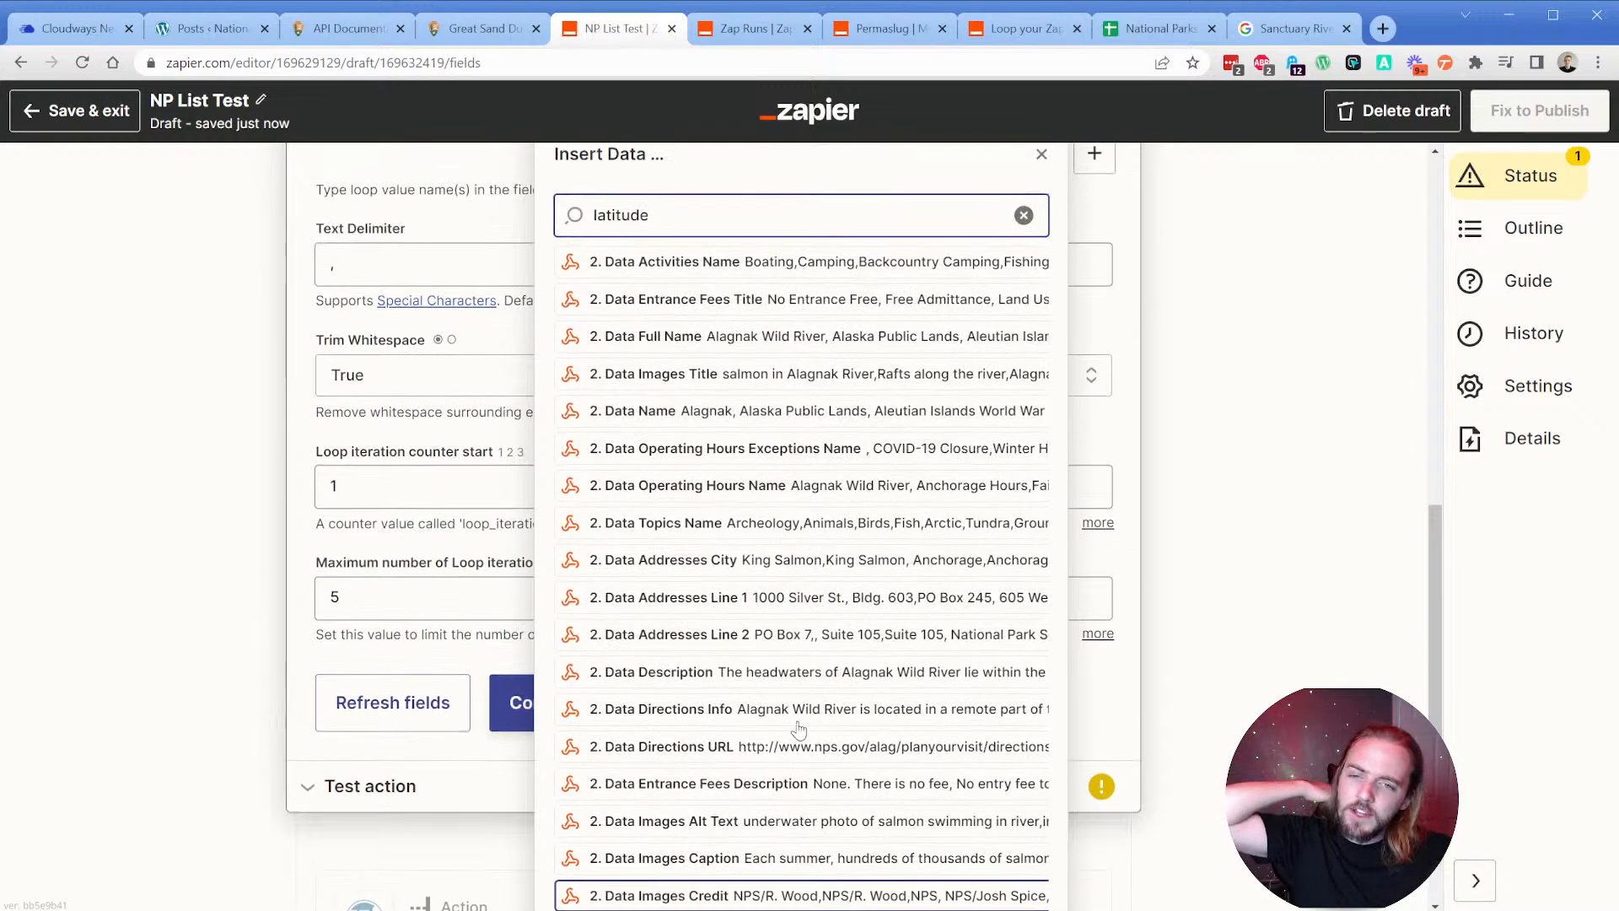
{"action": "left_click", "coordinate": [308, 468]}
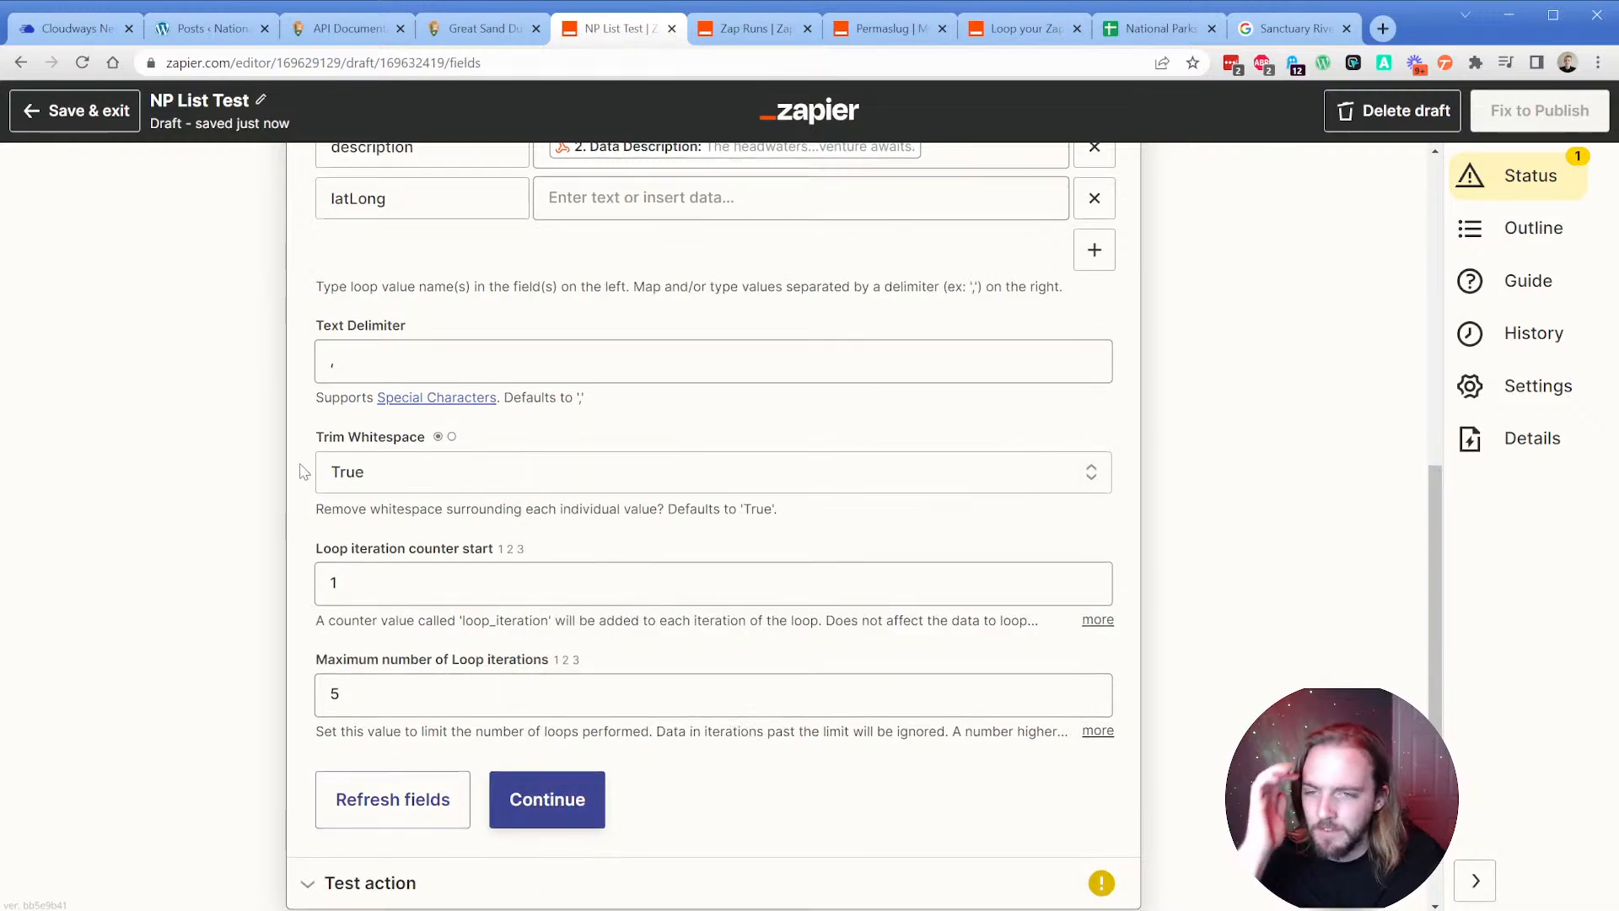
Examine the first park's full record in the GET webhook action's test response, from its coordinates through its designation.
{"action": "scroll", "coordinate": [333, 518], "scroll_direction": "up", "scroll_amount": 5}
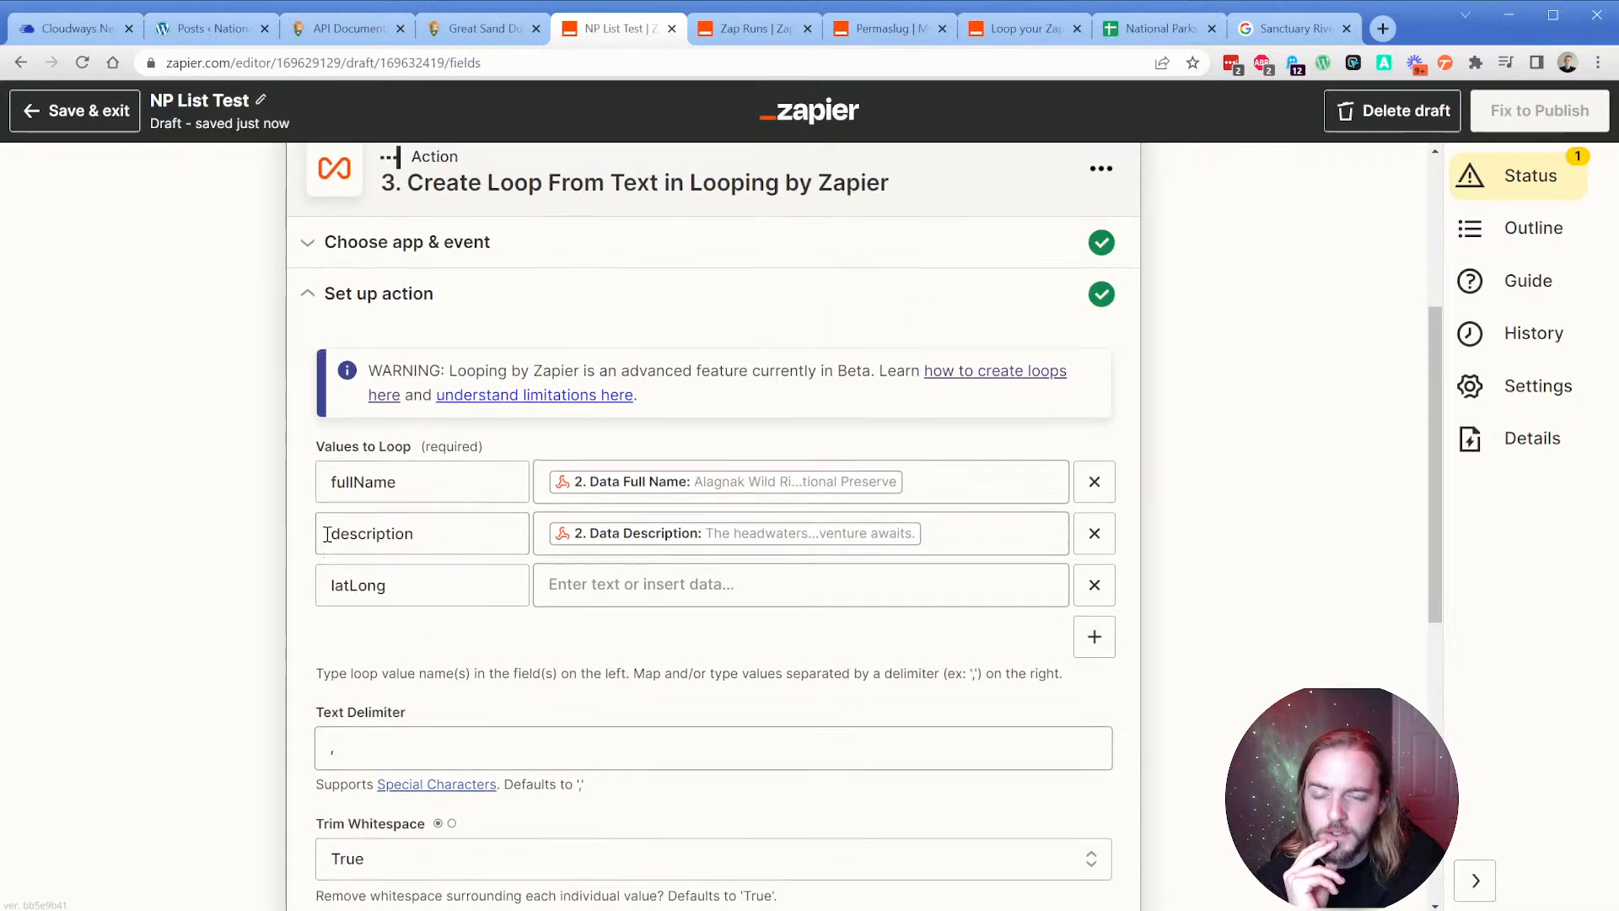
{"action": "scroll", "coordinate": [329, 540], "scroll_direction": "up", "scroll_amount": 1}
{"action": "double_click", "coordinate": [441, 672]}
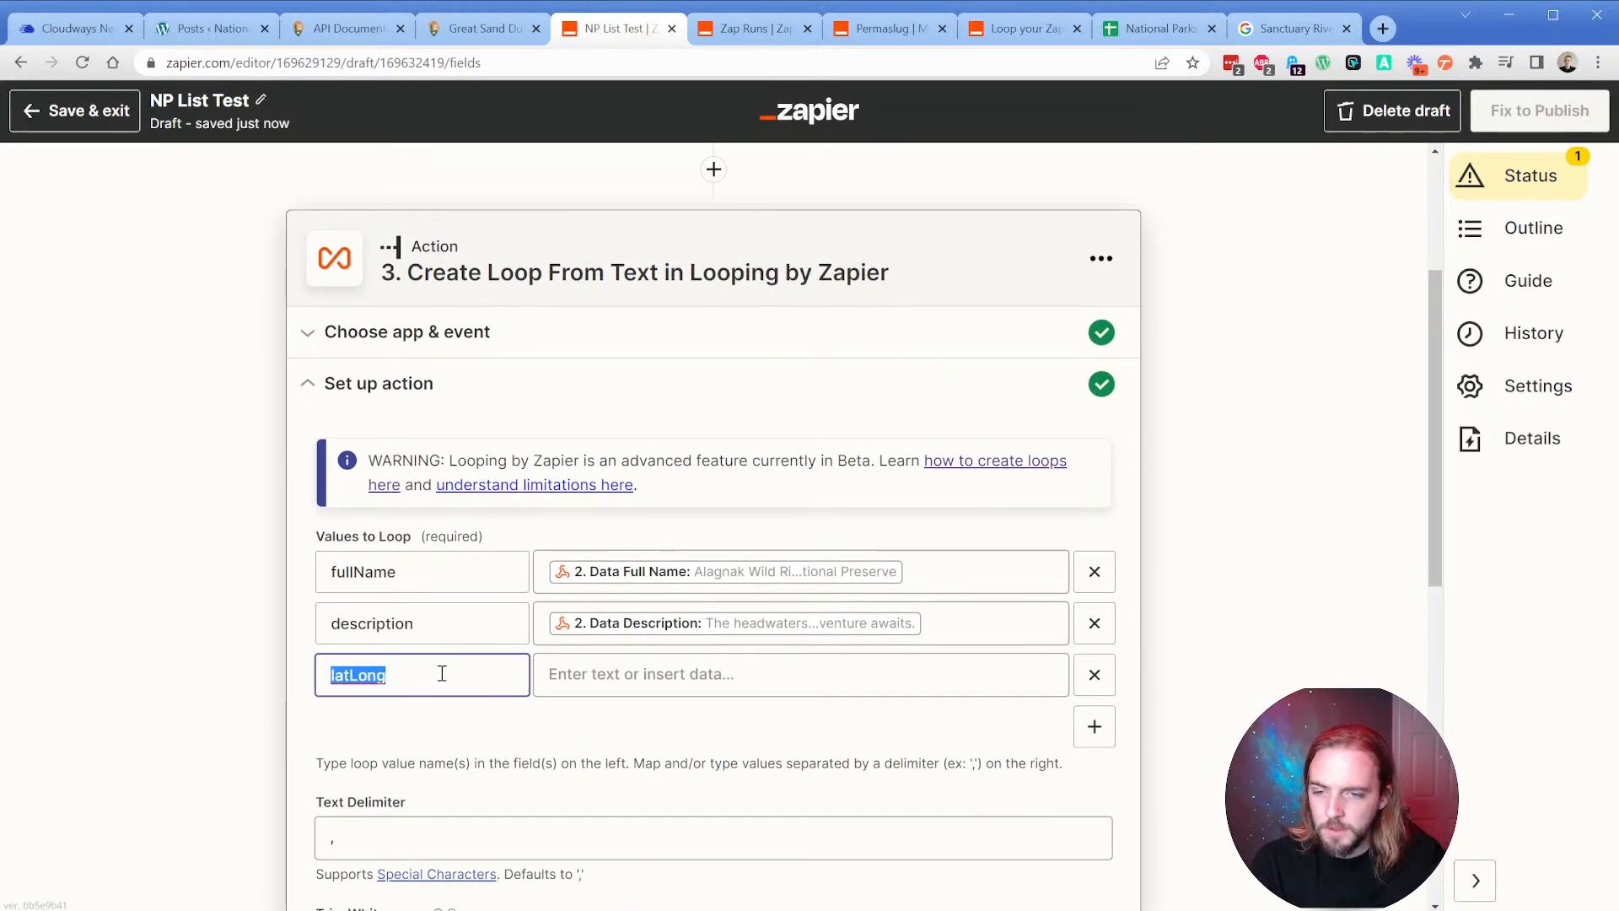
{"action": "scroll", "coordinate": [379, 658], "scroll_direction": "up", "scroll_amount": 3}
{"action": "left_click", "coordinate": [433, 352]}
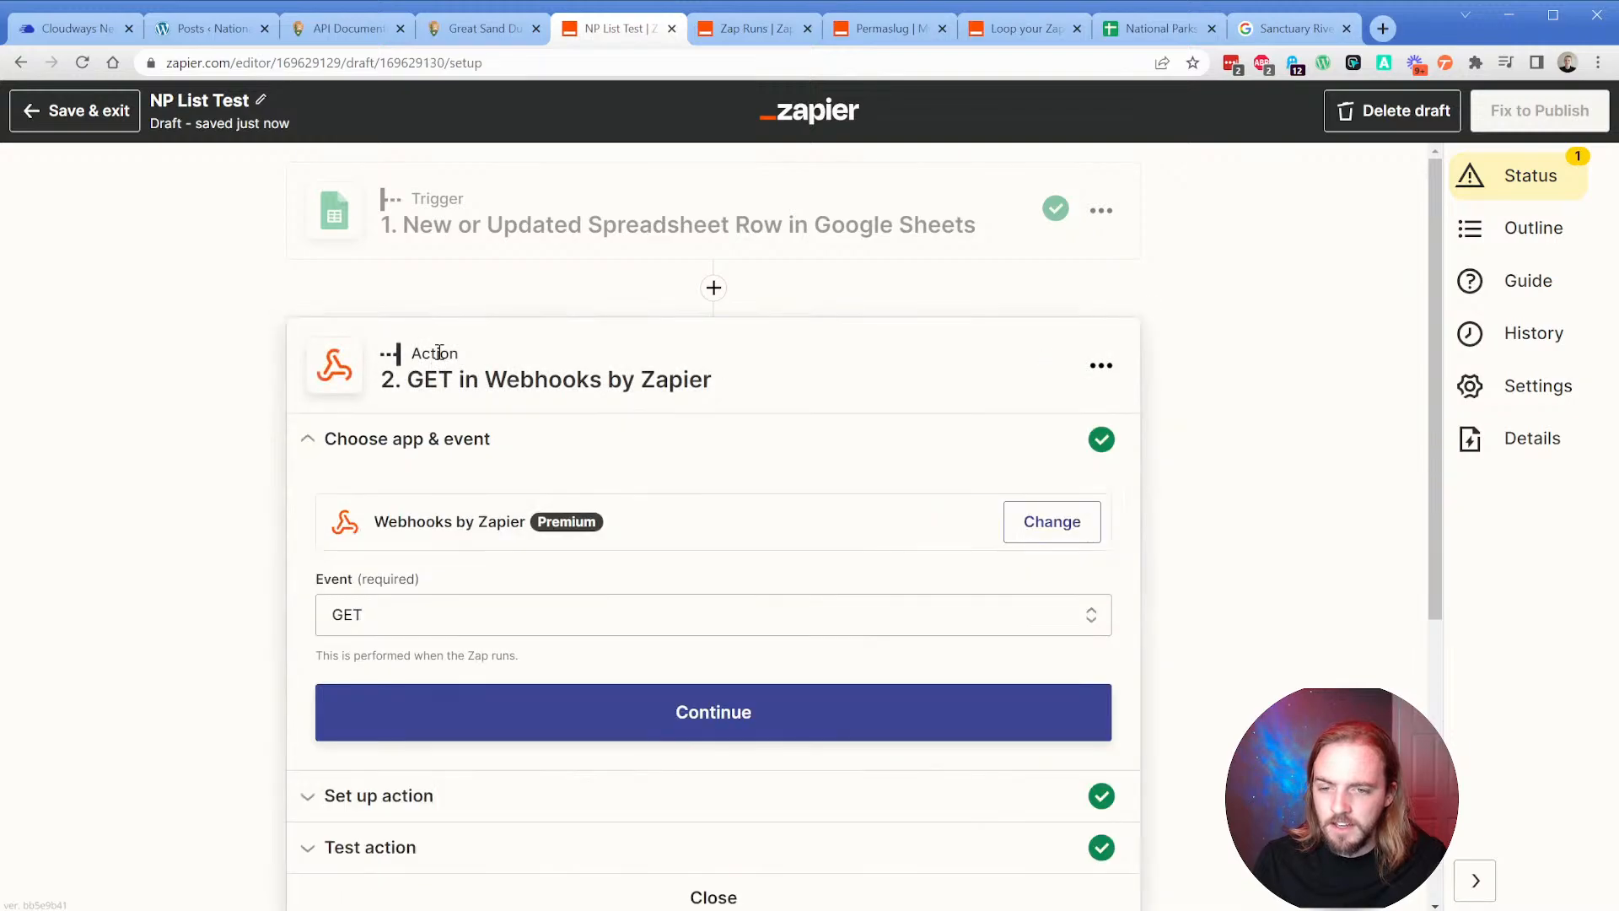
{"action": "scroll", "coordinate": [416, 579], "scroll_direction": "down", "scroll_amount": 5}
{"action": "left_click", "coordinate": [322, 472]}
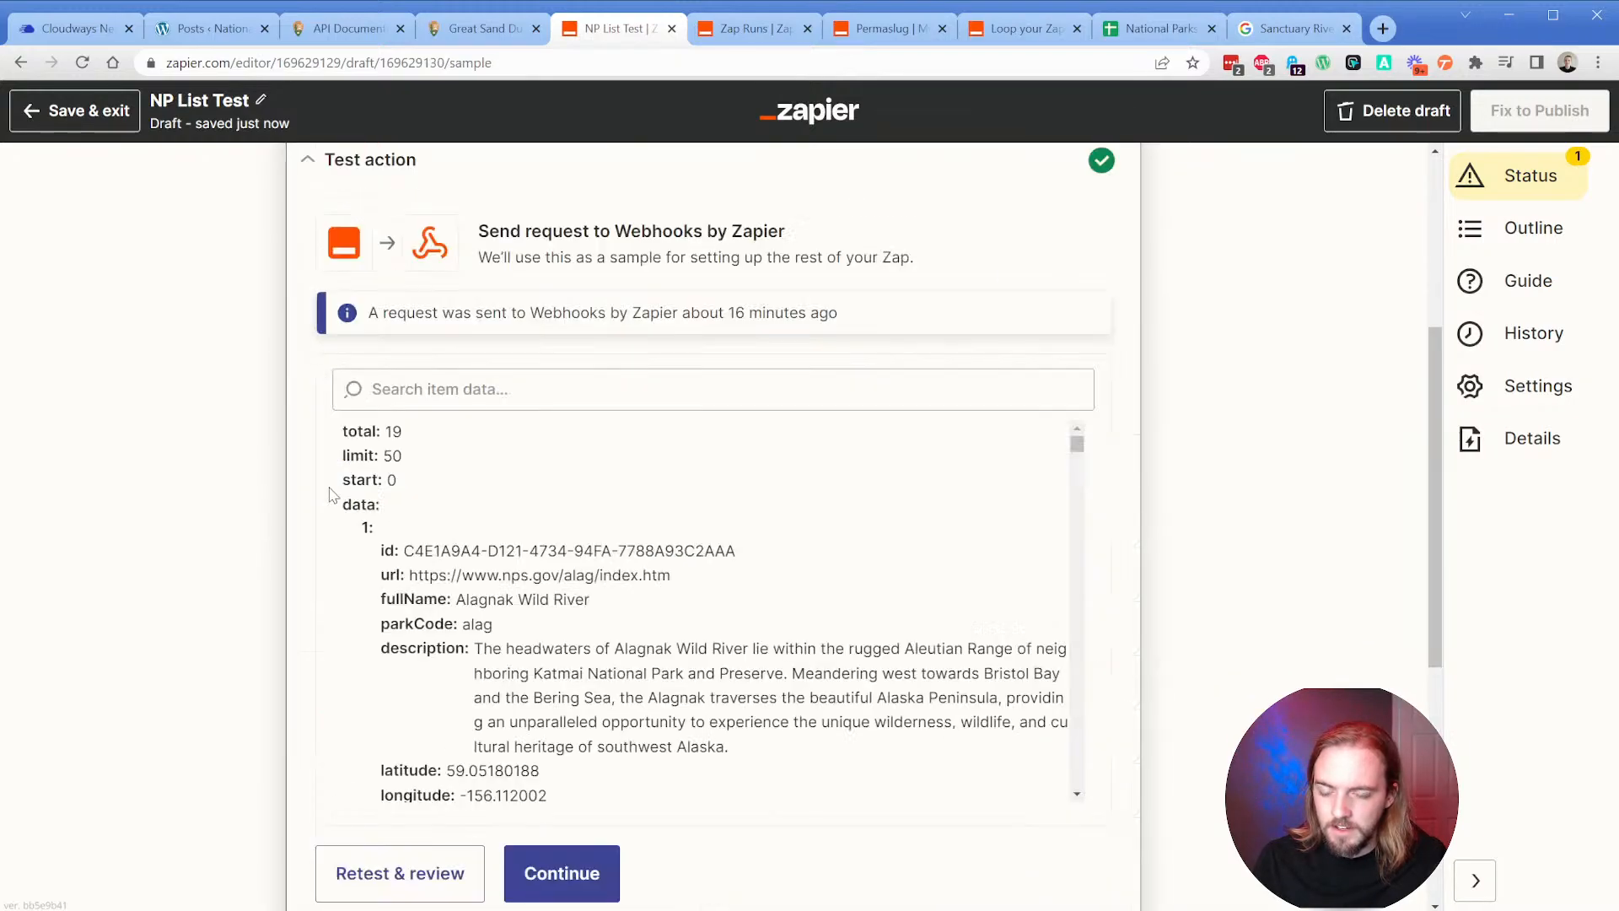
{"action": "scroll", "coordinate": [486, 576], "scroll_direction": "down", "scroll_amount": 10}
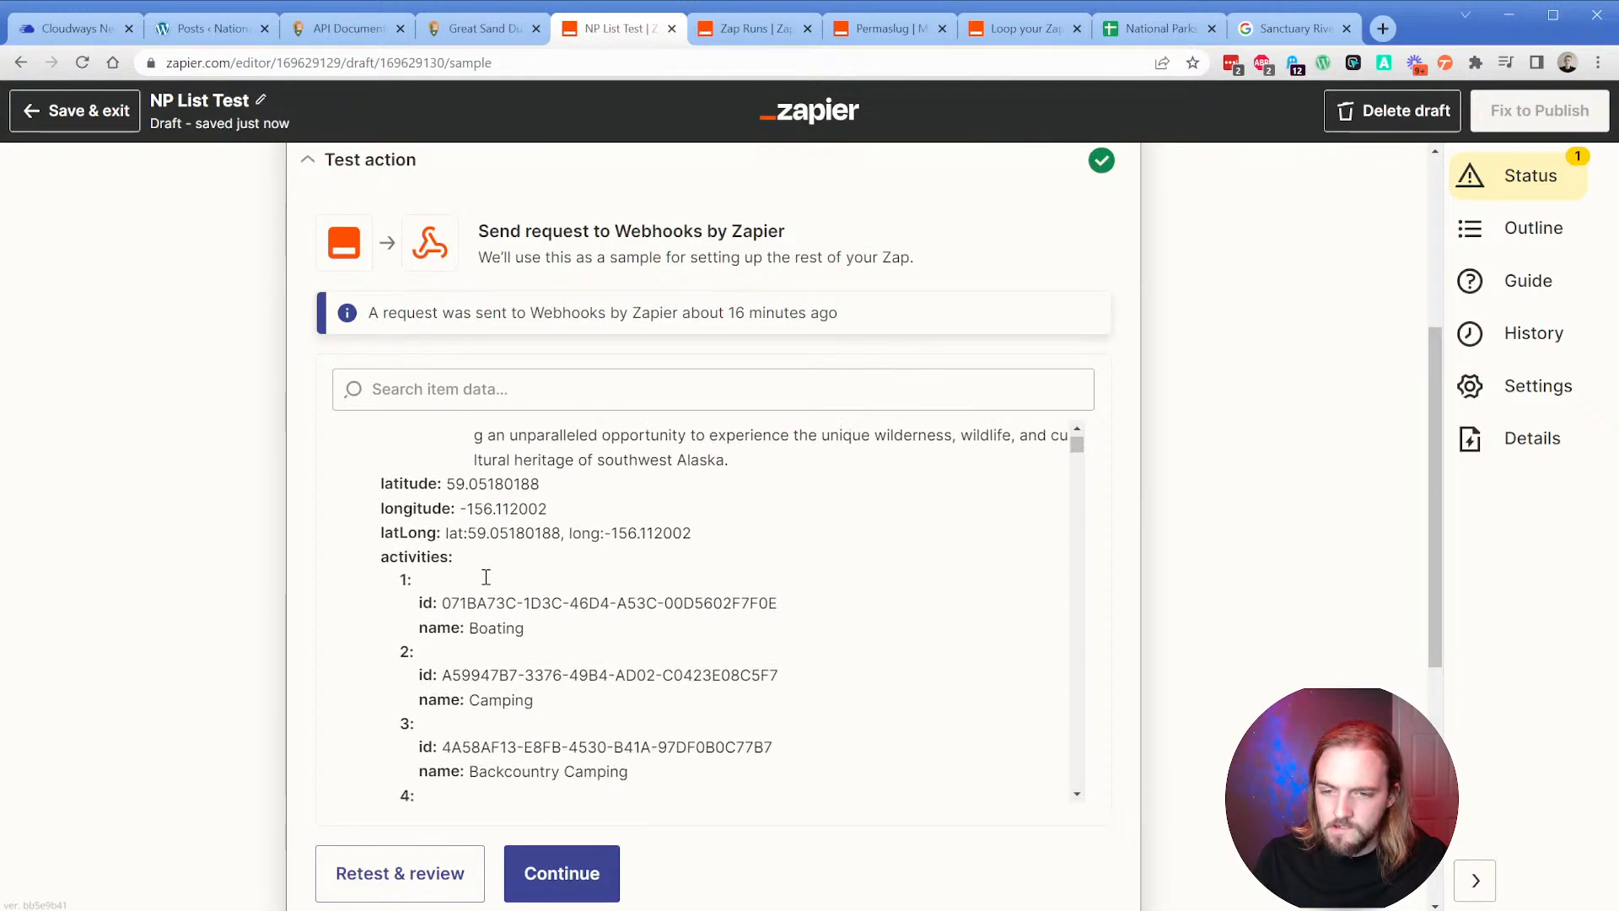
{"action": "scroll", "coordinate": [487, 578], "scroll_direction": "down", "scroll_amount": 10}
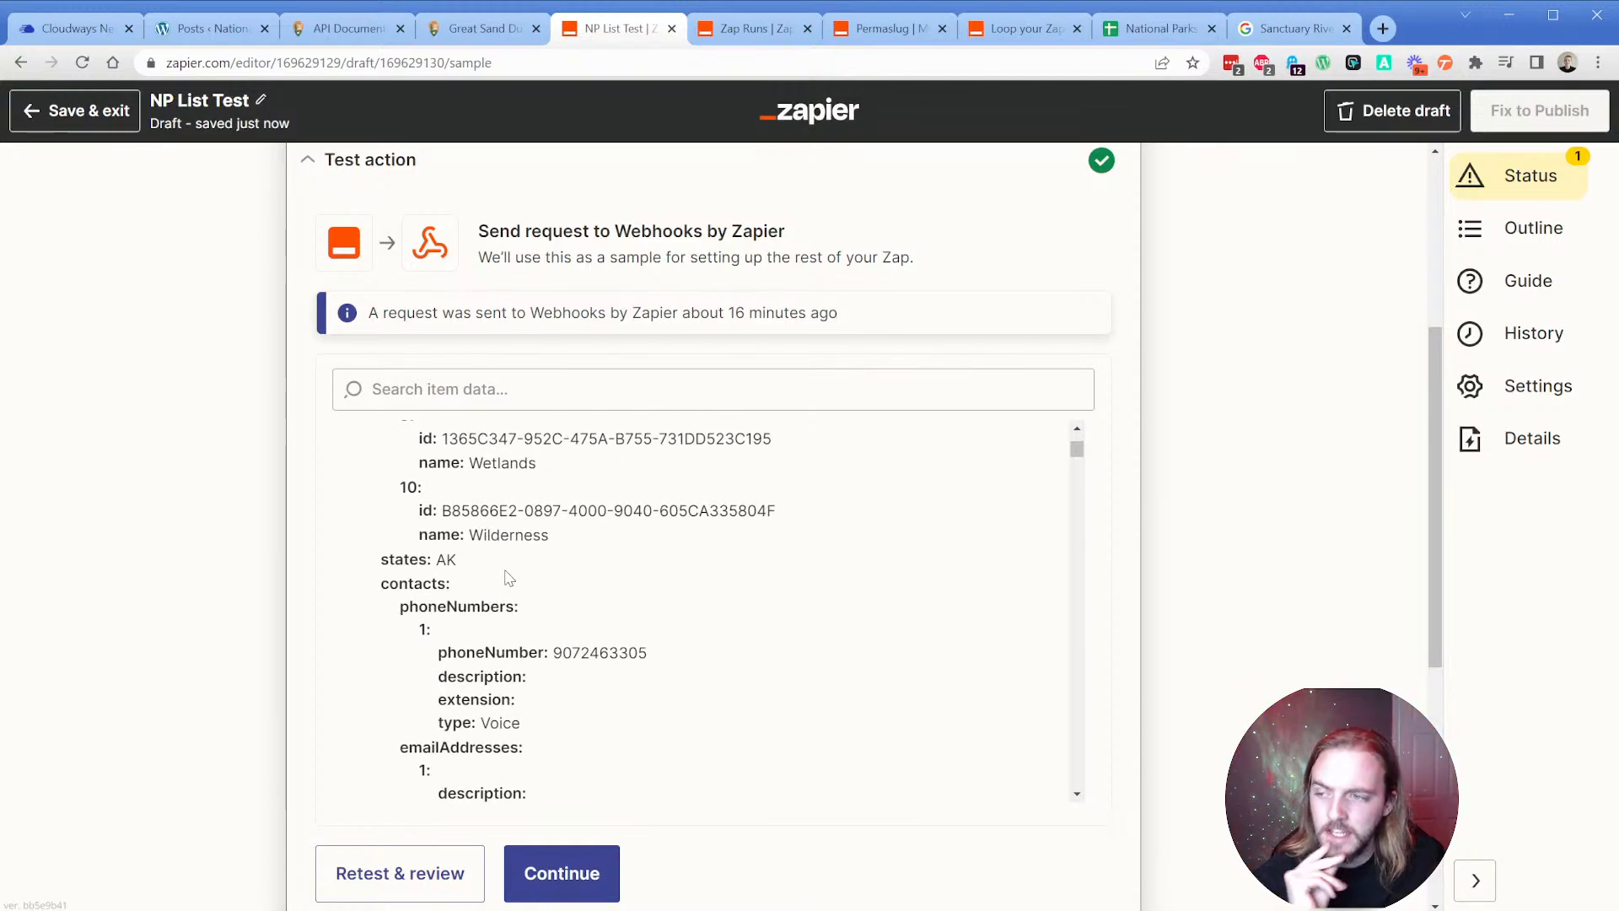
{"action": "scroll", "coordinate": [509, 578], "scroll_direction": "down", "scroll_amount": 3}
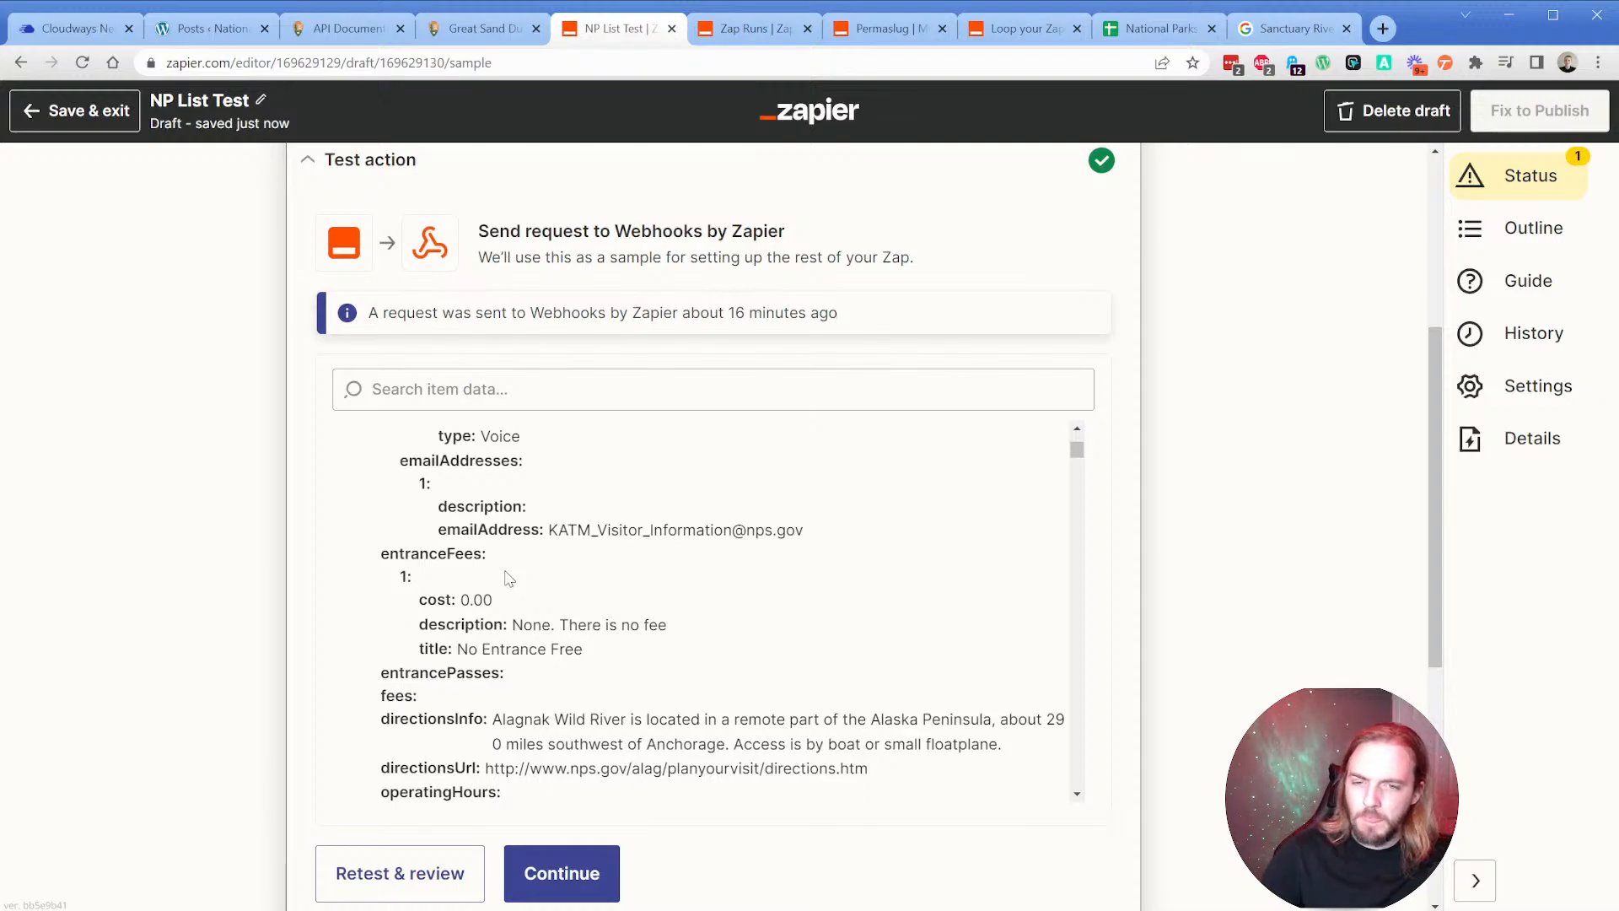
{"action": "scroll", "coordinate": [509, 578], "scroll_direction": "up", "scroll_amount": 3}
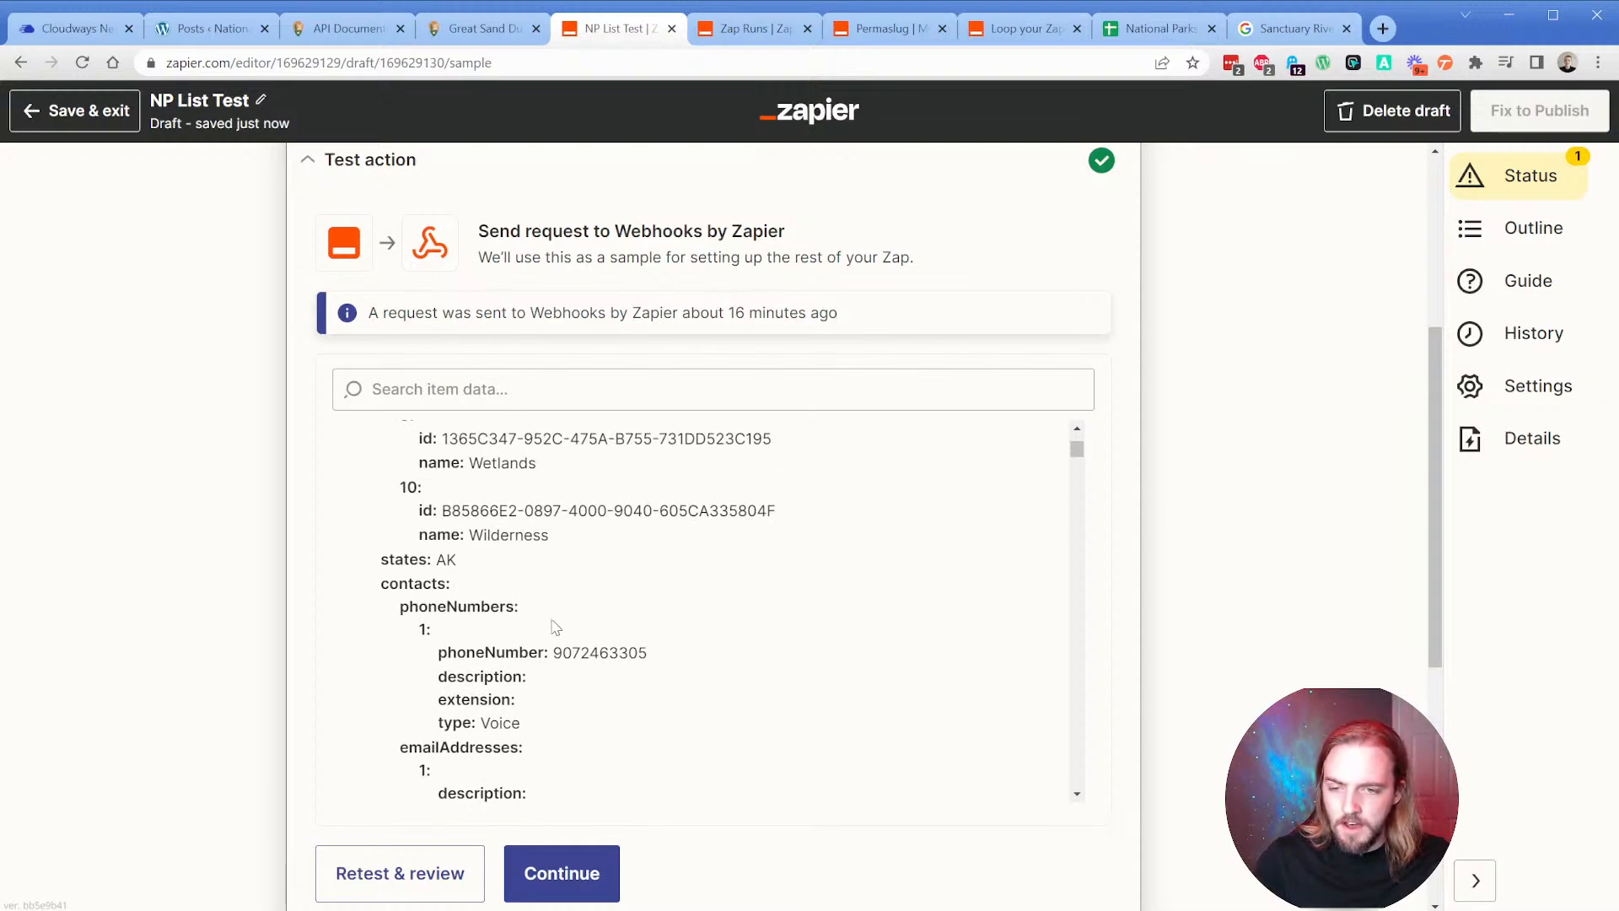
{"action": "scroll", "coordinate": [555, 625], "scroll_direction": "down", "scroll_amount": 5}
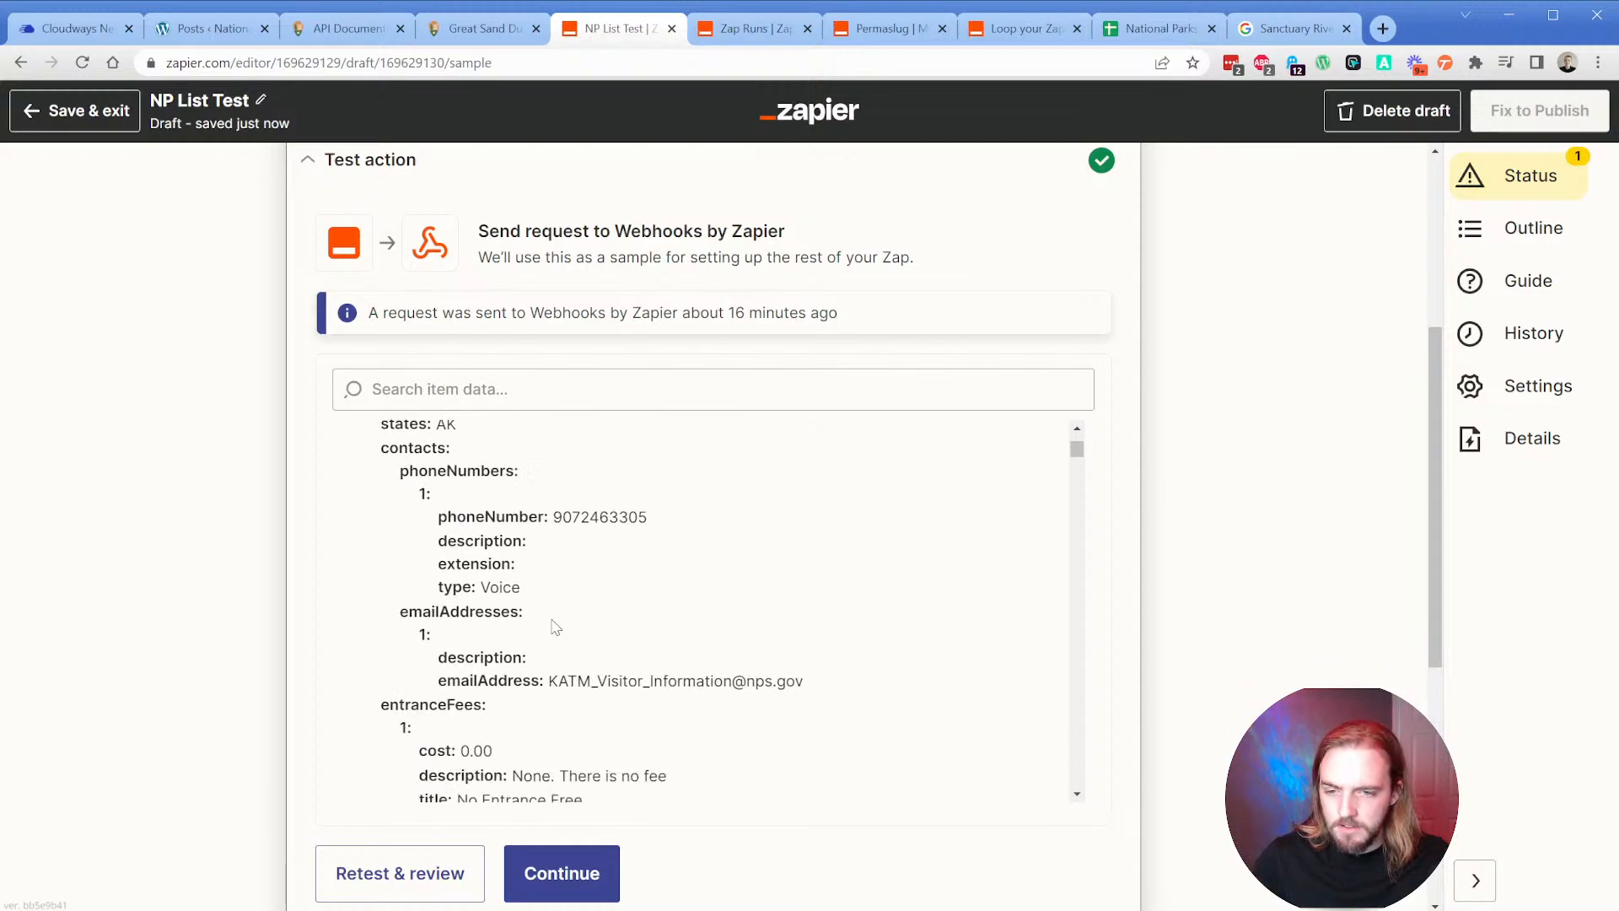
{"action": "scroll", "coordinate": [555, 626], "scroll_direction": "down", "scroll_amount": 4}
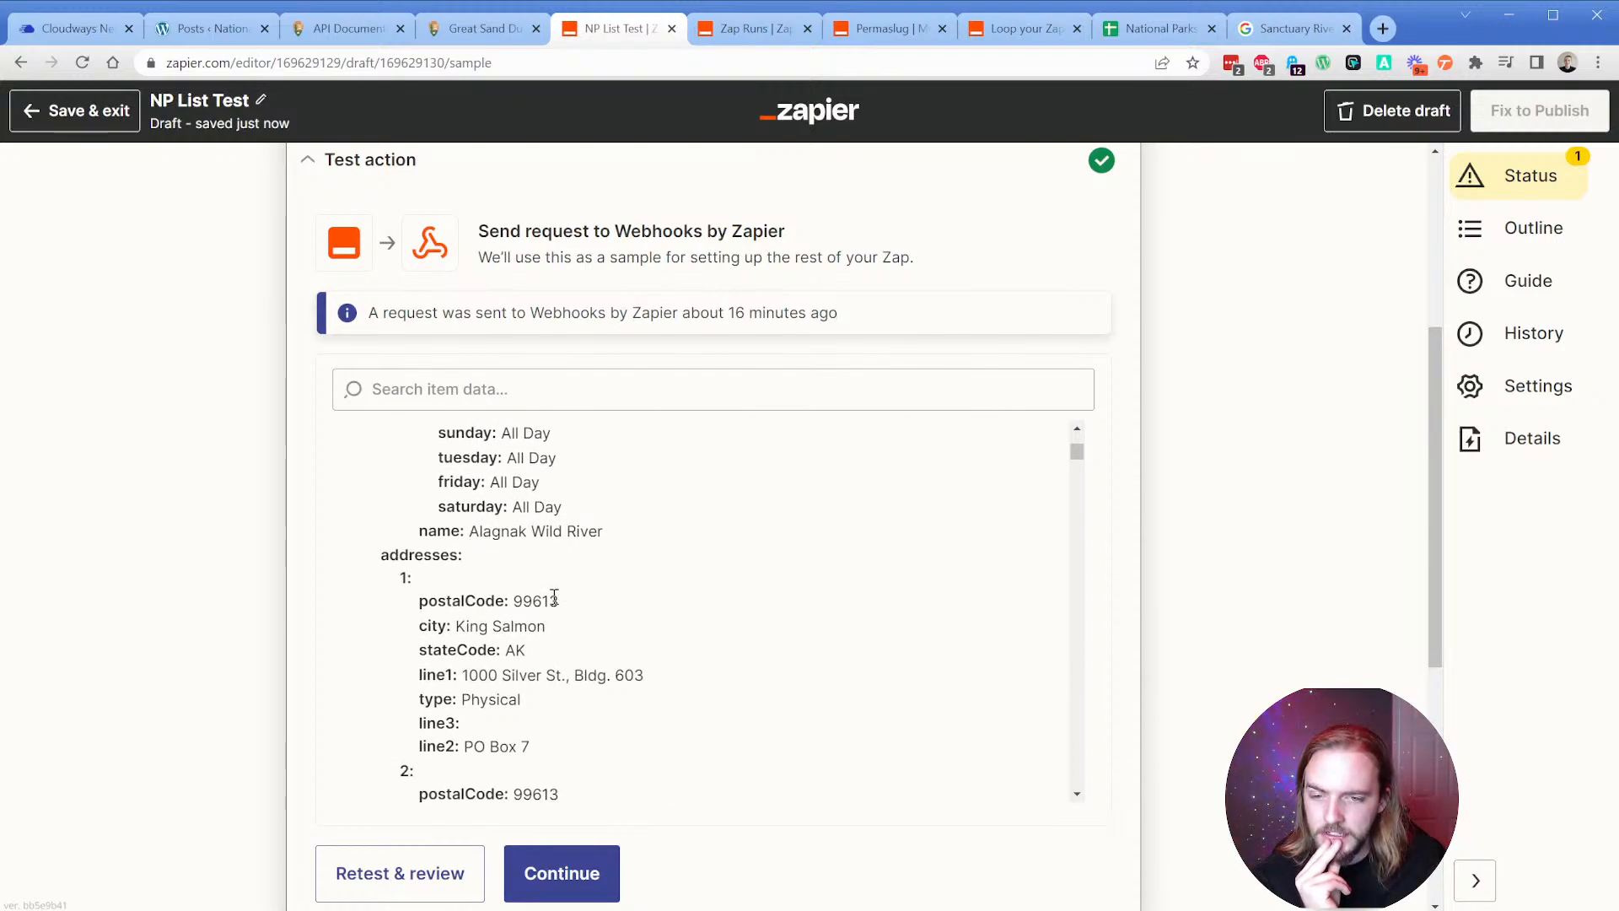
{"action": "scroll", "coordinate": [554, 599], "scroll_direction": "down", "scroll_amount": 3}
{"action": "scroll", "coordinate": [557, 604], "scroll_direction": "down", "scroll_amount": 6}
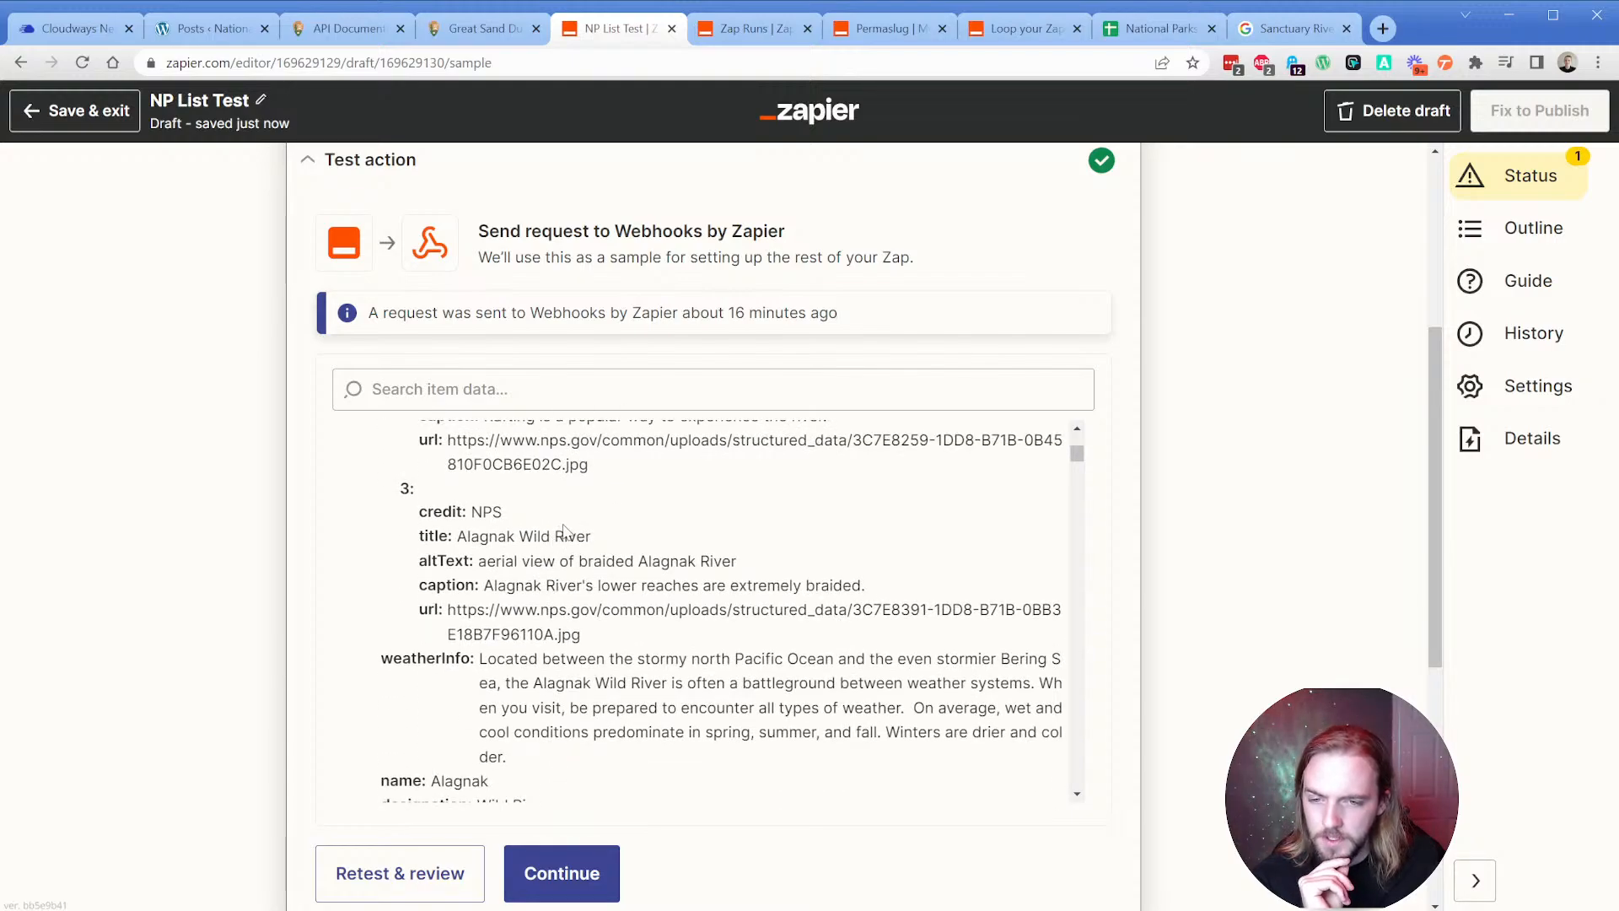
{"action": "scroll", "coordinate": [564, 531], "scroll_direction": "down", "scroll_amount": 1}
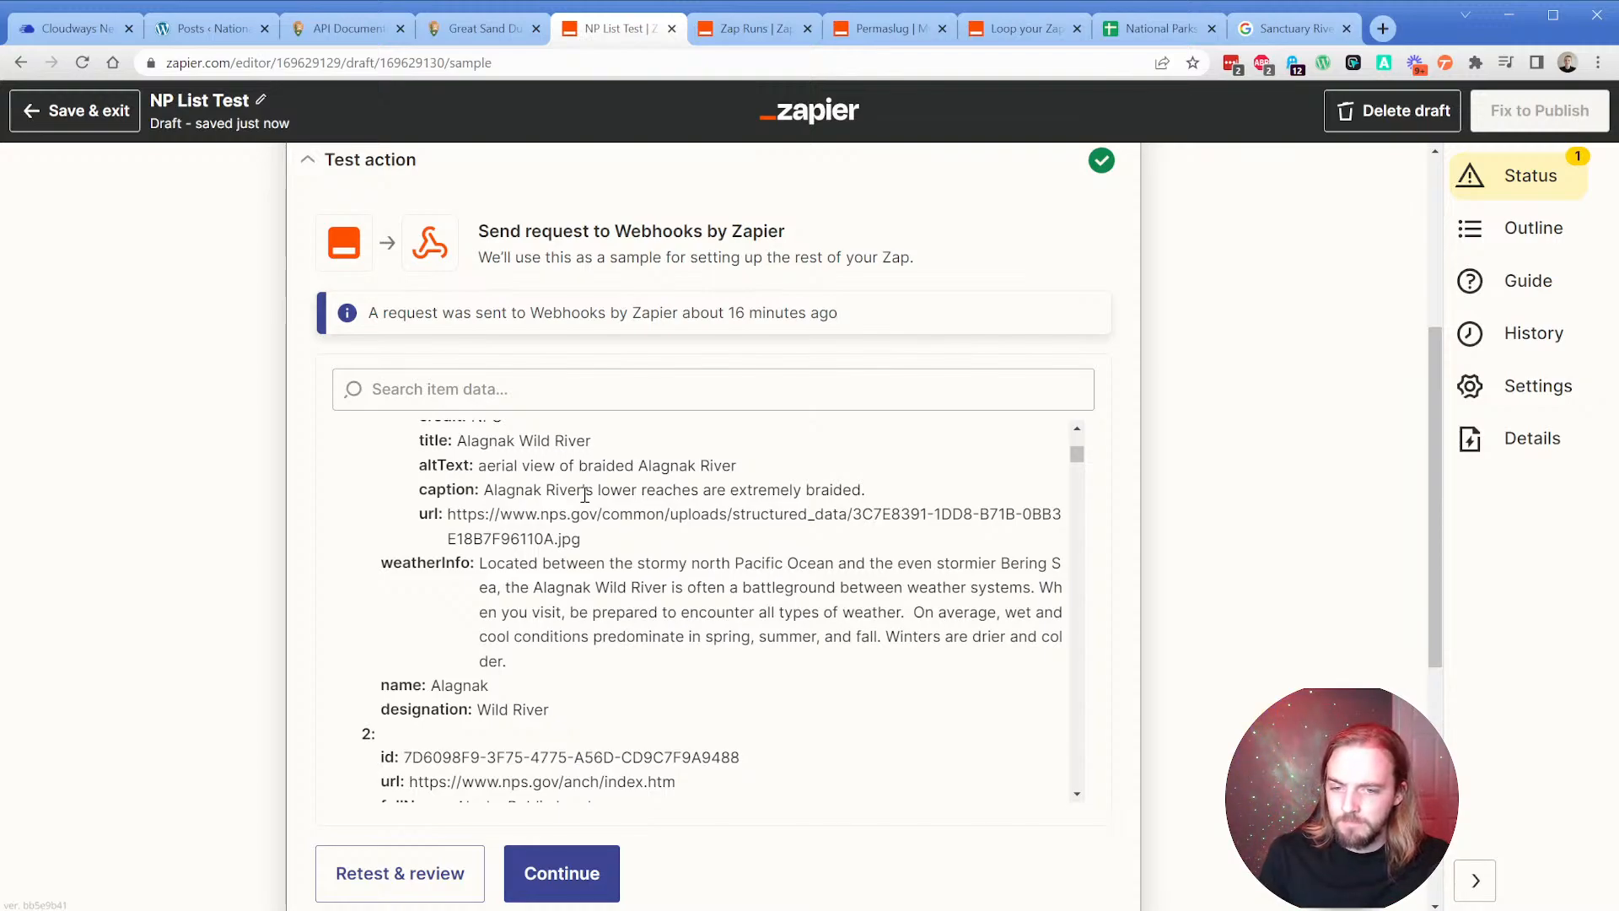
Examine the second park's description and coordinate fields in the webhook's test response.
{"action": "scroll", "coordinate": [569, 549], "scroll_direction": "down", "scroll_amount": 6}
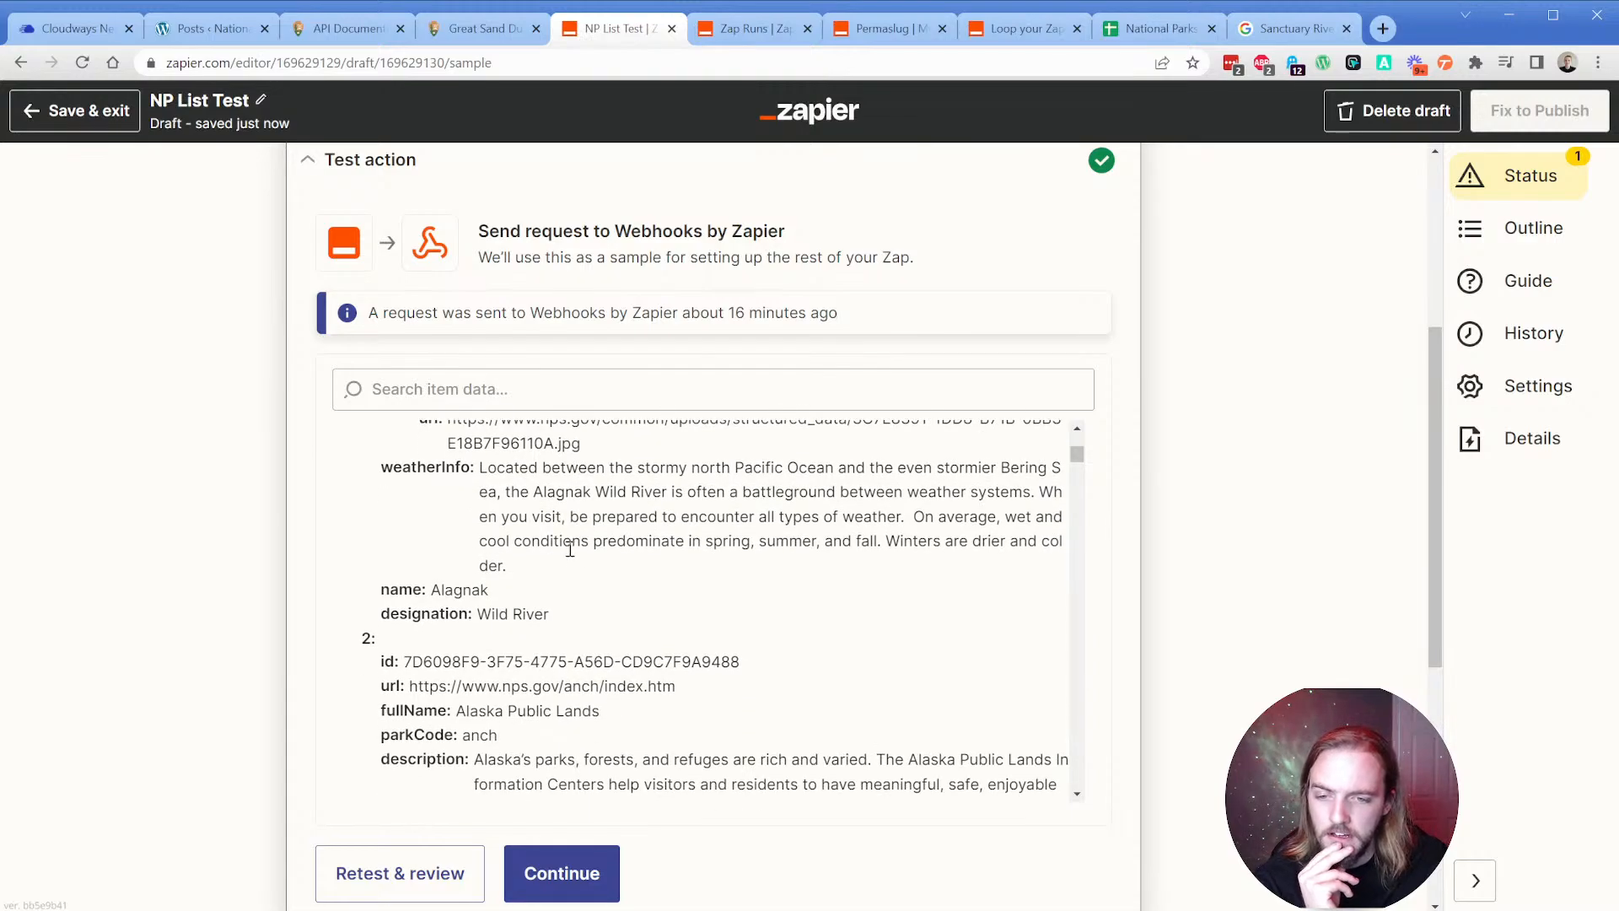
{"action": "scroll", "coordinate": [559, 549], "scroll_direction": "down", "scroll_amount": 1}
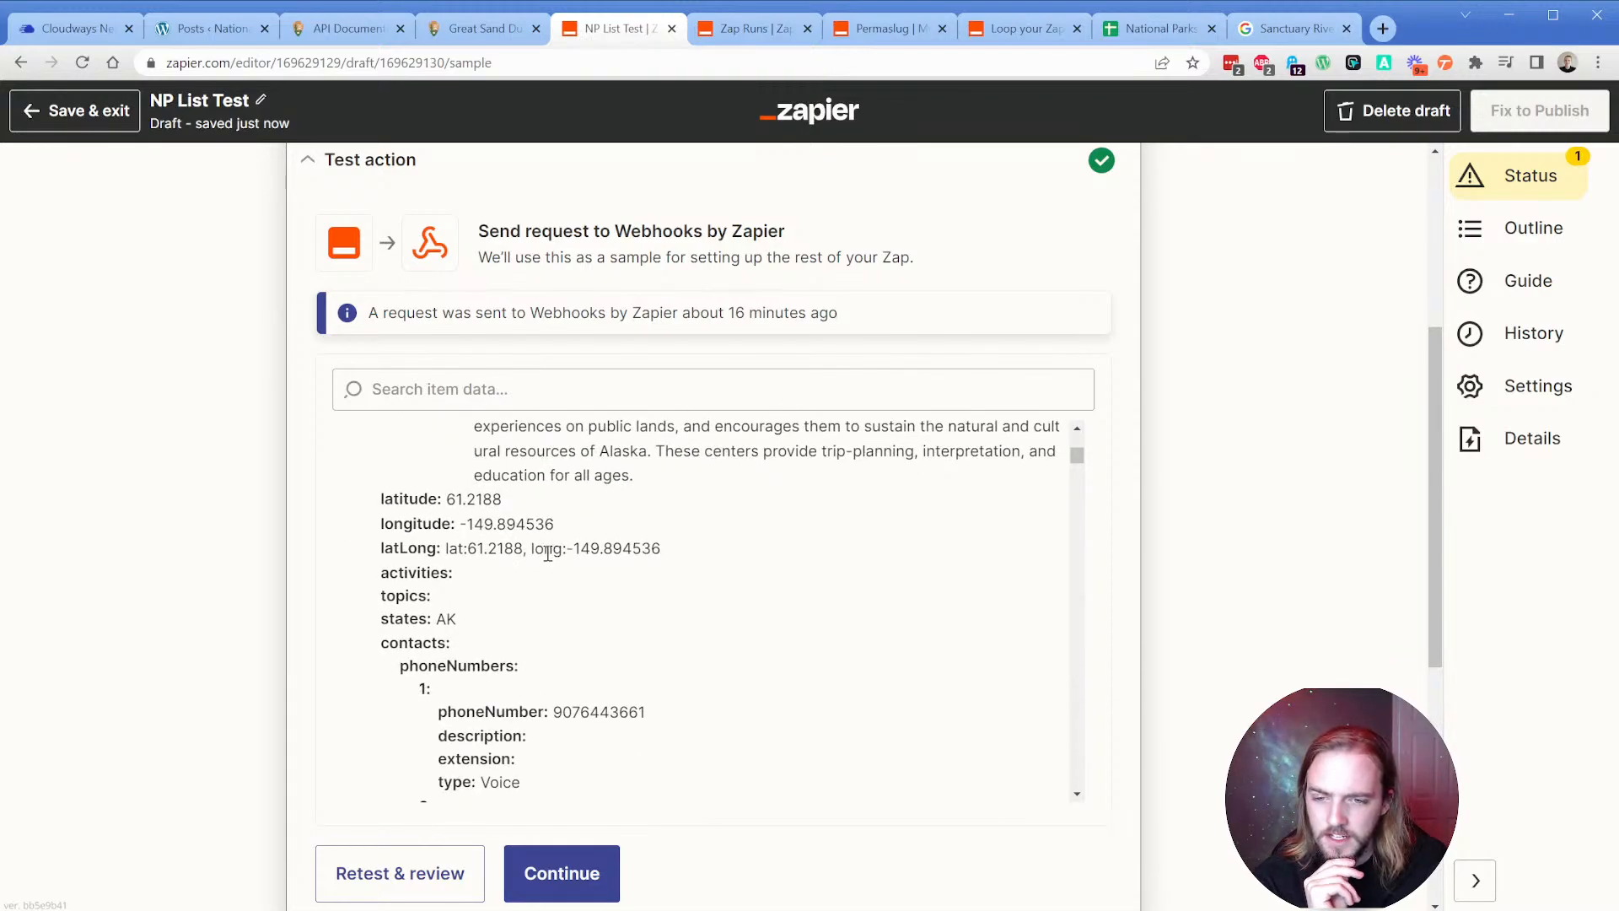
{"action": "scroll", "coordinate": [525, 625], "scroll_direction": "down", "scroll_amount": 7}
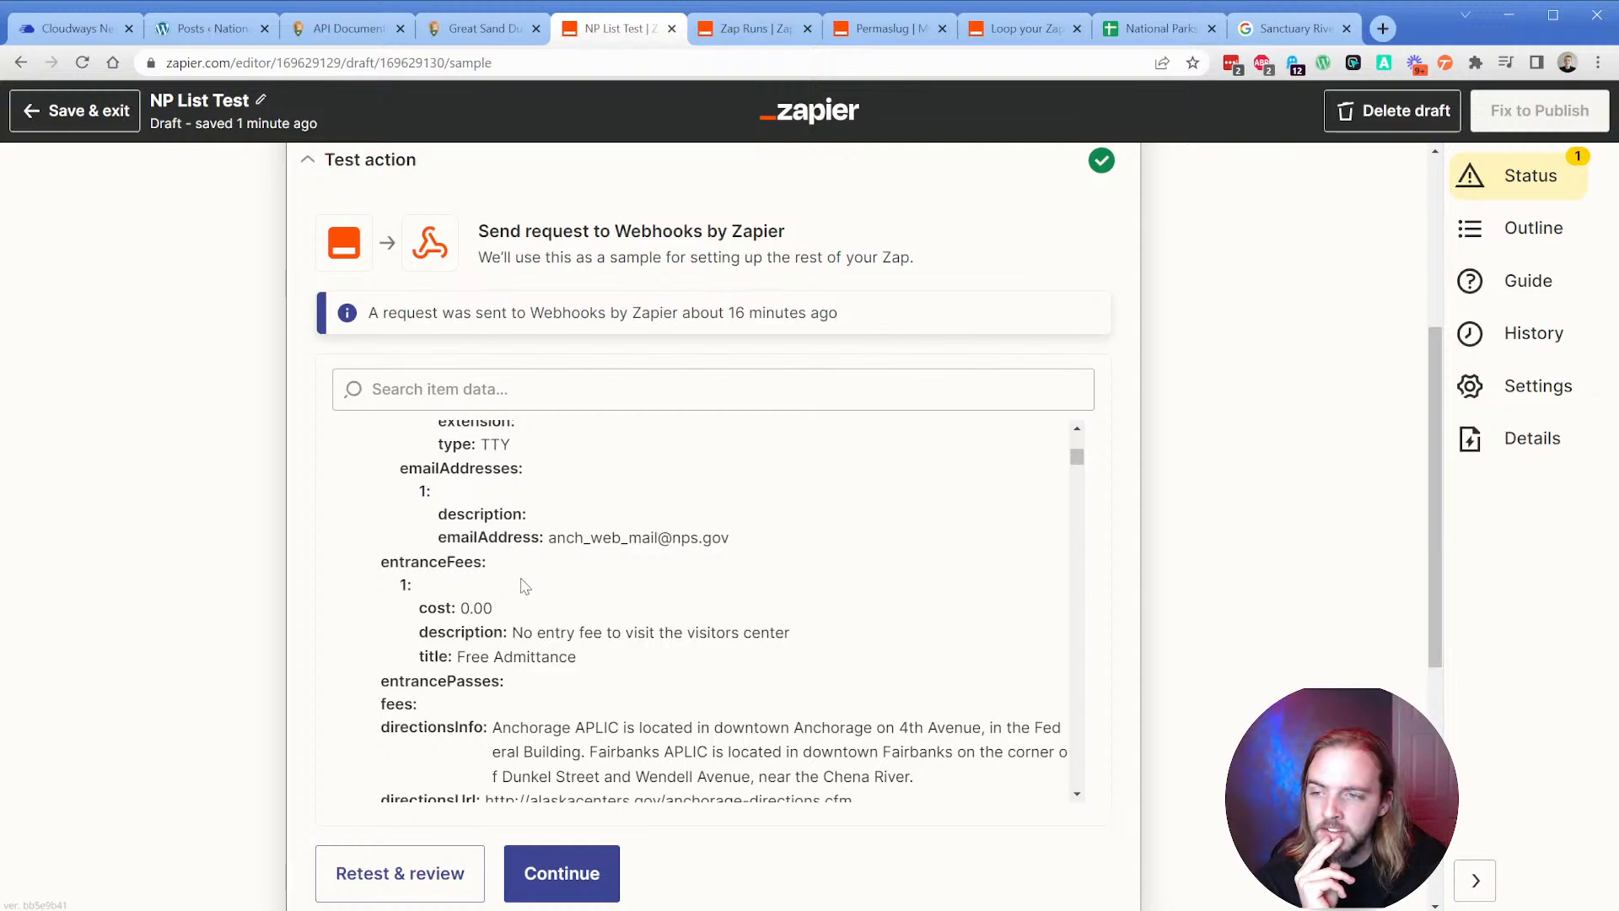
{"action": "scroll", "coordinate": [525, 586], "scroll_direction": "up", "scroll_amount": 8}
{"action": "scroll", "coordinate": [303, 536], "scroll_direction": "up", "scroll_amount": 4}
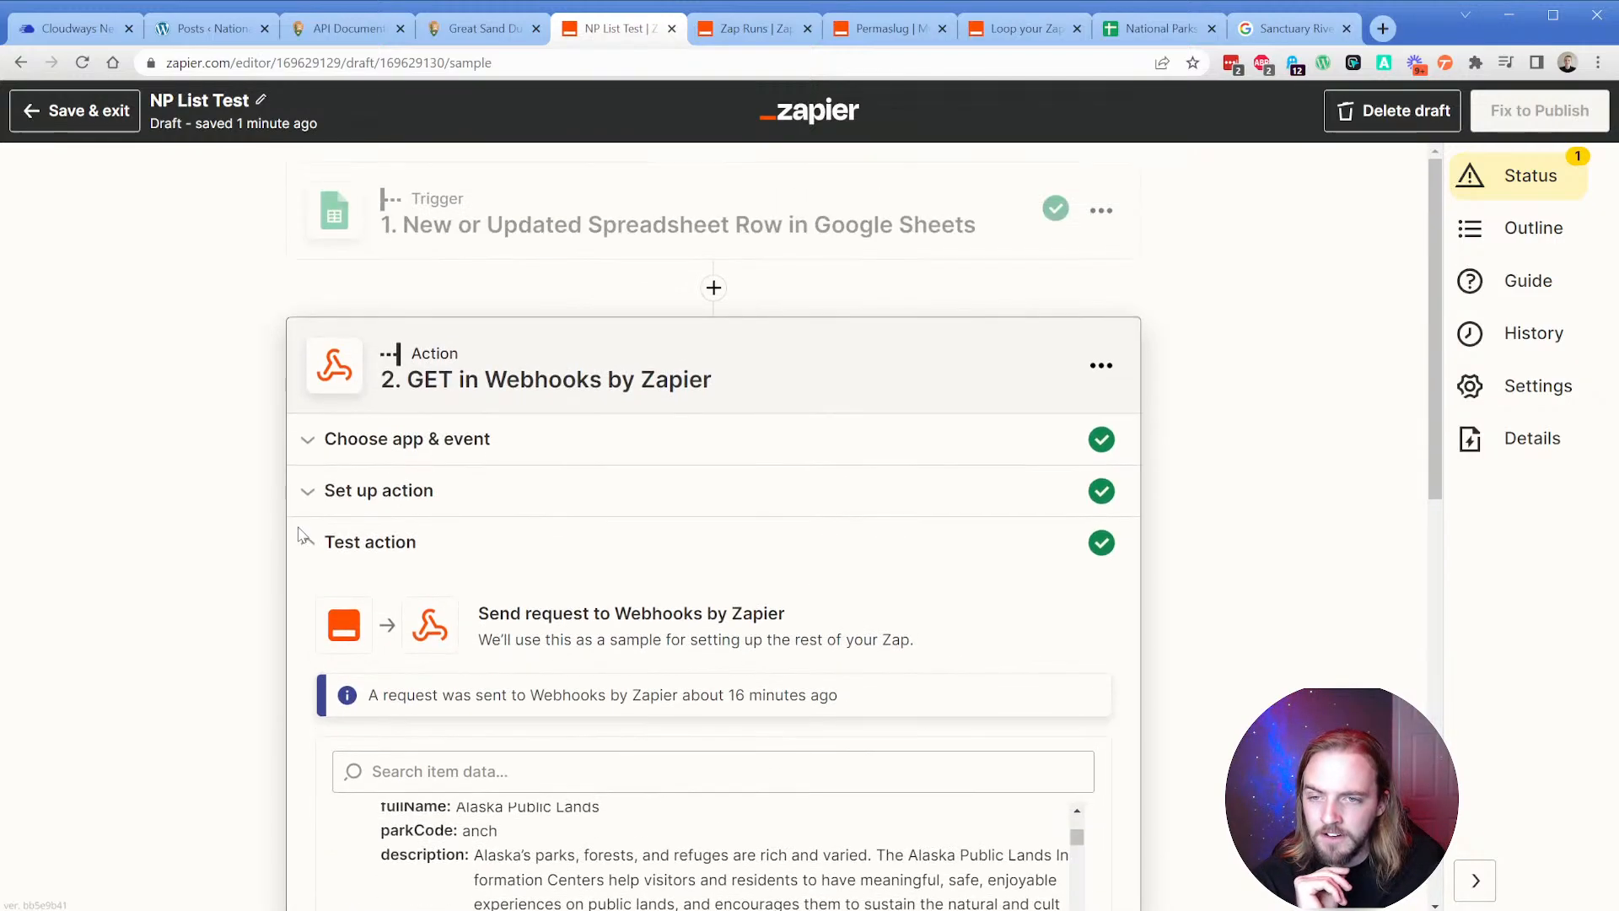
{"action": "scroll", "coordinate": [295, 616], "scroll_direction": "down", "scroll_amount": 3}
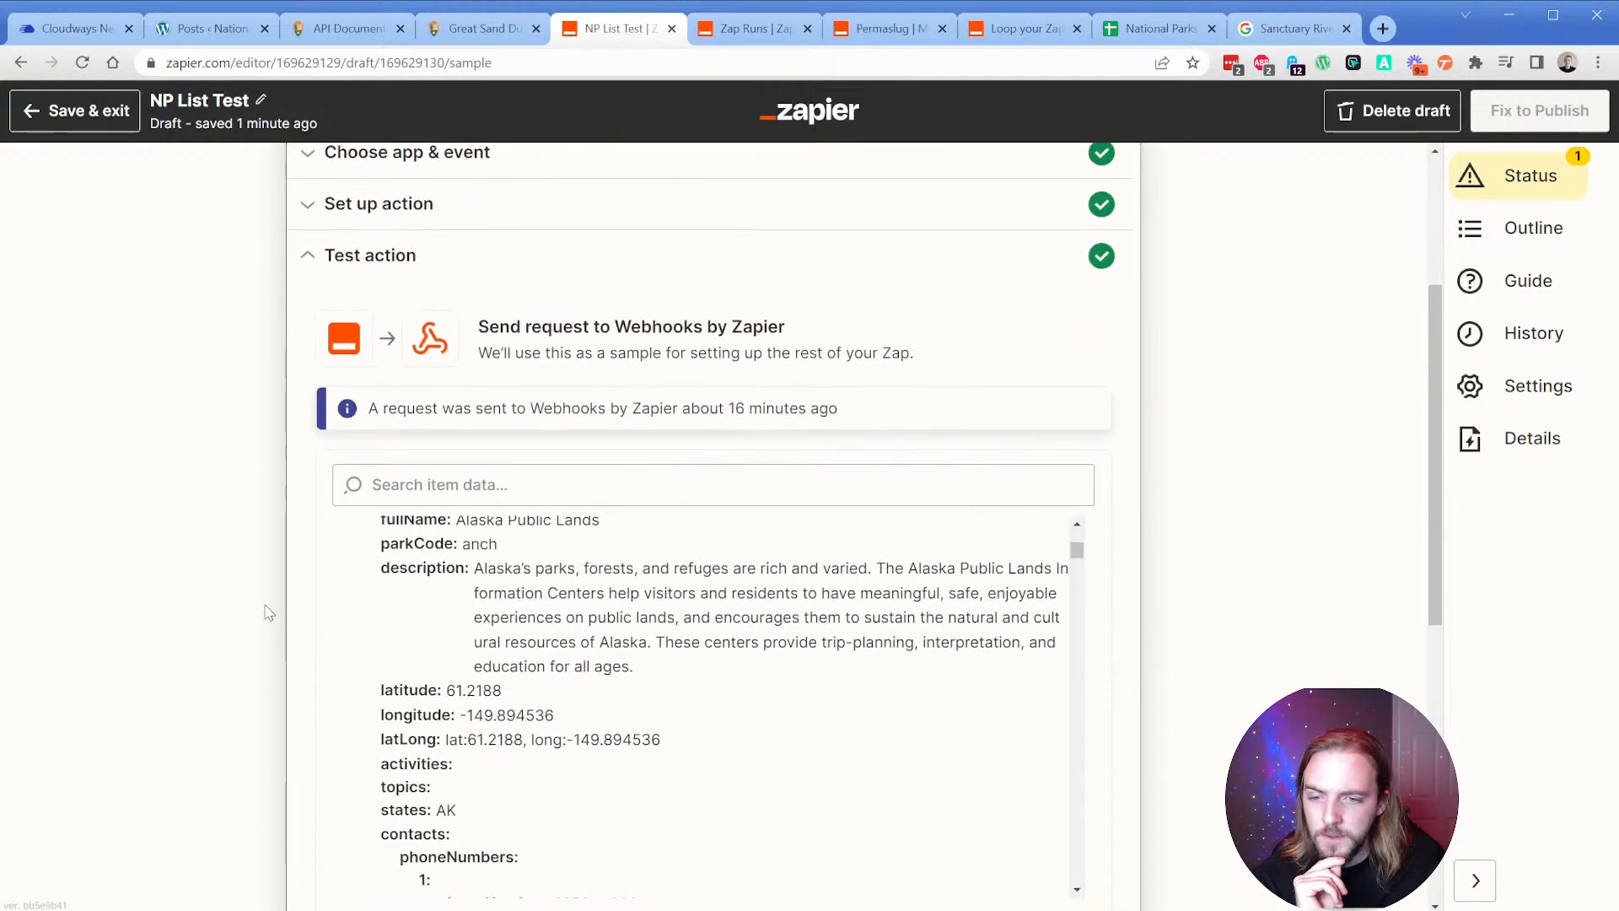
Rename the latLong value in the Create Loop From Text action's setup as latitude.
{"action": "scroll", "coordinate": [268, 613], "scroll_direction": "down", "scroll_amount": 6}
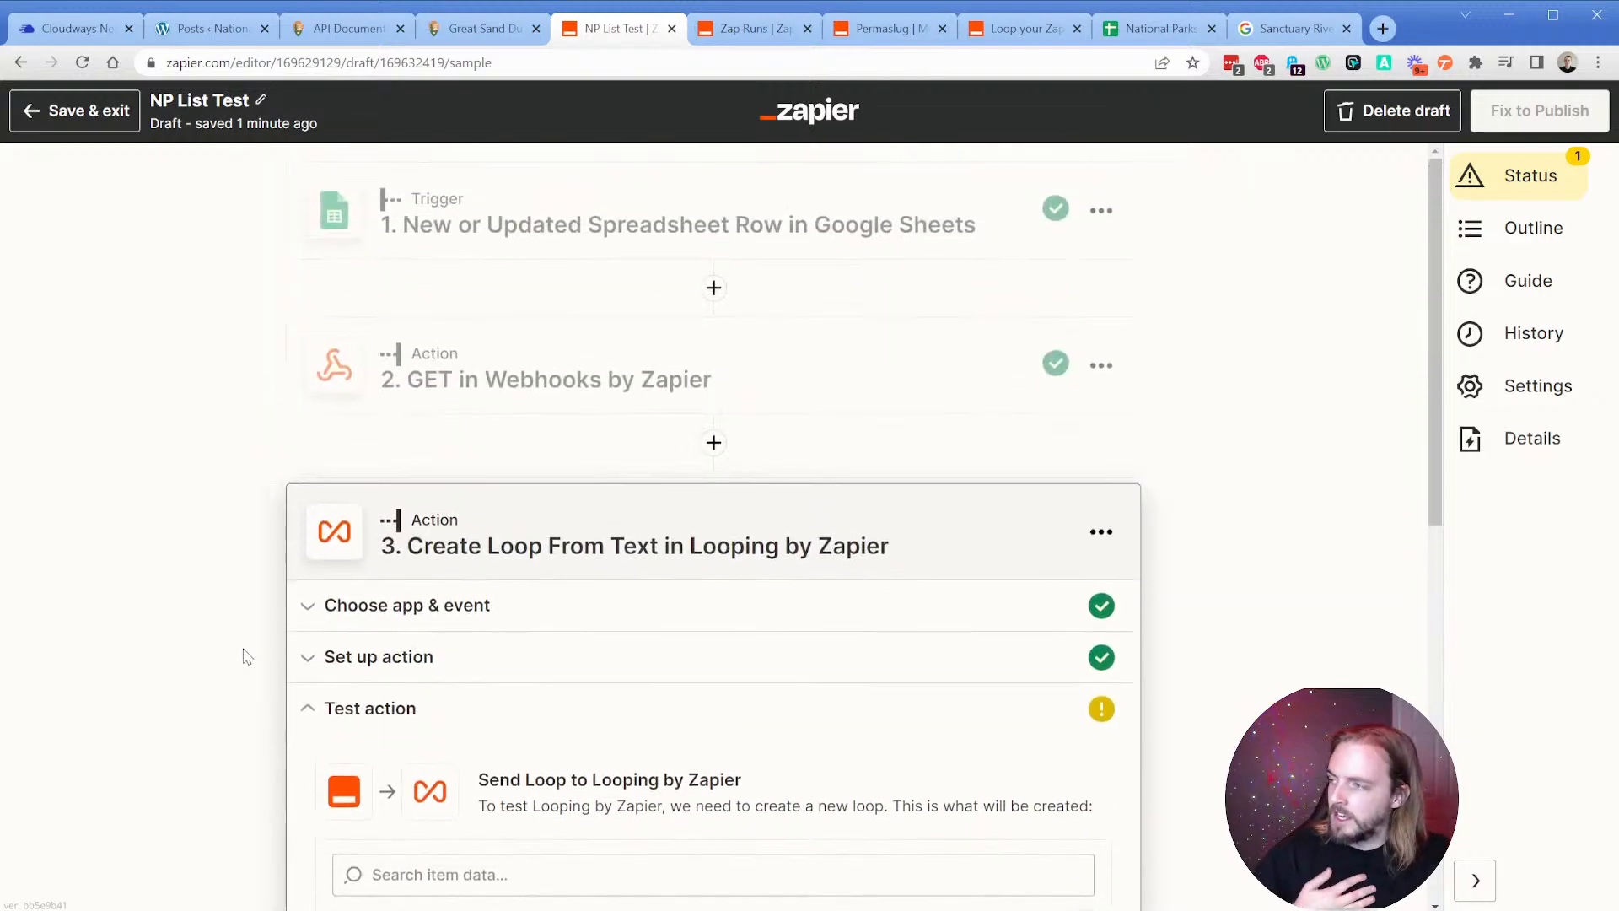
{"action": "scroll", "coordinate": [307, 650], "scroll_direction": "down", "scroll_amount": 5}
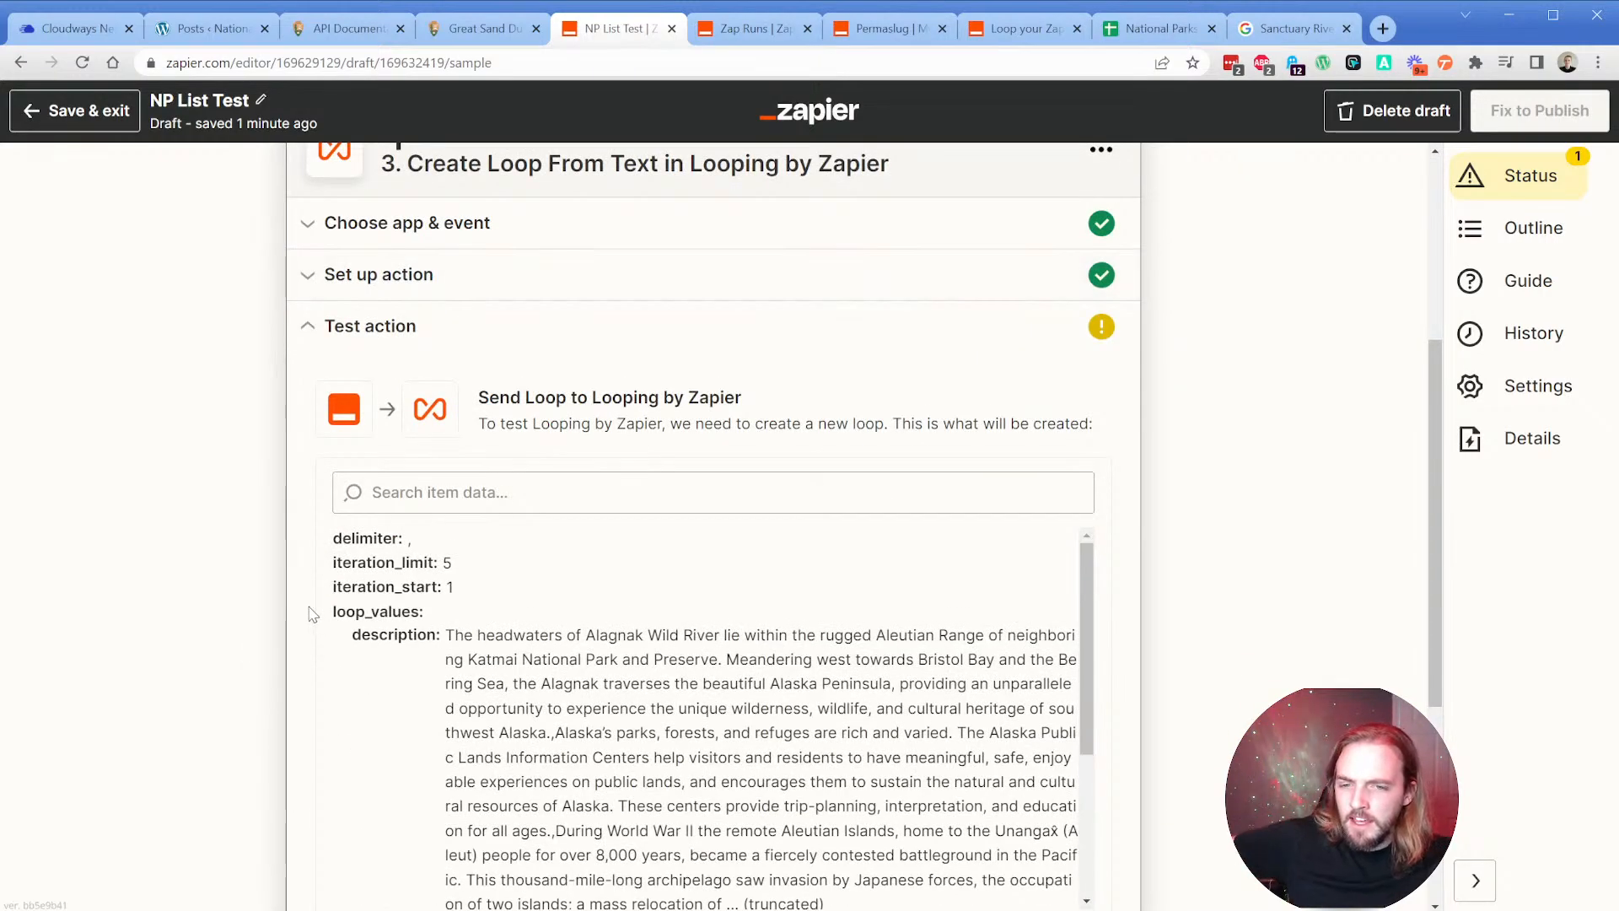
{"action": "left_click", "coordinate": [361, 295]}
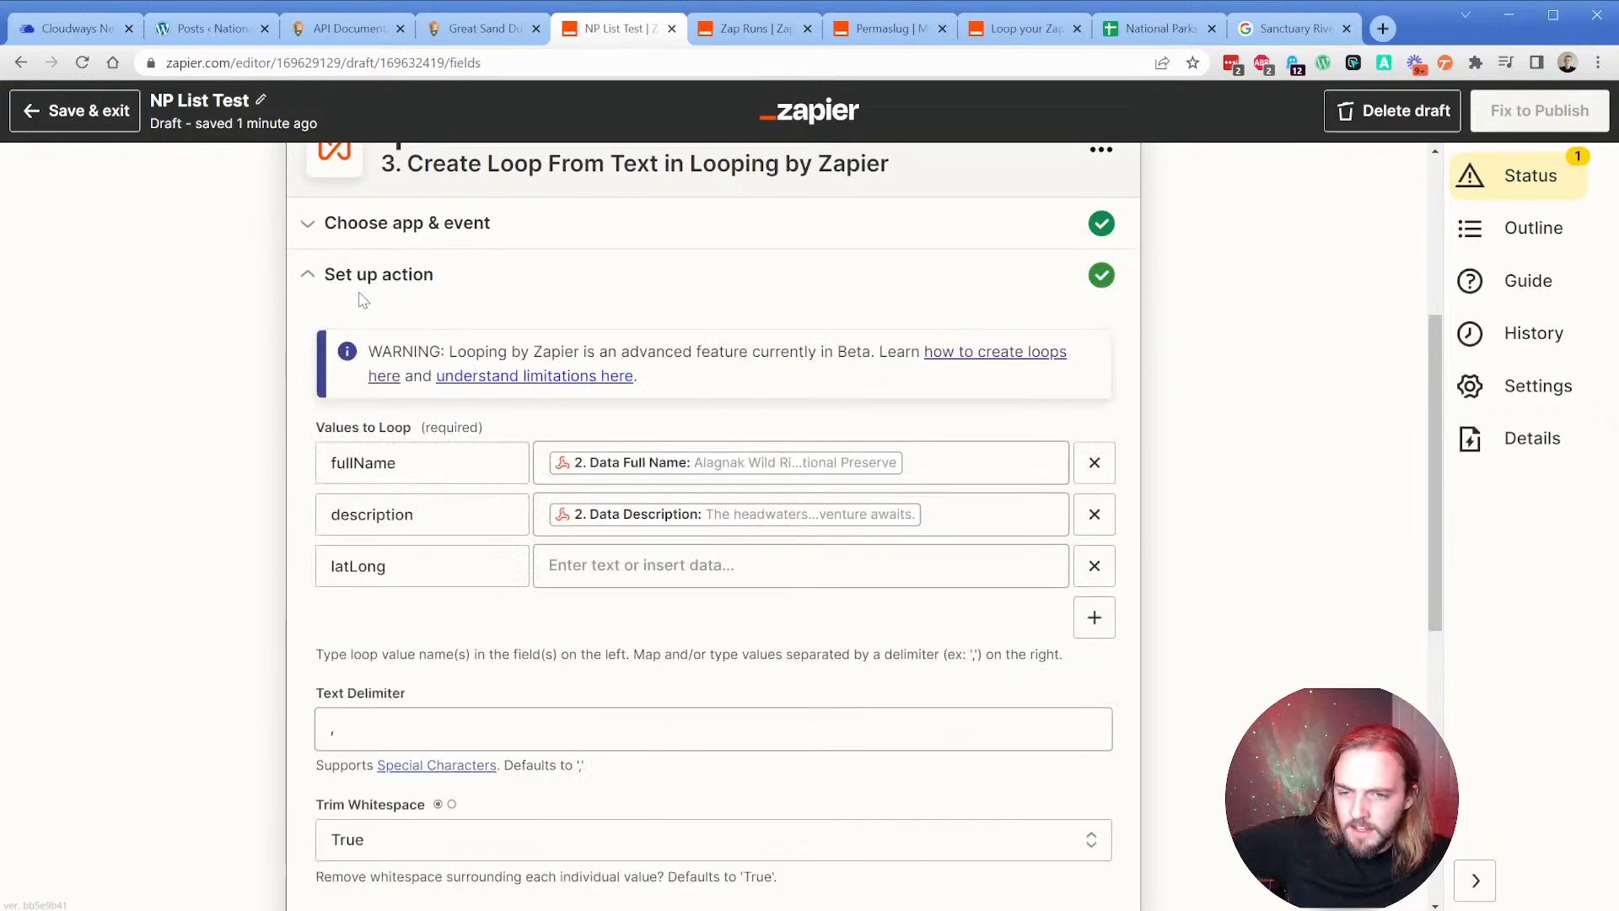
{"action": "double_click", "coordinate": [431, 572]}
{"action": "type", "text": "lat"}
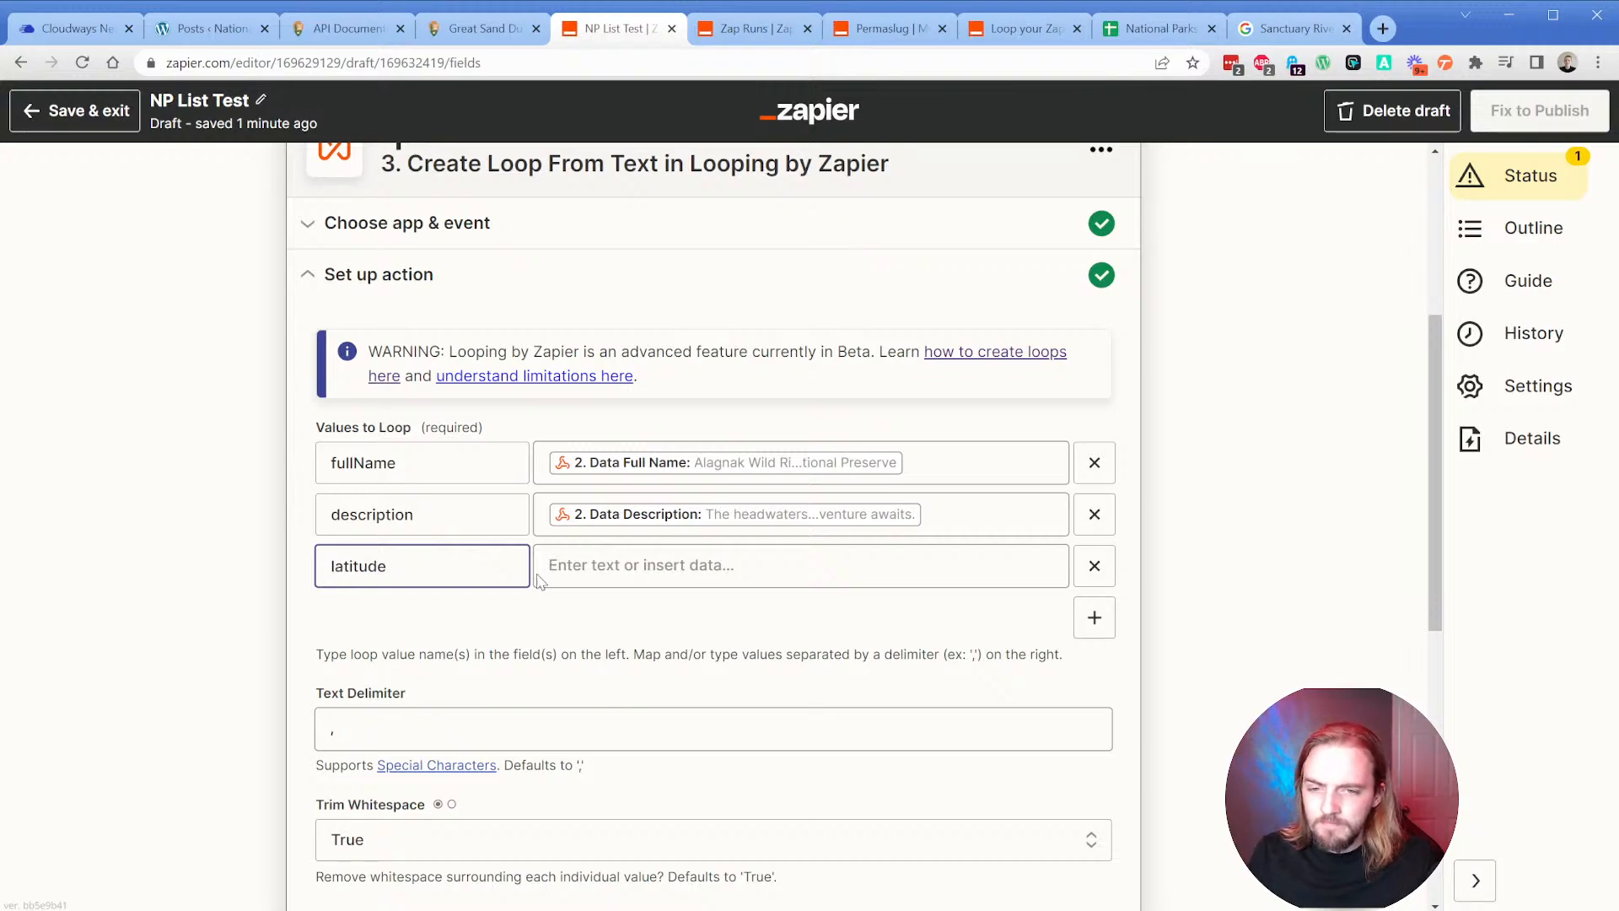
{"action": "type", "text": "itude"}
Find the GET webhook's Data Latitude field by searching for latitude and map it to the latitude loop value.
{"action": "left_click", "coordinate": [585, 567]}
{"action": "left_click", "coordinate": [687, 793]}
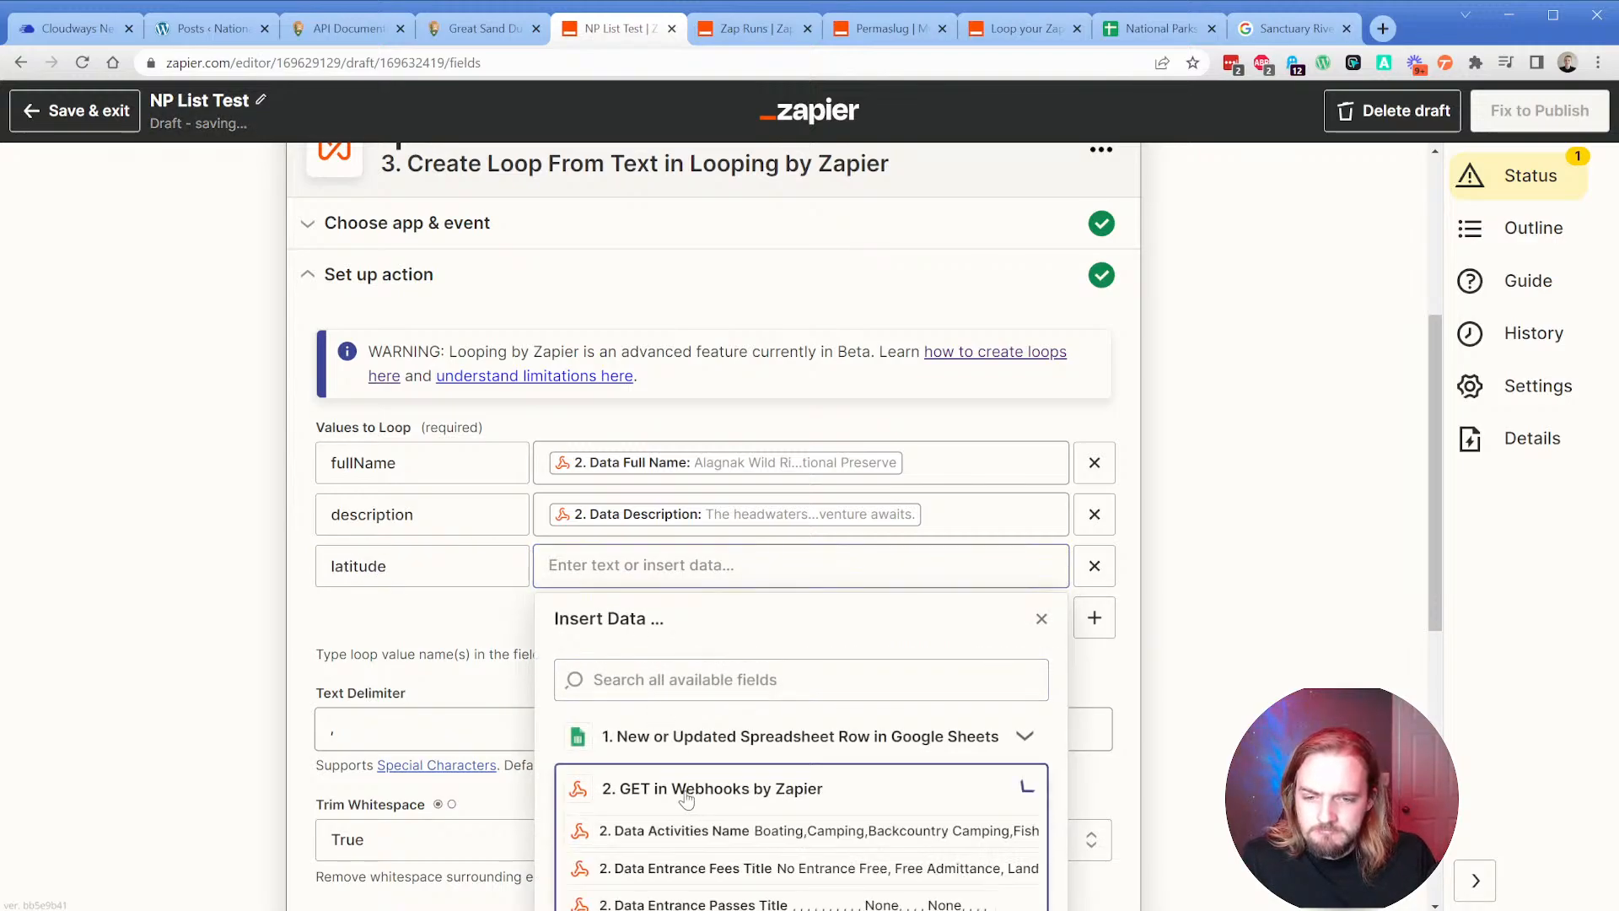
{"action": "scroll", "coordinate": [687, 797], "scroll_direction": "down", "scroll_amount": 5}
{"action": "left_click", "coordinate": [654, 495]}
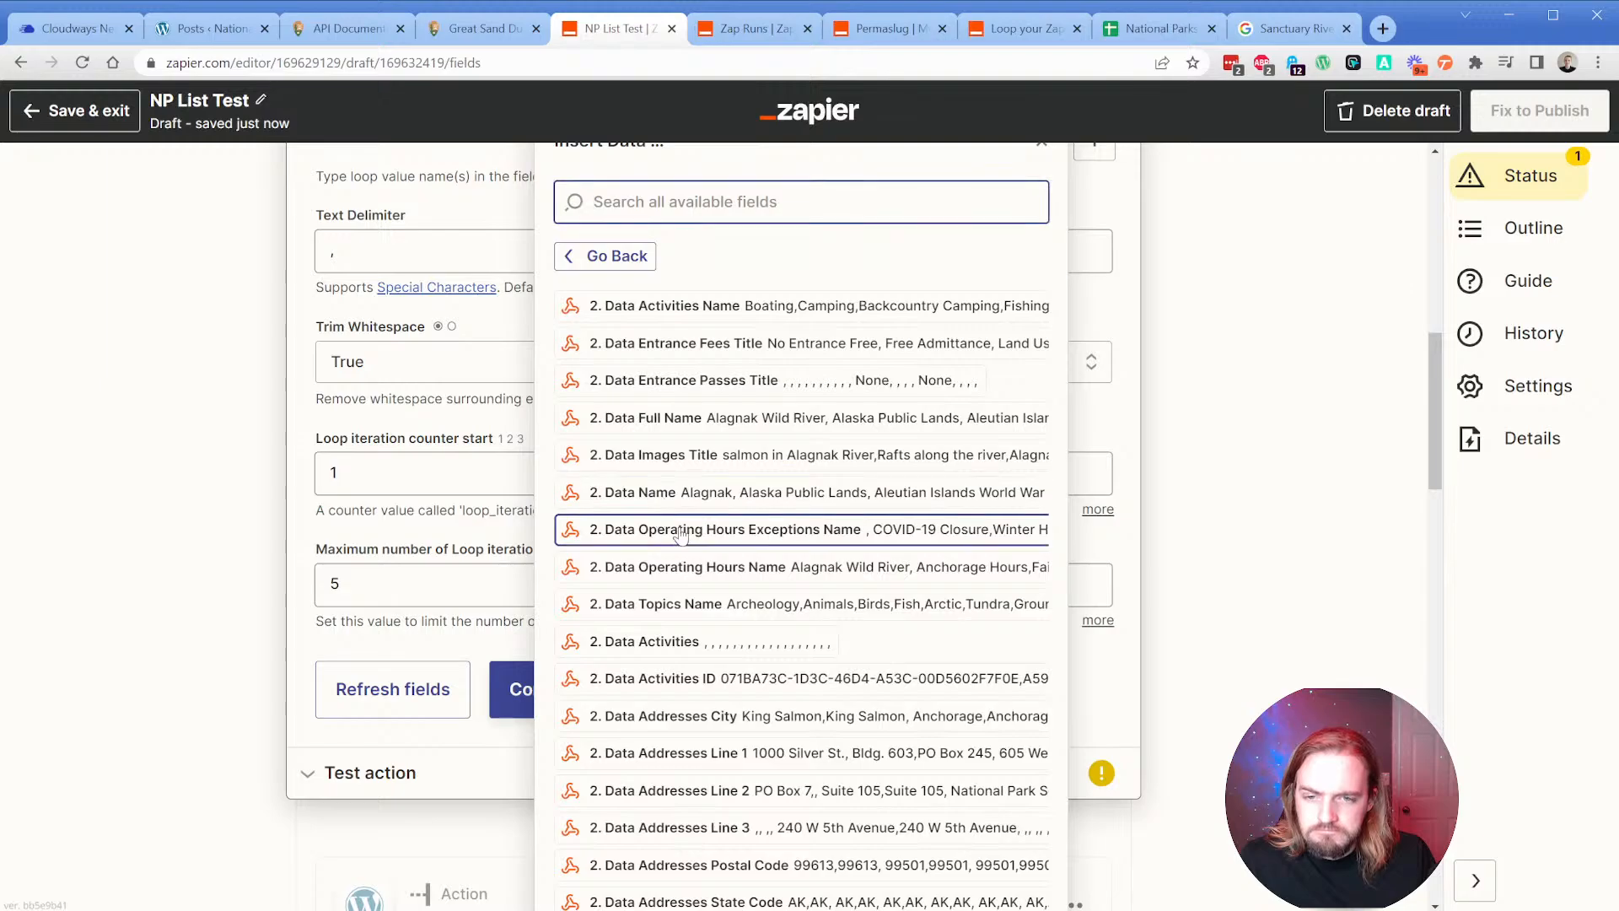
{"action": "scroll", "coordinate": [681, 539], "scroll_direction": "down", "scroll_amount": 5}
{"action": "scroll", "coordinate": [681, 430], "scroll_direction": "up", "scroll_amount": 6}
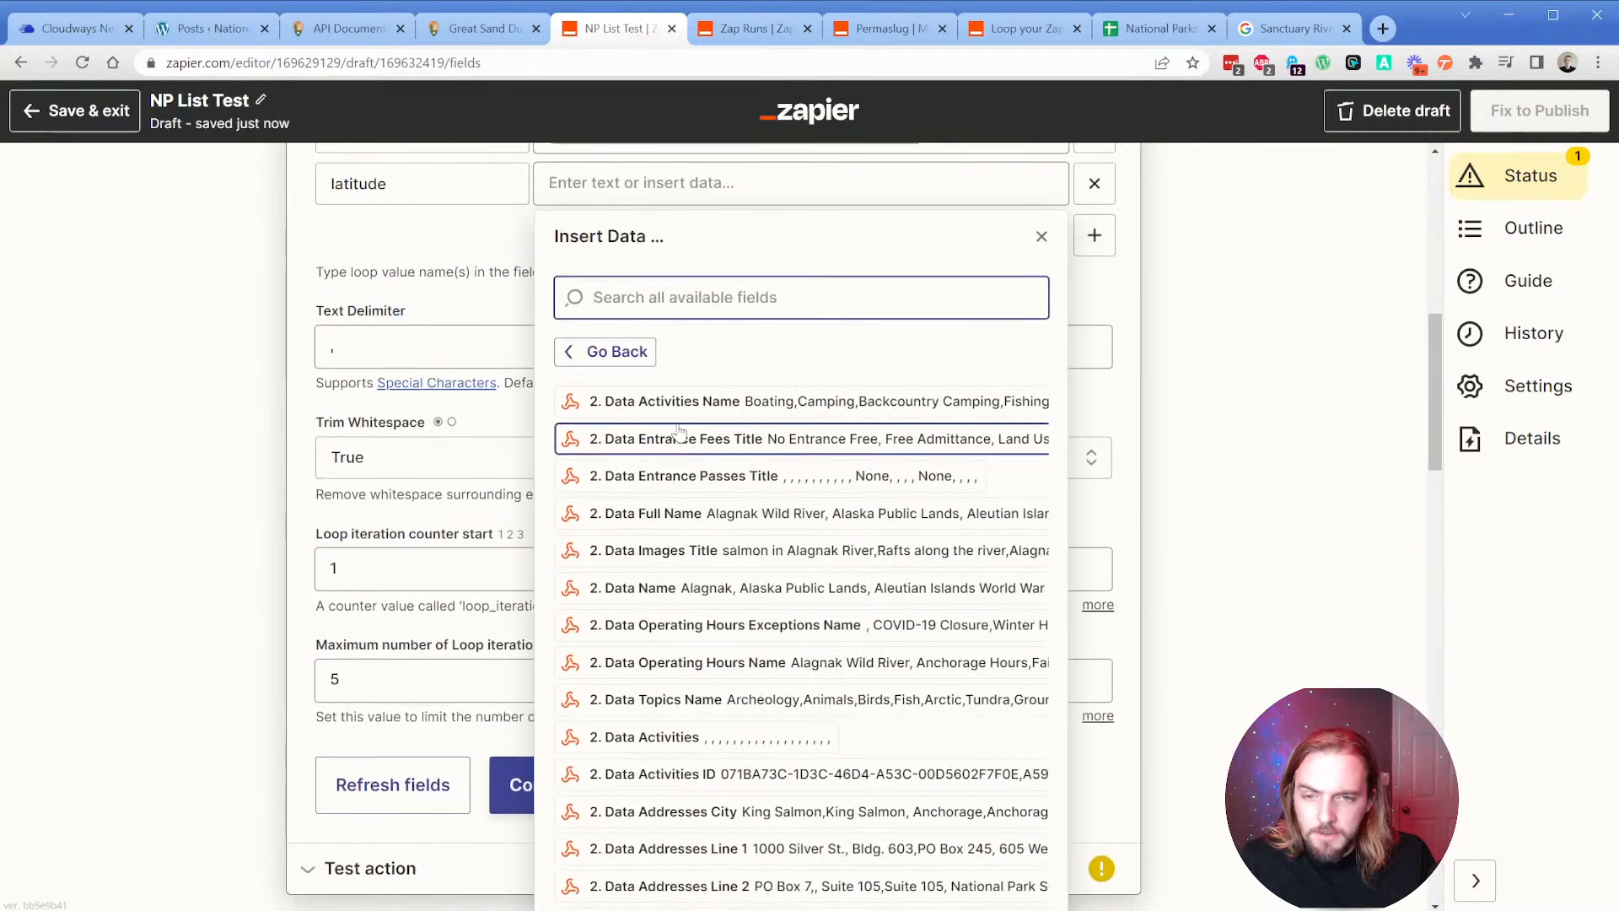
{"action": "left_click", "coordinate": [711, 295]}
{"action": "type", "text": "latitu"}
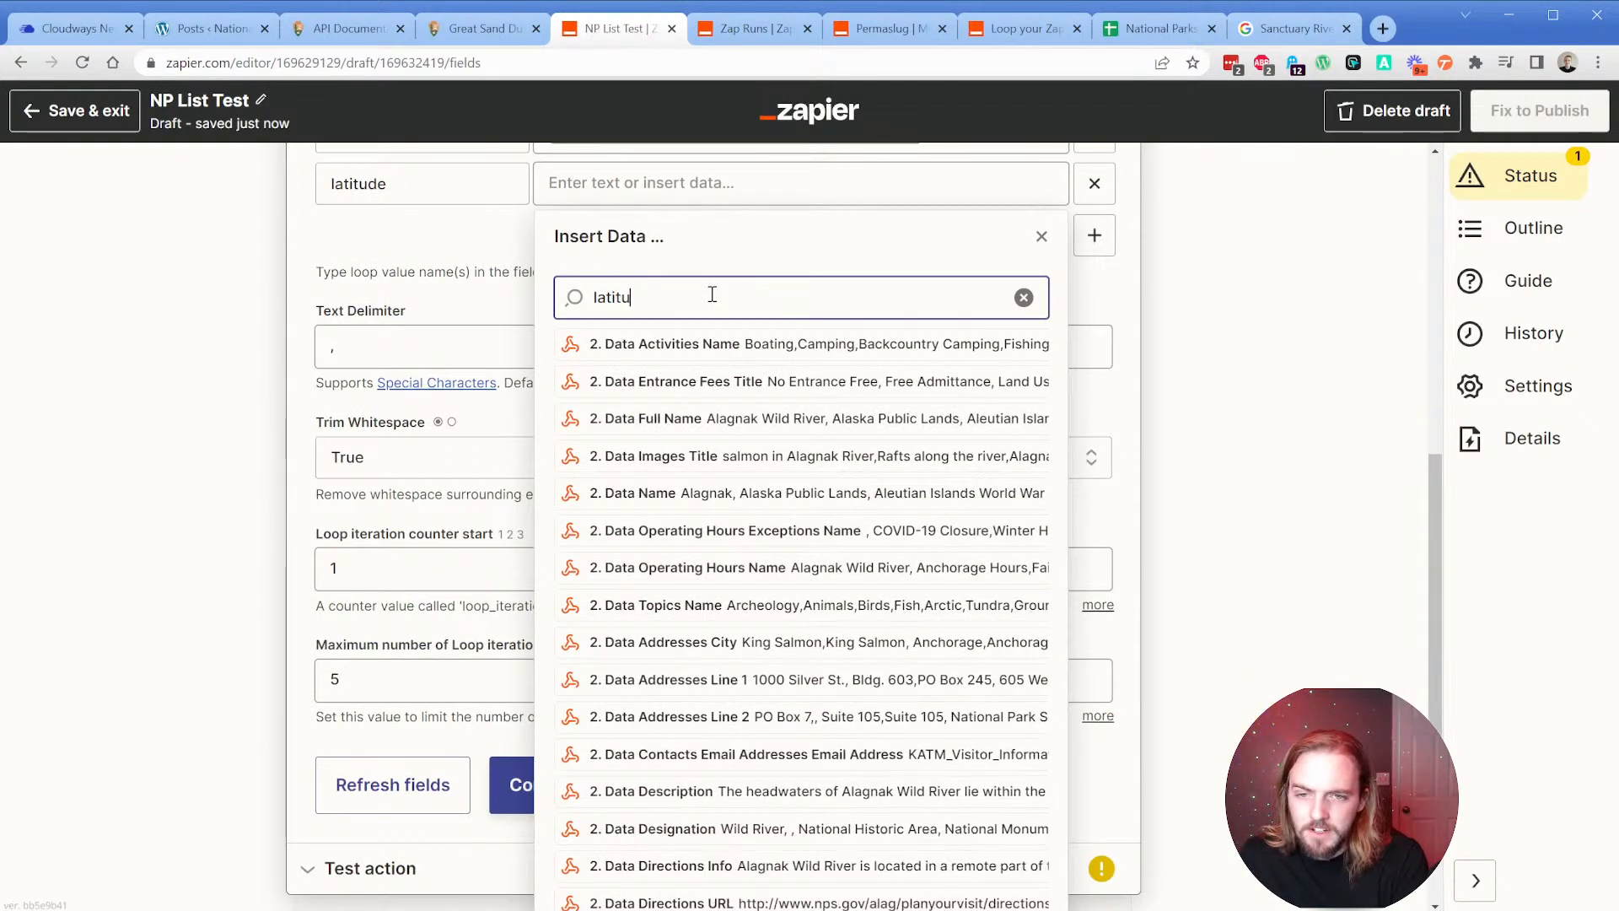
{"action": "type", "text": "de"}
{"action": "scroll", "coordinate": [661, 568], "scroll_direction": "down", "scroll_amount": 2}
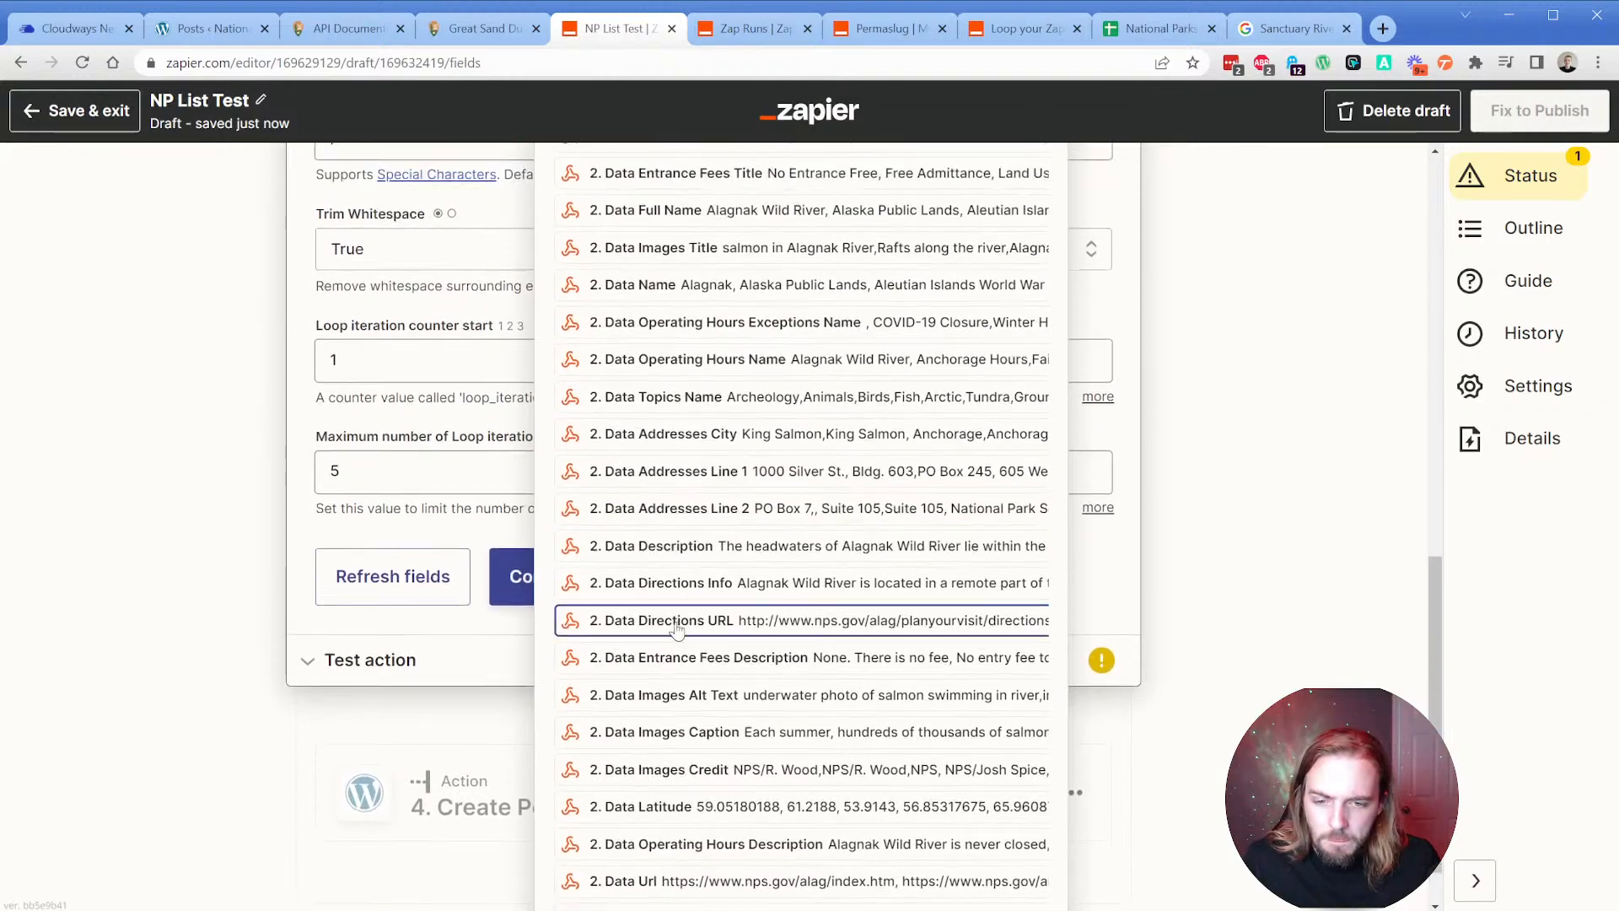
{"action": "scroll", "coordinate": [677, 629], "scroll_direction": "up", "scroll_amount": 1}
{"action": "left_click", "coordinate": [641, 838]}
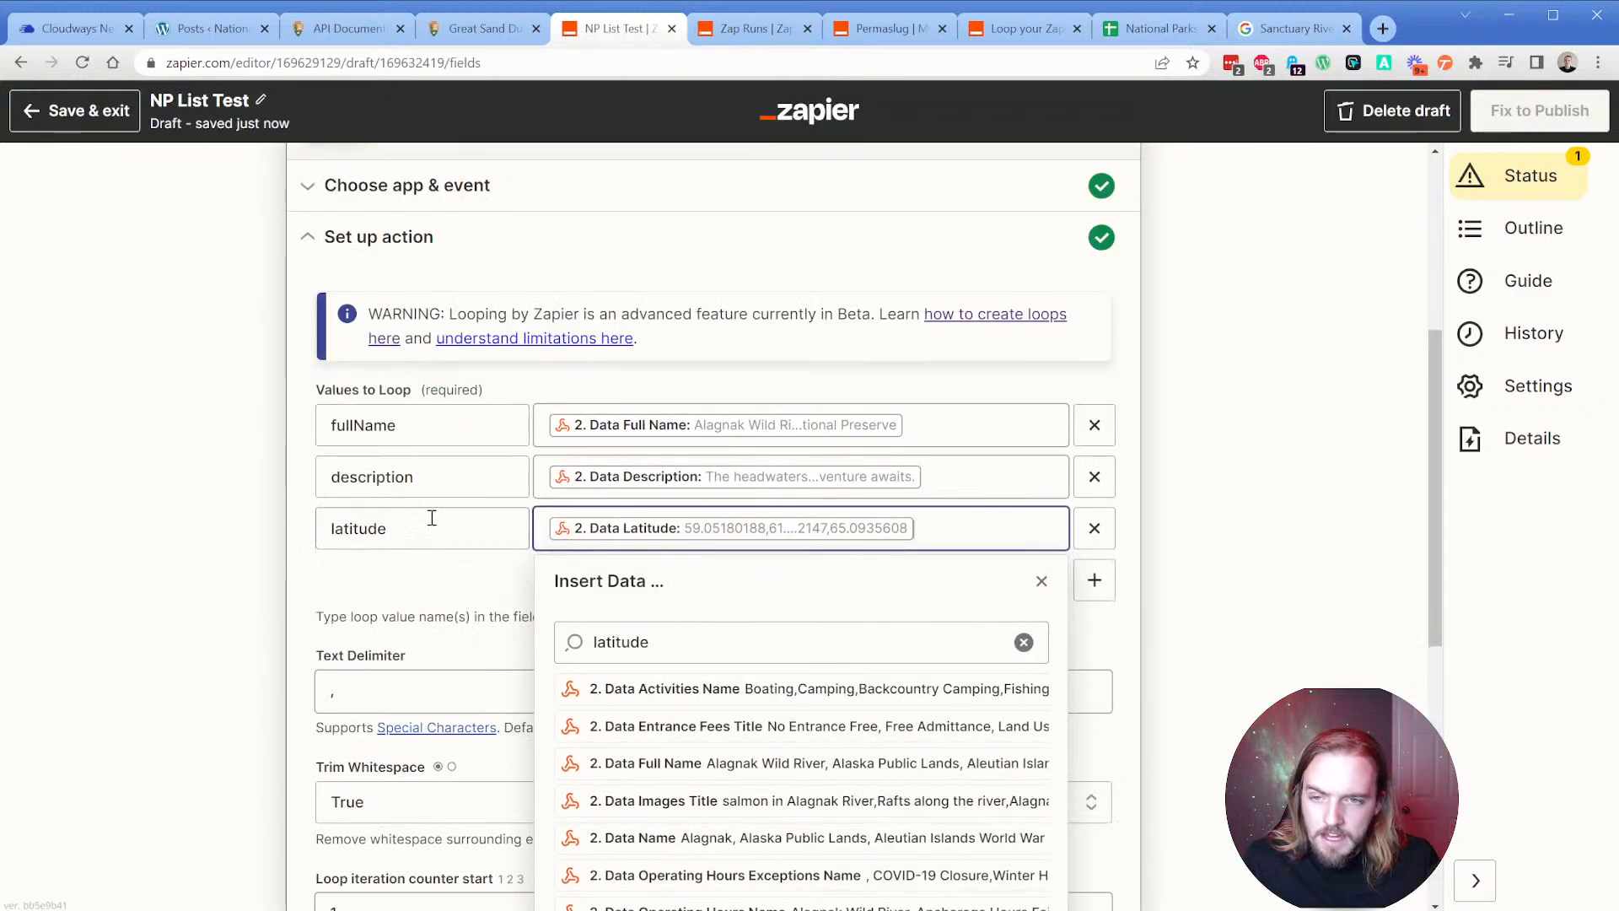
{"action": "left_click", "coordinate": [296, 566]}
Add another value to the loop and name it longitude.
{"action": "left_click", "coordinate": [1094, 579]}
{"action": "left_click", "coordinate": [401, 584]}
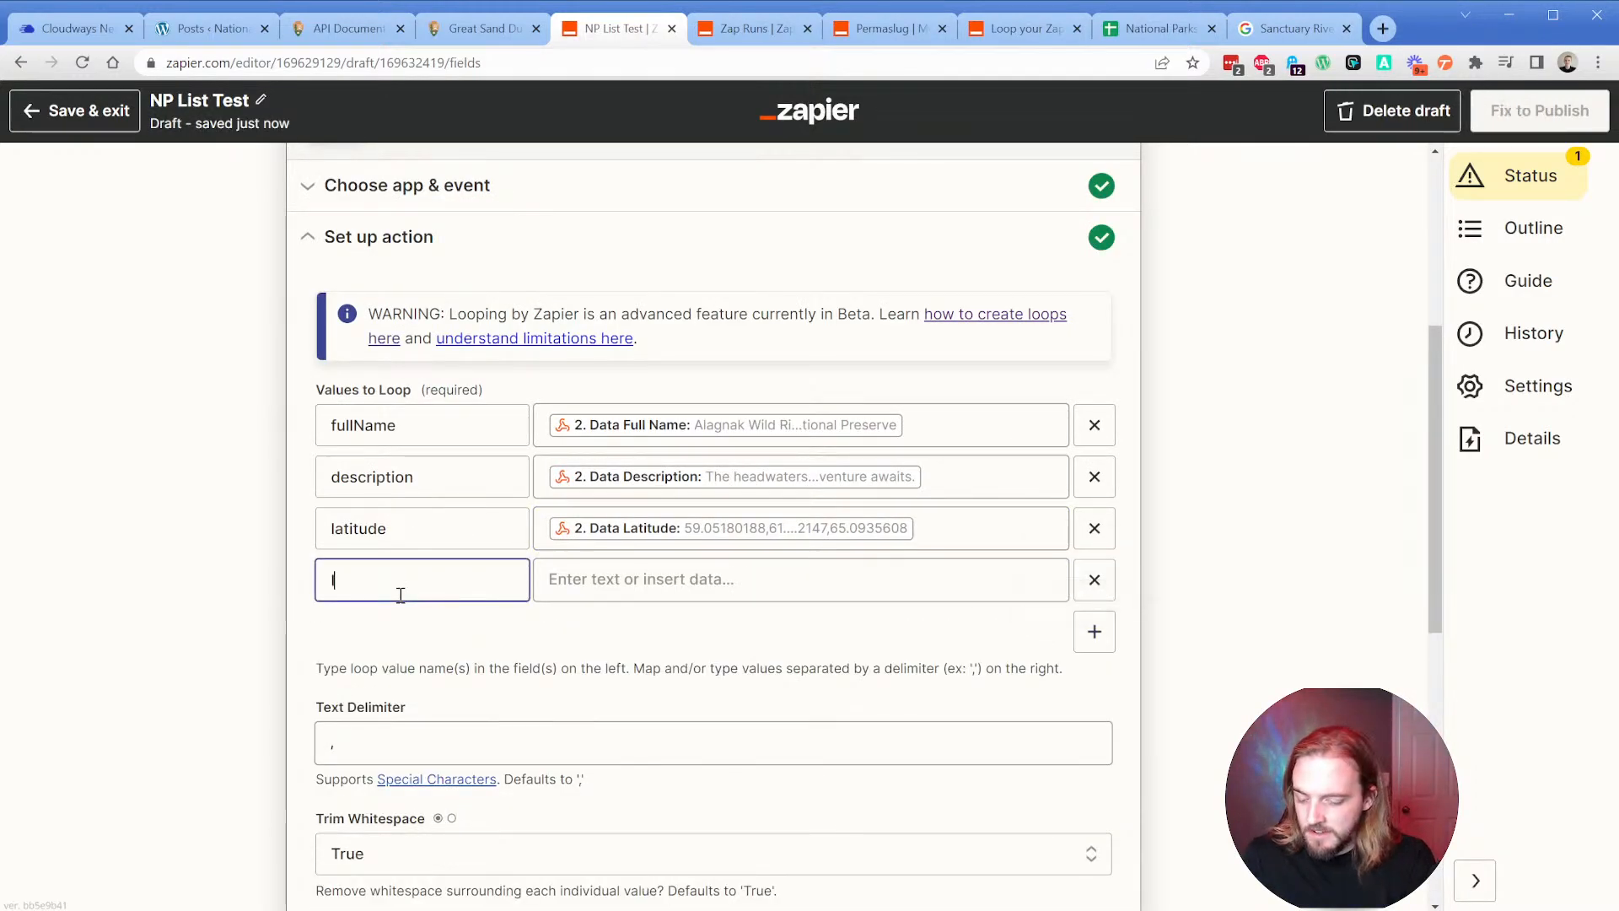
{"action": "type", "text": "longitude"}
Find the GET webhook's Data Longitude field by searching for longitude and map it to the longitude loop value.
{"action": "key", "text": "Tab"}
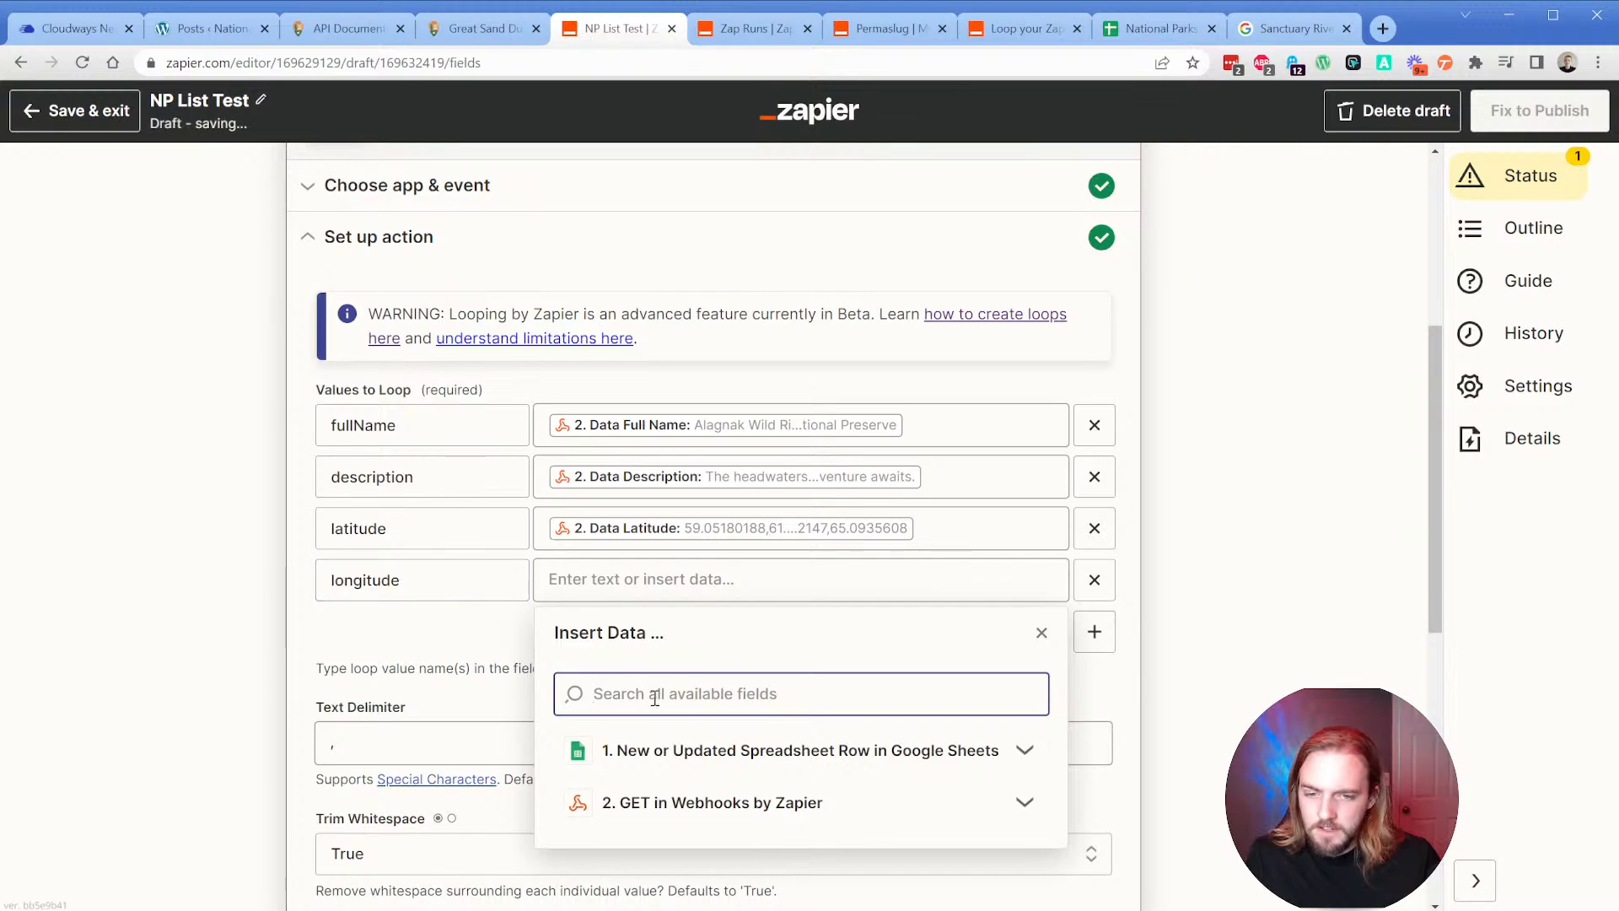
{"action": "left_click", "coordinate": [697, 803]}
{"action": "scroll", "coordinate": [641, 725], "scroll_direction": "down", "scroll_amount": 3}
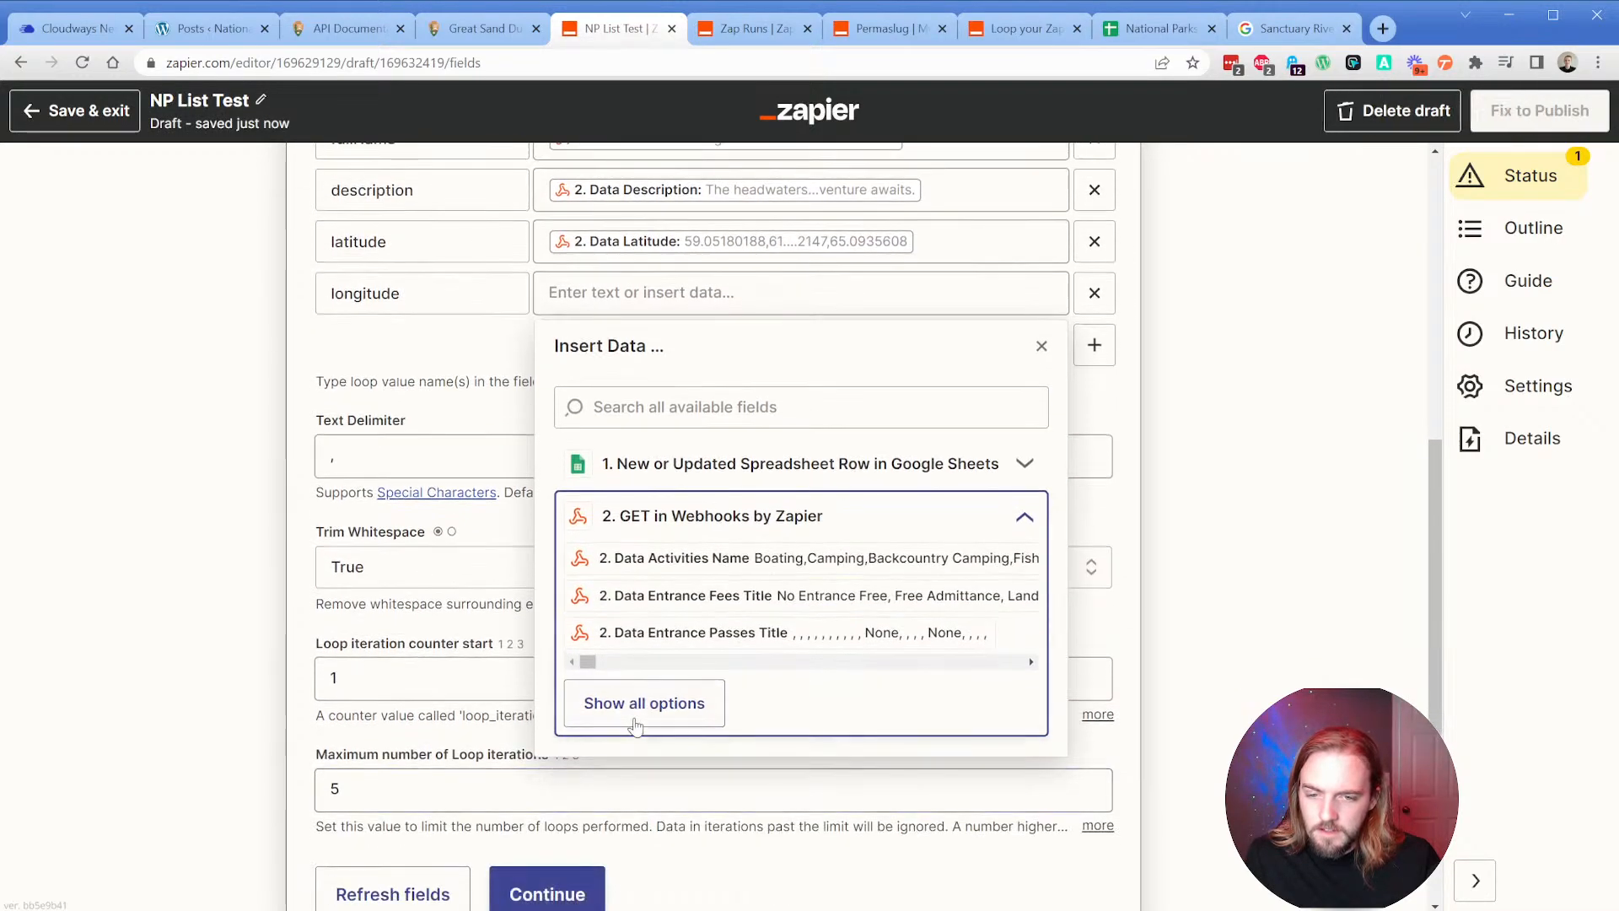
{"action": "left_click", "coordinate": [644, 703]}
{"action": "type", "text": "longit"}
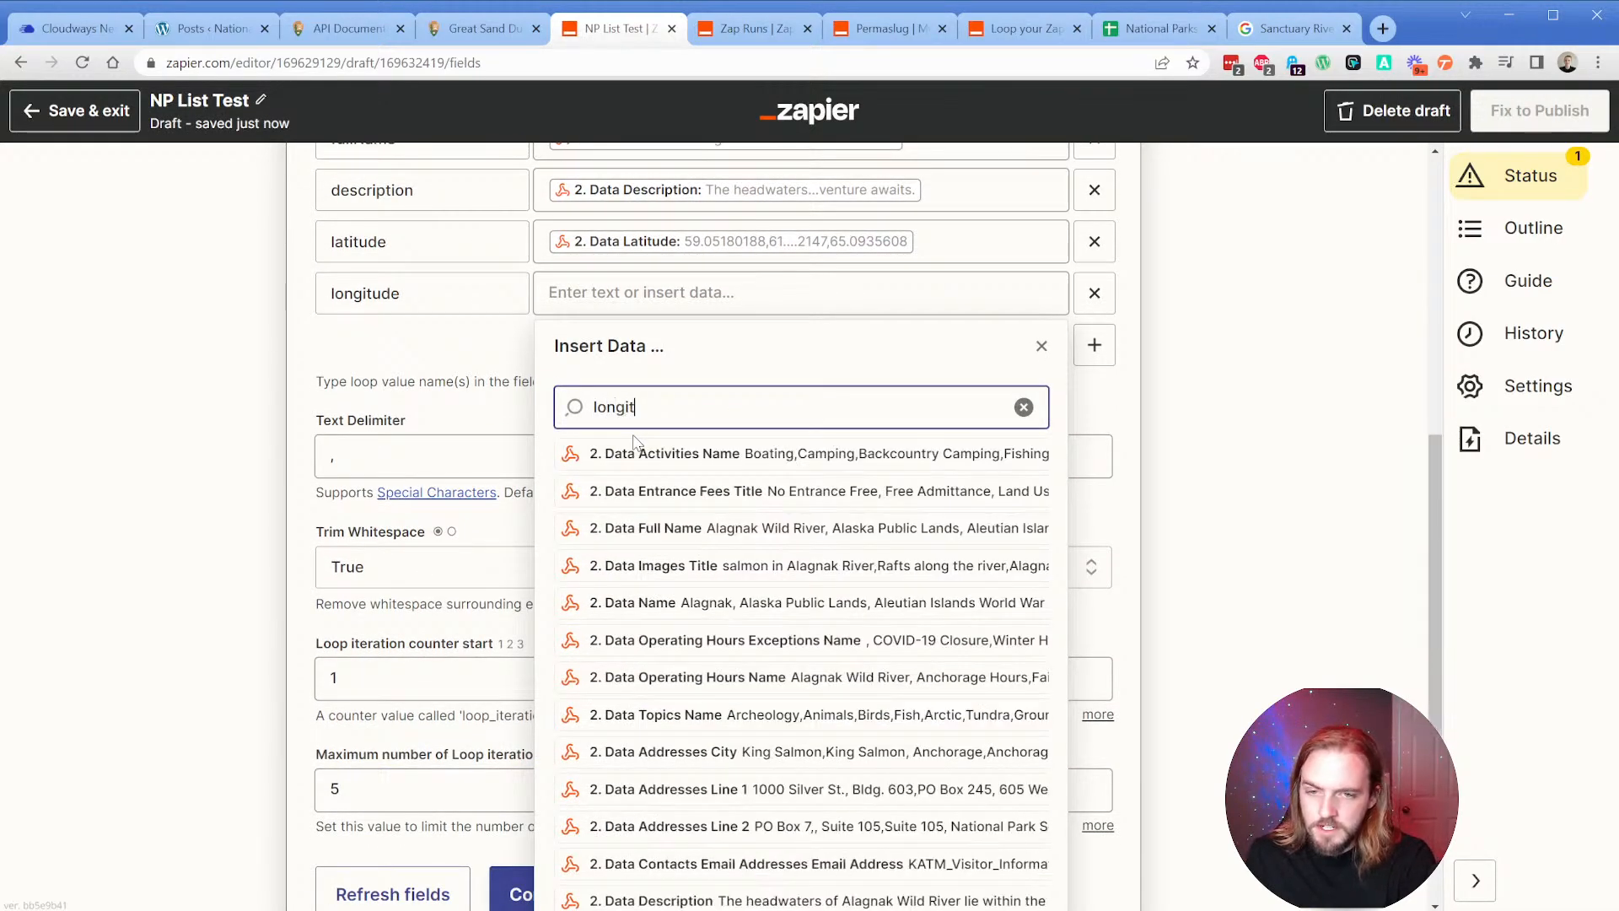
{"action": "type", "text": "ude"}
{"action": "scroll", "coordinate": [643, 726], "scroll_direction": "down", "scroll_amount": 5}
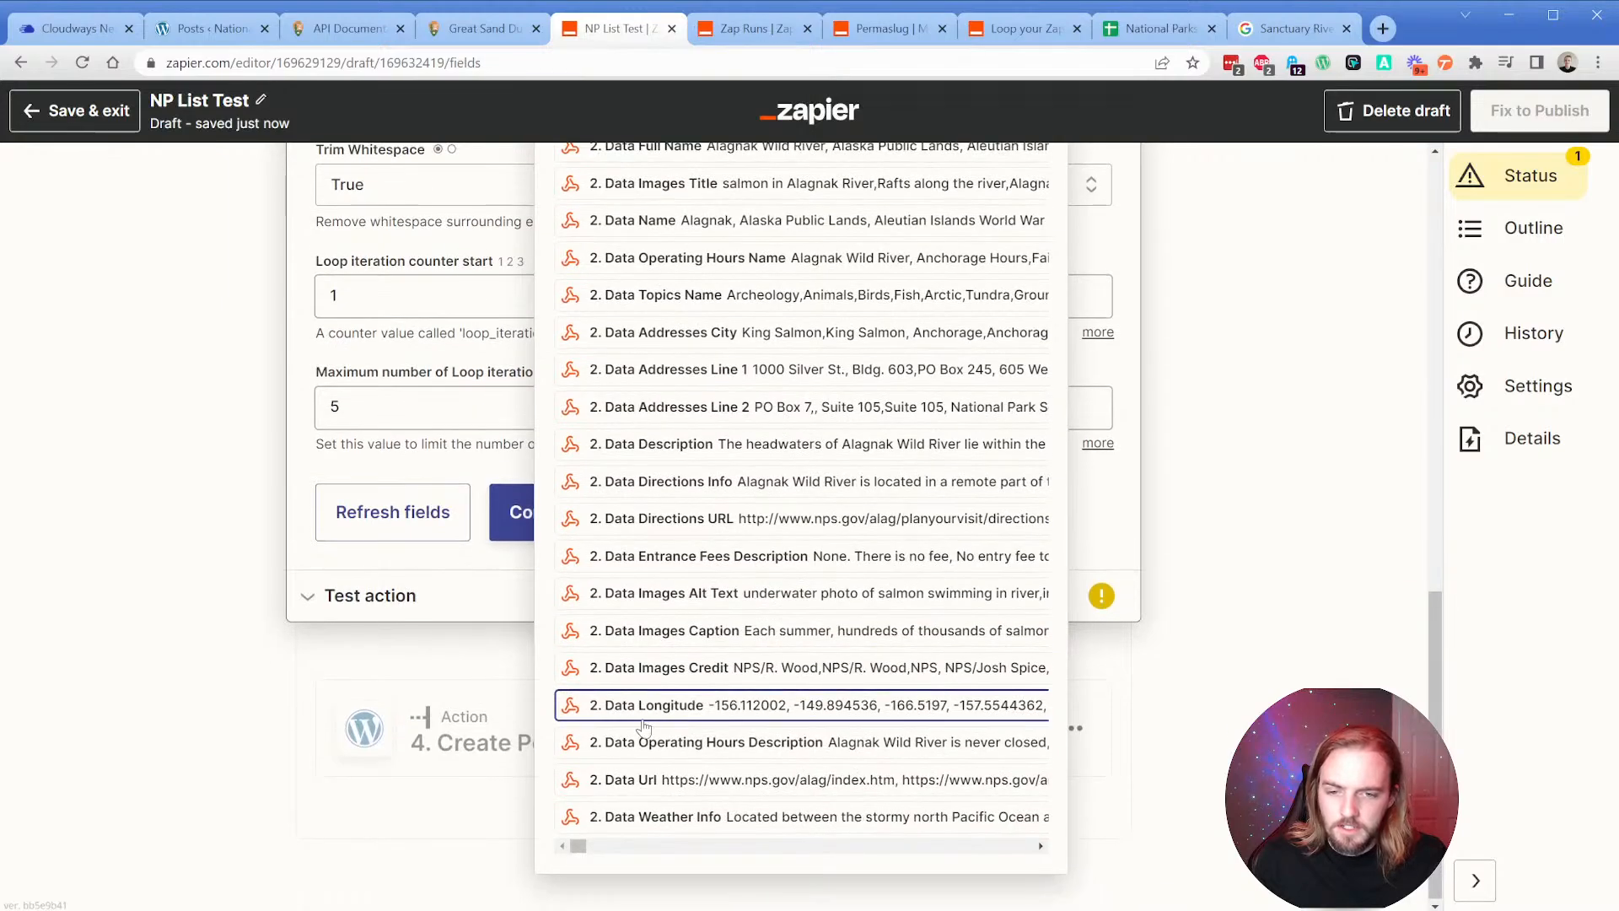
{"action": "left_click", "coordinate": [641, 714]}
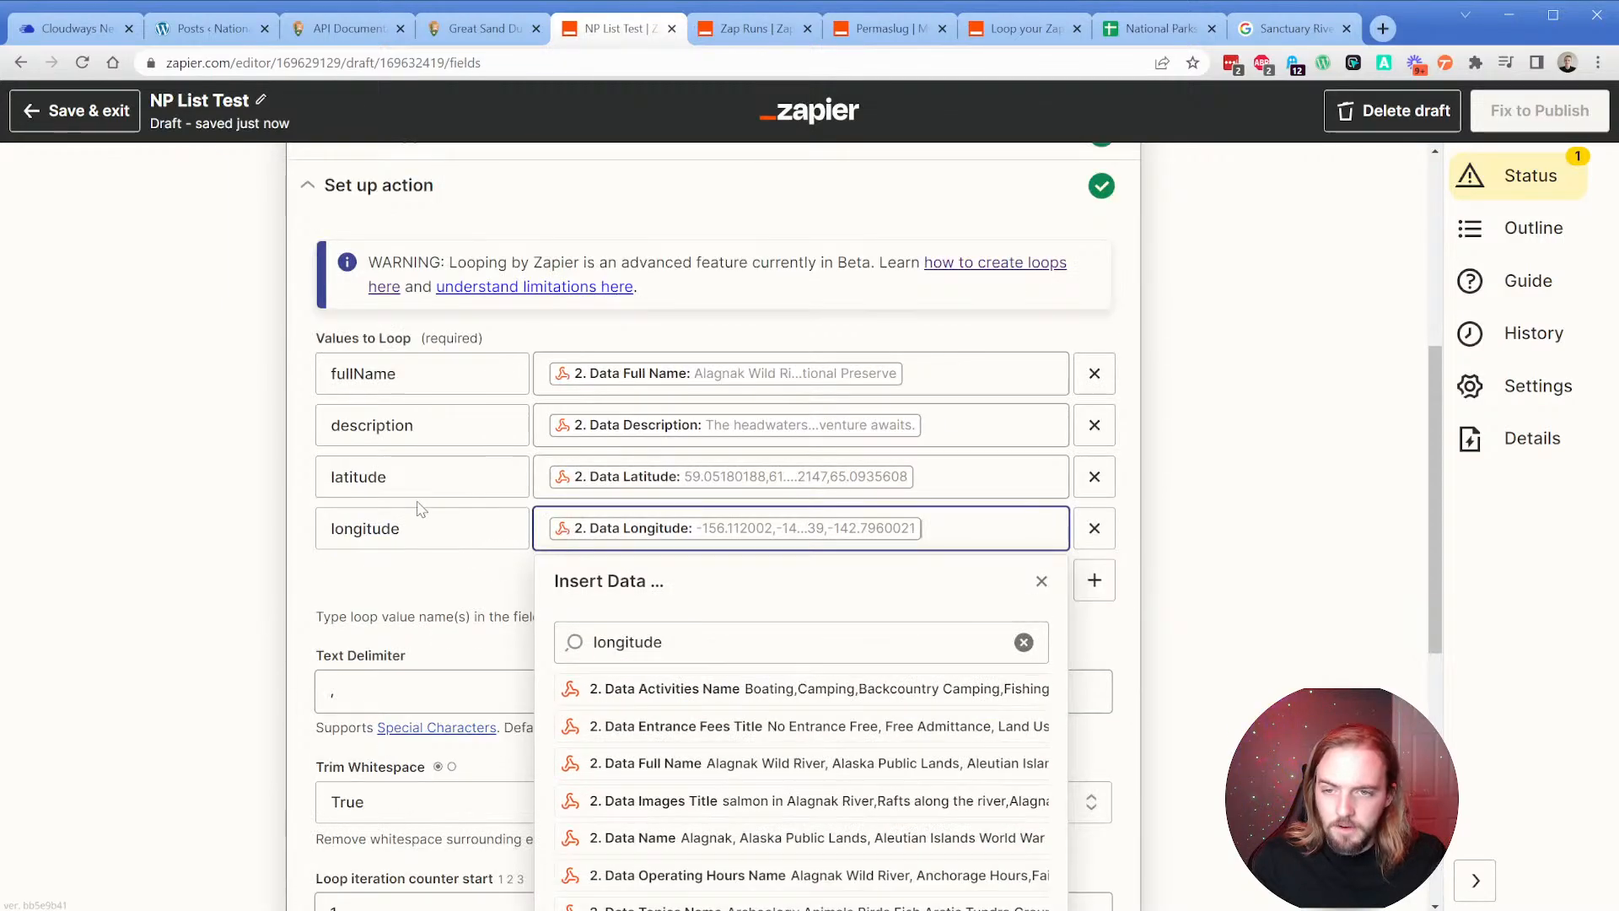
{"action": "left_click", "coordinate": [293, 542]}
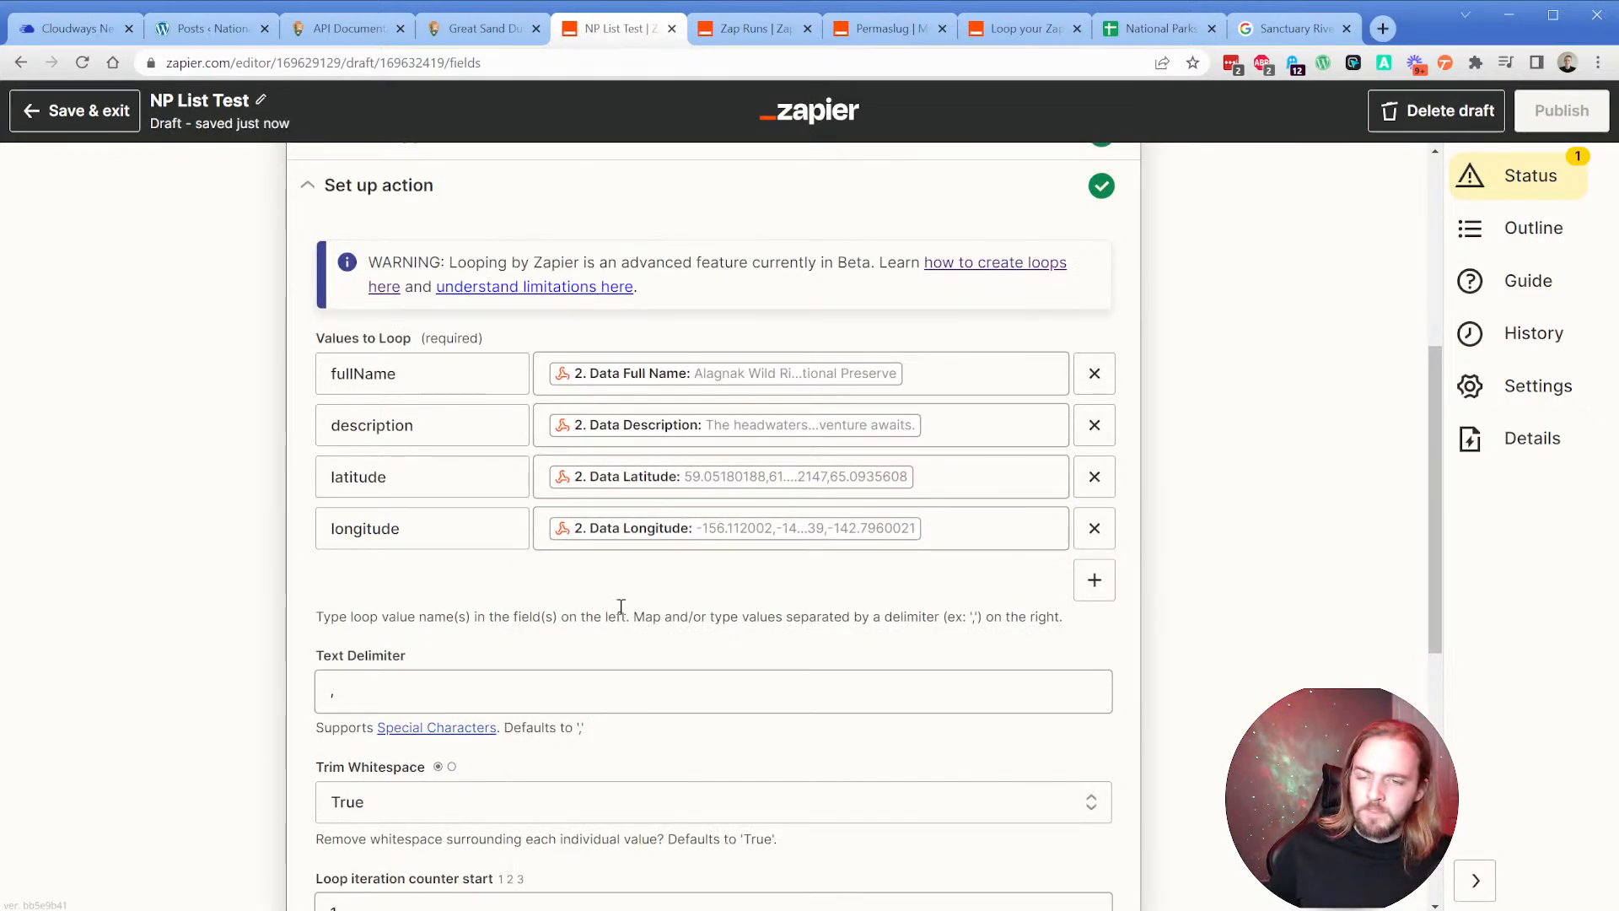
Add a fifth value to the loop and name it images.
{"action": "left_click", "coordinate": [1095, 579]}
{"action": "left_click", "coordinate": [439, 591]}
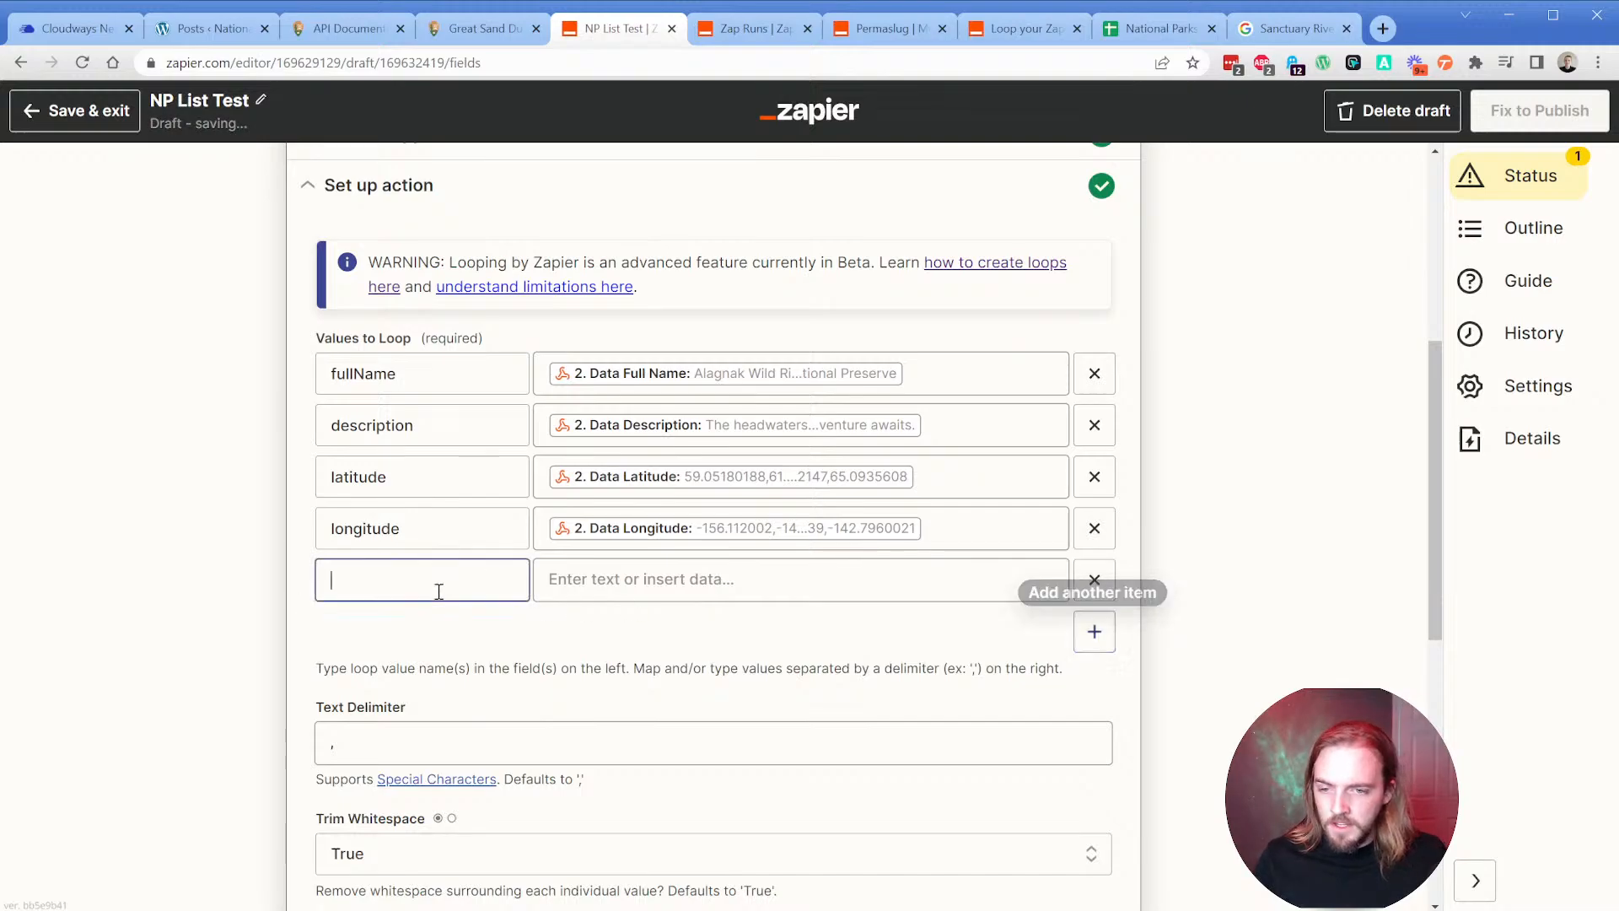
{"action": "type", "text": "images"}
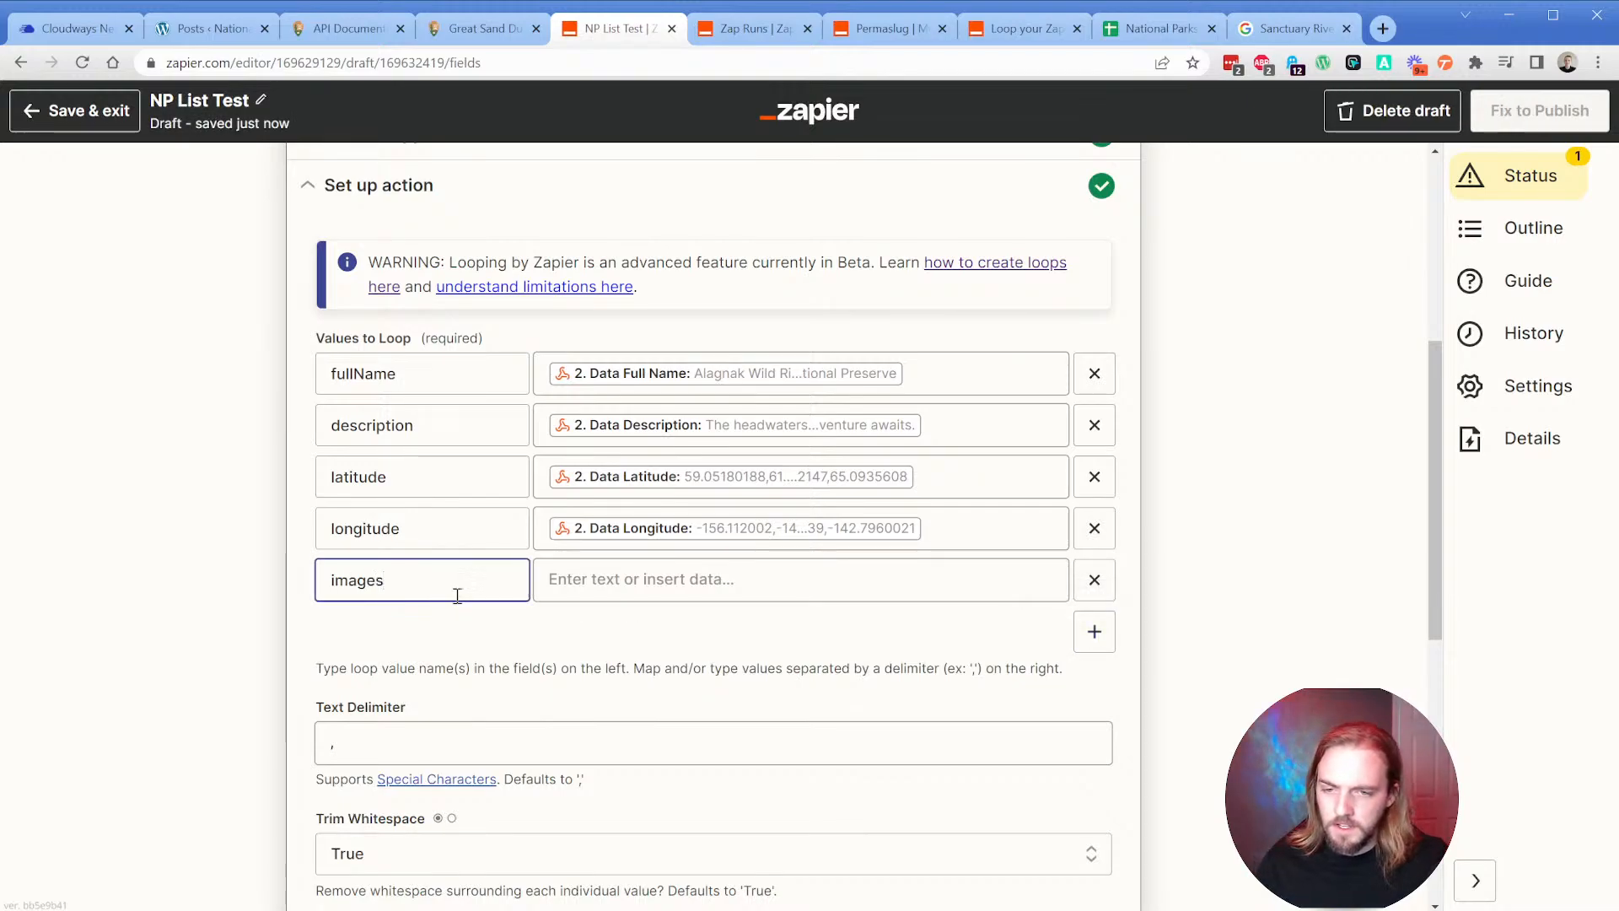
Search the GET webhook's fields for image and map Data Images Url to the images loop value.
{"action": "left_click", "coordinate": [604, 578]}
{"action": "left_click", "coordinate": [776, 802]}
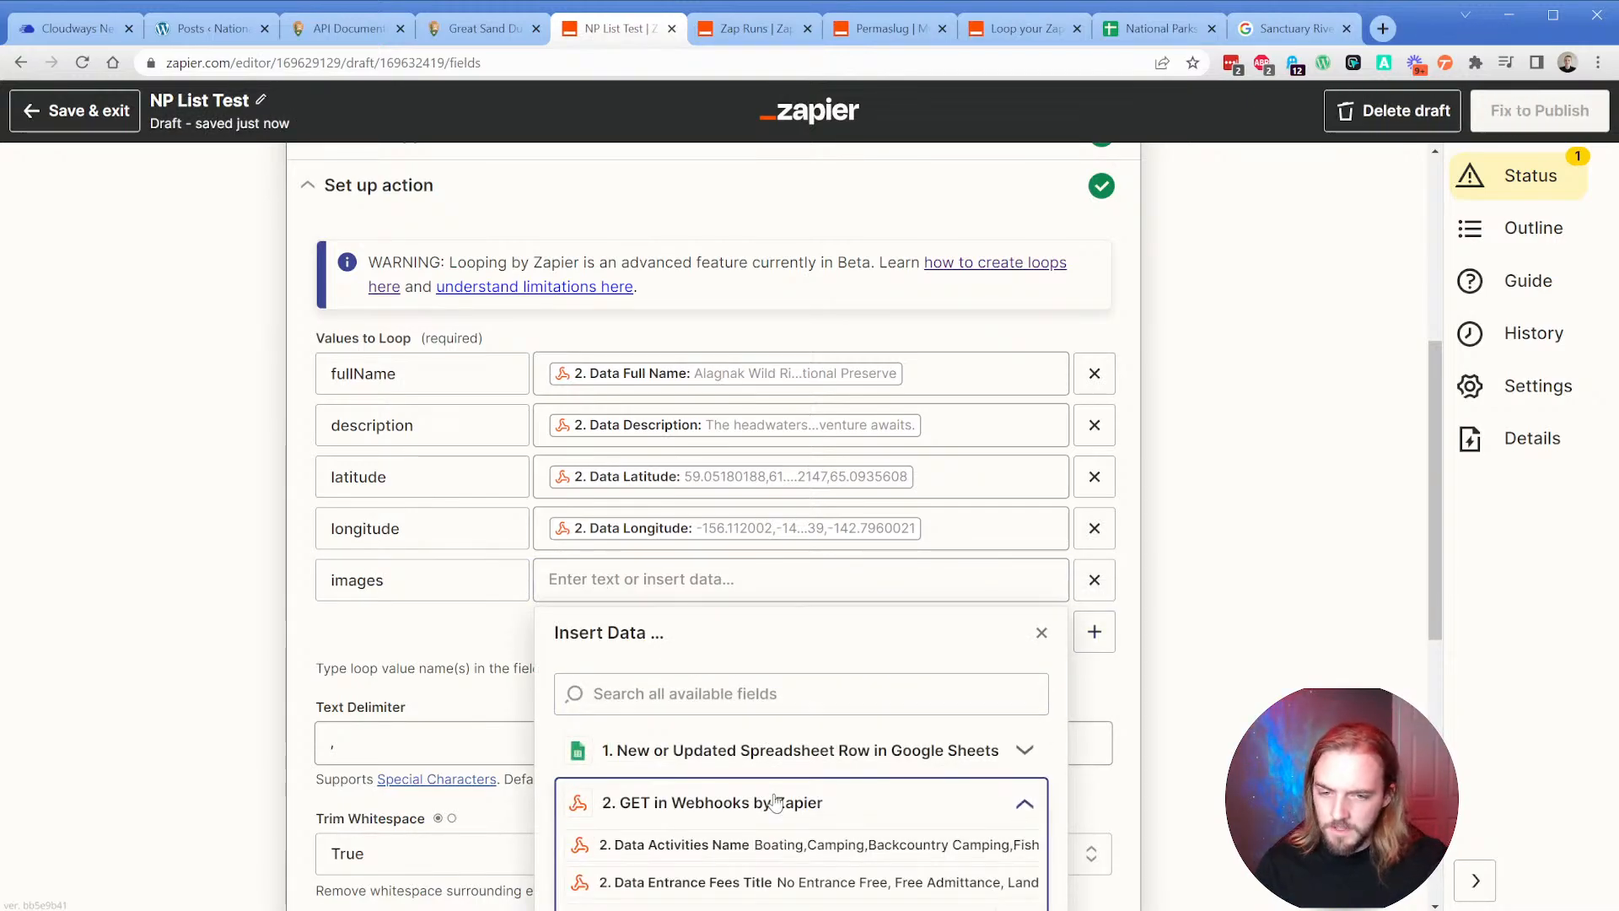
{"action": "scroll", "coordinate": [775, 802], "scroll_direction": "down", "scroll_amount": 3}
{"action": "left_click", "coordinate": [650, 701]}
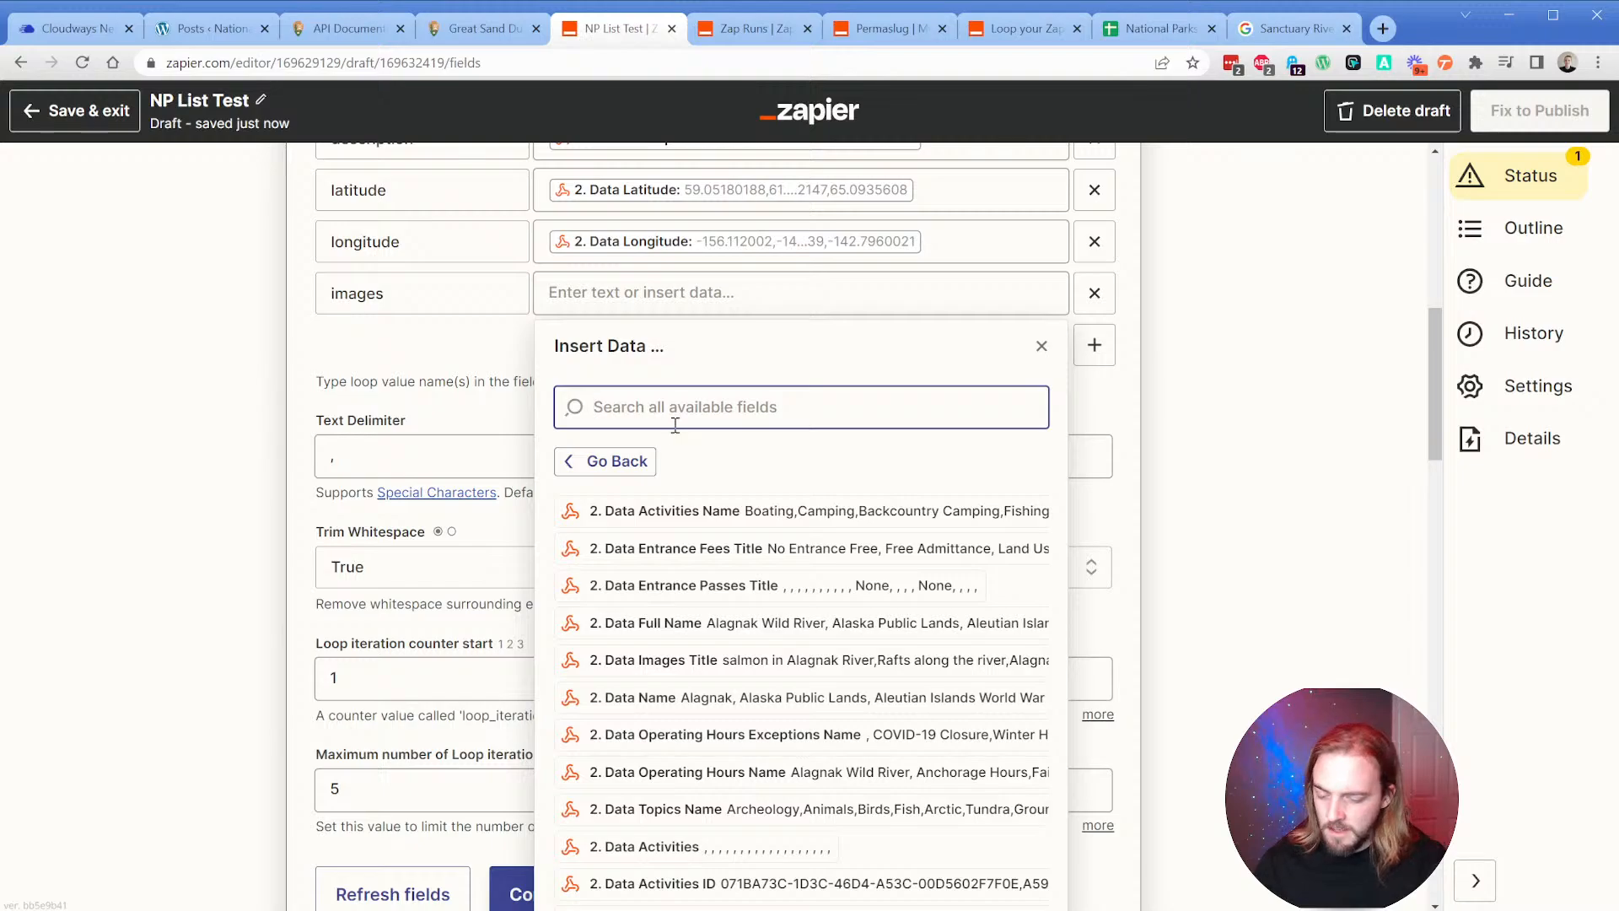
{"action": "type", "text": "image"}
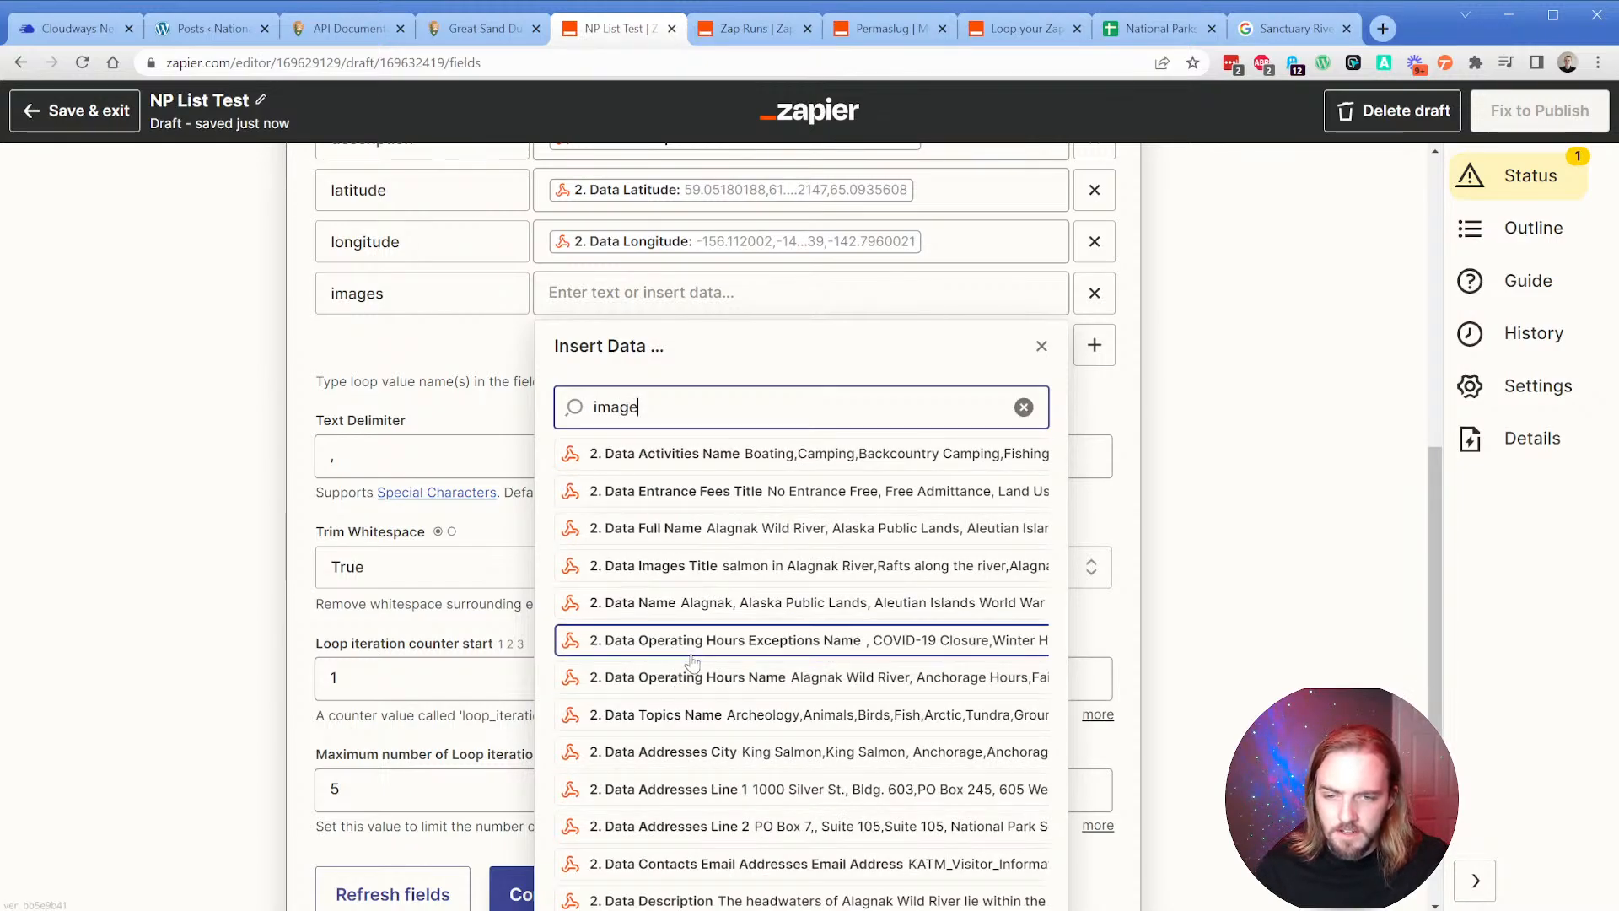
{"action": "scroll", "coordinate": [691, 662], "scroll_direction": "down", "scroll_amount": 3}
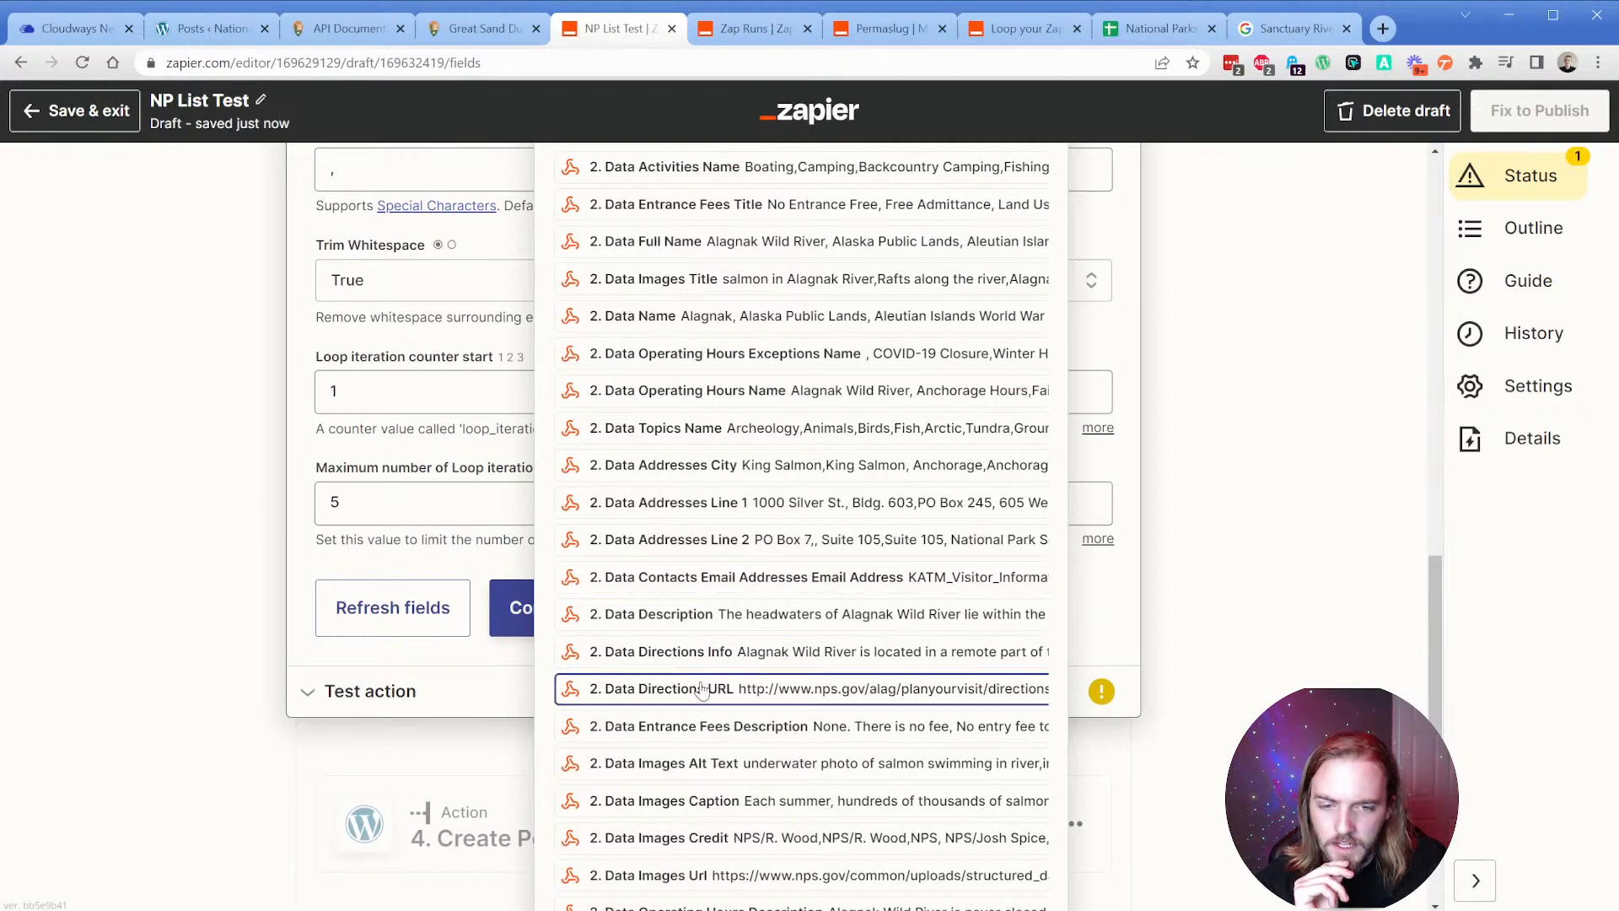
{"action": "scroll", "coordinate": [701, 691], "scroll_direction": "down", "scroll_amount": 1}
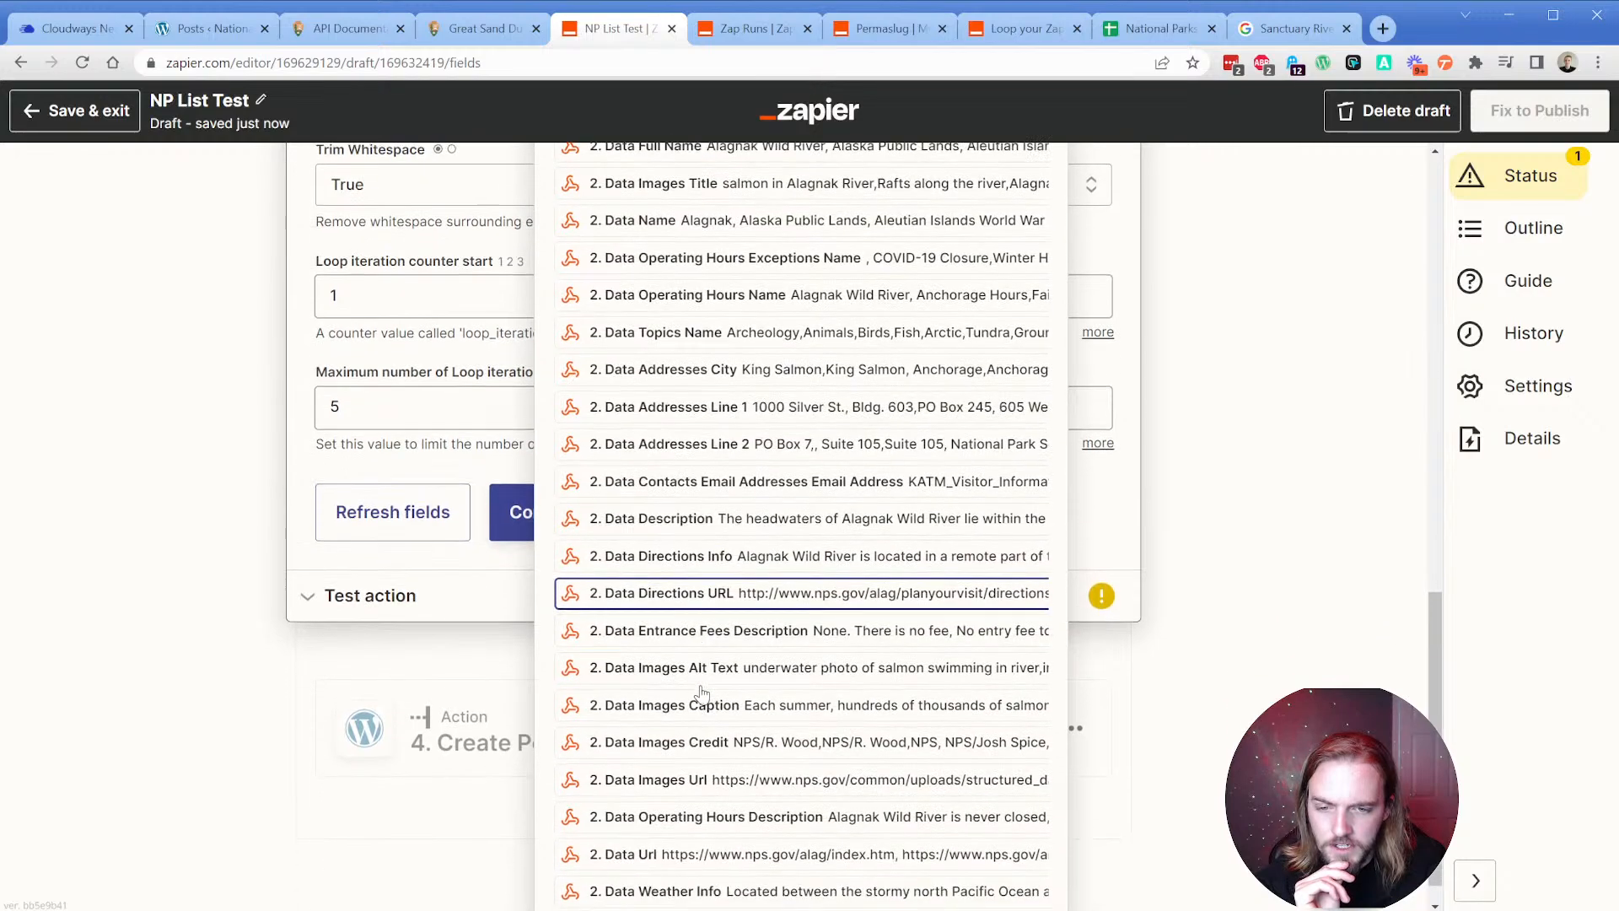
{"action": "scroll", "coordinate": [690, 685], "scroll_direction": "down", "scroll_amount": 1}
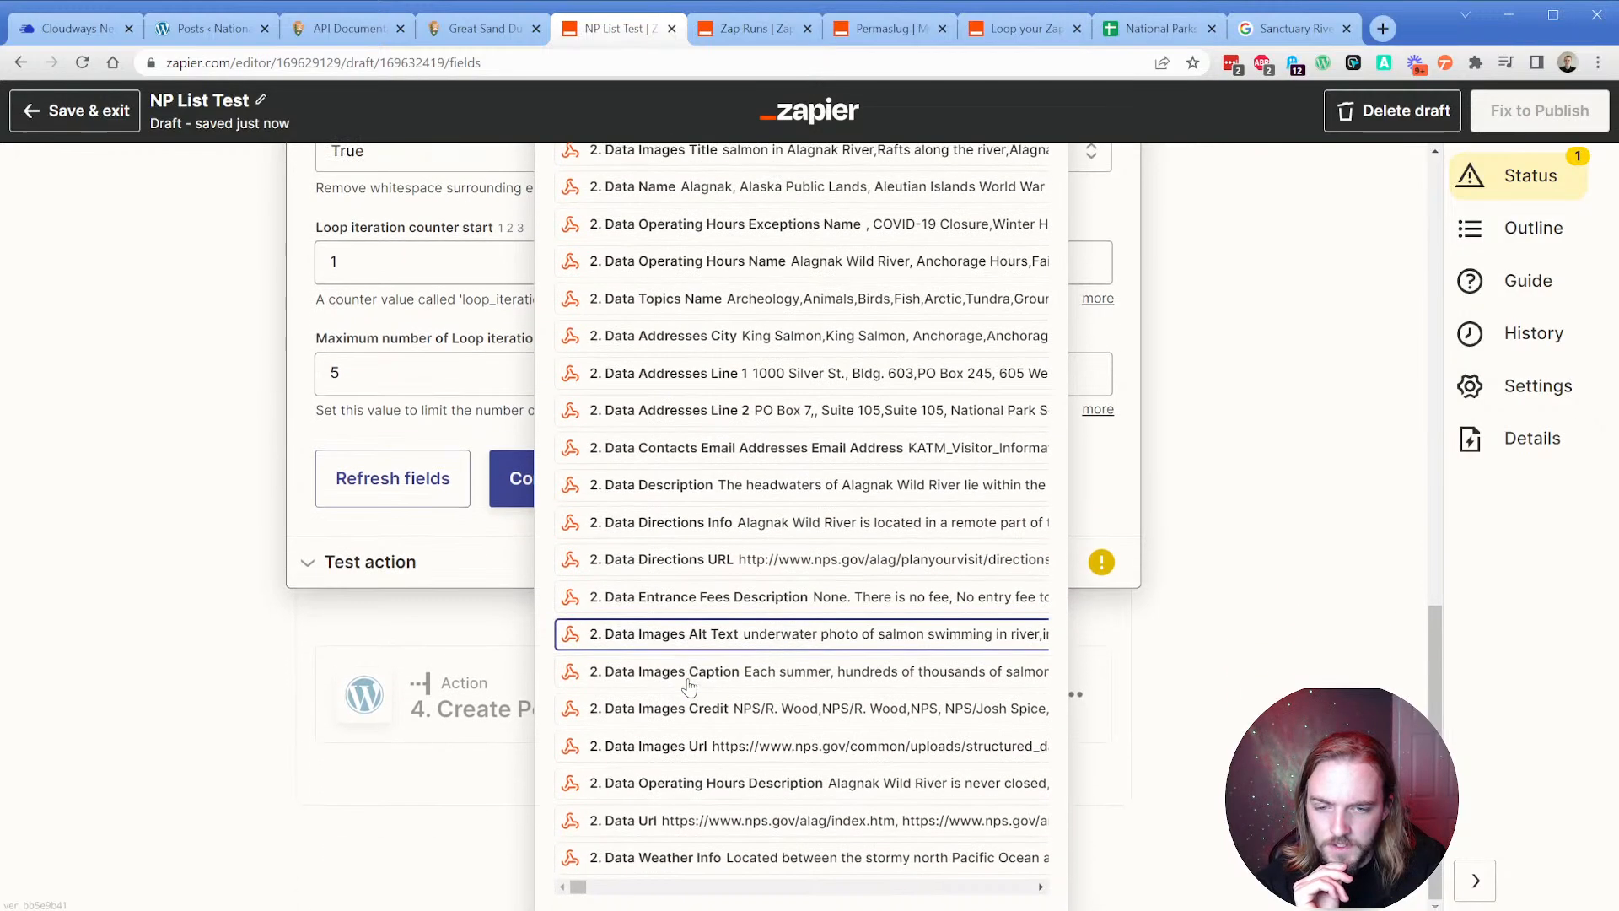
{"action": "left_click", "coordinate": [675, 751]}
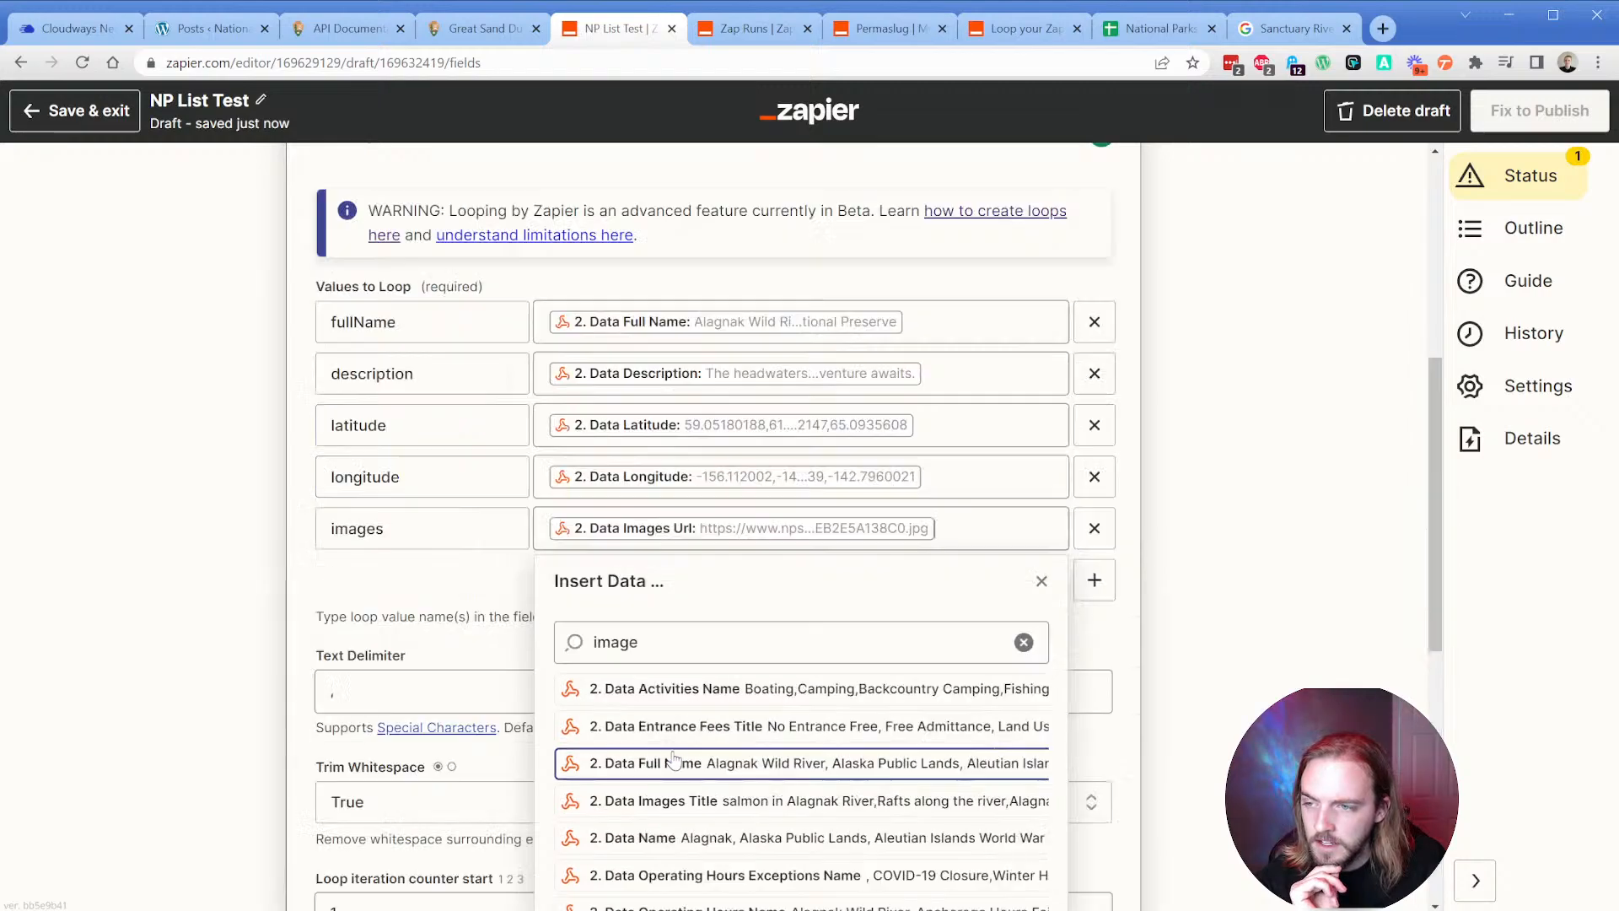
{"action": "left_click", "coordinate": [307, 580]}
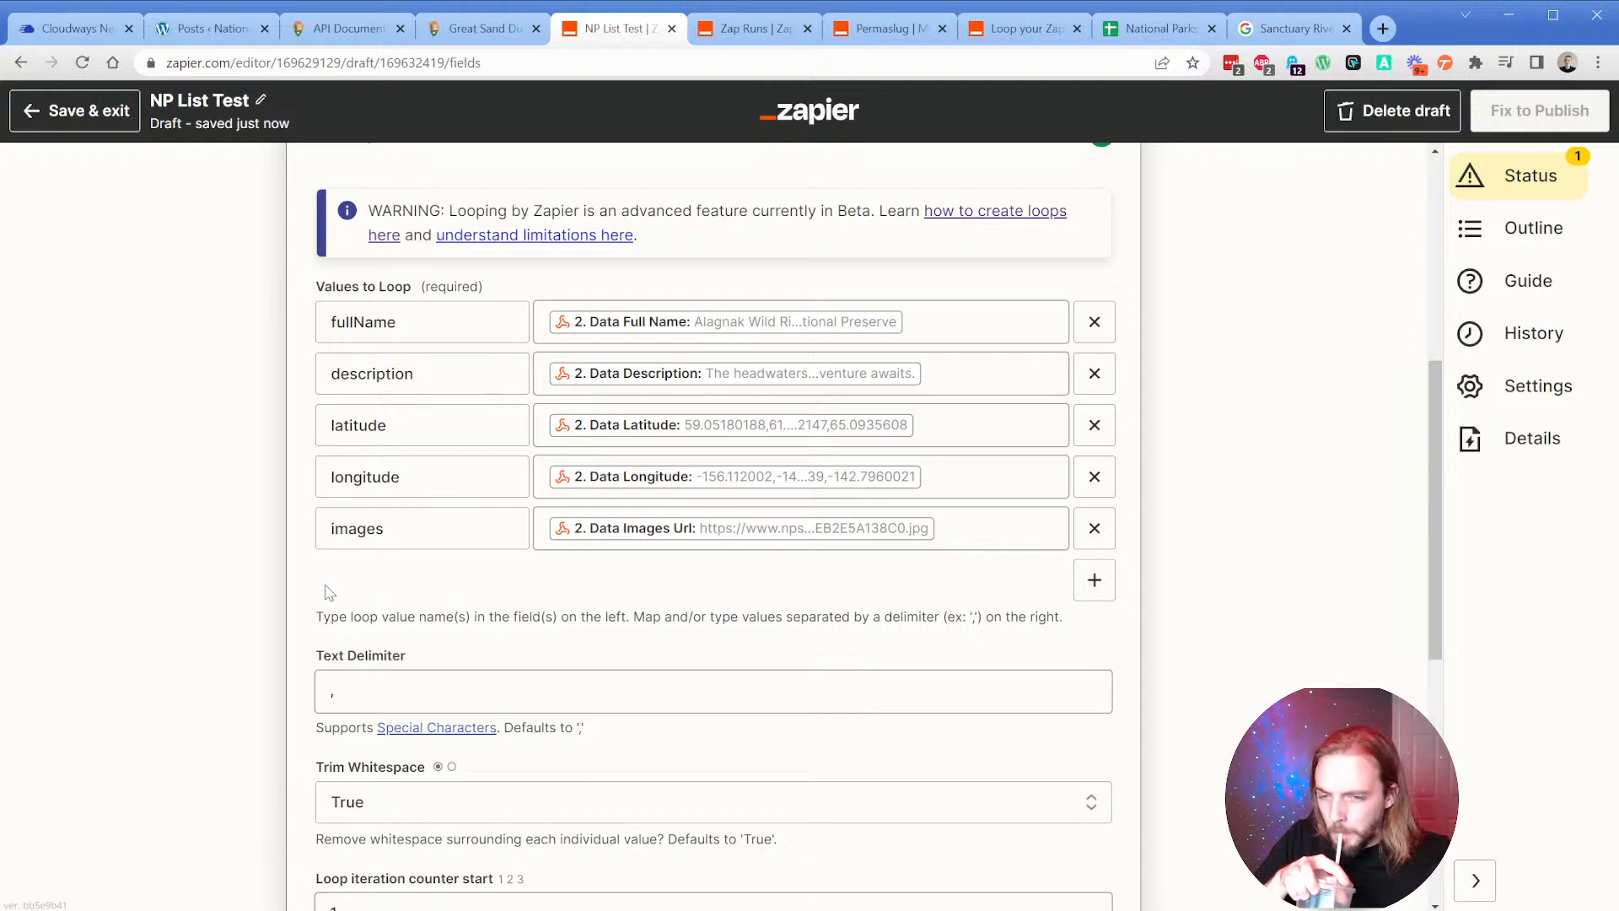
Continue from the loop's setup and run its test for review.
{"action": "scroll", "coordinate": [329, 591], "scroll_direction": "down", "scroll_amount": 3}
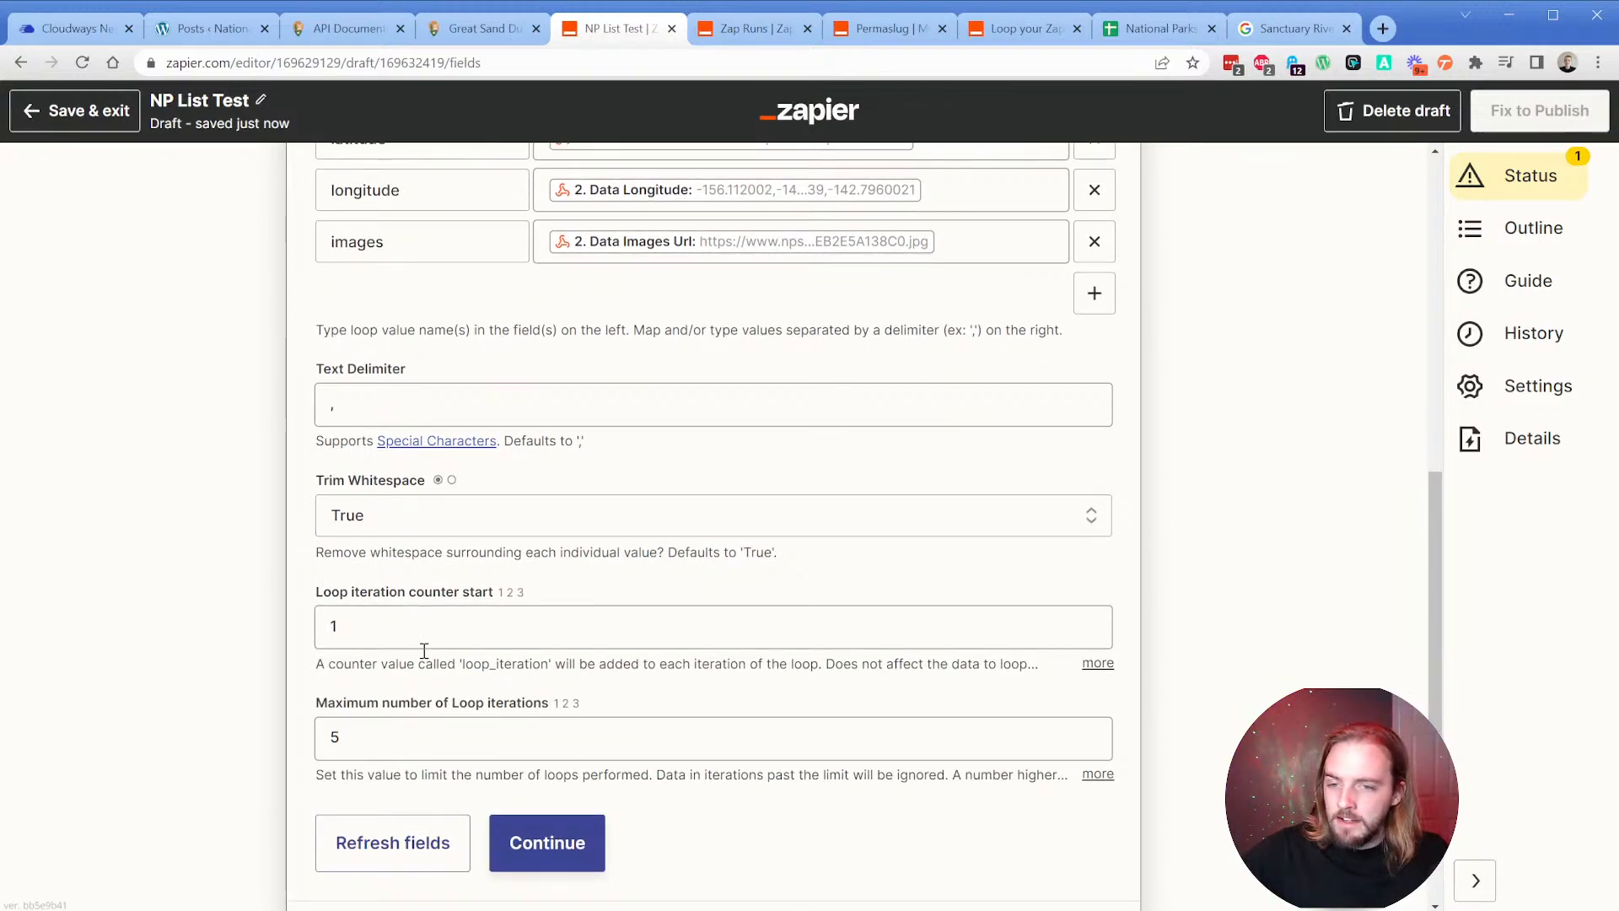
{"action": "left_click", "coordinate": [547, 842]}
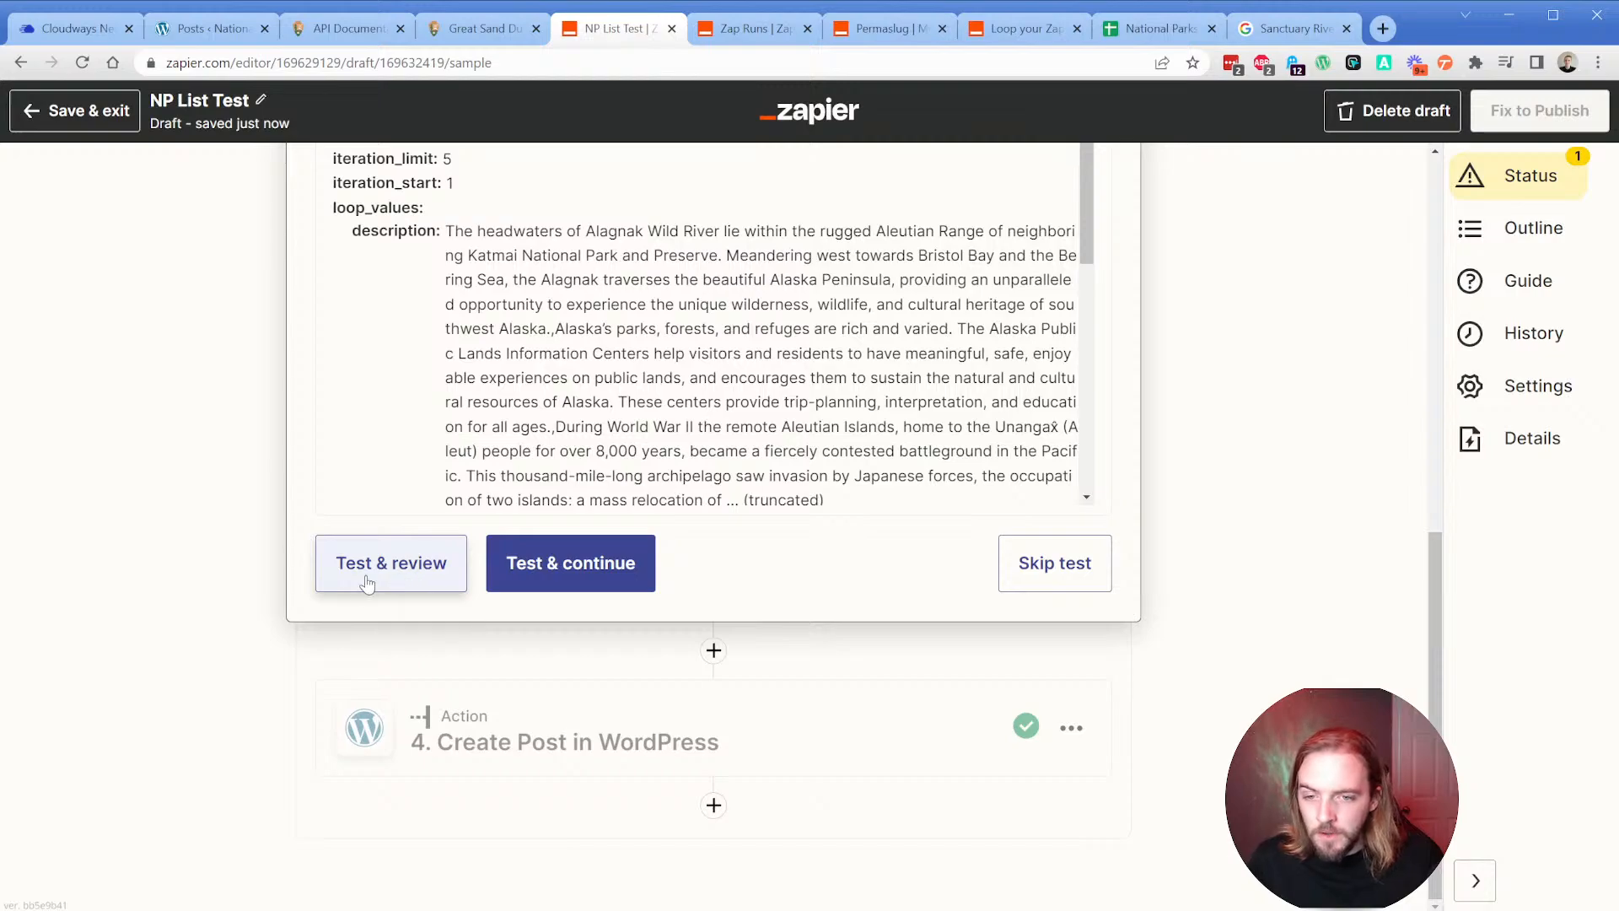
{"action": "left_click", "coordinate": [384, 582]}
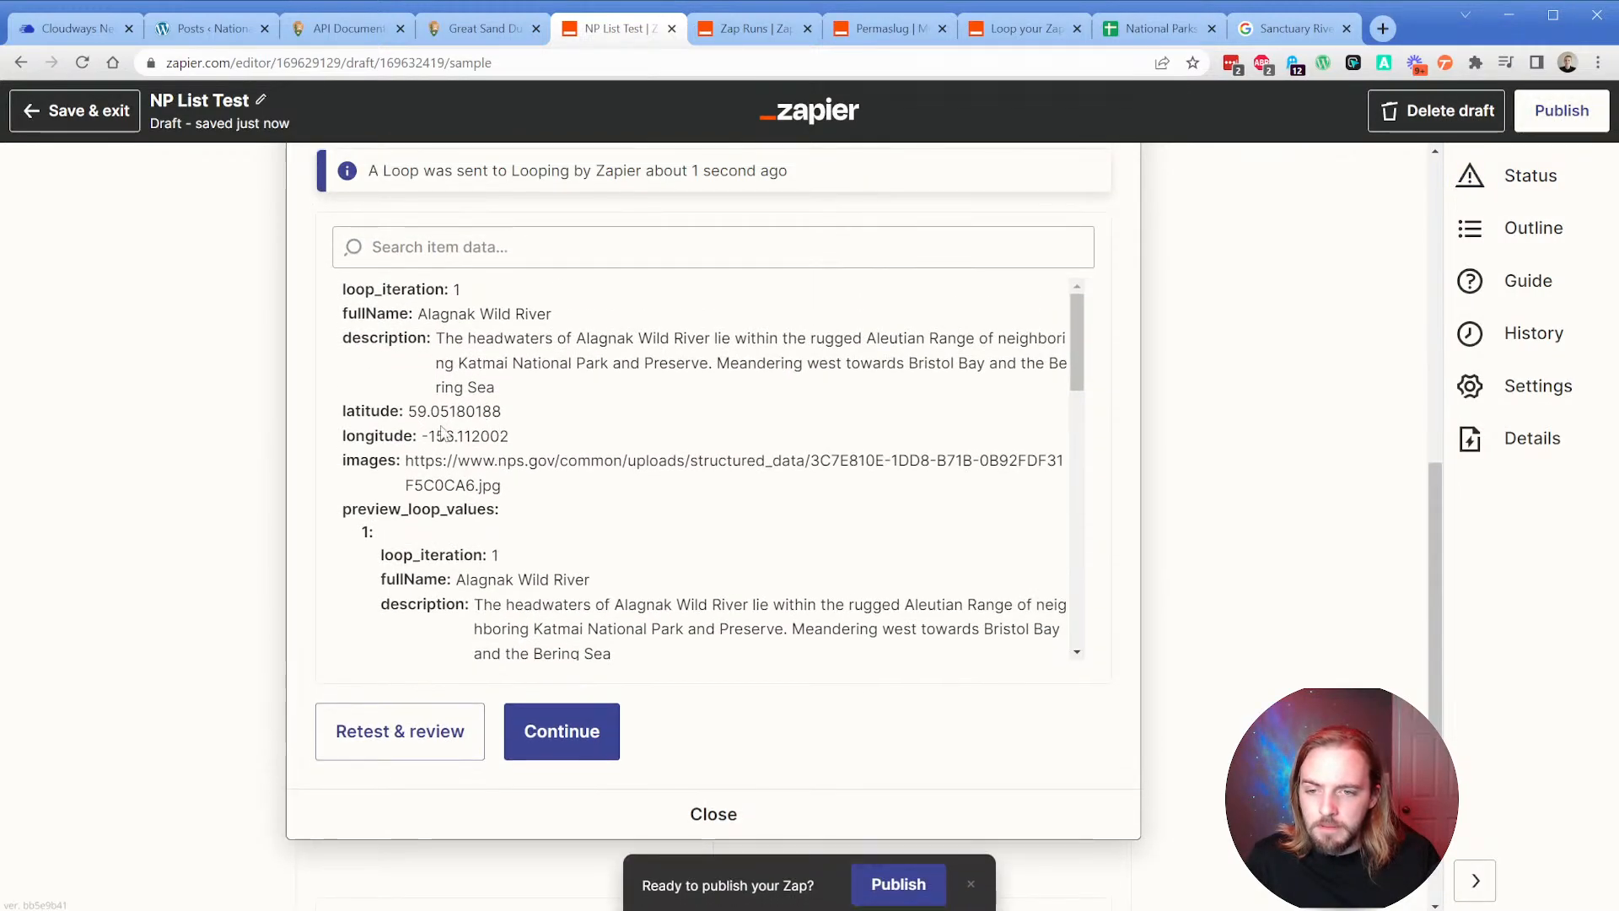
Examine the first iteration's description and coordinates in the loop's test result.
{"action": "scroll", "coordinate": [307, 462], "scroll_direction": "down", "scroll_amount": 1}
{"action": "scroll", "coordinate": [548, 422], "scroll_direction": "down", "scroll_amount": 2}
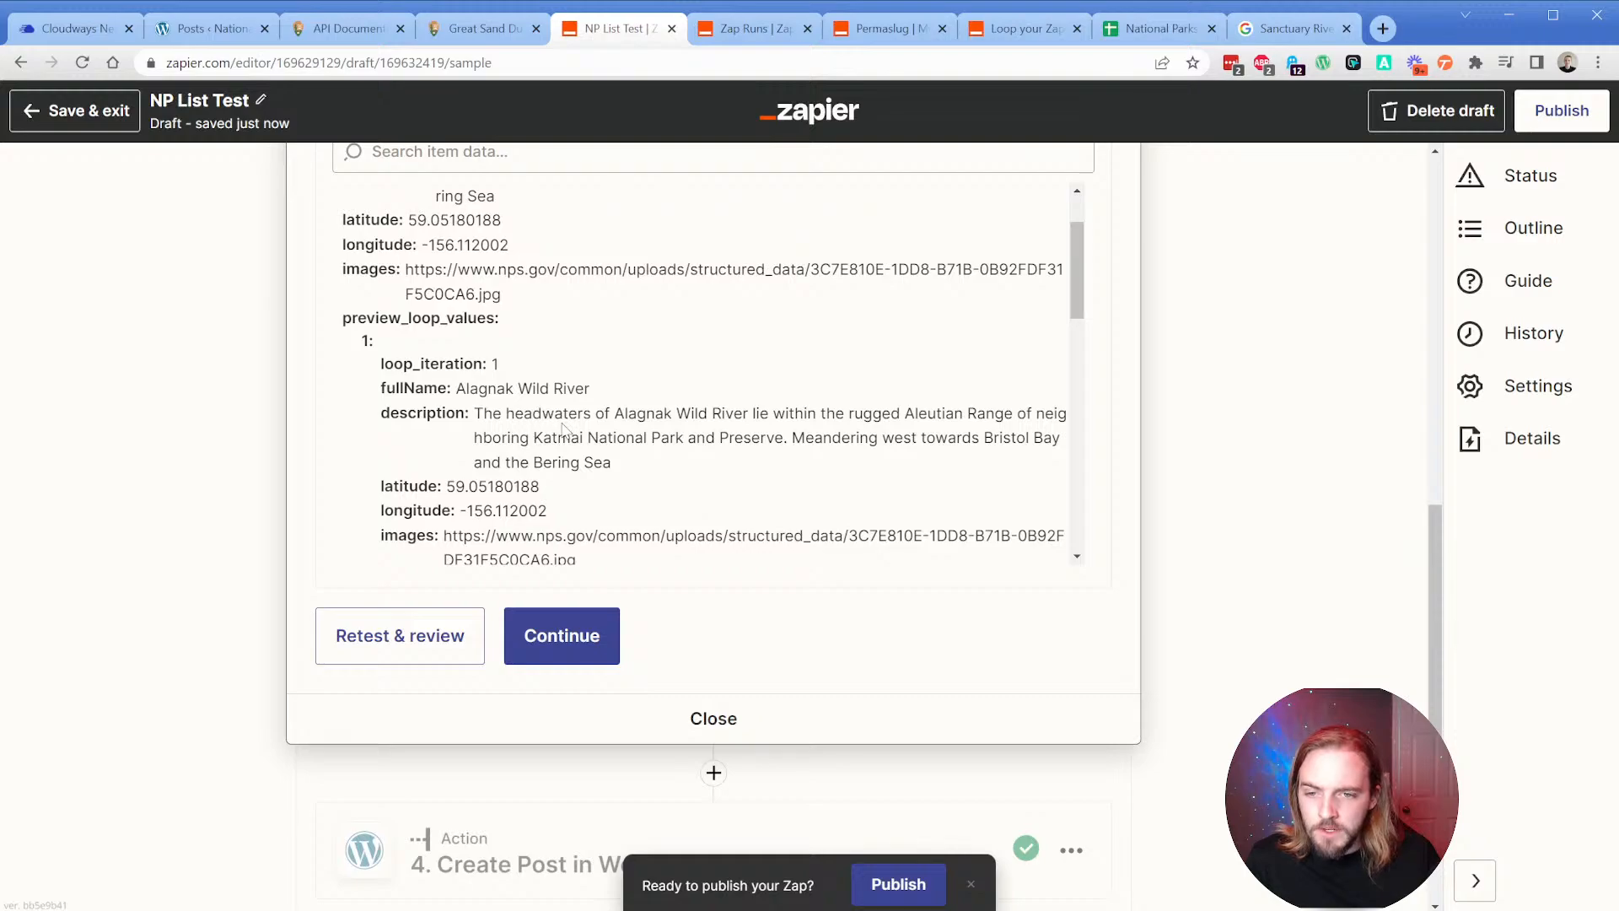
{"action": "left_click_drag", "start_coordinate": [482, 414], "coordinate": [544, 436]}
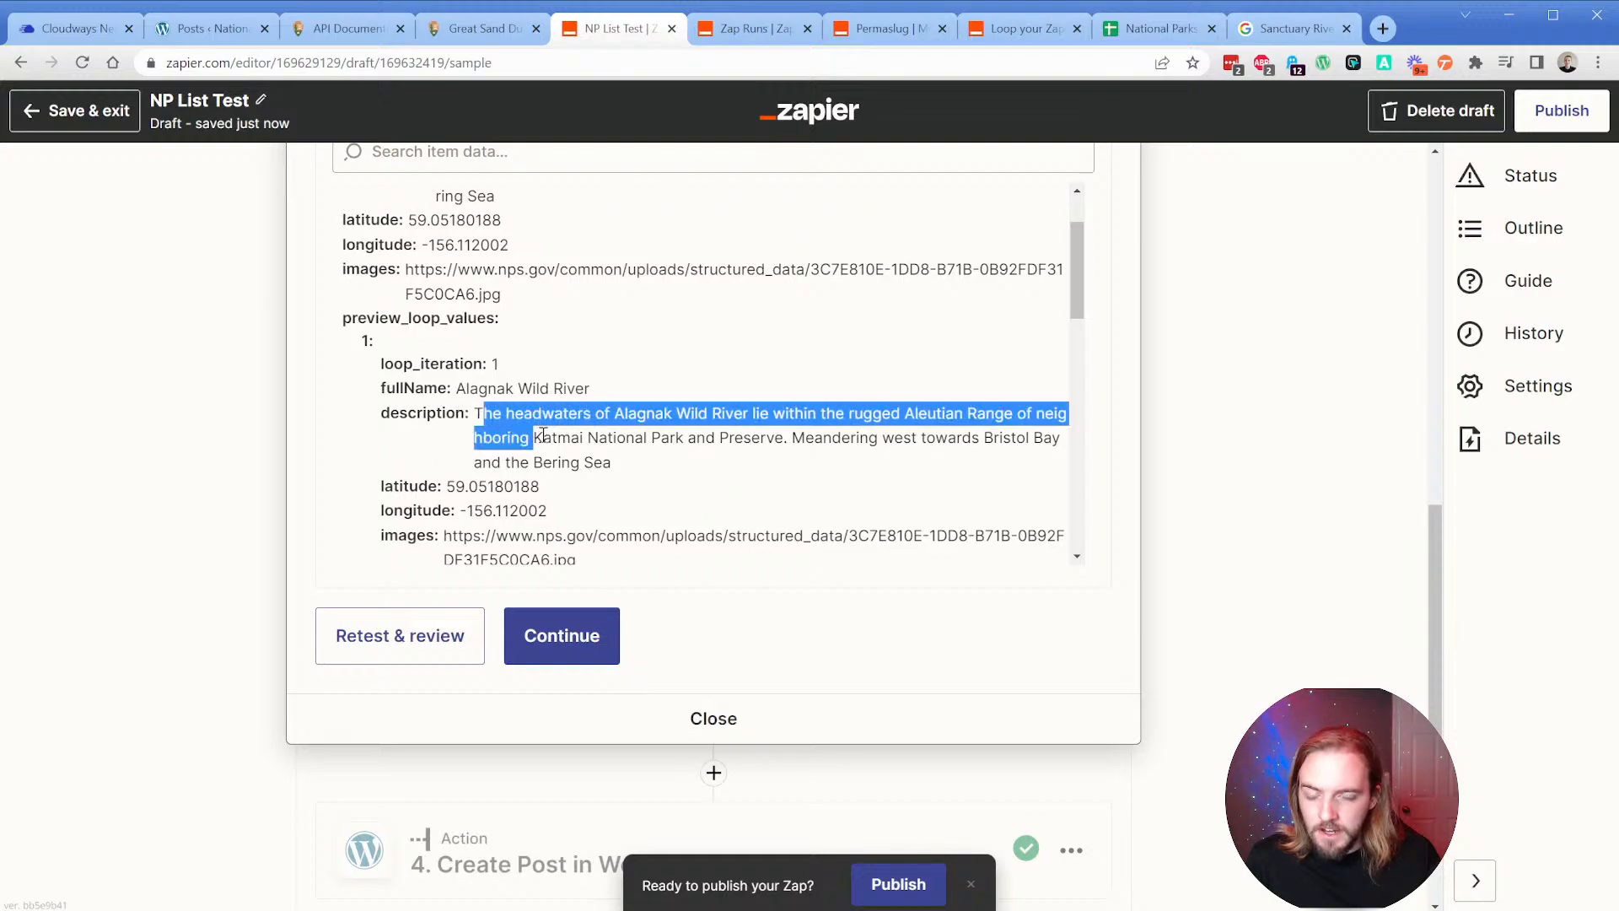
{"action": "left_click", "coordinate": [486, 491]}
Open the first iteration's images URL from the loop's test result in a new browser tab.
{"action": "scroll", "coordinate": [527, 520], "scroll_direction": "down", "scroll_amount": 3}
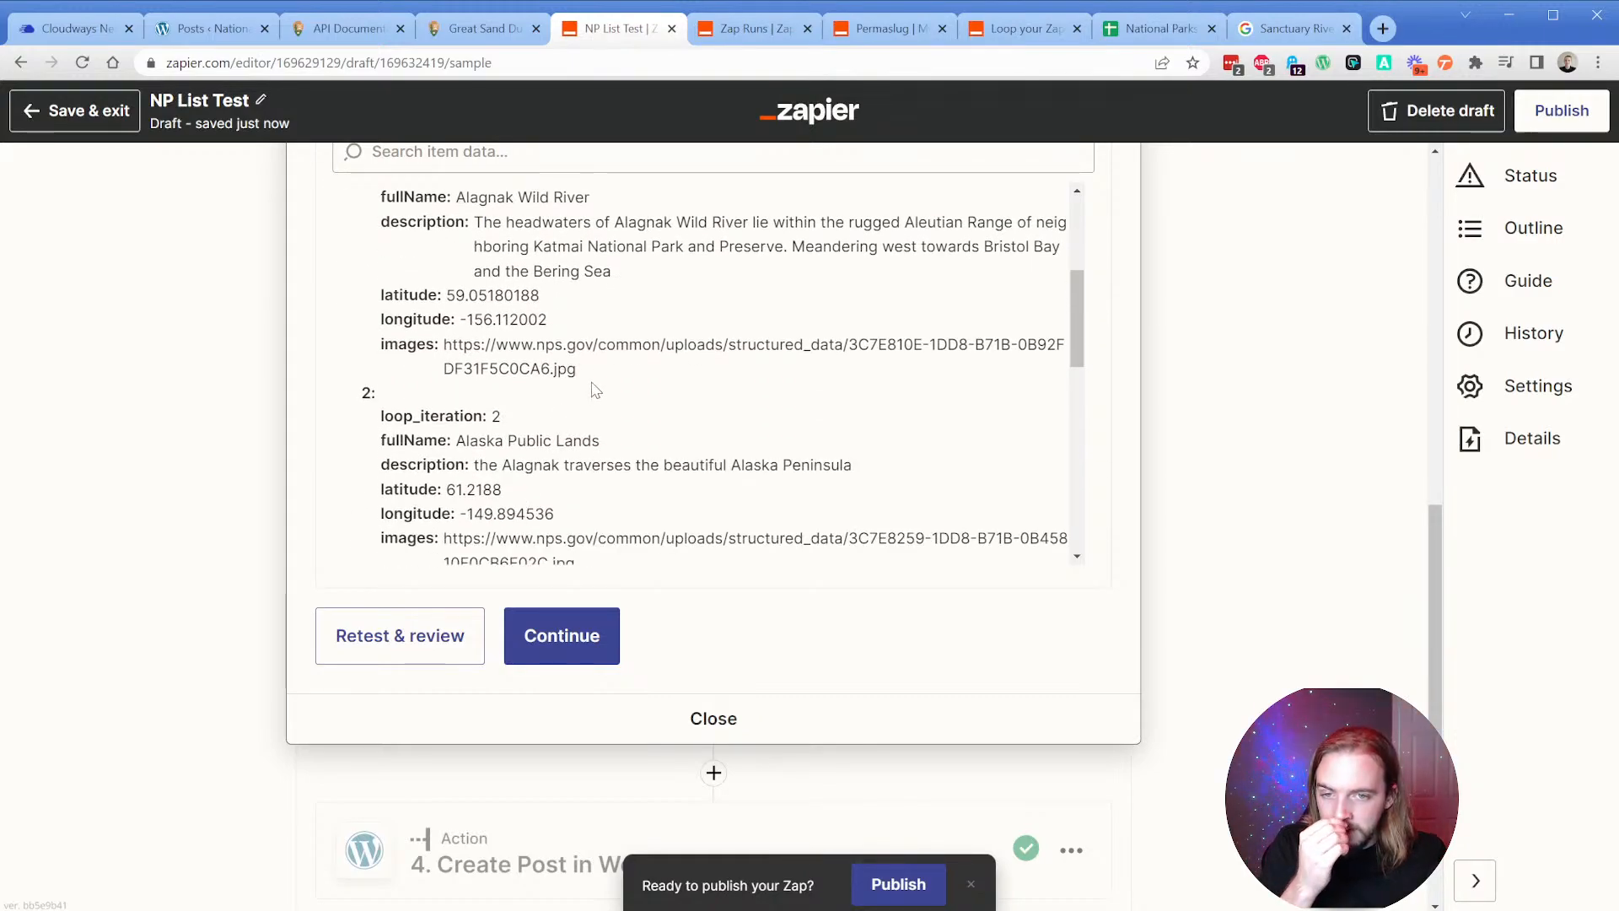
{"action": "left_click_drag", "start_coordinate": [582, 375], "coordinate": [444, 357]}
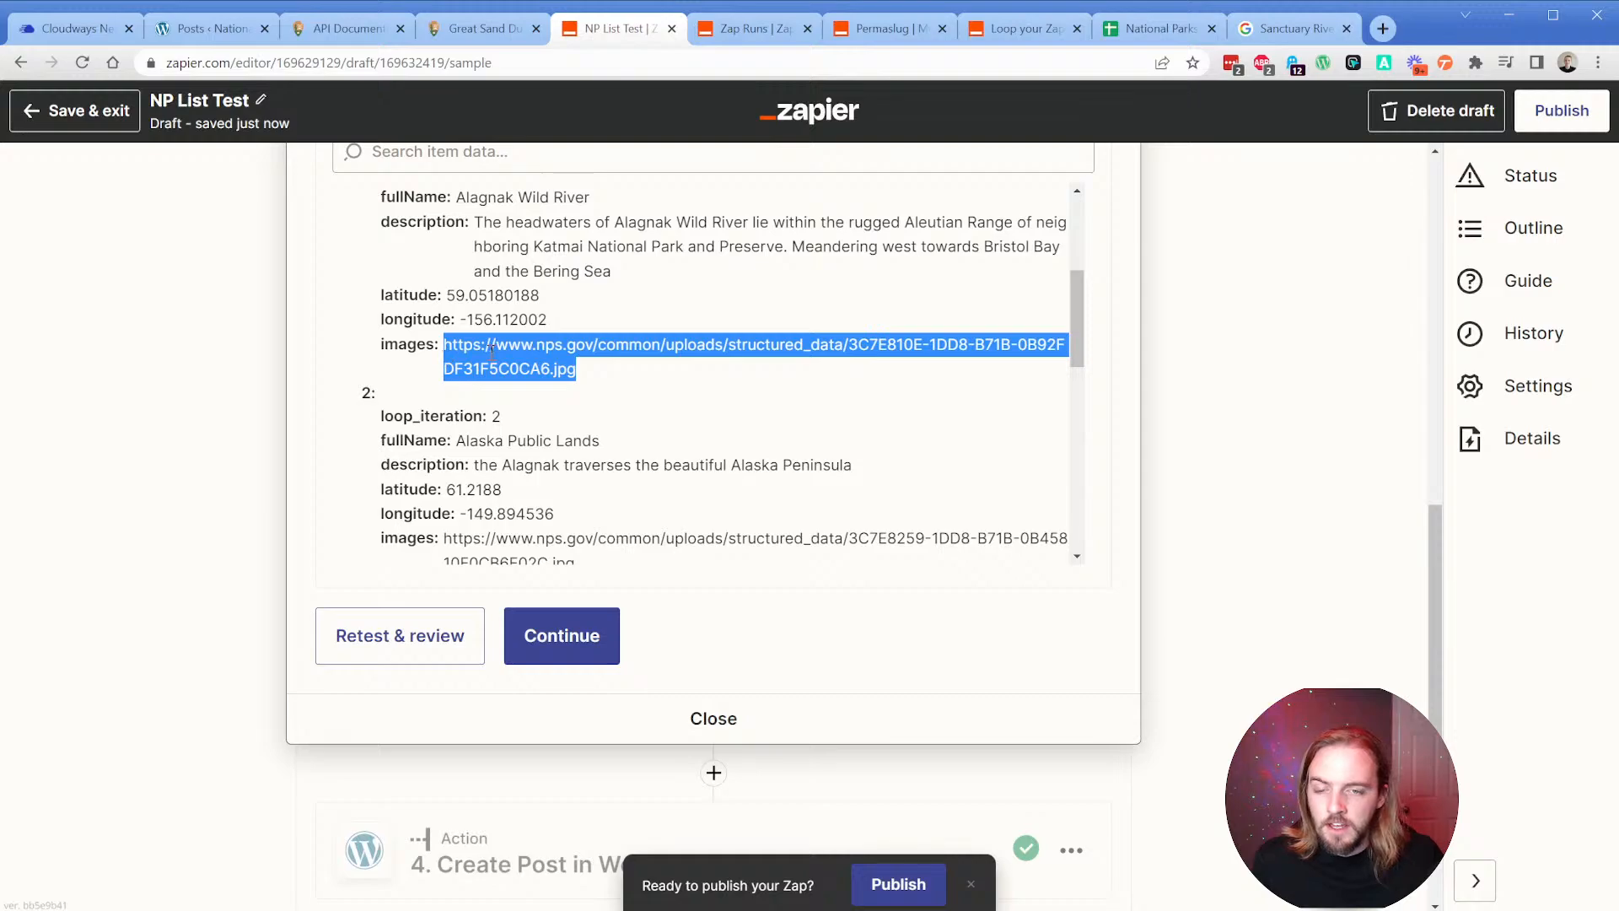
{"action": "left_click", "coordinate": [599, 413]}
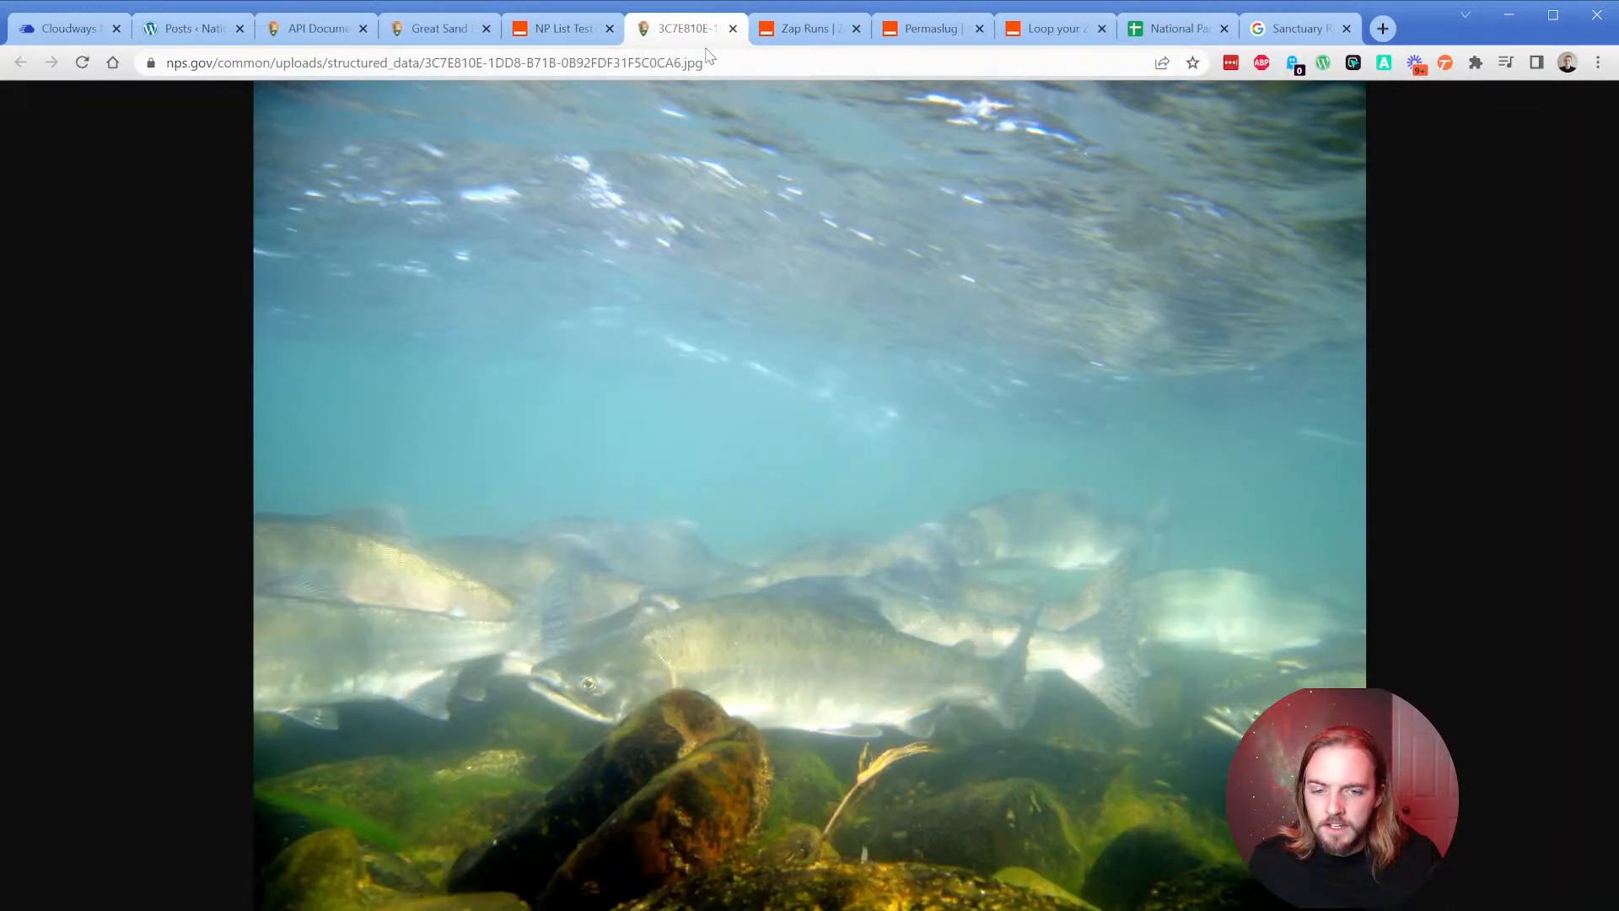
Close the image's browser tab, continue past the loop's test and open the Create Post in WordPress action's field setup.
{"action": "left_click", "coordinate": [733, 29]}
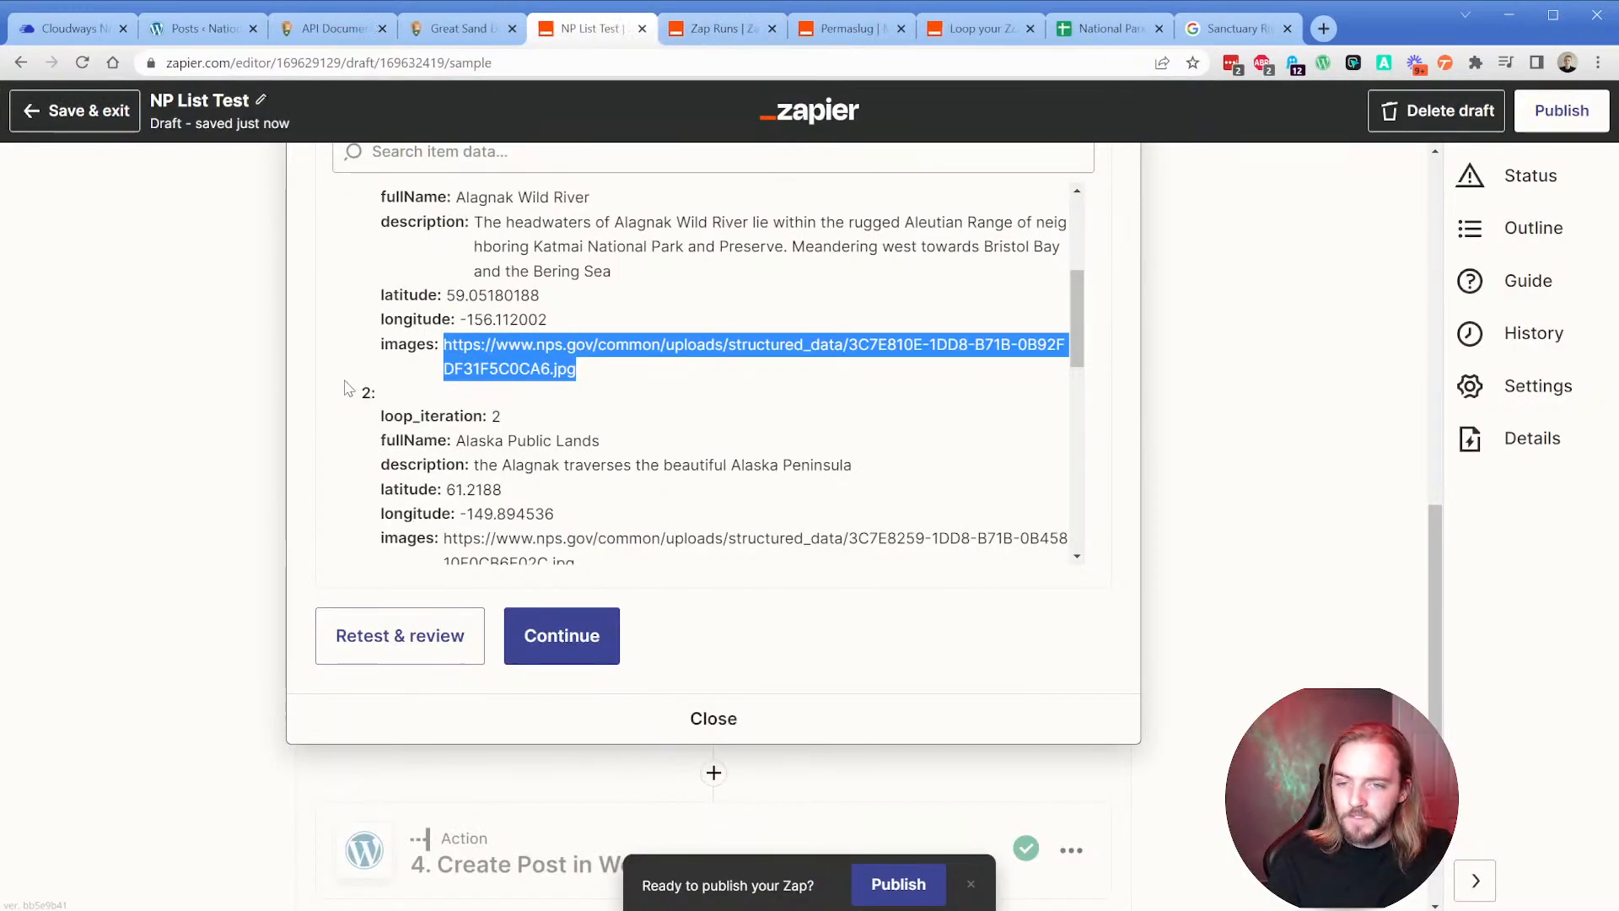
{"action": "left_click", "coordinate": [562, 635]}
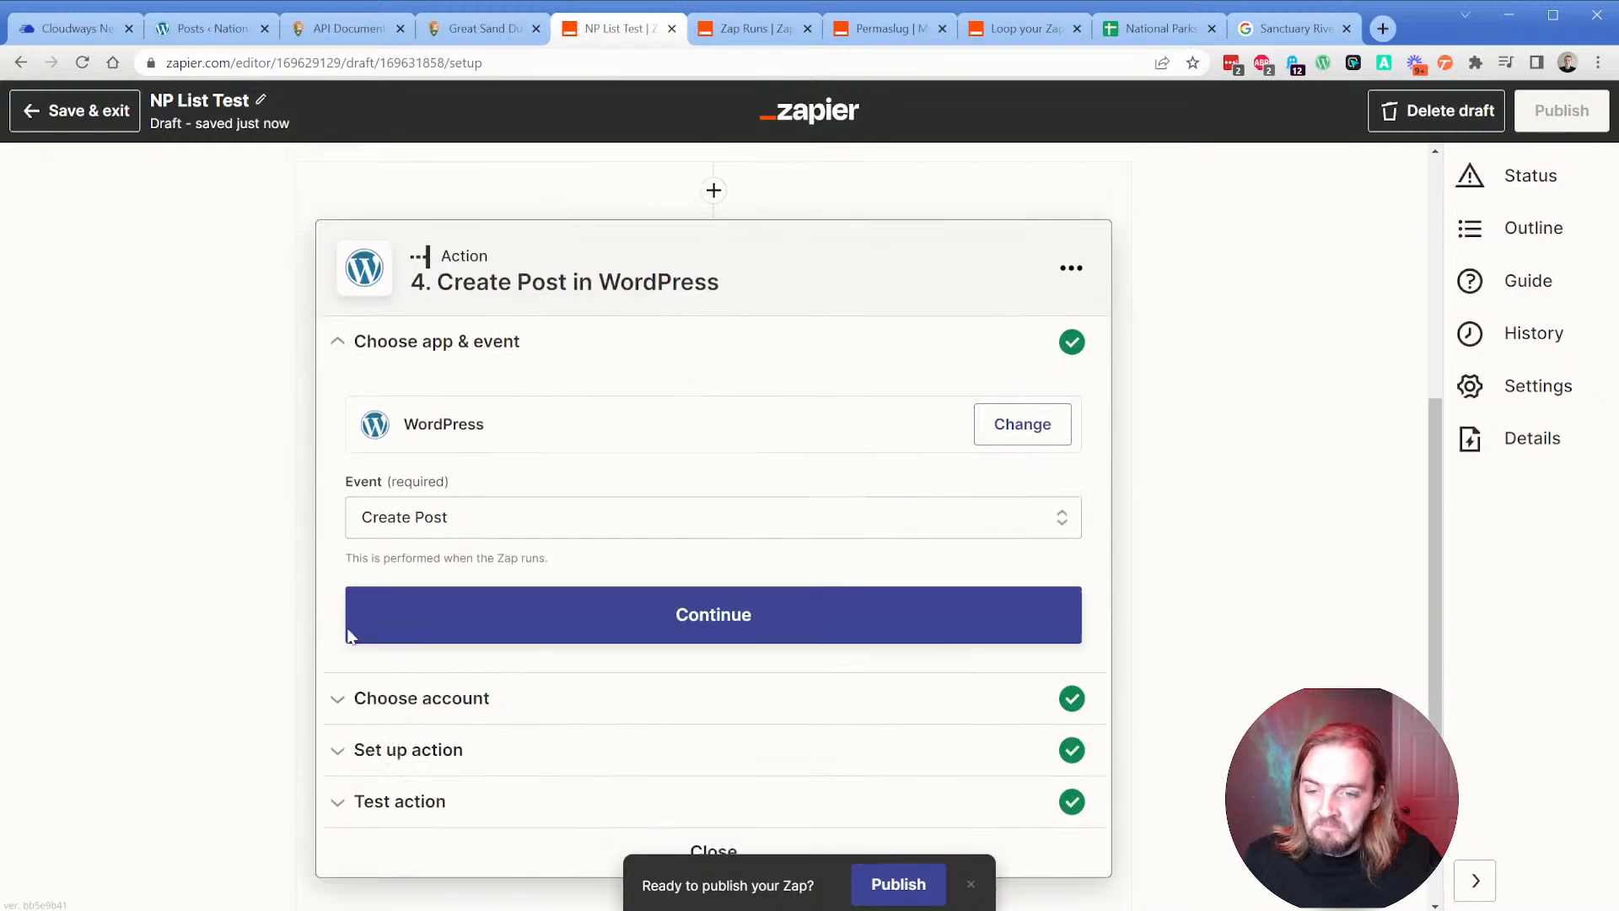
{"action": "left_click", "coordinate": [409, 593]}
{"action": "left_click", "coordinate": [405, 565]}
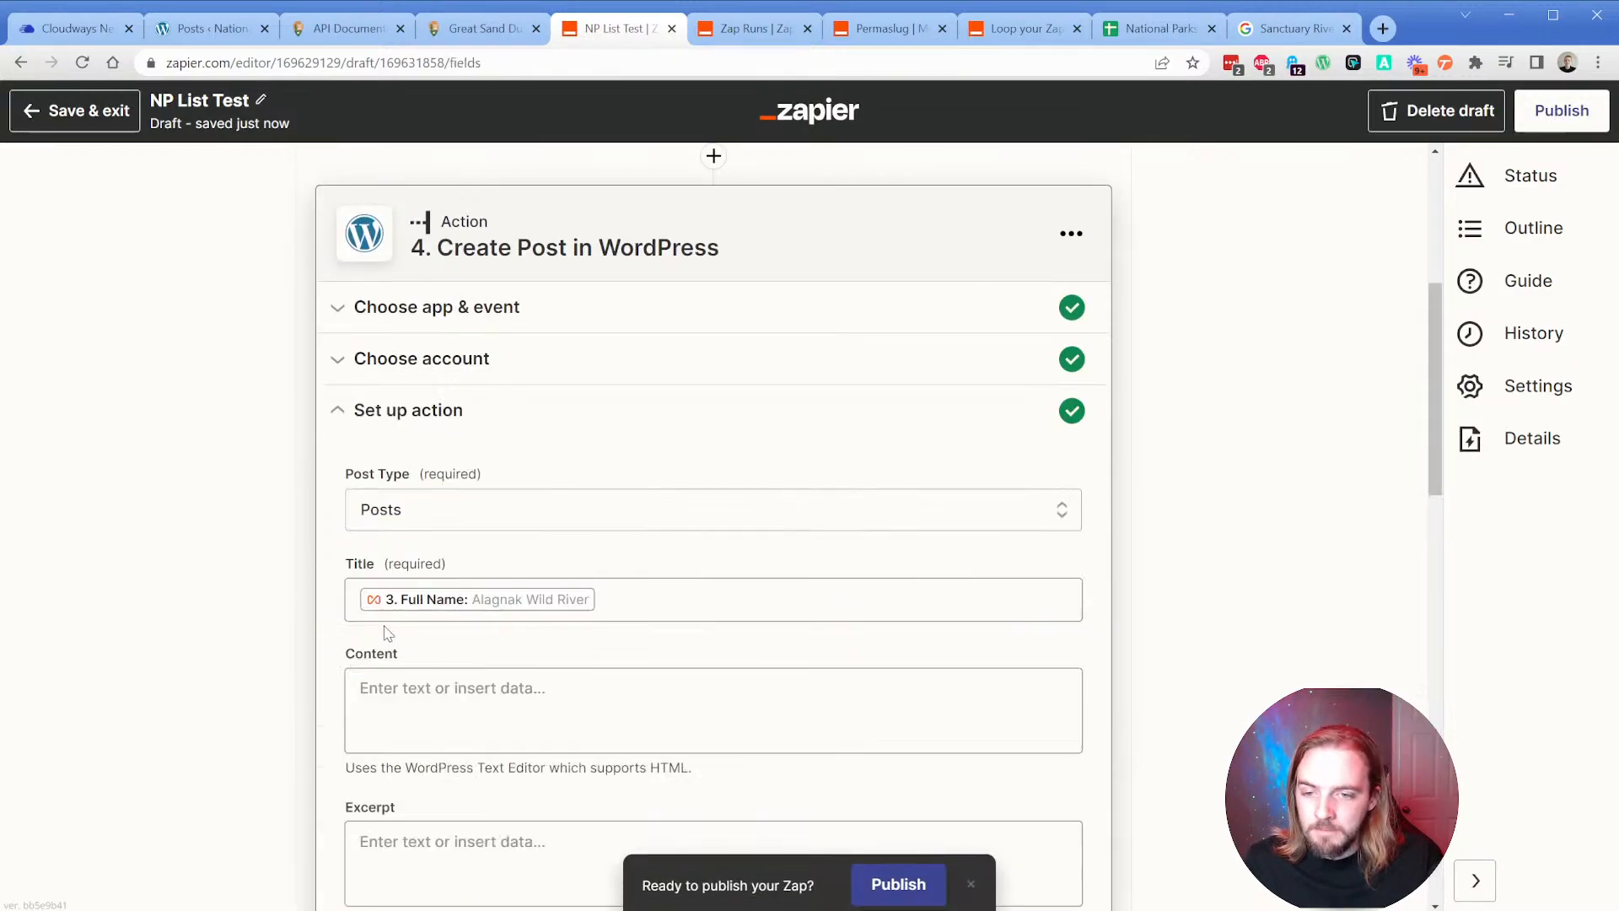
Insert the loop's Preview Loop Values Description into the post's Content.
{"action": "left_click", "coordinate": [448, 504]}
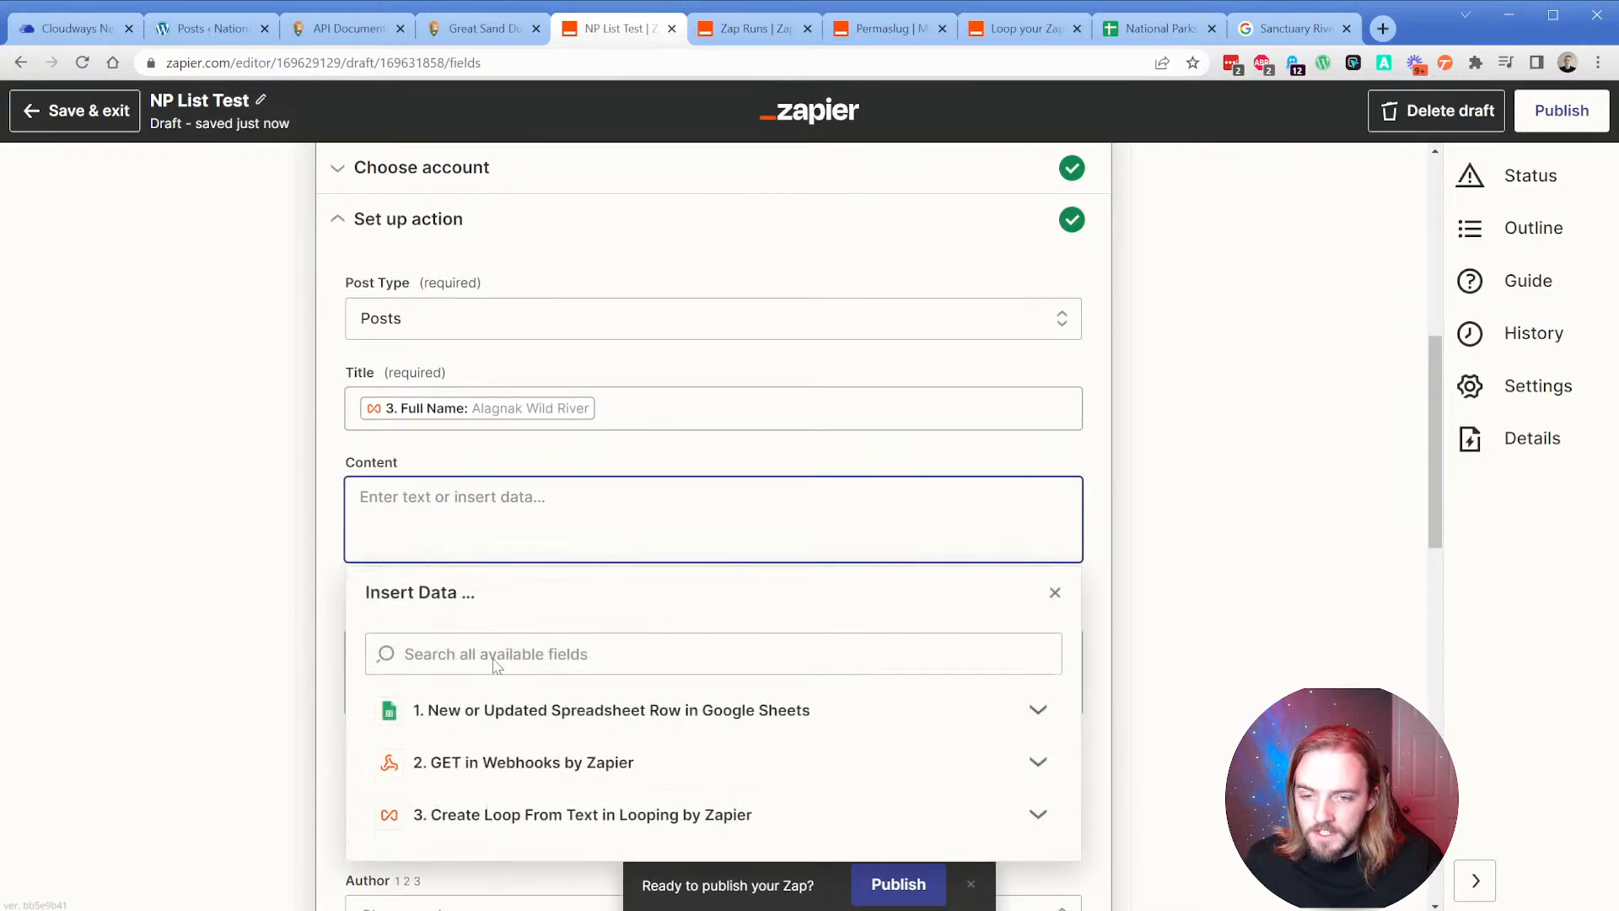
{"action": "left_click", "coordinate": [557, 815]}
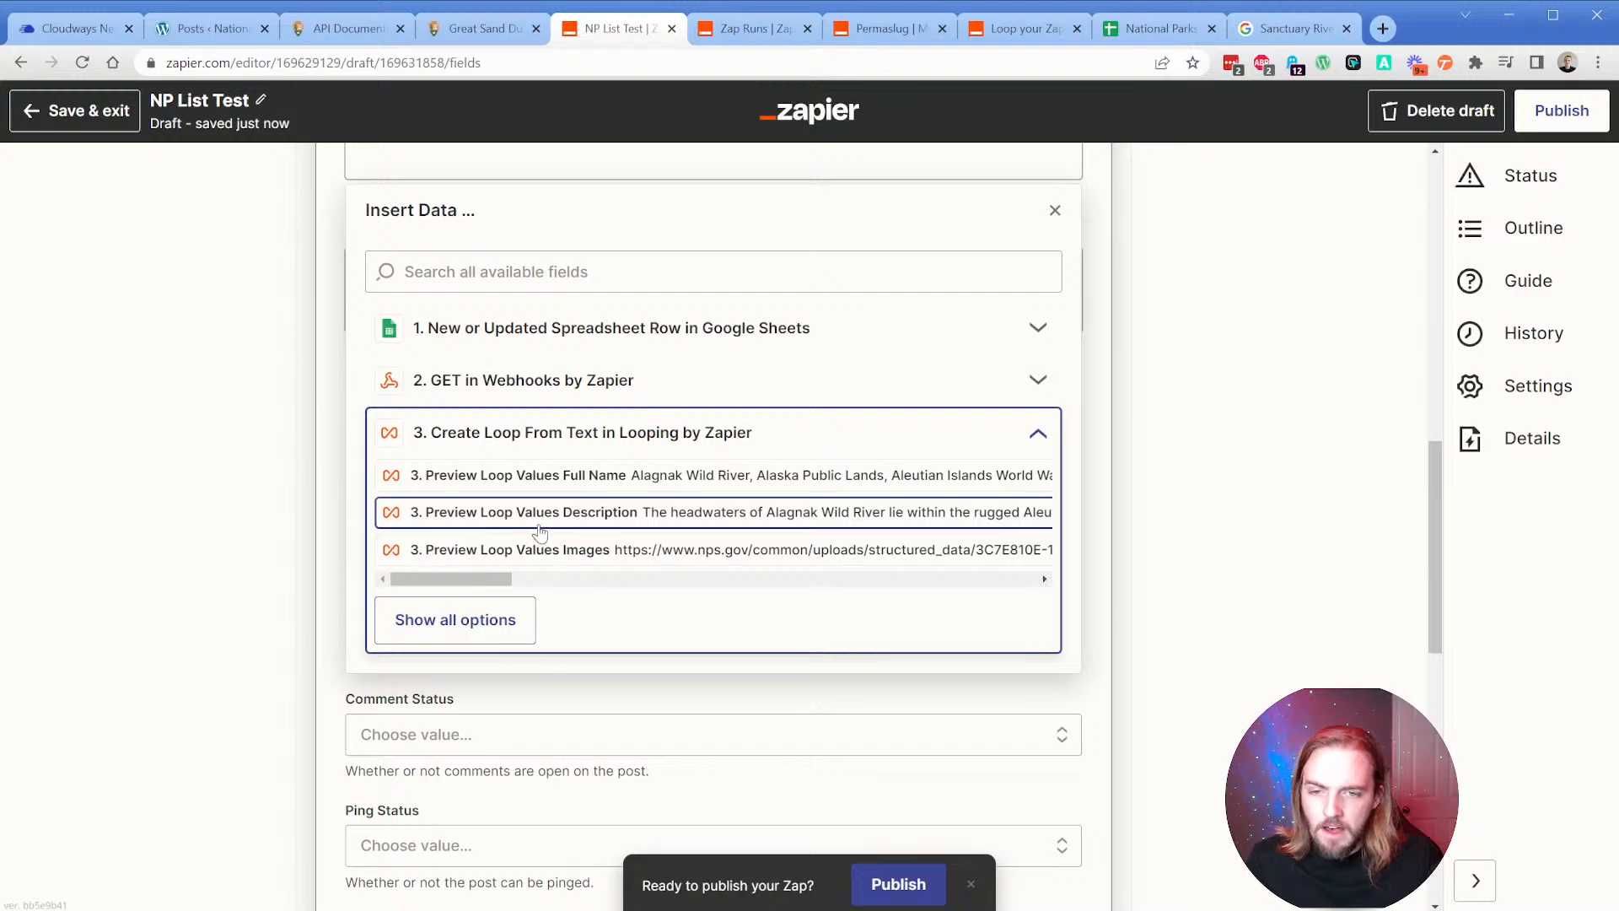
{"action": "left_click", "coordinate": [455, 514]}
{"action": "left_click", "coordinate": [325, 533]}
Try to clear the prefilled post password in the WordPress action's setup.
{"action": "scroll", "coordinate": [321, 548], "scroll_direction": "down", "scroll_amount": 3}
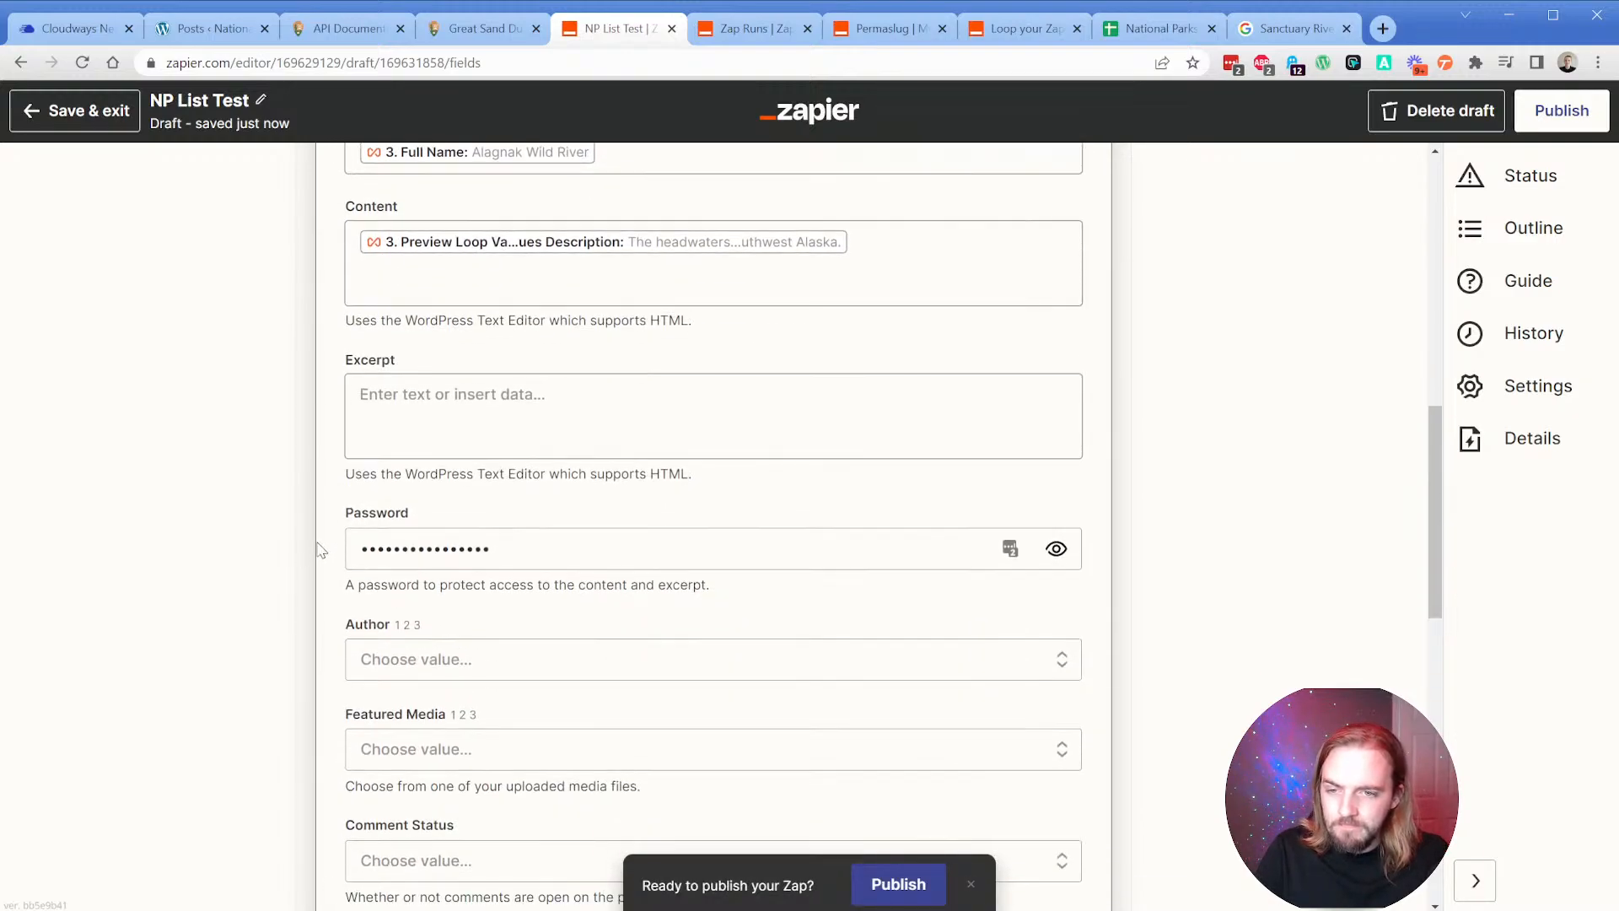
{"action": "left_click_drag", "start_coordinate": [527, 548], "coordinate": [326, 549]}
{"action": "key", "text": "BackSpace"}
{"action": "left_click", "coordinate": [325, 550]}
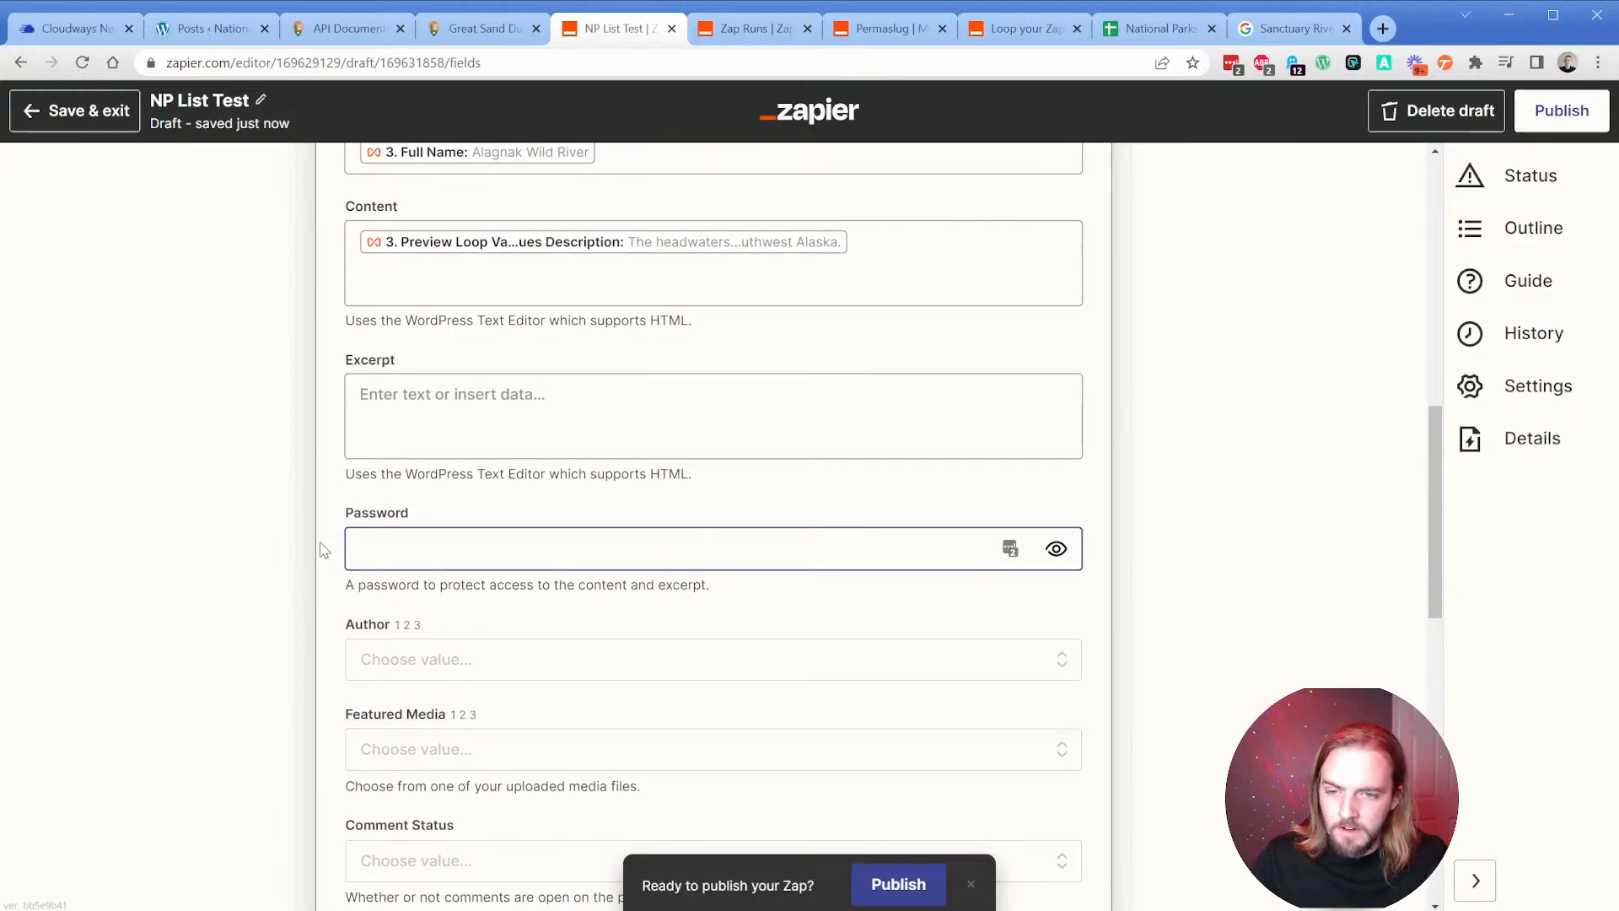
Check which uploaded media files are available as the post's Featured Media.
{"action": "scroll", "coordinate": [325, 550], "scroll_direction": "down", "scroll_amount": 5}
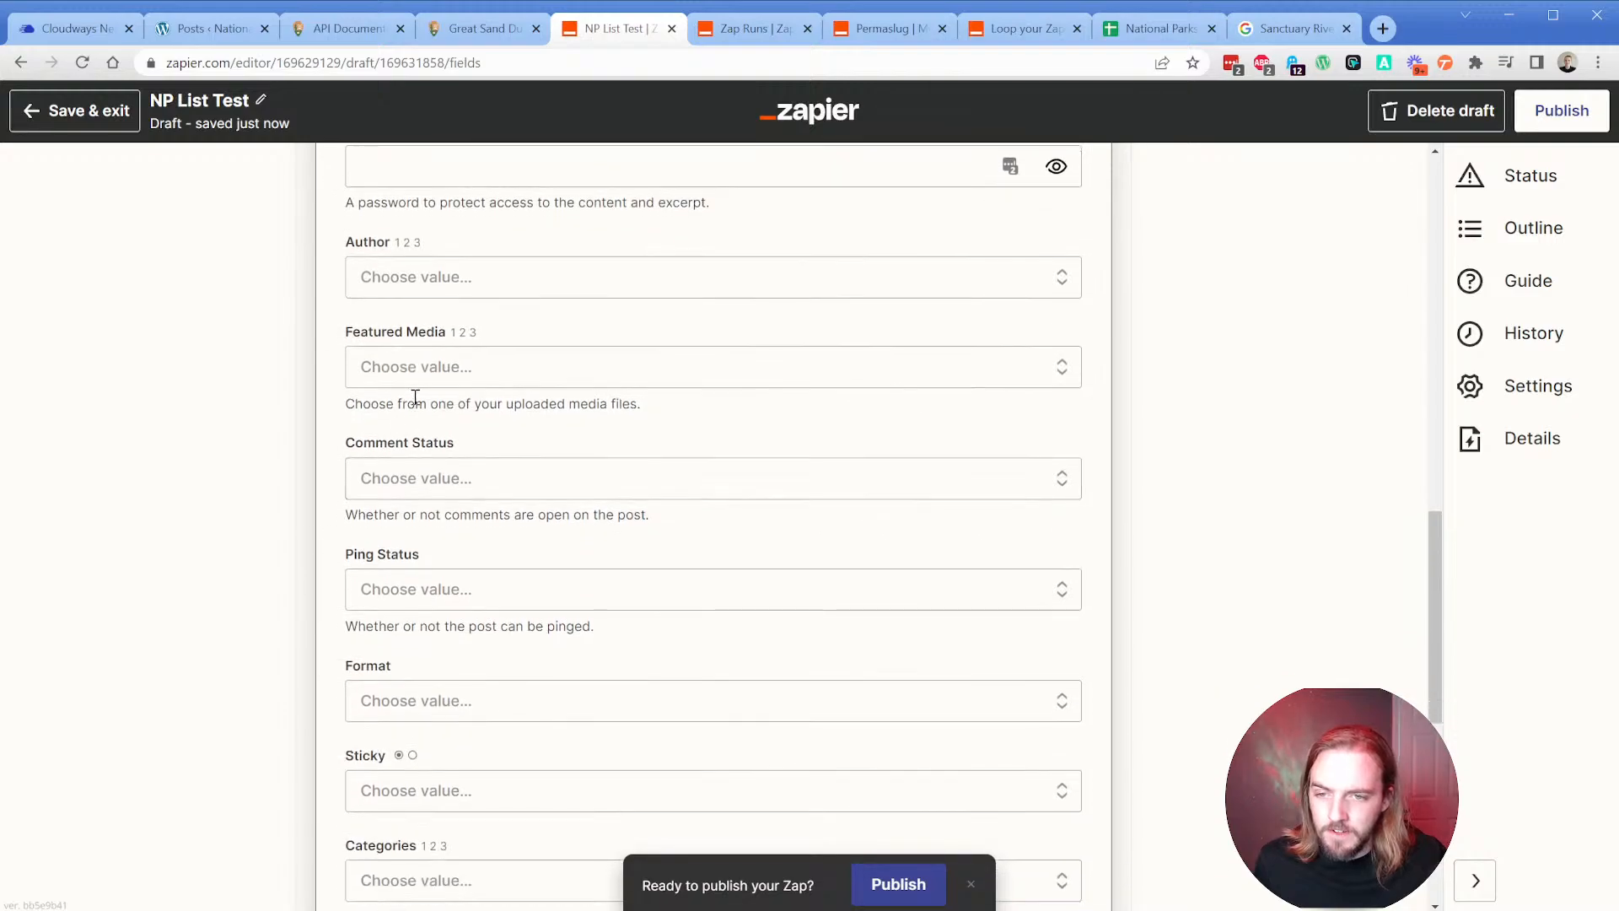
{"action": "left_click", "coordinate": [432, 369]}
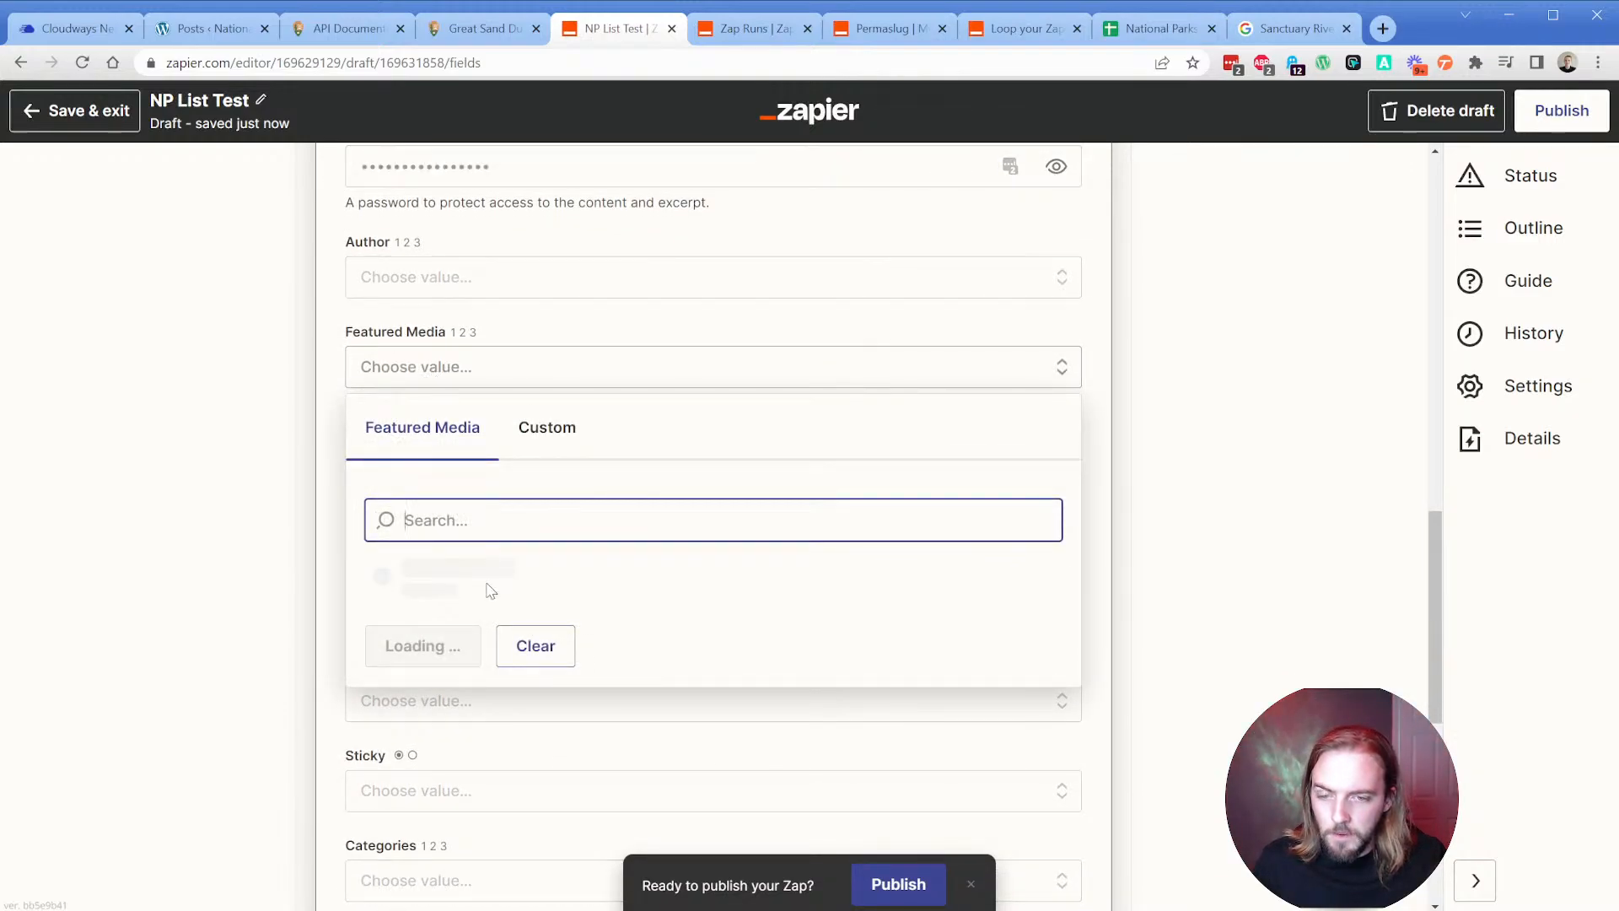
{"action": "left_click", "coordinate": [335, 407]}
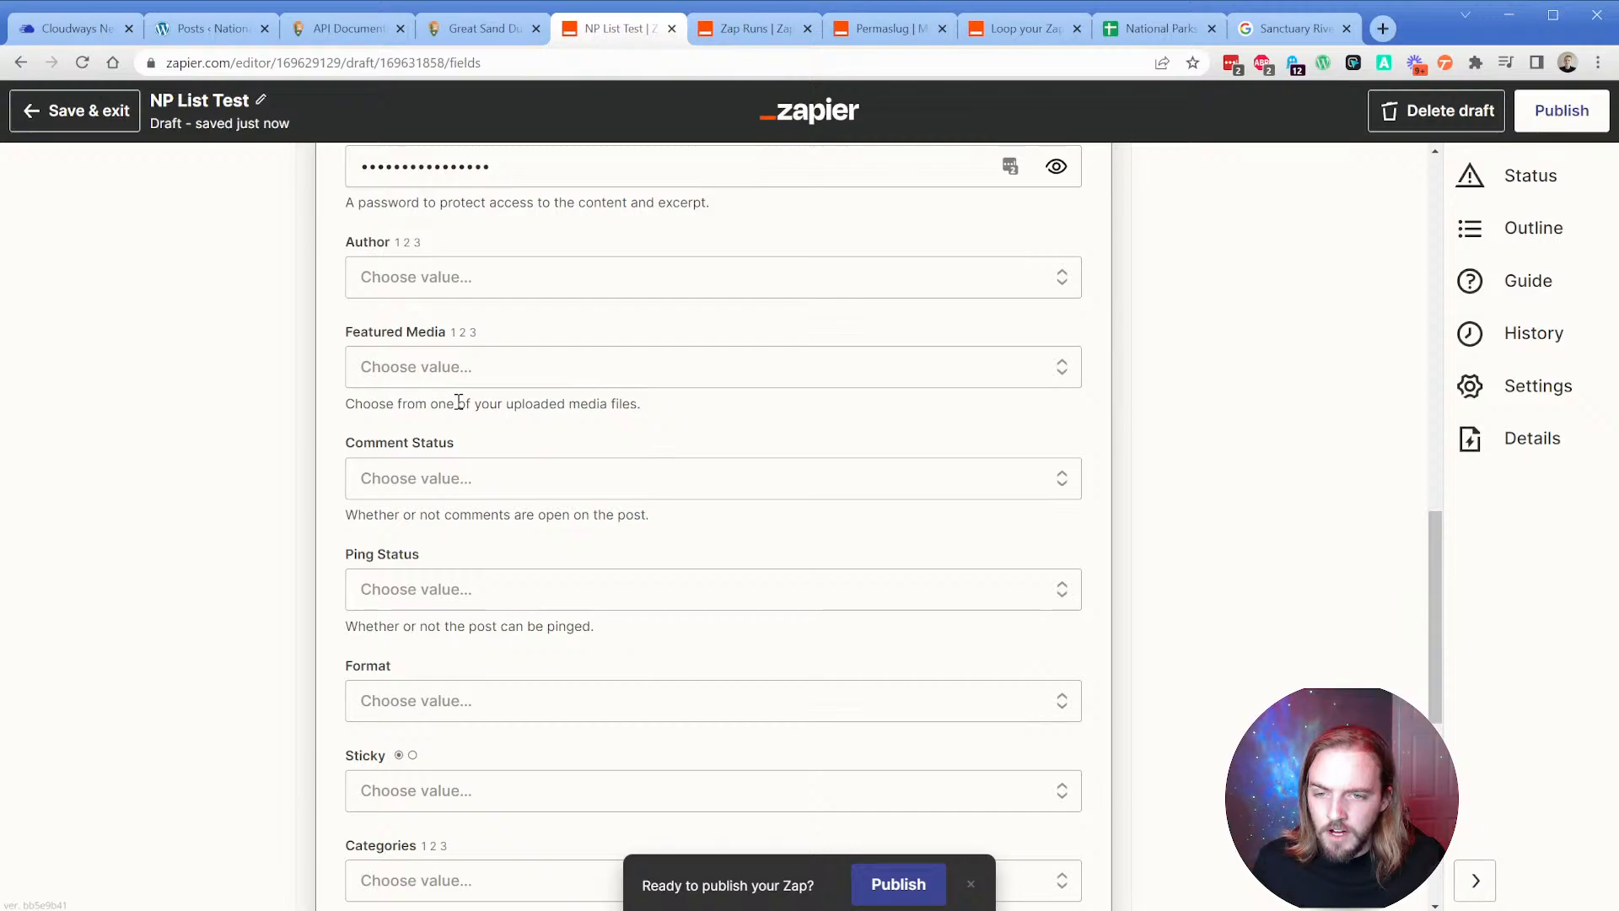
{"action": "left_click", "coordinate": [459, 368]}
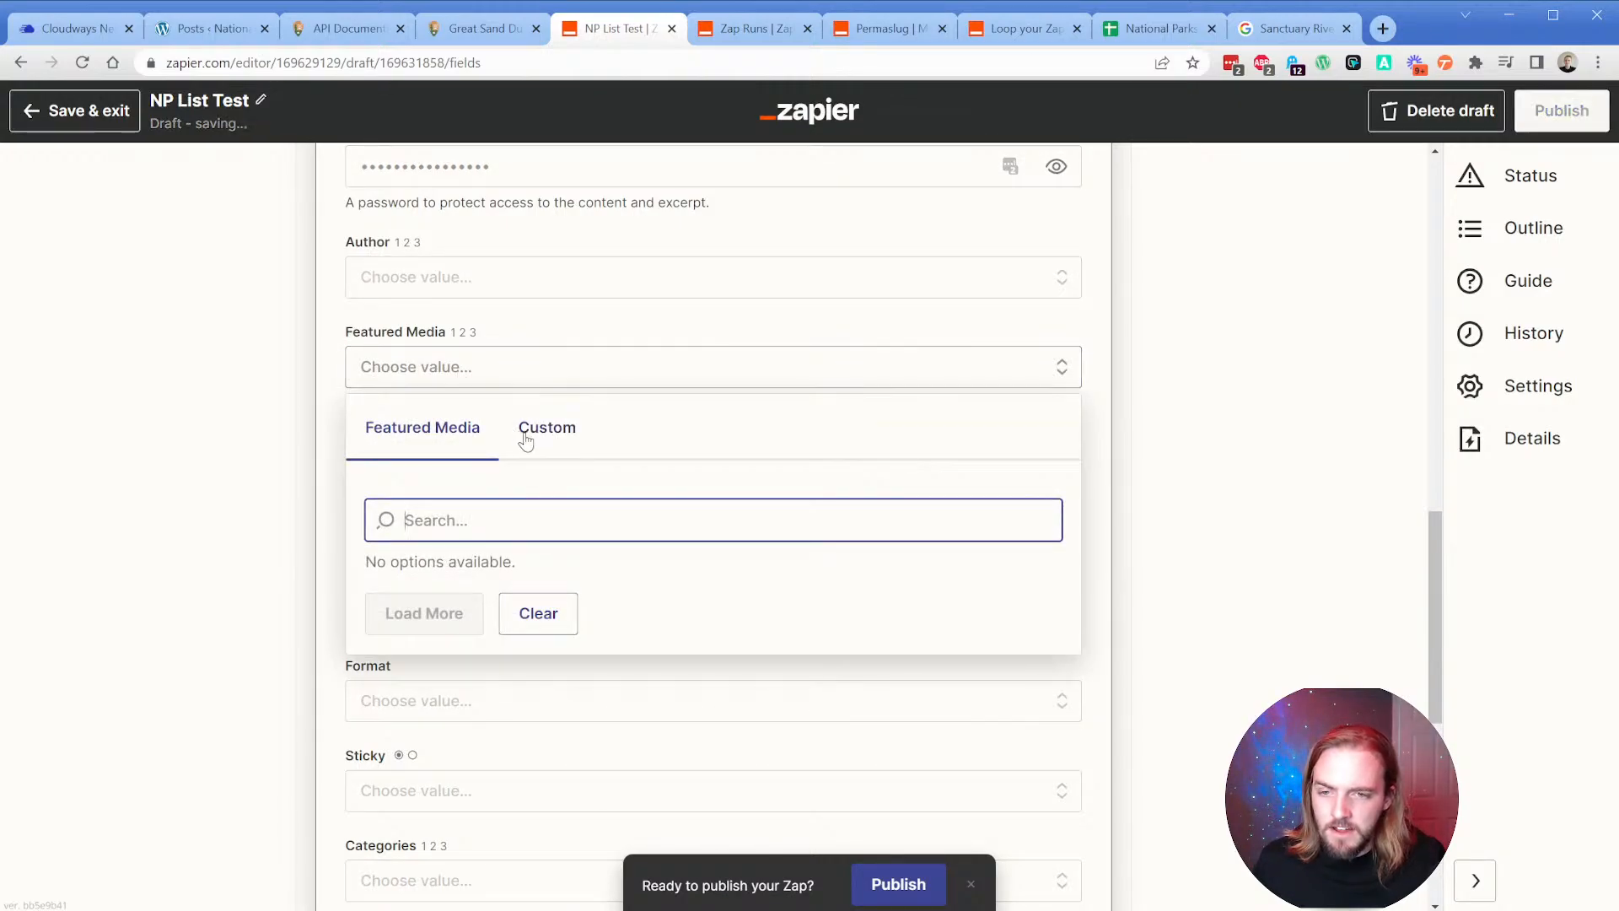
{"action": "left_click", "coordinate": [329, 401]}
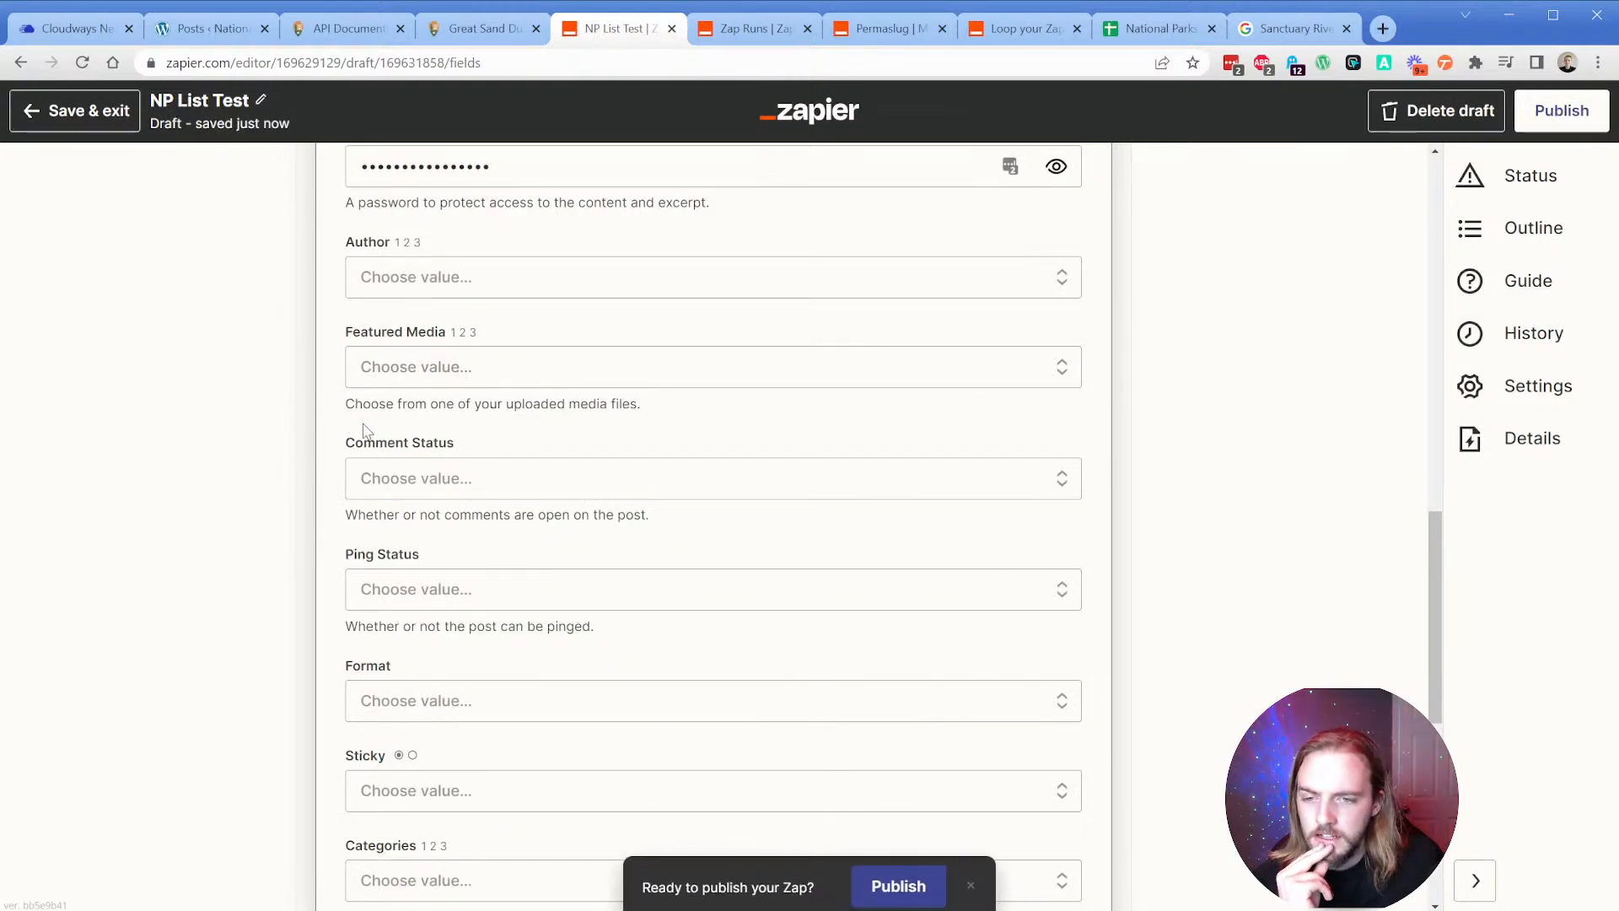
Try again to empty the post's Password field.
{"action": "scroll", "coordinate": [366, 431], "scroll_direction": "up", "scroll_amount": 5}
{"action": "triple_click", "coordinate": [529, 544]}
{"action": "key", "text": "BackSpace"}
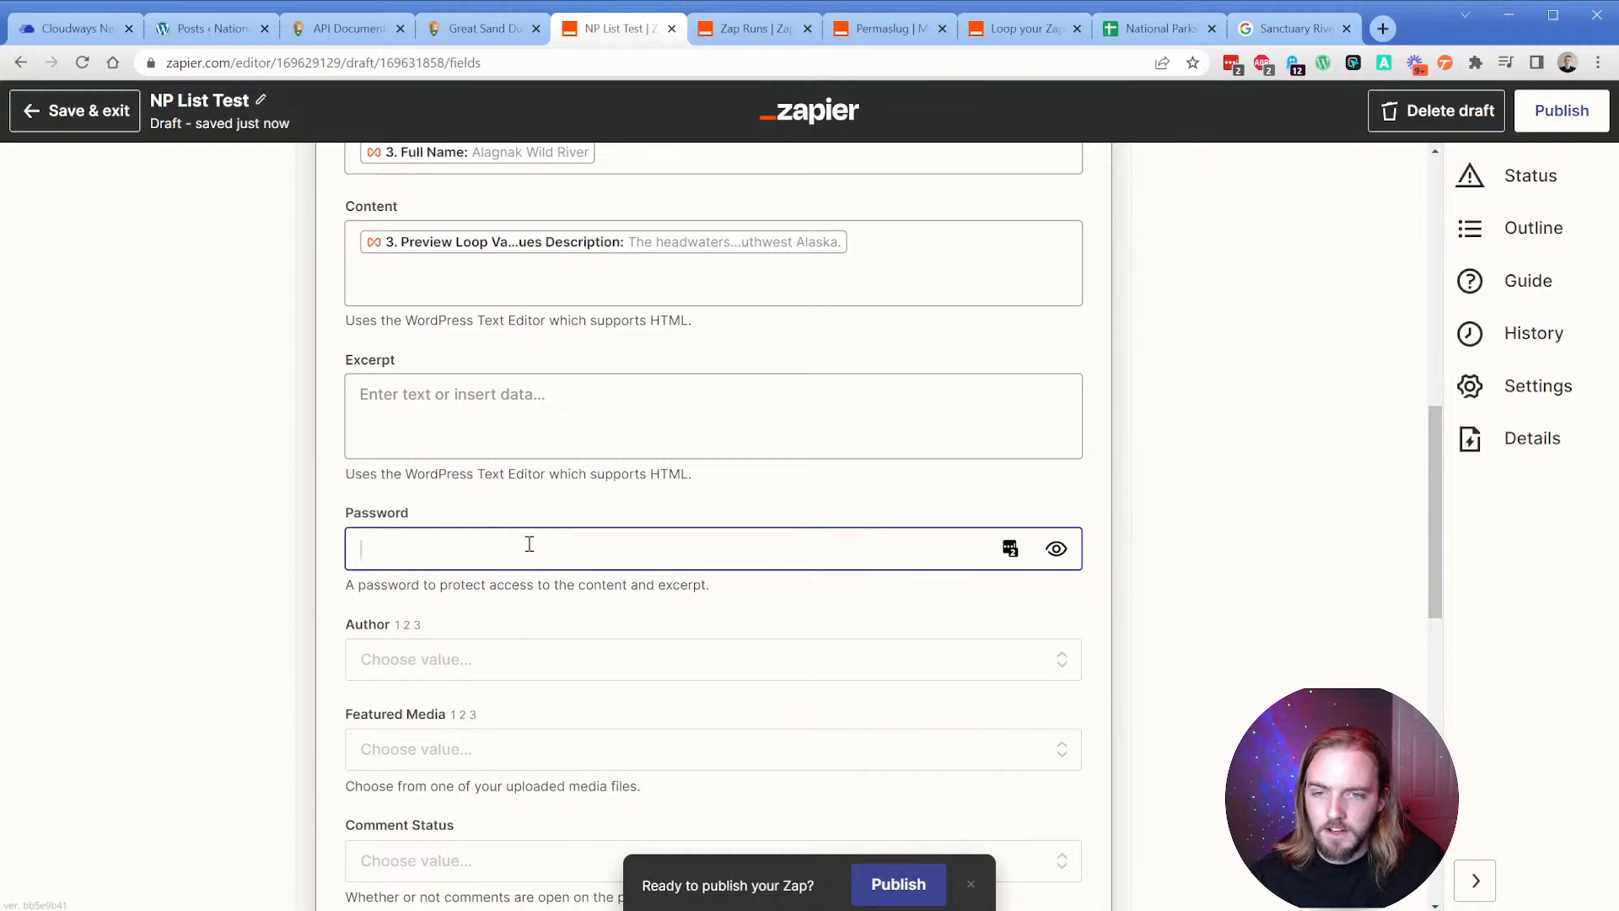
Add the loop's Preview Loop Values Images after the description in the post's Content.
{"action": "scroll", "coordinate": [824, 444], "scroll_direction": "up", "scroll_amount": 1}
{"action": "left_click", "coordinate": [886, 344]}
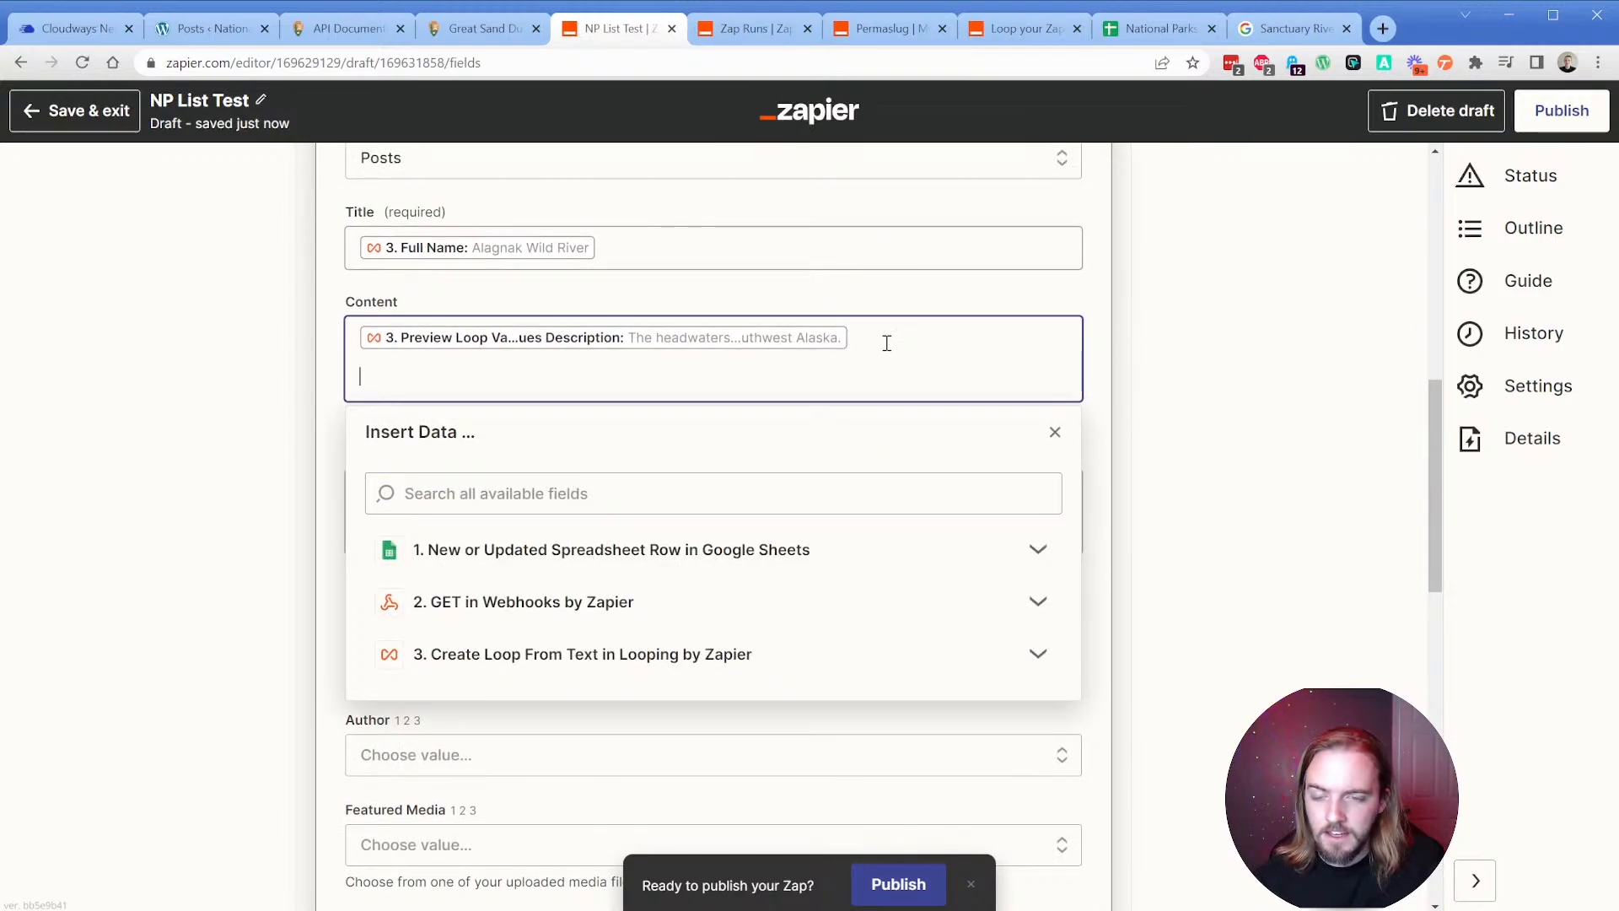
{"action": "left_click", "coordinate": [655, 656]}
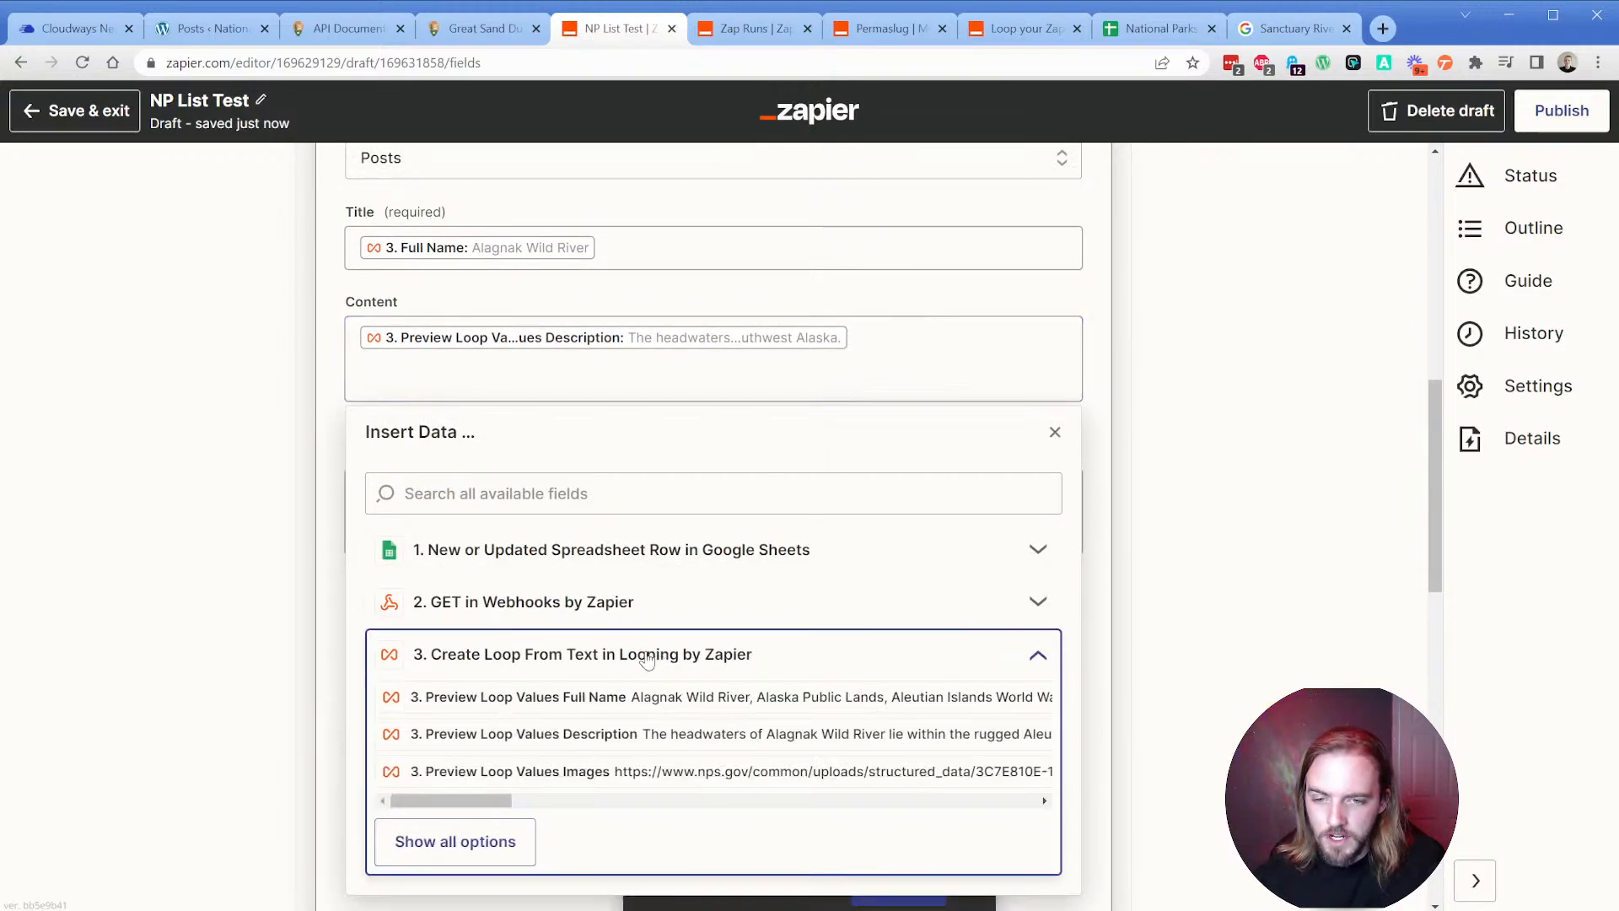
{"action": "left_click", "coordinate": [533, 784]}
{"action": "left_click", "coordinate": [331, 420]}
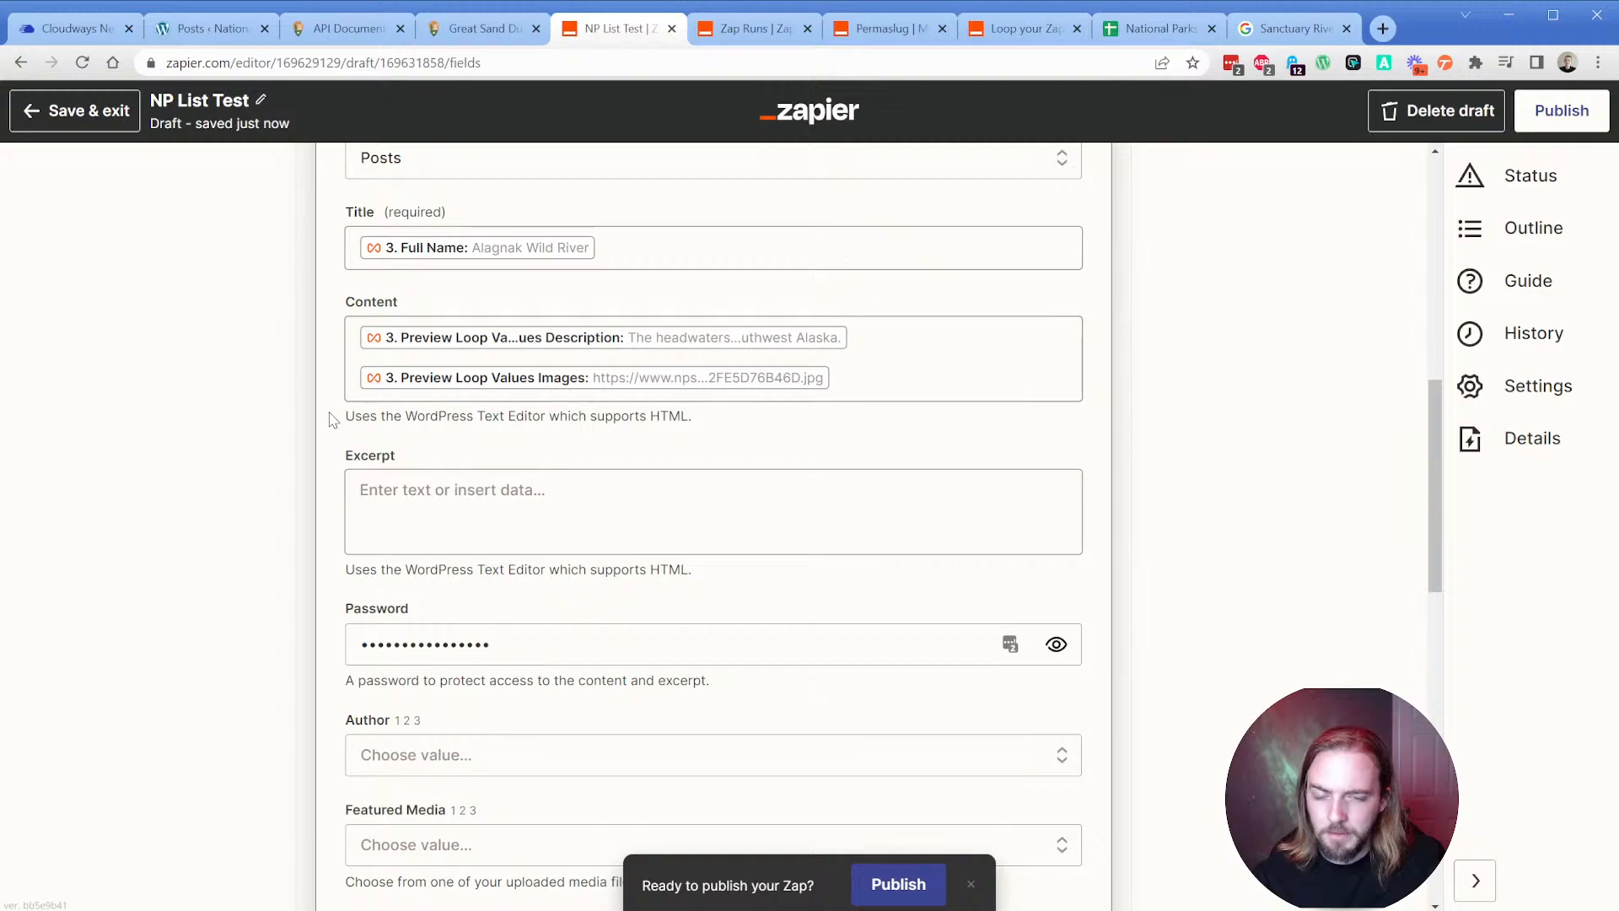
{"action": "left_click", "coordinate": [352, 319]}
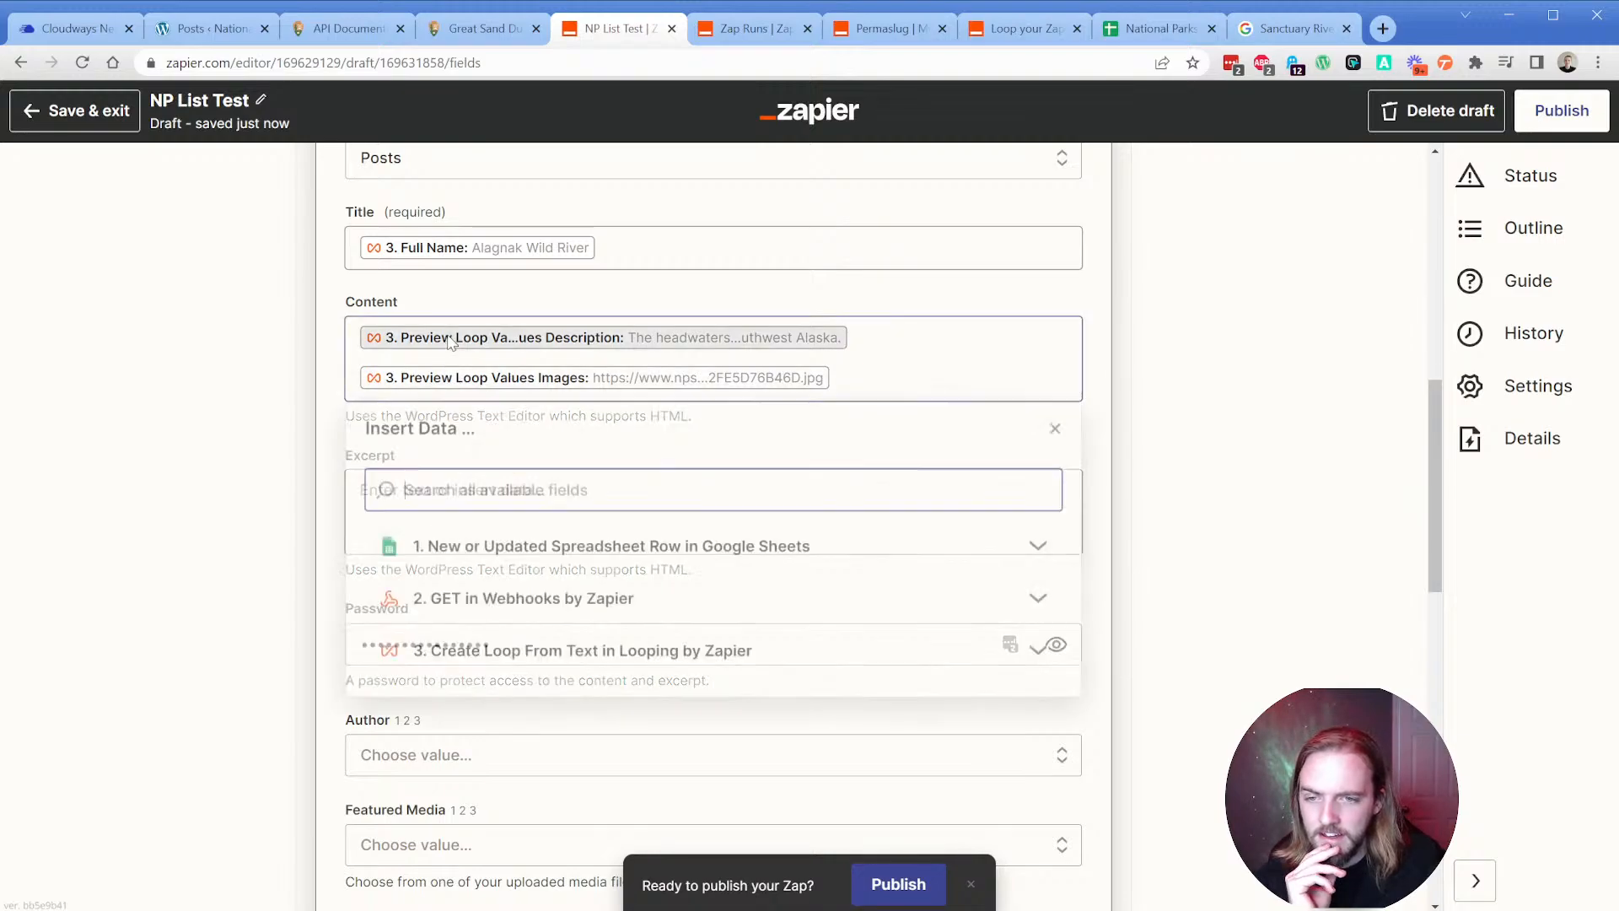
{"action": "left_click", "coordinate": [333, 331]}
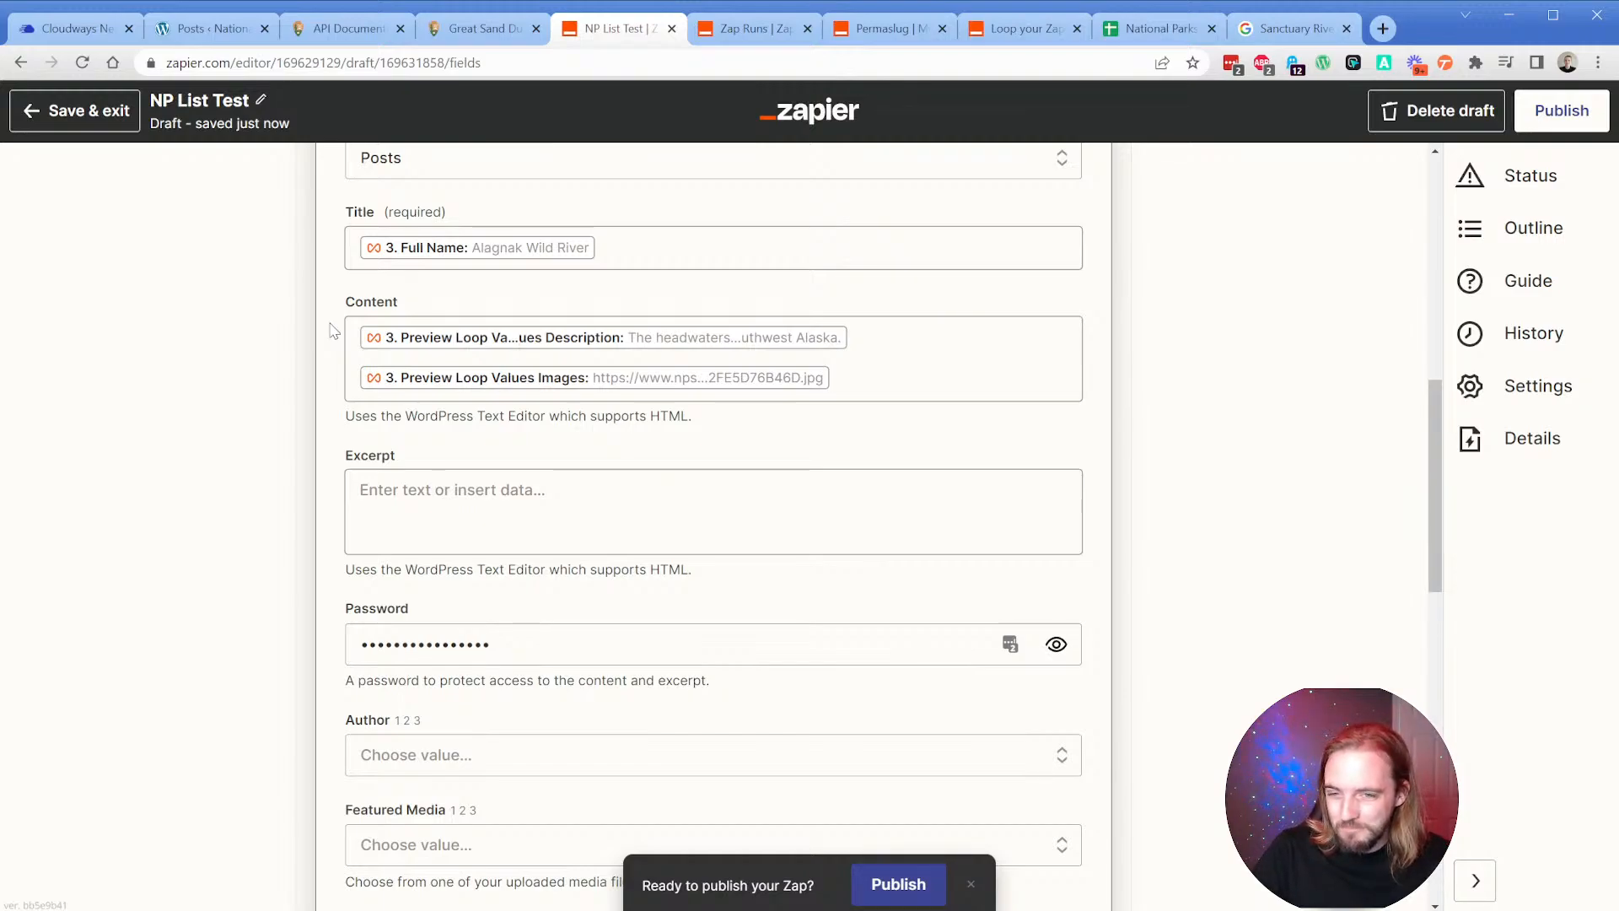
Clear the post's Password field and dismiss the LastPass suggestions without choosing a login.
{"action": "left_click", "coordinate": [535, 650]}
{"action": "key", "text": "ctrl+a"}
{"action": "key", "text": "BackSpace"}
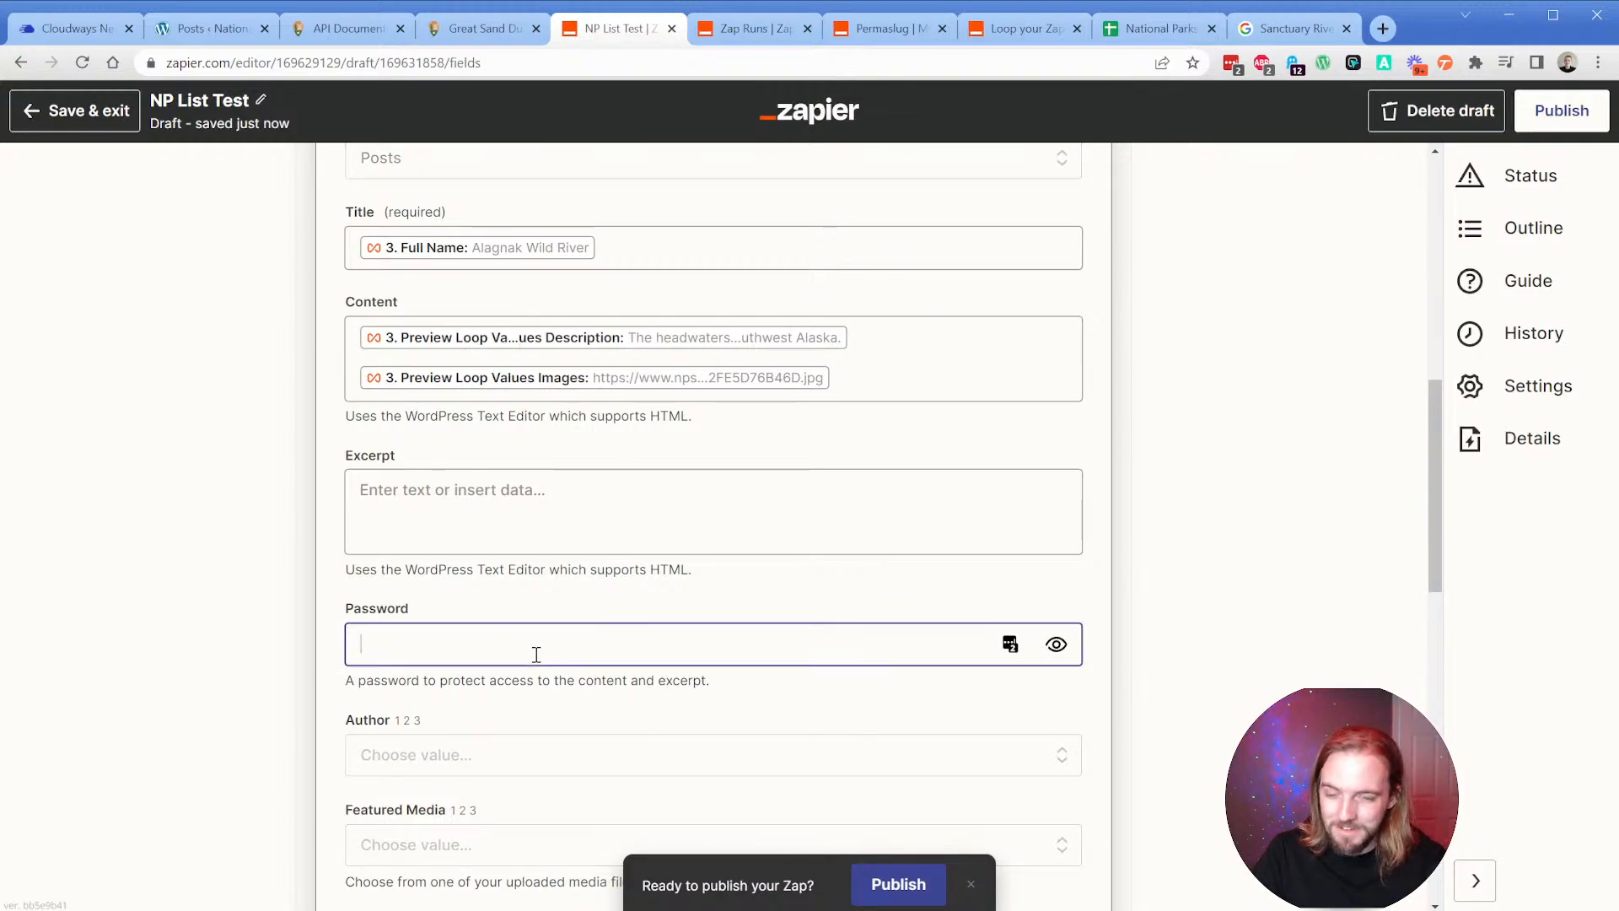
{"action": "left_click", "coordinate": [1010, 645]}
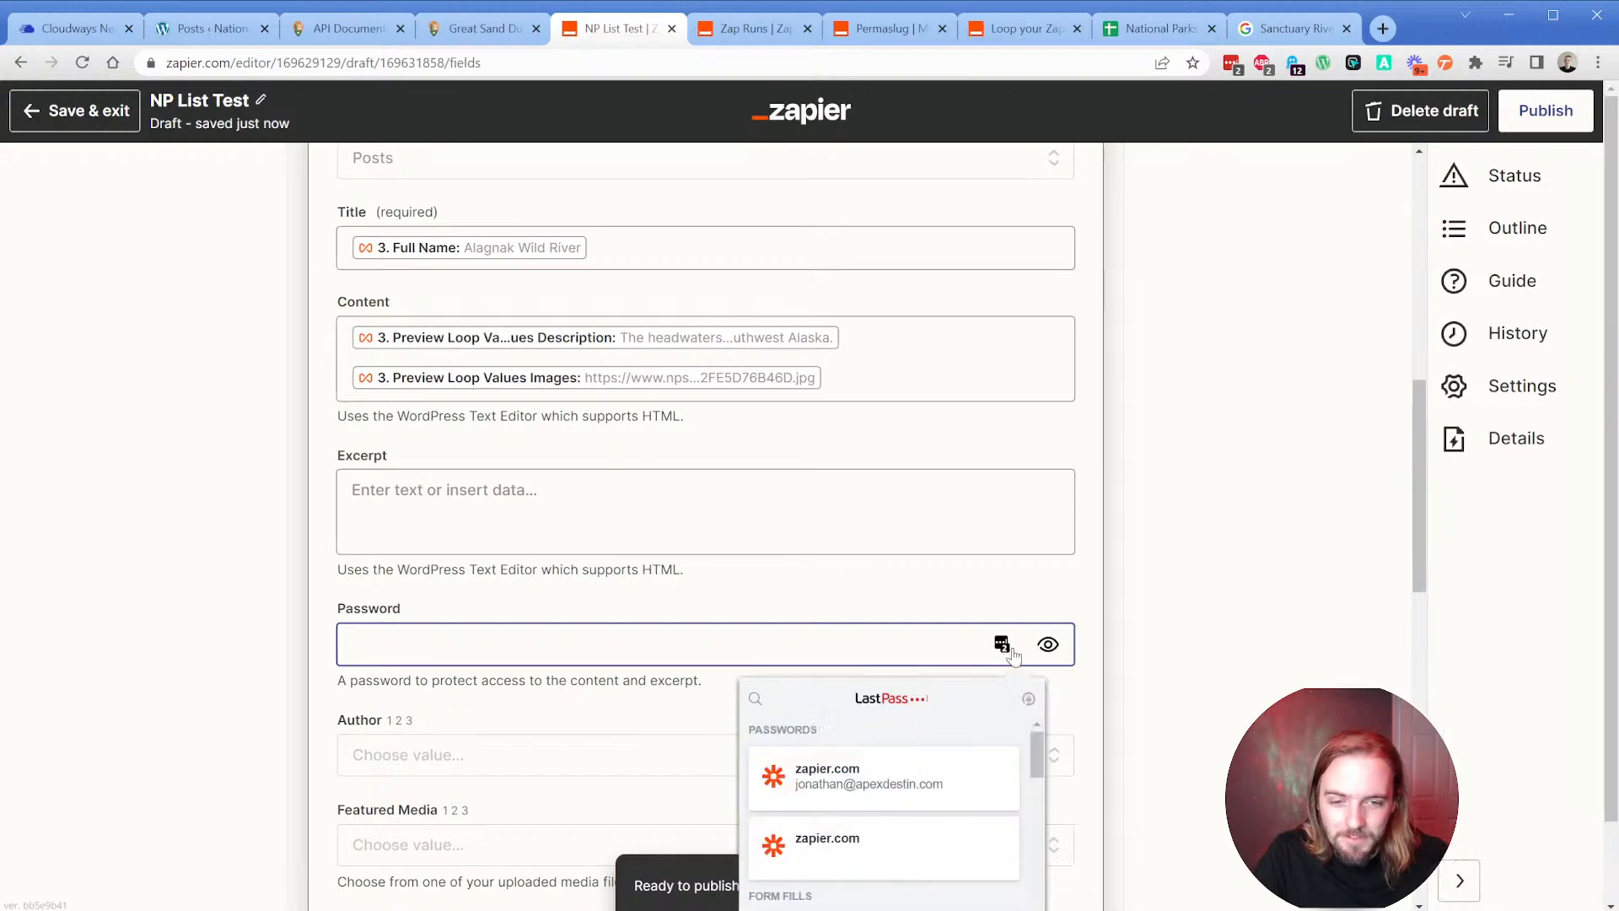
{"action": "left_click", "coordinate": [322, 604]}
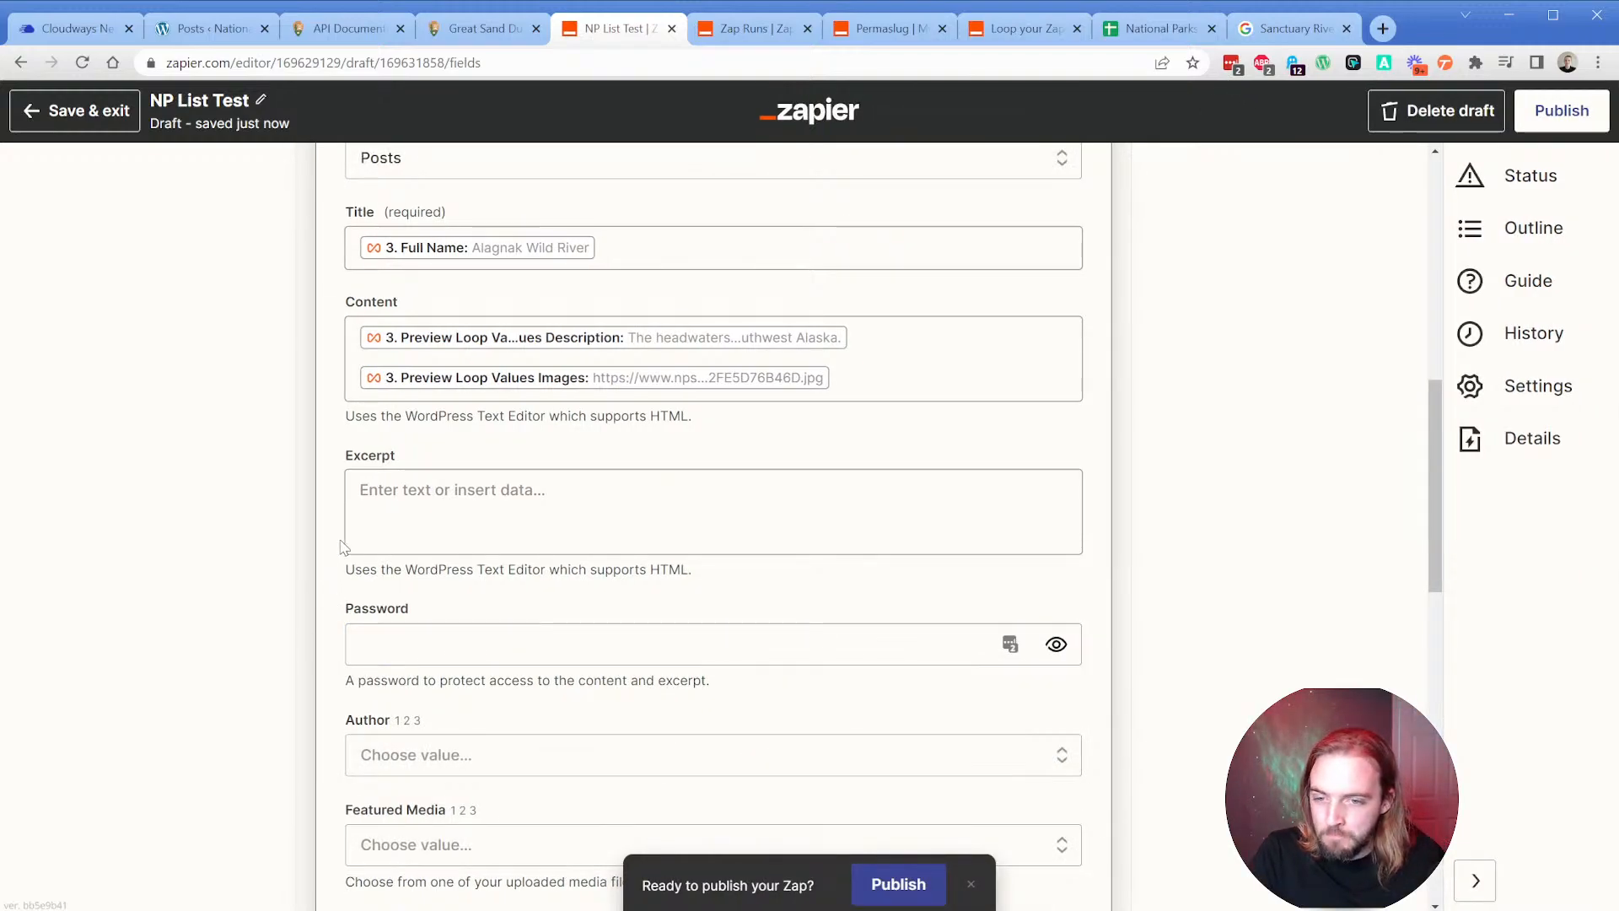
Set the WordPress post's Status to Published.
{"action": "scroll", "coordinate": [344, 547], "scroll_direction": "down", "scroll_amount": 2}
{"action": "scroll", "coordinate": [334, 469], "scroll_direction": "down", "scroll_amount": 2}
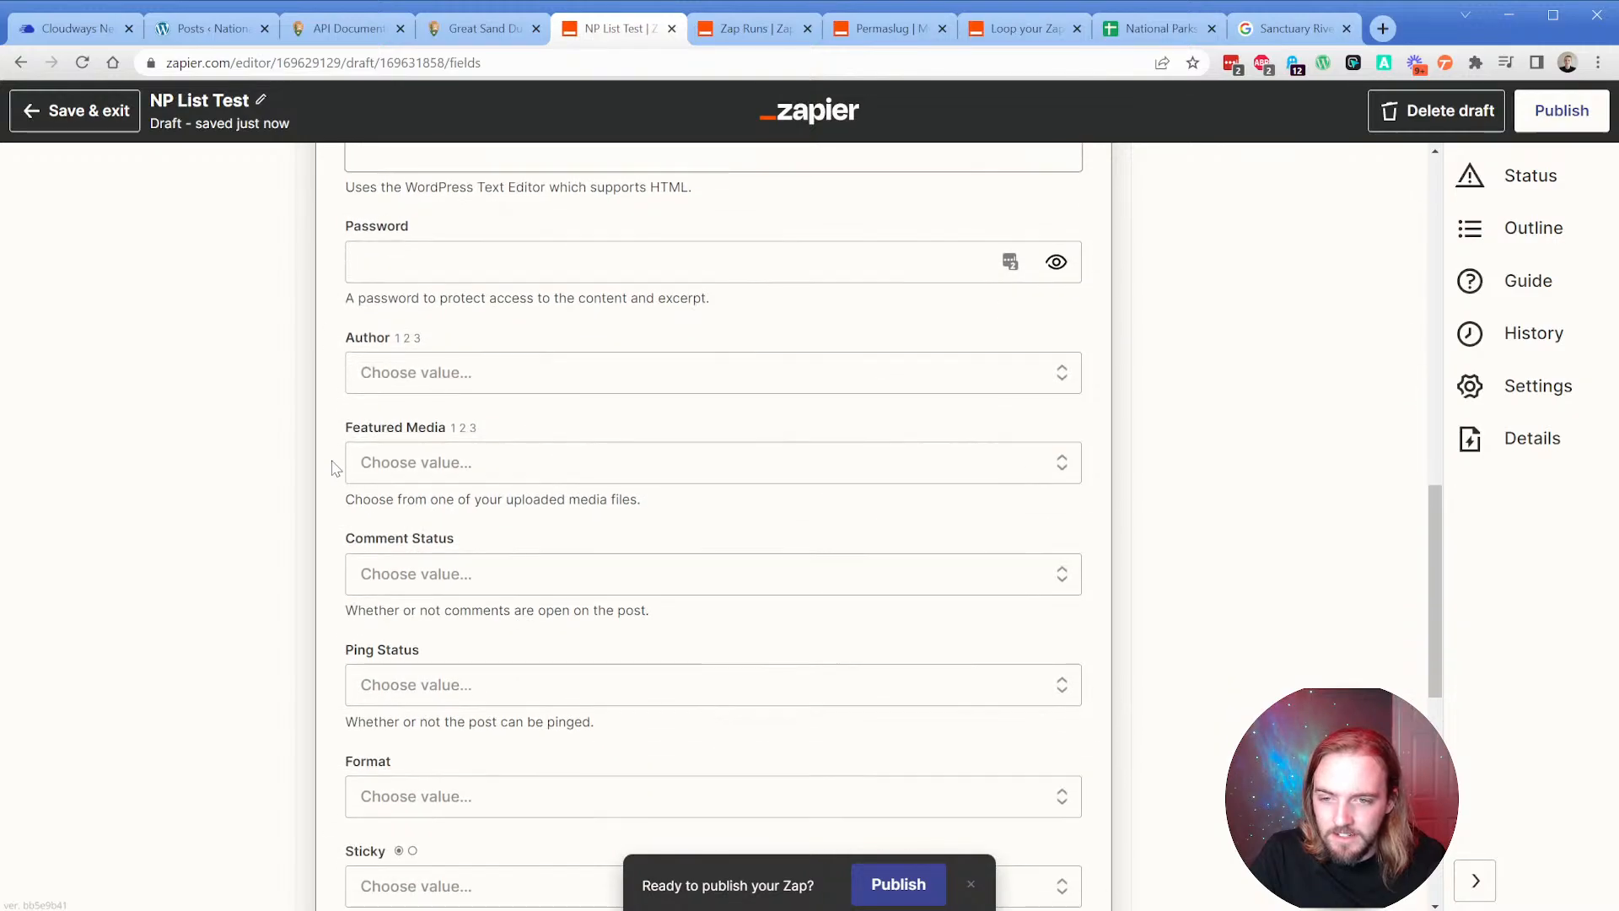
{"action": "scroll", "coordinate": [334, 469], "scroll_direction": "down", "scroll_amount": 4}
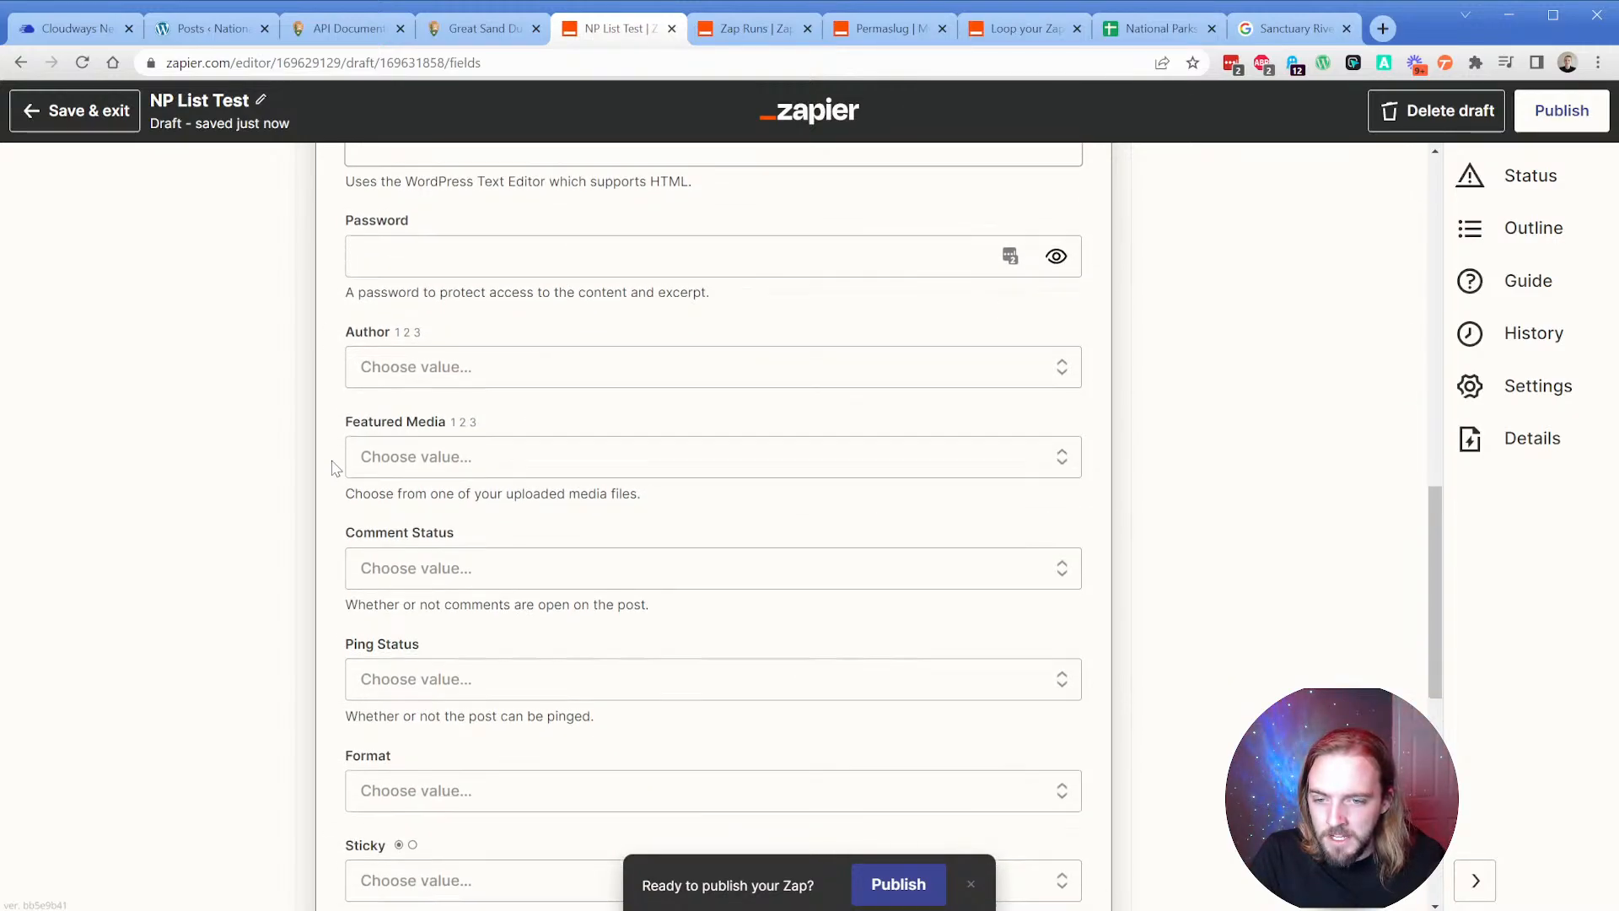
{"action": "scroll", "coordinate": [334, 468], "scroll_direction": "down", "scroll_amount": 1}
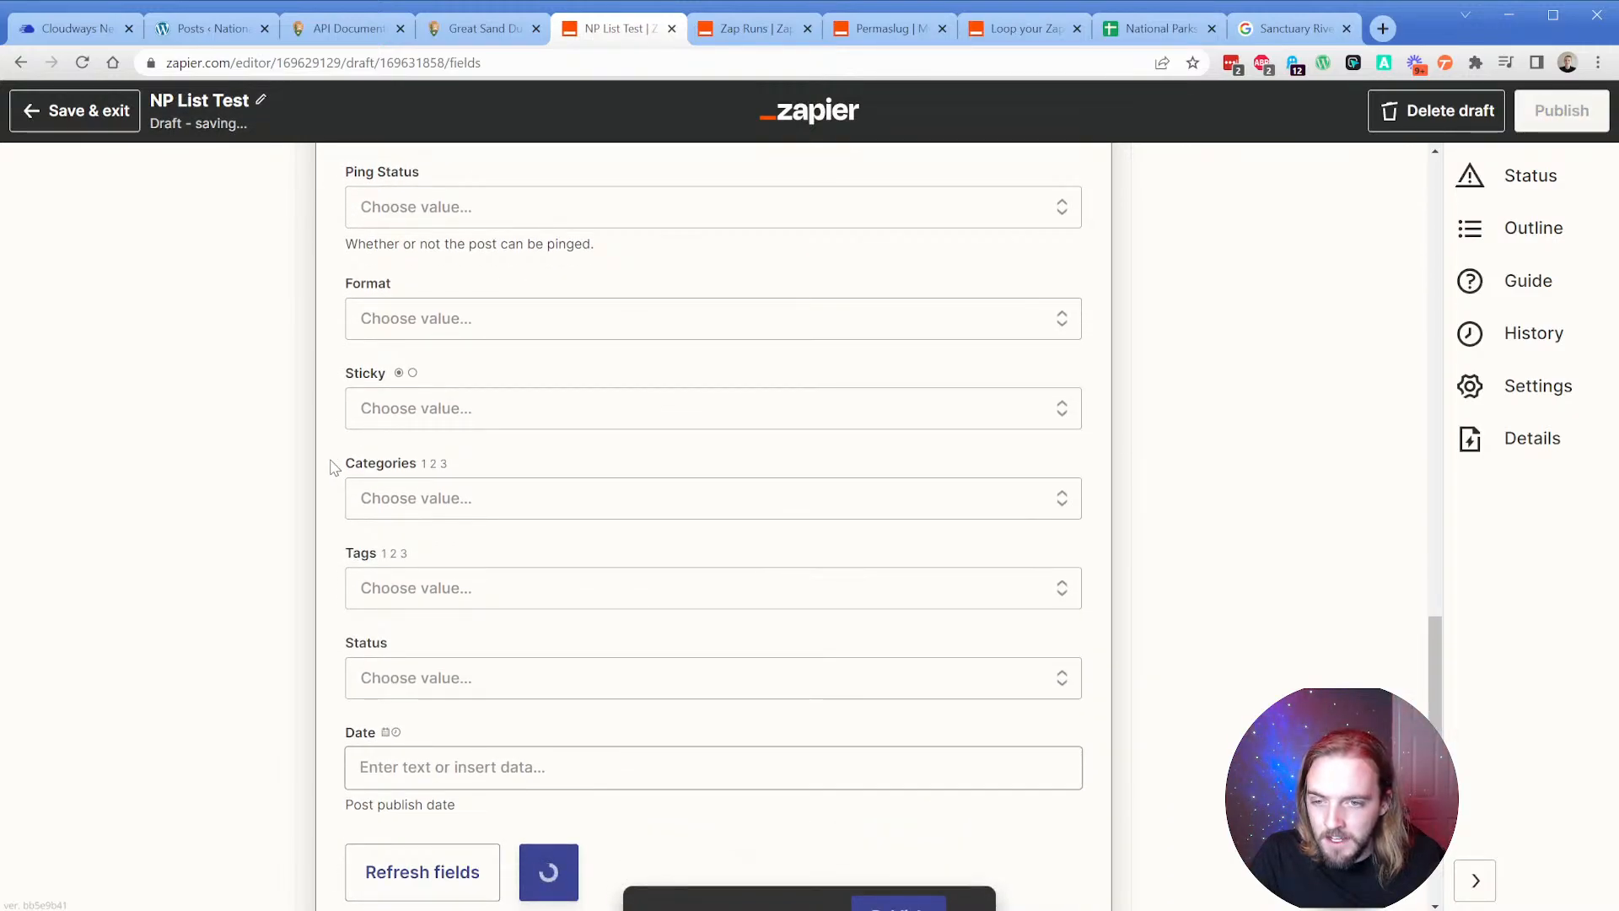
{"action": "left_click", "coordinate": [426, 674]}
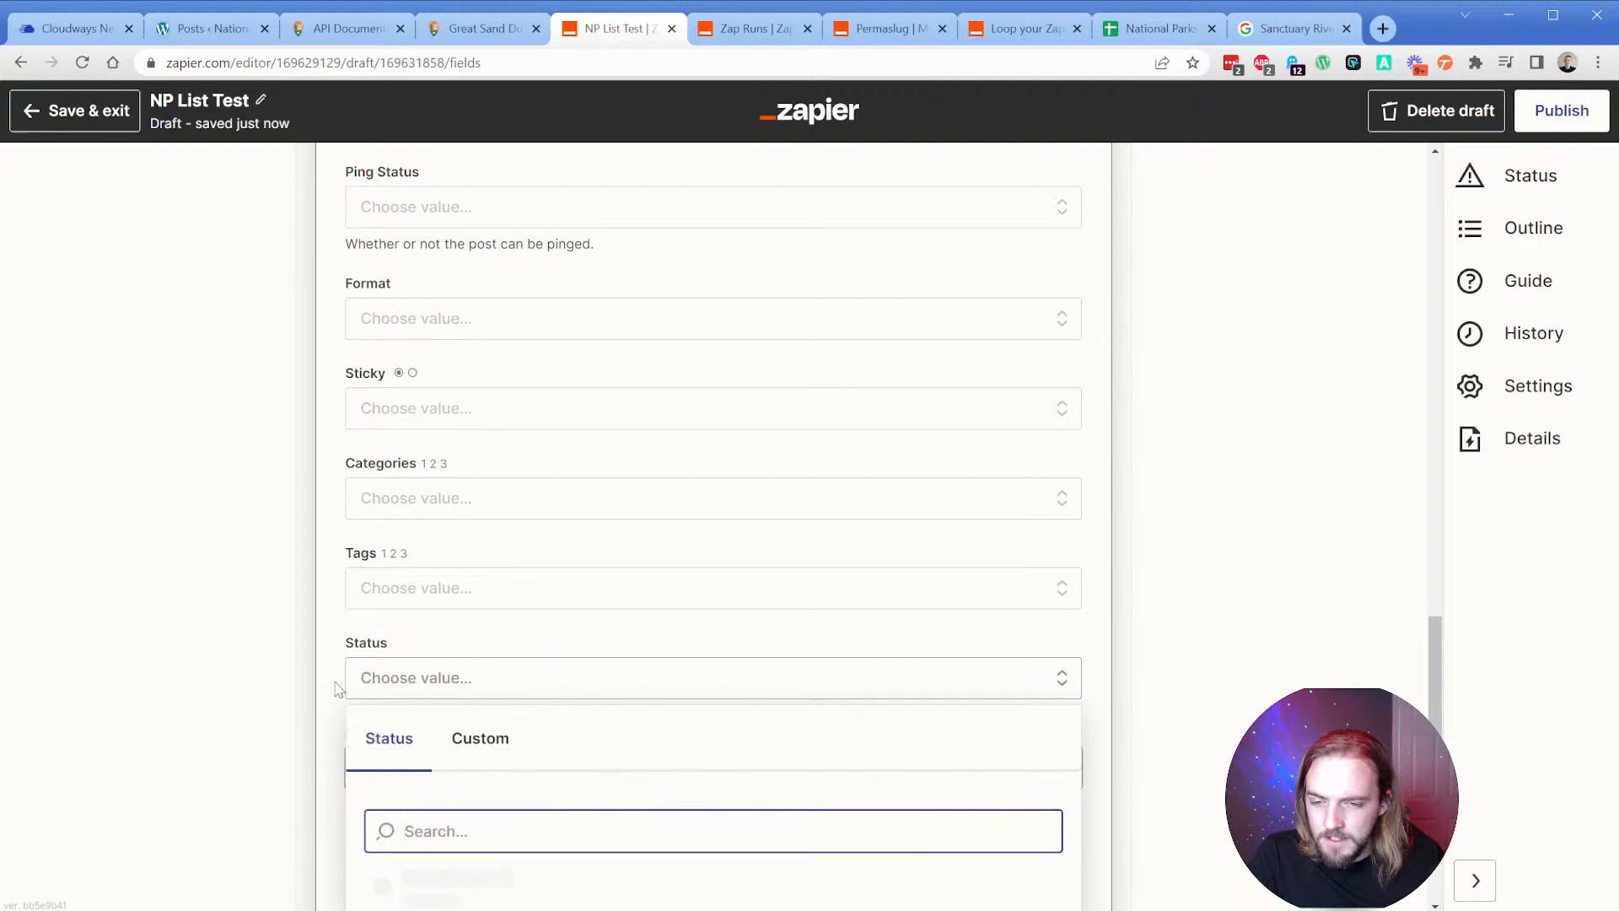
{"action": "scroll", "coordinate": [335, 666], "scroll_direction": "down", "scroll_amount": 3}
{"action": "left_click", "coordinate": [401, 648]}
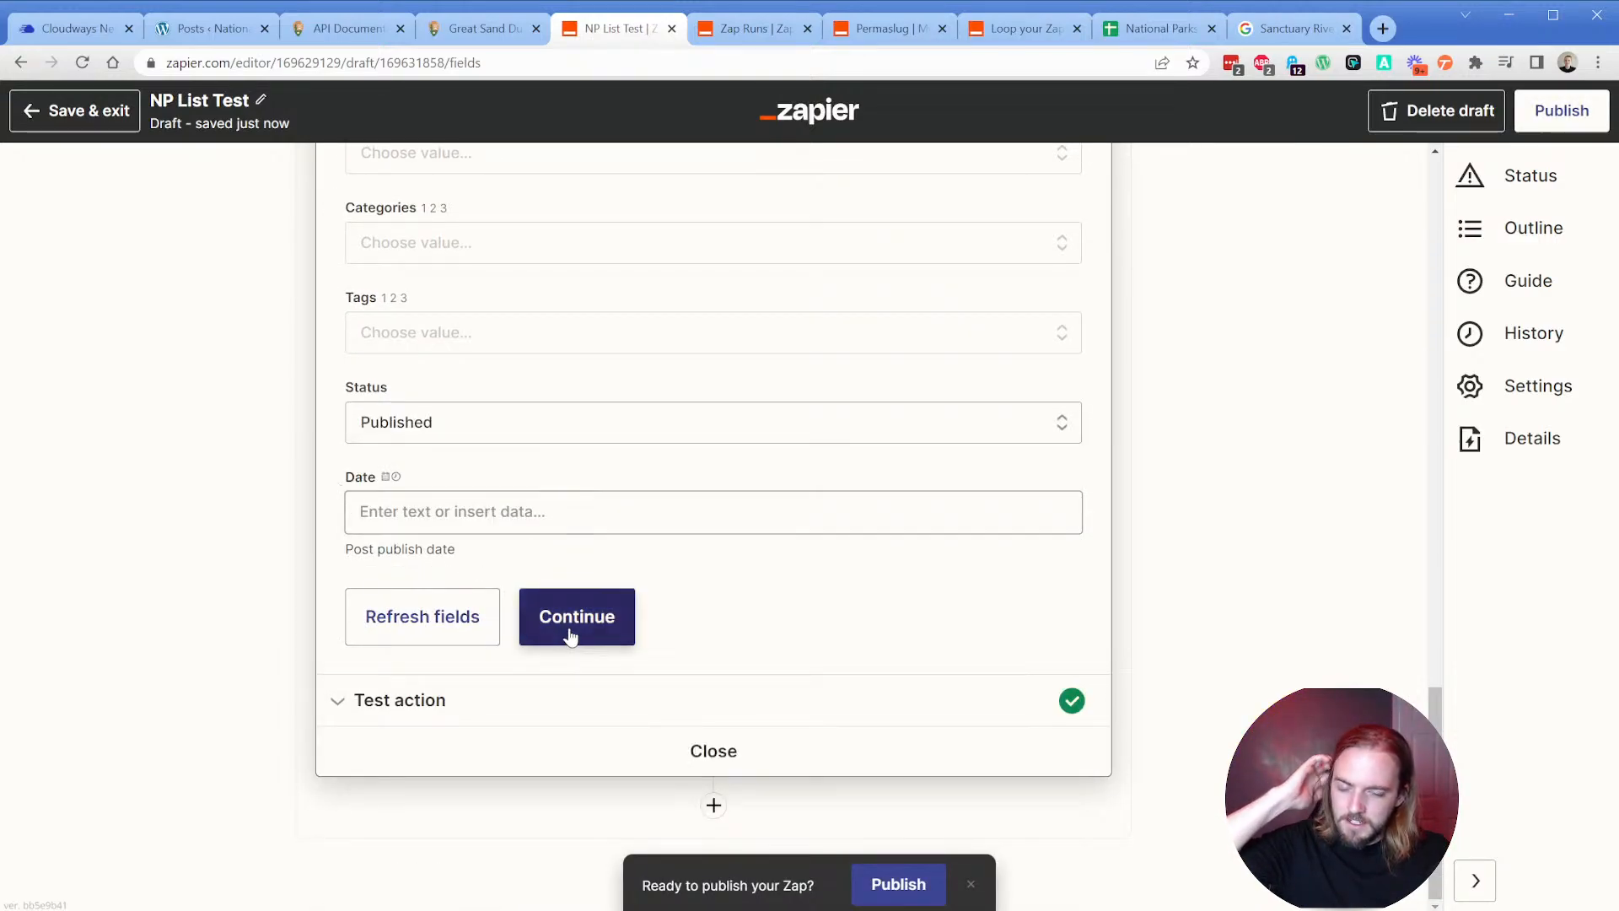
Continue to the WordPress action's test and retest it to create the Alagnak Wild River post.
{"action": "left_click", "coordinate": [568, 633]}
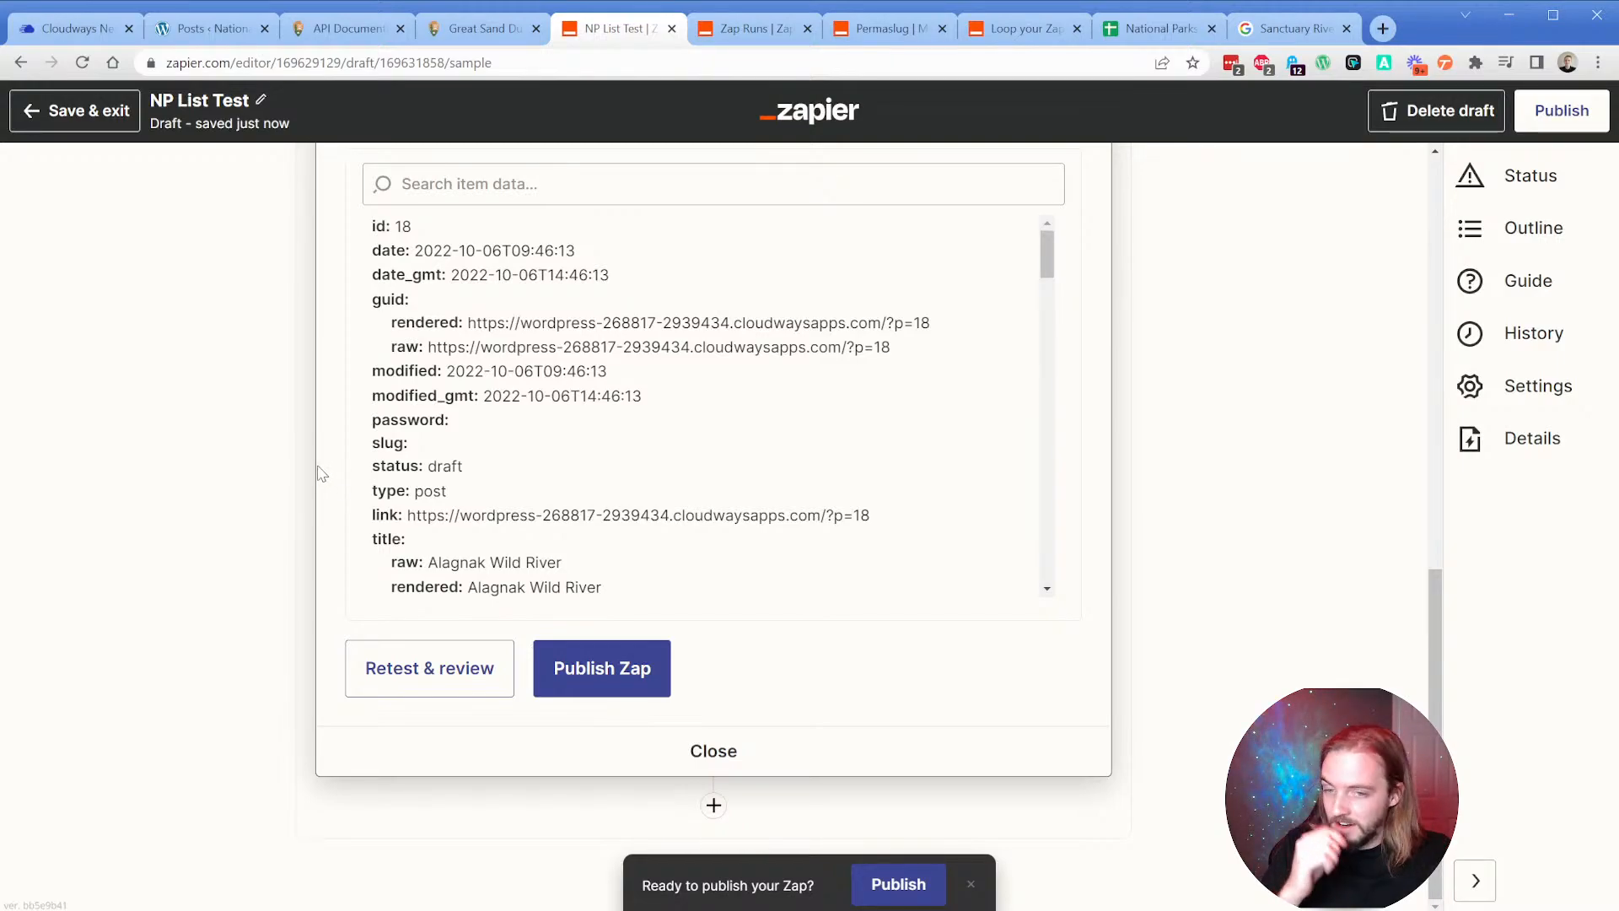
{"action": "left_click", "coordinate": [431, 671]}
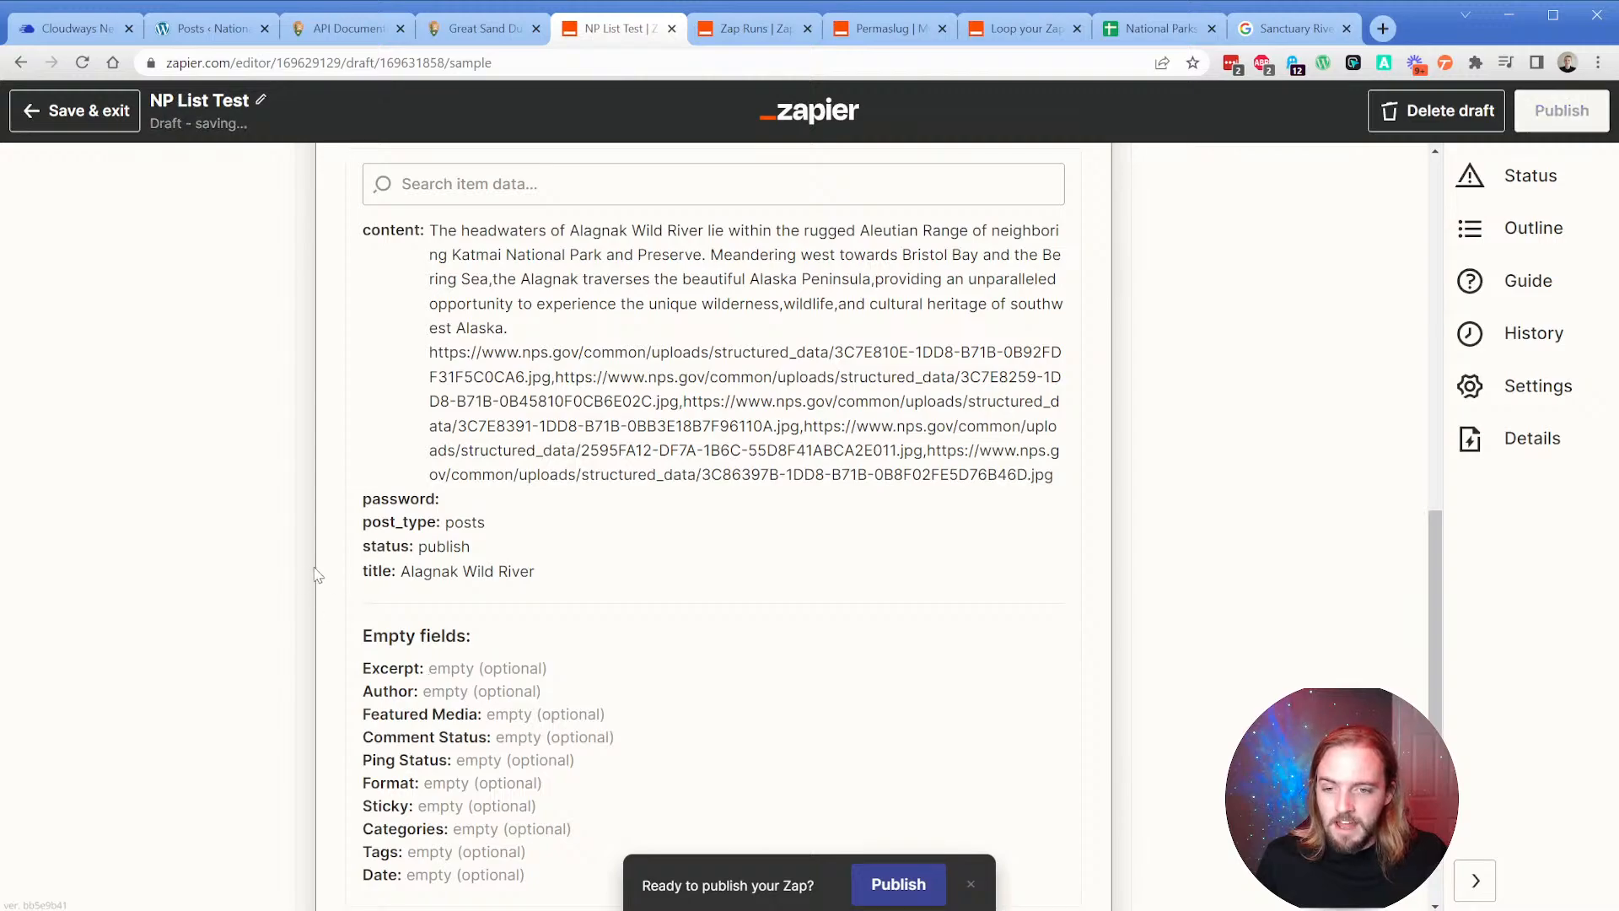
{"action": "scroll", "coordinate": [343, 531], "scroll_direction": "down", "scroll_amount": 3}
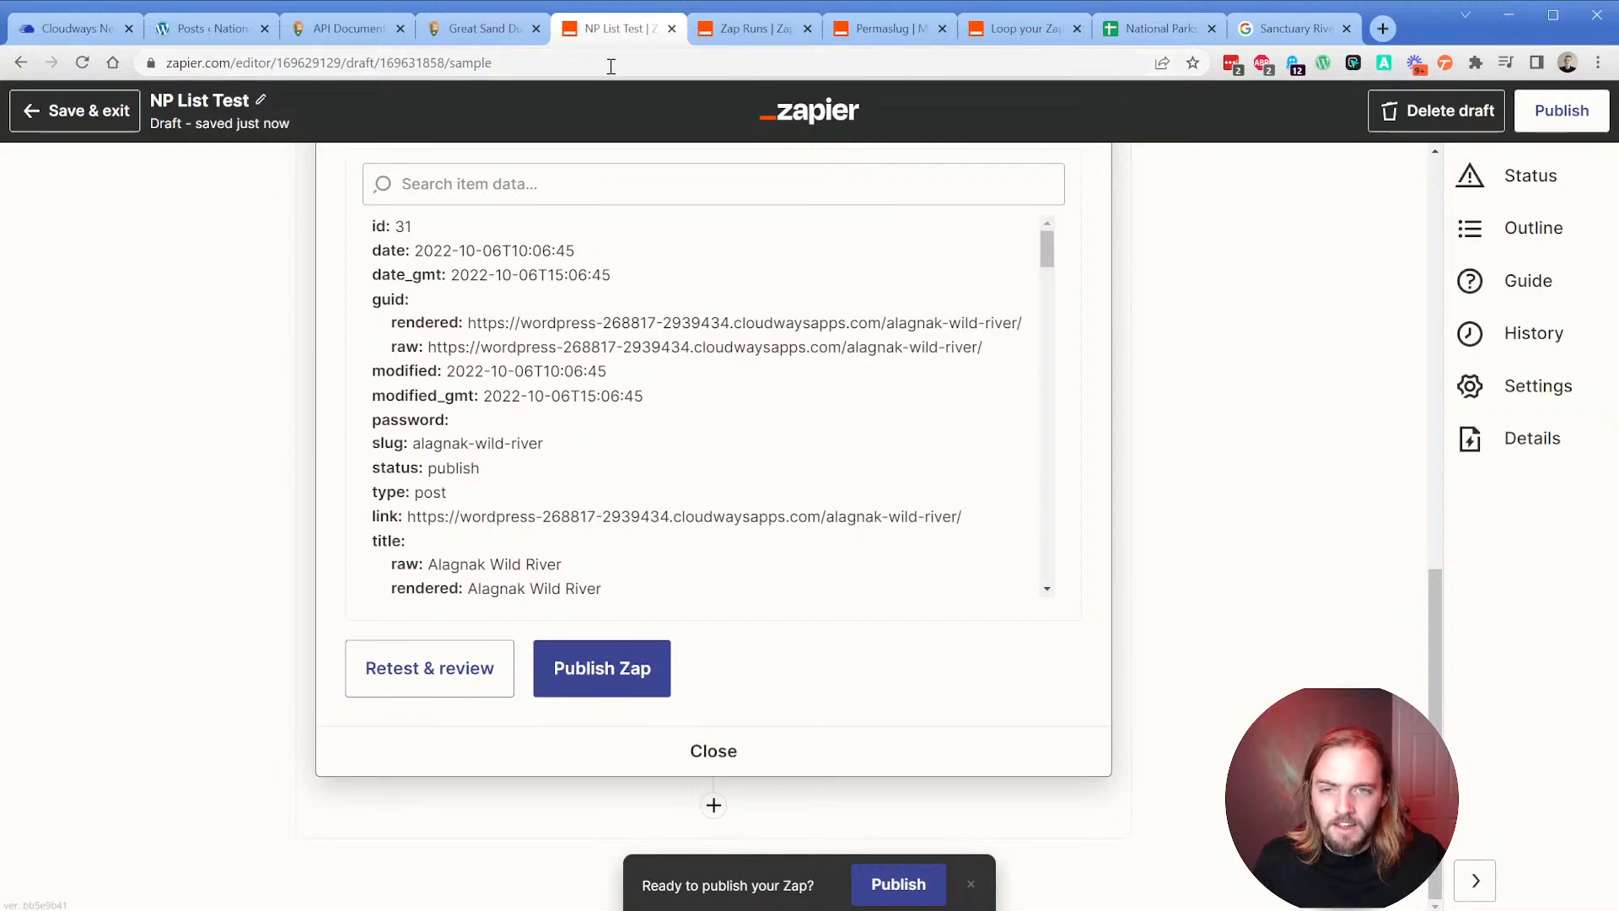
Switch to the WordPress admin, reload the list of all posts and open the published Alagnak Wild River post for editing.
{"action": "left_click", "coordinate": [207, 27]}
{"action": "left_click", "coordinate": [39, 221]}
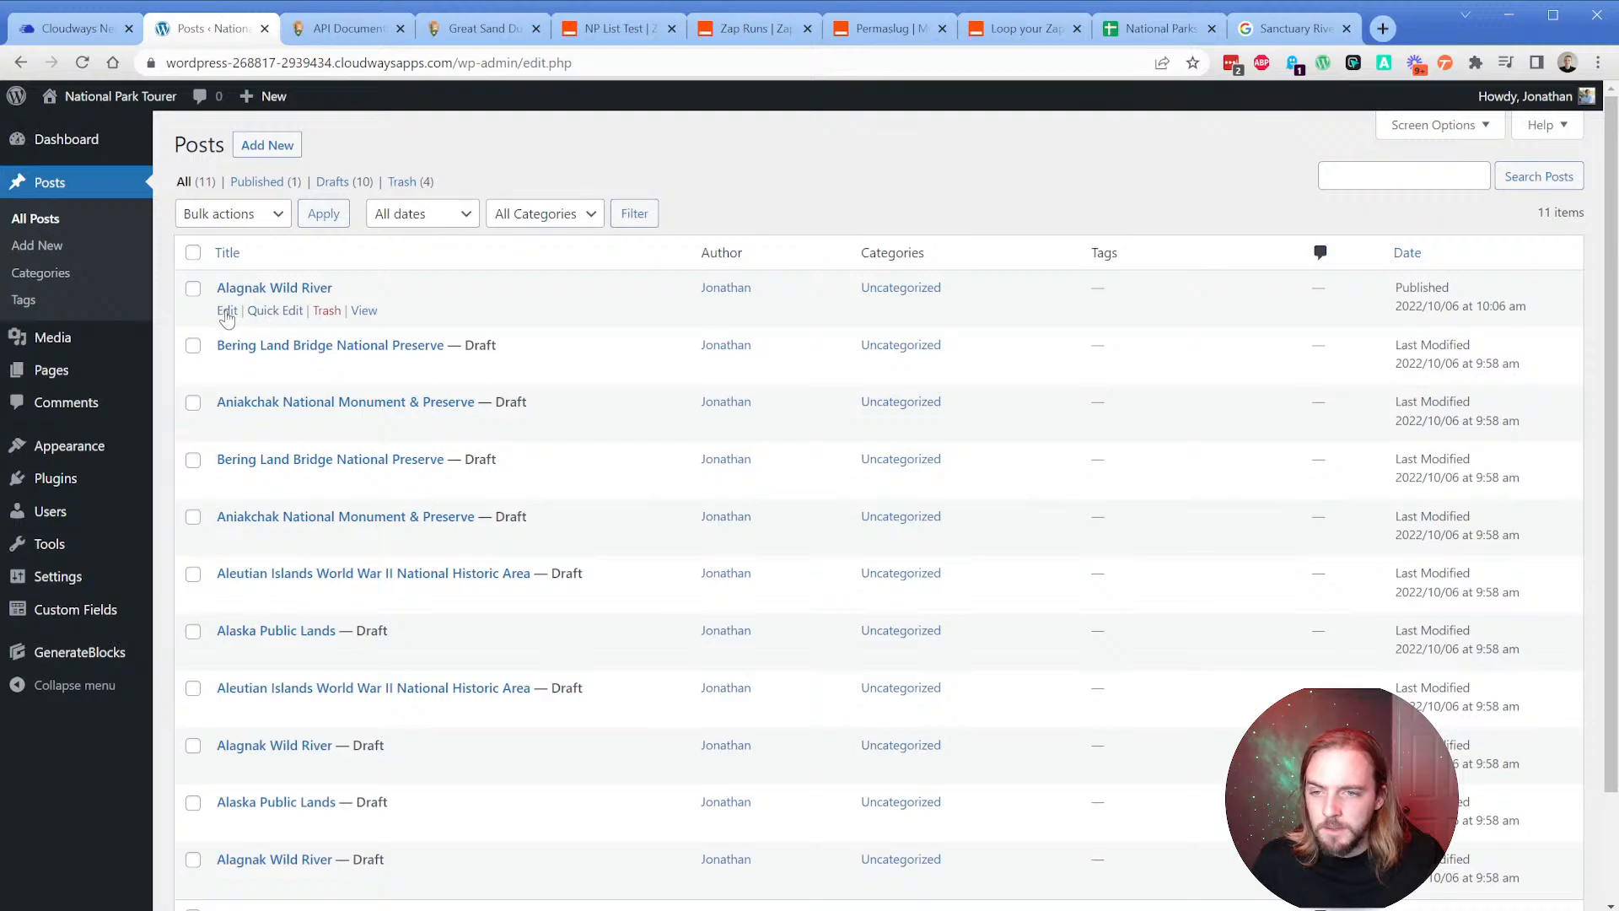
{"action": "left_click", "coordinate": [226, 312]}
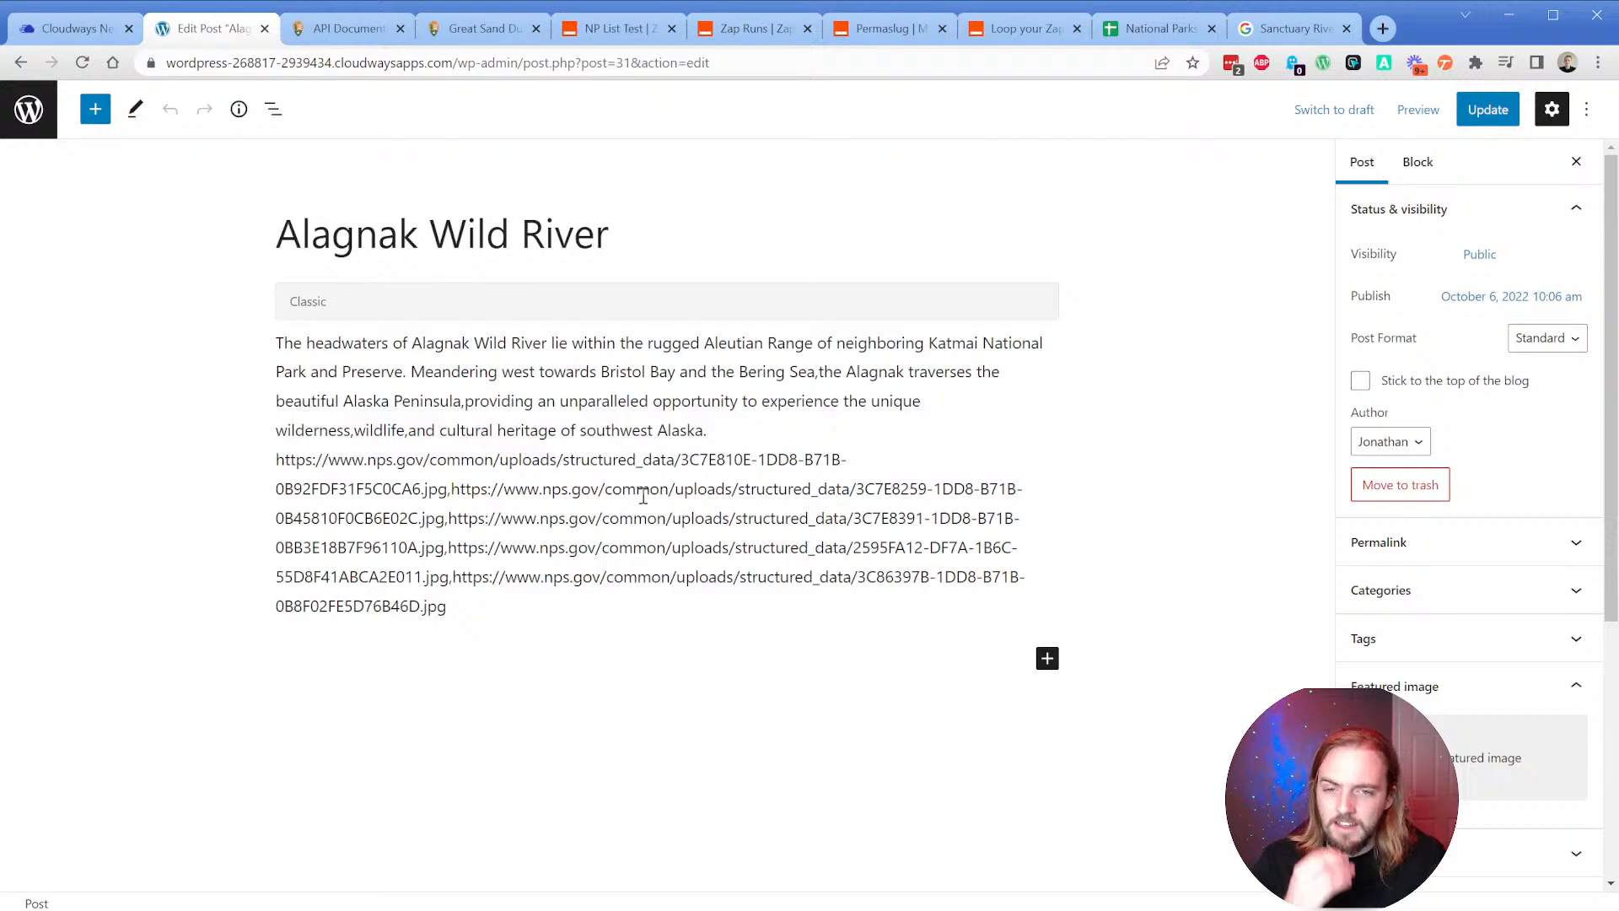
Convert the post's Classic content to blocks and show the block List View.
{"action": "left_click", "coordinate": [481, 324]}
{"action": "left_click", "coordinate": [384, 247]}
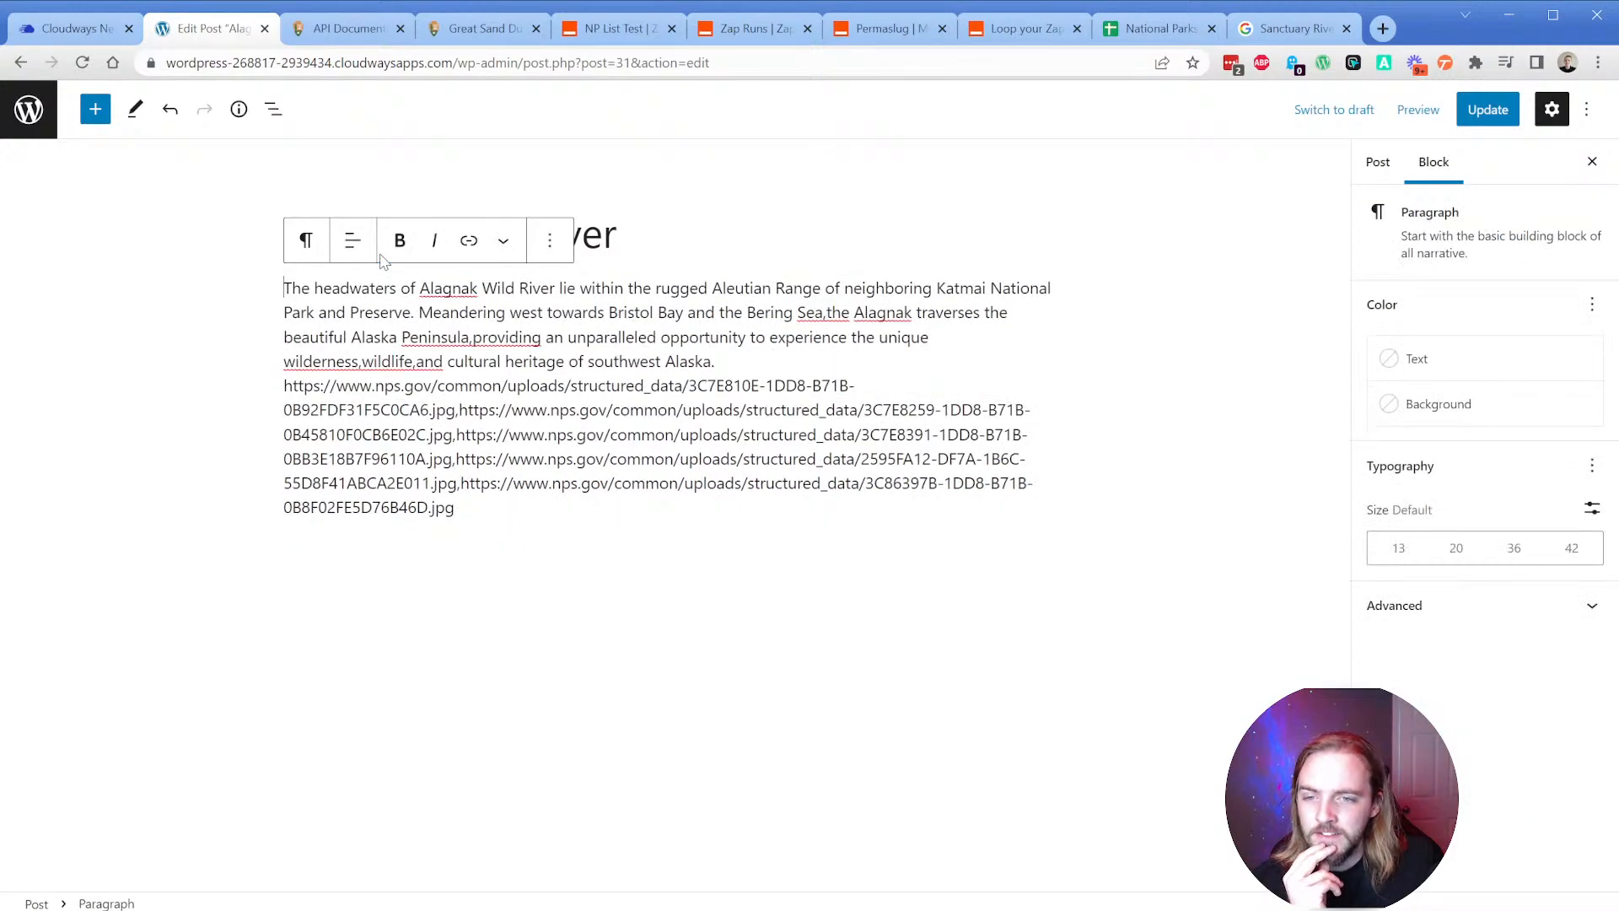
{"action": "left_click", "coordinate": [275, 122]}
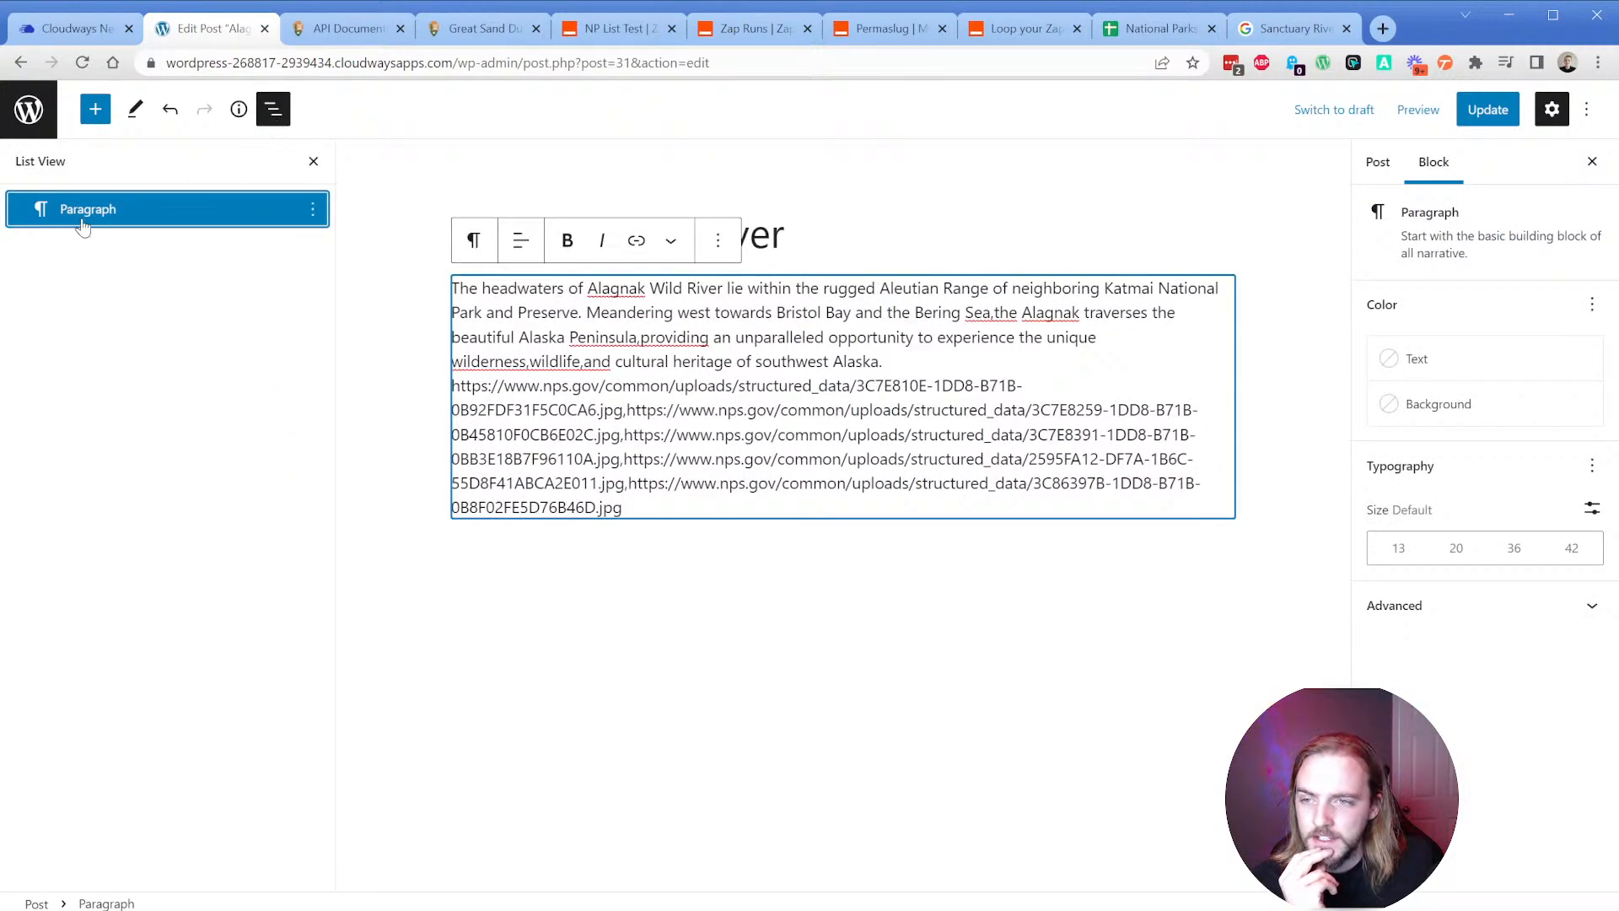
Remove the comma after the first image URL and move the remaining URLs into a new paragraph.
{"action": "left_click", "coordinate": [657, 361]}
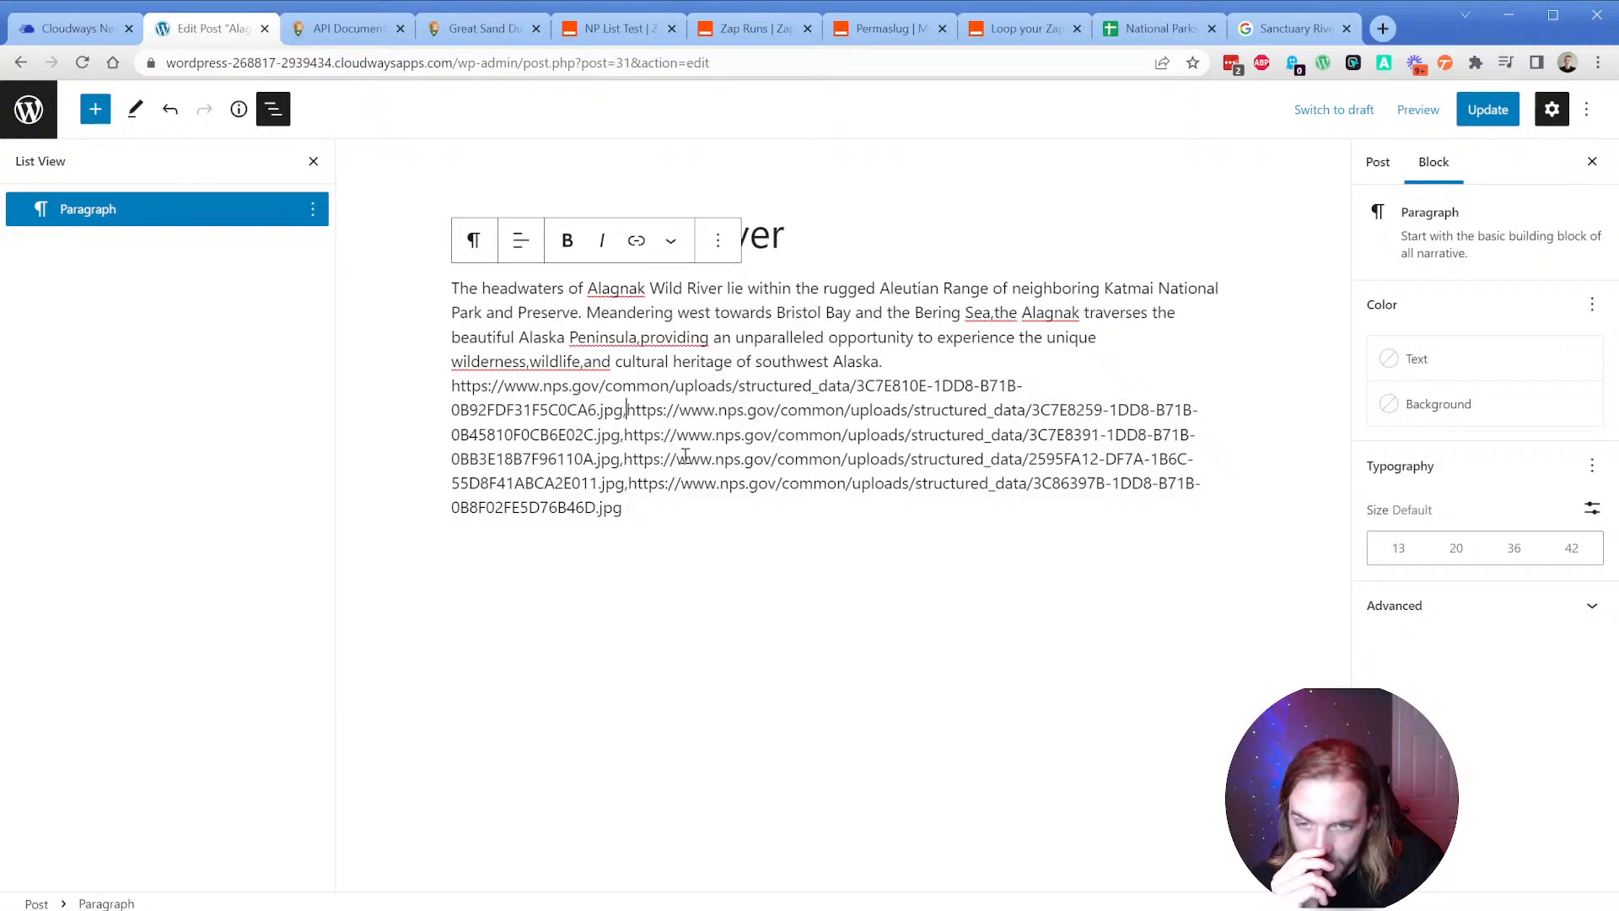
{"action": "left_click", "coordinate": [625, 411]}
{"action": "key", "text": "BackSpace"}
{"action": "key", "text": "Return"}
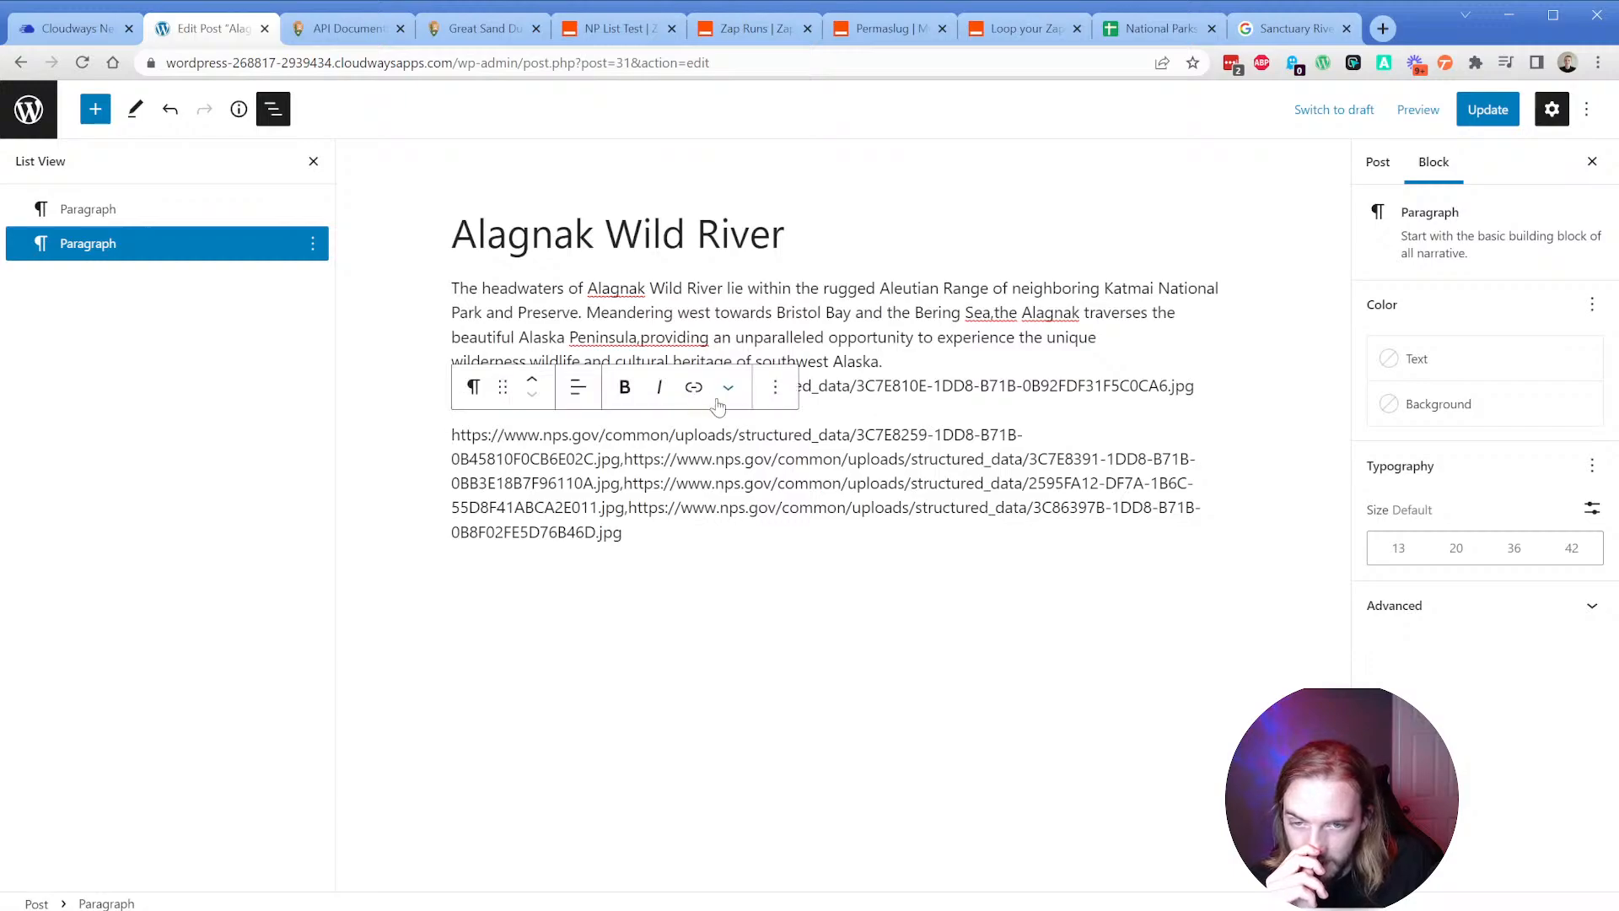
Split the first image URL into its own paragraph below the park description and open that block for HTML editing.
{"action": "left_click", "coordinate": [924, 360]}
{"action": "key", "text": "Return"}
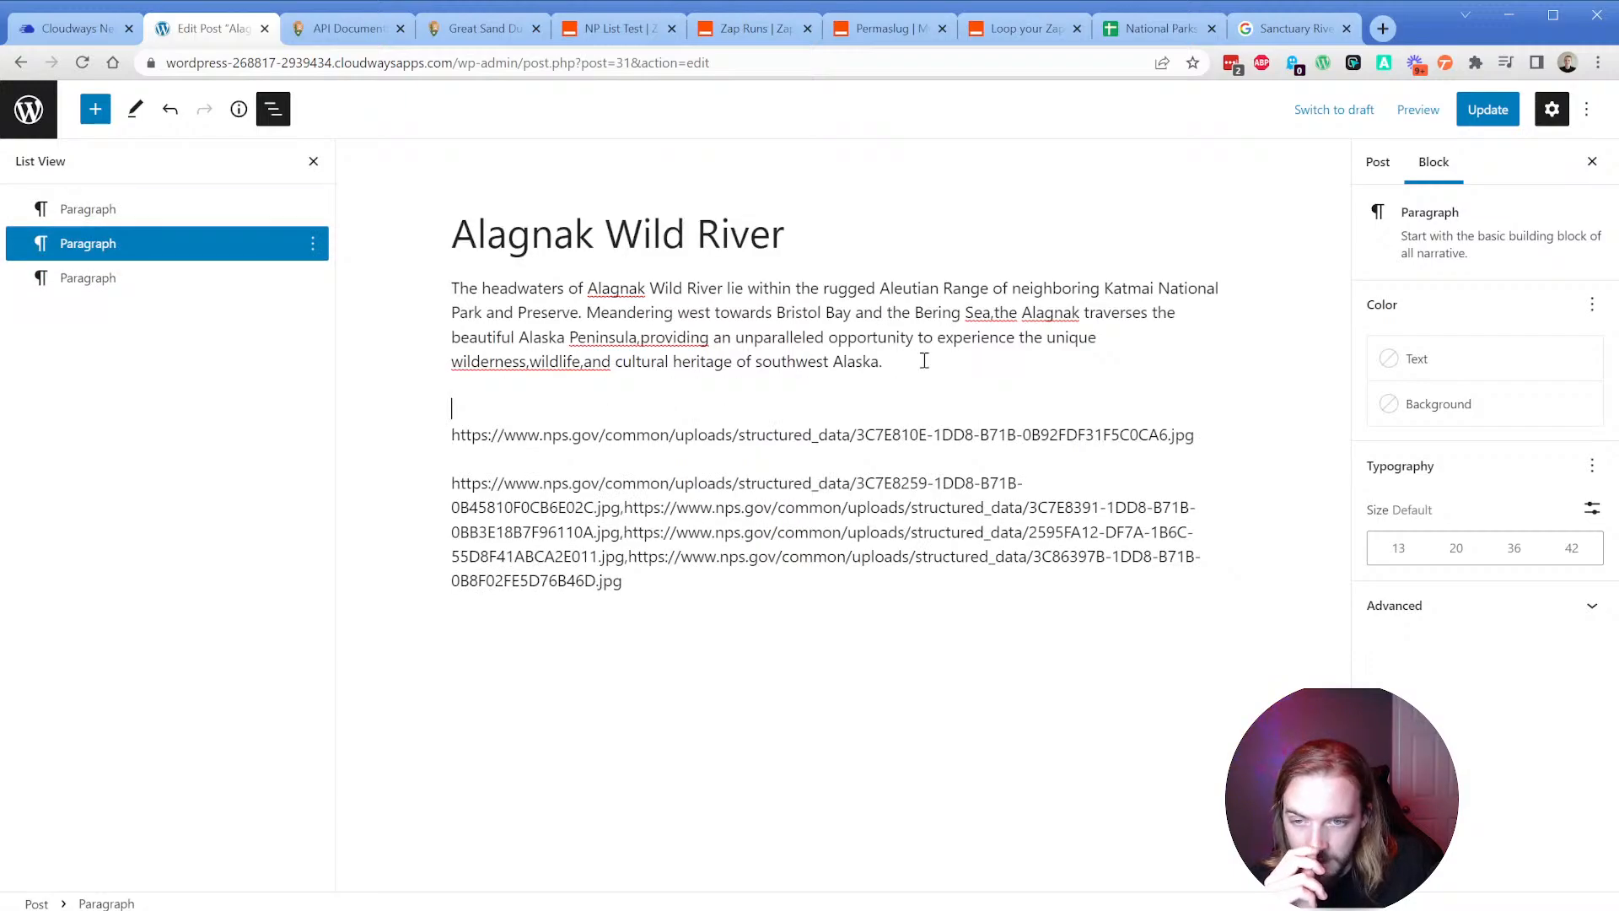
{"action": "left_click", "coordinate": [617, 469]}
{"action": "triple_click", "coordinate": [897, 436]}
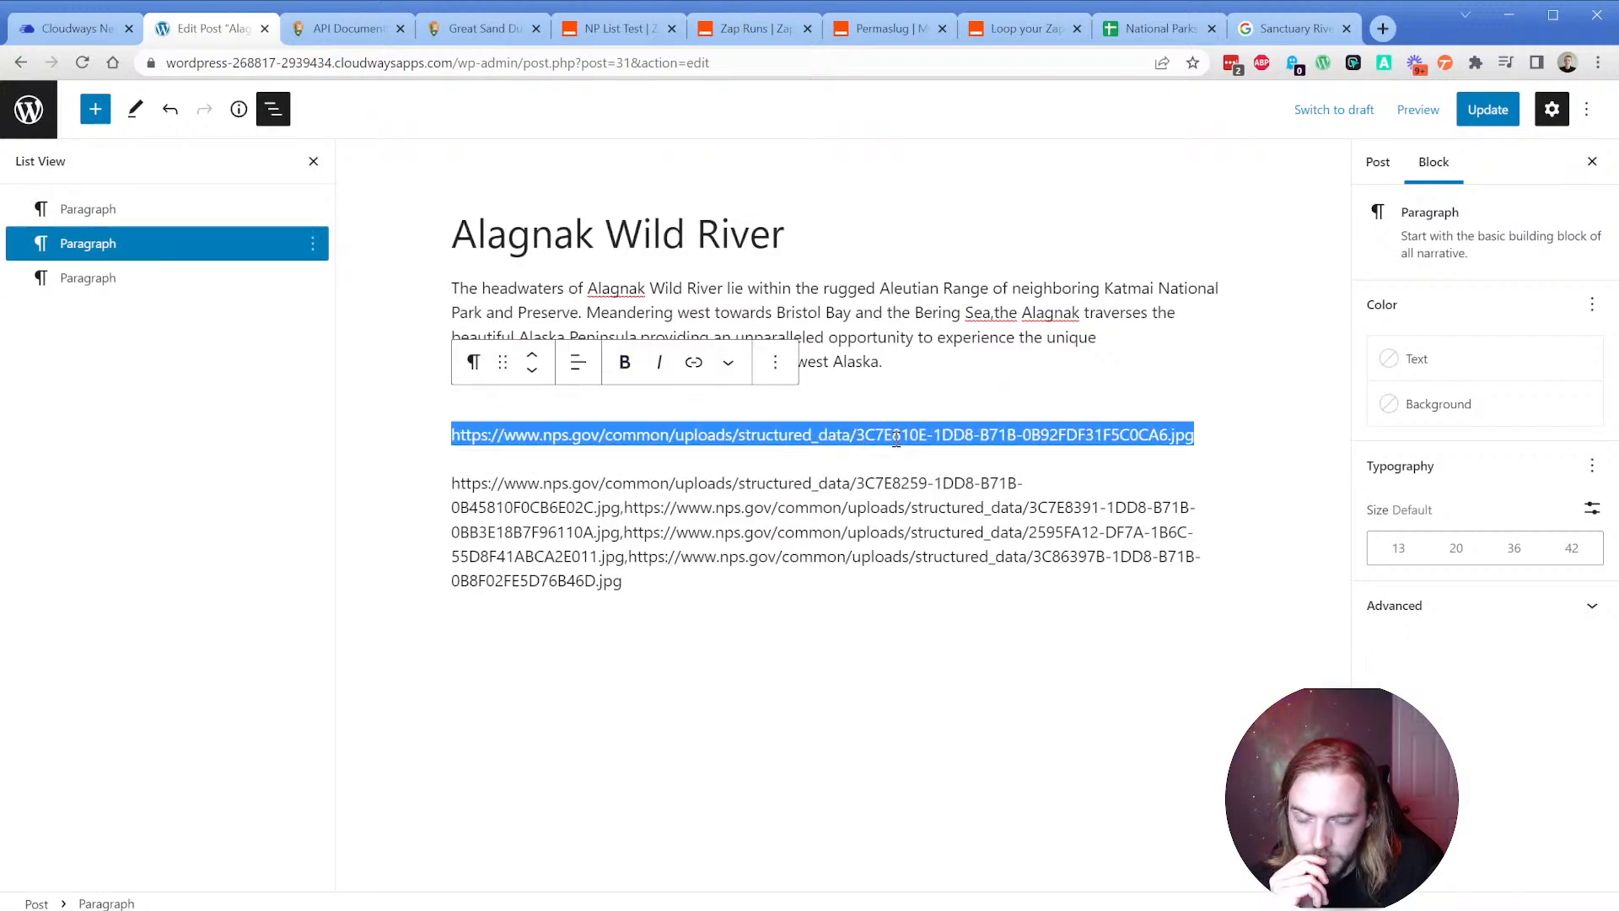
{"action": "left_click", "coordinate": [660, 434]}
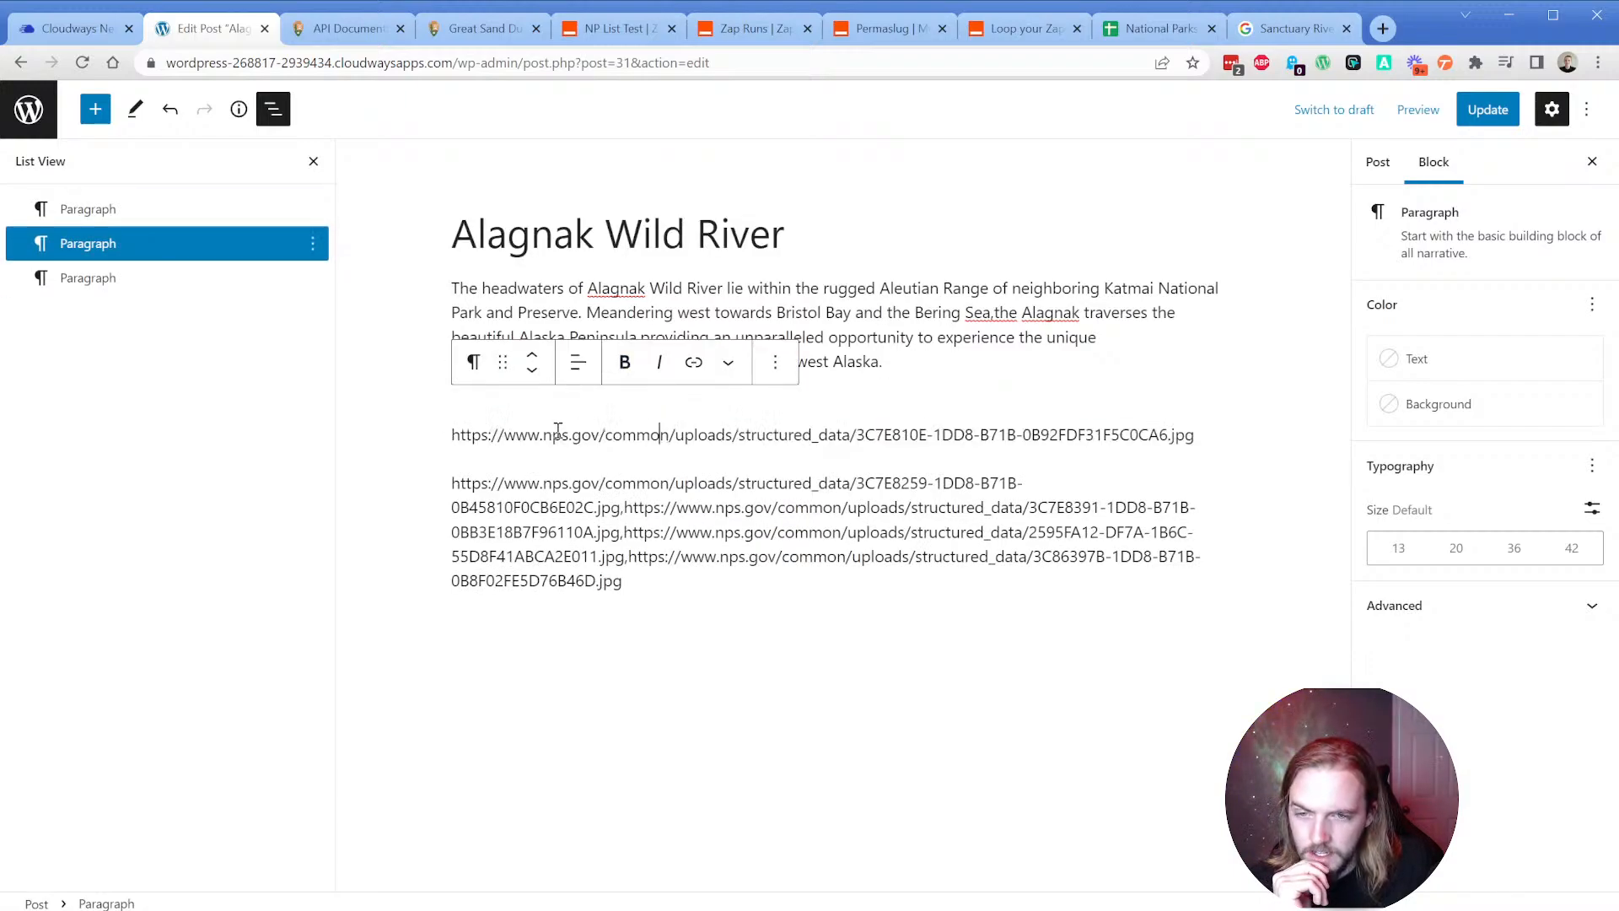
{"action": "left_click", "coordinate": [775, 362]}
{"action": "left_click", "coordinate": [825, 638]}
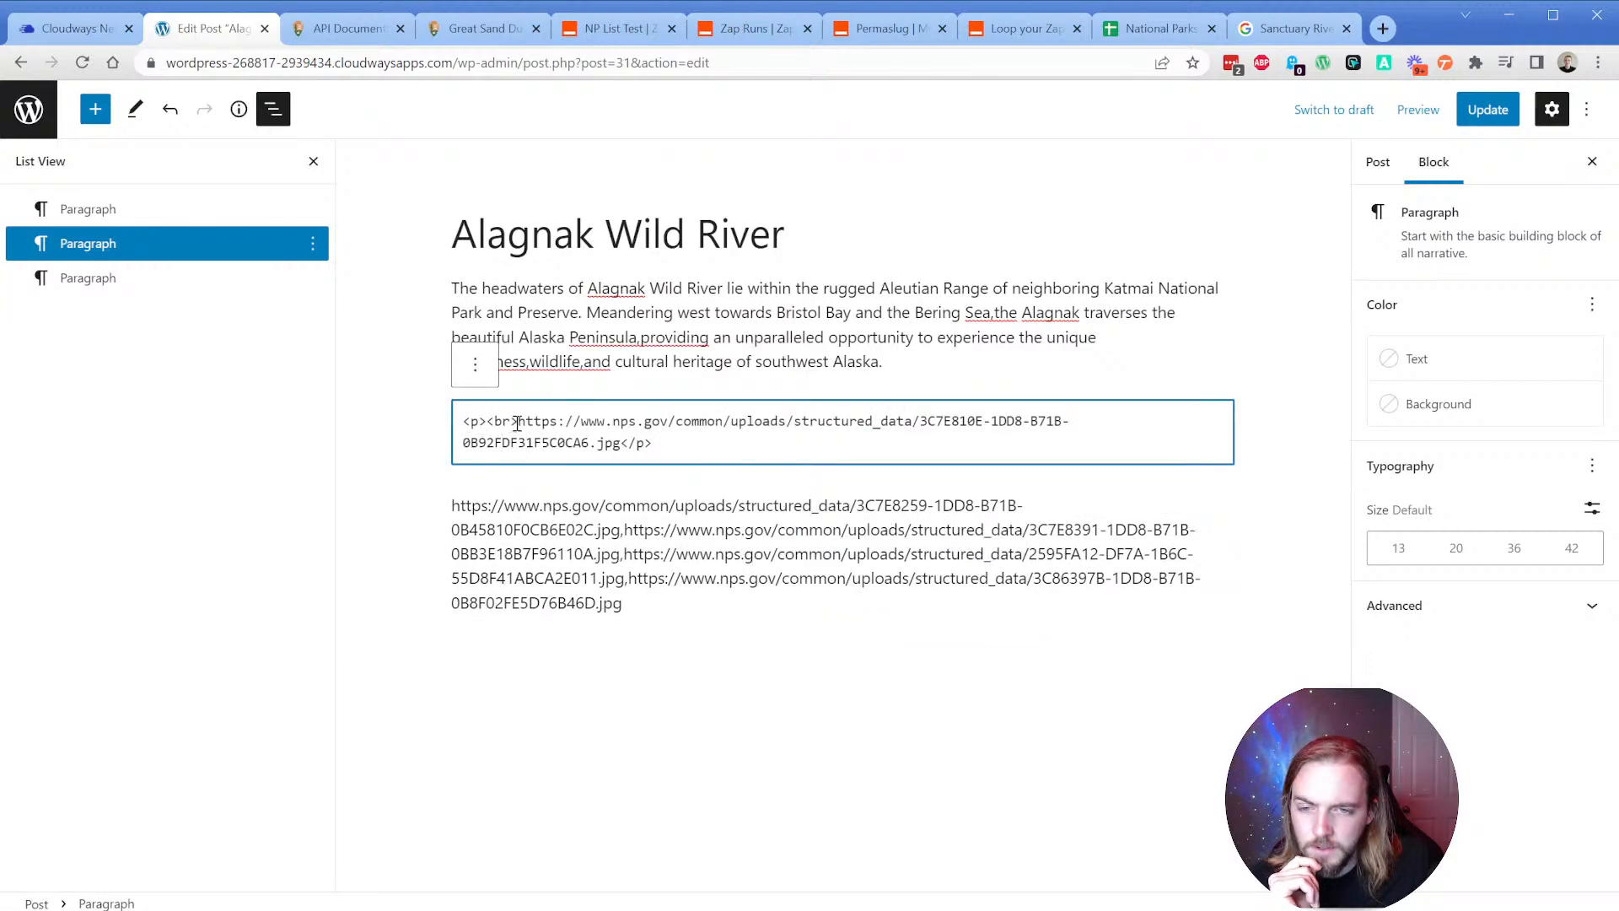
Try replacing the opening paragraph and line-break tags with <figure> and the closing tag with </figure> around the first image URL.
{"action": "left_click_drag", "start_coordinate": [519, 422], "coordinate": [462, 429]}
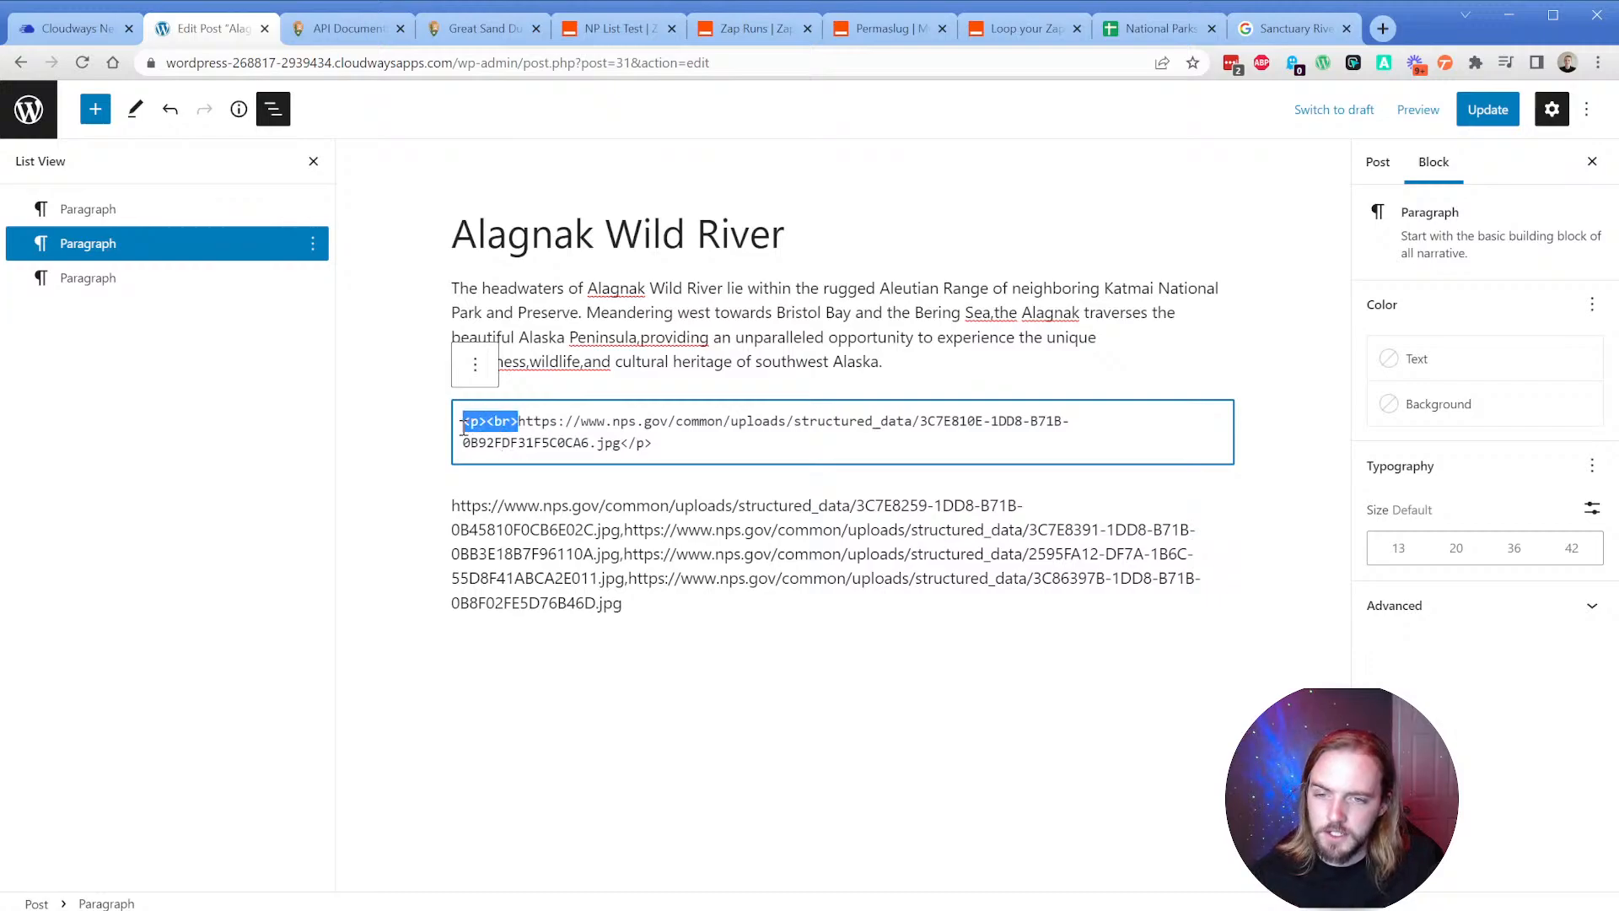
{"action": "key", "text": "BackSpace"}
{"action": "type", "text": "<figure>"}
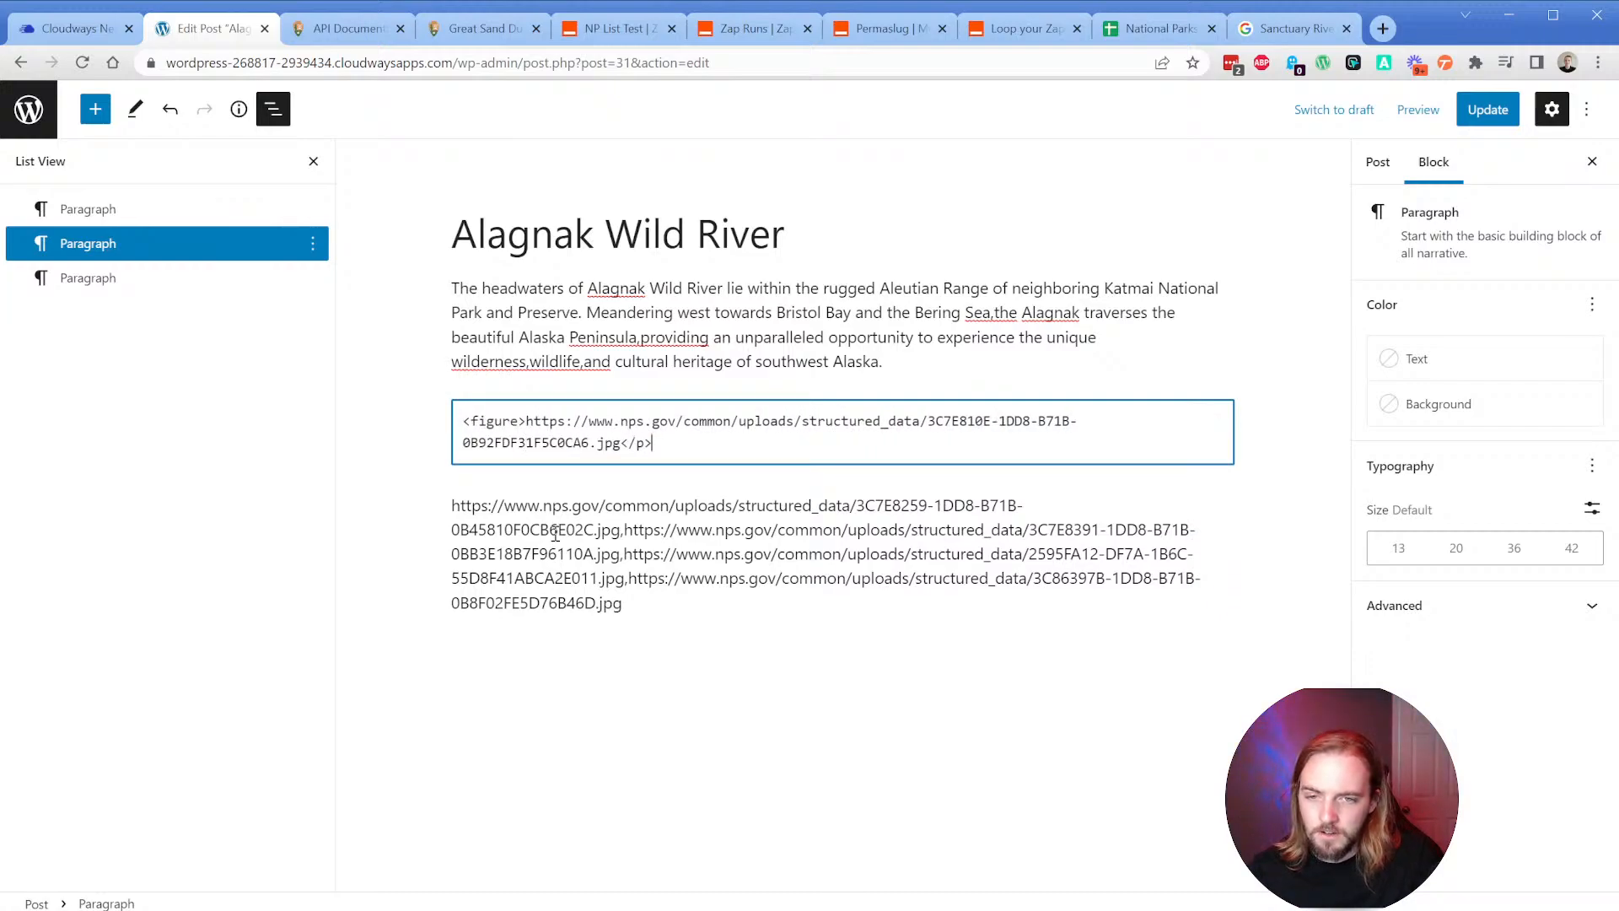
{"action": "type", "text": "figure"}
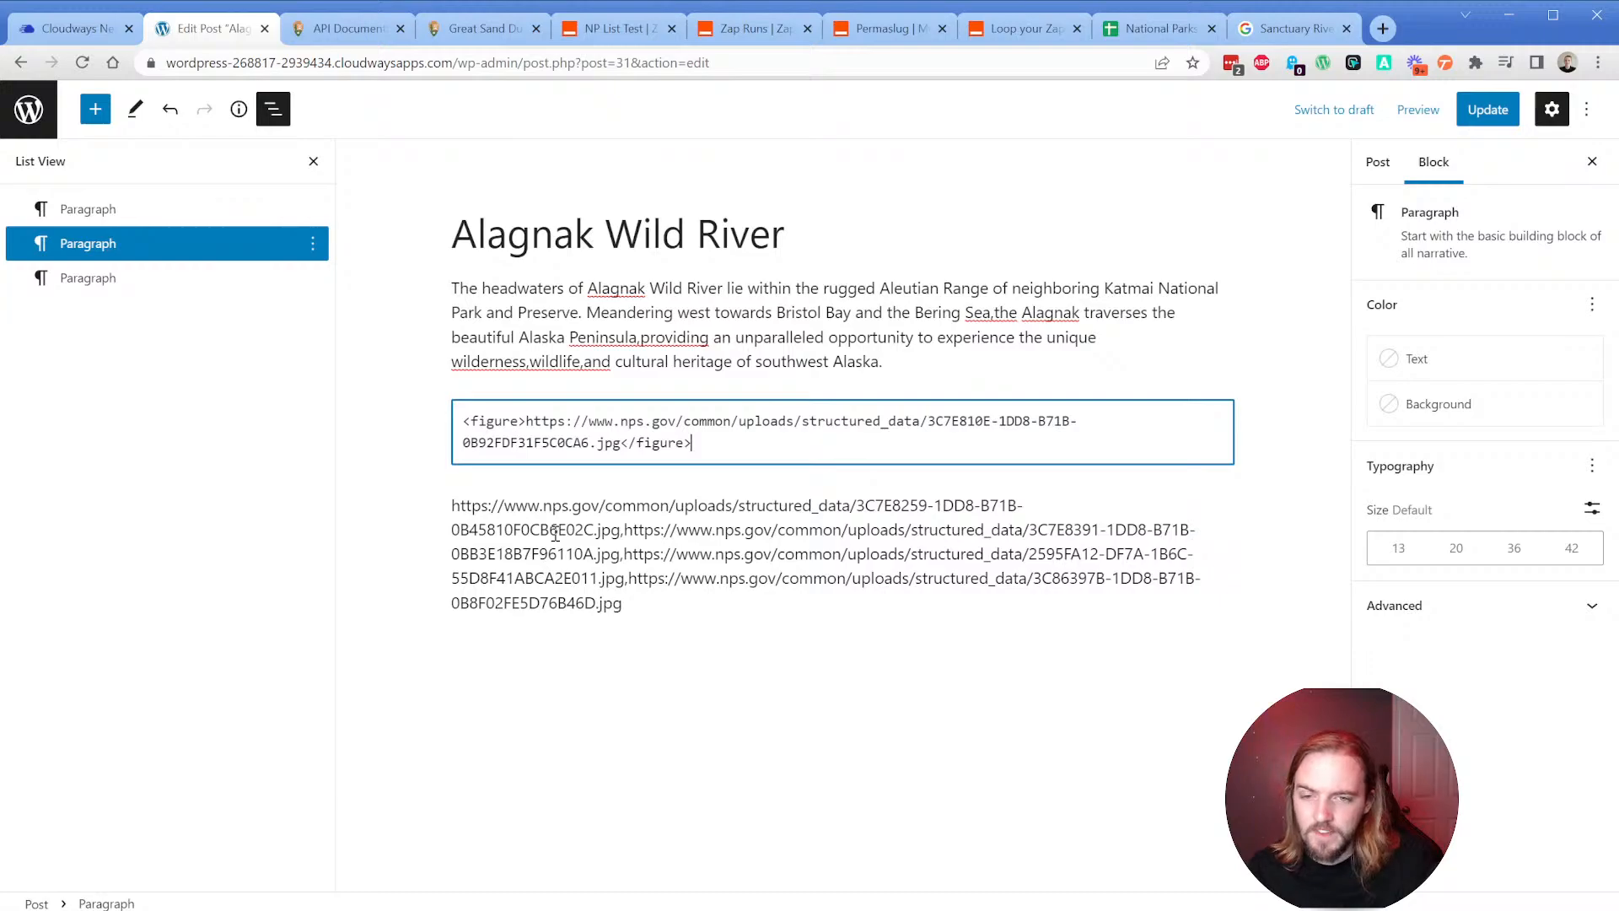
Attempt block recovery on the edited block and undo back to its original paragraph HTML.
{"action": "left_click", "coordinate": [749, 379]}
{"action": "left_click", "coordinate": [1060, 449]}
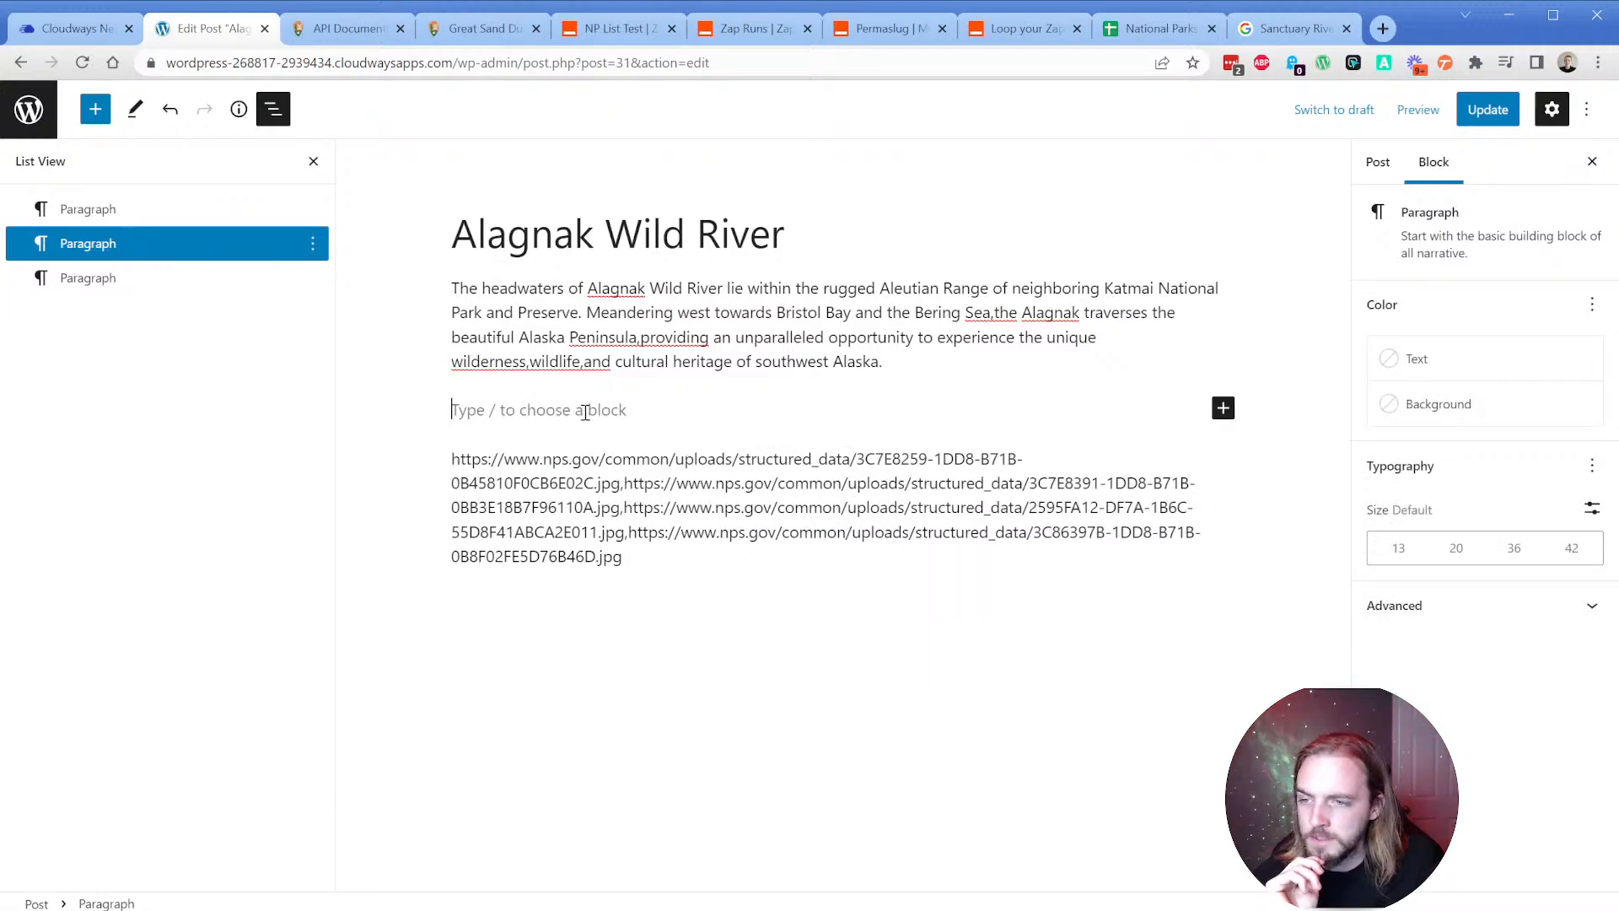
{"action": "key", "text": "ctrl+z"}
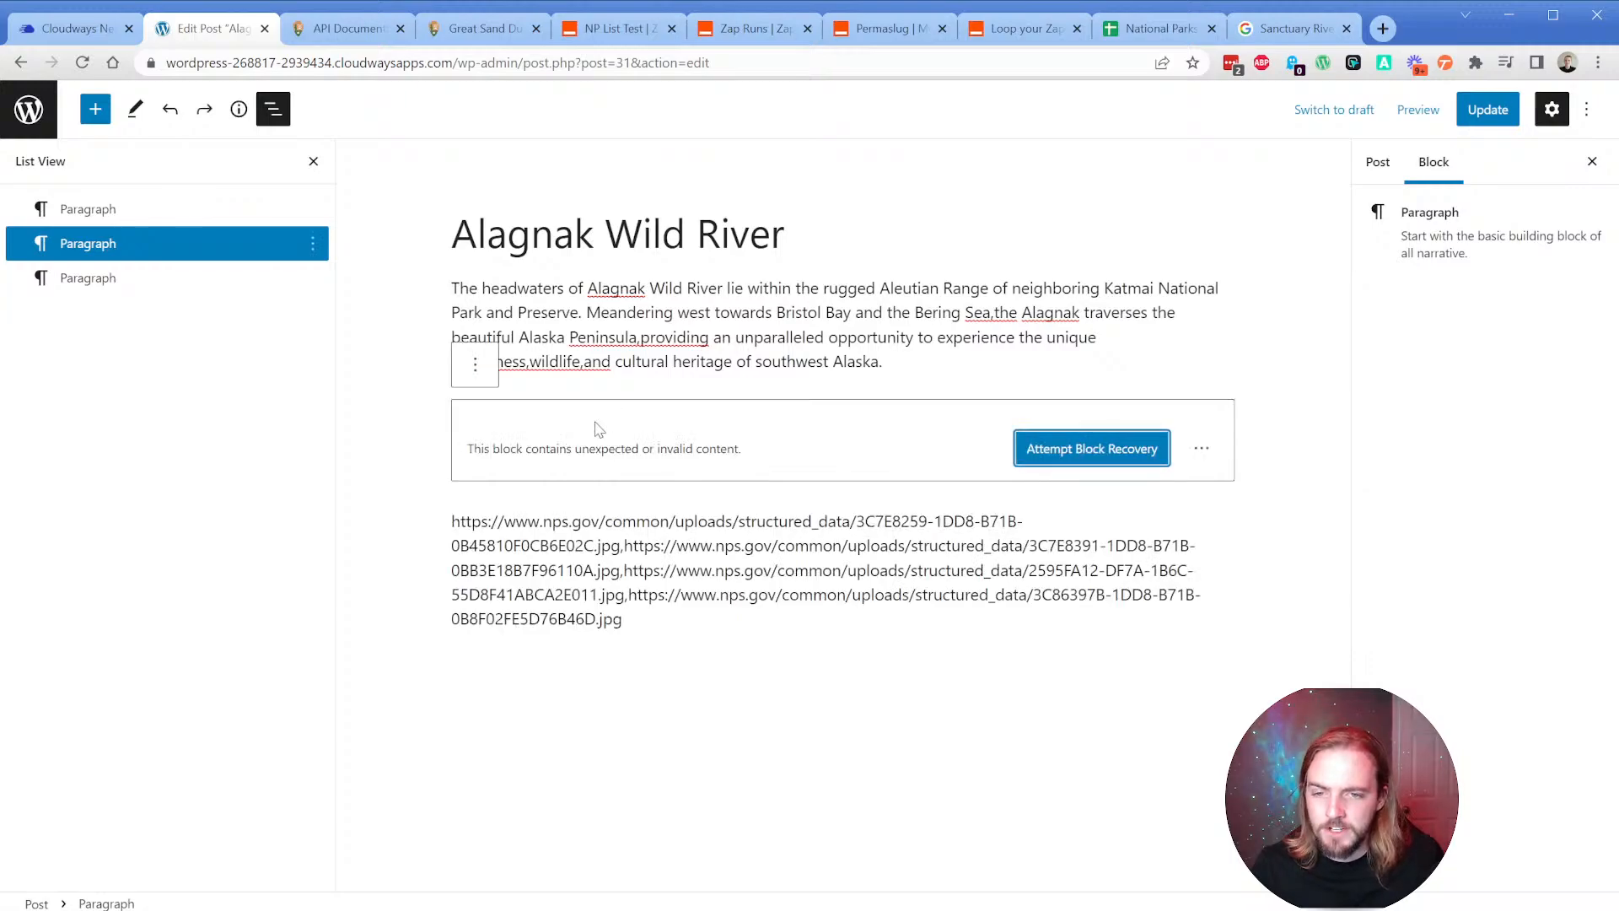
{"action": "key", "text": "ctrl+z"}
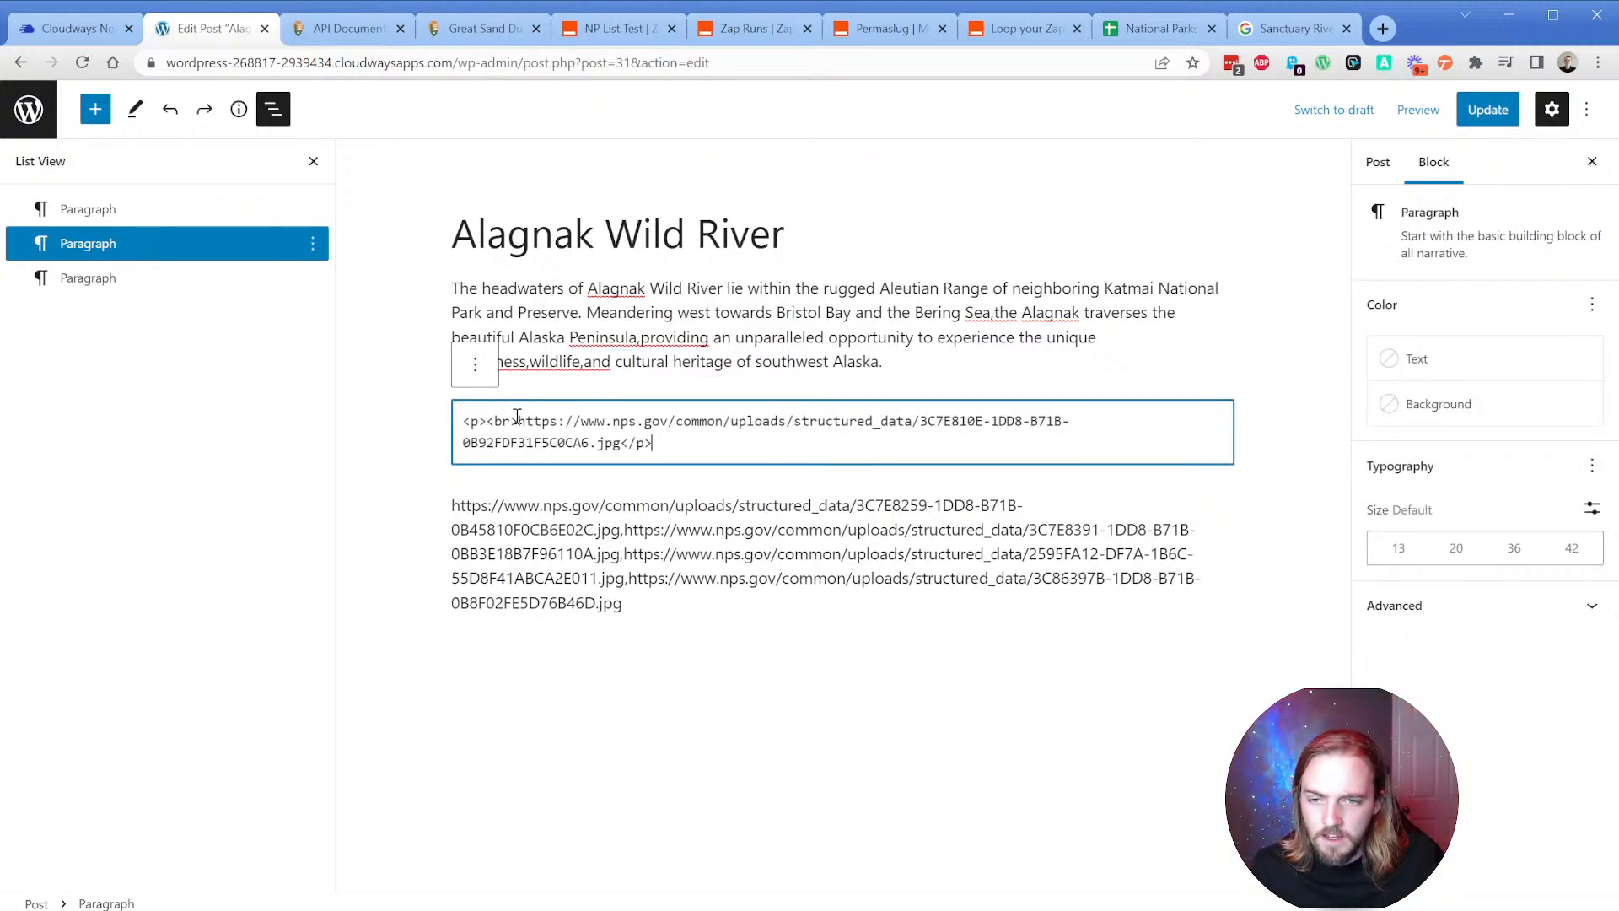
Rewrite the block's HTML with figure tags and an <img src=""> tag around the first image URL, and attempt block recovery.
{"action": "left_click_drag", "start_coordinate": [517, 419], "coordinate": [436, 429]}
{"action": "type", "text": "<figure>"}
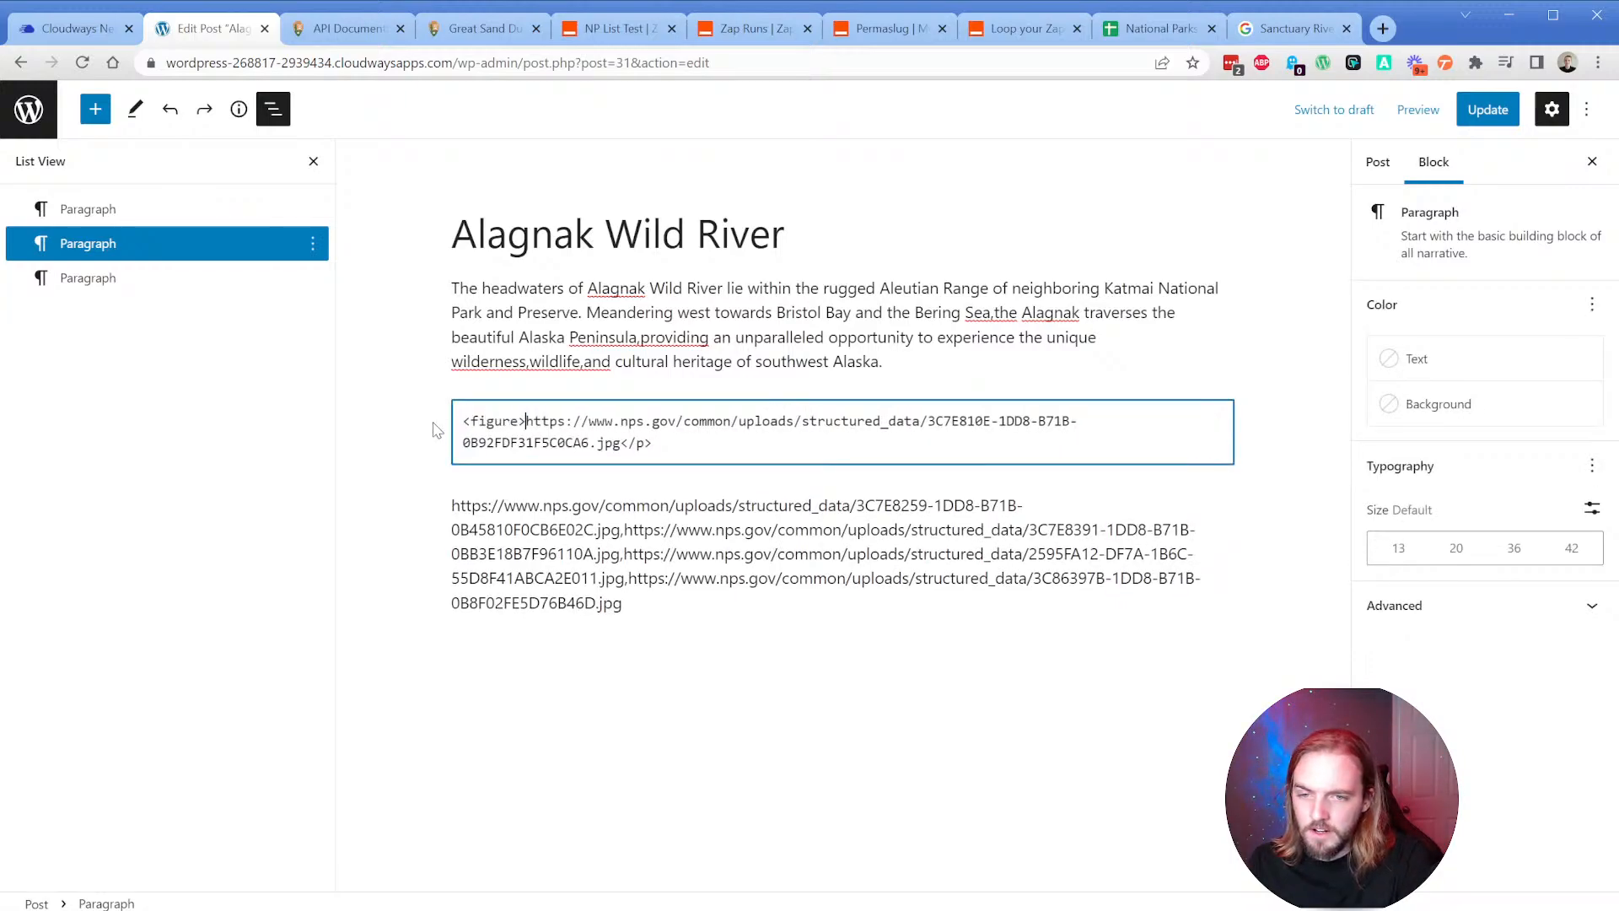
{"action": "type", "text": "<img src="}
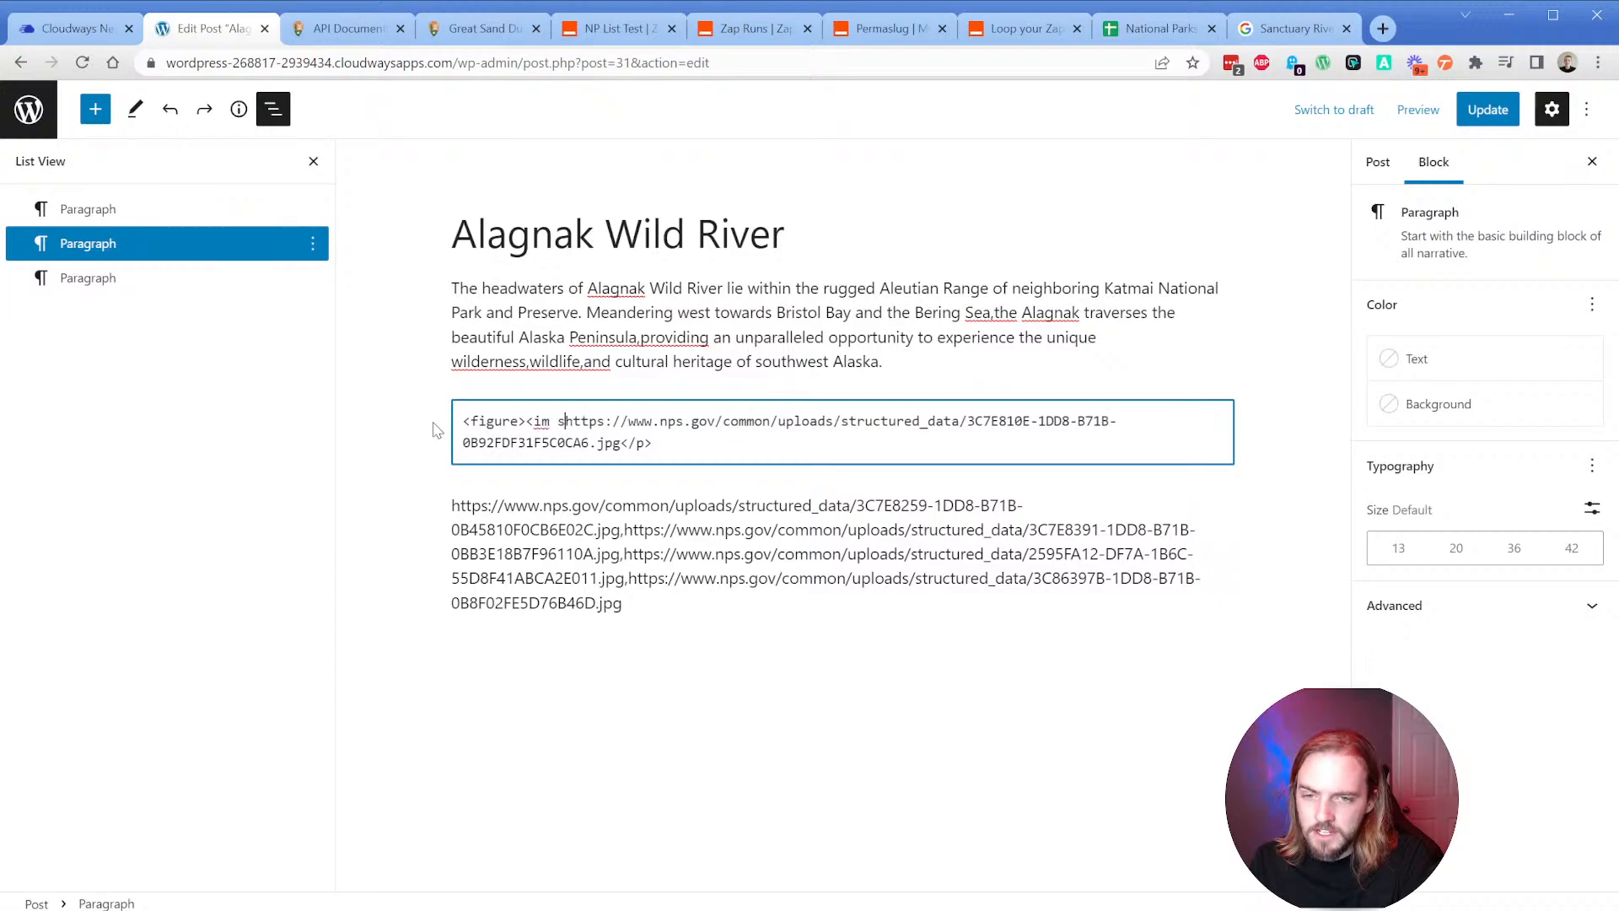
{"action": "type", "text": "\""}
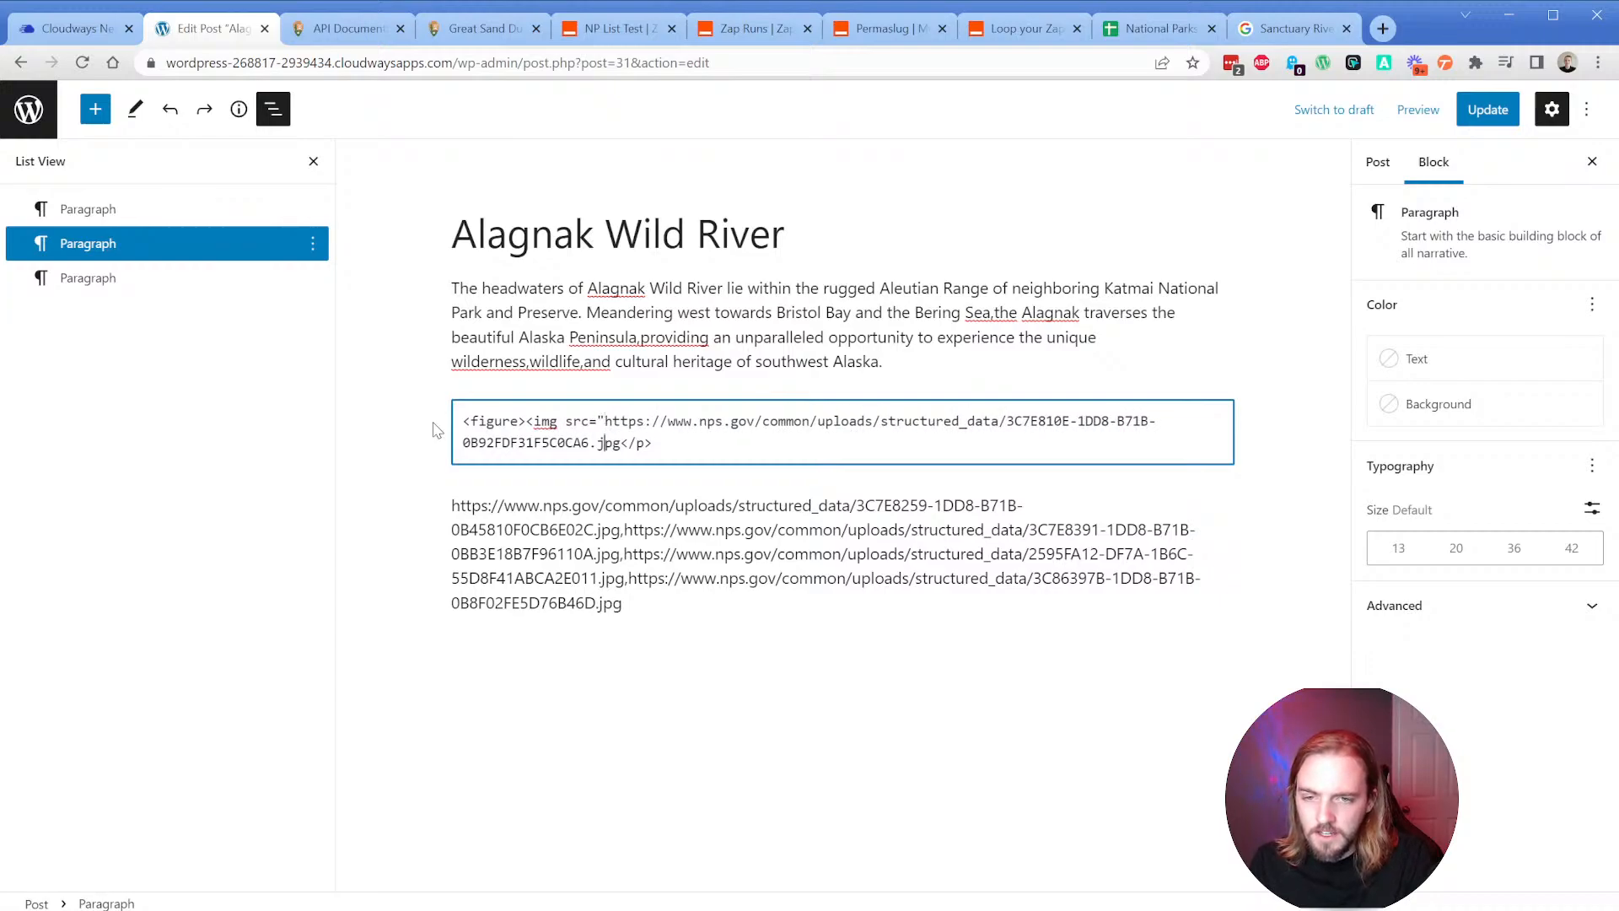
{"action": "type", "text": "\">"}
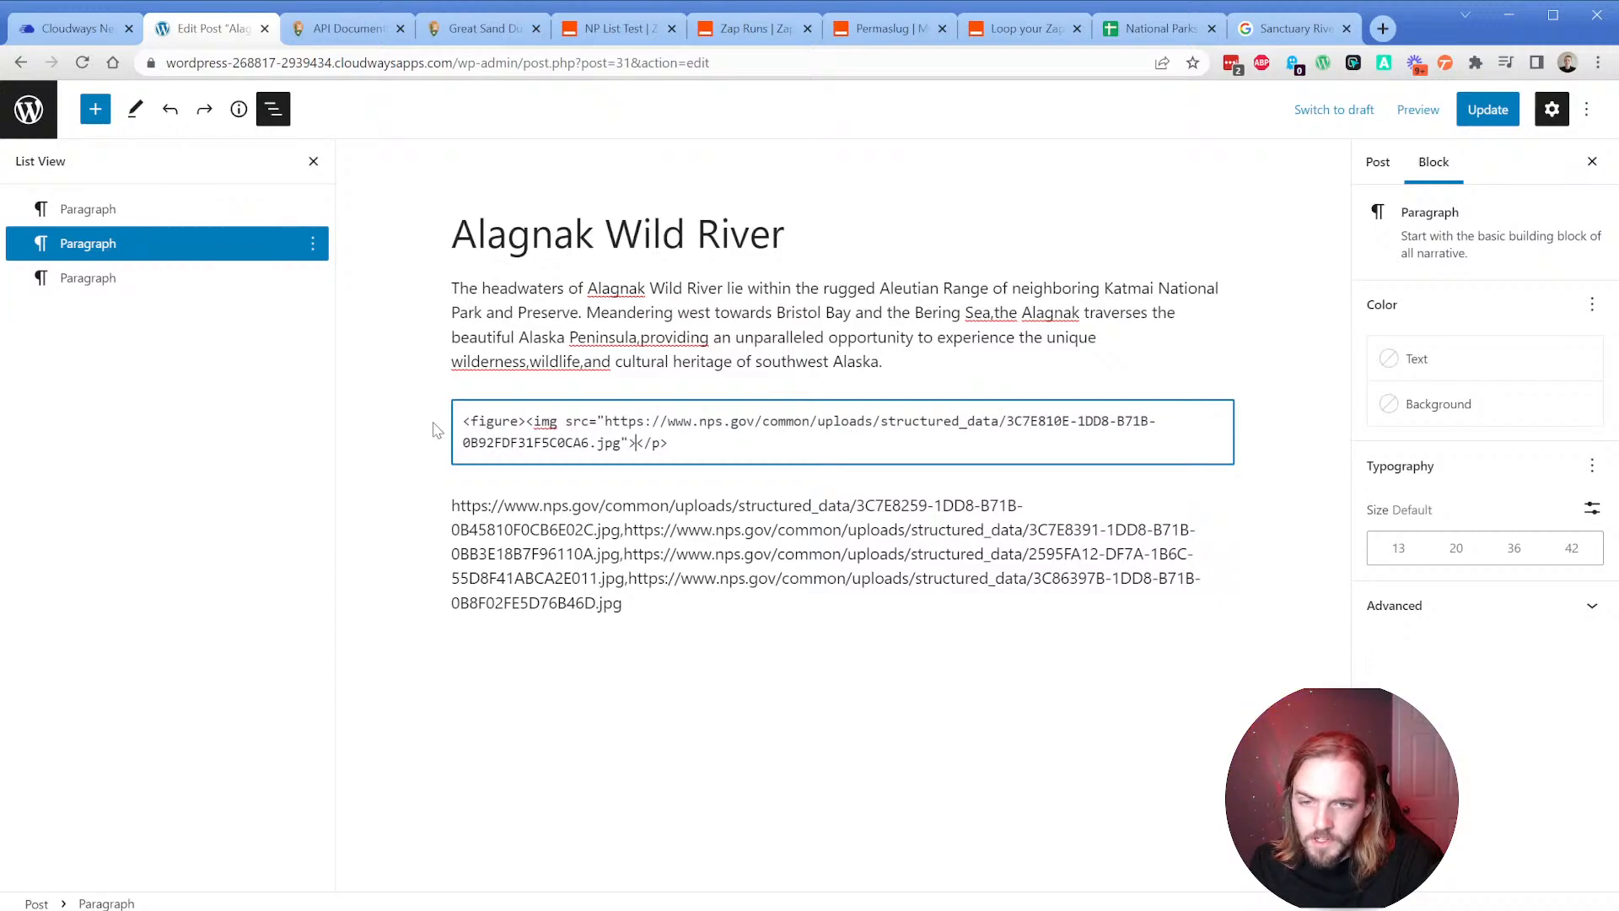
{"action": "type", "text": "</figure"}
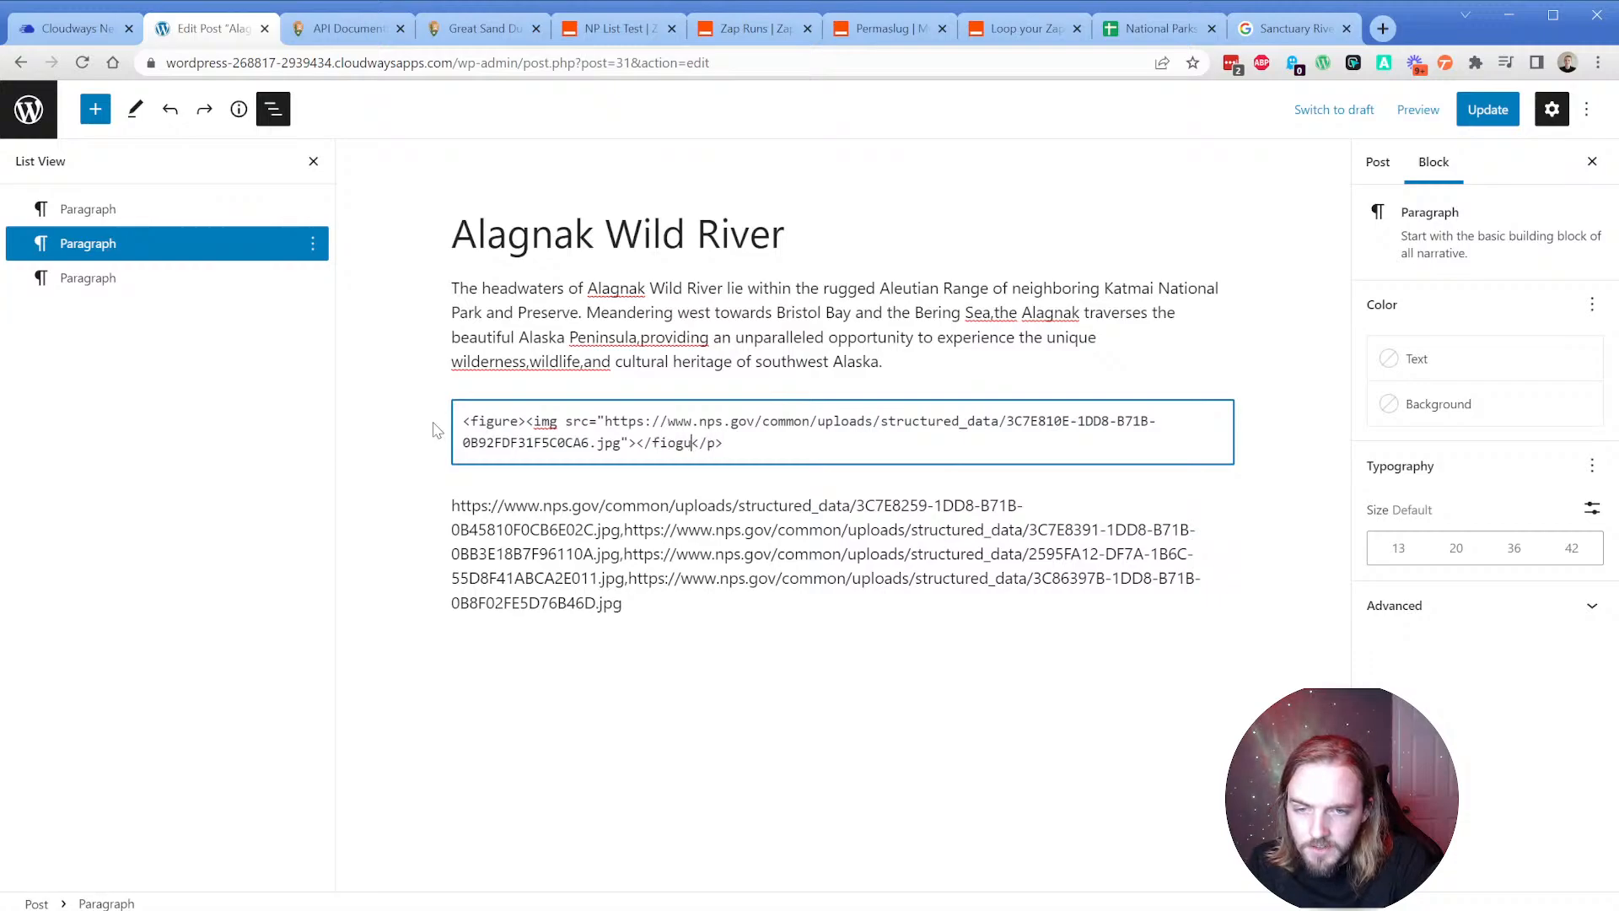
{"action": "type", "text": "d"}
{"action": "key", "text": "Delete"}
{"action": "key", "text": "Delete"}
{"action": "key", "text": "Delete"}
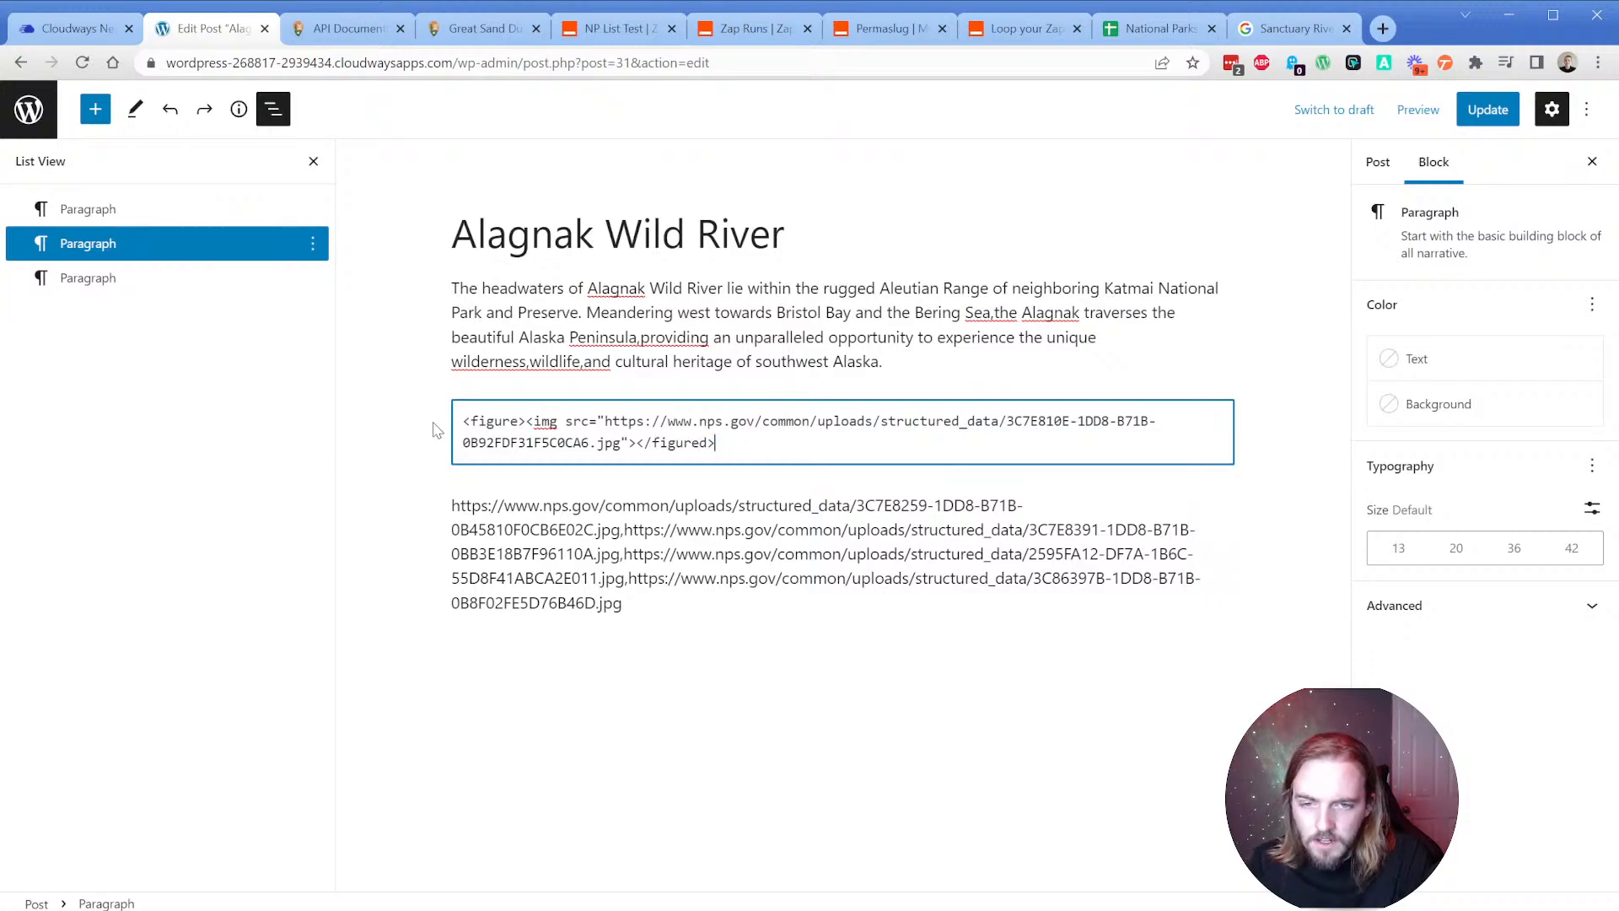
{"action": "left_click", "coordinate": [396, 425]}
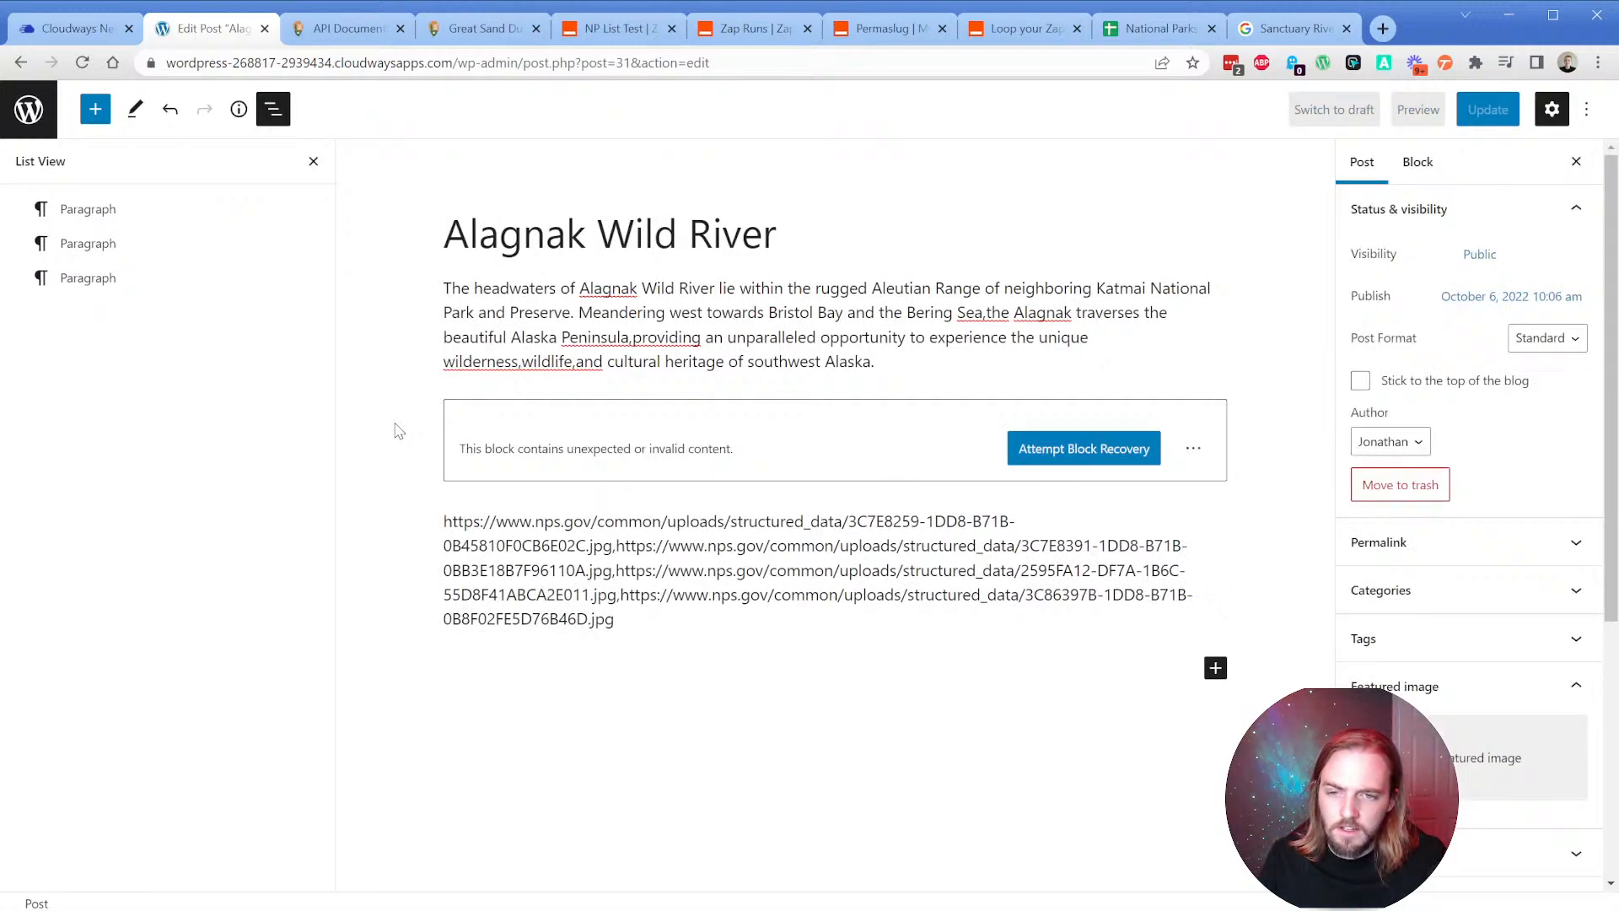
{"action": "left_click", "coordinate": [1088, 456]}
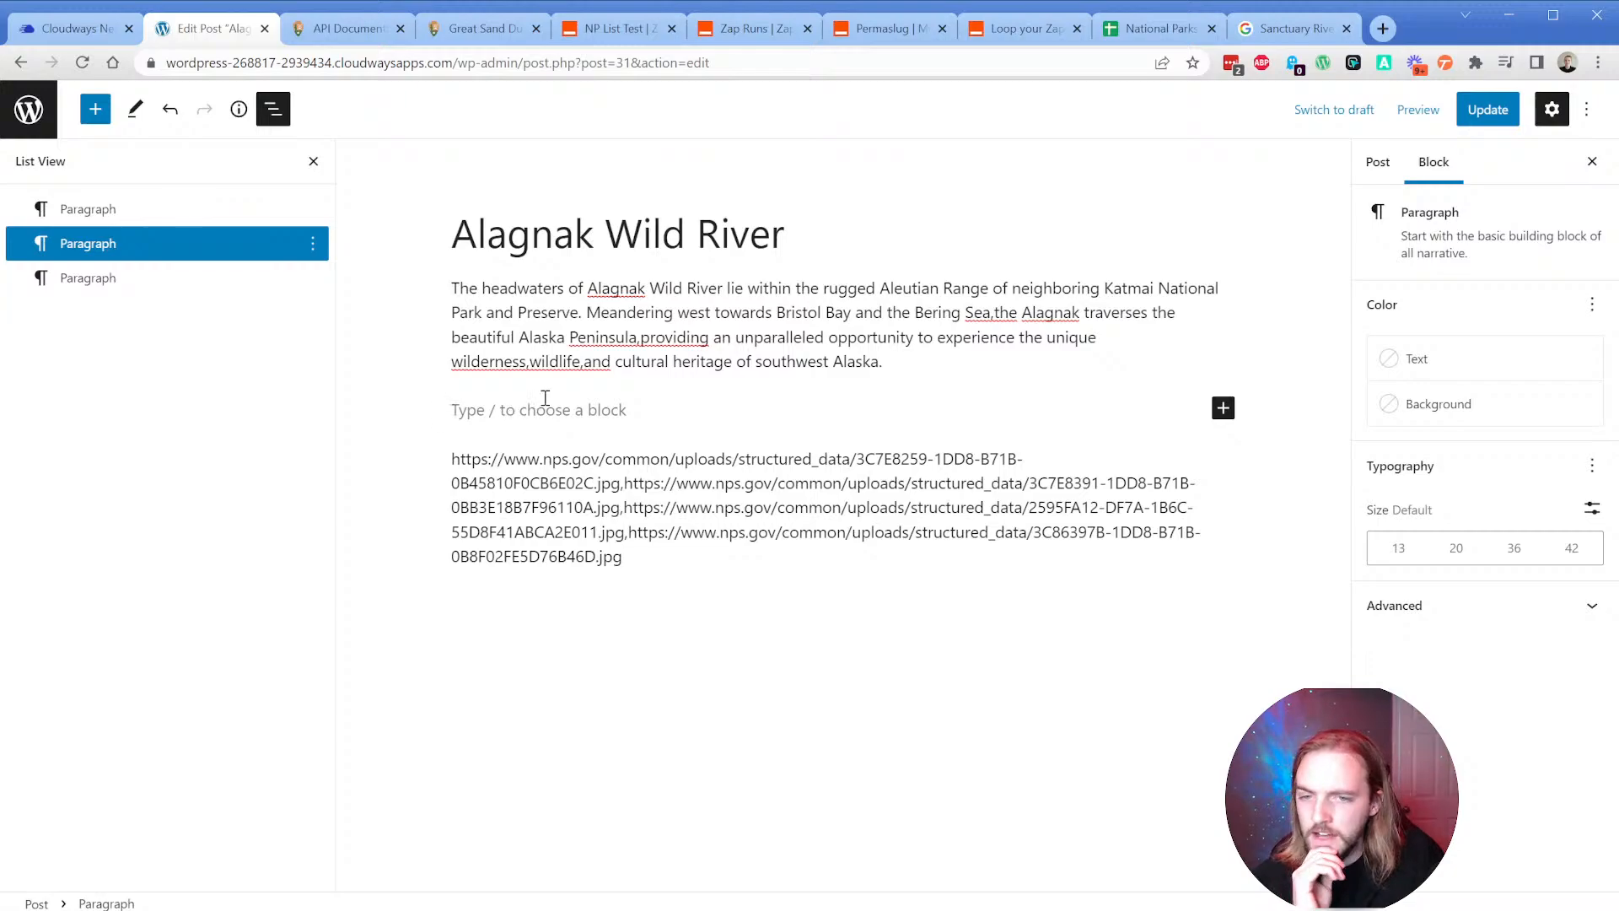
Insert an Image block in the empty paragraph and fill it with the tree photo from the Media Library.
{"action": "type", "text": "/iamge"}
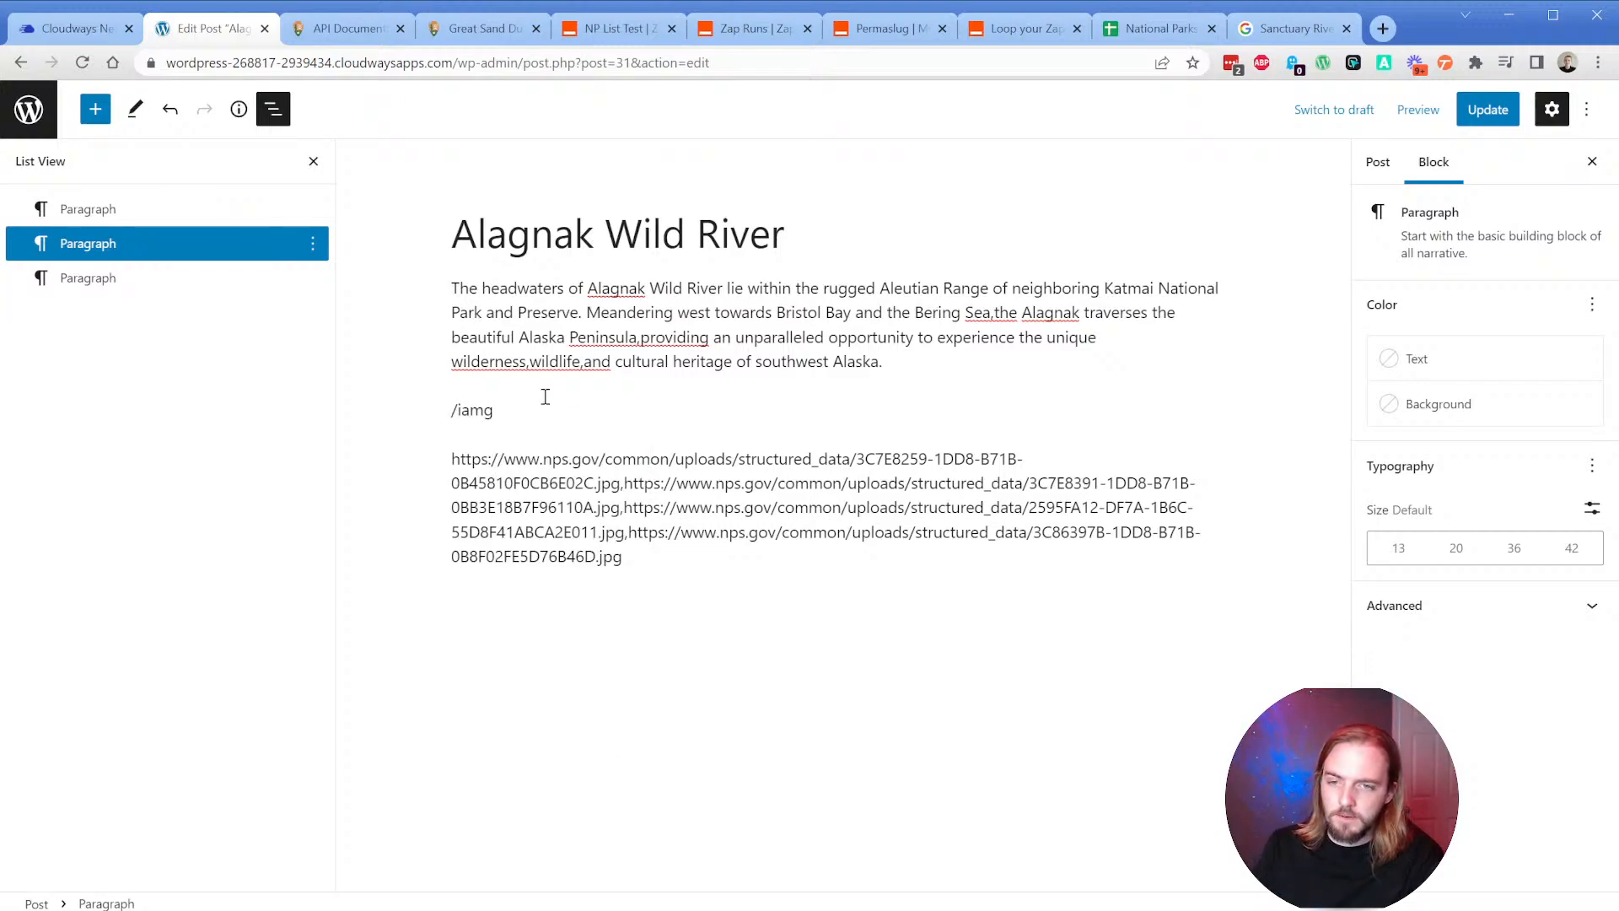
{"action": "key", "text": "BackSpace"}
{"action": "key", "text": "BackSpace"}
{"action": "key", "text": "BackSpace"}
{"action": "type", "text": "m"}
{"action": "key", "text": "Down"}
{"action": "key", "text": "Down"}
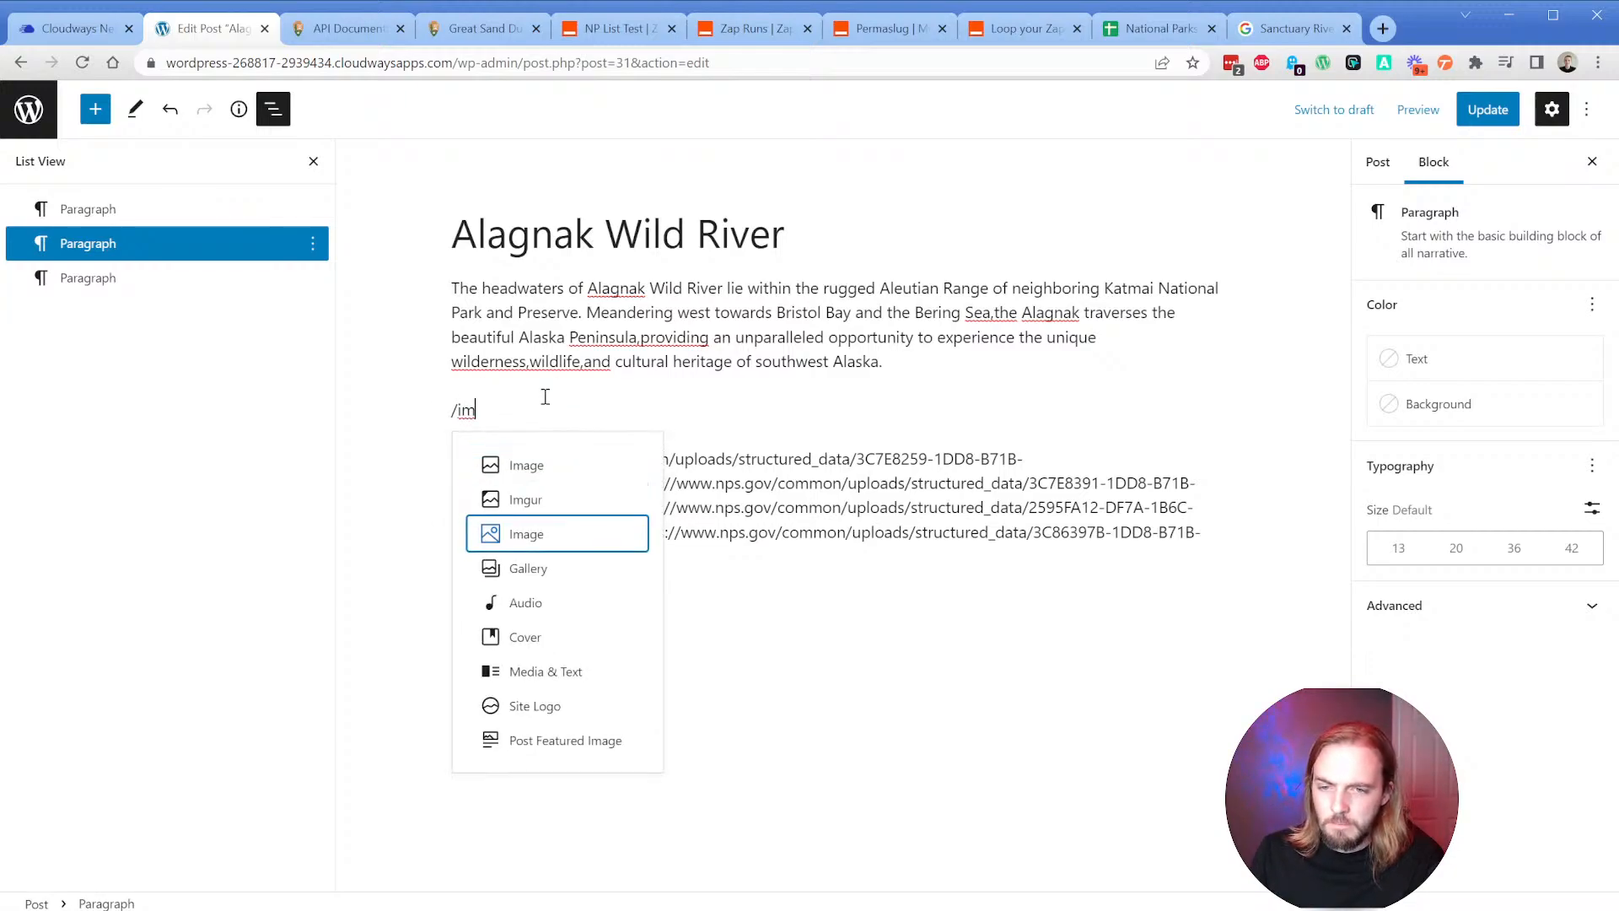
{"action": "key", "text": "Return"}
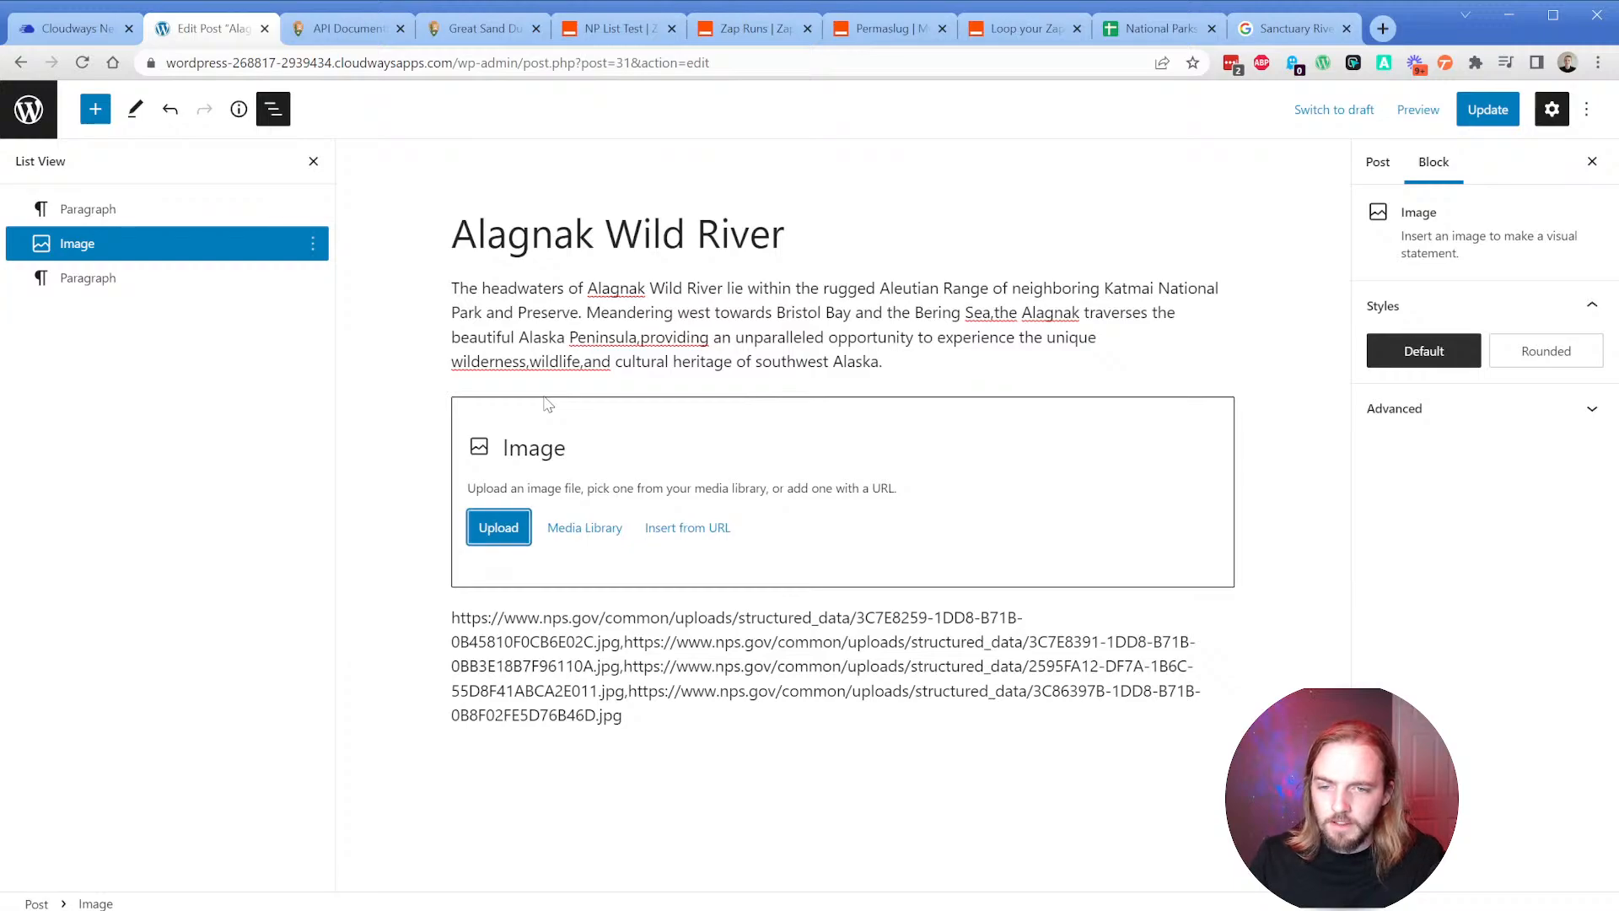
{"action": "left_click", "coordinate": [590, 531]}
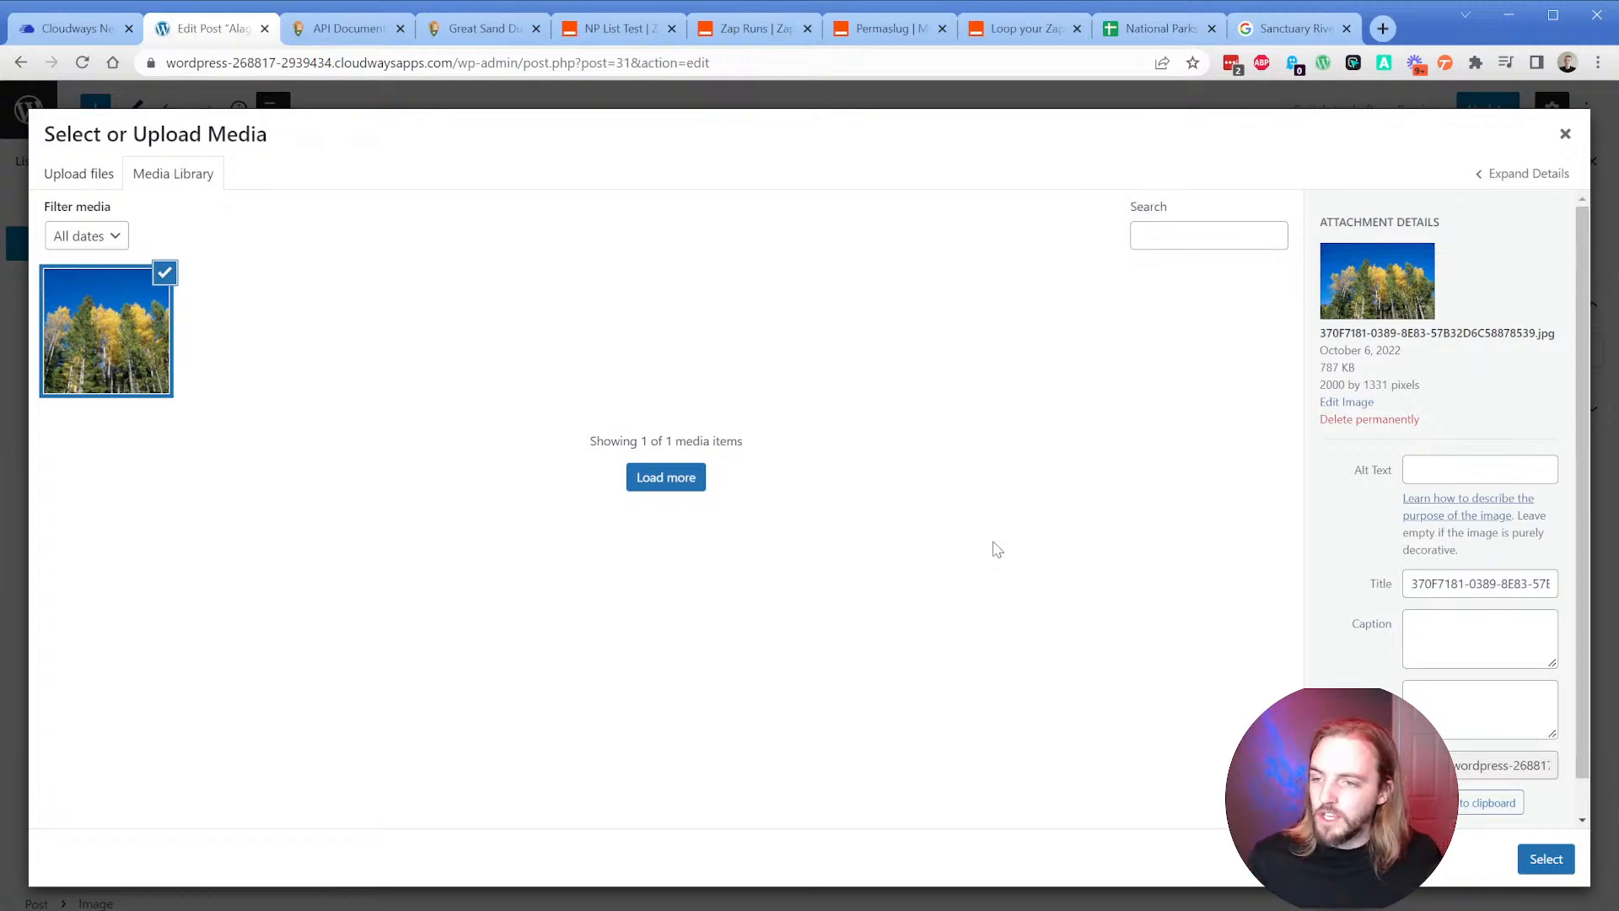
{"action": "left_click", "coordinate": [1546, 858]}
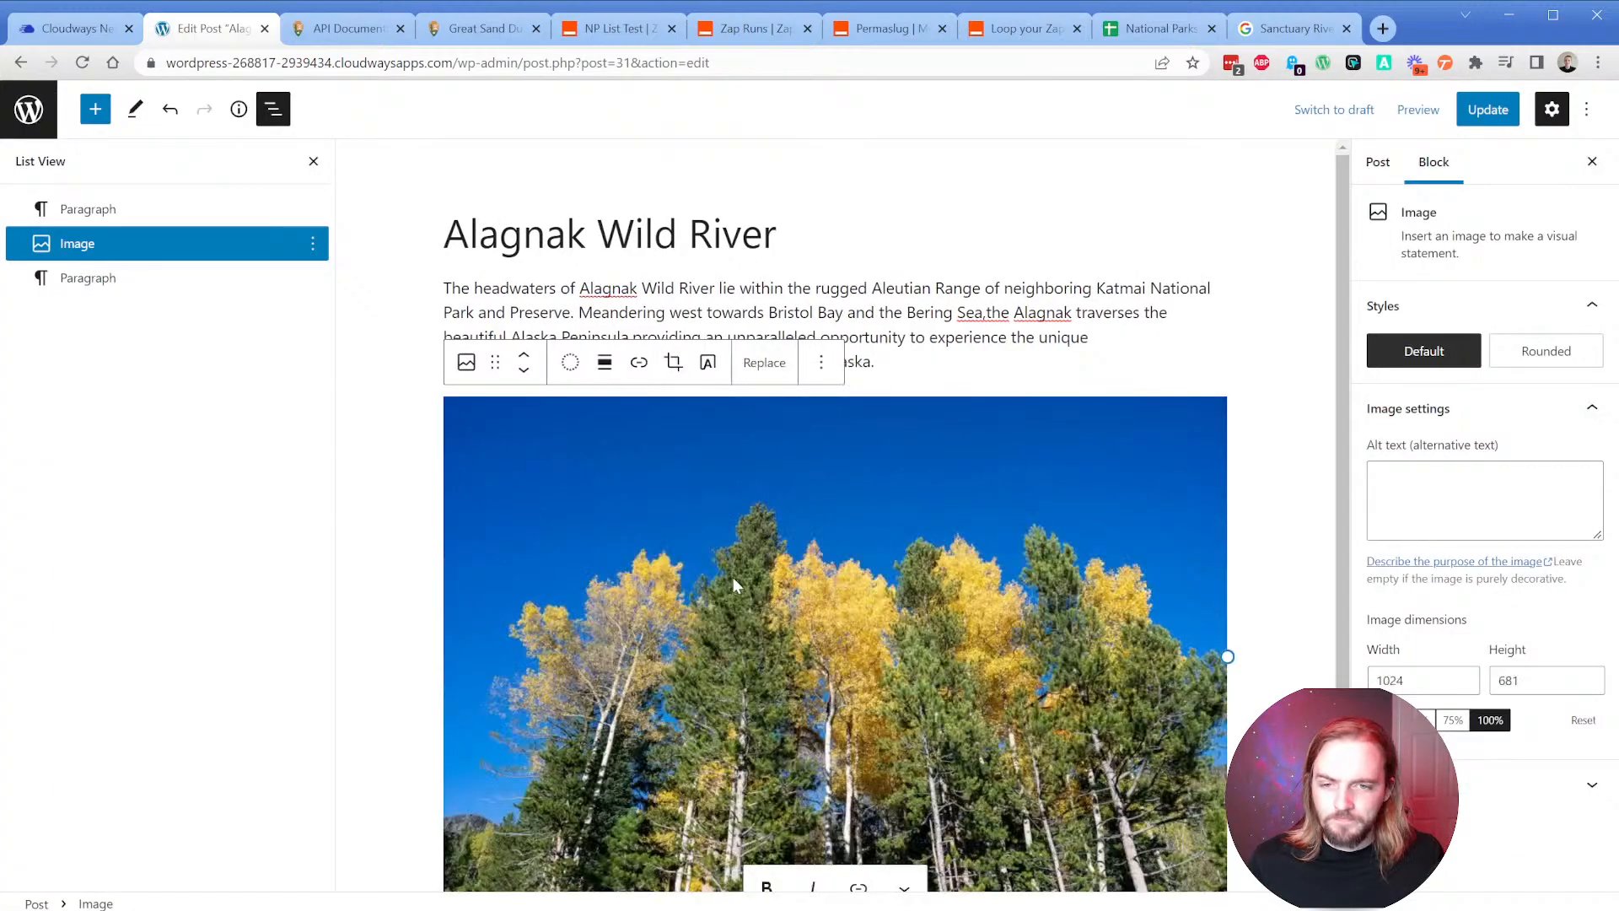
Open the tree photo's Image block for HTML editing to examine its figure and img markup.
{"action": "left_click", "coordinate": [822, 363]}
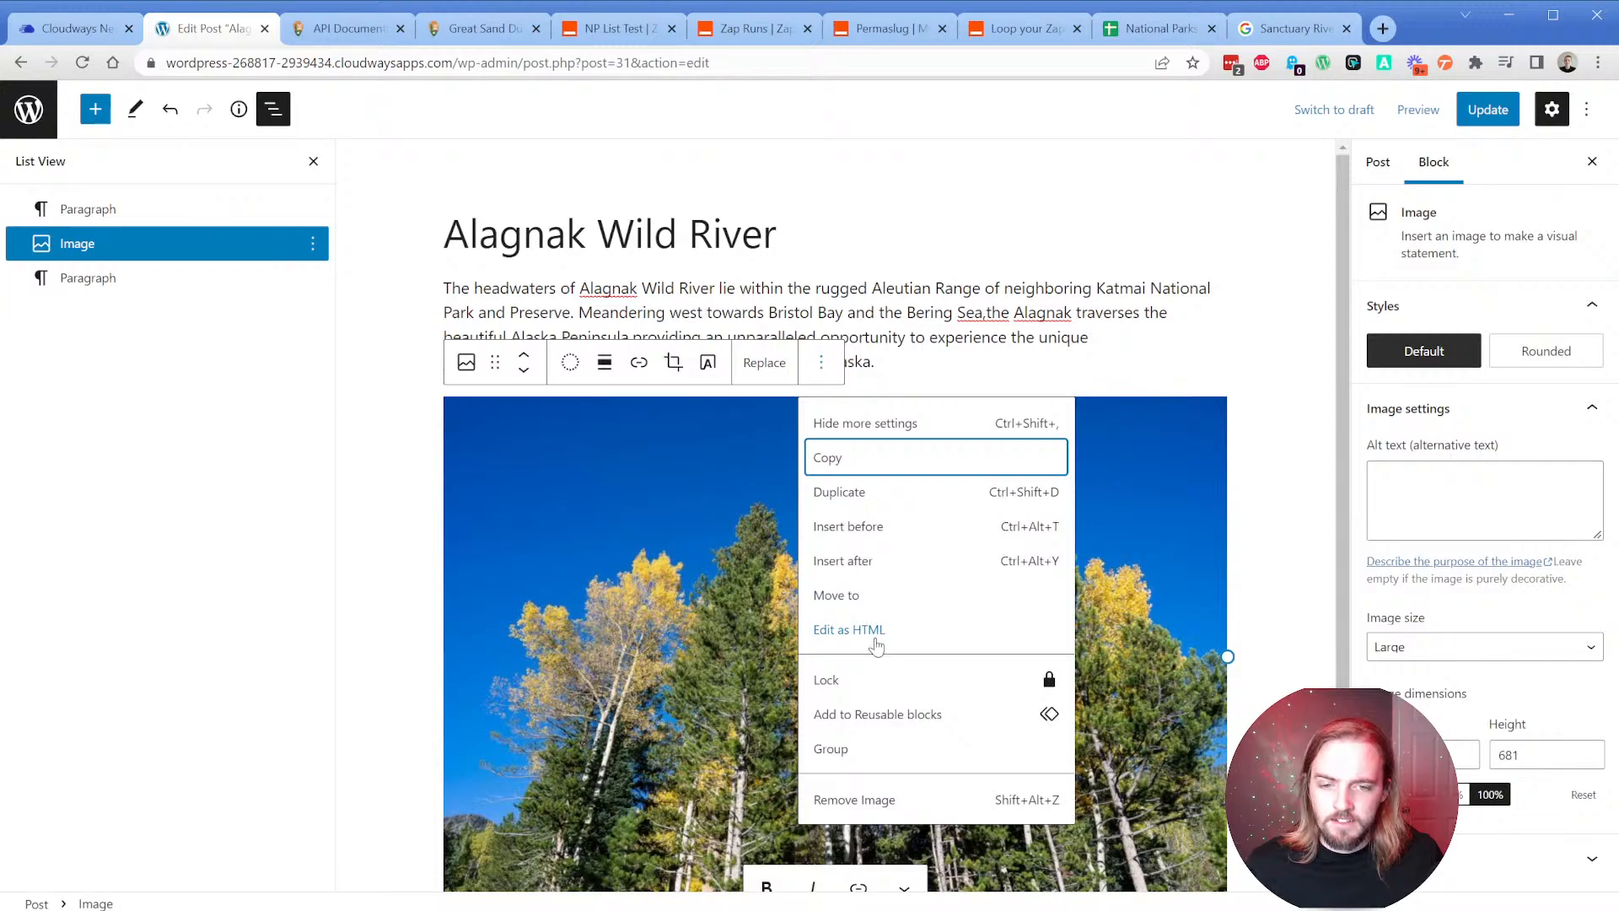
{"action": "left_click", "coordinate": [877, 590]}
{"action": "left_click", "coordinate": [614, 439]}
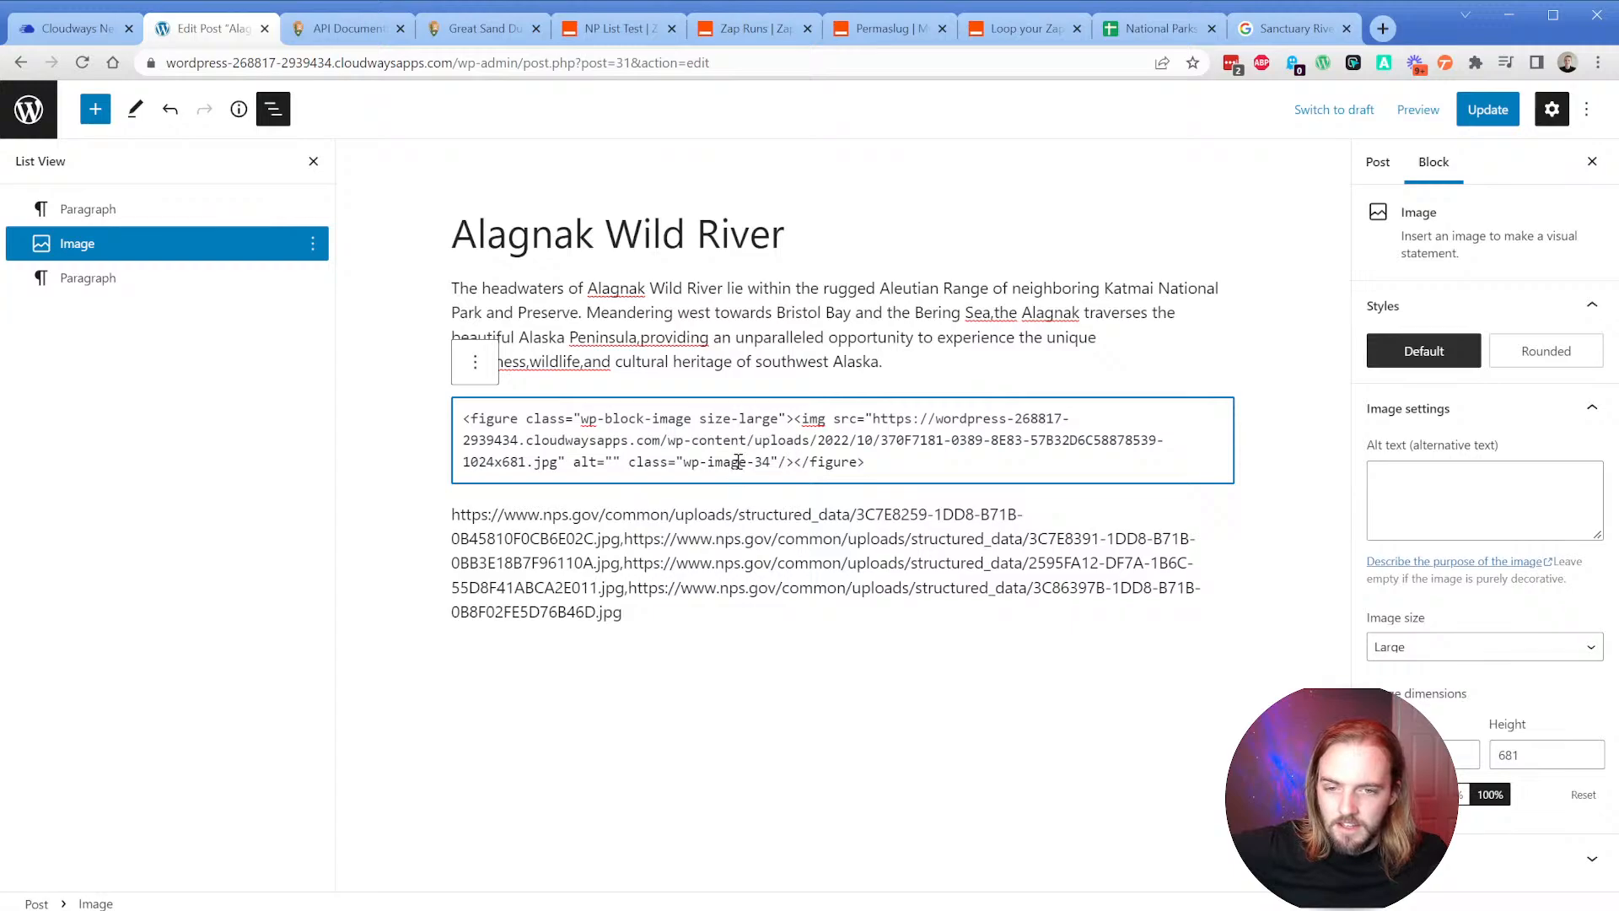
Split the image URL paragraph after the first .jpg link and remove that link's trailing comma.
{"action": "left_click", "coordinate": [744, 358]}
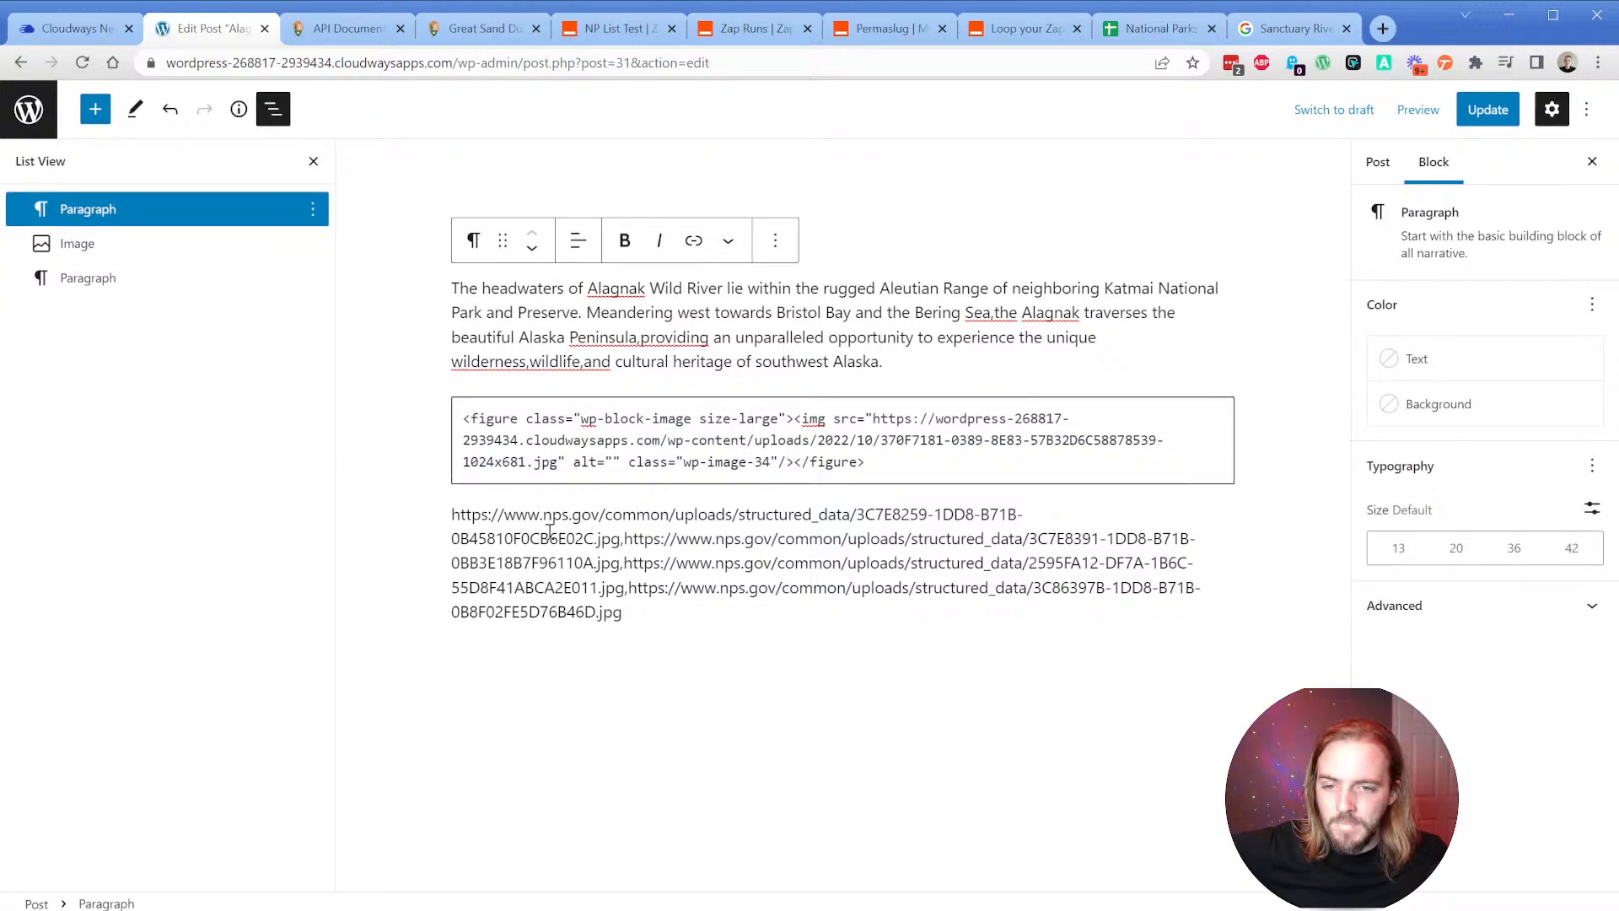
{"action": "left_click", "coordinate": [734, 531]}
{"action": "left_click", "coordinate": [623, 538]}
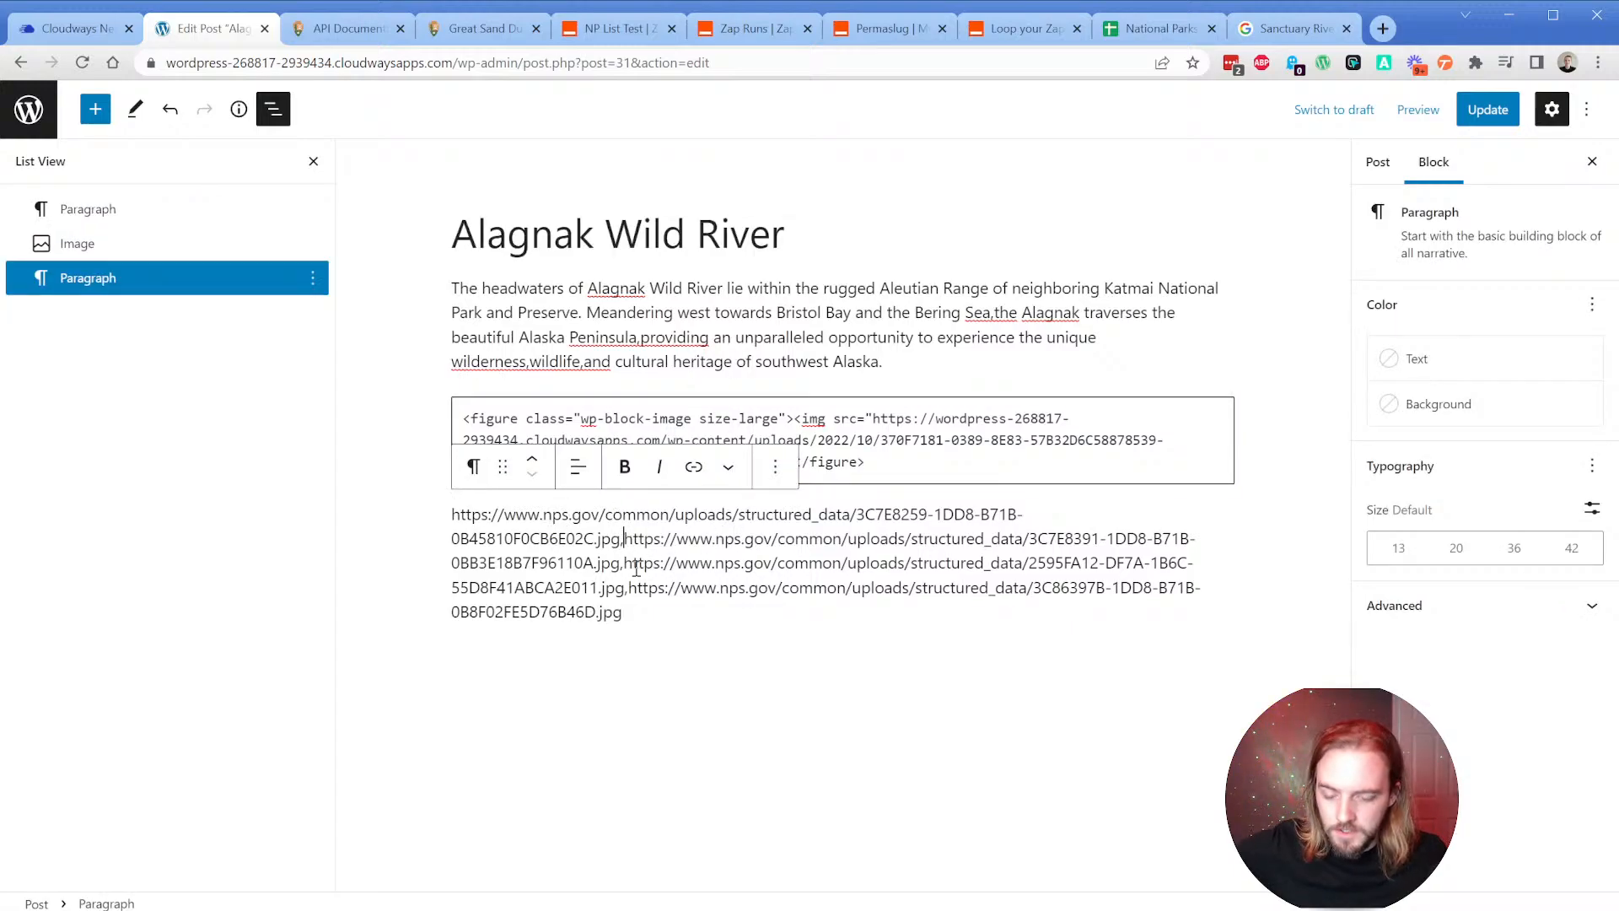
{"action": "key", "text": "Return"}
{"action": "left_click", "coordinate": [1184, 516]}
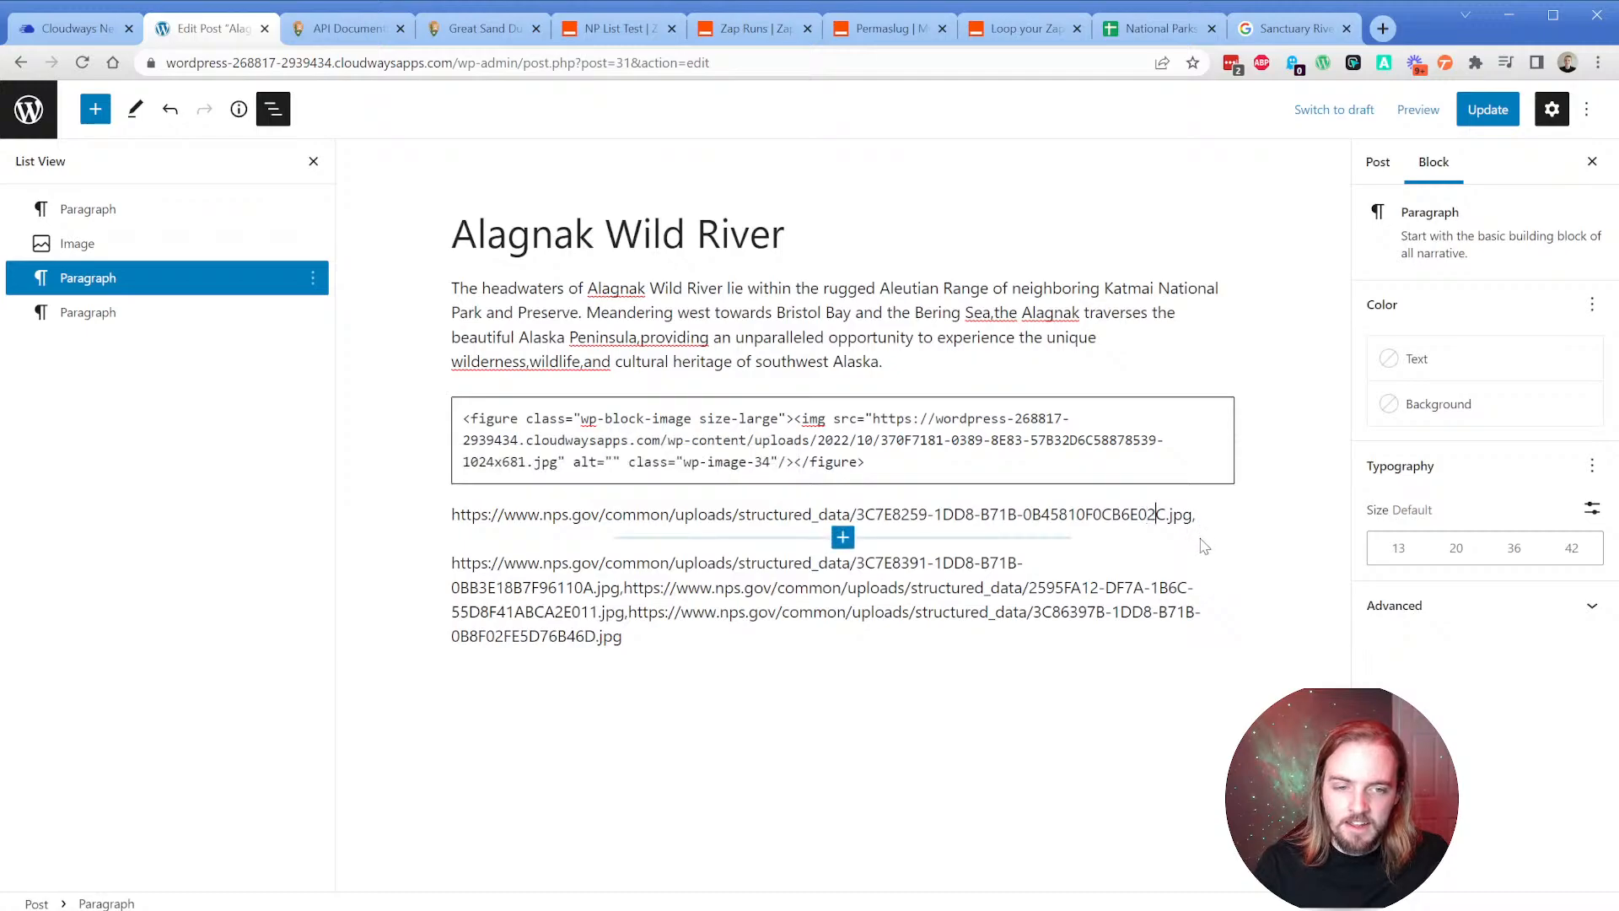
{"action": "key", "text": "End"}
{"action": "key", "text": "BackSpace"}
Edit the first image link's block as HTML and replace its opening and closing p tags with figure tags.
{"action": "left_click", "coordinate": [1112, 514]}
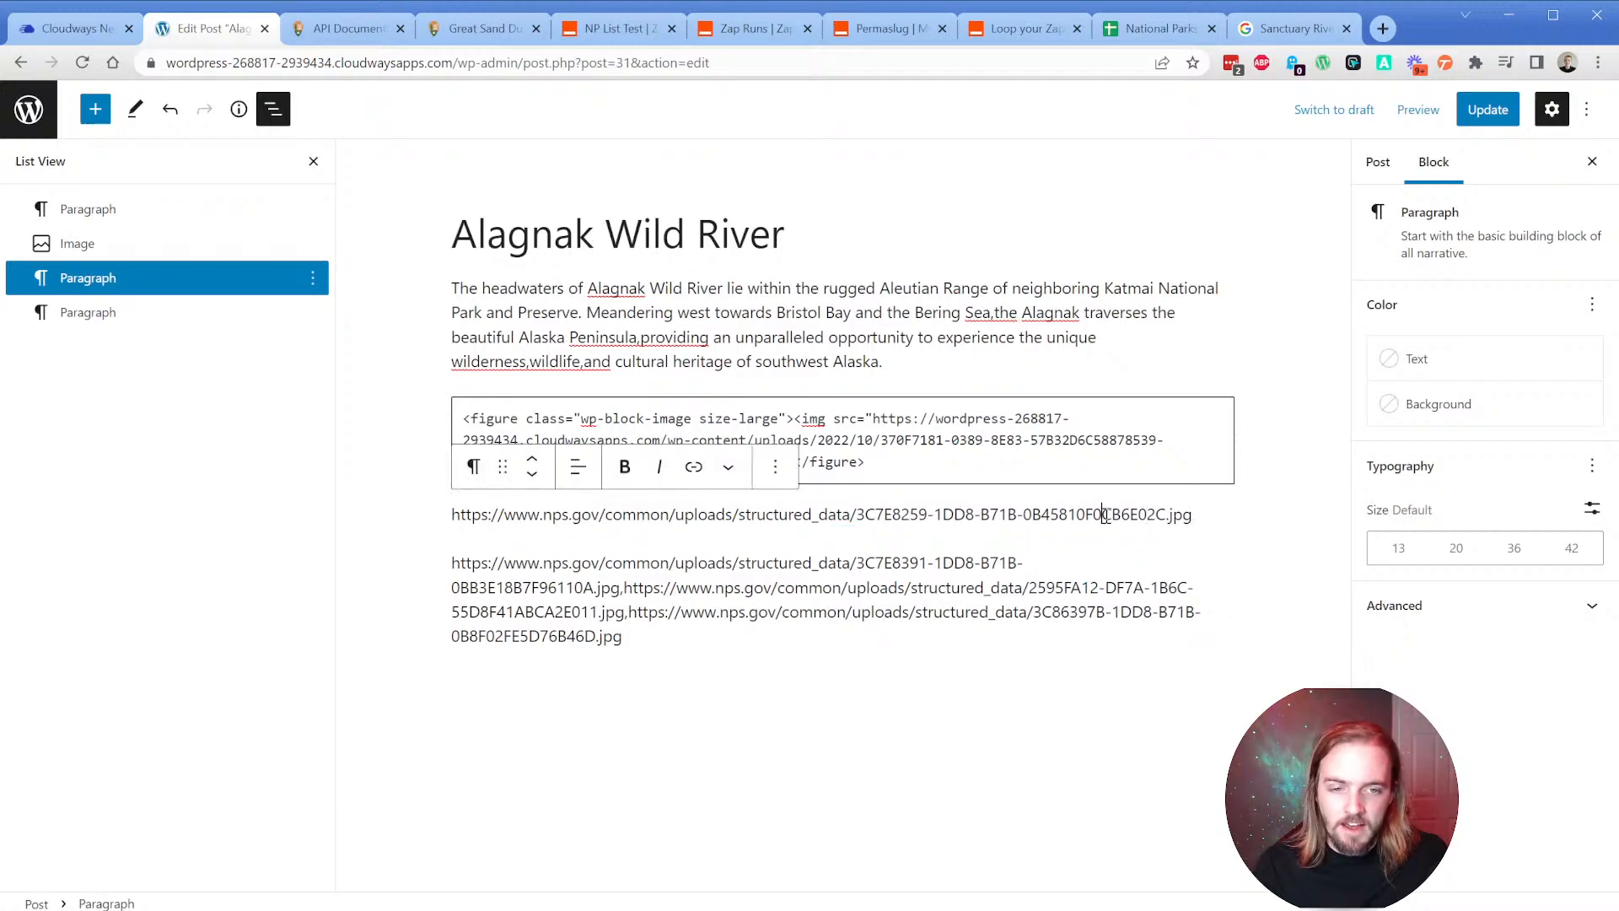
{"action": "left_click", "coordinate": [775, 466]}
{"action": "left_click", "coordinate": [813, 730]}
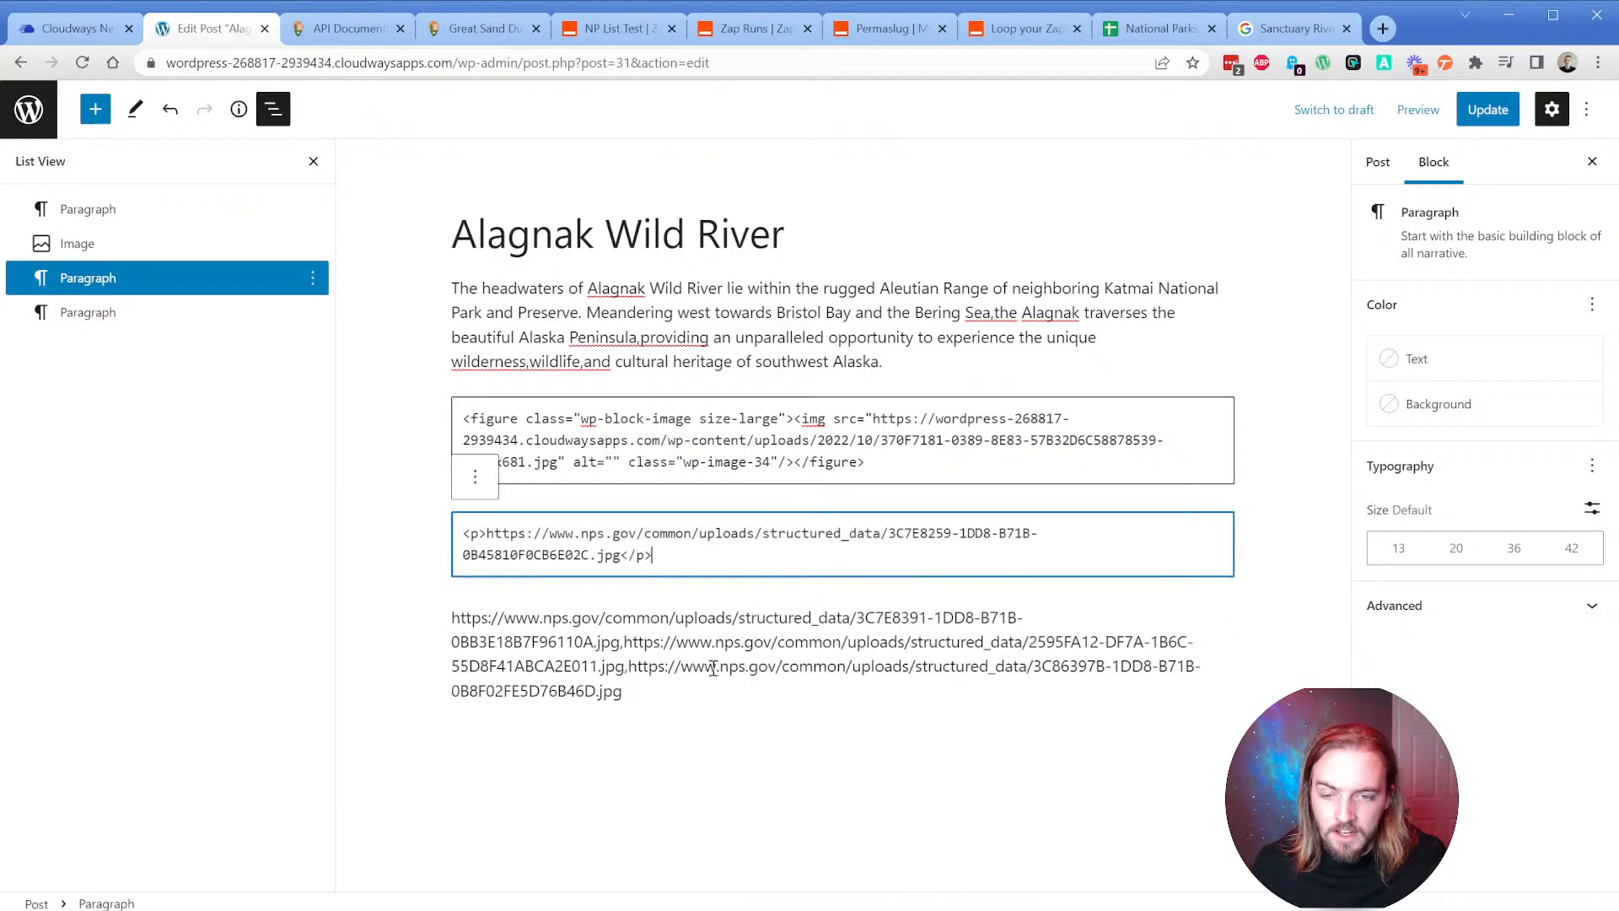
{"action": "double_click", "coordinate": [475, 533]}
{"action": "type", "text": "figure"}
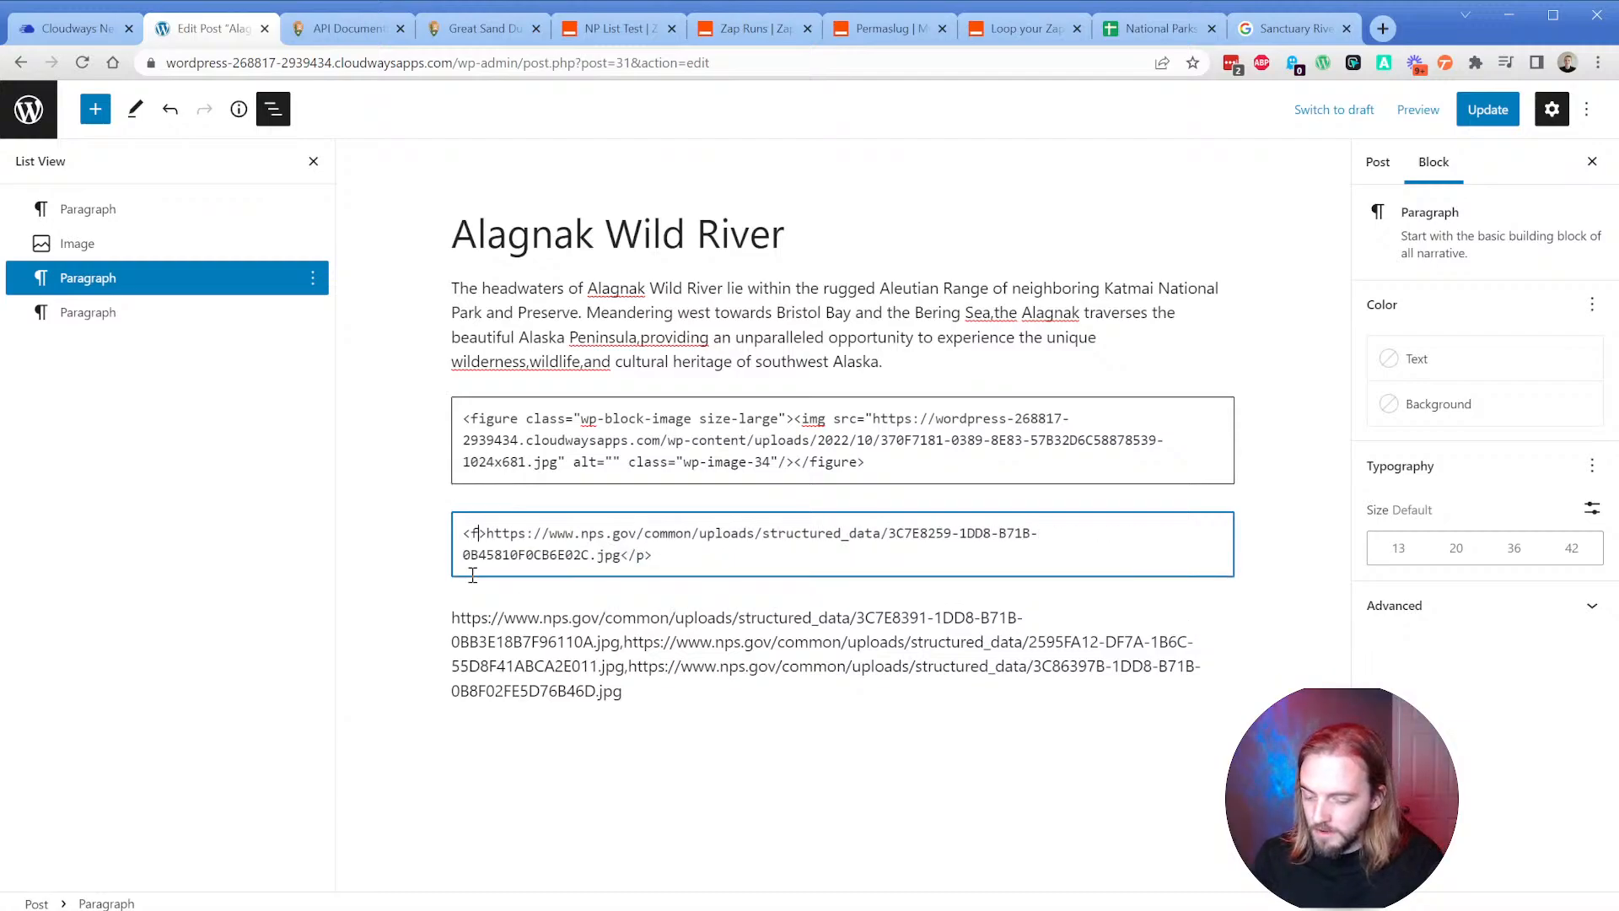
{"action": "key", "text": "End"}
{"action": "key", "text": "BackSpace"}
{"action": "key", "text": "BackSpace"}
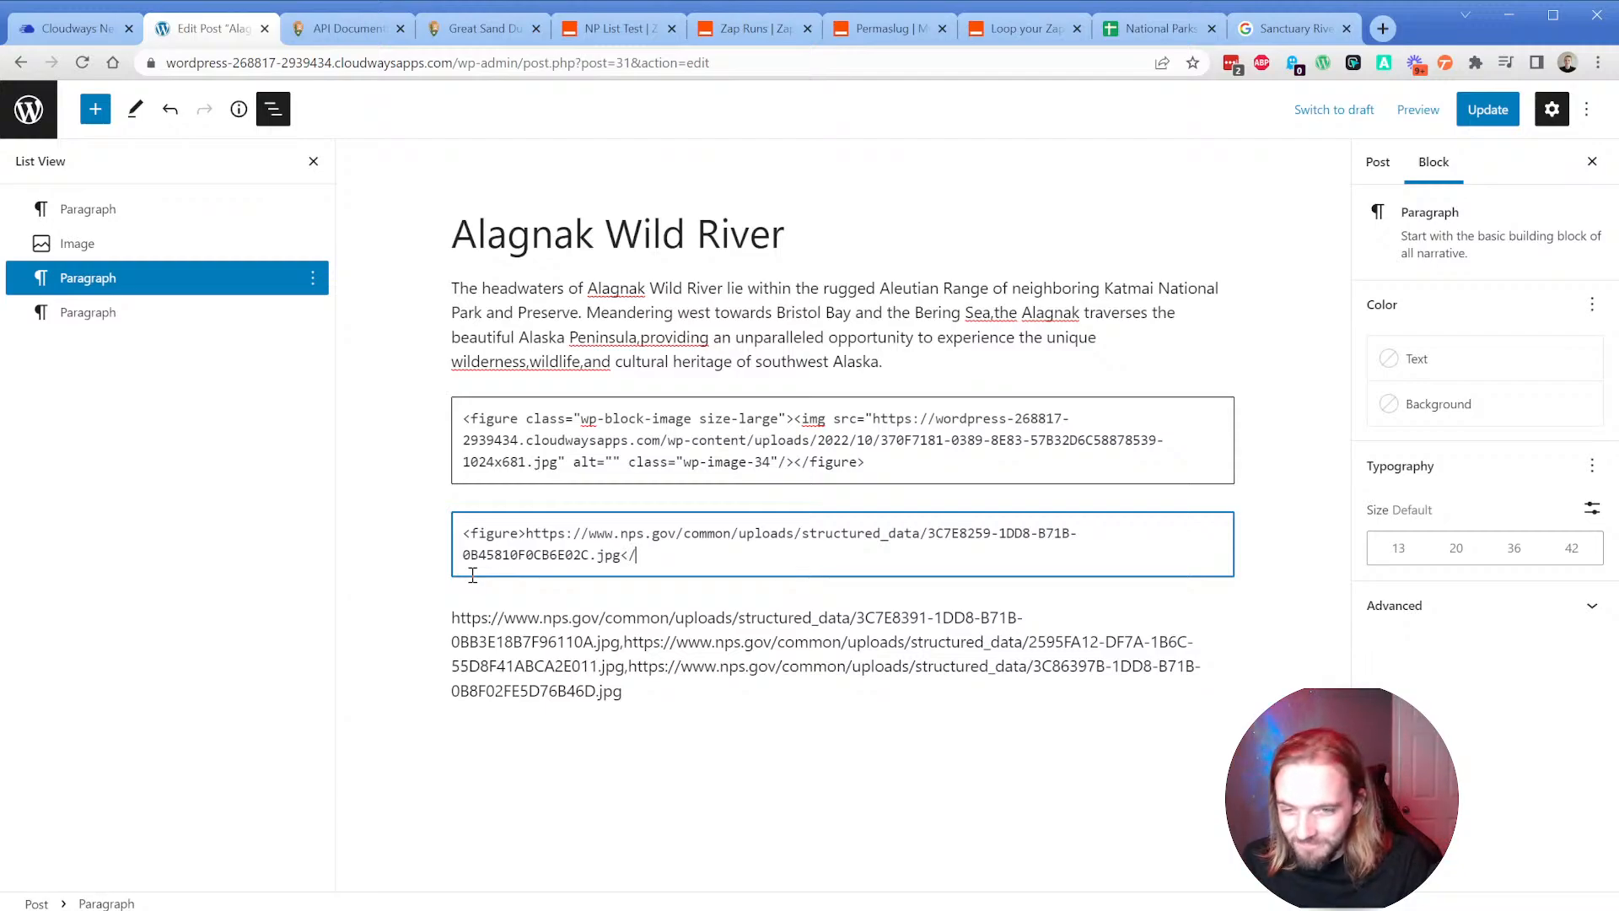
{"action": "type", "text": "igure>"}
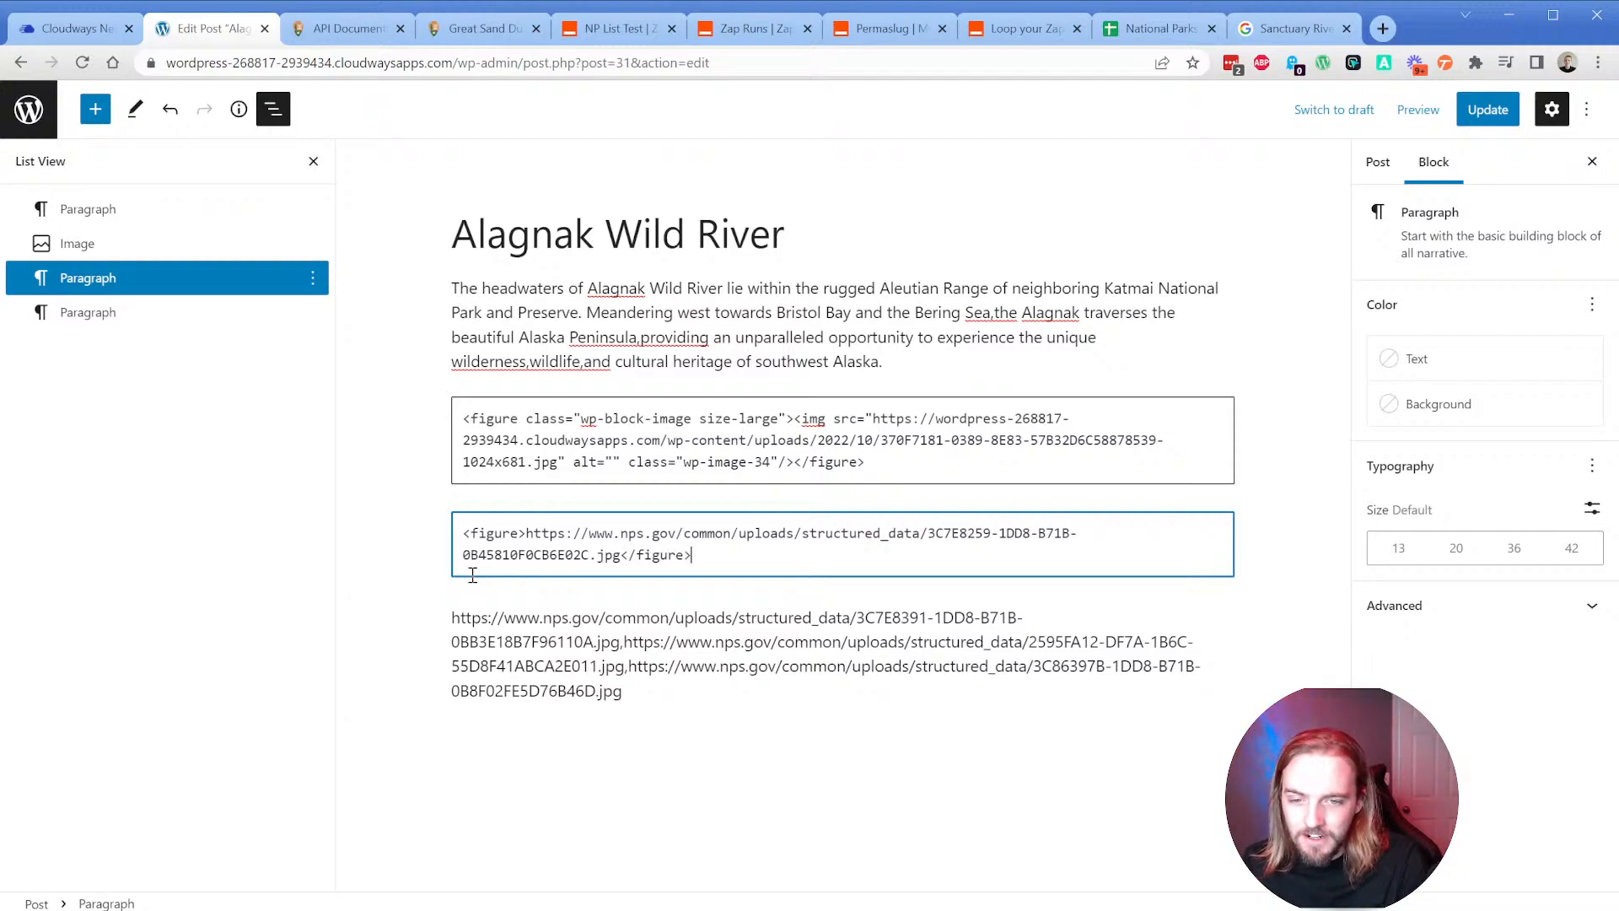
Wrap the image URL inside the figure tags in an <img src="..."> tag.
{"action": "key", "text": "Right"}
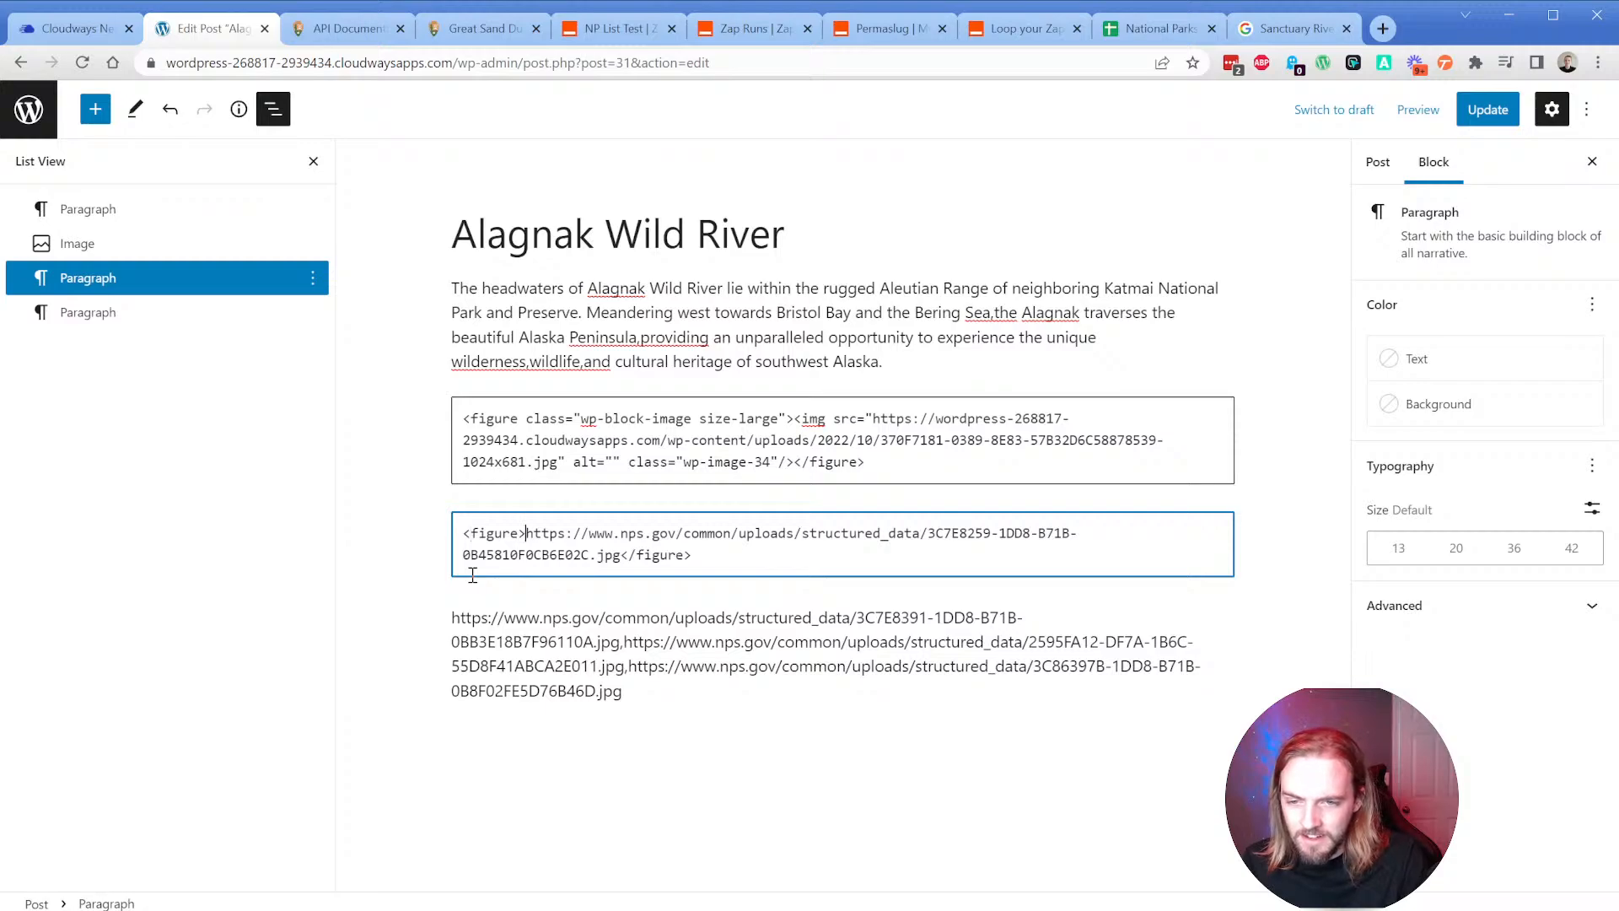
{"action": "type", "text": "<img src="}
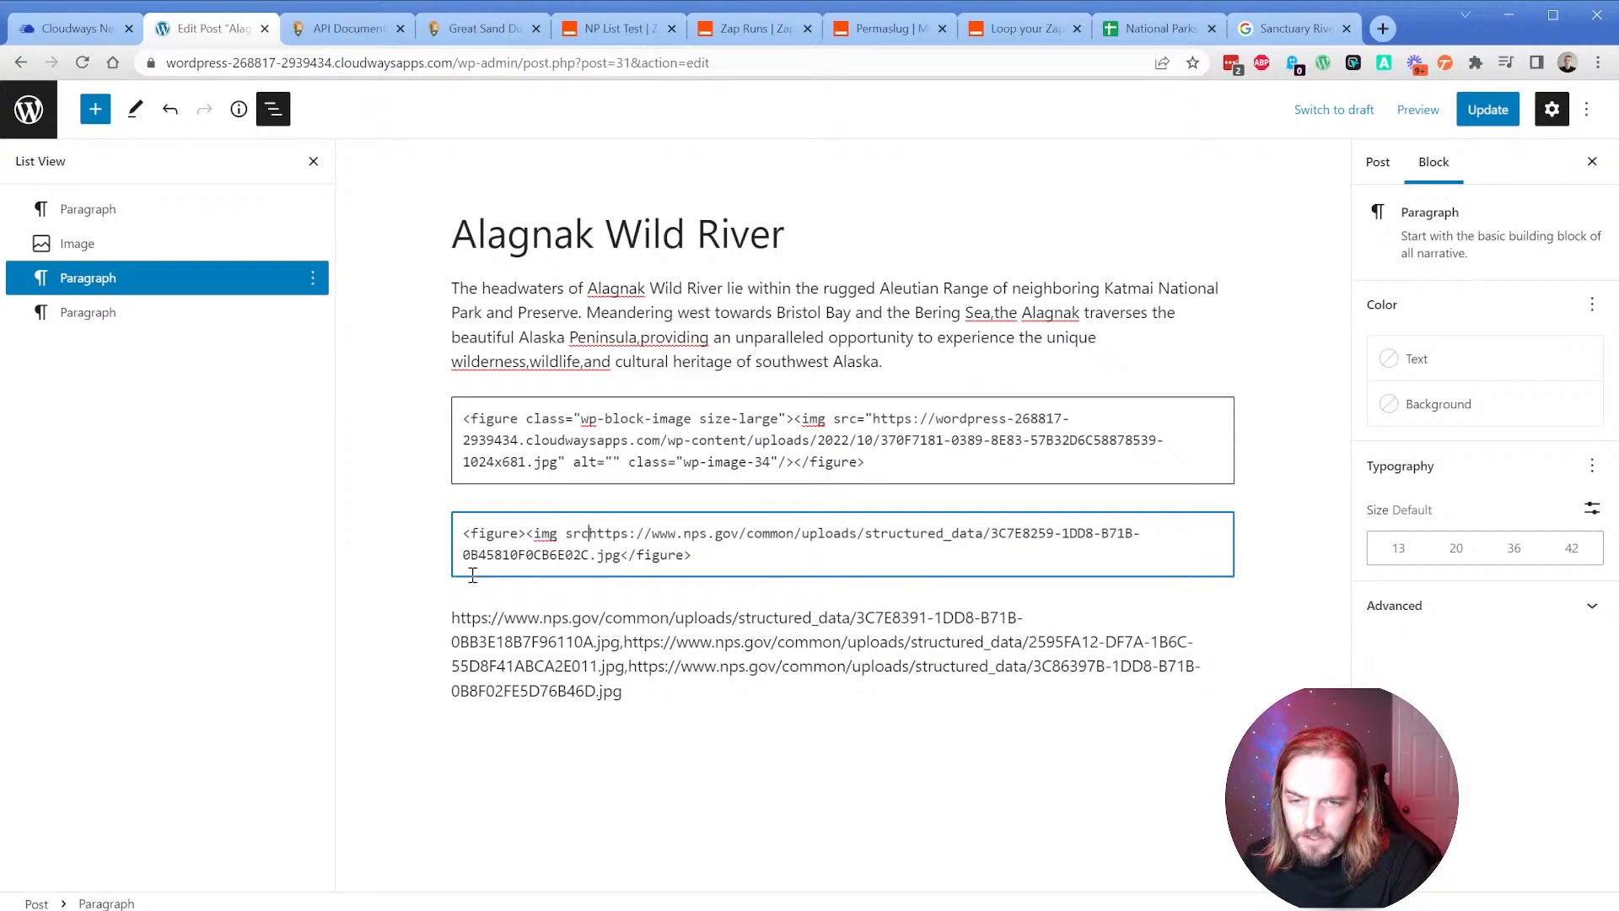
{"action": "type", "text": "\""}
{"action": "key", "text": "Down"}
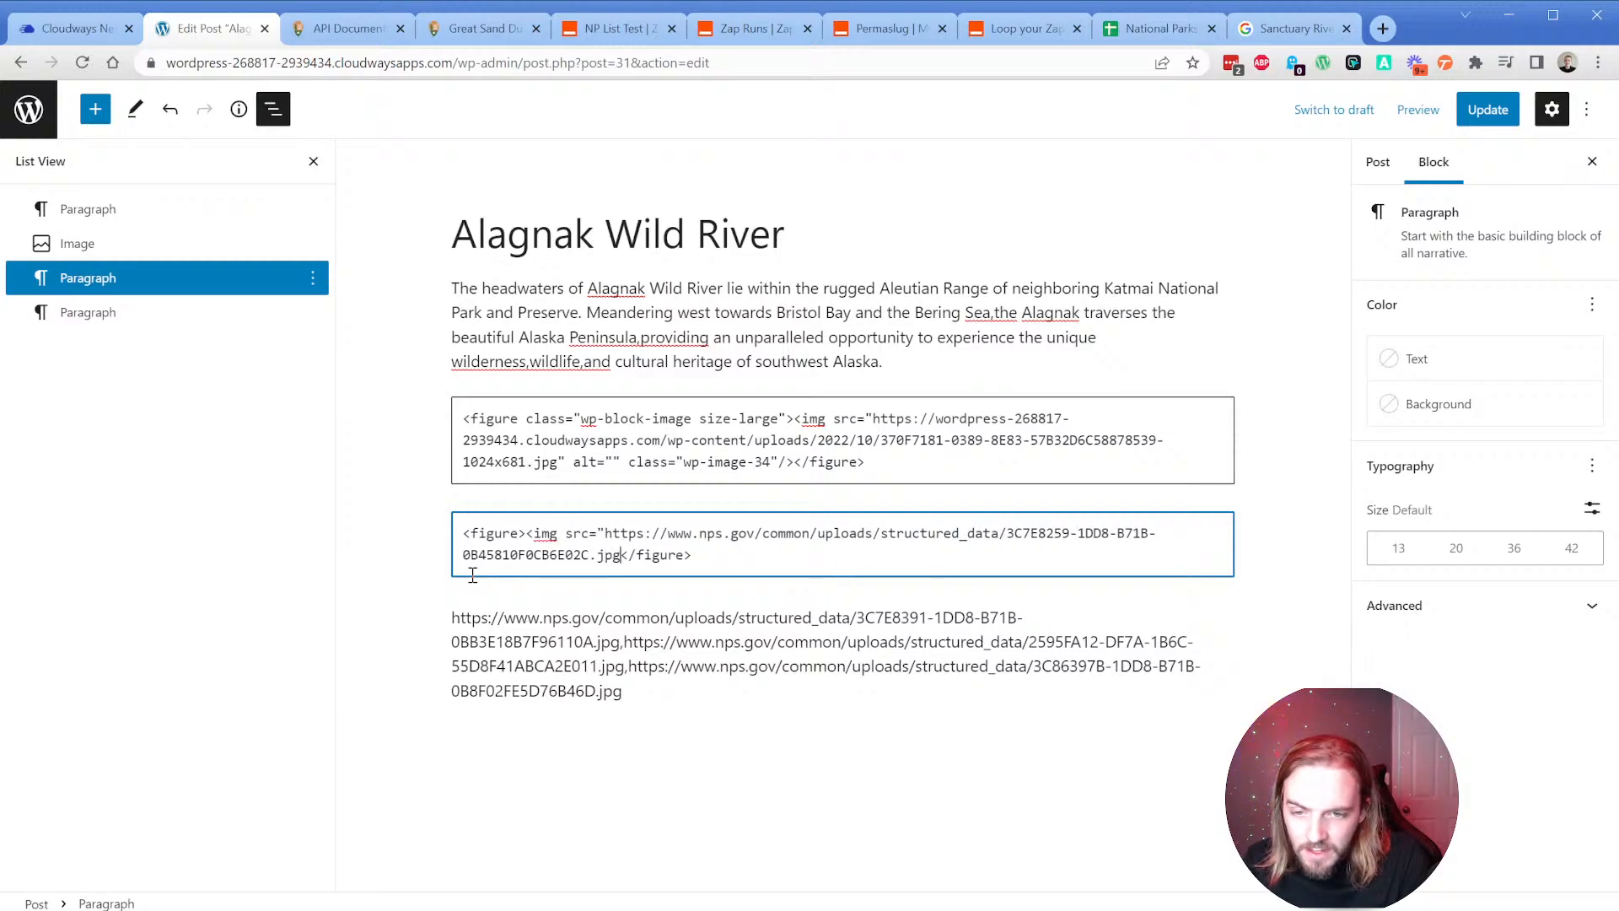
{"action": "type", "text": "\">"}
{"action": "left_click", "coordinate": [738, 555]}
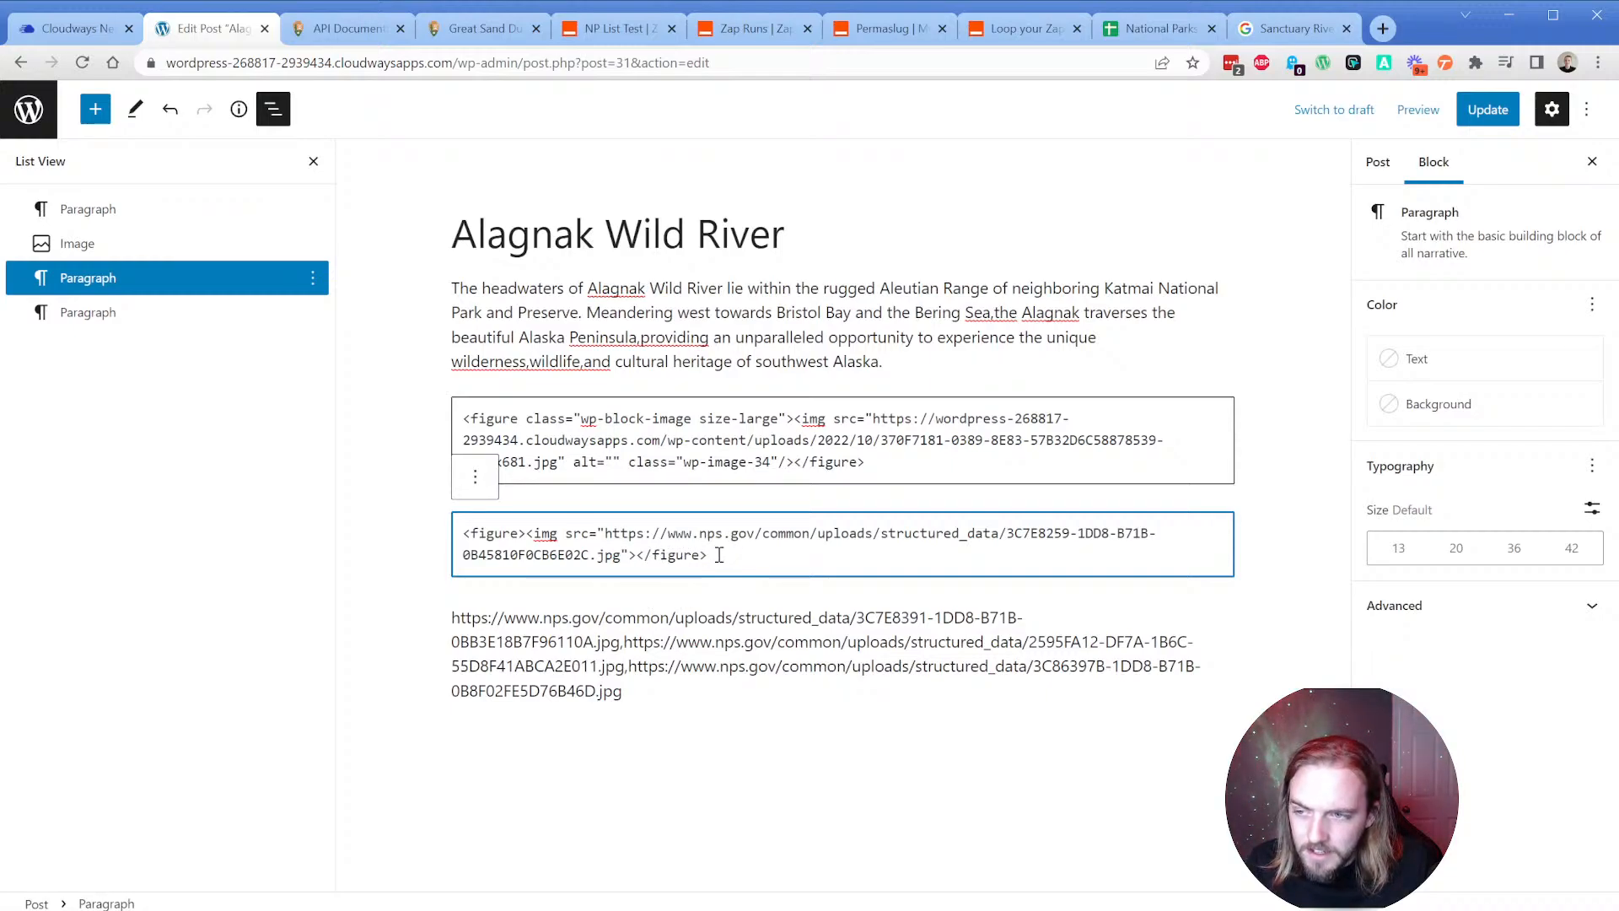
Attempt recovery of the edited block, and undo back to its original paragraph HTML.
{"action": "left_click", "coordinate": [683, 498]}
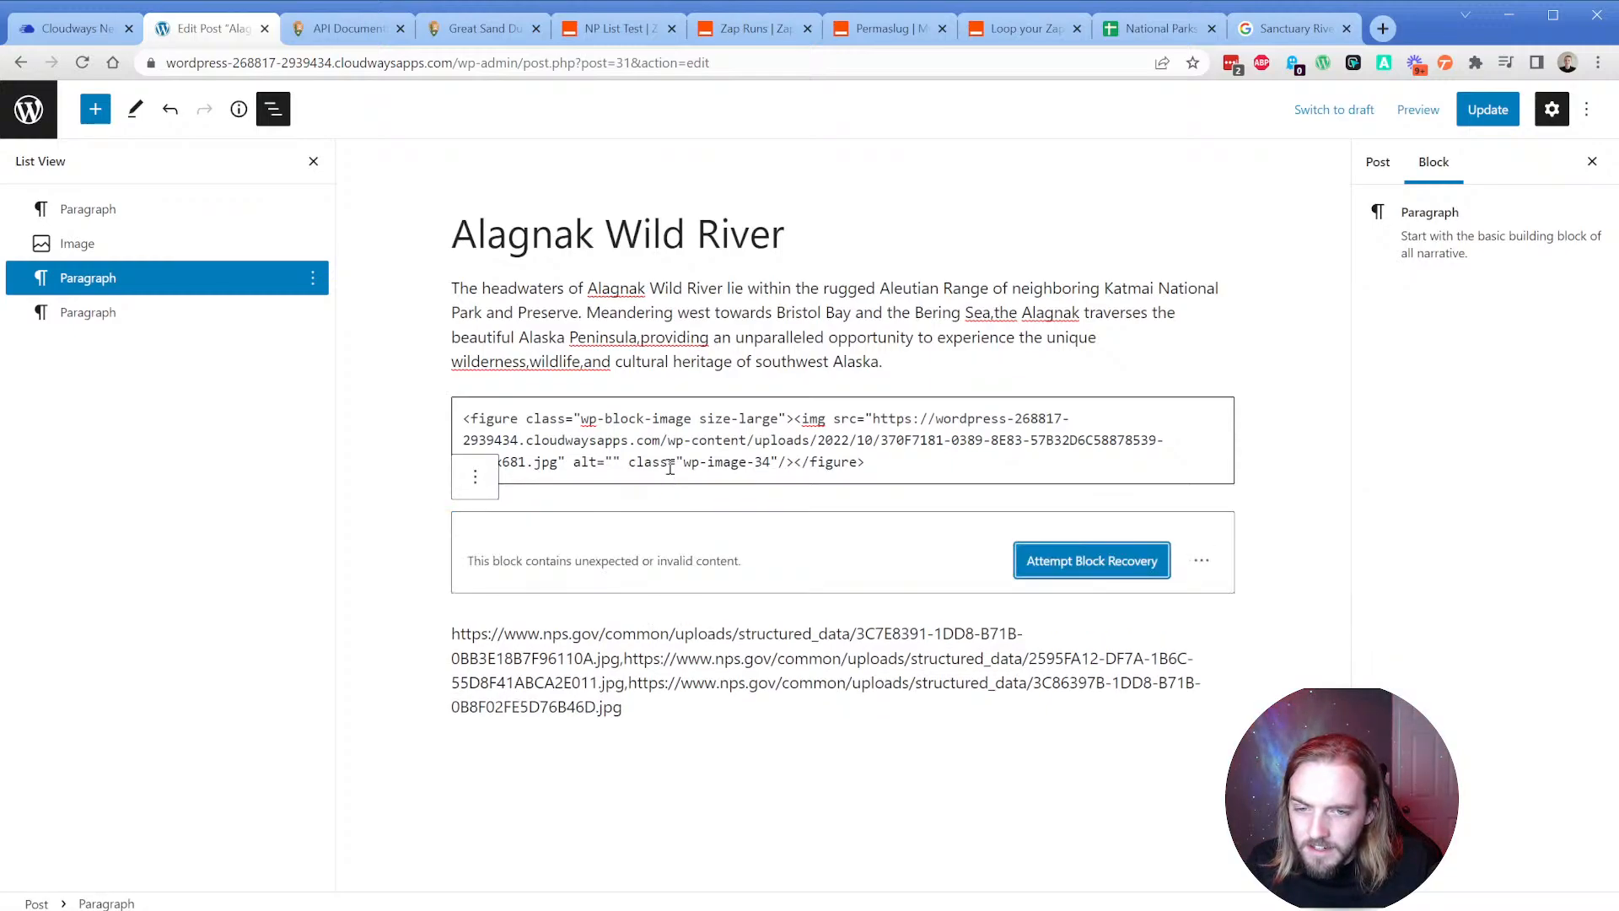
{"action": "left_click", "coordinate": [1034, 563]}
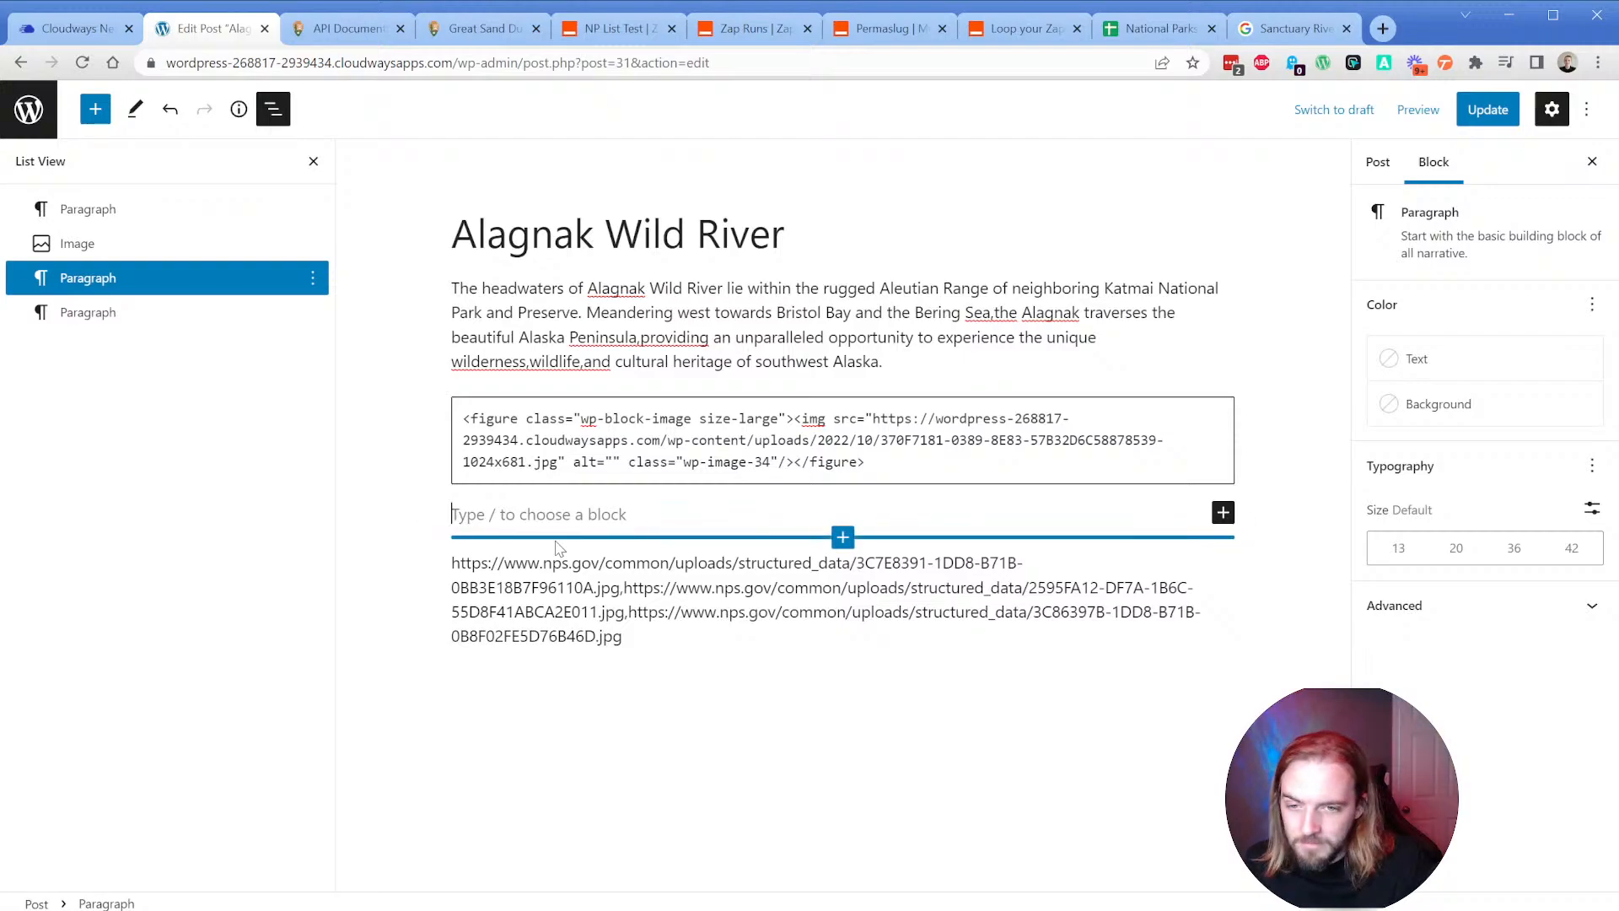
{"action": "key", "text": "ctrl+z"}
{"action": "key", "text": "ctrl+z"}
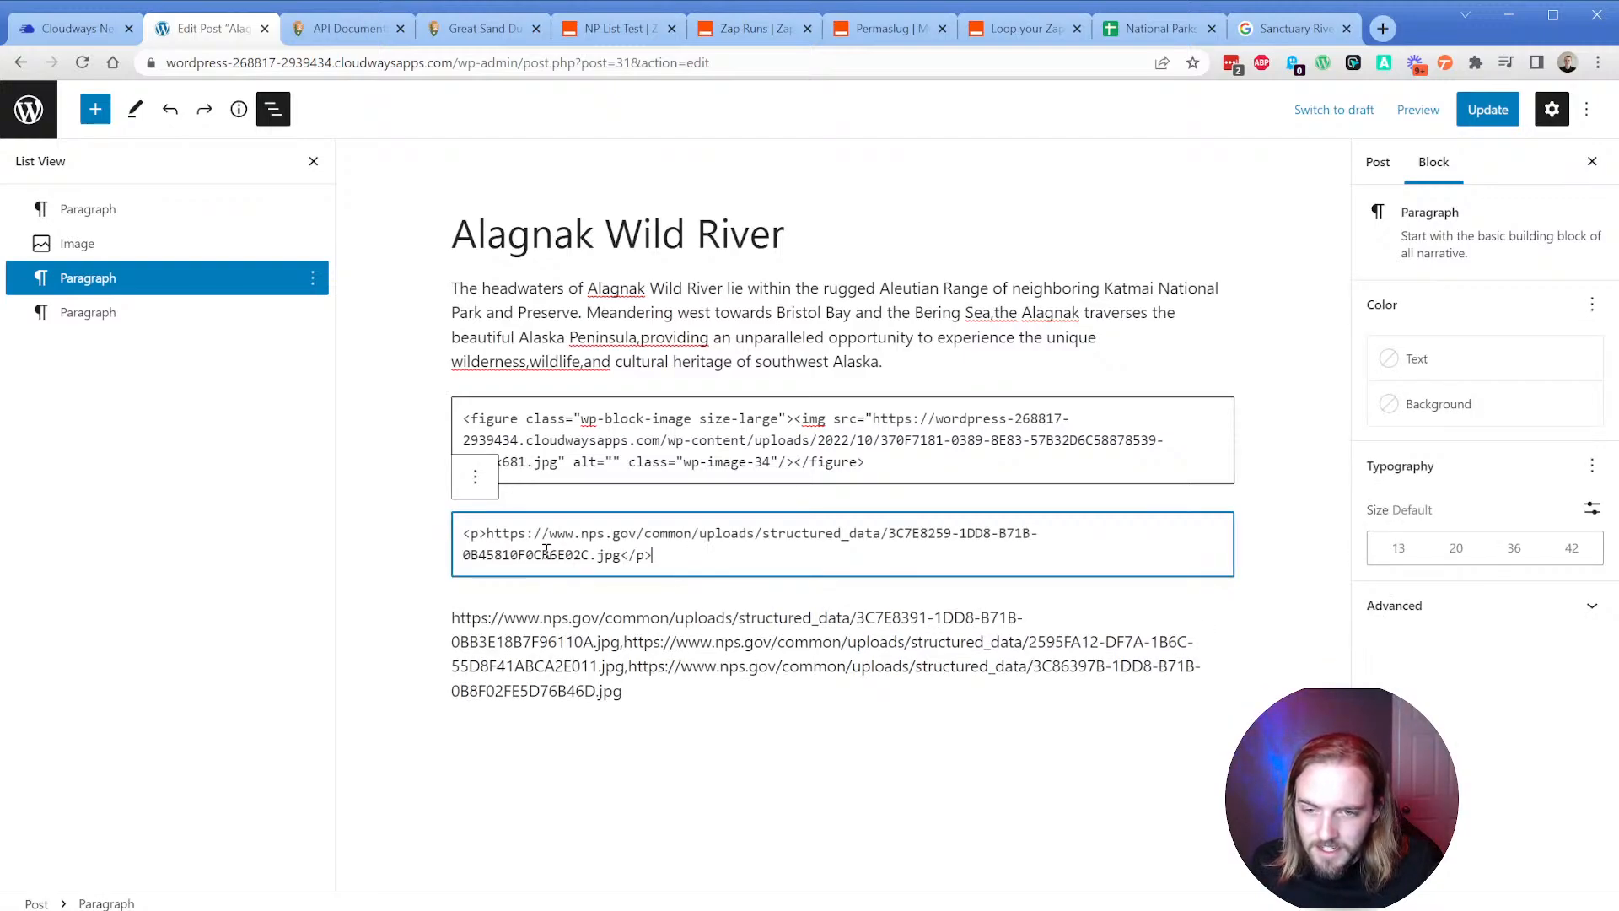
Rewrite the block's HTML as <figure><img src="..."></figure> around the image URL, removing both p tags.
{"action": "left_click_drag", "start_coordinate": [486, 540], "coordinate": [449, 542]}
{"action": "type", "text": "<figure>"}
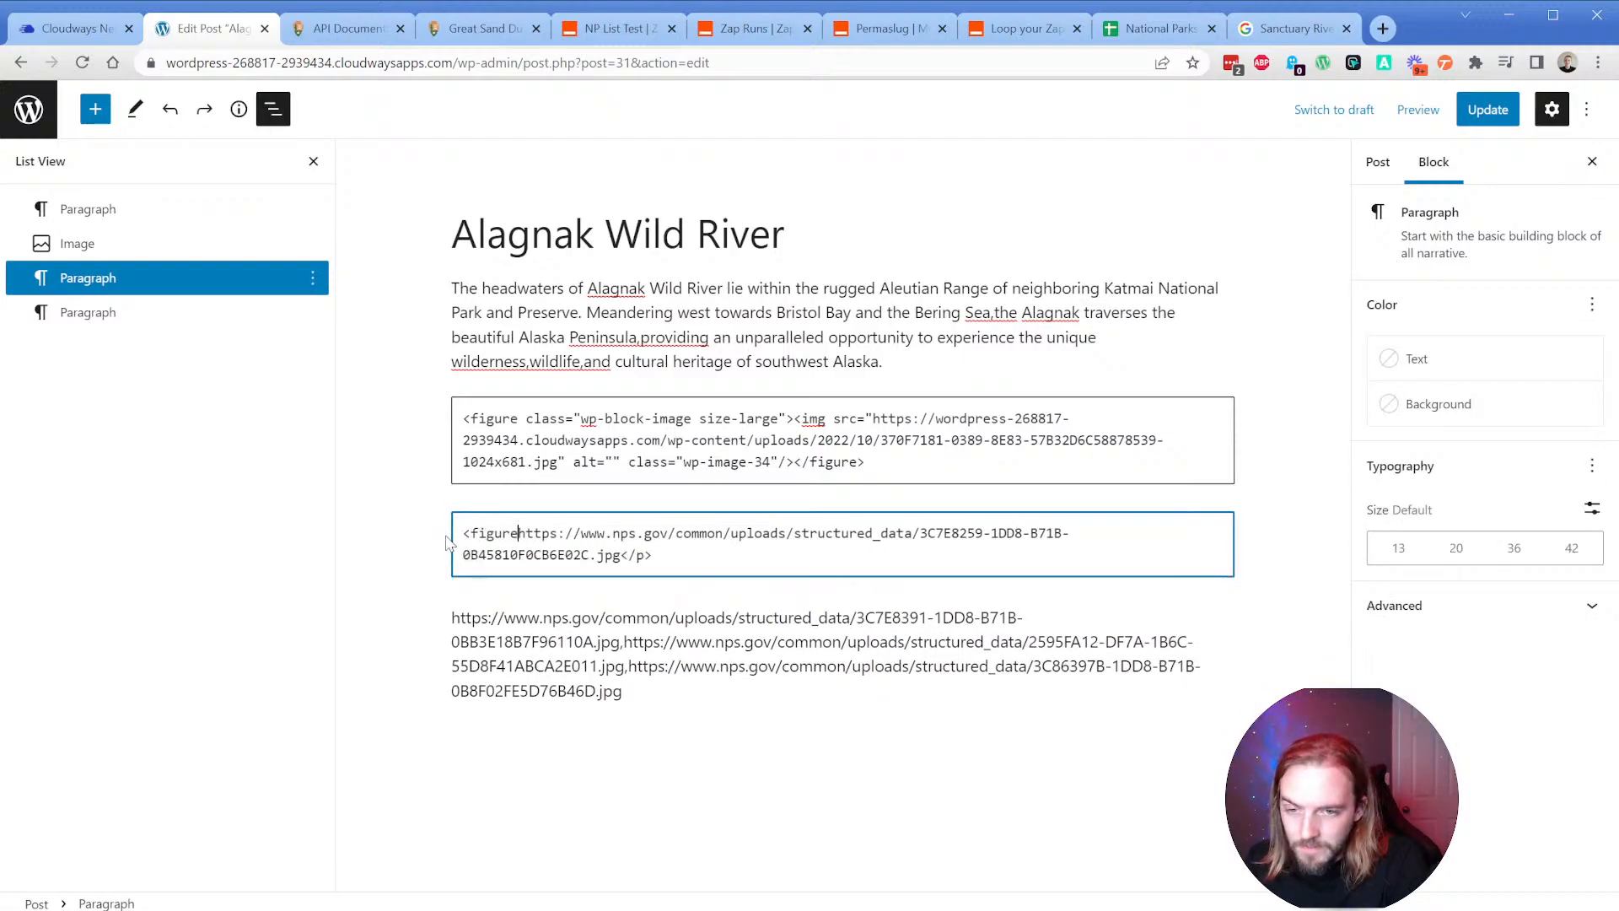
{"action": "type", "text": "<img src=\""}
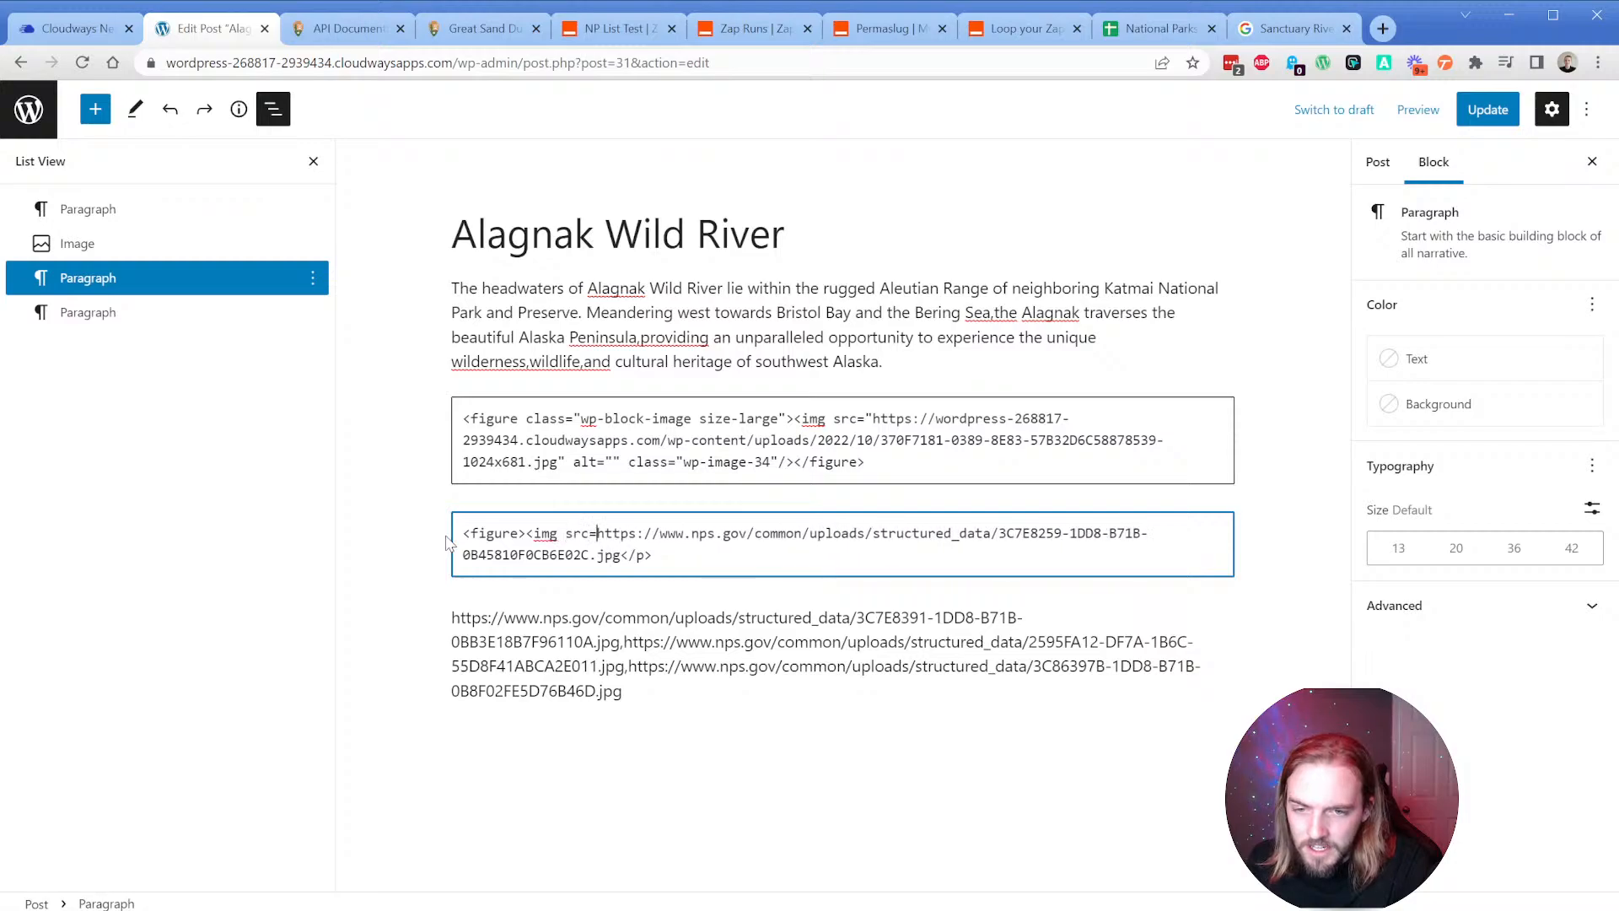
{"action": "key", "text": "Down"}
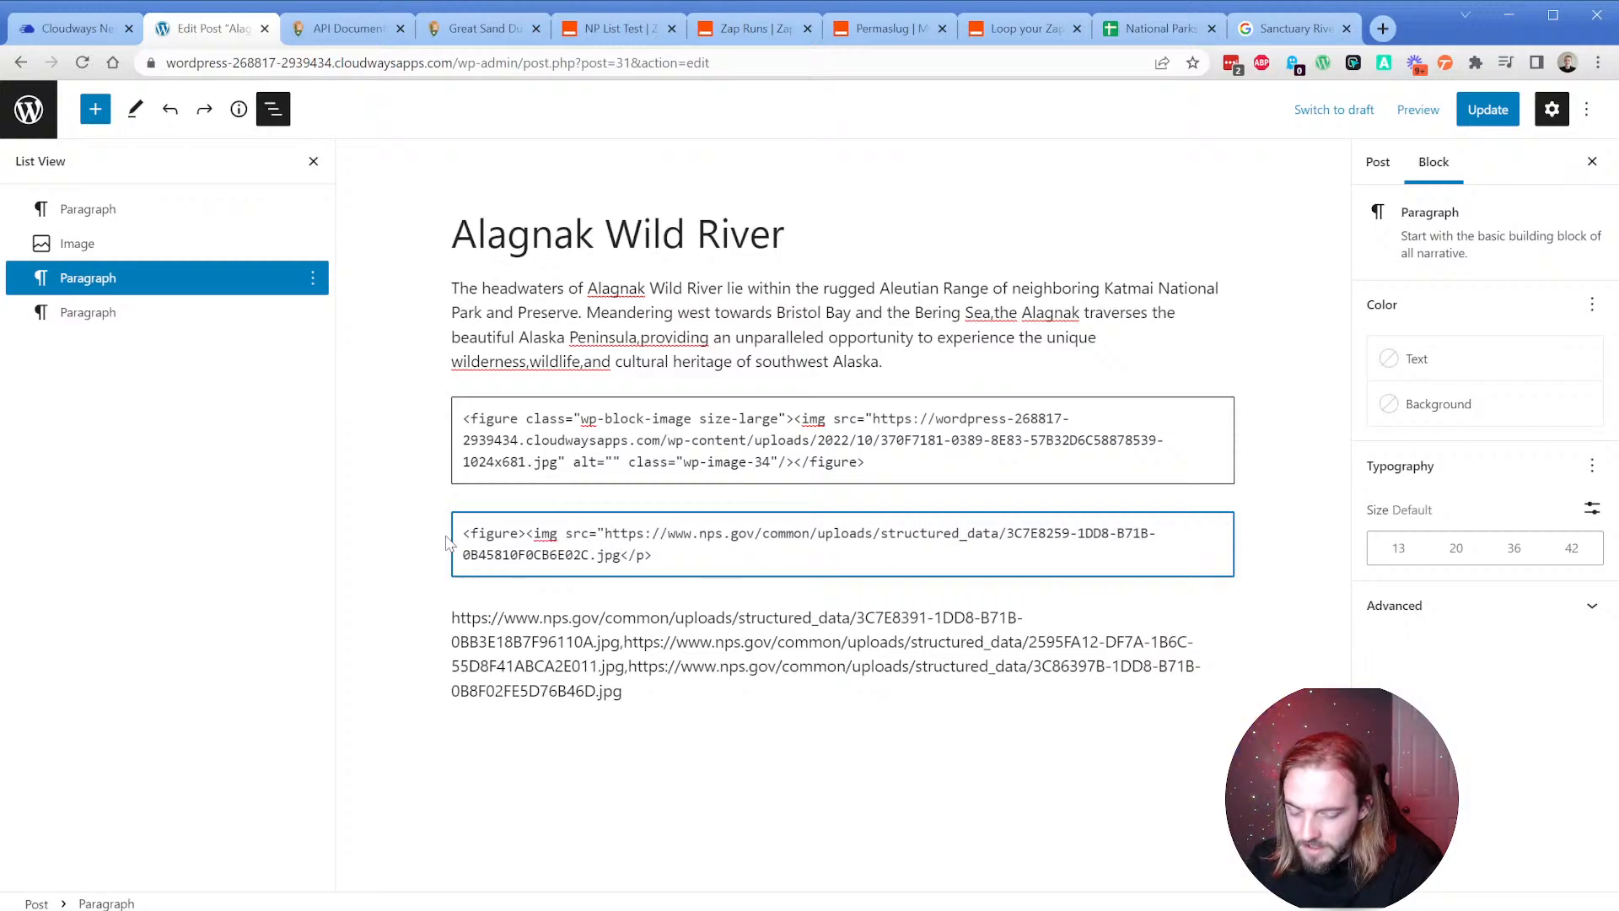
{"action": "type", "text": "\">"}
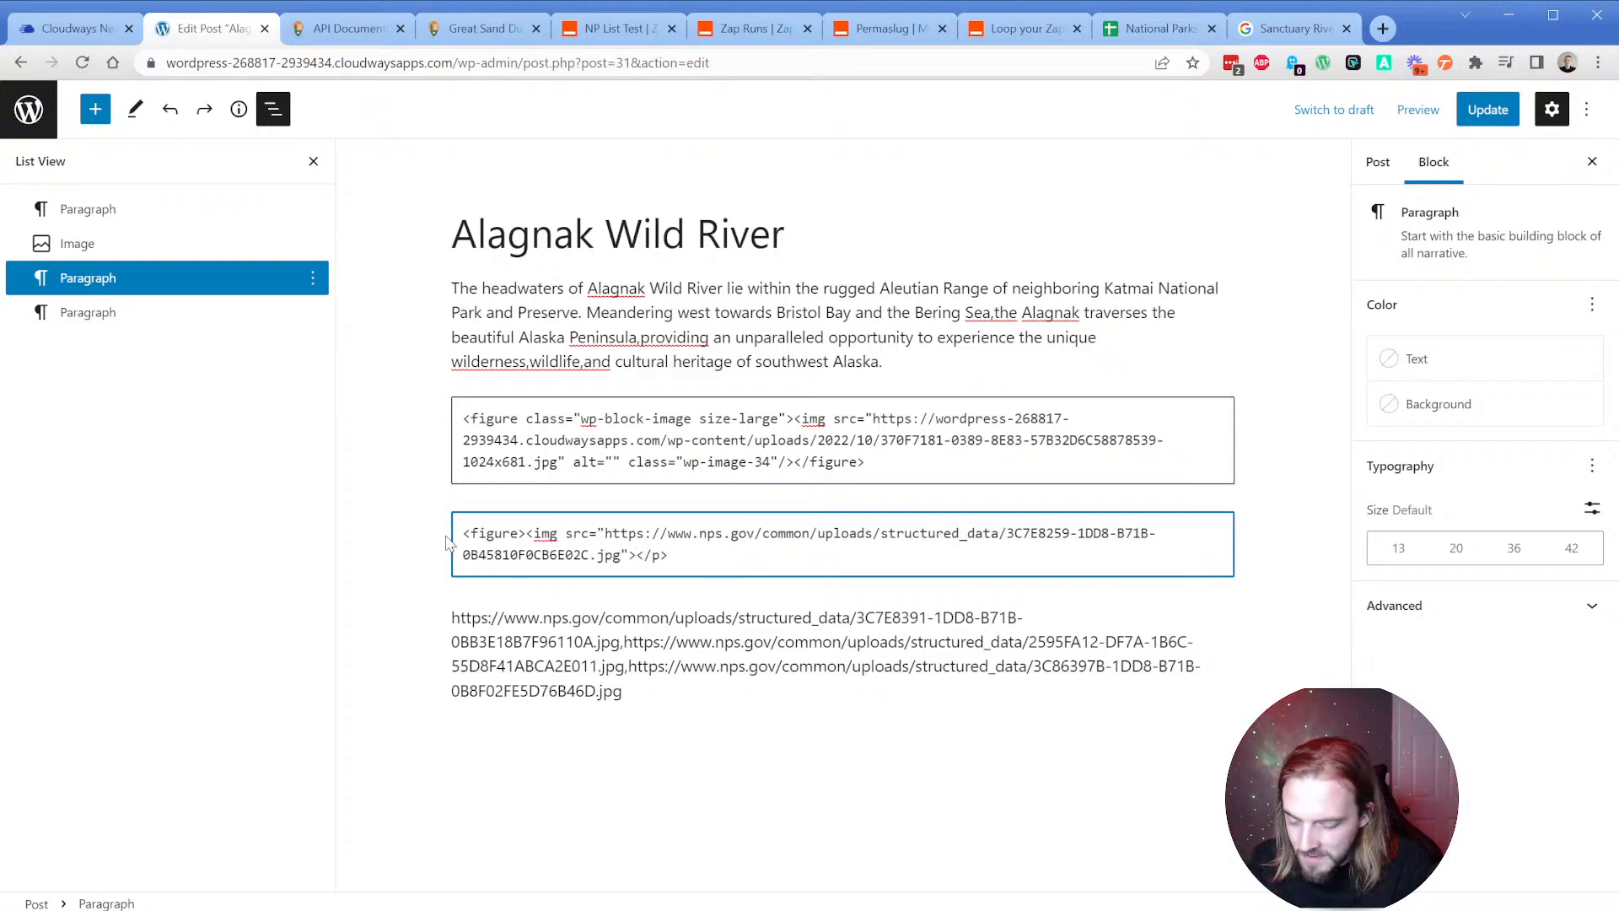
{"action": "type", "text": "</figure>"}
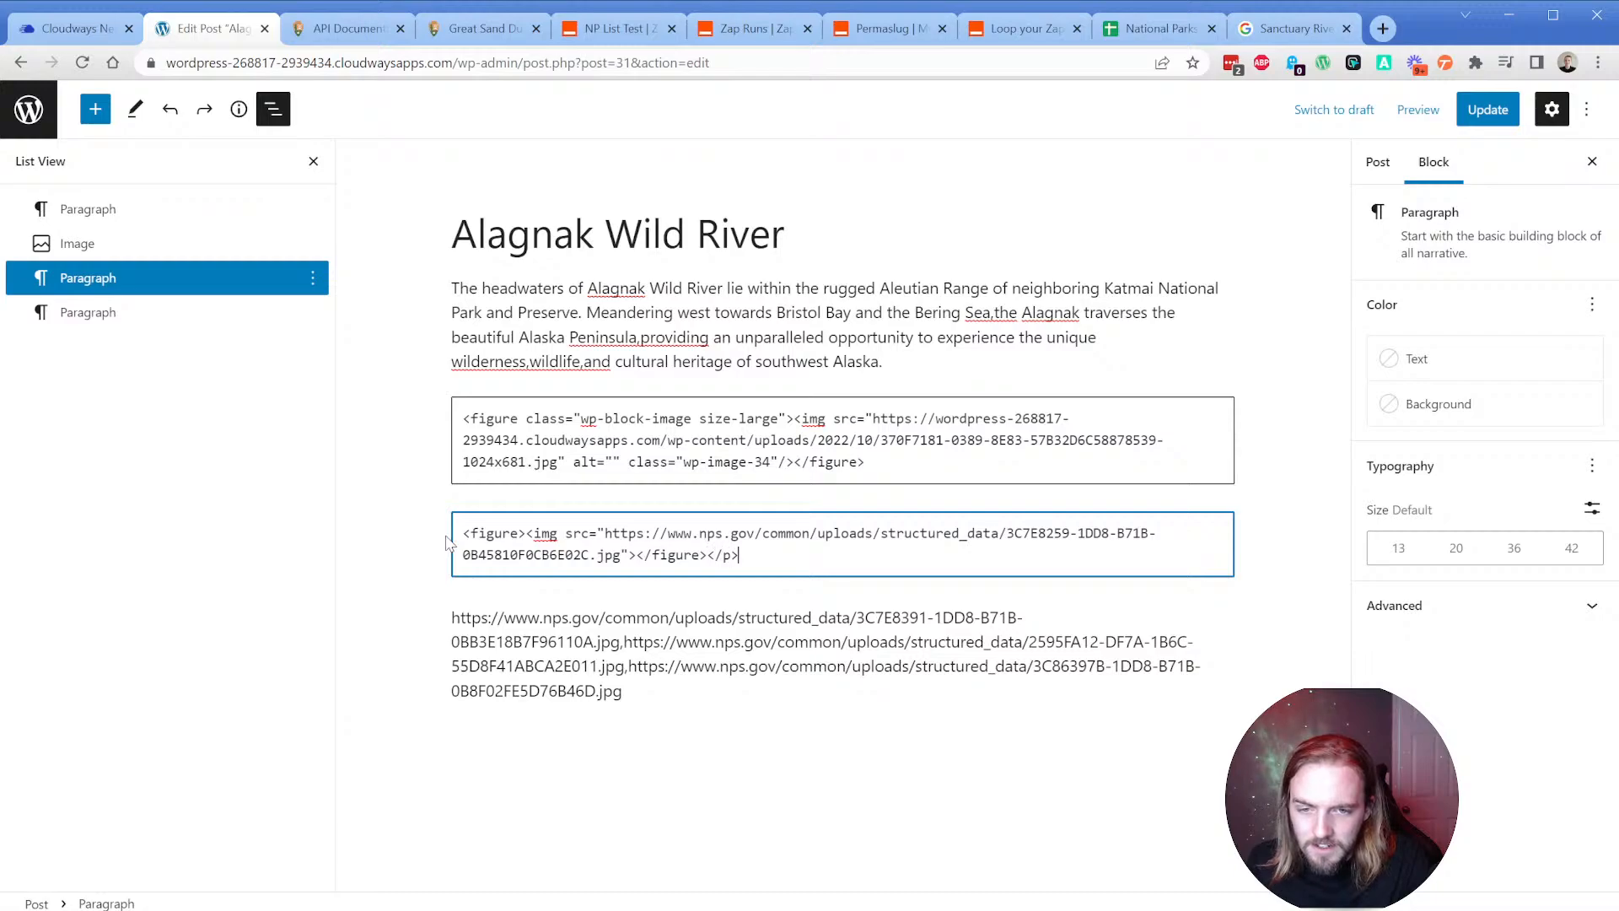
{"action": "key", "text": "BackSpace"}
{"action": "key", "text": "BackSpace"}
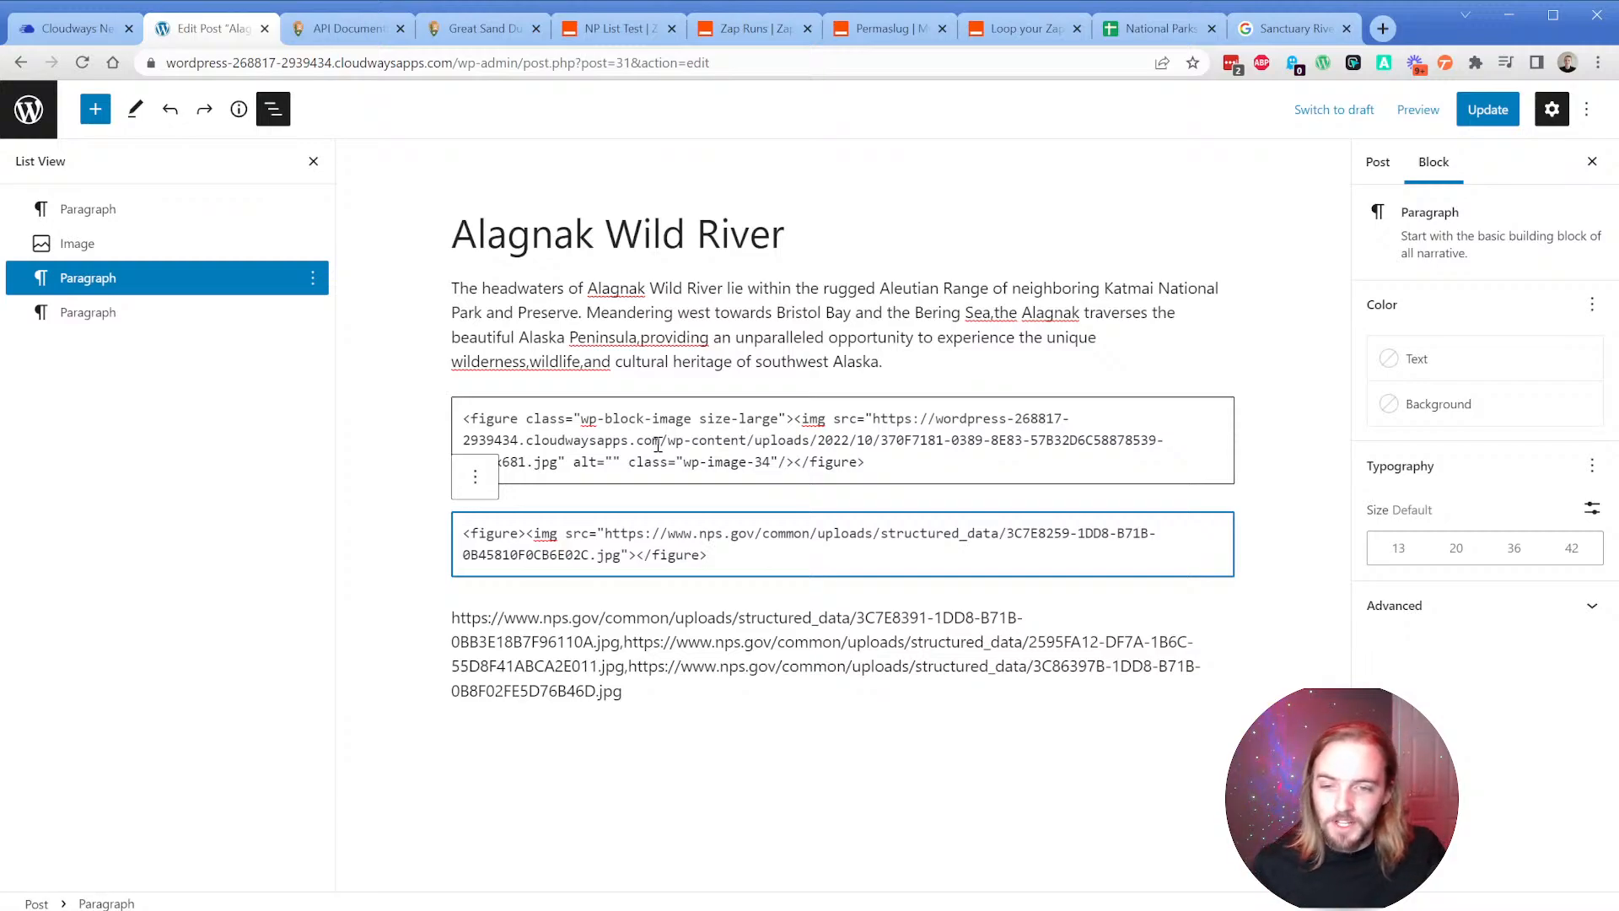
Leave the HTML edit of the figure block and attempt block recovery.
{"action": "key", "text": "ctrl+s"}
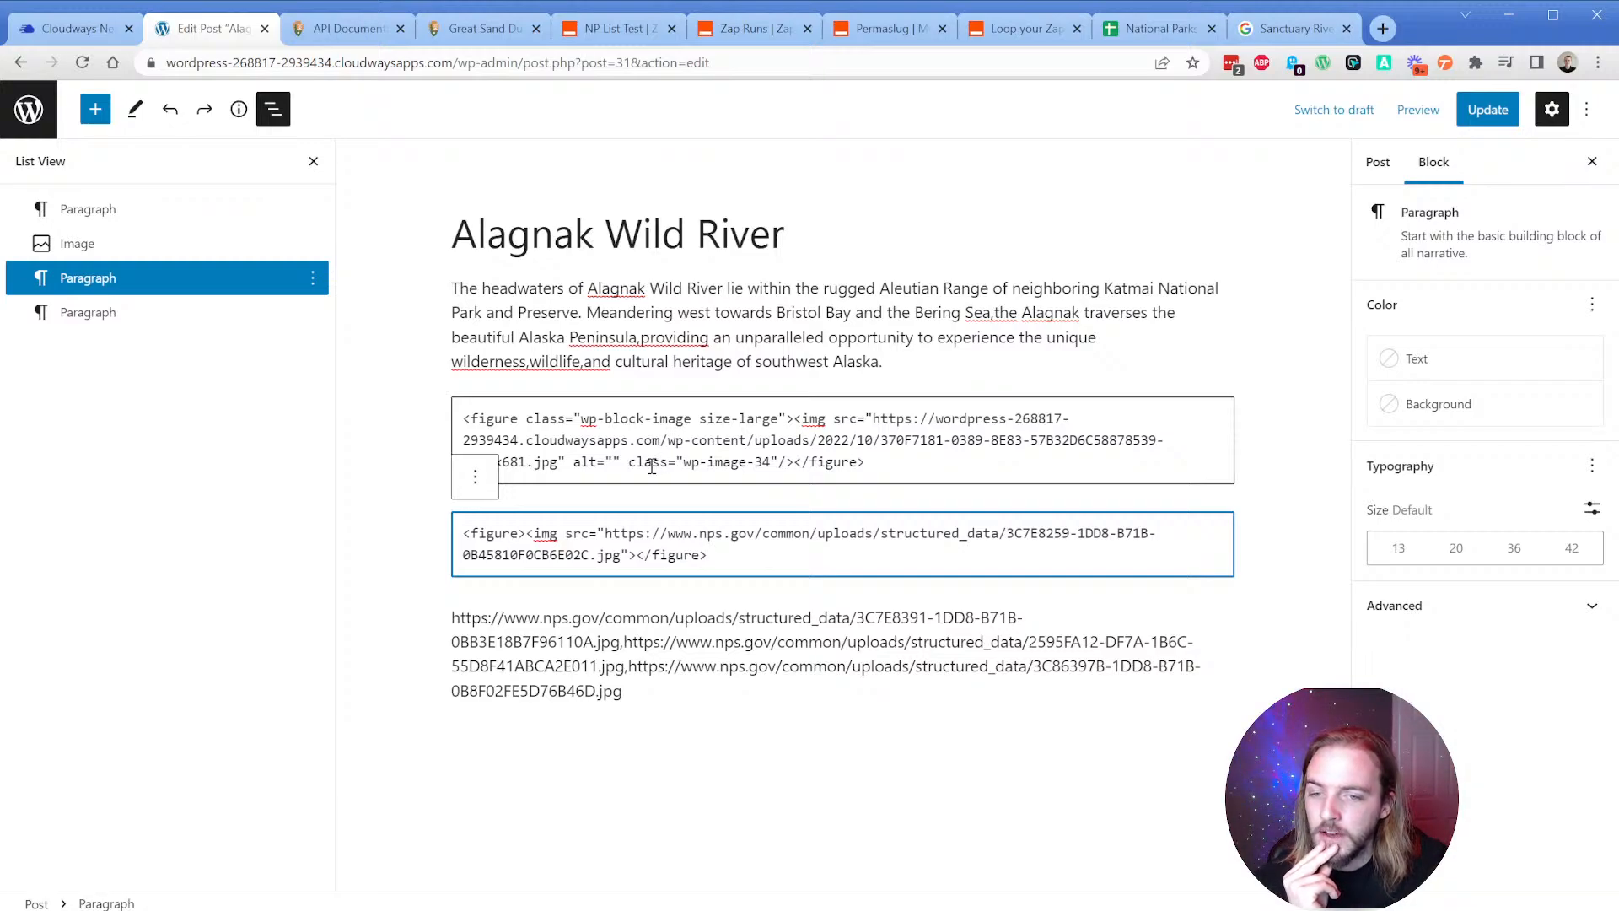
{"action": "left_click", "coordinate": [430, 455]}
{"action": "left_click", "coordinate": [1071, 561]}
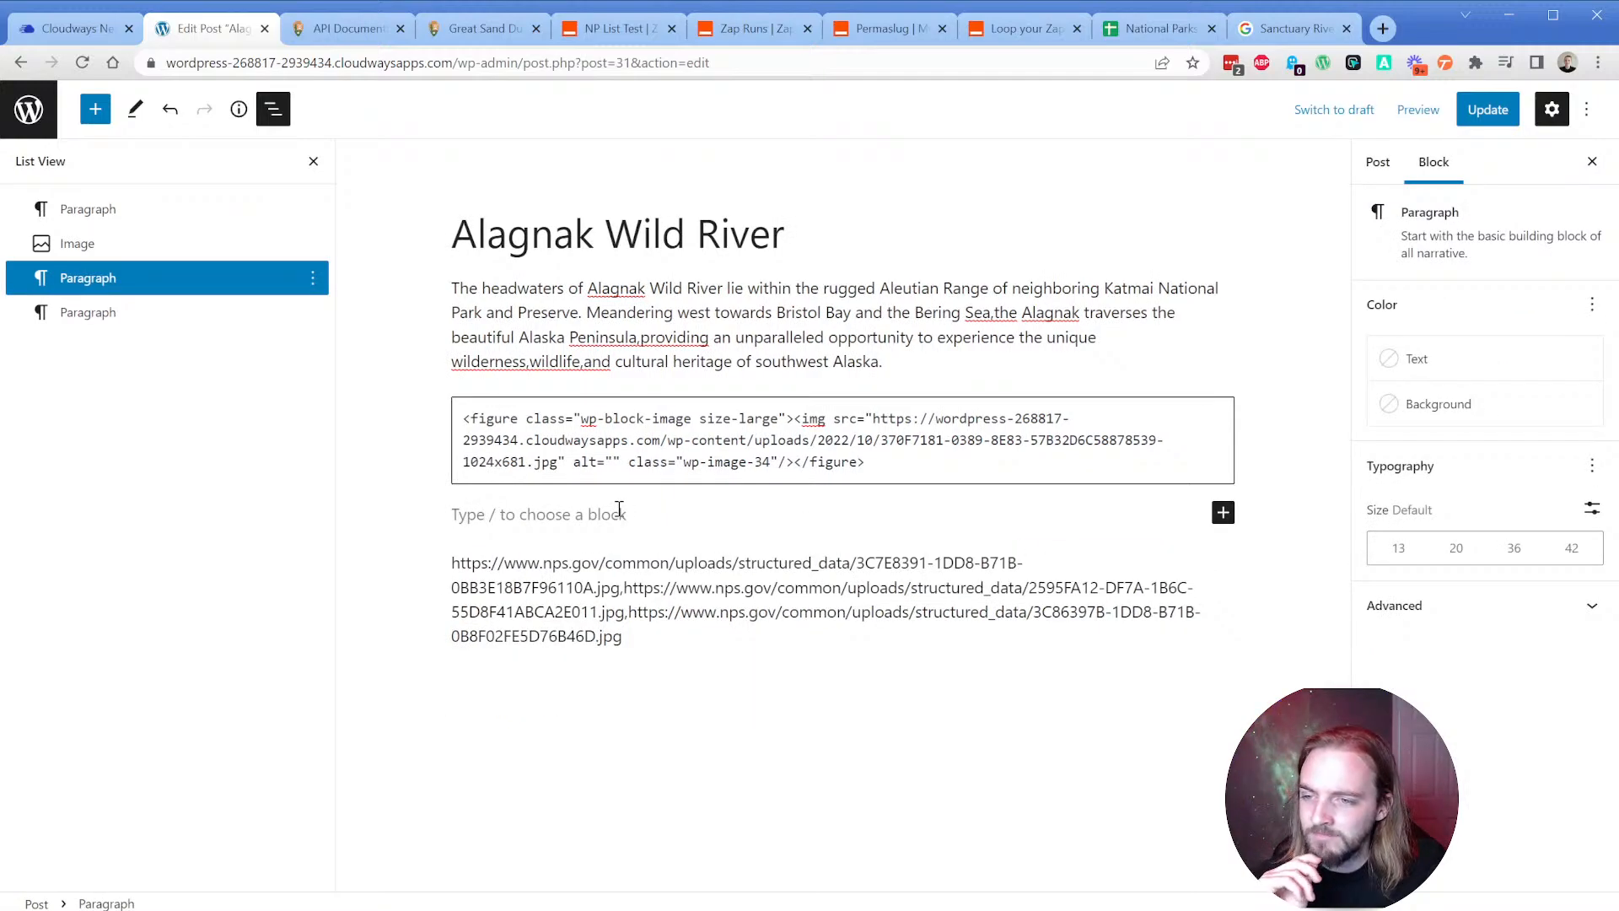
Copy the img tag from the existing image block's HTML and paste it into the empty paragraph below.
{"action": "left_click", "coordinate": [817, 440]}
{"action": "left_click_drag", "start_coordinate": [795, 419], "coordinate": [793, 470]}
{"action": "key", "text": "ctrl+c"}
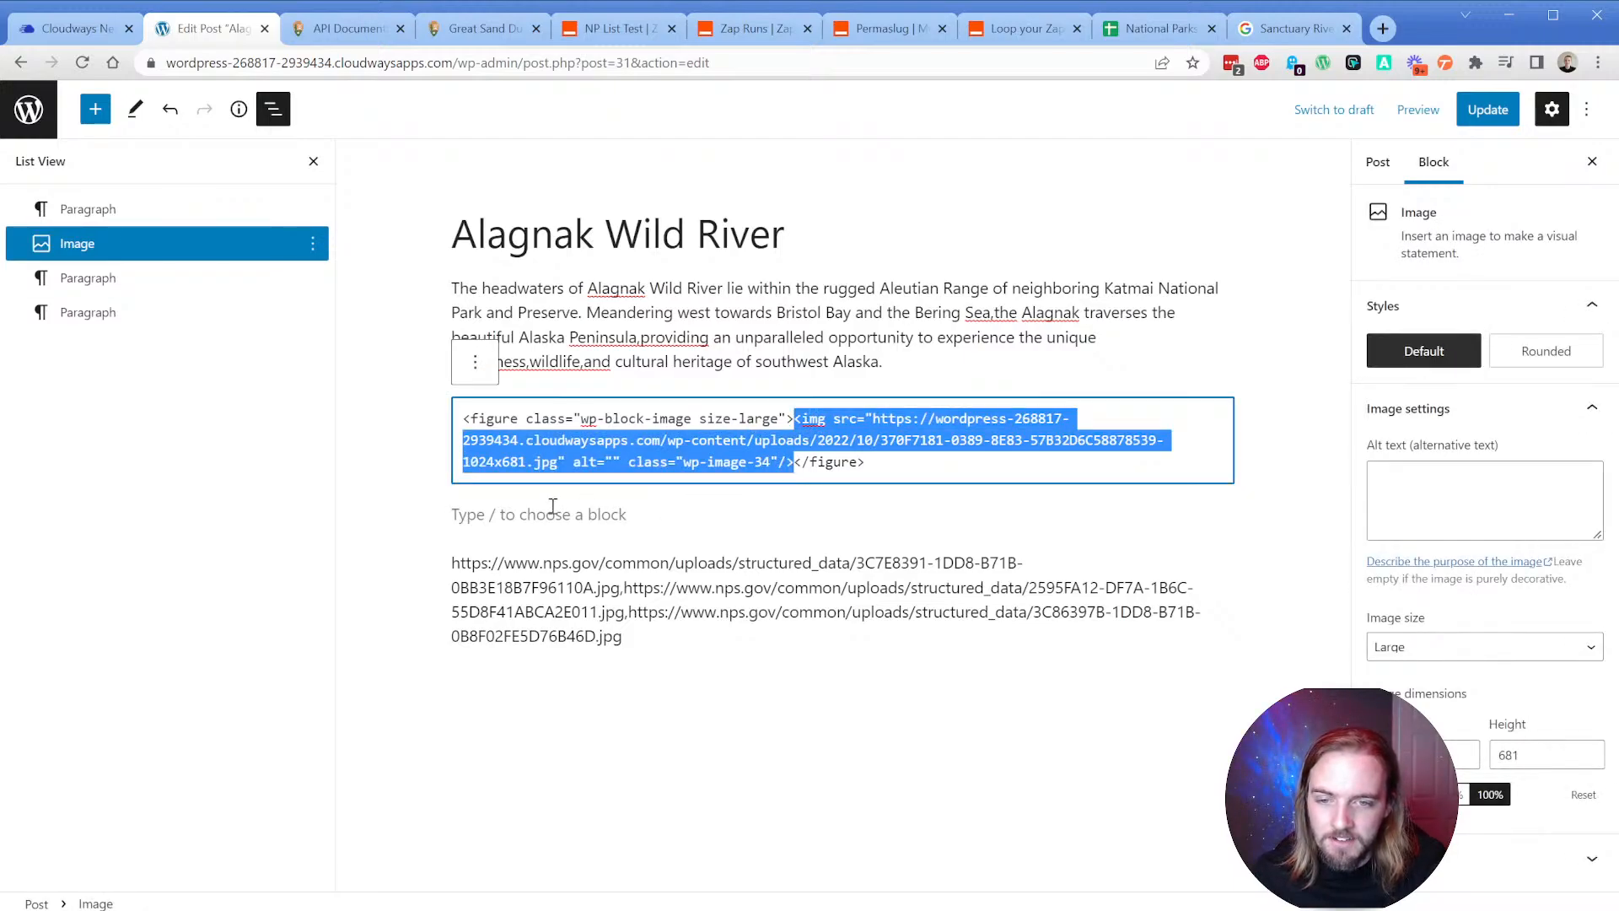
{"action": "left_click", "coordinate": [552, 514]}
{"action": "key", "text": "ctrl+v"}
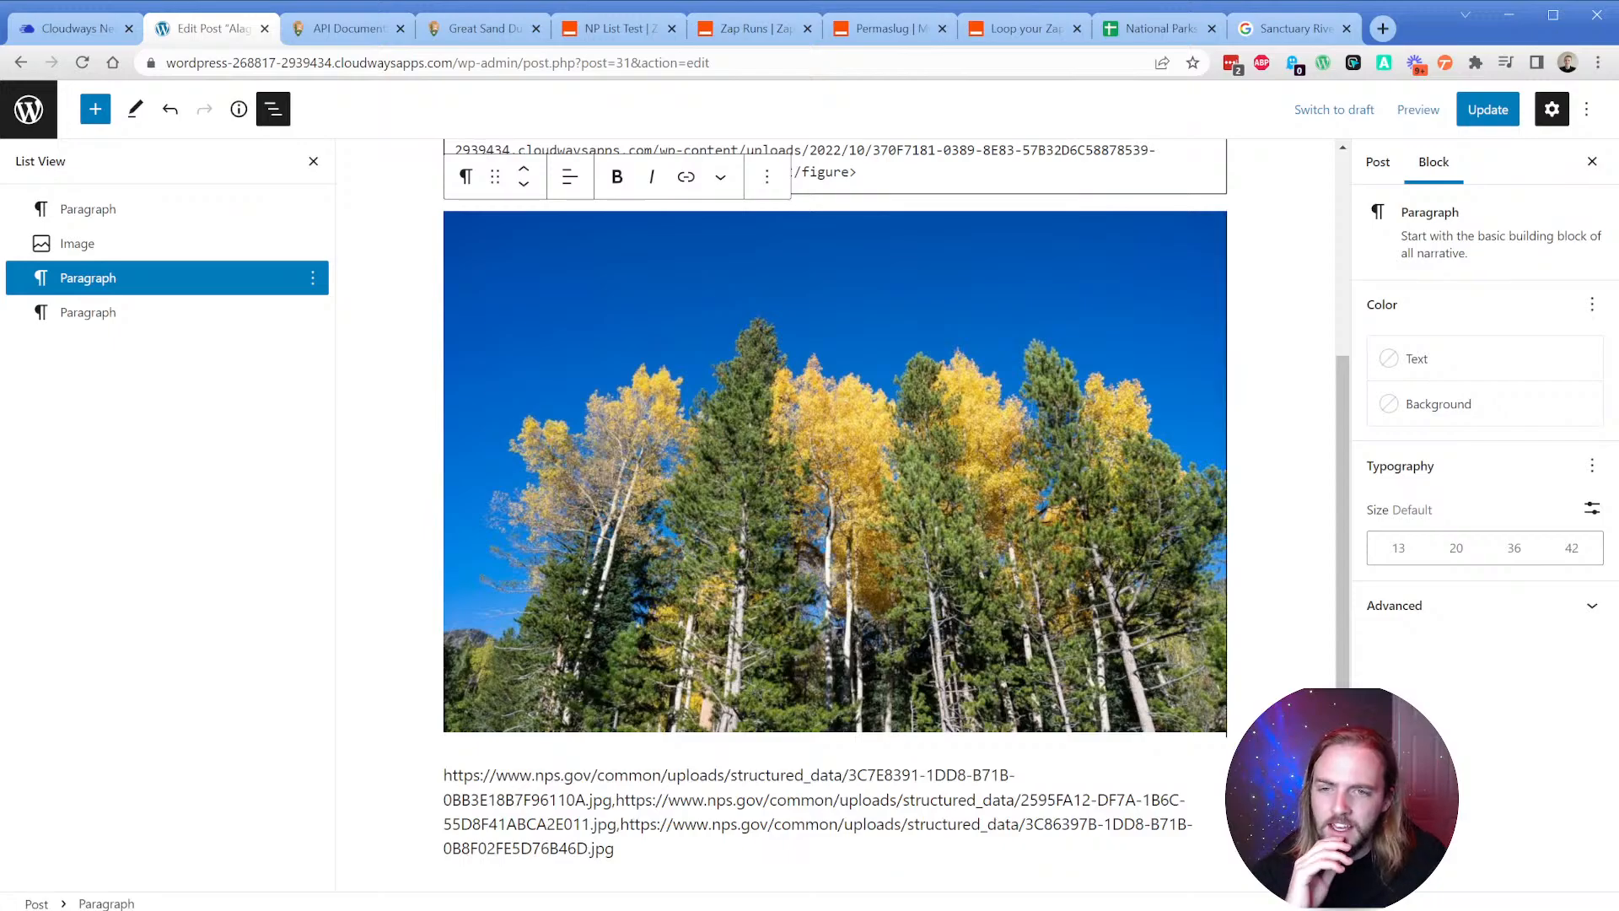
Strip the p tags from the pasted image's HTML and attempt recovery of the block.
{"action": "left_click", "coordinate": [572, 466]}
{"action": "left_click", "coordinate": [767, 176]}
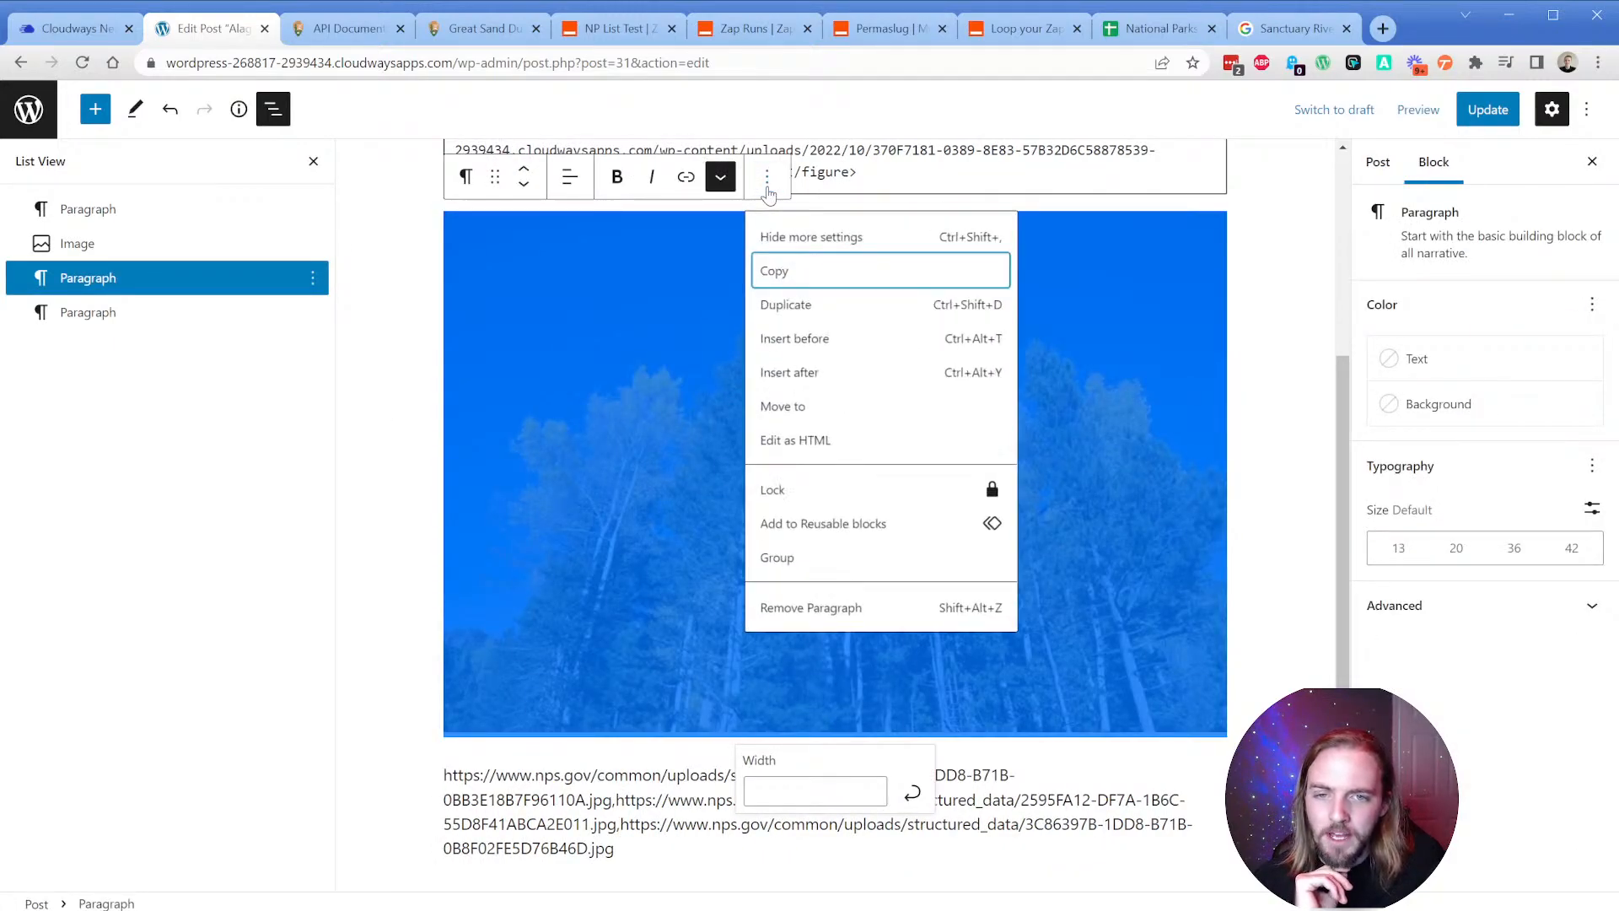
{"action": "left_click", "coordinate": [801, 440]}
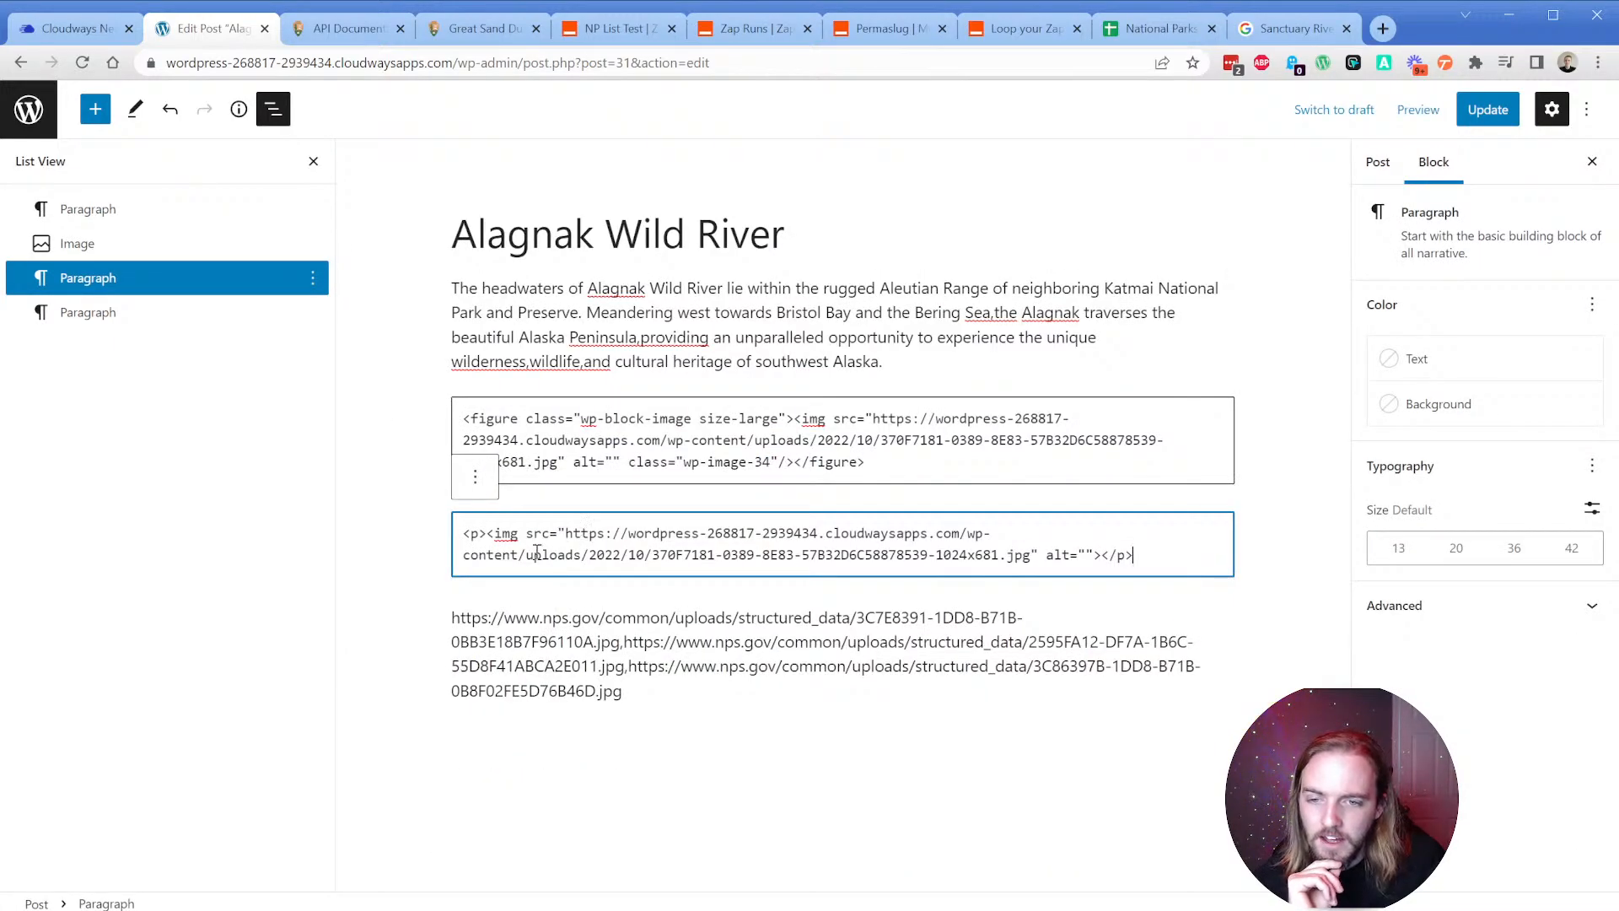
{"action": "left_click_drag", "start_coordinate": [487, 541], "coordinate": [463, 541]}
{"action": "key", "text": "BackSpace"}
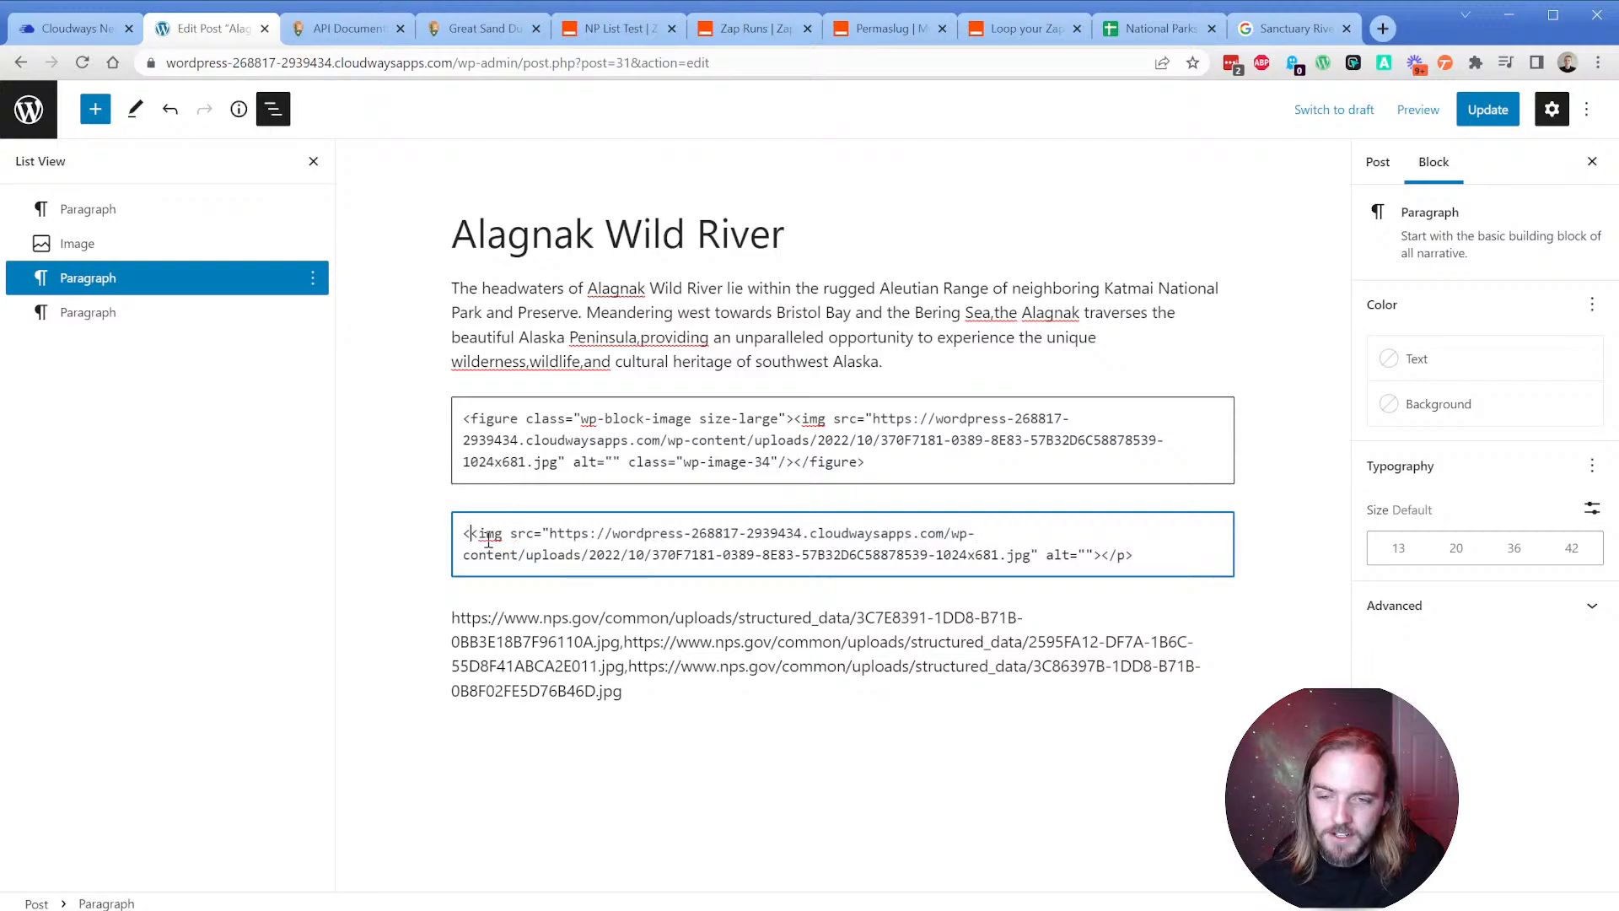
{"action": "left_click_drag", "start_coordinate": [1101, 556], "coordinate": [1152, 556]}
{"action": "key", "text": "BackSpace"}
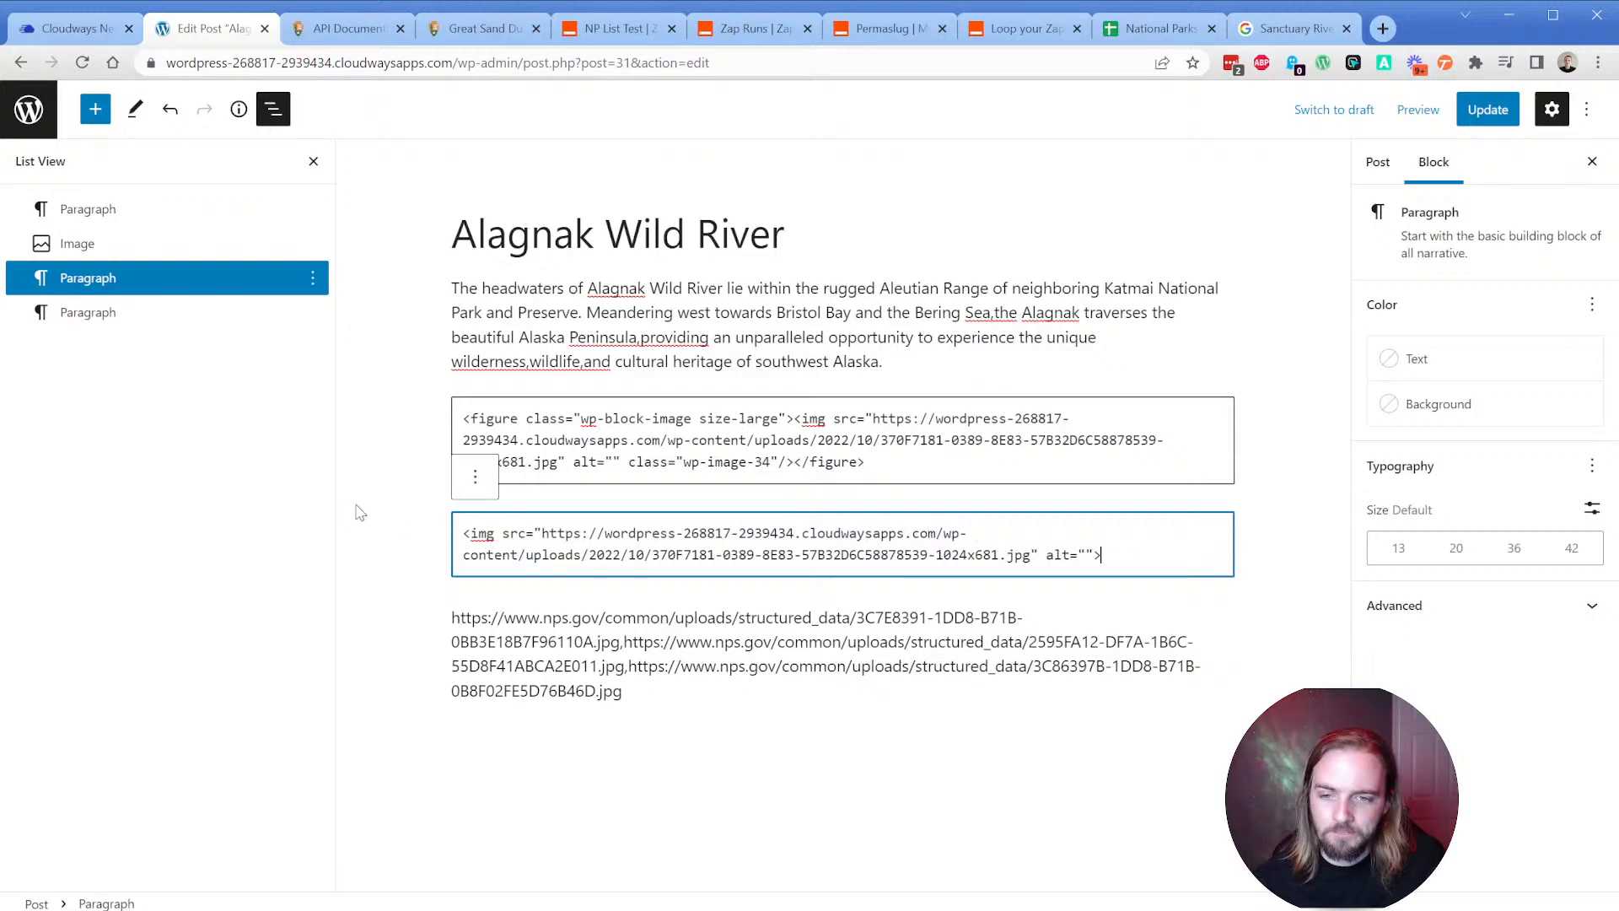
{"action": "left_click", "coordinate": [361, 510]}
{"action": "left_click", "coordinate": [1042, 564]}
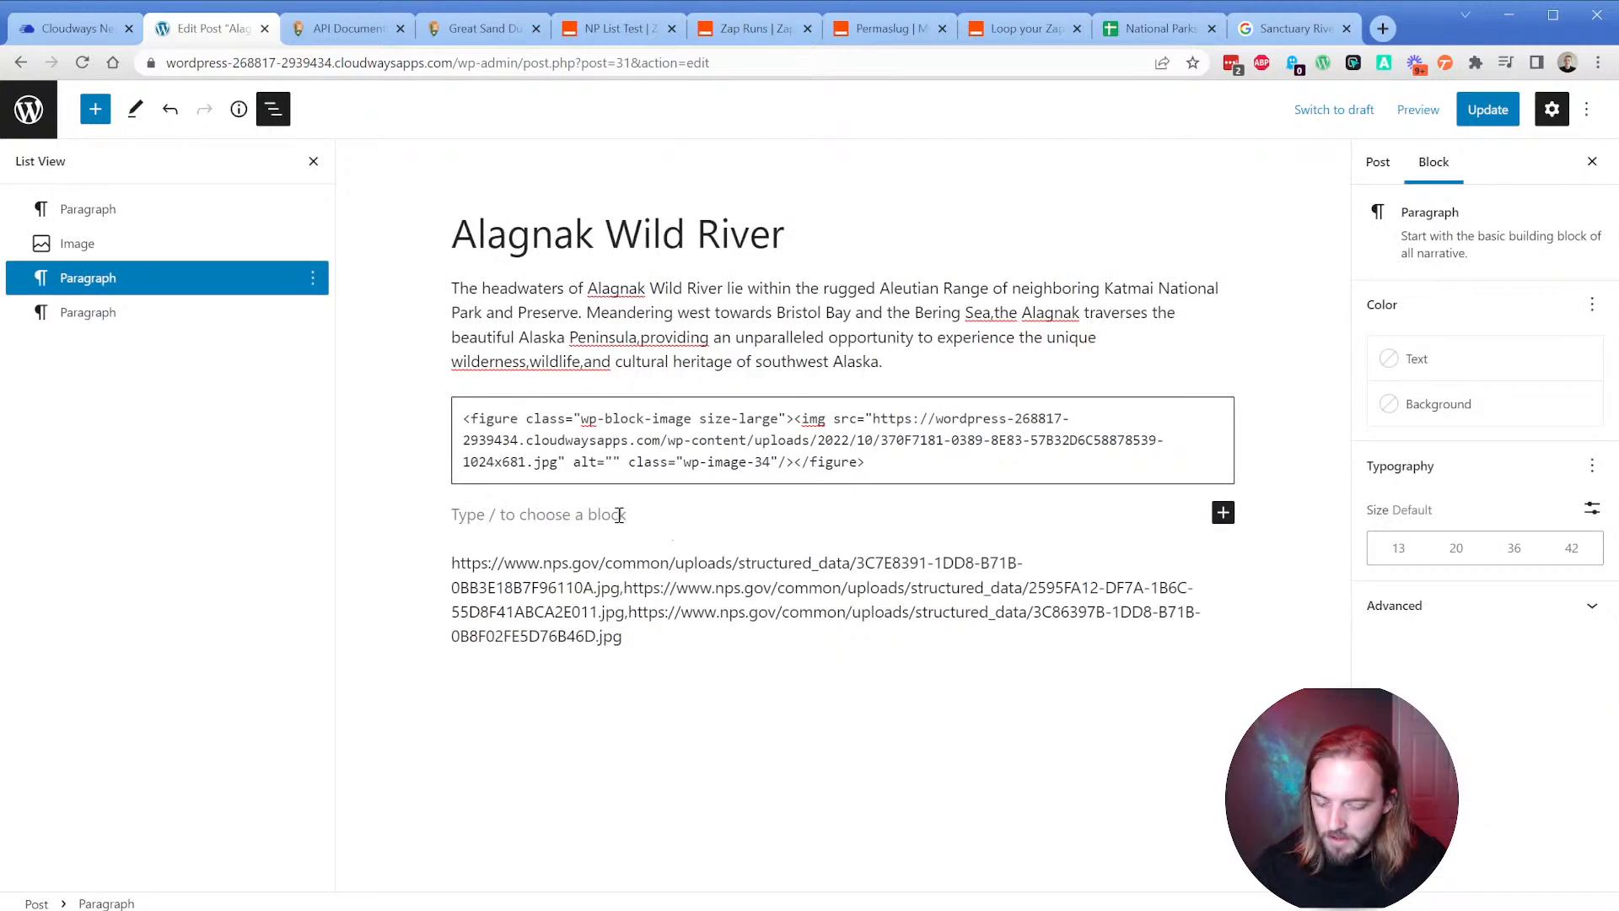
Turn the empty paragraph into an Image block and fill it with the trees photo from the media library.
{"action": "type", "text": "/im"}
{"action": "key", "text": "Return"}
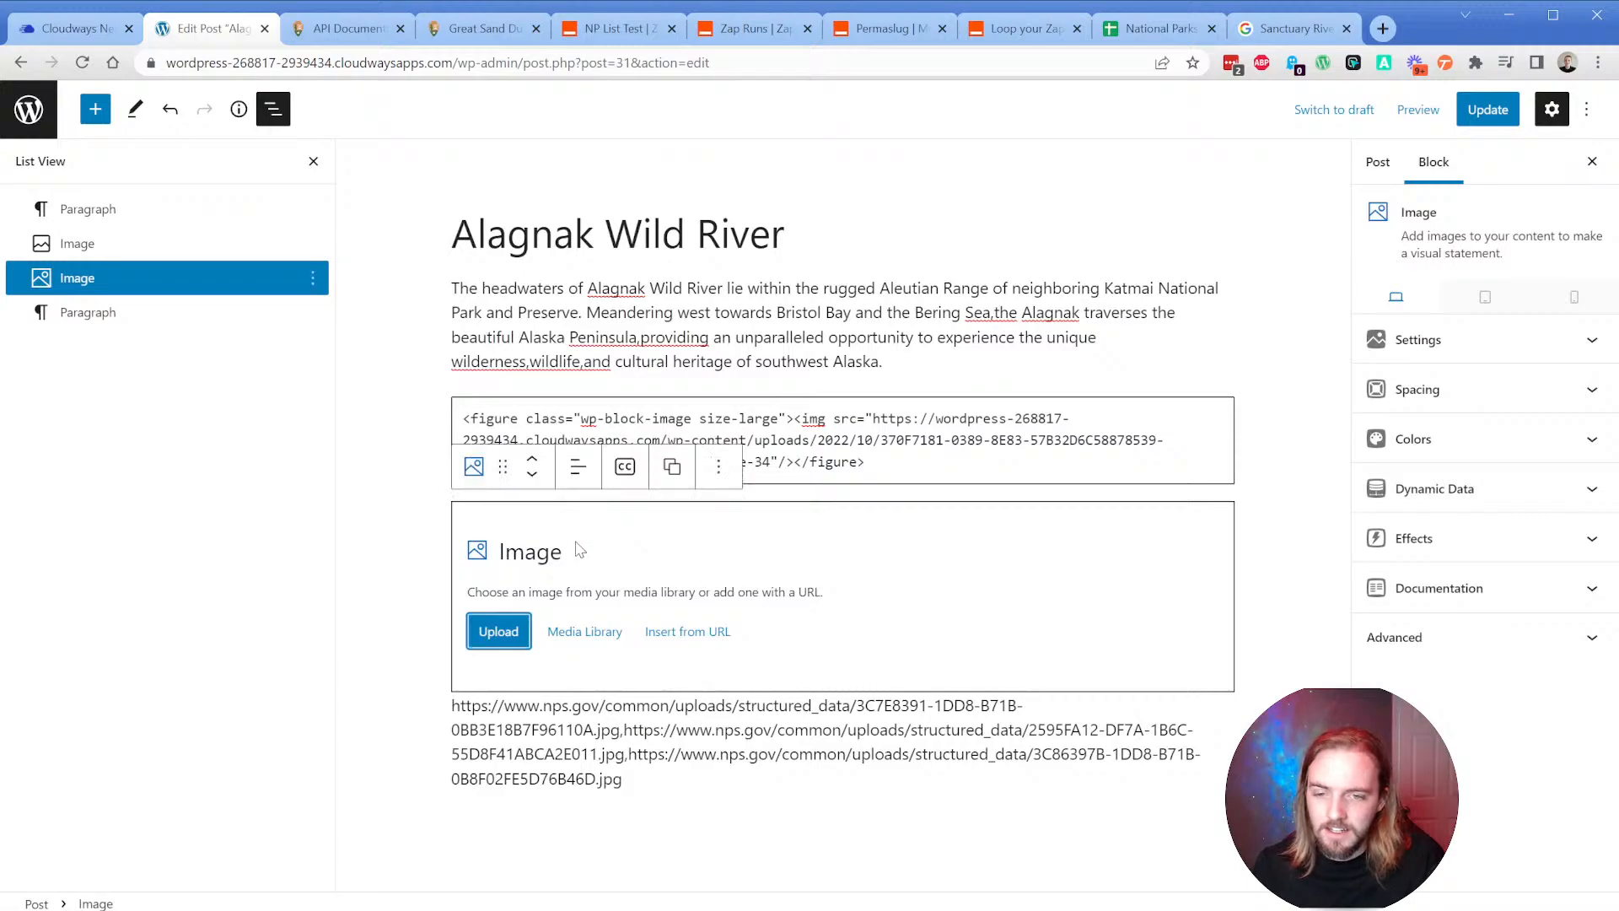
{"action": "left_click", "coordinate": [585, 631]}
{"action": "left_click", "coordinate": [135, 300]}
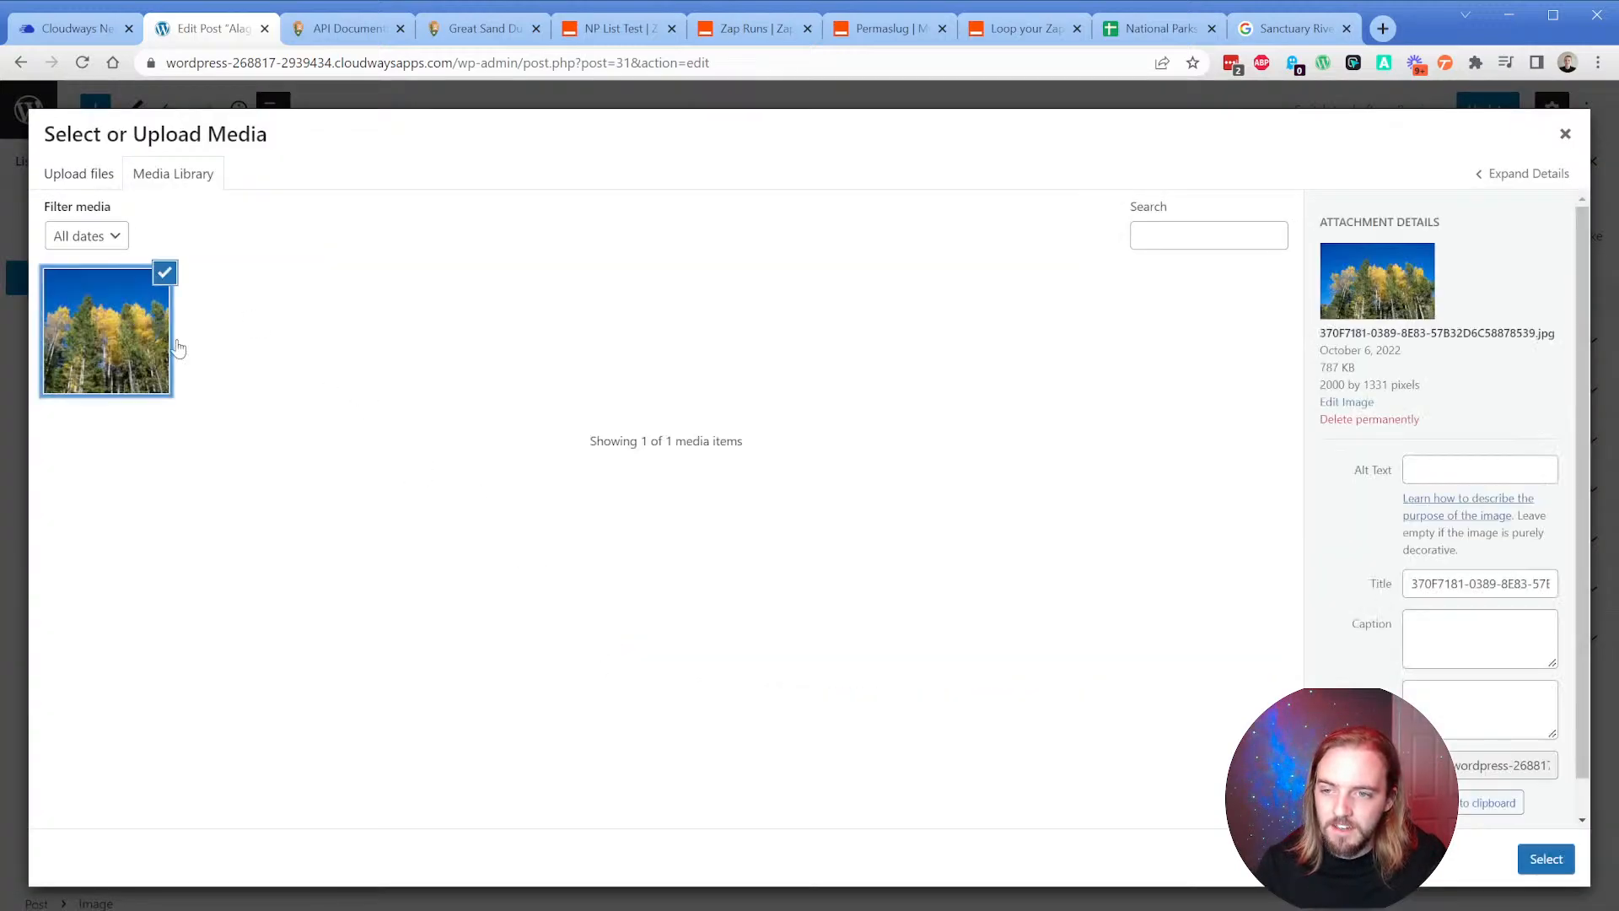
{"action": "left_click", "coordinate": [1546, 858]}
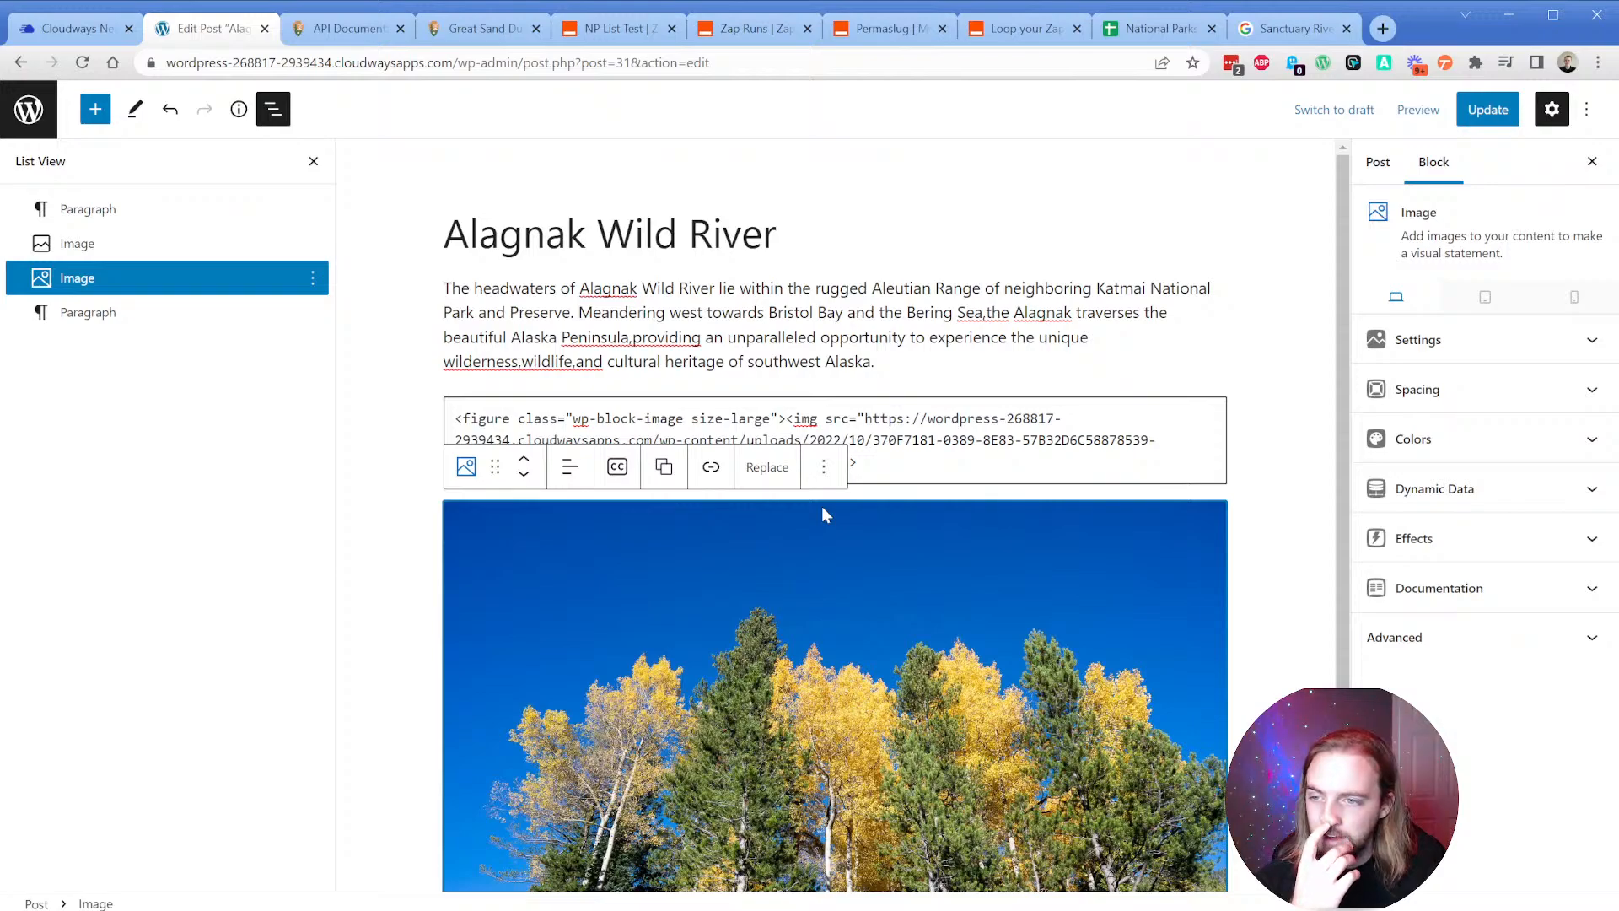
Copy the trees Image block that sits below the figure markup and paste it directly after the Alagnak description paragraph.
{"action": "left_click", "coordinate": [824, 467]}
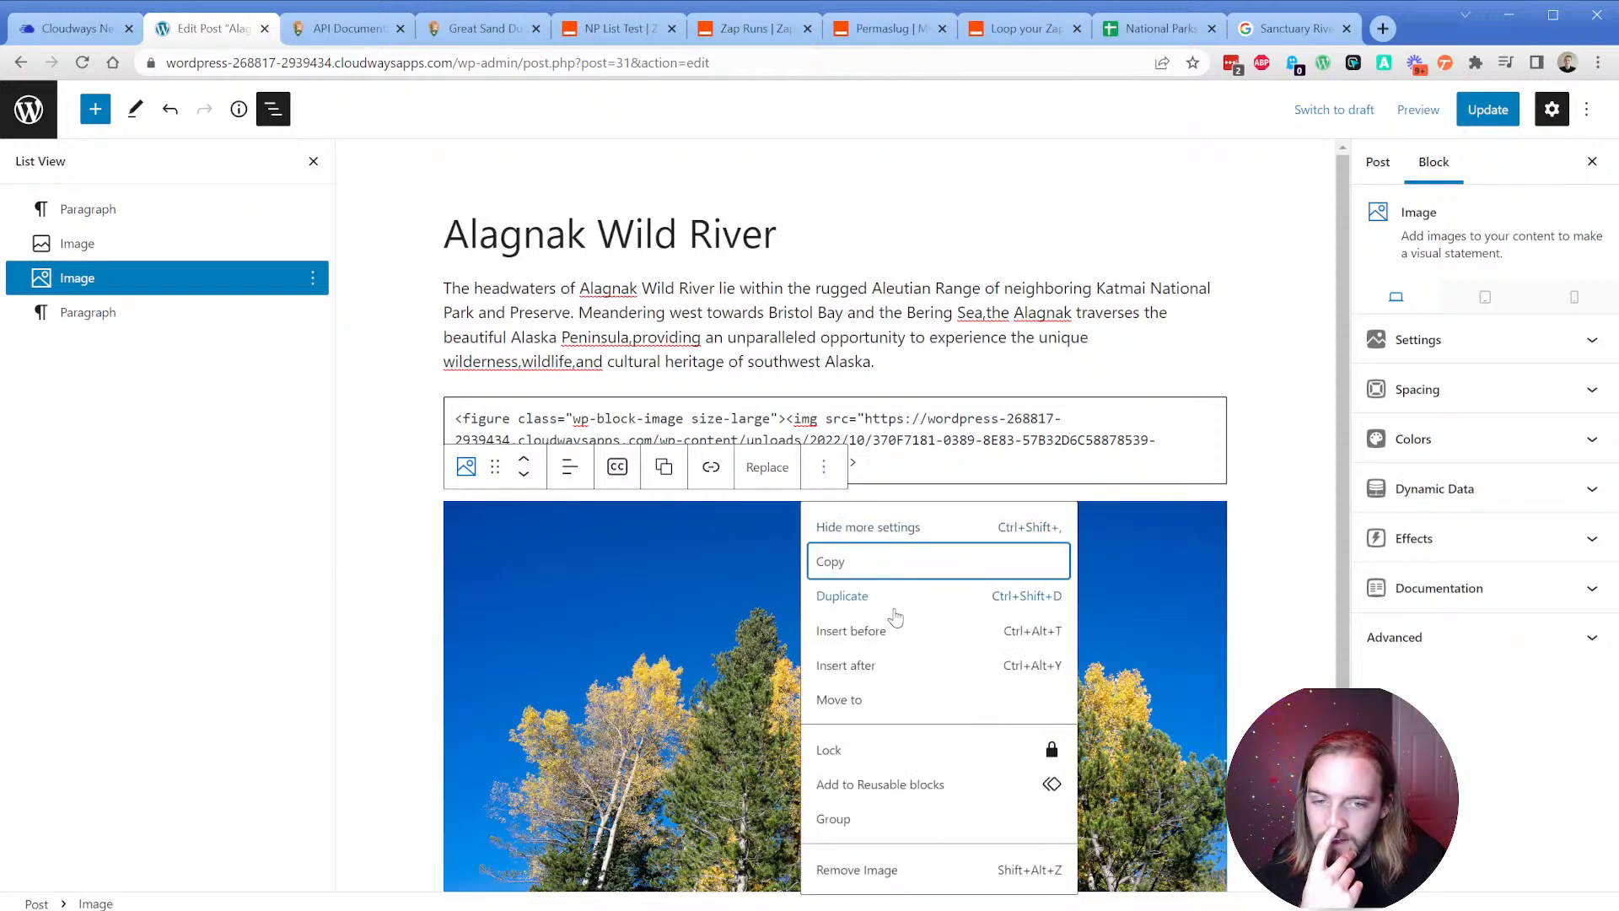
{"action": "scroll", "coordinate": [759, 700], "scroll_direction": "down", "scroll_amount": 1}
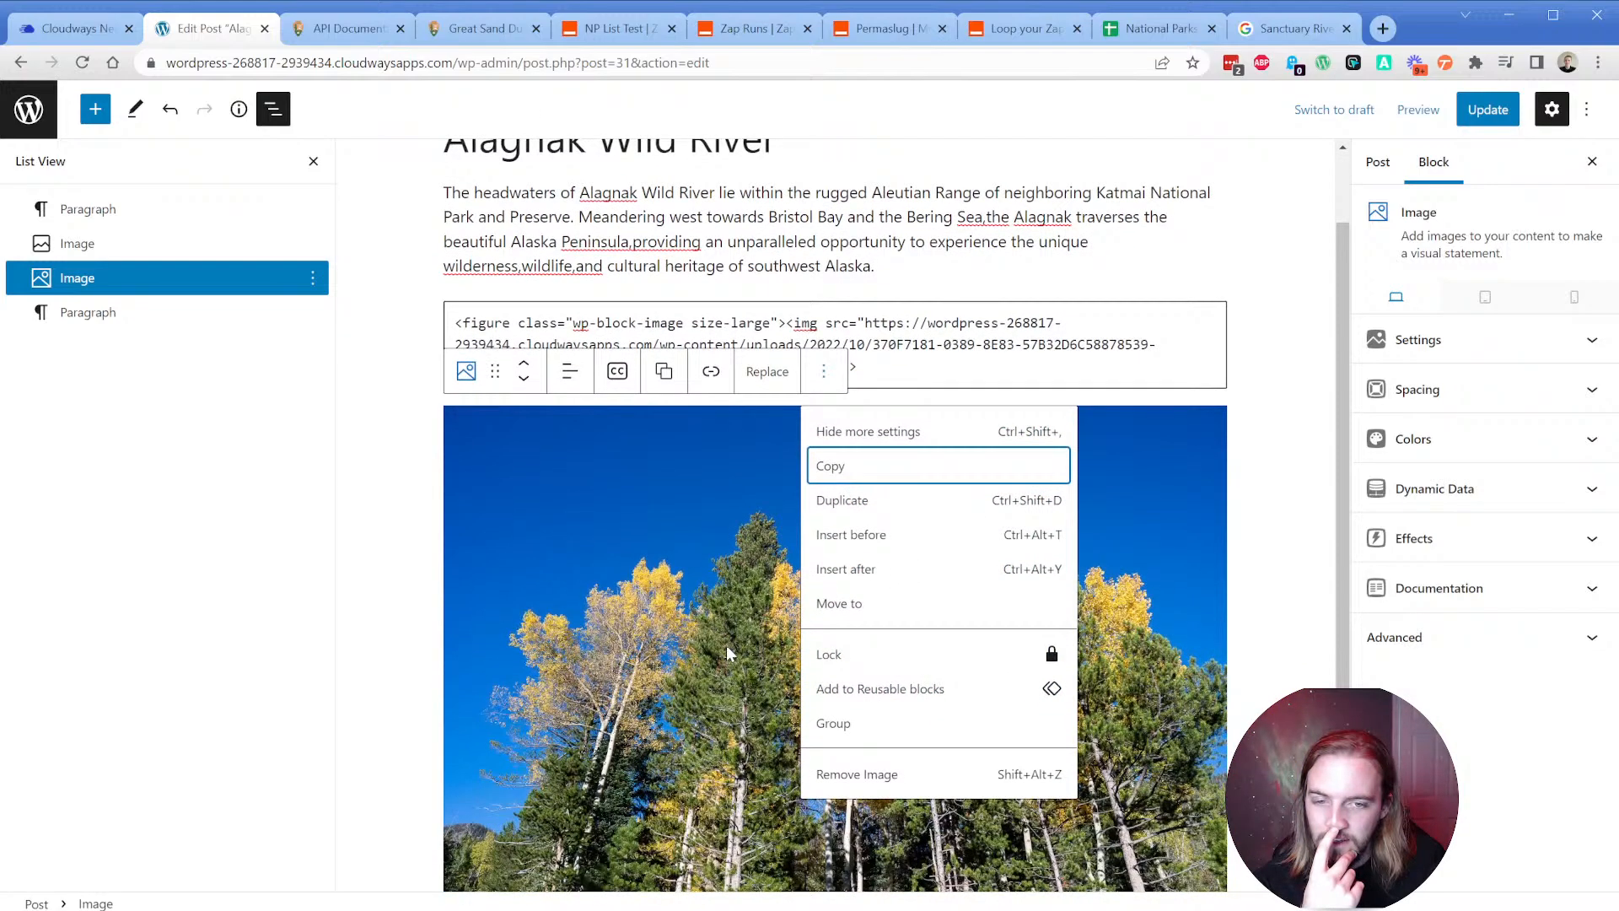
{"action": "left_click", "coordinate": [726, 645]}
{"action": "left_click", "coordinate": [818, 373]}
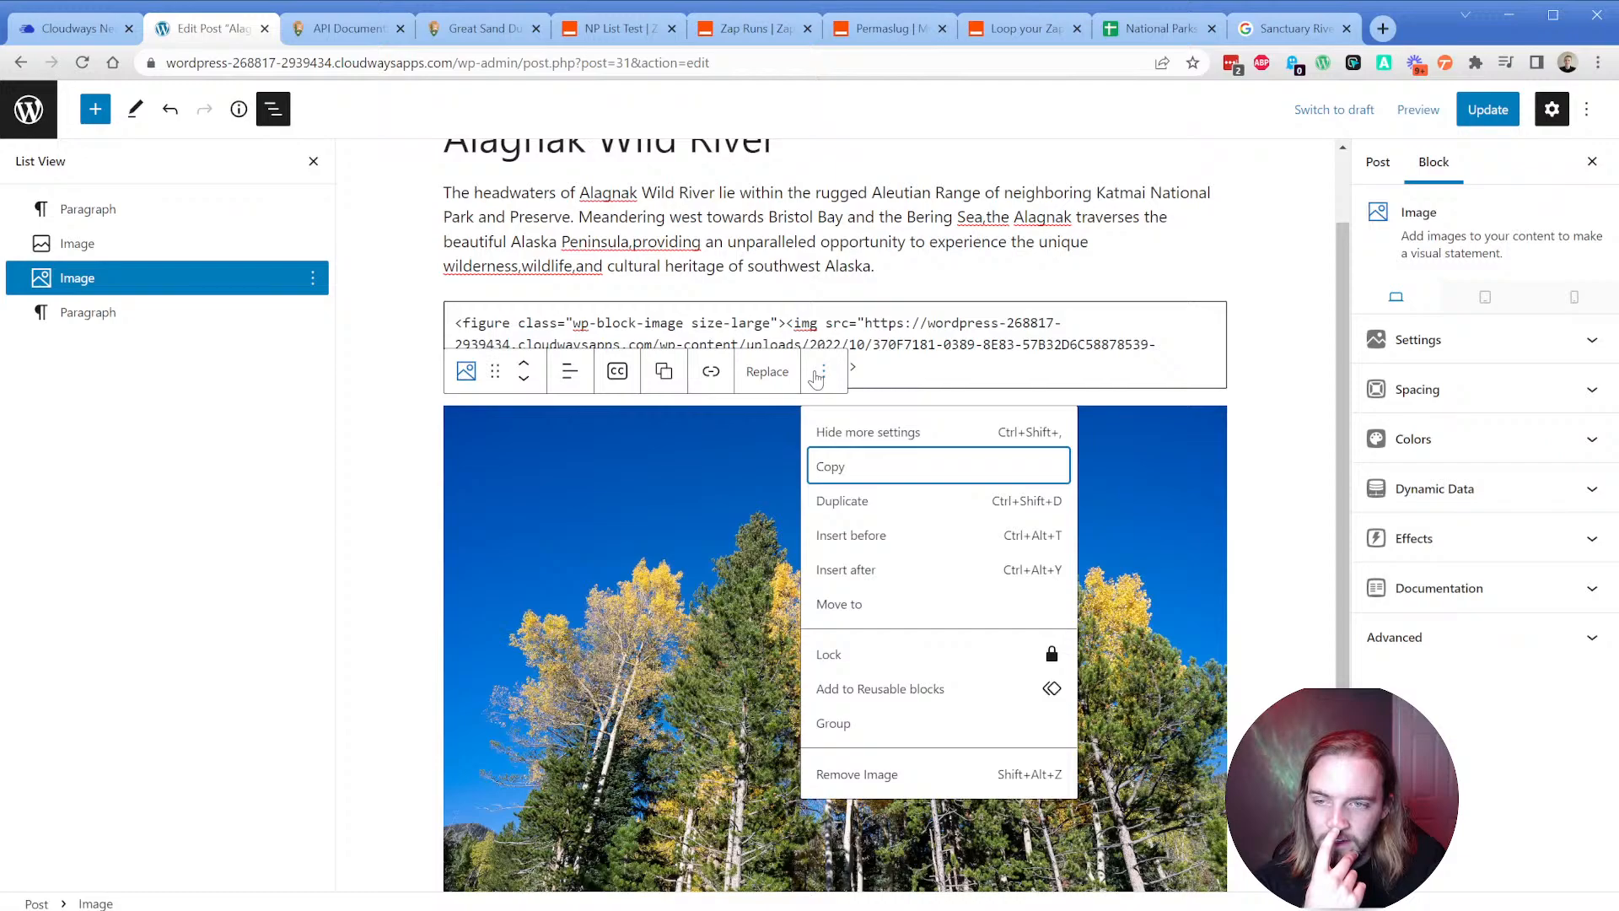
{"action": "left_click", "coordinate": [646, 534]}
{"action": "left_click", "coordinate": [110, 293]}
{"action": "key", "text": "ctrl+c"}
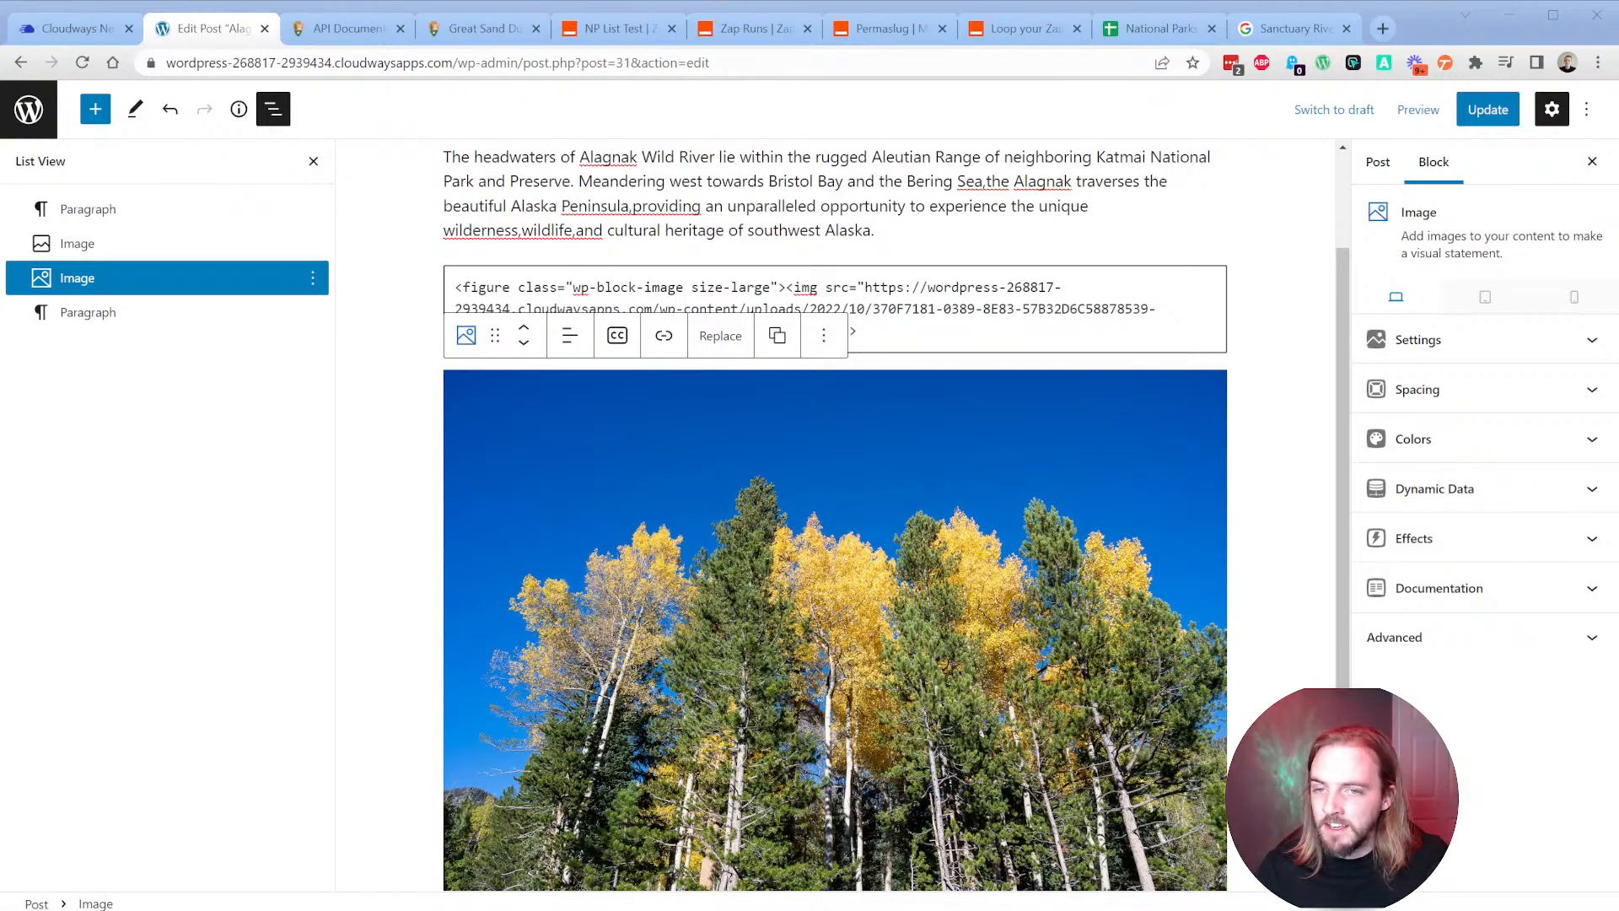
{"action": "left_click", "coordinate": [904, 230]}
{"action": "key", "text": "ctrl+v"}
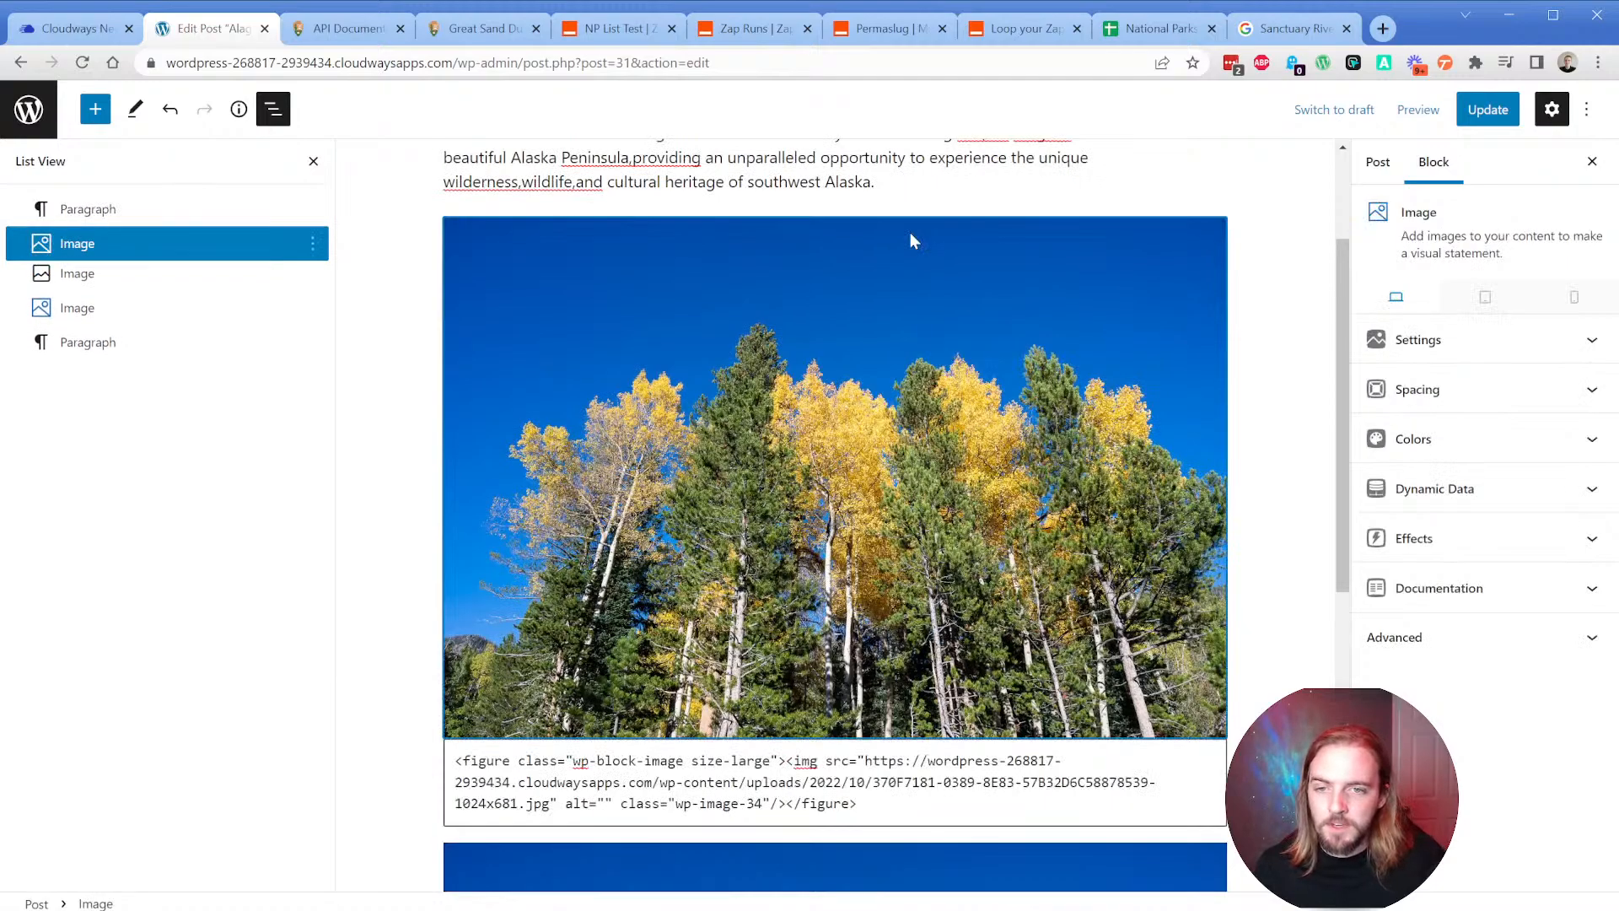
Remove the pasted trees image, the figure-markup image block and the remaining trees image from the post.
{"action": "scroll", "coordinate": [634, 622], "scroll_direction": "up", "scroll_amount": 1}
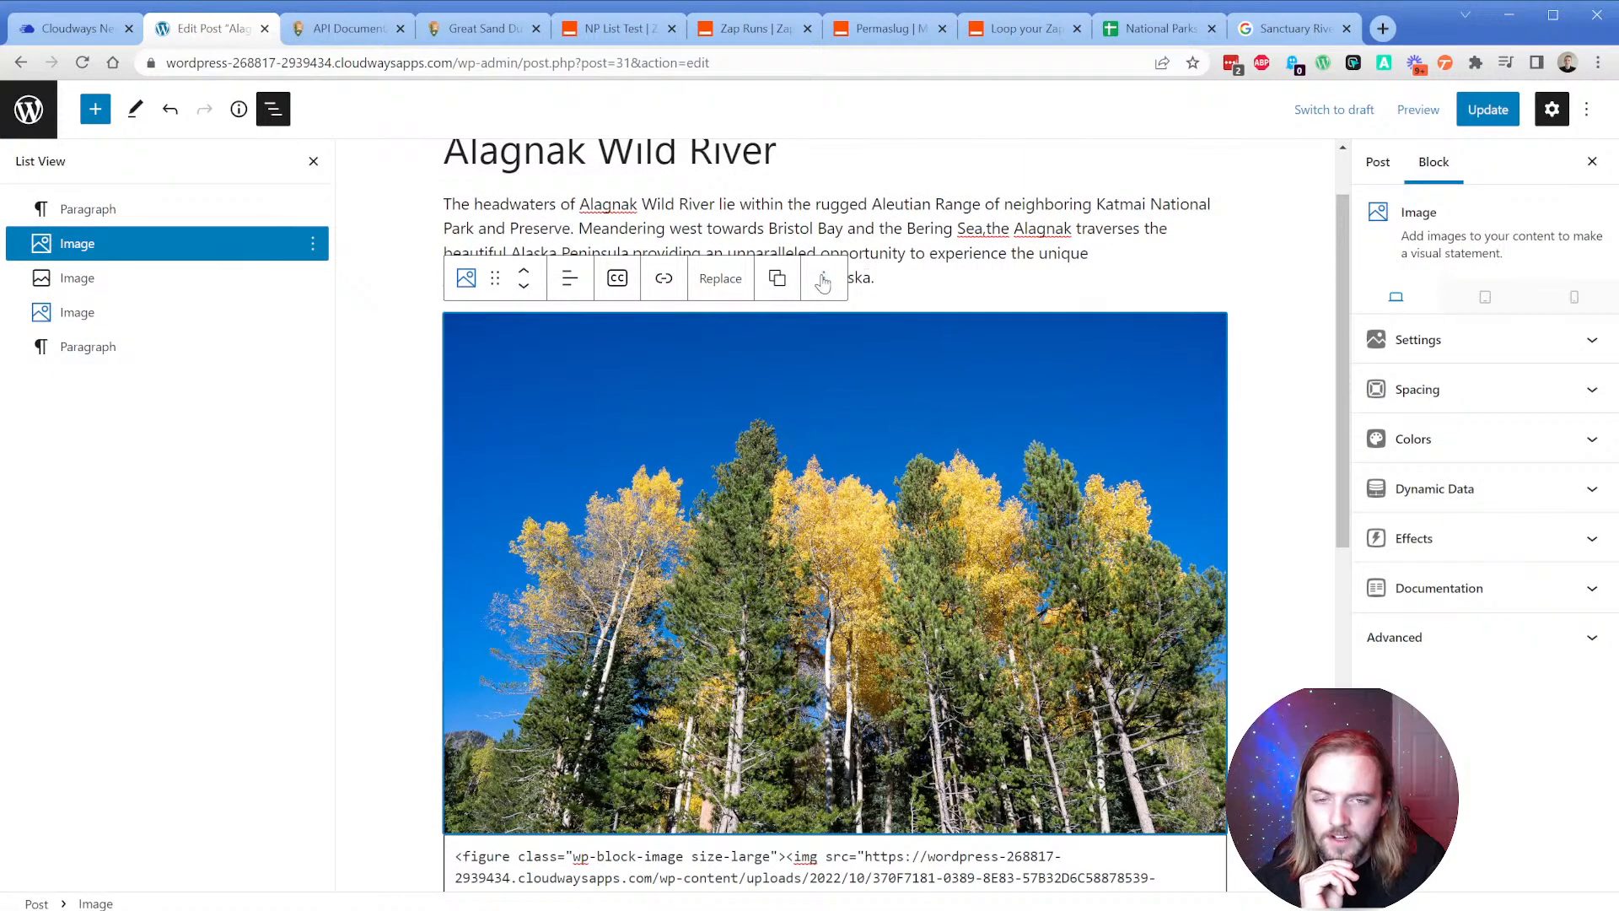
{"action": "left_click", "coordinate": [823, 283]}
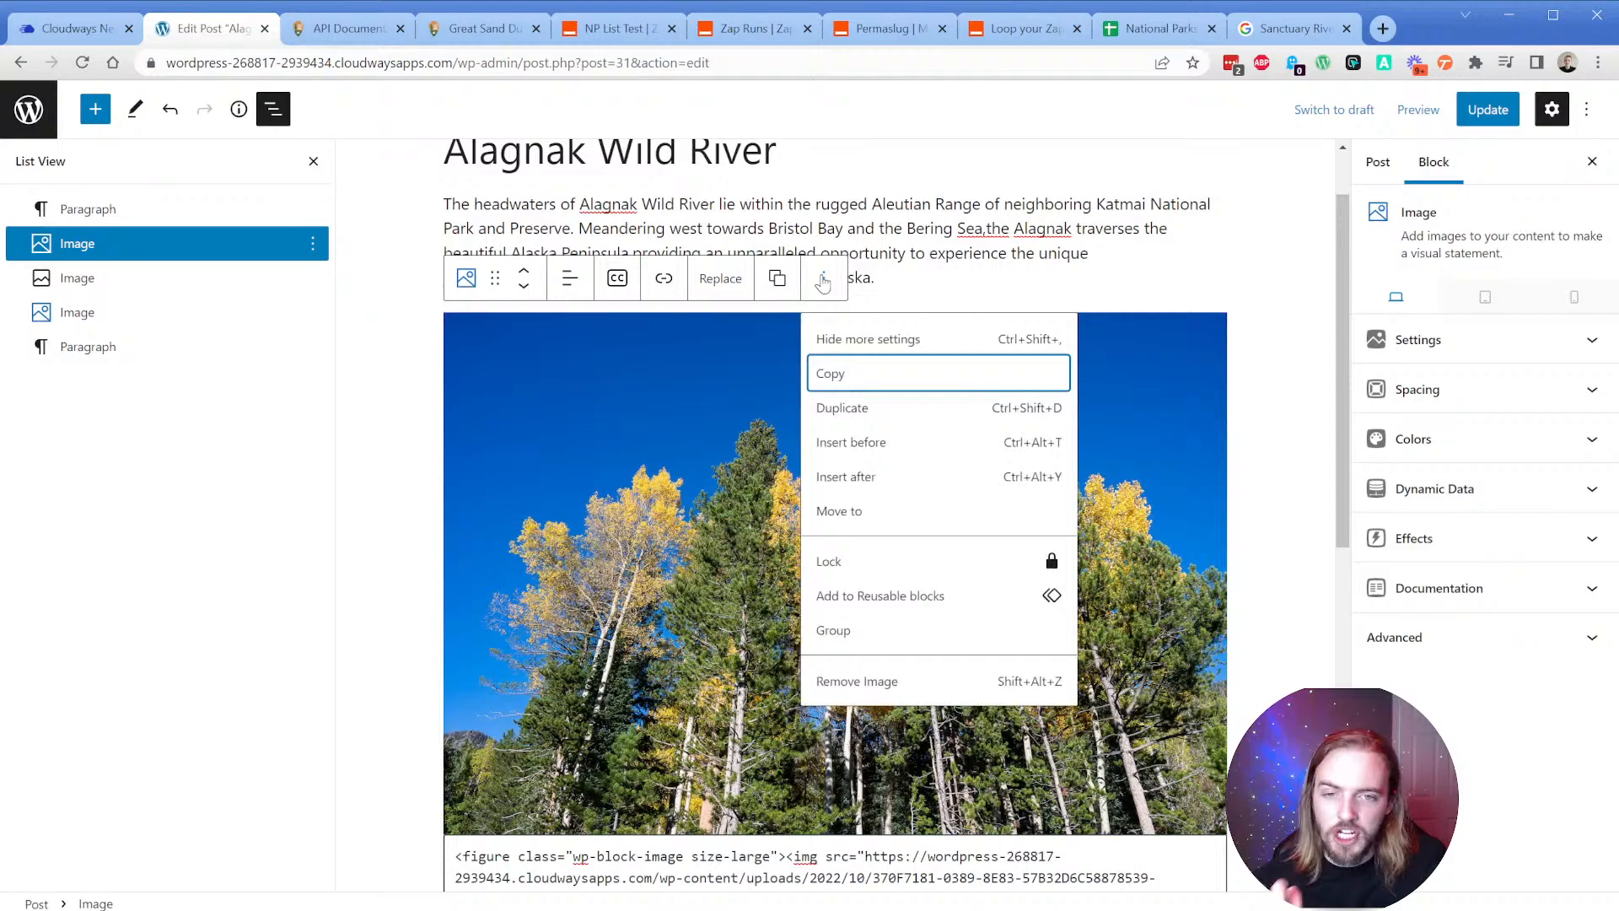
{"action": "left_click", "coordinate": [872, 687]}
{"action": "left_click", "coordinate": [718, 377]}
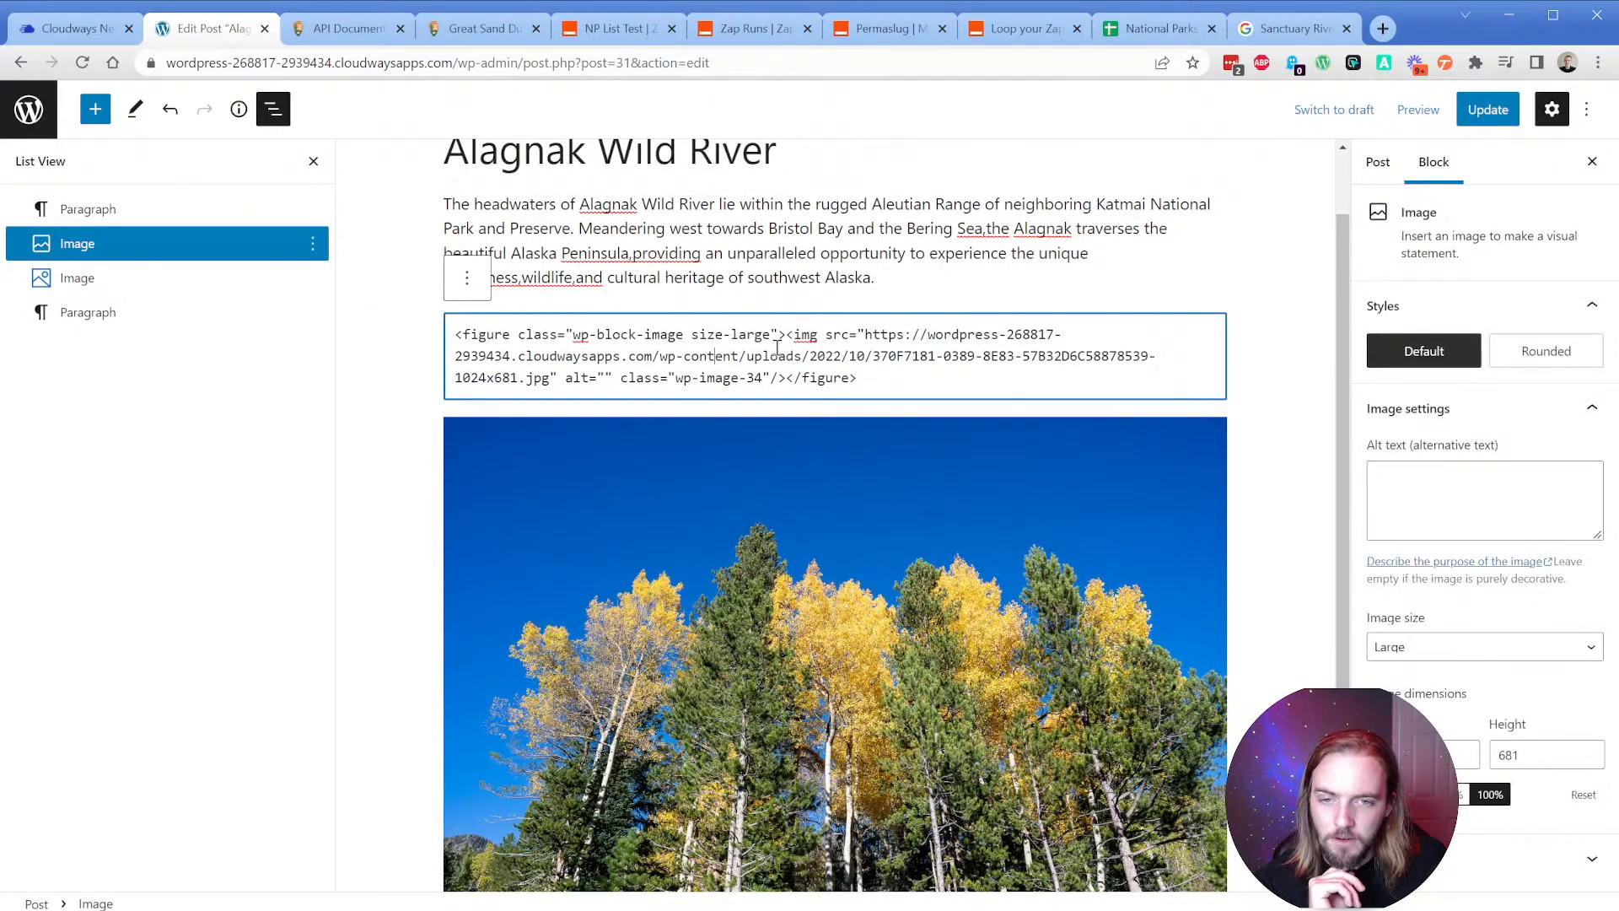
{"action": "left_click", "coordinate": [466, 278]}
{"action": "left_click", "coordinate": [583, 713]}
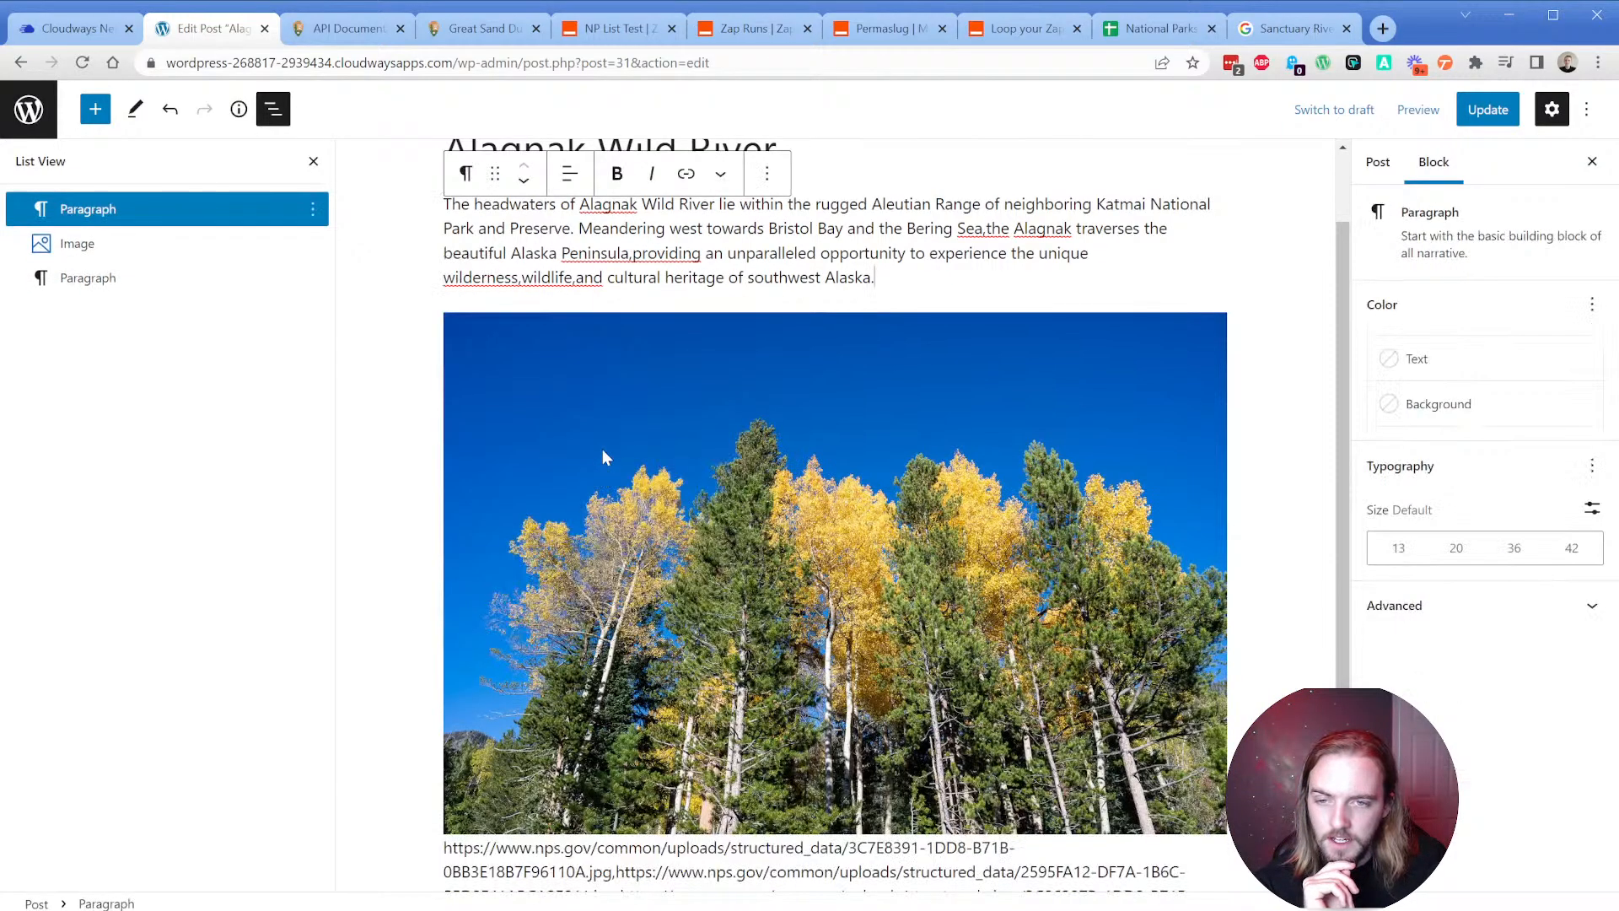
{"action": "left_click", "coordinate": [596, 458]}
{"action": "left_click", "coordinate": [824, 278]}
{"action": "left_click", "coordinate": [881, 682]}
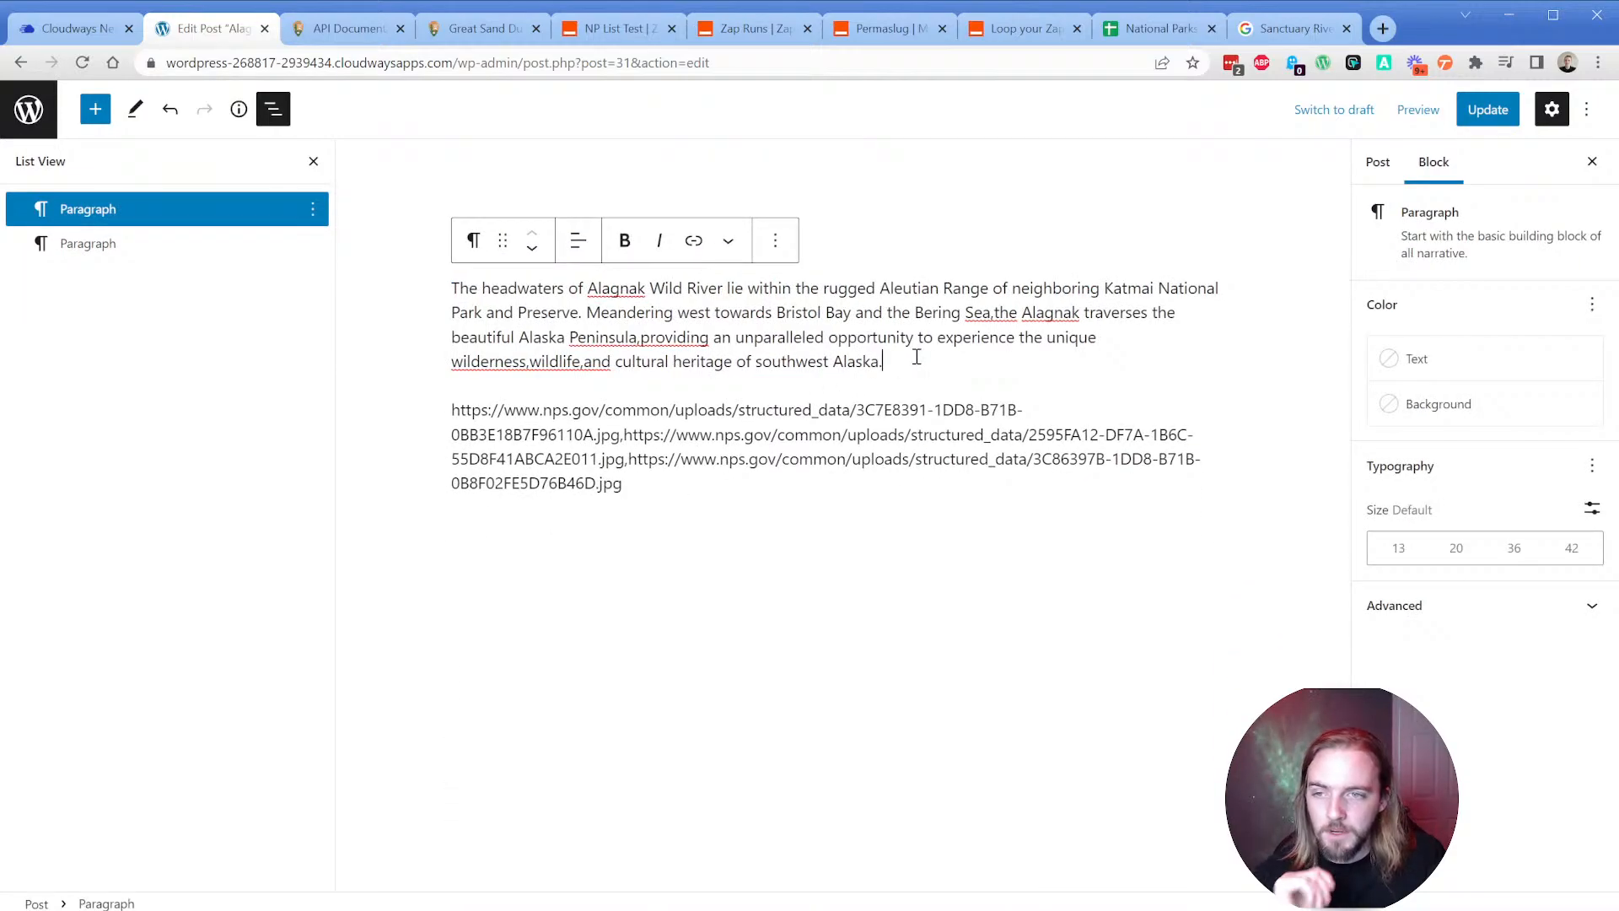
Paste the copied trees Image block on a new line beneath the Alagnak description paragraph.
{"action": "key", "text": "Return"}
{"action": "key", "text": "ctrl+v"}
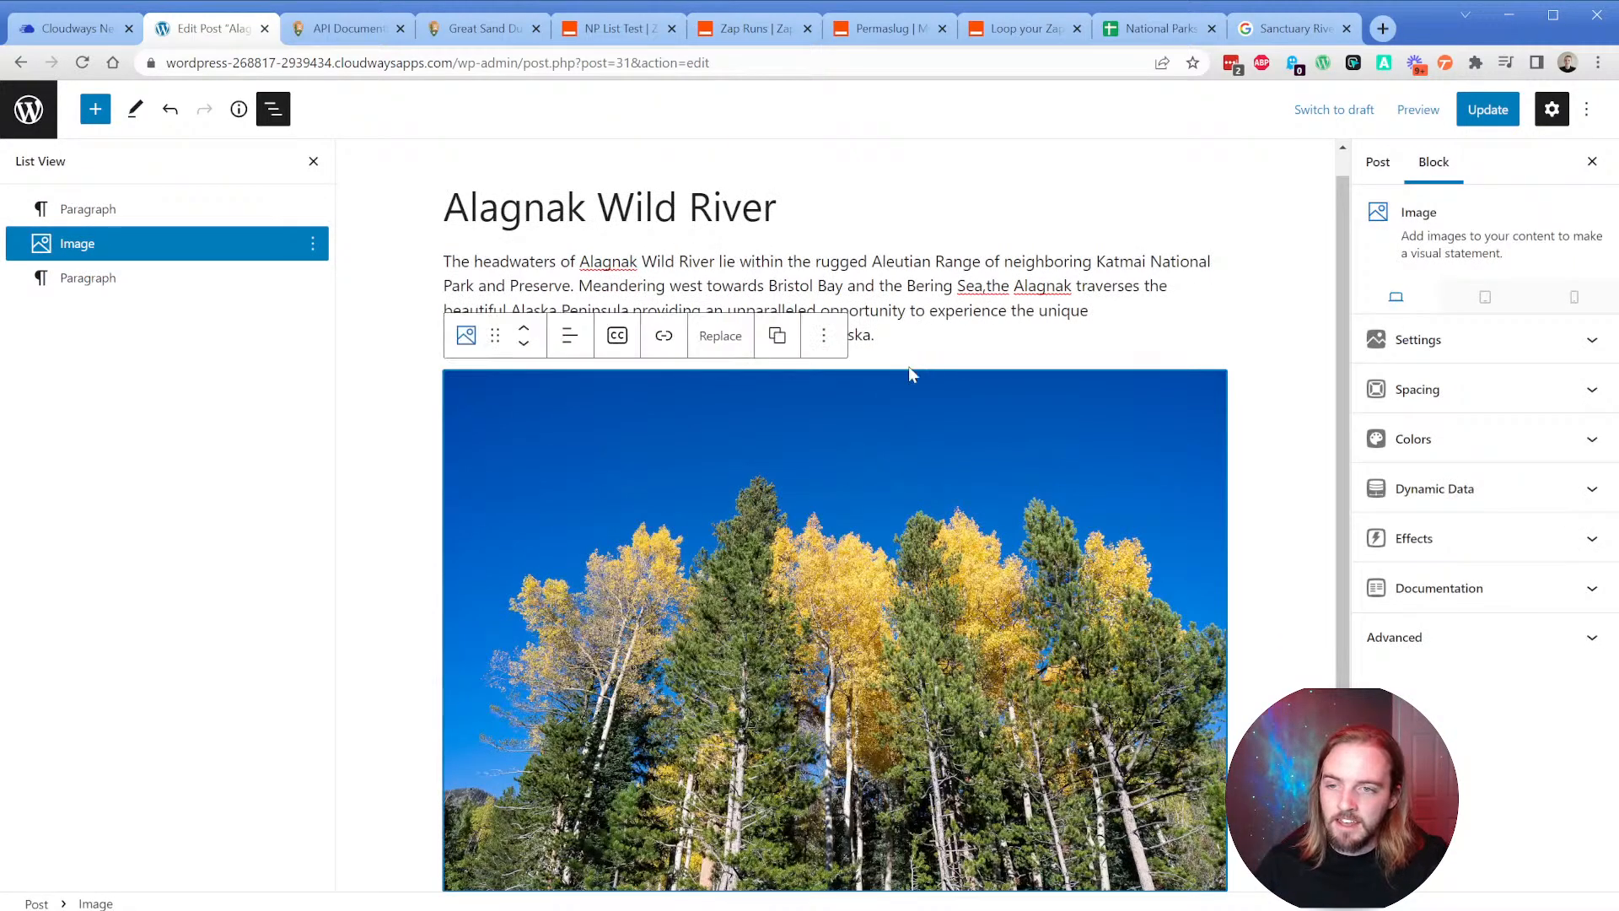
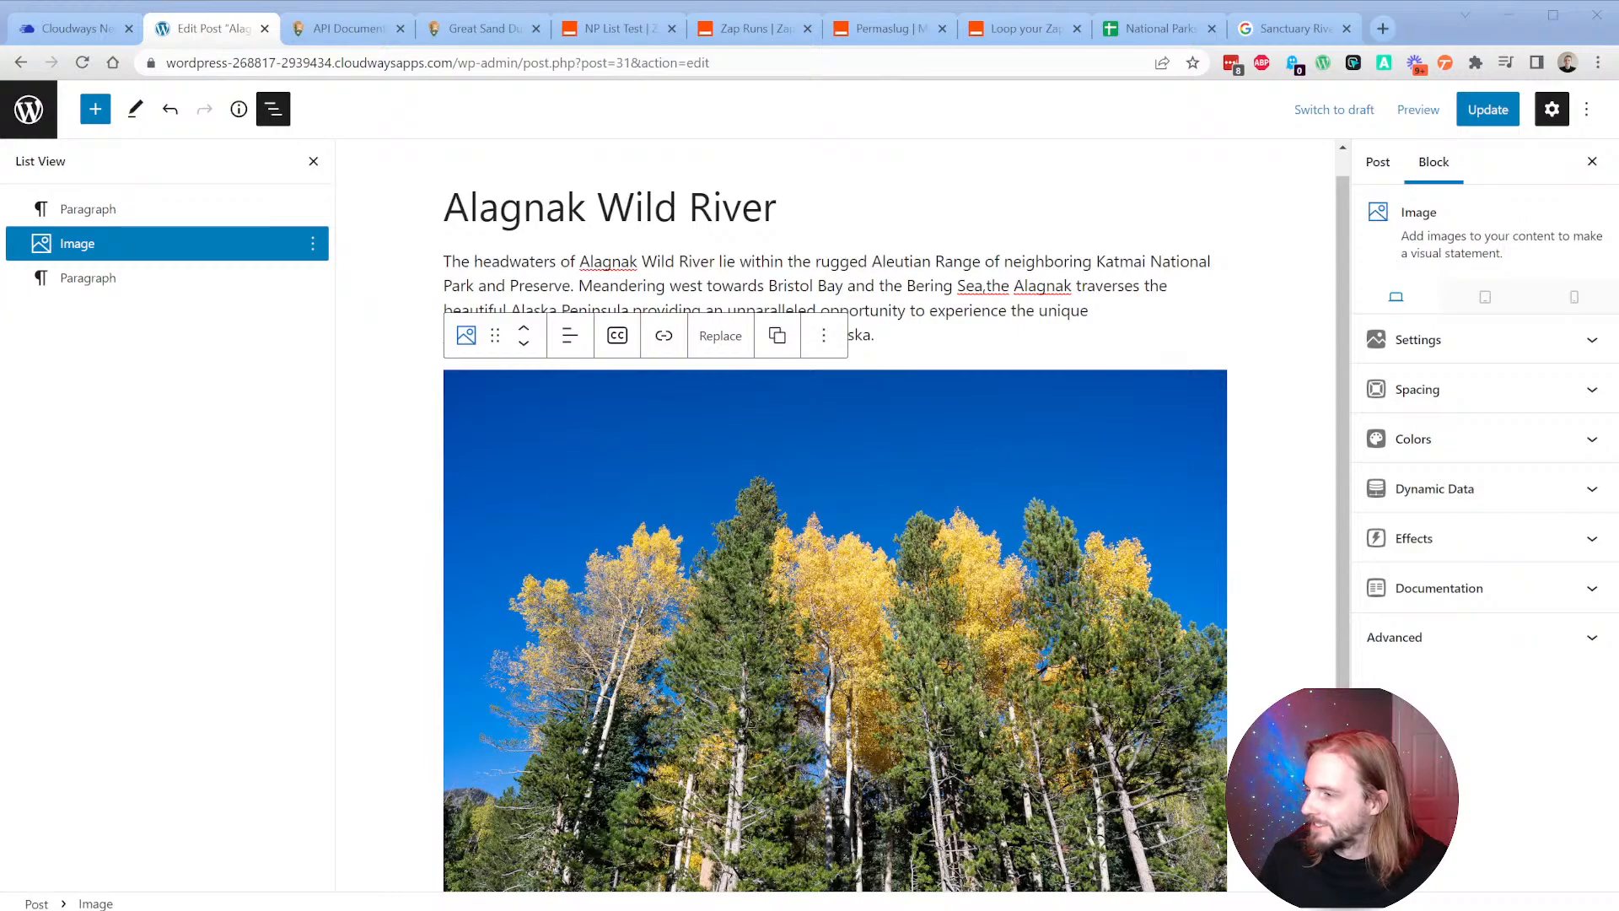
{"action": "key", "text": "ctrl+s"}
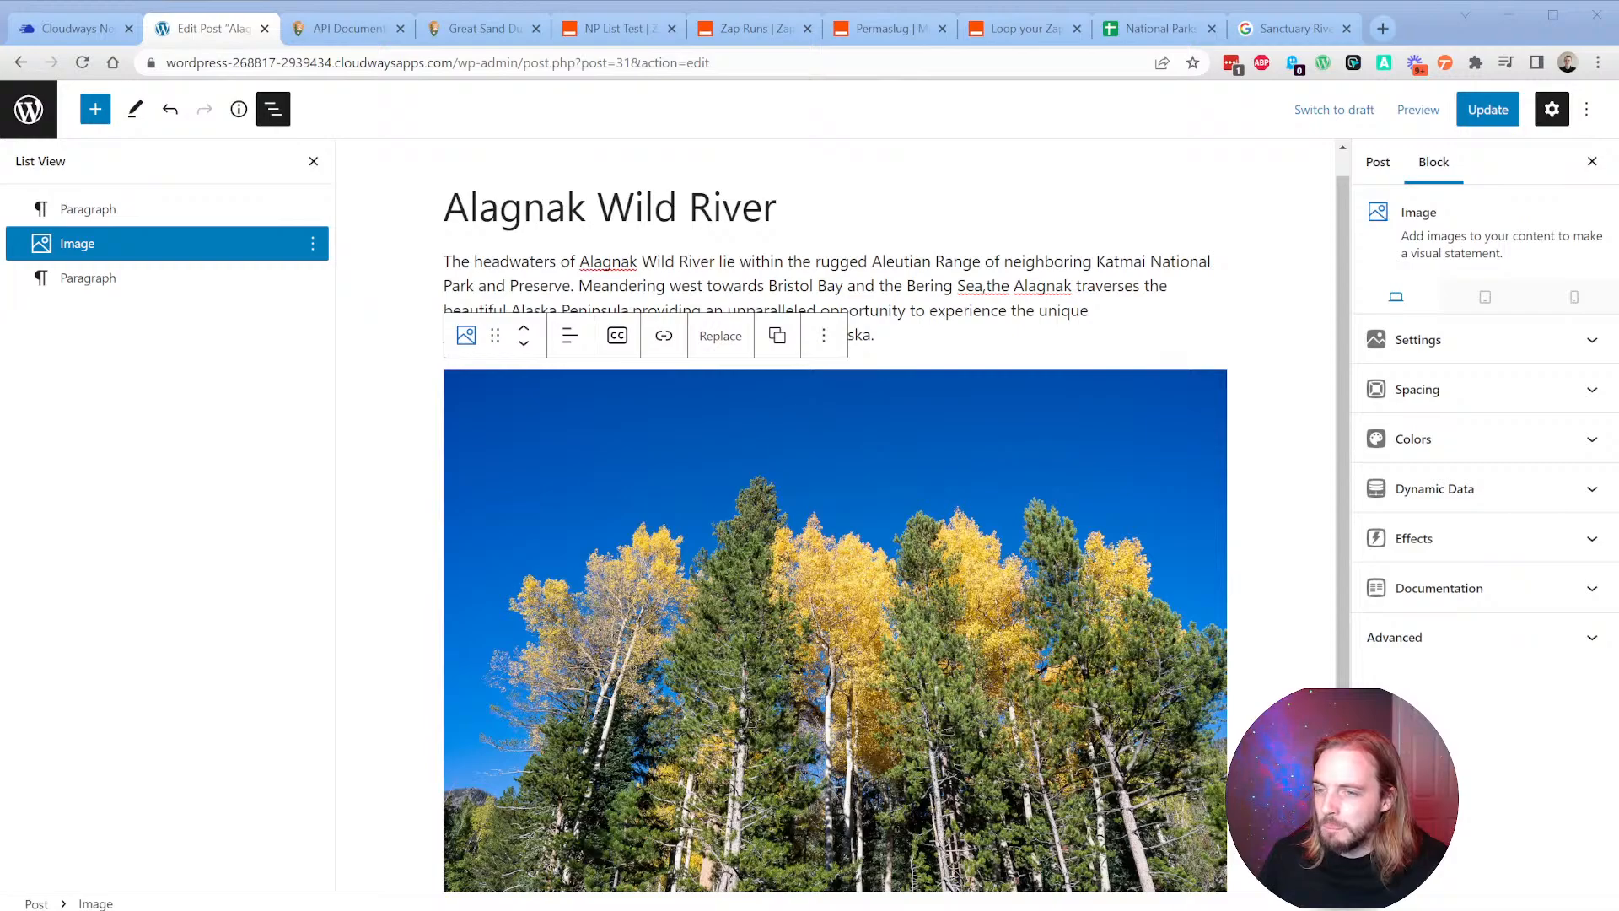
{"action": "left_click", "coordinate": [563, 256]}
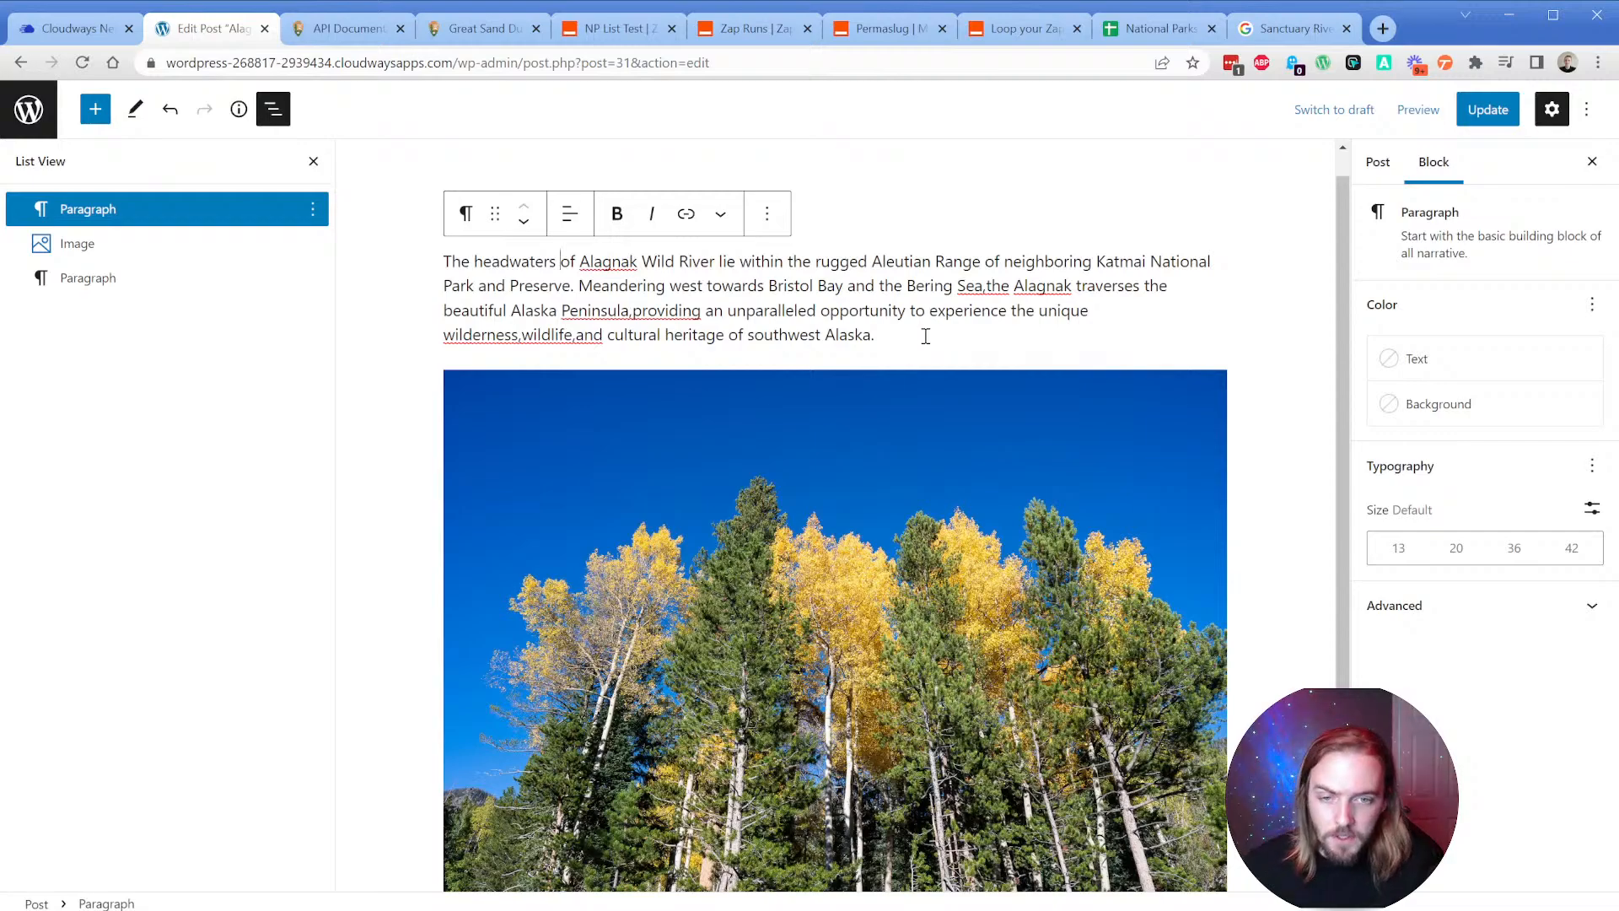
{"action": "left_click", "coordinate": [872, 426]}
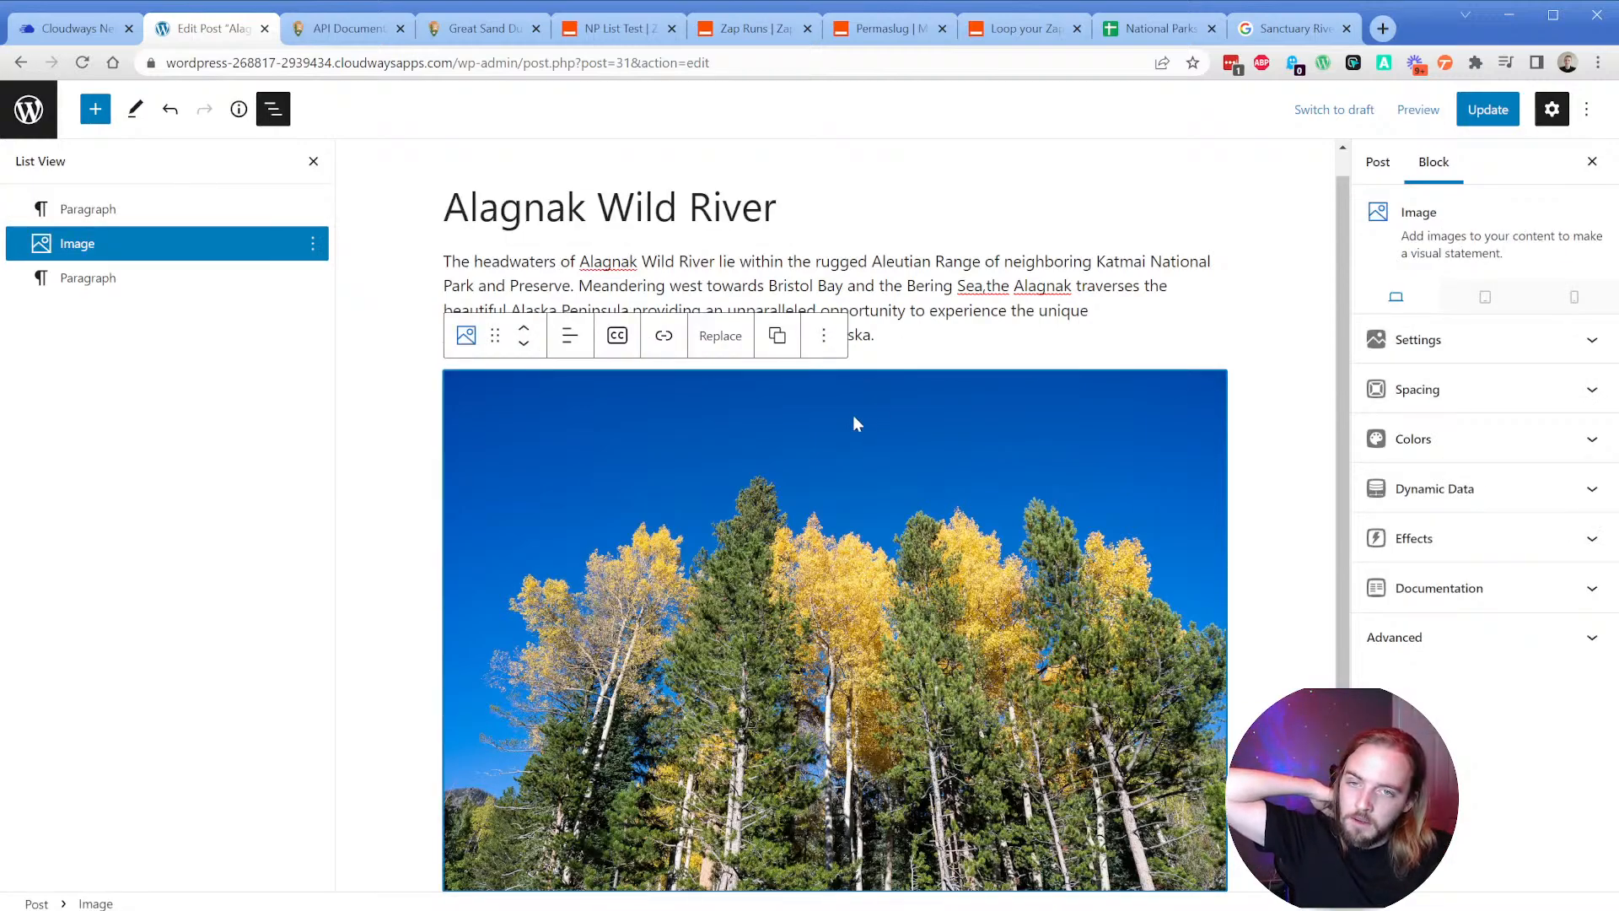
Switch to the NP List Test Zap and paste the copied wp:generateblocks/image markup below the existing values in the WordPress post's Content.
{"action": "left_click", "coordinate": [611, 36]}
{"action": "scroll", "coordinate": [432, 422], "scroll_direction": "up", "scroll_amount": 5}
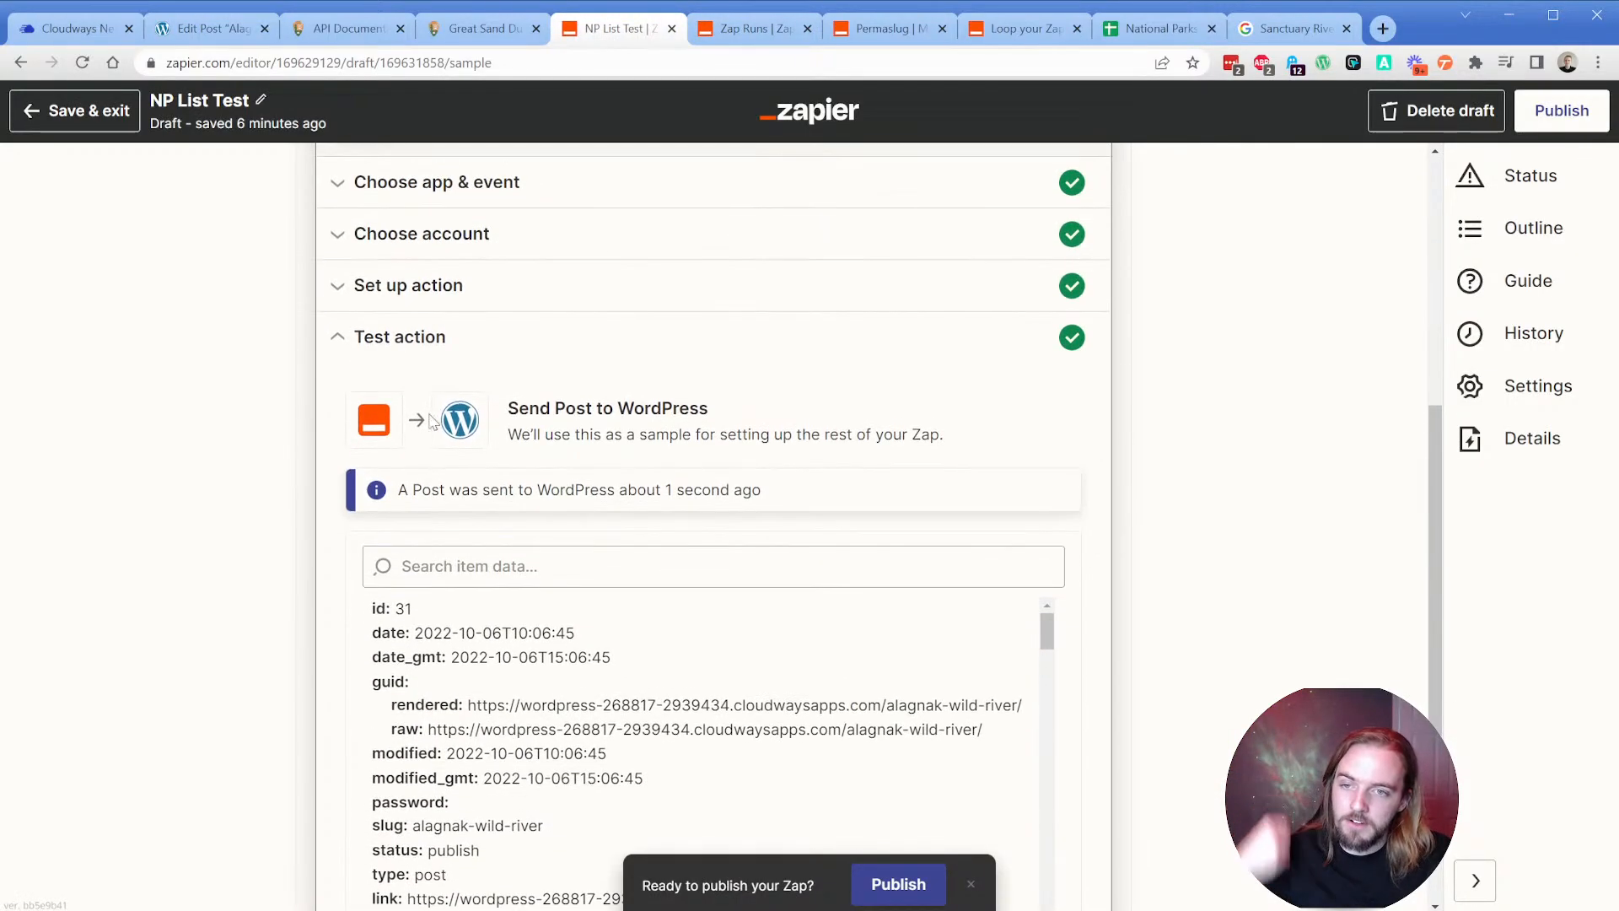
{"action": "left_click", "coordinate": [440, 304]}
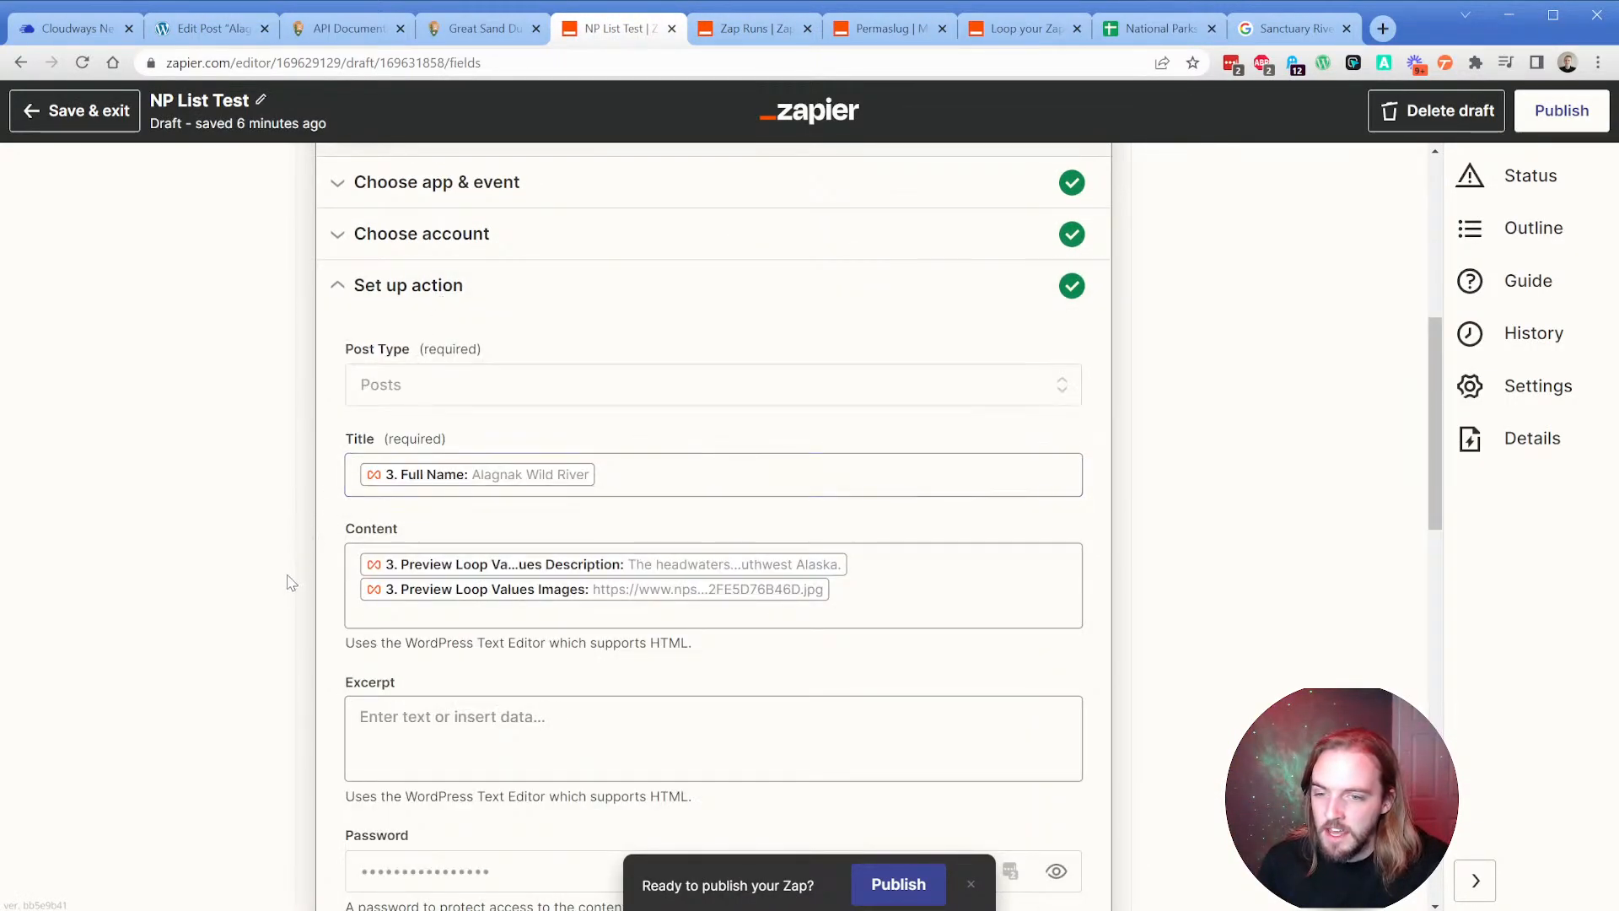
{"action": "left_click", "coordinate": [952, 593]}
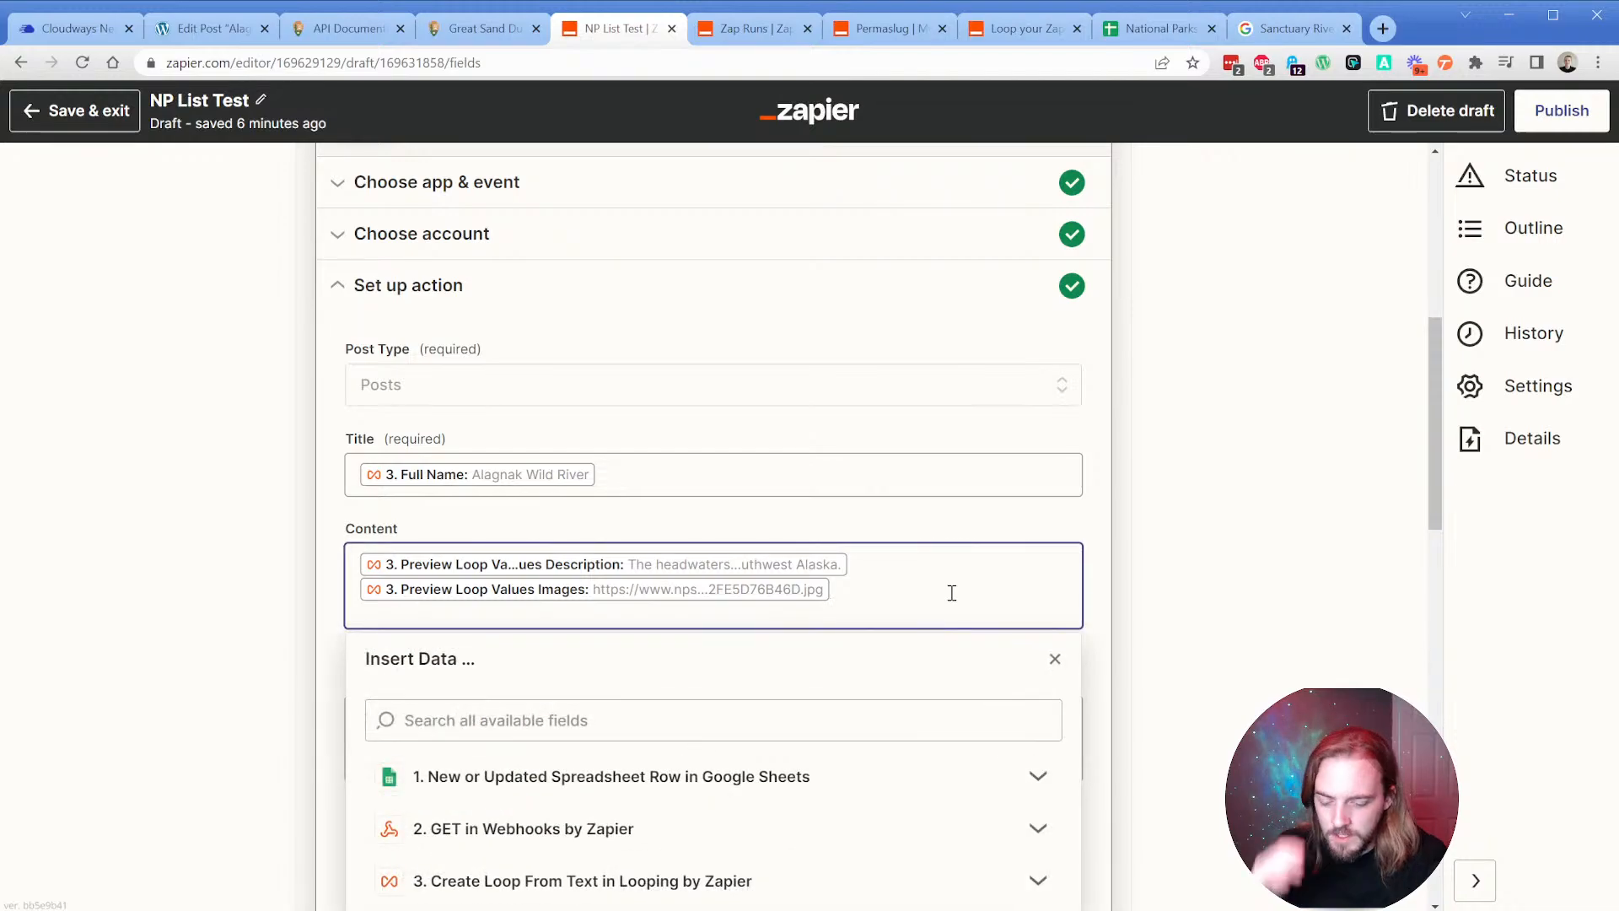
{"action": "key", "text": "Return"}
{"action": "key", "text": "Return"}
{"action": "type", "text": "<!-- wp:generateblocks/image {\"uniqueId\":\"fdf545be\",\"mediaId\":34,\"sizeSlug\":\"full\"} -->  <figure class=\"gb-block-image gb-block-image-fdf545be\"><img class=\"gb-image gb-image-fdf545be\" src=\"https://wordpress-268817-2939434.cloudwaysapps.com/wp-content/uploads/2022/10/370F7181-0389-8E83-57B32D6C58878539.jpg\" alt=\"\" title=\"370F7181-0389-8E83-57B32D6C58878539\"/></figure>  <!-- /wp:generateblocks/image -->"}
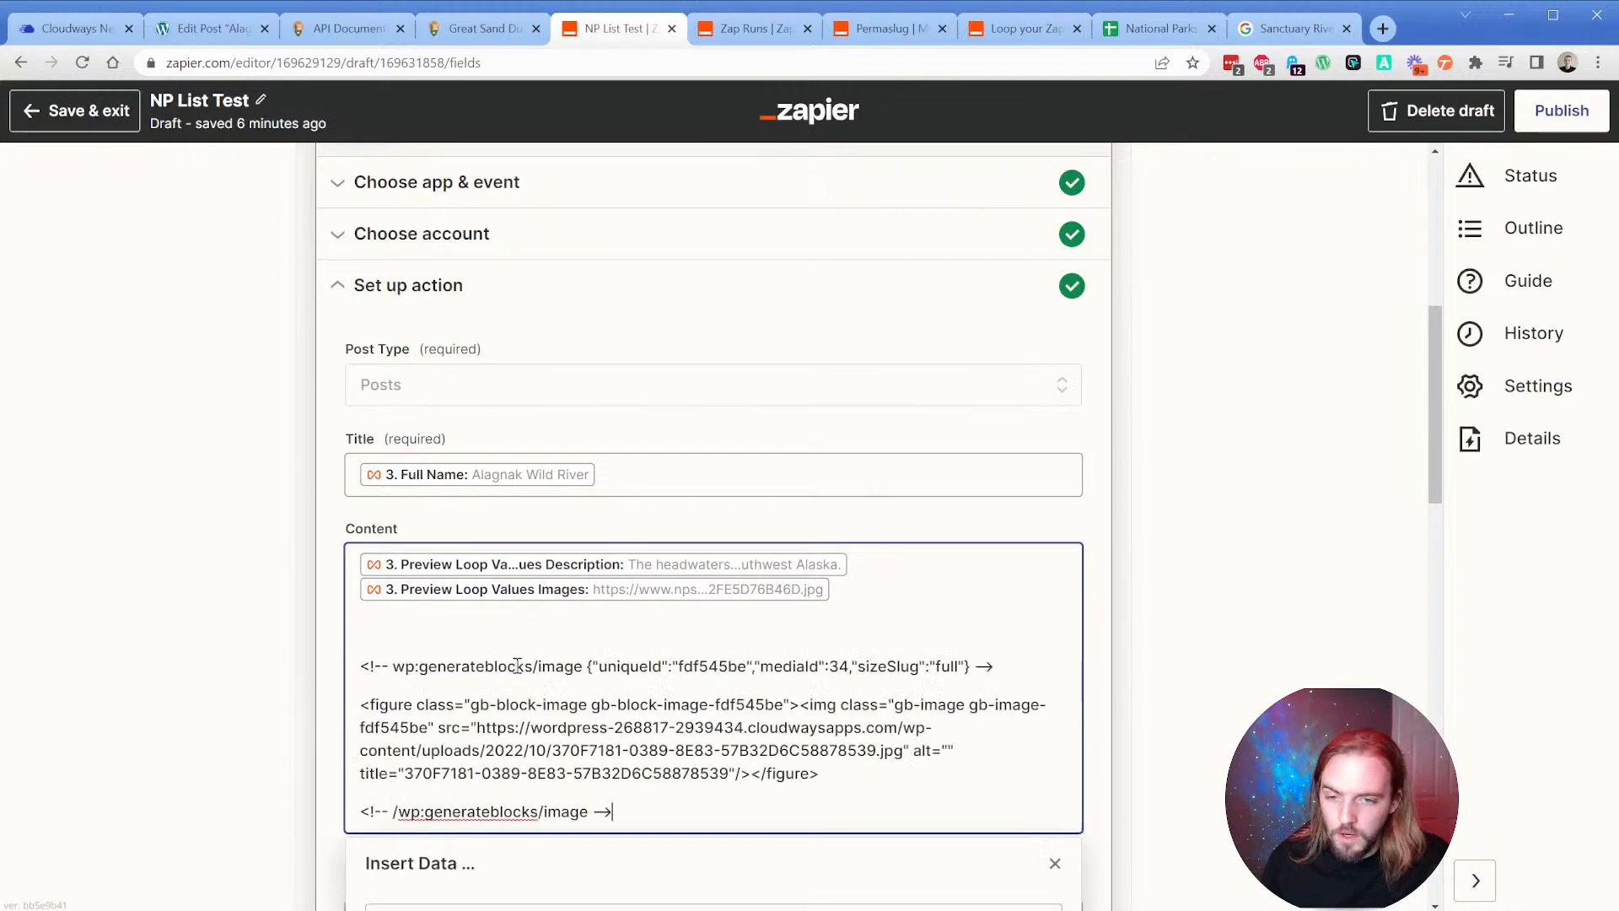
Examine the opening and closing wp:generateblocks/image comments that surround the figure markup in the Content field.
{"action": "left_click_drag", "start_coordinate": [486, 570], "coordinate": [679, 665]}
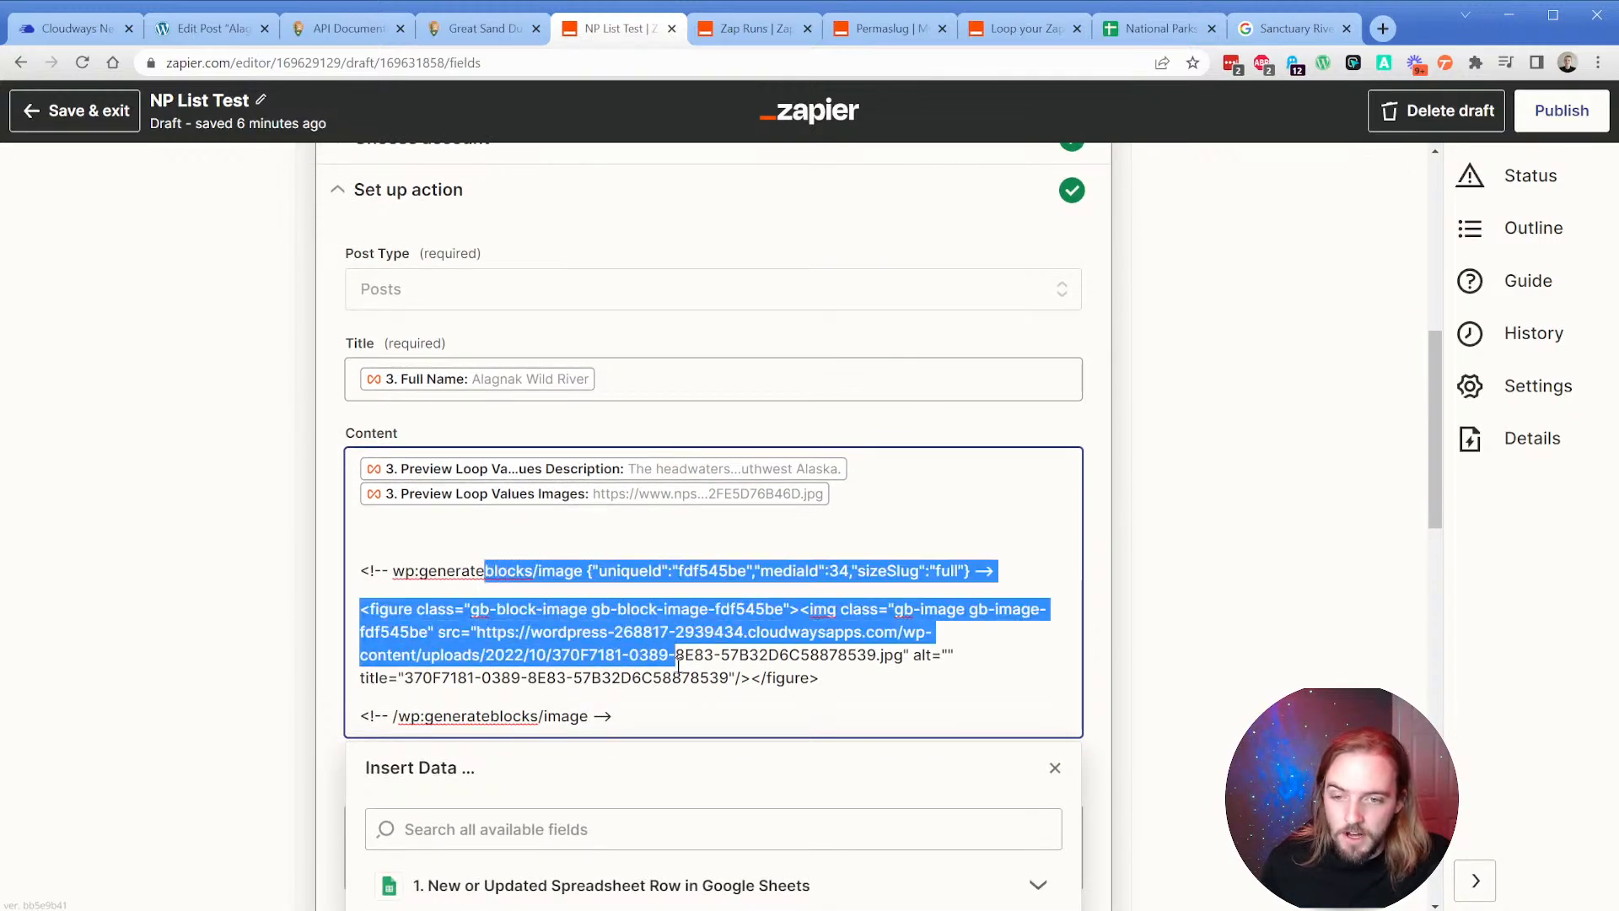
{"action": "left_click", "coordinate": [680, 666]}
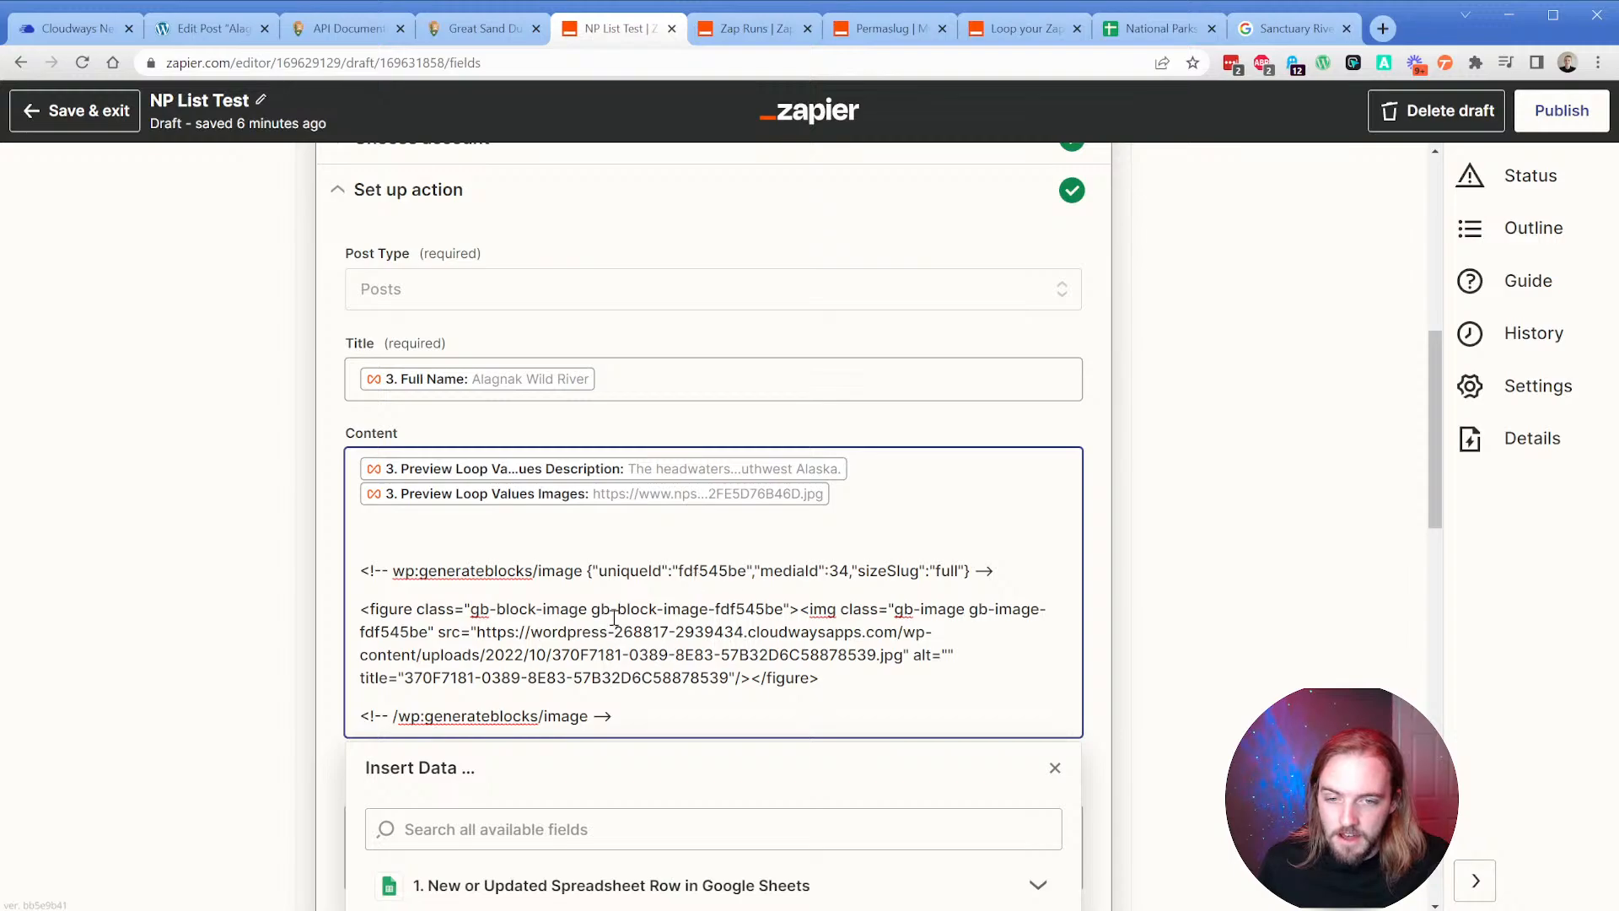
{"action": "left_click_drag", "start_coordinate": [361, 571], "coordinate": [1007, 573]}
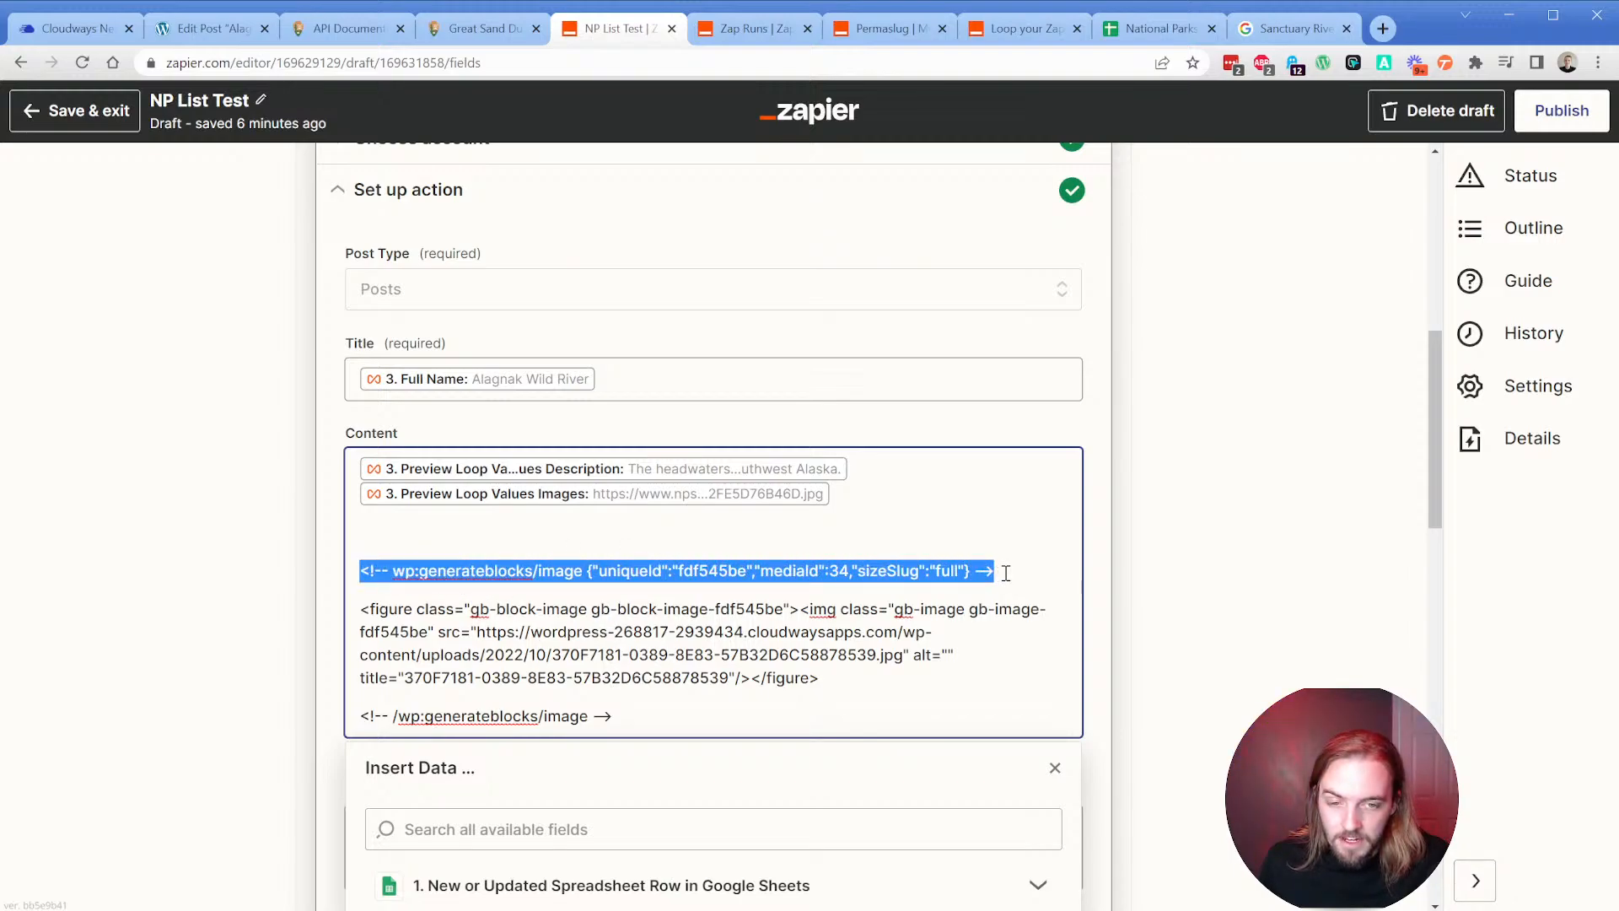
{"action": "left_click", "coordinate": [643, 633]}
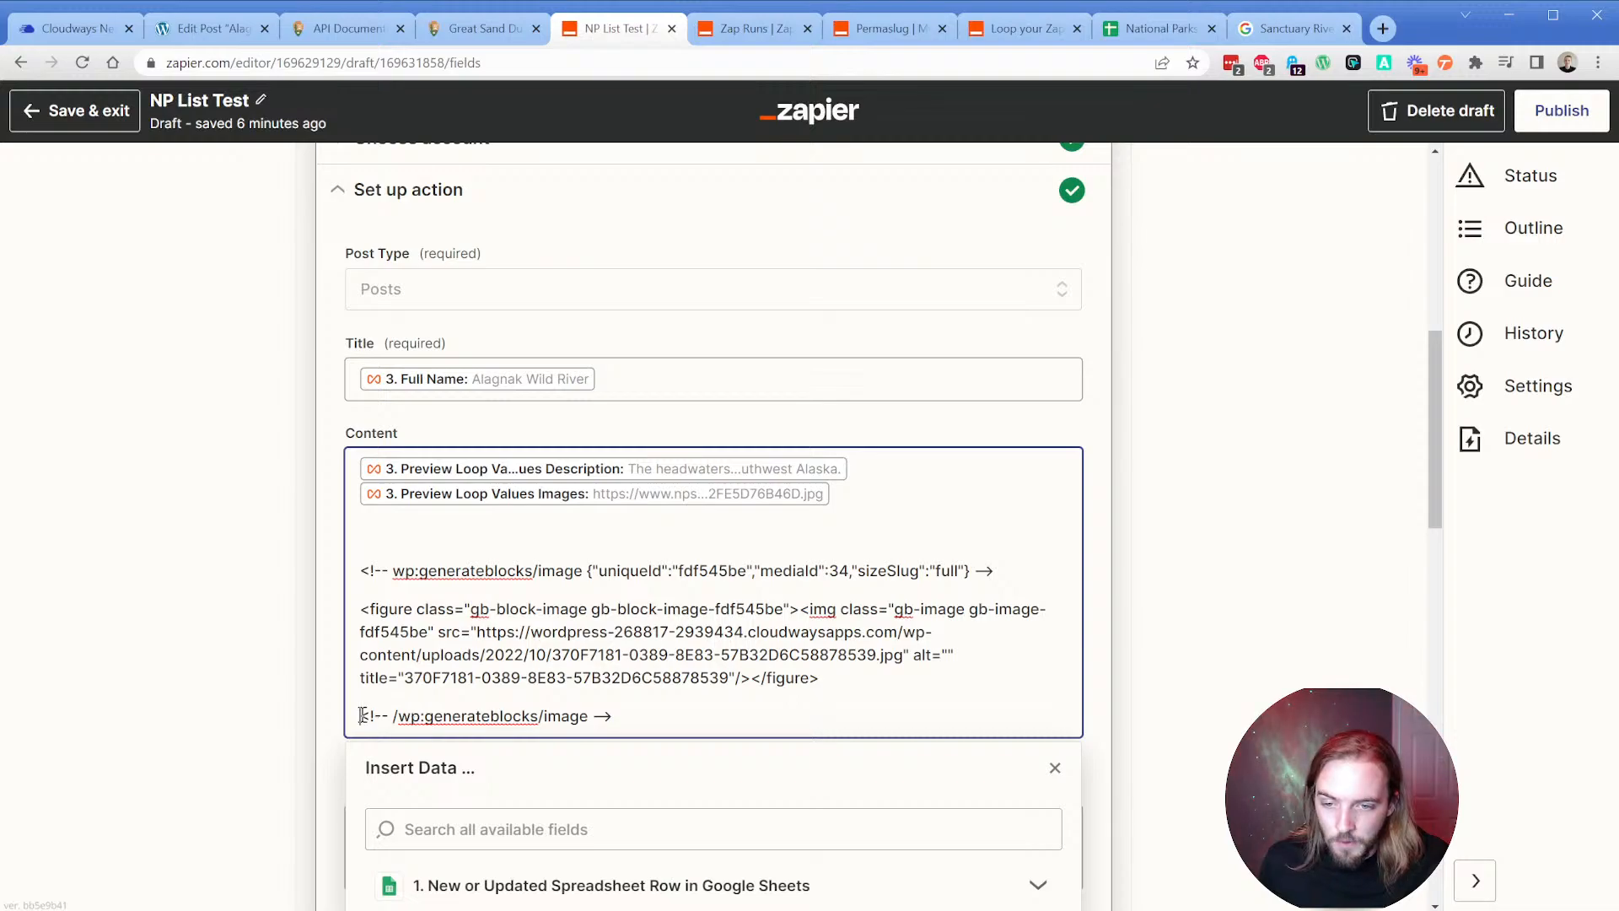
{"action": "left_click_drag", "start_coordinate": [361, 716], "coordinate": [622, 716]}
{"action": "left_click", "coordinate": [622, 716]}
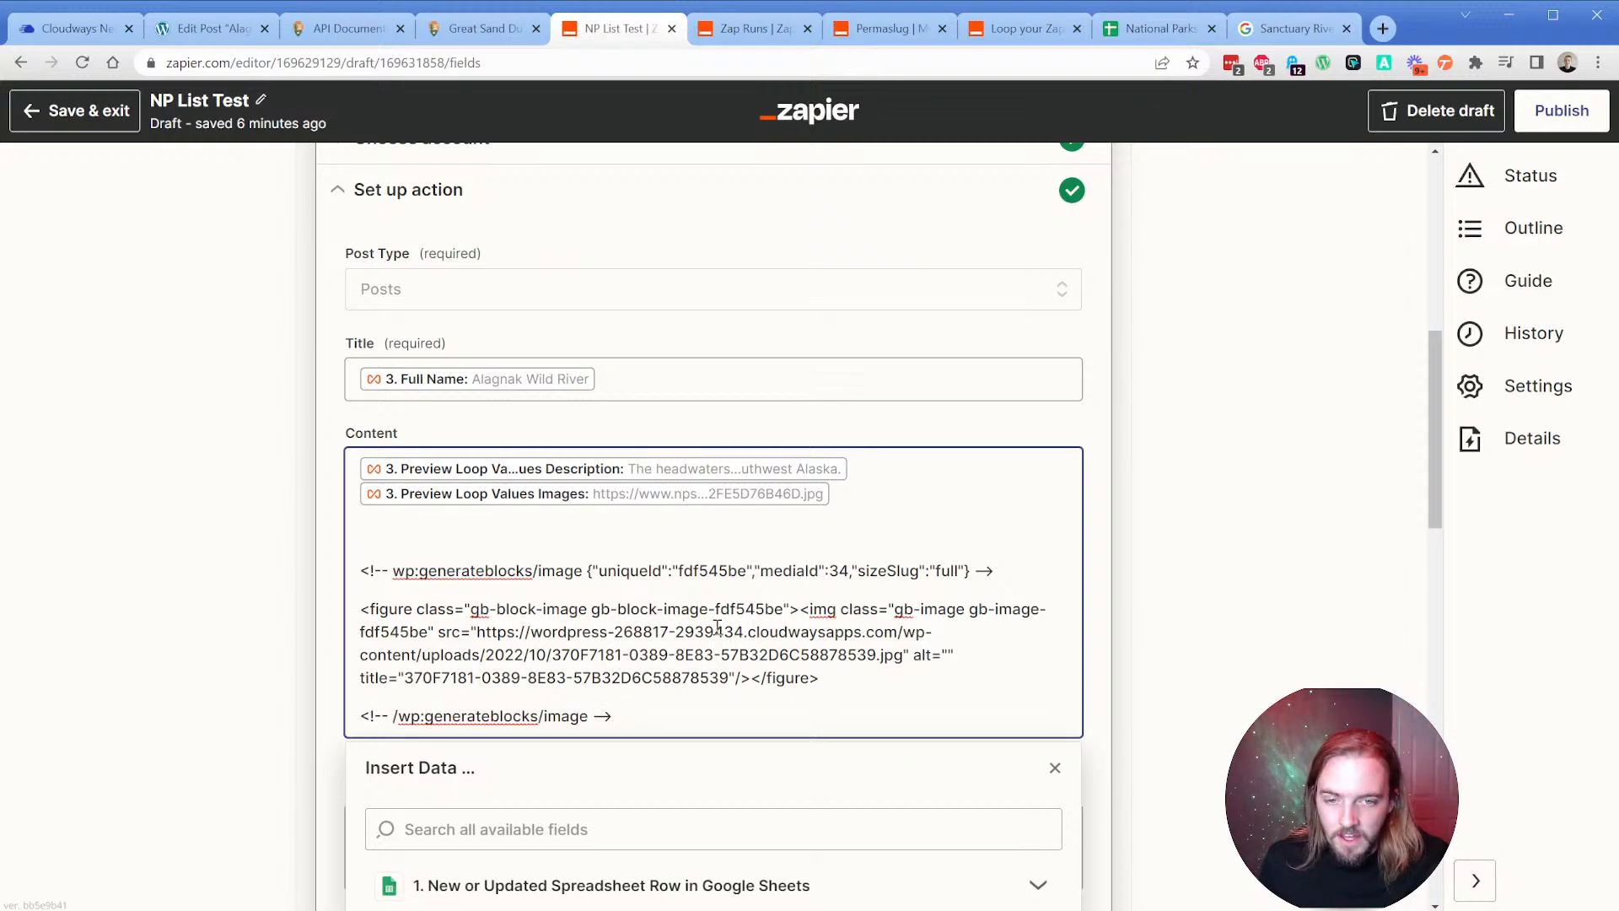
Open the test results of the GET in Webhooks step and look through the first park's returned data.
{"action": "scroll", "coordinate": [524, 550], "scroll_direction": "up", "scroll_amount": 3}
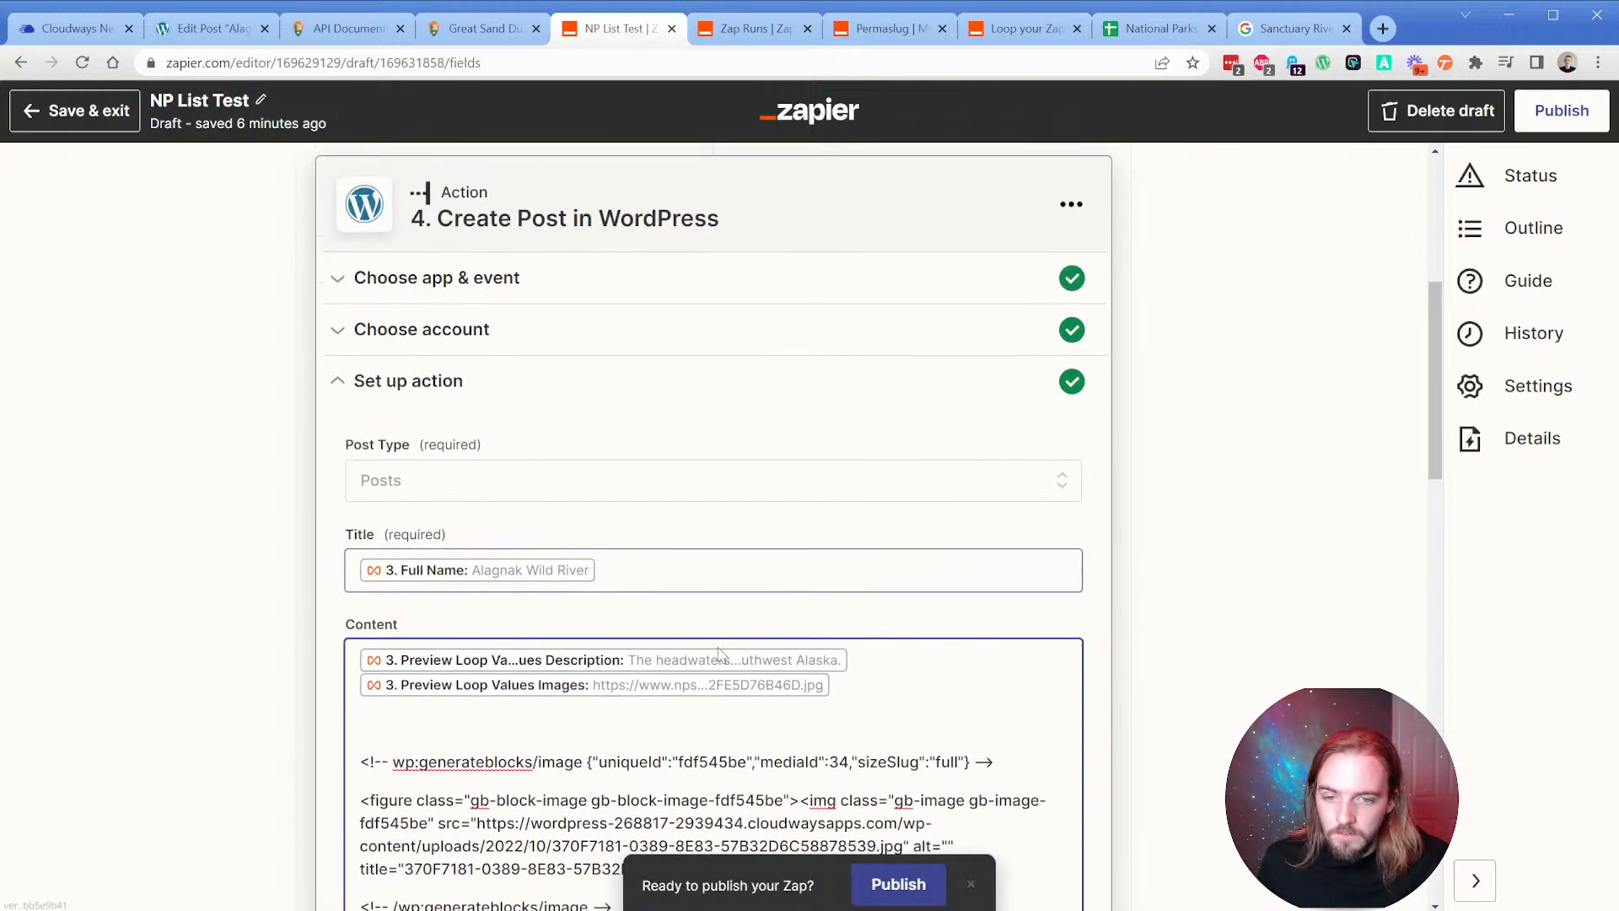
{"action": "scroll", "coordinate": [546, 633], "scroll_direction": "up", "scroll_amount": 3}
{"action": "scroll", "coordinate": [463, 571], "scroll_direction": "down", "scroll_amount": 3}
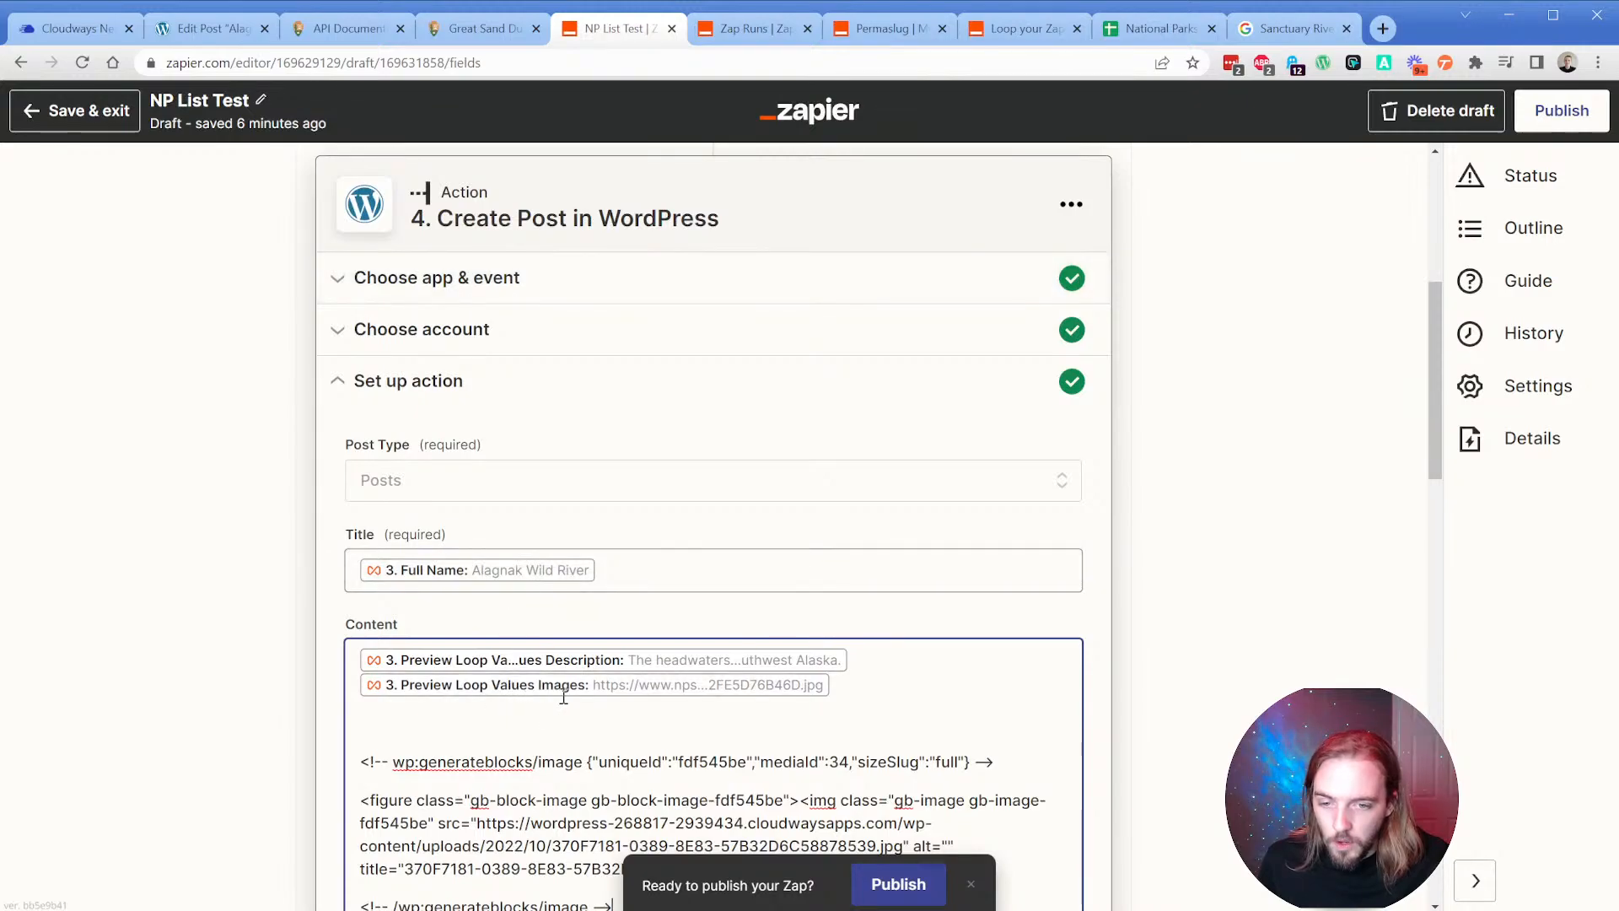
{"action": "scroll", "coordinate": [609, 697], "scroll_direction": "up", "scroll_amount": 5}
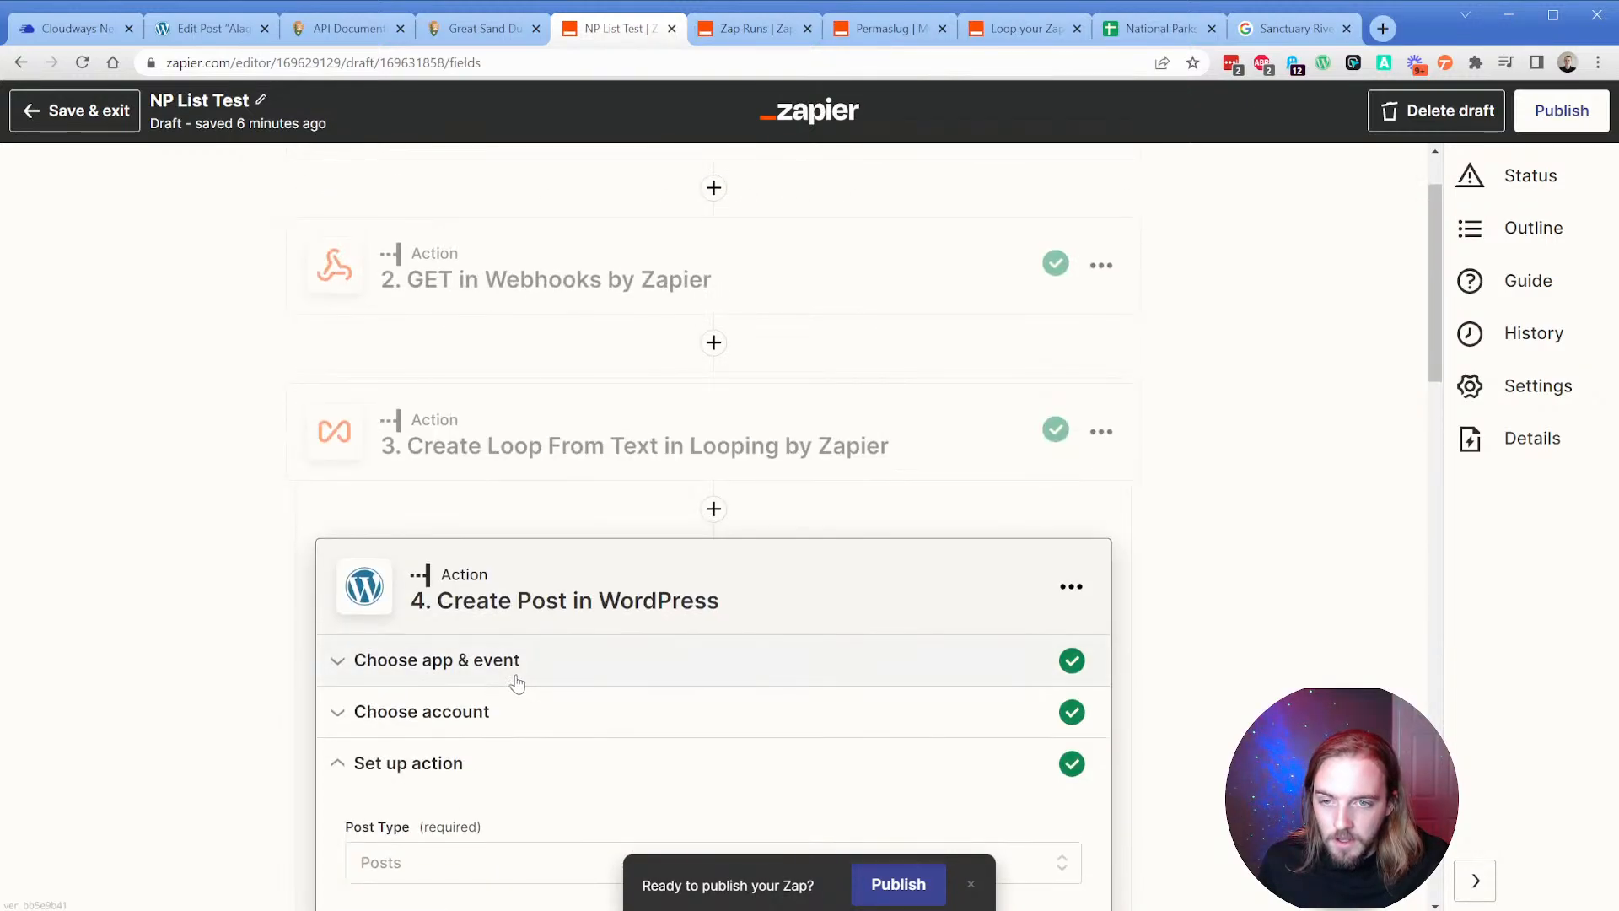
{"action": "left_click", "coordinate": [473, 363]}
{"action": "scroll", "coordinate": [329, 626], "scroll_direction": "down", "scroll_amount": 2}
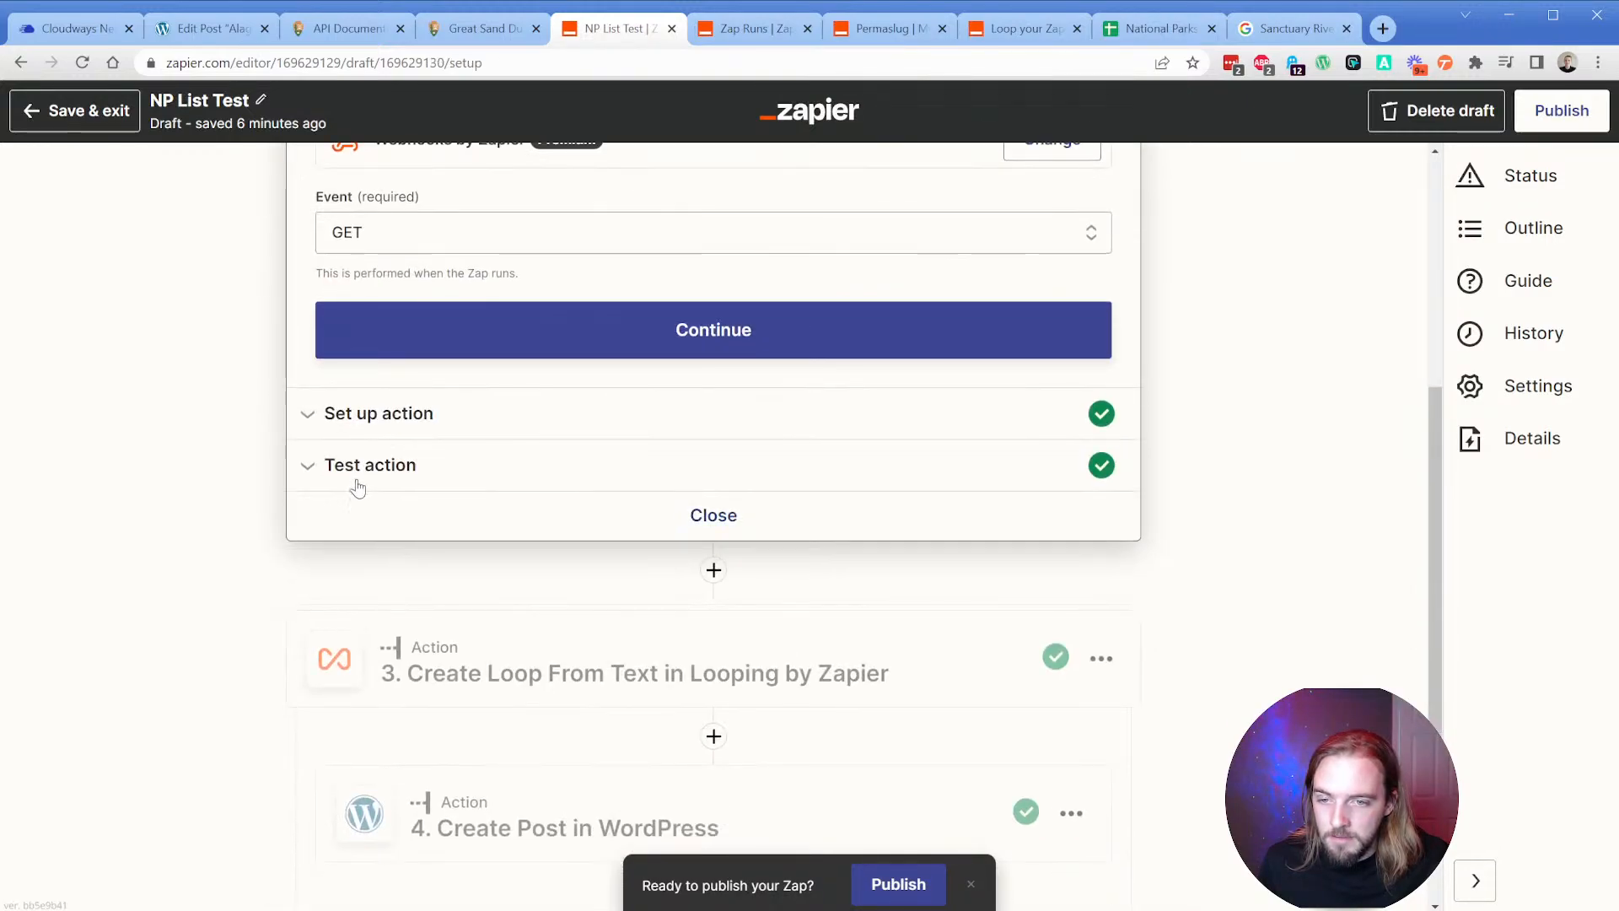
{"action": "left_click", "coordinate": [341, 485]}
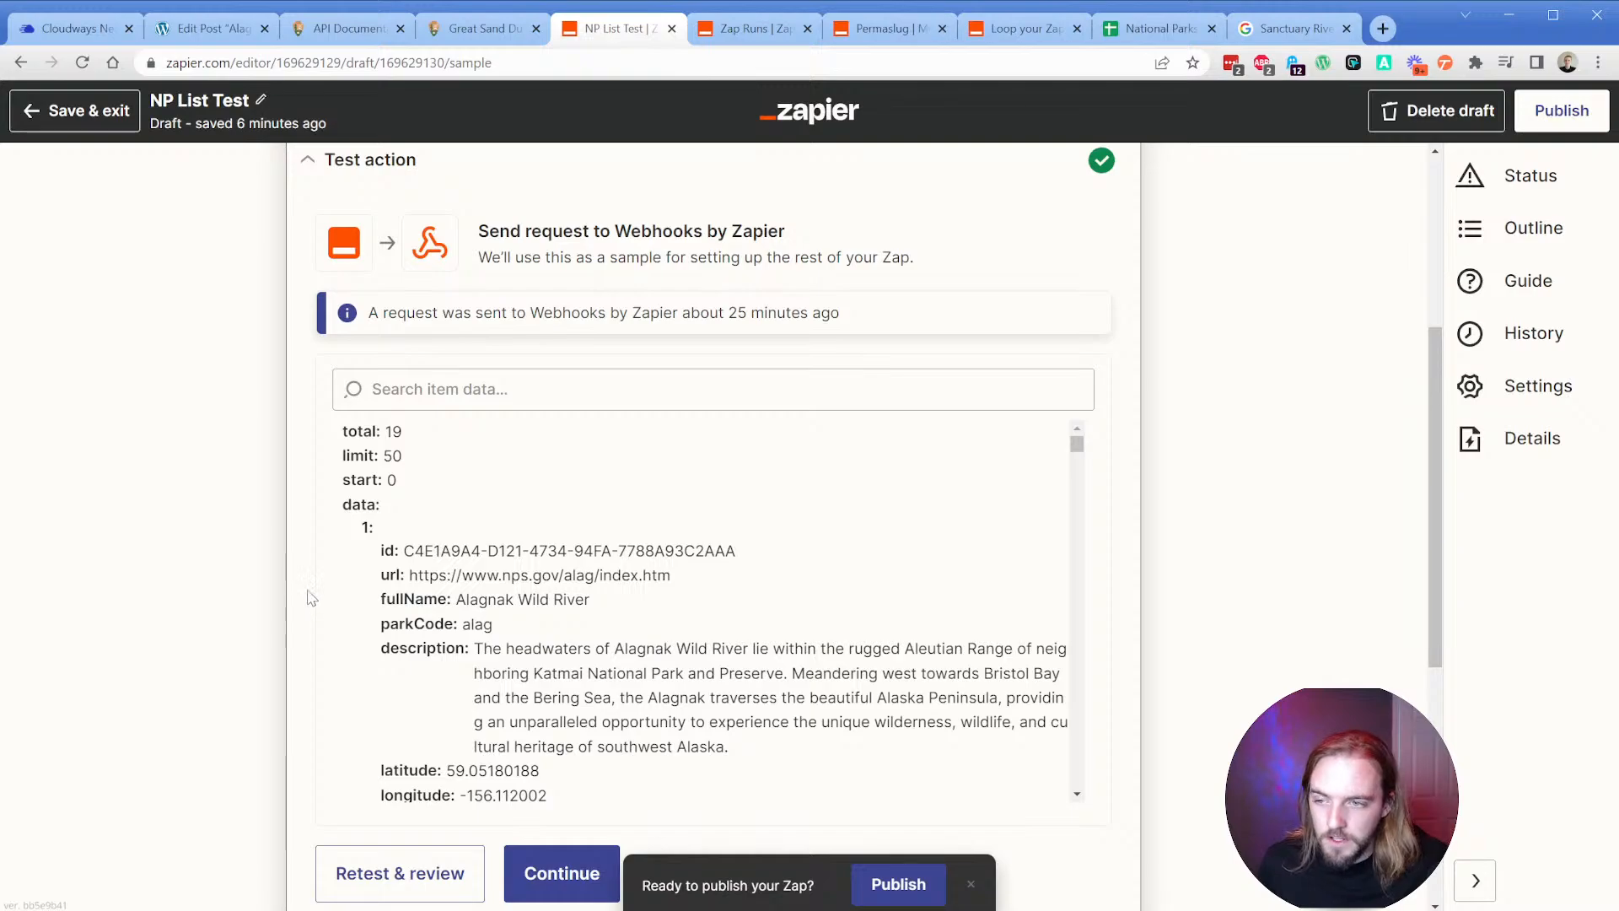
{"action": "scroll", "coordinate": [468, 553], "scroll_direction": "down", "scroll_amount": 3}
{"action": "scroll", "coordinate": [468, 553], "scroll_direction": "down", "scroll_amount": 14}
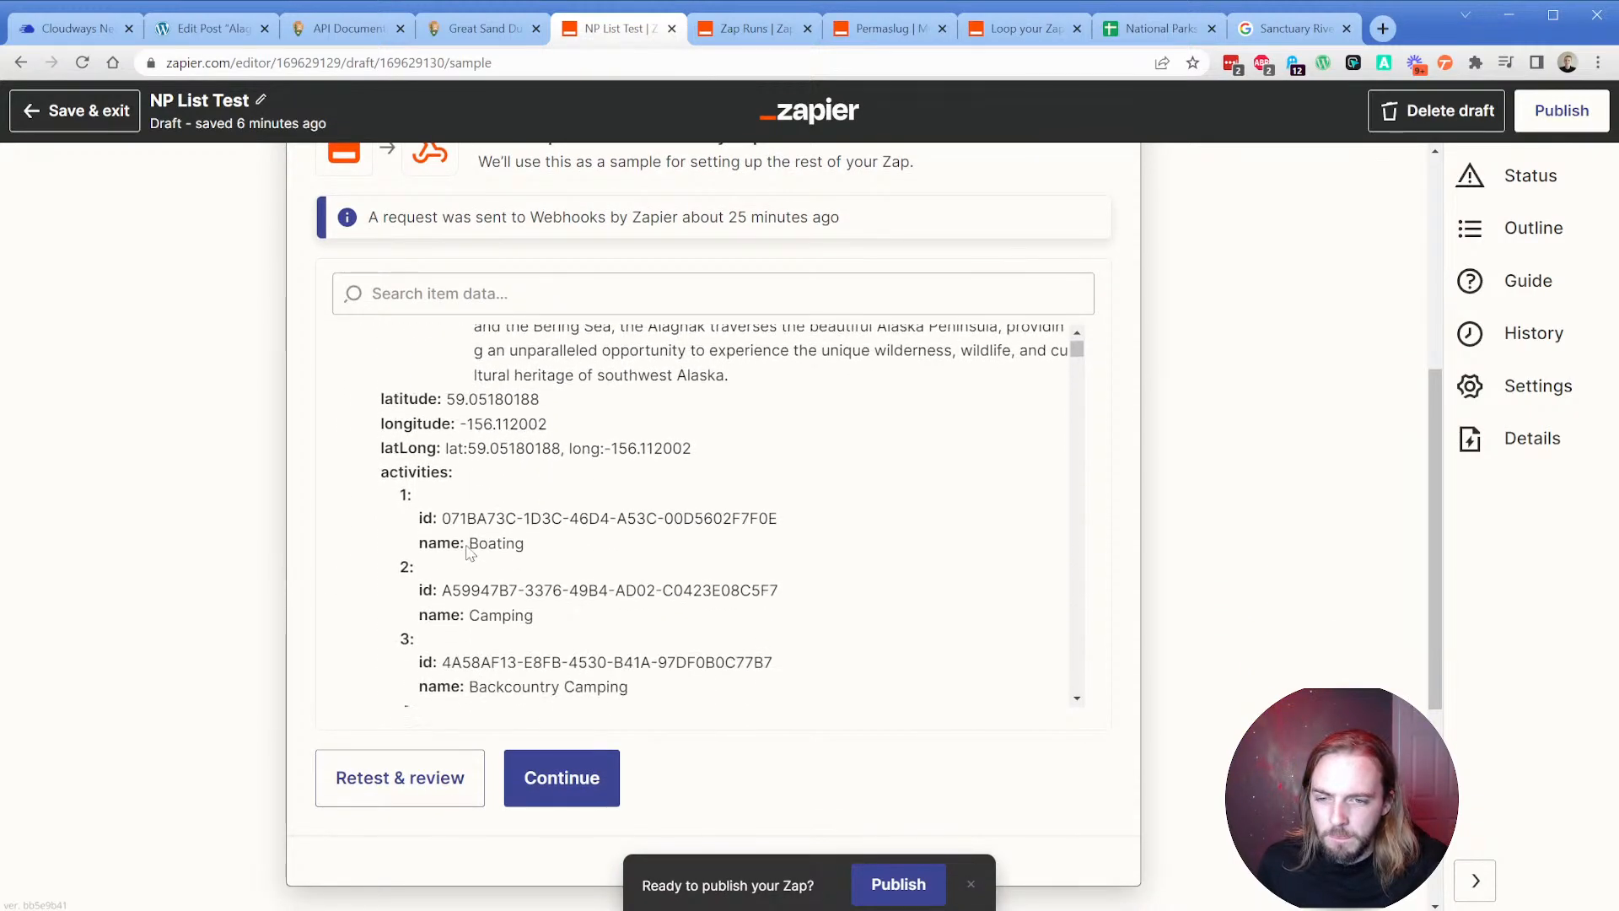
{"action": "scroll", "coordinate": [468, 552], "scroll_direction": "down", "scroll_amount": 8}
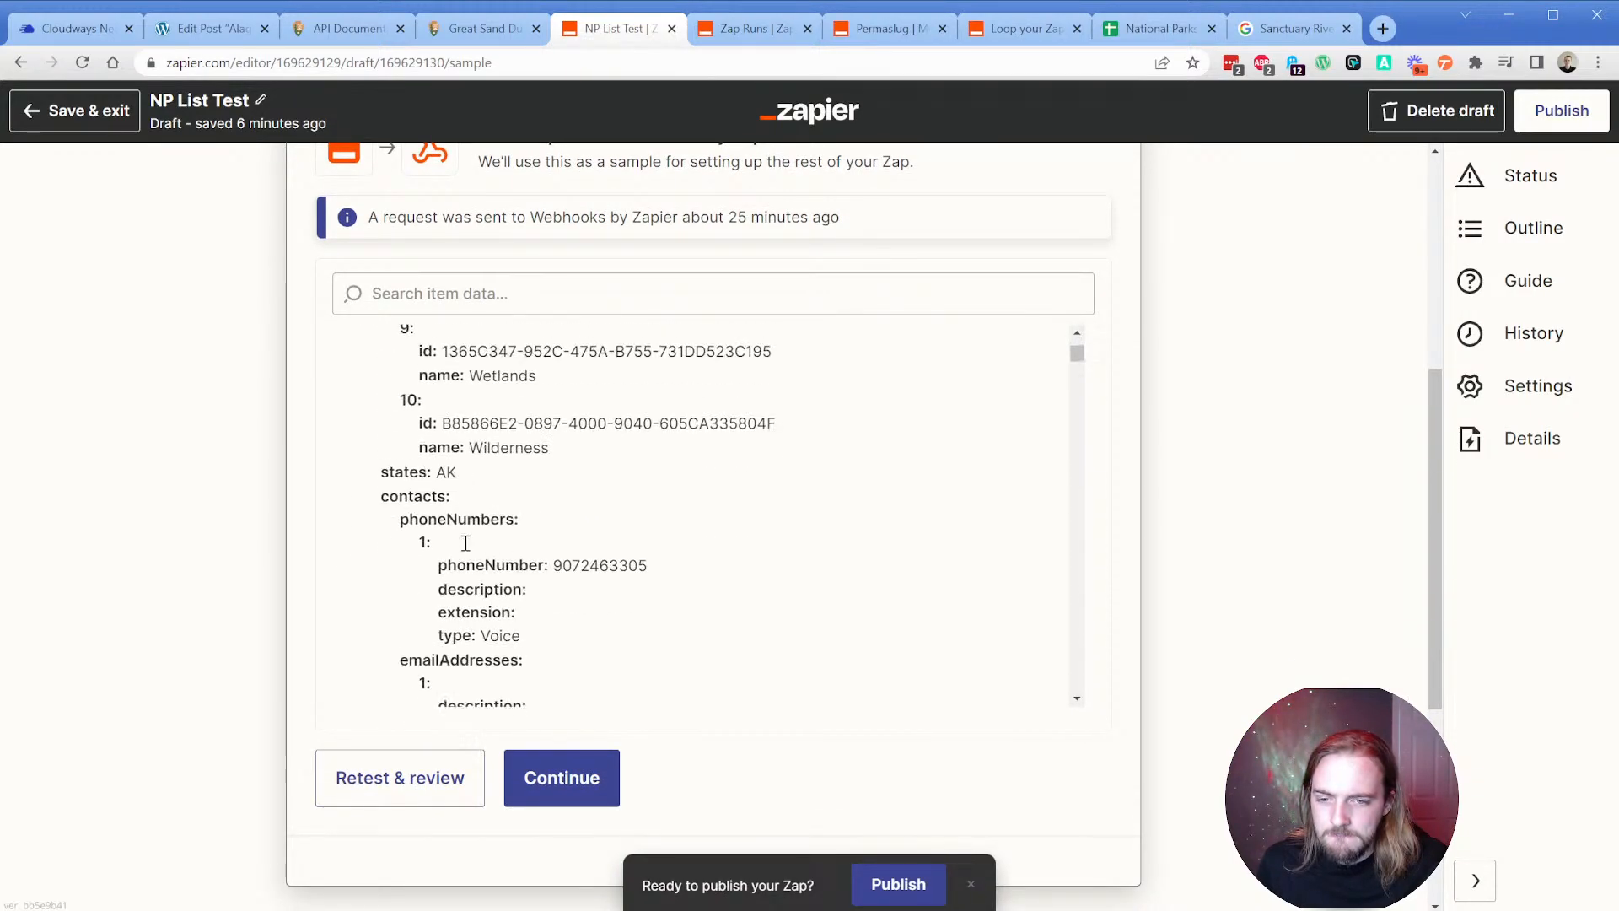
Find "images" in the webhook test data and examine the fields of the first park's images.
{"action": "key", "text": "ctrl+f"}
{"action": "type", "text": "ima"}
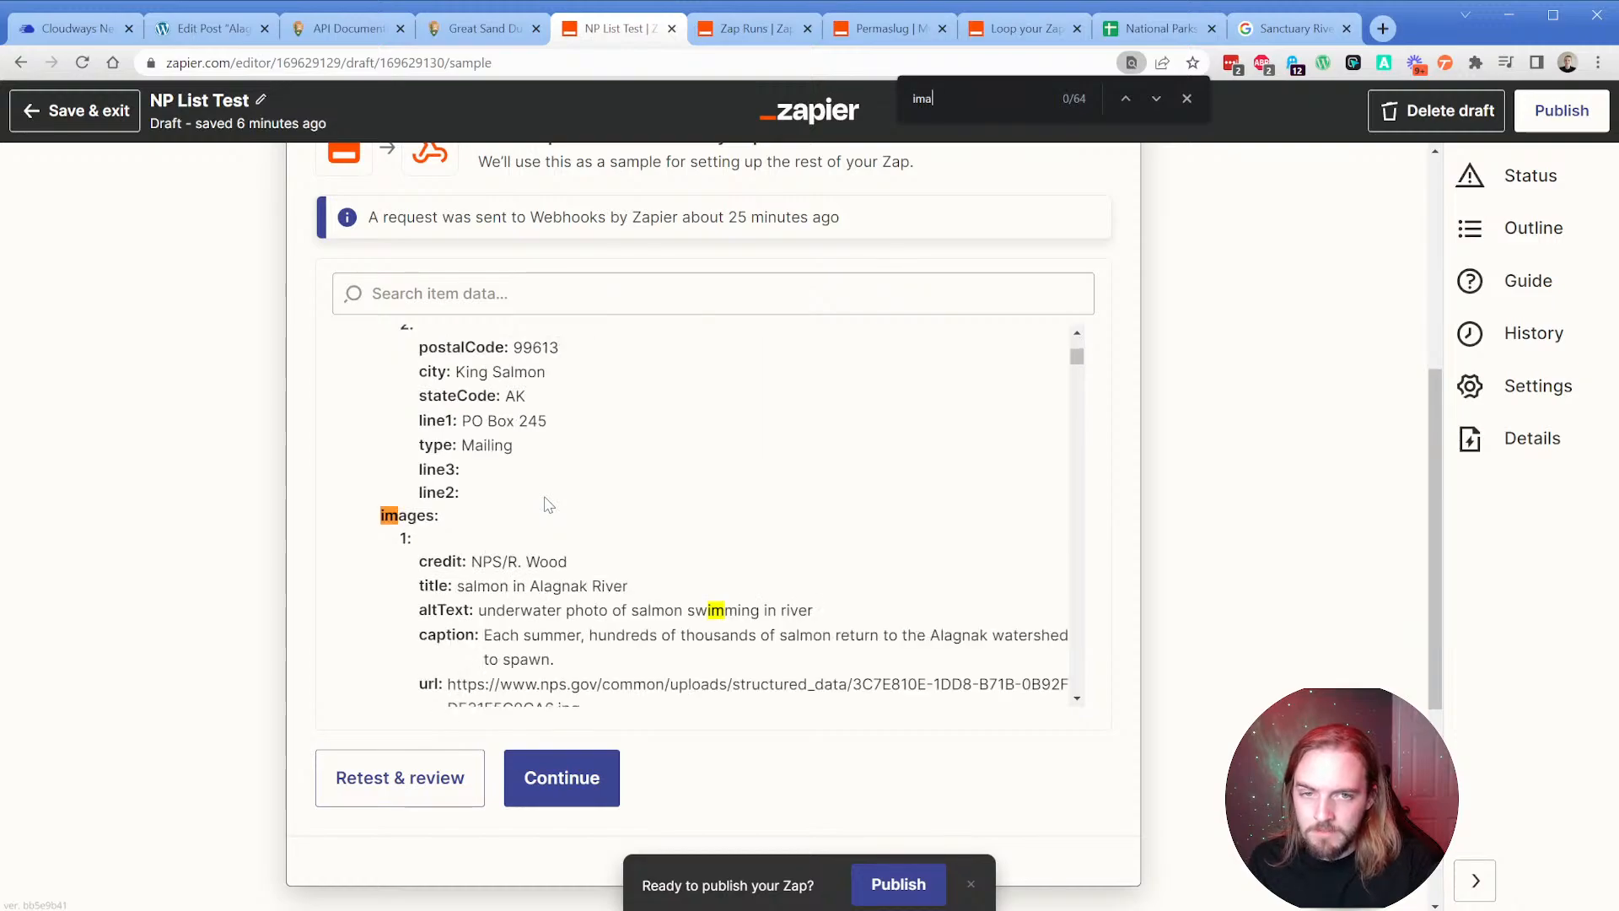
{"action": "type", "text": "ges"}
{"action": "scroll", "coordinate": [530, 516], "scroll_direction": "down", "scroll_amount": 1}
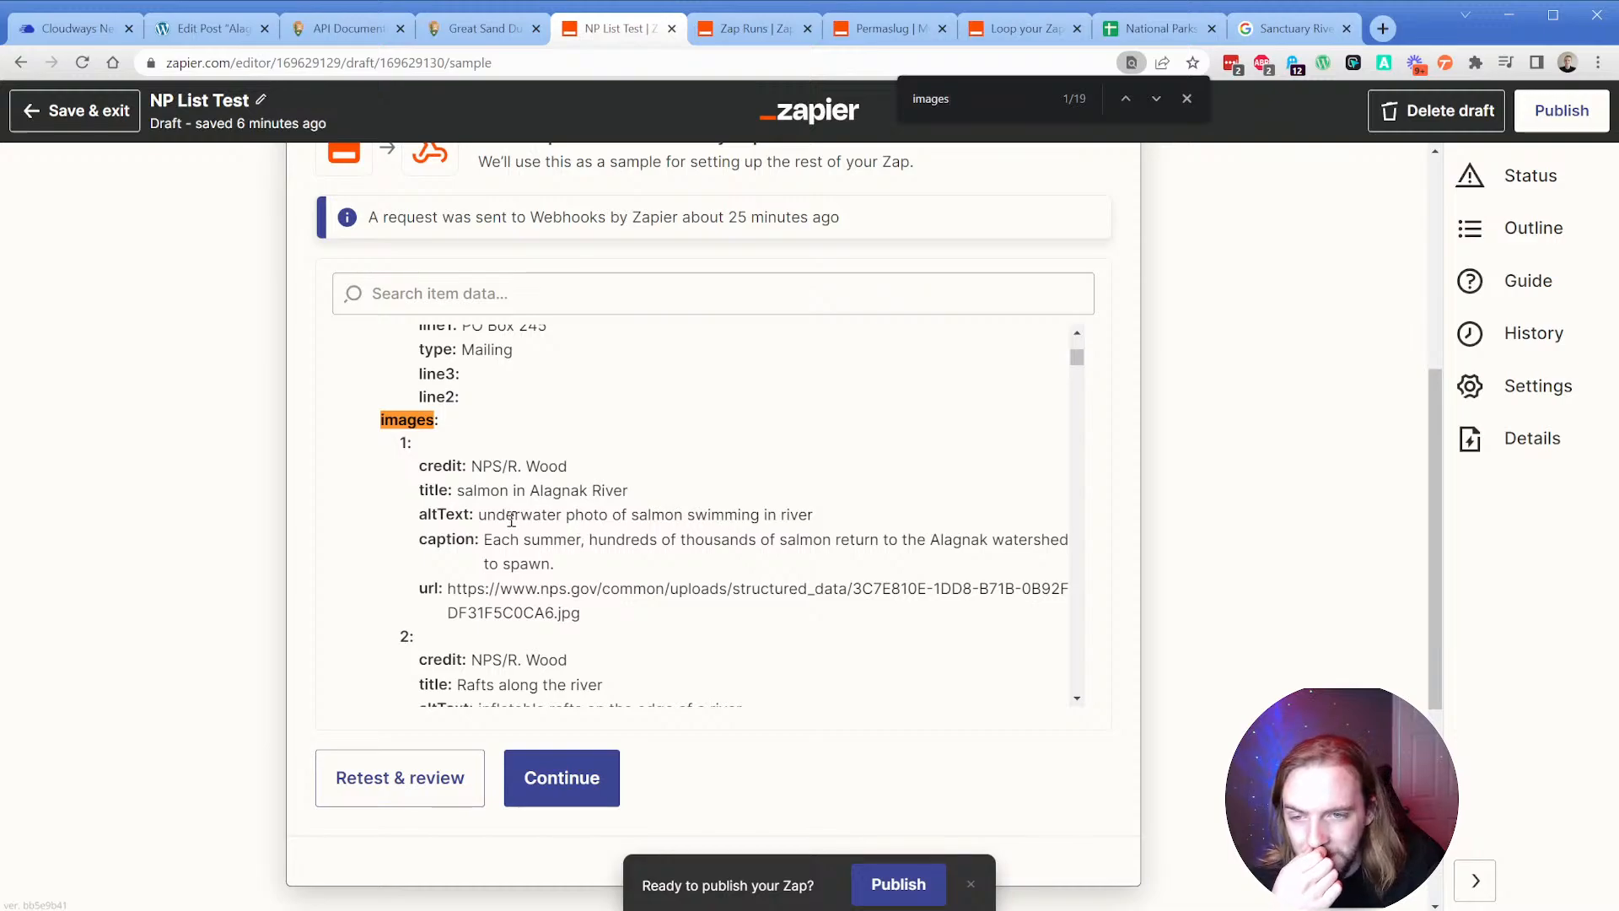
{"action": "scroll", "coordinate": [521, 540], "scroll_direction": "up", "scroll_amount": 1}
{"action": "scroll", "coordinate": [287, 541], "scroll_direction": "up", "scroll_amount": 1}
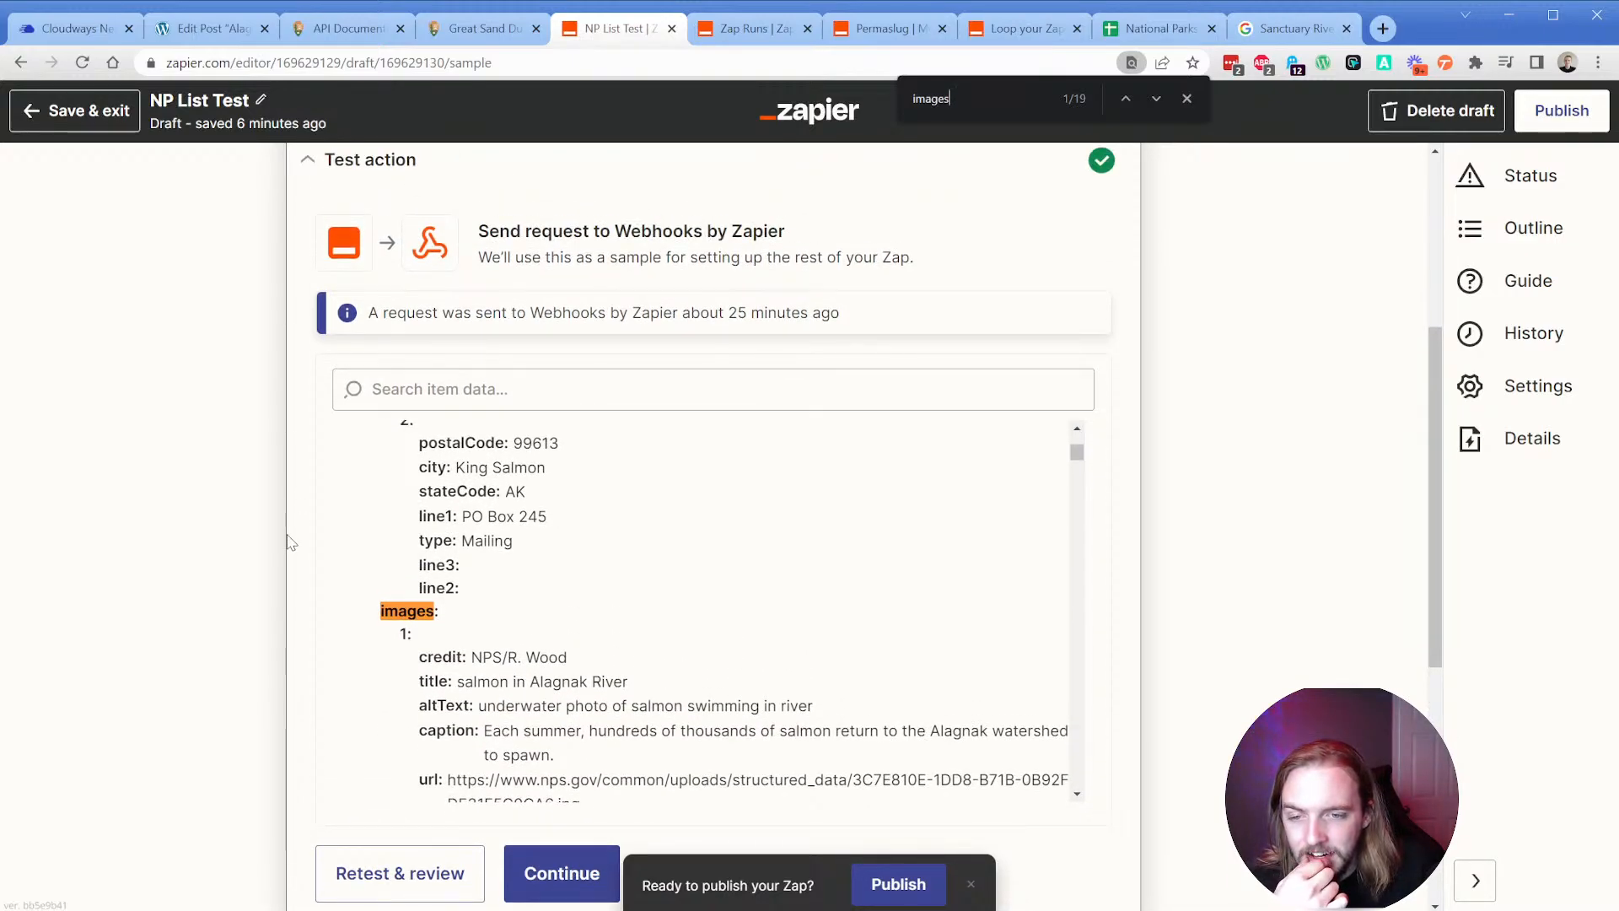
Open the action setup of the Create Loop From Text step in Looping by Zapier.
{"action": "scroll", "coordinate": [287, 541], "scroll_direction": "down", "scroll_amount": 5}
{"action": "left_click", "coordinate": [463, 615]}
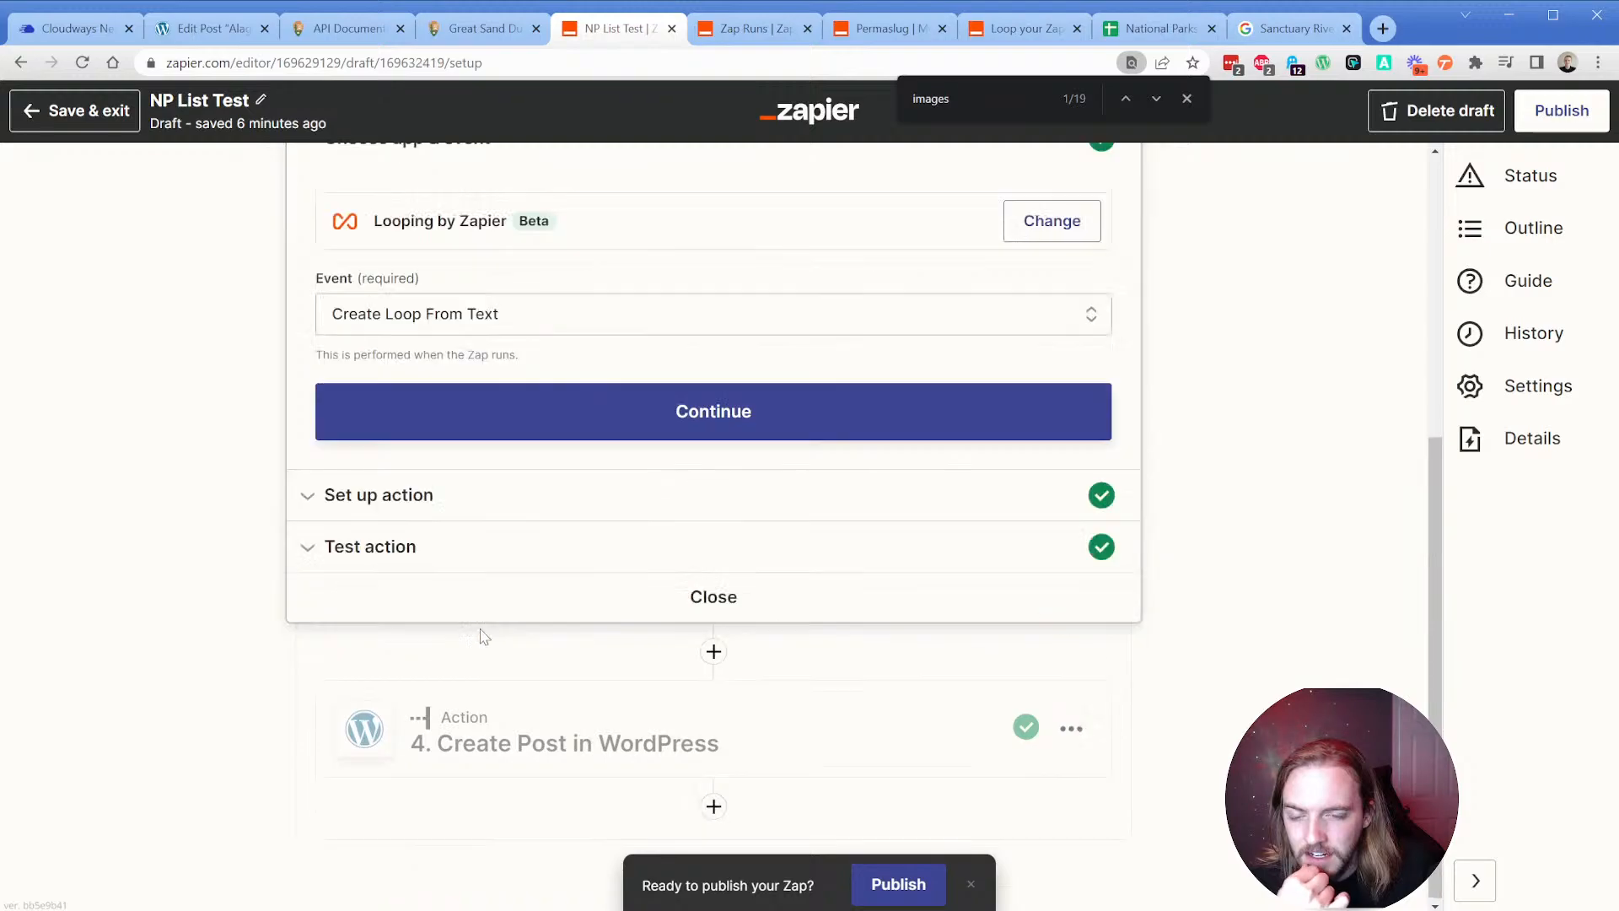
{"action": "scroll", "coordinate": [369, 596], "scroll_direction": "down", "scroll_amount": 5}
{"action": "left_click", "coordinate": [376, 512]}
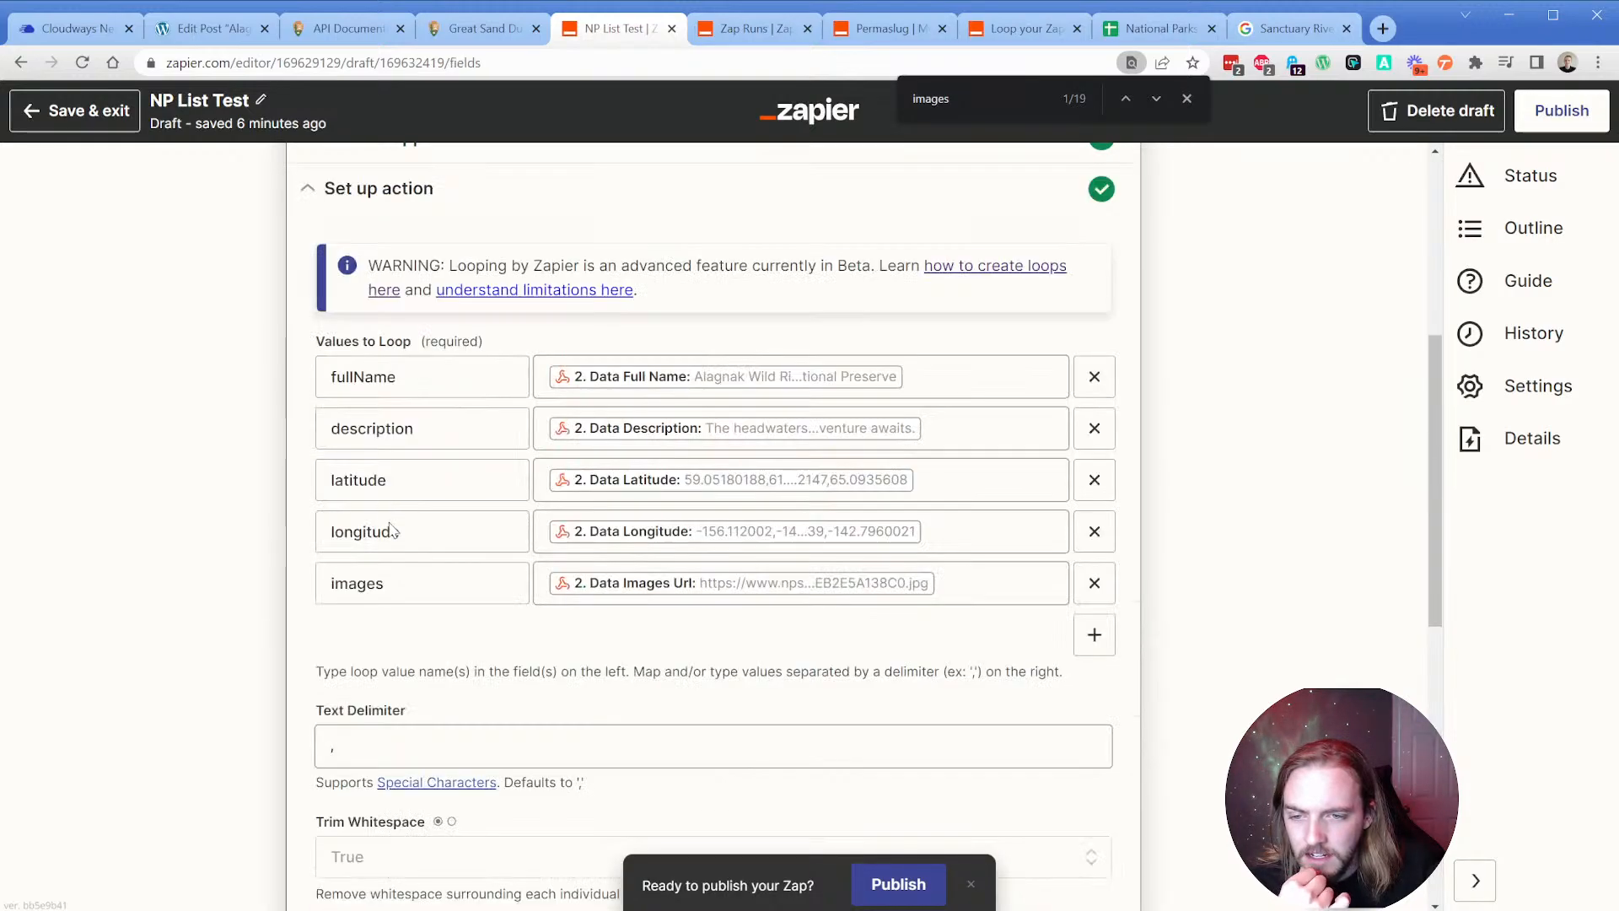
{"action": "left_click", "coordinate": [444, 584]}
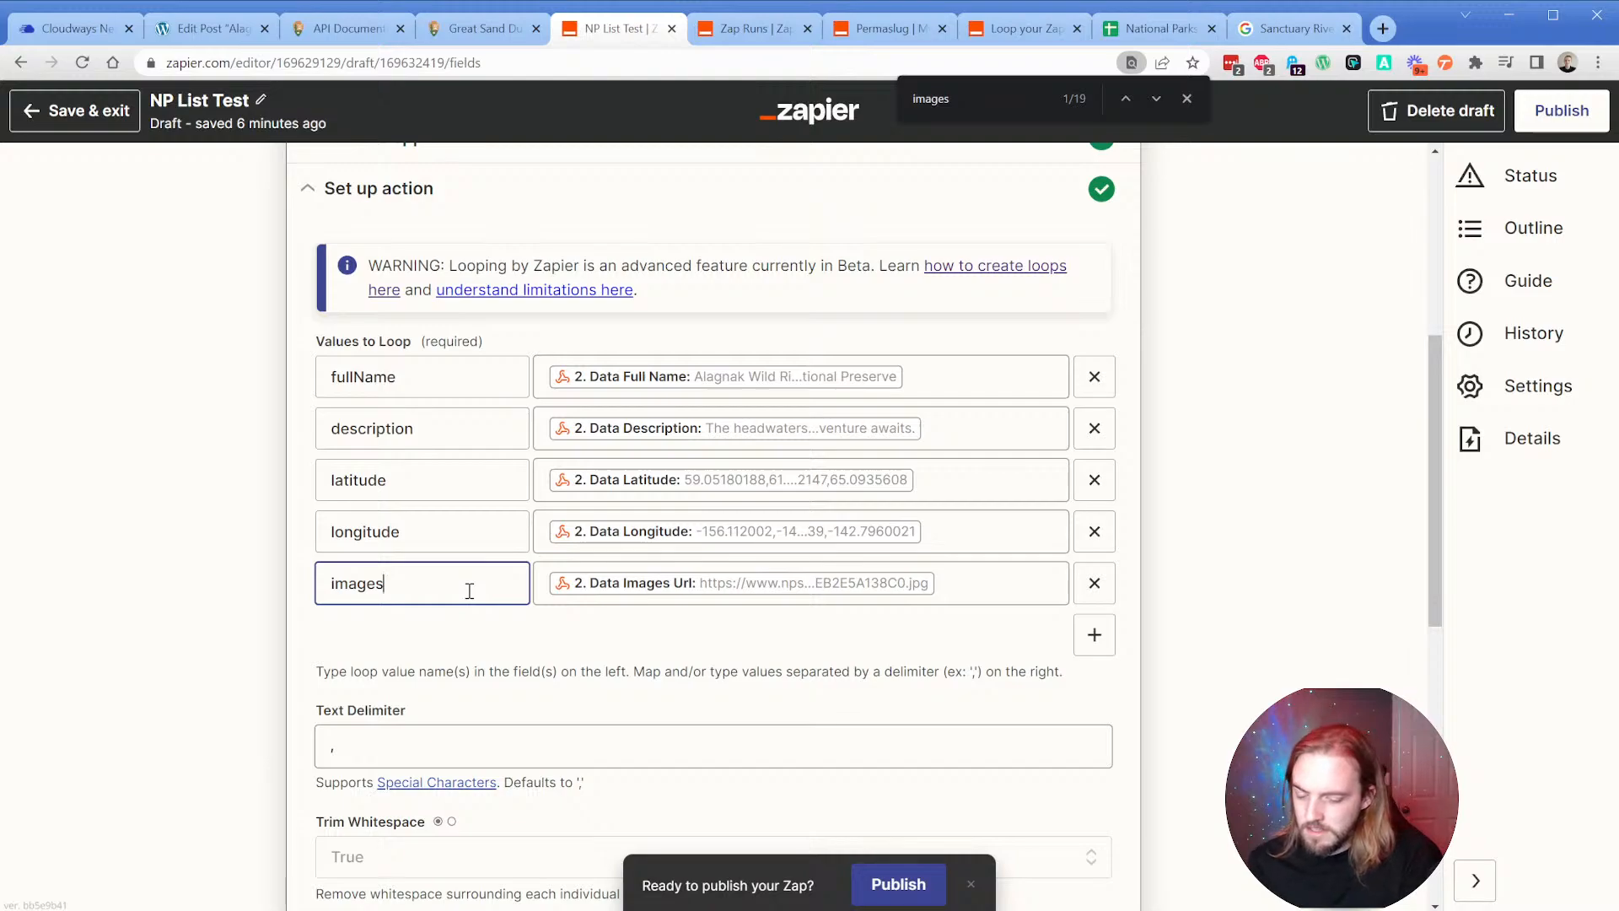
{"action": "type", "text": "_url"}
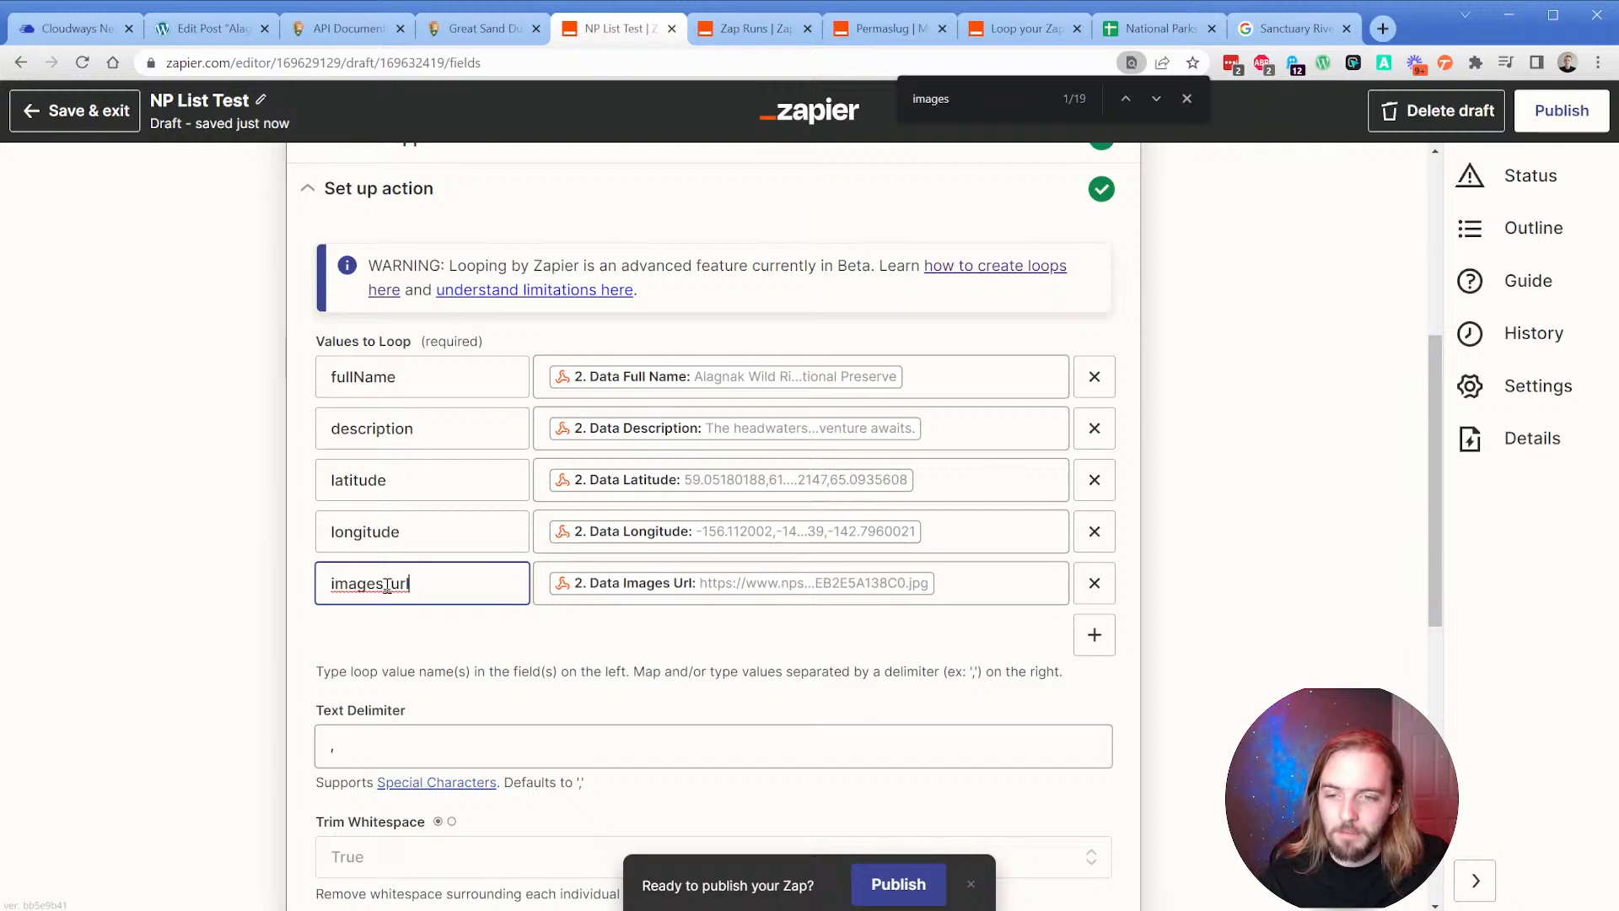
{"action": "left_click_drag", "start_coordinate": [385, 583], "coordinate": [439, 583]}
{"action": "key", "text": "BackSpace"}
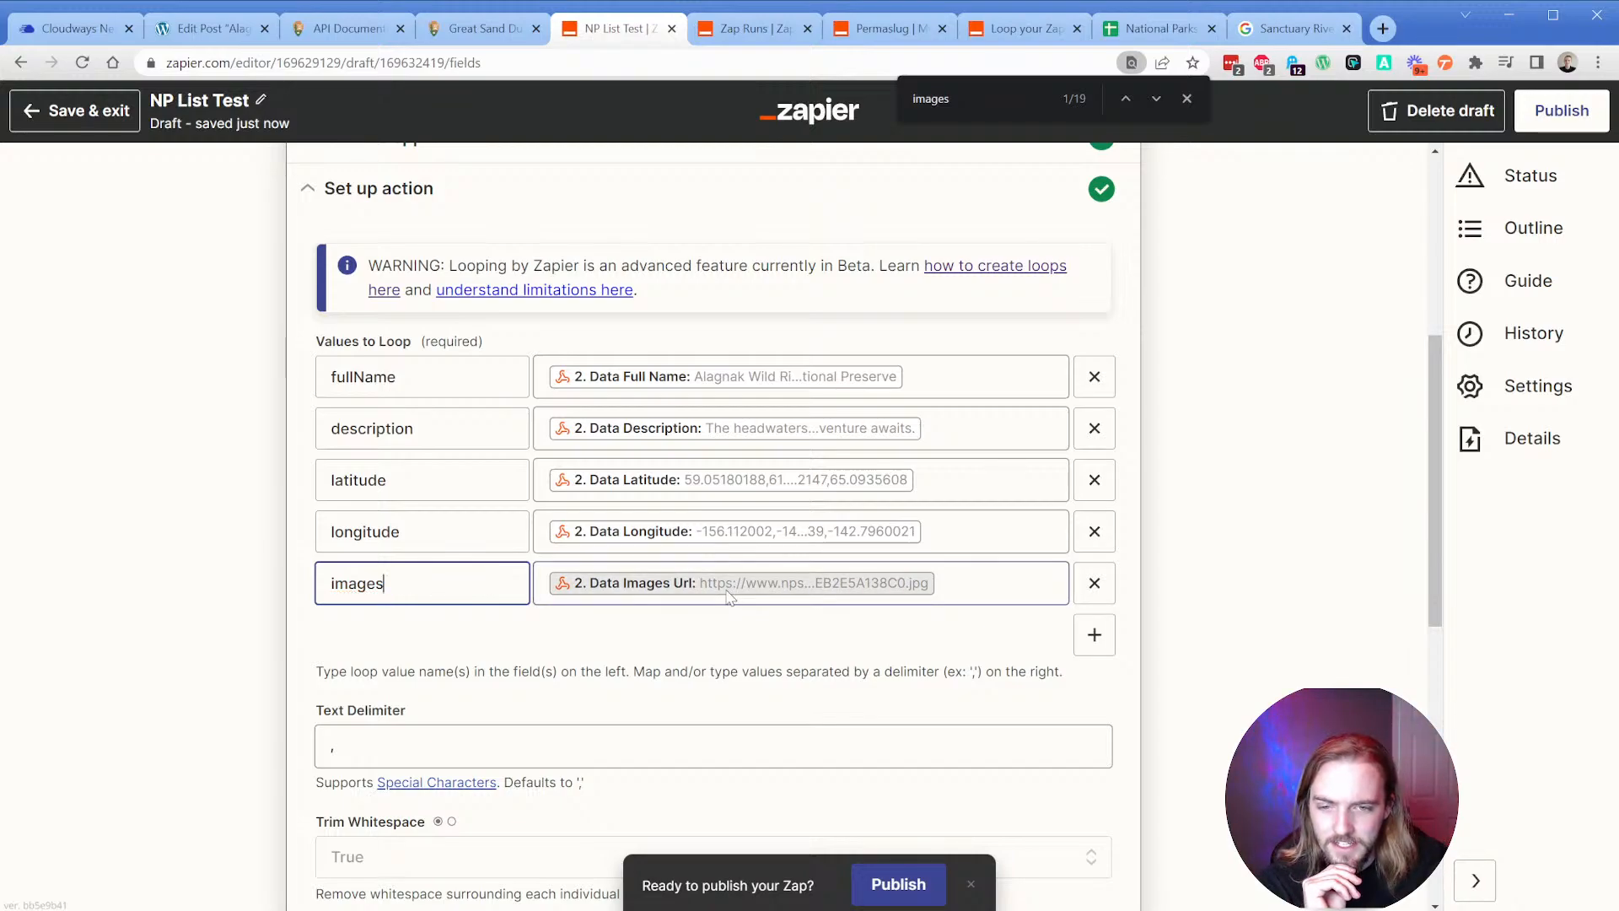
Search the webhook fields for images and try adding Data Images Url a second time to the images loop value.
{"action": "left_click", "coordinate": [999, 583]}
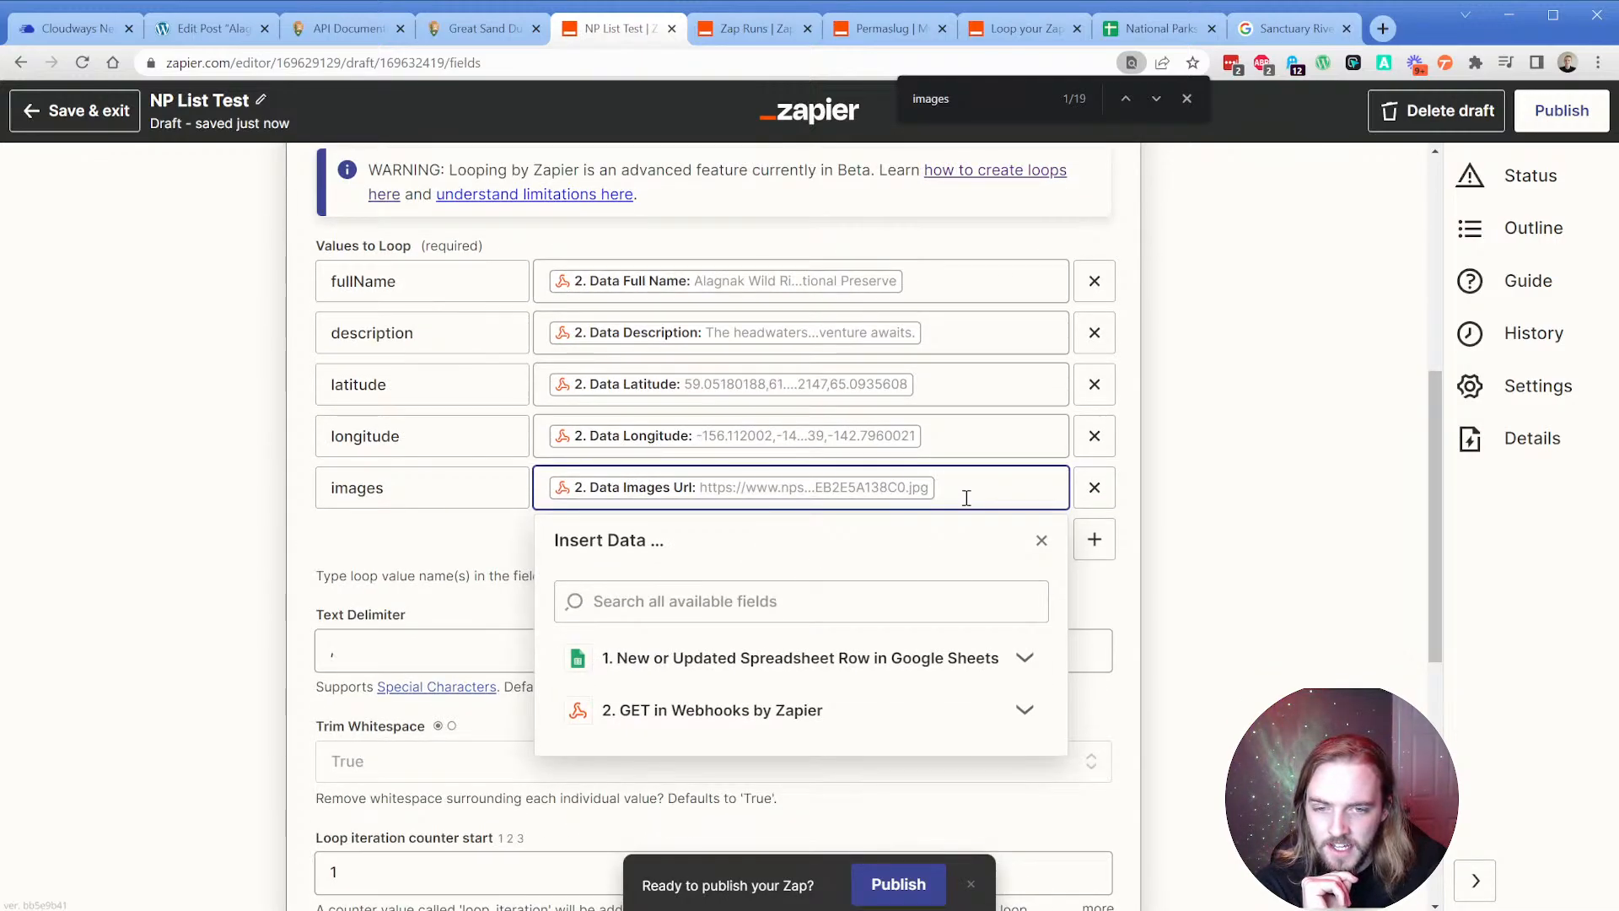
{"action": "left_click", "coordinate": [873, 705]}
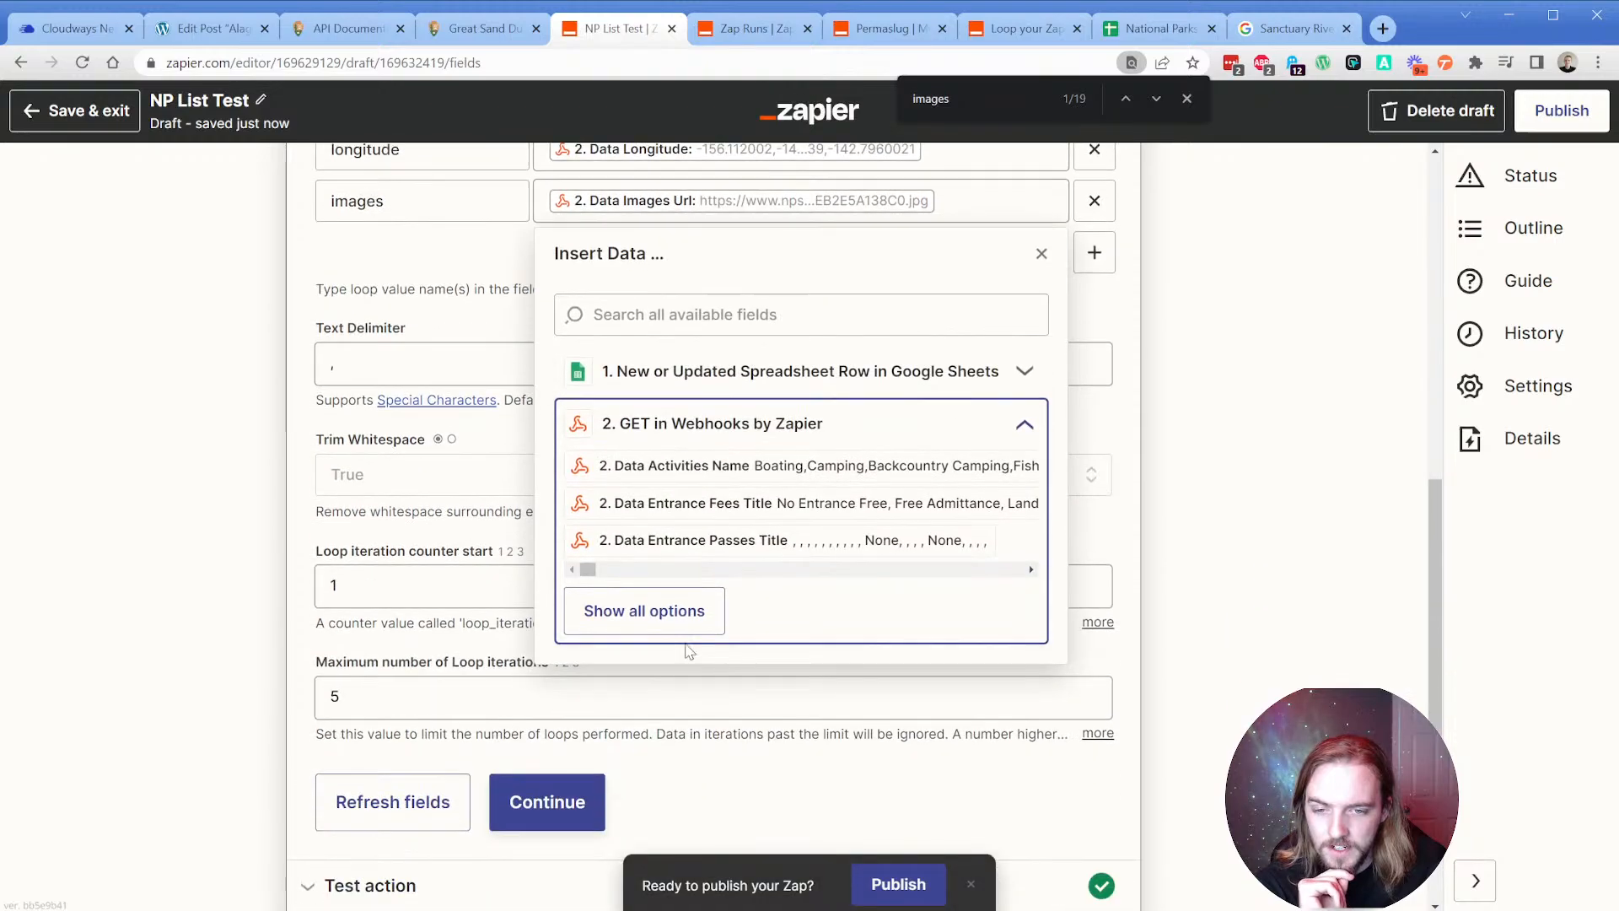
{"action": "left_click", "coordinate": [663, 609]}
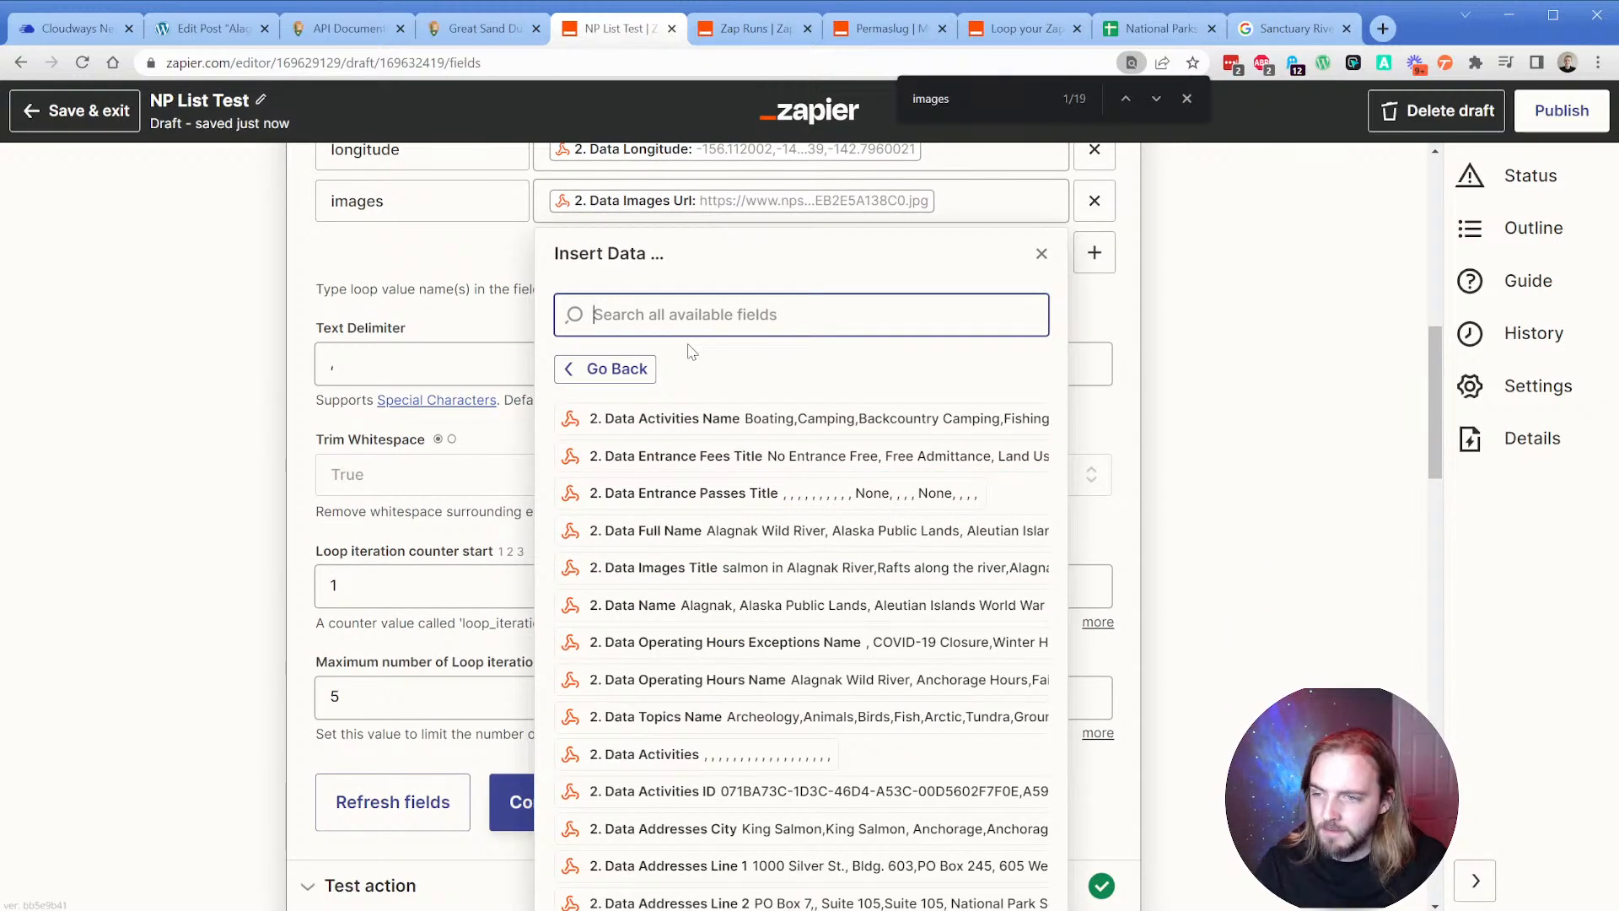
{"action": "type", "text": "images"}
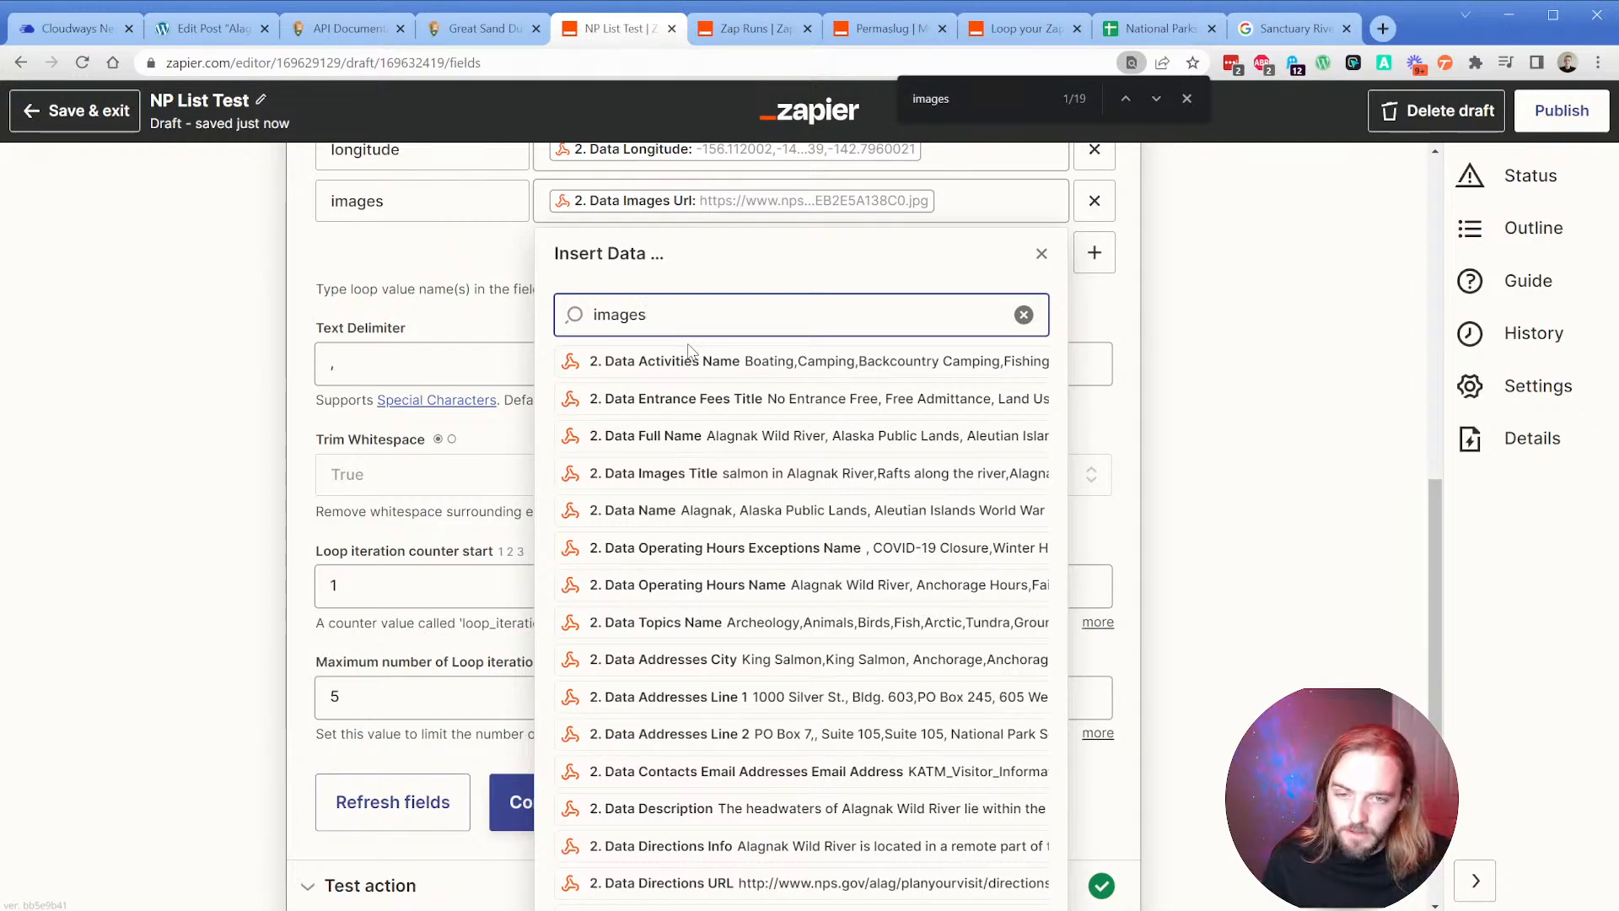
{"action": "scroll", "coordinate": [726, 506], "scroll_direction": "down", "scroll_amount": 2}
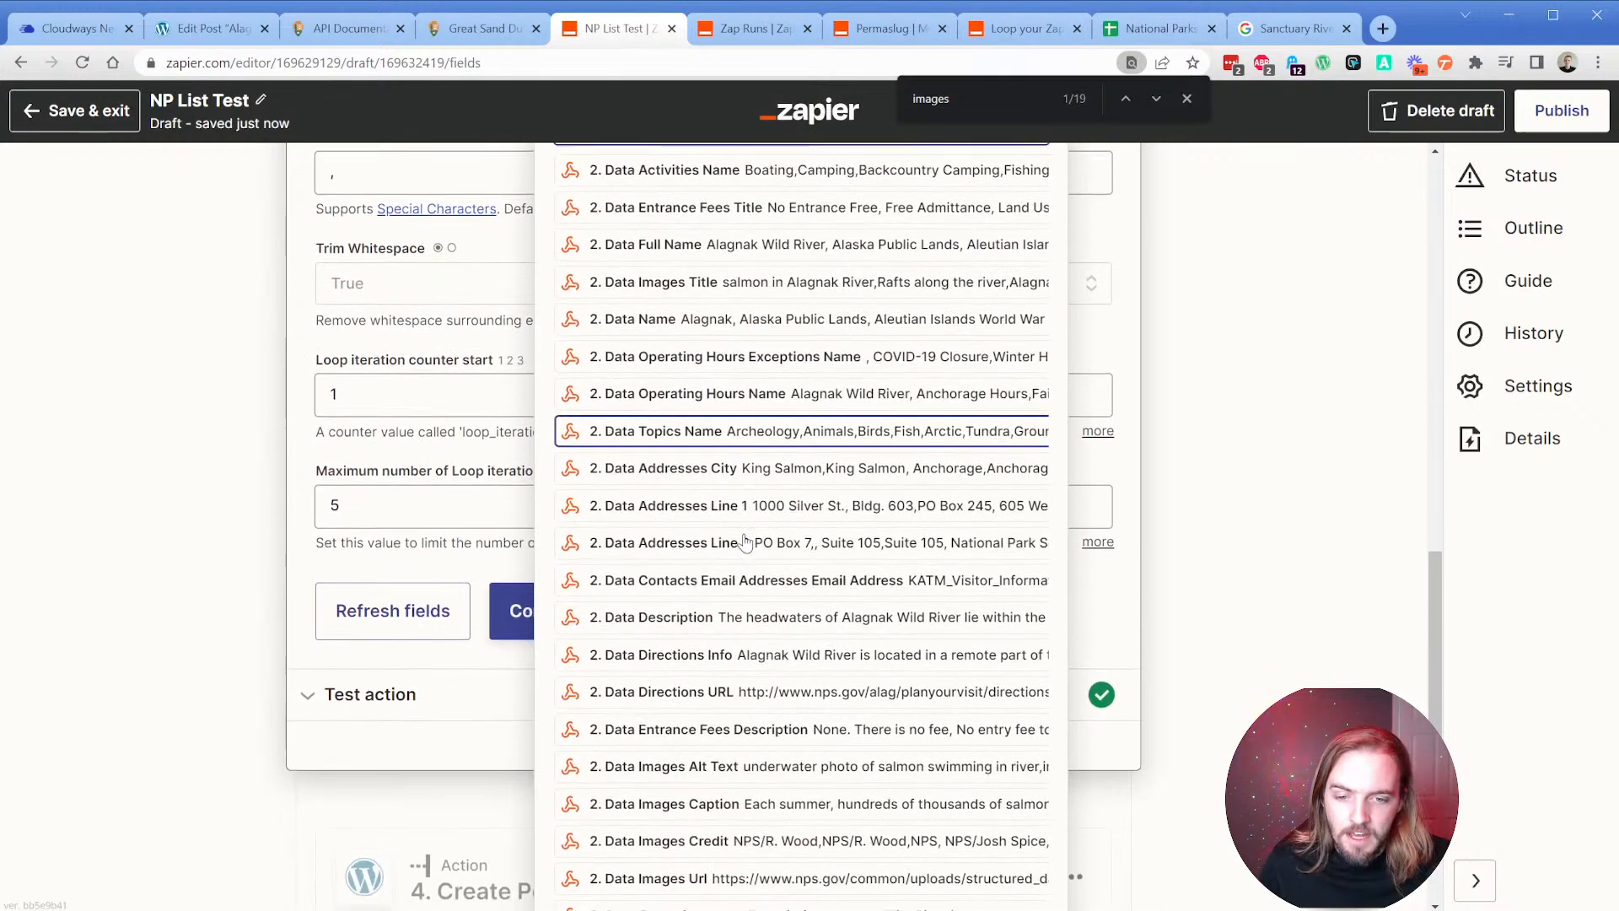
{"action": "scroll", "coordinate": [732, 540], "scroll_direction": "down", "scroll_amount": 1}
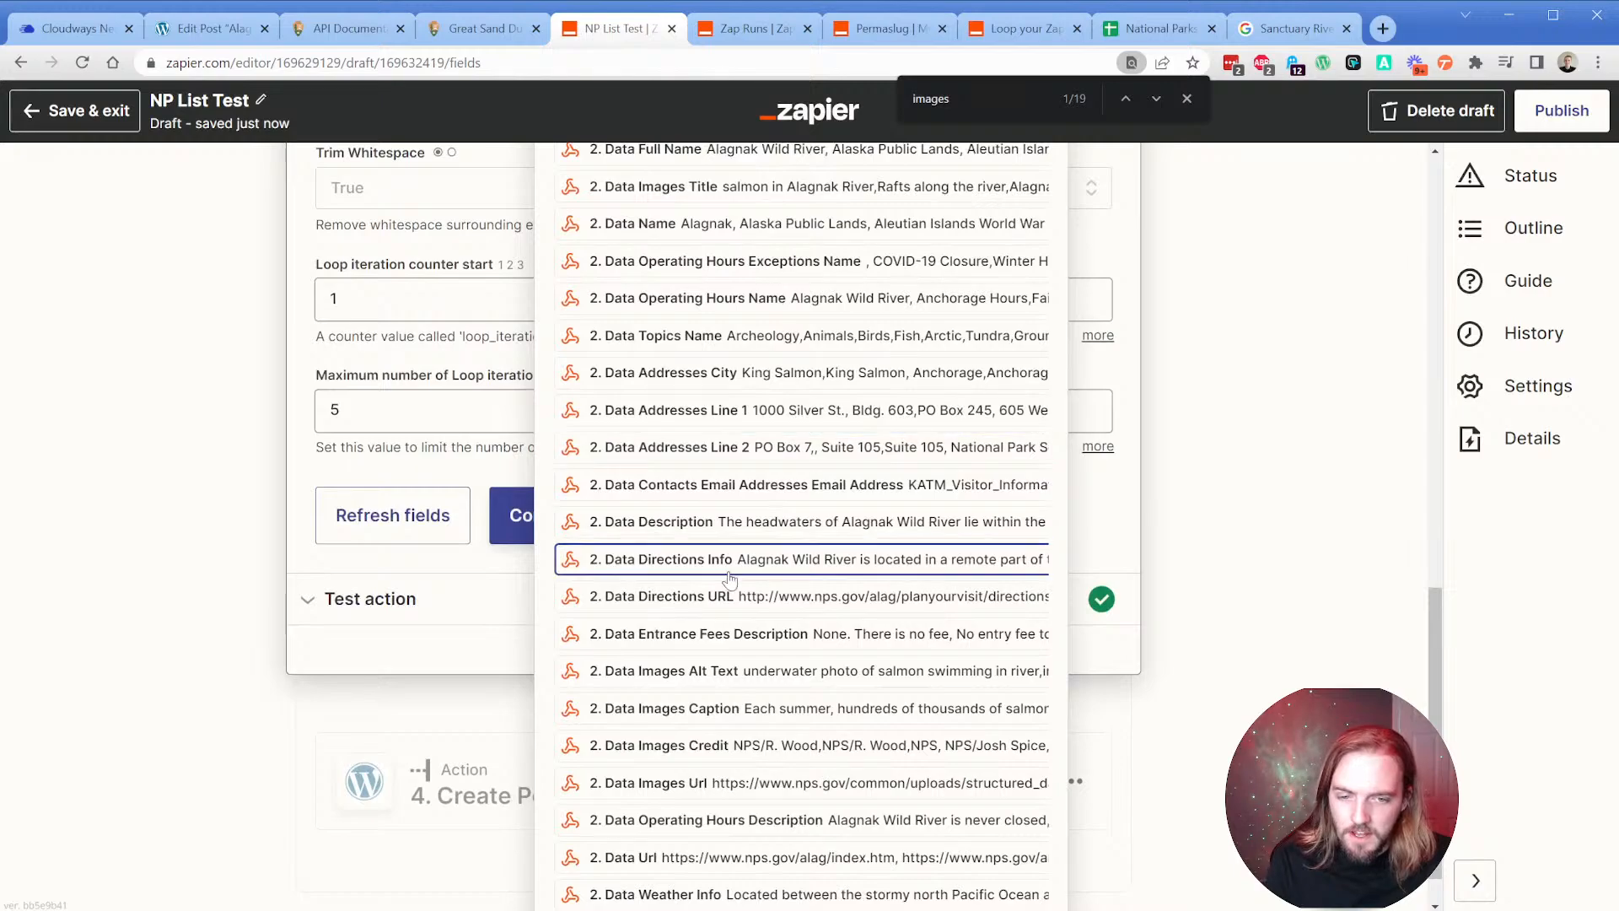
{"action": "scroll", "coordinate": [735, 784], "scroll_direction": "down", "scroll_amount": 1}
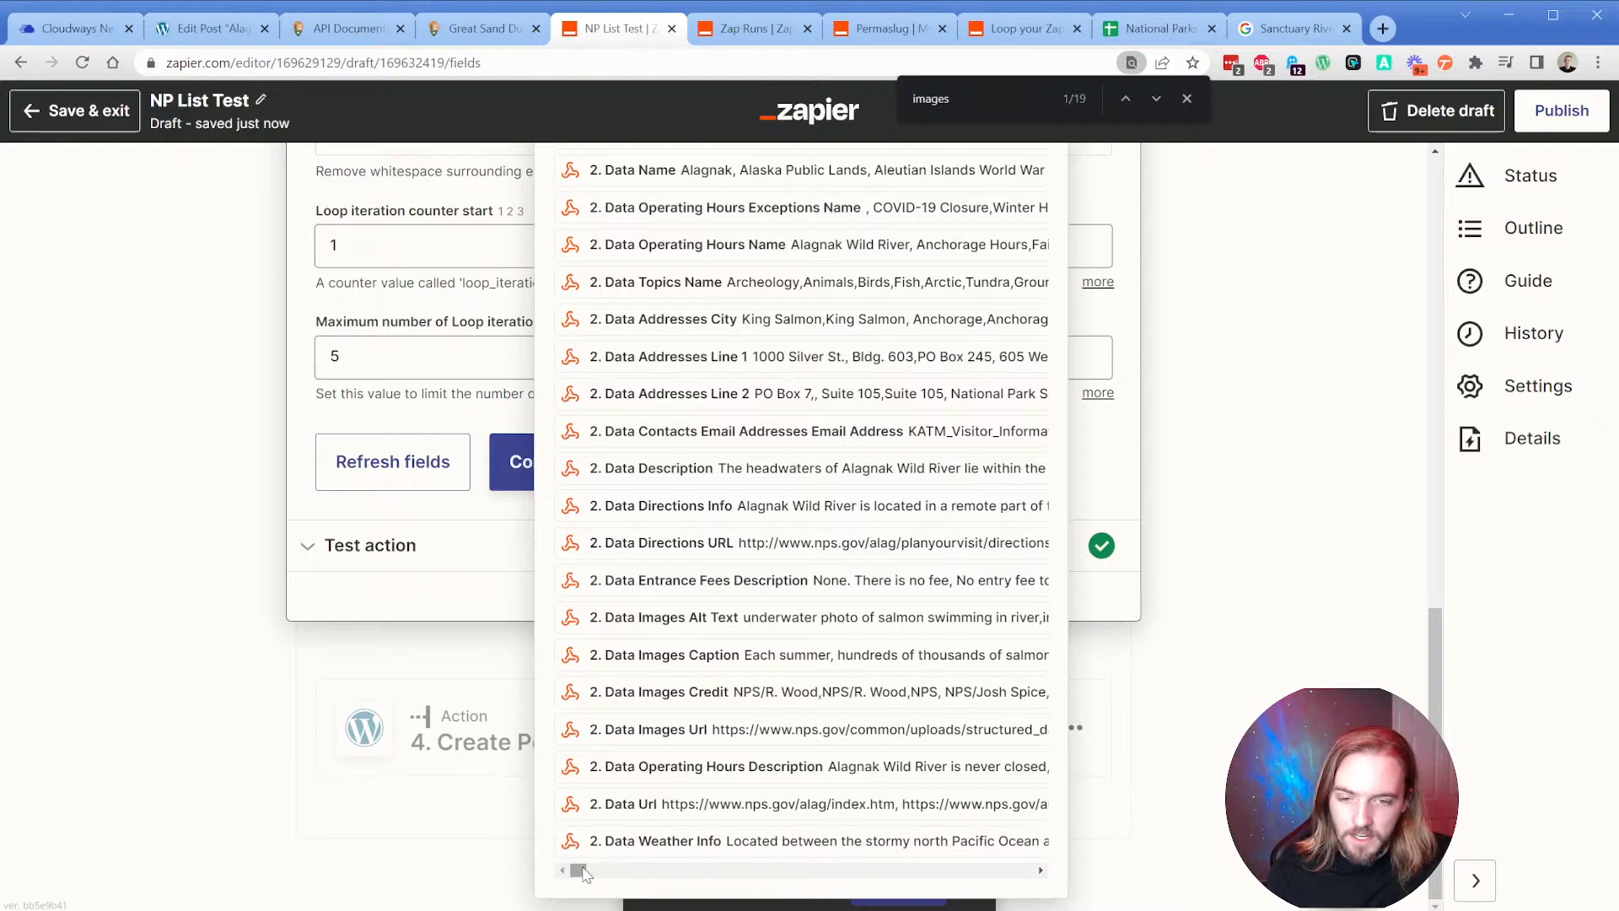
{"action": "left_click_drag", "start_coordinate": [579, 871], "coordinate": [588, 875]}
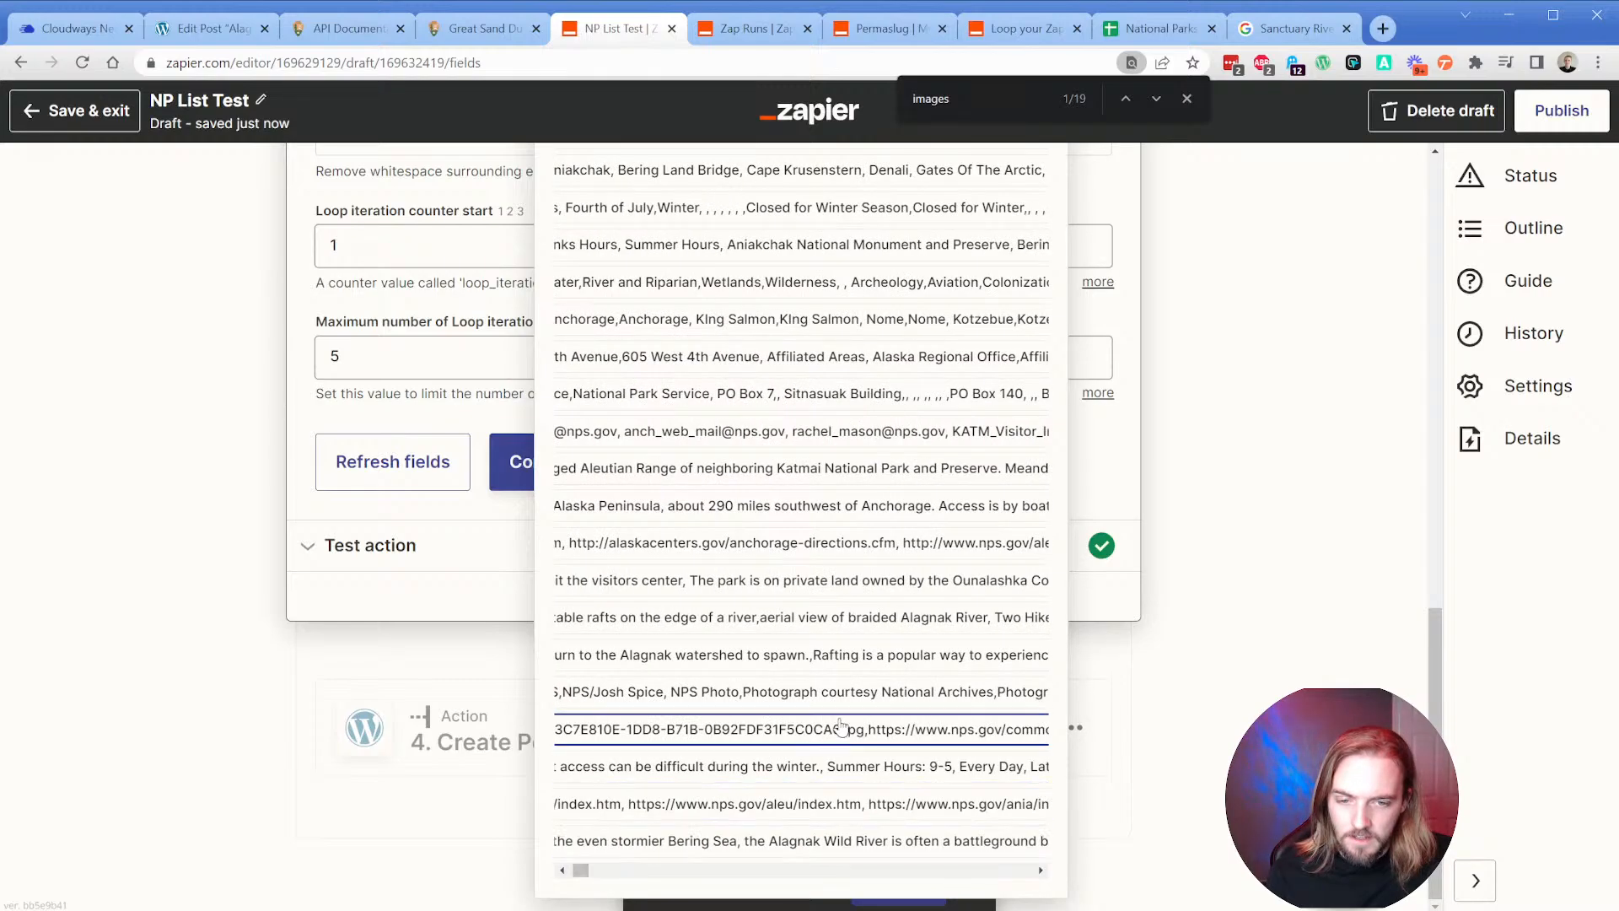
{"action": "left_click", "coordinate": [582, 729]}
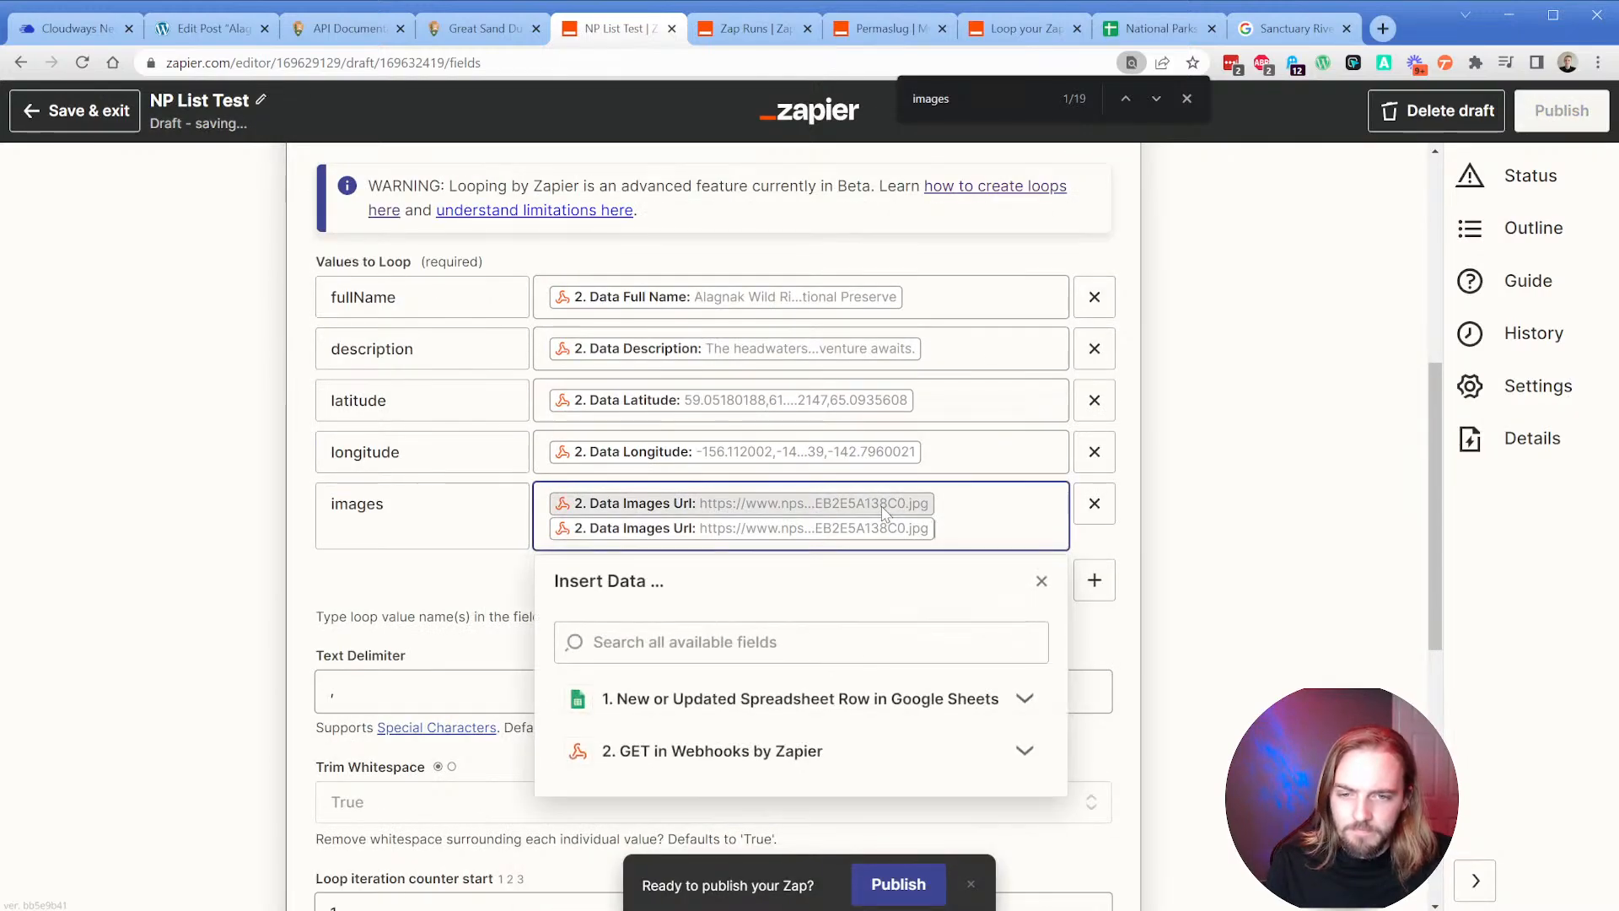
{"action": "key", "text": "BackSpace"}
{"action": "left_click", "coordinate": [417, 584]}
Continue past the loop setup and retest the Looping step to review its returned values.
{"action": "scroll", "coordinate": [427, 560], "scroll_direction": "down", "scroll_amount": 3}
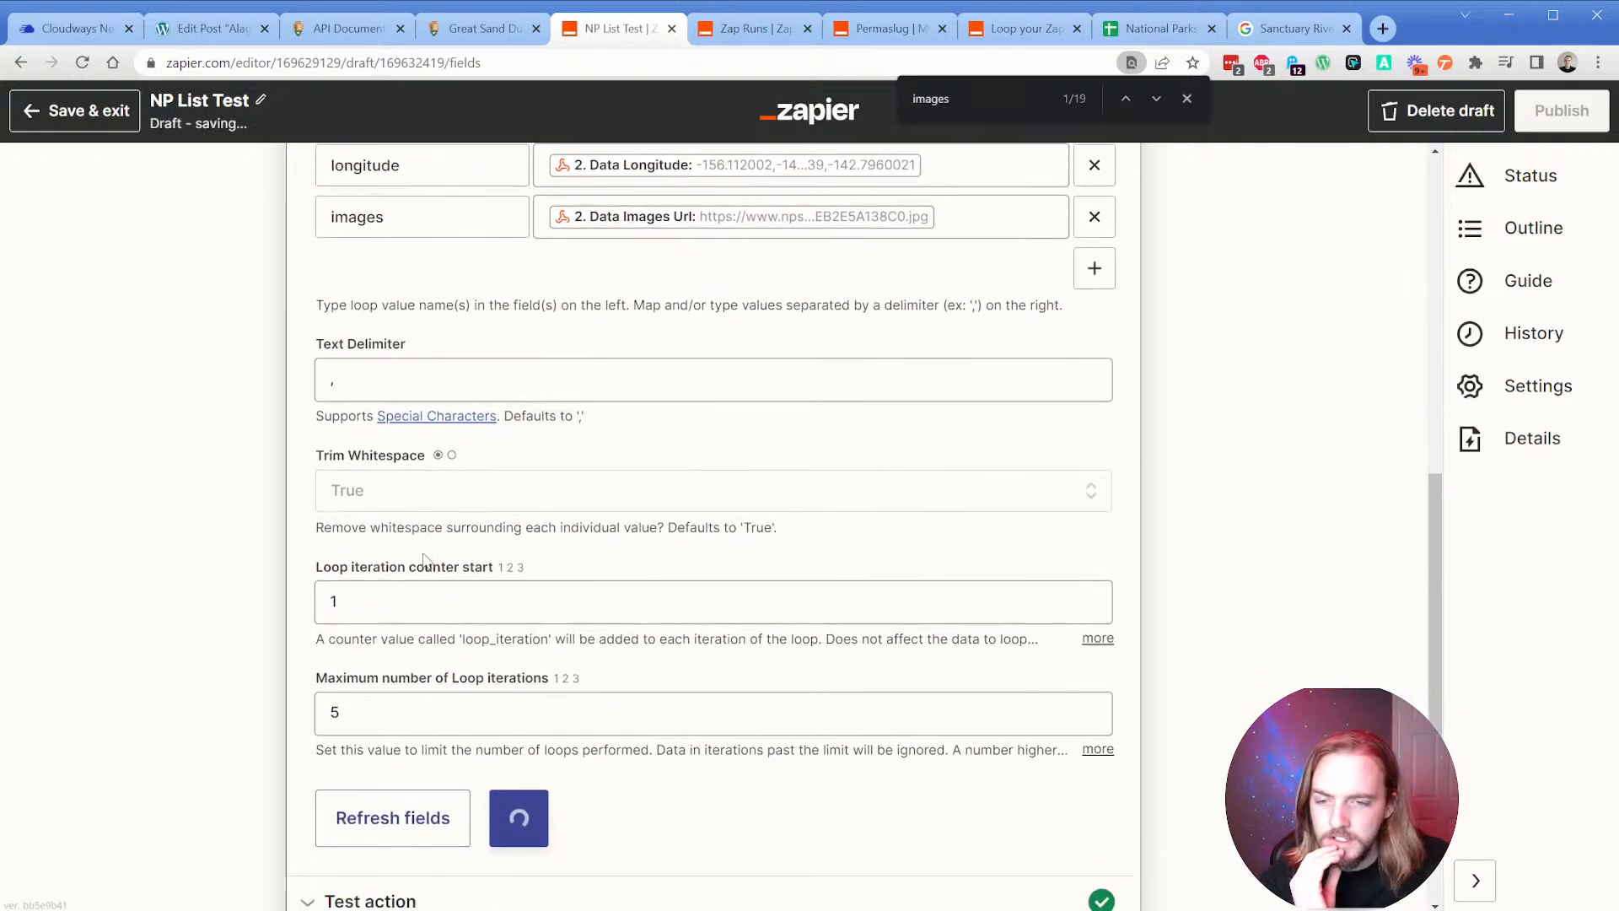
{"action": "scroll", "coordinate": [298, 565], "scroll_direction": "down", "scroll_amount": 1}
{"action": "left_click", "coordinate": [545, 724]}
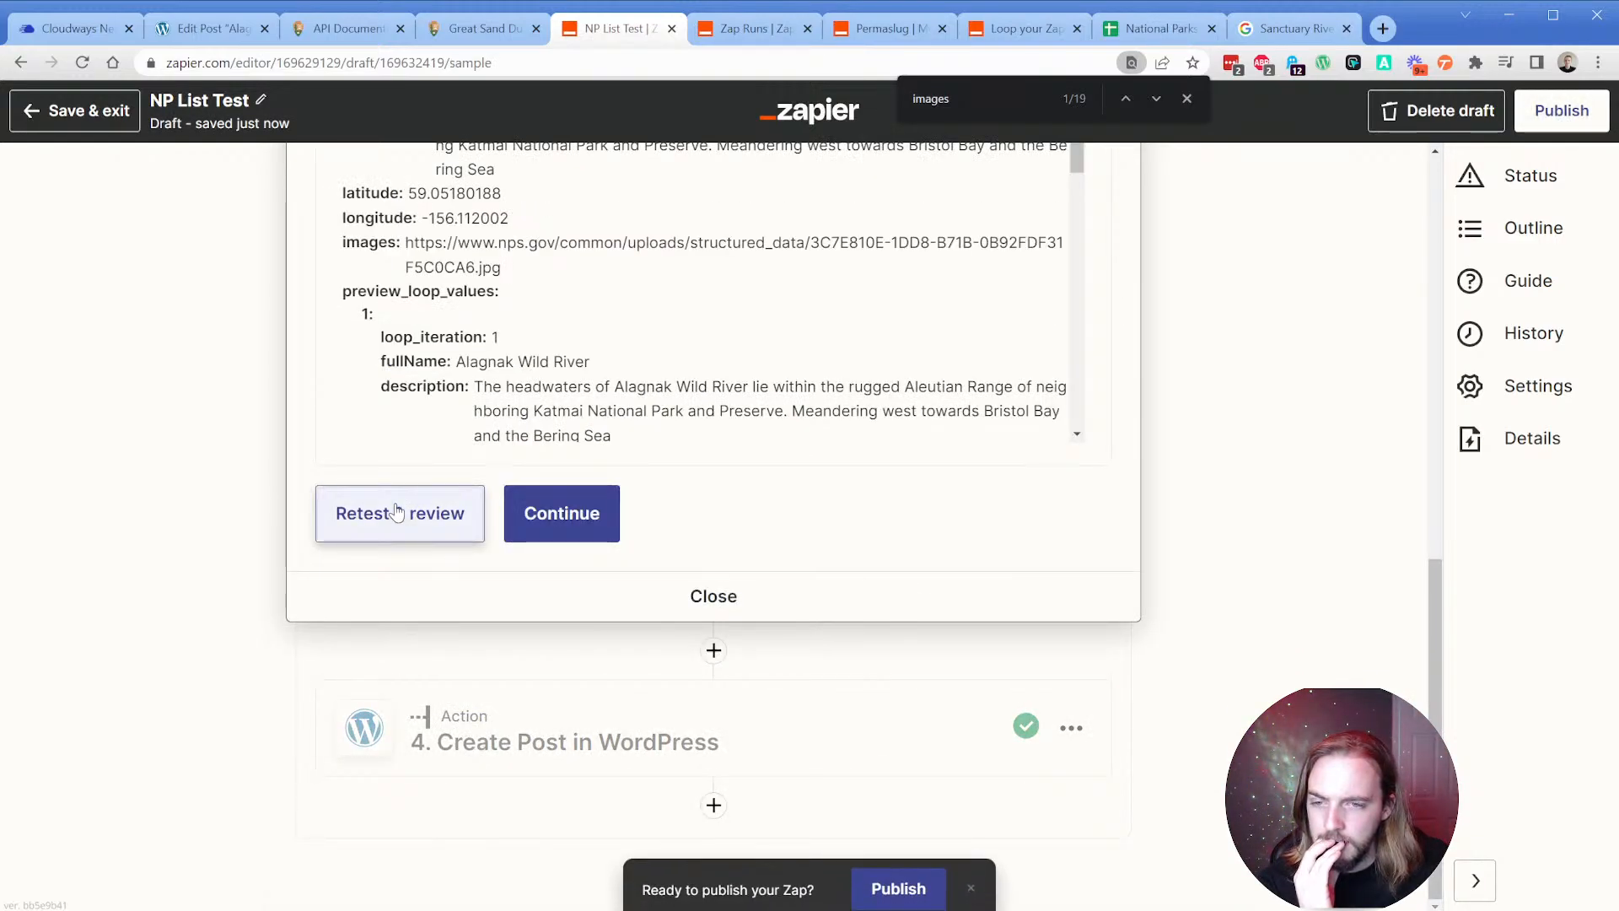
{"action": "left_click", "coordinate": [389, 510]}
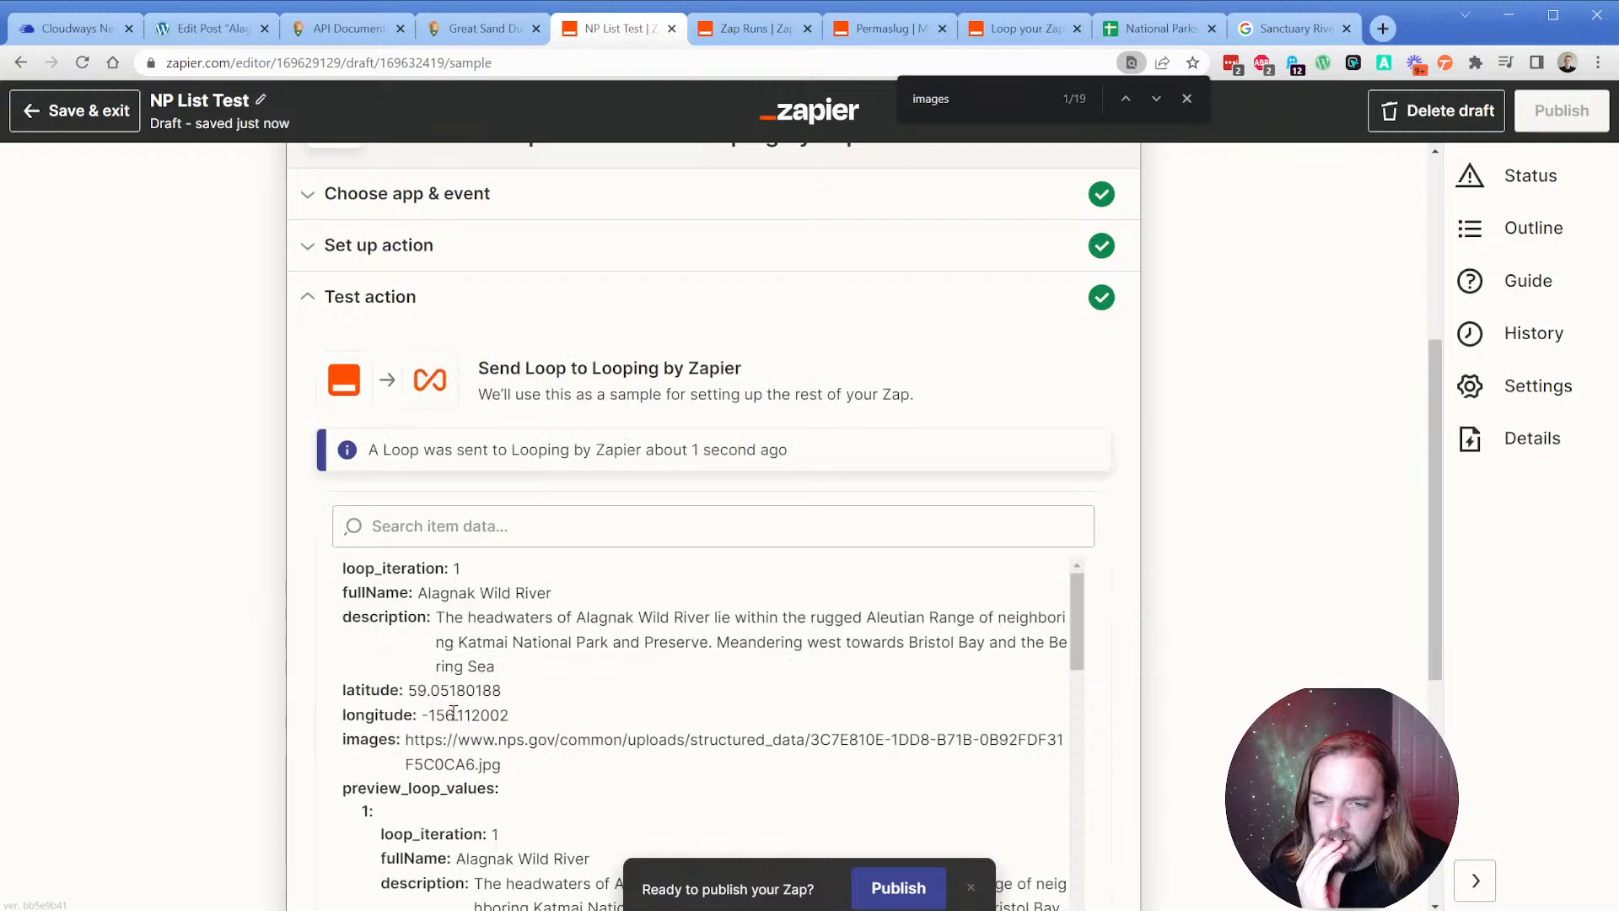
Reopen the loop's action setup and wrap the Data Images Url value in <img src=""> markup.
{"action": "left_click", "coordinate": [401, 257]}
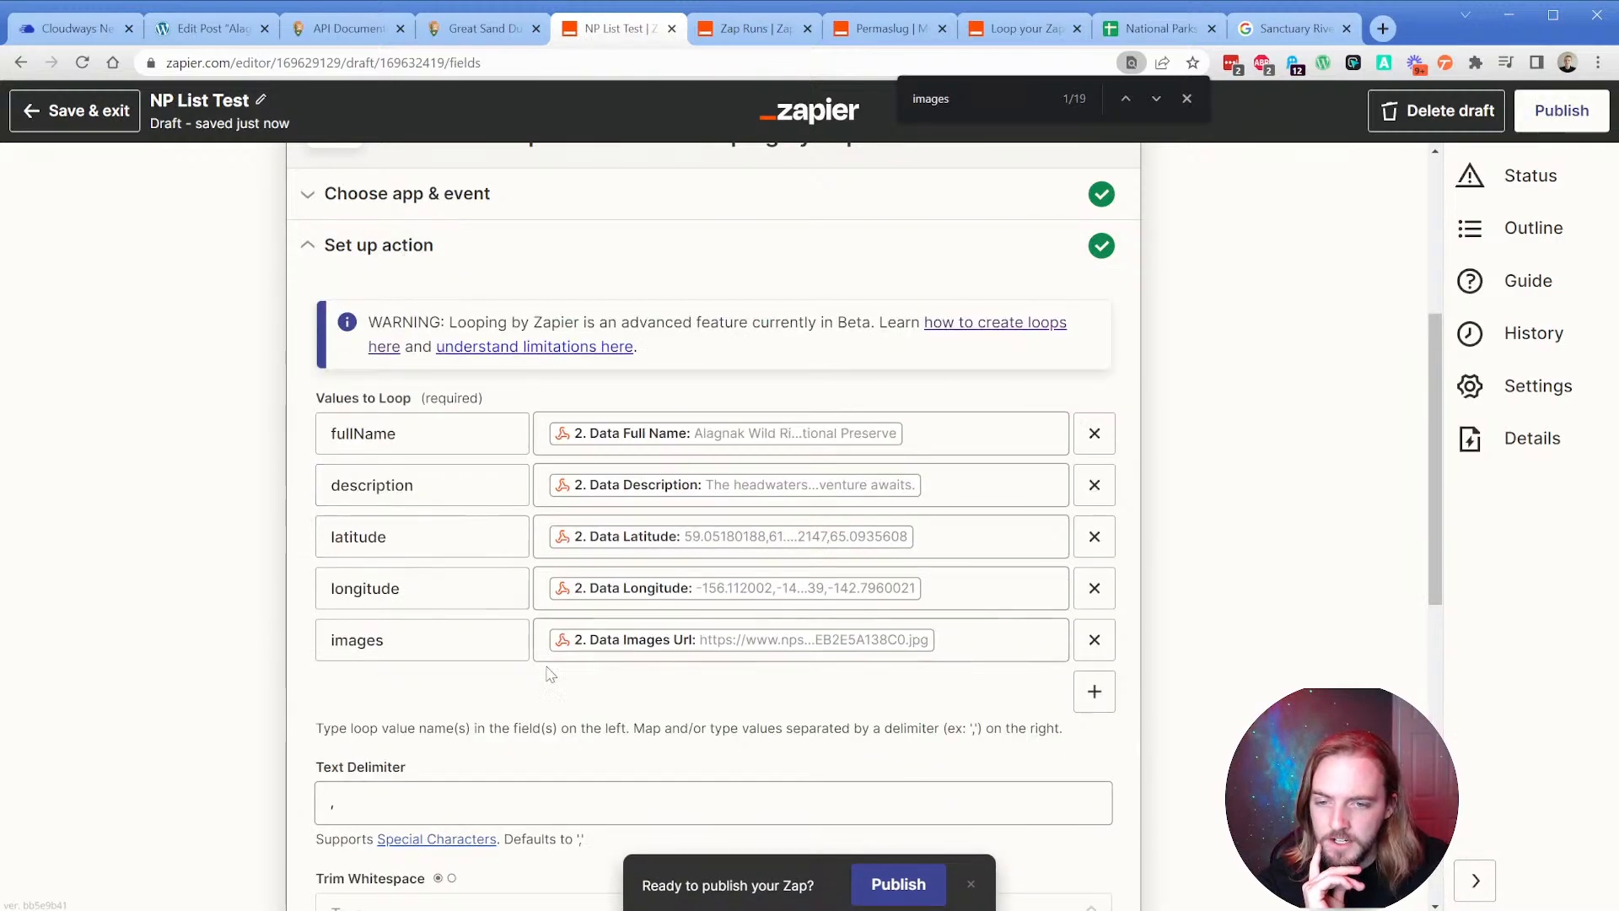
{"action": "left_click", "coordinate": [544, 593]}
{"action": "left_click", "coordinate": [538, 643]}
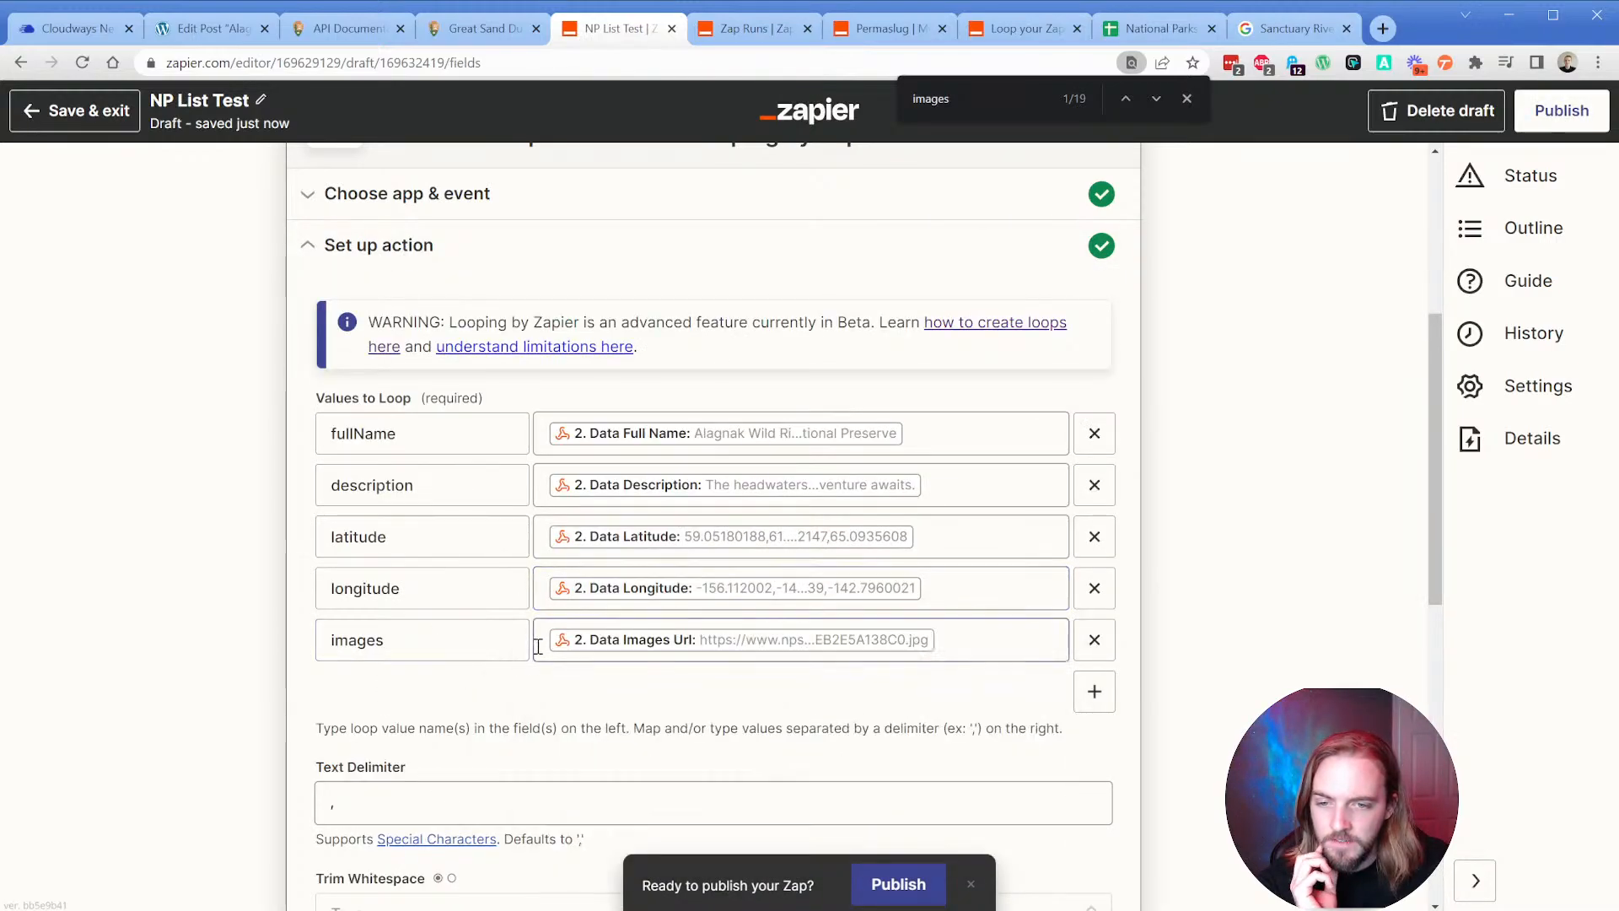
{"action": "type", "text": "<img src=\""}
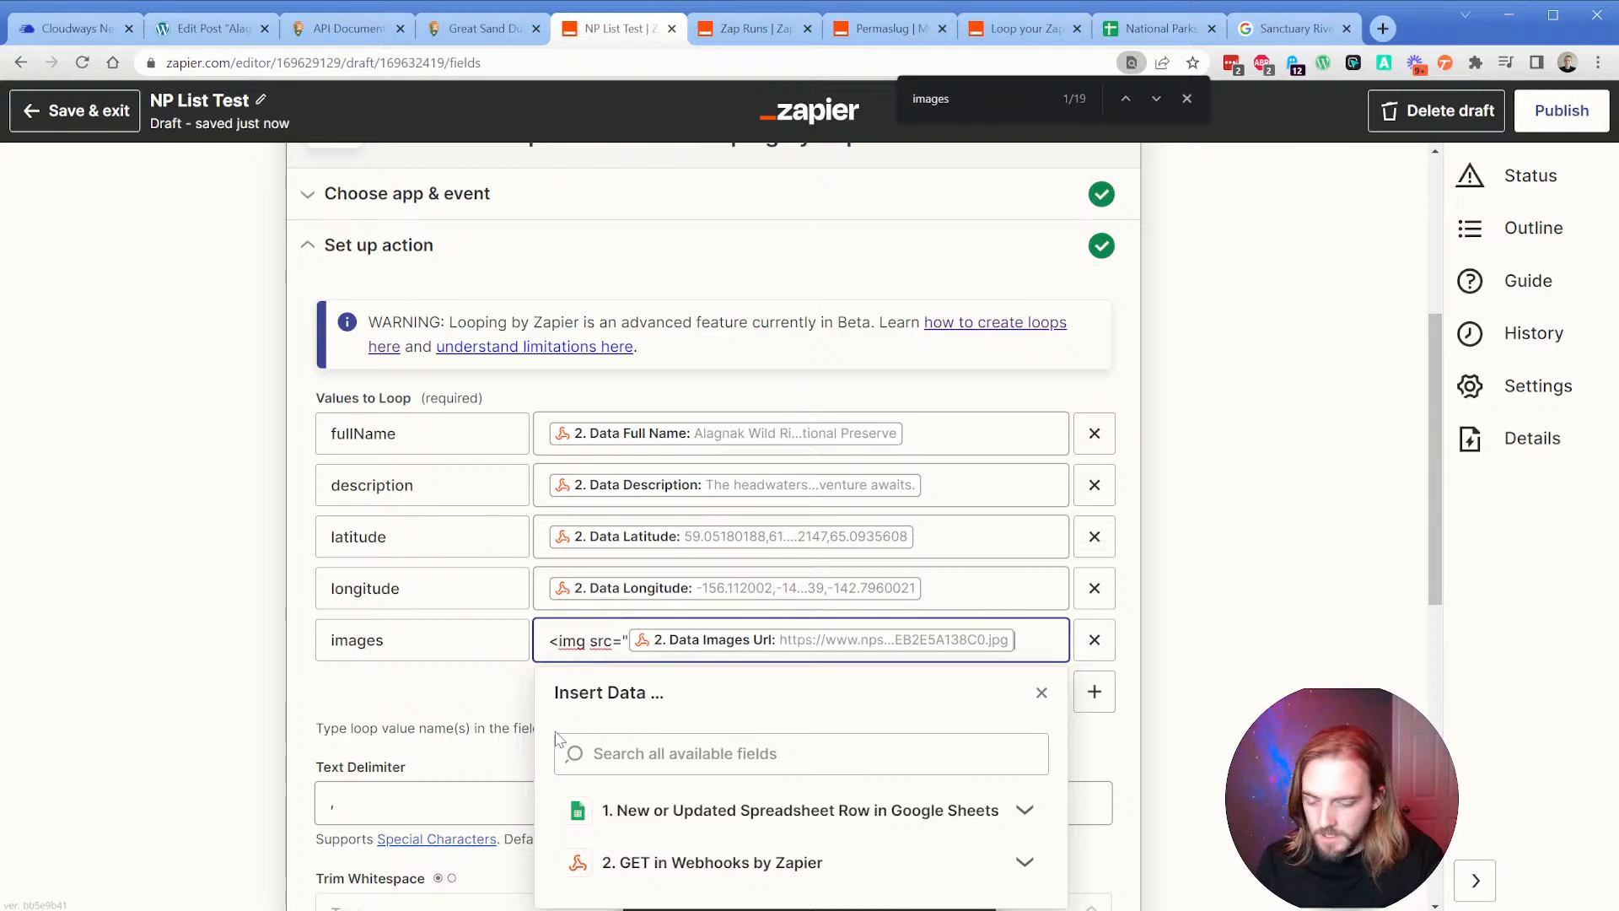
{"action": "type", "text": "\">"}
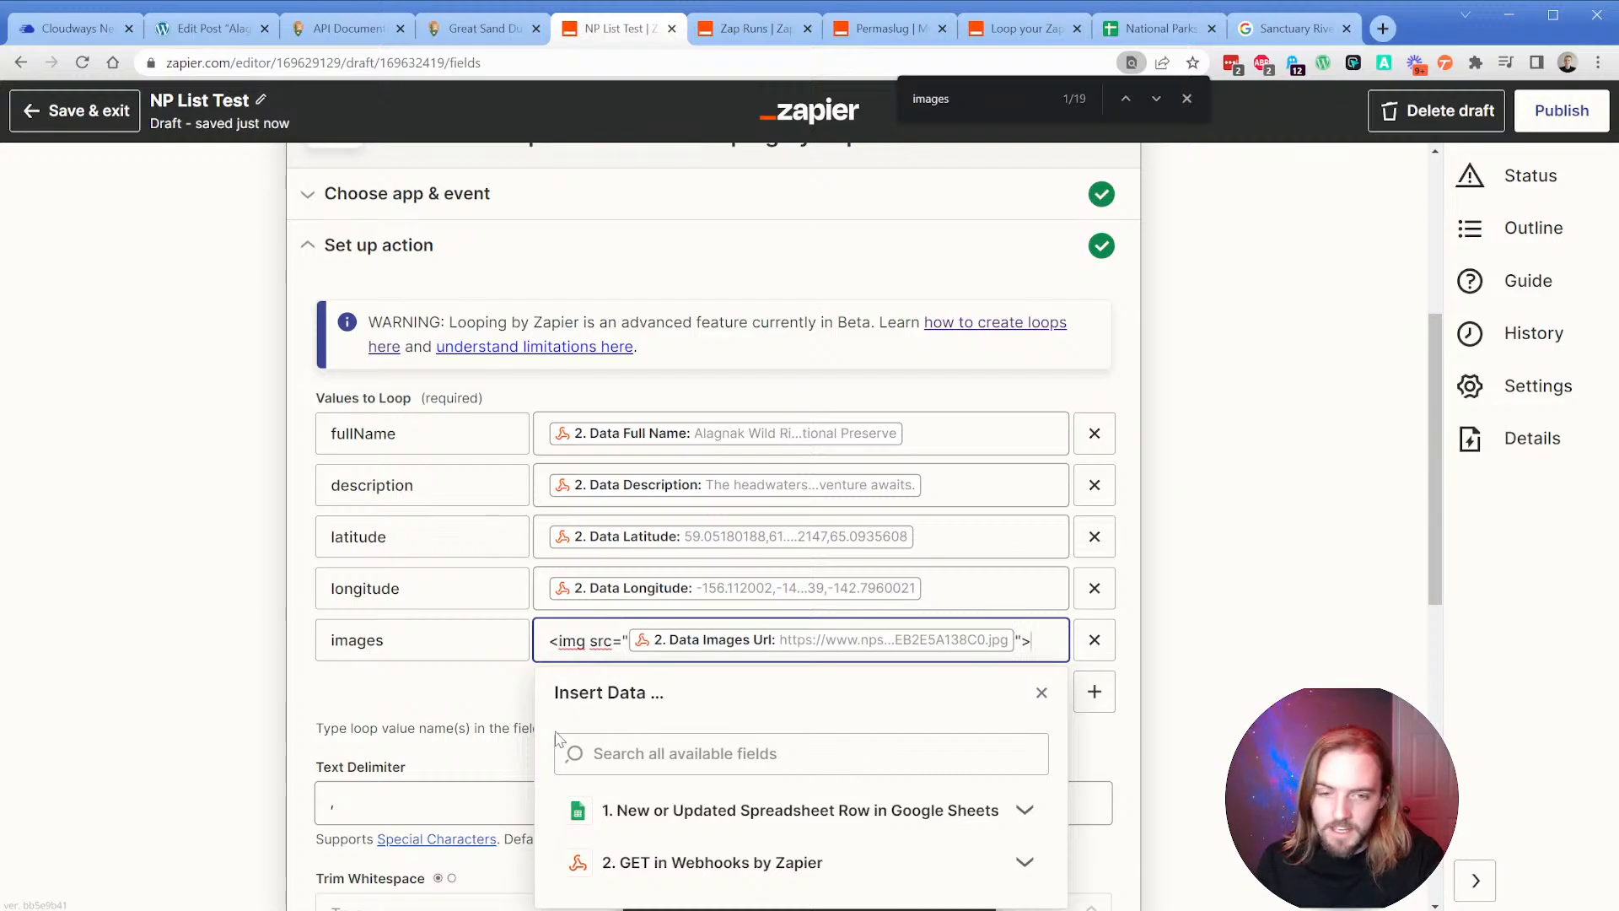
{"action": "left_click", "coordinate": [452, 711]}
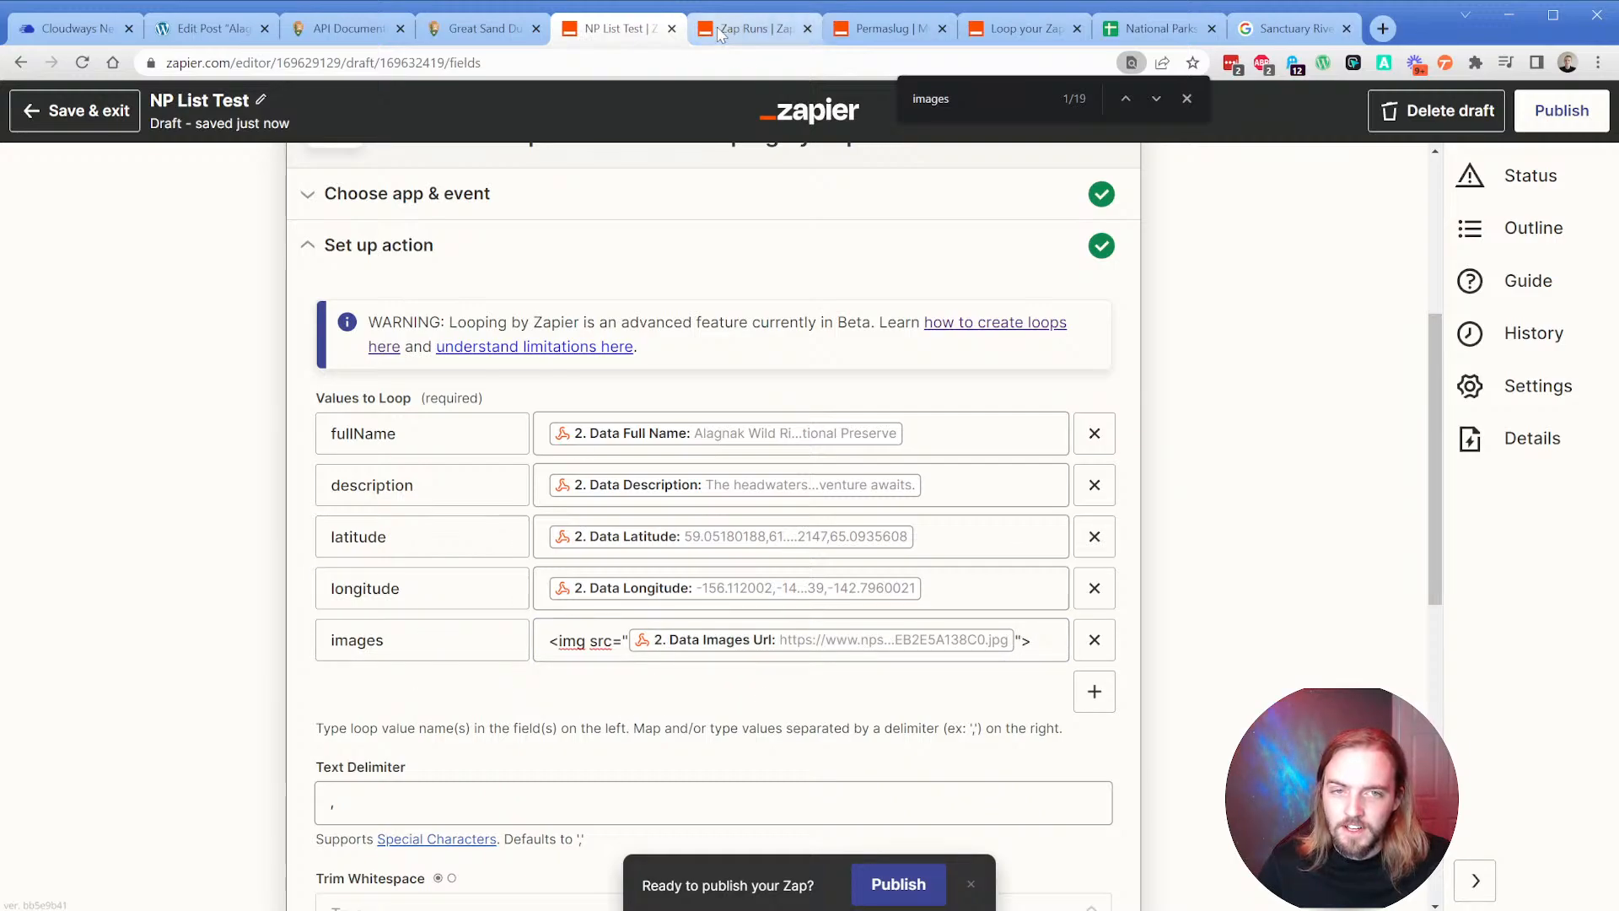
Switch to the WordPress site and go to its list of all posts.
{"action": "left_click", "coordinate": [181, 36]}
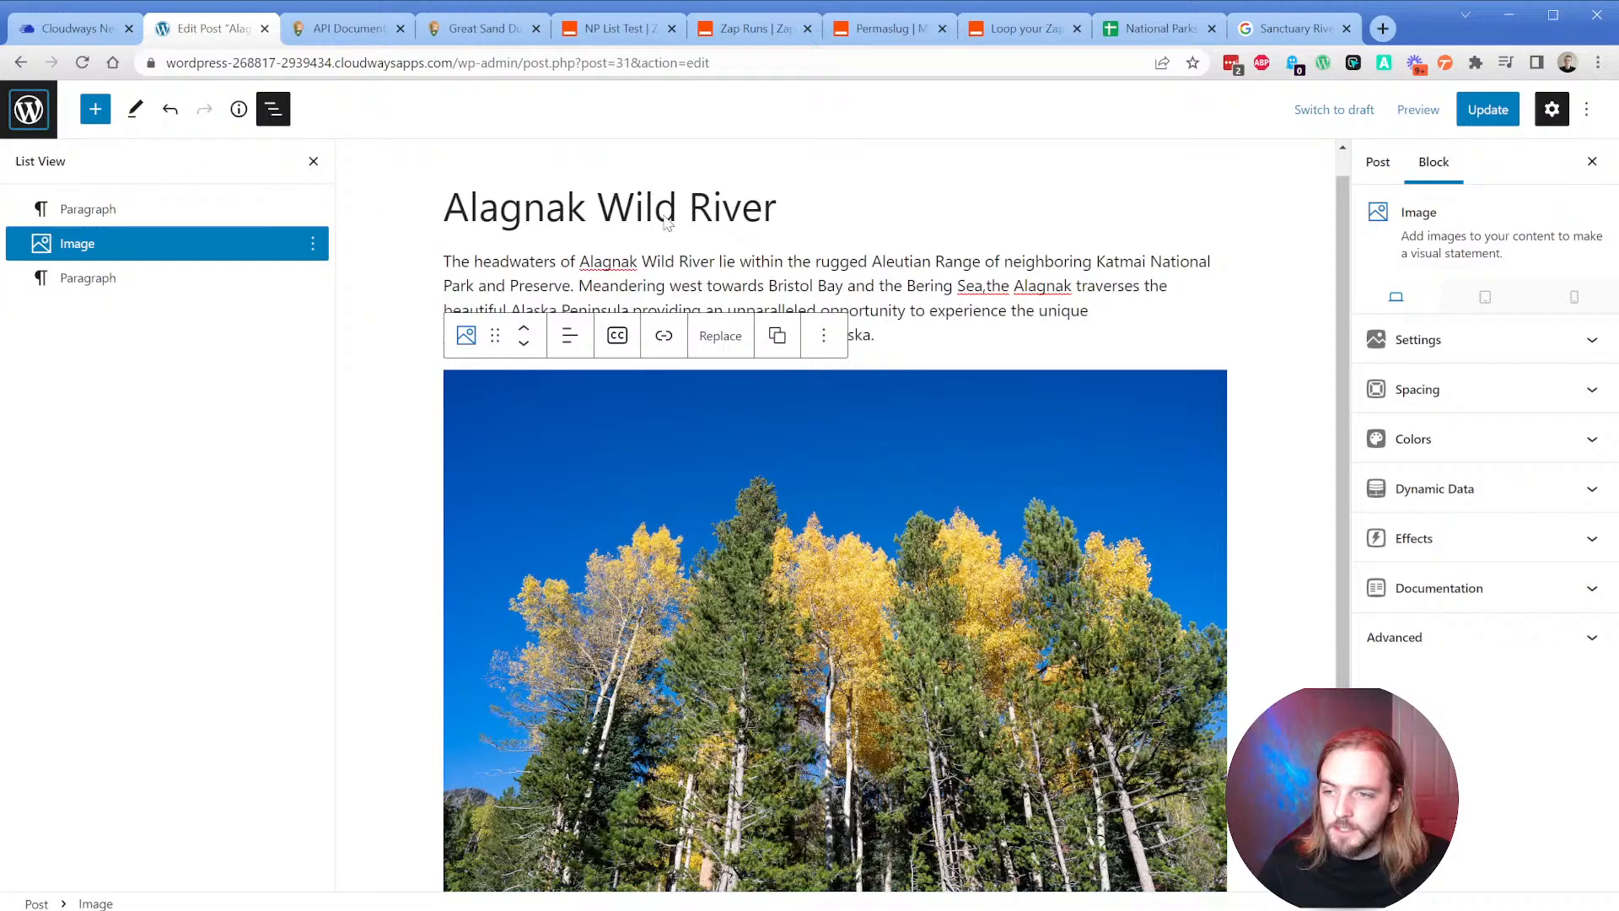
{"action": "key", "text": "F5"}
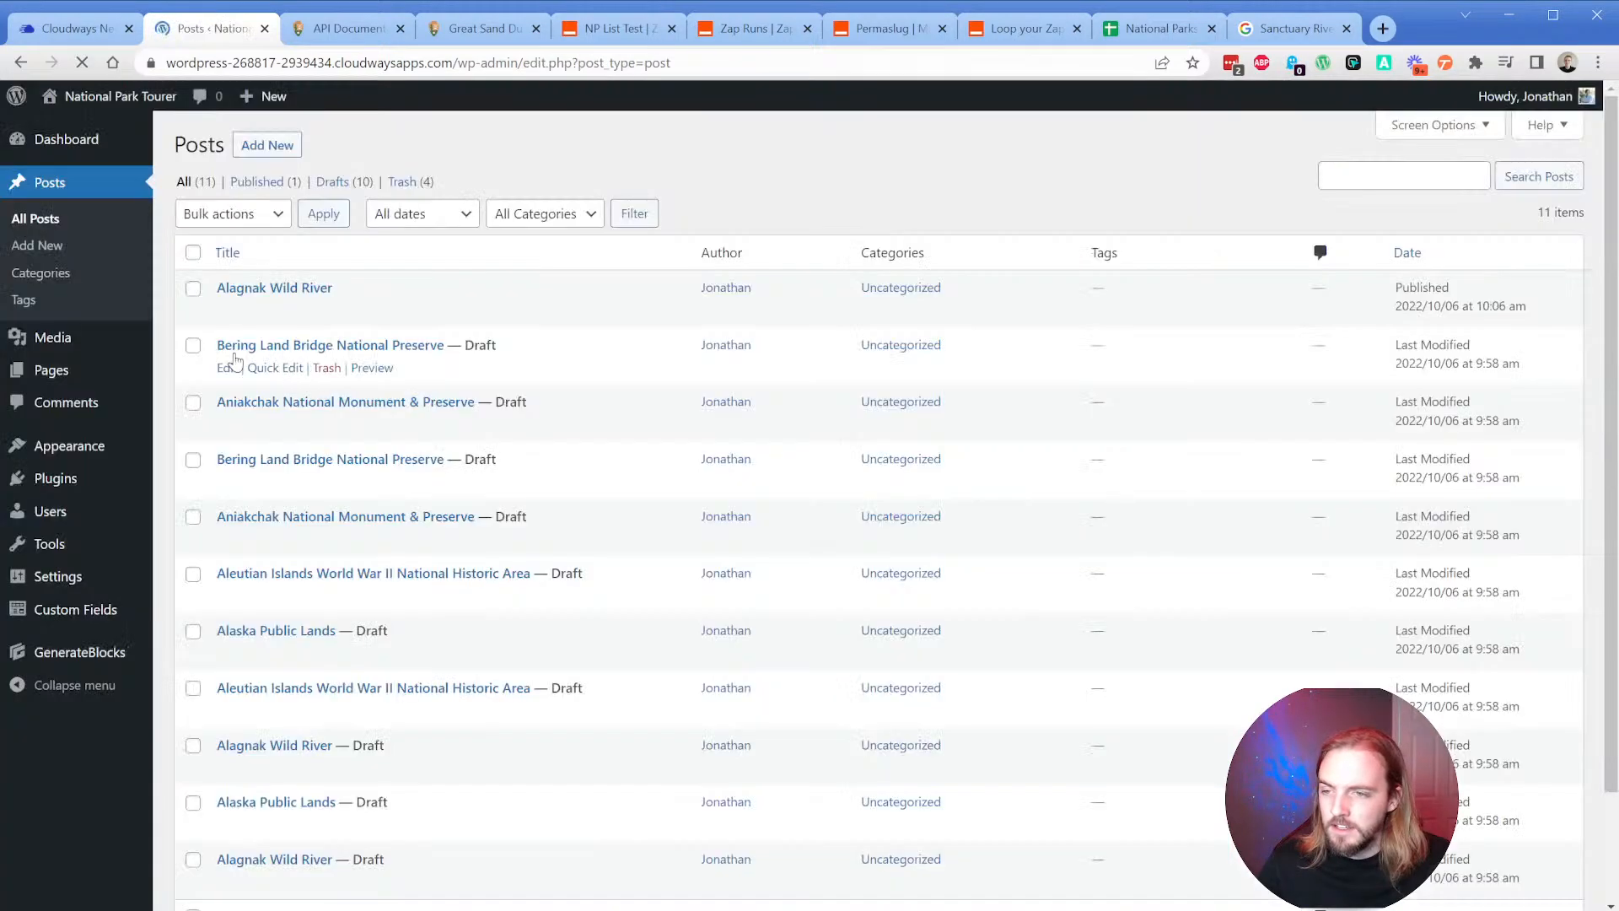
{"action": "left_click", "coordinate": [327, 312]}
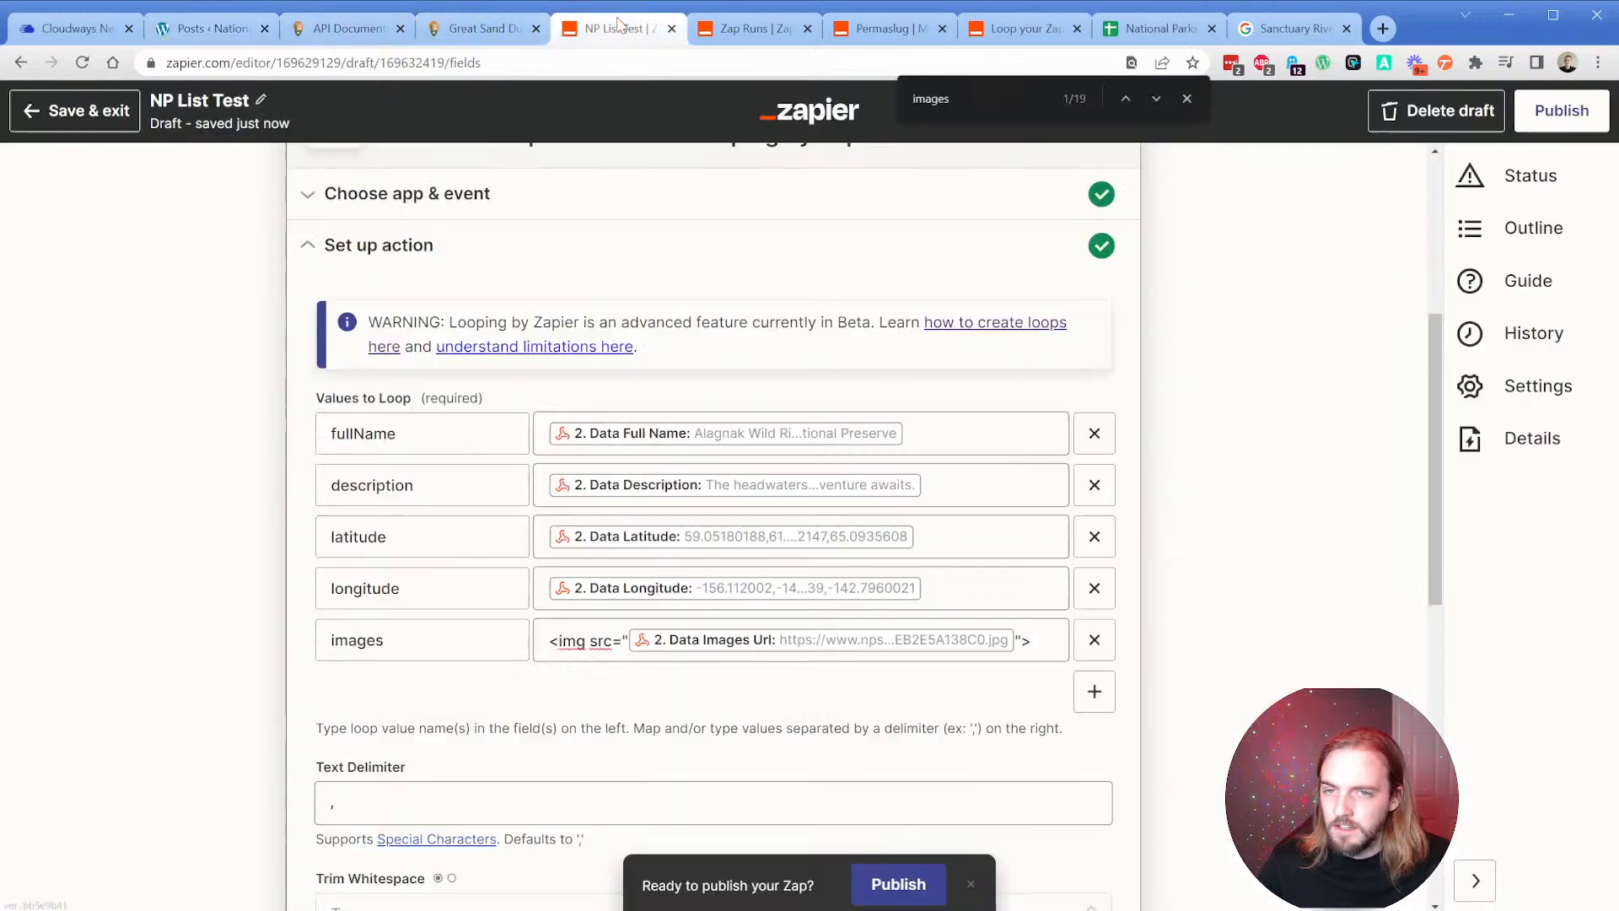
Return to the NP List Test Zap, retest the loop with the img markup and continue to the Create Post step.
{"action": "left_click", "coordinate": [613, 28]}
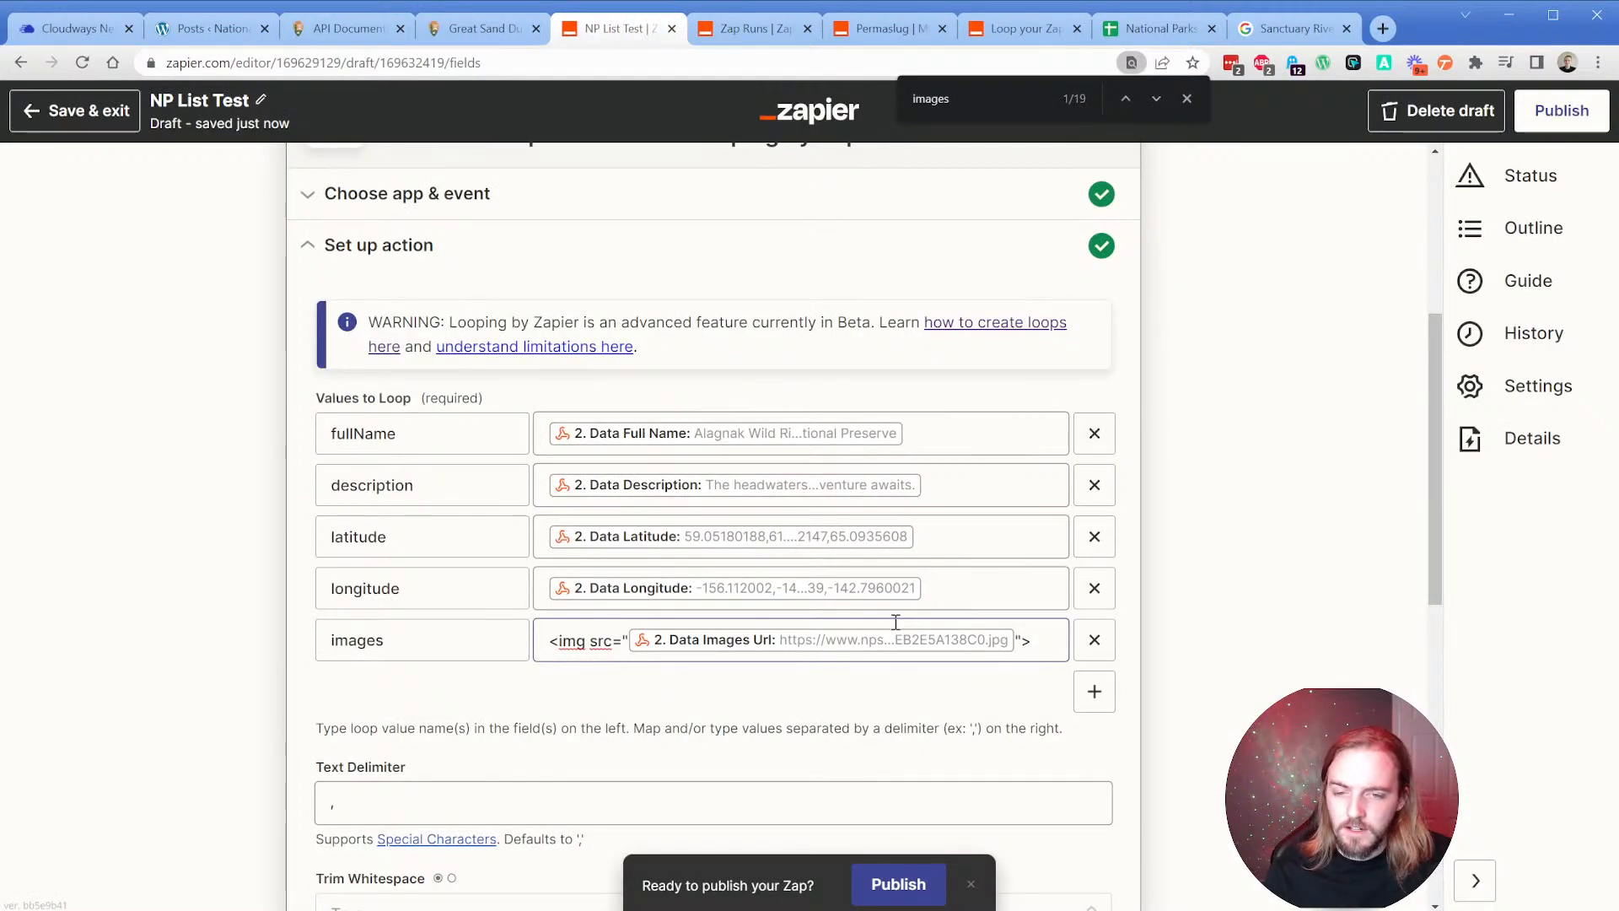
{"action": "left_click", "coordinate": [855, 596]}
{"action": "left_click", "coordinate": [868, 641]}
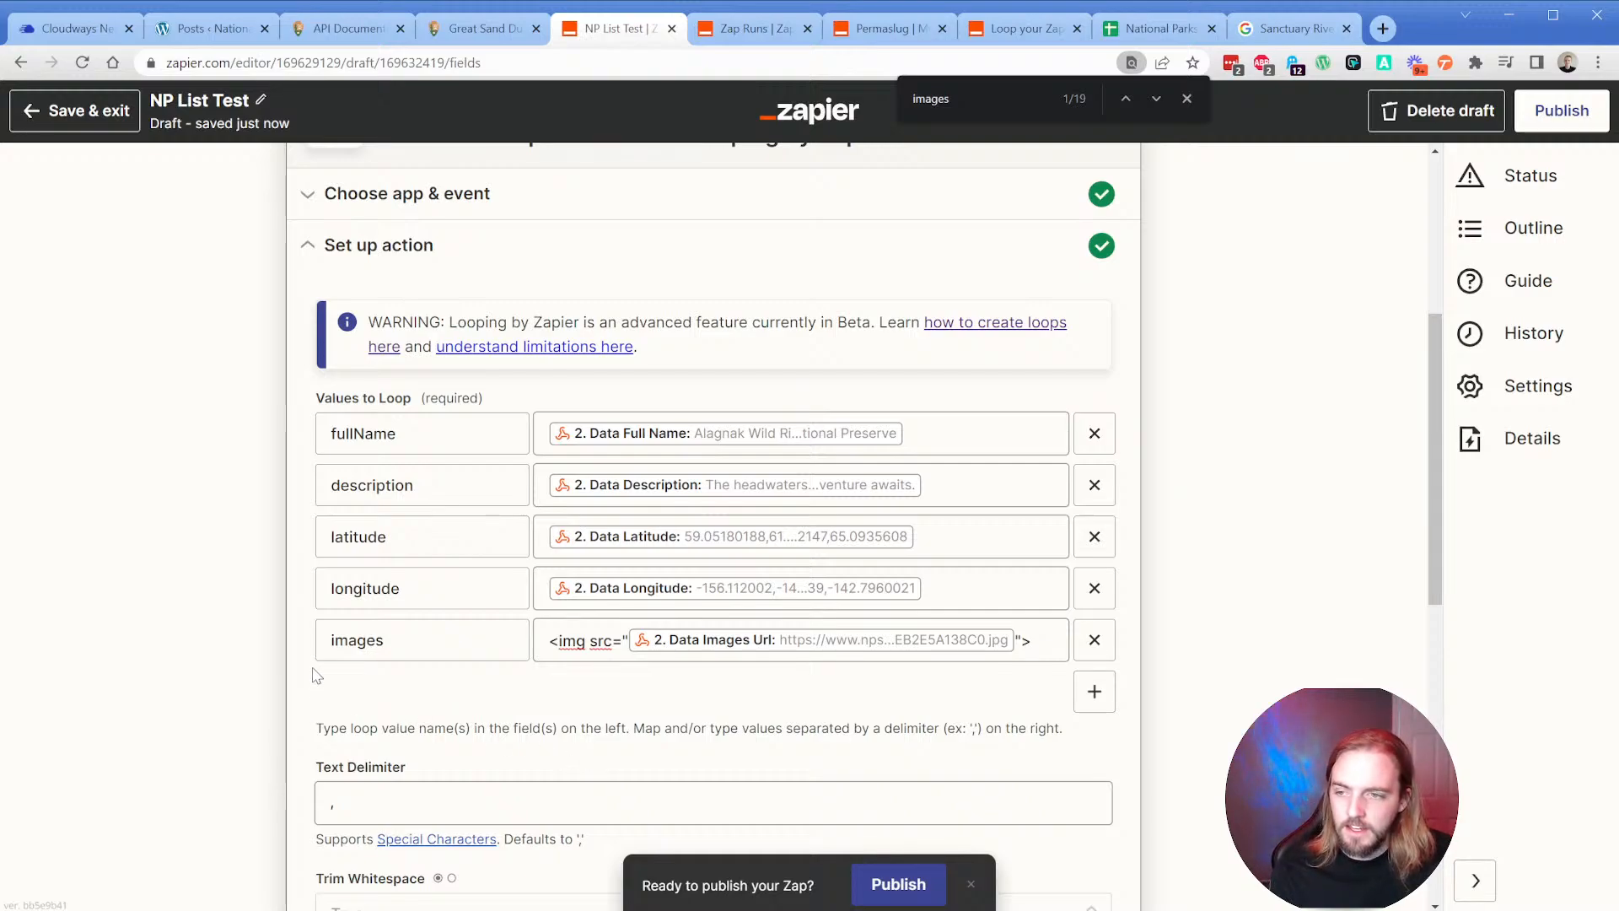
{"action": "scroll", "coordinate": [313, 675], "scroll_direction": "down", "scroll_amount": 7}
{"action": "left_click", "coordinate": [569, 685]}
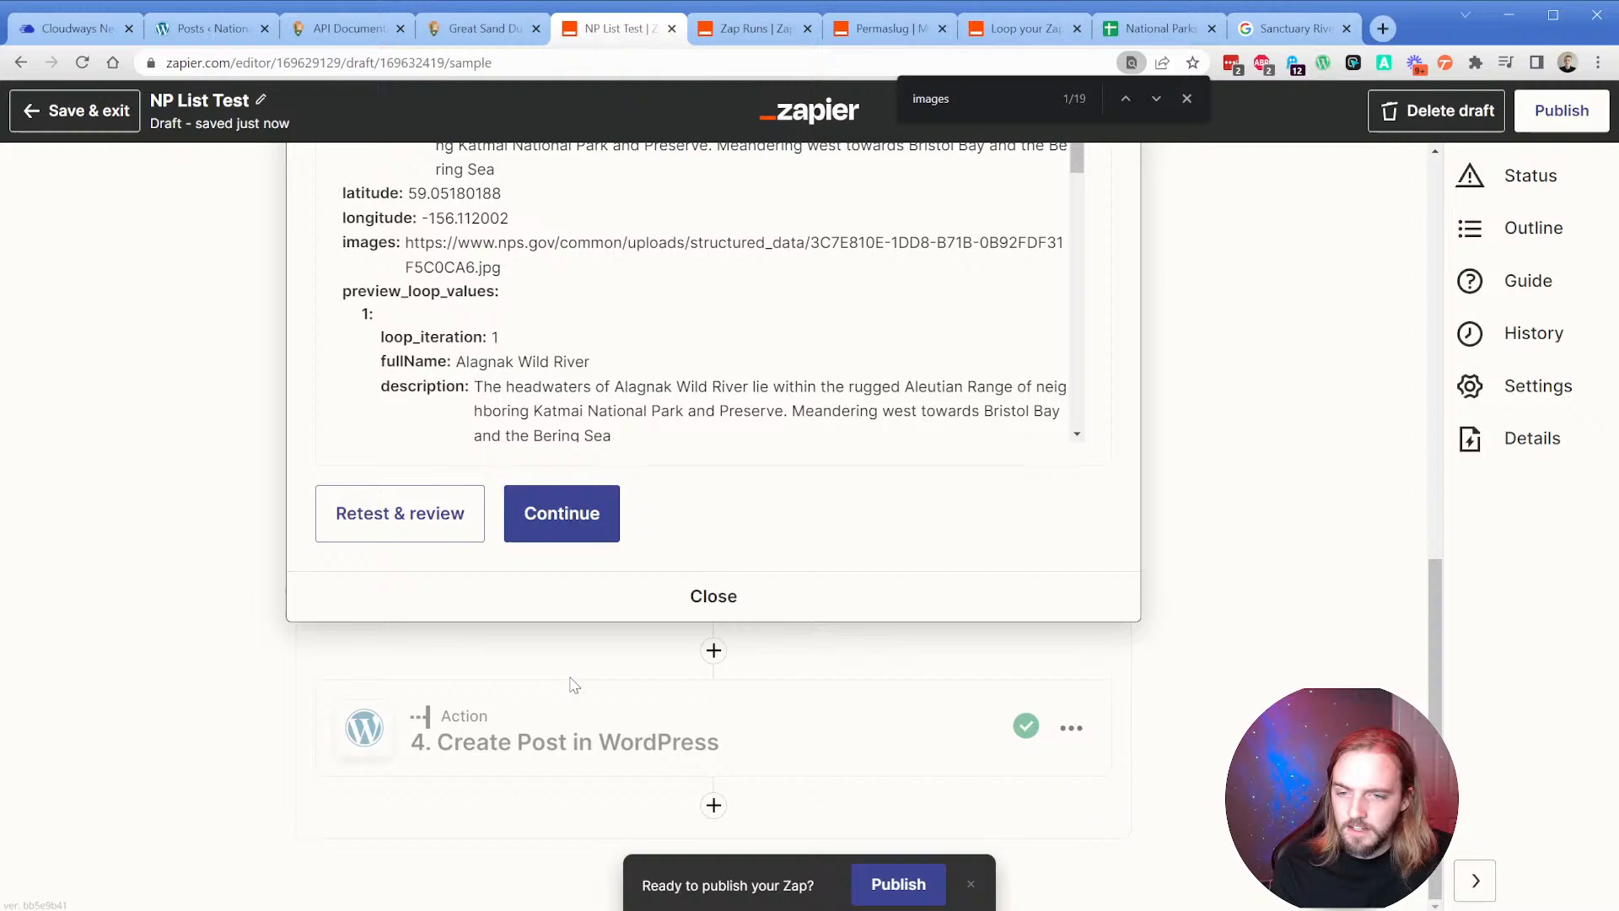
{"action": "left_click", "coordinate": [381, 533]}
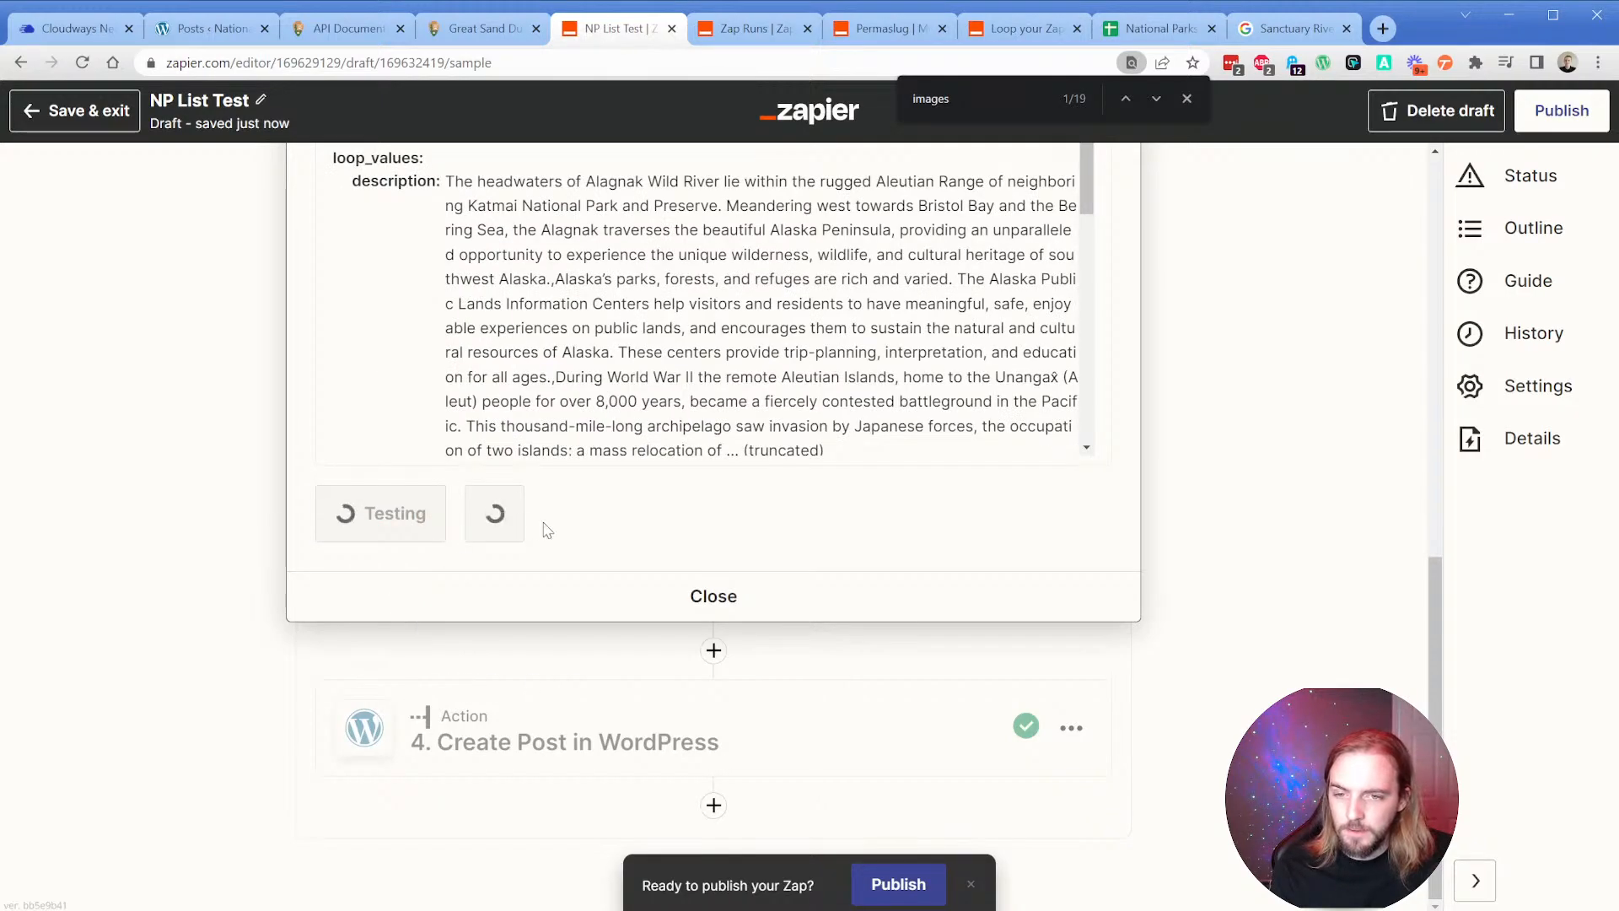
{"action": "left_click", "coordinate": [553, 525]}
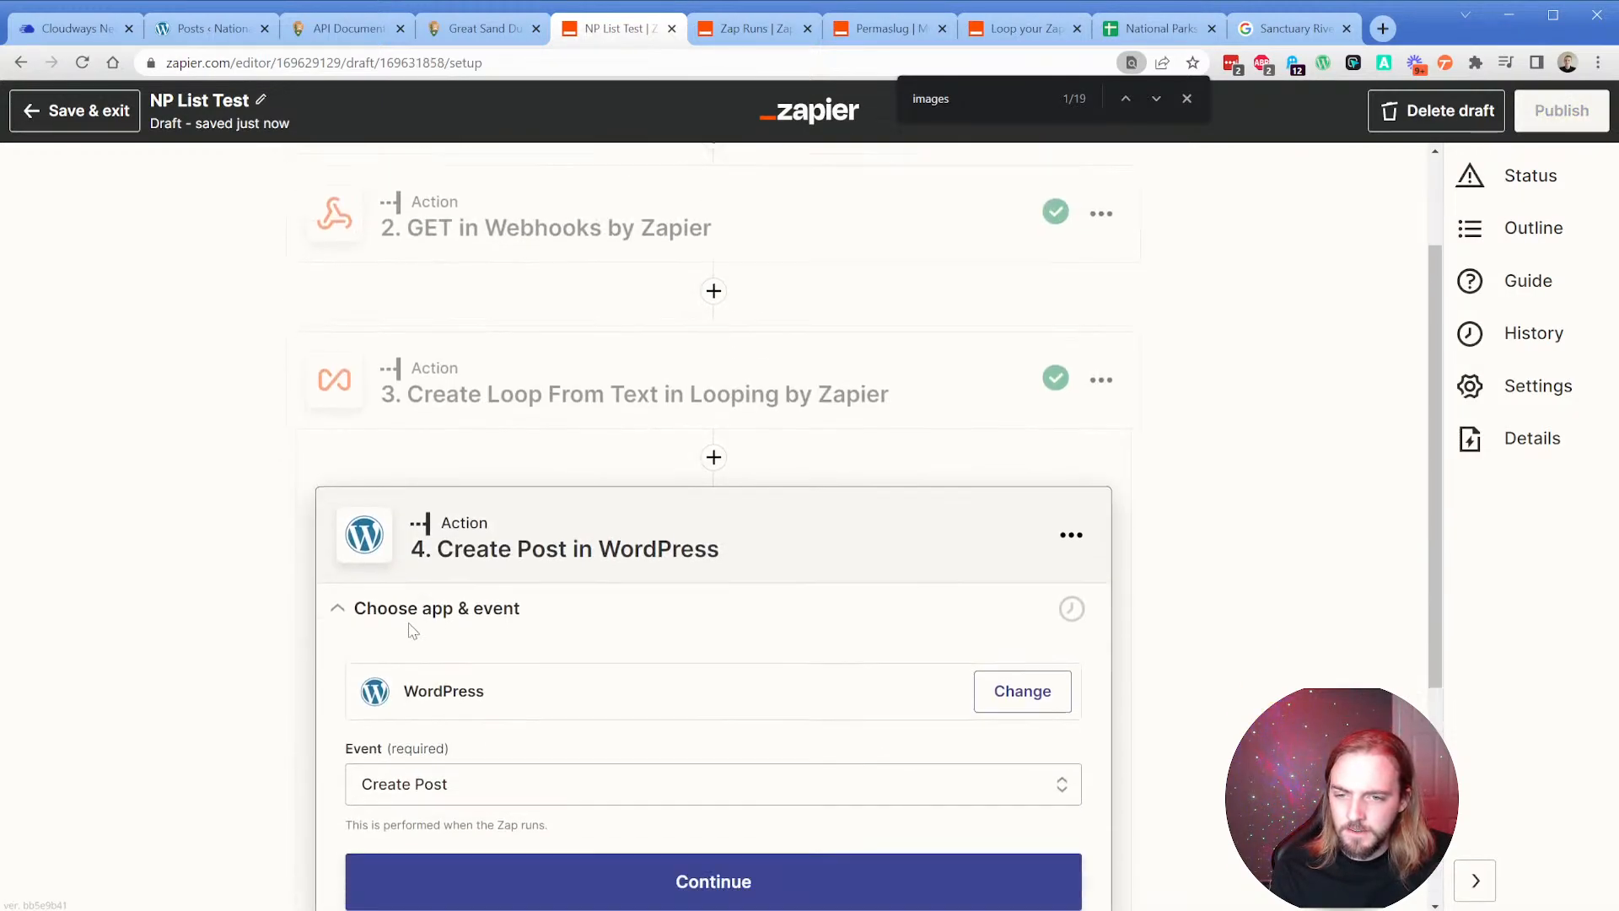
Delete the wp:generateblocks/image markup from the WordPress post's Content, keeping only the loop's Description and Images values.
{"action": "left_click", "coordinate": [407, 664]}
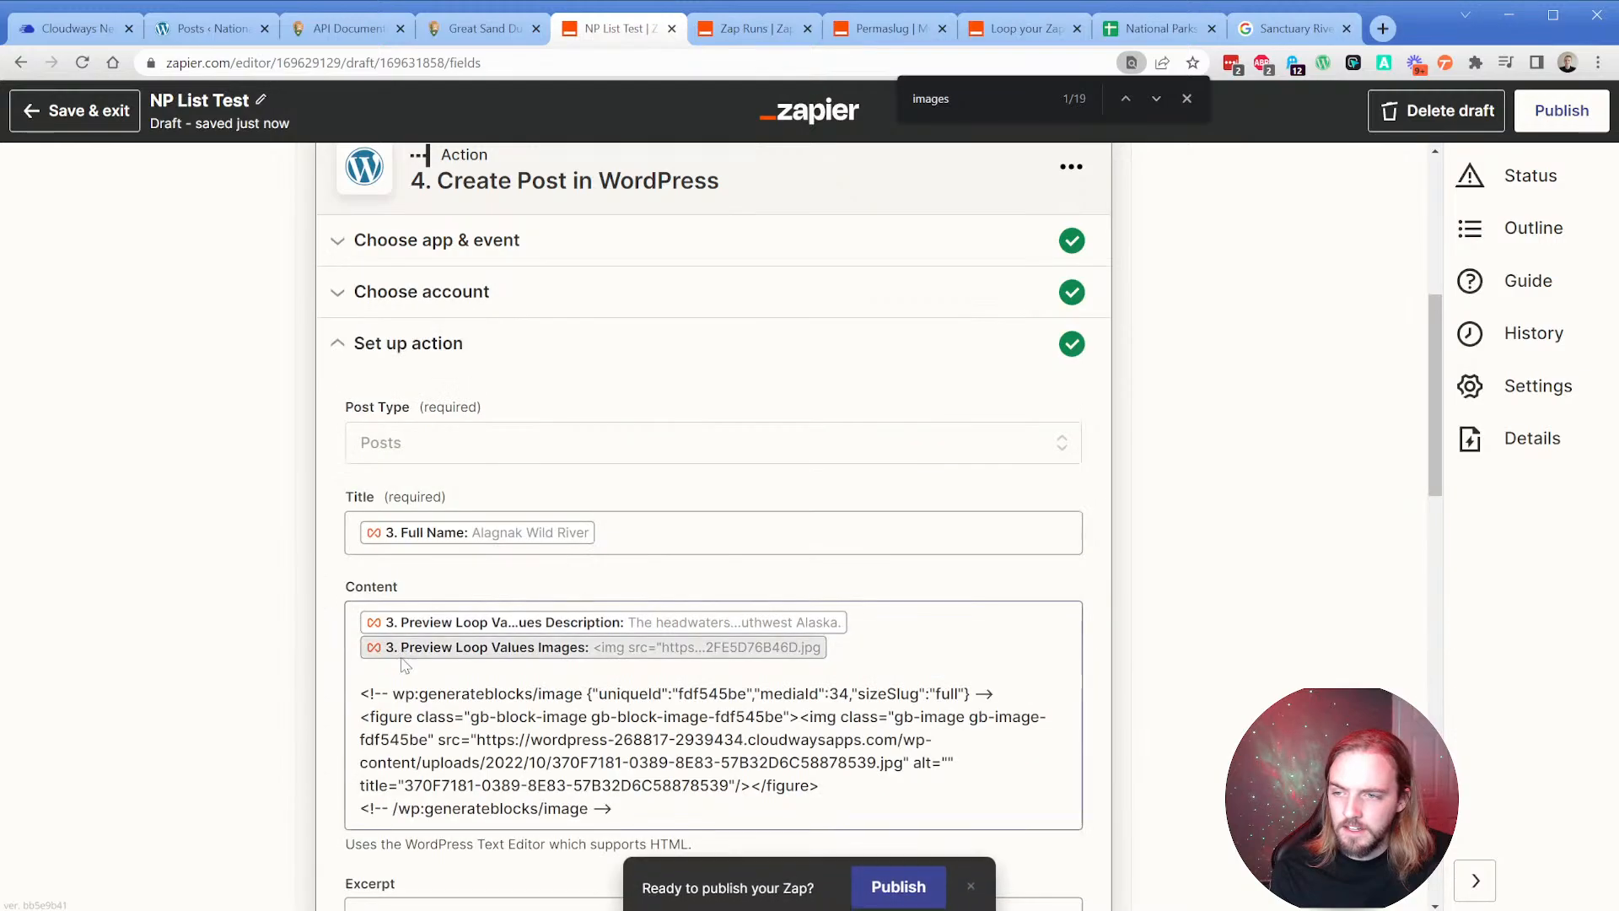
{"action": "scroll", "coordinate": [405, 666], "scroll_direction": "down", "scroll_amount": 2}
{"action": "left_click_drag", "start_coordinate": [393, 503], "coordinate": [666, 614]}
{"action": "key", "text": "BackSpace"}
{"action": "key", "text": "BackSpace"}
{"action": "key", "text": "BackSpace"}
{"action": "key", "text": "BackSpace"}
{"action": "key", "text": "BackSpace"}
{"action": "key", "text": "BackSpace"}
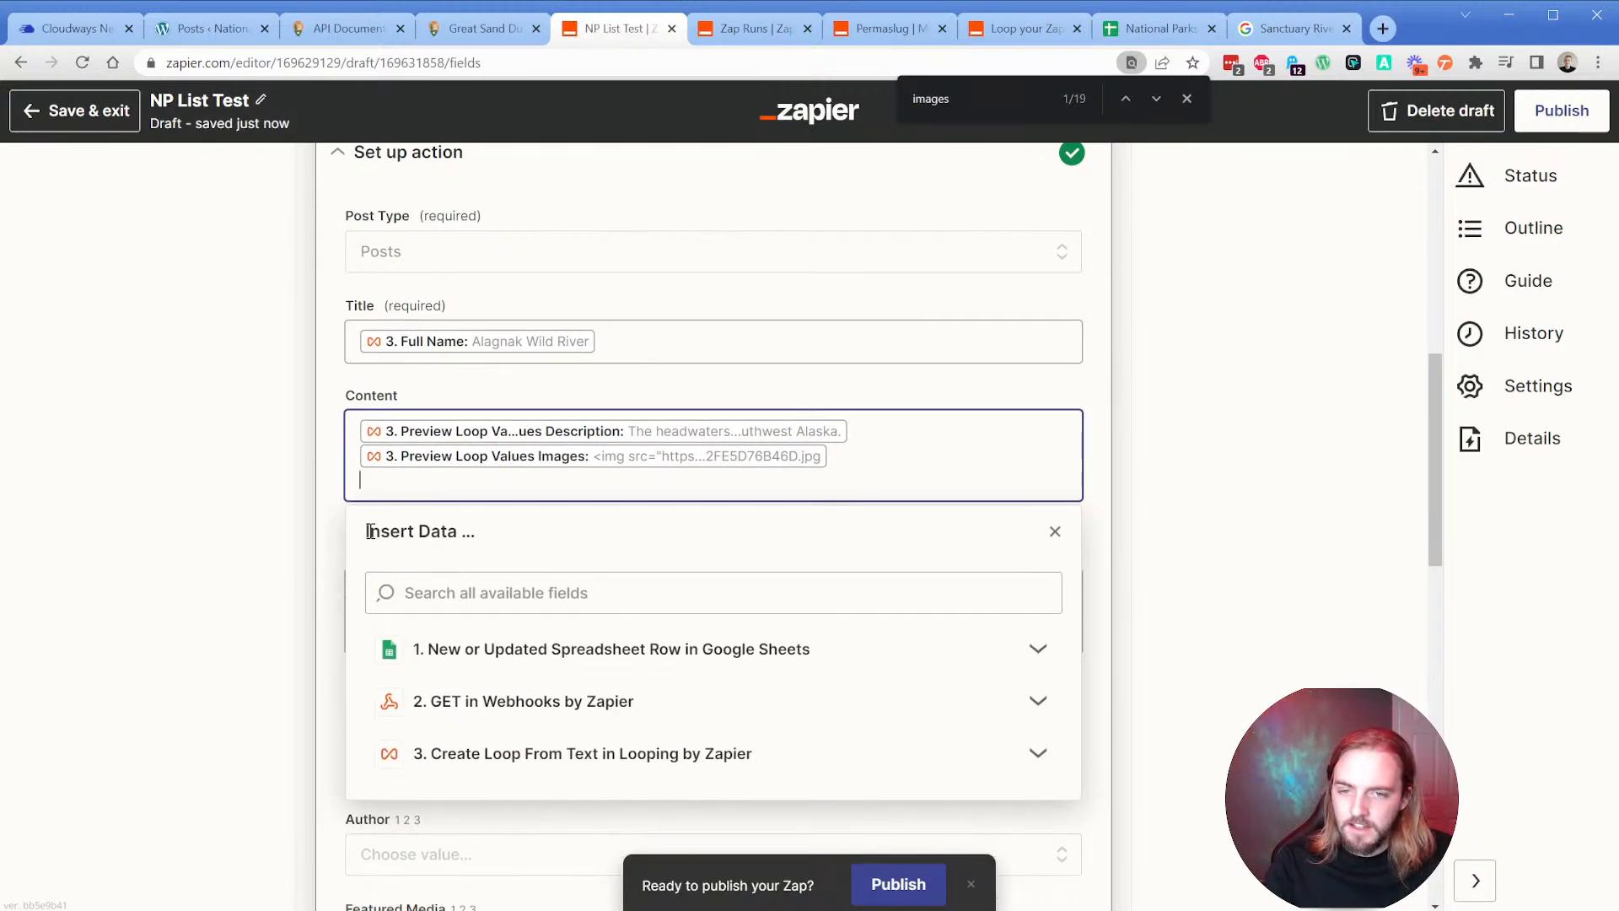
{"action": "left_click", "coordinate": [331, 504]}
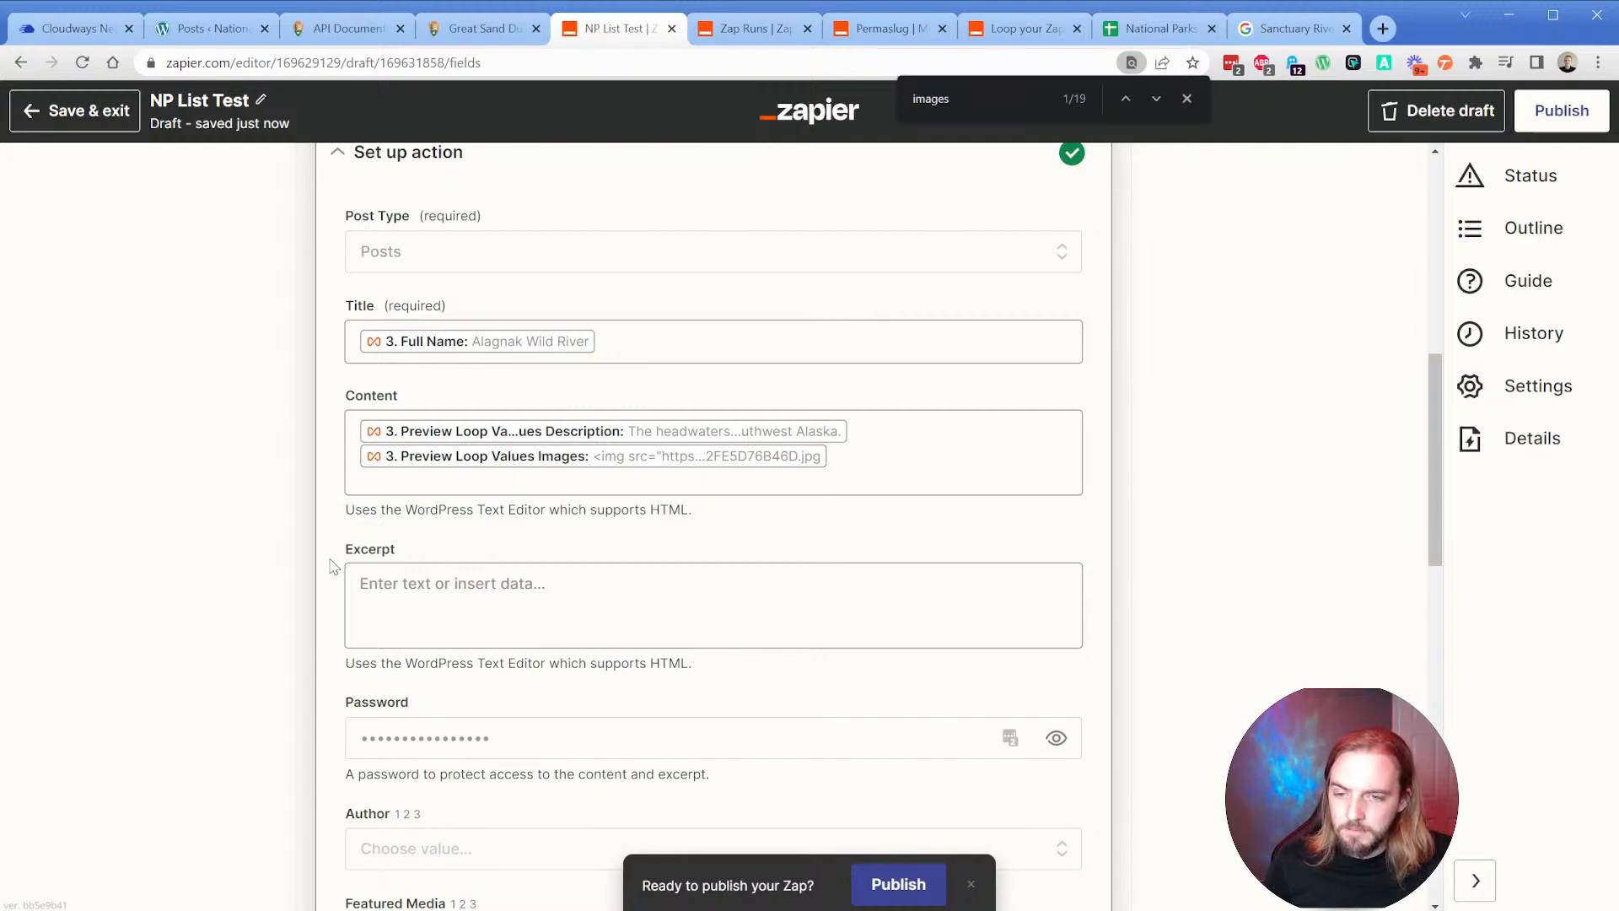
Clear the Password field of the Create Post action.
{"action": "scroll", "coordinate": [331, 567], "scroll_direction": "down", "scroll_amount": 3}
{"action": "left_click", "coordinate": [543, 438]}
{"action": "key", "text": "ctrl+a"}
{"action": "key", "text": "BackSpace"}
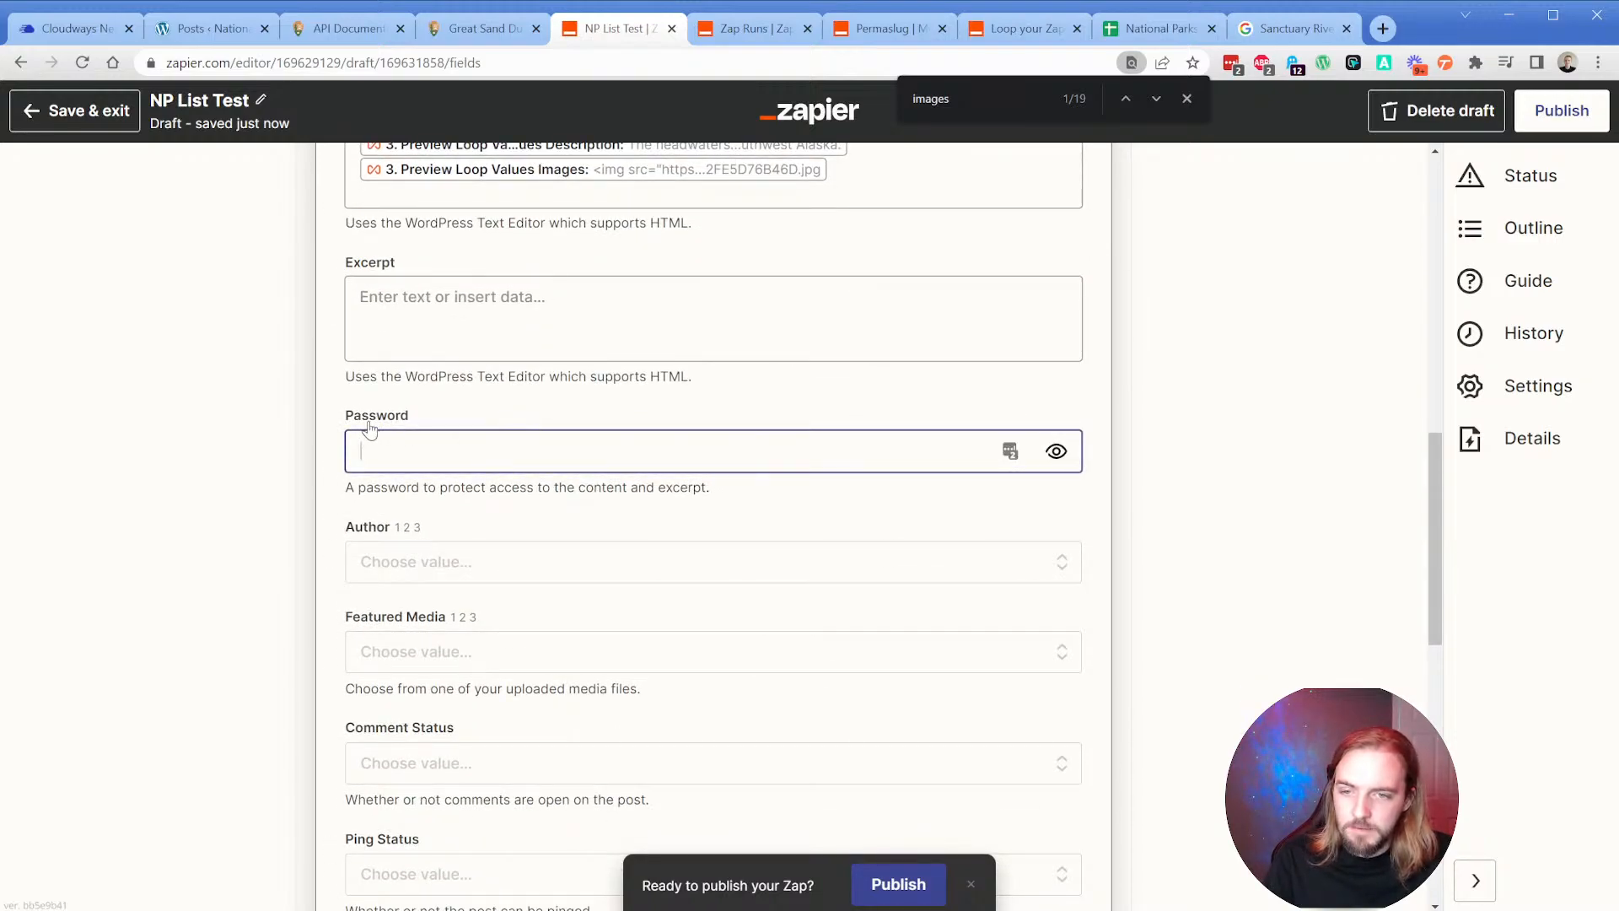
{"action": "left_click", "coordinate": [331, 390]}
{"action": "scroll", "coordinate": [312, 557], "scroll_direction": "down", "scroll_amount": 7}
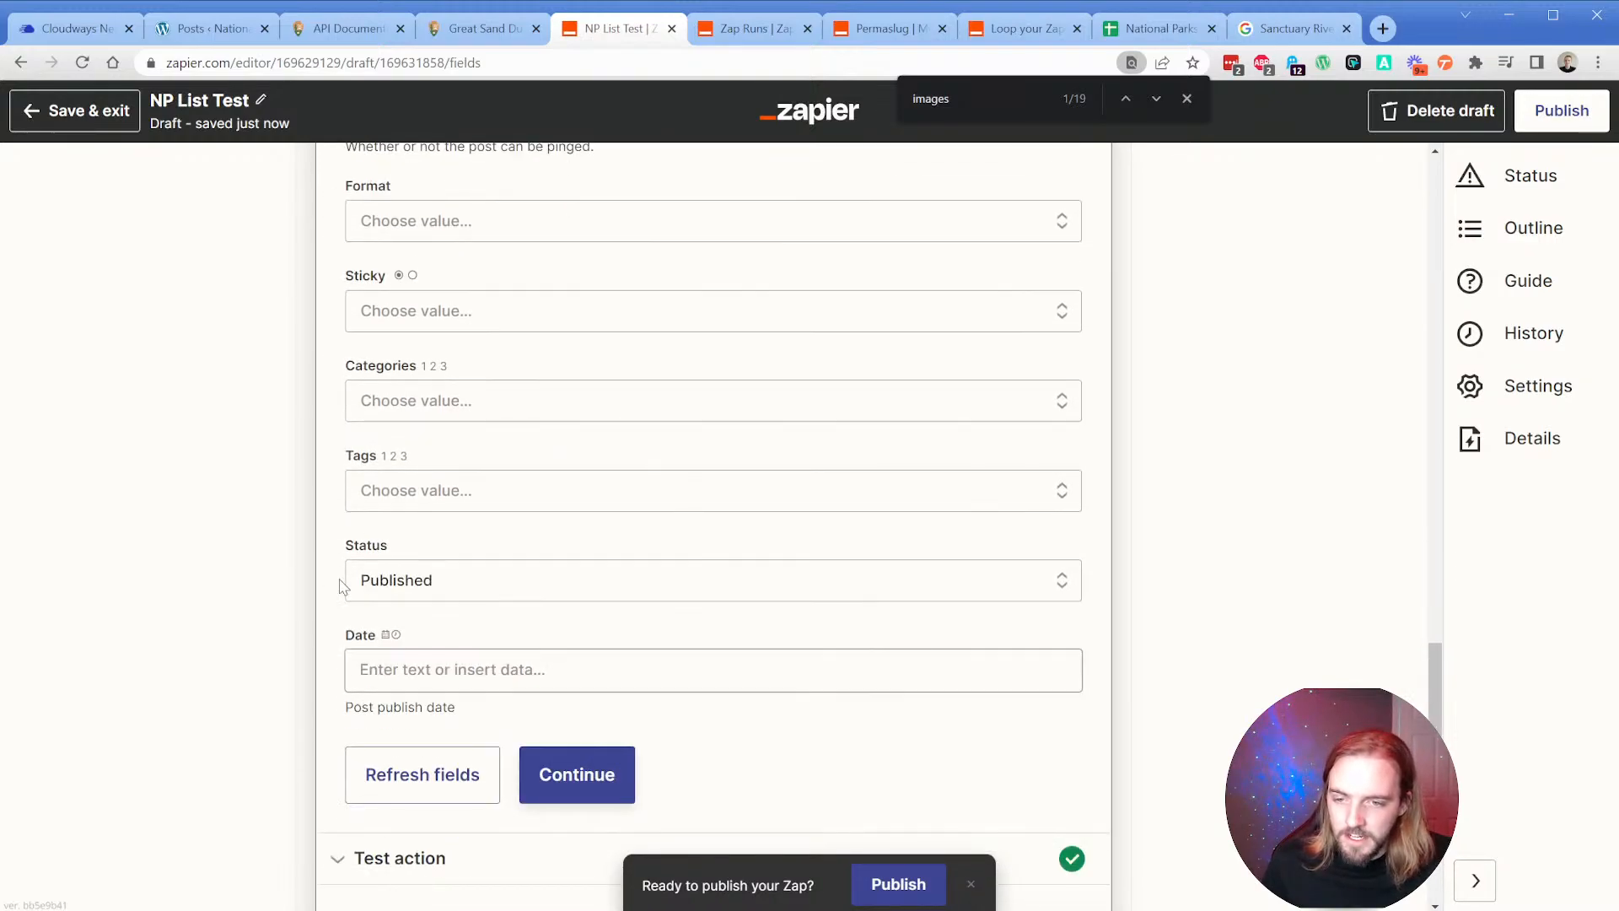
Continue past the Create Post setup fields and retest the action to send the Alagnak Wild River post to WordPress.
{"action": "left_click", "coordinate": [548, 769]}
{"action": "left_click", "coordinate": [428, 668]}
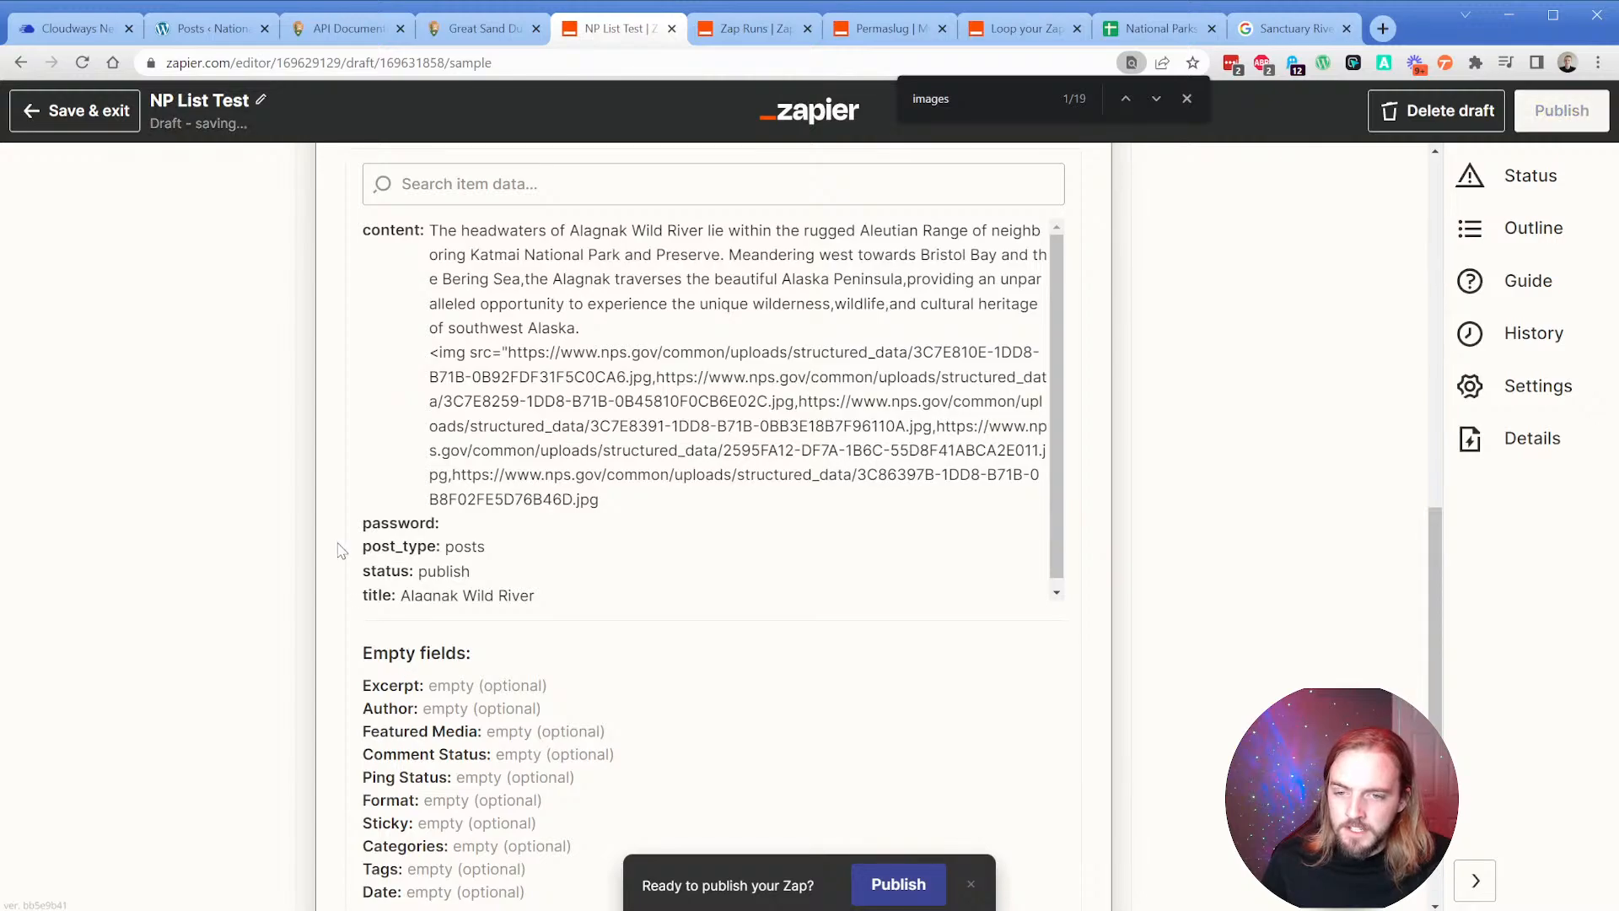
{"action": "scroll", "coordinate": [318, 555], "scroll_direction": "down", "scroll_amount": 4}
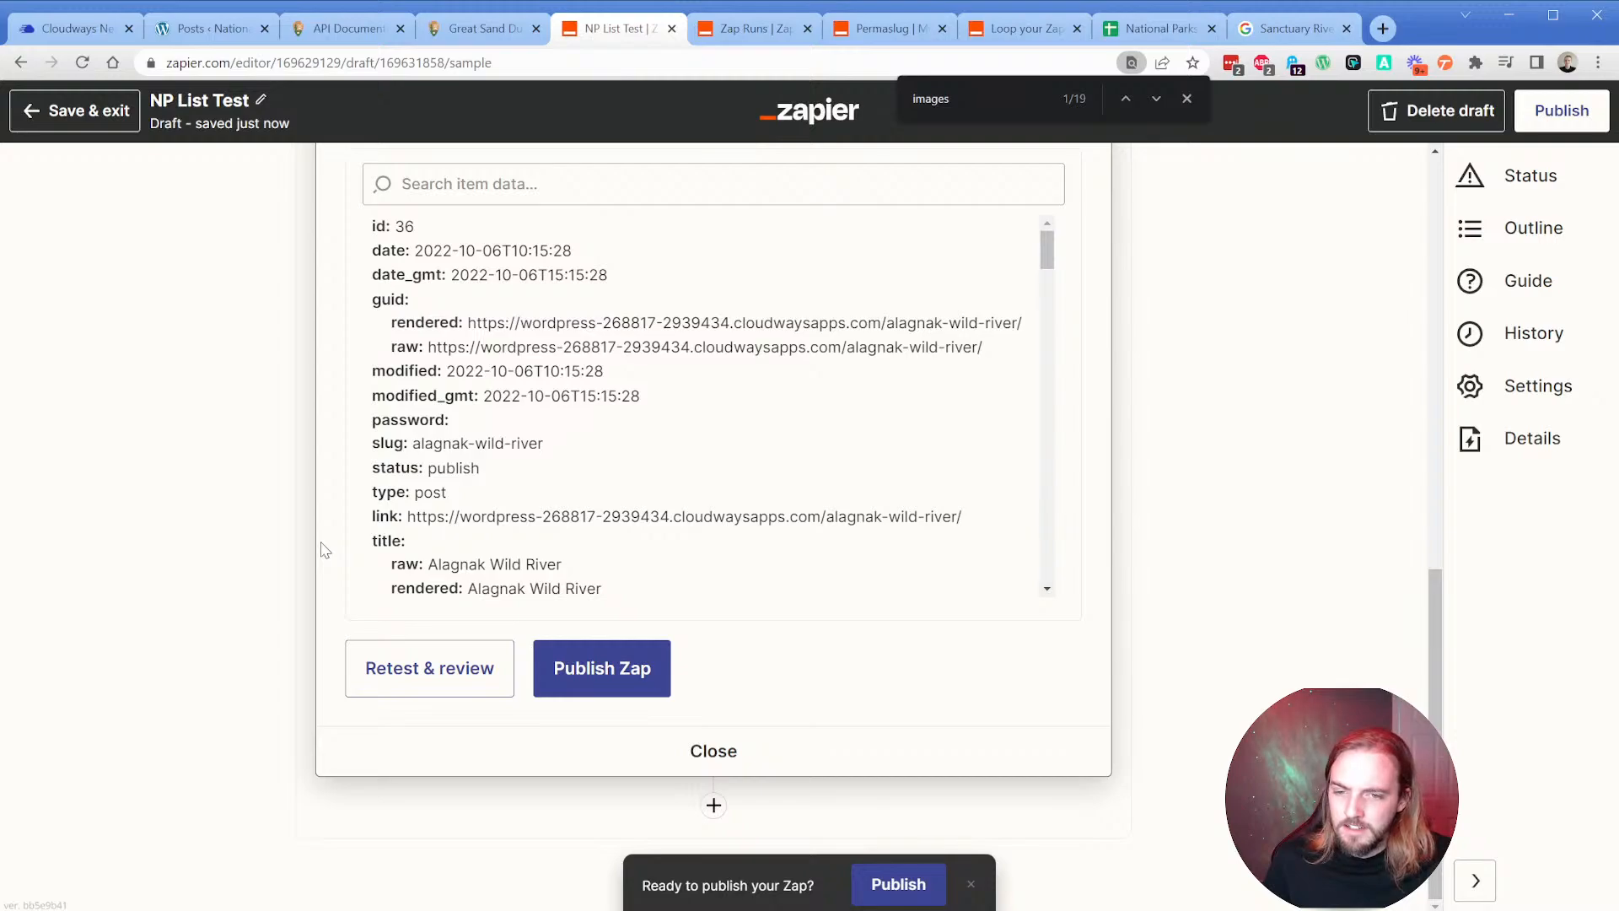
Switch to the WordPress site, reload the list of all posts and open the new Alagnak Wild River post for editing.
{"action": "left_click", "coordinate": [211, 27]}
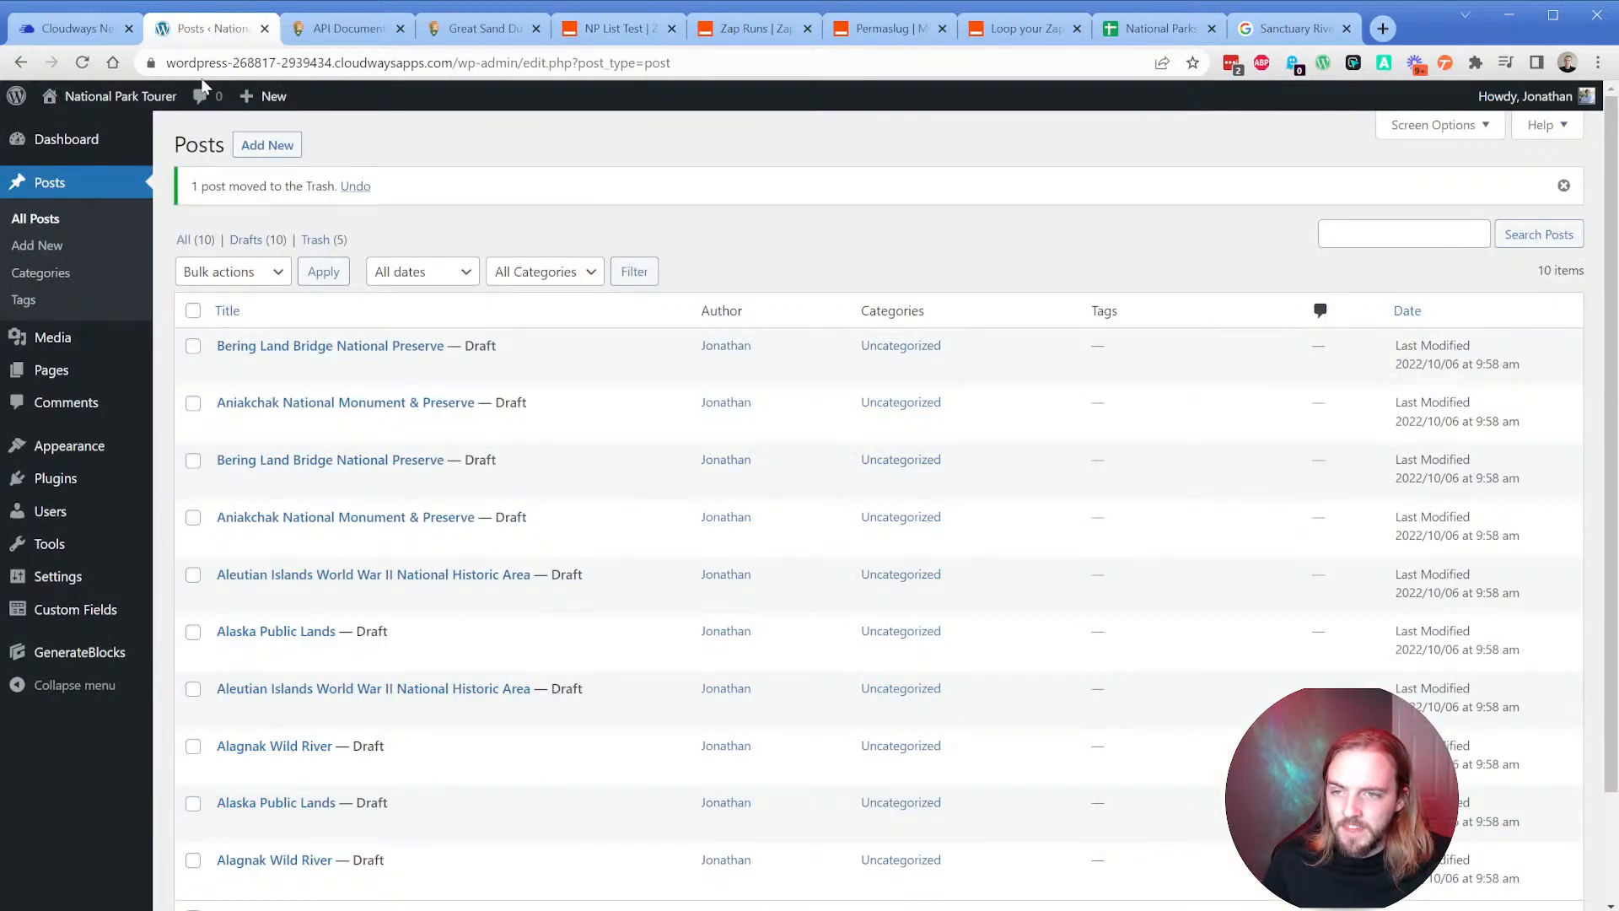
{"action": "left_click", "coordinate": [53, 219]}
{"action": "left_click", "coordinate": [228, 312]}
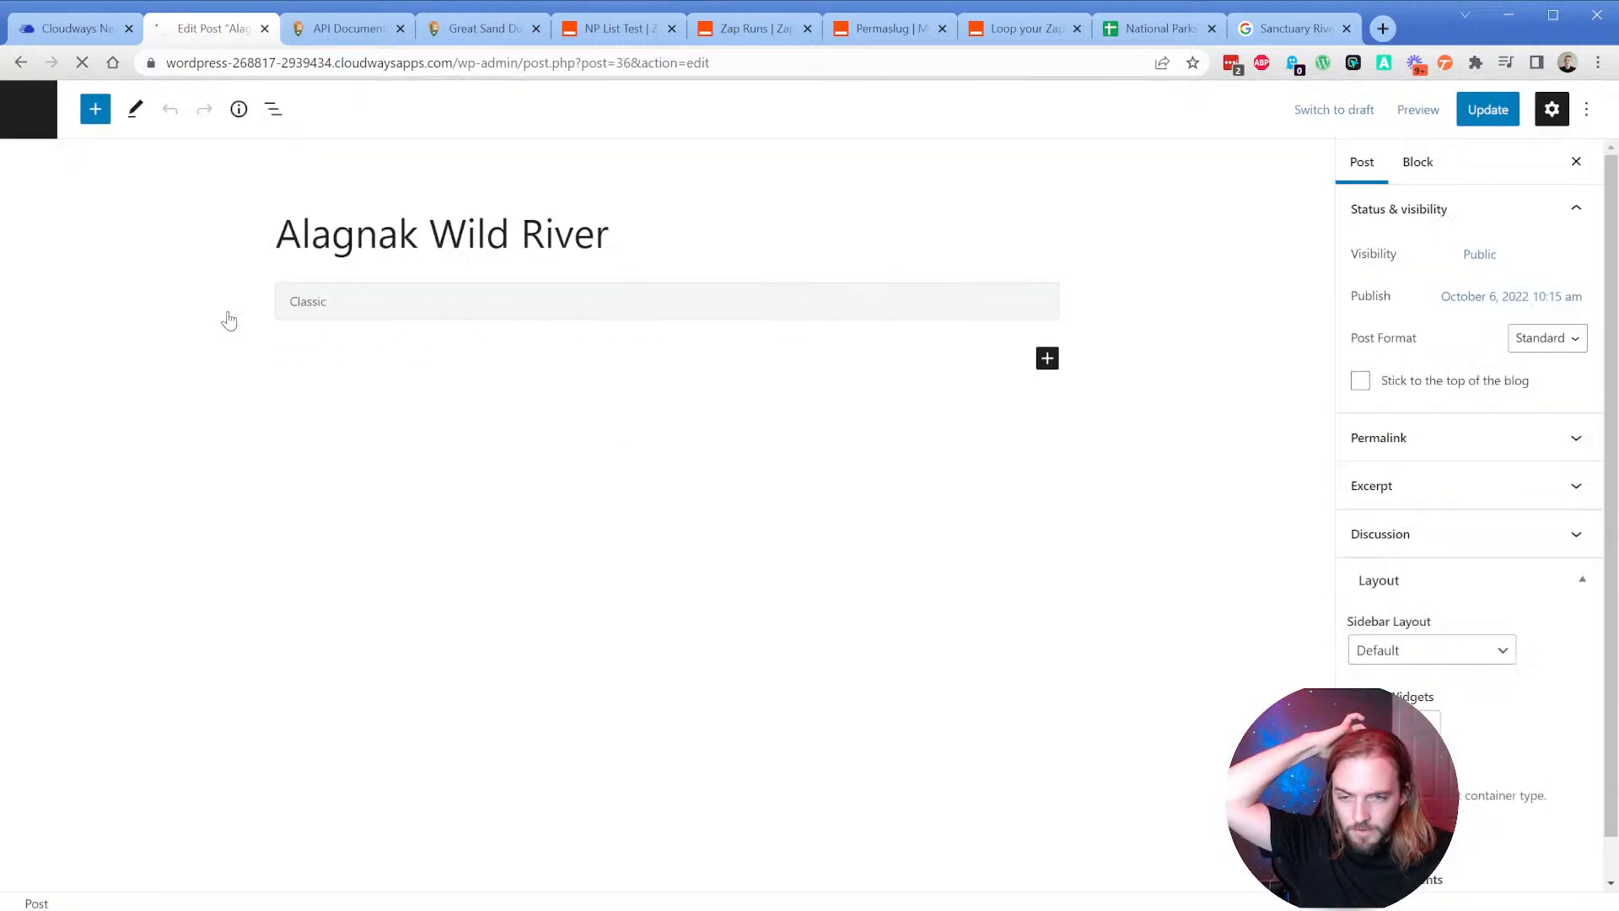
Convert the post's Classic block to blocks and examine its block structure in the List View.
{"action": "left_click", "coordinate": [582, 309]}
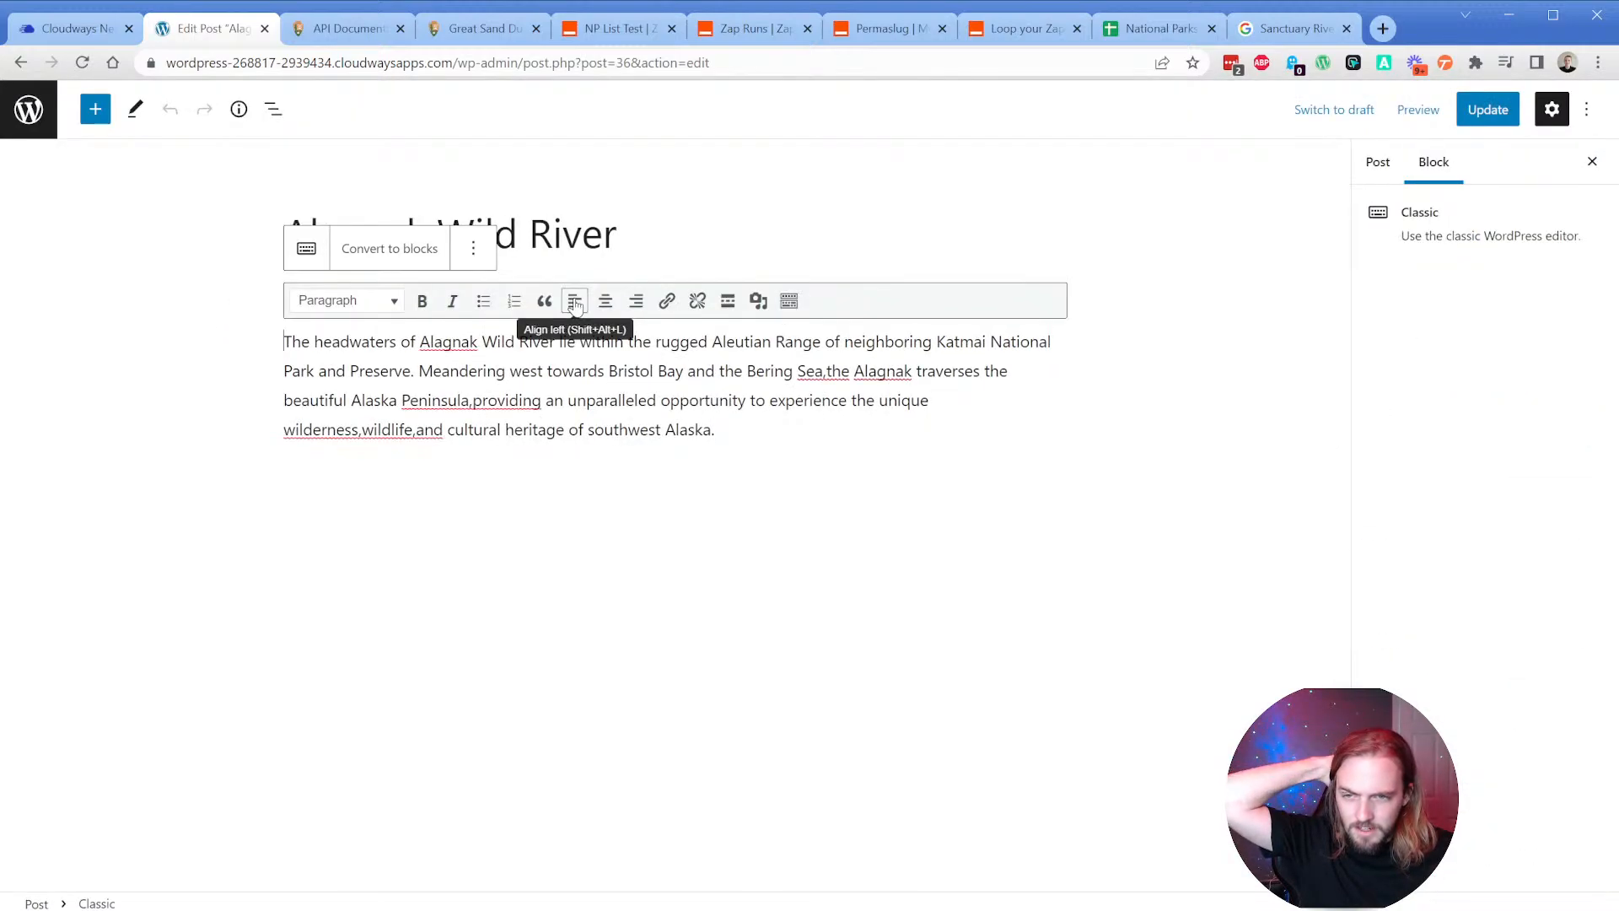
{"action": "left_click", "coordinate": [387, 250]}
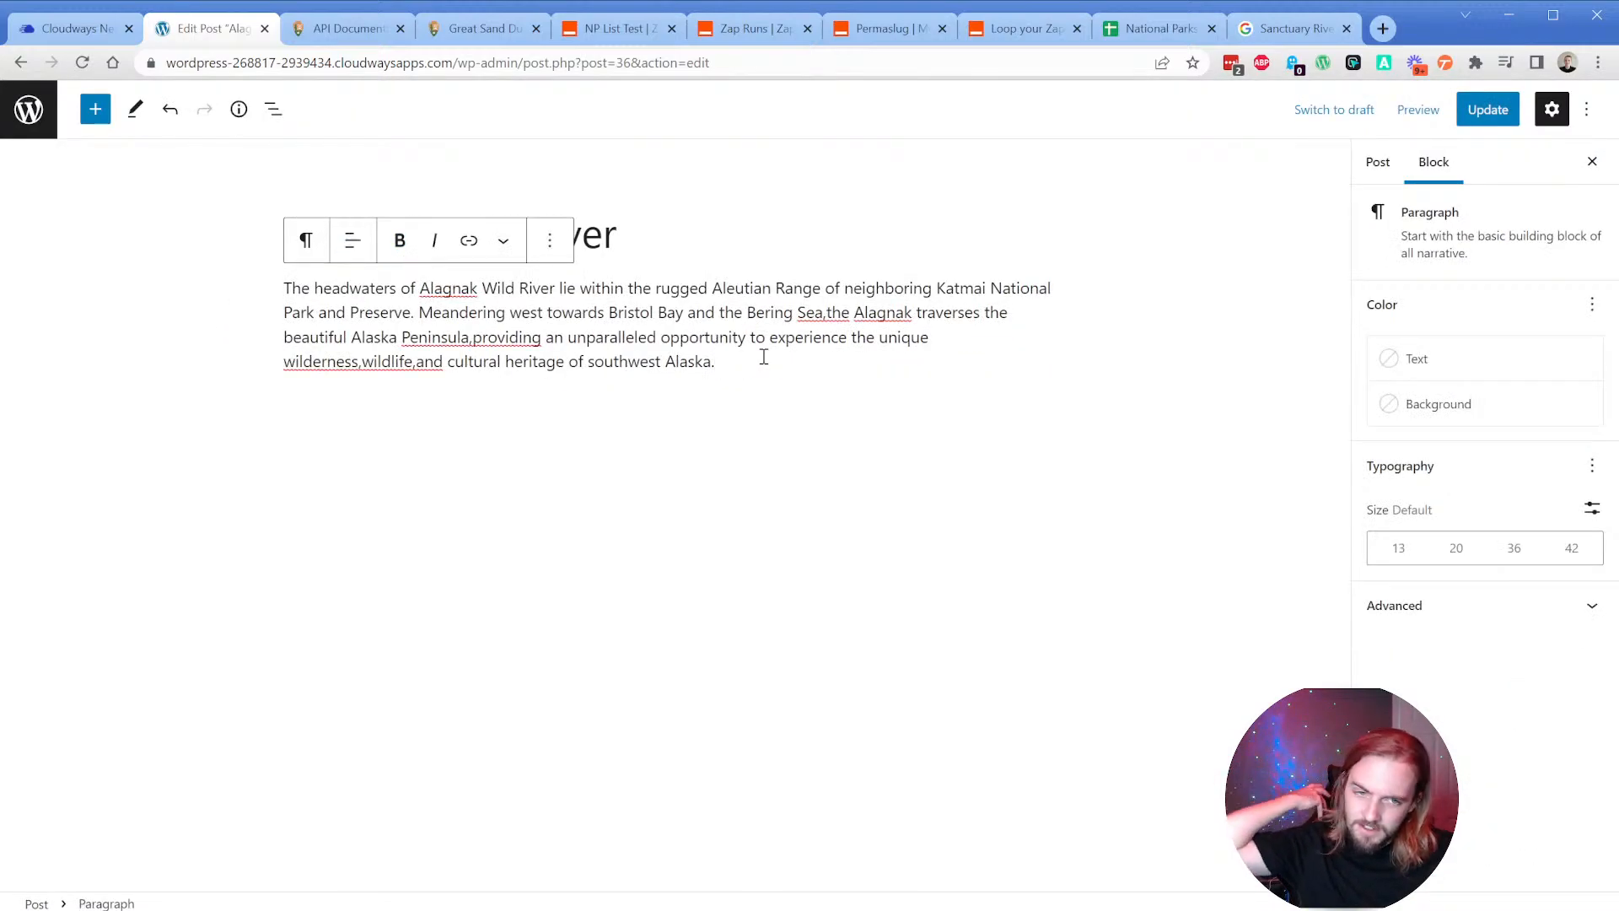
{"action": "left_click", "coordinate": [273, 114]}
{"action": "left_click", "coordinate": [76, 217]}
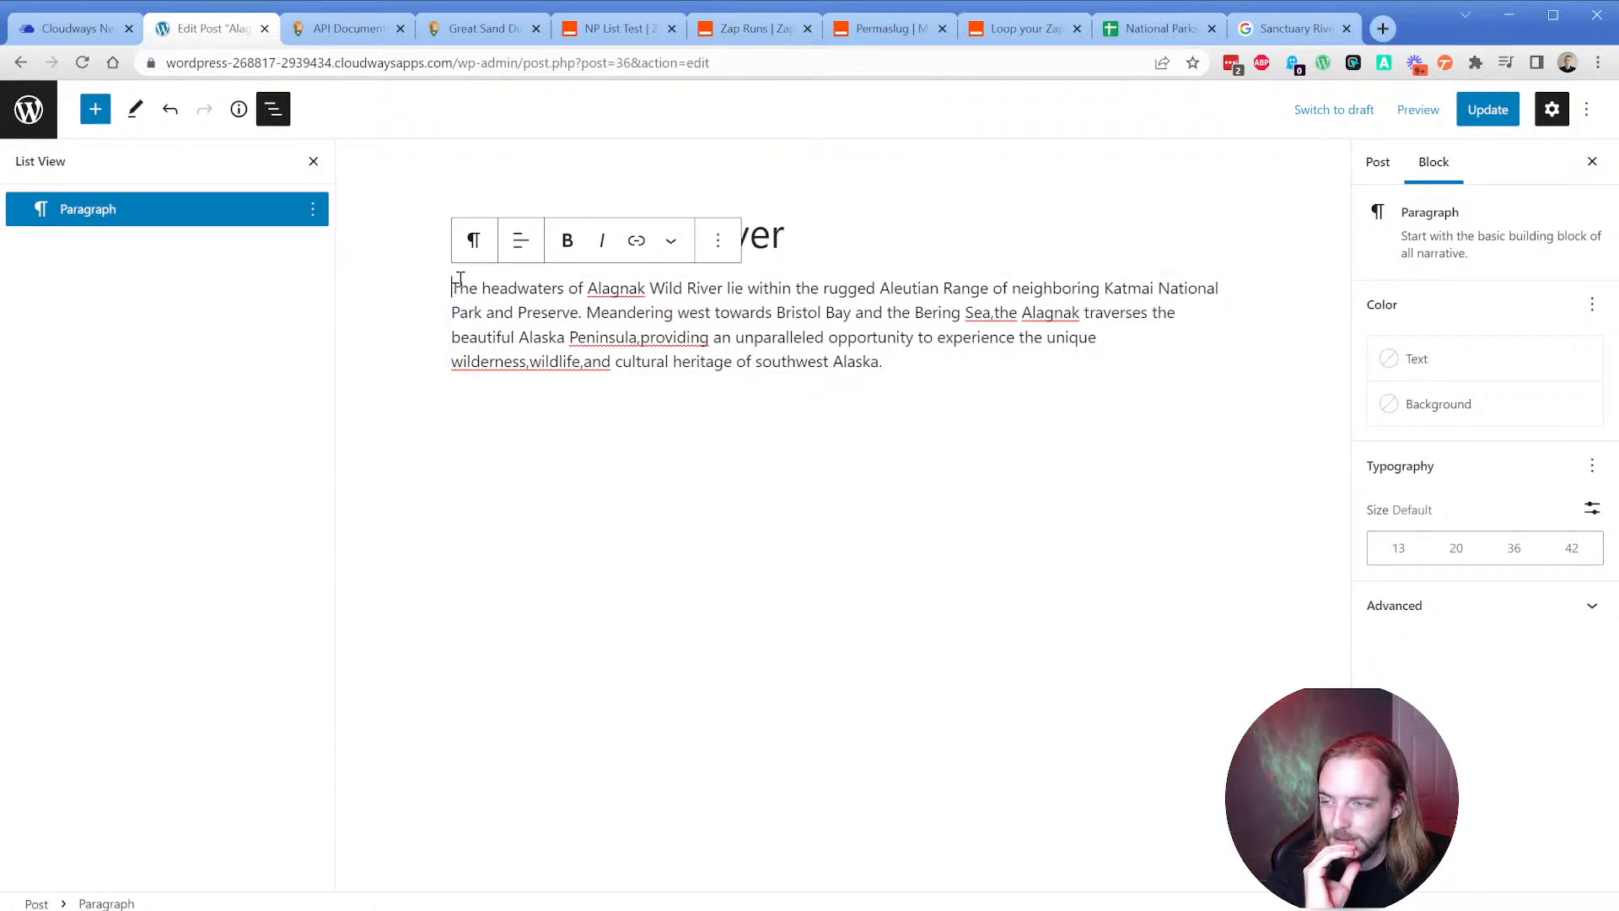
Try to add the Great Sand Dunes page's Plan Your Visit photo below the paragraph by its URL, and remove the embed block.
{"action": "left_click", "coordinate": [487, 32]}
{"action": "scroll", "coordinate": [449, 275], "scroll_direction": "down", "scroll_amount": 8}
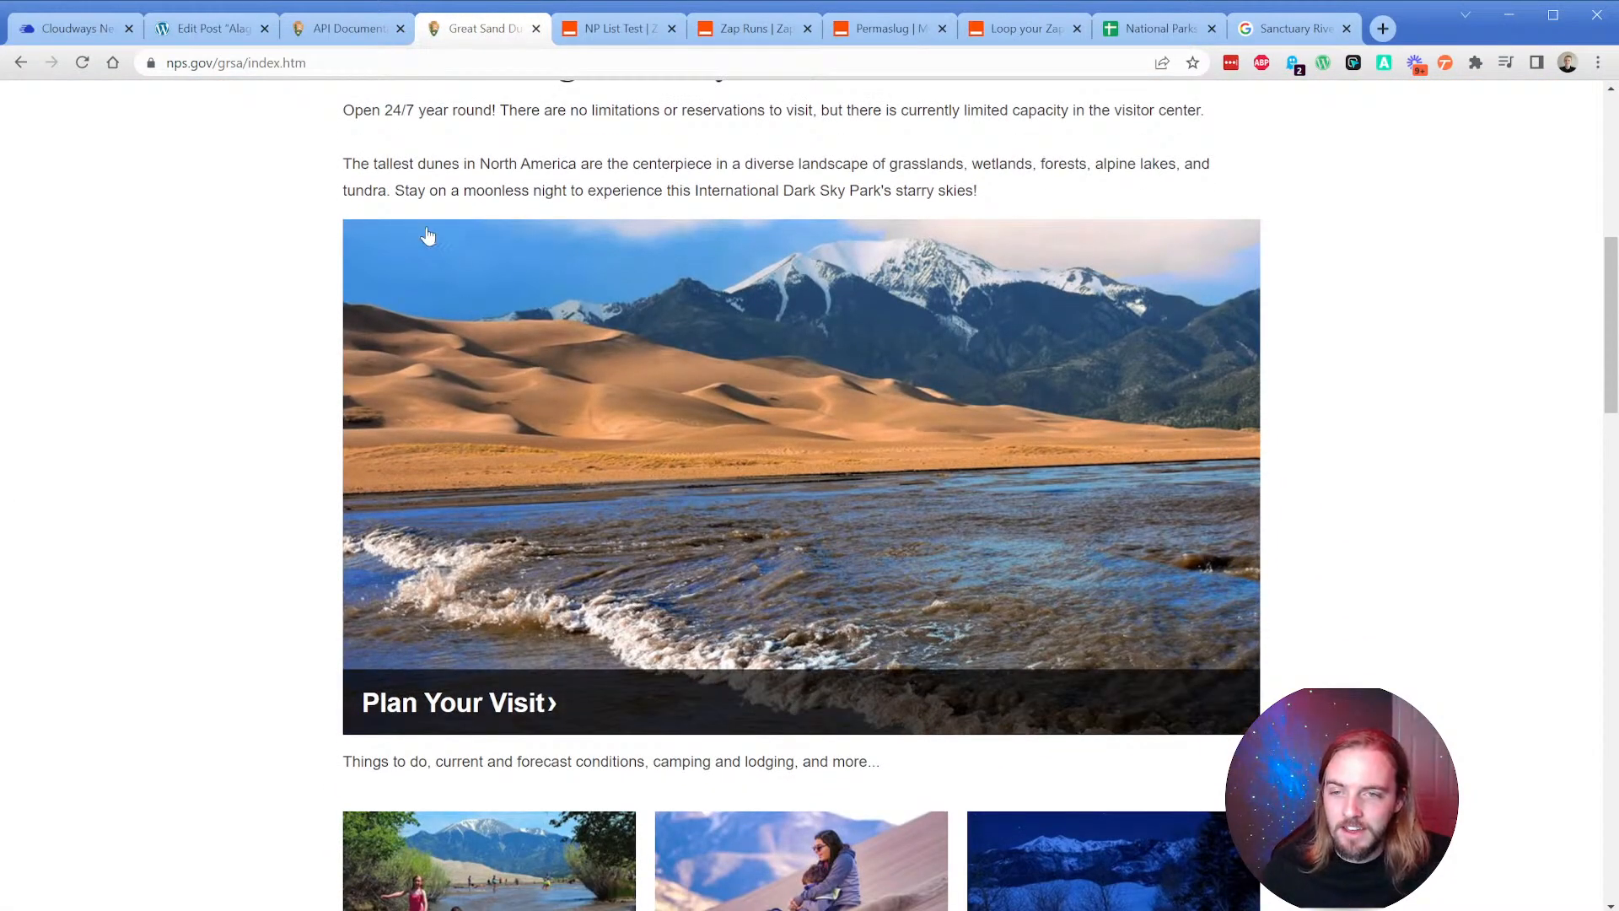
{"action": "left_click", "coordinate": [211, 27]}
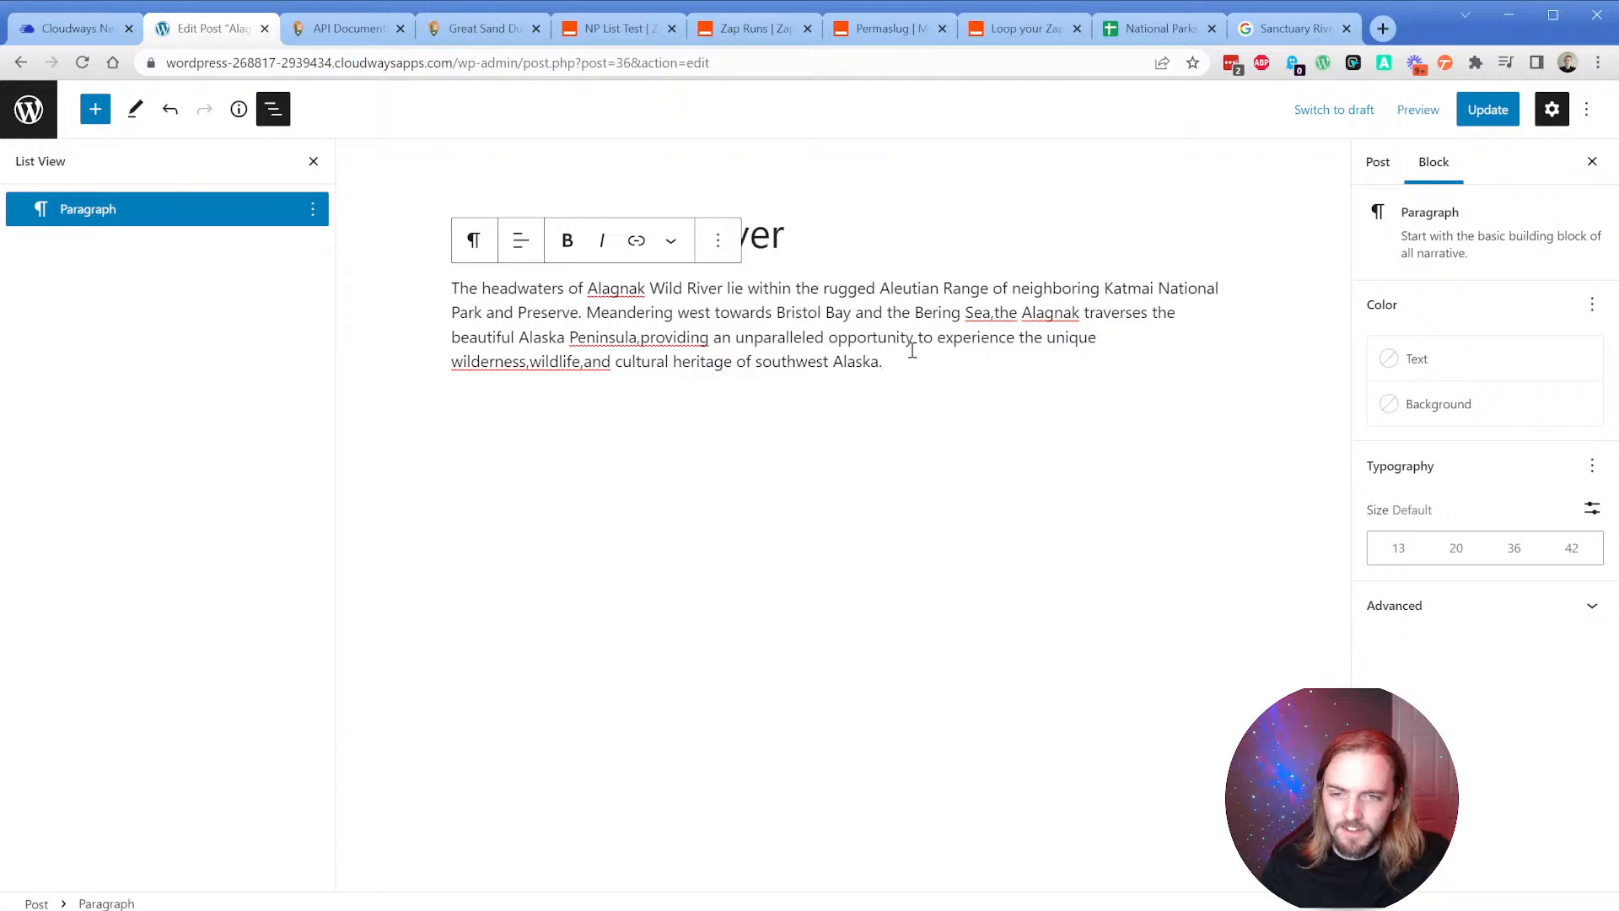
{"action": "key", "text": "Return"}
{"action": "key", "text": "ctrl+v"}
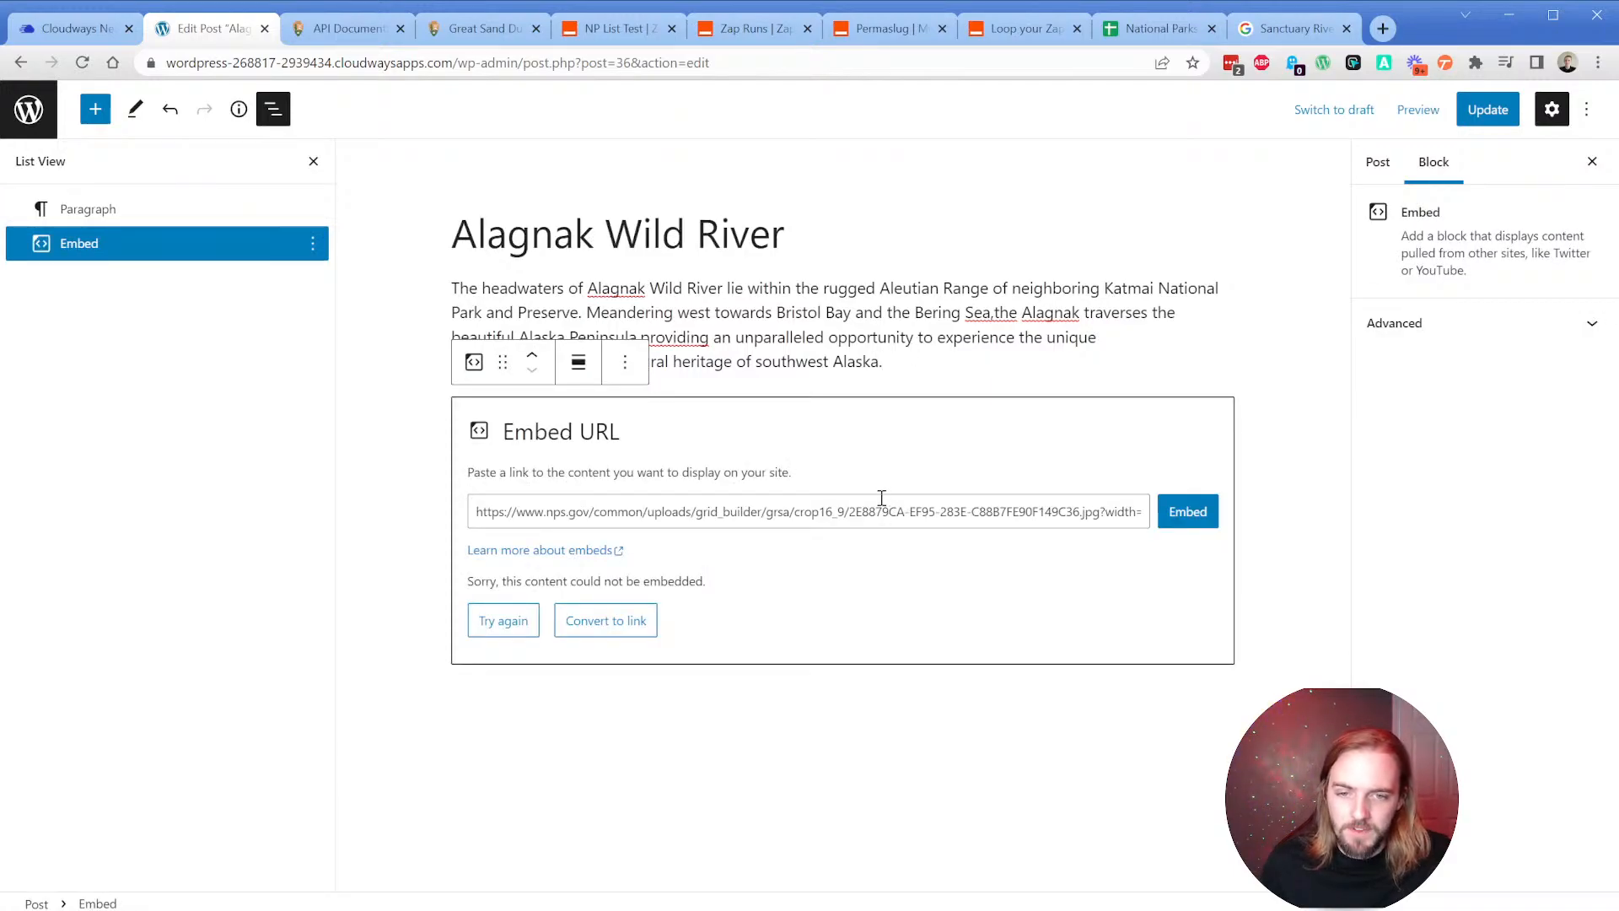
{"action": "left_click_drag", "start_coordinate": [887, 503], "coordinate": [1142, 459]}
{"action": "left_click", "coordinate": [1080, 456]}
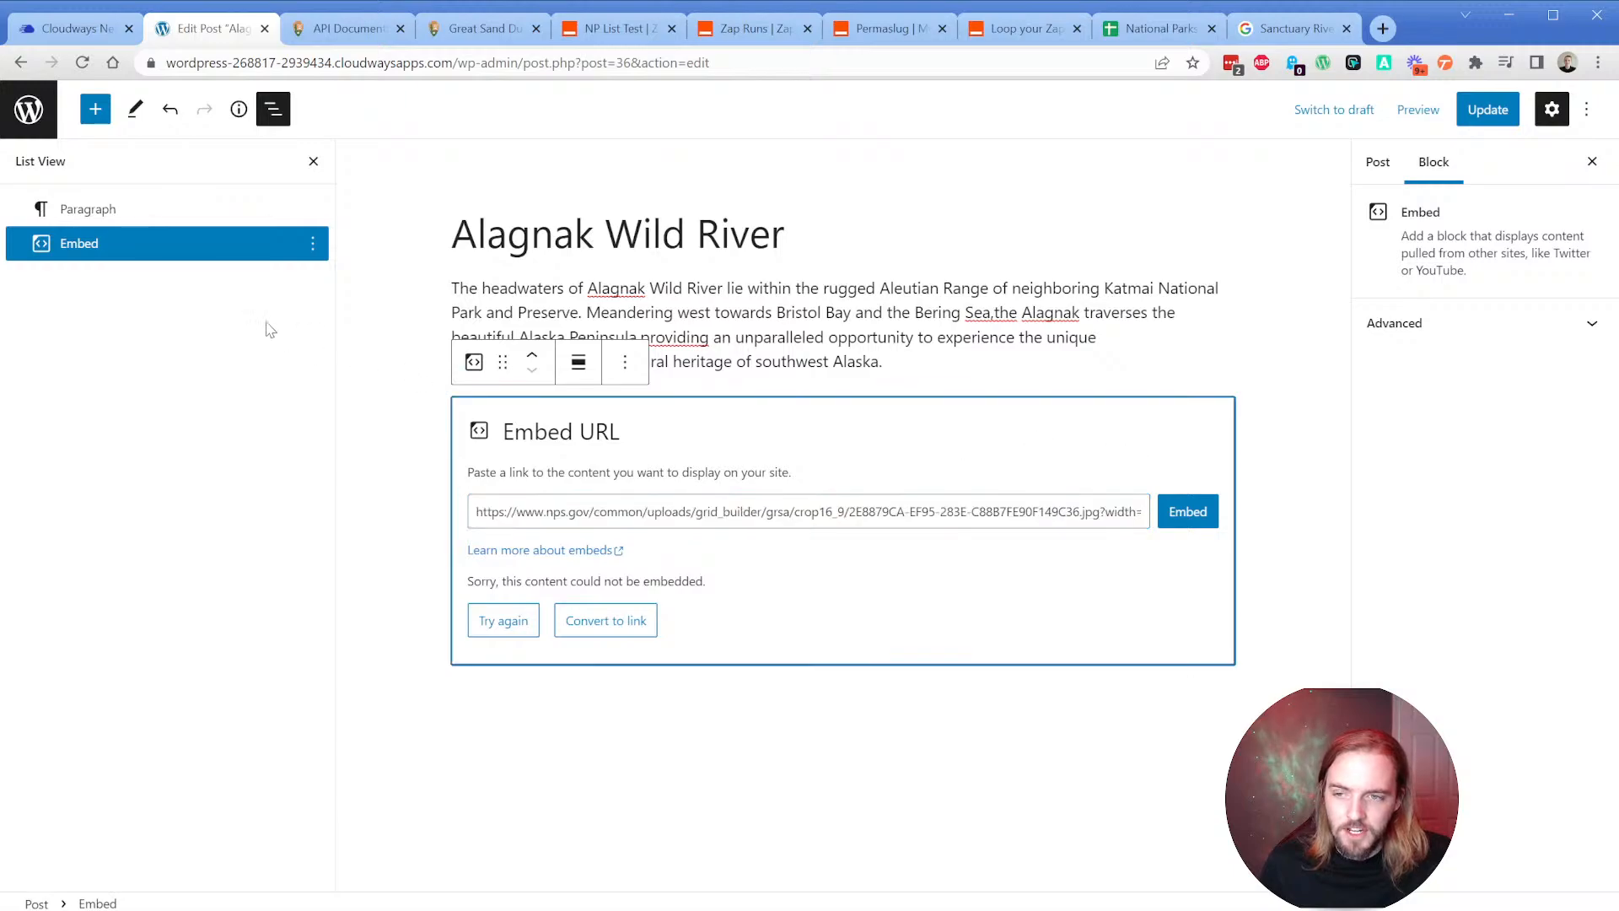
{"action": "left_click", "coordinate": [313, 244]}
{"action": "left_click", "coordinate": [338, 666]}
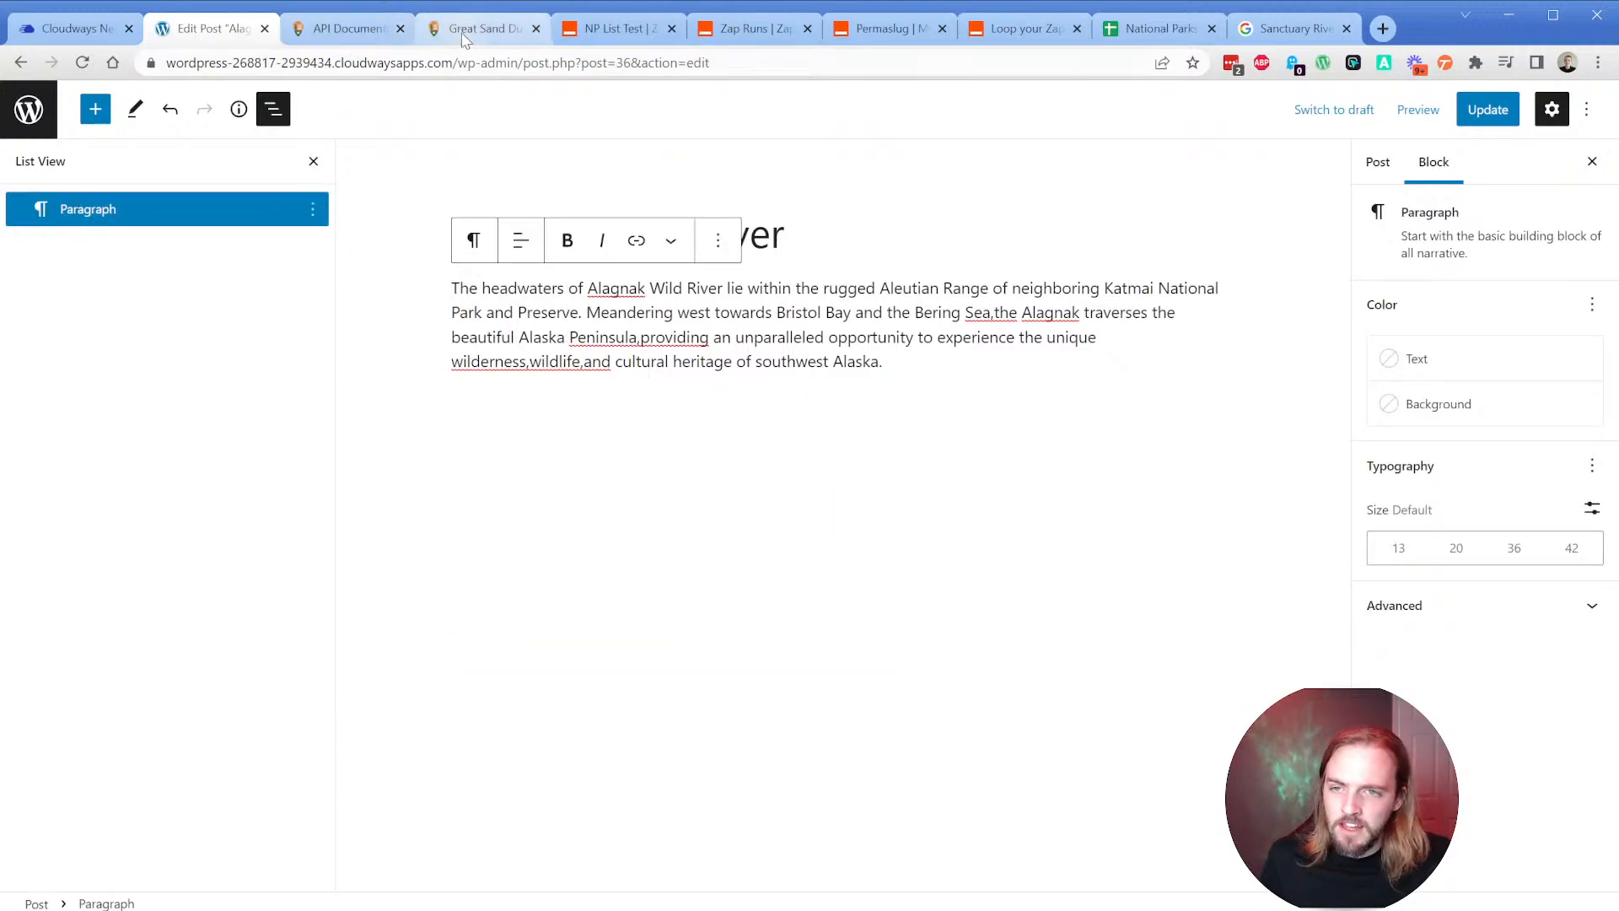
Find the National Park Service photo of Sanctuary River in Google Images and copy its full image URL.
{"action": "left_click", "coordinate": [1251, 30]}
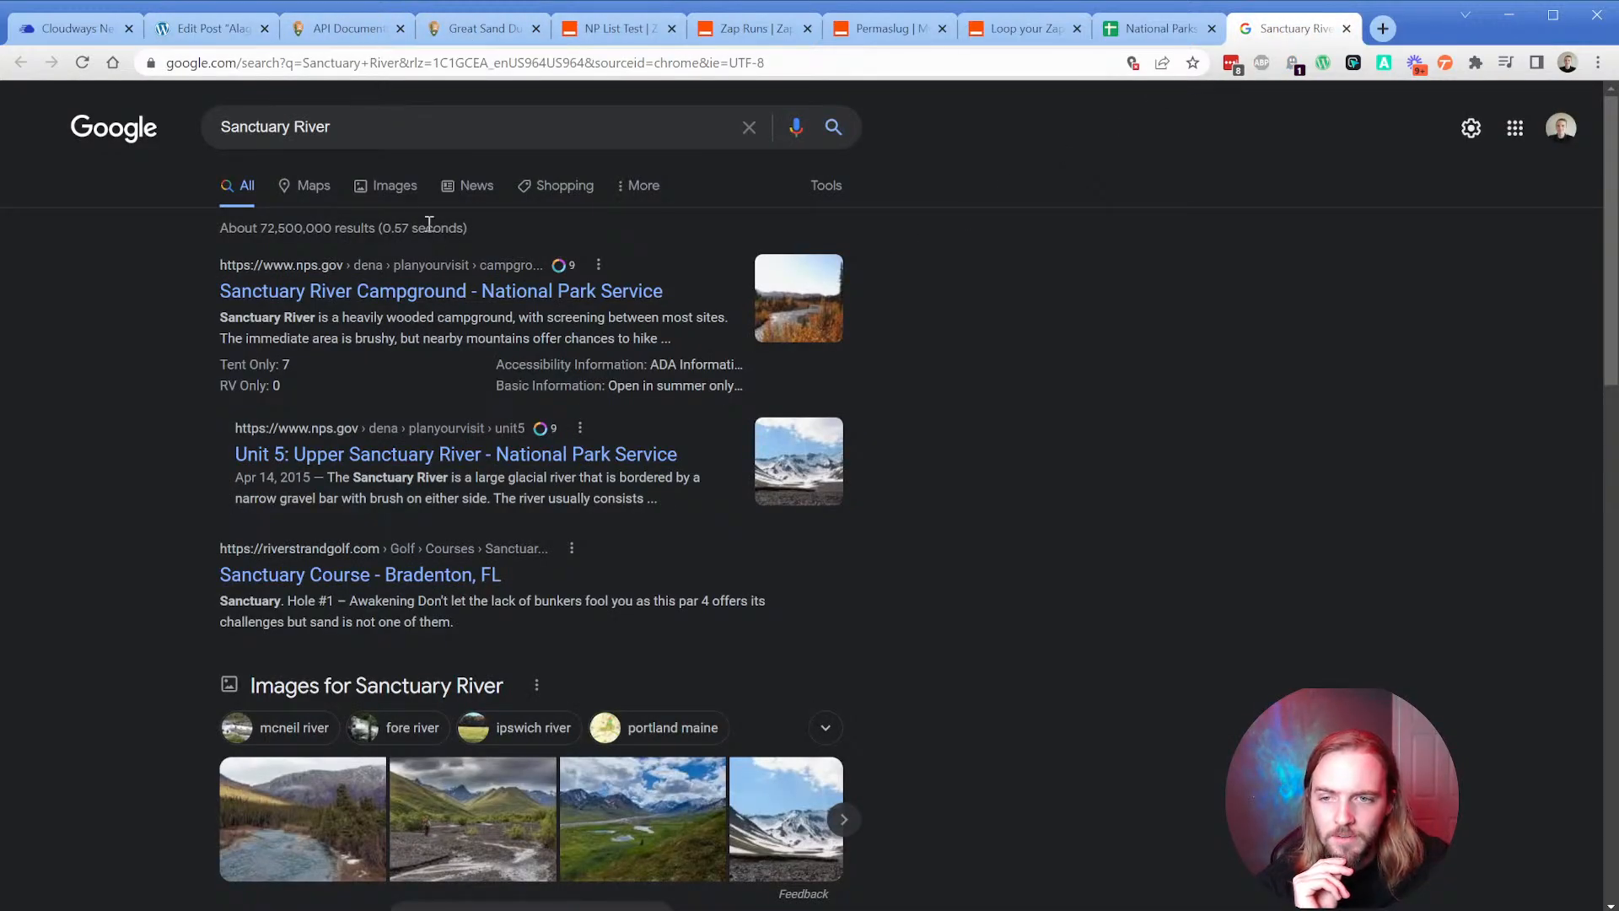
{"action": "left_click", "coordinate": [397, 190]}
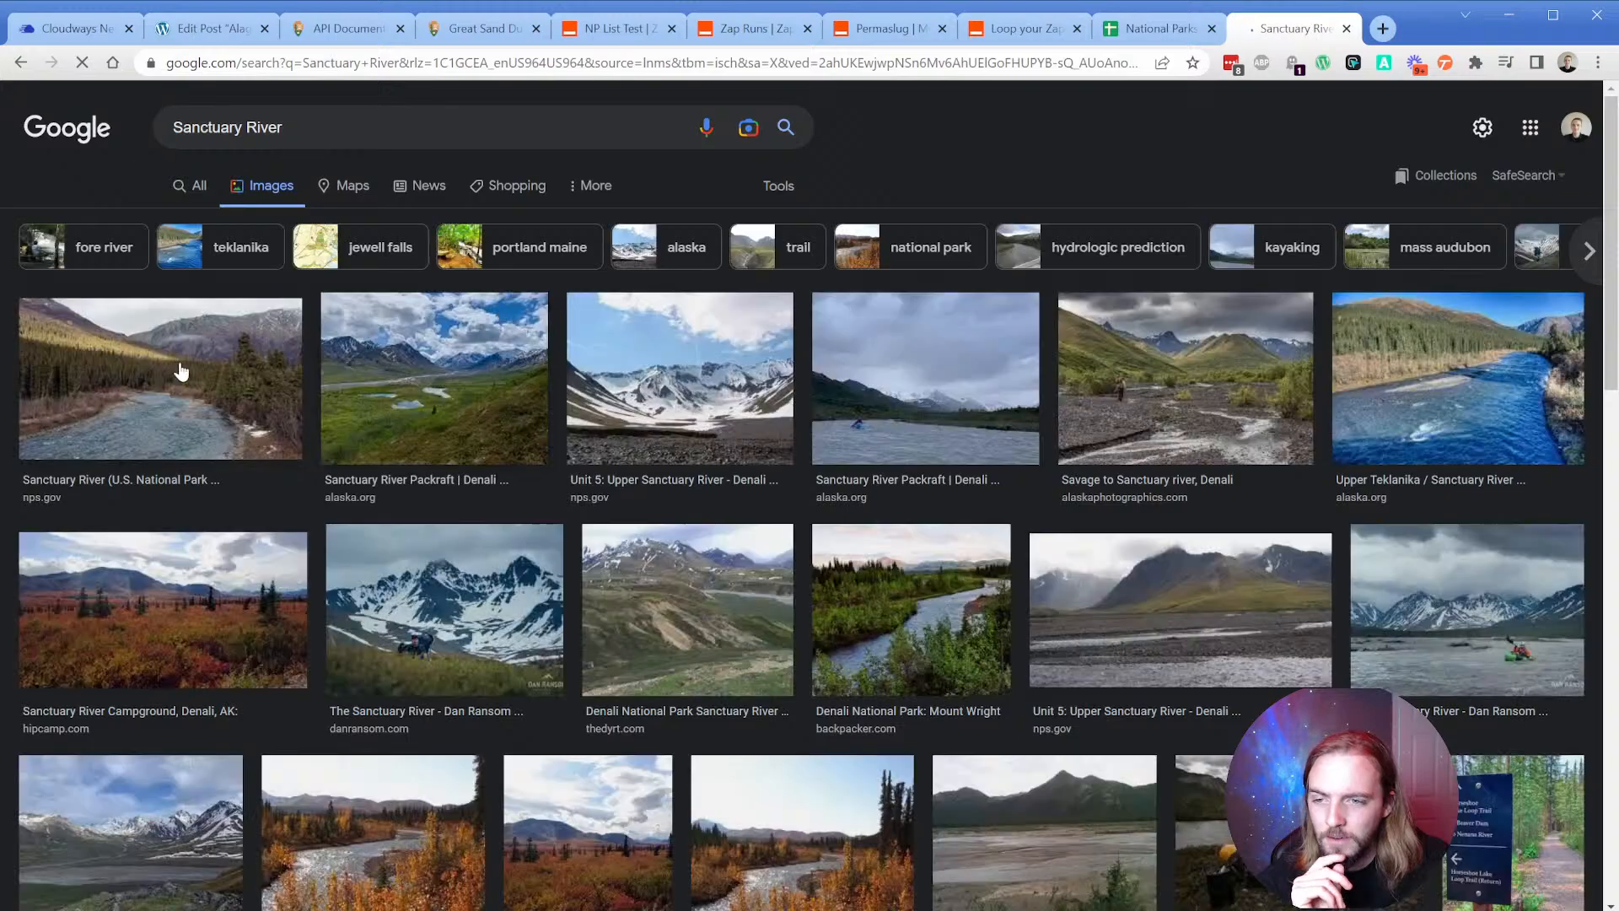
{"action": "left_click", "coordinate": [180, 365]}
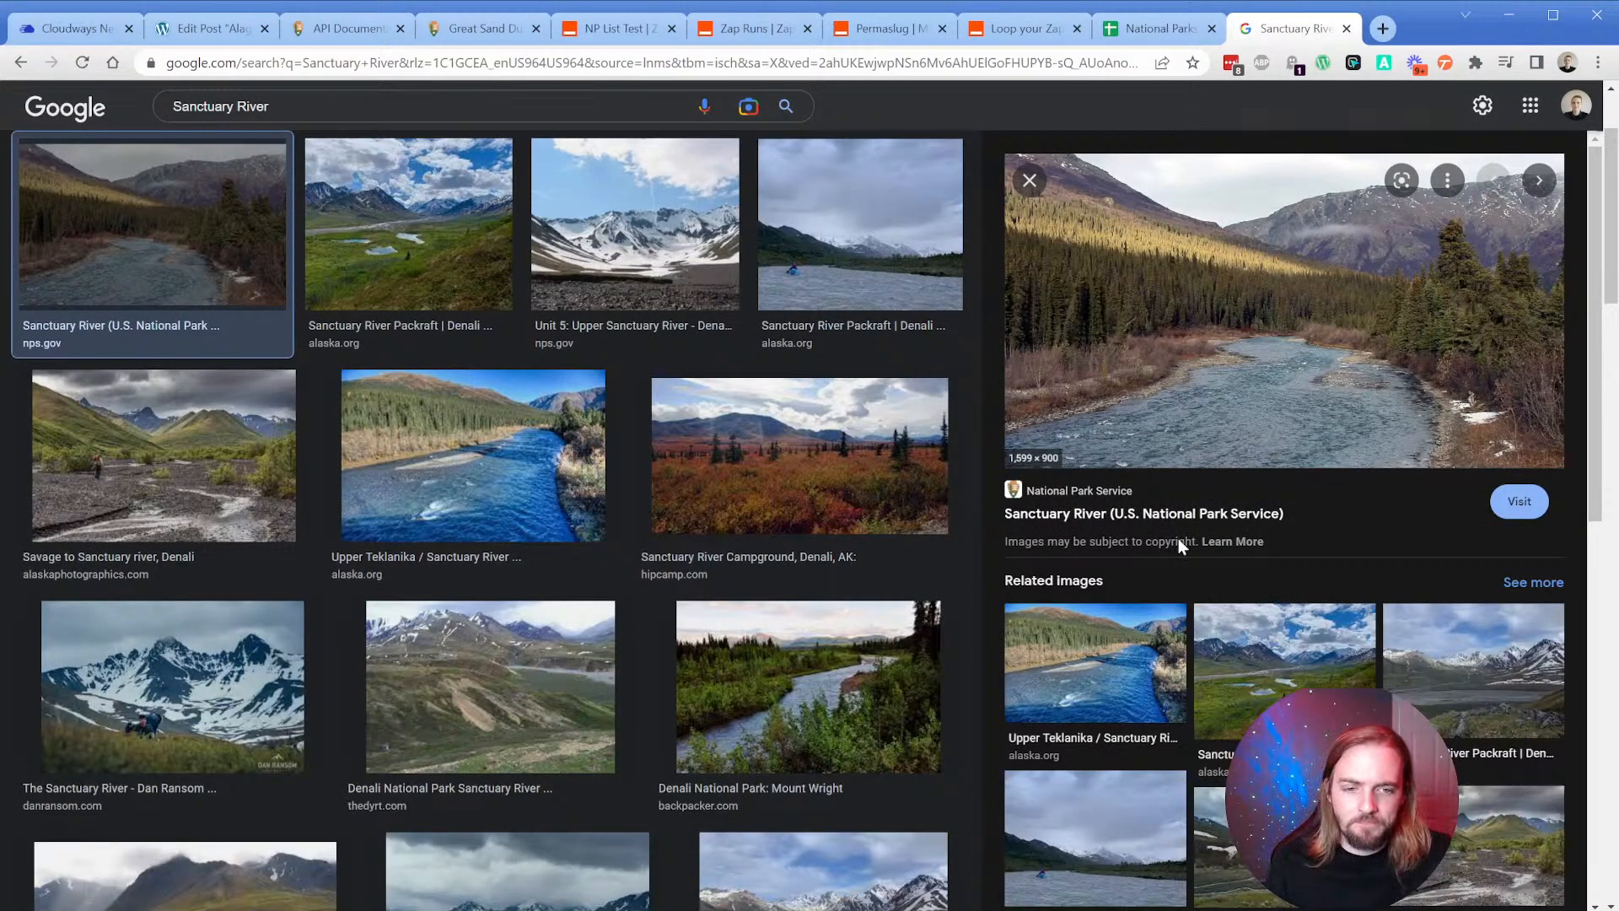
{"action": "left_click", "coordinate": [1377, 31]}
{"action": "type", "text": "https://www.nps.gov/common/uploads/cropped_image/primary/EDD20D70-CB50-12A3-844F575748FA7292.jpg?width=1600&quality=90&mode=crop"}
{"action": "triple_click", "coordinate": [508, 73]}
{"action": "key", "text": "ctrl+c"}
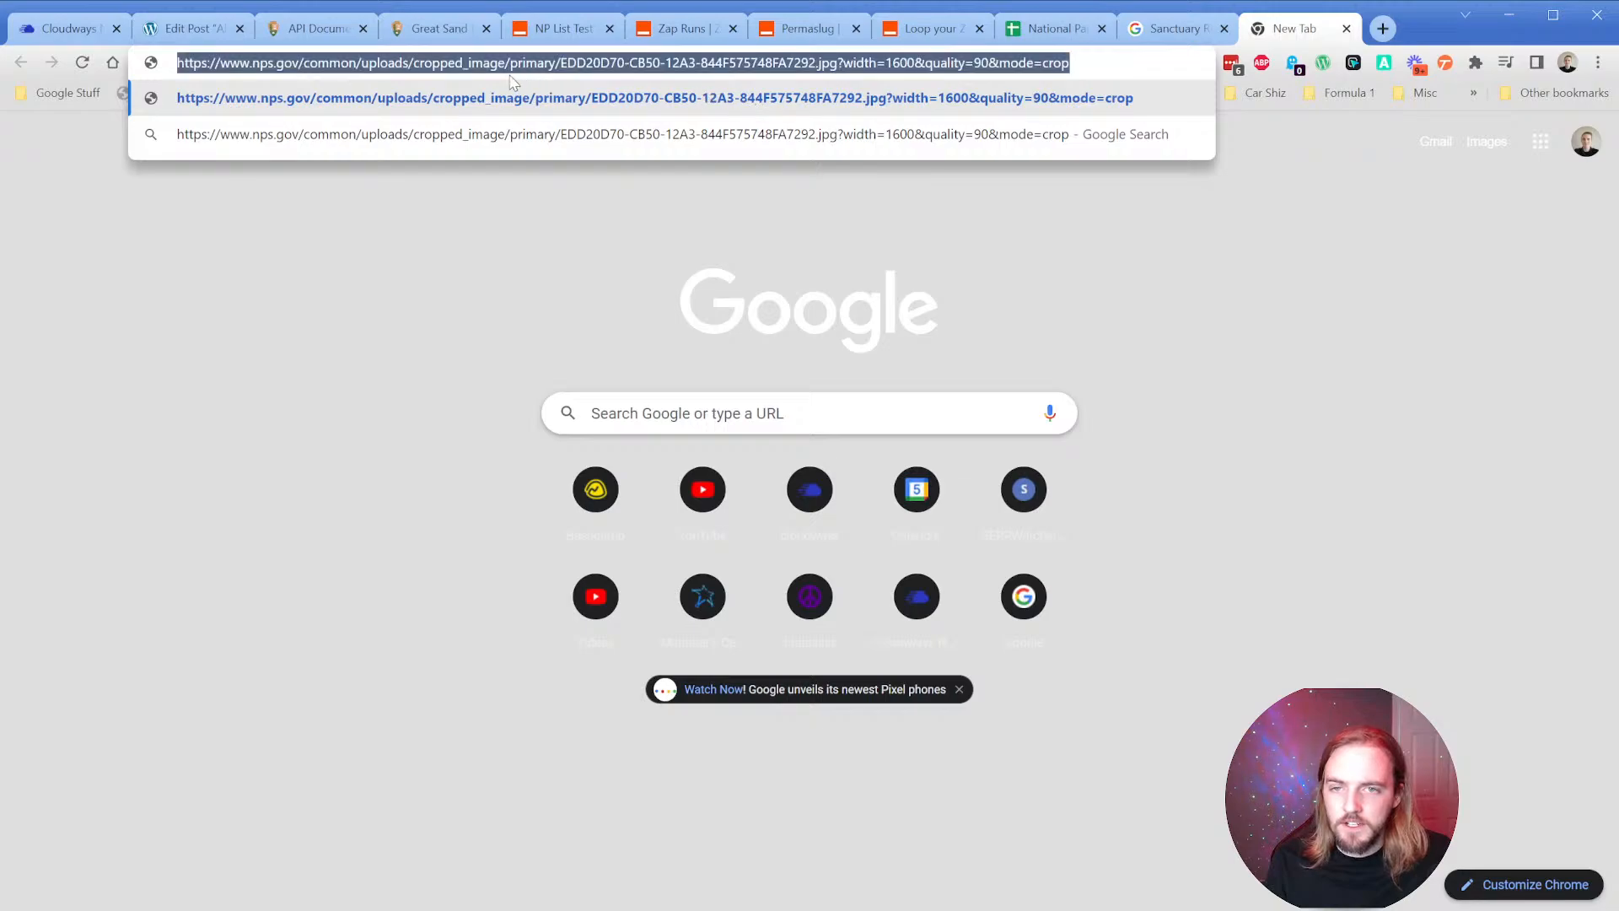
Try to add the Sanctuary River image to the Alagnak Wild River post by its URL, and remove the embed block.
{"action": "left_click", "coordinate": [187, 28]}
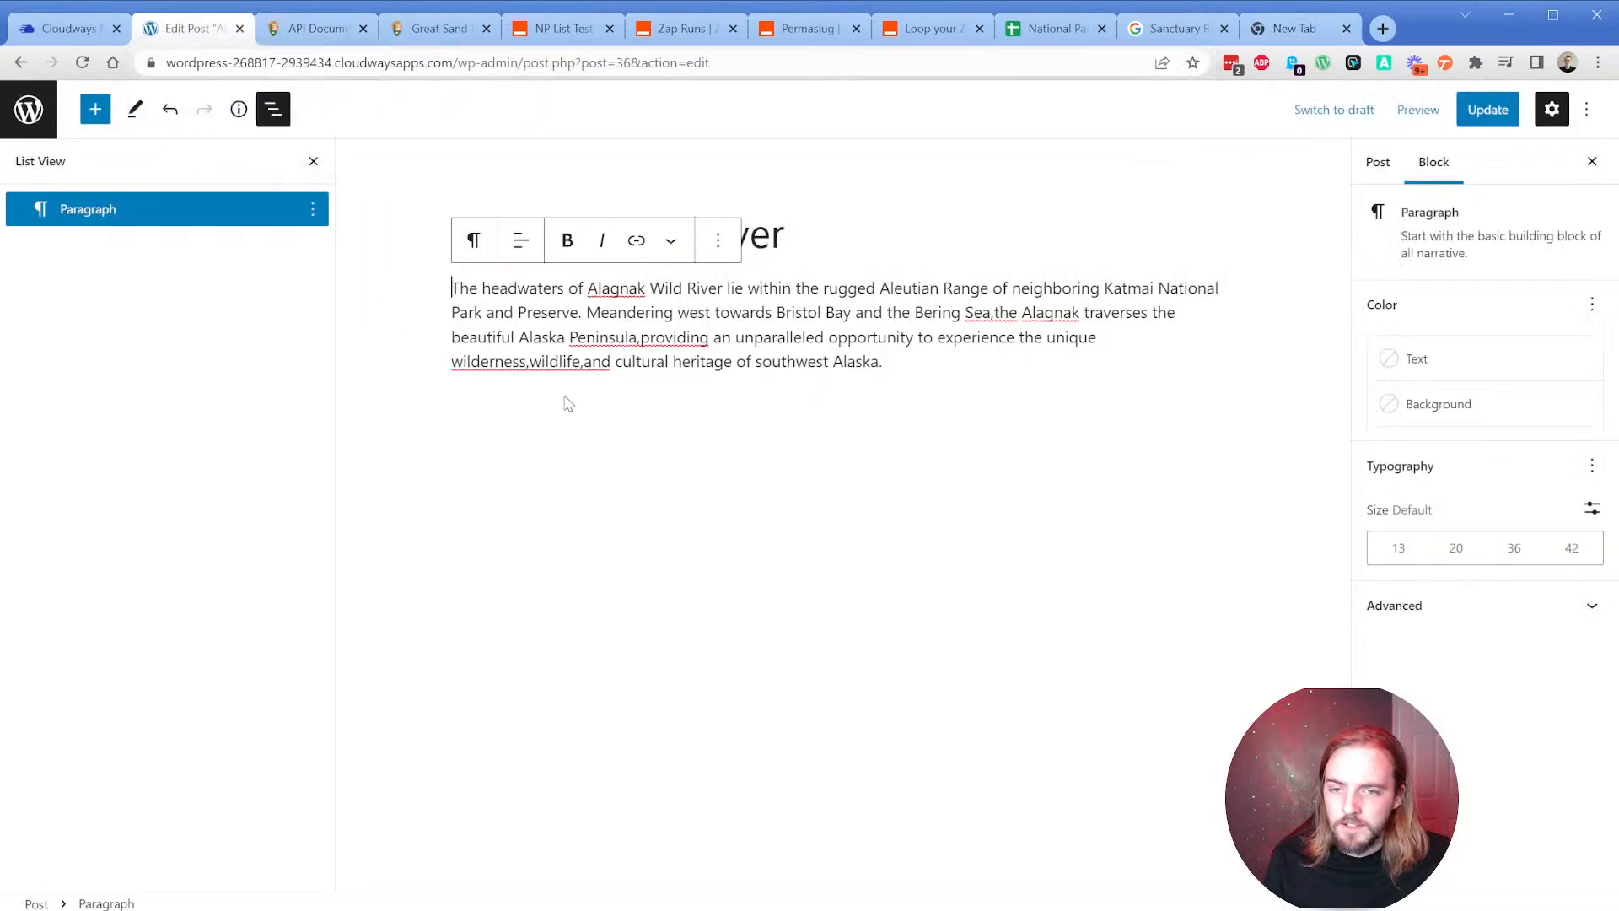
{"action": "key", "text": "Return"}
{"action": "key", "text": "ctrl+v"}
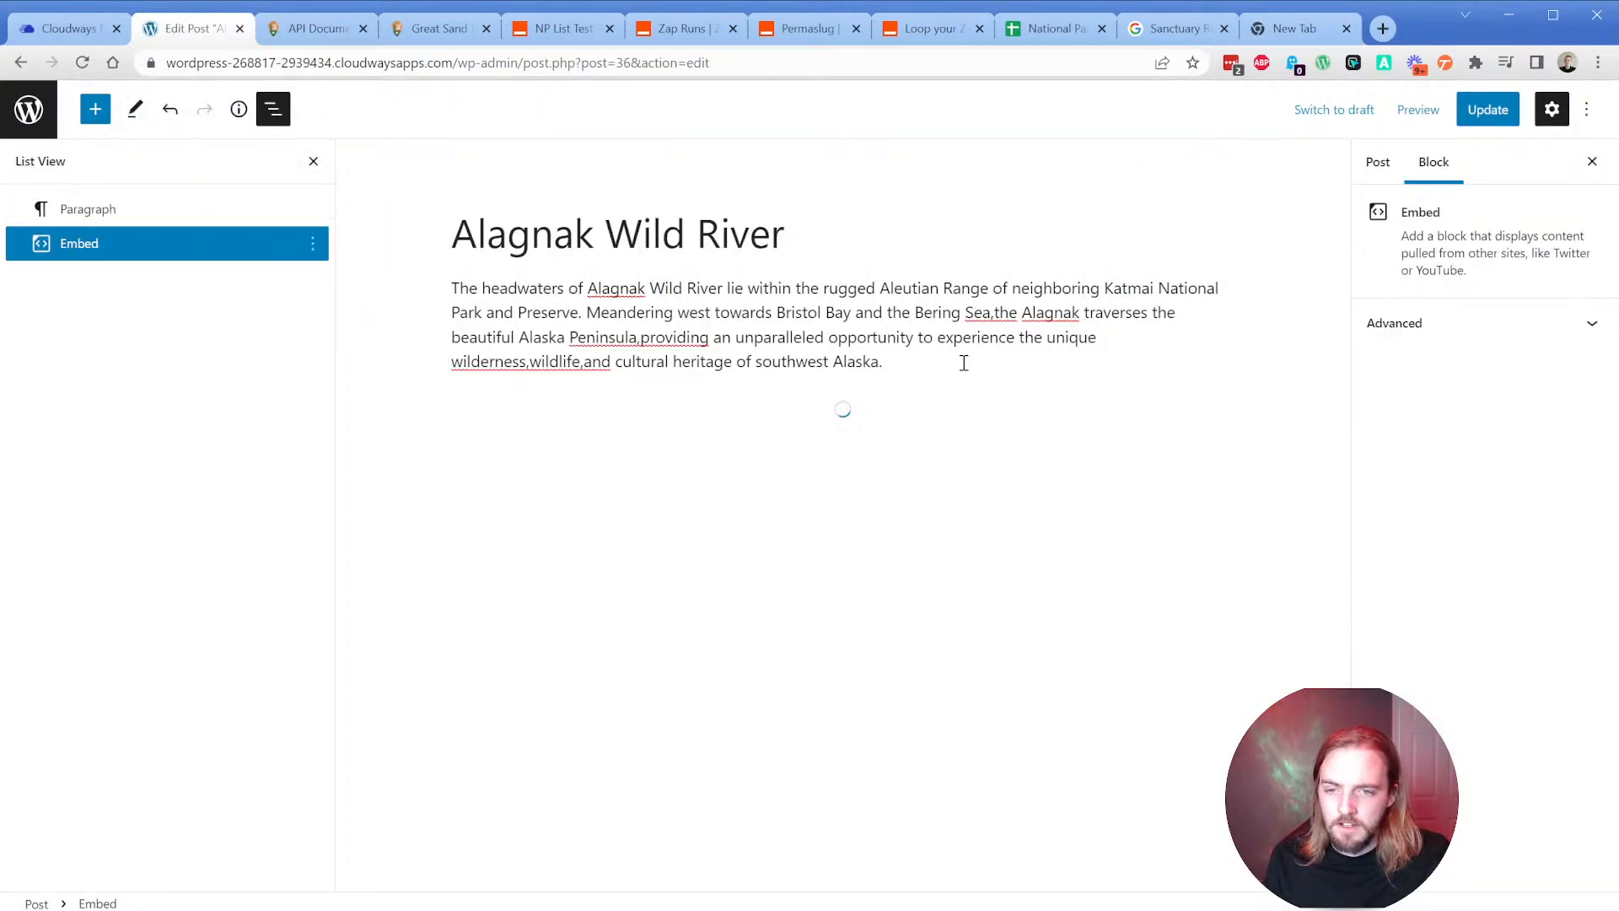
{"action": "left_click", "coordinate": [313, 244]}
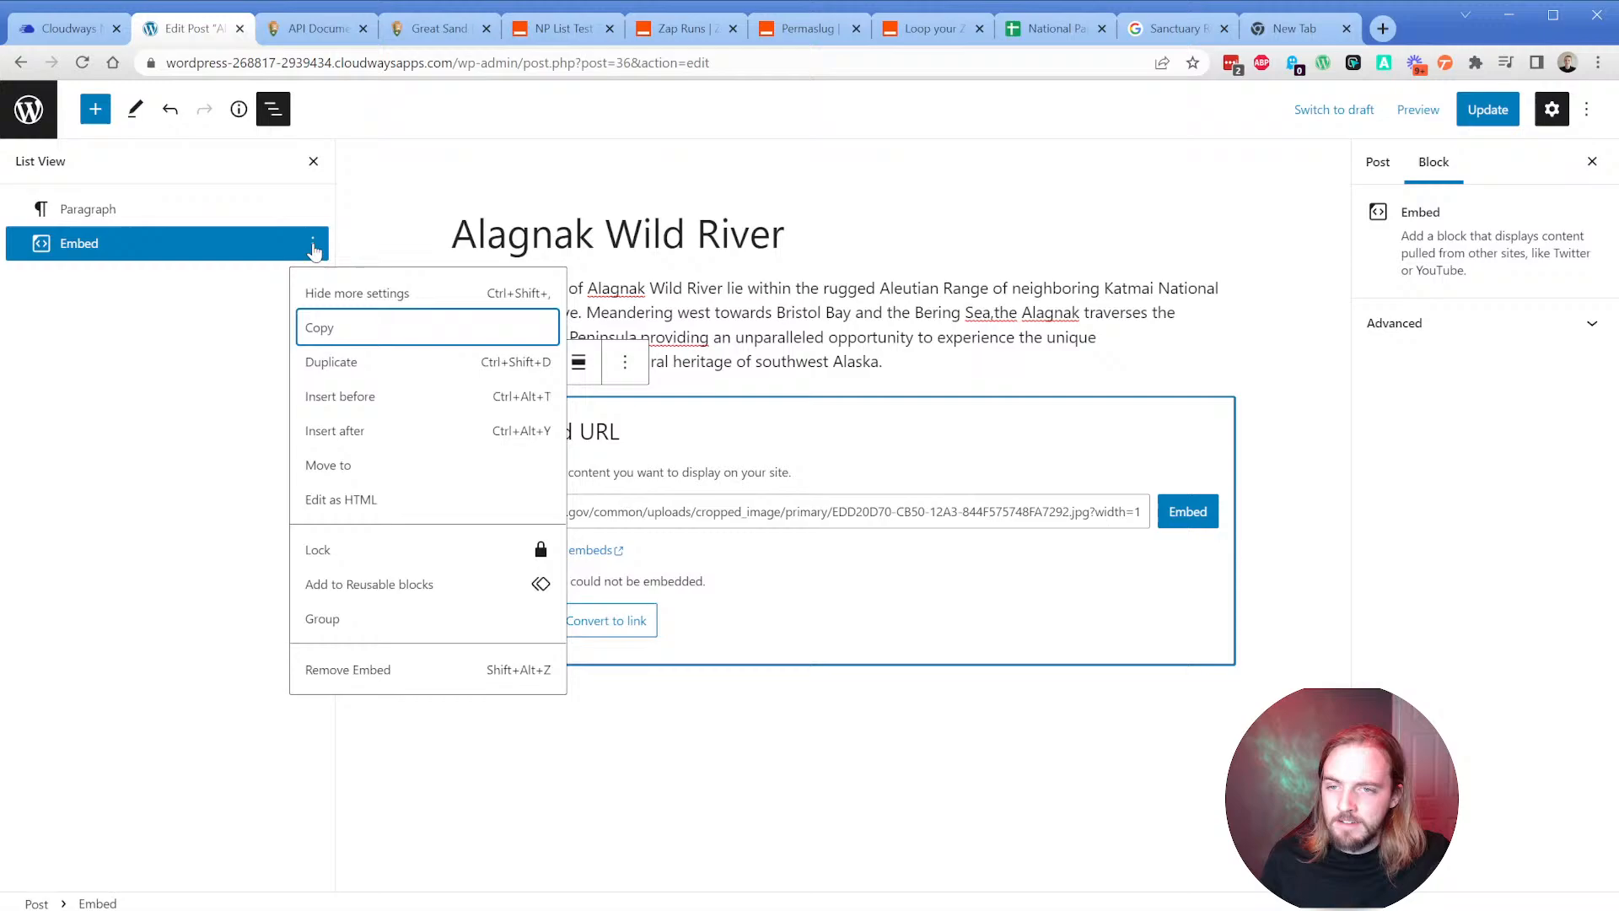
{"action": "left_click", "coordinate": [403, 672]}
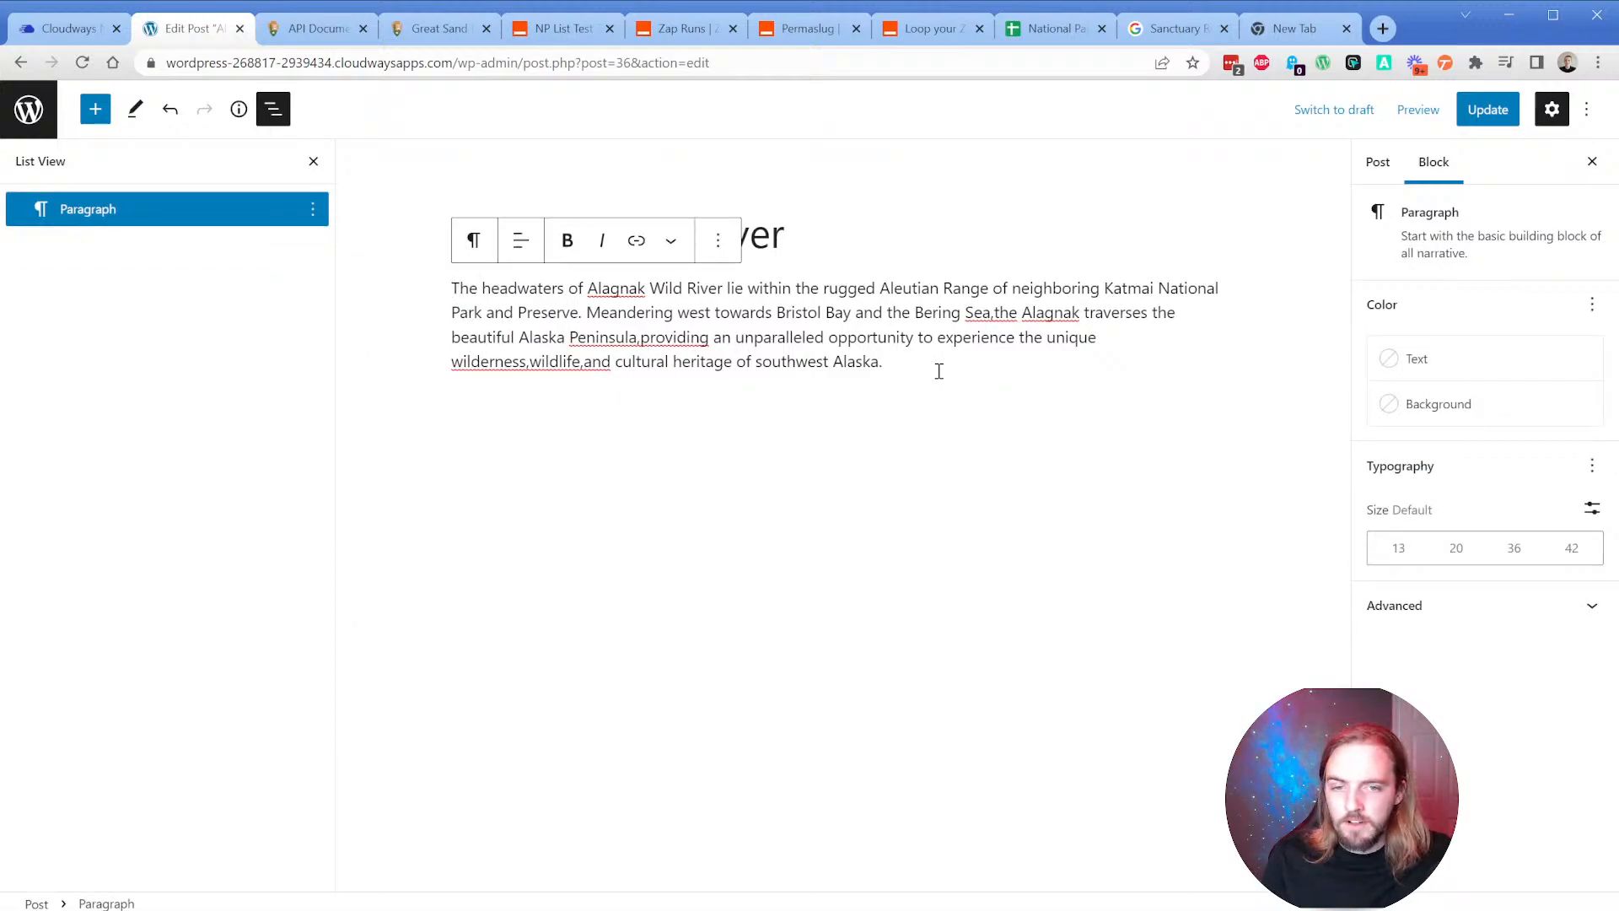
Insert an Image block below the paragraph with the autumn trees photo from the media library and copy its opening figure markup.
{"action": "key", "text": "Return"}
{"action": "type", "text": "/im"}
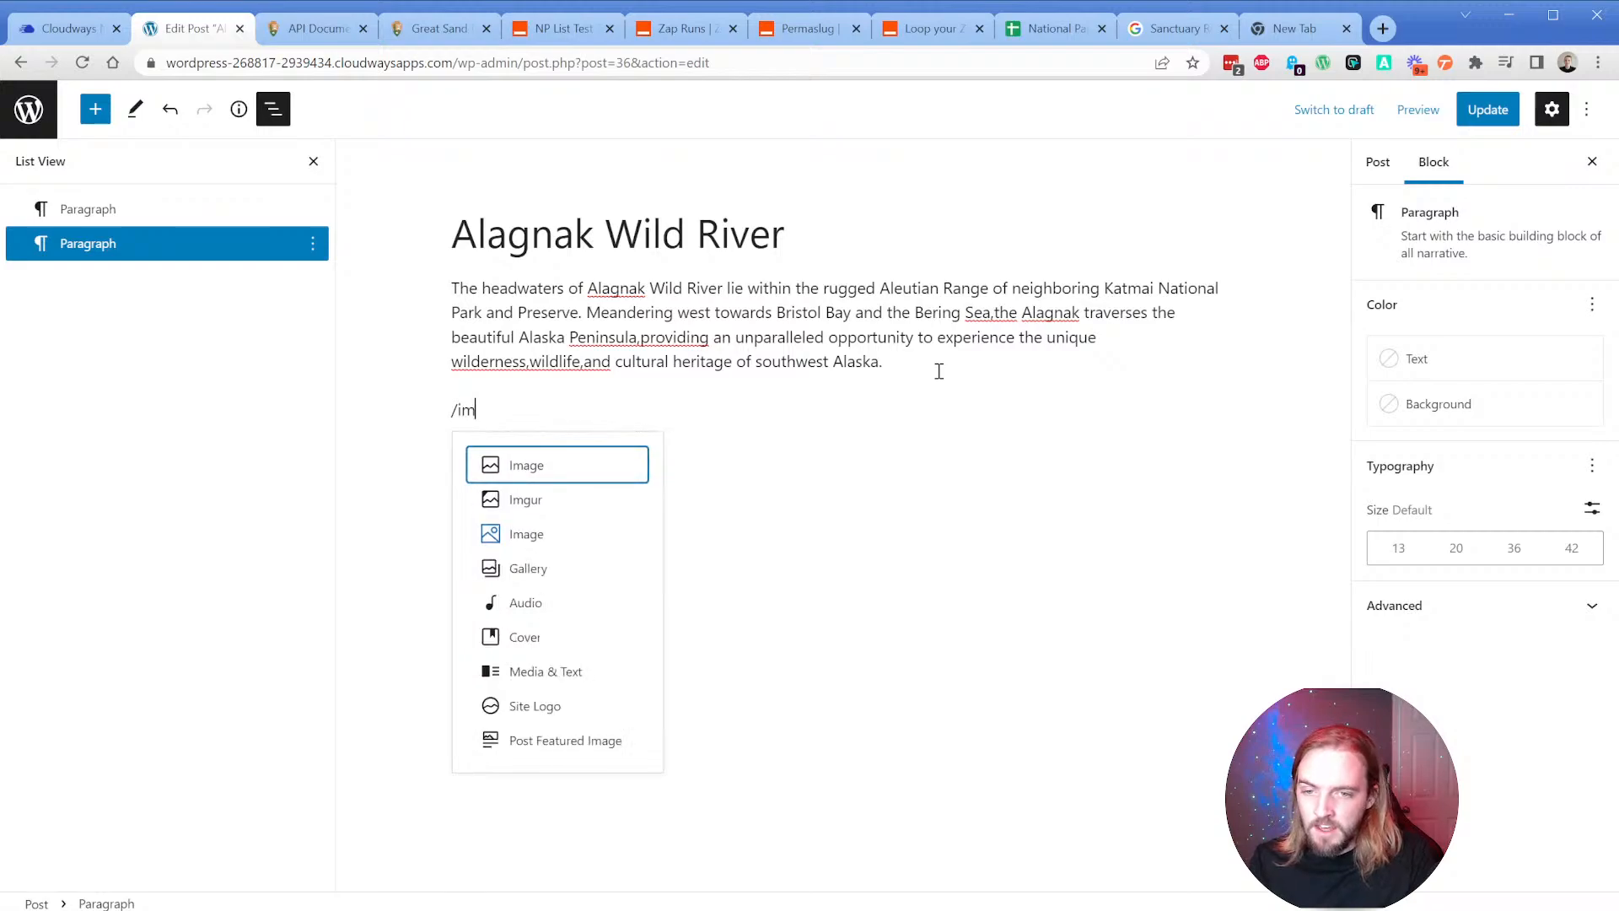
{"action": "key", "text": "Return"}
{"action": "left_click", "coordinate": [563, 530]}
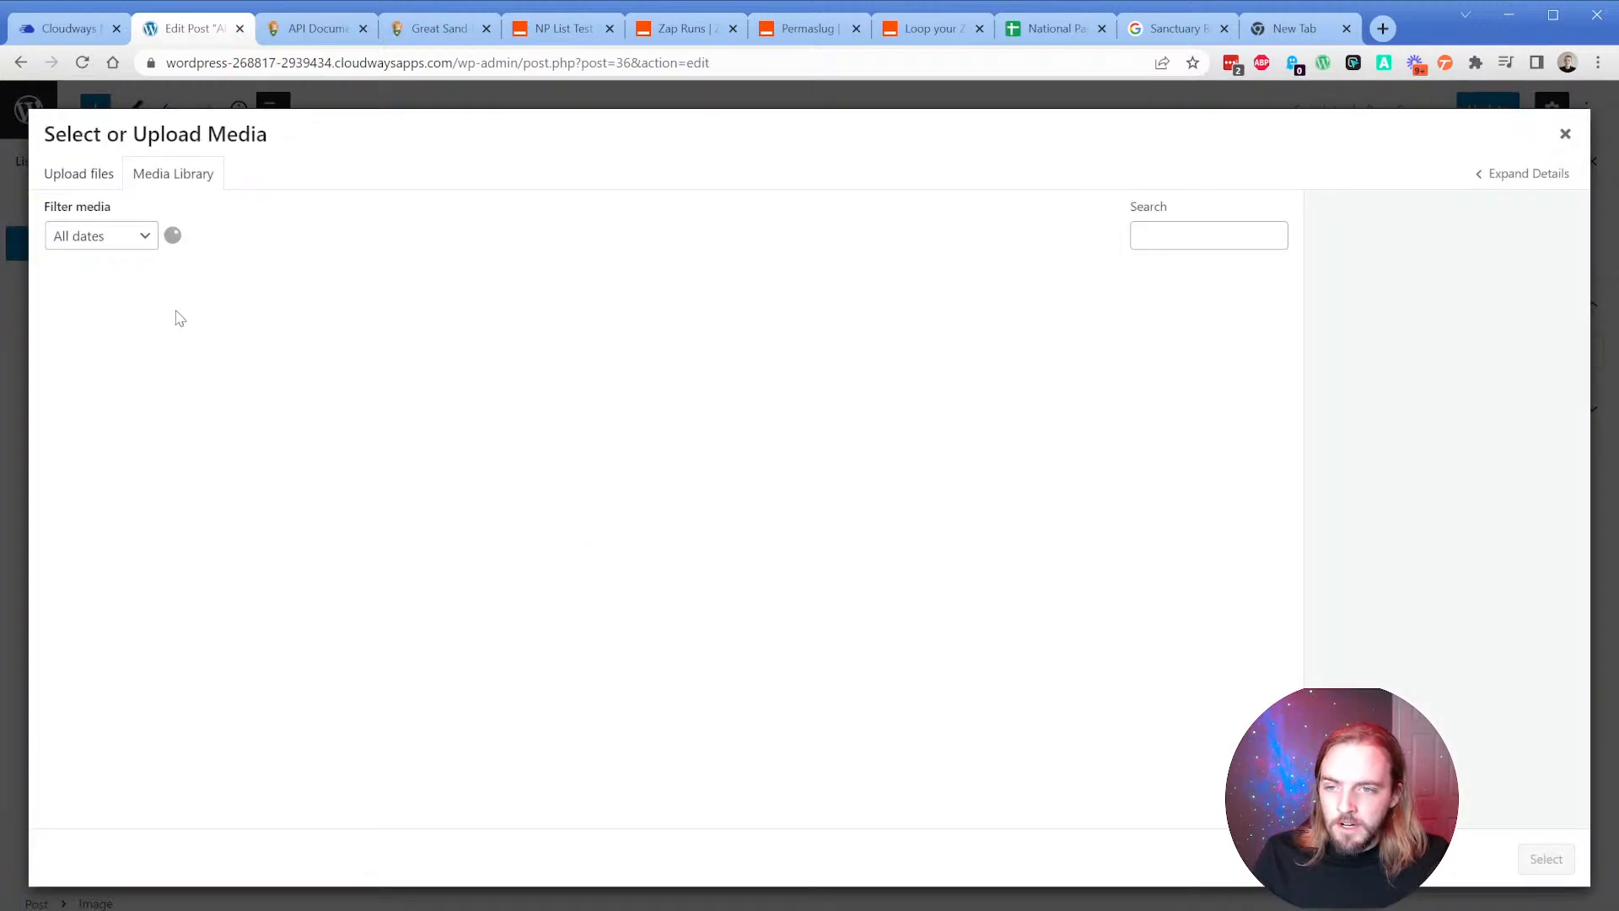
{"action": "left_click", "coordinate": [116, 317]}
{"action": "left_click", "coordinate": [1546, 858]}
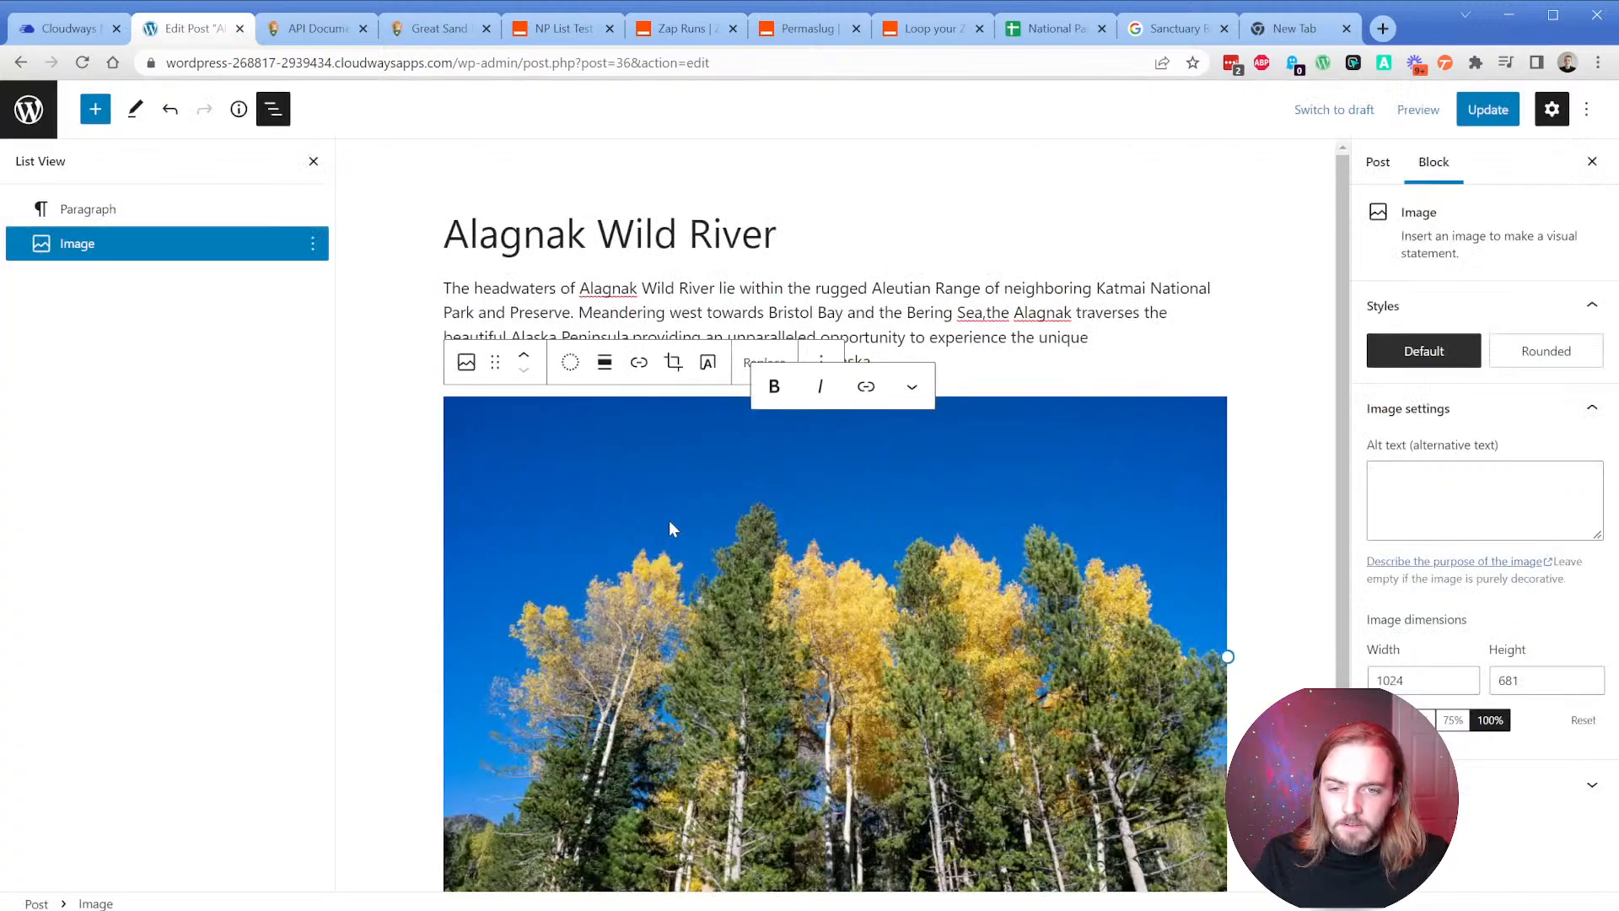
{"action": "key", "text": "ctrl+c"}
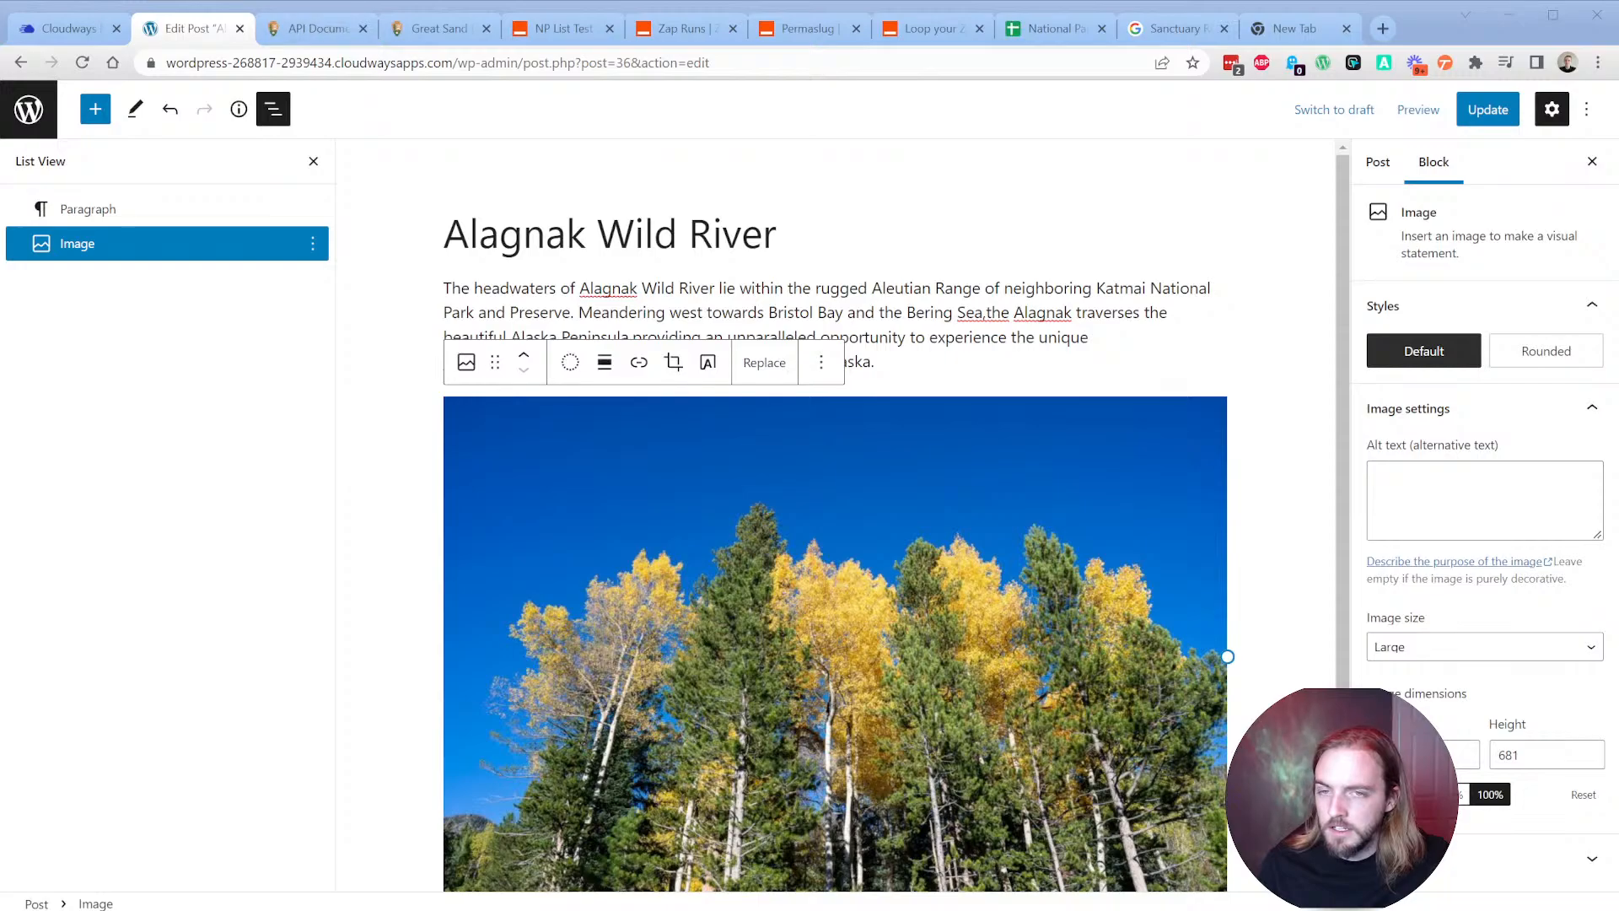
Return to the NP List Test Zap, check the Create Post content mapping and open the loop step's setup fields.
{"action": "left_click", "coordinate": [563, 30]}
{"action": "scroll", "coordinate": [574, 270], "scroll_direction": "up", "scroll_amount": 5}
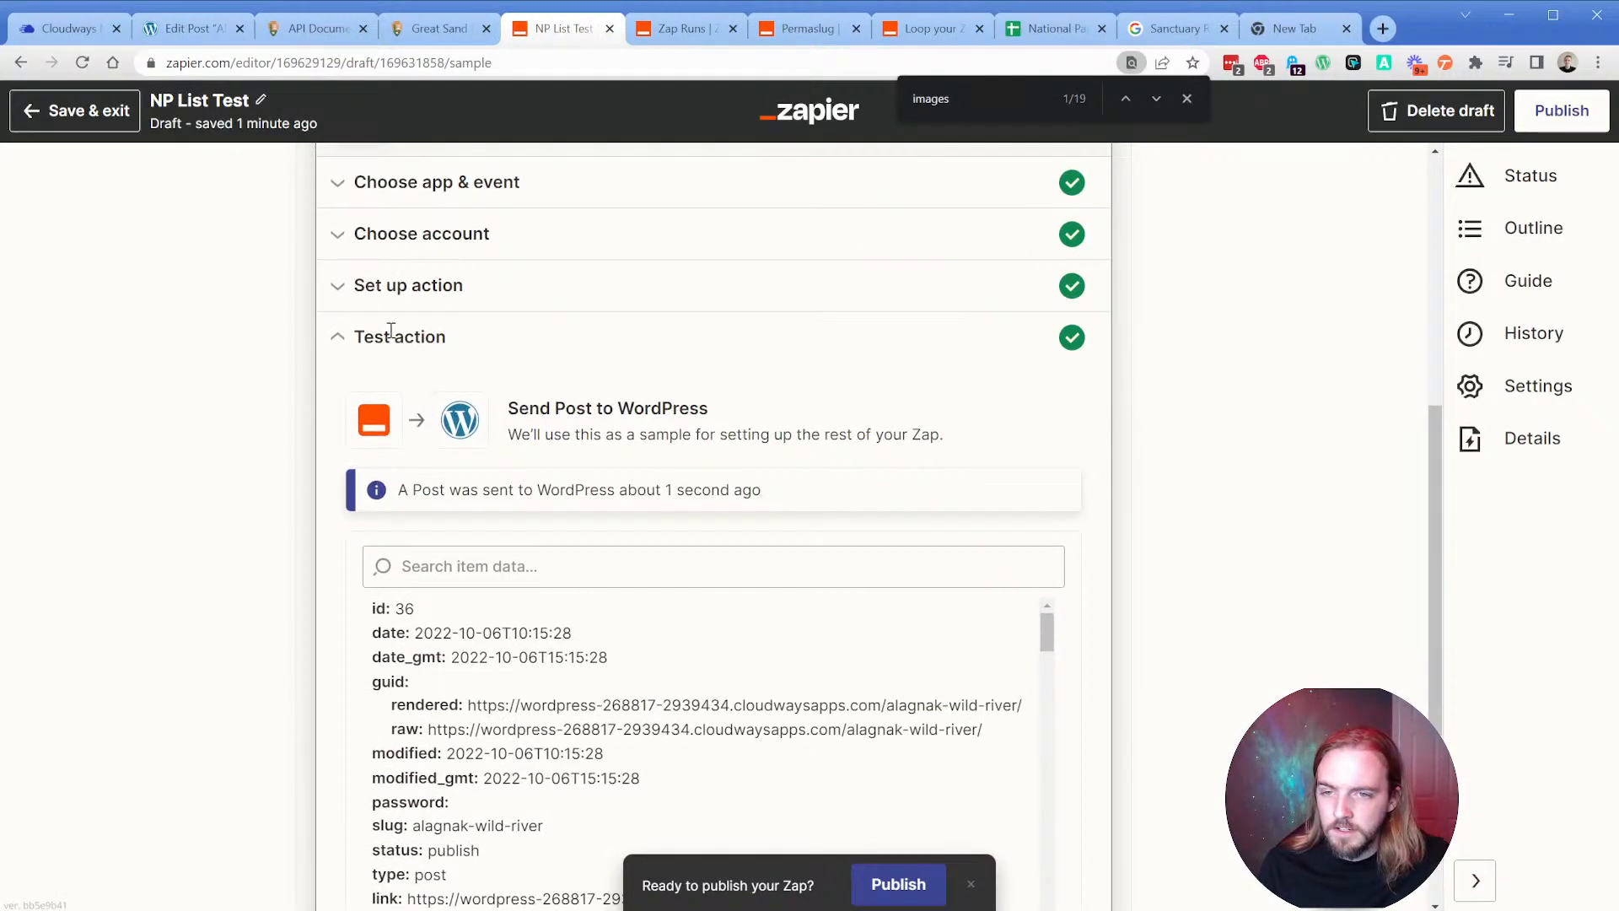
{"action": "left_click", "coordinate": [399, 287]}
{"action": "scroll", "coordinate": [369, 530], "scroll_direction": "down", "scroll_amount": 2}
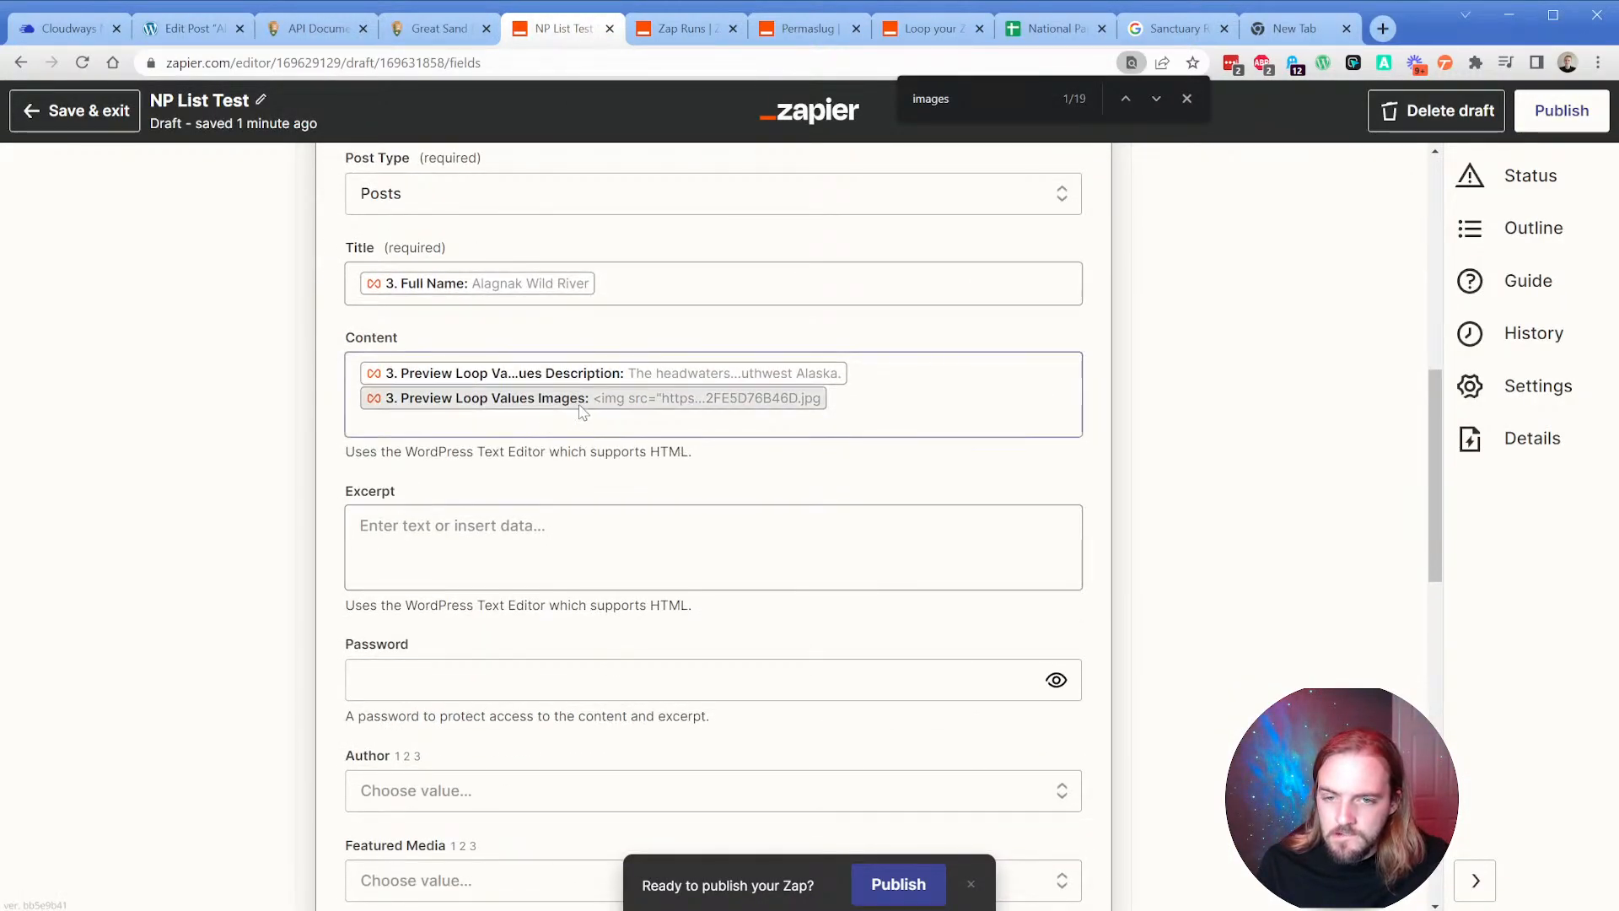
{"action": "scroll", "coordinate": [341, 496], "scroll_direction": "up", "scroll_amount": 1}
{"action": "scroll", "coordinate": [342, 496], "scroll_direction": "up", "scroll_amount": 5}
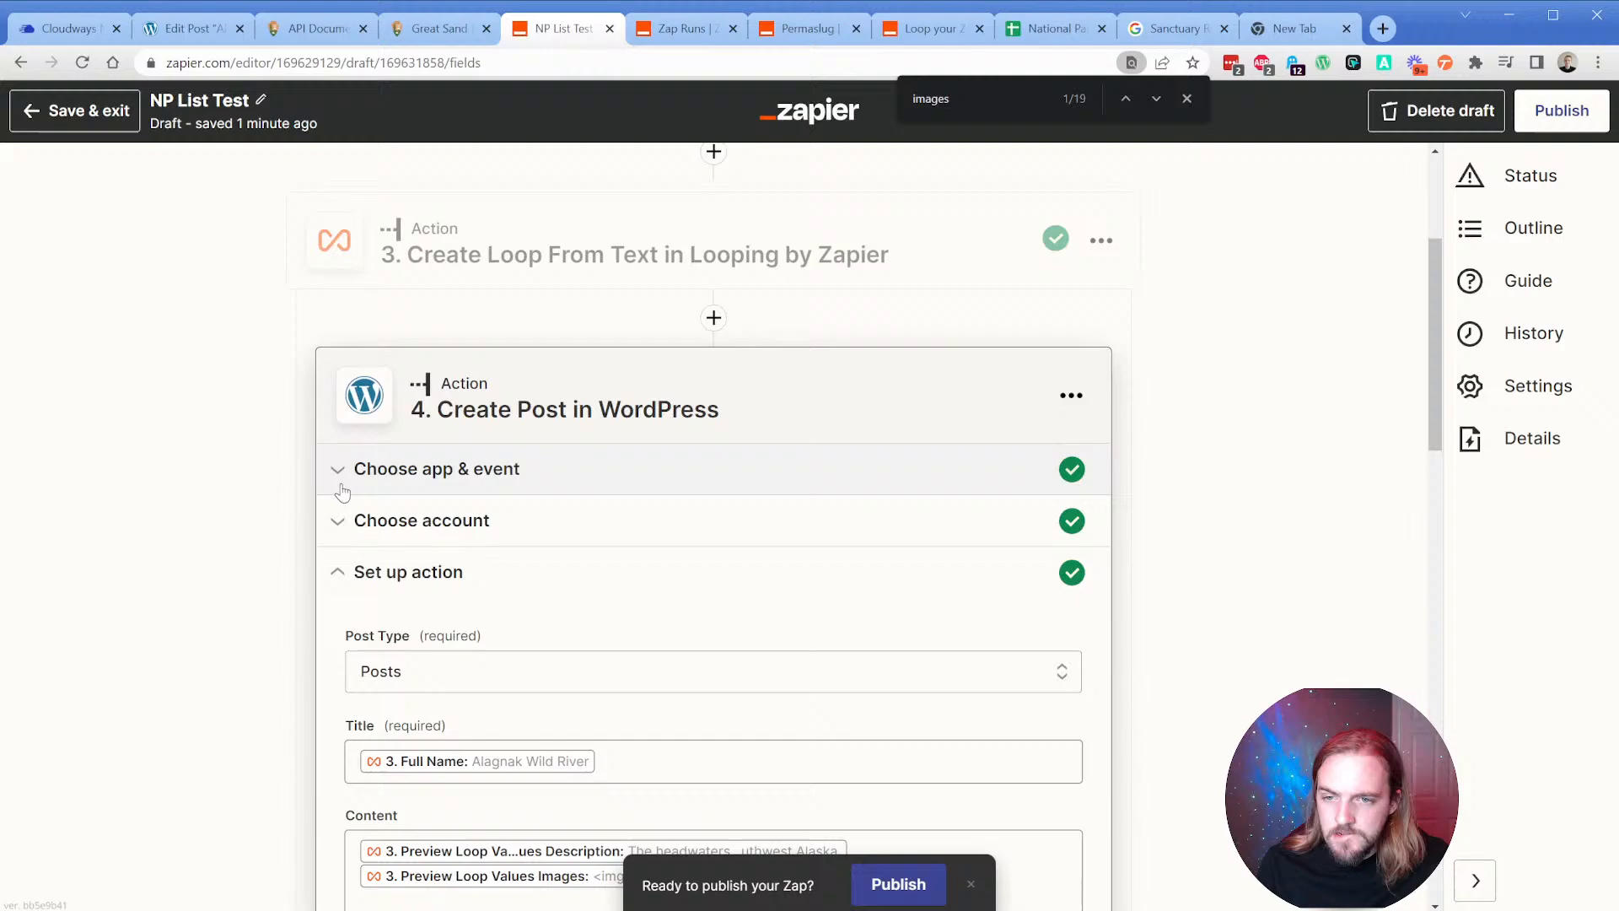
{"action": "left_click", "coordinate": [447, 275]}
{"action": "left_click", "coordinate": [401, 584]}
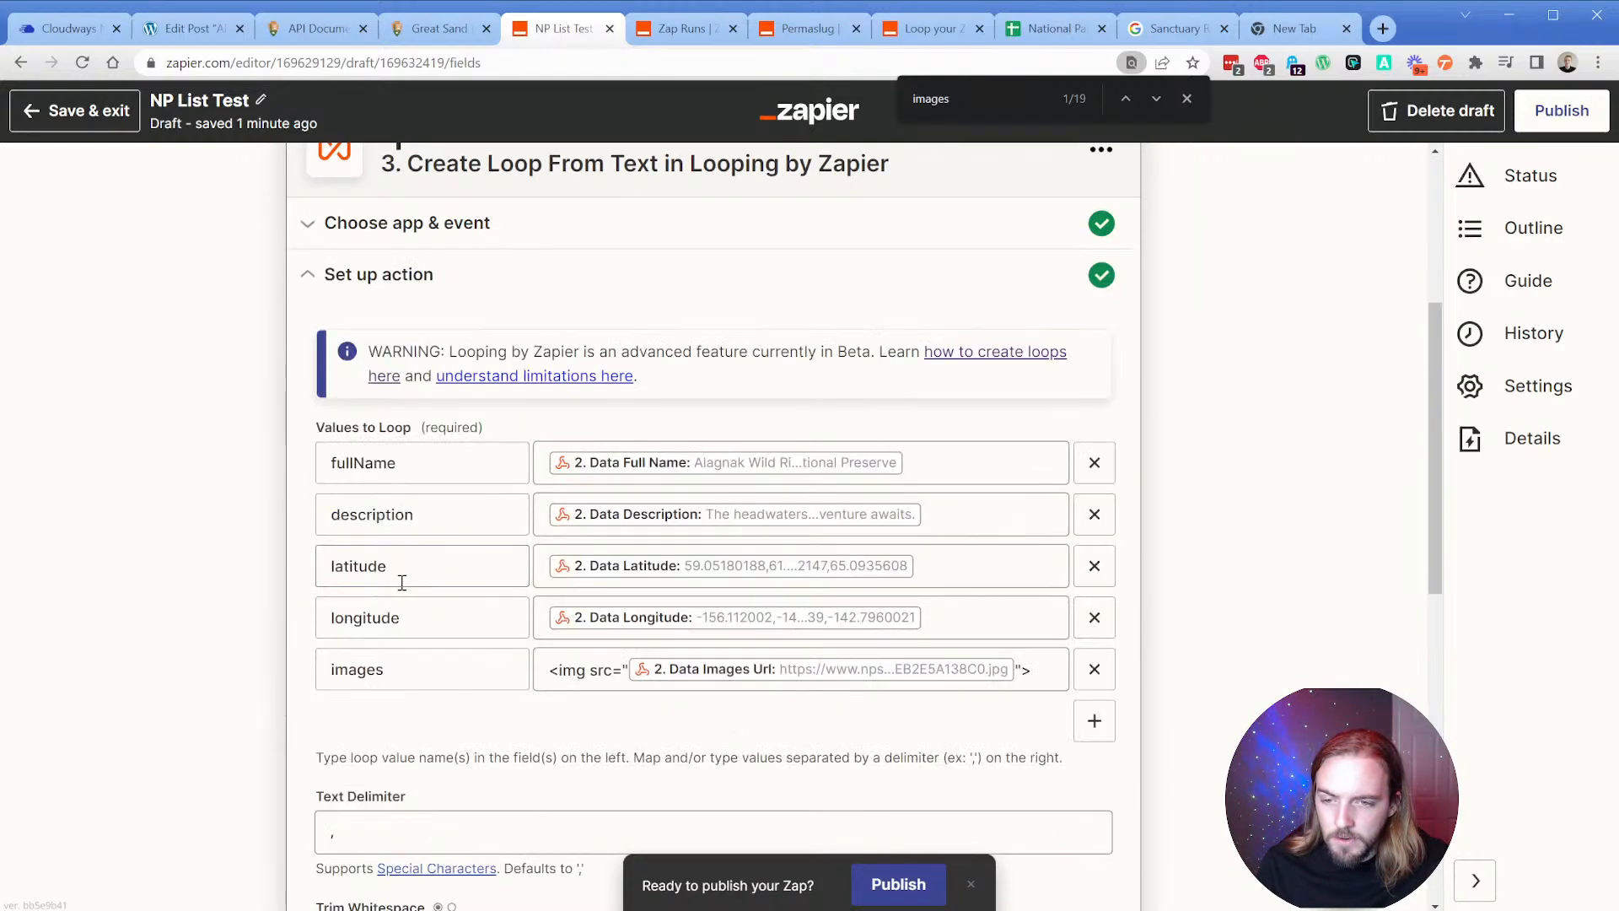
Wrap the loop's images value in <figure class="wp-block-image size-large"> and </figure> around the existing img tag.
{"action": "left_click", "coordinate": [546, 673]}
{"action": "key", "text": "ctrl+v"}
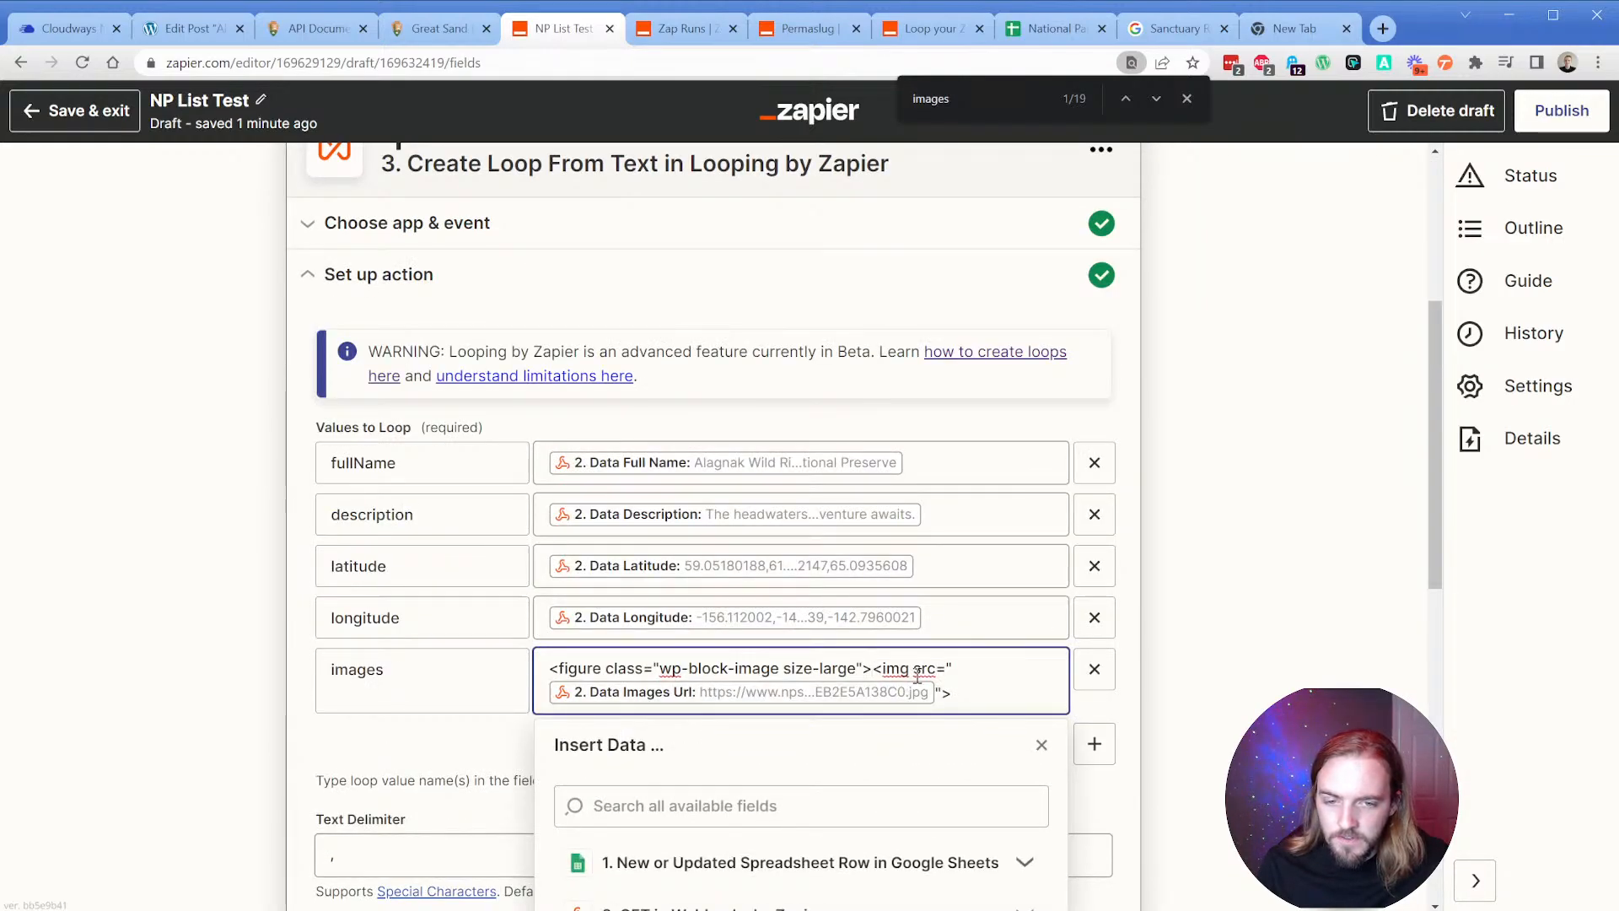
{"action": "left_click", "coordinate": [972, 693]}
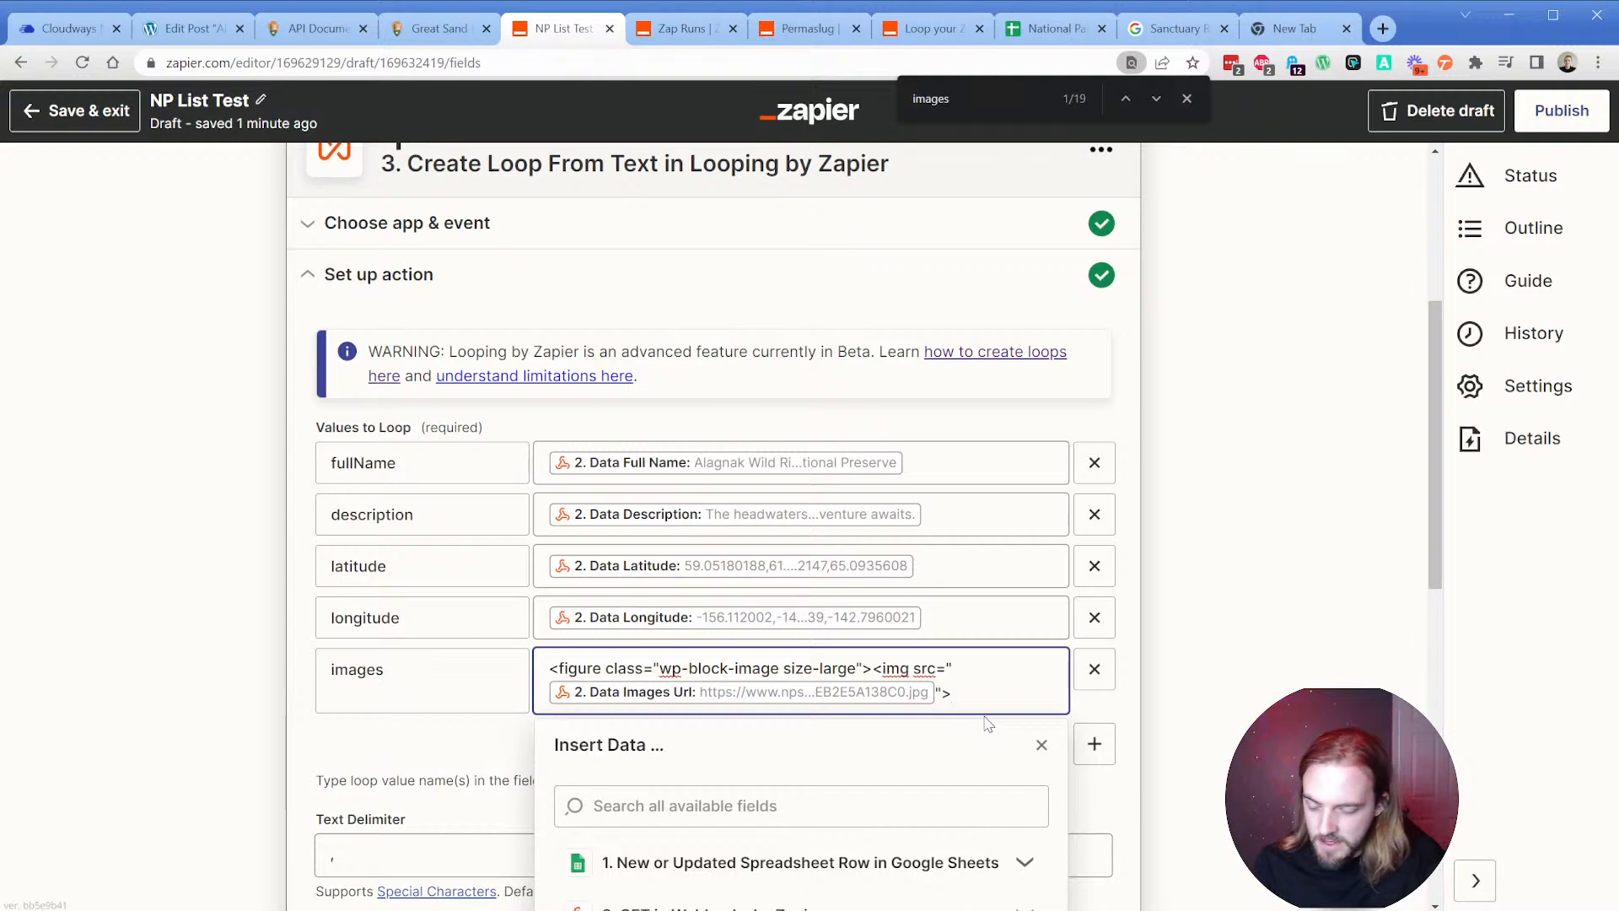
{"action": "type", "text": "</figure<>"}
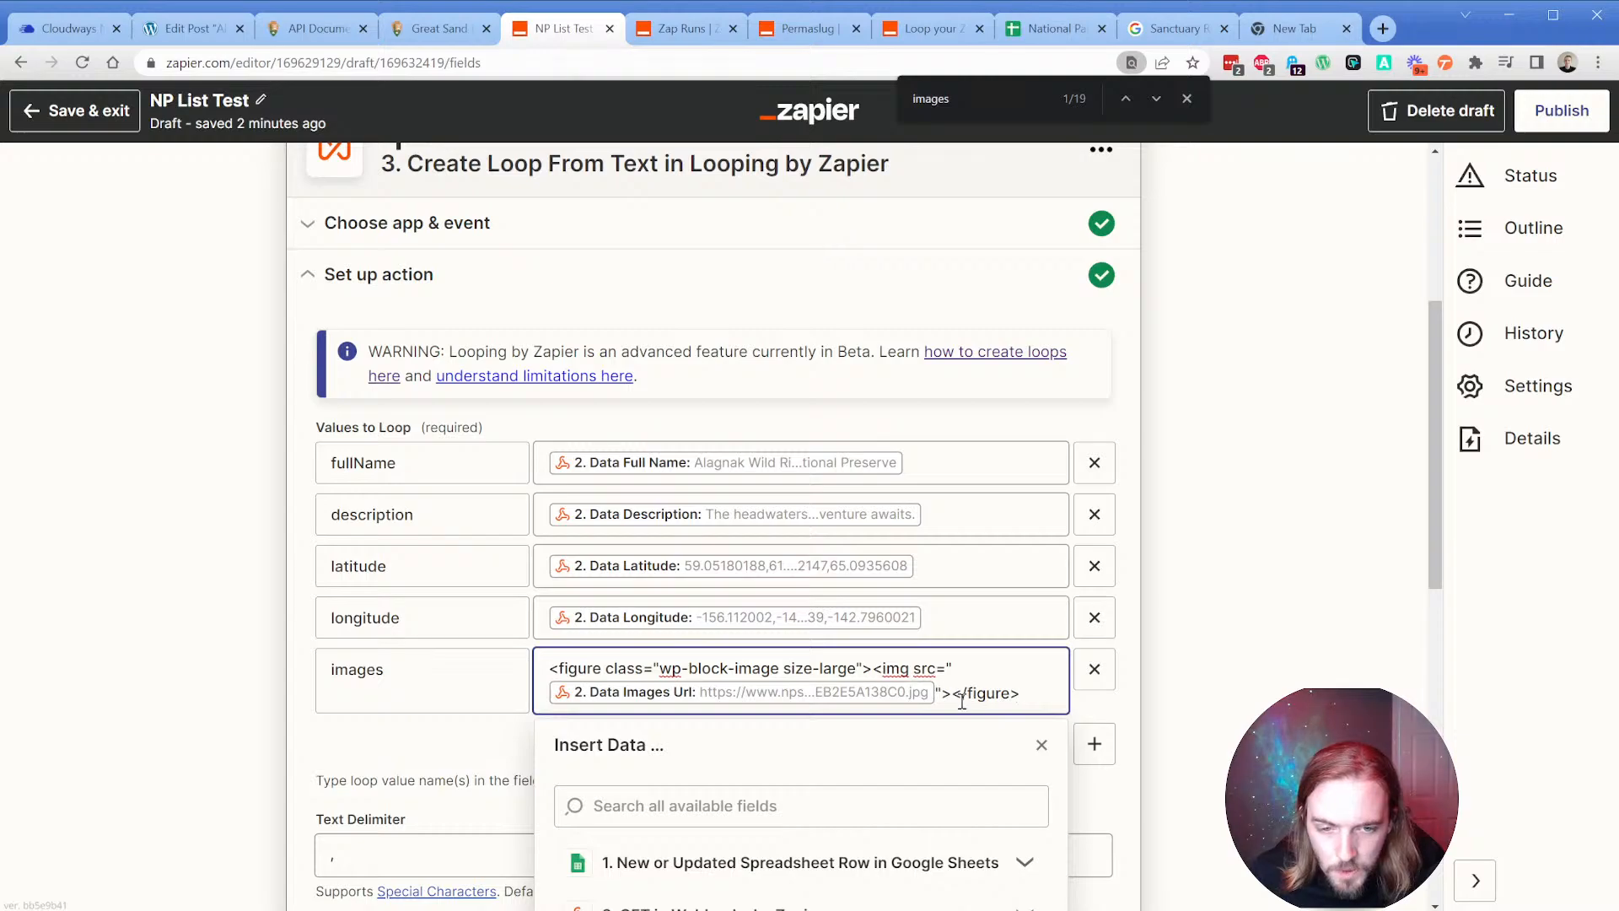
{"action": "left_click", "coordinate": [301, 584]}
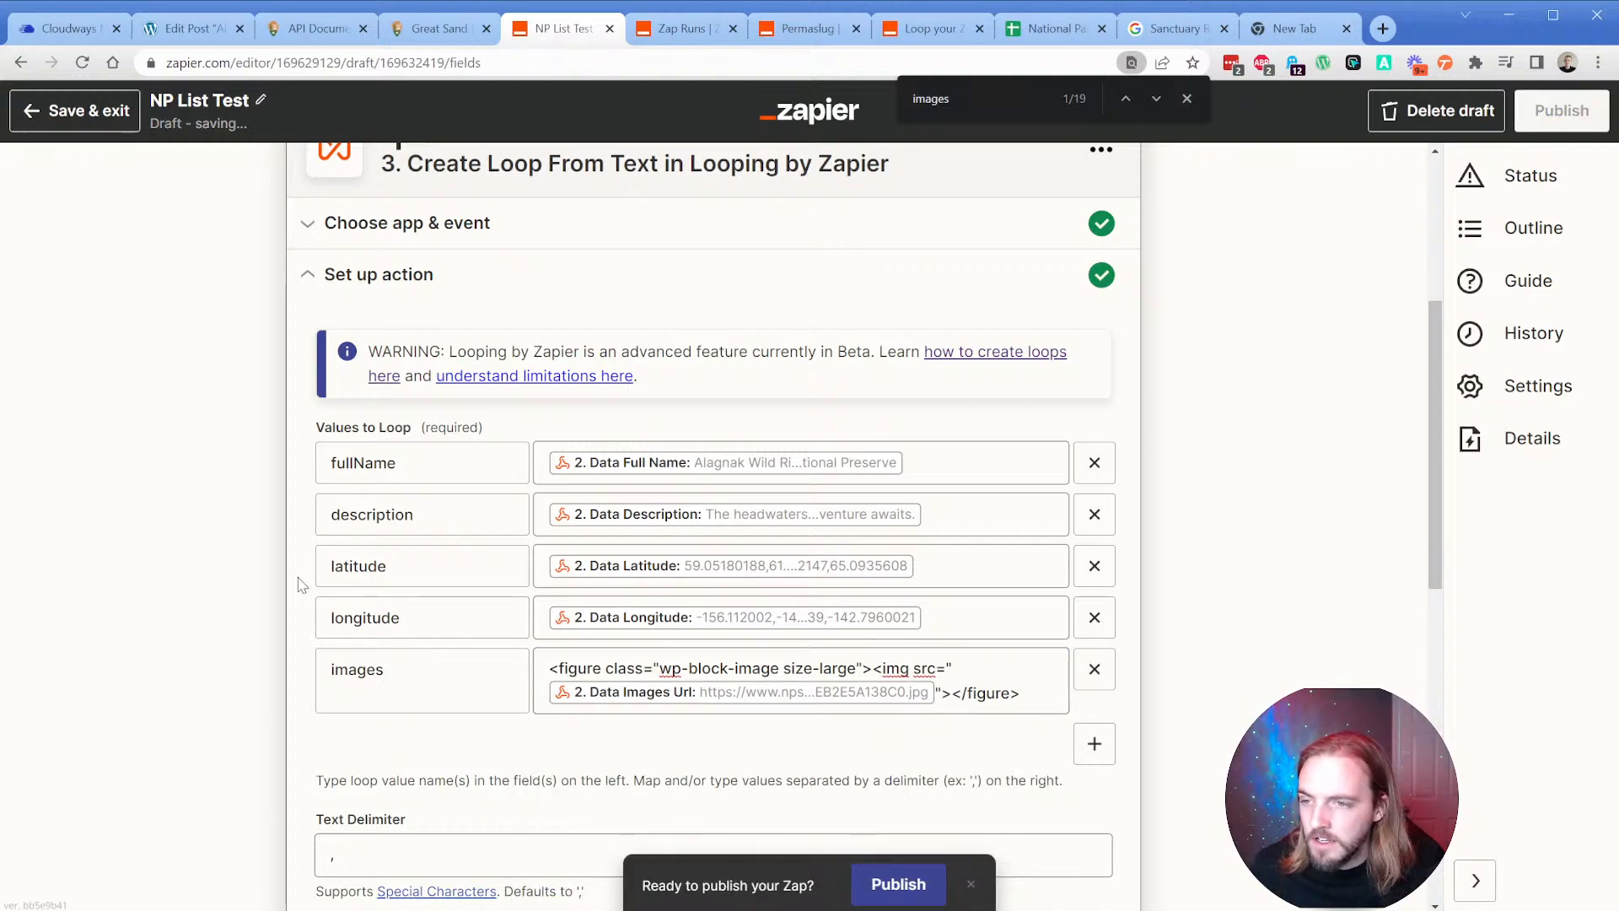
Continue to the loop step's test and retest it with the figure markup in the images value.
{"action": "scroll", "coordinate": [301, 584], "scroll_direction": "down", "scroll_amount": 2}
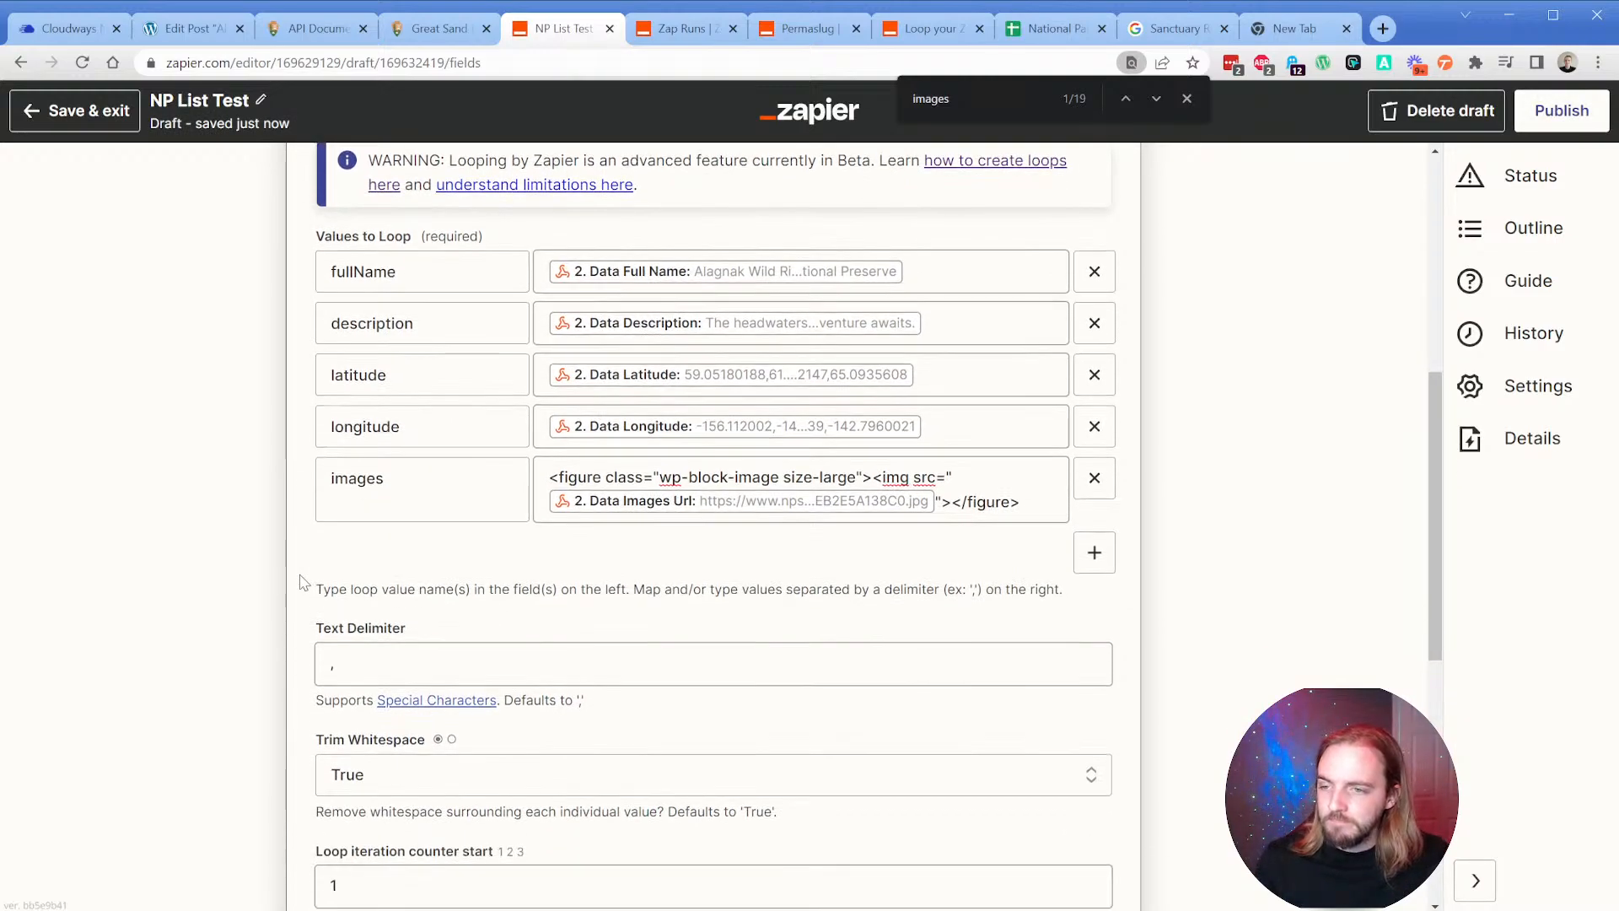
{"action": "scroll", "coordinate": [304, 578], "scroll_direction": "down", "scroll_amount": 6}
{"action": "left_click", "coordinate": [552, 473]}
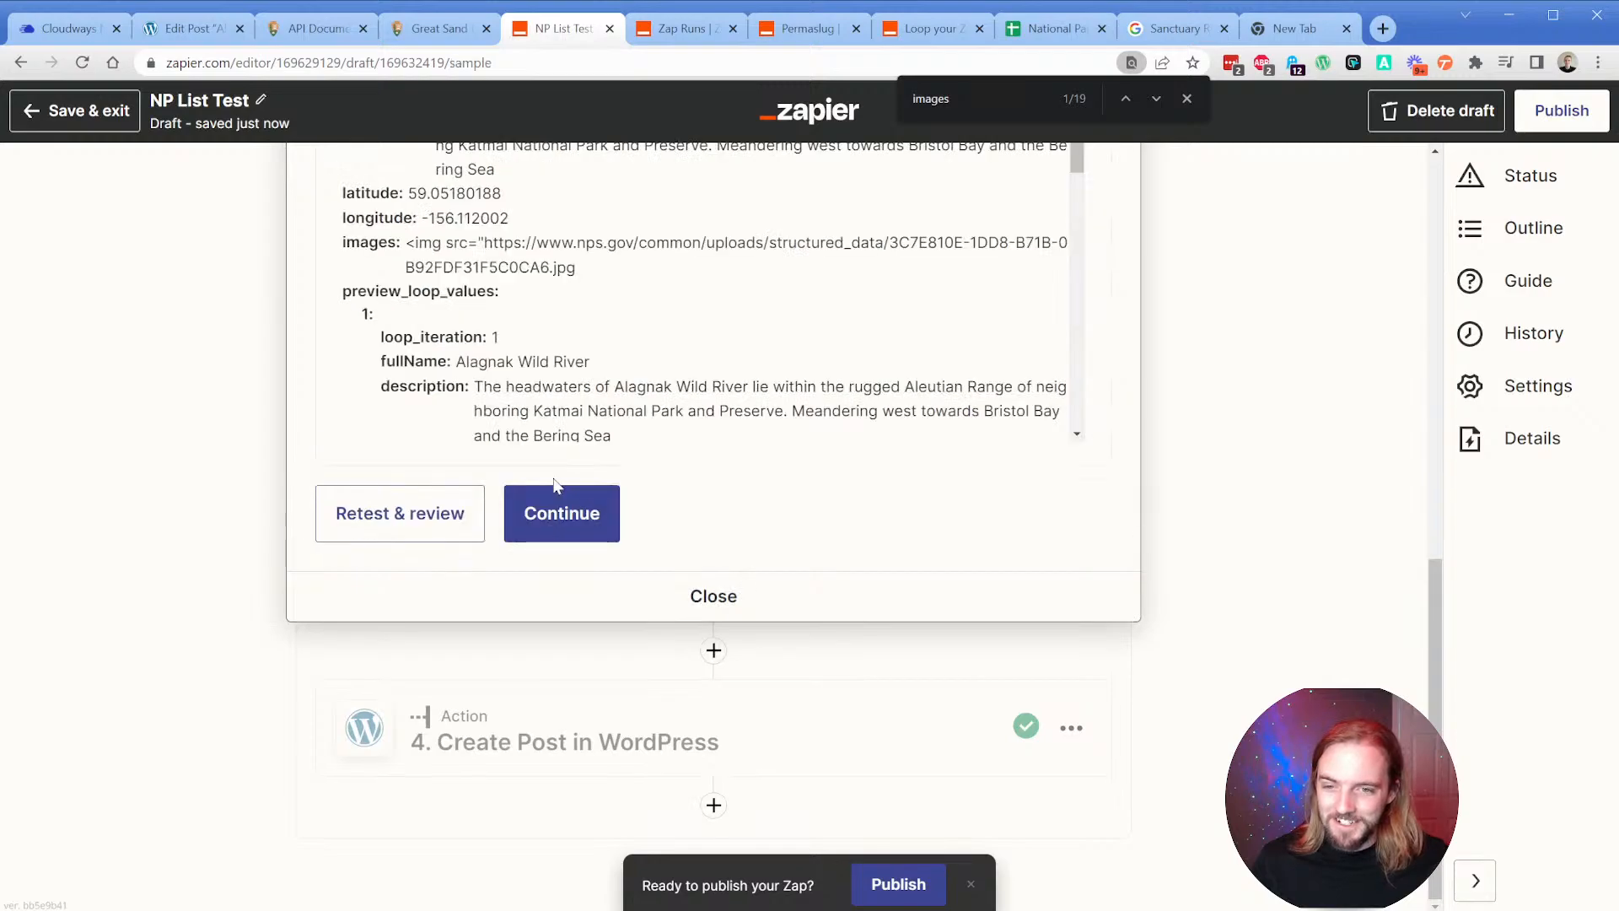
{"action": "left_click", "coordinate": [344, 517]}
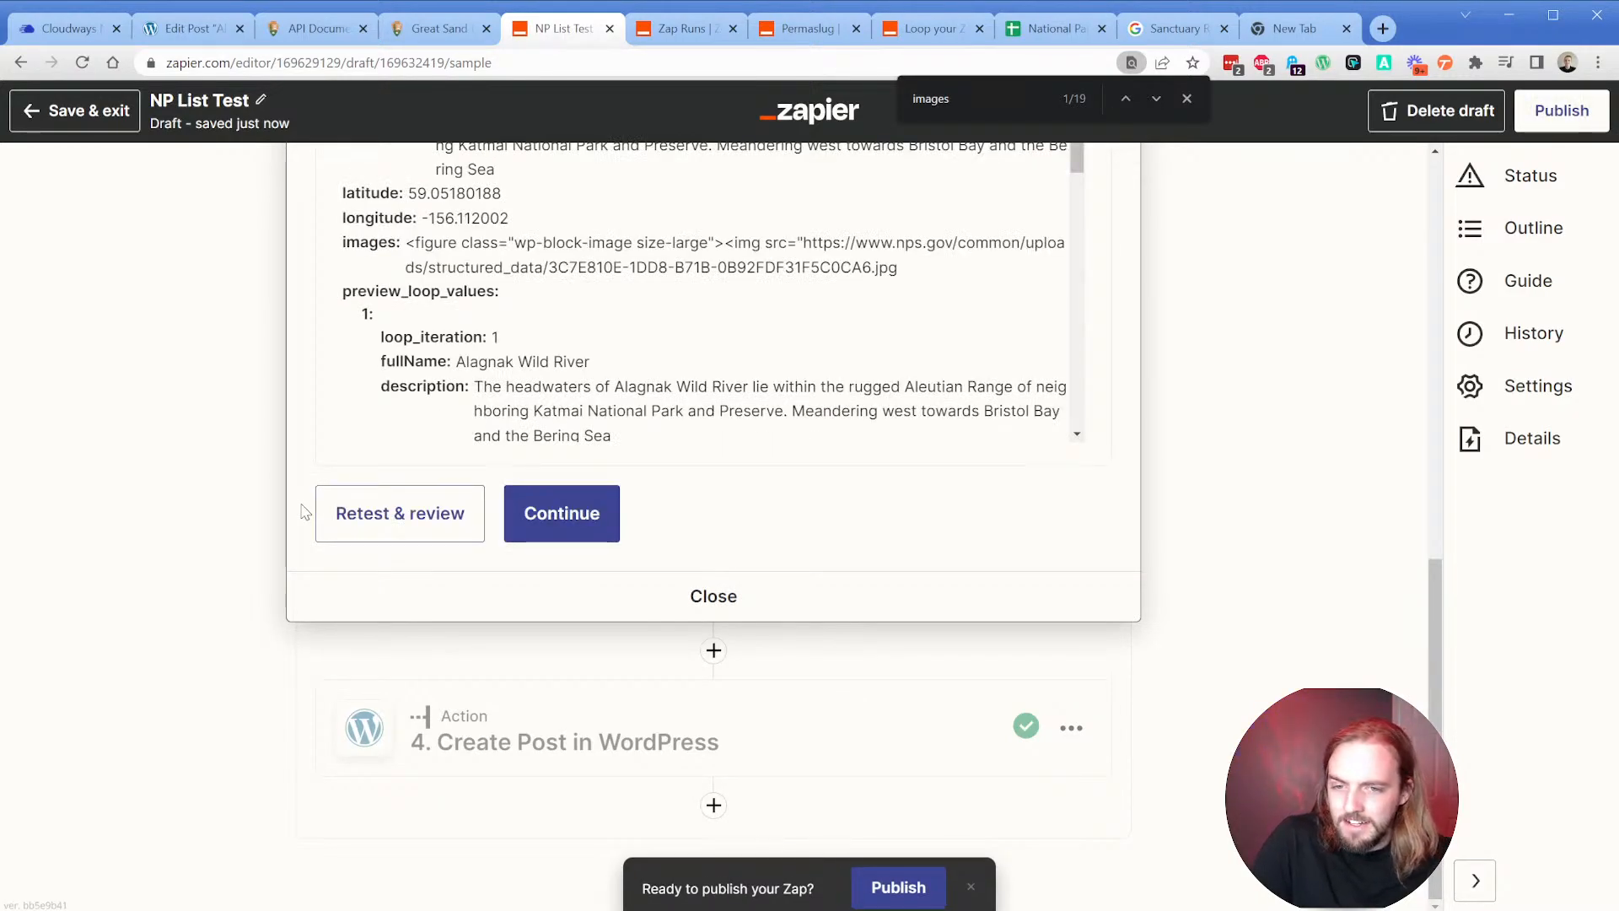
Continue to the Create Post in WordPress step, keep its content mapping and retest the action.
{"action": "left_click", "coordinate": [548, 515]}
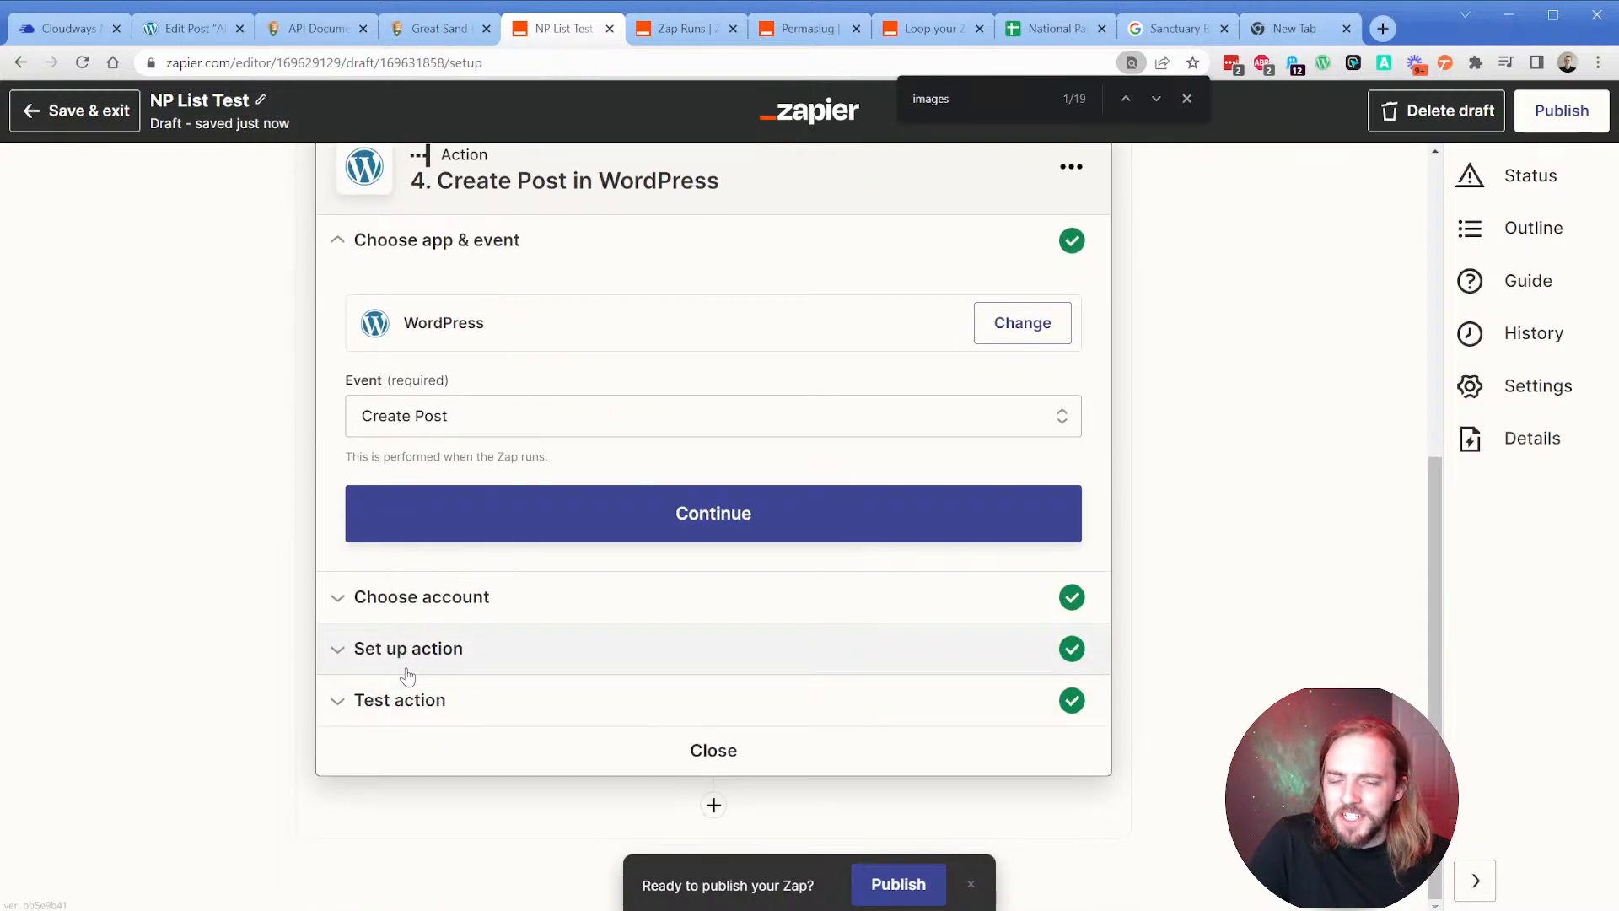
{"action": "left_click", "coordinate": [346, 662]}
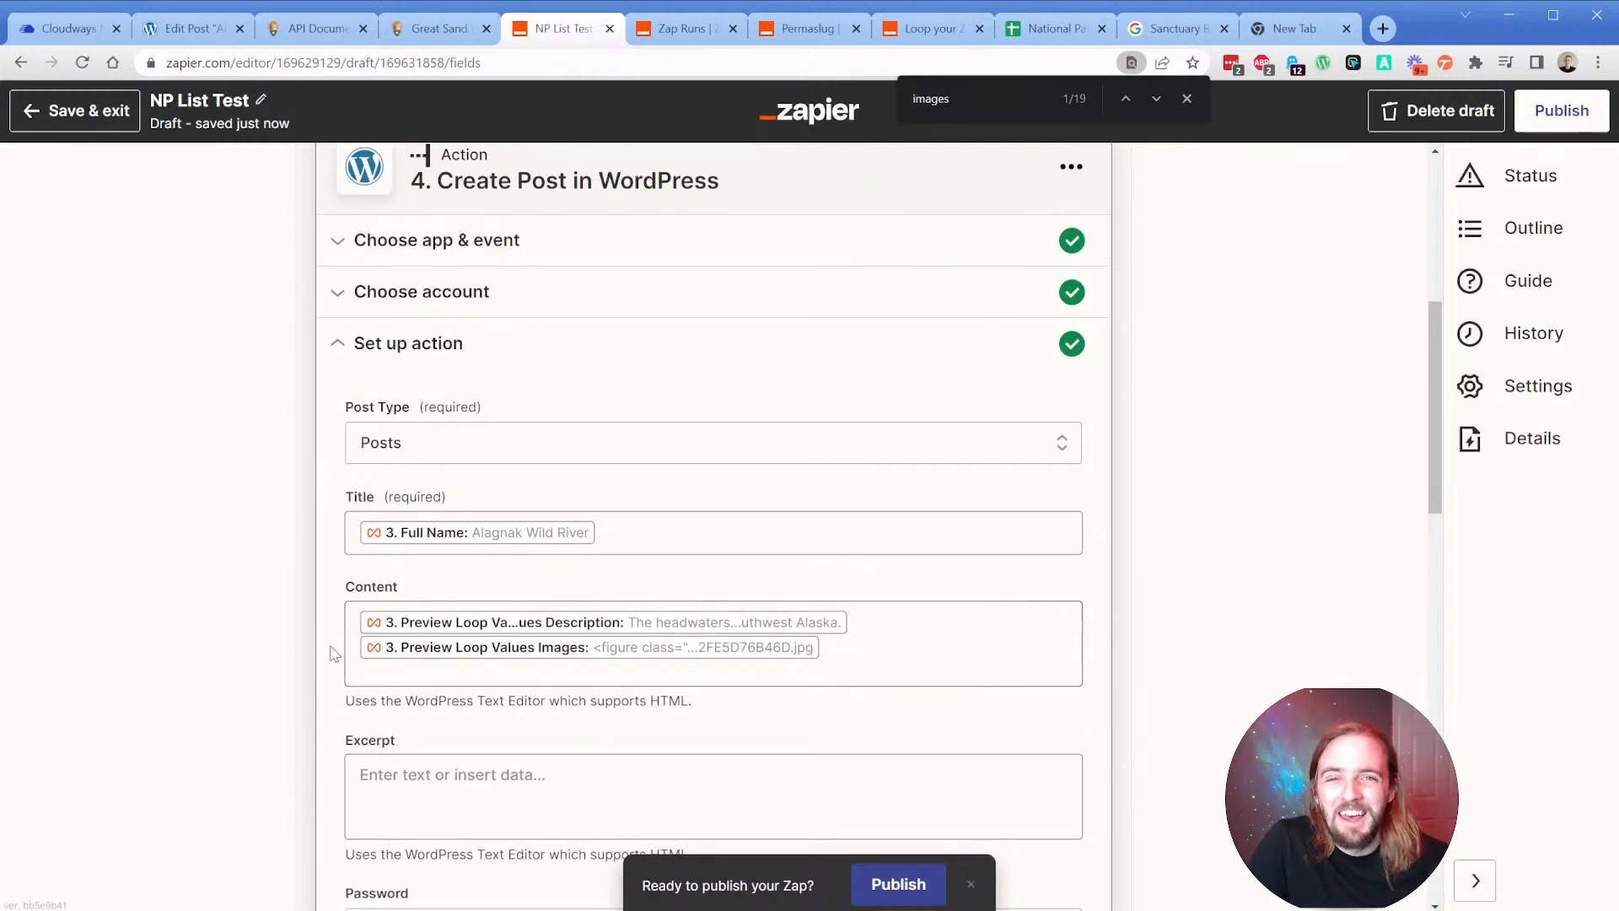
{"action": "scroll", "coordinate": [335, 654], "scroll_direction": "down", "scroll_amount": 15}
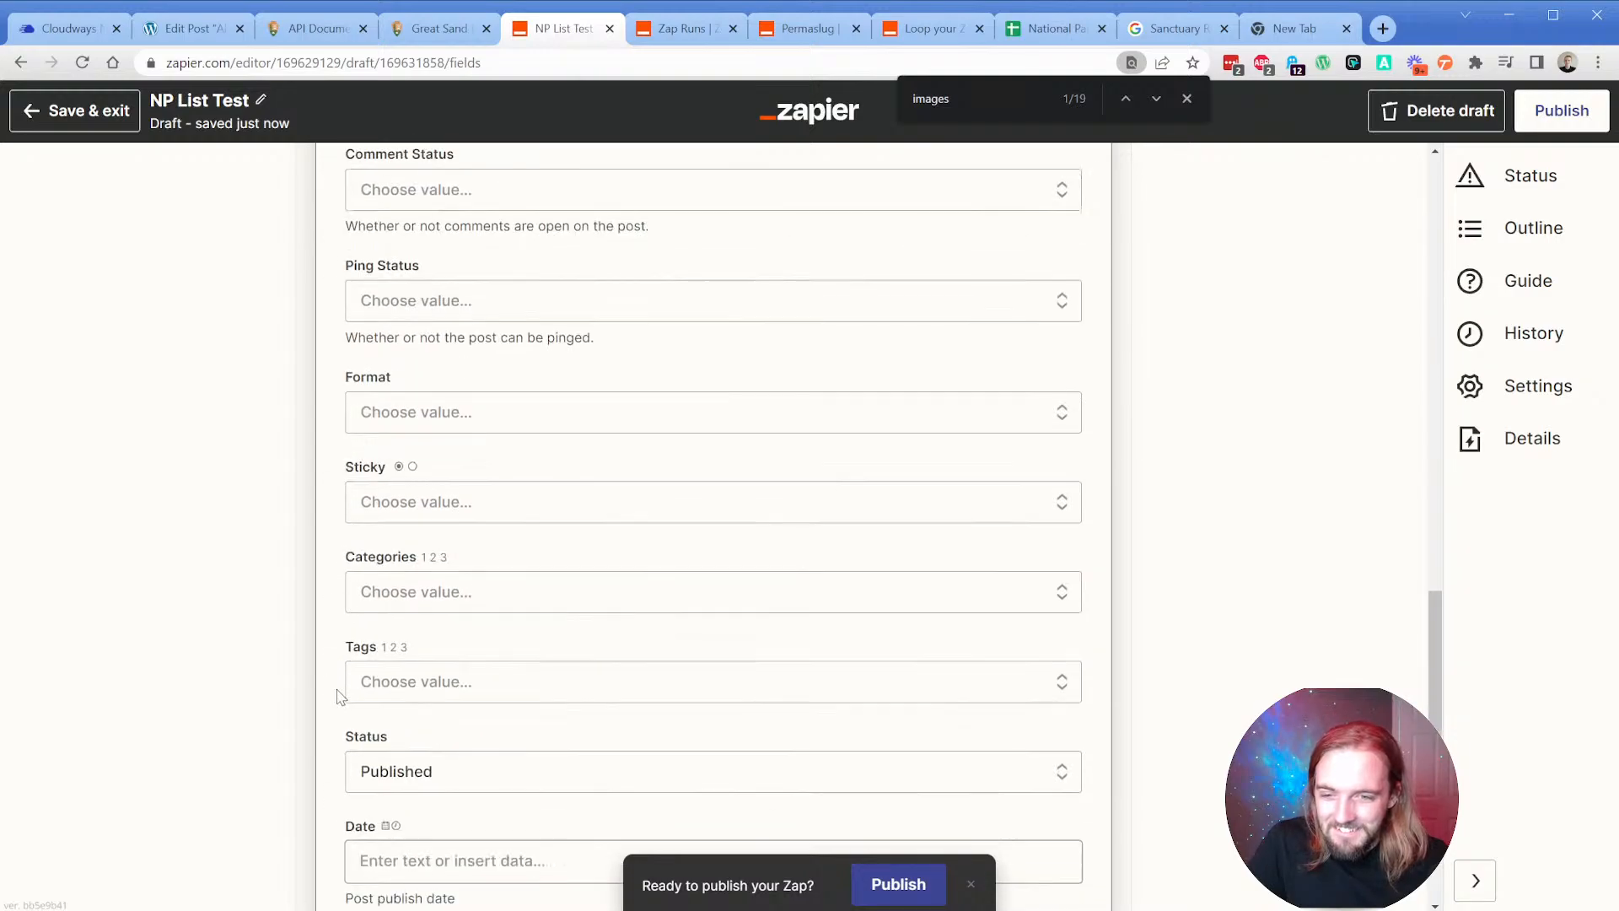
{"action": "left_click", "coordinate": [397, 630]}
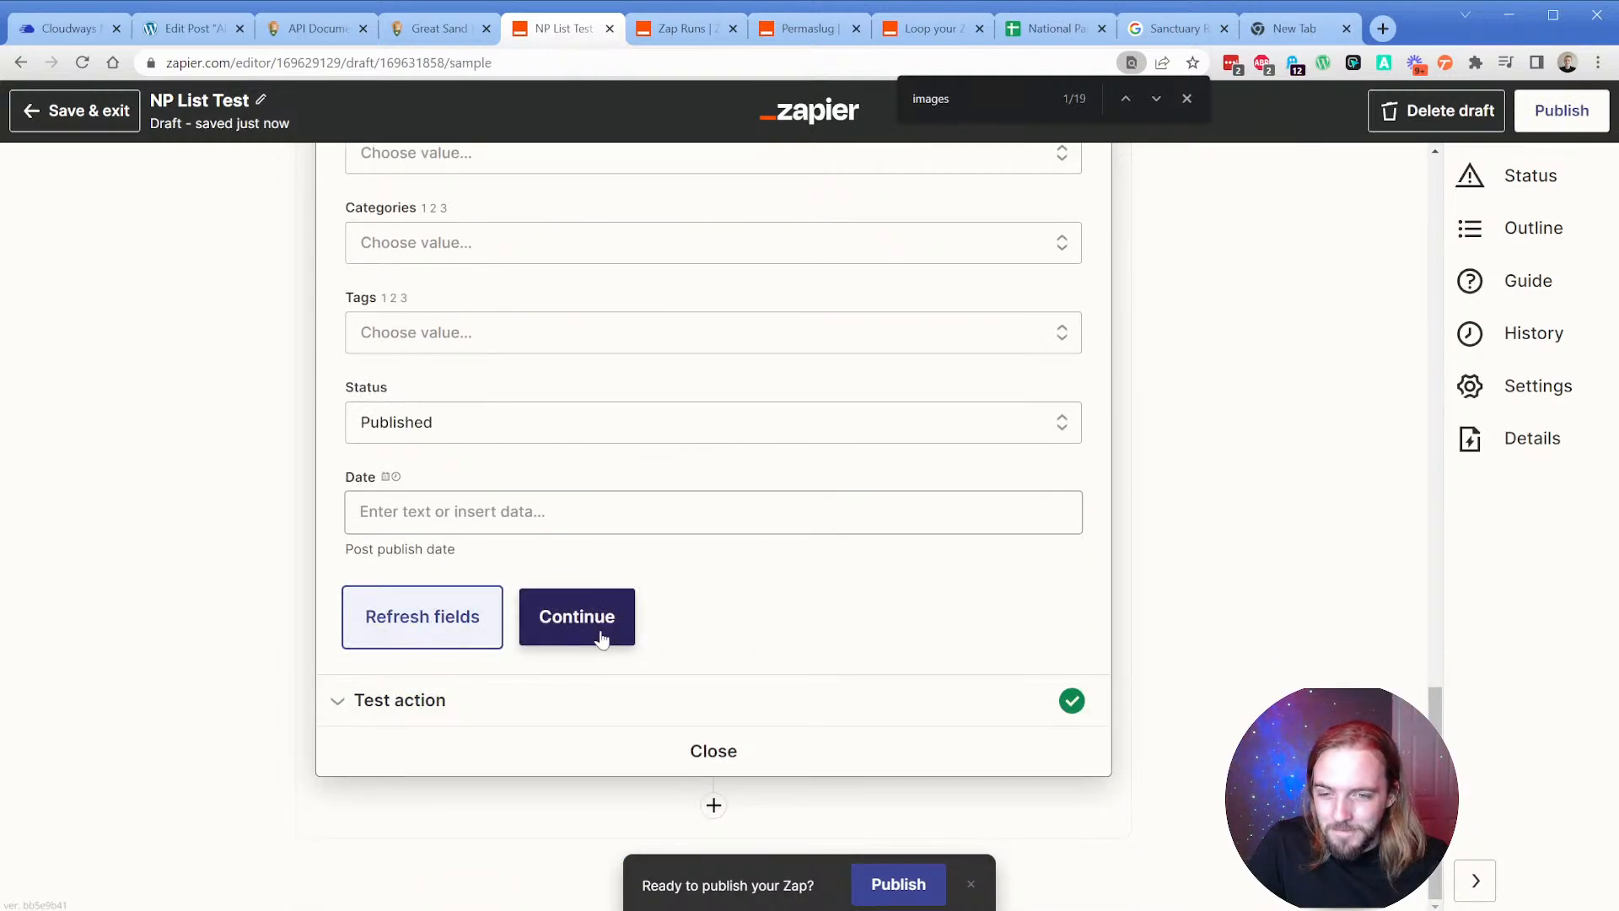
{"action": "left_click", "coordinate": [596, 622]}
{"action": "left_click", "coordinate": [431, 691]}
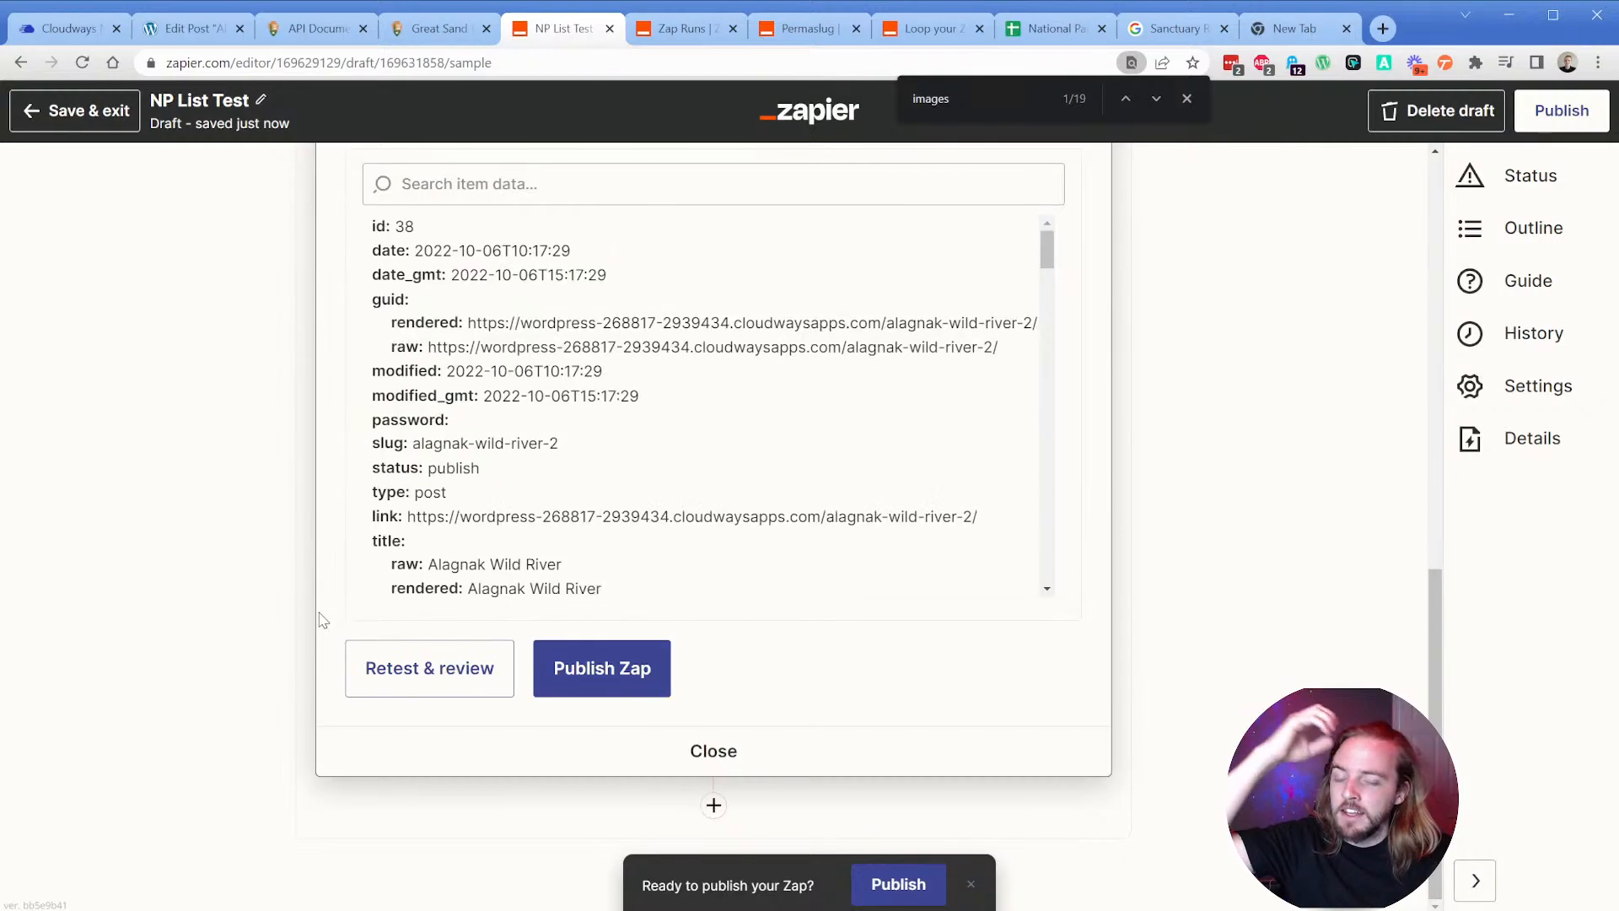
Open the newest Alagnak Wild River post in WordPress, convert its Classic content to blocks and examine the figure markup.
{"action": "left_click", "coordinate": [179, 28]}
{"action": "left_click", "coordinate": [28, 108]}
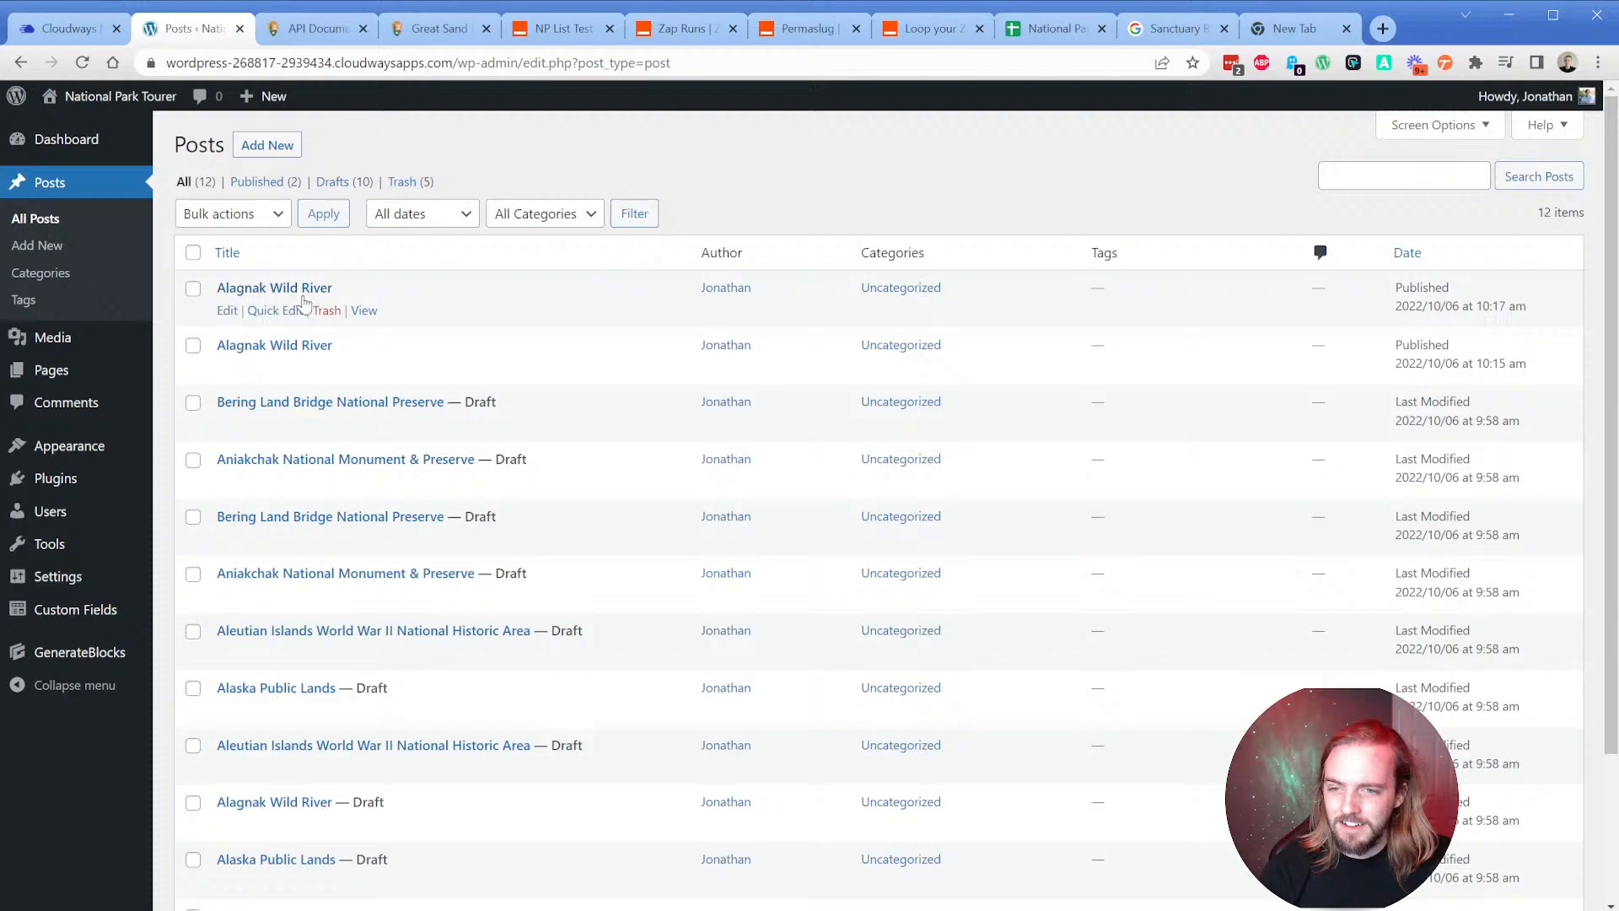
{"action": "left_click", "coordinate": [226, 311]}
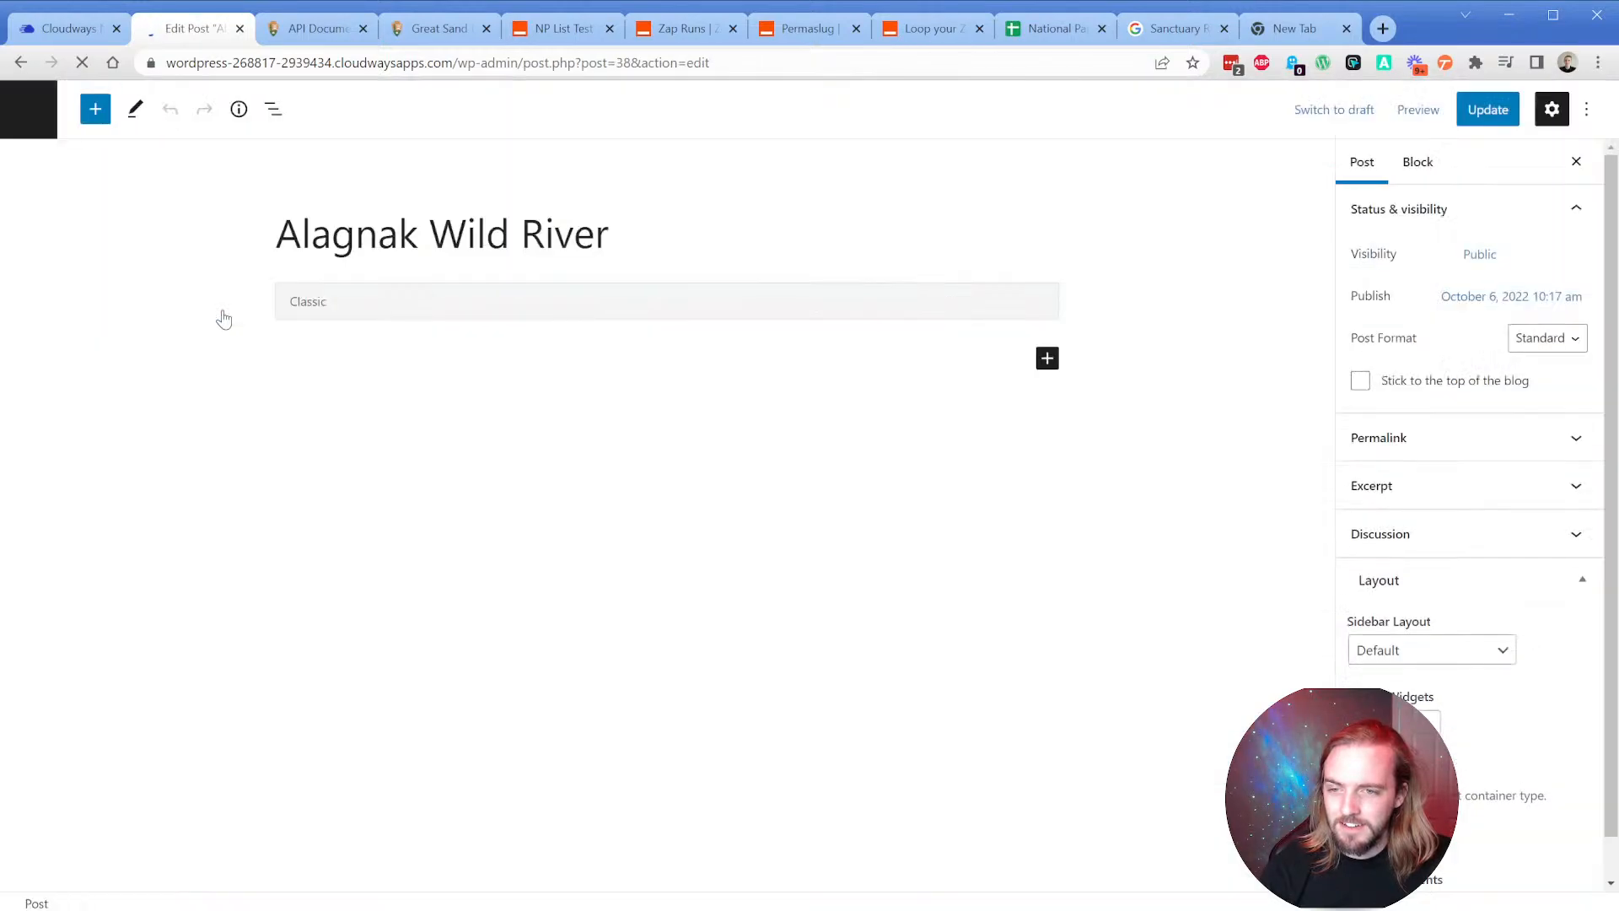
{"action": "left_click", "coordinate": [400, 308]}
{"action": "left_click", "coordinate": [396, 264]}
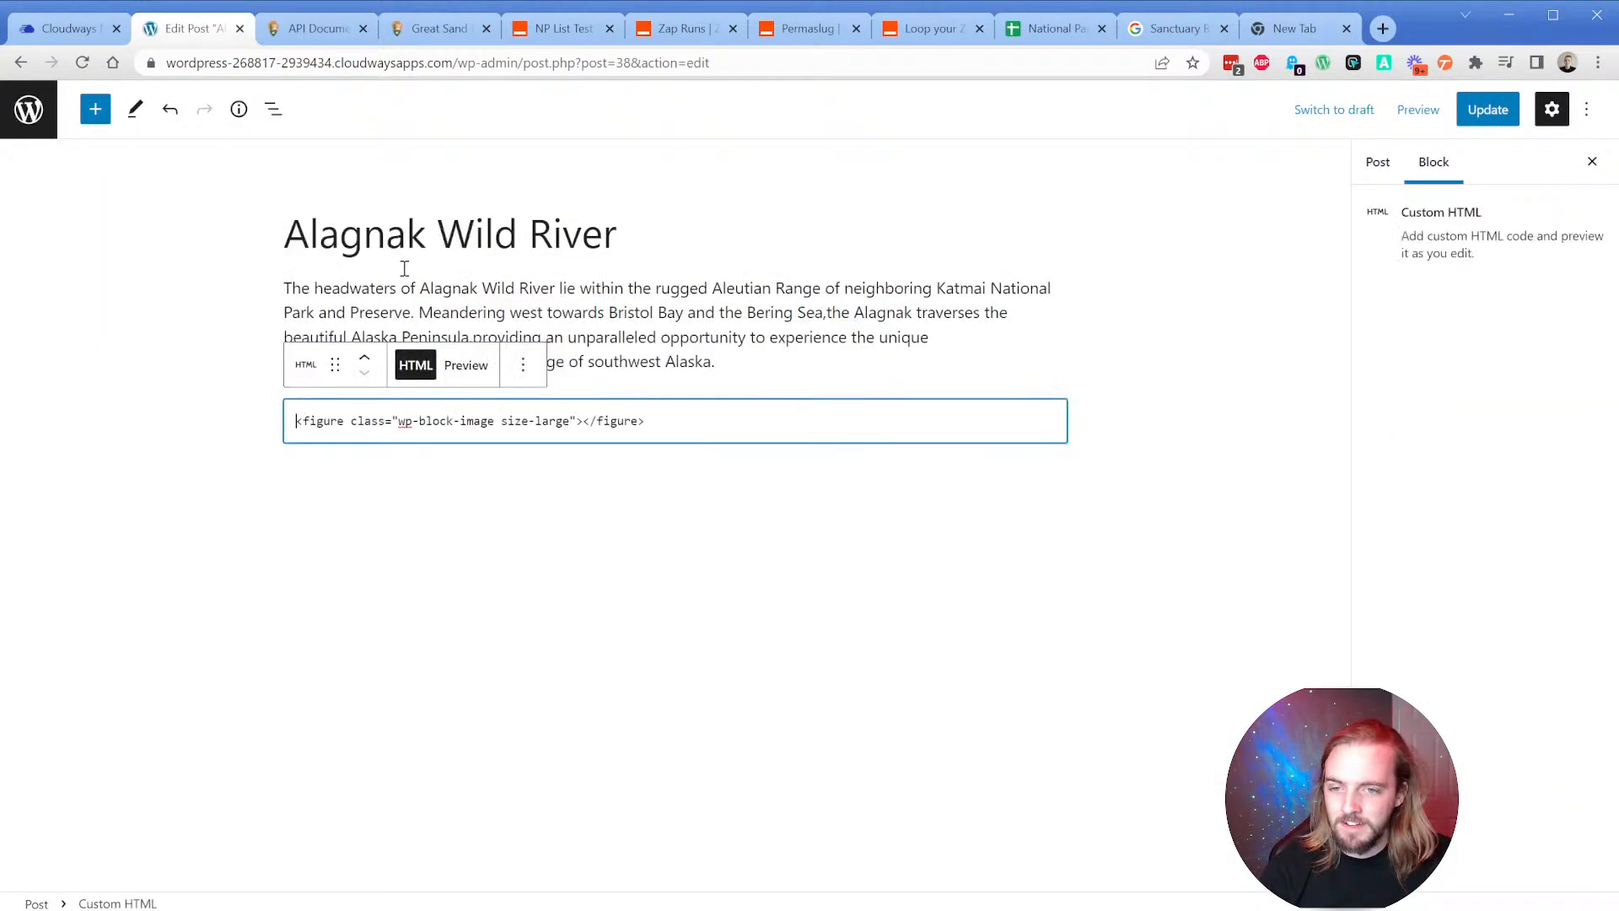
{"action": "left_click", "coordinate": [580, 428]}
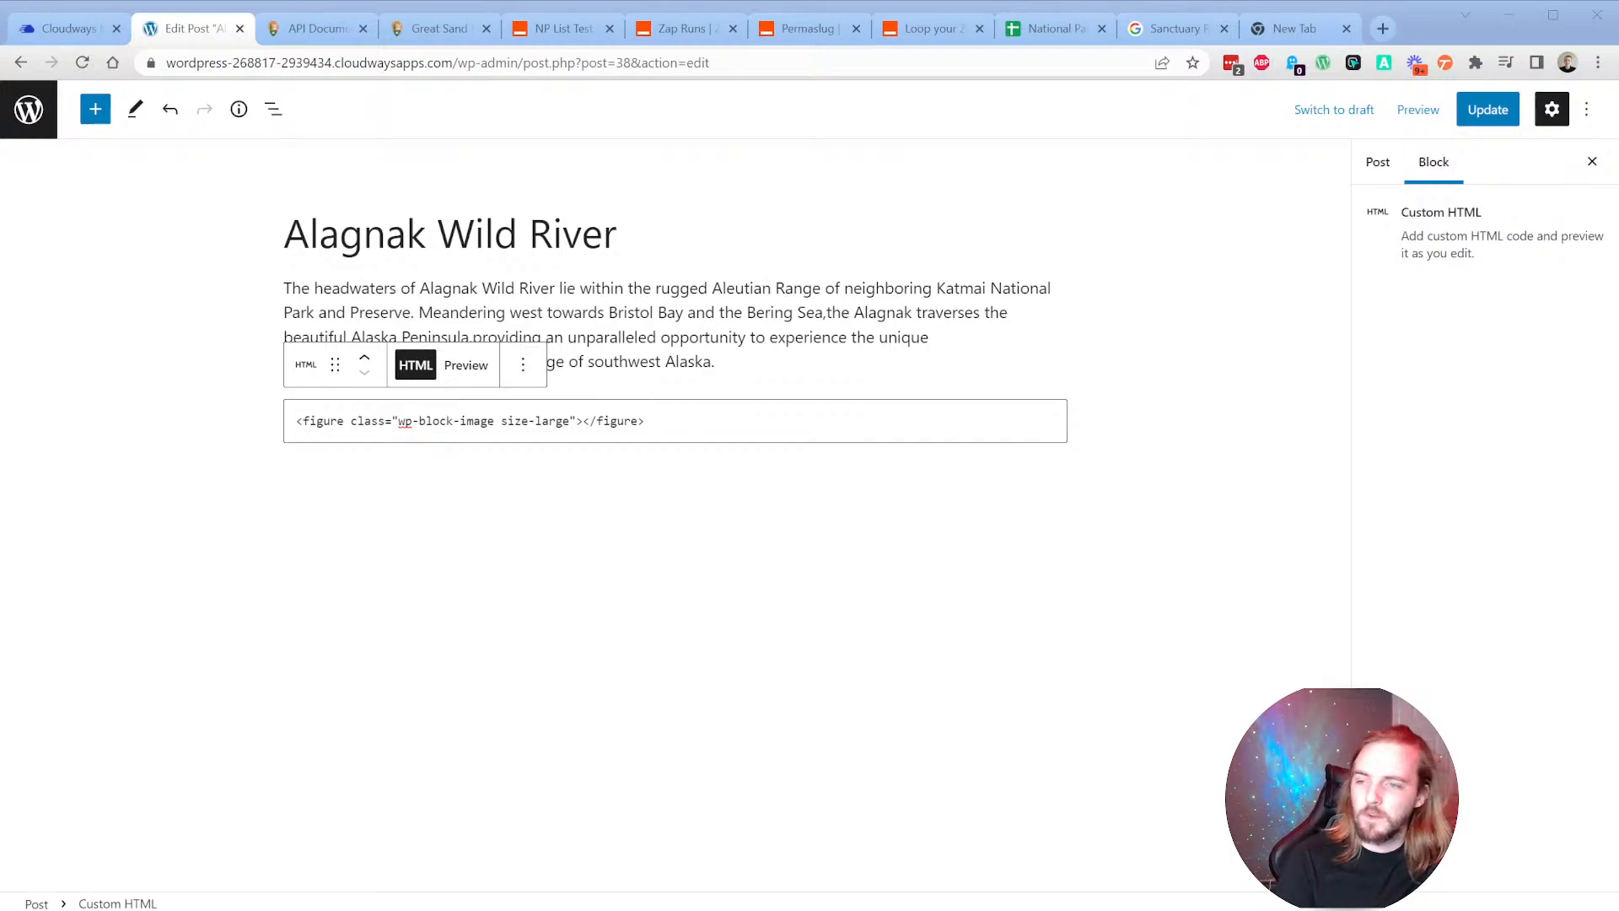
{"action": "left_click", "coordinate": [196, 39]}
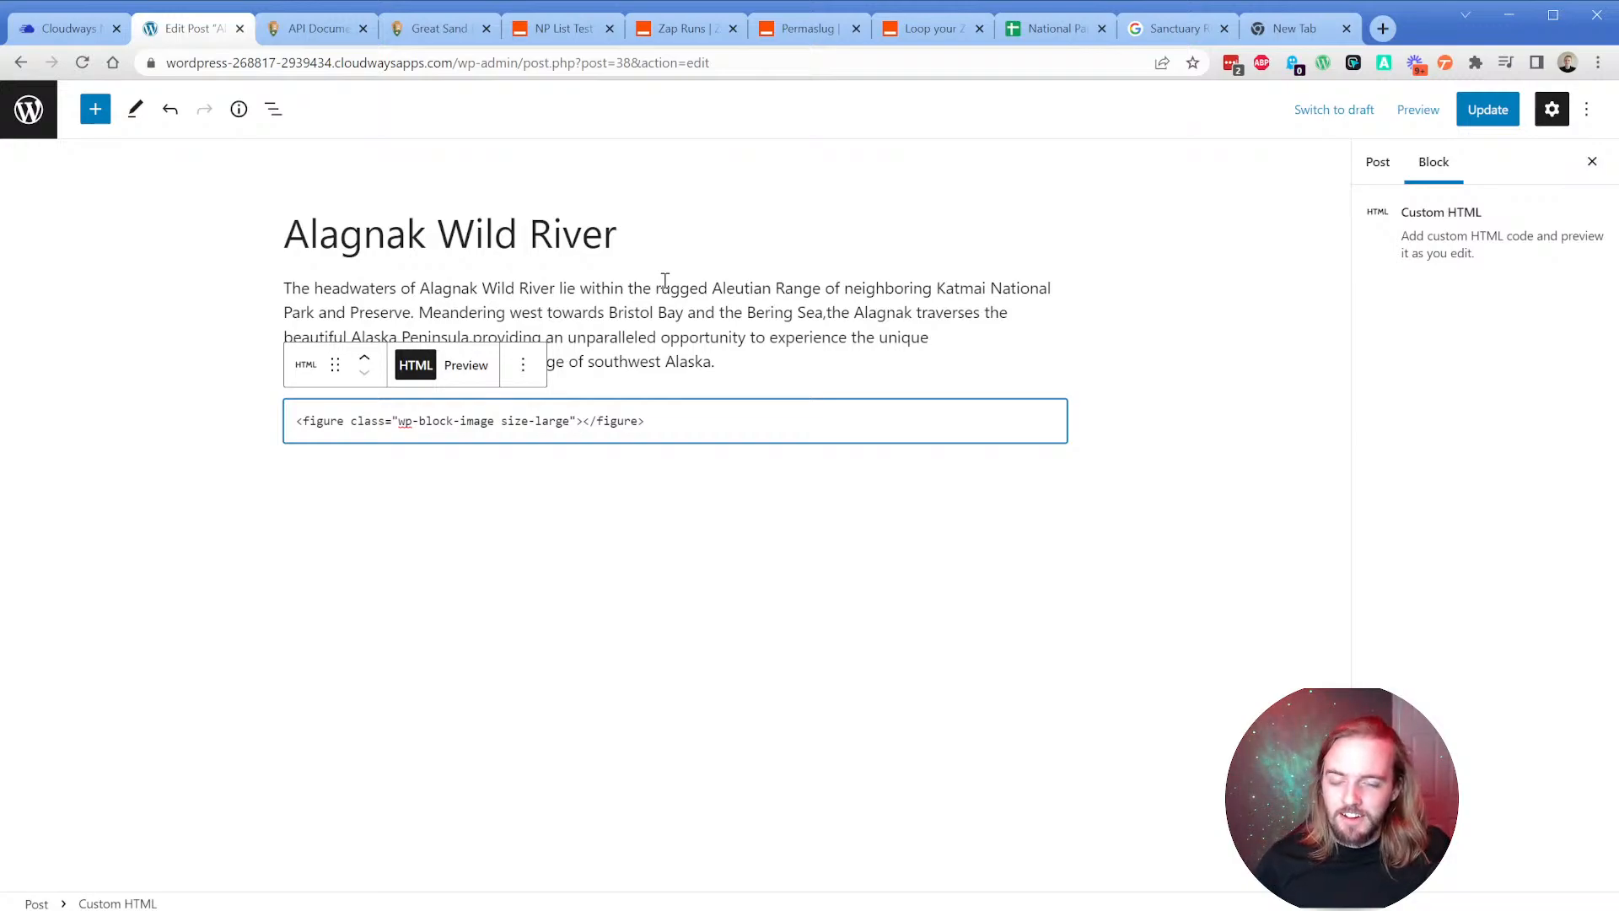
Replace the National Parks List Test sheet with the National Parks Data spreadsheet and close the loop help page.
{"action": "left_click", "coordinate": [1040, 35]}
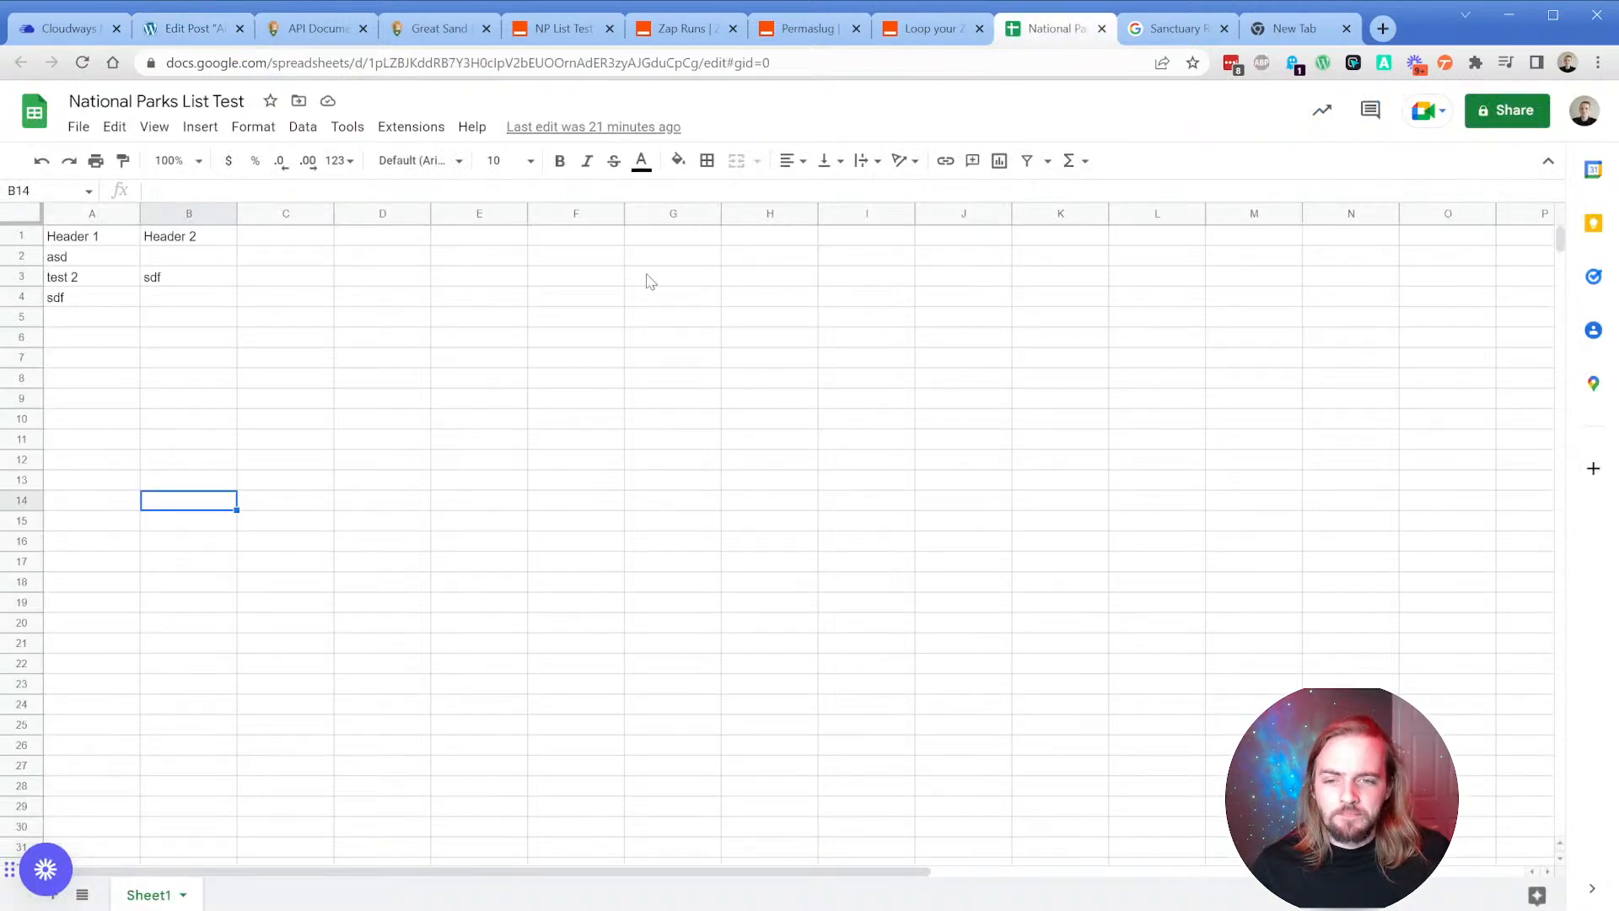
{"action": "left_click", "coordinate": [38, 127]}
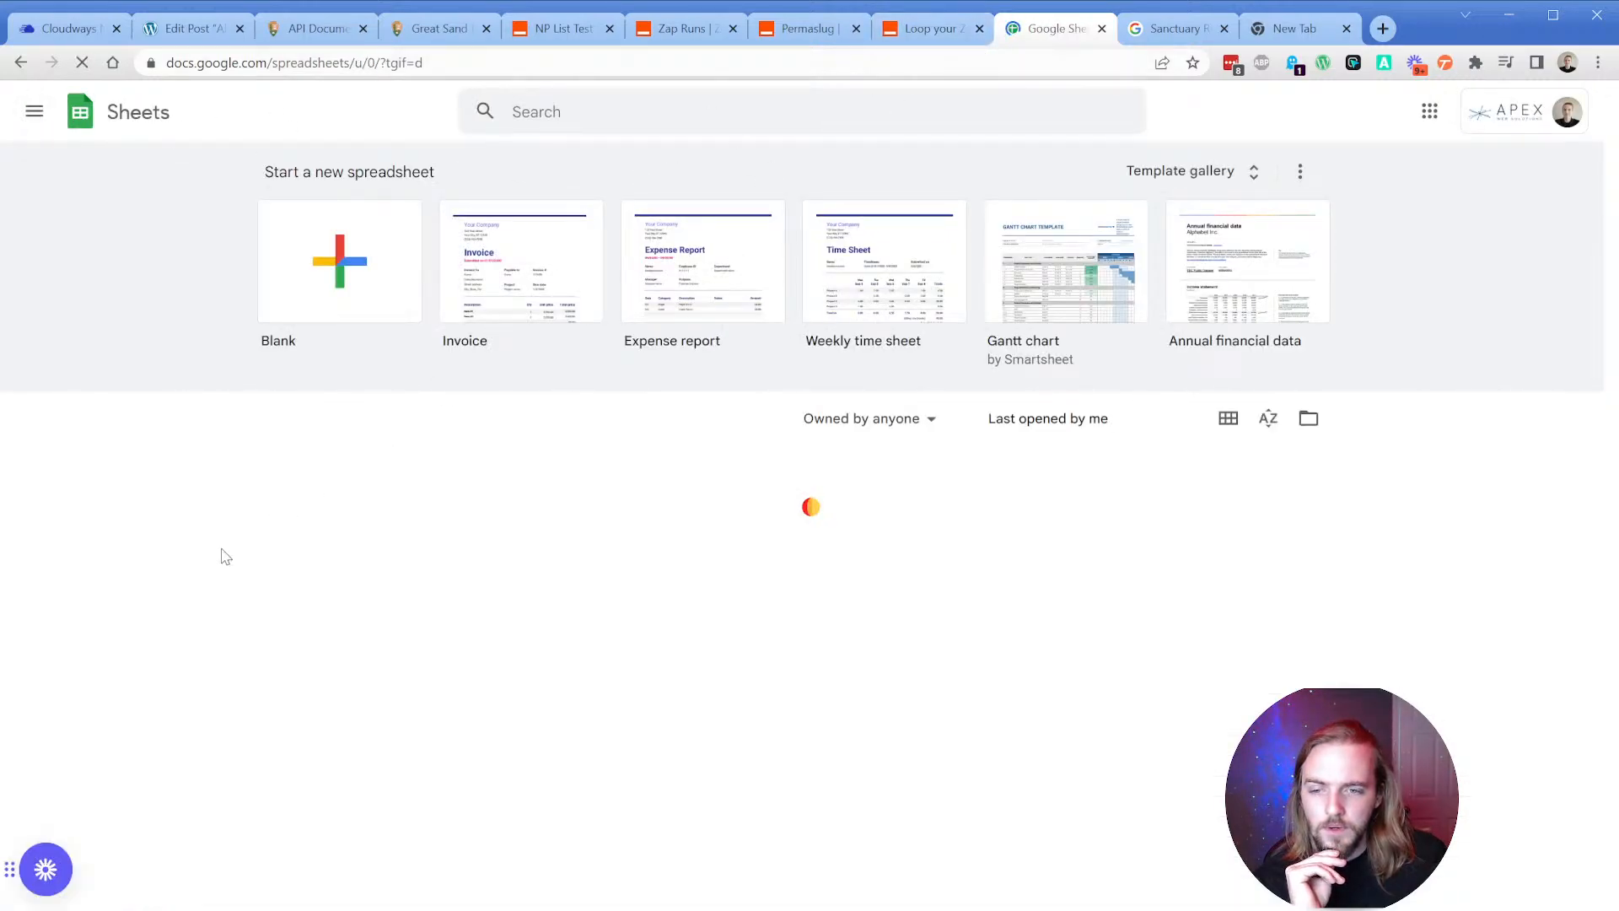
{"action": "middle_click", "coordinate": [1050, 32]}
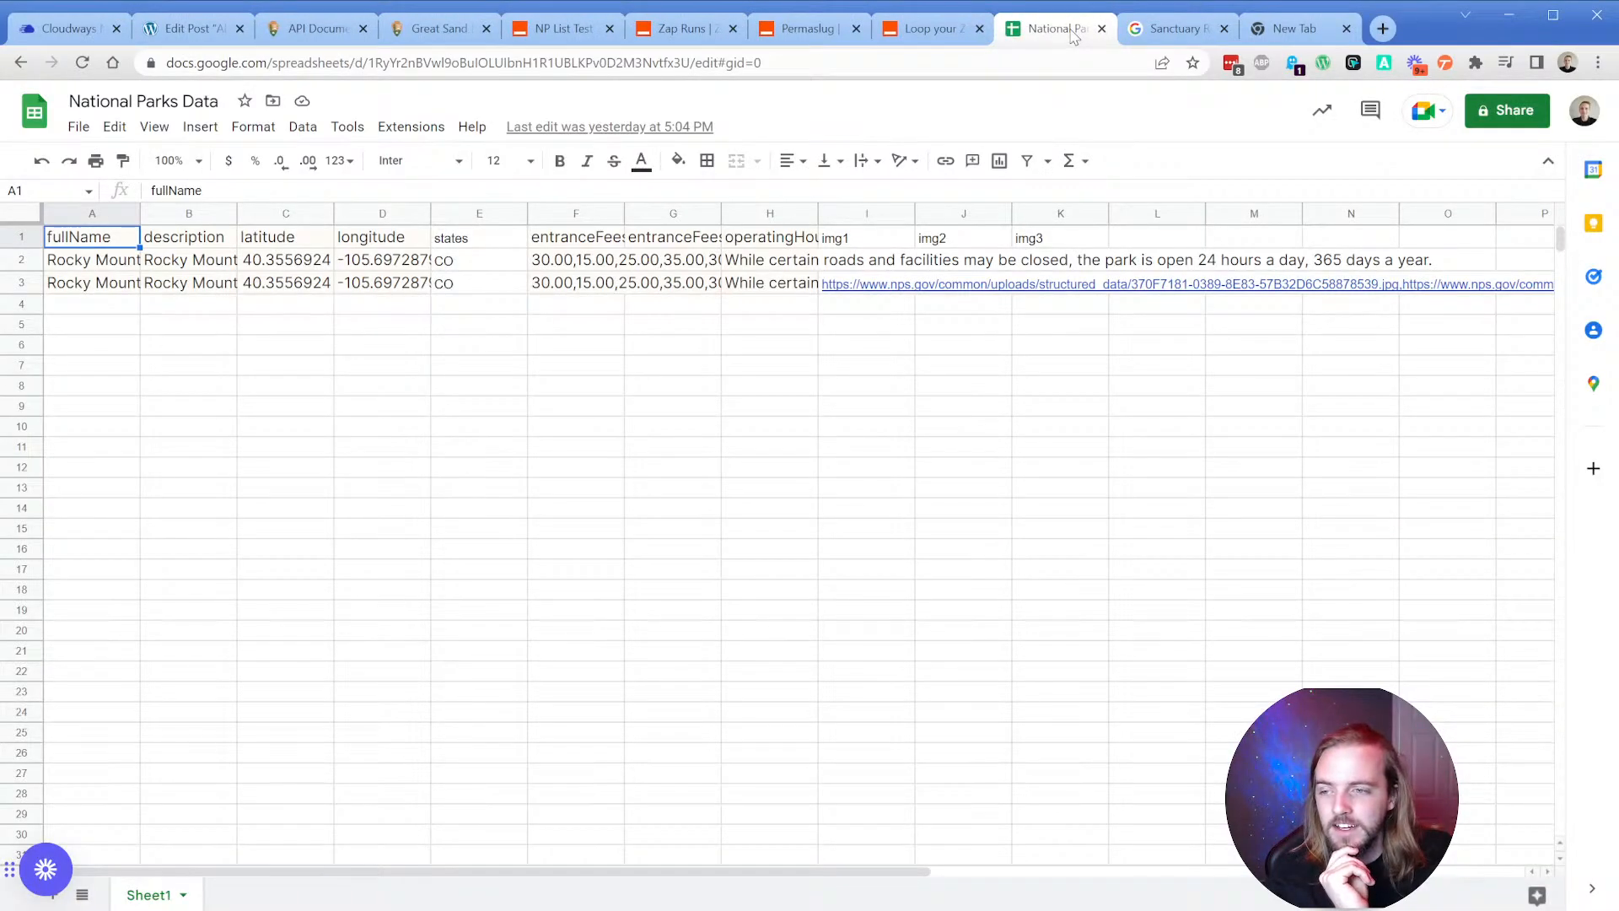
{"action": "left_click", "coordinate": [959, 30]}
{"action": "left_click", "coordinate": [979, 29]}
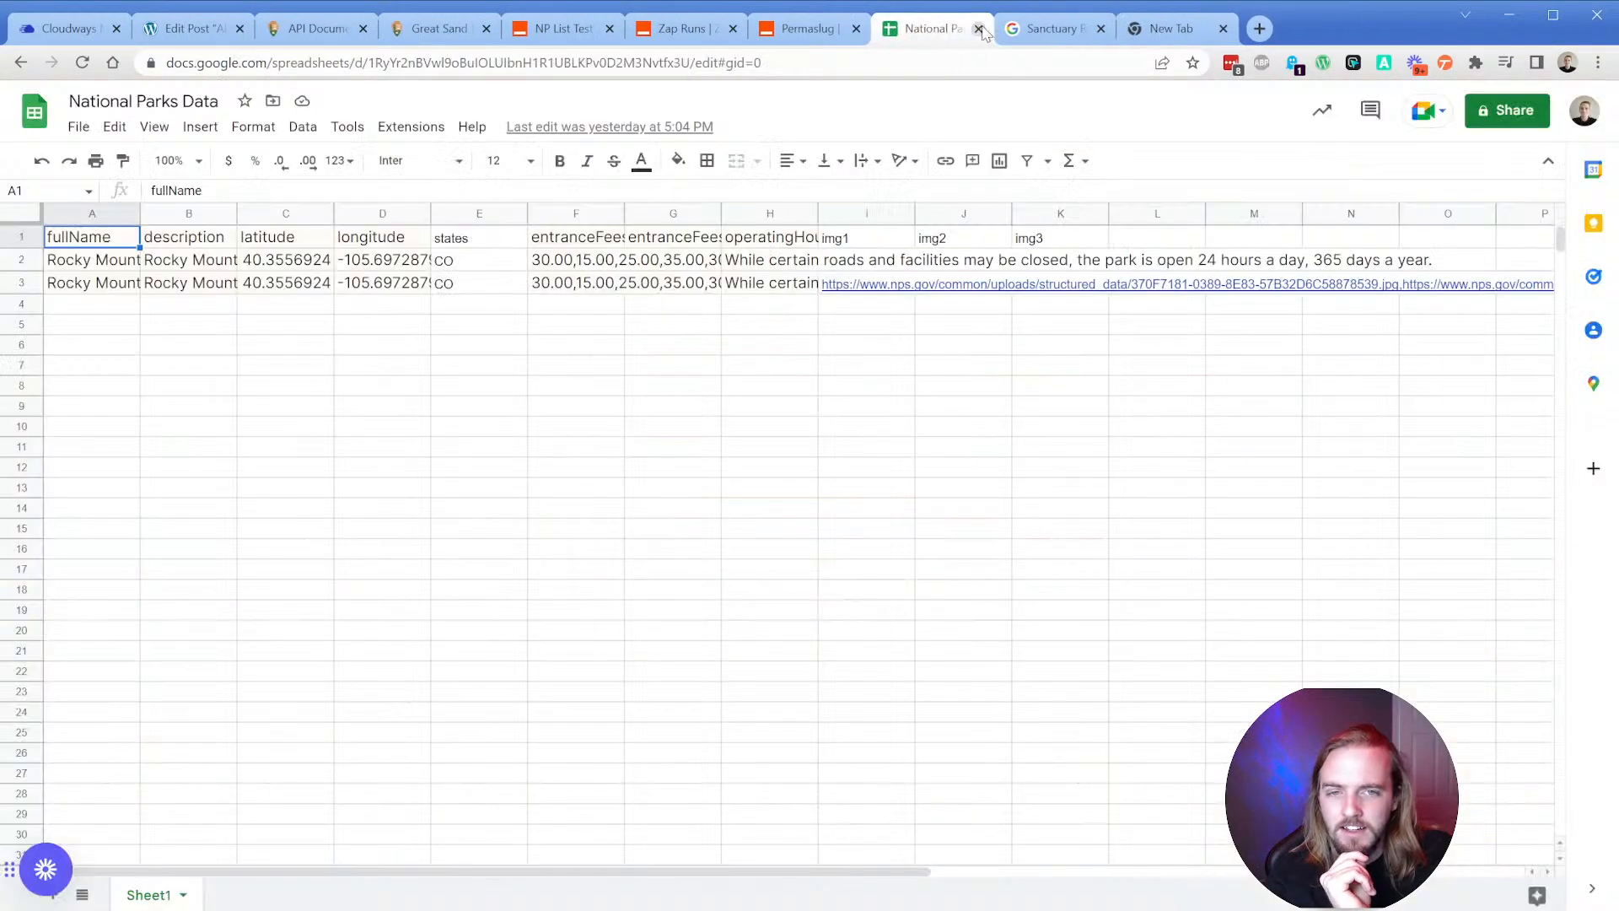
Examine the img1, img2 and img3 column headers in the National Parks Data spreadsheet.
{"action": "left_click", "coordinate": [89, 307]}
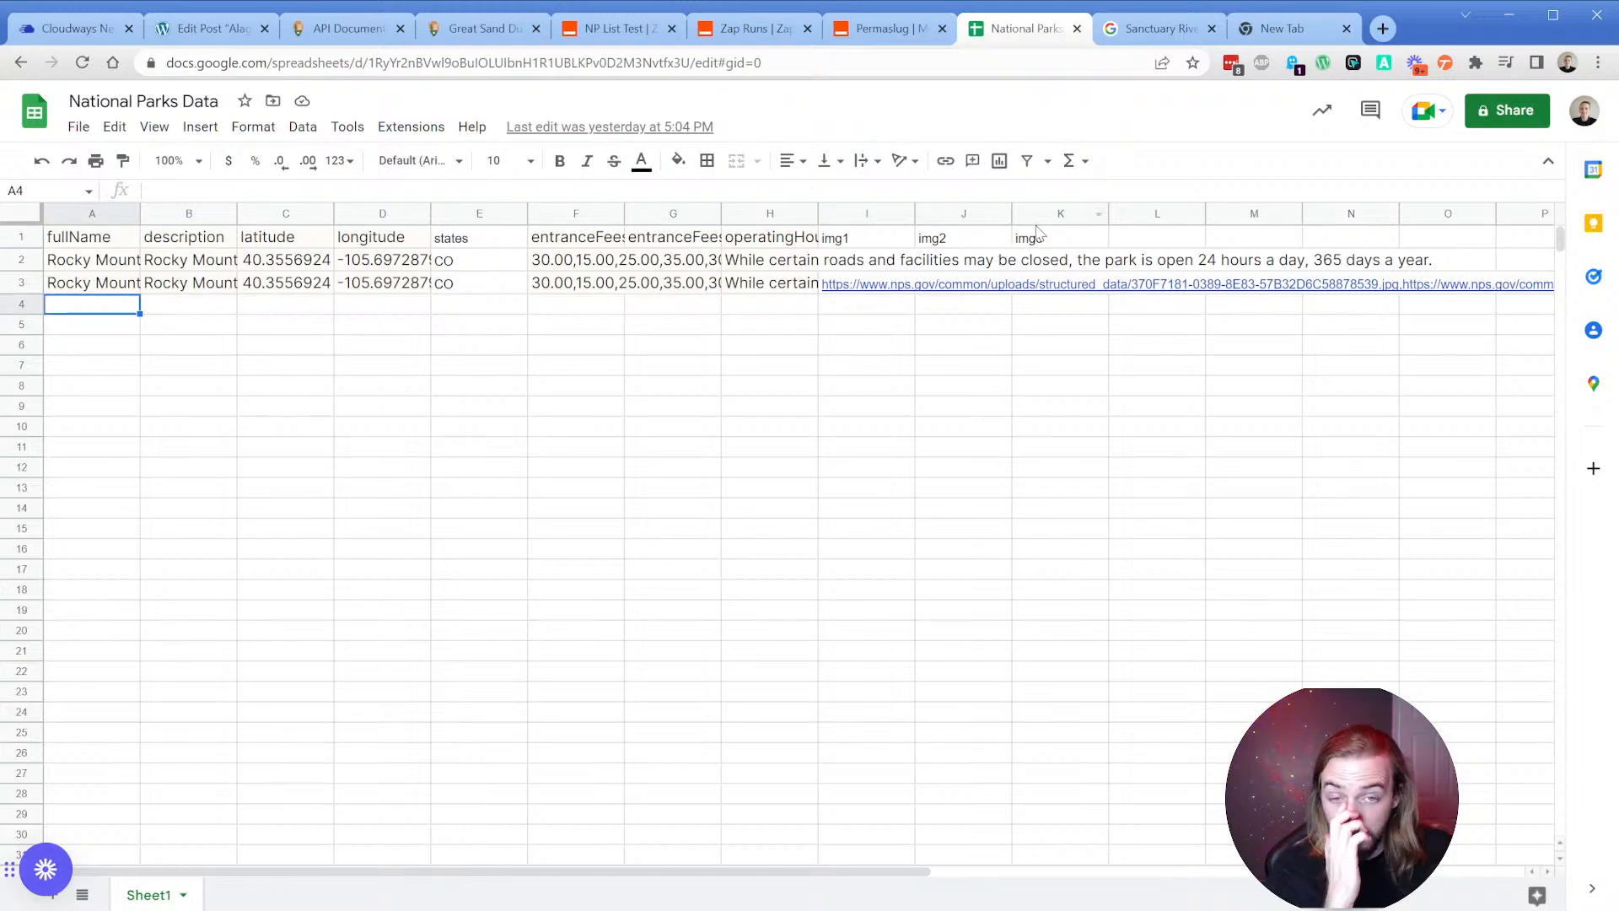
{"action": "left_click", "coordinate": [1063, 243]}
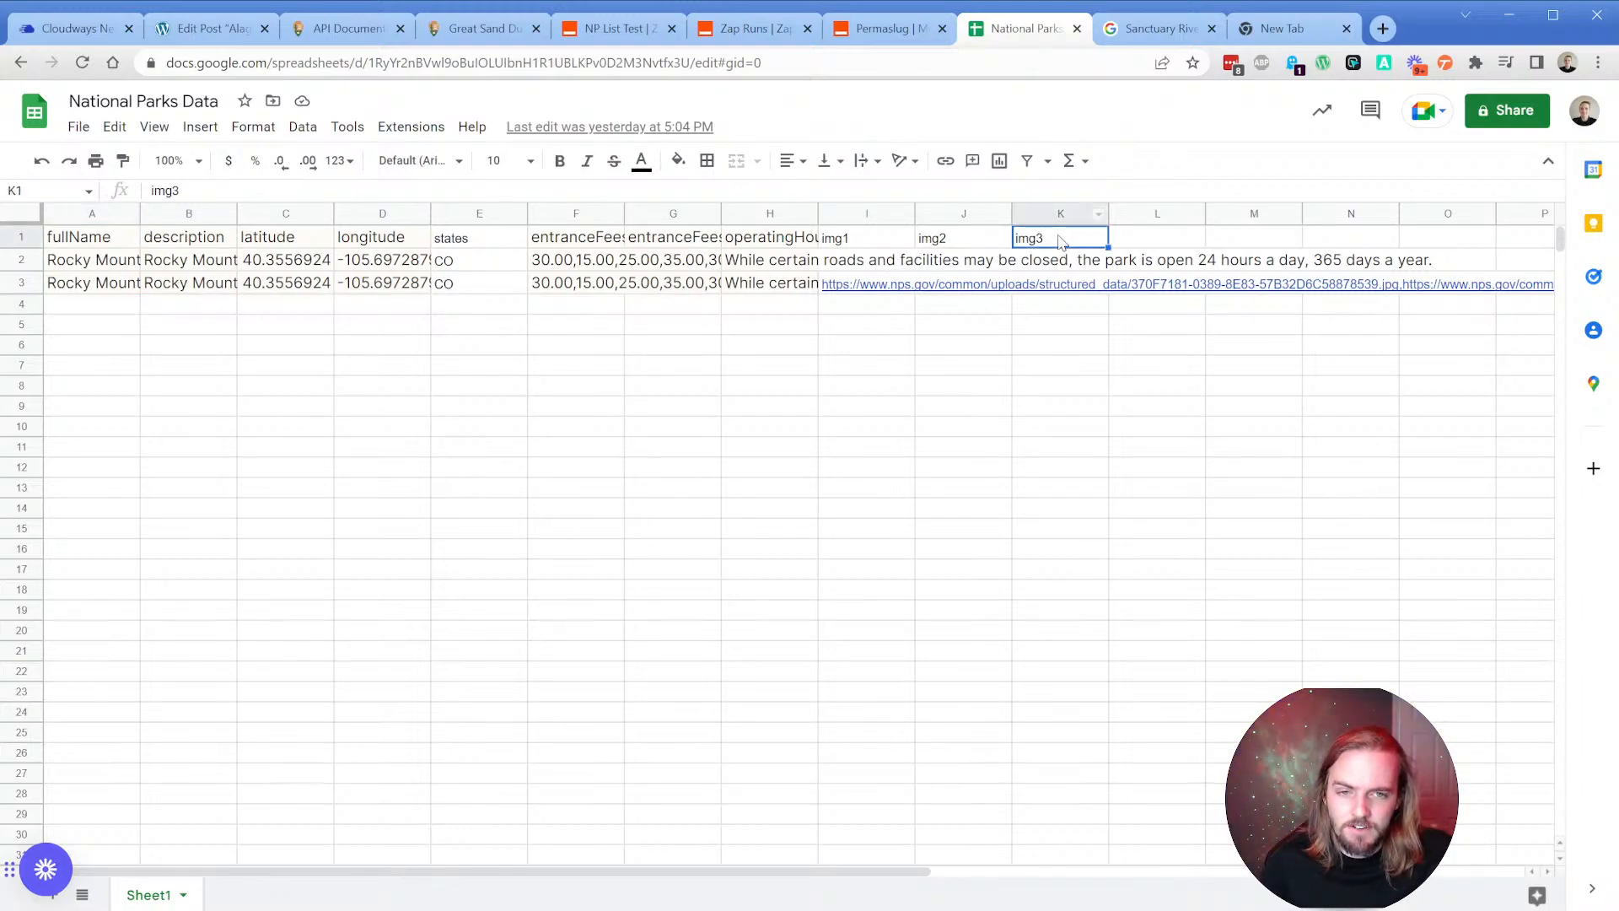
{"action": "left_click", "coordinate": [974, 239]}
{"action": "left_click", "coordinate": [867, 244]}
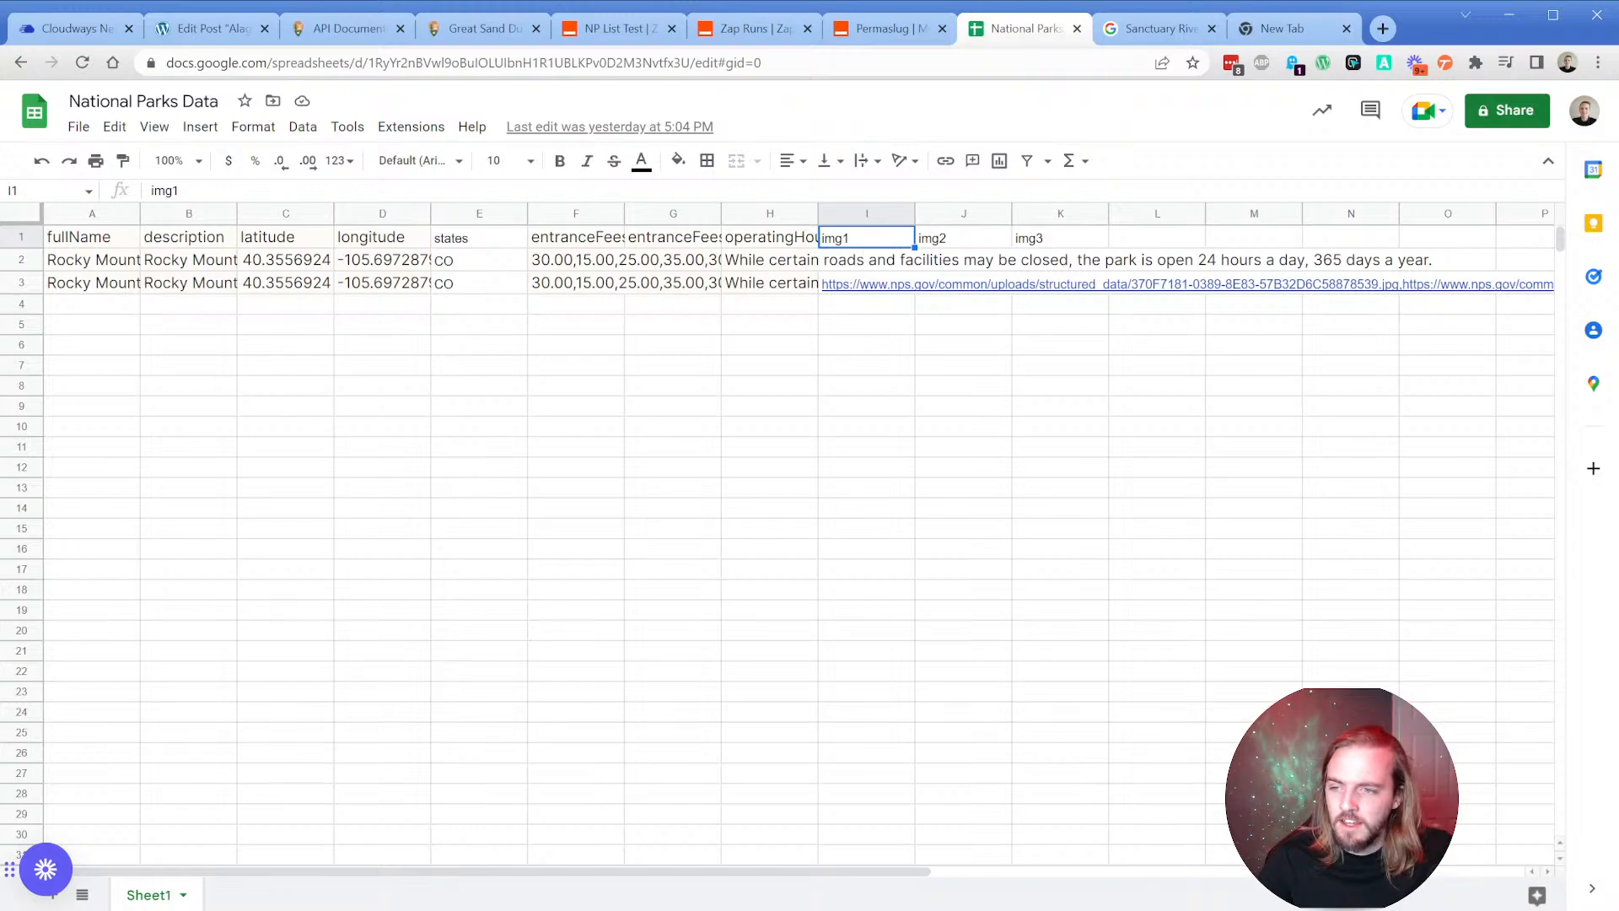
Close the Sanctuary River search page and the empty browser page.
{"action": "left_click", "coordinate": [1030, 40]}
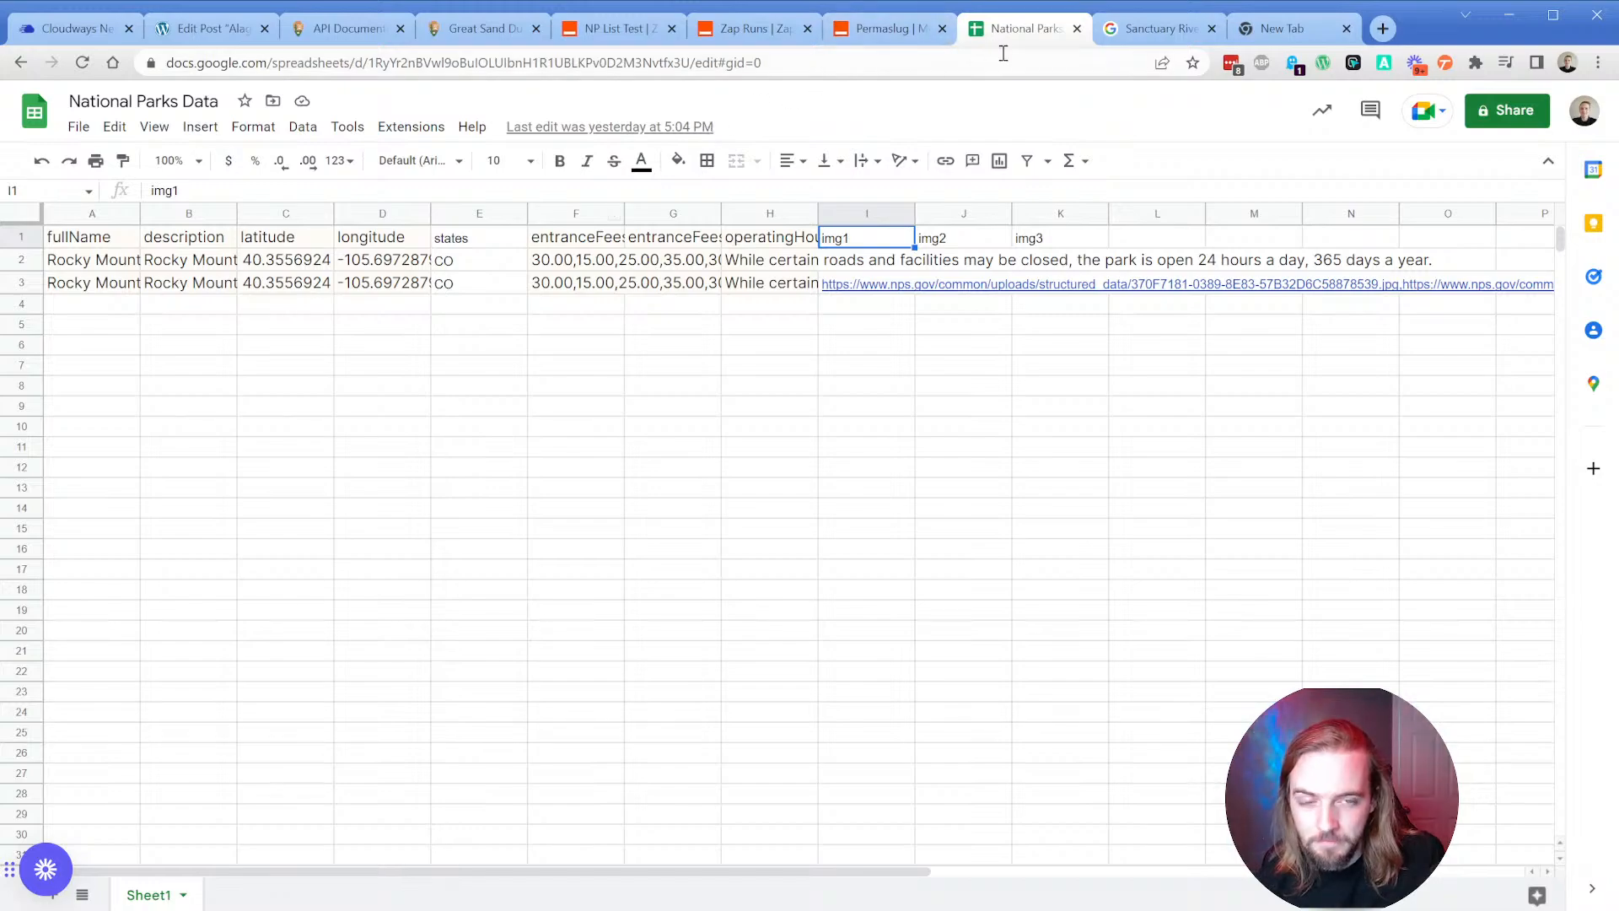
{"action": "left_click", "coordinate": [1212, 31]}
{"action": "left_click", "coordinate": [1212, 31]}
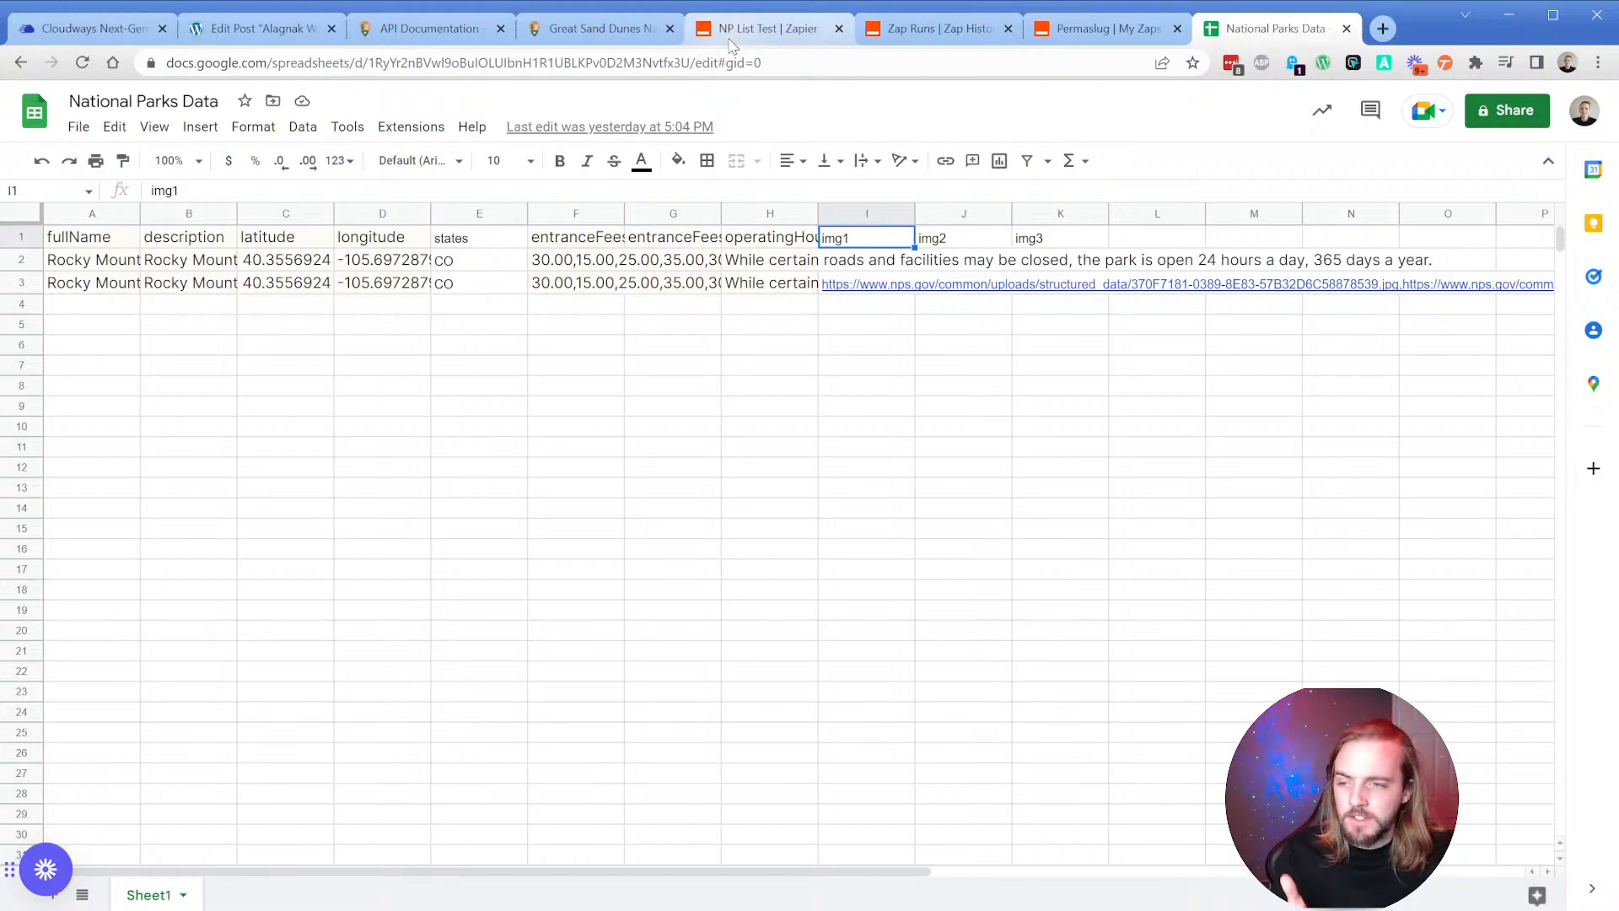
Go through the first empty row's cells from fullName to states and view the Great Sand Dunes park page.
{"action": "left_click", "coordinate": [102, 319]}
{"action": "left_click", "coordinate": [175, 309]}
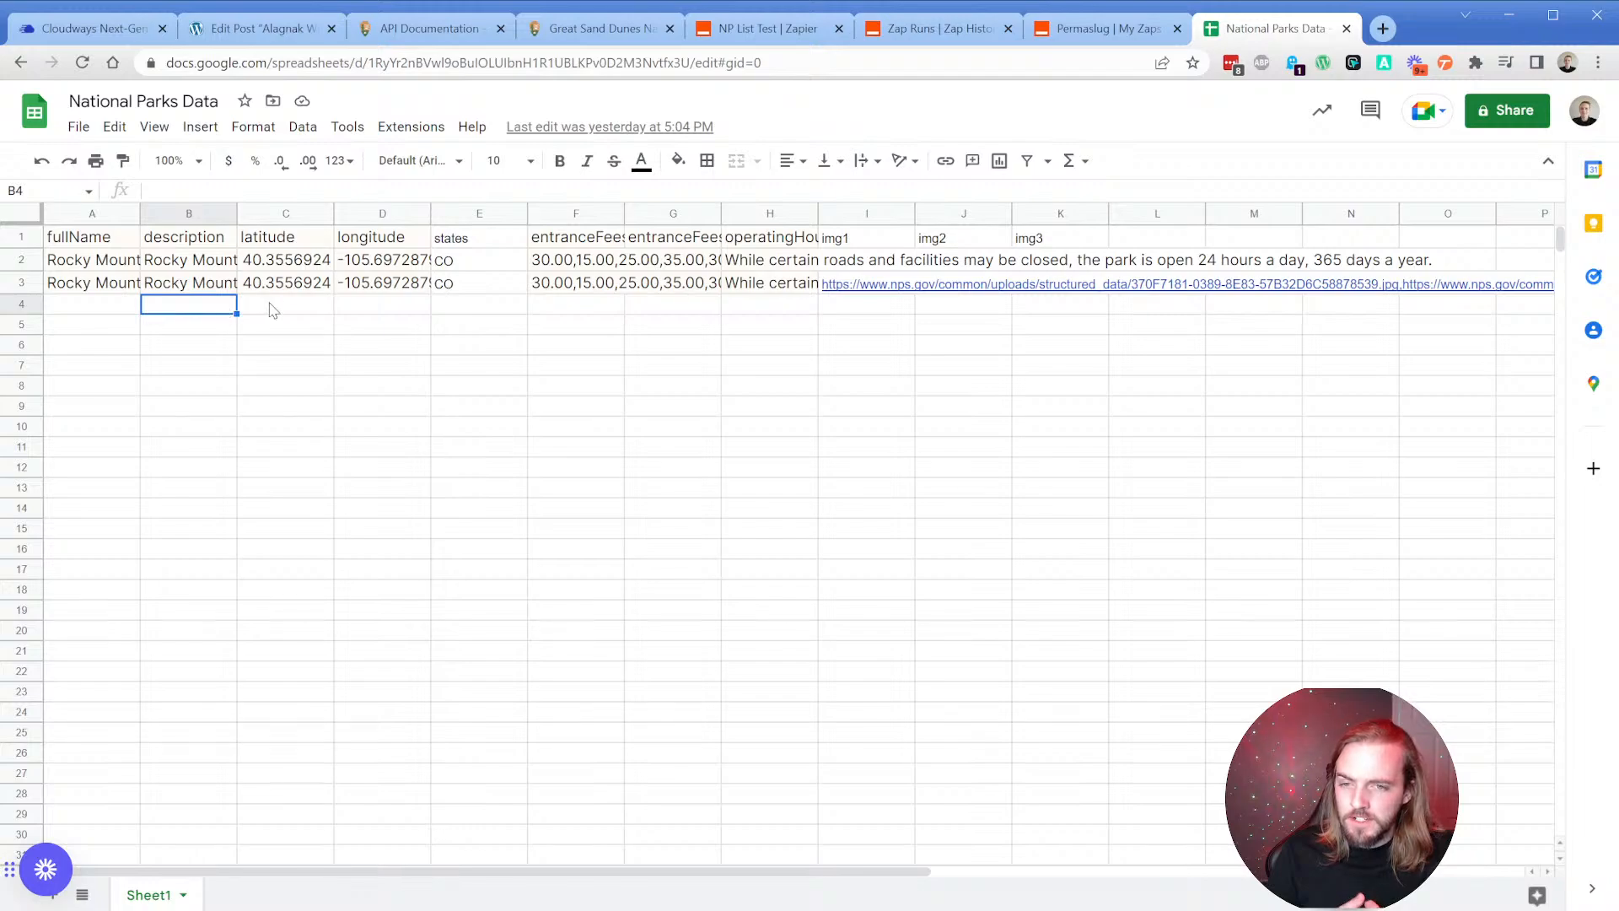
{"action": "left_click", "coordinate": [371, 309]}
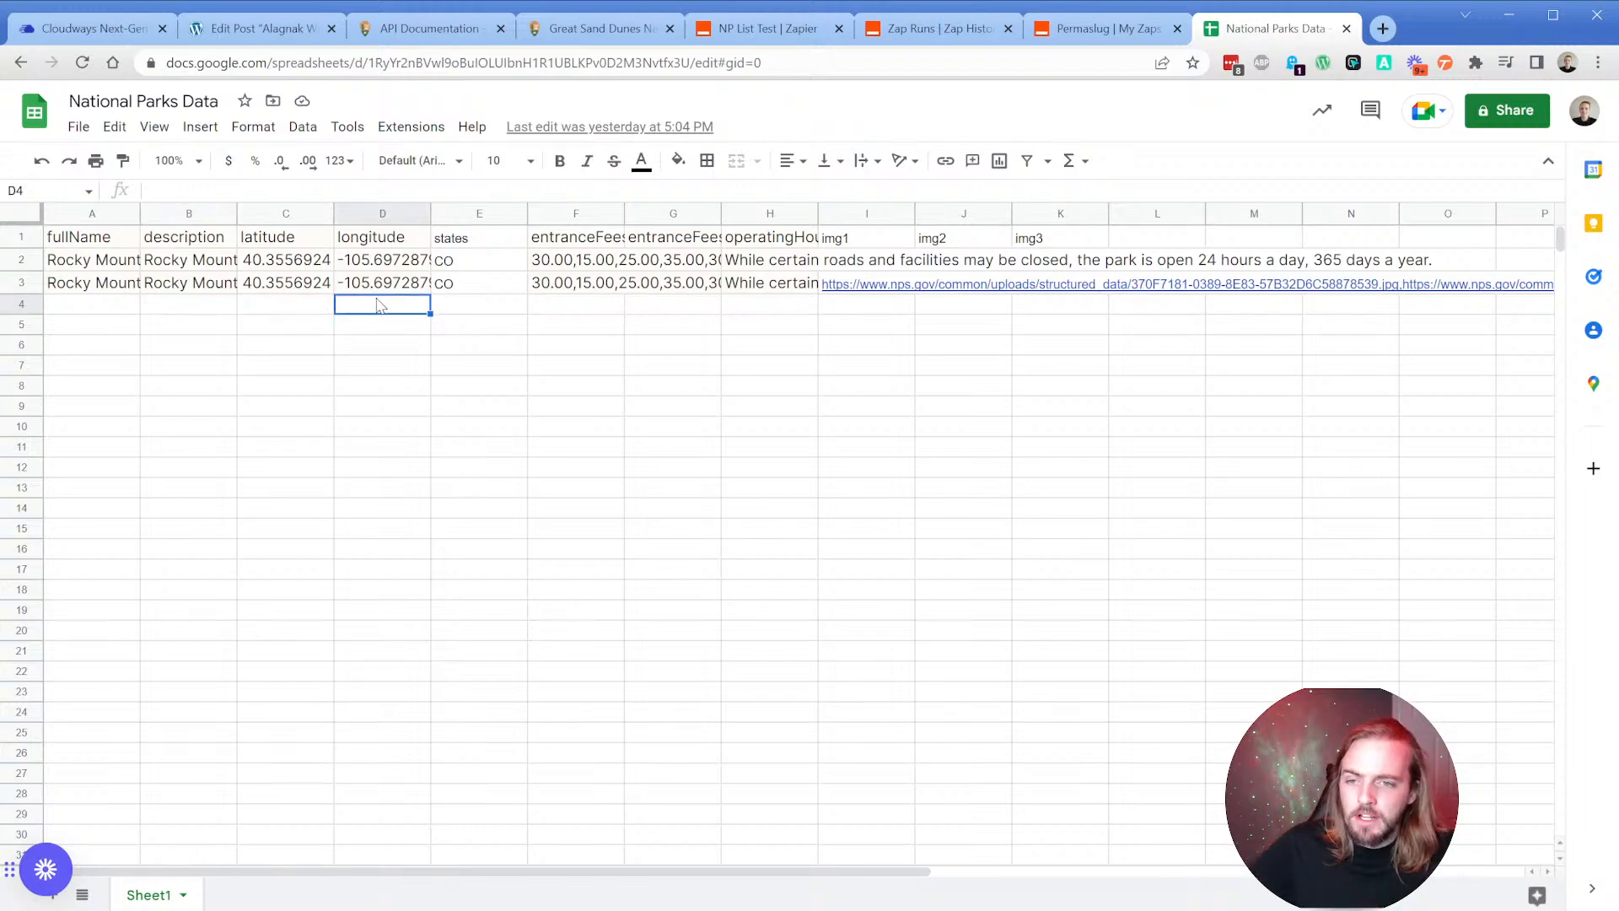
{"action": "left_click", "coordinate": [456, 311]}
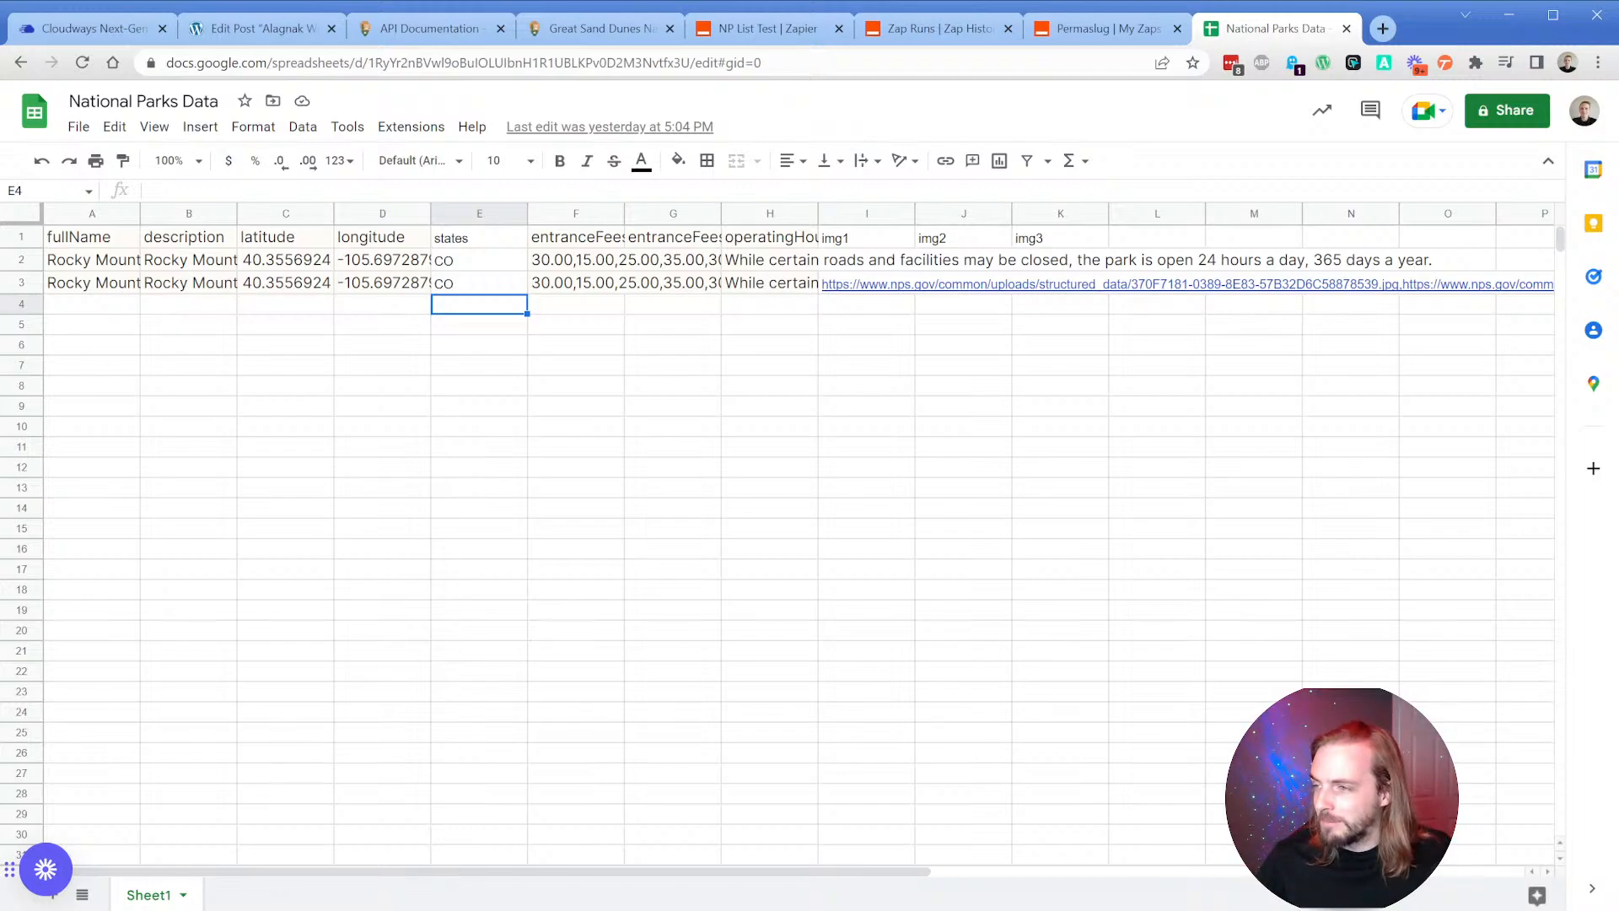
{"action": "left_click", "coordinate": [594, 29]}
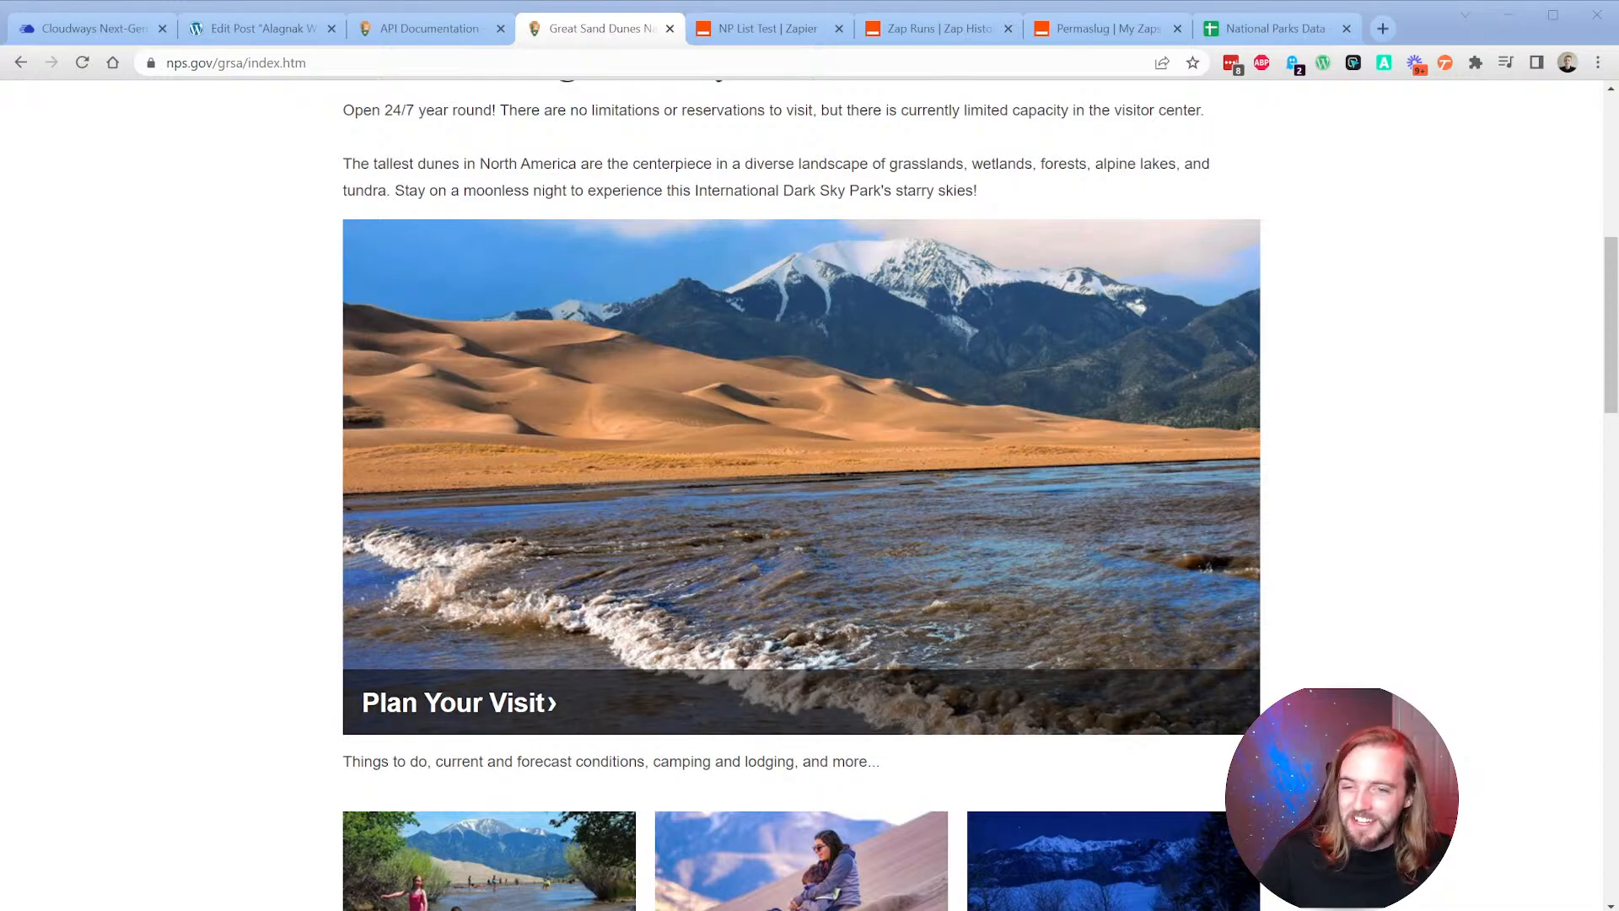
{"action": "scroll", "coordinate": [258, 464], "scroll_direction": "up", "scroll_amount": 8}
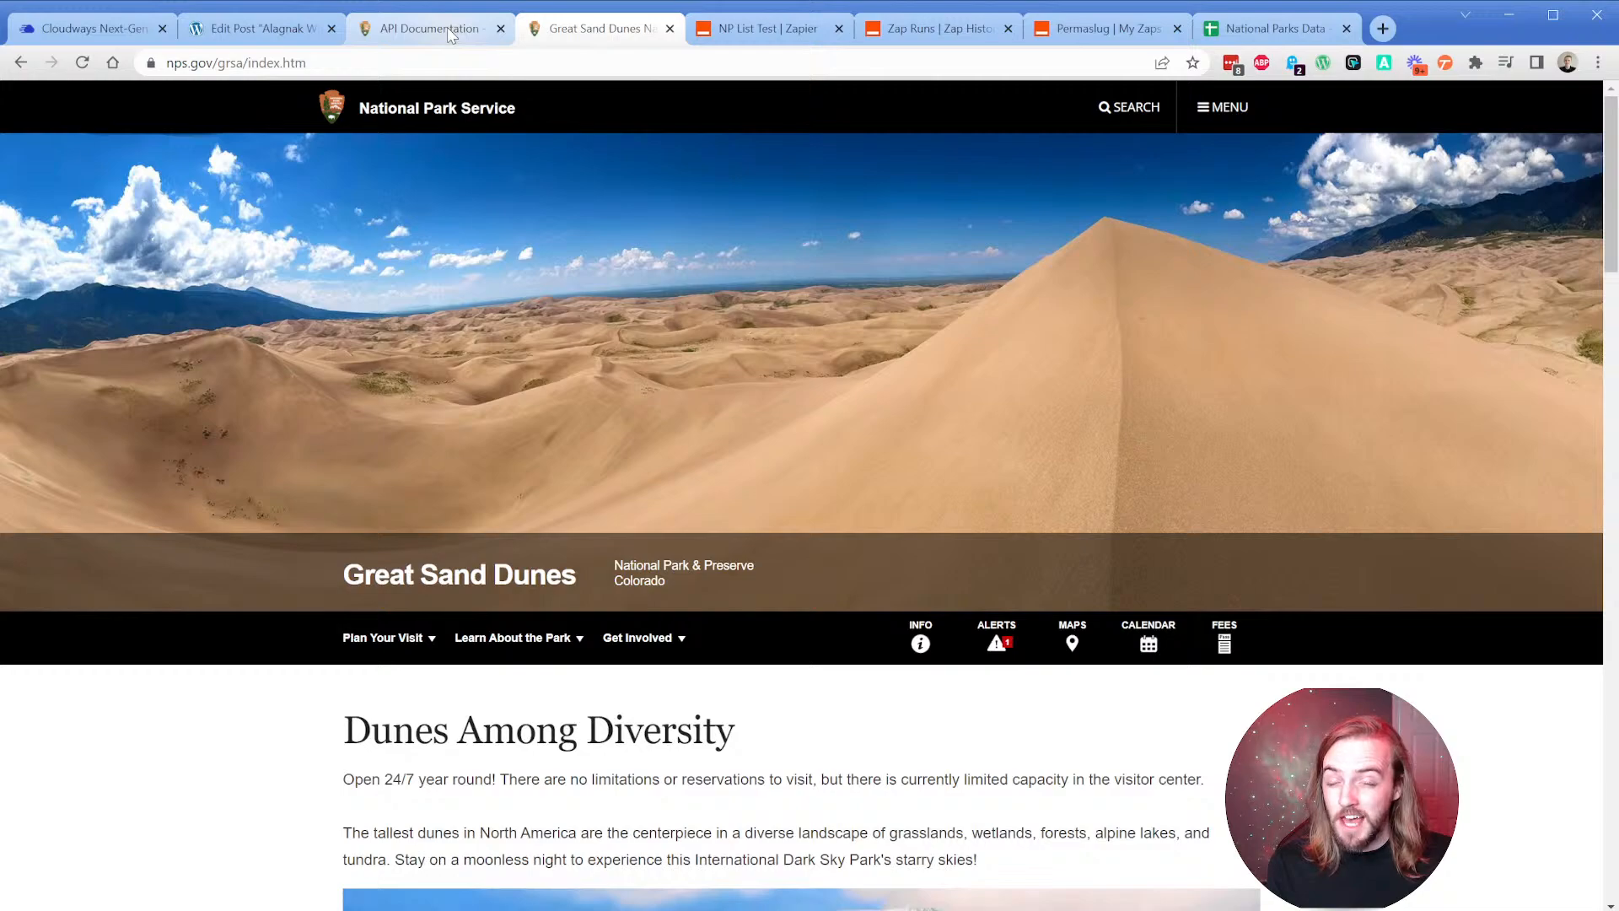
Return to the NP List Test Zap and open the setup fields of the Create Loop From Text step.
{"action": "left_click", "coordinate": [766, 29]}
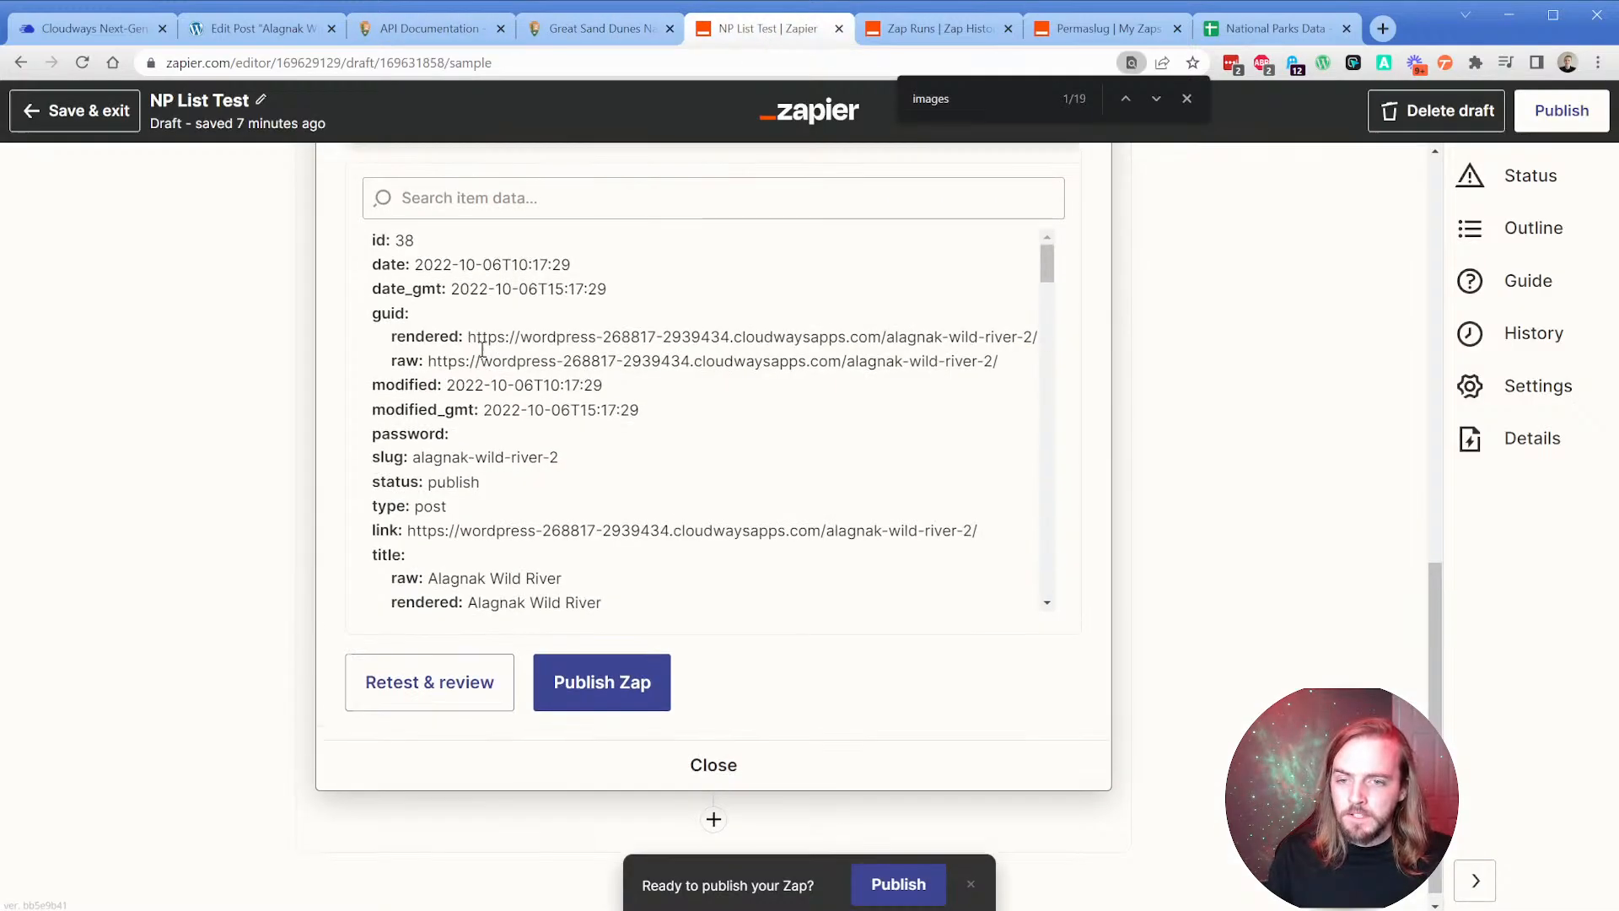
{"action": "scroll", "coordinate": [483, 348], "scroll_direction": "up", "scroll_amount": 10}
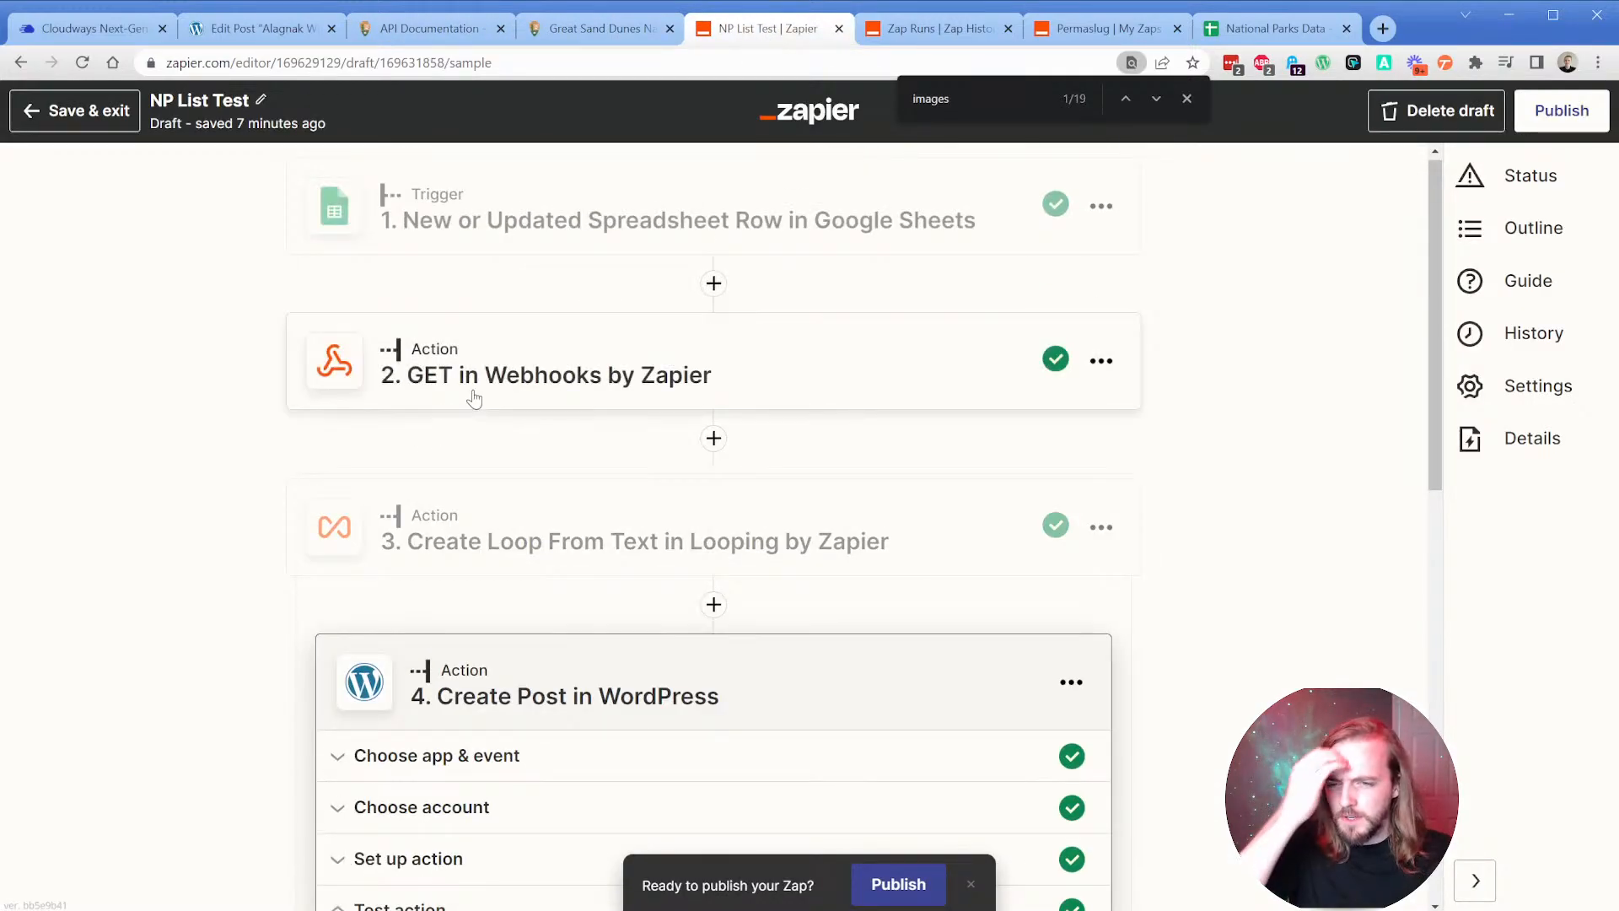
{"action": "left_click", "coordinate": [443, 518]}
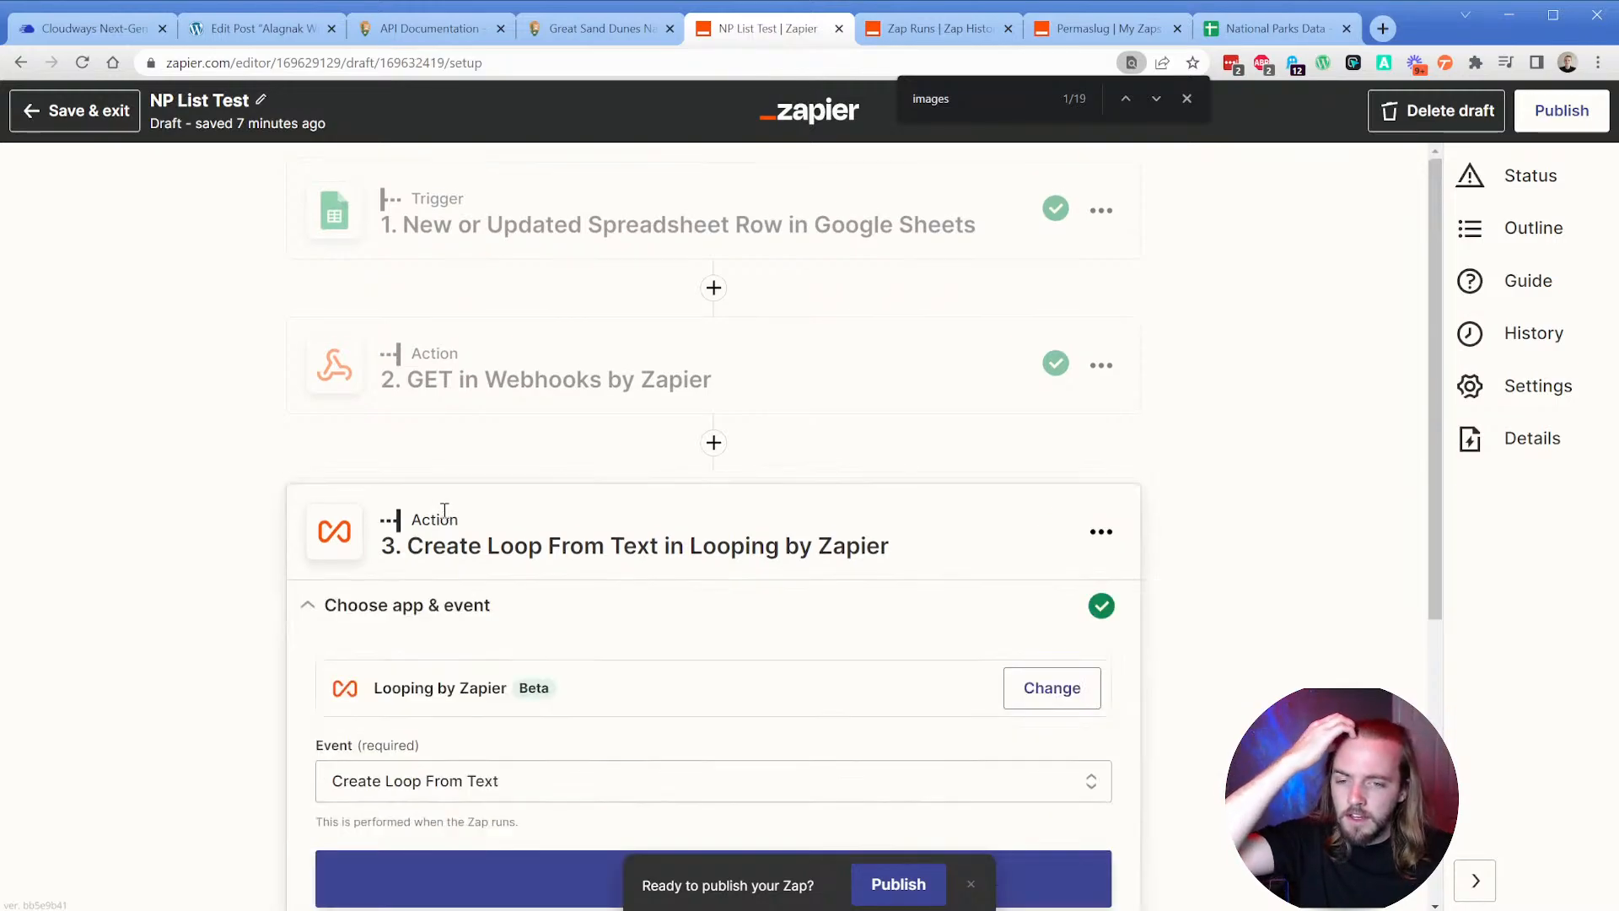
{"action": "left_click", "coordinate": [465, 522]}
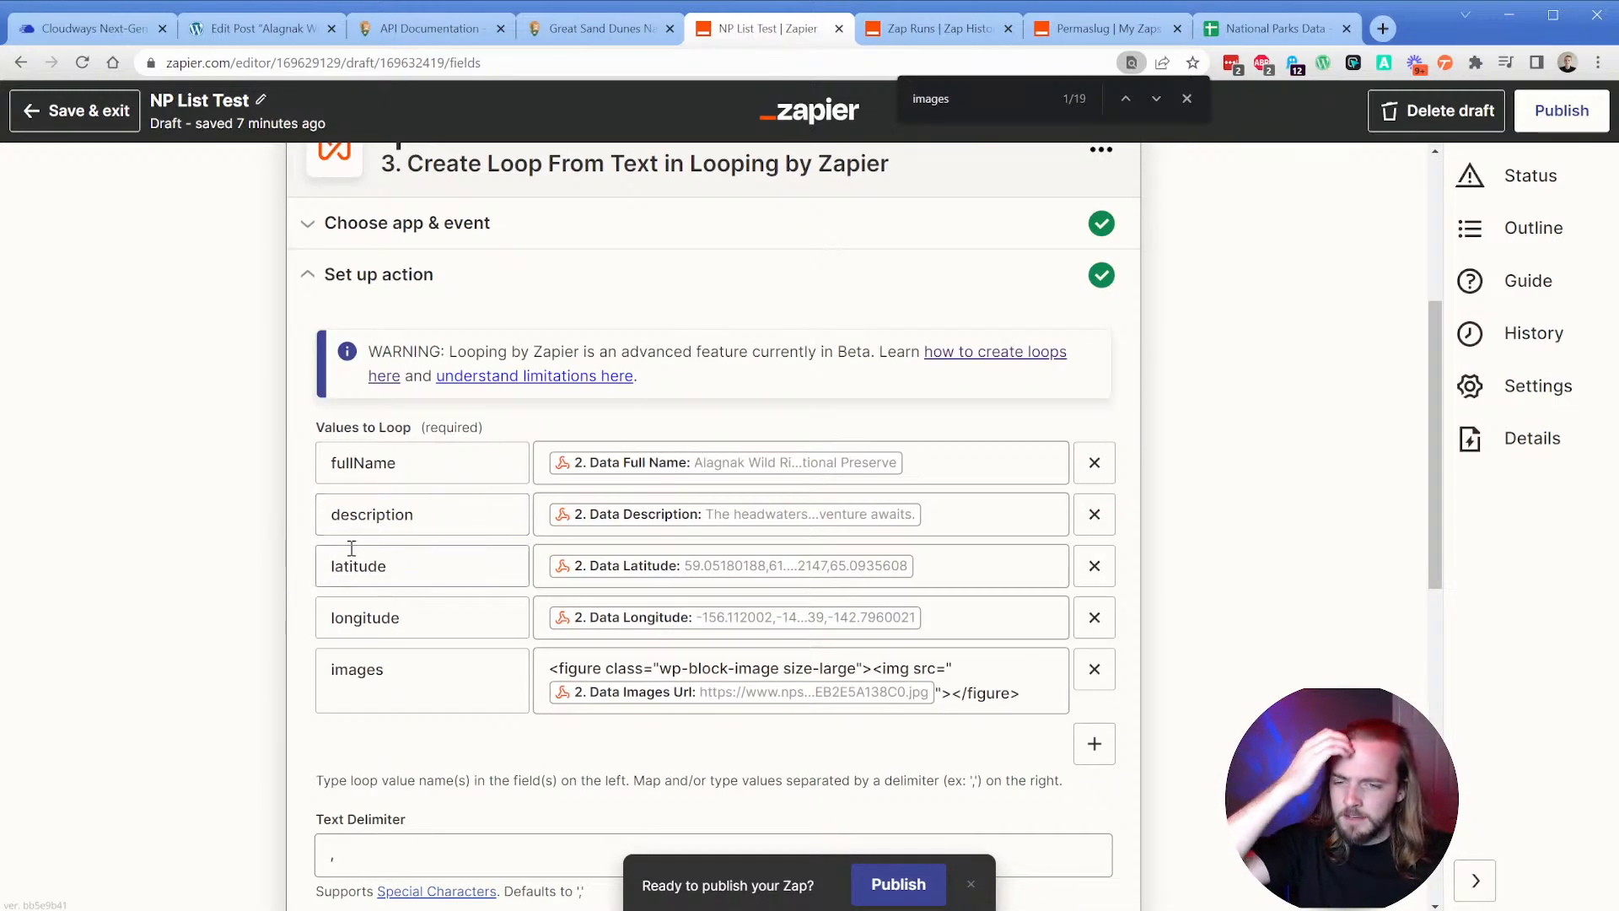
Remove the figure and img markup from the loop's images value, leaving only the Data Images Url field.
{"action": "left_click", "coordinate": [548, 600]}
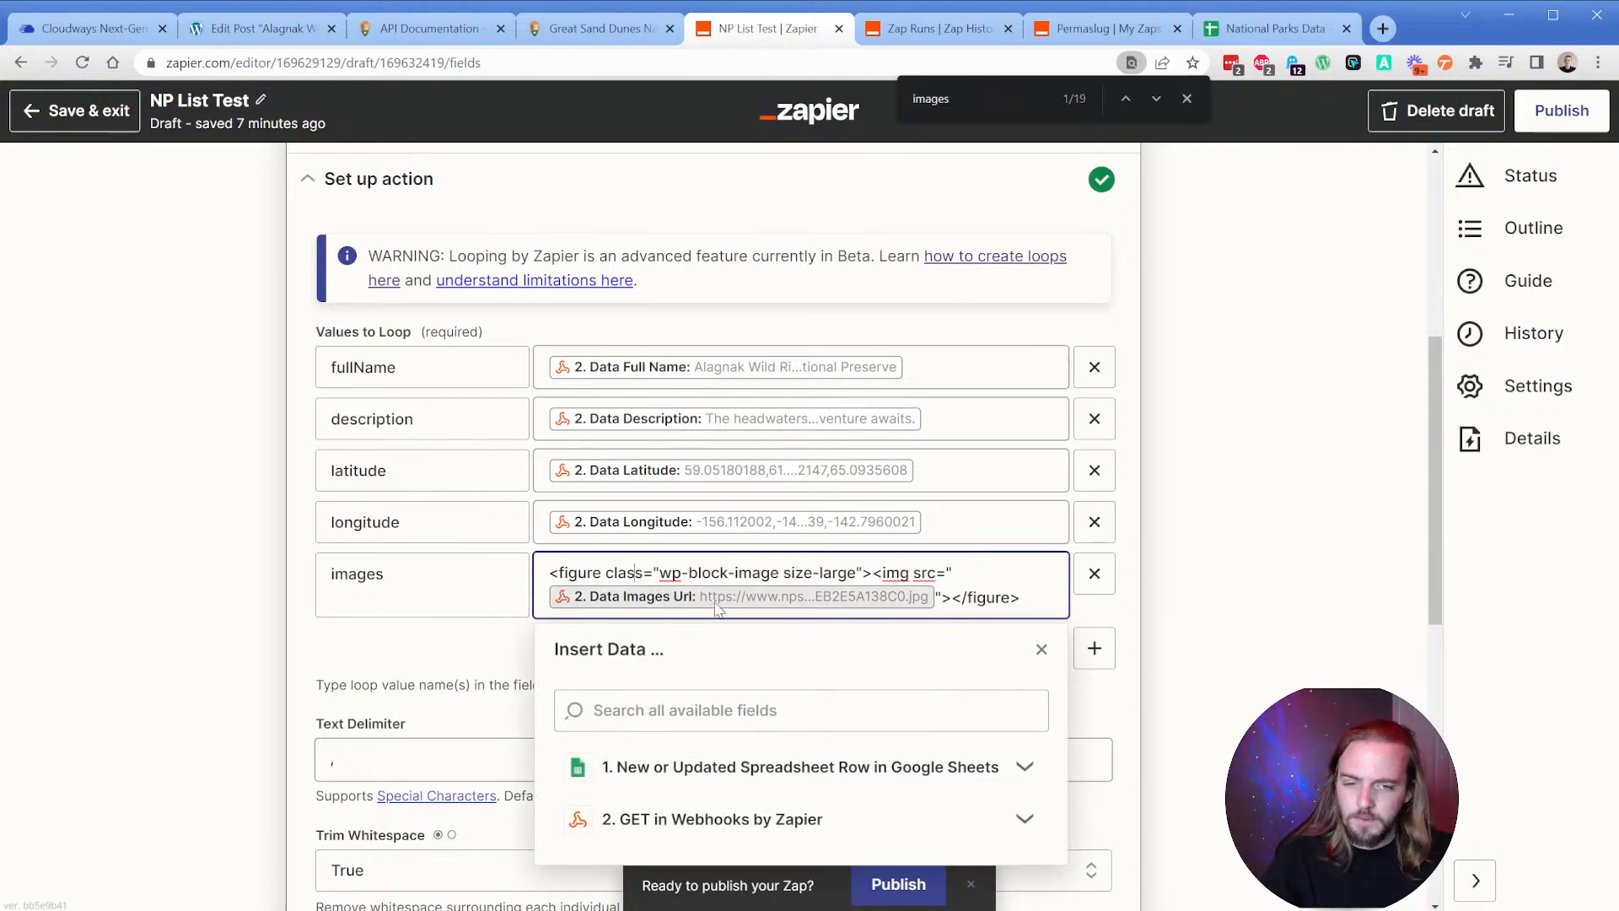
{"action": "key", "text": "BackSpace"}
{"action": "key", "text": "BackSpace"}
{"action": "key", "text": "BackSpace"}
{"action": "key", "text": "BackSpace"}
{"action": "key", "text": "BackSpace"}
{"action": "key", "text": "BackSpace"}
{"action": "key", "text": "BackSpace"}
{"action": "key", "text": "BackSpace"}
{"action": "key", "text": "BackSpace"}
{"action": "key", "text": "BackSpace"}
{"action": "key", "text": "BackSpace"}
{"action": "key", "text": "BackSpace"}
{"action": "key", "text": "BackSpace"}
{"action": "key", "text": "BackSpace"}
{"action": "key", "text": "BackSpace"}
{"action": "key", "text": "BackSpace"}
{"action": "key", "text": "BackSpace"}
{"action": "key", "text": "BackSpace"}
{"action": "key", "text": "BackSpace"}
{"action": "key", "text": "BackSpace"}
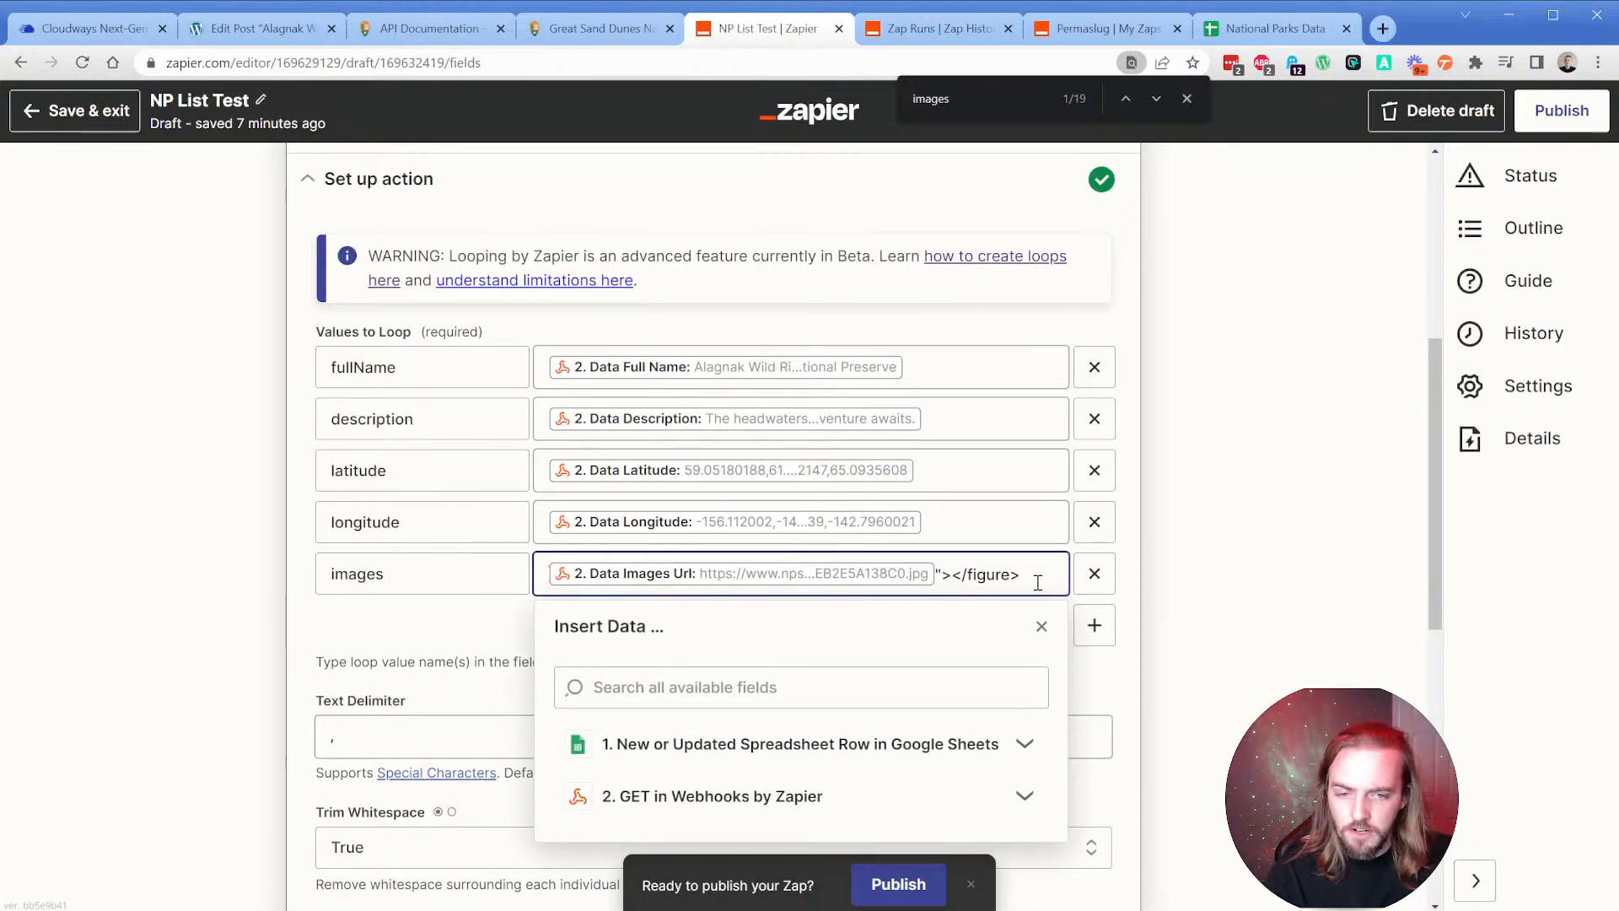
{"action": "left_click_drag", "start_coordinate": [1036, 576], "coordinate": [934, 576]}
{"action": "key", "text": "BackSpace"}
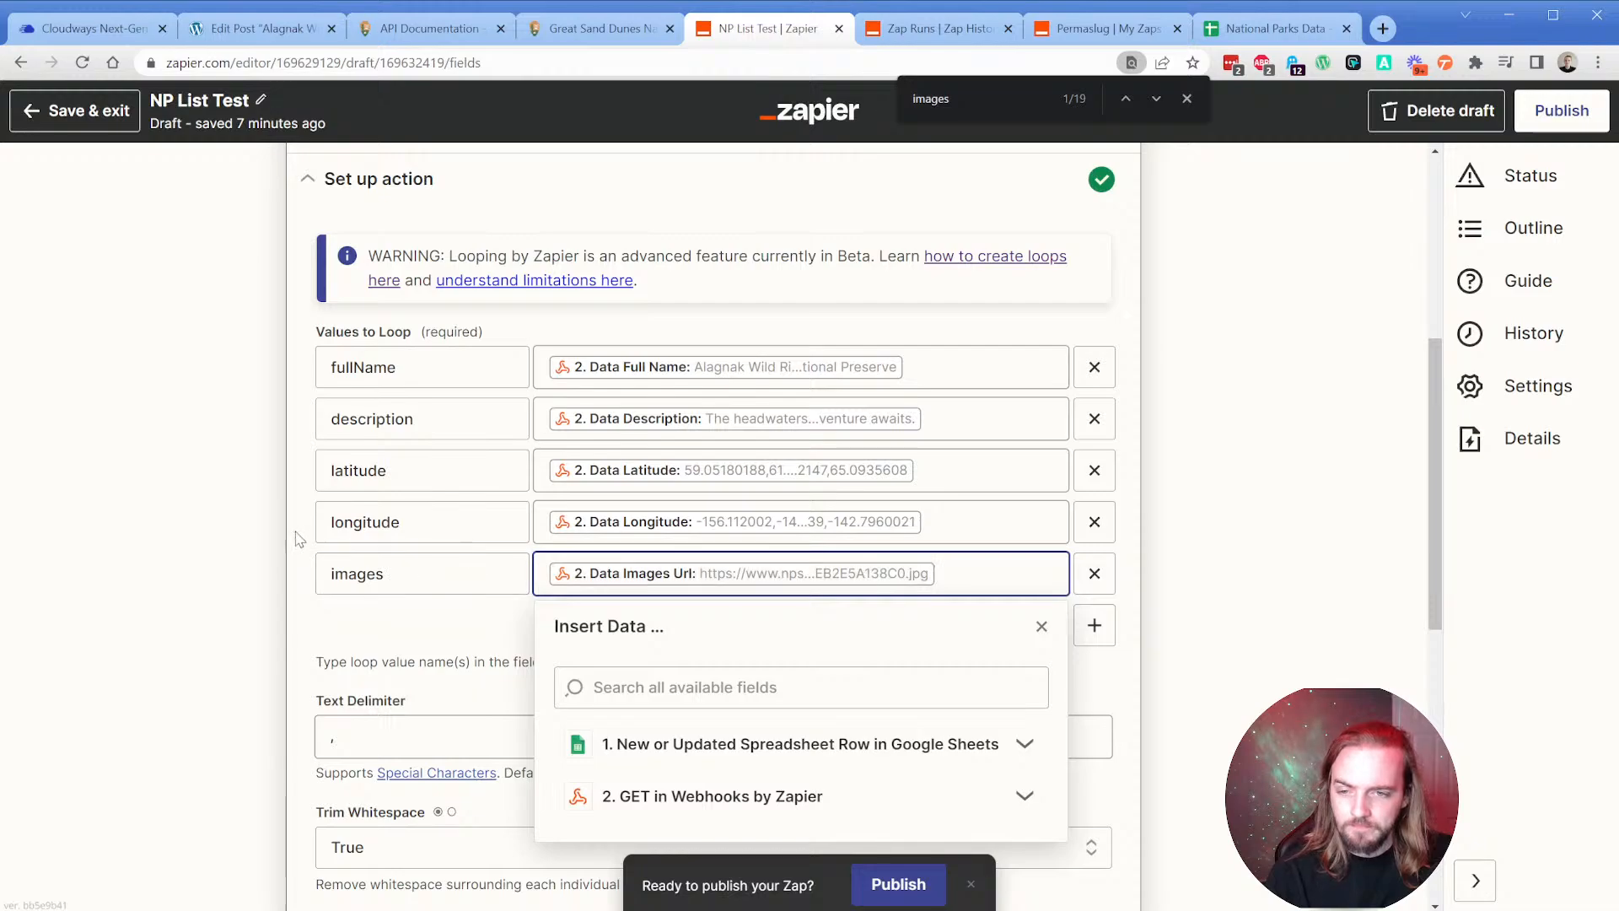
{"action": "left_click", "coordinate": [301, 504]}
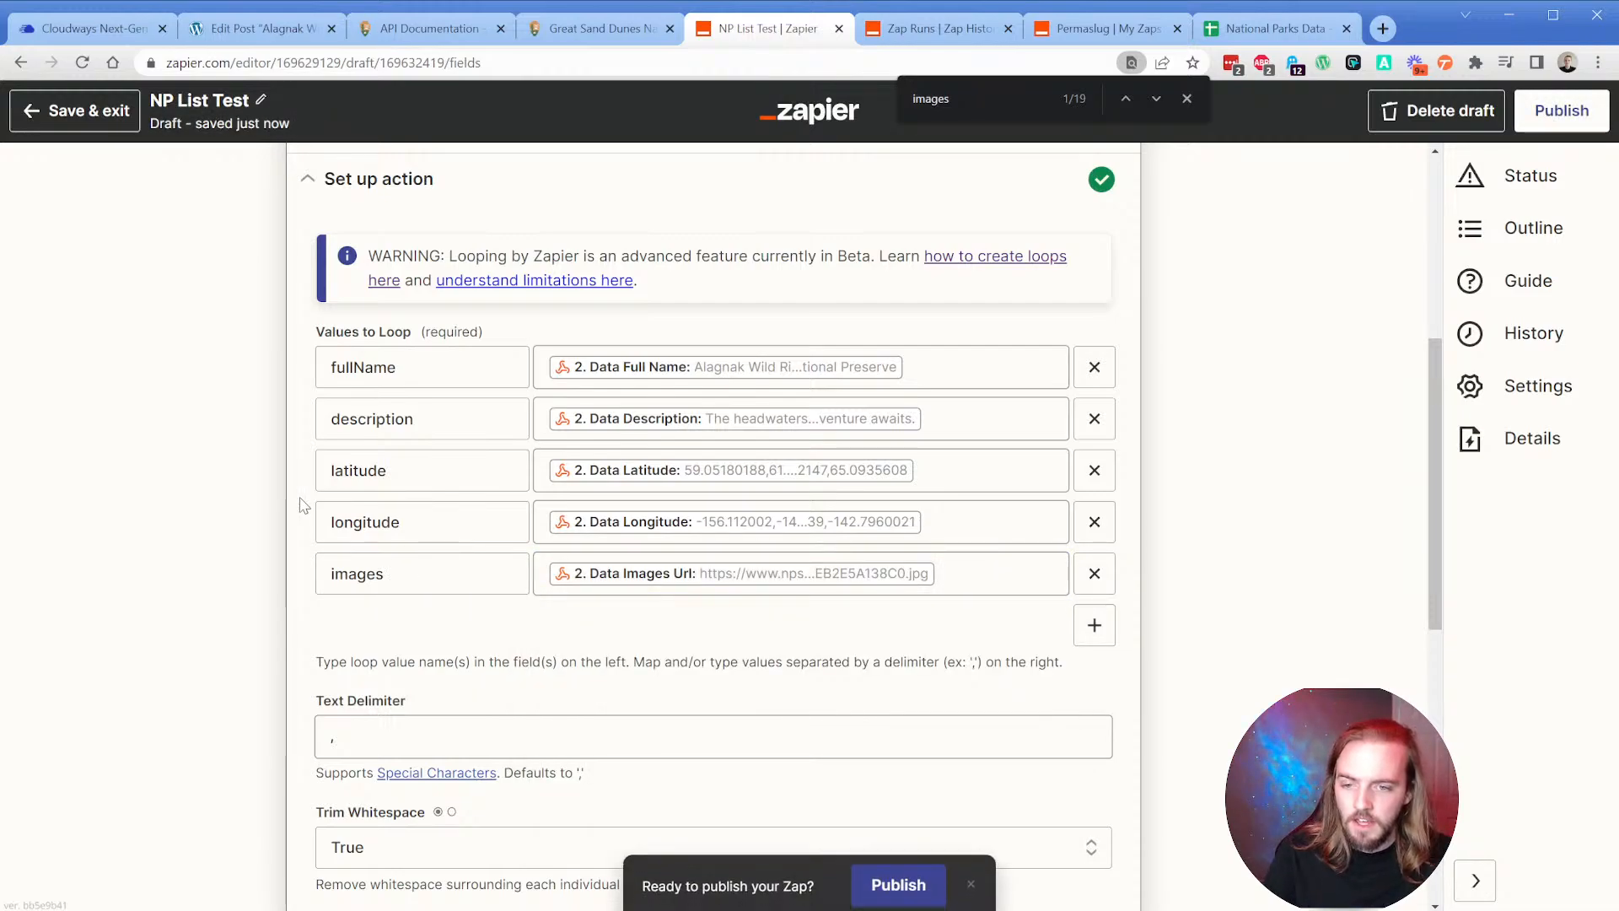
Add a new loop value row below images and insert the webhook's Data Operating Hours Standard Hours Sunday field as its value.
{"action": "left_click", "coordinate": [1093, 634]}
{"action": "left_click", "coordinate": [629, 628]}
{"action": "scroll", "coordinate": [632, 633], "scroll_direction": "down", "scroll_amount": 3}
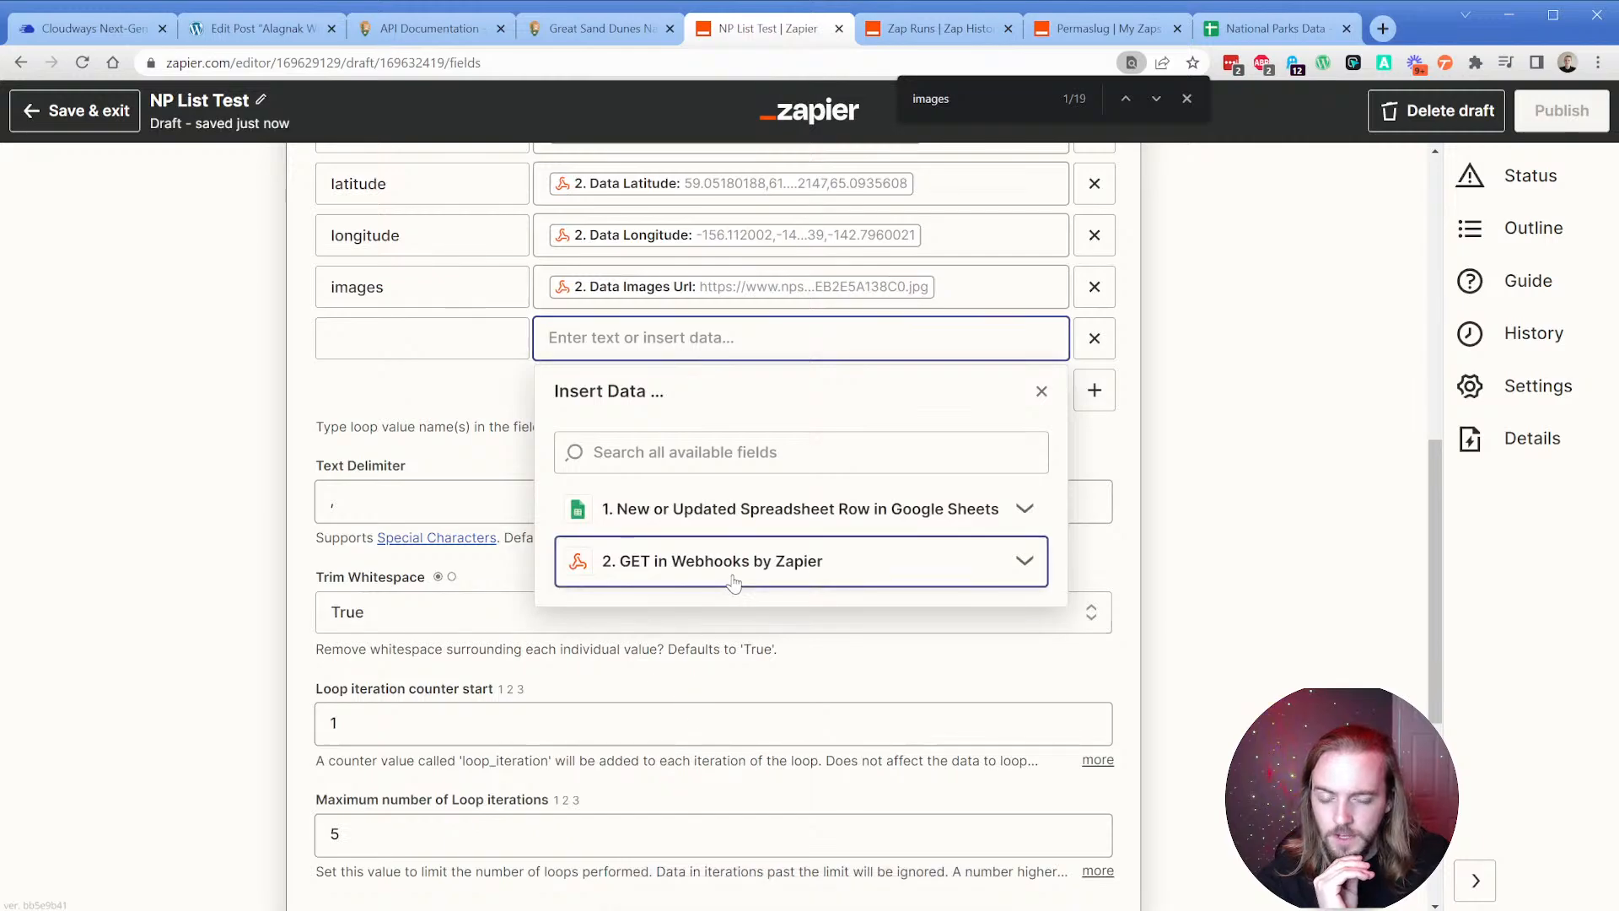
{"action": "left_click", "coordinate": [641, 561]}
{"action": "left_click", "coordinate": [644, 748]}
{"action": "scroll", "coordinate": [700, 650], "scroll_direction": "down", "scroll_amount": 3}
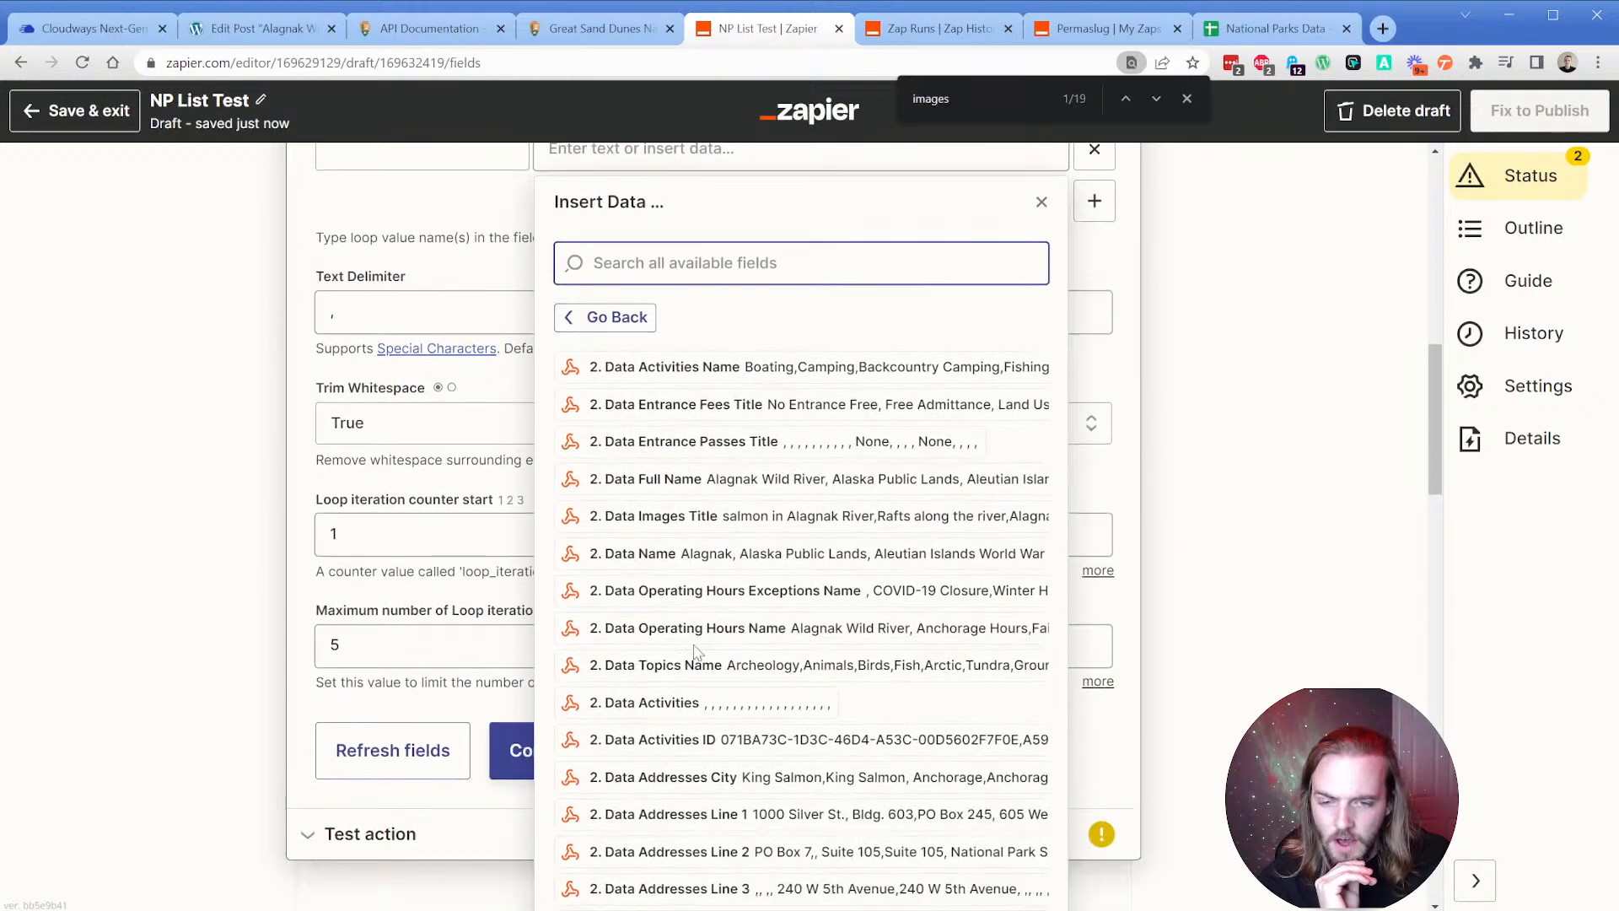
{"action": "scroll", "coordinate": [702, 643], "scroll_direction": "down", "scroll_amount": 1}
{"action": "scroll", "coordinate": [717, 625], "scroll_direction": "down", "scroll_amount": 3}
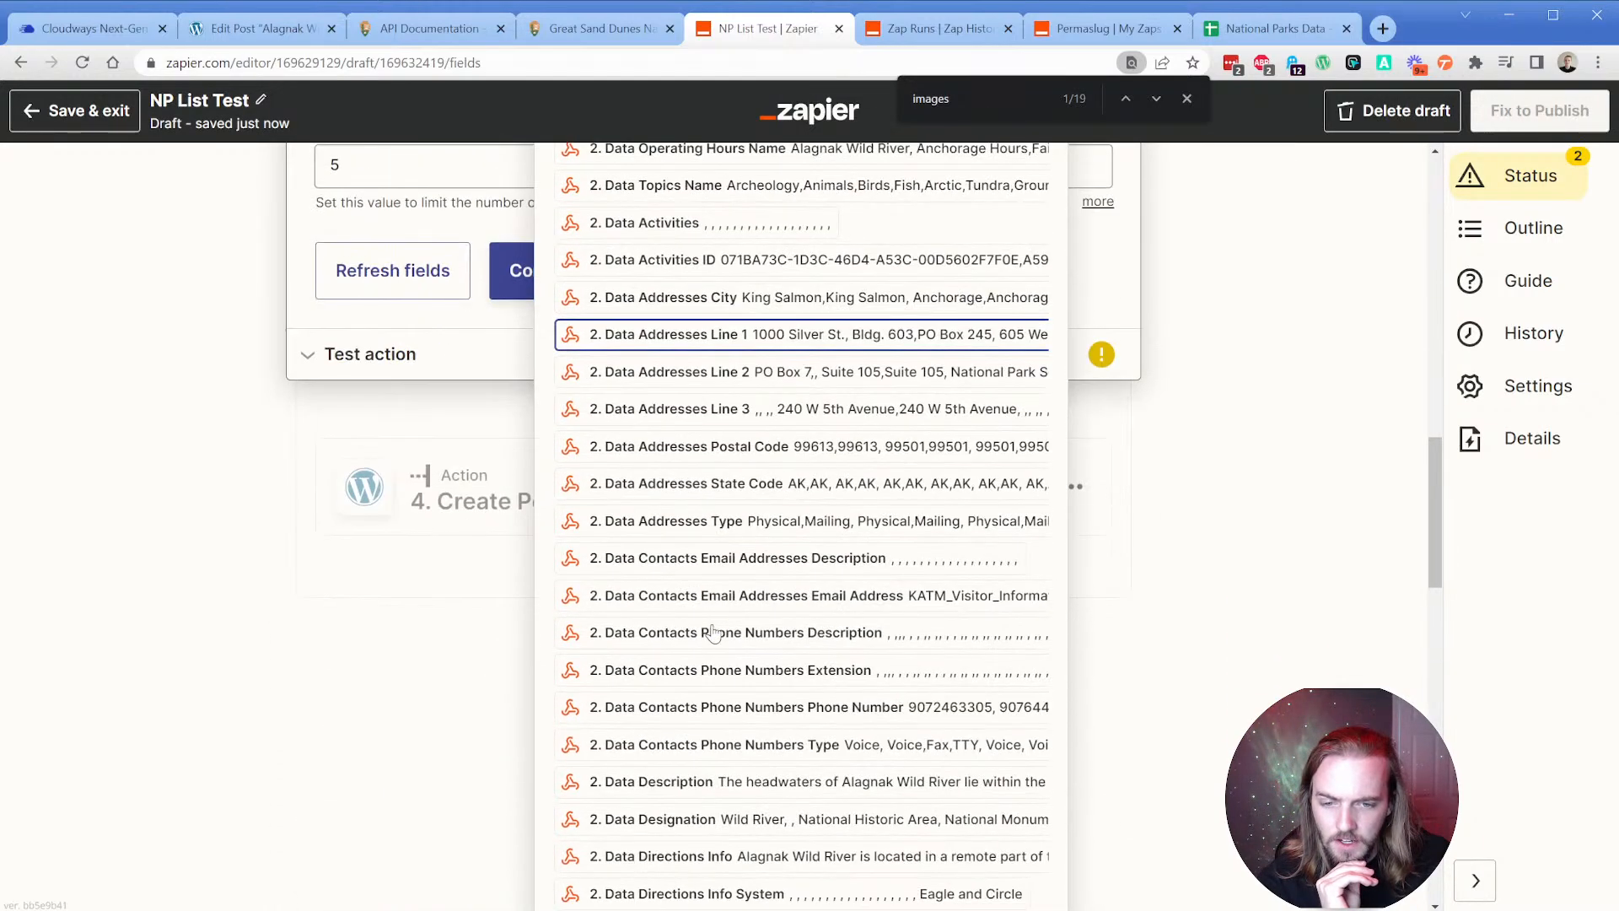
{"action": "scroll", "coordinate": [725, 590], "scroll_direction": "down", "scroll_amount": 3}
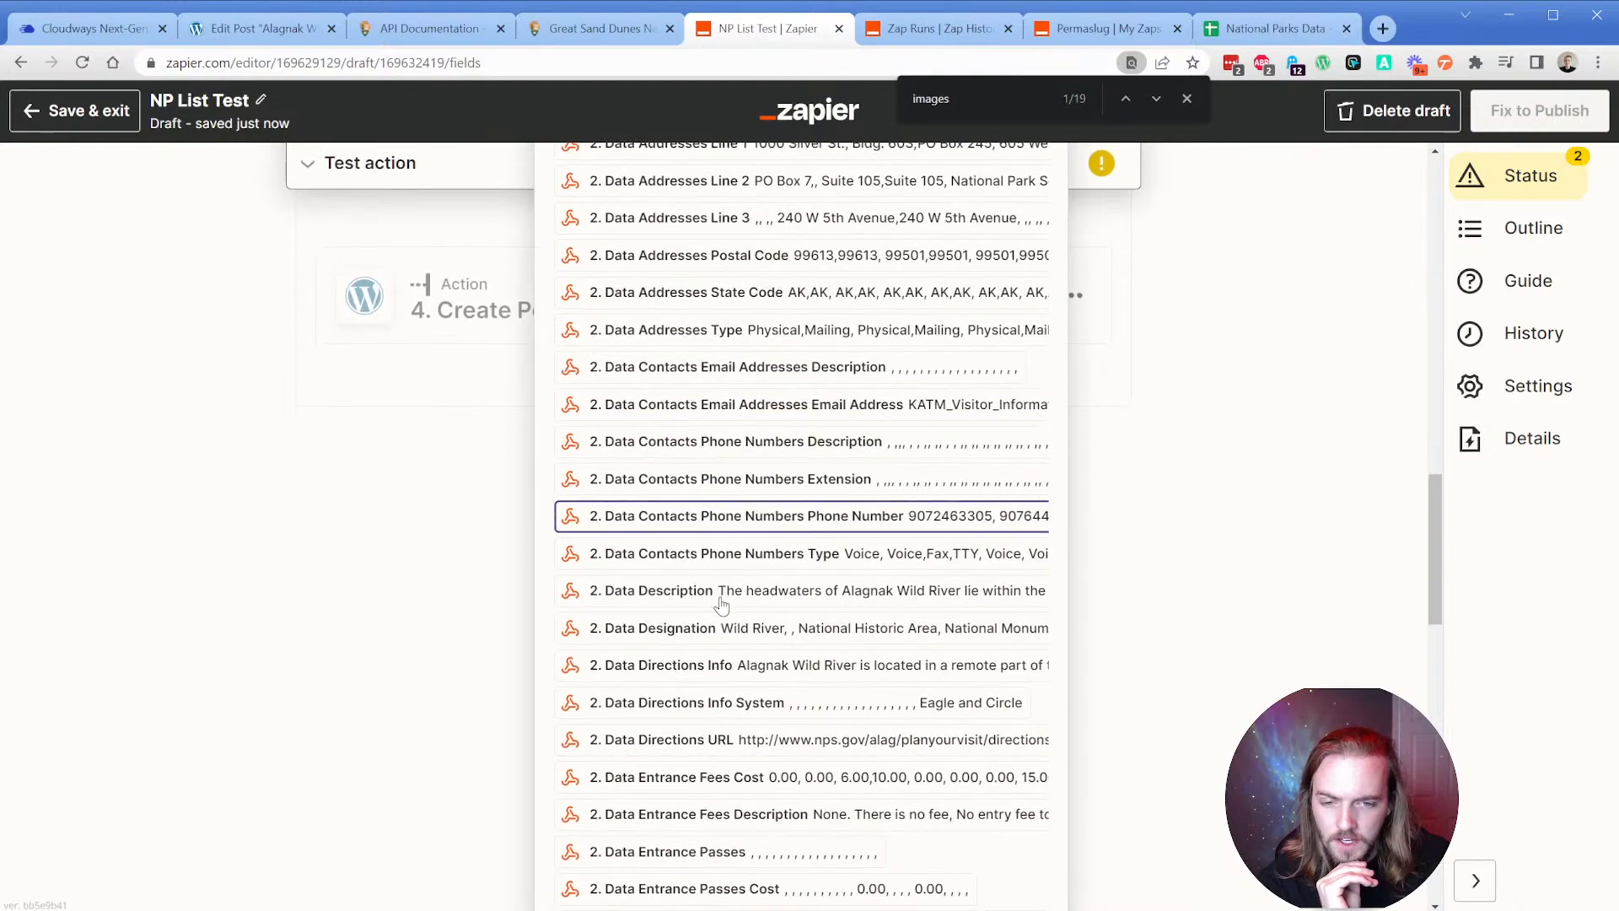
{"action": "scroll", "coordinate": [721, 599], "scroll_direction": "down", "scroll_amount": 4}
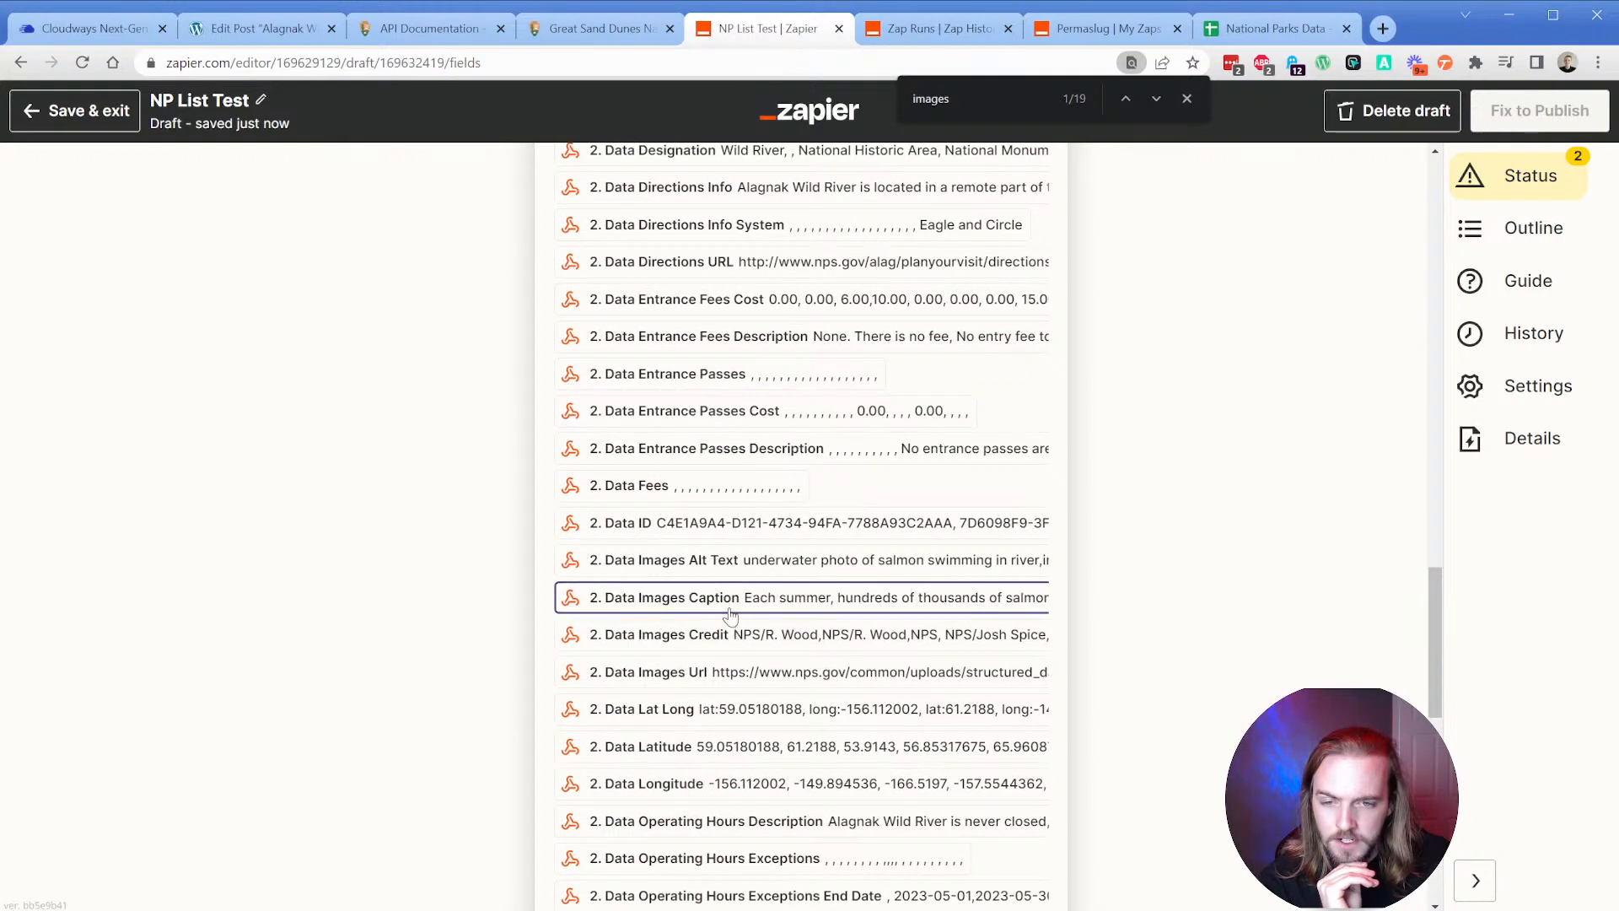
{"action": "scroll", "coordinate": [730, 616], "scroll_direction": "down", "scroll_amount": 1}
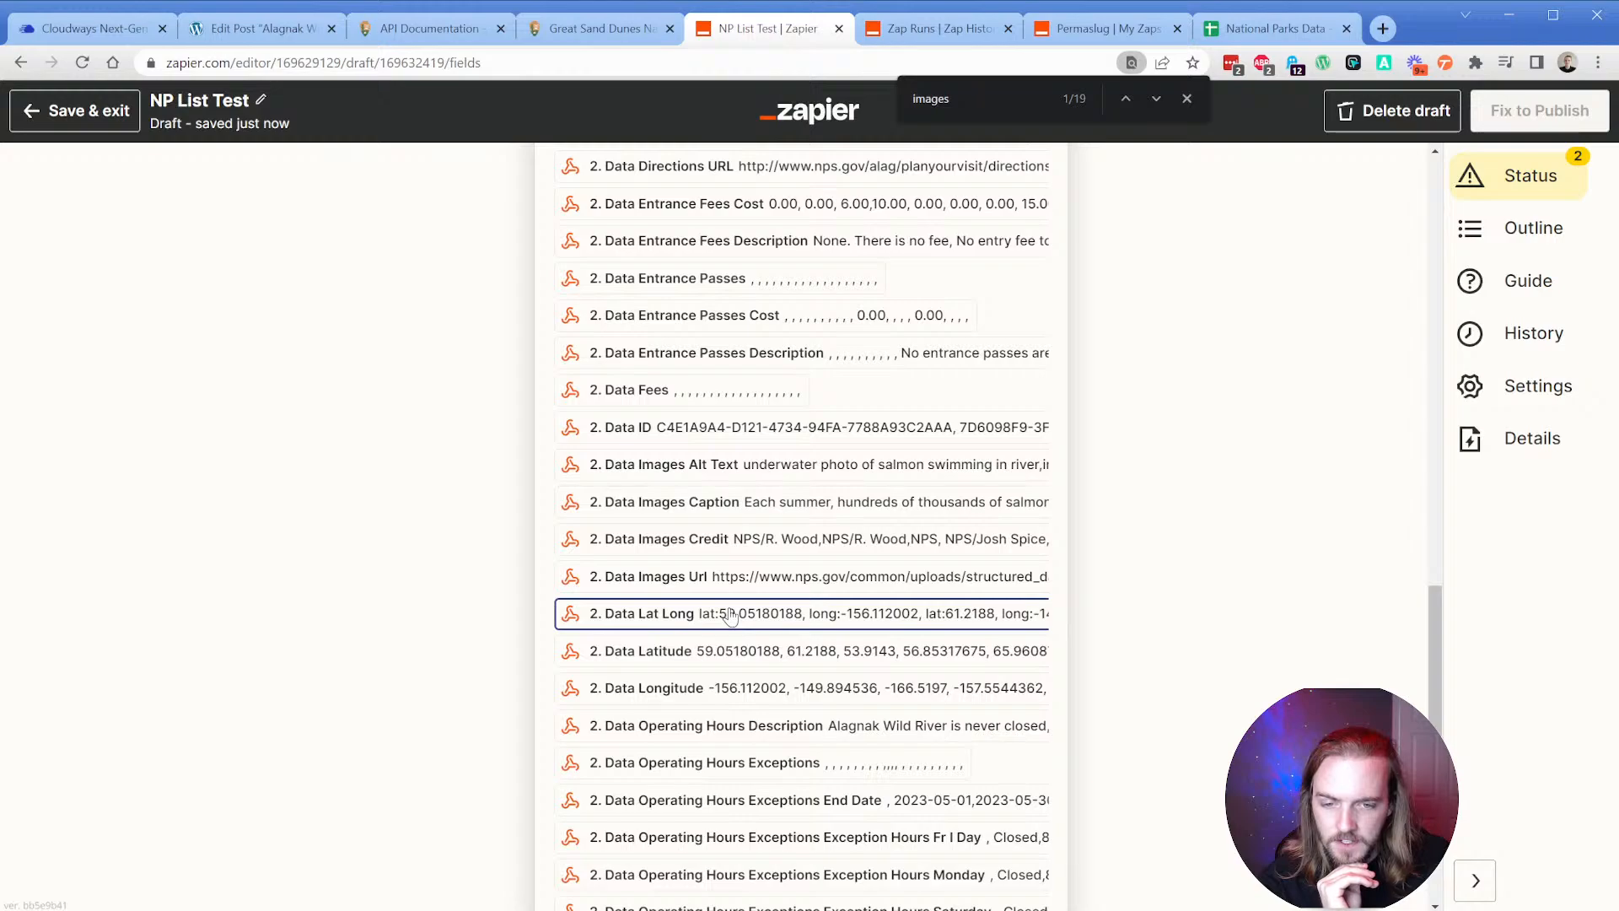
{"action": "scroll", "coordinate": [730, 616], "scroll_direction": "down", "scroll_amount": 3}
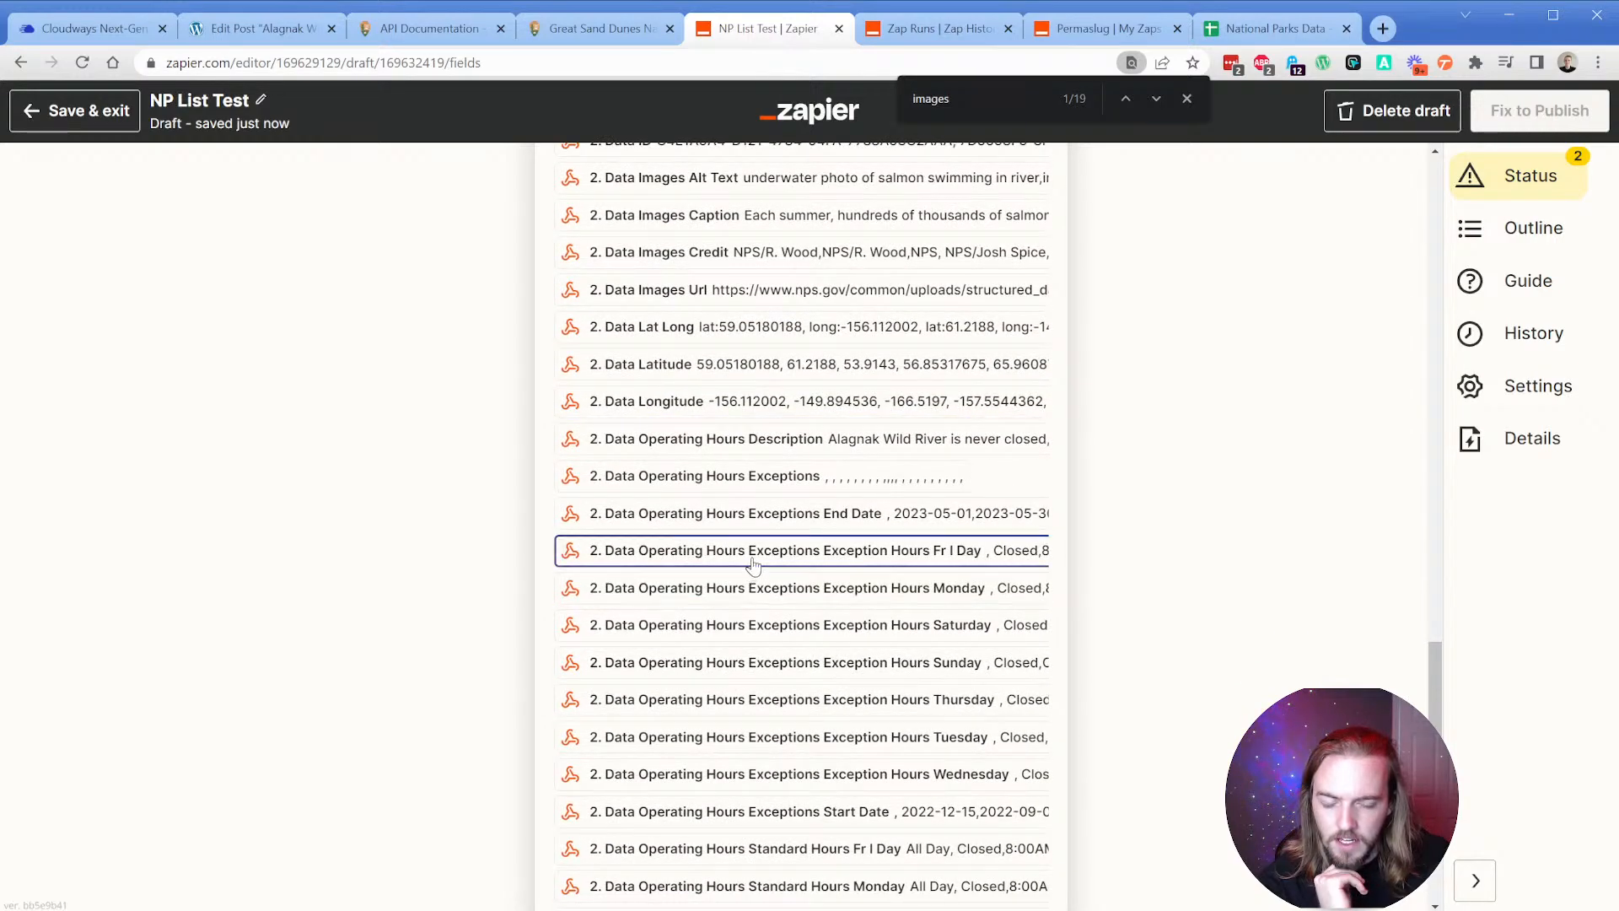
{"action": "scroll", "coordinate": [747, 590], "scroll_direction": "down", "scroll_amount": 4}
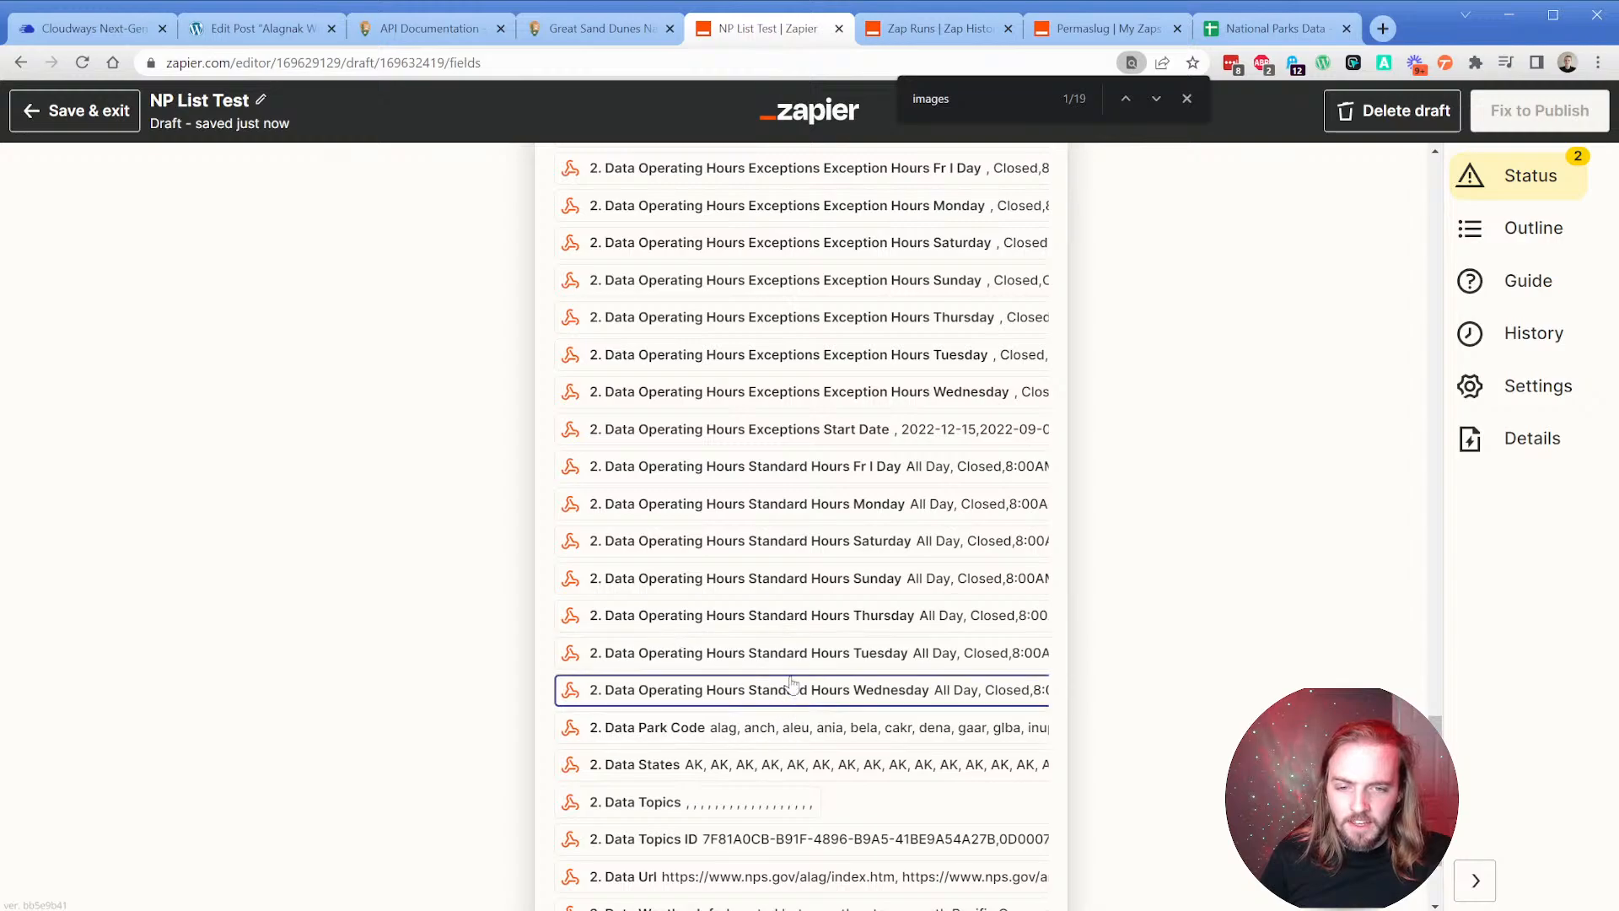
{"action": "left_click", "coordinate": [808, 587]}
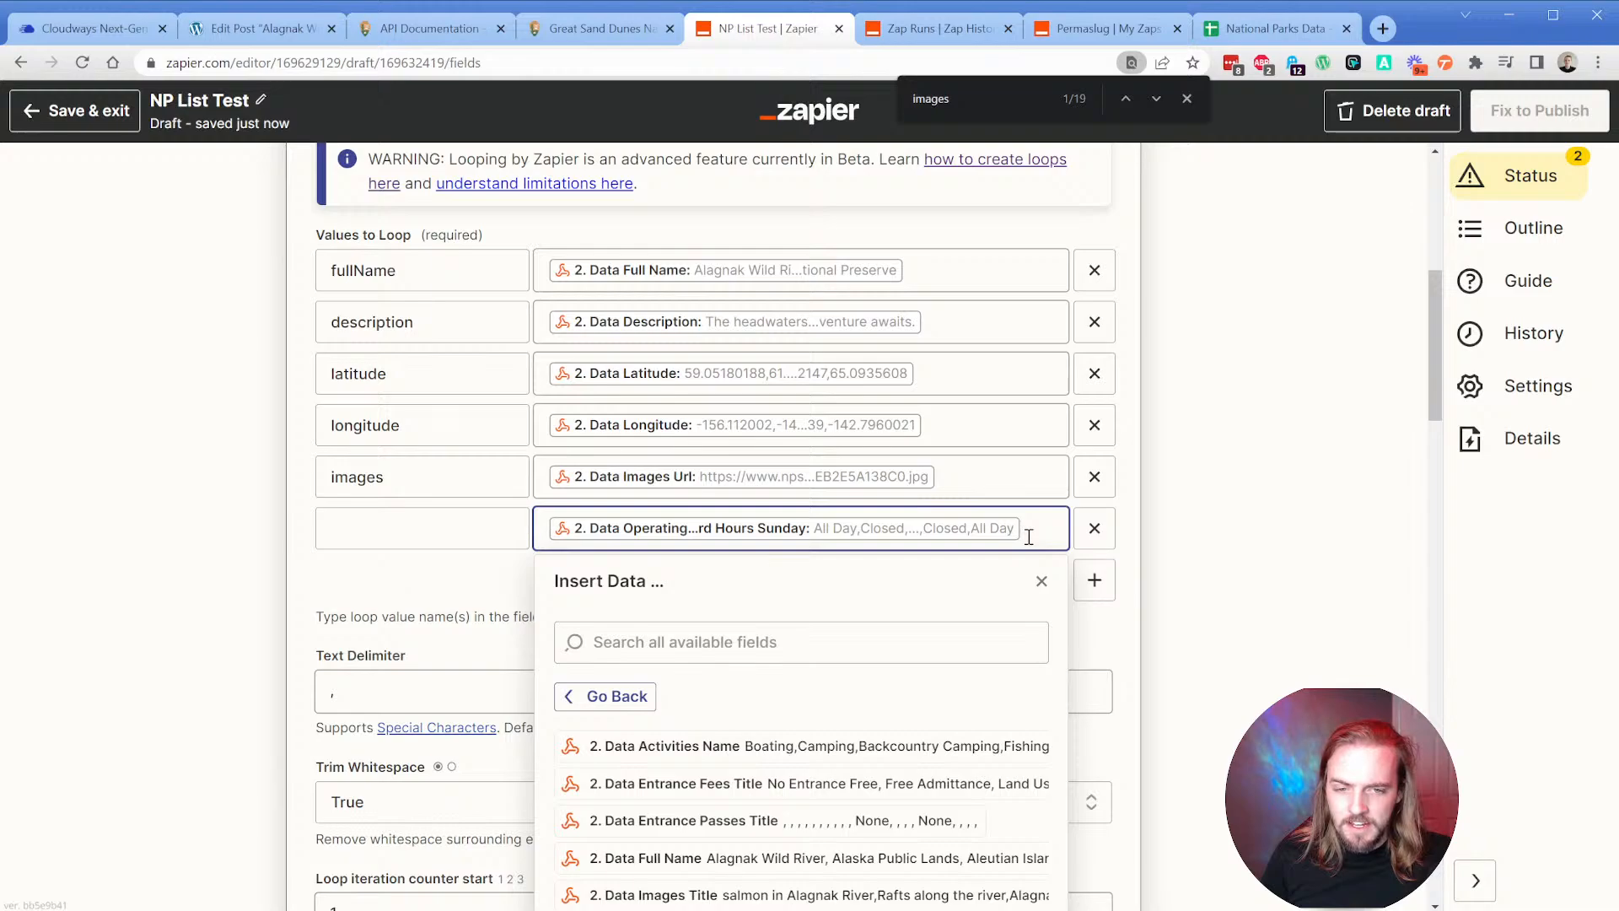
Prefix the Sunday standard hours field in the unnamed loop row with the label "Sunday:".
{"action": "left_click", "coordinate": [548, 530]}
{"action": "type", "text": "Sunday,"}
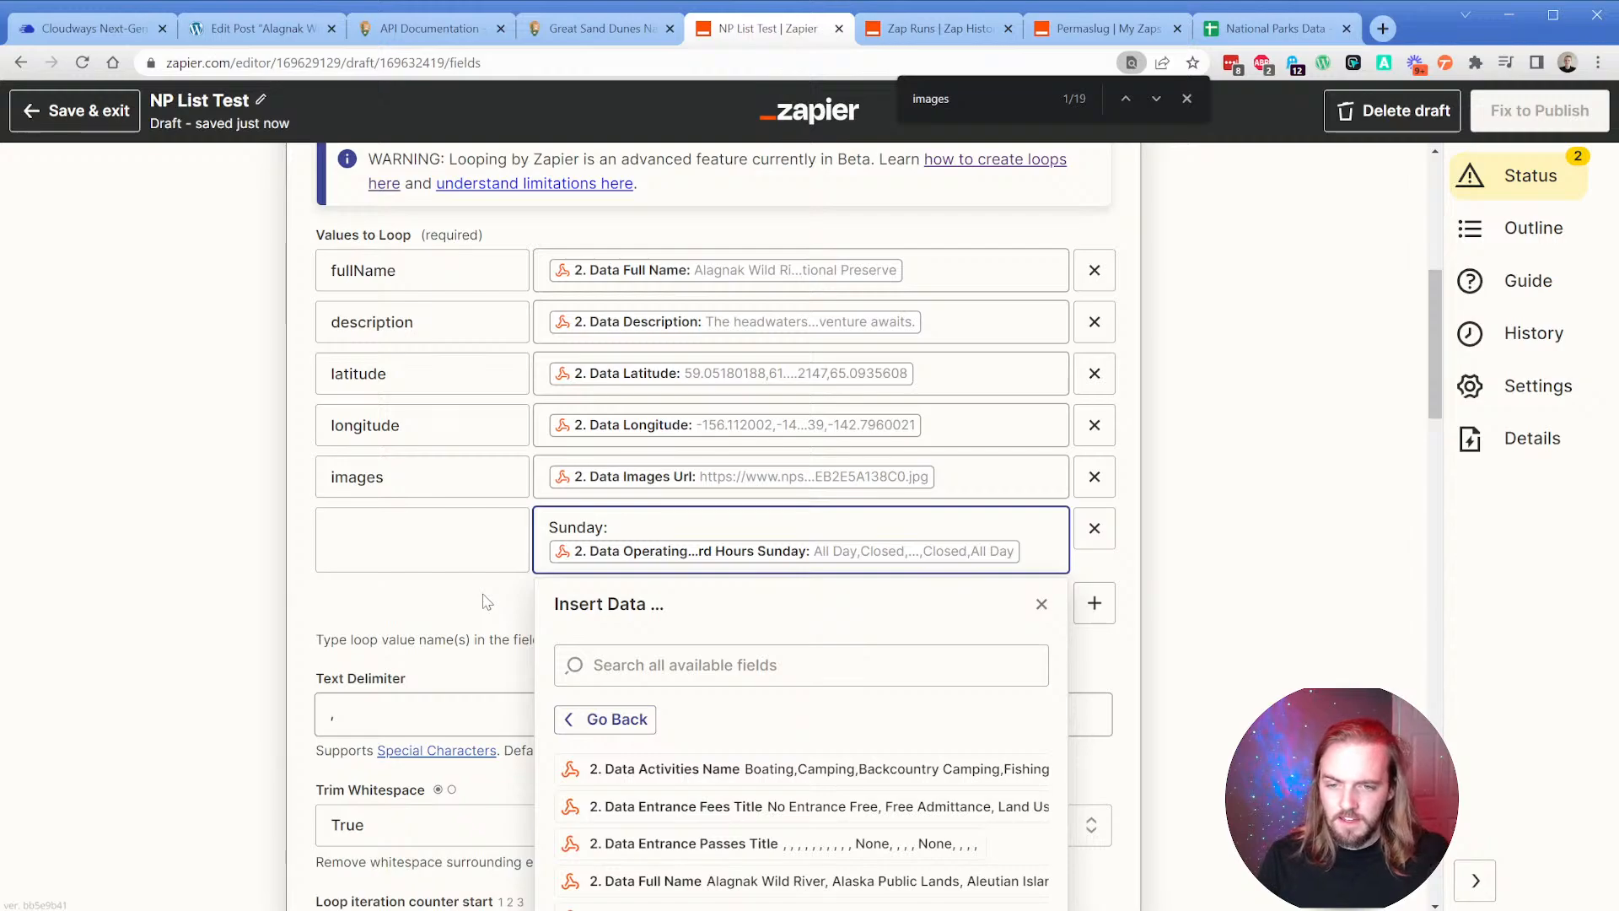
{"action": "left_click", "coordinate": [439, 616]}
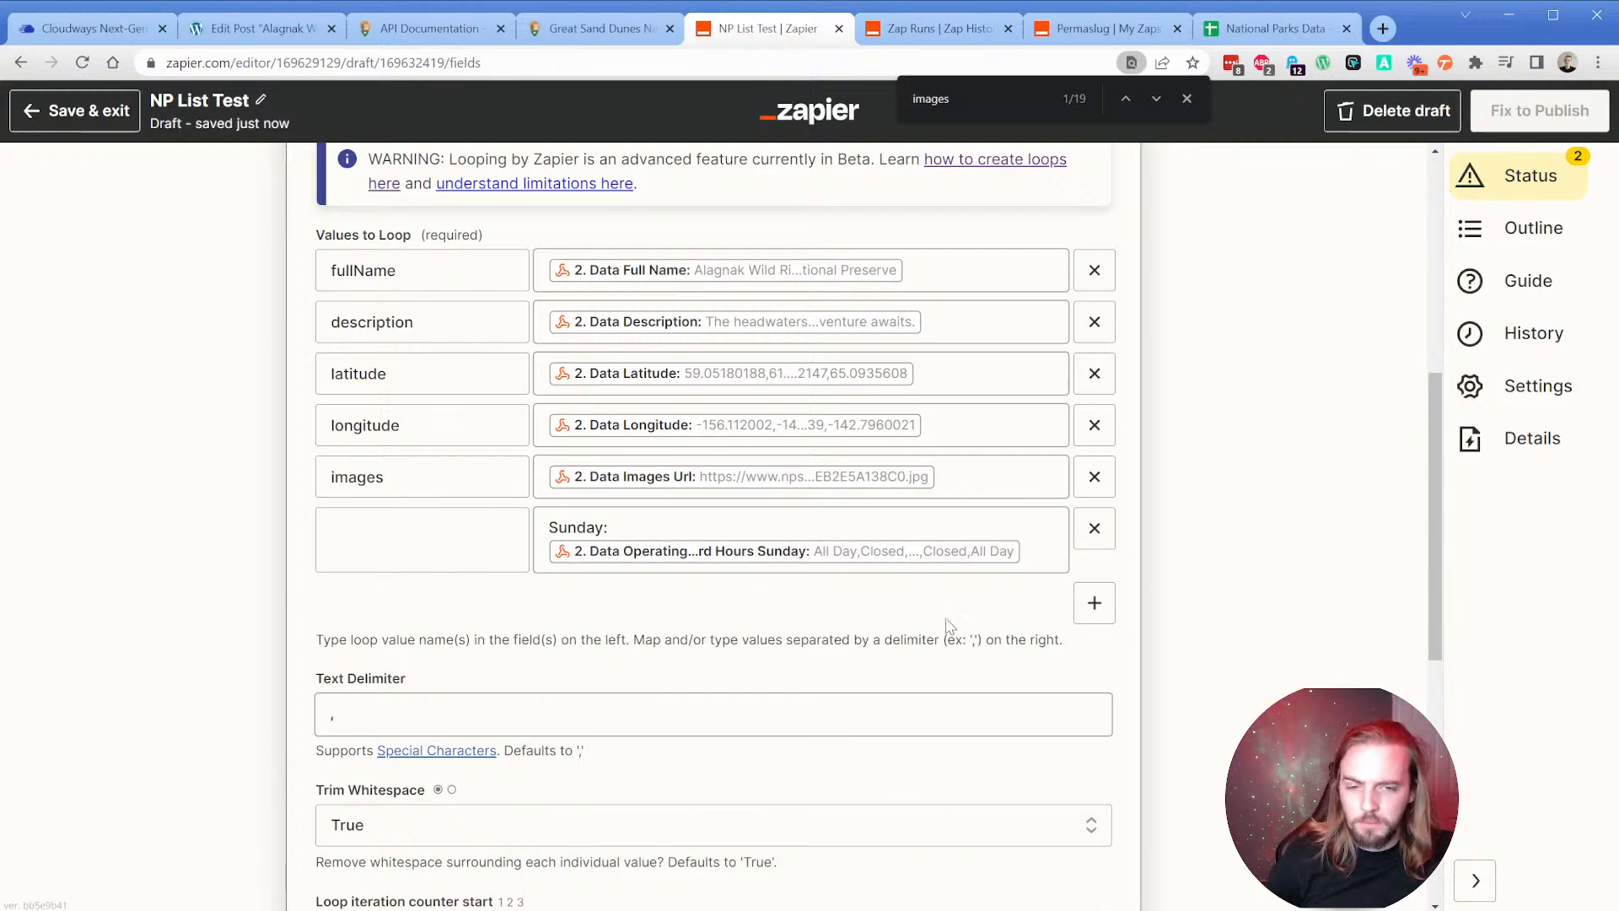
{"action": "left_click", "coordinate": [1023, 549]}
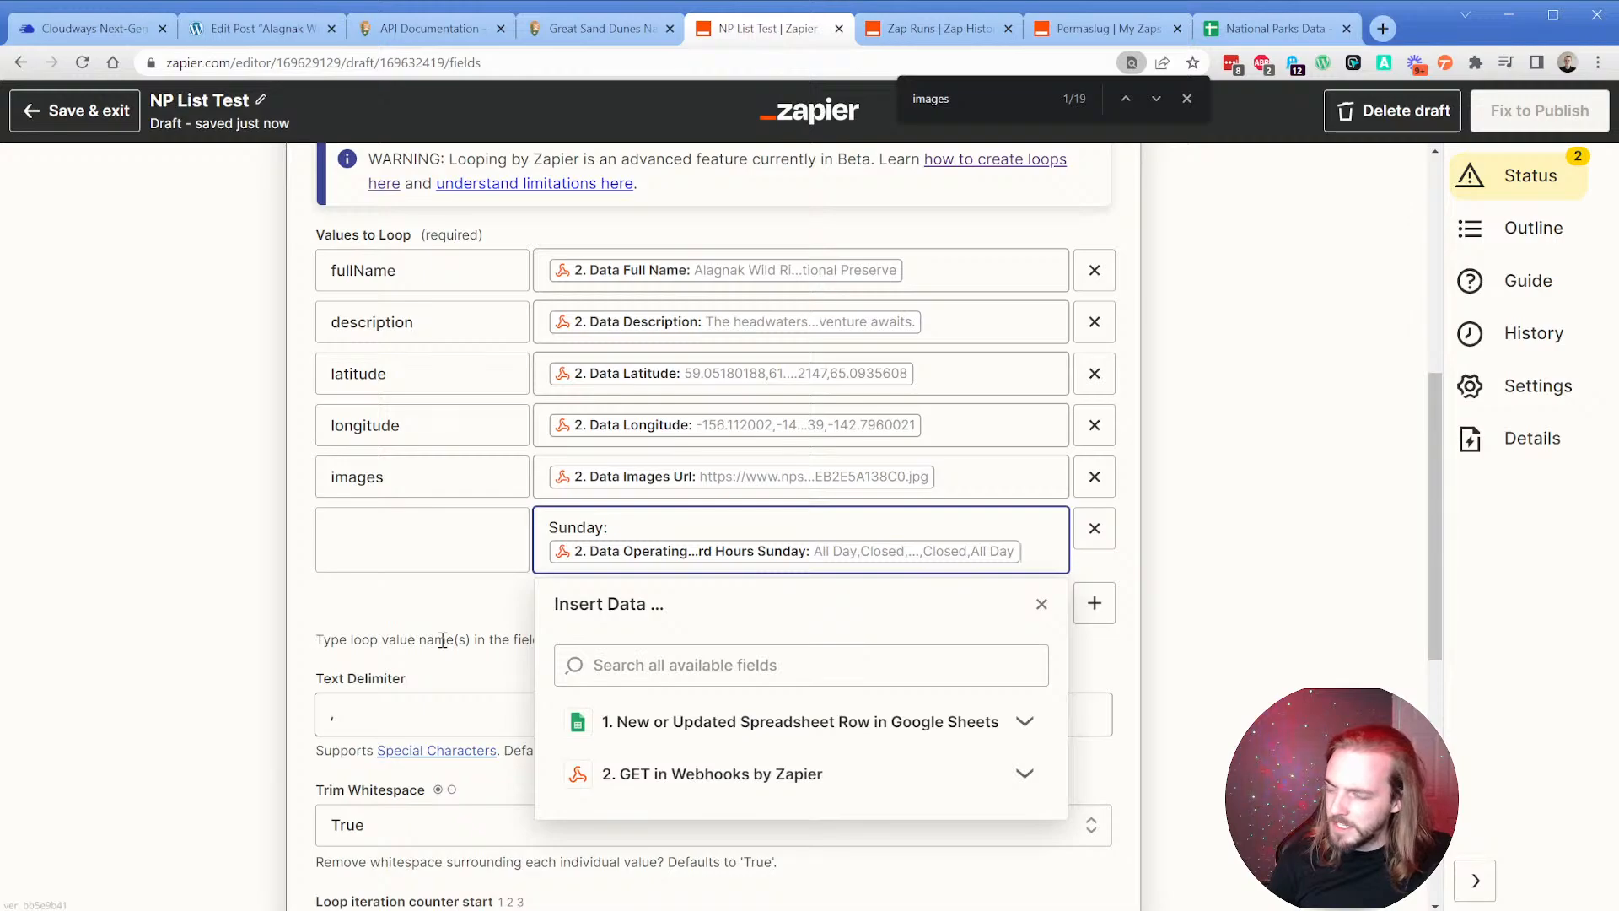
{"action": "left_click", "coordinate": [304, 588]}
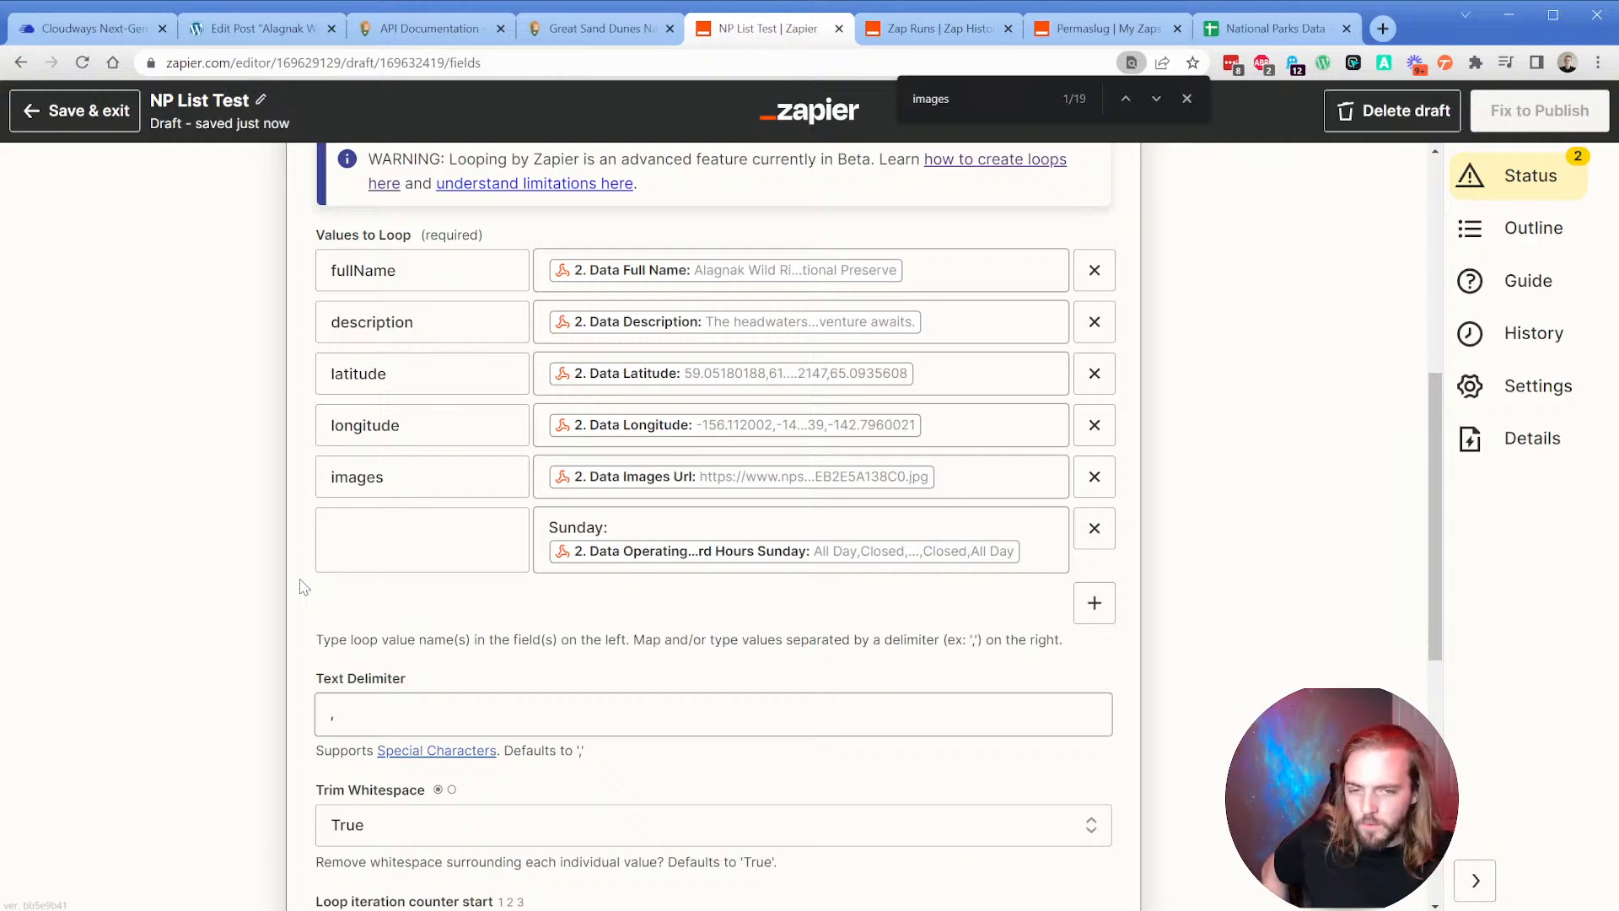
Clear the whole value of the unnamed loop row below images.
{"action": "left_click", "coordinate": [595, 584]}
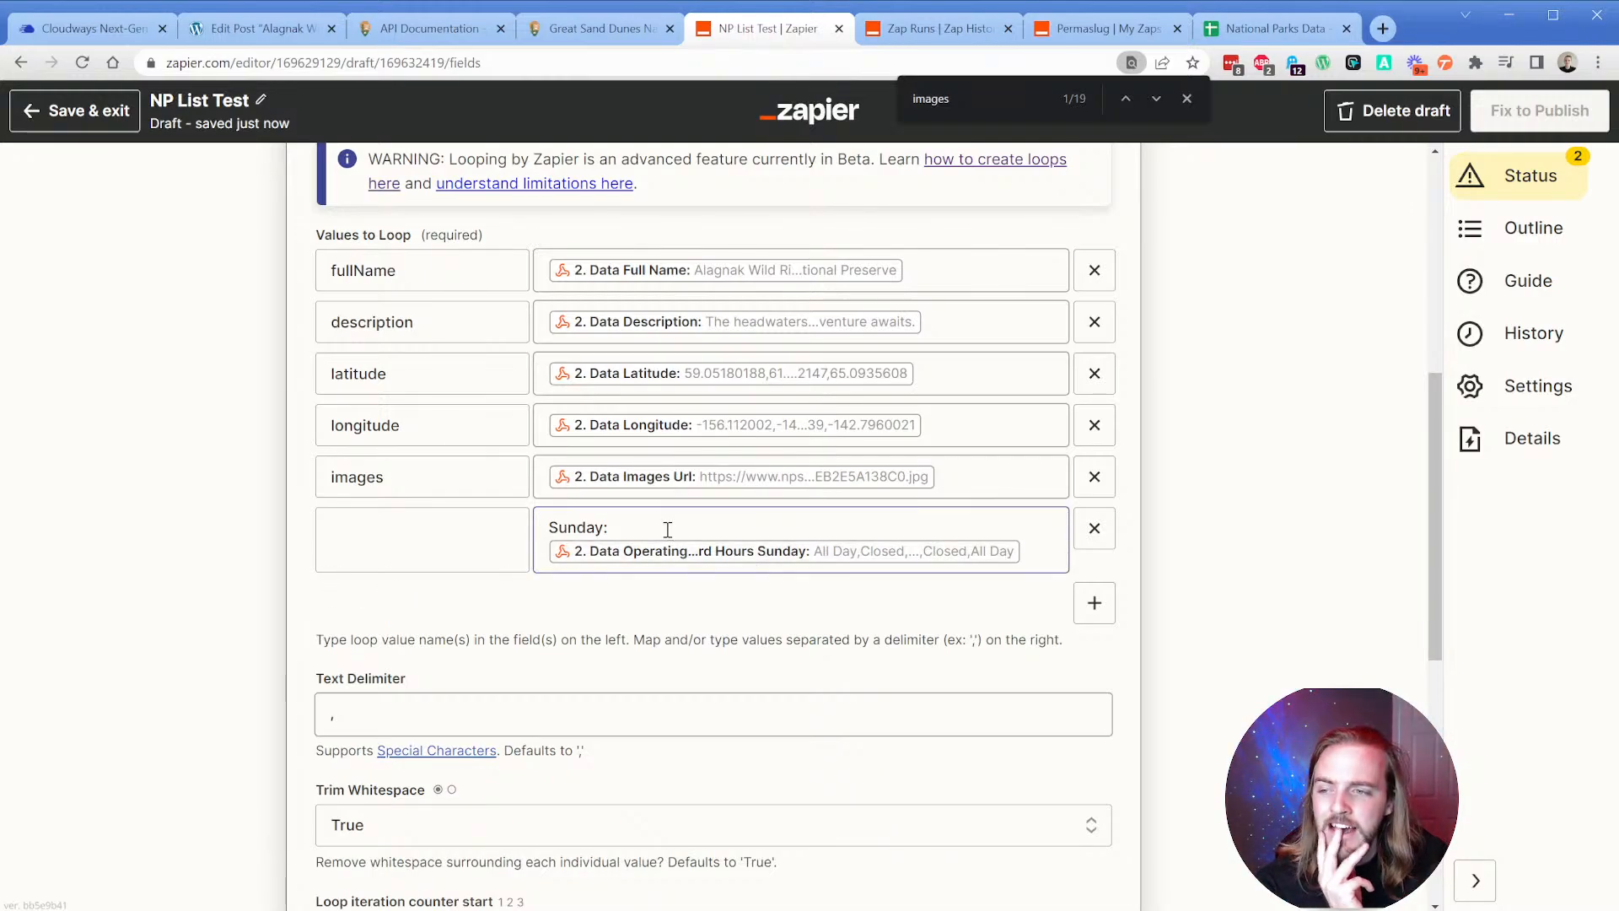
{"action": "key", "text": "ctrl+a"}
{"action": "key", "text": "BackSpace"}
Look through all fields of the GET webhook step for the daily operating hours data, and close the field list.
{"action": "left_click", "coordinate": [633, 749]}
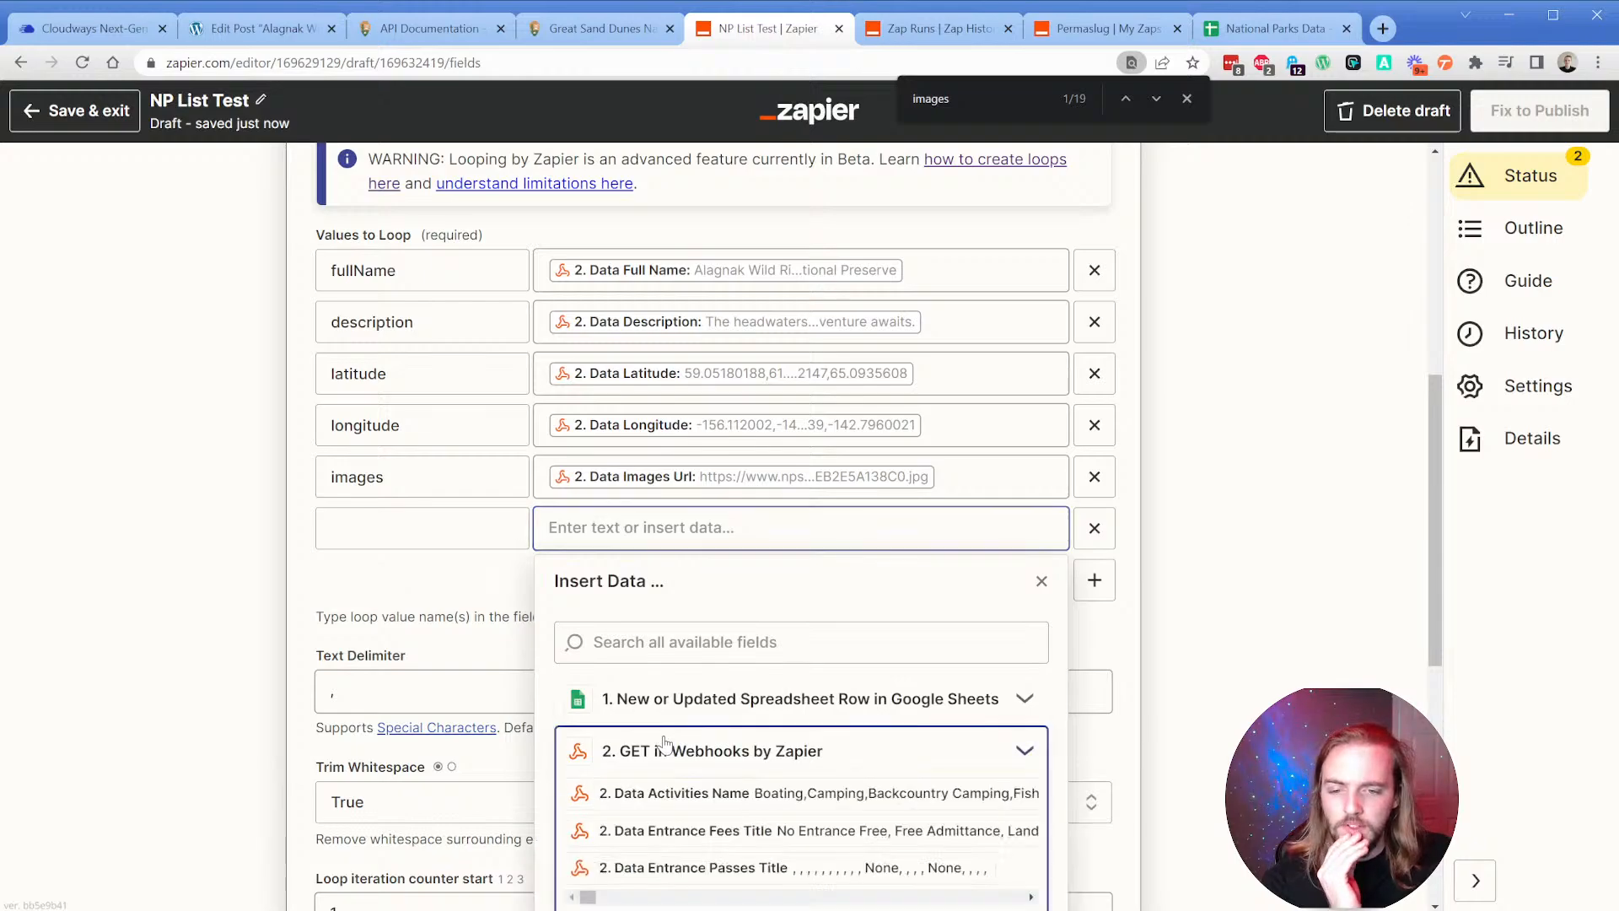
{"action": "scroll", "coordinate": [549, 679], "scroll_direction": "down", "scroll_amount": 3}
{"action": "left_click", "coordinate": [640, 651]}
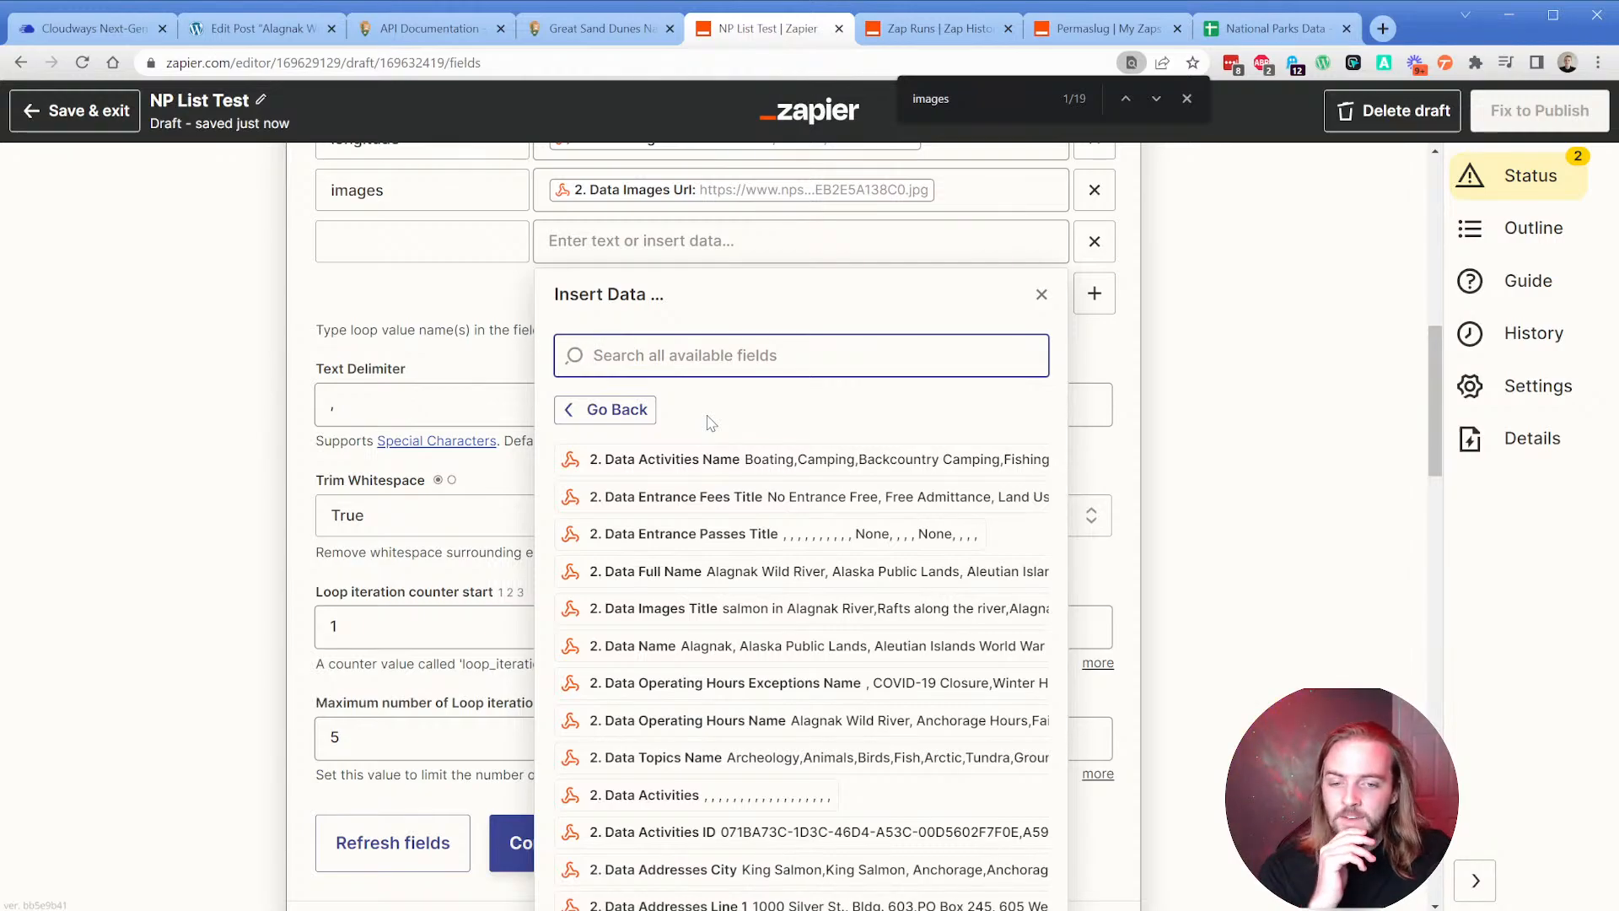
{"action": "scroll", "coordinate": [271, 459], "scroll_direction": "up", "scroll_amount": 4}
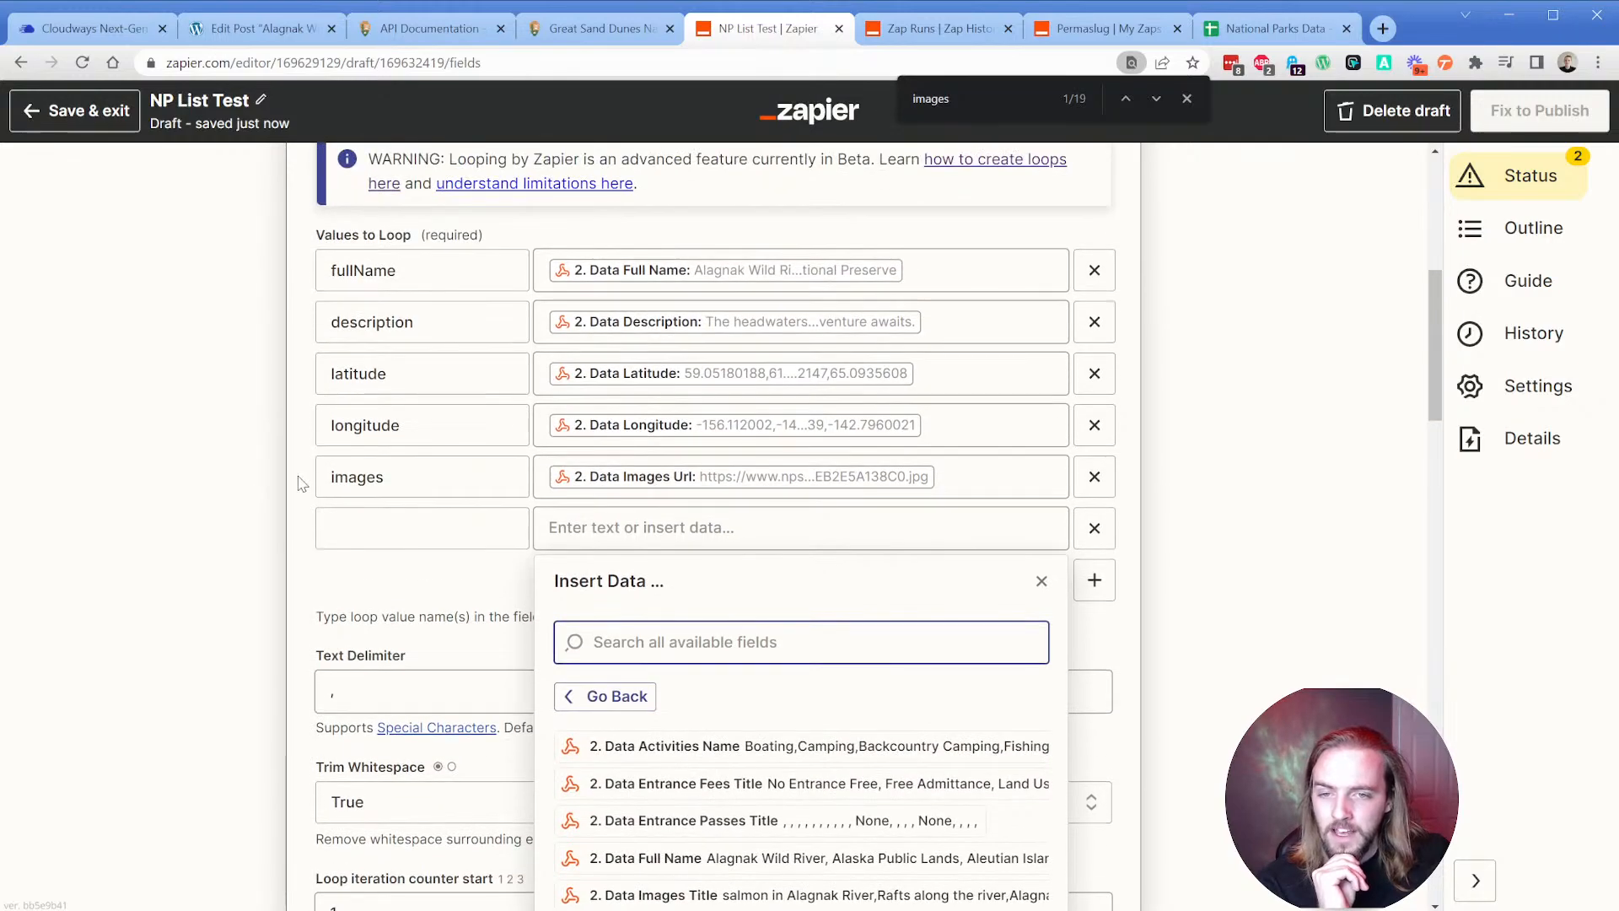
{"action": "left_click", "coordinate": [301, 482]}
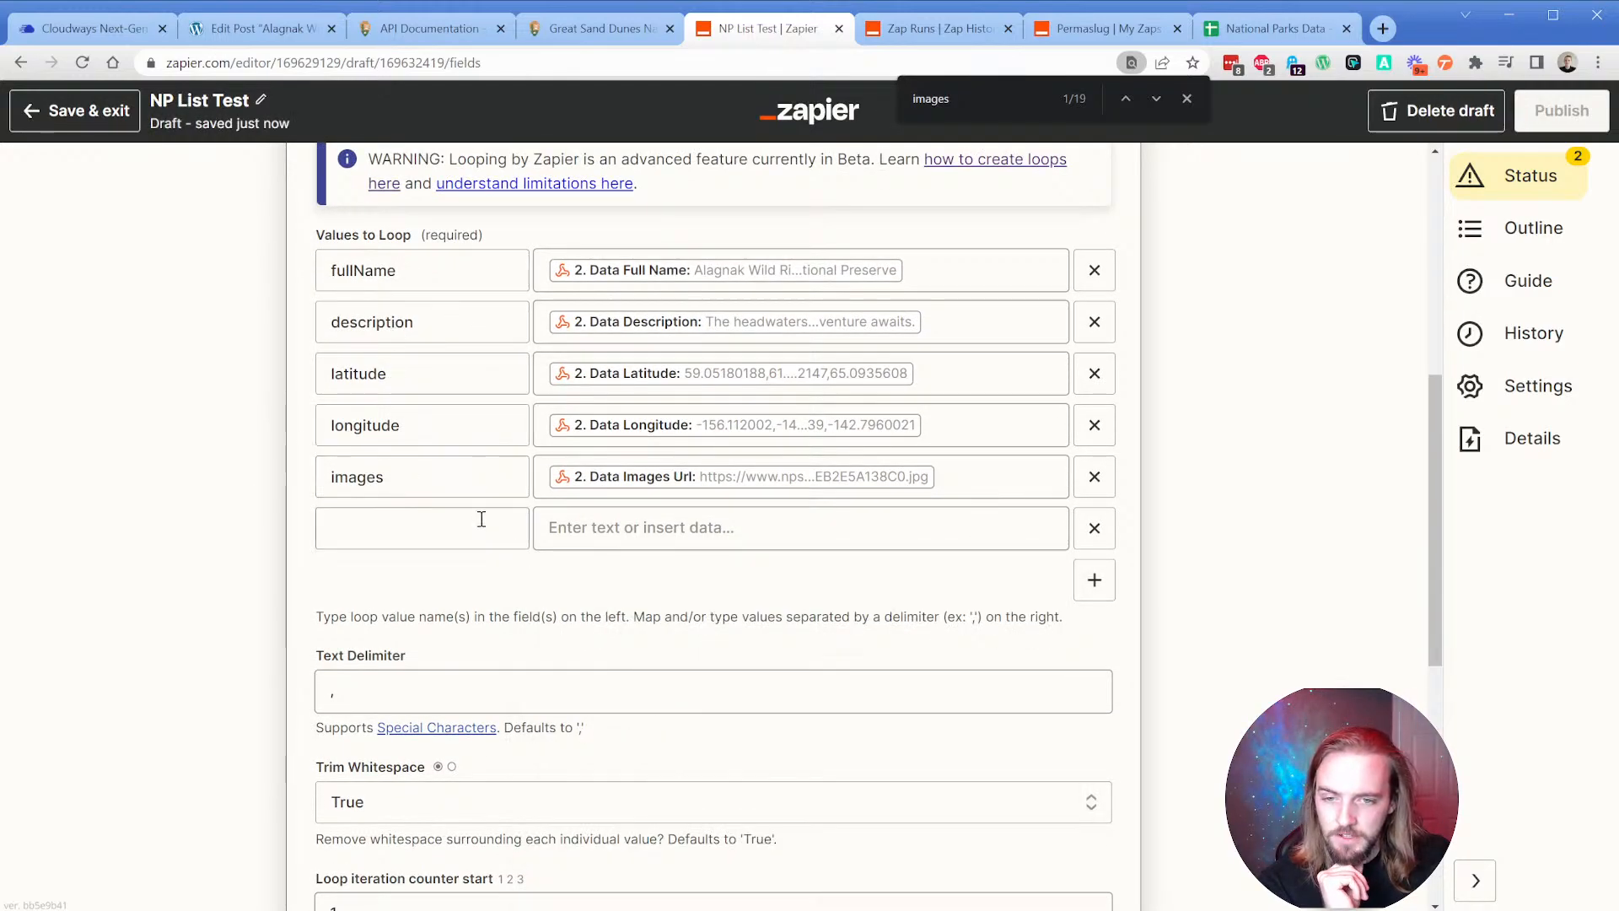
{"action": "left_click", "coordinate": [454, 532]}
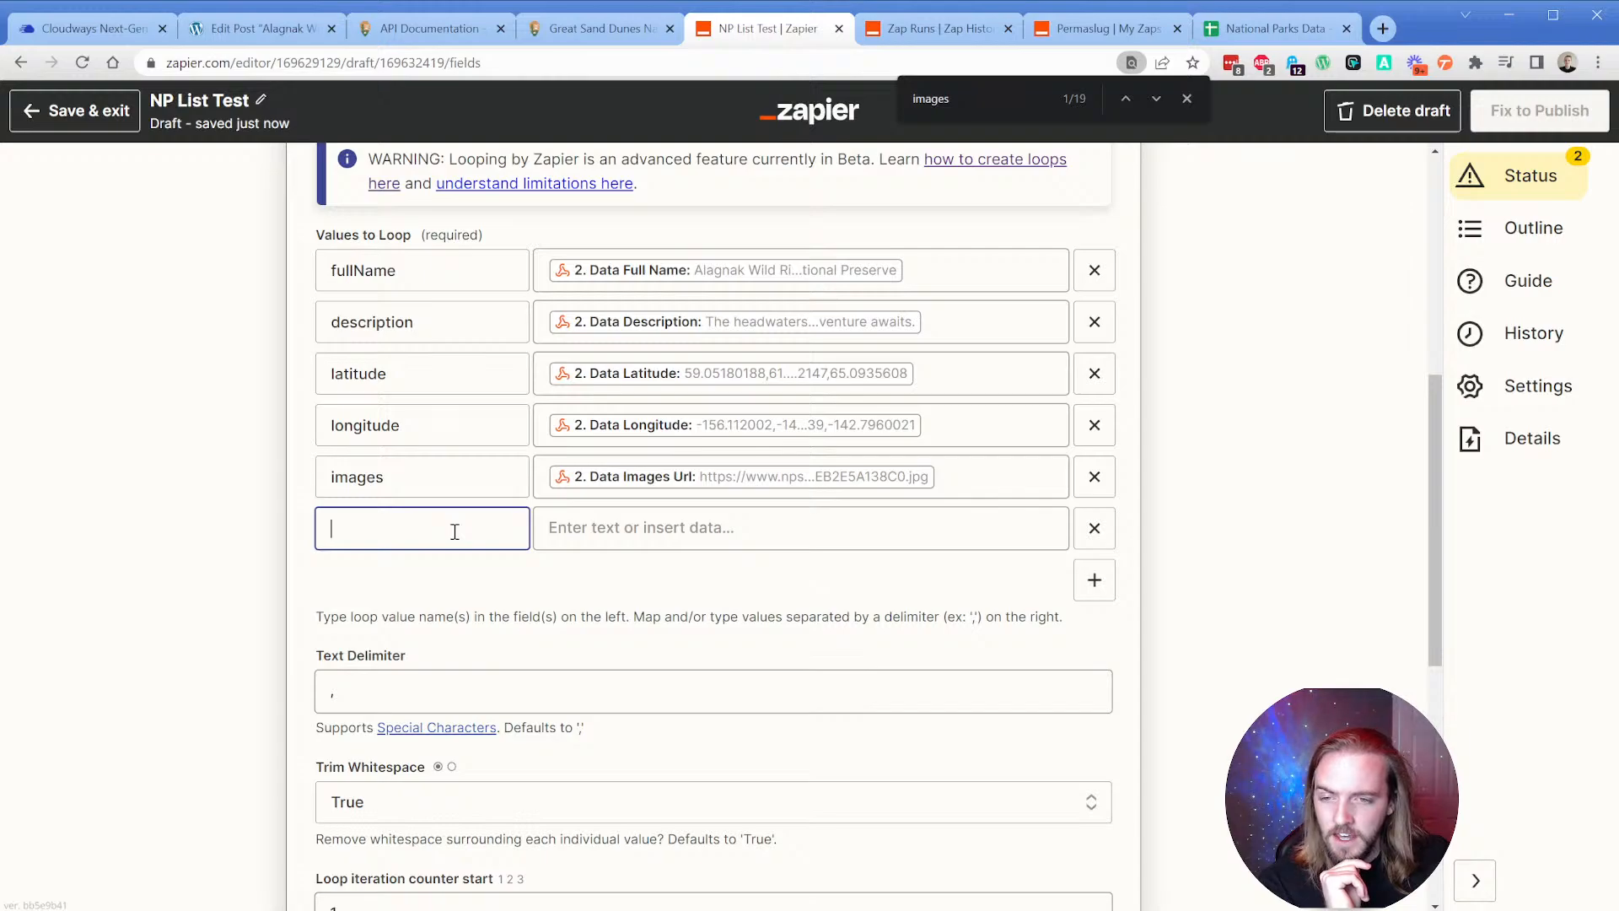
{"action": "left_click", "coordinate": [625, 528]}
{"action": "left_click", "coordinate": [659, 740]}
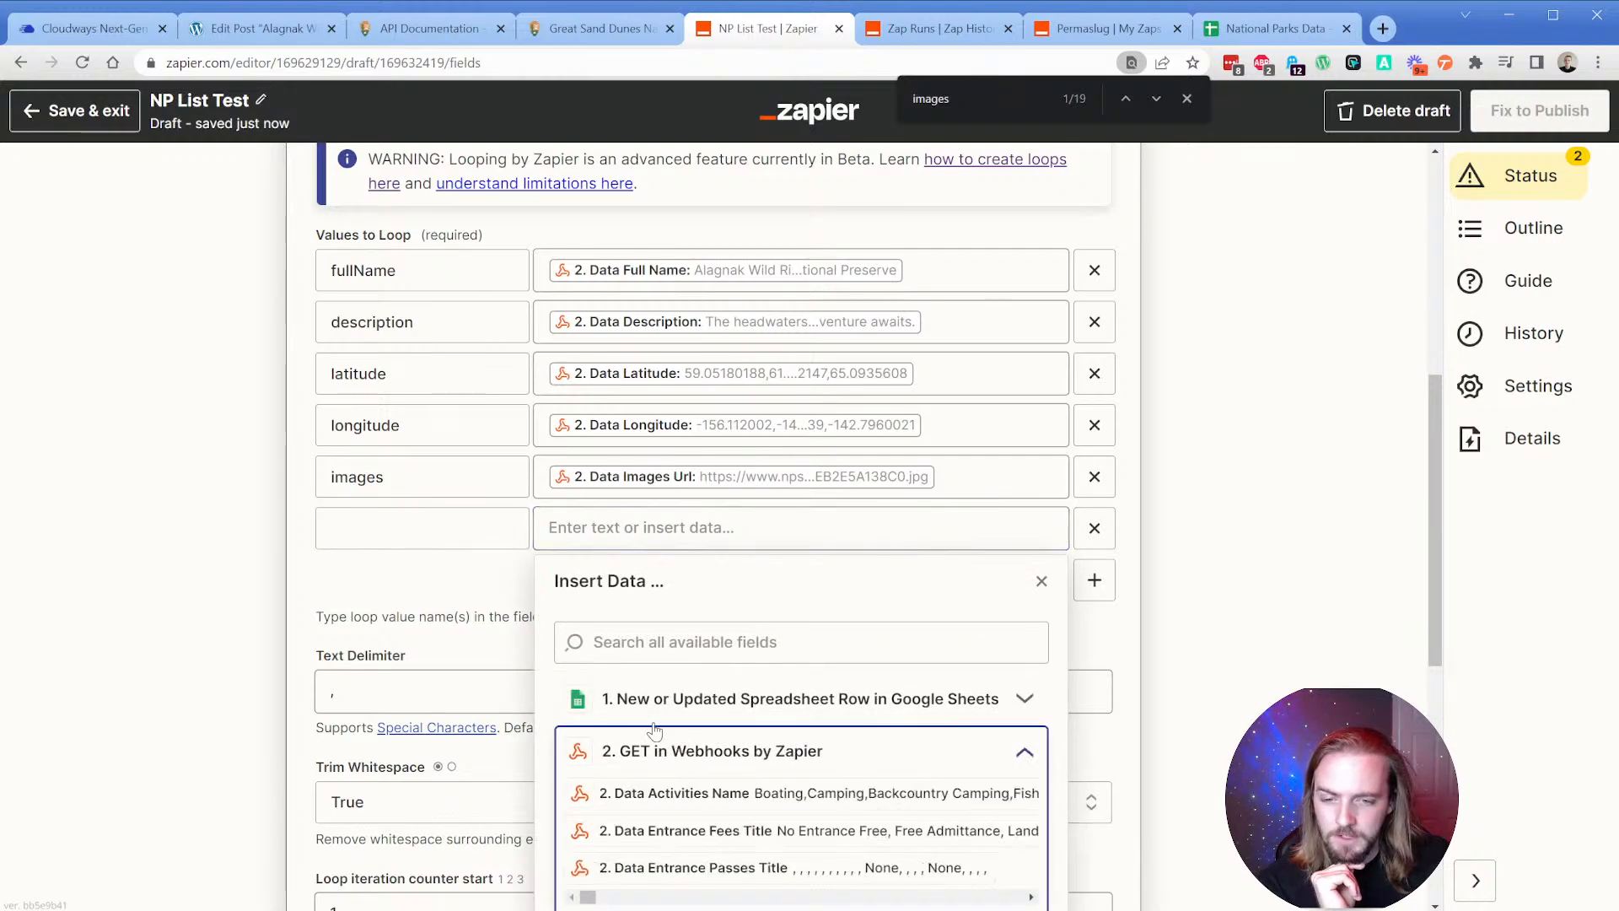
{"action": "left_click", "coordinate": [641, 646]}
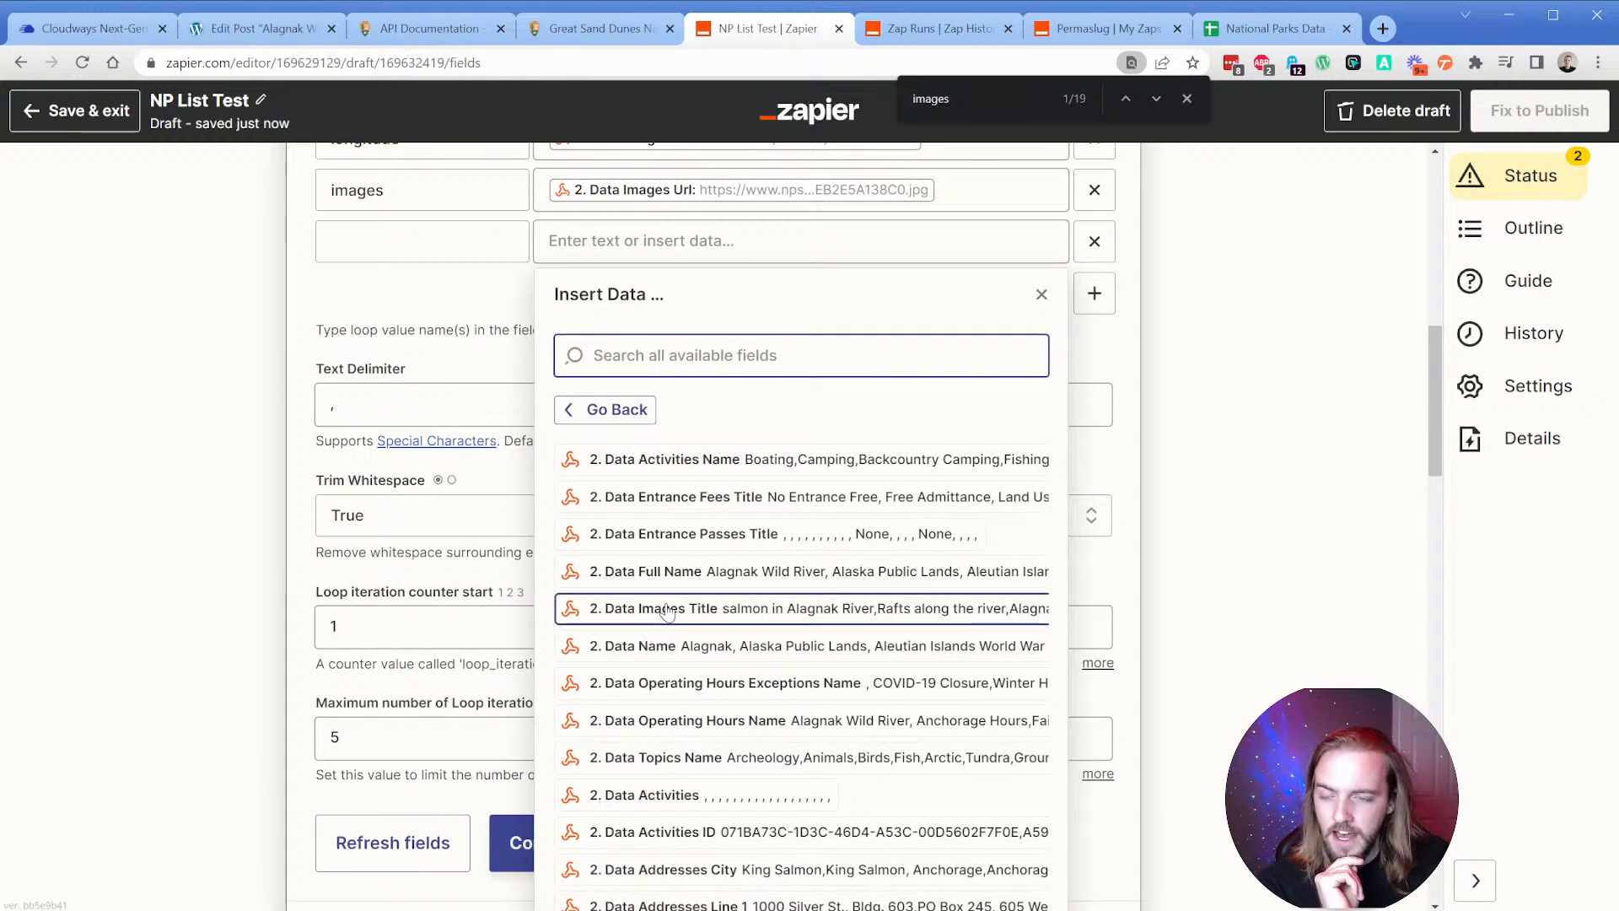
{"action": "scroll", "coordinate": [550, 567], "scroll_direction": "down", "scroll_amount": 10}
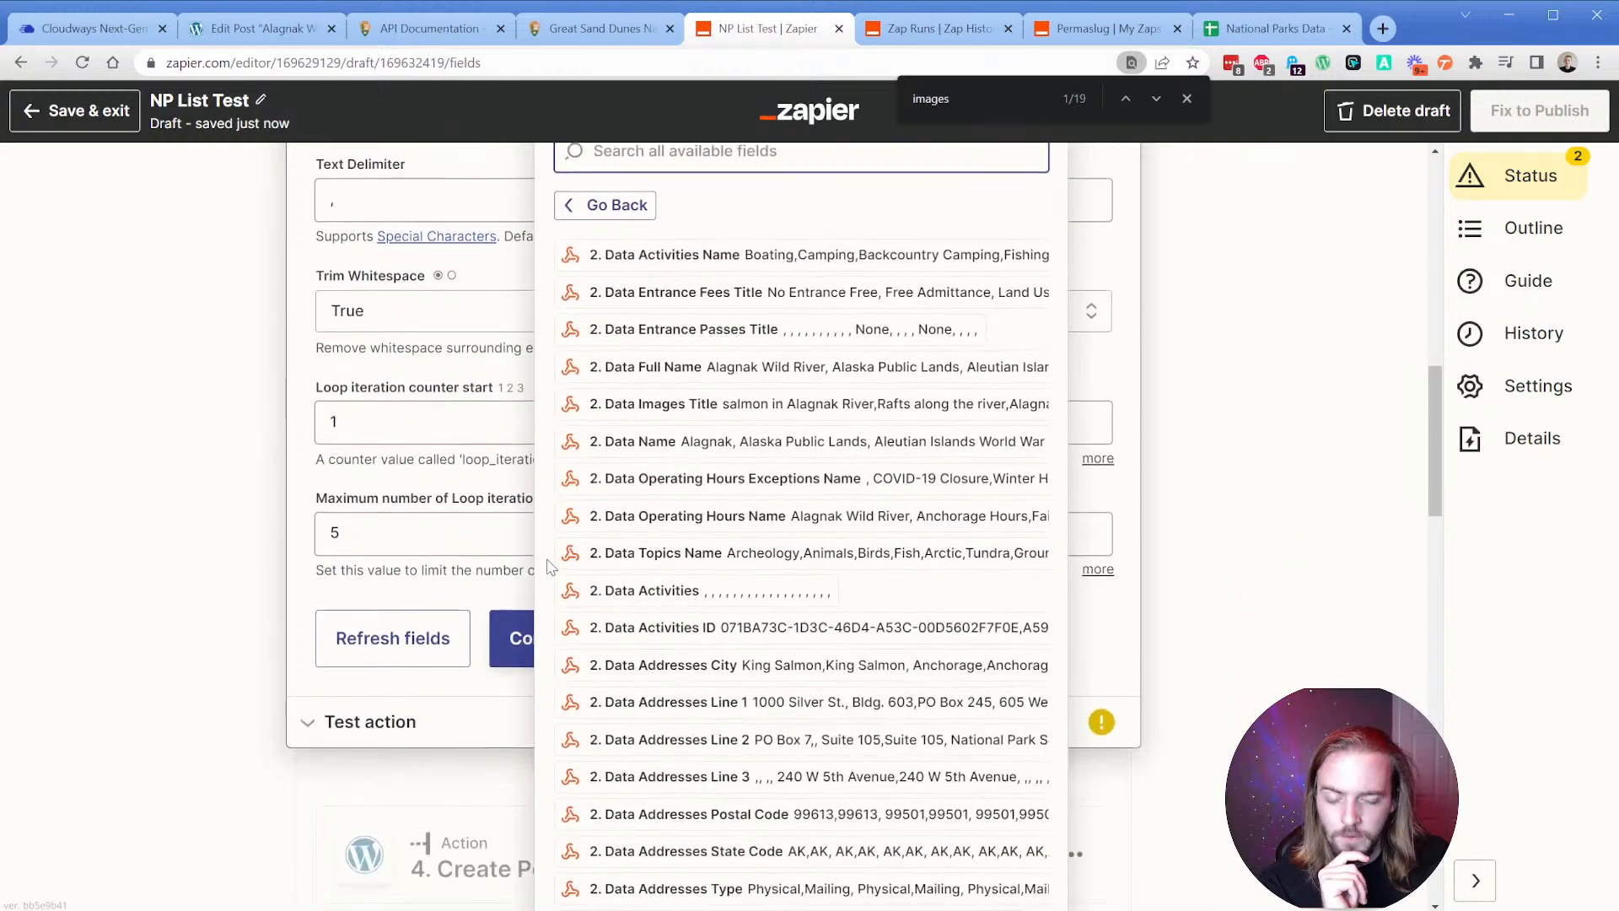
{"action": "scroll", "coordinate": [550, 566], "scroll_direction": "down", "scroll_amount": 10}
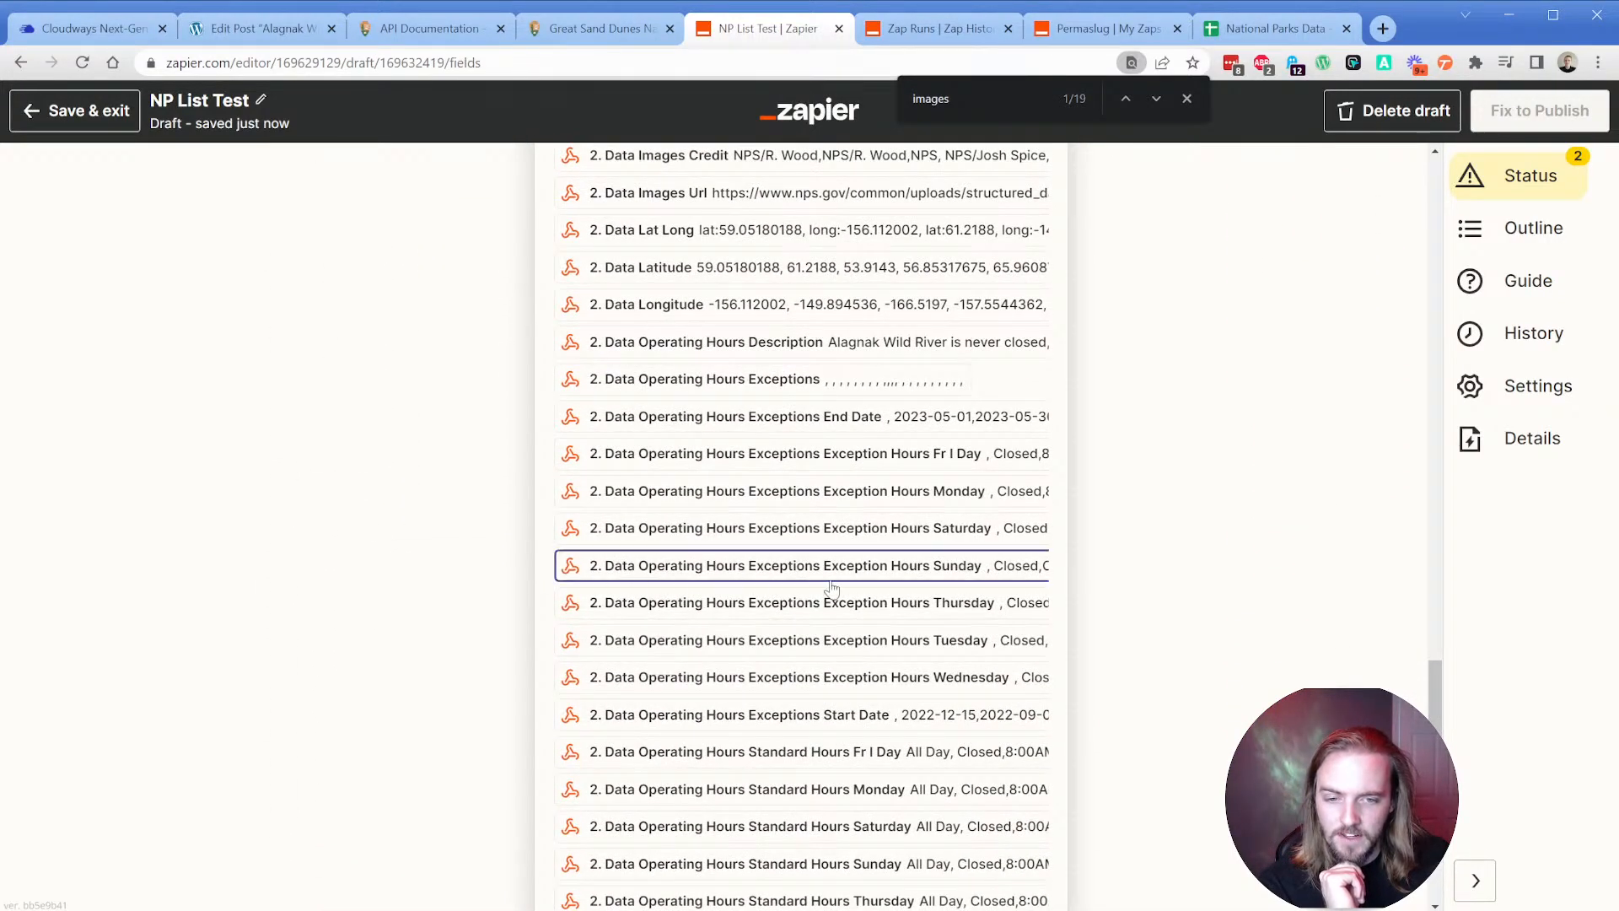
{"action": "scroll", "coordinate": [836, 565], "scroll_direction": "down", "scroll_amount": 2}
{"action": "scroll", "coordinate": [836, 565], "scroll_direction": "down", "scroll_amount": 1}
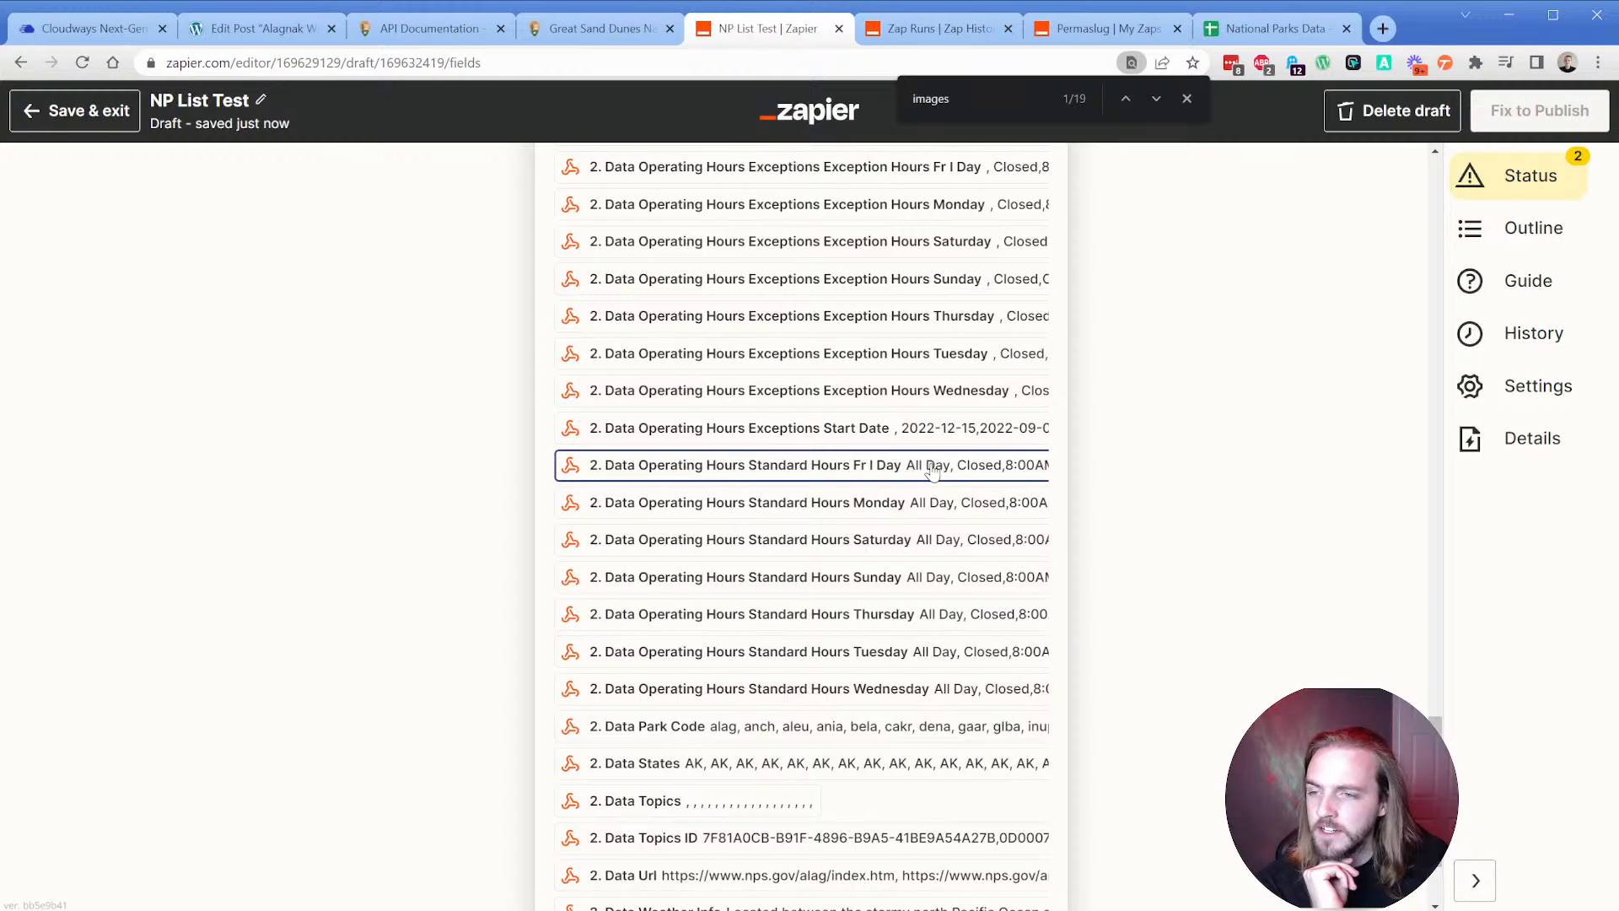
{"action": "scroll", "coordinate": [869, 485], "scroll_direction": "up", "scroll_amount": 20}
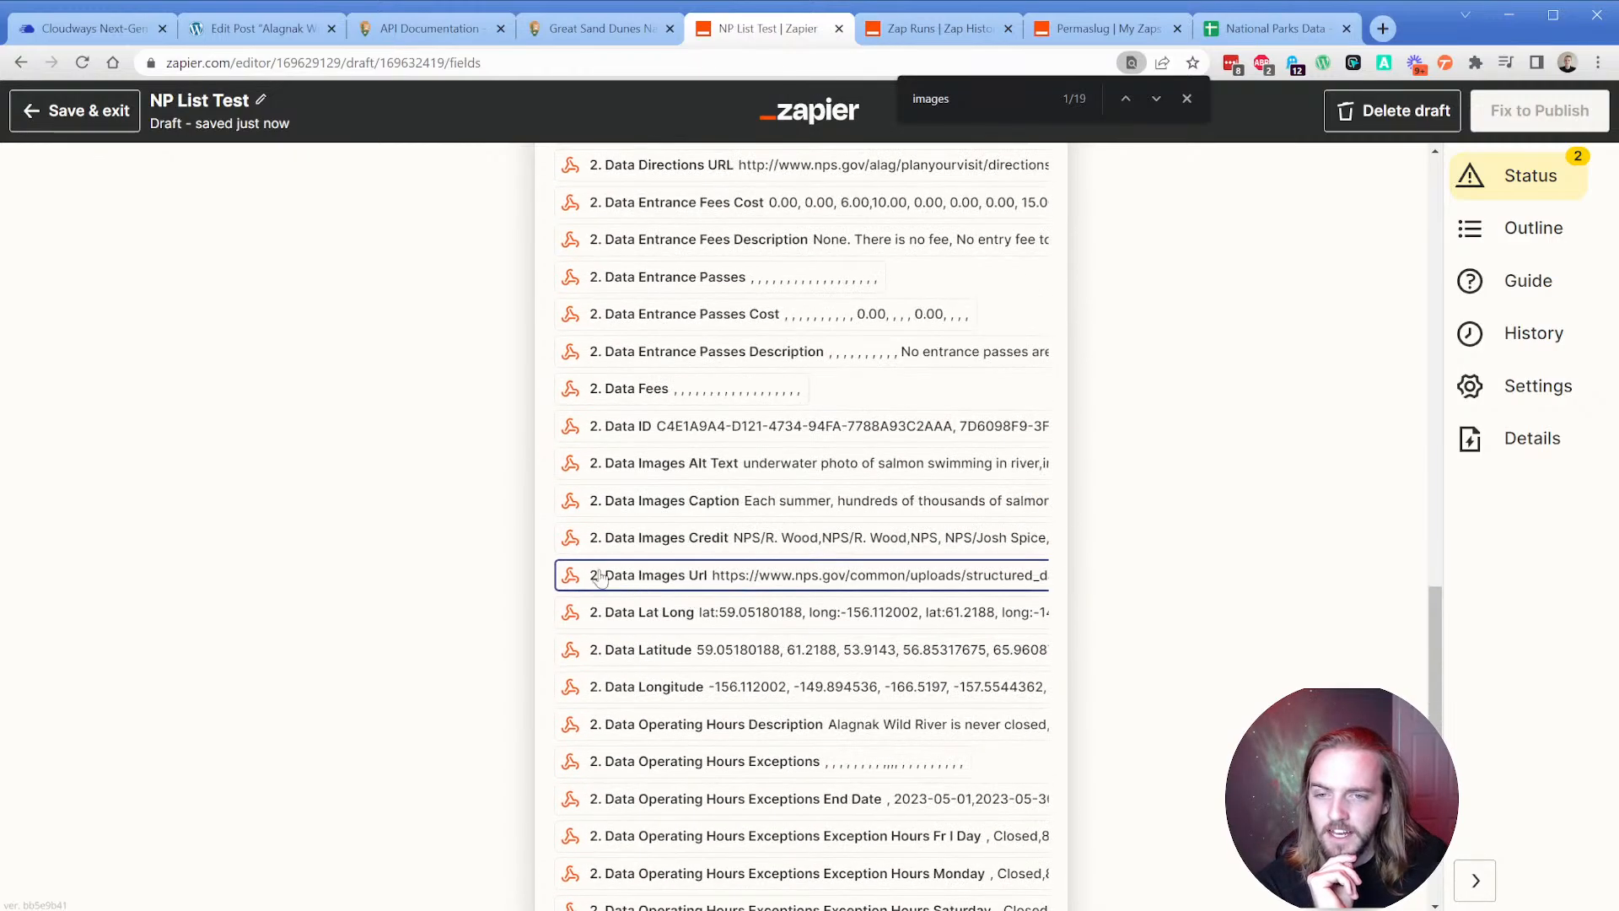
{"action": "scroll", "coordinate": [300, 381], "scroll_direction": "up", "scroll_amount": 5}
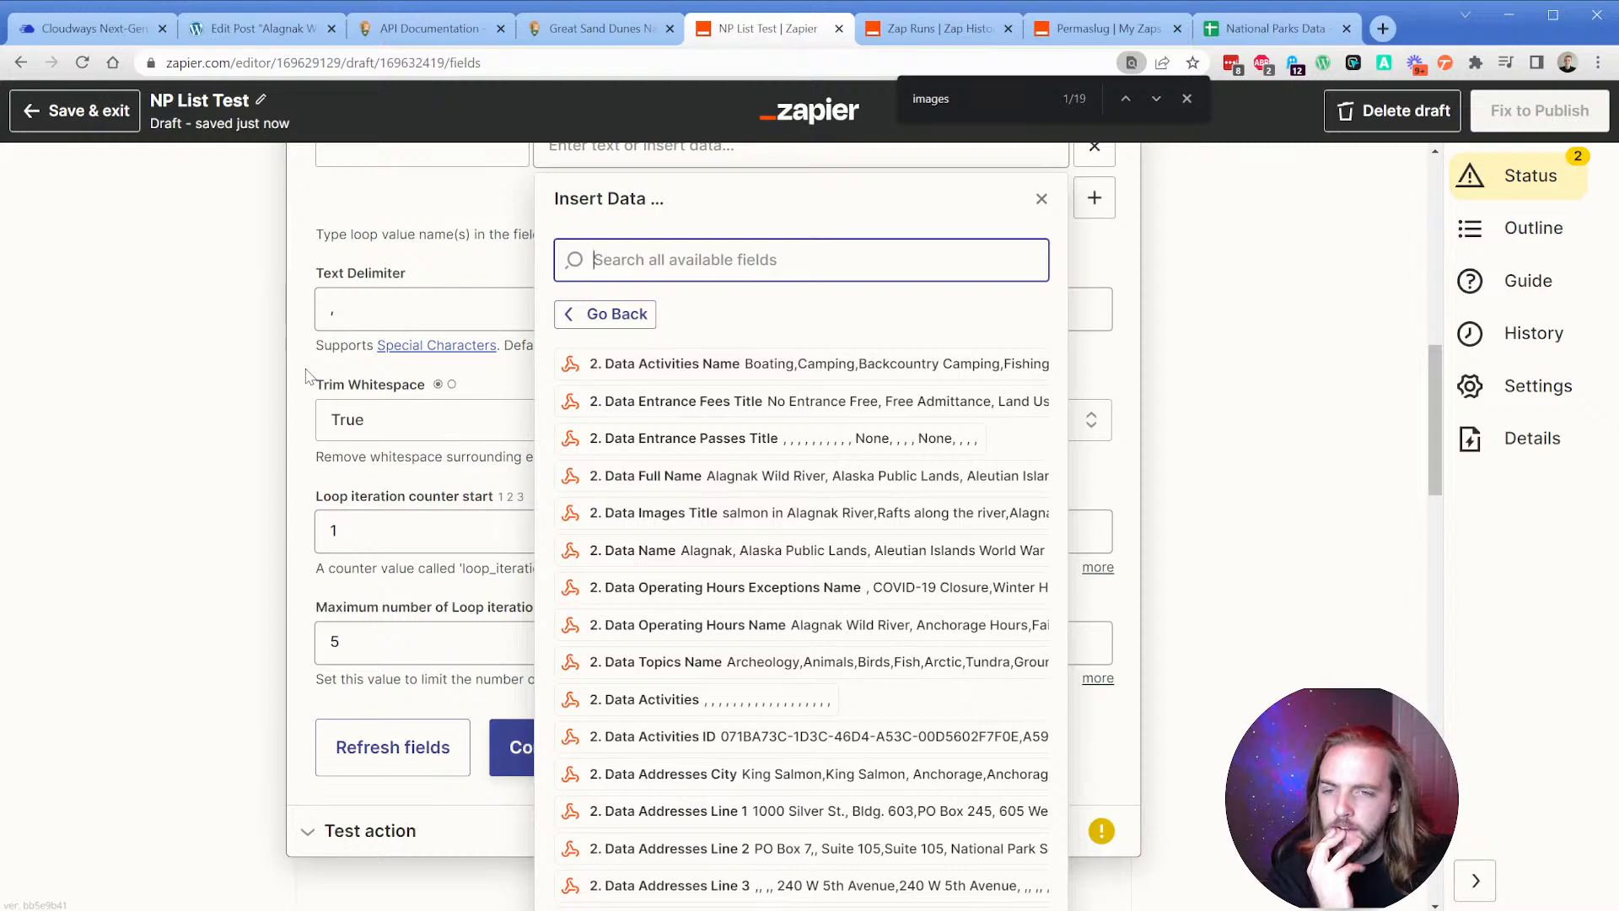
{"action": "key", "text": "Escape"}
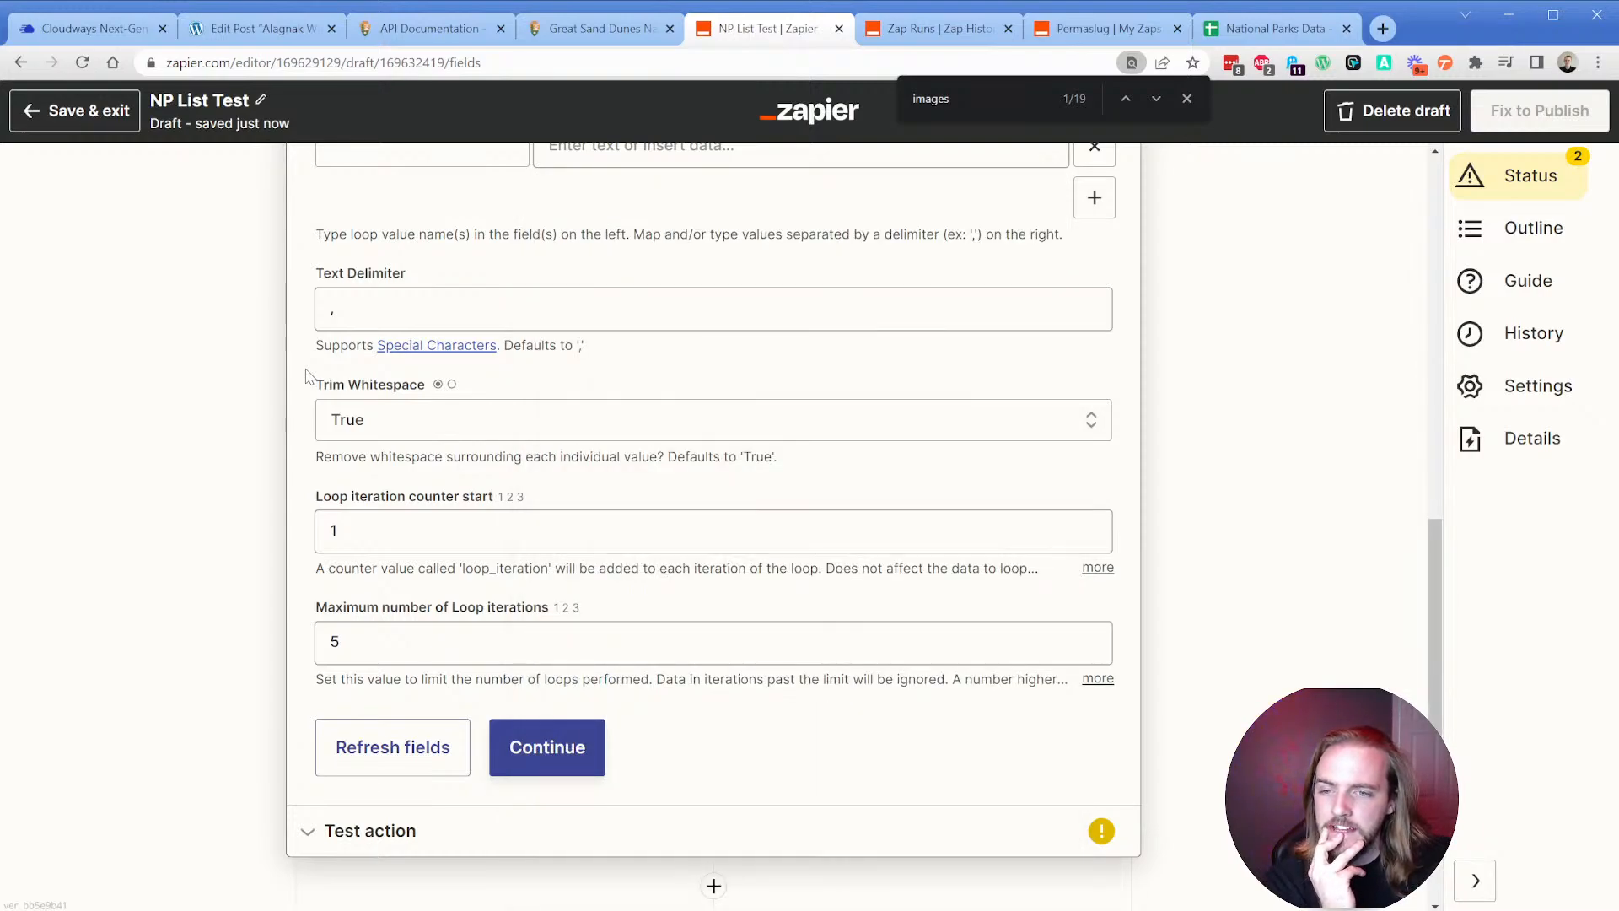
Name the empty loop row below images hours_day.
{"action": "scroll", "coordinate": [304, 447], "scroll_direction": "up", "scroll_amount": 10}
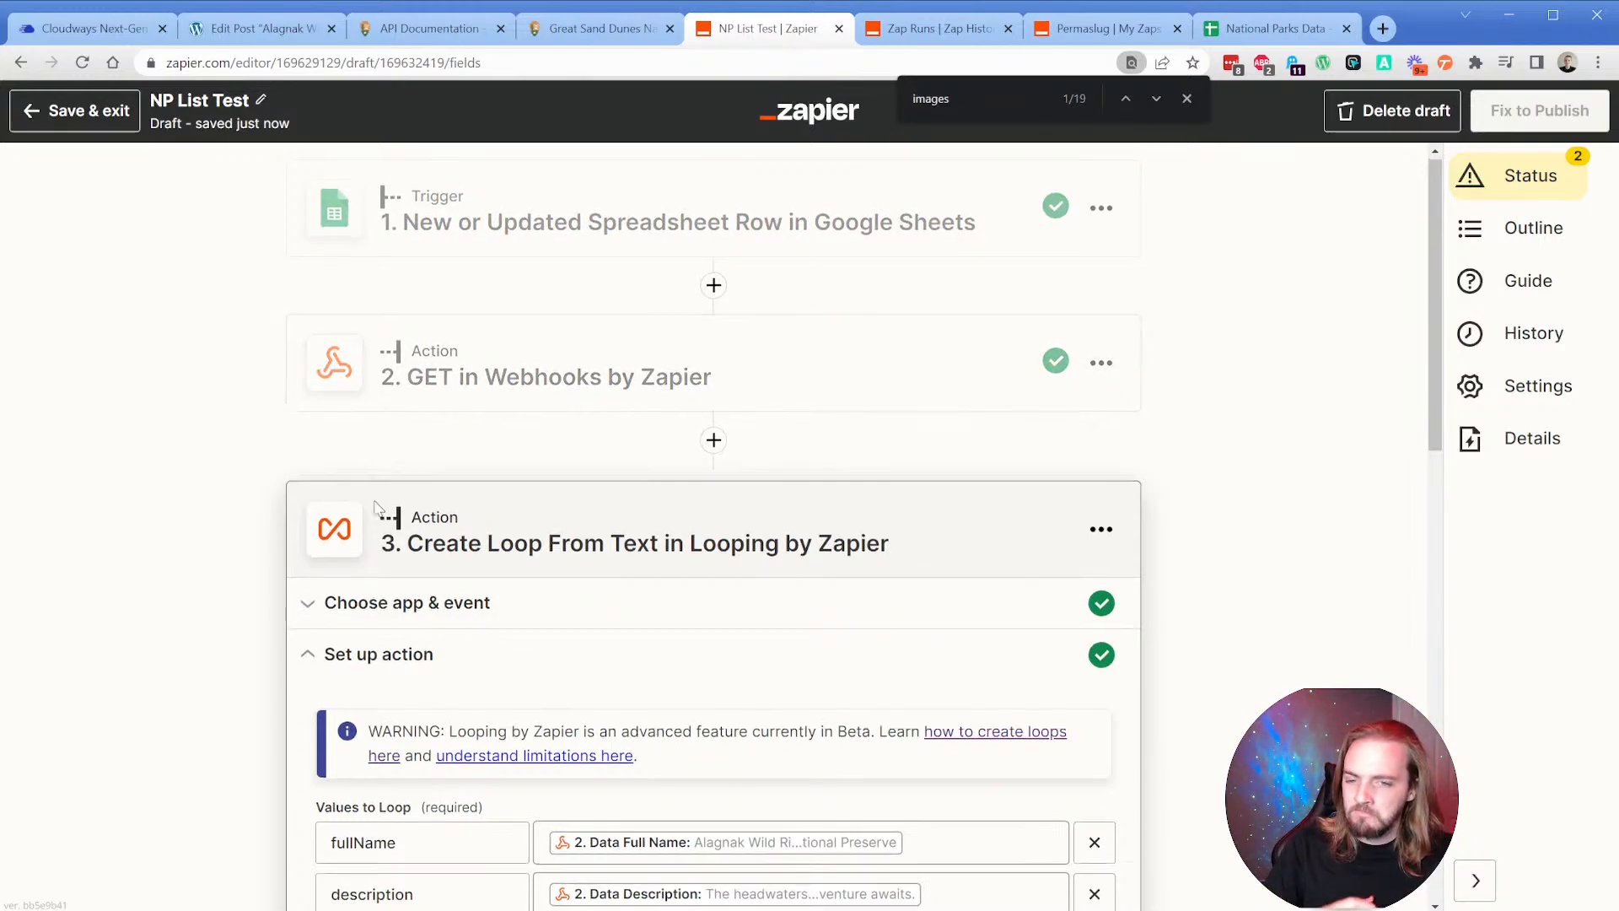
{"action": "scroll", "coordinate": [422, 506], "scroll_direction": "down", "scroll_amount": 5}
{"action": "left_click", "coordinate": [452, 626]}
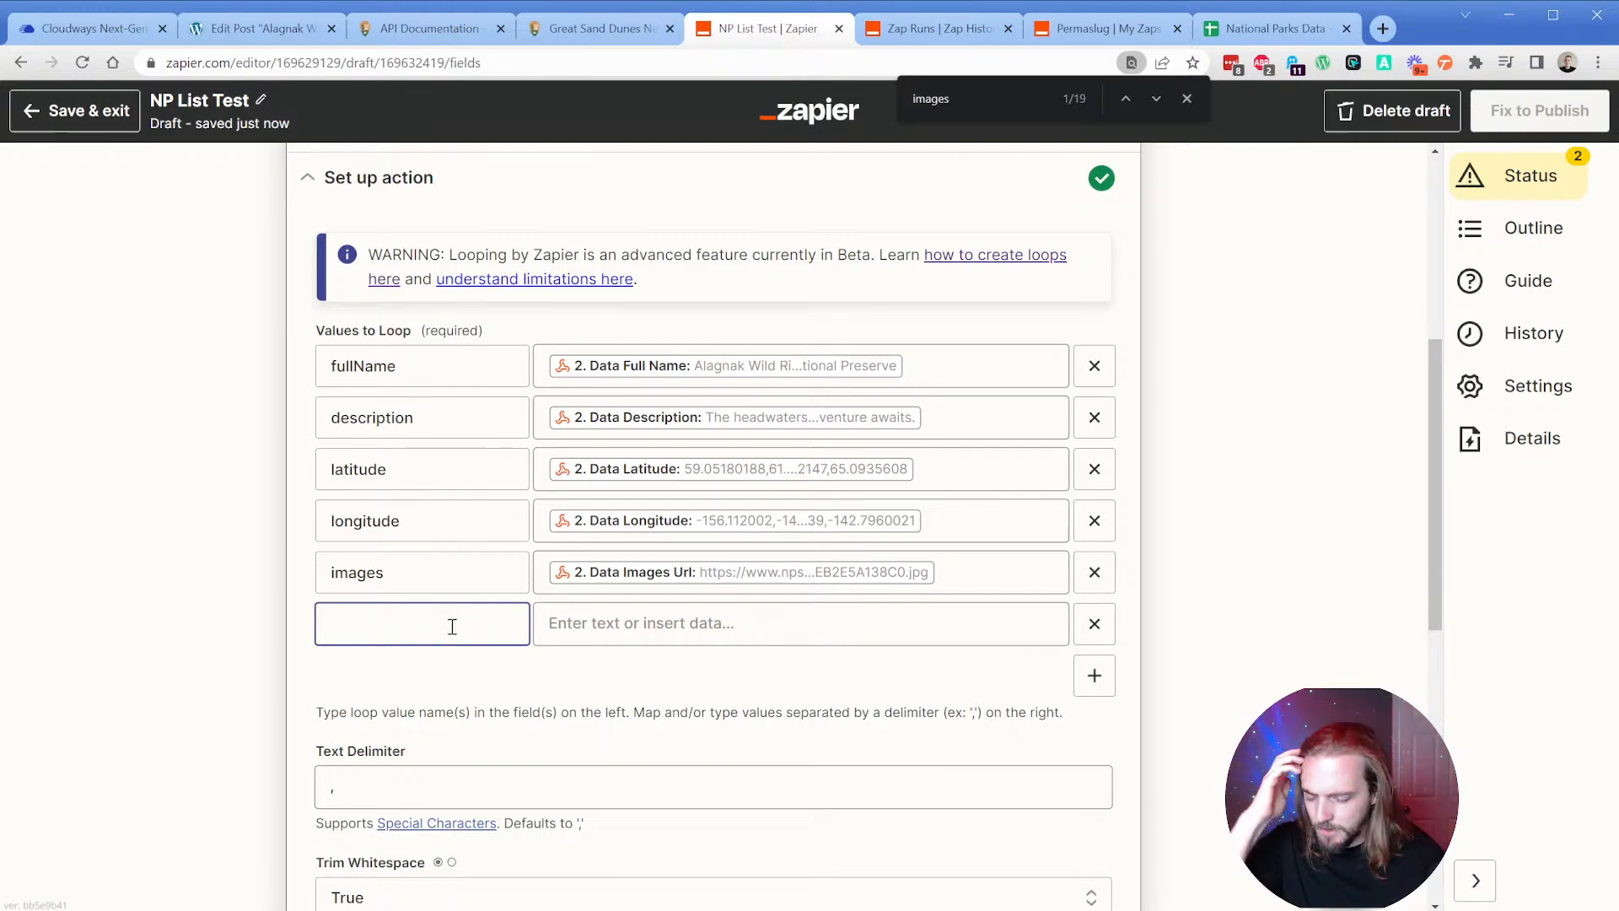
{"action": "type", "text": "hou"}
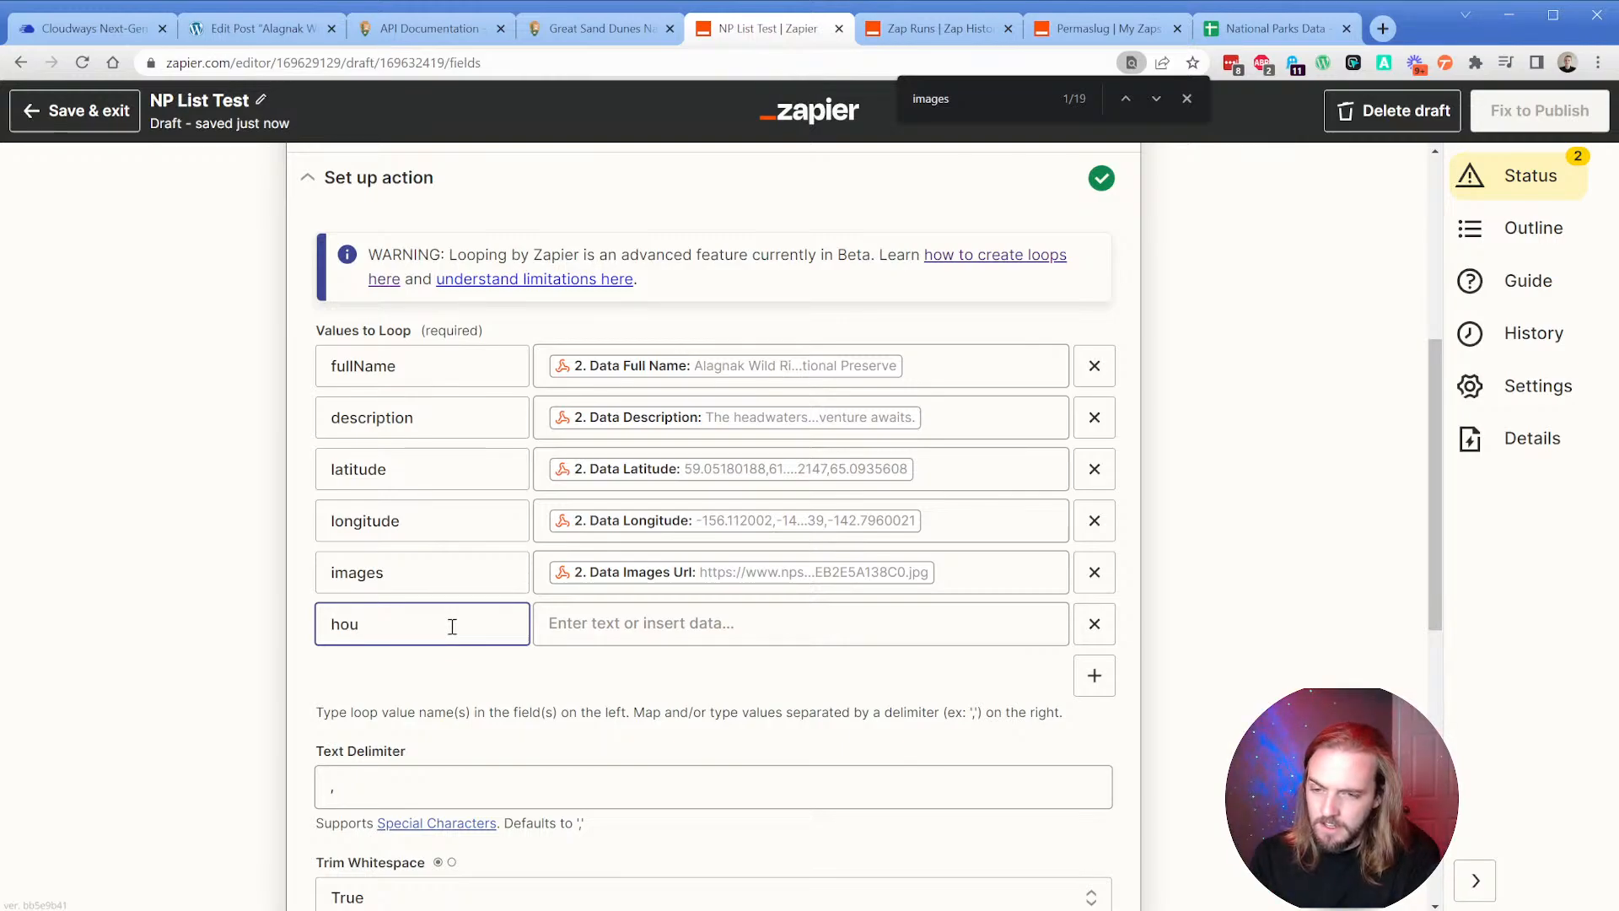
{"action": "type", "text": "rs_day"}
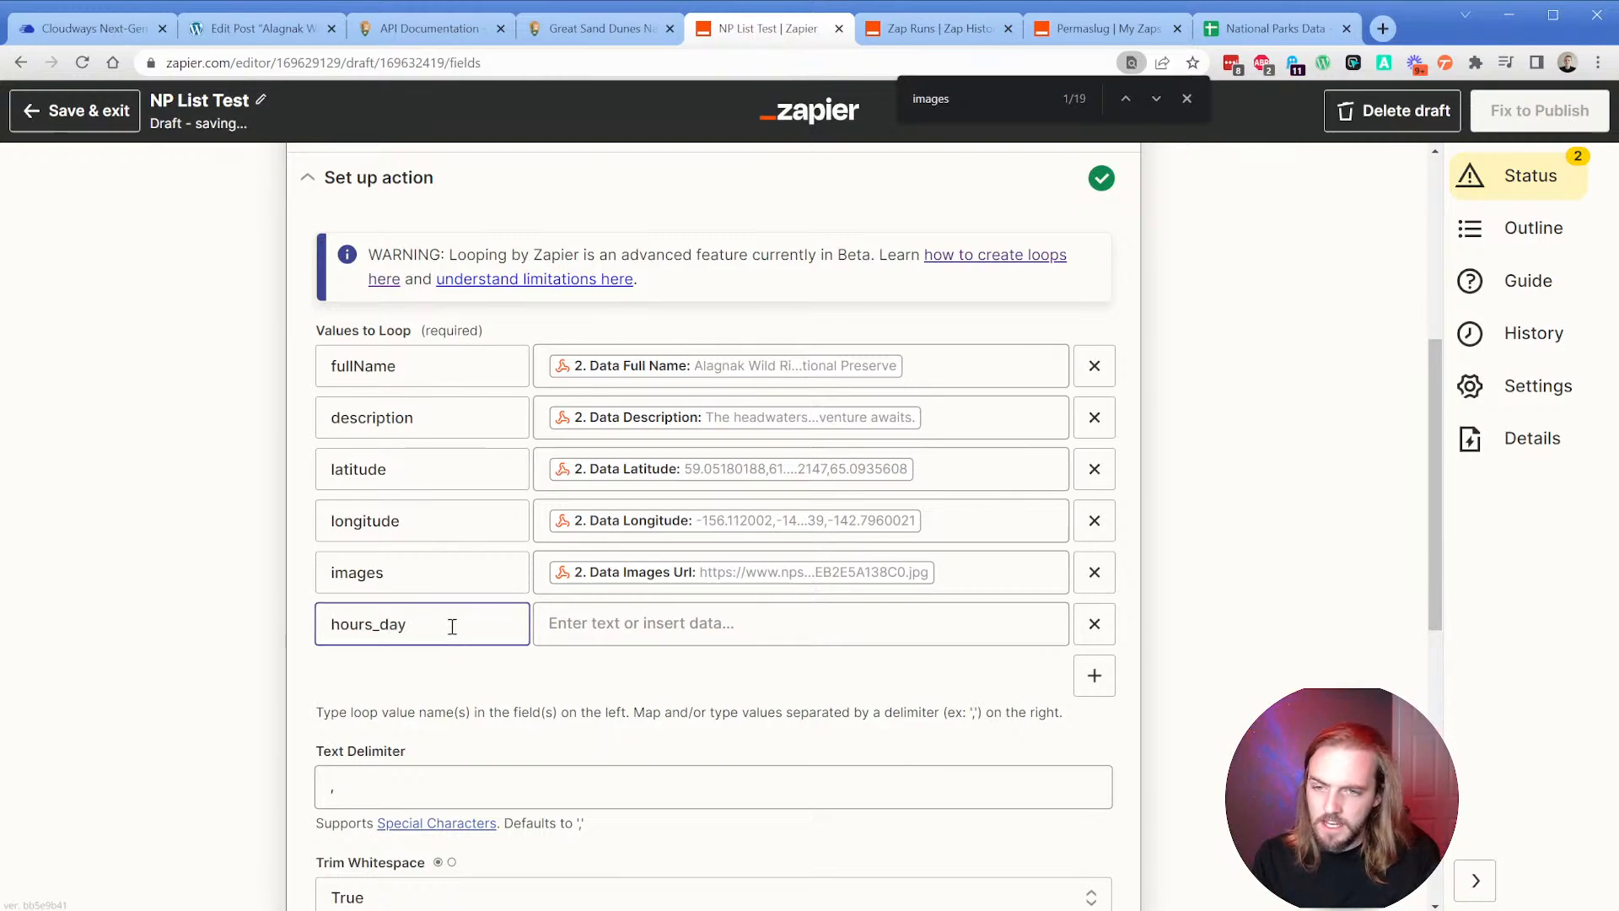
Look through all fields of the GET webhook step for operating hours data that could fill the hours_day row.
{"action": "key", "text": "Tab"}
{"action": "scroll", "coordinate": [506, 607], "scroll_direction": "down", "scroll_amount": 2}
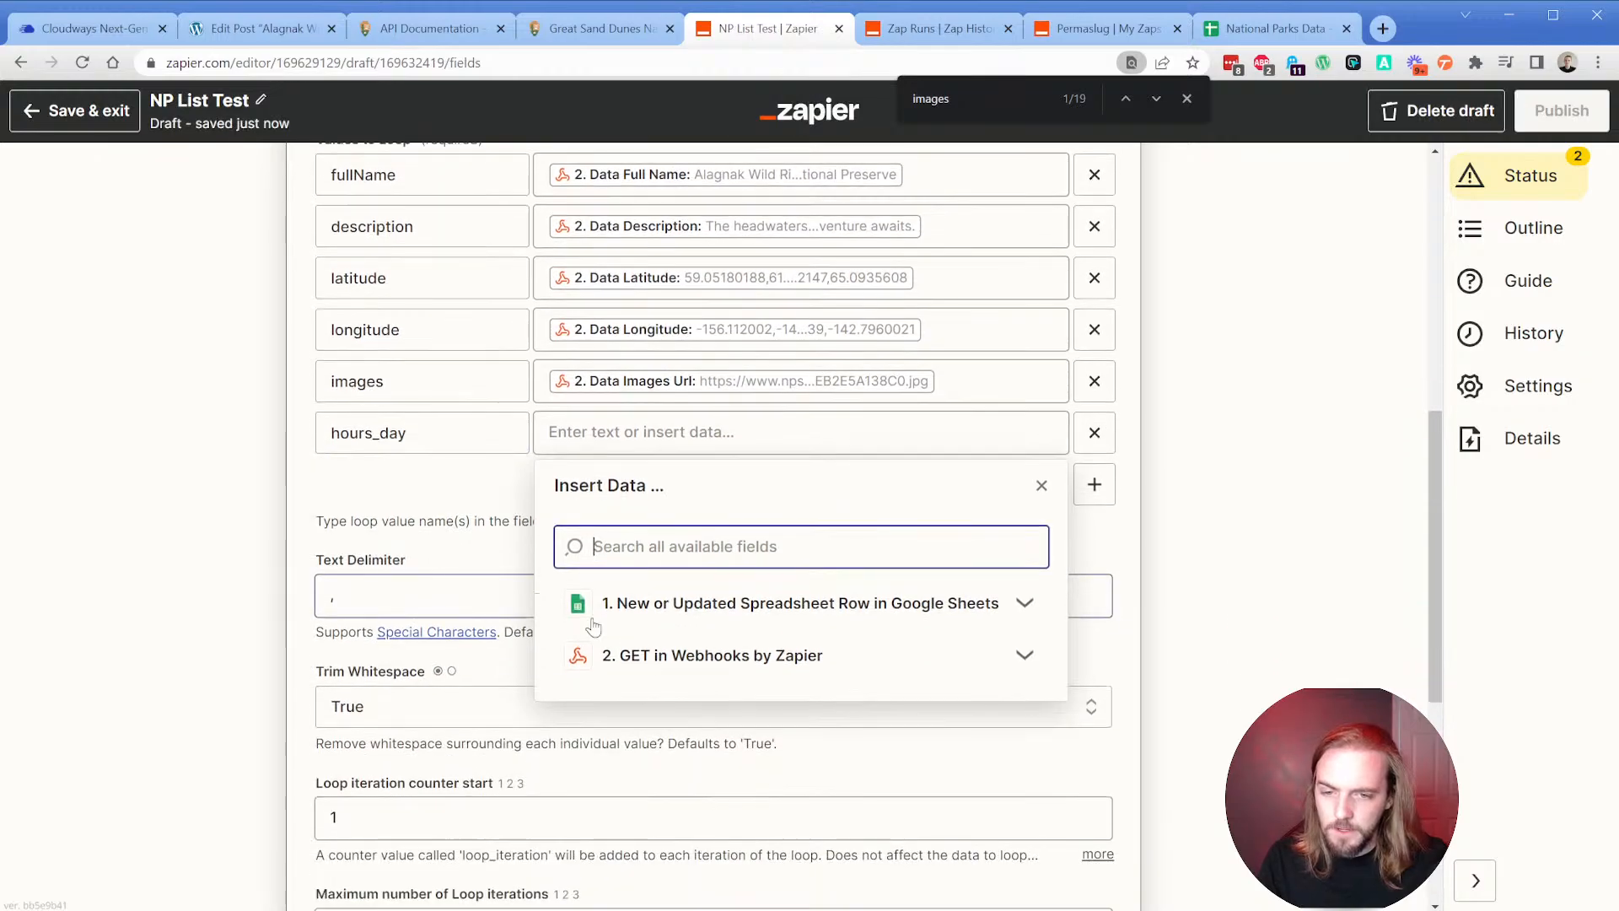
{"action": "left_click", "coordinate": [675, 657]}
{"action": "left_click", "coordinate": [652, 842]}
{"action": "scroll", "coordinate": [659, 763], "scroll_direction": "down", "scroll_amount": 5}
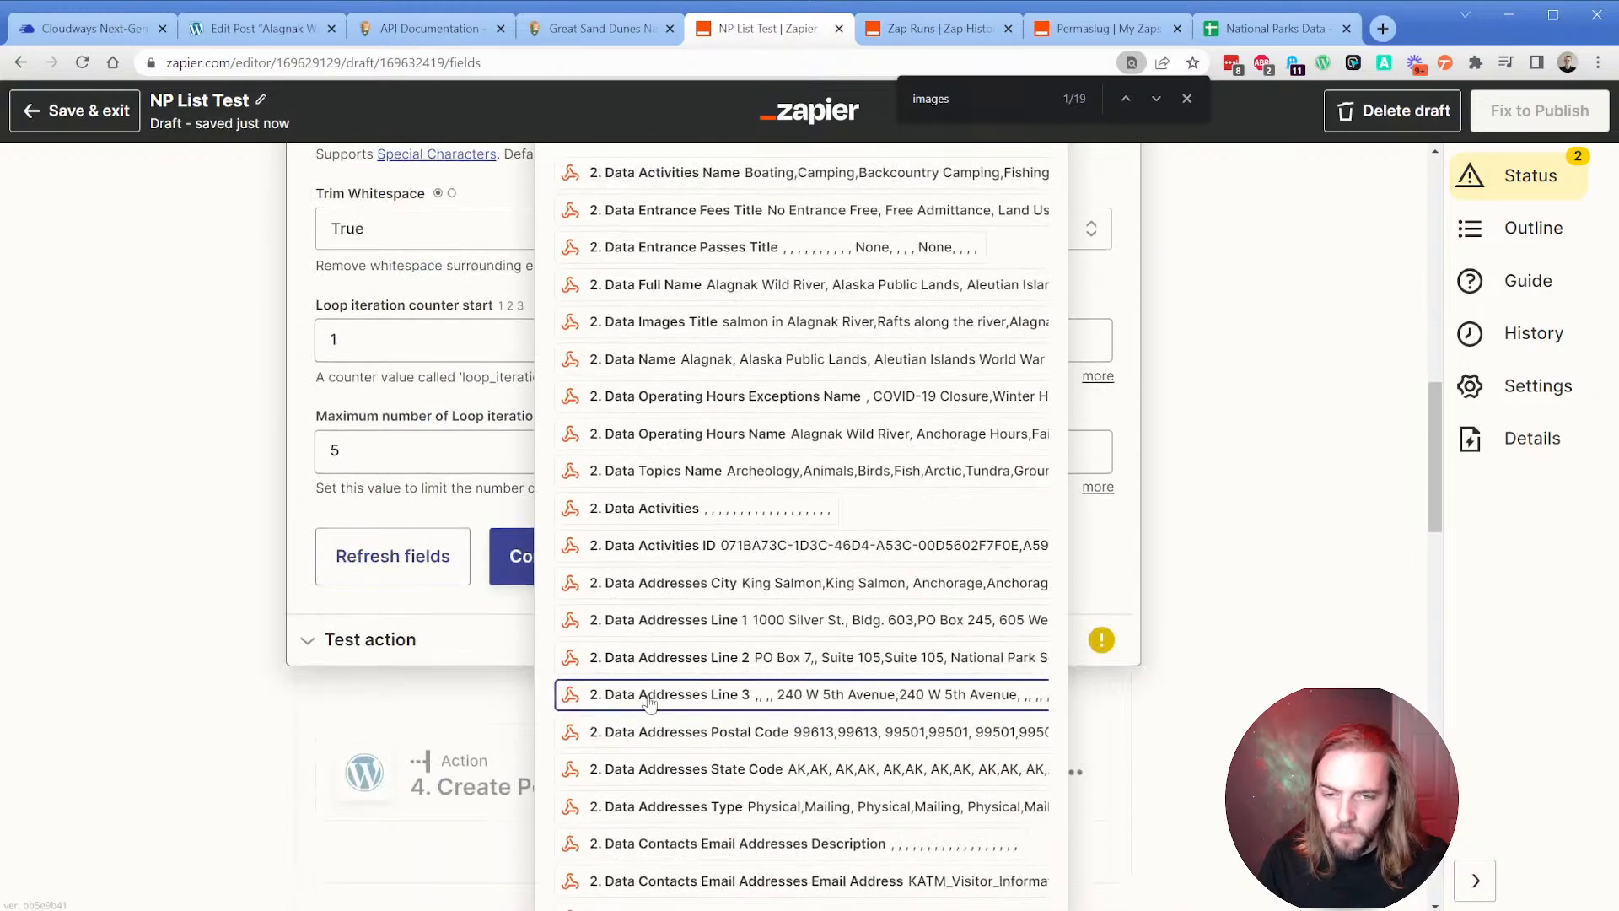
{"action": "scroll", "coordinate": [676, 579], "scroll_direction": "down", "scroll_amount": 2}
{"action": "scroll", "coordinate": [676, 549], "scroll_direction": "down", "scroll_amount": 12}
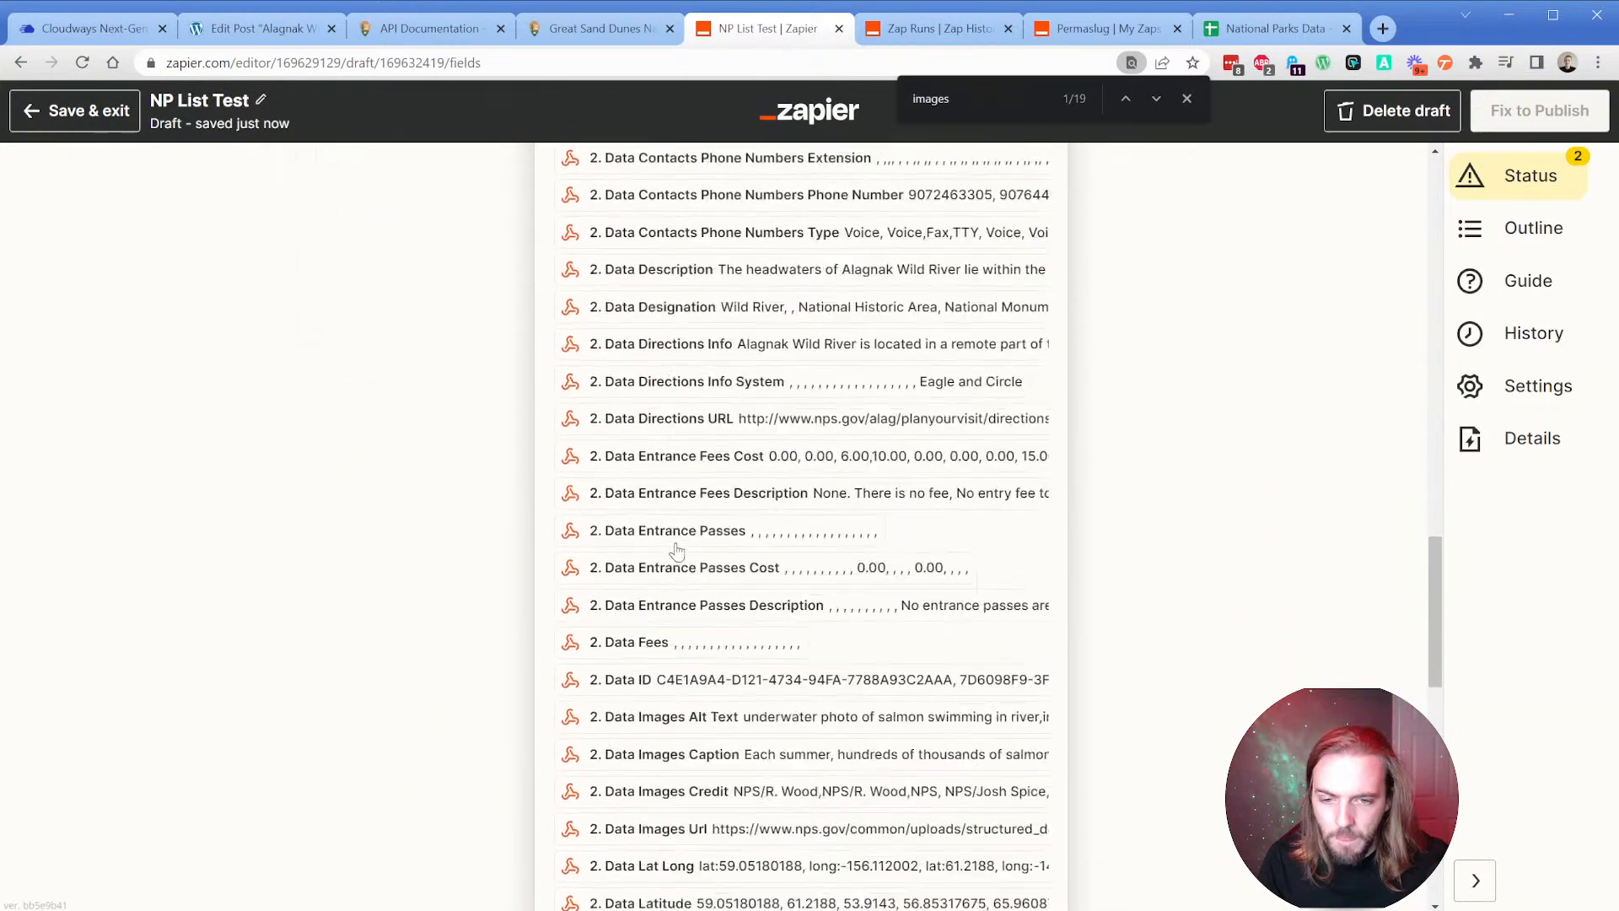
{"action": "scroll", "coordinate": [773, 456], "scroll_direction": "down", "scroll_amount": 4}
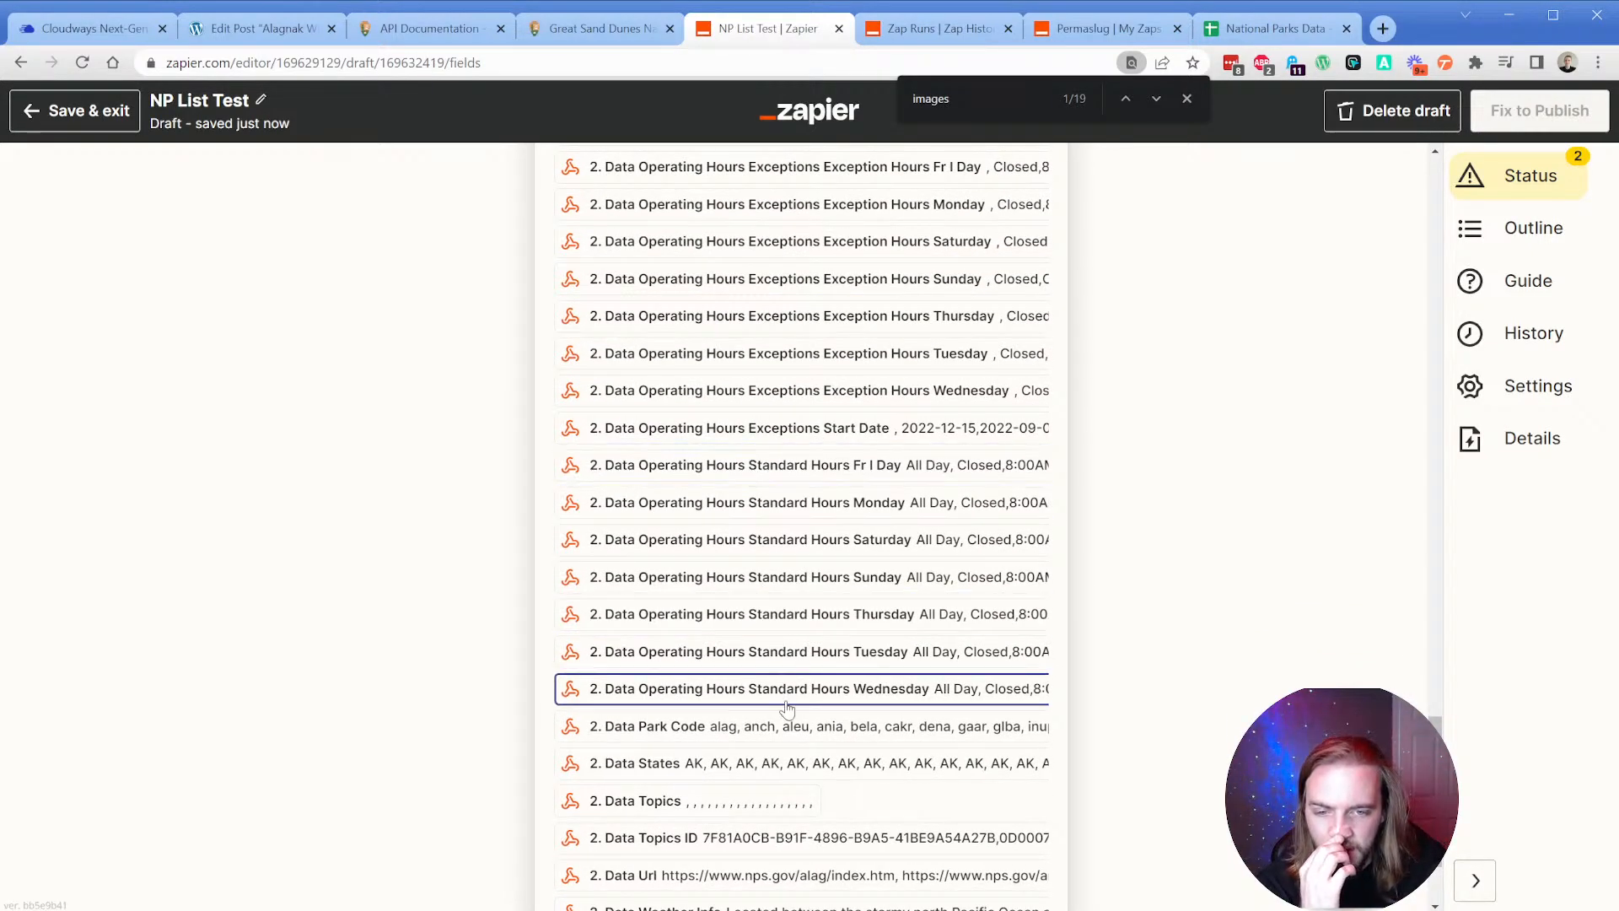
{"action": "scroll", "coordinate": [753, 729], "scroll_direction": "down", "scroll_amount": 1}
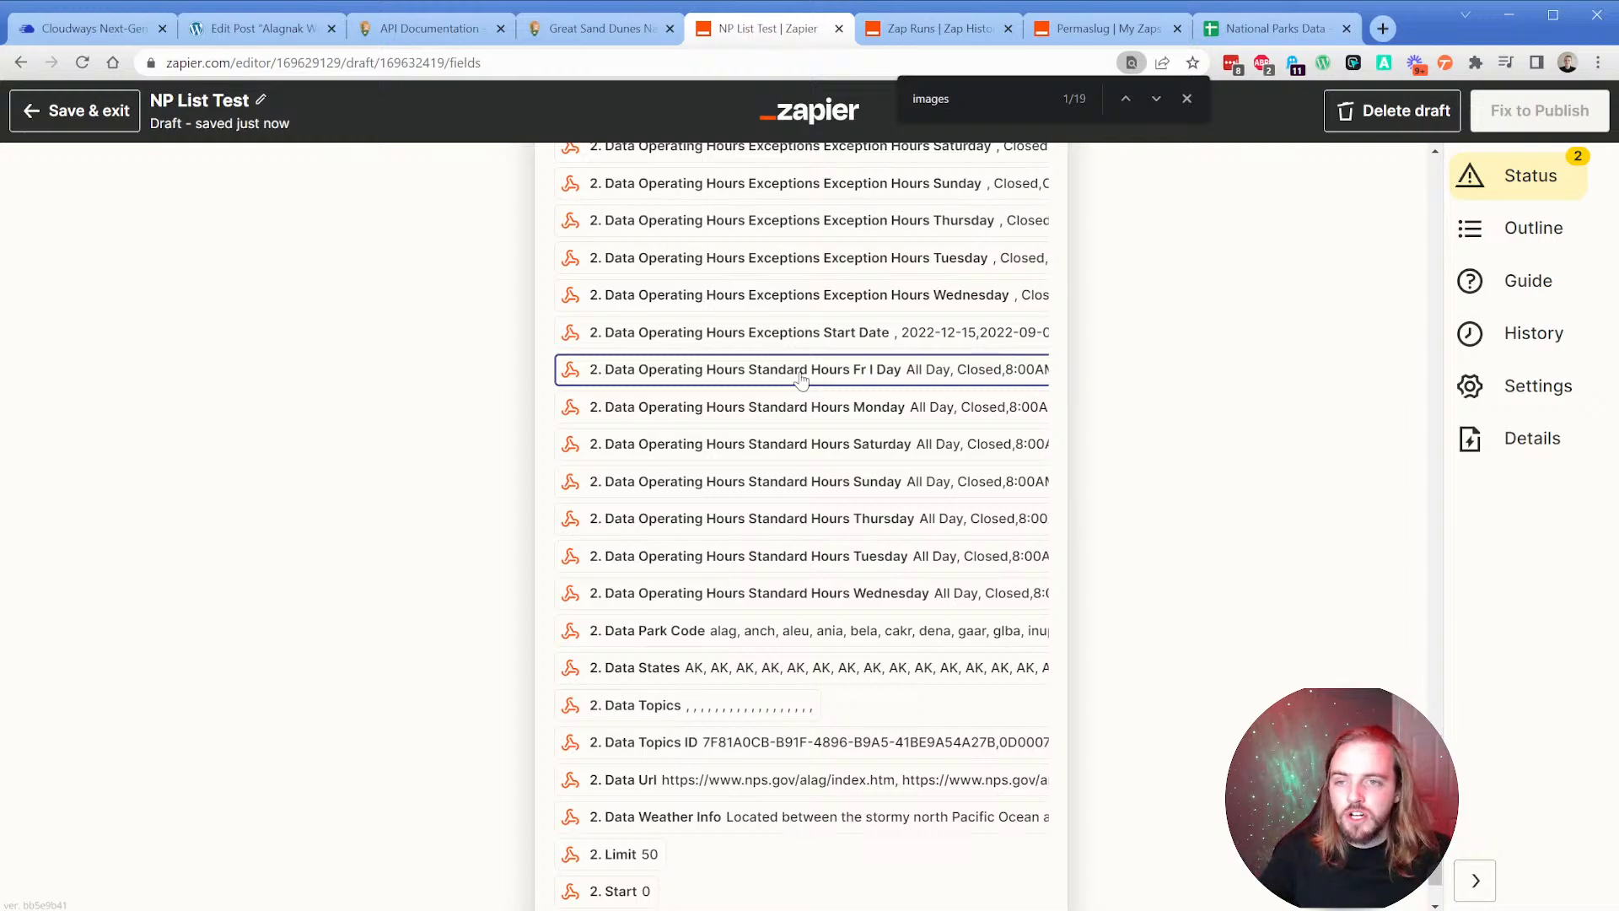
Switch to WordPress, leave the Alagnak Wild River post editor and view the list of all posts.
{"action": "left_click", "coordinate": [257, 28]}
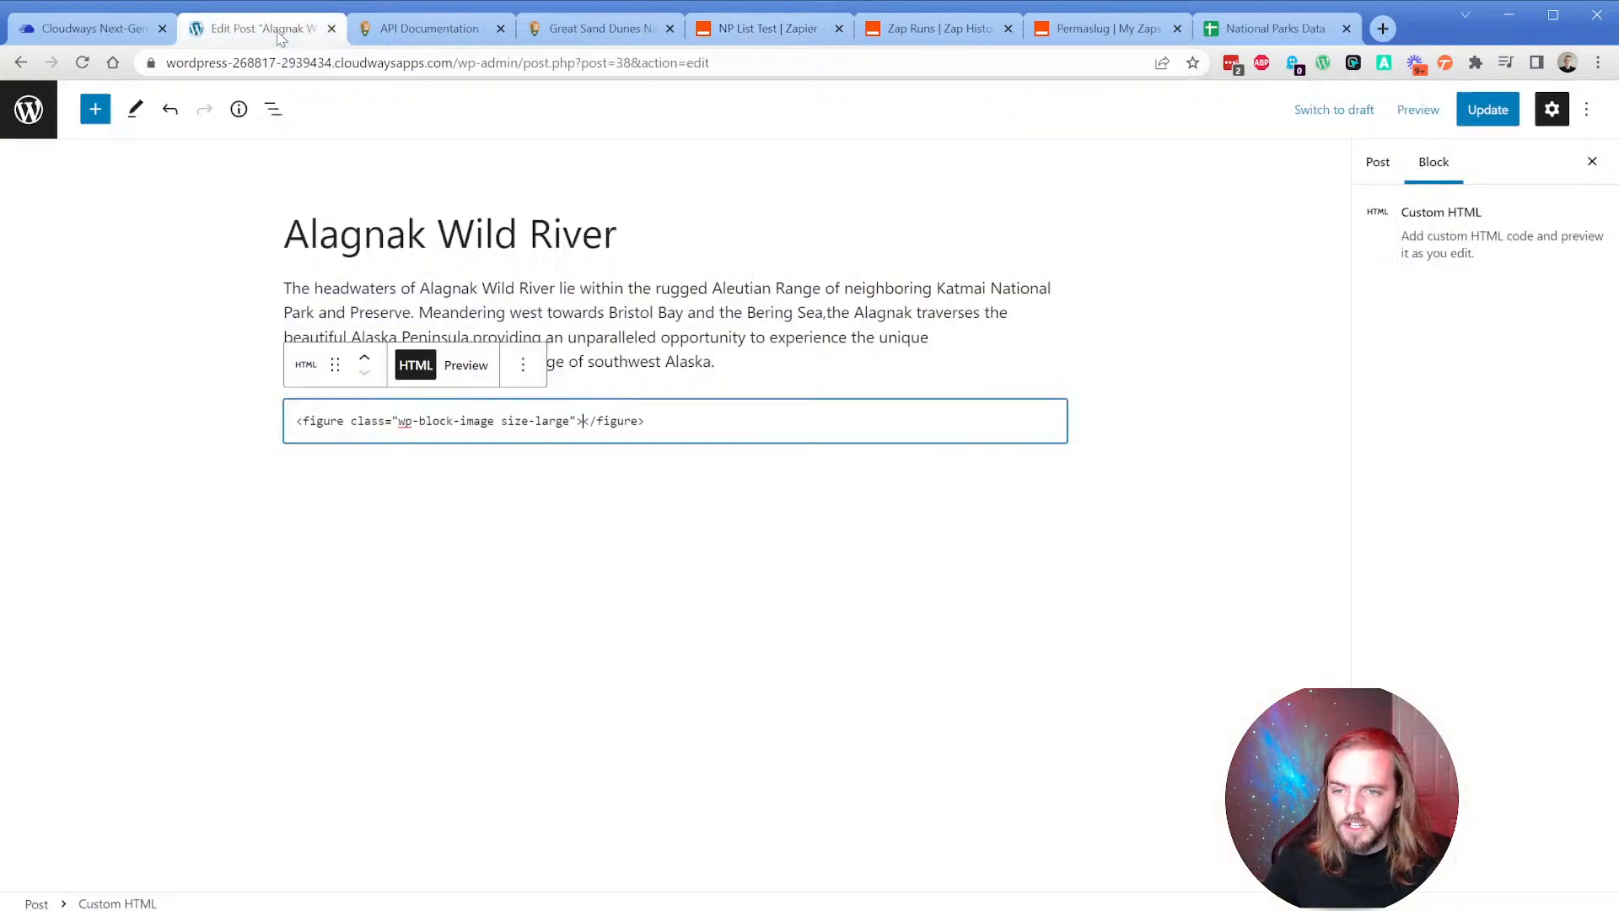
{"action": "left_click", "coordinate": [36, 122]}
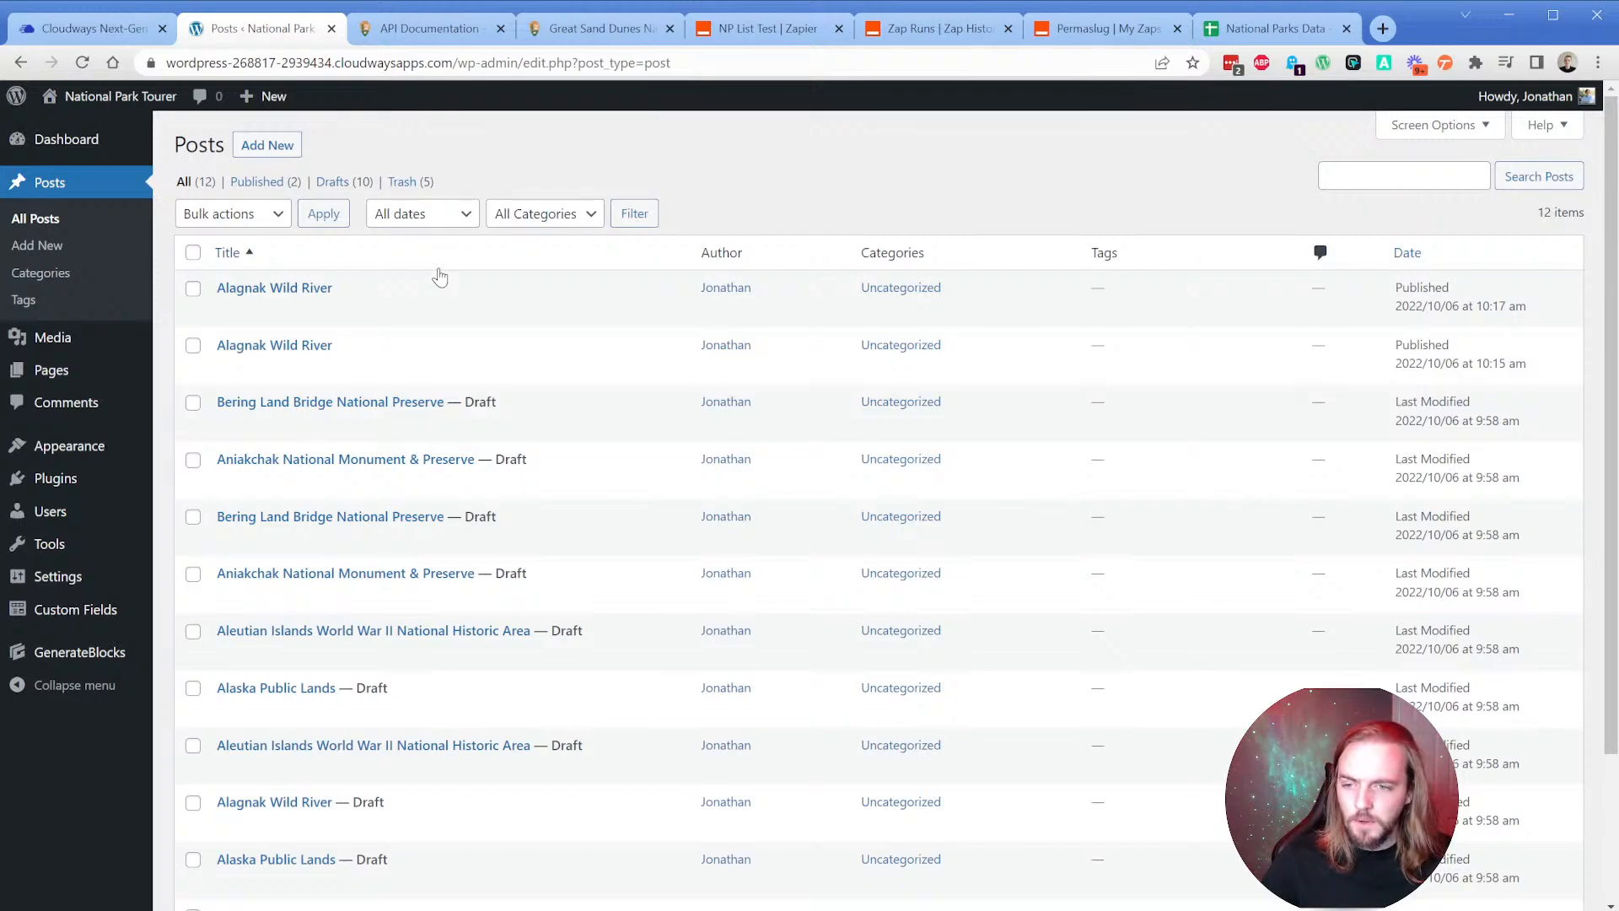
{"action": "mouse_move", "coordinate": [57, 631]}
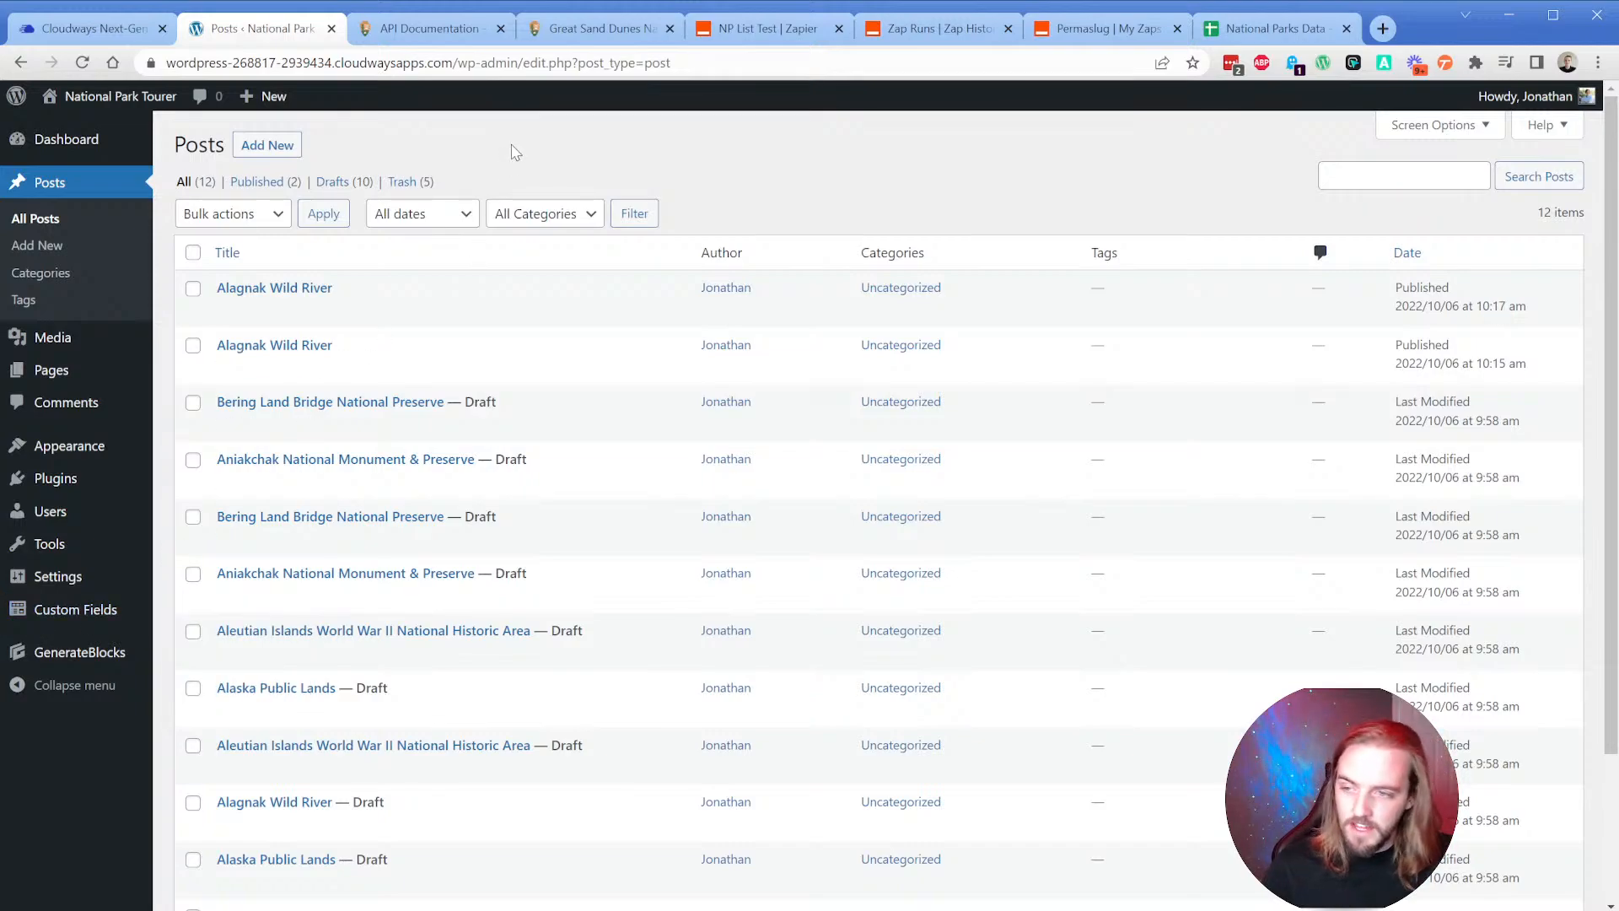
Return to the NP List Test zap in Zapier and remove the hours_day row from the loop values.
{"action": "left_click", "coordinate": [763, 28]}
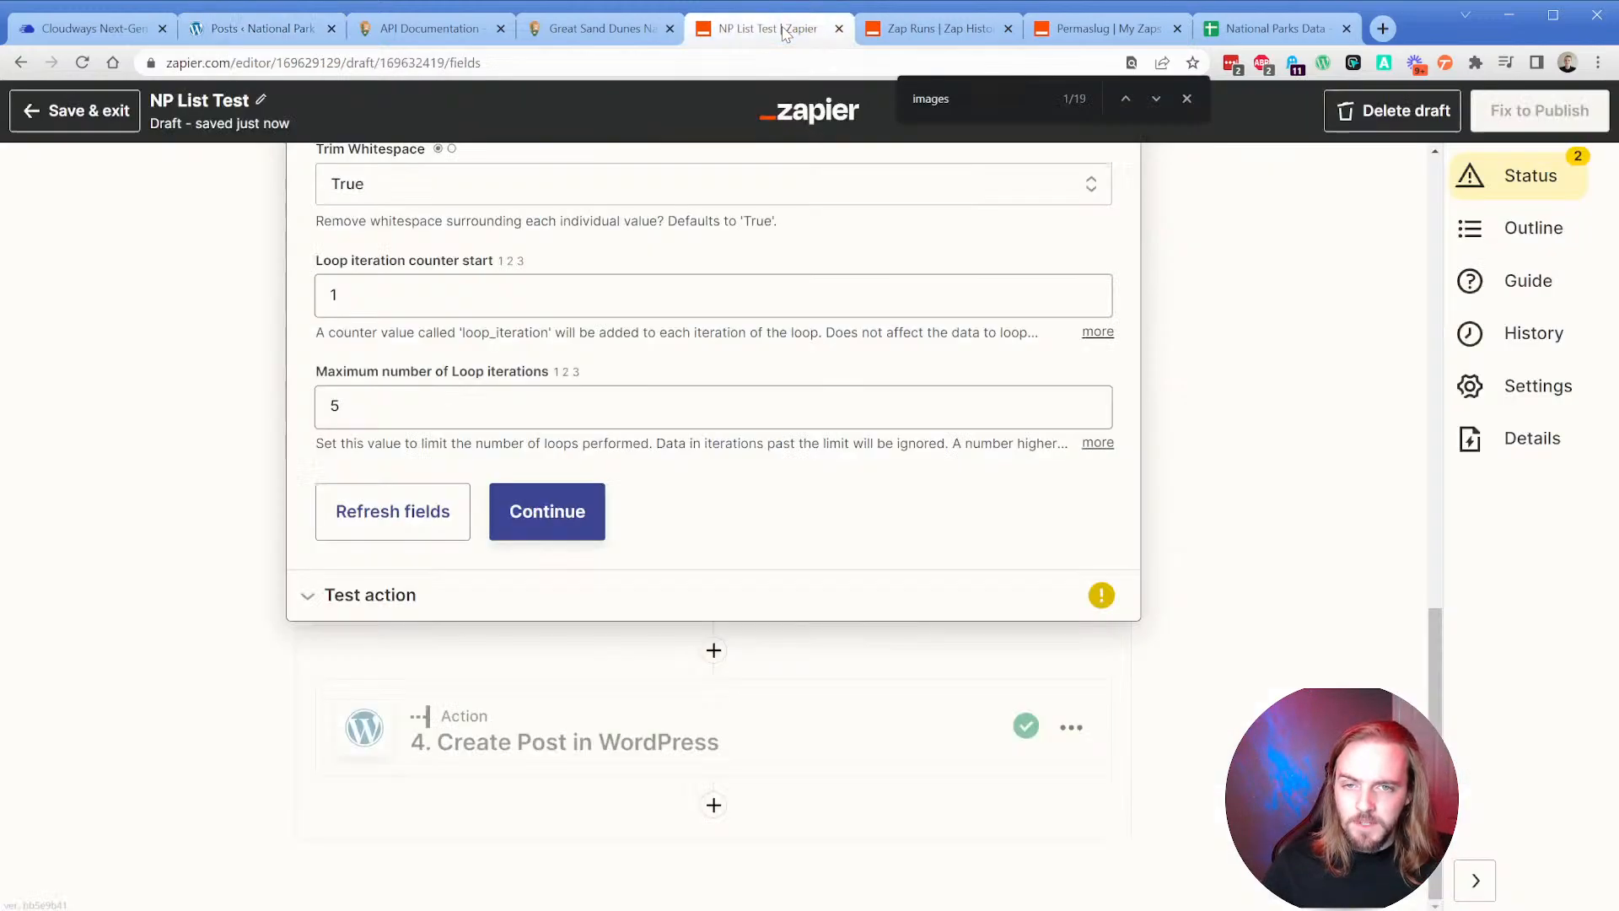
{"action": "scroll", "coordinate": [682, 211], "scroll_direction": "up", "scroll_amount": 5}
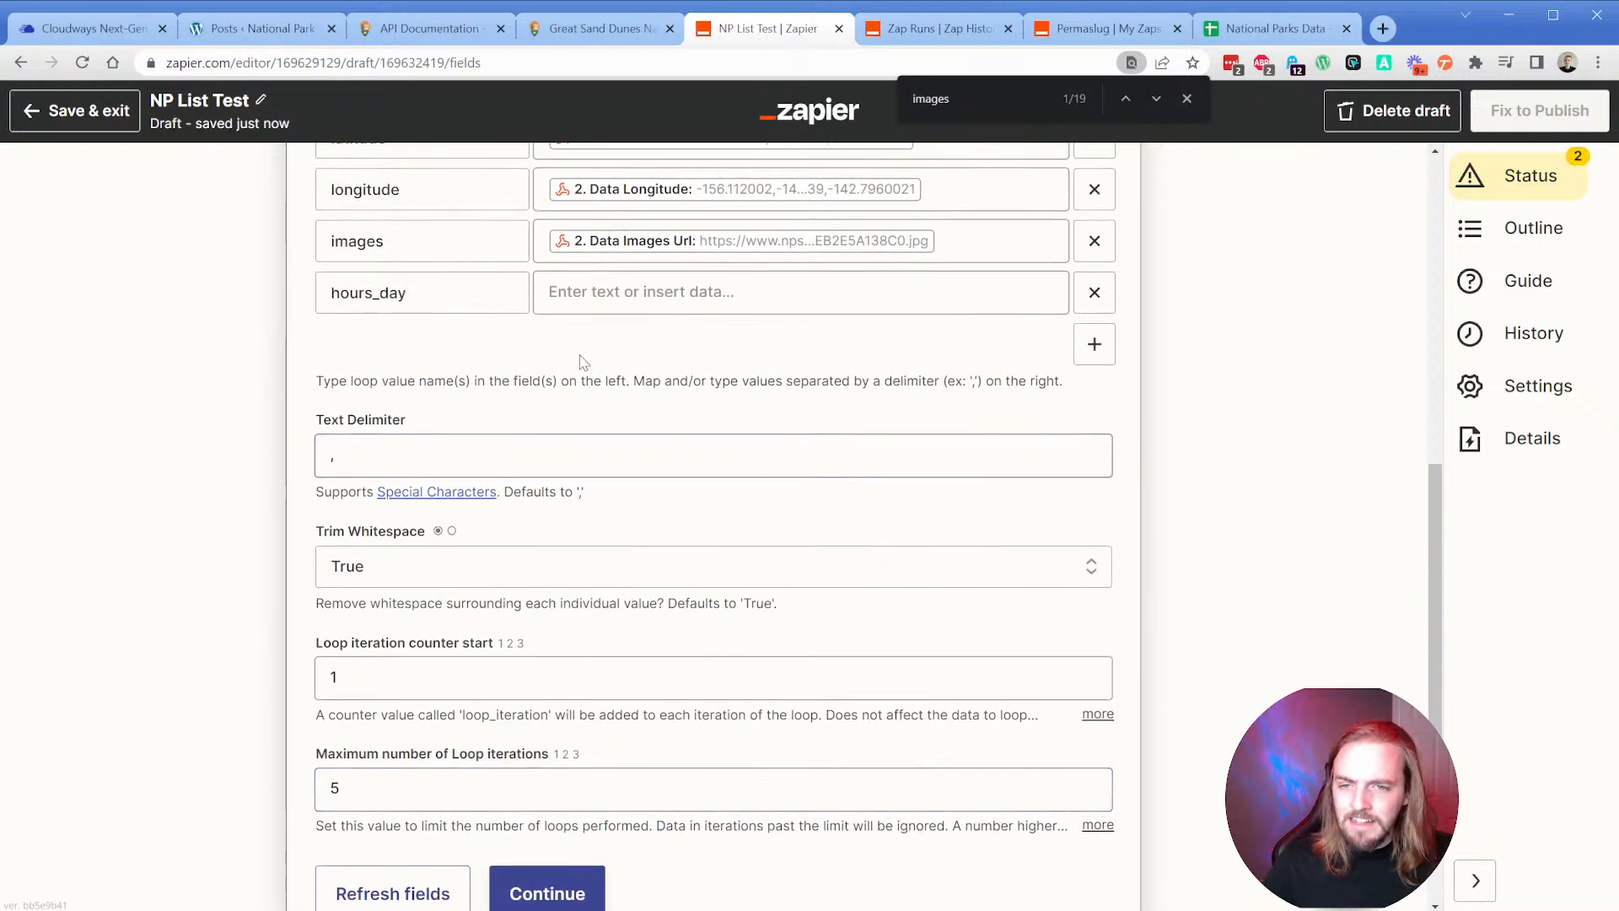
{"action": "left_click", "coordinate": [645, 308]}
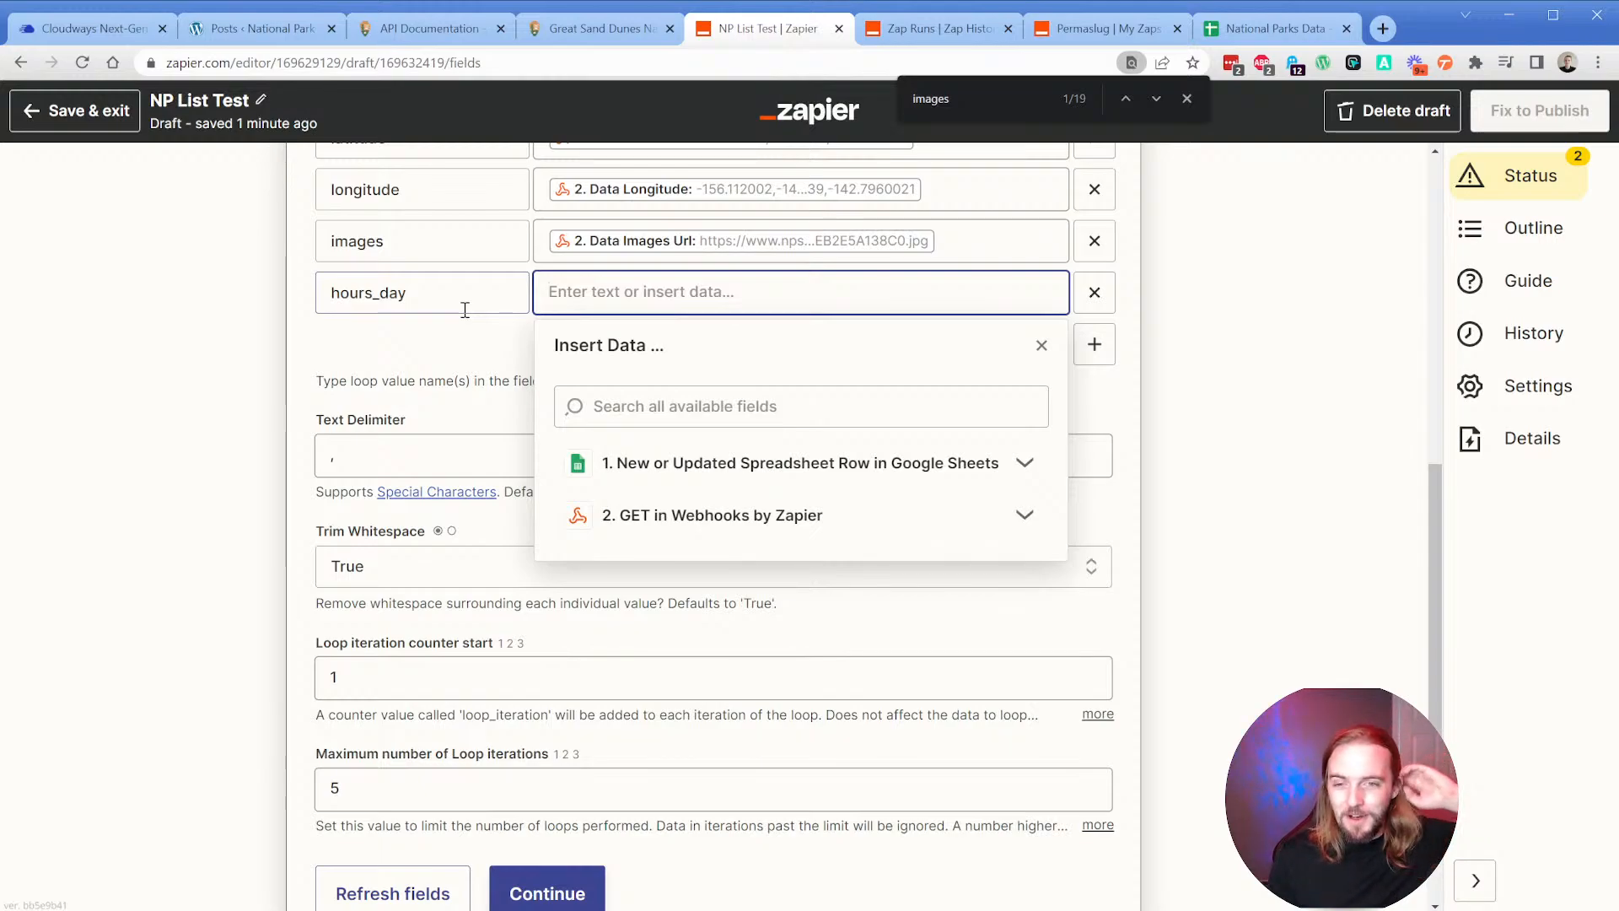
{"action": "left_click", "coordinate": [742, 519]}
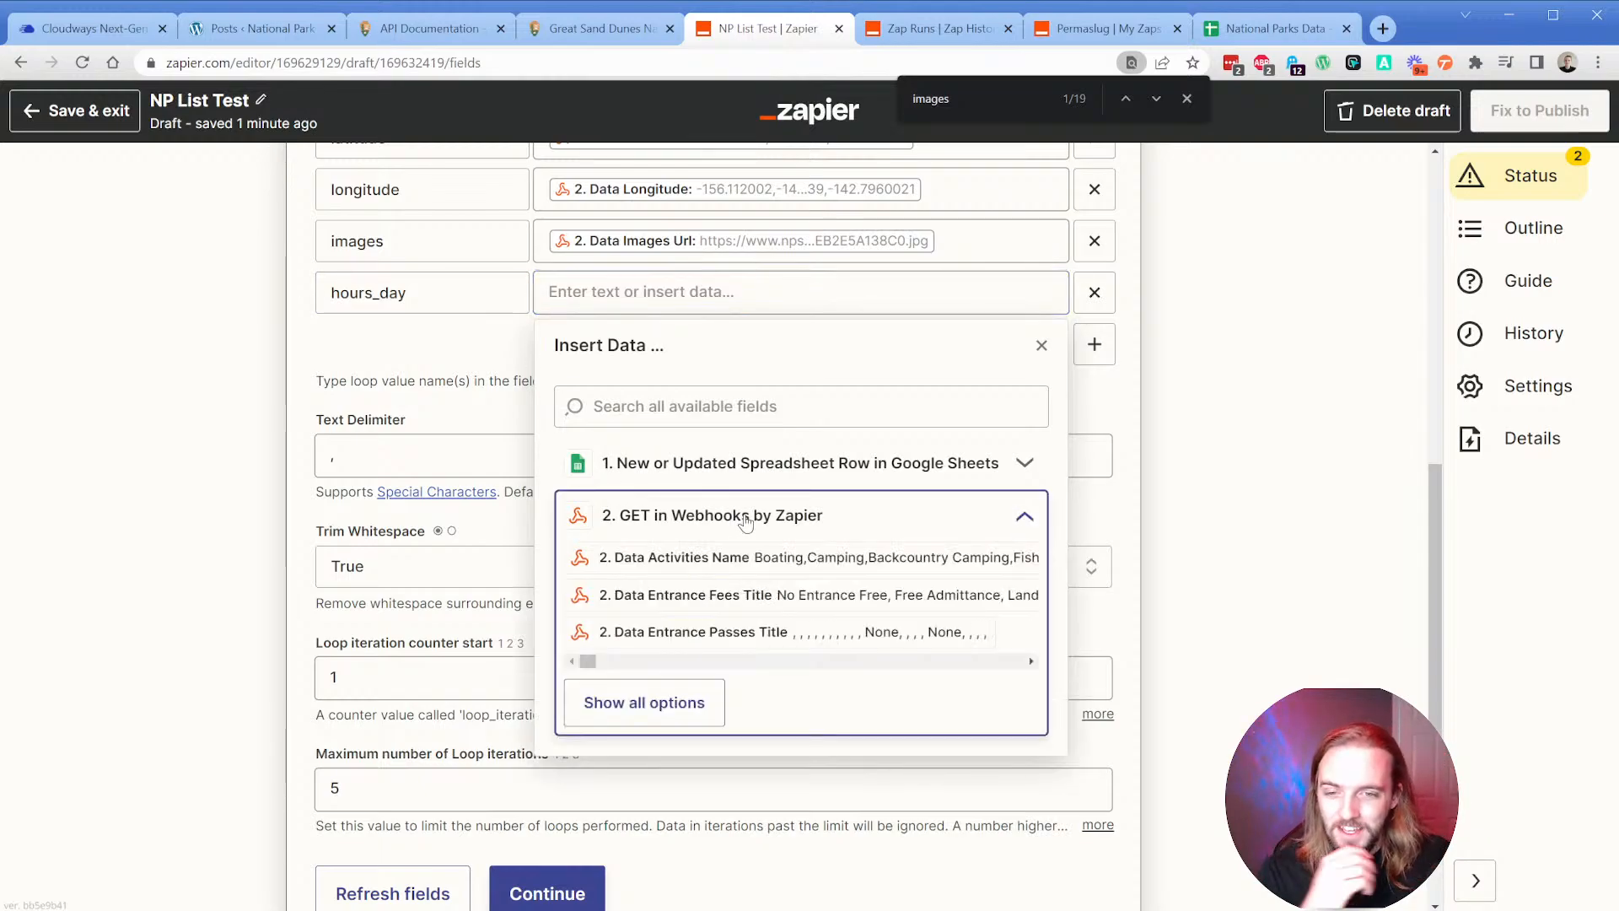
{"action": "left_click", "coordinate": [662, 700]}
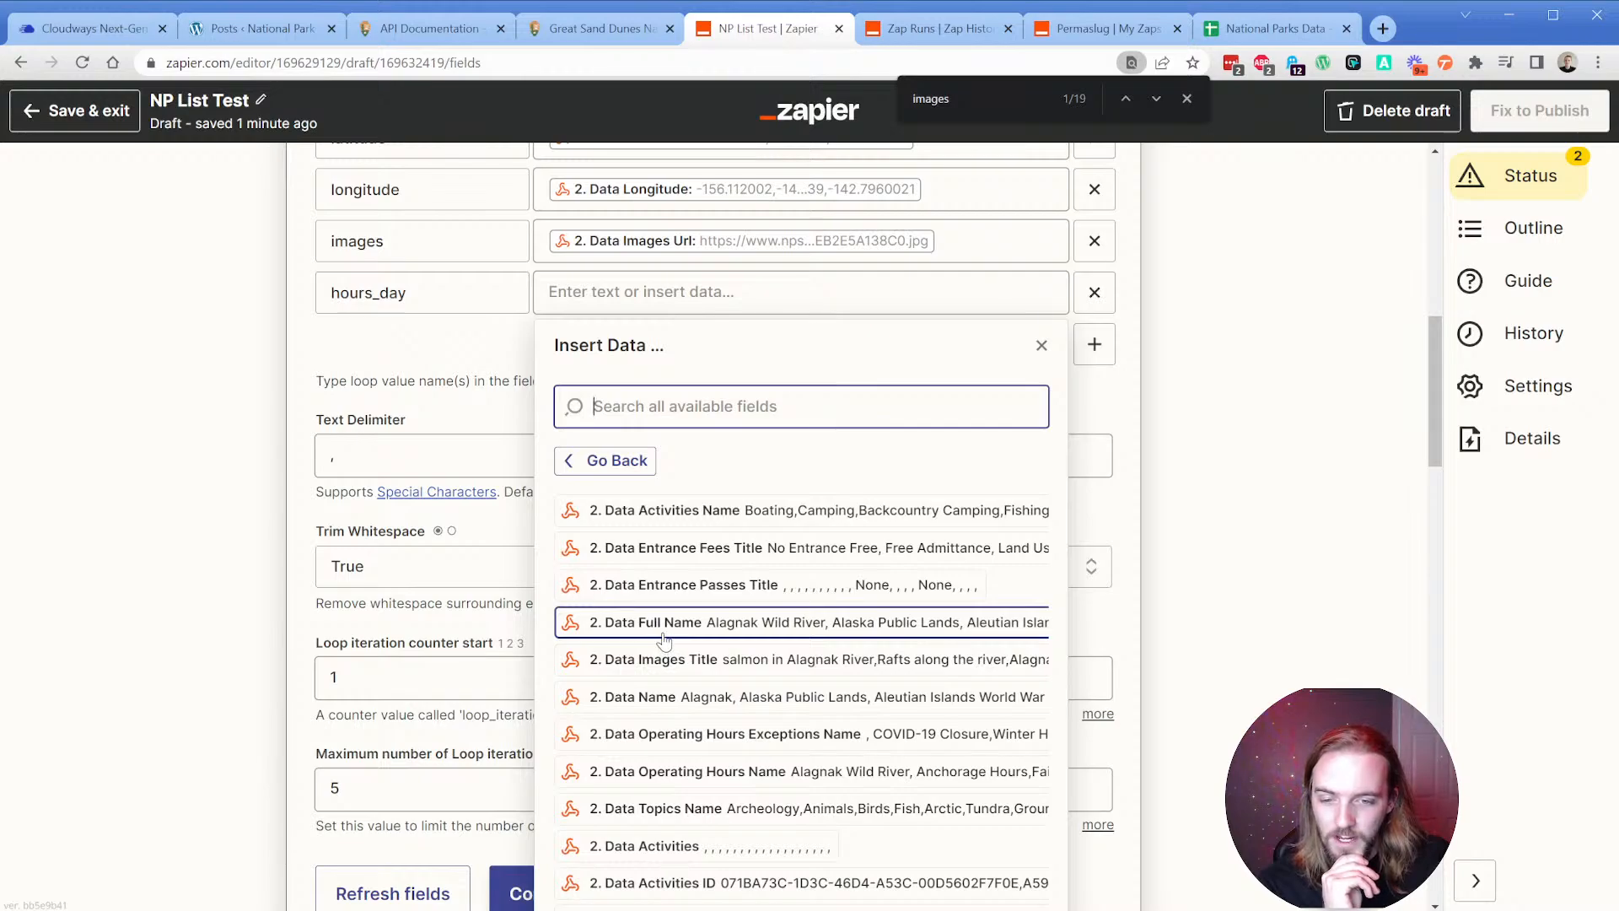
{"action": "left_click", "coordinate": [469, 414]}
{"action": "left_click", "coordinate": [1094, 293]}
{"action": "scroll", "coordinate": [338, 473], "scroll_direction": "up", "scroll_amount": 3}
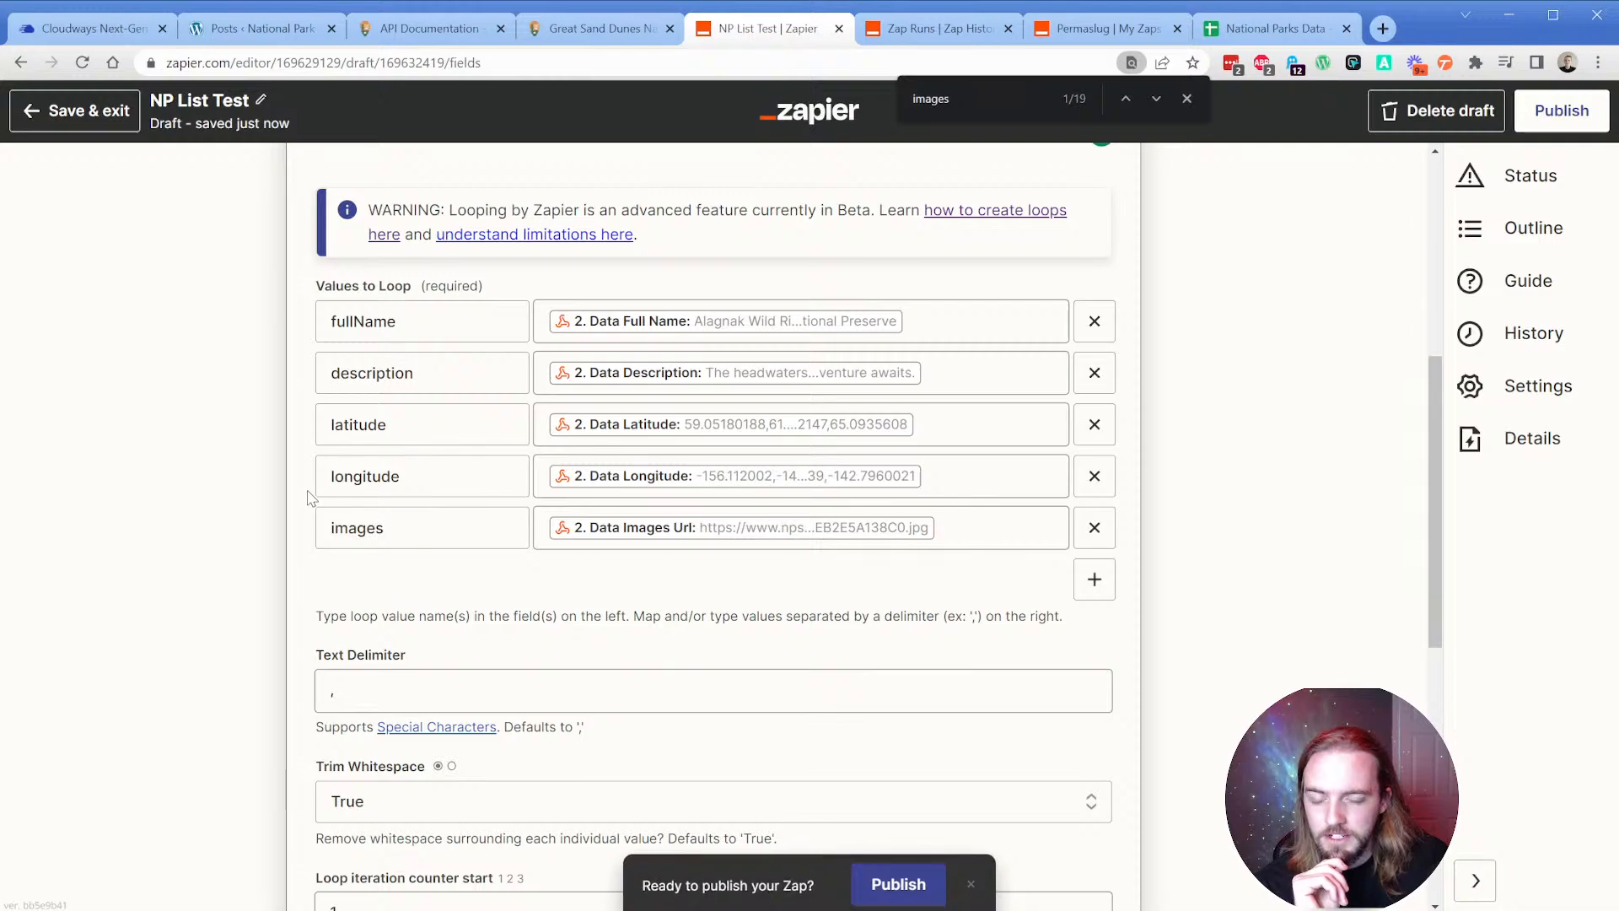
Finish the loop step's setup and insert a new empty action step between the loop and the WordPress Create Post step.
{"action": "scroll", "coordinate": [309, 493], "scroll_direction": "down", "scroll_amount": 5}
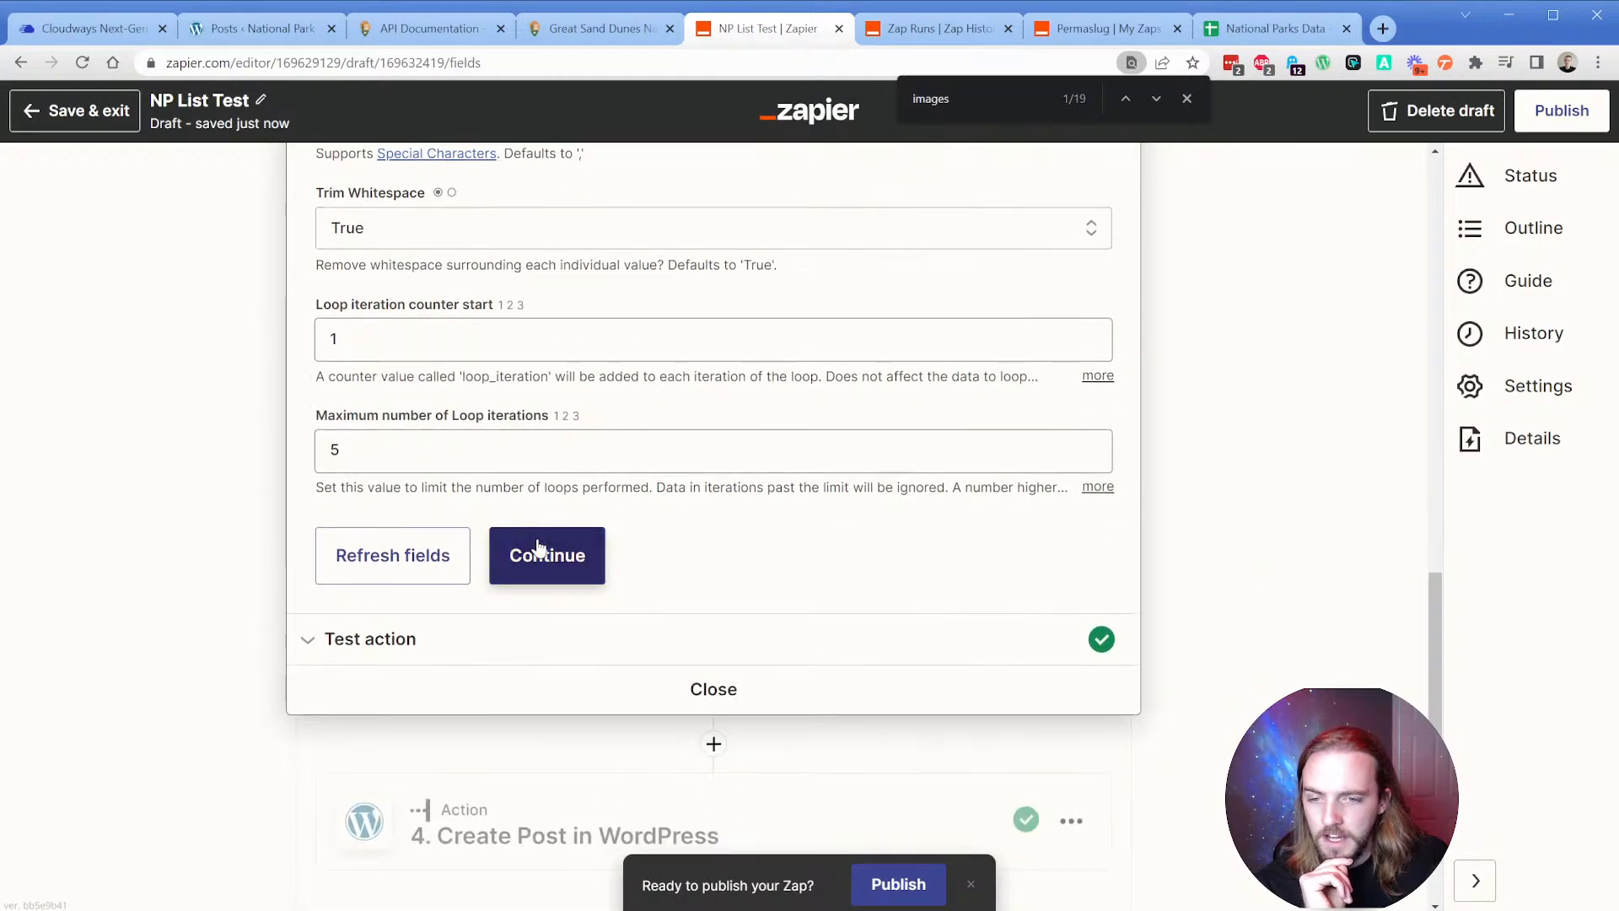
{"action": "left_click", "coordinate": [534, 549]}
{"action": "left_click", "coordinate": [535, 517]}
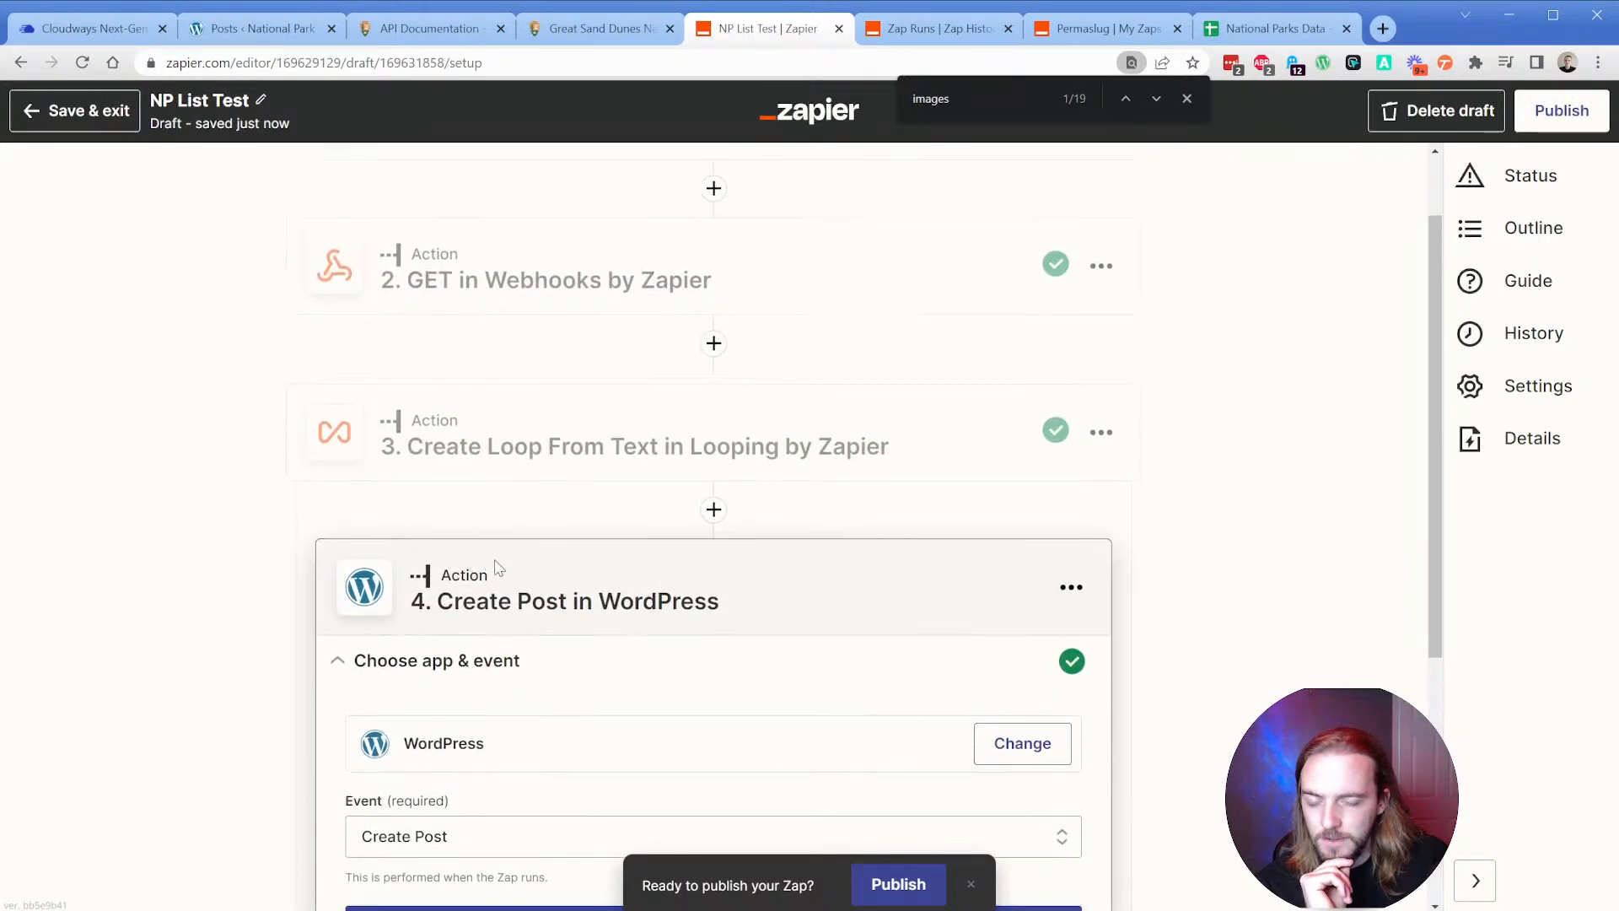
{"action": "left_click", "coordinate": [714, 318]}
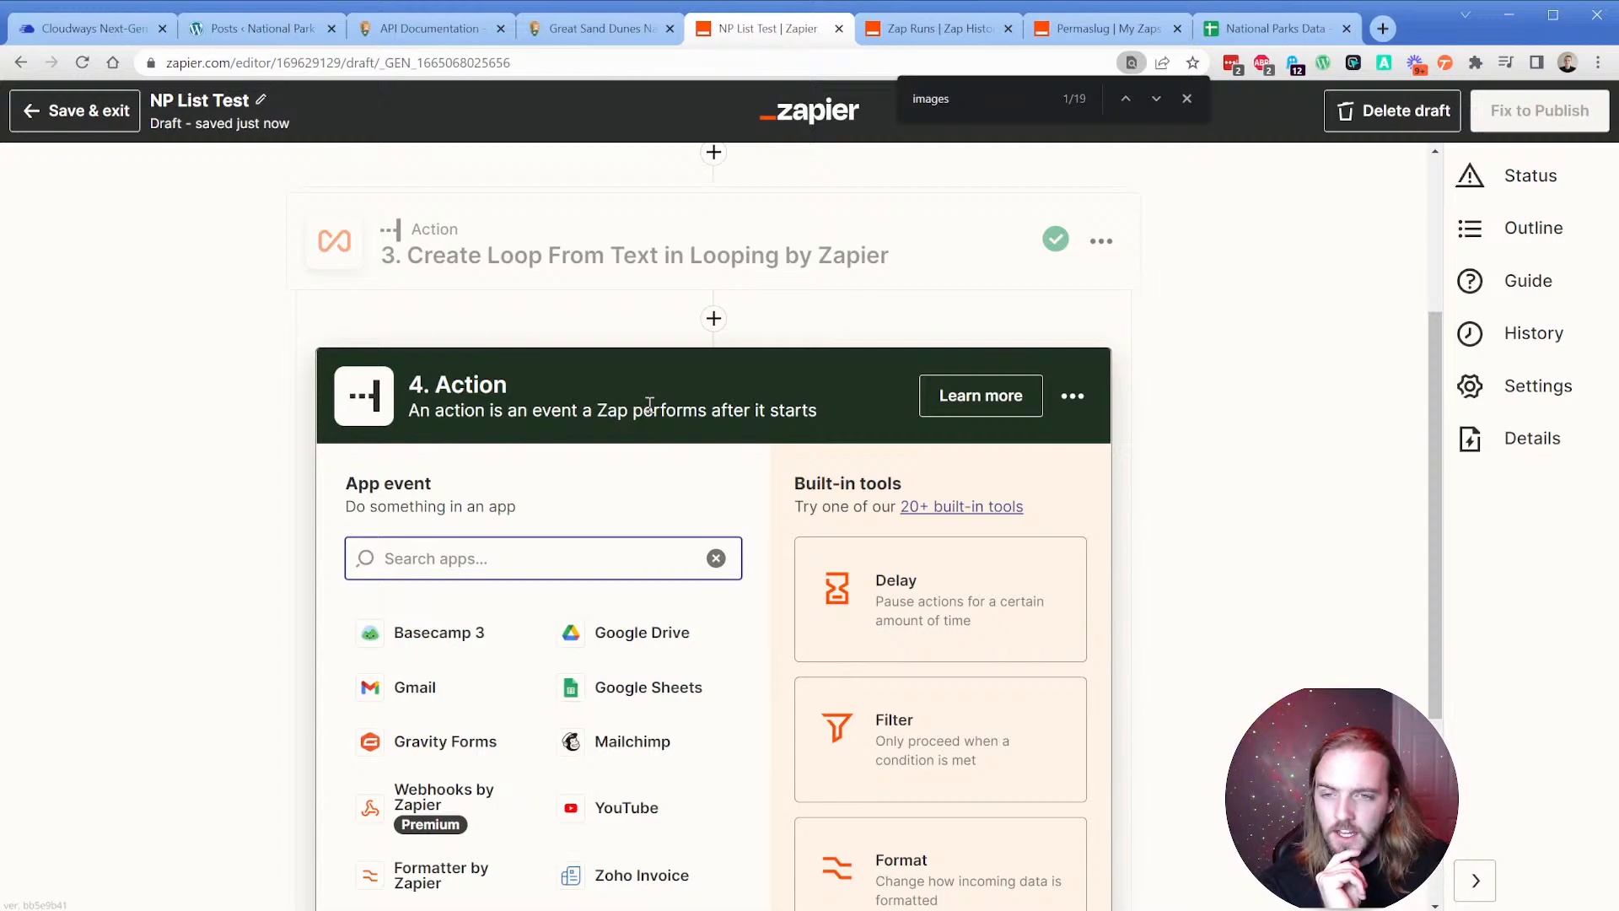
{"action": "scroll", "coordinate": [531, 514], "scroll_direction": "down", "scroll_amount": 1}
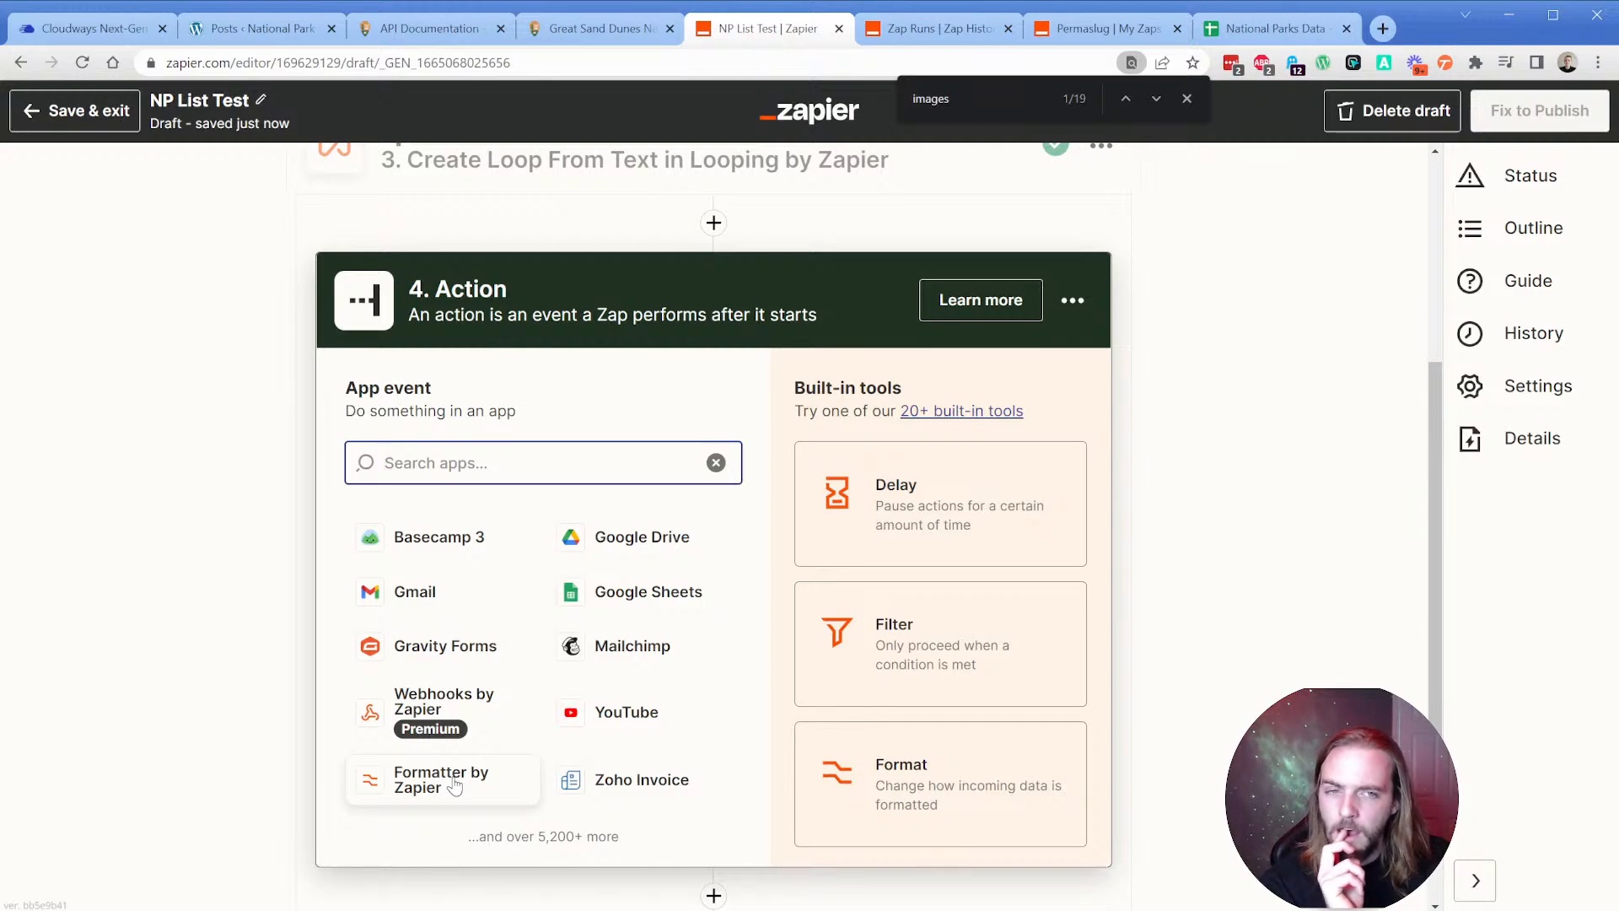
Switch to WordPress, install and activate the plugin from wp-all-import-pro_4.7.6.zip, and start a new import with it.
{"action": "left_click", "coordinate": [253, 28]}
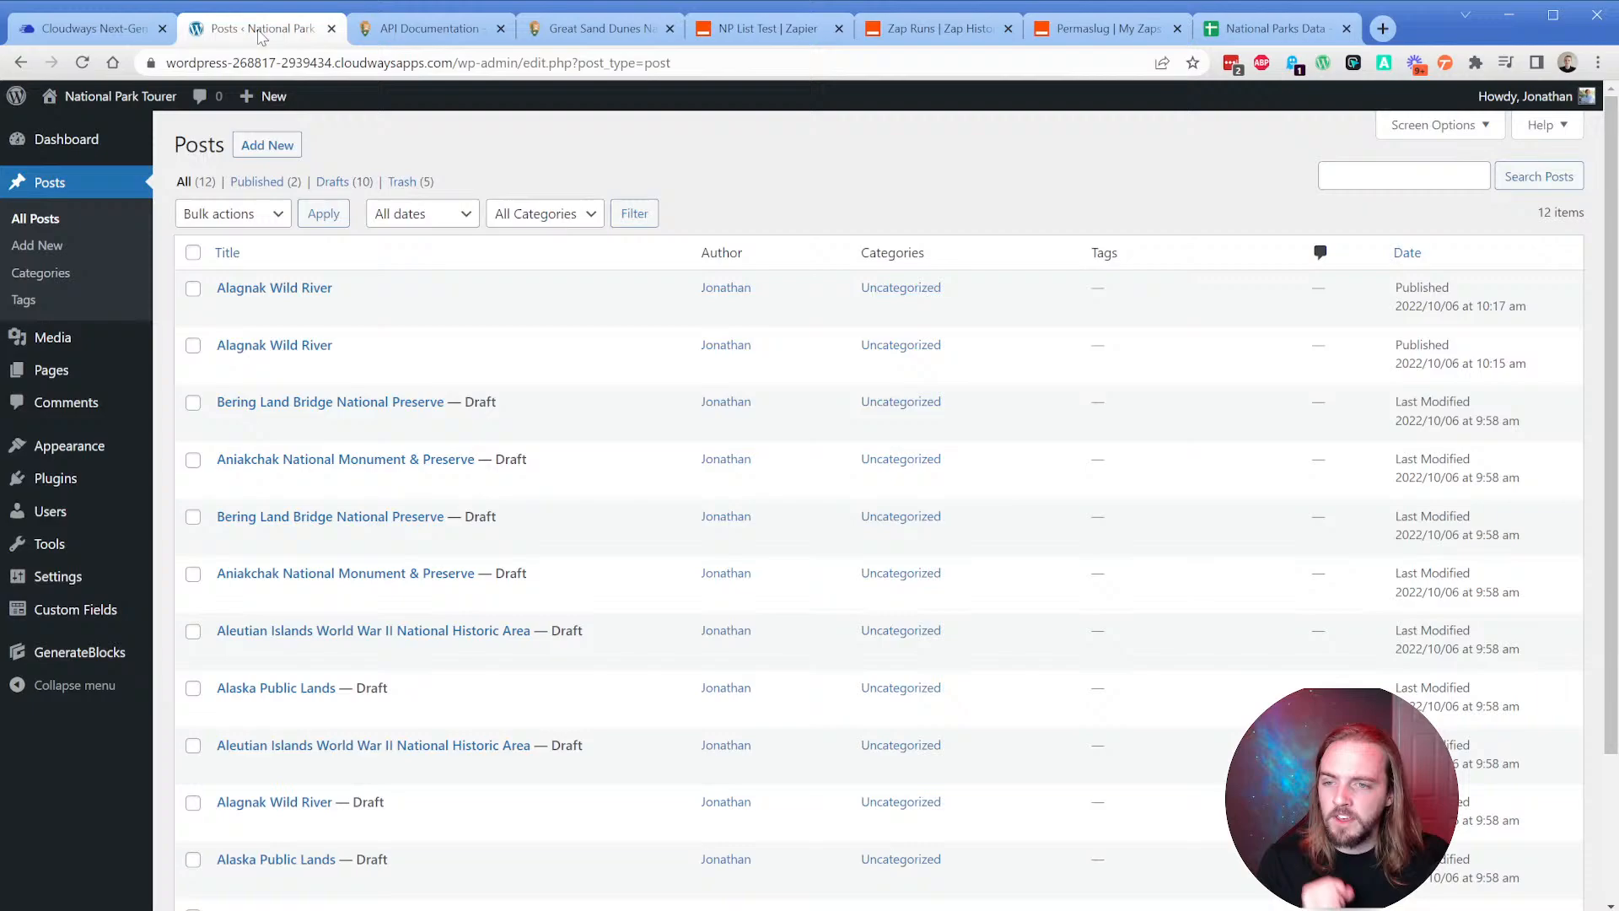
{"action": "left_click", "coordinate": [65, 493]}
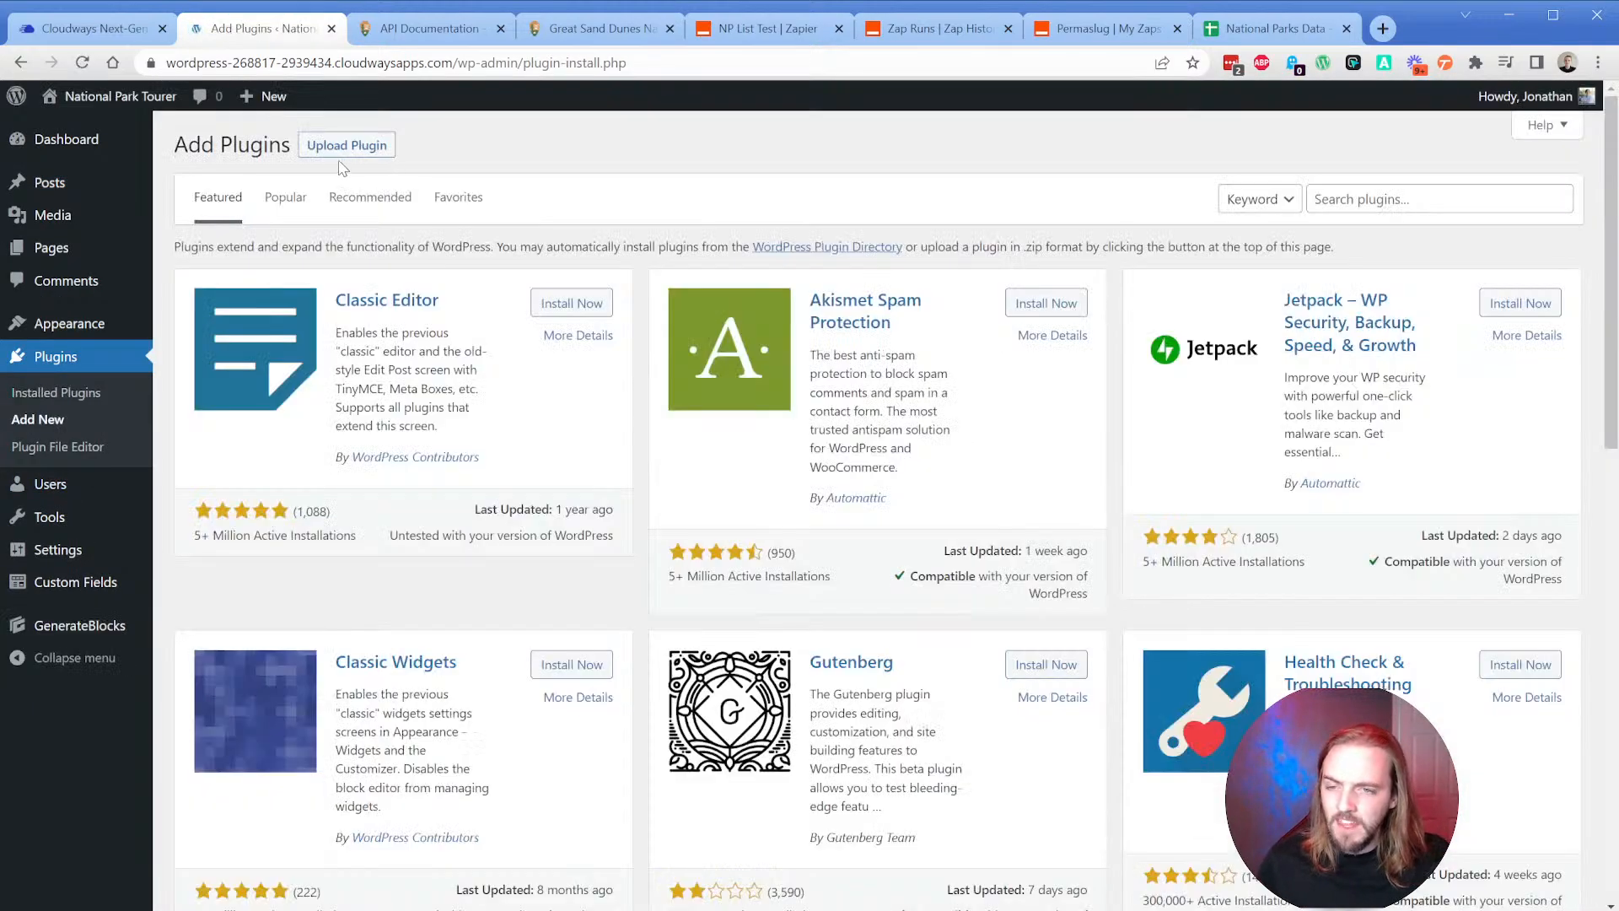
{"action": "left_click", "coordinate": [346, 145]}
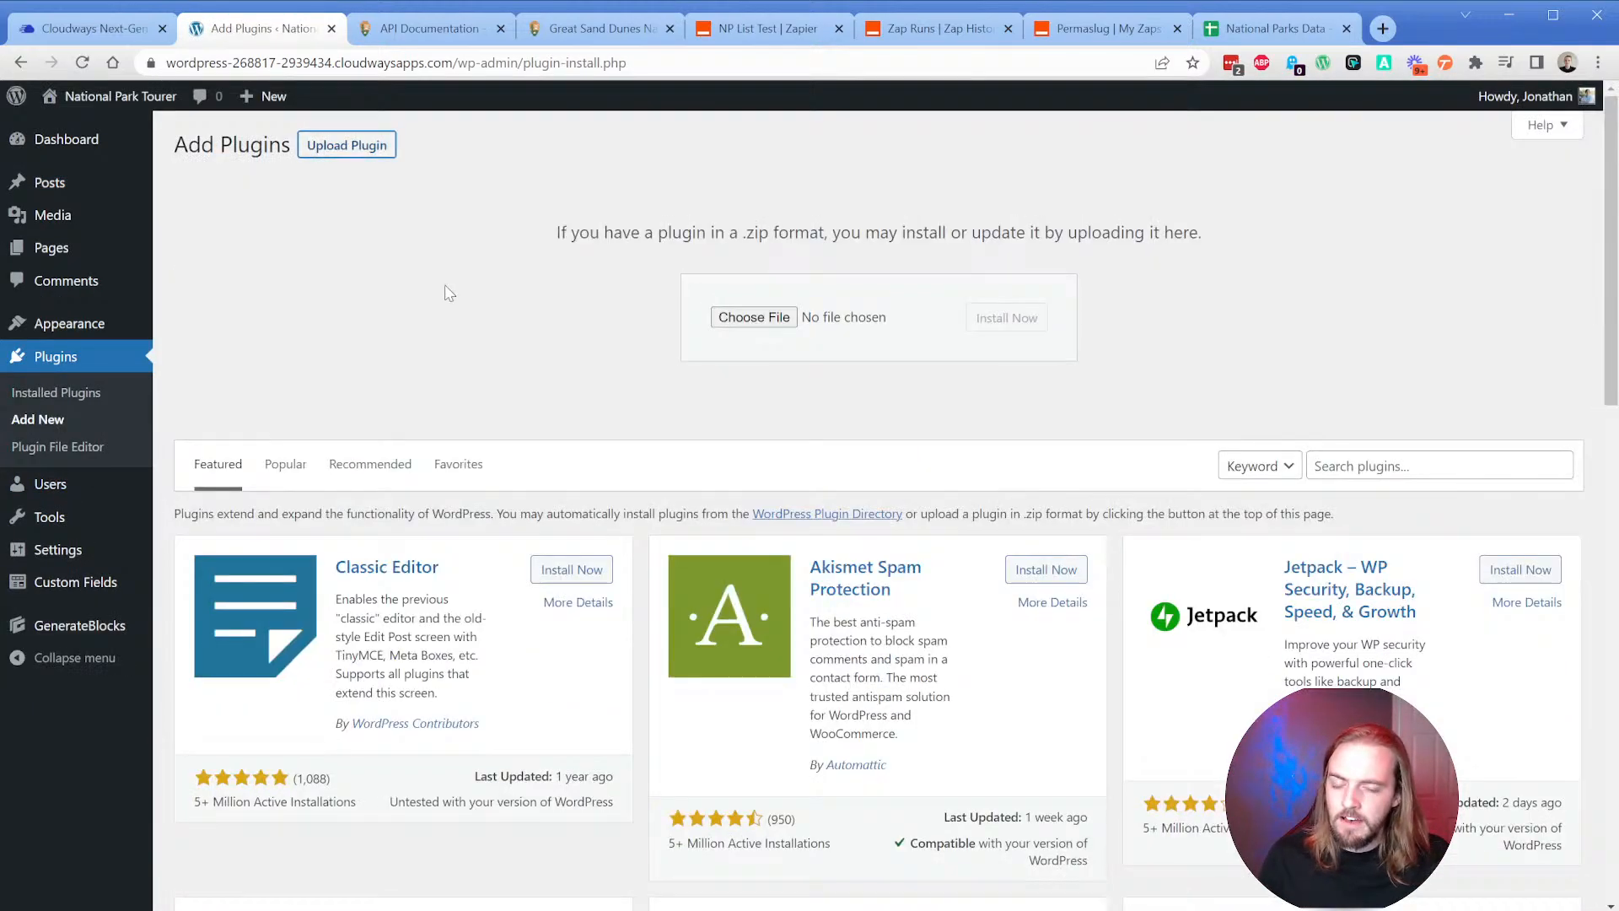
{"action": "left_click", "coordinate": [754, 317]}
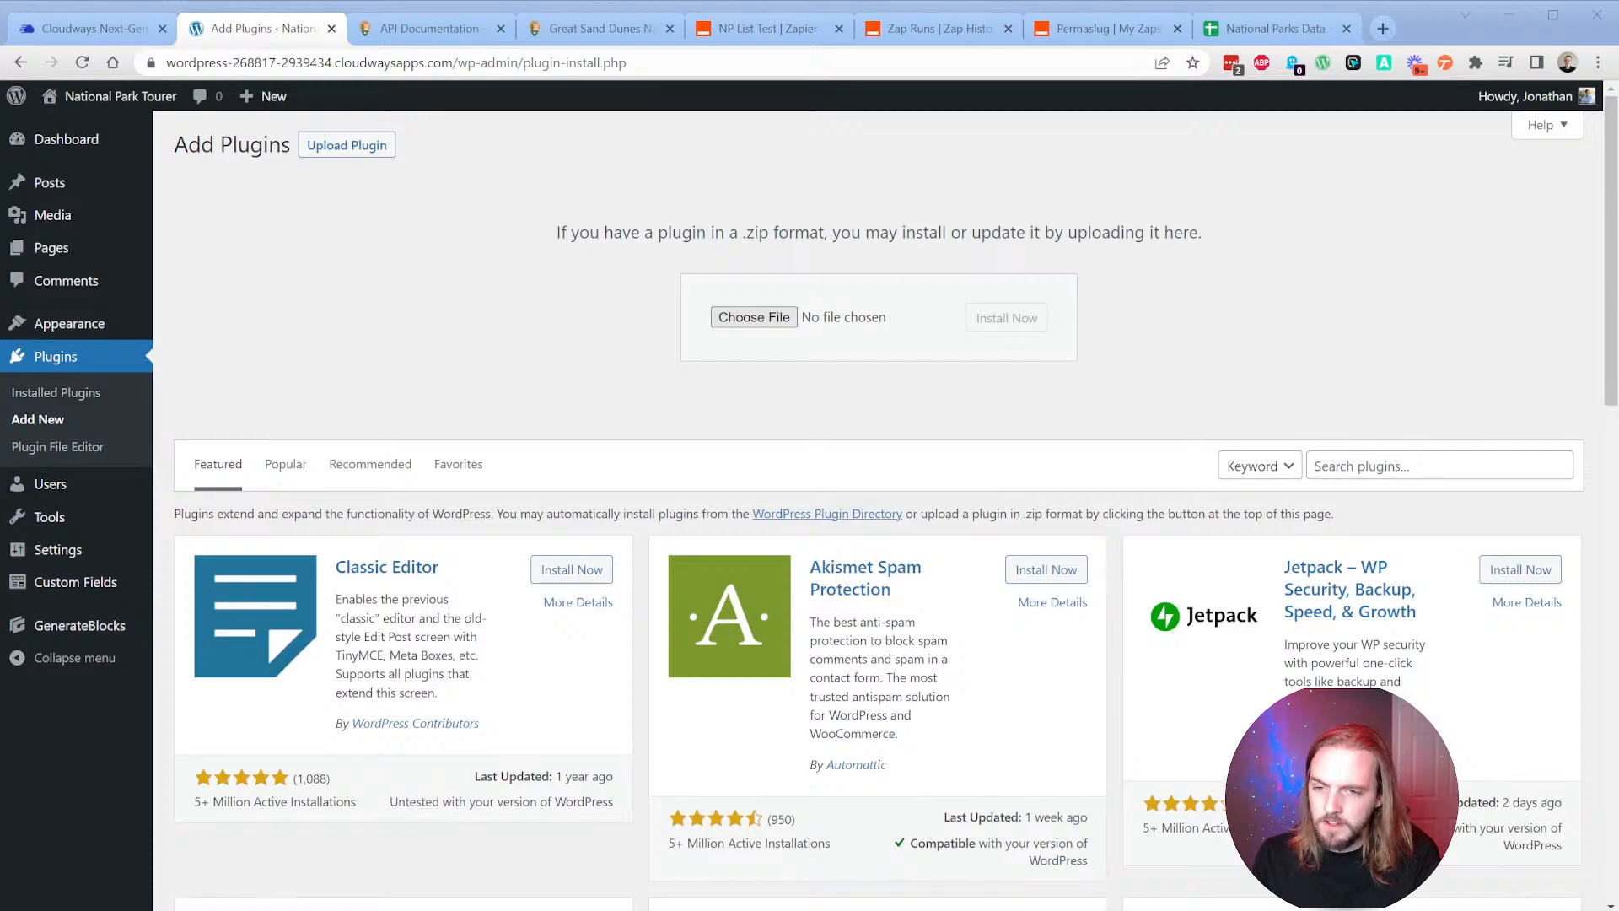
{"action": "left_click", "coordinate": [1007, 318]}
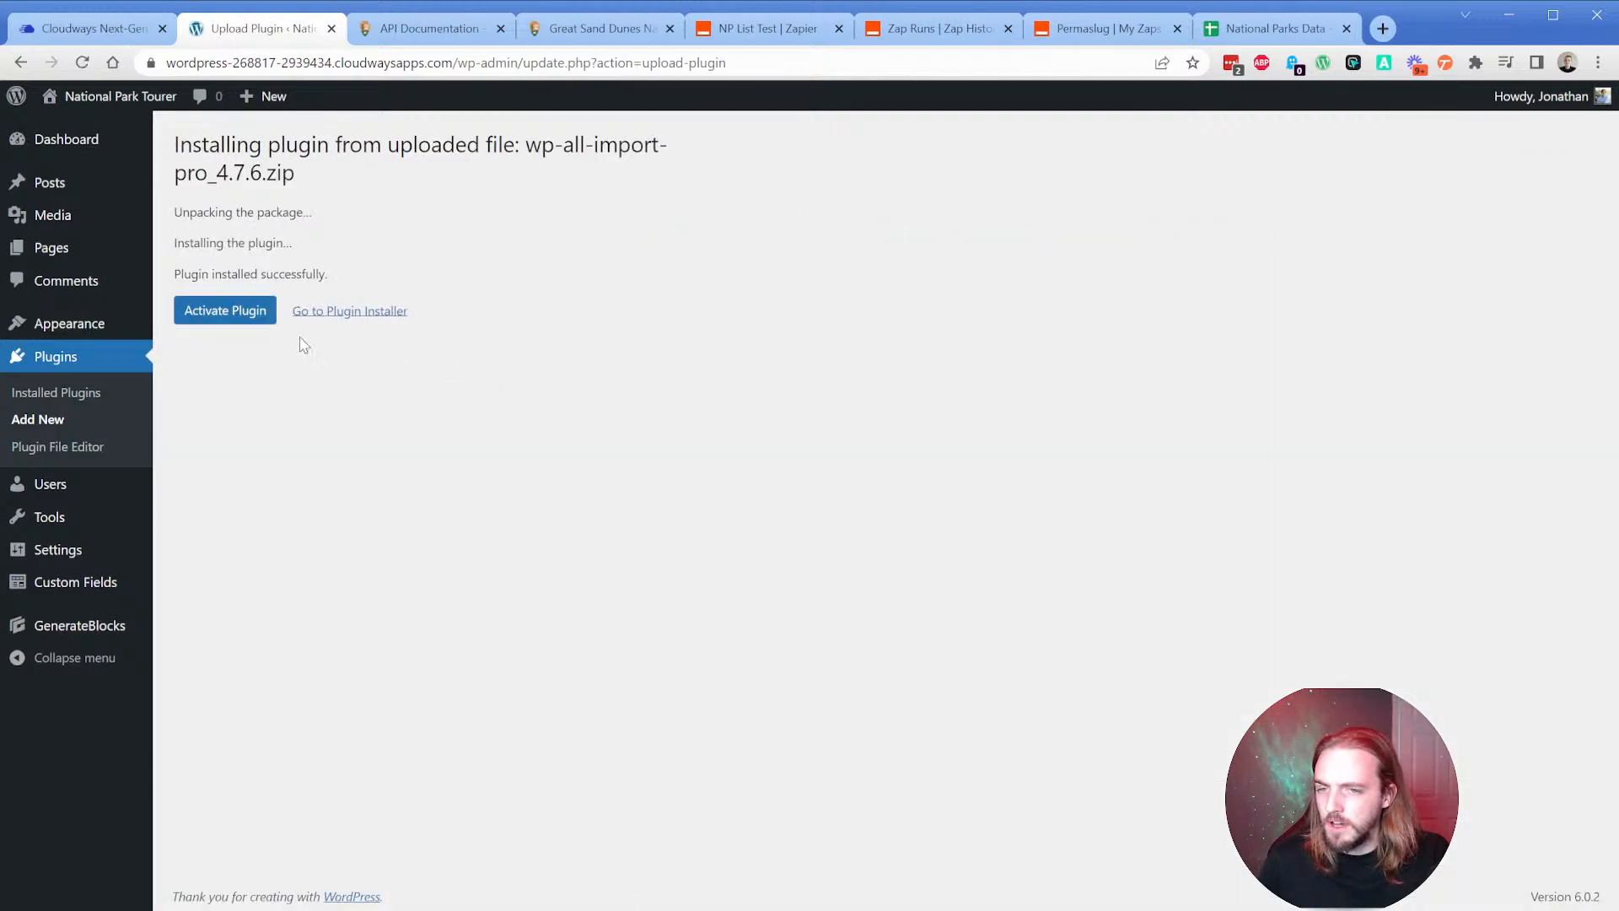
{"action": "left_click", "coordinate": [247, 308]}
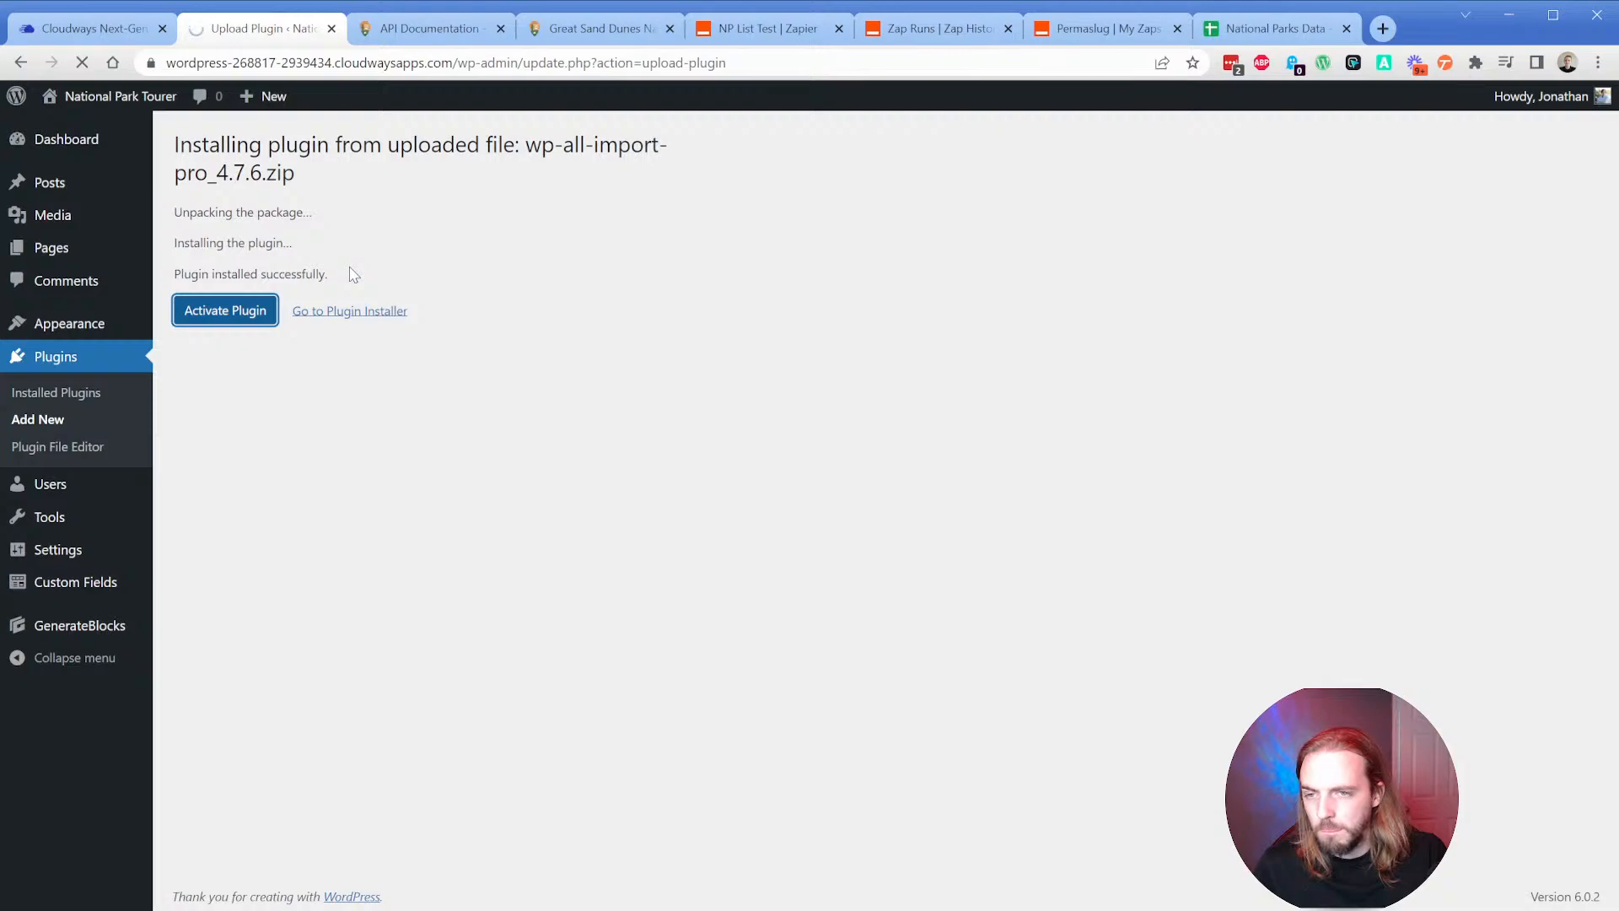
{"action": "mouse_move", "coordinate": [79, 659]}
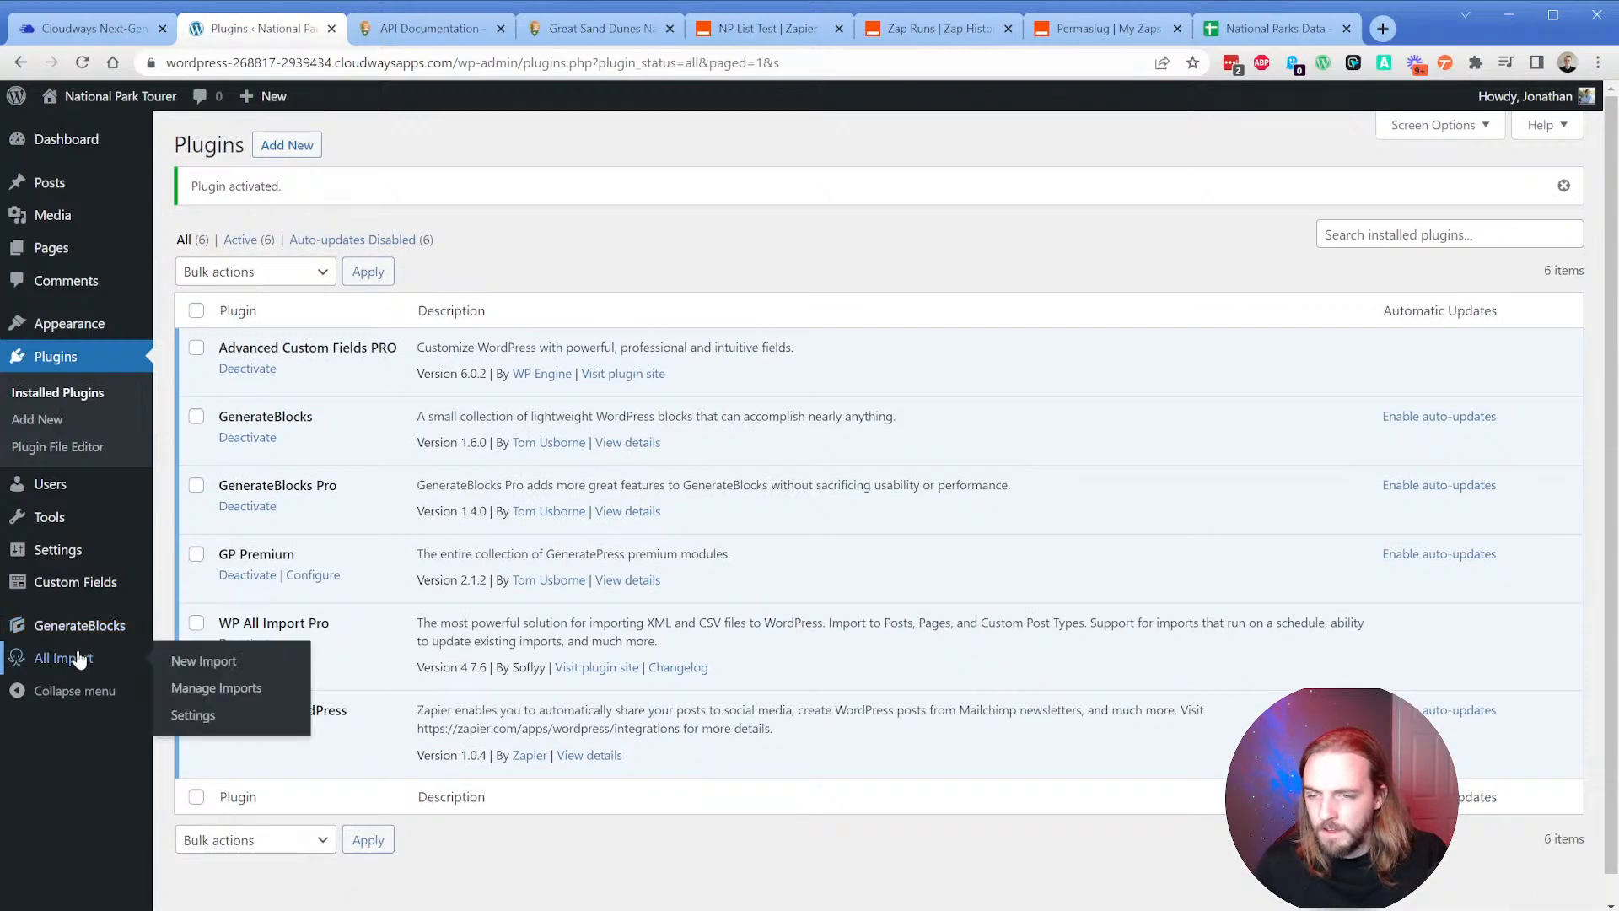
{"action": "left_click", "coordinate": [210, 669]}
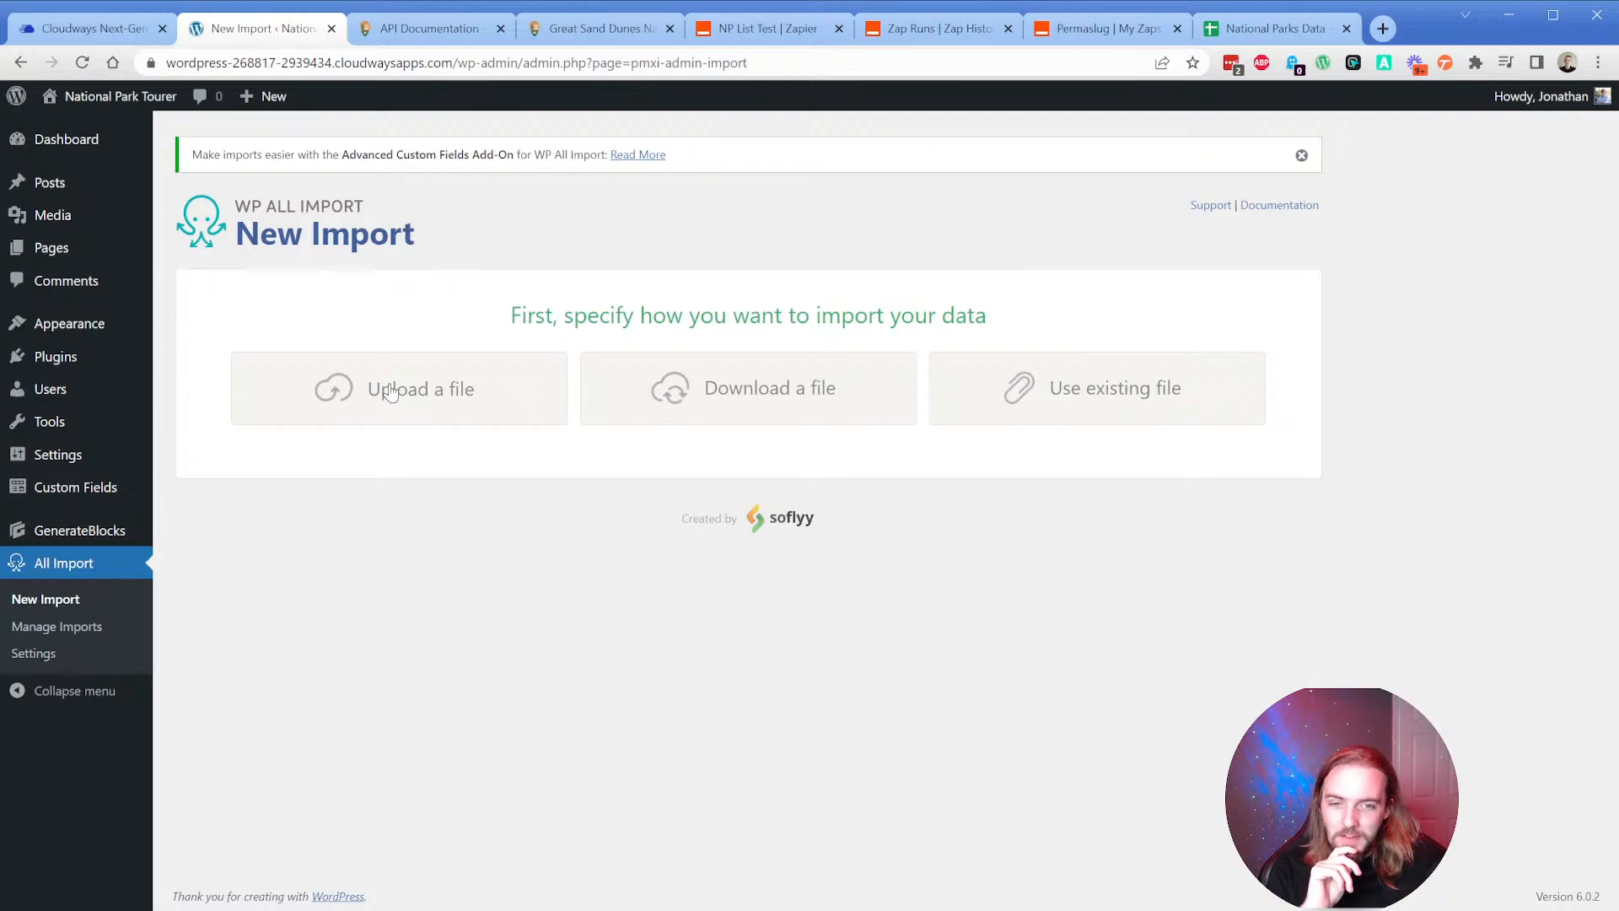
Switch to the National Parks Data spreadsheet in Google Sheets and download it as comma separated values (.csv).
{"action": "left_click", "coordinate": [1269, 28]}
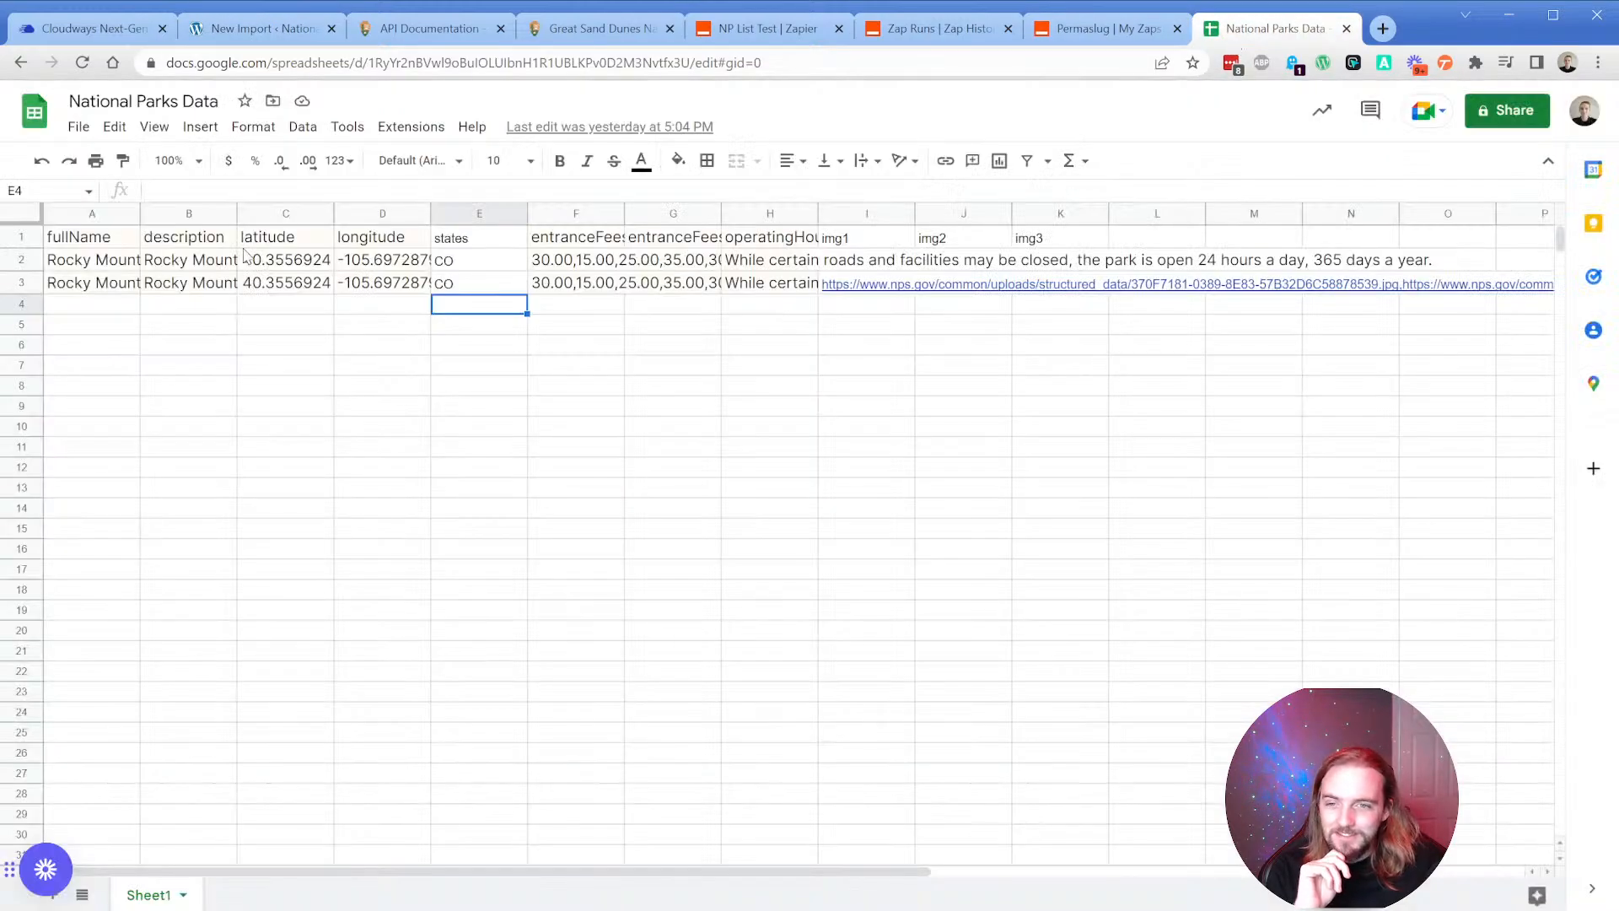
{"action": "left_click", "coordinate": [77, 127]}
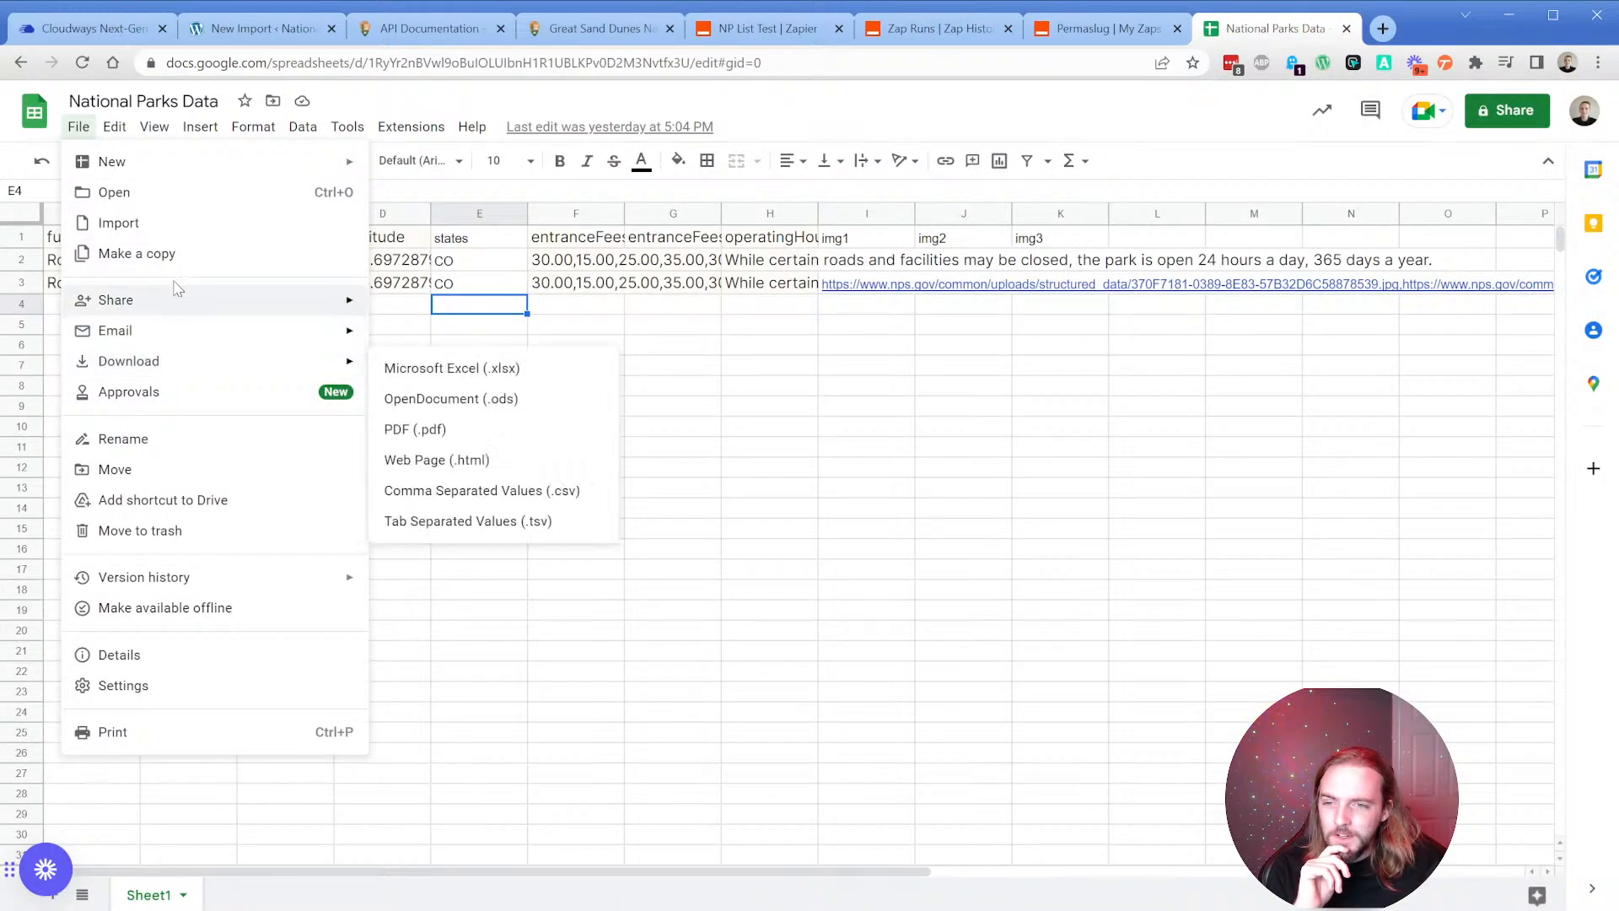
{"action": "mouse_move", "coordinate": [203, 361]}
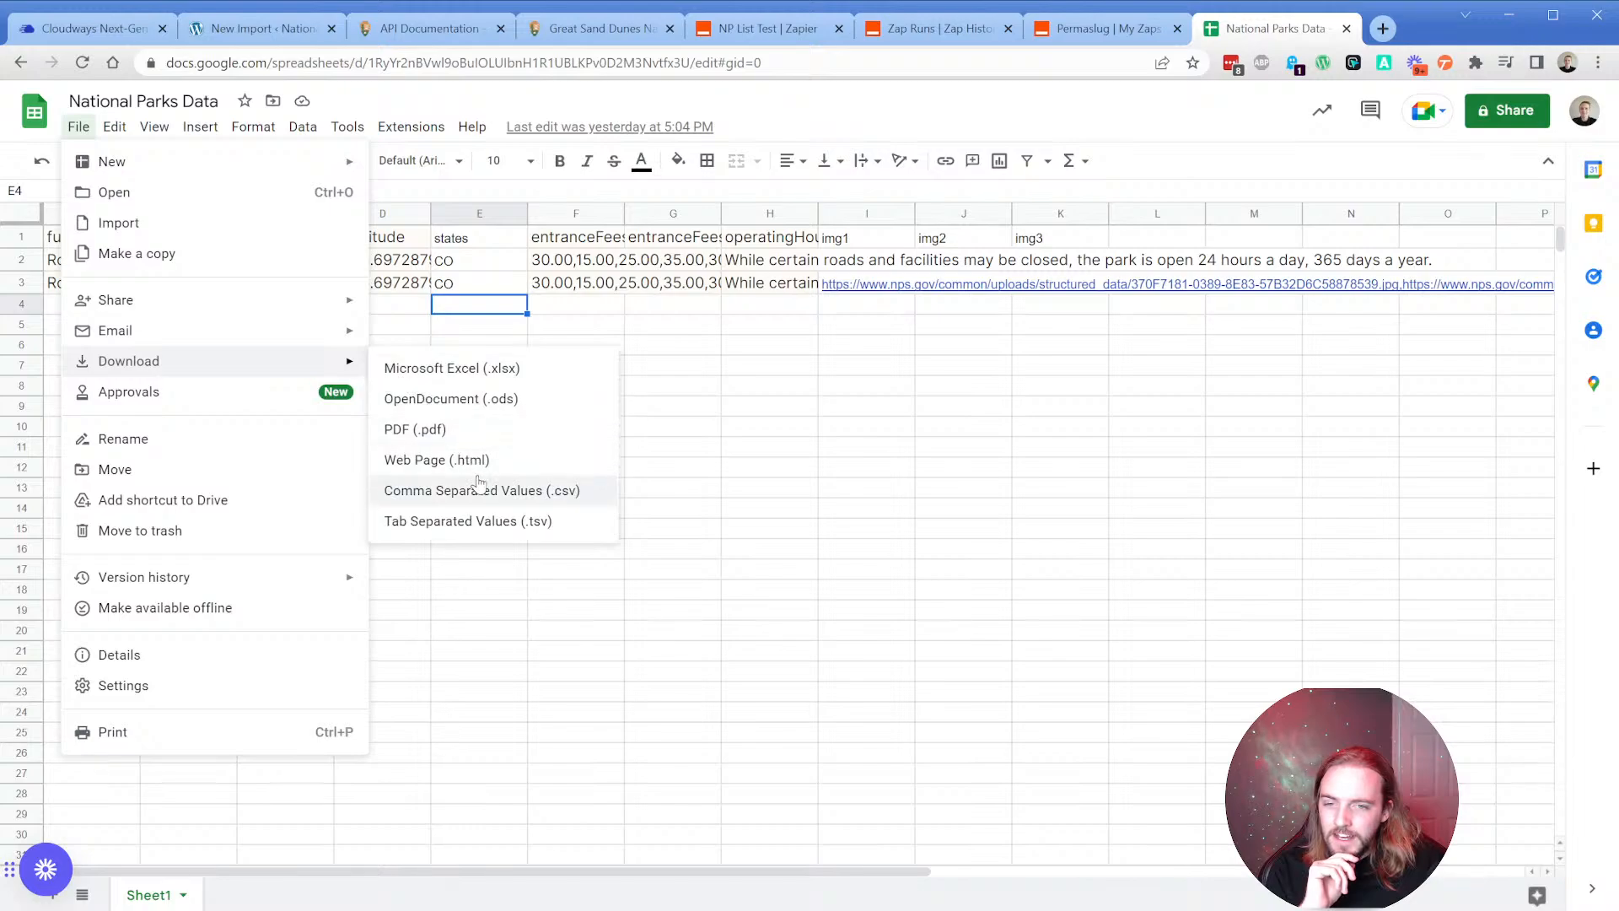
{"action": "left_click", "coordinate": [517, 491]}
Upload National Parks Data - Sheet1.csv to the new WordPress import as new Posts and proceed past the file review.
{"action": "left_click", "coordinate": [244, 28]}
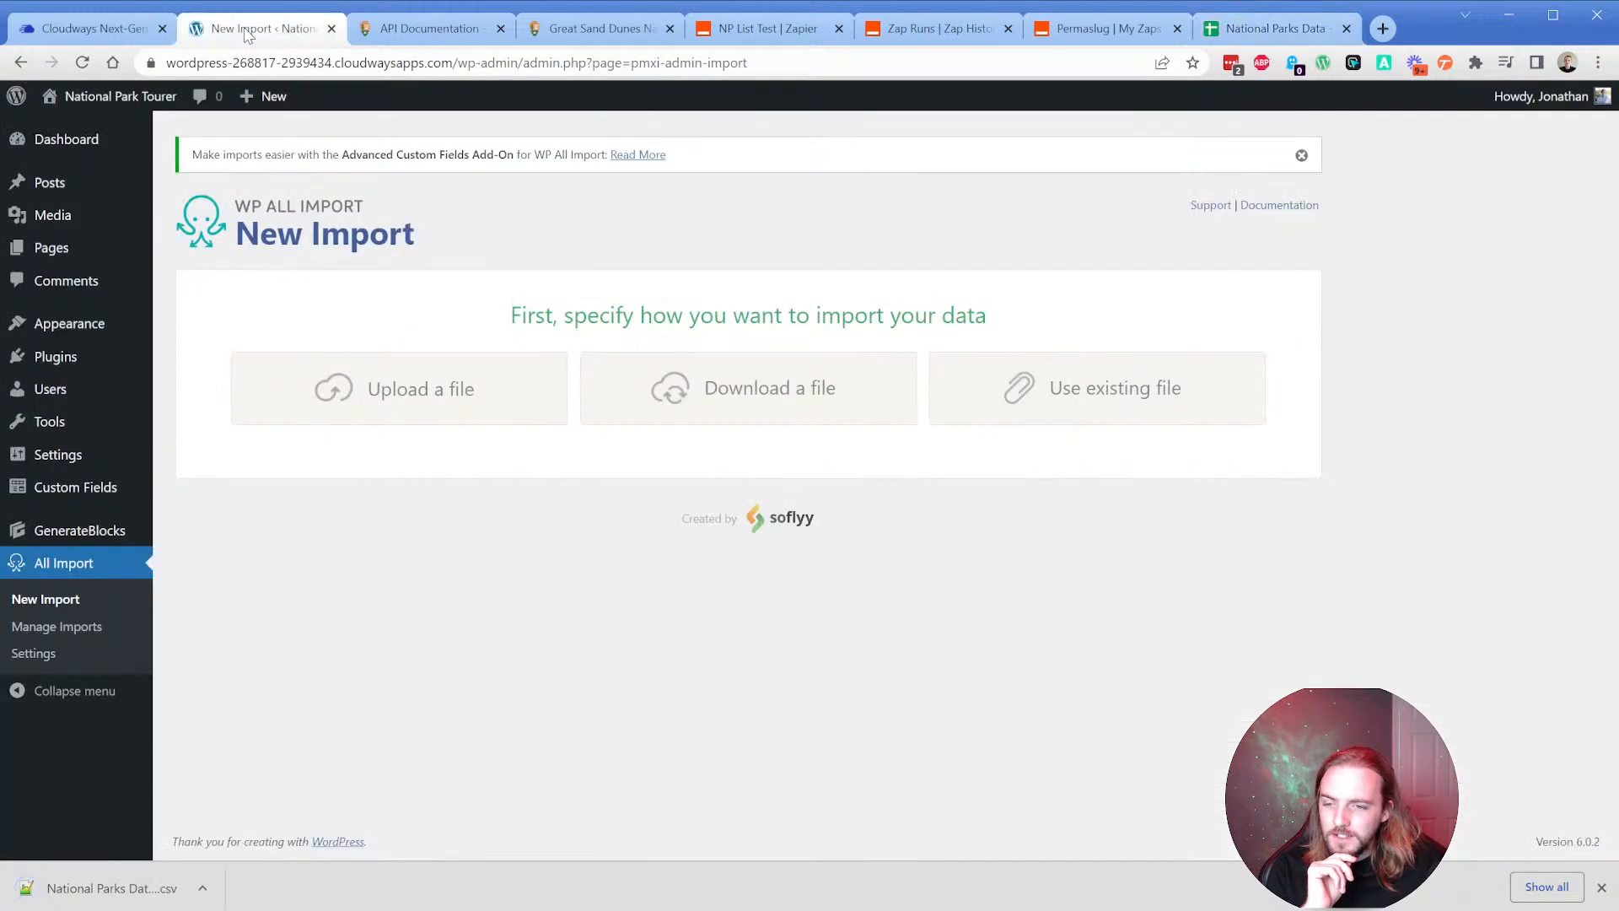
{"action": "left_click", "coordinate": [455, 395]}
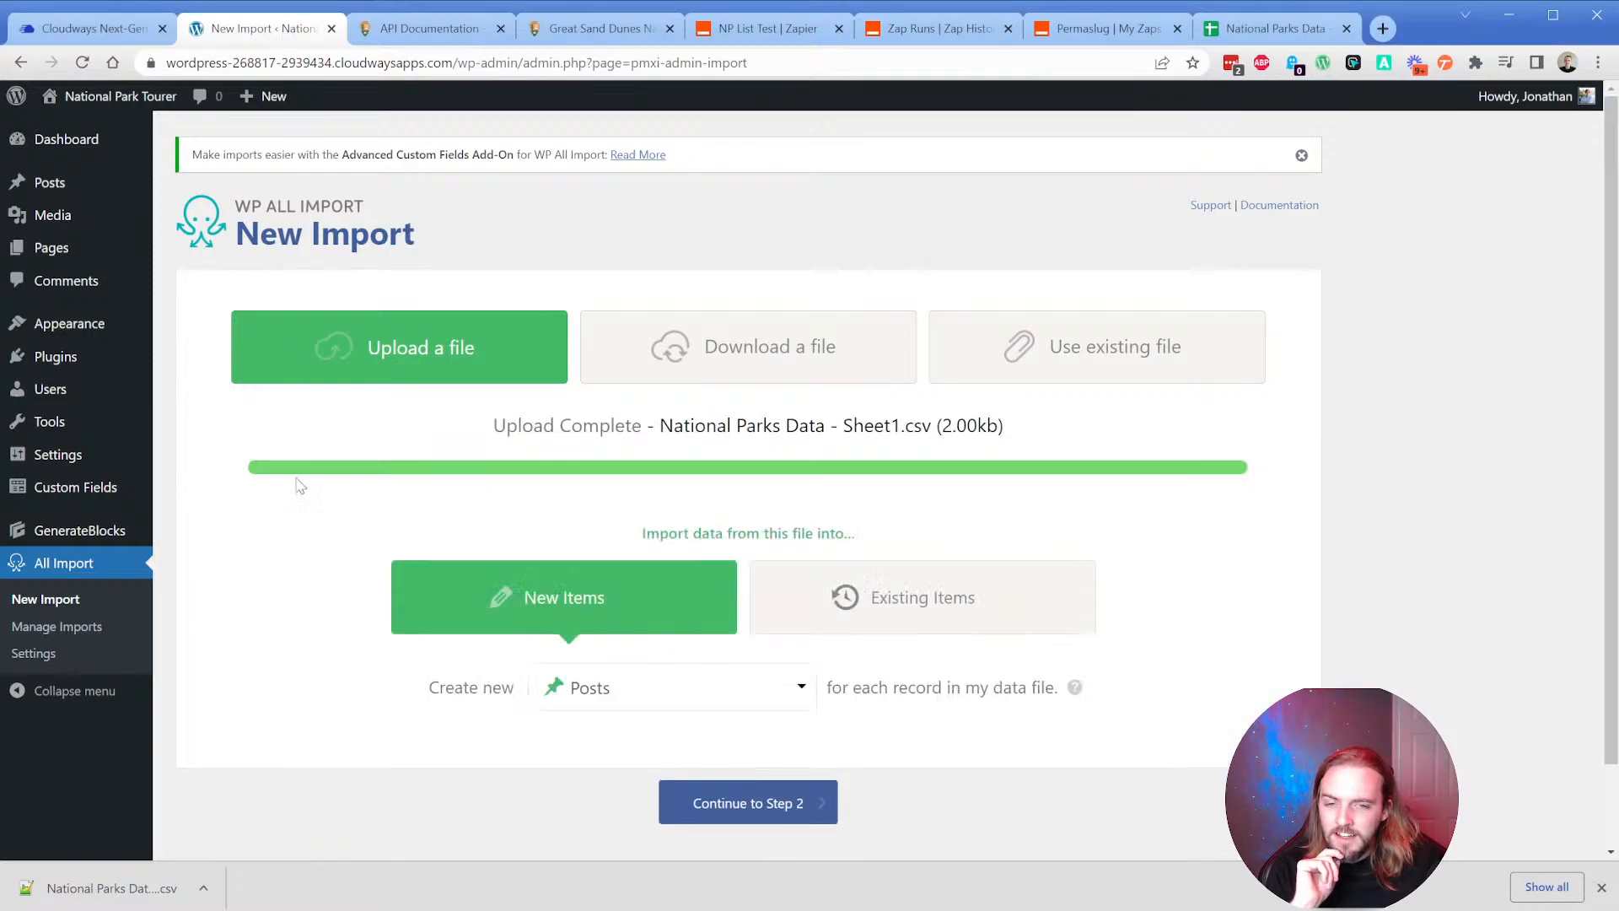
{"action": "scroll", "coordinate": [495, 610], "scroll_direction": "down", "scroll_amount": 1}
{"action": "left_click", "coordinate": [715, 709]}
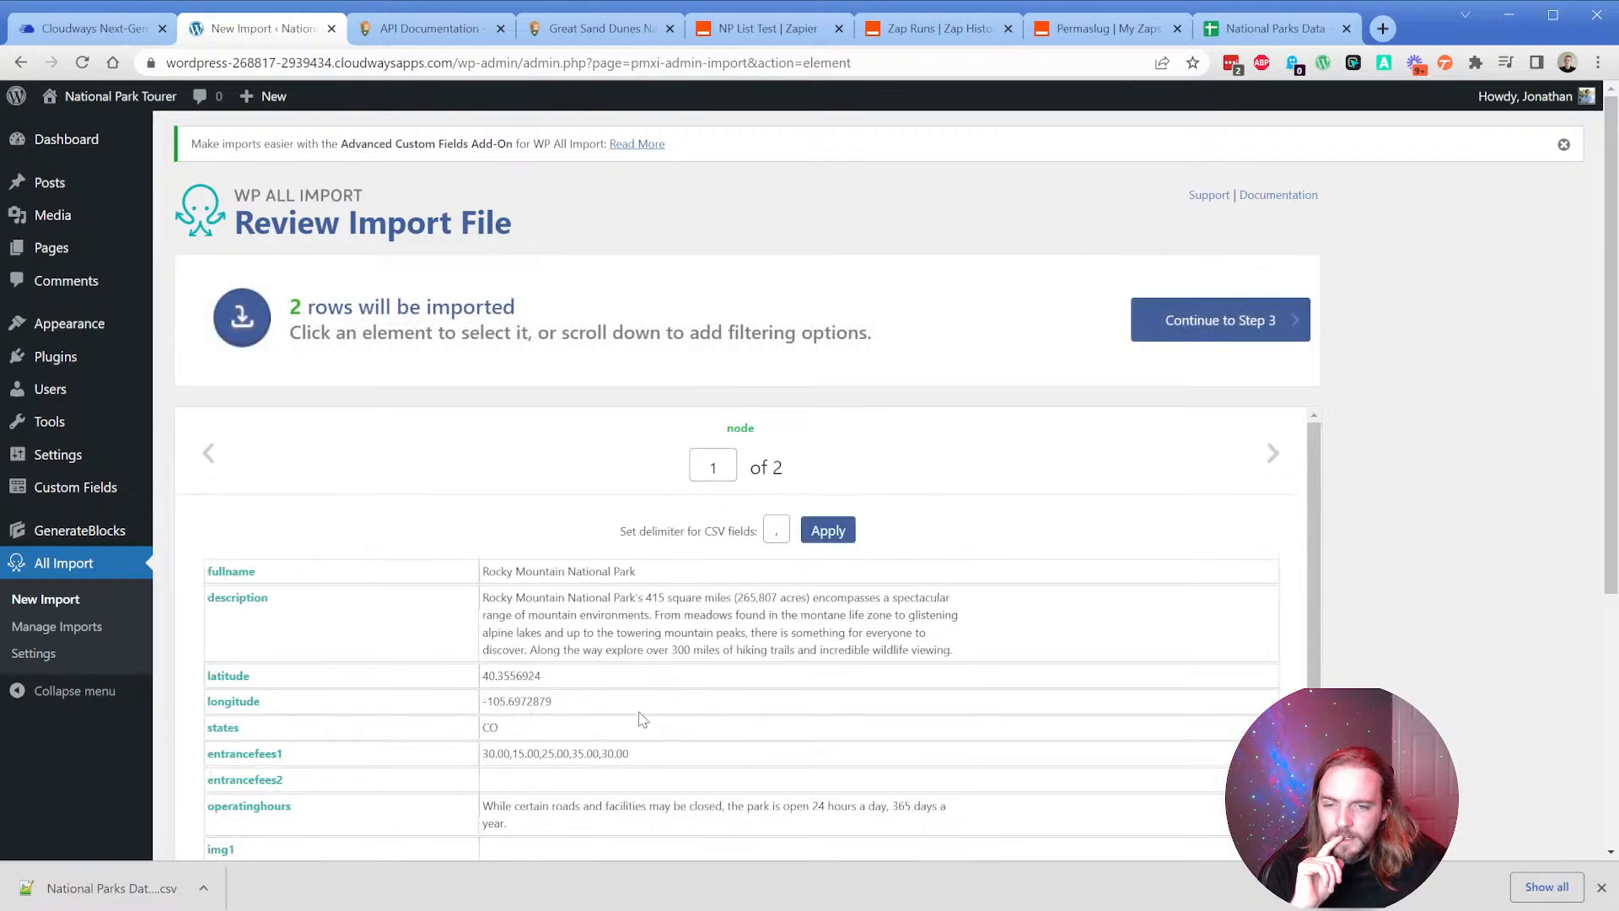
{"action": "left_click", "coordinate": [1184, 328]}
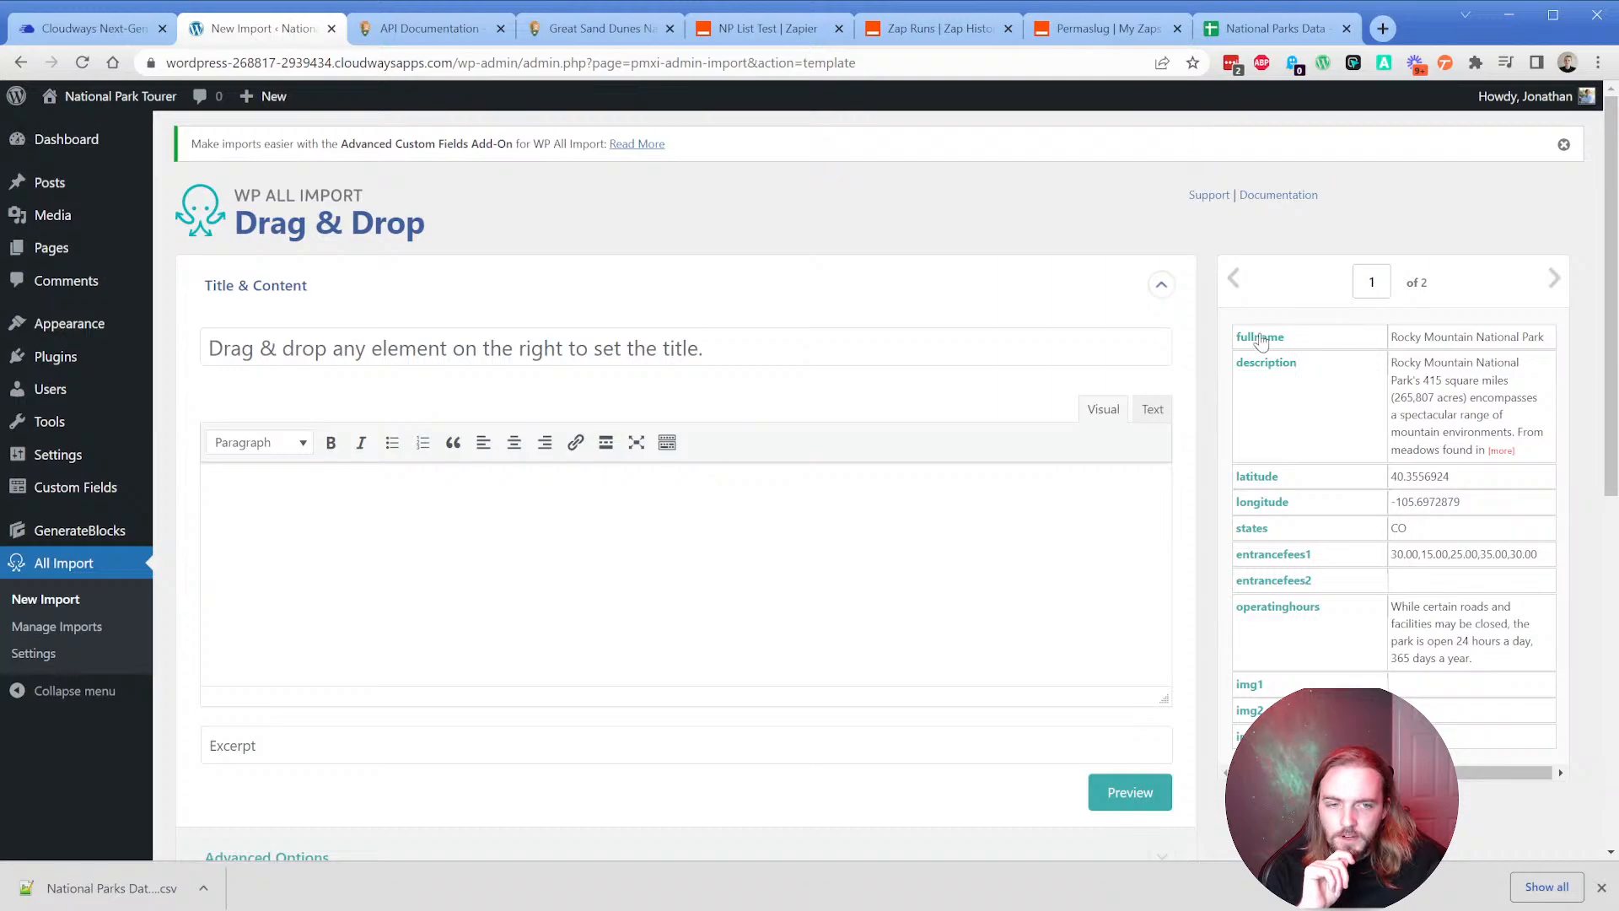
Map the fullname element to the import template's title and the description element to its content.
{"action": "left_click_drag", "start_coordinate": [1260, 337], "coordinate": [371, 350]}
{"action": "left_click", "coordinate": [358, 563]}
{"action": "left_click_drag", "start_coordinate": [1268, 364], "coordinate": [833, 574]}
{"action": "scroll", "coordinate": [1350, 612], "scroll_direction": "down", "scroll_amount": 1}
{"action": "scroll", "coordinate": [1349, 612], "scroll_direction": "down", "scroll_amount": 1}
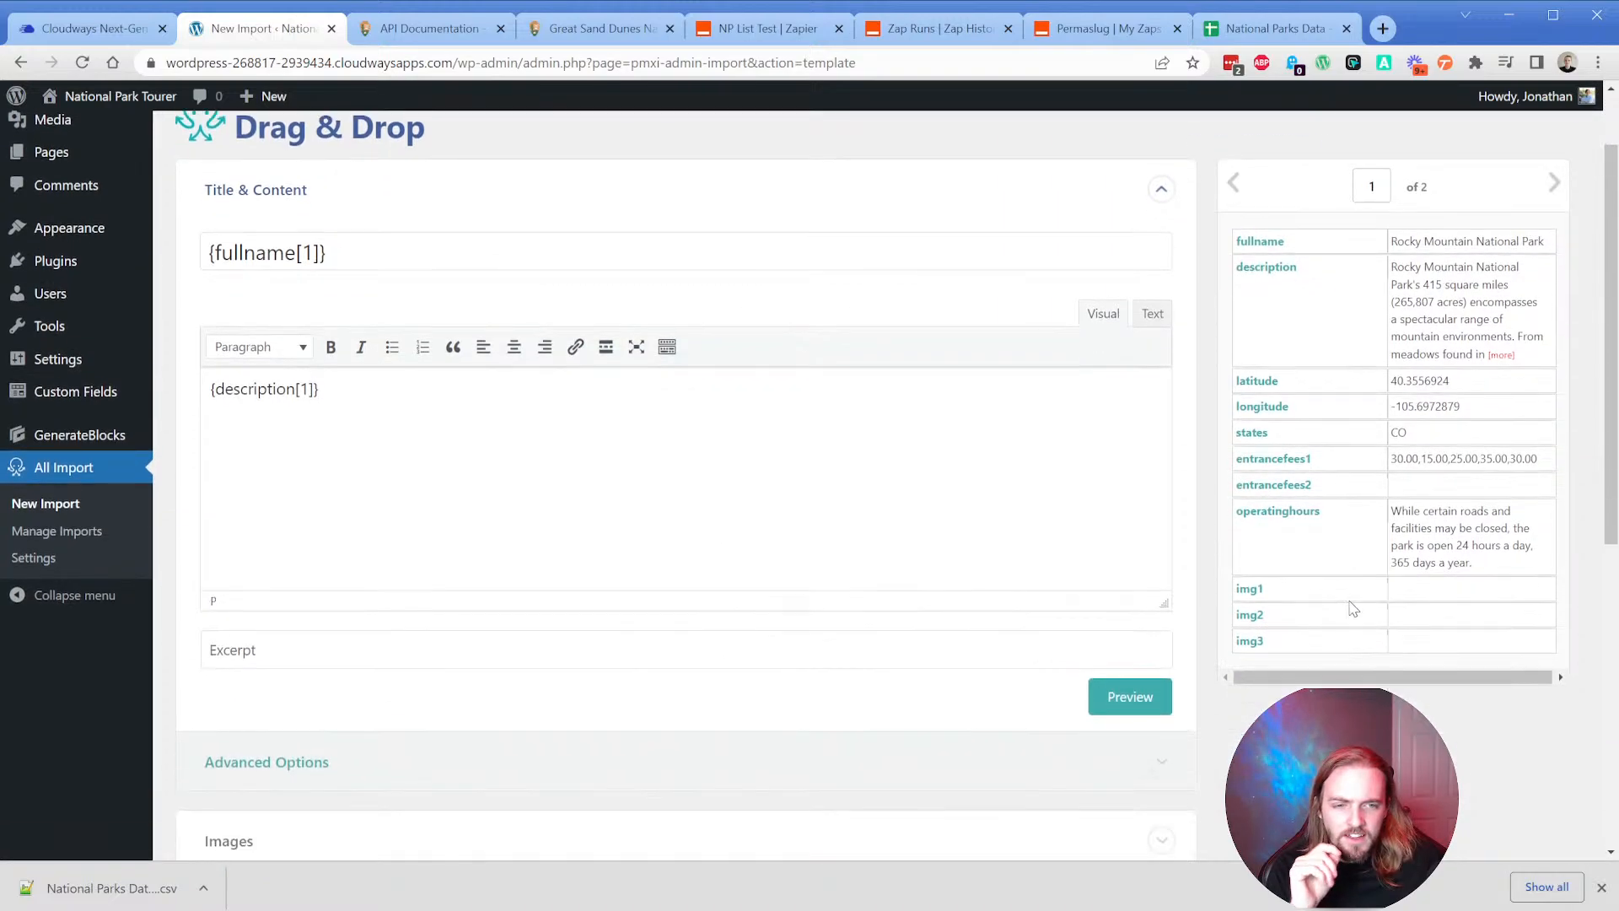
{"action": "scroll", "coordinate": [1347, 609], "scroll_direction": "up", "scroll_amount": 2}
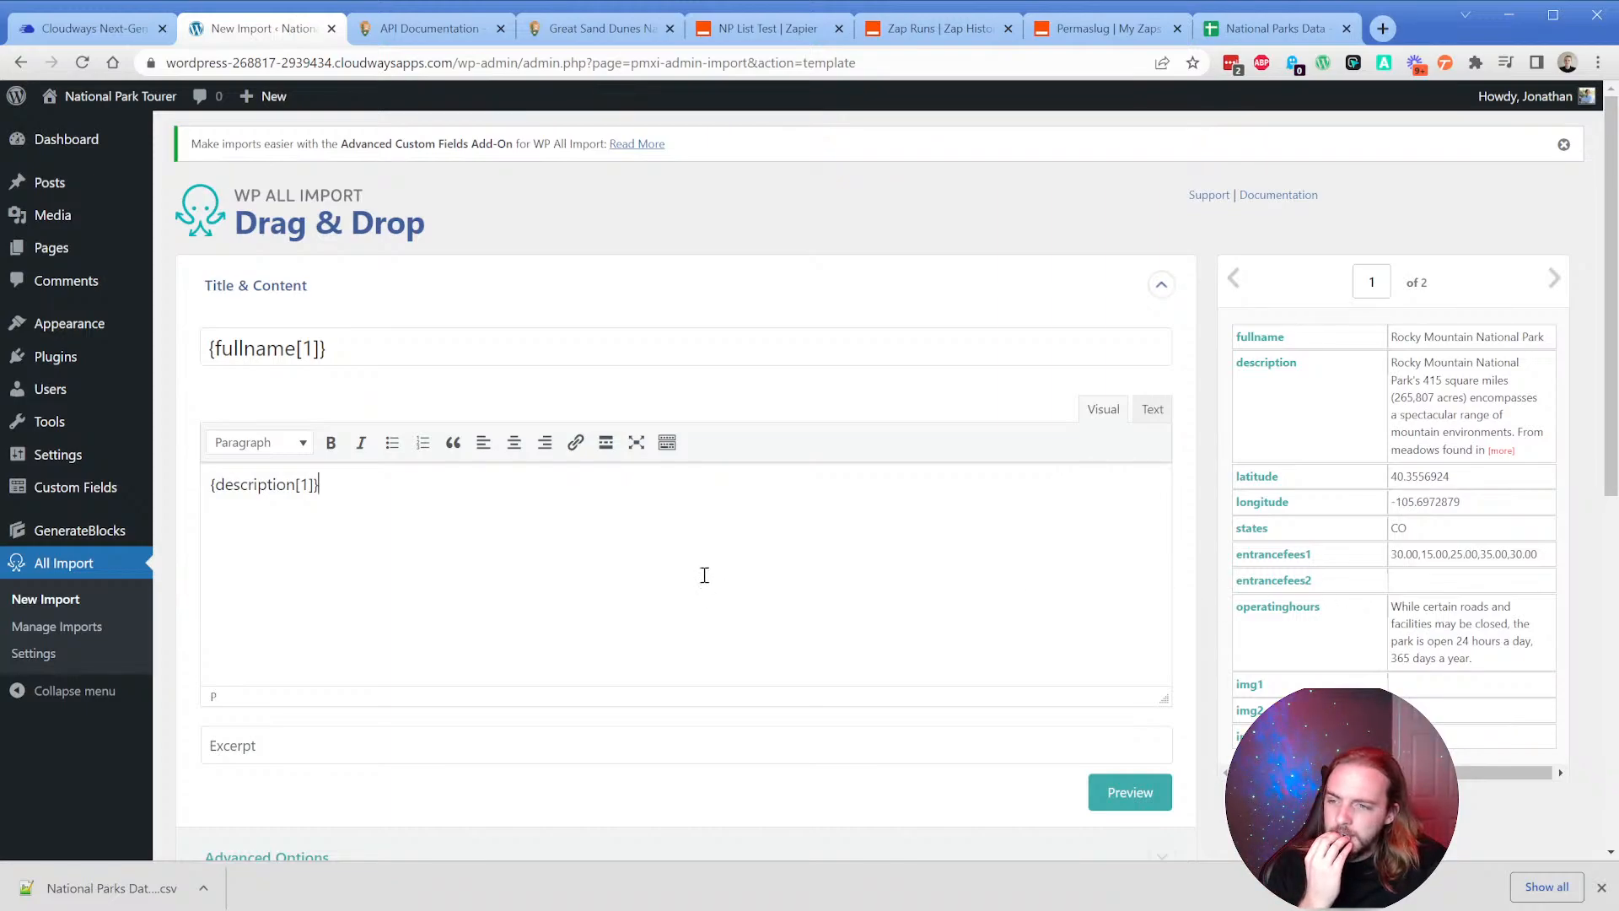
Review the remaining template sections, continue to the import settings and auto-detect the unique identifier for the records.
{"action": "scroll", "coordinate": [383, 568], "scroll_direction": "down", "scroll_amount": 6}
{"action": "scroll", "coordinate": [340, 564], "scroll_direction": "down", "scroll_amount": 3}
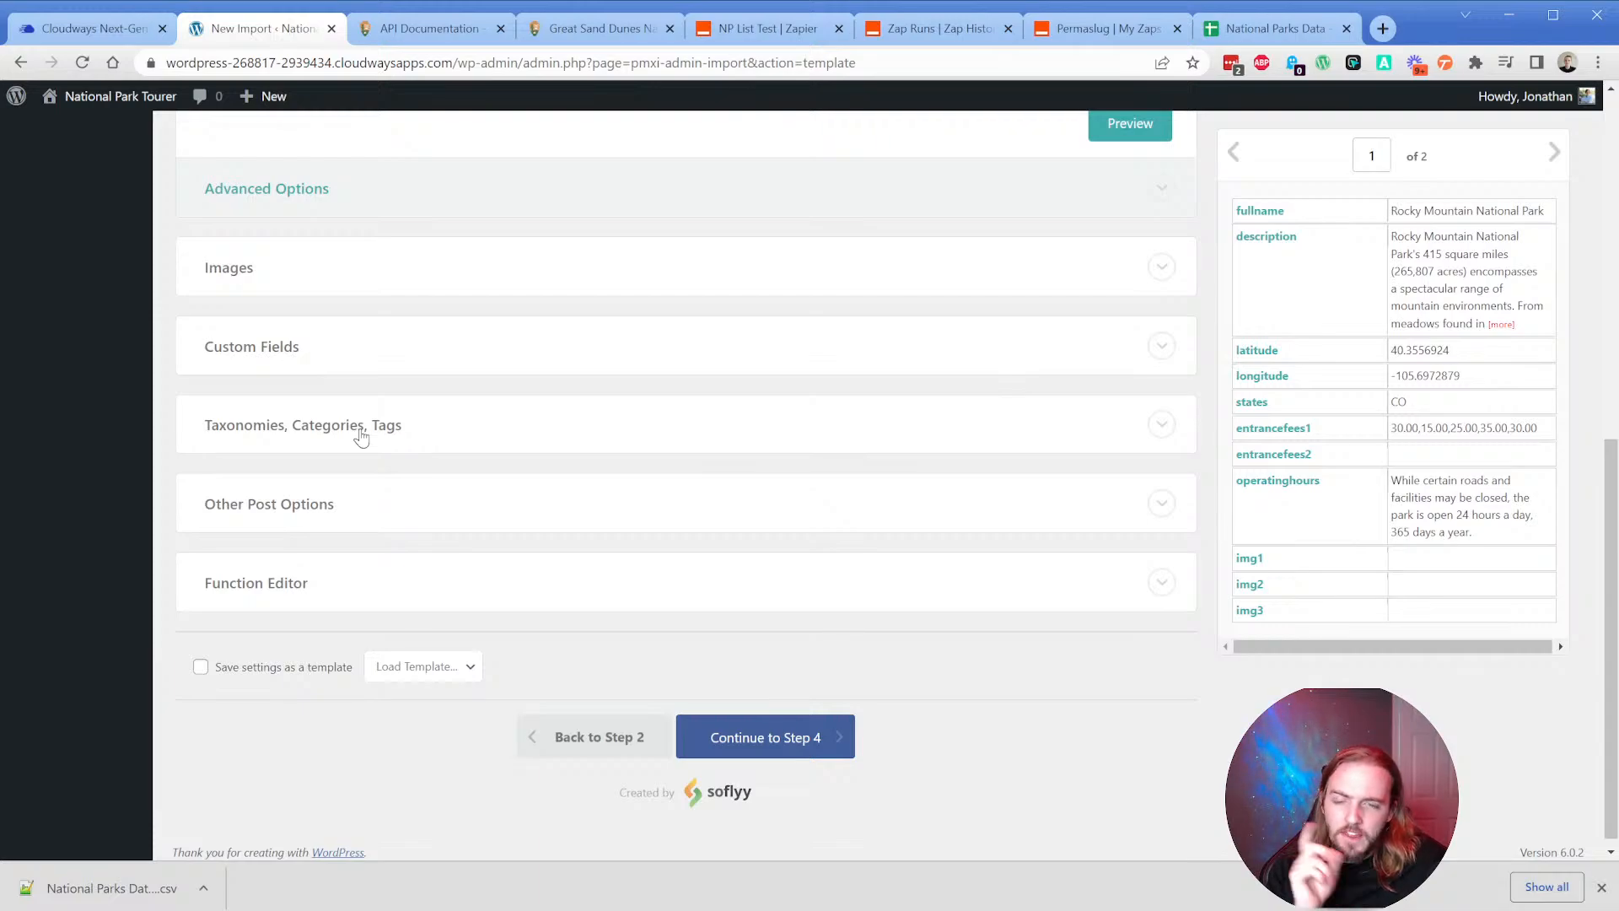
{"action": "scroll", "coordinate": [173, 504], "scroll_direction": "up", "scroll_amount": 10}
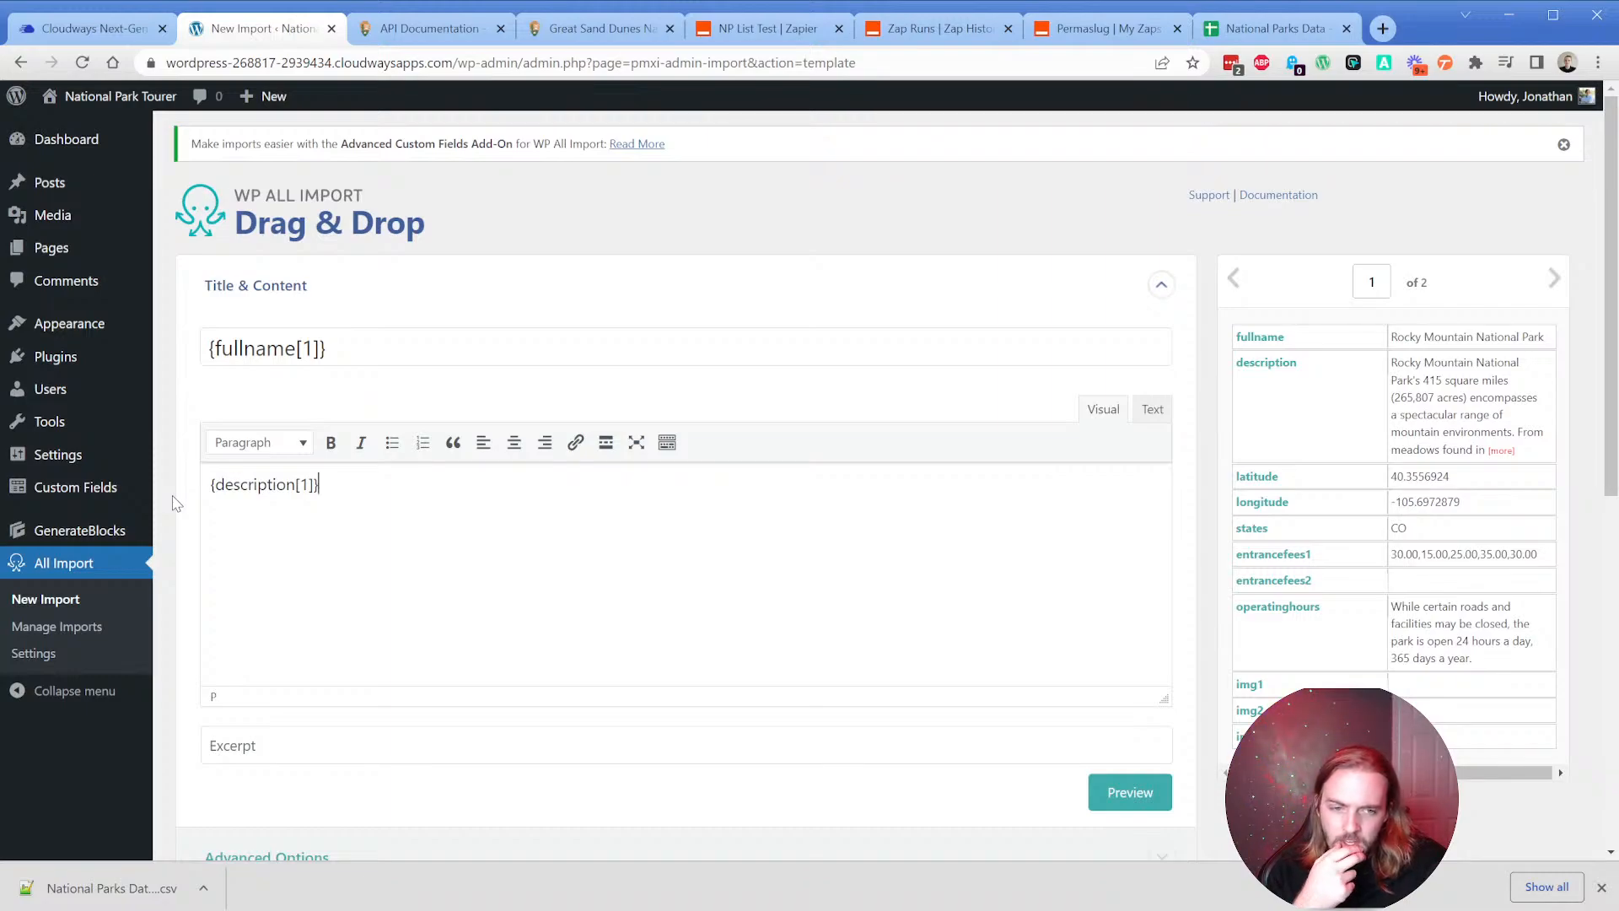
{"action": "scroll", "coordinate": [176, 504], "scroll_direction": "down", "scroll_amount": 8}
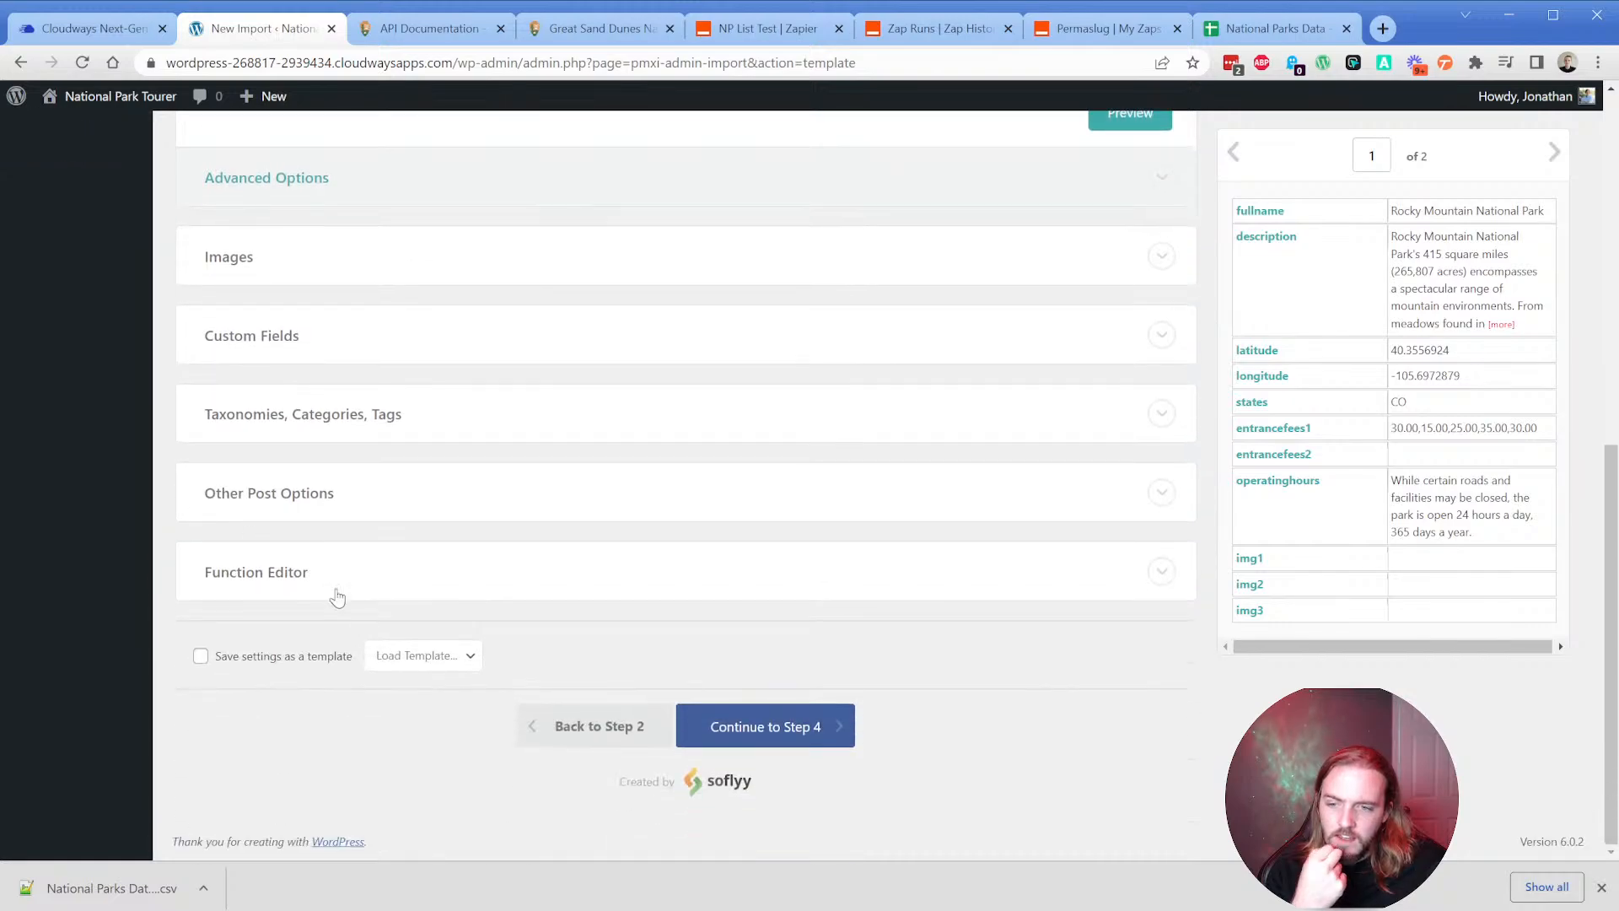
{"action": "left_click", "coordinate": [754, 727]}
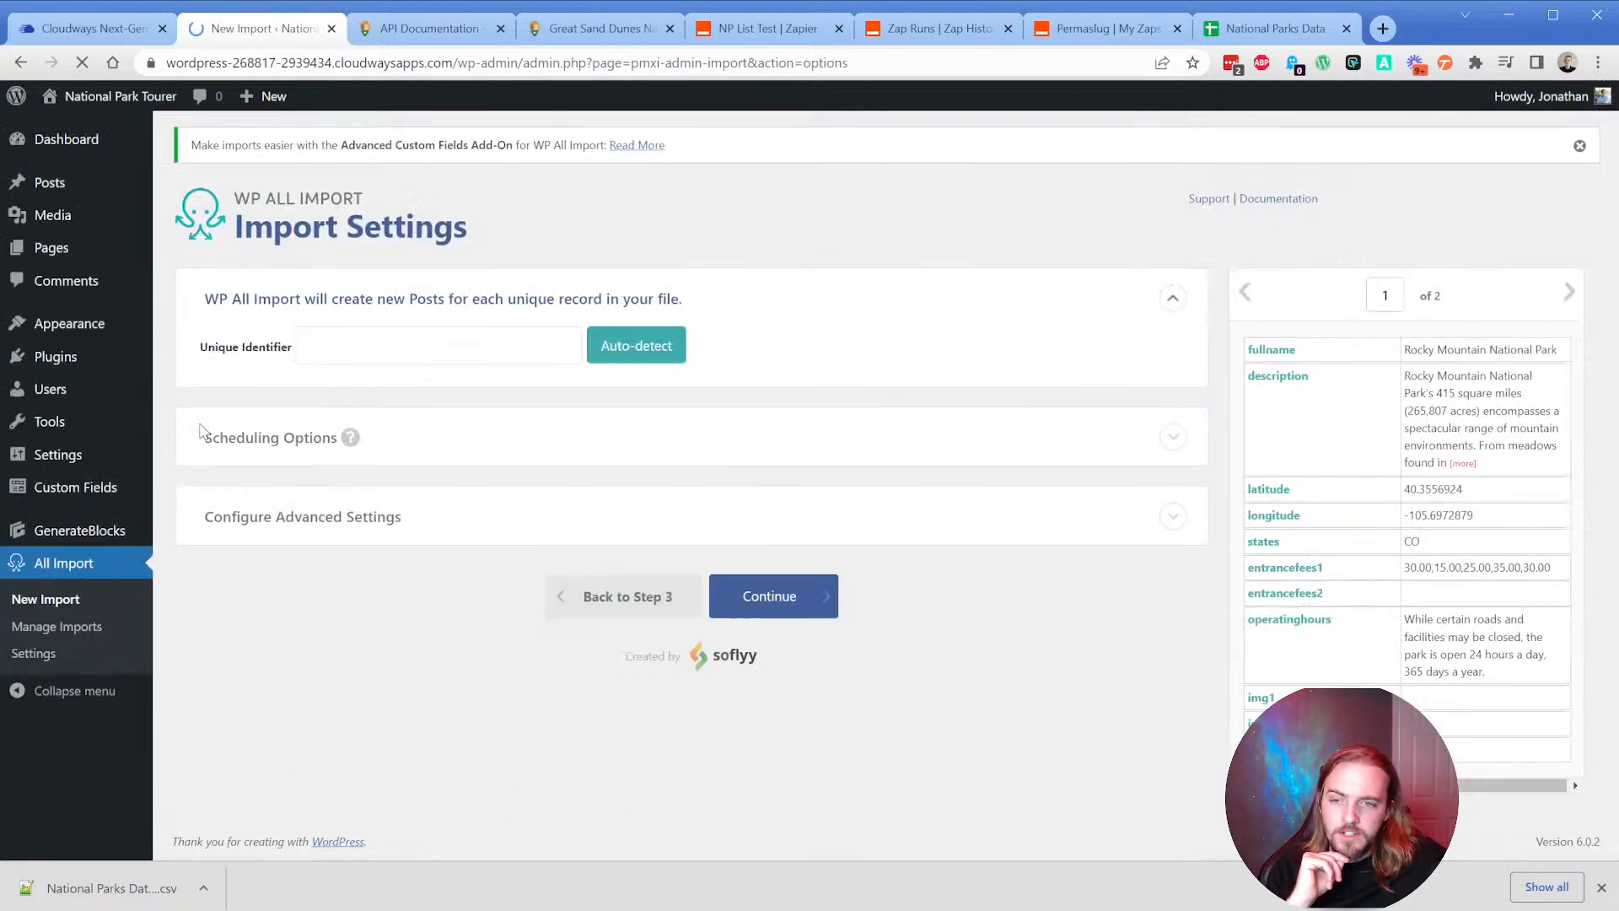
{"action": "left_click", "coordinate": [640, 363]}
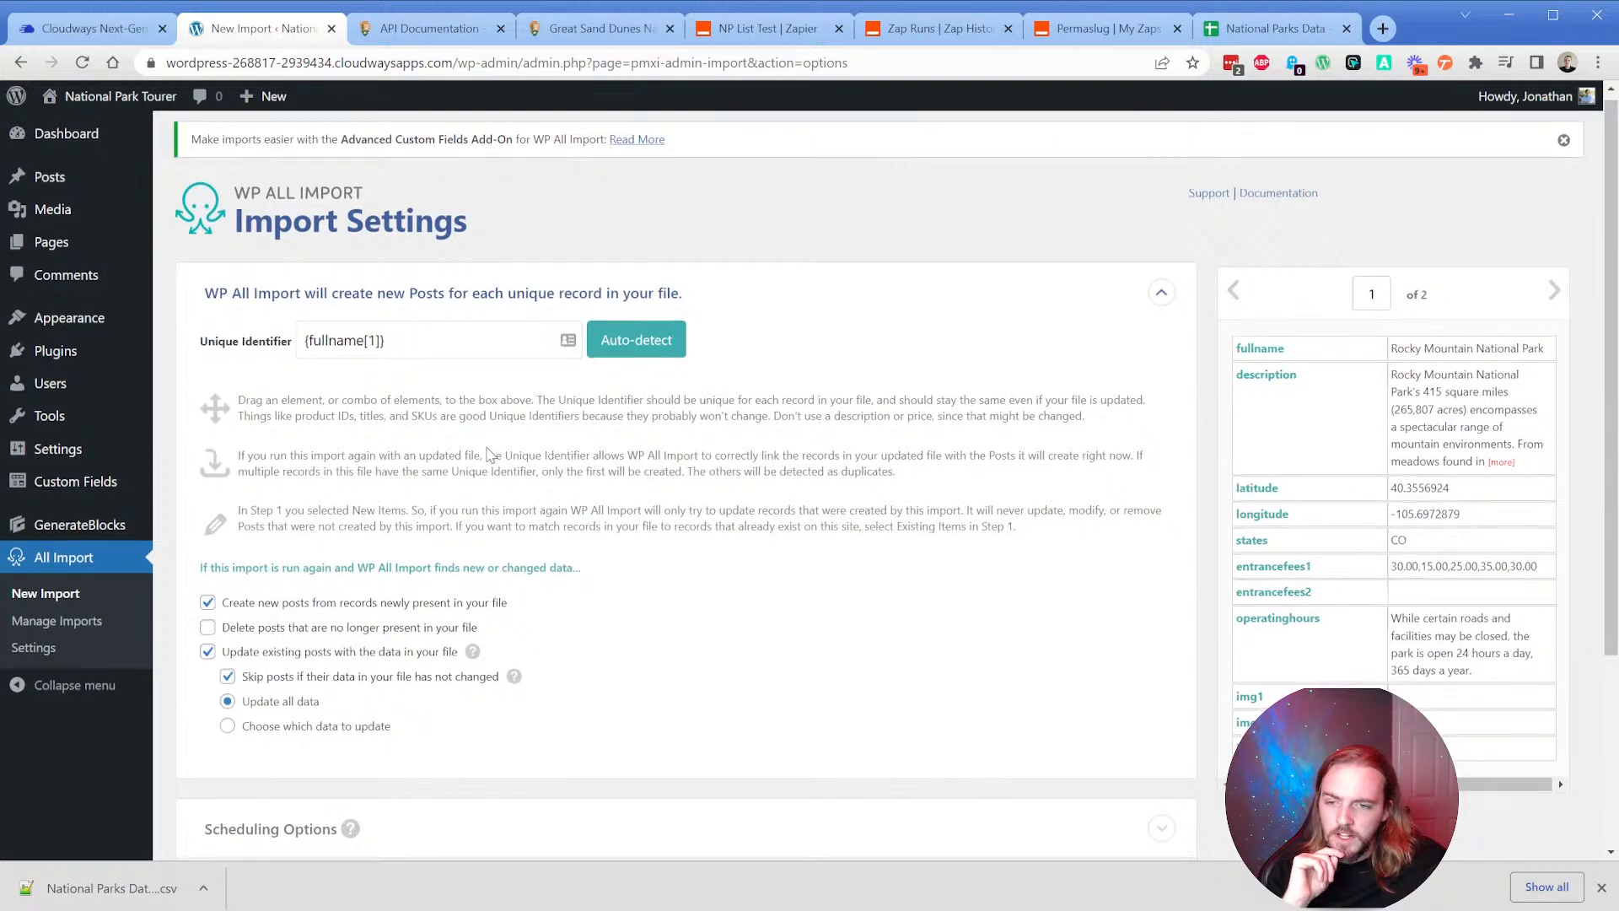
Keep the default update and scheduling options, continue to the import summary, and confirm and run the import.
{"action": "scroll", "coordinate": [436, 574], "scroll_direction": "down", "scroll_amount": 3}
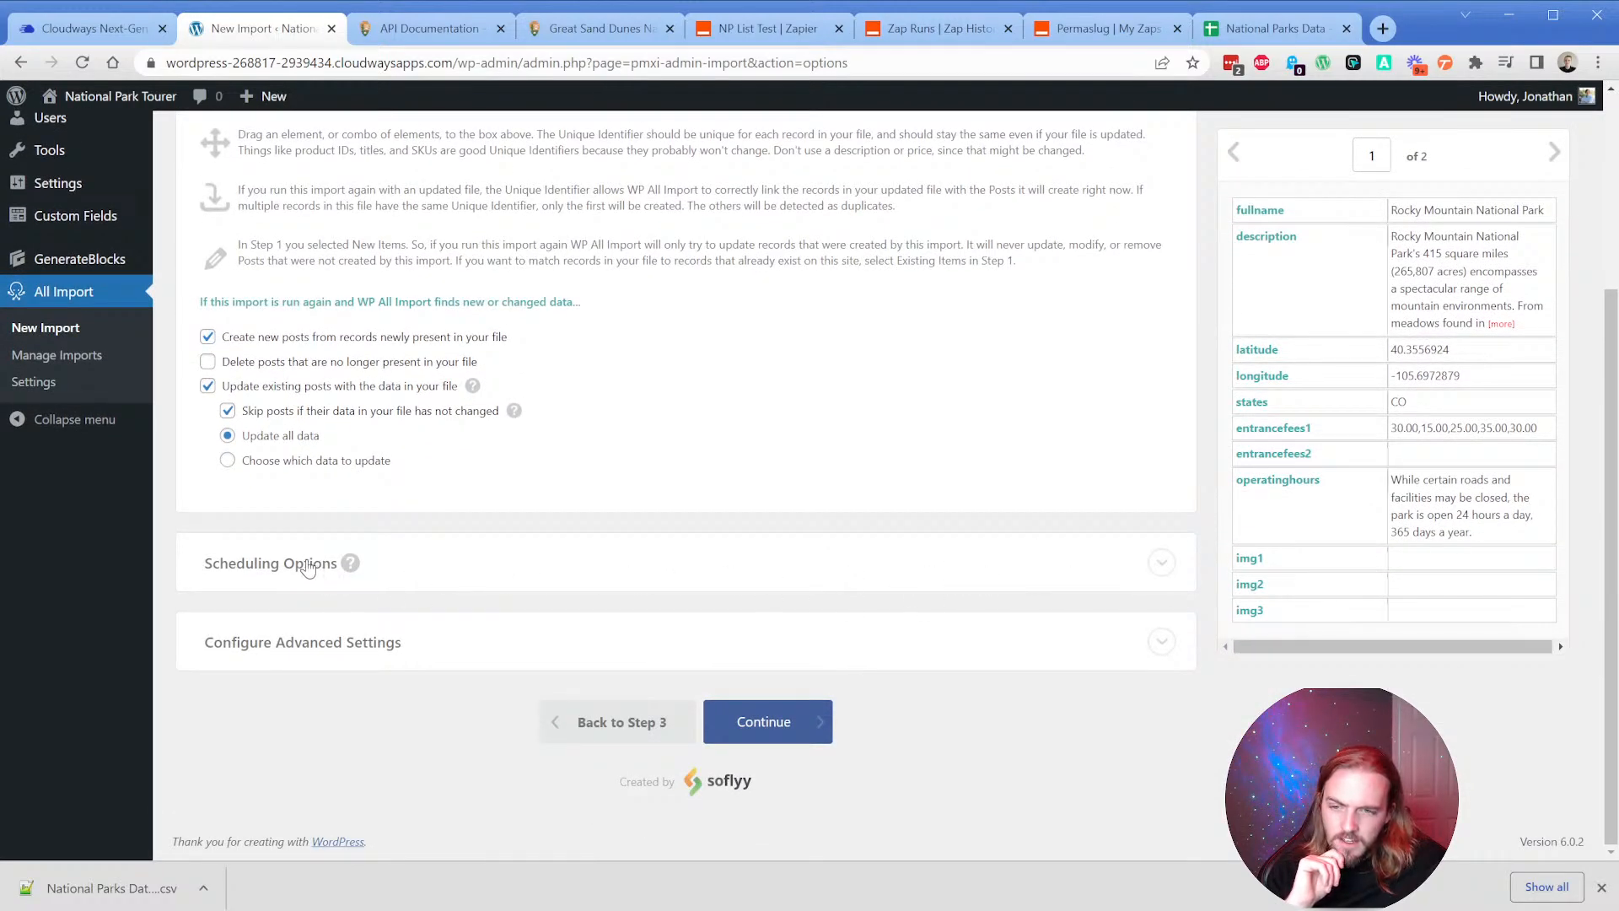
{"action": "scroll", "coordinate": [717, 713], "scroll_direction": "up", "scroll_amount": 3}
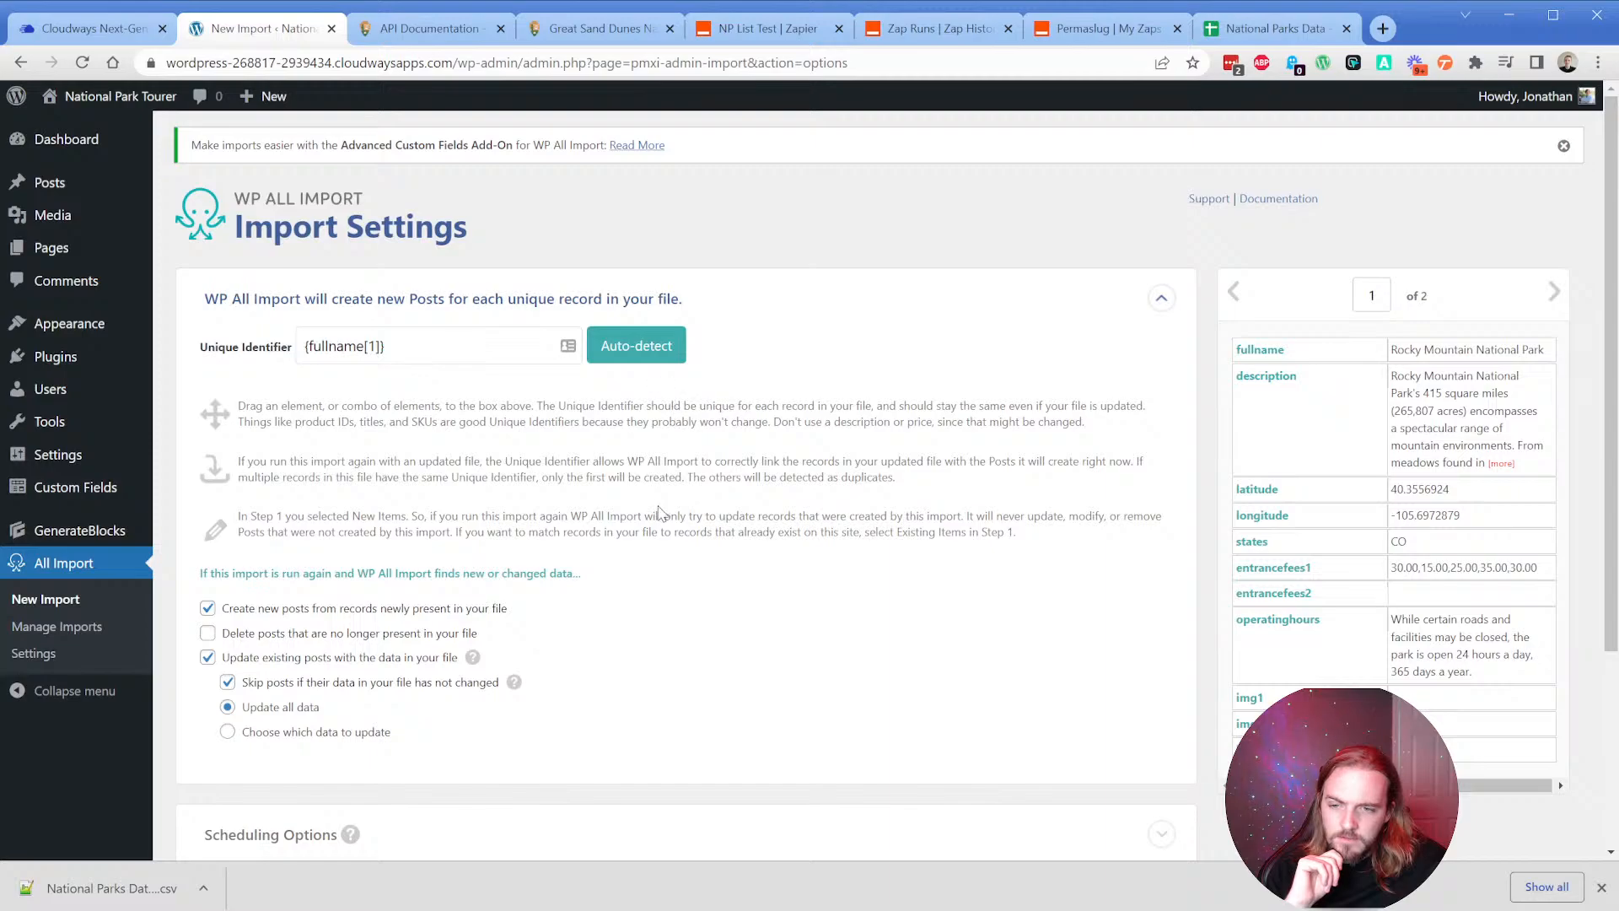
{"action": "scroll", "coordinate": [674, 420], "scroll_direction": "down", "scroll_amount": 3}
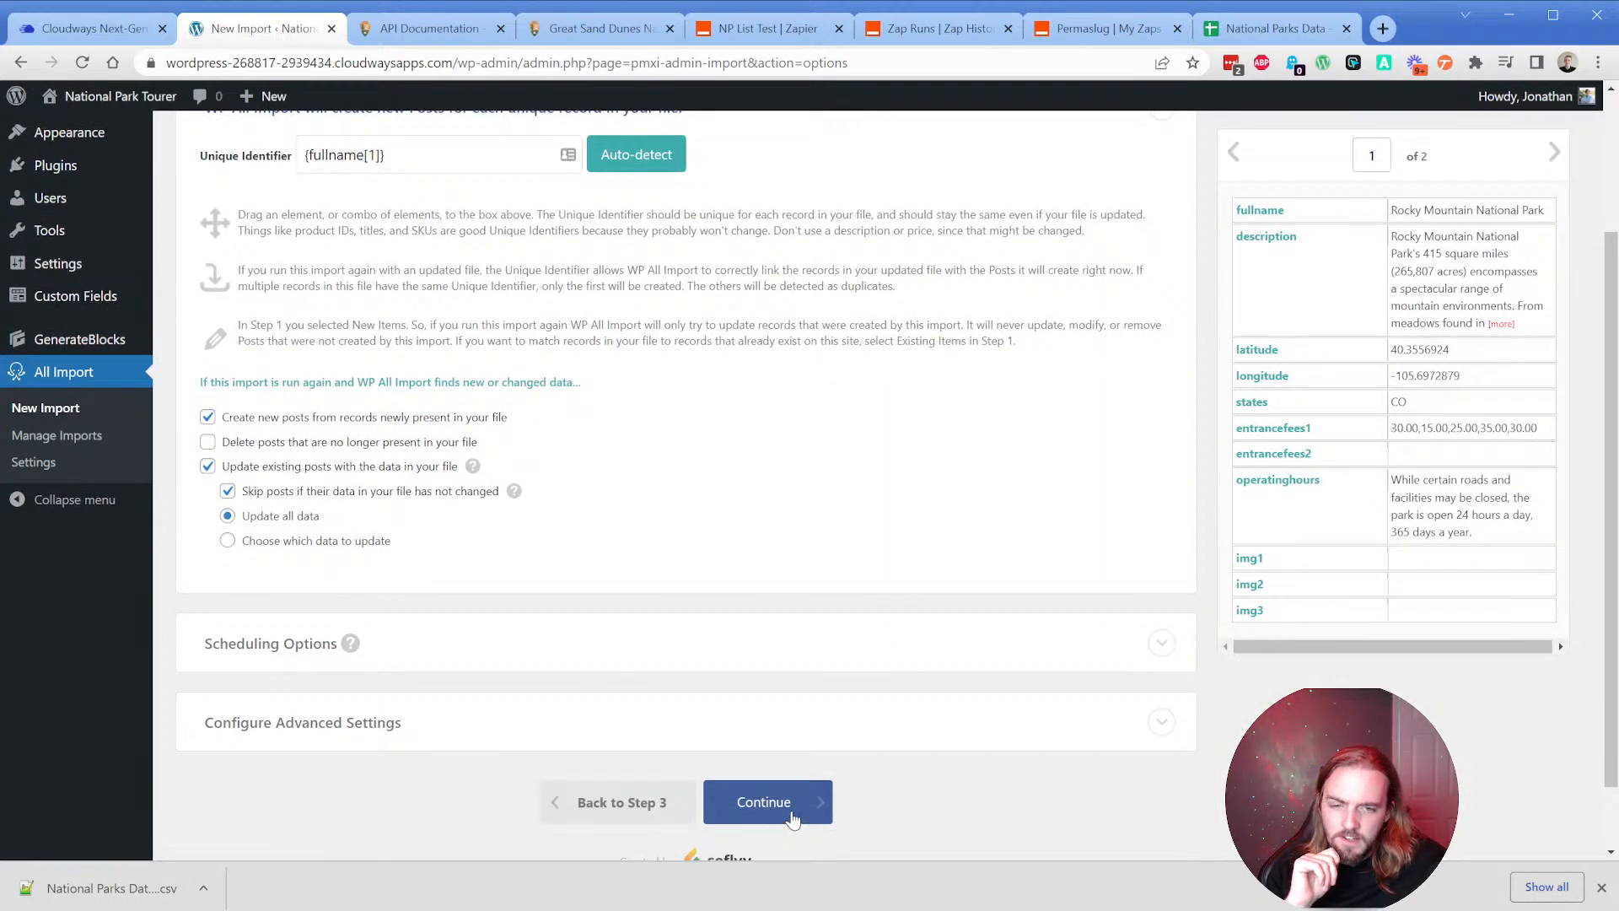
{"action": "left_click", "coordinate": [349, 654]}
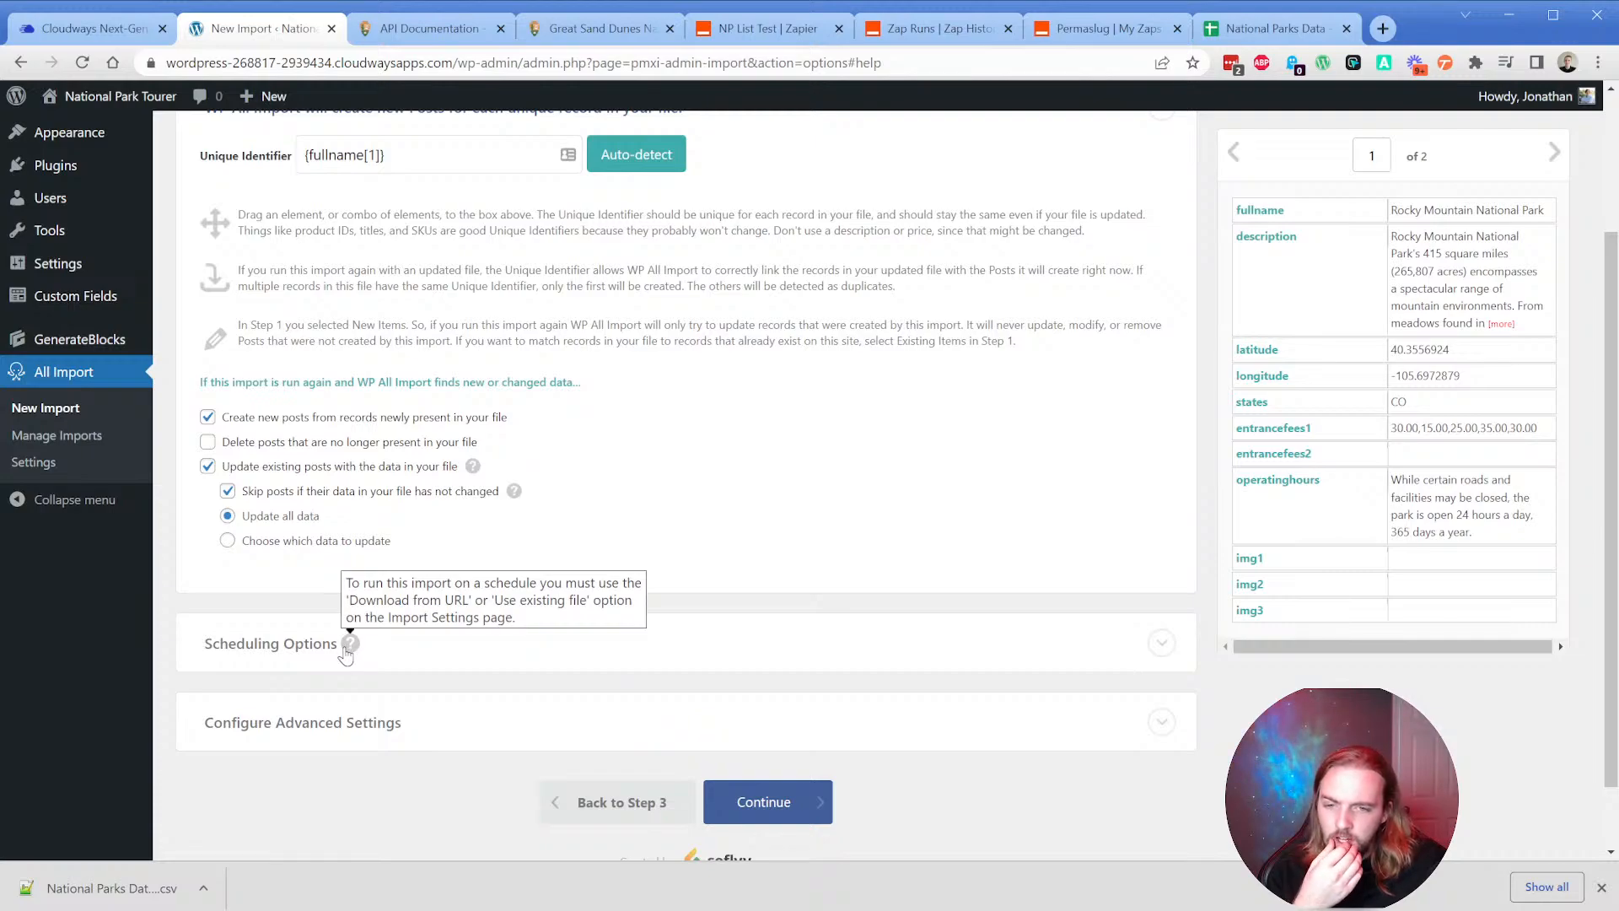
{"action": "left_click", "coordinate": [767, 808]}
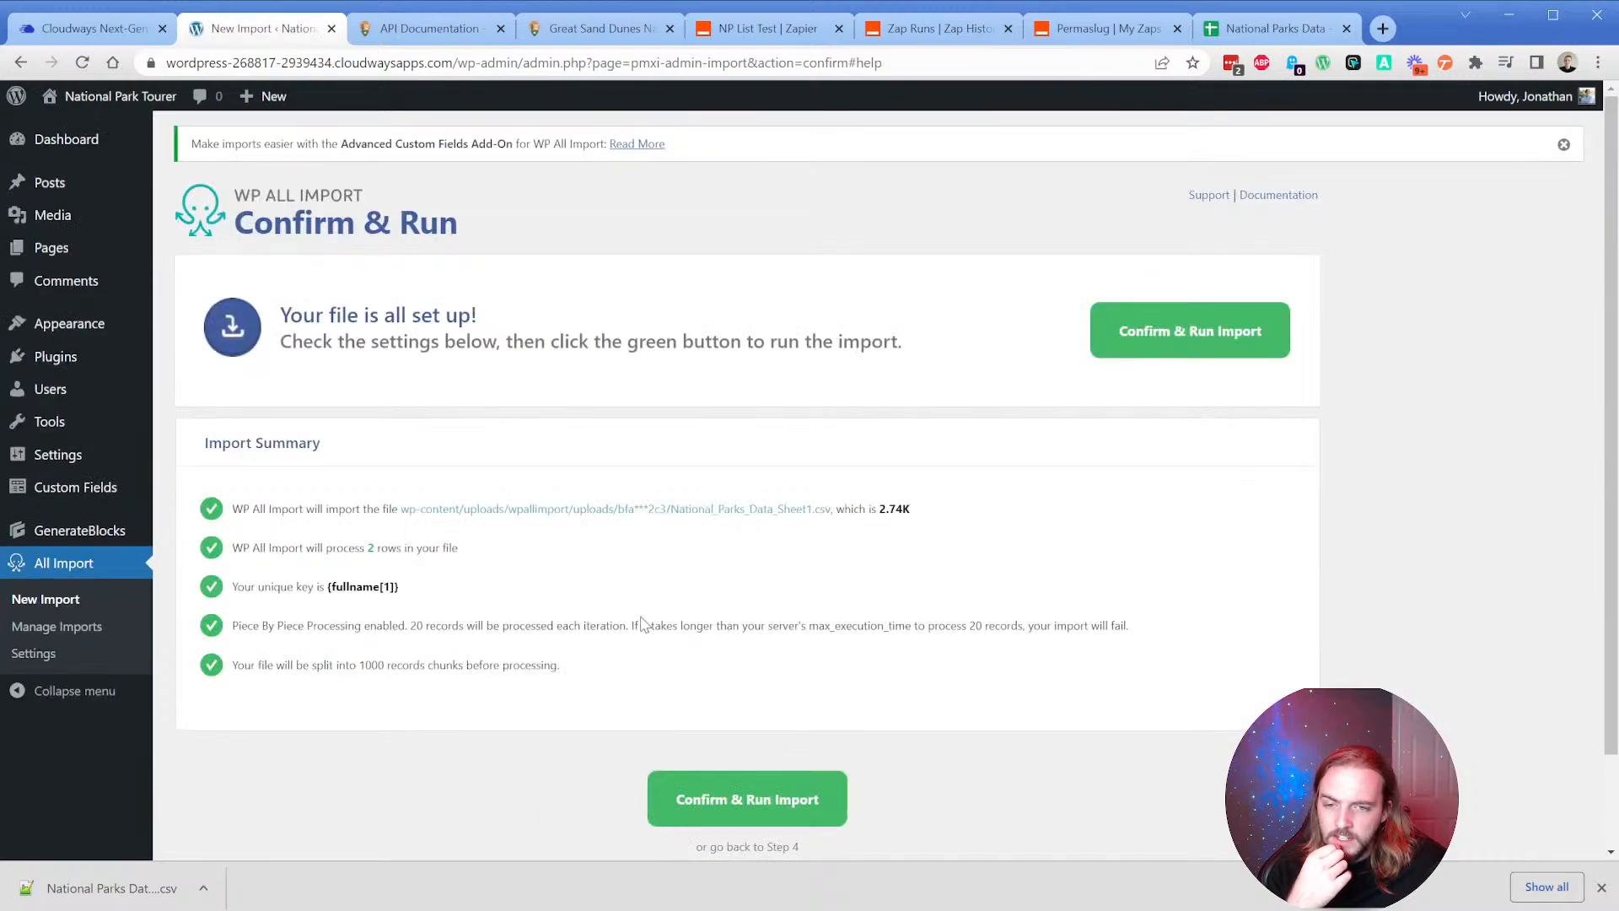
{"action": "left_click", "coordinate": [757, 802]}
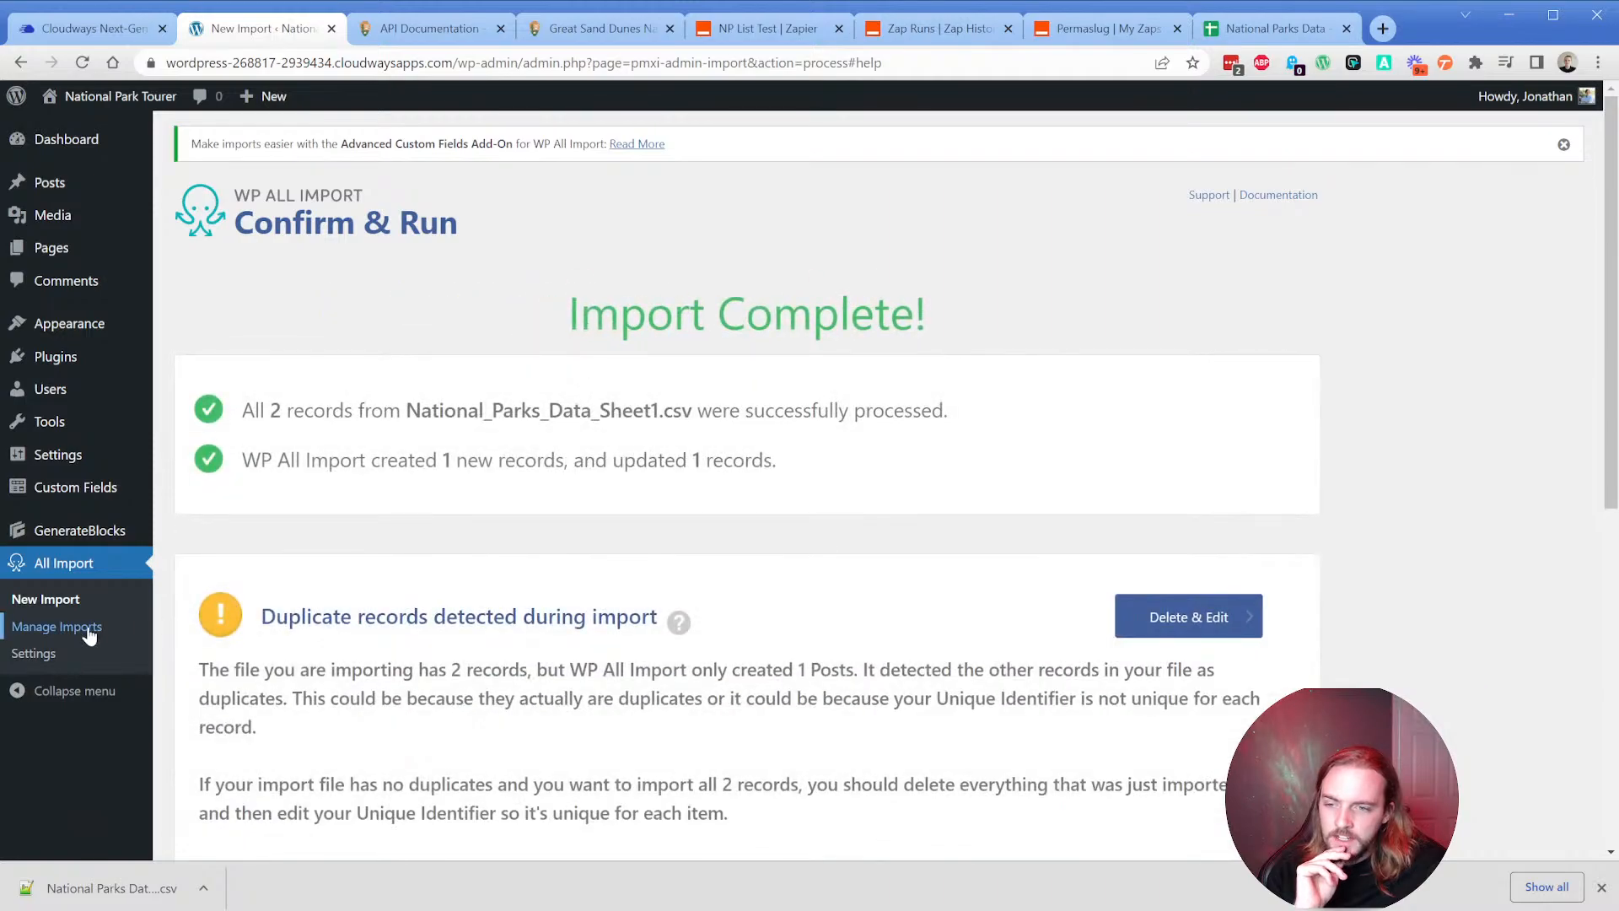
In the settings of the National_Parks_Data_Sheet1.csv import, use the existing file National_Parks_Data_Sheet1.csv for future runs and save the configuration.
{"action": "left_click", "coordinate": [86, 633]}
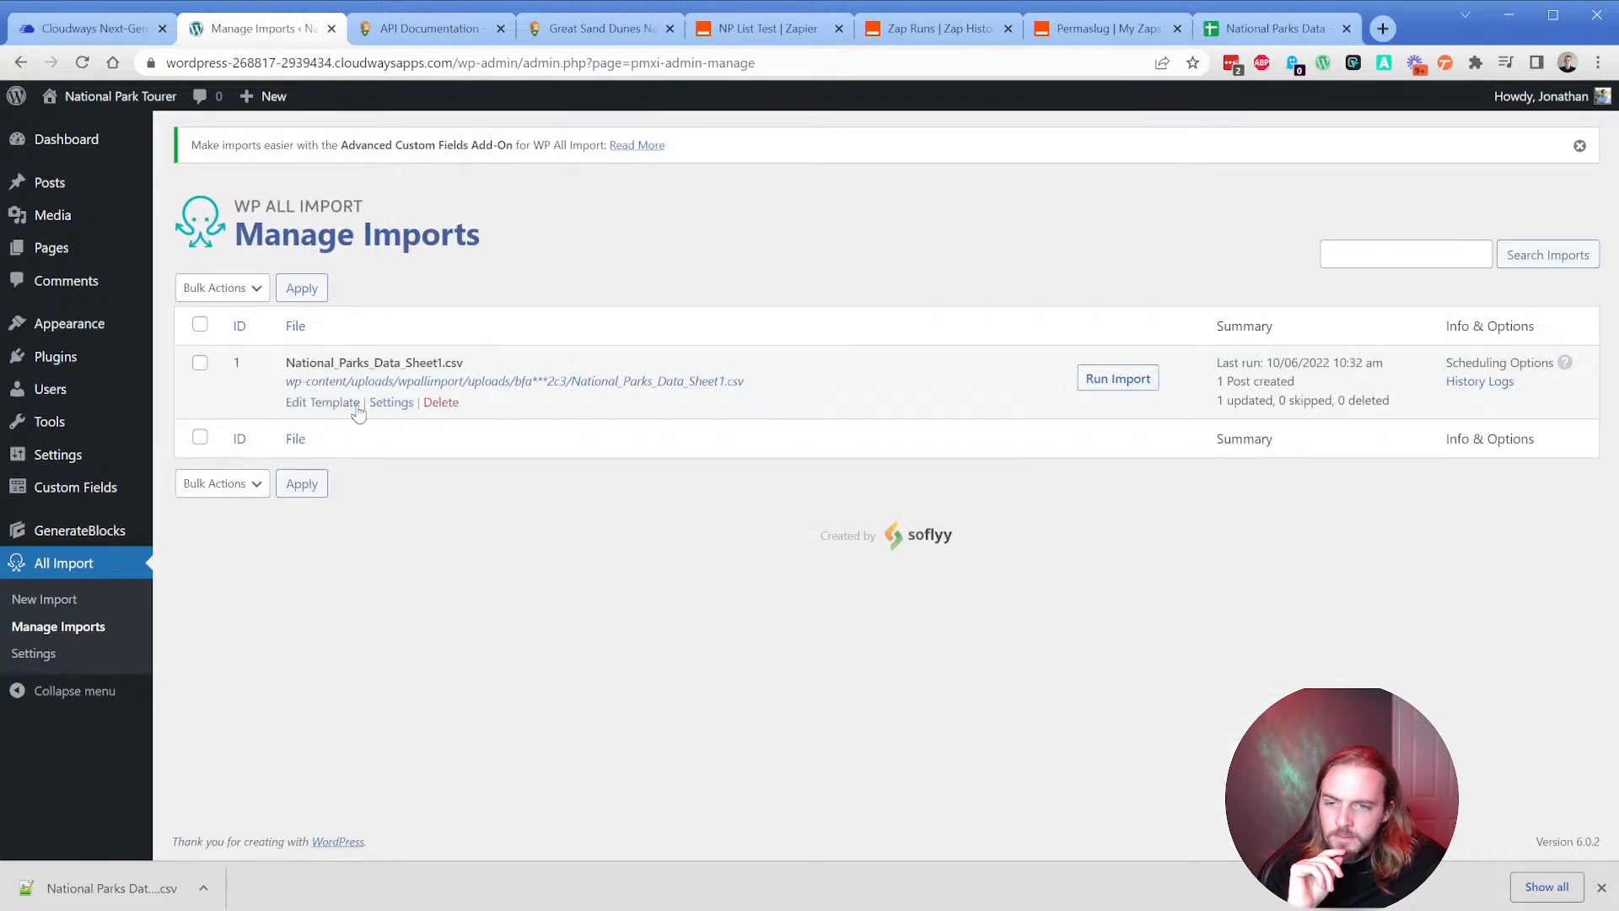
{"action": "left_click", "coordinate": [387, 408]}
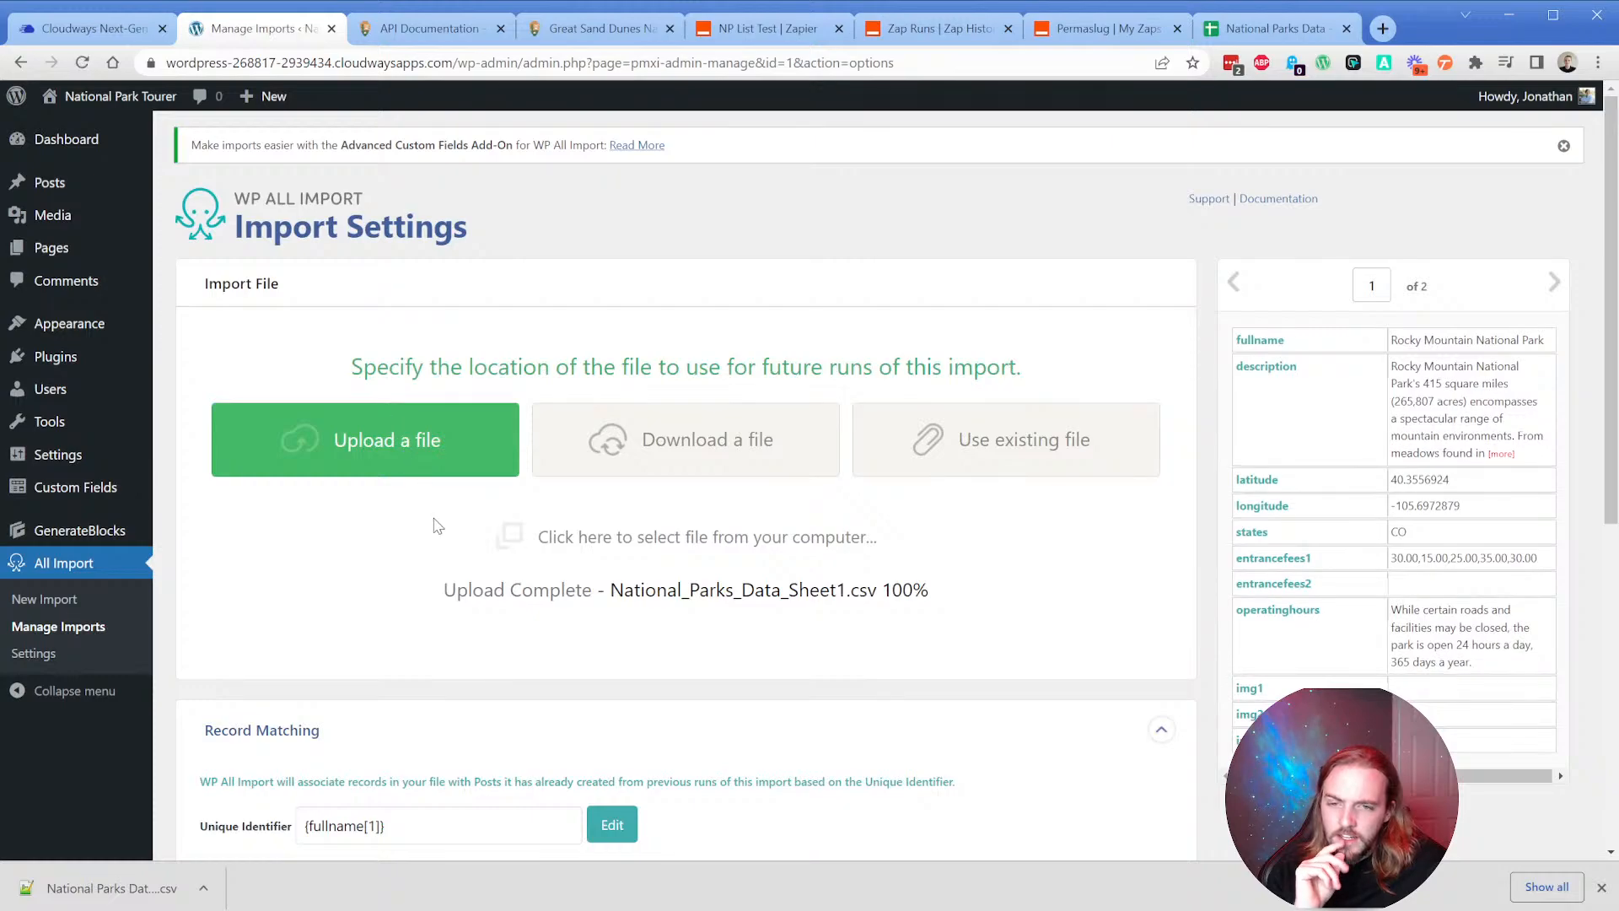
{"action": "scroll", "coordinate": [339, 554], "scroll_direction": "down", "scroll_amount": 6}
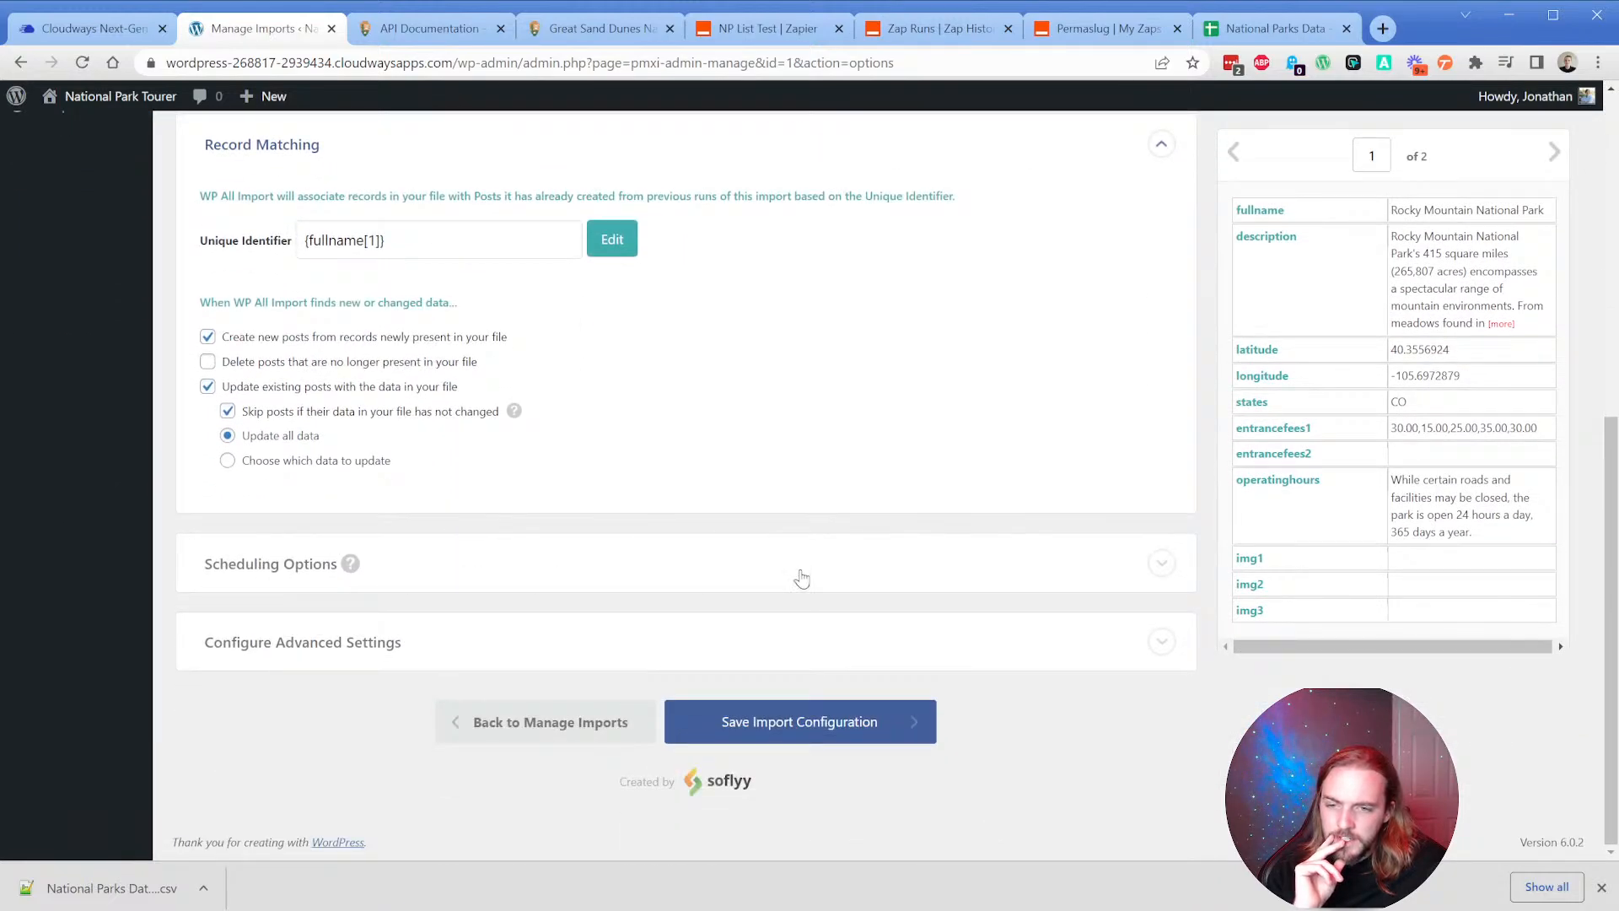
{"action": "mouse_move", "coordinate": [351, 567]}
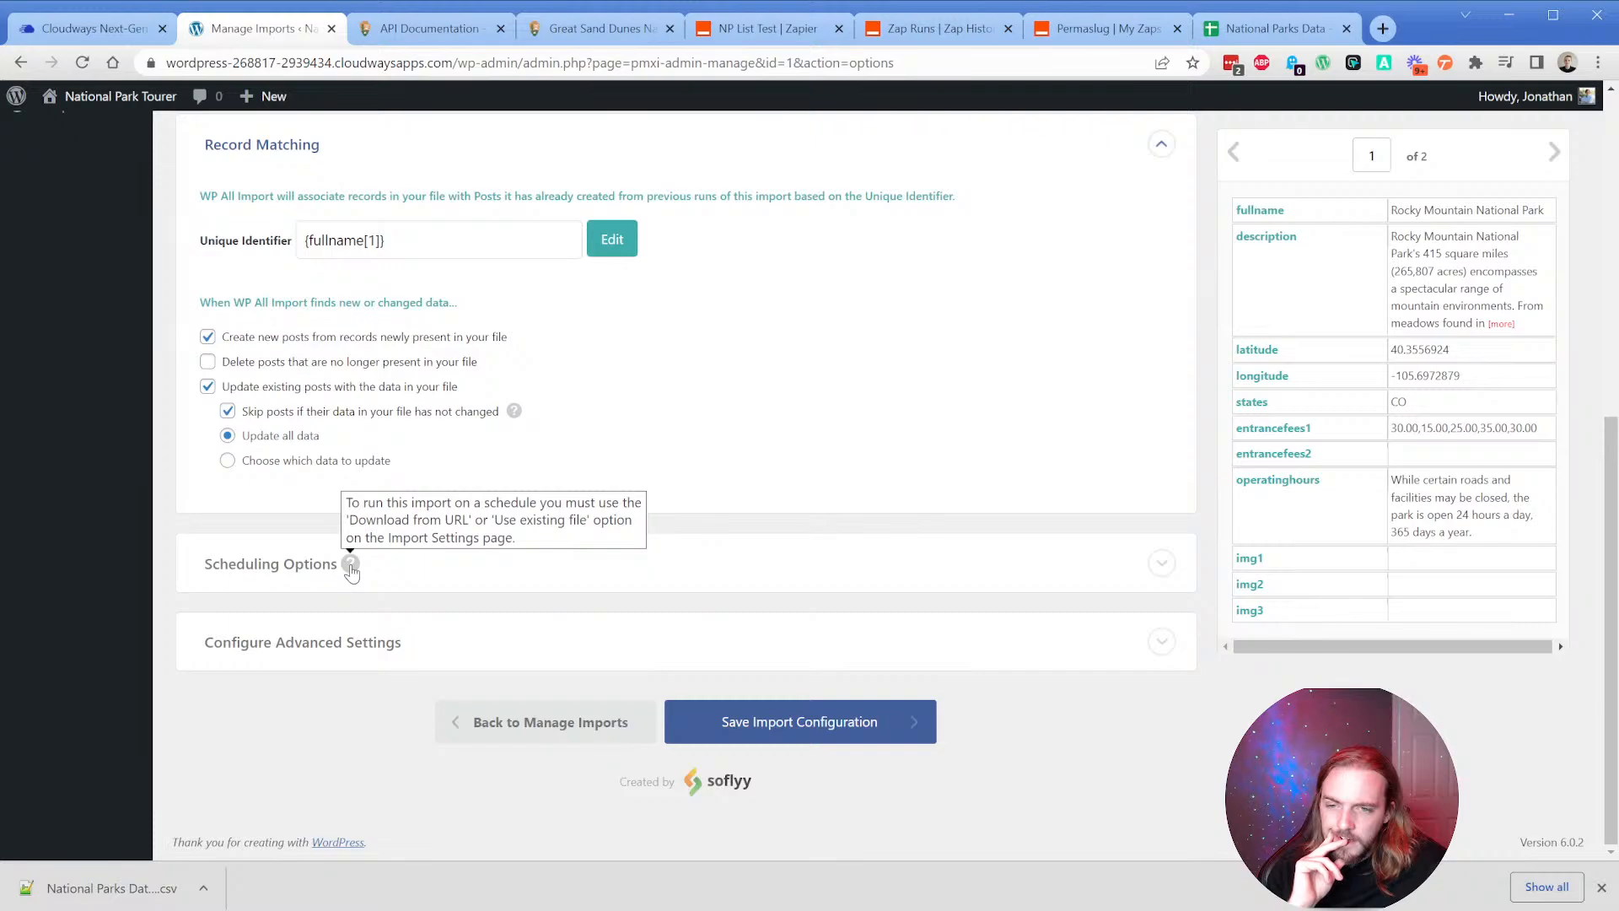
{"action": "scroll", "coordinate": [351, 567], "scroll_direction": "up", "scroll_amount": 5}
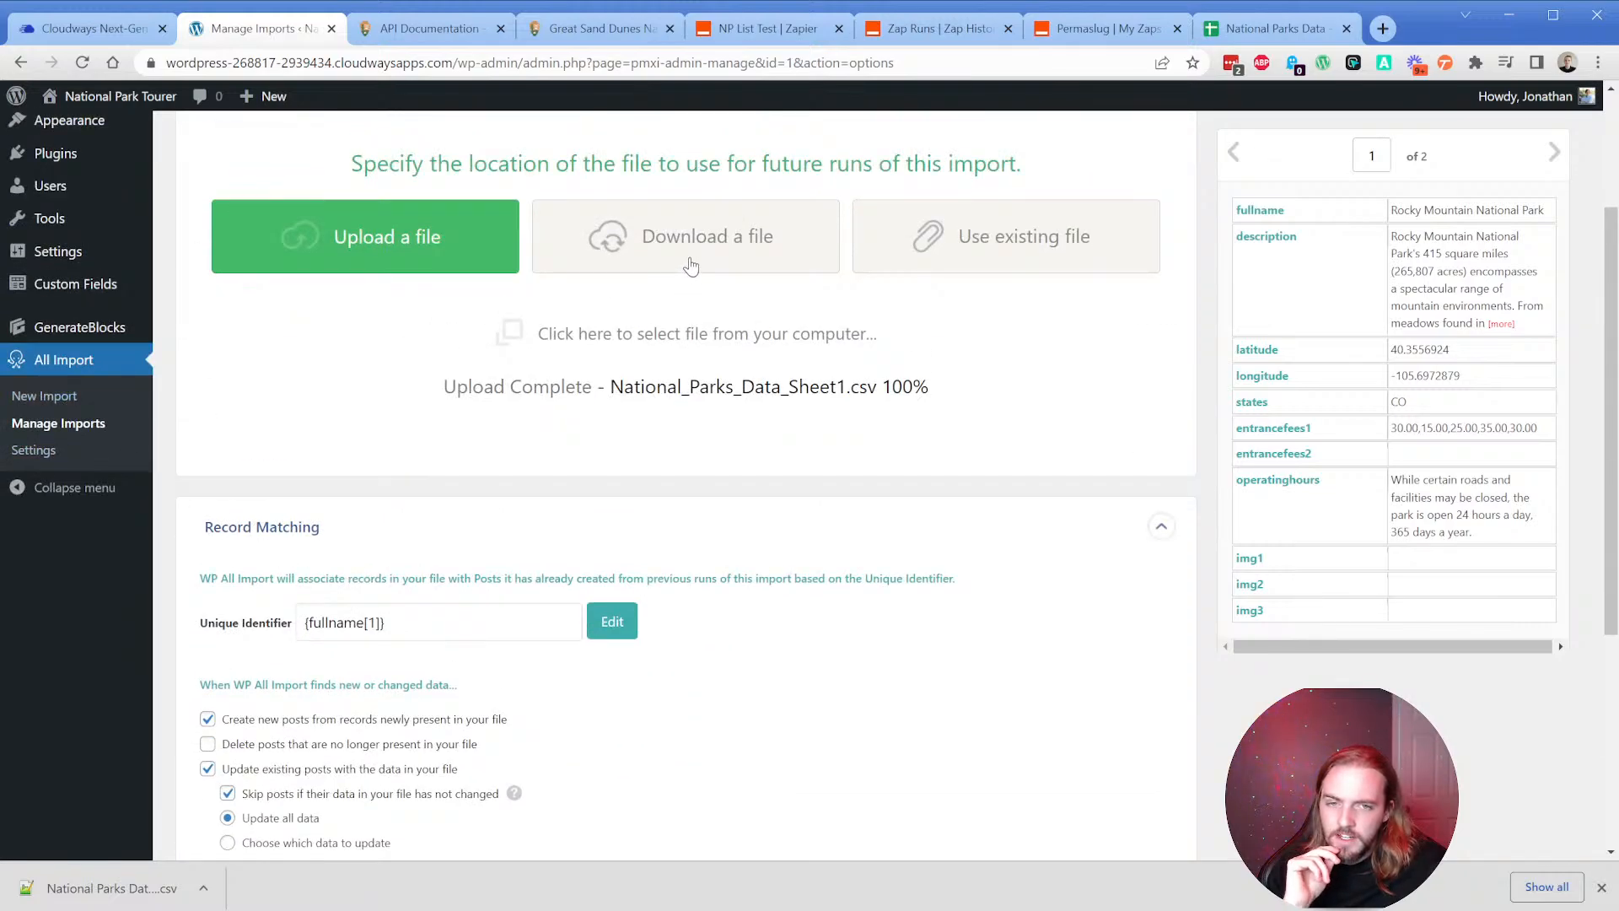
{"action": "left_click", "coordinate": [971, 263]}
{"action": "left_click", "coordinate": [664, 346]}
{"action": "left_click", "coordinate": [557, 408]}
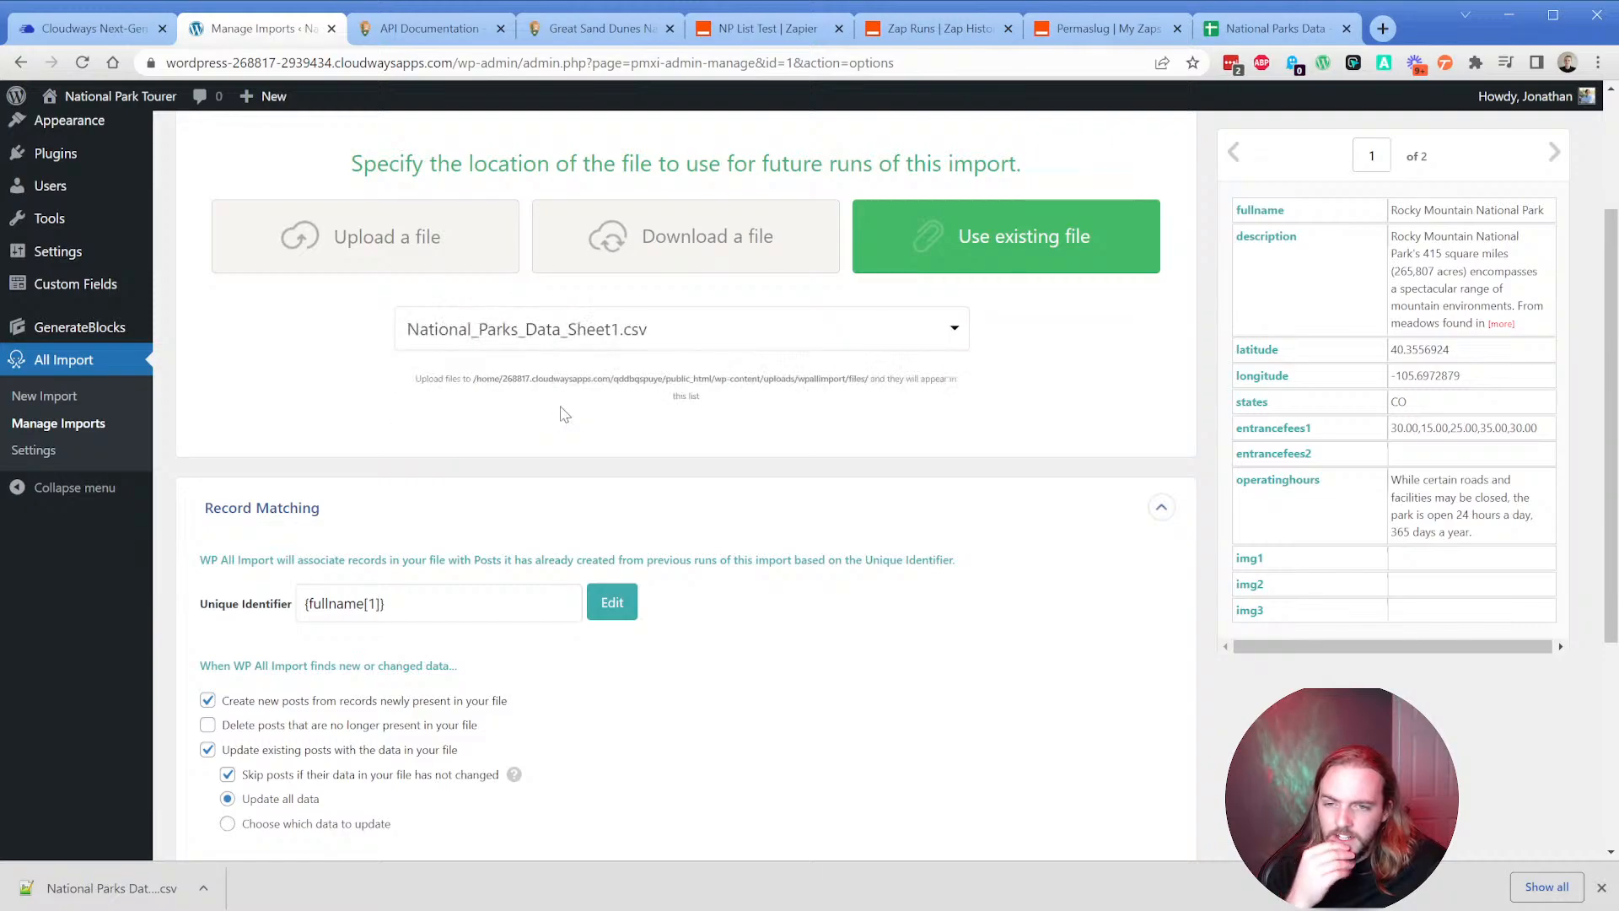
{"action": "scroll", "coordinate": [352, 583], "scroll_direction": "down", "scroll_amount": 4}
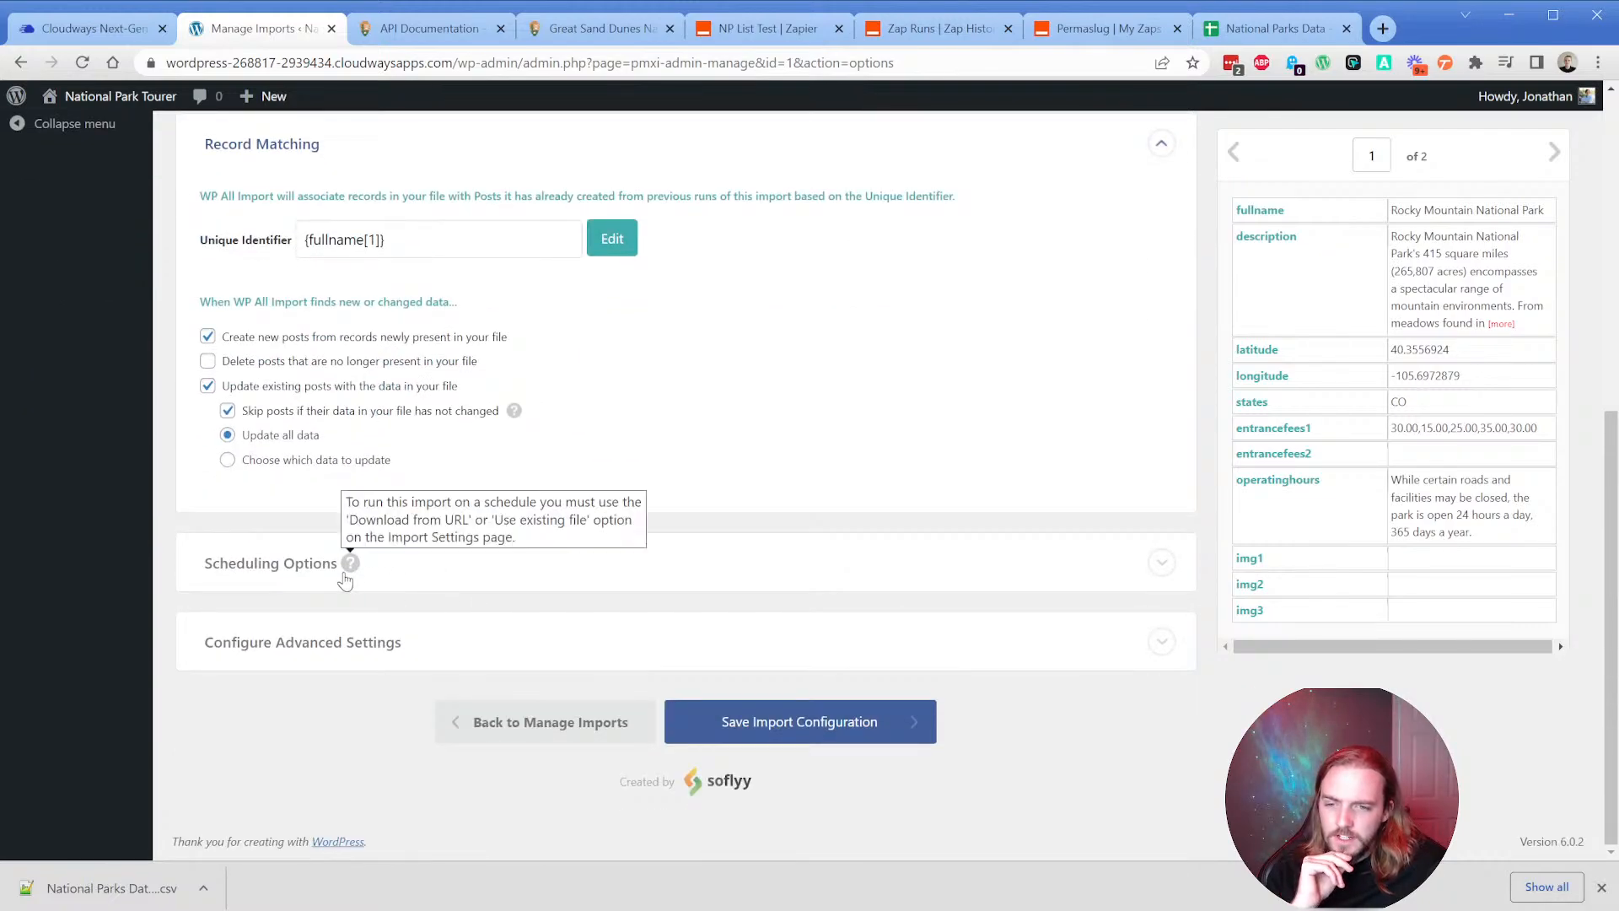
{"action": "left_click", "coordinate": [349, 565]}
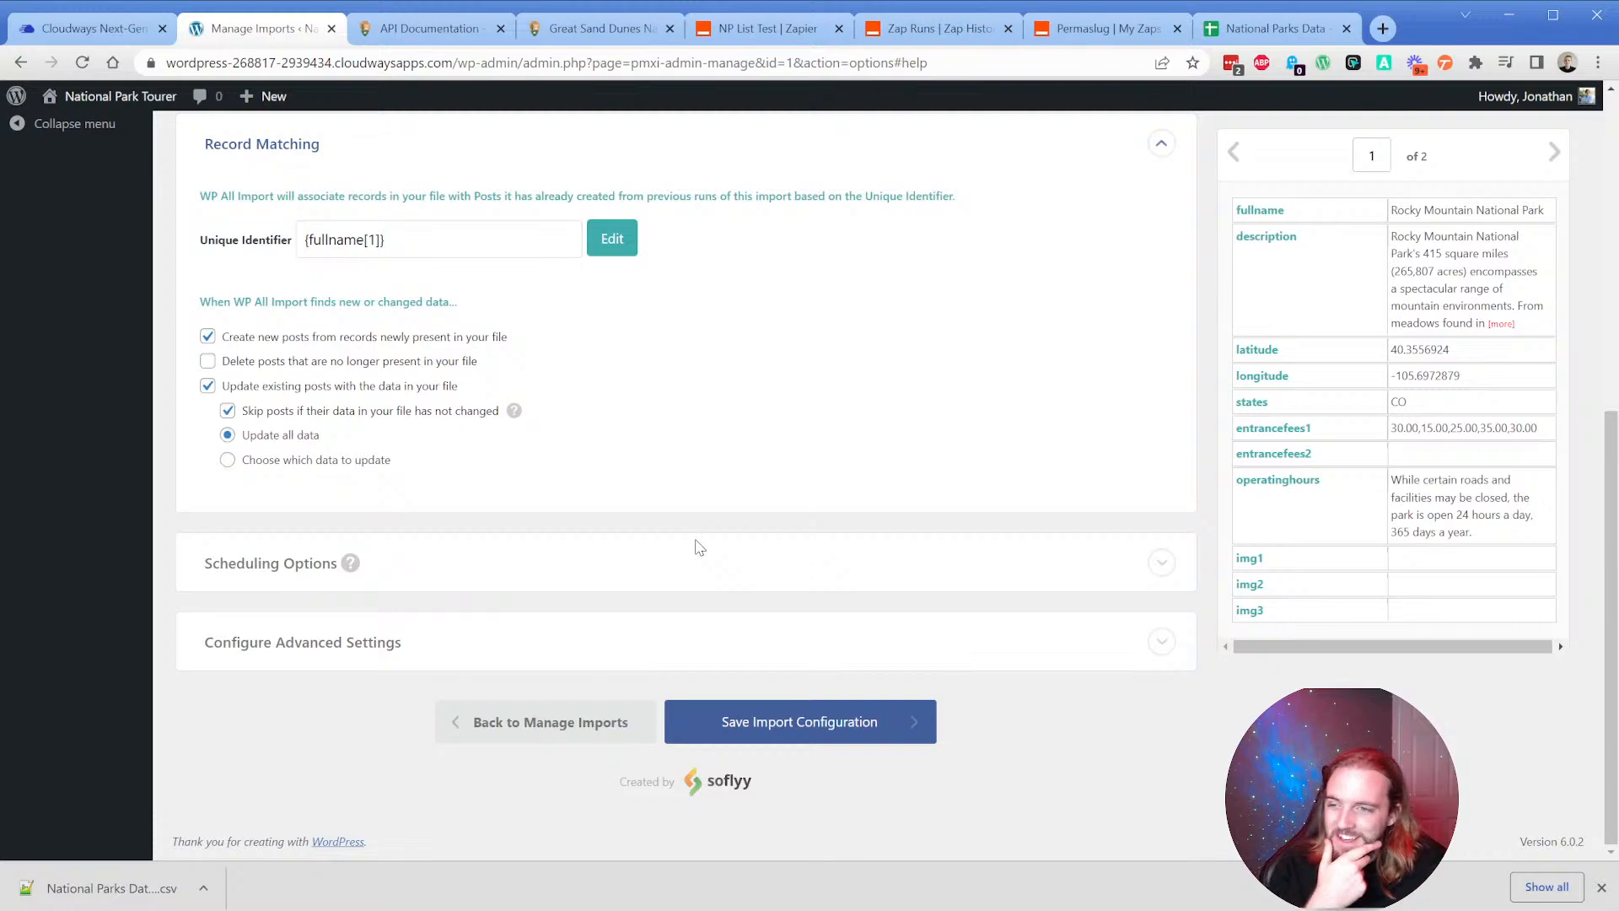
{"action": "left_click", "coordinate": [745, 734]}
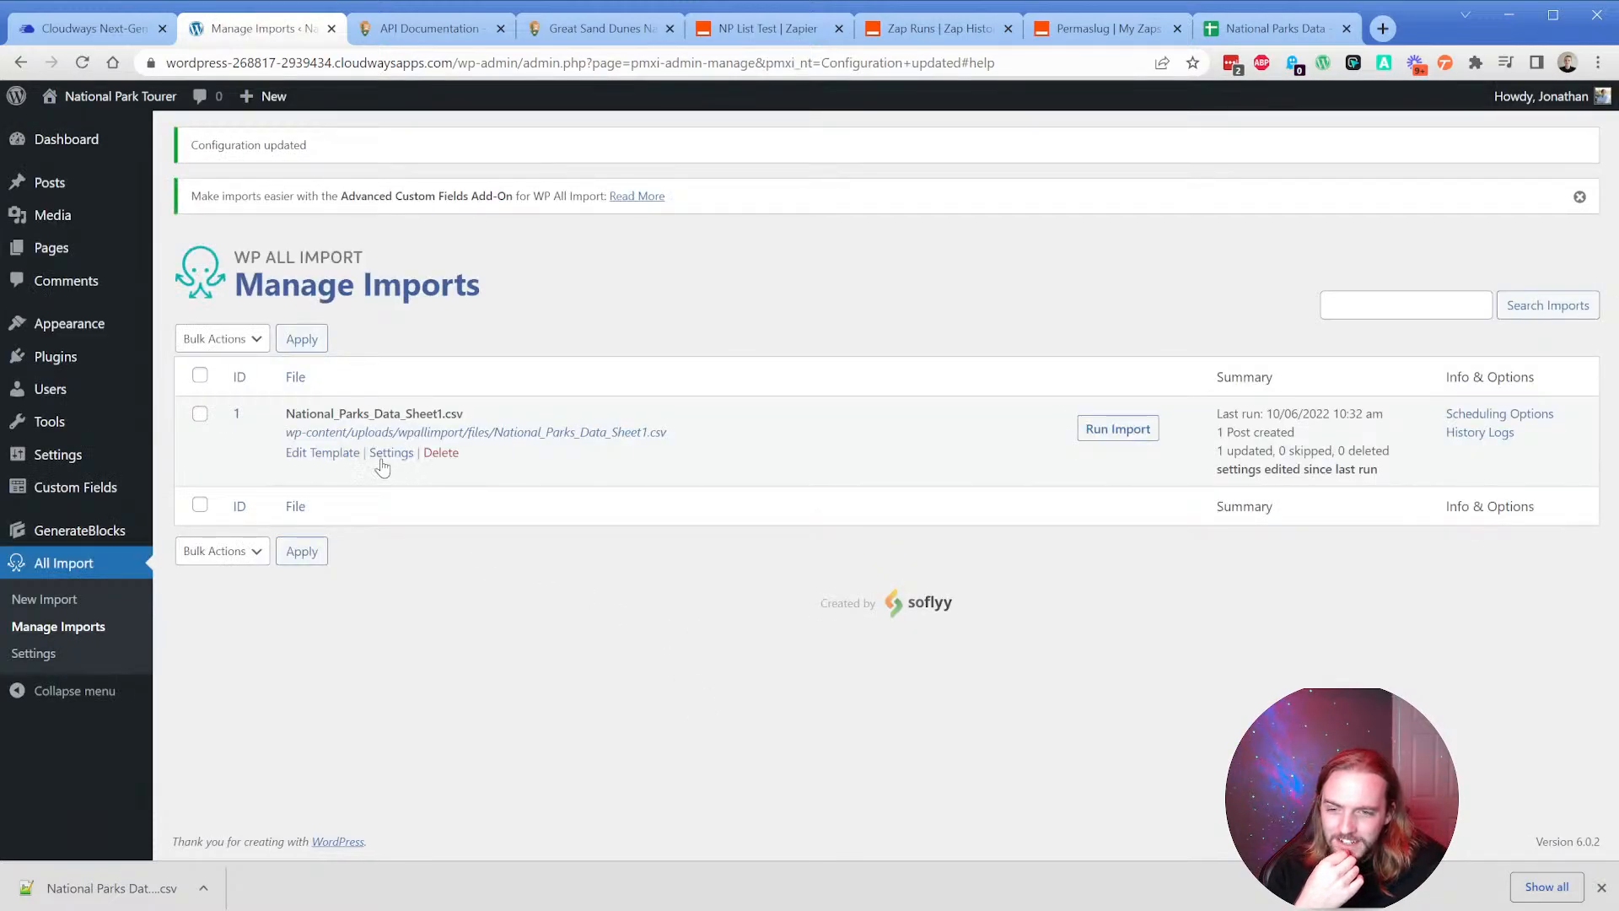
Reopen the import's settings, compare the automatic and manual scheduling options, and choose Manual Scheduling using cron jobs.
{"action": "left_click", "coordinate": [382, 455]}
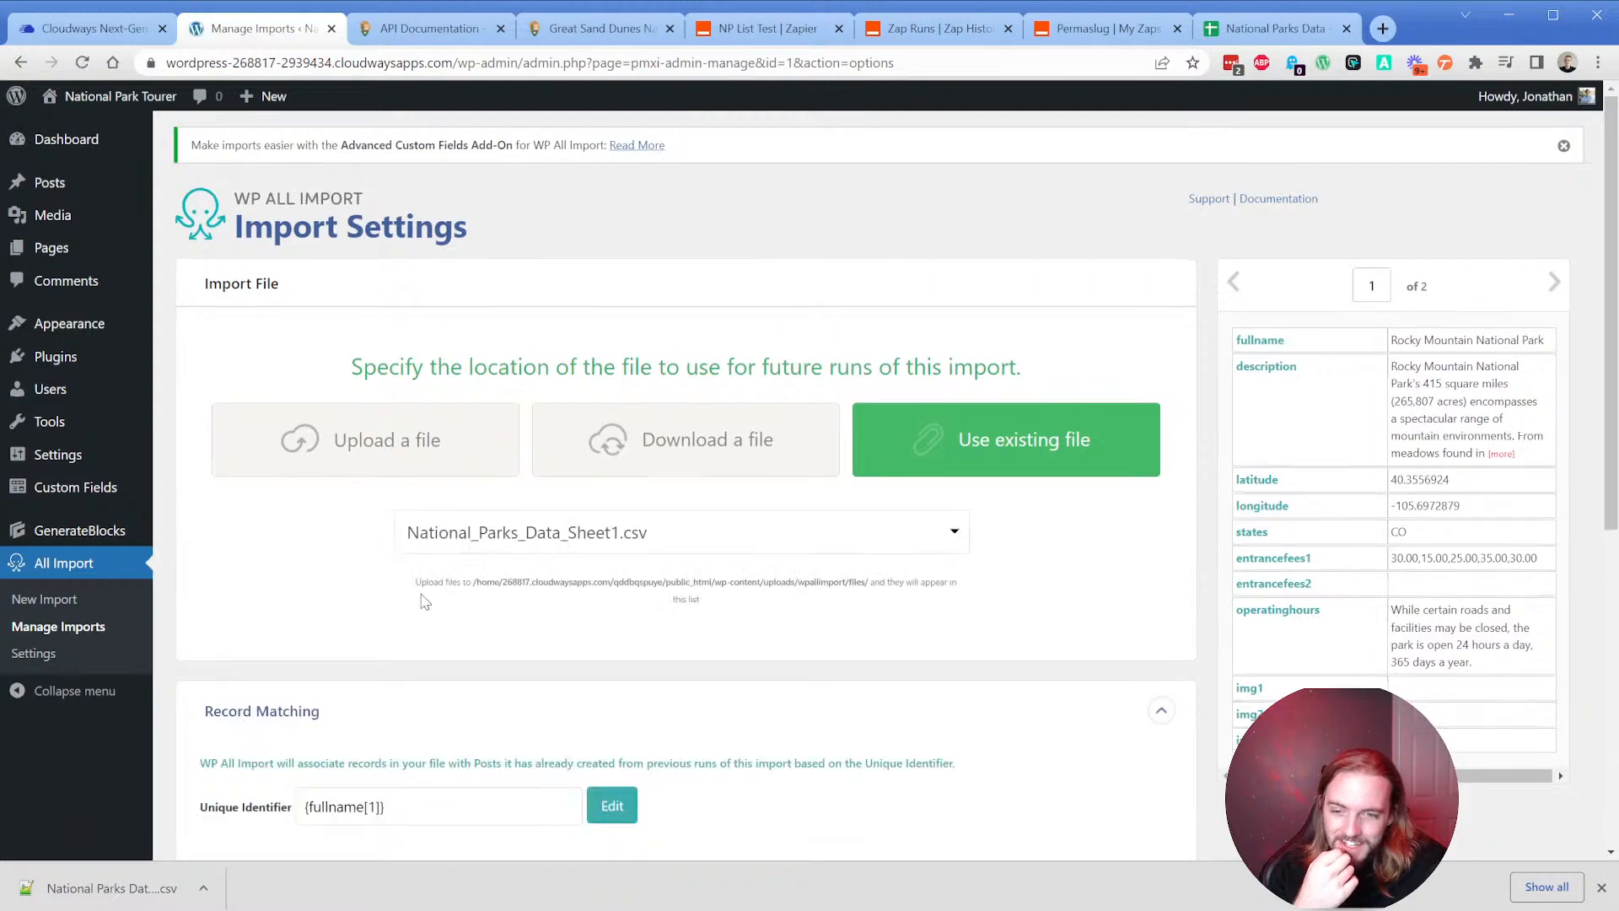
{"action": "scroll", "coordinate": [411, 588], "scroll_direction": "down", "scroll_amount": 5}
{"action": "left_click", "coordinate": [388, 579]}
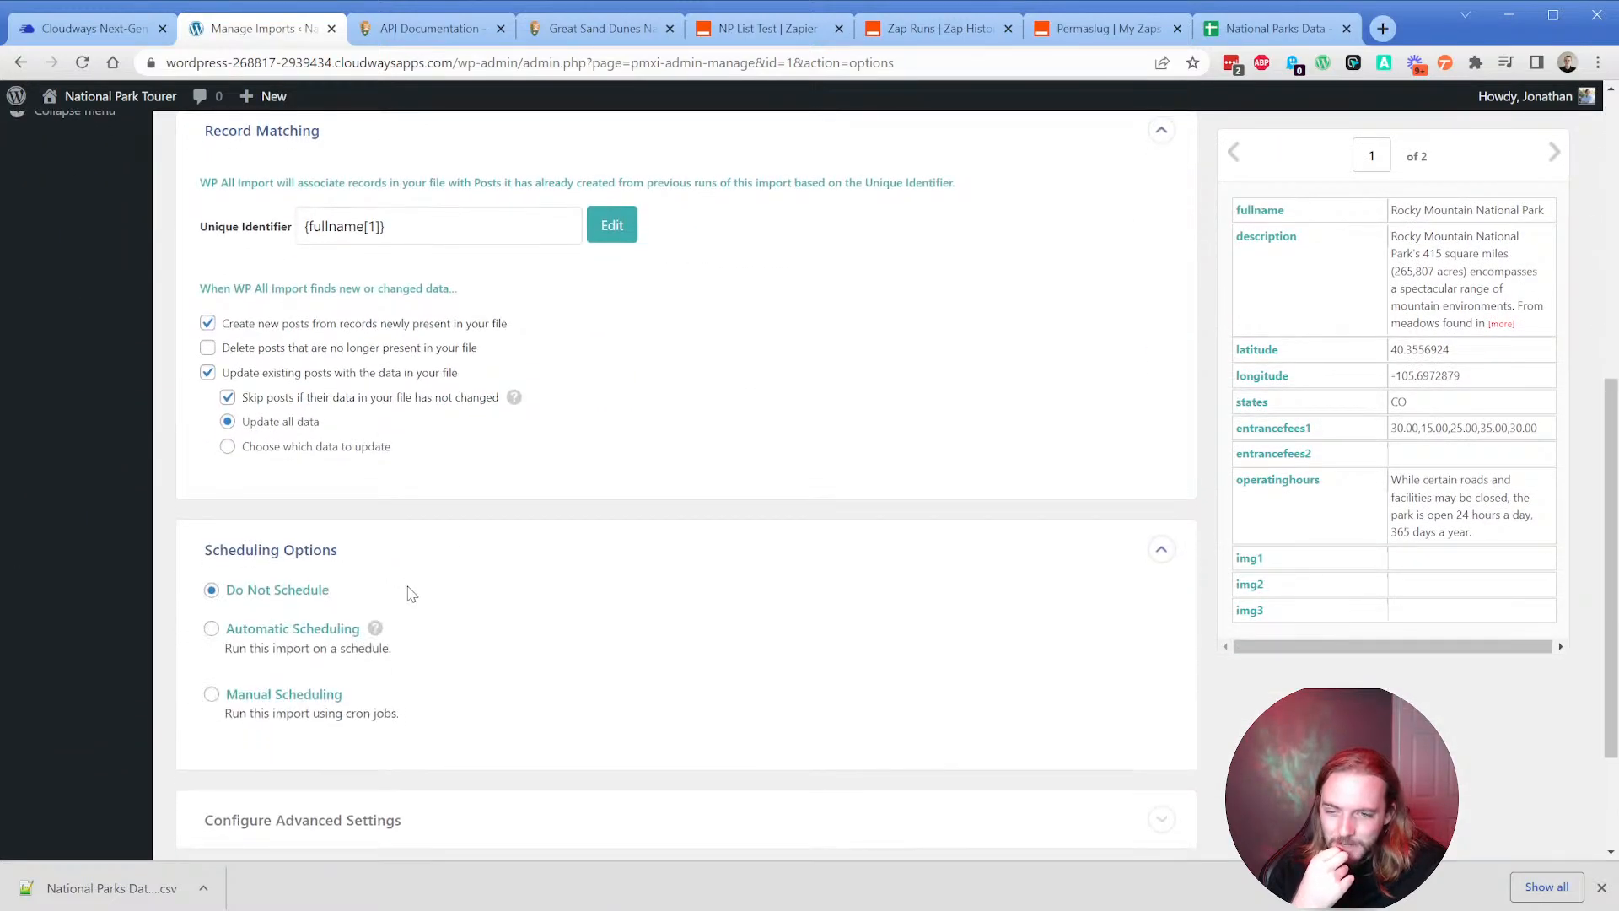
{"action": "scroll", "coordinate": [388, 568], "scroll_direction": "down", "scroll_amount": 1}
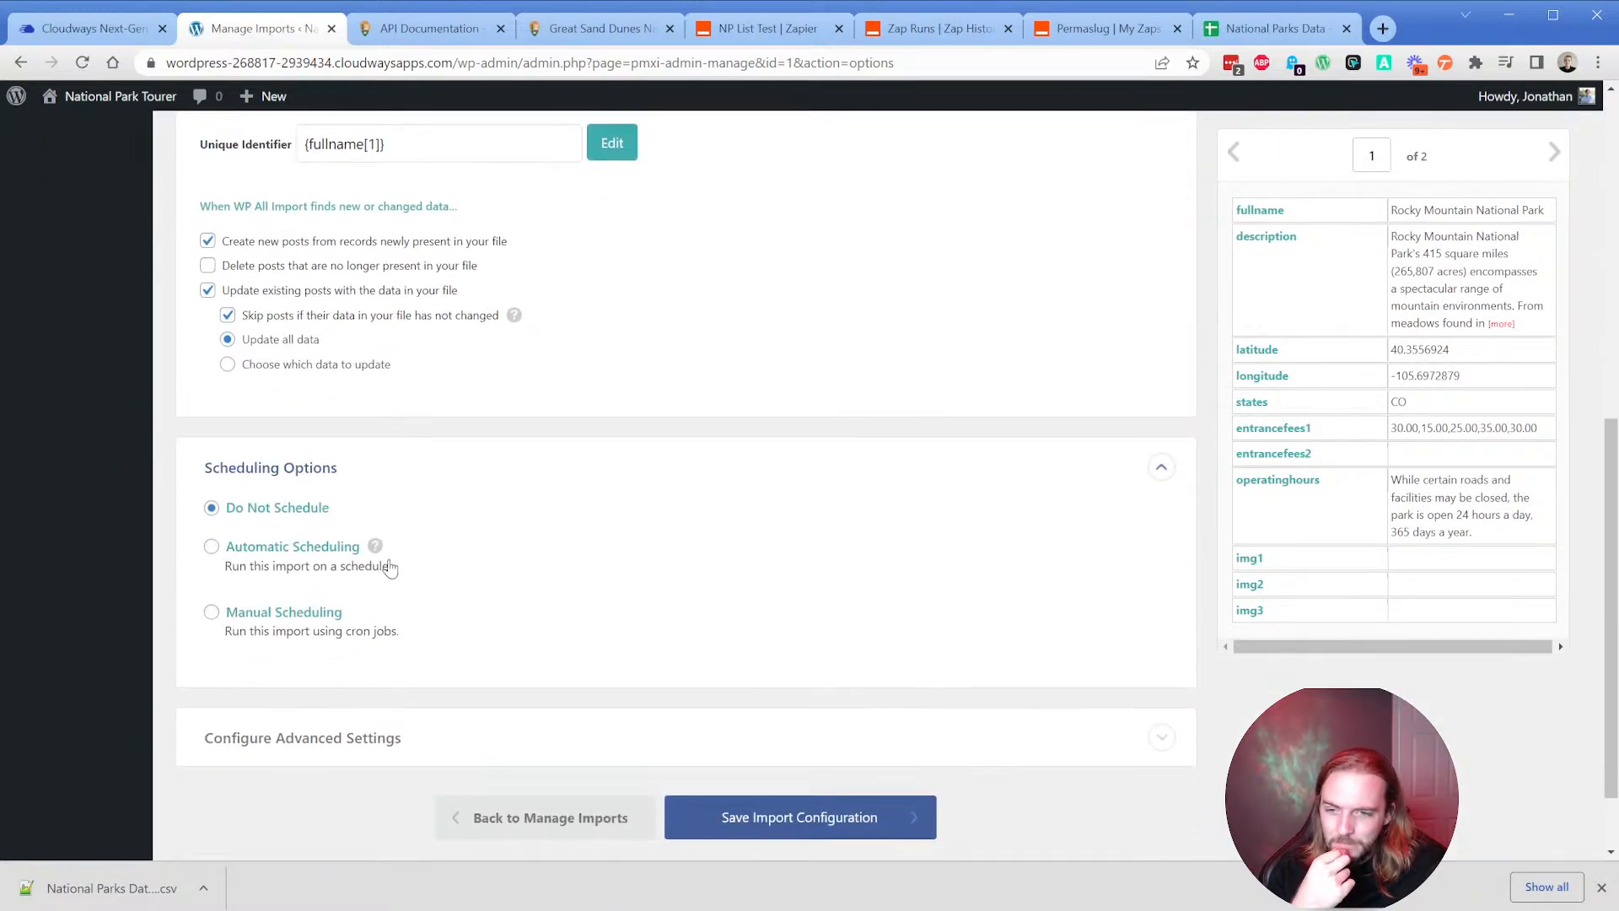
{"action": "left_click", "coordinate": [327, 617]}
{"action": "scroll", "coordinate": [327, 617], "scroll_direction": "down", "scroll_amount": 2}
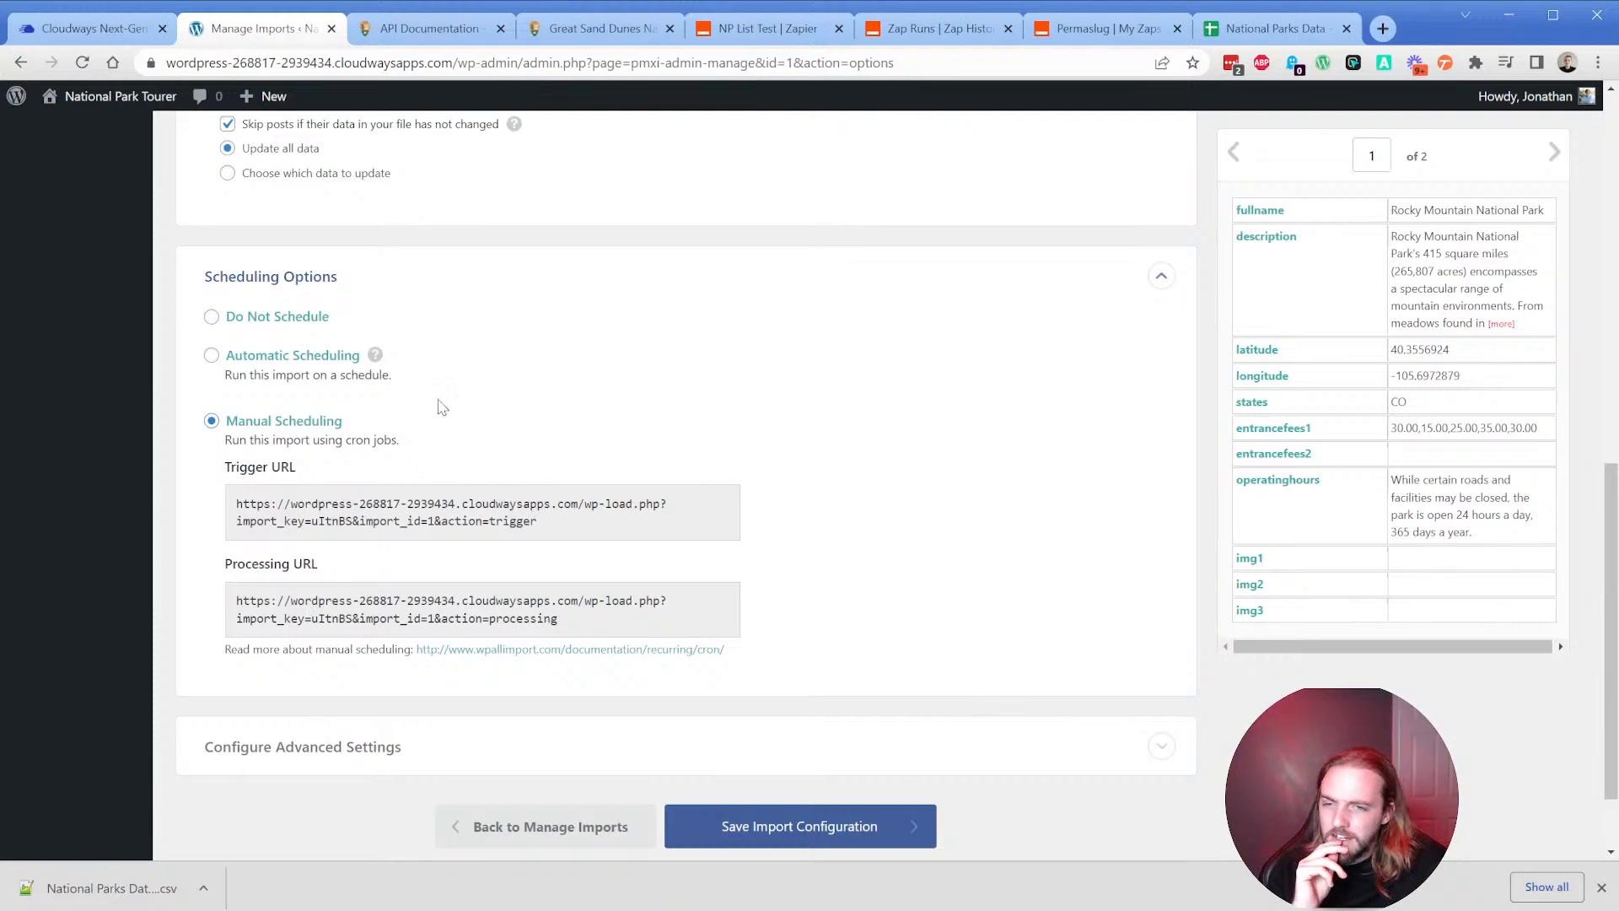
{"action": "left_click", "coordinate": [295, 358]}
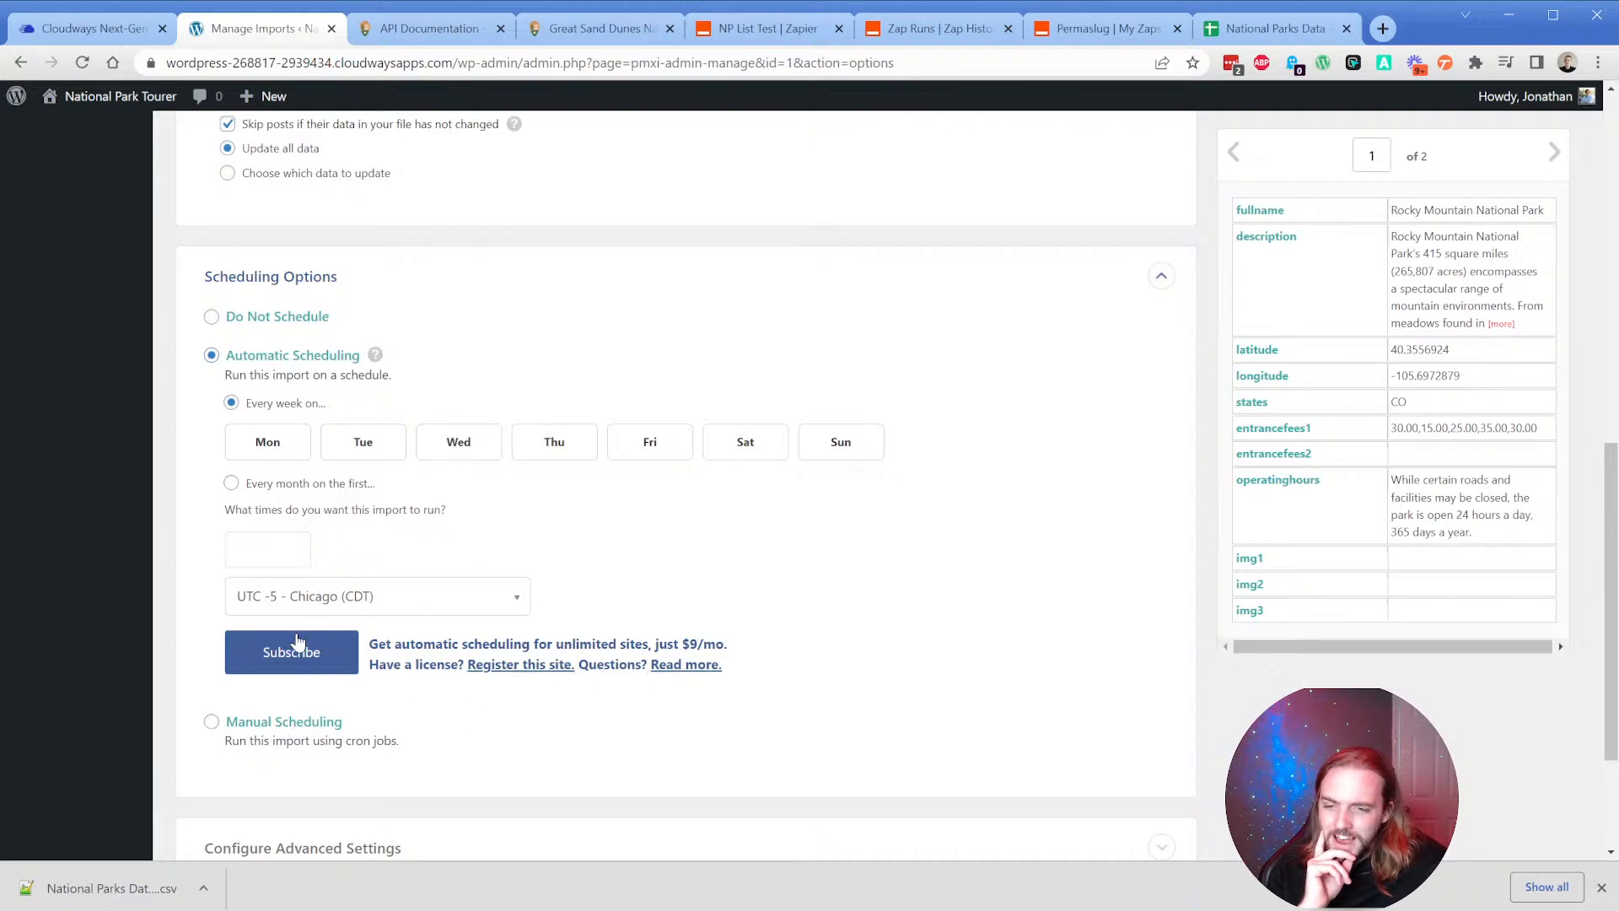
{"action": "left_click", "coordinate": [254, 723]}
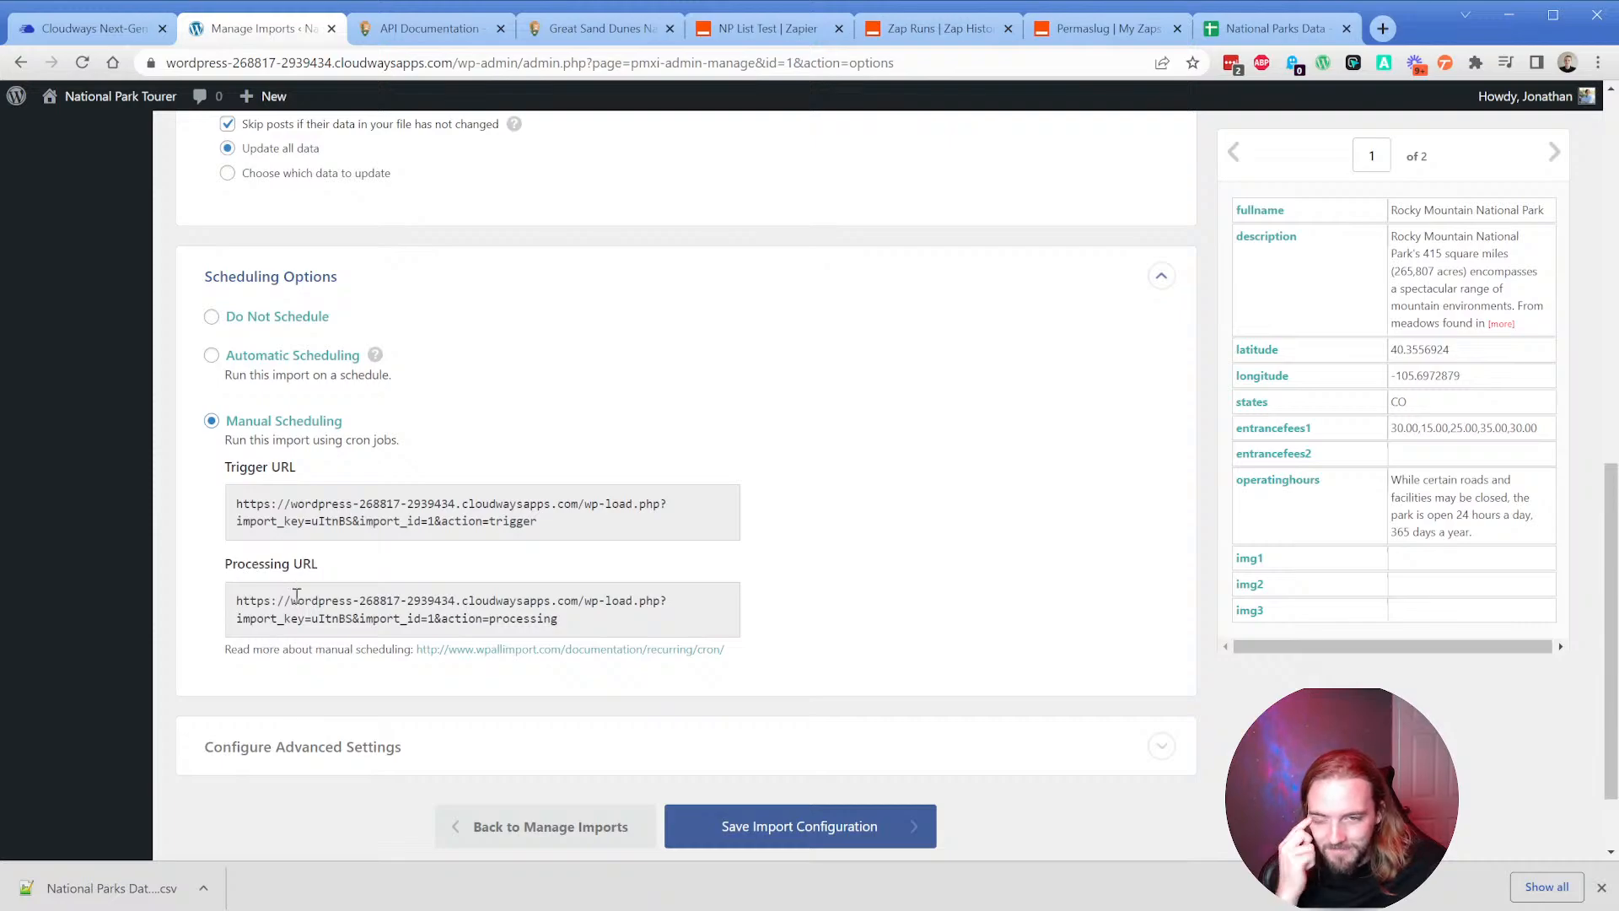
Open the import's Trigger URL in a new browser tab to trigger the cron job, and return to the import settings.
{"action": "left_click_drag", "start_coordinate": [544, 527], "coordinate": [224, 496]}
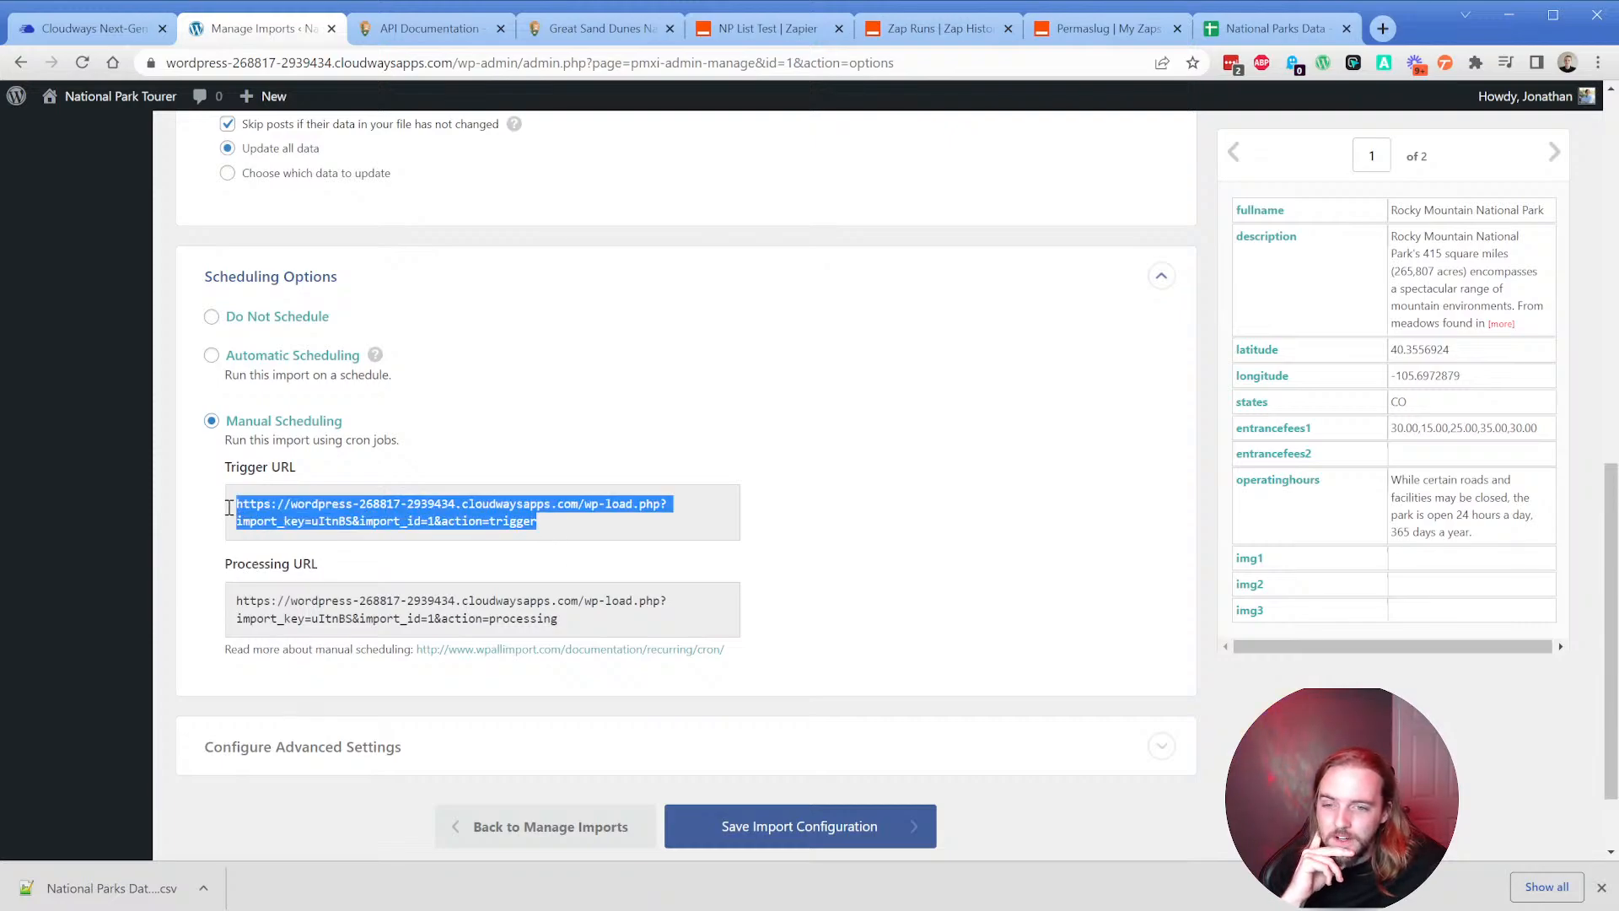
{"action": "left_click_drag", "start_coordinate": [380, 520], "coordinate": [345, 28]}
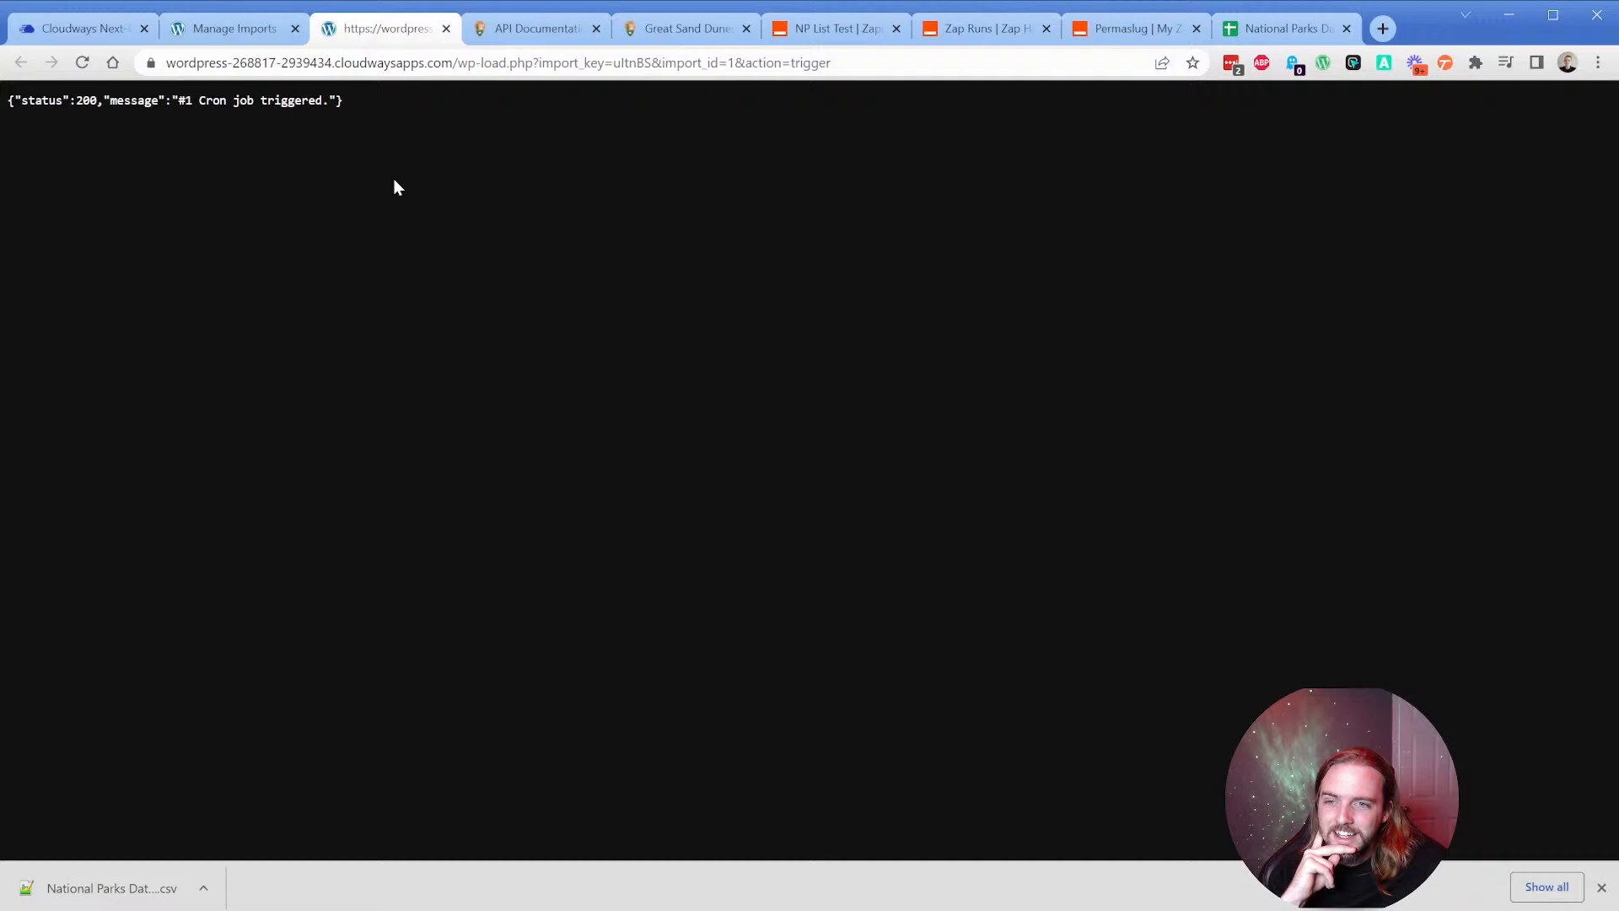
{"action": "left_click", "coordinate": [446, 29]}
{"action": "left_click", "coordinate": [656, 533]}
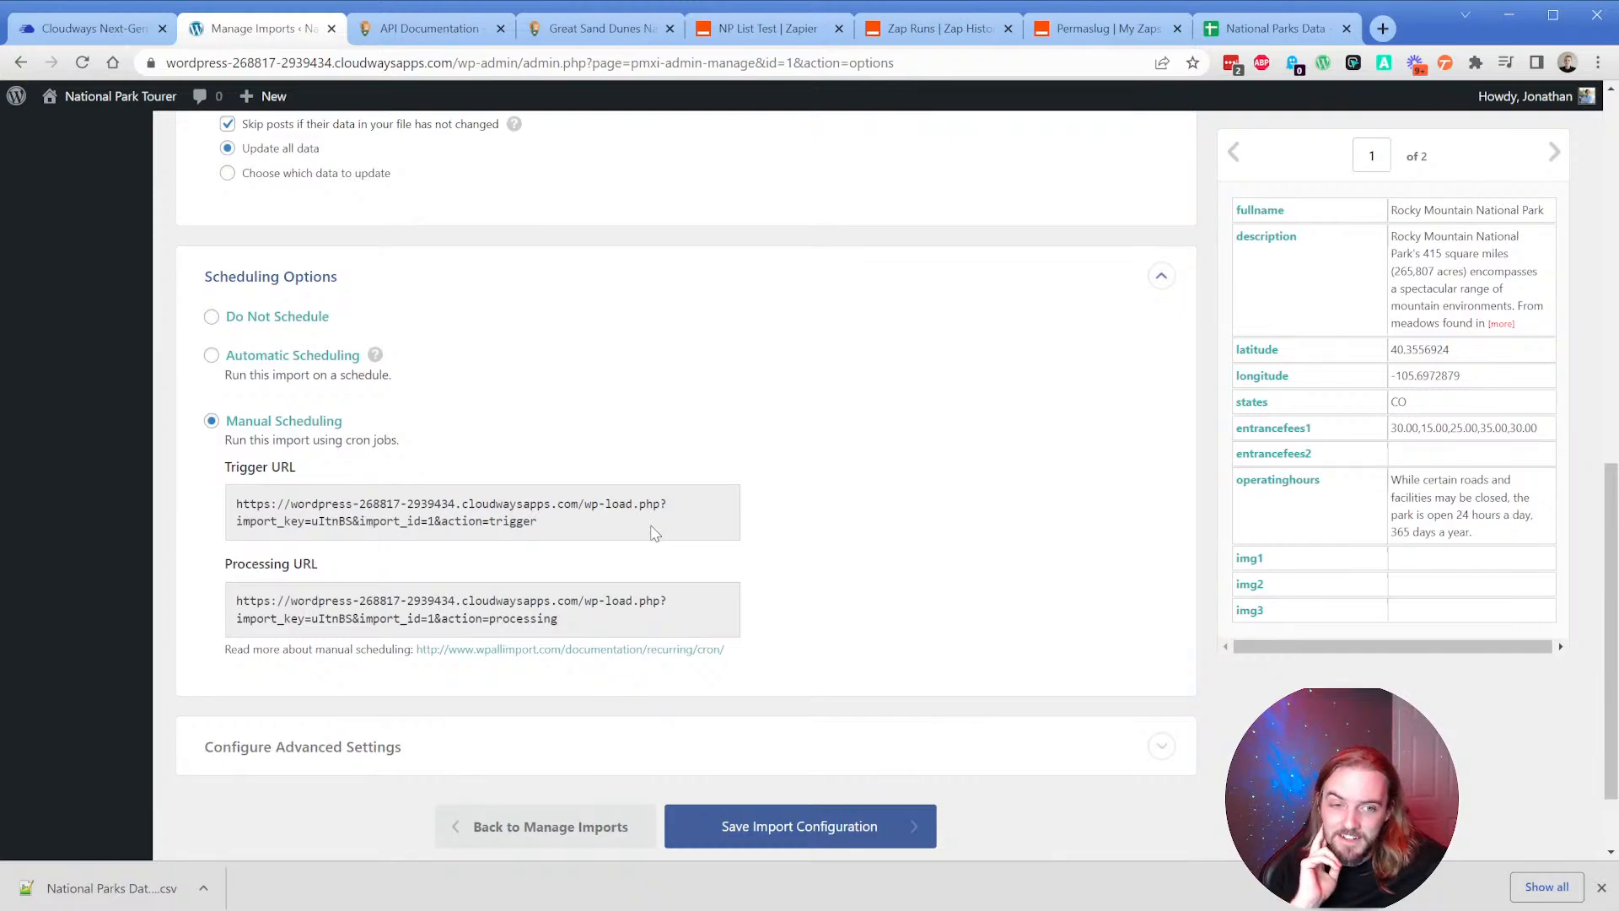
{"action": "left_click", "coordinate": [1602, 887]}
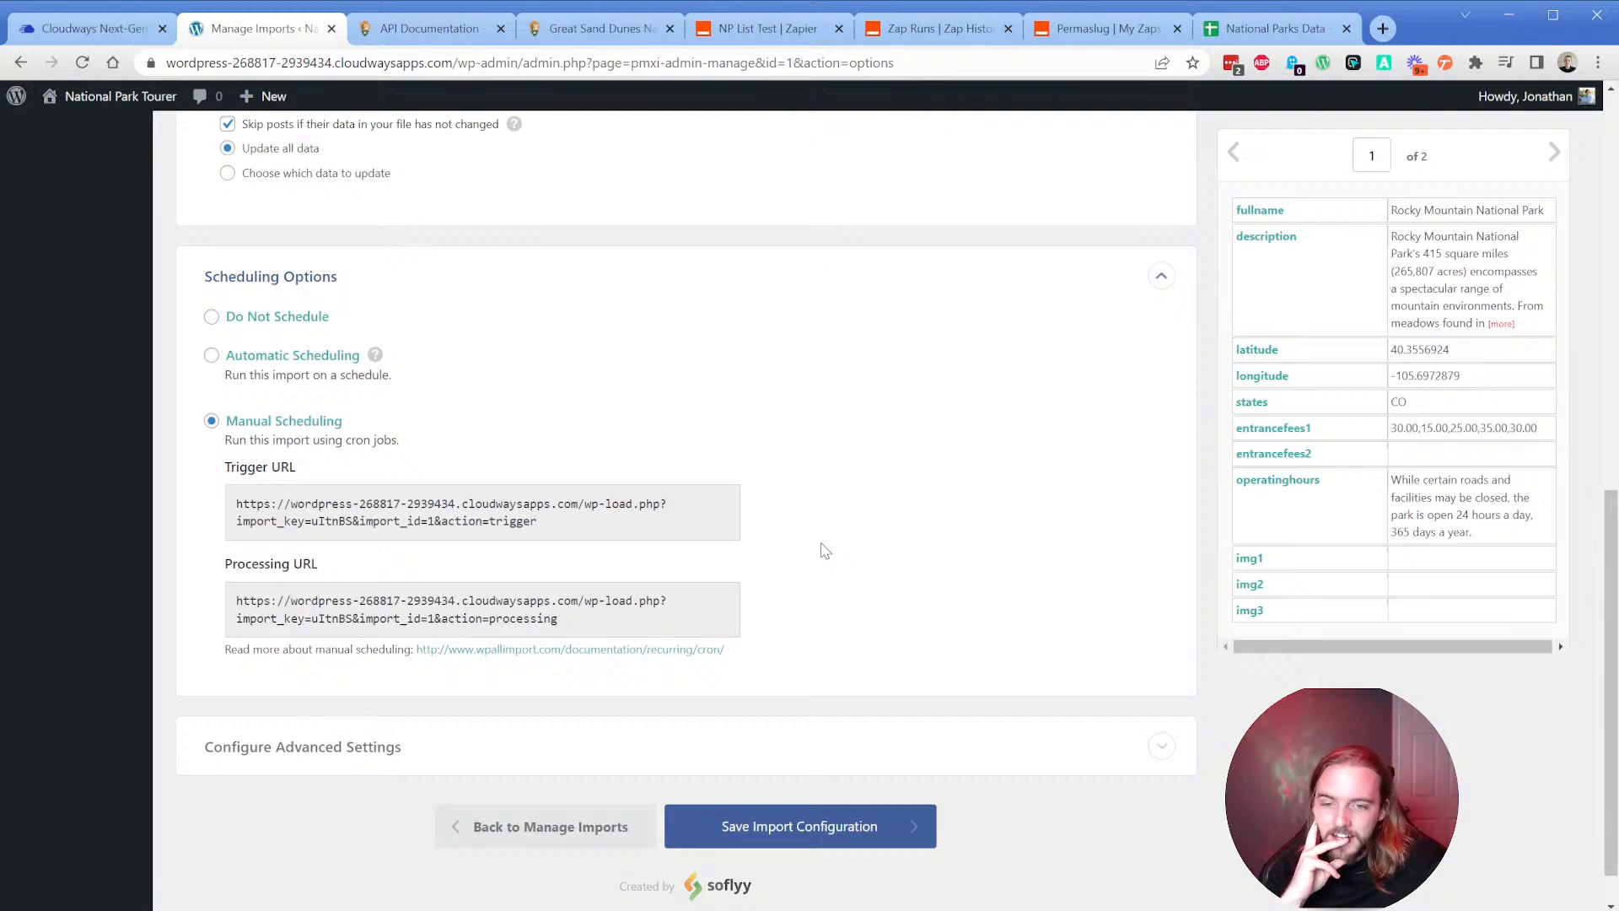
Switch to the National Parks Data spreadsheet in Google Sheets and examine the entranceFees1 and entranceFees2 column headers.
{"action": "scroll", "coordinate": [825, 551], "scroll_direction": "up", "scroll_amount": 10}
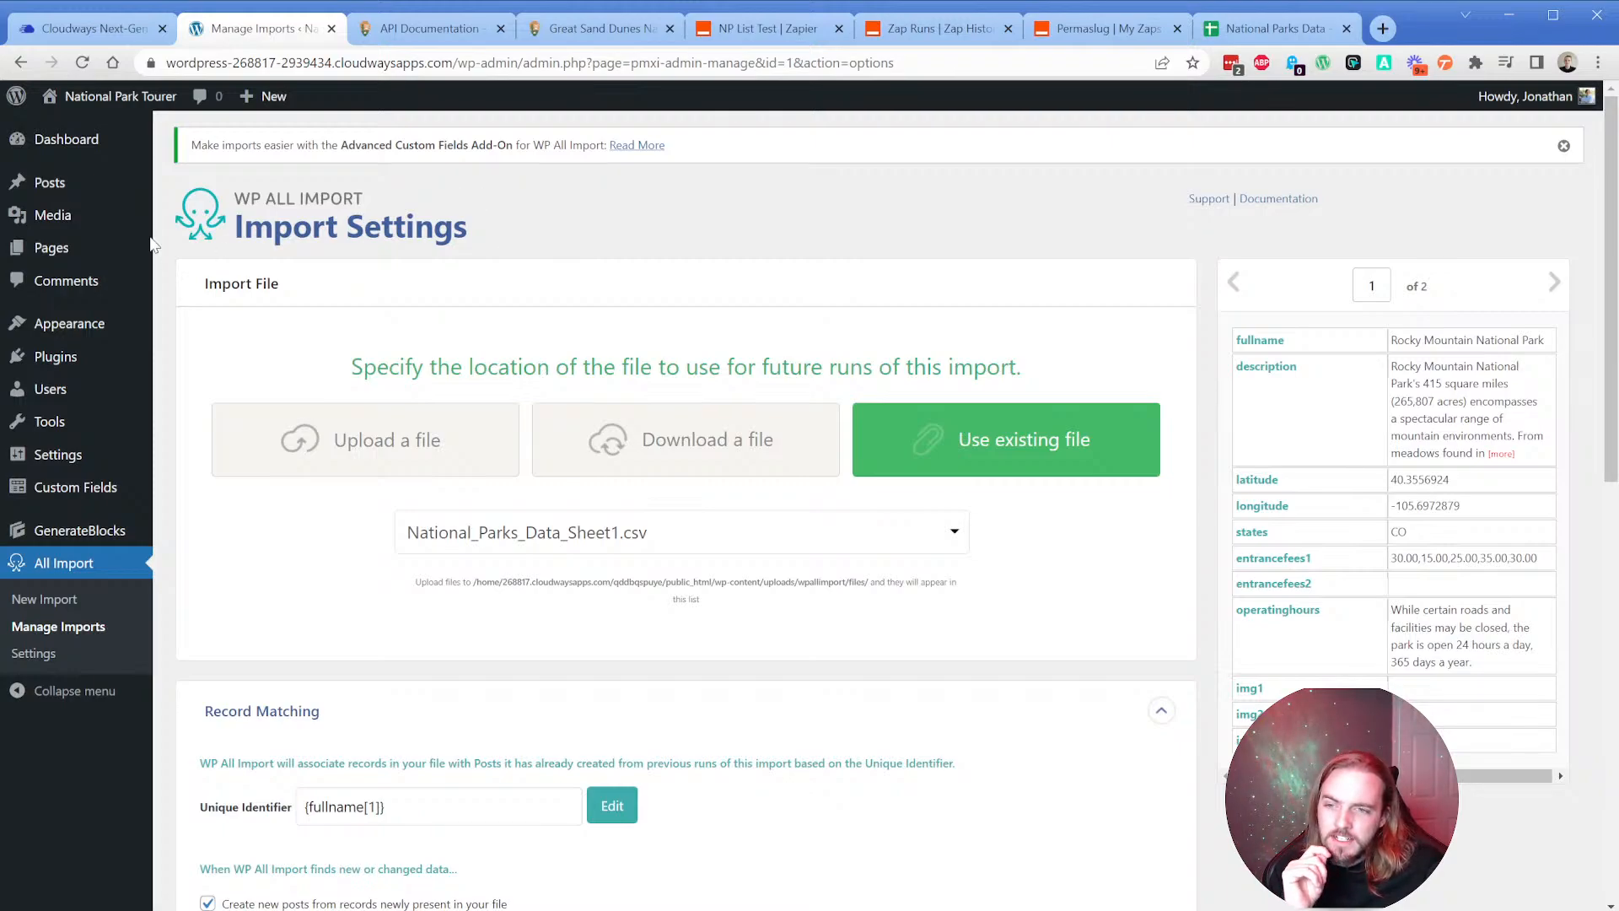
{"action": "mouse_move", "coordinate": [49, 252]}
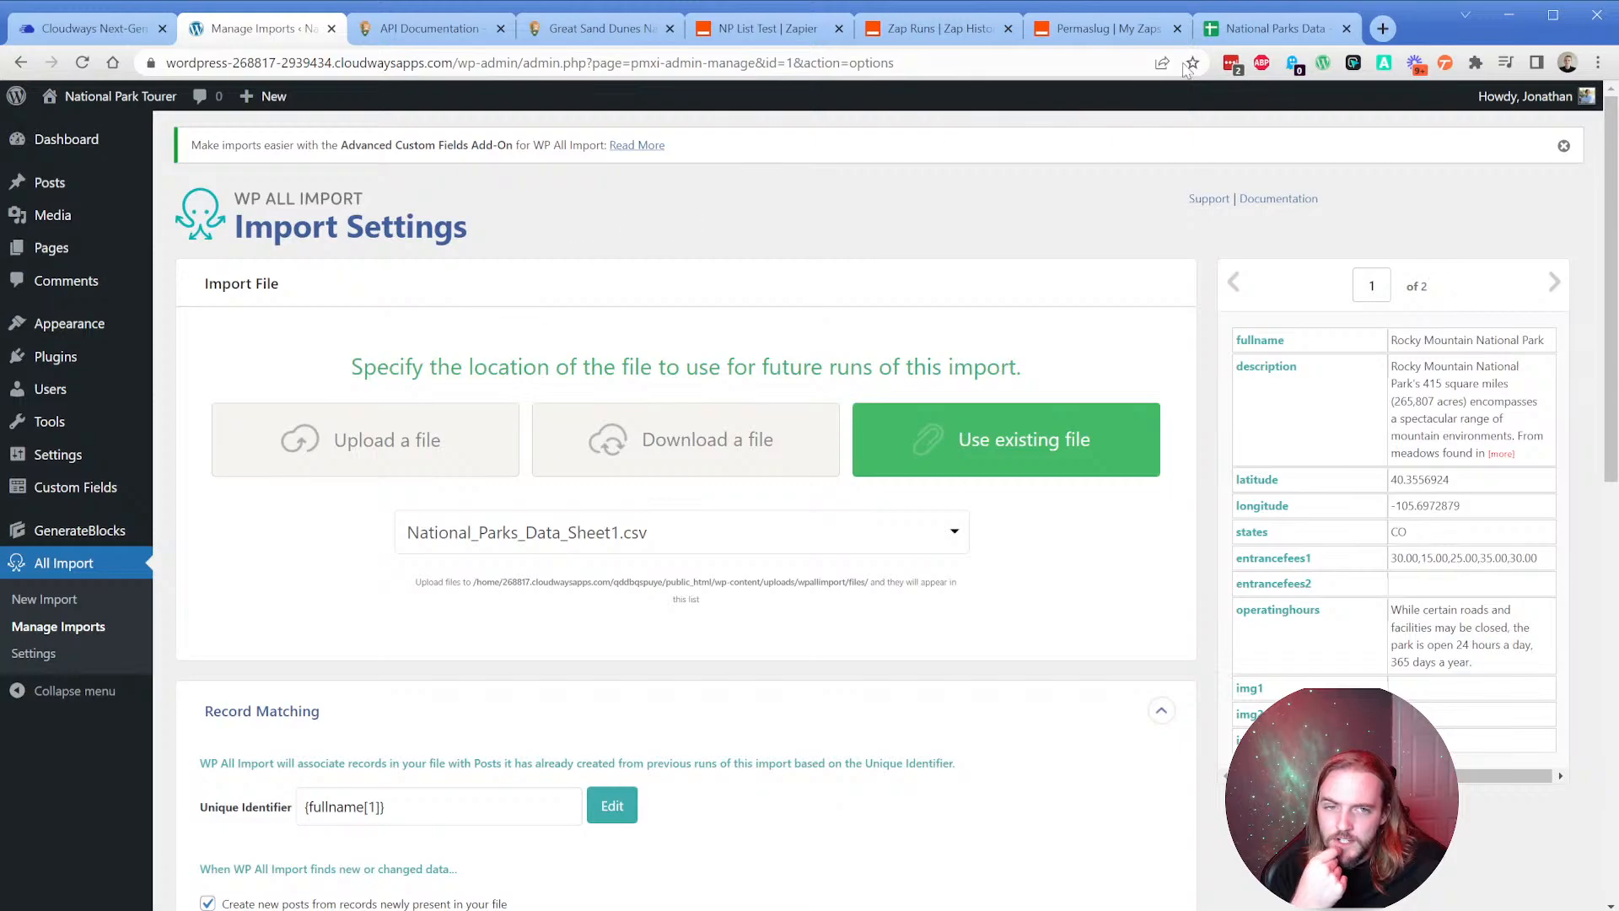
{"action": "left_click", "coordinate": [1252, 28]}
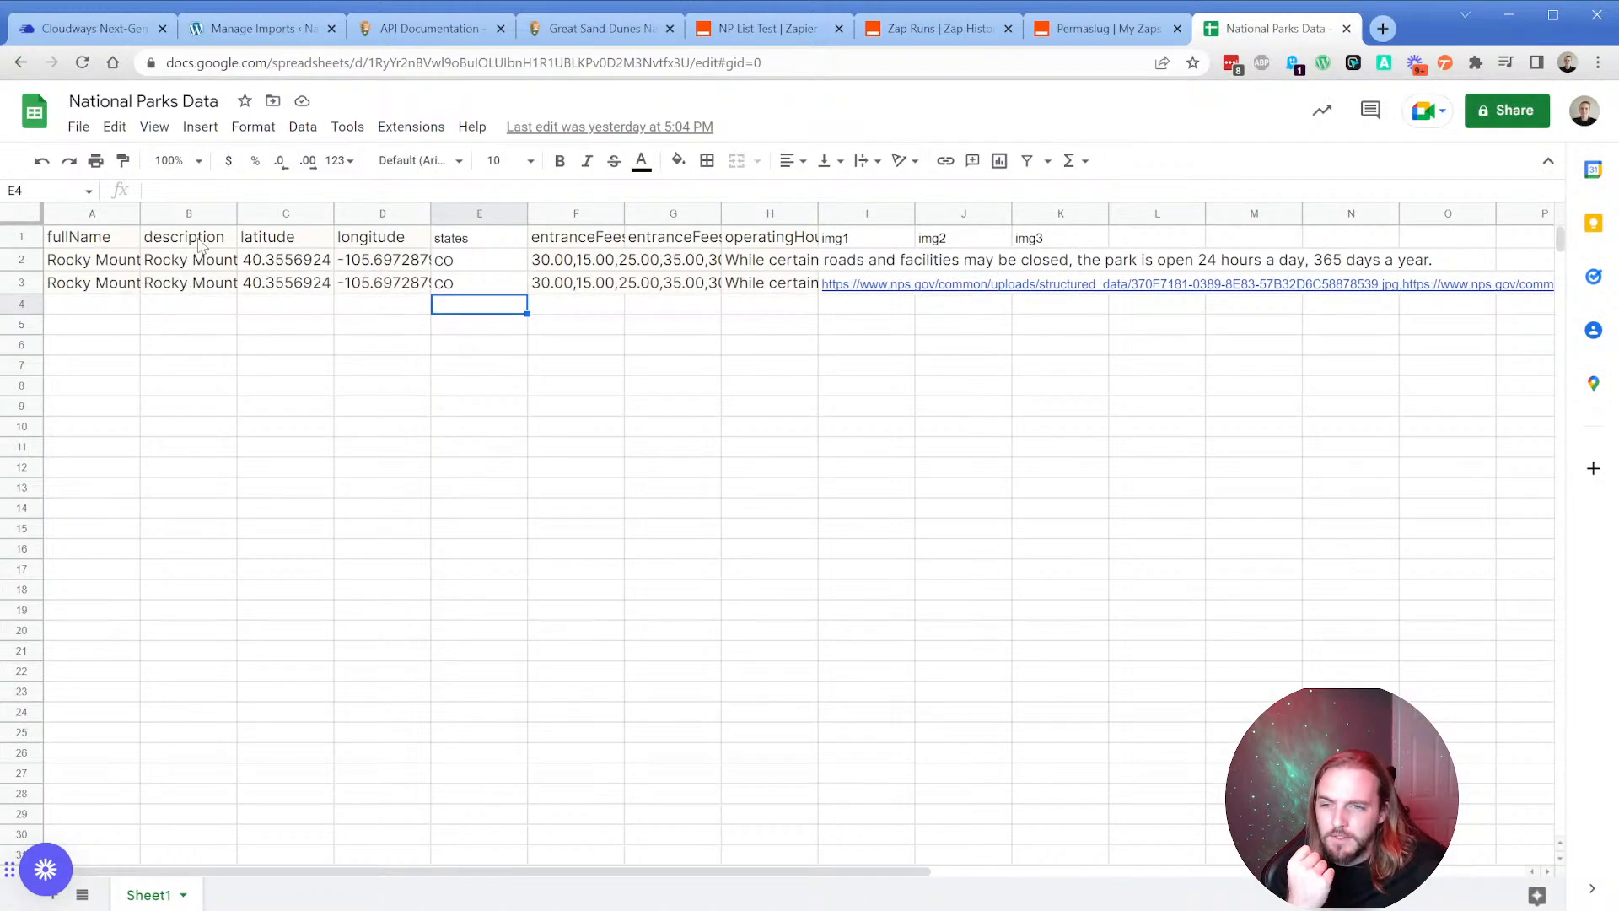
{"action": "left_click", "coordinate": [575, 239]}
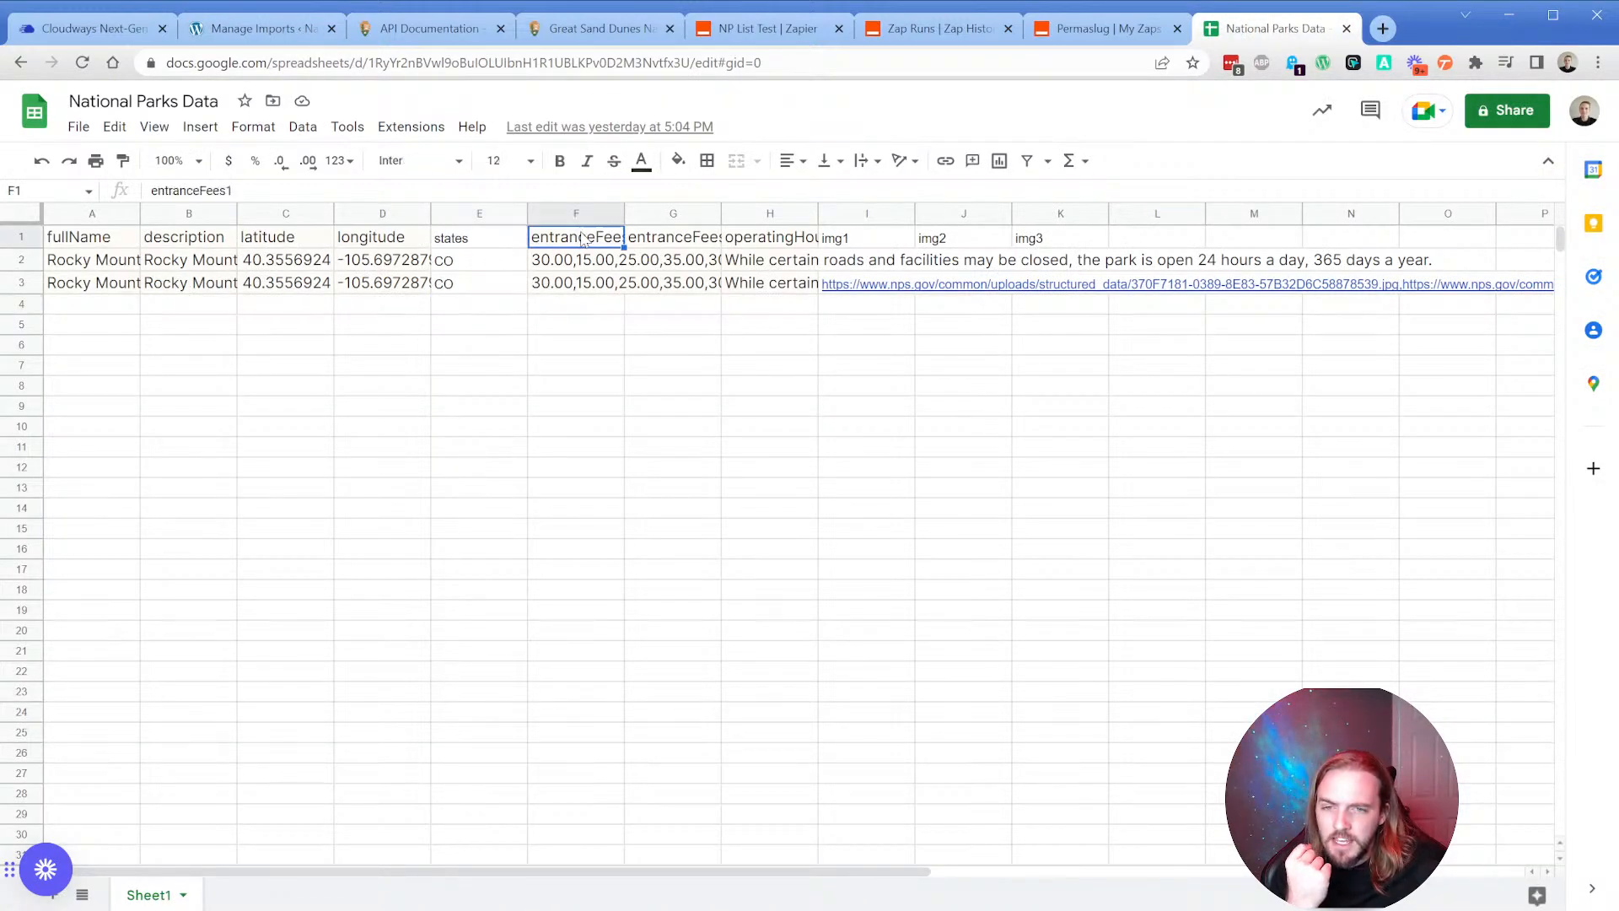
{"action": "left_click", "coordinate": [662, 244]}
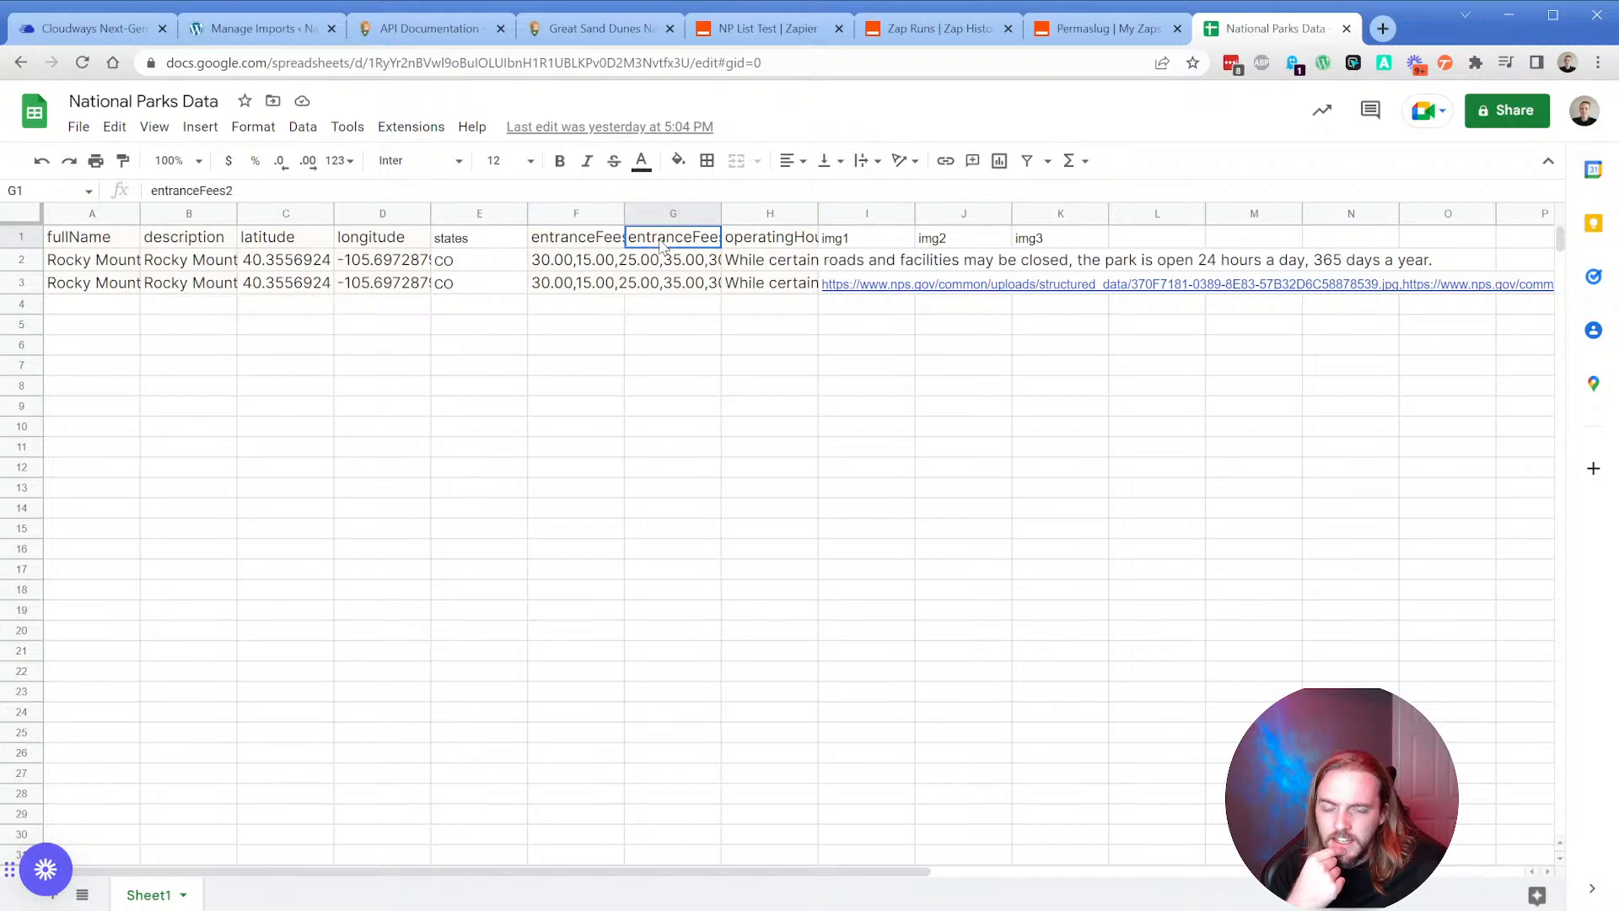
Clear the entranceFees2 header from cell G1 and check the cells beneath it.
{"action": "left_click", "coordinate": [675, 258]}
{"action": "left_click", "coordinate": [679, 241]}
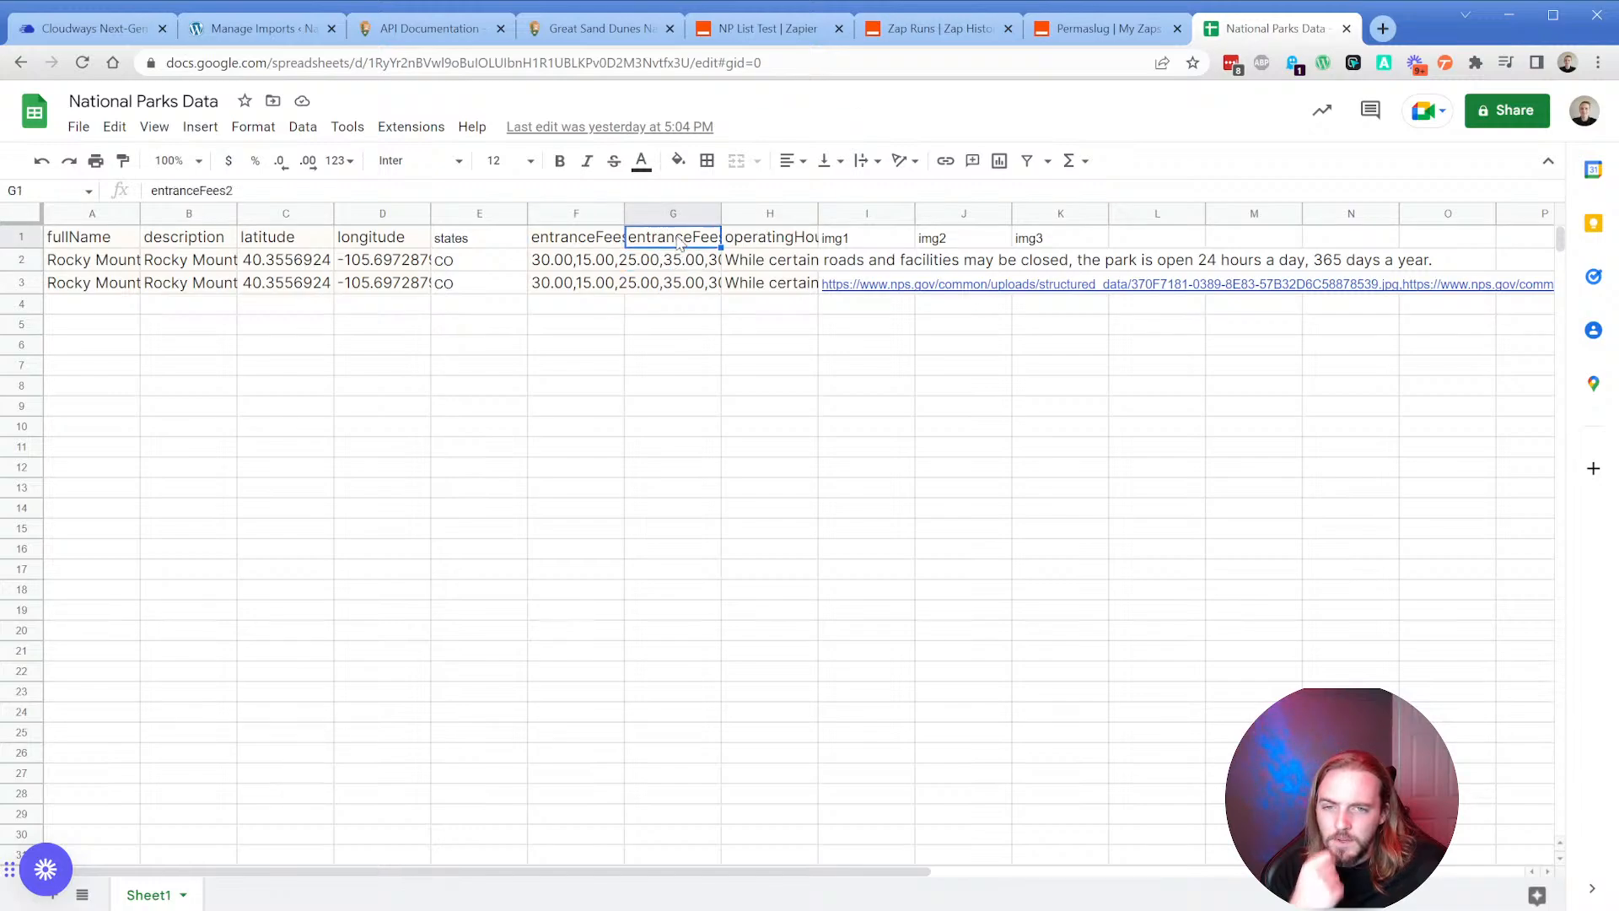
{"action": "key", "text": "Delete"}
{"action": "left_click_drag", "start_coordinate": [679, 240], "coordinate": [678, 286]}
{"action": "left_click", "coordinate": [676, 262]}
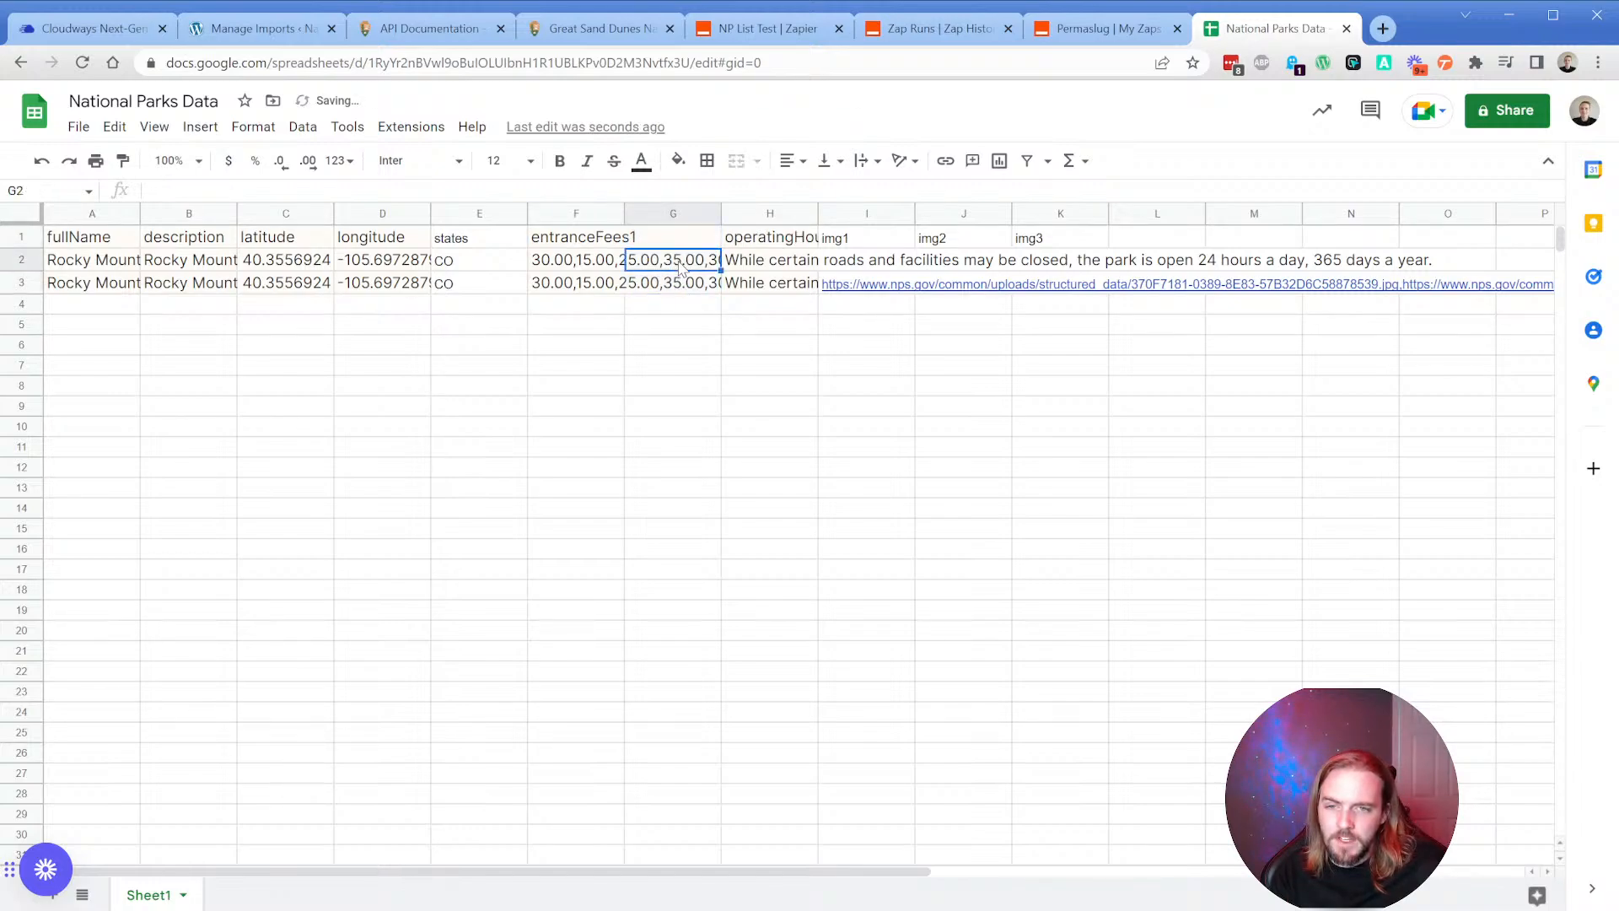
{"action": "left_click", "coordinate": [675, 285]}
Examine the operatingHours header and its entries in rows 2 and 3.
{"action": "left_click", "coordinate": [771, 241]}
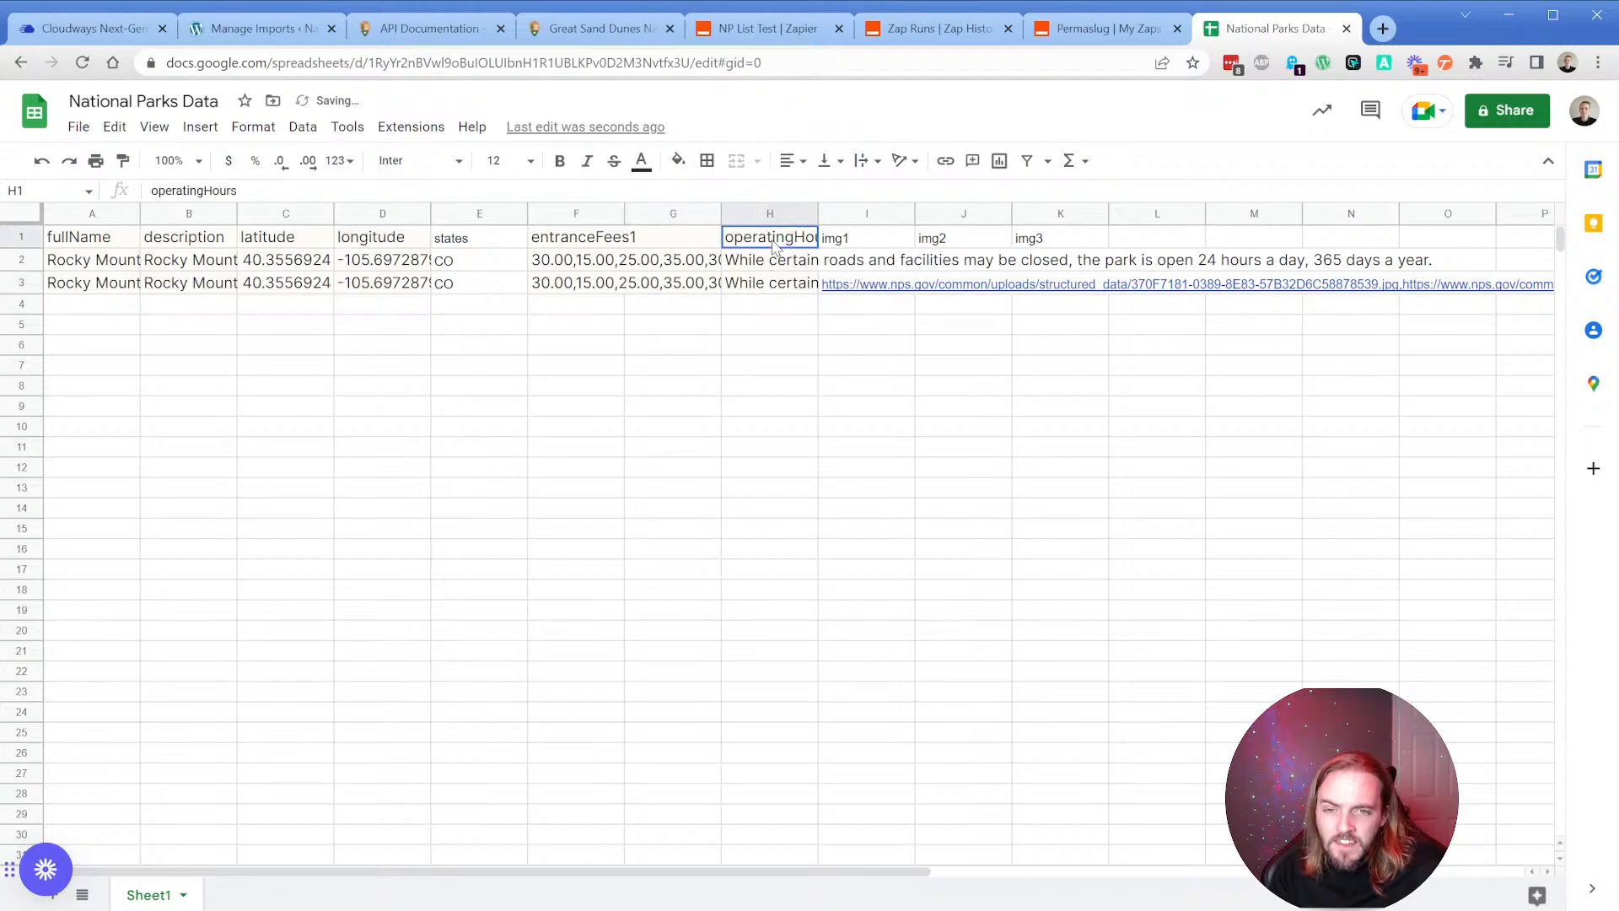
{"action": "left_click", "coordinate": [776, 263]}
{"action": "left_click", "coordinate": [772, 286]}
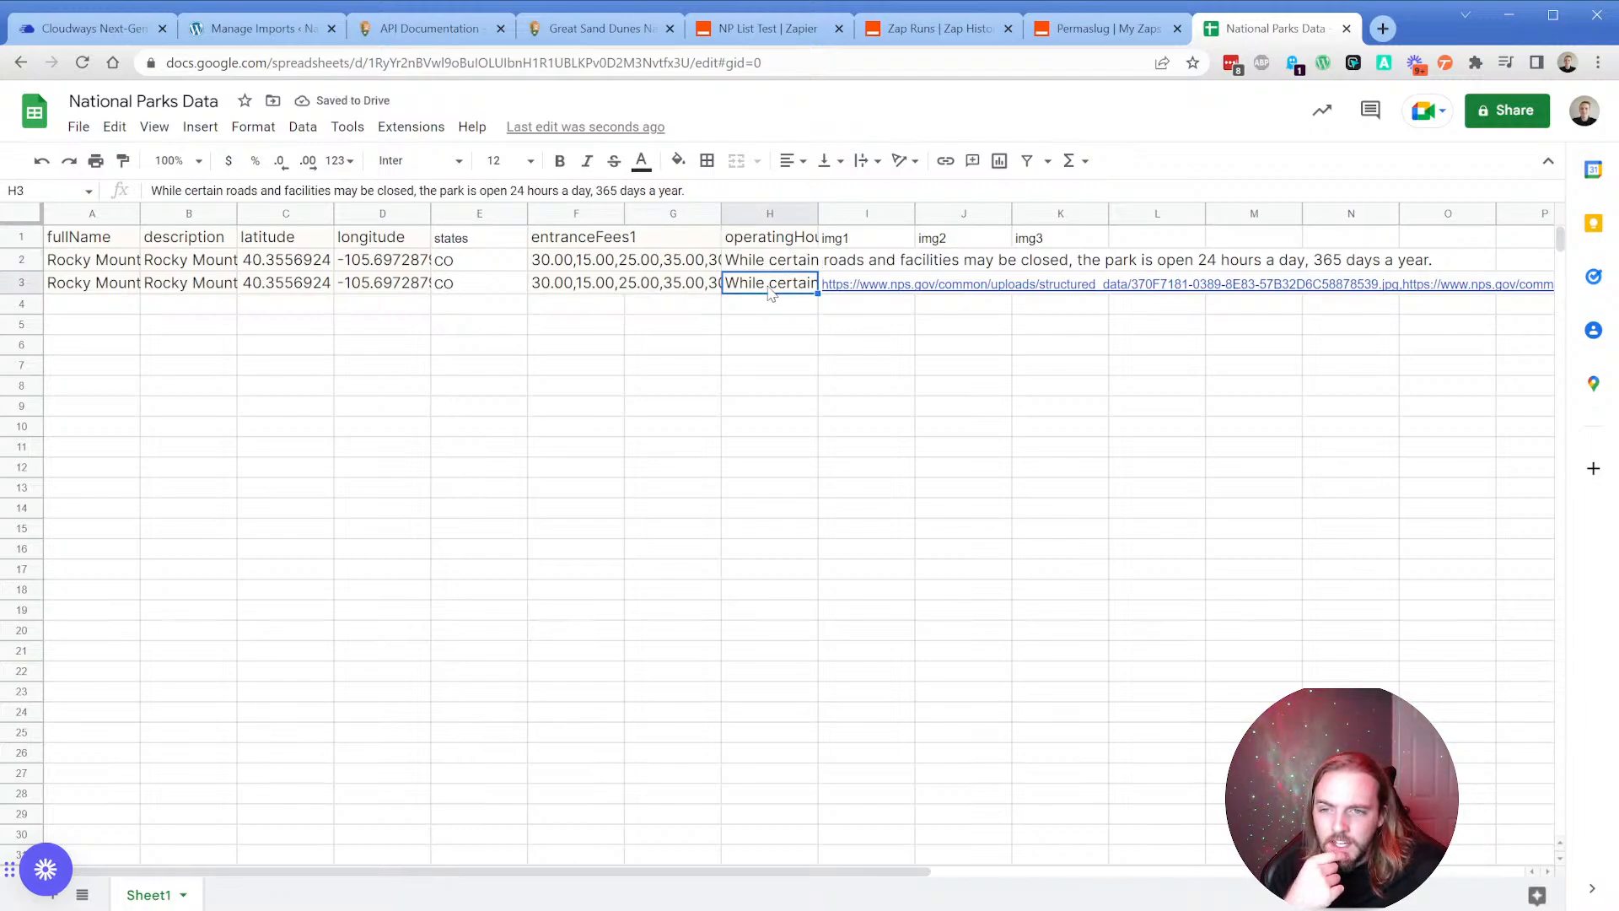
{"action": "left_click", "coordinate": [776, 259]}
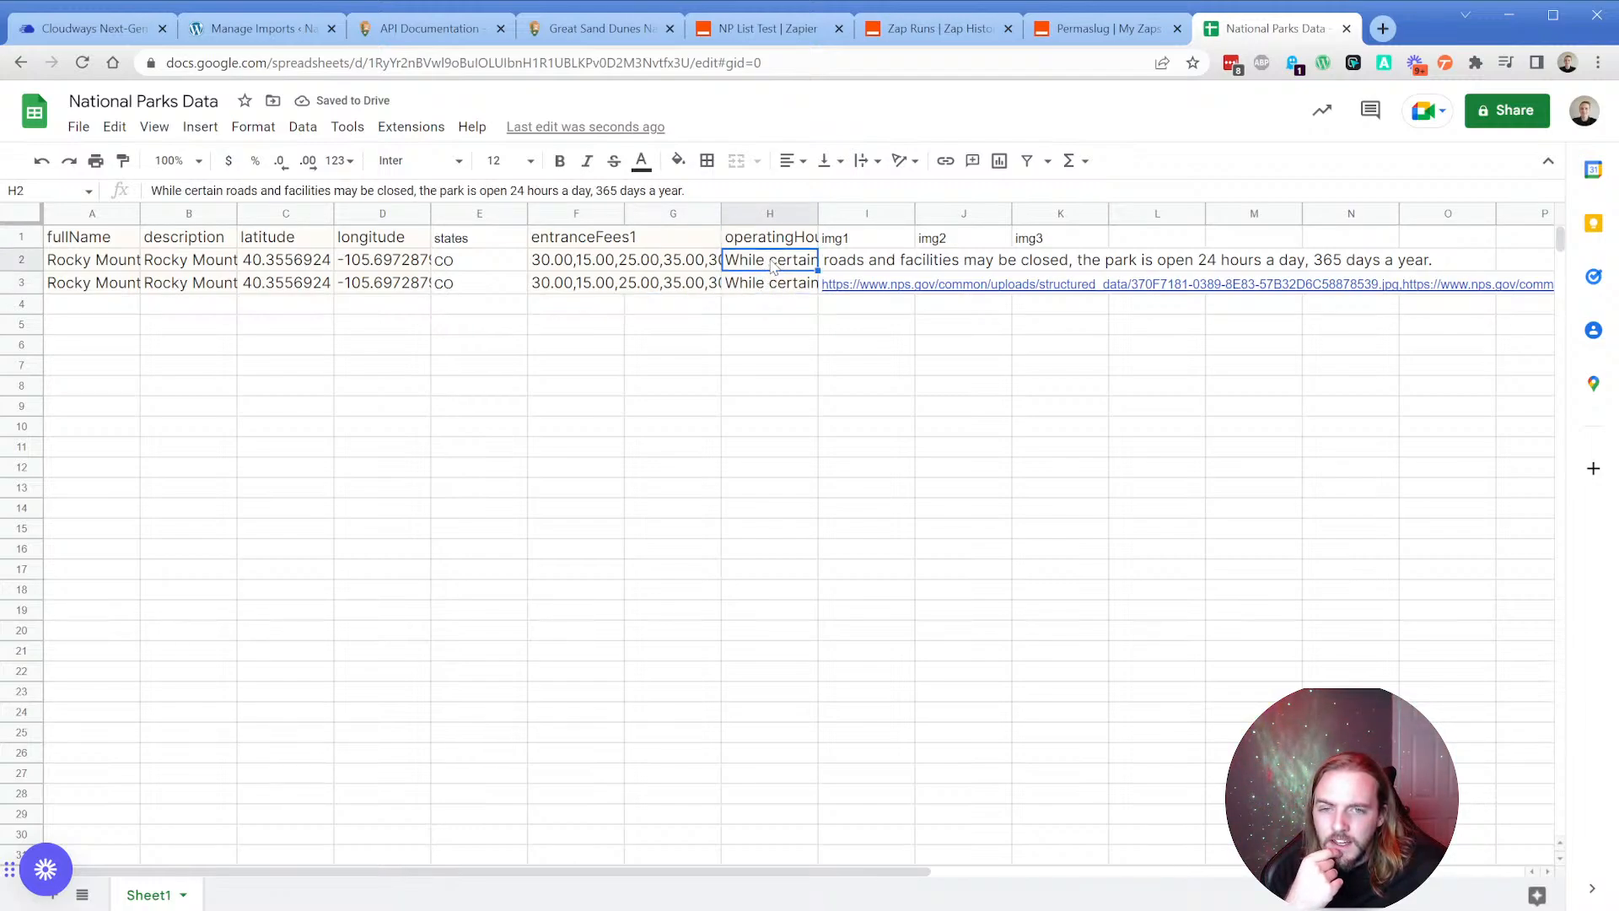
{"action": "key", "text": "Up"}
{"action": "left_click", "coordinate": [781, 262]}
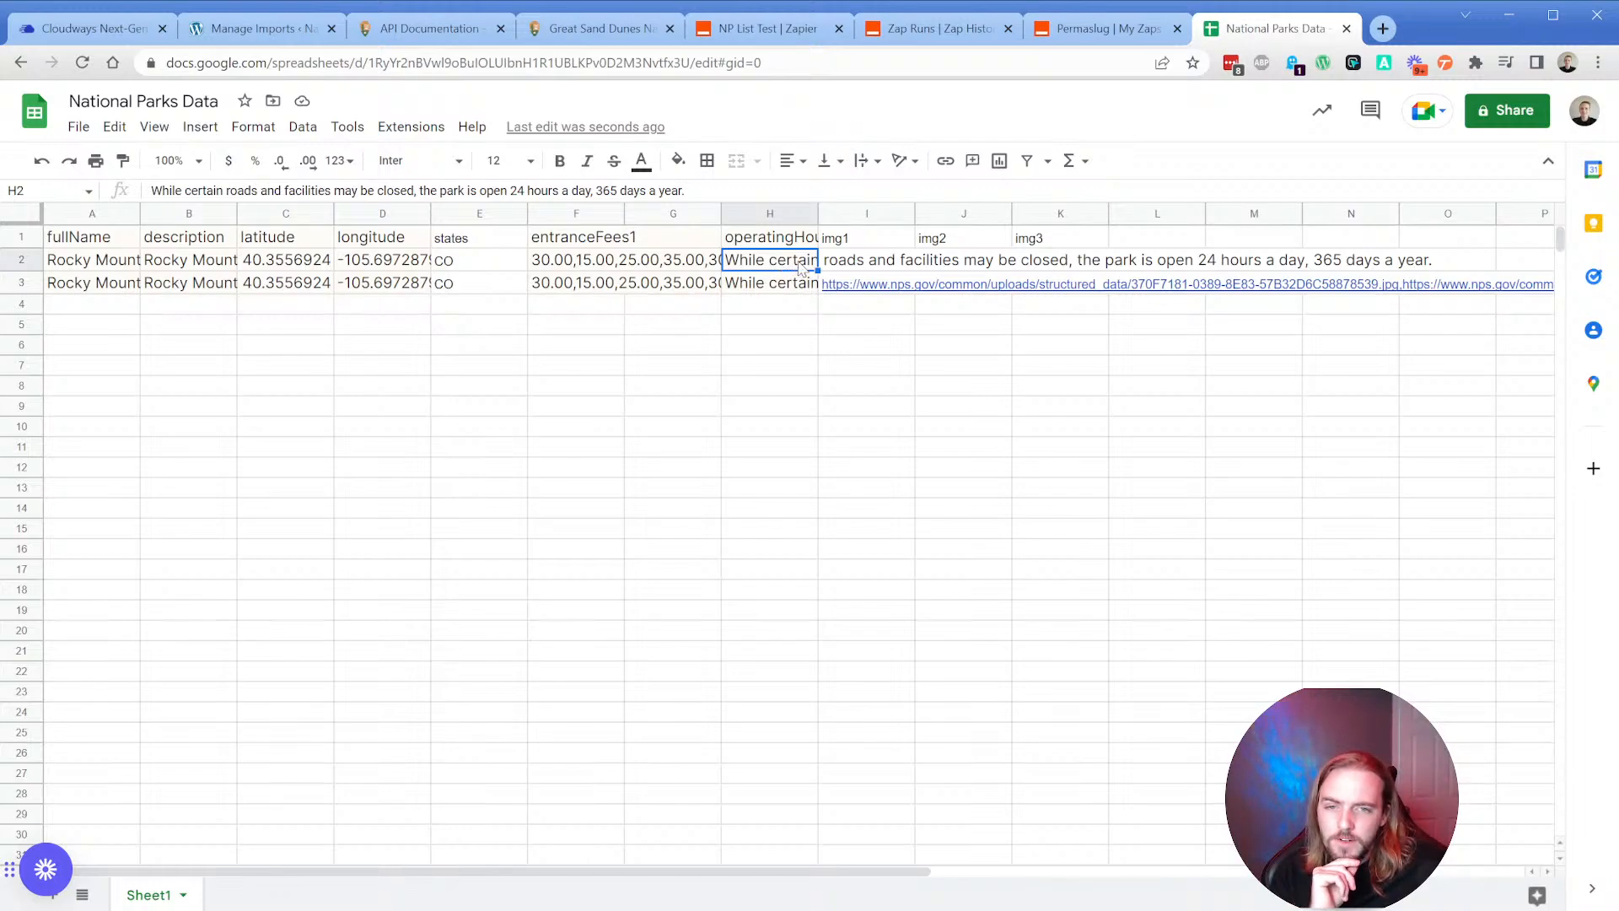
Test the image link in row 3 of the img1 column in a browser tab, close that tab, and clear the cell.
{"action": "left_click", "coordinate": [866, 242]}
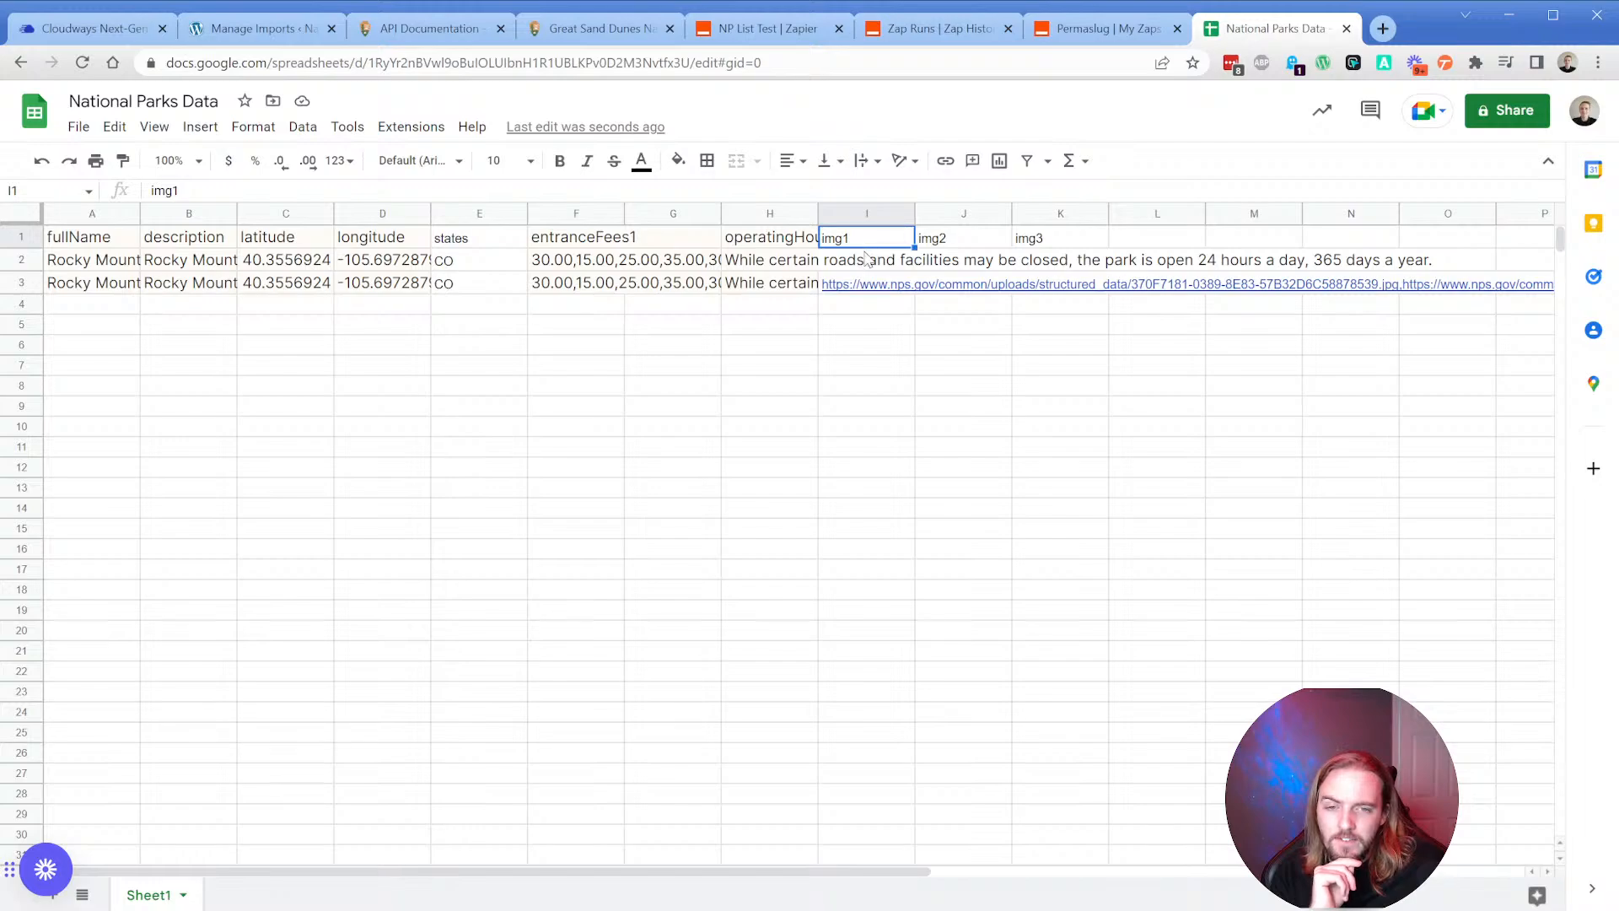
{"action": "left_click", "coordinate": [871, 290]}
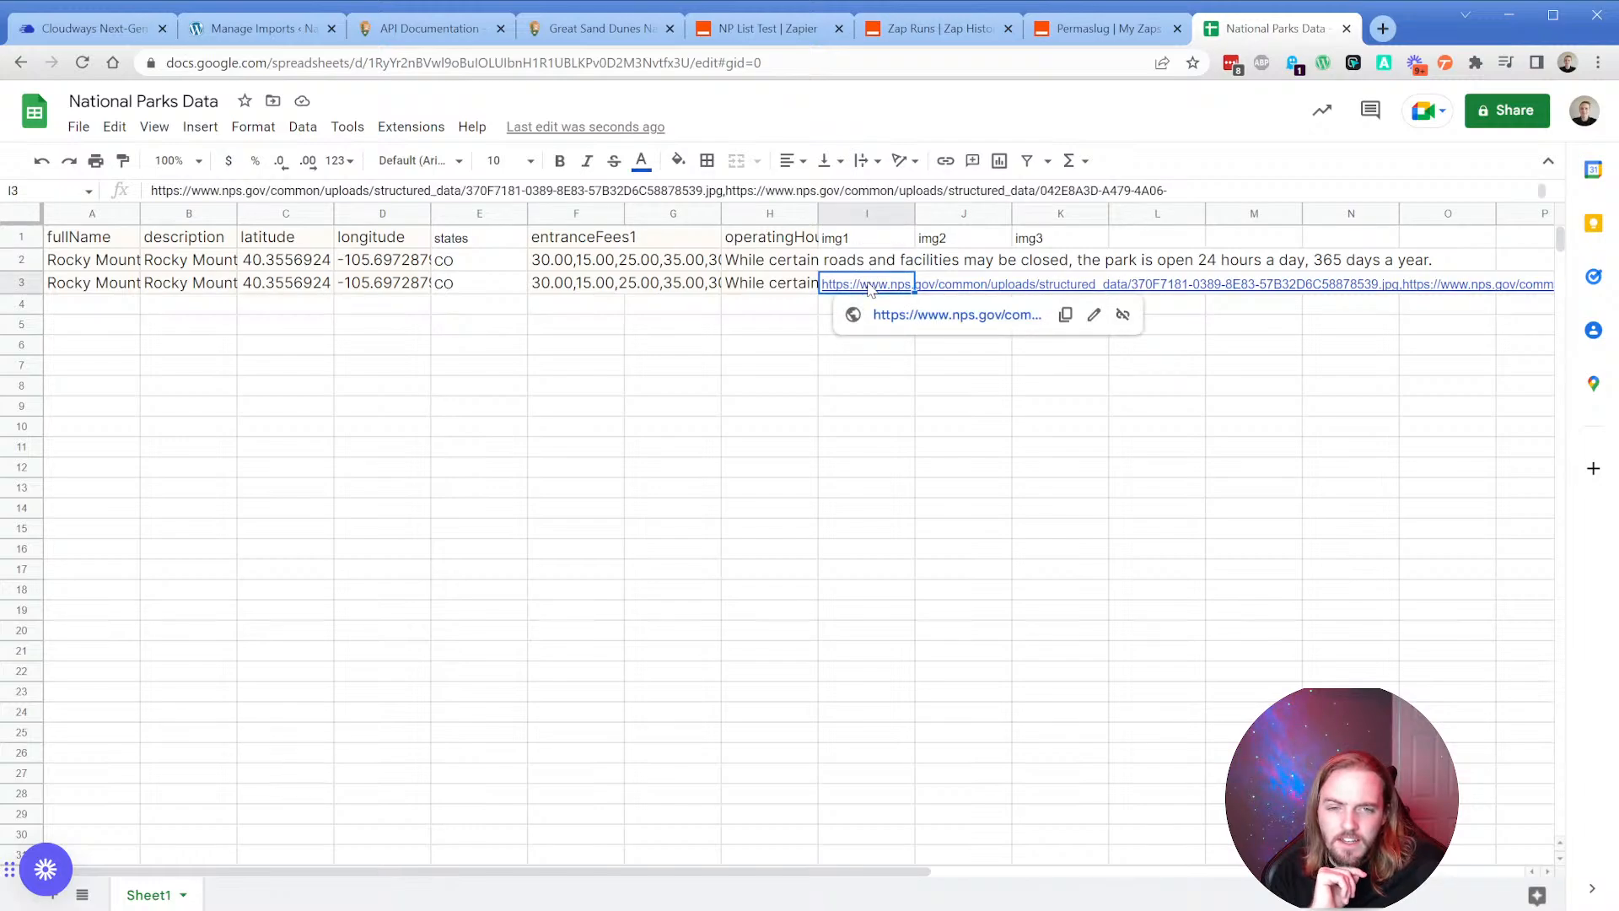
{"action": "left_click", "coordinate": [968, 316]}
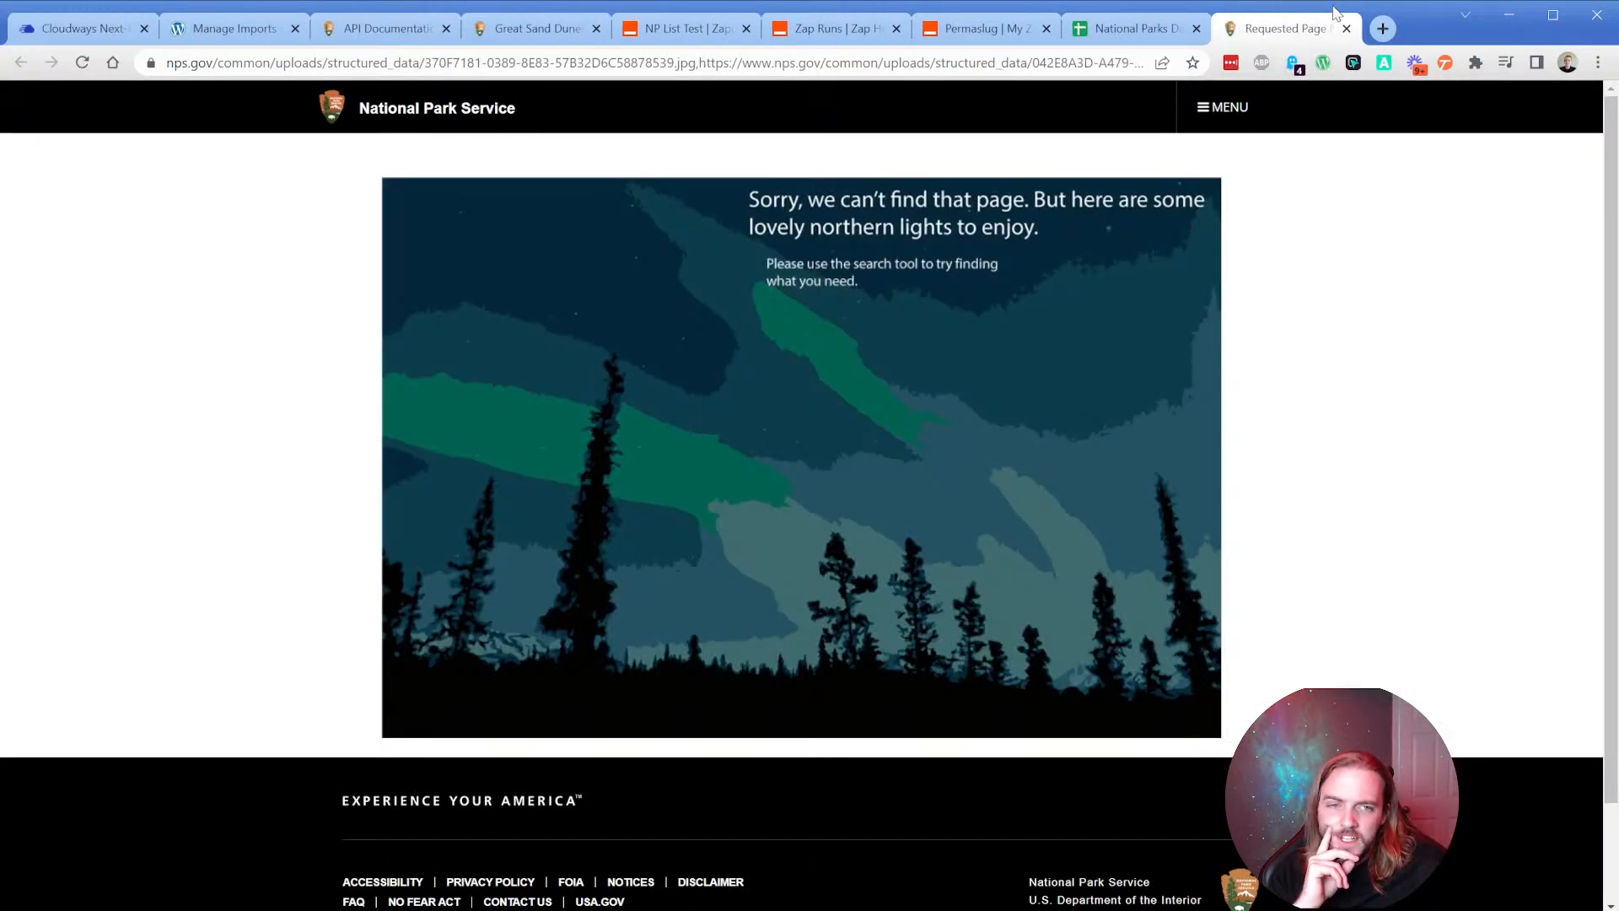
{"action": "left_click", "coordinate": [1347, 30]}
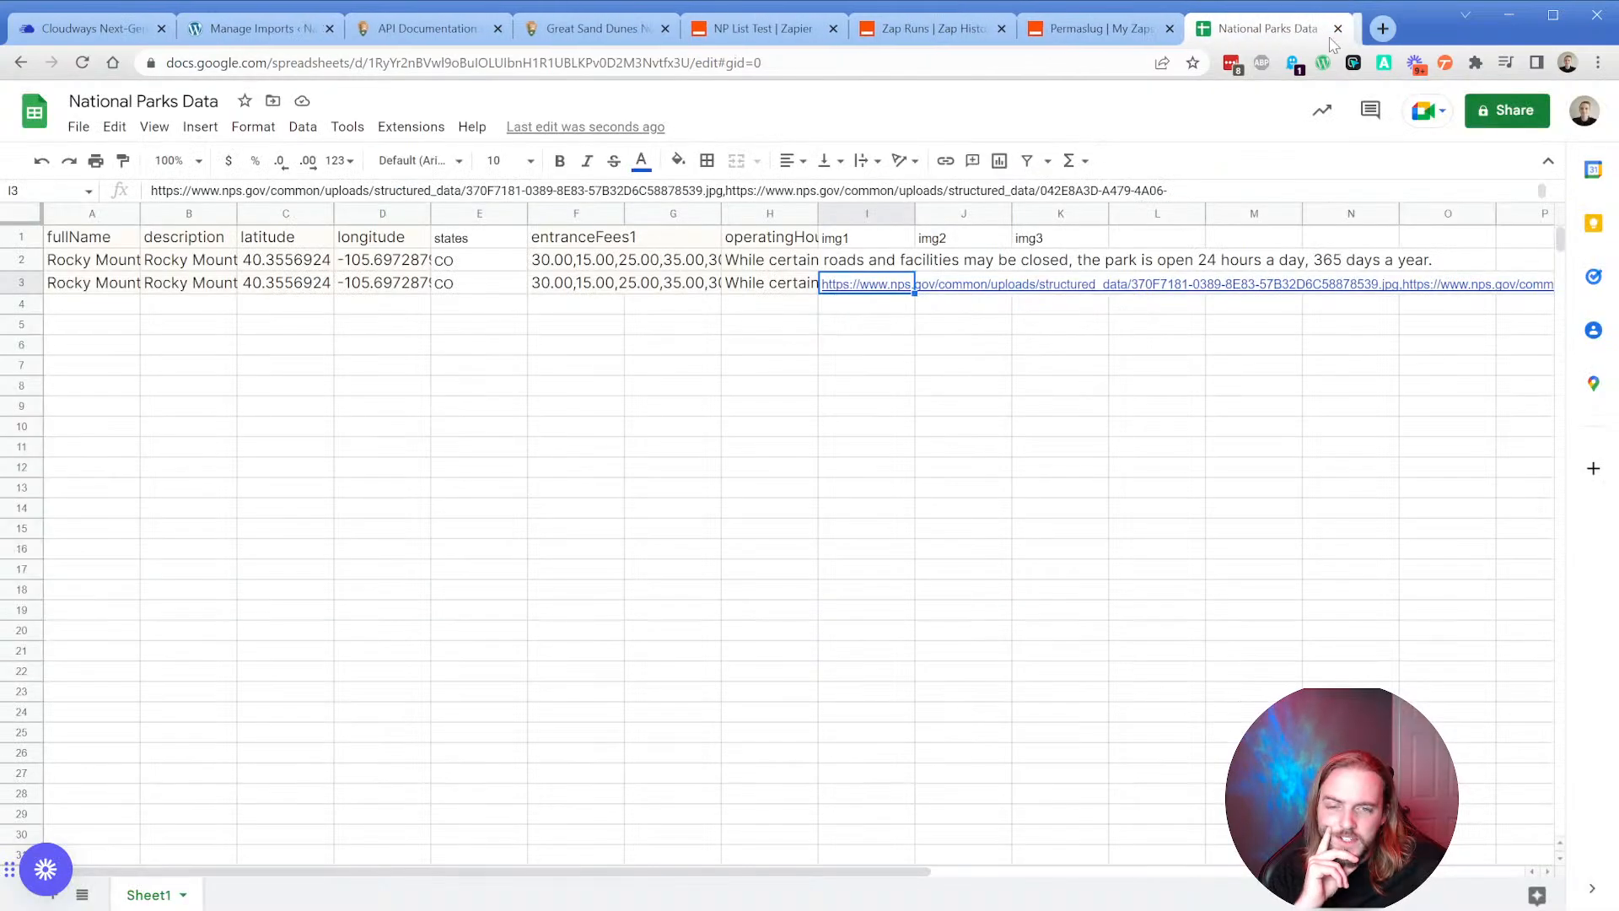
{"action": "mouse_move", "coordinate": [866, 291]}
{"action": "key", "text": "Delete"}
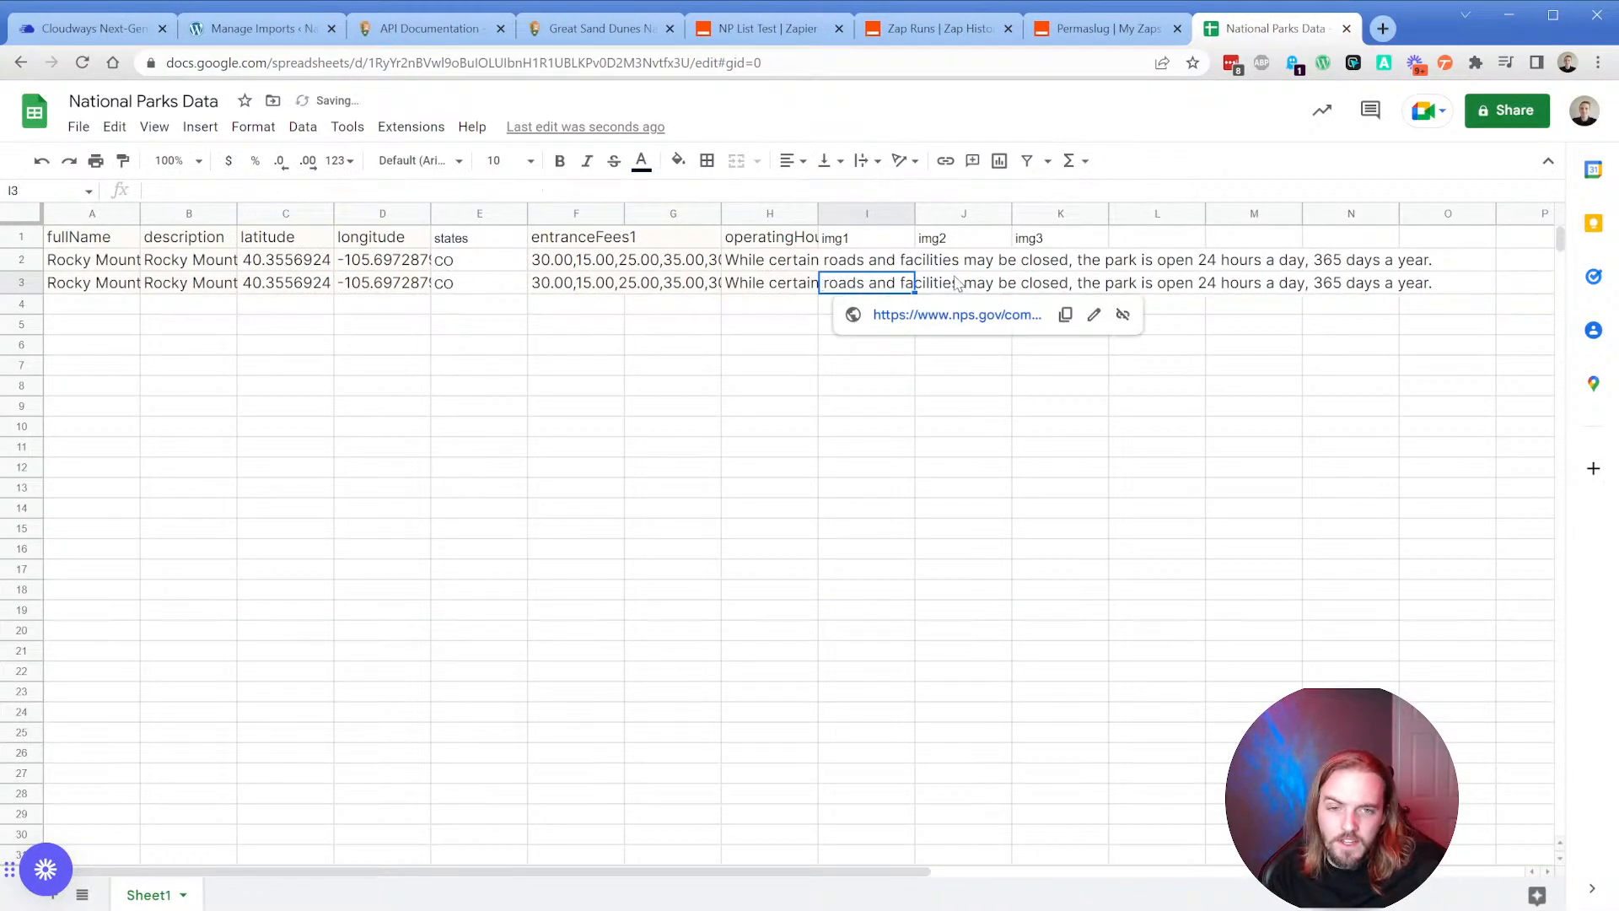
{"action": "left_click", "coordinate": [960, 265]}
Rename the img1 header as featured_image and clear the img2 and img3 headers.
{"action": "double_click", "coordinate": [883, 245]}
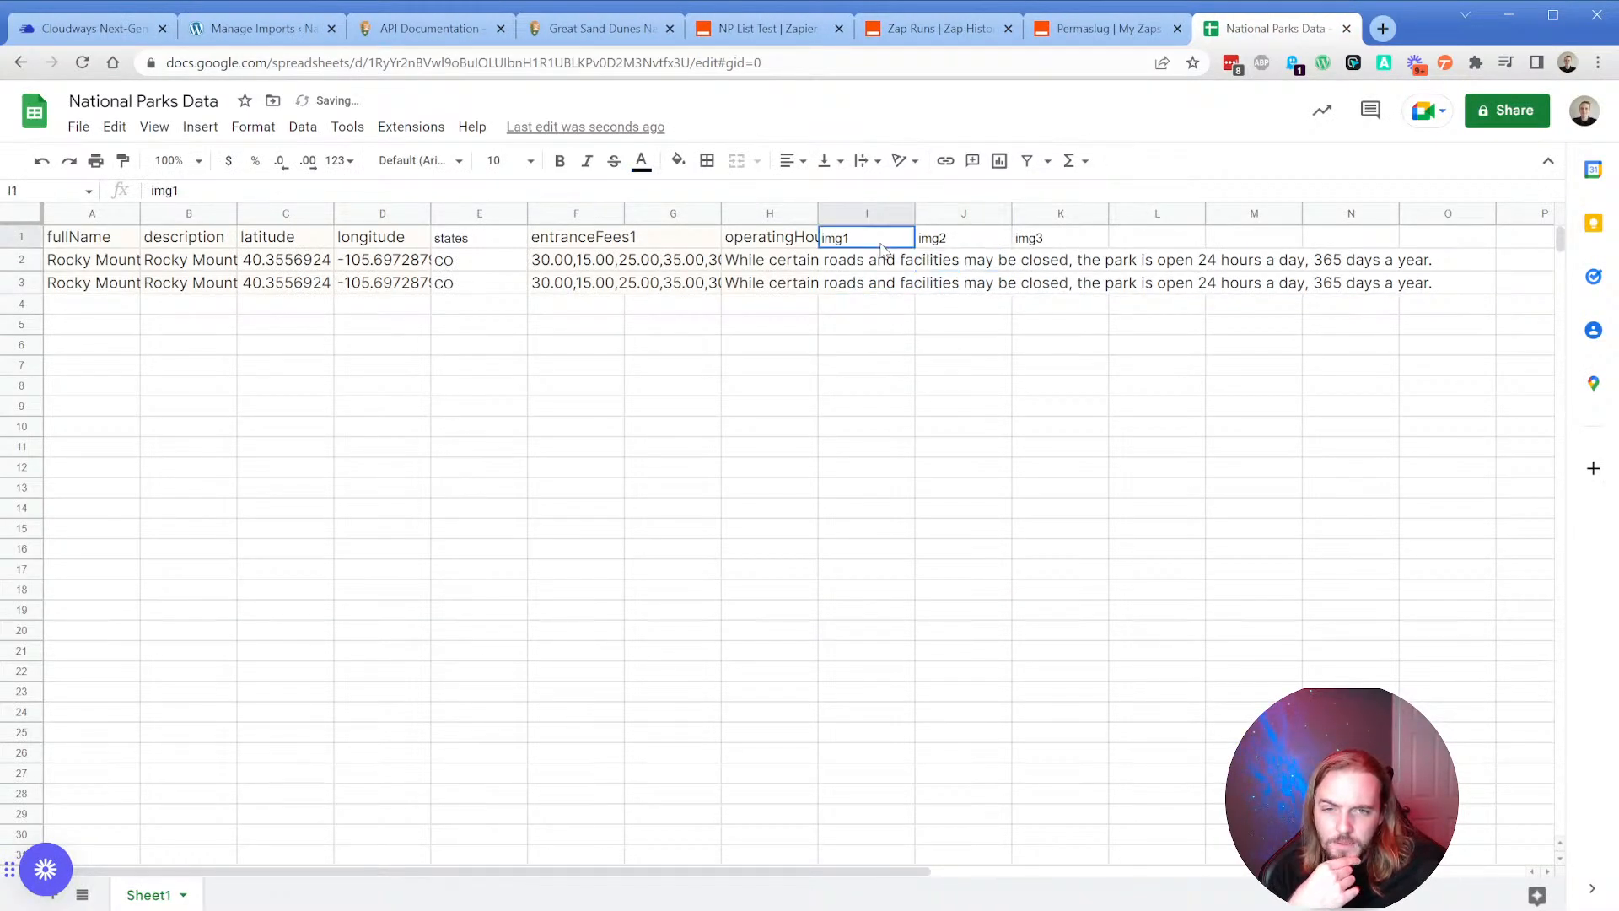
{"action": "key", "text": "ctrl+a"}
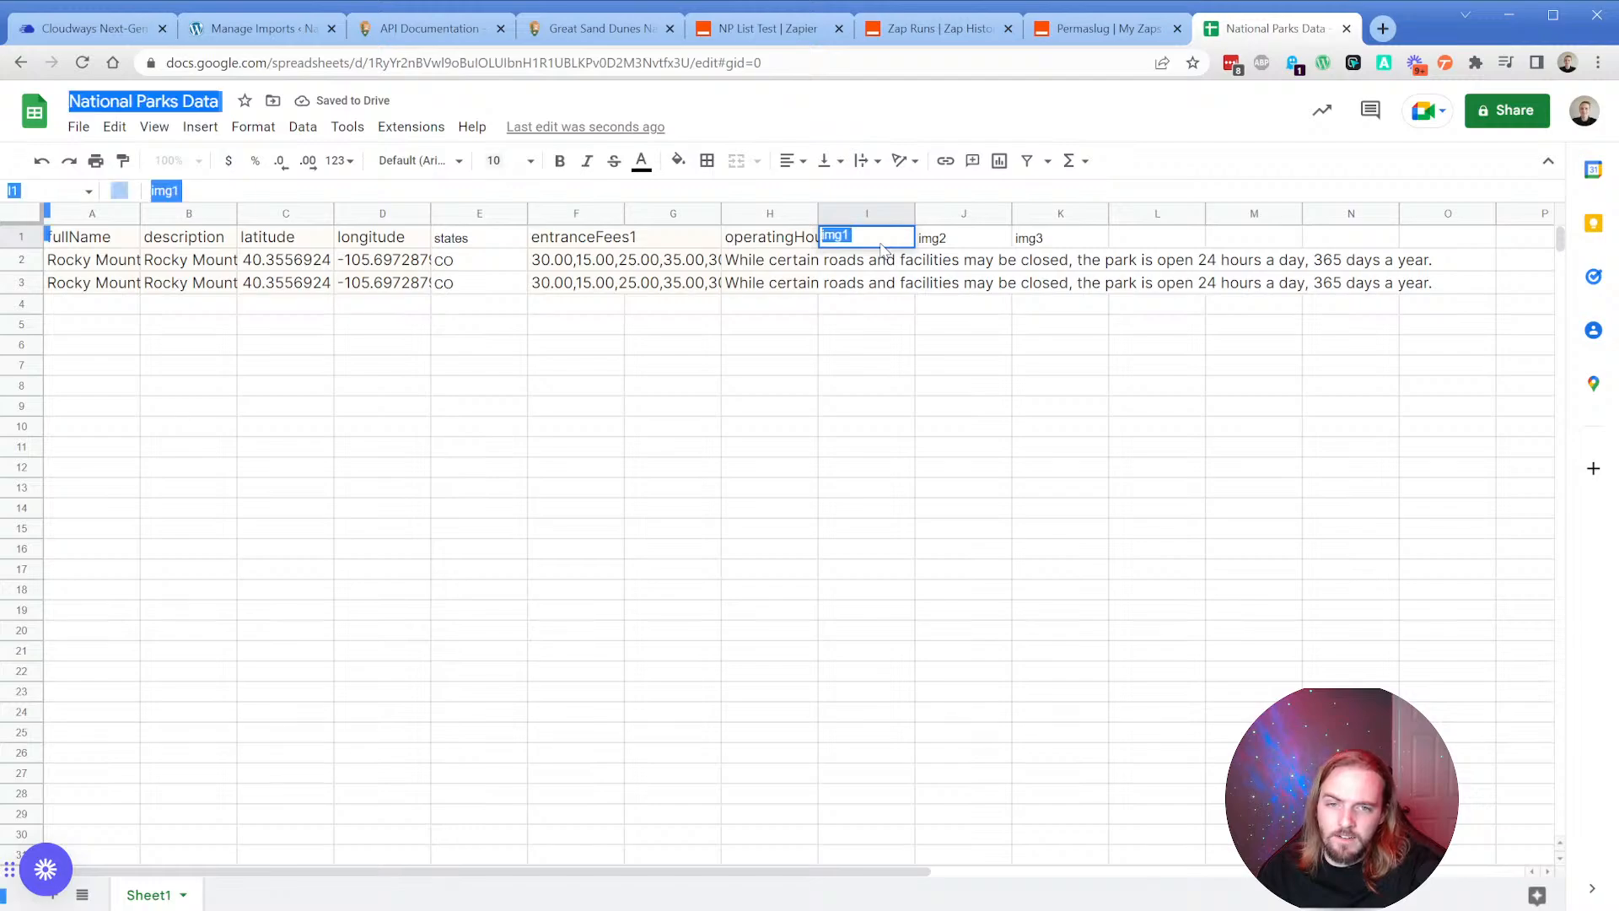
{"action": "type", "text": "feat"}
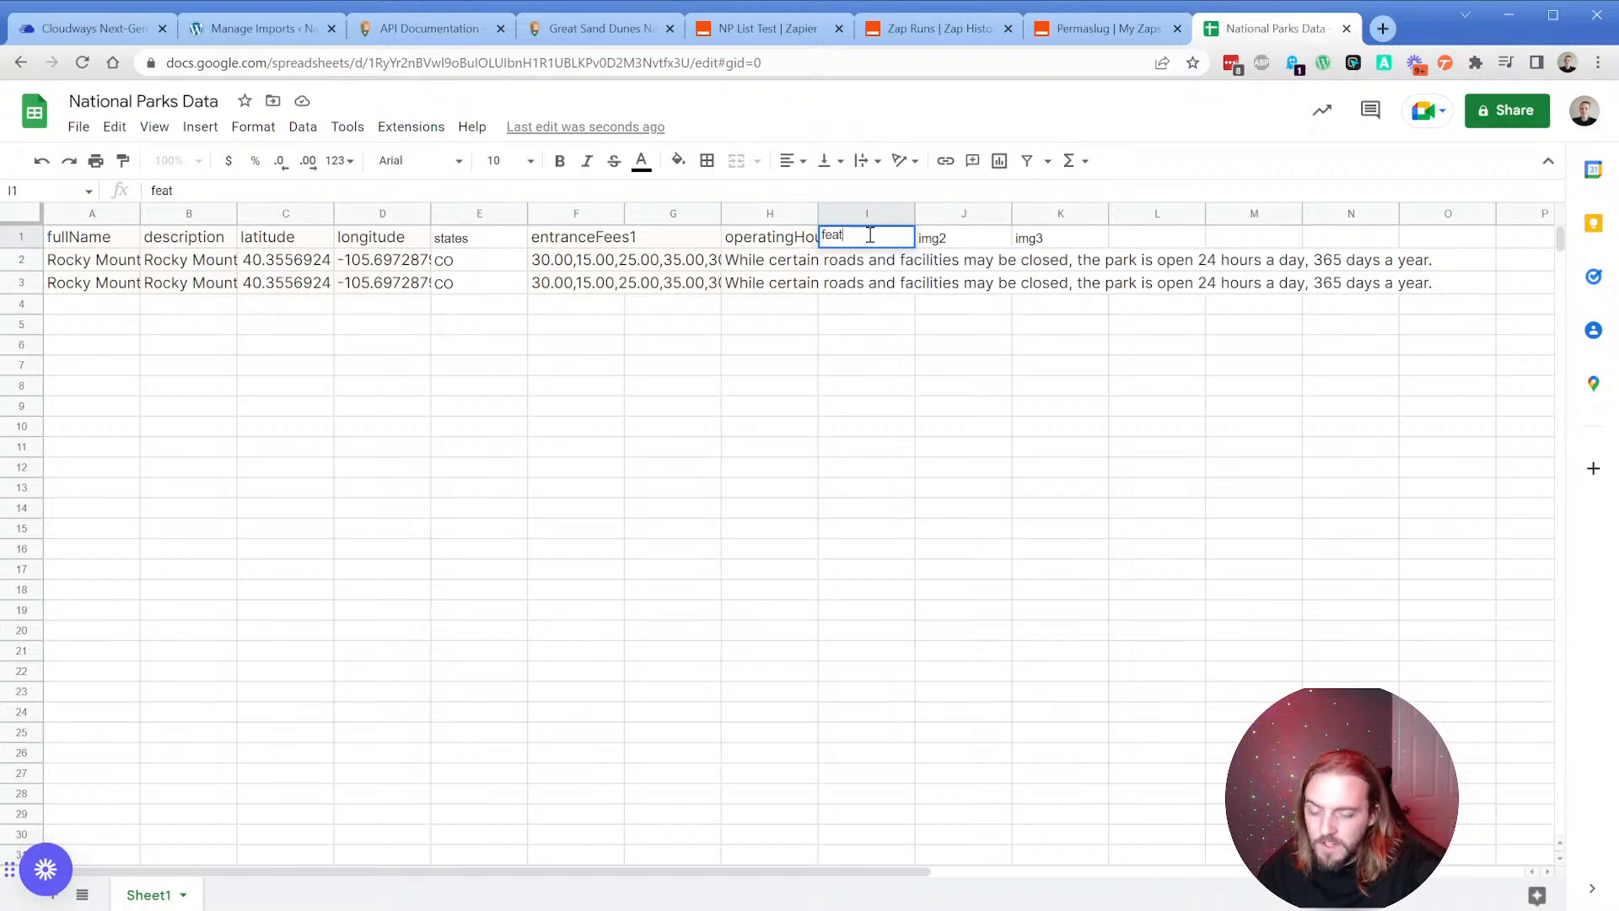
{"action": "type", "text": "ured_image"}
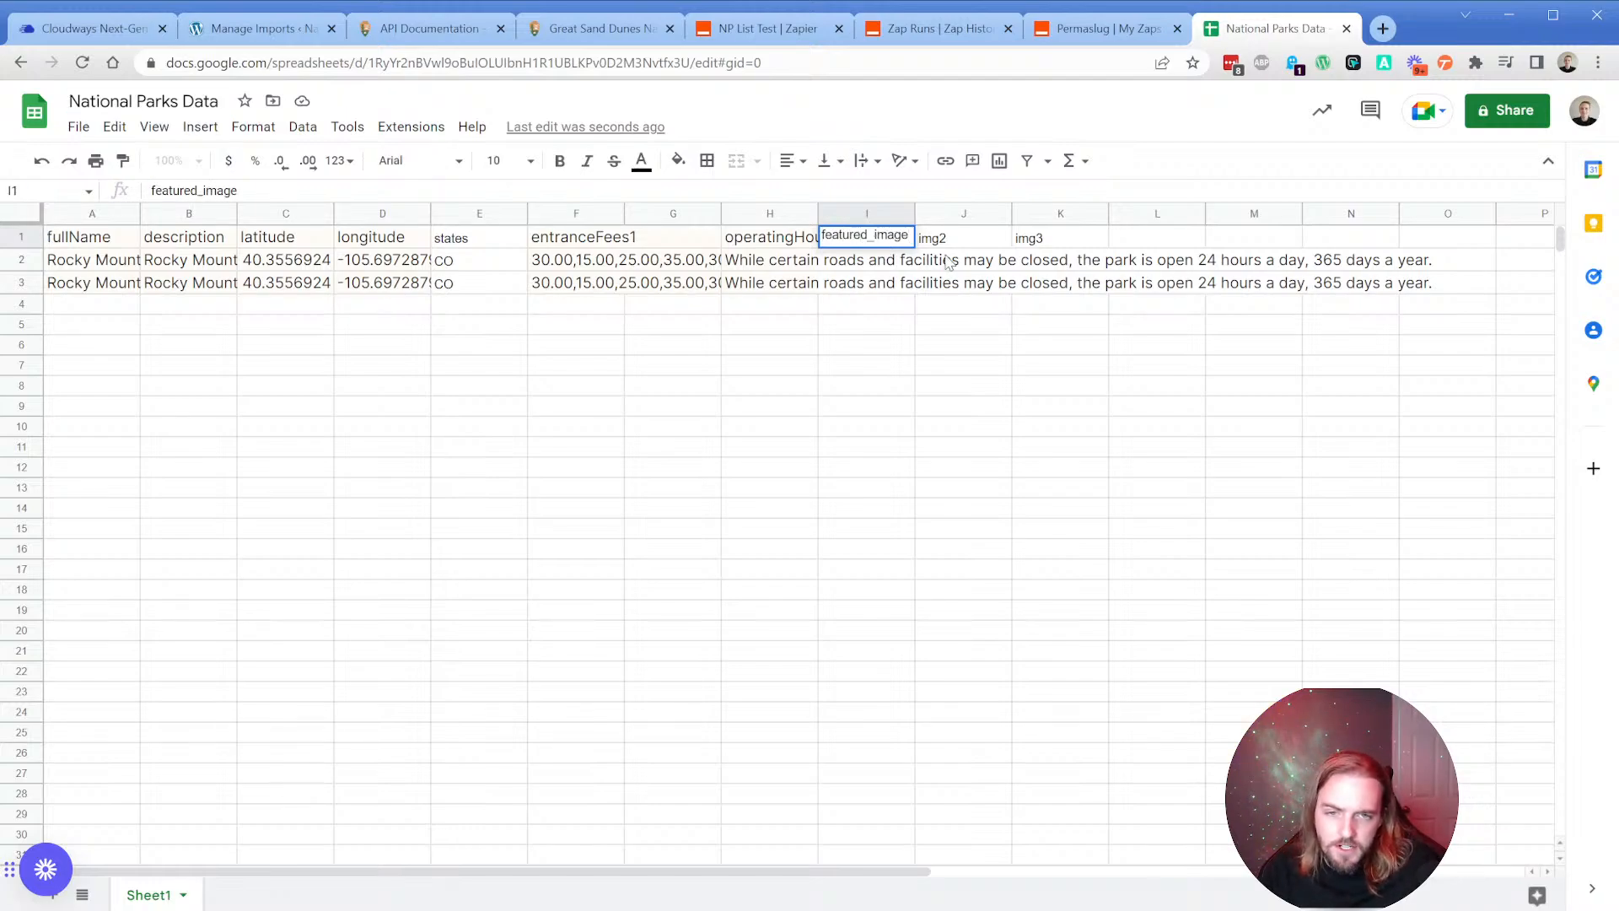
{"action": "left_click_drag", "start_coordinate": [966, 242], "coordinate": [1064, 246]}
{"action": "key", "text": "Delete"}
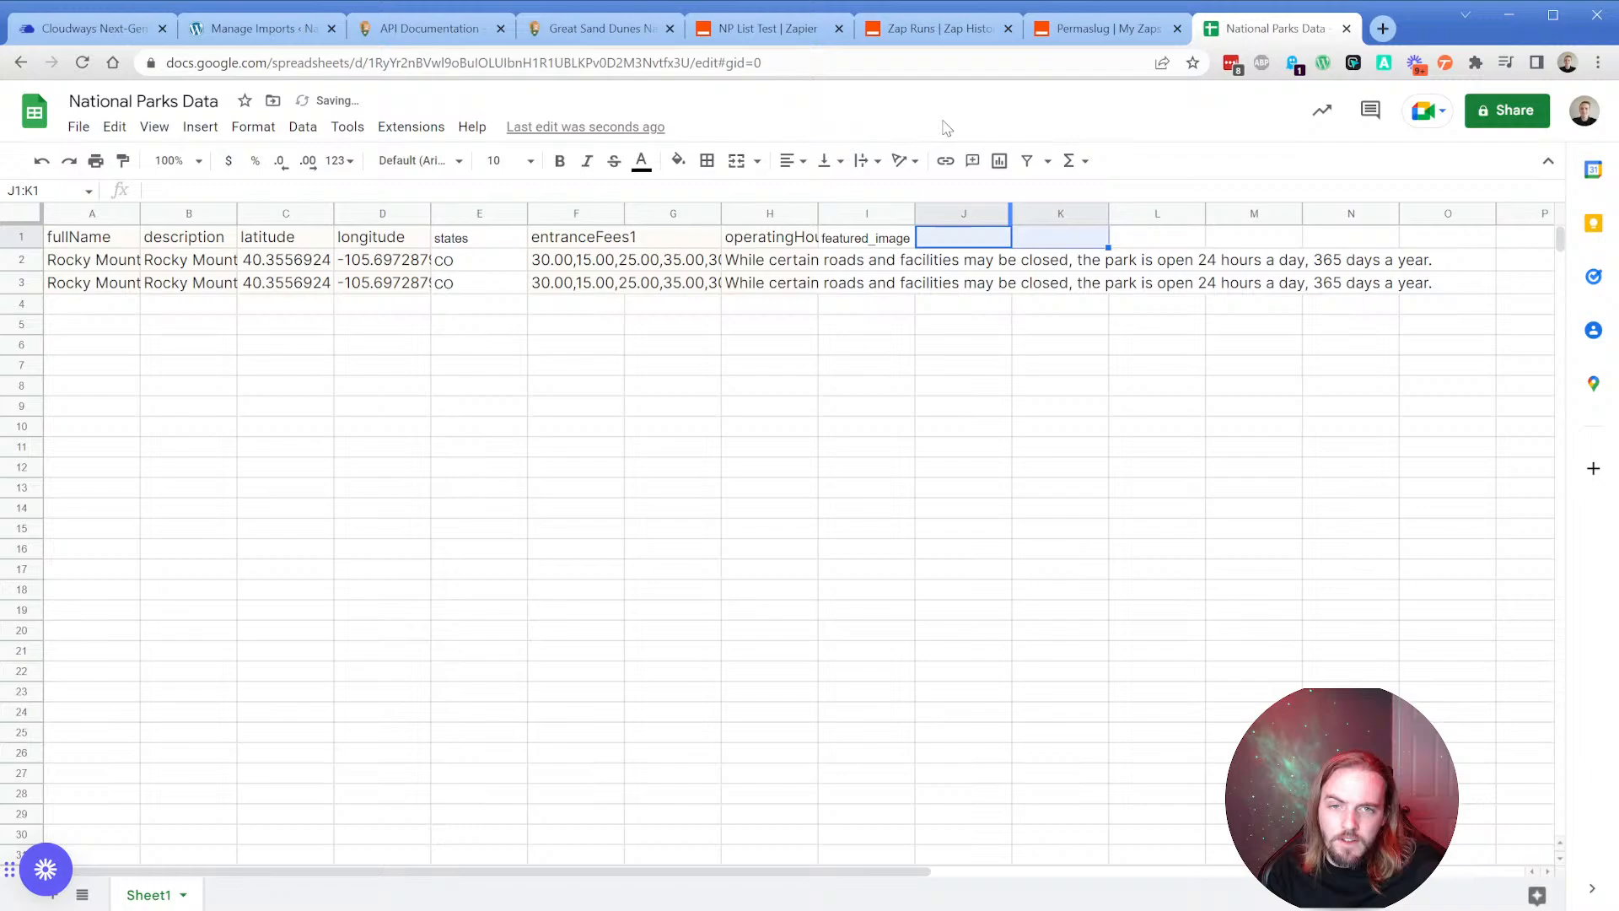
Switch to the NP List Test zap in Zapier and open the test data of the GET in Webhooks action.
{"action": "left_click", "coordinate": [759, 28]}
{"action": "scroll", "coordinate": [615, 452], "scroll_direction": "up", "scroll_amount": 5}
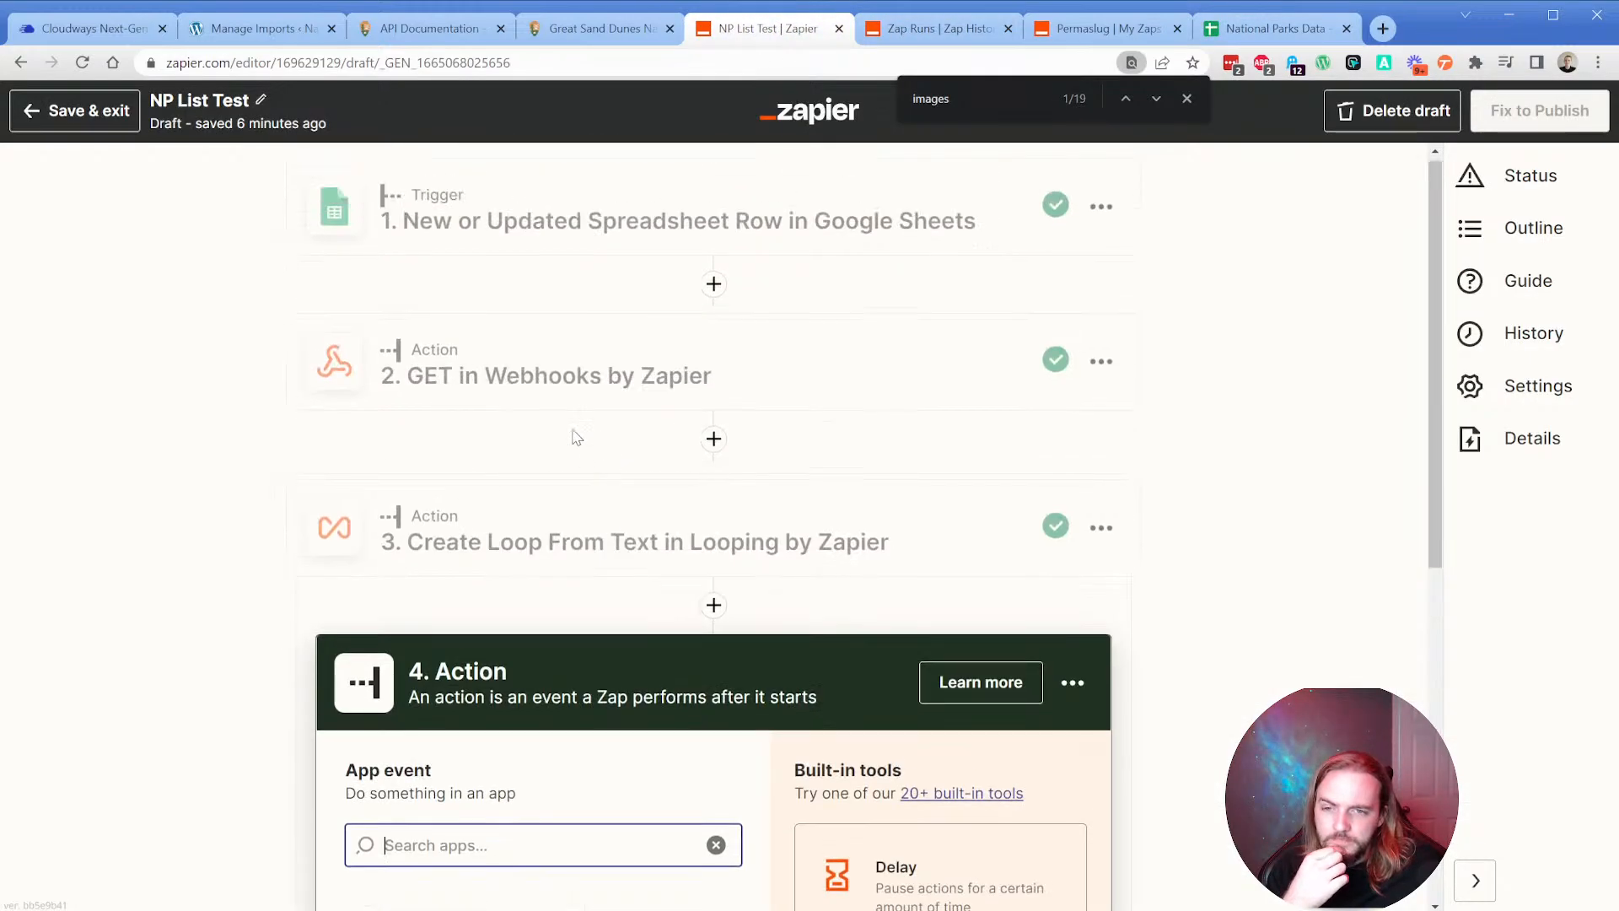
{"action": "left_click", "coordinate": [574, 361]}
{"action": "scroll", "coordinate": [473, 540], "scroll_direction": "down", "scroll_amount": 3}
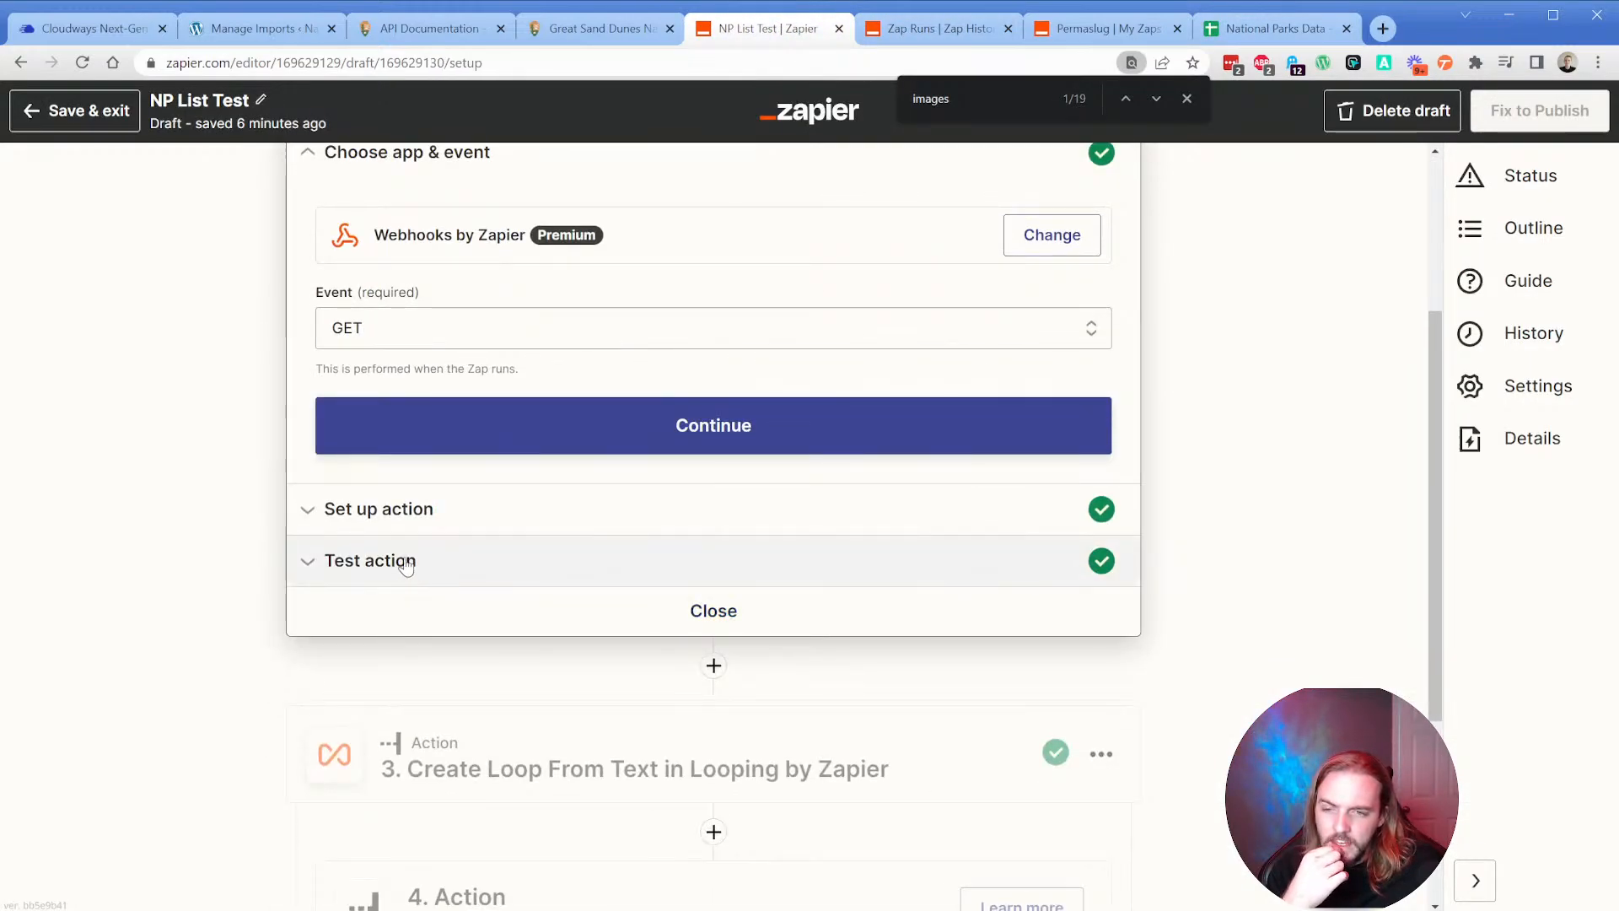
{"action": "left_click", "coordinate": [308, 562]}
Examine the park records returned by the GET request, including their activities, topics, entrance fees, addresses, images and weather information.
{"action": "scroll", "coordinate": [507, 506], "scroll_direction": "down", "scroll_amount": 4}
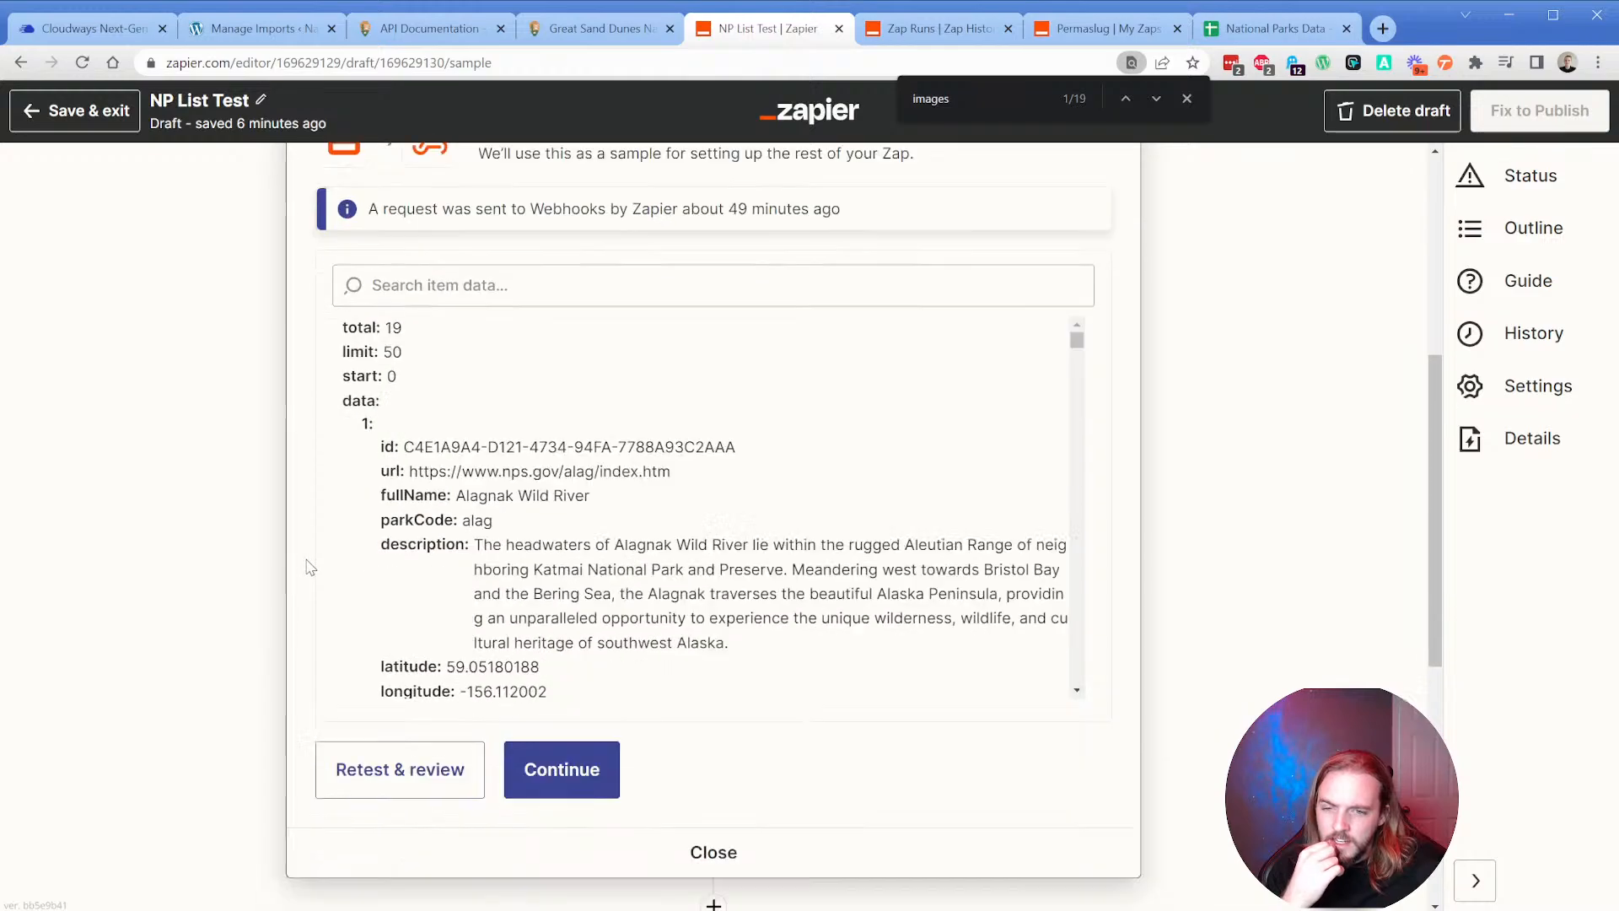
{"action": "scroll", "coordinate": [550, 498], "scroll_direction": "down", "scroll_amount": 4}
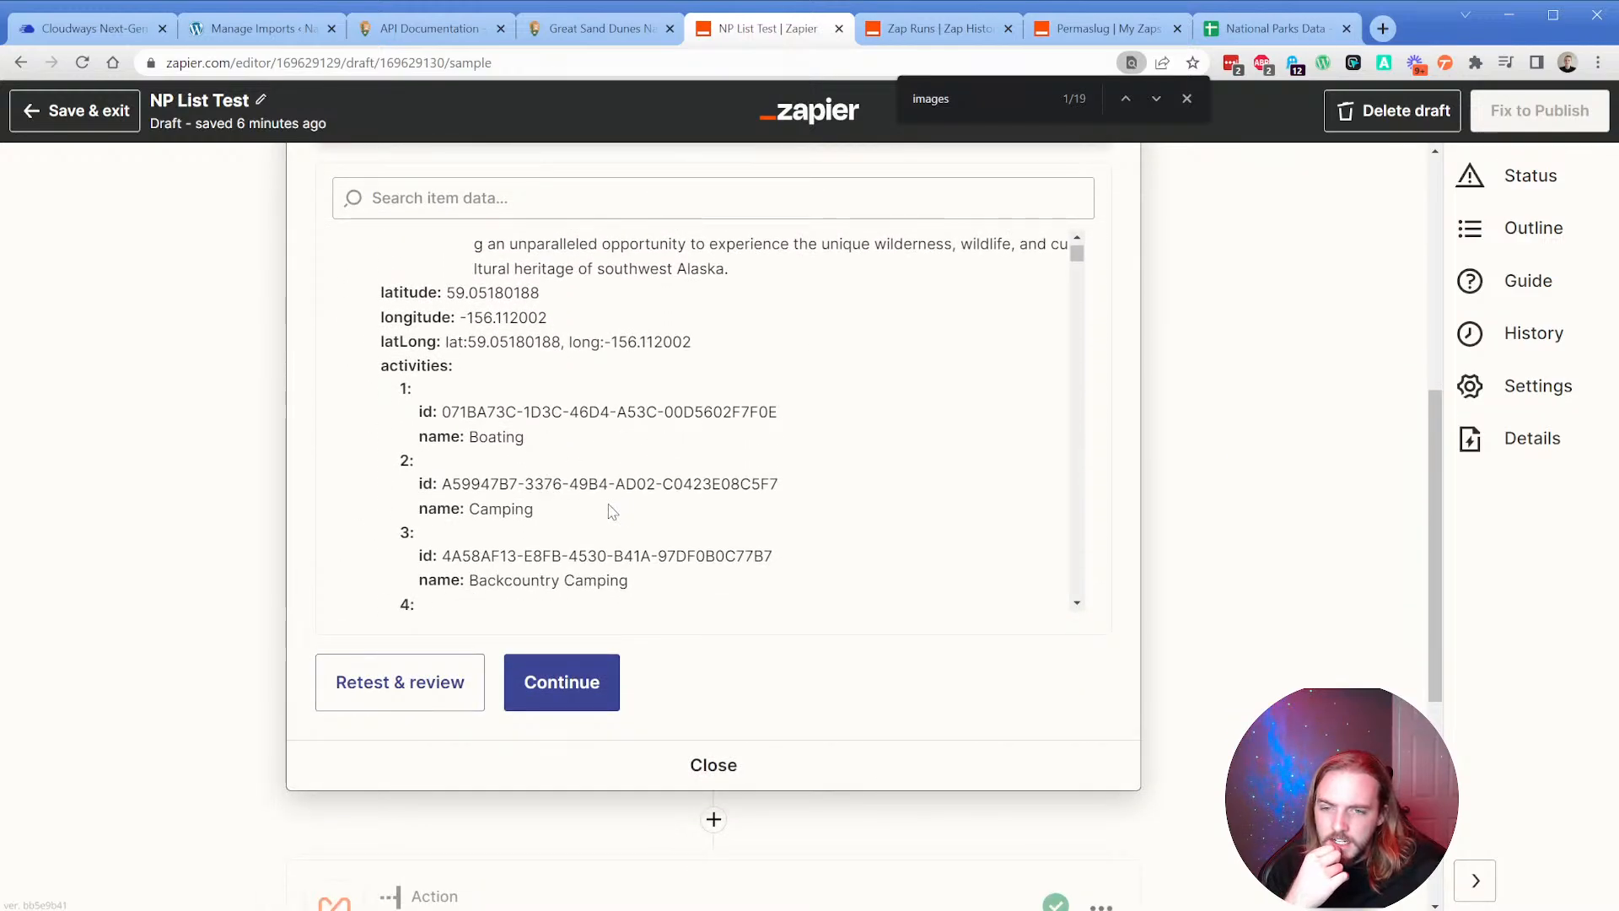
{"action": "scroll", "coordinate": [550, 485], "scroll_direction": "down", "scroll_amount": 5}
{"action": "scroll", "coordinate": [540, 472], "scroll_direction": "down", "scroll_amount": 5}
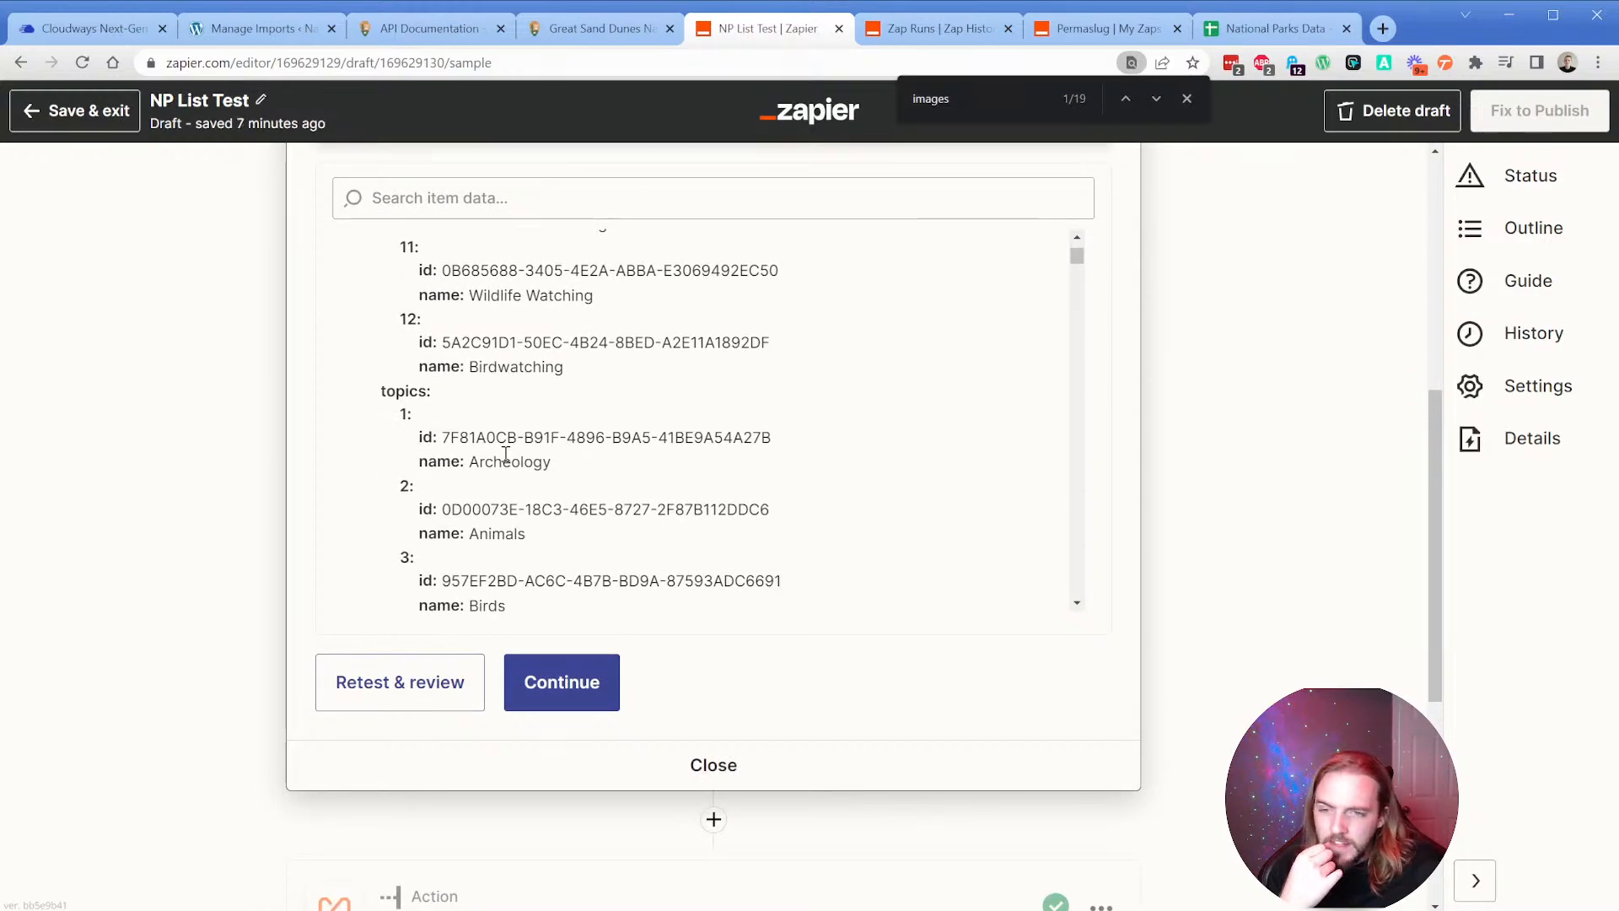
{"action": "scroll", "coordinate": [493, 443], "scroll_direction": "down", "scroll_amount": 10}
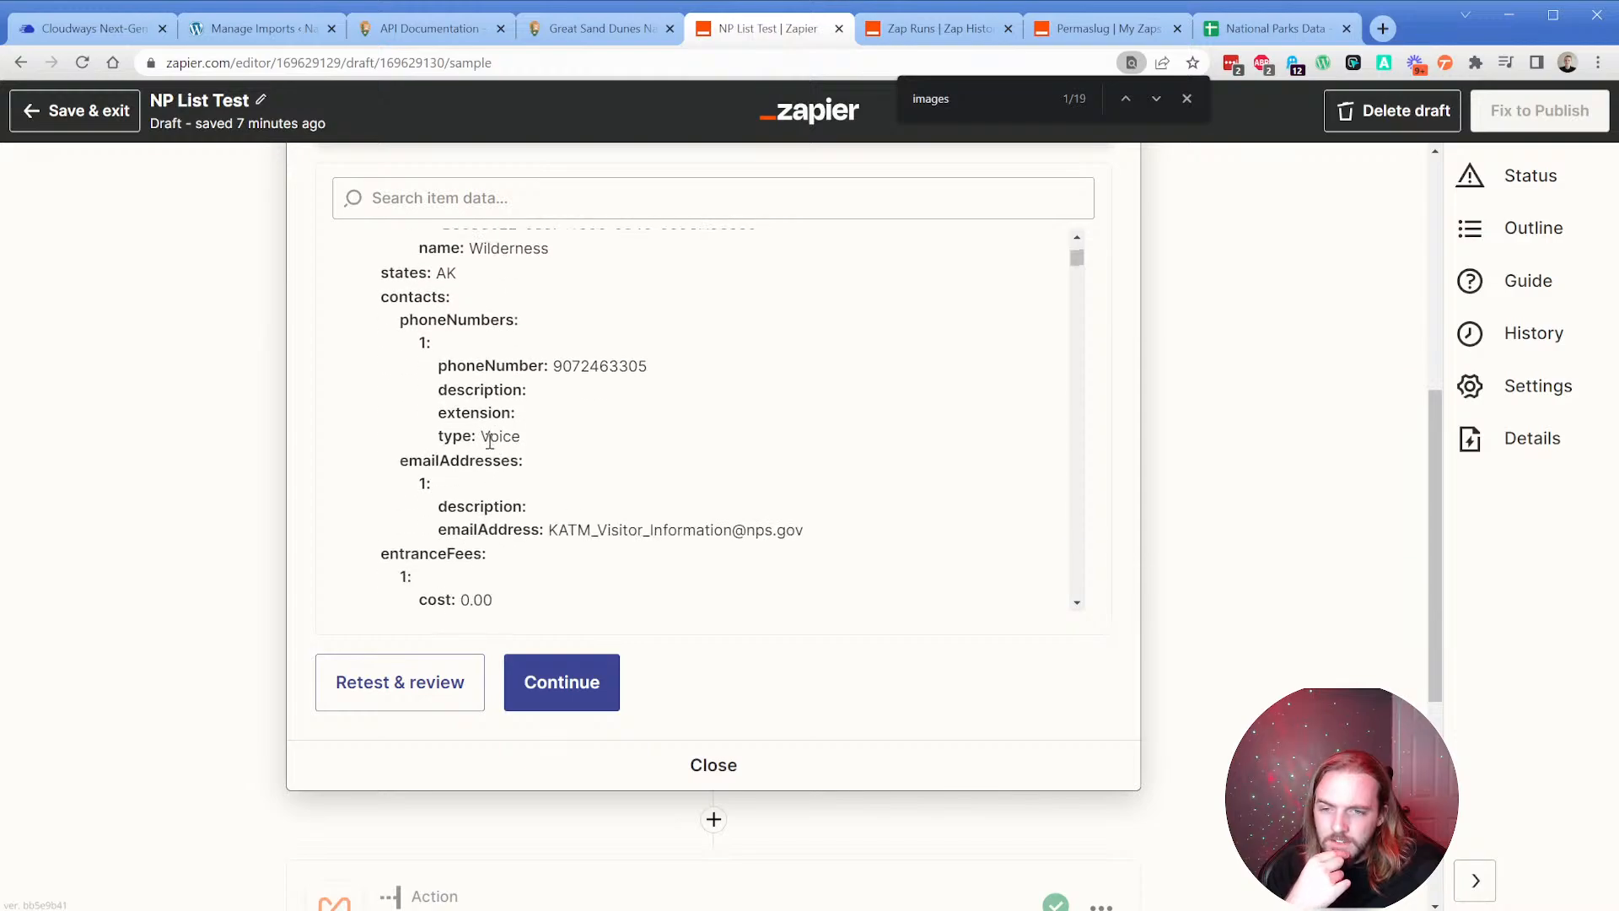
{"action": "scroll", "coordinate": [483, 435], "scroll_direction": "down", "scroll_amount": 4}
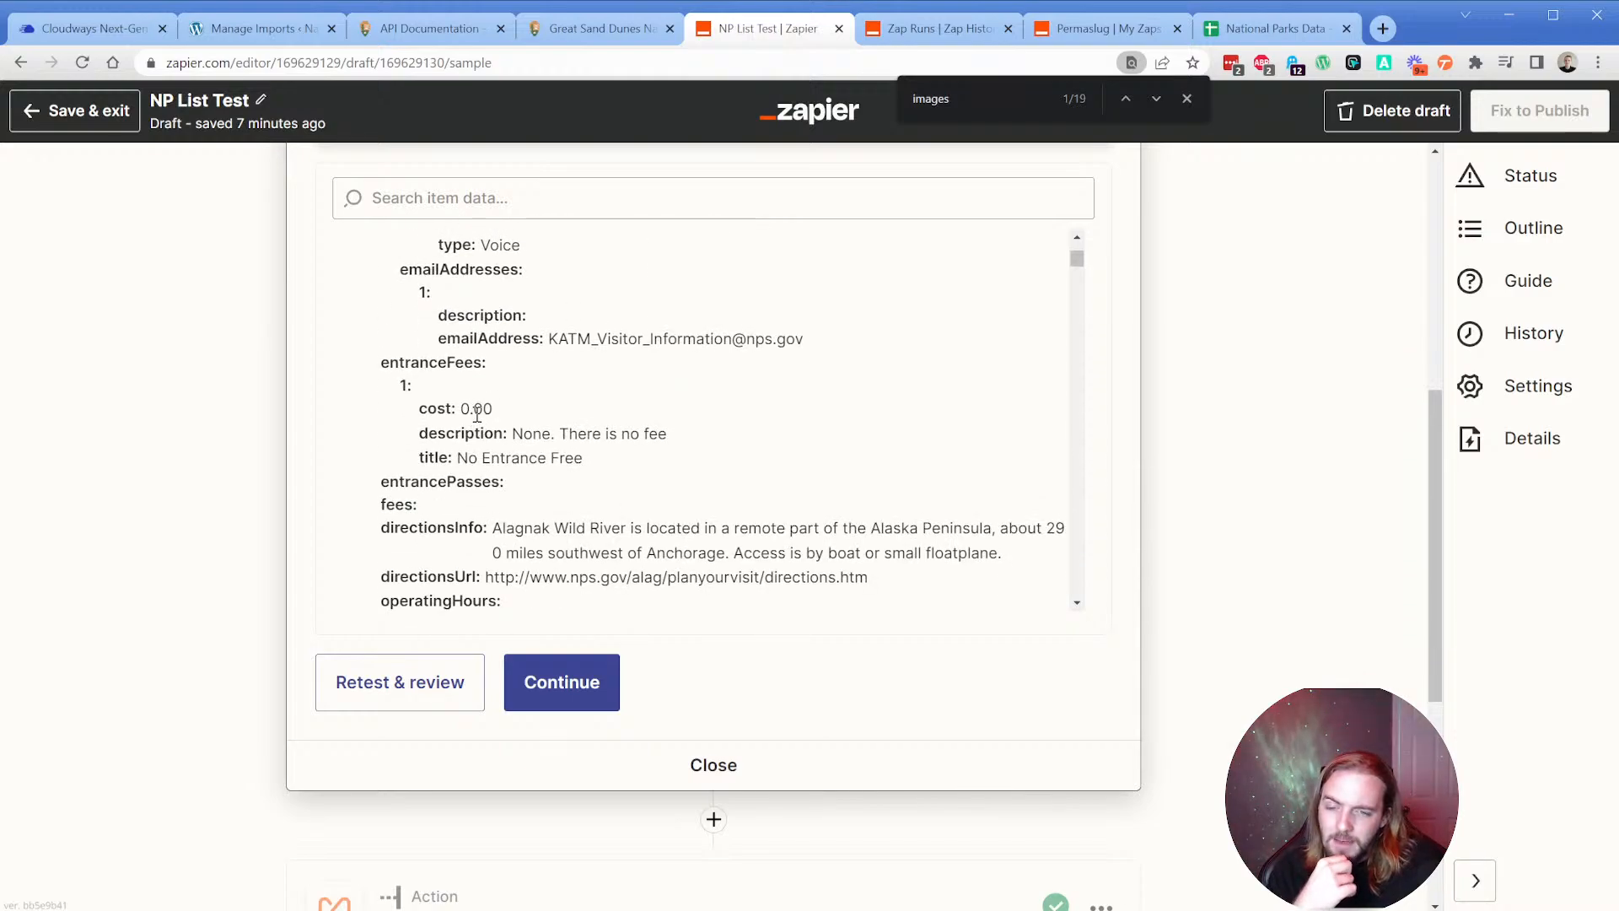
{"action": "scroll", "coordinate": [477, 413], "scroll_direction": "down", "scroll_amount": 10}
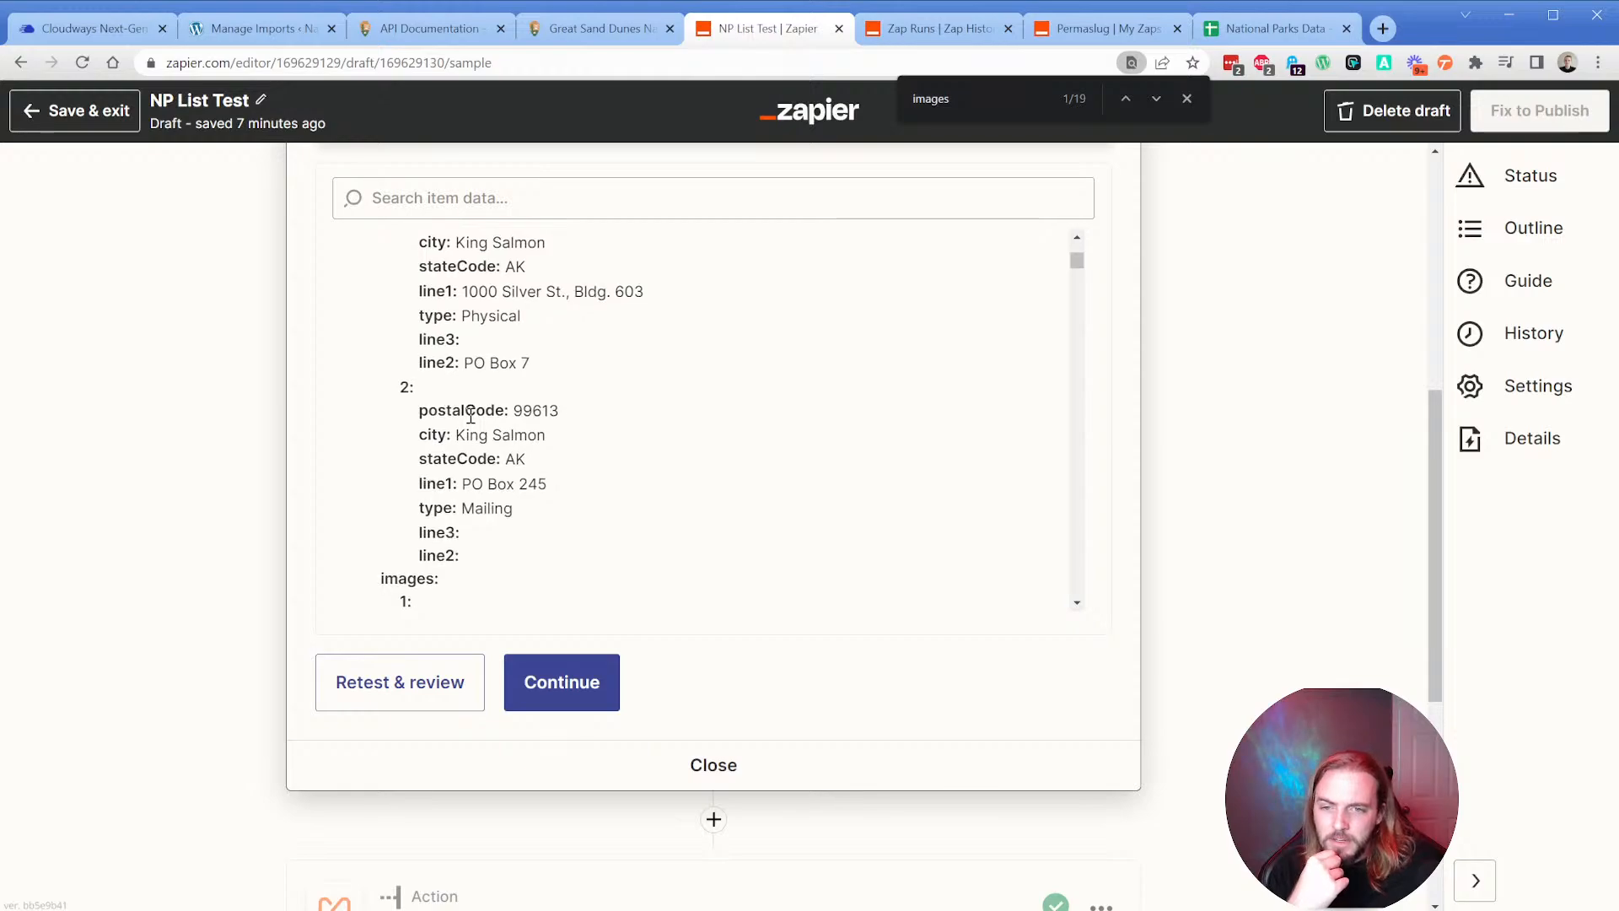
{"action": "scroll", "coordinate": [471, 415], "scroll_direction": "down", "scroll_amount": 10}
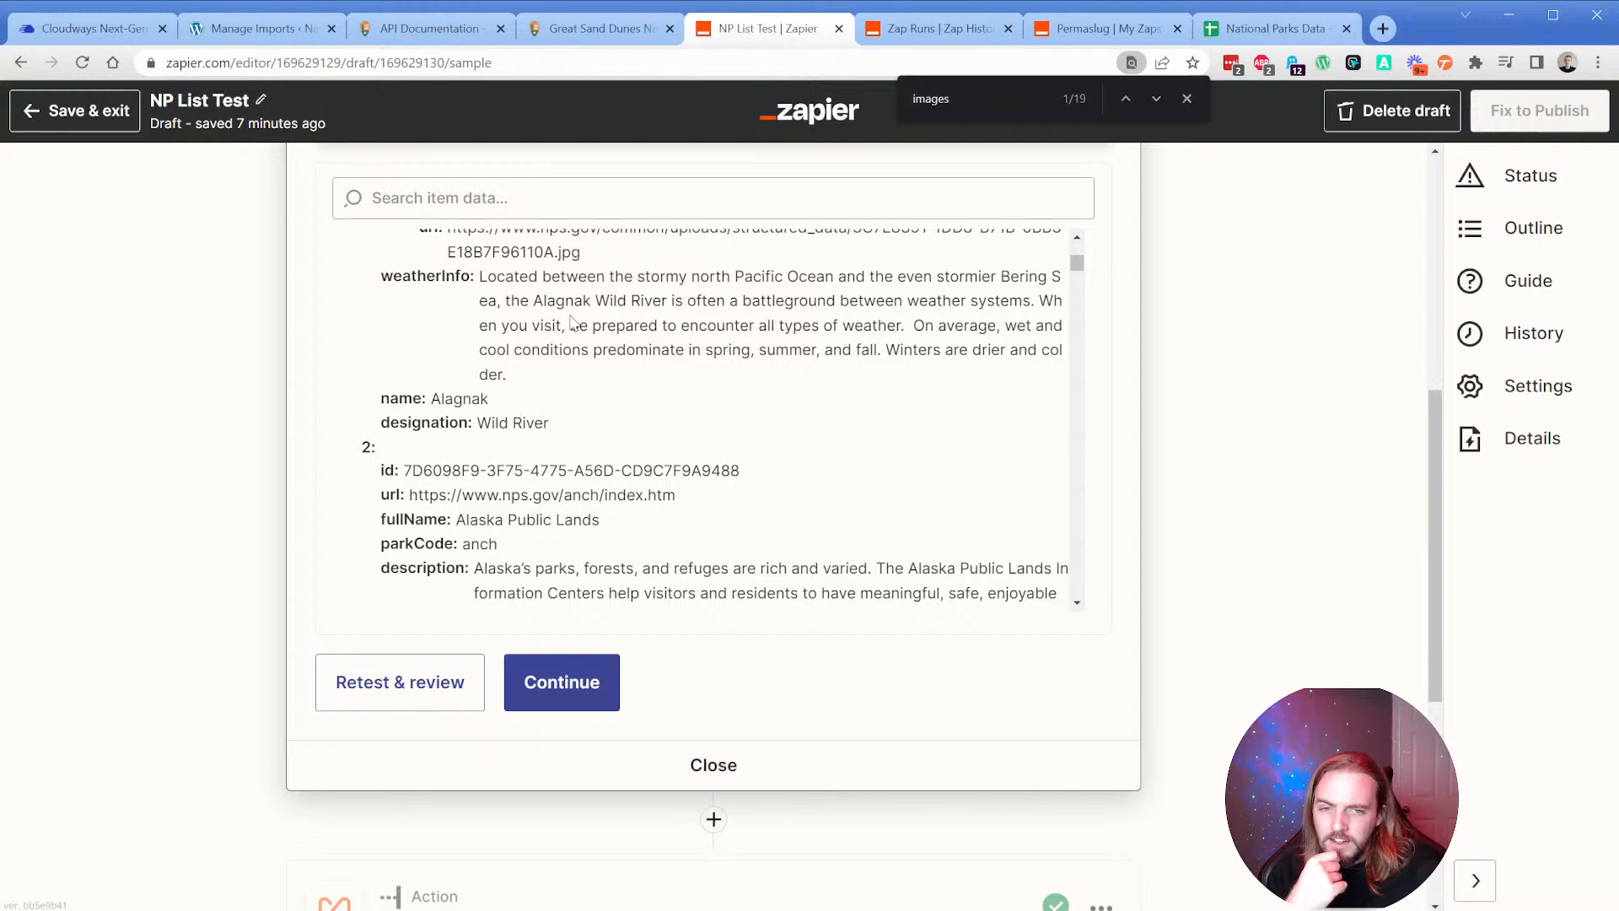
{"action": "scroll", "coordinate": [567, 319], "scroll_direction": "down", "scroll_amount": 1}
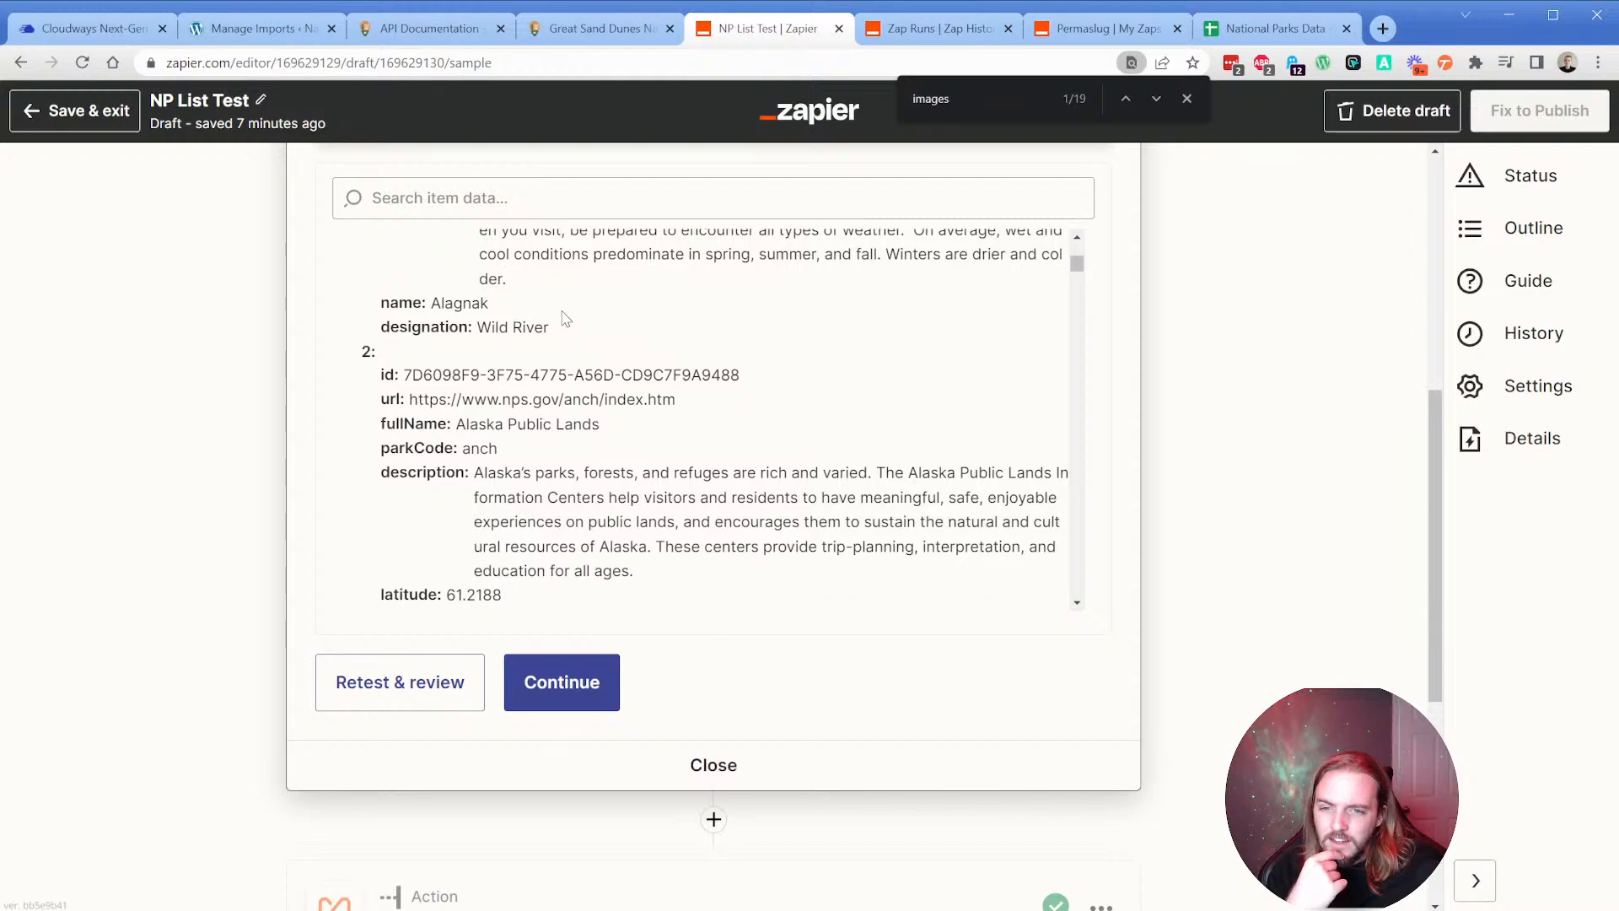
{"action": "scroll", "coordinate": [565, 318], "scroll_direction": "down", "scroll_amount": 1}
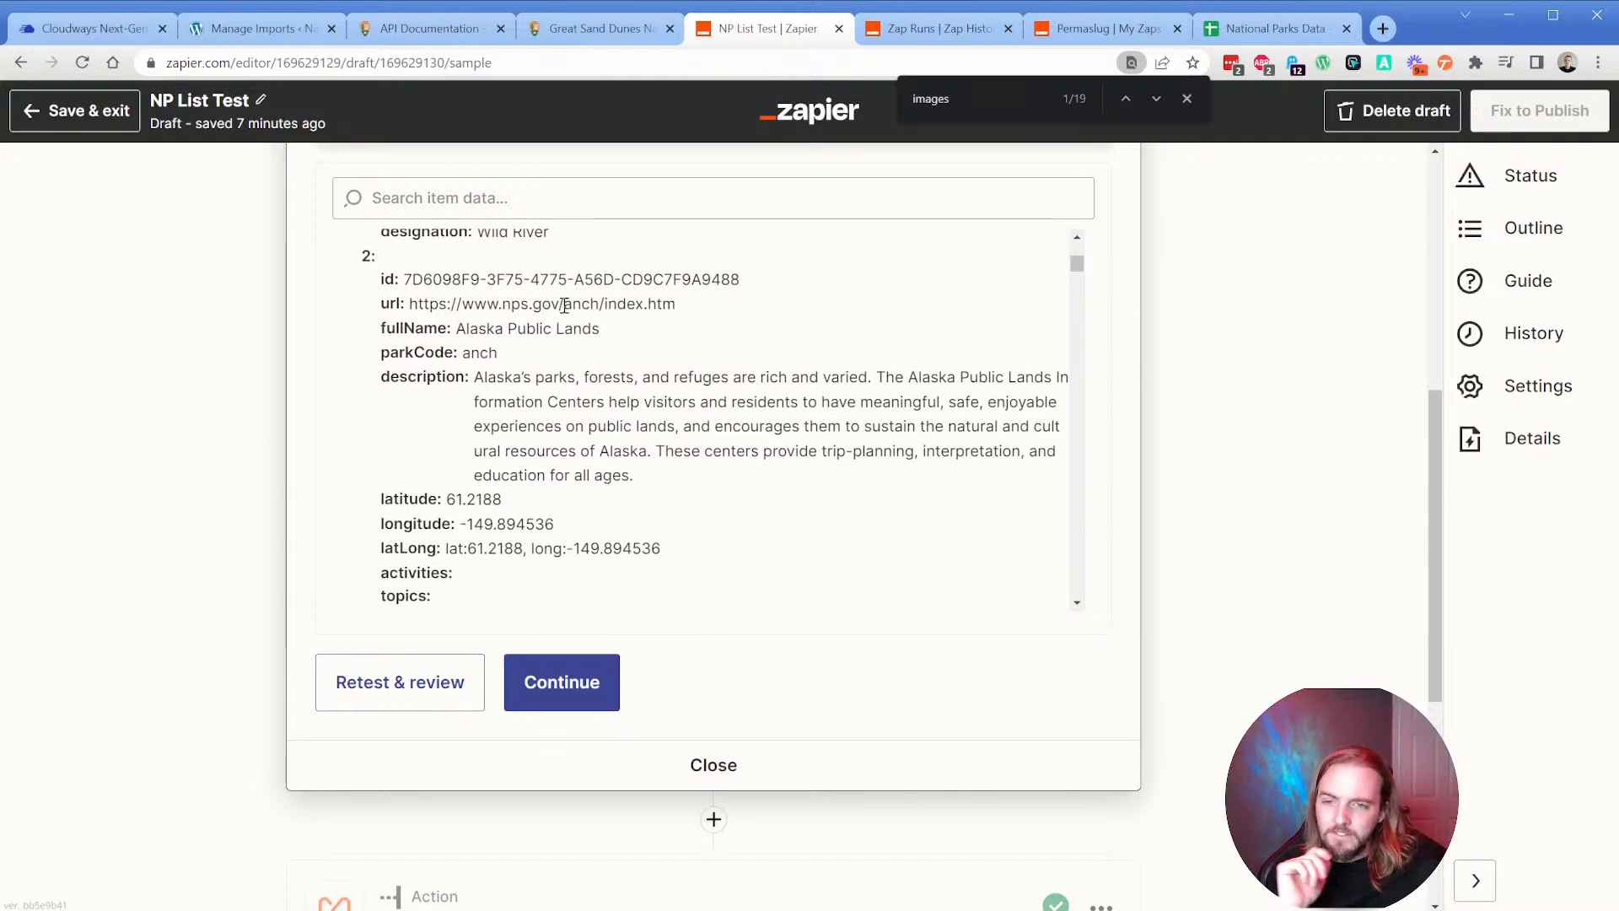
{"action": "scroll", "coordinate": [318, 565], "scroll_direction": "up", "scroll_amount": 6}
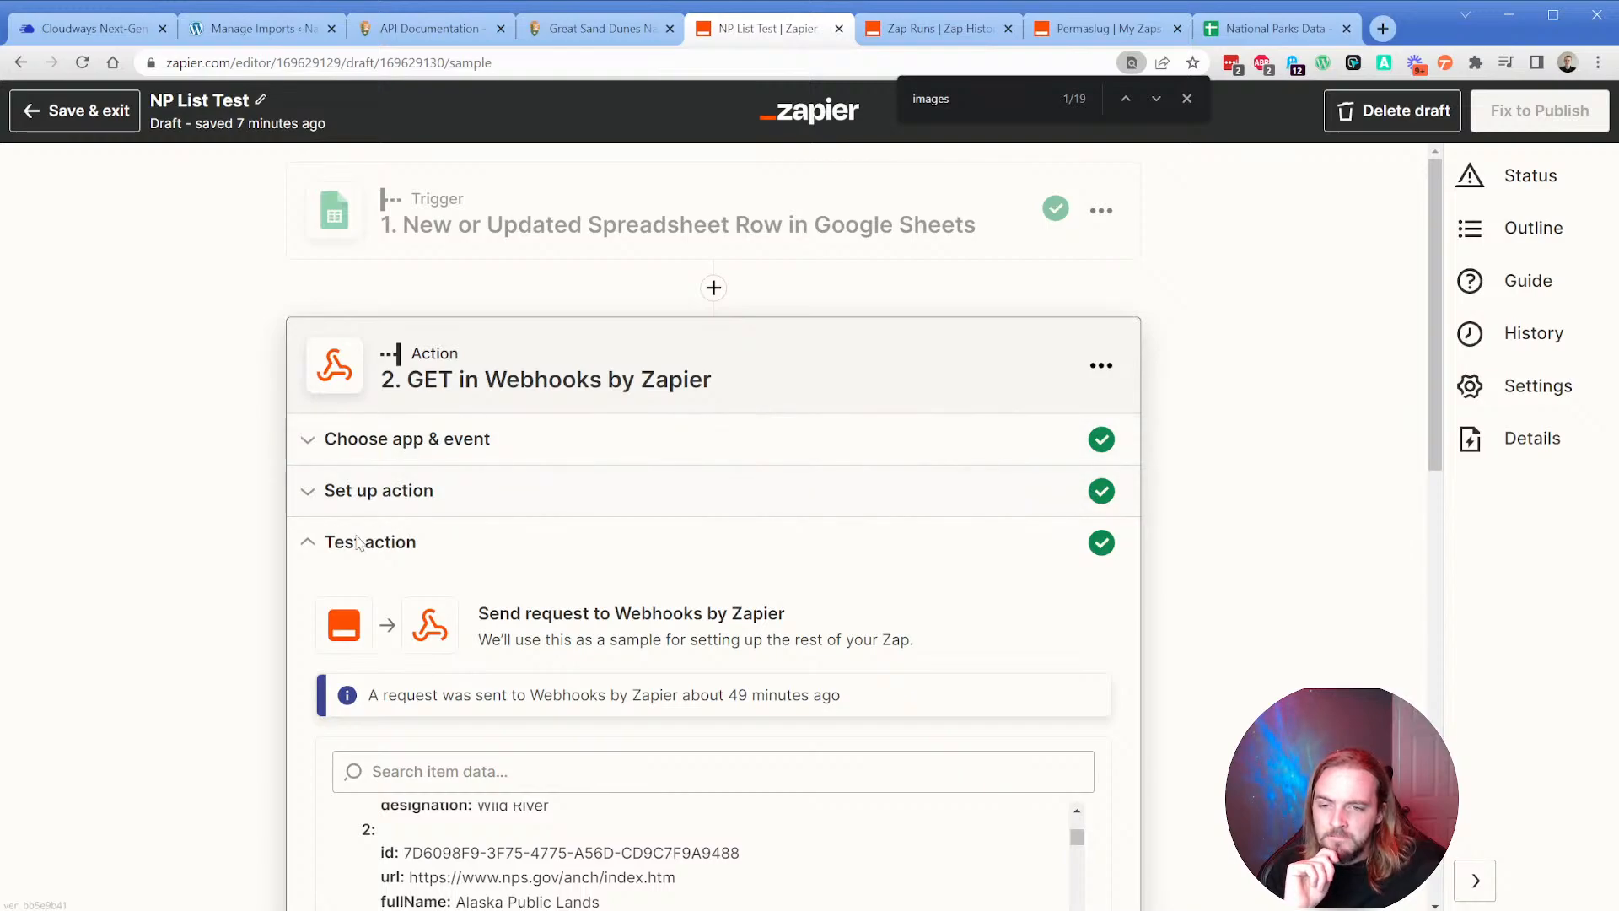
{"action": "scroll", "coordinate": [524, 545], "scroll_direction": "down", "scroll_amount": 12}
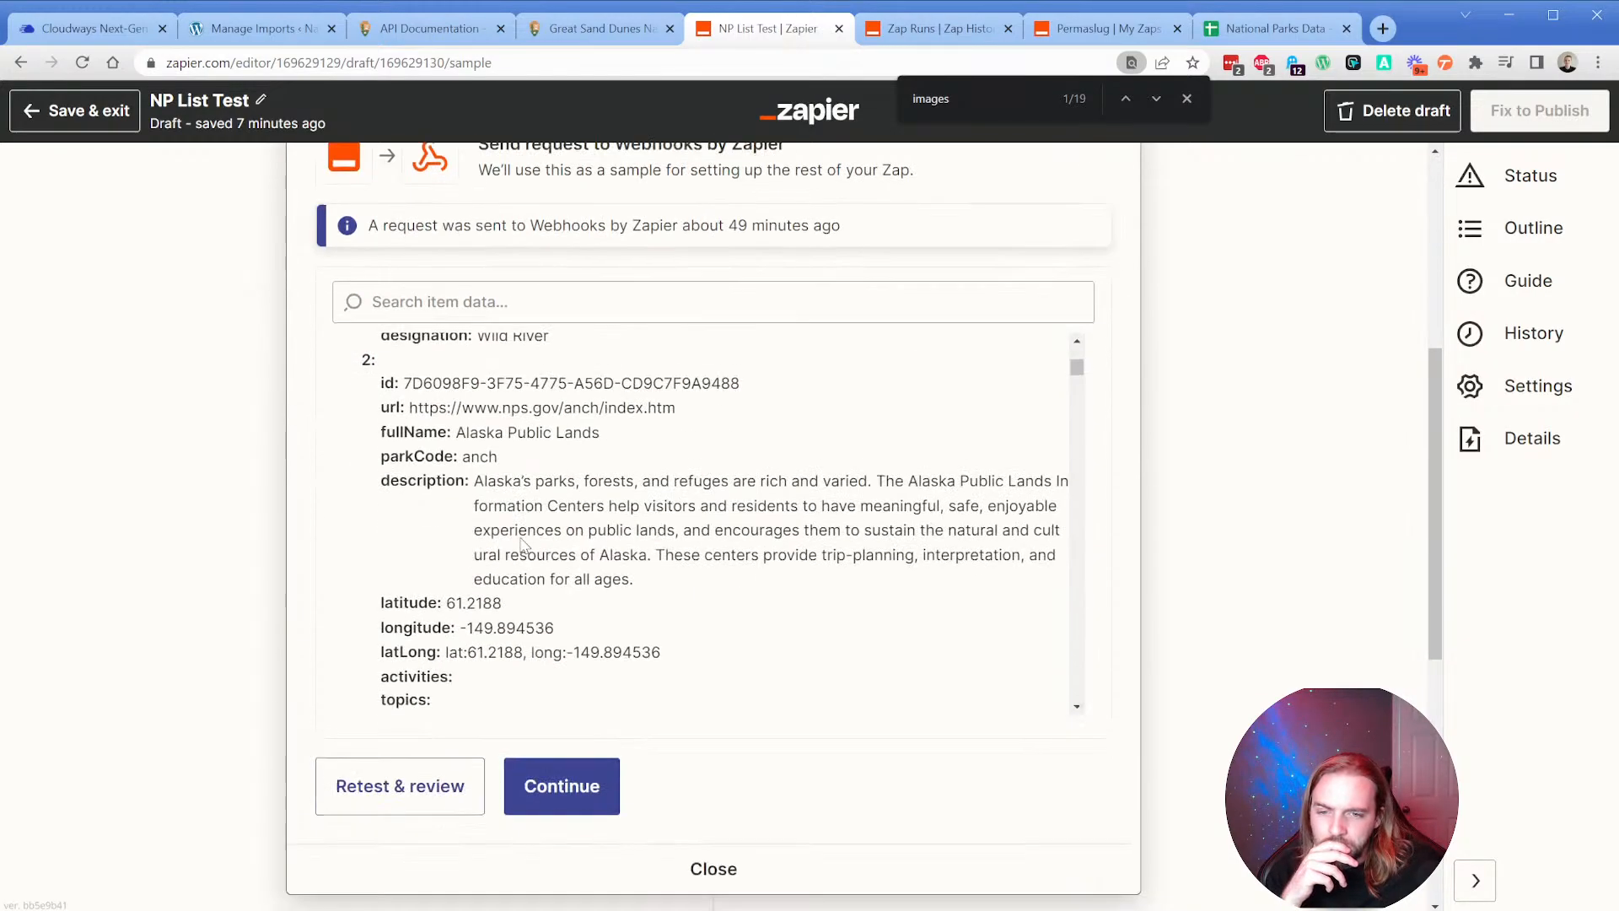
Review the Create Loop From Text action's delimiter, counter and maximum iteration settings, and continue to its test data.
{"action": "left_click", "coordinate": [475, 461]}
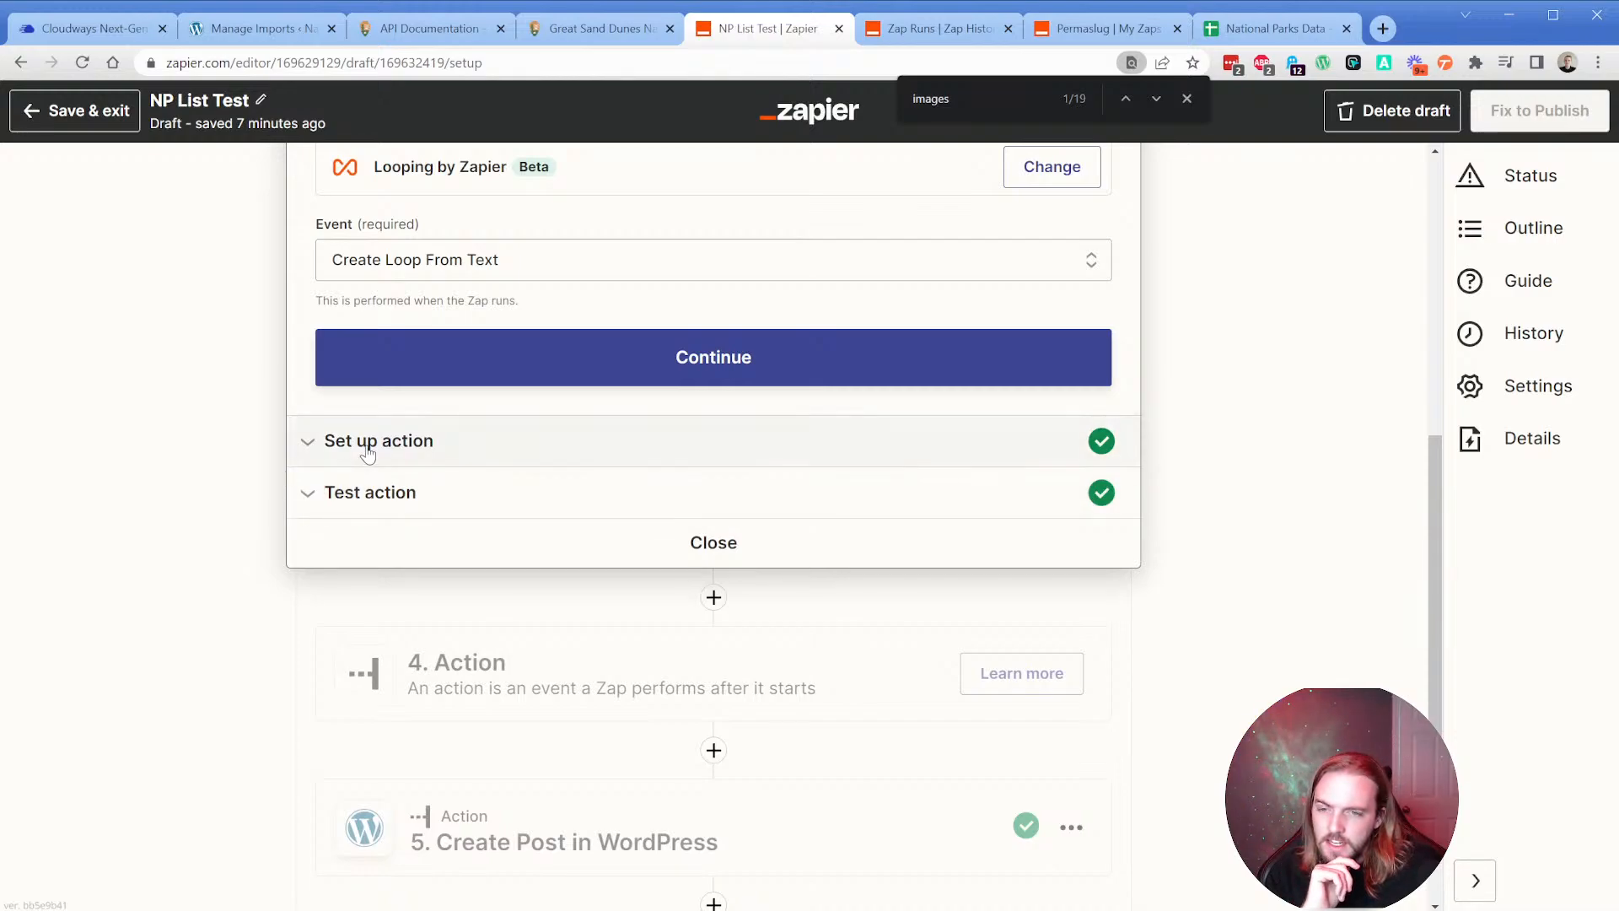
{"action": "left_click", "coordinate": [422, 440]}
{"action": "scroll", "coordinate": [301, 595], "scroll_direction": "down", "scroll_amount": 5}
{"action": "left_click", "coordinate": [377, 547]}
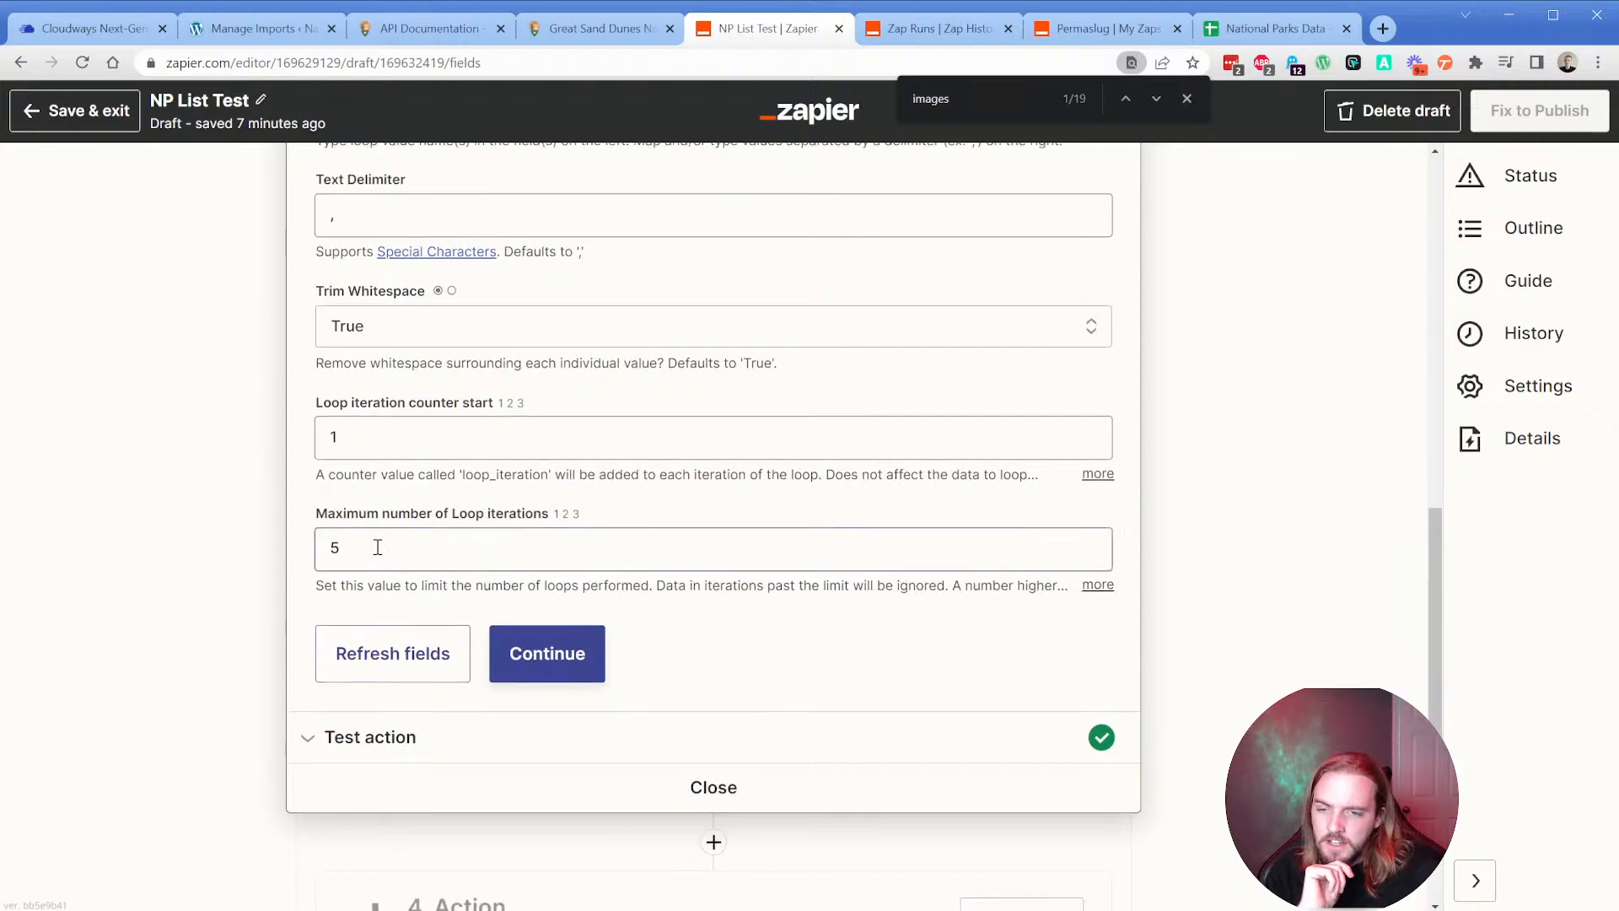
{"action": "left_click_drag", "start_coordinate": [386, 542], "coordinate": [318, 547]}
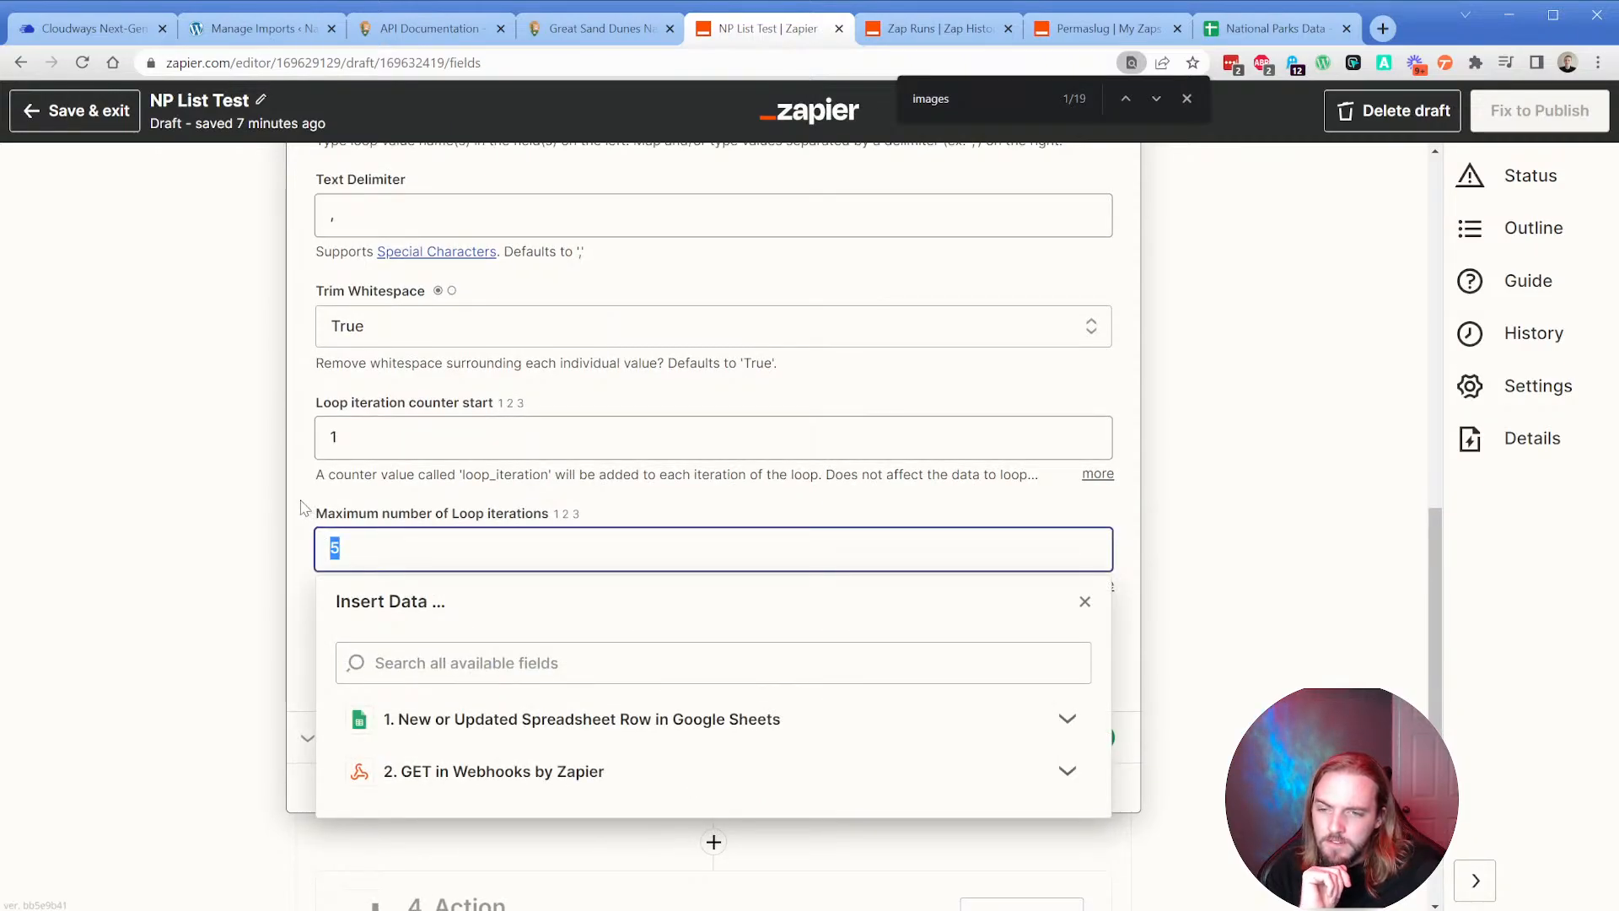
{"action": "left_click", "coordinate": [310, 511]}
{"action": "left_click", "coordinate": [318, 547]}
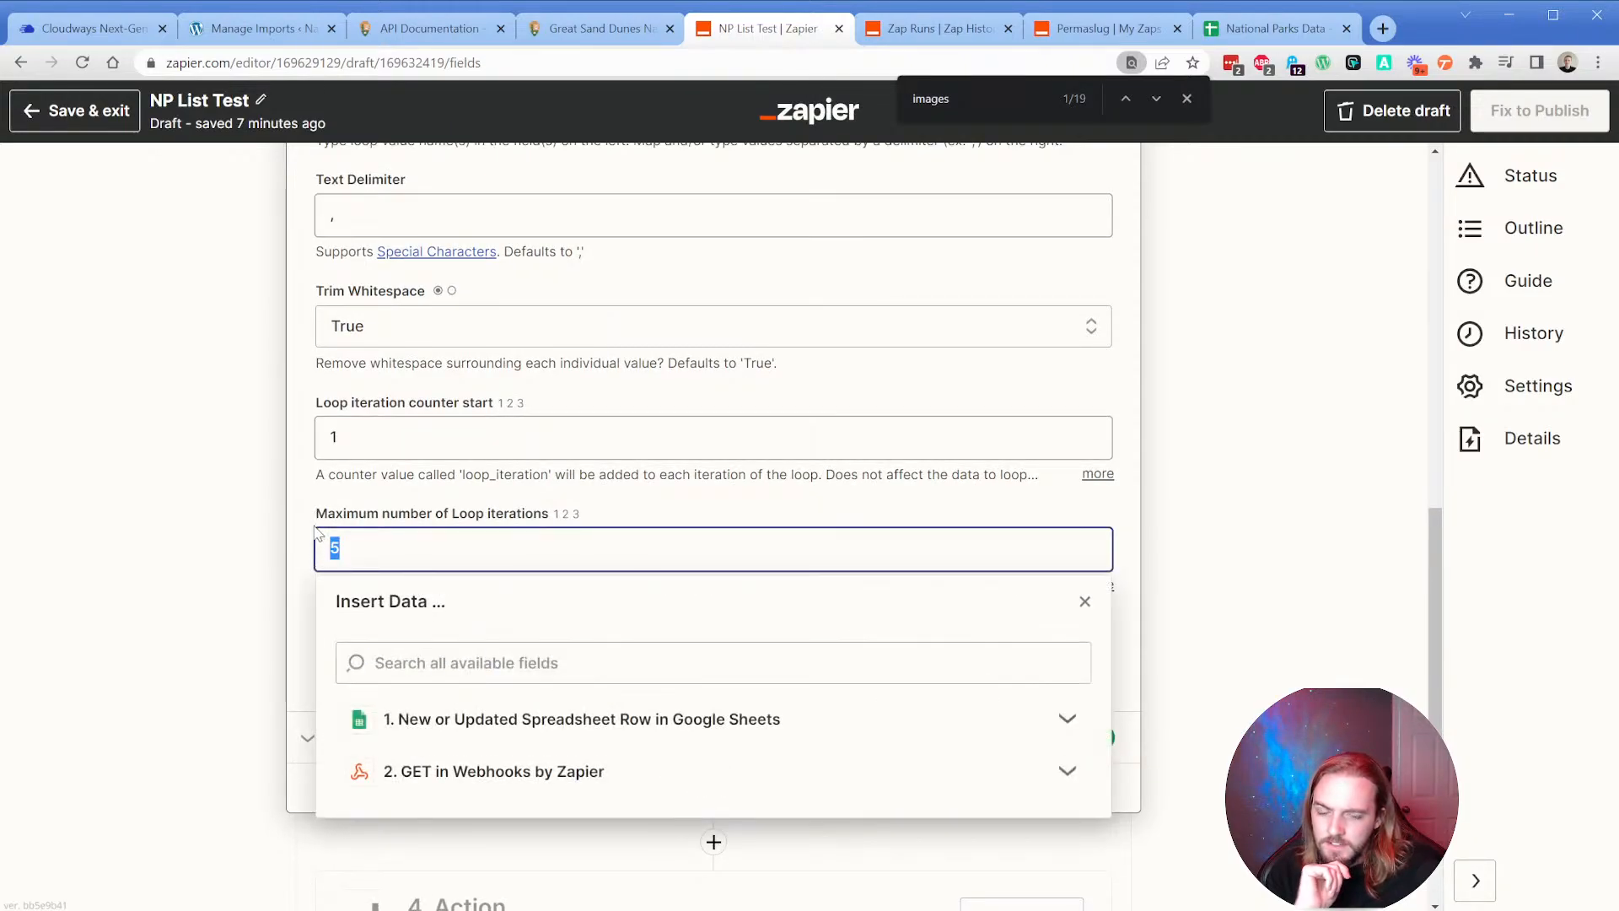
{"action": "left_click", "coordinate": [315, 530]}
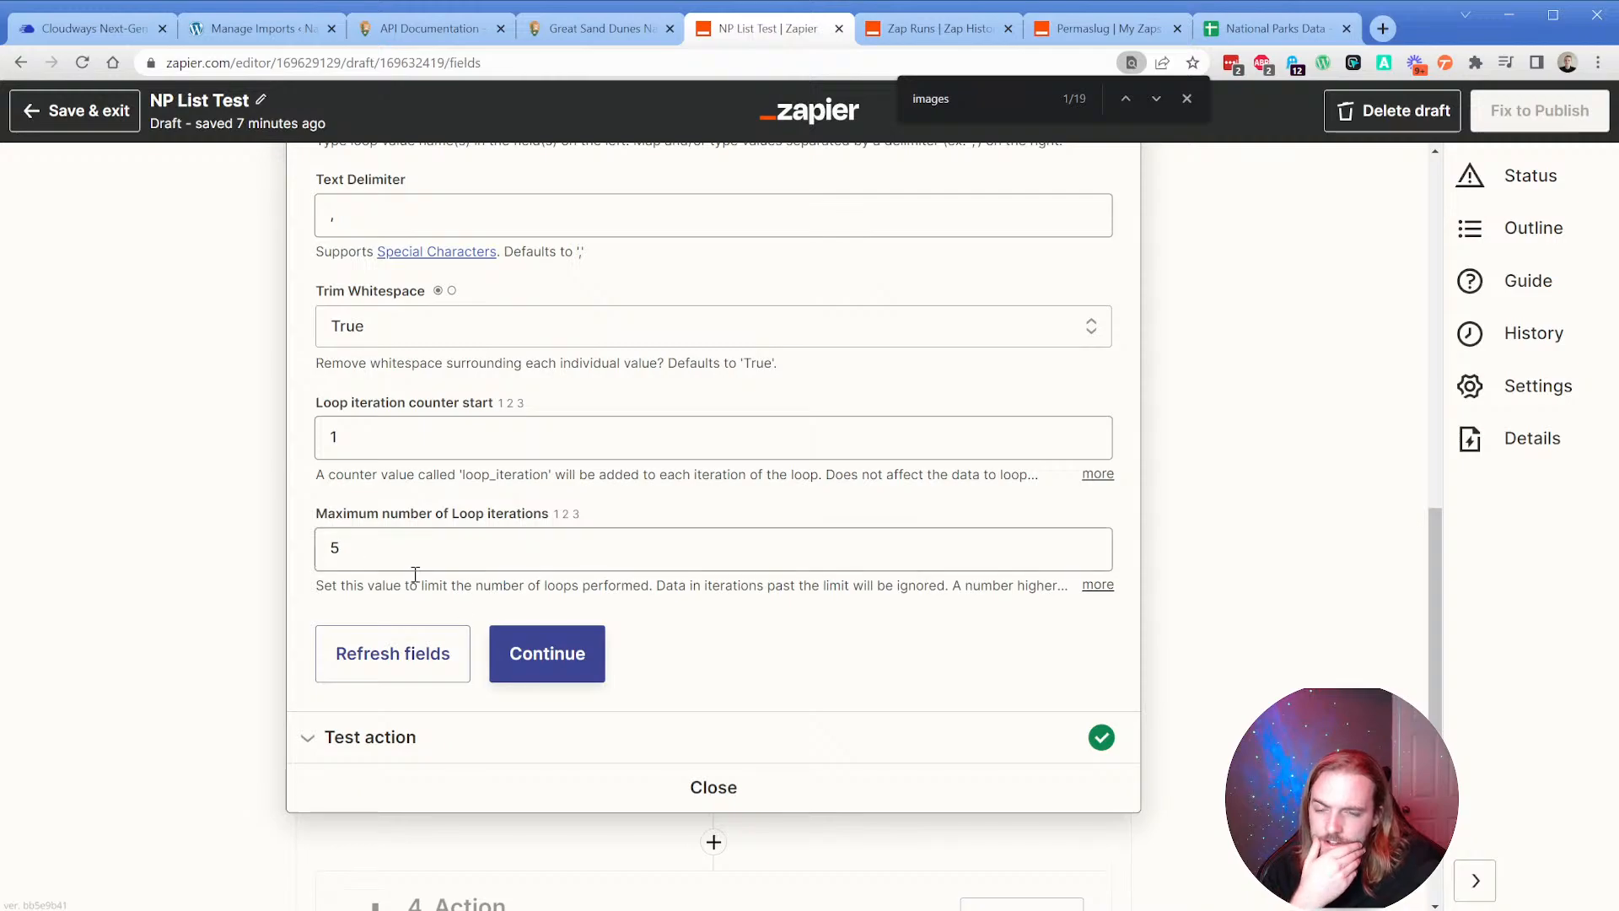
{"action": "left_click", "coordinate": [506, 656]}
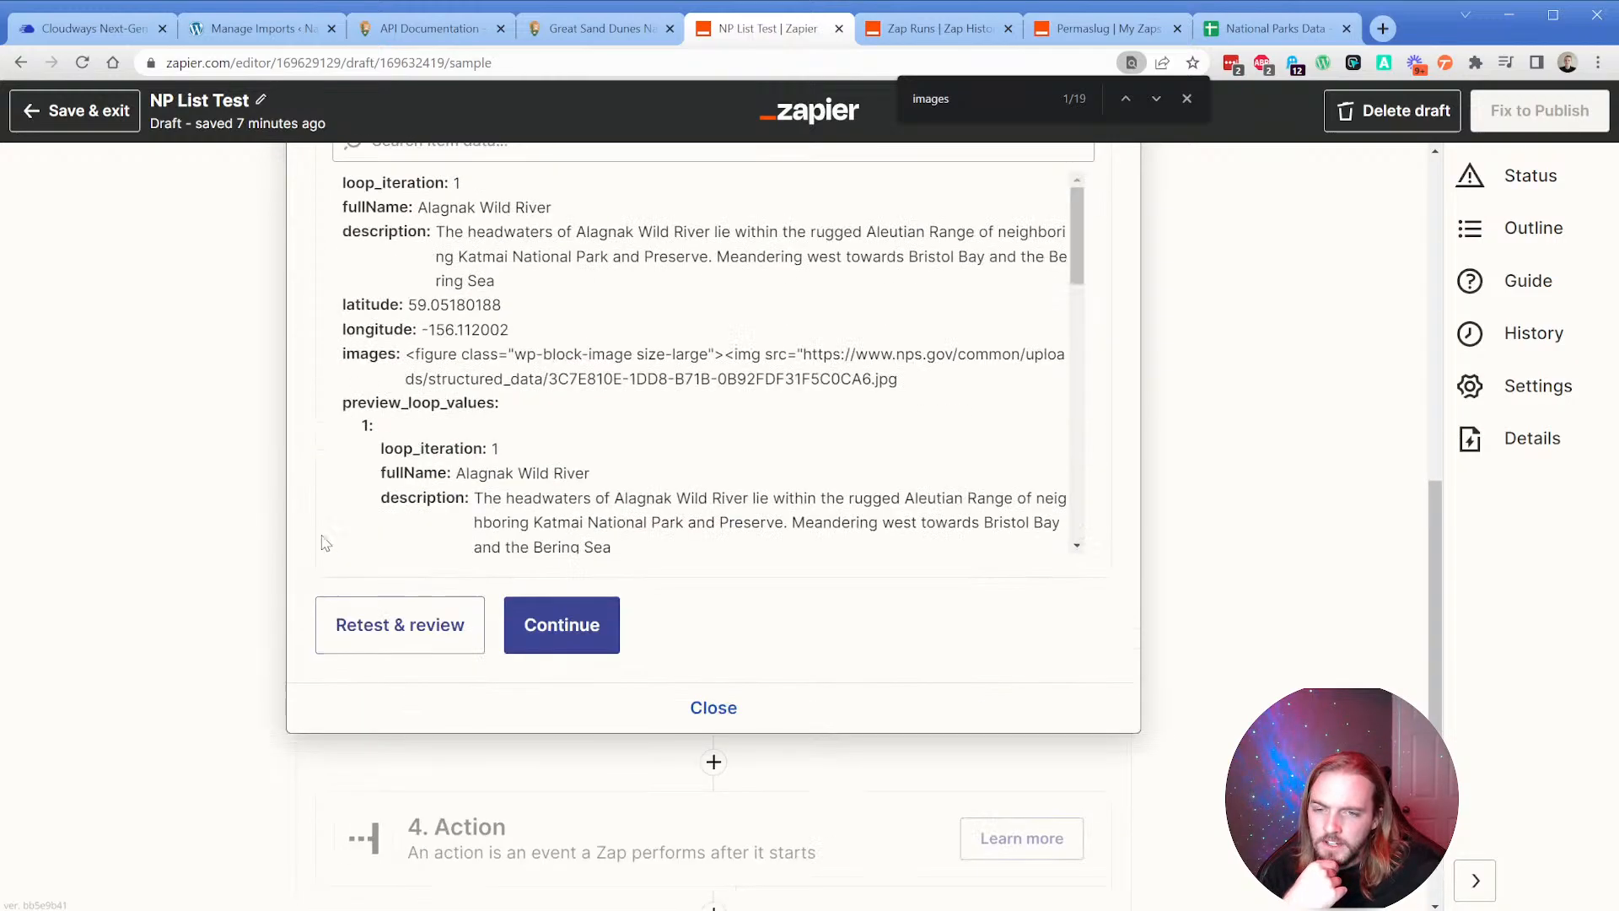
Retest the Create Loop From Text action and set action 4 to the Google Sheets event Create Spreadsheet Row.
{"action": "left_click", "coordinate": [441, 524]}
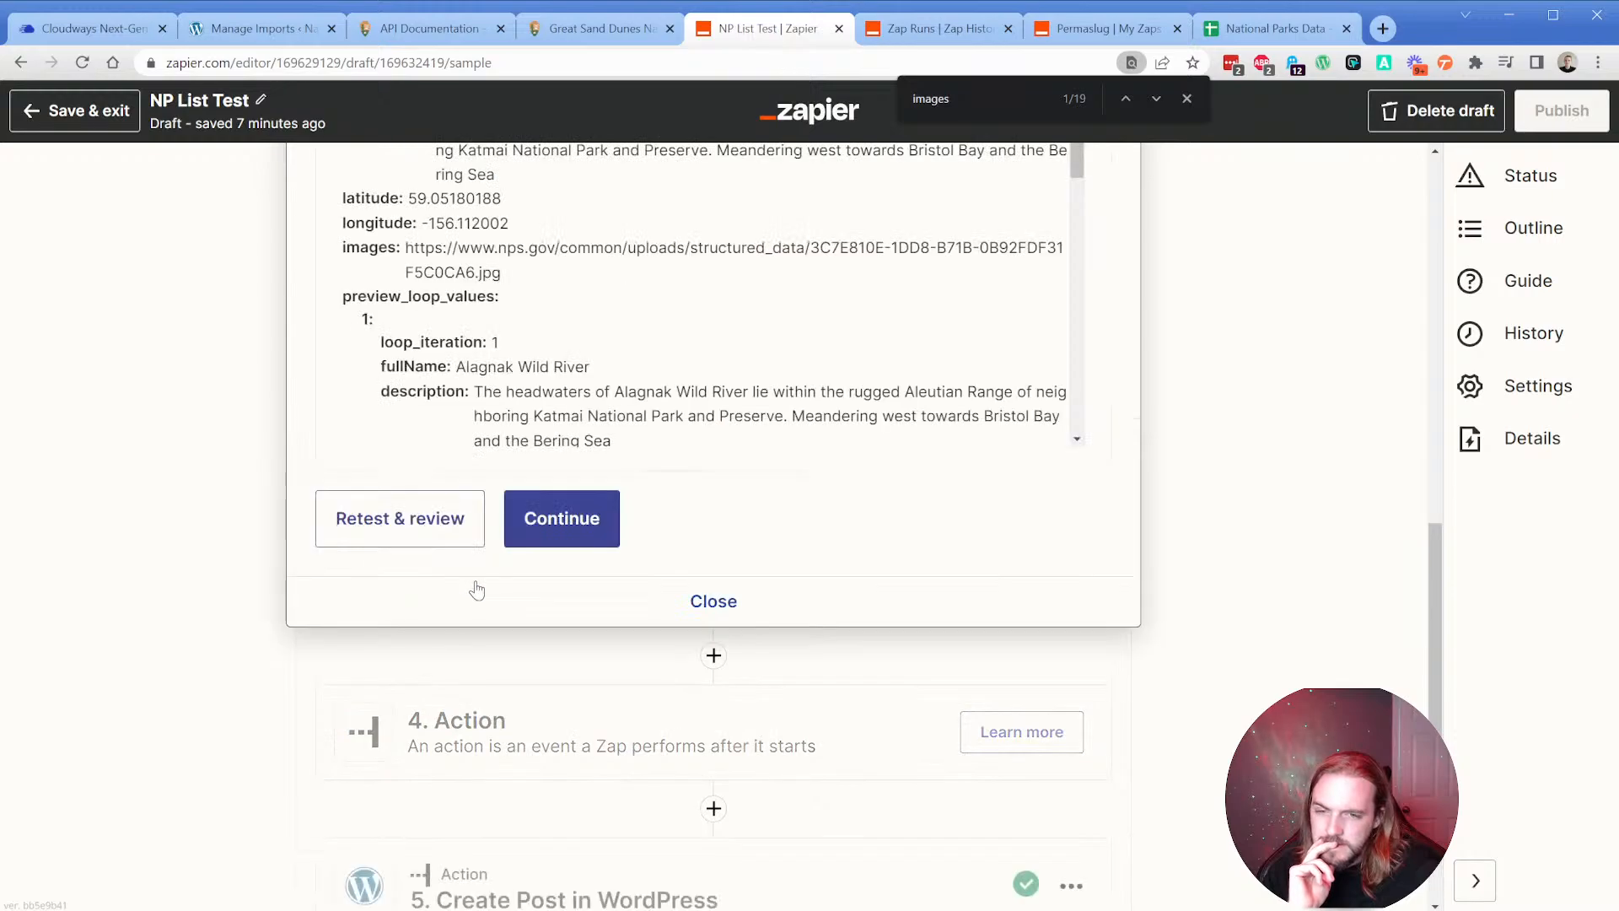
{"action": "left_click", "coordinate": [550, 536]}
{"action": "left_click", "coordinate": [612, 466]}
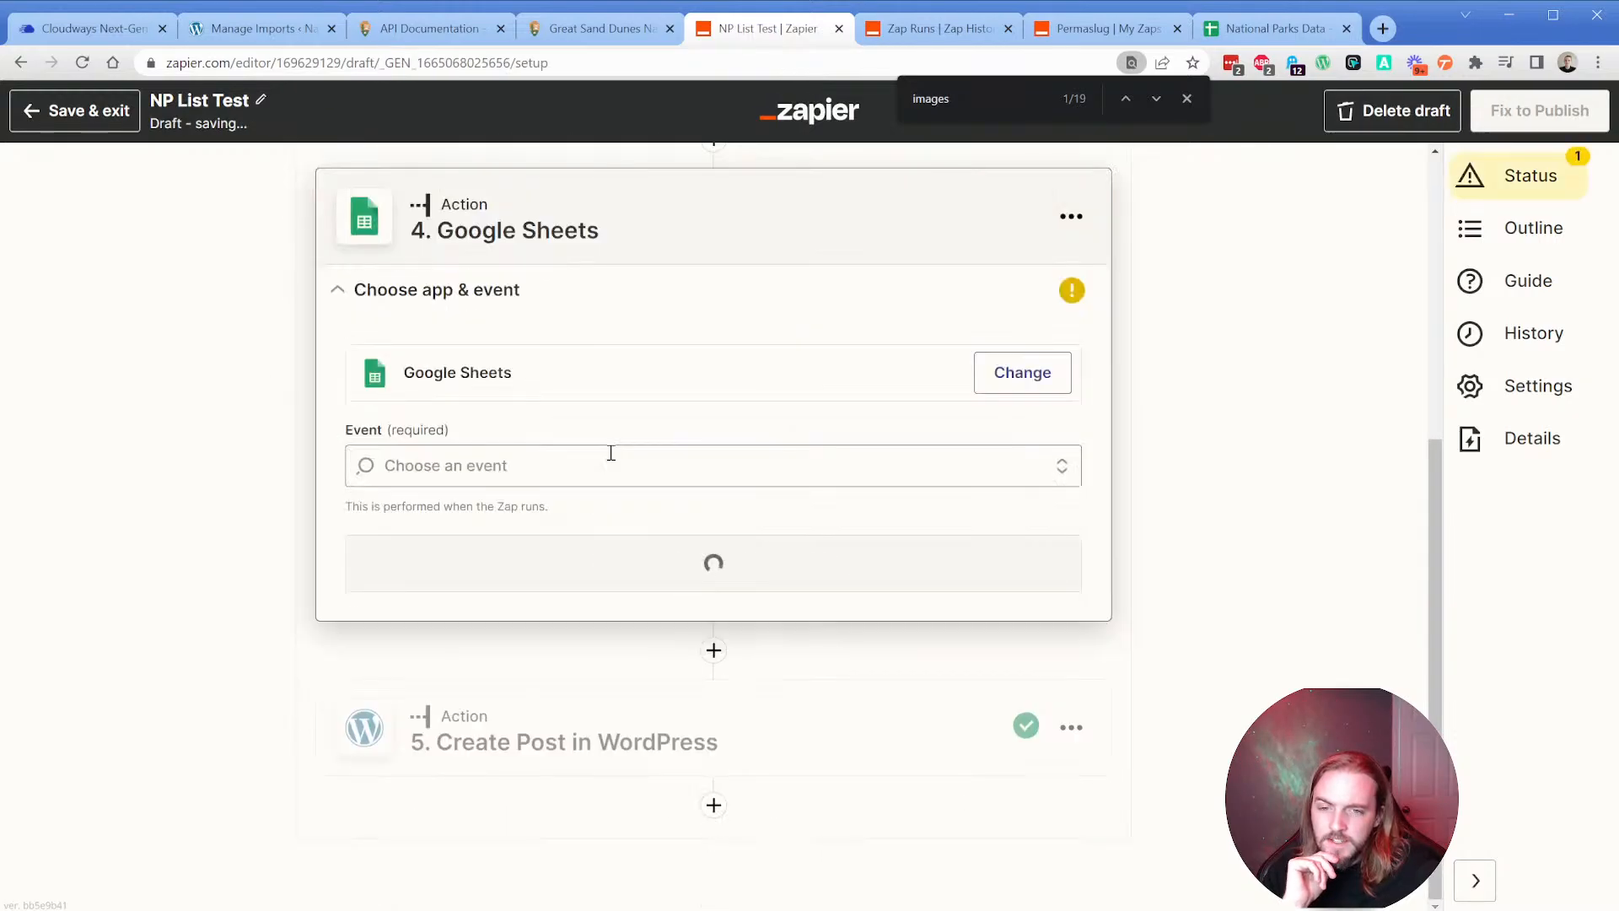
{"action": "left_click", "coordinate": [472, 462]}
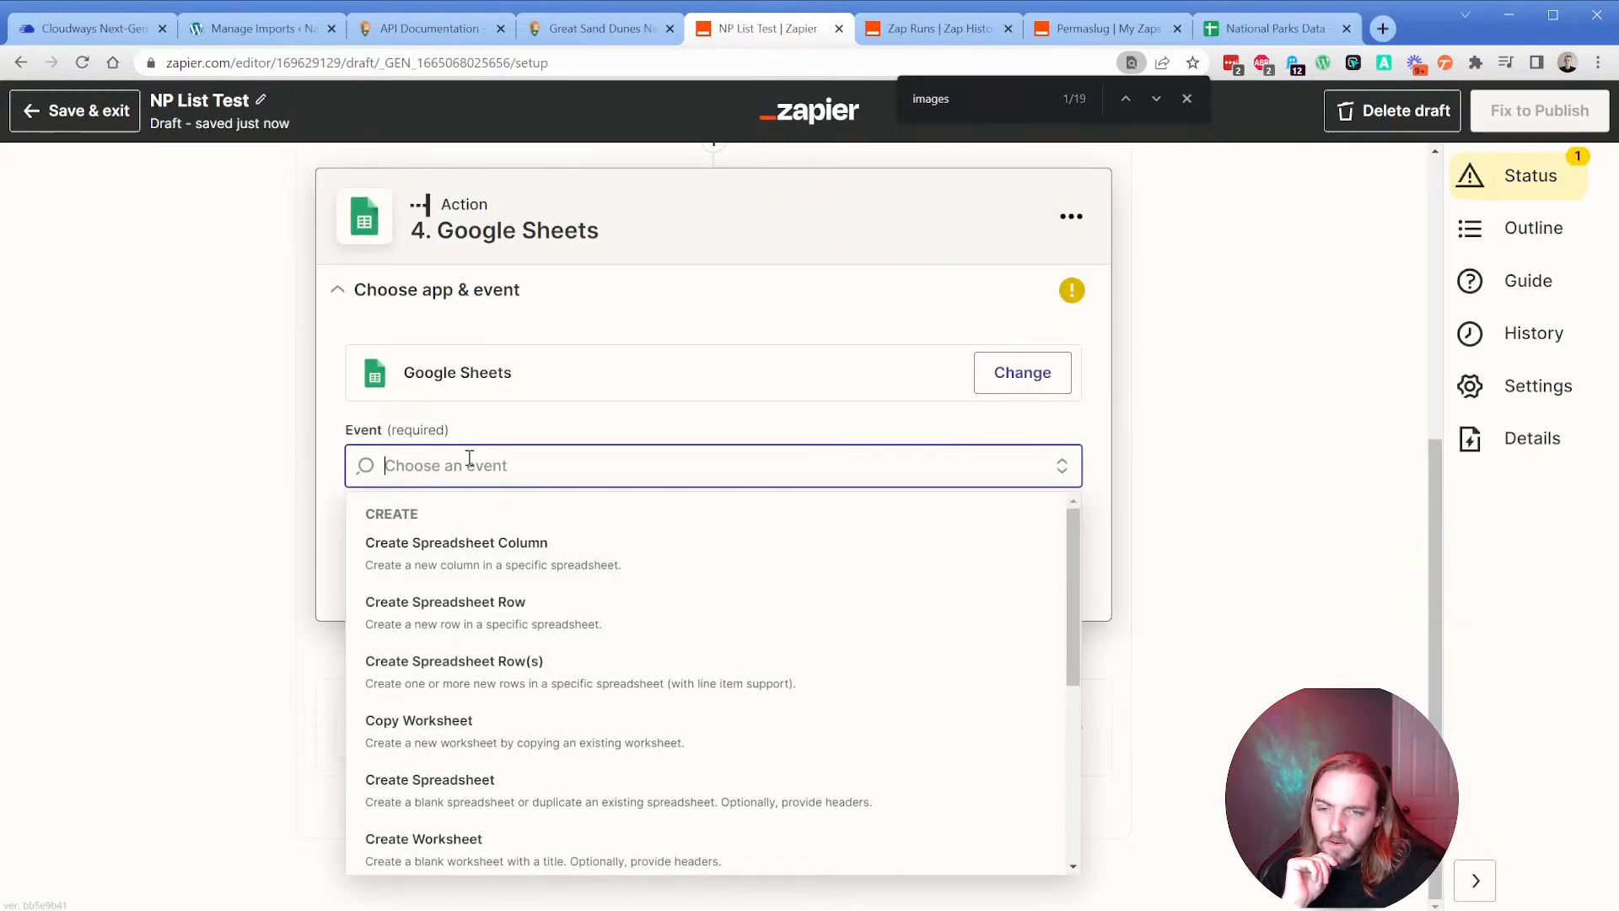
{"action": "left_click", "coordinate": [490, 629]}
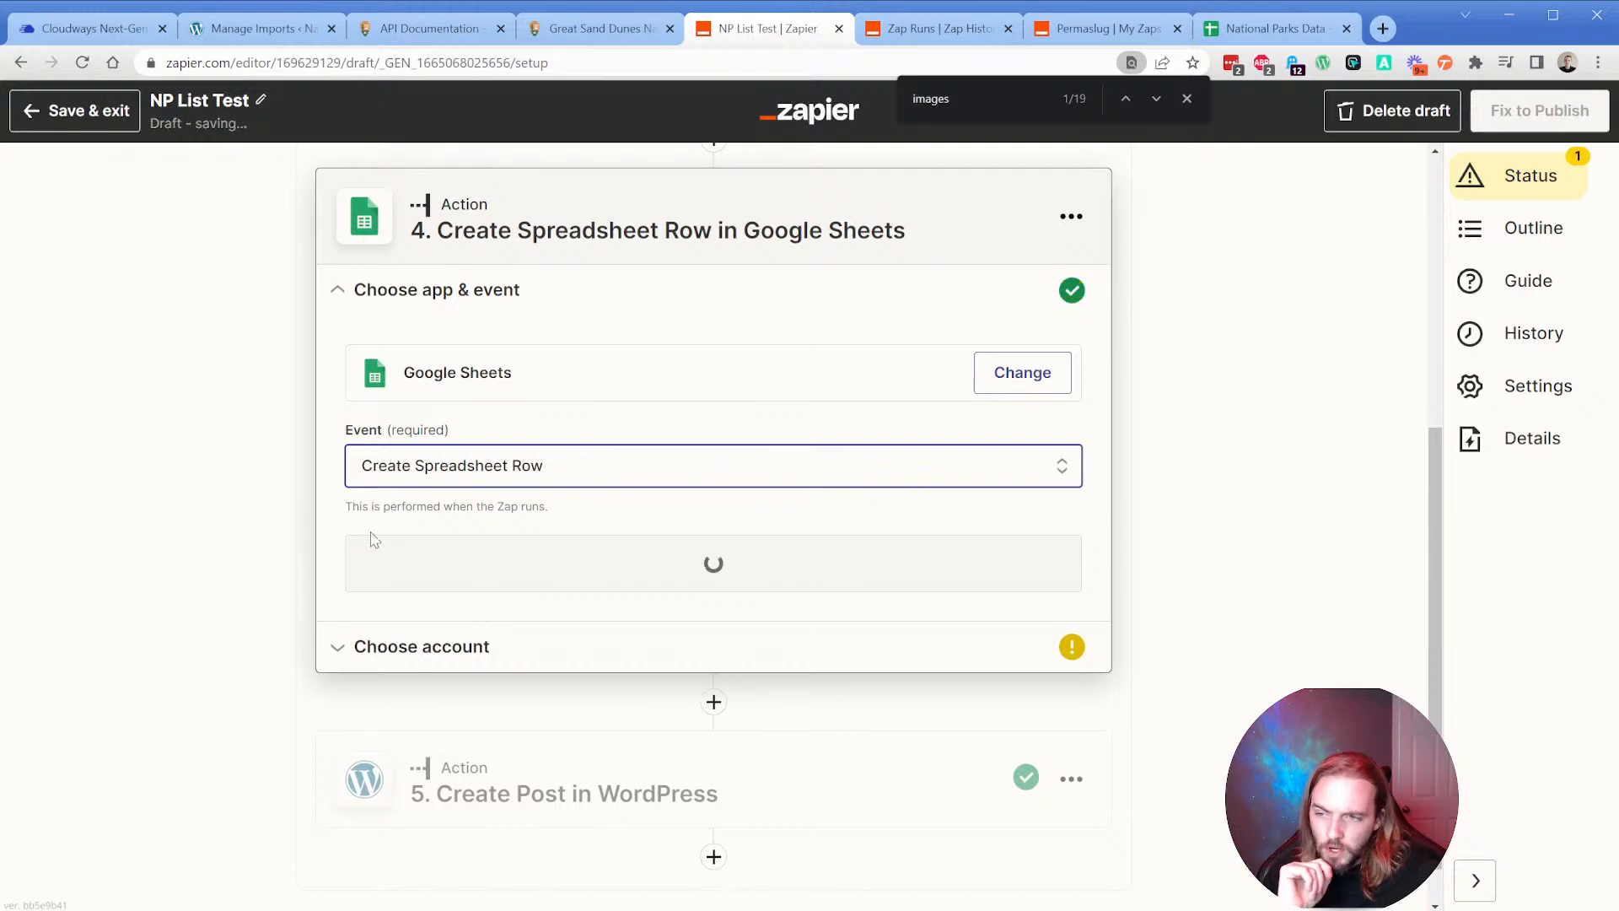
{"action": "left_click", "coordinate": [485, 560]}
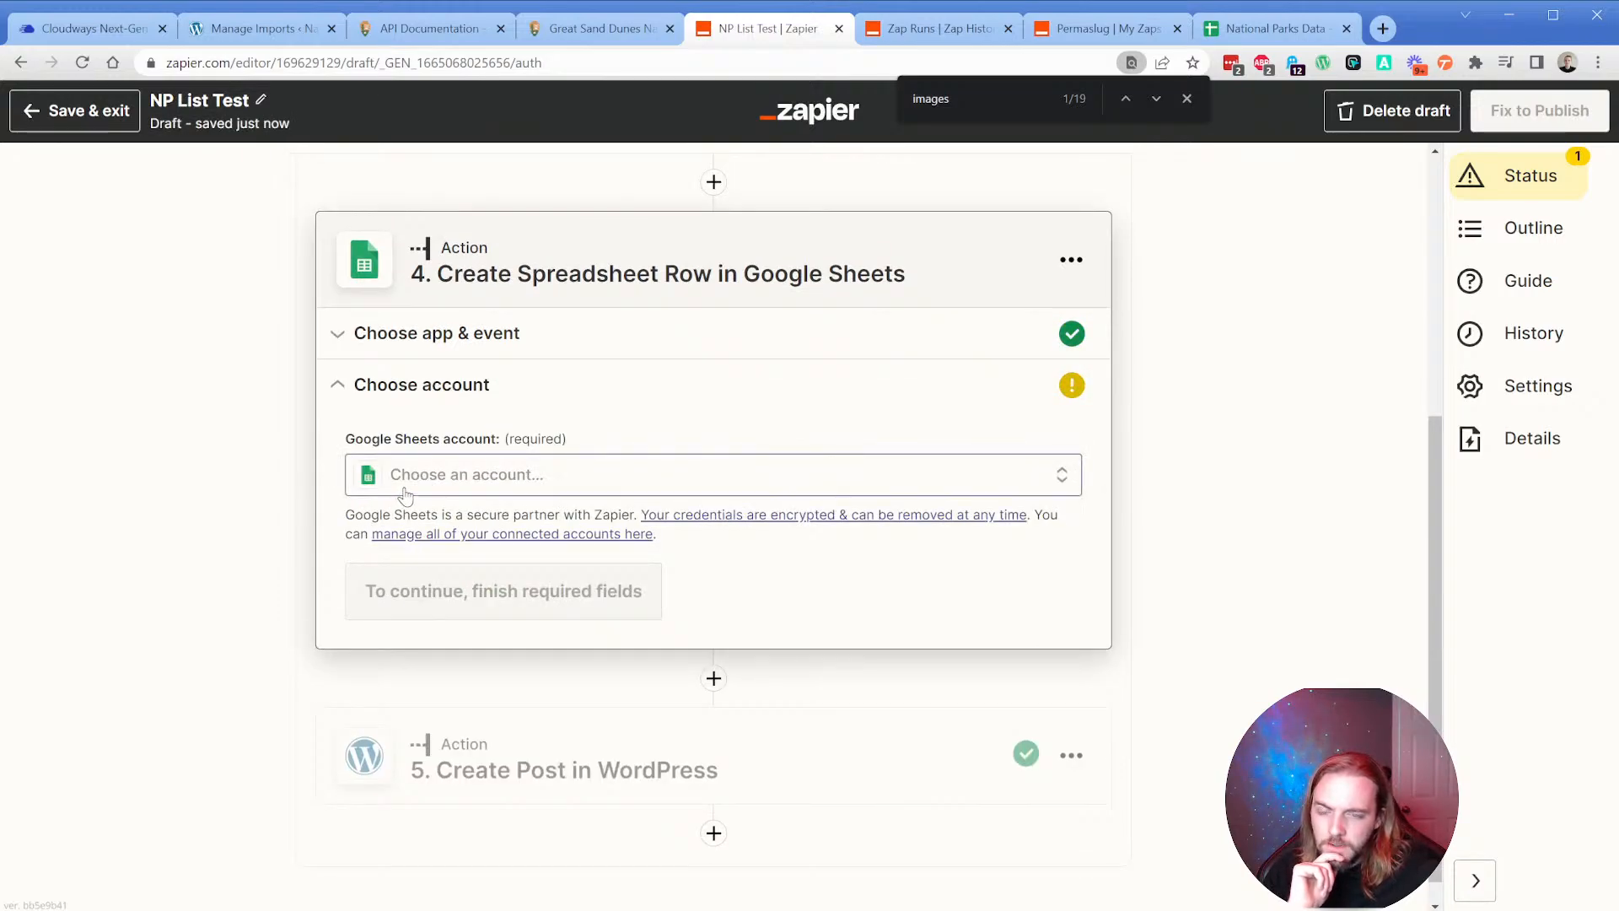
Select the connected Google Sheets account for the Create Spreadsheet Row action and continue to its setup.
{"action": "left_click", "coordinate": [365, 473]}
{"action": "left_click", "coordinate": [463, 649]}
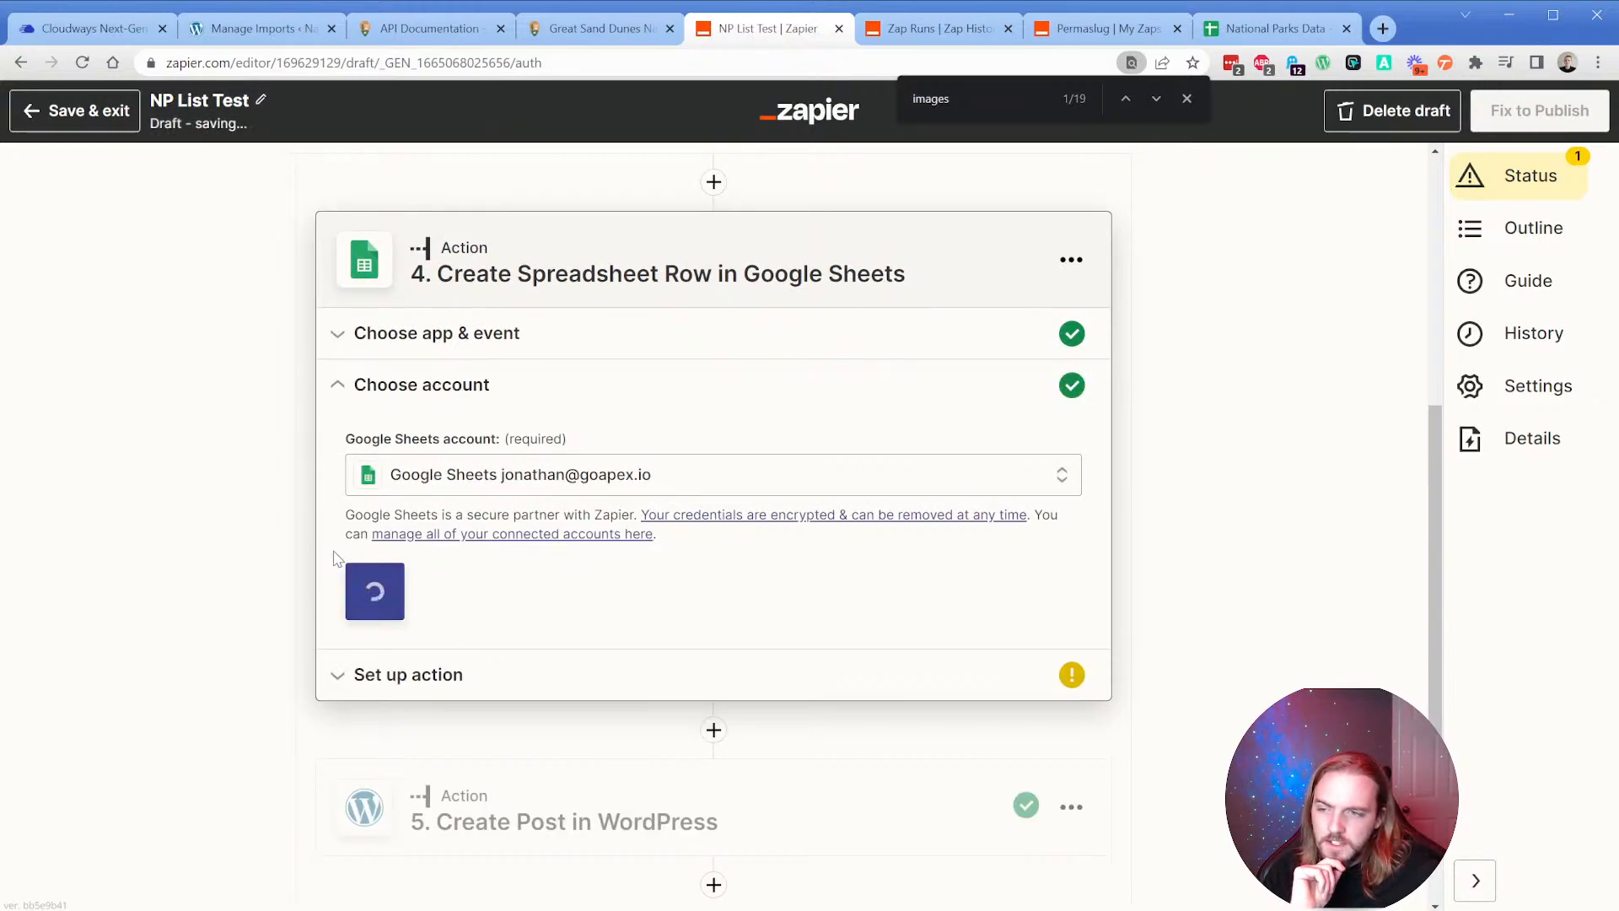
{"action": "left_click", "coordinate": [390, 582]}
Target My Google Drive, the National Parks Data spreadsheet and the Sheet1 worksheet in the Create Spreadsheet Row action.
{"action": "left_click", "coordinate": [401, 544]}
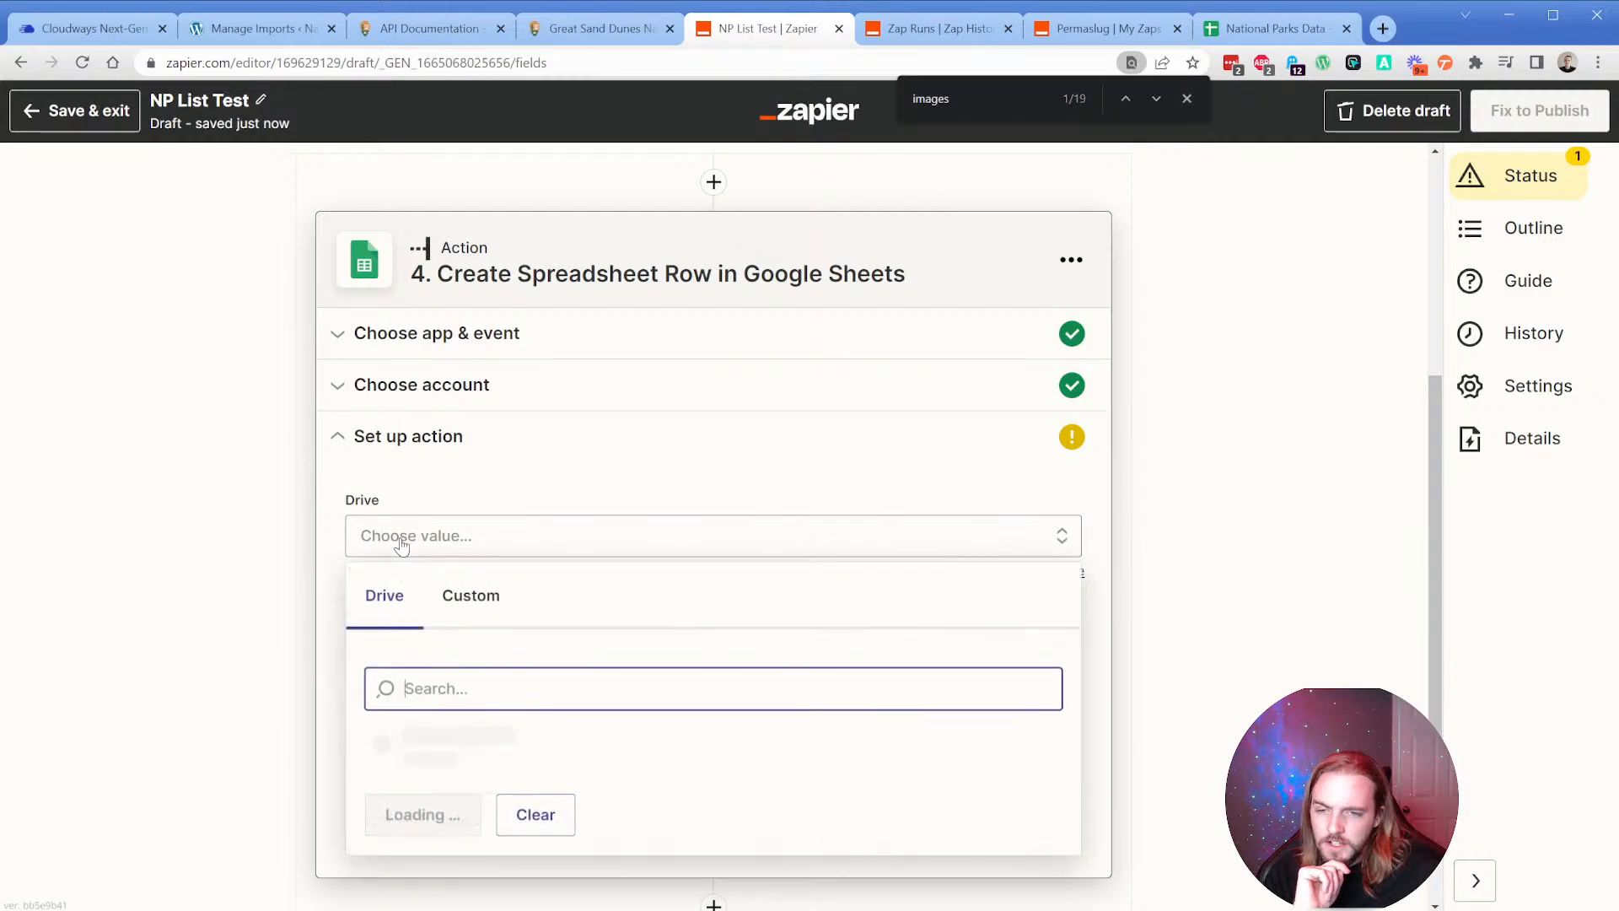
{"action": "left_click", "coordinate": [422, 738]}
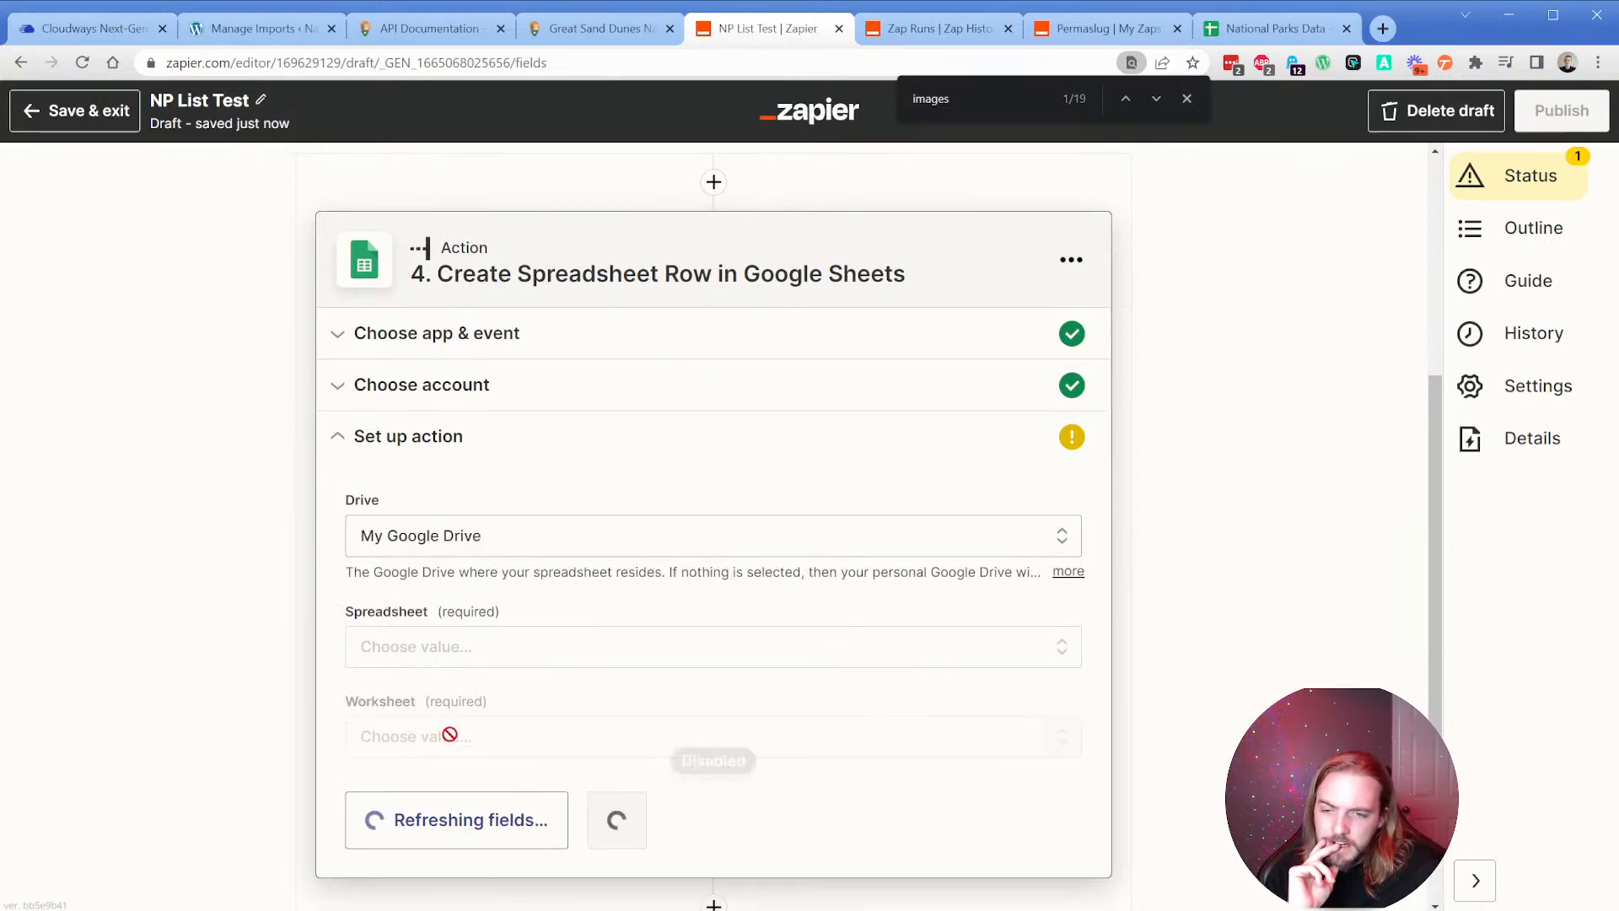
{"action": "left_click", "coordinate": [410, 650]}
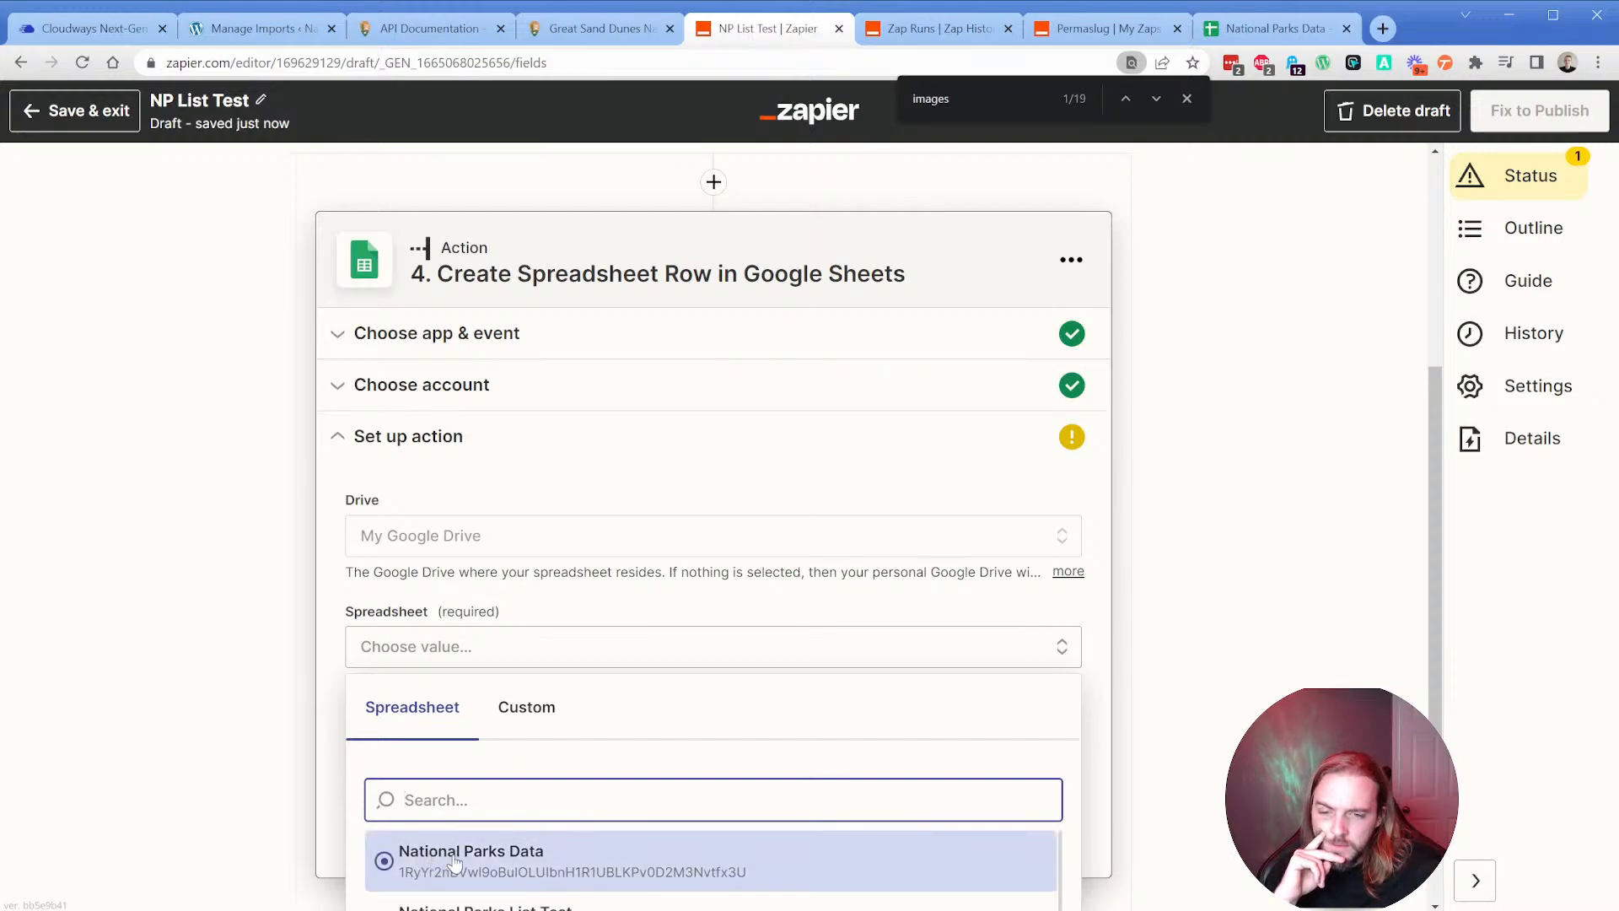
{"action": "left_click", "coordinate": [454, 862]}
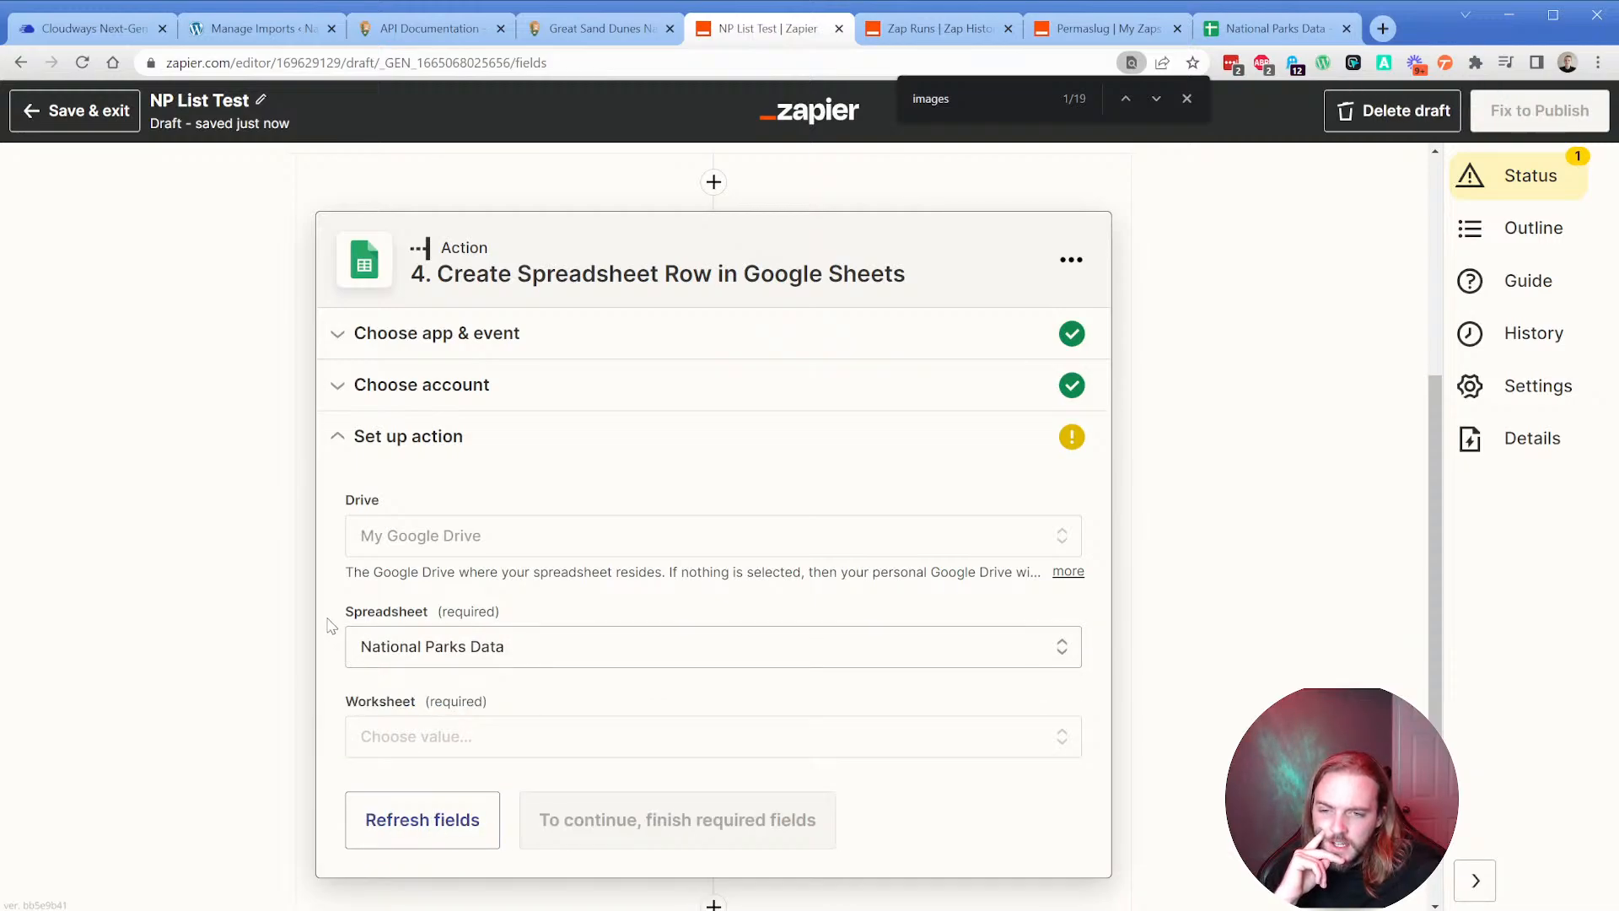
{"action": "left_click", "coordinate": [426, 737]}
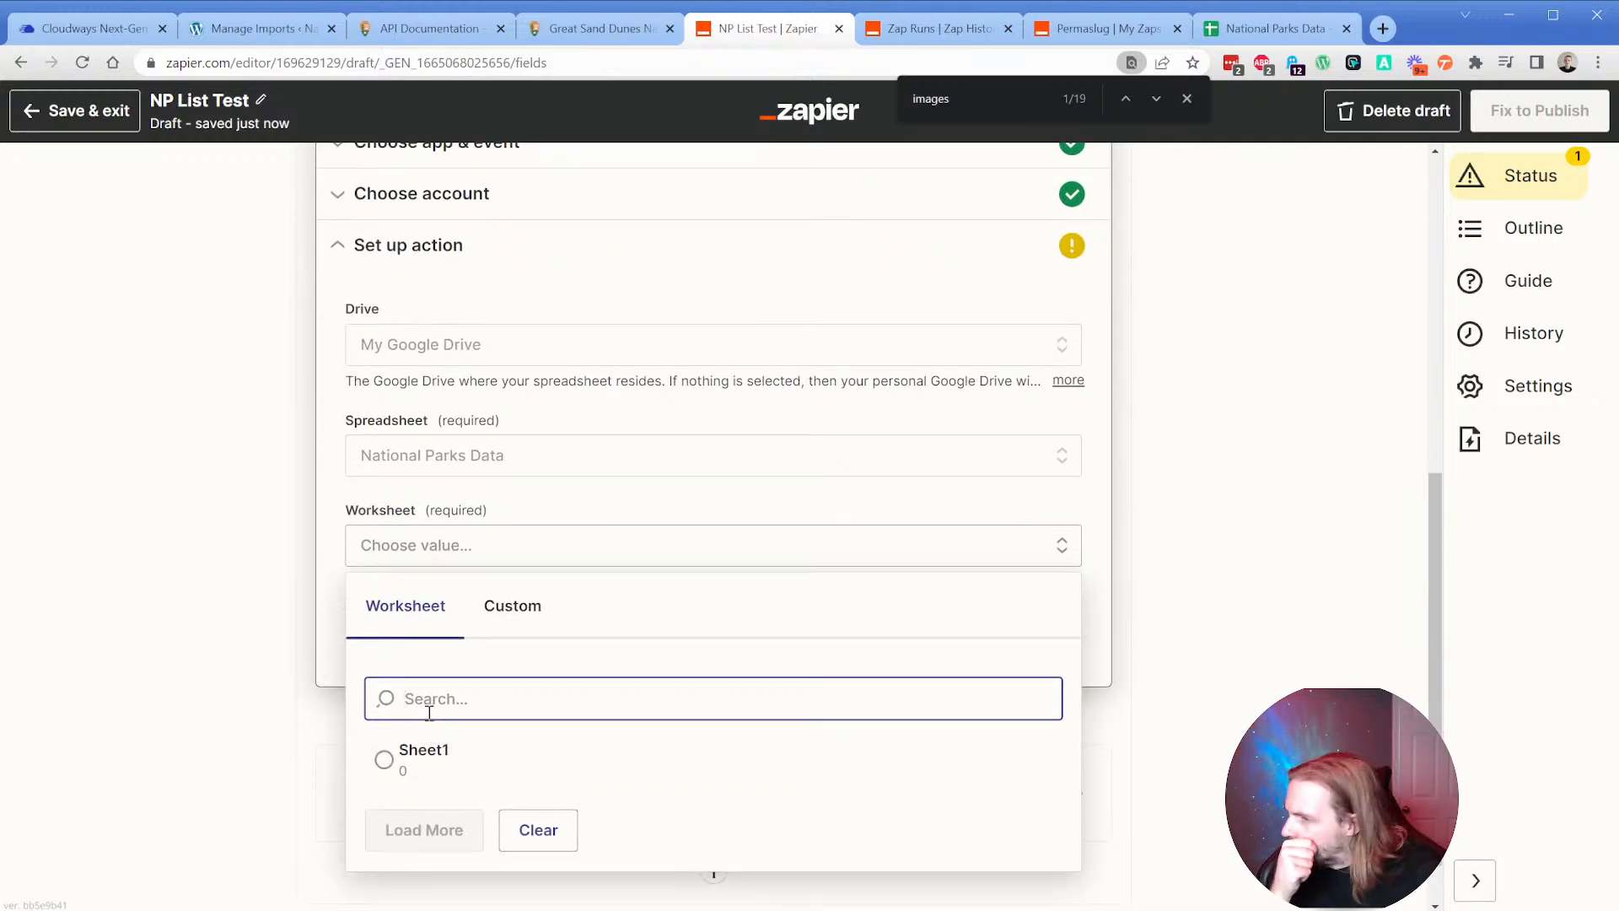
{"action": "left_click", "coordinate": [397, 757]}
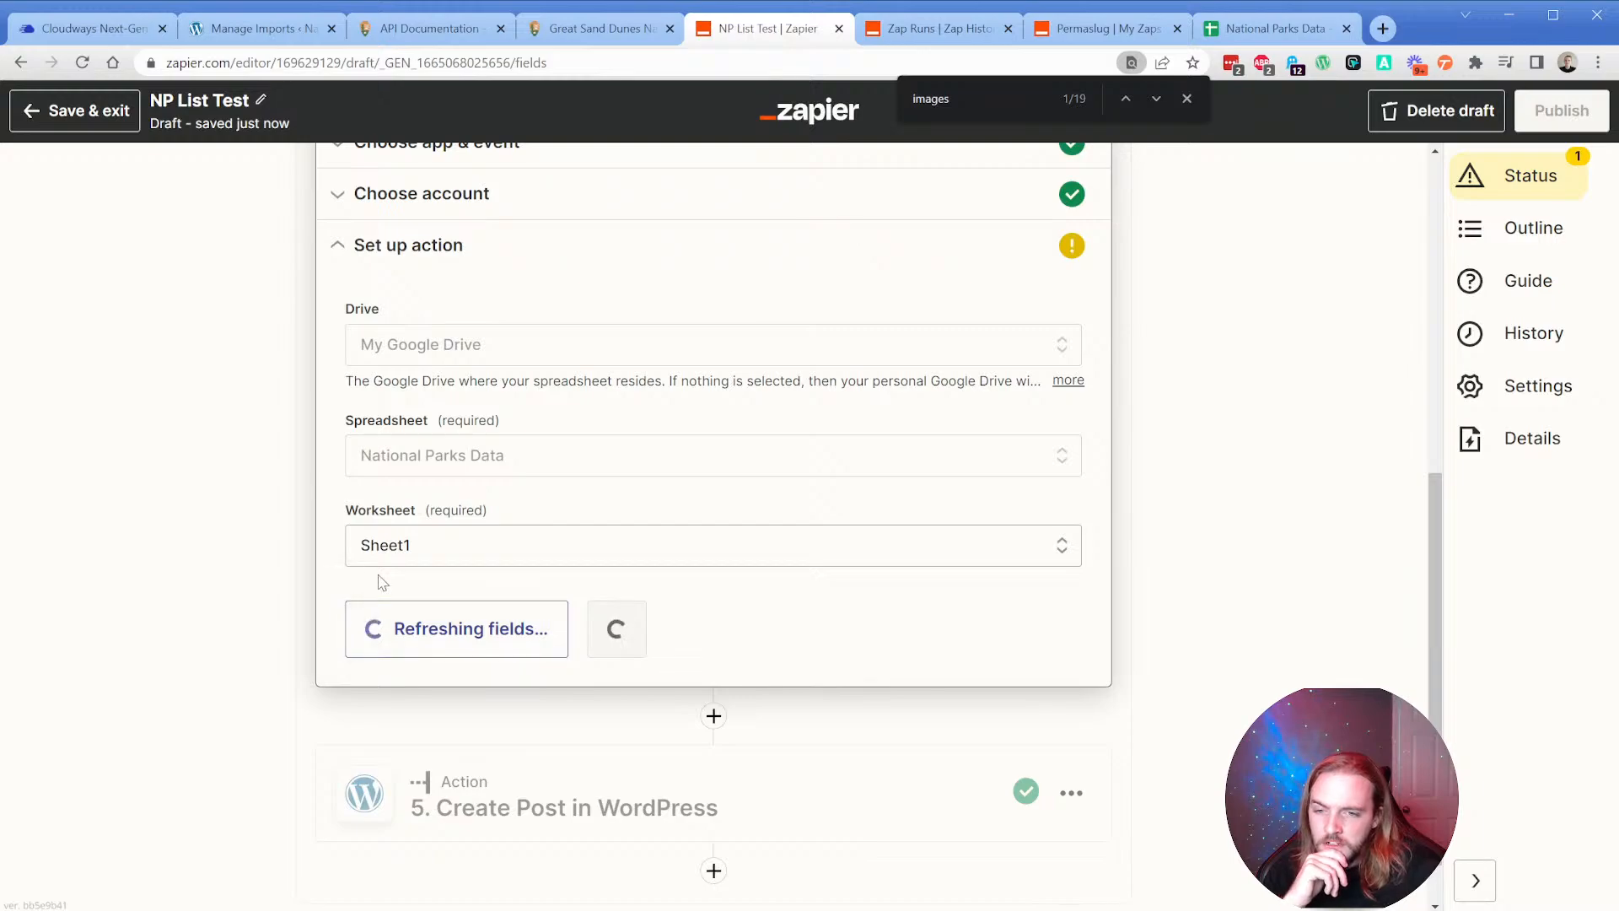
{"action": "scroll", "coordinate": [574, 627], "scroll_direction": "down", "scroll_amount": 3}
{"action": "left_click", "coordinate": [426, 352]}
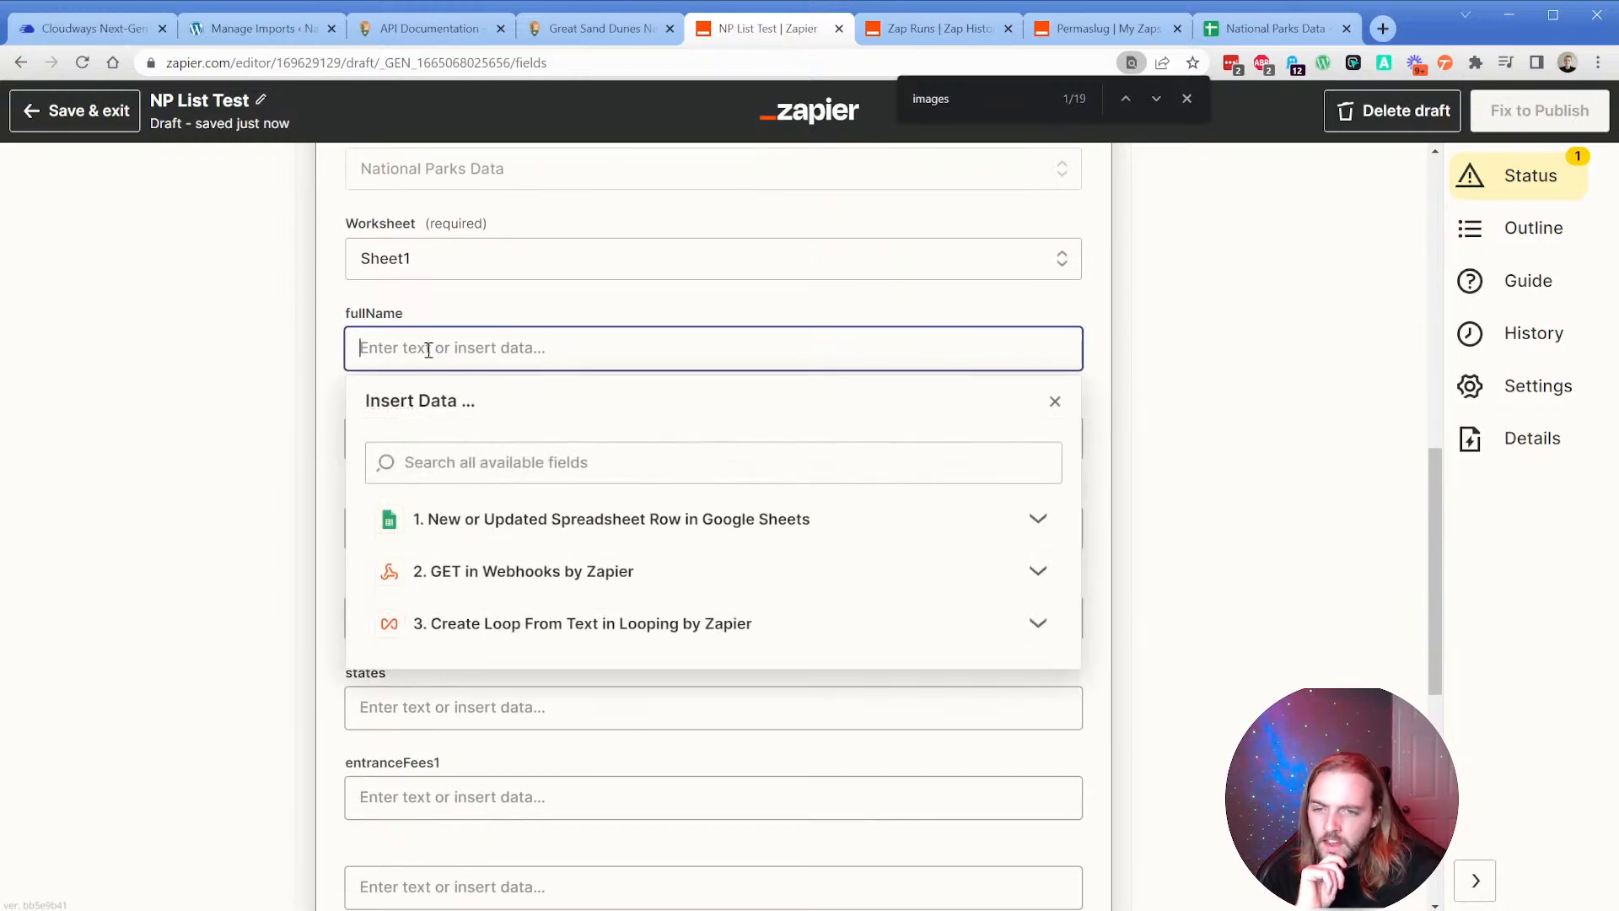
{"action": "left_click", "coordinate": [521, 575]}
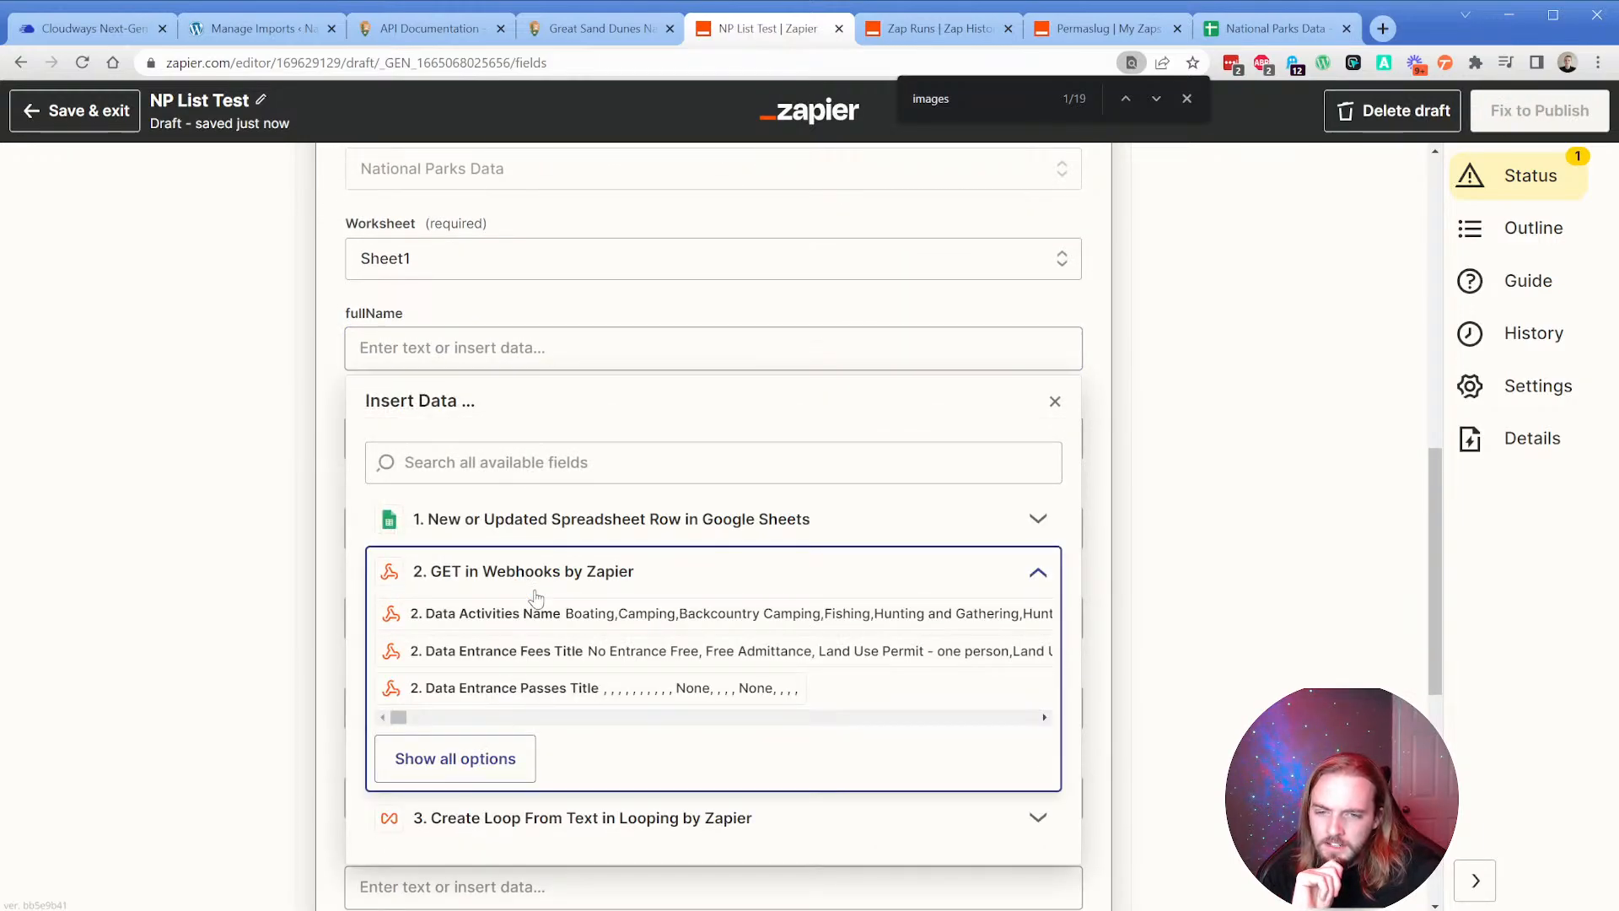
{"action": "left_click", "coordinate": [495, 759]}
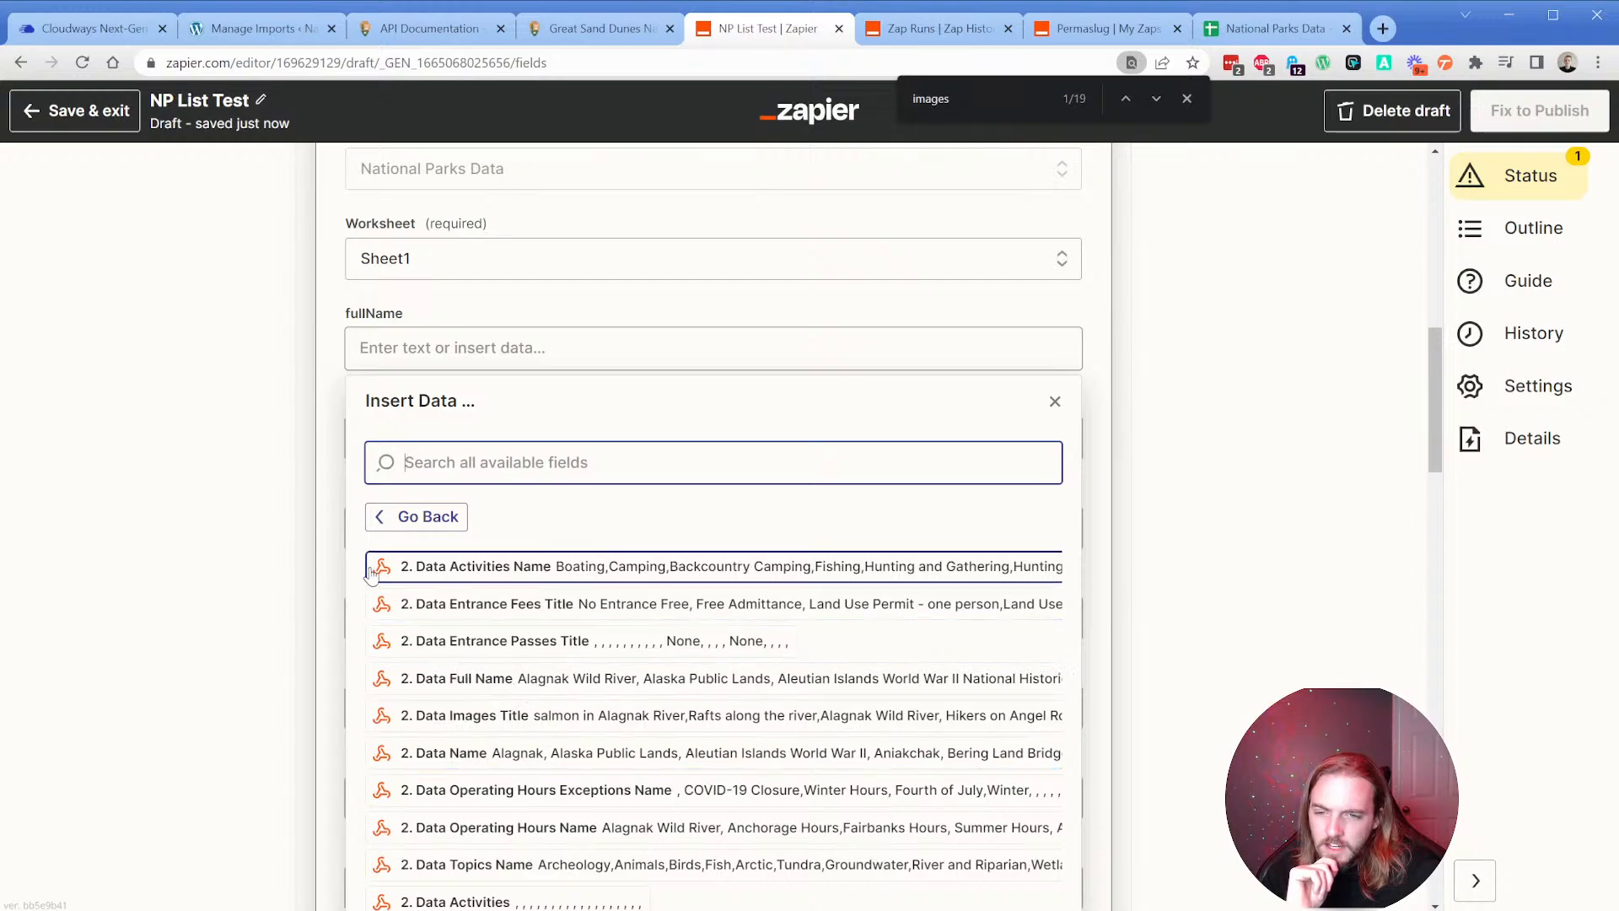
{"action": "left_click", "coordinate": [340, 536]}
Map the fullName column to Preview Loop Values Full Name from the Create Loop From Text action.
{"action": "left_click", "coordinate": [427, 349]}
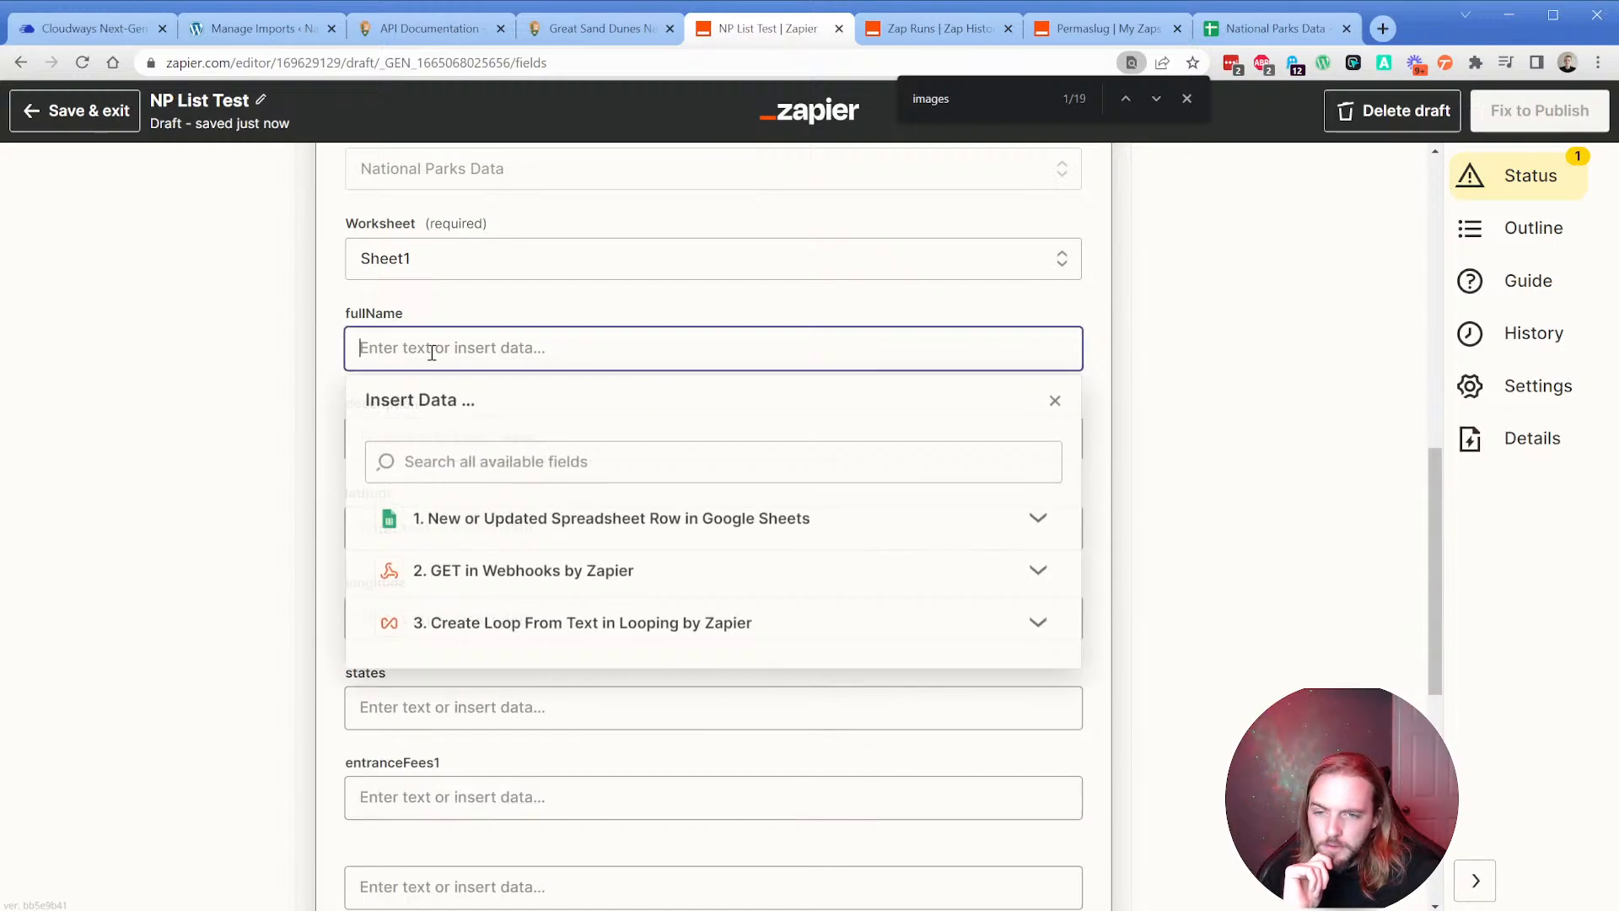
{"action": "left_click", "coordinate": [508, 622]}
{"action": "left_click", "coordinate": [560, 666]}
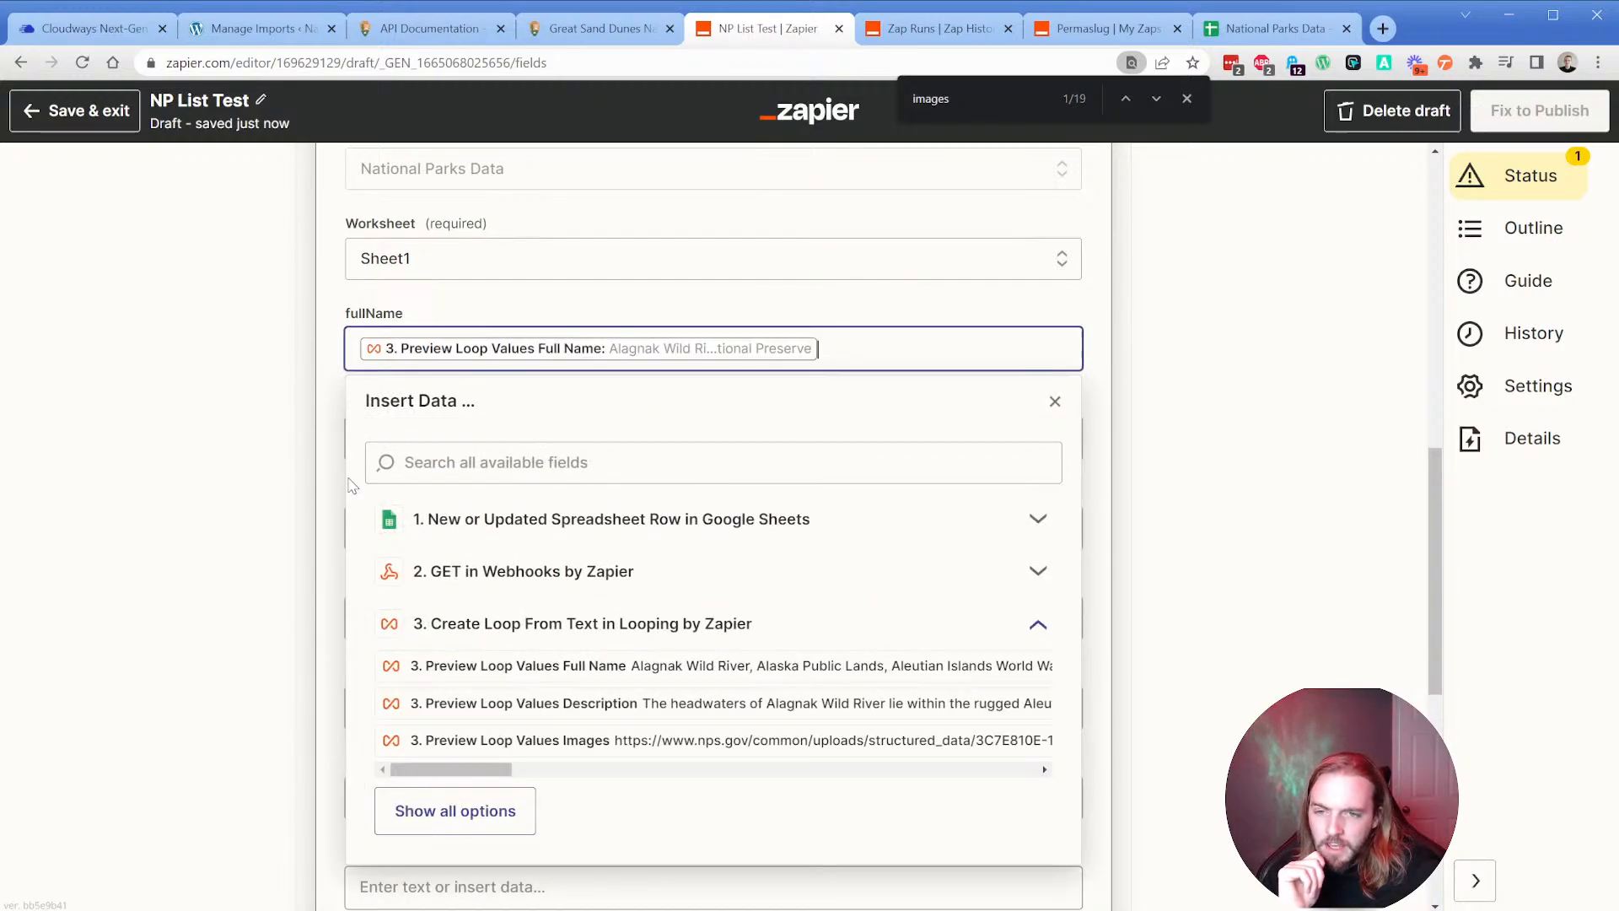
{"action": "left_click", "coordinate": [333, 415]}
Map the description column to Preview Loop Values Description from the Create Loop From Text action.
{"action": "left_click", "coordinate": [463, 438]}
{"action": "left_click", "coordinate": [523, 714]}
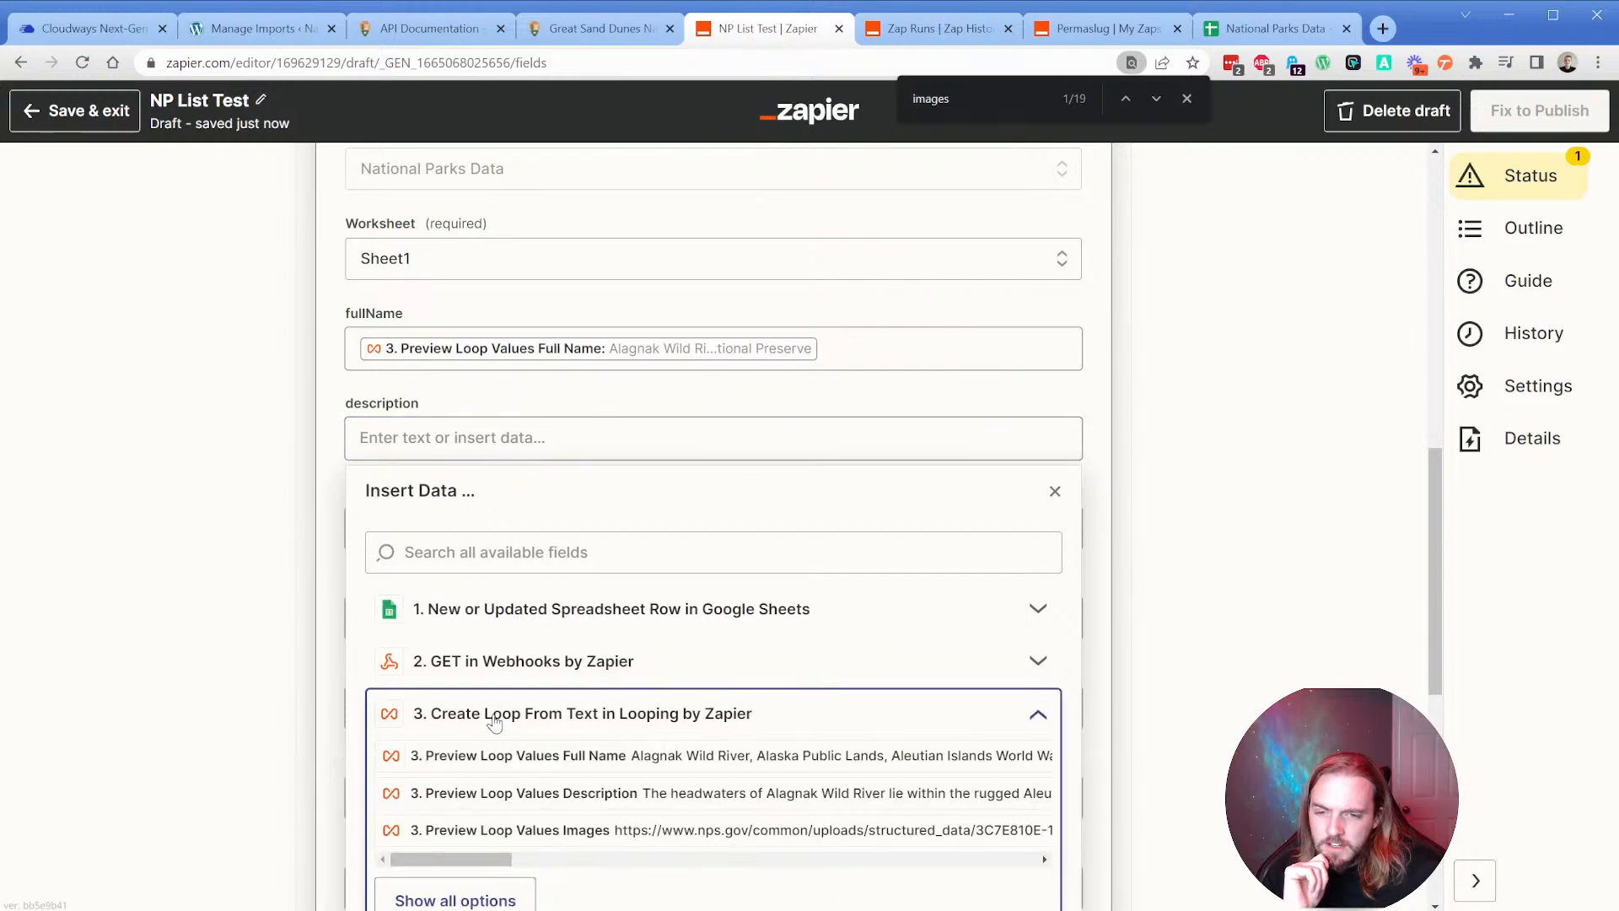
{"action": "left_click", "coordinate": [540, 791]}
{"action": "left_click", "coordinate": [328, 484]}
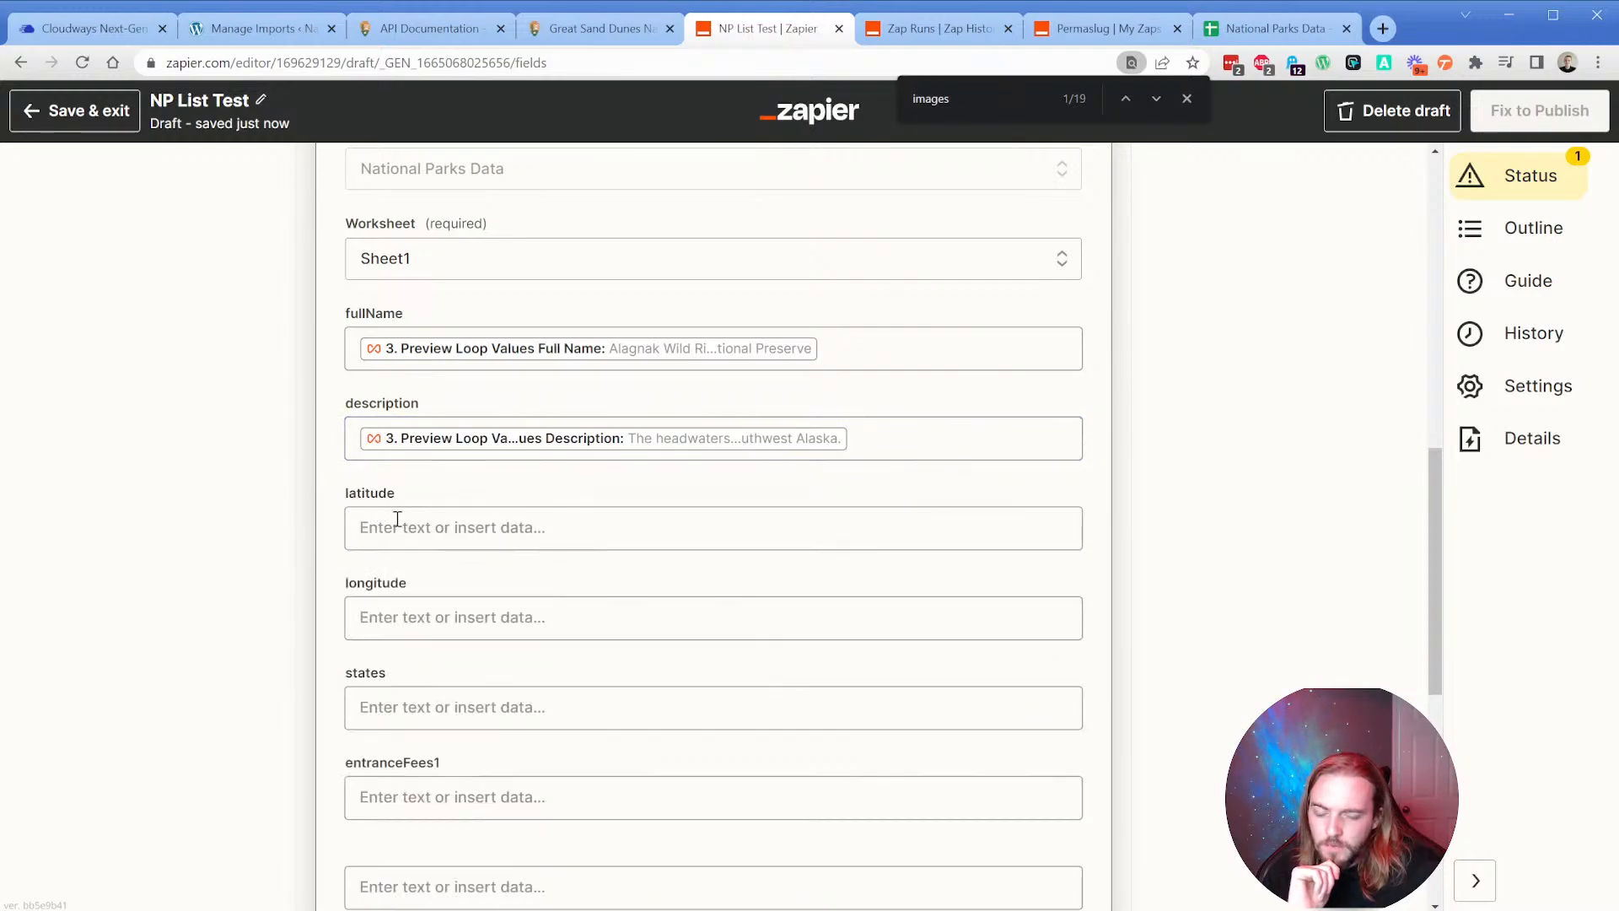
{"action": "left_click", "coordinate": [412, 520]}
{"action": "left_click", "coordinate": [488, 797]}
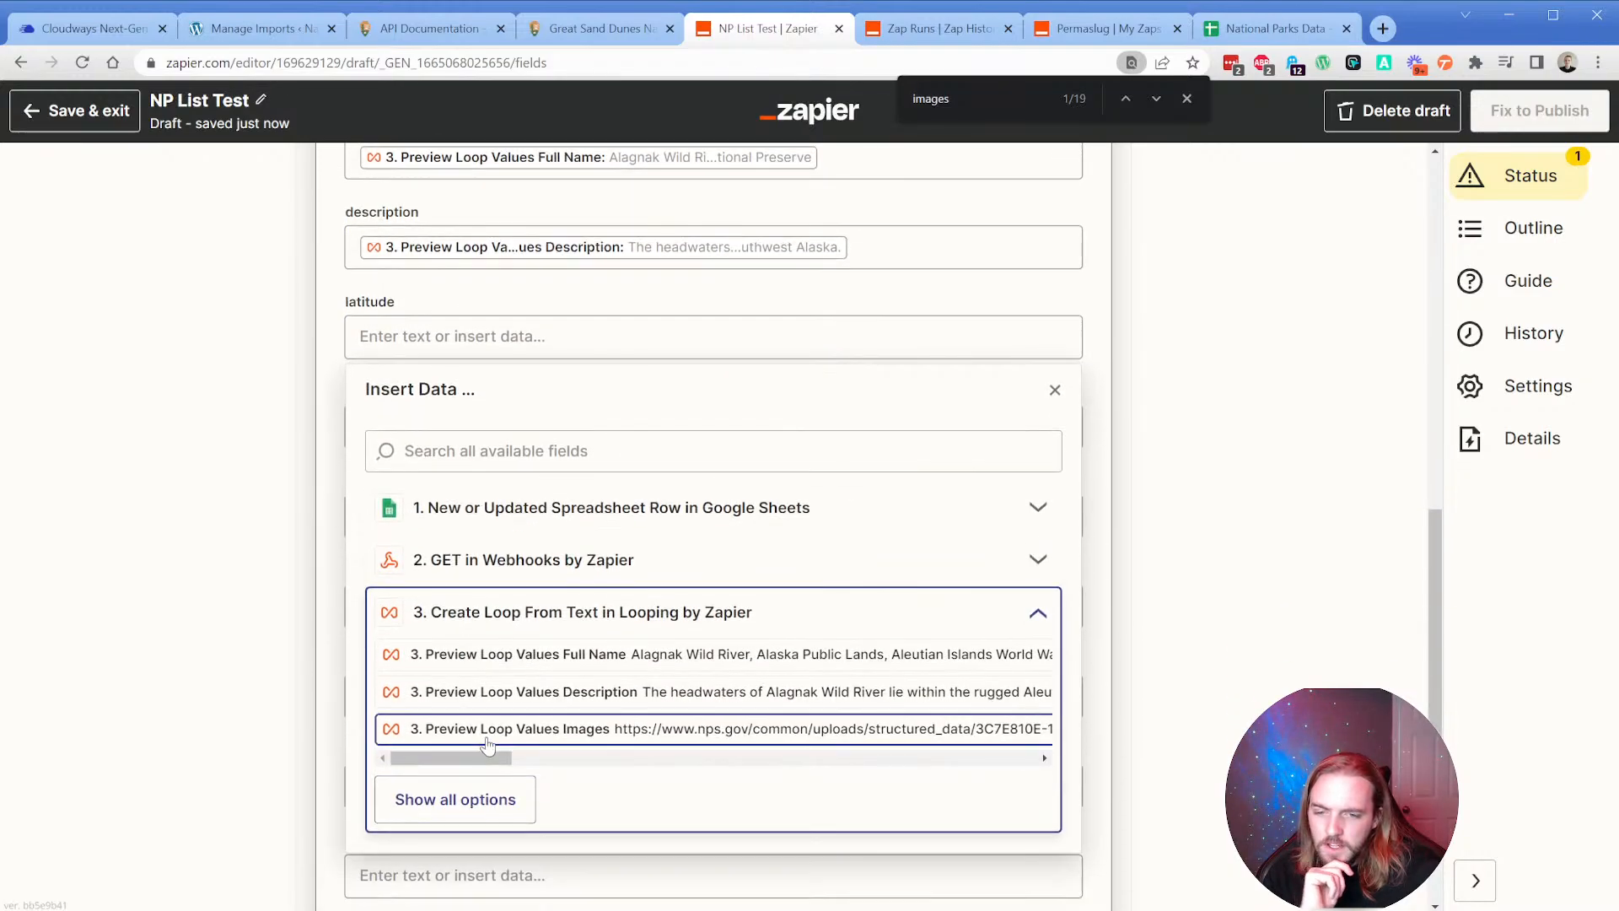
{"action": "left_click", "coordinate": [325, 485]}
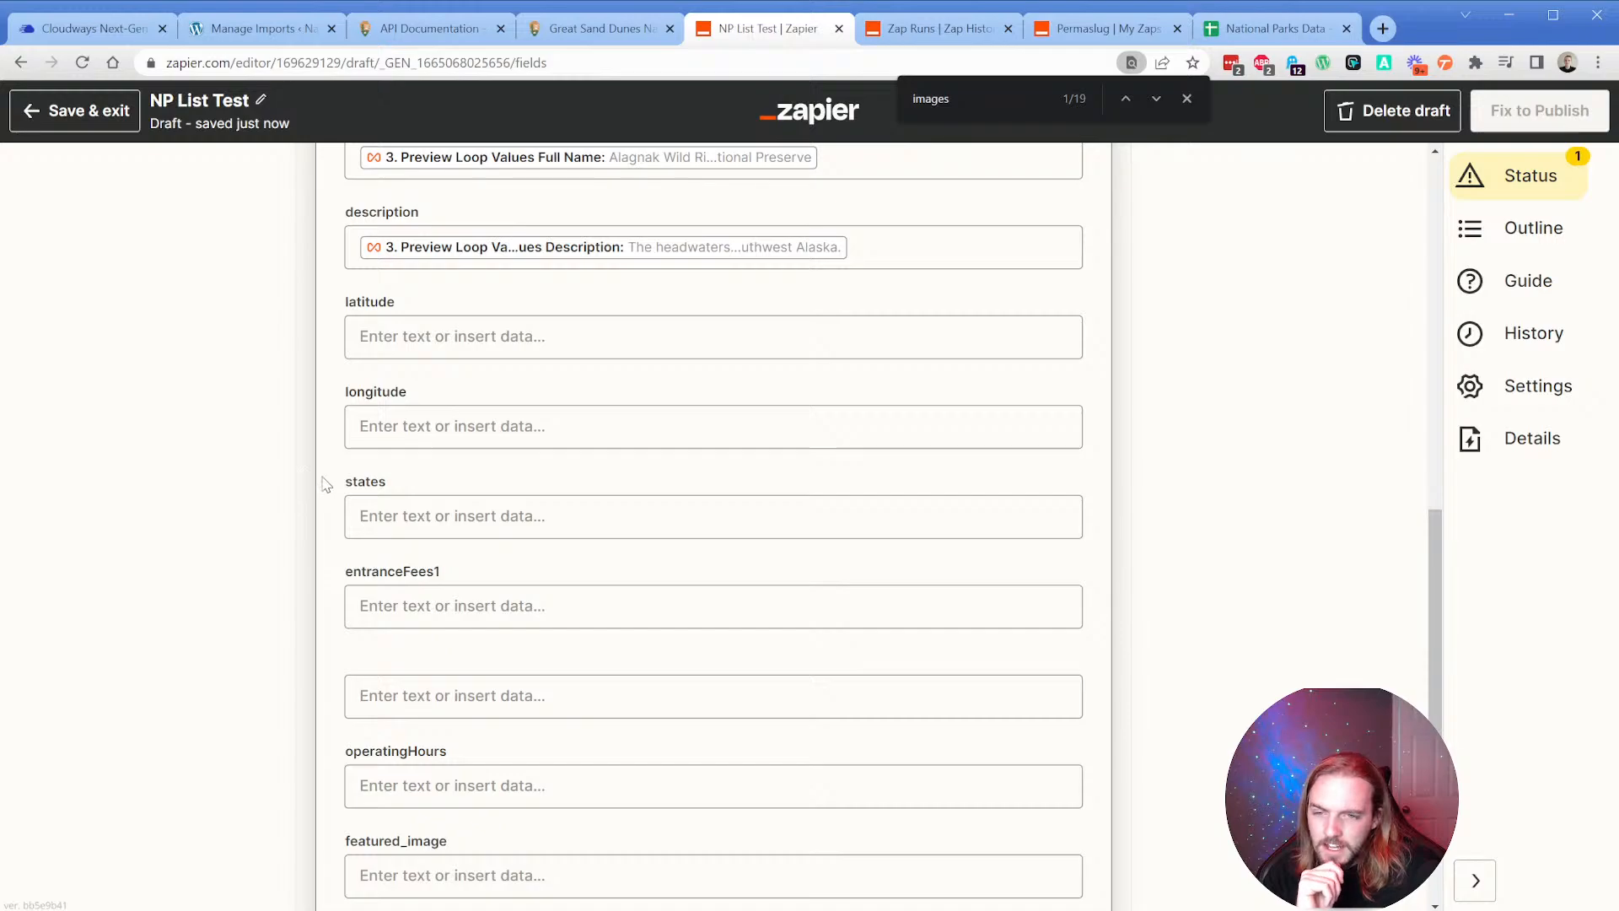
{"action": "scroll", "coordinate": [336, 588], "scroll_direction": "down", "scroll_amount": 3}
{"action": "left_click", "coordinate": [417, 494]}
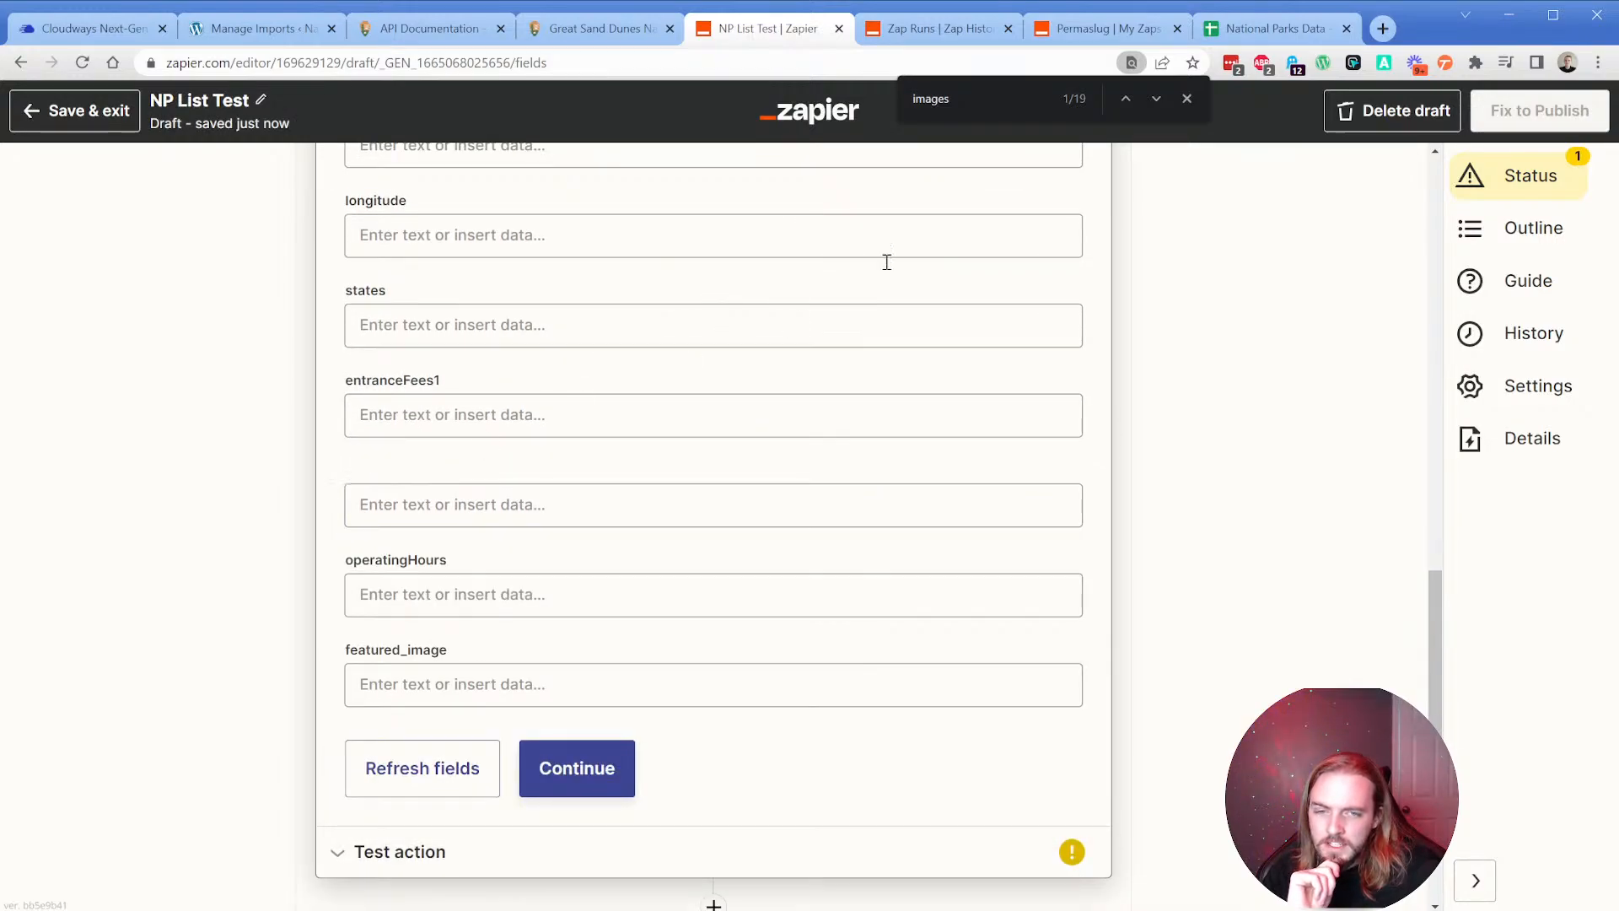
Check the featured_image and blank column headers in the National Parks Data sheet, and return to the NP List Test zap.
{"action": "left_click", "coordinate": [1241, 35]}
{"action": "left_click", "coordinate": [869, 238]}
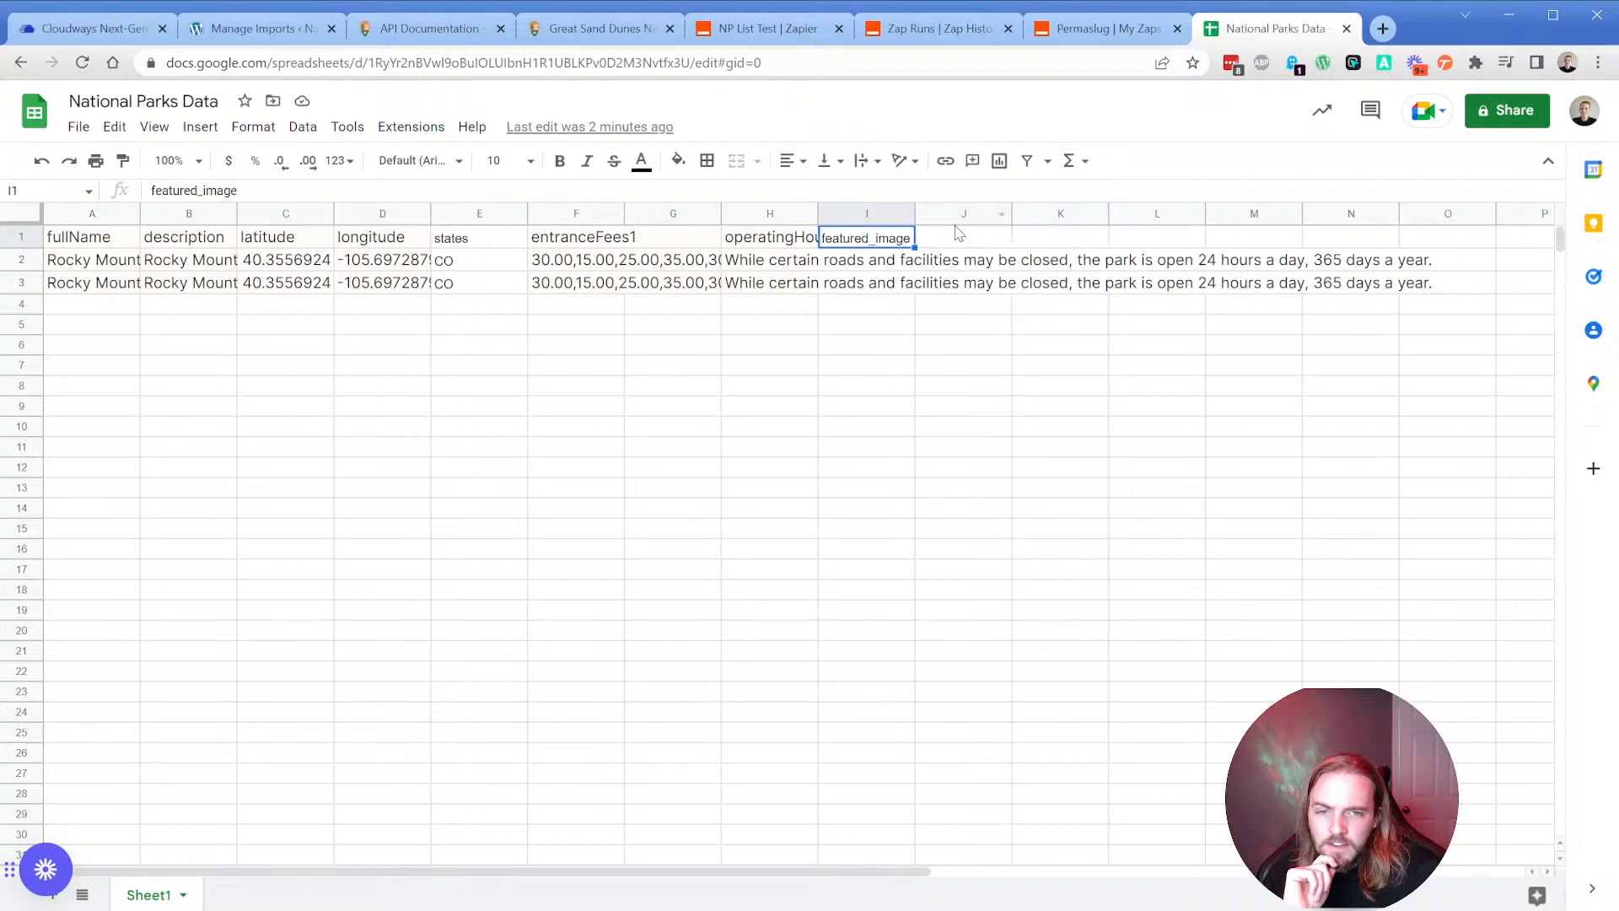
{"action": "left_click", "coordinate": [670, 240]}
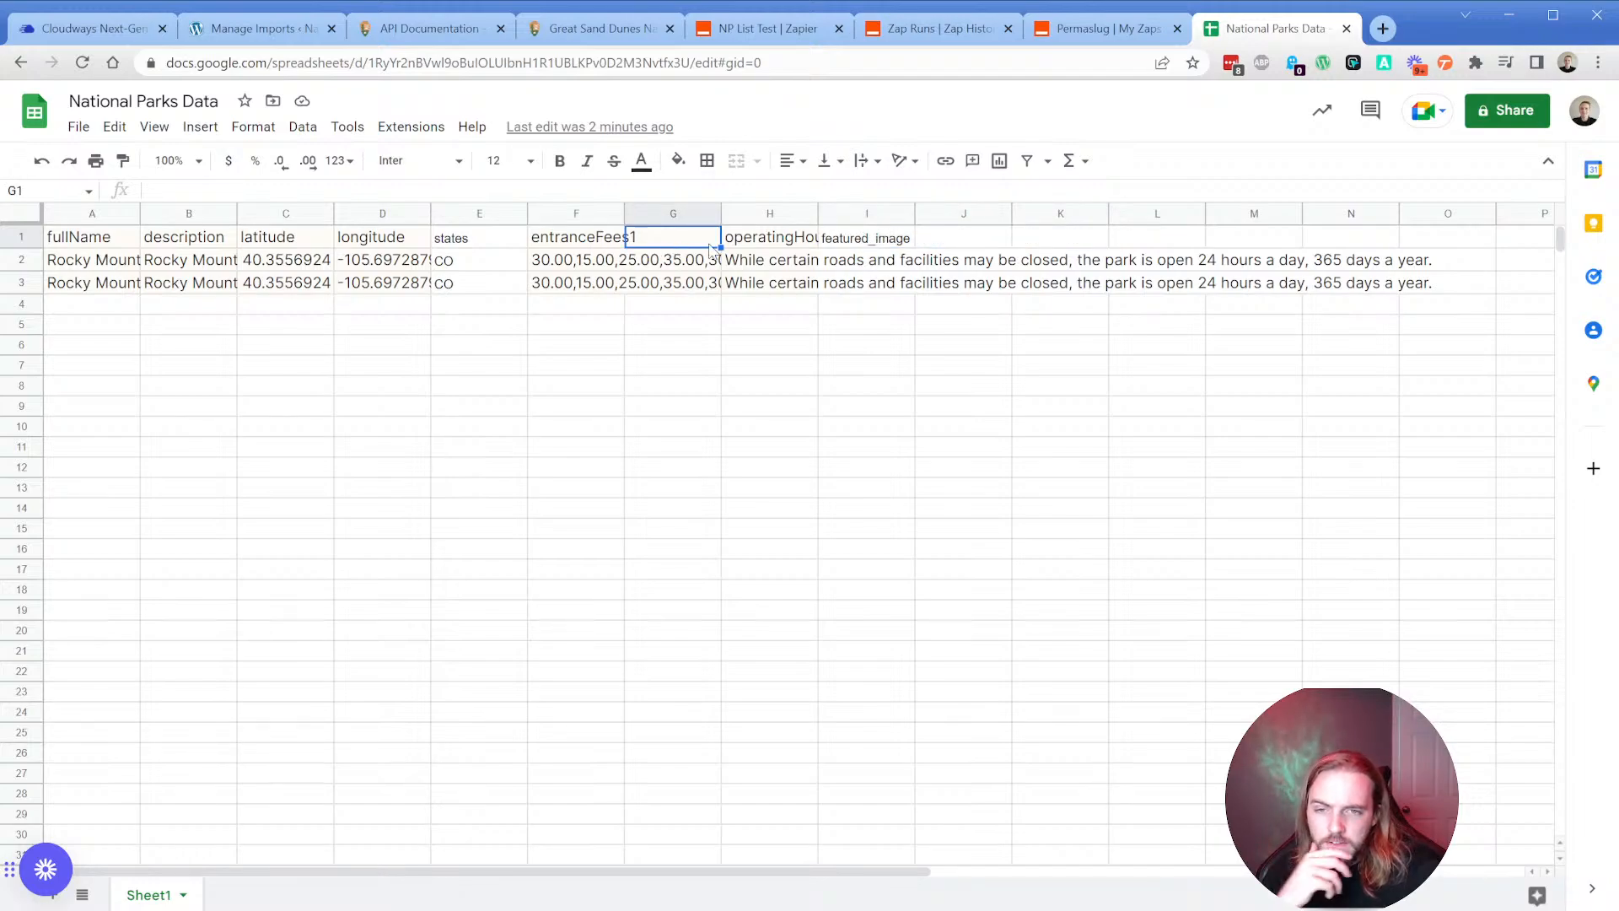
{"action": "left_click", "coordinate": [1105, 27]}
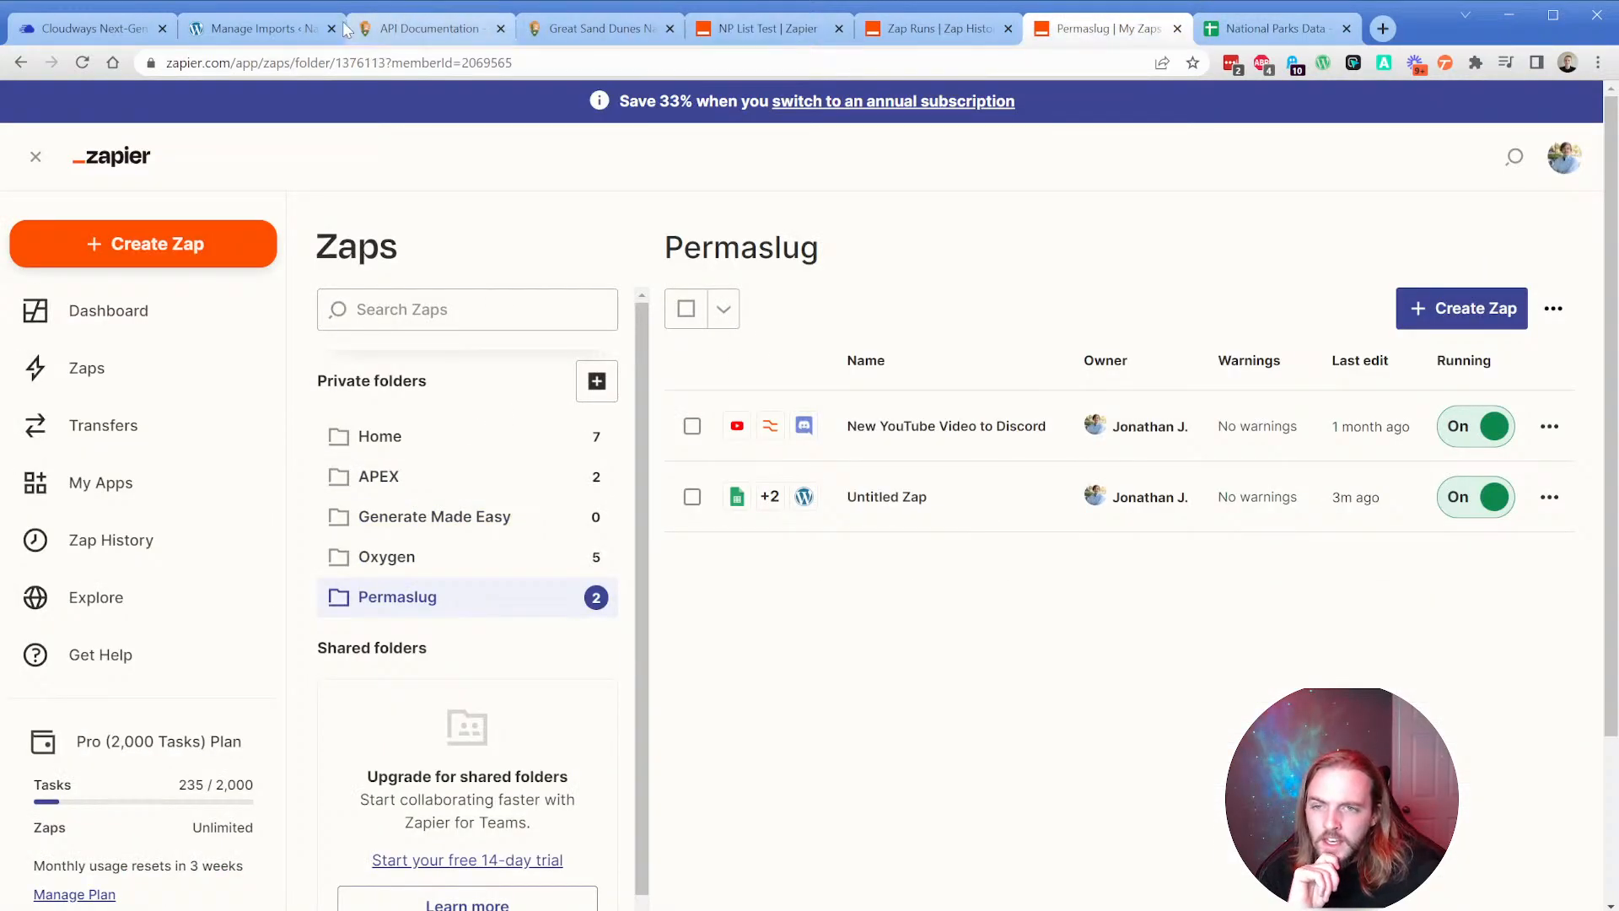
{"action": "left_click", "coordinate": [715, 28]}
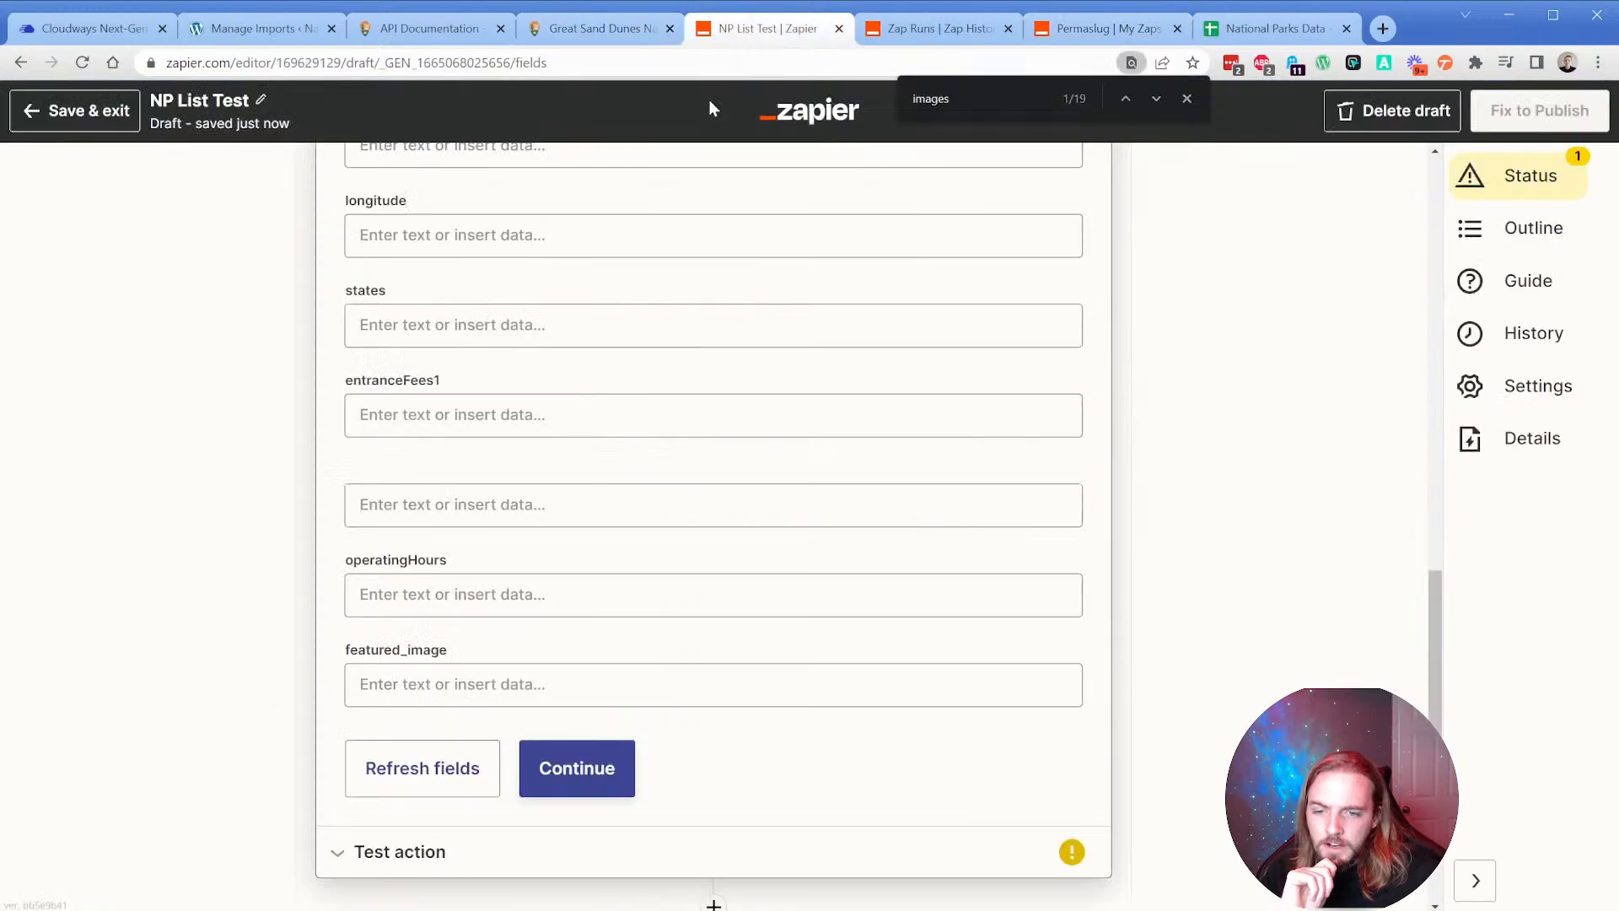
Map the featured_image column to Preview Loop Values Images from the loop action, and test the Create Spreadsheet Row action.
{"action": "left_click", "coordinate": [423, 684]}
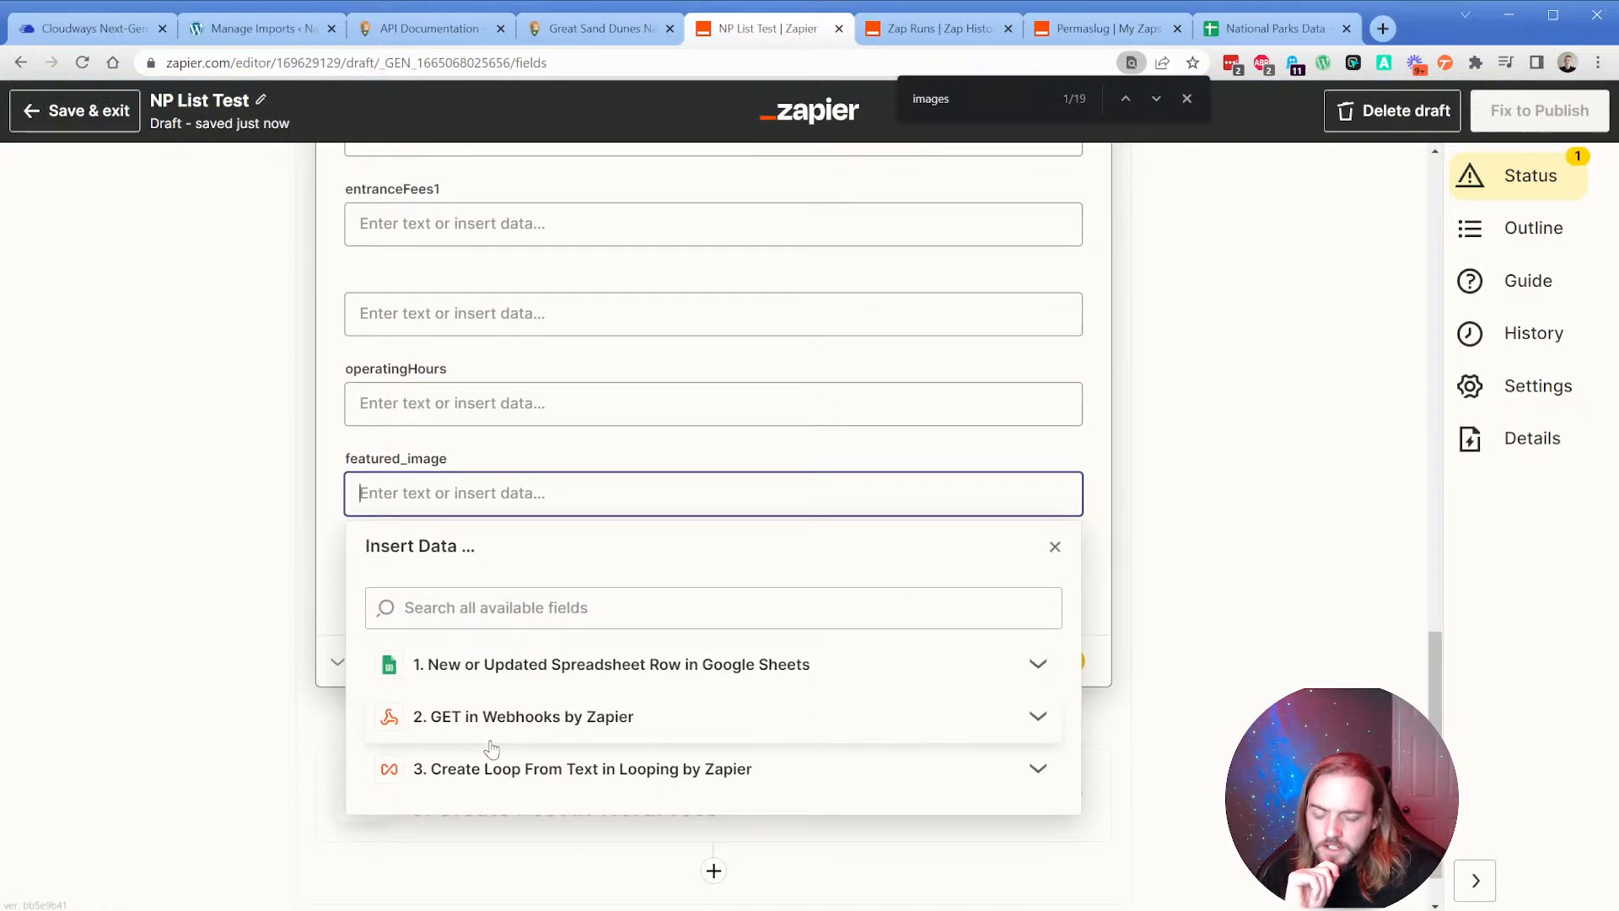
{"action": "left_click", "coordinate": [489, 766]}
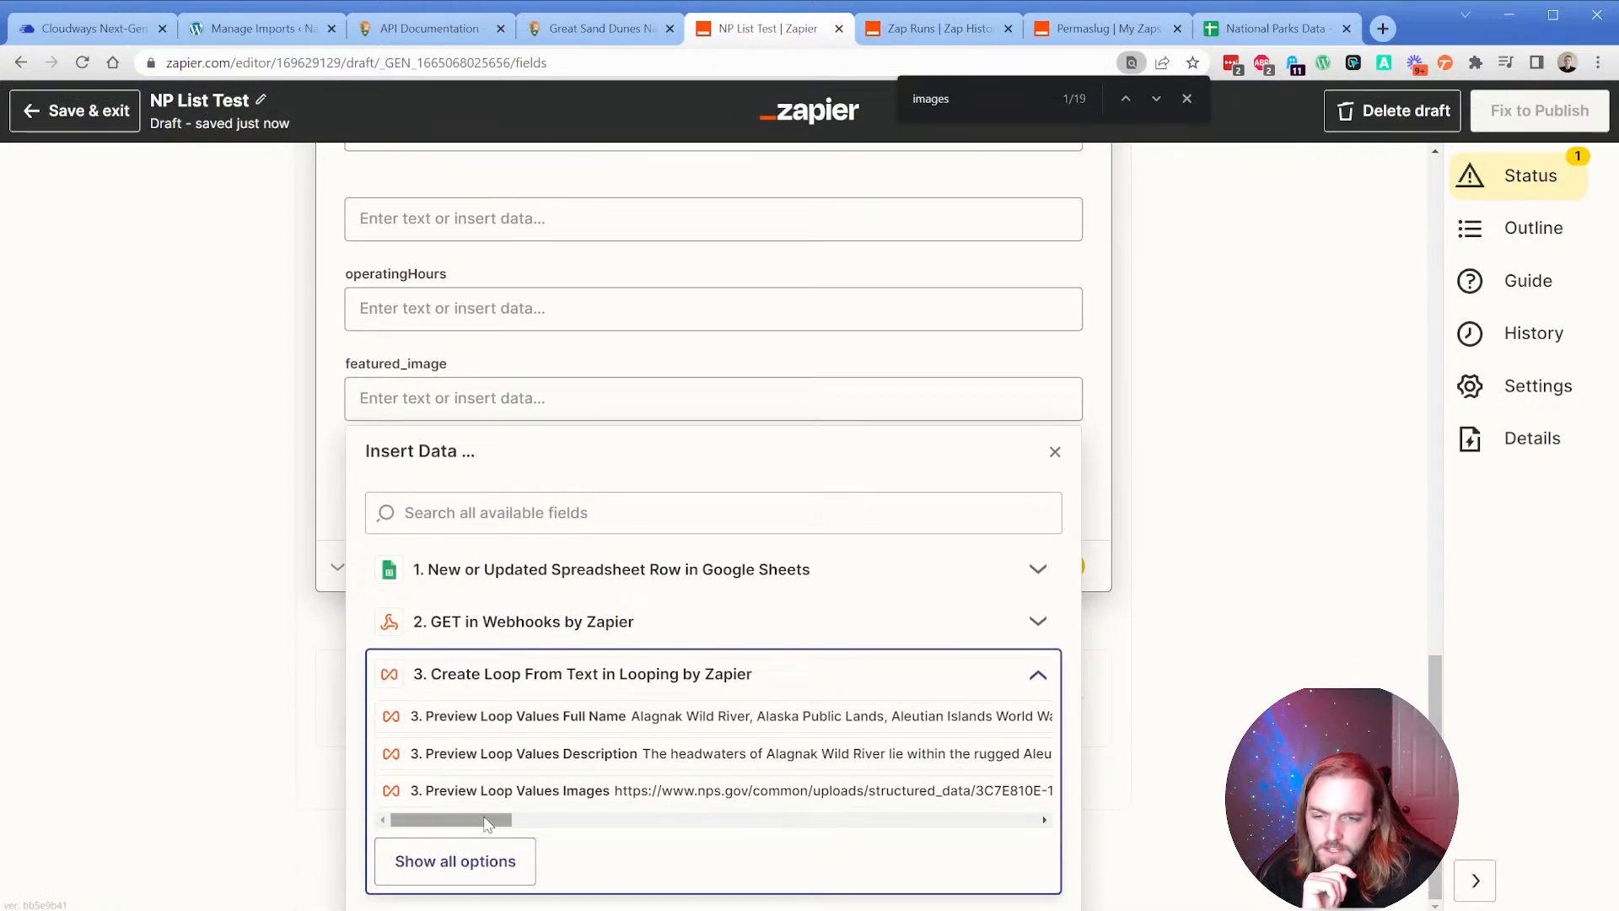
{"action": "mouse_move", "coordinate": [487, 824]}
{"action": "left_mouse_down"}
{"action": "mouse_move", "coordinate": [556, 824]}
{"action": "mouse_move", "coordinate": [465, 818]}
{"action": "left_mouse_up"}
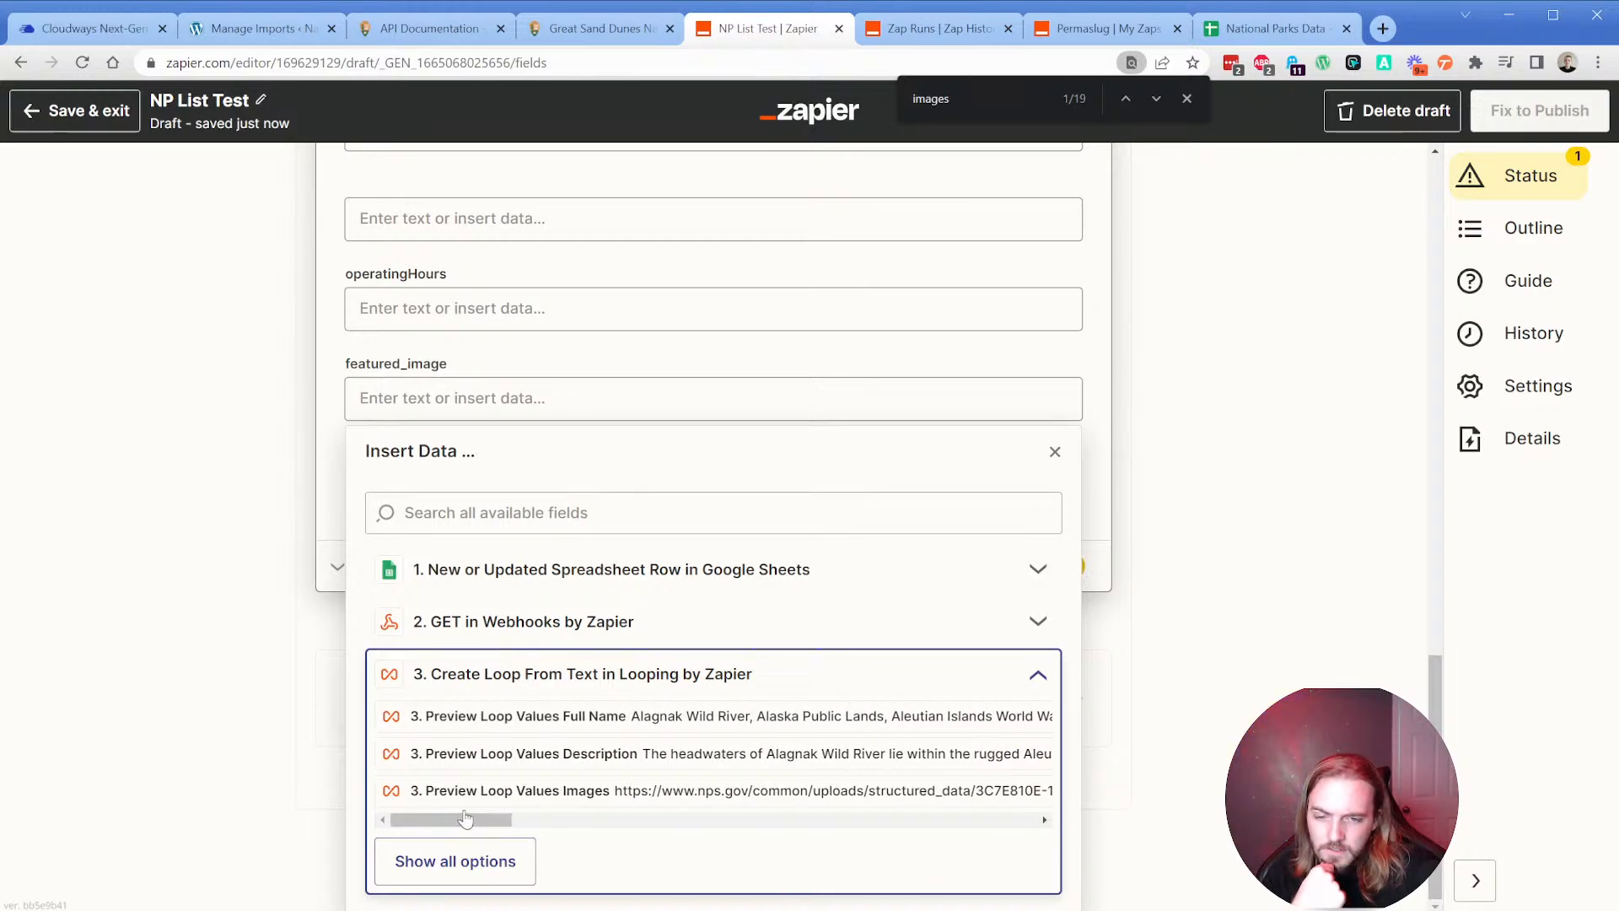
{"action": "left_click", "coordinate": [587, 792]}
{"action": "left_click", "coordinate": [336, 384]}
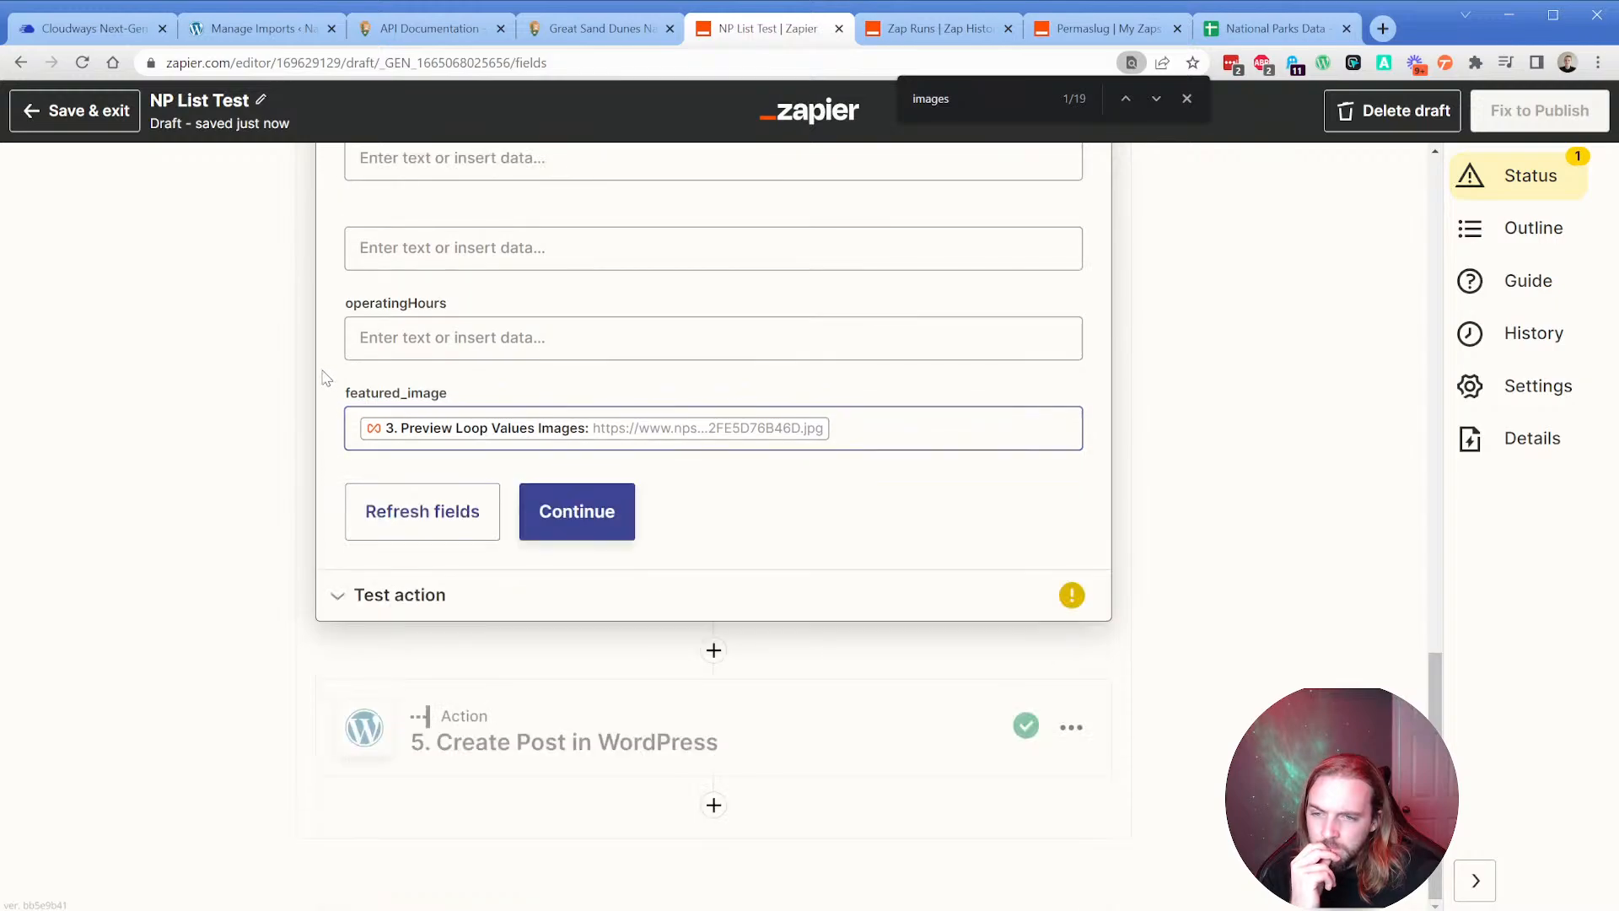
{"action": "left_click", "coordinate": [550, 521]}
{"action": "left_click", "coordinate": [421, 529]}
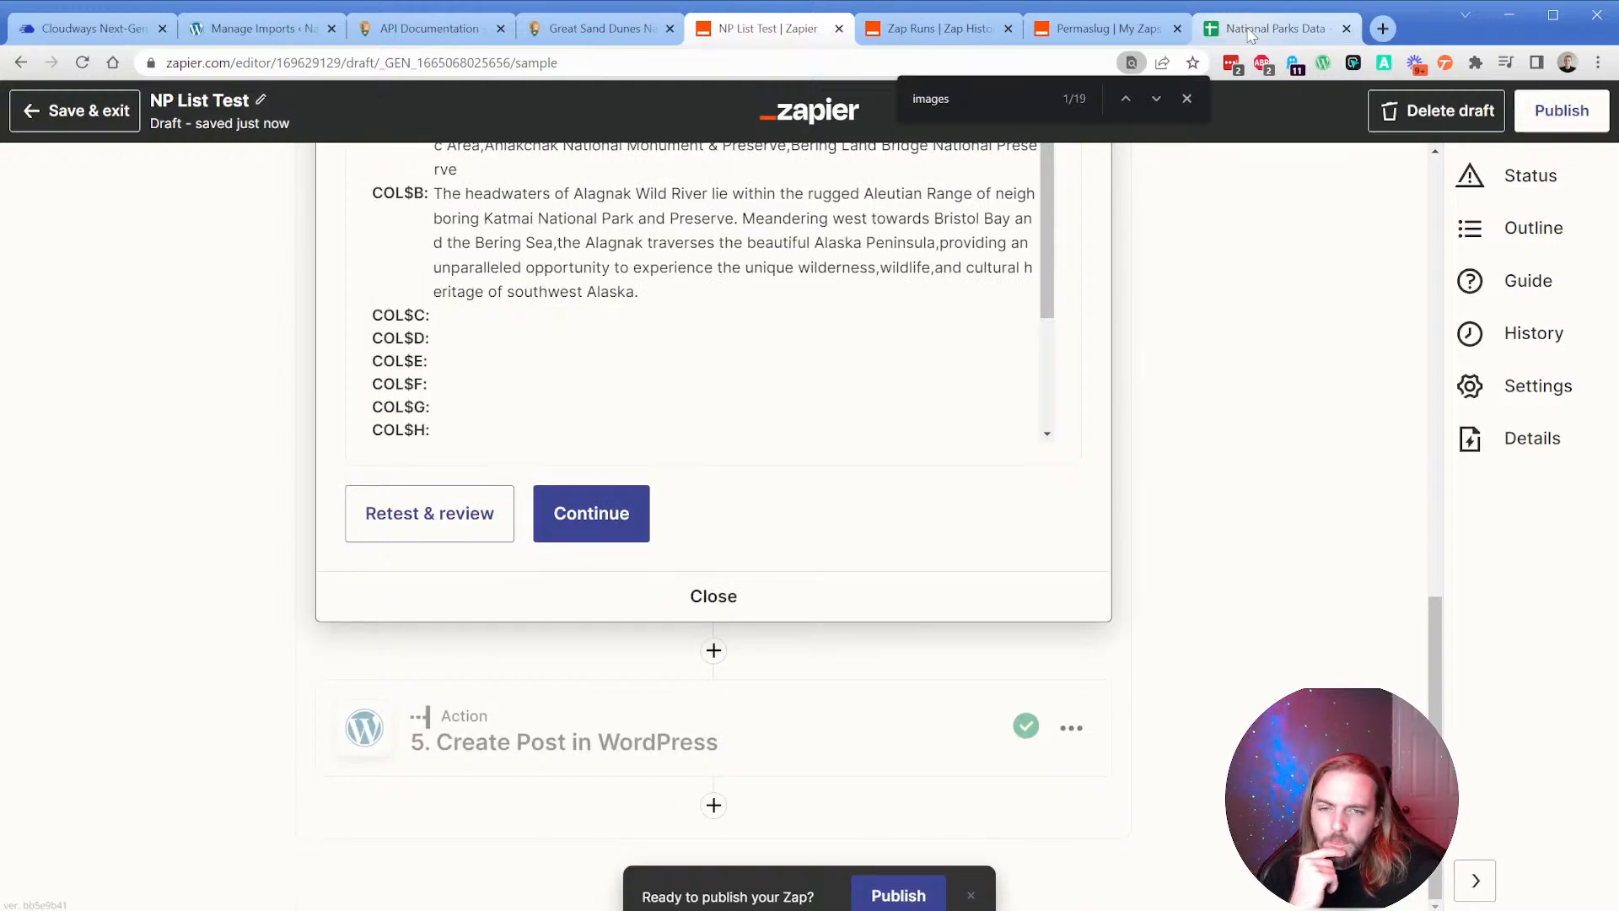
Inspect the featured_image link of the Alagnak Wild River row in the National Parks Data sheet, and switch to the Zap history.
{"action": "left_click", "coordinate": [1252, 36]}
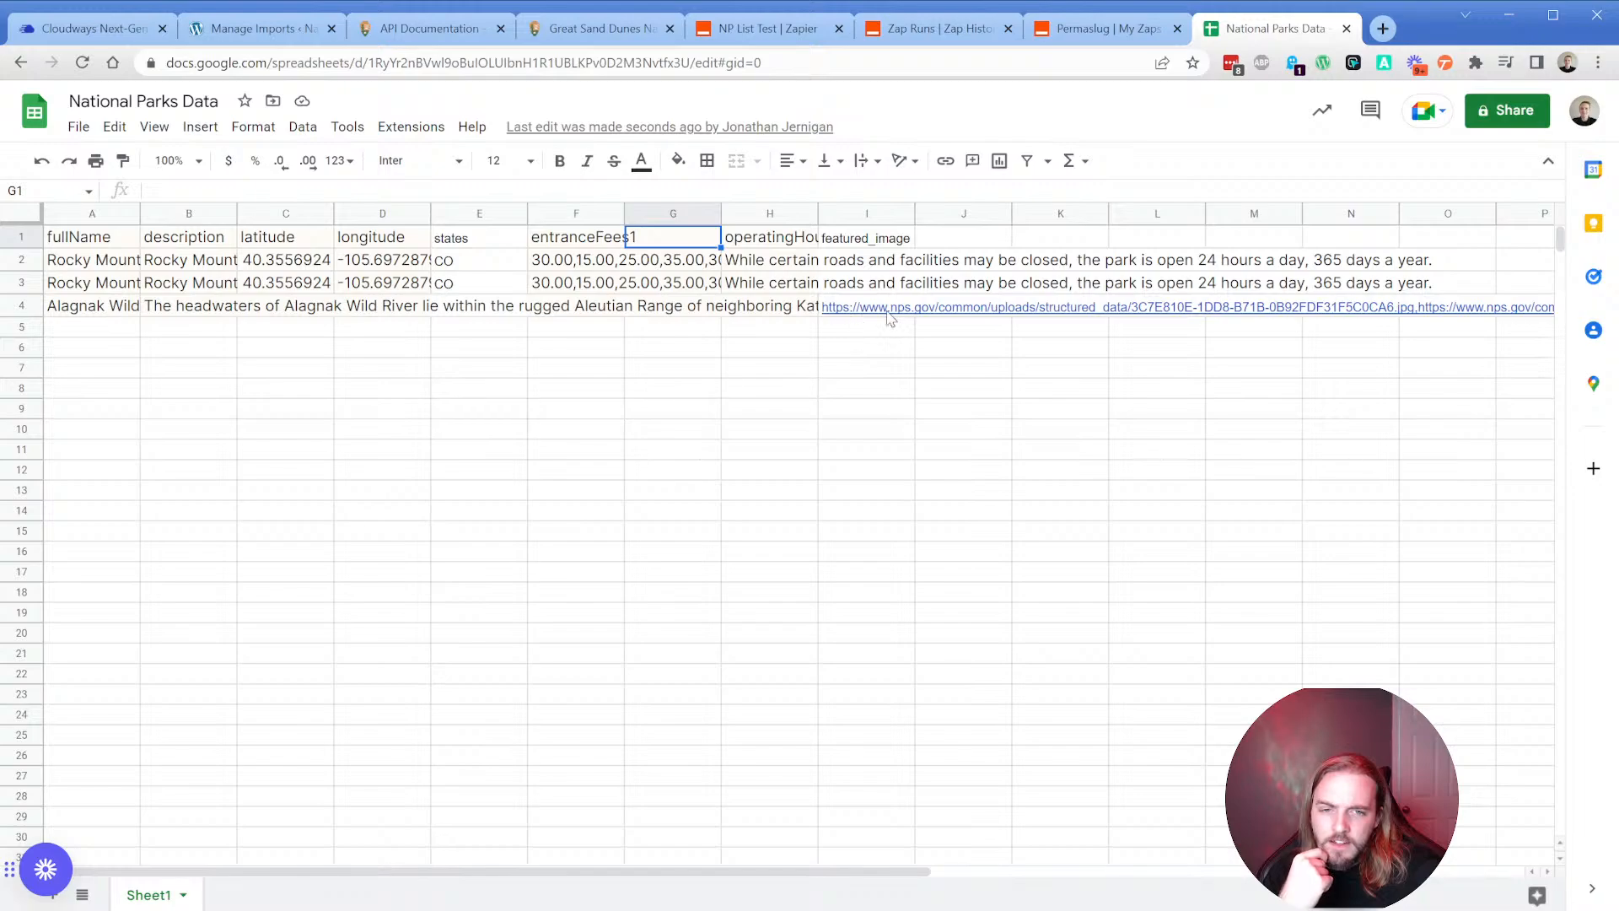
{"action": "mouse_move", "coordinate": [891, 319]}
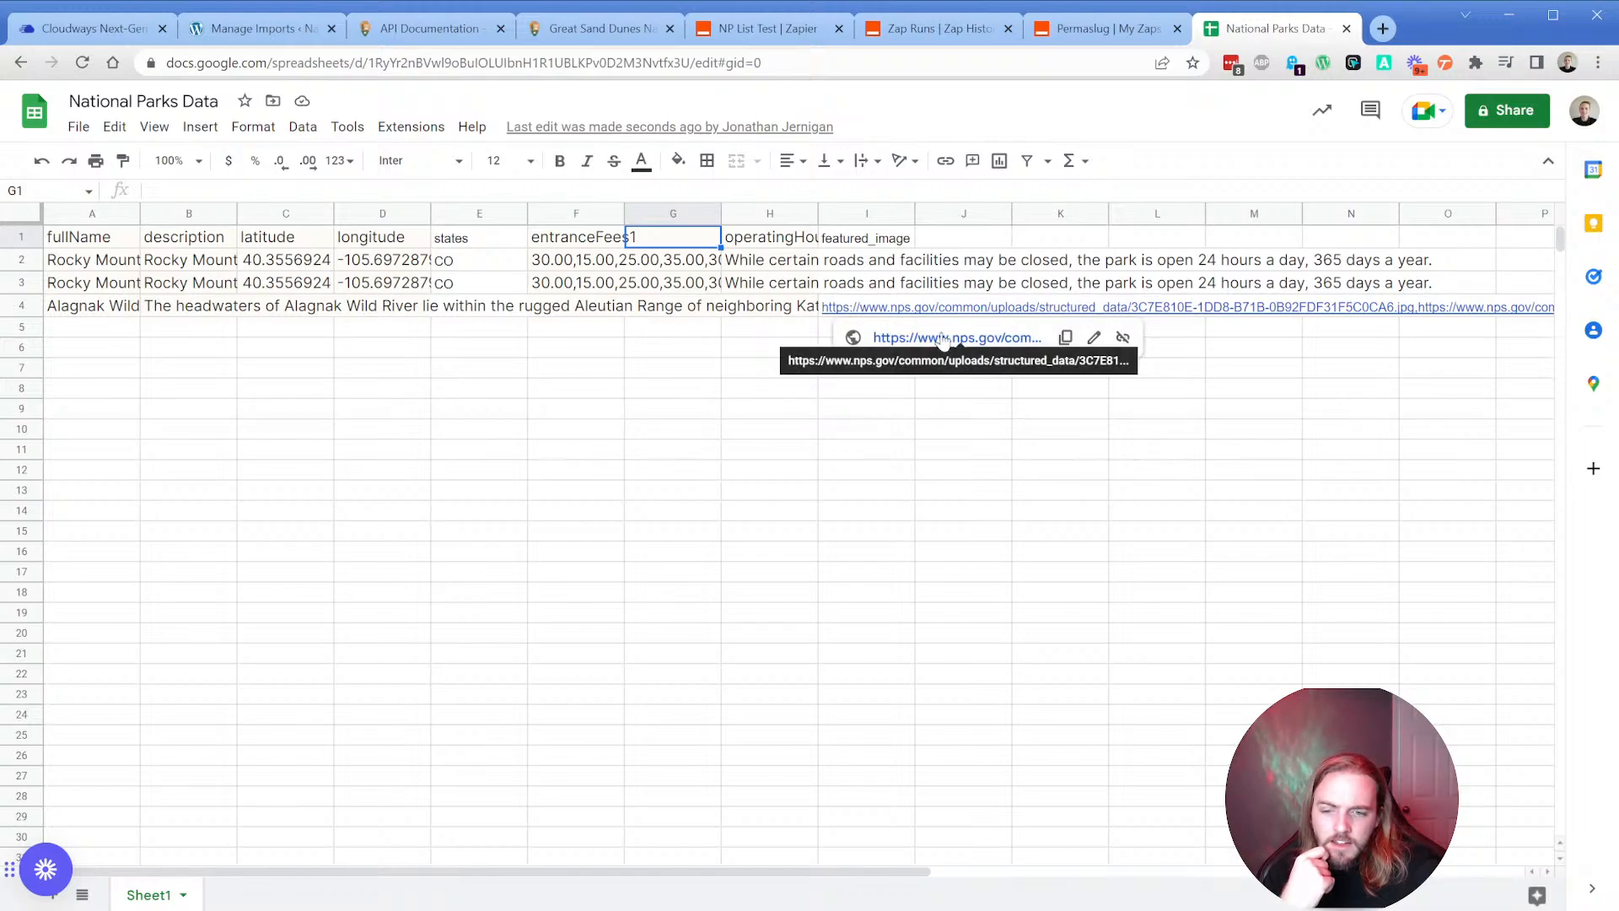
{"action": "left_click", "coordinate": [943, 339]}
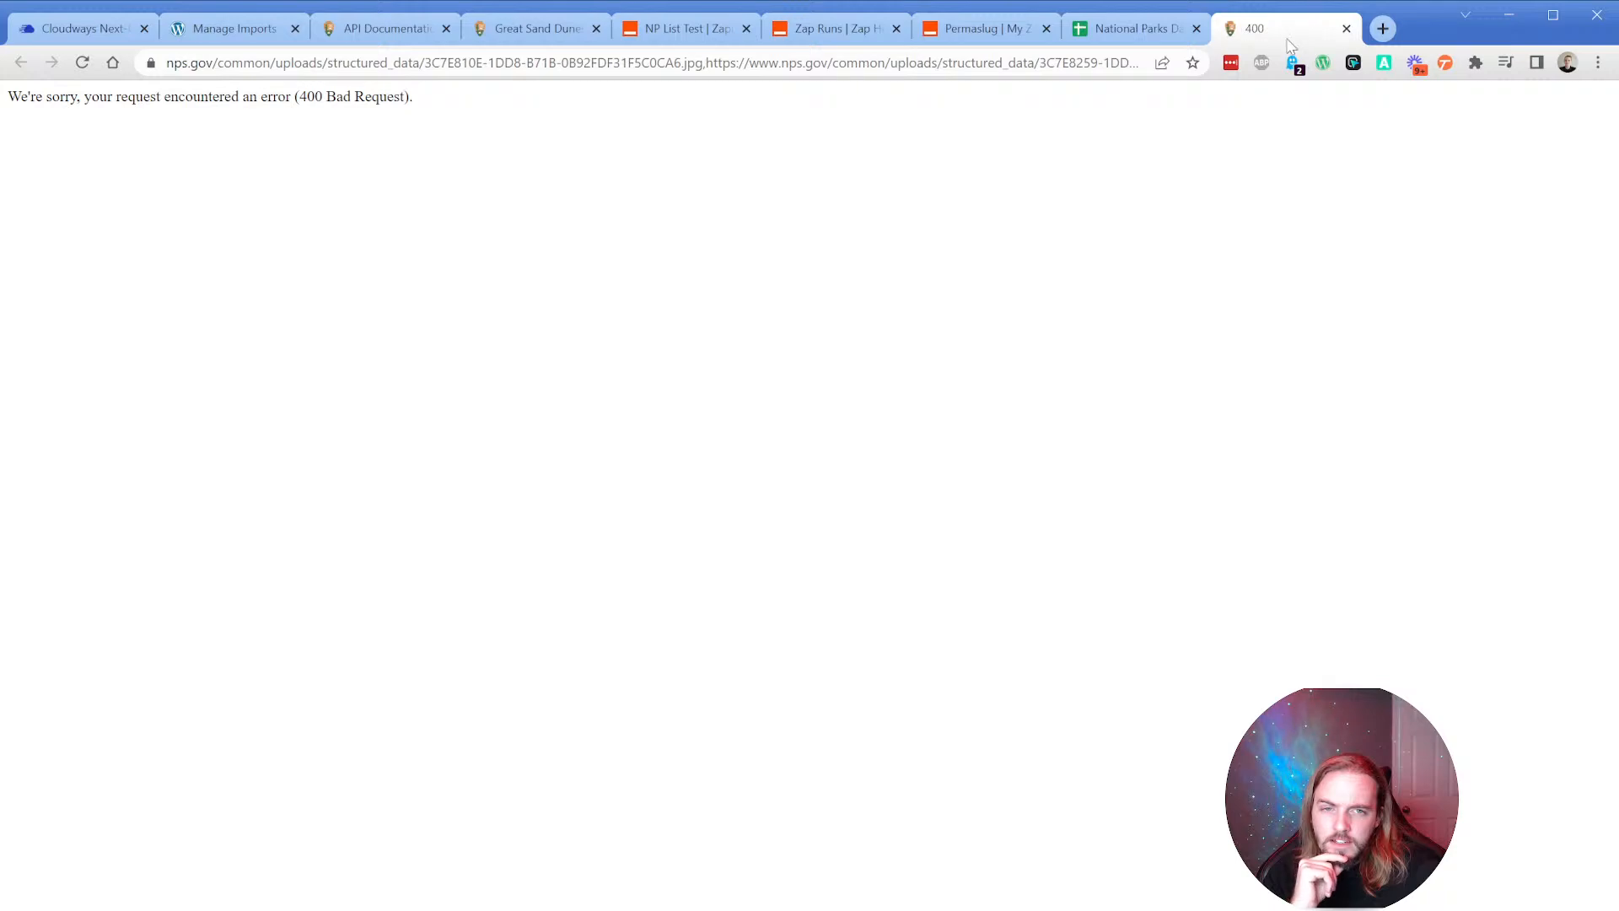
{"action": "left_click", "coordinate": [1350, 29]}
{"action": "left_click", "coordinate": [959, 29]}
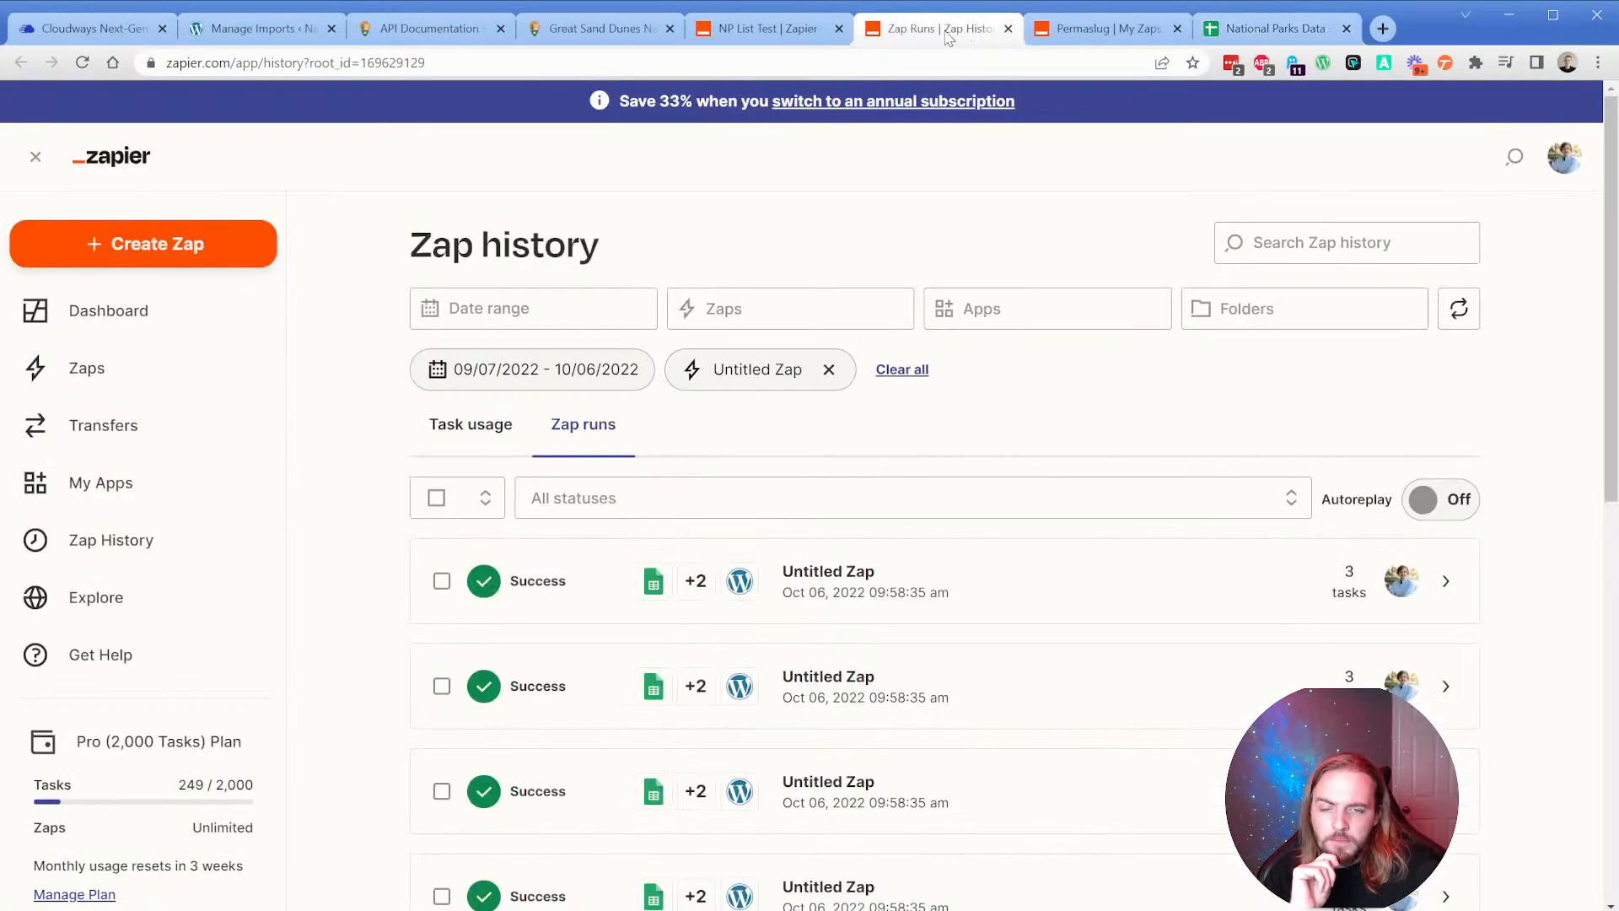
Return to the NP List Test zap and review the values to loop in the Create Loop From Text action's setup.
{"action": "left_click", "coordinate": [752, 29]}
{"action": "scroll", "coordinate": [311, 460], "scroll_direction": "up", "scroll_amount": 5}
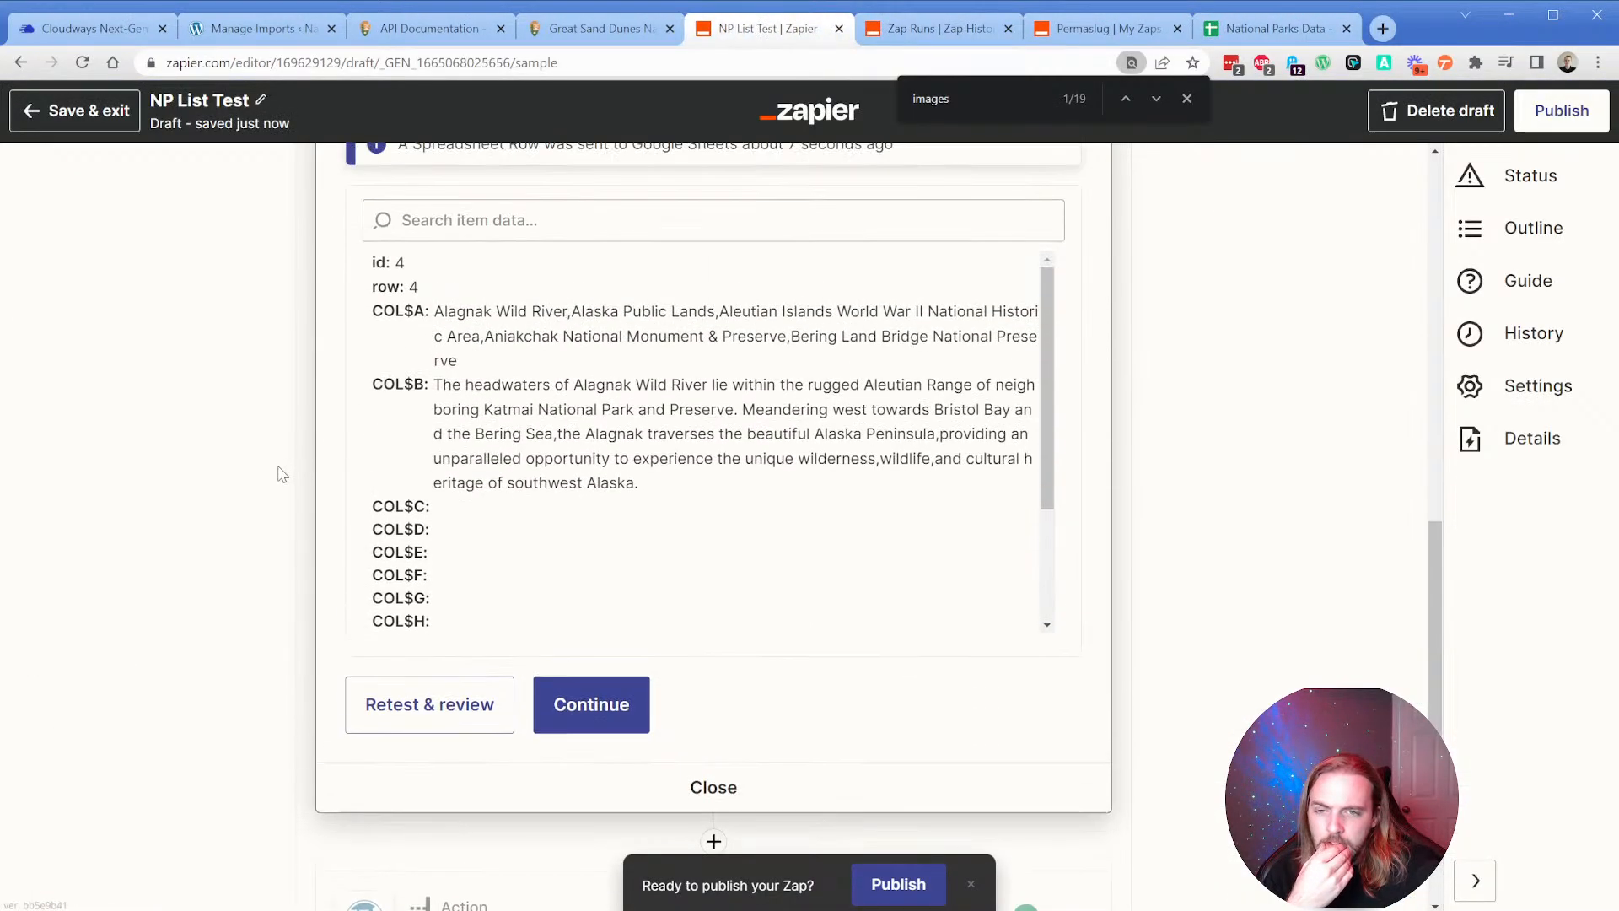
{"action": "scroll", "coordinate": [312, 460], "scroll_direction": "up", "scroll_amount": 6}
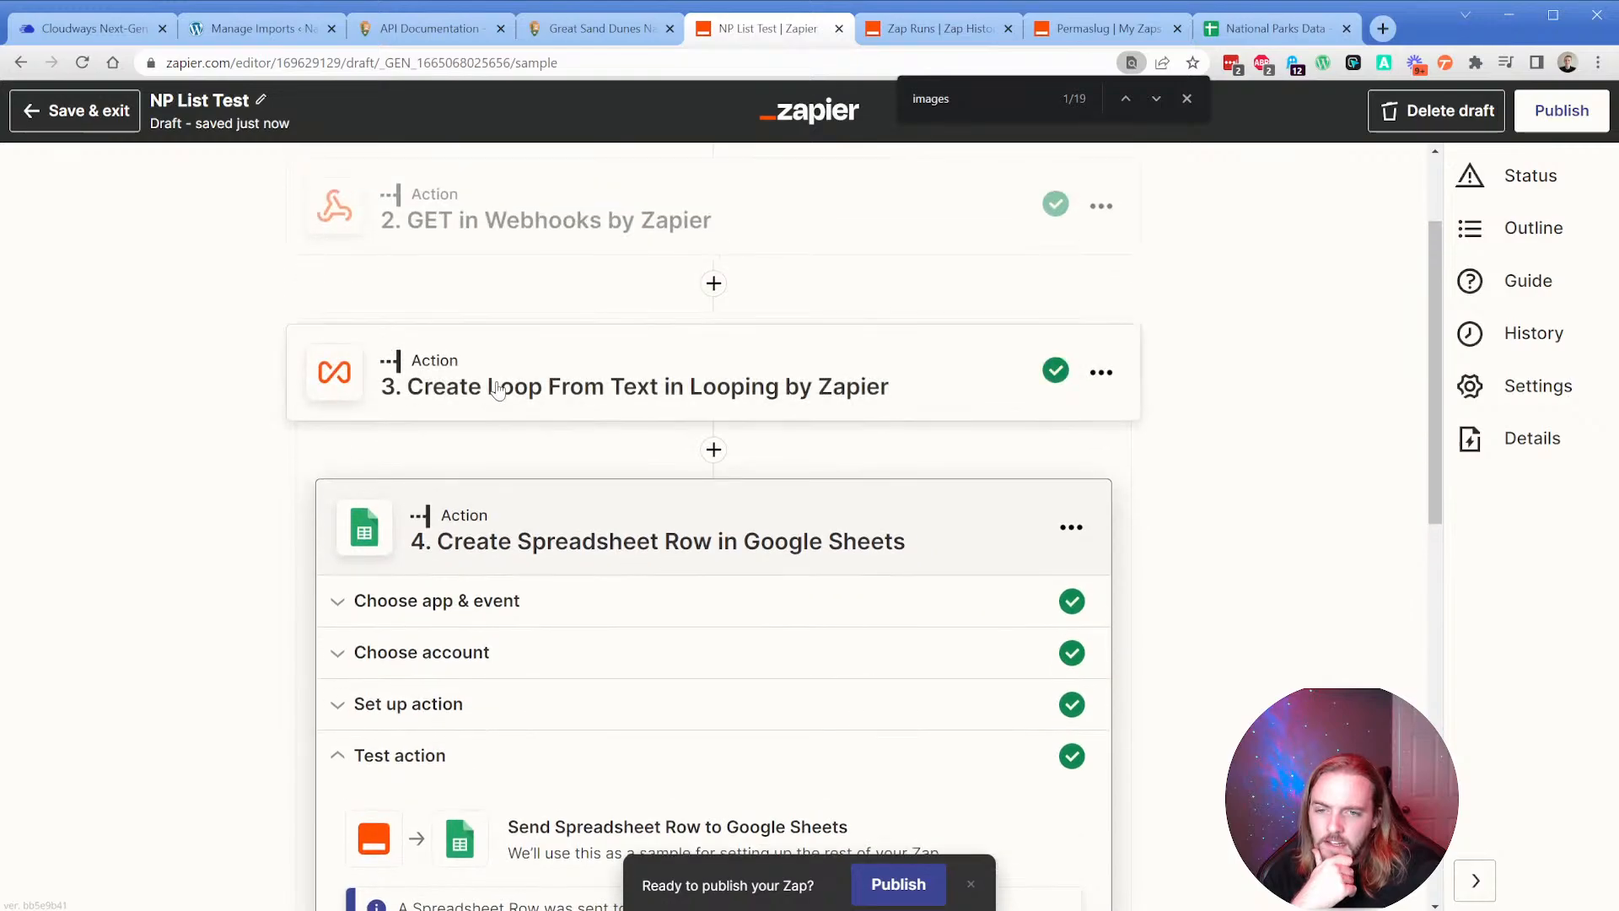
{"action": "left_click", "coordinate": [506, 387]}
{"action": "scroll", "coordinate": [463, 446], "scroll_direction": "down", "scroll_amount": 5}
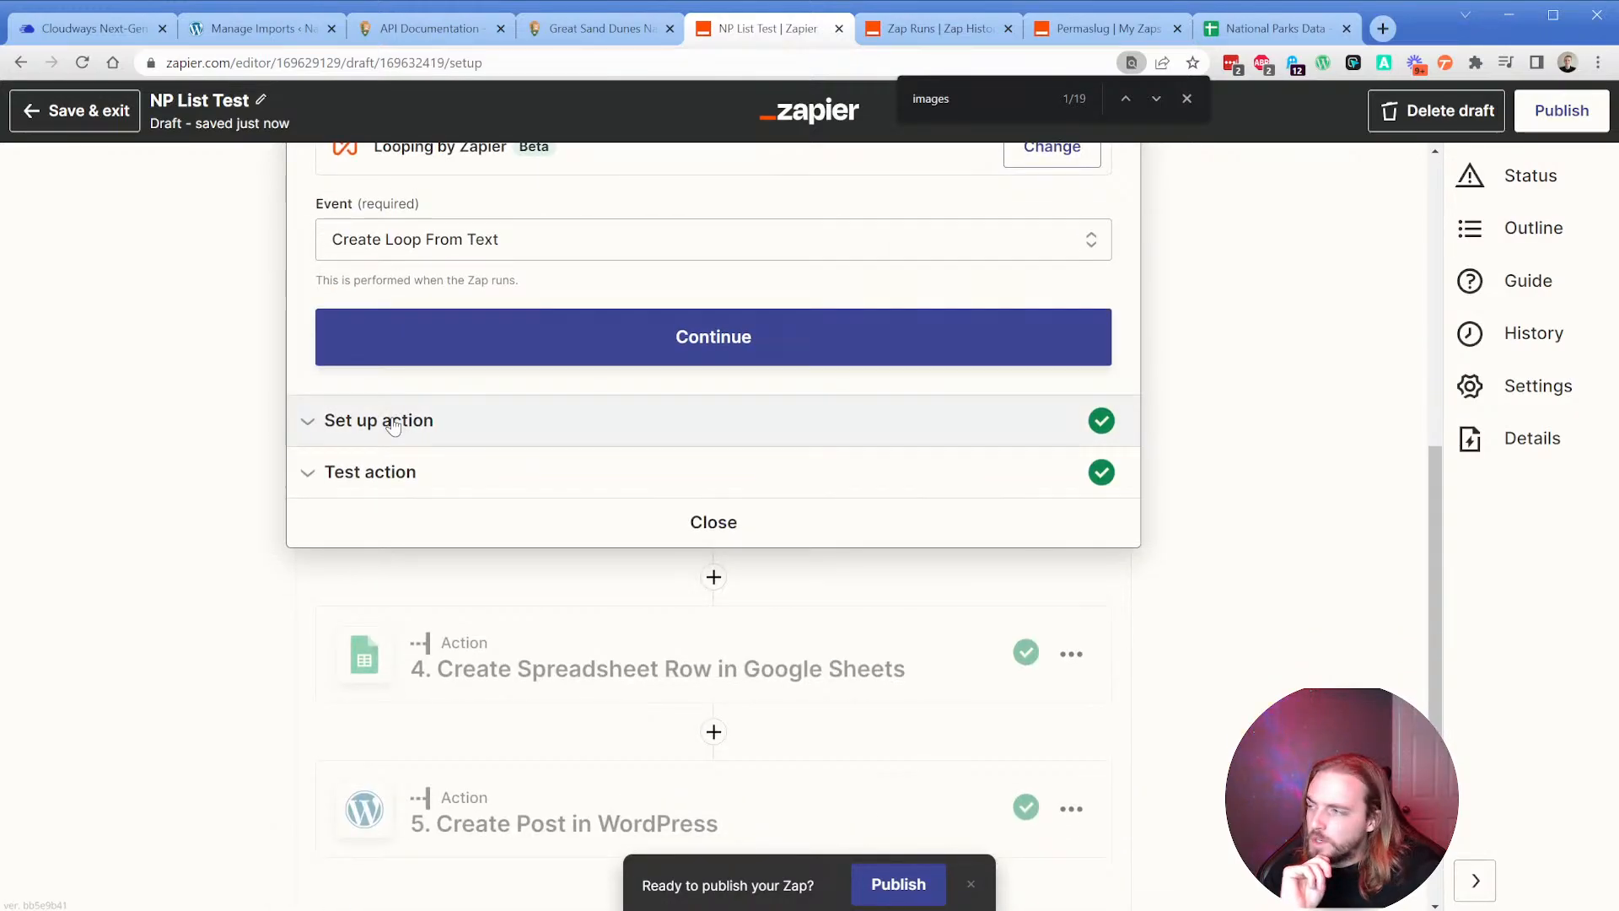
{"action": "left_click", "coordinate": [393, 422]}
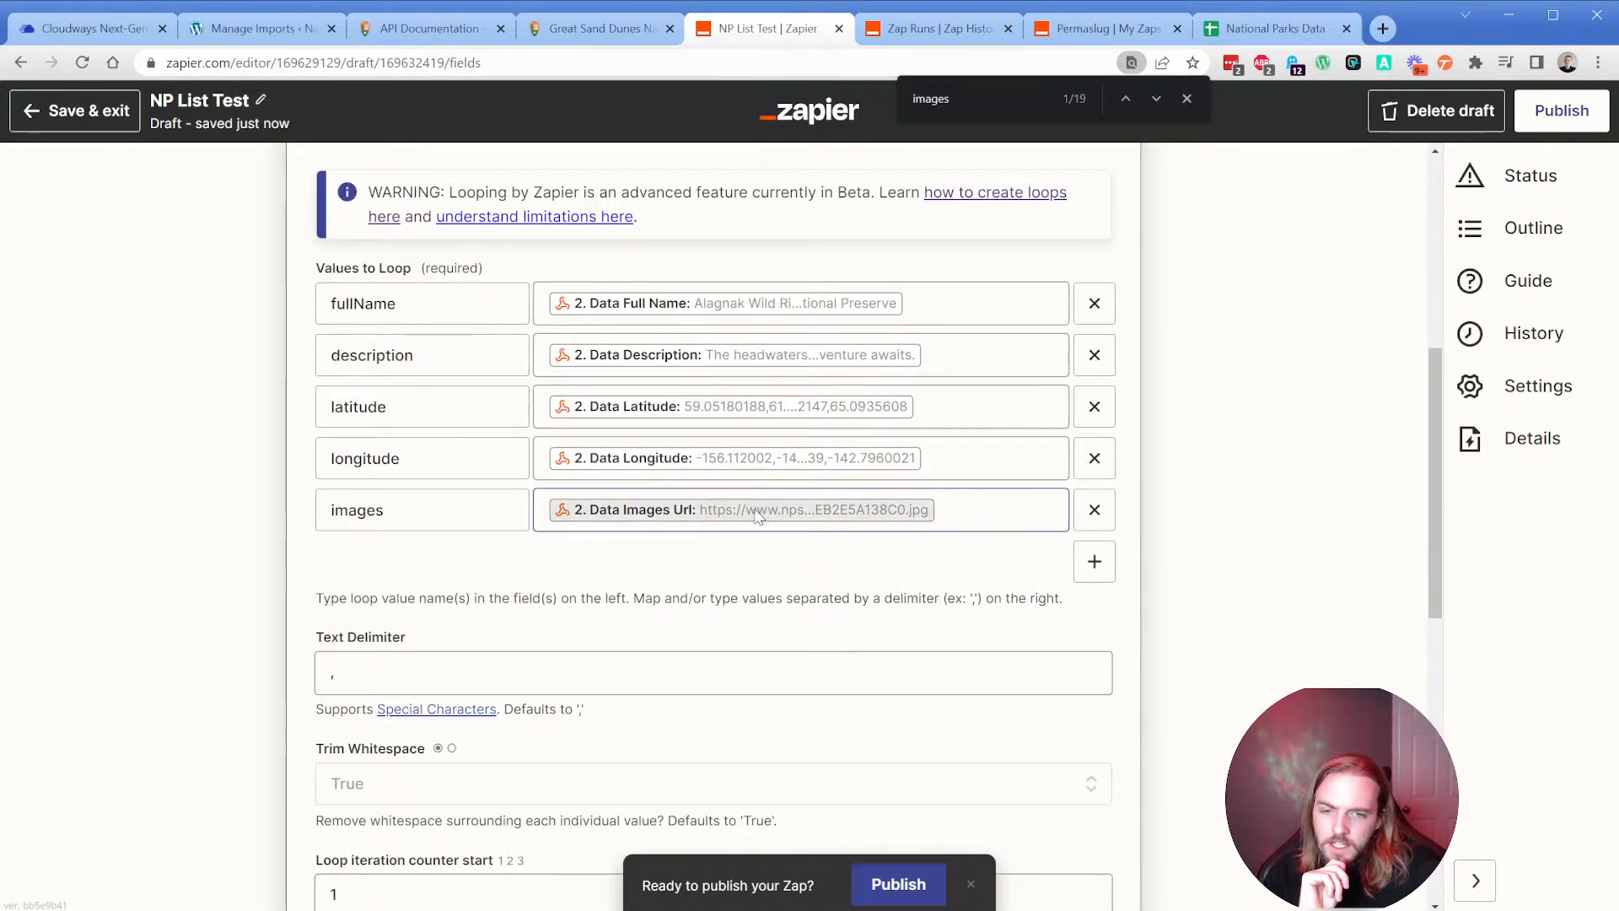
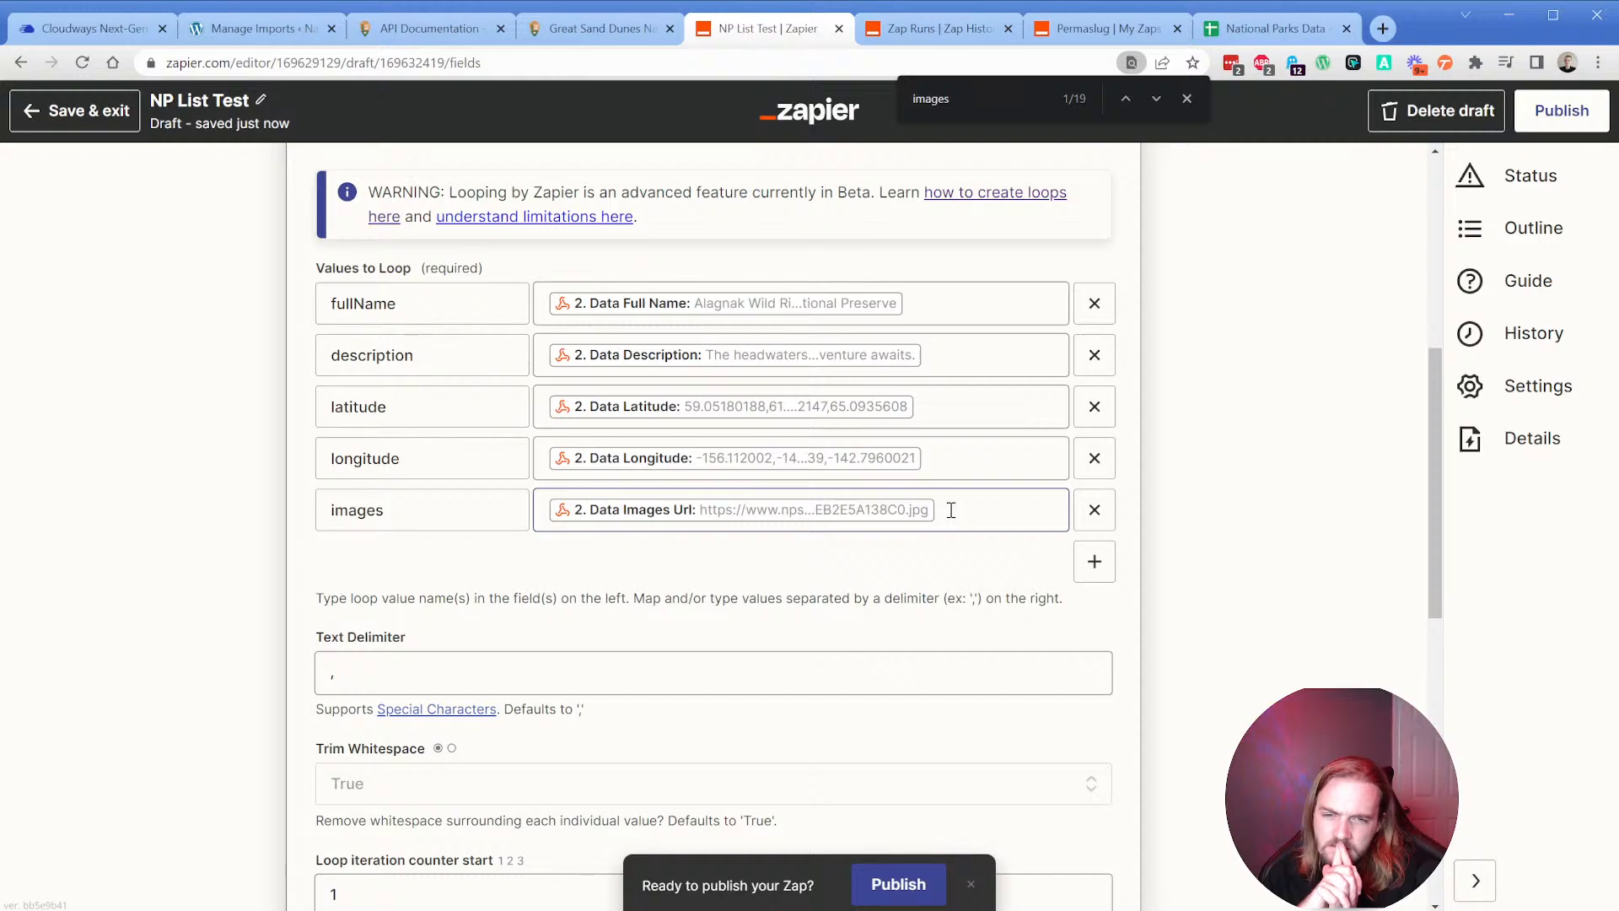
Remove the empty query string parameter from the GET in Webhooks action's setup.
{"action": "scroll", "coordinate": [951, 510], "scroll_direction": "up", "scroll_amount": 7}
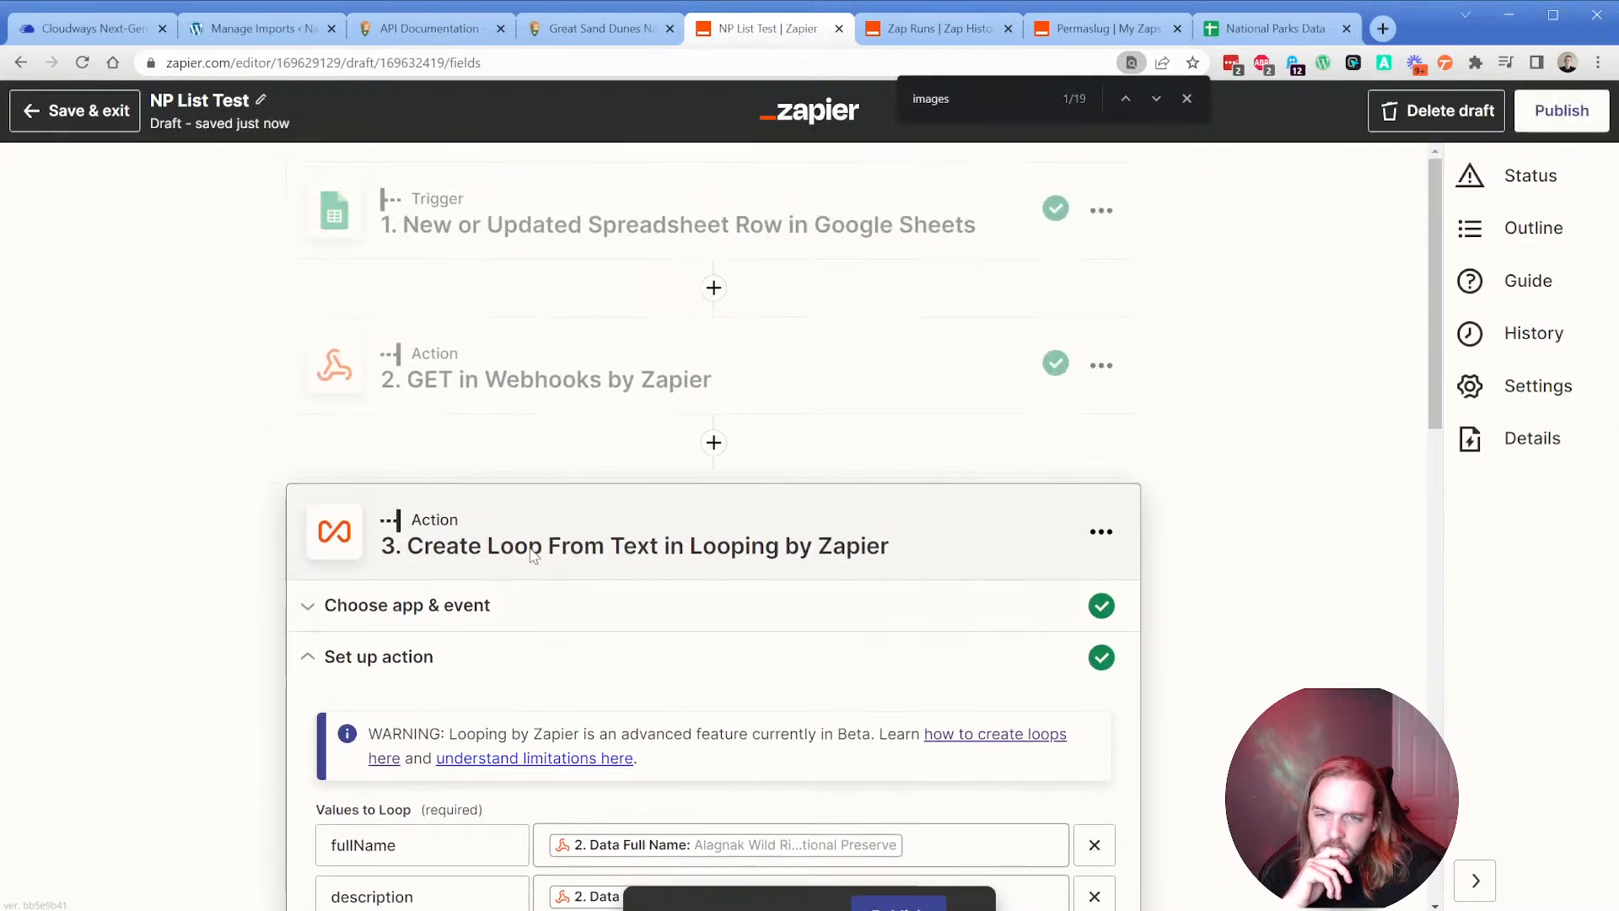
{"action": "left_click", "coordinate": [520, 367]}
{"action": "scroll", "coordinate": [408, 604], "scroll_direction": "down", "scroll_amount": 5}
{"action": "left_click", "coordinate": [346, 420]}
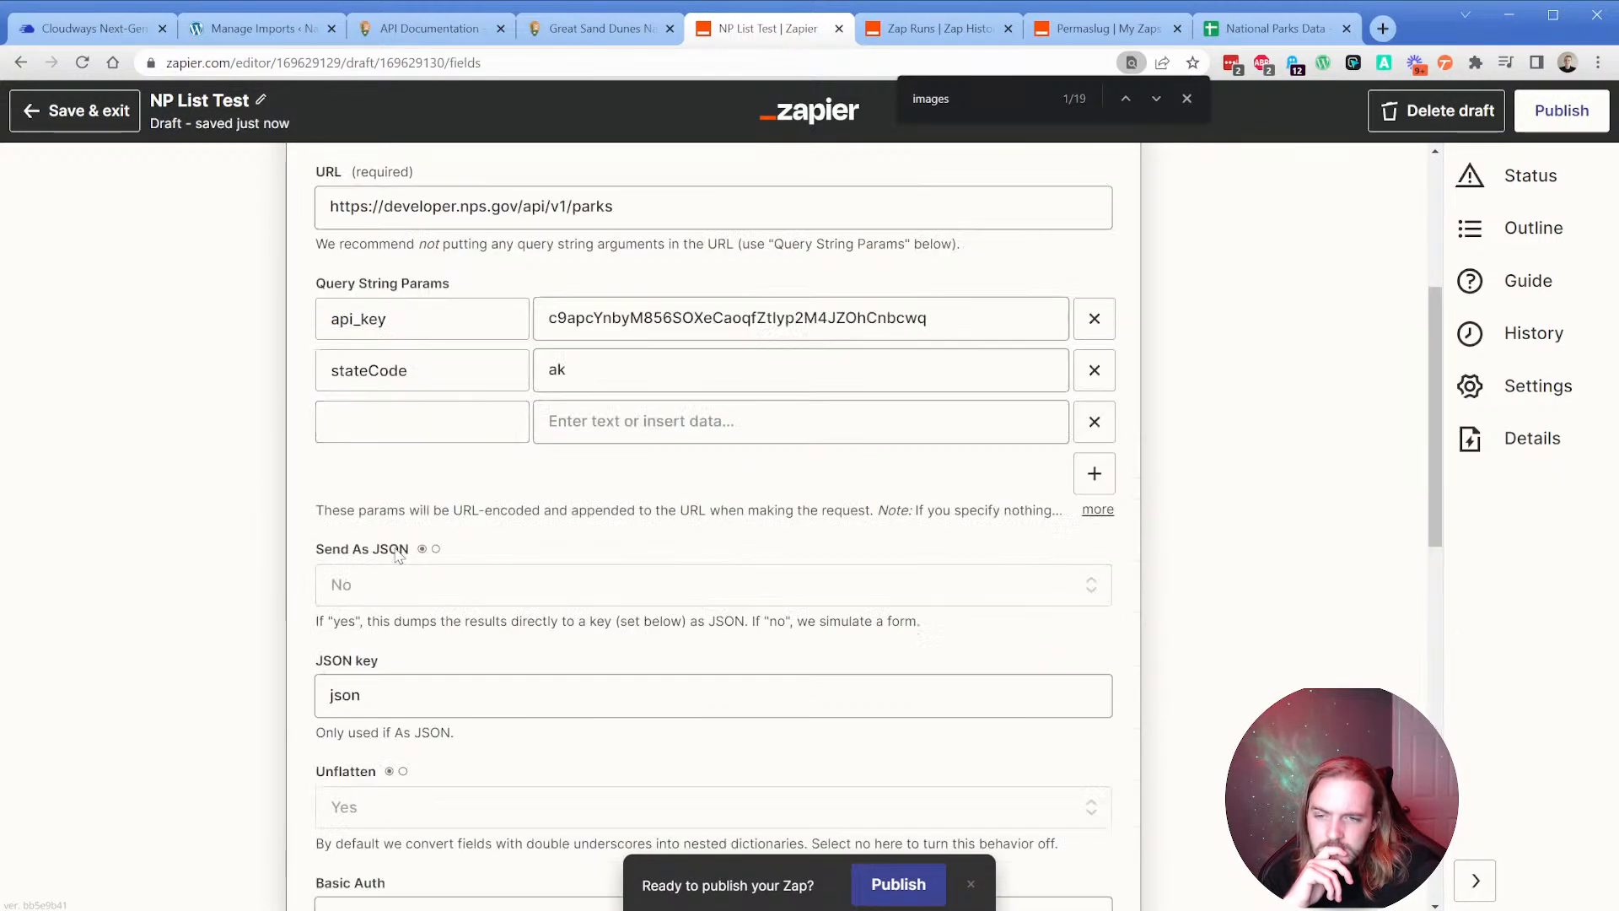
{"action": "left_click", "coordinate": [1094, 421]}
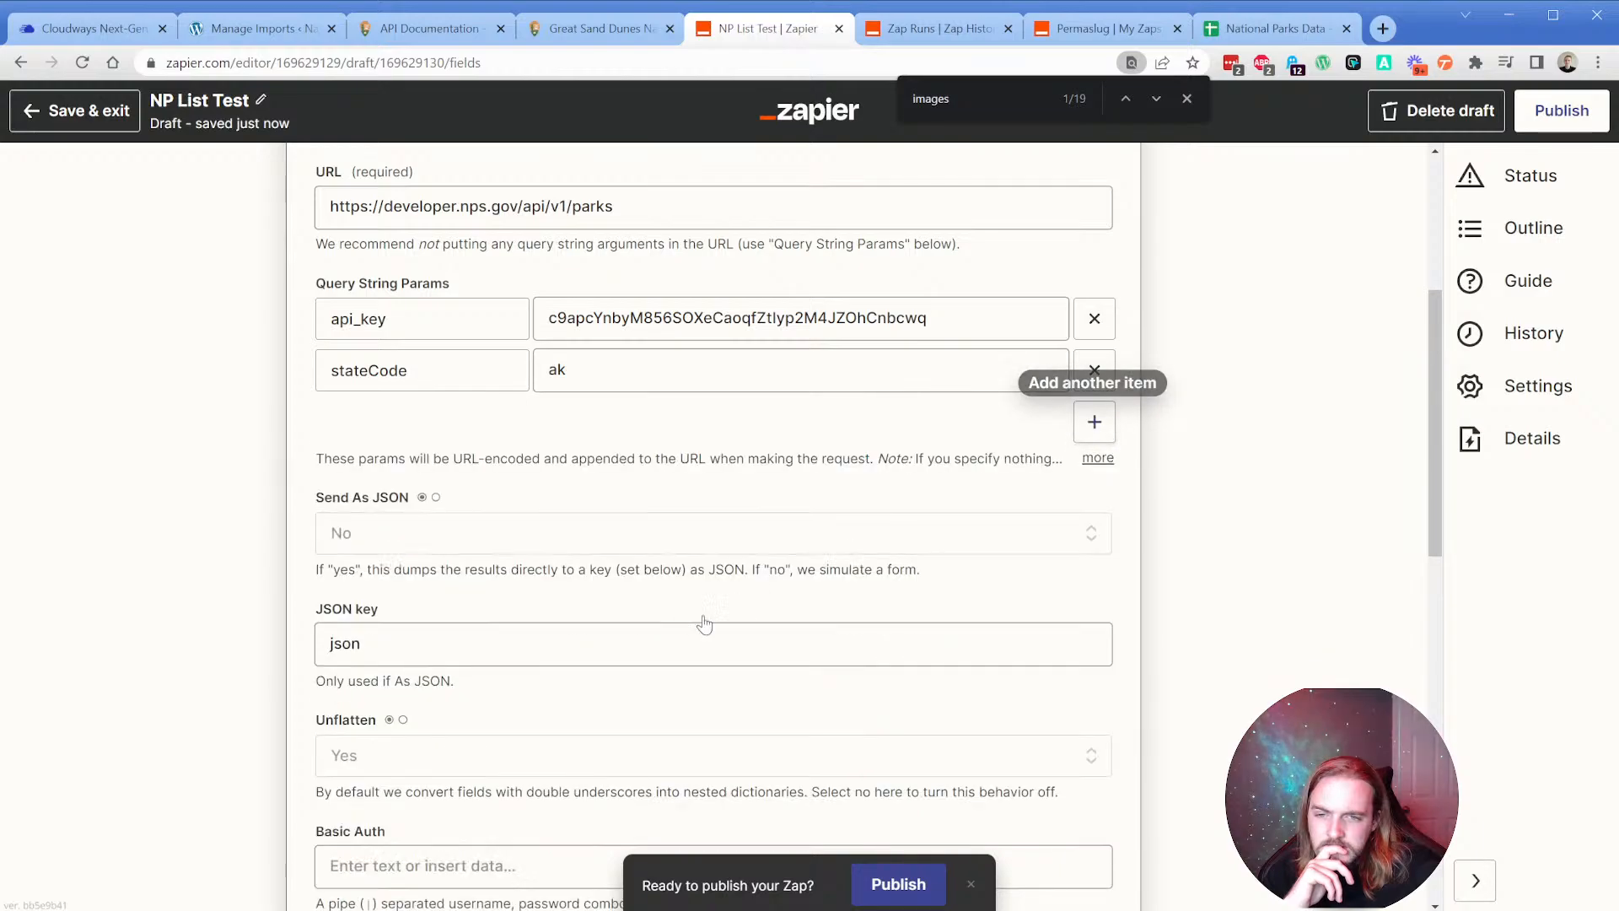
Clear the mapped value of the images entry in the Create Loop From Text action's values to loop.
{"action": "scroll", "coordinate": [590, 628], "scroll_direction": "down", "scroll_amount": 8}
{"action": "scroll", "coordinate": [540, 607], "scroll_direction": "down", "scroll_amount": 3}
{"action": "left_click", "coordinate": [500, 569]}
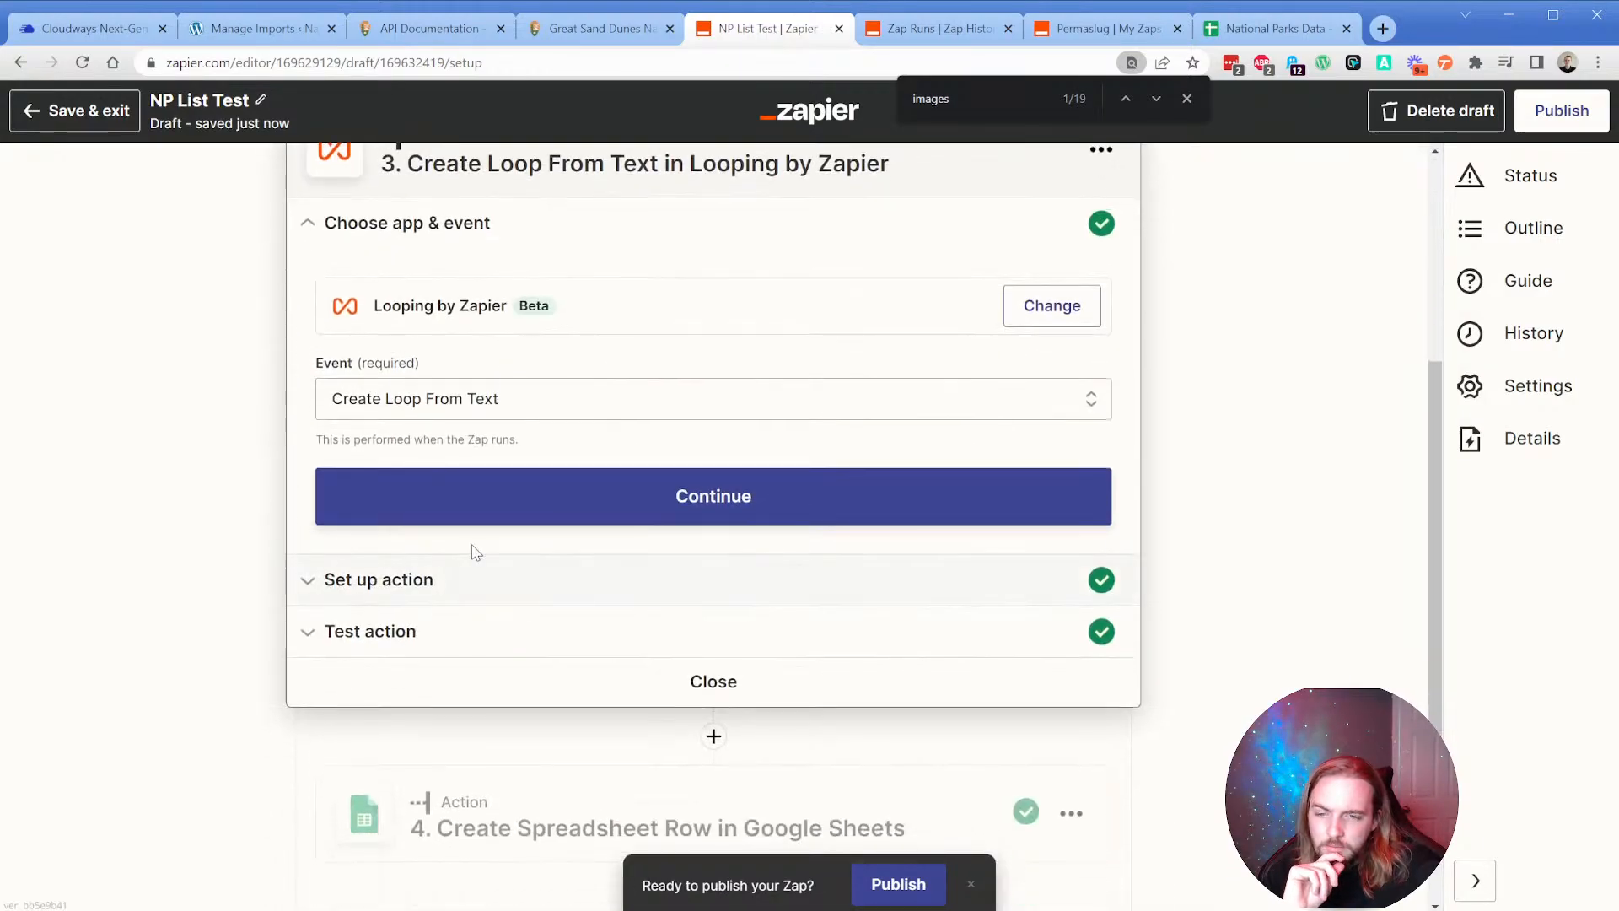
{"action": "left_click", "coordinate": [444, 580]}
{"action": "left_click", "coordinate": [991, 478]}
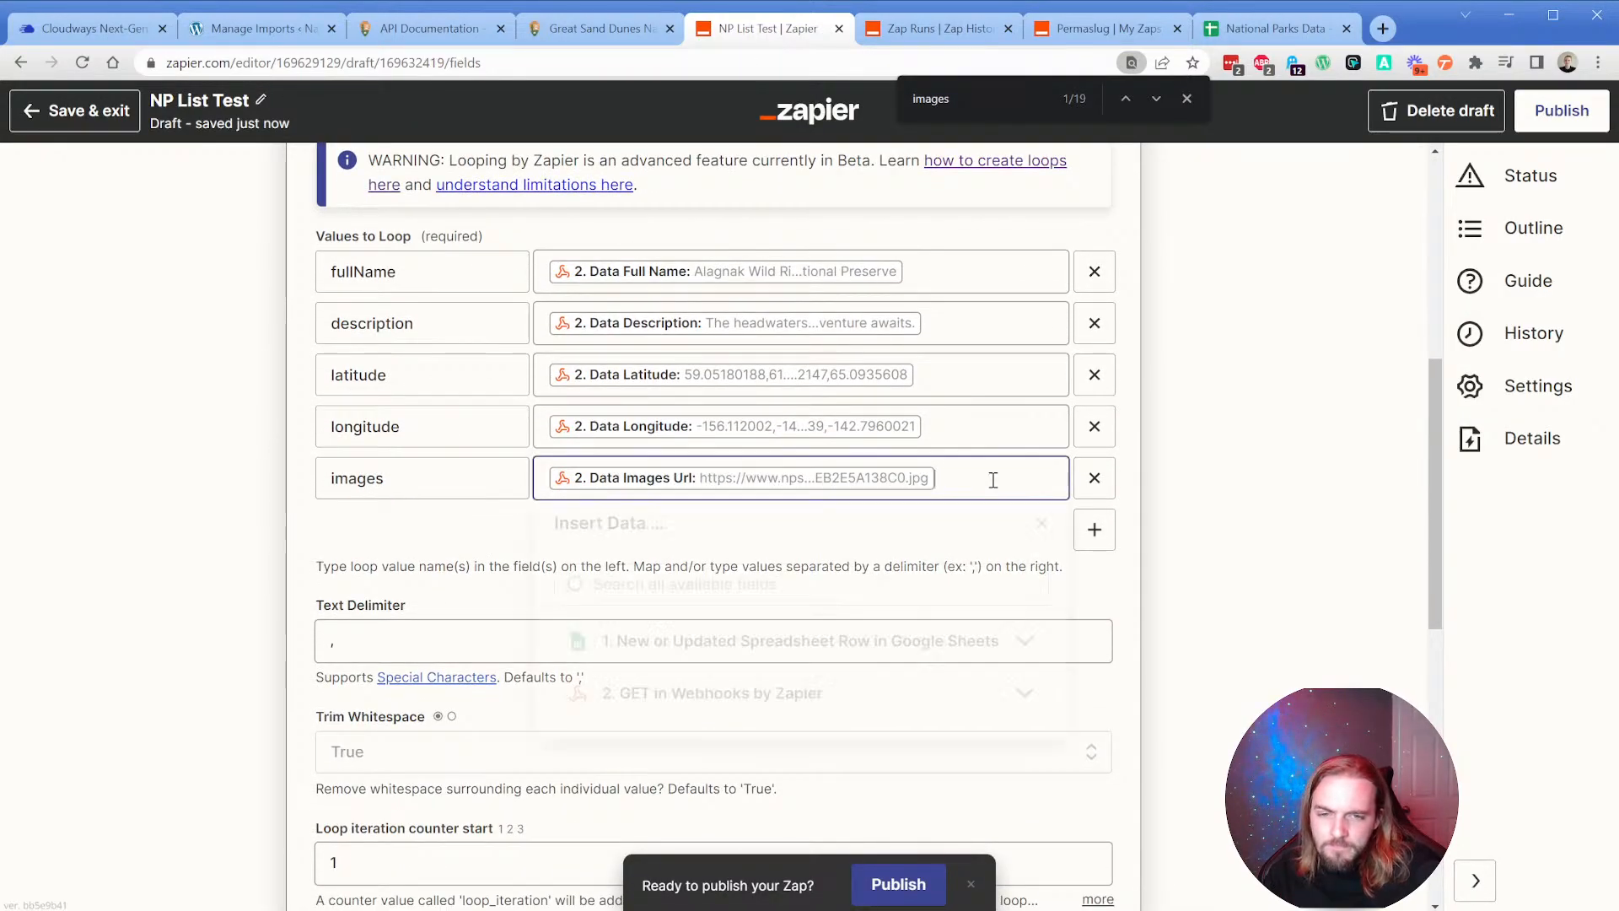
{"action": "key", "text": "BackSpace"}
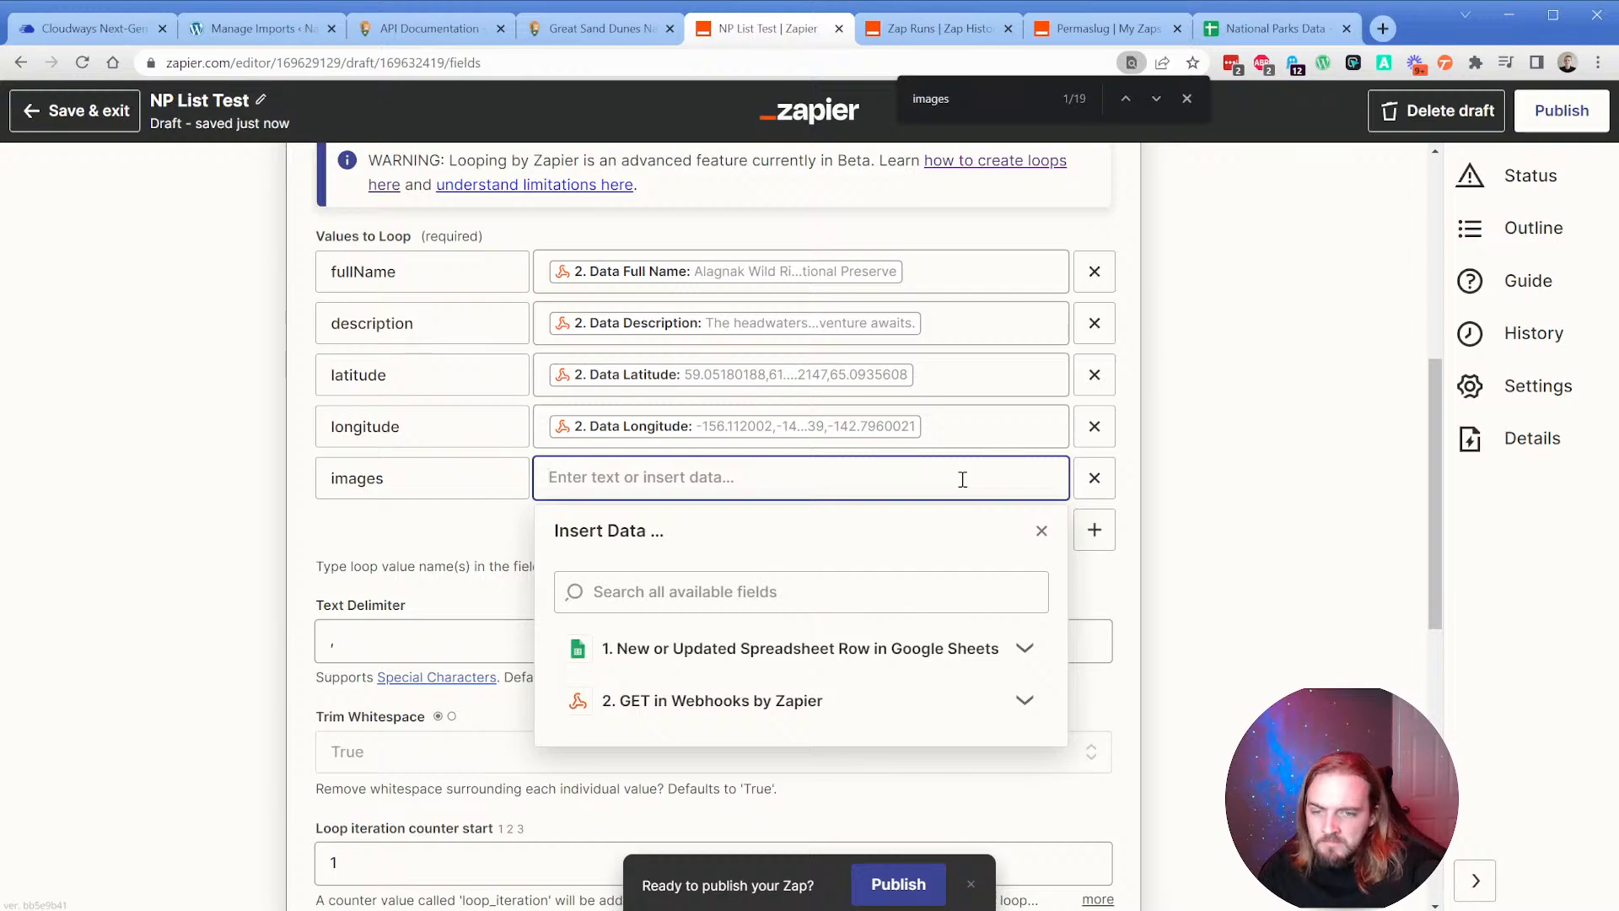
{"action": "type", "text": "data images"}
{"action": "key", "text": "ctrl+a"}
{"action": "key", "text": "BackSpace"}
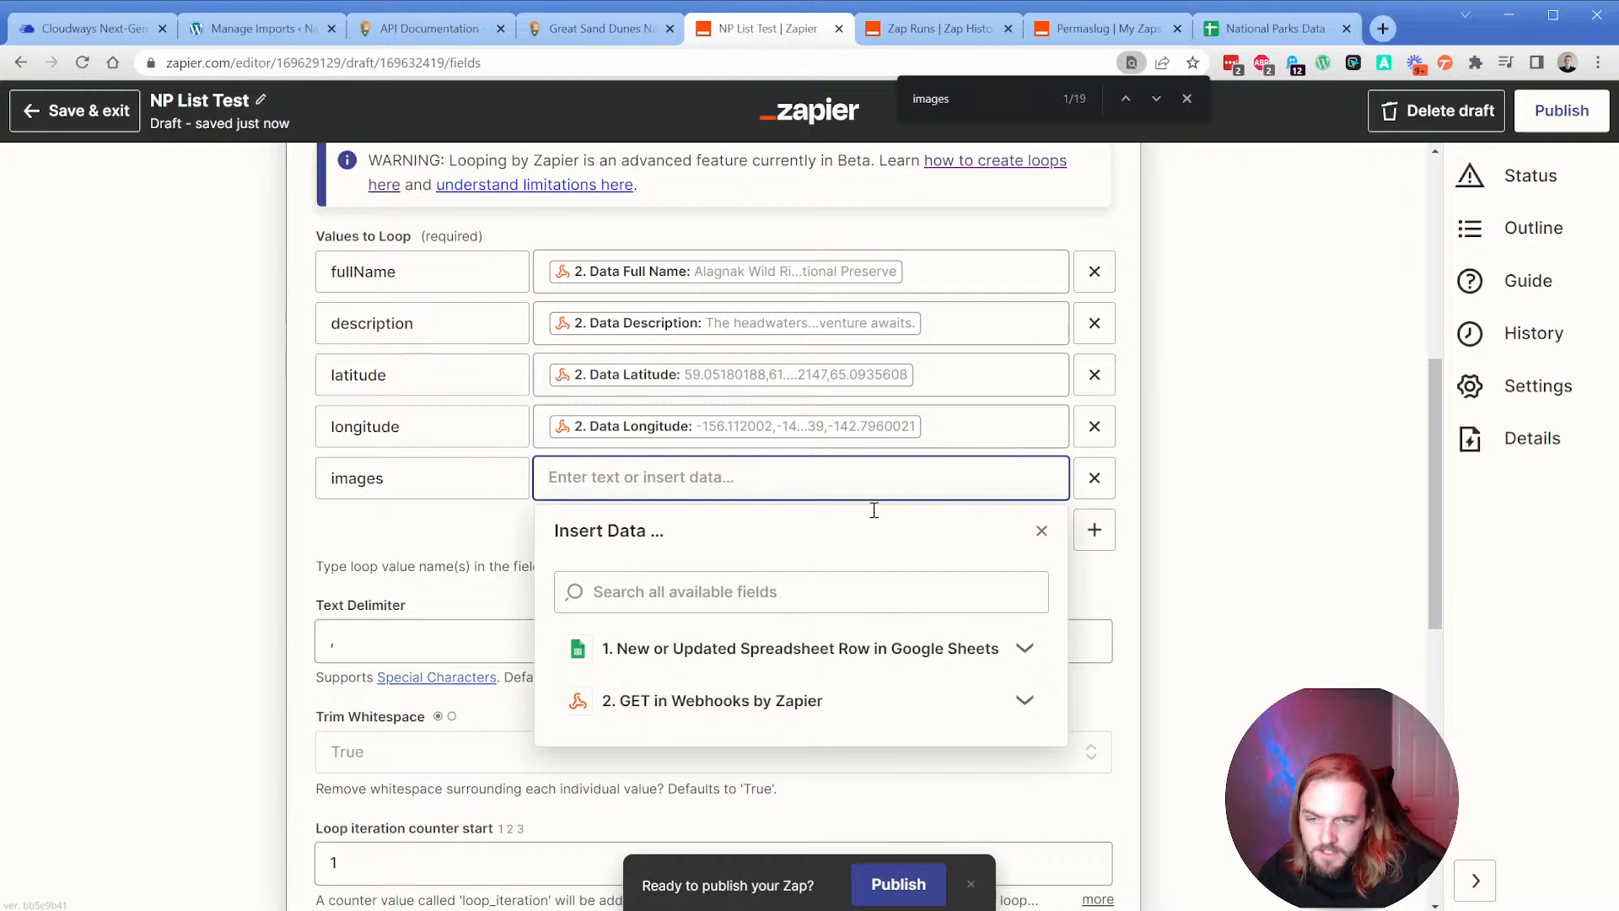
Find the image URL field among the available data and map the images loop value to Data Images Url from the GET in Webhooks action.
{"action": "left_click", "coordinate": [700, 593]}
{"action": "type", "text": "data images "}
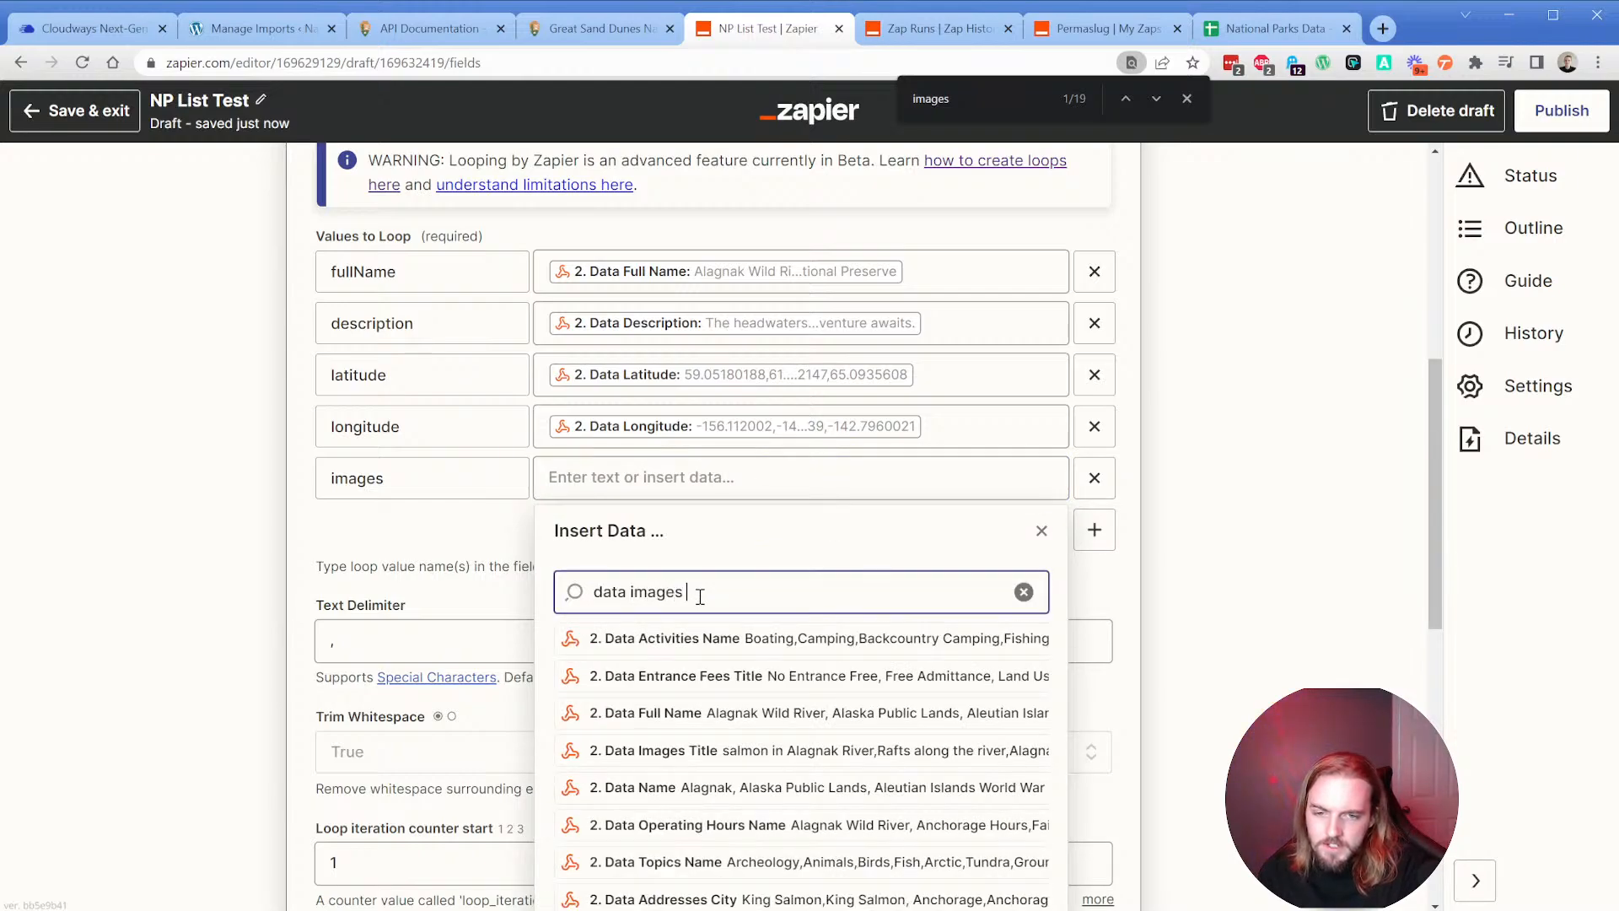
{"action": "type", "text": "url"}
{"action": "scroll", "coordinate": [700, 593], "scroll_direction": "down", "scroll_amount": 2}
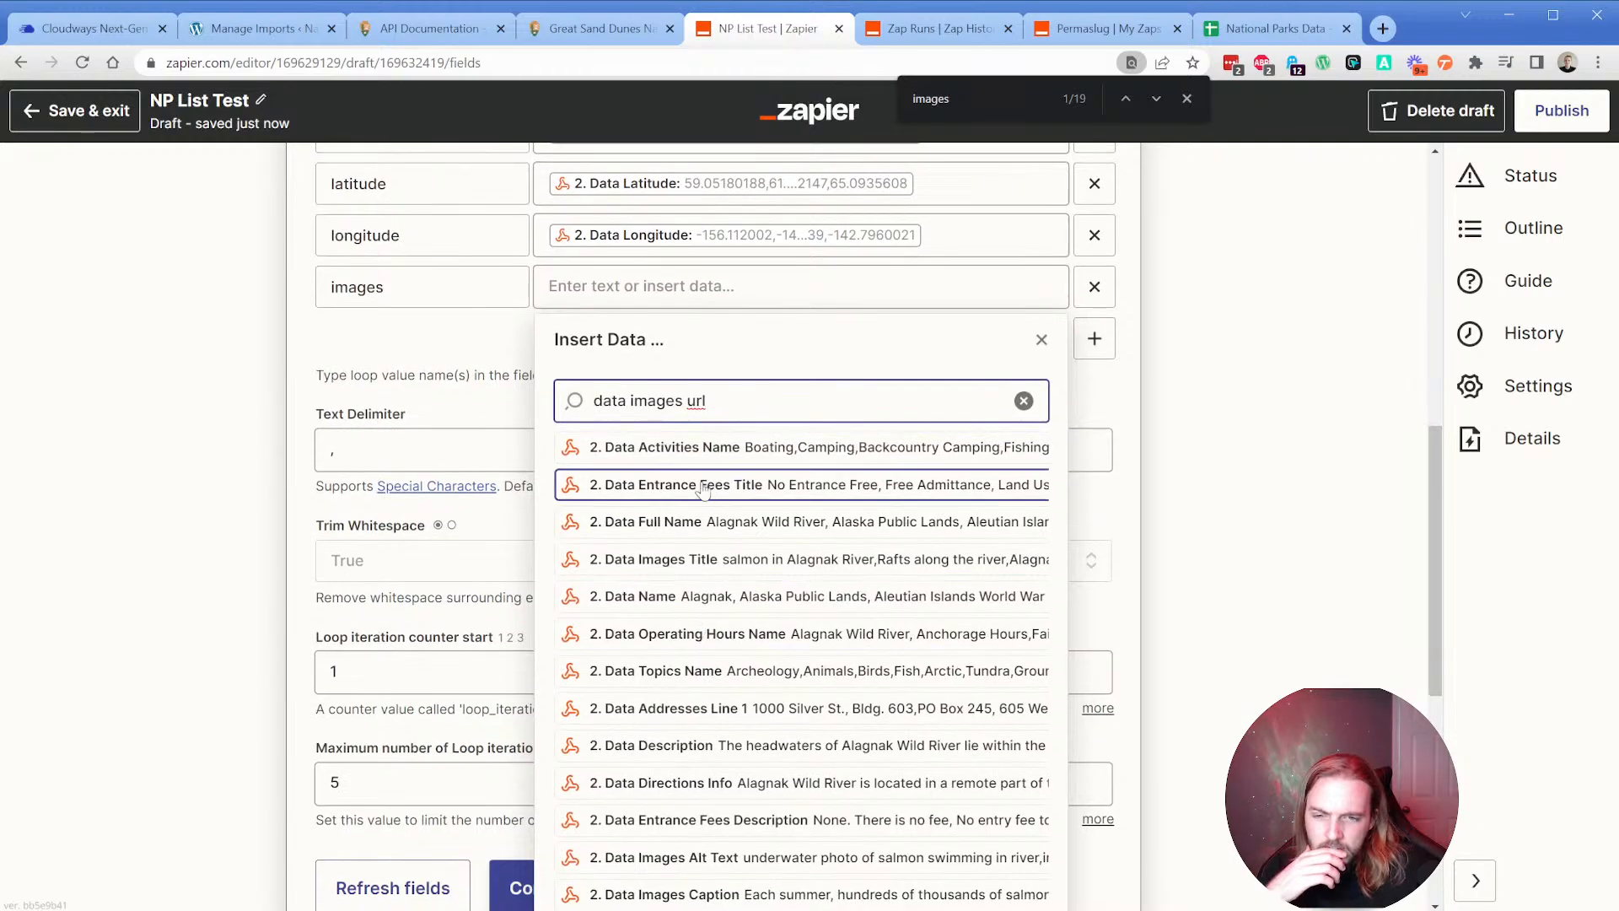
{"action": "triple_click", "coordinate": [751, 397]}
{"action": "type", "text": "url"}
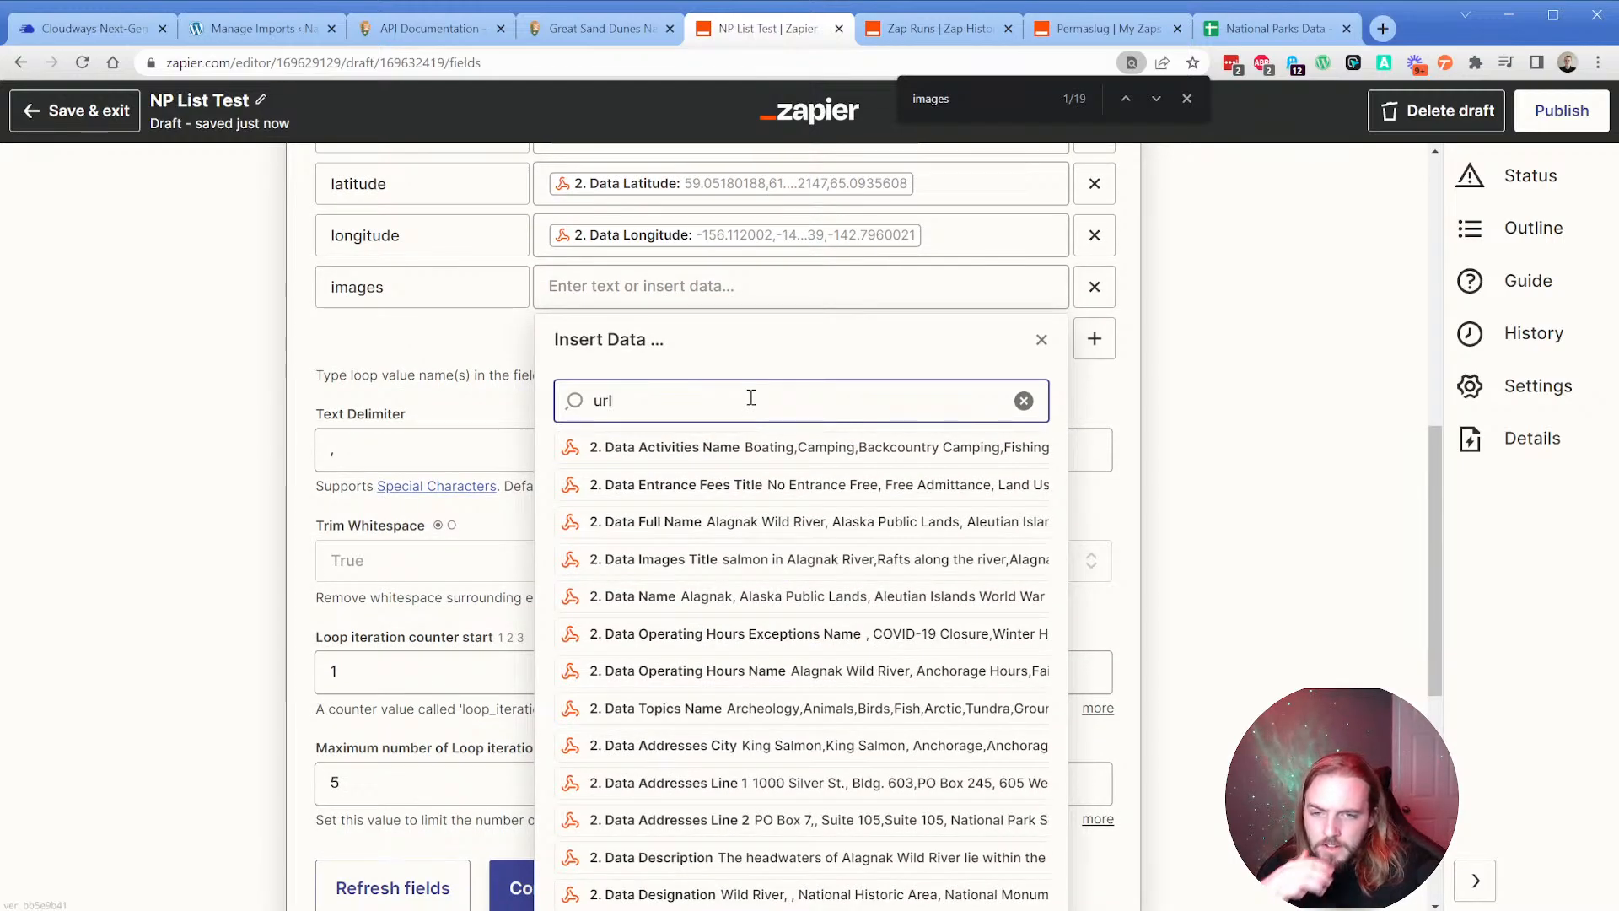
{"action": "scroll", "coordinate": [674, 548], "scroll_direction": "down", "scroll_amount": 1}
{"action": "scroll", "coordinate": [675, 548], "scroll_direction": "down", "scroll_amount": 2}
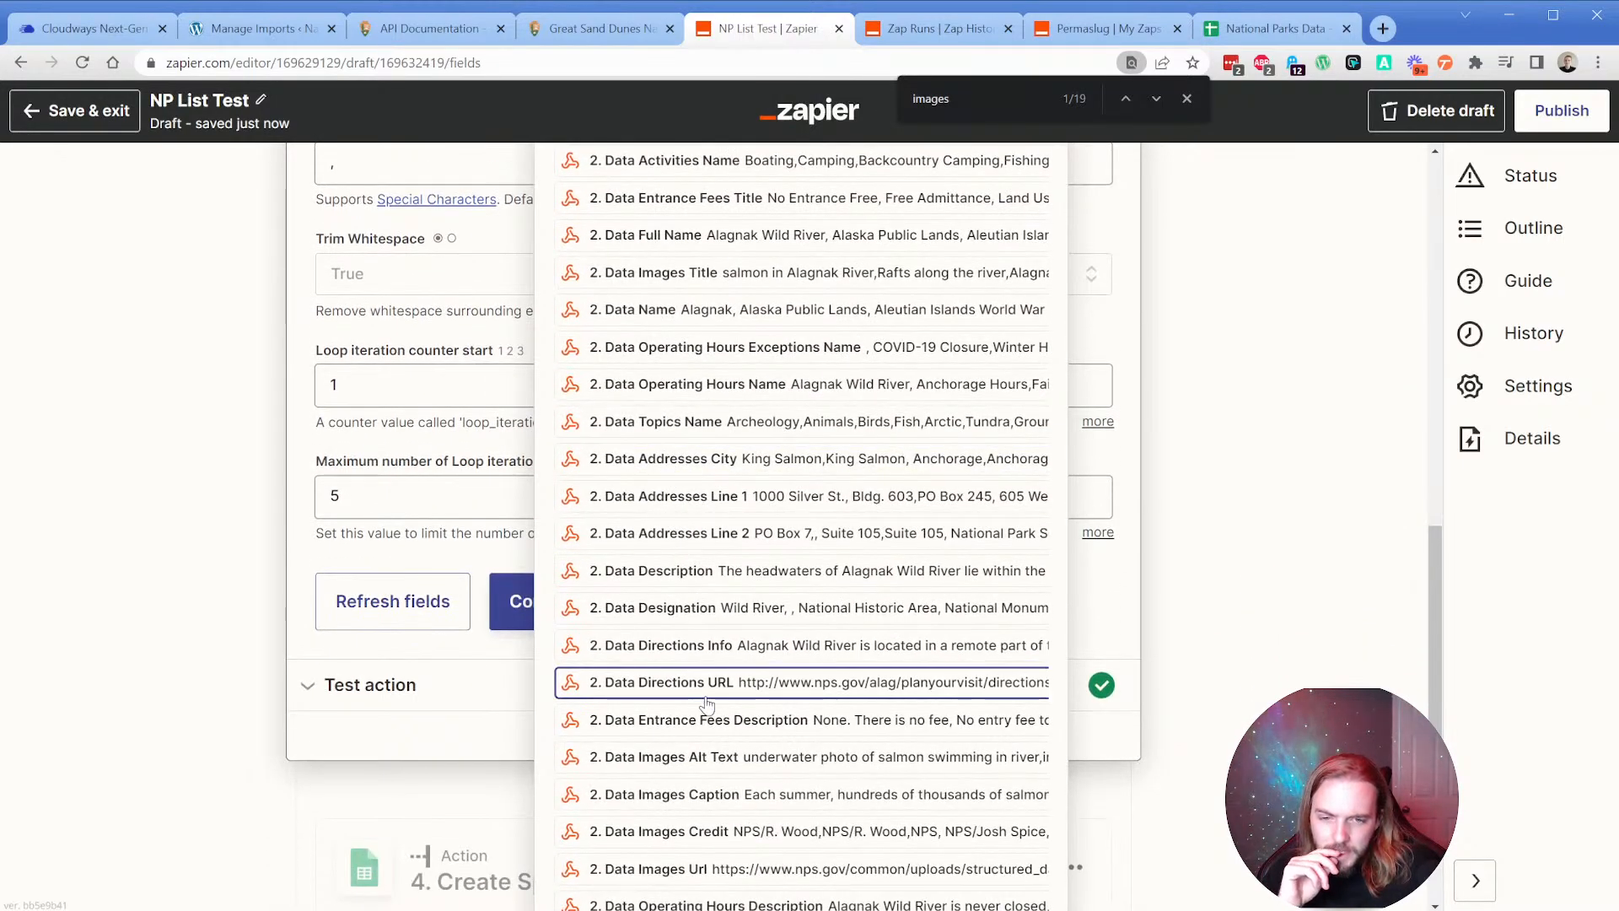
{"action": "scroll", "coordinate": [700, 704], "scroll_direction": "down", "scroll_amount": 2}
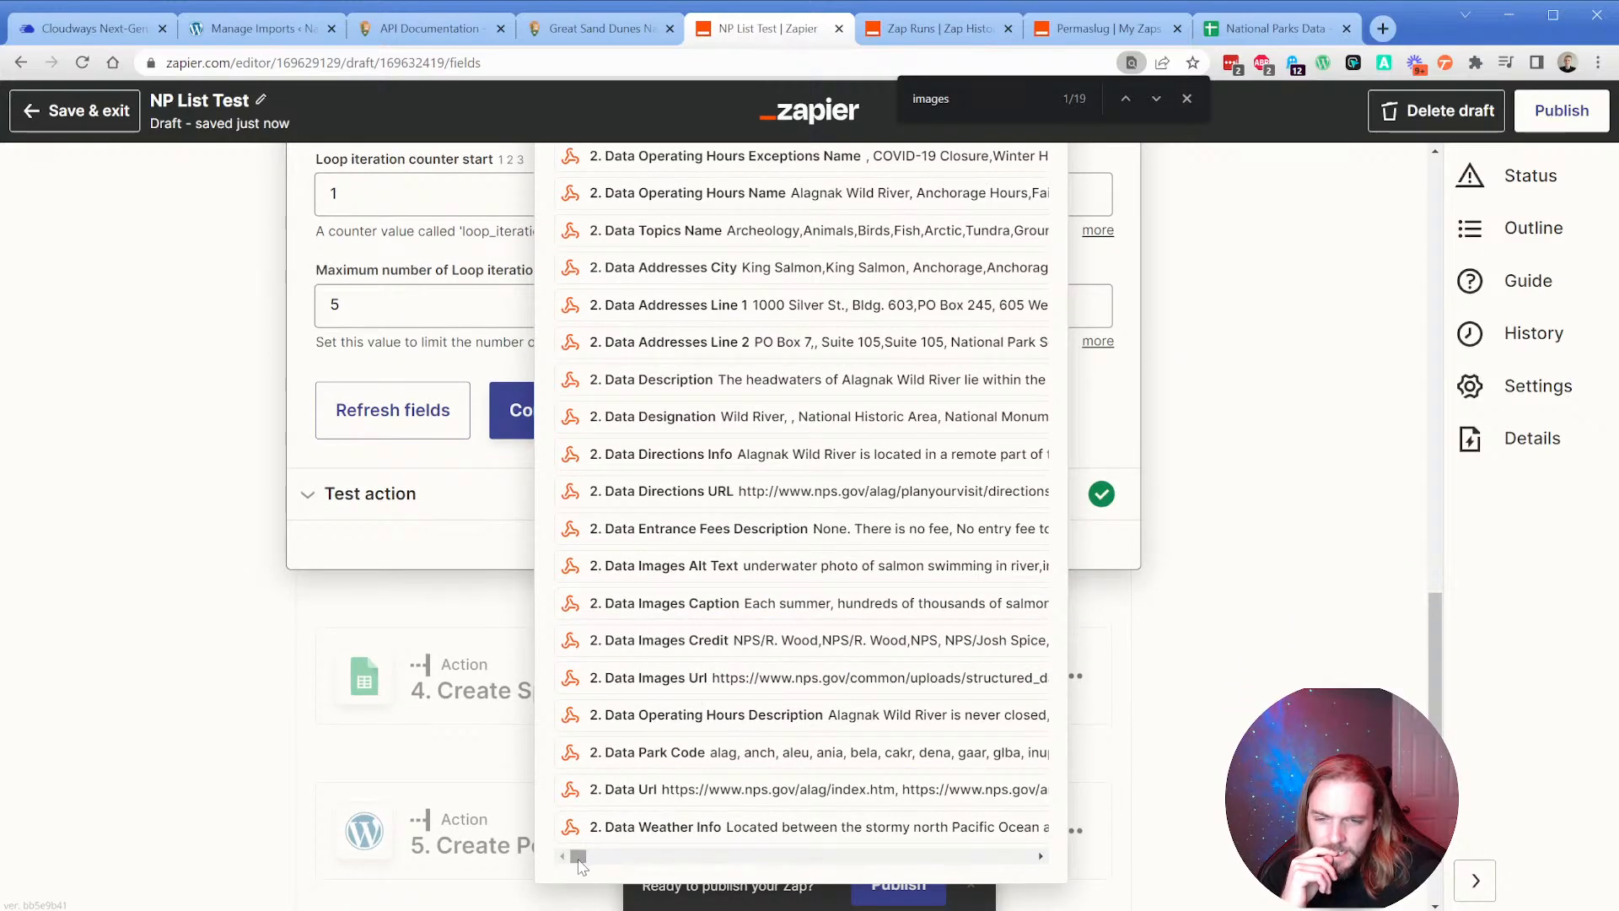
{"action": "left_click_drag", "start_coordinate": [578, 860], "coordinate": [567, 857]}
{"action": "left_click", "coordinate": [662, 679]}
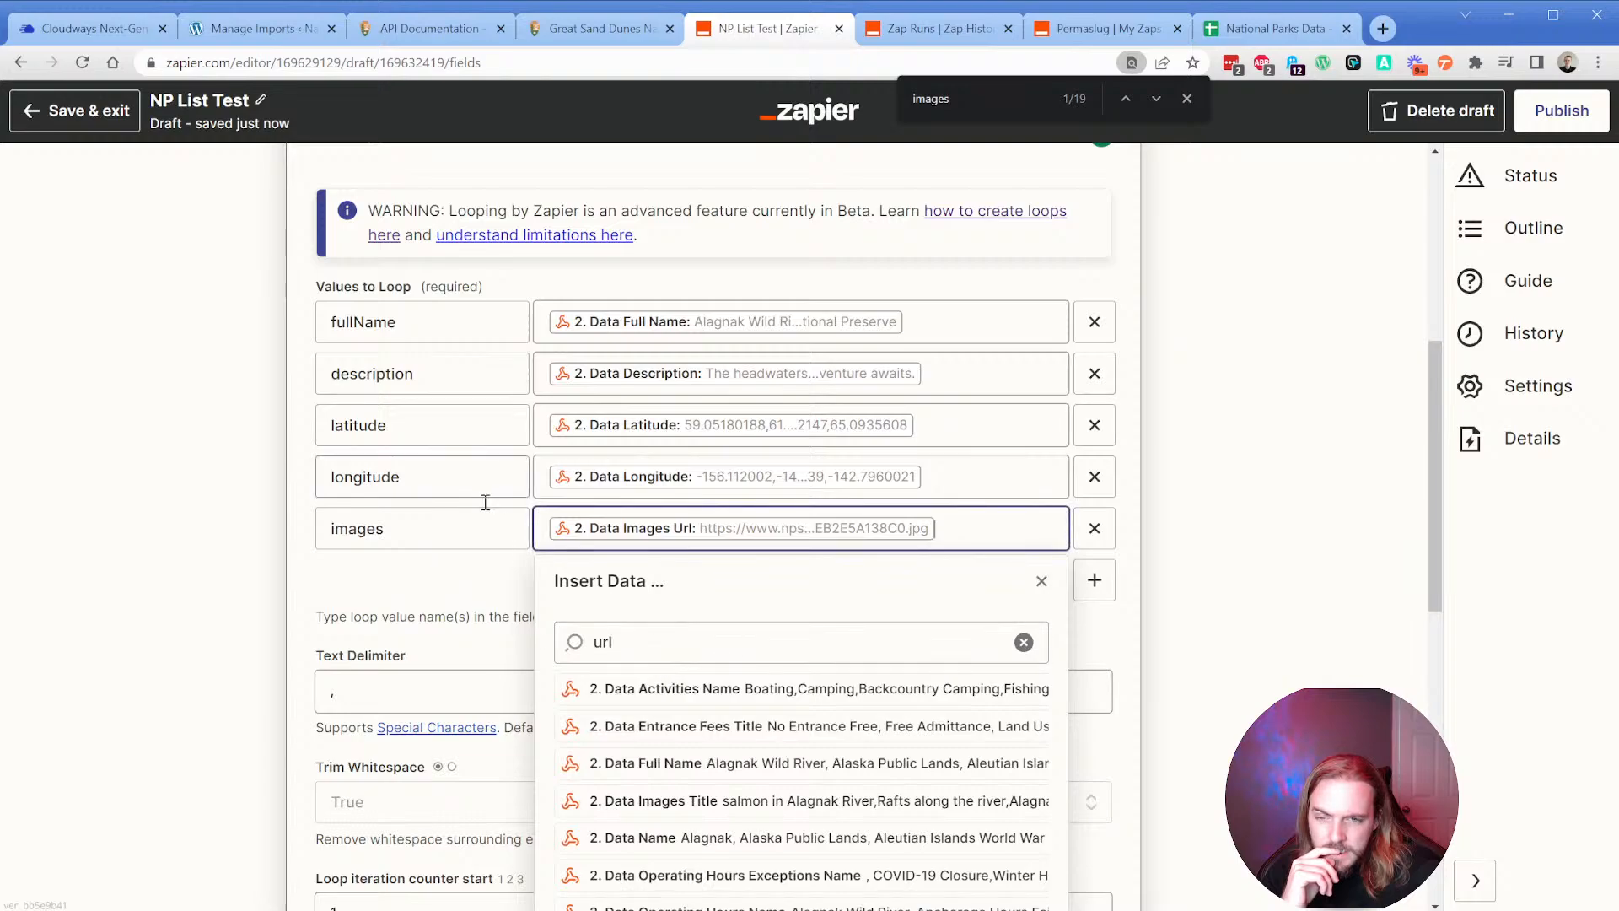
{"action": "left_click", "coordinate": [465, 580]}
Continue past the loop setup and retest the Create Loop From Text action.
{"action": "scroll", "coordinate": [465, 580], "scroll_direction": "down", "scroll_amount": 5}
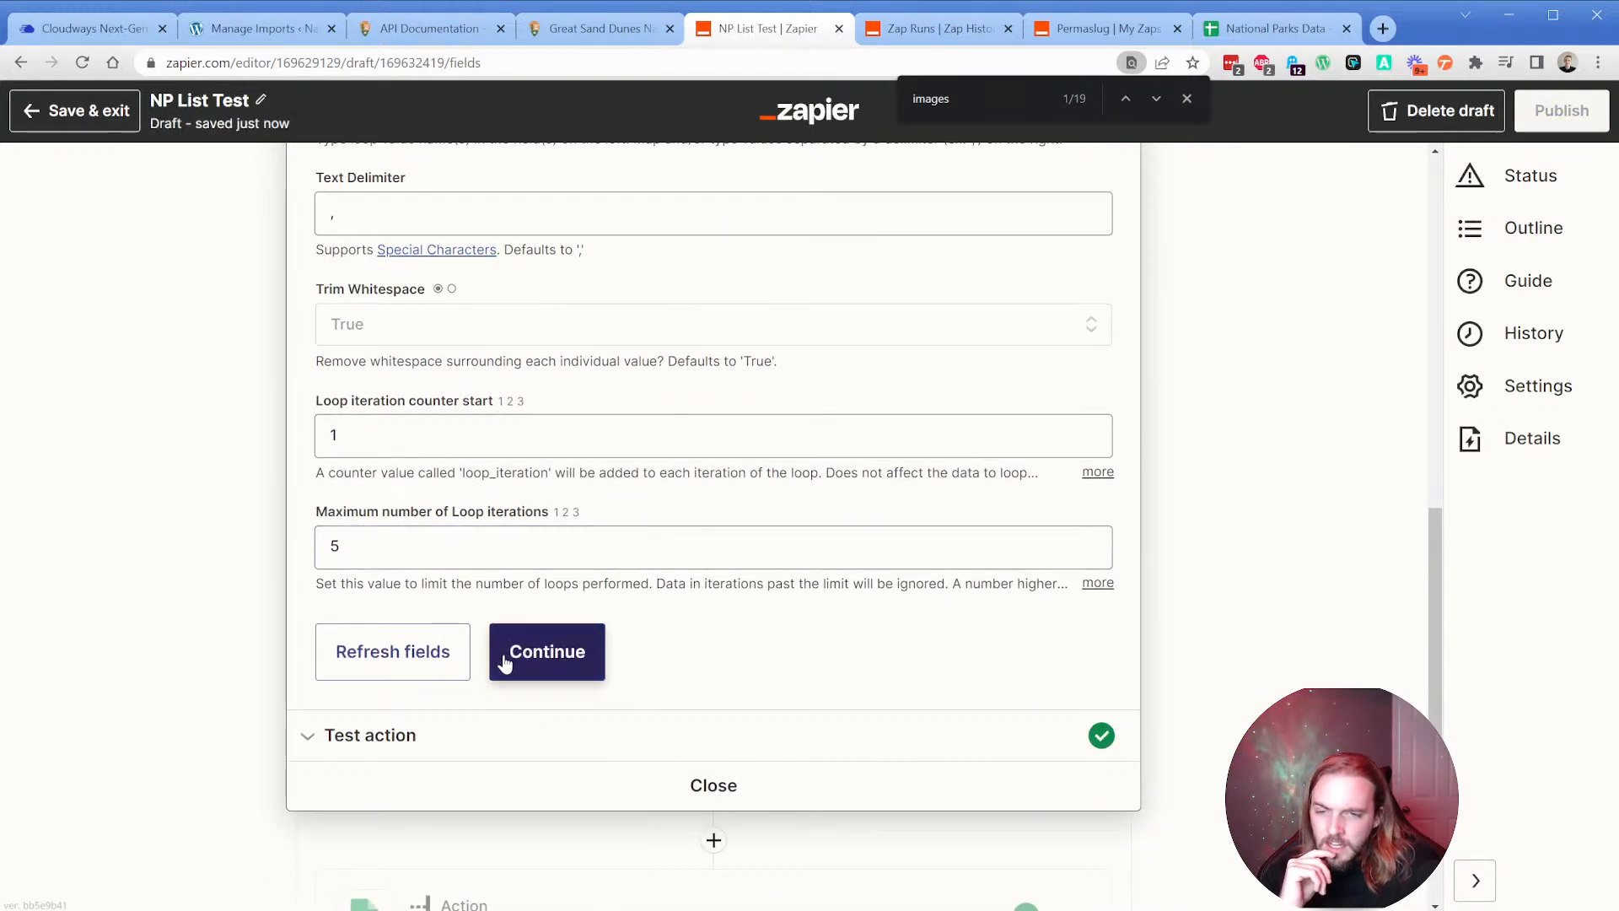
{"action": "left_click", "coordinate": [504, 663]}
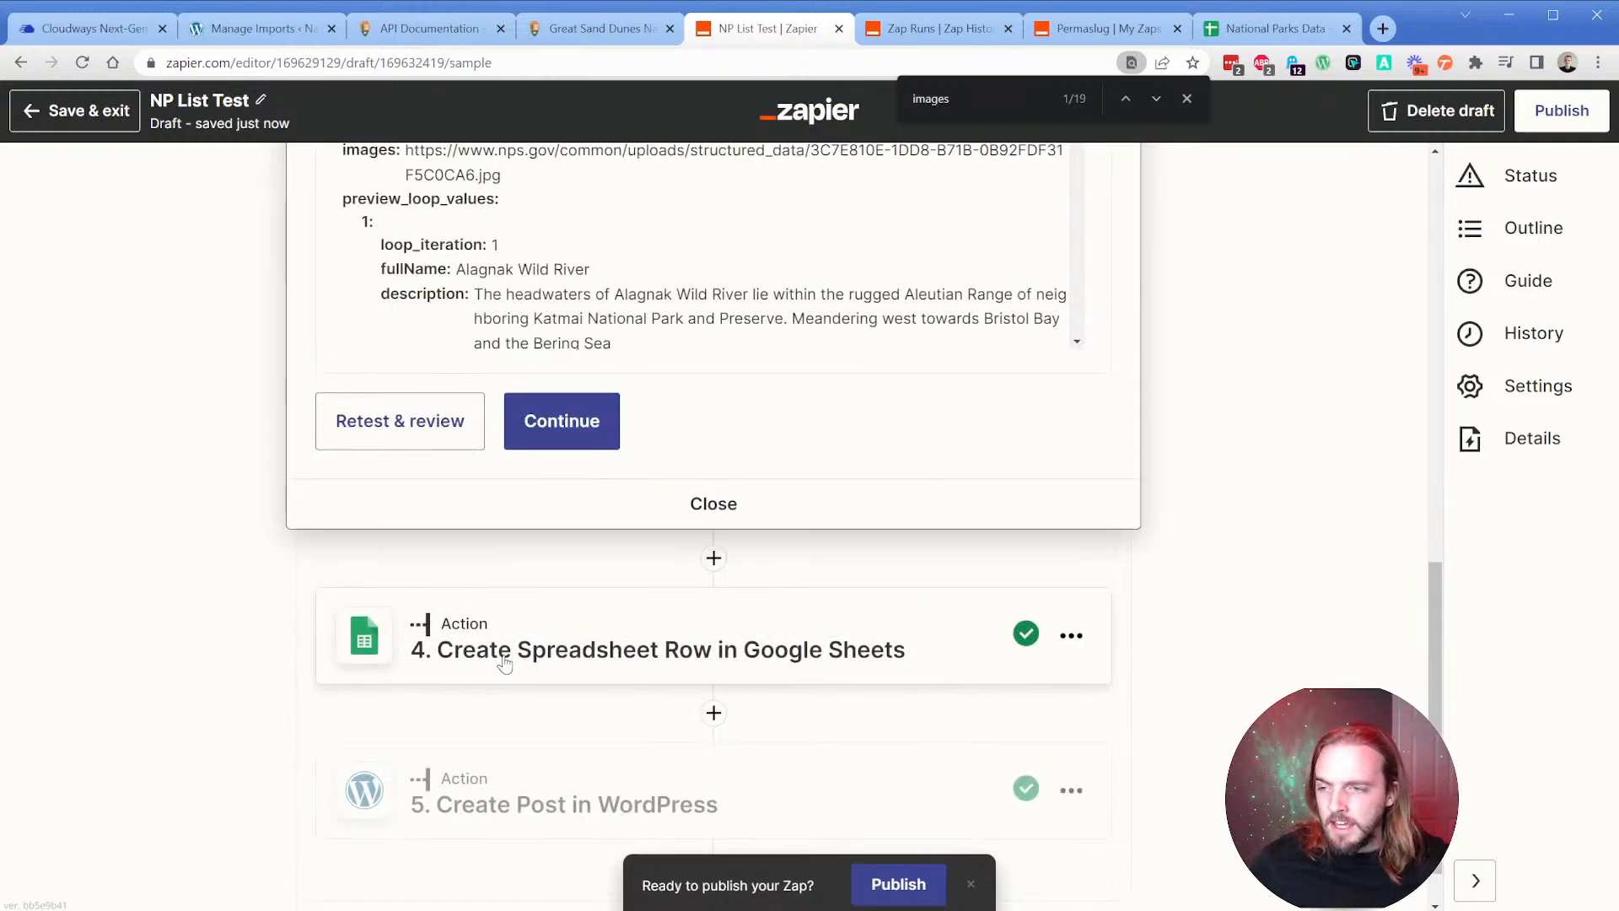
{"action": "left_click", "coordinate": [426, 422]}
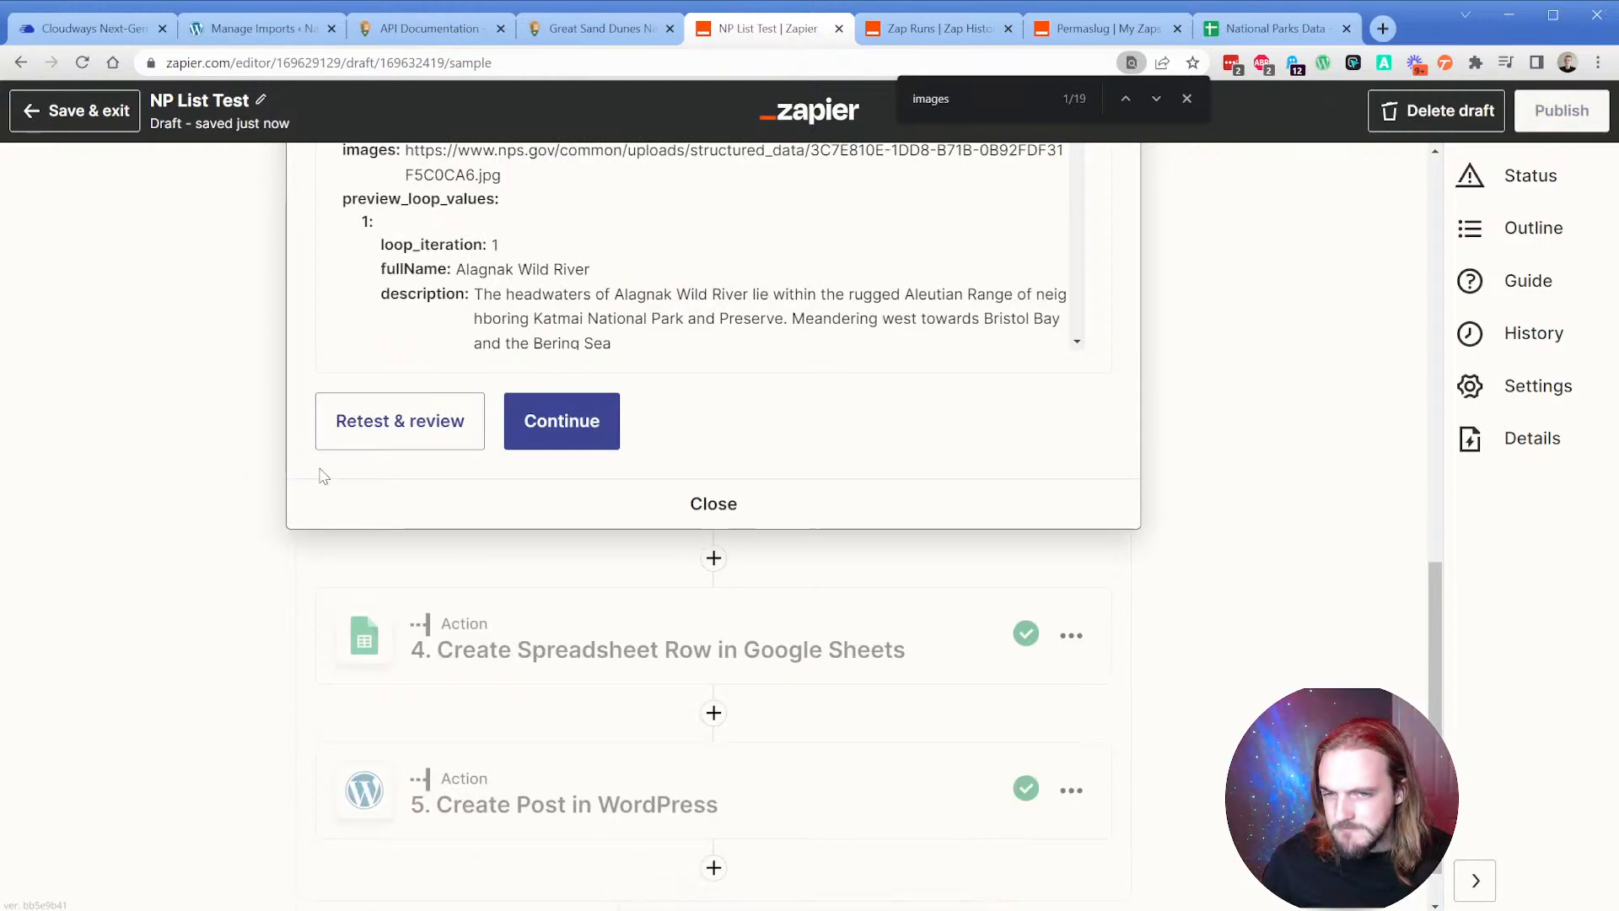
Examine the images values of each iteration in the loop test result, and view the first iteration's image link in a separate tab.
{"action": "scroll", "coordinate": [257, 516], "scroll_direction": "up", "scroll_amount": 3}
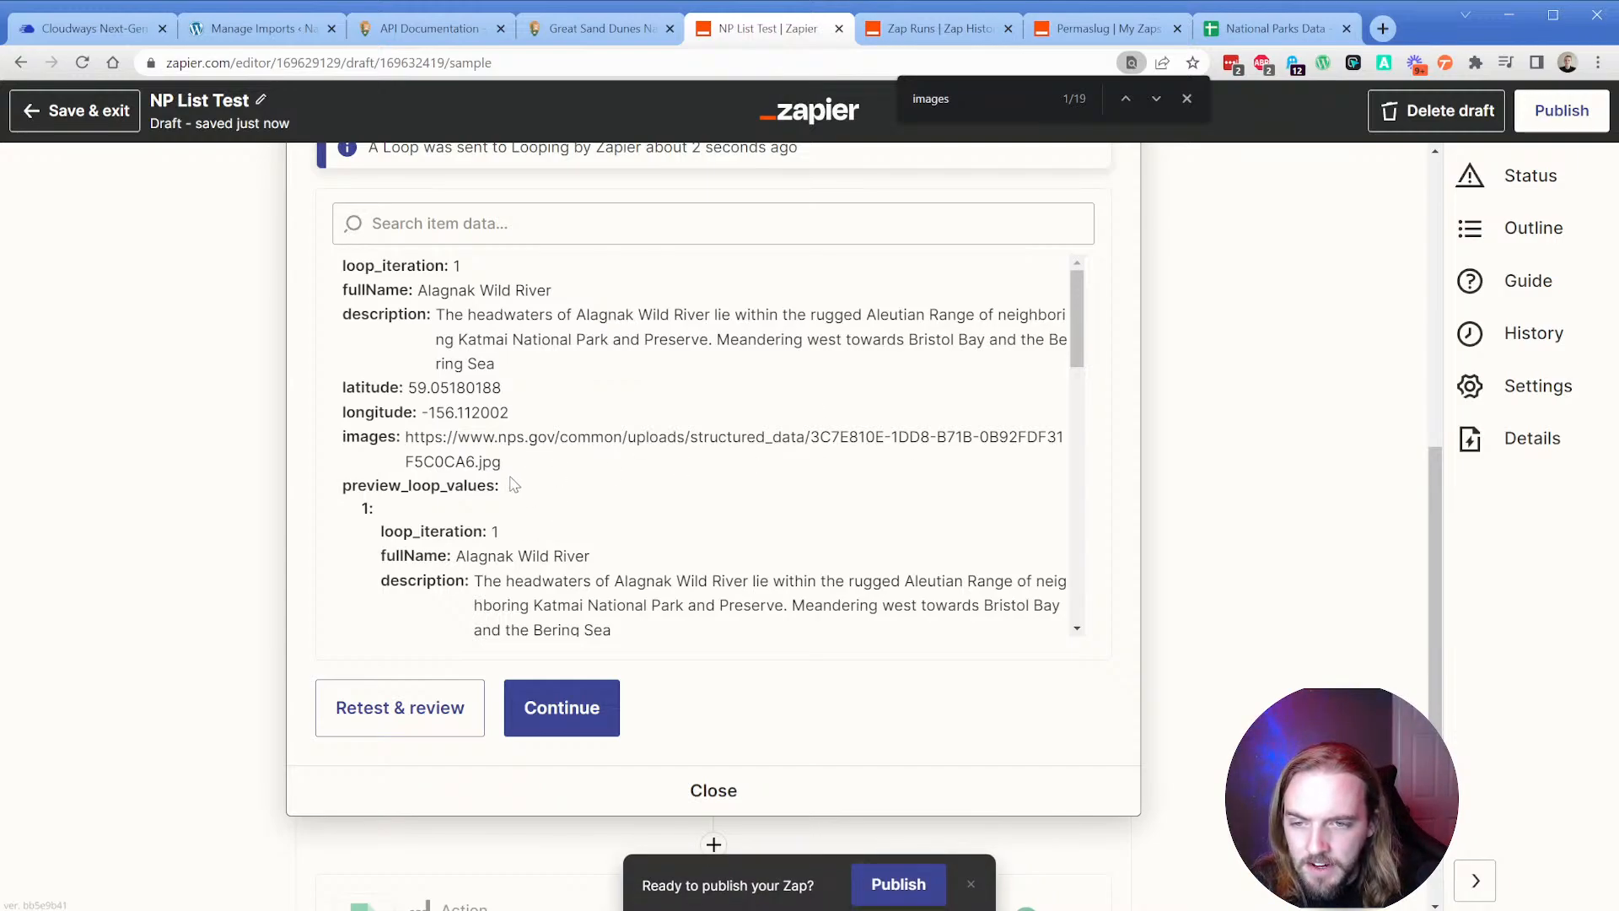
{"action": "left_click_drag", "start_coordinate": [502, 463], "coordinate": [414, 440]}
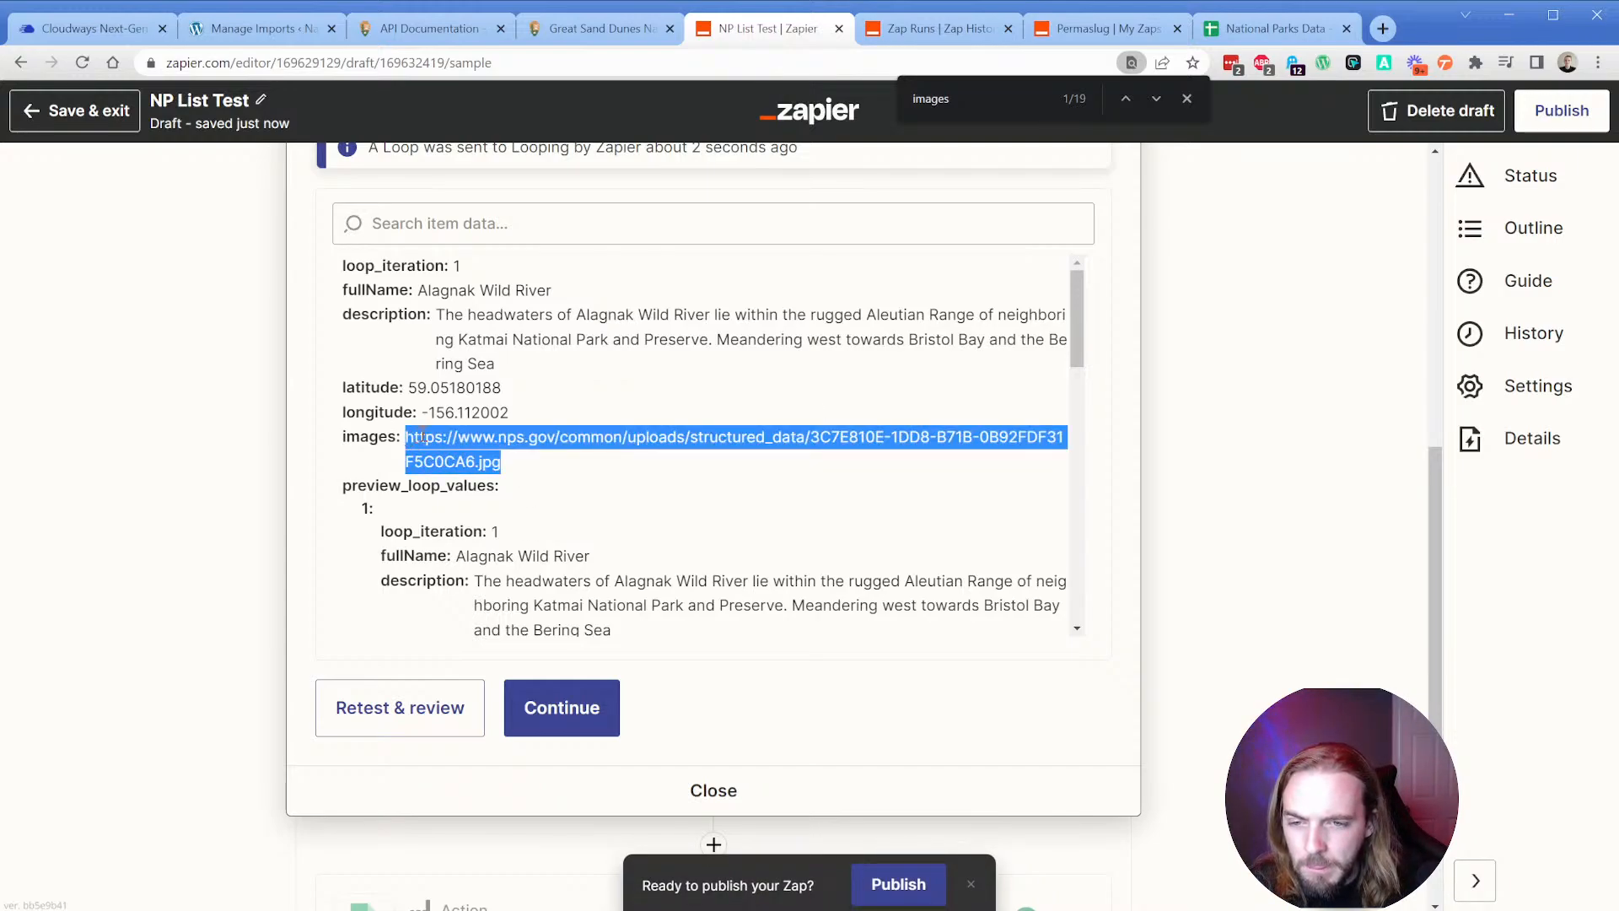
{"action": "left_click", "coordinate": [368, 440]}
{"action": "scroll", "coordinate": [506, 490], "scroll_direction": "down", "scroll_amount": 2}
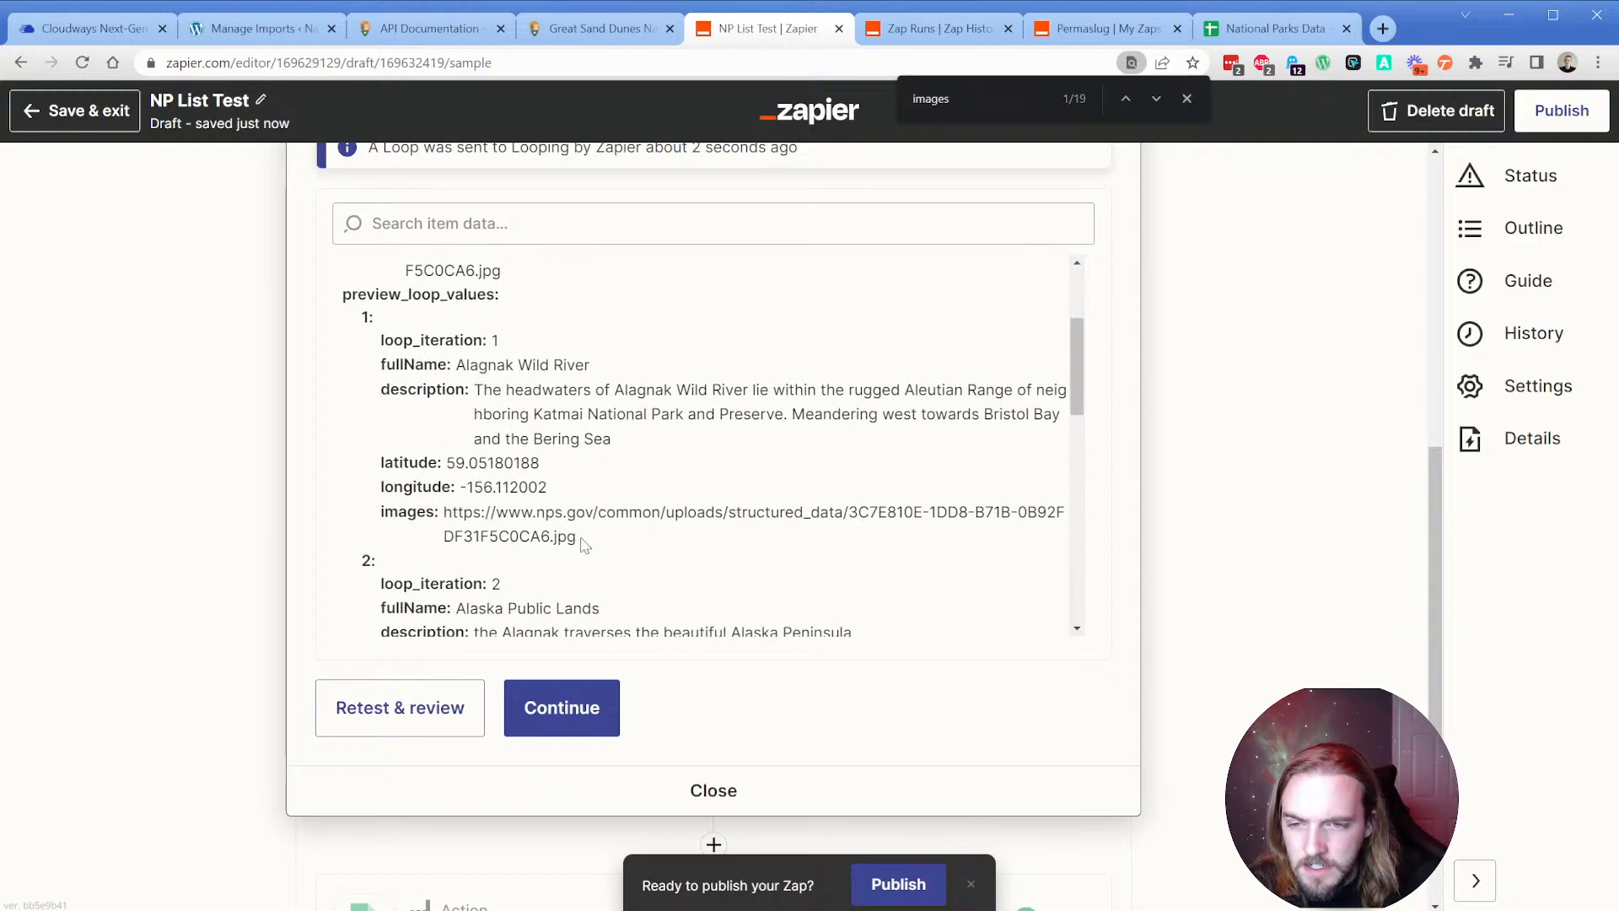
{"action": "left_click_drag", "start_coordinate": [579, 541], "coordinate": [448, 516]}
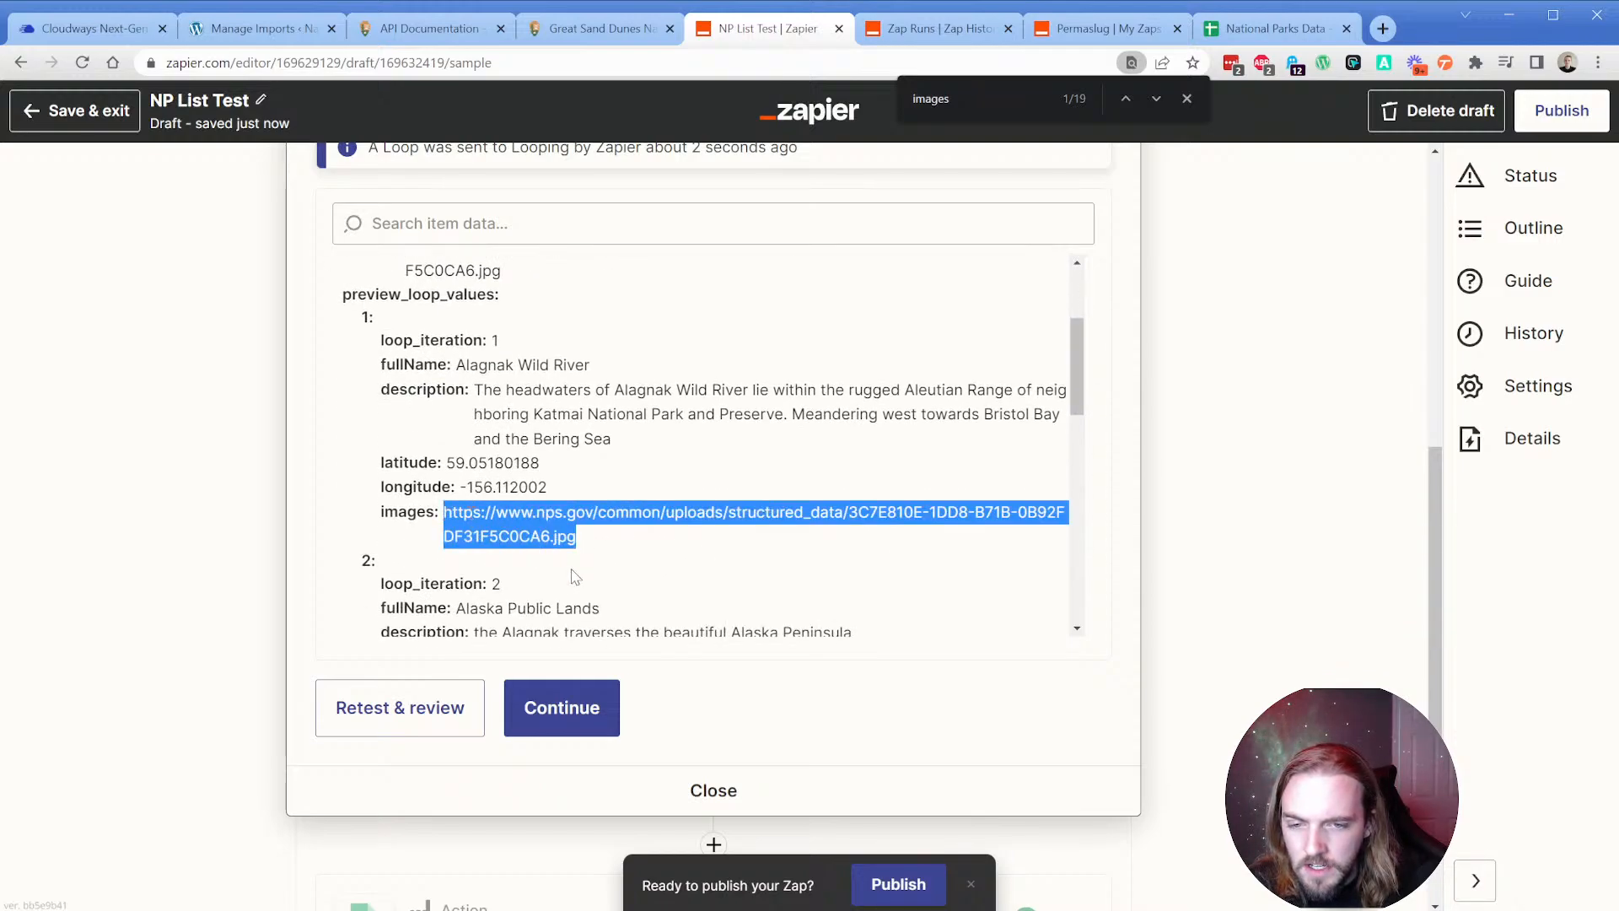
{"action": "right_click", "coordinate": [572, 540]}
{"action": "left_click", "coordinate": [568, 561]}
{"action": "key", "text": "ctrl+w"}
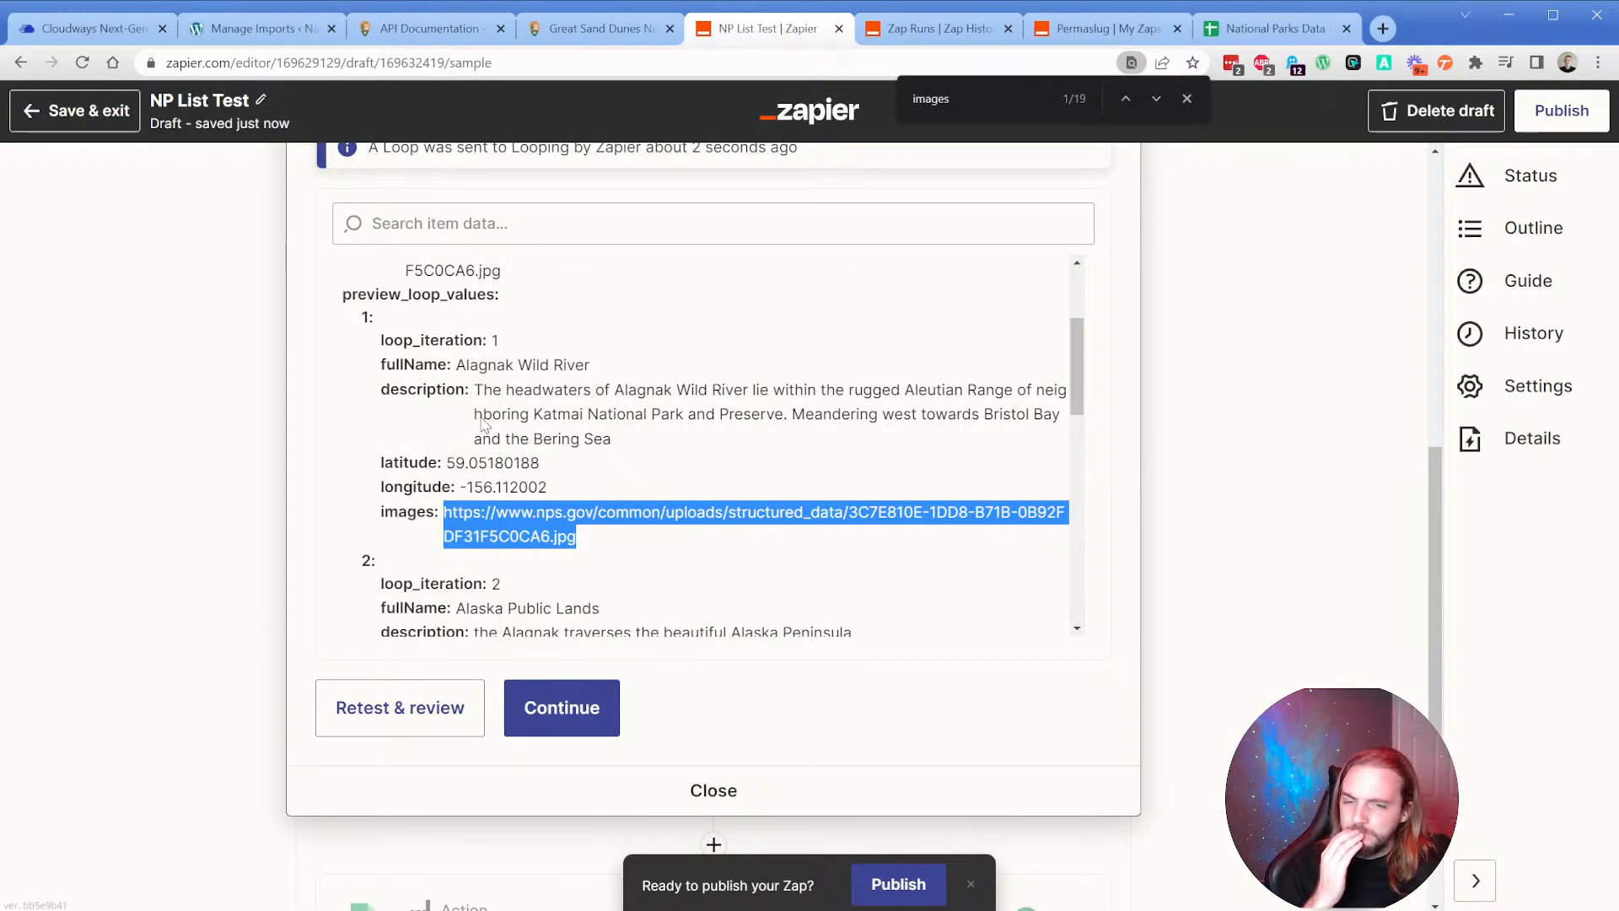
{"action": "scroll", "coordinate": [604, 399], "scroll_direction": "down", "scroll_amount": 5}
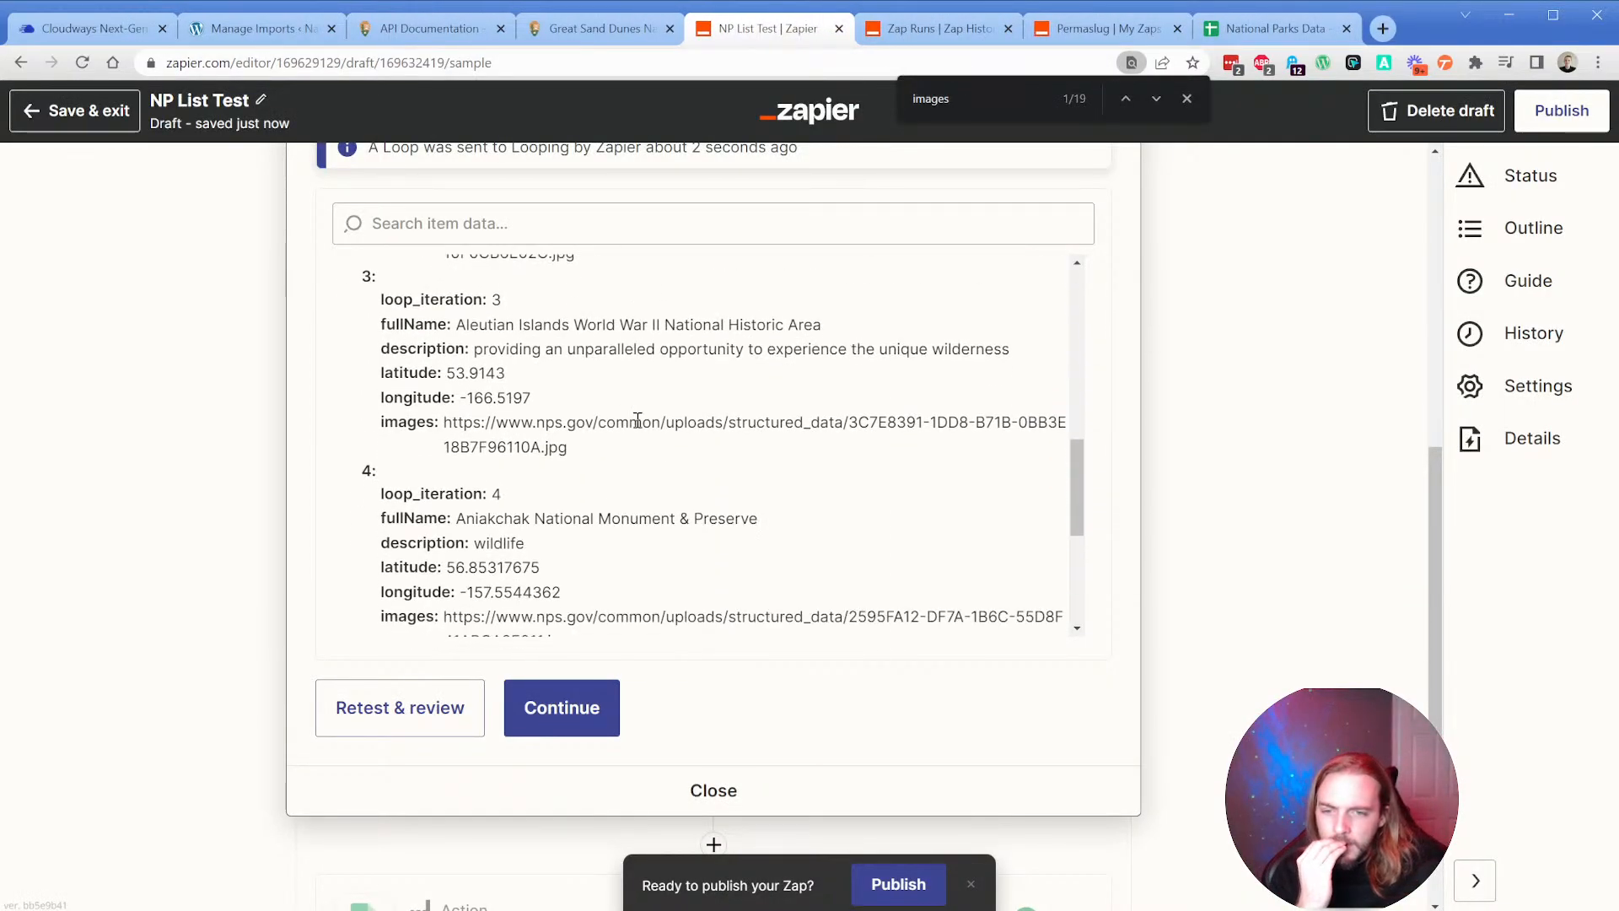
Continue to the Create Spreadsheet Row action and retest it to send another row to Google Sheets.
{"action": "left_click", "coordinate": [535, 724]}
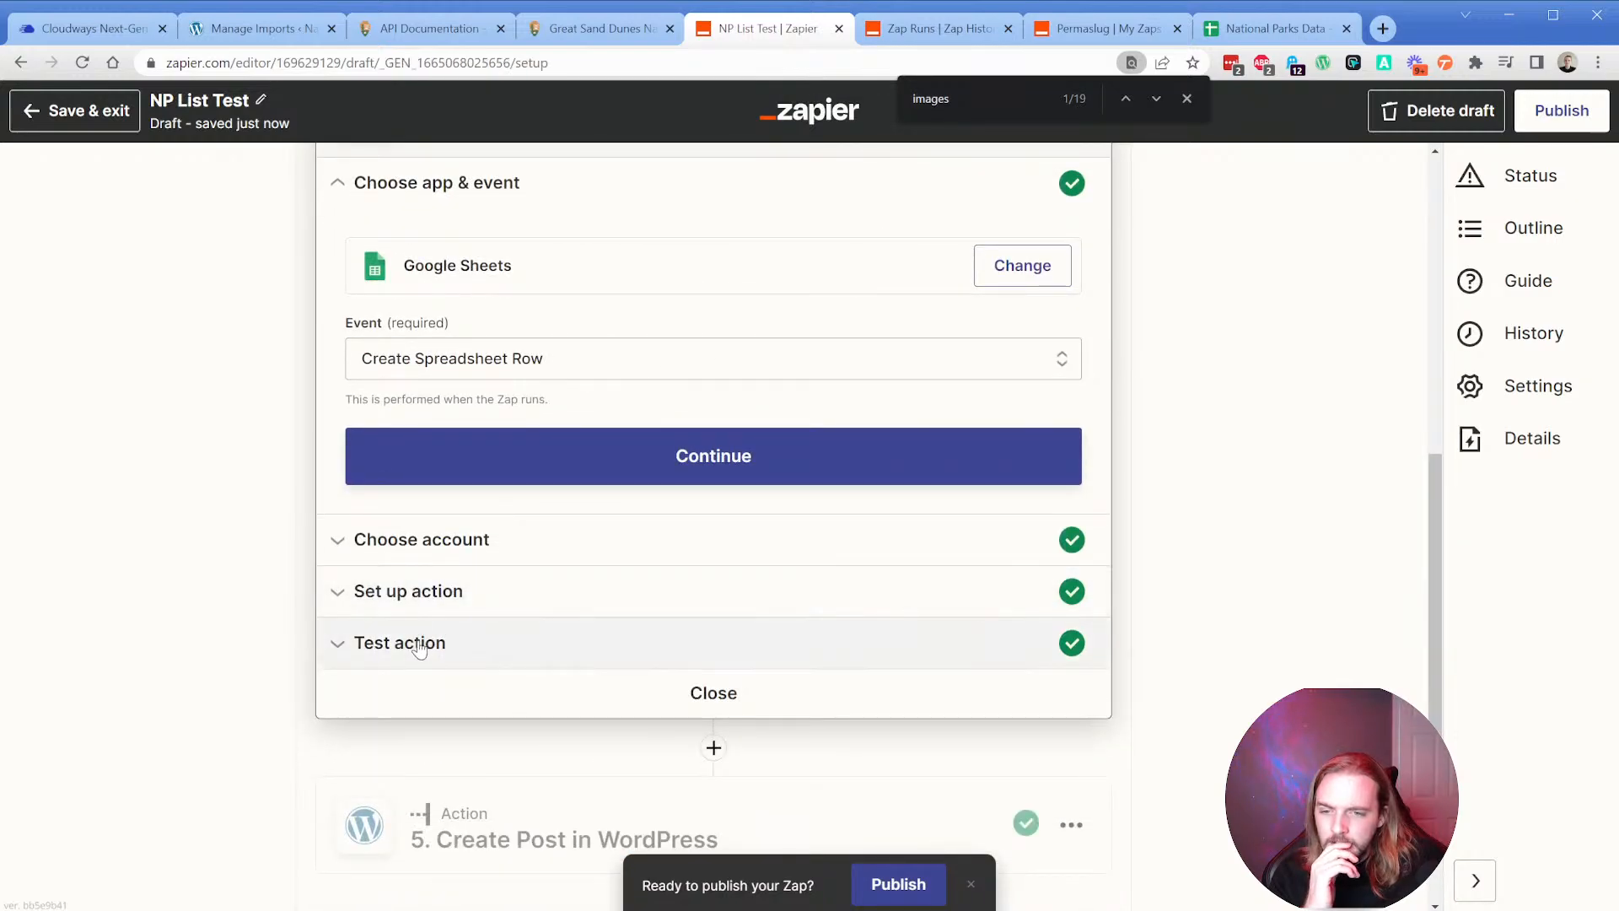
{"action": "left_click", "coordinate": [419, 646]}
{"action": "scroll", "coordinate": [405, 628], "scroll_direction": "down", "scroll_amount": 3}
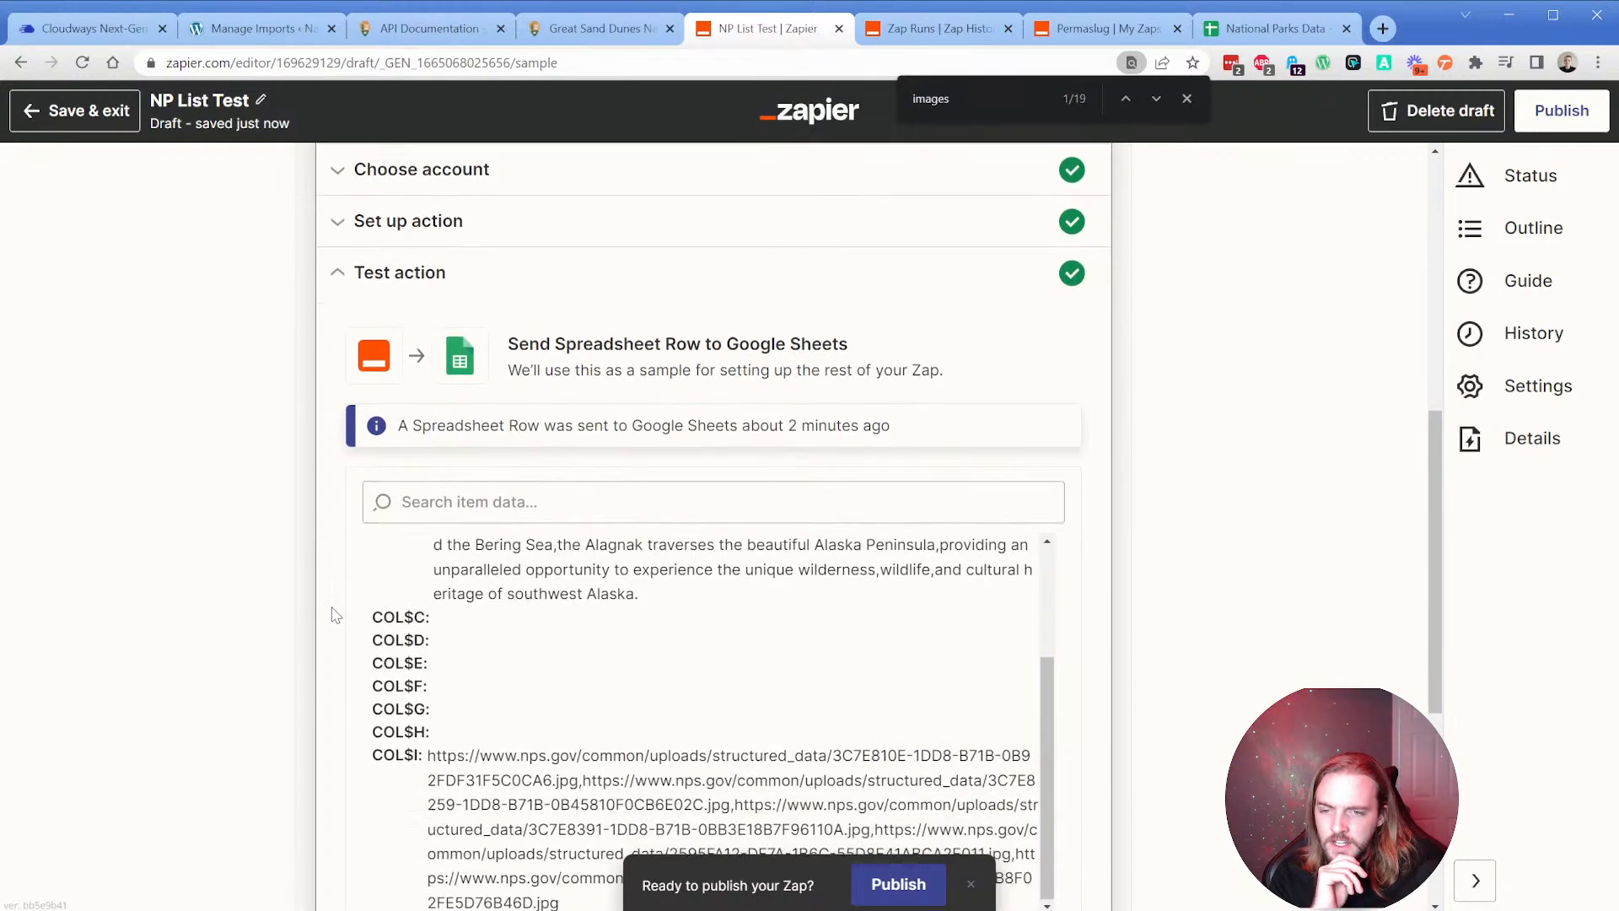
{"action": "scroll", "coordinate": [335, 616], "scroll_direction": "down", "scroll_amount": 4}
{"action": "left_click", "coordinate": [397, 697]}
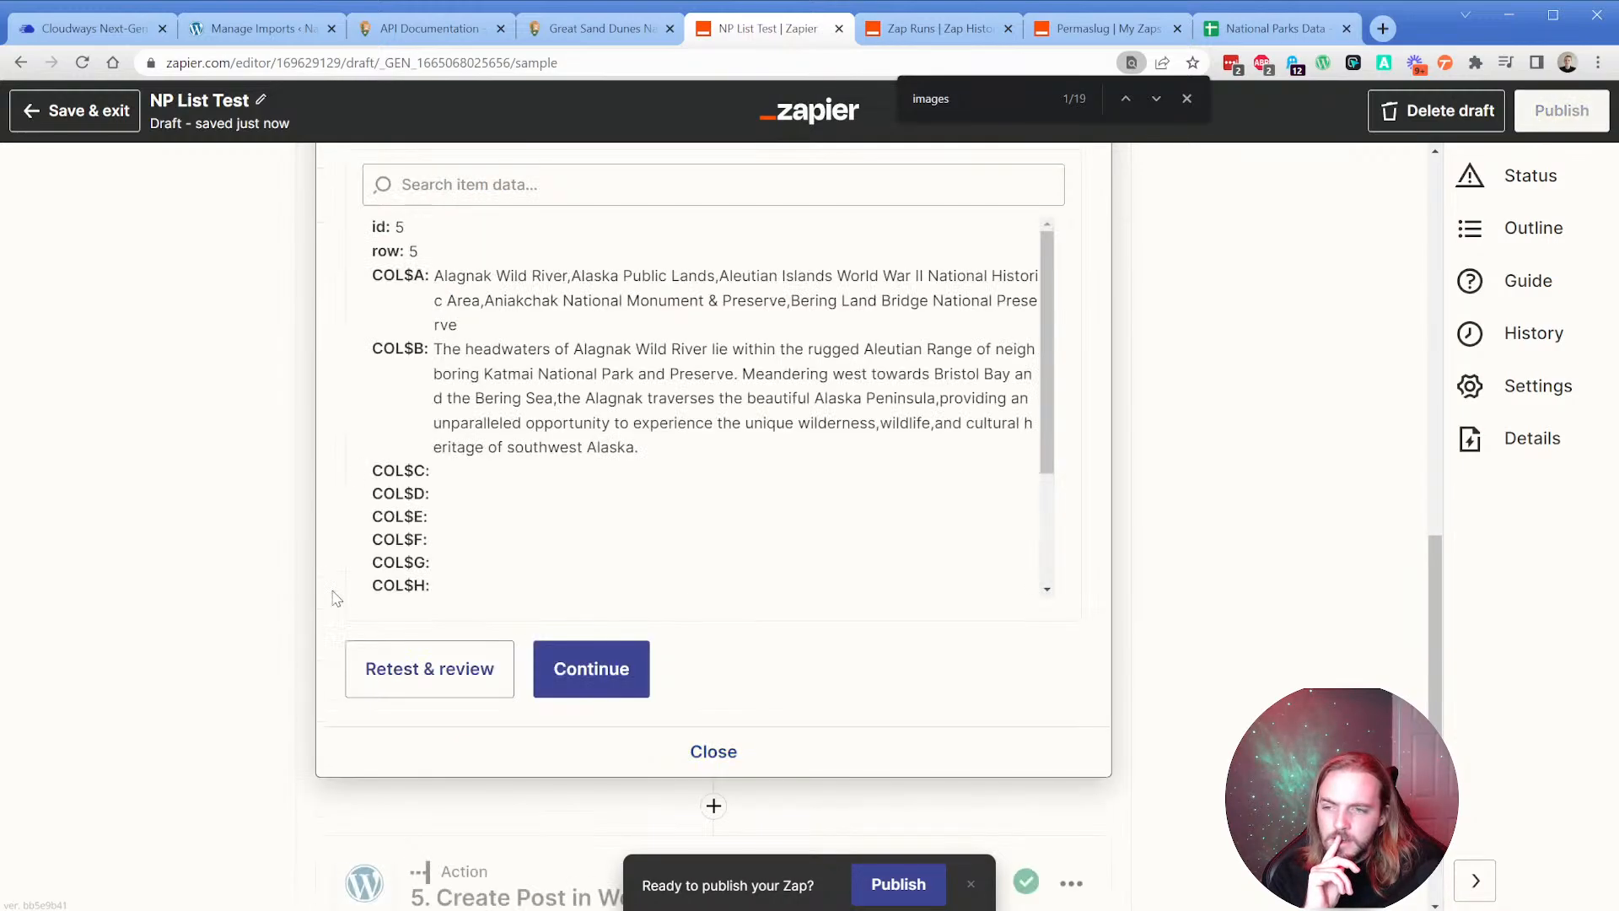
Examine the image links sent to column I in the Create Spreadsheet Row test result.
{"action": "scroll", "coordinate": [427, 535], "scroll_direction": "down", "scroll_amount": 3}
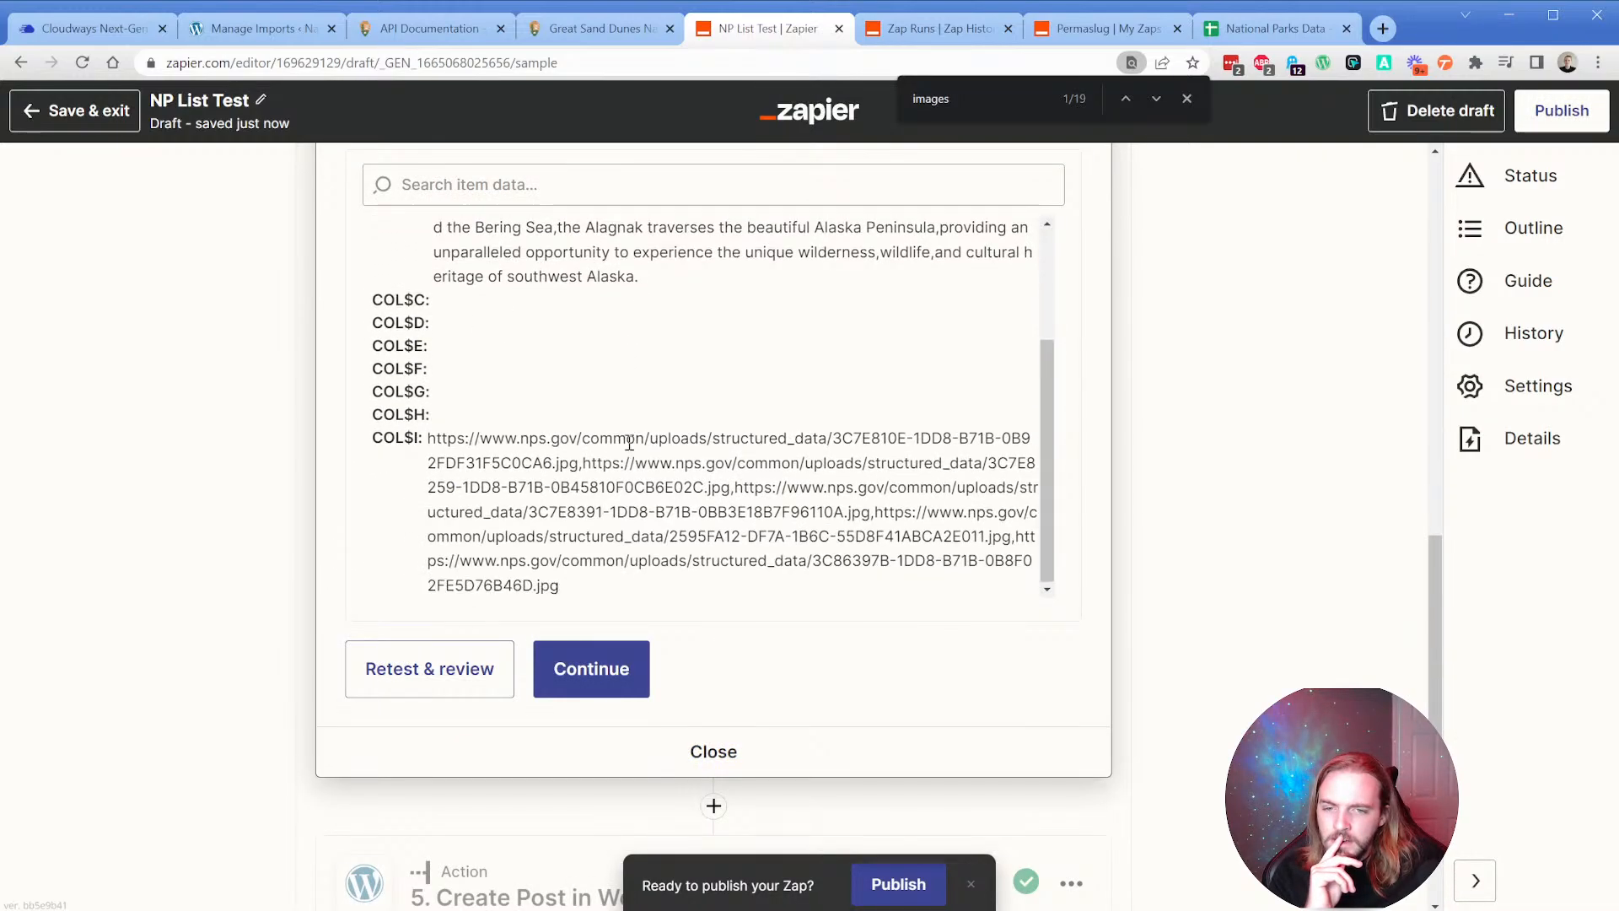
{"action": "scroll", "coordinate": [629, 441], "scroll_direction": "down", "scroll_amount": 1}
{"action": "scroll", "coordinate": [341, 415], "scroll_direction": "up", "scroll_amount": 1}
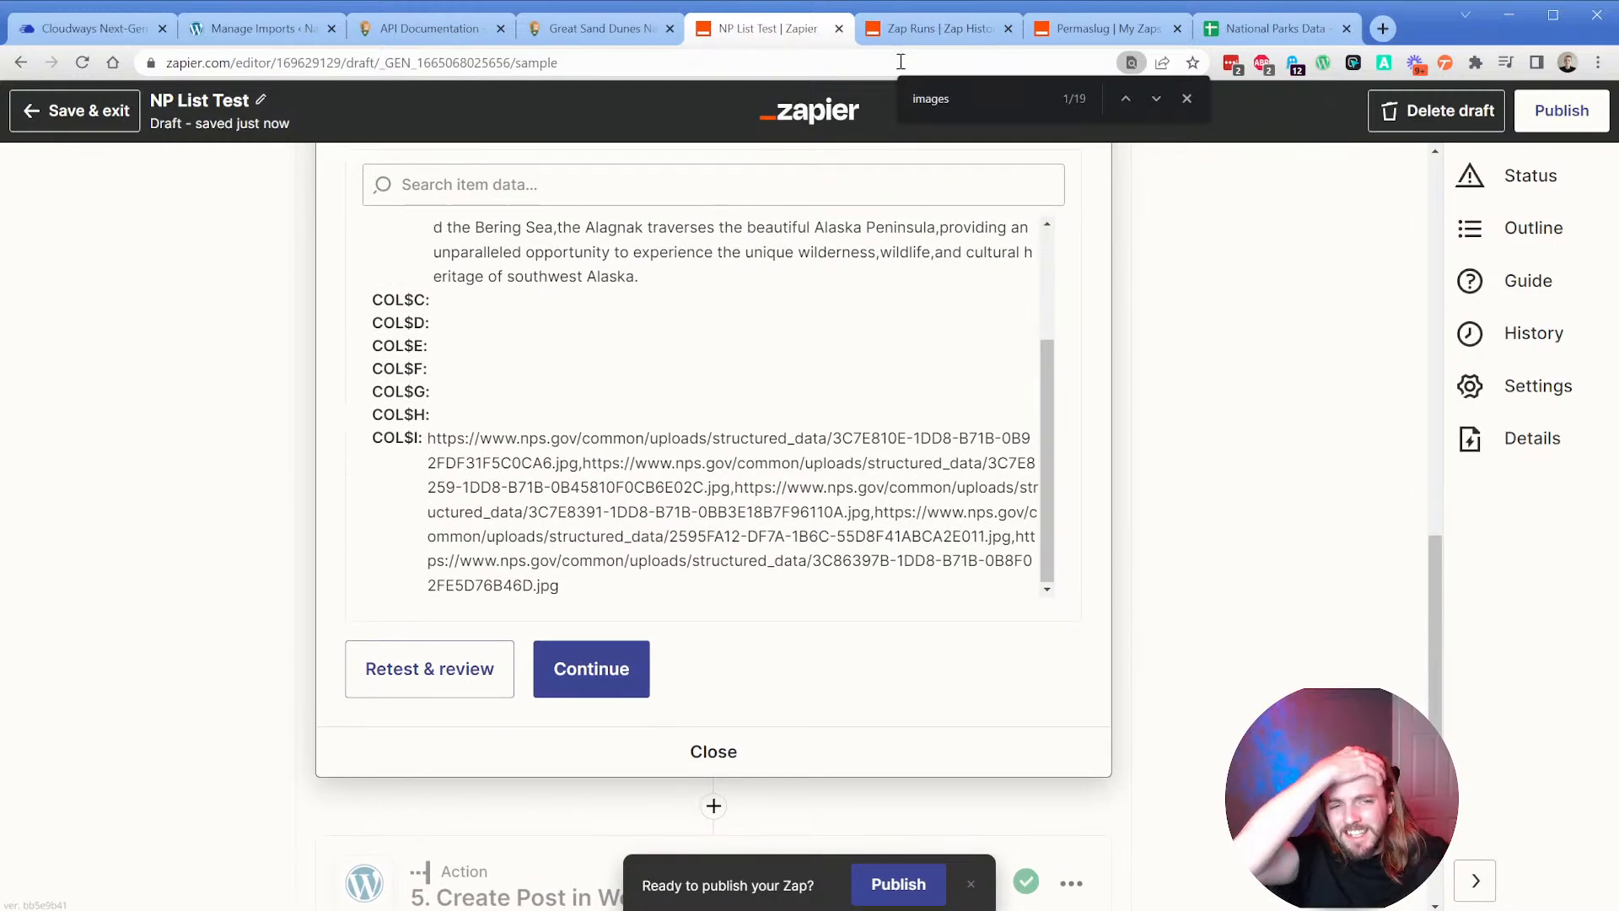
Switch to the National Parks Data sheet and split the comma-separated image links in cell I5 into separate columns.
{"action": "left_click", "coordinate": [1285, 36]}
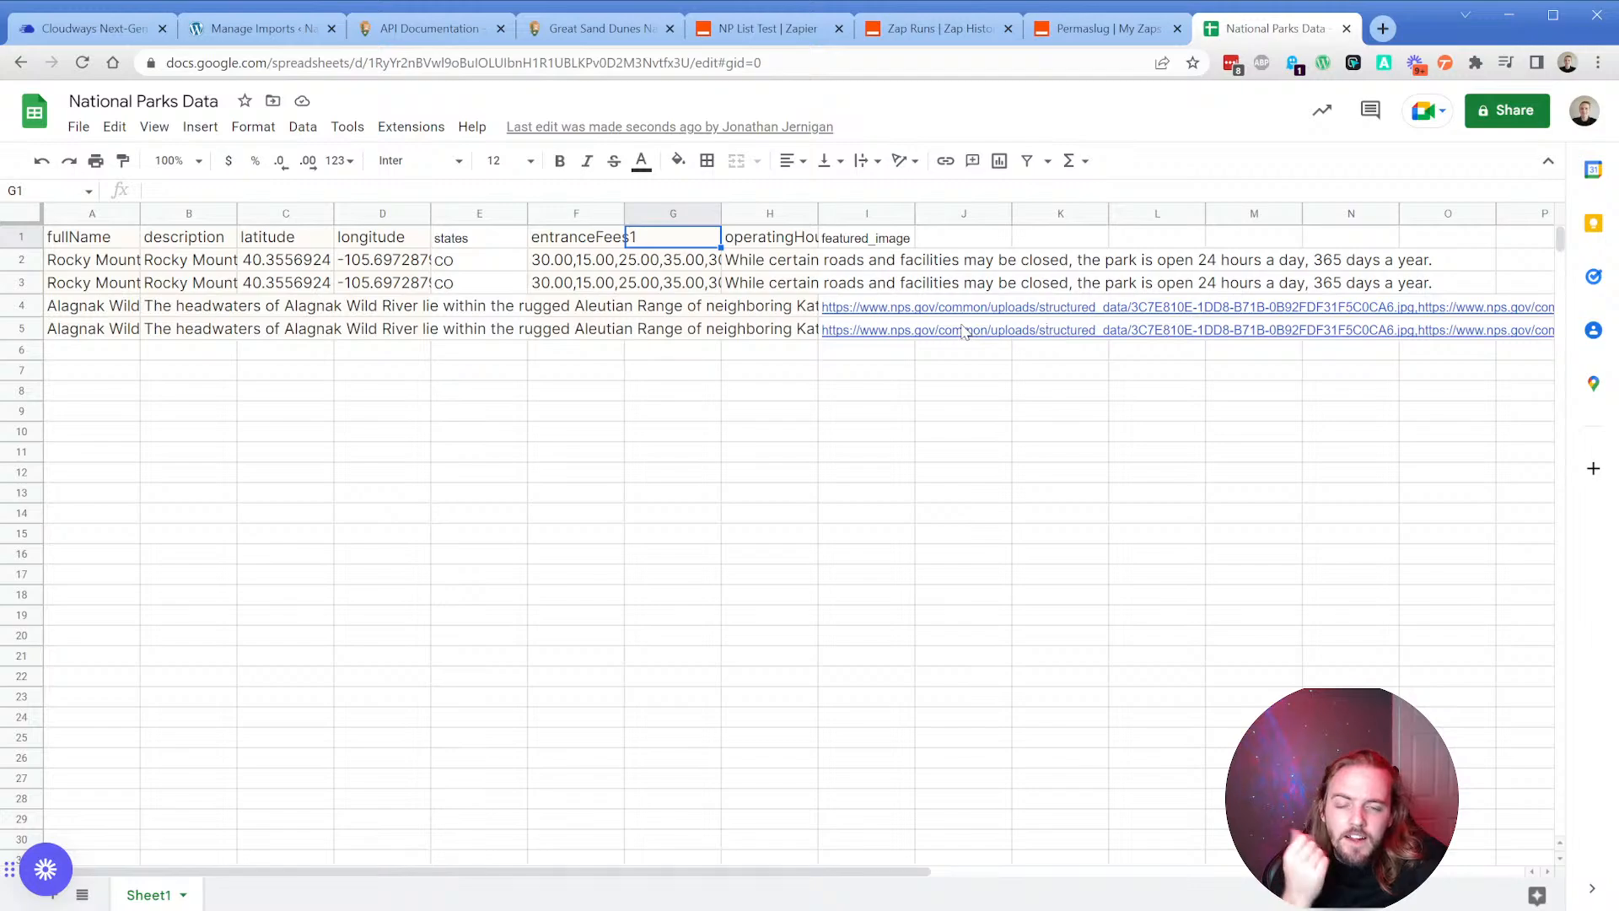
{"action": "left_click", "coordinate": [890, 333]}
{"action": "left_click", "coordinate": [255, 127]}
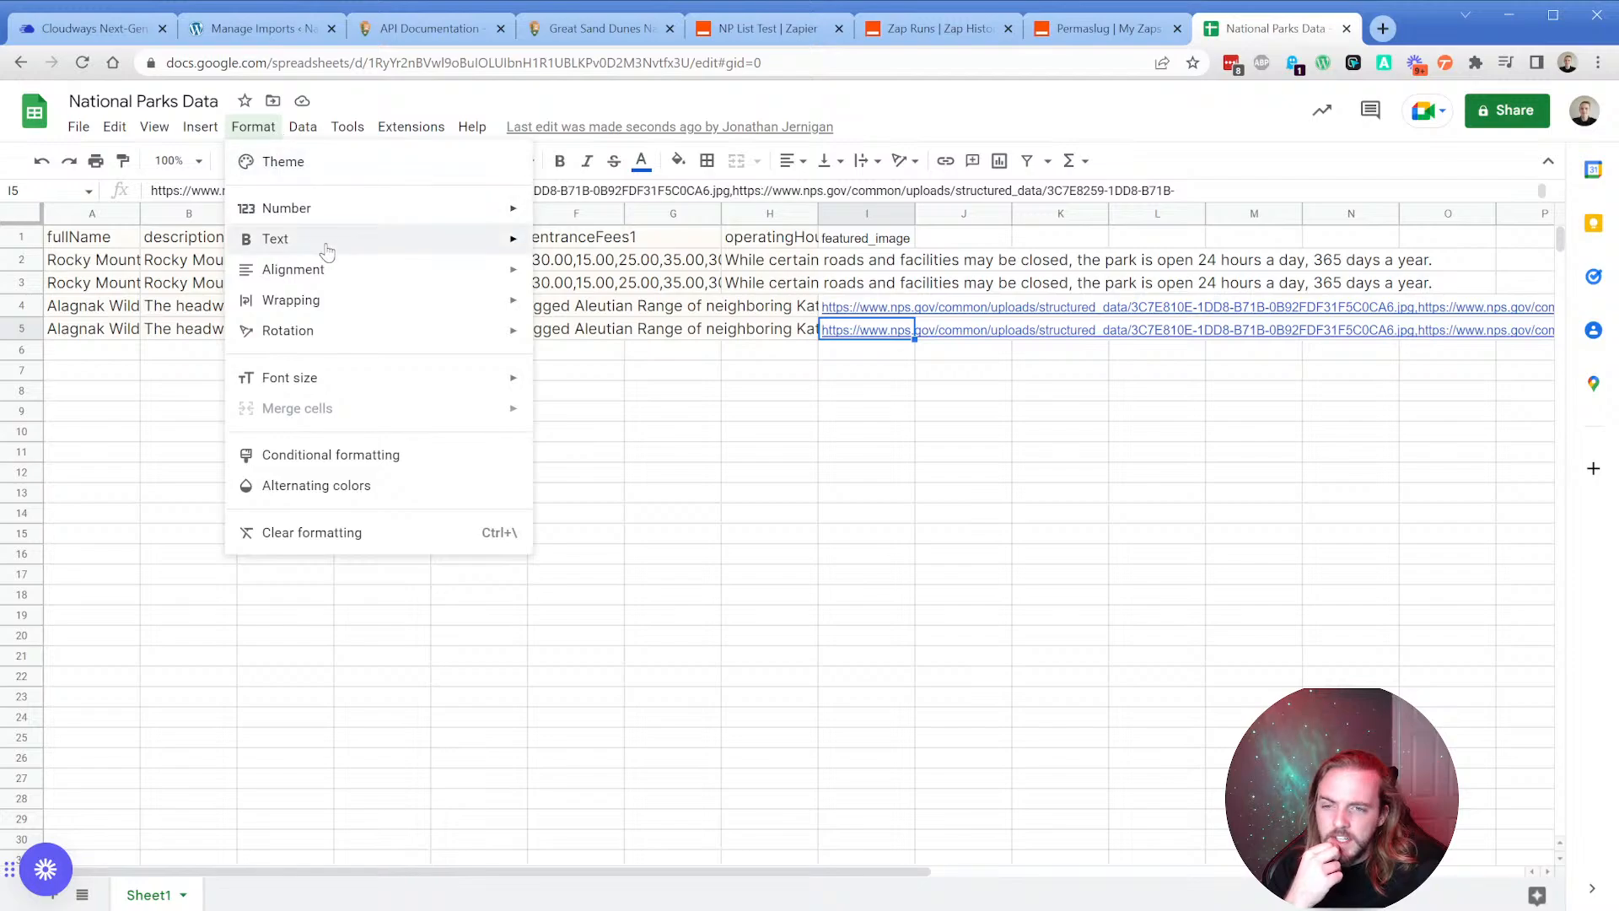
{"action": "mouse_move", "coordinate": [328, 251]}
{"action": "mouse_move", "coordinate": [215, 126]}
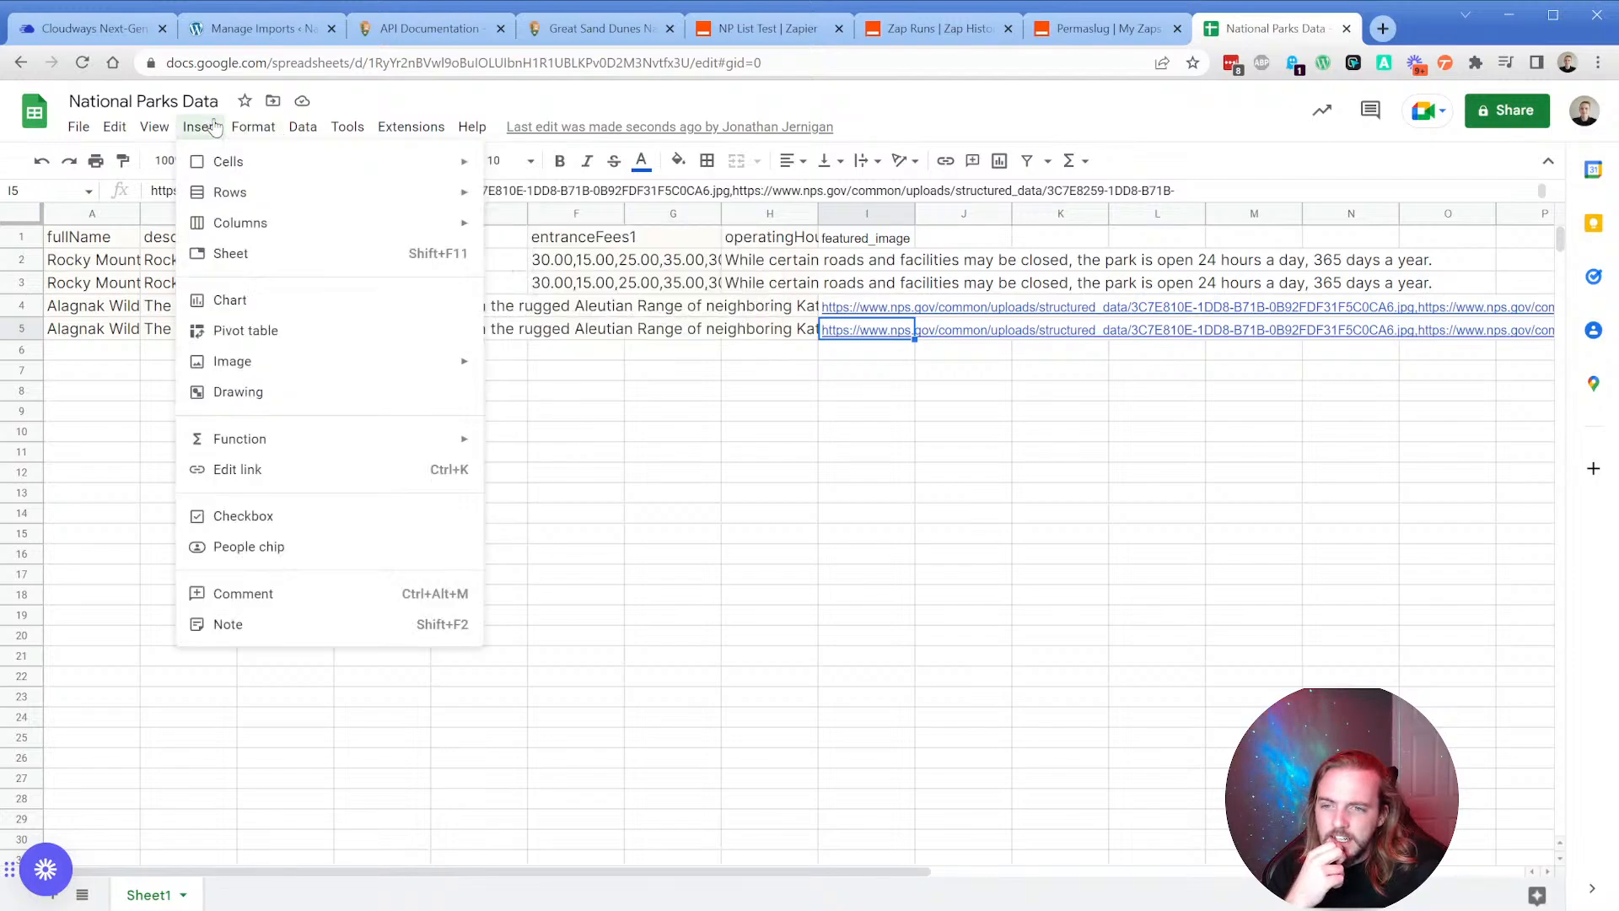
{"action": "mouse_move", "coordinate": [291, 126]}
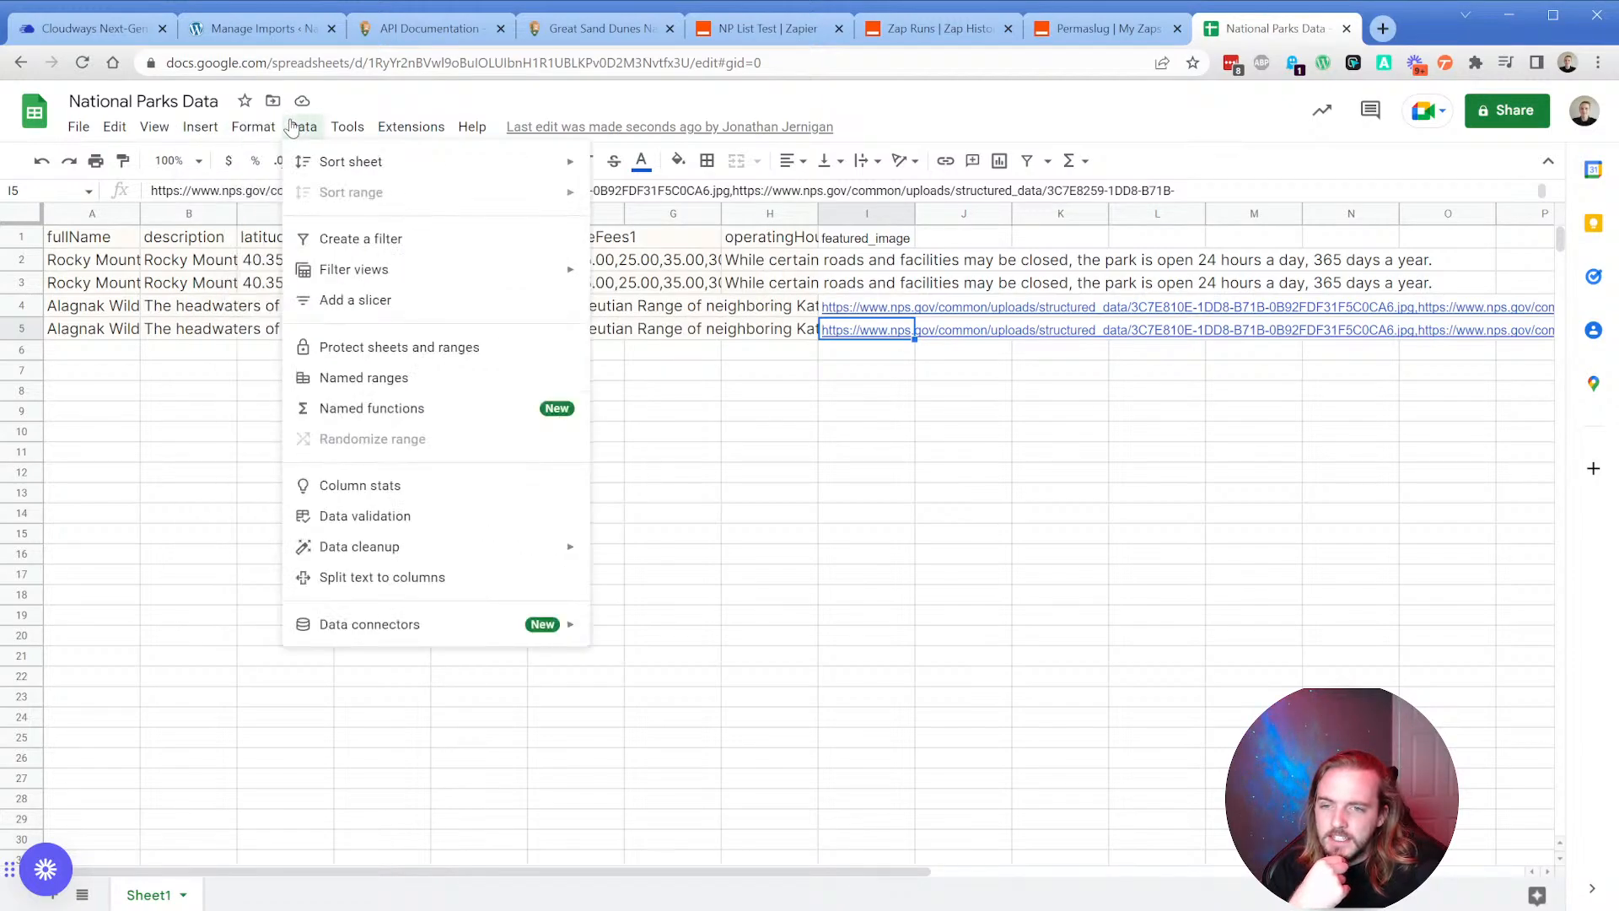
{"action": "left_click", "coordinate": [469, 587]}
{"action": "left_click", "coordinate": [938, 337]}
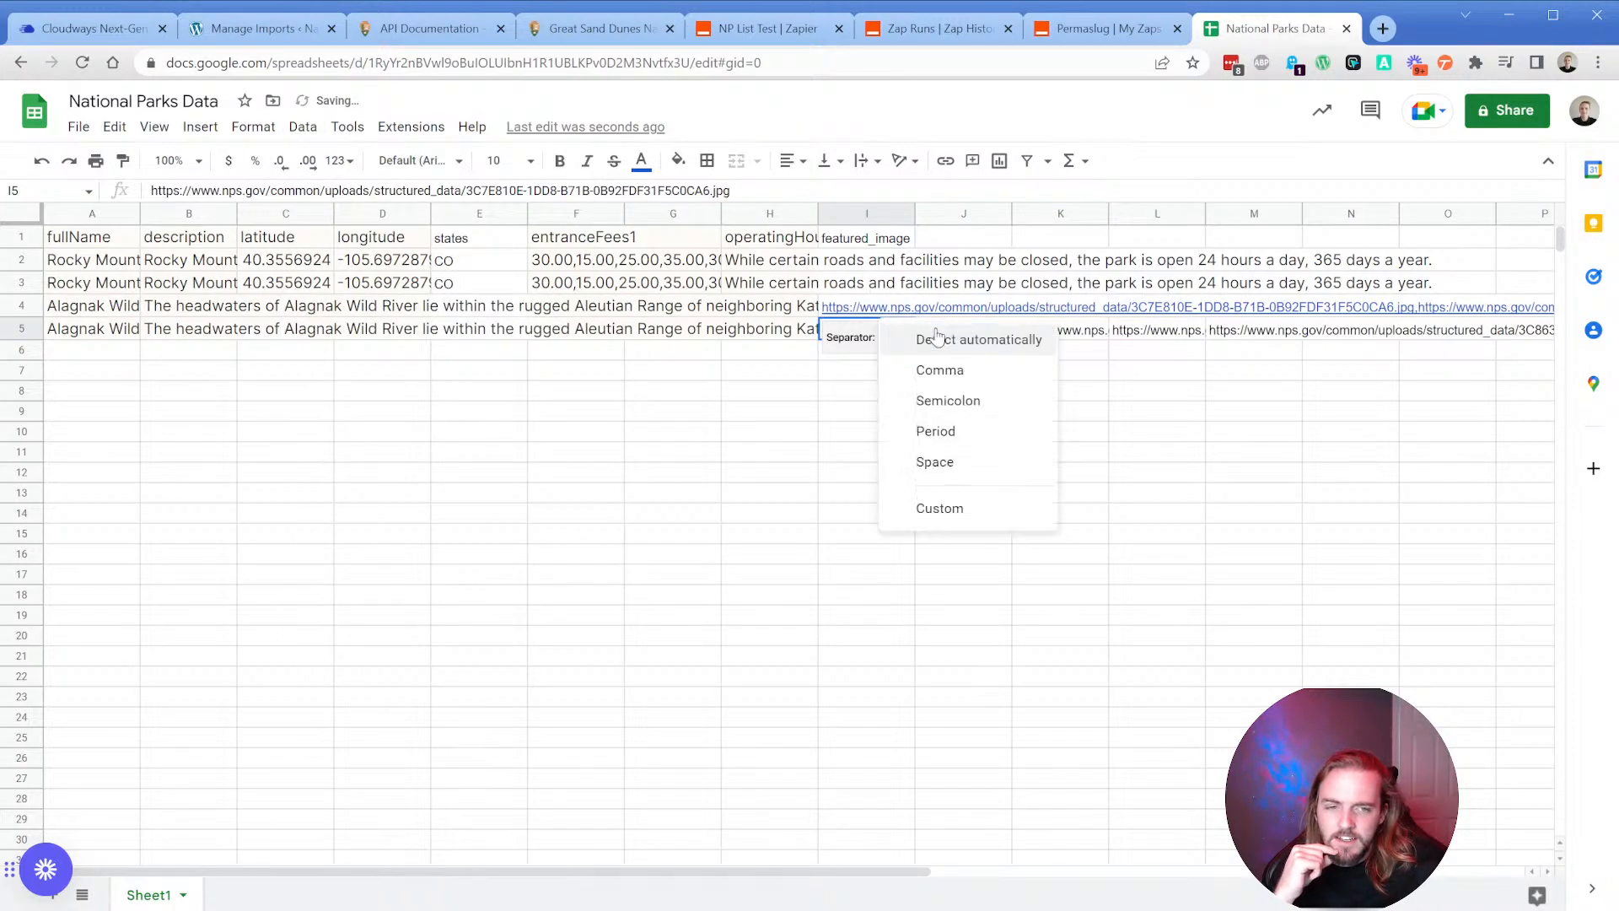
{"action": "left_click", "coordinate": [940, 370]}
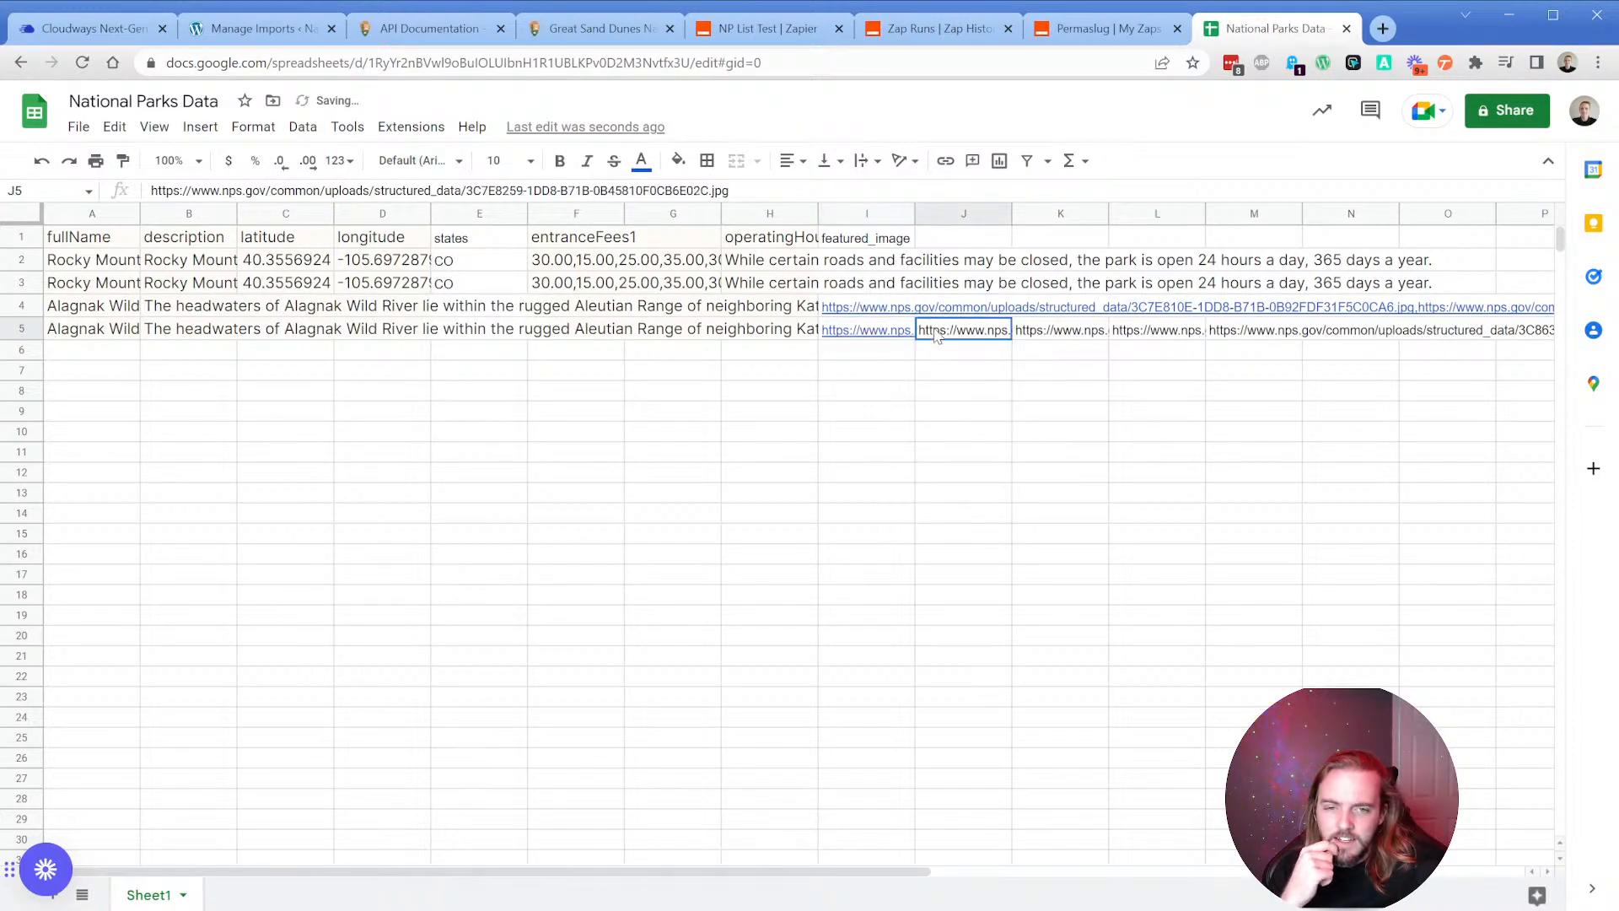
Check the split image links across row 5 and open the link in cell I5 in a separate tab.
{"action": "left_click", "coordinate": [1052, 337]}
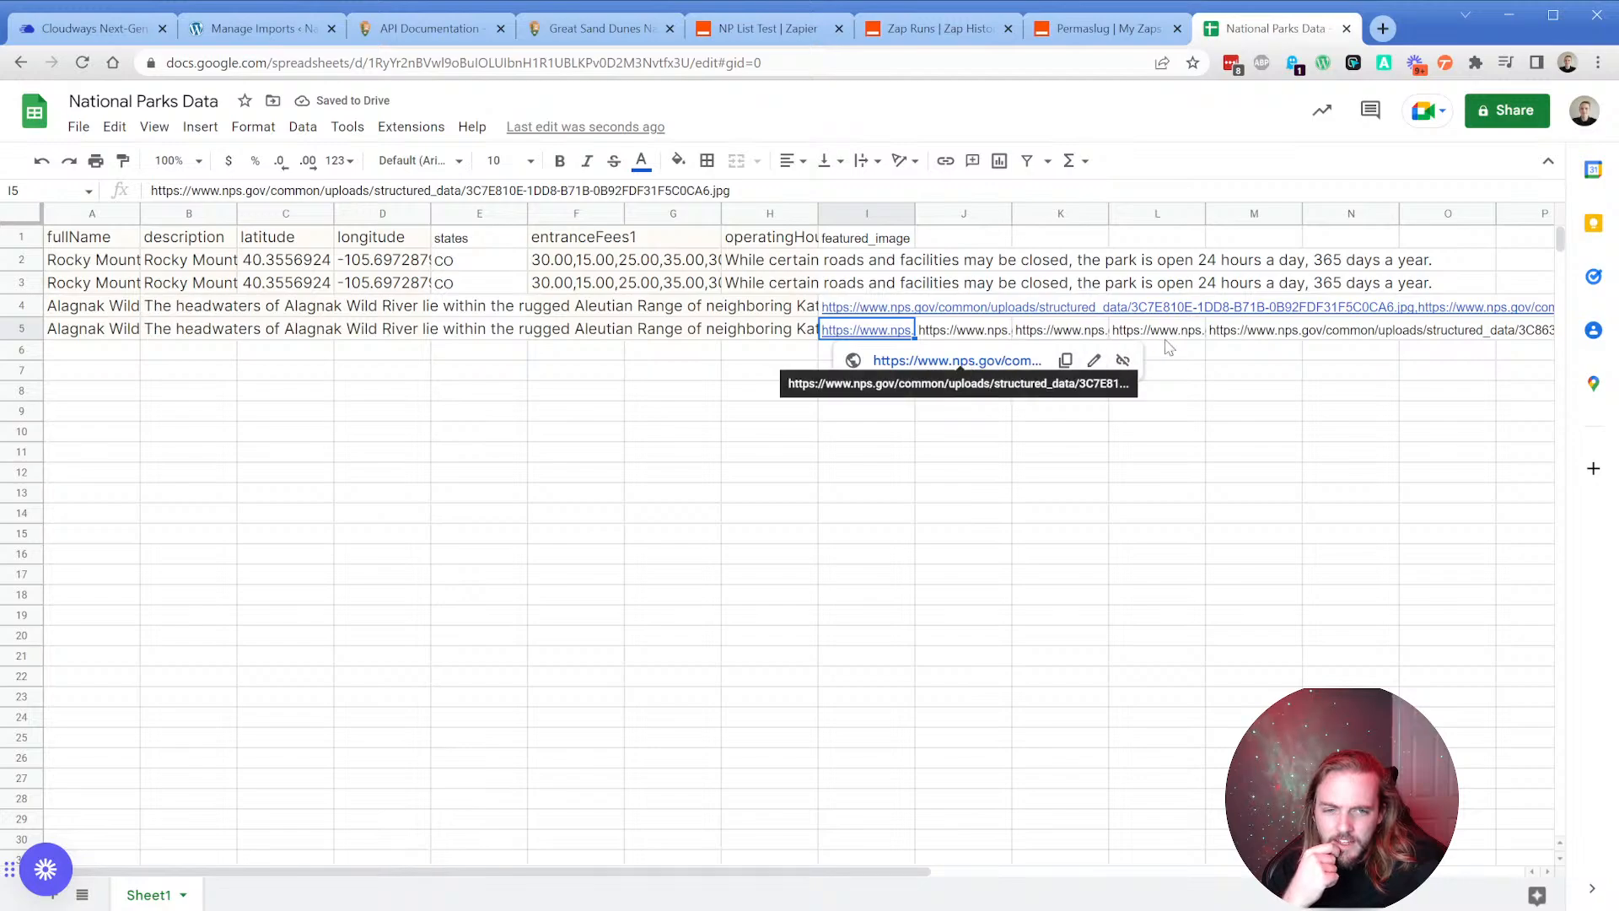
{"action": "left_click", "coordinate": [1202, 336]}
{"action": "left_click", "coordinate": [1248, 338]}
{"action": "left_click", "coordinate": [893, 329]}
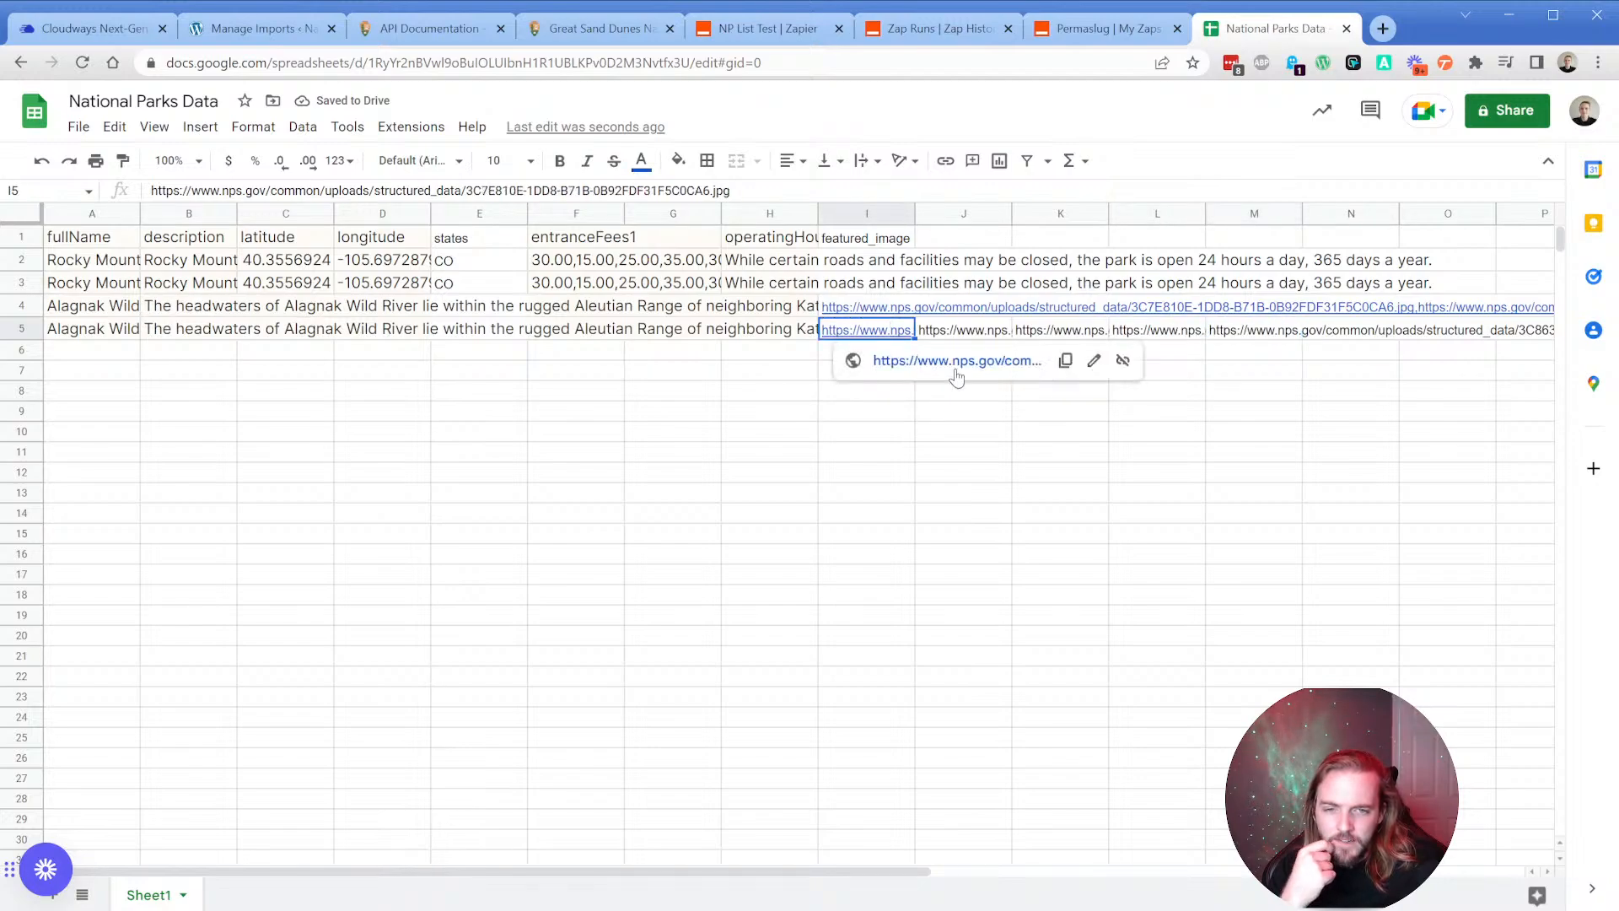
{"action": "left_click", "coordinate": [961, 363]}
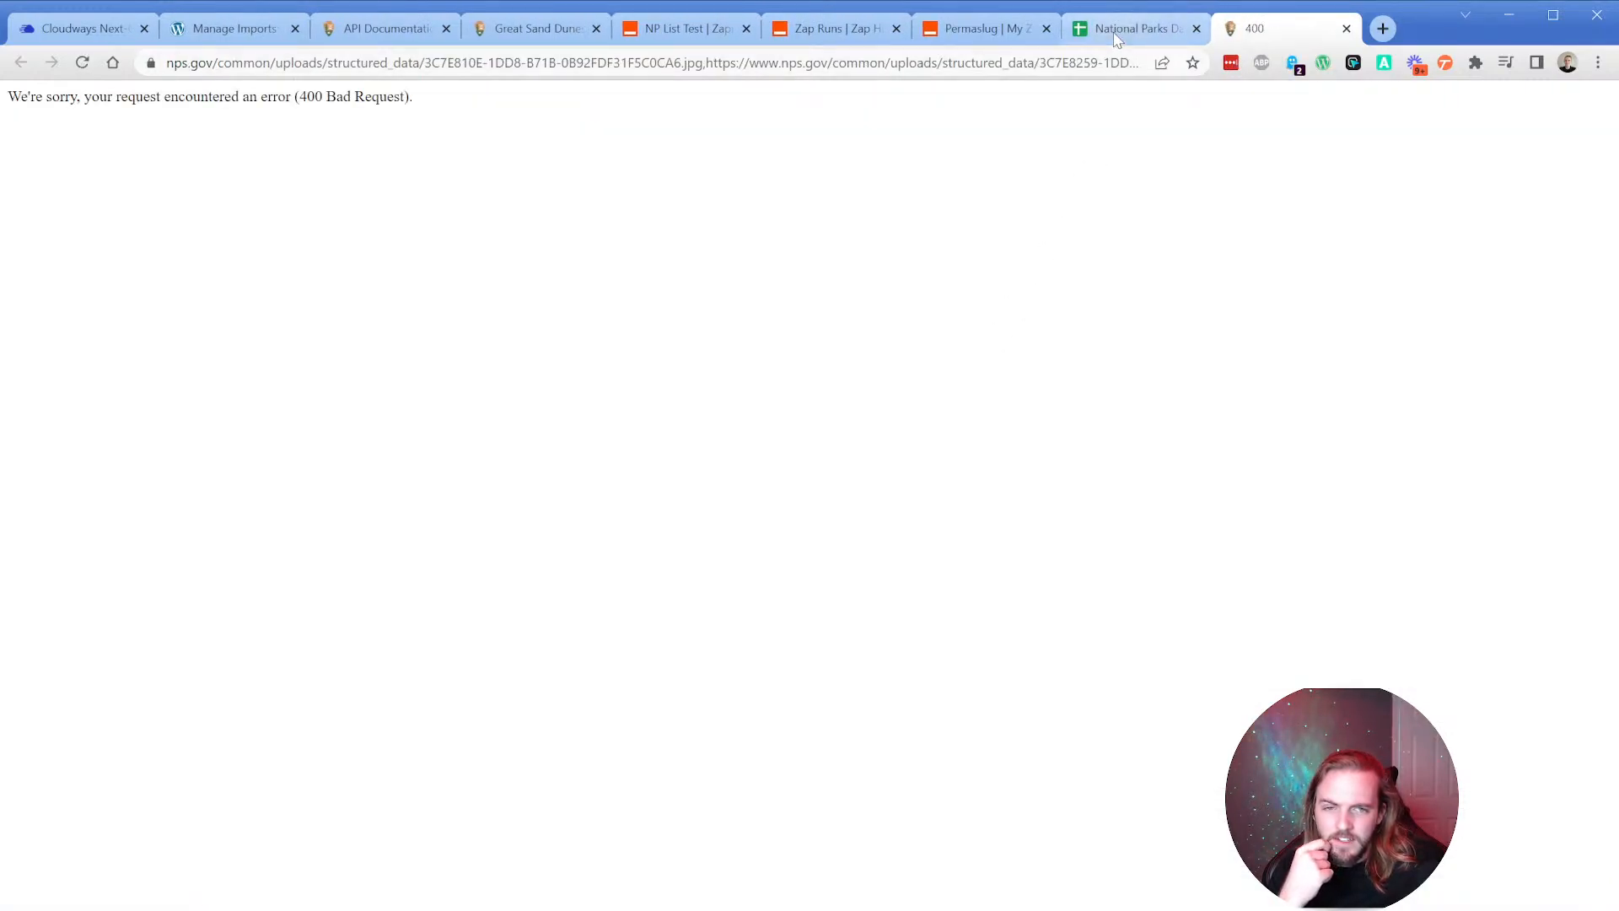
View the image behind the URL in cell J5 in a separate tab, and close both tabs opened from the sheet.
{"action": "left_click", "coordinate": [1134, 28]}
{"action": "left_click", "coordinate": [972, 338]}
{"action": "double_click", "coordinate": [972, 335]}
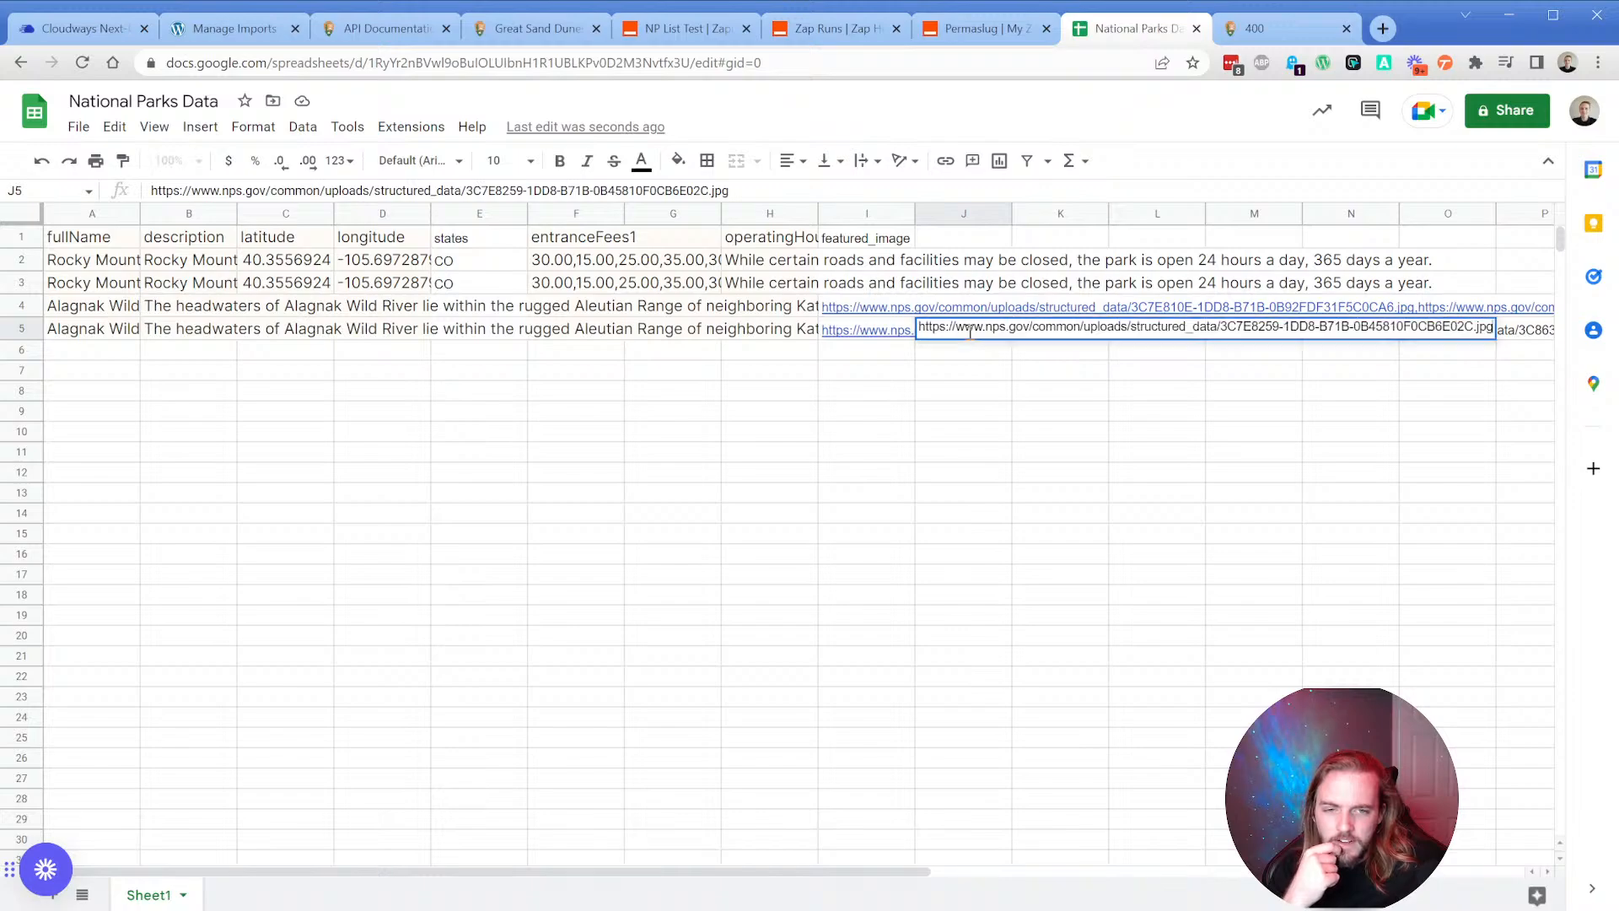
{"action": "key", "text": "ctrl+a"}
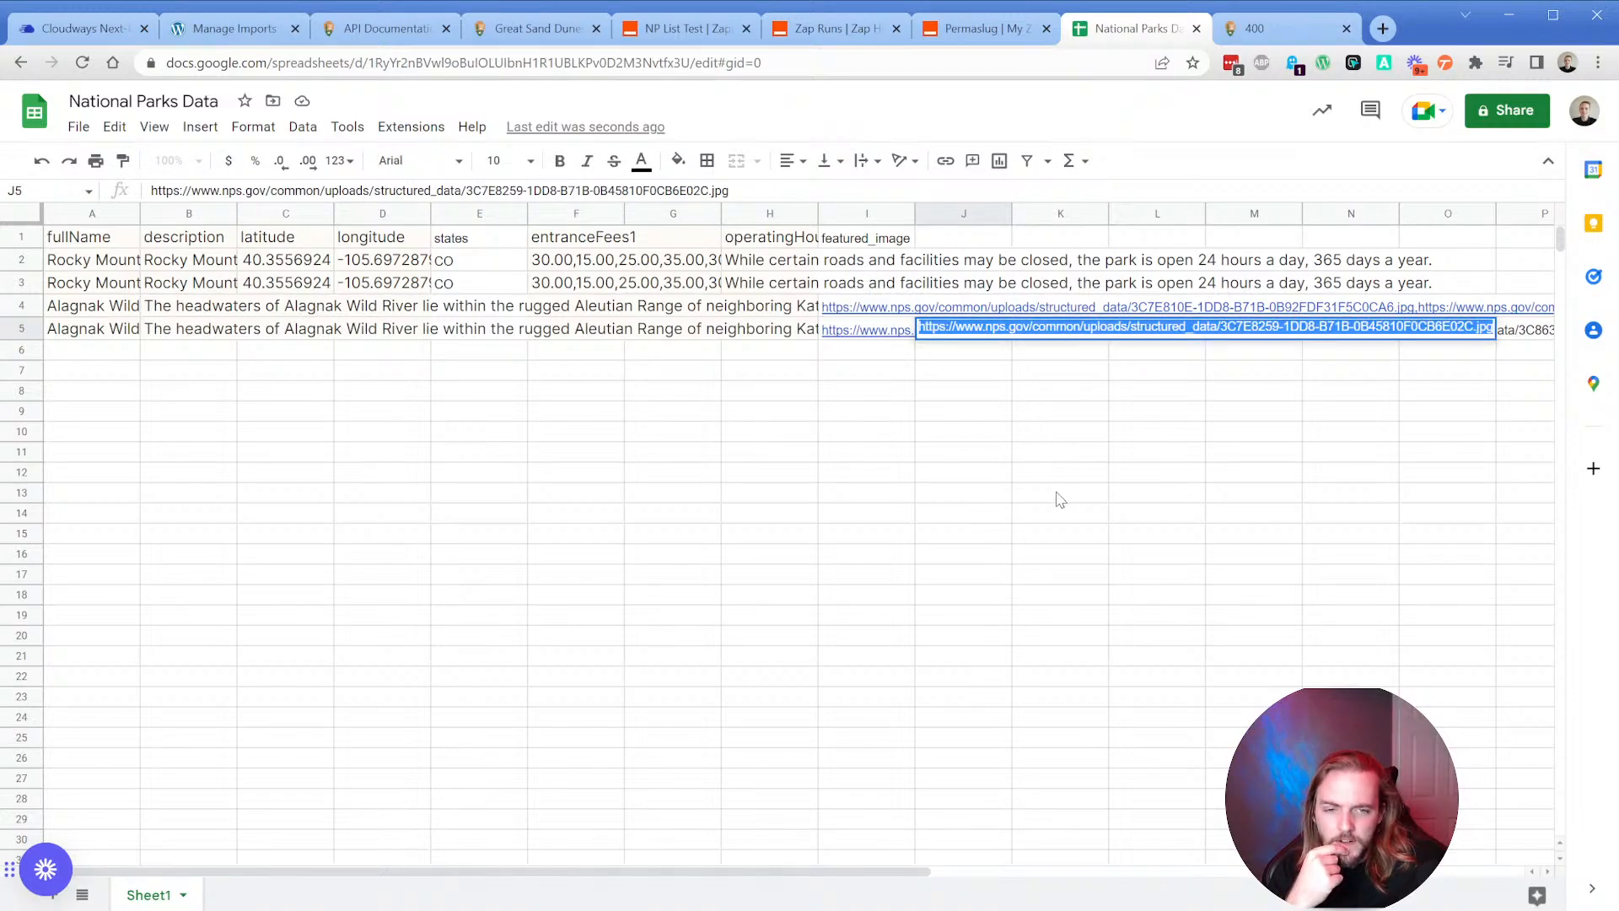
{"action": "key", "text": "alt+Return"}
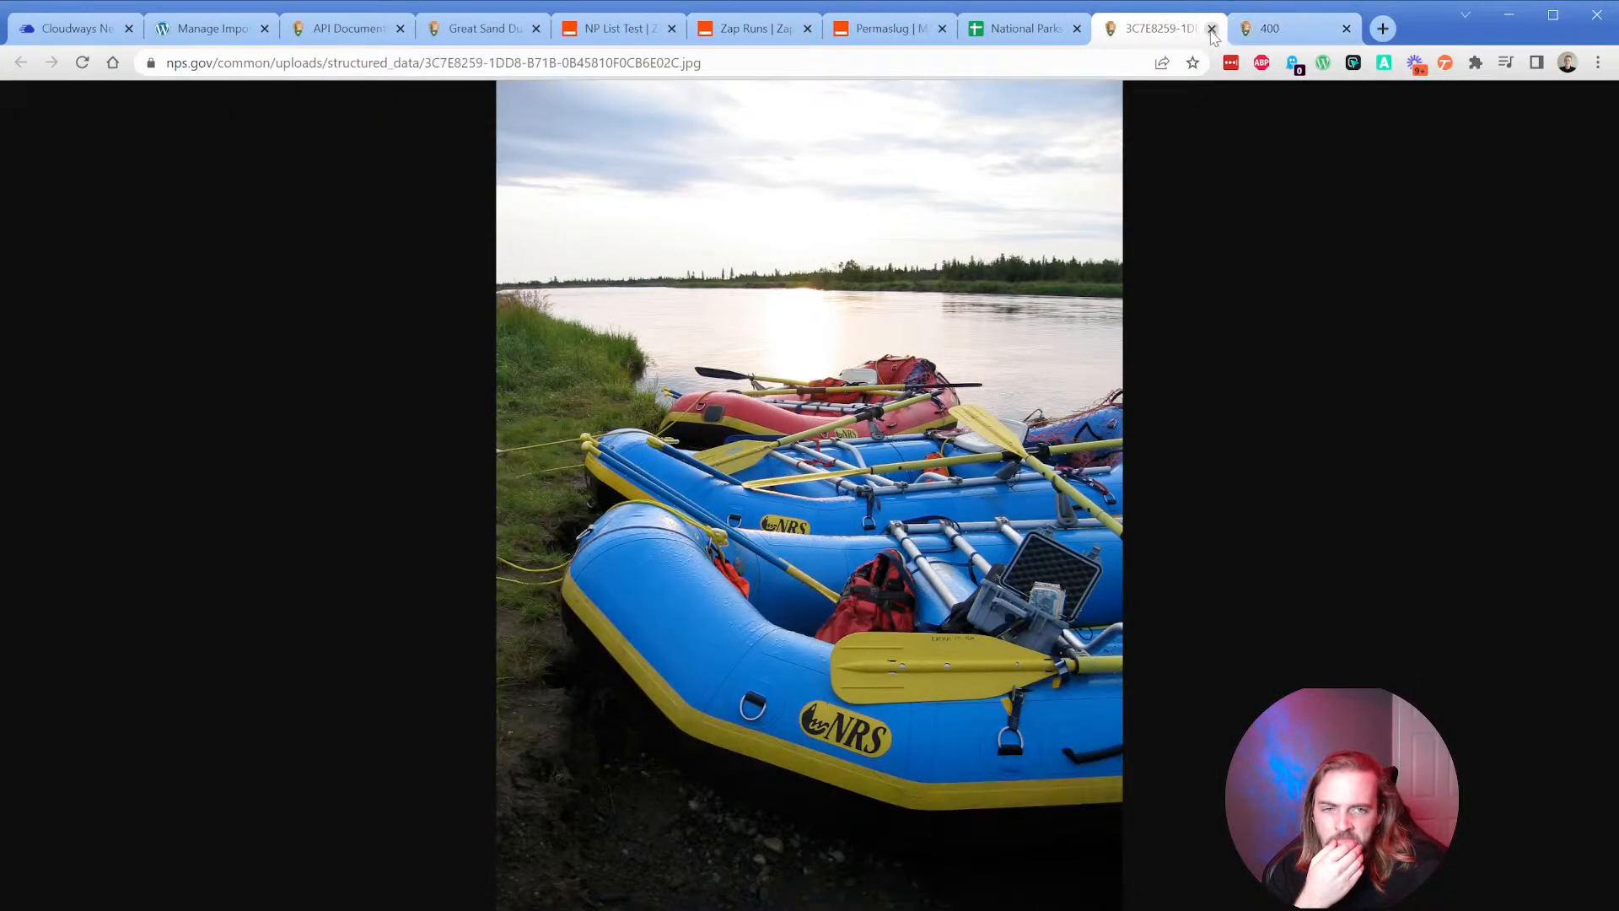
{"action": "left_click", "coordinate": [1212, 30]}
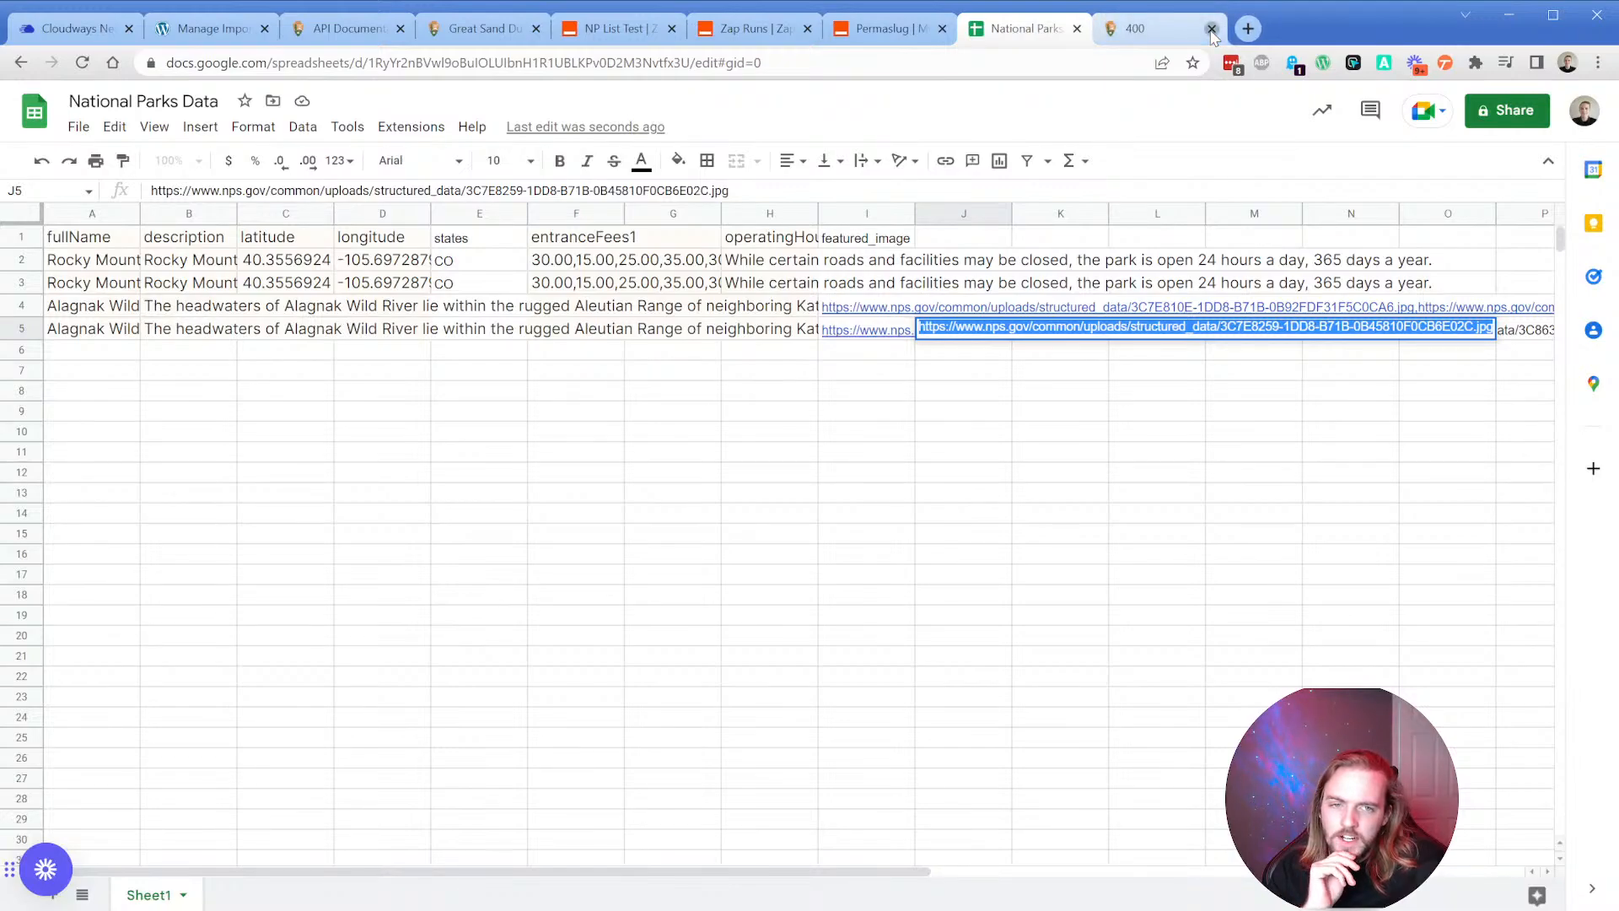
{"action": "left_click", "coordinate": [1211, 31]}
{"action": "left_click", "coordinate": [874, 393]}
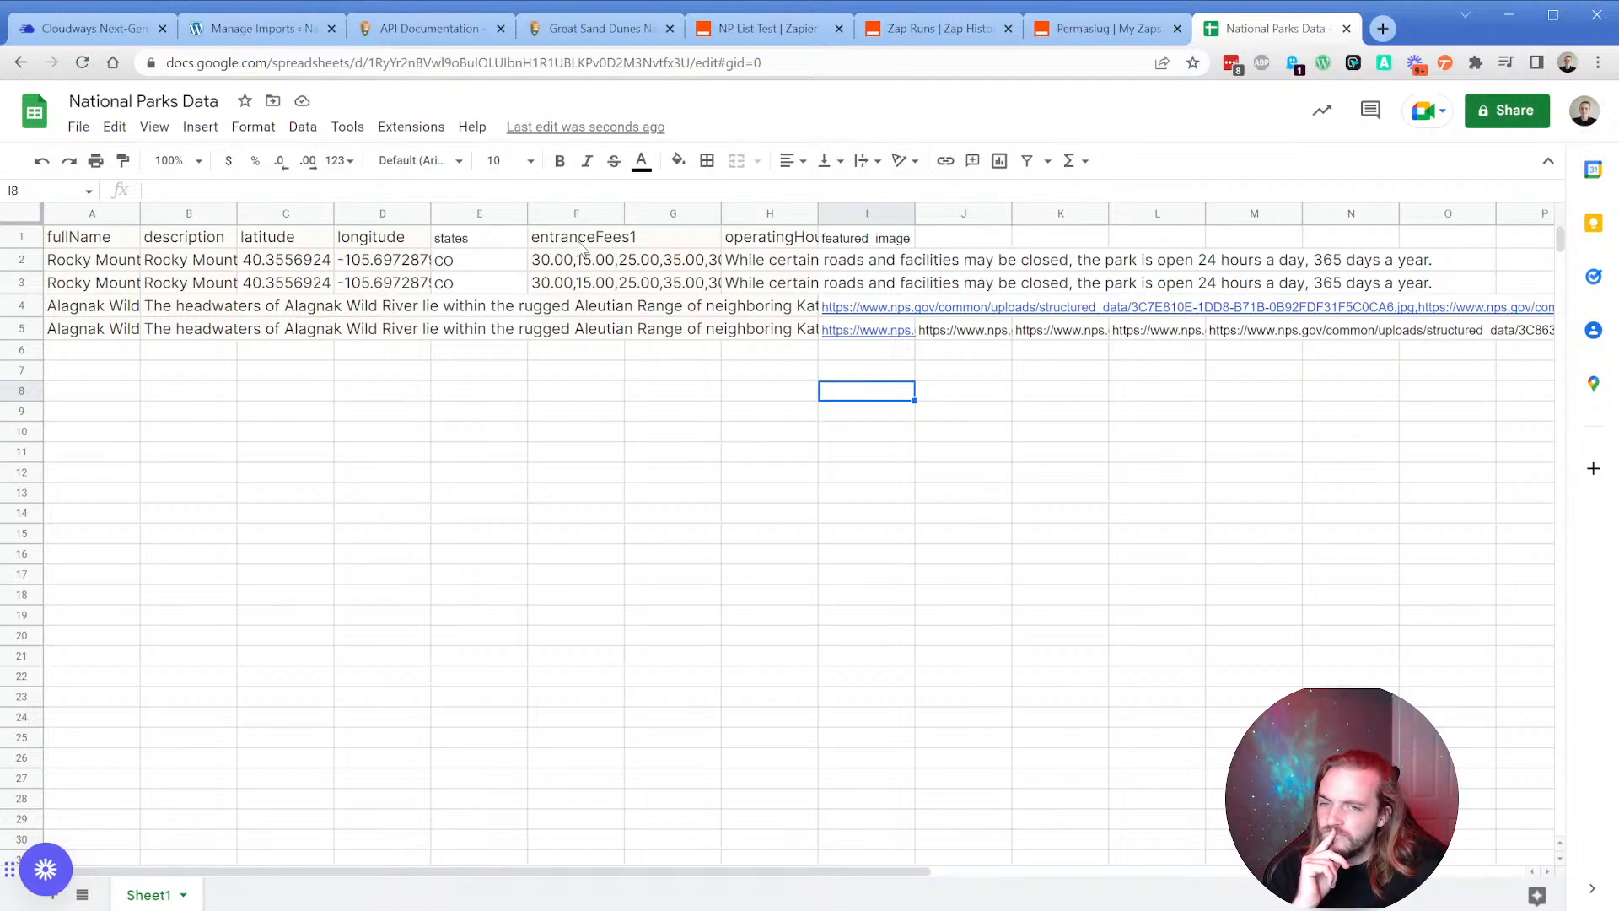
Switch to the National Park Tourer WordPress admin and open the list of all posts.
{"action": "left_click", "coordinate": [592, 29]}
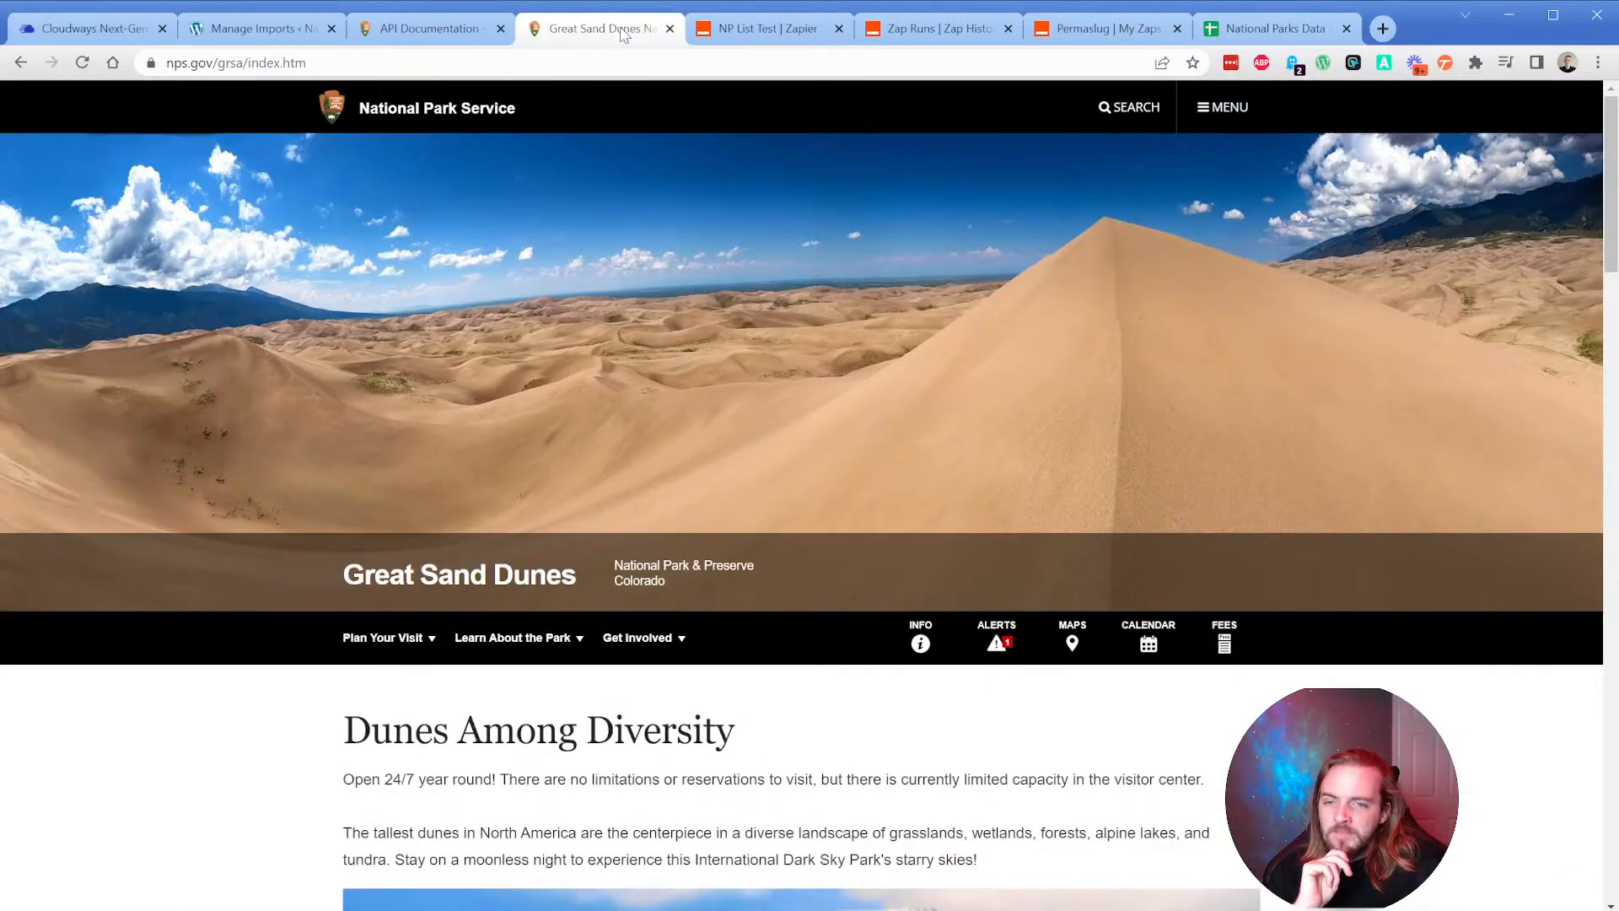
{"action": "left_click", "coordinate": [458, 34]}
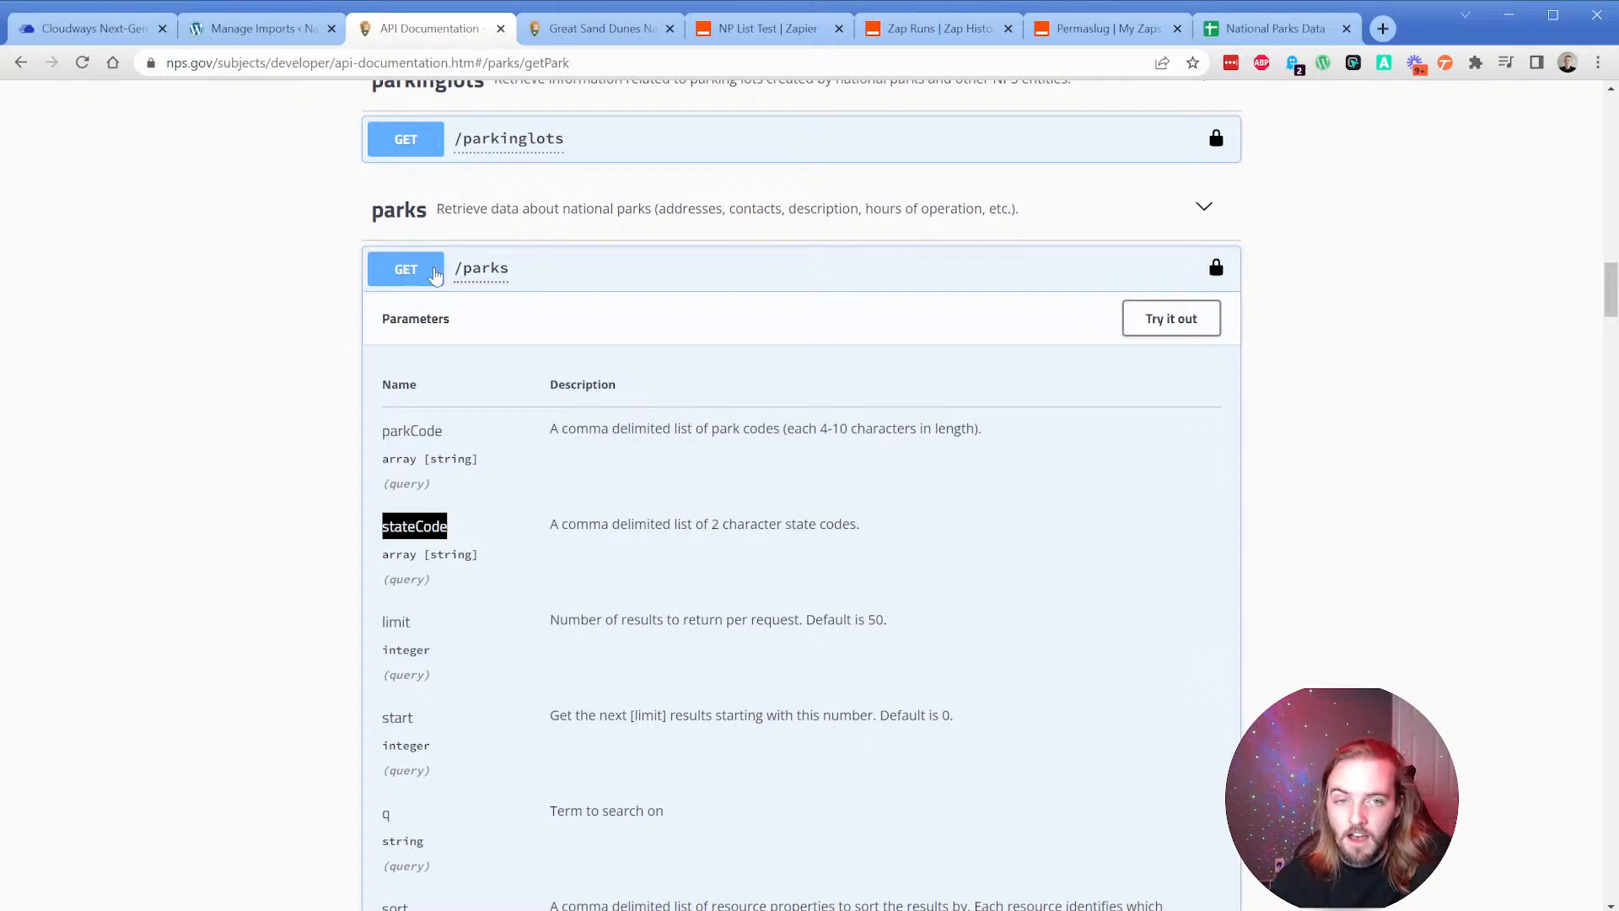
{"action": "left_click", "coordinate": [253, 28]}
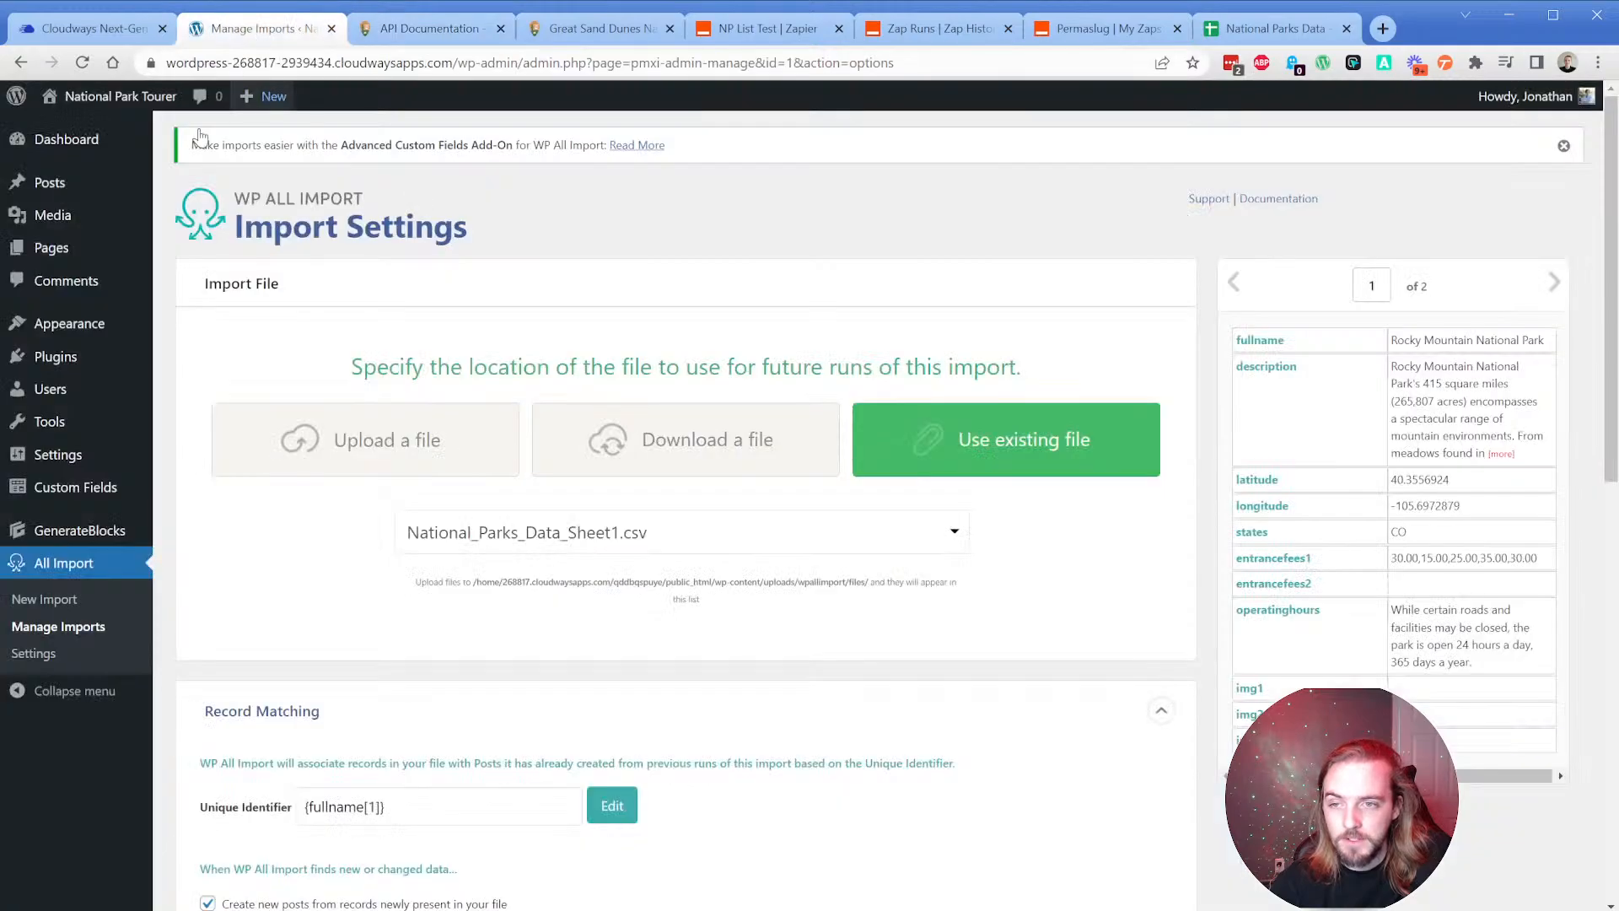
{"action": "left_click", "coordinate": [48, 184]}
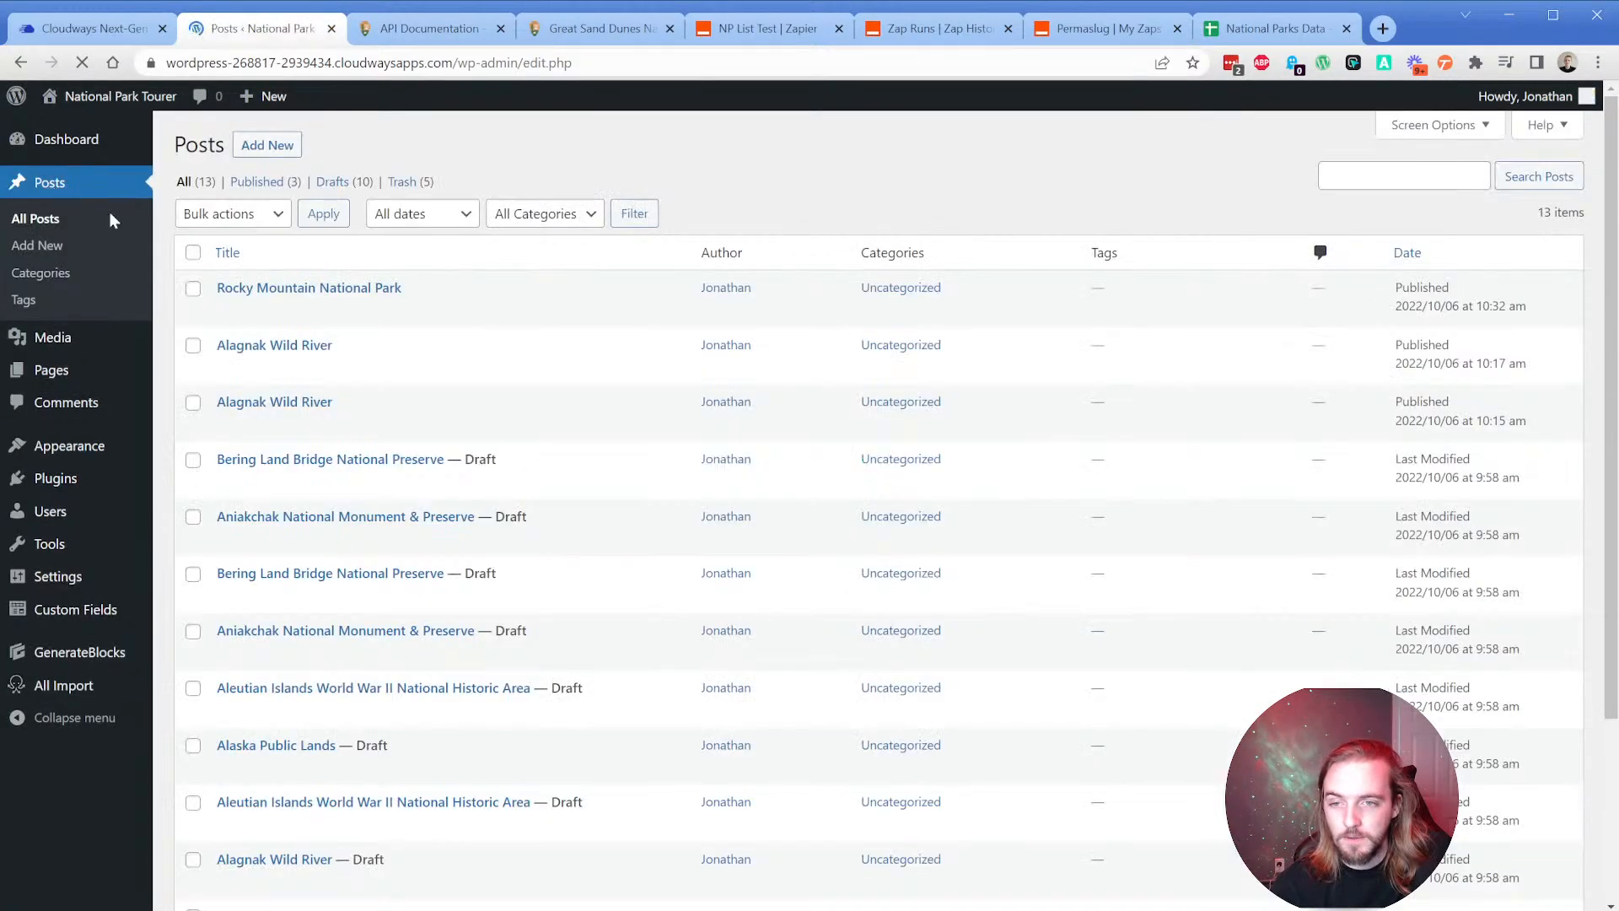
{"action": "mouse_move", "coordinate": [224, 314]}
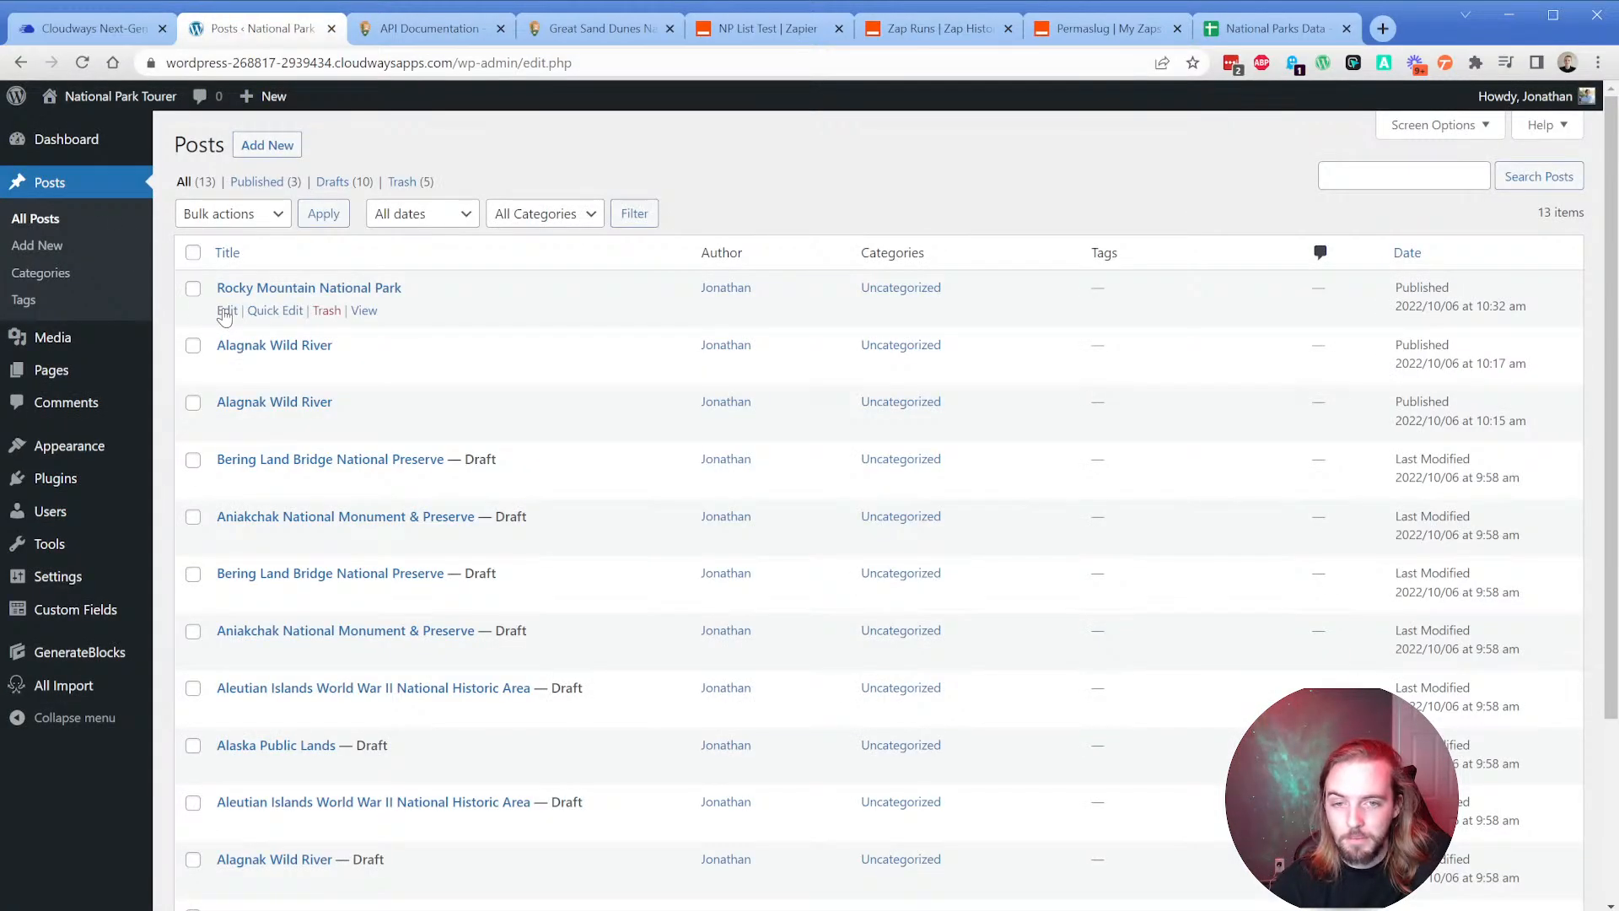